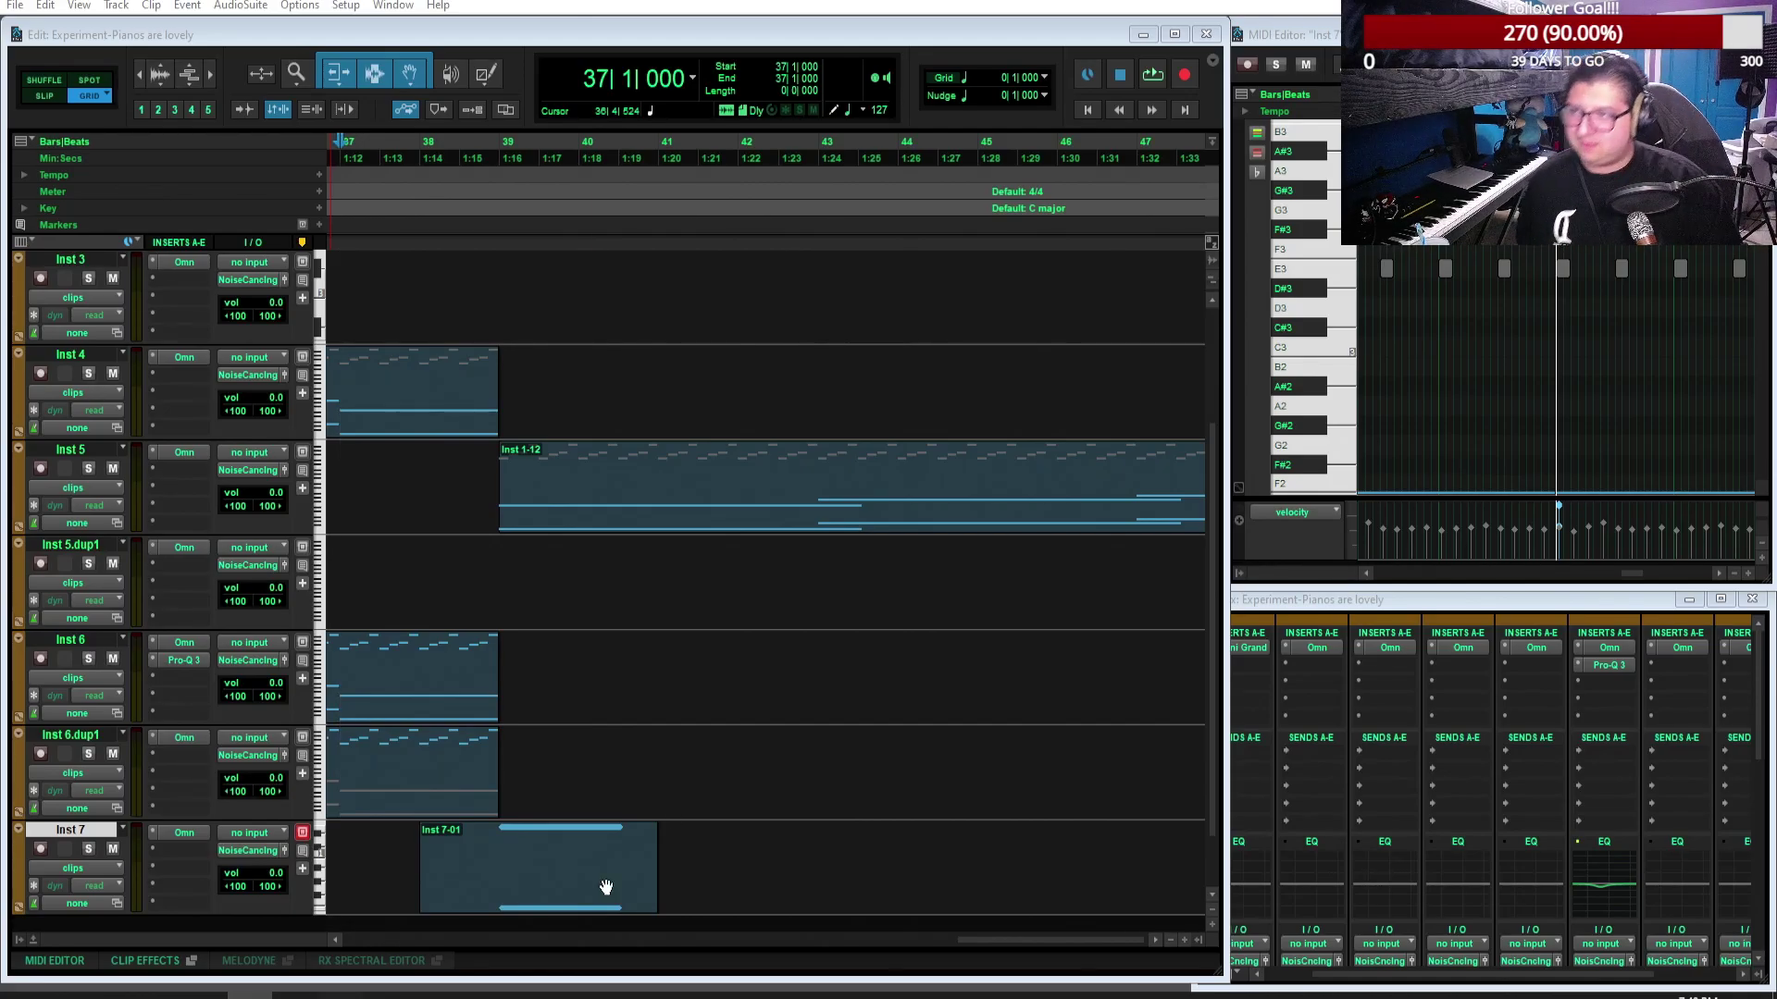
# Step: Play the whole arrangement from the beginning to past its last clips while viewing all the instrument tracks
pyautogui.moveTo(1009, 940); pyautogui.dragTo(423, 887)
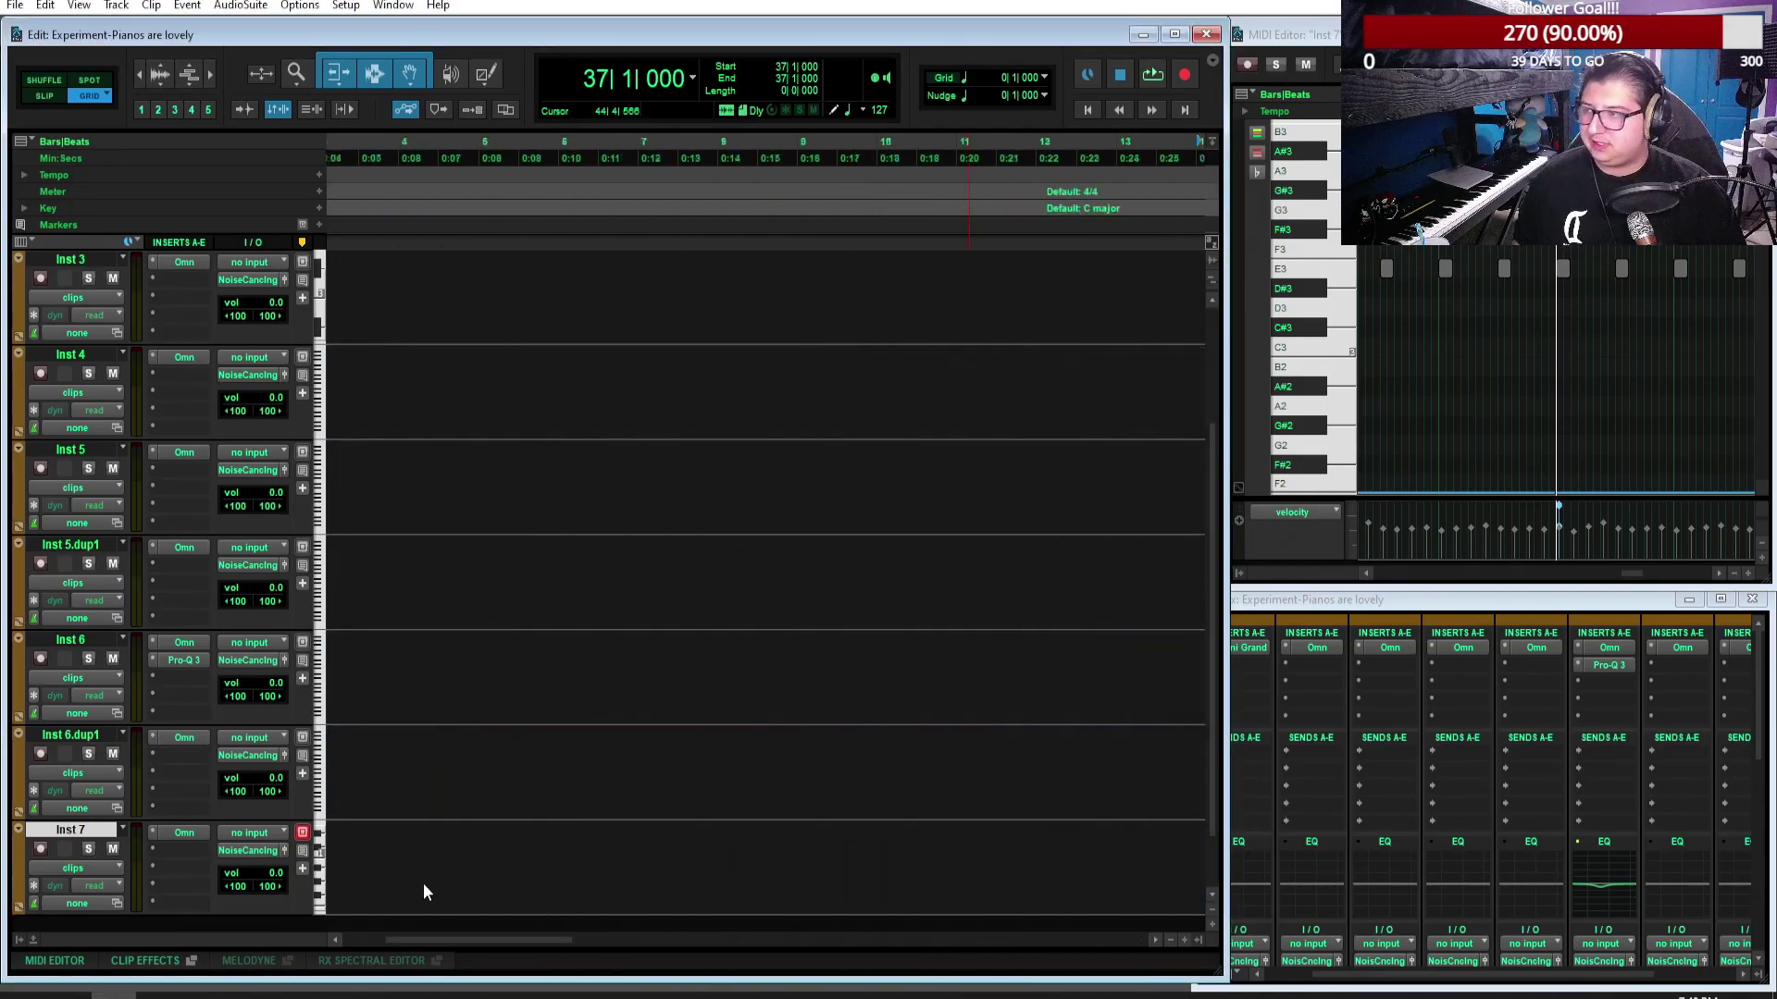
pyautogui.click(1171, 940)
pyautogui.click(1171, 940)
pyautogui.click(1172, 941)
pyautogui.scroll(3, 939, 737)
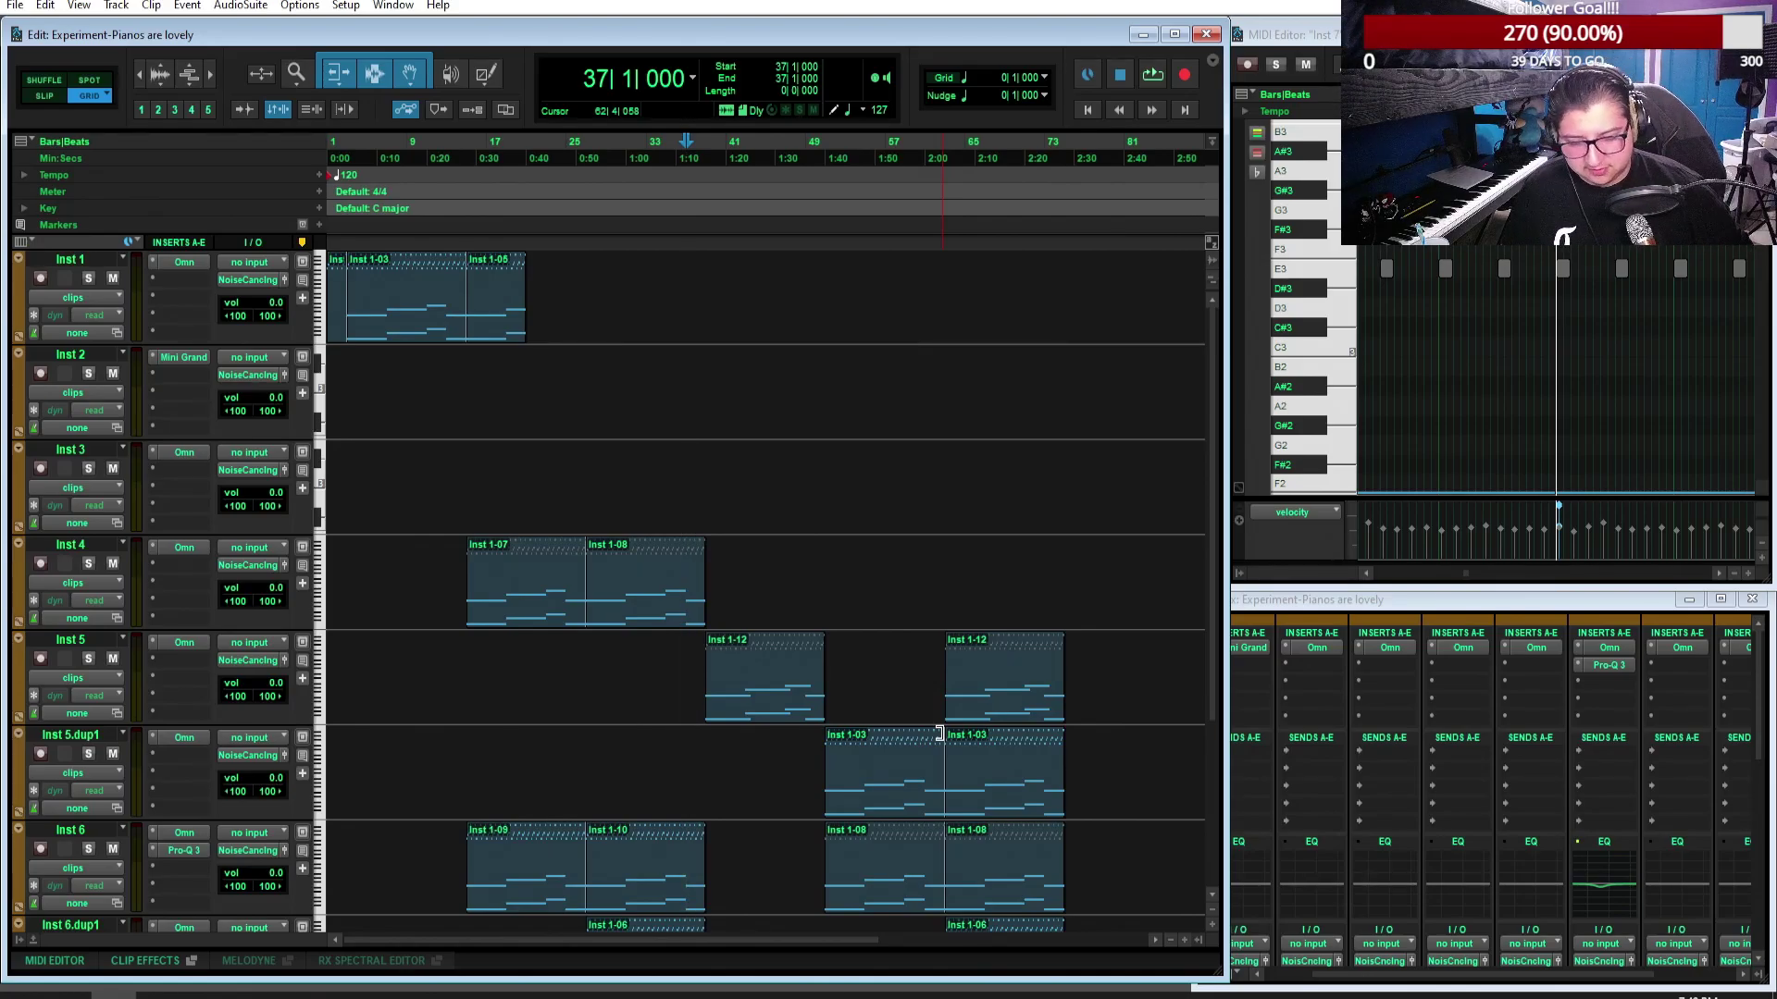
pyautogui.click(1093, 111)
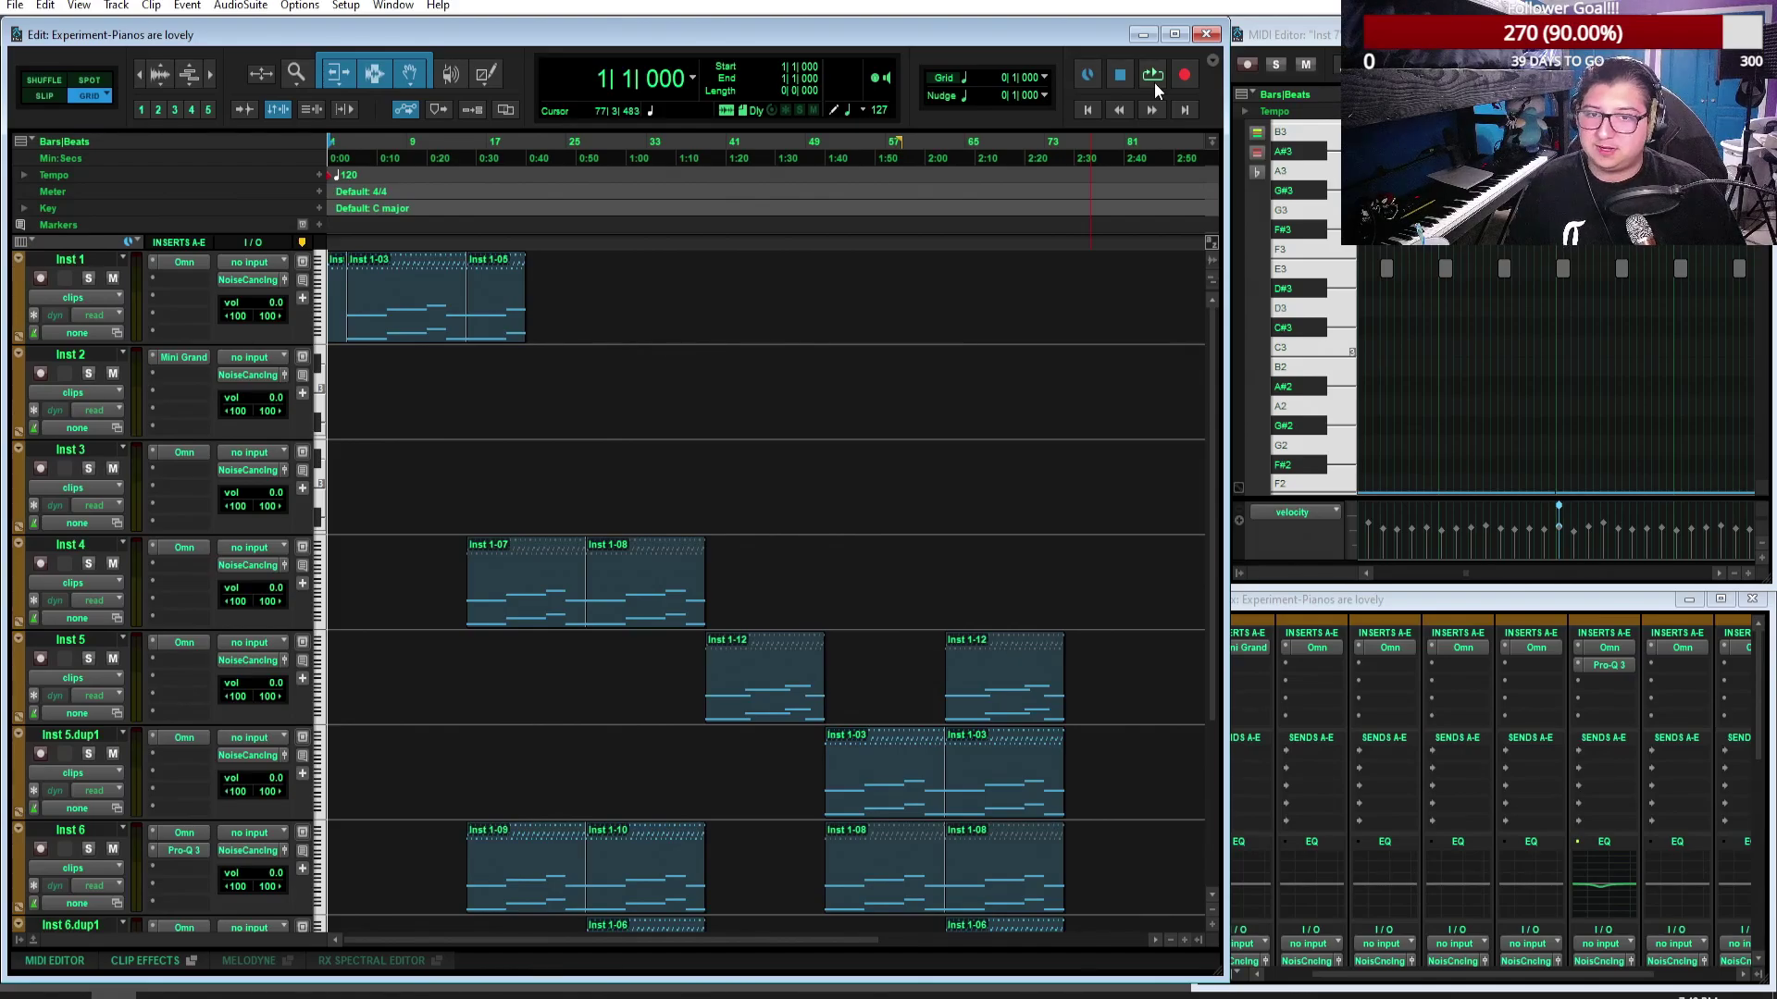
pyautogui.click(1153, 75)
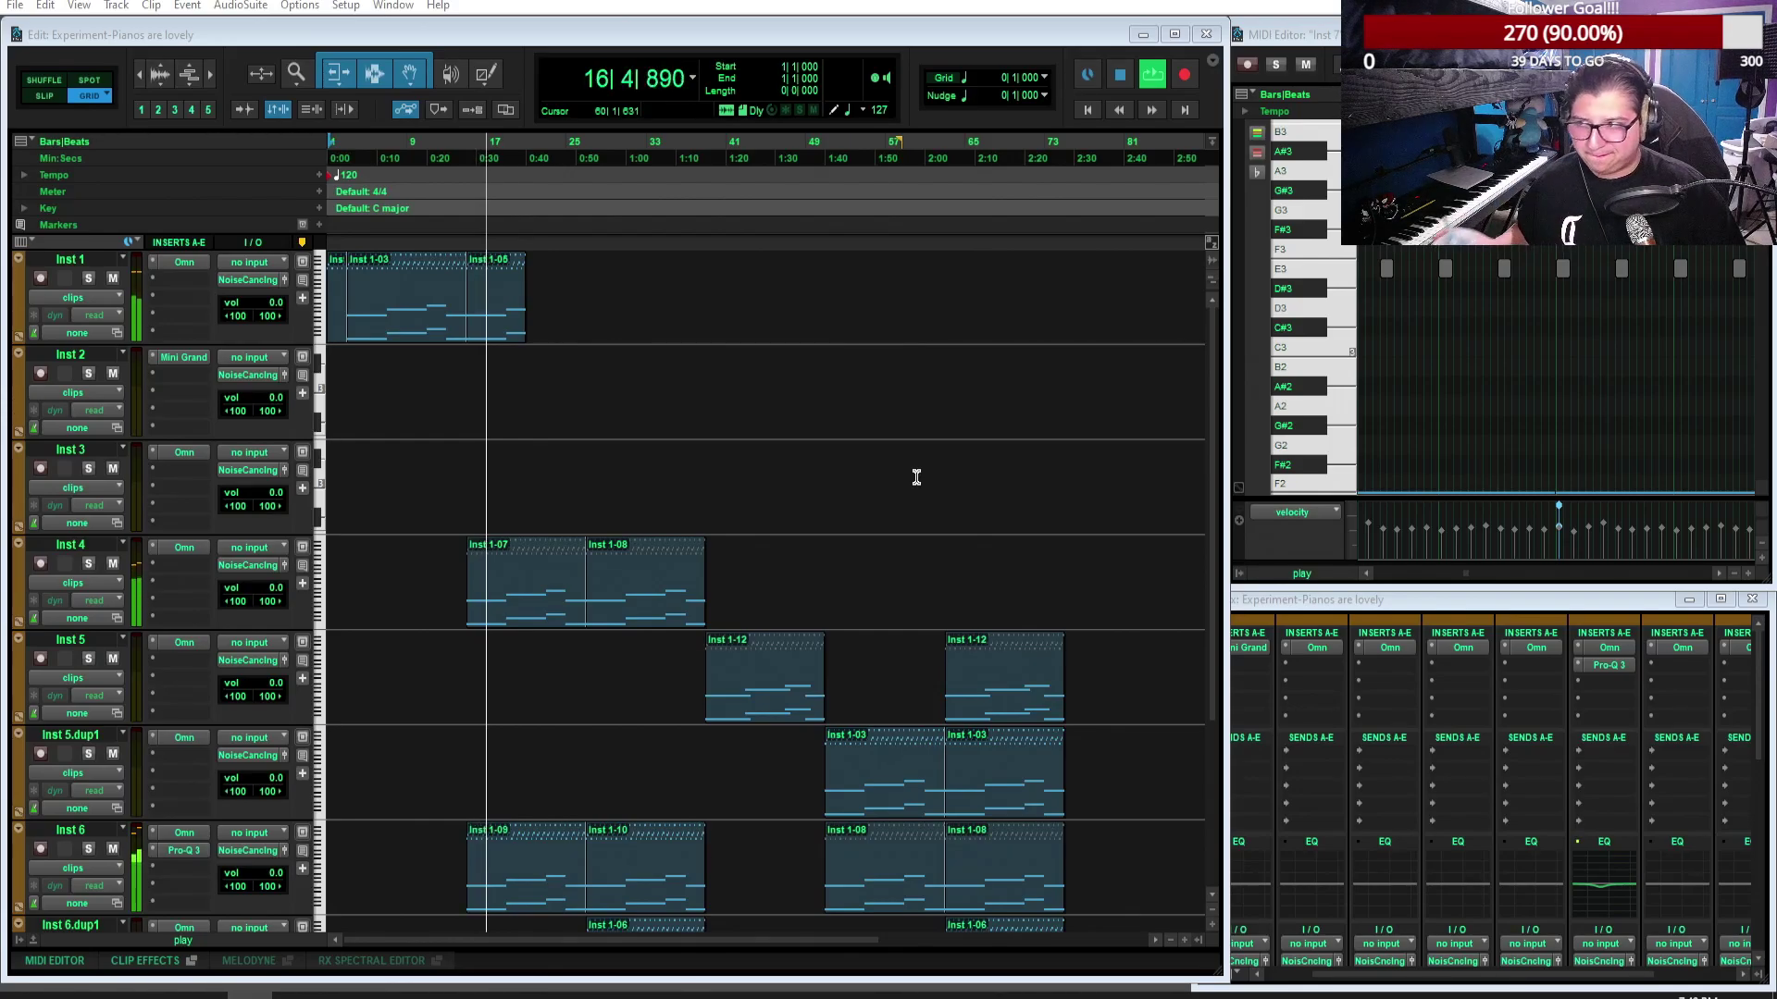
pyautogui.scroll(-5, 916, 477)
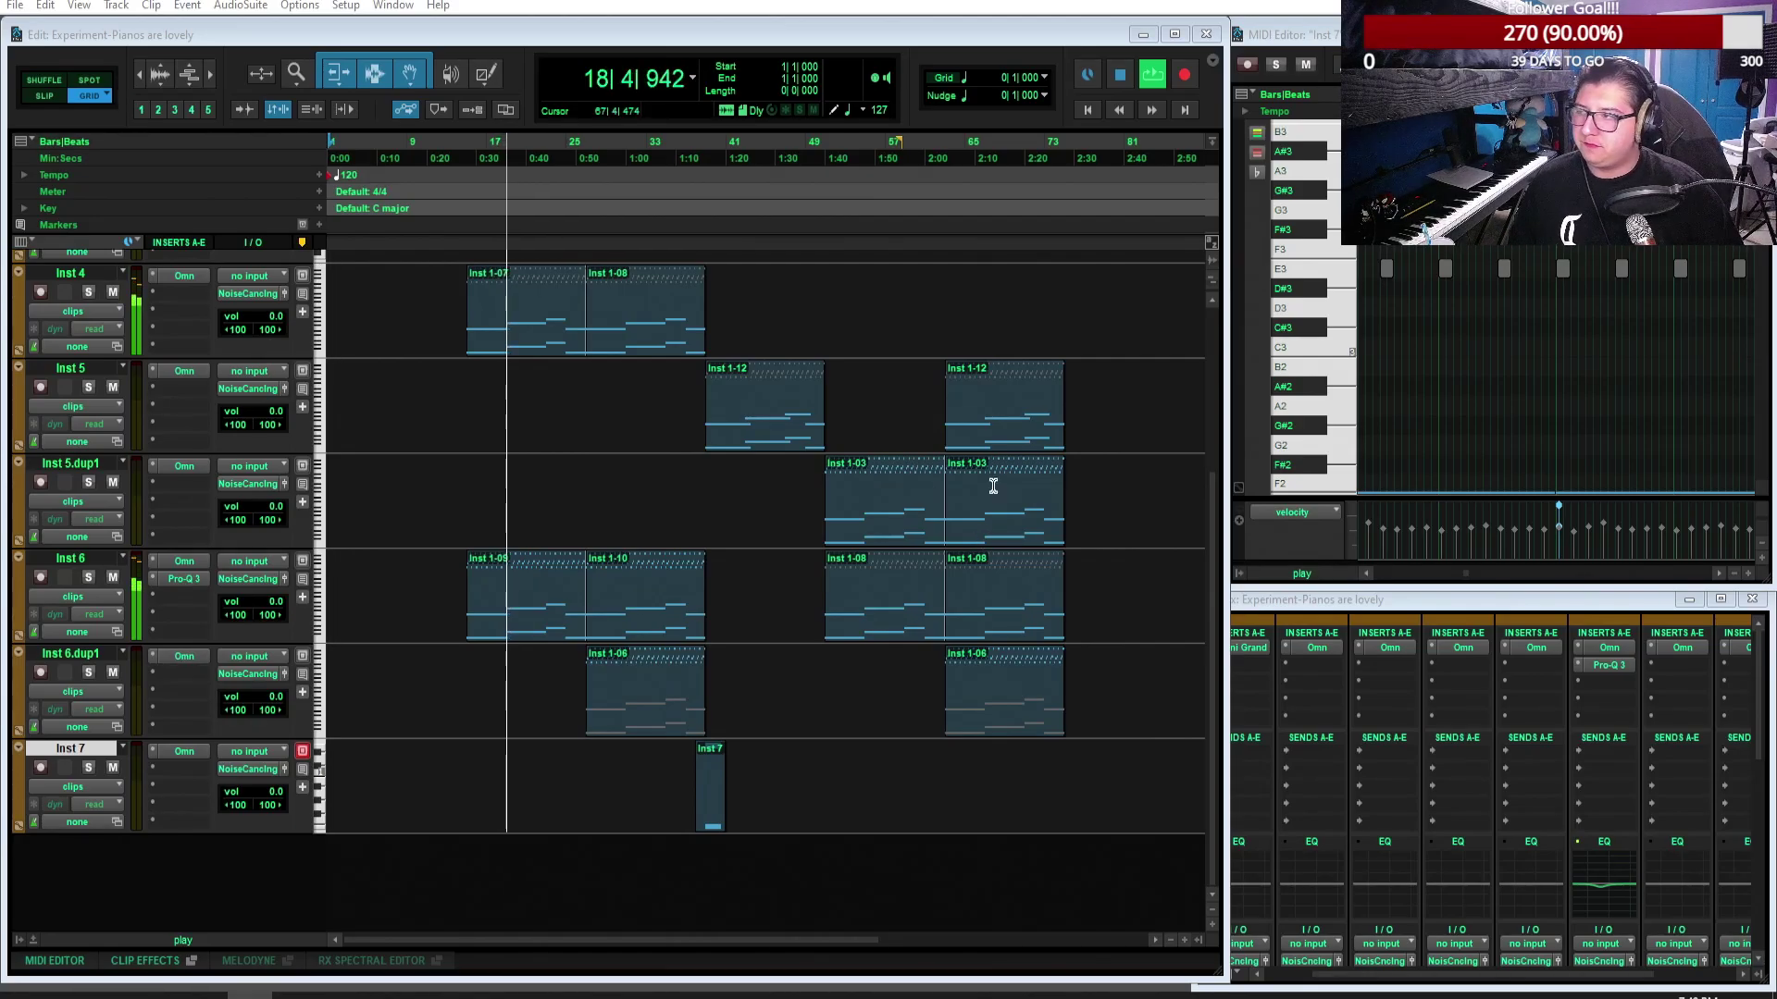
pyautogui.scroll(5, 993, 485)
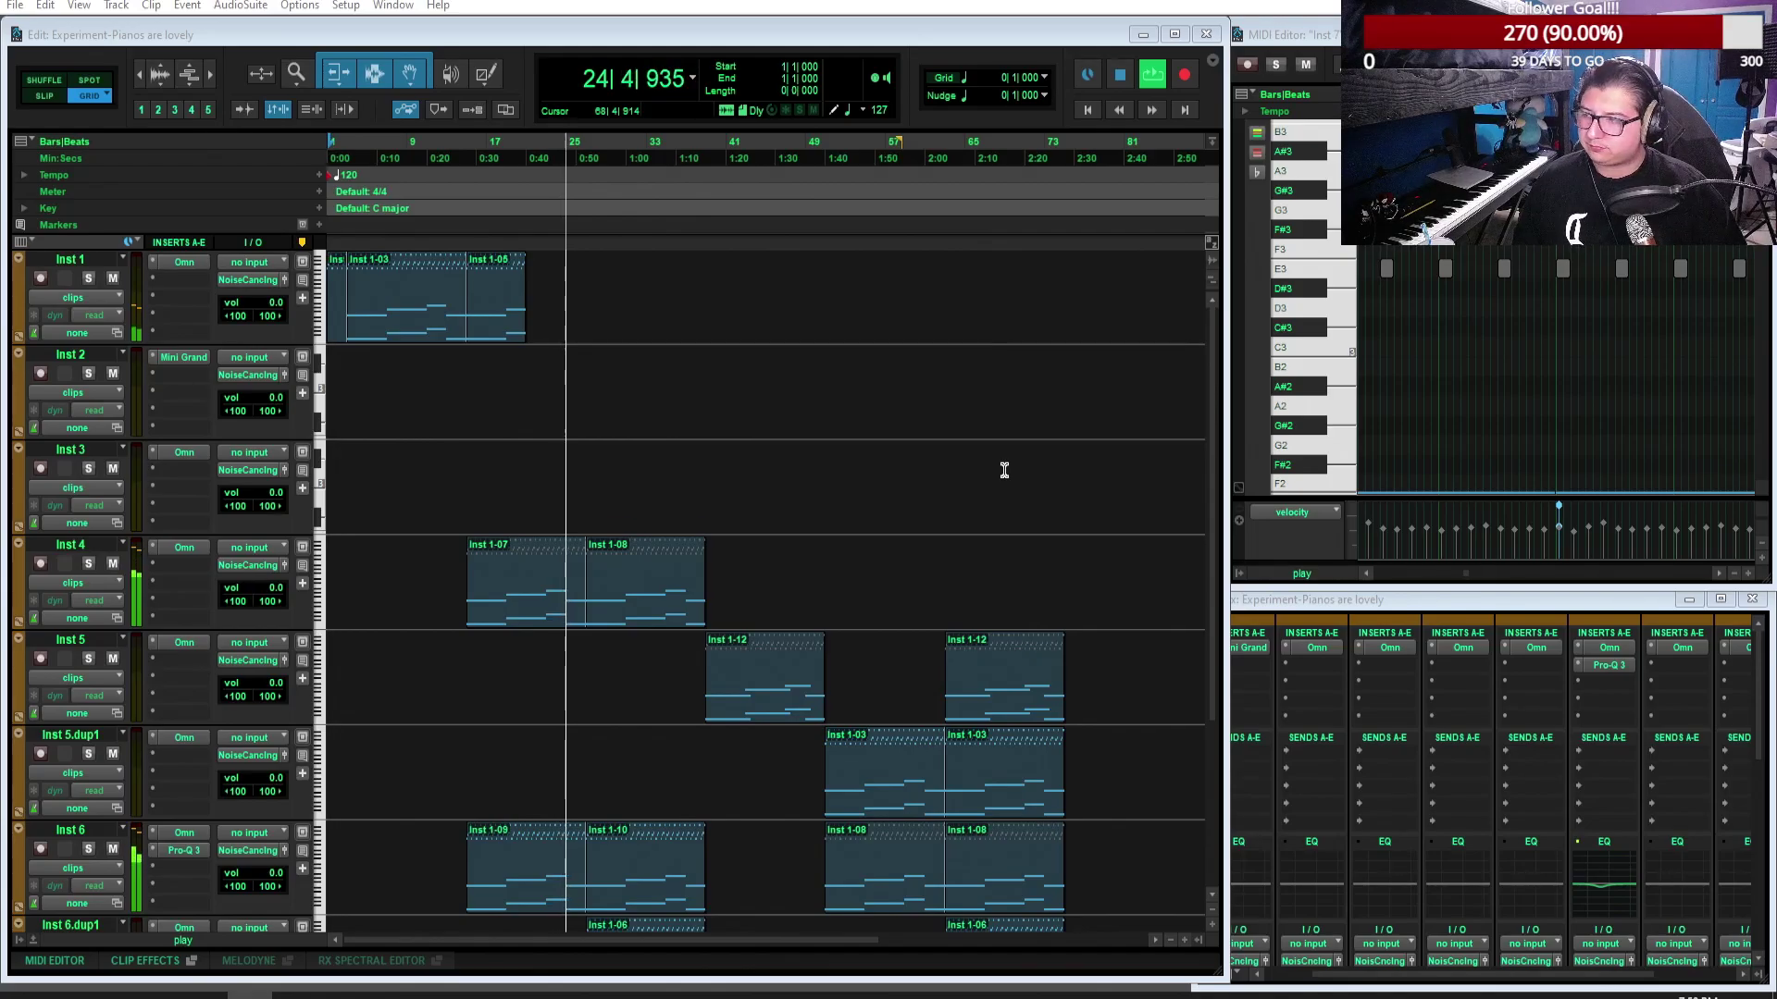
pyautogui.scroll(-5, 1004, 470)
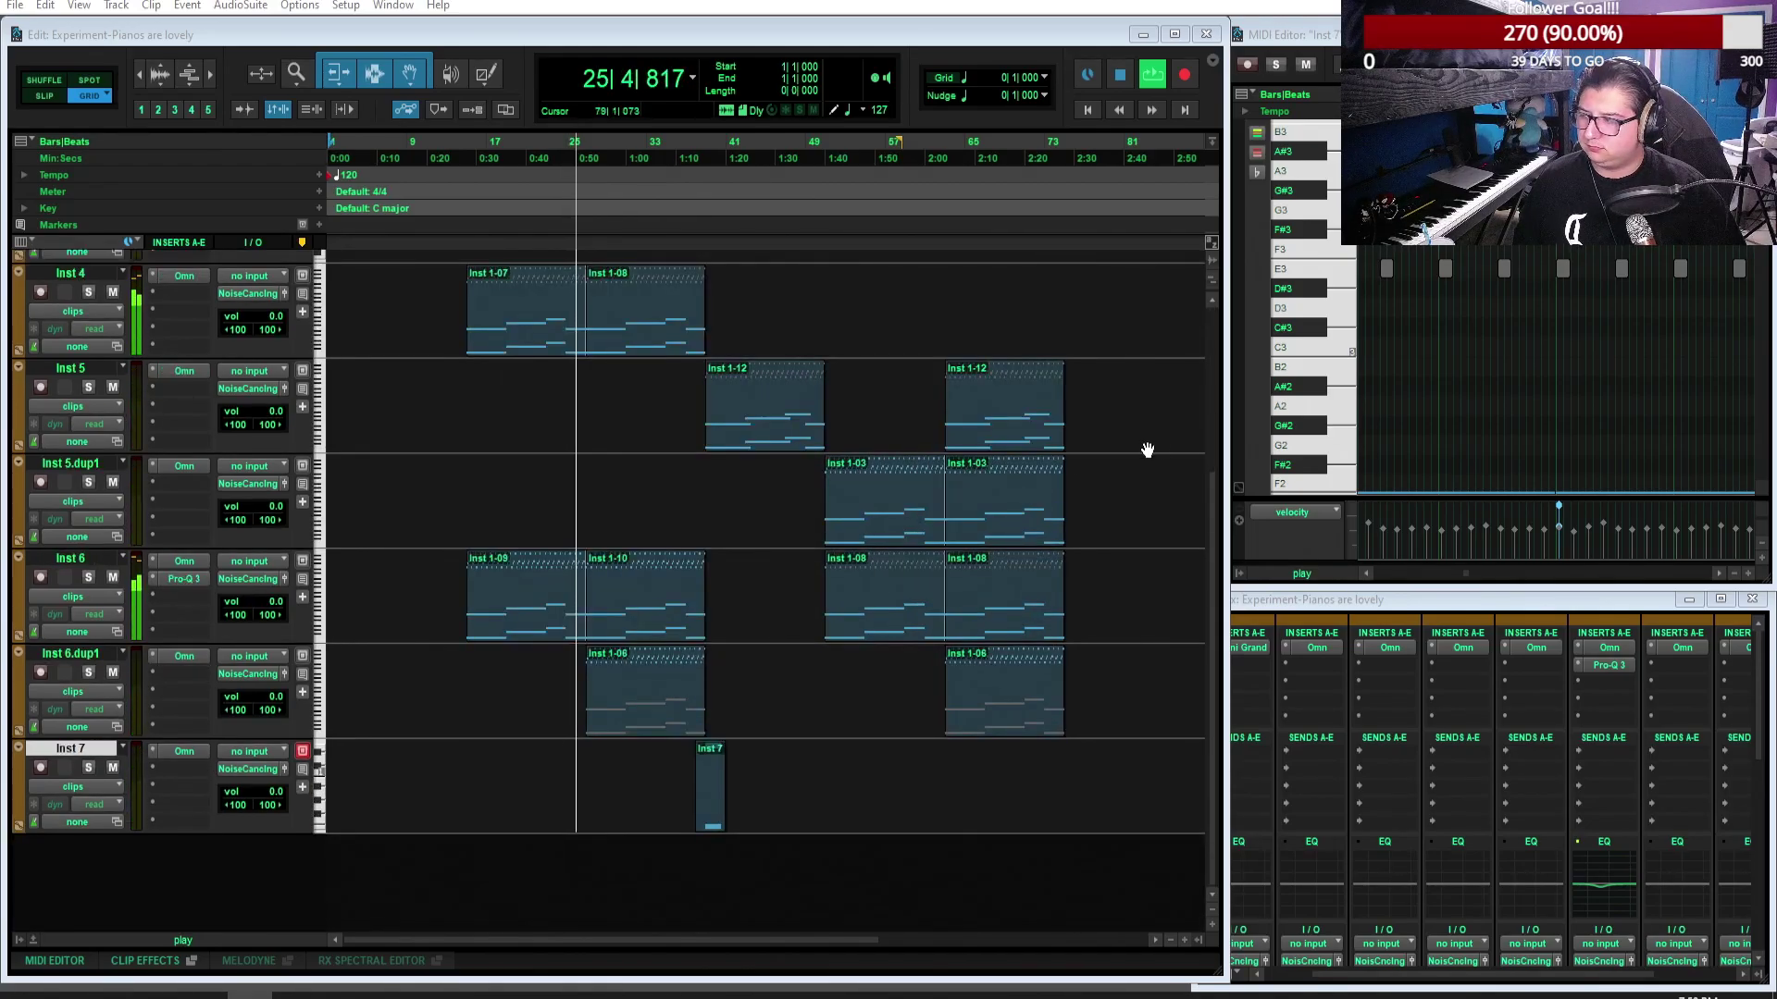
pyautogui.scroll(2, 1159, 448)
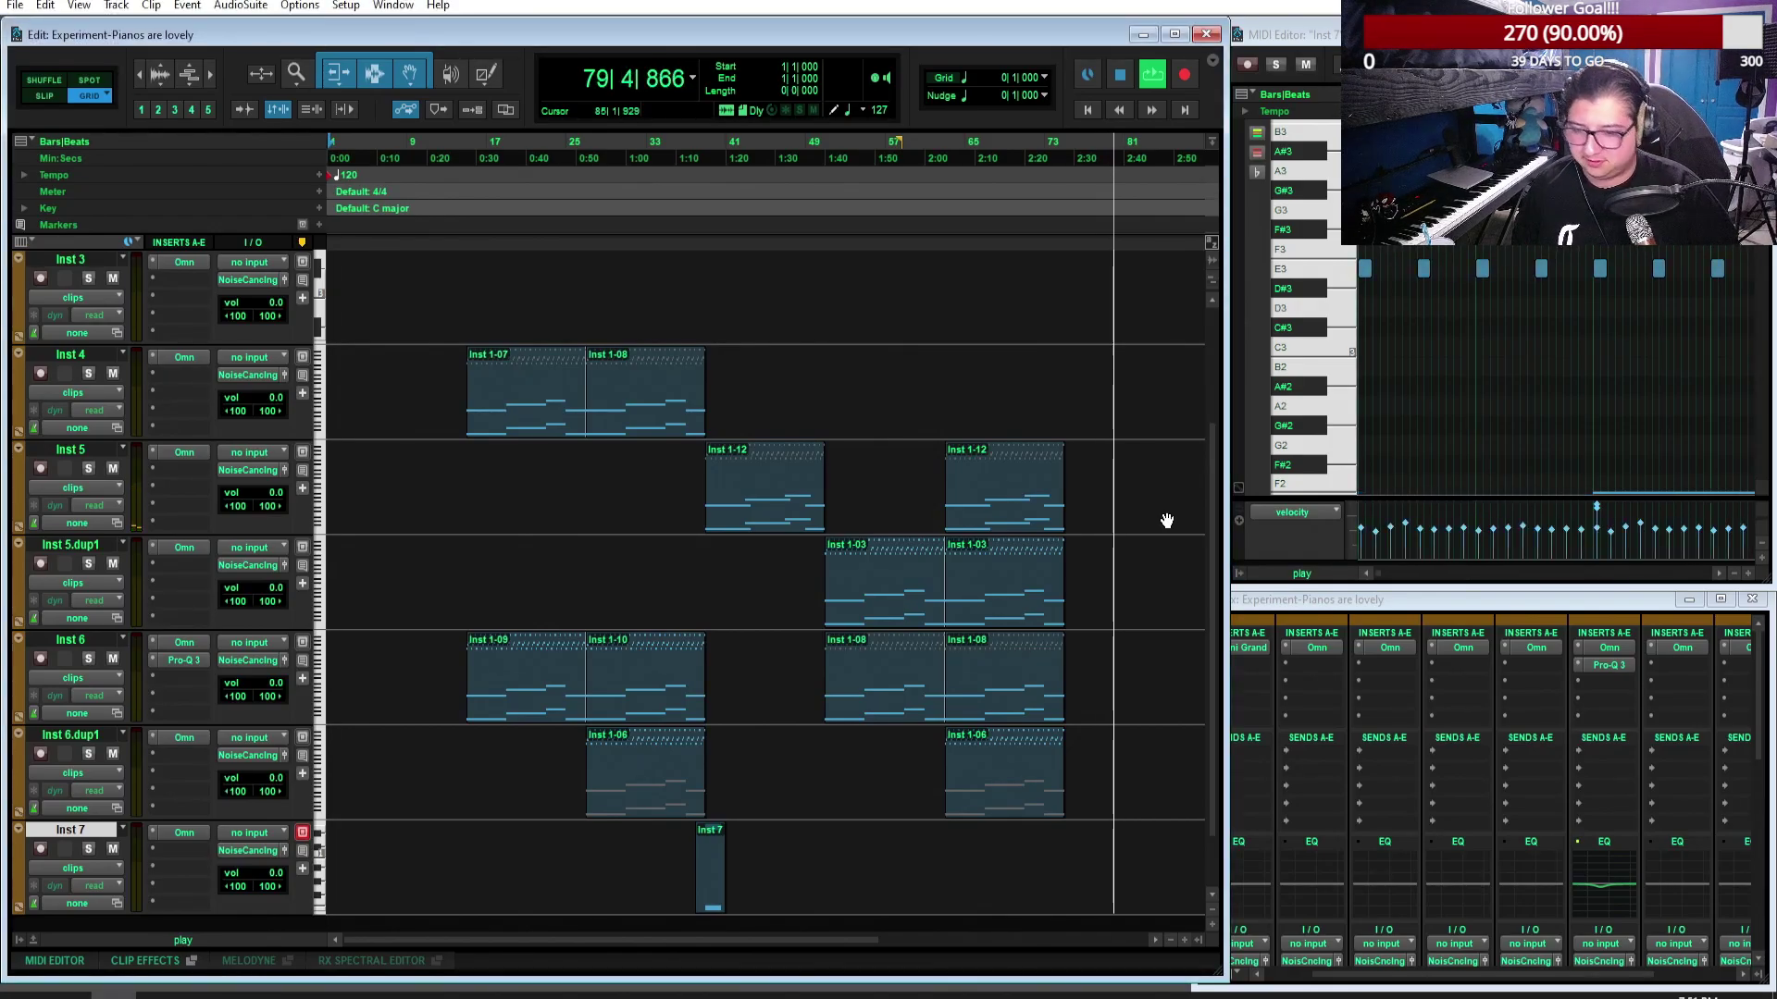
pyautogui.press('space')
pyautogui.hotkey('alt', 'Tab')
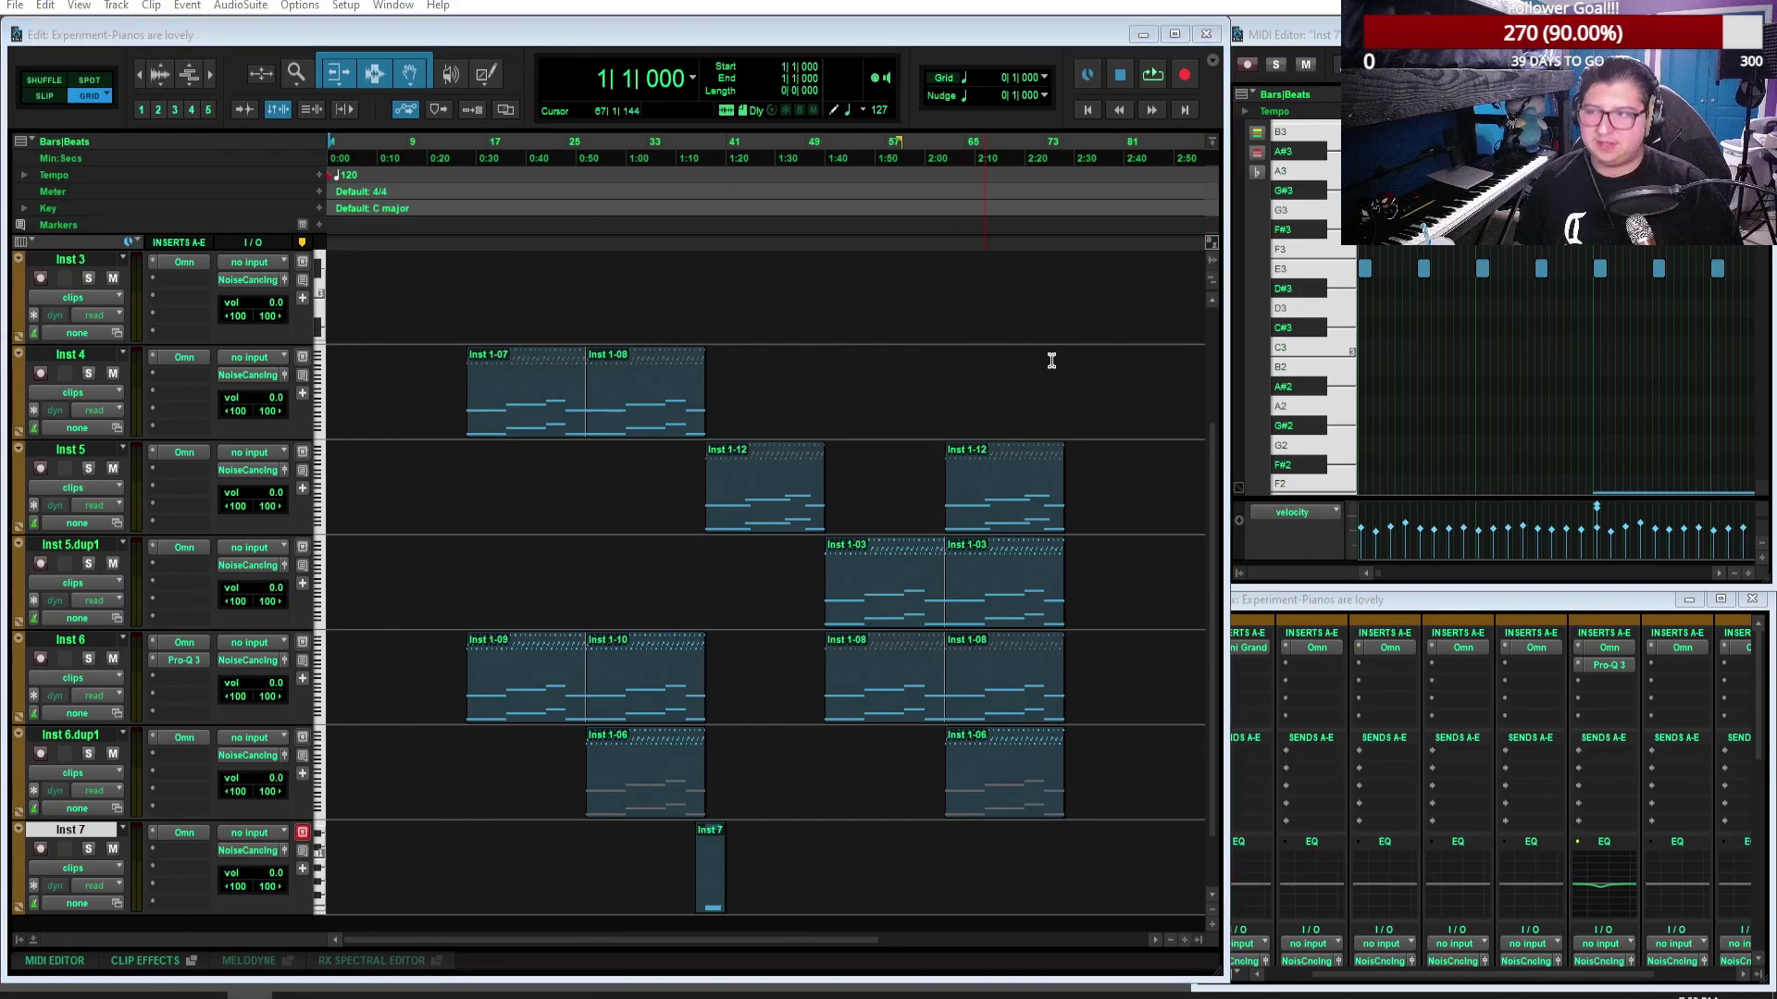
pyautogui.hotkey('alt', 'Tab')
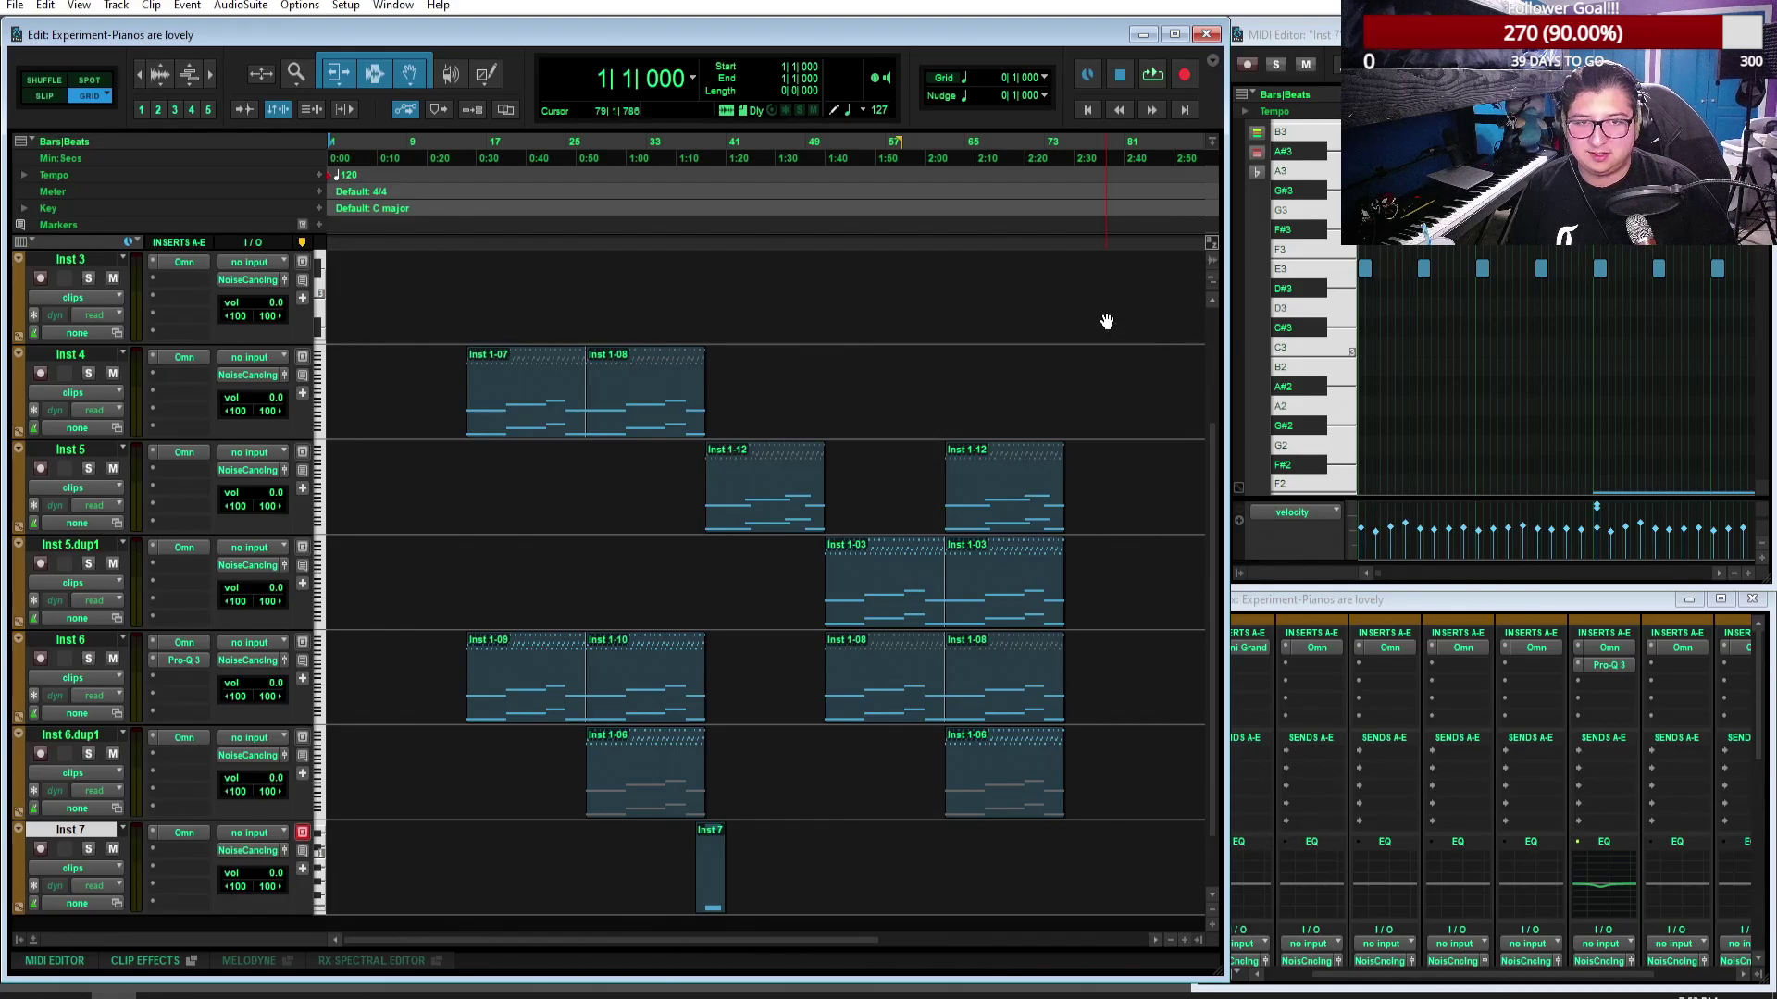
pyautogui.scroll(-2, 573, 590)
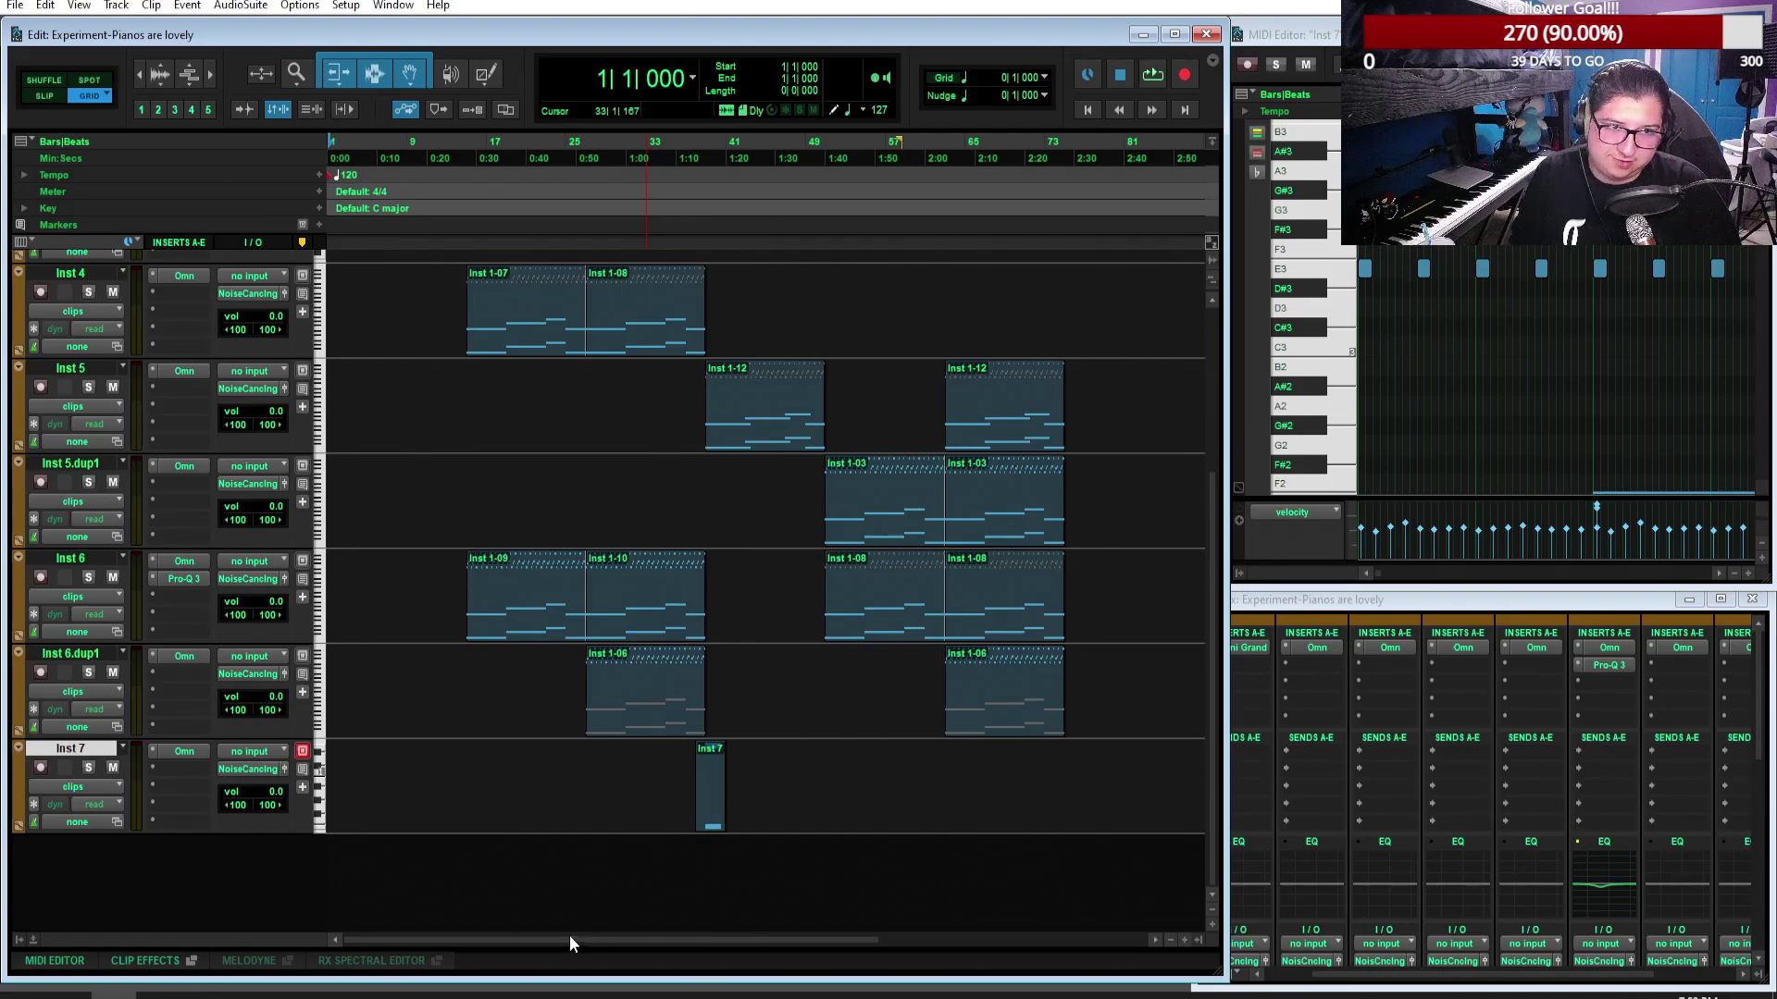
pyautogui.scroll(3, 625, 836)
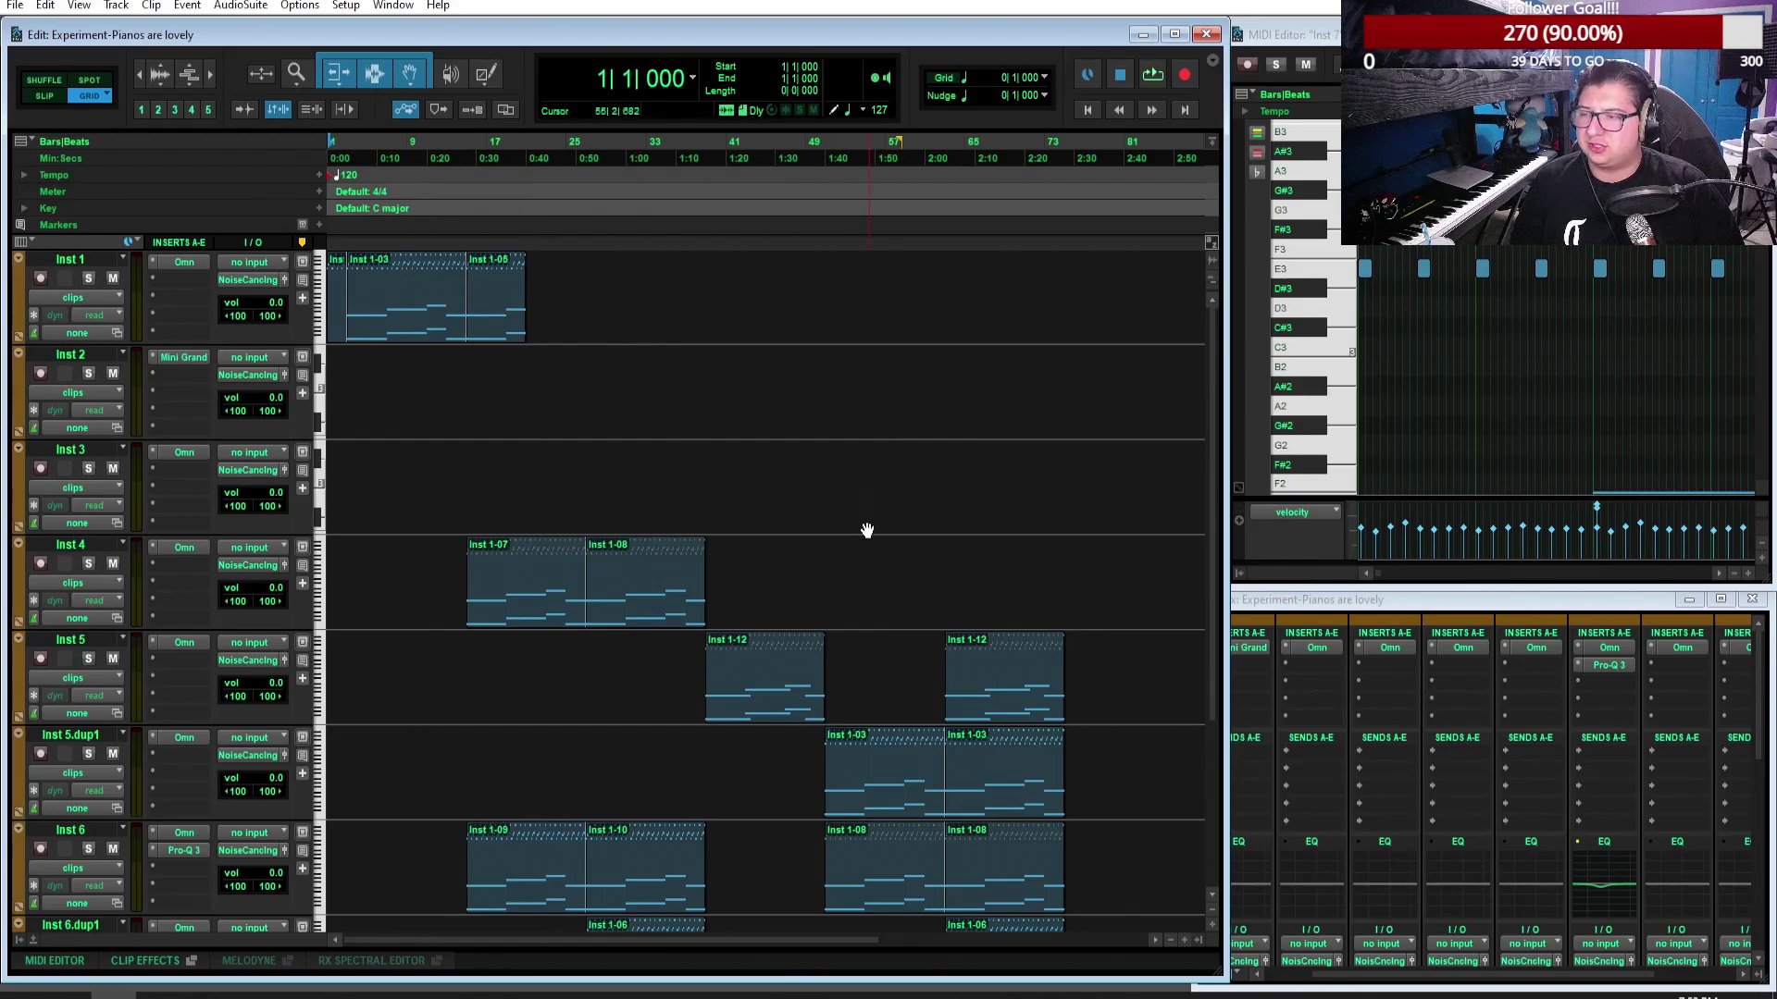
pyautogui.scroll(-2, 872, 487)
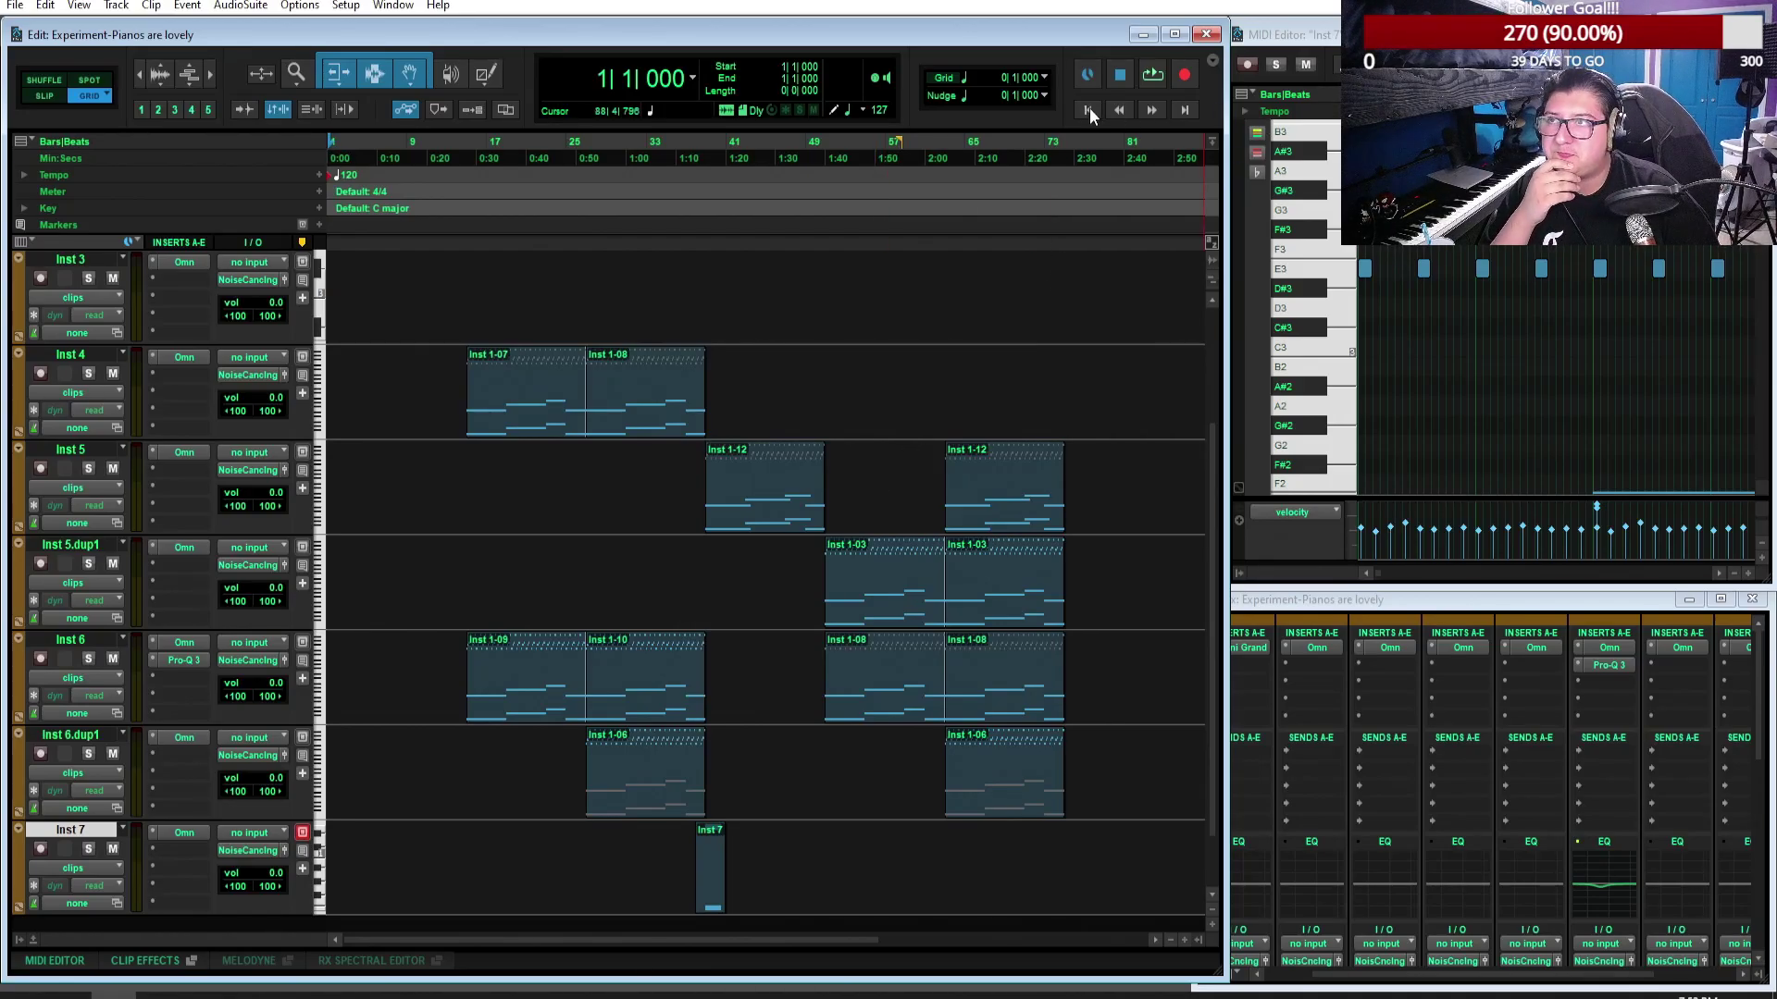
pyautogui.scroll(2, 1052, 290)
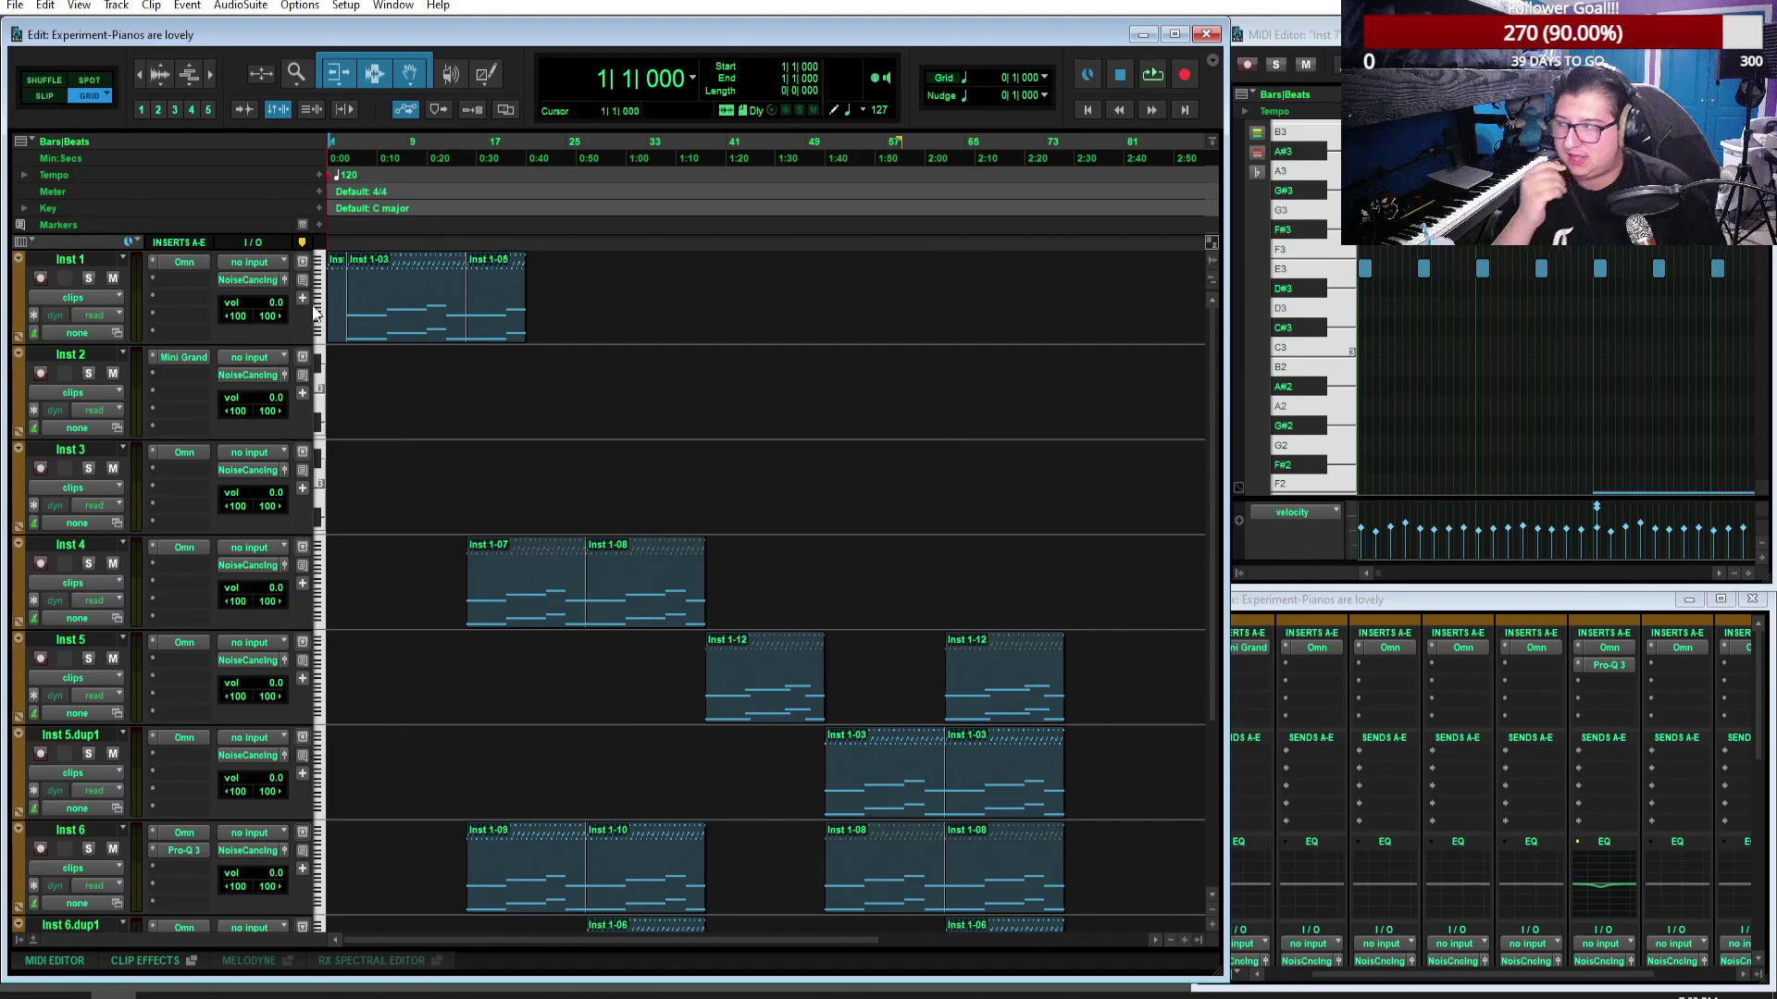
# Step: Play the Inst 1-03 clip on track Inst 1, jumping ahead to each chord change in its MIDI notes
pyautogui.click(444, 340)
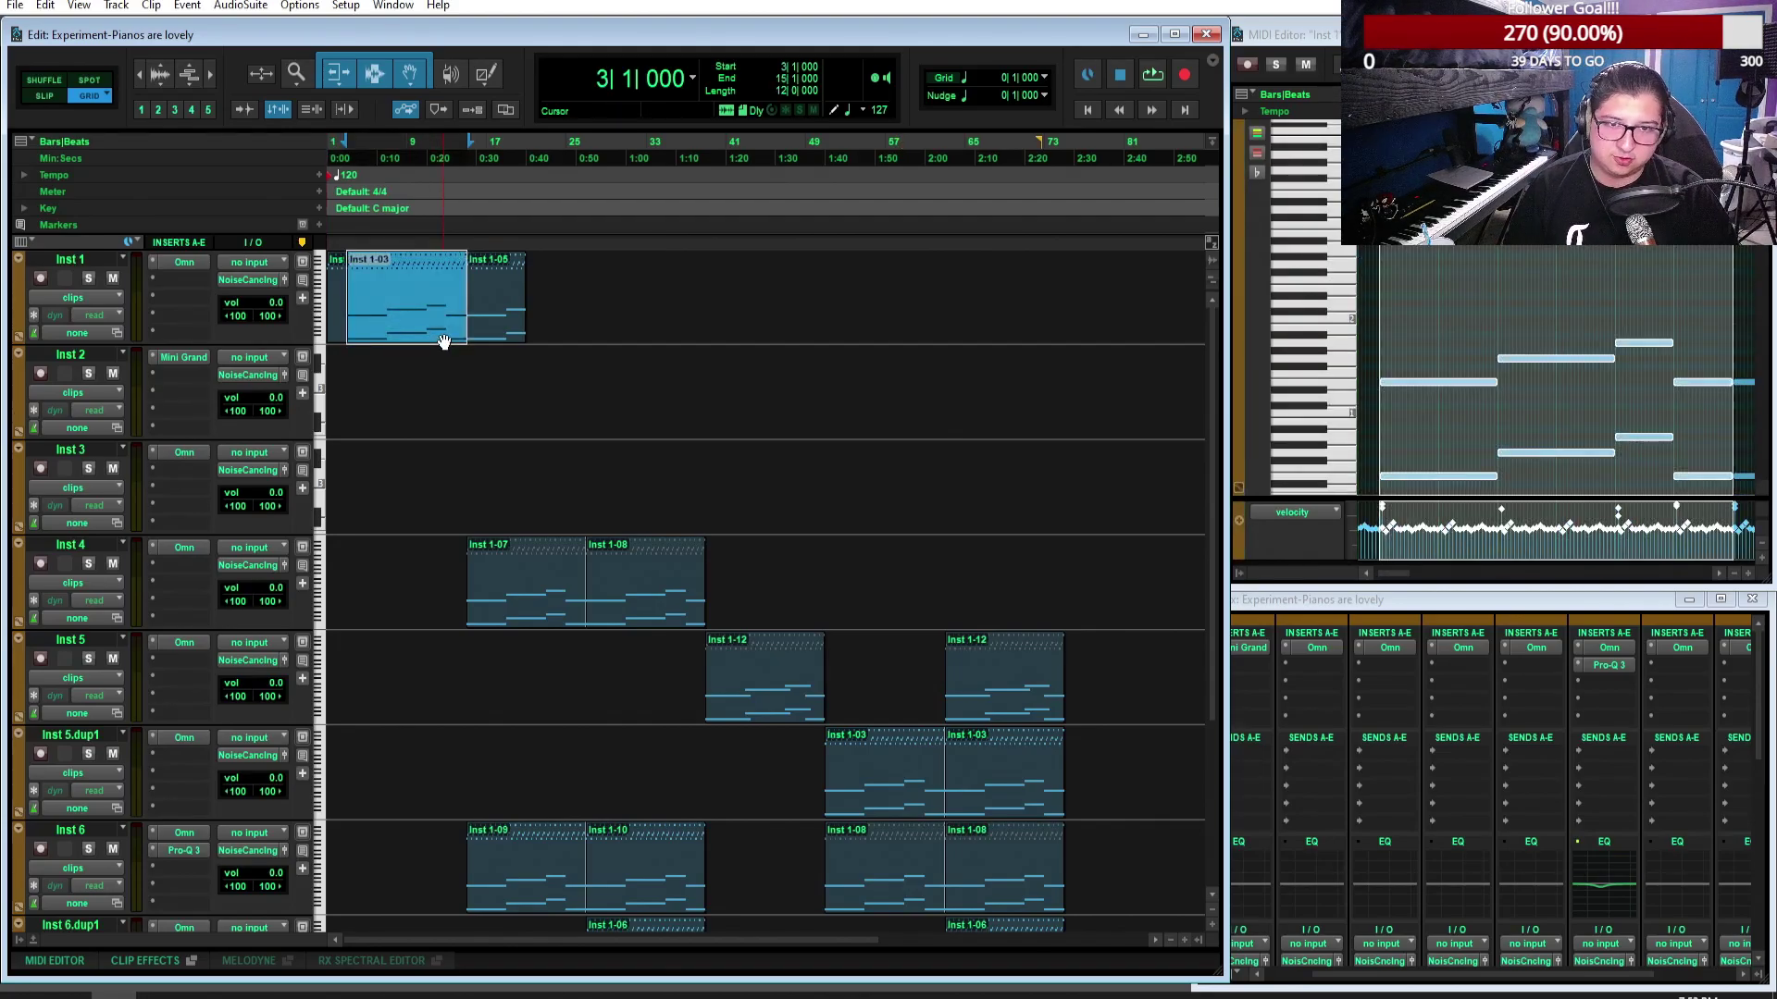
pyautogui.press('space')
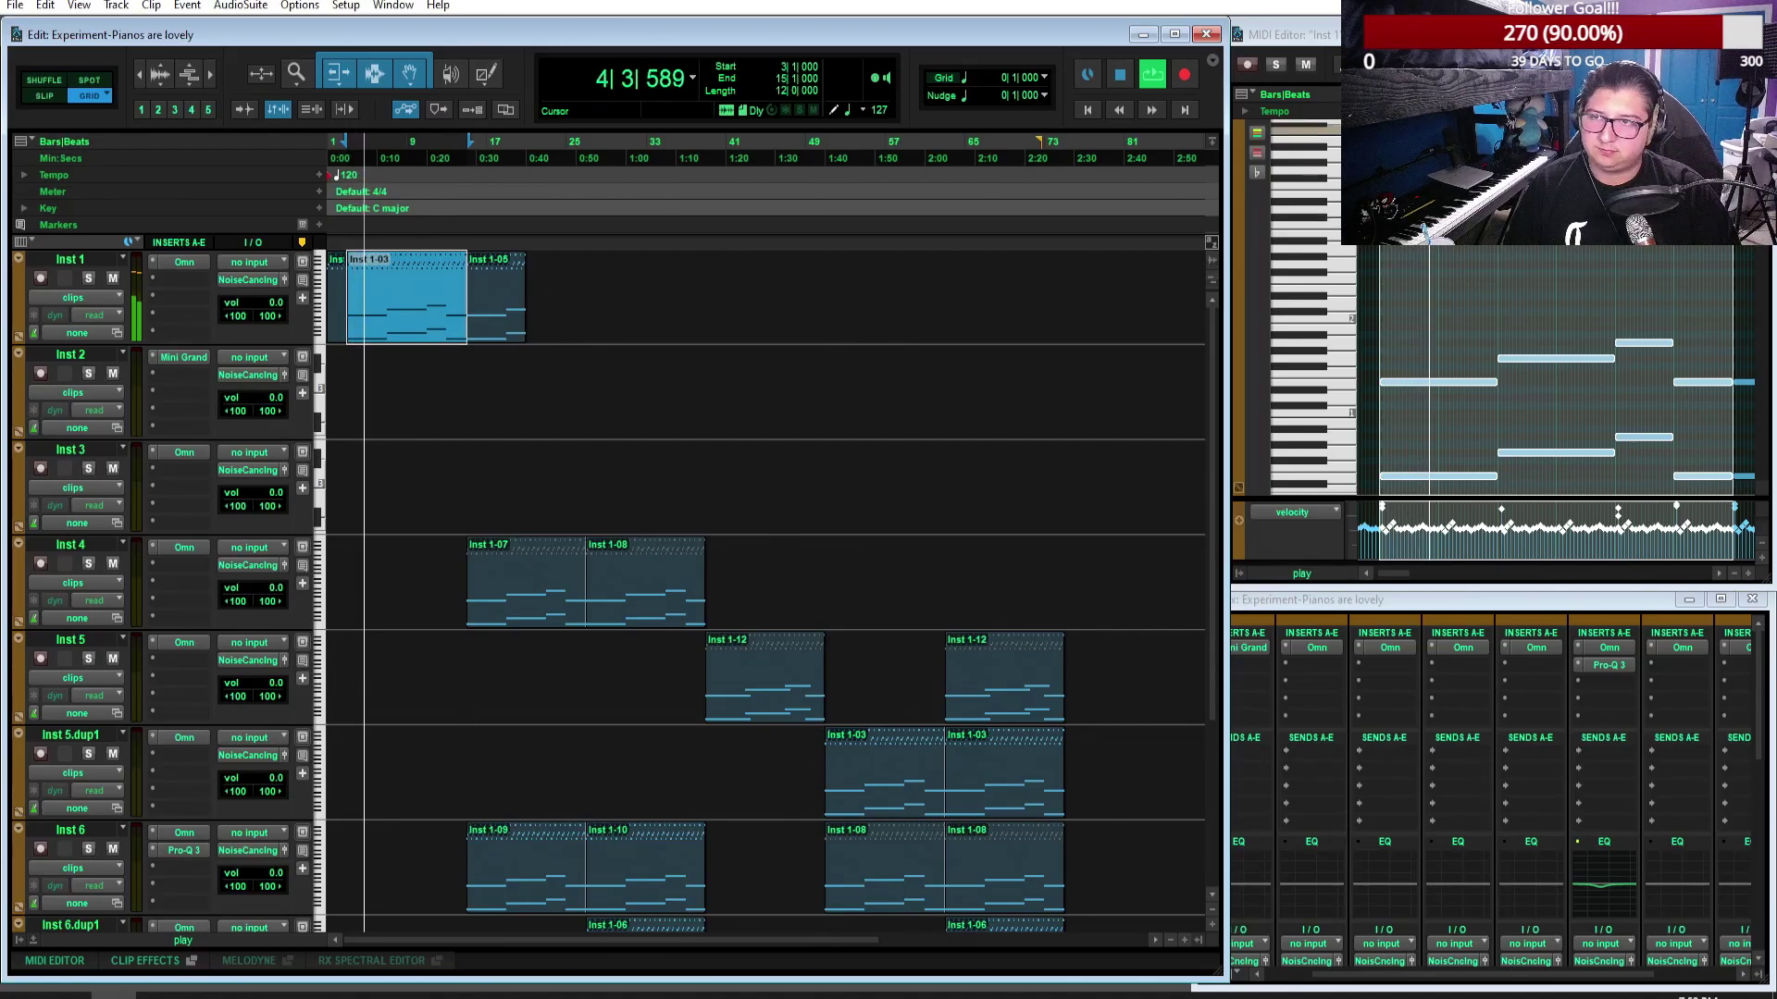
pyautogui.click(1499, 417)
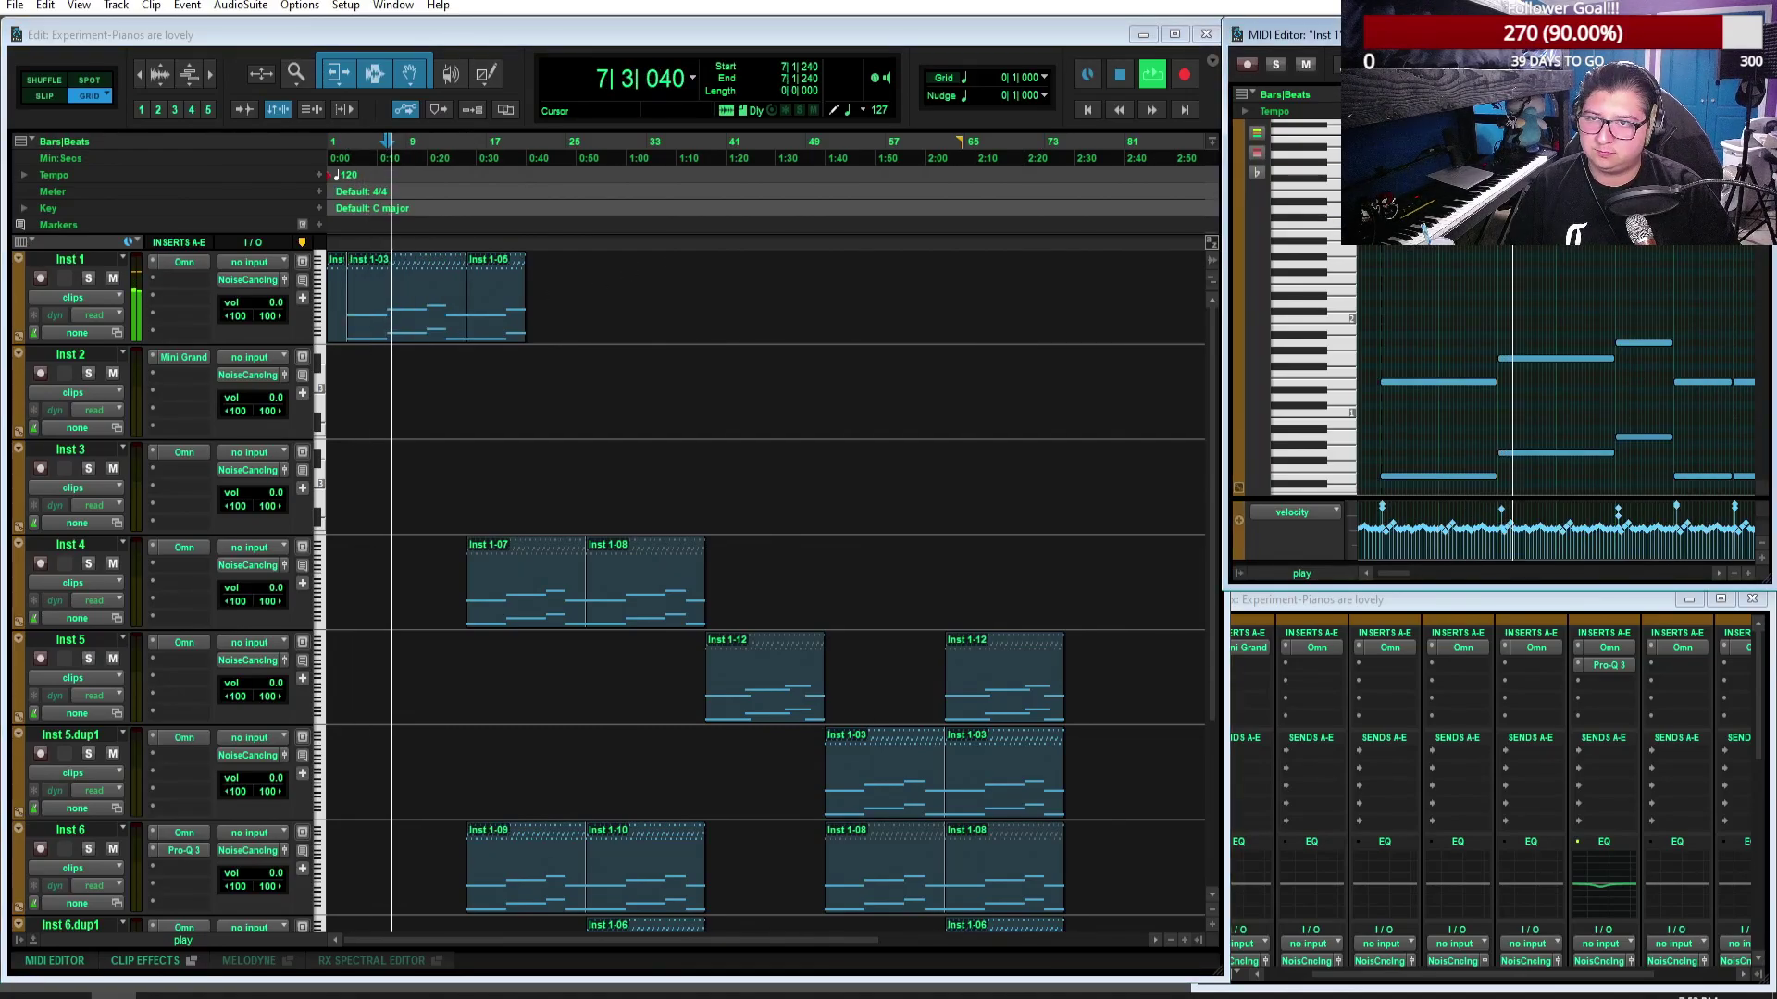
pyautogui.click(1615, 416)
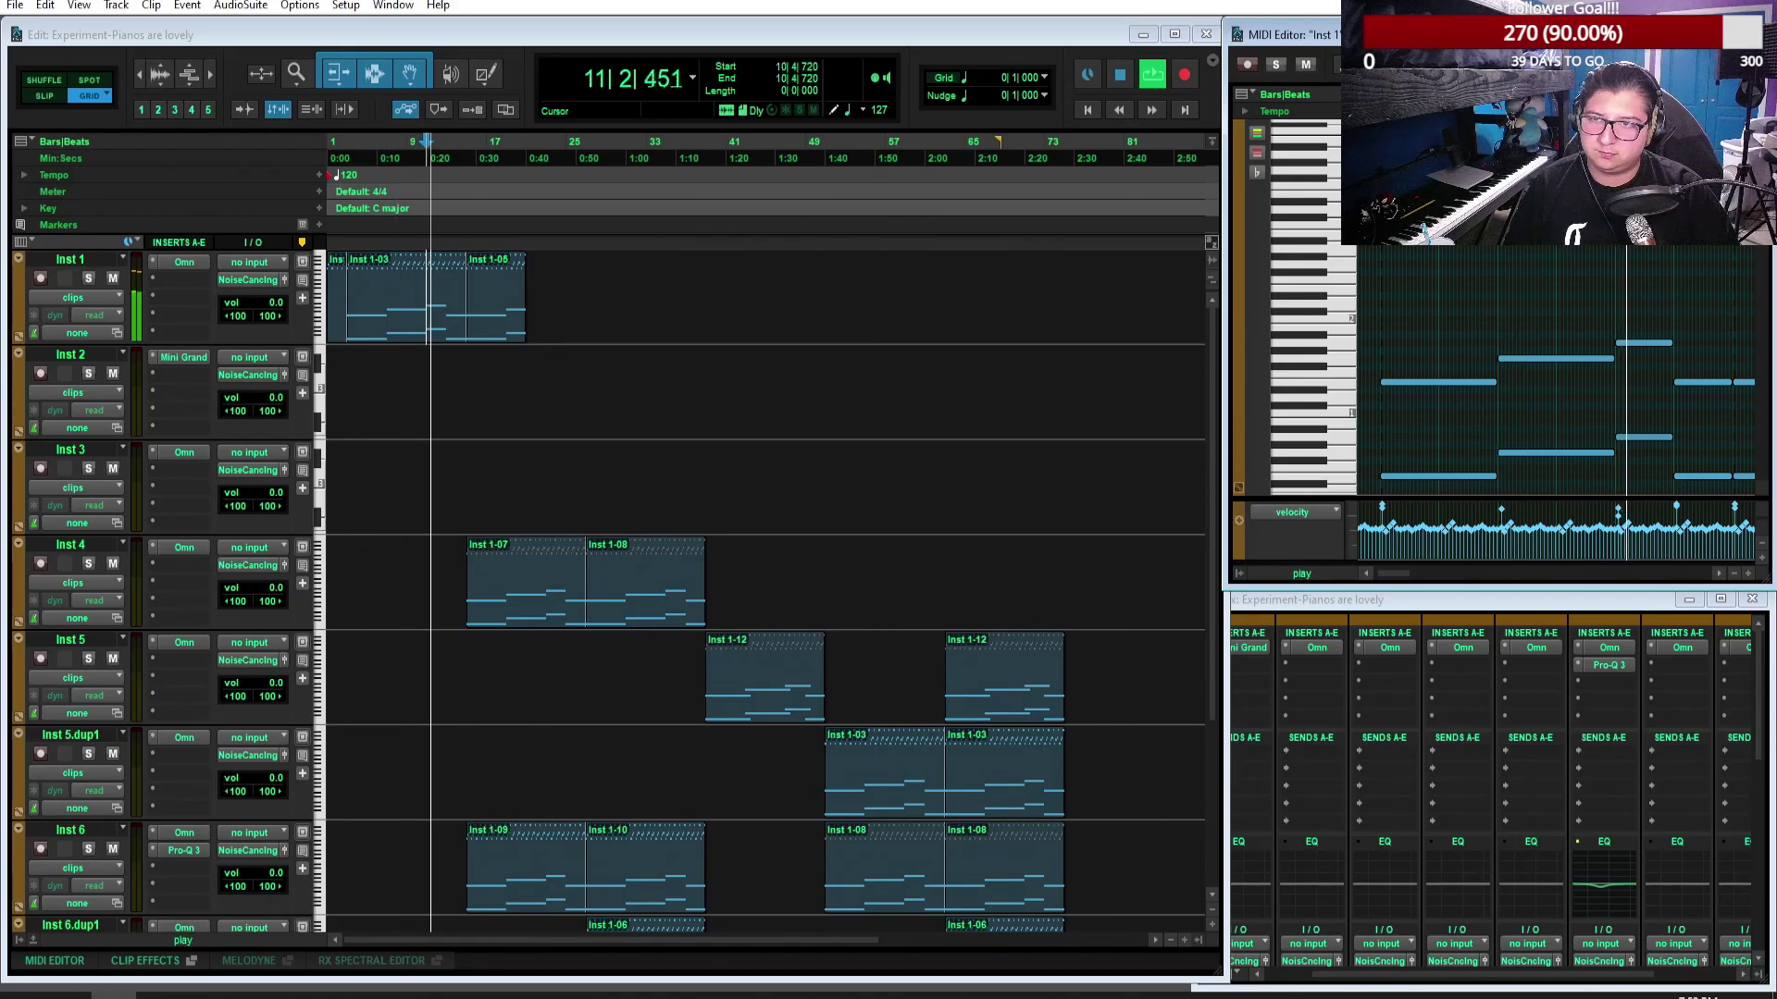
pyautogui.click(1672, 417)
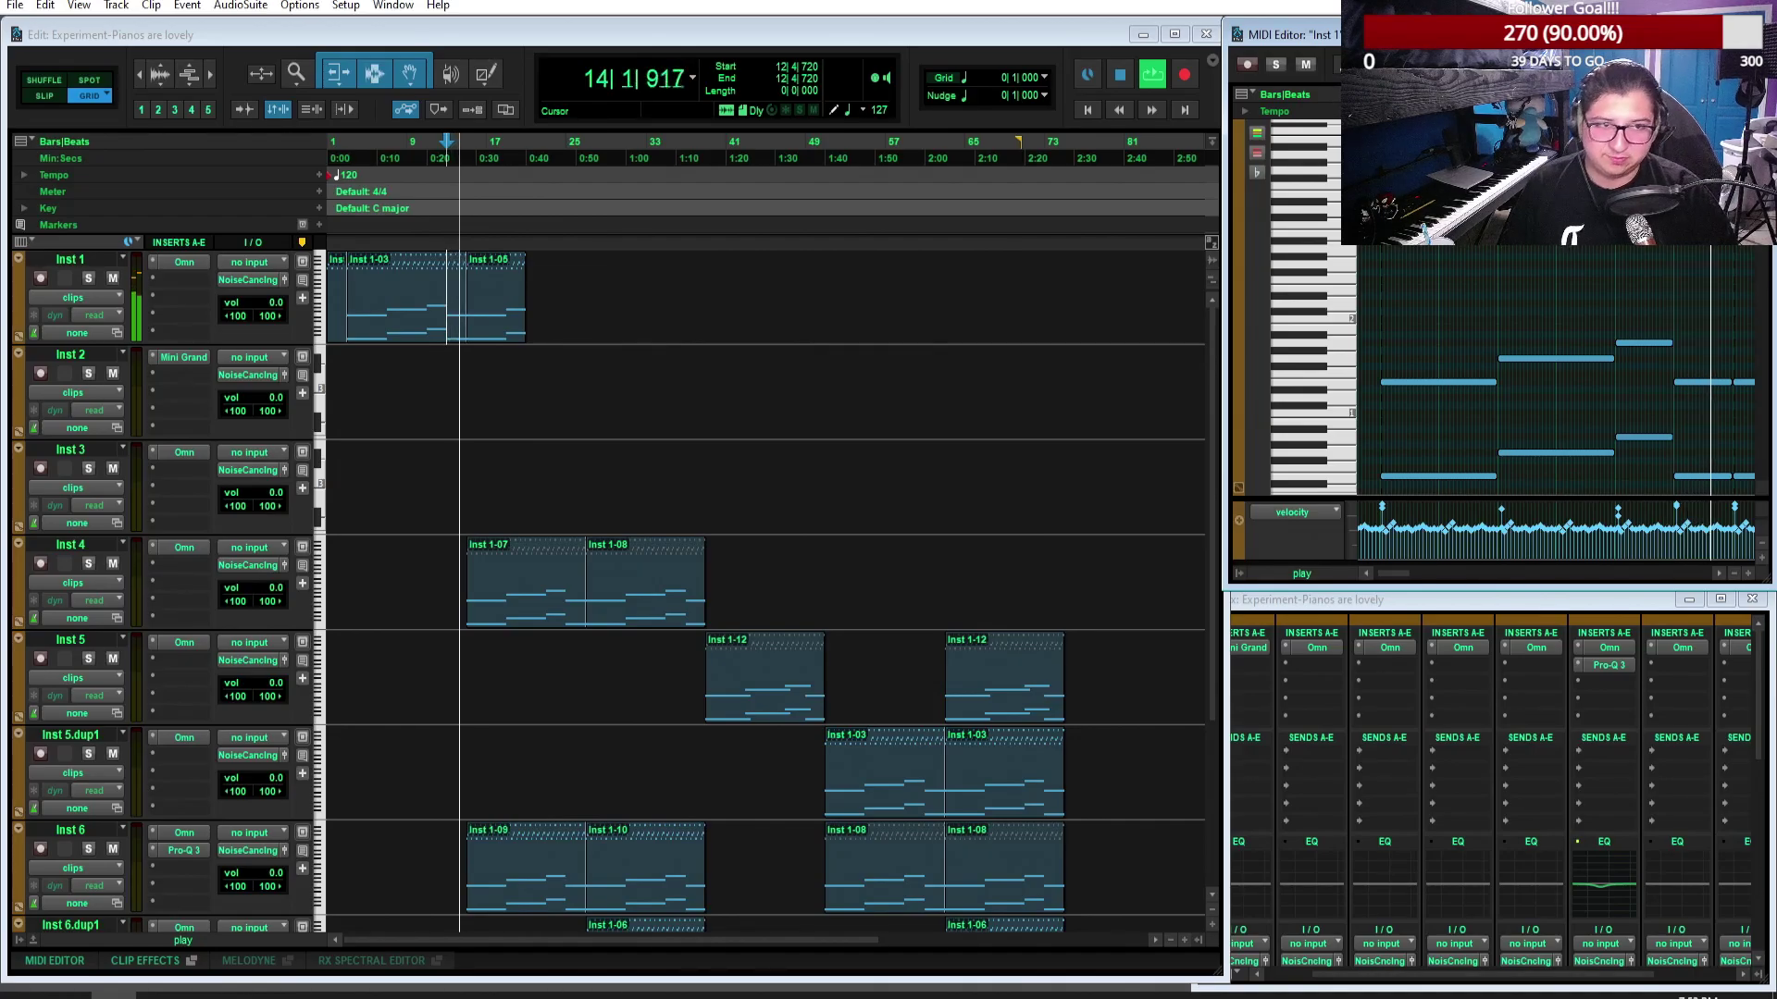
pyautogui.press('space')
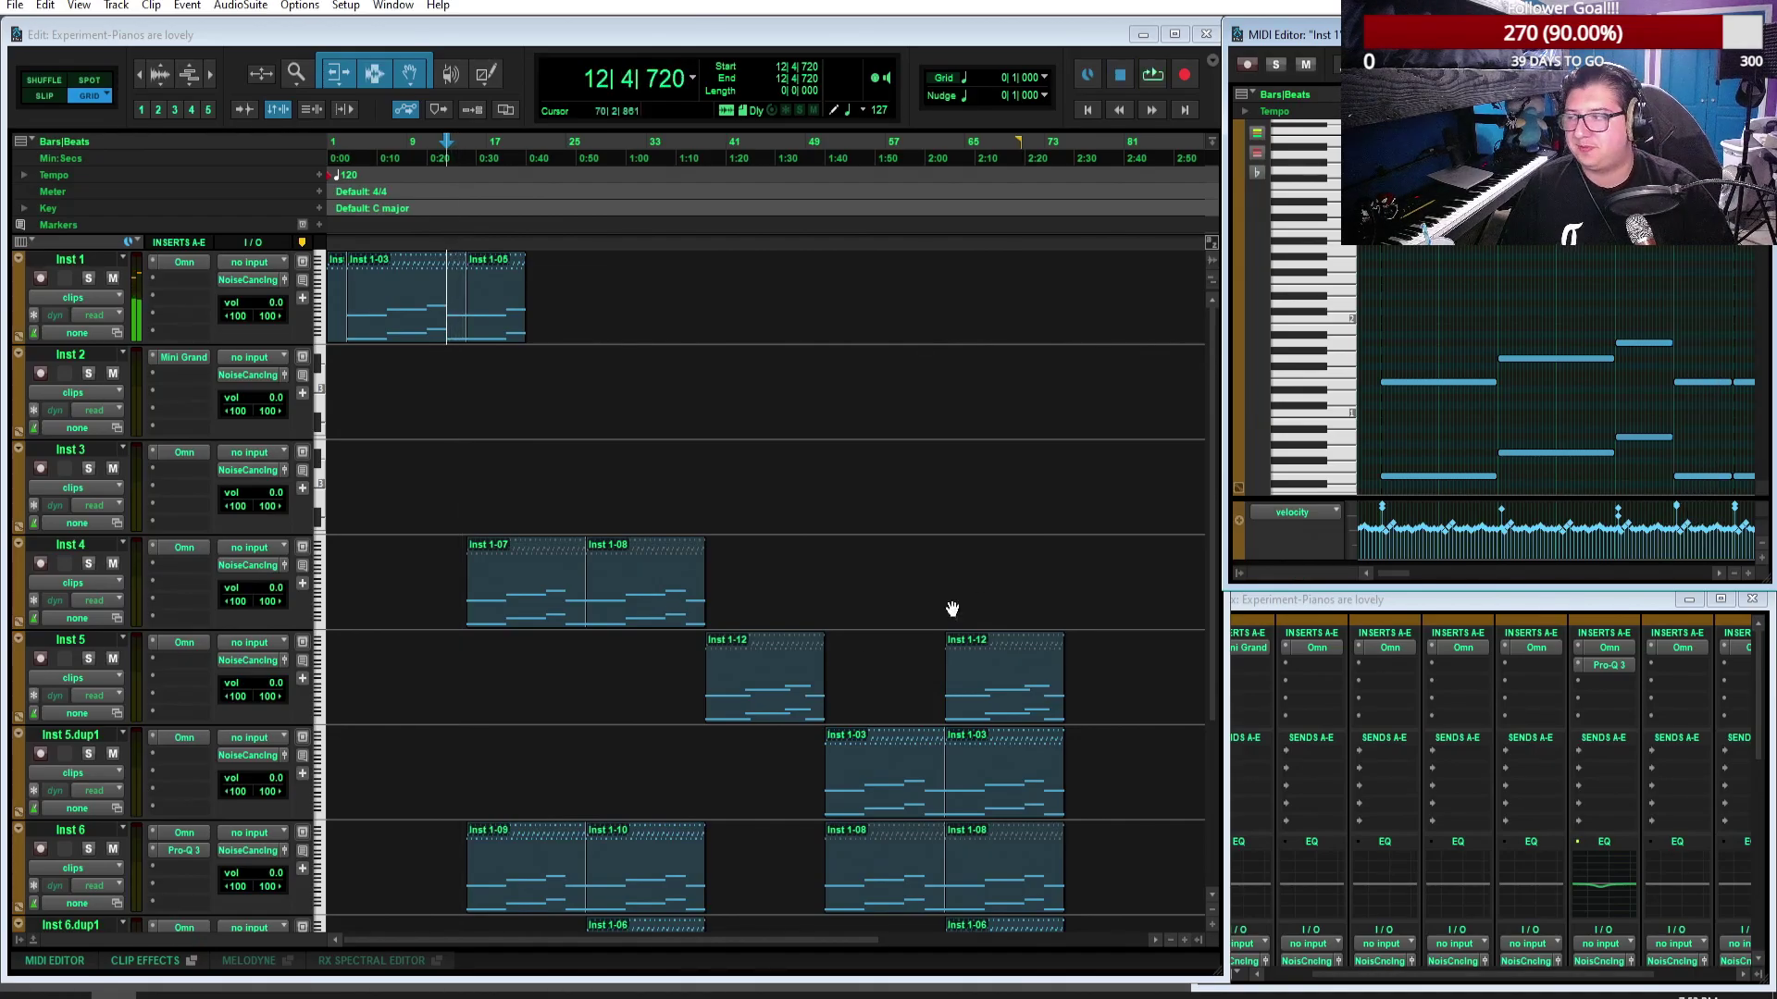
# Step: Solo track Inst 4, listen to its Inst 1-07 clip, and release the solo
pyautogui.click(88, 564)
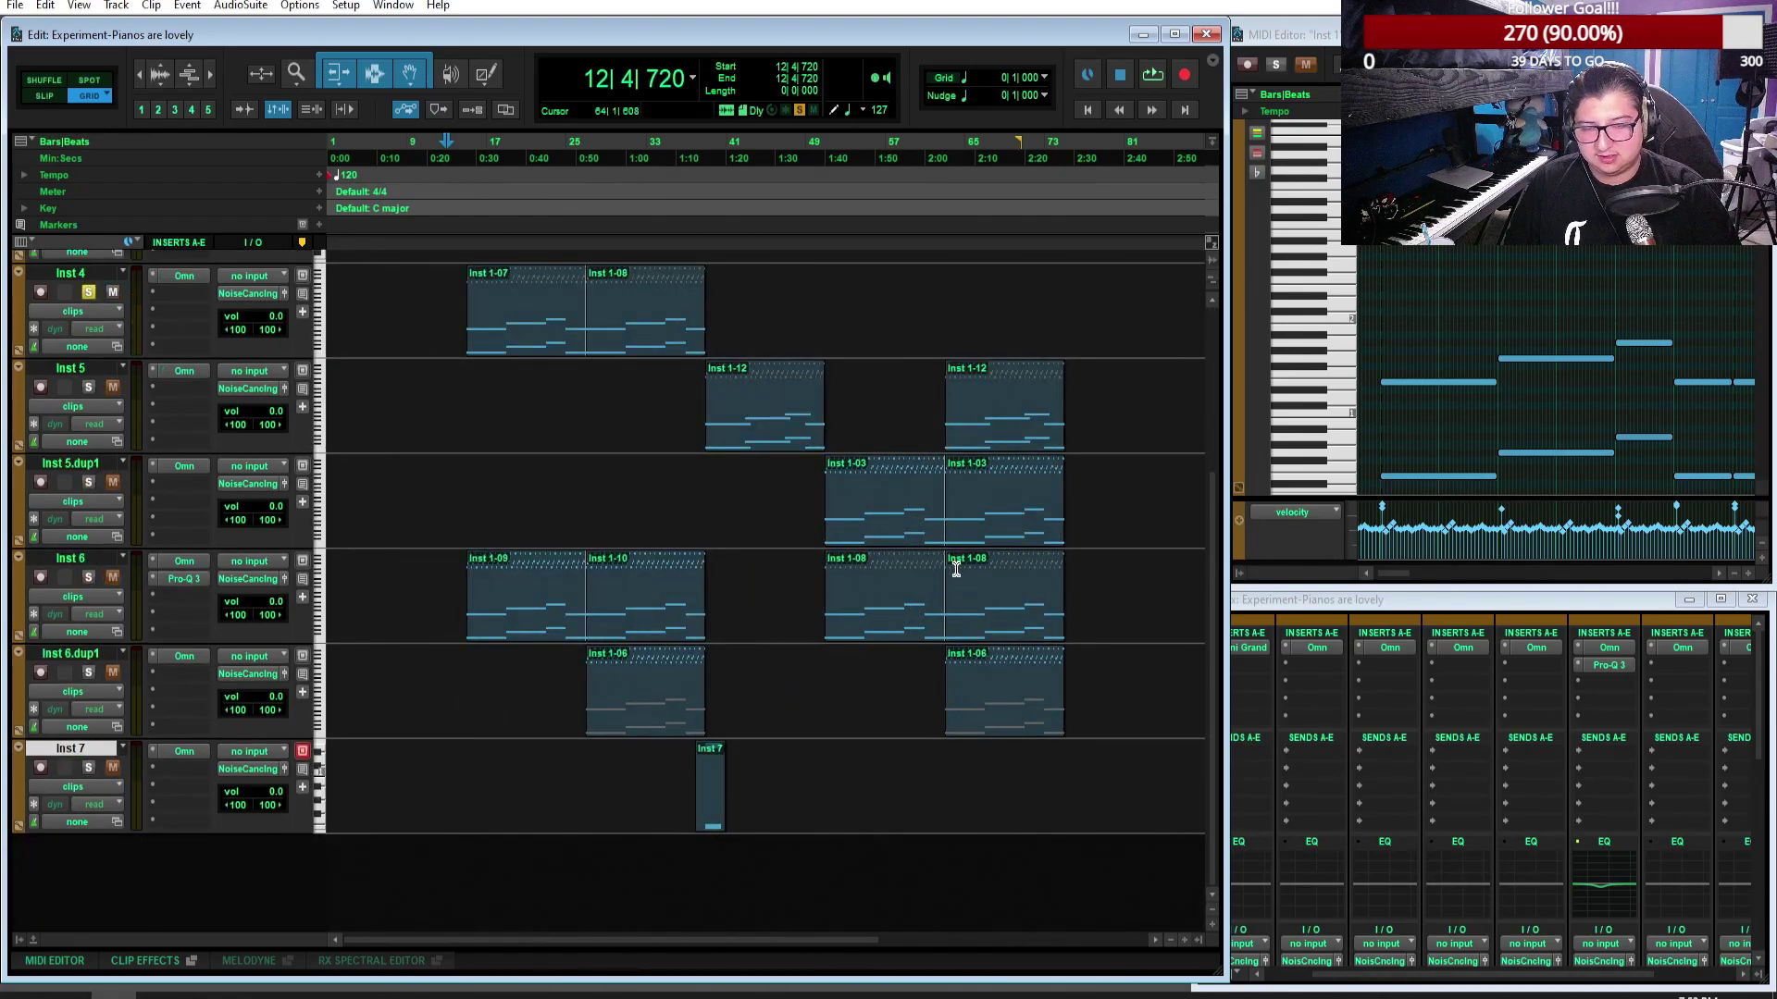
pyautogui.click(528, 351)
pyautogui.press('space')
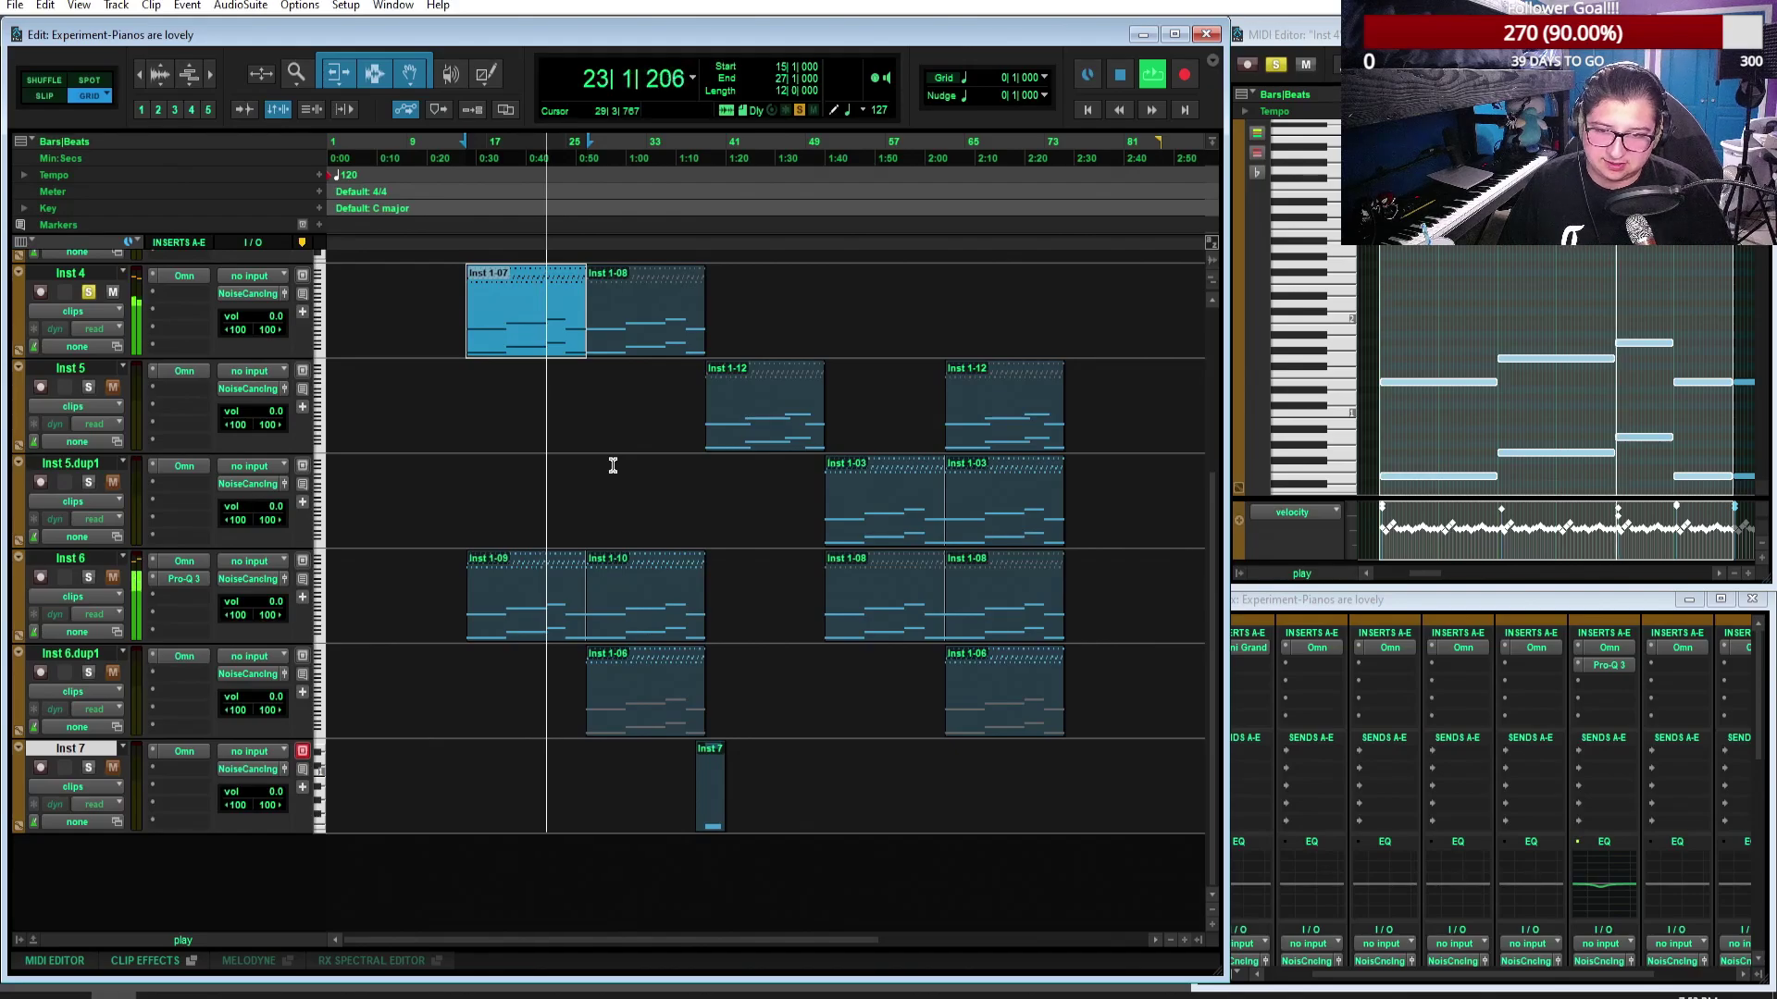
pyautogui.press('space')
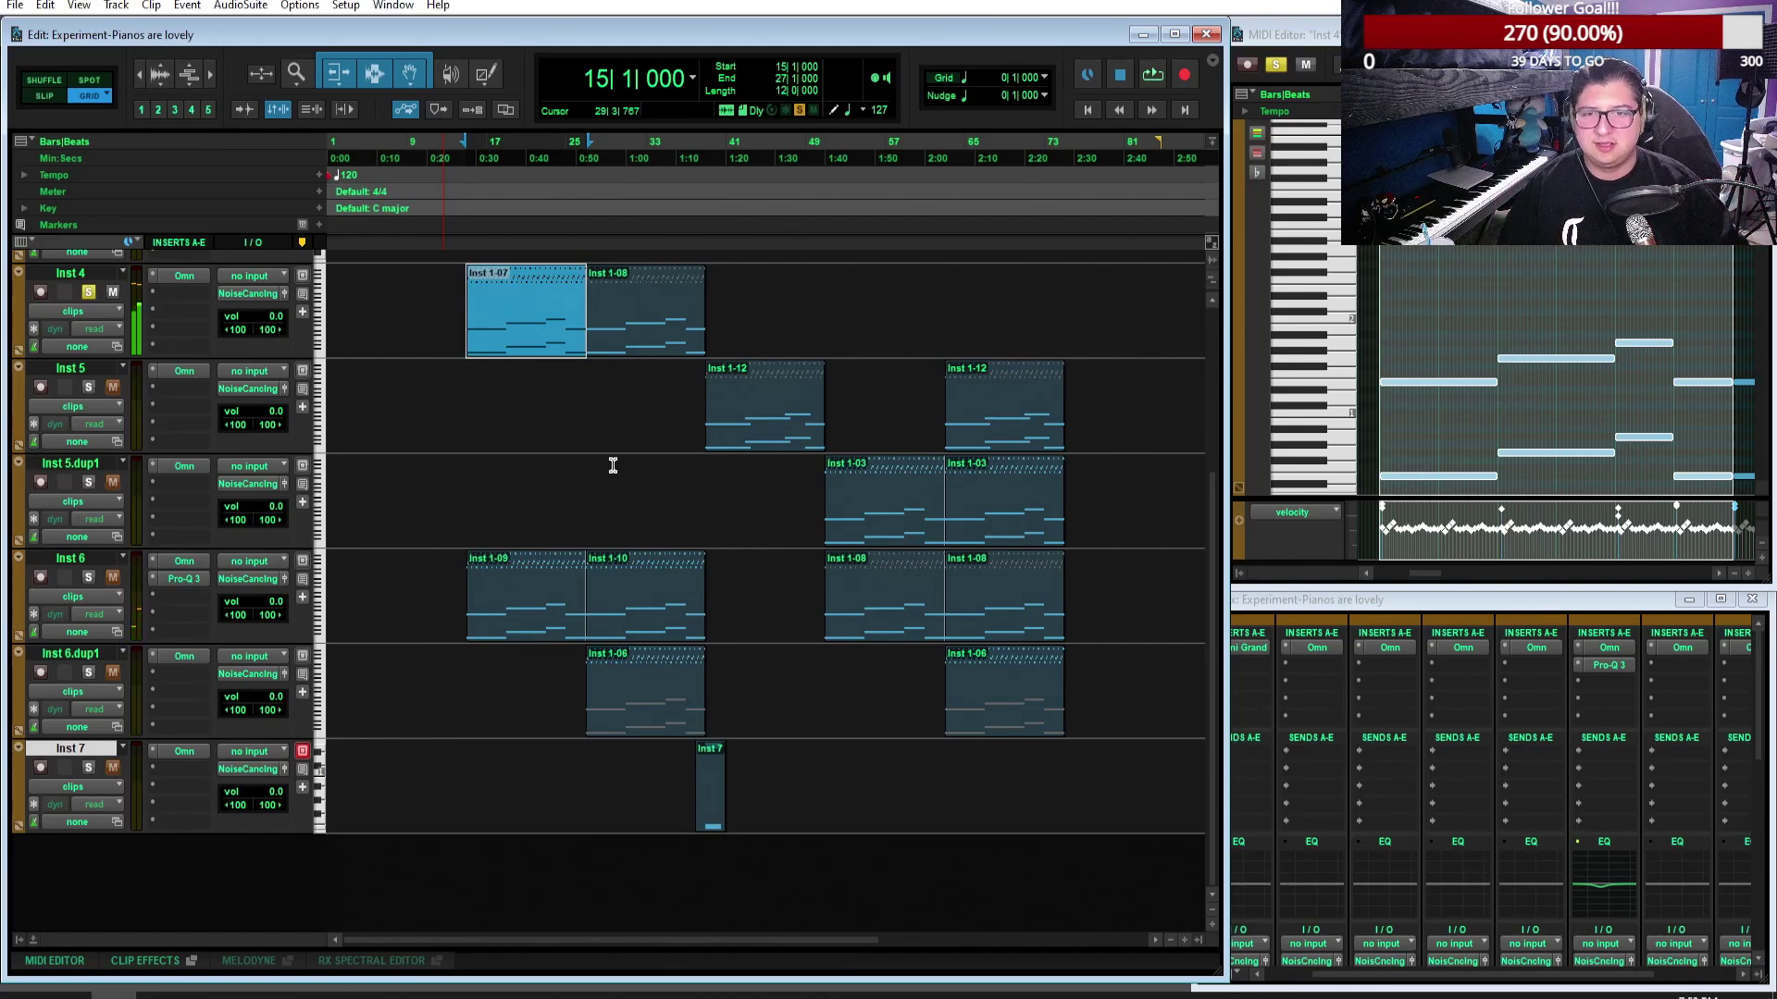
pyautogui.click(97, 296)
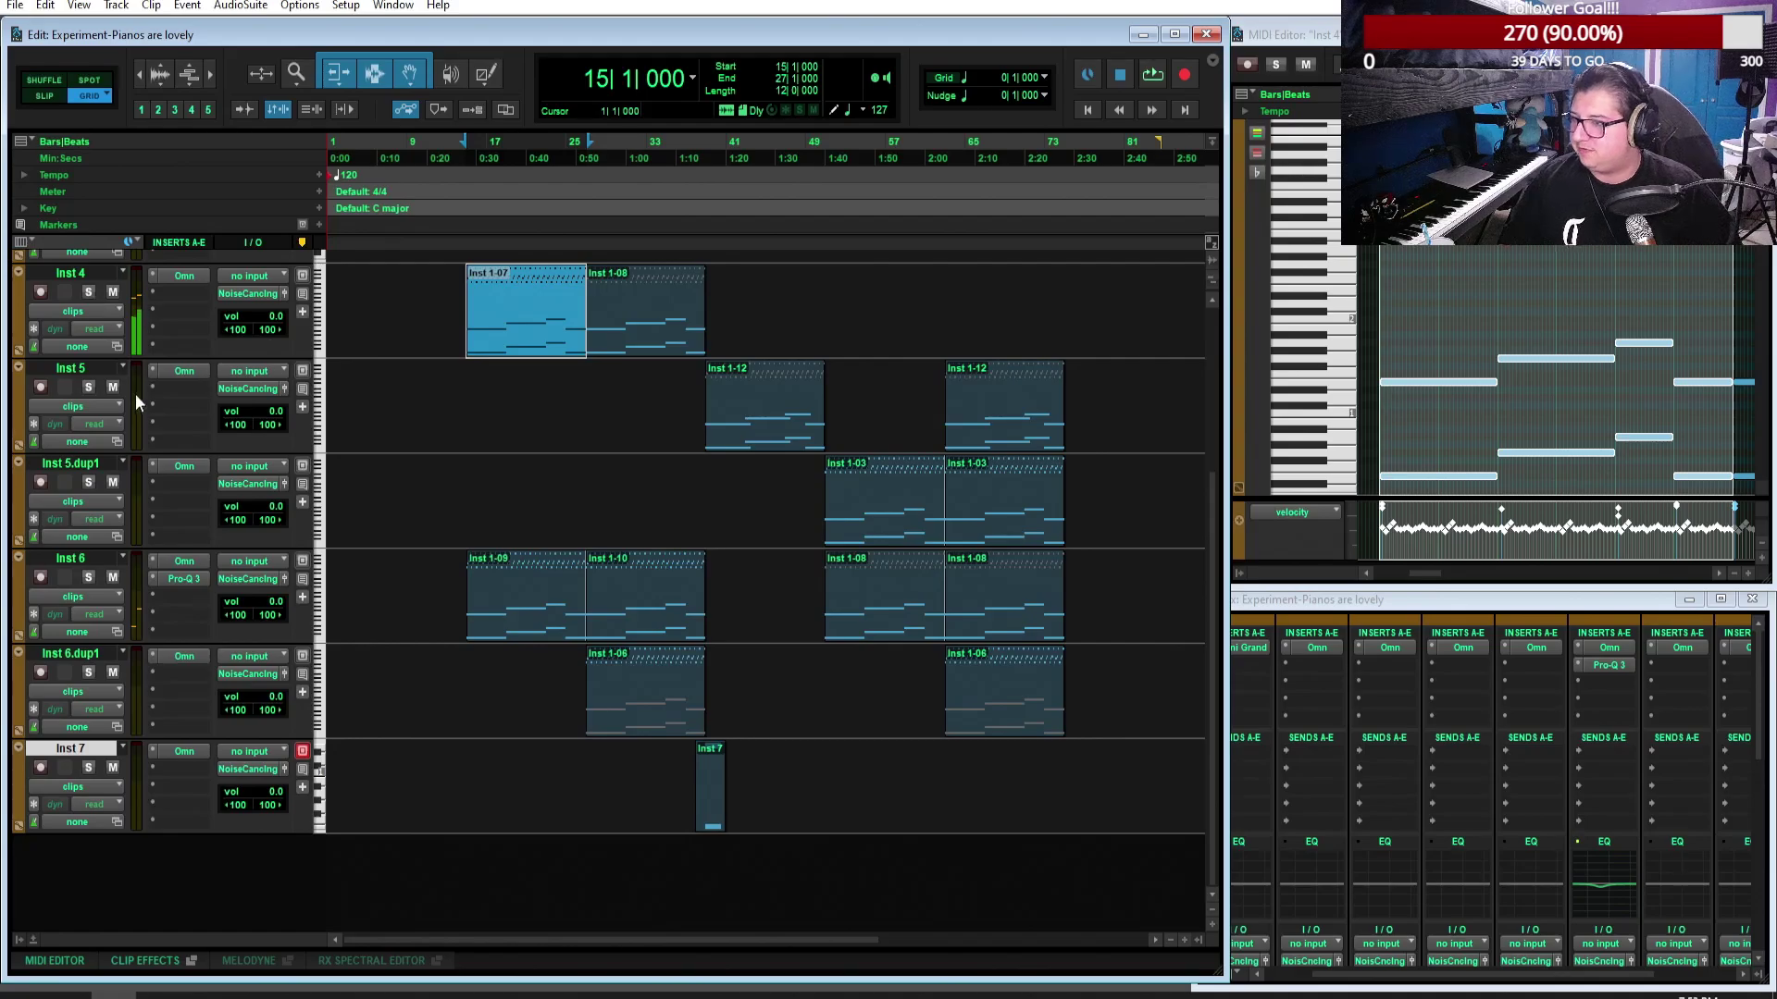
# Step: Solo track Inst 6 and play its Inst 1-09 clip
pyautogui.click(88, 578)
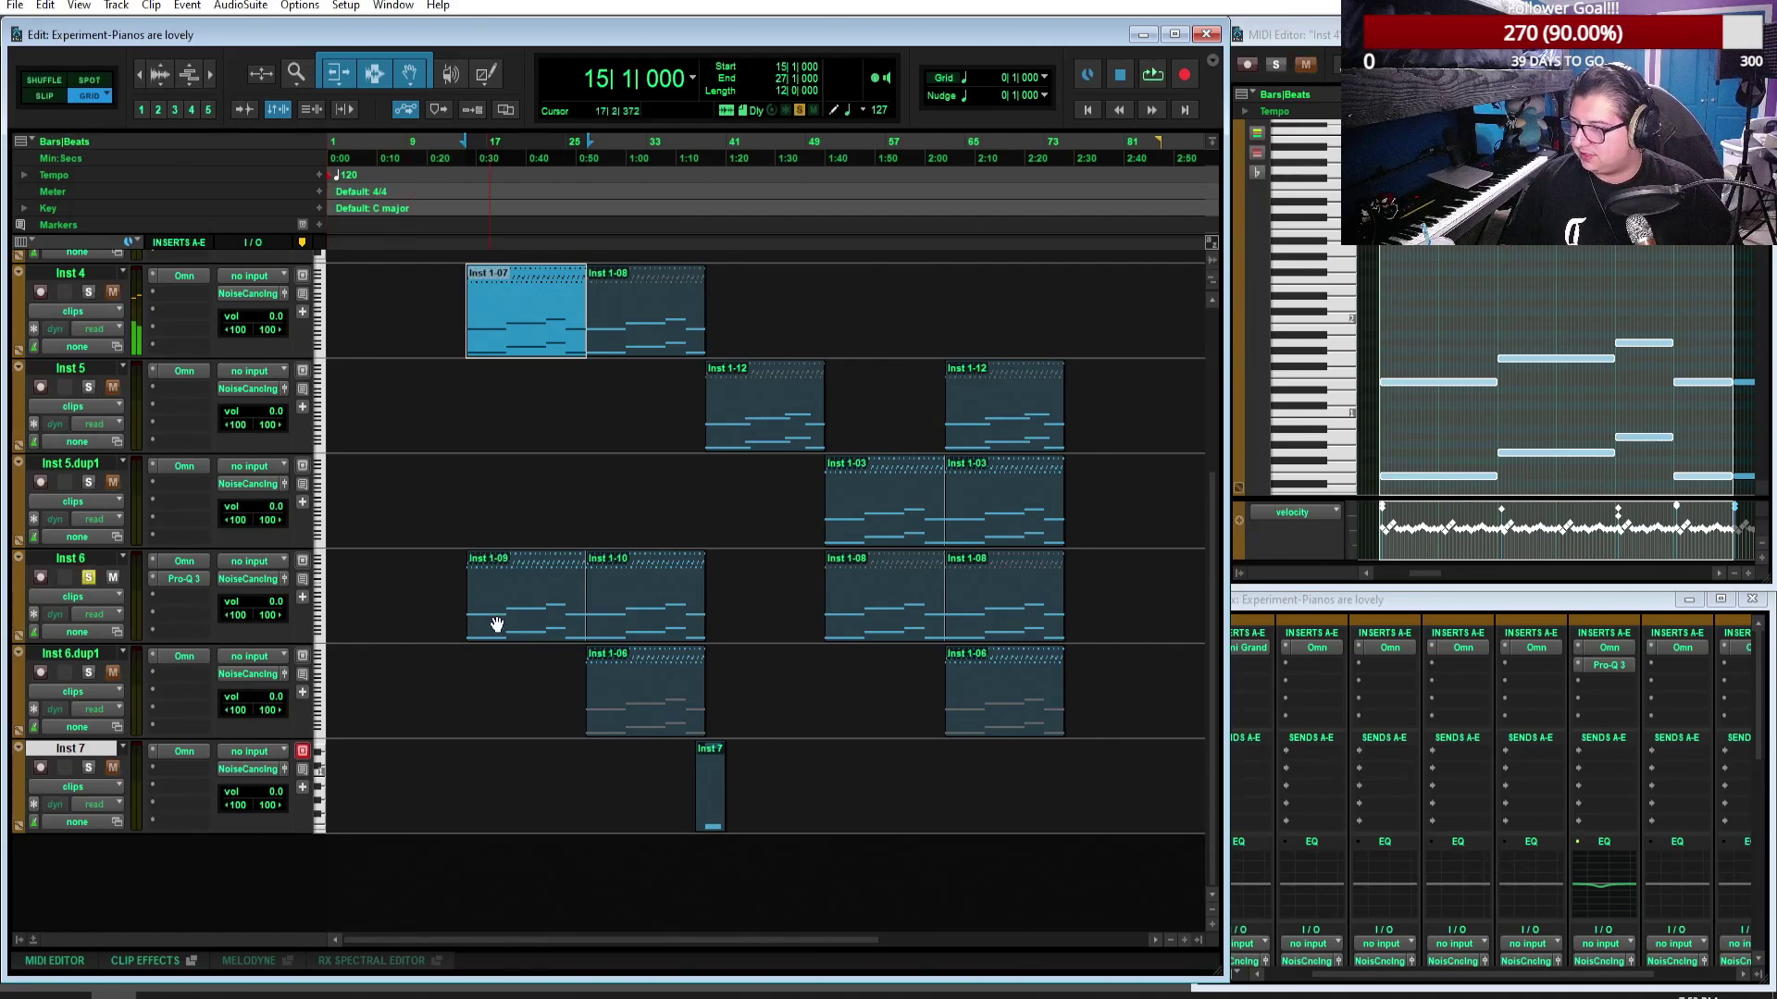
pyautogui.click(509, 626)
pyautogui.press('space')
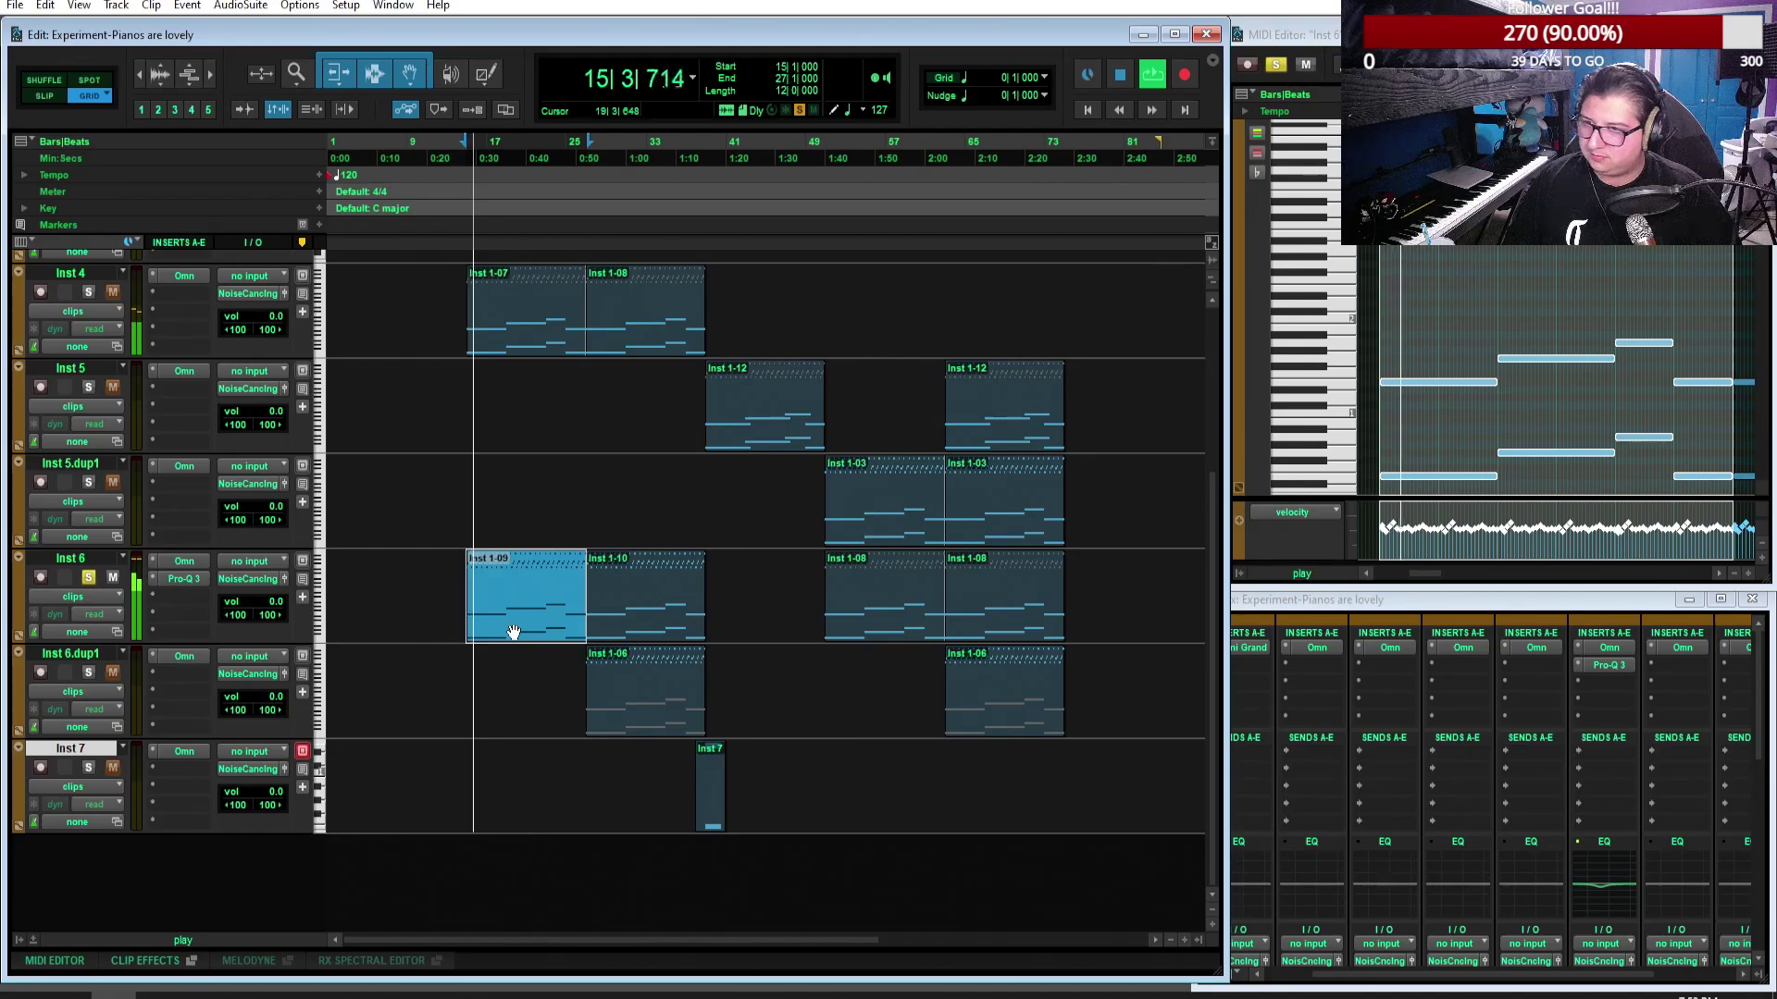
# Step: Inspect layer A of the Omnisphere patch on Inst 6, then stop playback and release the track's solo
pyautogui.click(192, 563)
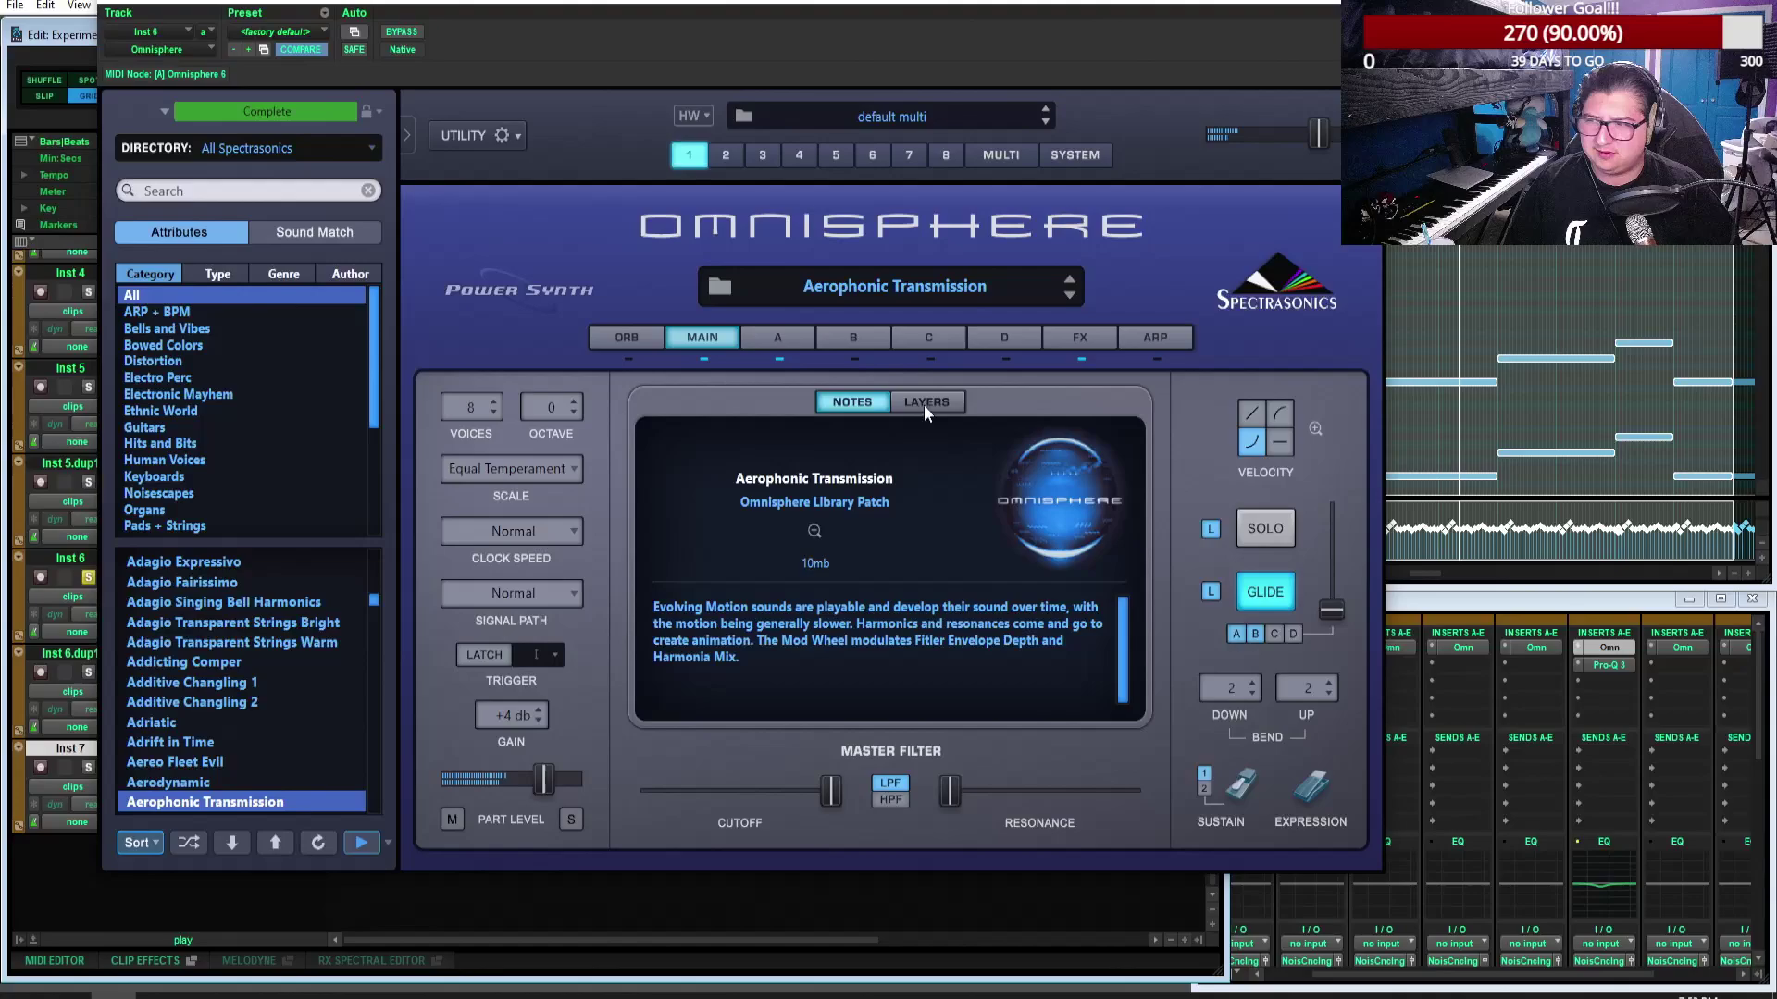
pyautogui.click(776, 338)
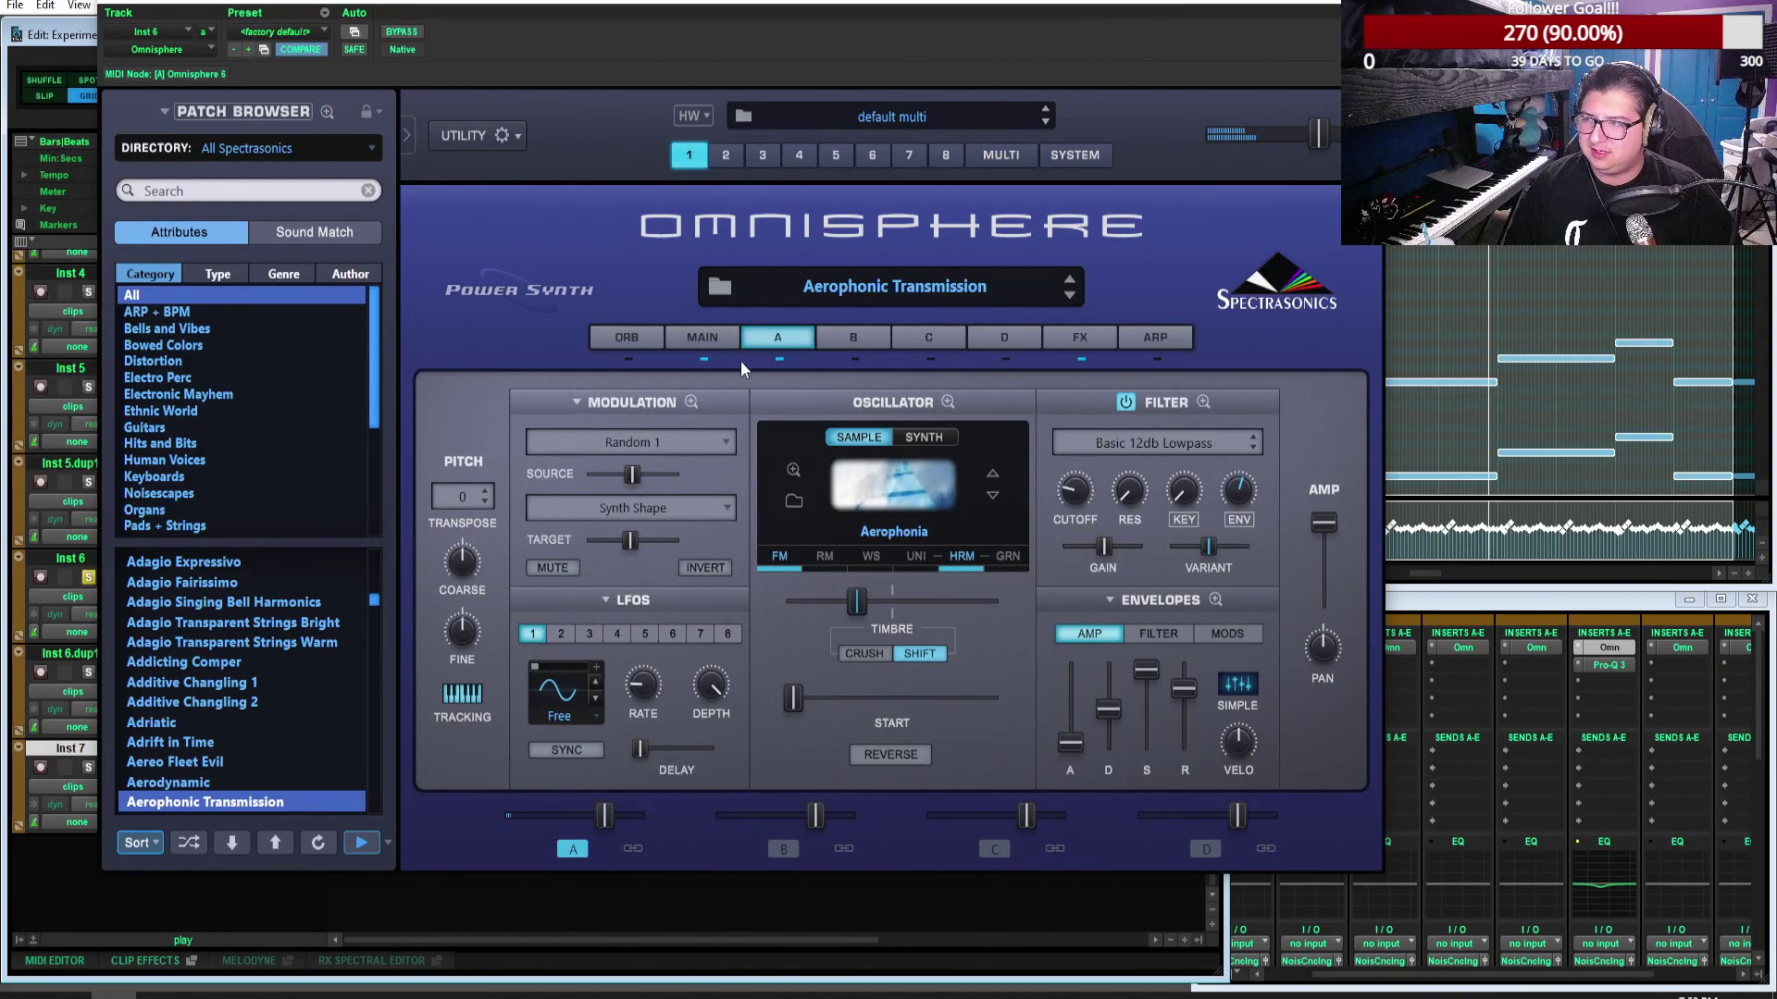
pyautogui.hotkey('ctrl', 'w')
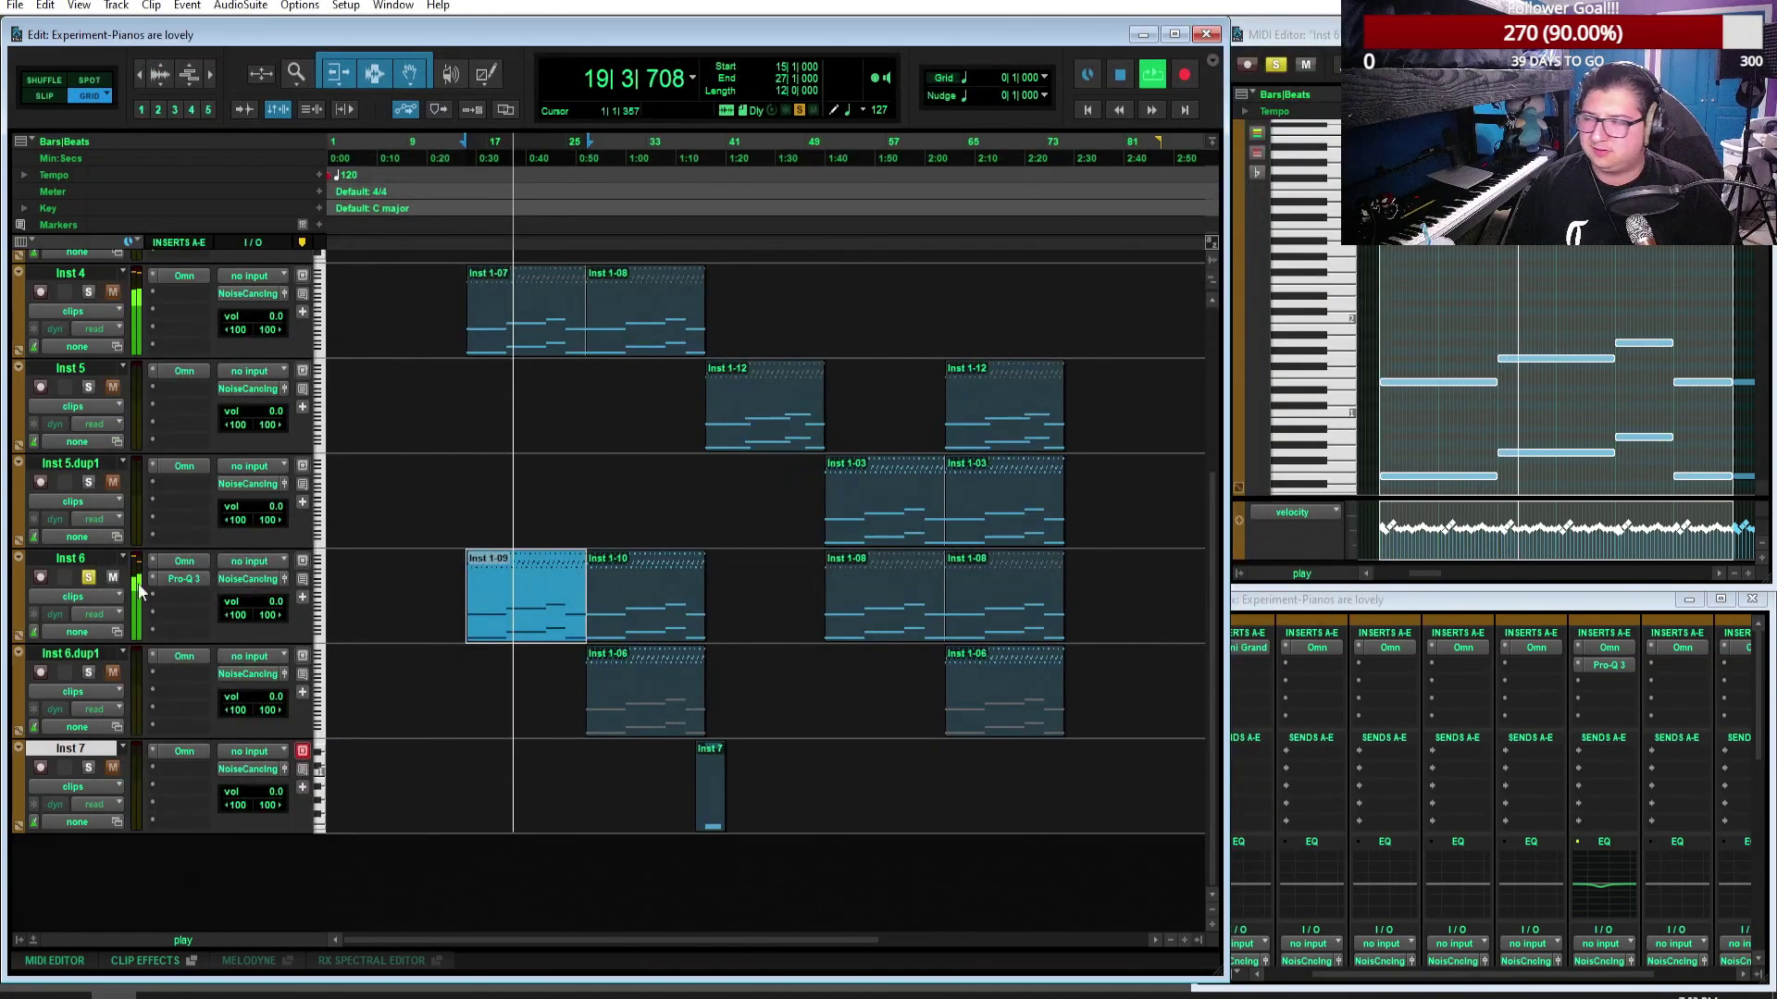
pyautogui.press('space')
pyautogui.click(86, 578)
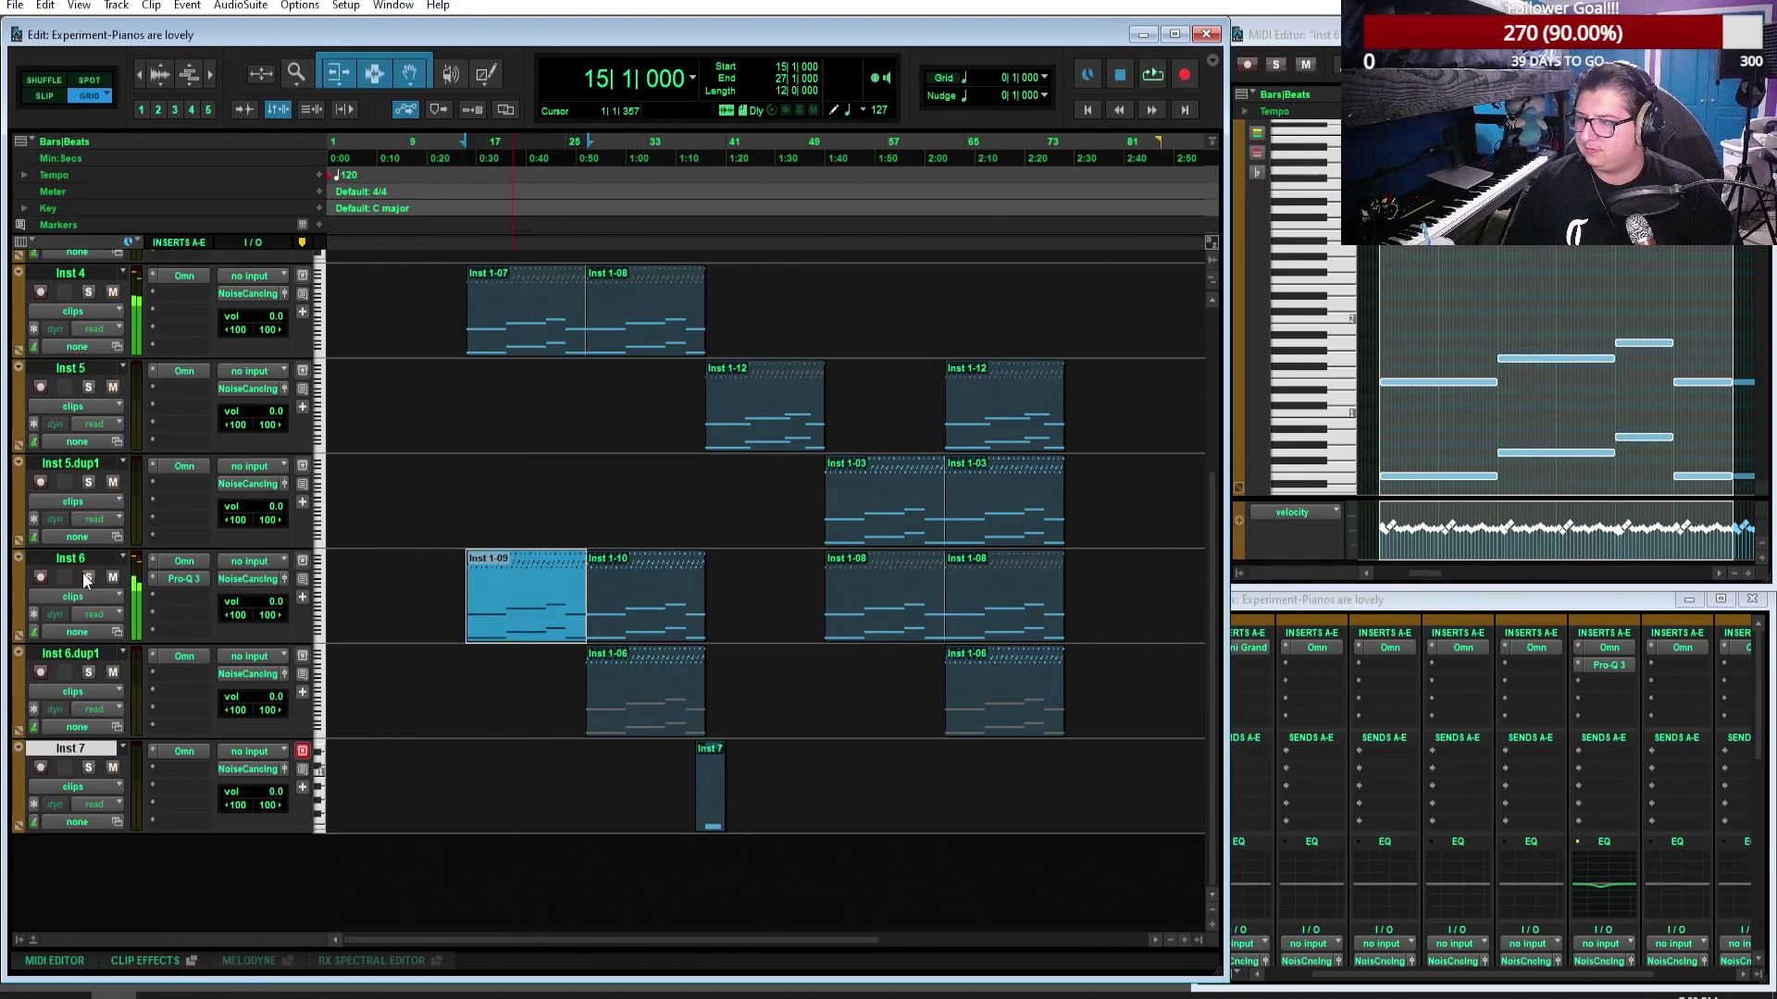
# Step: Solo track Inst 6.dup1 and play its first Inst 1-06 clip
pyautogui.click(622, 701)
pyautogui.click(89, 673)
pyautogui.press('space')
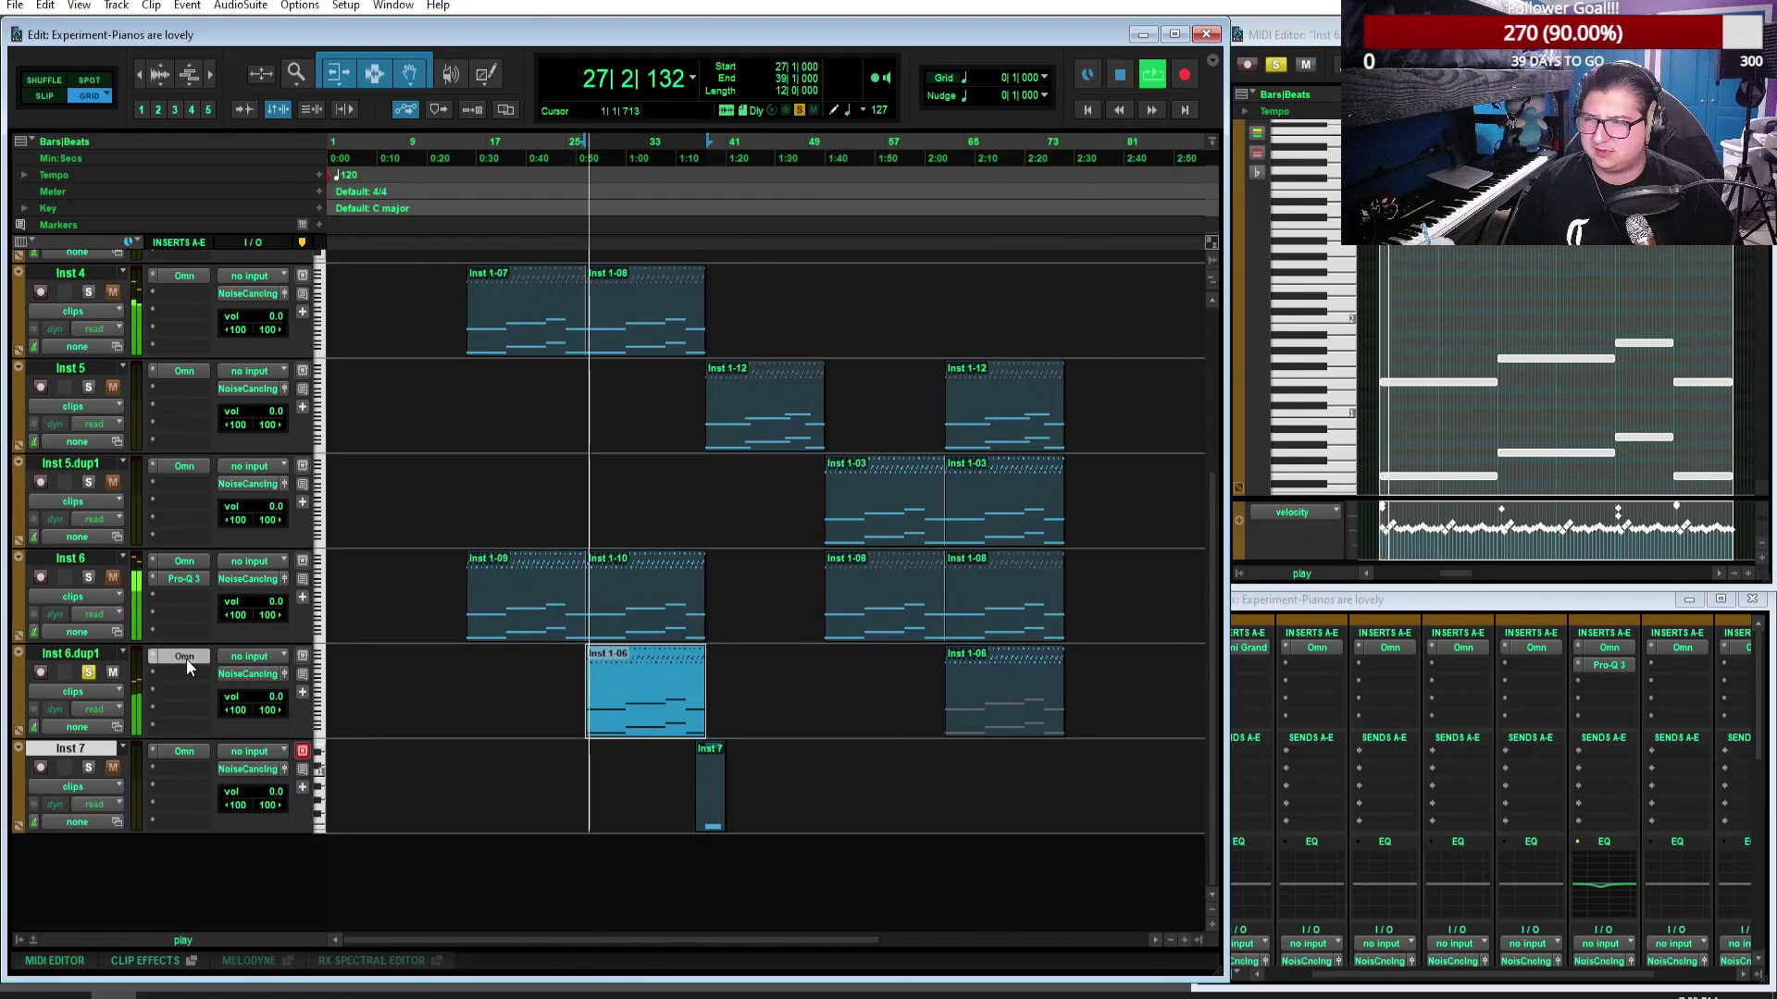
# Step: Inspect layer A of the Omnisphere patch on Inst 6.dup1, close the plug-in, and stop playback
pyautogui.click(185, 657)
pyautogui.click(761, 341)
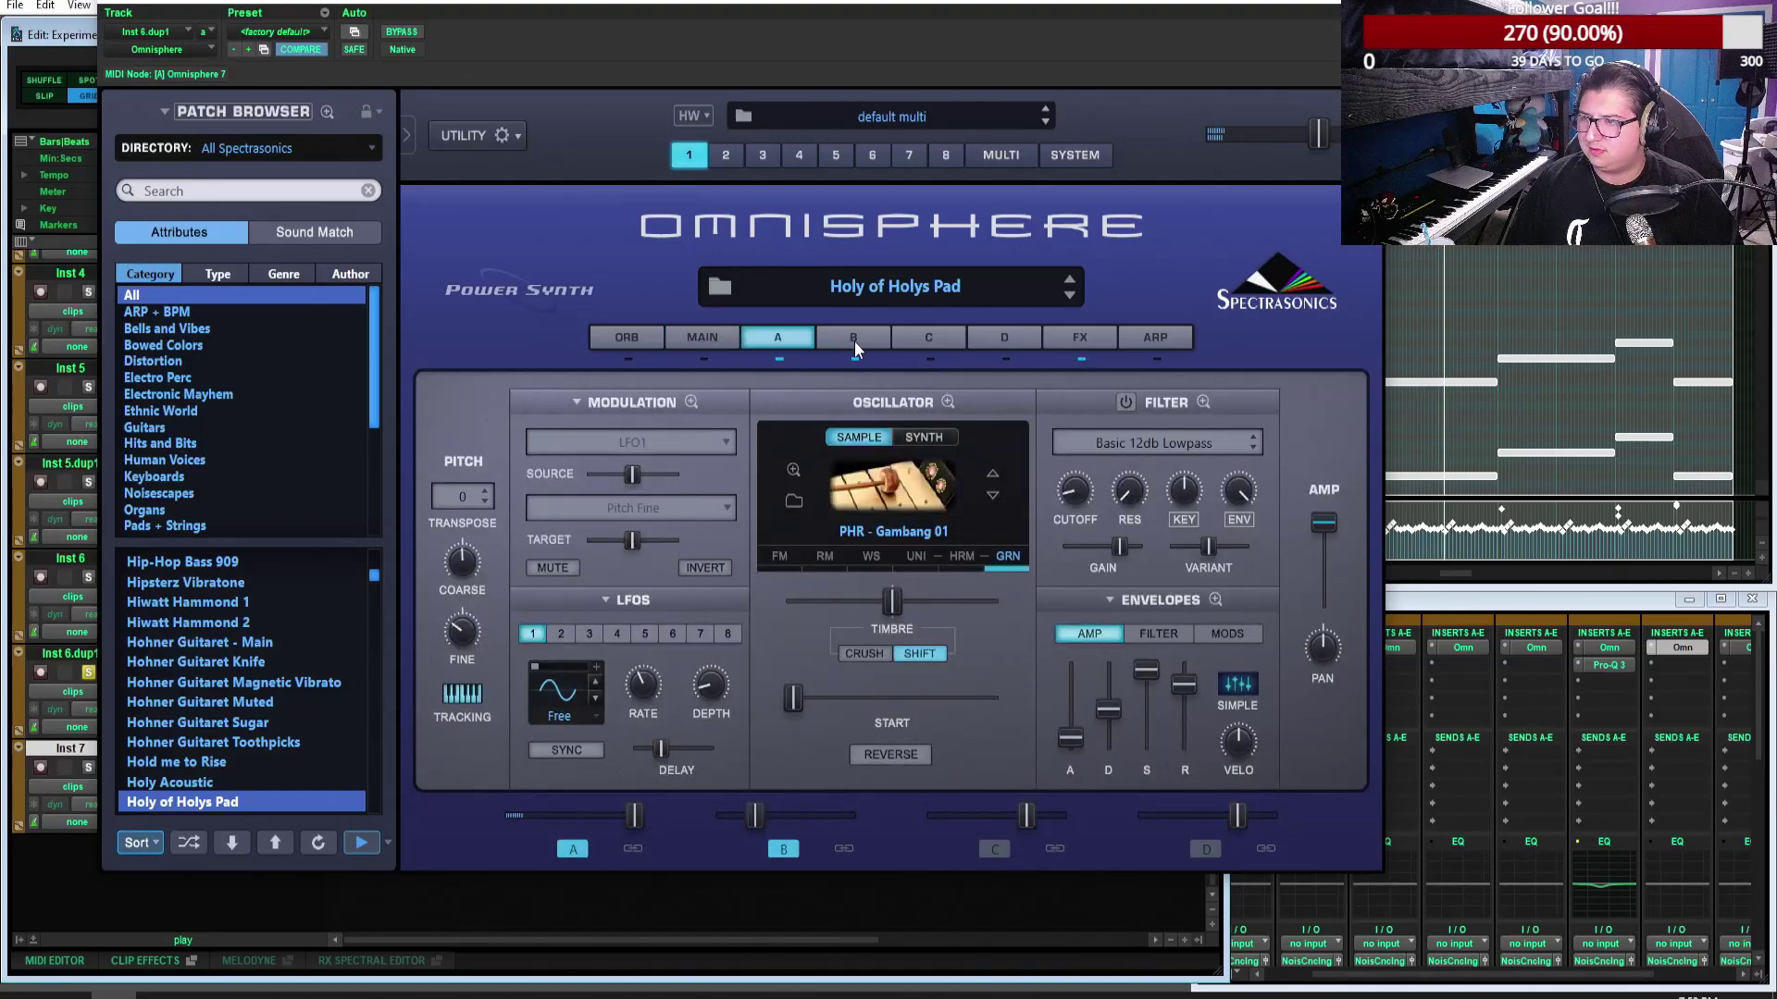
pyautogui.hotkey('ctrl', 'w')
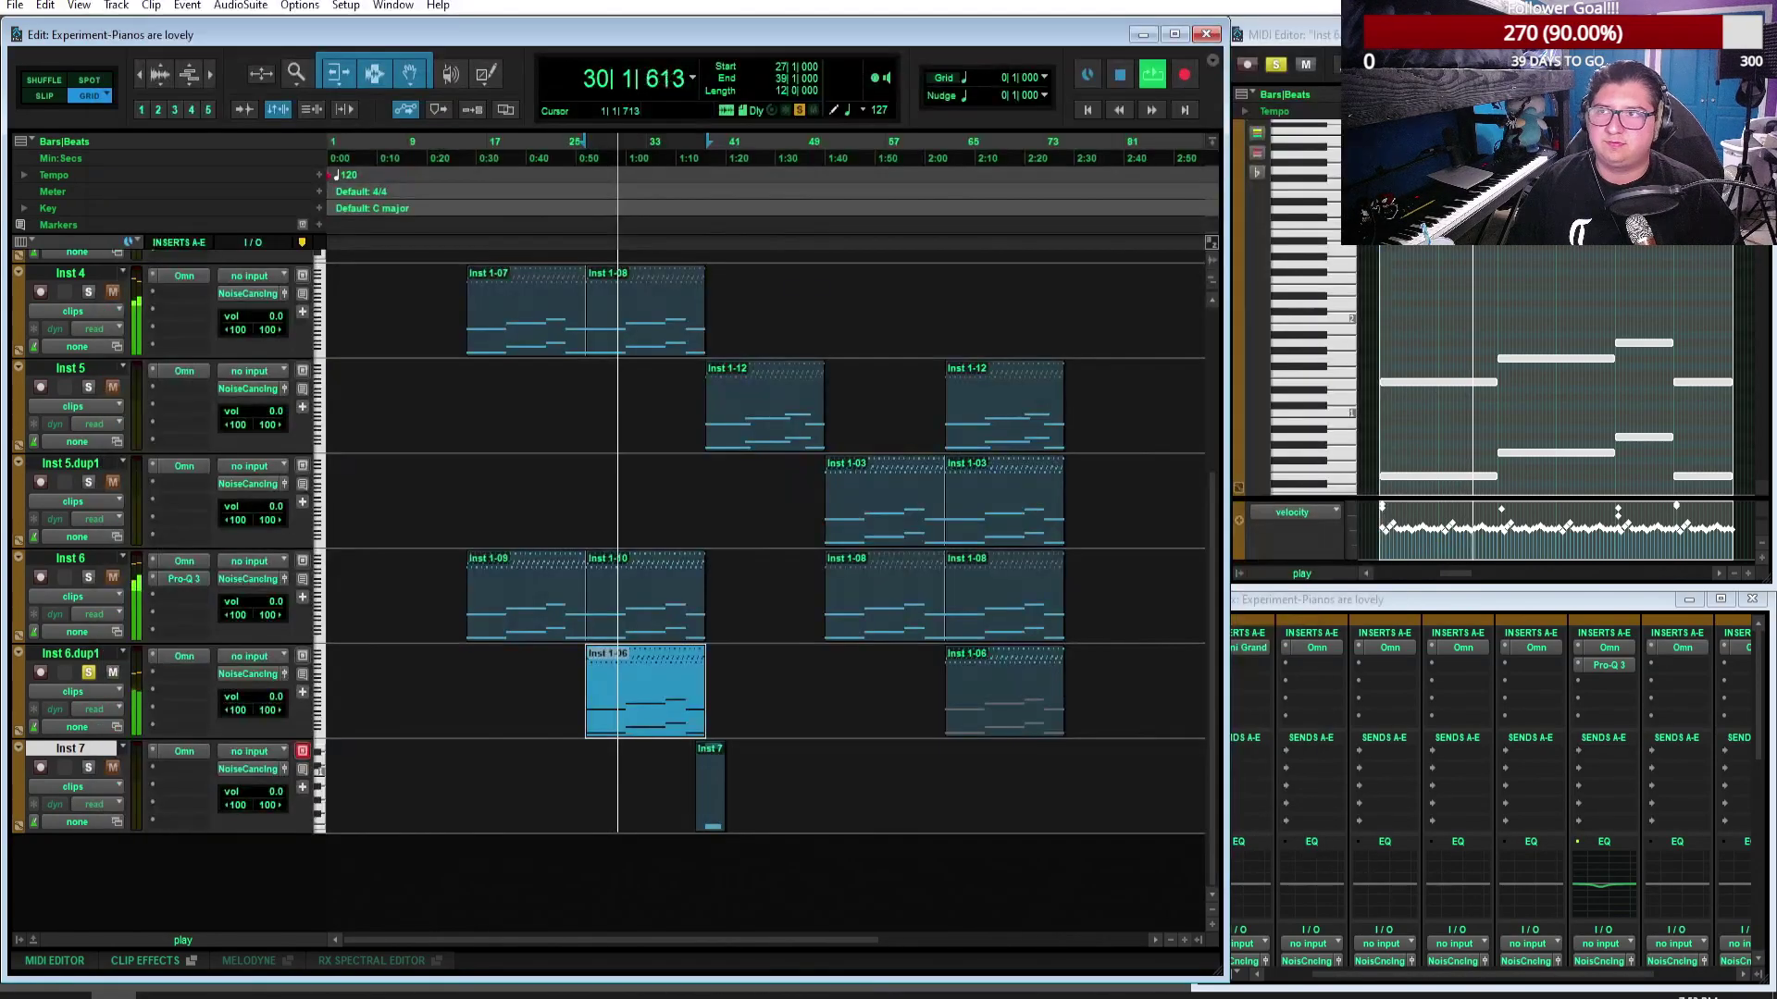
pyautogui.press('space')
# Step: Solo track Inst 5.dup1 and play its first Inst 1-03 clip
pyautogui.click(897, 525)
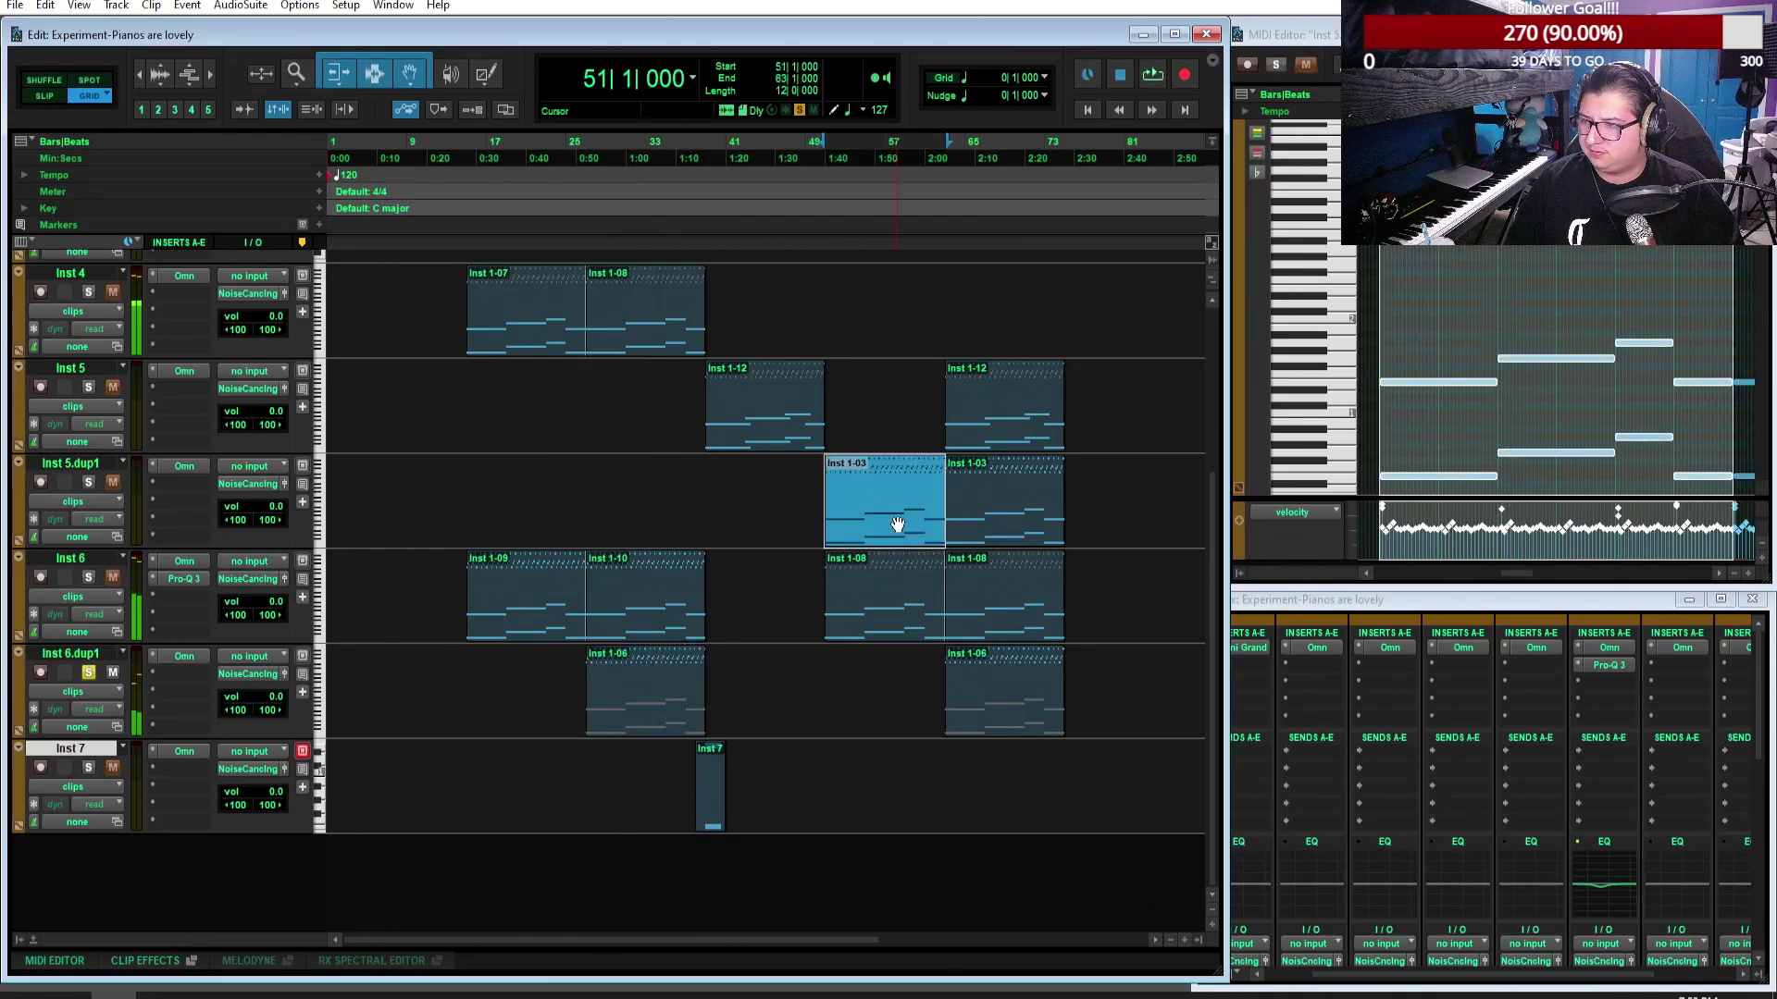
pyautogui.click(88, 482)
pyautogui.press('space')
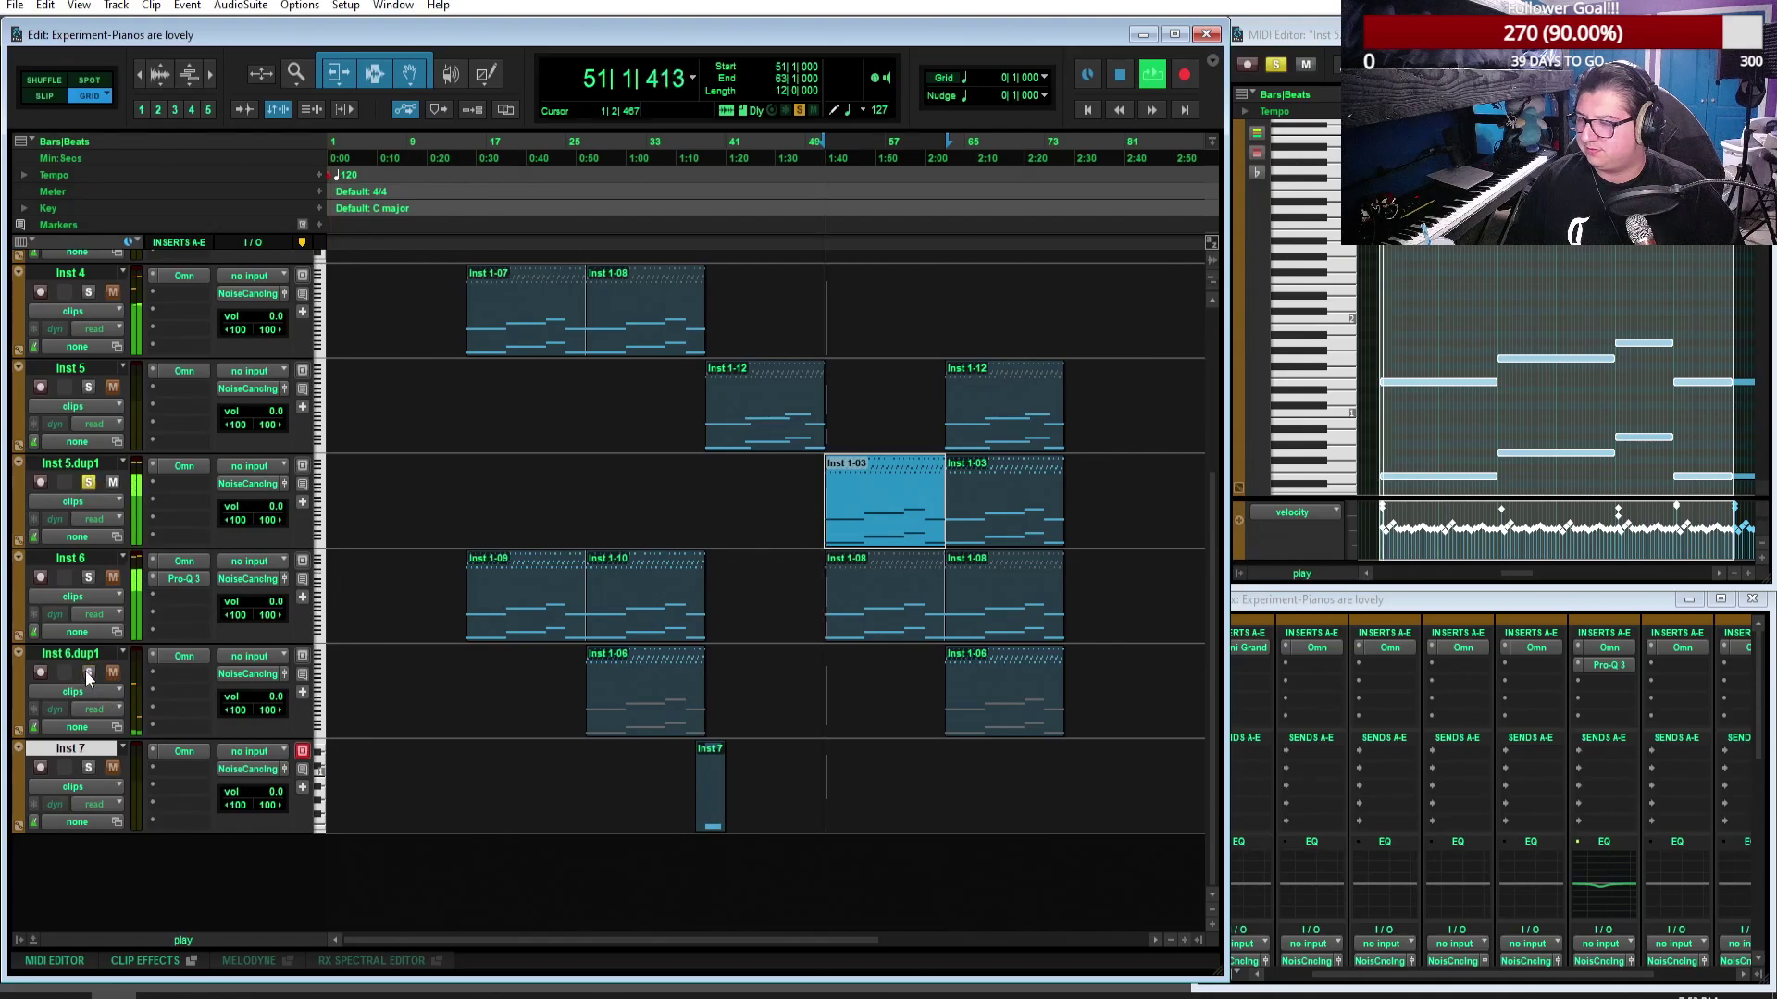
# Step: Inspect layer B of the Omnisphere patch on Inst 5.dup1, close the plug-in, then stop playback and release the track's solo
pyautogui.click(185, 466)
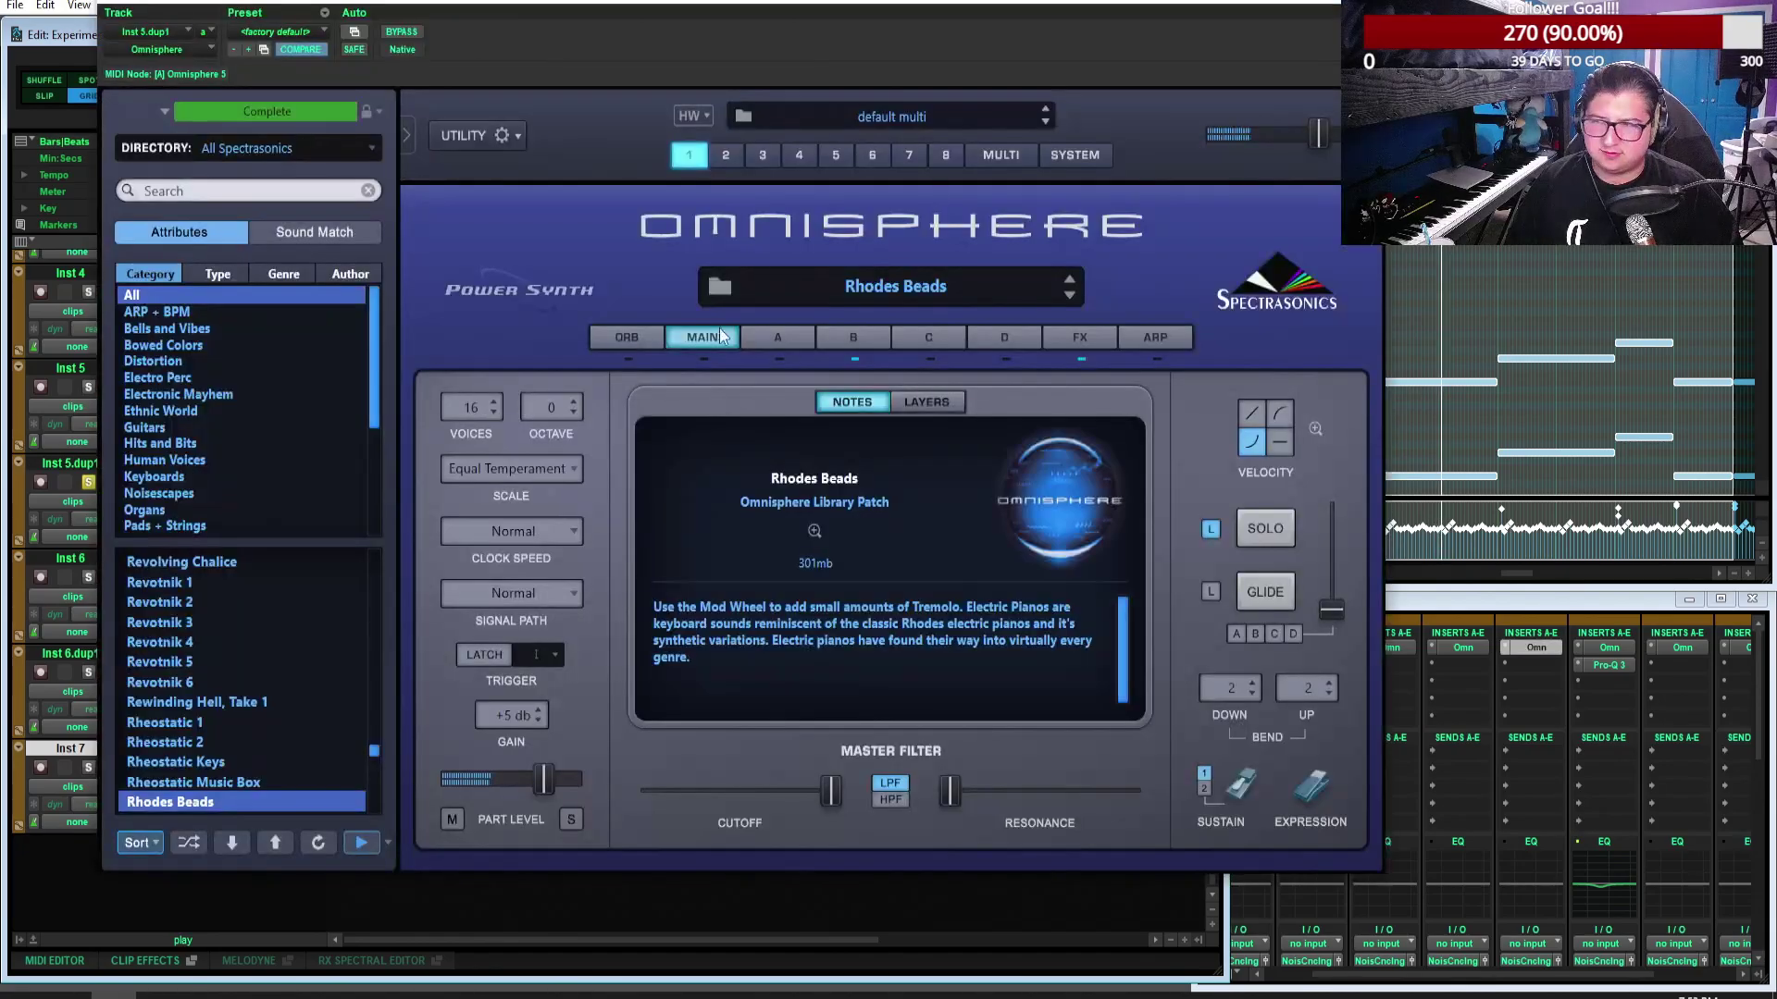
pyautogui.click(853, 337)
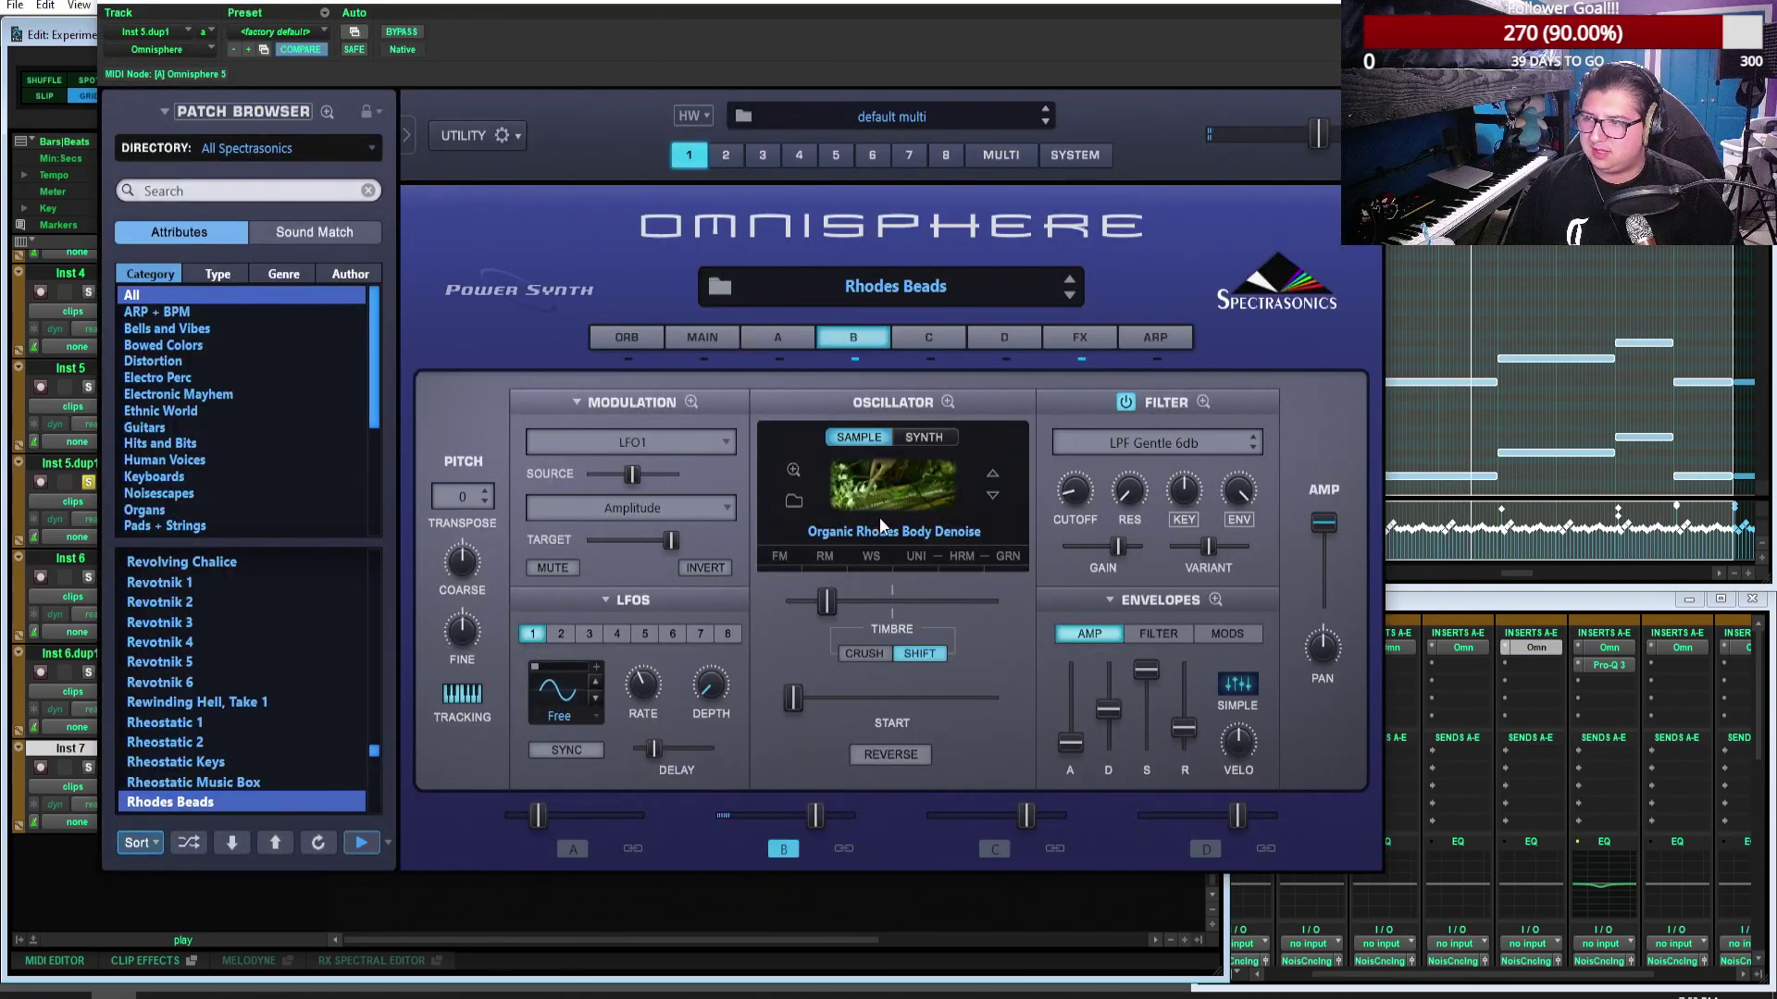
pyautogui.hotkey('ctrl', 'w')
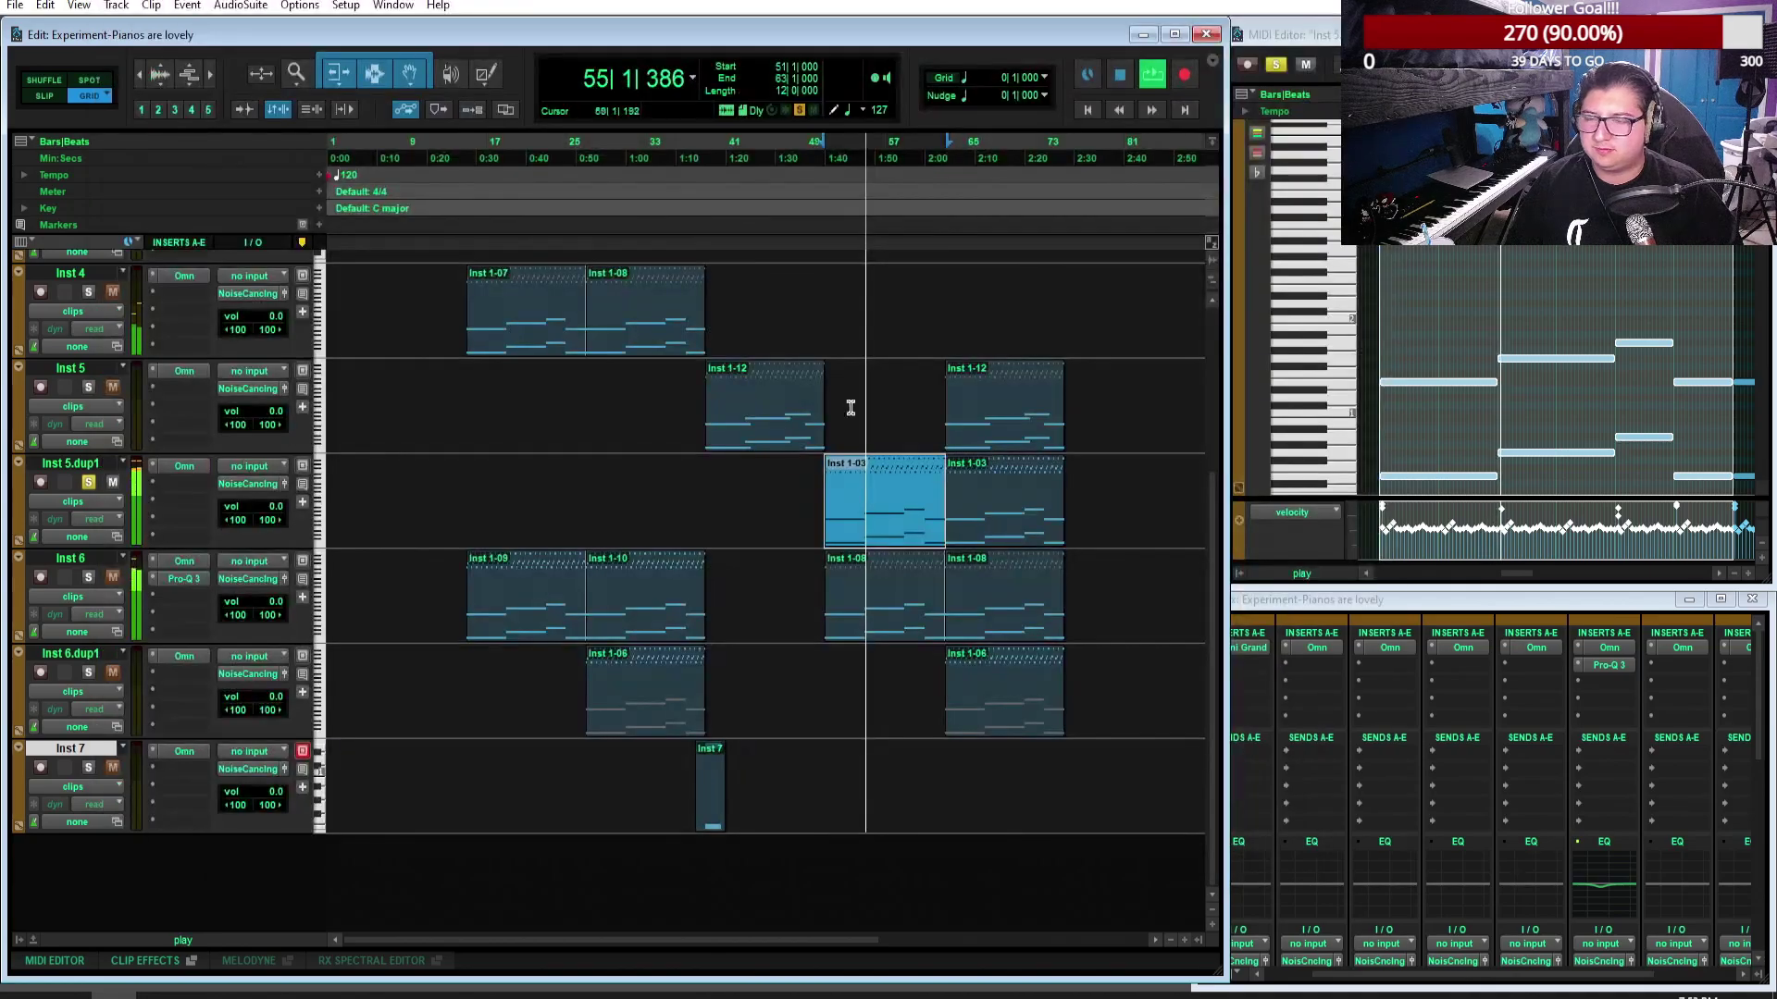
pyautogui.press('space')
pyautogui.click(91, 483)
# Step: Solo track Inst 5, play its first Inst 1-12 clip, then stop playback and release the solo
pyautogui.click(777, 427)
pyautogui.click(89, 387)
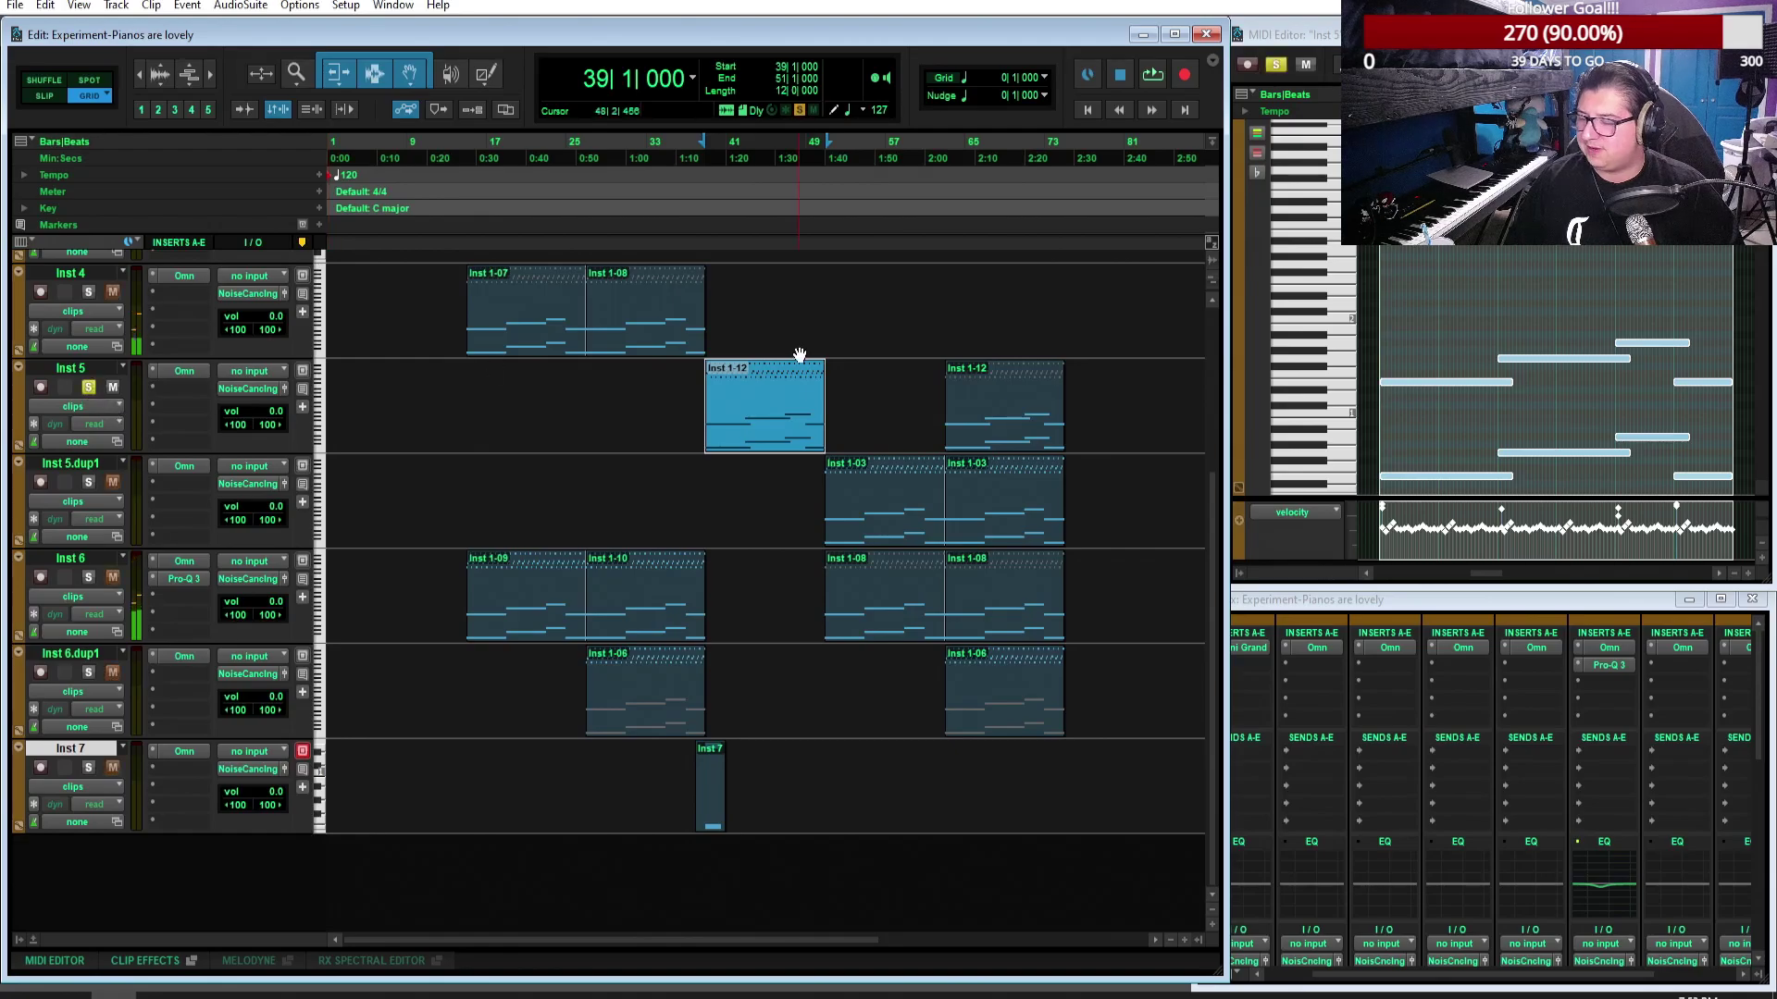
pyautogui.press('space')
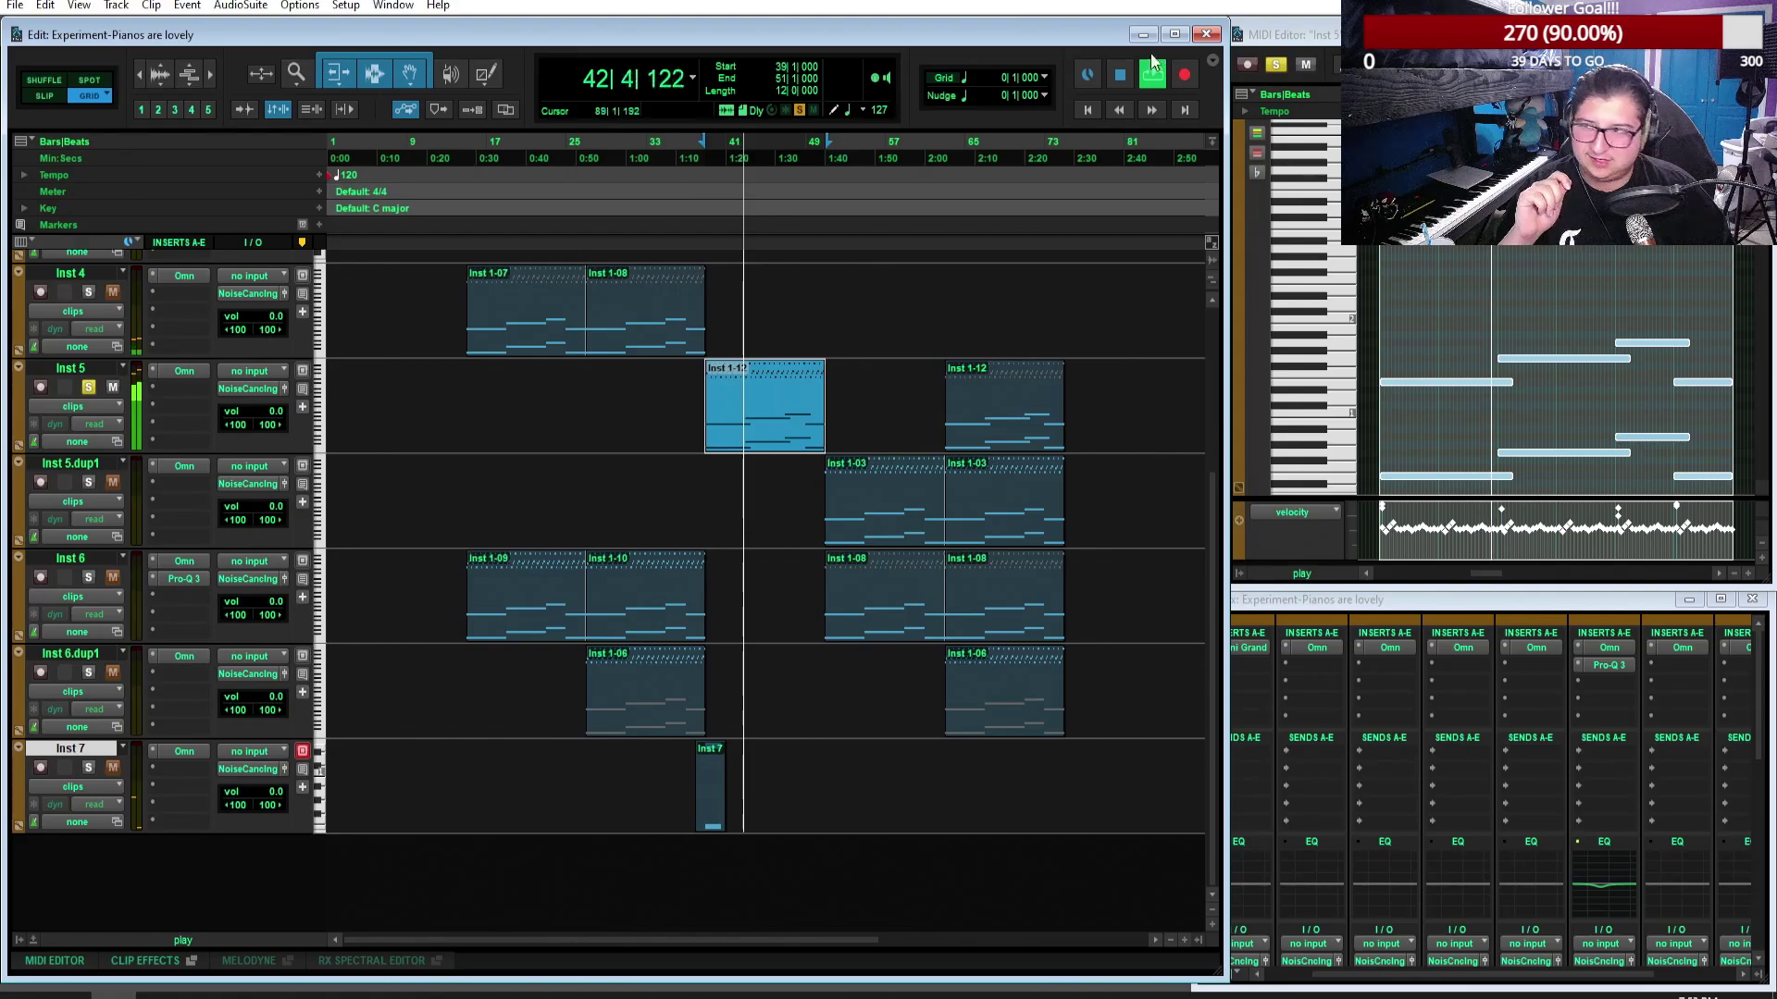
pyautogui.press('space')
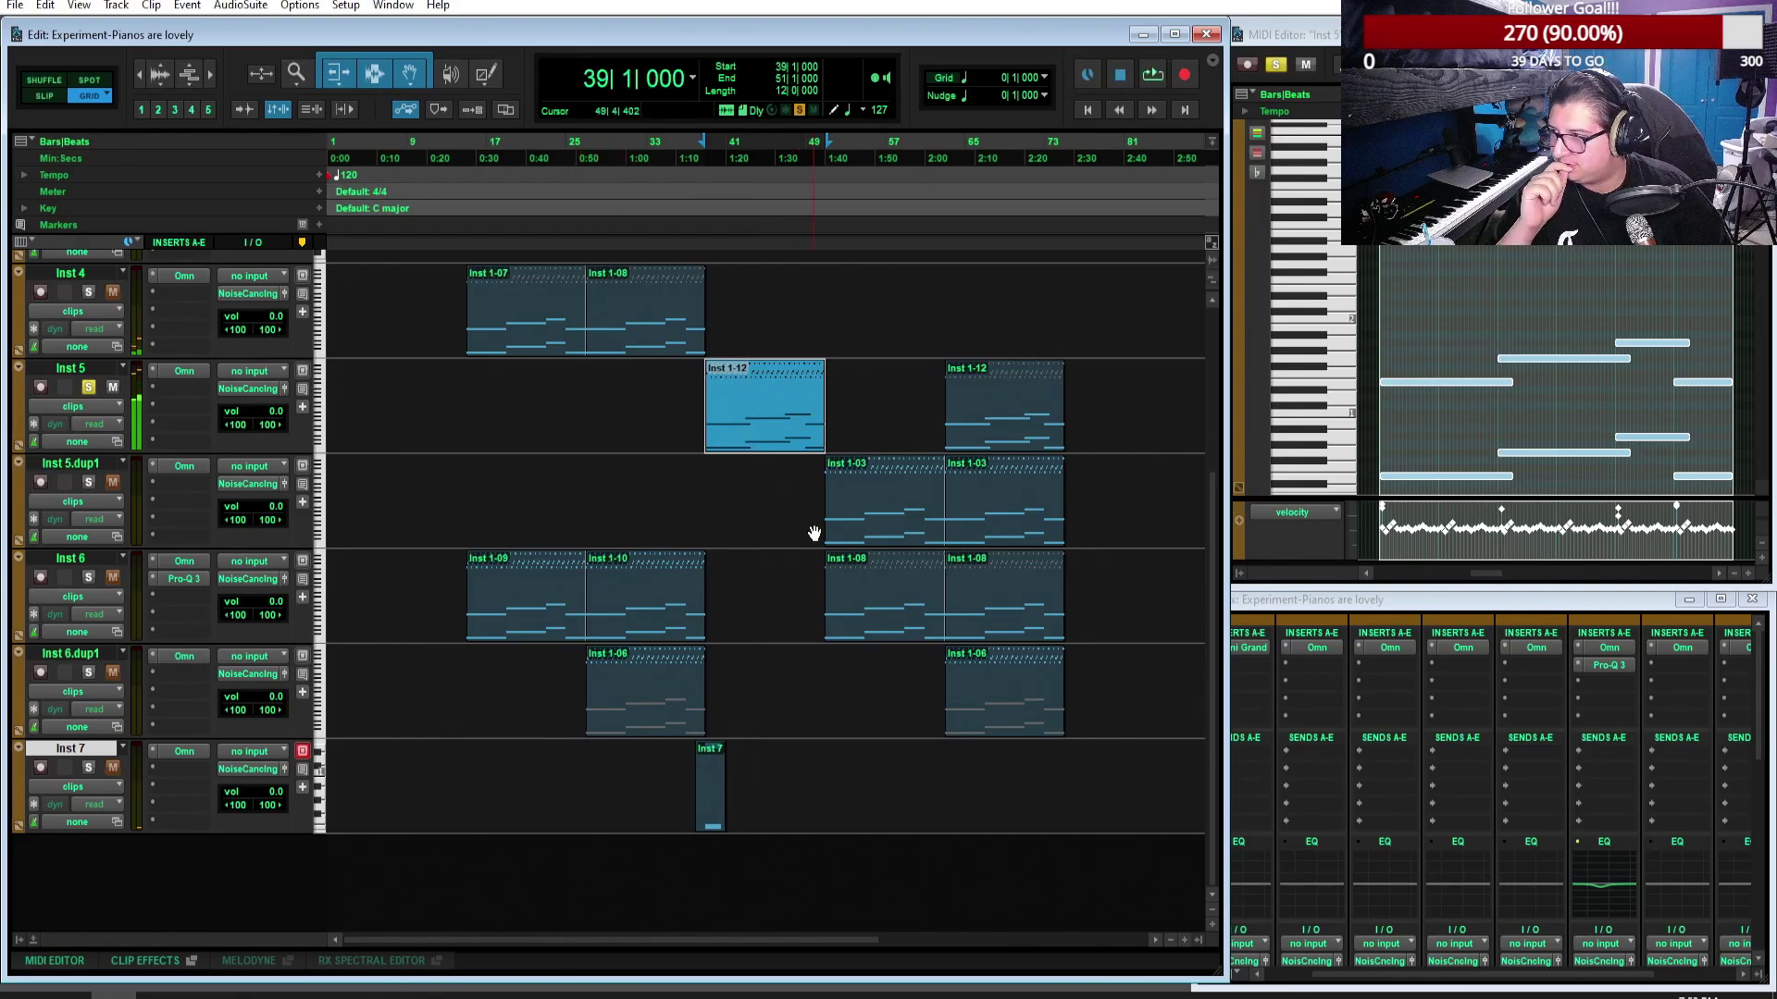
pyautogui.scroll(3, 814, 534)
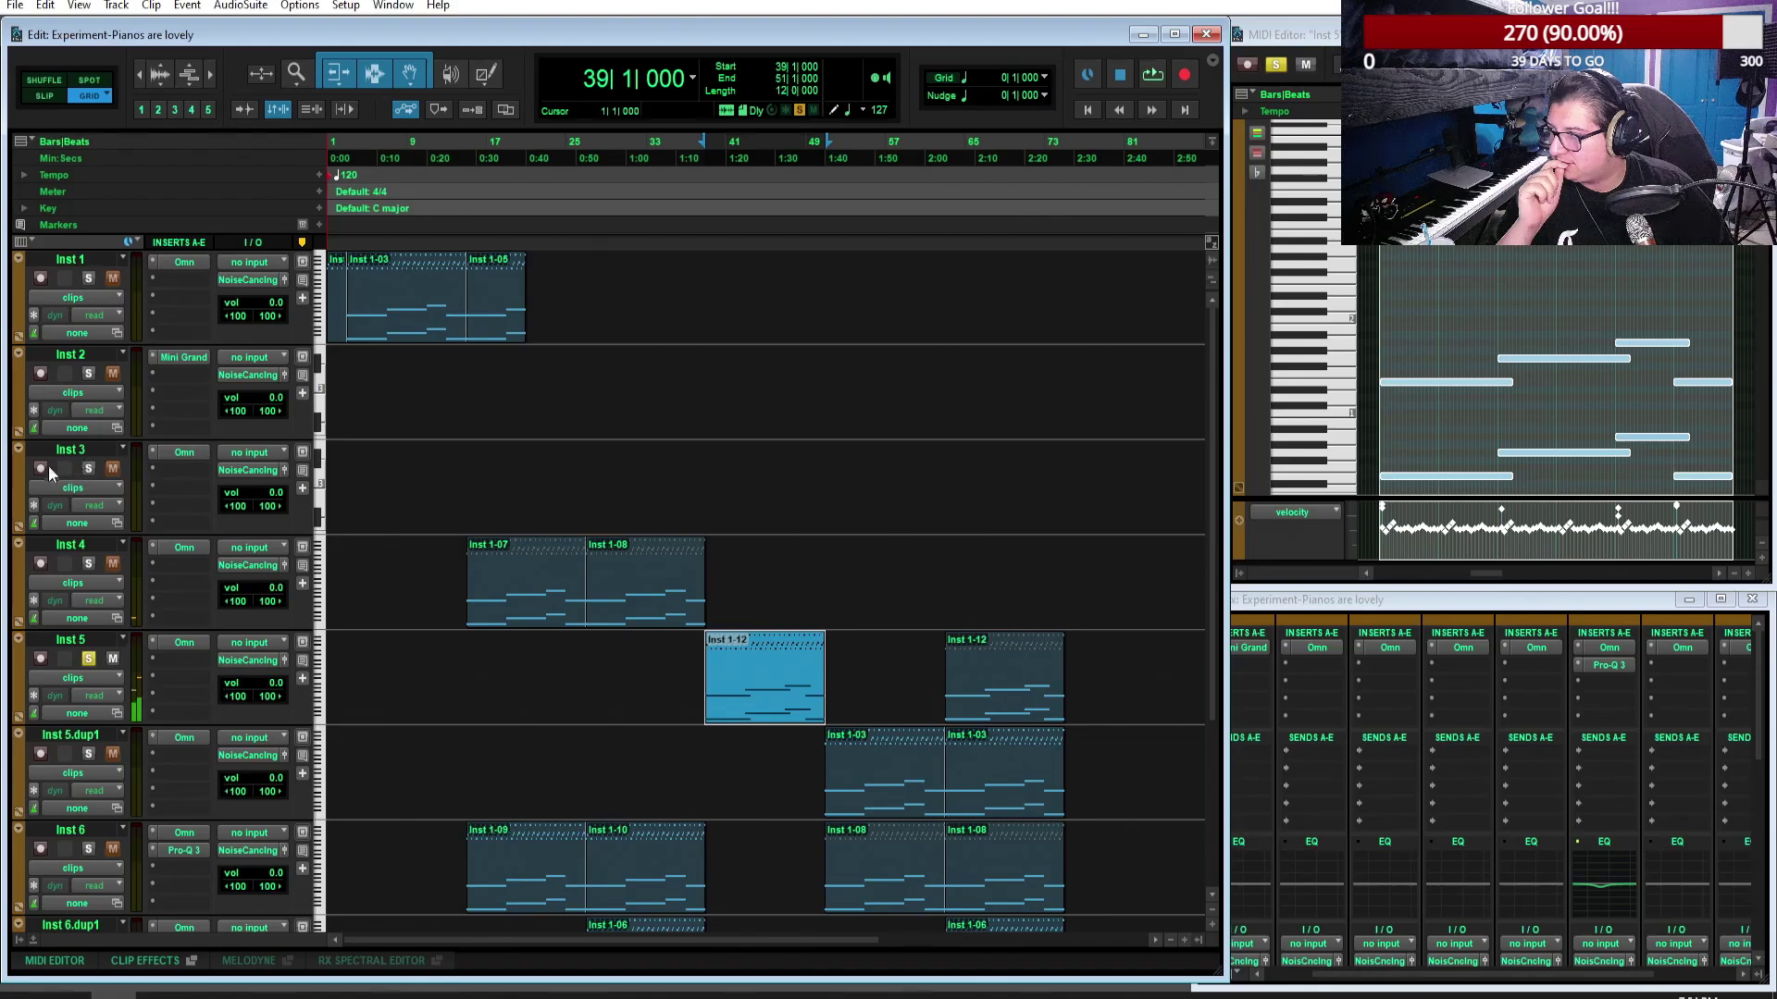
pyautogui.click(89, 659)
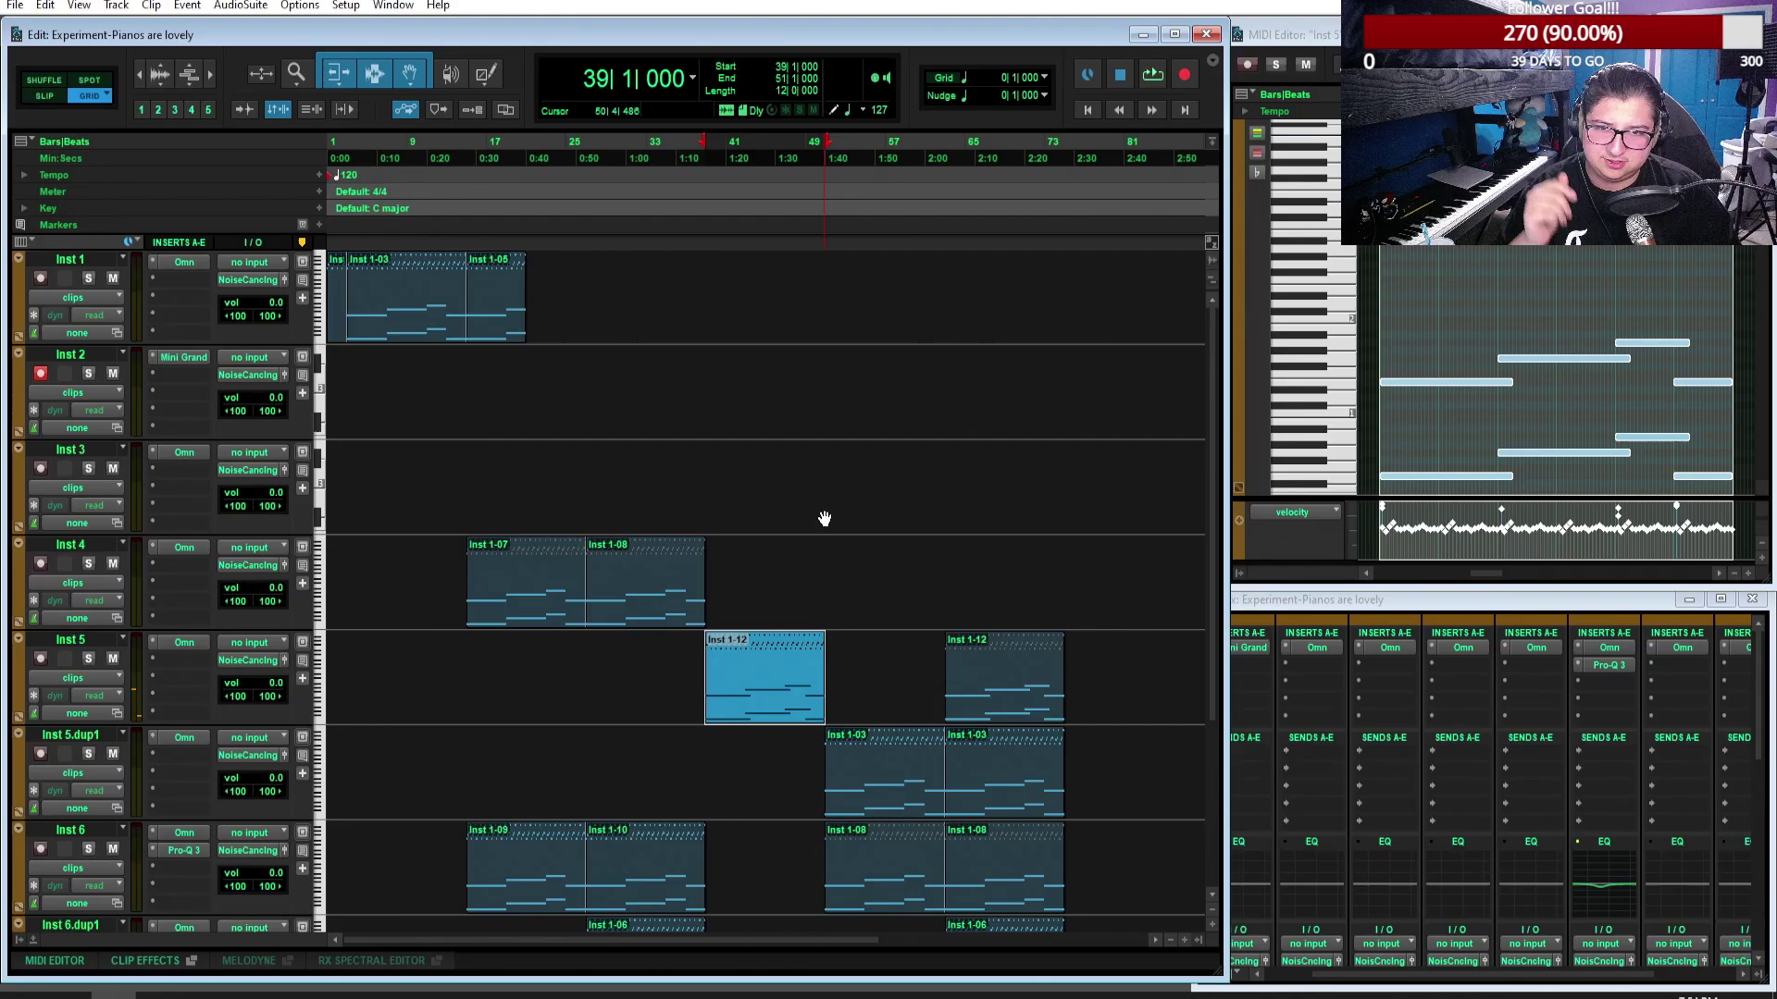
# Step: Record-enable Inst 3 to audition its patch live, then return to the session start and record-enable Inst 2
pyautogui.scroll(-3, 825, 518)
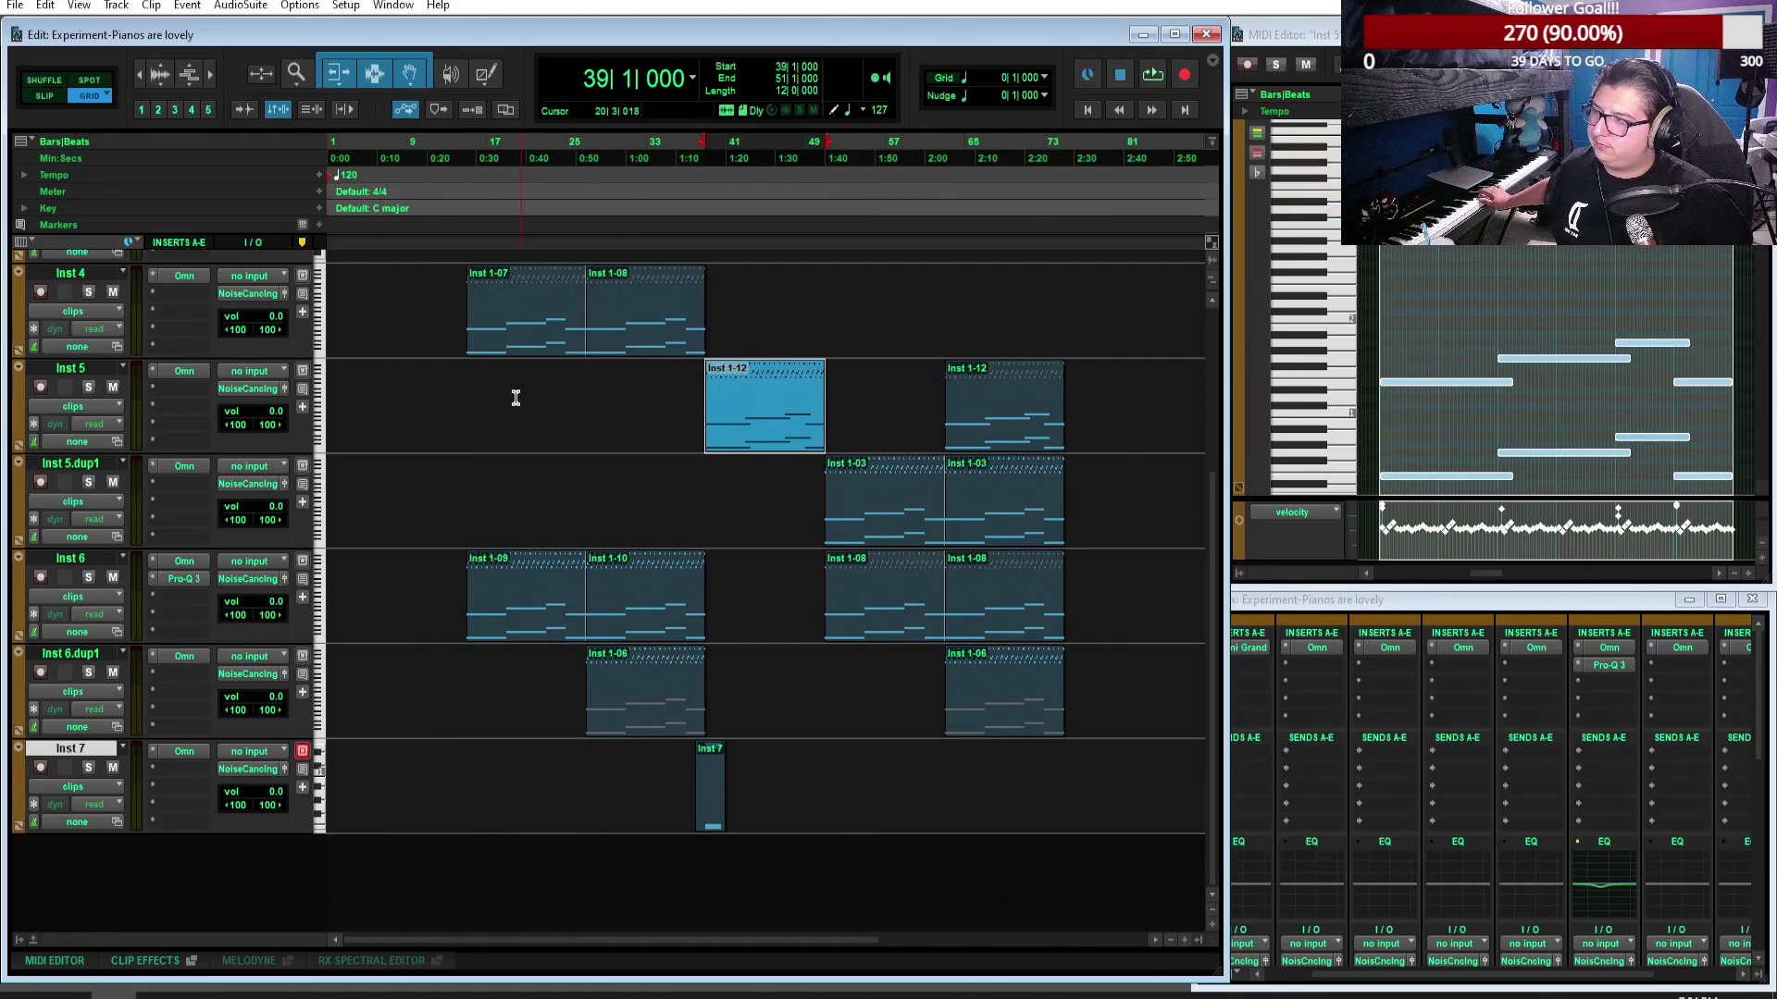
pyautogui.scroll(3, 521, 395)
pyautogui.click(46, 466)
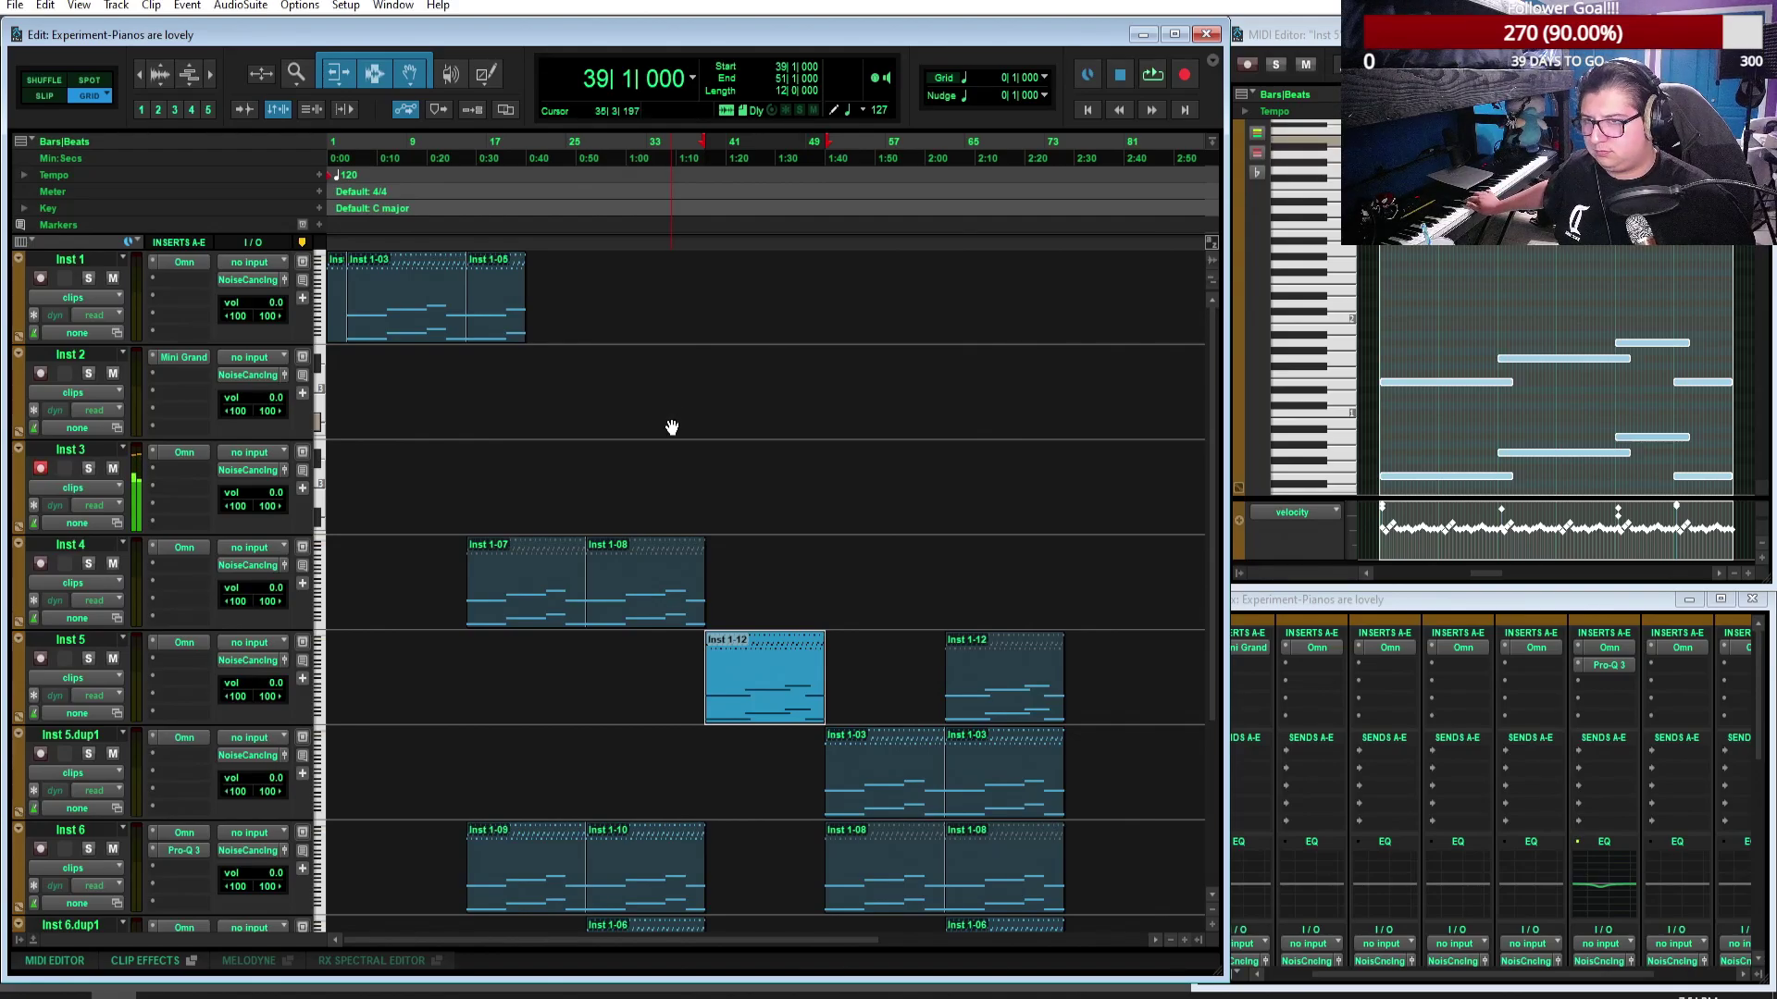
pyautogui.click(1090, 115)
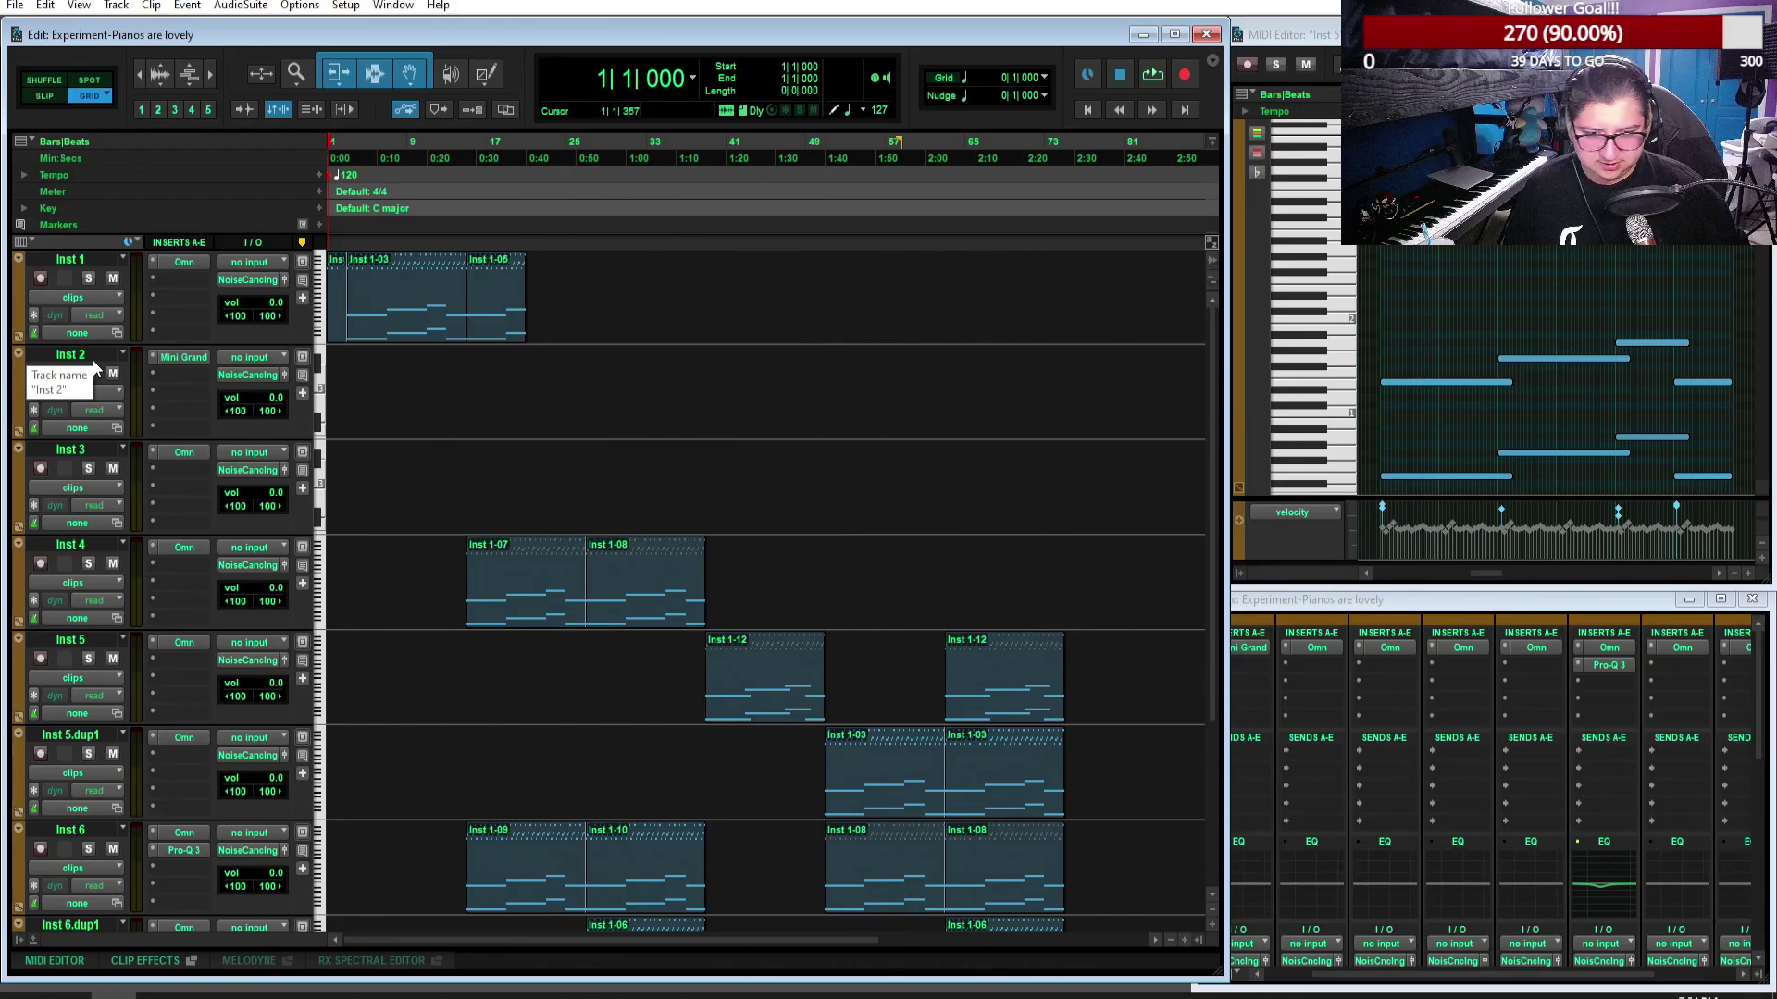
pyautogui.hotkey('shift', 'r')
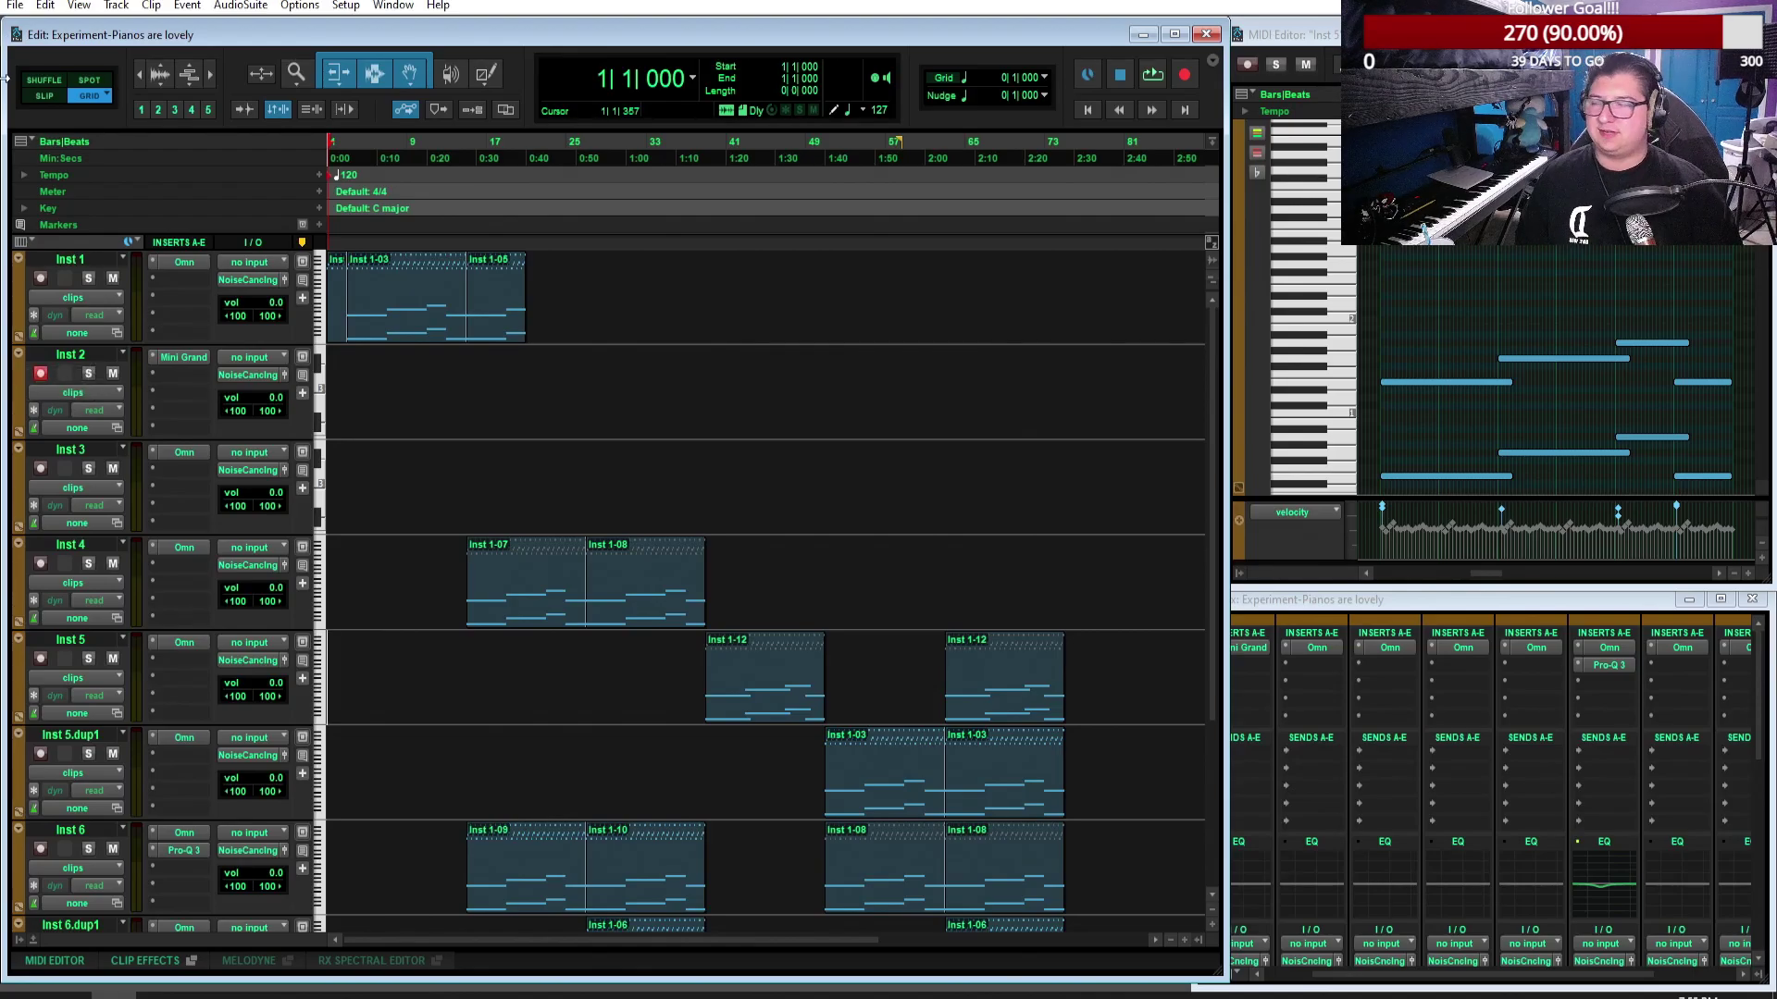
# Step: Open the recent L8 session ContempTechMusComp2 and keep waiting for the program to respond while it loads
pyautogui.click(15, 5)
pyautogui.click(96, 122)
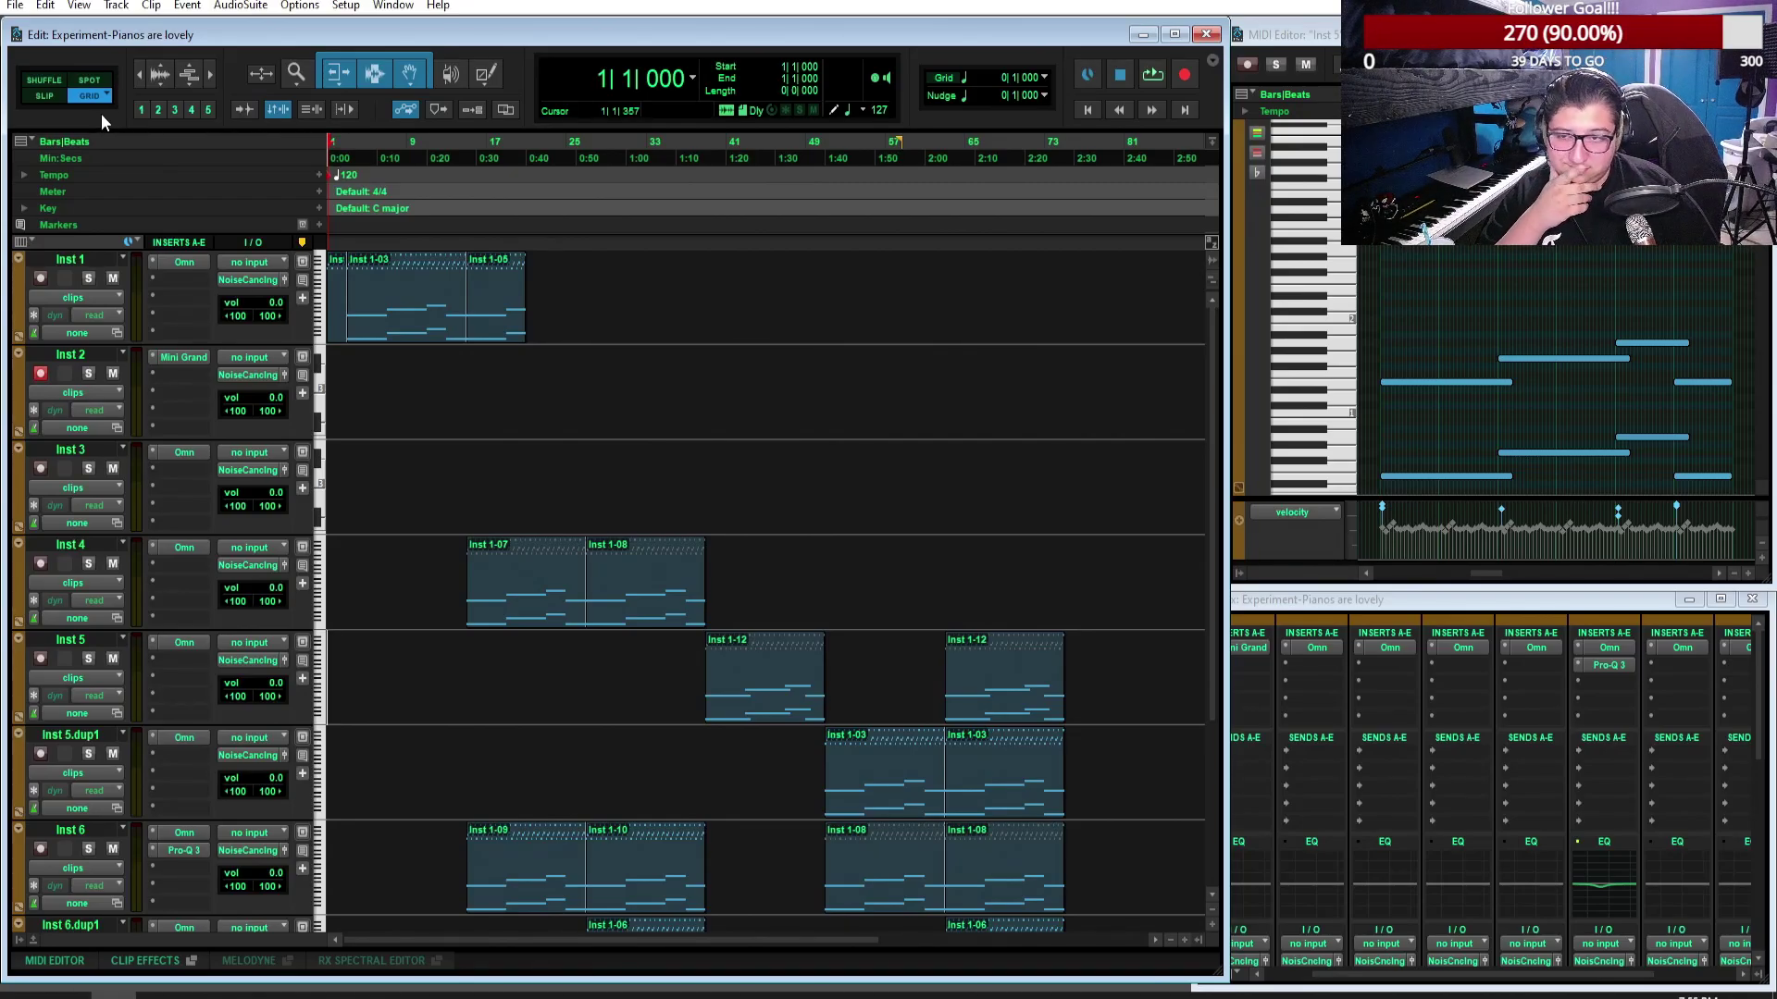
pyautogui.click(44, 5)
pyautogui.moveTo(19, 7)
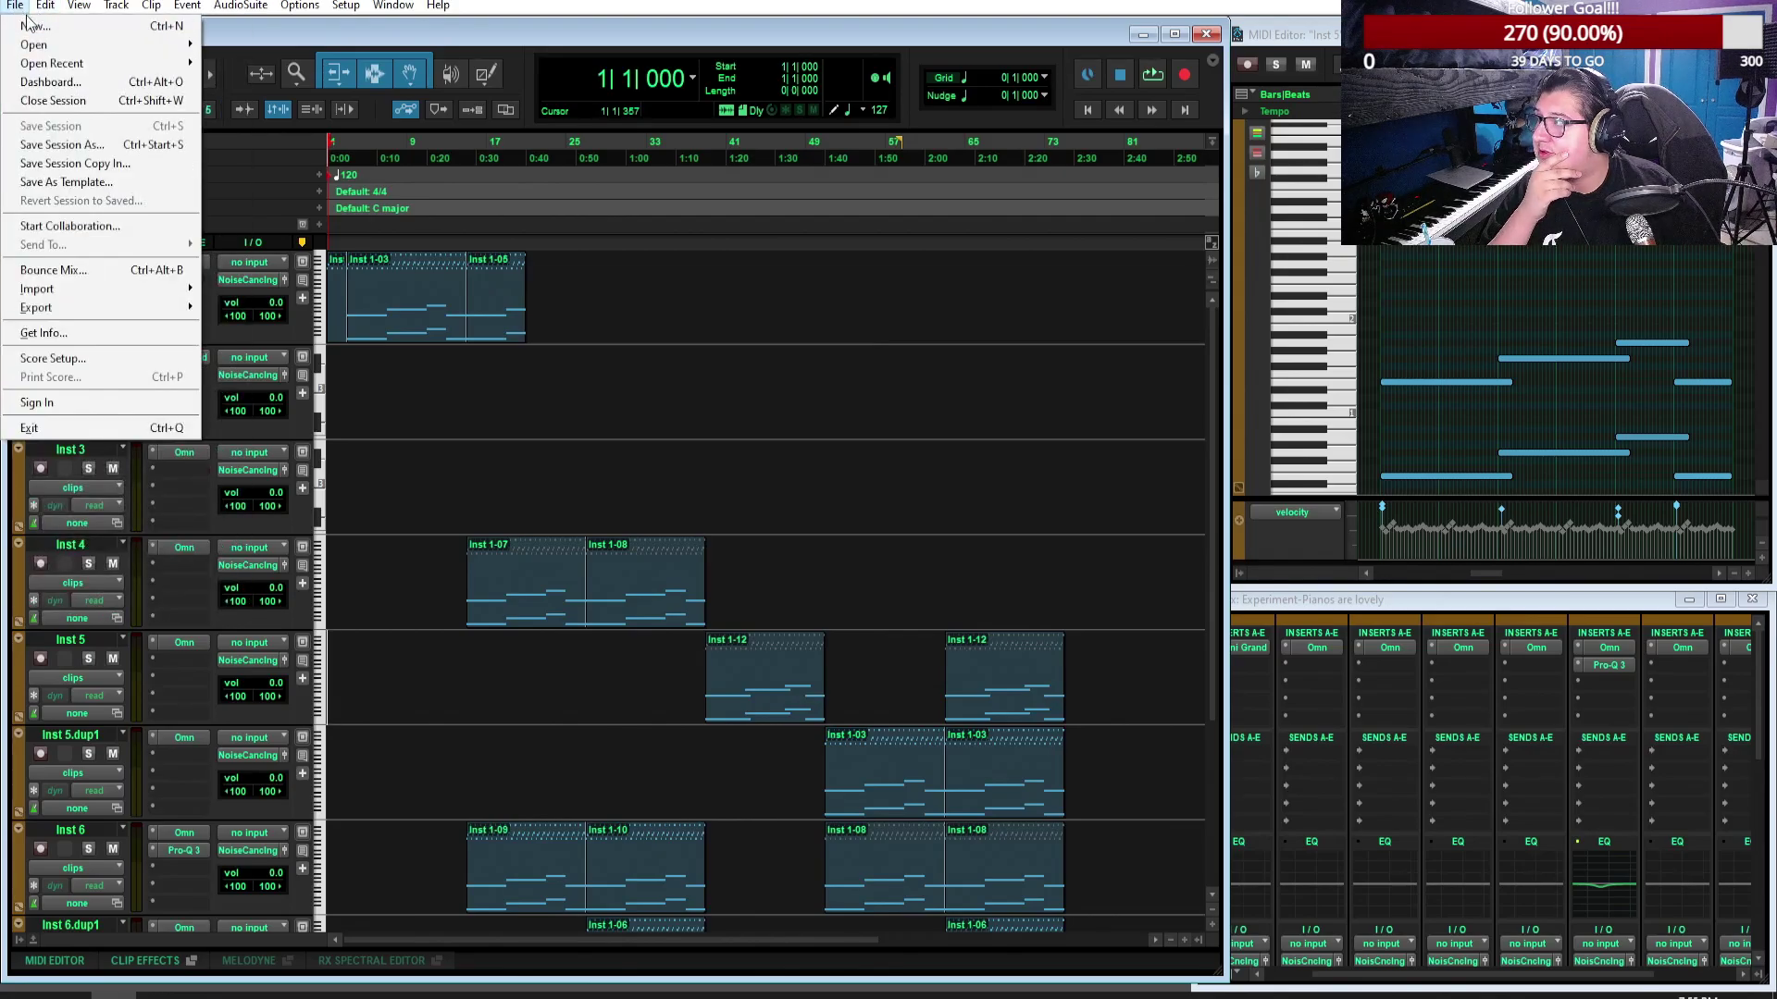
pyautogui.moveTo(148, 63)
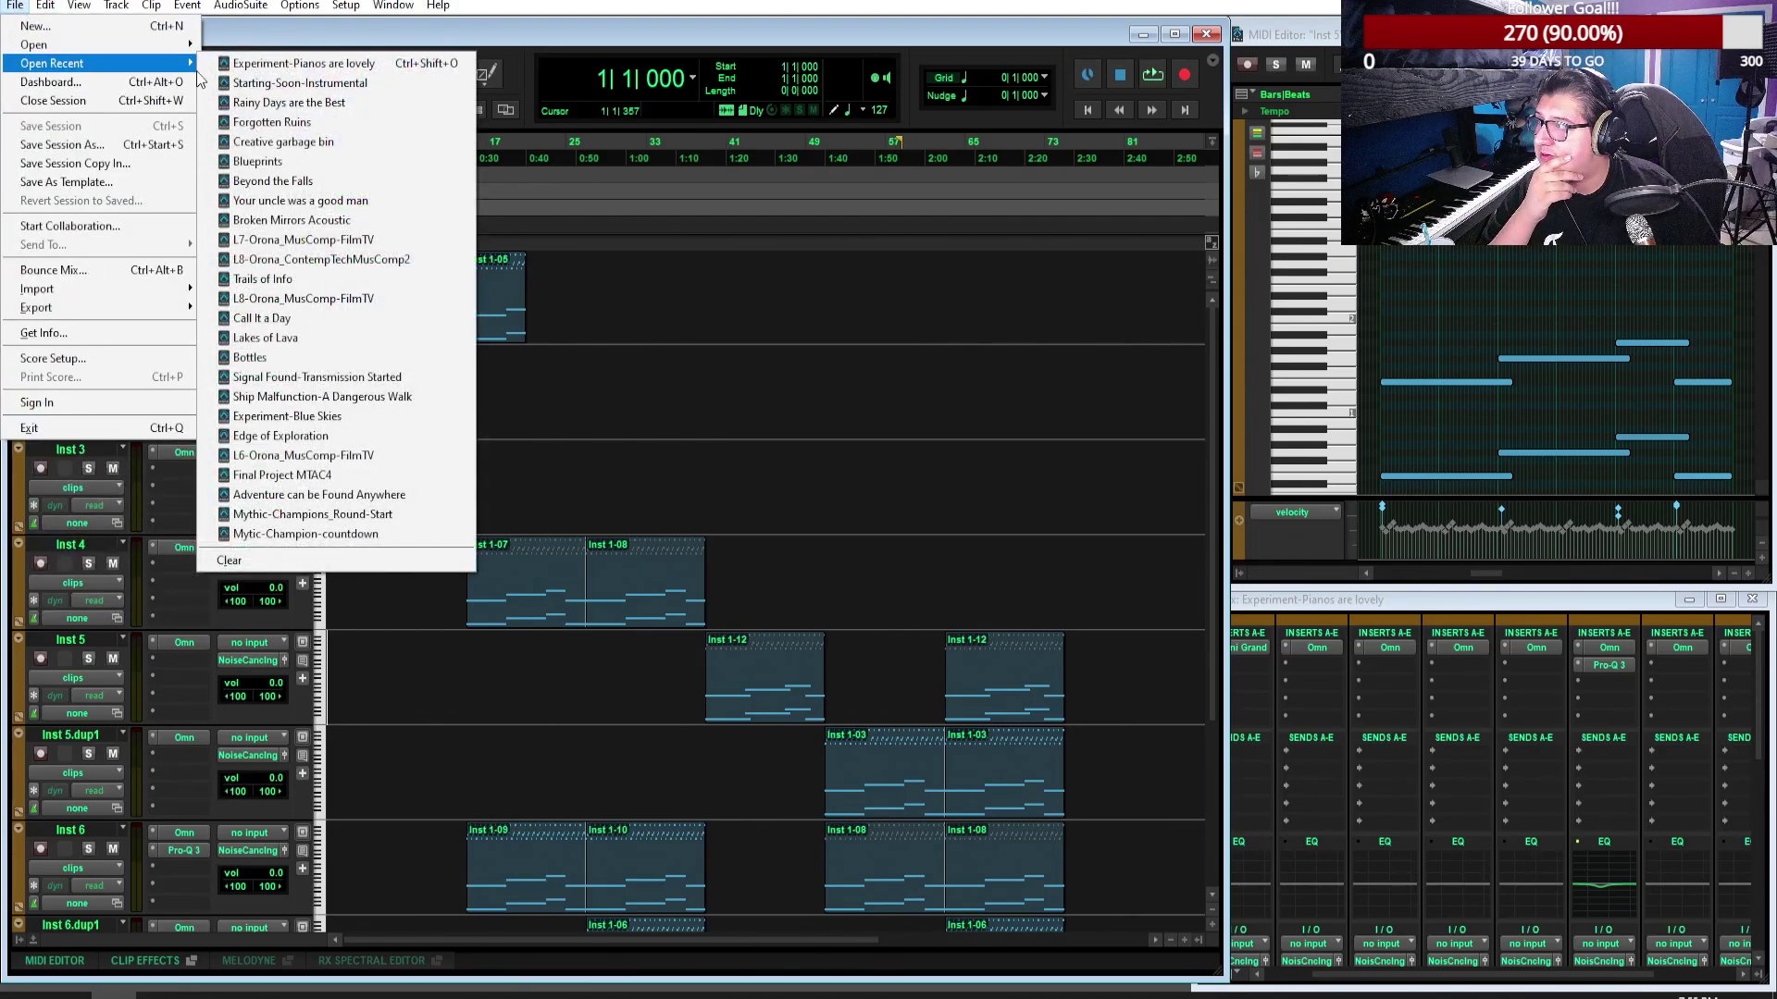
pyautogui.click(393, 261)
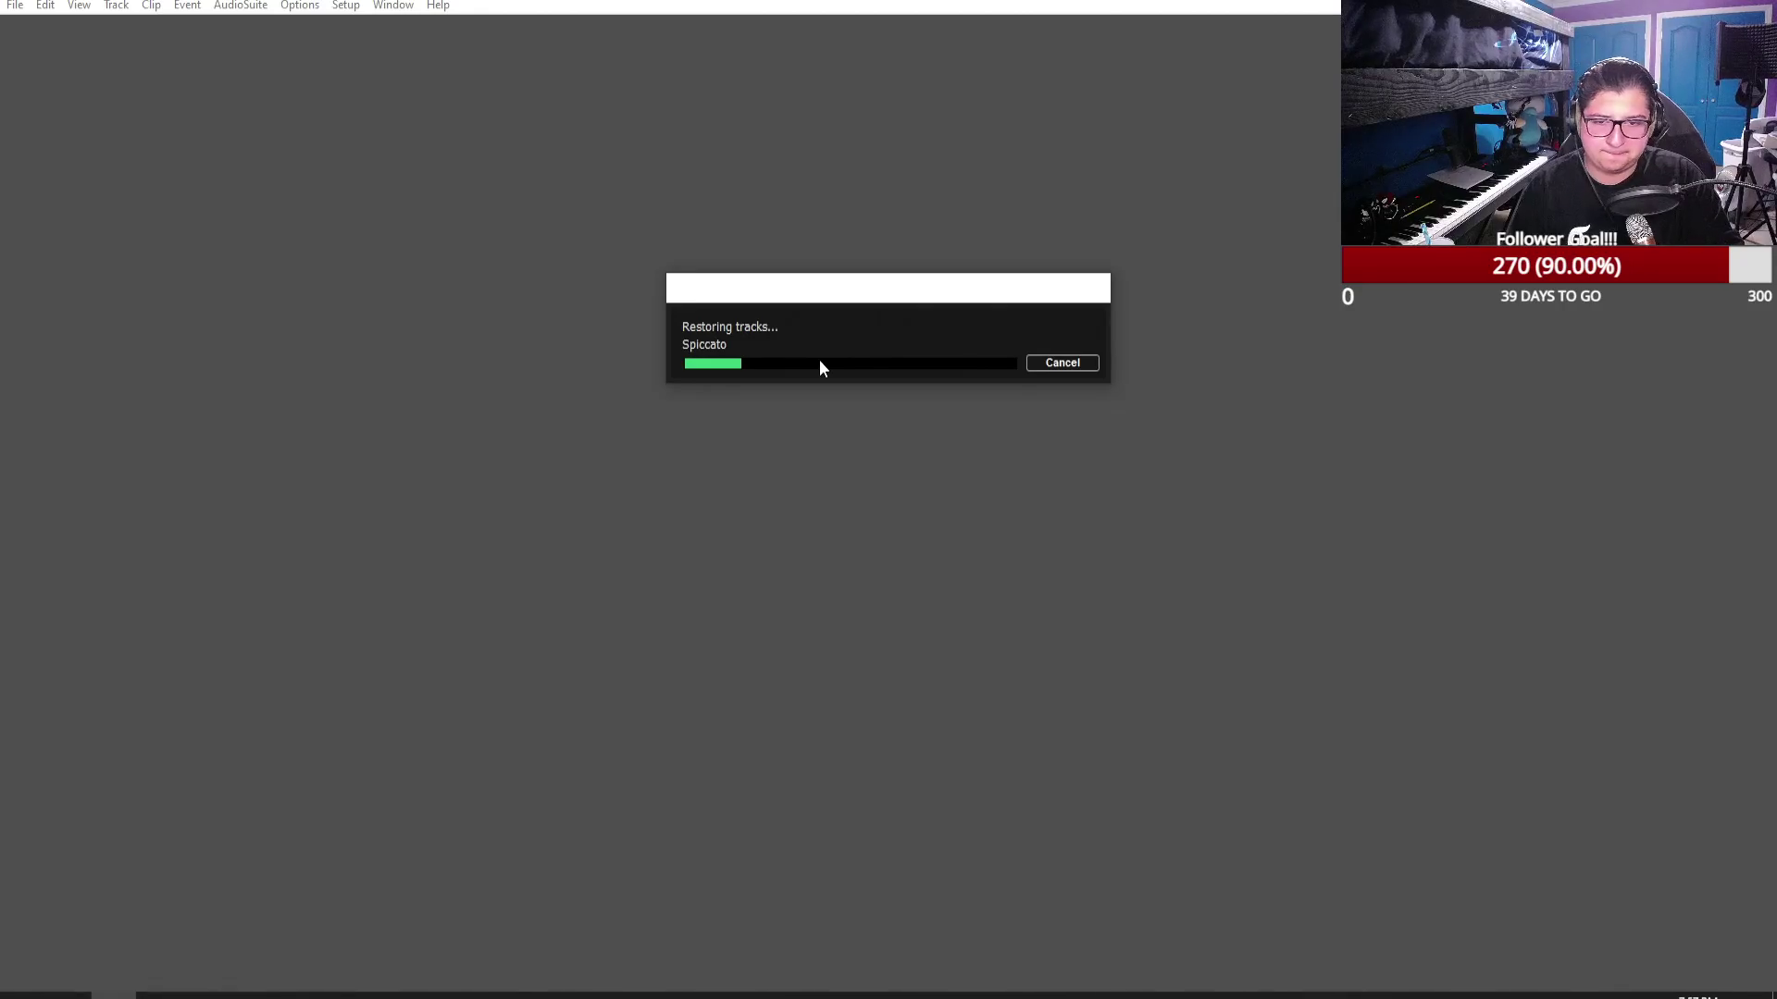
pyautogui.click(874, 328)
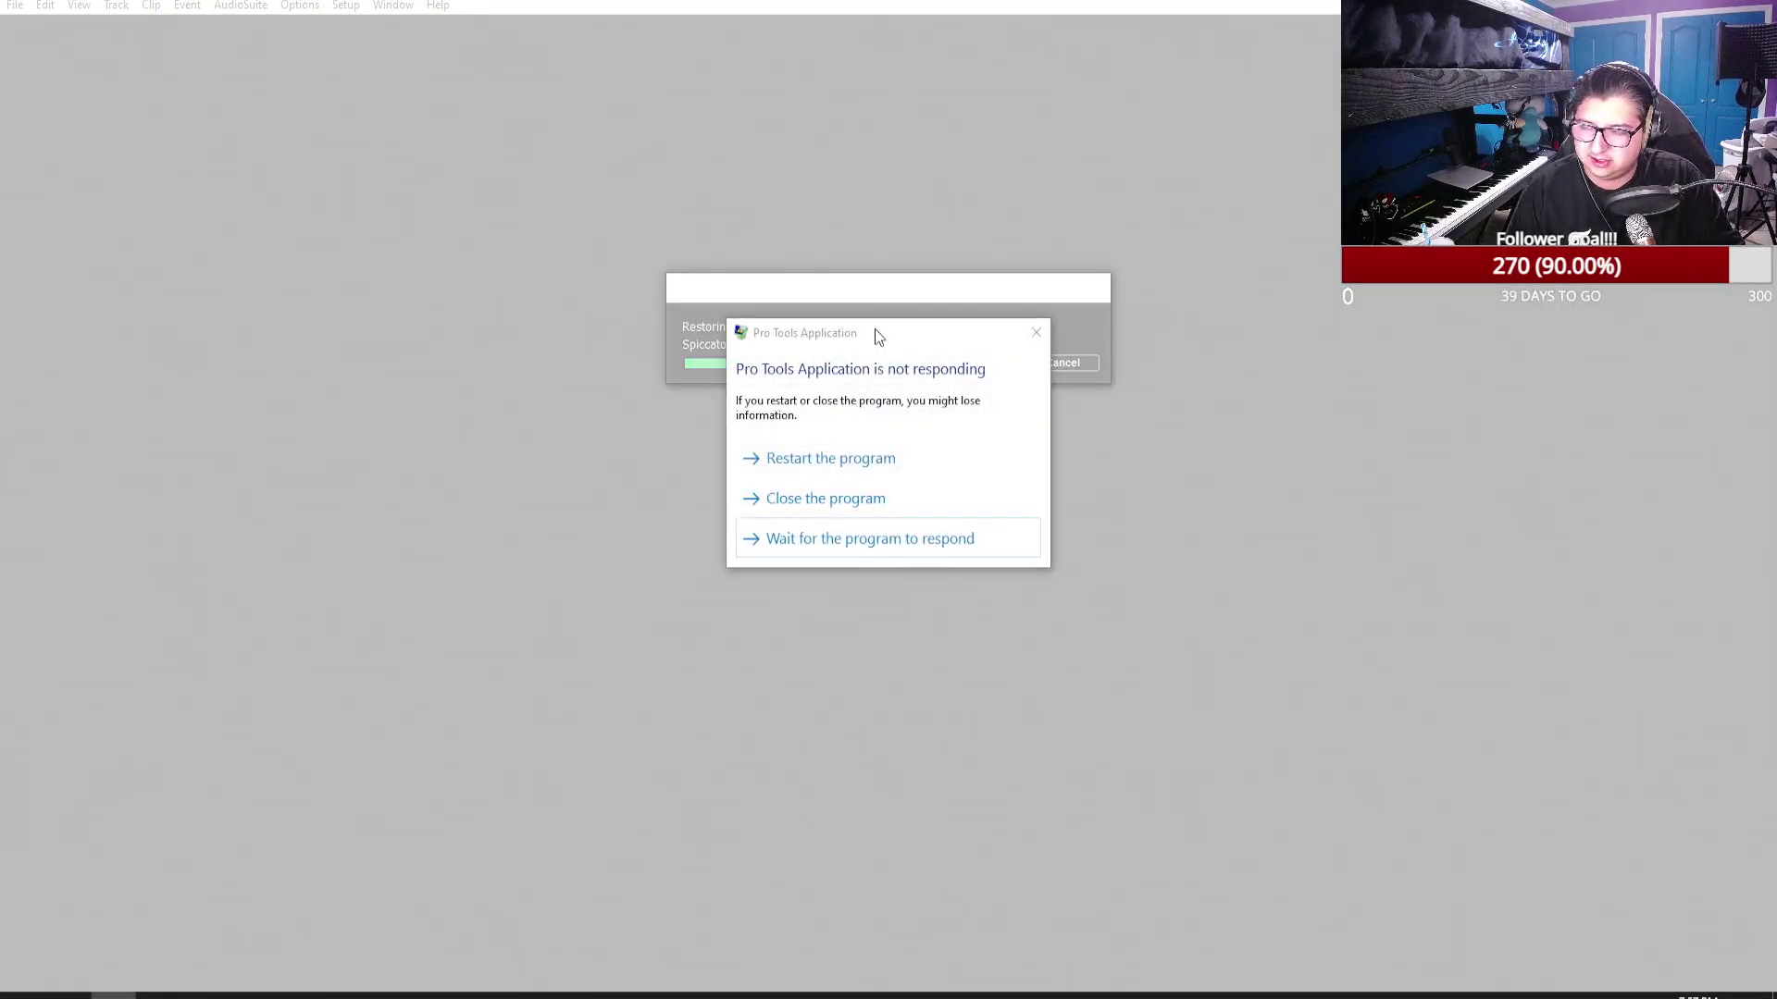
pyautogui.click(940, 543)
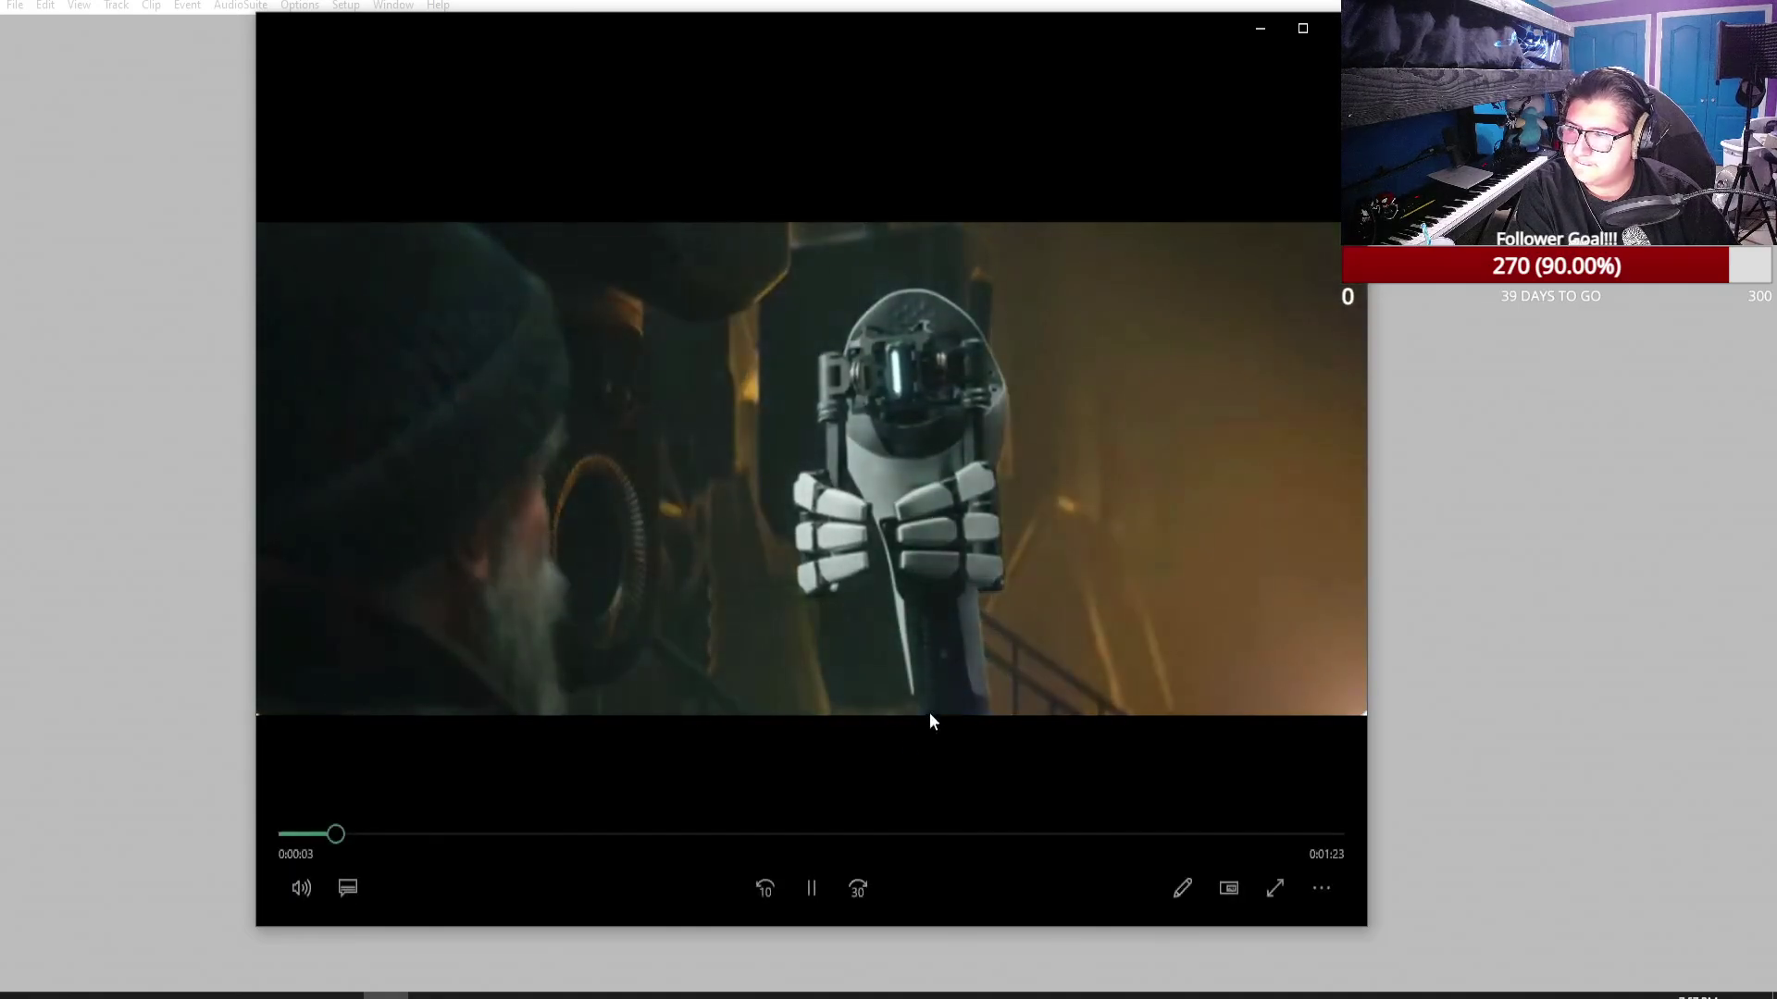
# Step: Pause the L09_Charge_Fight_Scene video and close its player
pyautogui.click(810, 887)
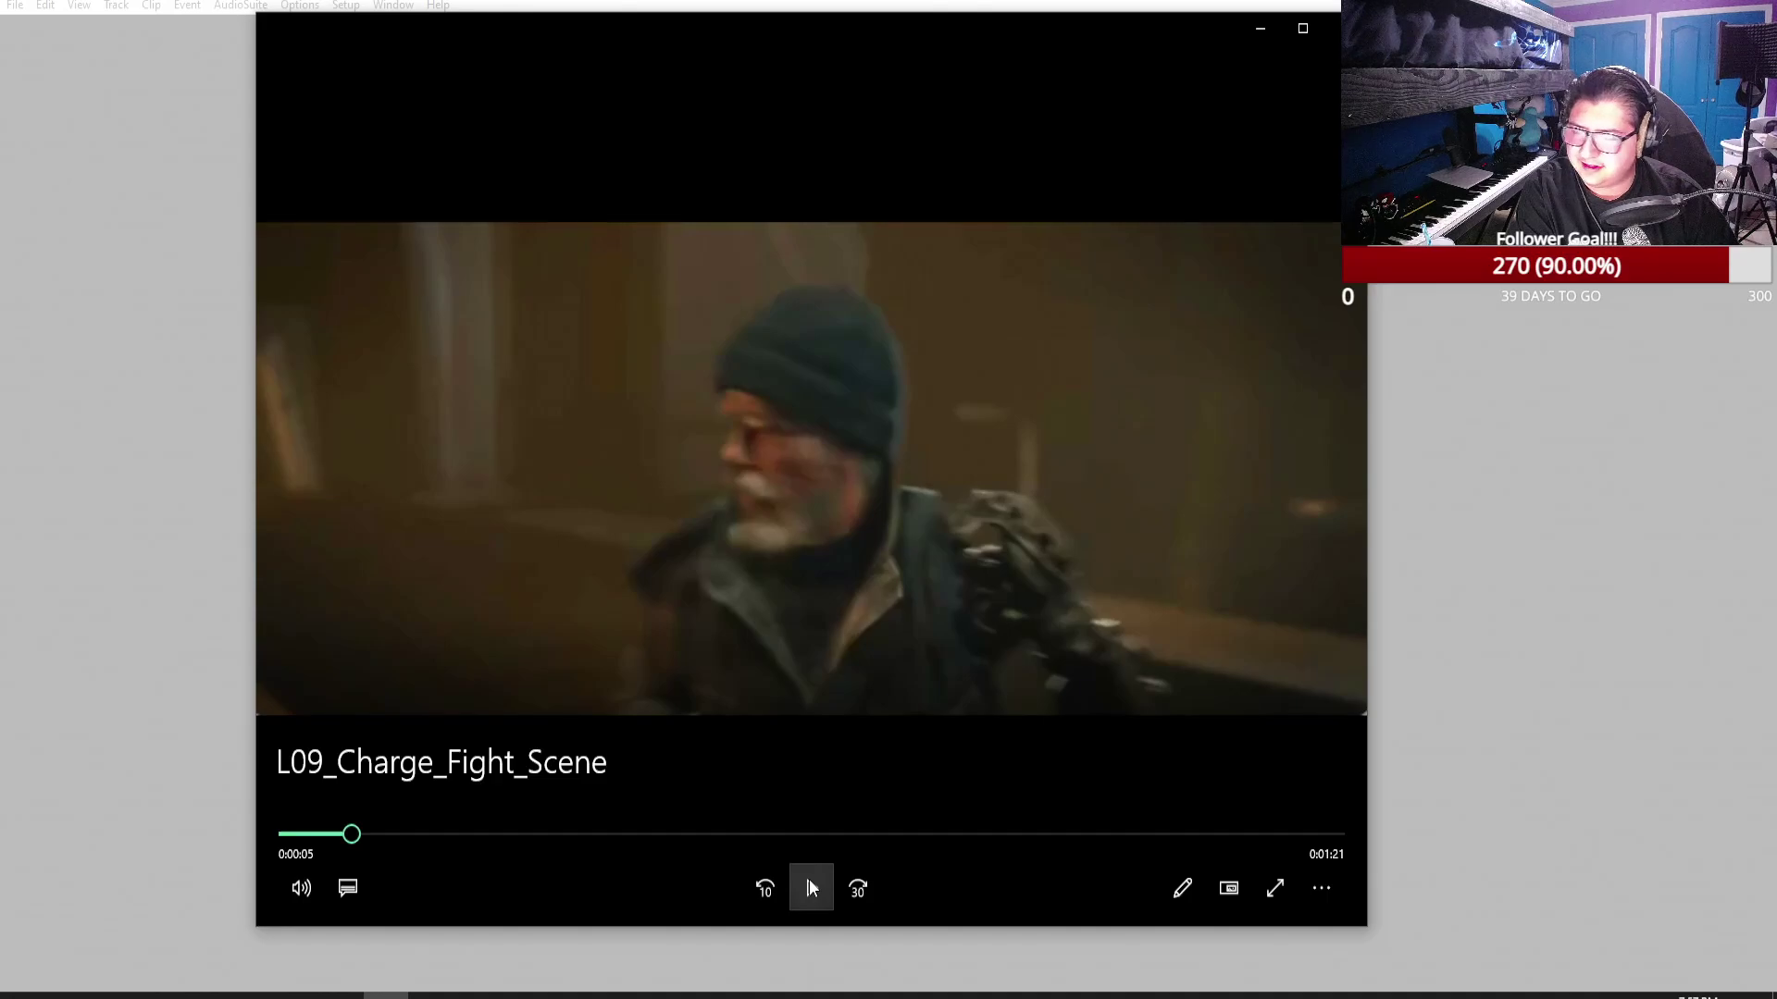
pyautogui.click(1332, 28)
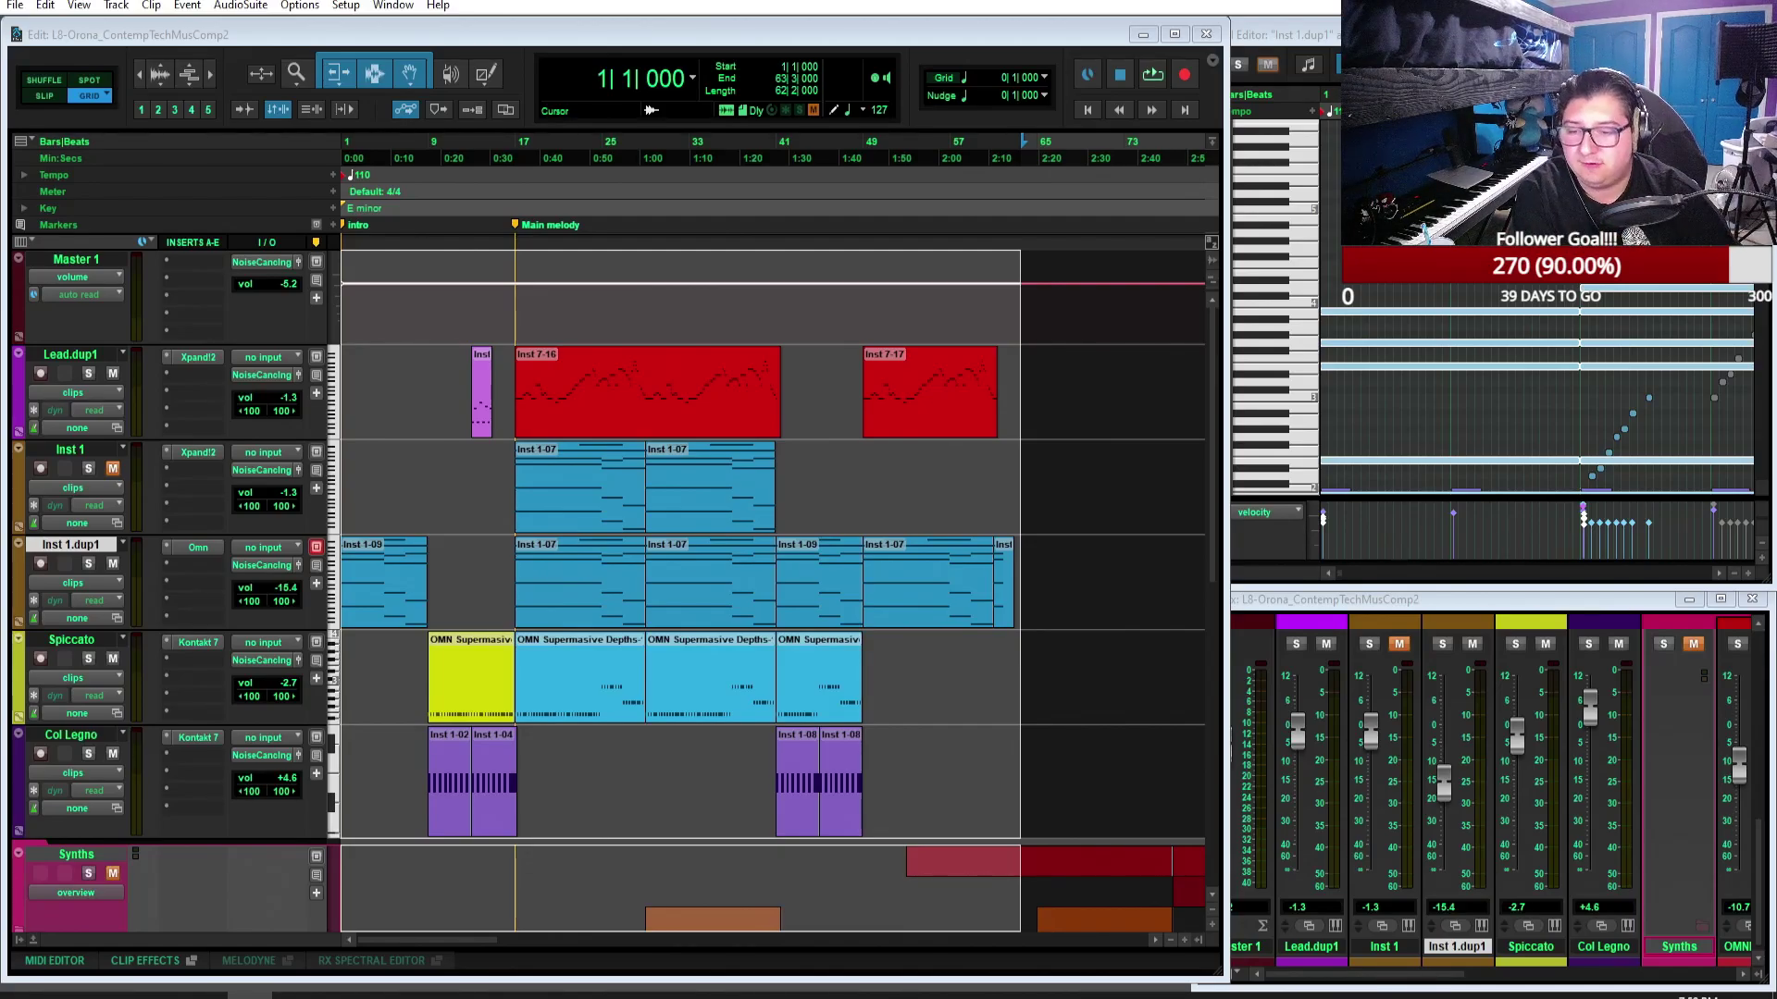
pyautogui.click(227, 995)
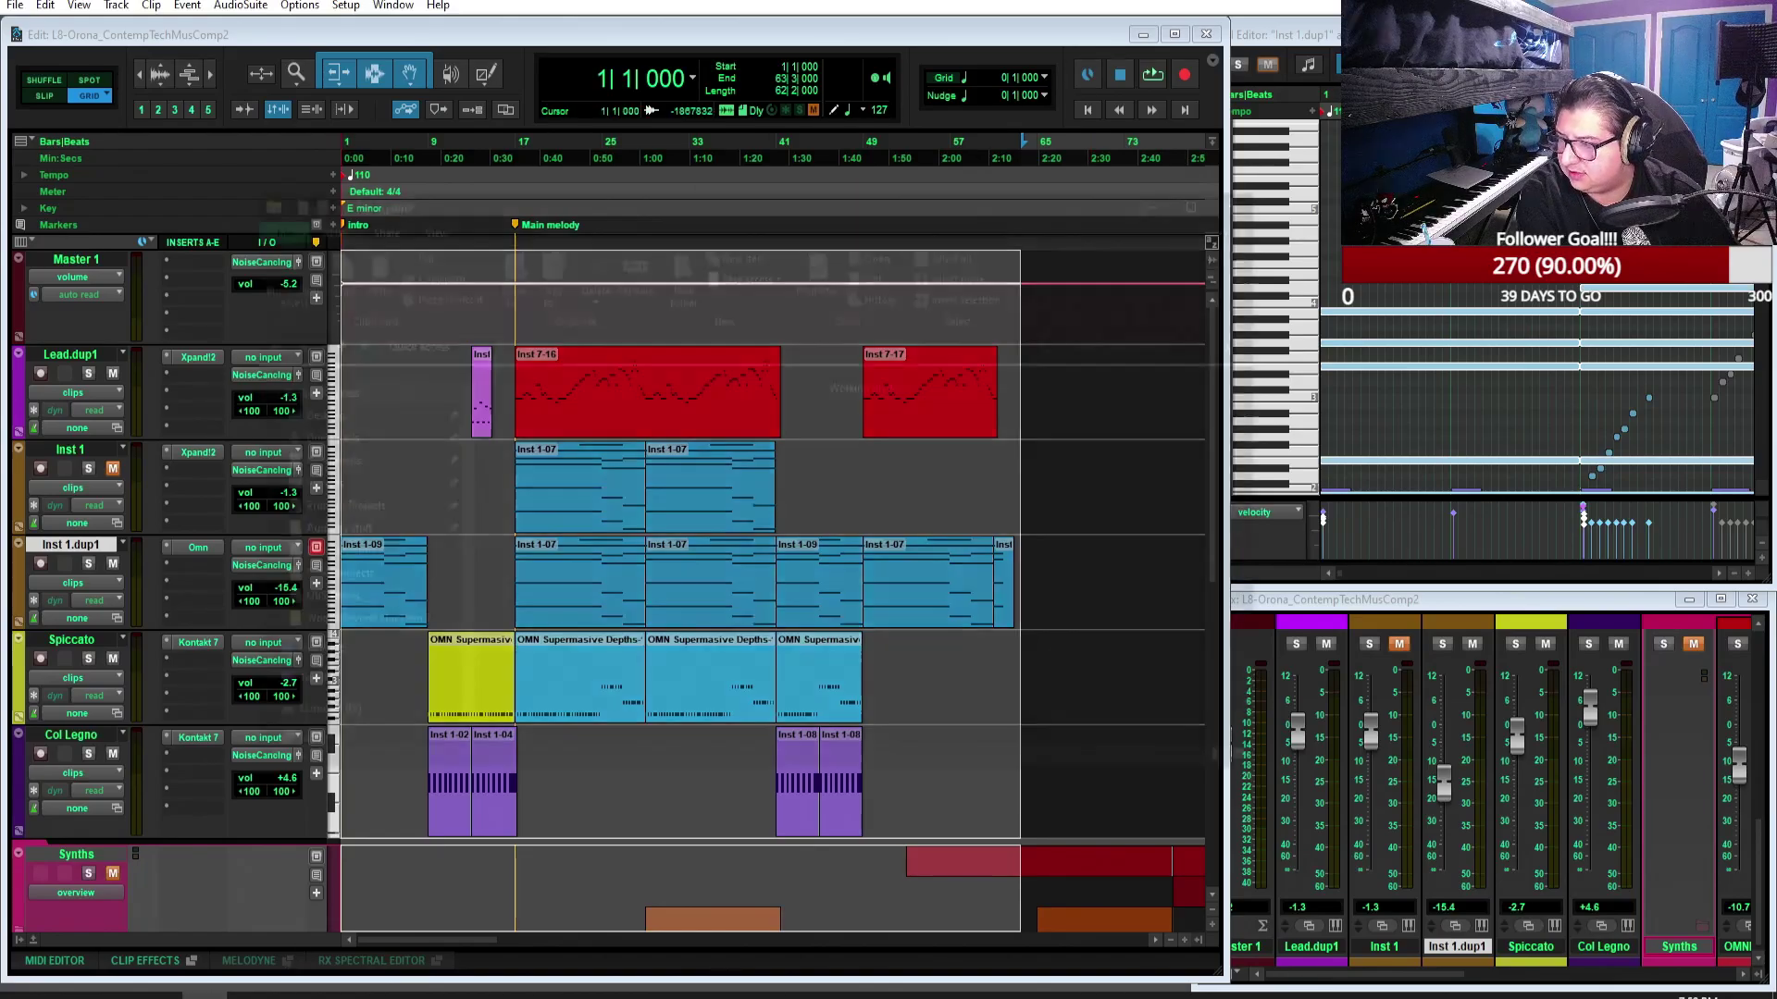
pyautogui.click(227, 996)
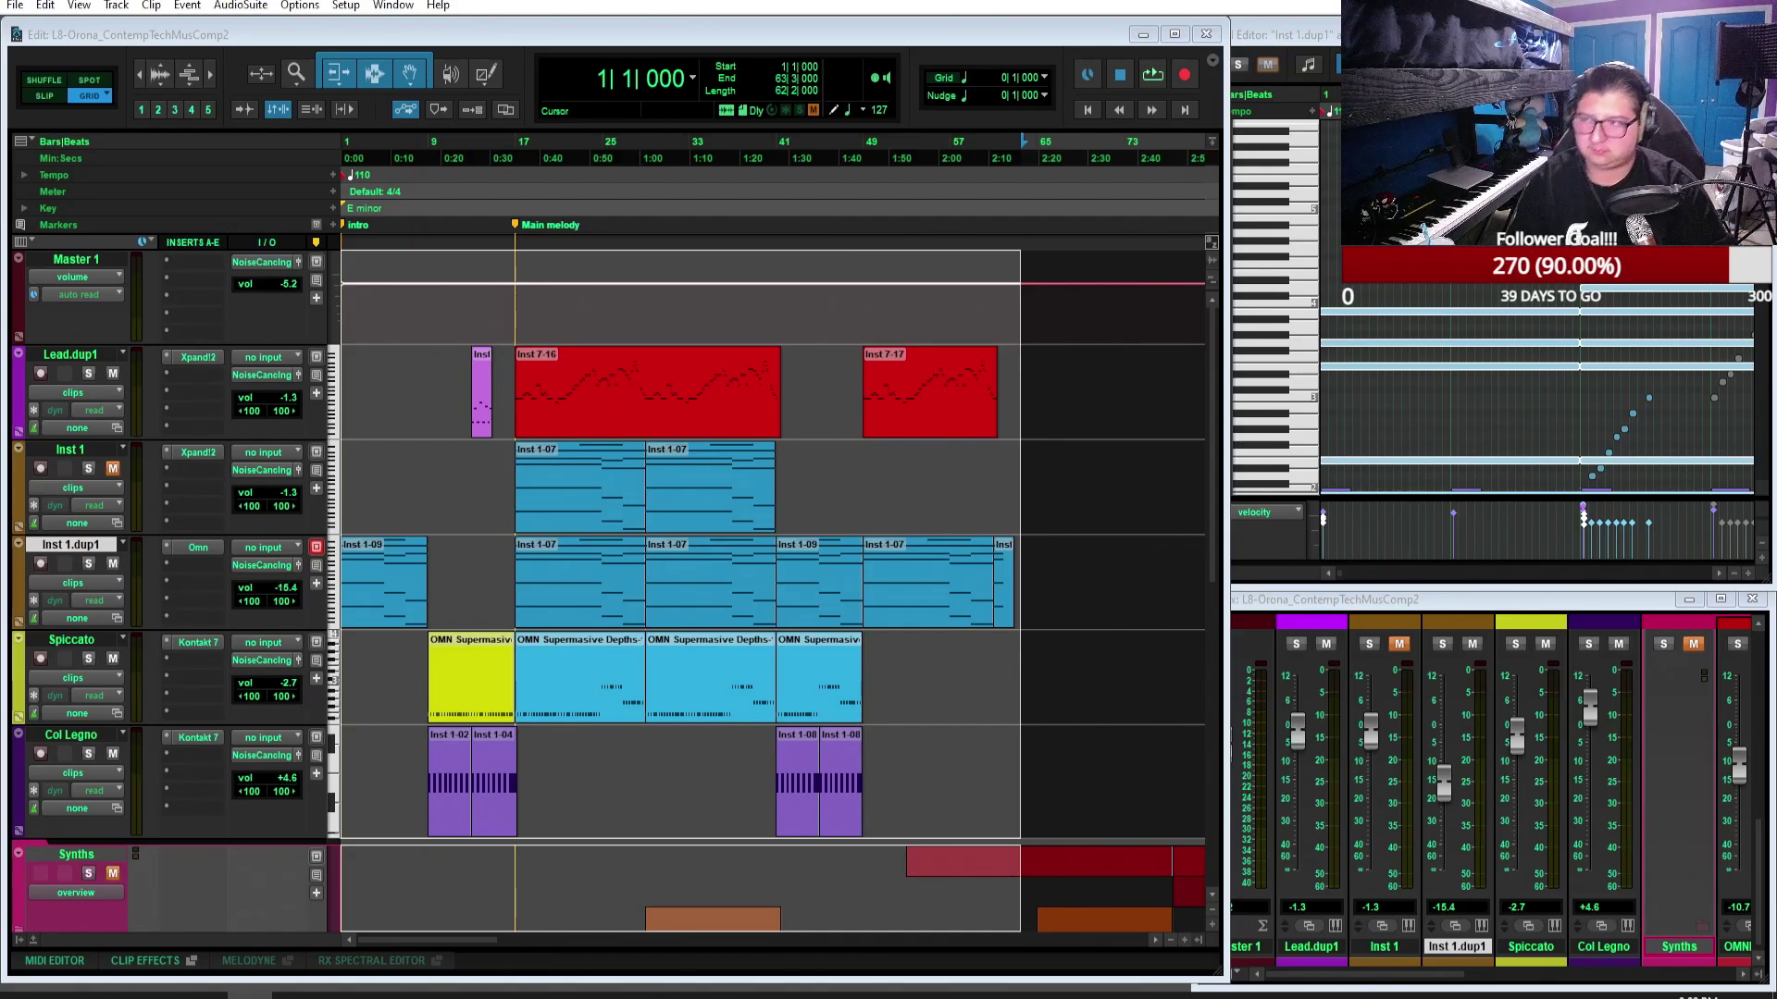
# Step: Play the session briefly from the start and stop, then pause Trails of Info in Media Player and switch back to Pro Tools
pyautogui.click(1150, 74)
pyautogui.click(1124, 73)
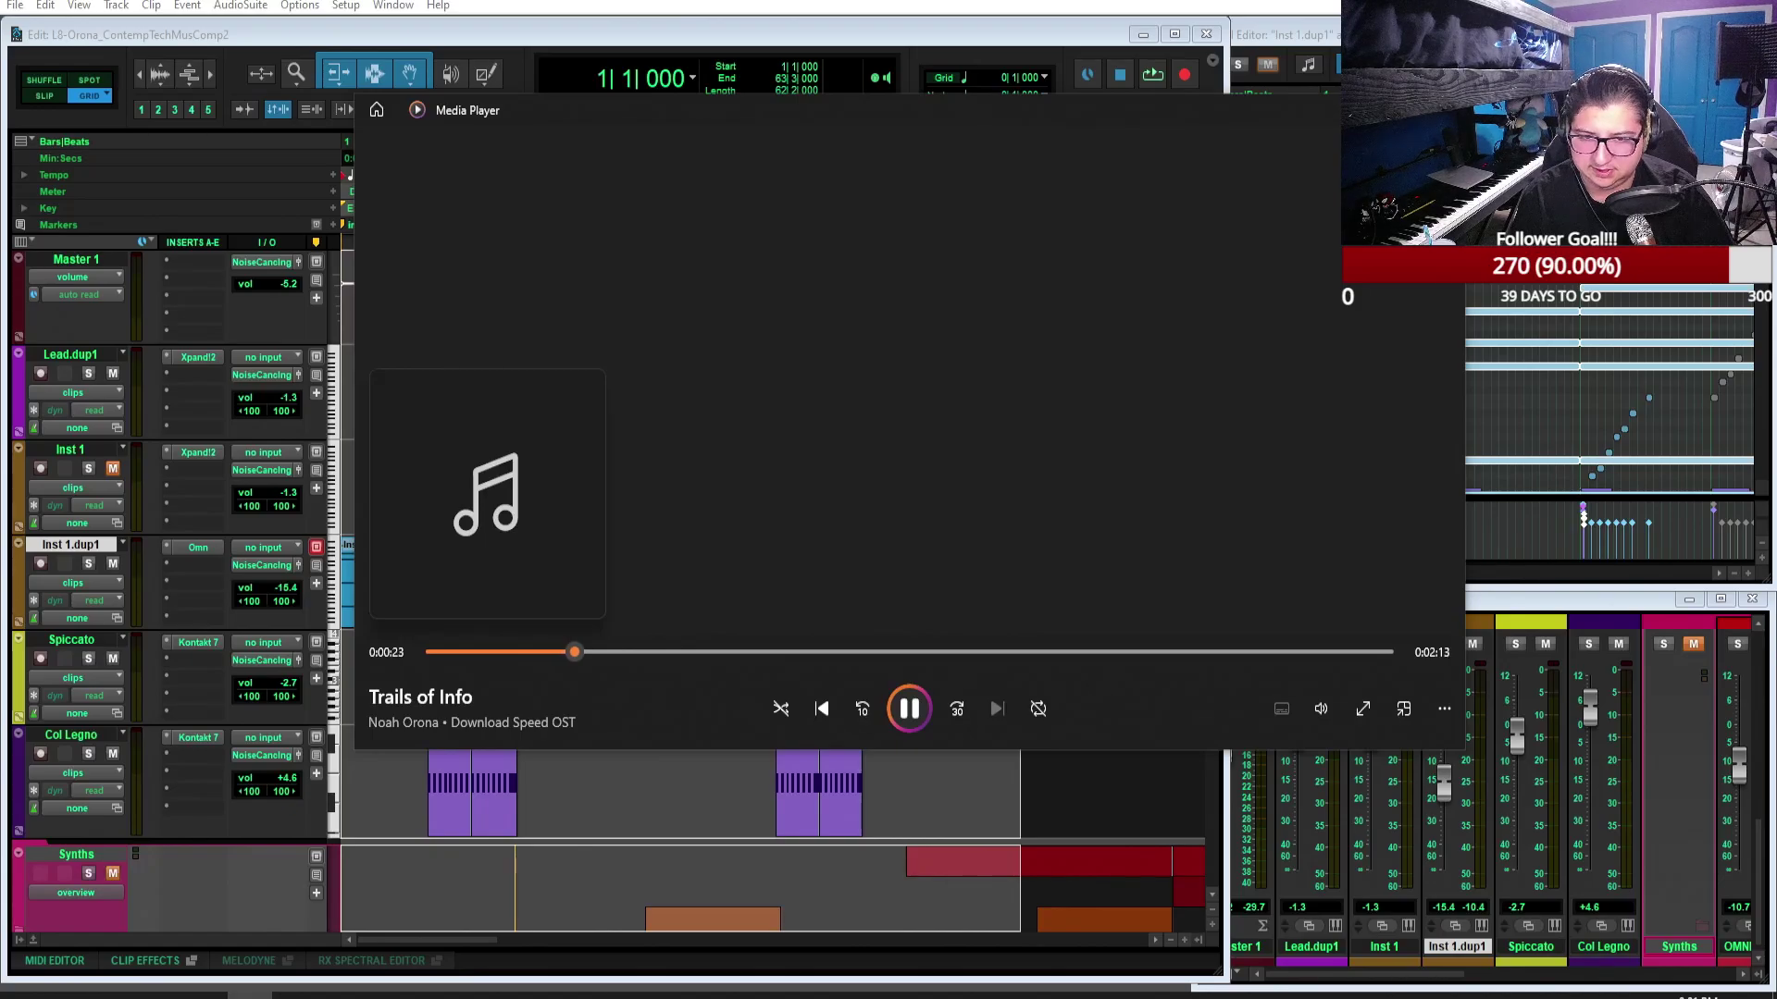
pyautogui.click(913, 718)
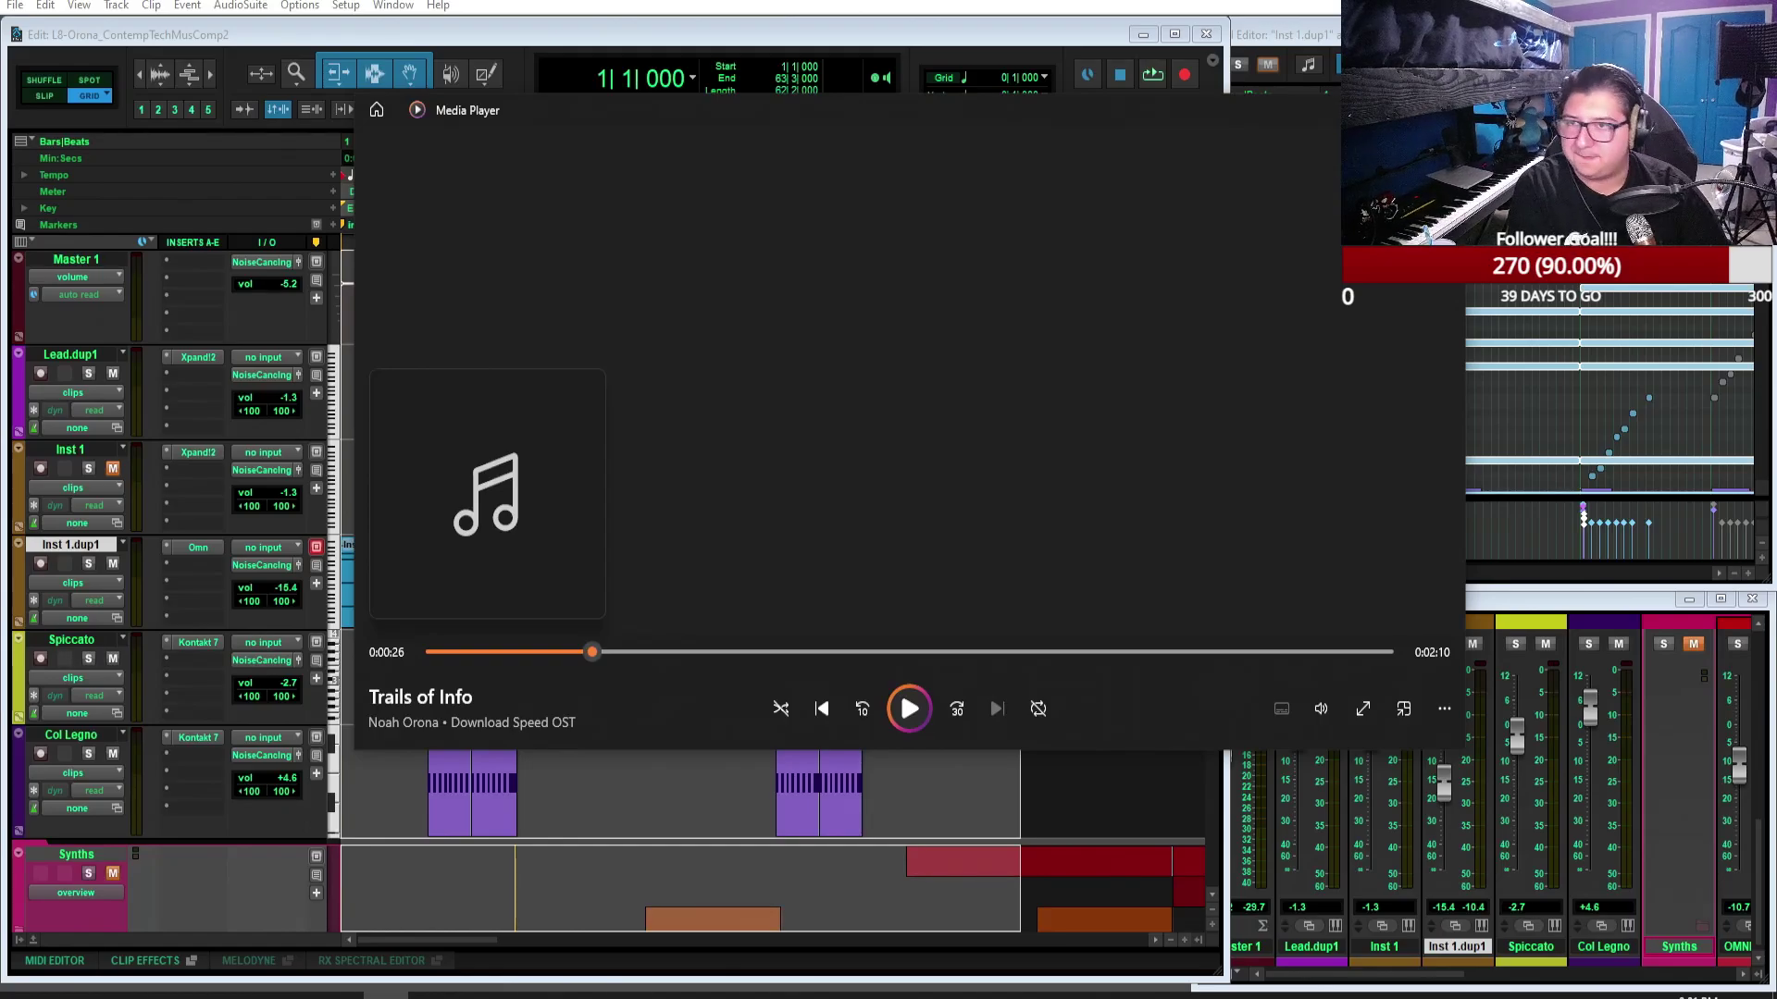
pyautogui.hotkey('alt', 'Tab')
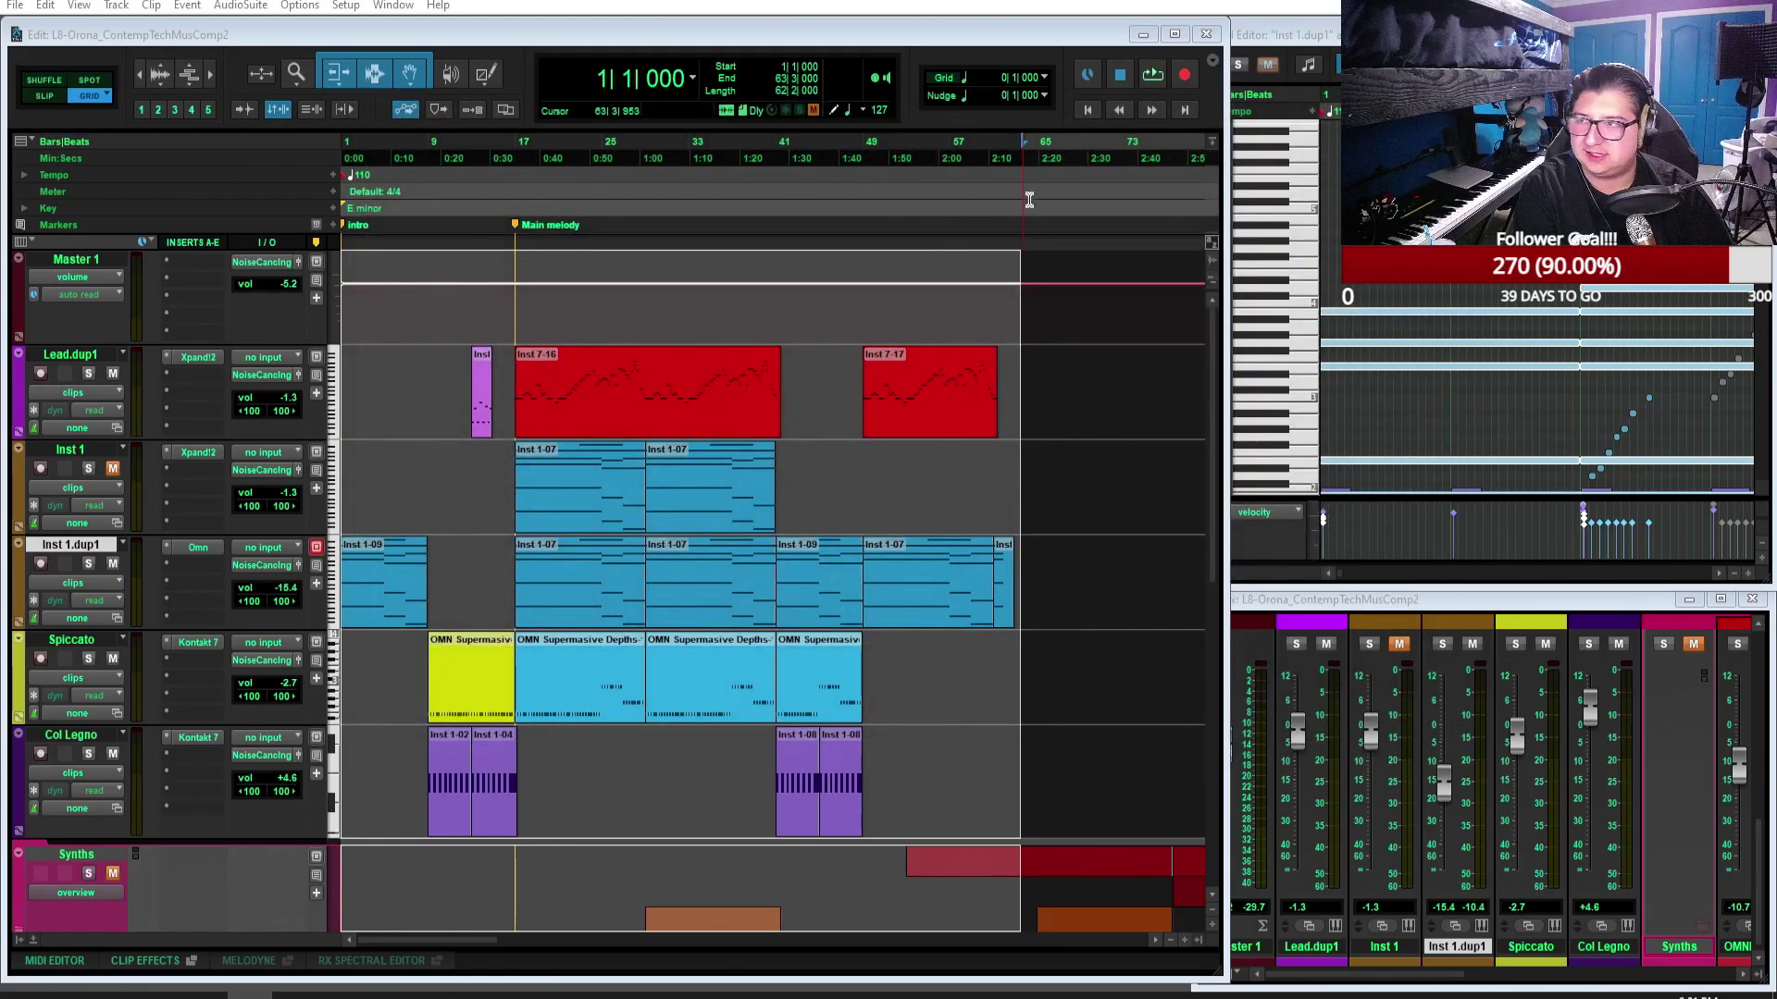
# Step: Return to the session start, play the whole arrangement through, then stop and return to the beginning
pyautogui.click(1088, 109)
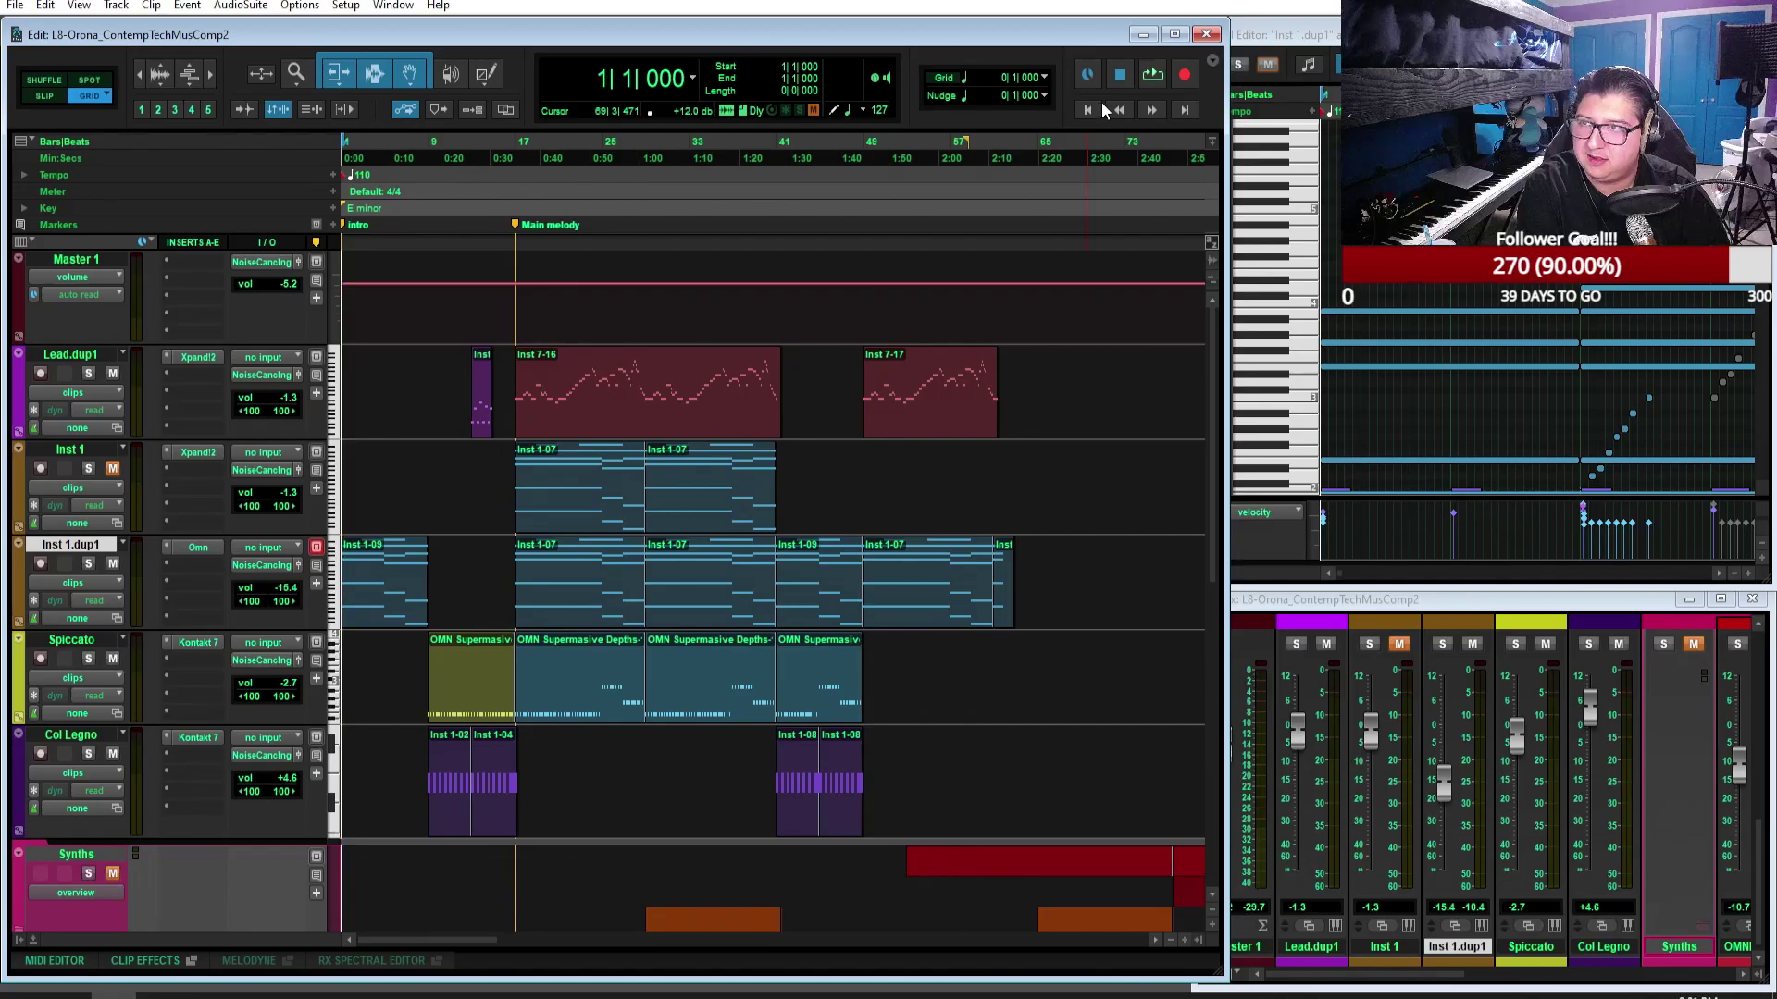
pyautogui.click(1150, 76)
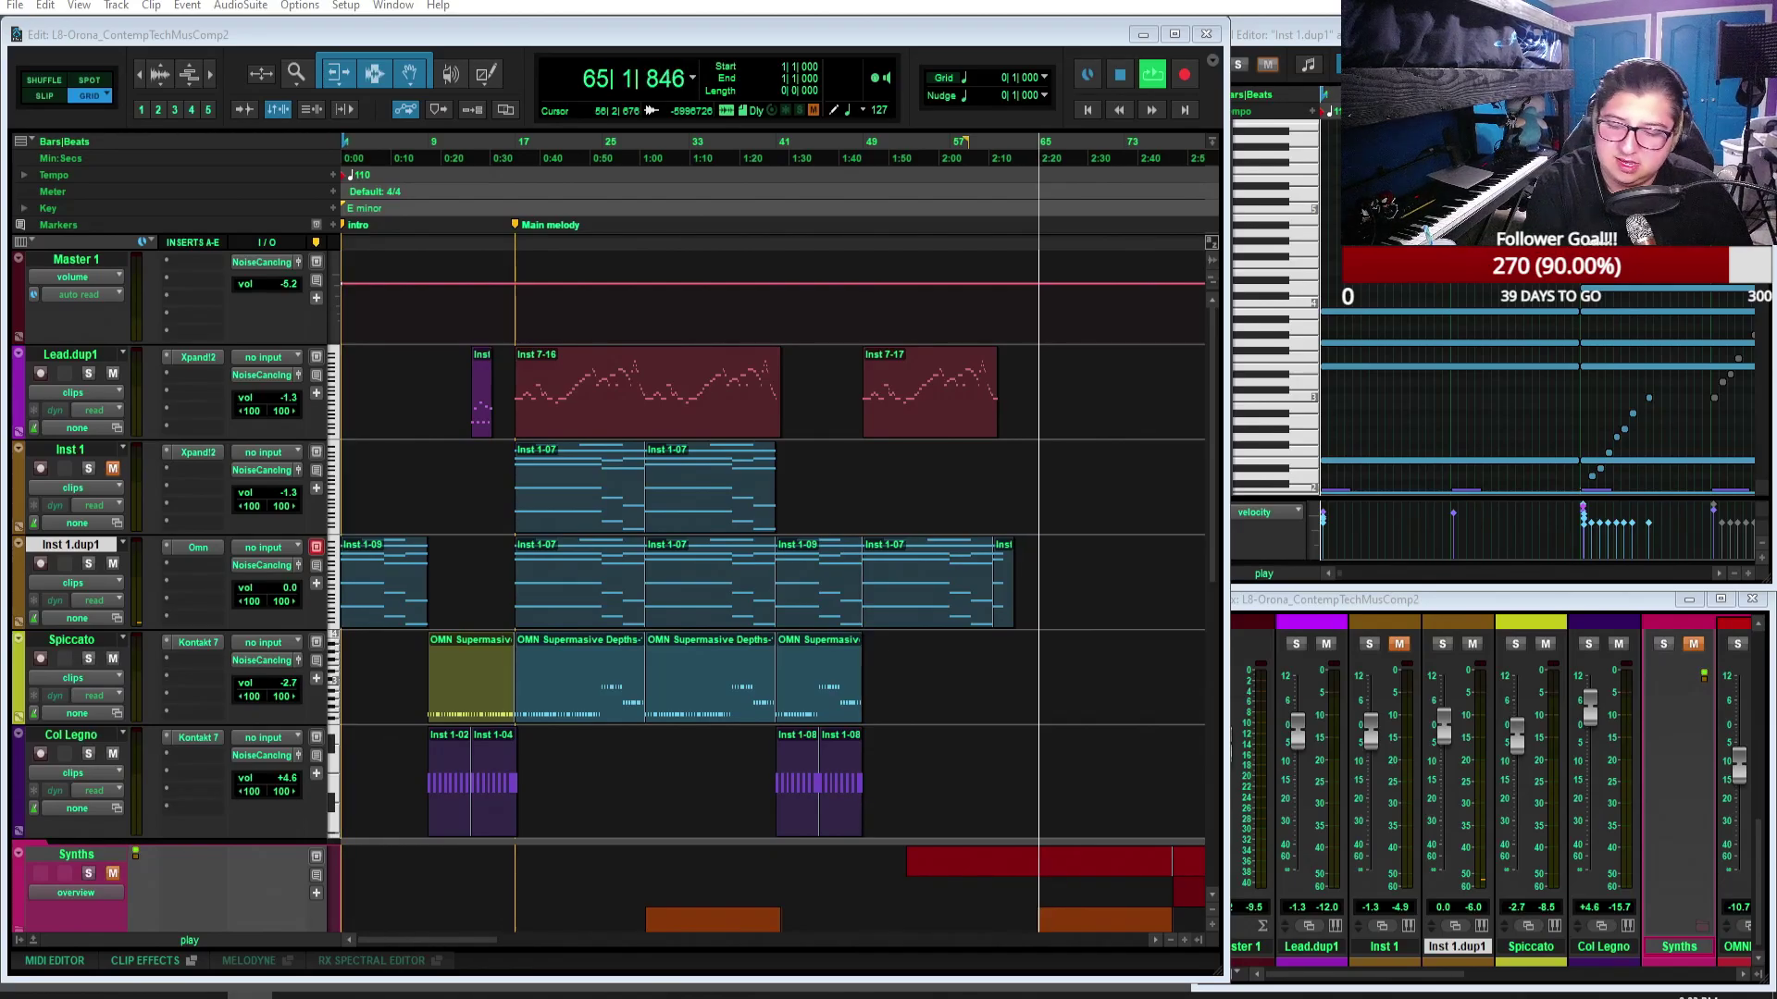
pyautogui.click(1127, 73)
pyautogui.click(1102, 113)
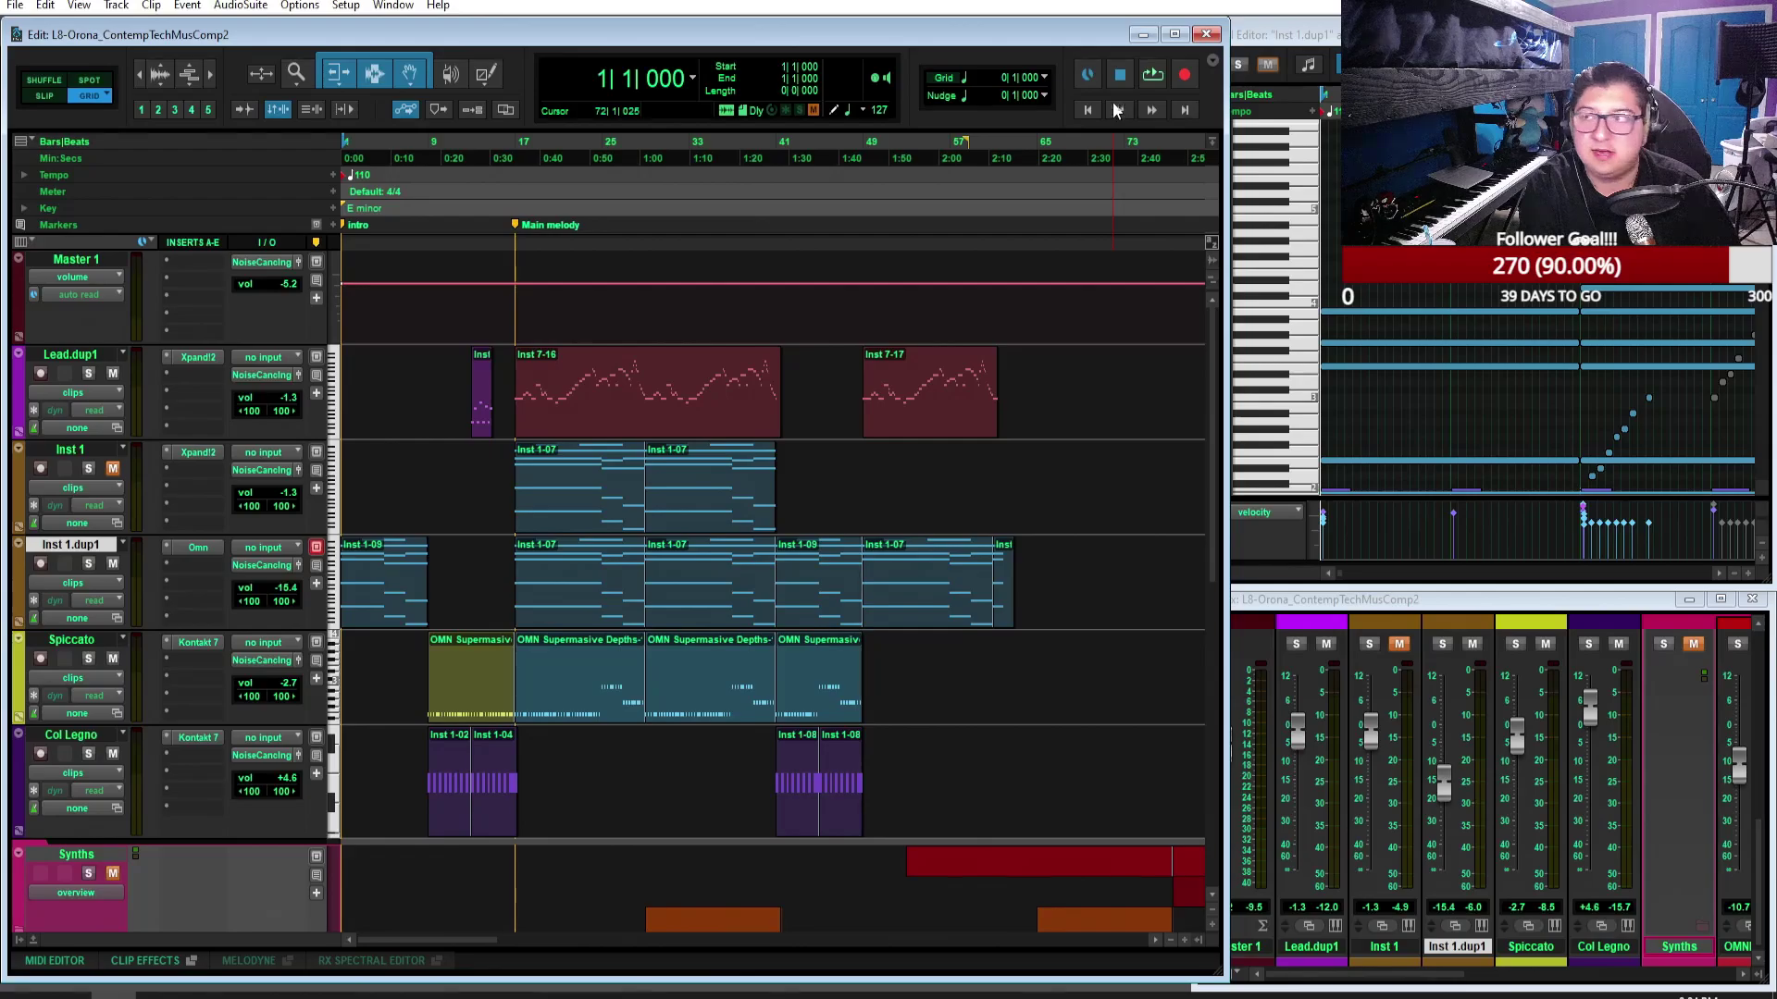
# Step: Play the intro from the Inst 1-09 clip on Inst 1.dup1, then play from the first OMN Supermassive clip on Spiccato
pyautogui.click(393, 616)
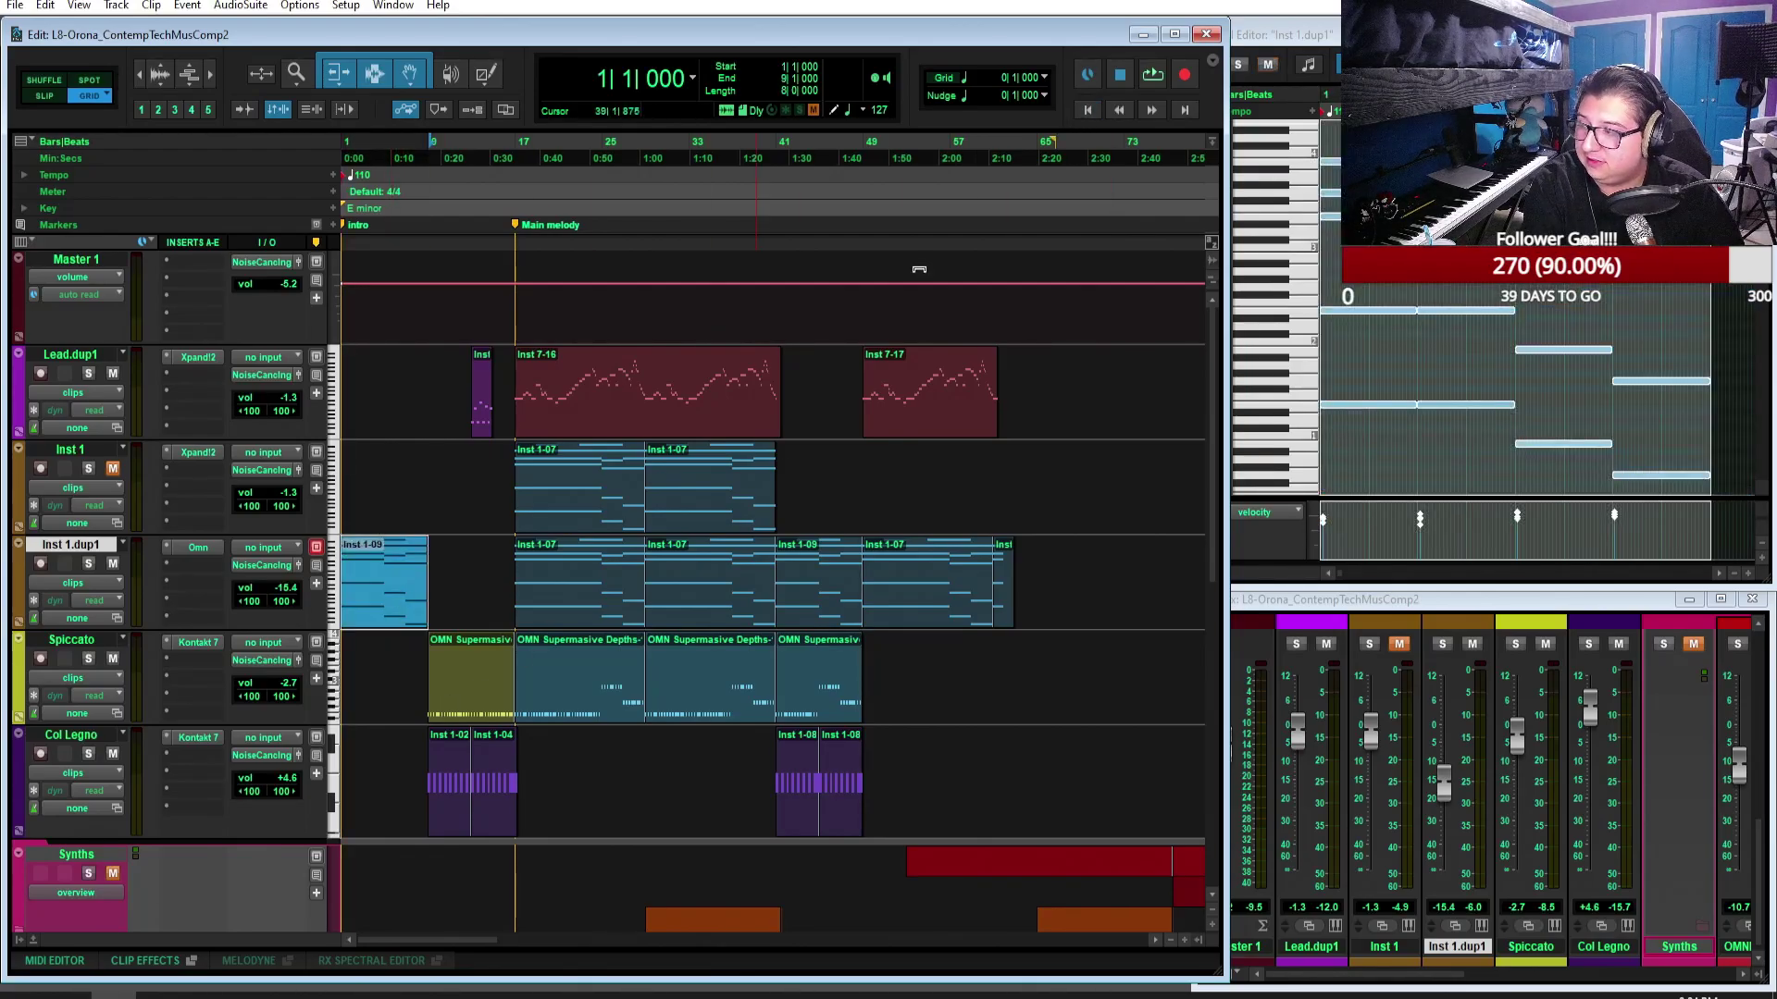
pyautogui.click(1152, 76)
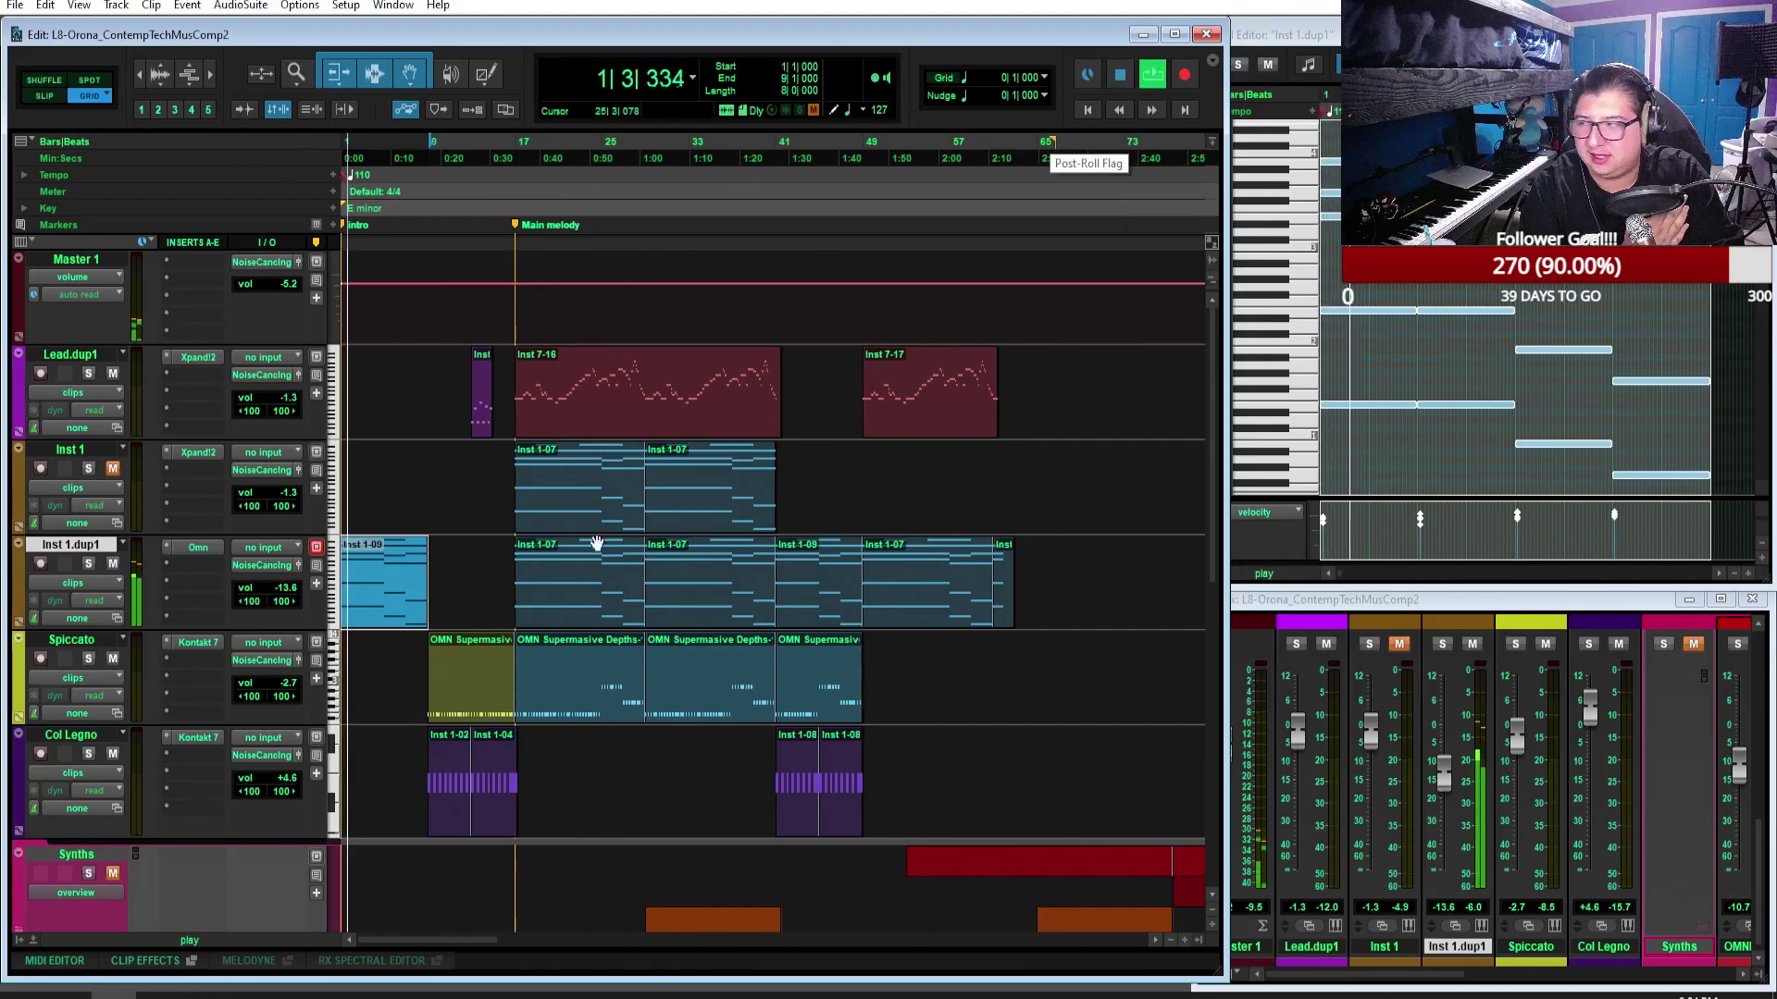
pyautogui.click(481, 707)
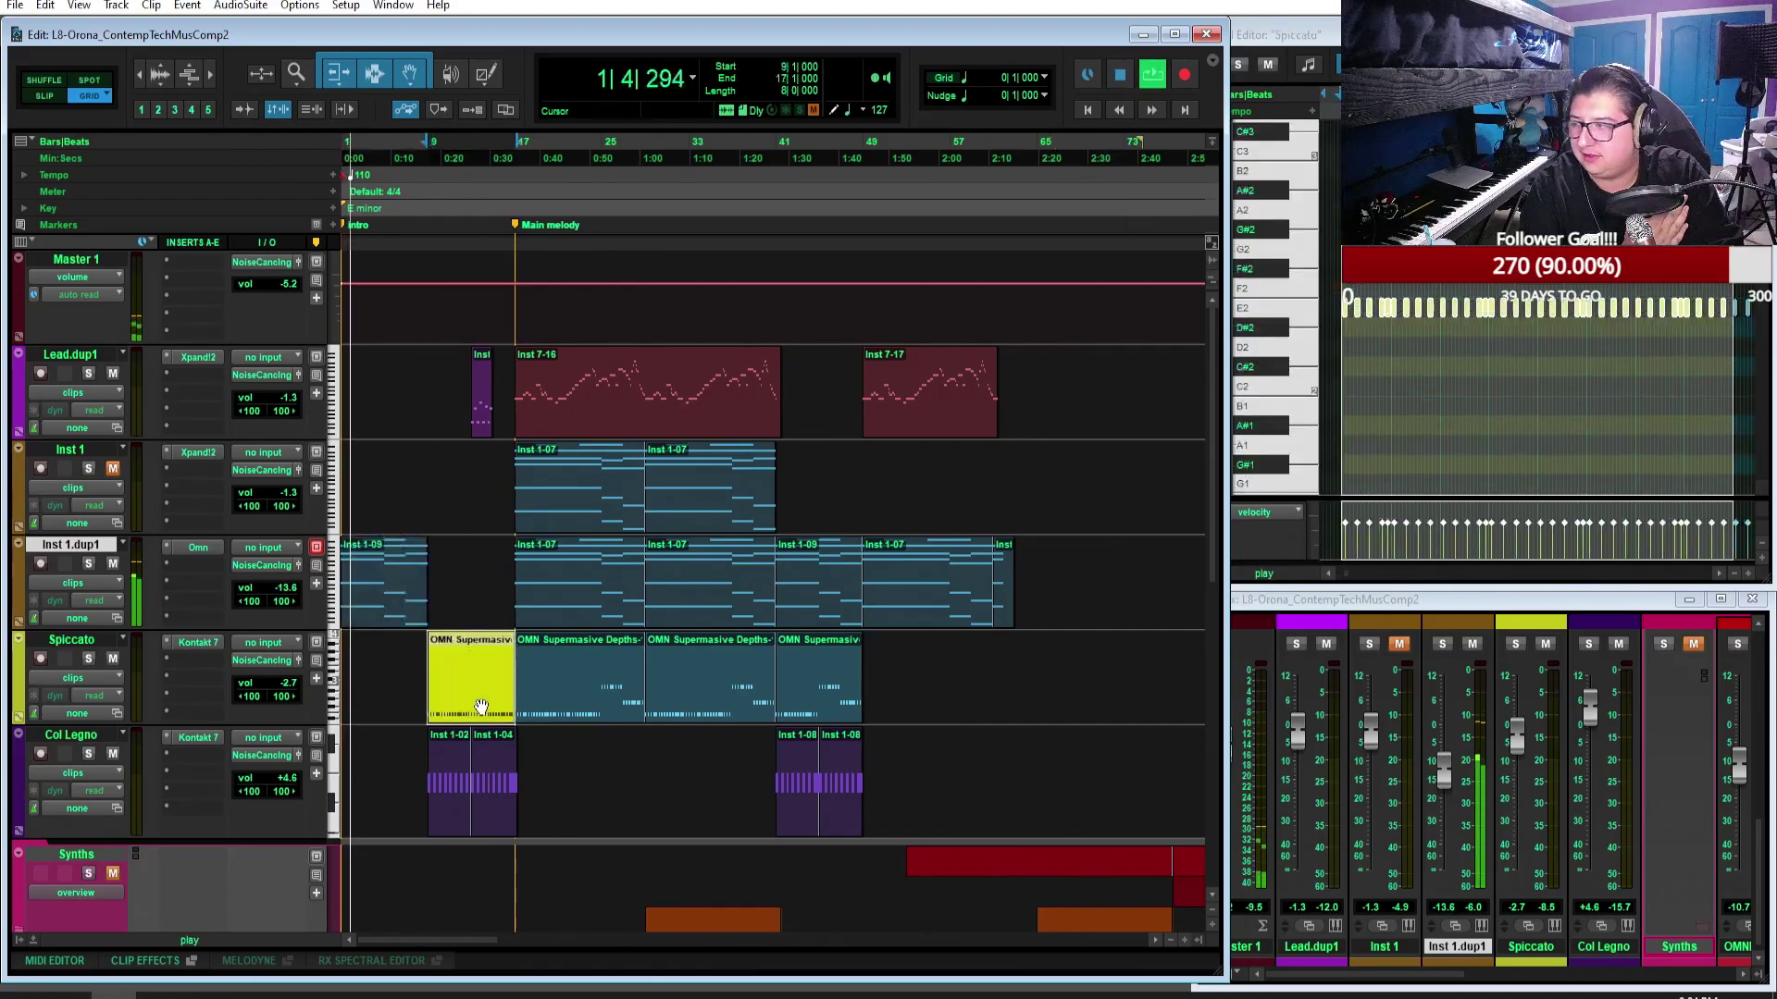
pyautogui.doubleClick(1153, 78)
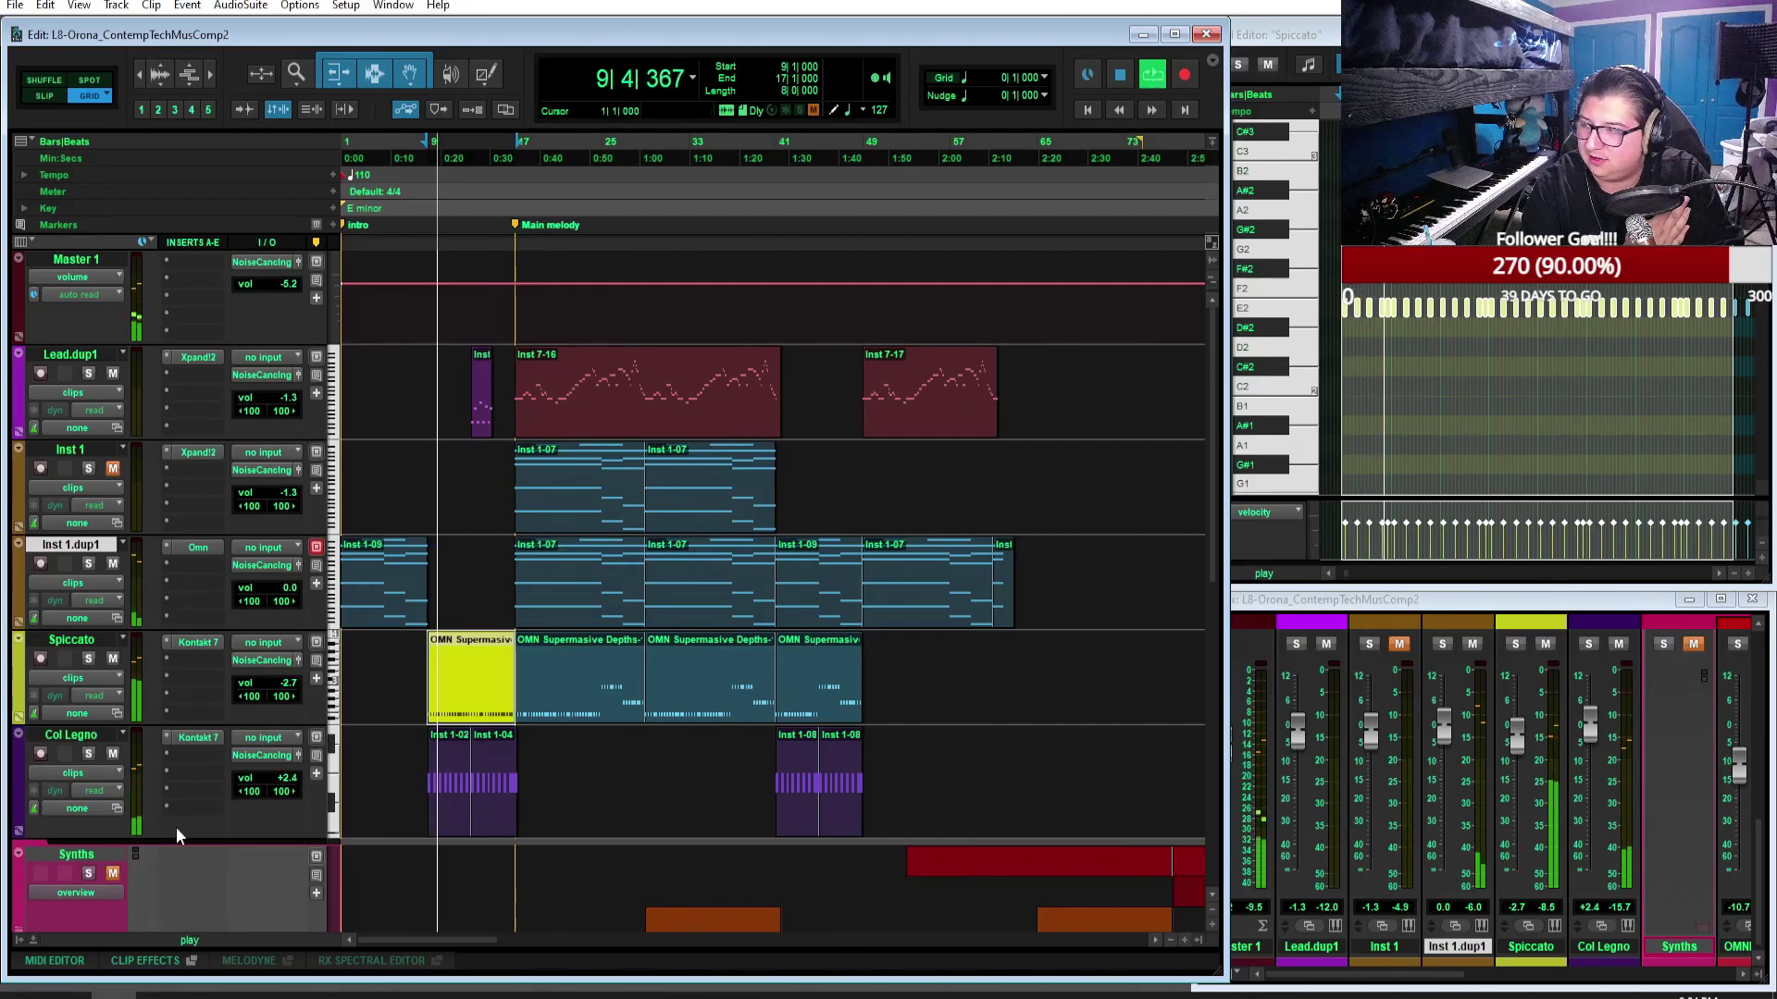
pyautogui.click(91, 751)
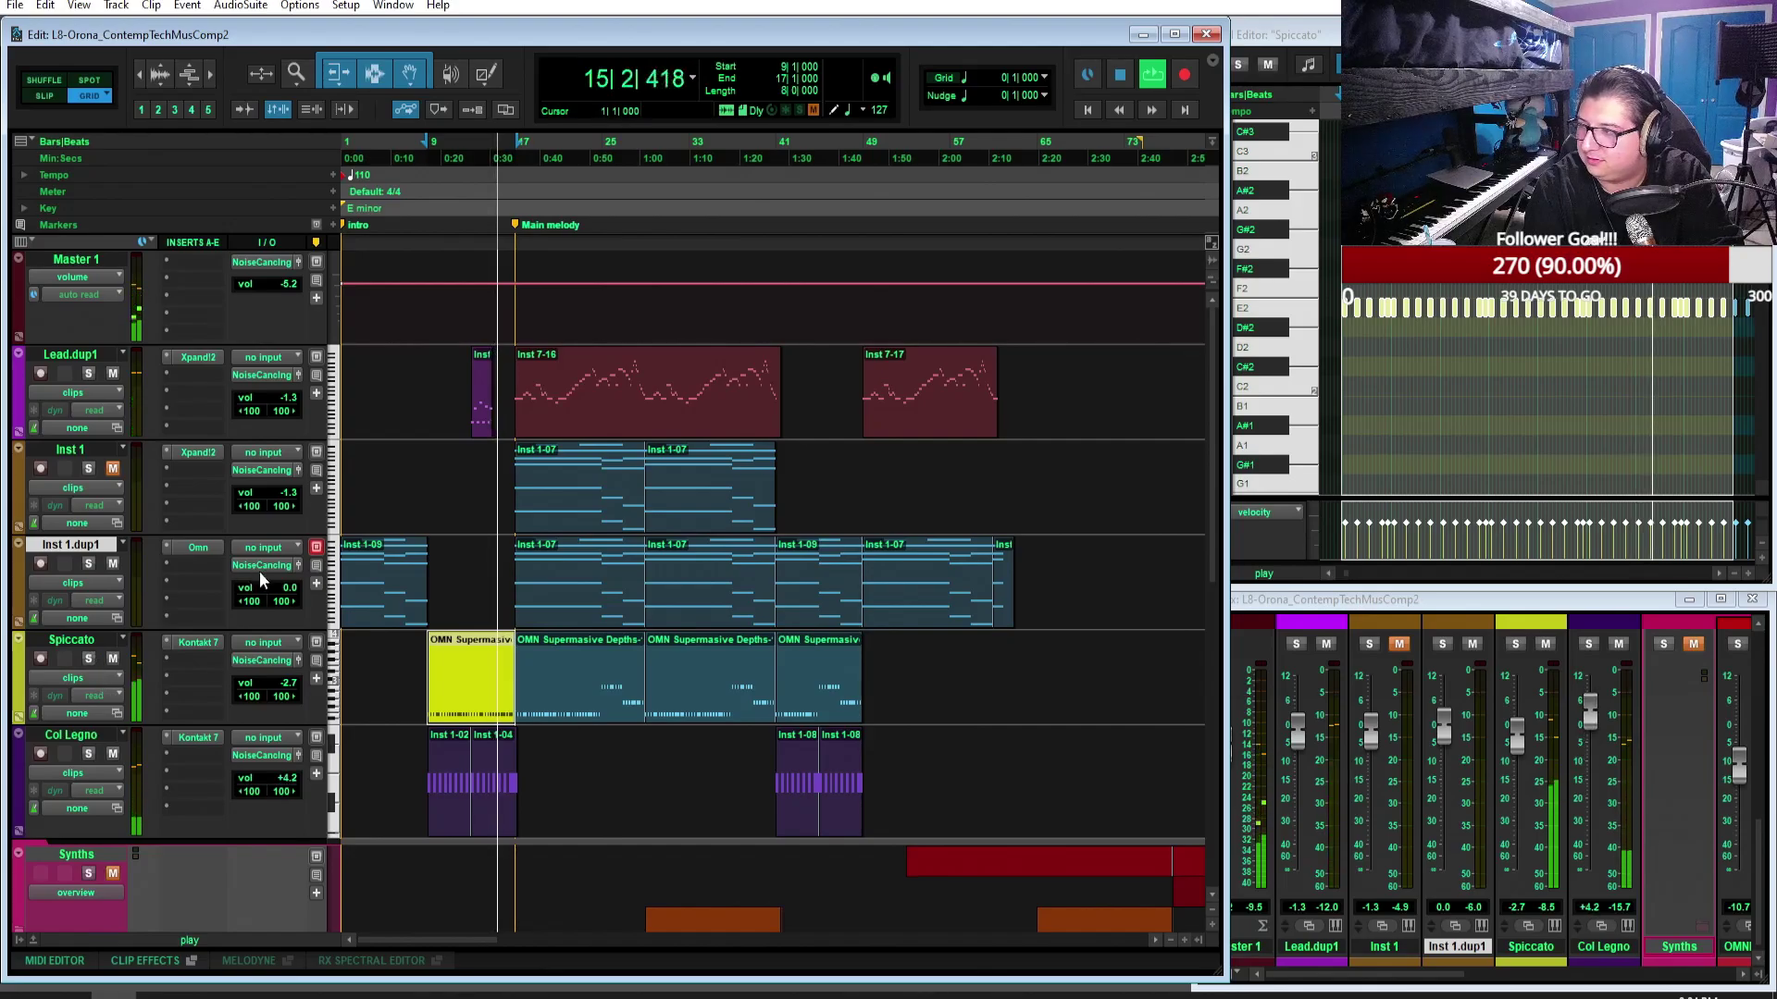
# Step: Select the opening Inst 1-09 clip on Inst 1.dup1, replay it from the start, and stop playback
pyautogui.click(388, 612)
pyautogui.click(1152, 74)
pyautogui.click(1152, 75)
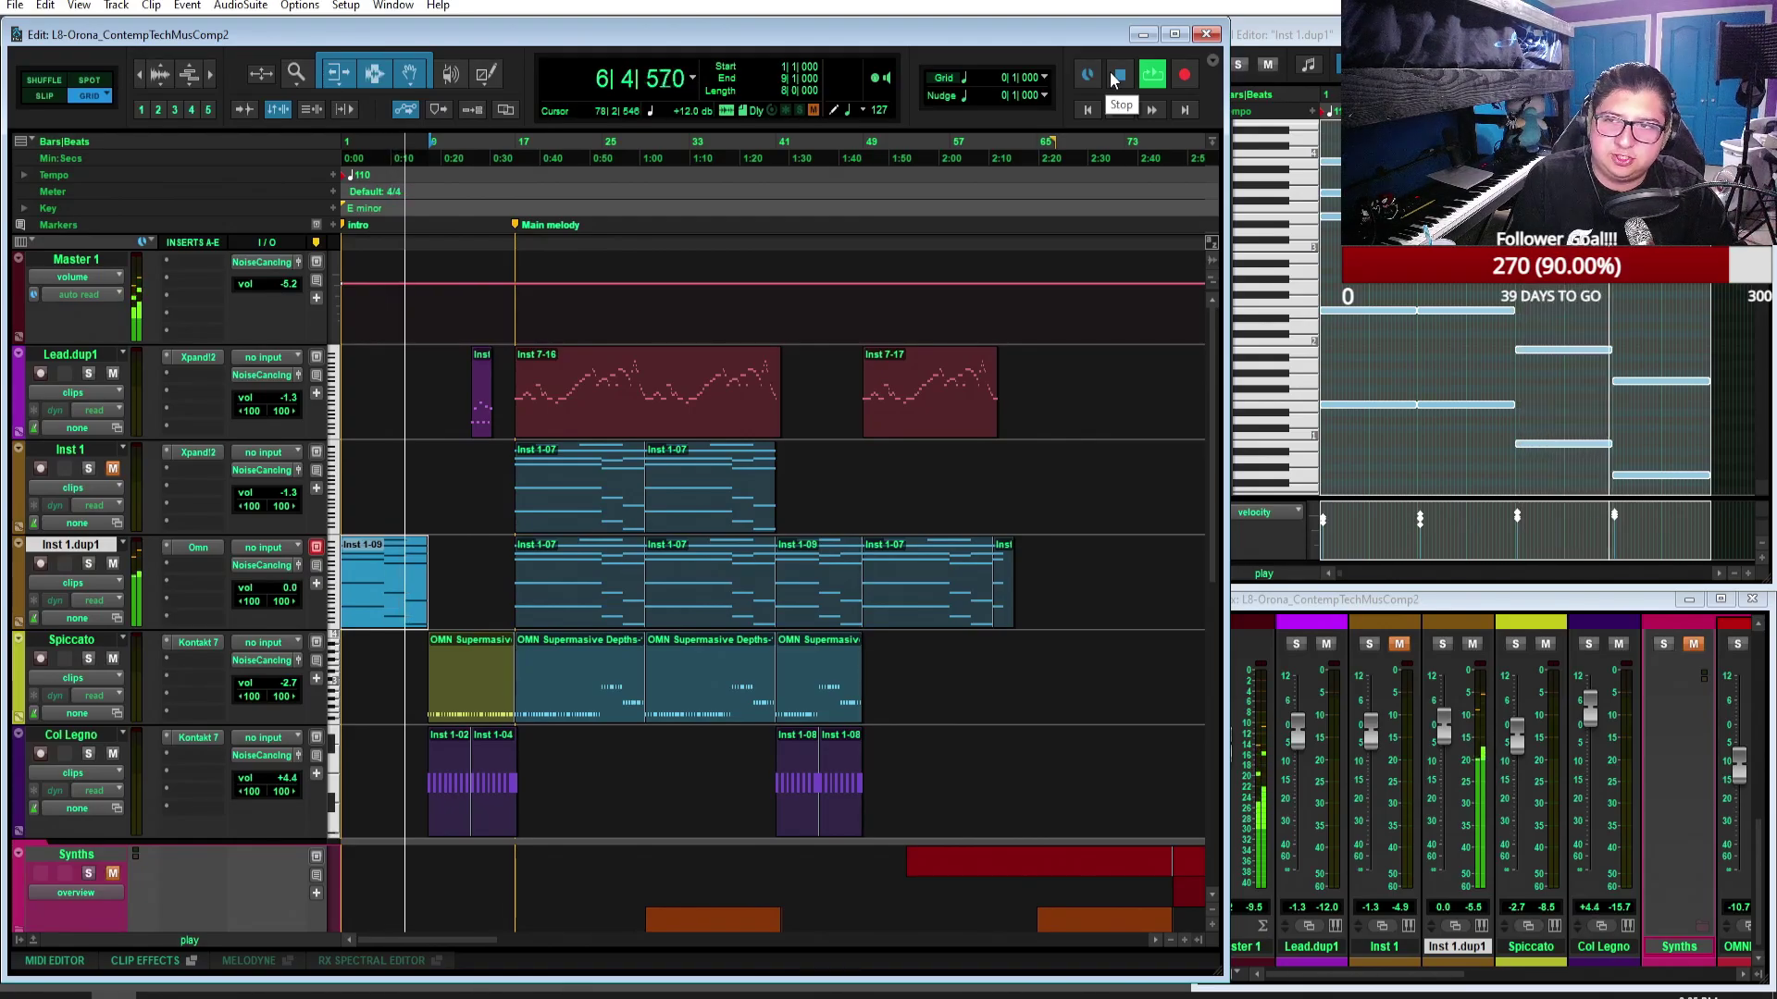
pyautogui.click(1117, 74)
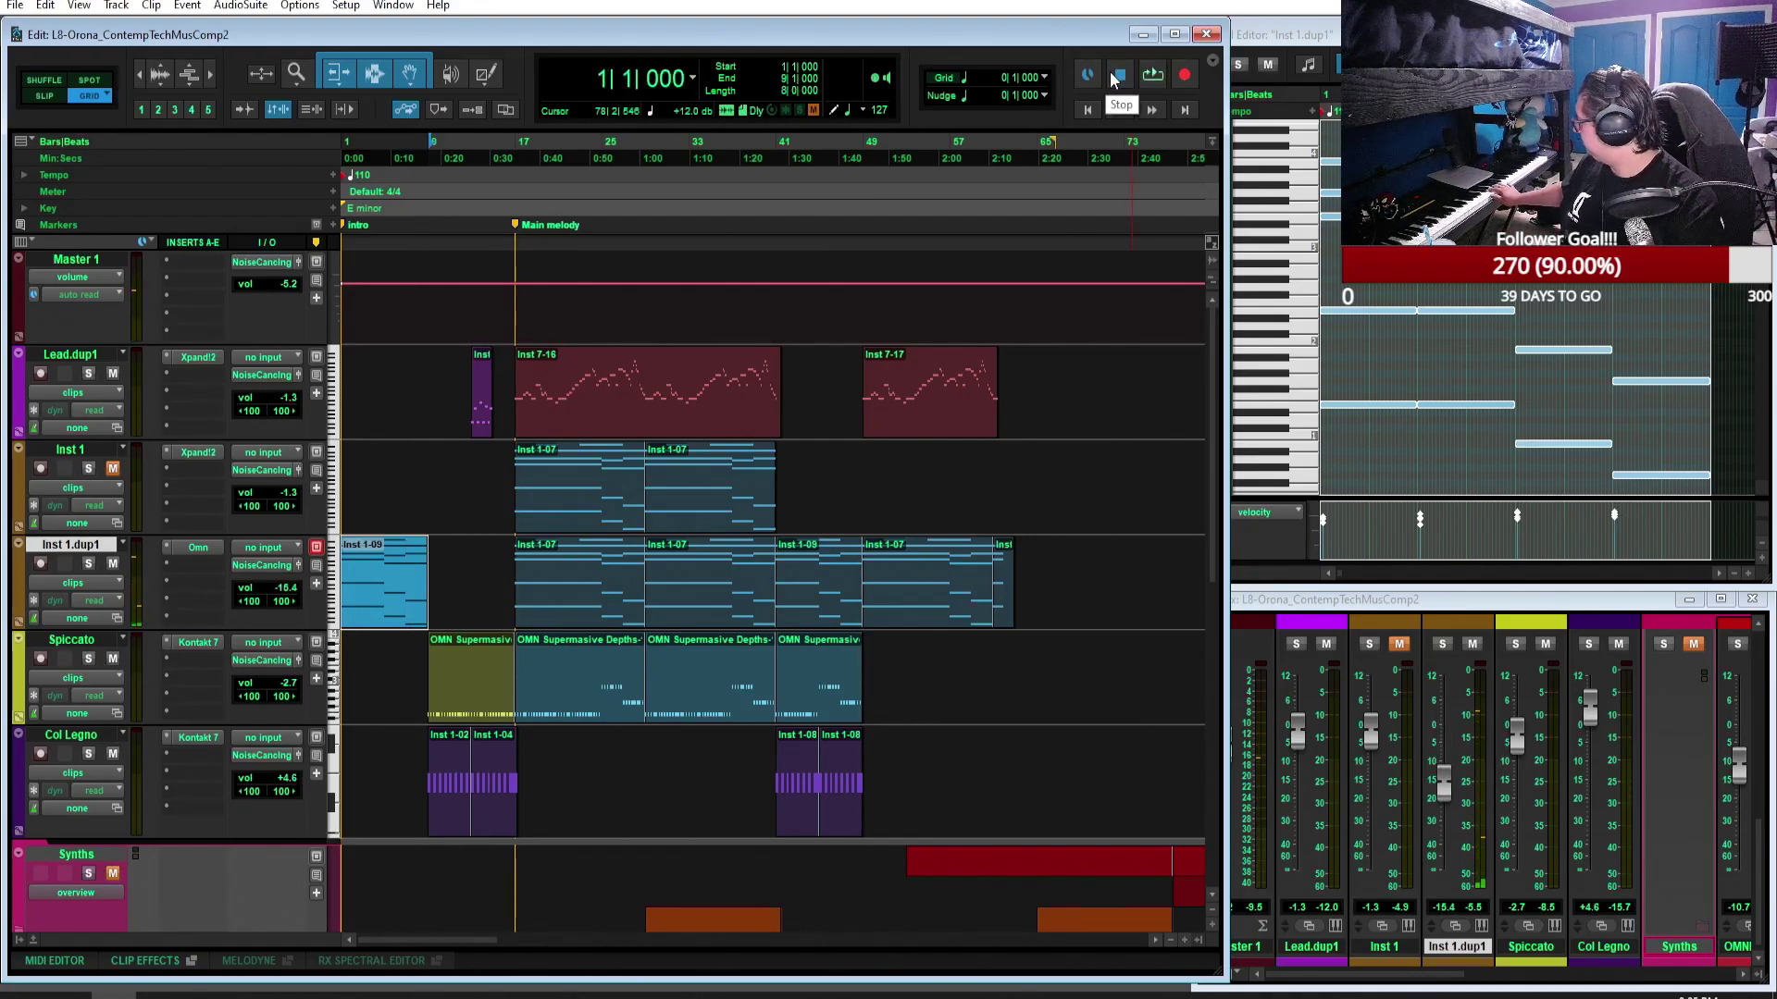
# Step: Look over the lower tracks of the session and toggle record arming on the unused Lead track
pyautogui.scroll(-15, 567, 535)
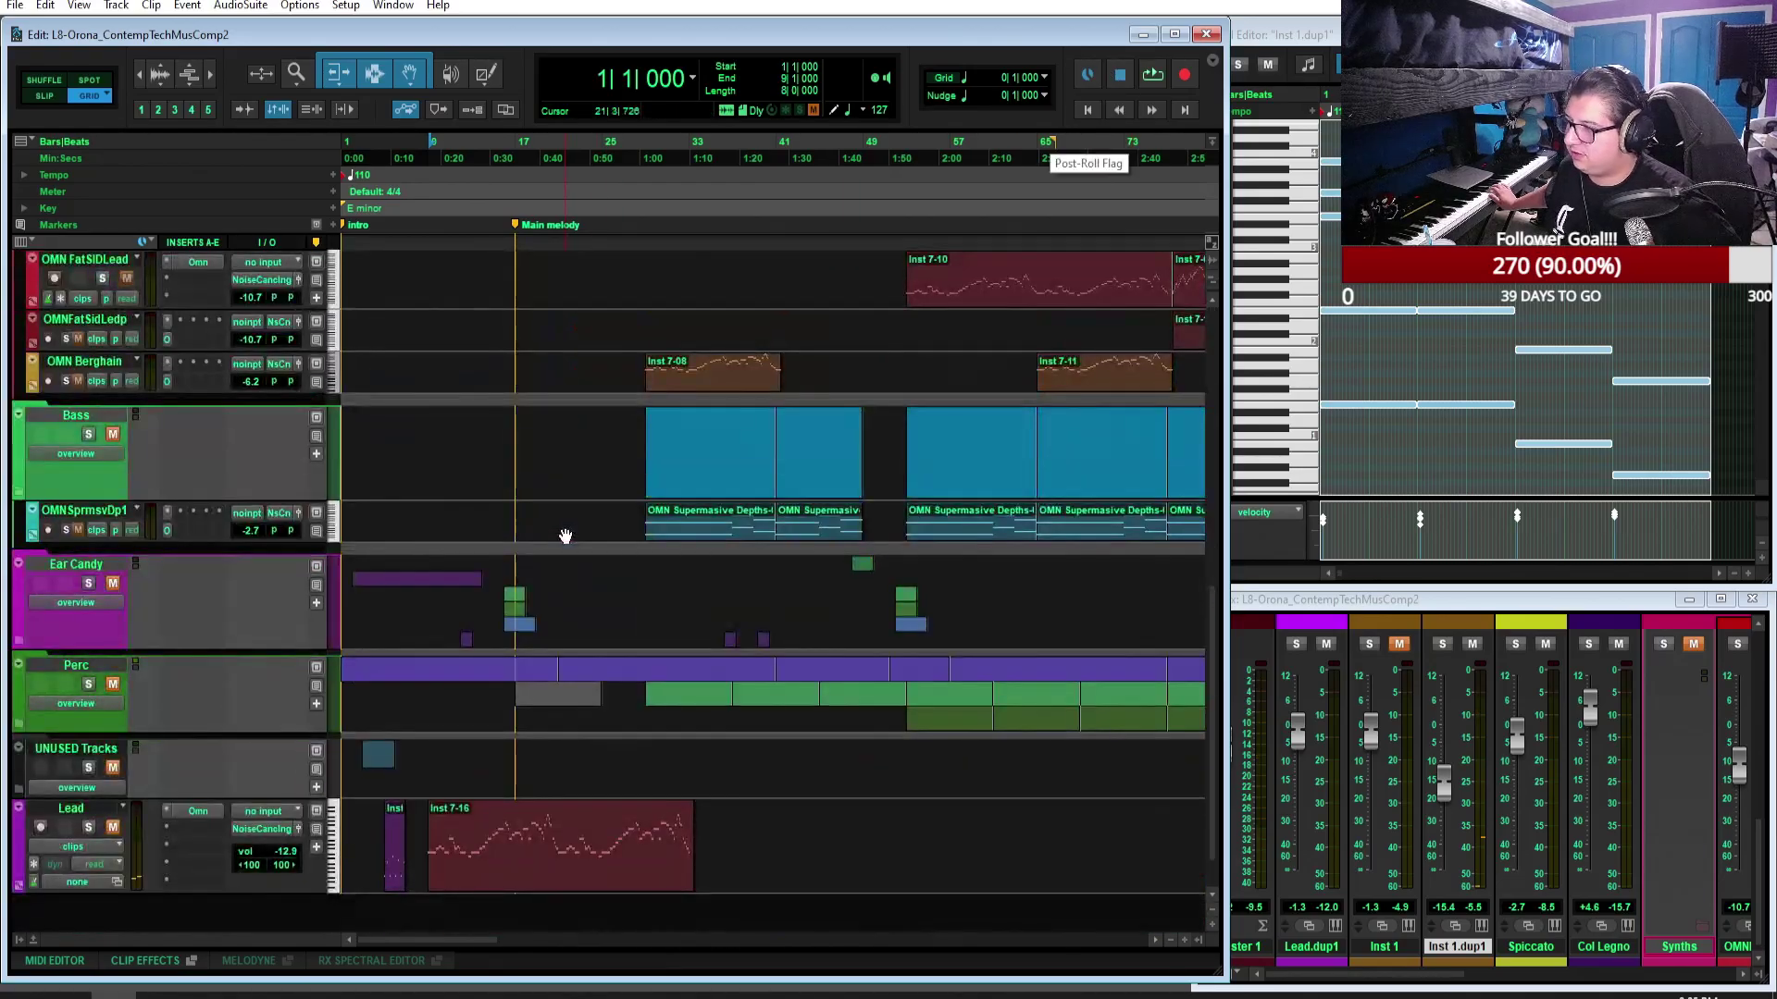
pyautogui.click(40, 767)
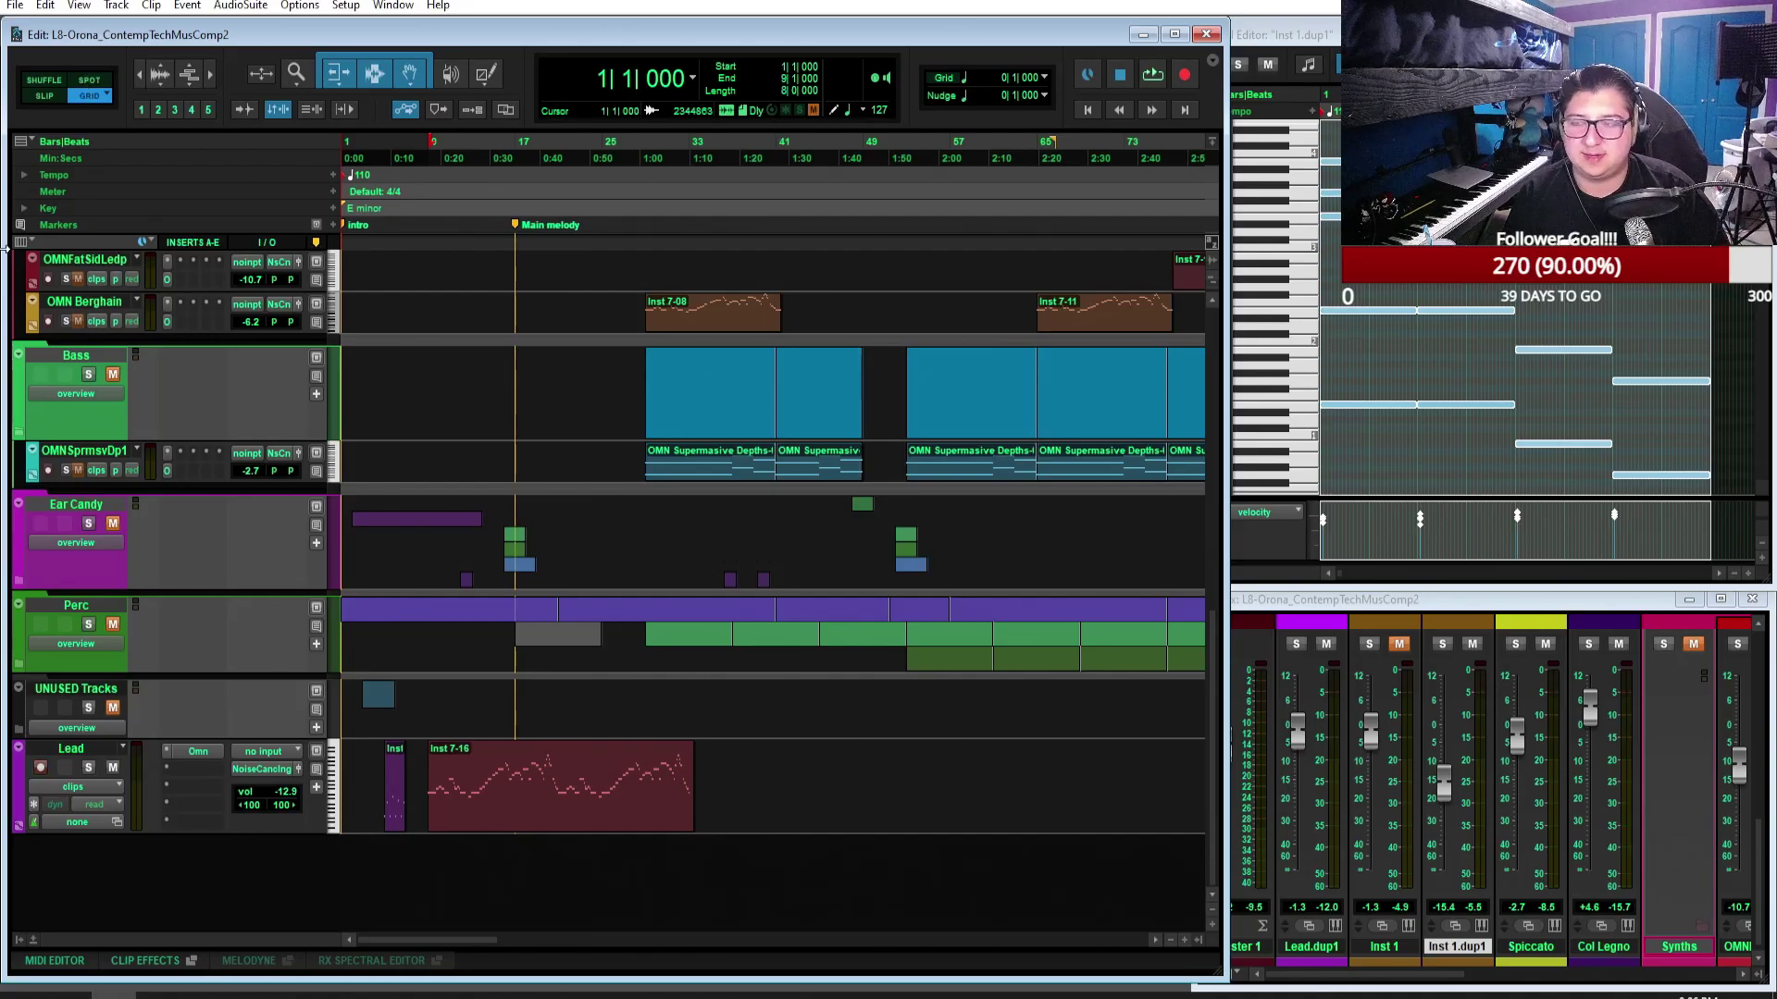
pyautogui.scroll(10, 962, 638)
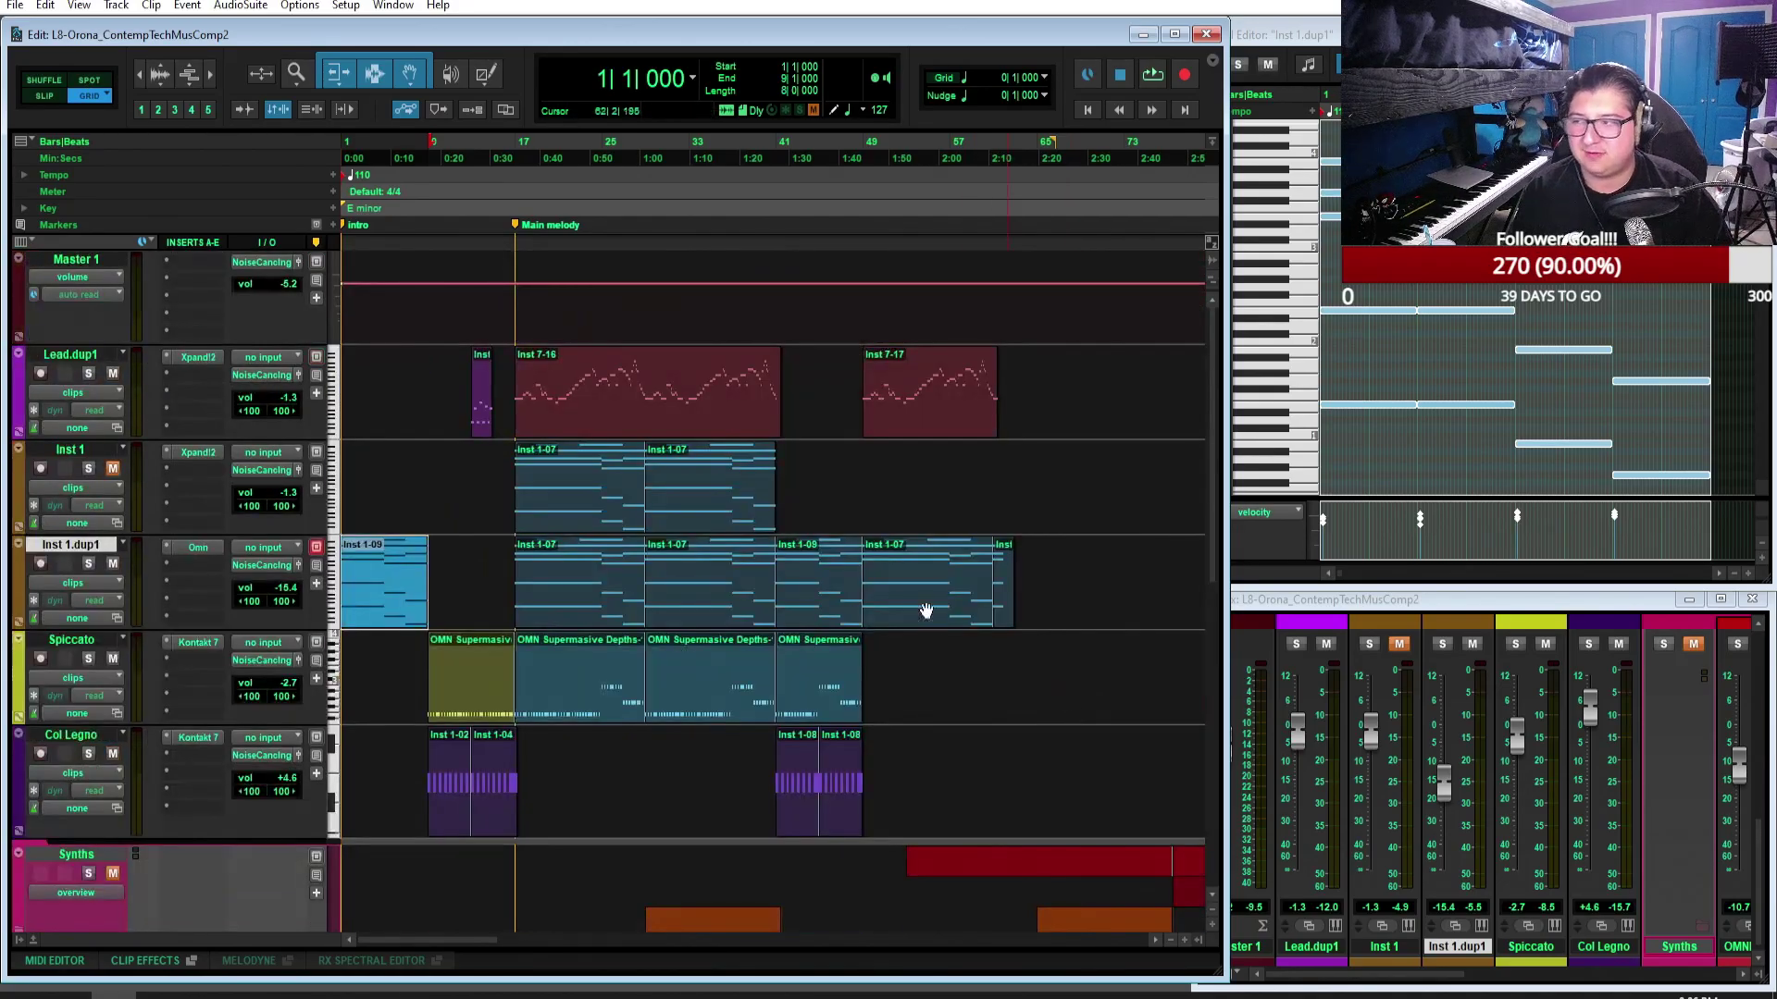
# Step: Solo Inst 1.dup1 and play its Inst 1-07 clip from bar 17, then stop playback
pyautogui.click(561, 608)
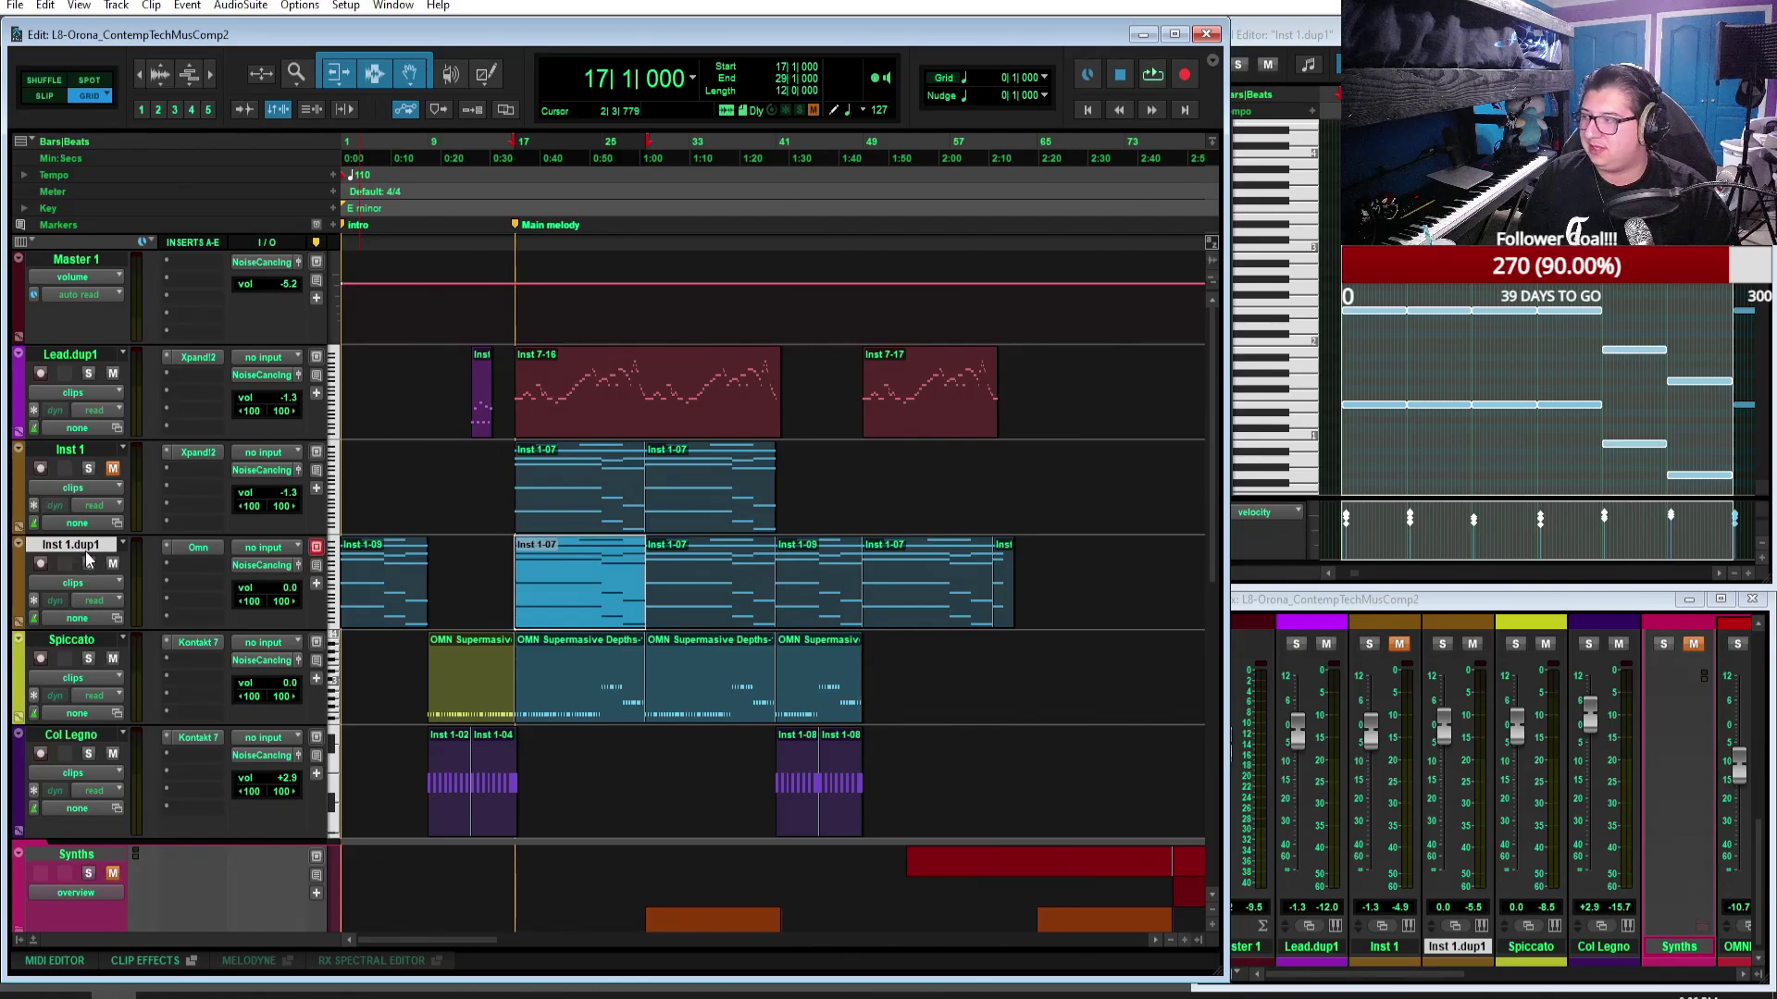
pyautogui.click(89, 564)
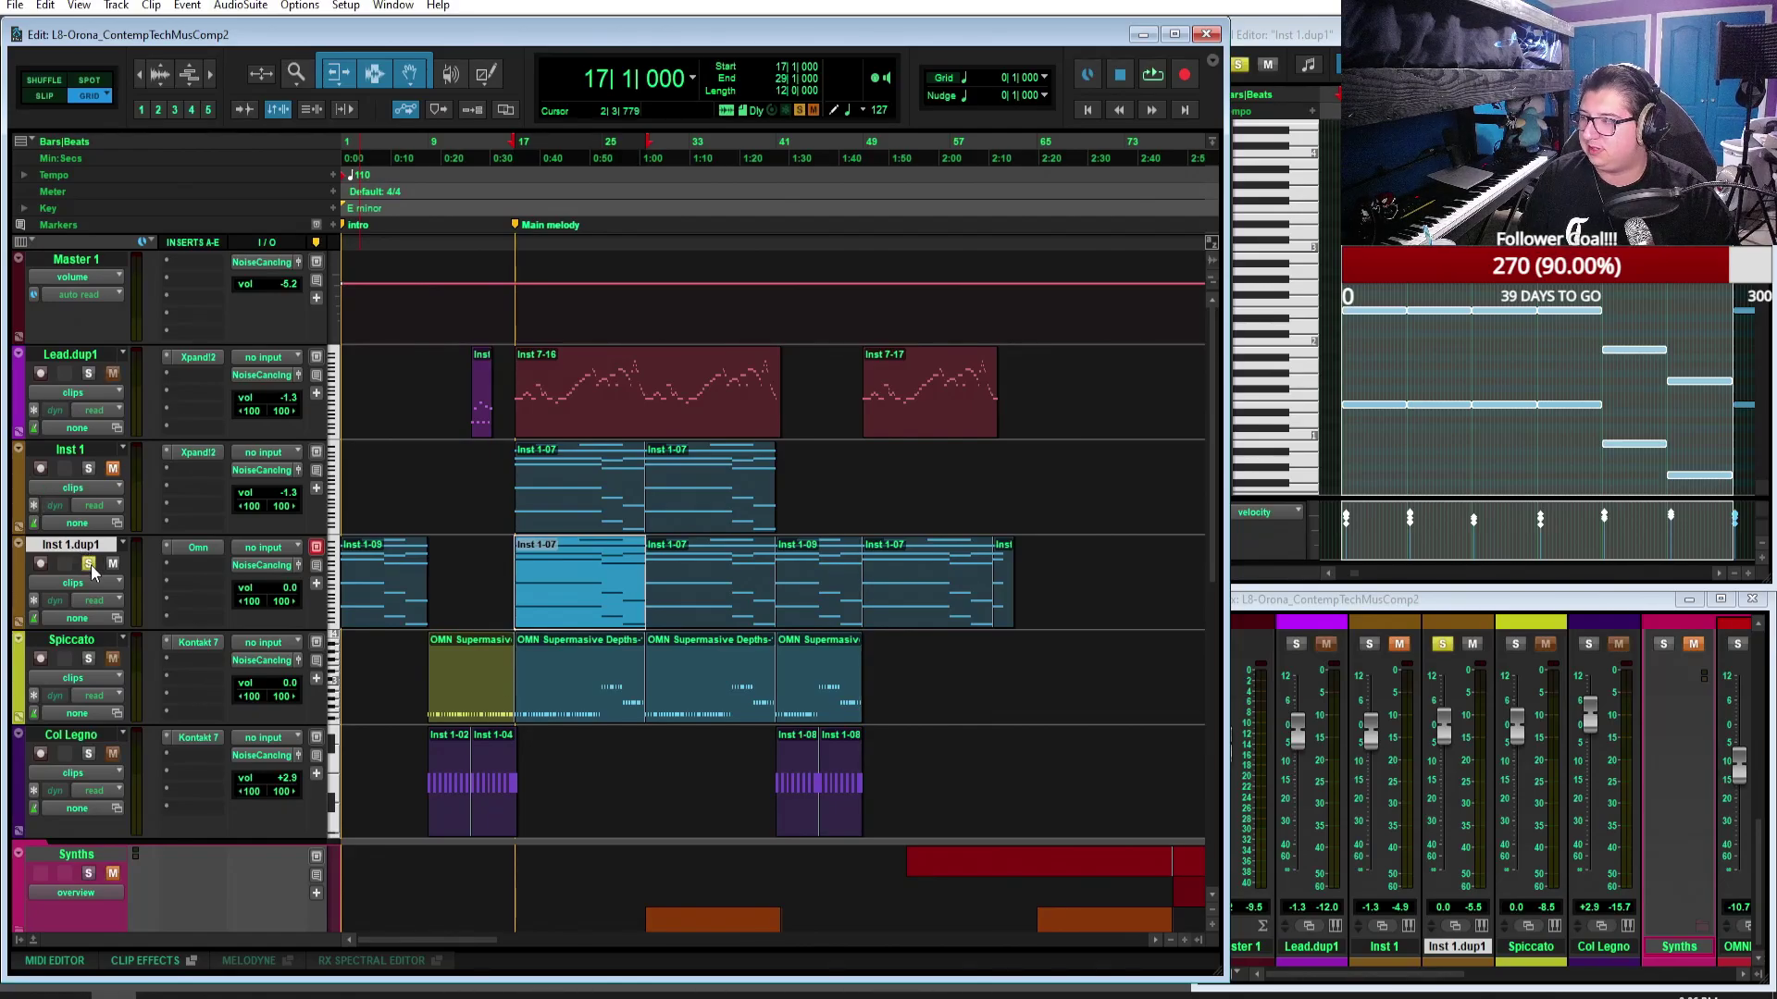
pyautogui.click(1153, 76)
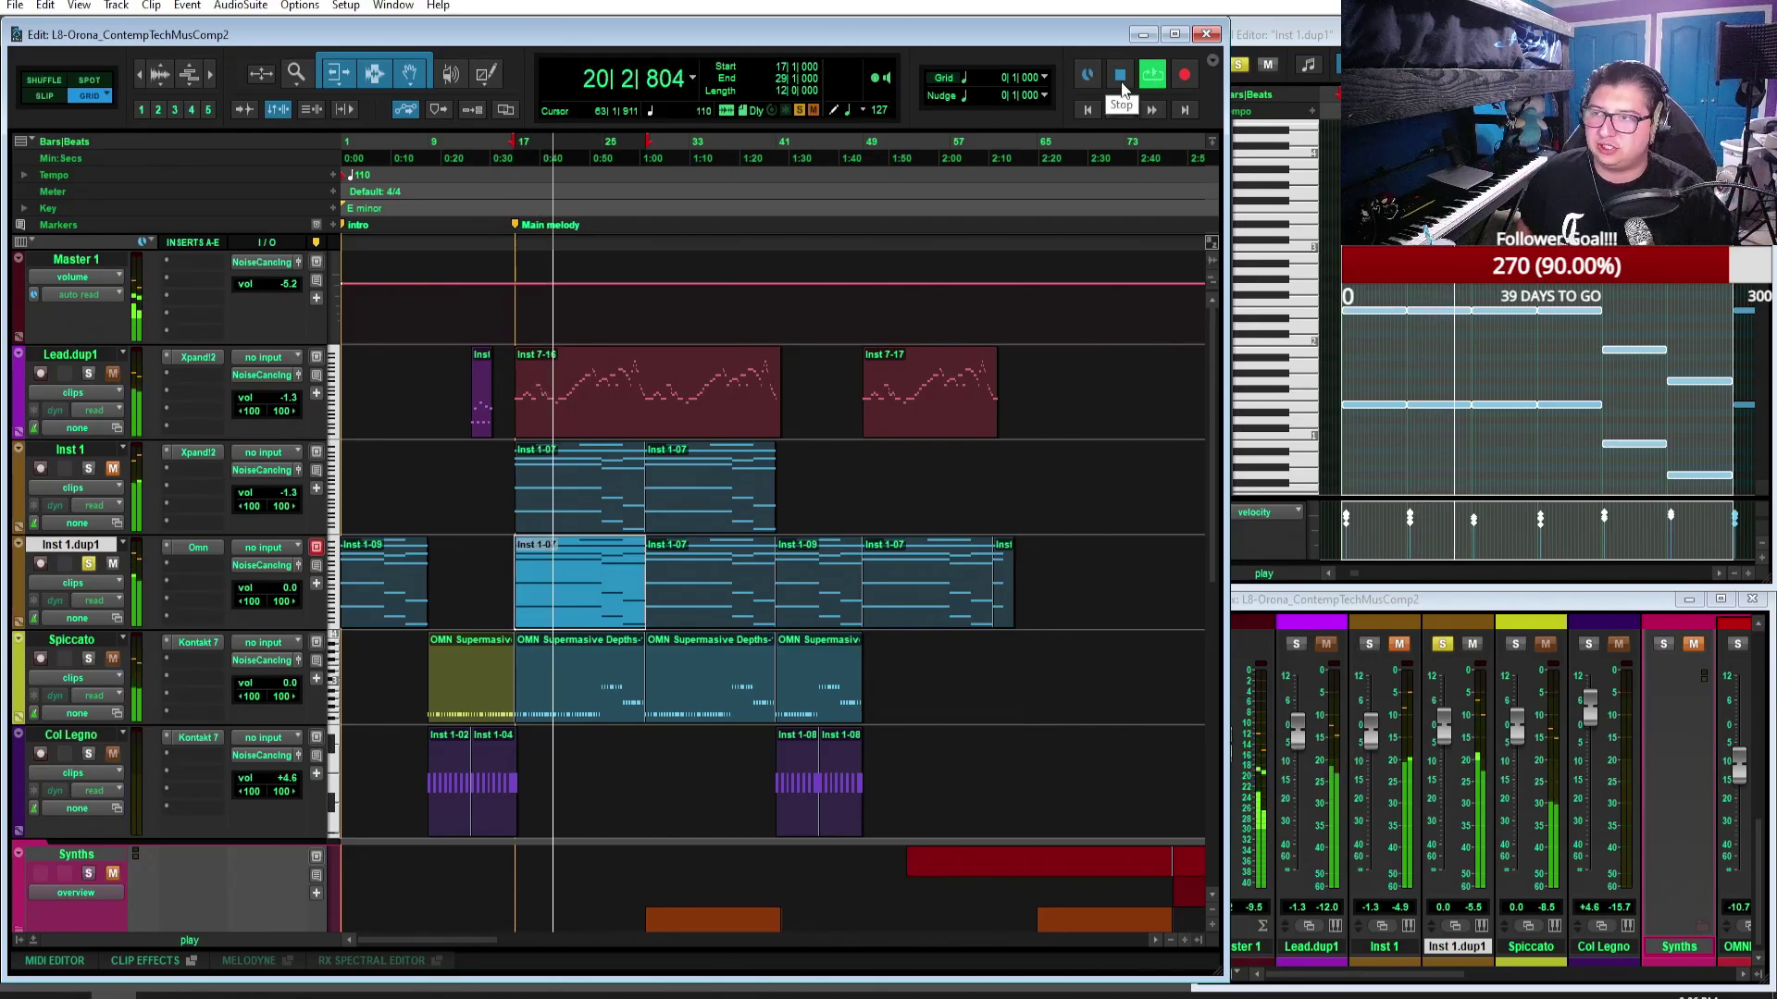
pyautogui.click(1120, 80)
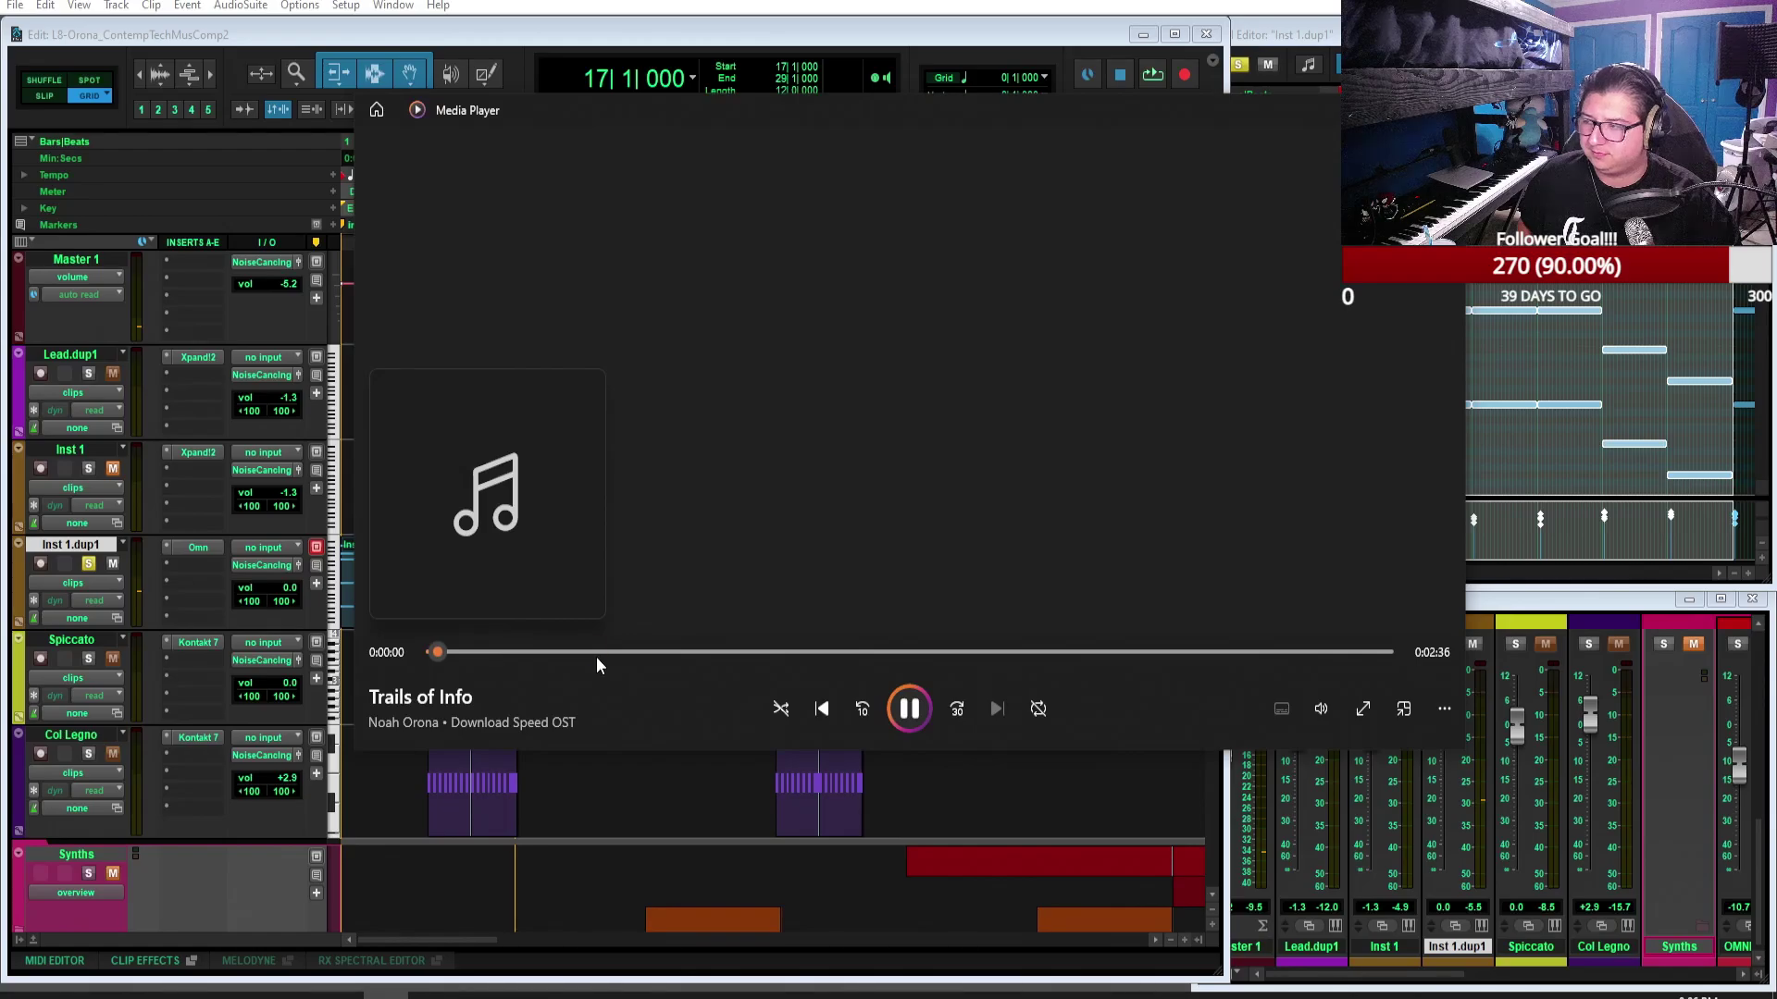
# Step: Sample several points of Trails of Info in Media Player up to about 0:50, pause it, and switch back to Pro Tools
pyautogui.click(597, 653)
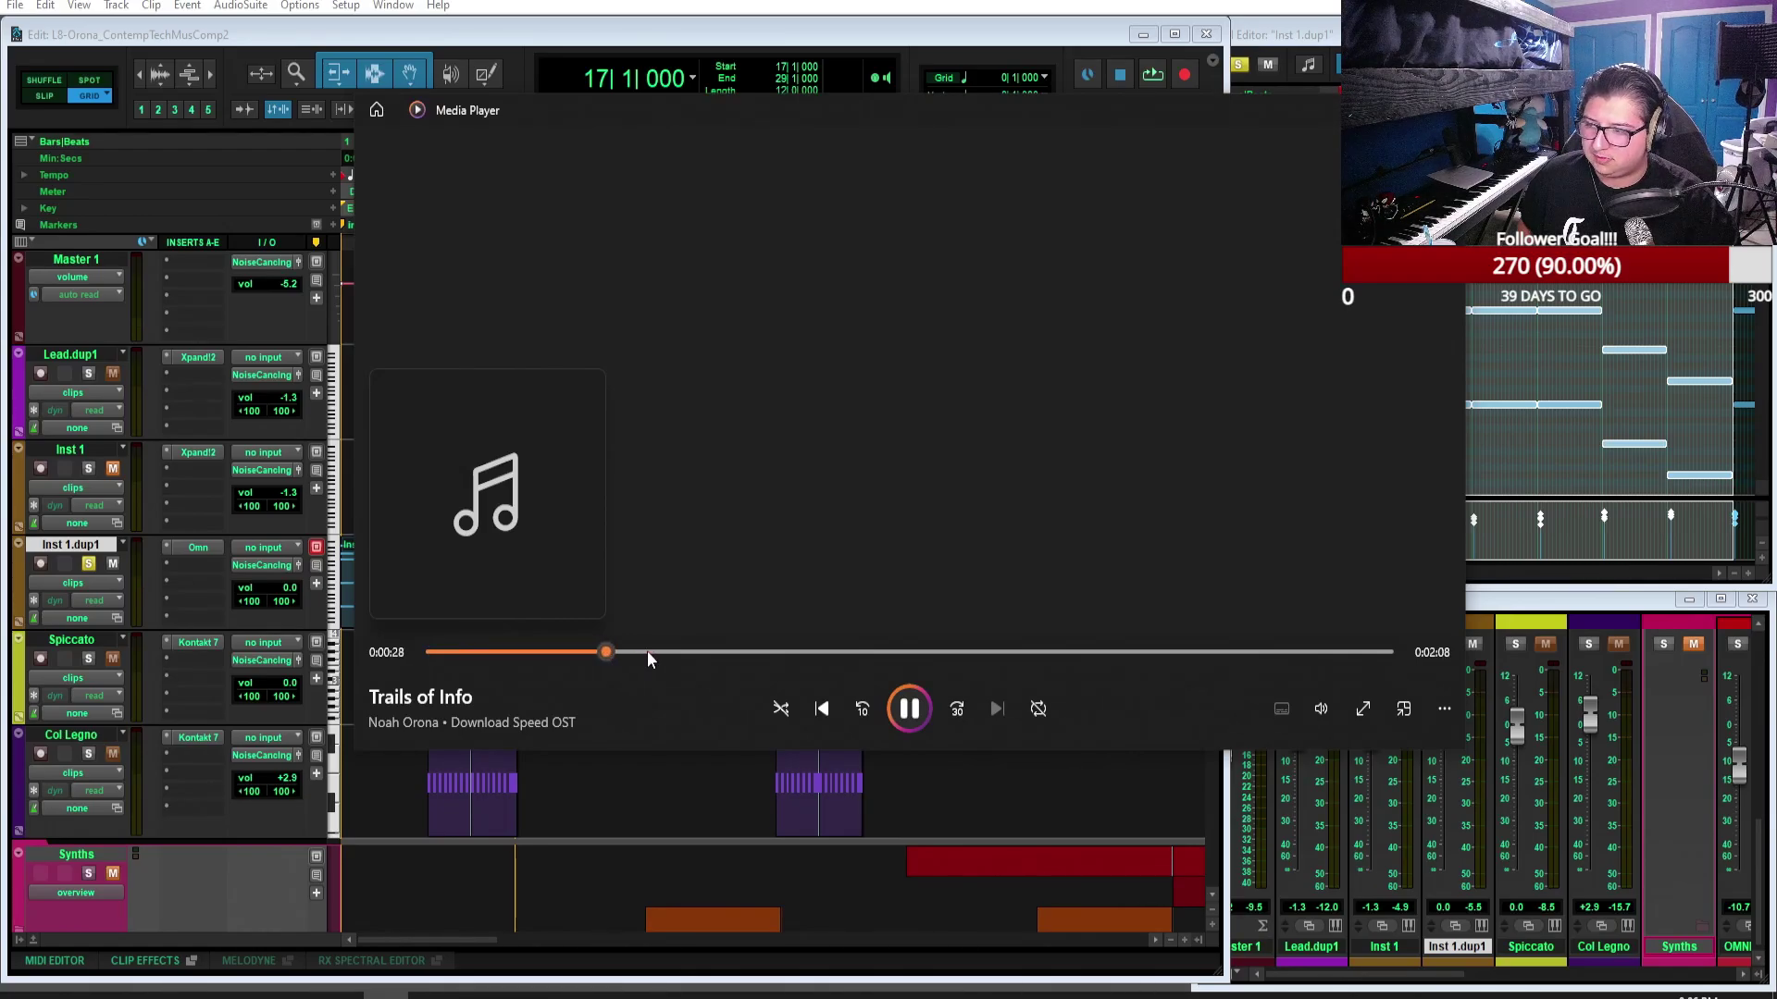
pyautogui.click(644, 651)
pyautogui.click(701, 652)
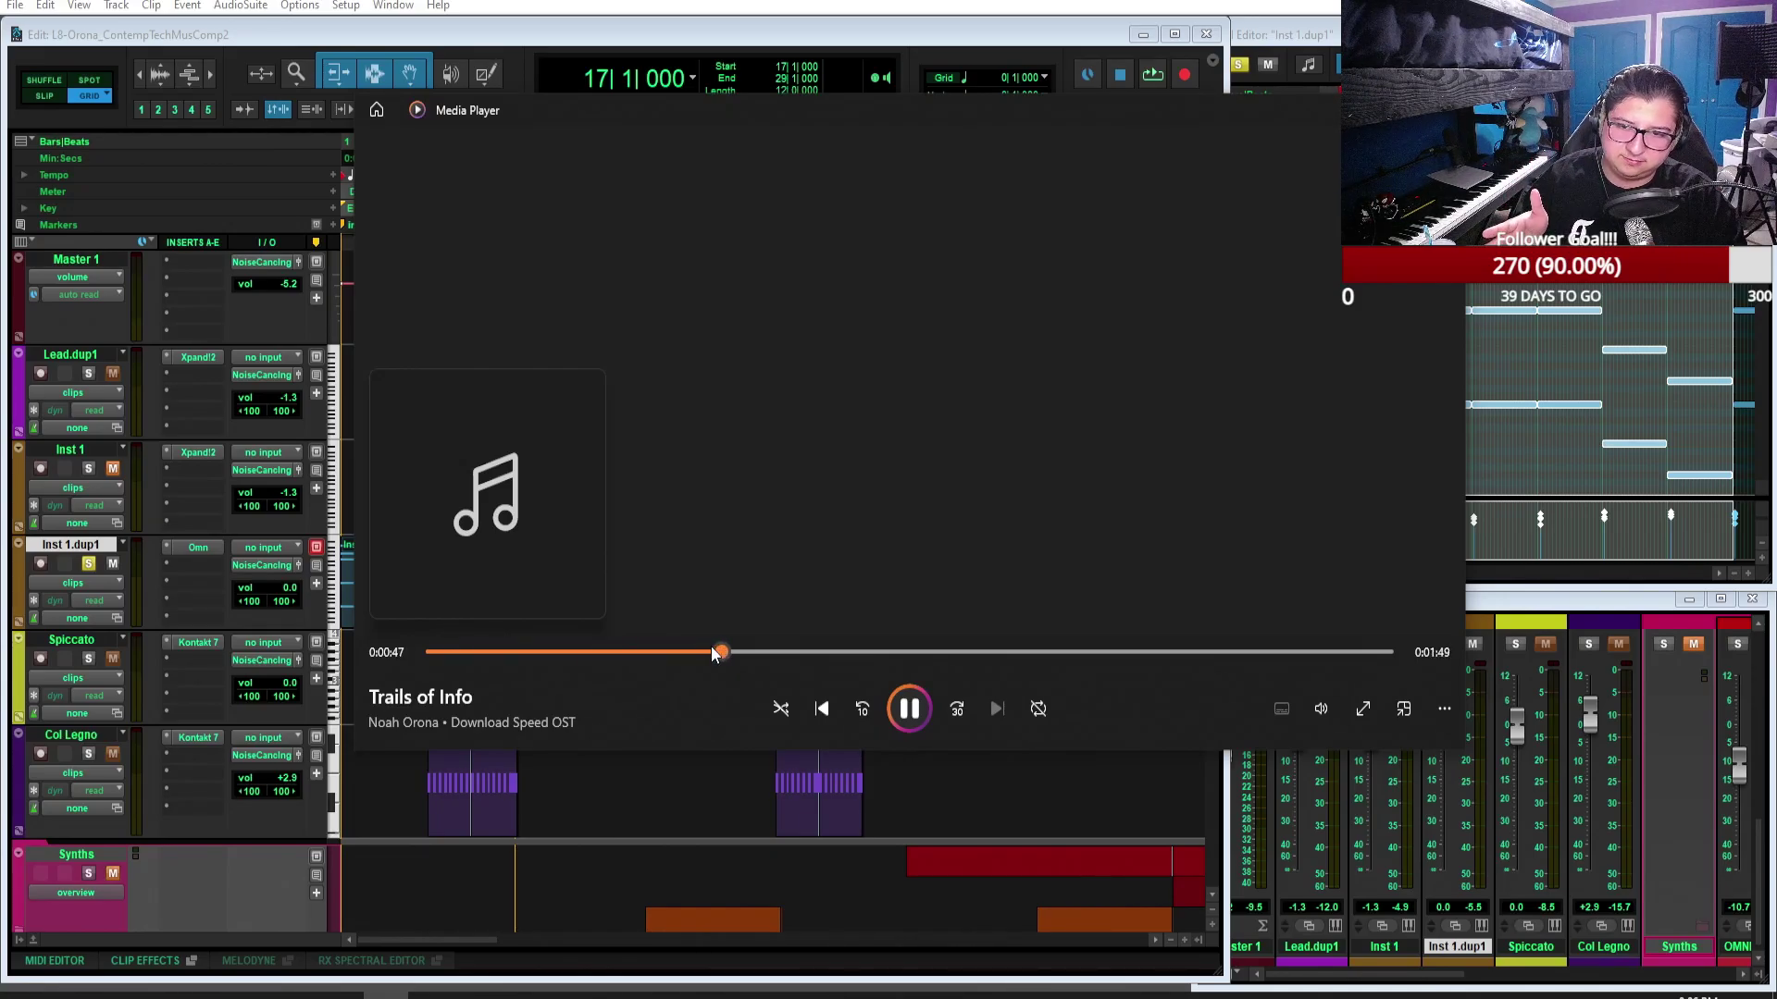
pyautogui.click(911, 710)
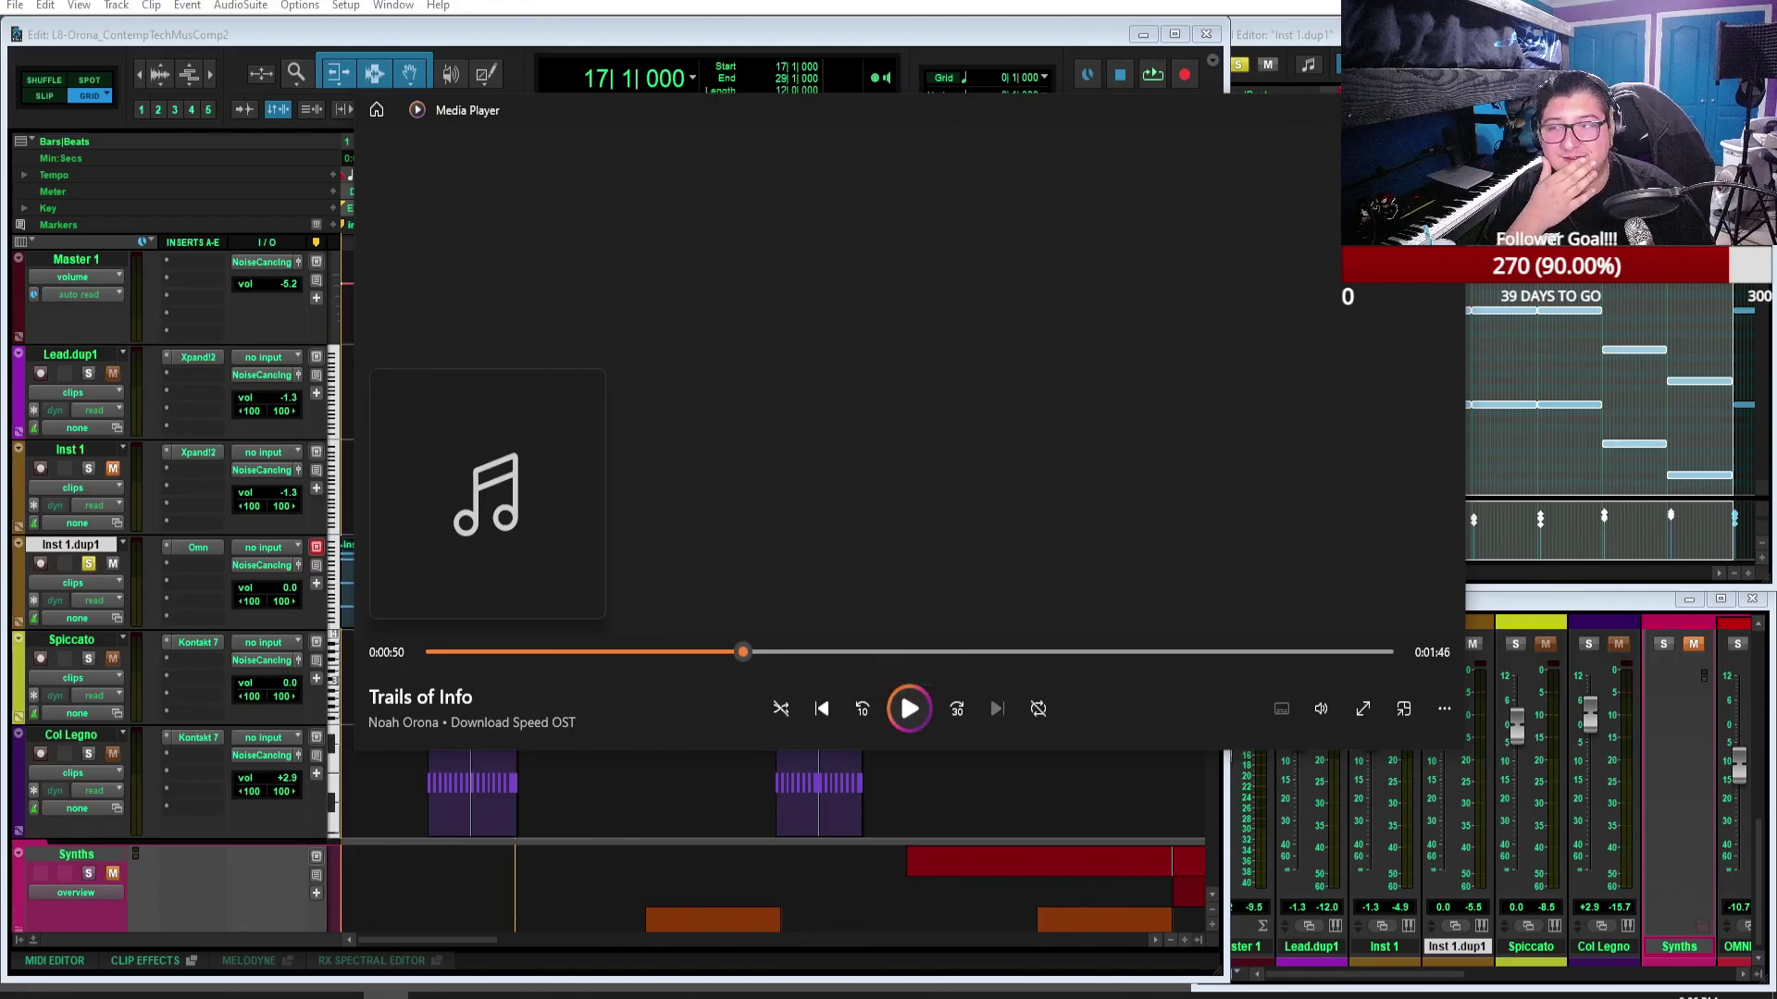
pyautogui.hotkey('alt', 'Tab')
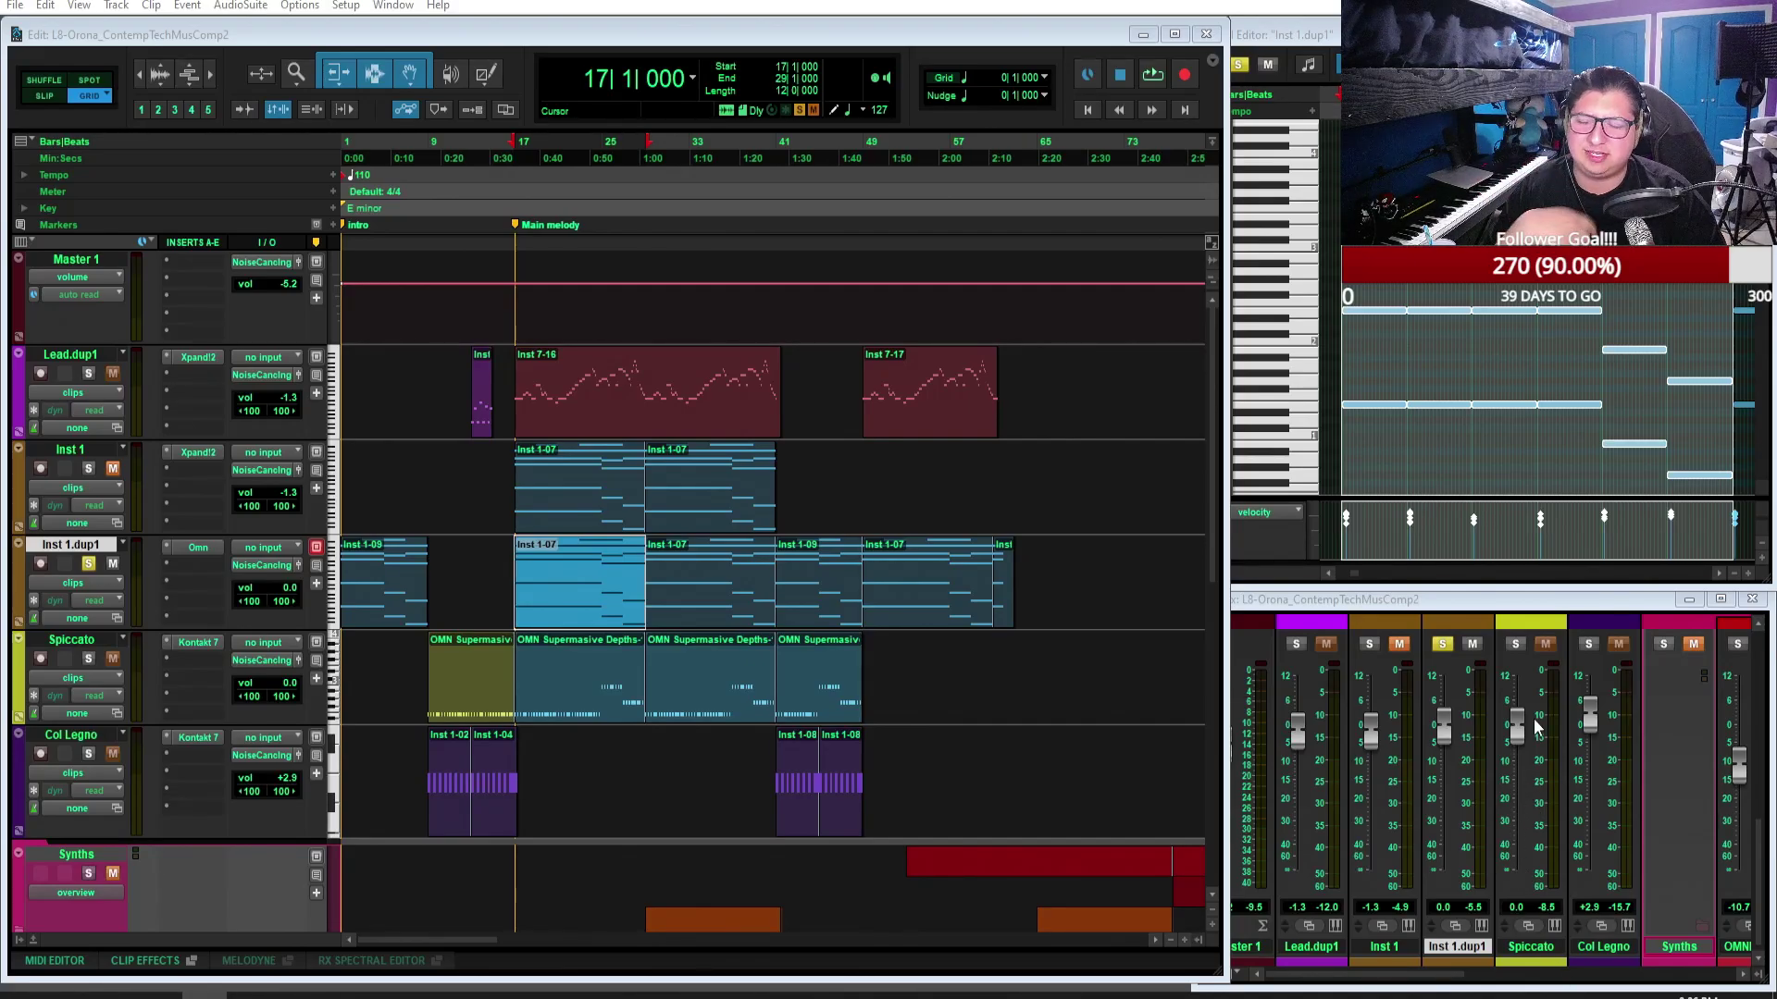
# Step: Open the recent session Experiment-Pianos are lovely and play it from the start
pyautogui.click(25, 13)
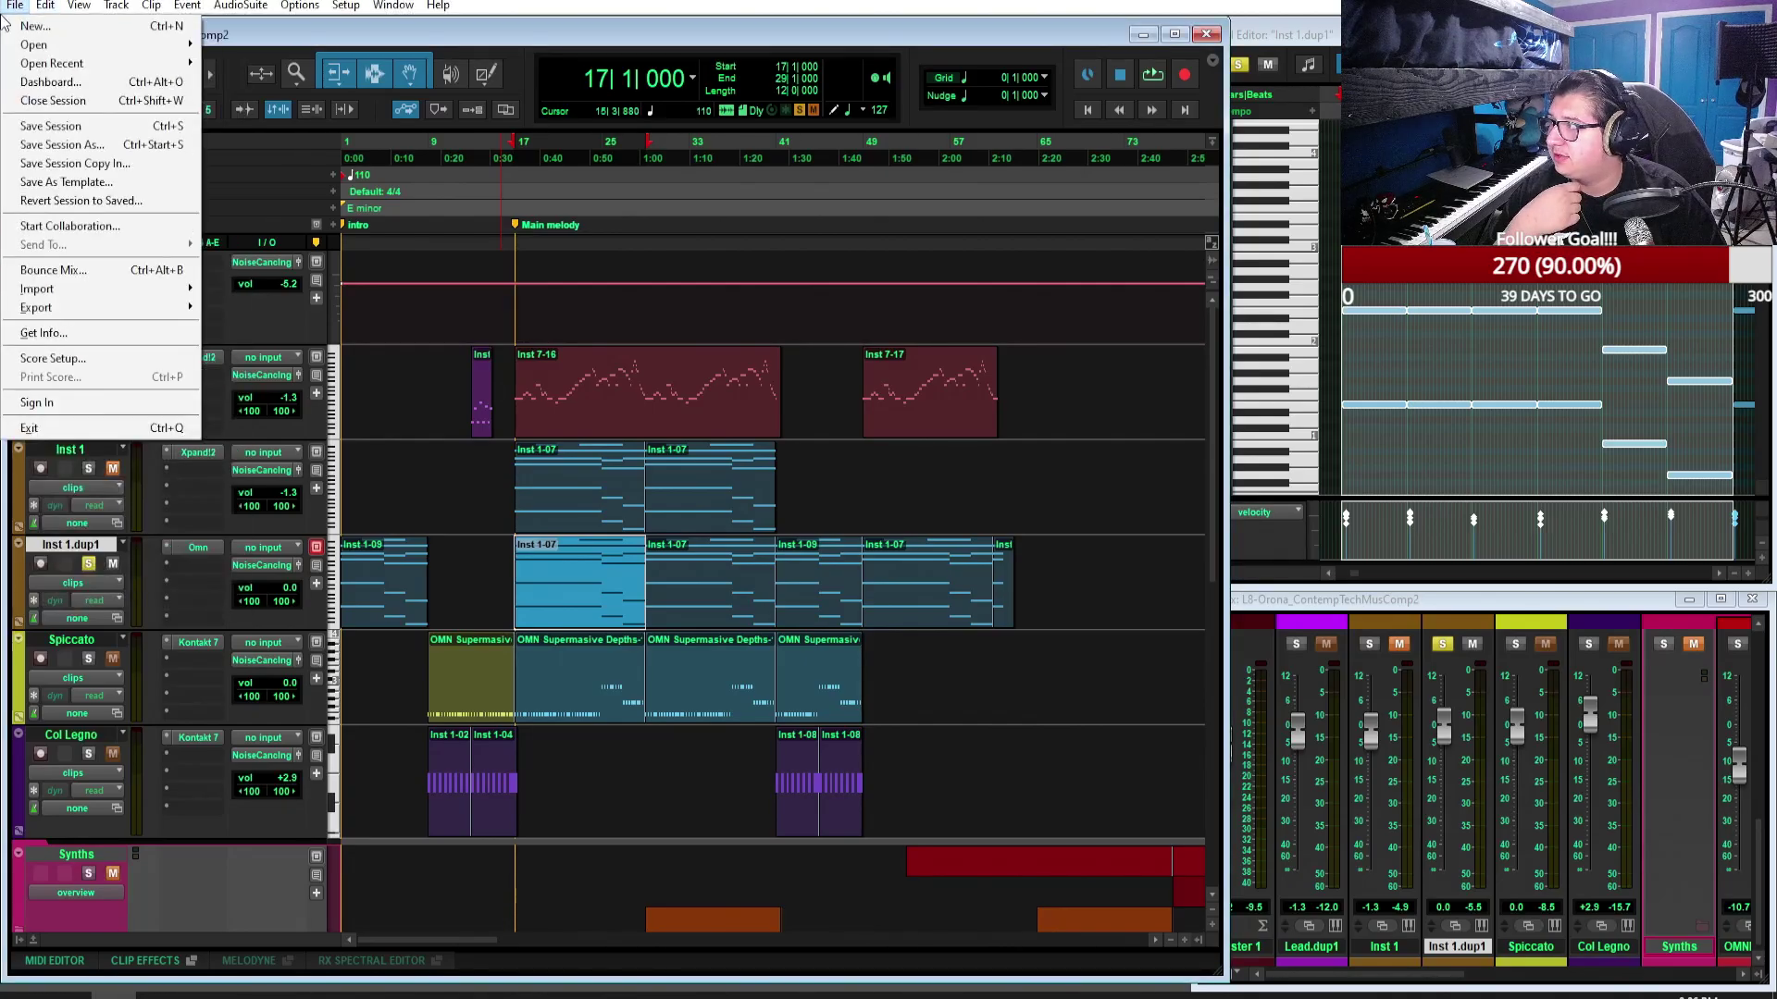
pyautogui.moveTo(167, 71)
pyautogui.click(278, 65)
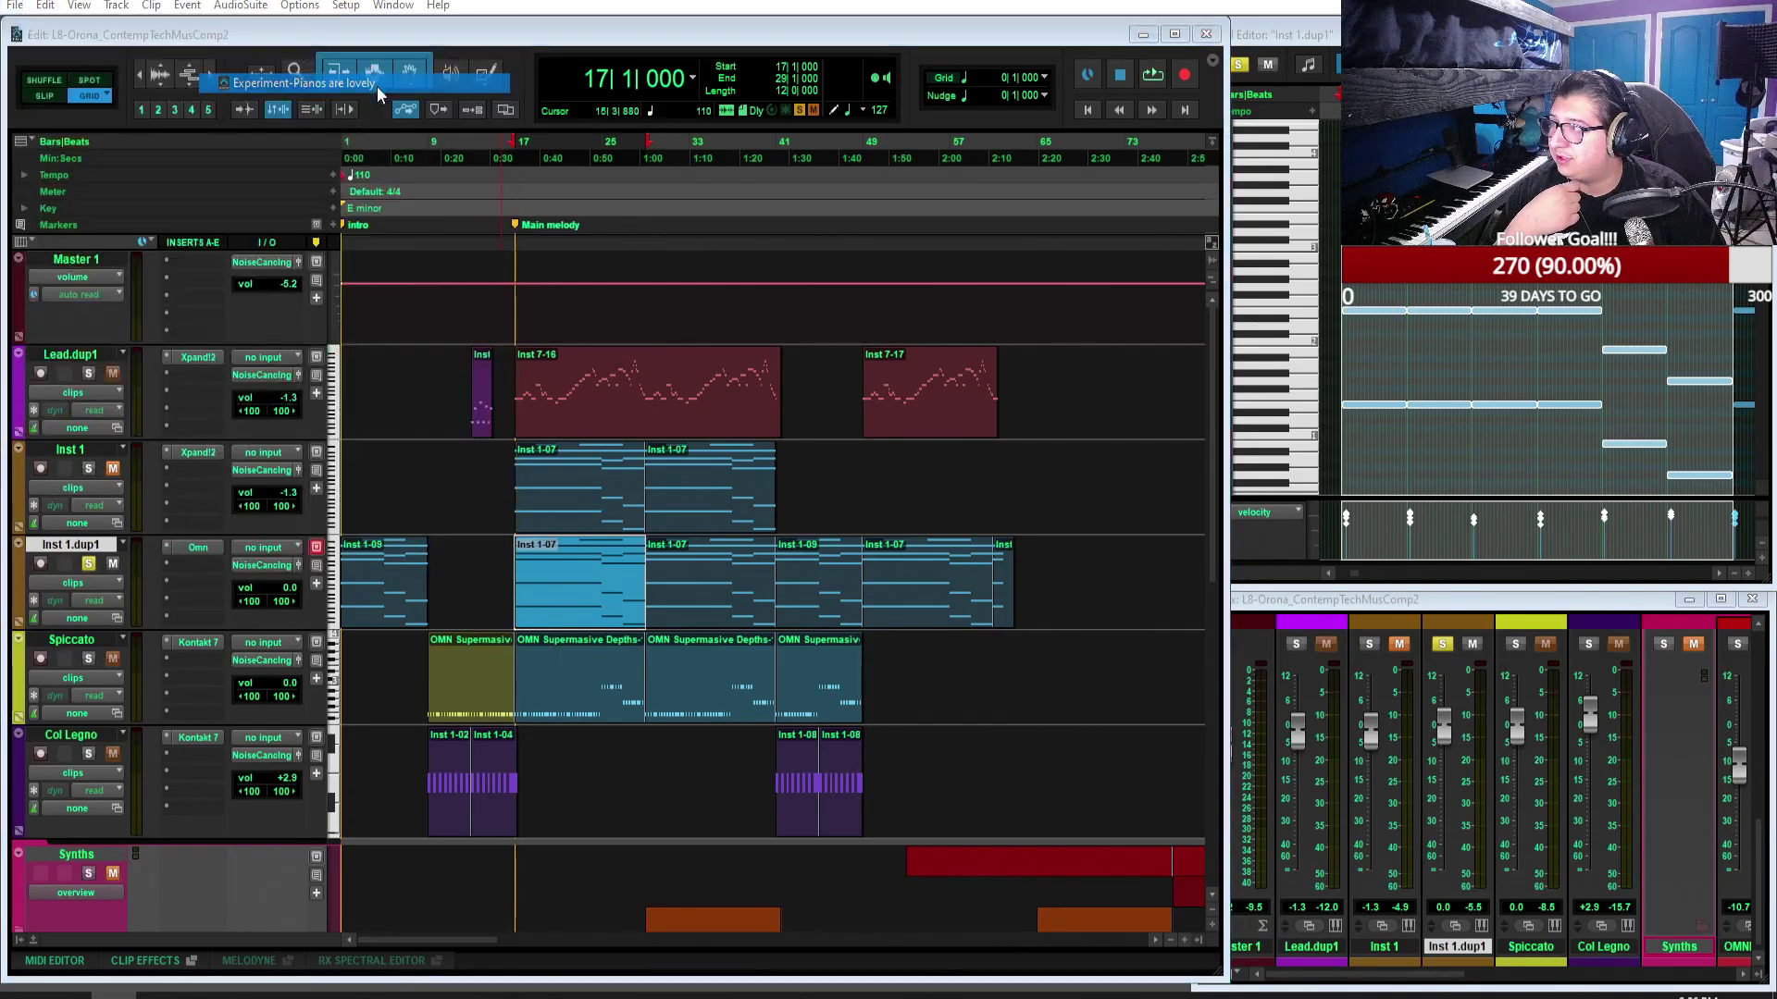
pyautogui.click(903, 396)
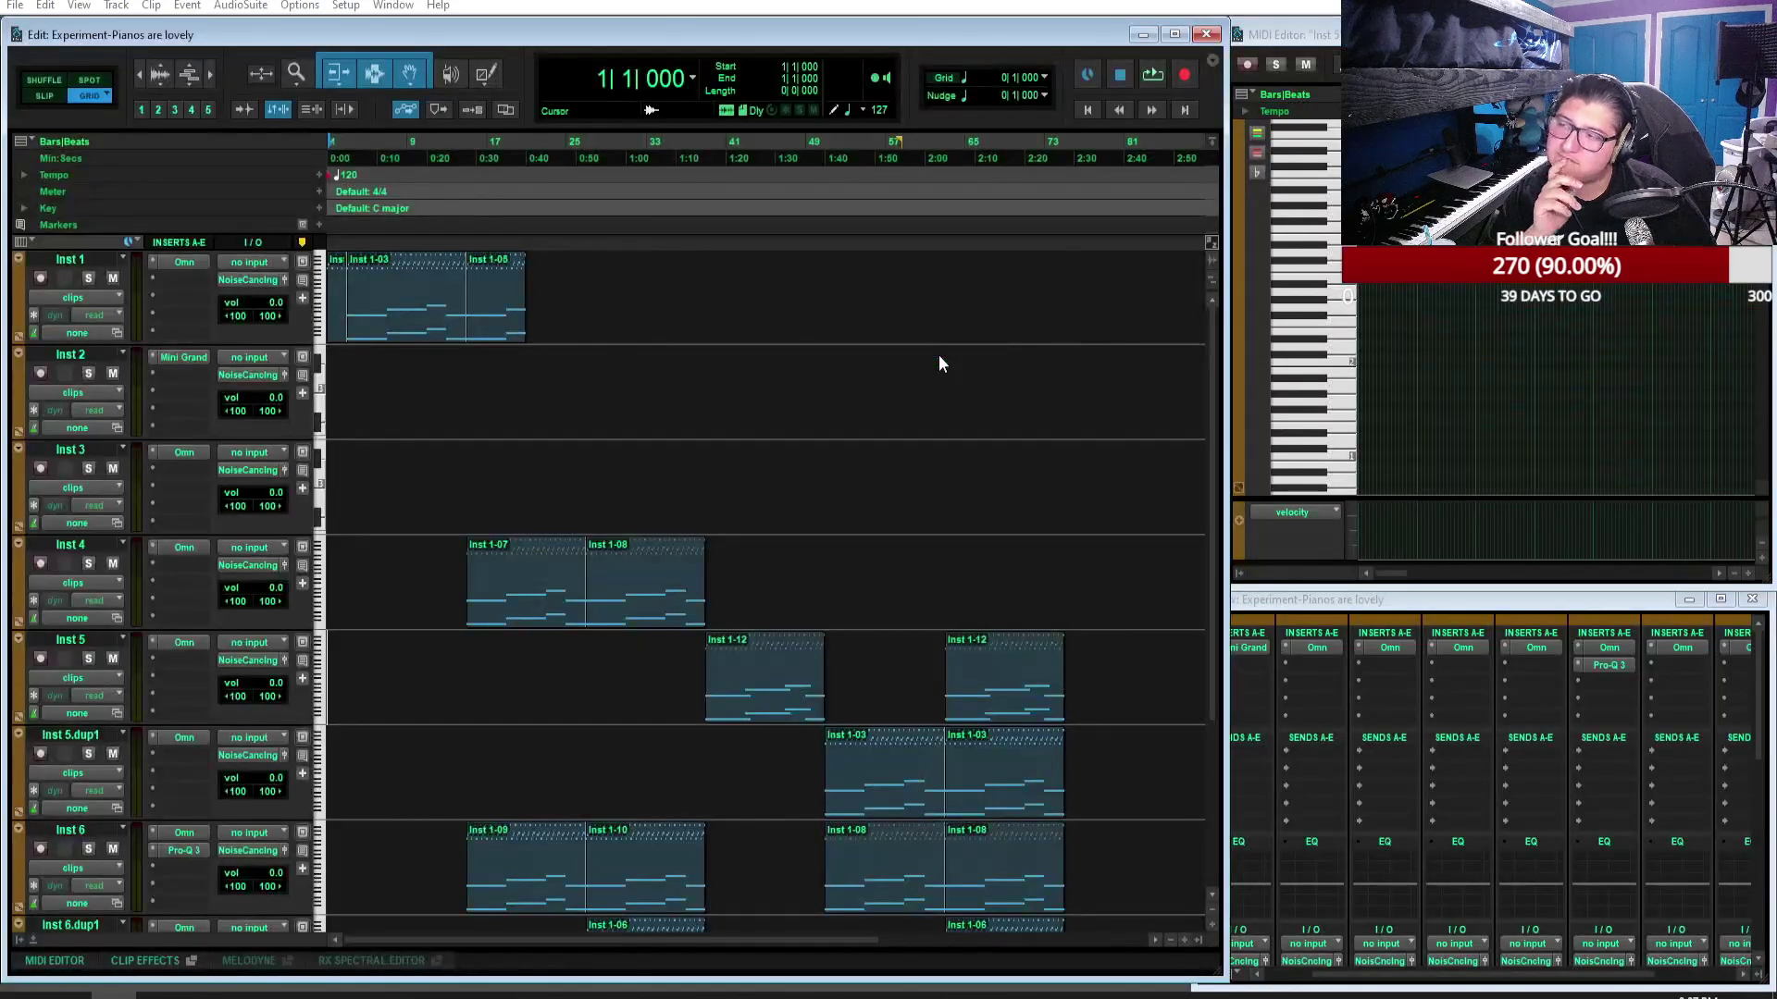
pyautogui.click(1155, 77)
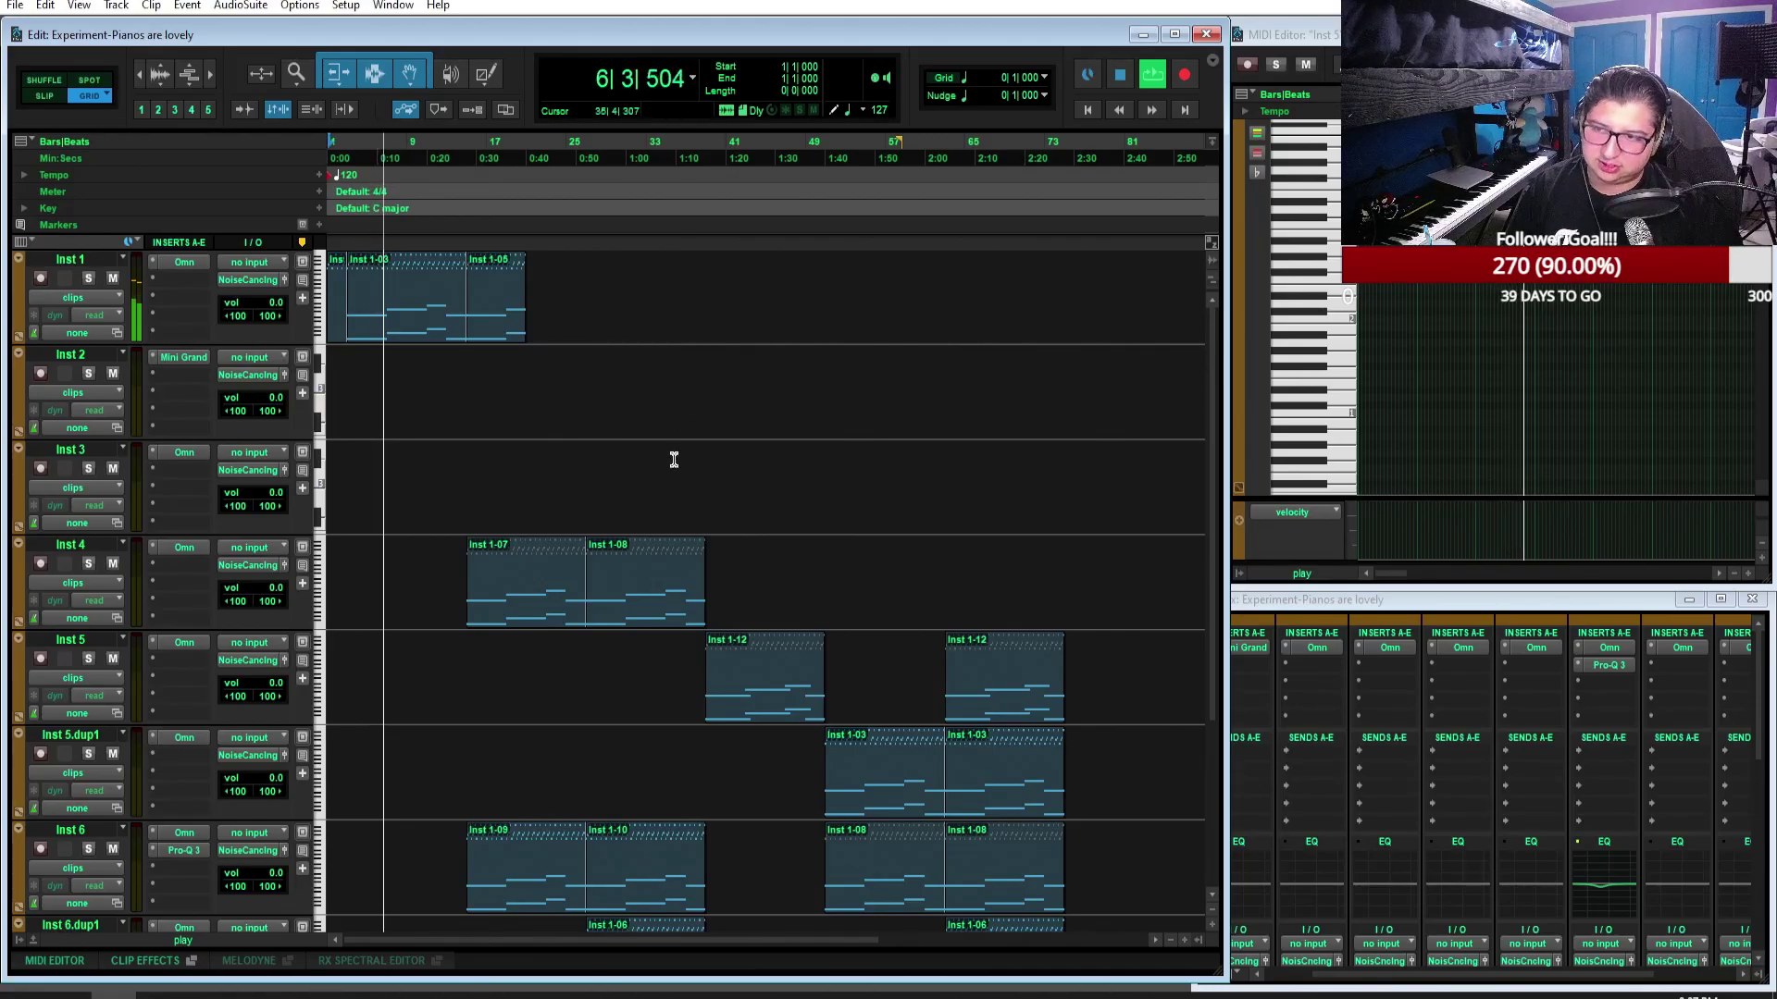
# Step: Delete the fast upper notes from both Inst 4 clips in the MIDI Editor, keeping the sustained chord notes
pyautogui.scroll(-3, 673, 460)
pyautogui.scroll(3, 673, 459)
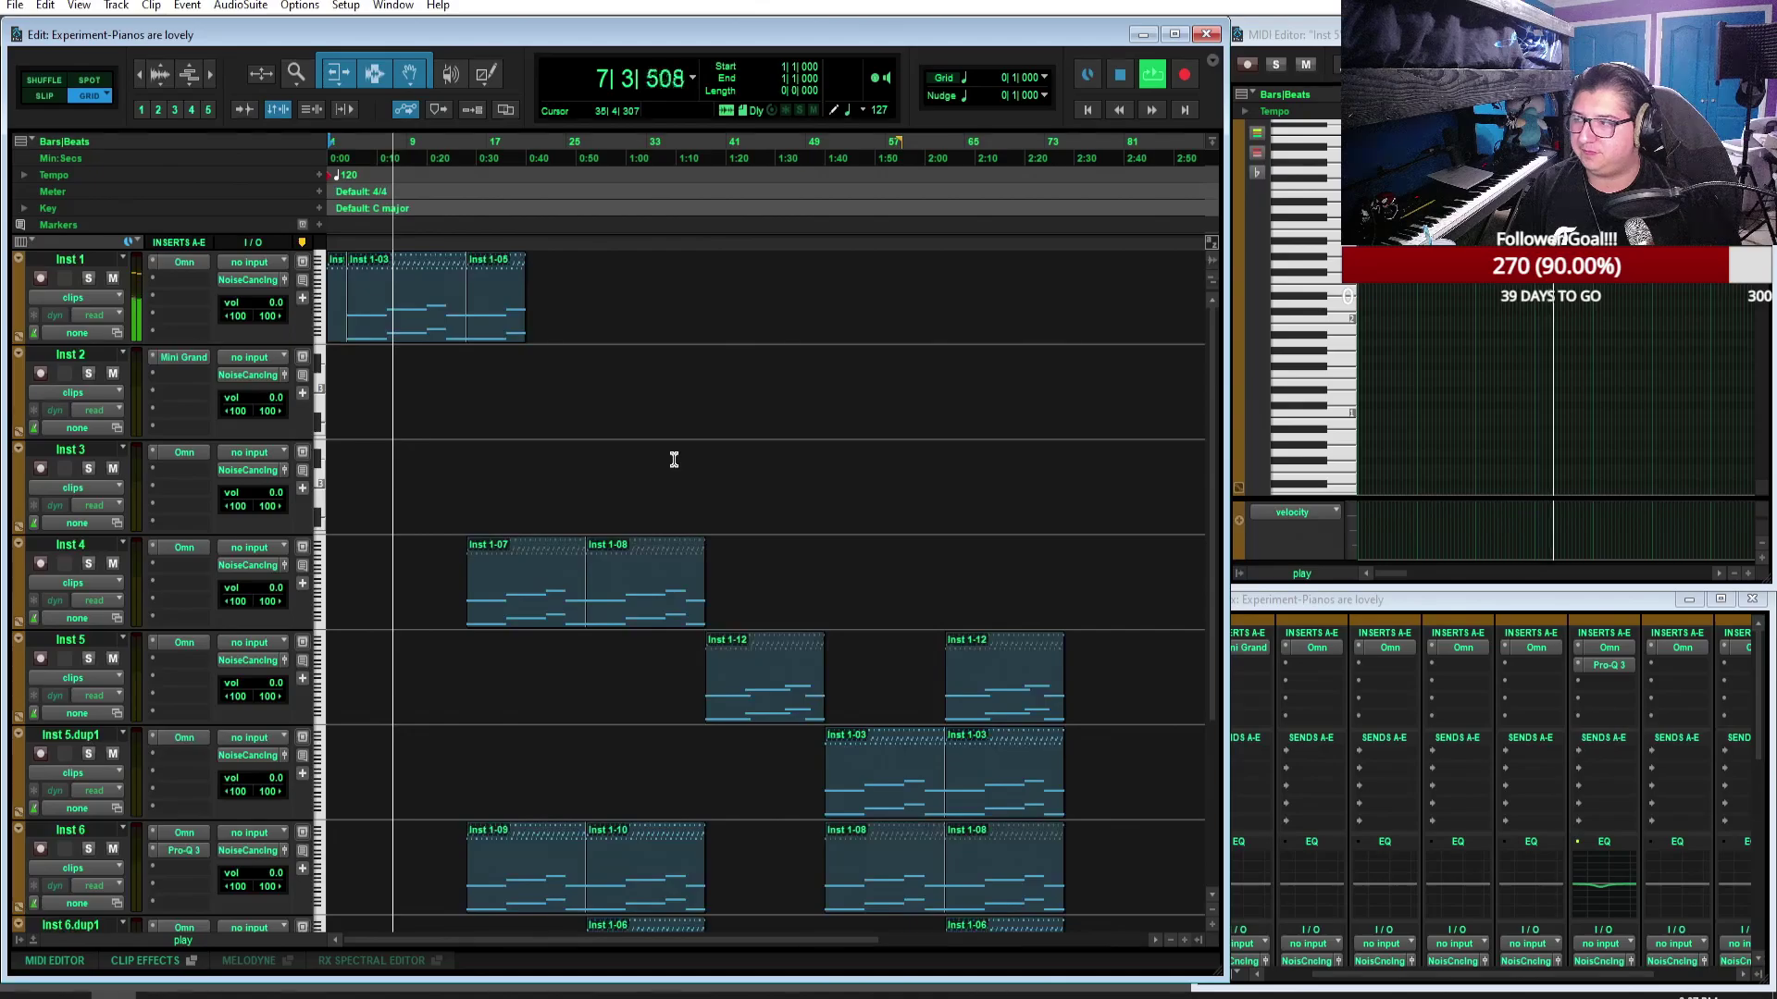
pyautogui.scroll(-1, 748, 306)
pyautogui.click(571, 516)
pyautogui.moveTo(572, 517); pyautogui.dragTo(595, 516)
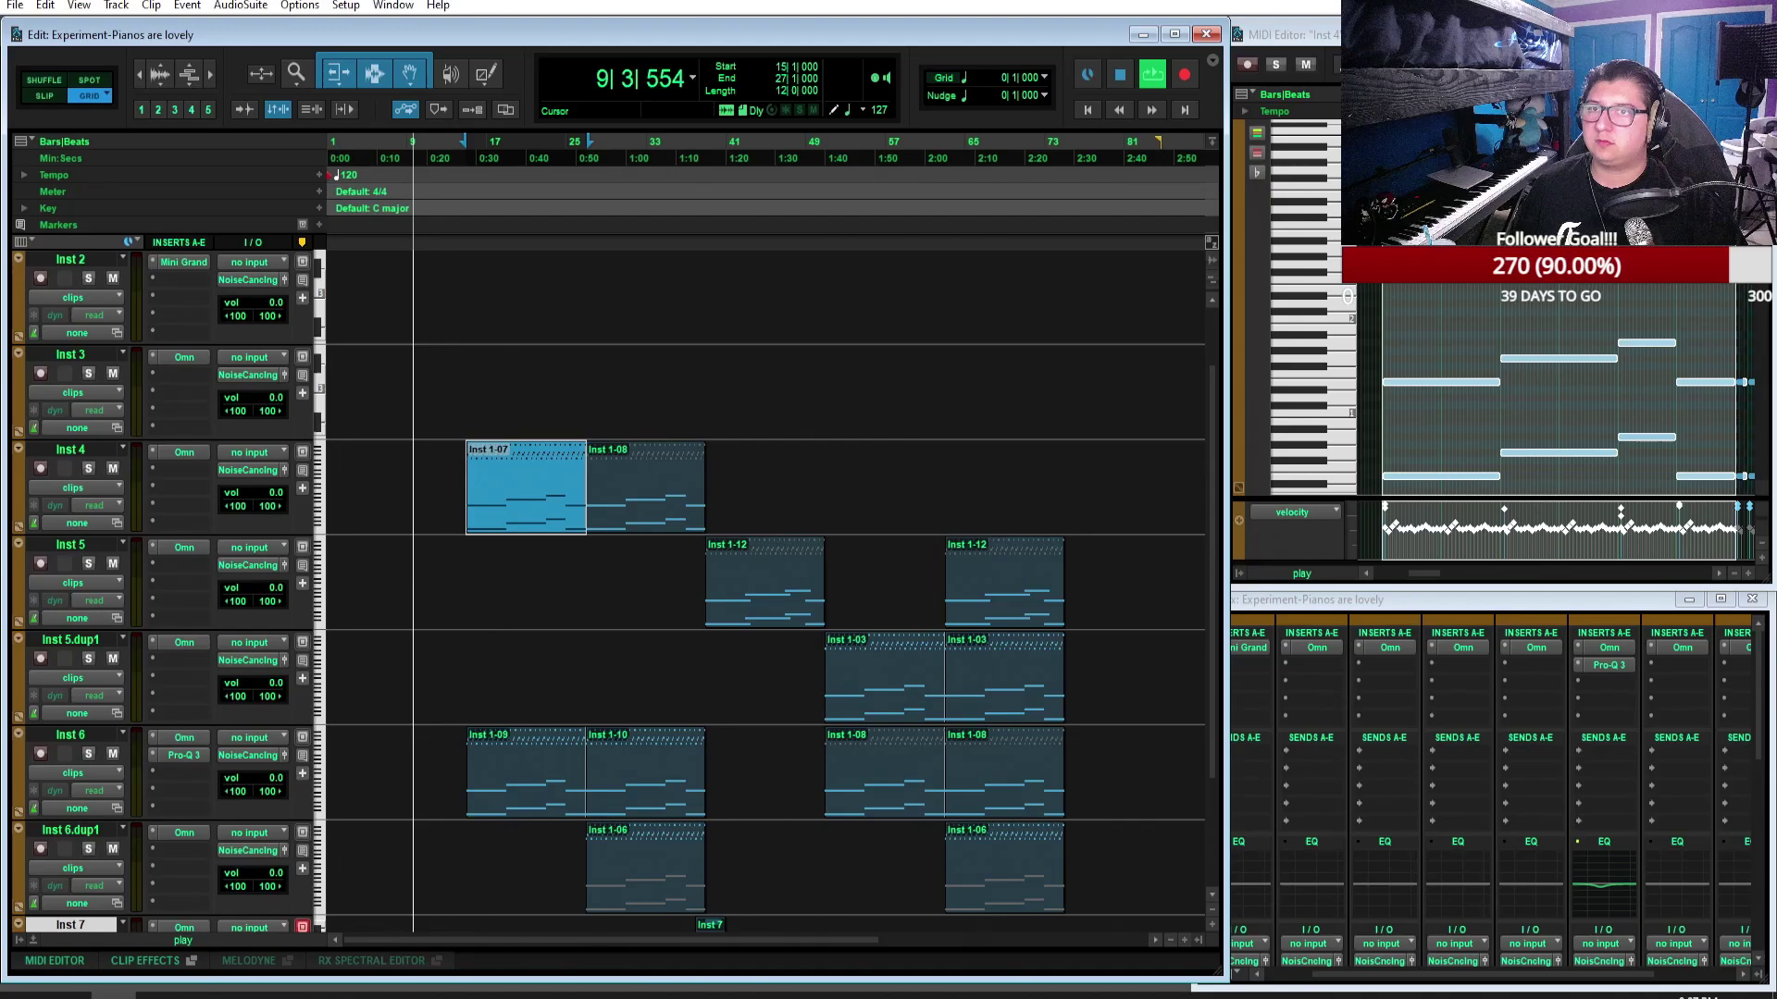
pyautogui.doubleClick(1286, 34)
pyautogui.moveTo(916, 507); pyautogui.dragTo(357, 281)
pyautogui.press('Delete')
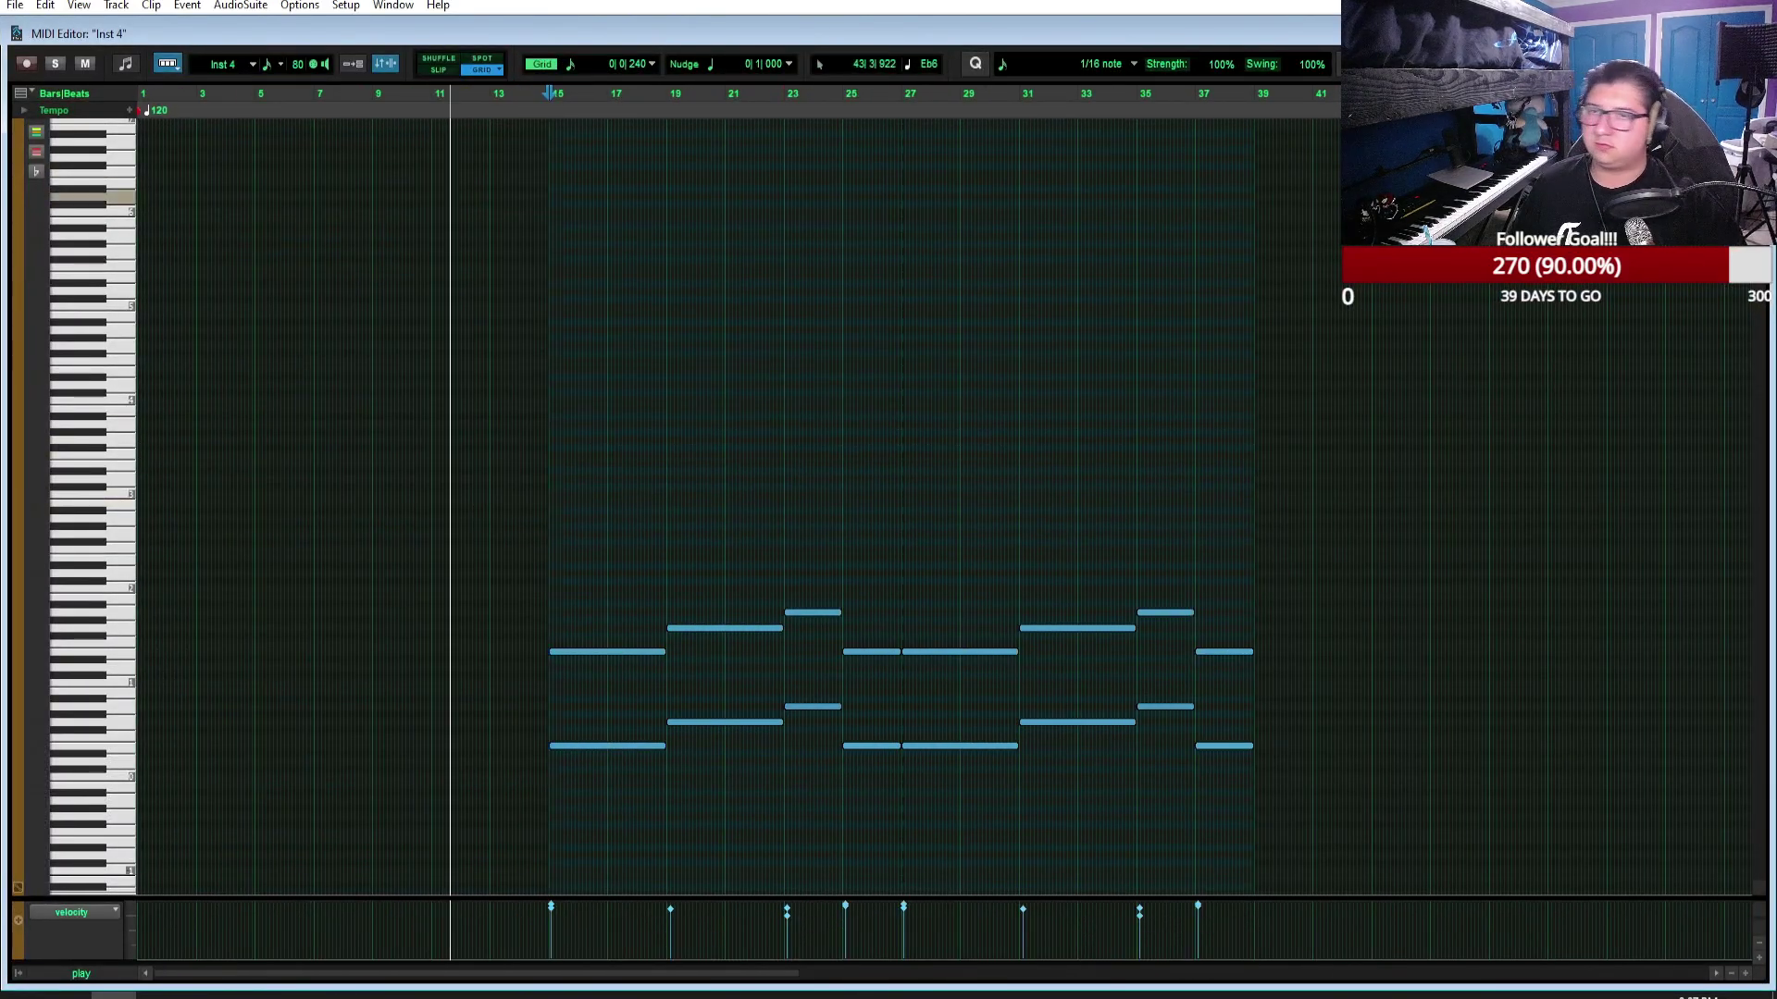
pyautogui.hotkey('ctrl', '=')
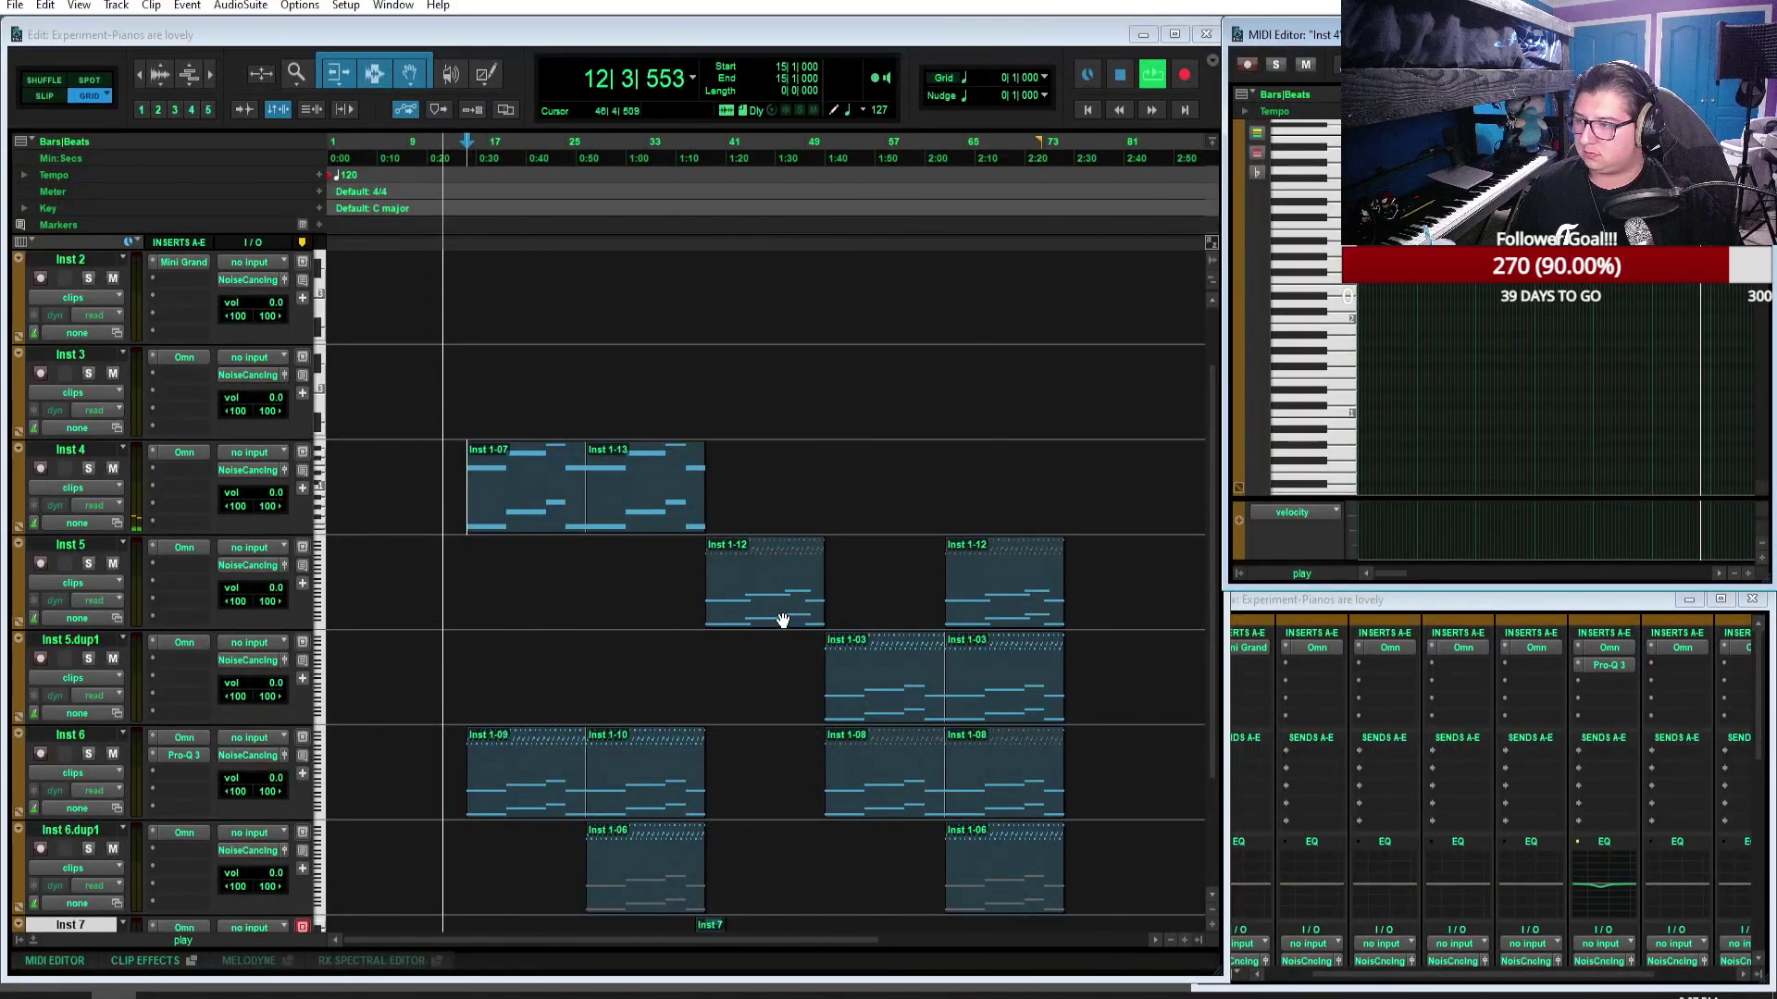
# Step: Delete the fast upper notes from both Inst 1-12 clips on Inst 5, keeping the long sustained notes
pyautogui.click(784, 620)
pyautogui.hotkey('ctrl', '=')
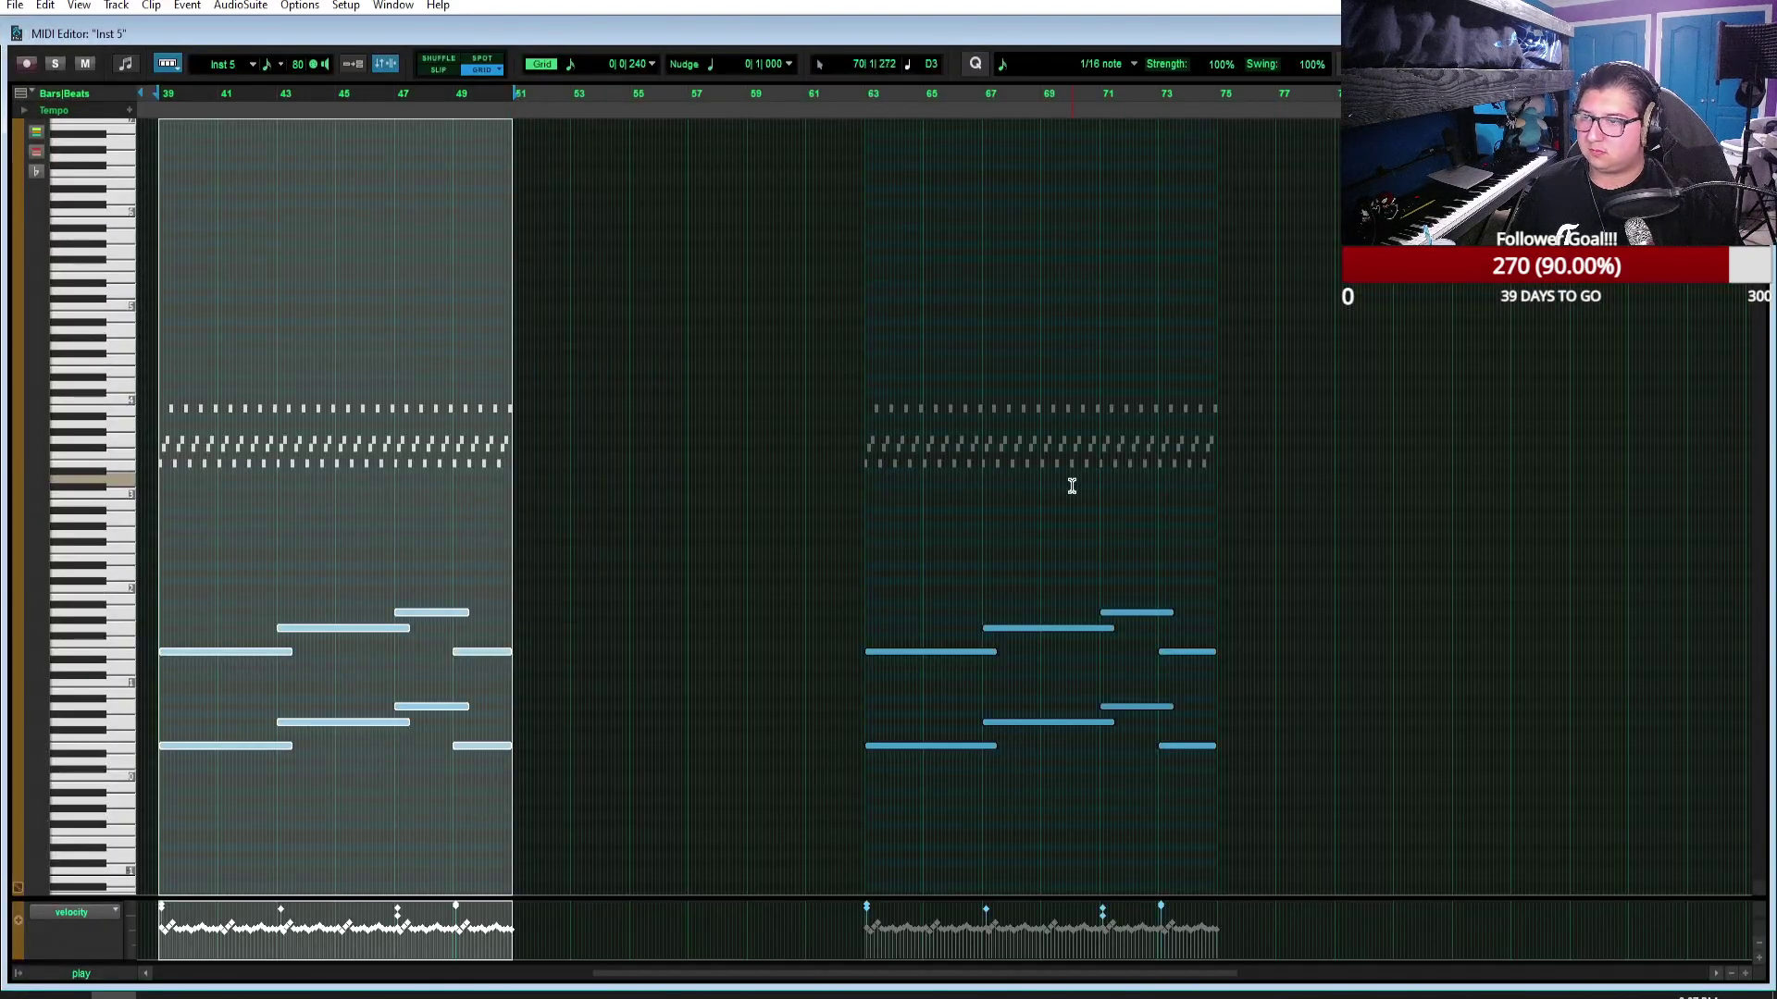
pyautogui.moveTo(1253, 495); pyautogui.dragTo(140, 507)
pyautogui.click(204, 250)
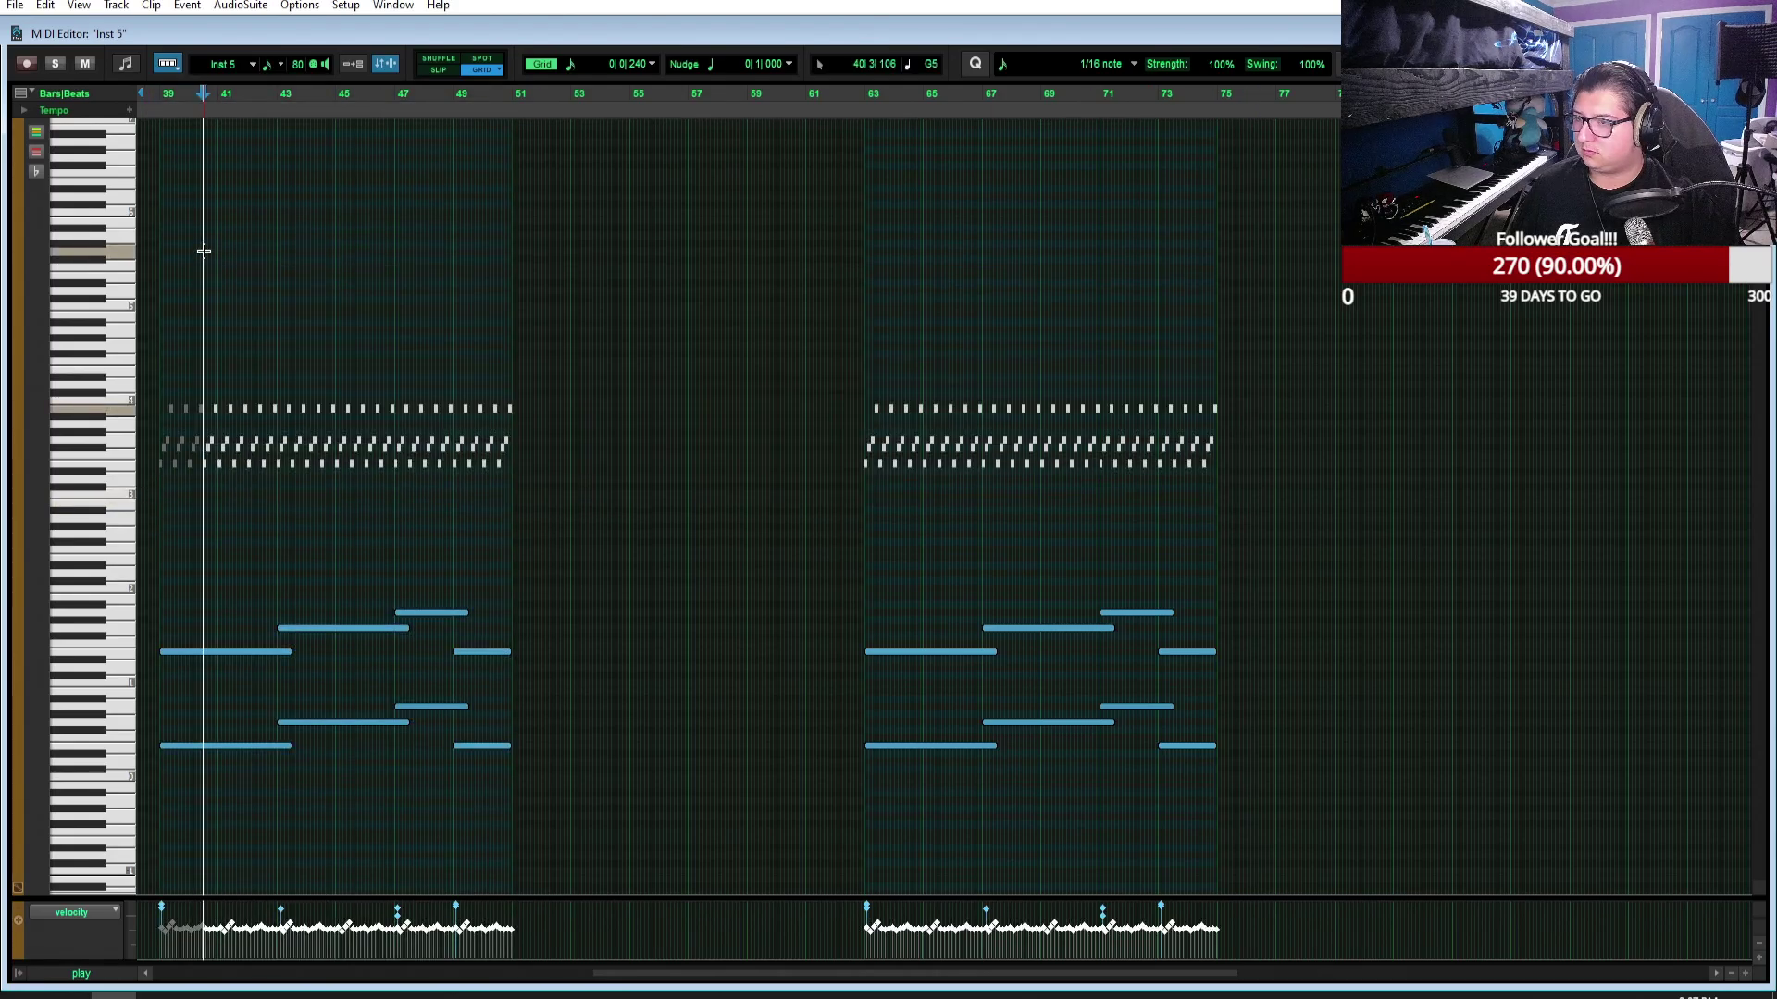
pyautogui.press('Delete')
pyautogui.moveTo(241, 397); pyautogui.dragTo(103, 282)
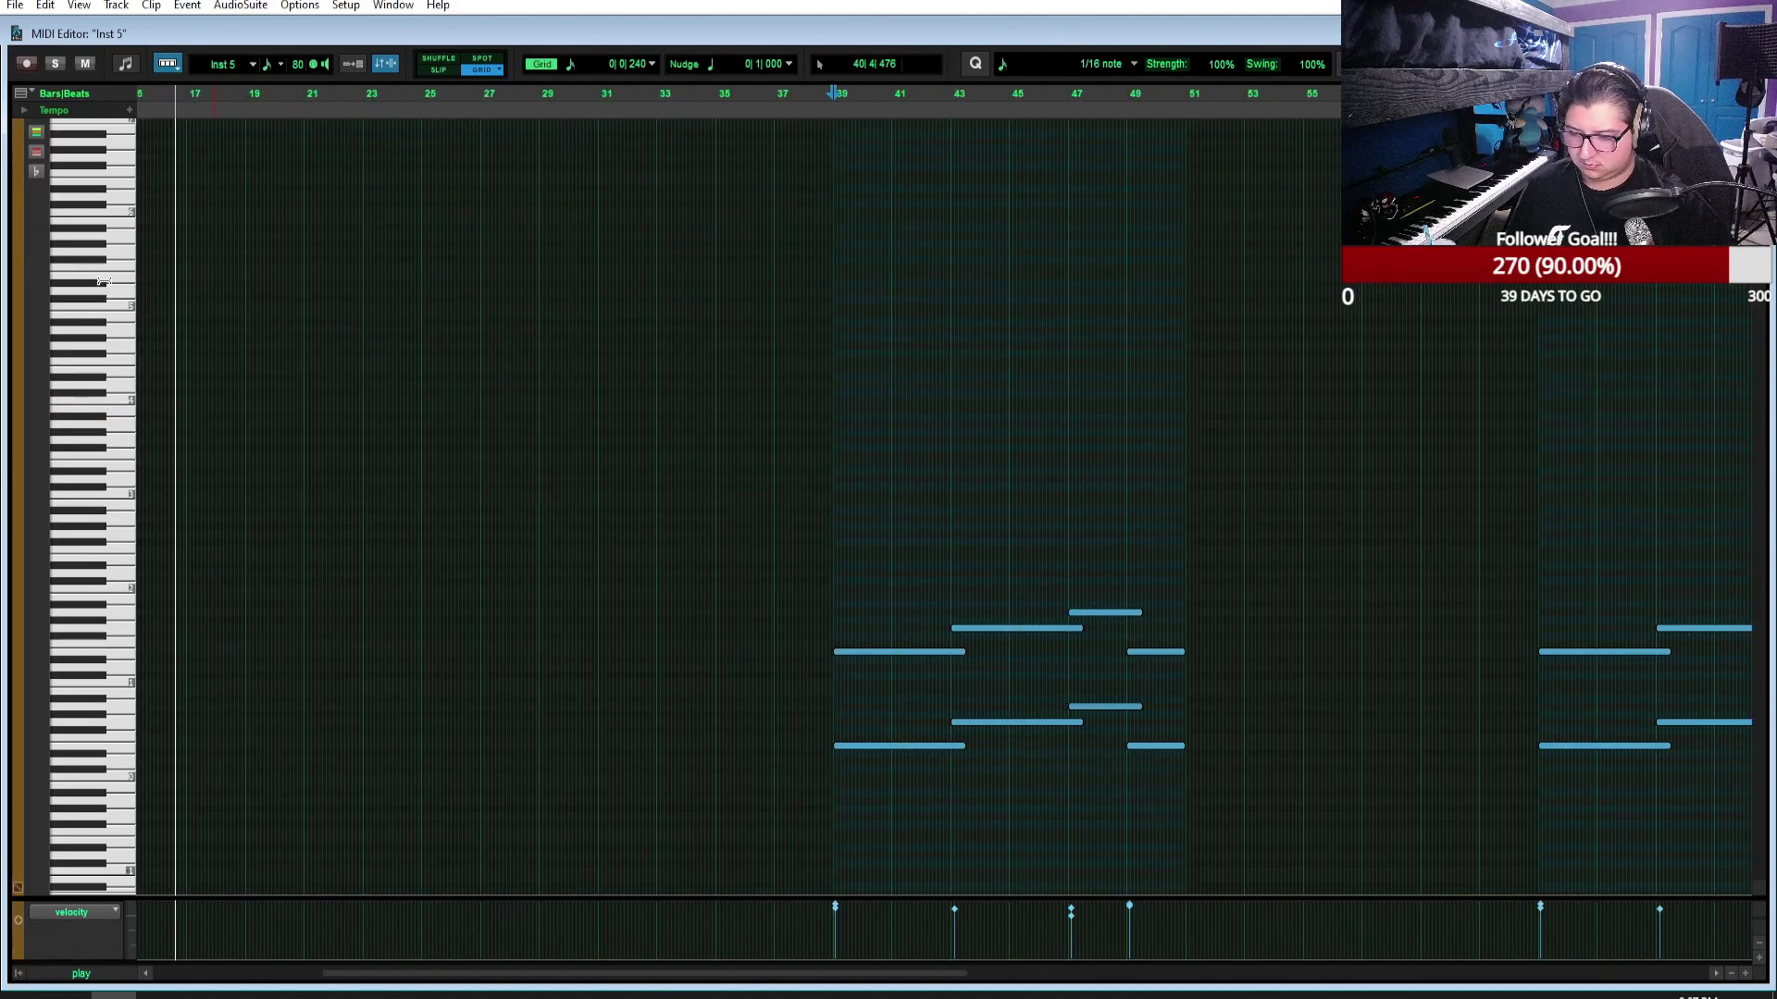
pyautogui.hotkey('ctrl', '=')
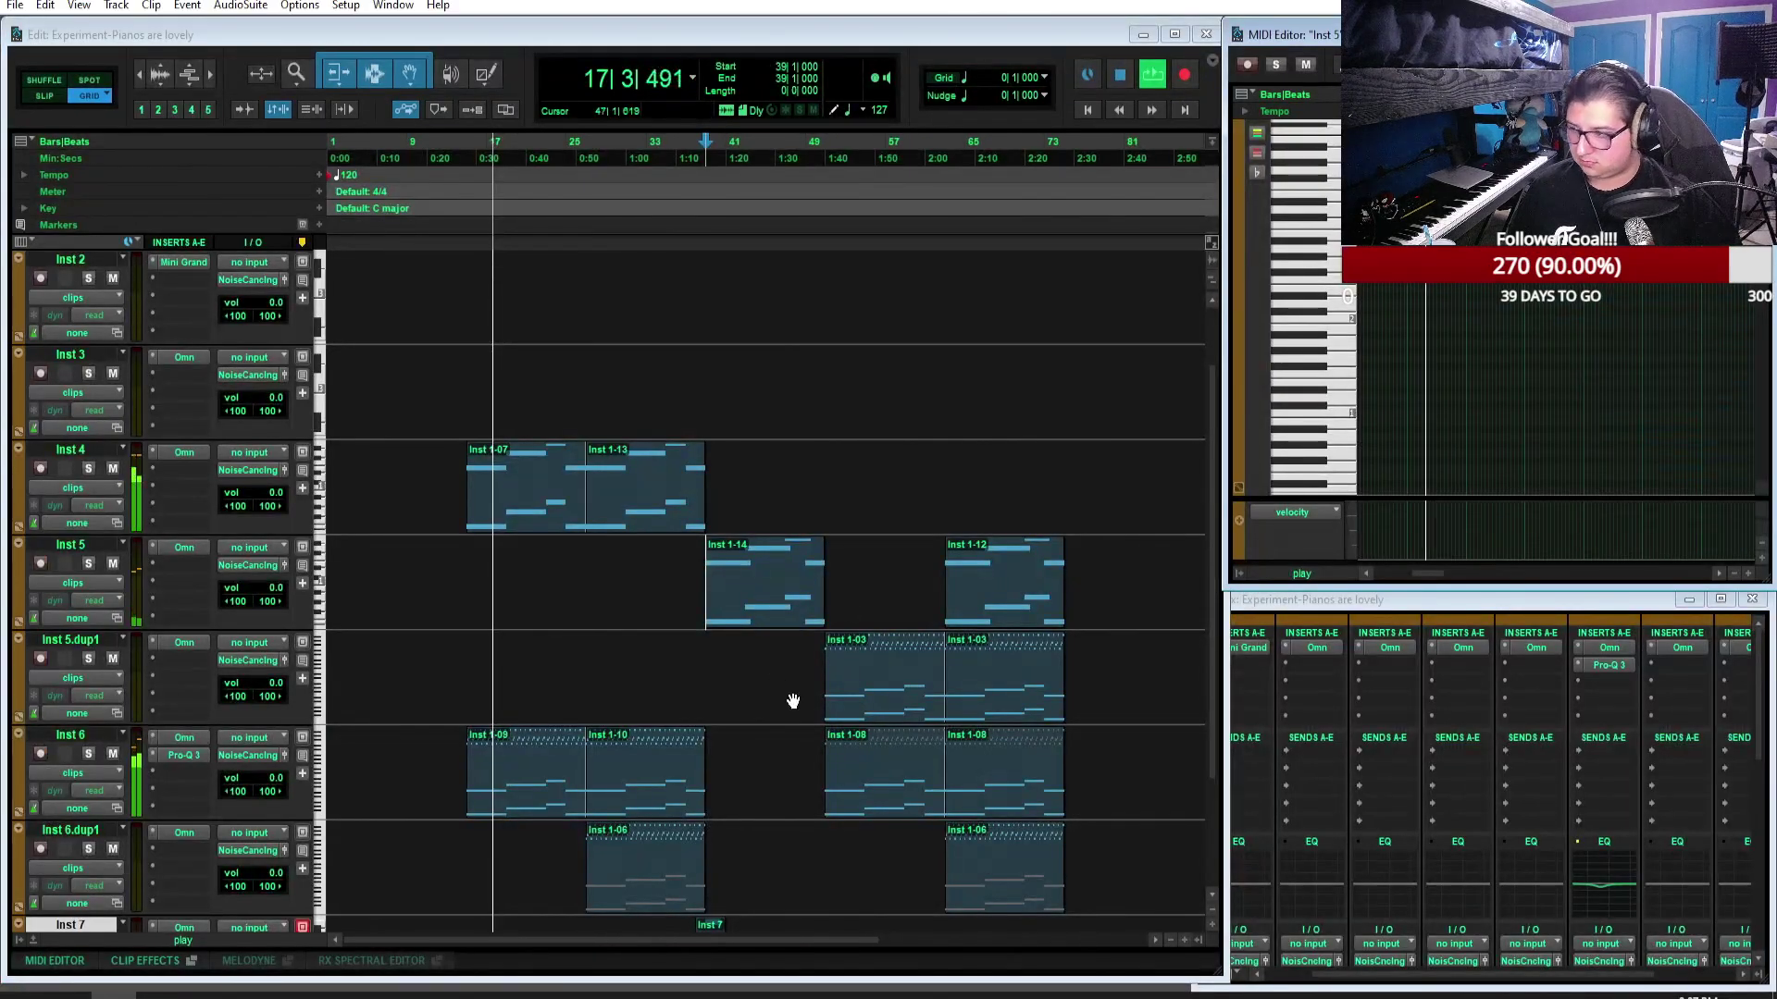
# Step: Delete the fast upper notes from the two Inst 1-08 clips on Inst 6, between bars 51 and 75
pyautogui.scroll(-2, 805, 708)
pyautogui.click(884, 690)
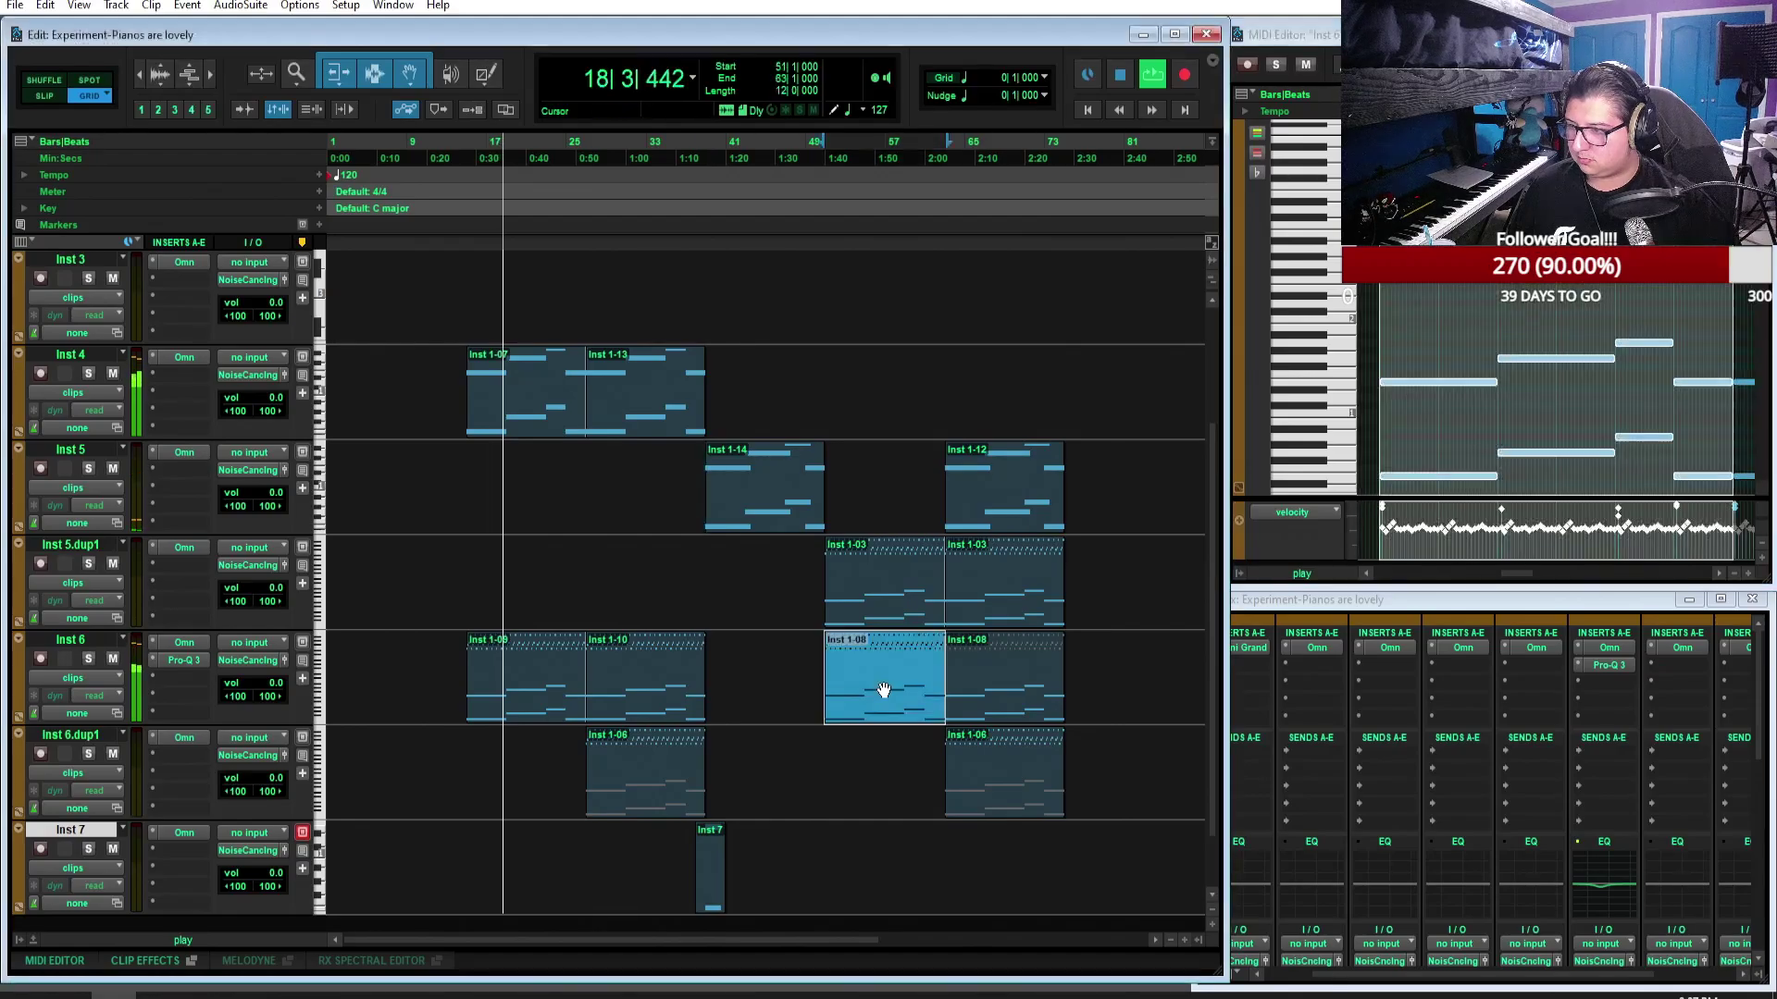
pyautogui.keyDown('shift'); pyautogui.click(983, 697); pyautogui.keyUp('shift')
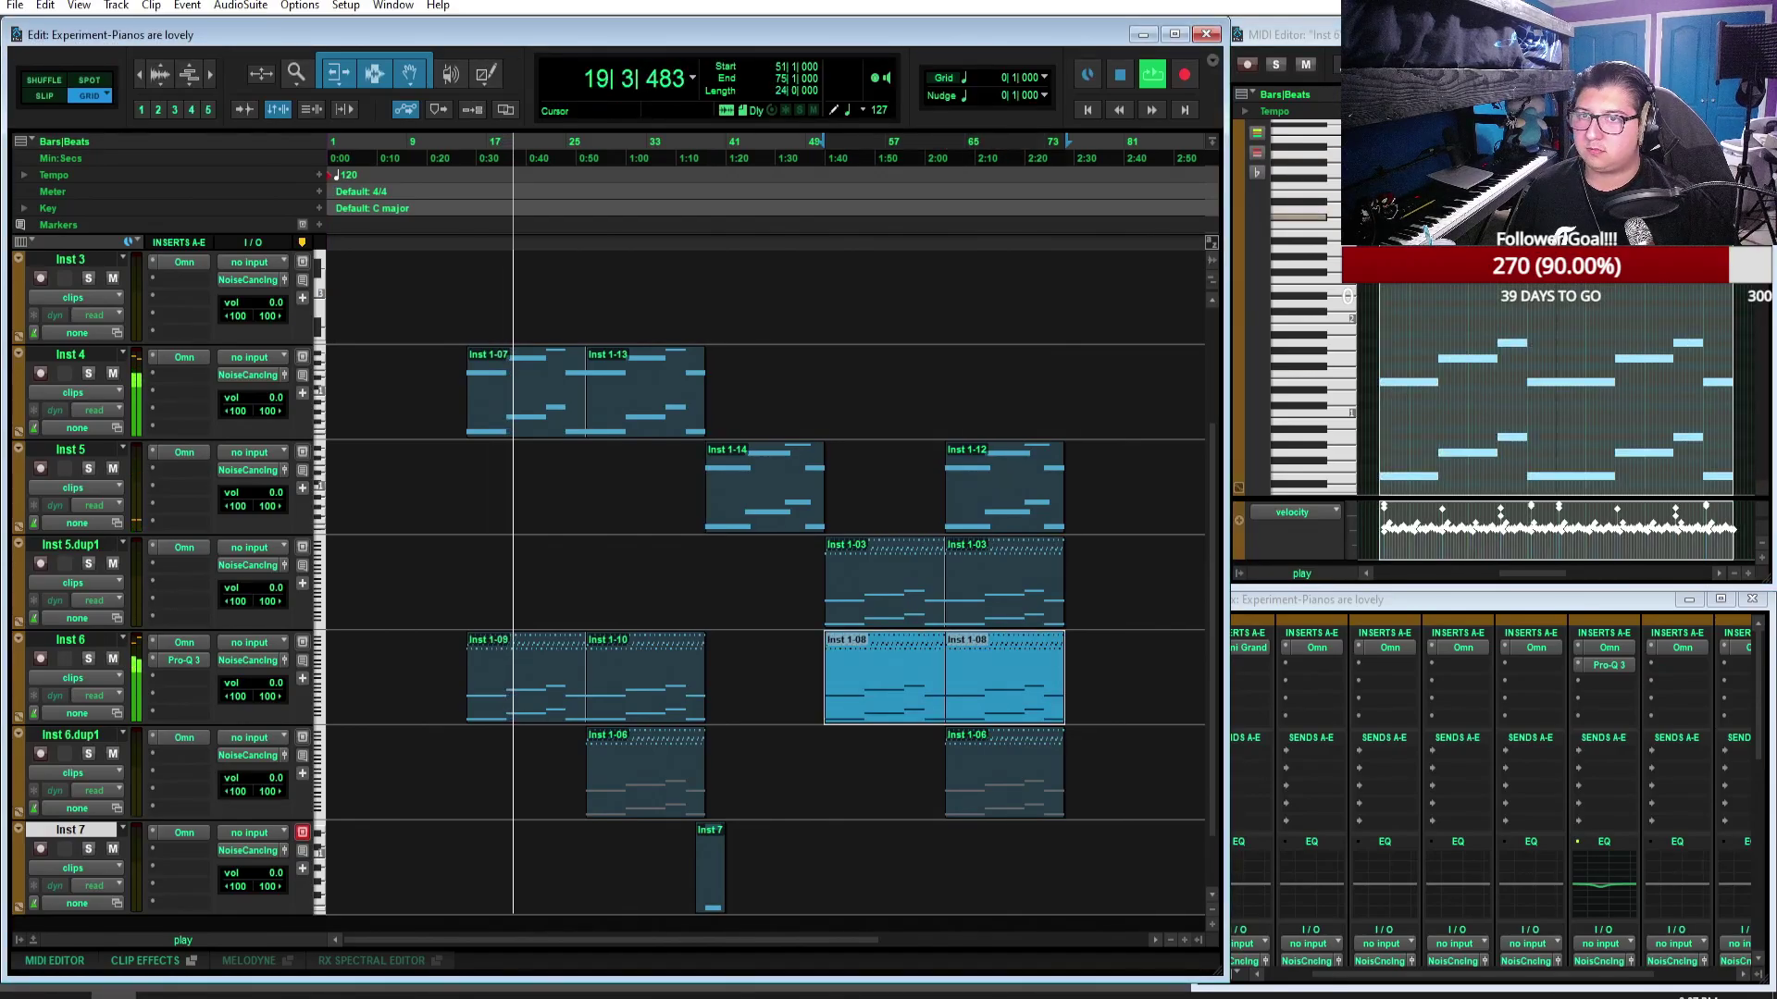
pyautogui.click(1481, 203)
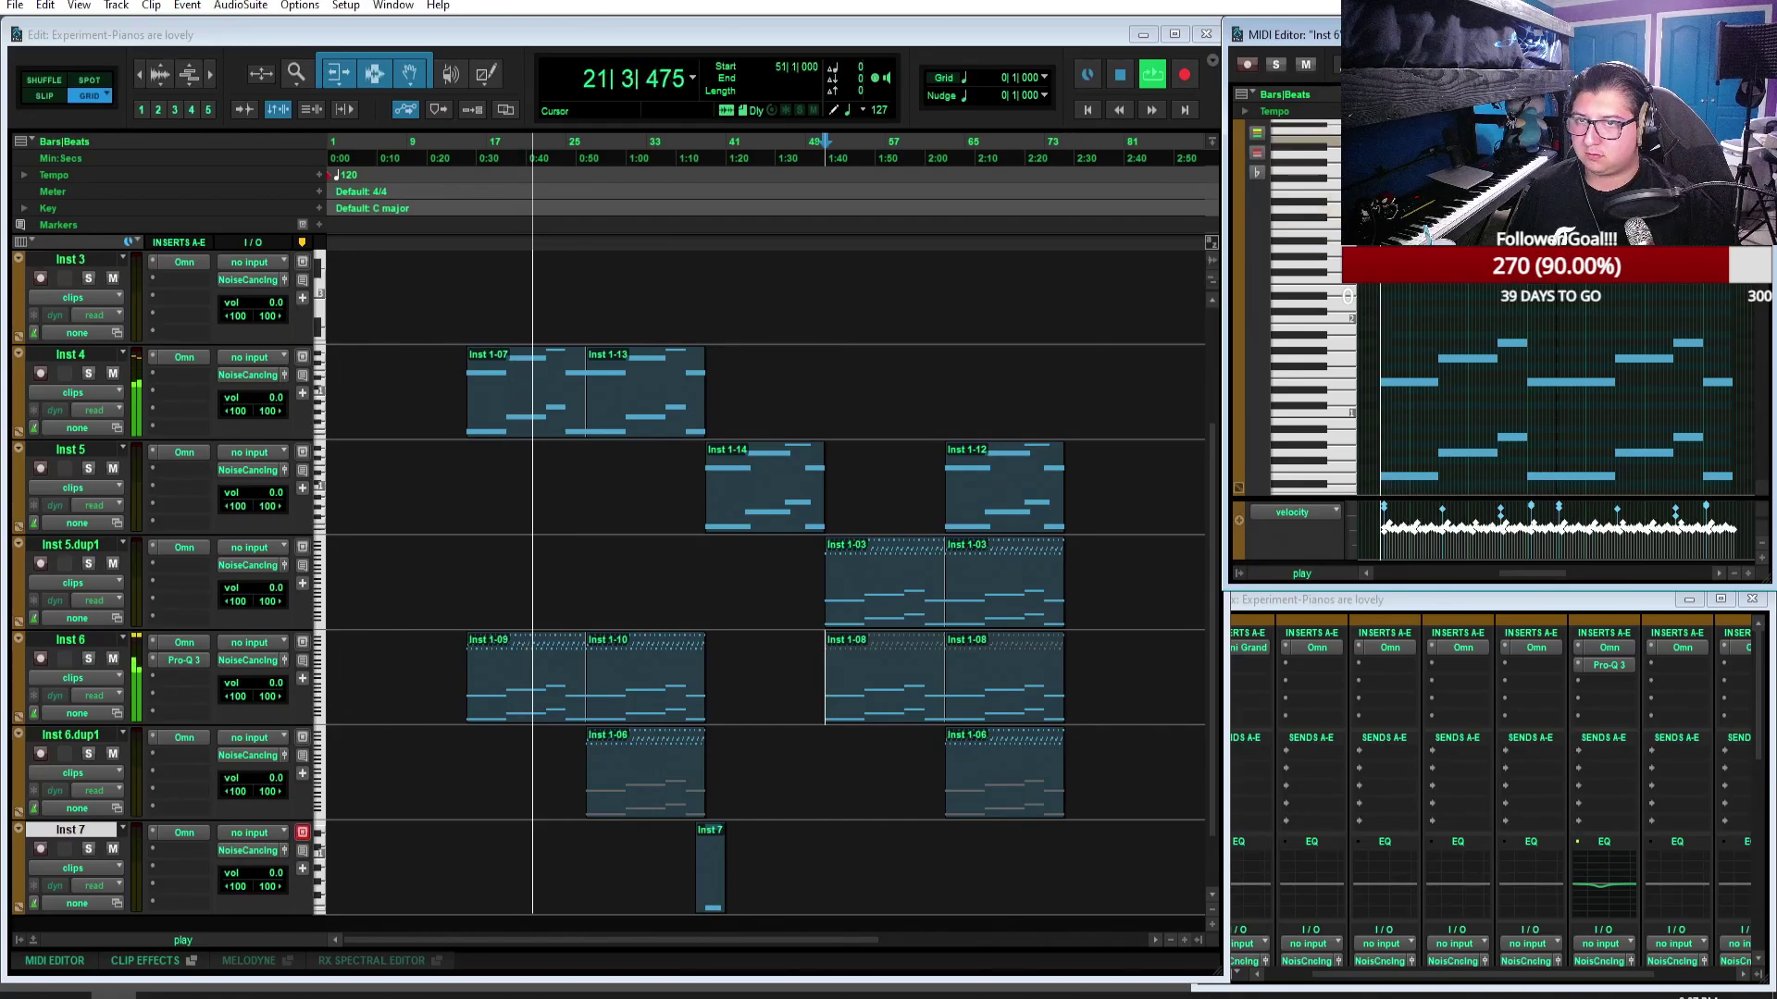
pyautogui.press('Delete')
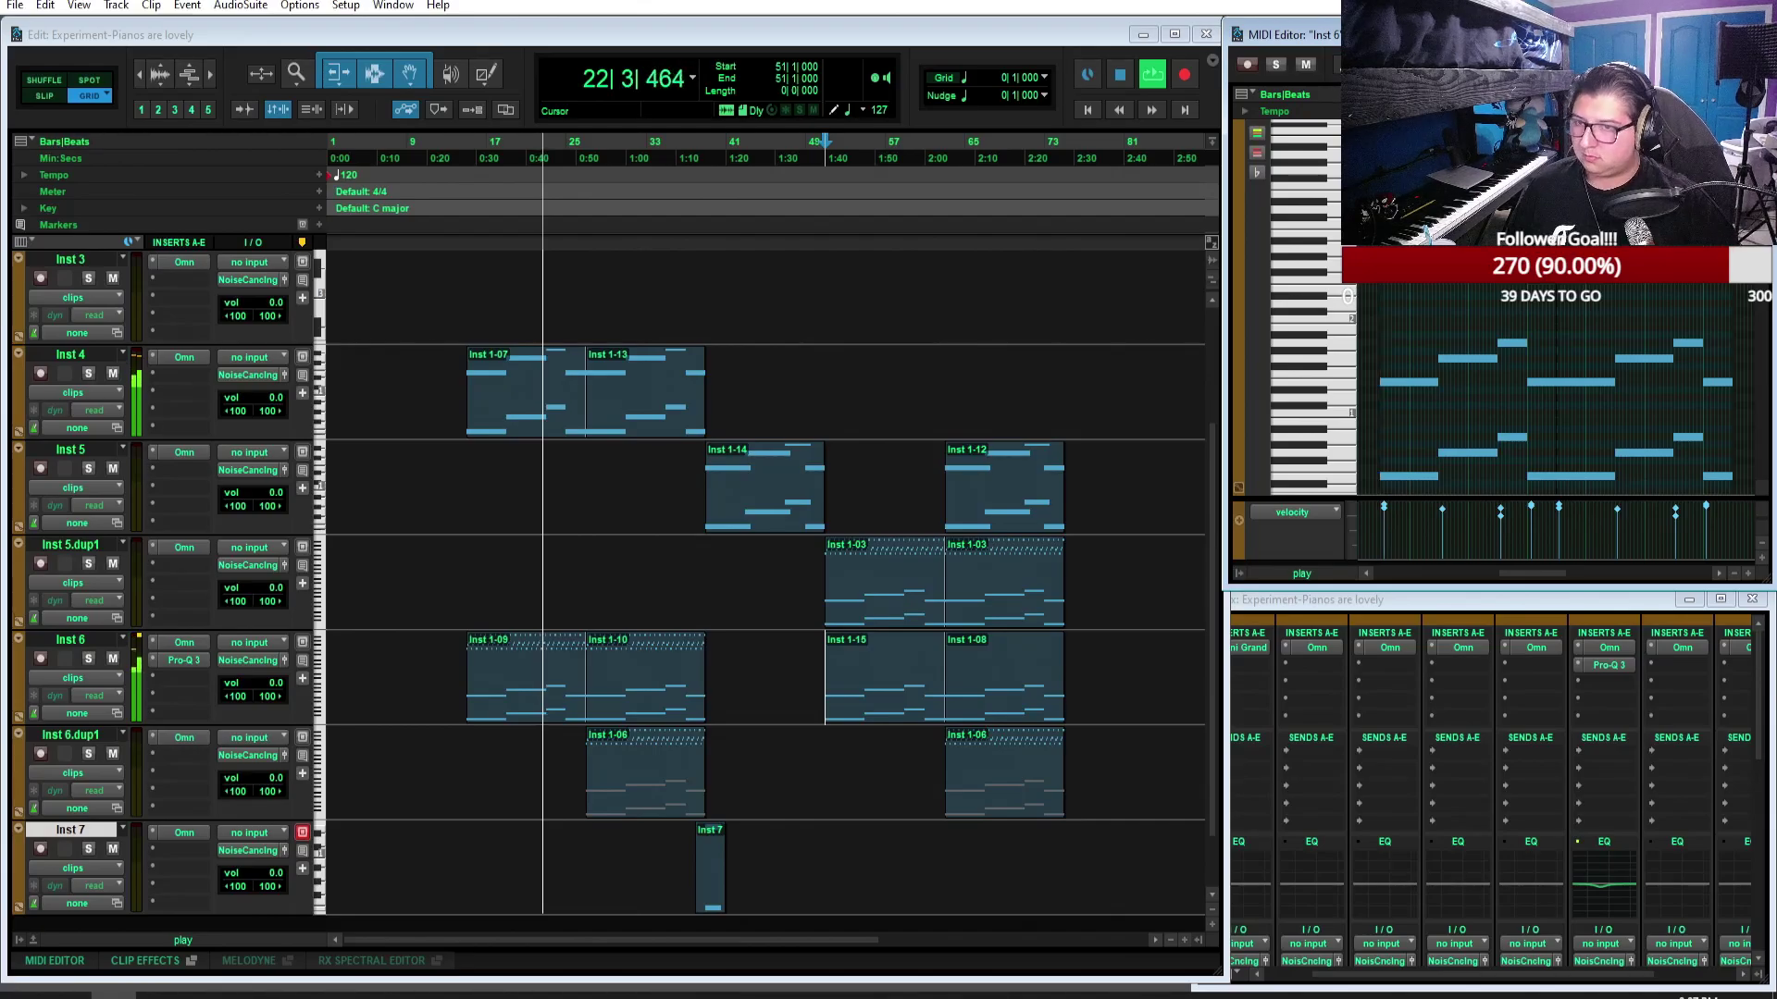
# Step: Delete the sustained lower notes from both Inst 1-06 clips on Inst 6.dup1, keeping only the fast upper notes
pyautogui.click(640, 789)
pyautogui.doubleClick(1290, 35)
pyautogui.moveTo(1560, 581); pyautogui.dragTo(162, 794)
pyautogui.press('Delete')
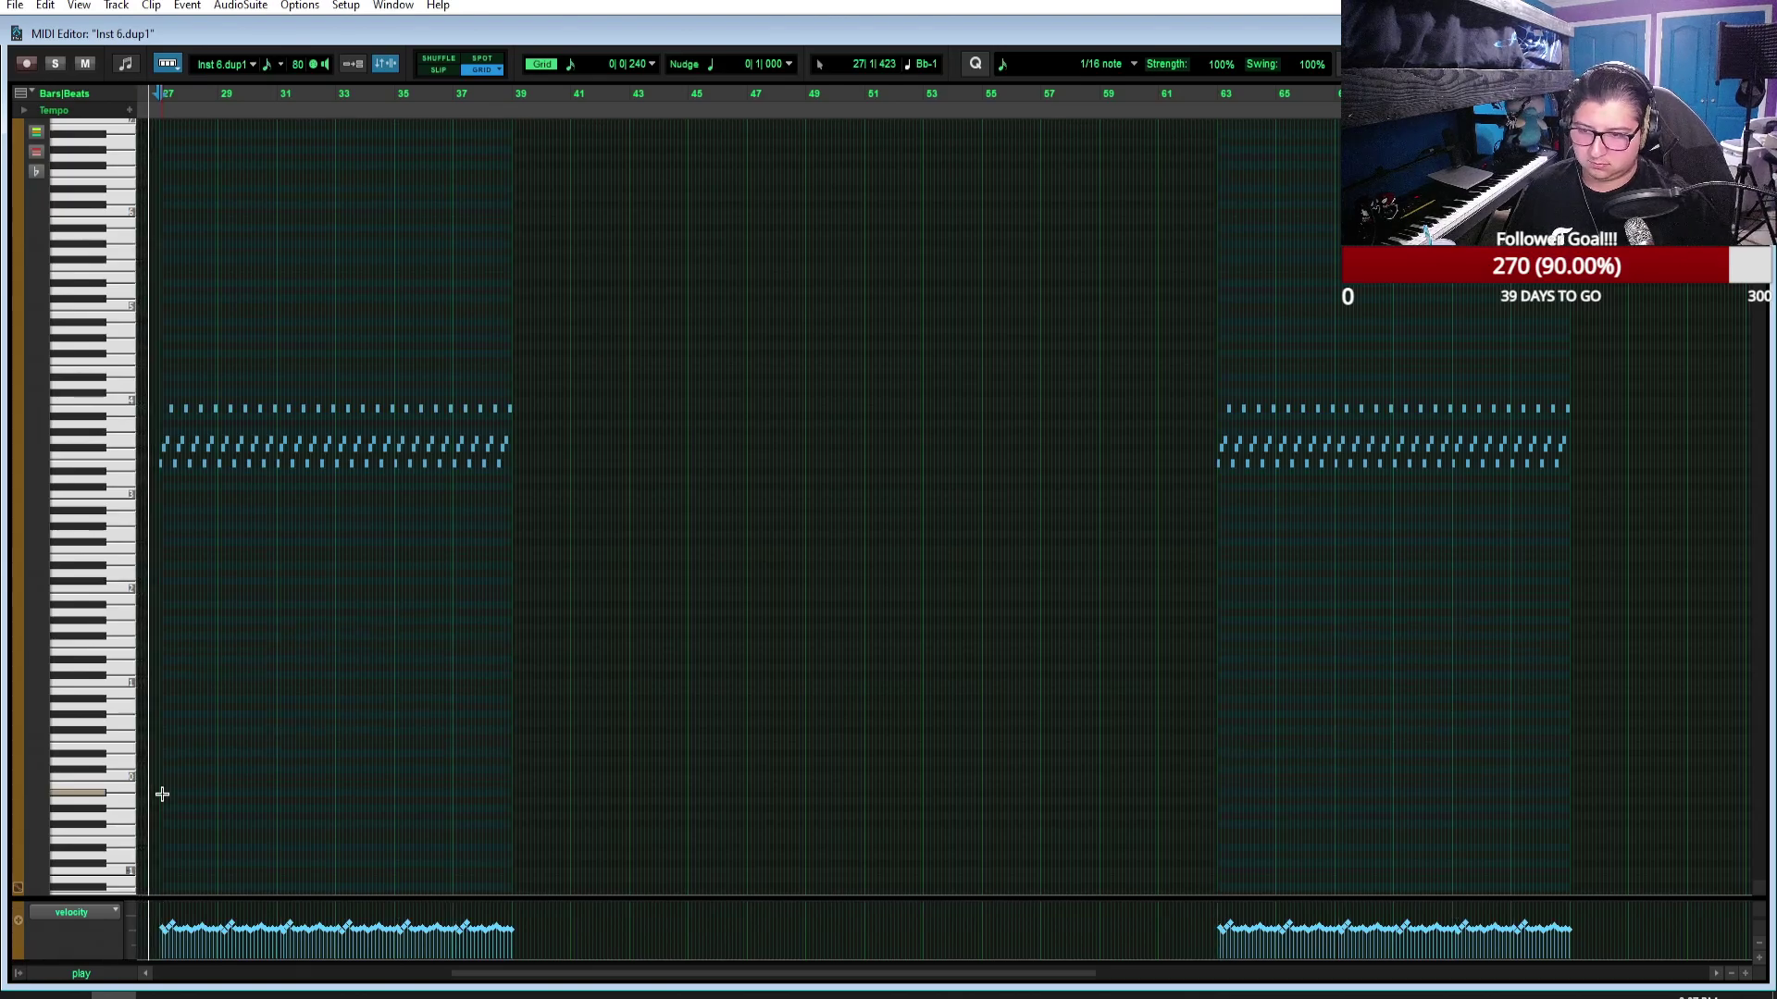
pyautogui.hotkey('ctrl', '=')
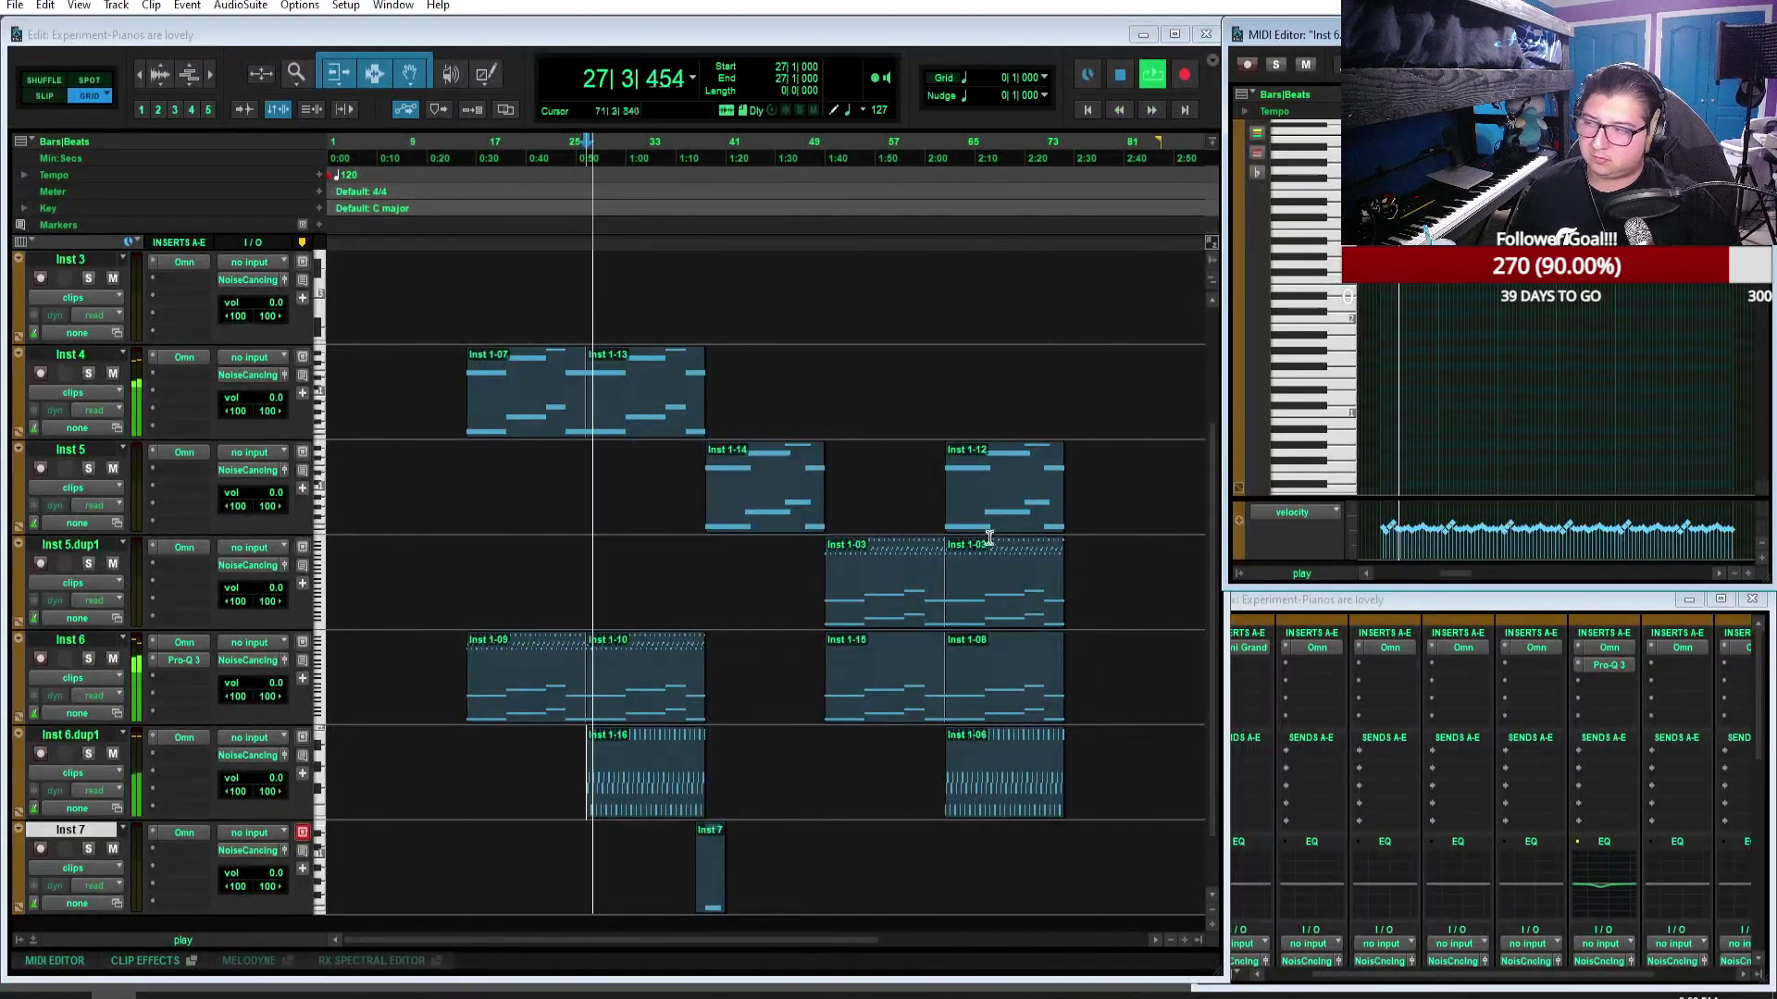
# Step: Follow the playing arrangement up to the Inst 7 clip and toggle solo on Inst 7 on and off
pyautogui.hscroll(-2, 964, 547)
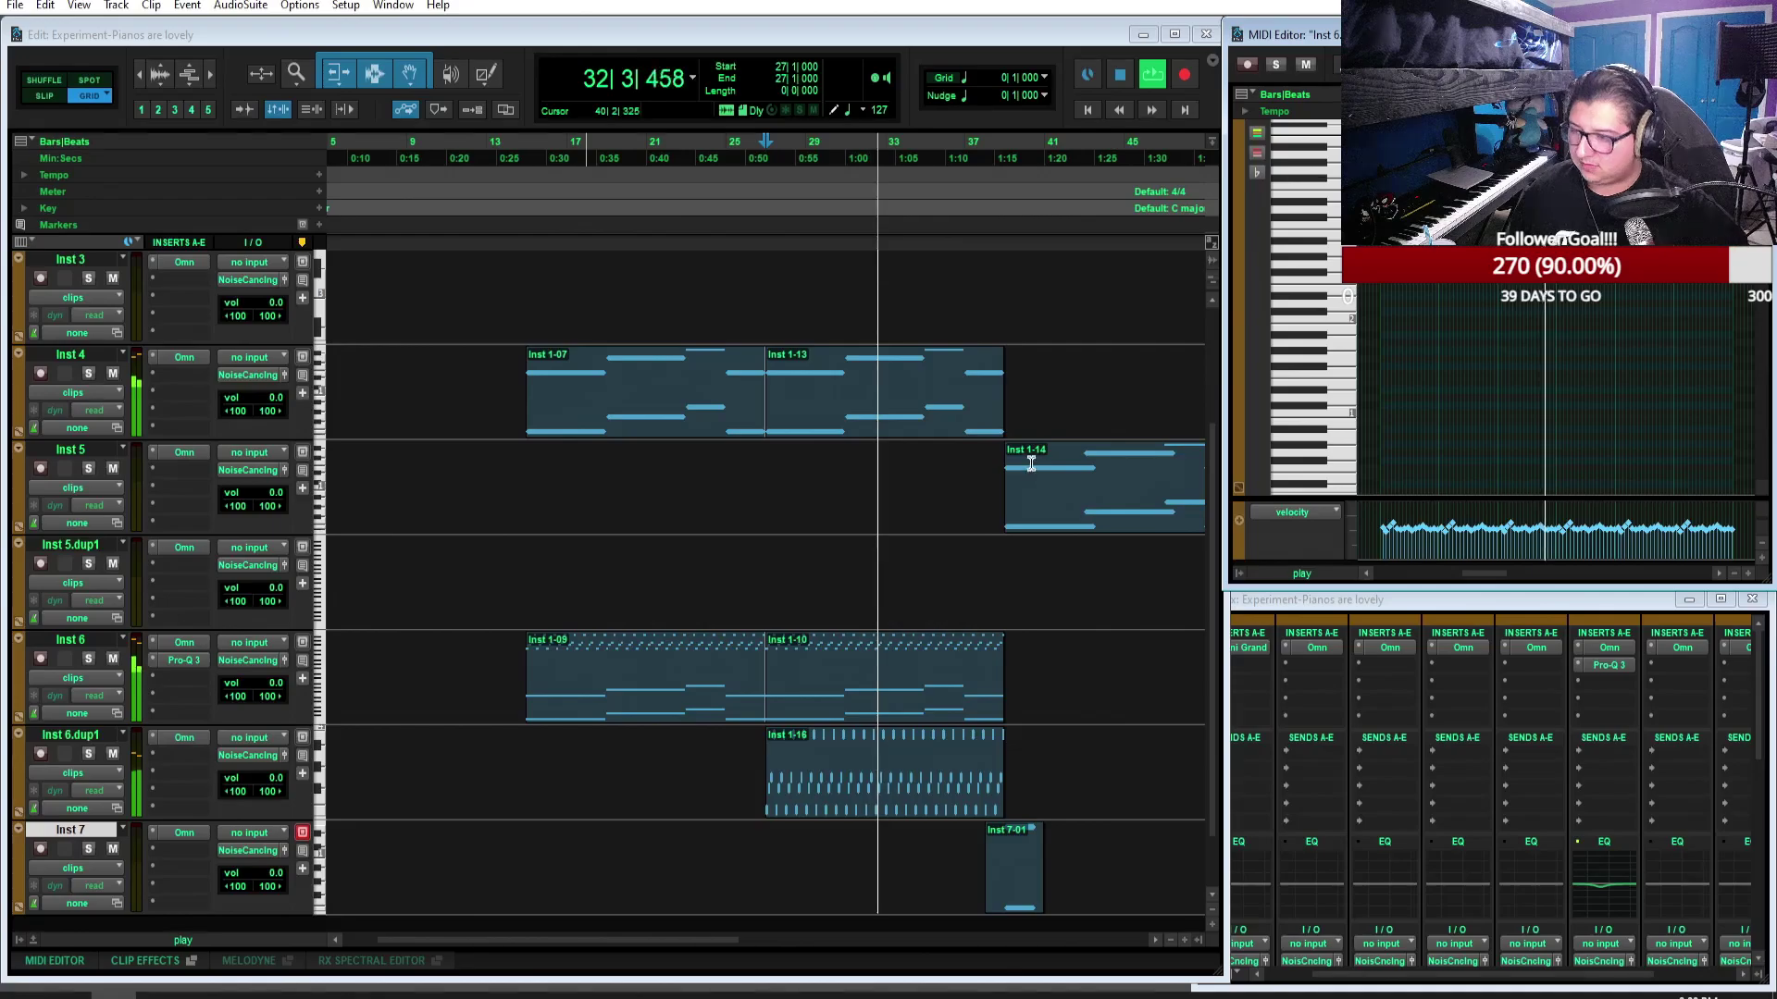
pyautogui.hotkey('ctrl', '[')
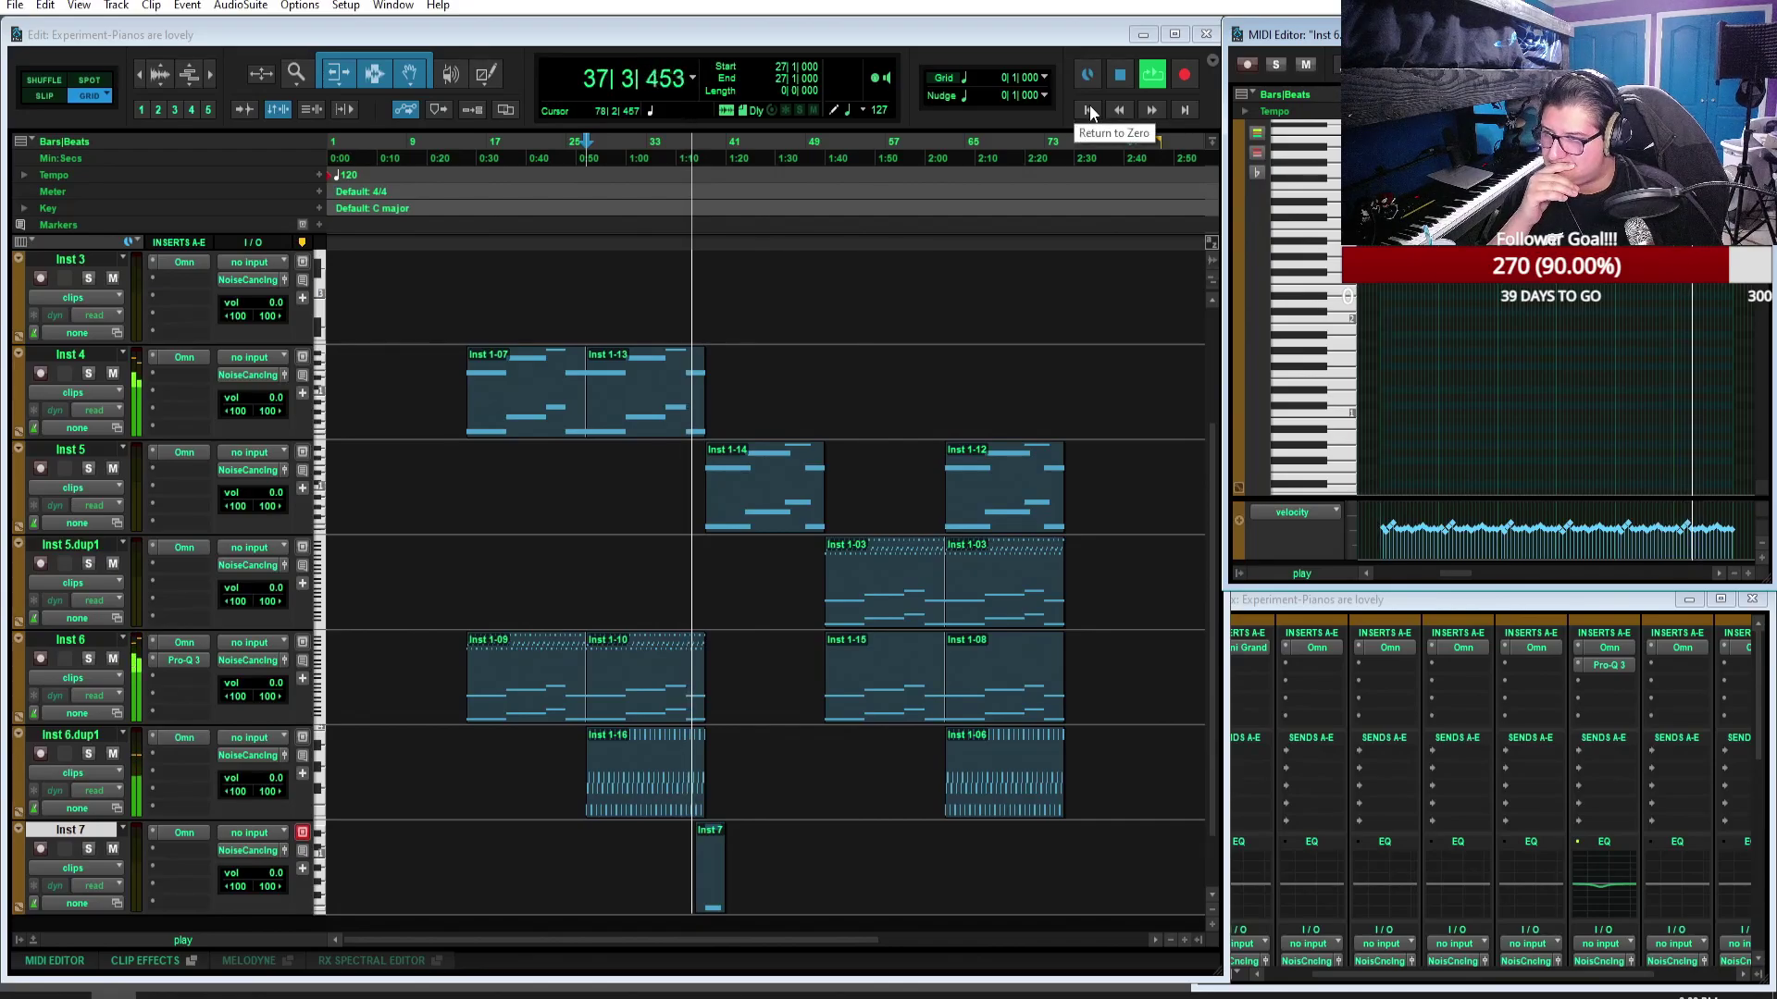
pyautogui.click(88, 849)
pyautogui.click(91, 849)
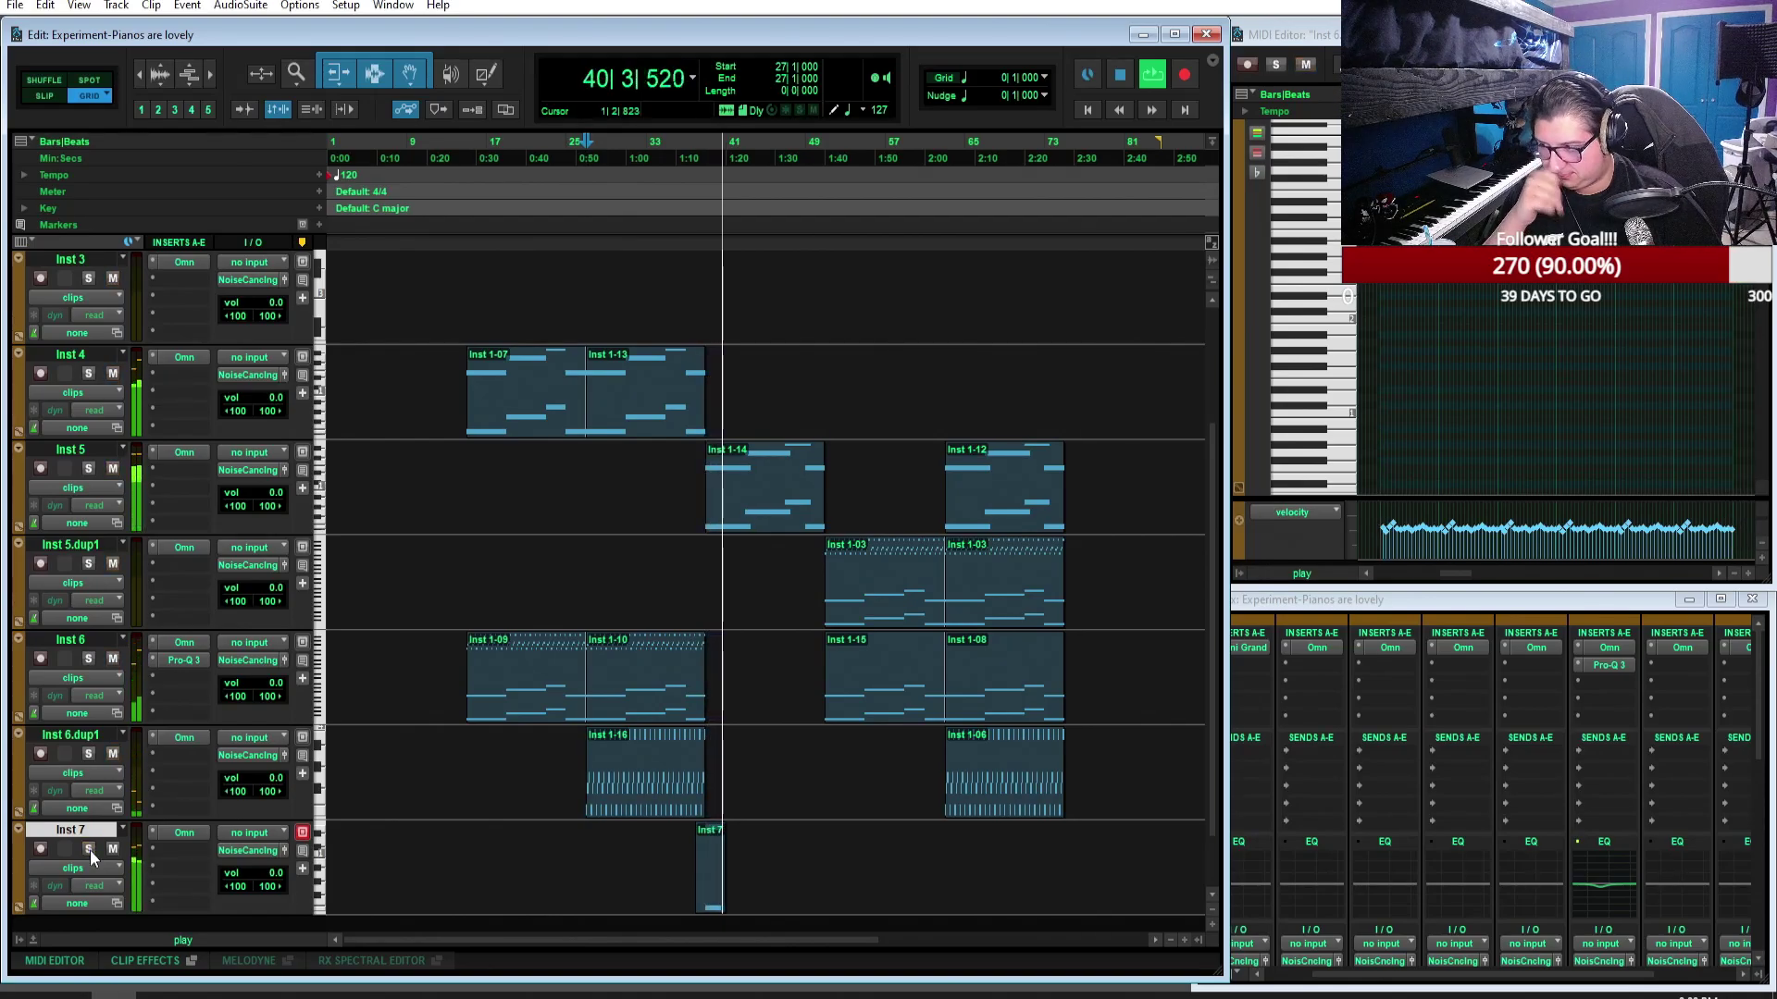
# Step: Select the Inst 7 clip and examine the common effects of its Purdy Chaos patch in Omnisphere
pyautogui.click(711, 893)
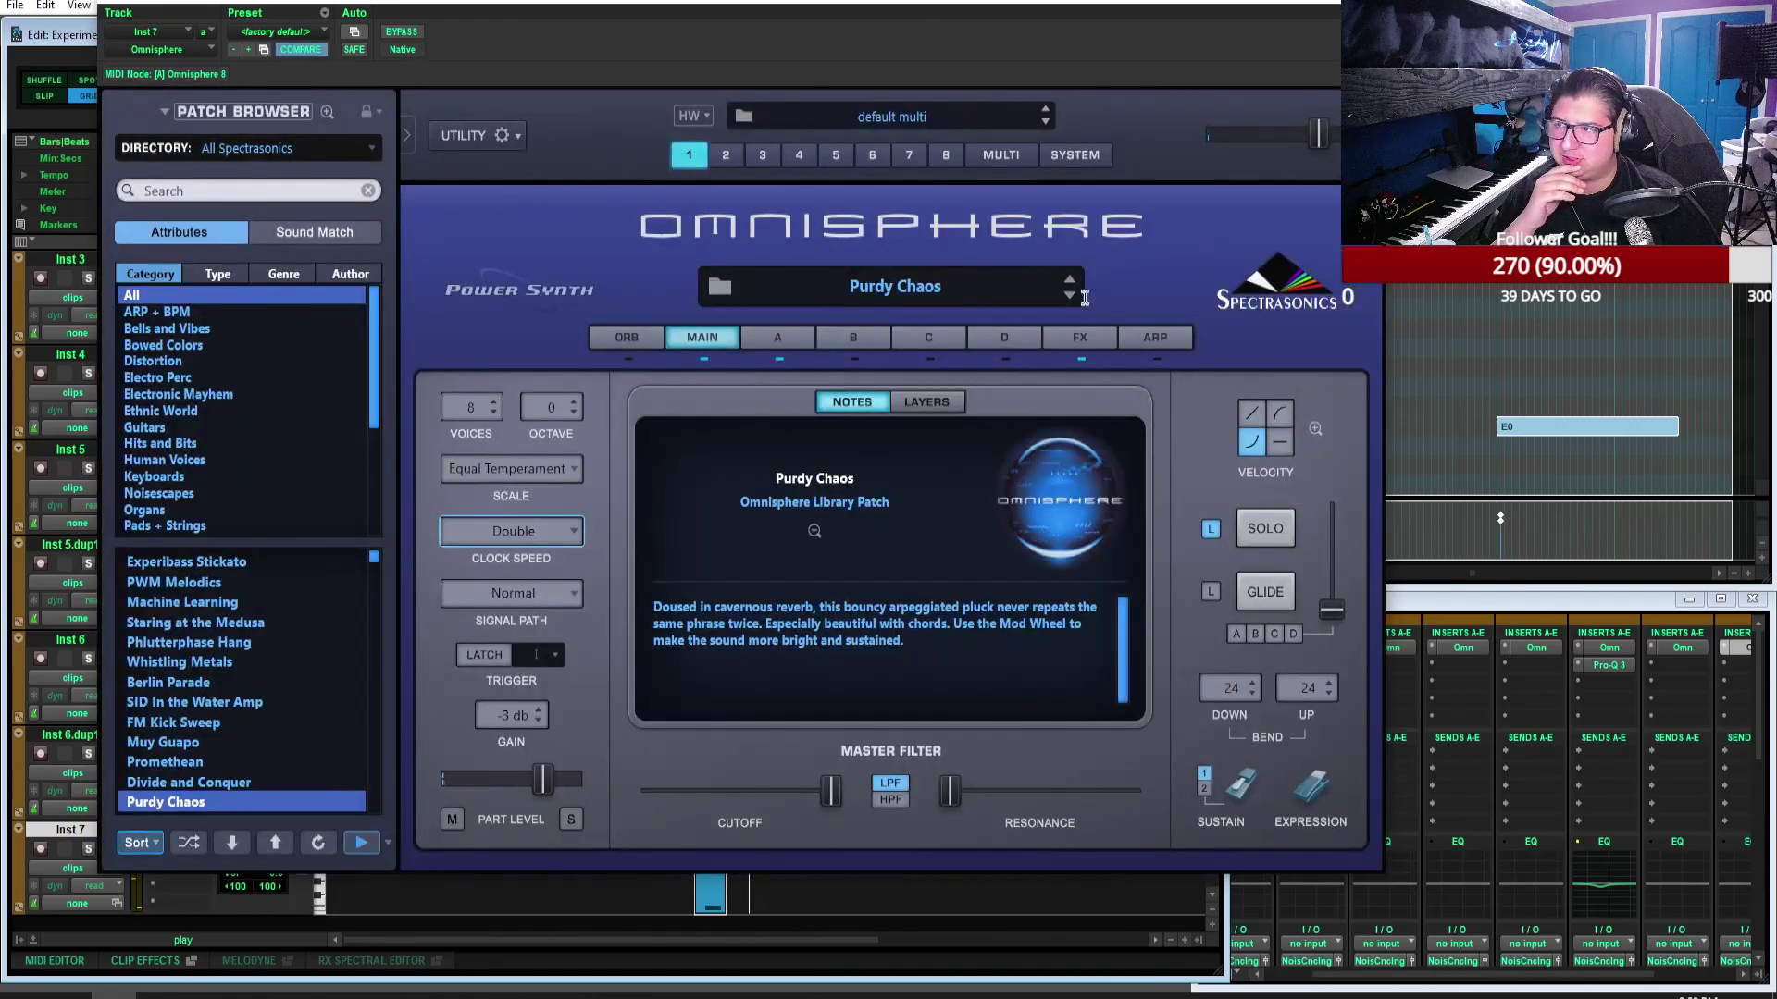
pyautogui.click(1083, 339)
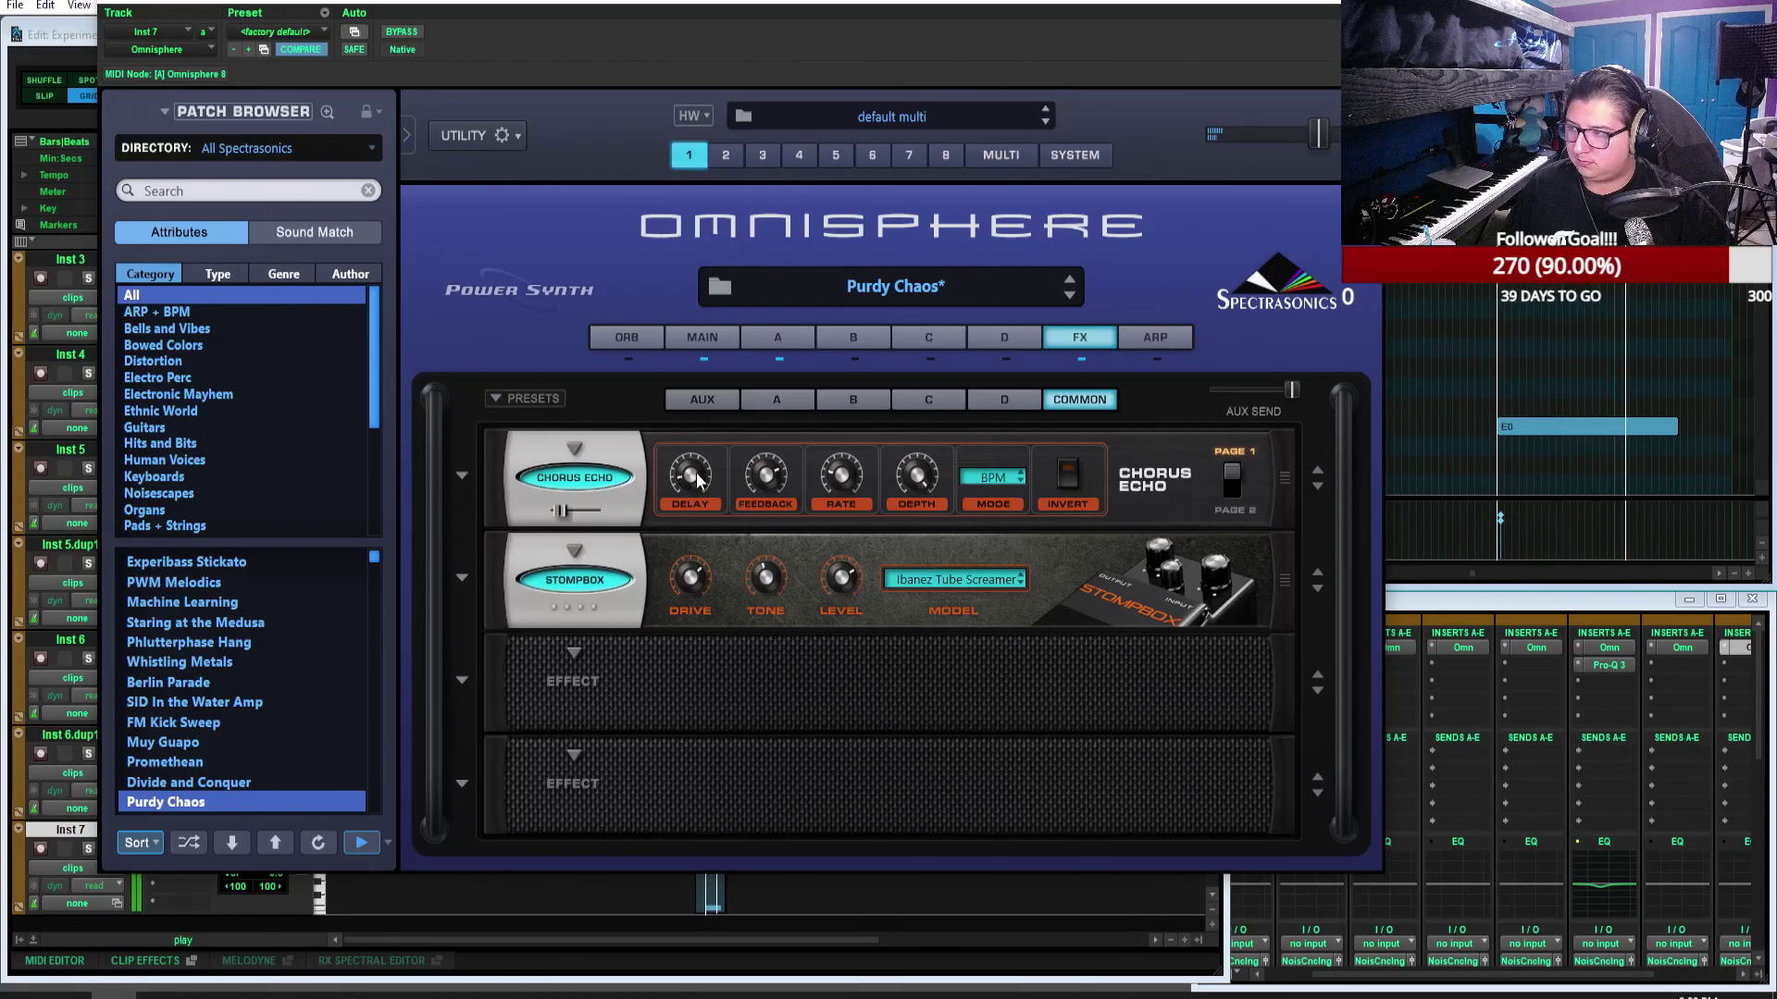
pyautogui.moveTo(687, 479)
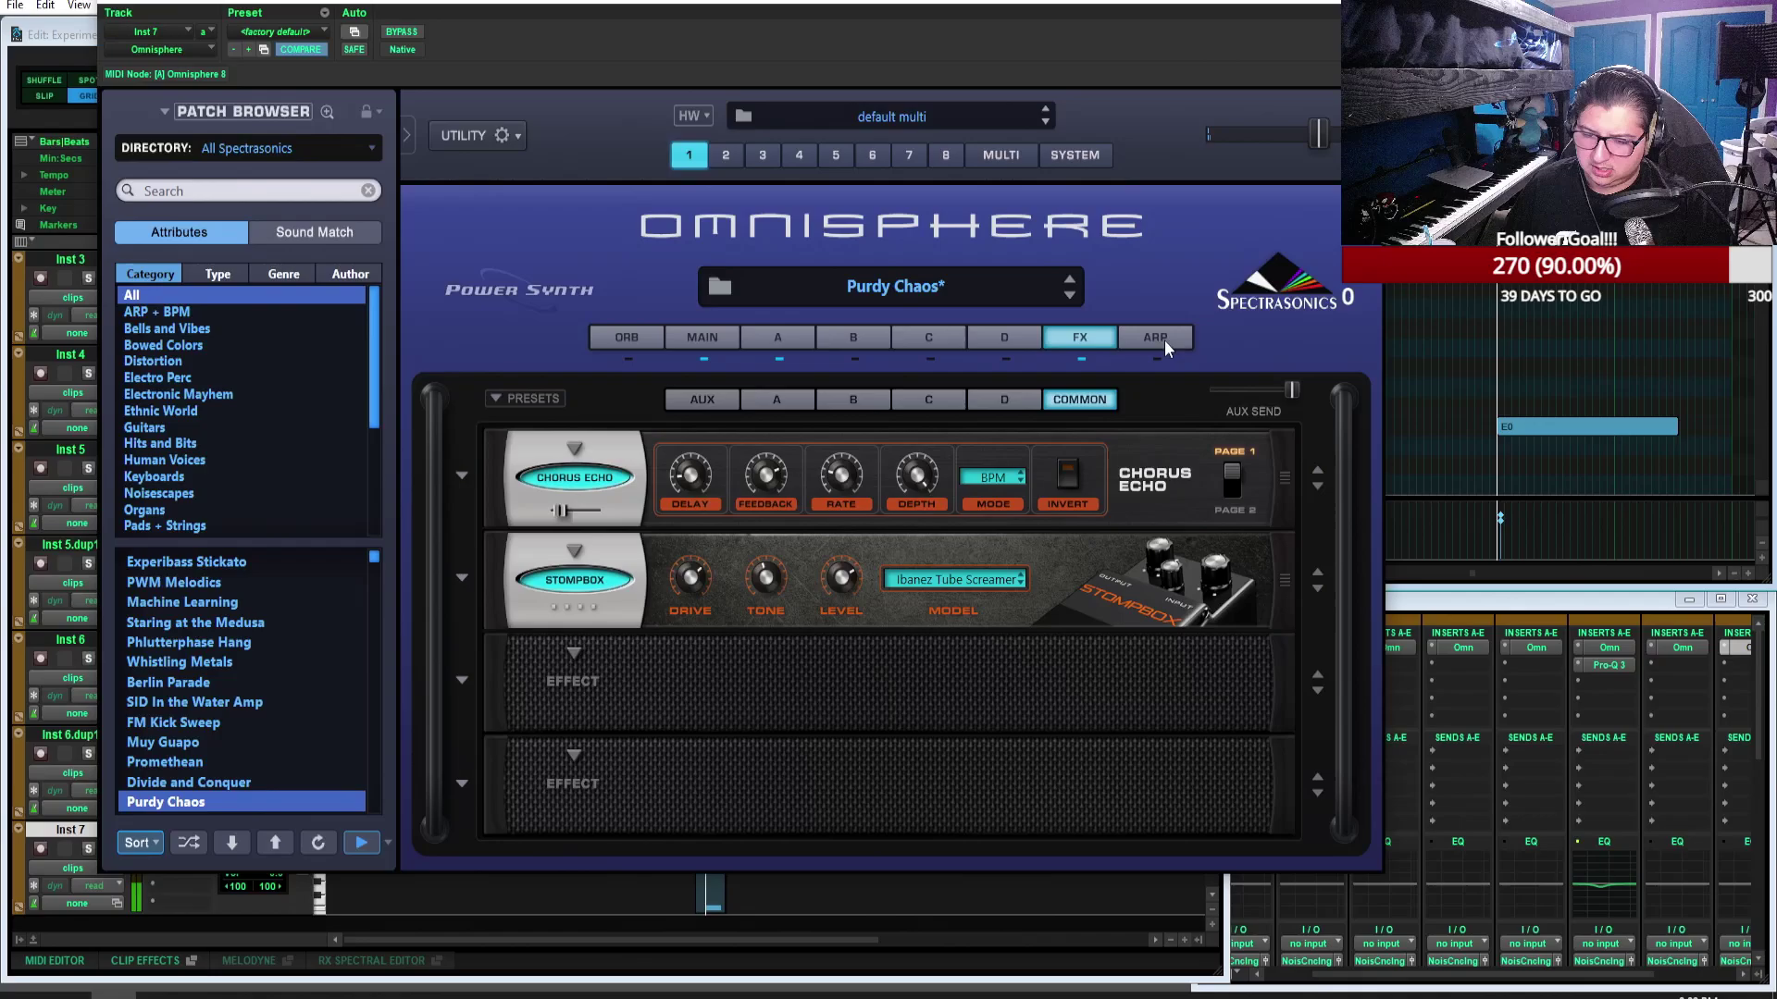
# Step: Leave the Omnisphere instrument, solo the Inst 6 track and open its FabFilter Pro-Q 3 equalizer
pyautogui.click(1220, 3)
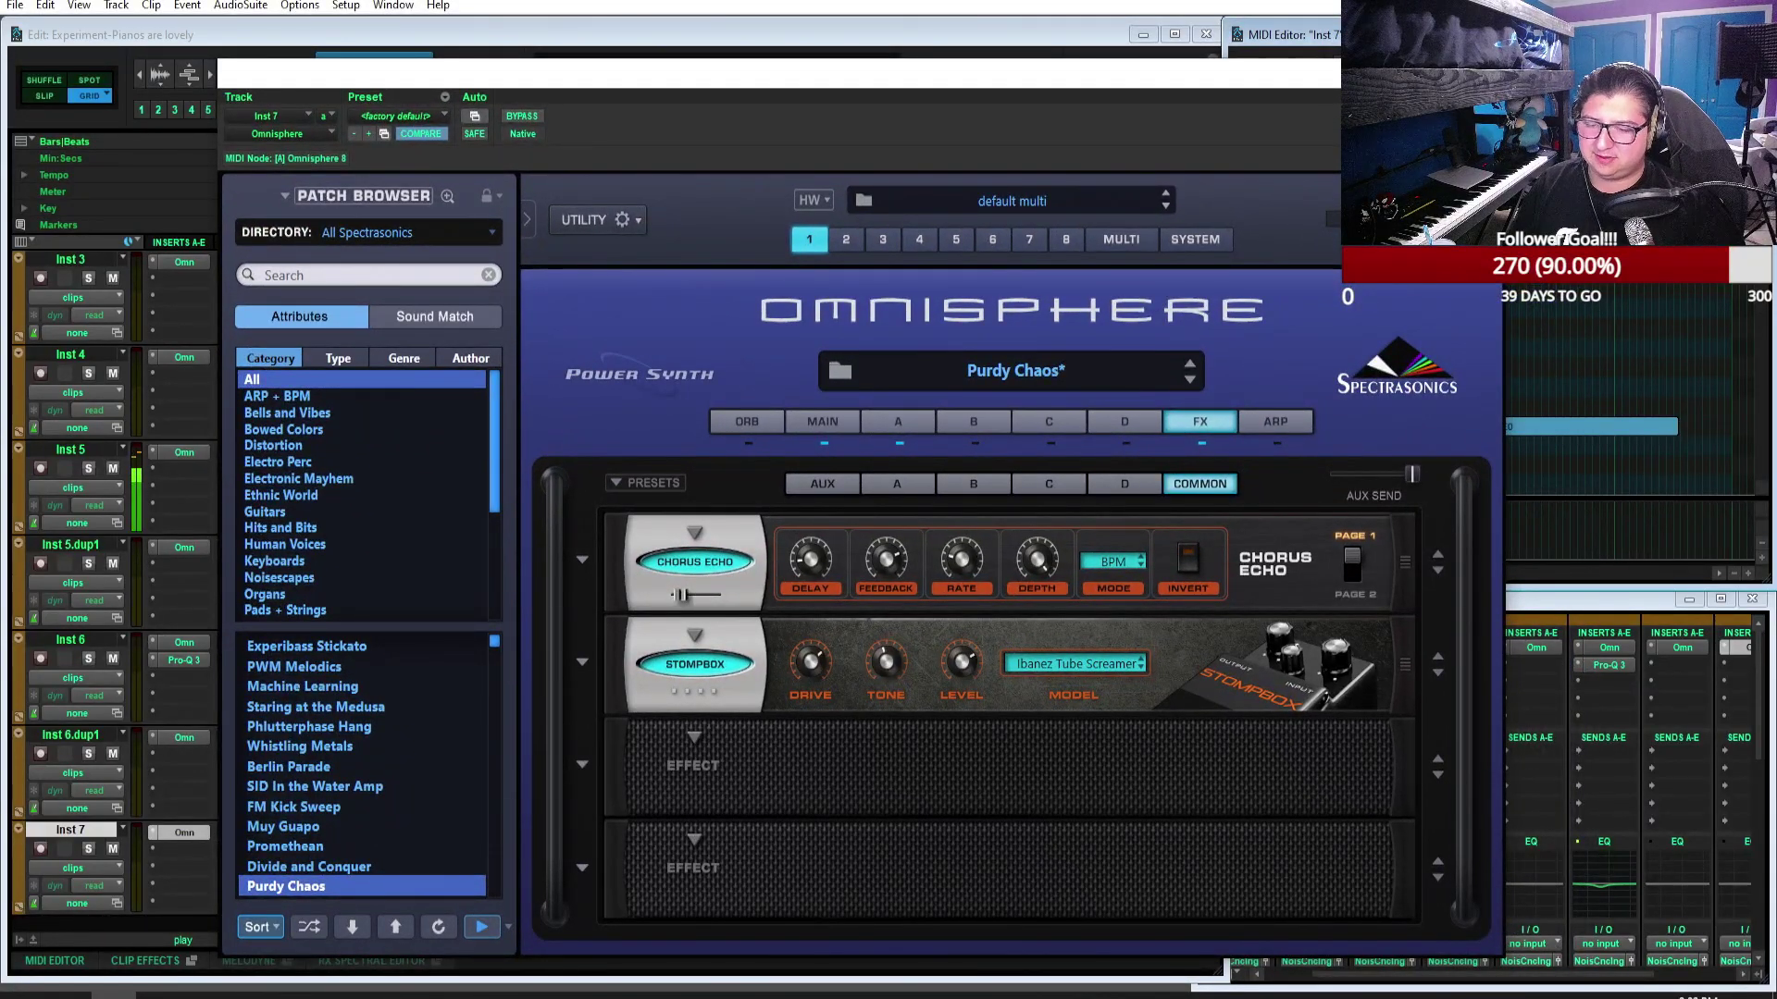
pyautogui.hotkey('ctrl', 'w')
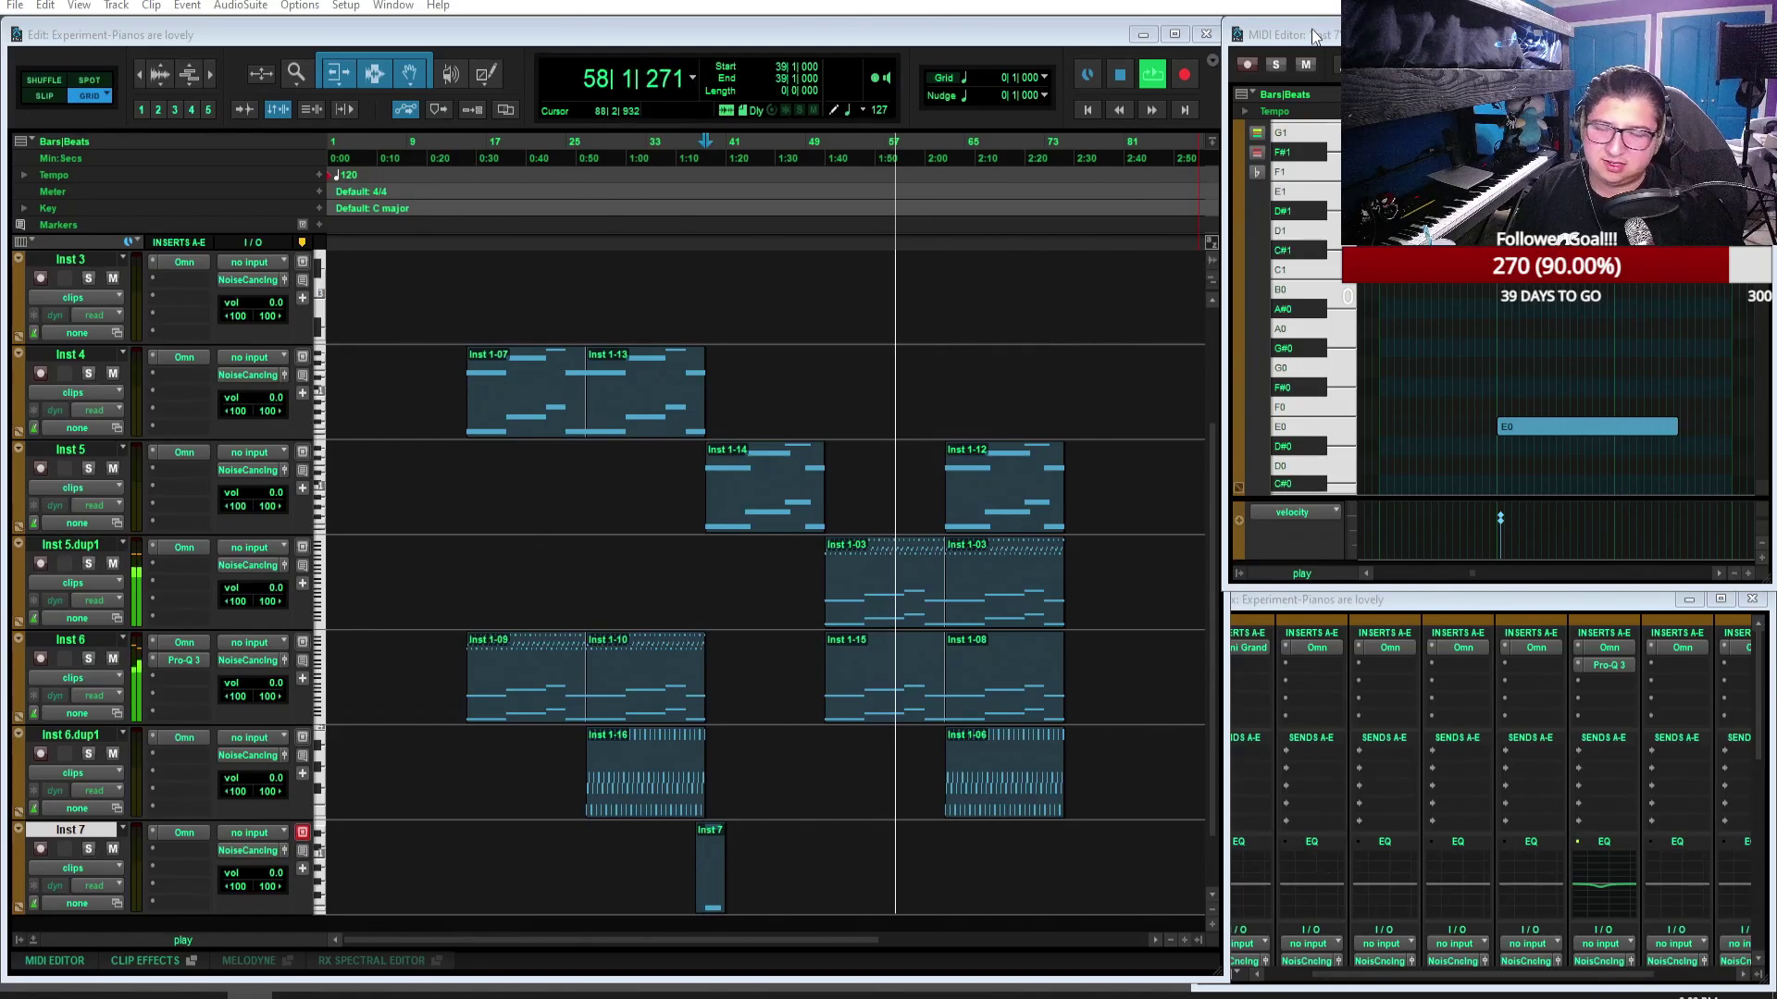
pyautogui.click(89, 563)
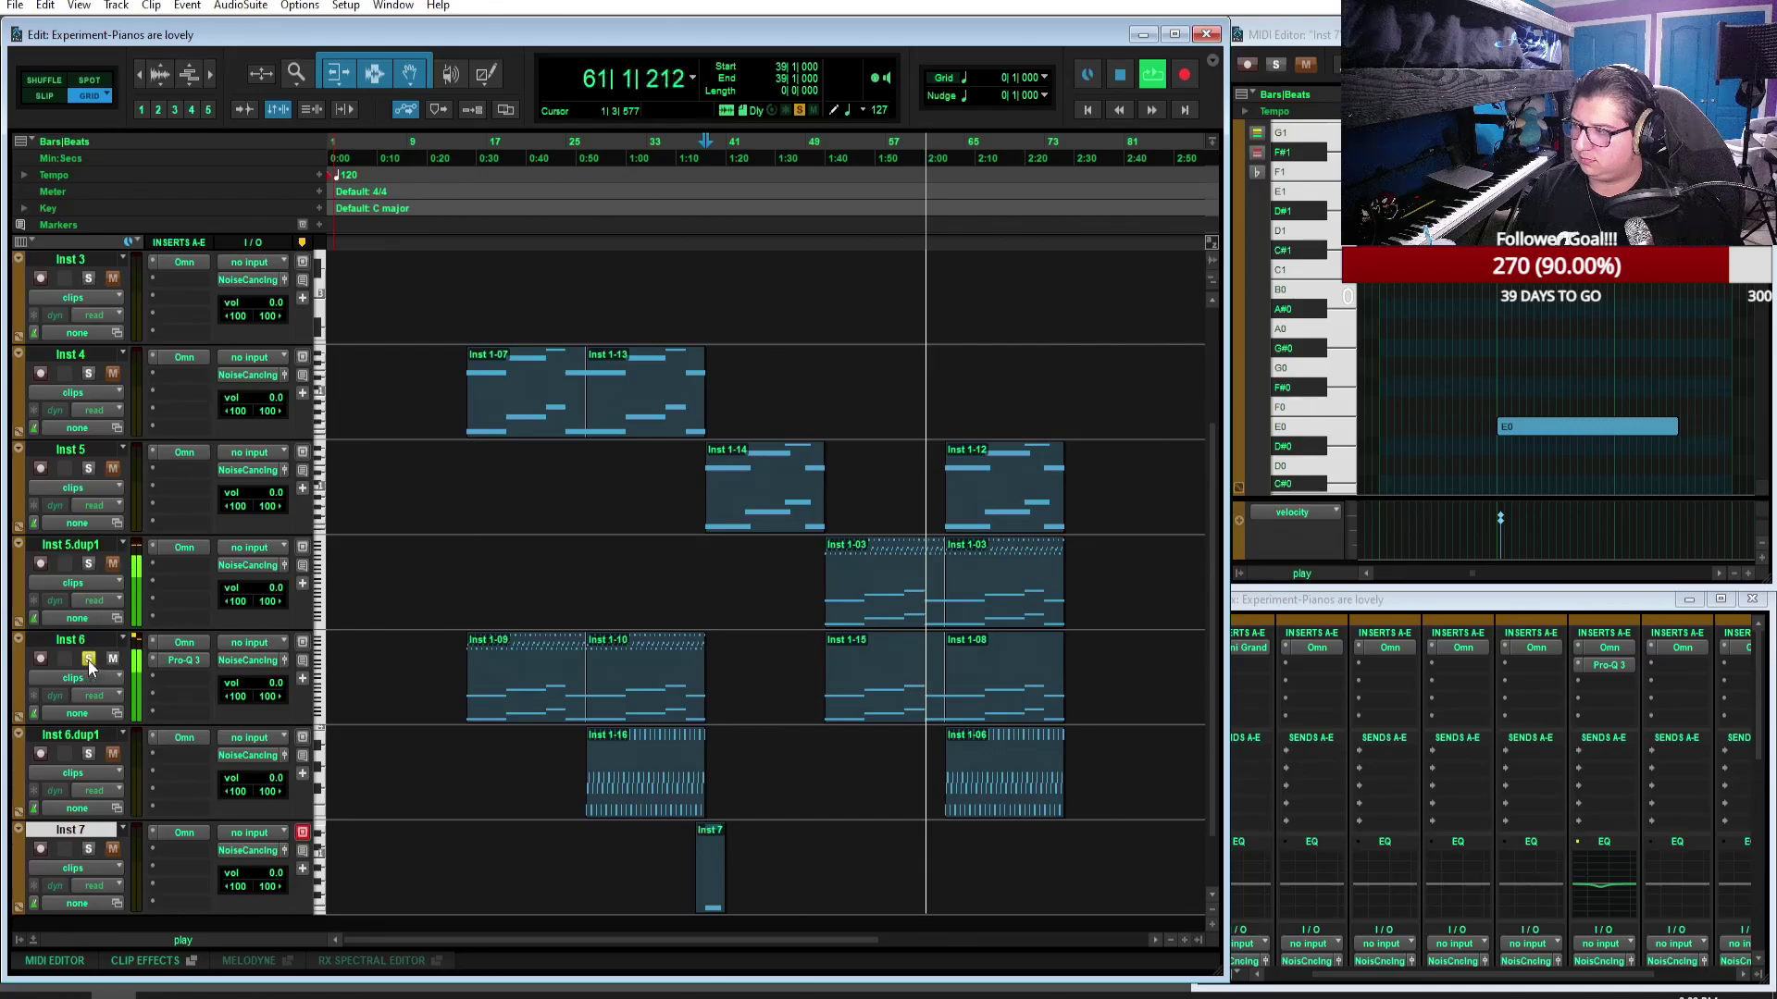
pyautogui.click(184, 665)
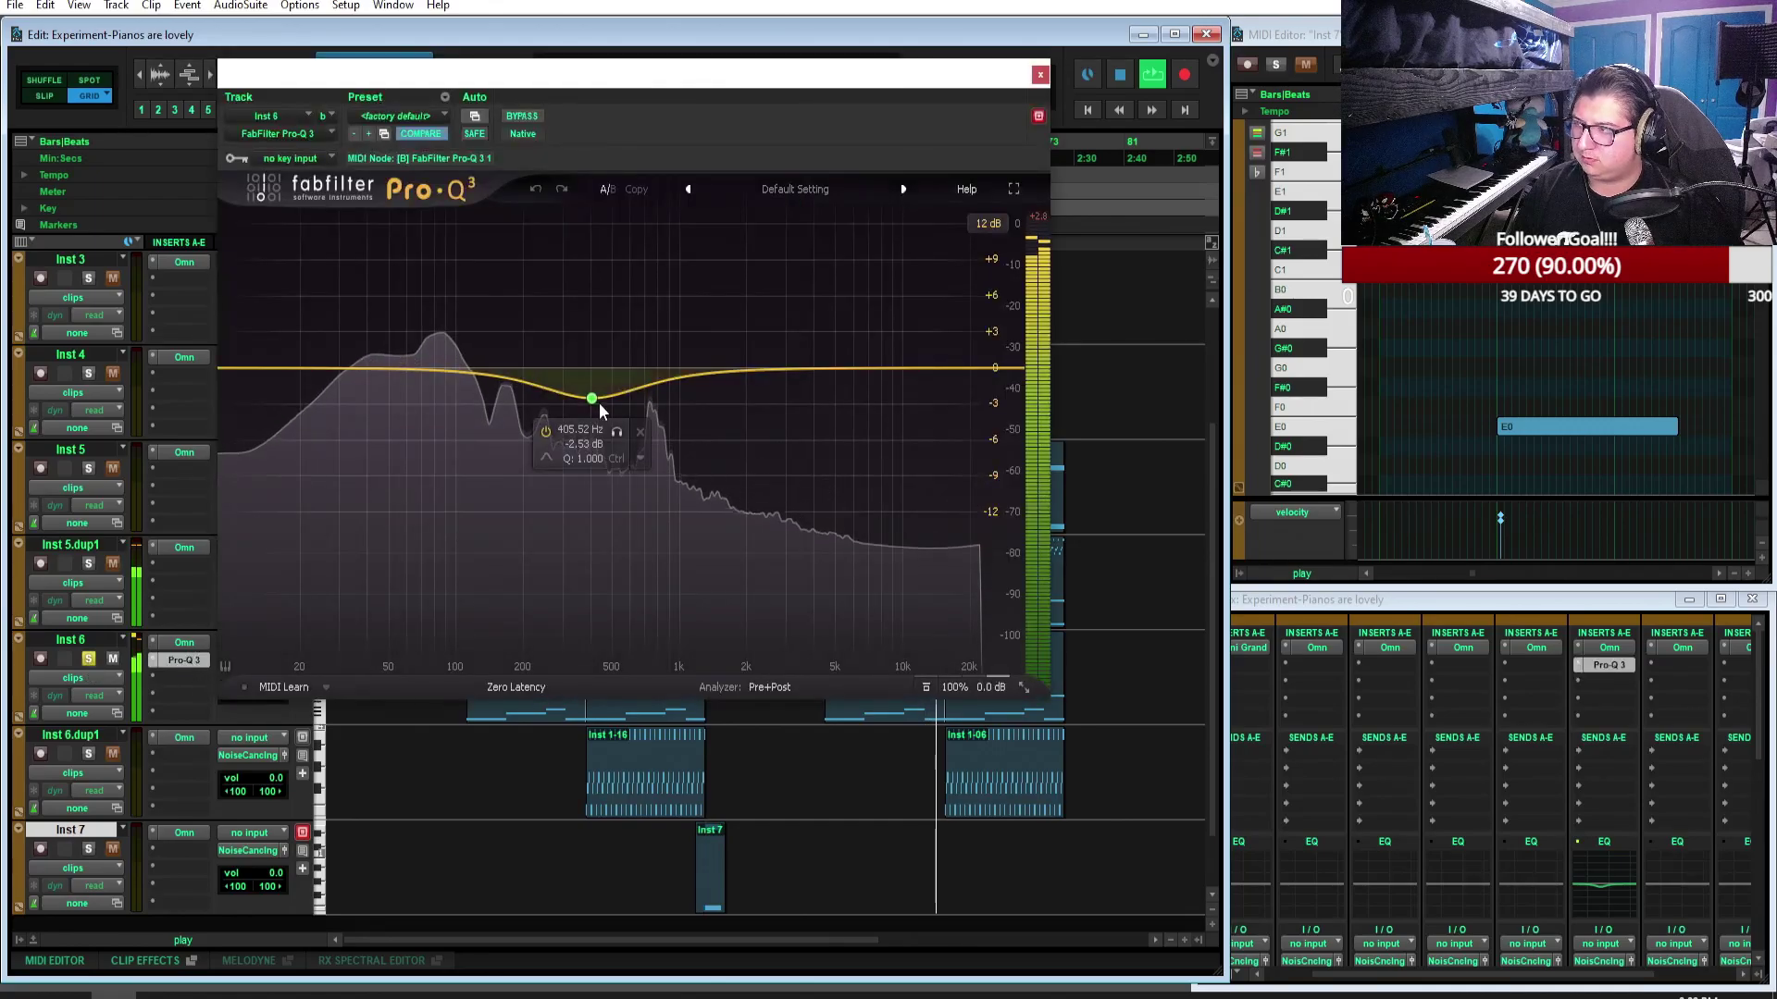
# Step: Add a dynamic bell cut in the Inst 6 equalizer at about 61 Hz, -7.1 dB gain and Q about 0.74
pyautogui.moveTo(396, 368); pyautogui.dragTo(408, 483)
pyautogui.rightClick(408, 483)
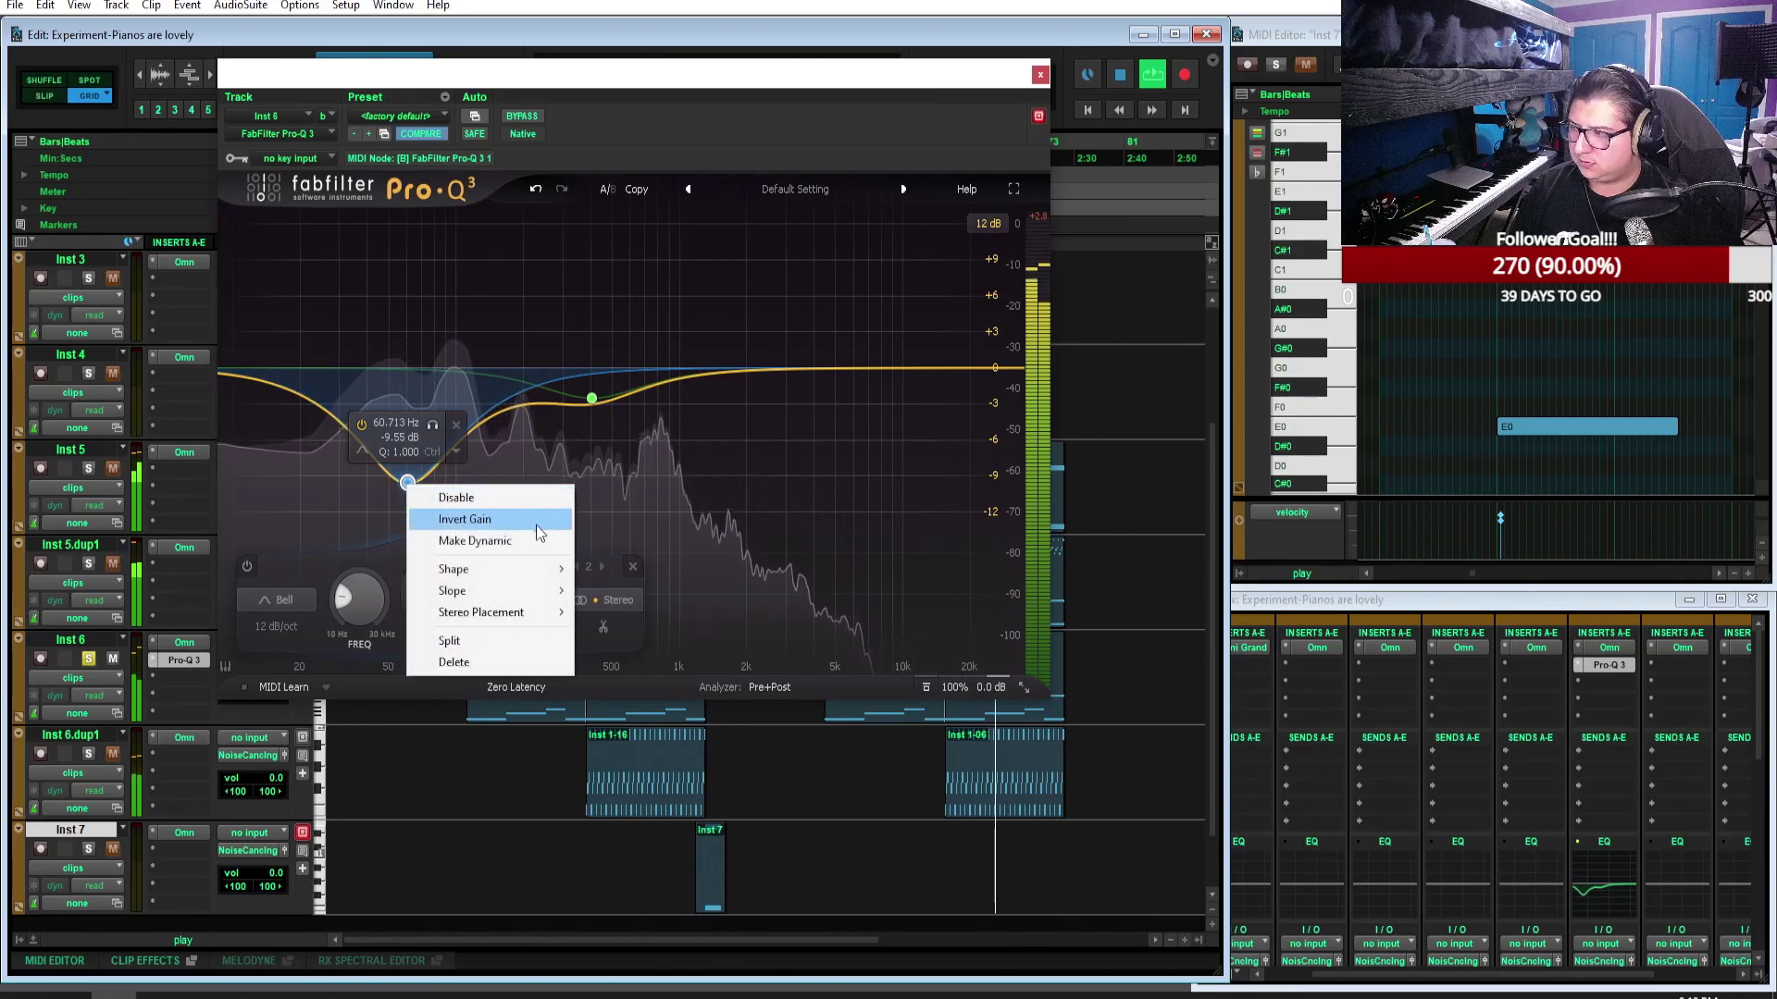
pyautogui.click(504, 542)
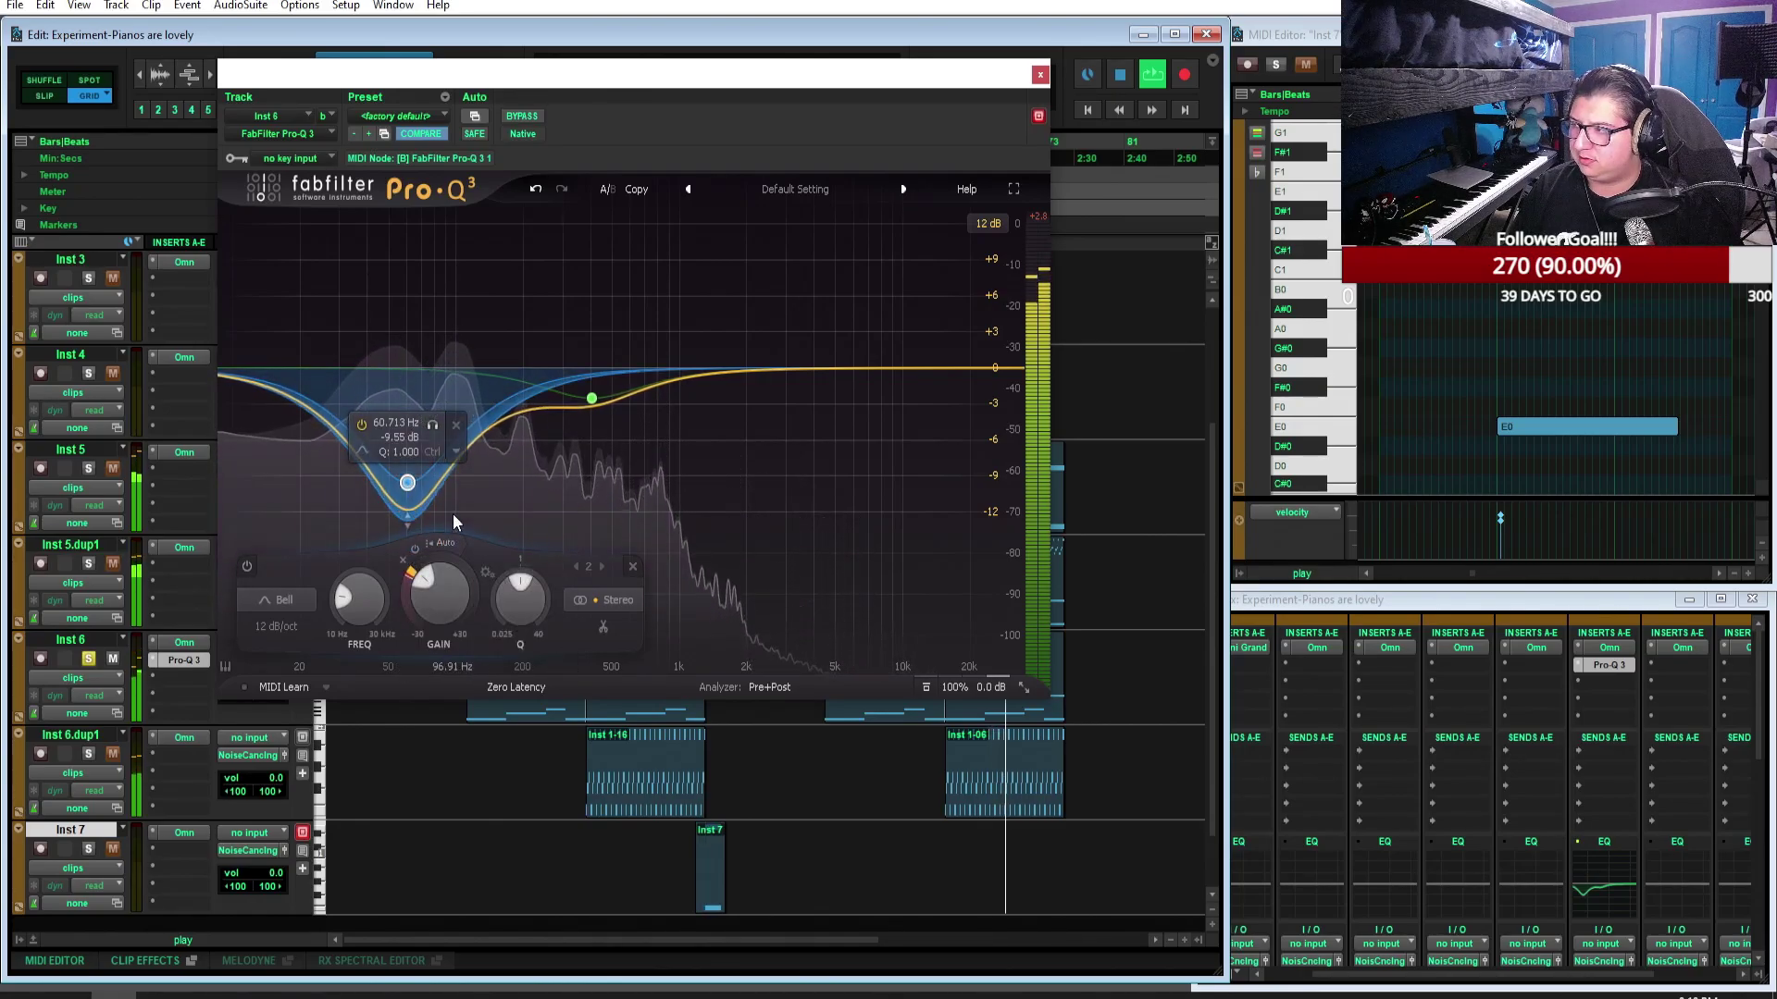
pyautogui.moveTo(408, 482); pyautogui.dragTo(410, 463)
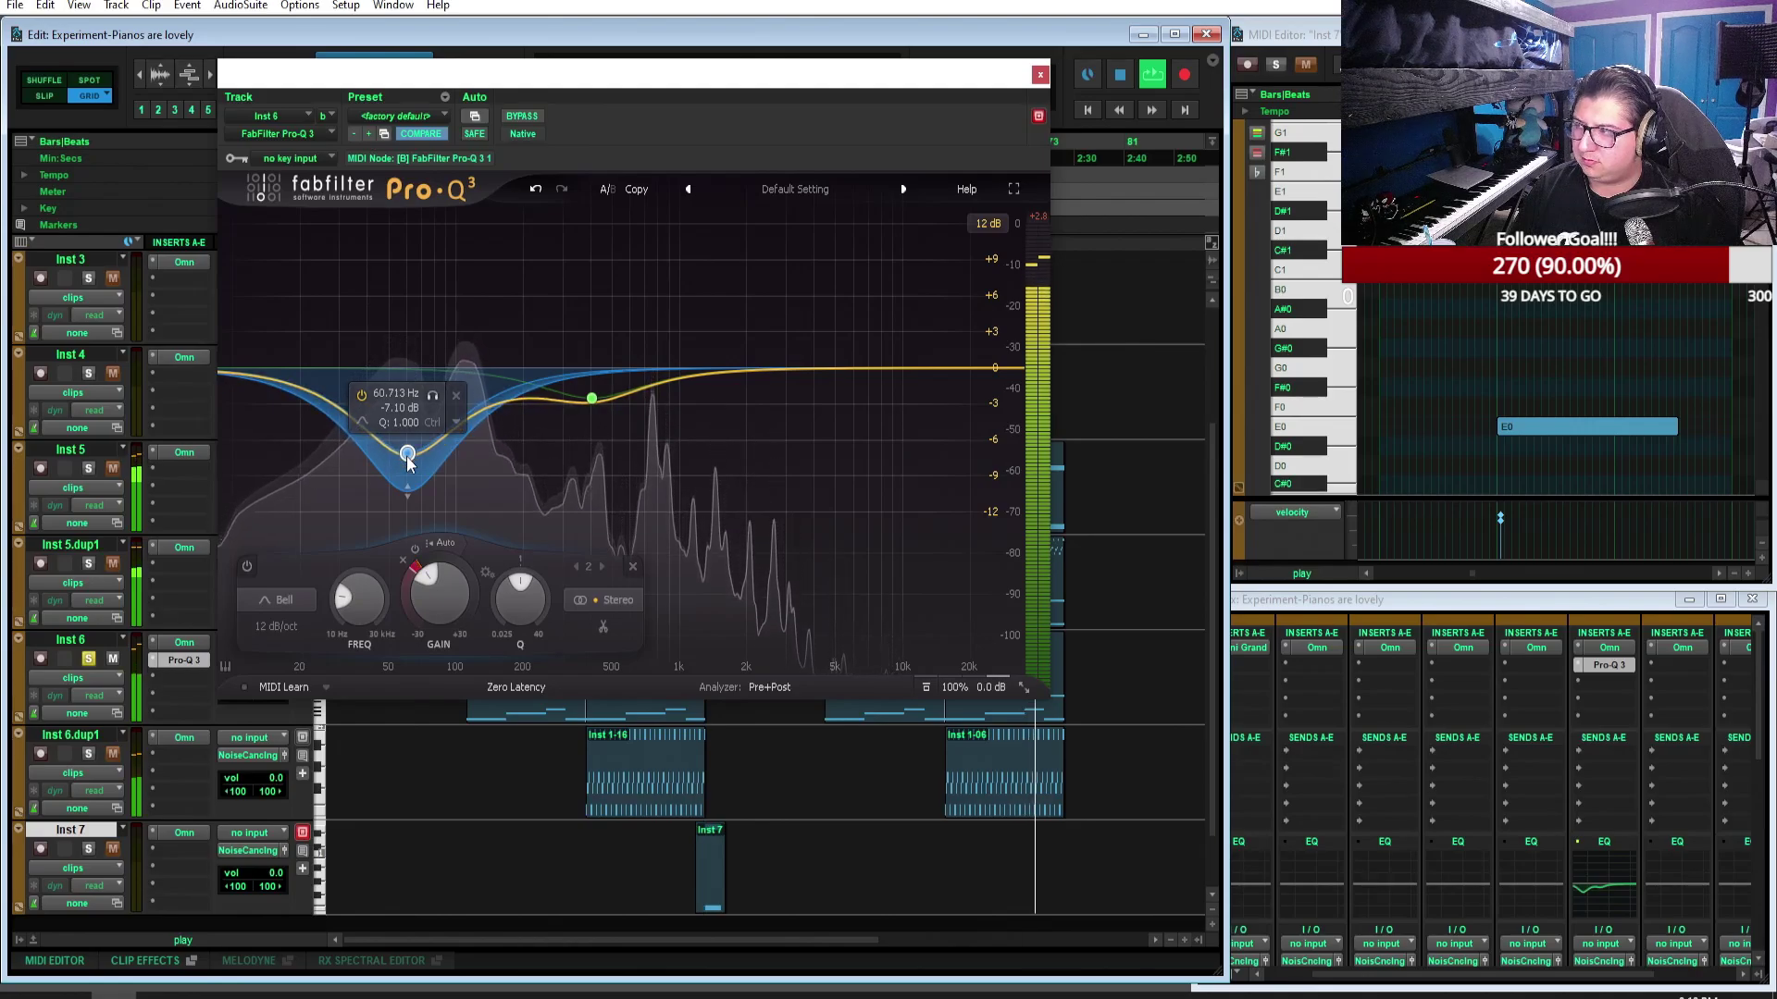
pyautogui.moveTo(519, 578); pyautogui.dragTo(514, 580)
# Step: Audition the 405 Hz equalizer band in isolation and play back the Inst 1-09 clip on Inst 6
pyautogui.click(618, 432)
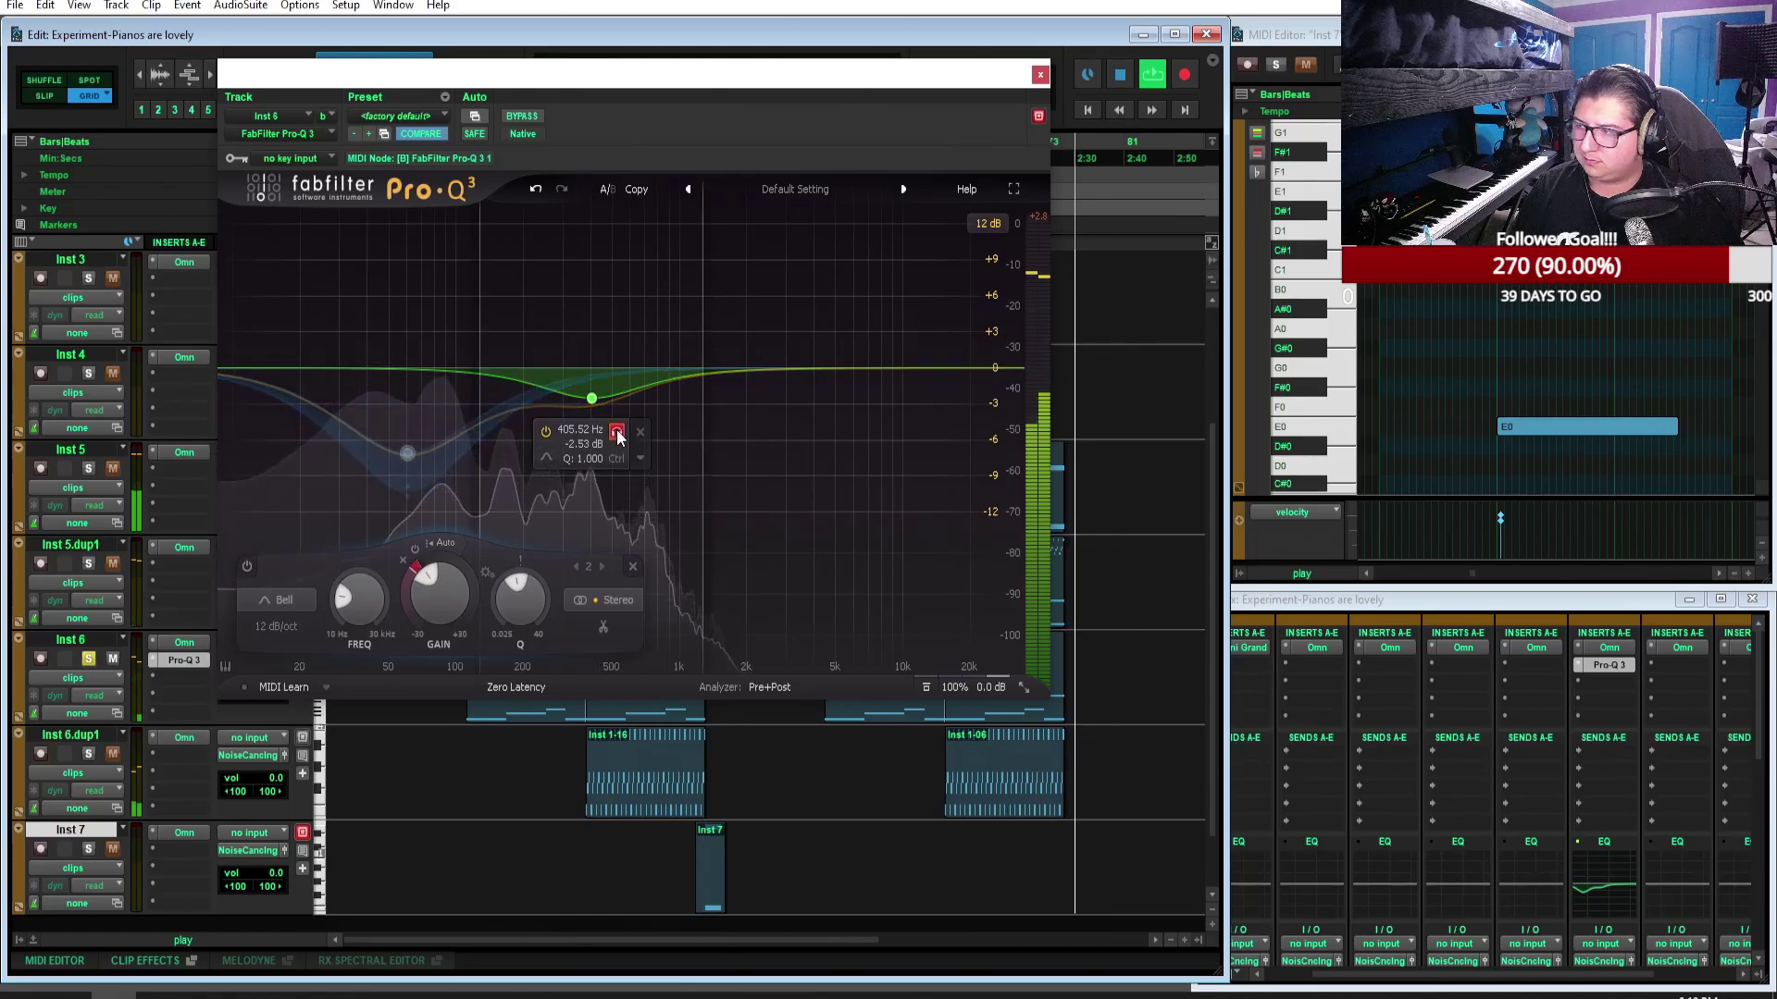
pyautogui.click(617, 431)
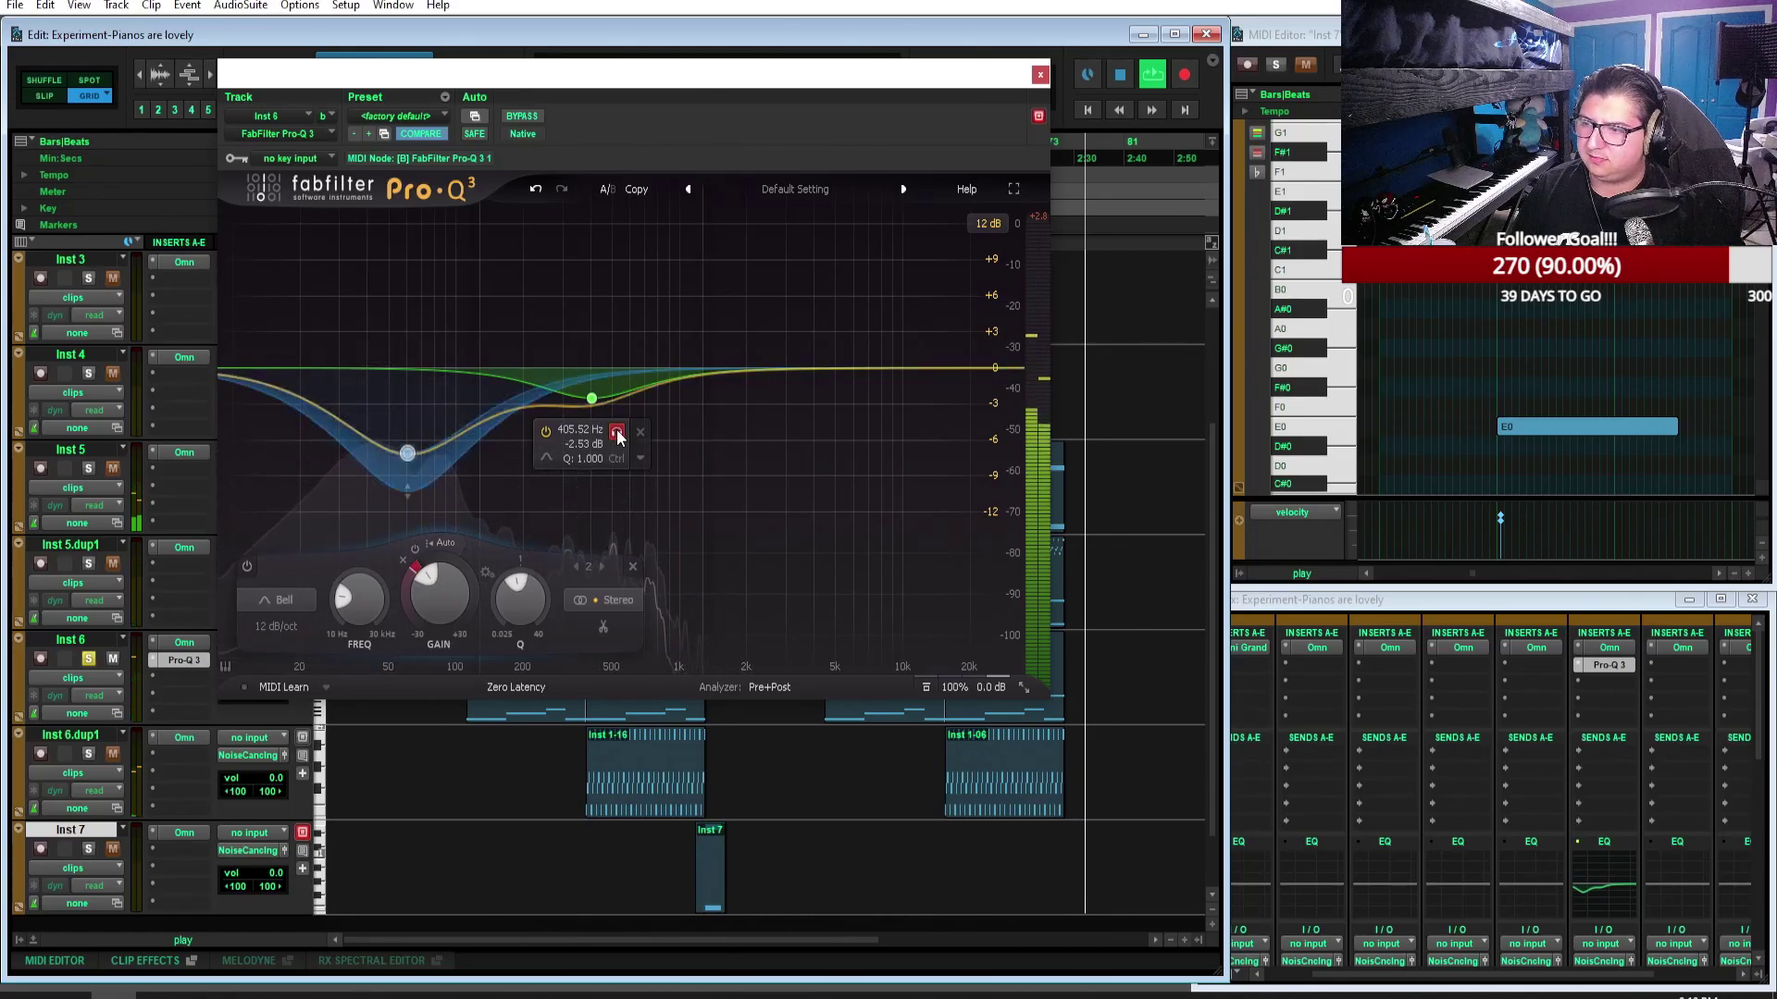
pyautogui.moveTo(840, 89); pyautogui.dragTo(1335, 211)
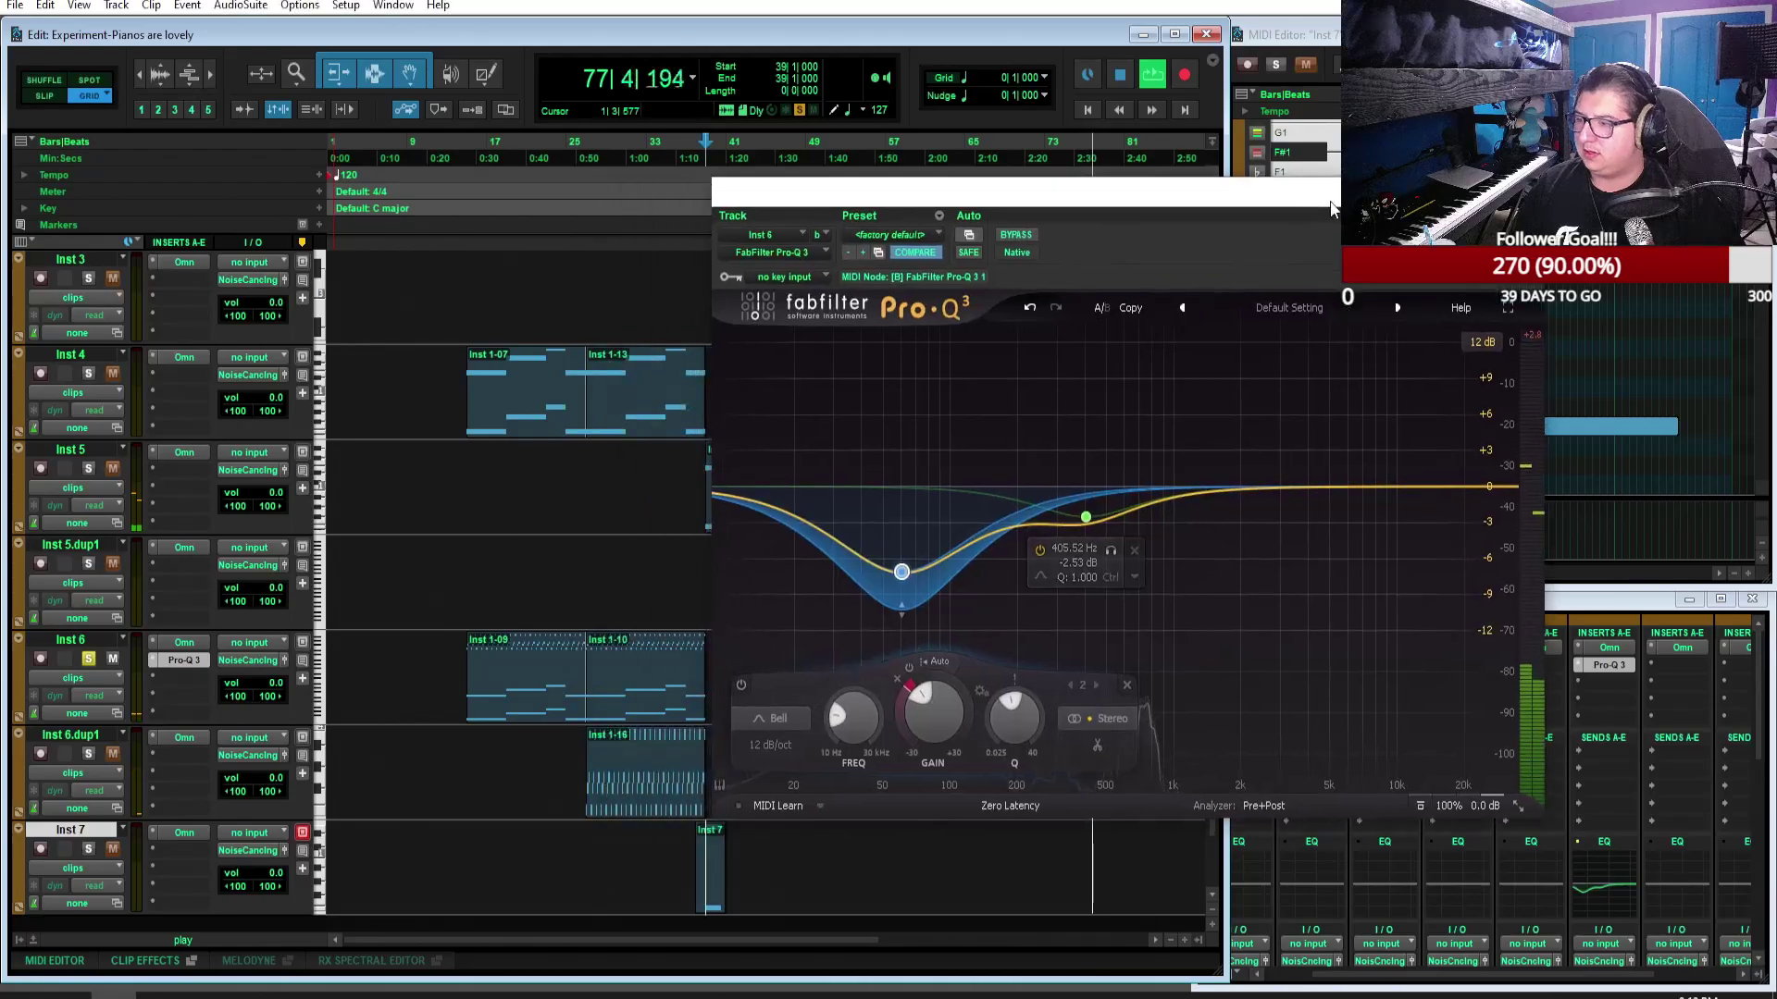
pyautogui.click(515, 714)
pyautogui.press('space')
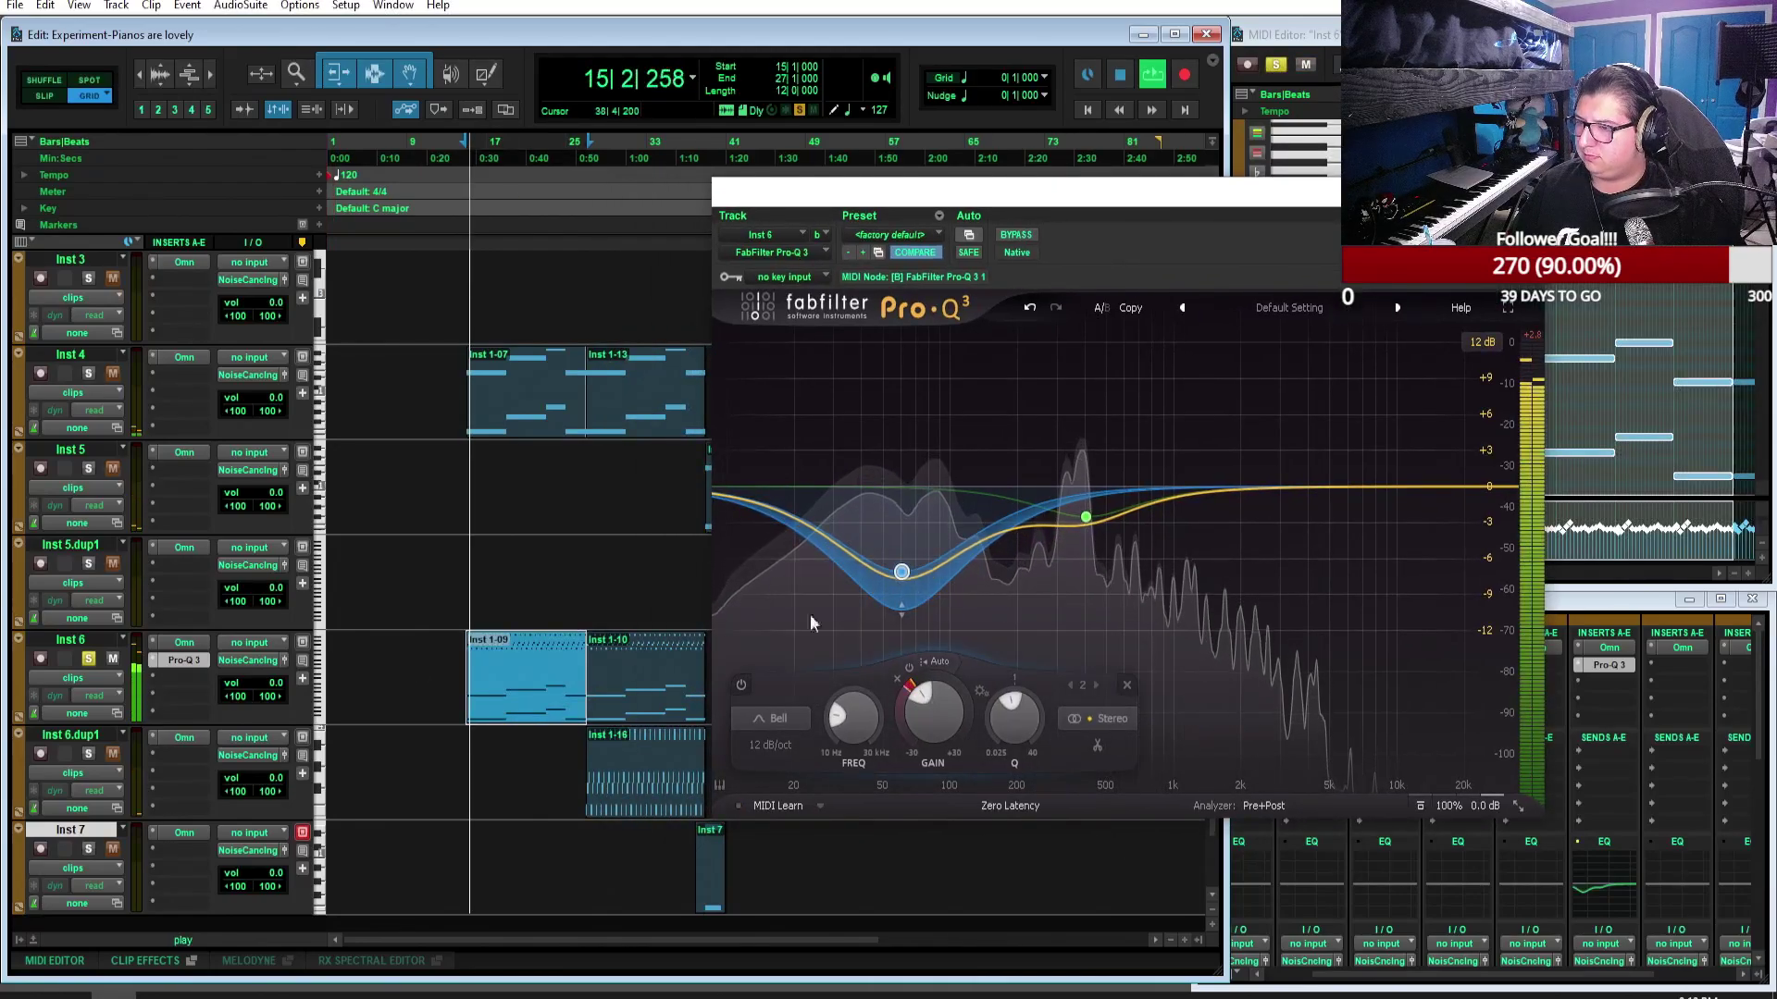
# Step: Audition the 405 Hz and 60 Hz equalizer bands in isolation, one after the other, during playback
pyautogui.click(1111, 552)
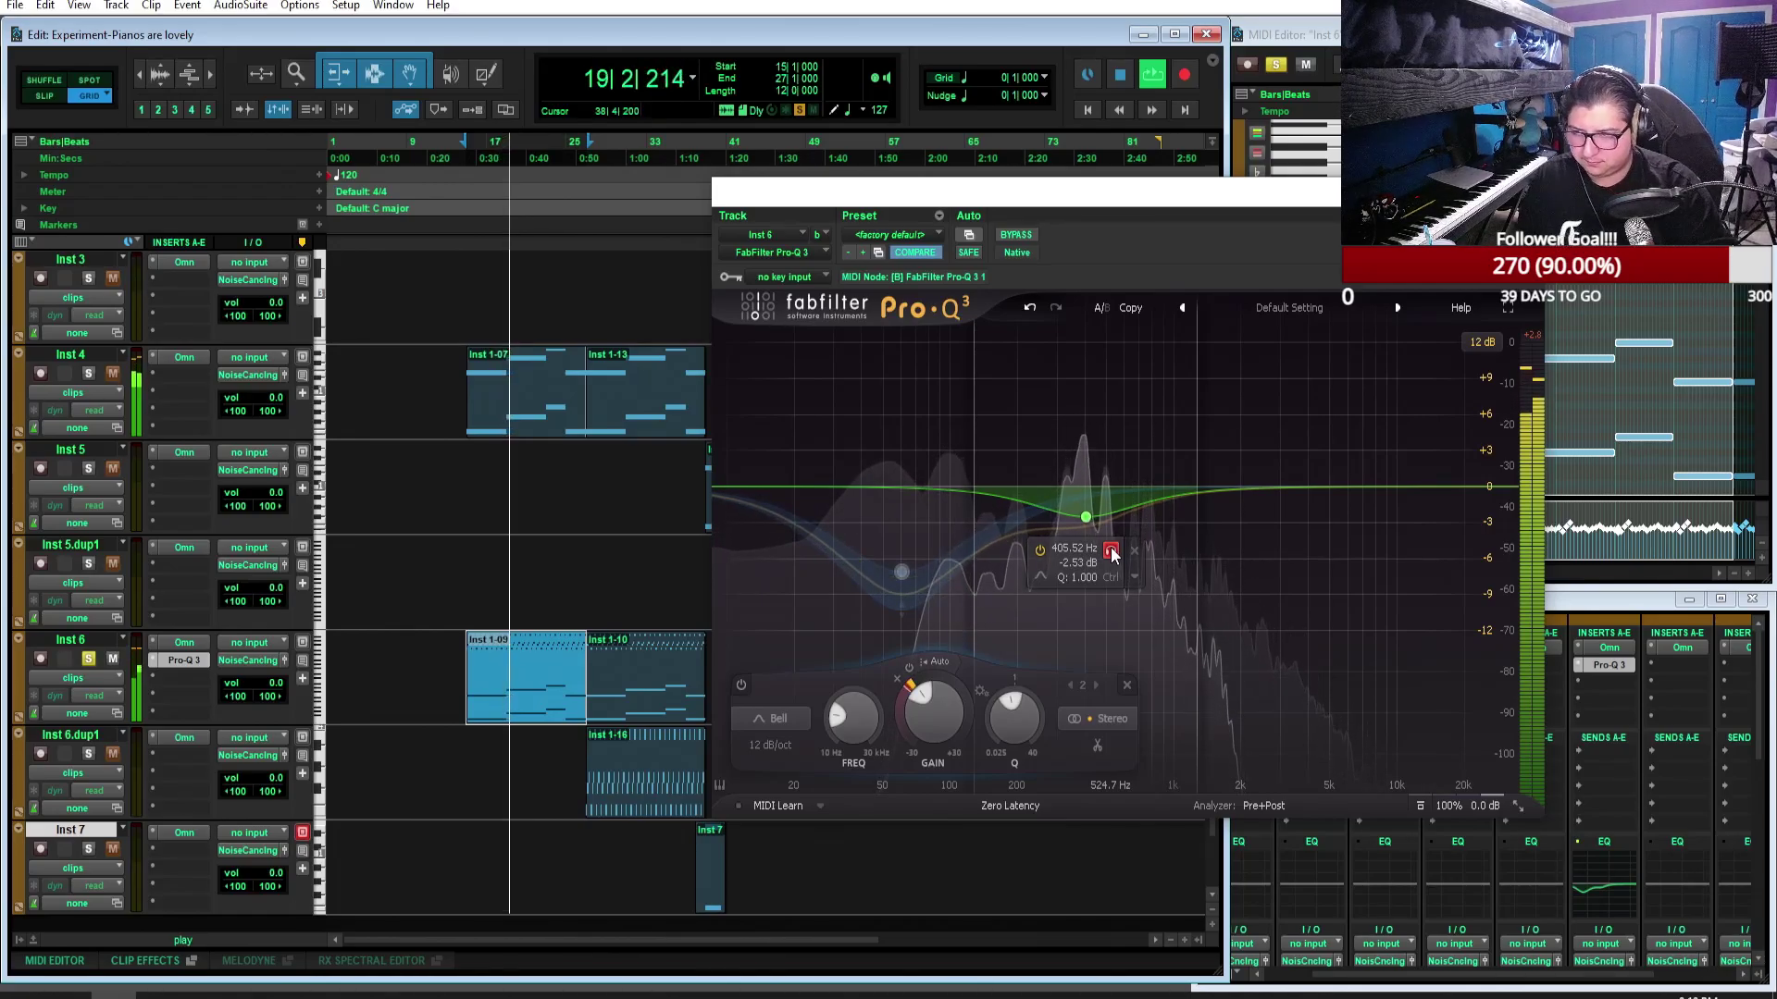
pyautogui.click(1110, 551)
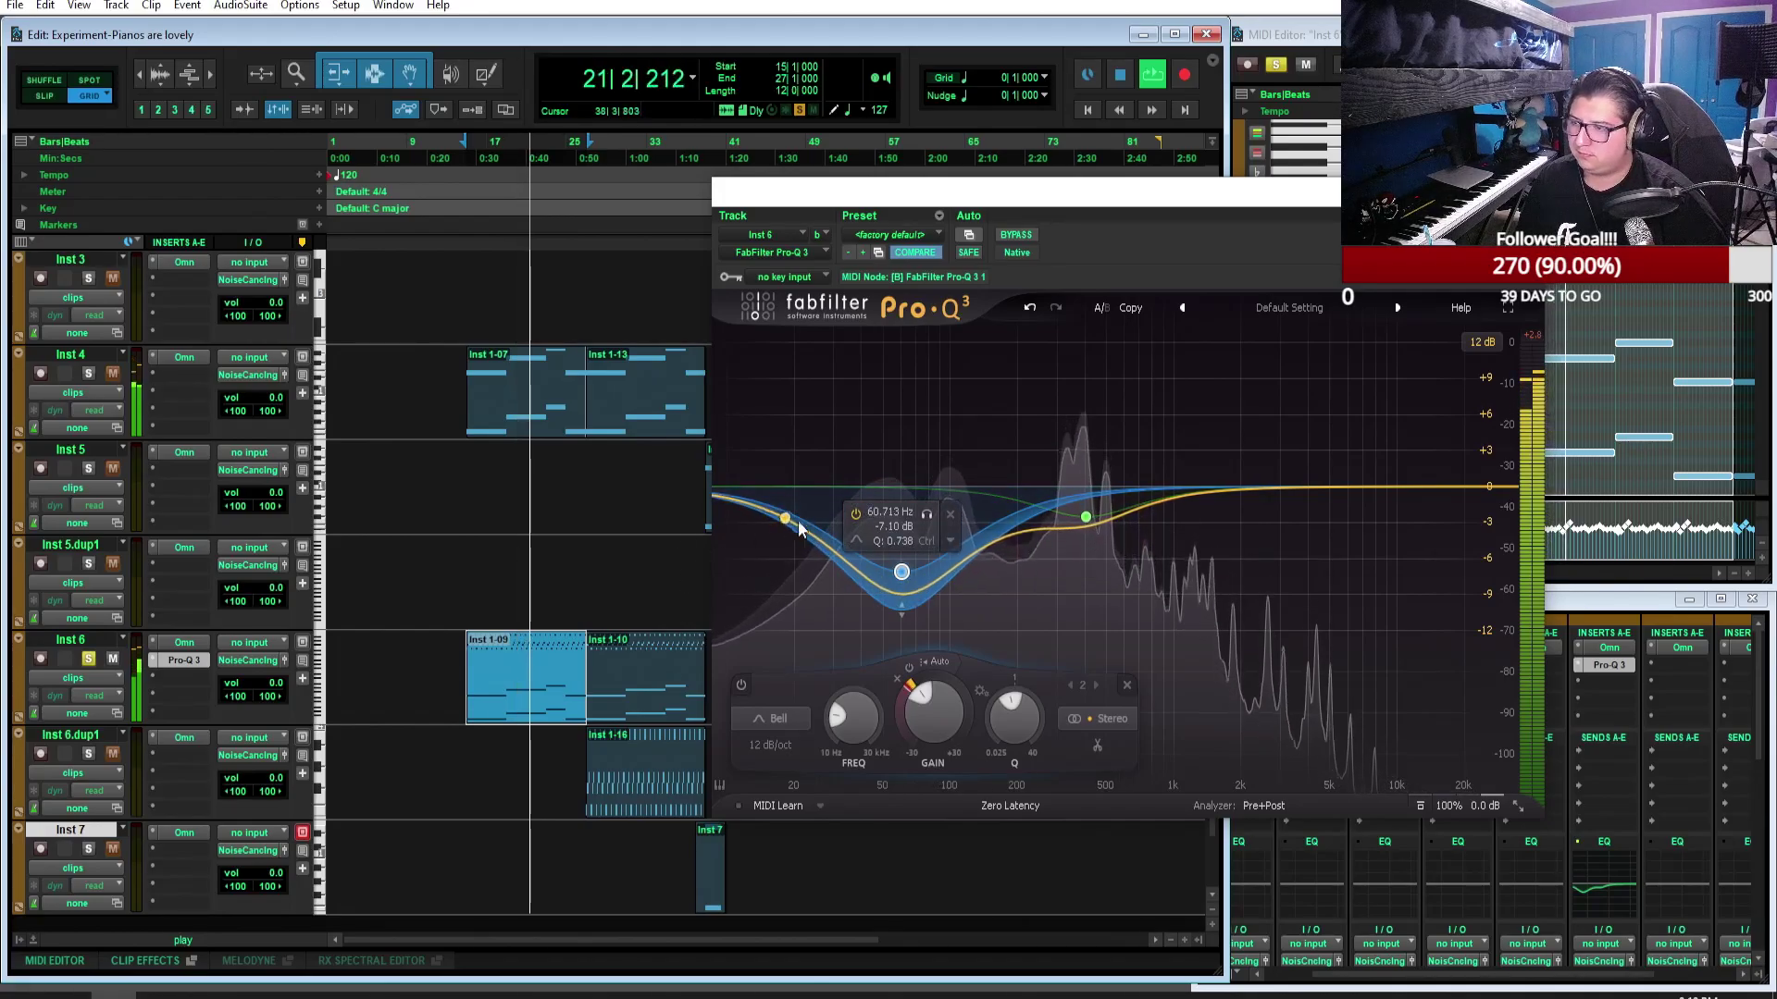
pyautogui.click(929, 517)
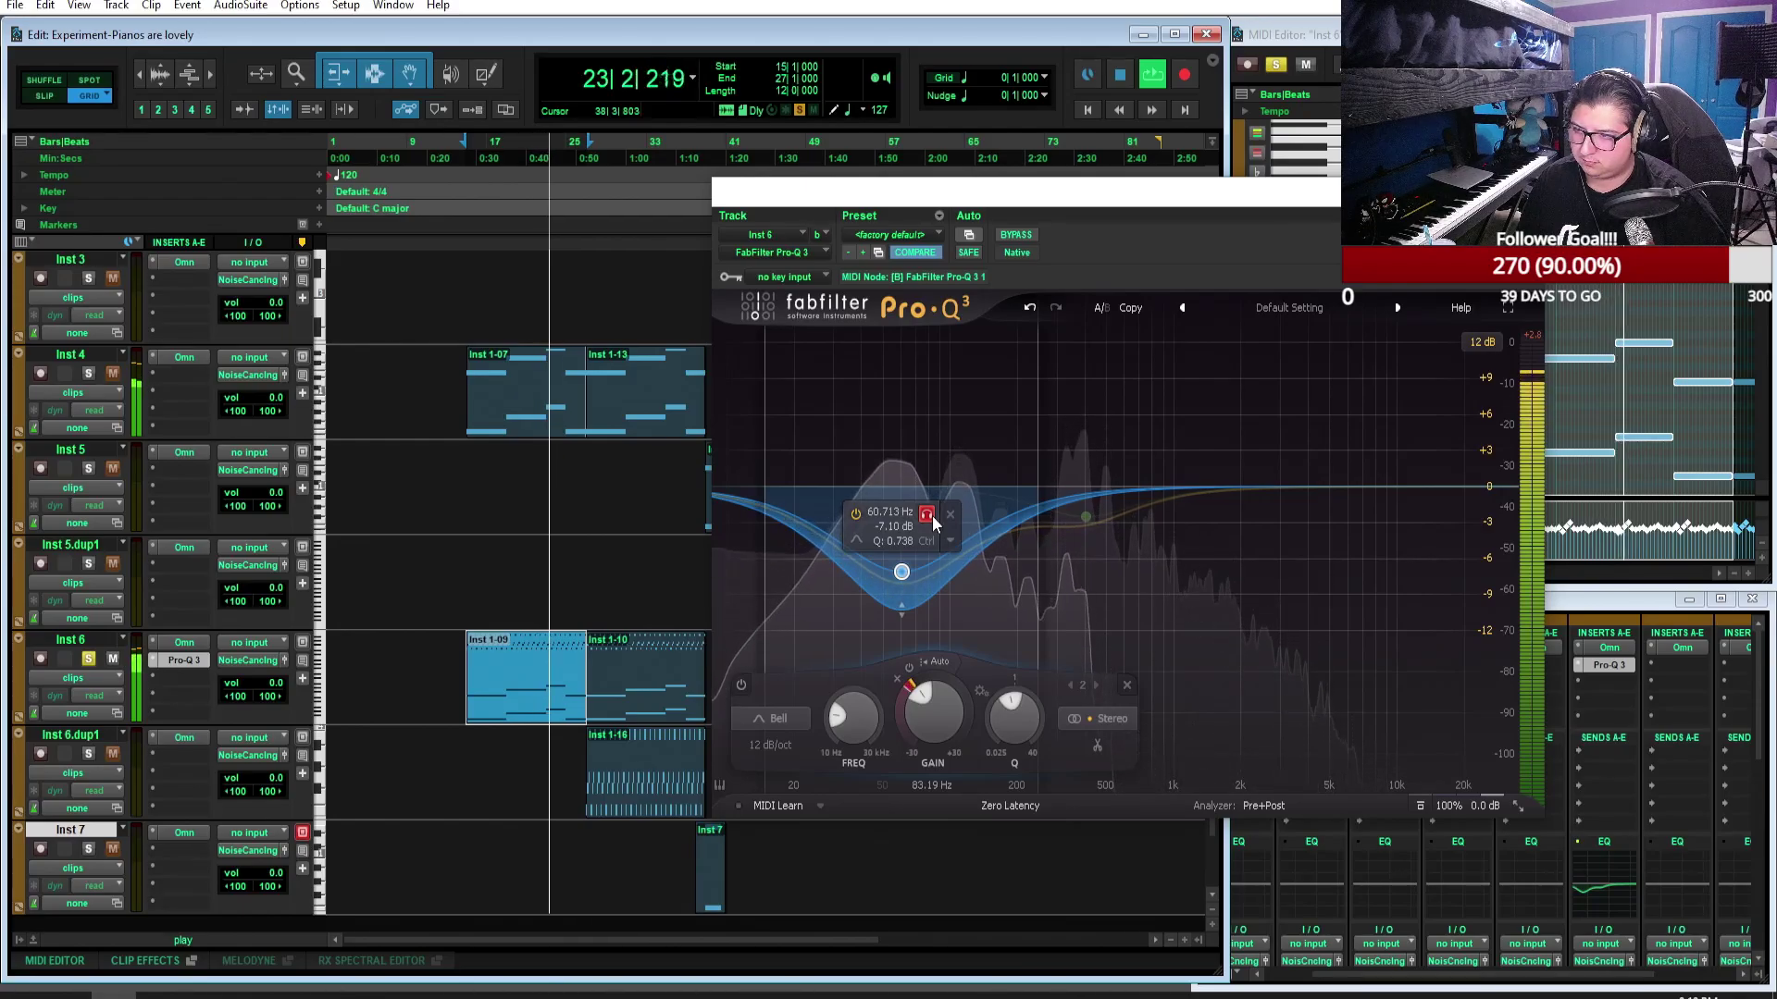
pyautogui.click(929, 517)
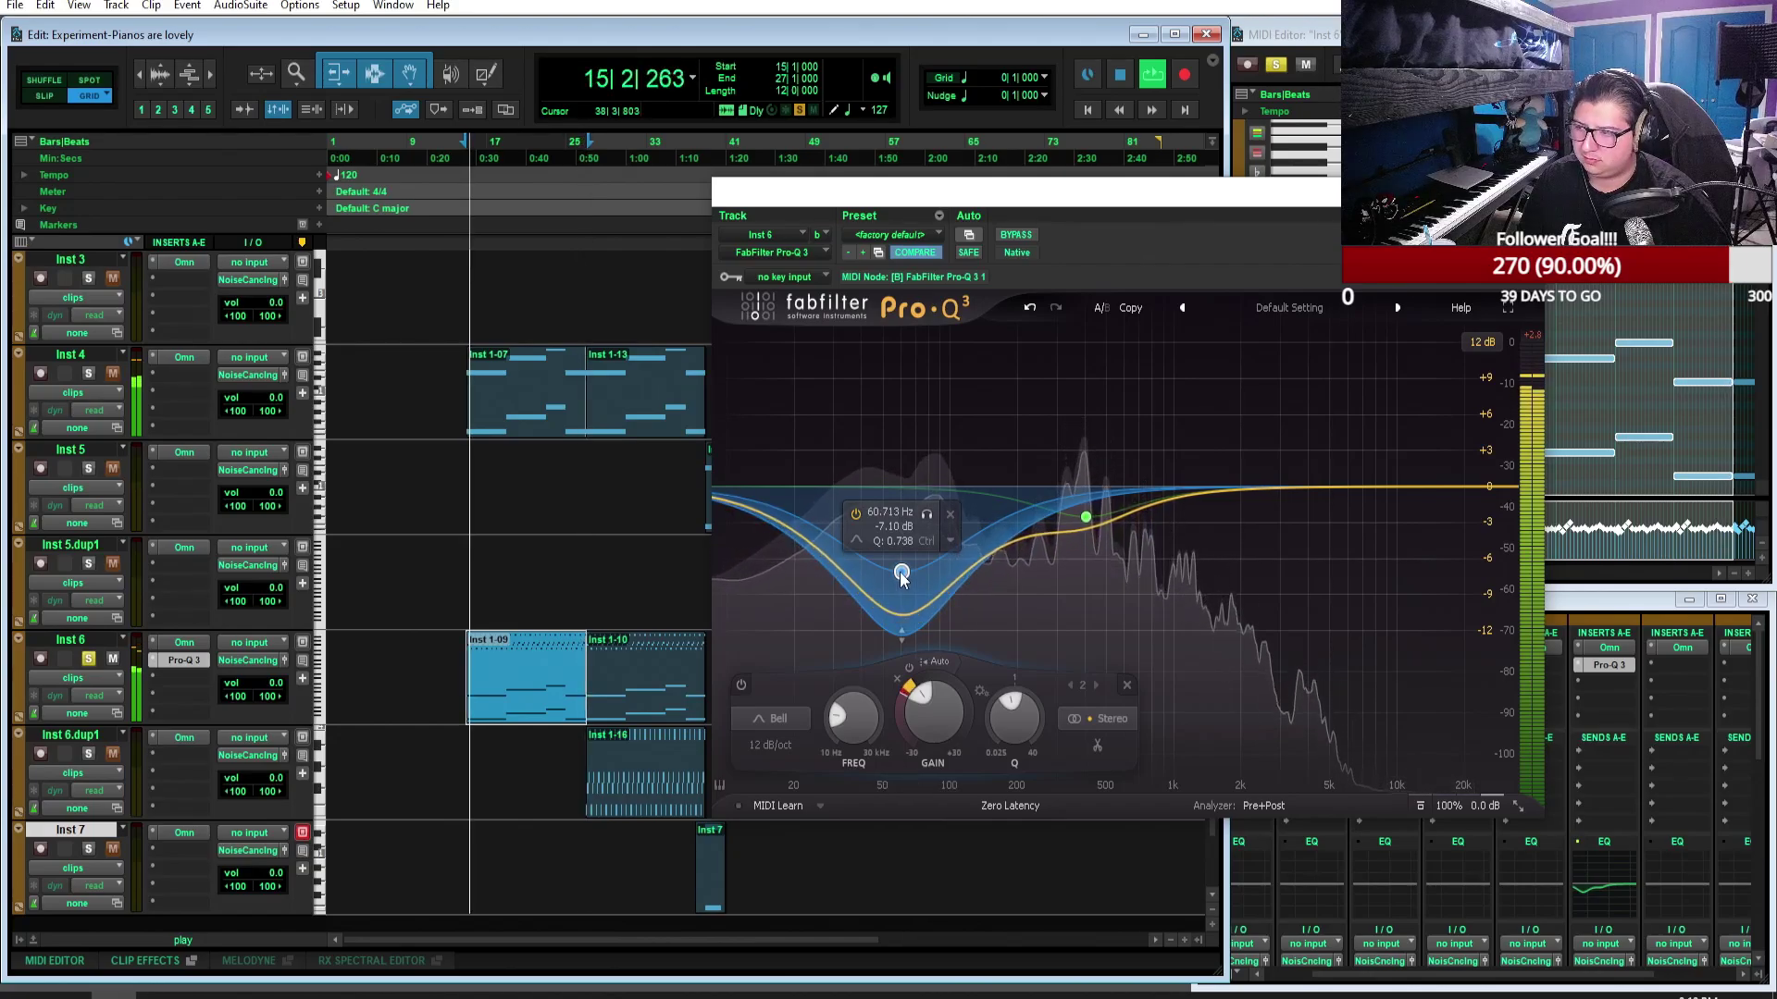
# Step: Try the dynamic low band at about 51 Hz and -1.8 dB, comparing the sound with the band bypassed and enabled
pyautogui.moveTo(902, 574); pyautogui.dragTo(900, 542)
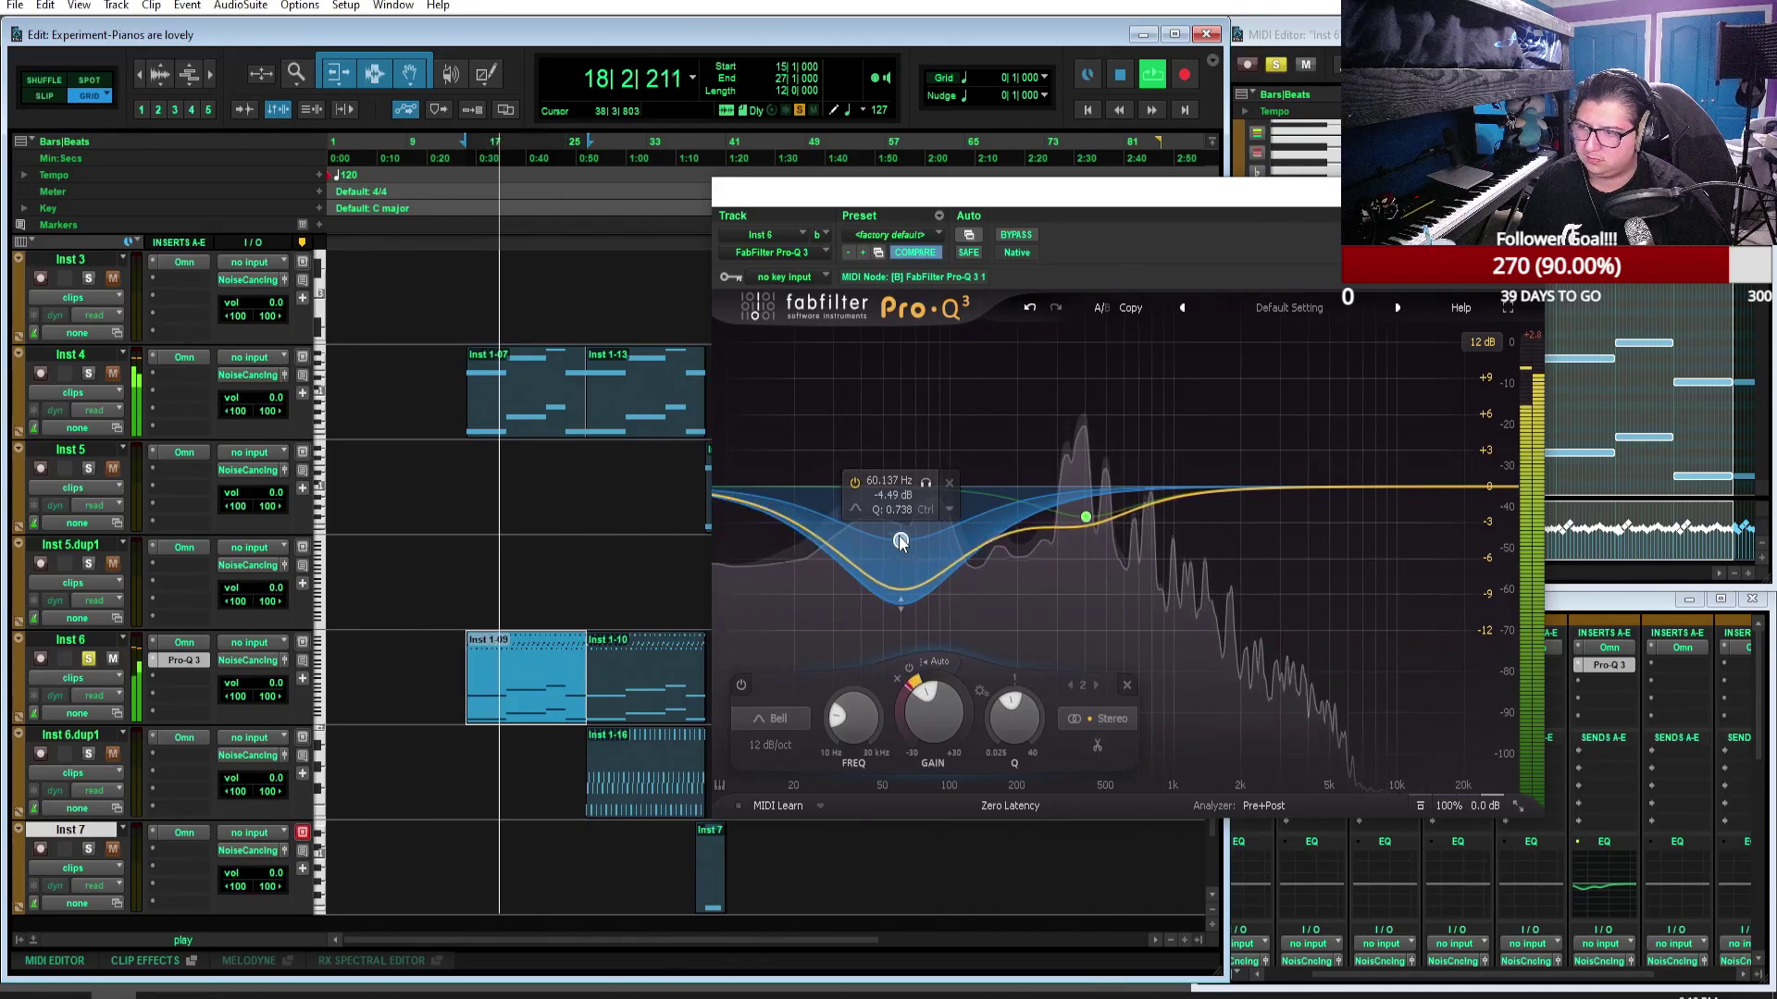
pyautogui.moveTo(900, 542); pyautogui.dragTo(884, 507)
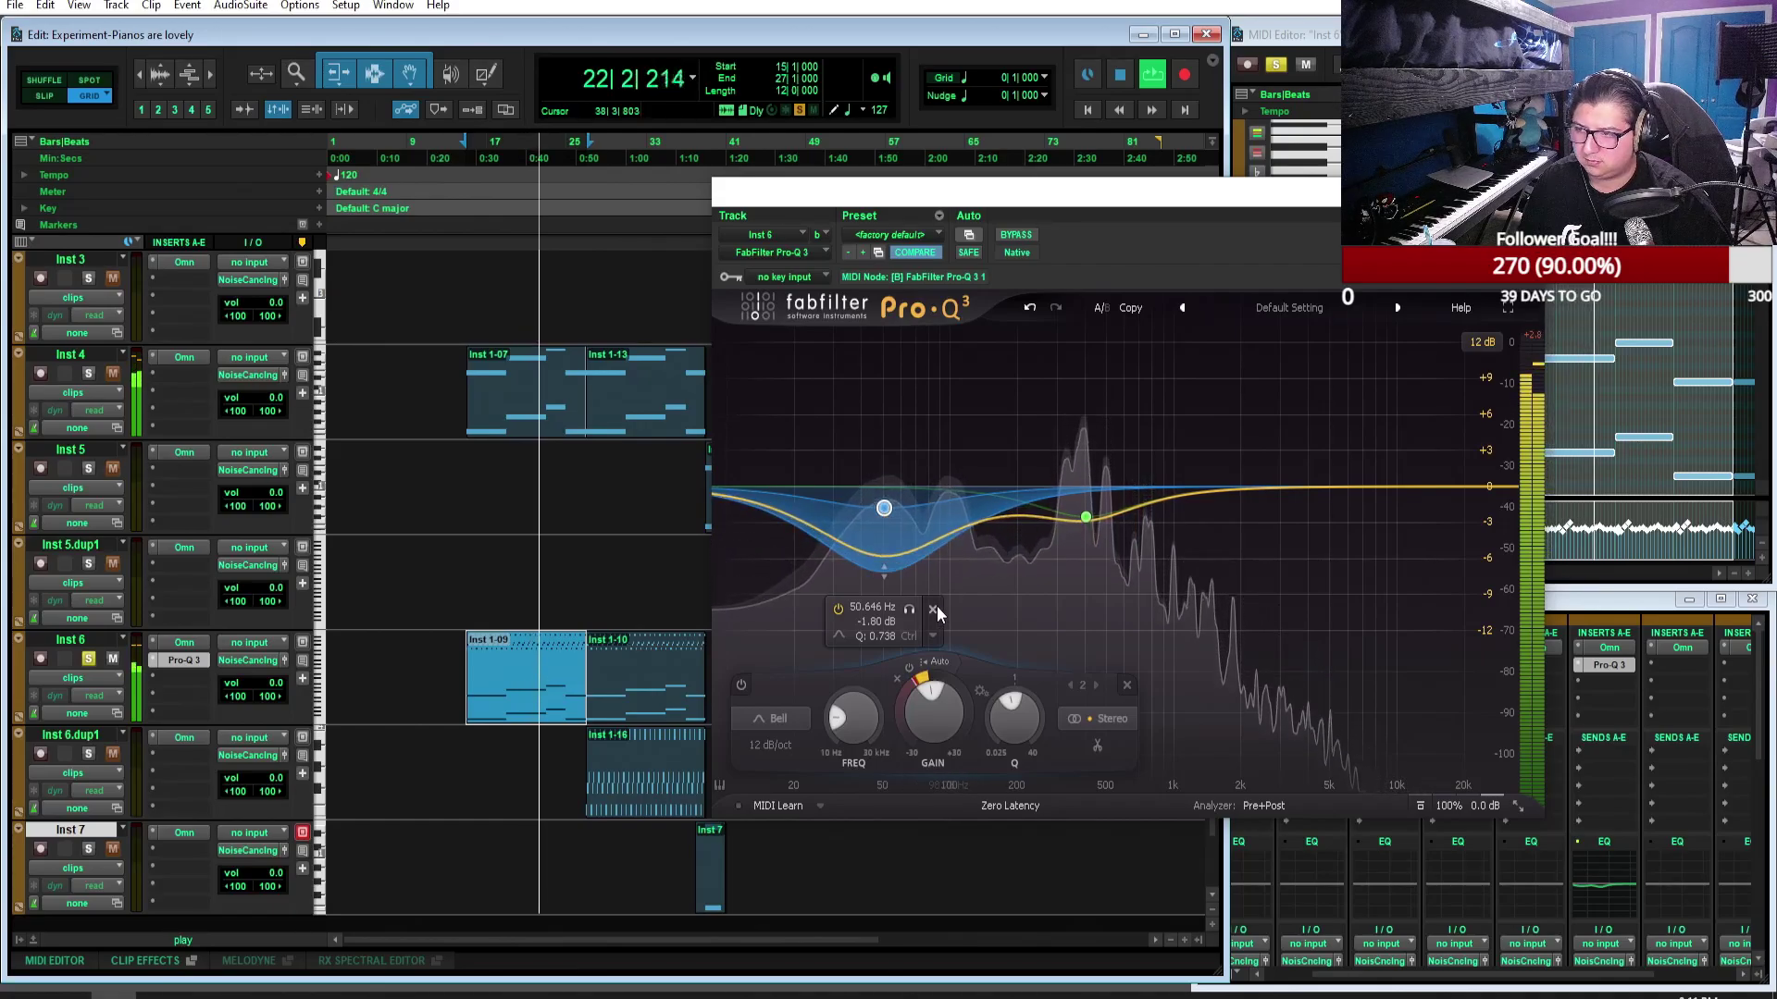
pyautogui.click(908, 613)
pyautogui.click(839, 607)
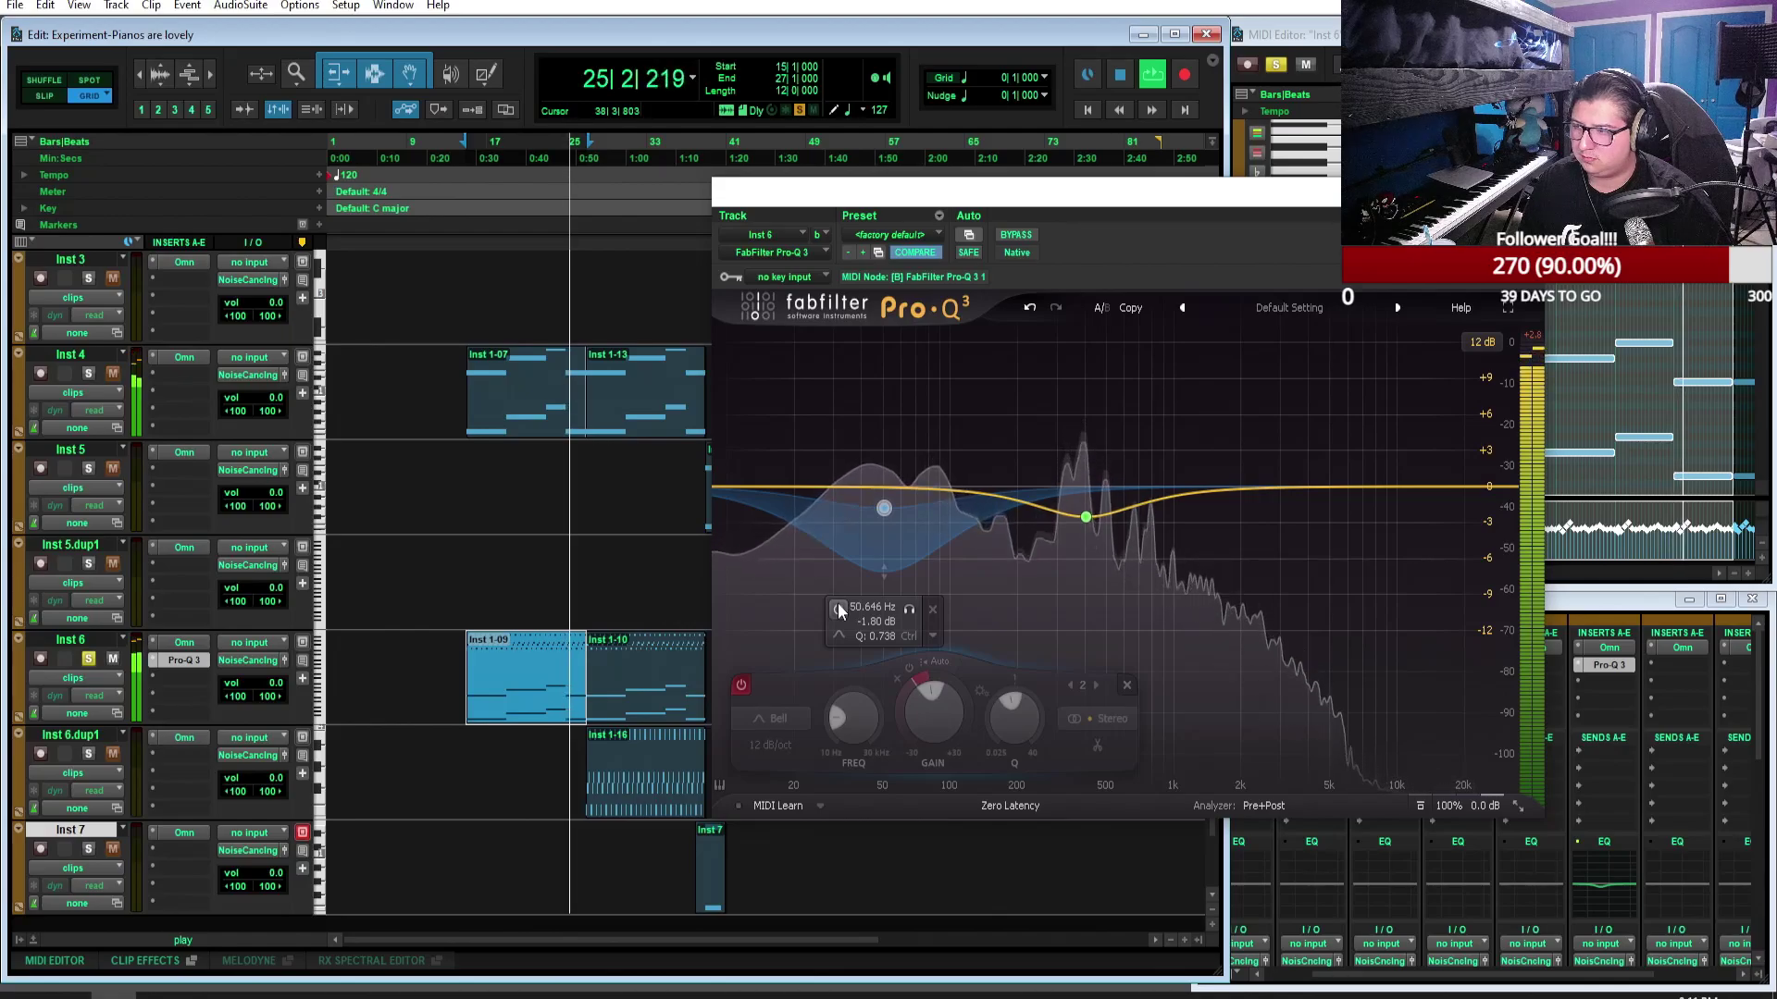
pyautogui.click(836, 604)
pyautogui.click(837, 603)
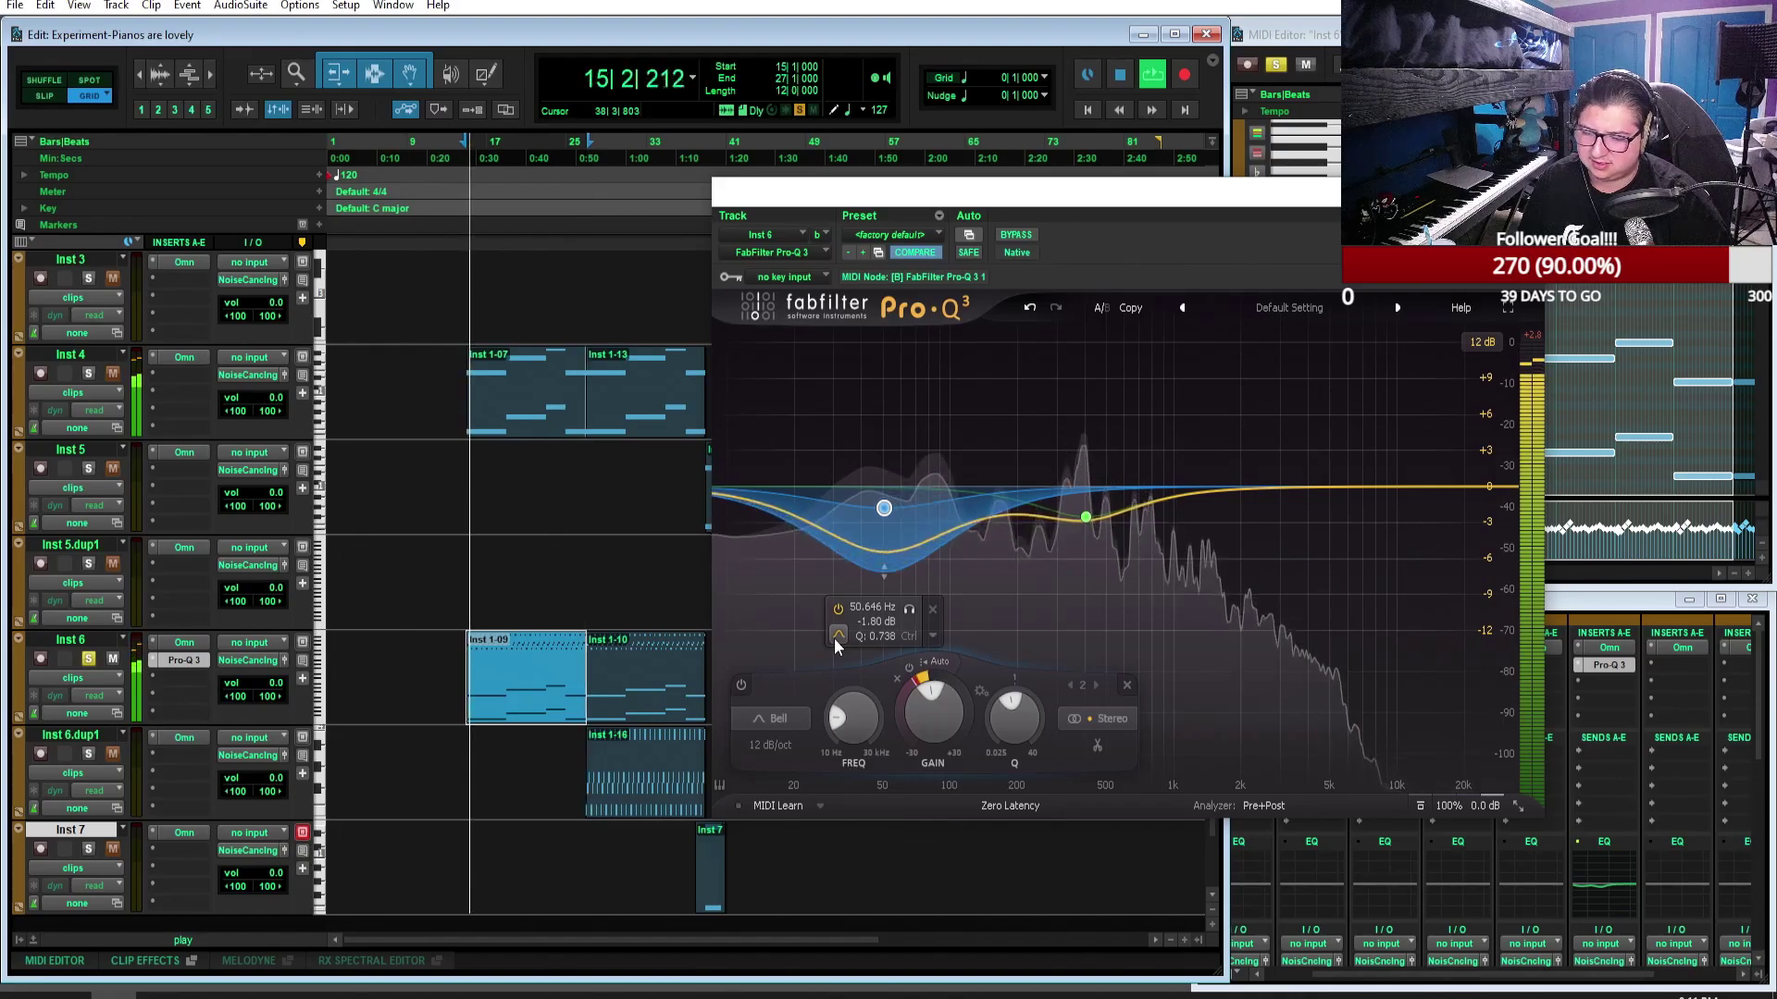
# Step: Set the dynamic low band's slope to 48 dB/oct, move it to about 60 Hz and -0.1 dB, and close the equalizer
pyautogui.click(786, 745)
pyautogui.click(794, 833)
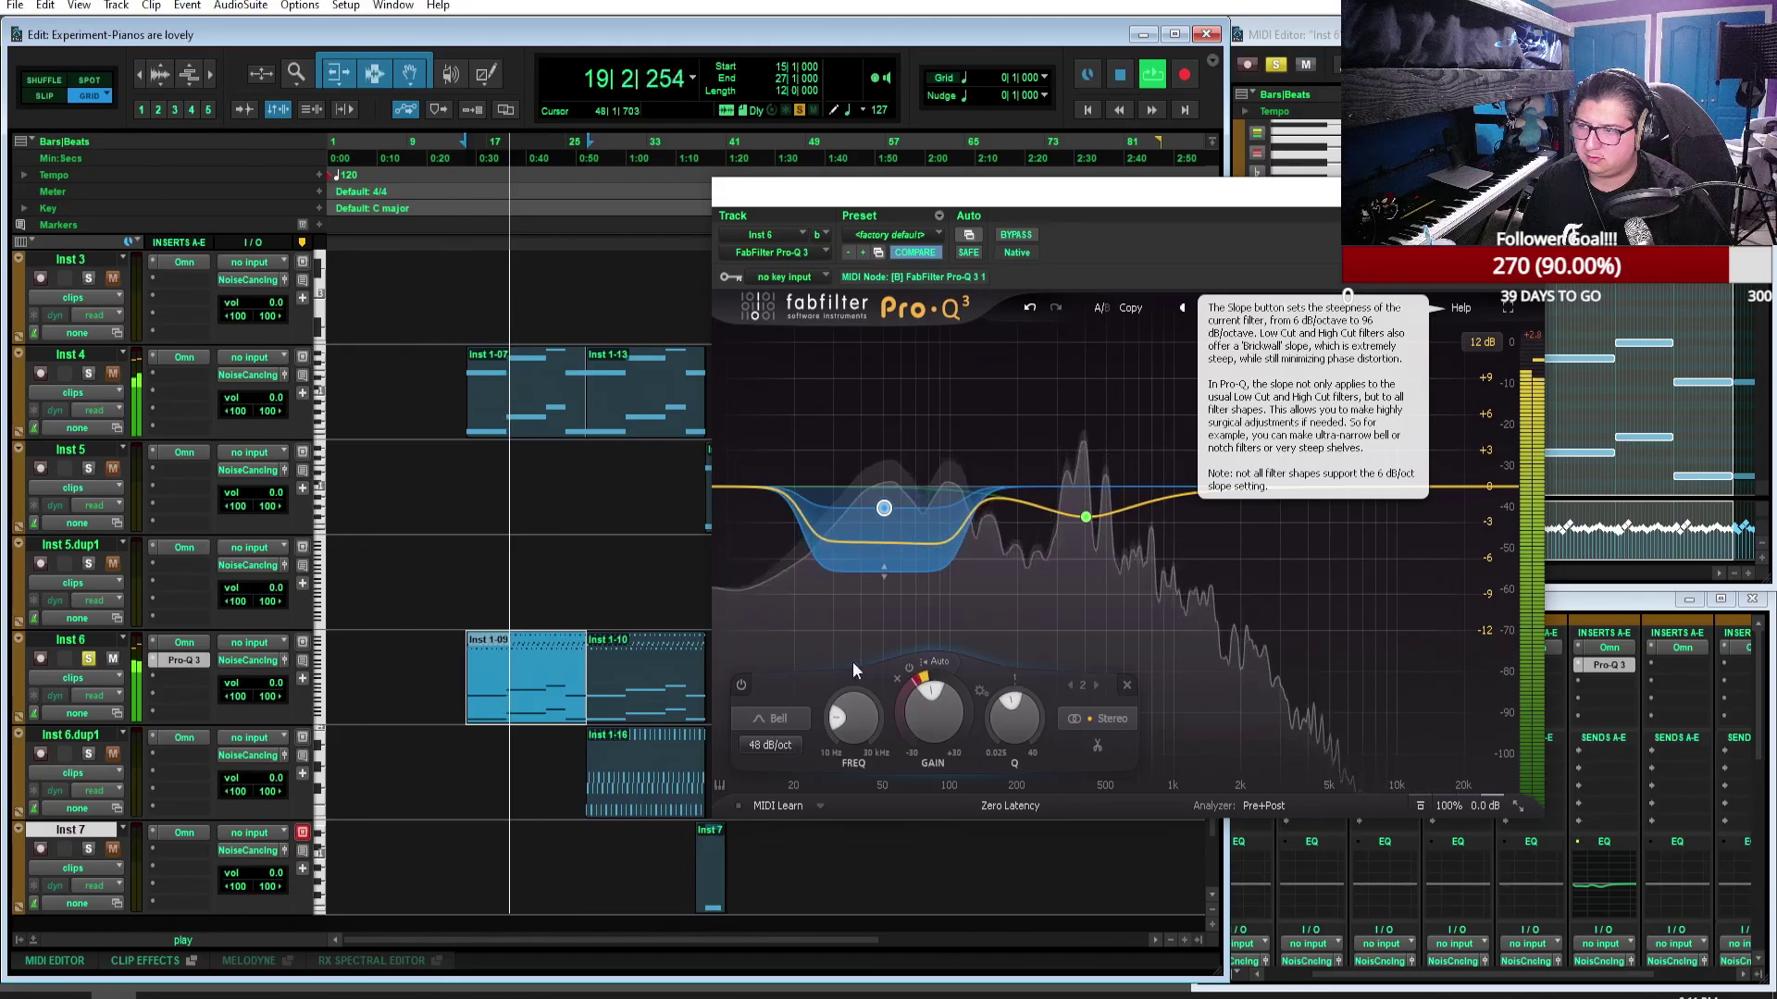
pyautogui.moveTo(883, 508); pyautogui.dragTo(901, 489)
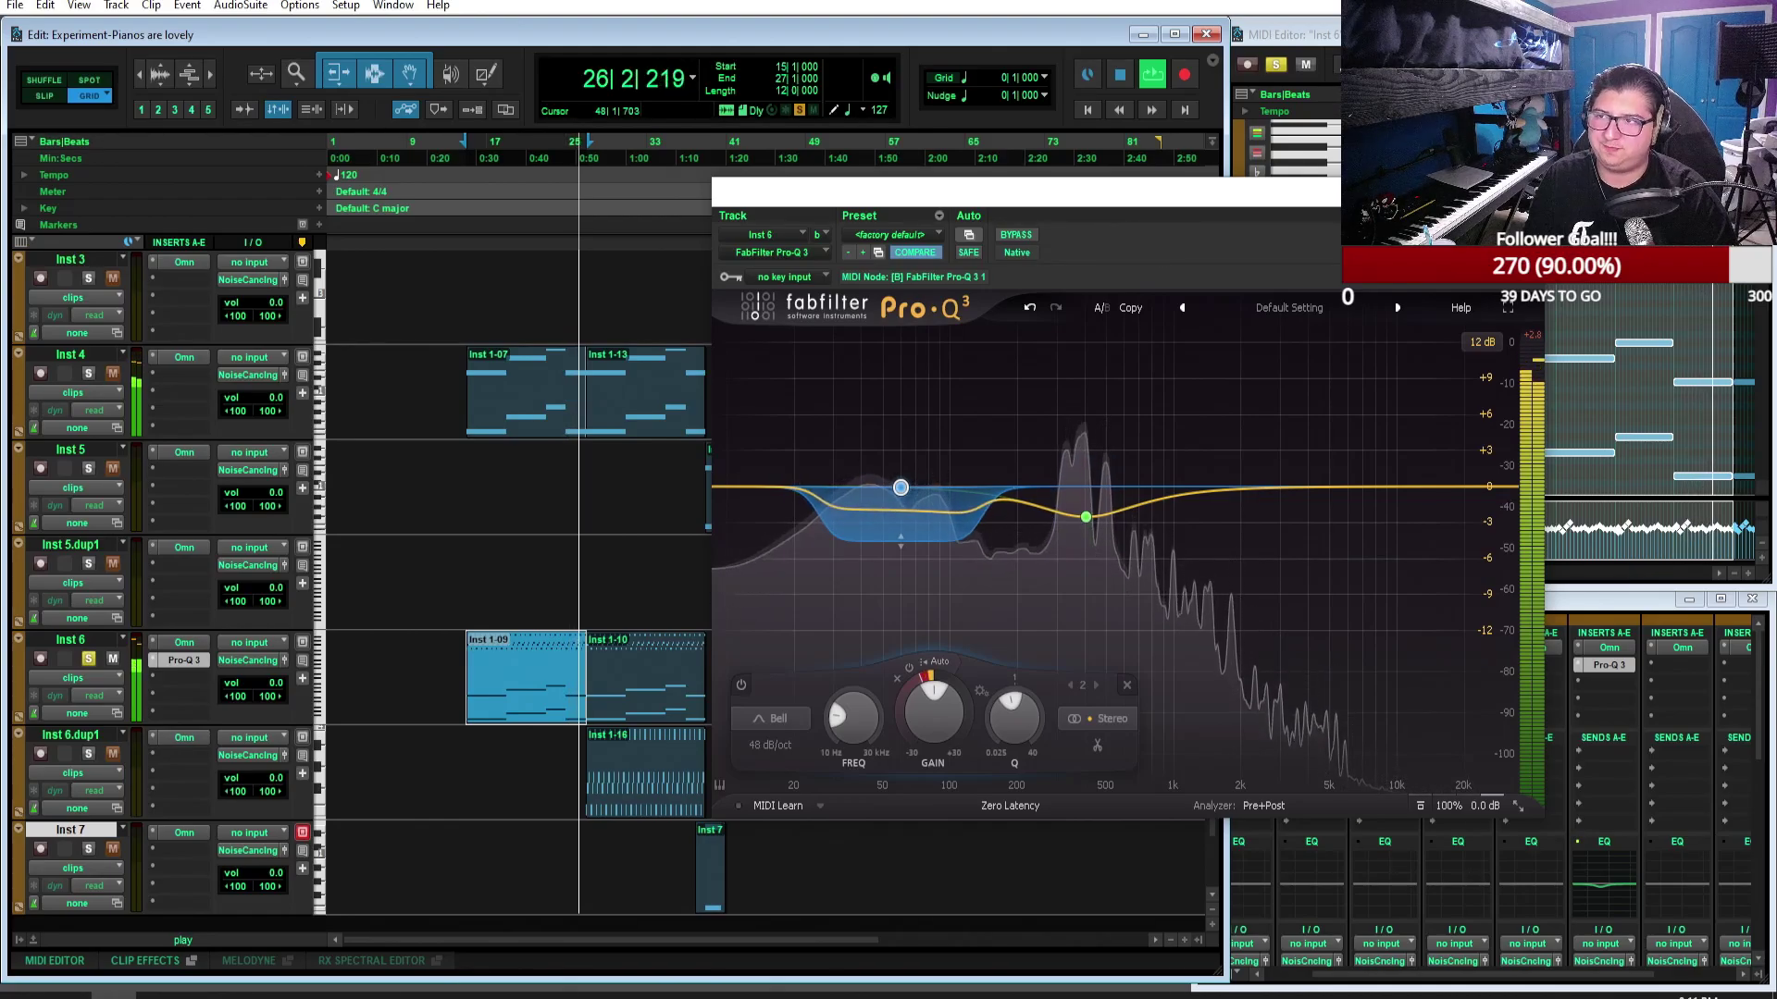
pyautogui.click(1122, 74)
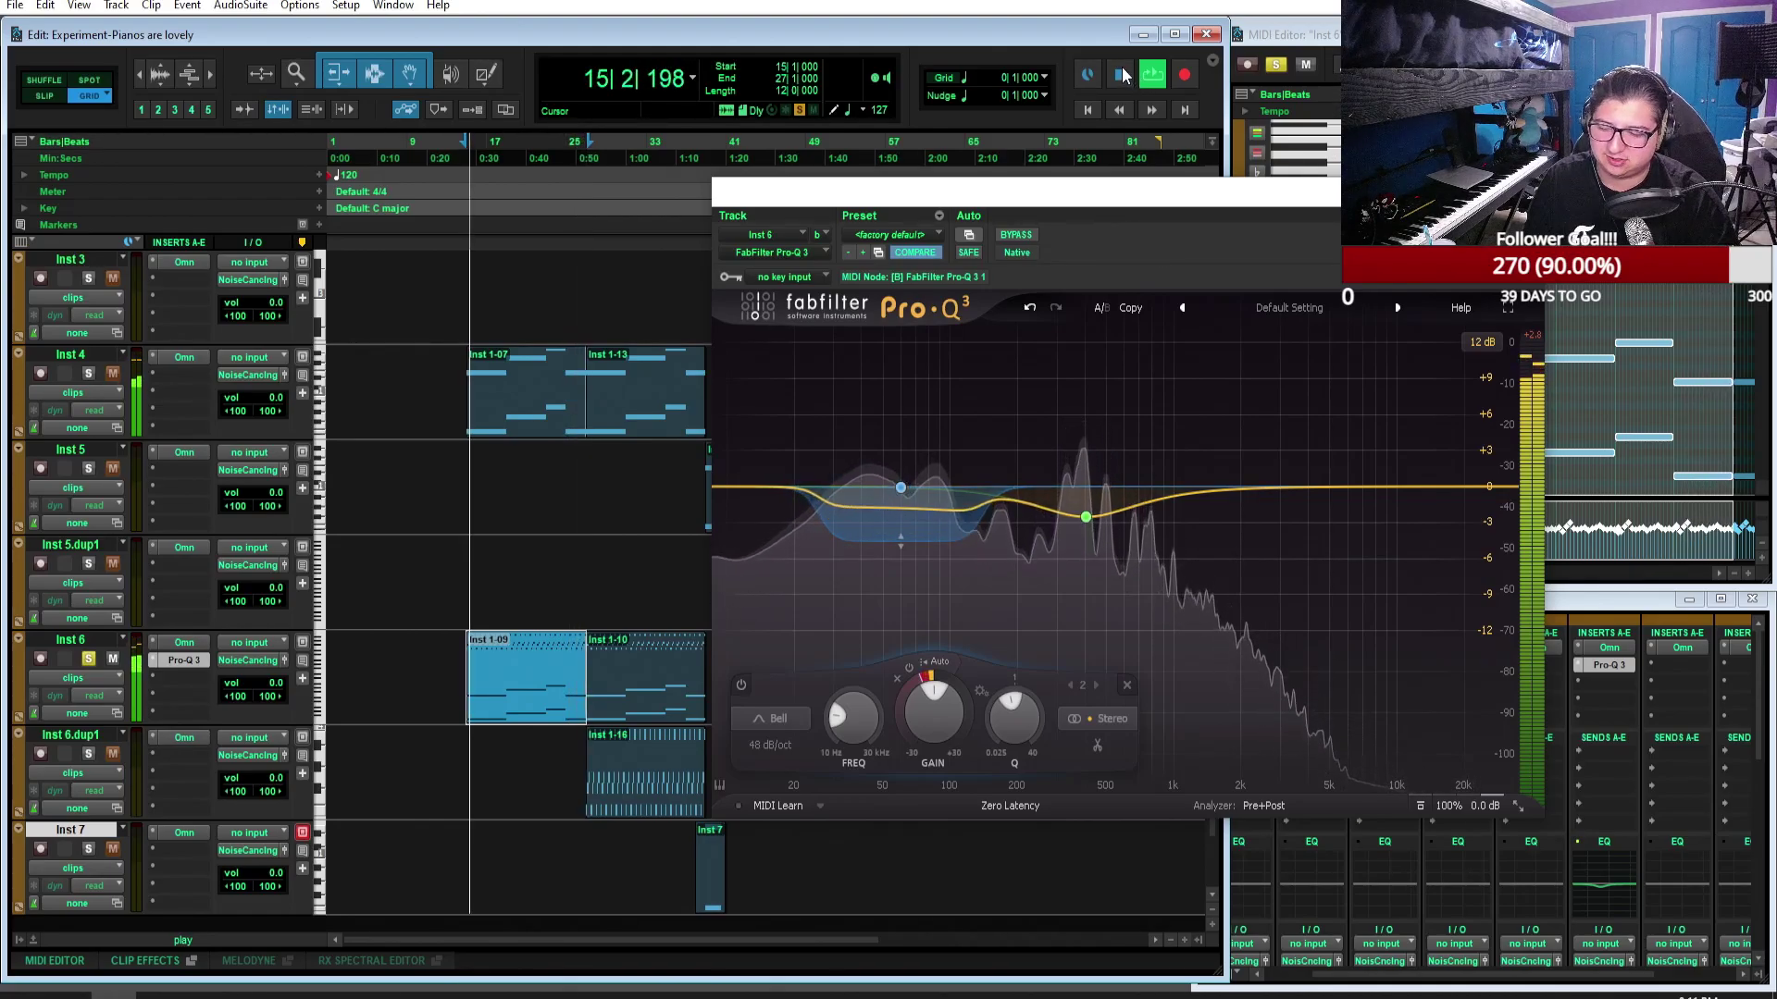
pyautogui.click(1122, 74)
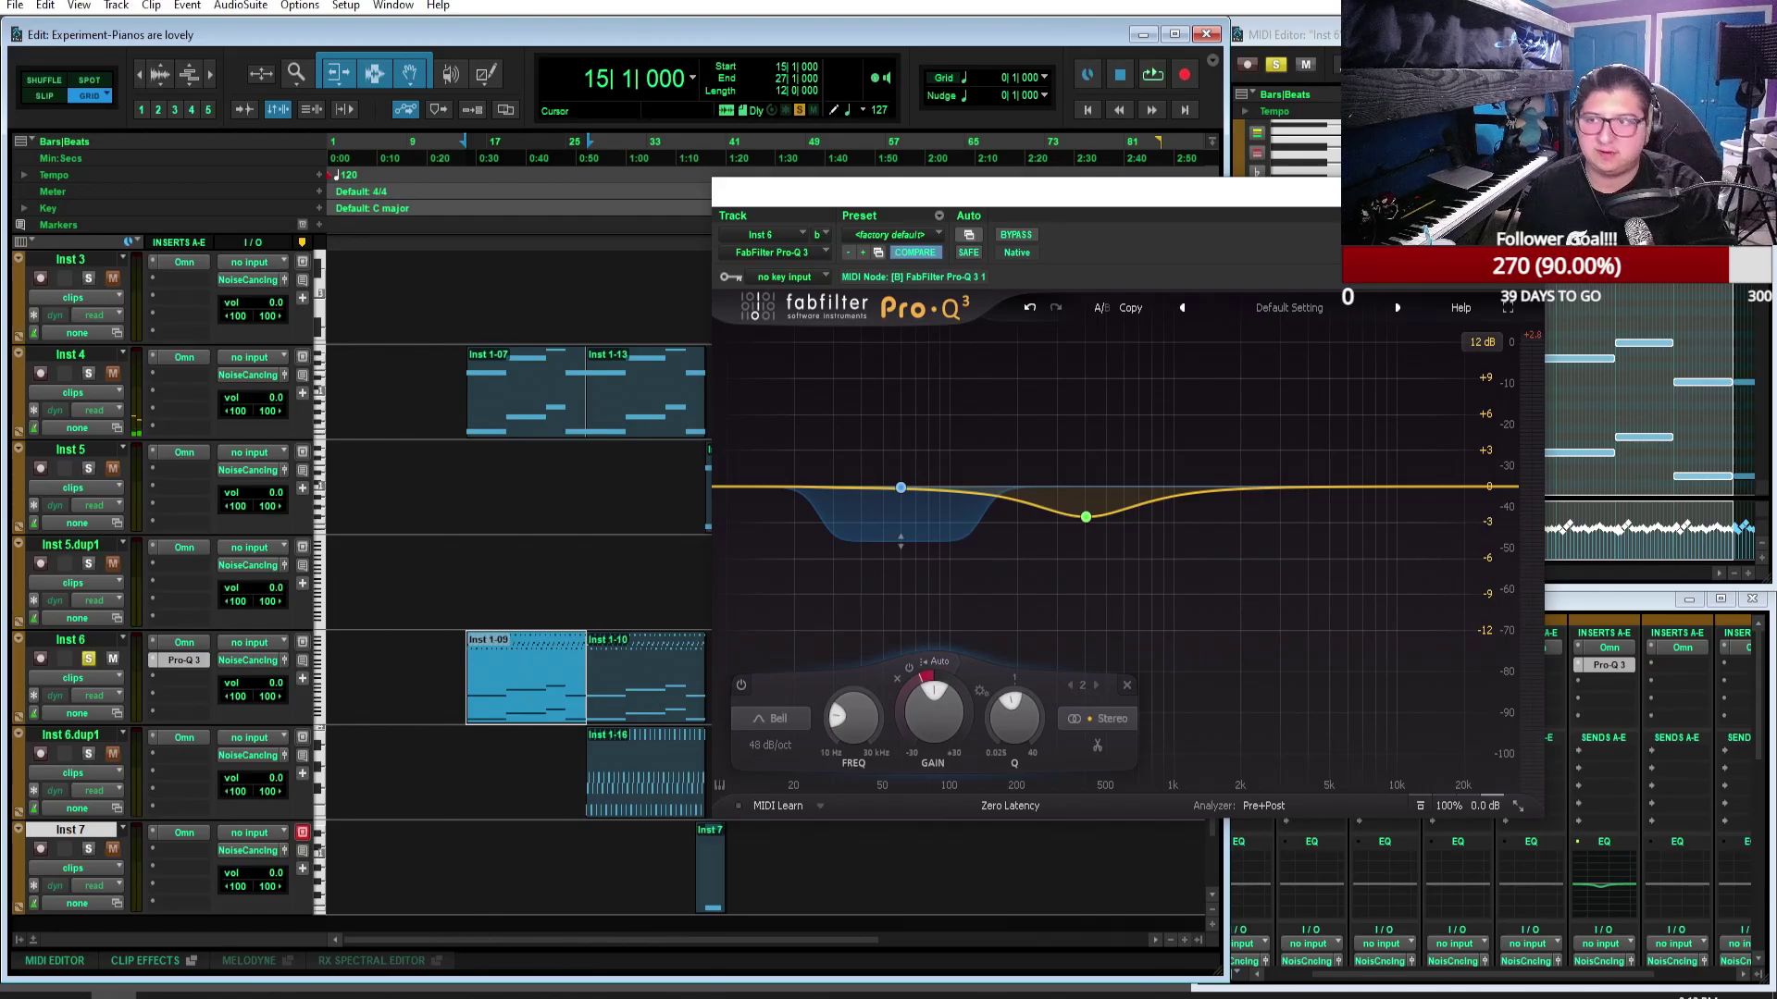
pyautogui.moveTo(884, 537)
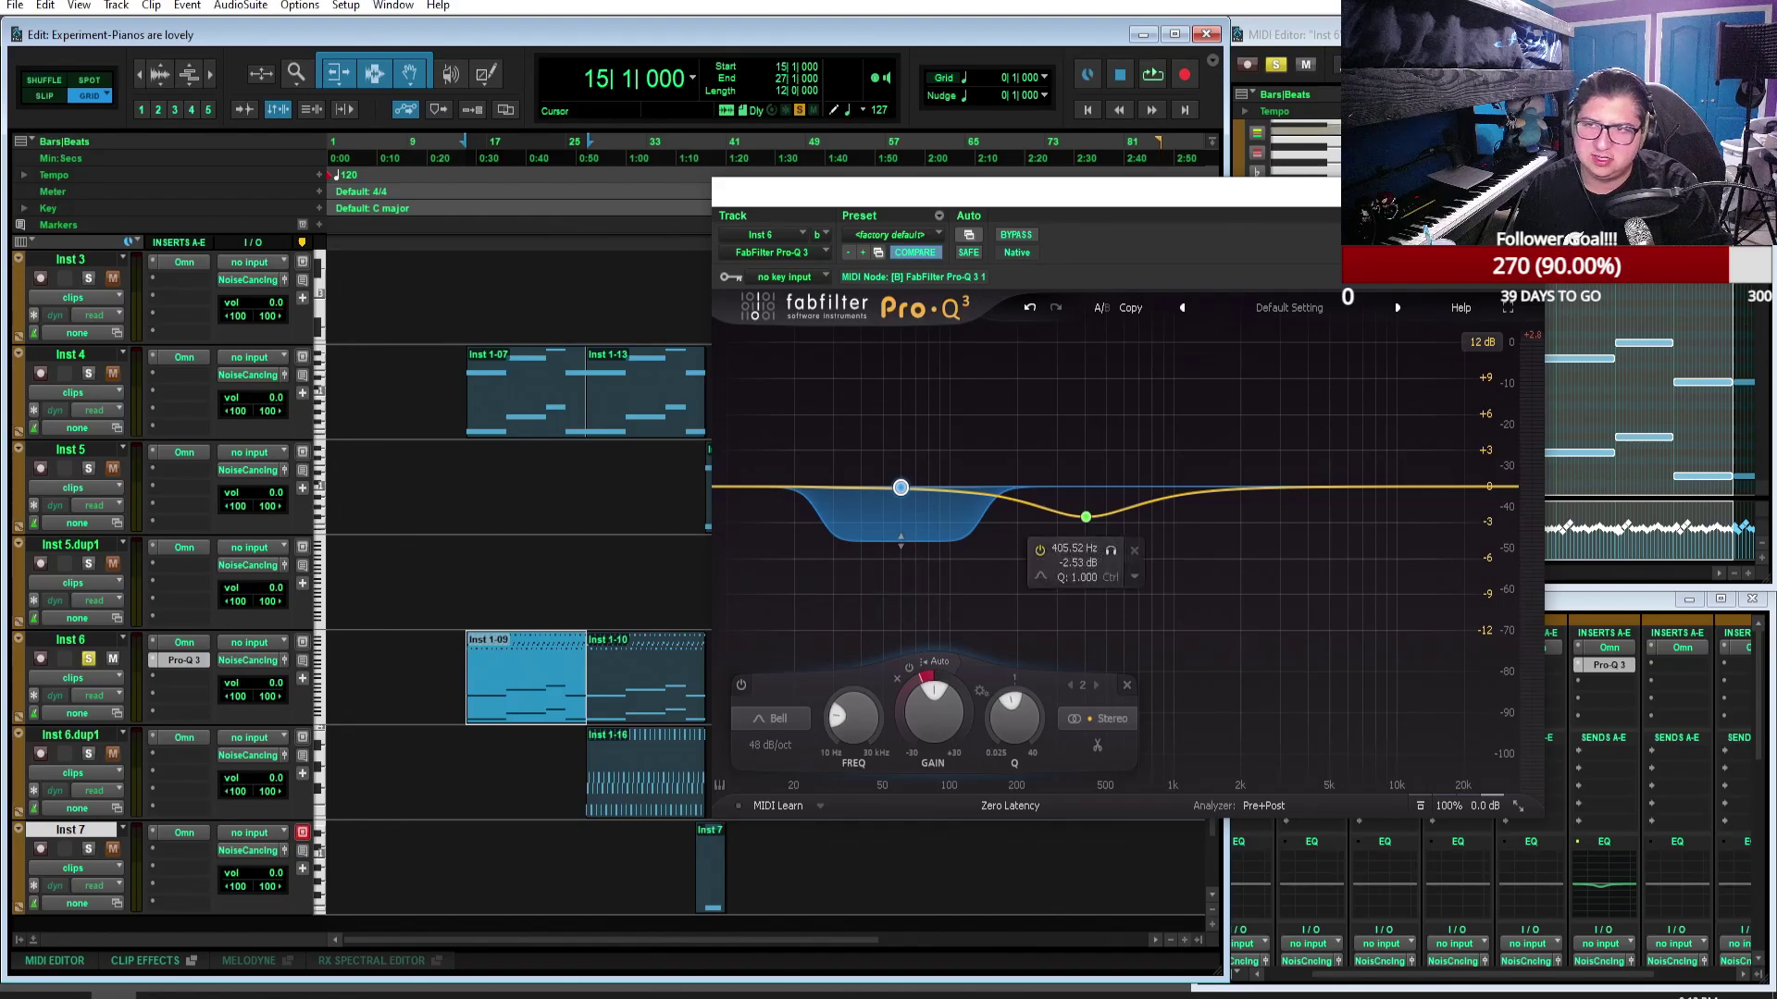
pyautogui.hotkey('ctrl', 'w')
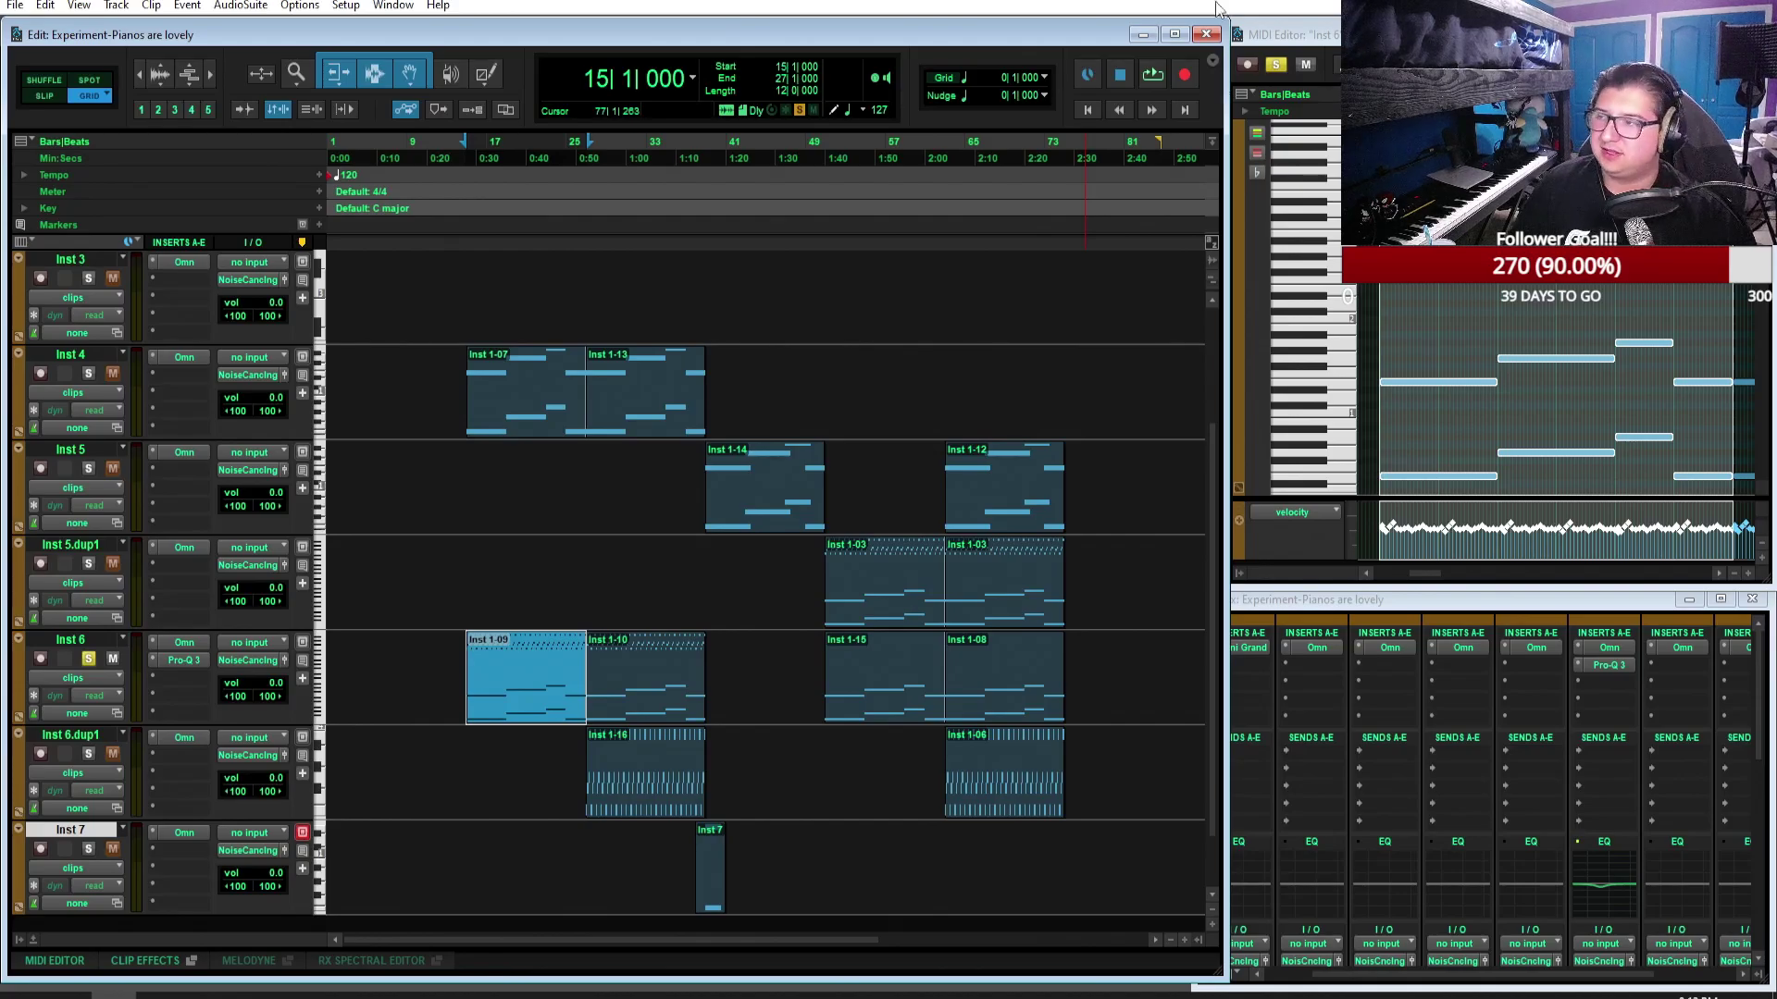
# Step: Play the selection, turn off solo on Inst 6 and briefly solo Inst 4 to compare the parts
pyautogui.press('space')
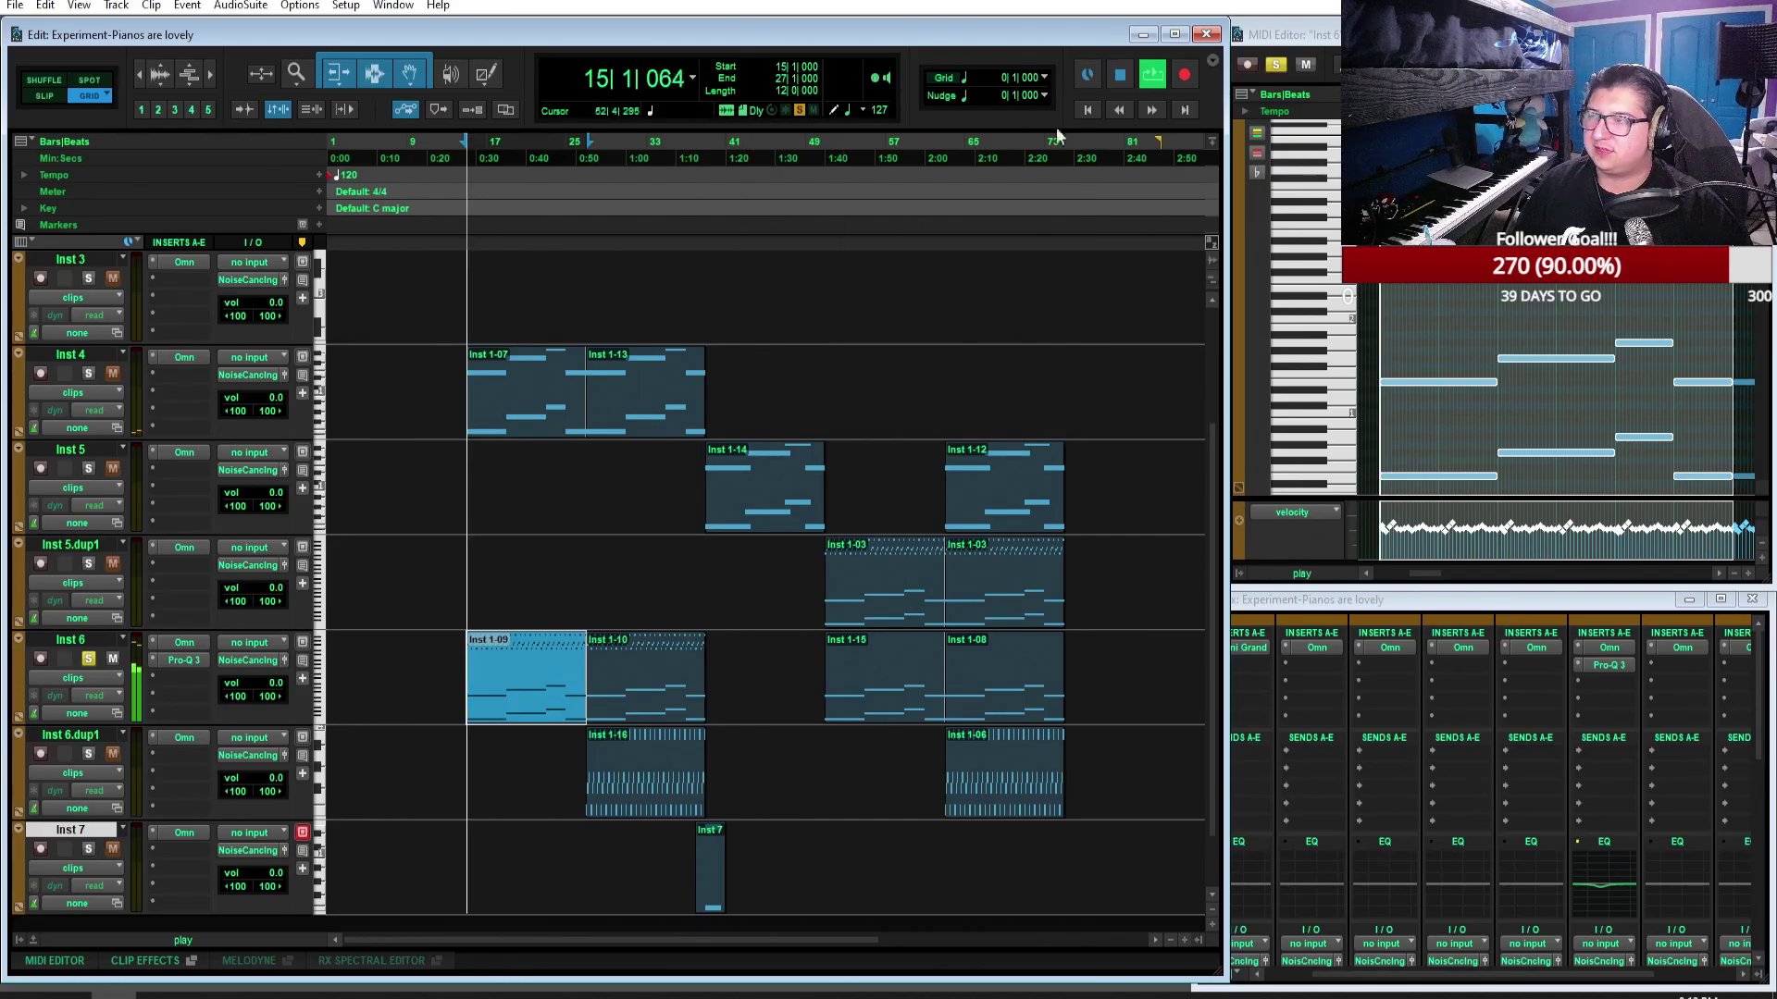
pyautogui.click(93, 656)
pyautogui.click(89, 373)
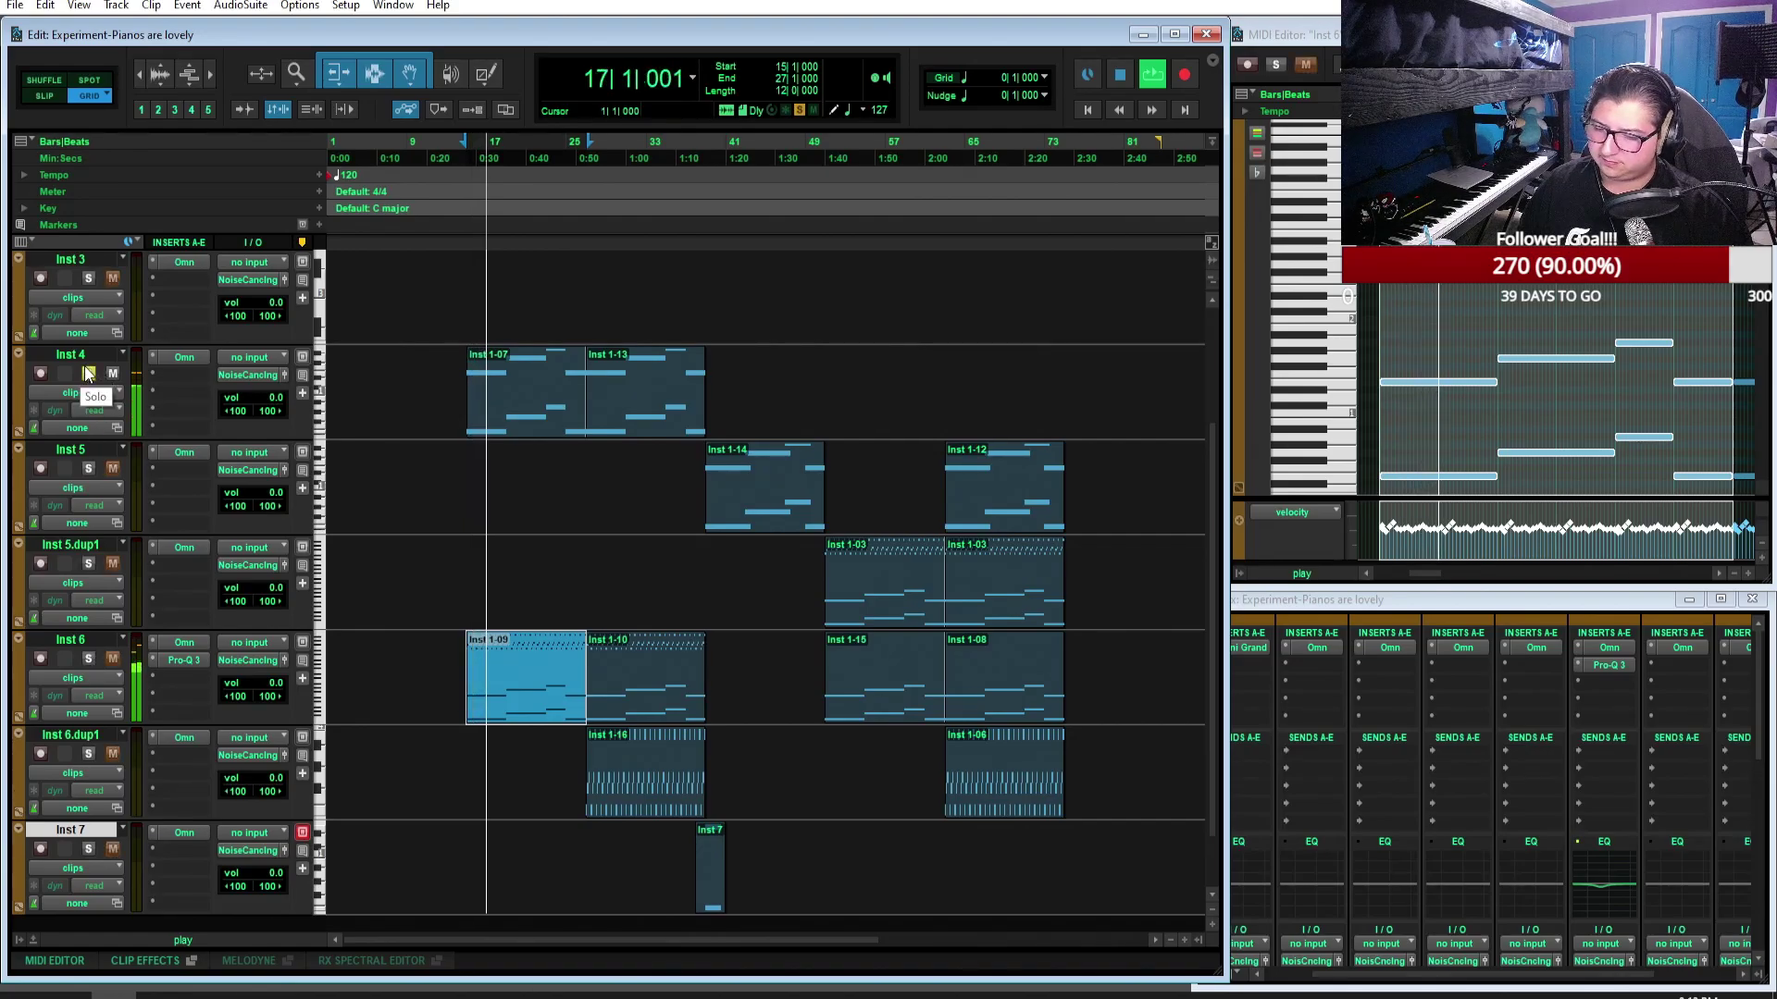
pyautogui.scroll(2, 438, 569)
pyautogui.click(87, 561)
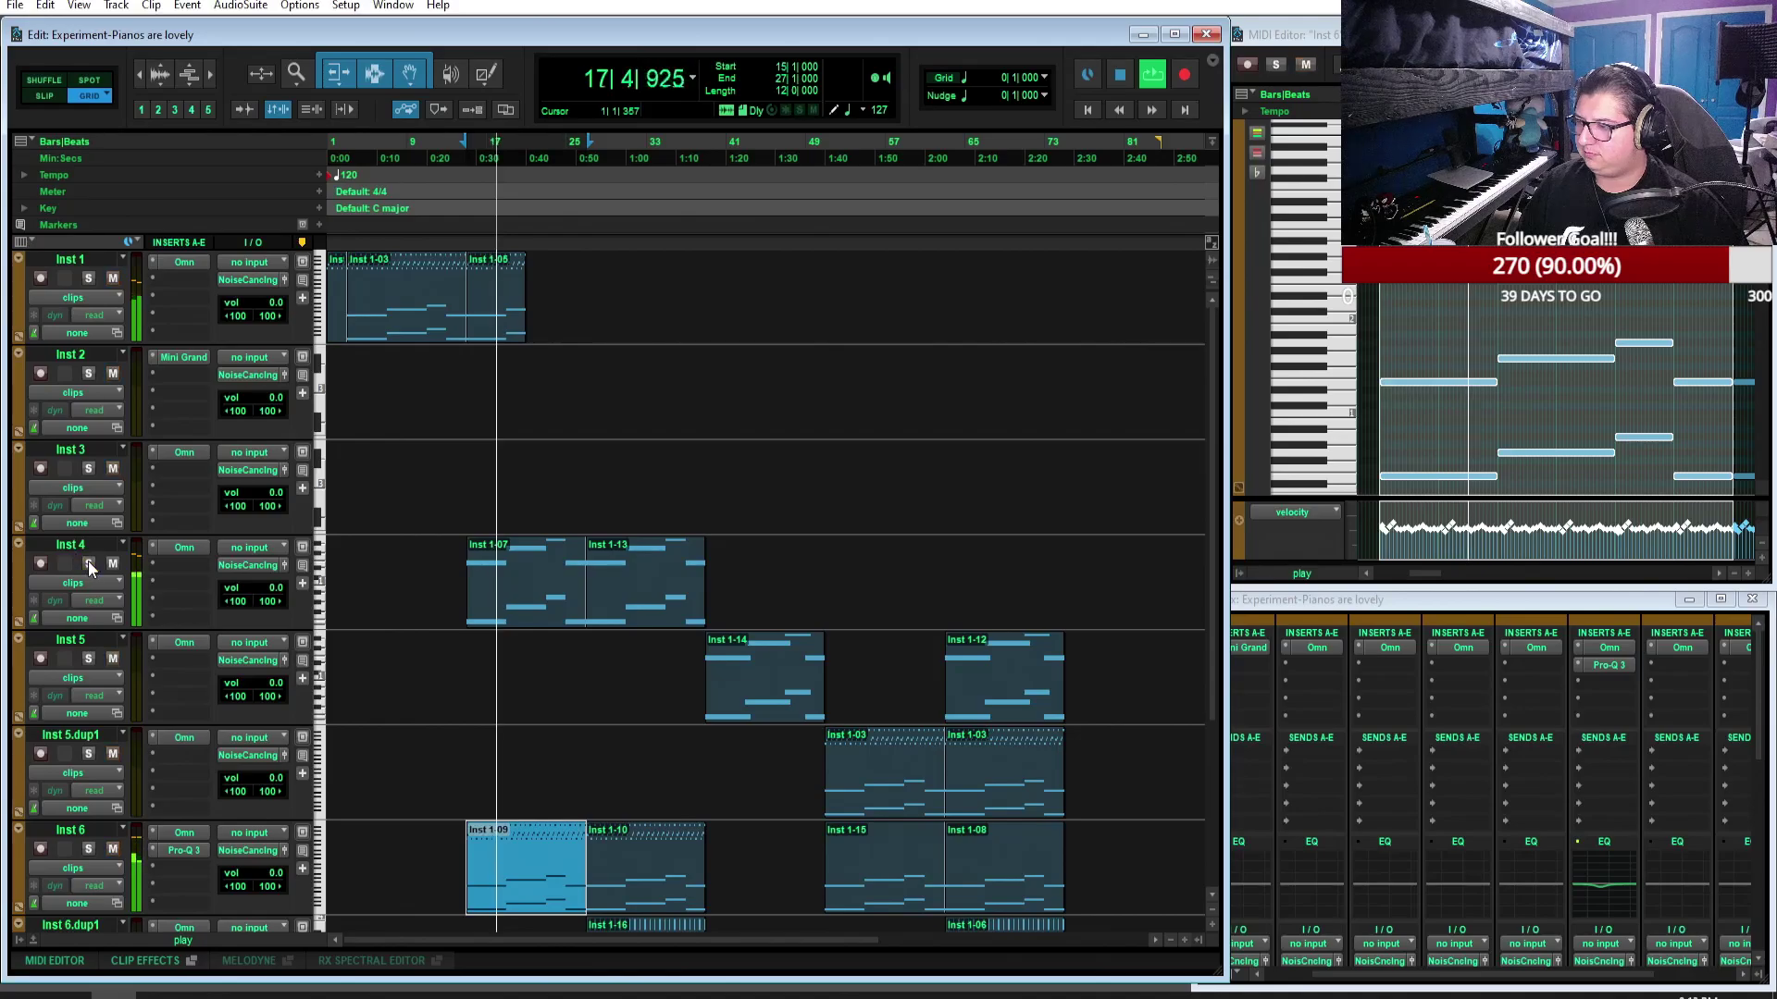
pyautogui.scroll(-2, 430, 641)
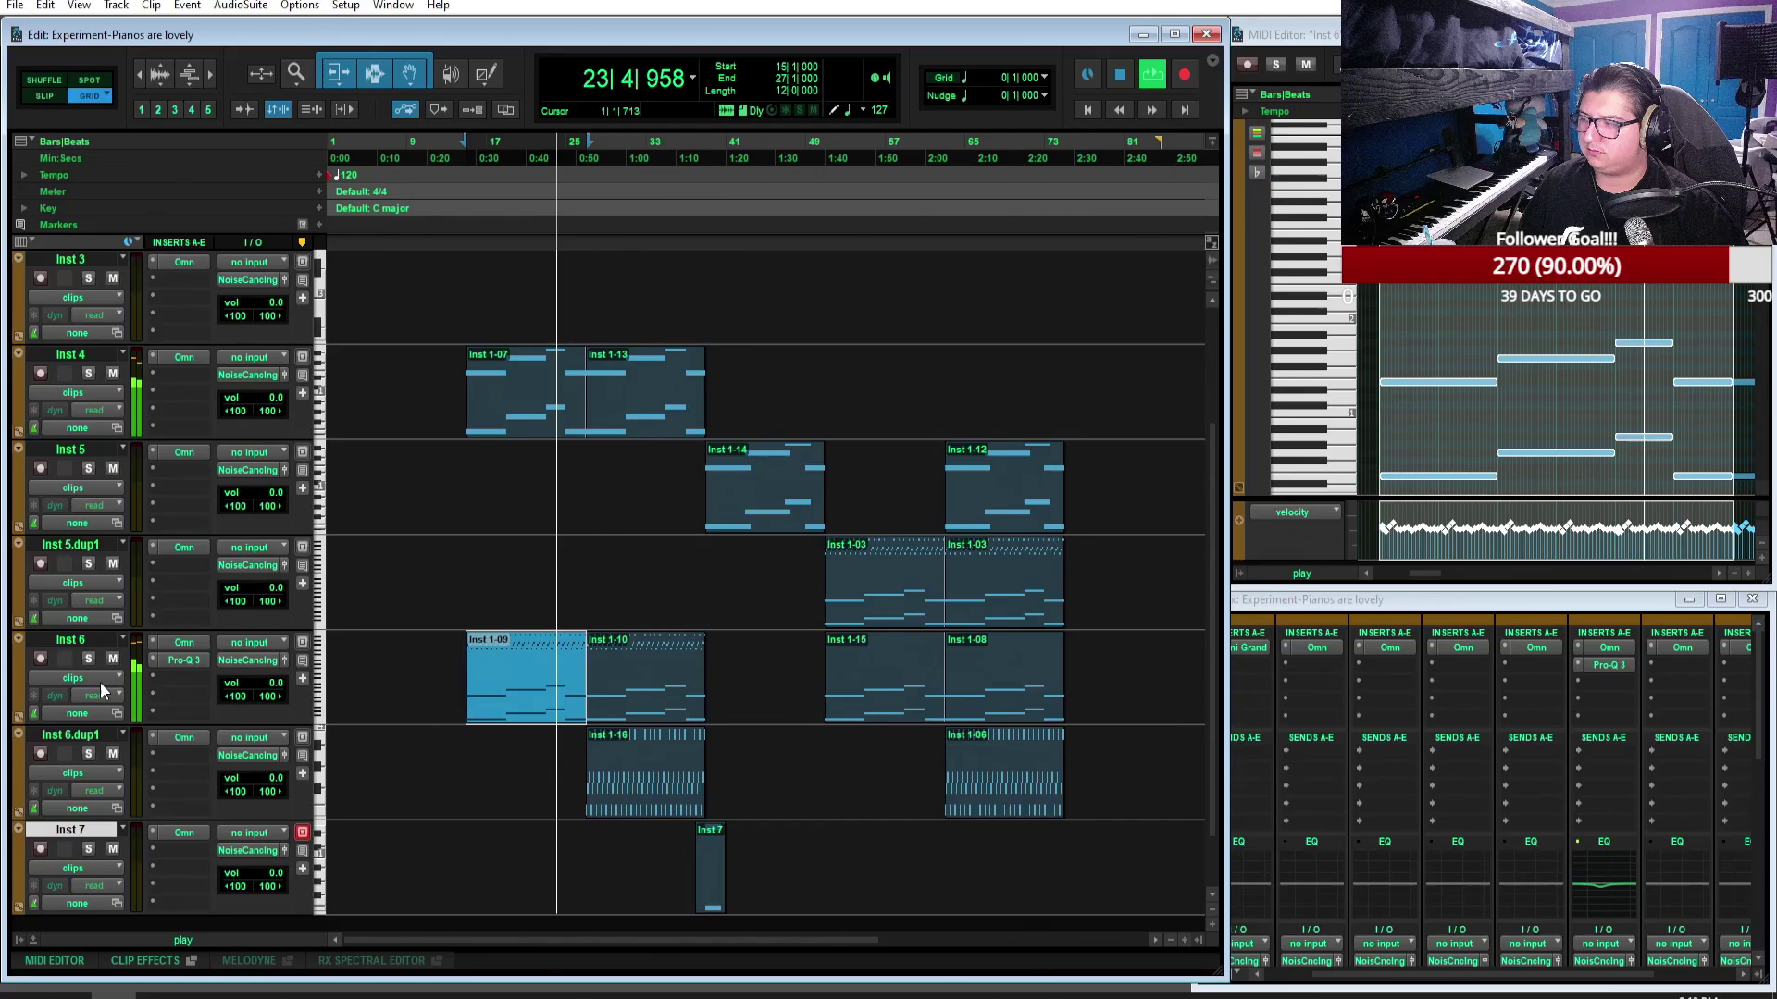
# Step: Reduce the dynamic range of the 60 Hz band in the Inst 6 equalizer to just under 3 dB of cut
pyautogui.click(184, 659)
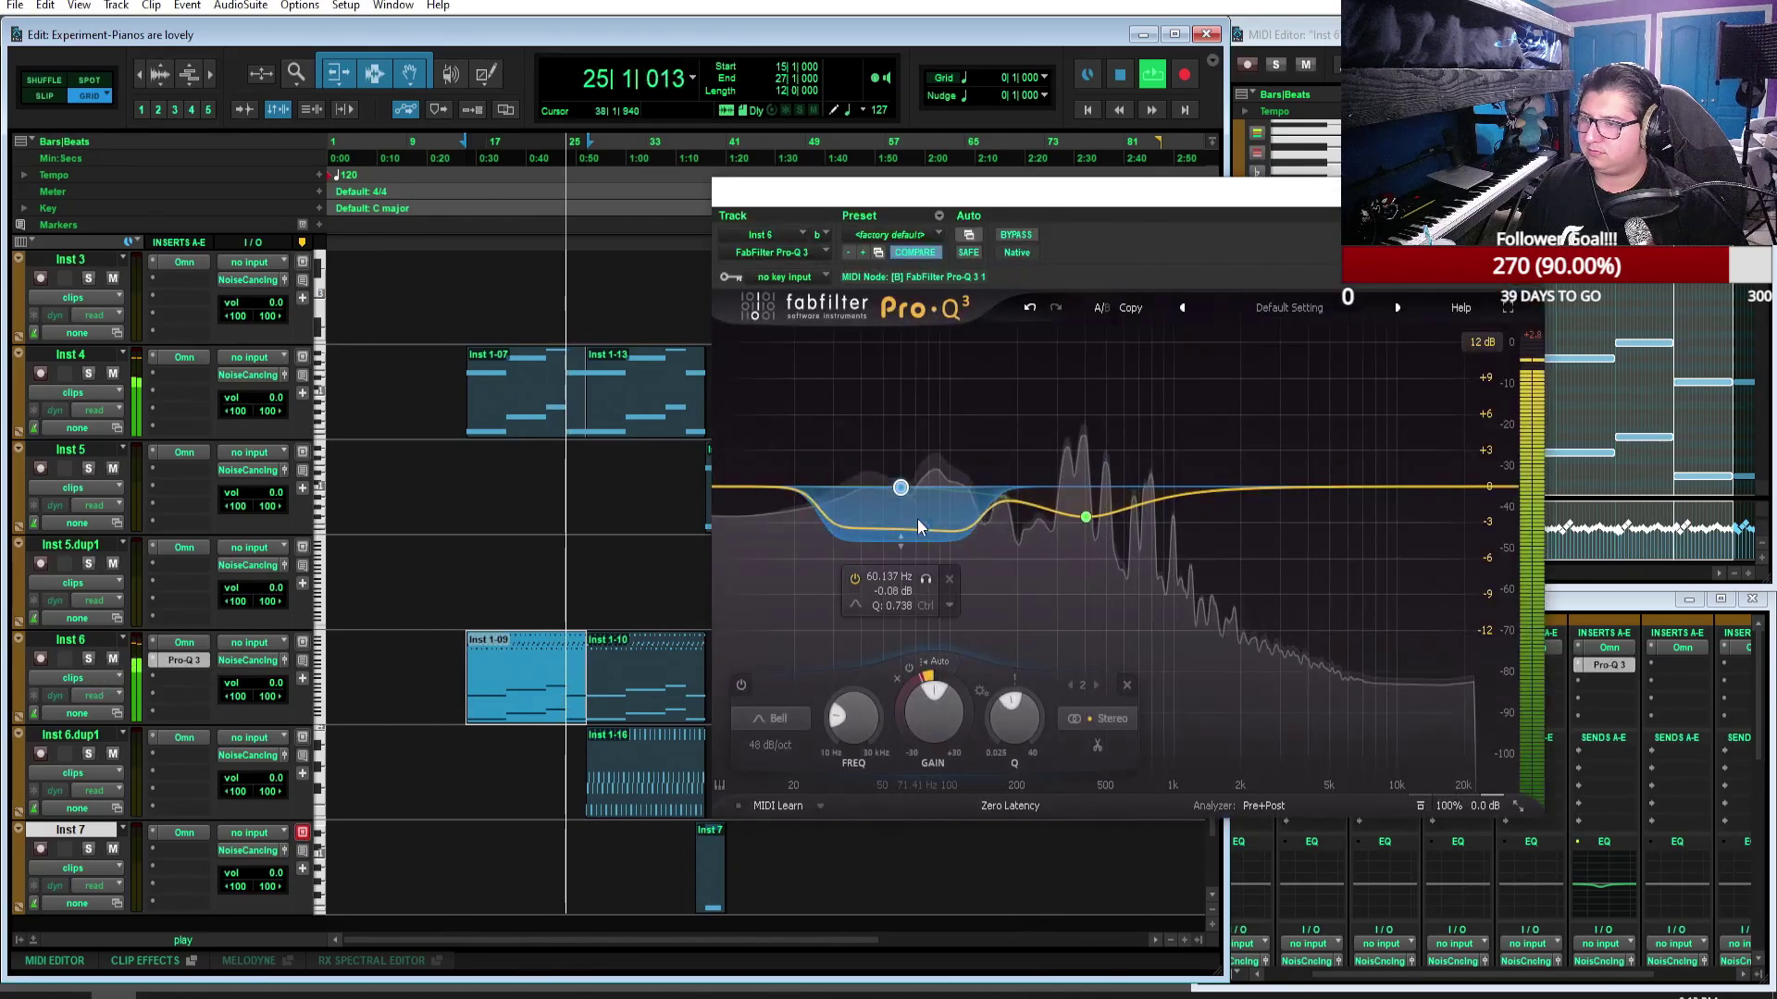
pyautogui.moveTo(898, 536); pyautogui.dragTo(902, 515)
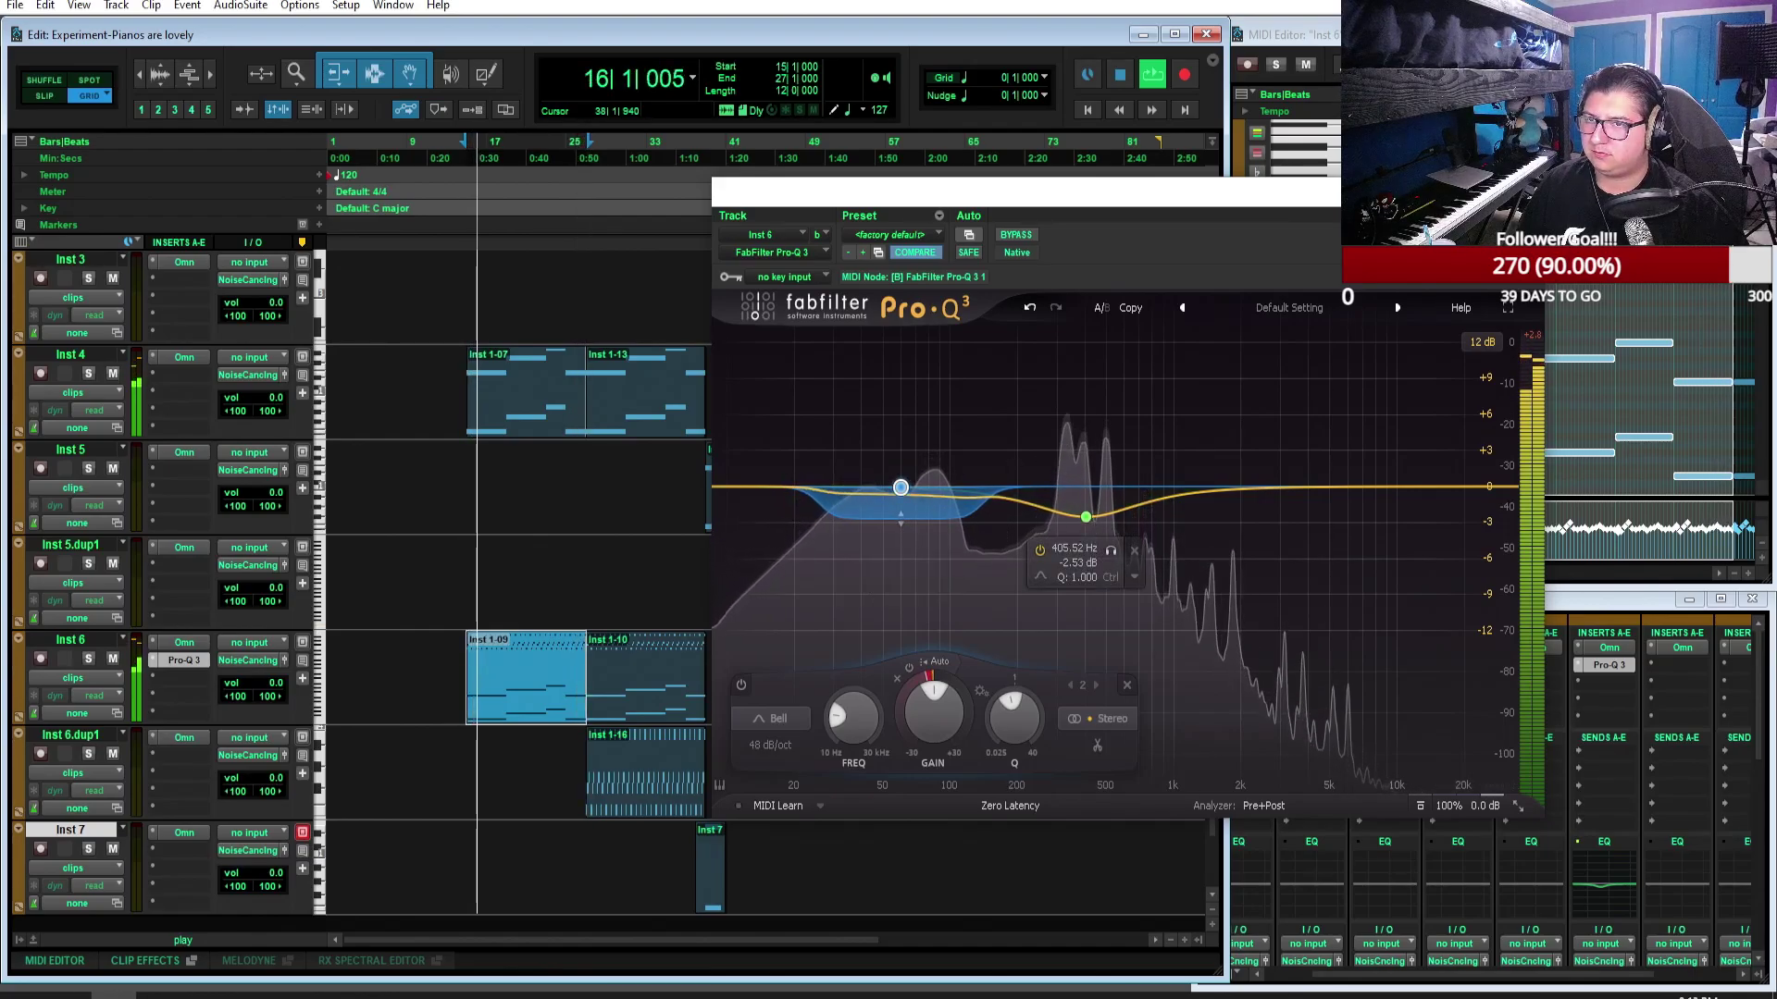
pyautogui.click(1543, 180)
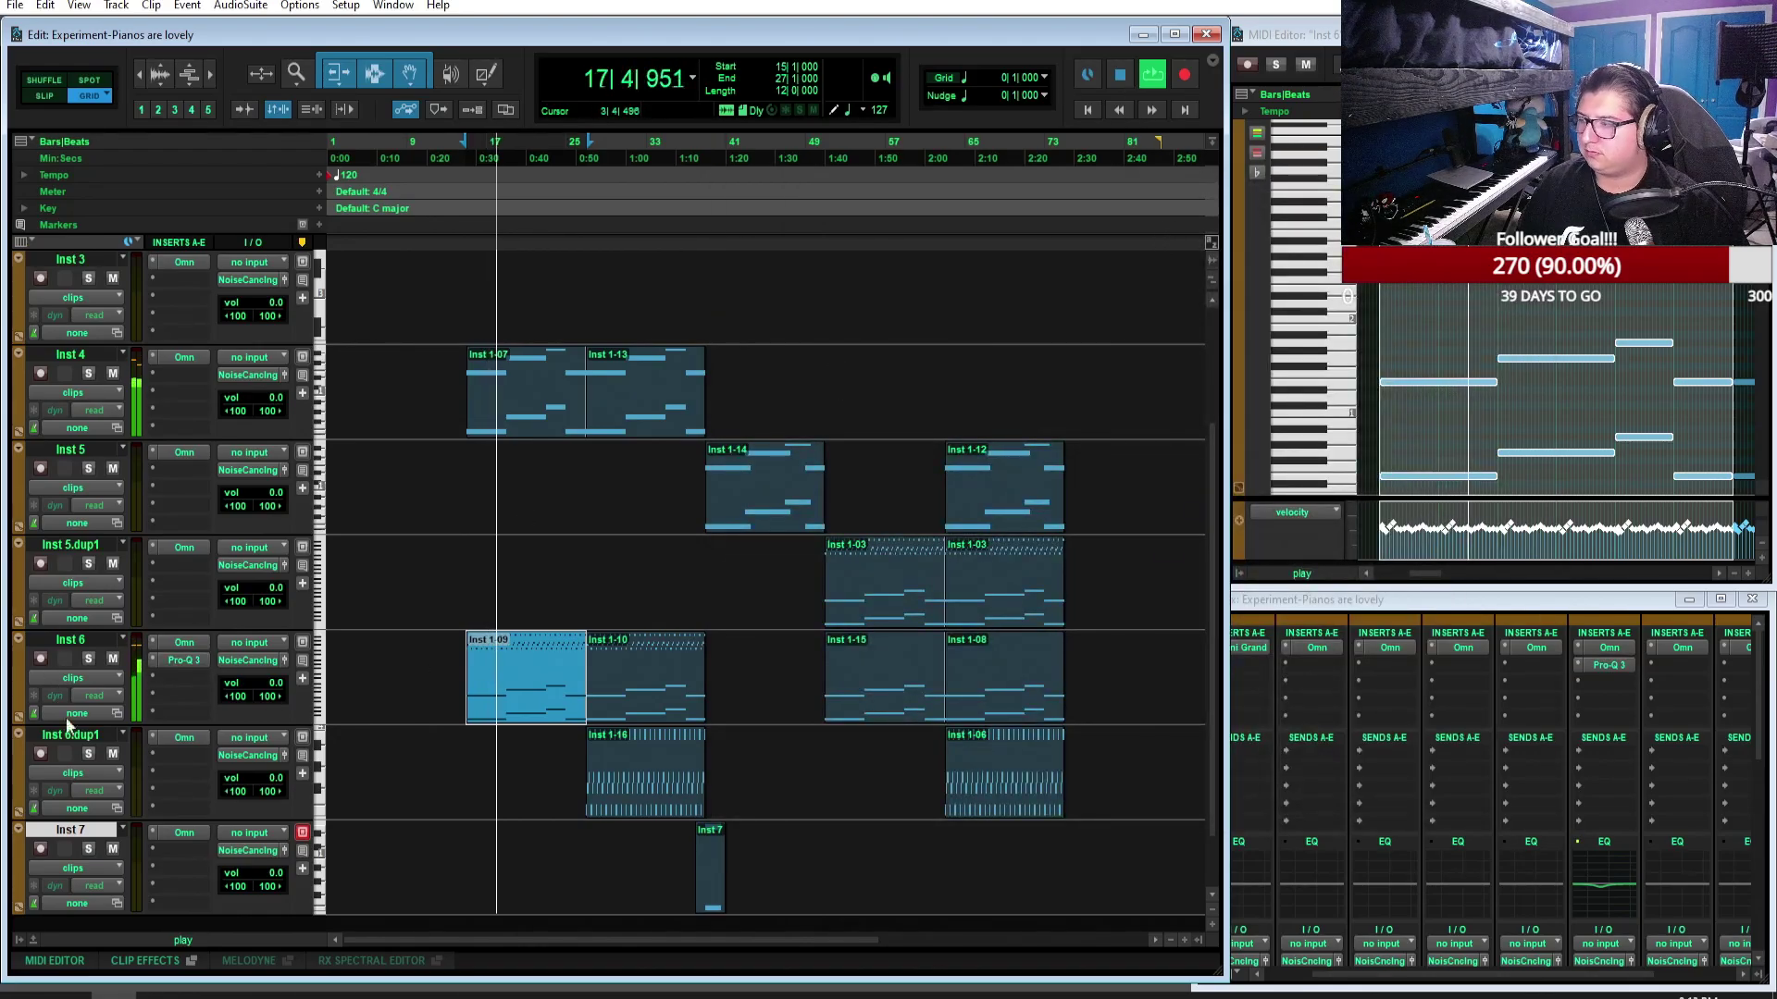
# Step: Stop playback and return the playhead to the start of the session at bar 1
pyautogui.click(1115, 75)
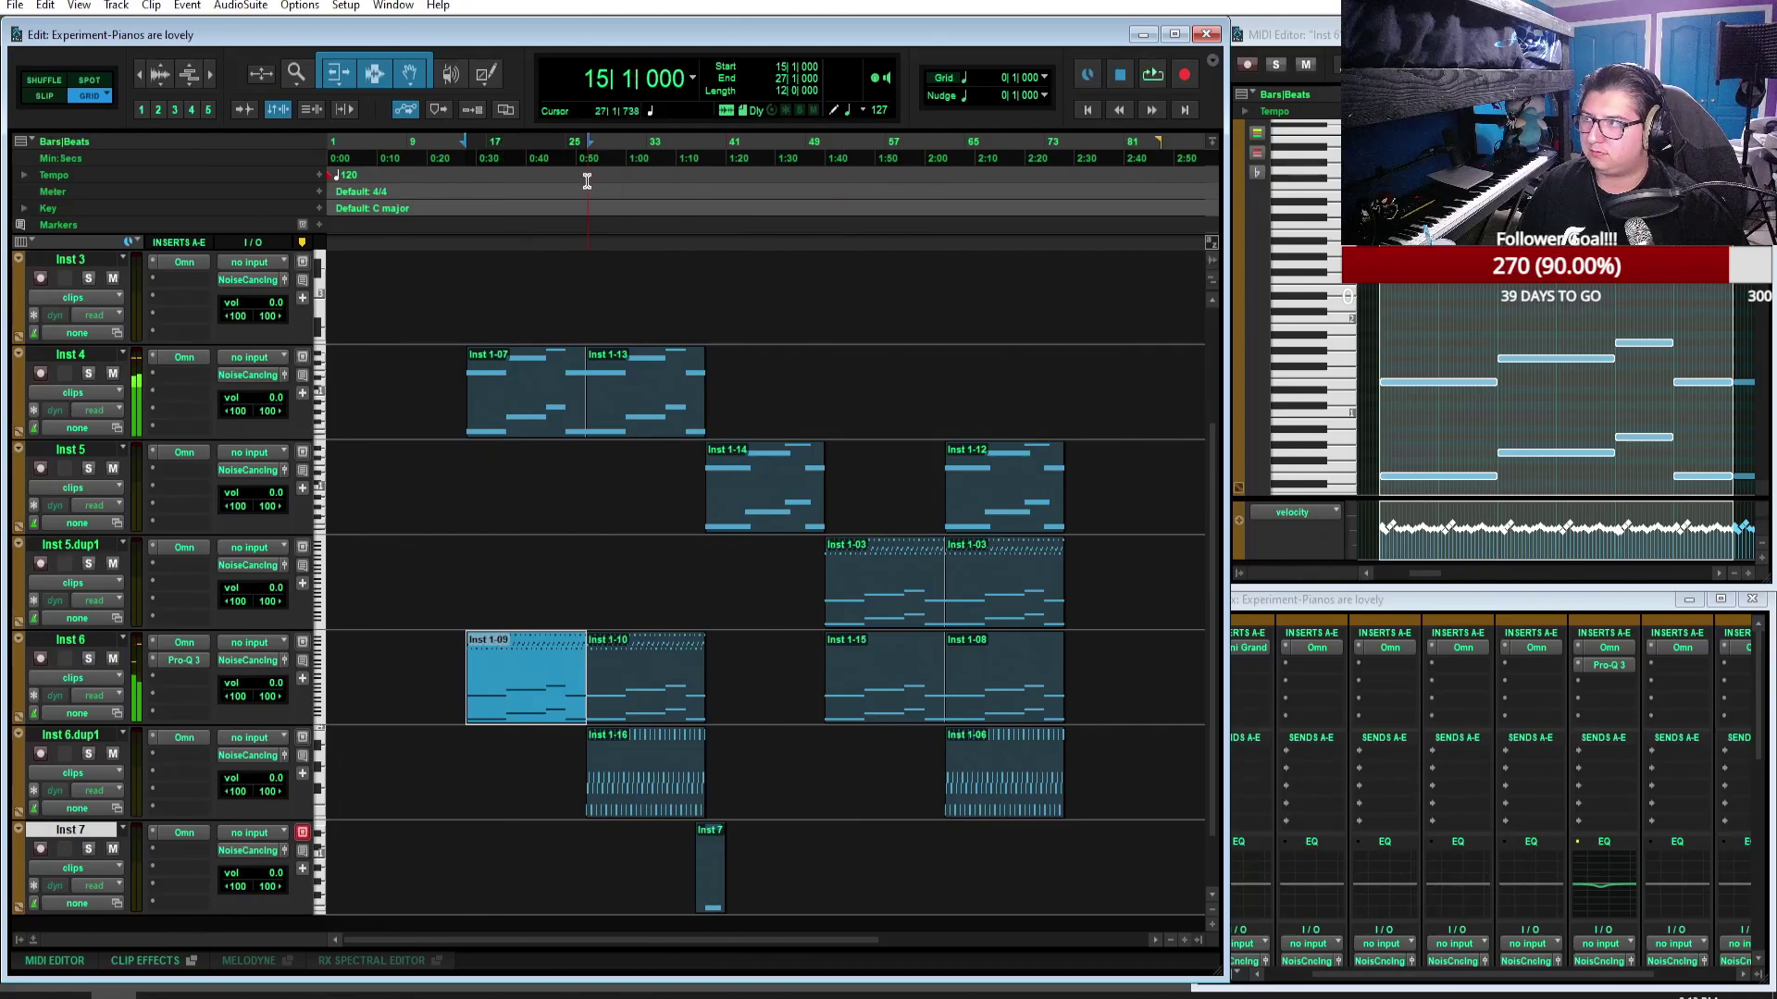
pyautogui.click(1087, 109)
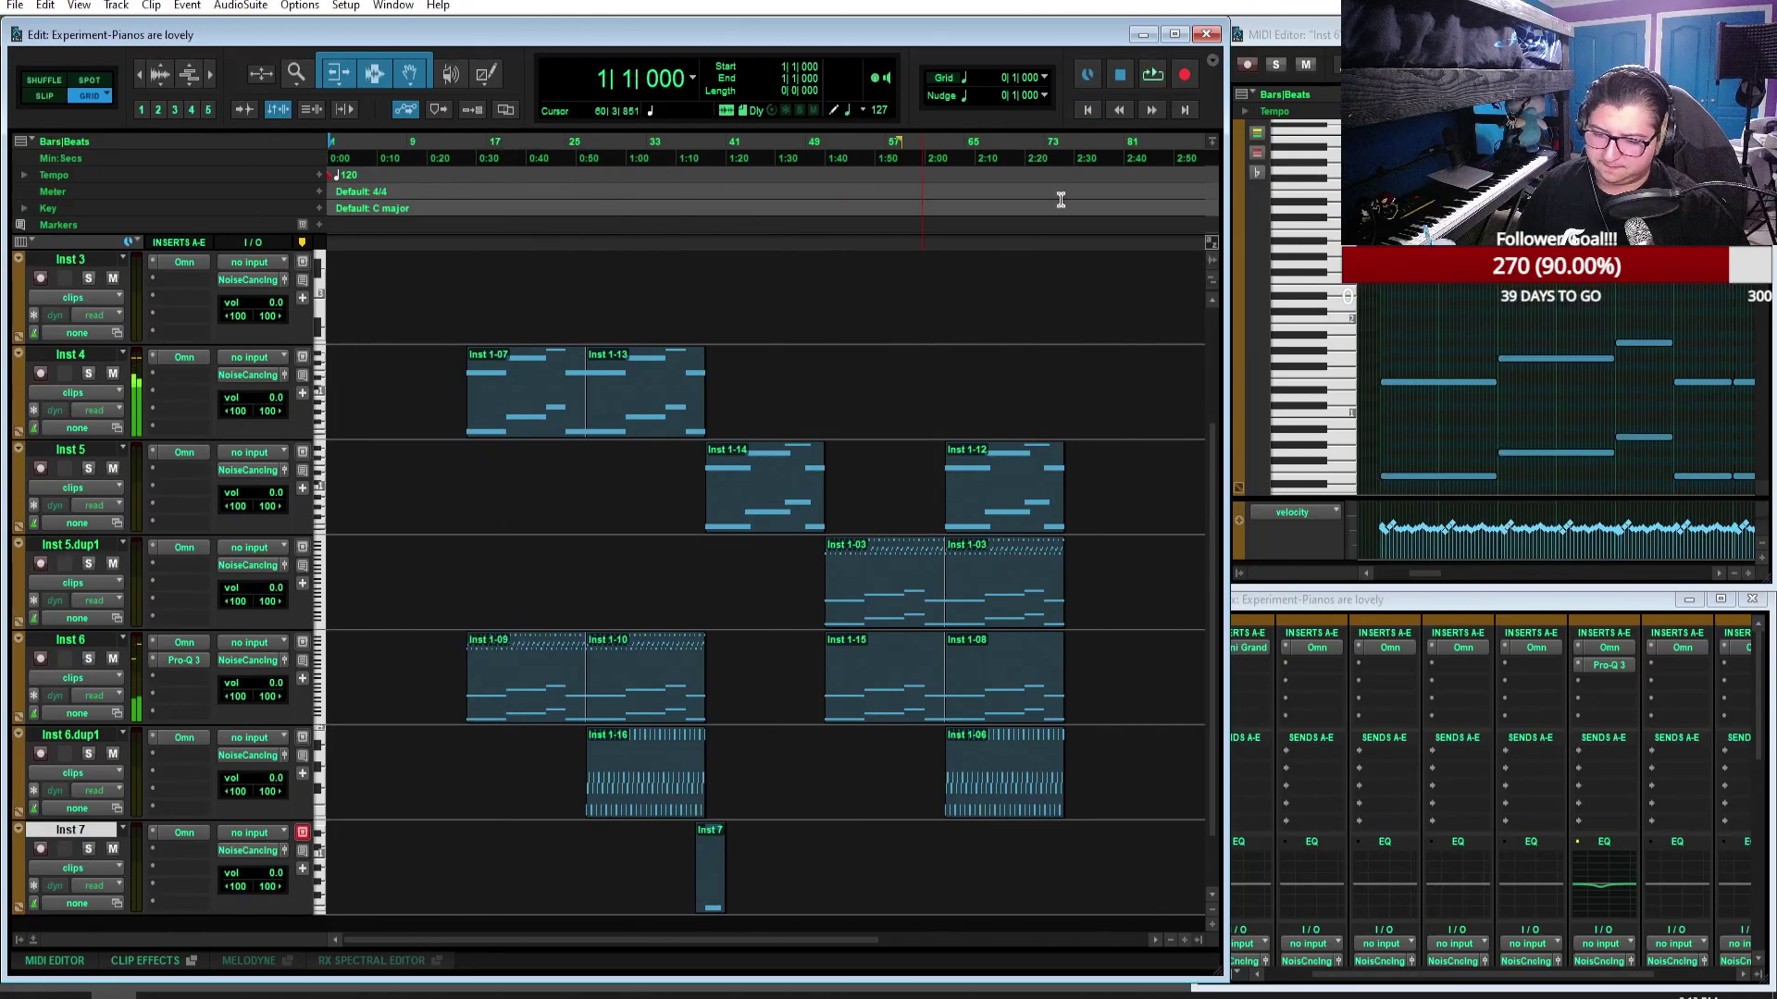
pyautogui.scroll(2, 879, 453)
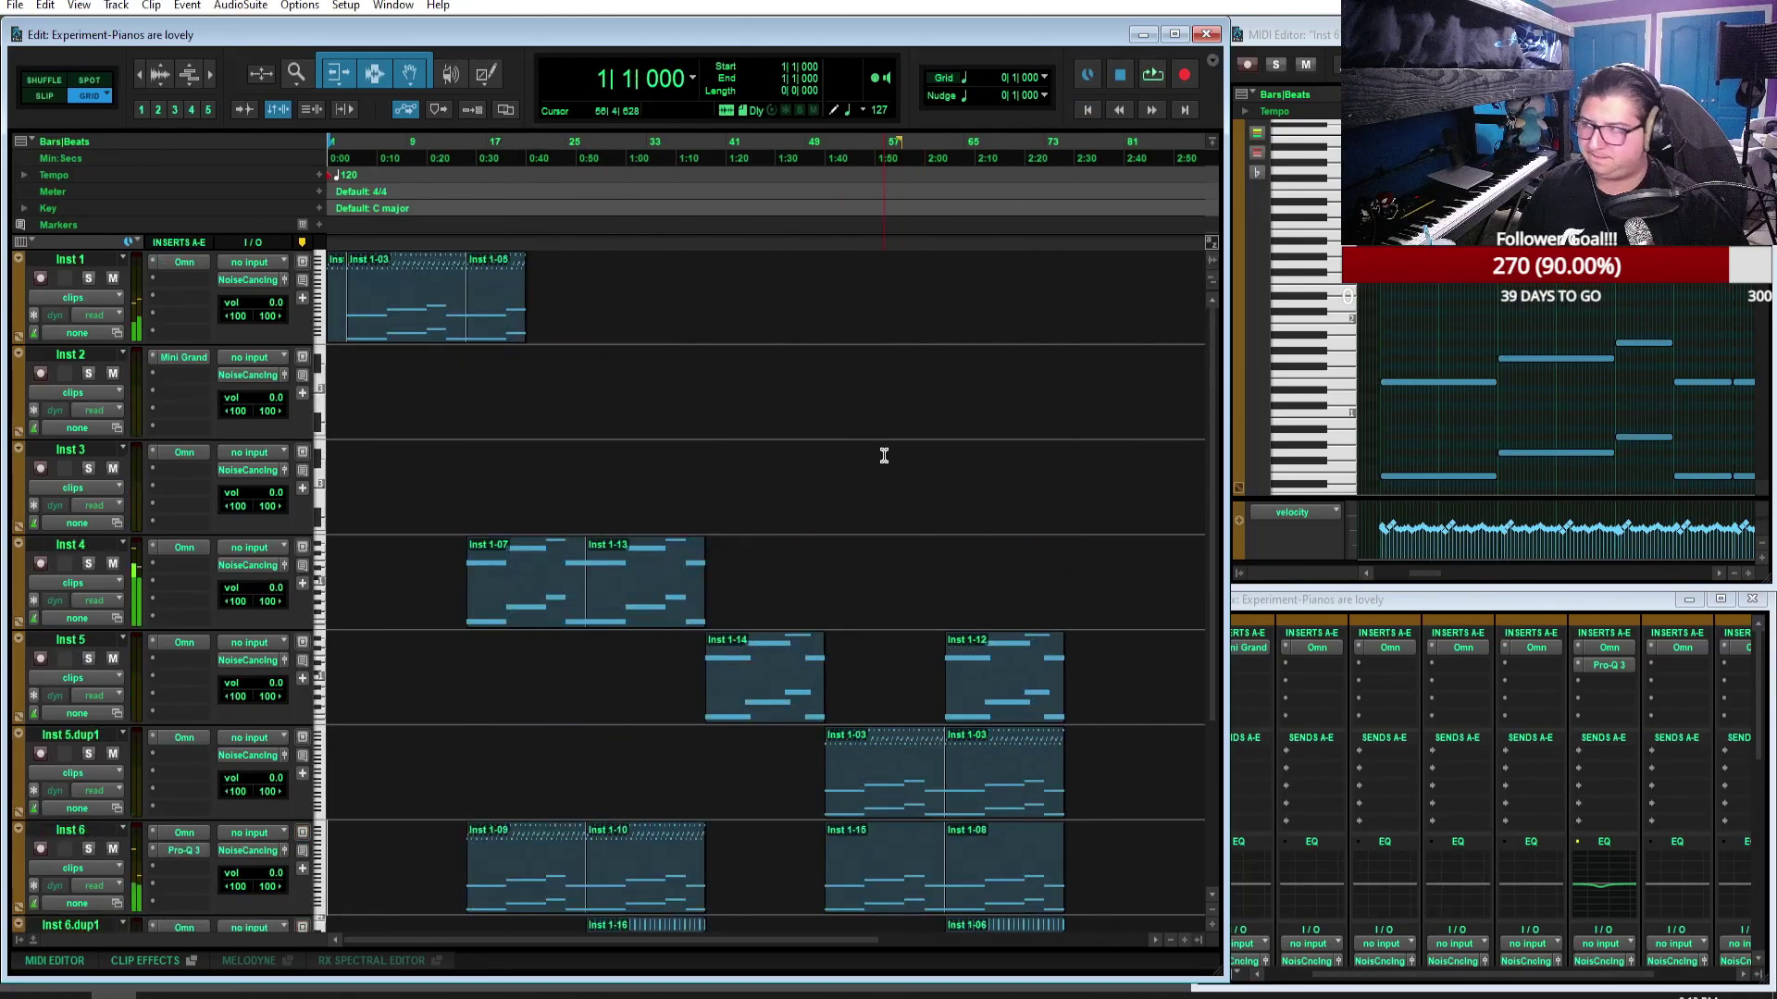
# Step: Record-arm Inst 3, select the Inst 5.dup1 clip at bars 51 to 63, and record a new melody over that range
pyautogui.click(41, 465)
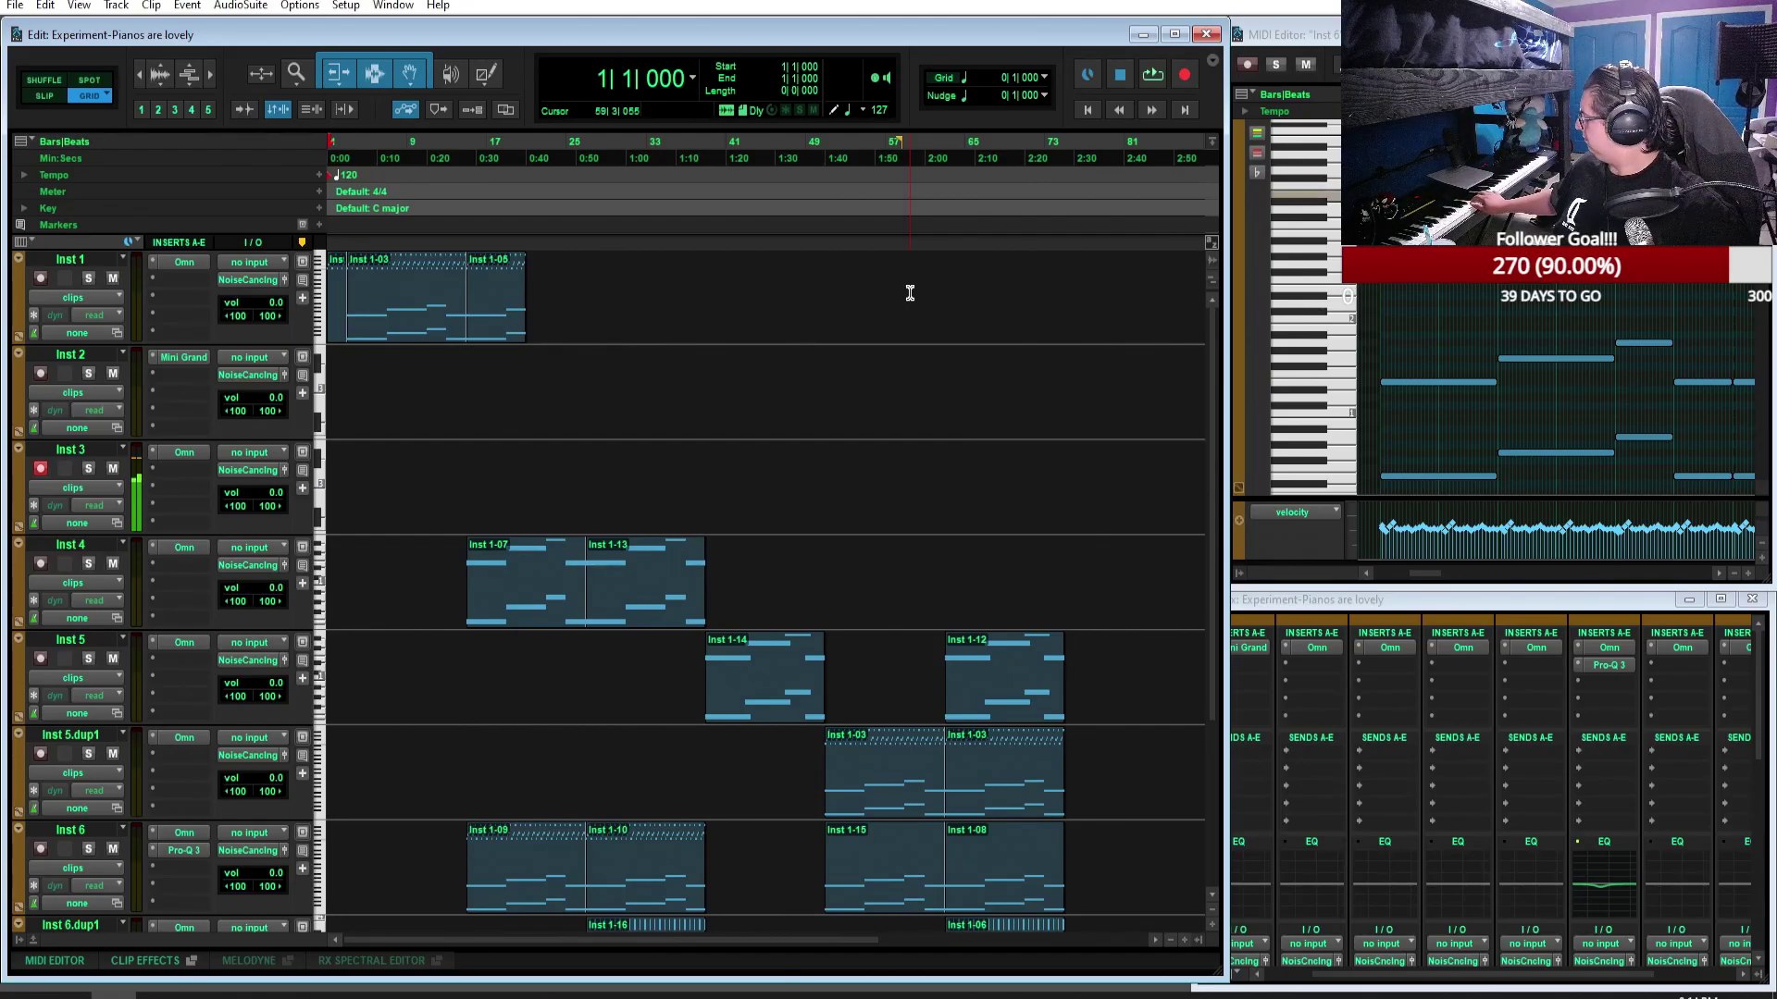
pyautogui.scroll(-3, 1003, 456)
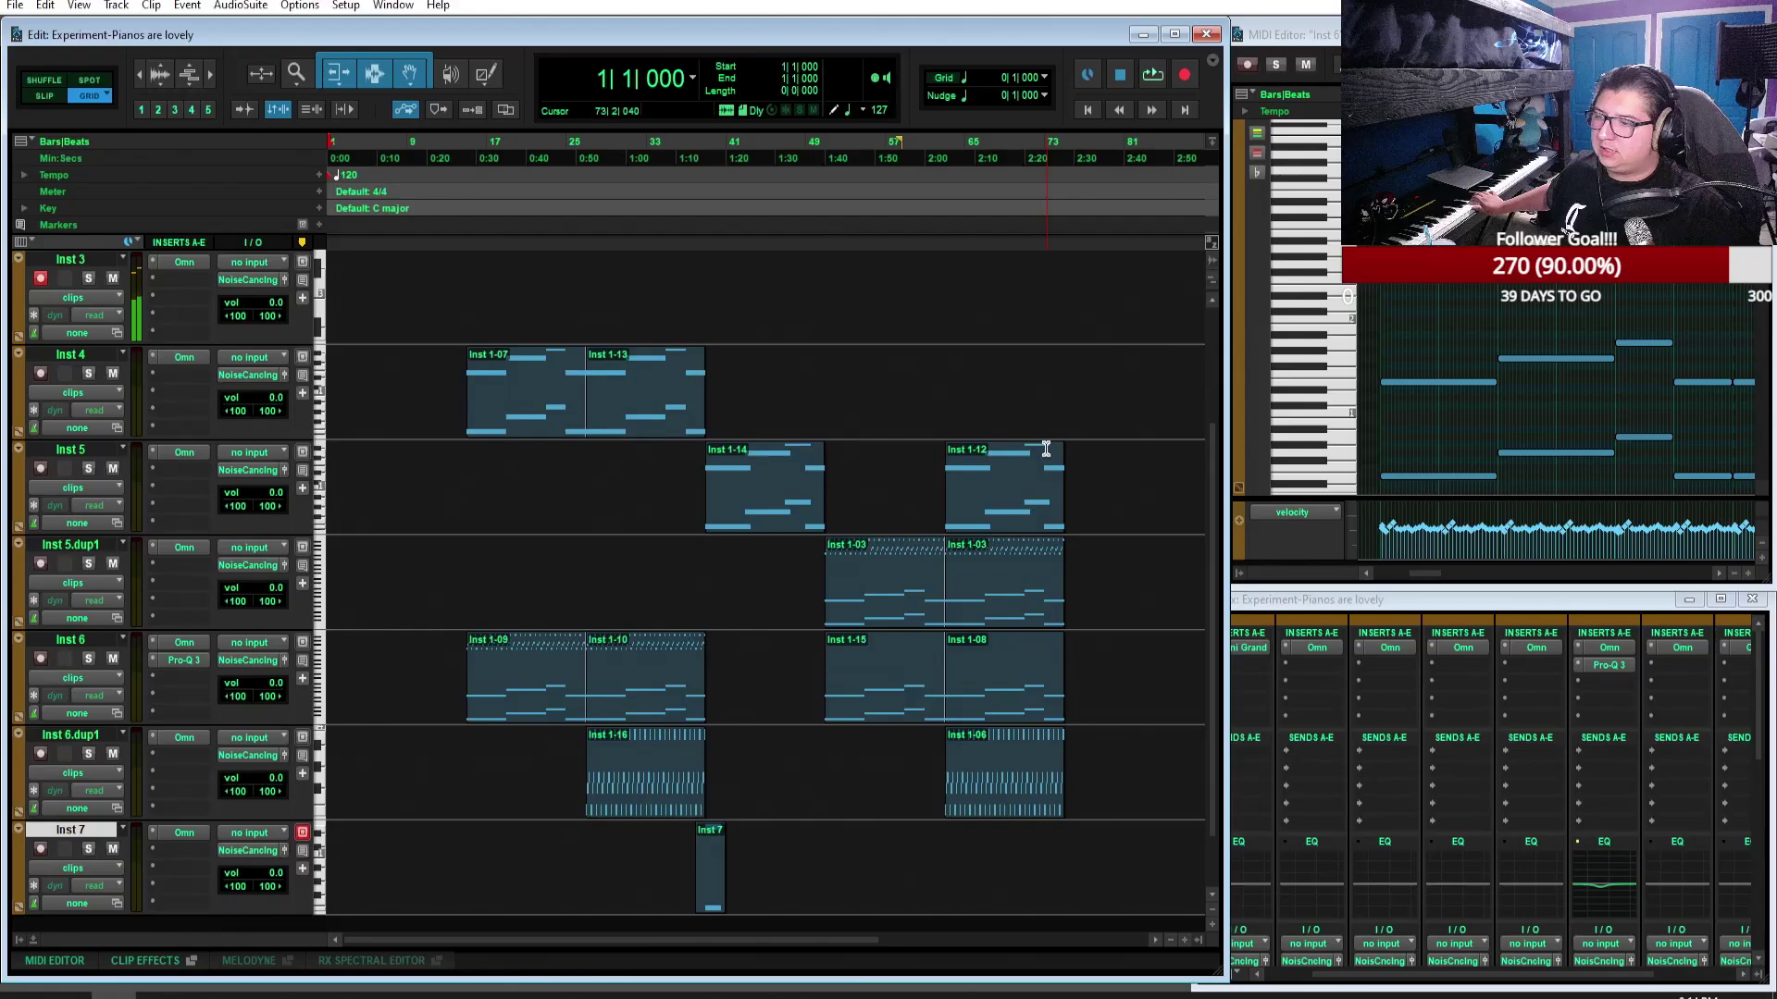
pyautogui.click(864, 607)
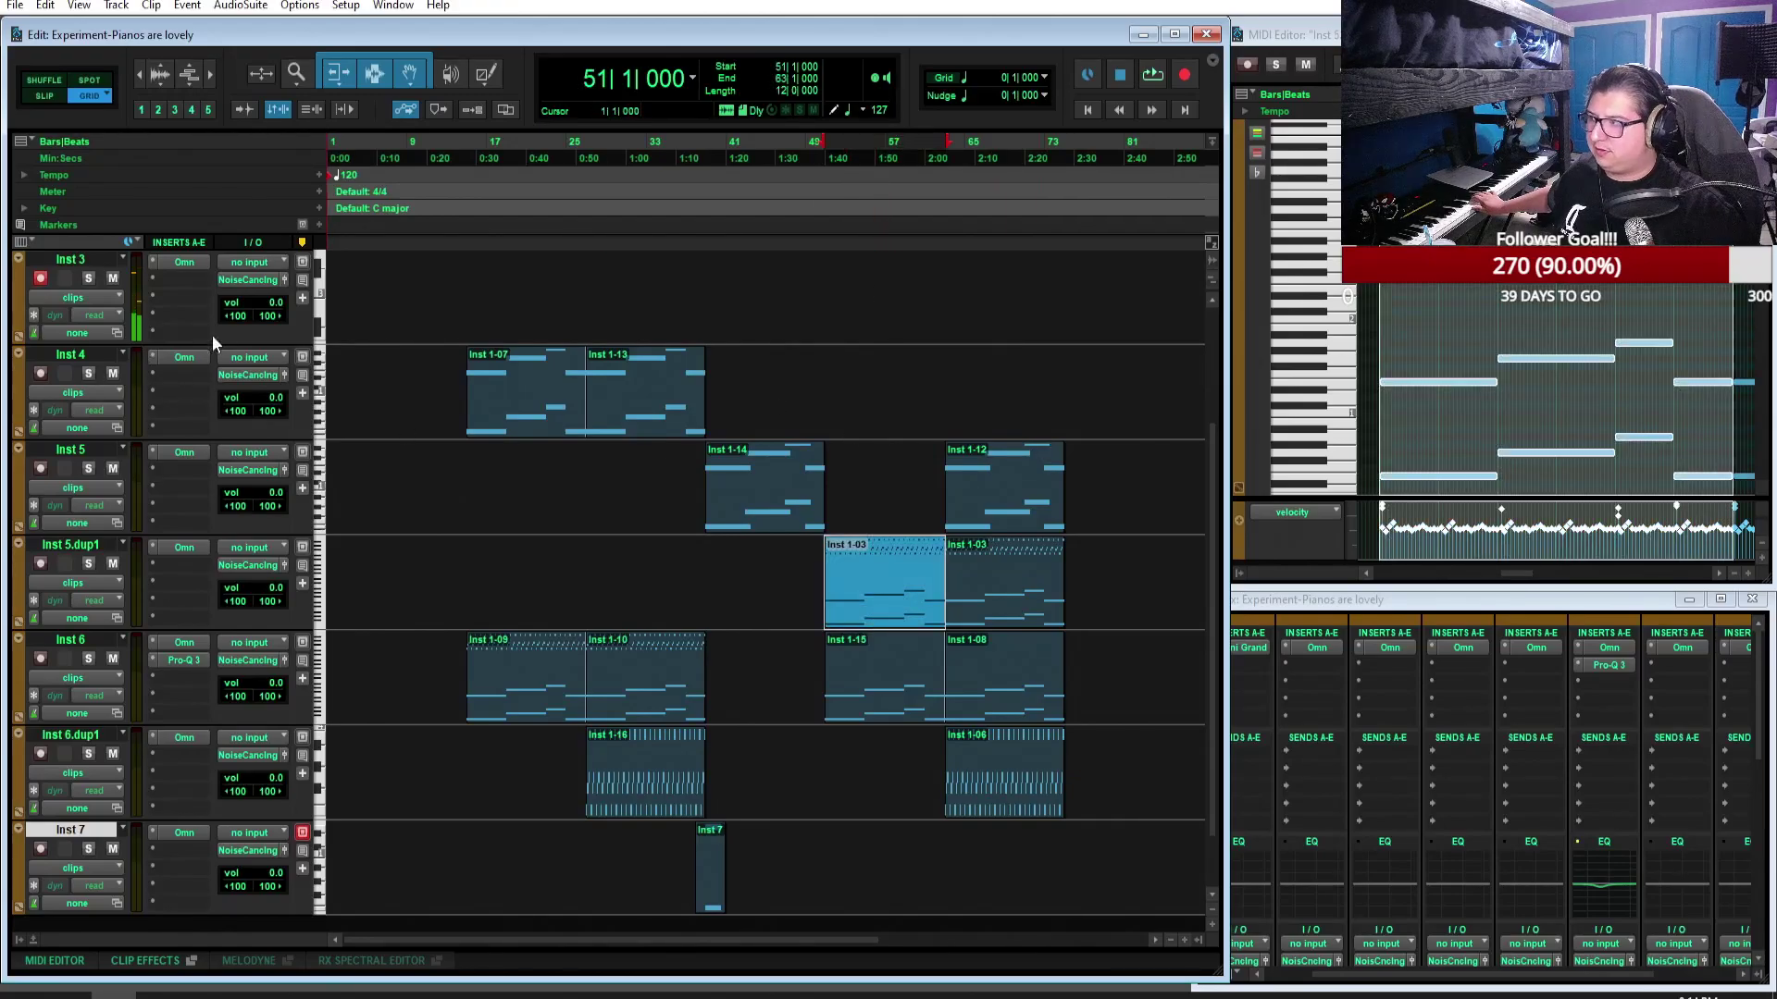
pyautogui.click(1153, 75)
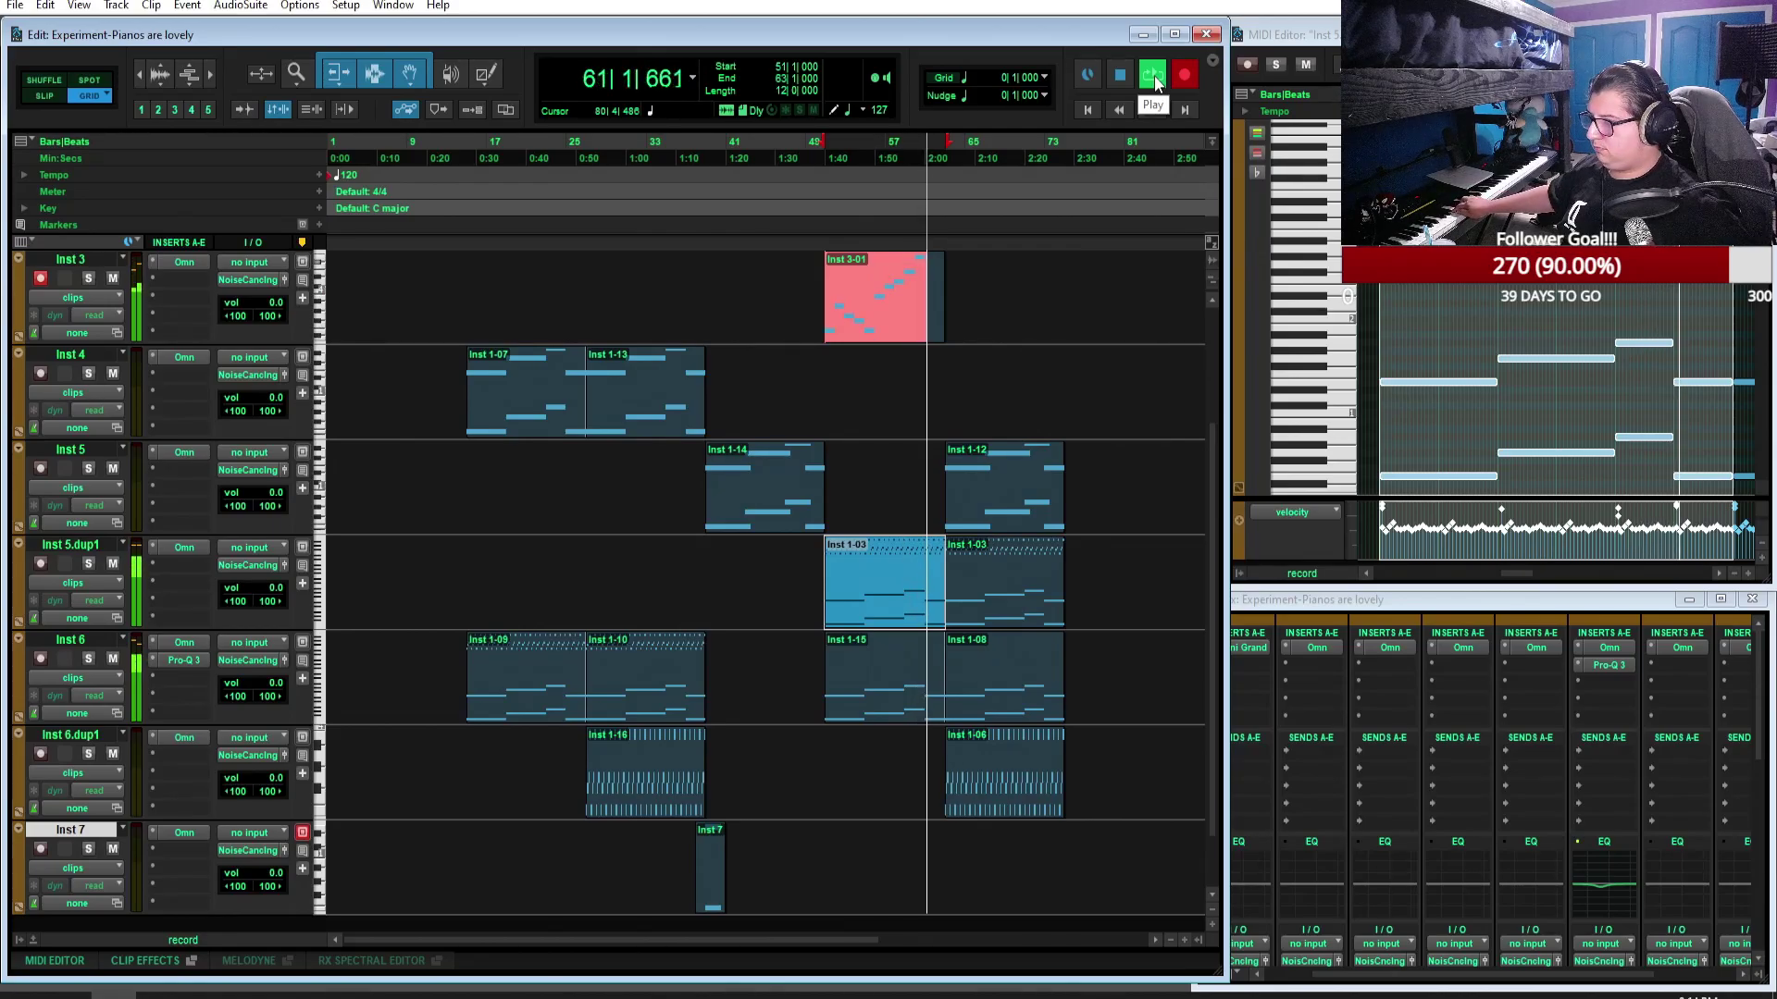
pyautogui.click(1119, 75)
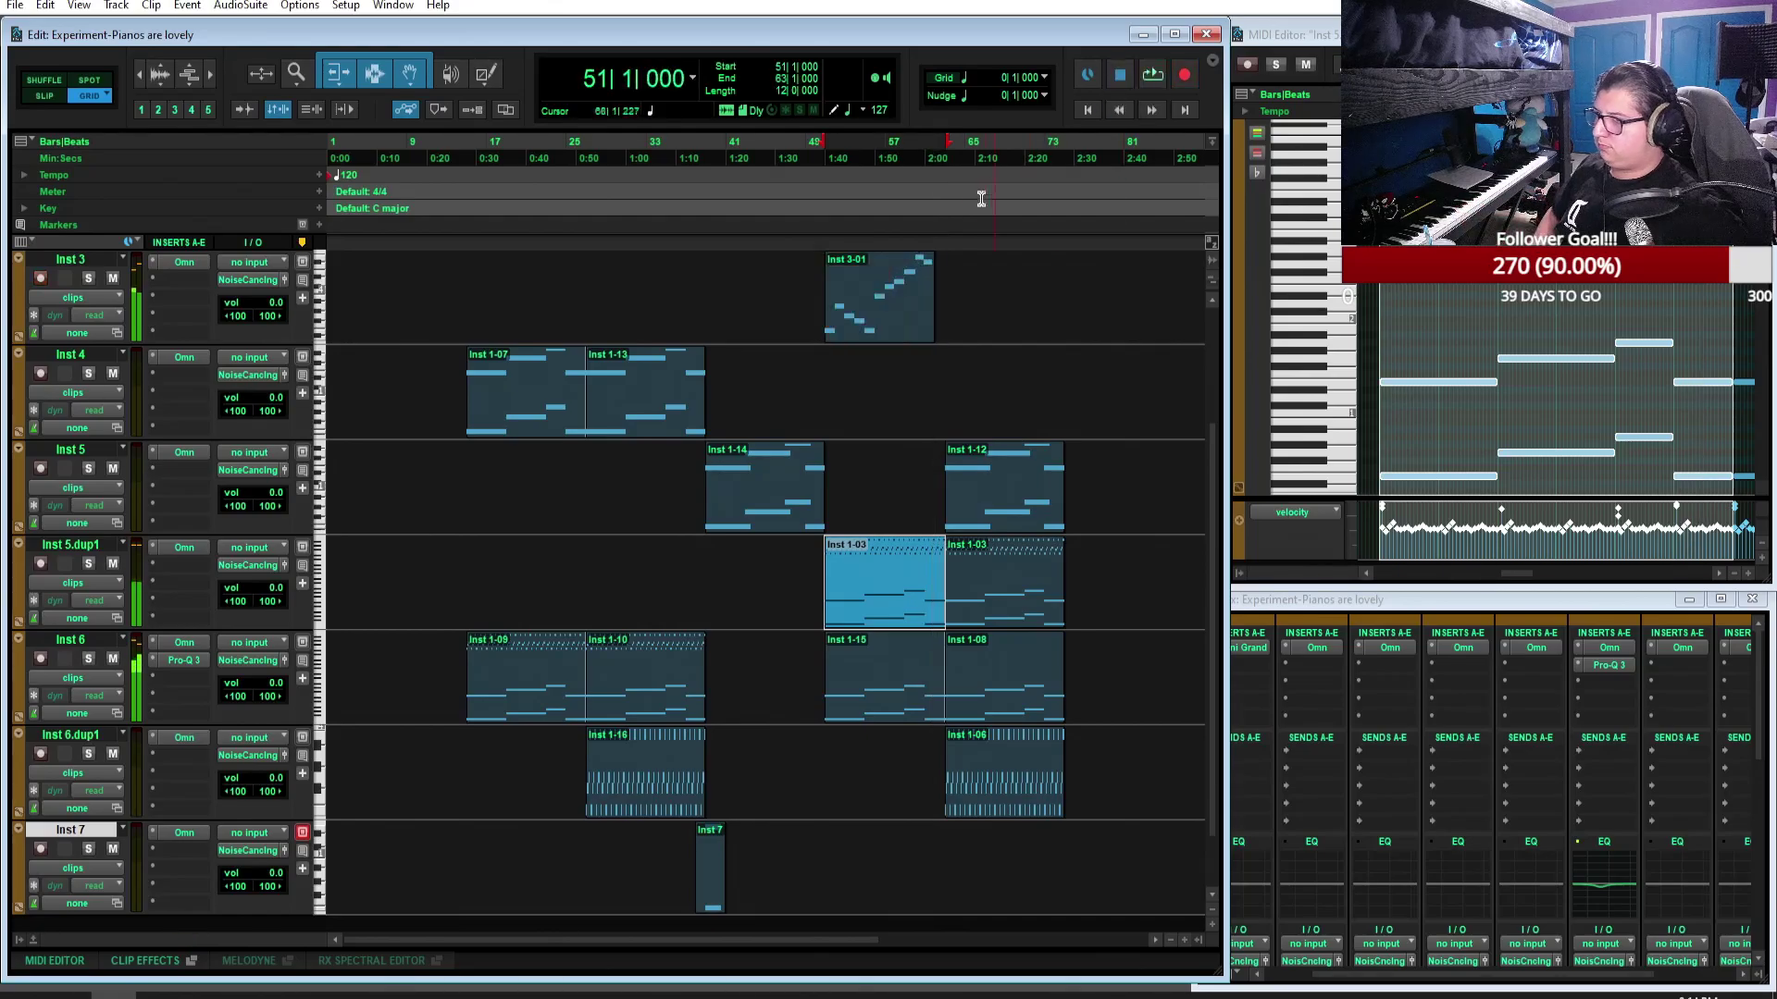
# Step: Open the newly recorded Inst 3 clip in the maximized MIDI Editor, zoomed in on its first notes at bar 51, and deselect its notes
pyautogui.click(902, 338)
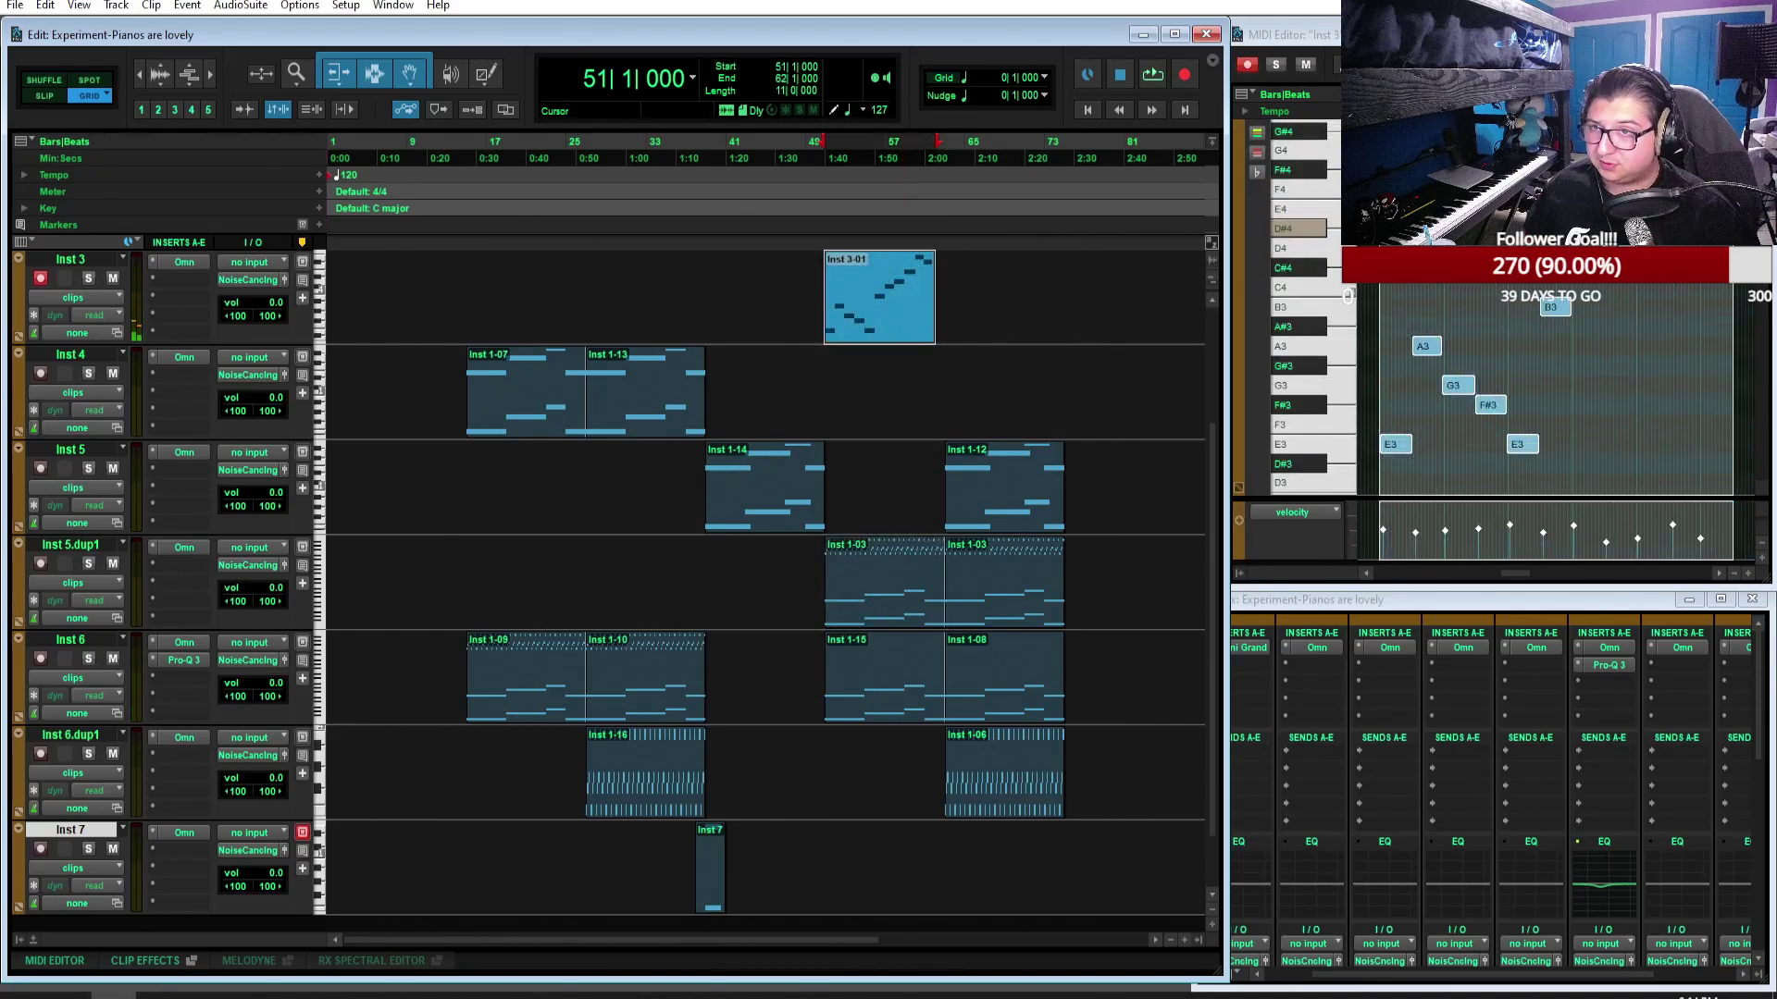
pyautogui.hotkey('ctrl', ']')
pyautogui.hscroll(5, 1554, 398)
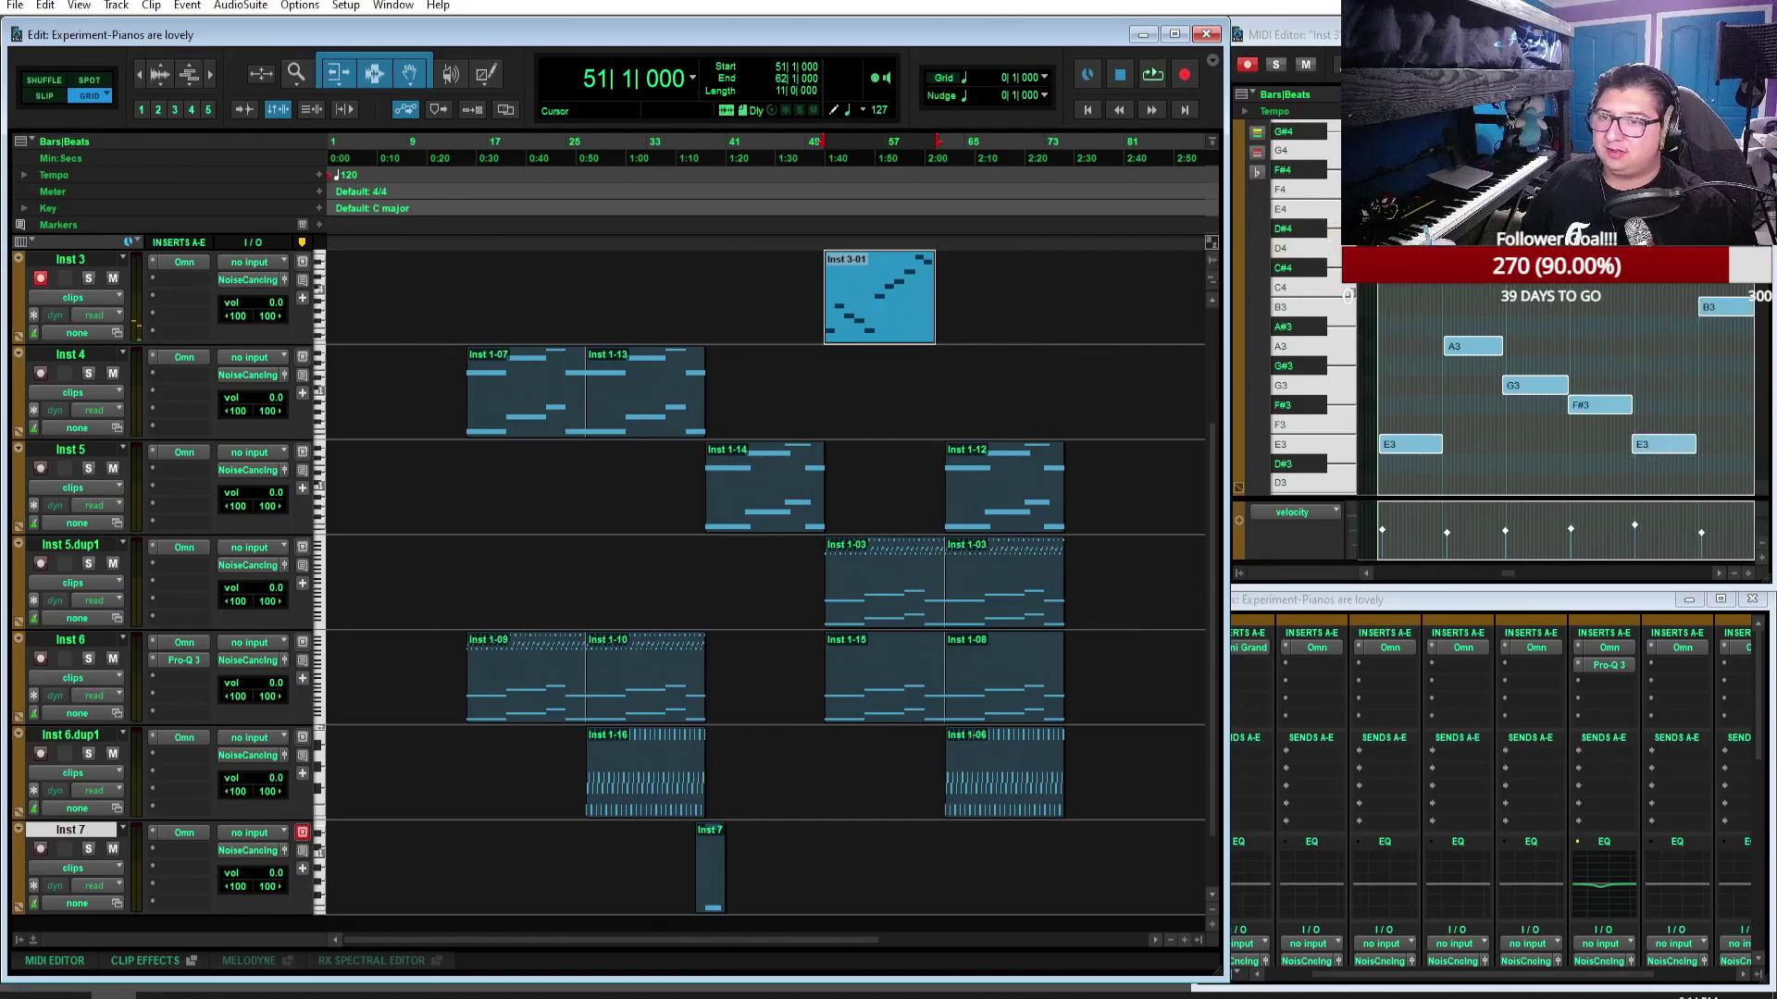
pyautogui.scroll(2, 705, 453)
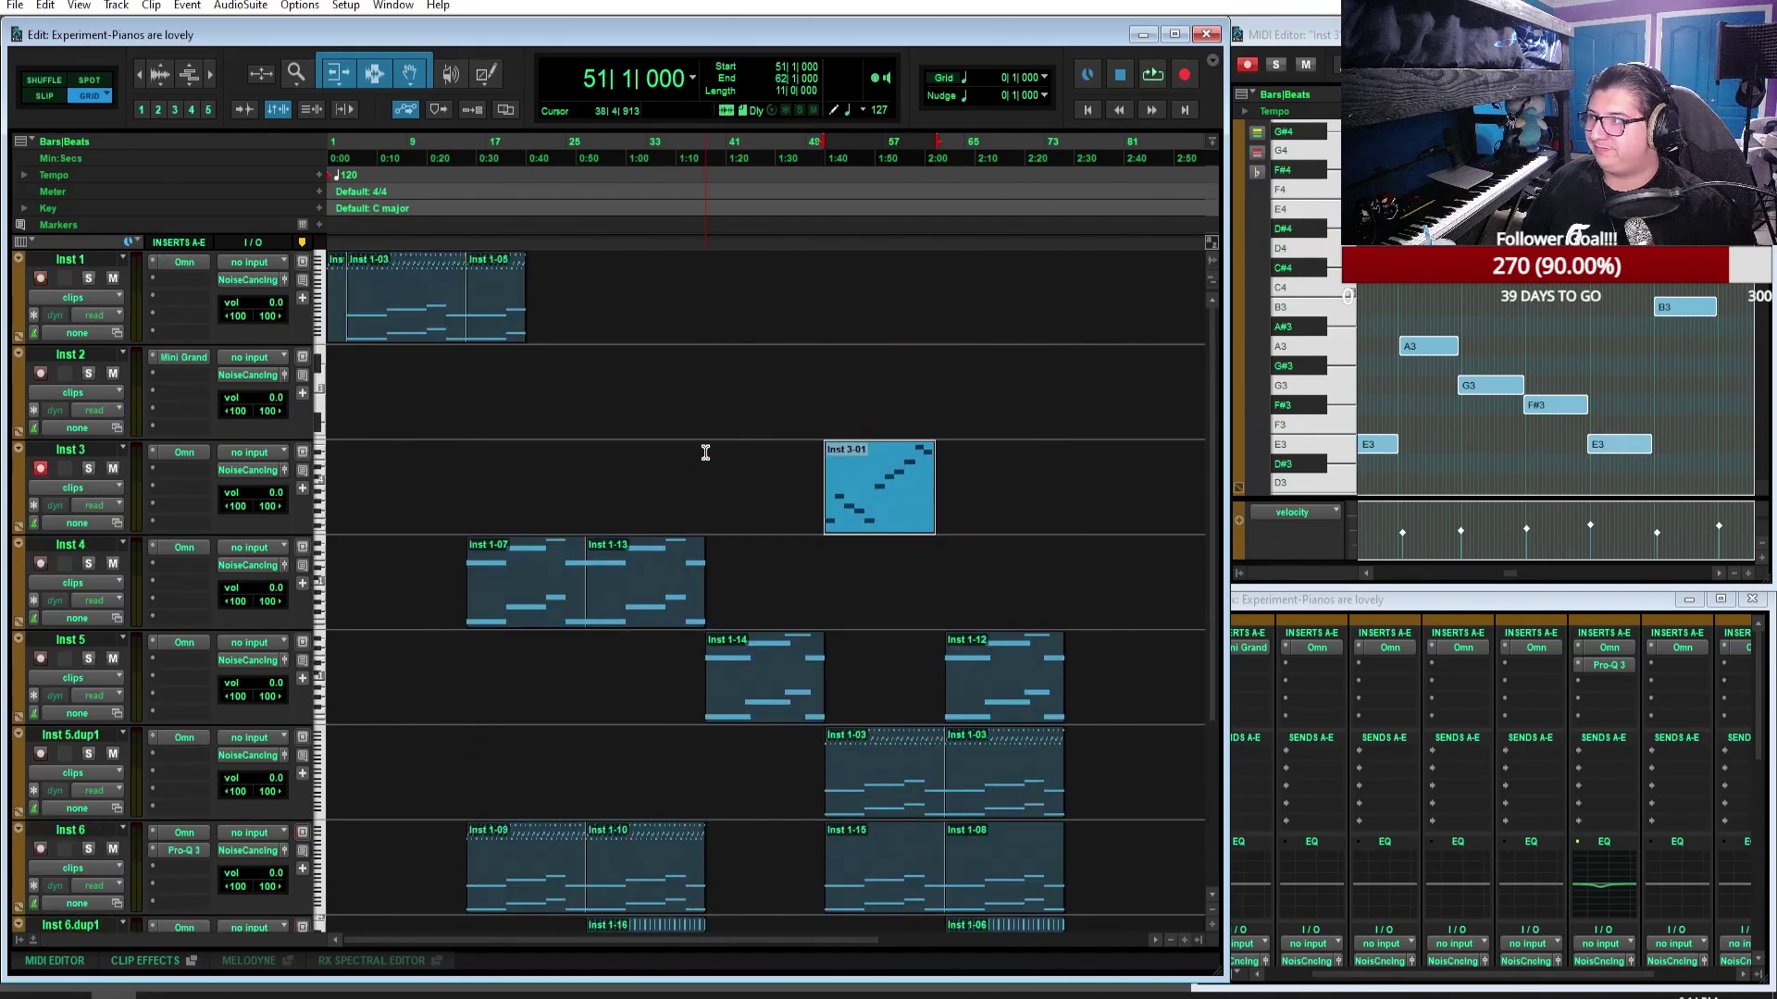
pyautogui.scroll(-2, 705, 453)
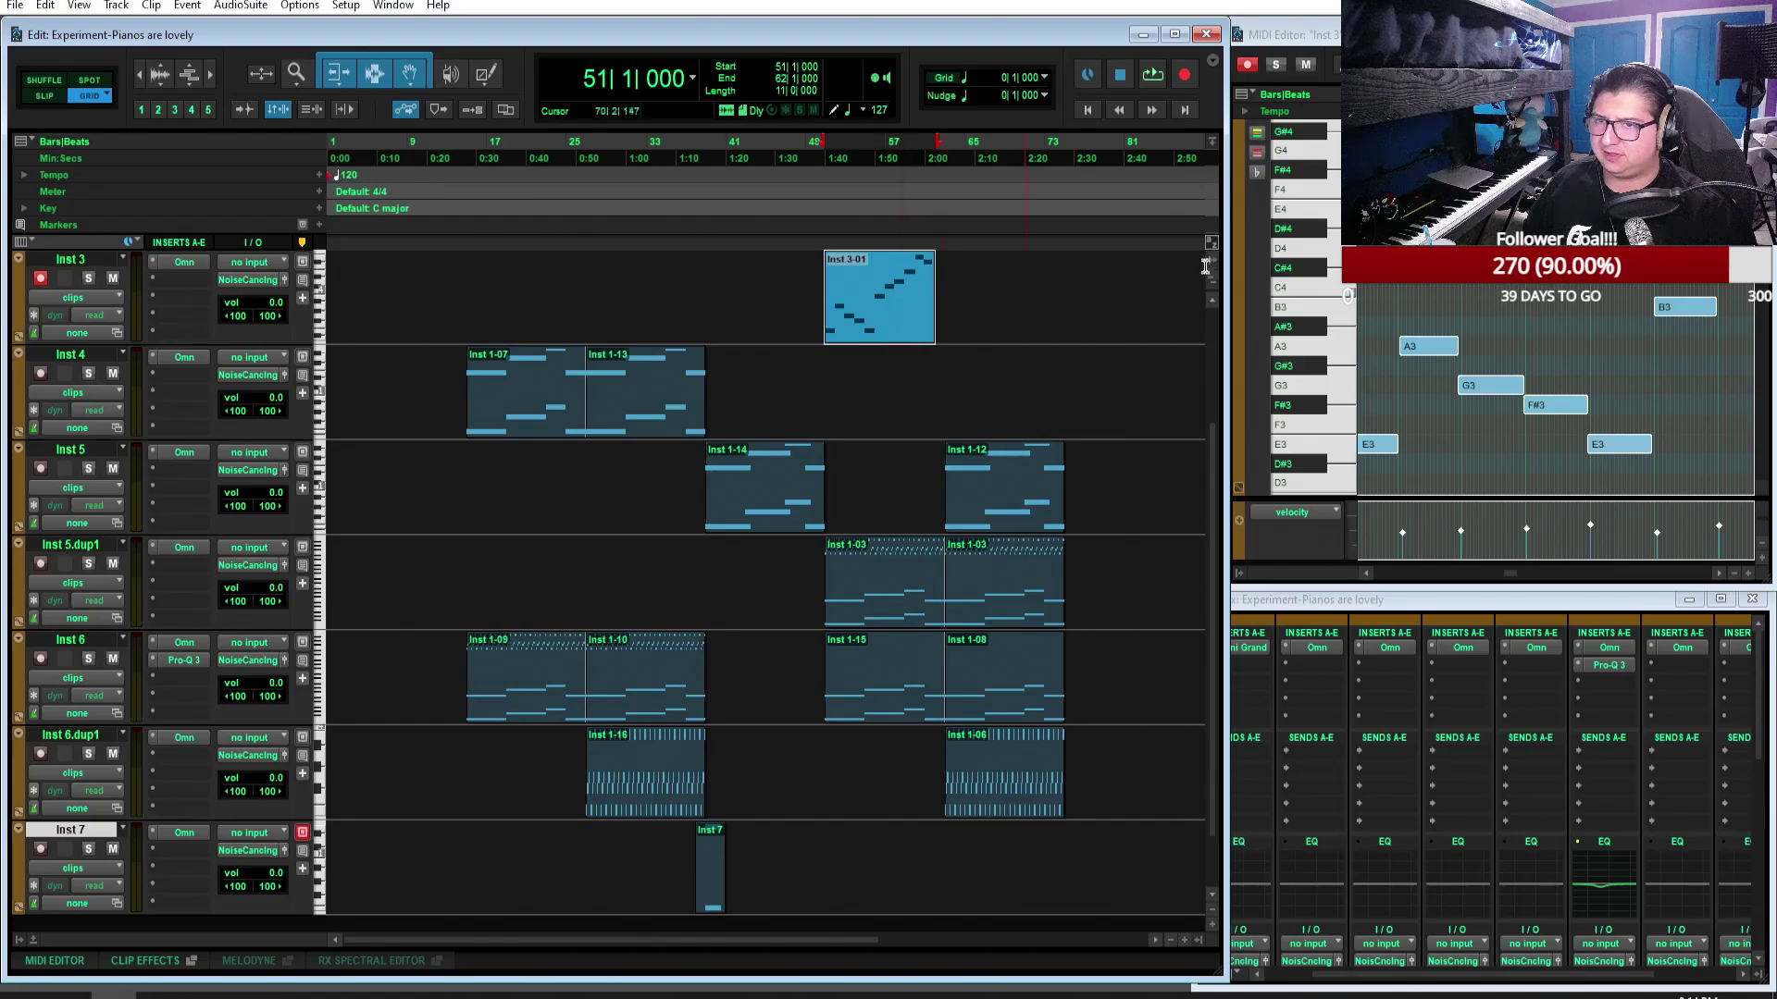
pyautogui.press('super+Up')
pyautogui.hotkey('ctrl', ']')
pyautogui.hotkey('ctrl', ']')
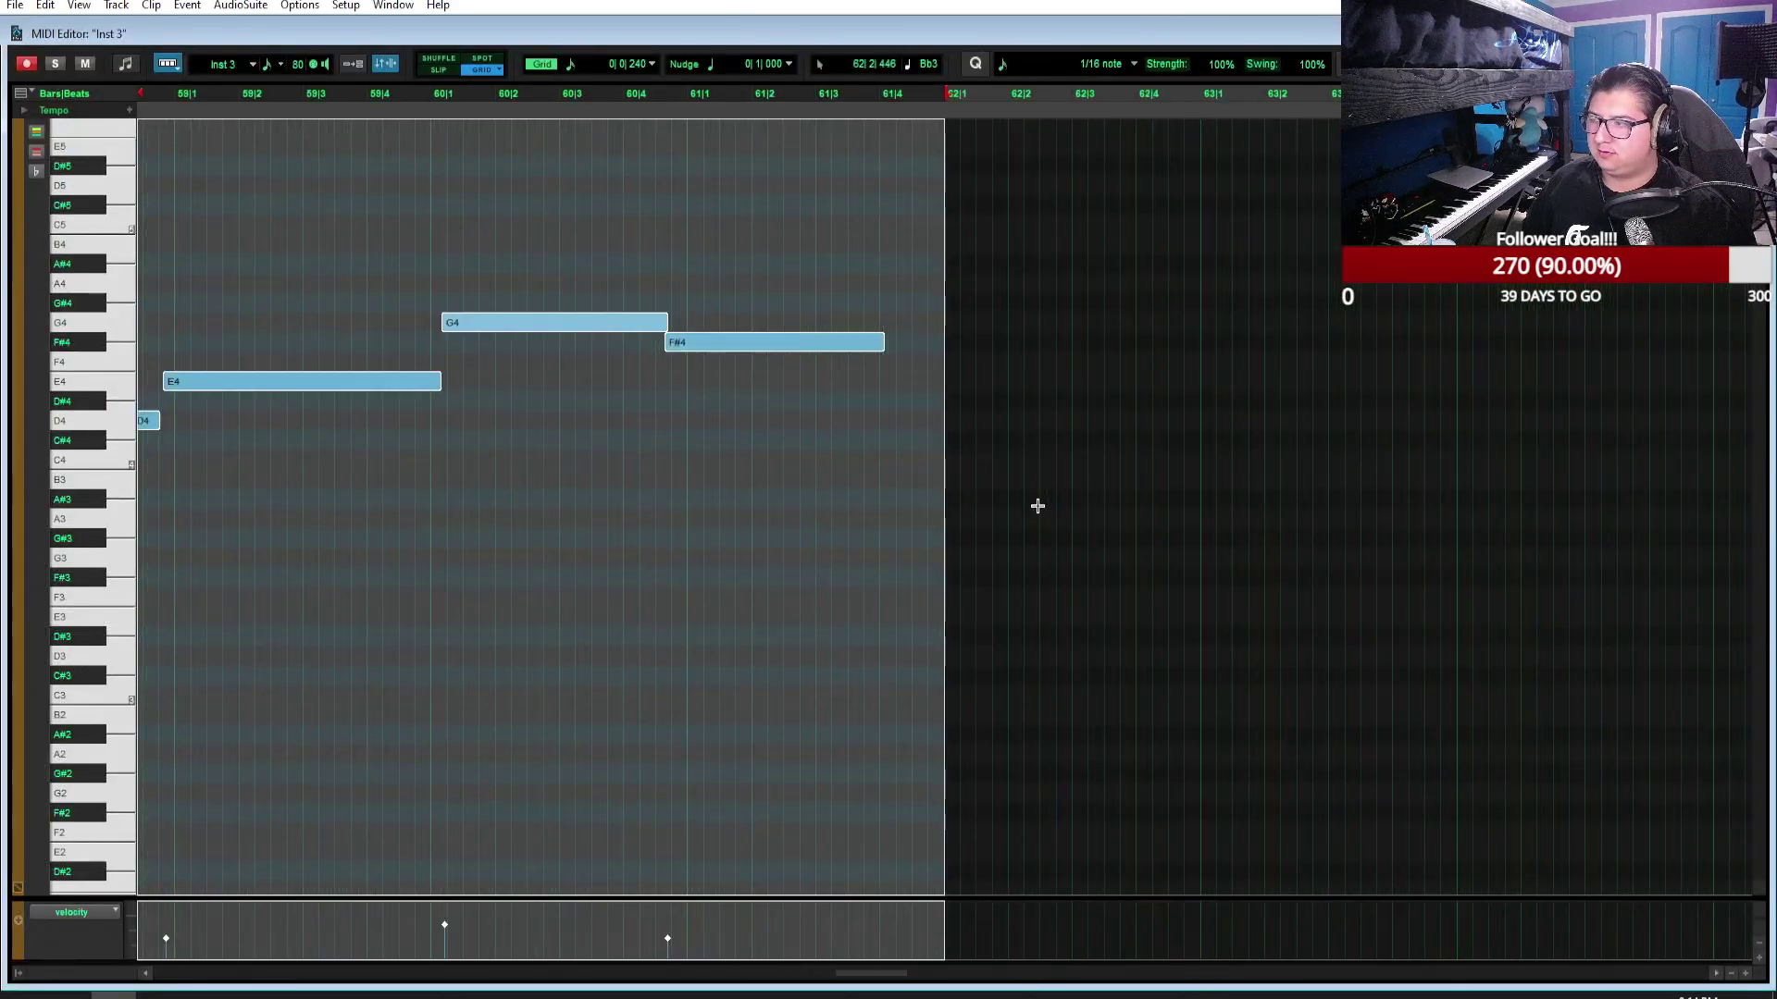
pyautogui.hscroll(-15, 1022, 509)
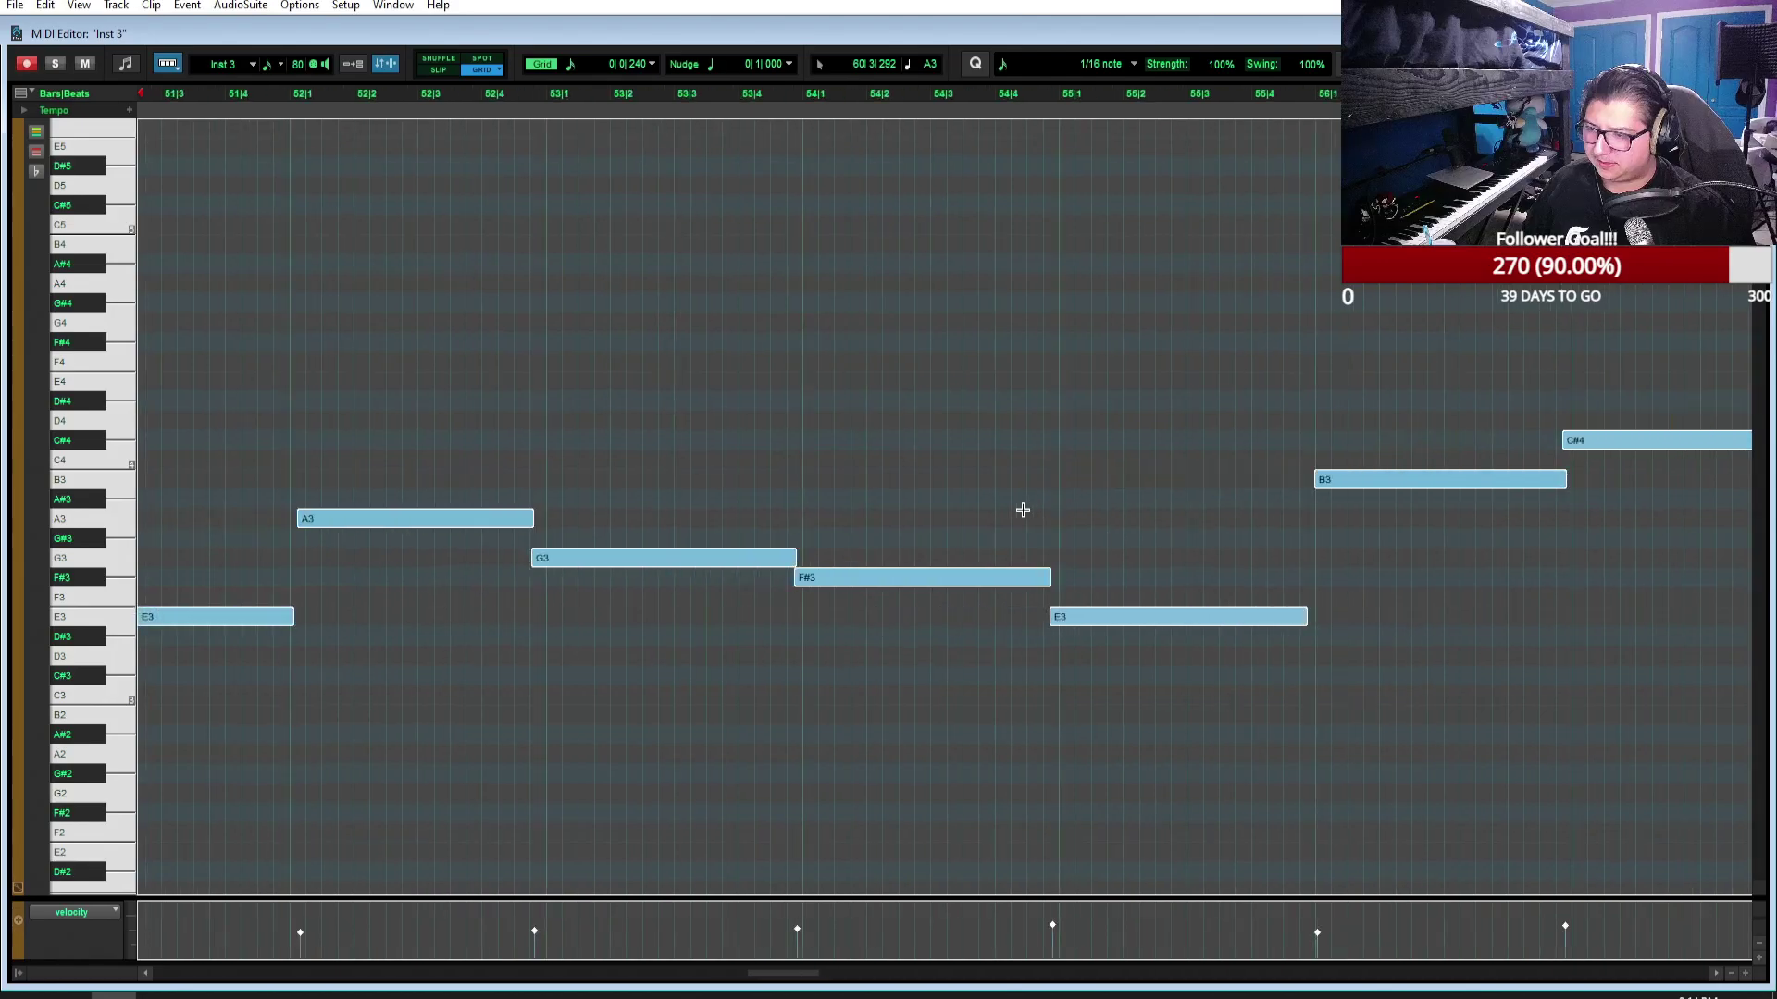
pyautogui.hscroll(-2, 1022, 511)
pyautogui.click(1019, 508)
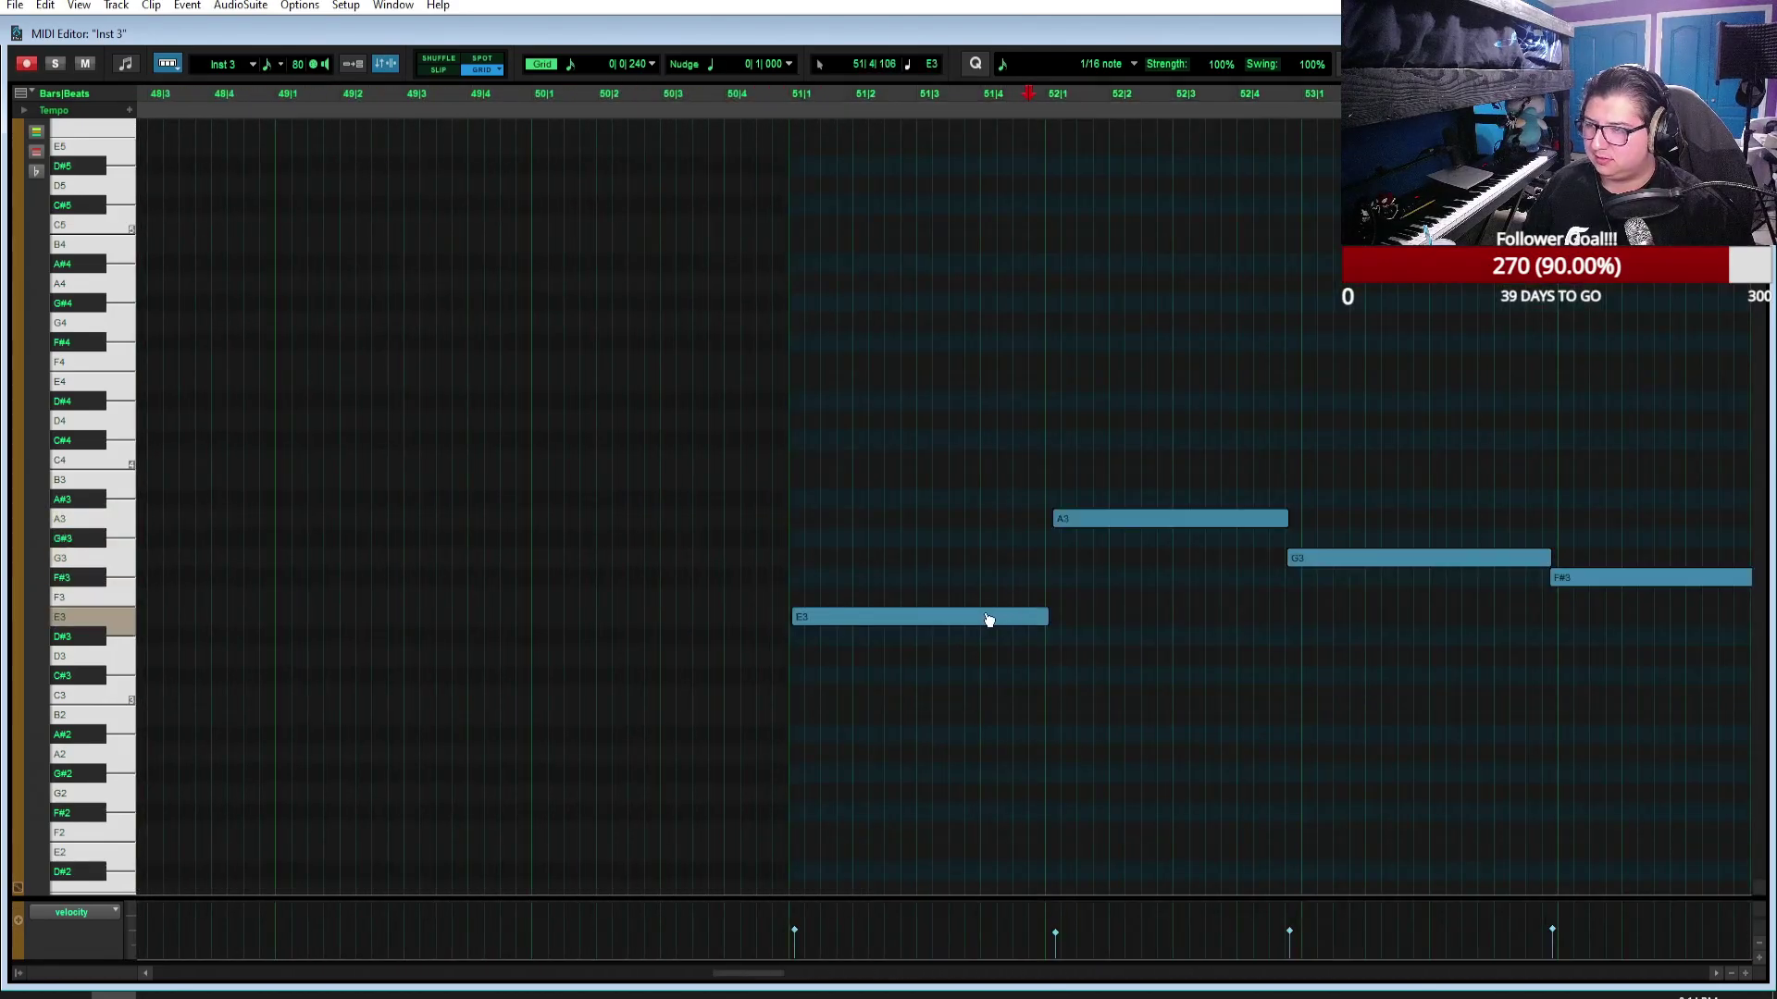
# Step: Rework the melody's opening in bars 51–52 into E3 for three beats, B3 for one, A3 for two and F#3 for two
pyautogui.click(987, 618)
pyautogui.moveTo(1098, 524); pyautogui.dragTo(1043, 524)
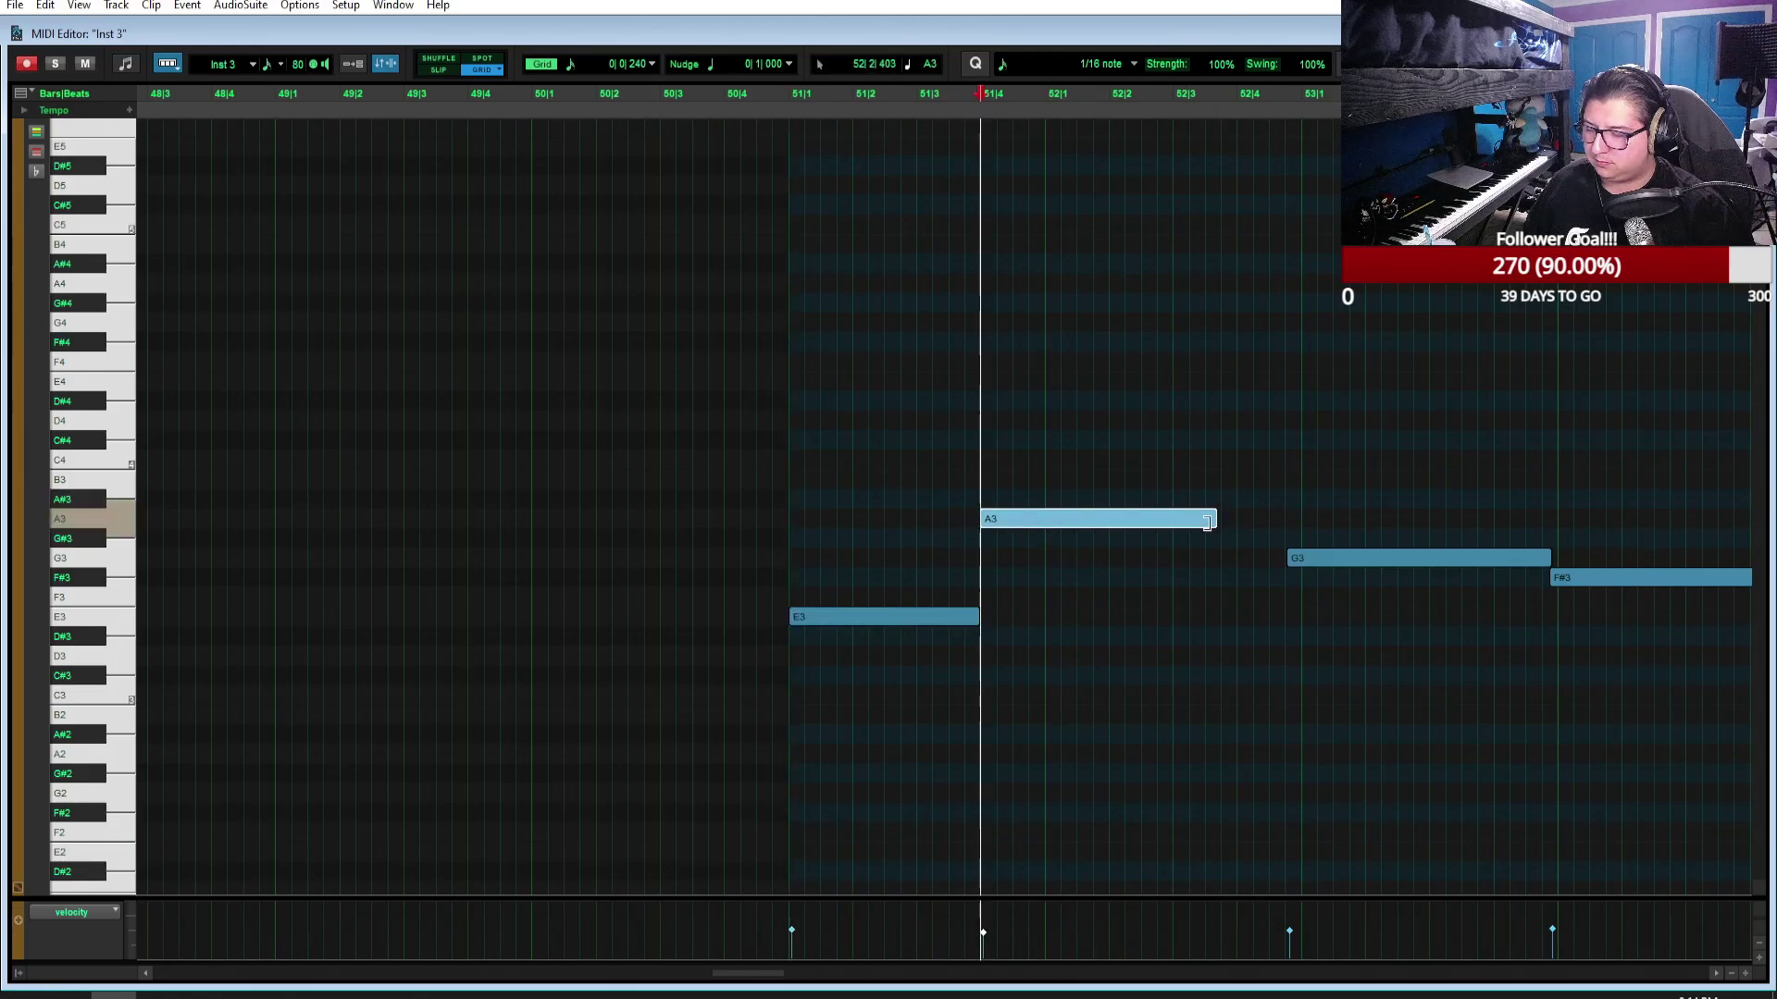
pyautogui.moveTo(1209, 524); pyautogui.dragTo(1008, 468)
pyautogui.moveTo(1336, 559); pyautogui.dragTo(1110, 520)
pyautogui.moveTo(1306, 525); pyautogui.dragTo(1161, 535)
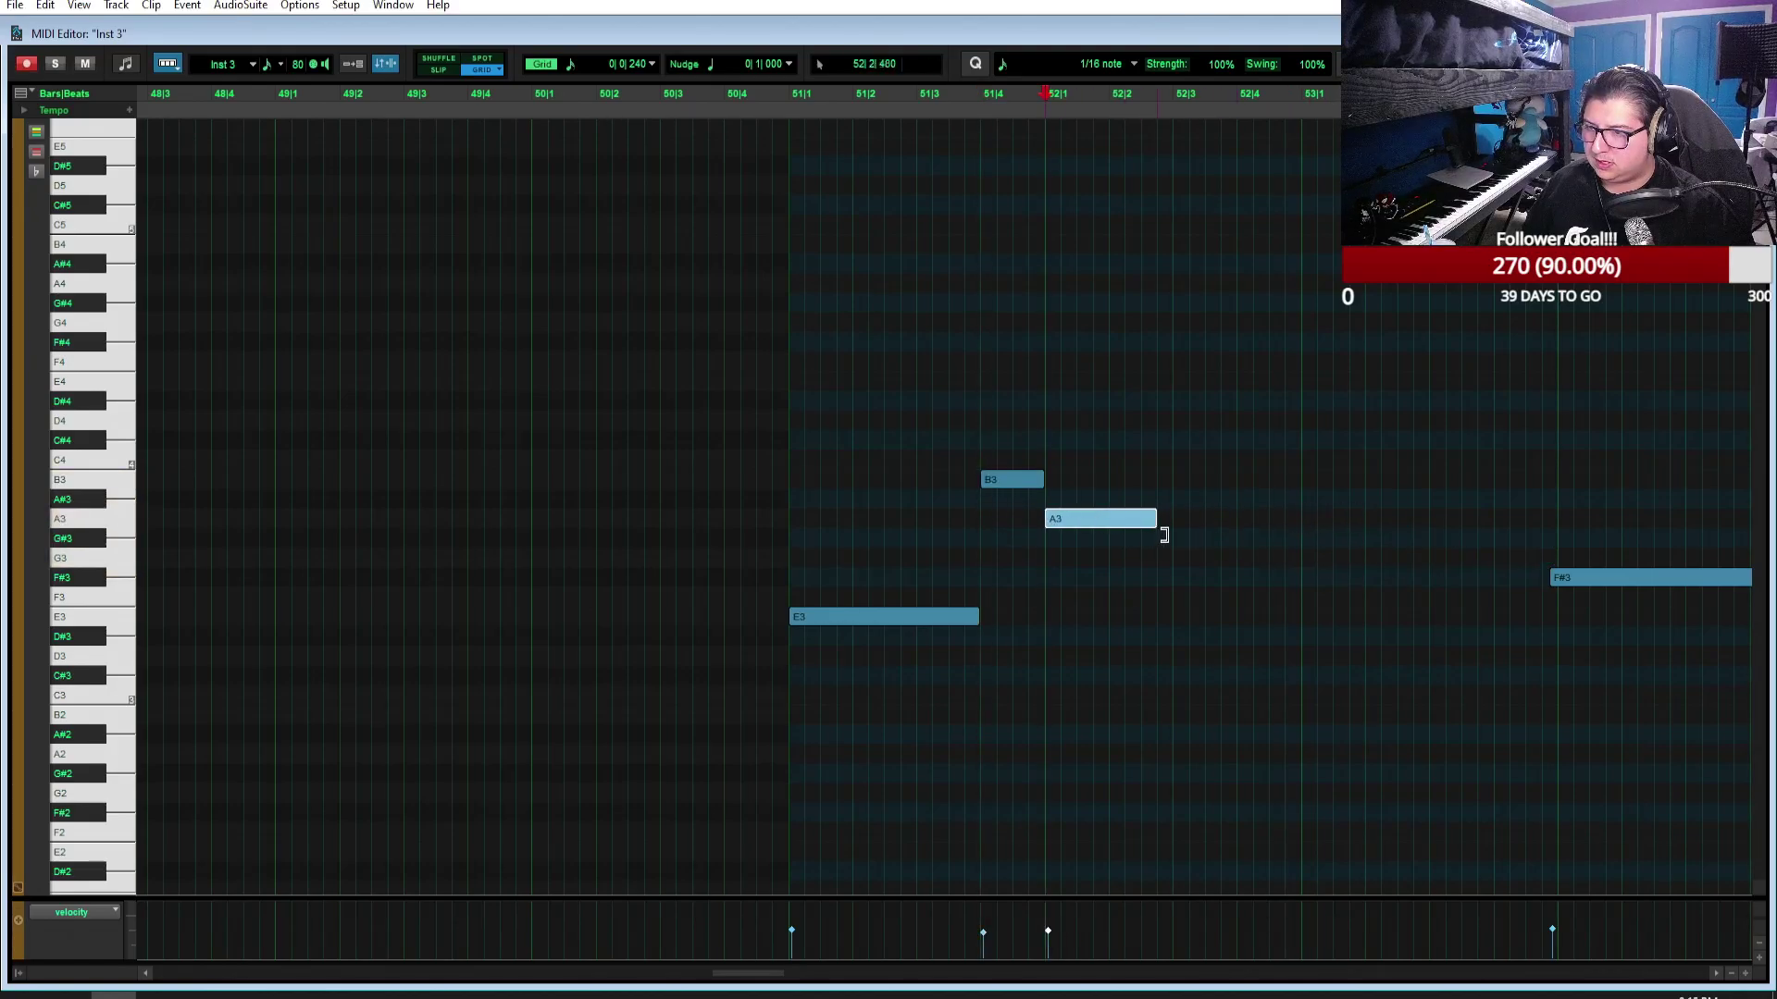
pyautogui.hscroll(2, 1205, 487)
pyautogui.moveTo(1584, 584); pyautogui.dragTo(1180, 585)
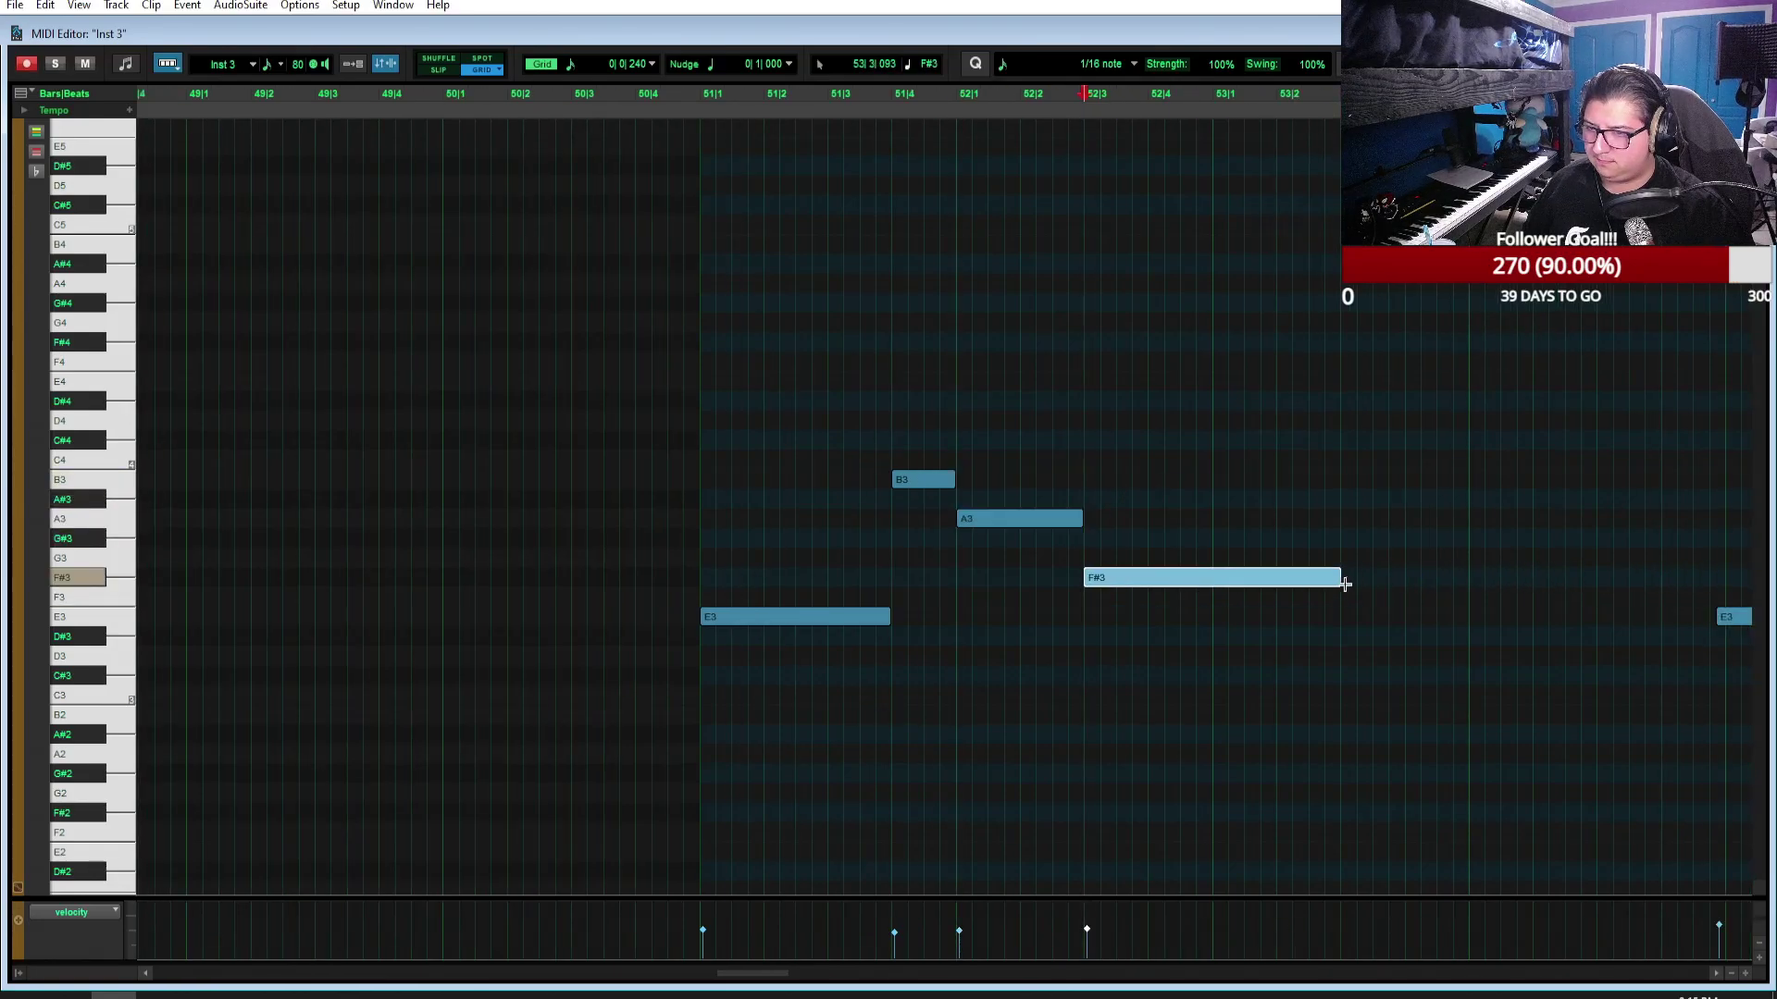
pyautogui.moveTo(1344, 583); pyautogui.dragTo(1164, 594)
# Step: Duplicate the four-note E3, B3, A3, F#3 phrase so the copy starts at bar 53
pyautogui.moveTo(1188, 666); pyautogui.dragTo(821, 444)
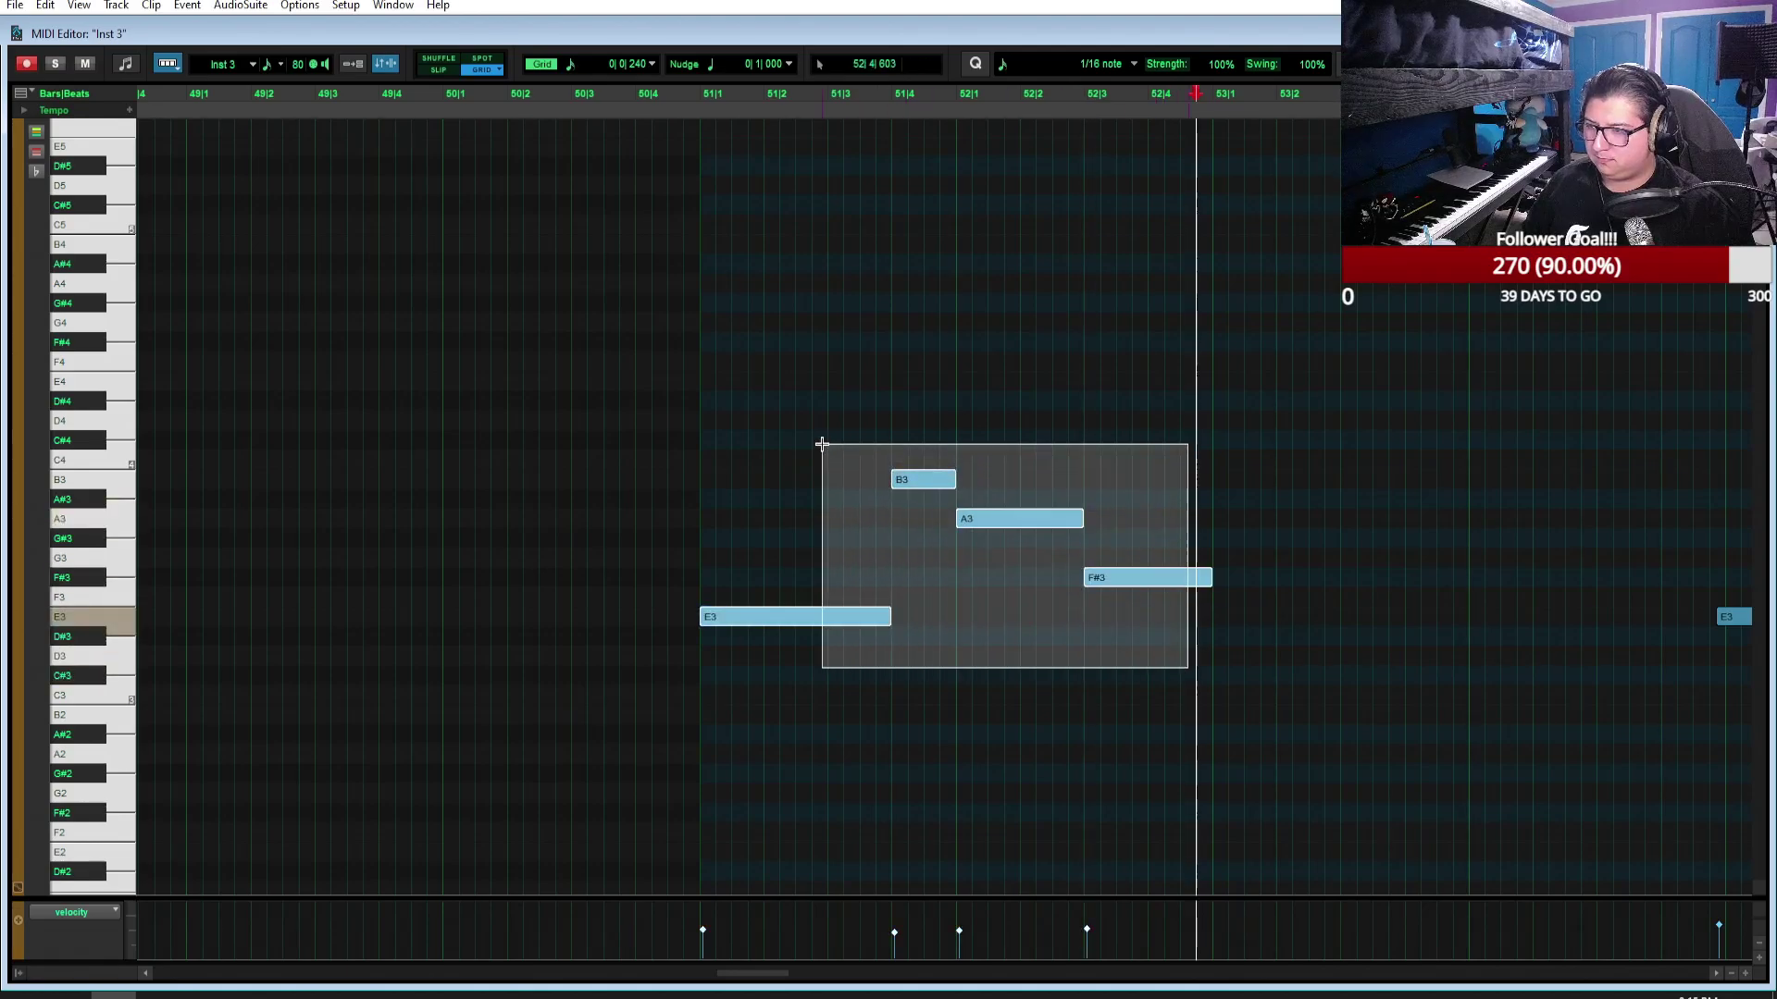
pyautogui.hotkey('ctrl', 'd')
pyautogui.hscroll(2, 1043, 473)
pyautogui.hscroll(12, 1043, 473)
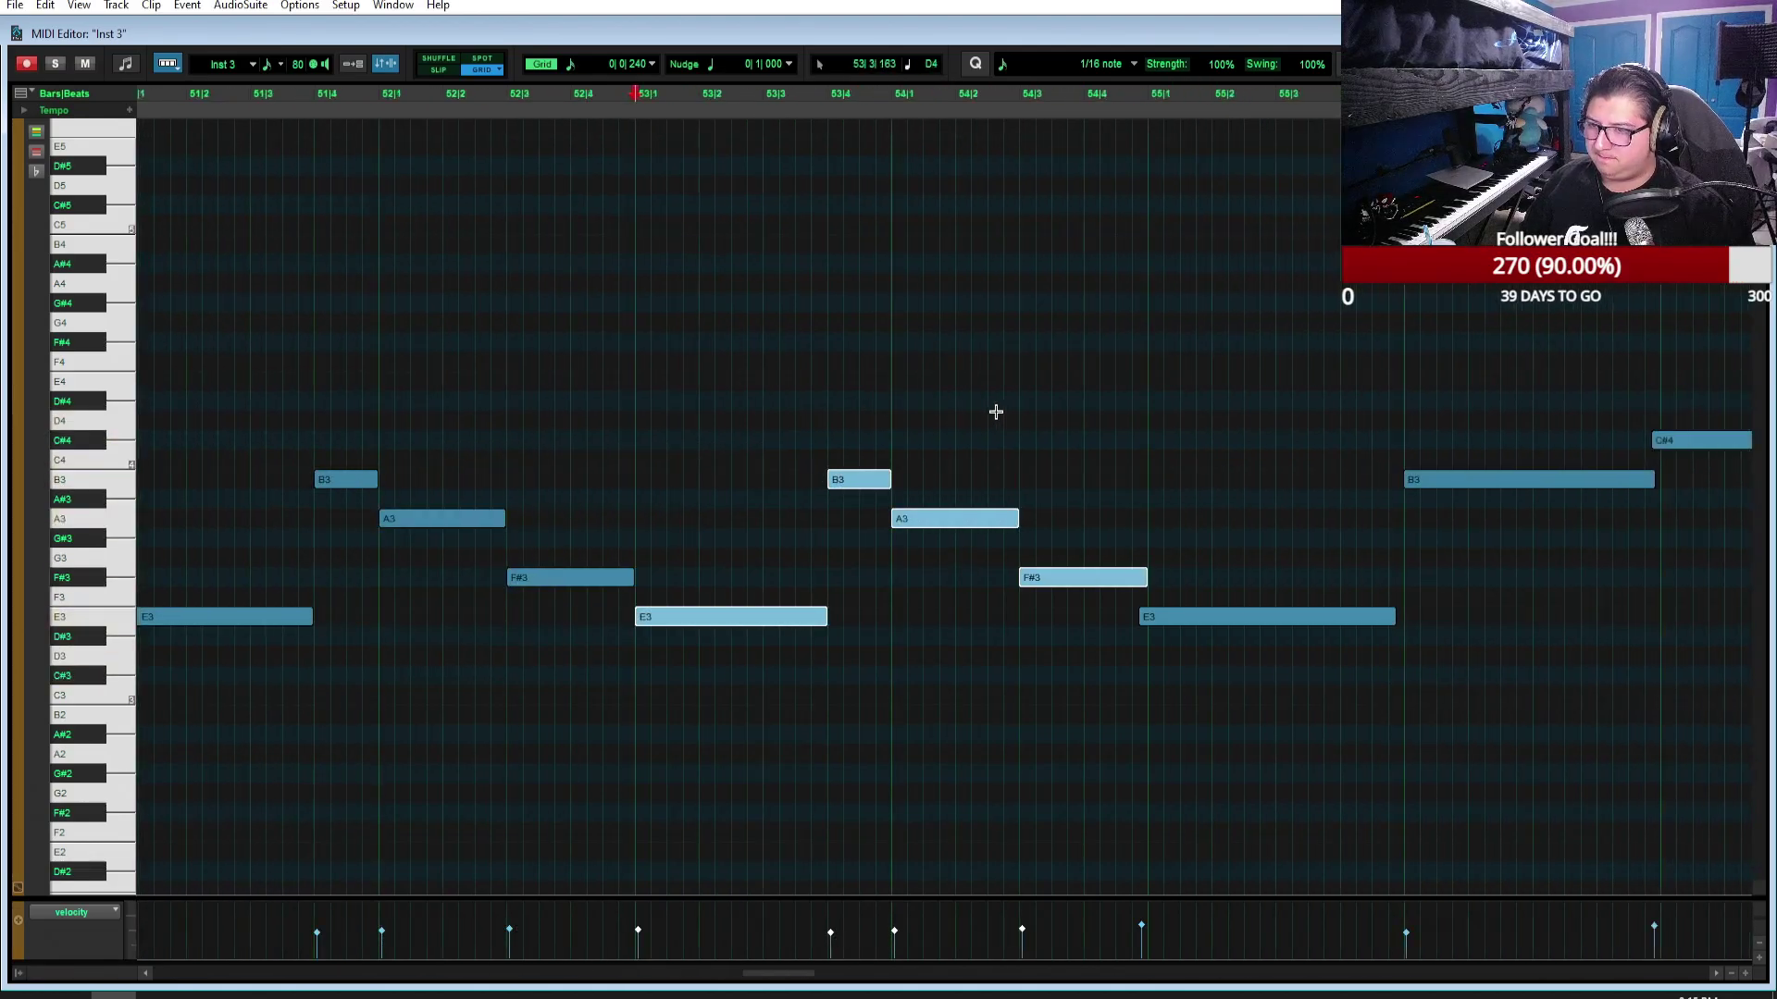
# Step: Change the copied phrase's last two notes to G3 and A3, and raise the E3 at bar 55 to B3
pyautogui.click(870, 486)
pyautogui.click(822, 524)
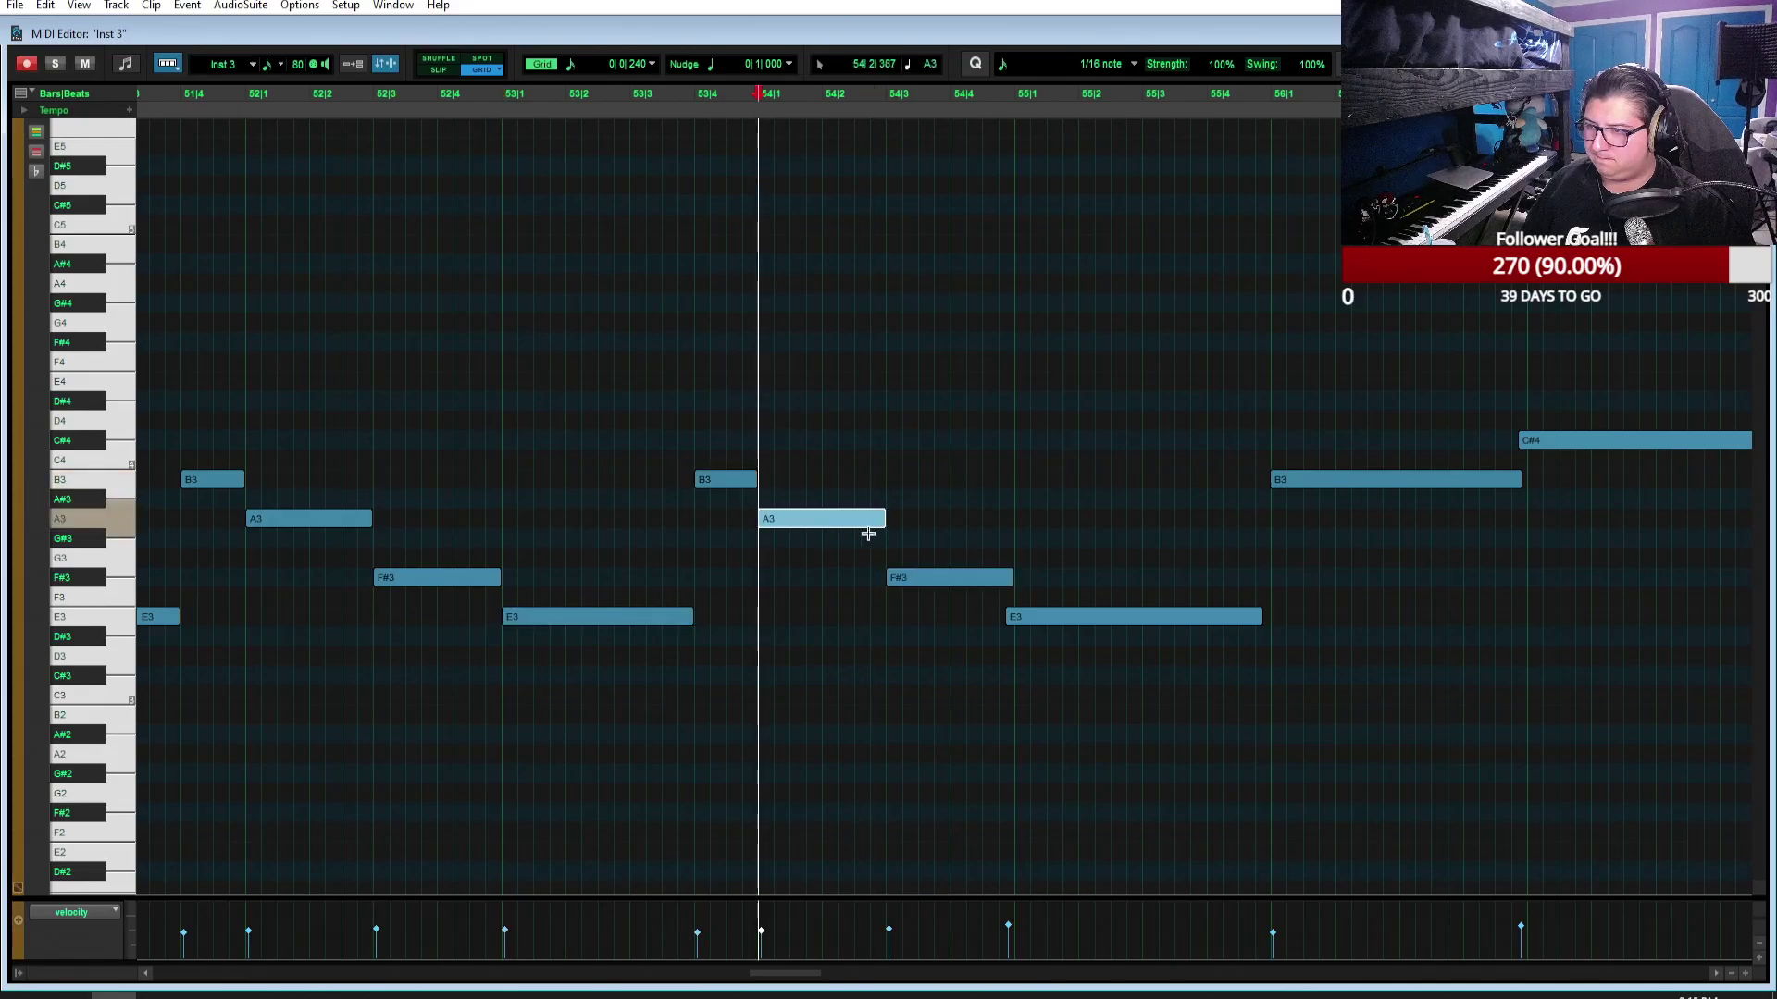
pyautogui.moveTo(943, 580); pyautogui.dragTo(950, 558)
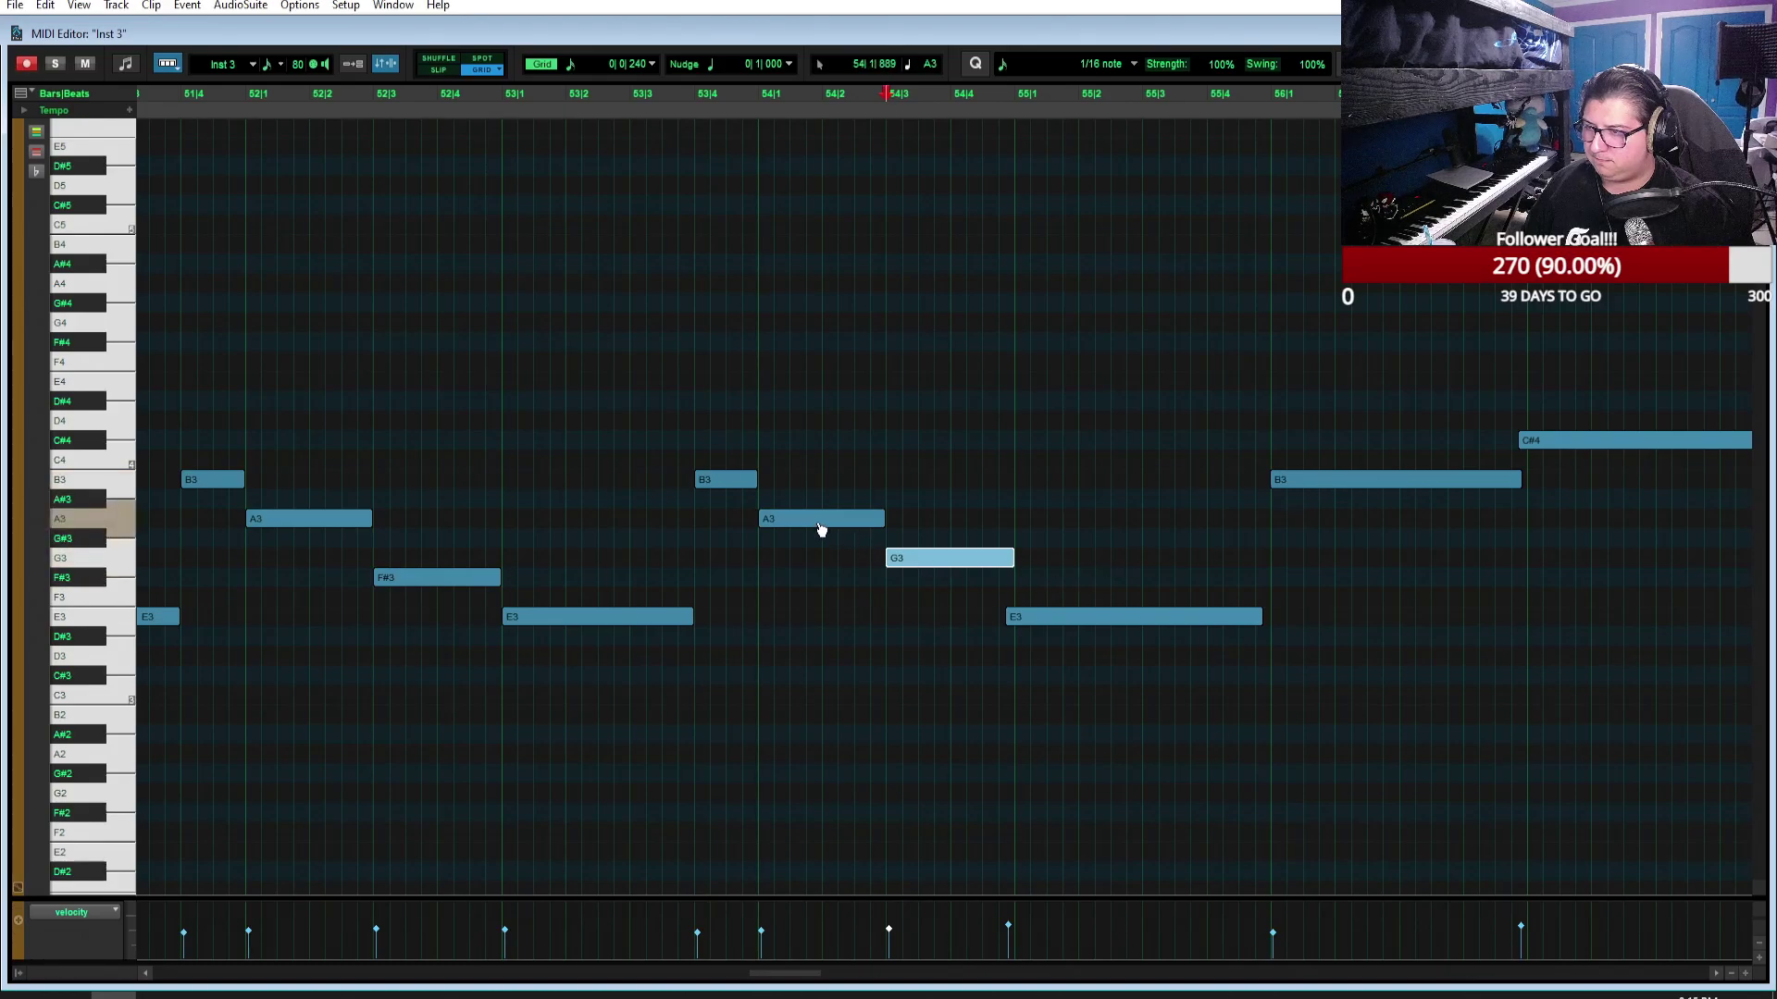
pyautogui.moveTo(820, 530); pyautogui.dragTo(817, 563)
pyautogui.moveTo(952, 560); pyautogui.dragTo(956, 523)
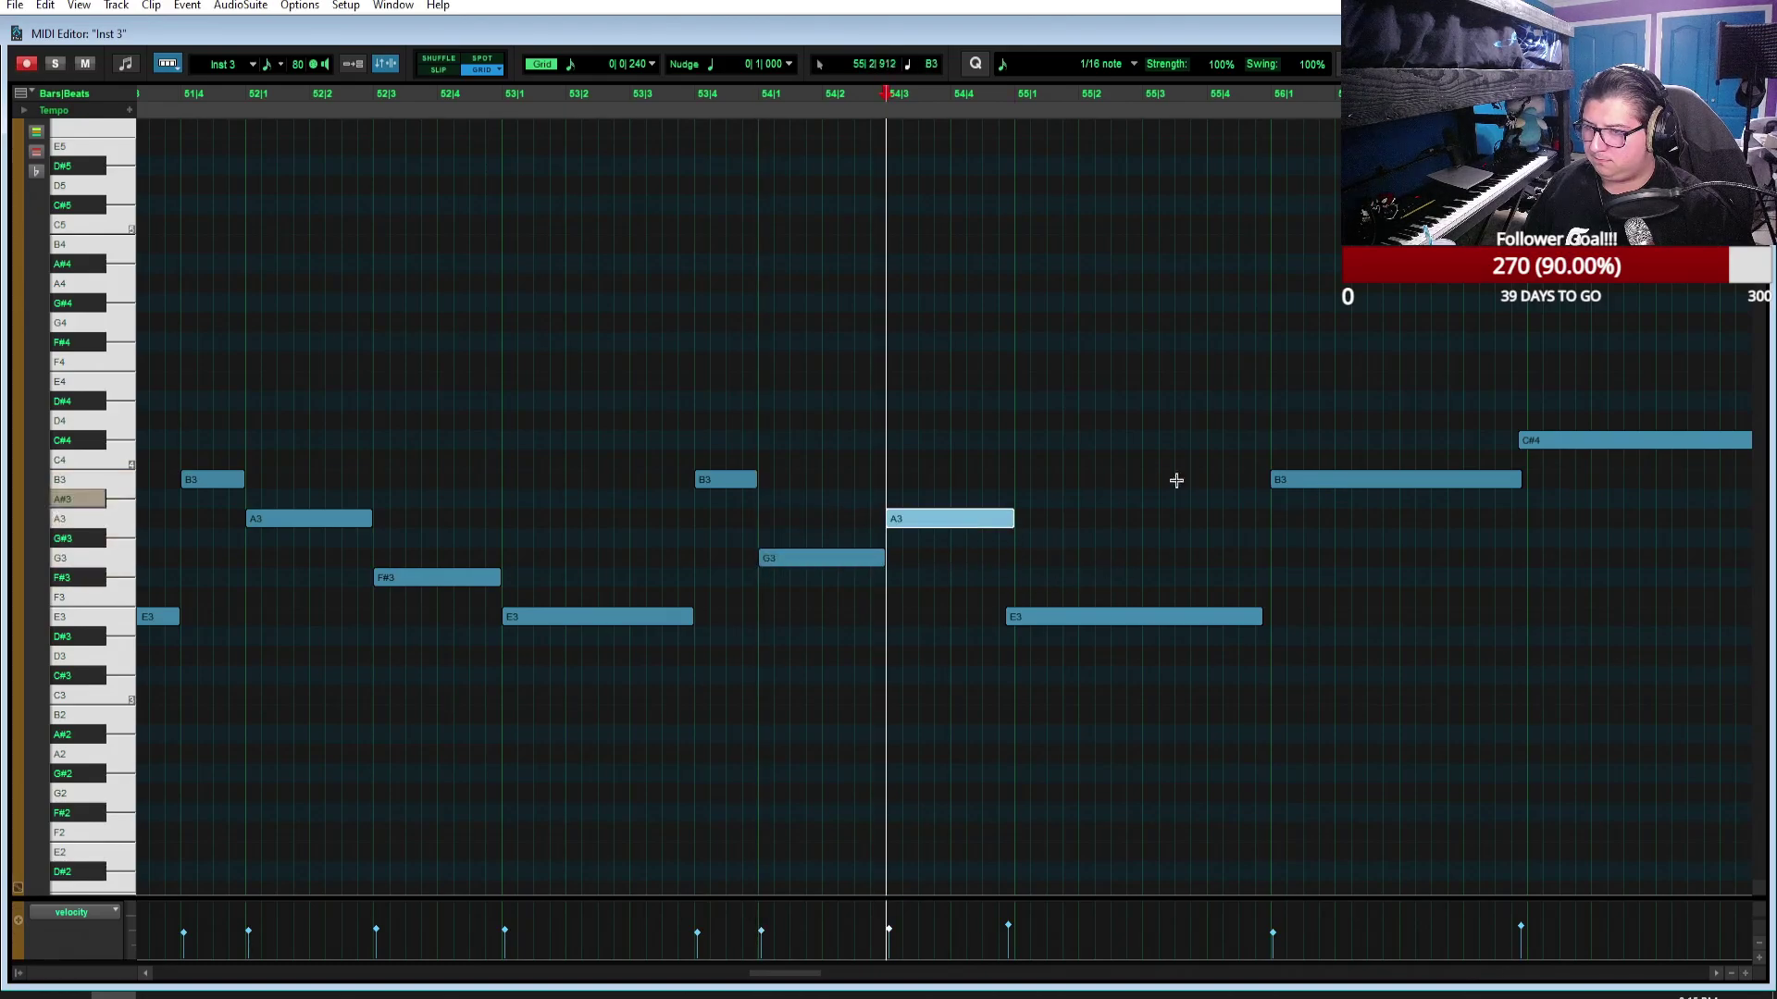
pyautogui.moveTo(1079, 619); pyautogui.dragTo(1079, 488)
pyautogui.press('space')
pyautogui.press('space')
pyautogui.moveTo(1012, 478)
pyautogui.mouseDown()
pyautogui.moveTo(1063, 462)
pyautogui.moveTo(1017, 480)
pyautogui.mouseUp()
# Step: Play the phrase and lower the short B3 at beat 4 of bar 53 to A3
pyautogui.hscroll(-1, 1086, 449)
pyautogui.hscroll(-5, 1086, 449)
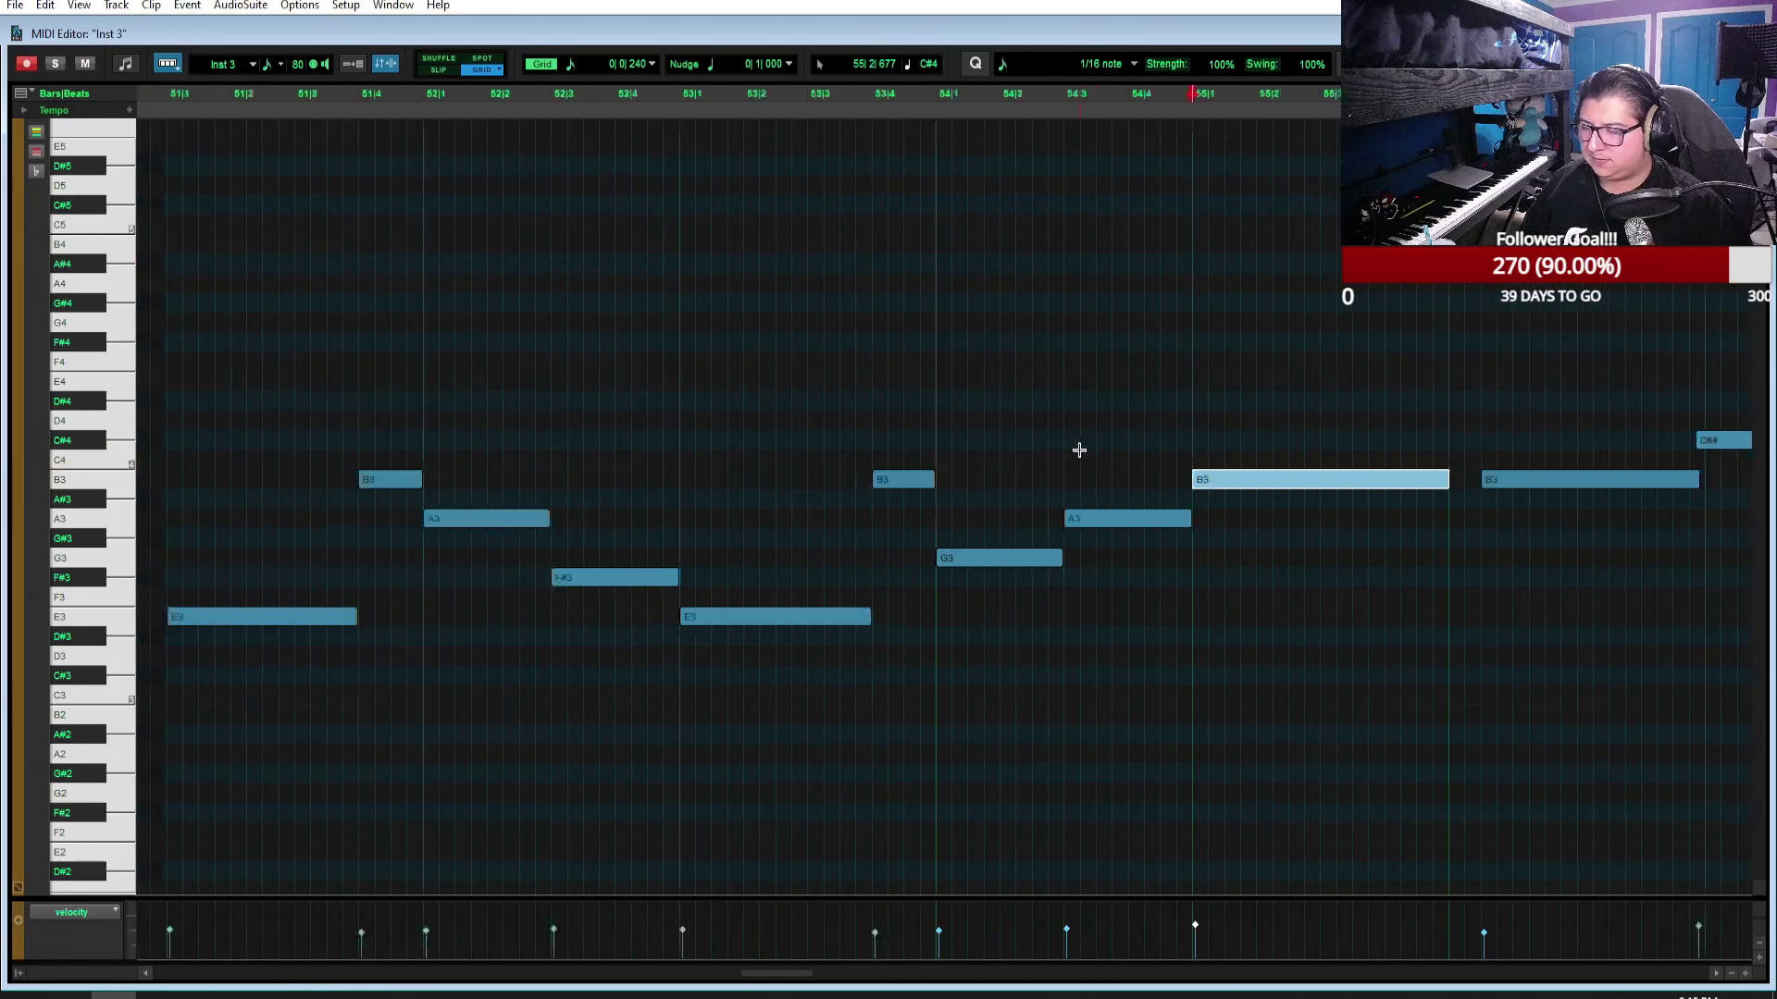
pyautogui.click(439, 108)
pyautogui.press('space')
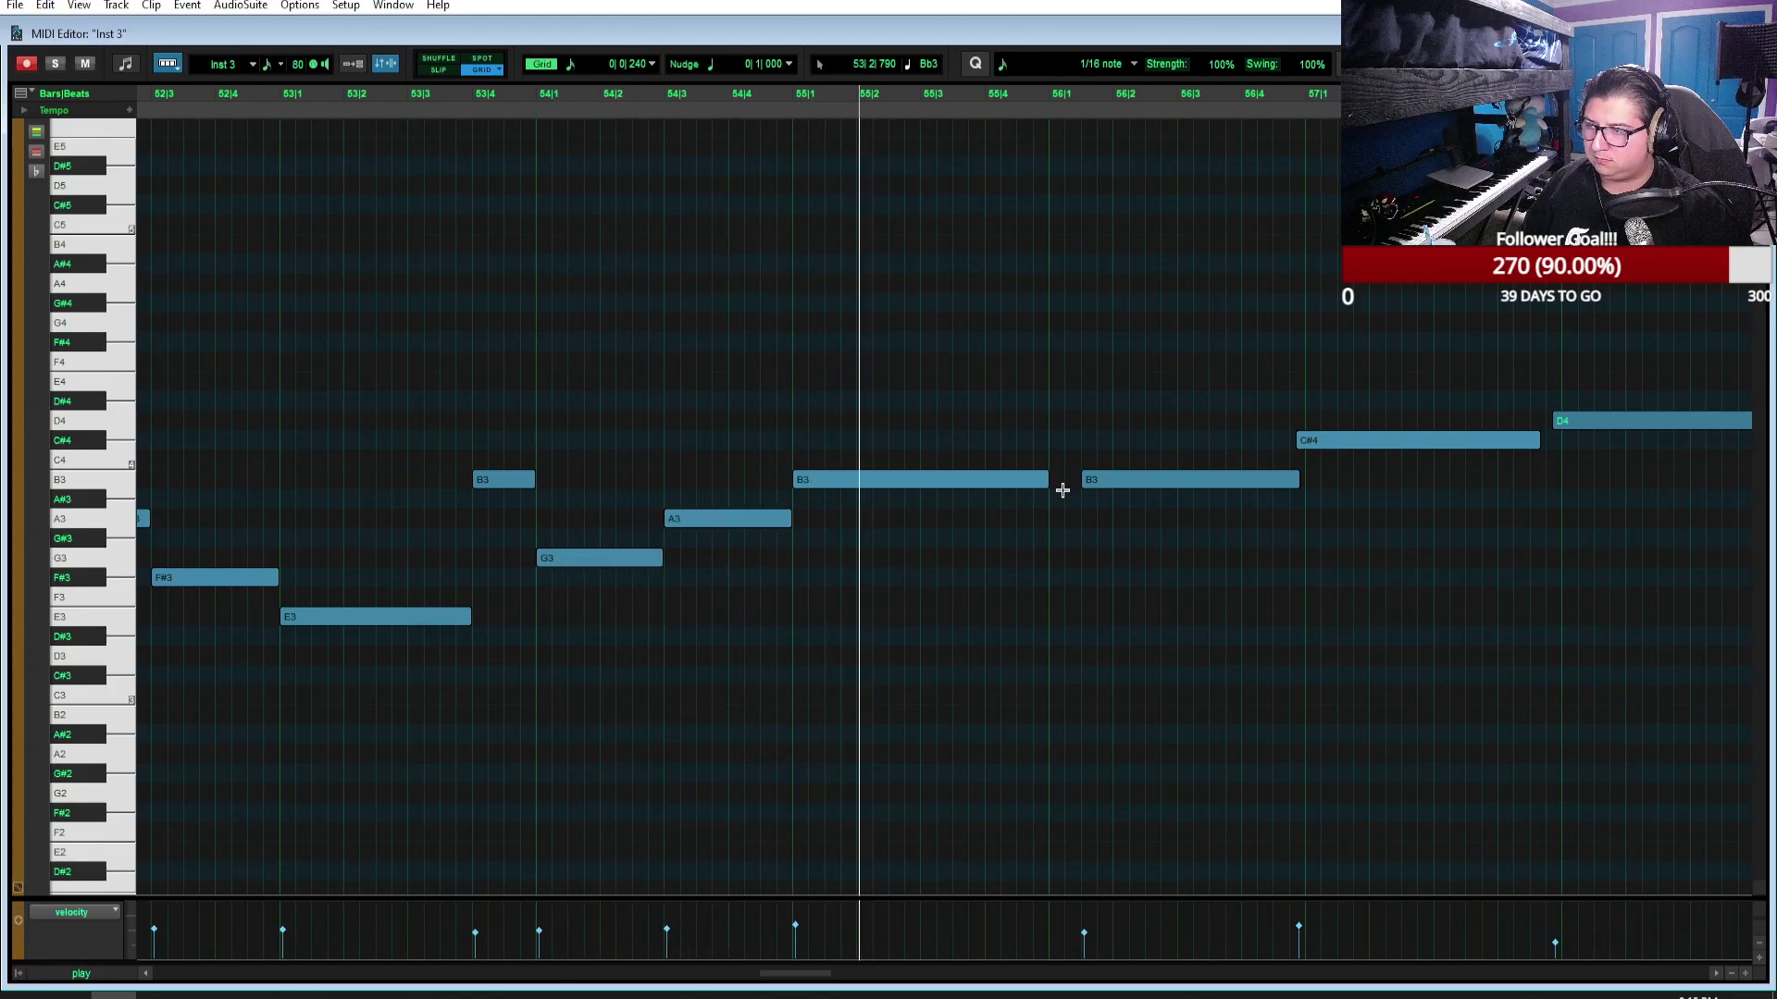
pyautogui.press('space')
pyautogui.moveTo(499, 488); pyautogui.dragTo(500, 526)
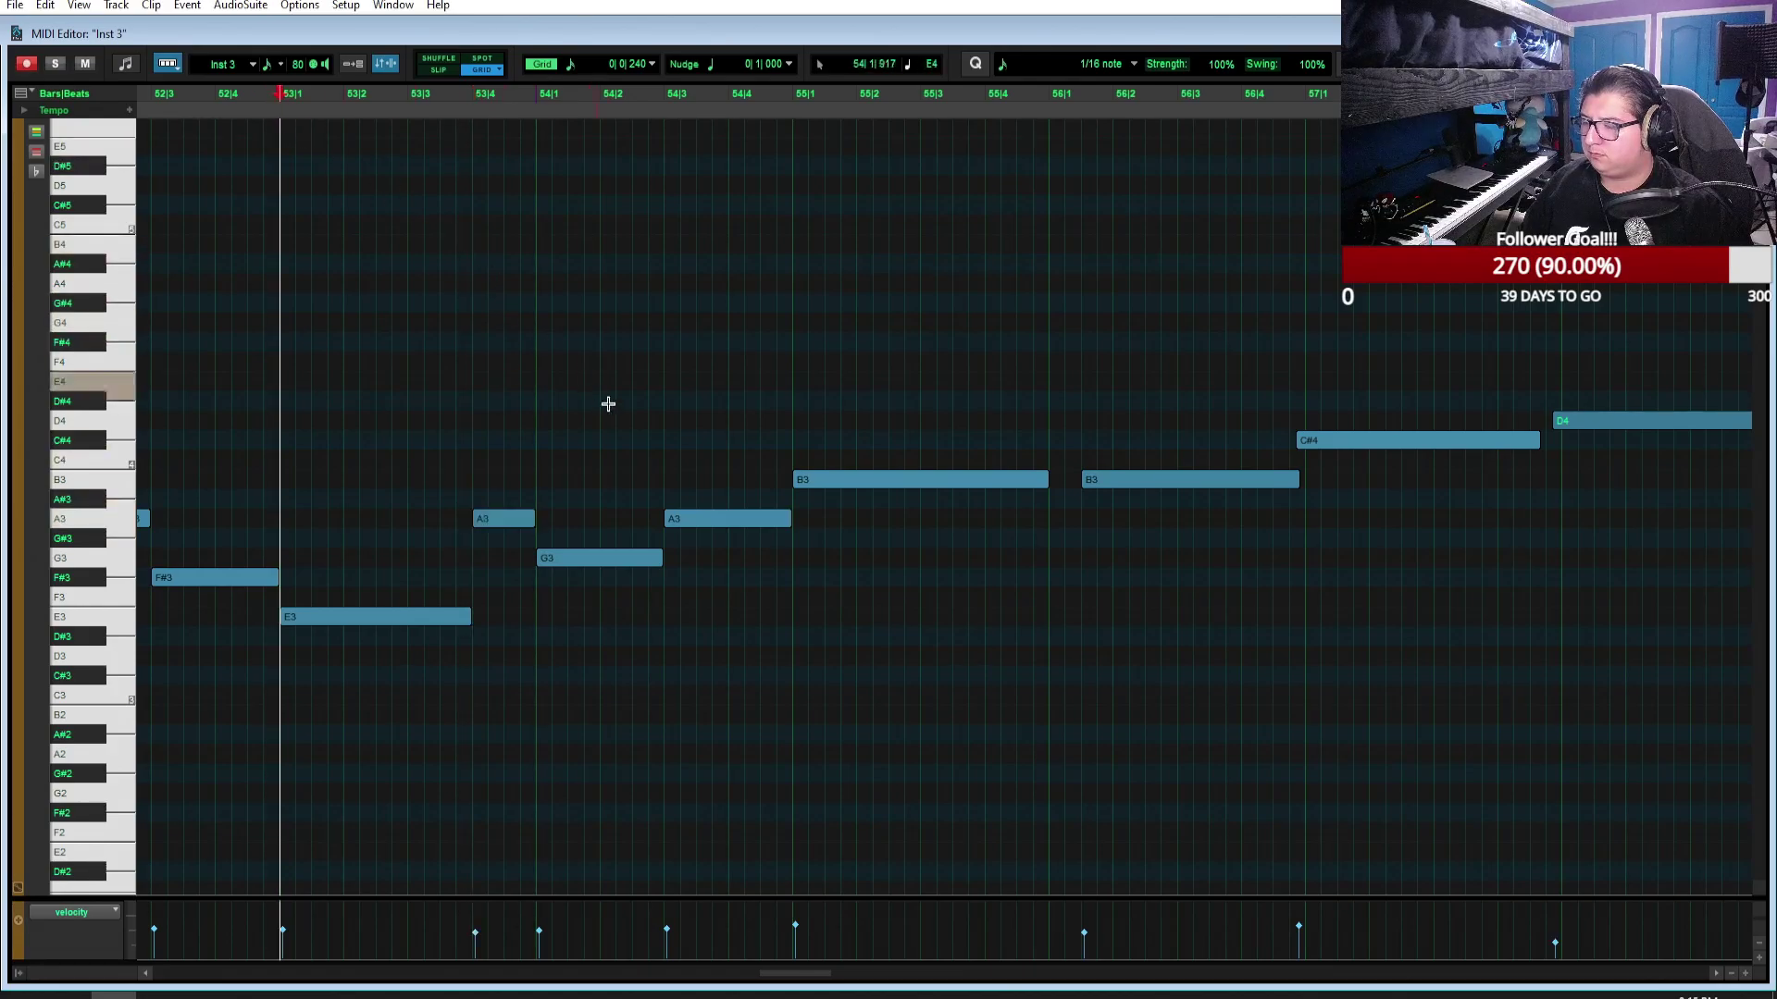
# Step: Play through the rest of the melody and lower its final F#4 to E3 near the start of bar 61
pyautogui.press('space')
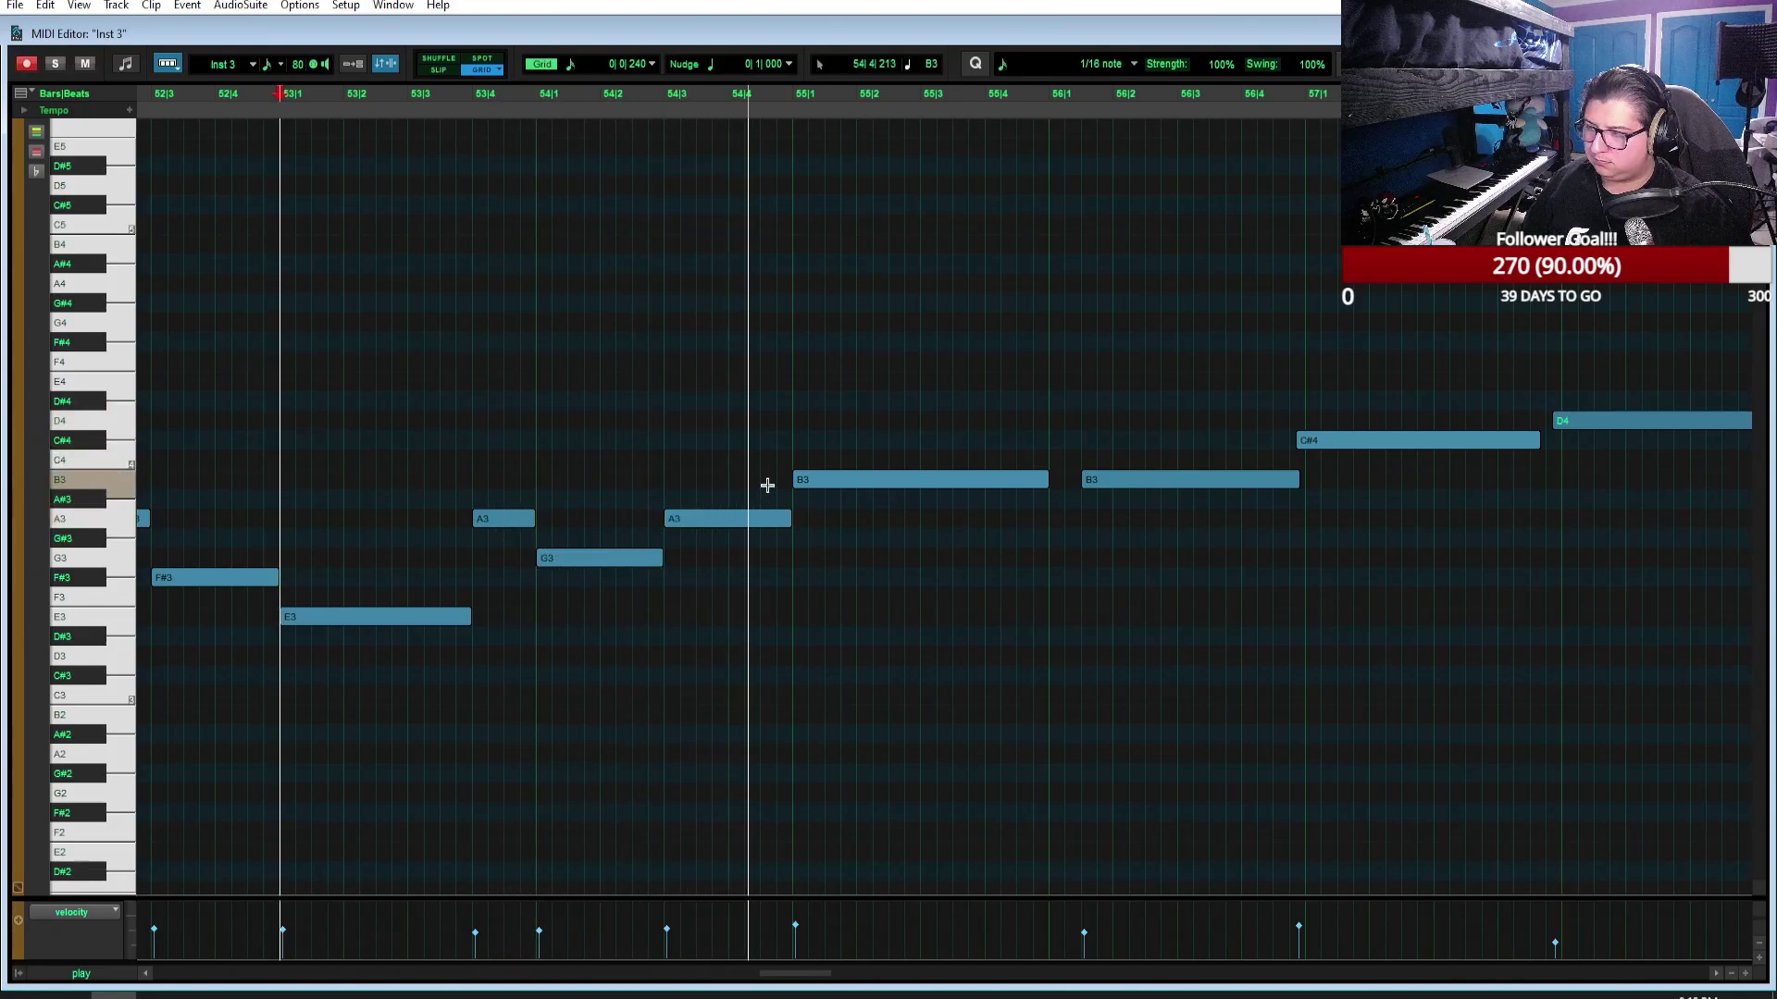
pyautogui.hscroll(4, 757, 486)
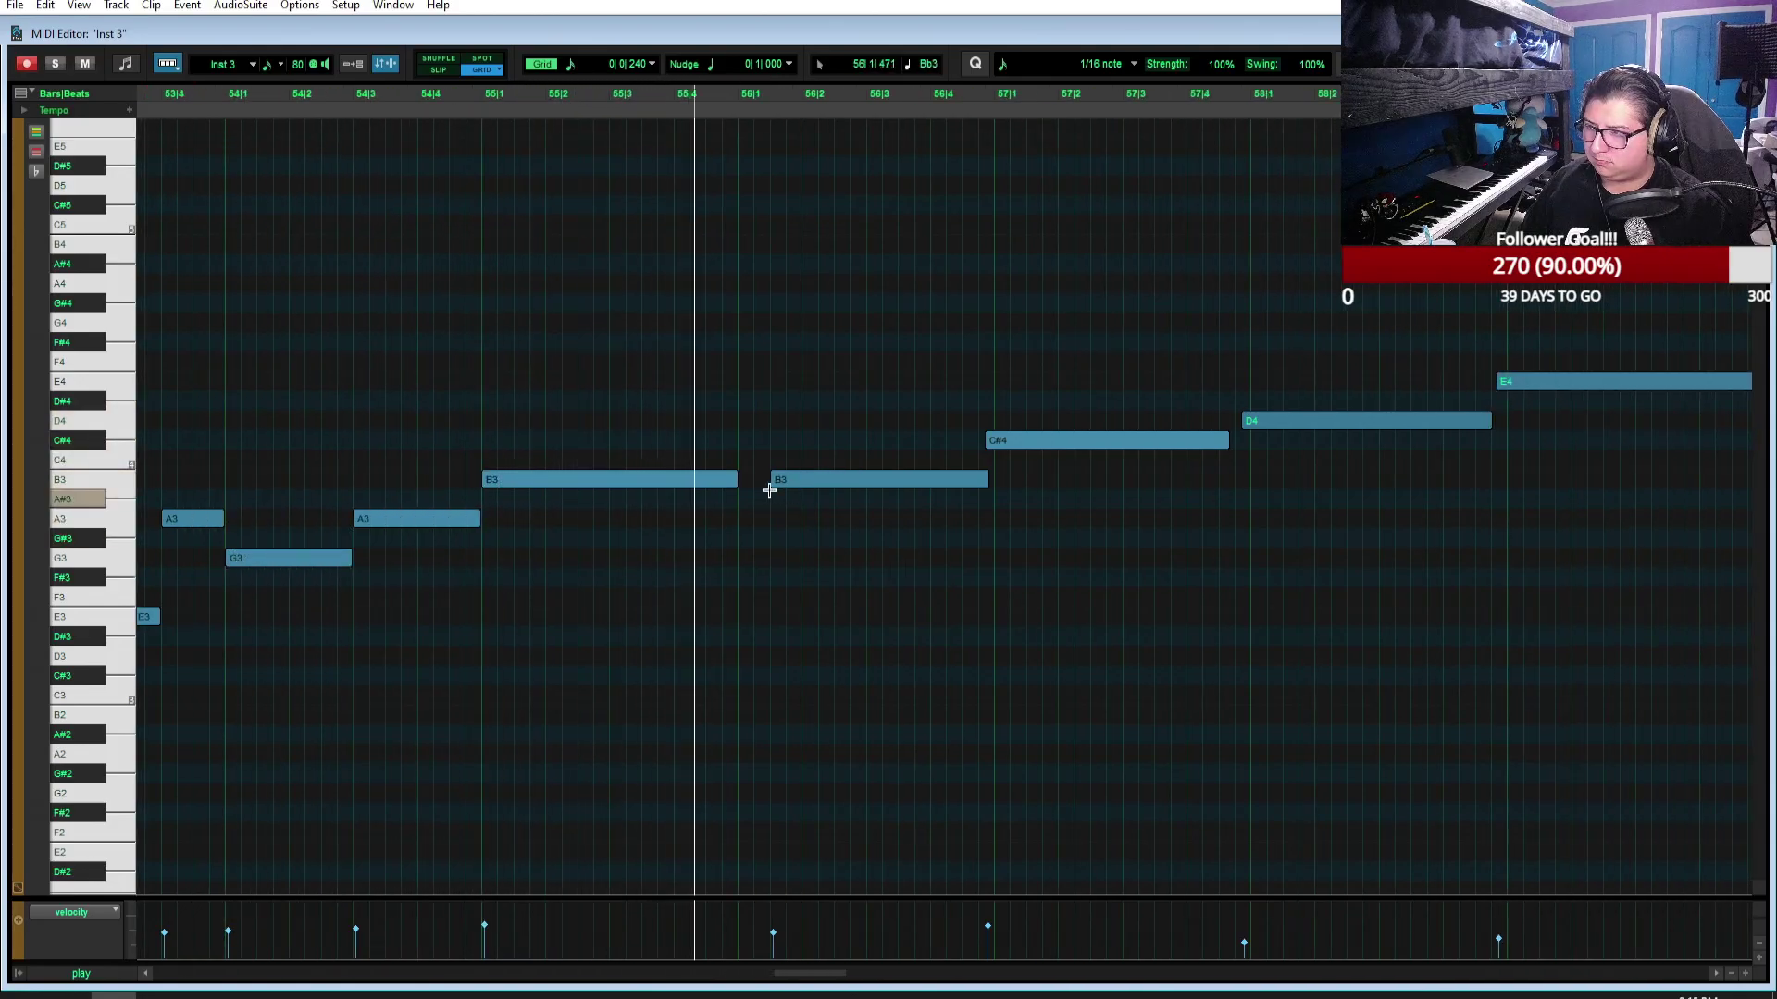
pyautogui.hscroll(3, 823, 469)
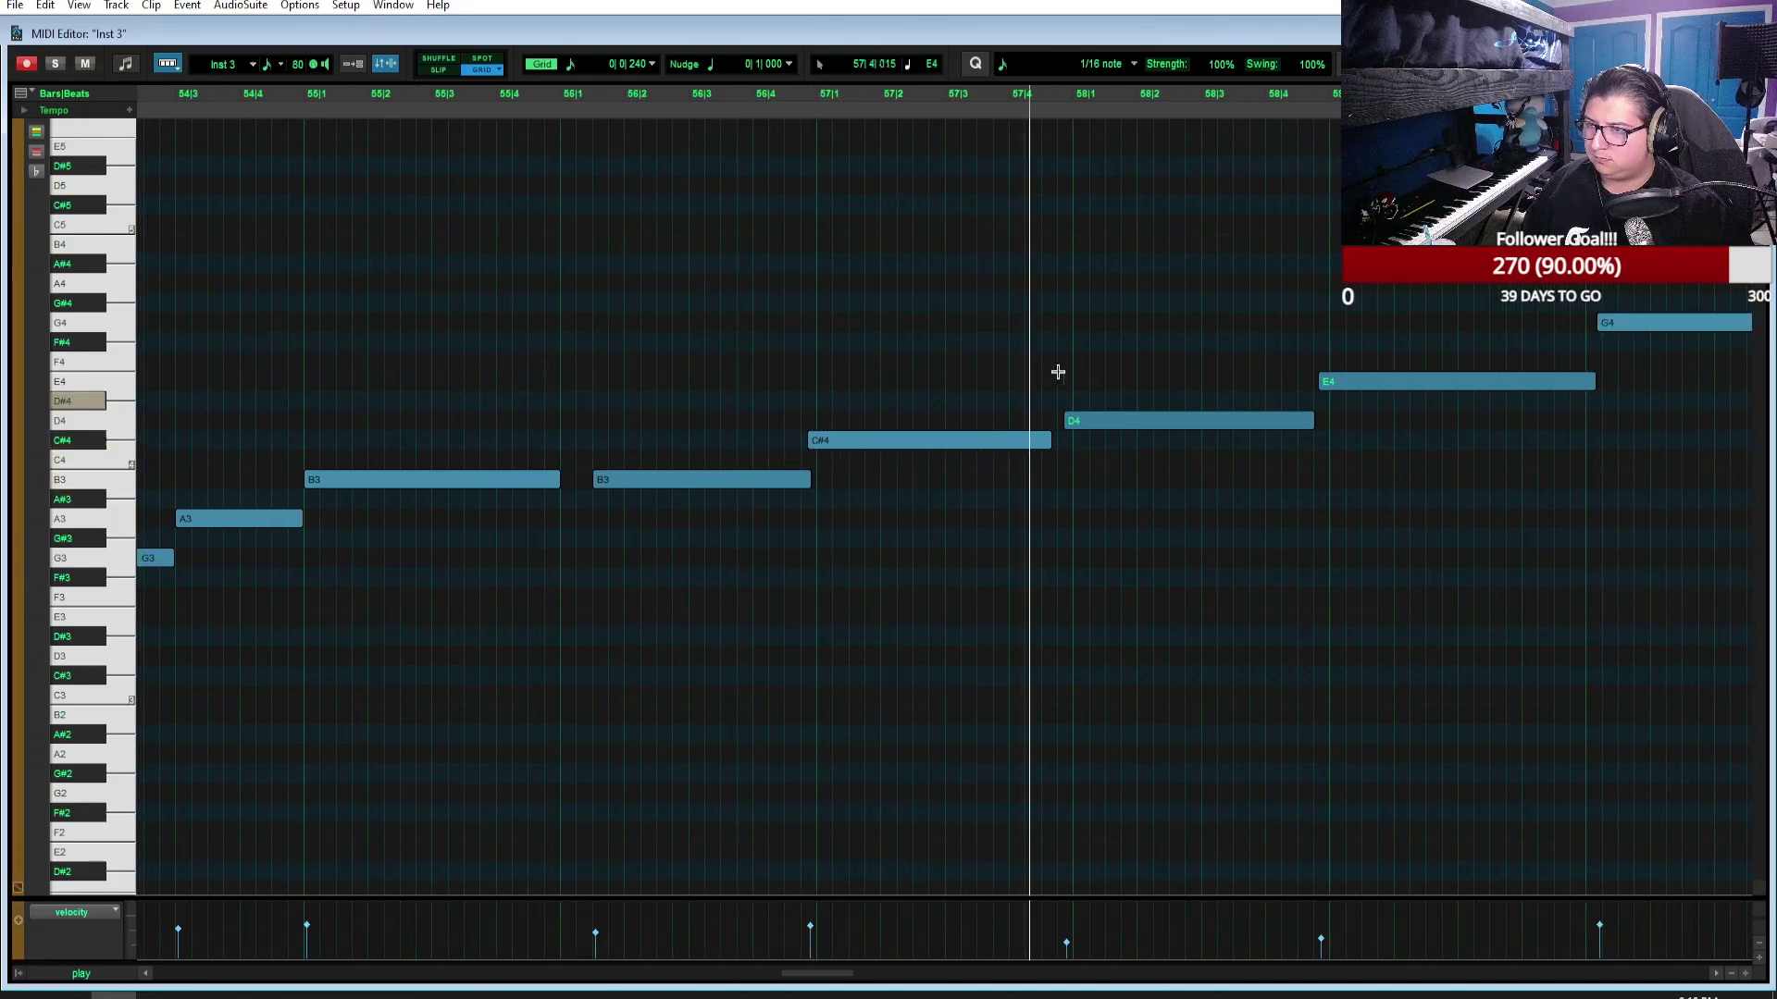
pyautogui.press('r')
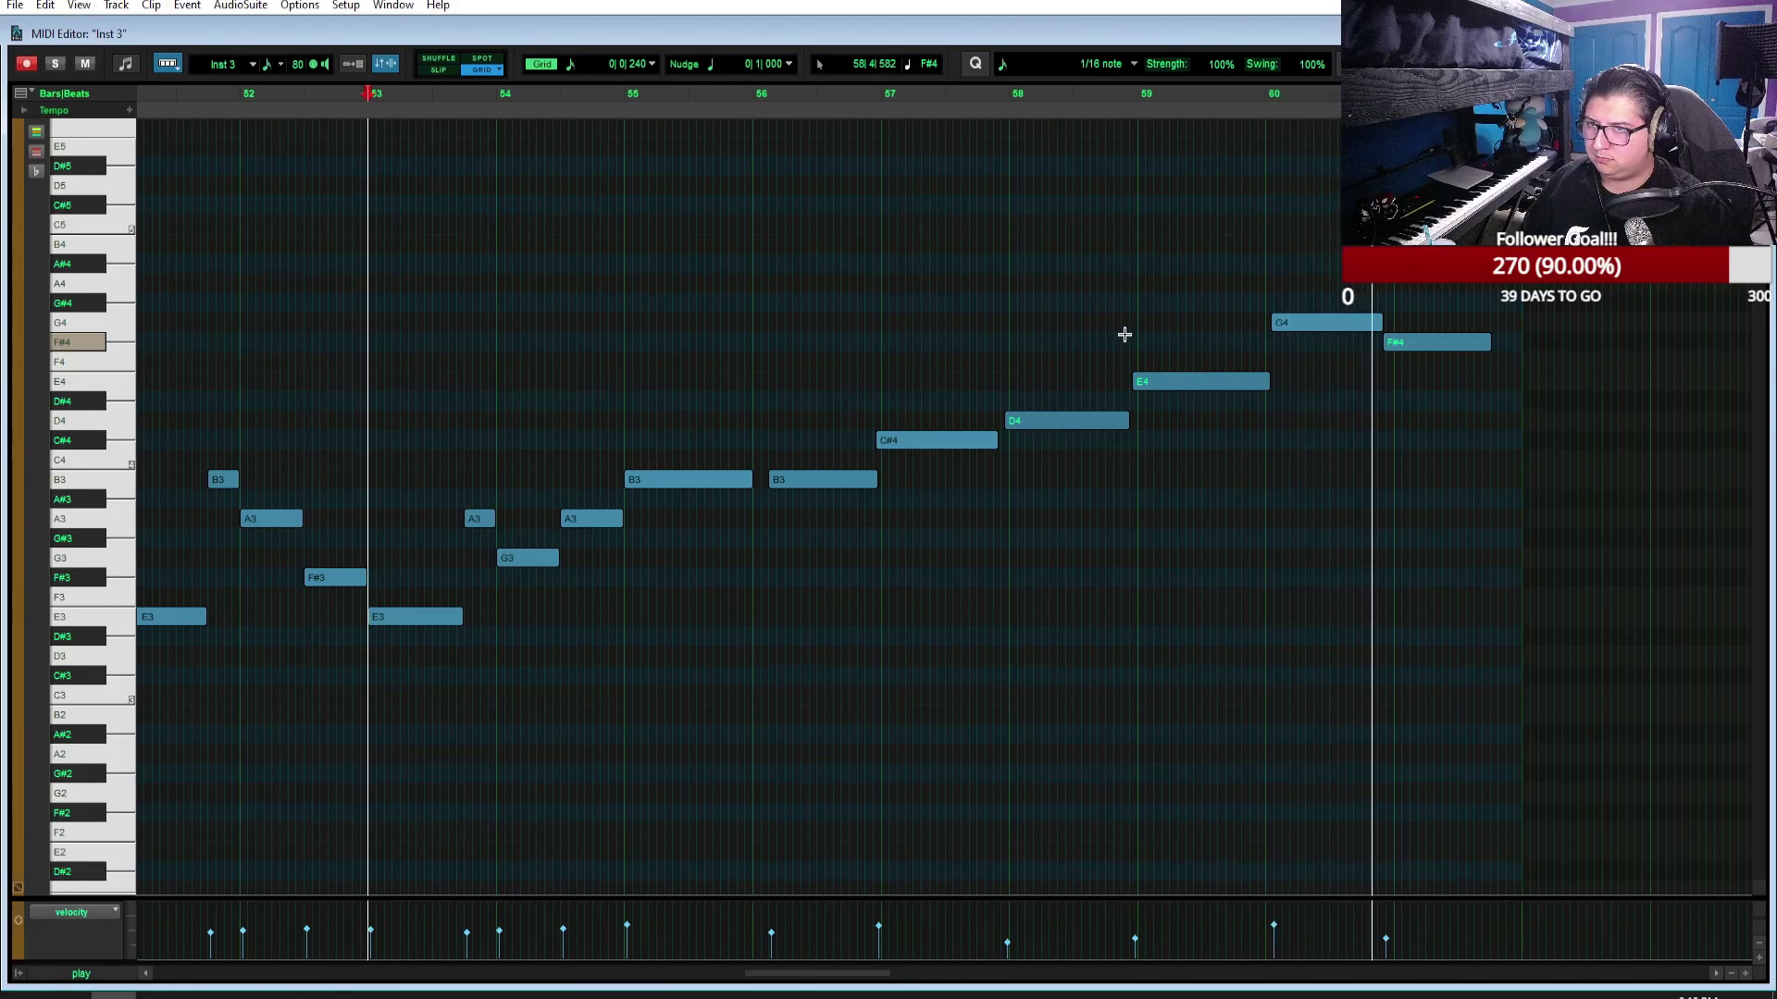
pyautogui.moveTo(1425, 348); pyautogui.dragTo(1435, 388)
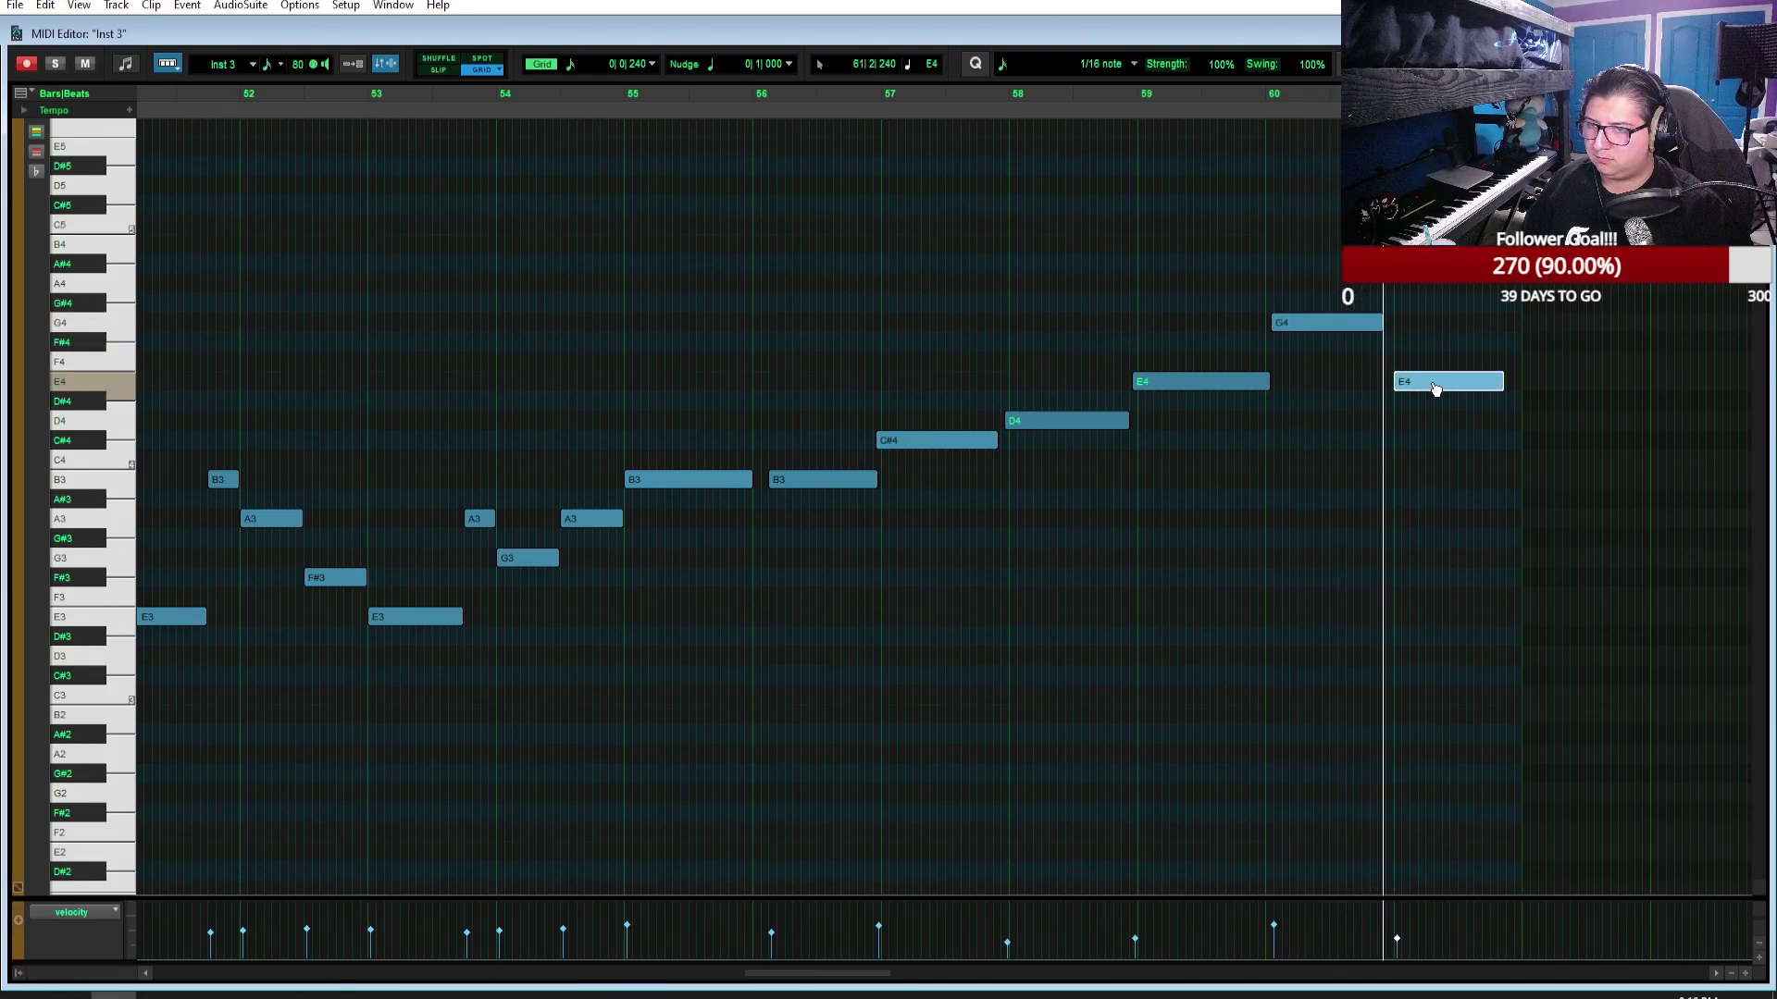
pyautogui.moveTo(1432, 465); pyautogui.dragTo(1439, 627)
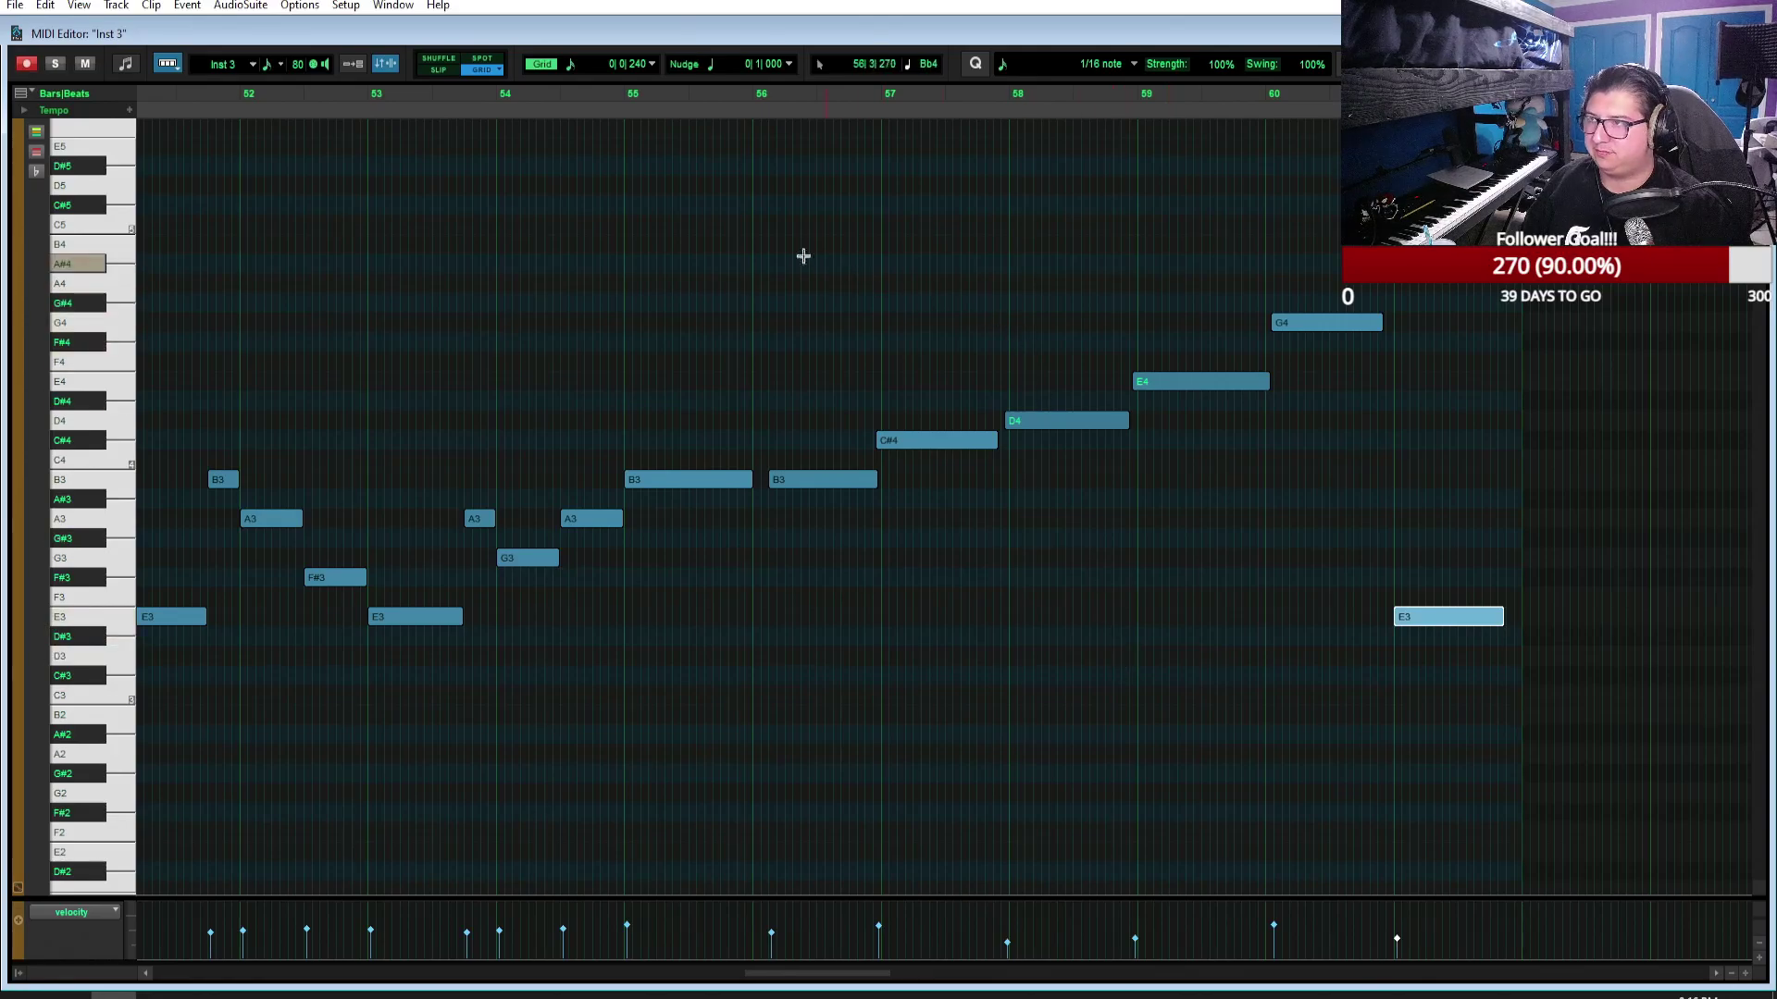
# Step: Play the edited melody from bar 51 to check the opening phrases
pyautogui.hscroll(-5, 854, 387)
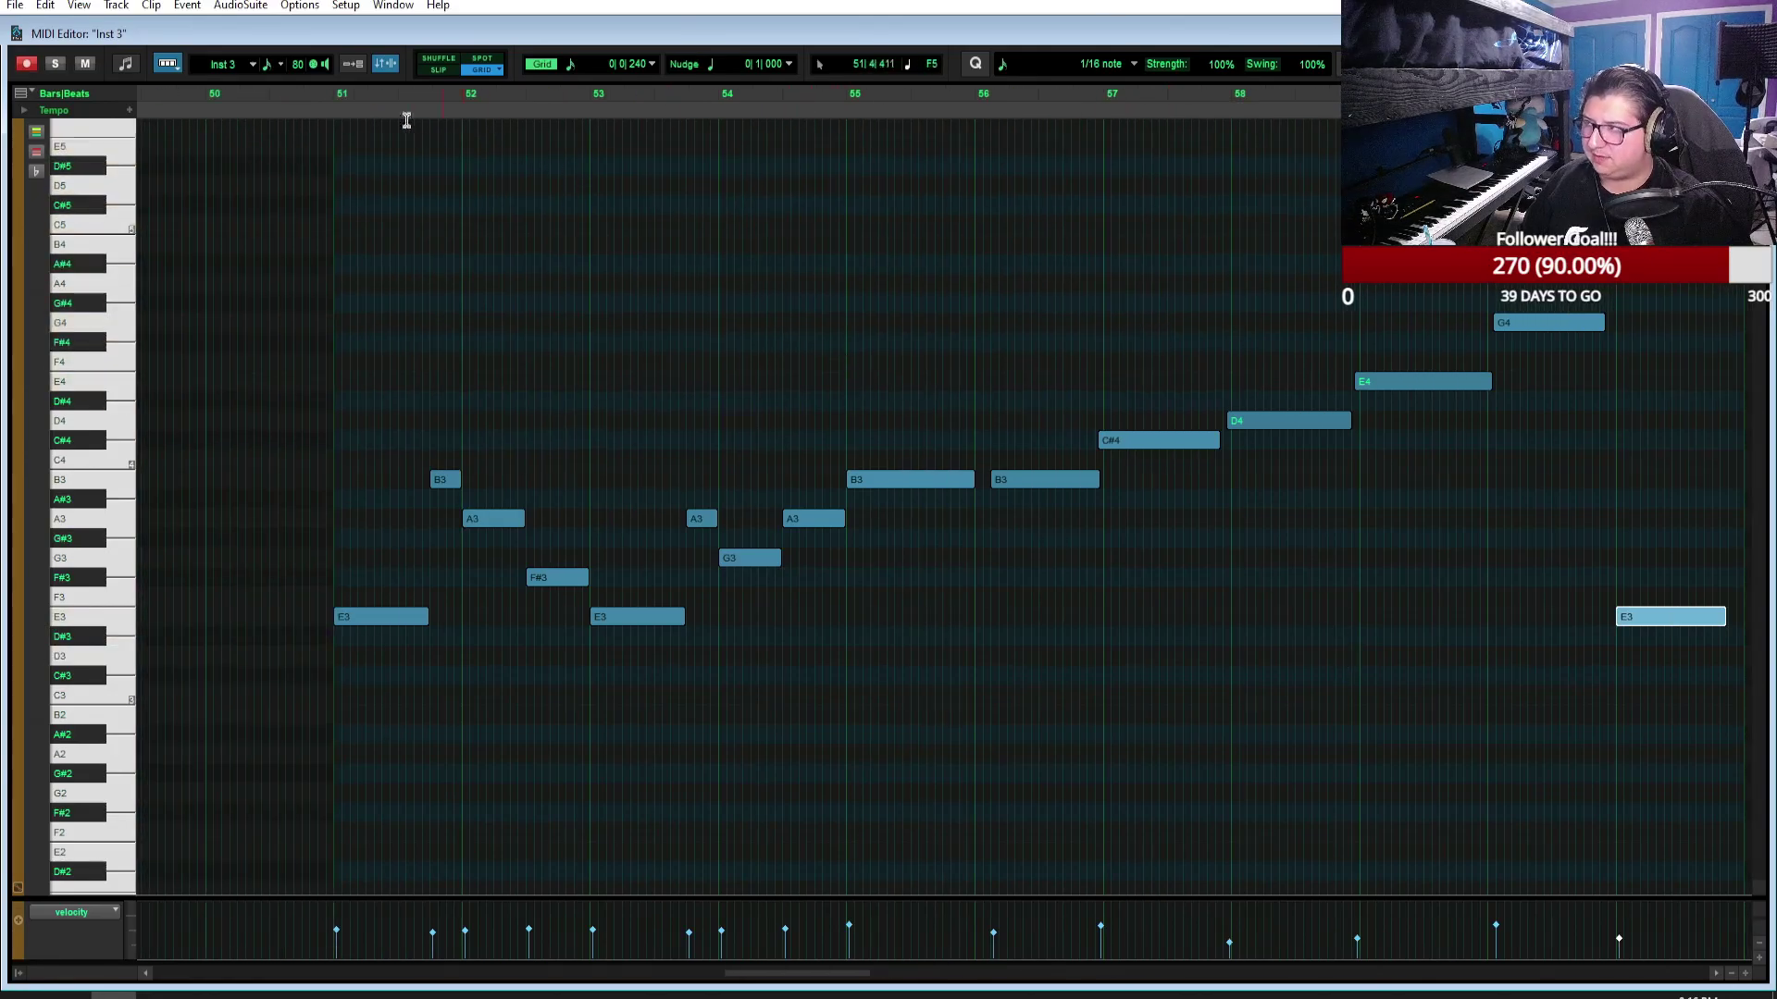
pyautogui.click(335, 100)
pyautogui.press('space')
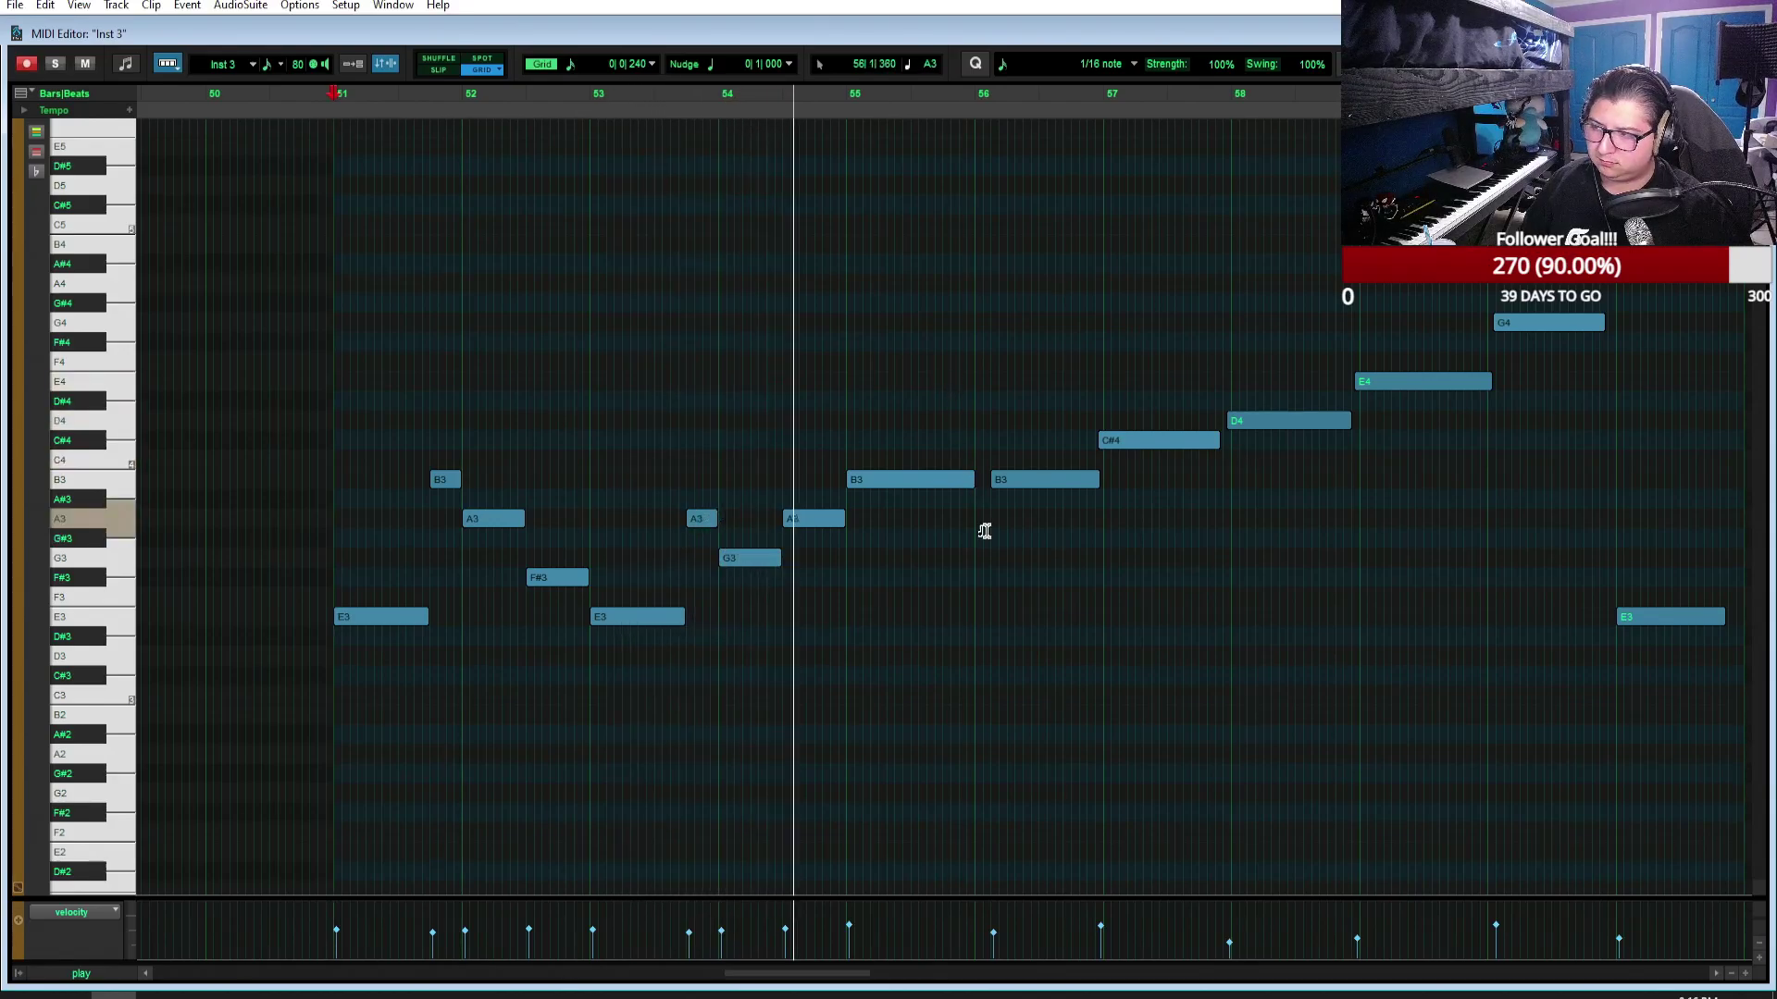
pyautogui.press('space')
# Step: Lower the short A3 at beat 4 of bar 53 to F#3 and play the phrase again
pyautogui.hotkey('ctrl', ']')
pyautogui.hscroll(5, 1425, 550)
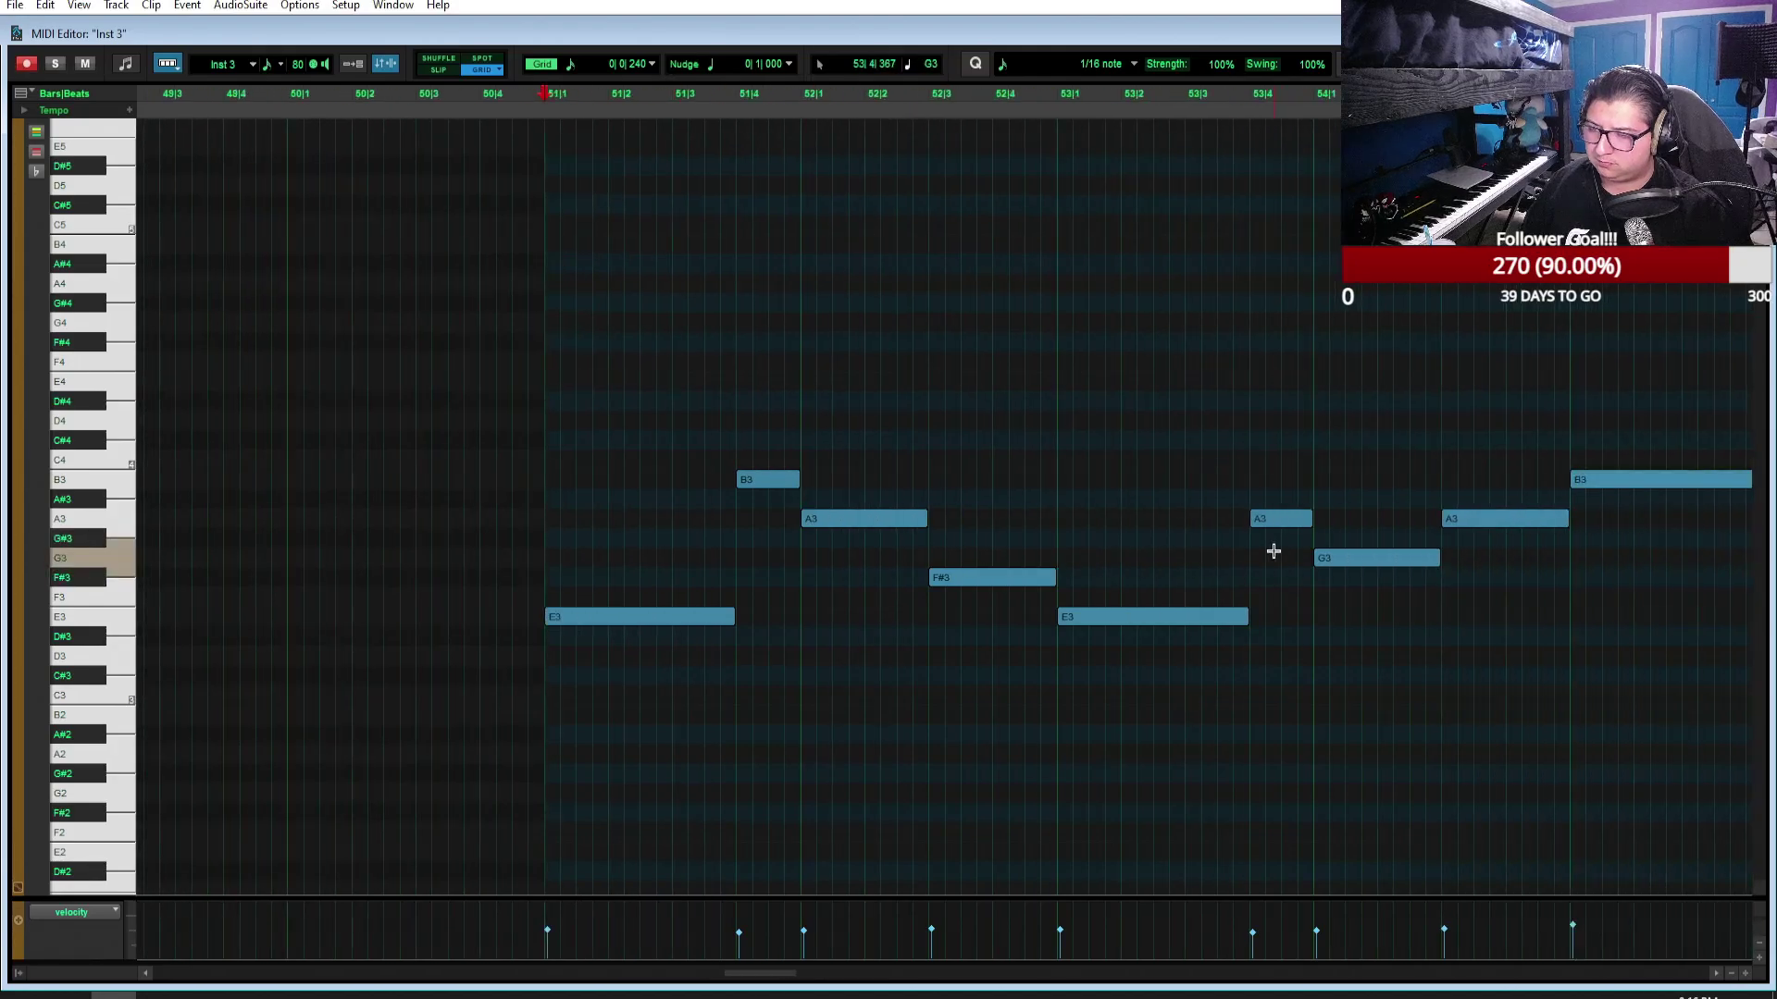
pyautogui.moveTo(1274, 555)
pyautogui.mouseDown()
pyautogui.moveTo(1275, 595)
pyautogui.moveTo(1275, 576)
pyautogui.mouseUp()
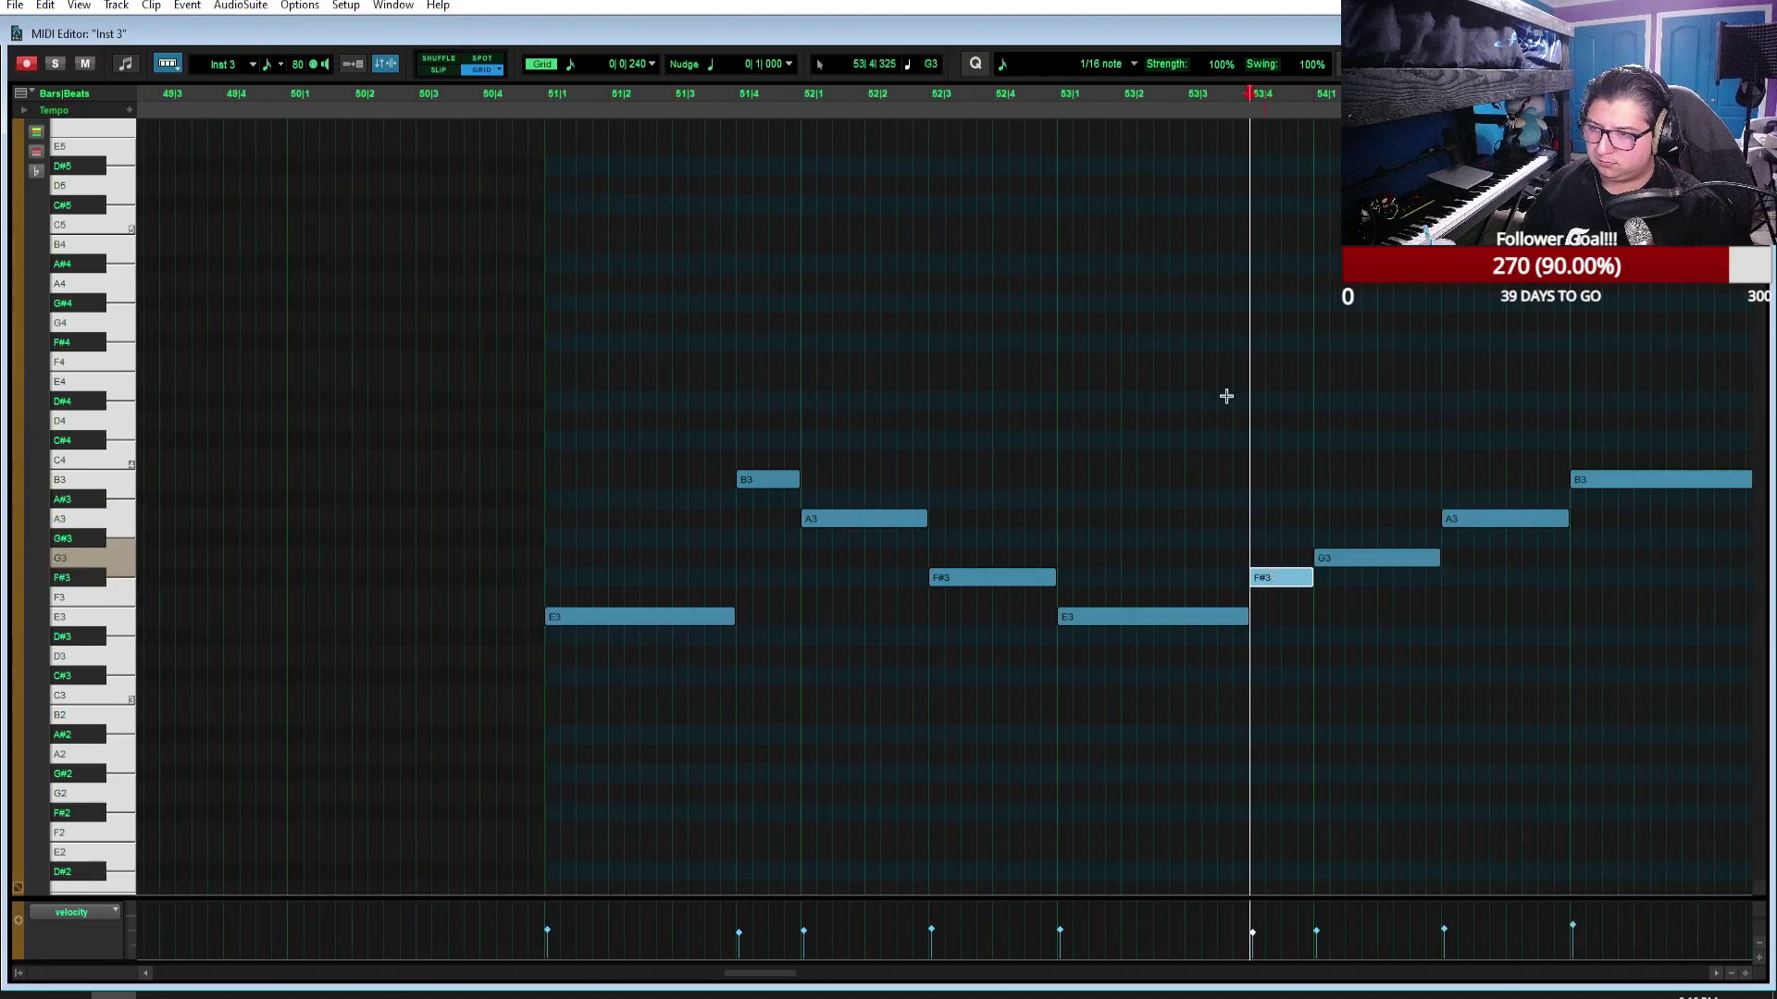
pyautogui.press('space')
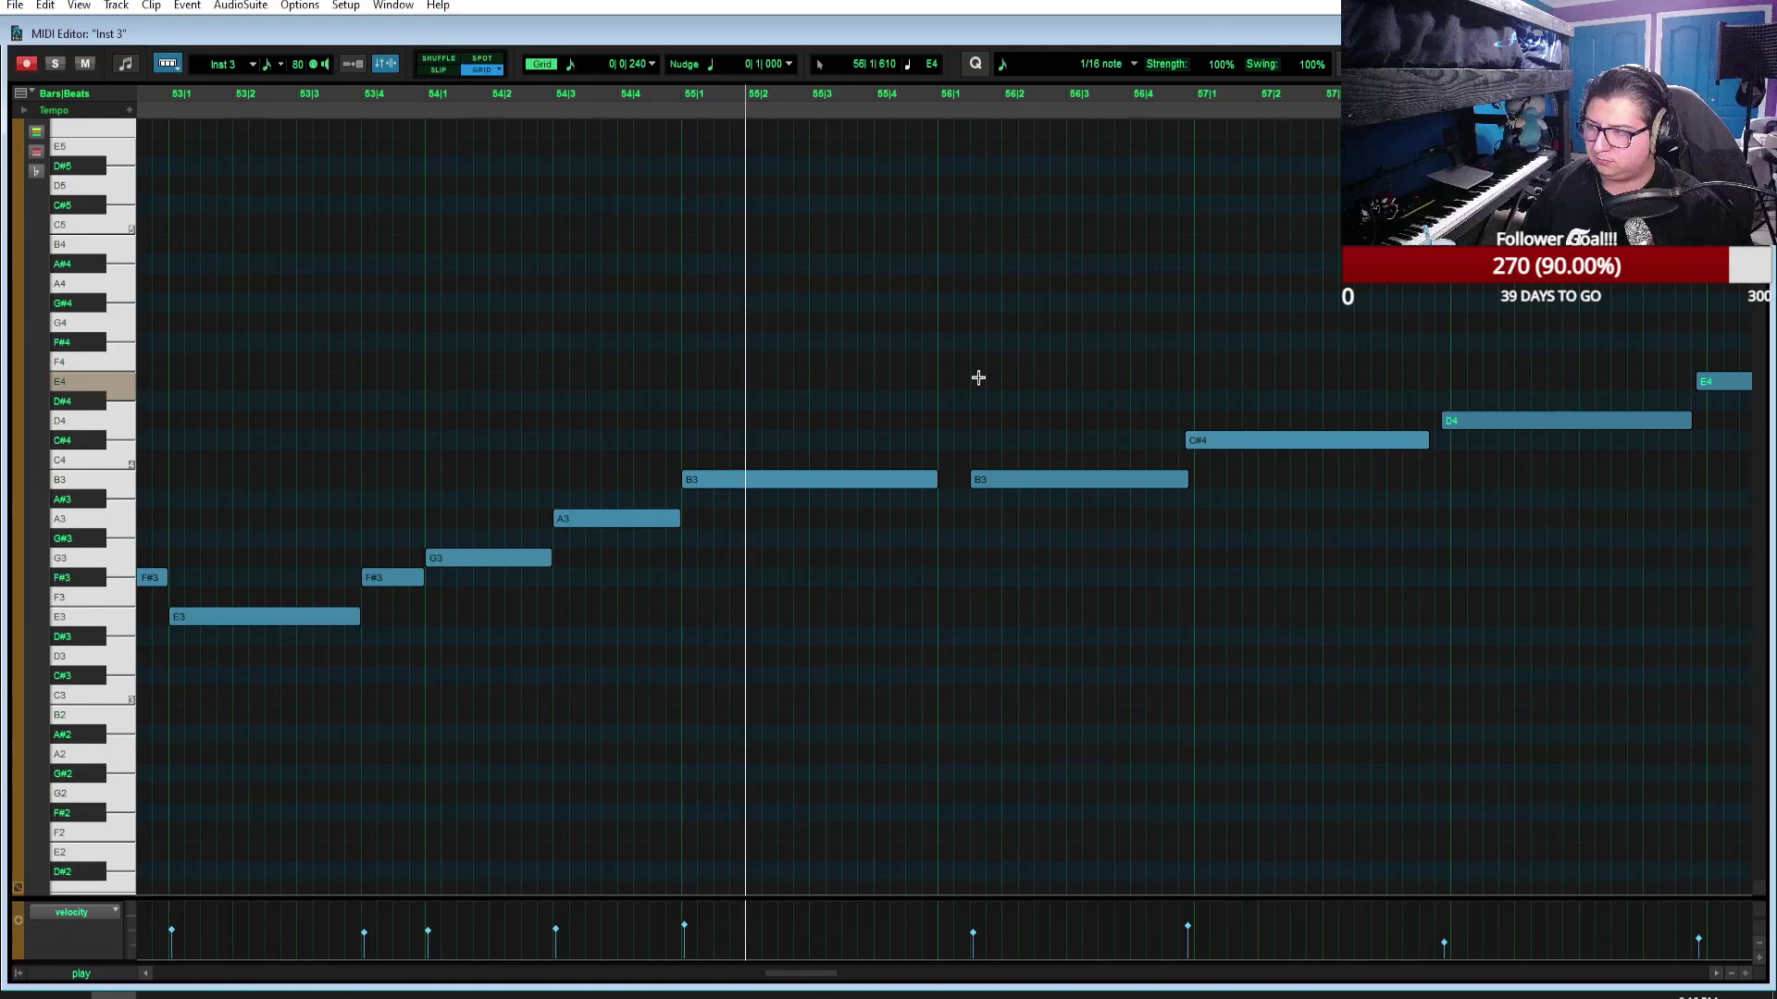
pyautogui.hscroll(-4, 979, 378)
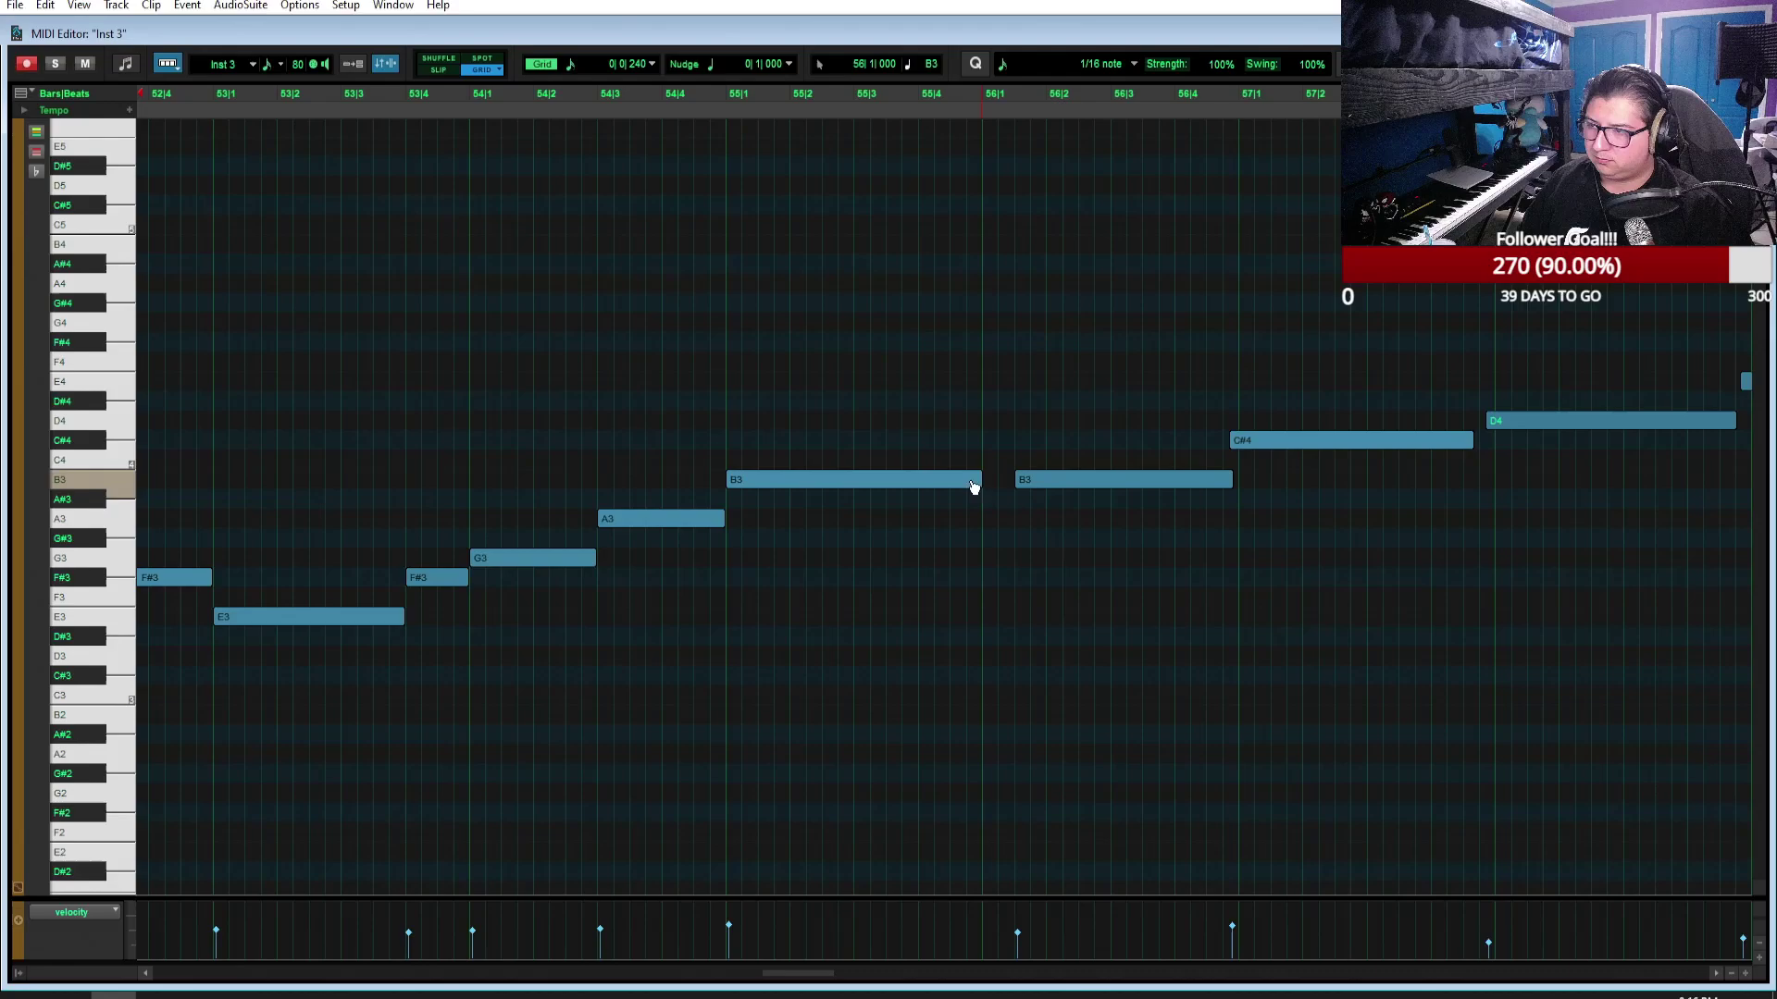
# Step: Shorten bar 55's B3 to three beats, follow it with one-beat C#4 and D4 notes, and shift the next B3 to bar 56 beat 3
pyautogui.click(950, 485)
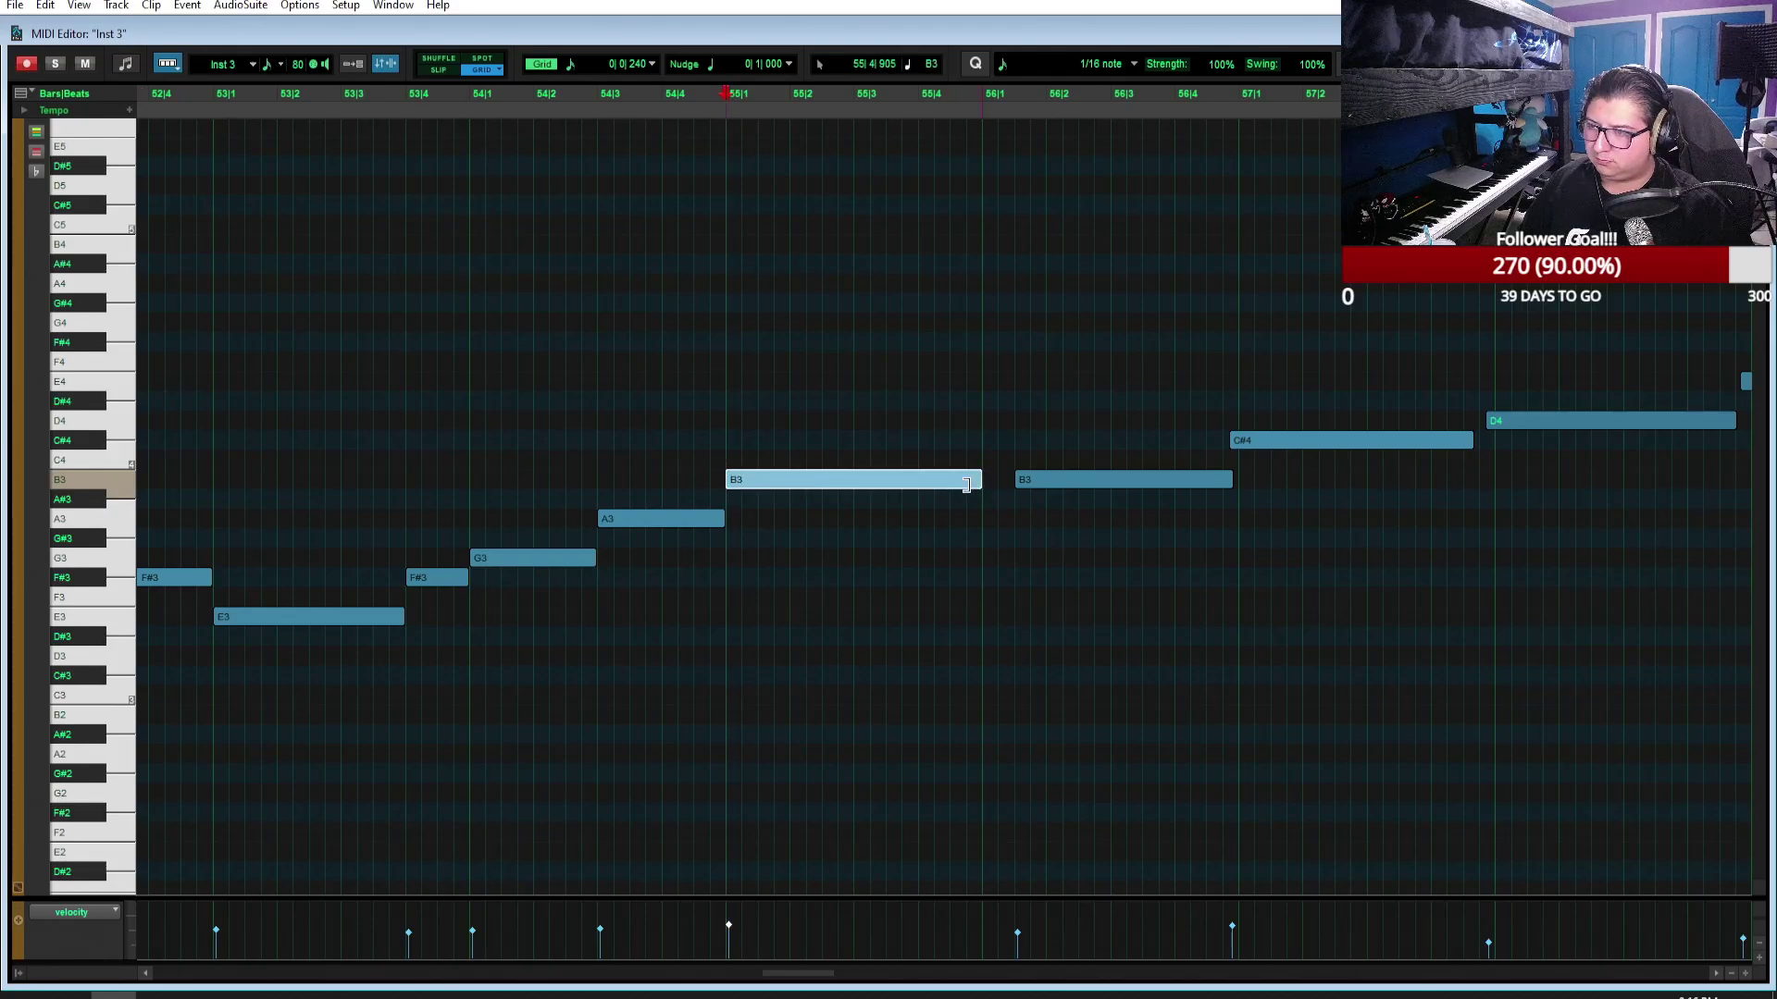
pyautogui.moveTo(1326, 440); pyautogui.dragTo(1030, 442)
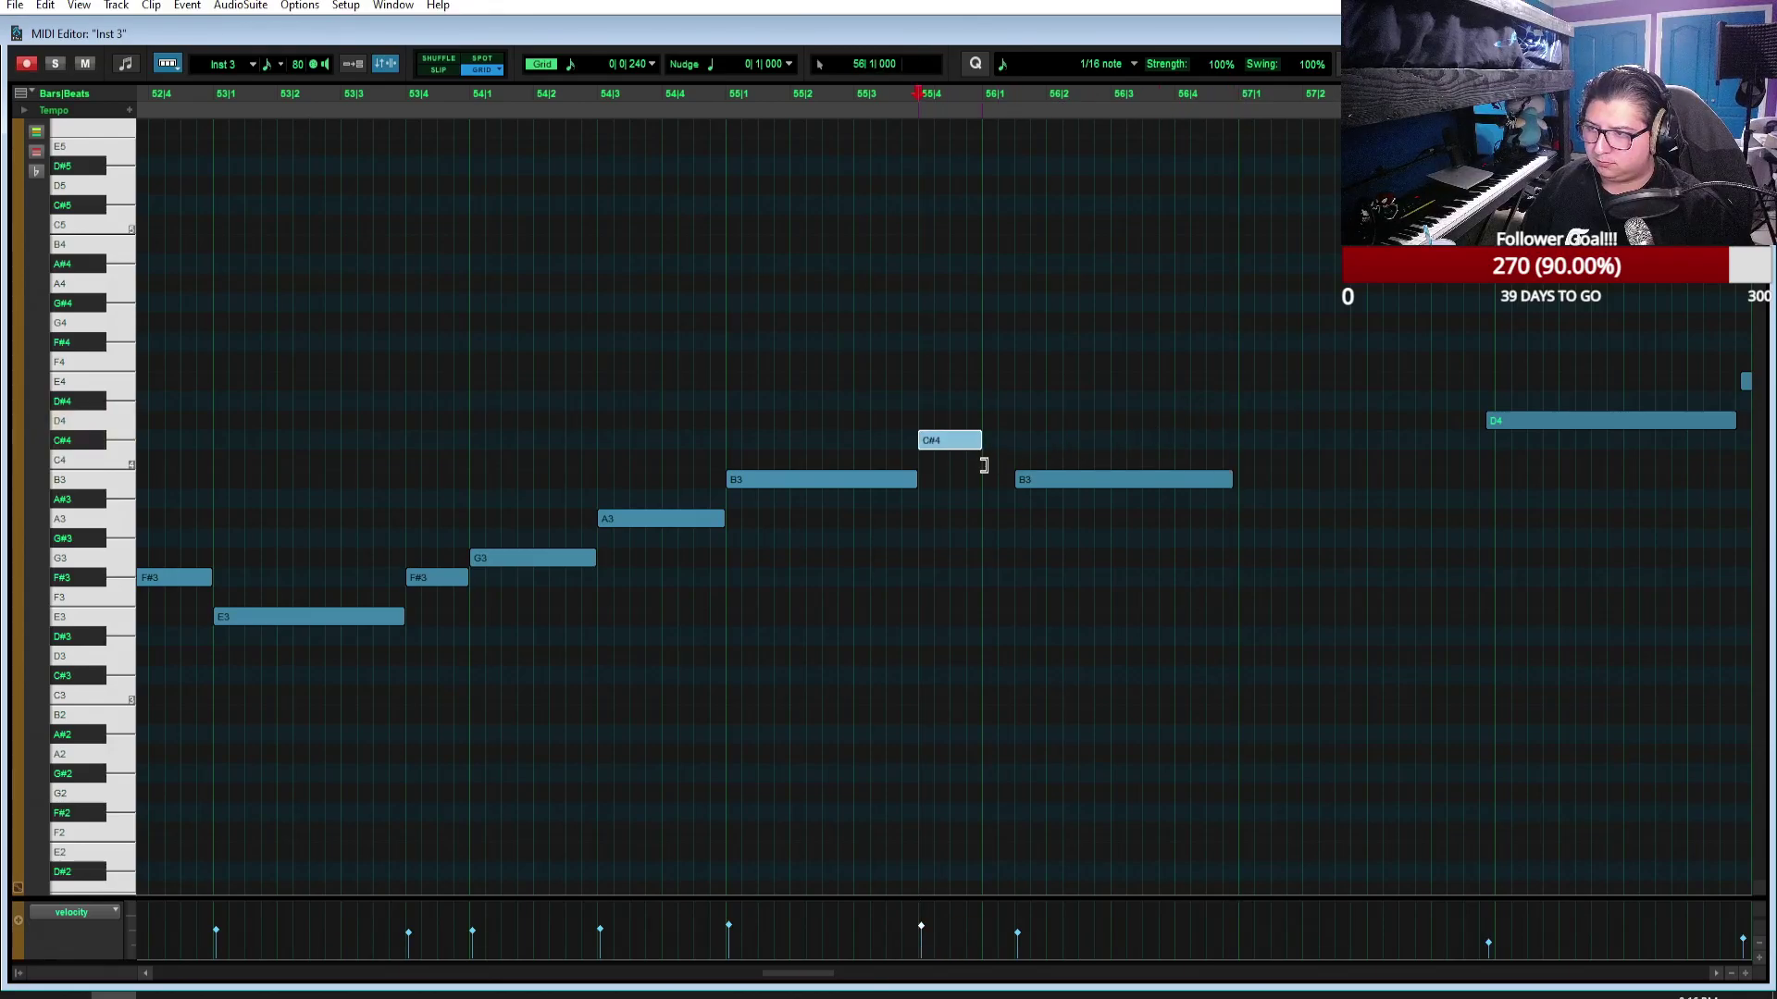
pyautogui.click(987, 421)
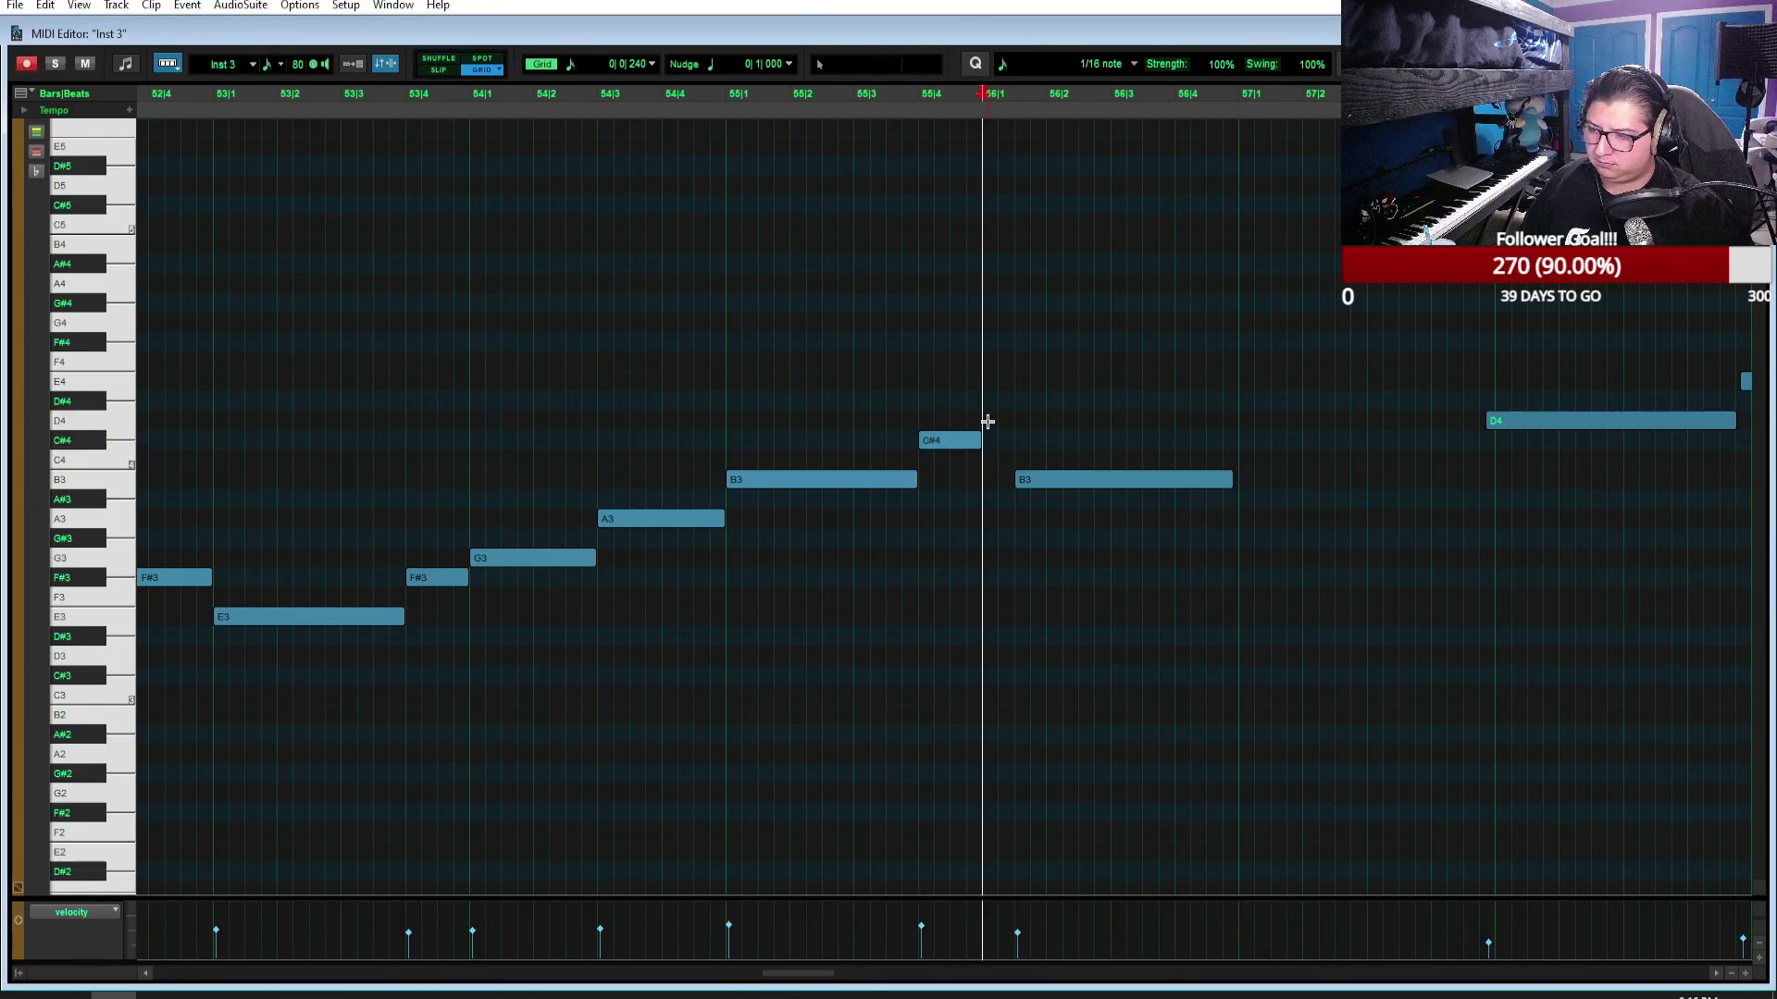
pyautogui.moveTo(1076, 484); pyautogui.dragTo(1189, 481)
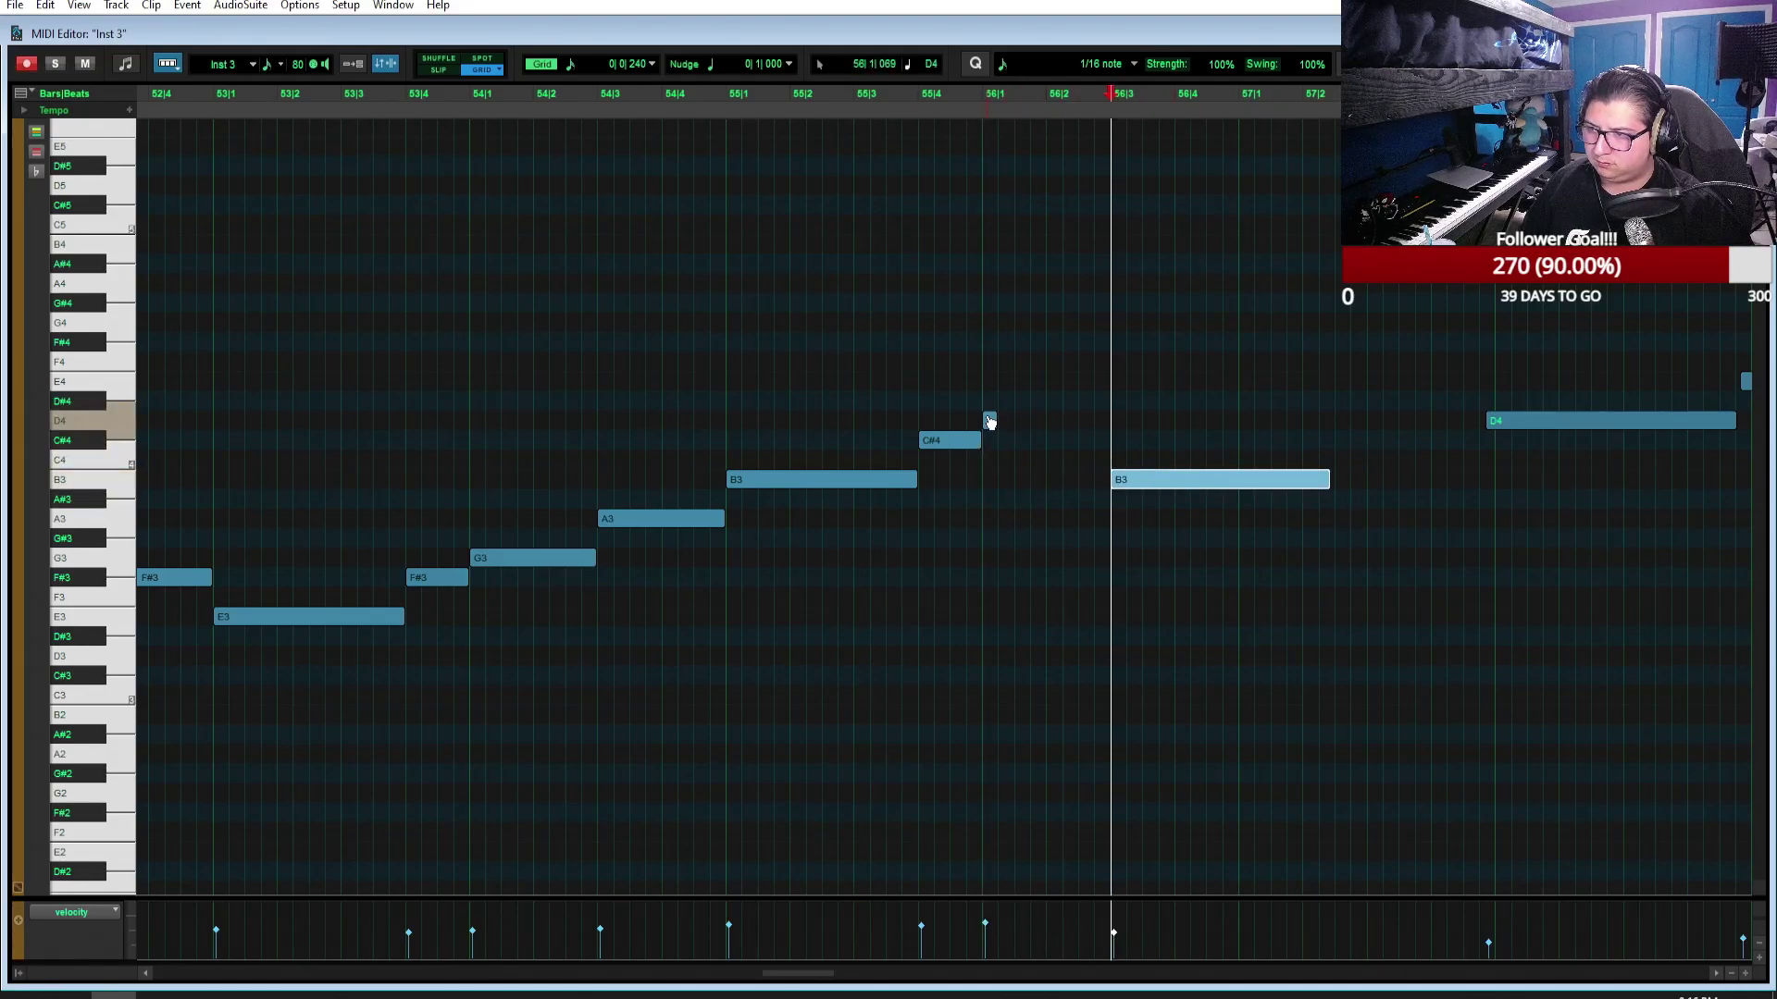
pyautogui.moveTo(991, 420); pyautogui.dragTo(1054, 420)
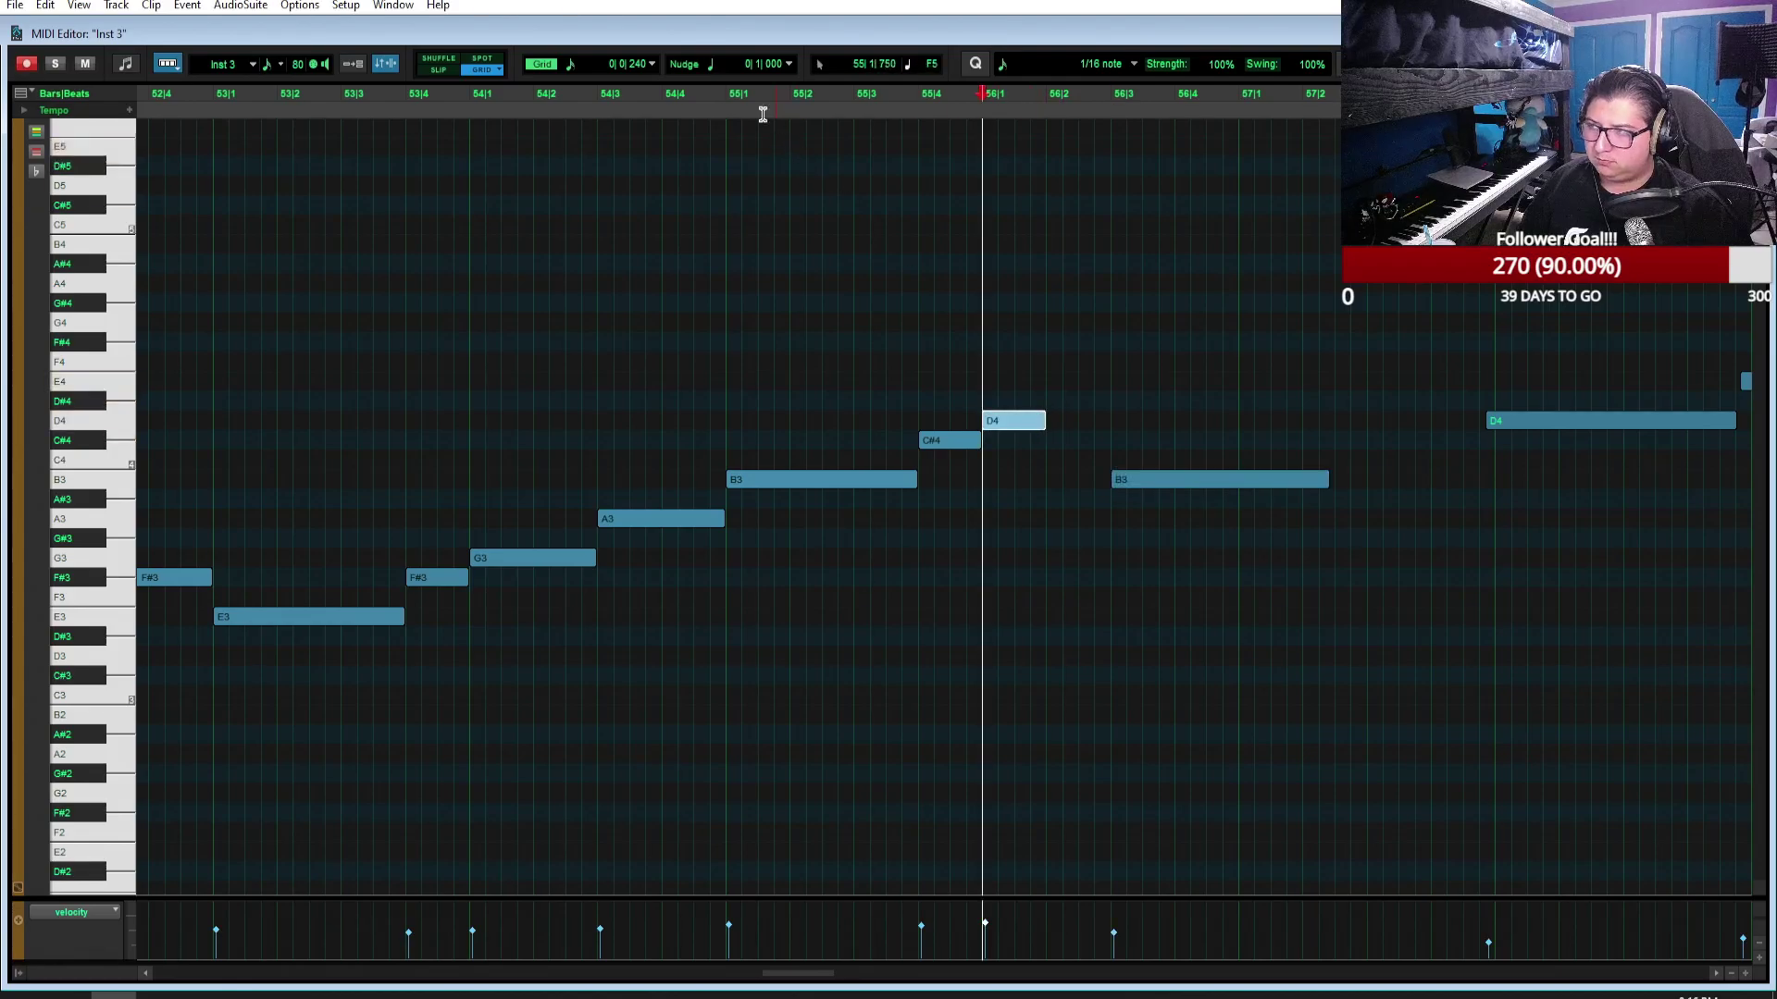
# Step: Play the phrase, complete bar 56 with one-beat C#4, B3 and A3 on beats 2 to 4, and add a whole-bar B3 in bar 57
pyautogui.press('space')
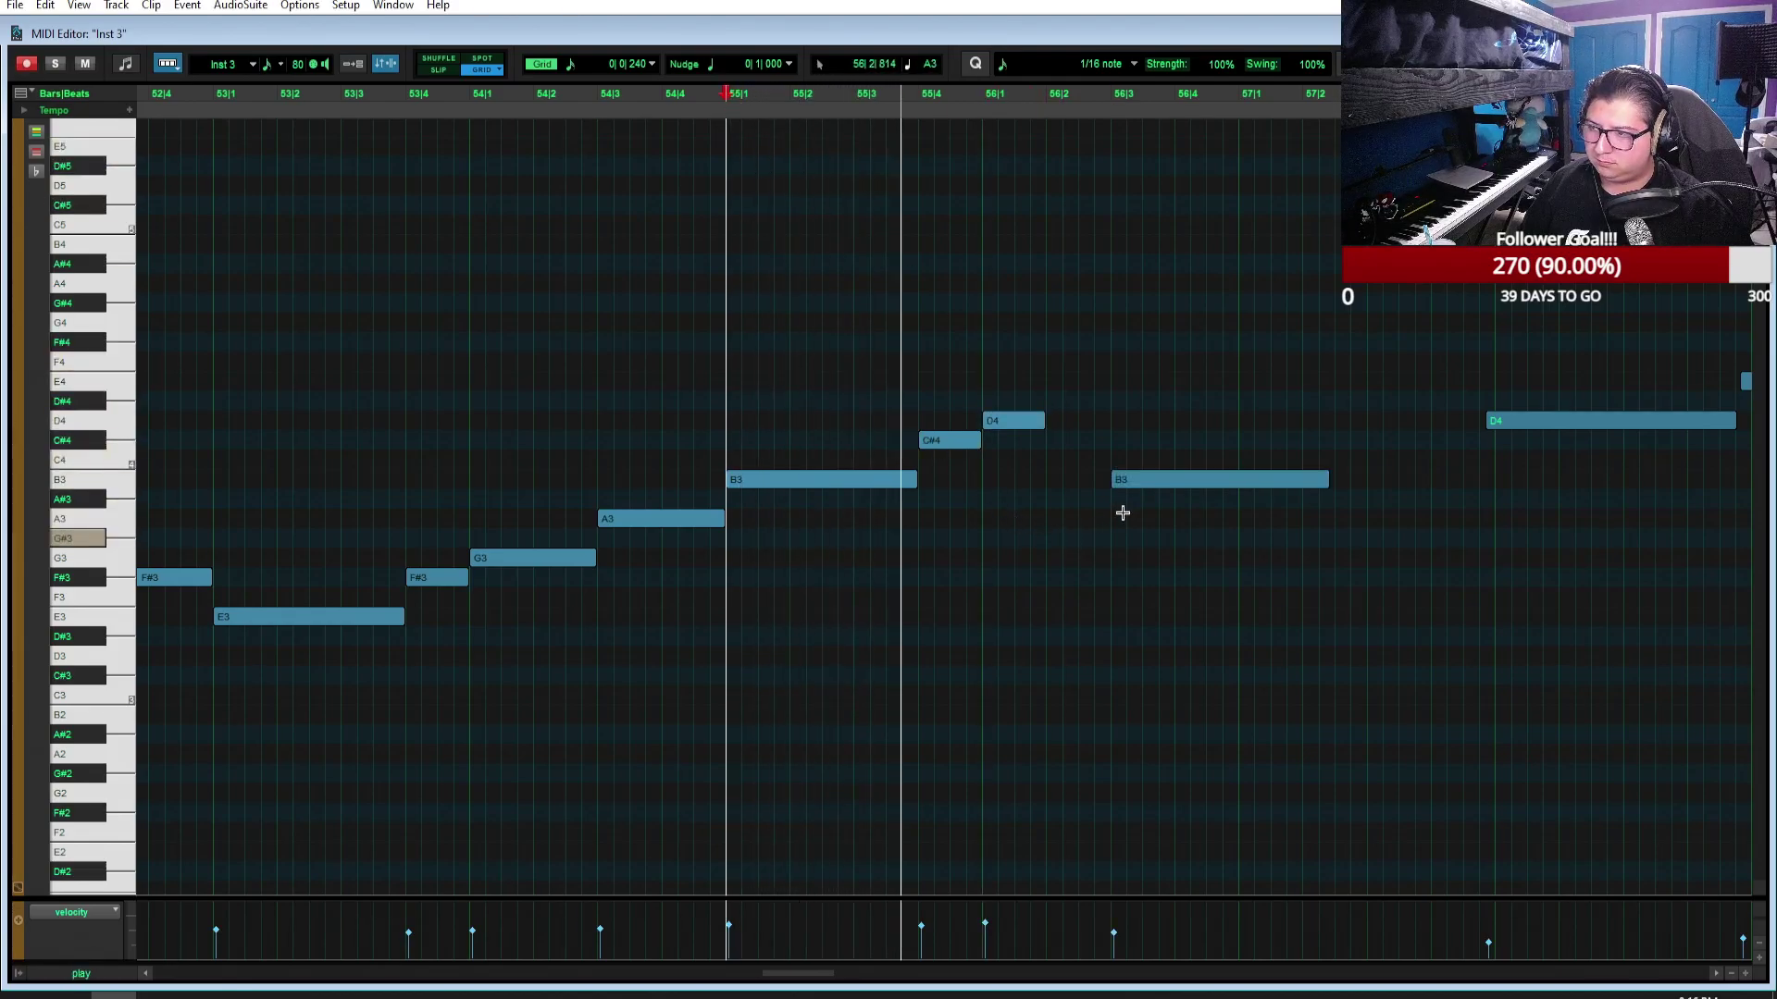
pyautogui.press('space')
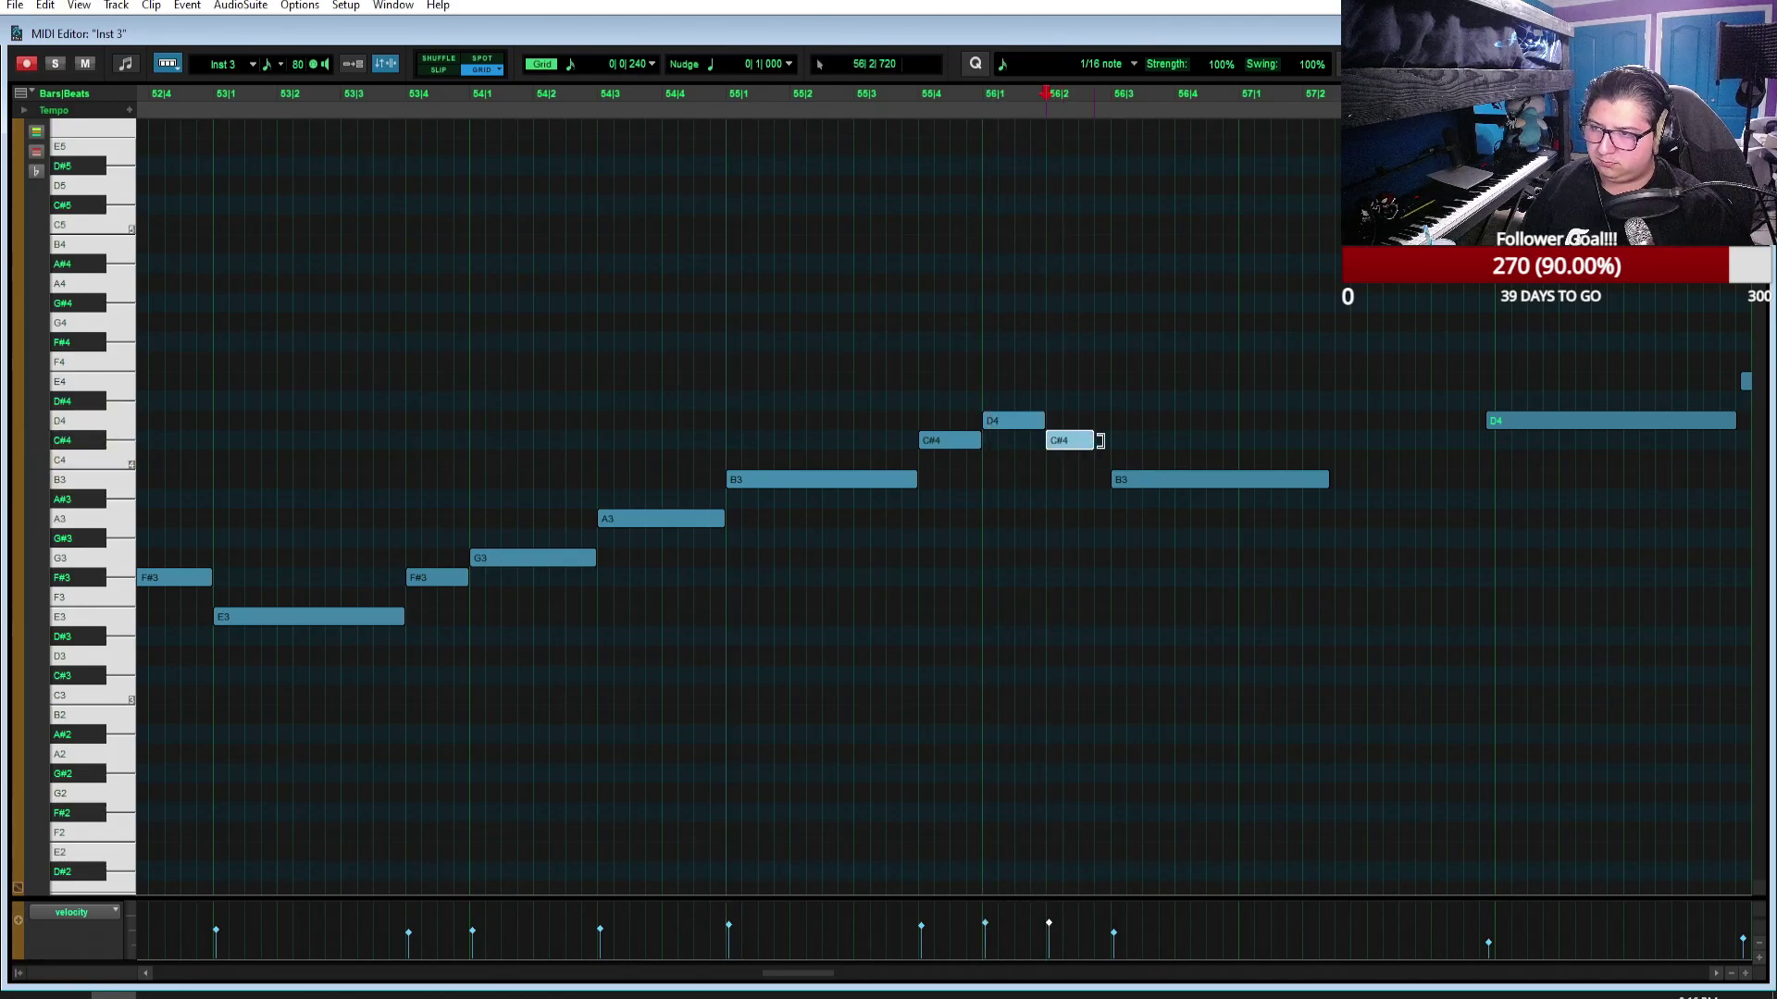
pyautogui.click(1172, 491)
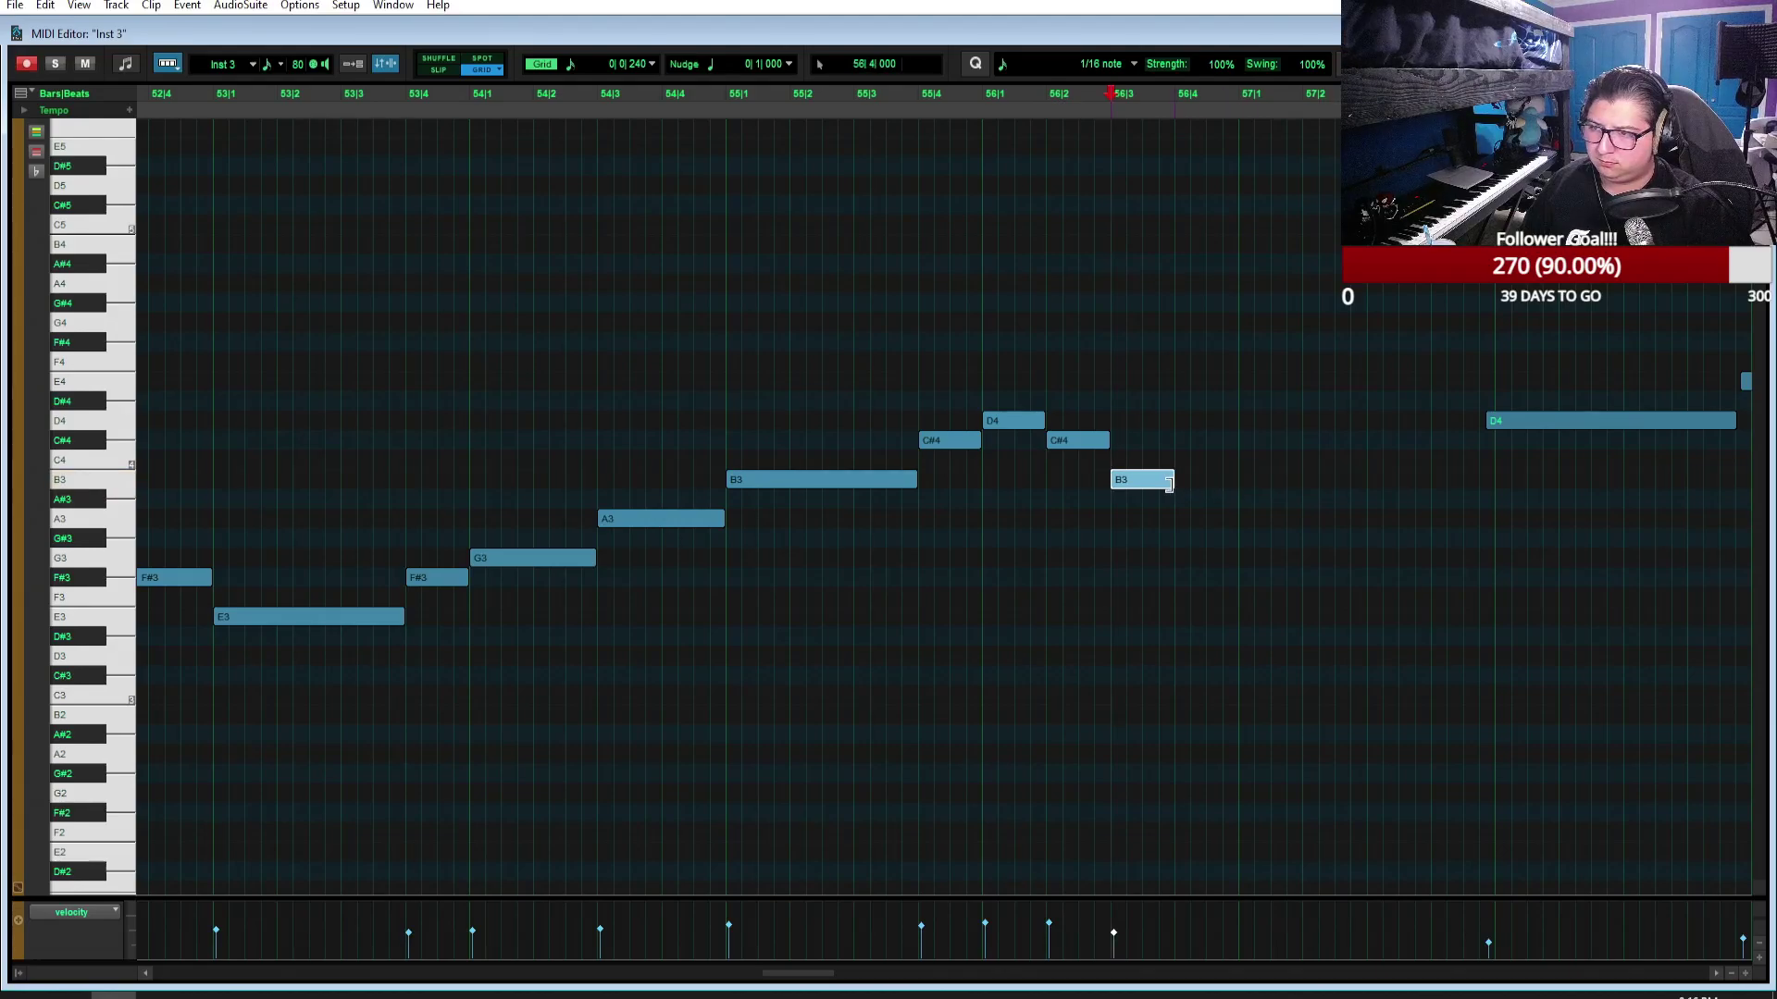
pyautogui.click(1182, 520)
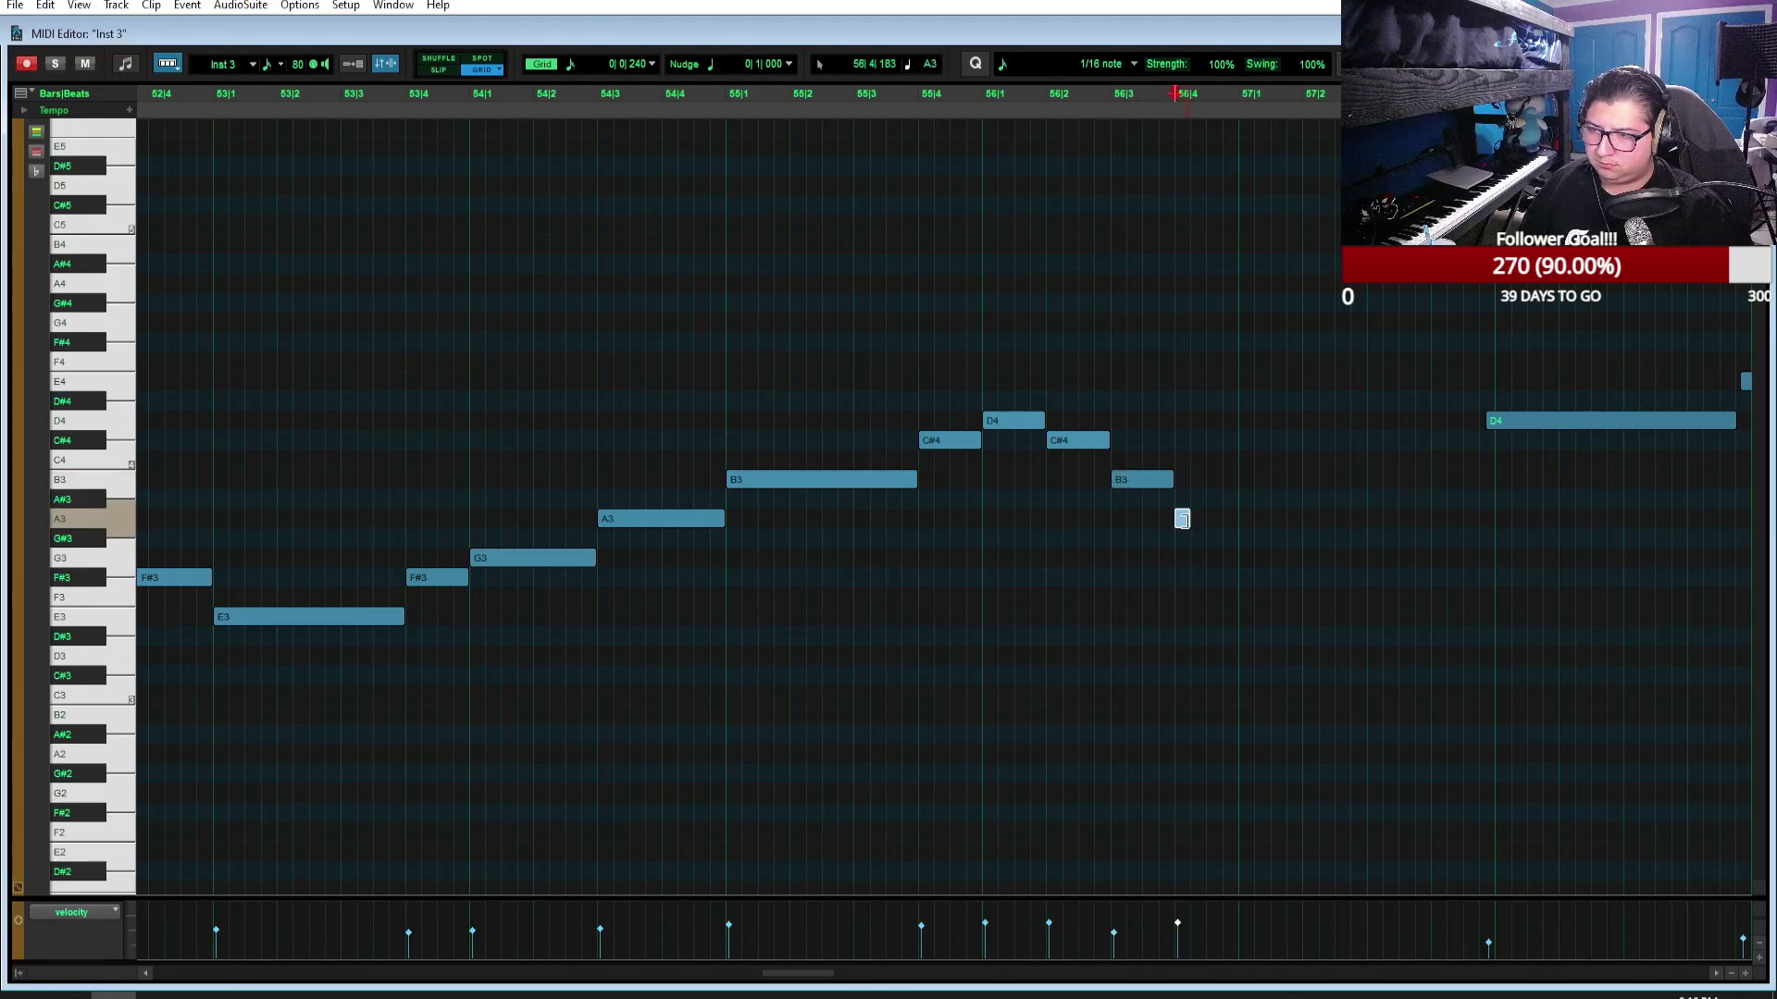
pyautogui.moveTo(1182, 519); pyautogui.dragTo(1238, 519)
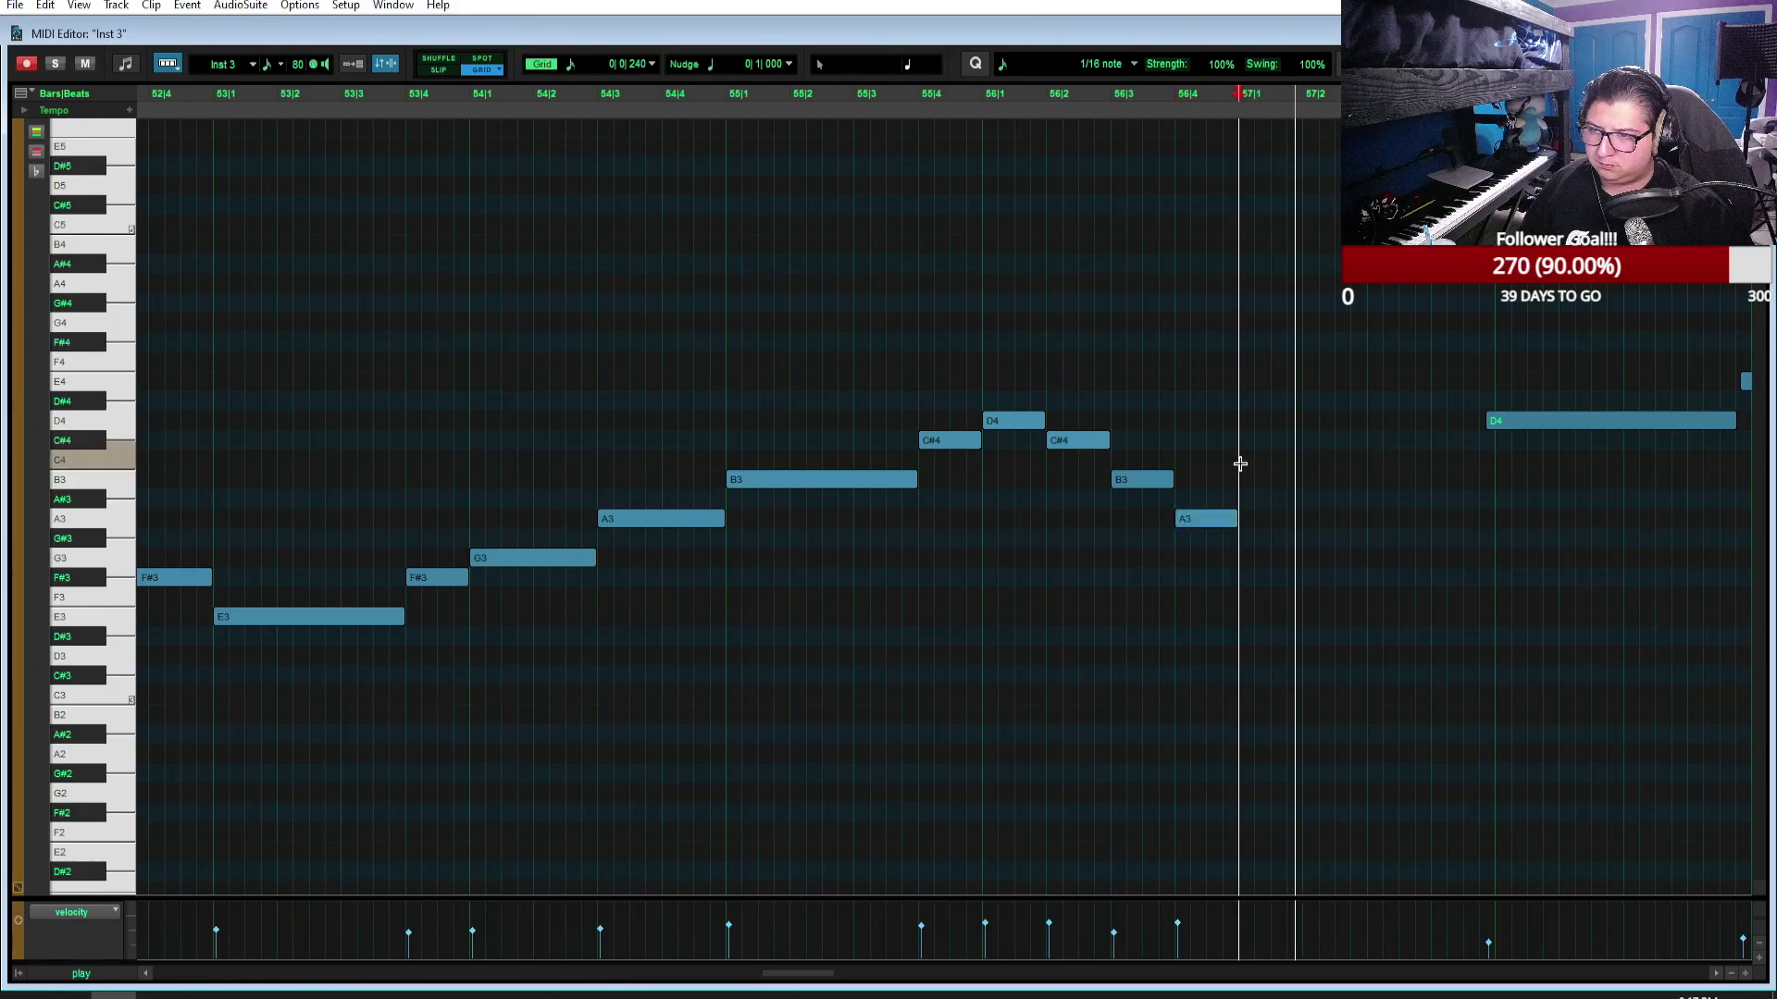
pyautogui.click(1248, 482)
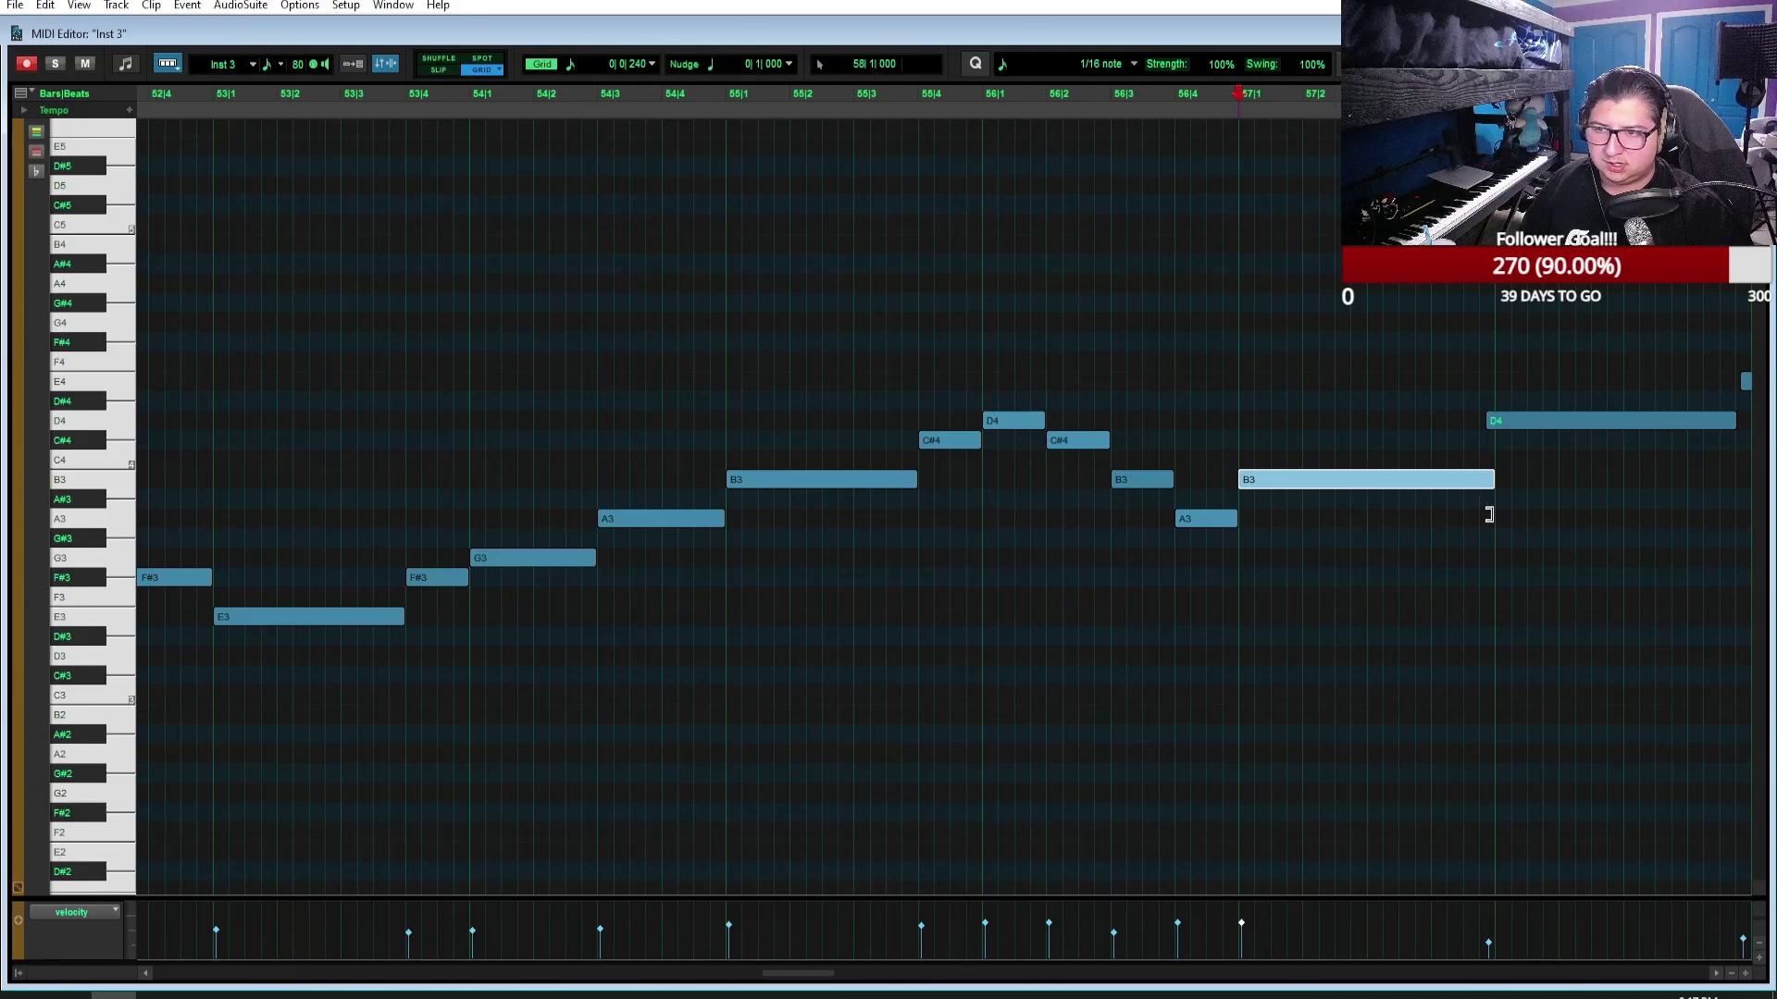
# Step: Play the melody from bar 51 to check the reworked phrase in bars 55 to 57
pyautogui.hscroll(-8, 1032, 296)
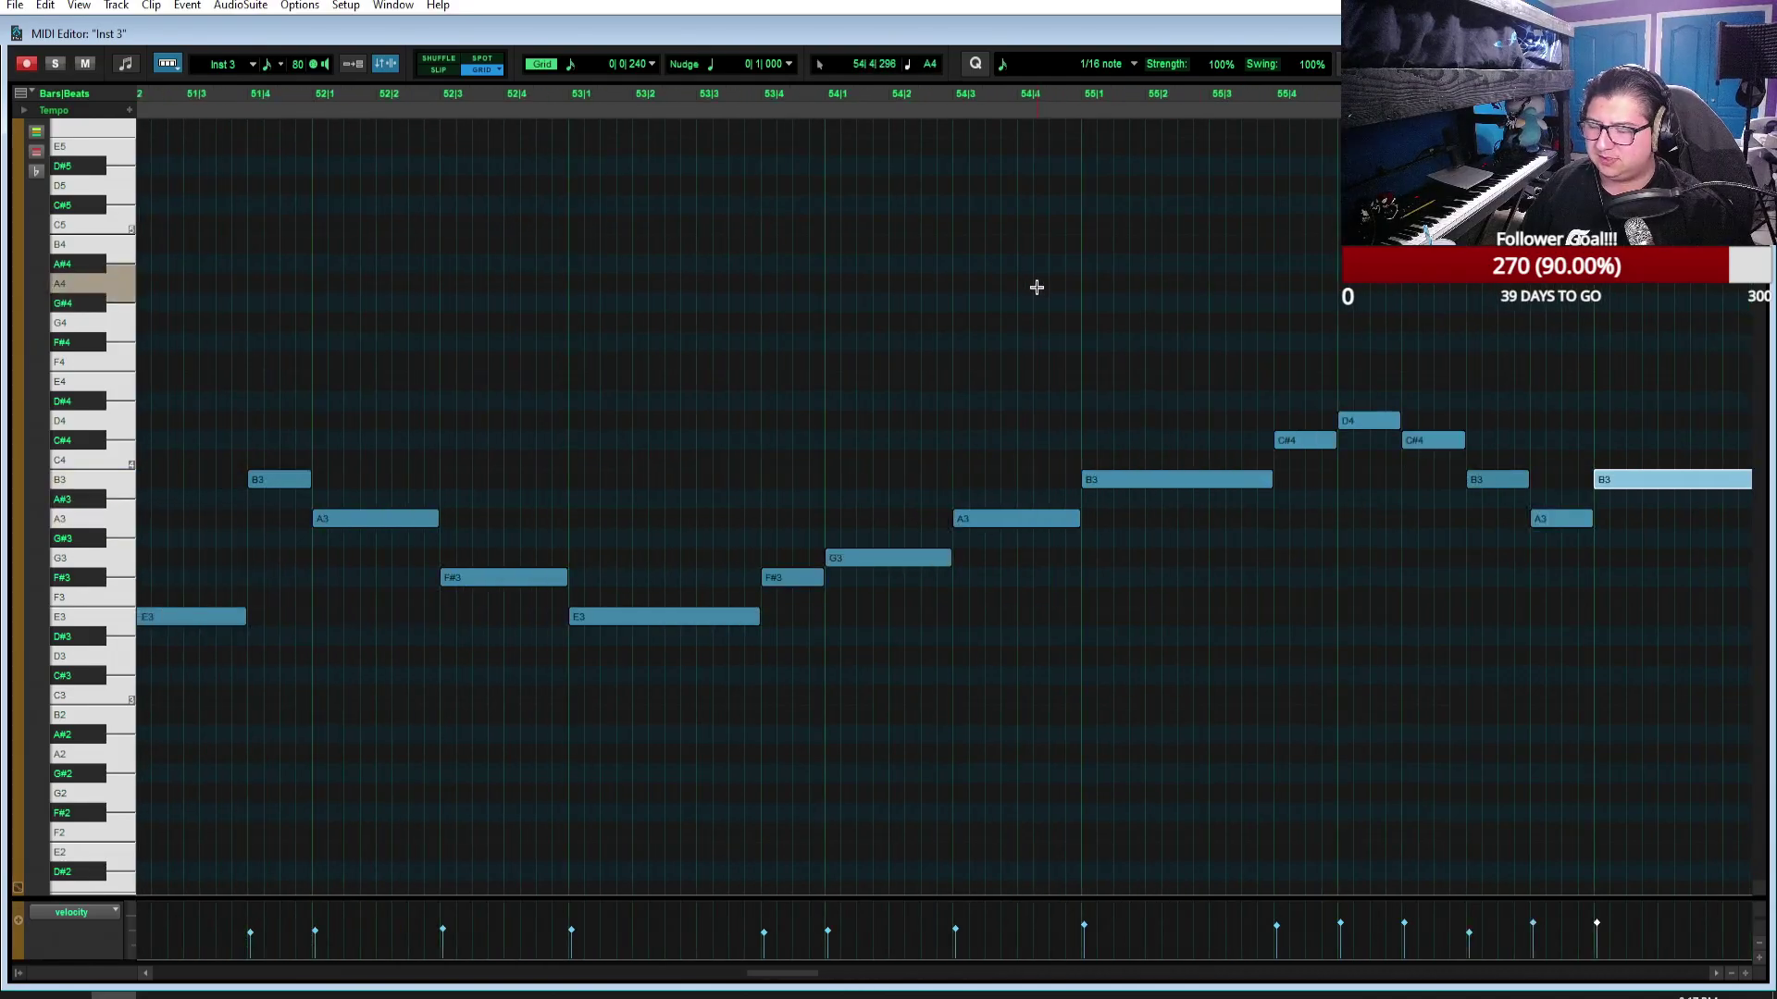
pyautogui.hscroll(-1, 1027, 303)
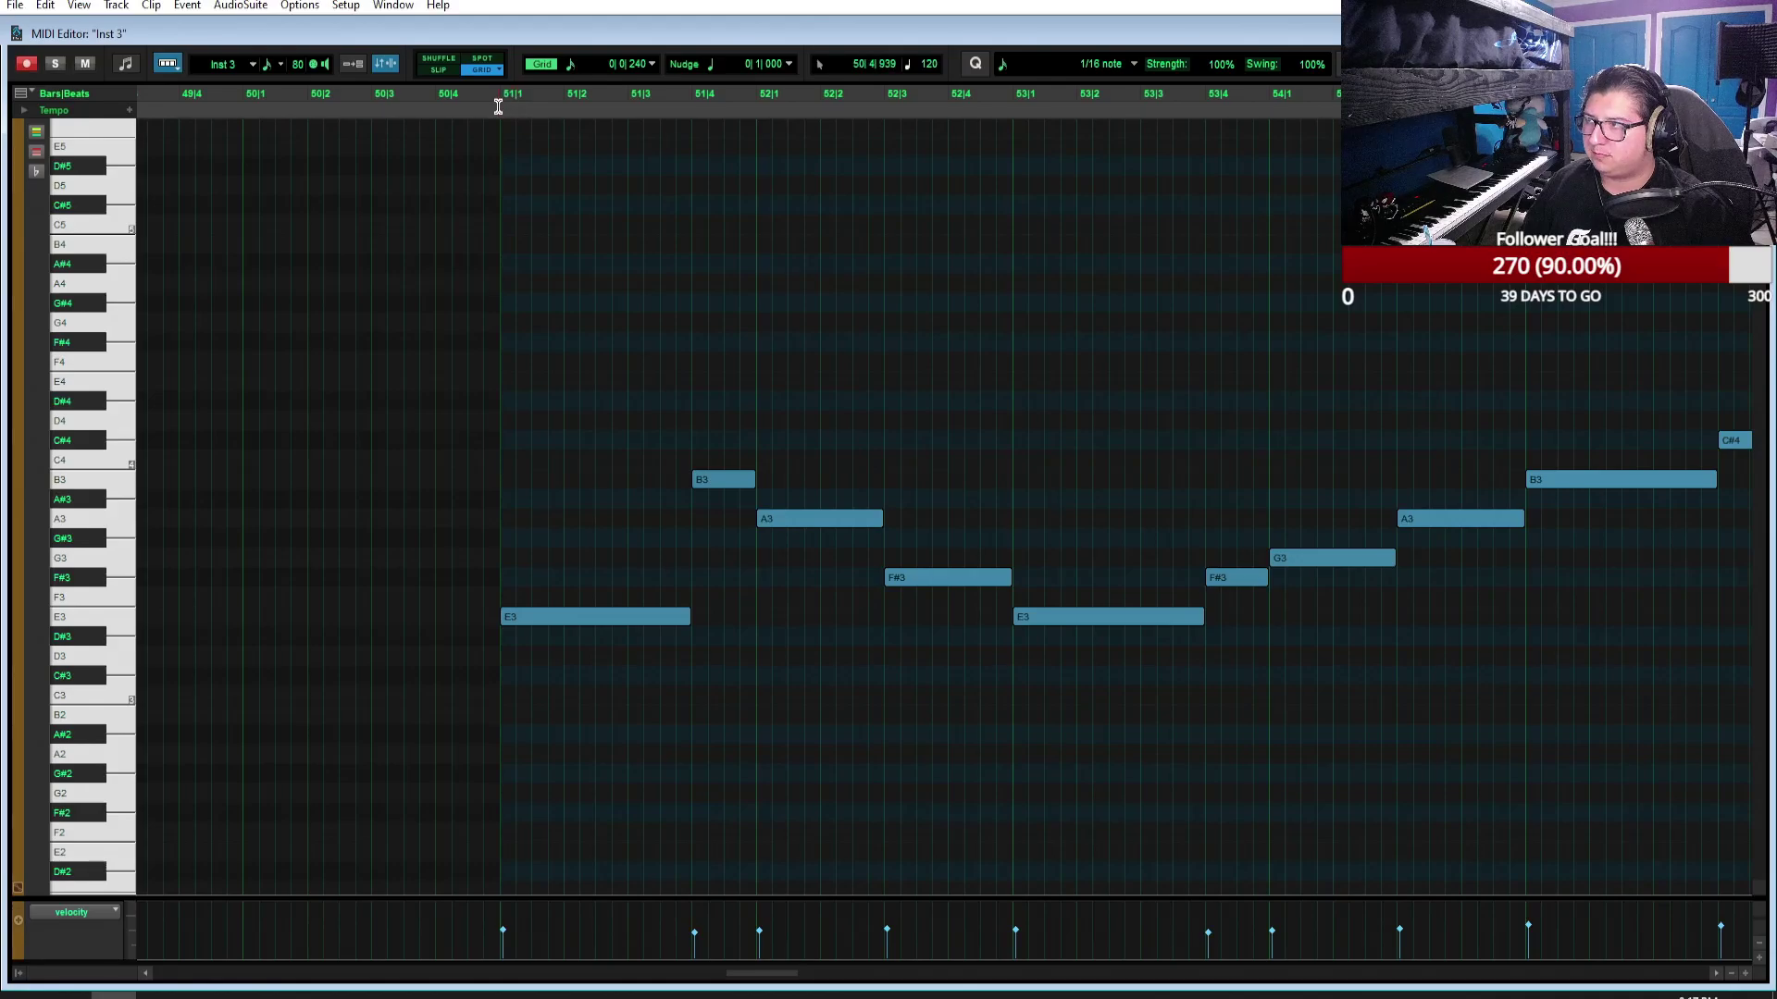
pyautogui.press('space')
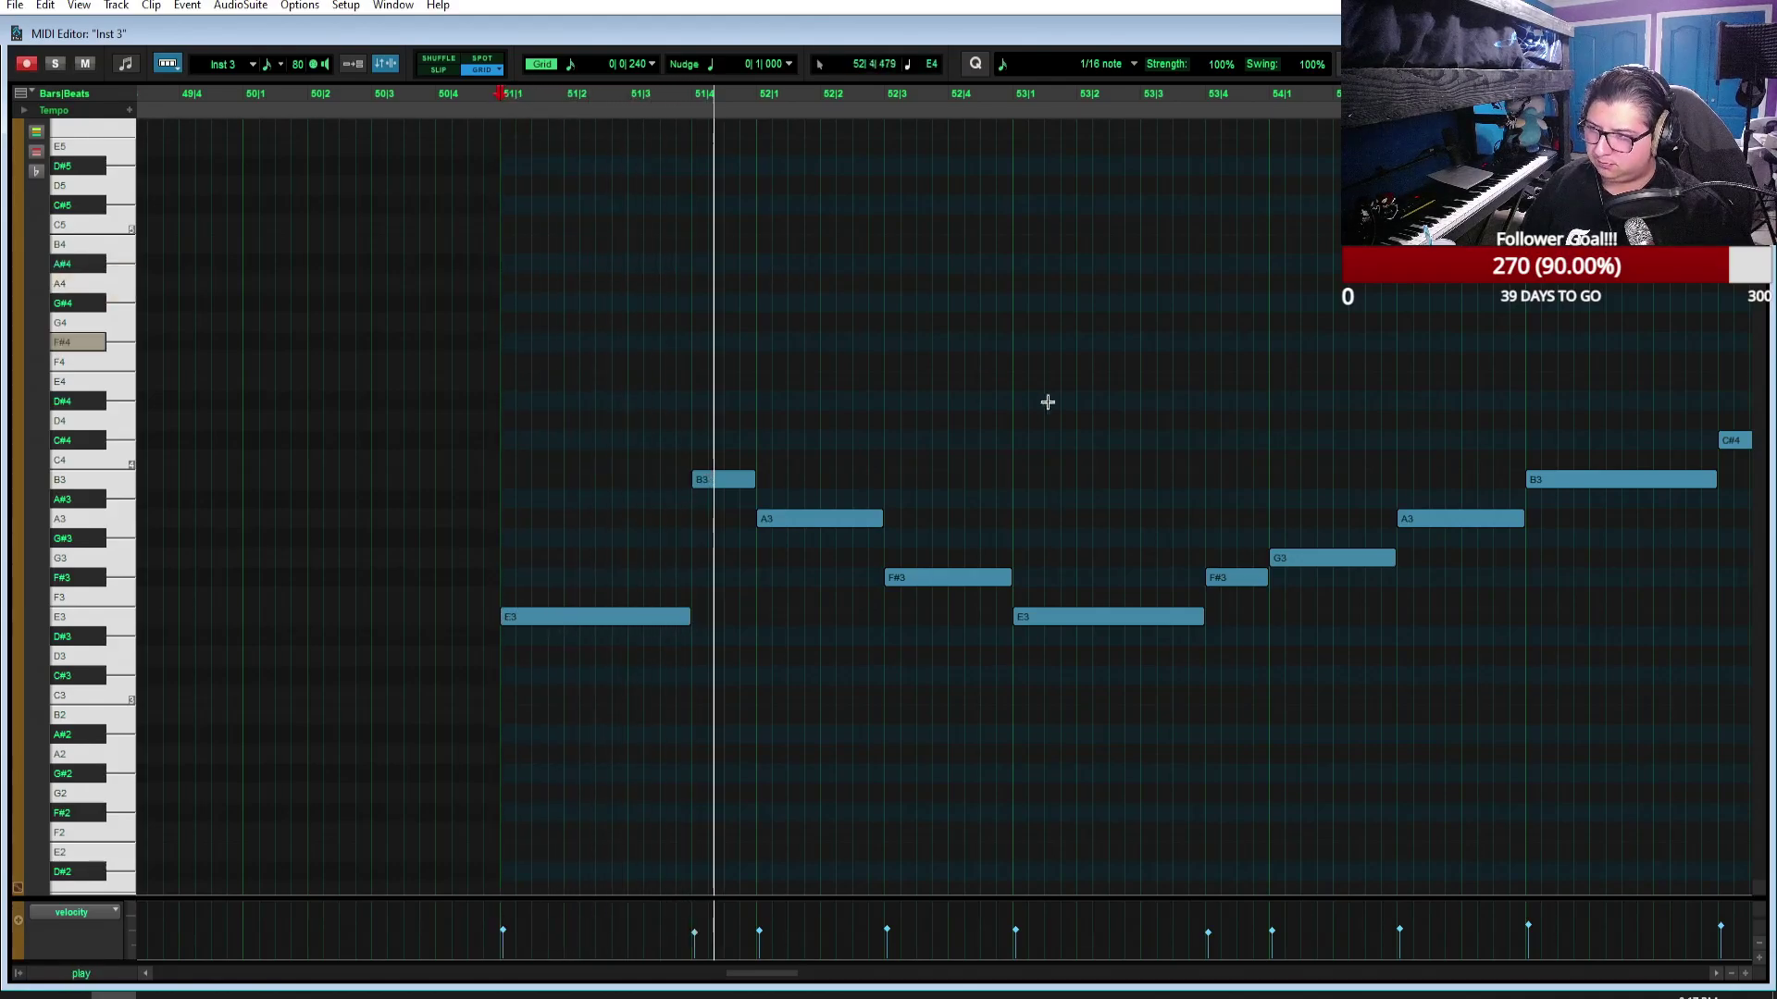
pyautogui.hscroll(5, 1137, 426)
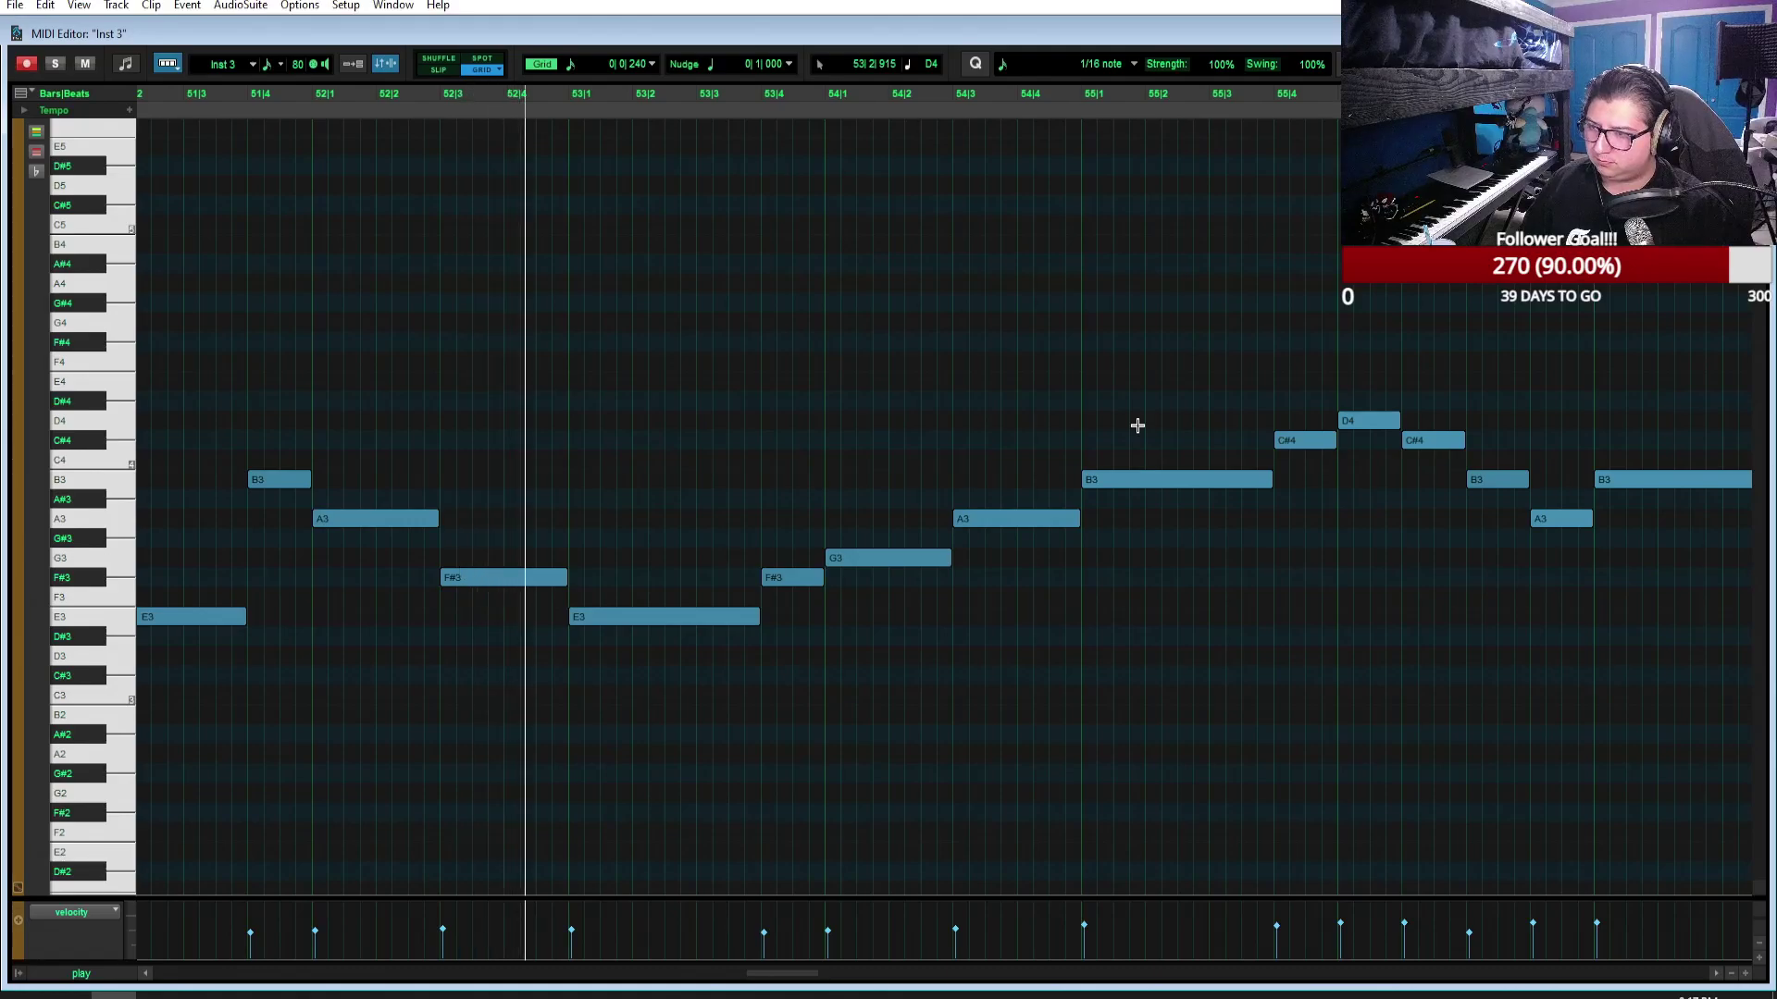
pyautogui.hscroll(2, 1180, 321)
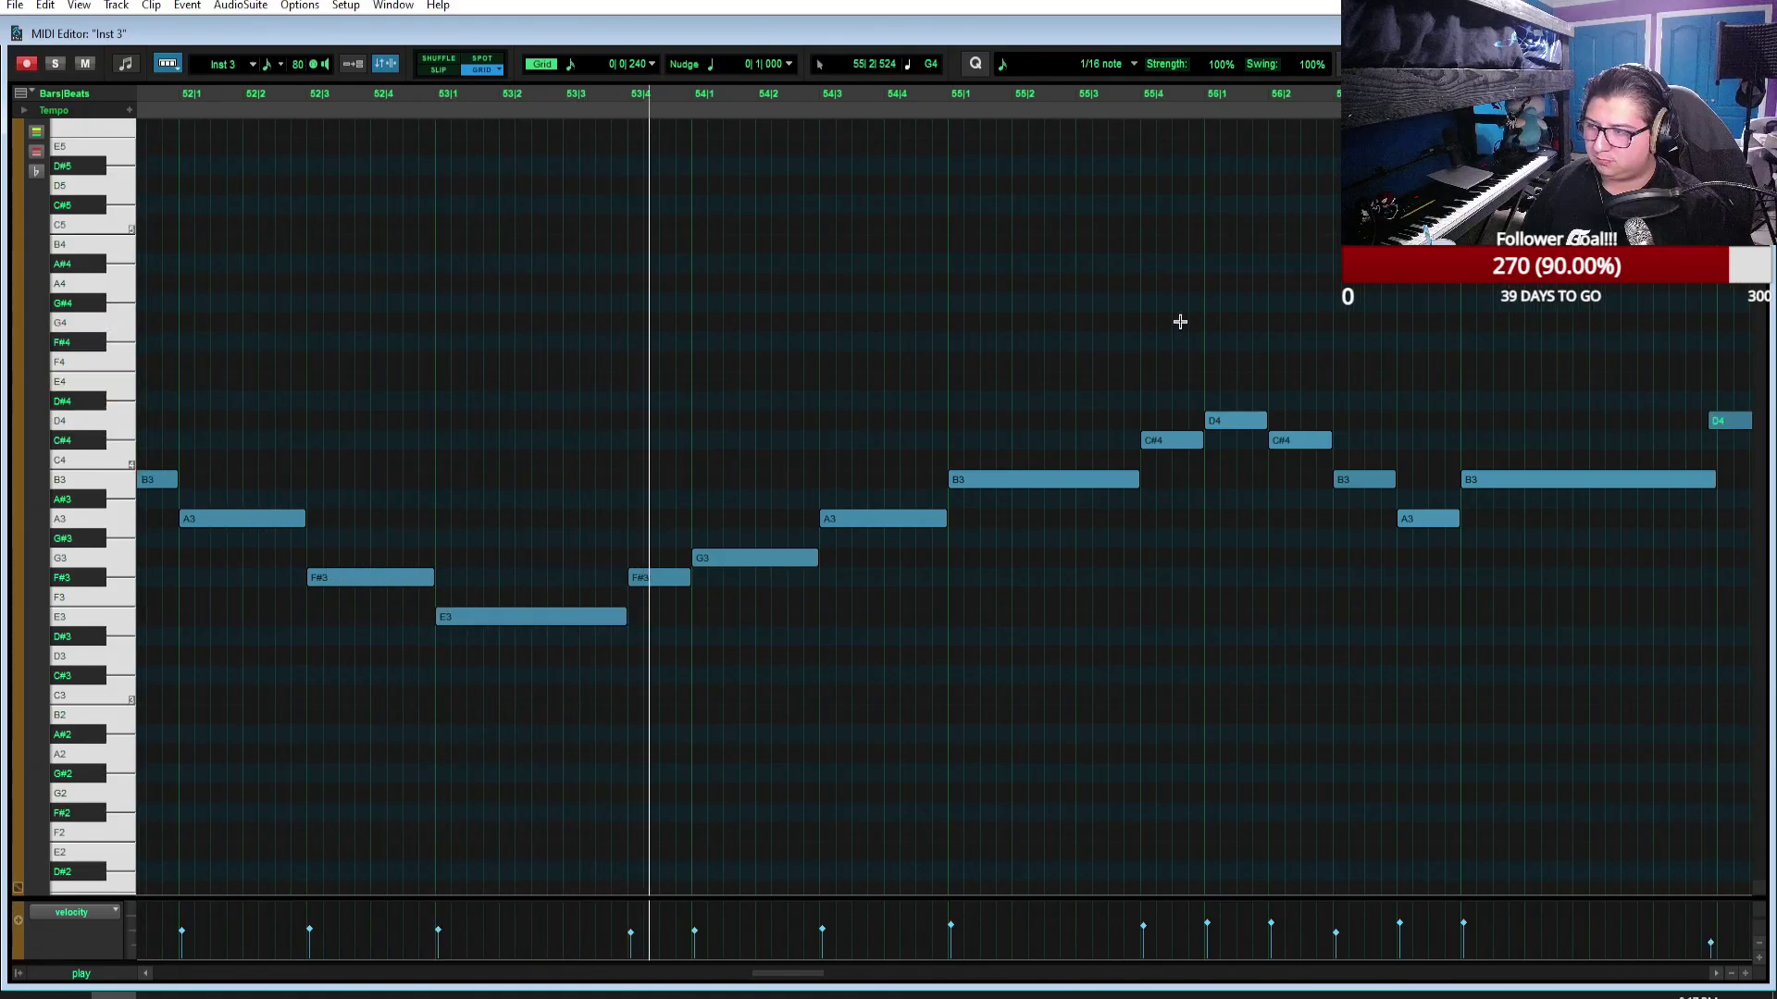
pyautogui.hscroll(1, 1180, 321)
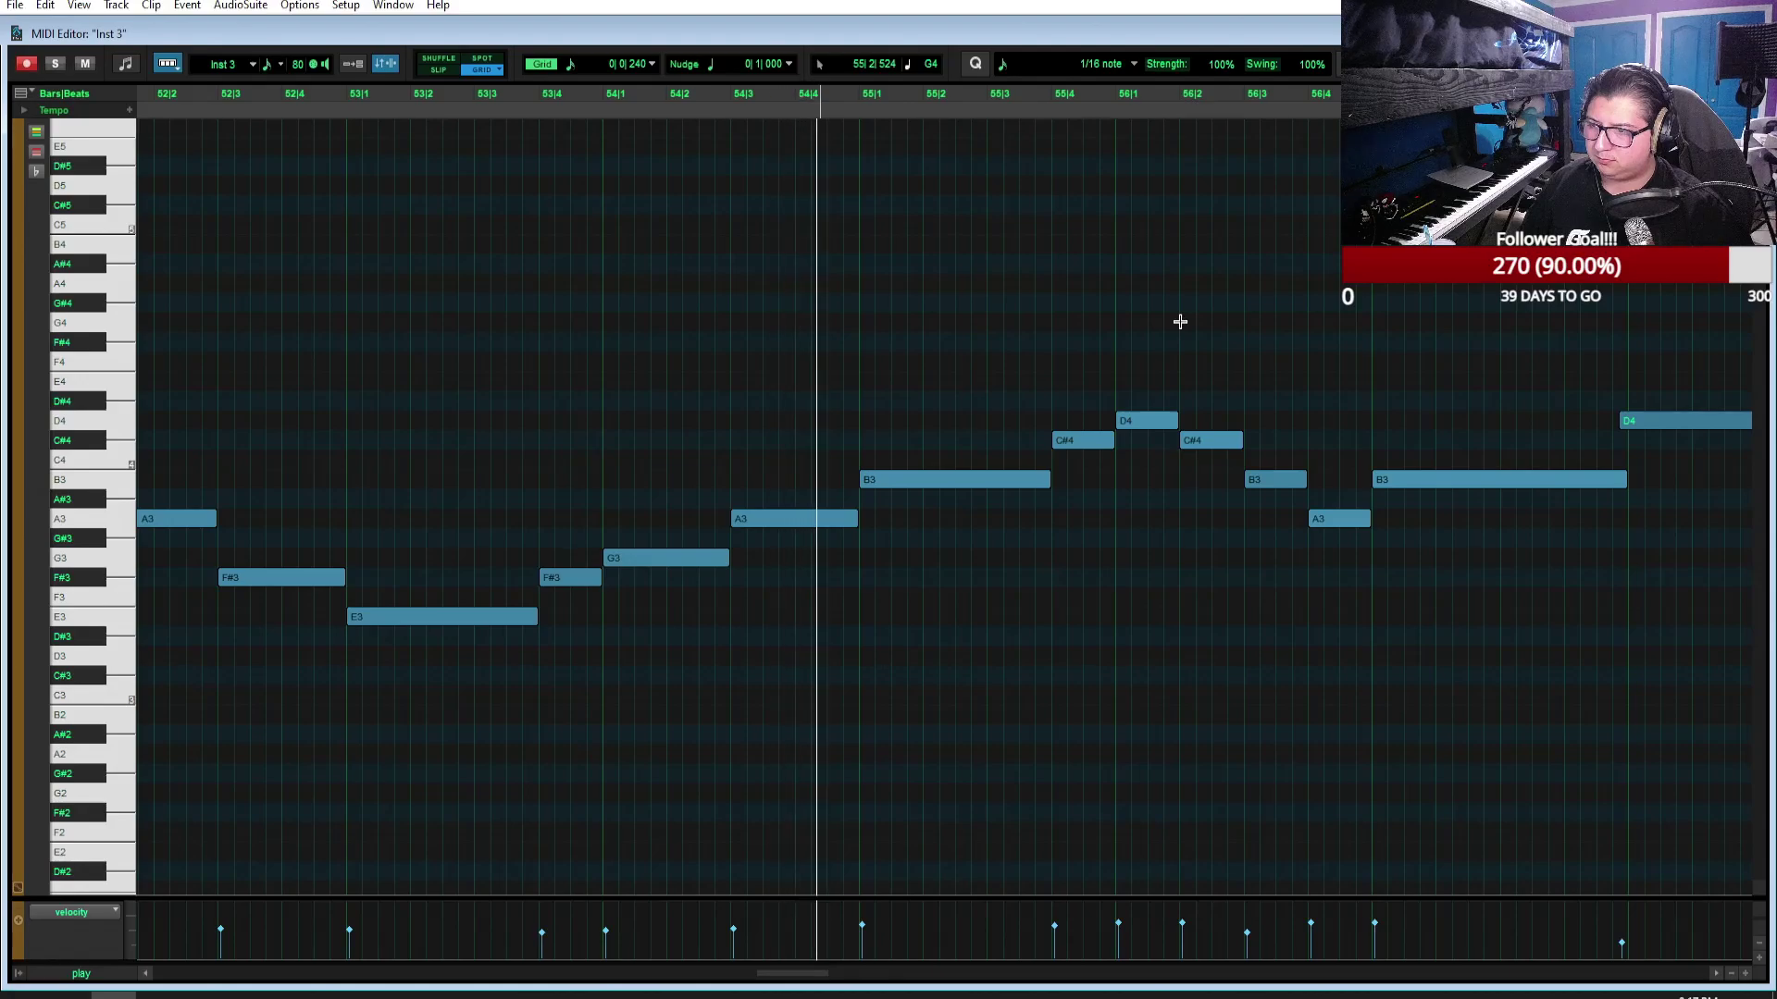
pyautogui.hscroll(4, 1180, 321)
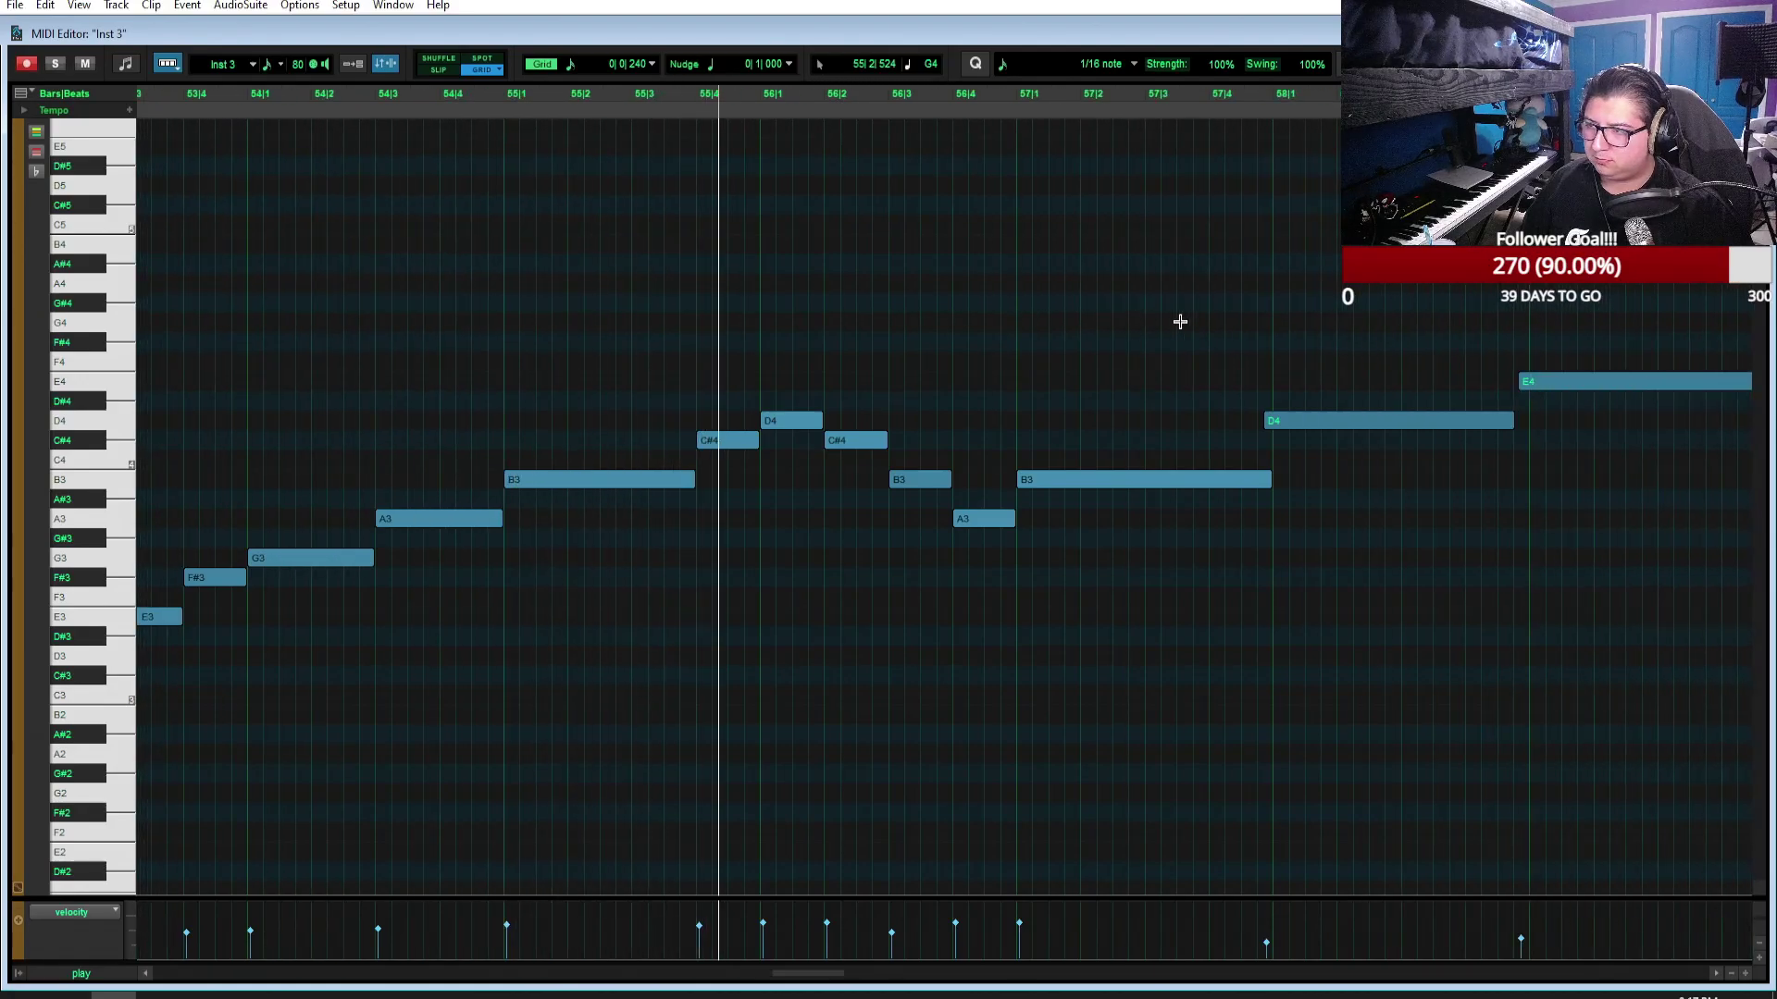
pyautogui.press('r')
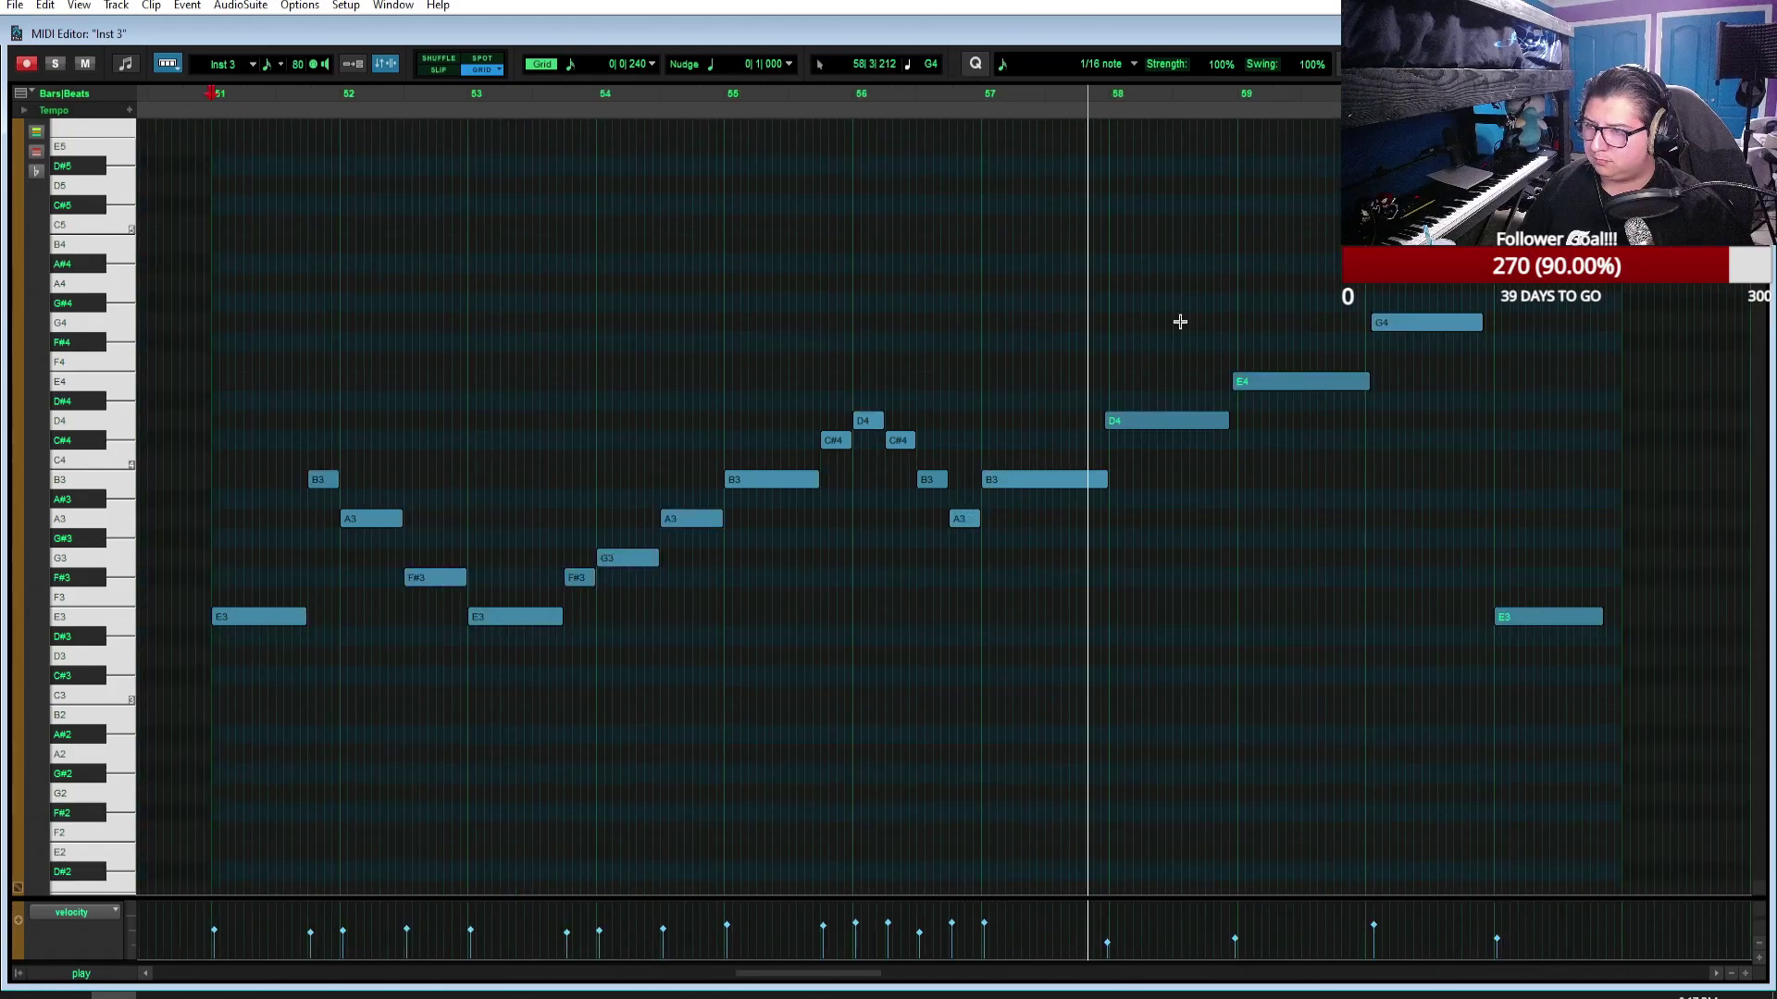
# Step: Play from bar 57, align the long E4 to the start of bar 59, and lower the G4 near bar 60 an octave to G3
pyautogui.press('t')
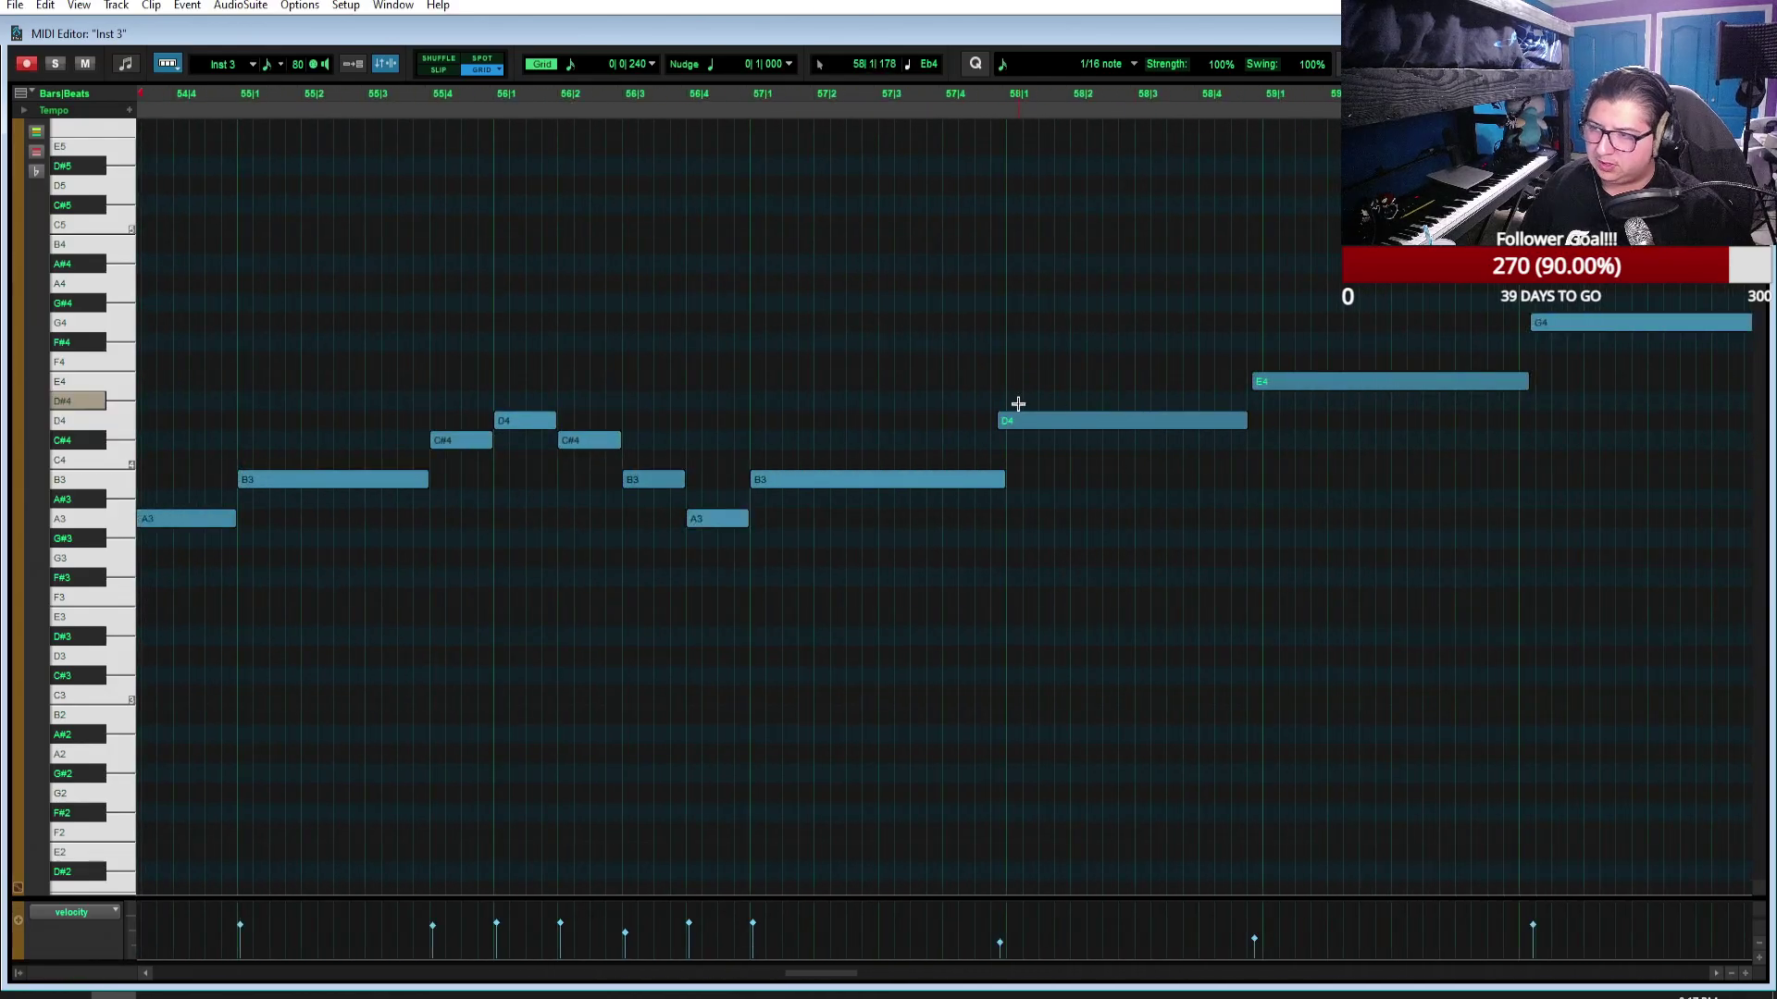
pyautogui.press('space')
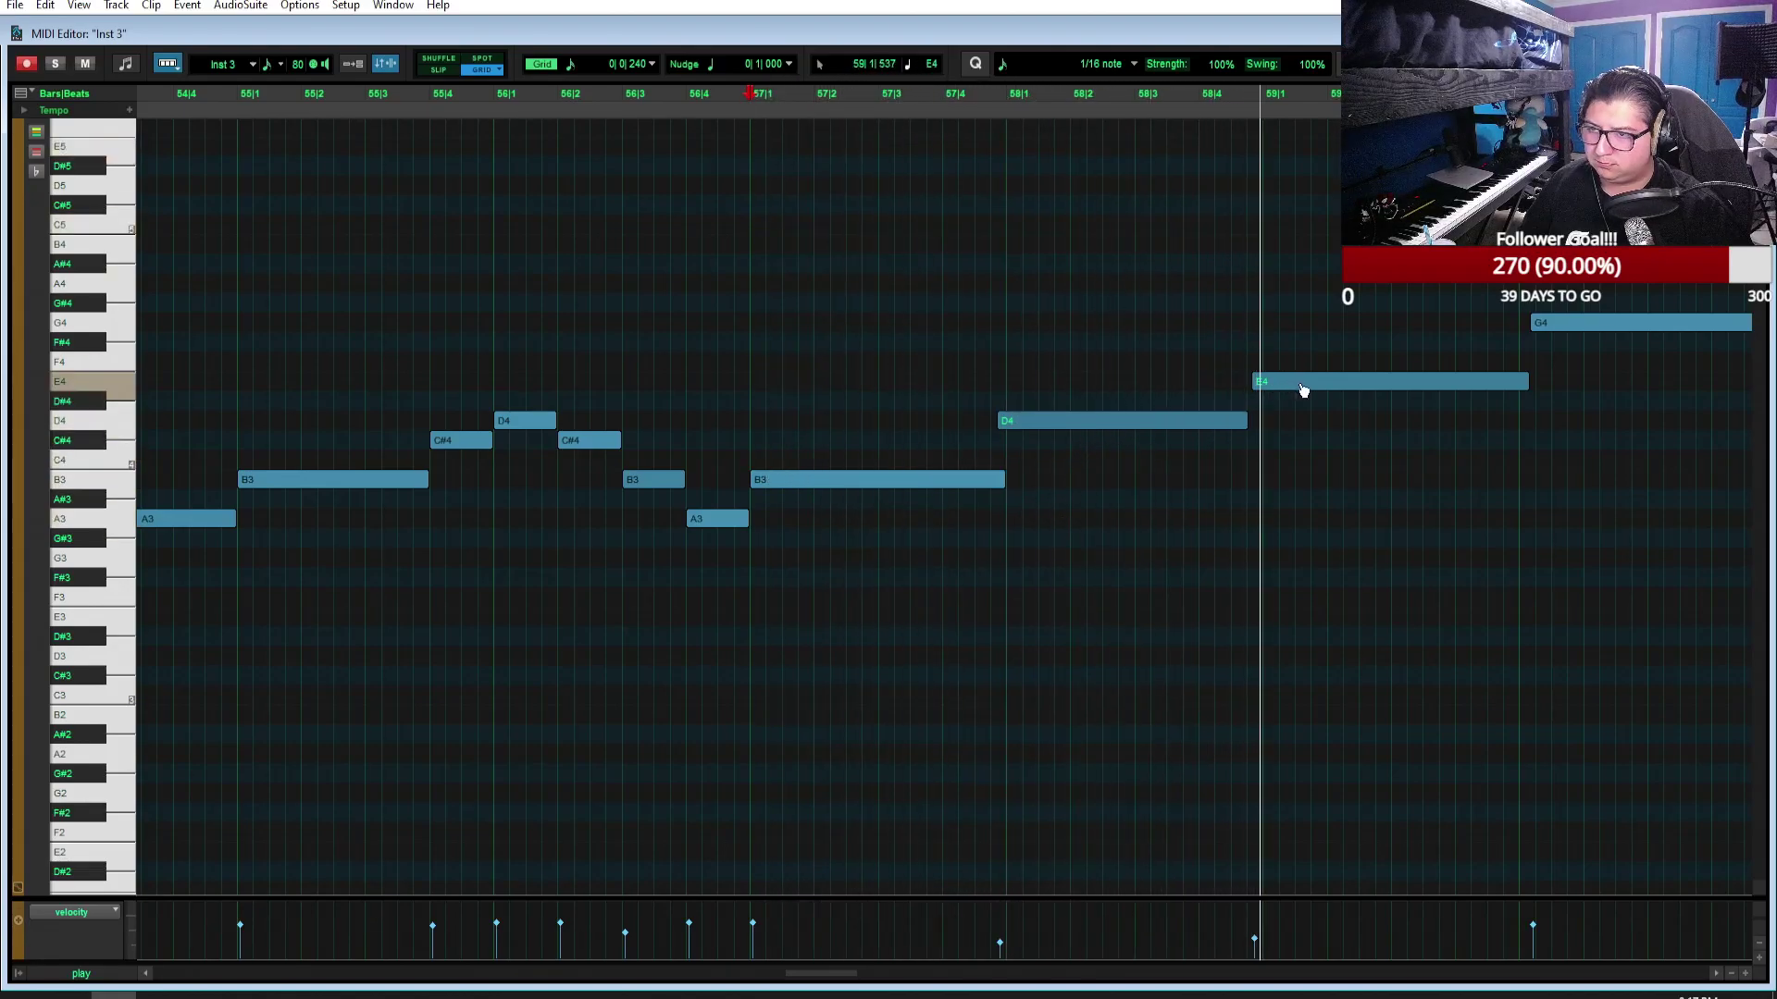
pyautogui.moveTo(1303, 389); pyautogui.dragTo(1314, 390)
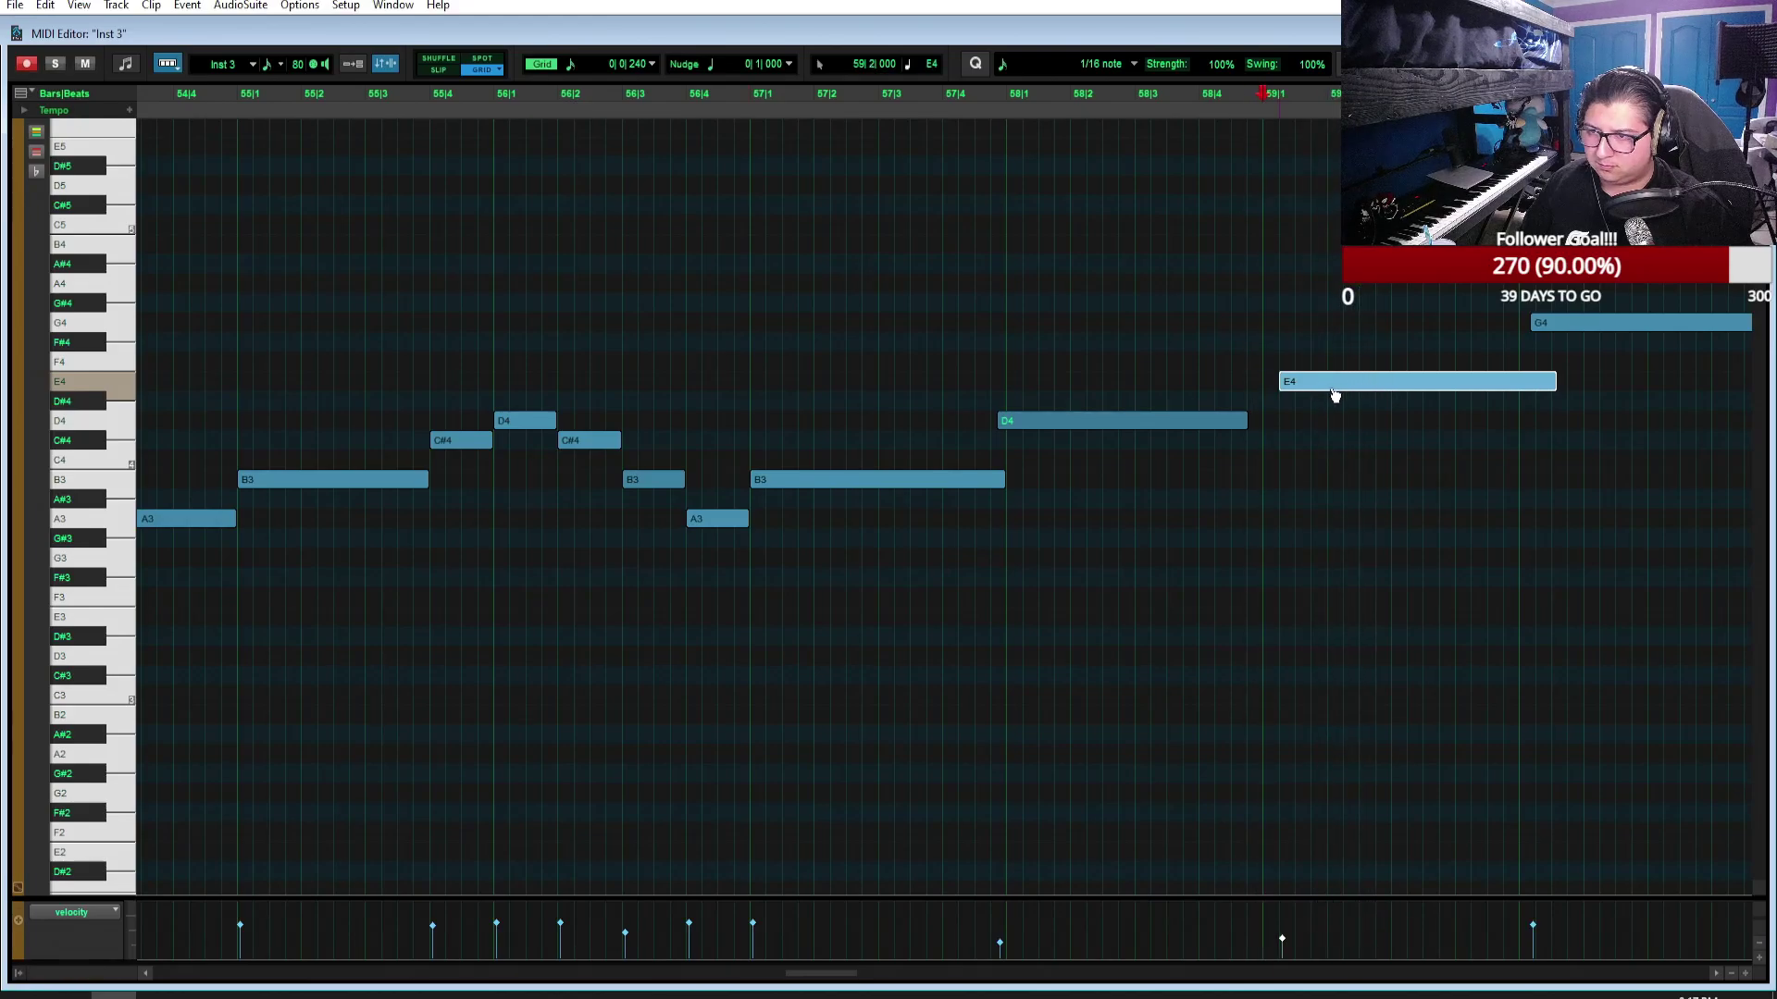
pyautogui.hotkey('ctrl', ']')
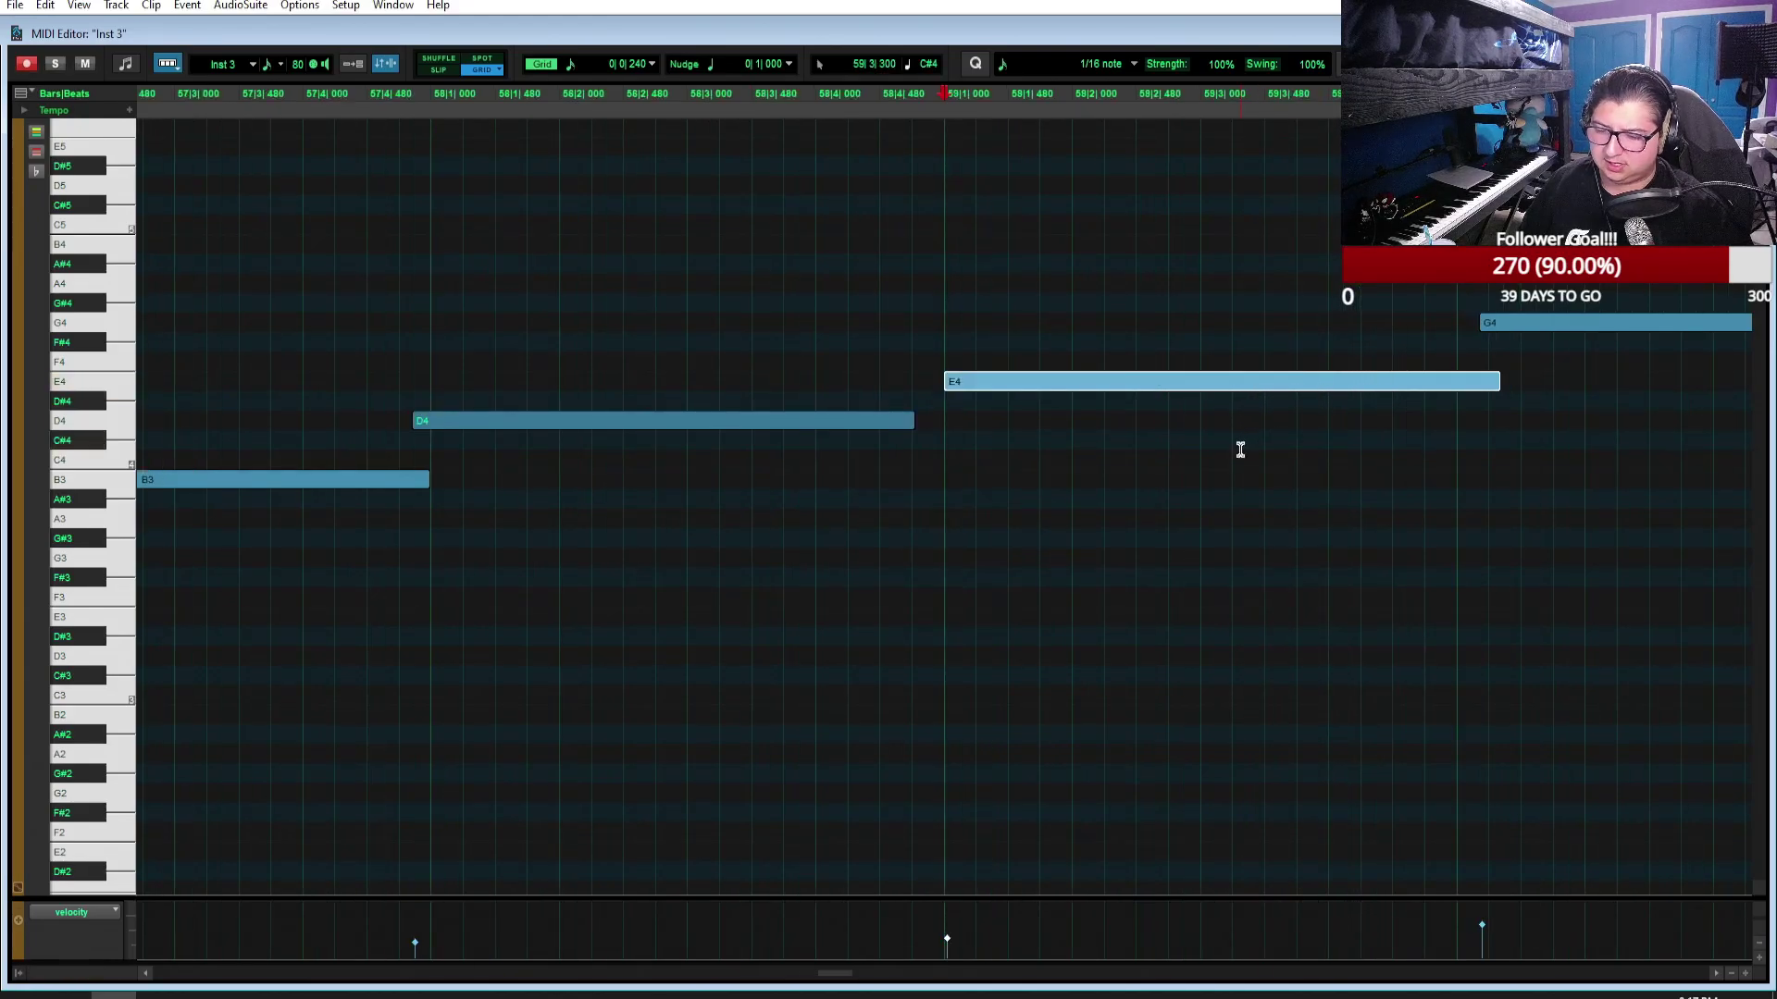
pyautogui.hotkey('ctrl', '[')
pyautogui.click(1274, 331)
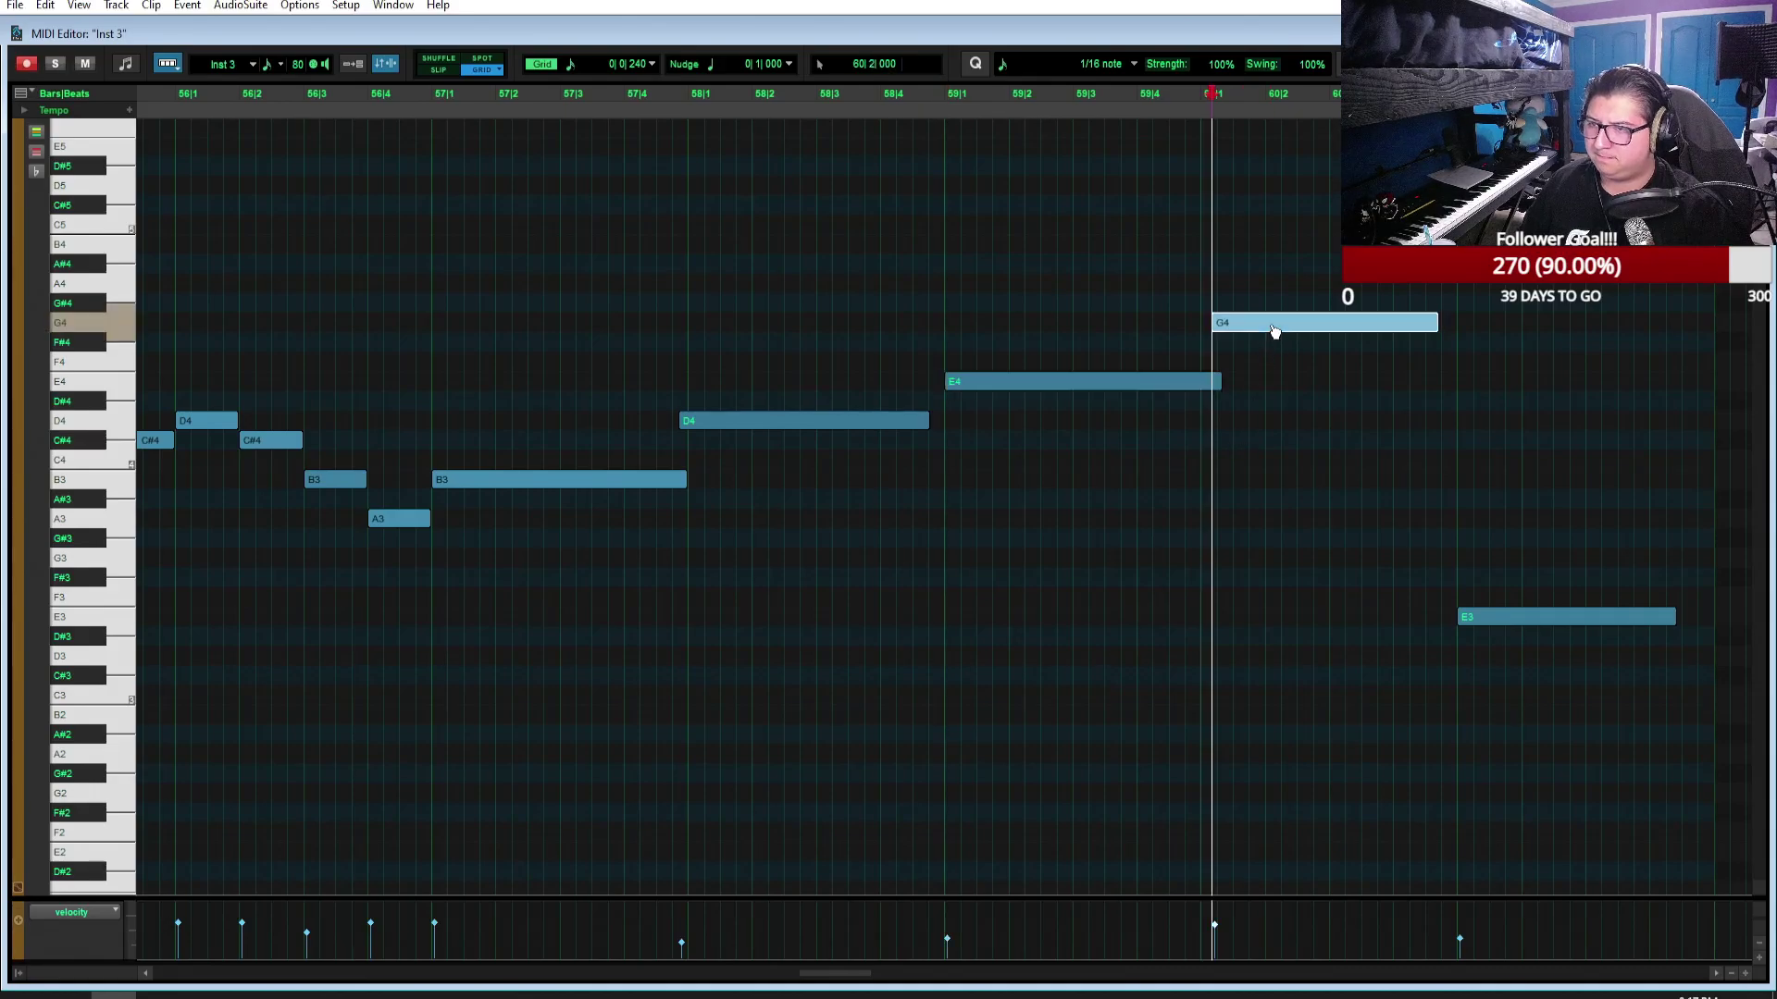
pyautogui.hotkey('shift', 'Down')
# Step: Play from bar 55, shorten bar 57's B3 to three beats, and add a C#4 on beat 4
pyautogui.hscroll(-4, 1270, 325)
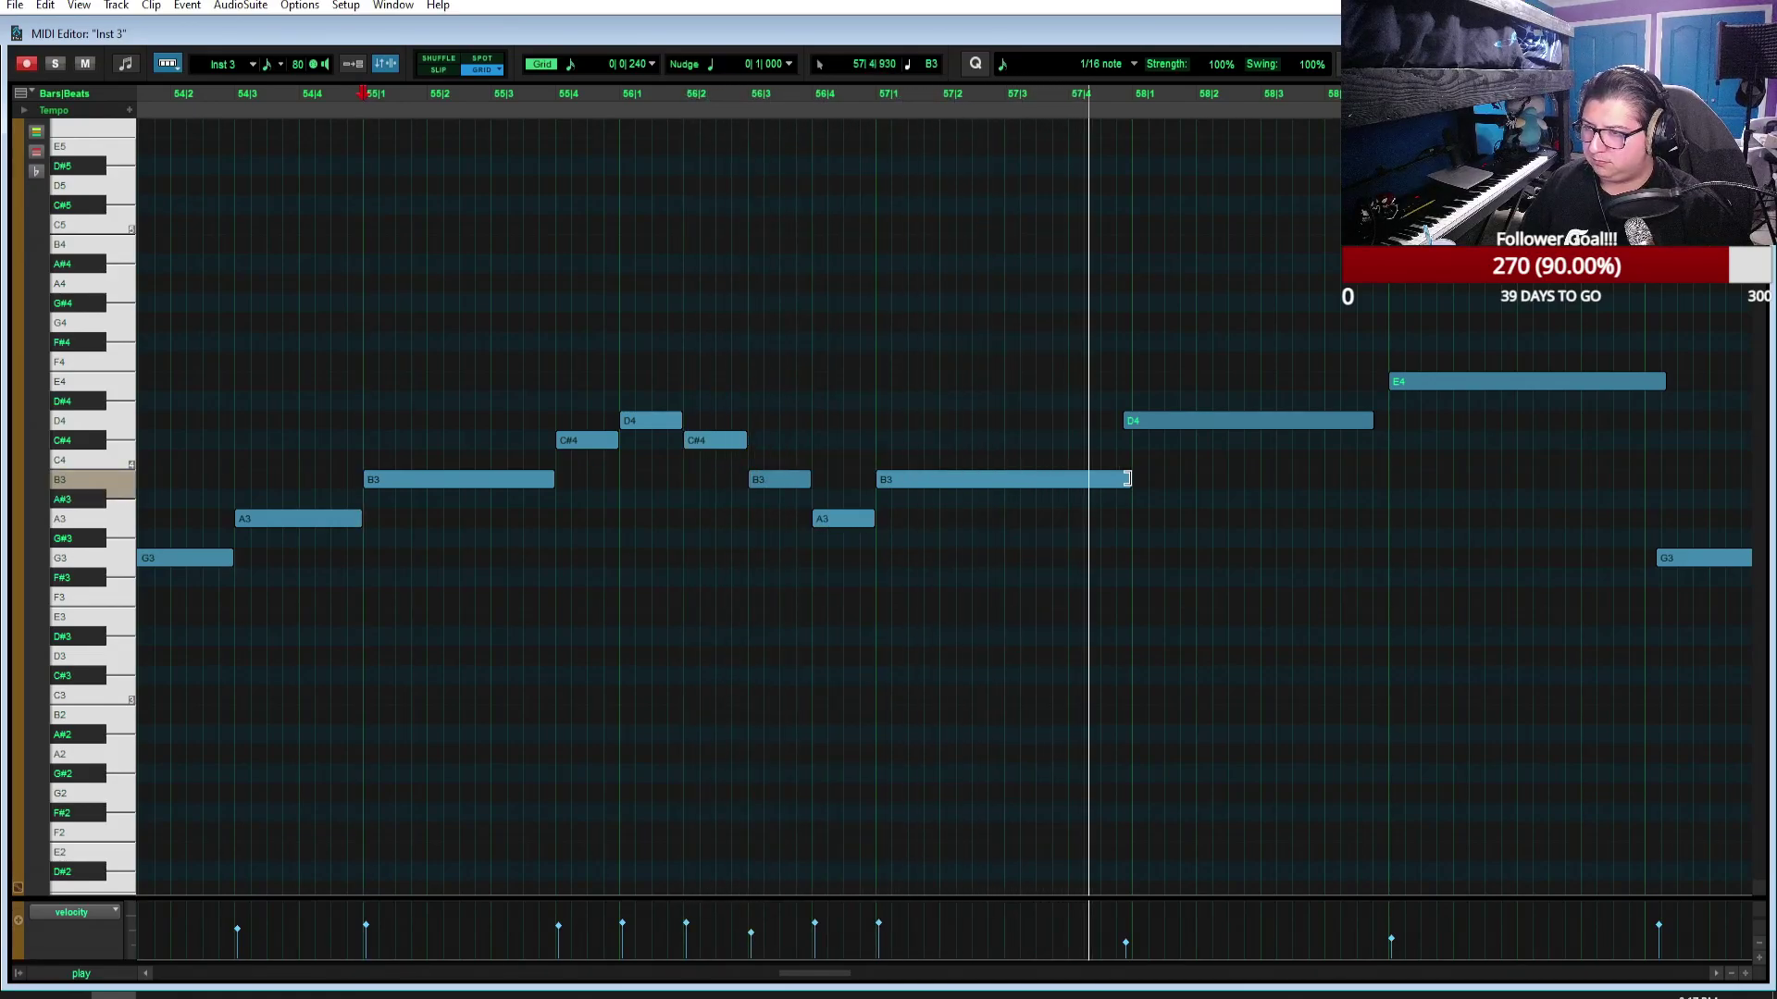
pyautogui.press('space')
pyautogui.moveTo(1128, 483); pyautogui.dragTo(1080, 483)
pyautogui.click(1073, 440)
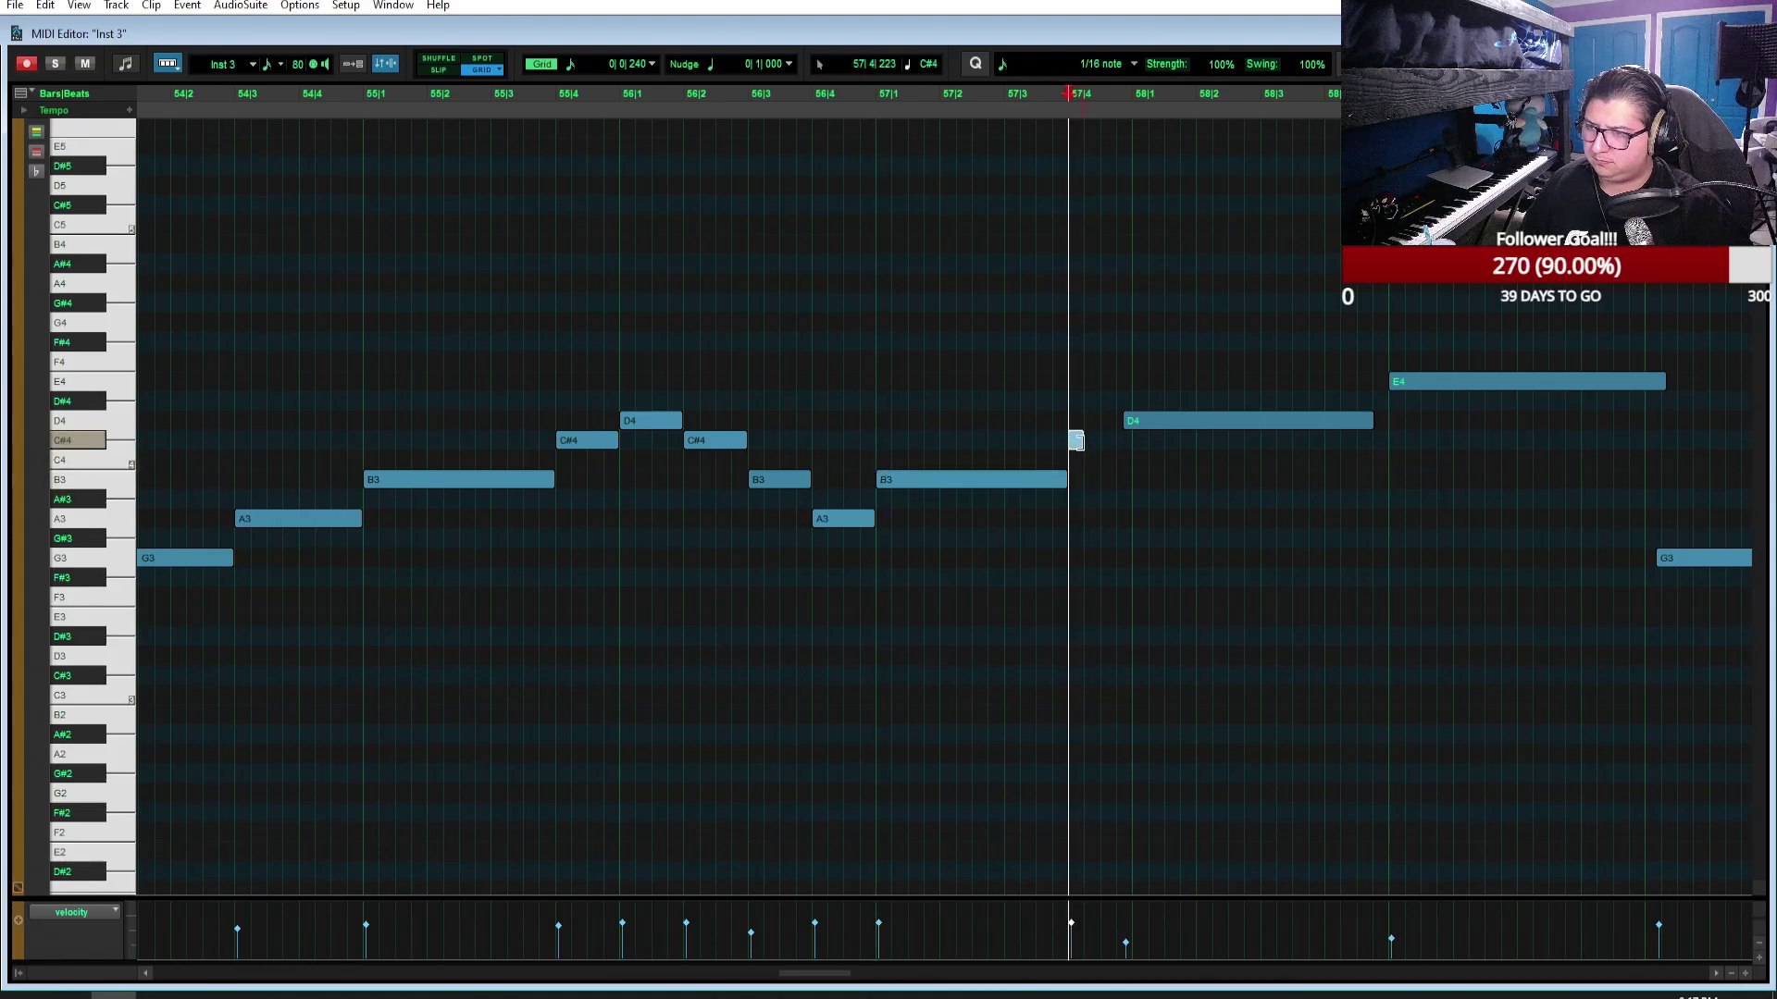
# Step: Align the D4 to bar 58 and trim it to two beats, add a short E4 on beat 3, and raise bar 59's E4 to F#4
pyautogui.moveTo(1174, 421); pyautogui.dragTo(1183, 421)
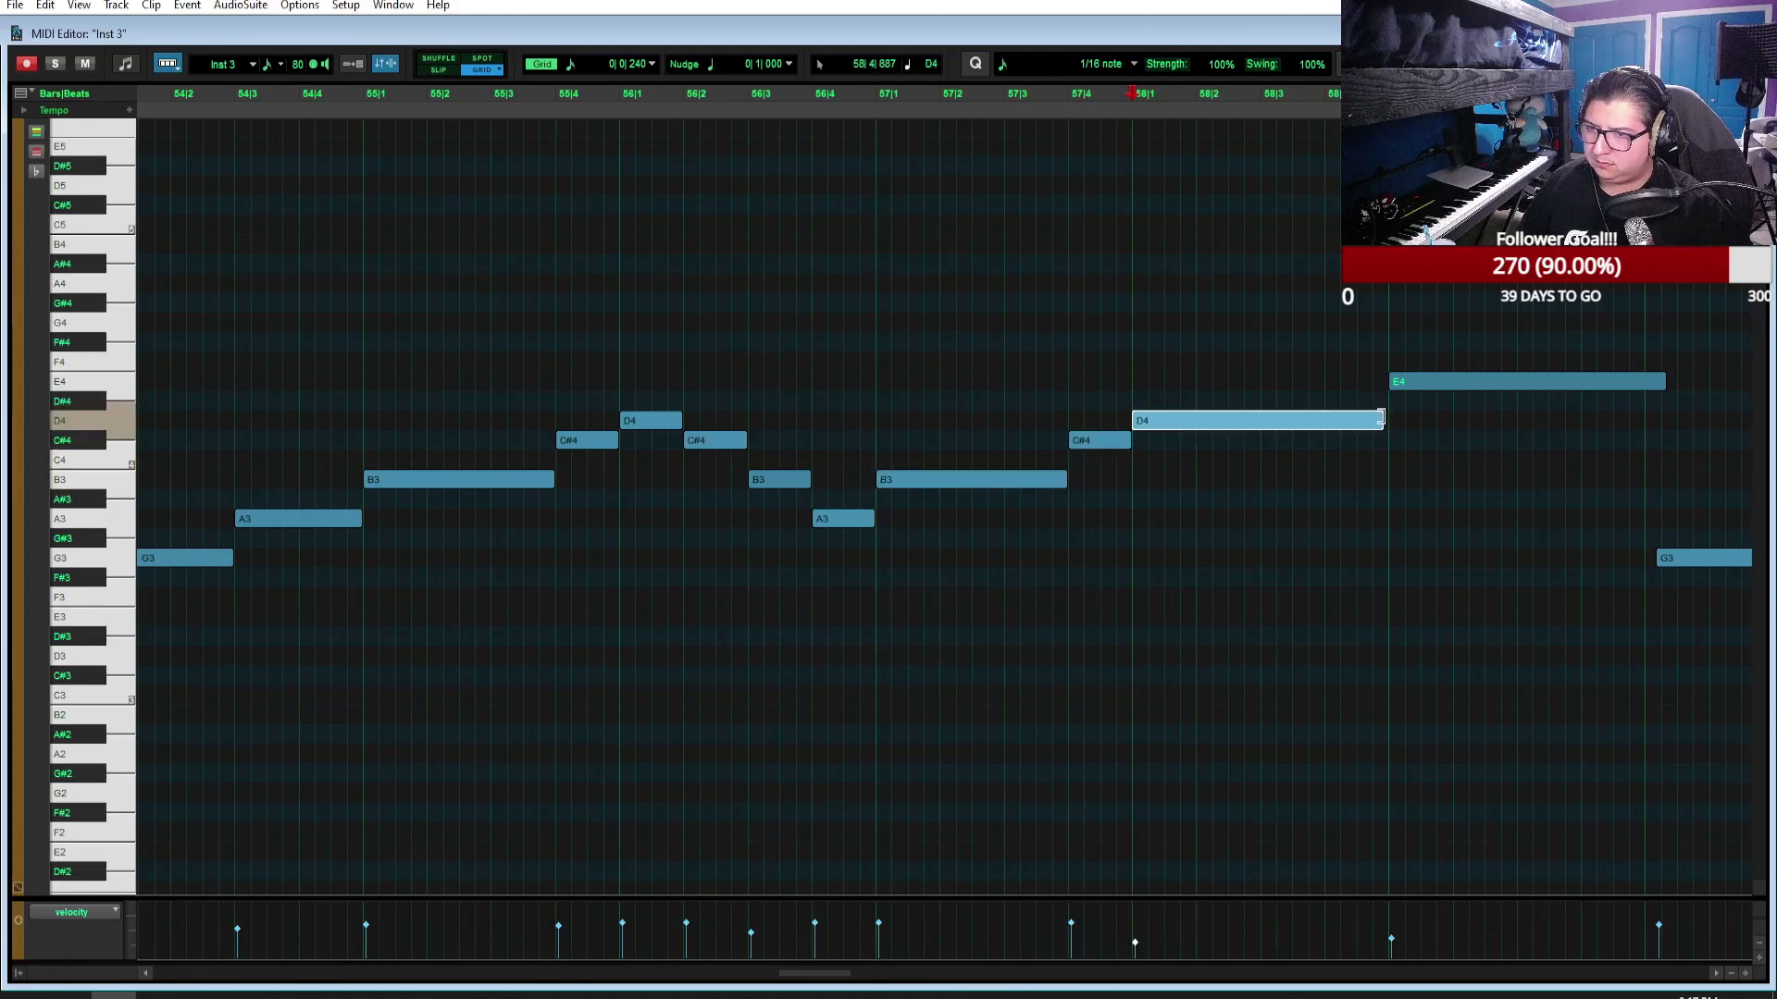
pyautogui.click(1271, 398)
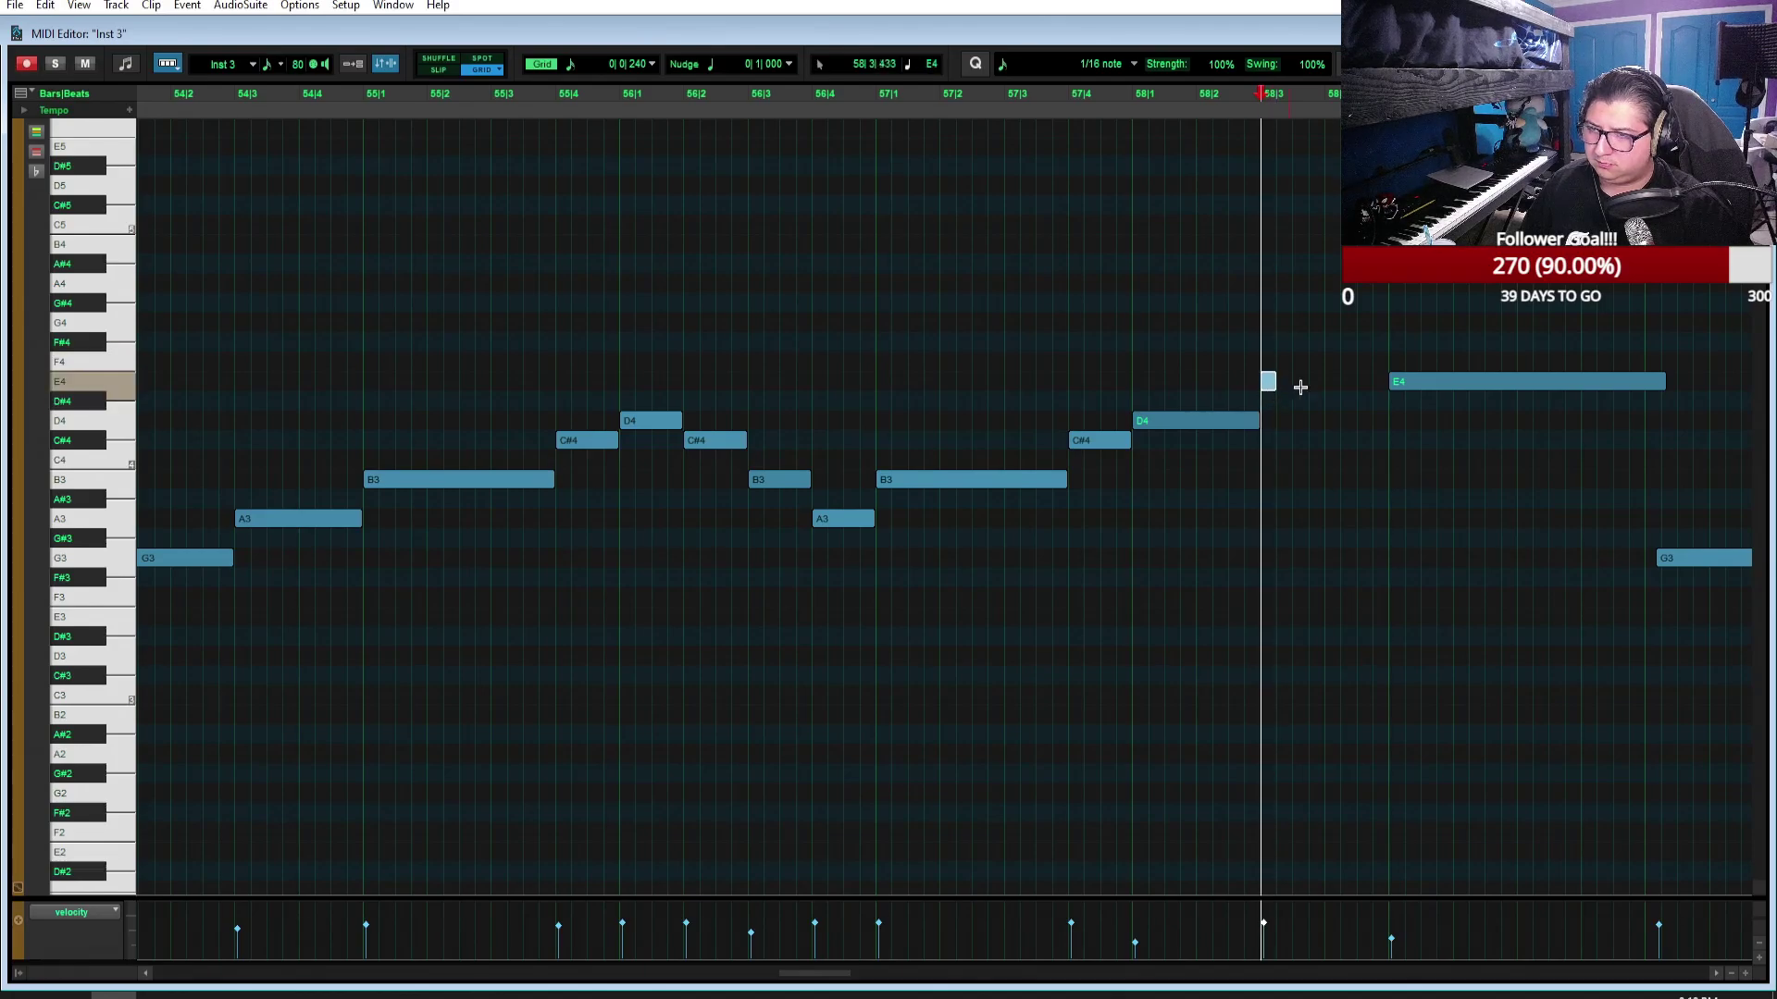
pyautogui.moveTo(1442, 390); pyautogui.dragTo(1446, 368)
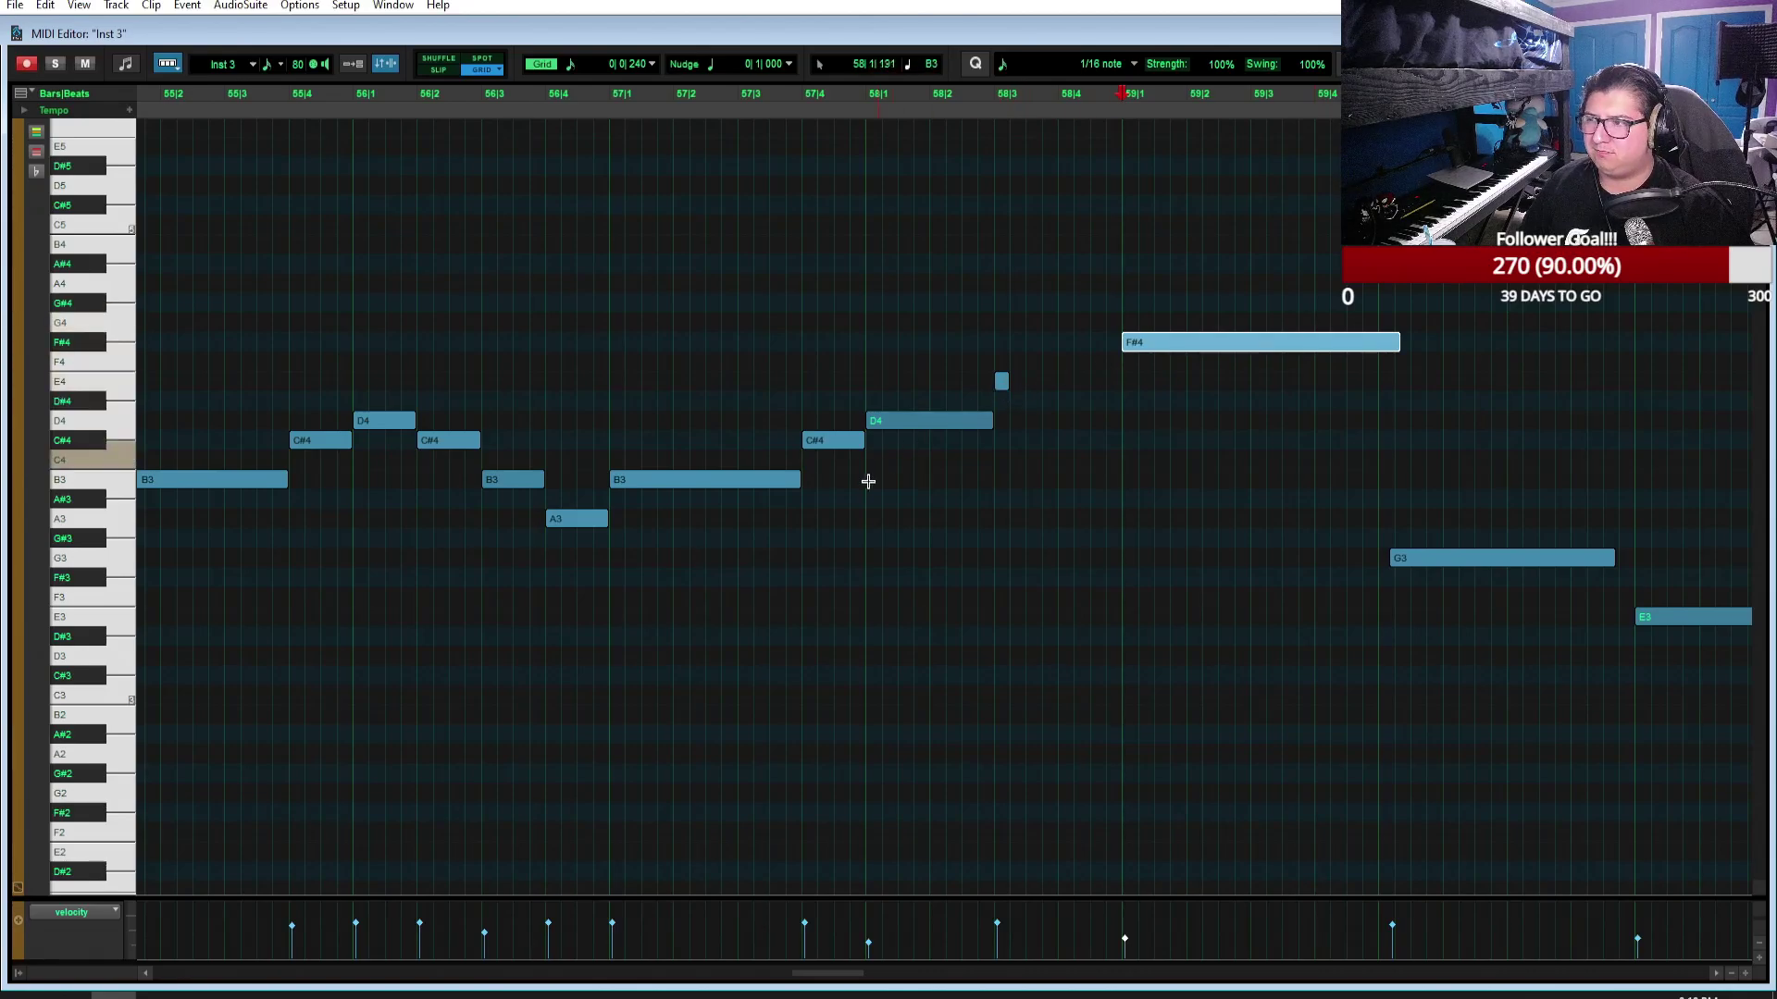
# Step: Move the C#4 to bar 58 beat 1 and D4 to beat 3, return bar 59's F#4 to E4, and mute the short E4
pyautogui.moveTo(840, 449); pyautogui.dragTo(1053, 433)
pyautogui.moveTo(1189, 343); pyautogui.dragTo(1192, 383)
pyautogui.click(1003, 382)
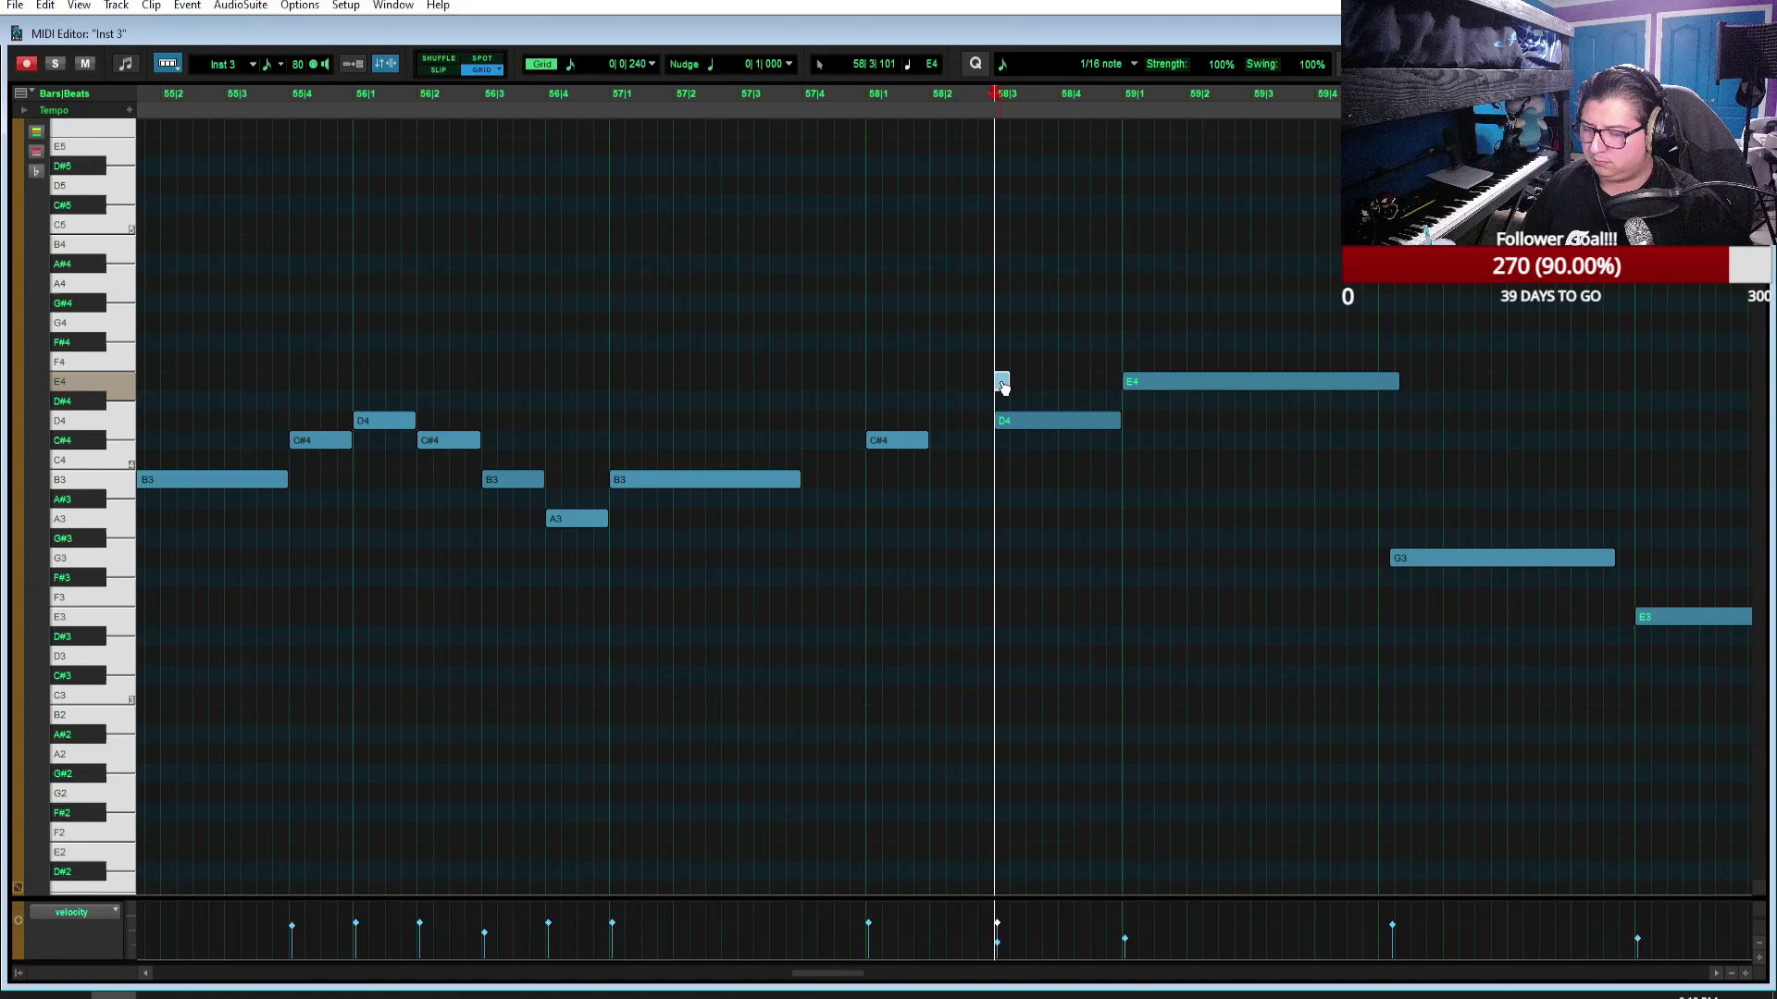
# Step: Play from bar 57 and lengthen the C#4 at bar 58 to two beats
pyautogui.click(609, 106)
pyautogui.press('space')
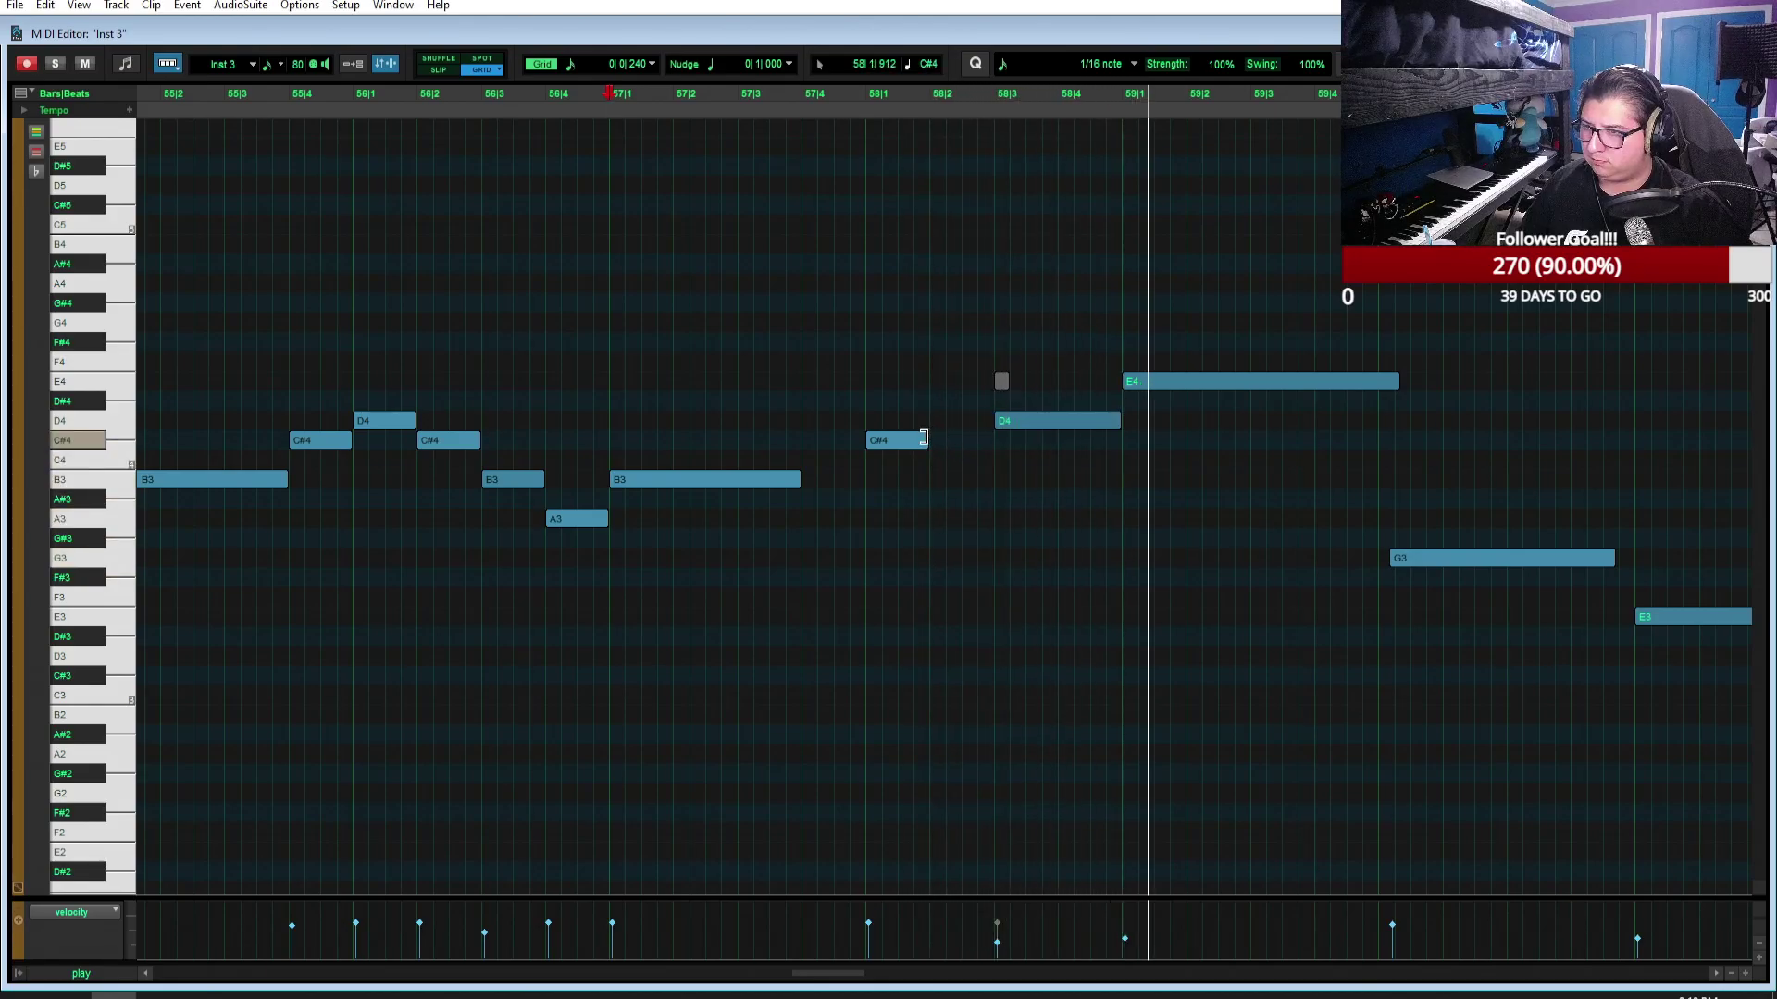
pyautogui.moveTo(929, 439); pyautogui.dragTo(993, 441)
pyautogui.press('space')
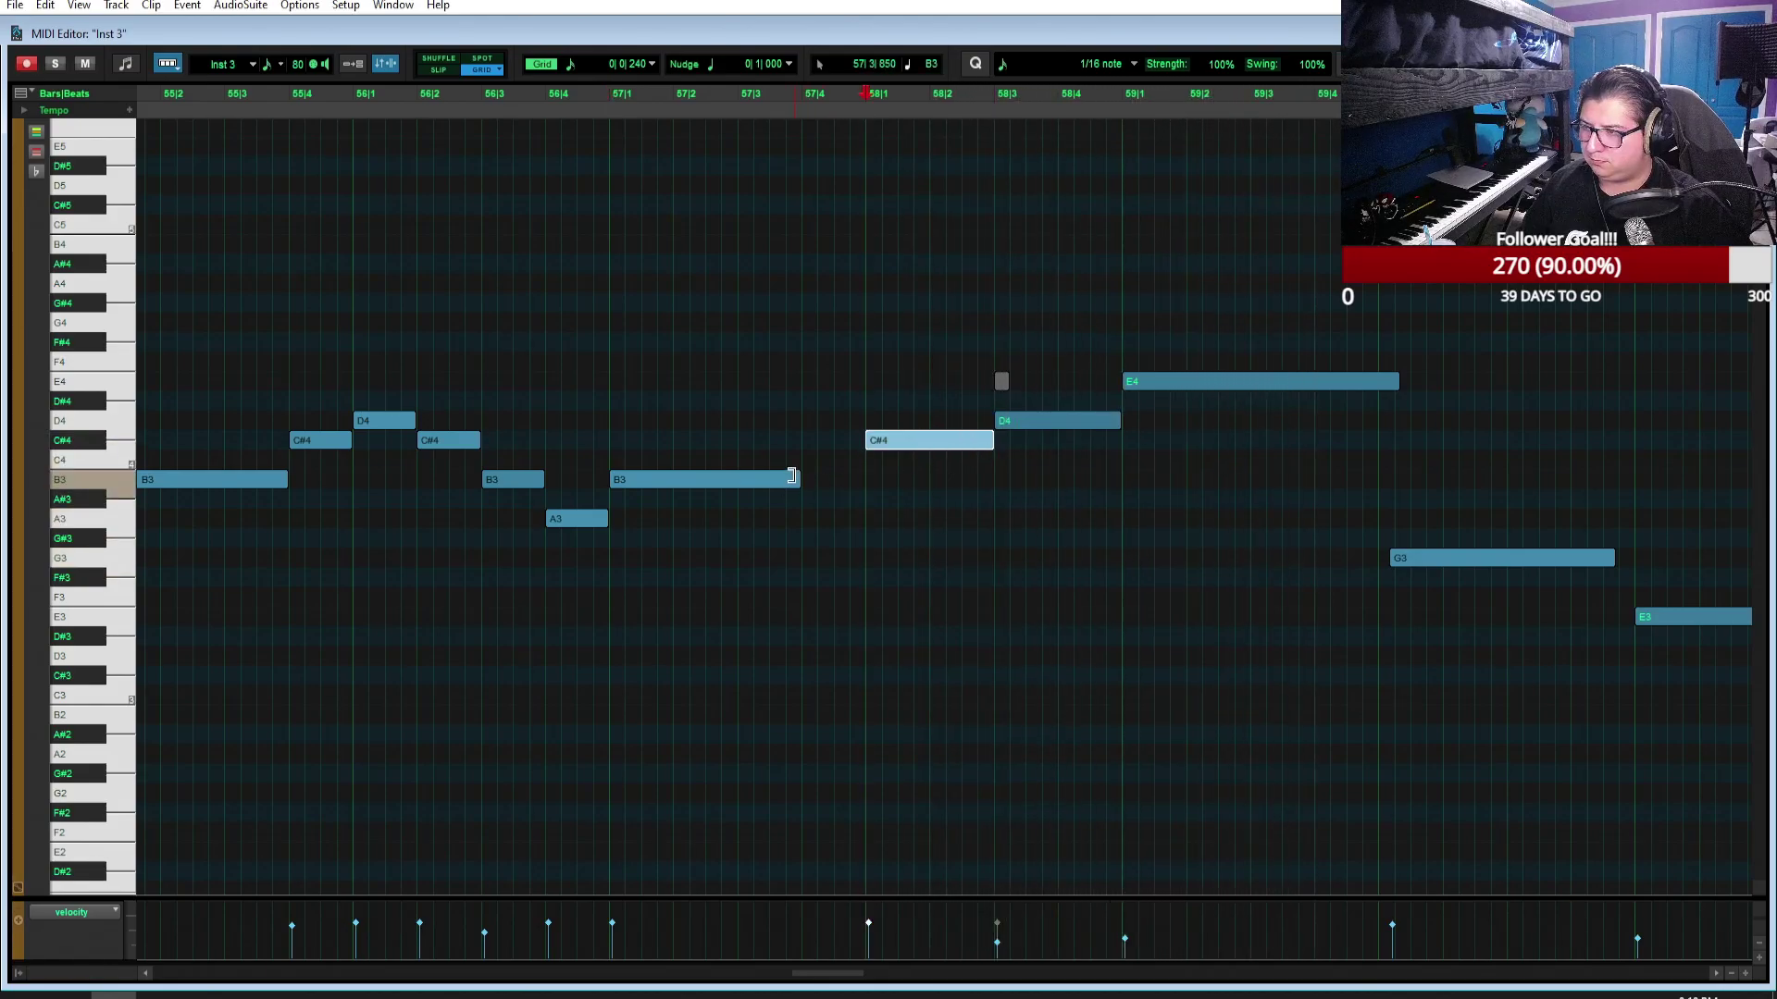
# Step: Lengthen bar 57's B3 to fill the whole bar and play the passage from bar 56
pyautogui.moveTo(791, 476); pyautogui.dragTo(837, 482)
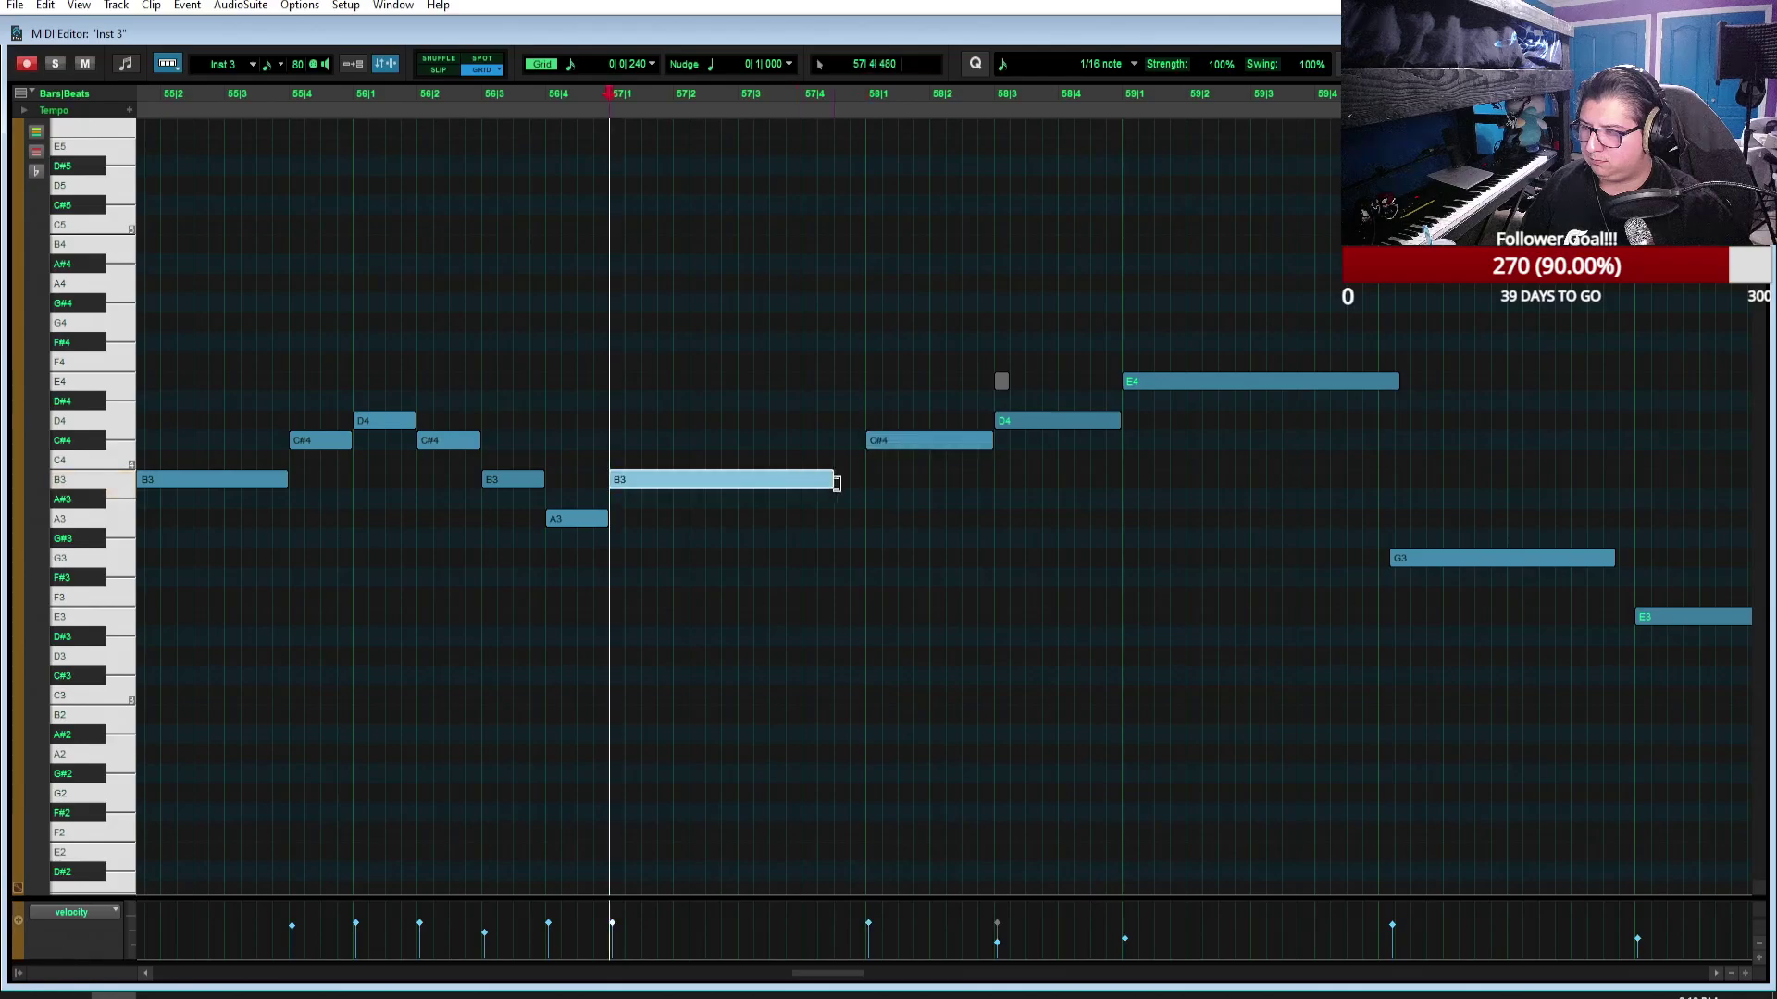
pyautogui.click(355, 120)
pyautogui.press('space')
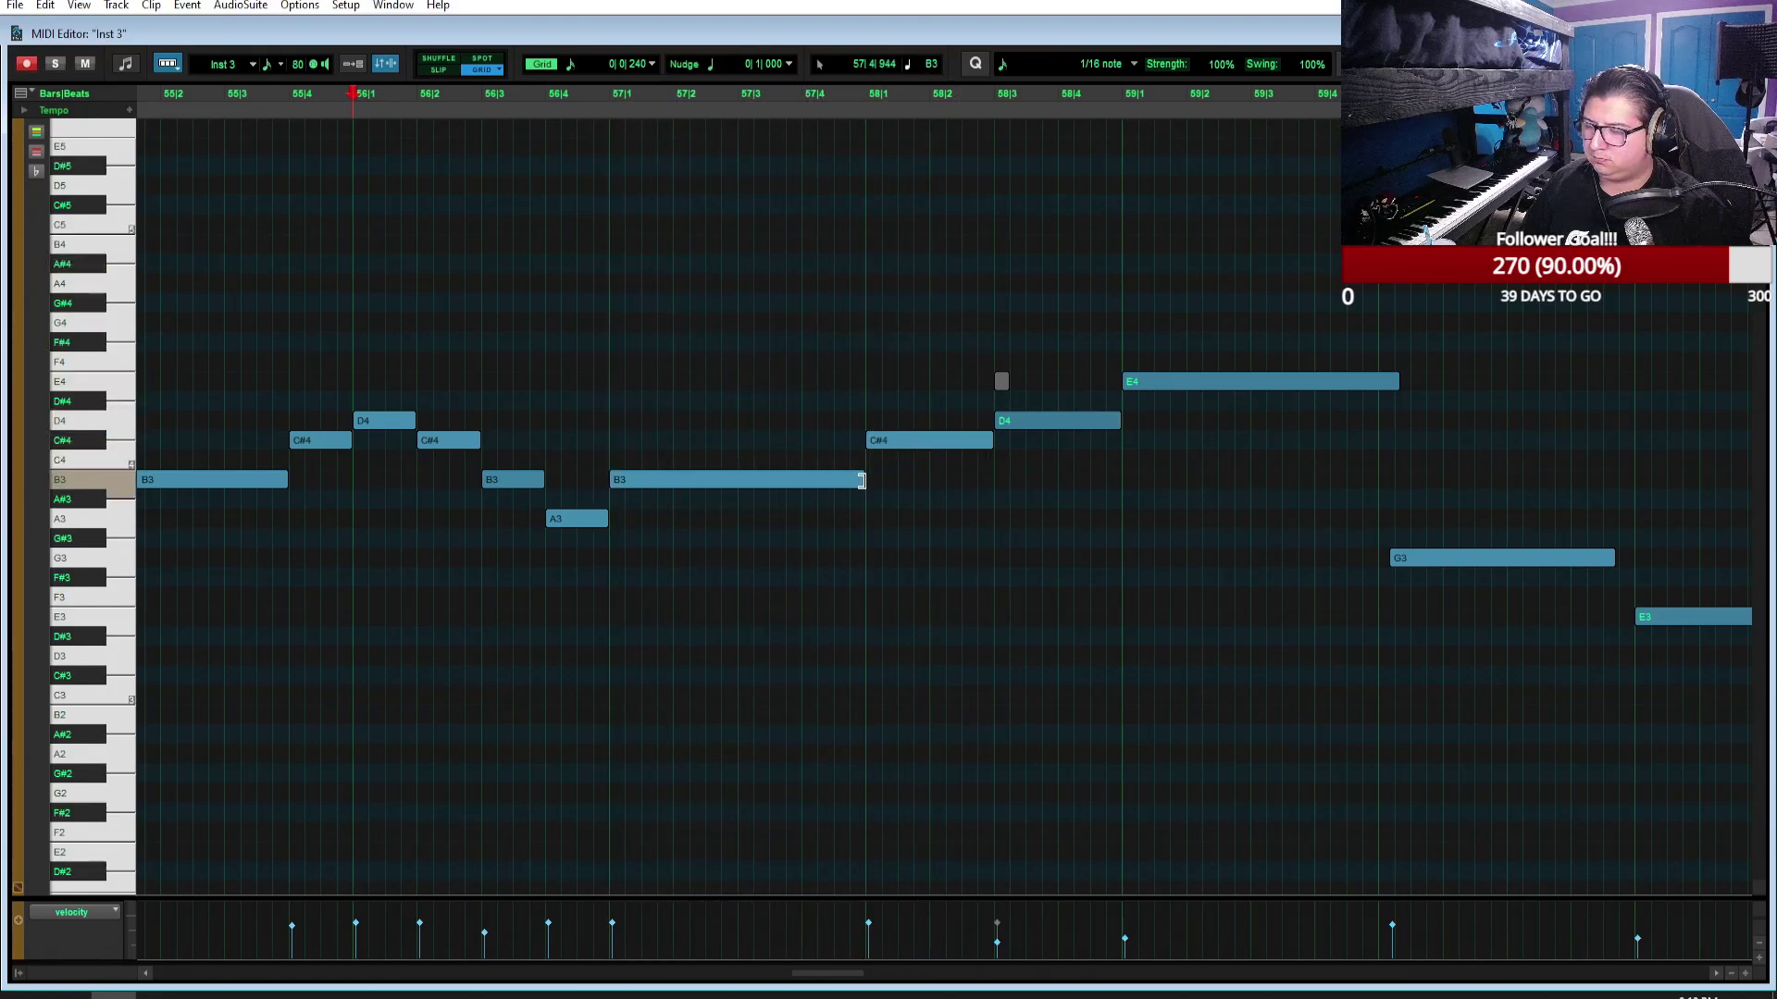
# Step: Shorten bar 57's B3 to three beats and add a one-beat A3 on beat 4
pyautogui.moveTo(860, 480); pyautogui.dragTo(827, 488)
pyautogui.click(807, 519)
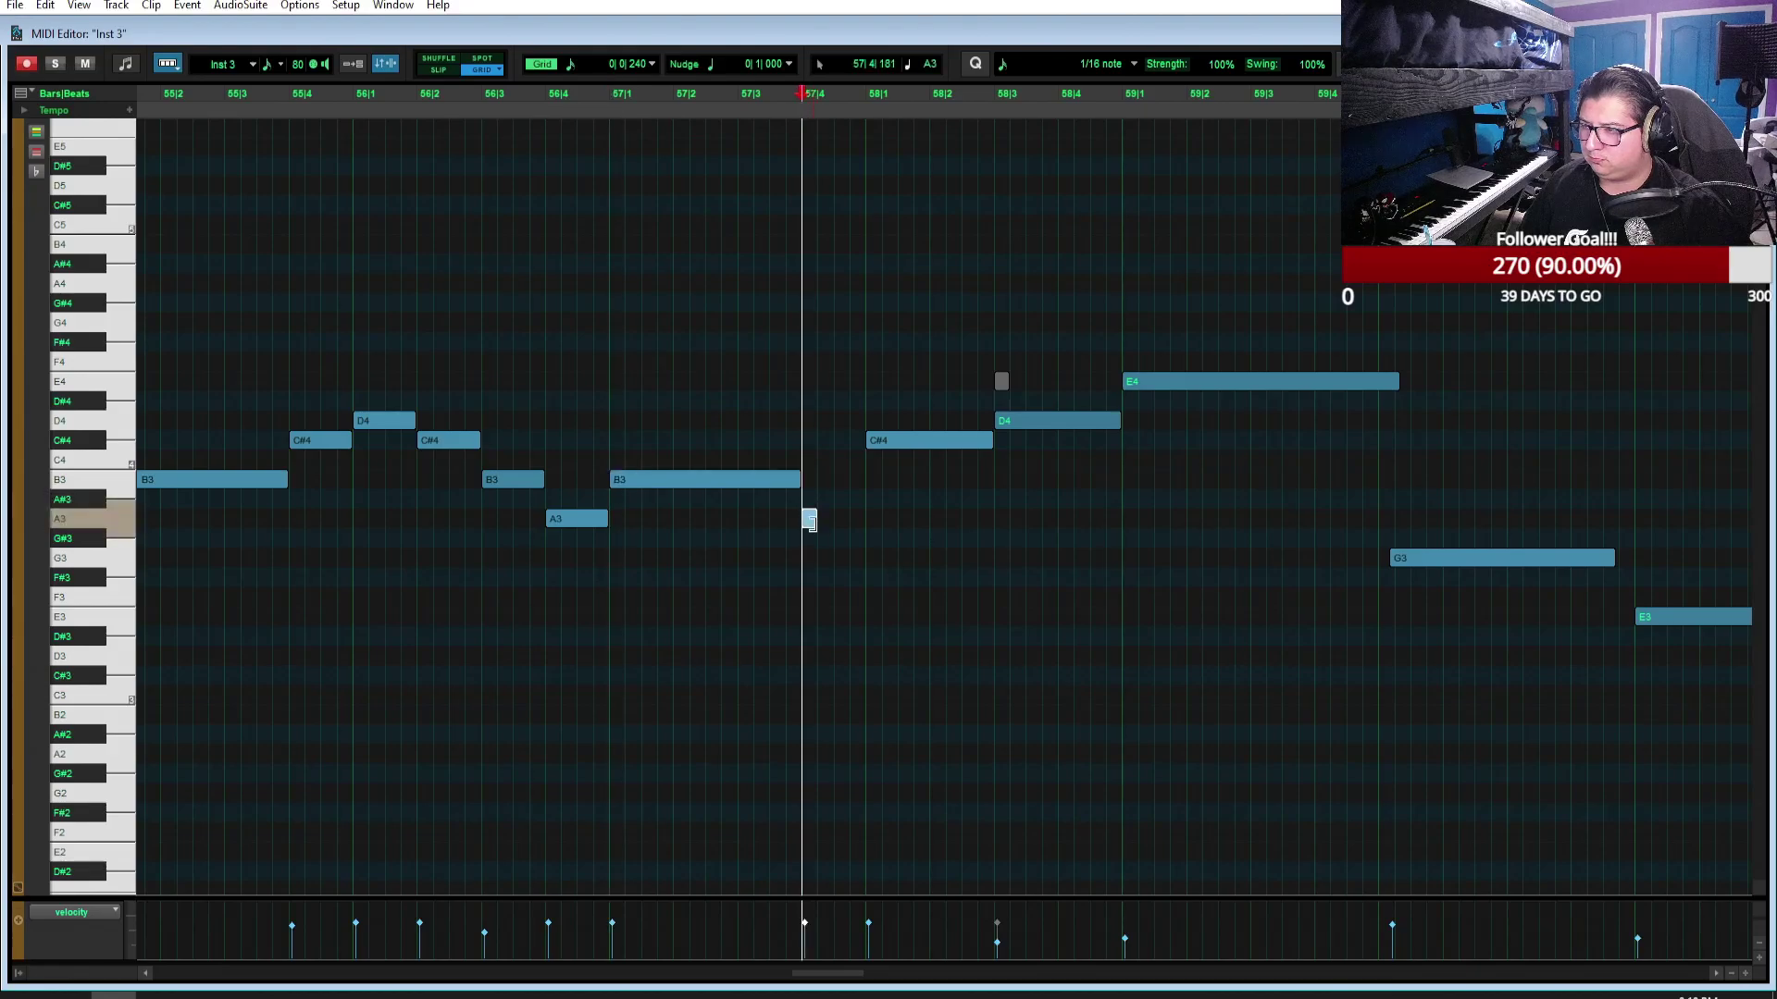
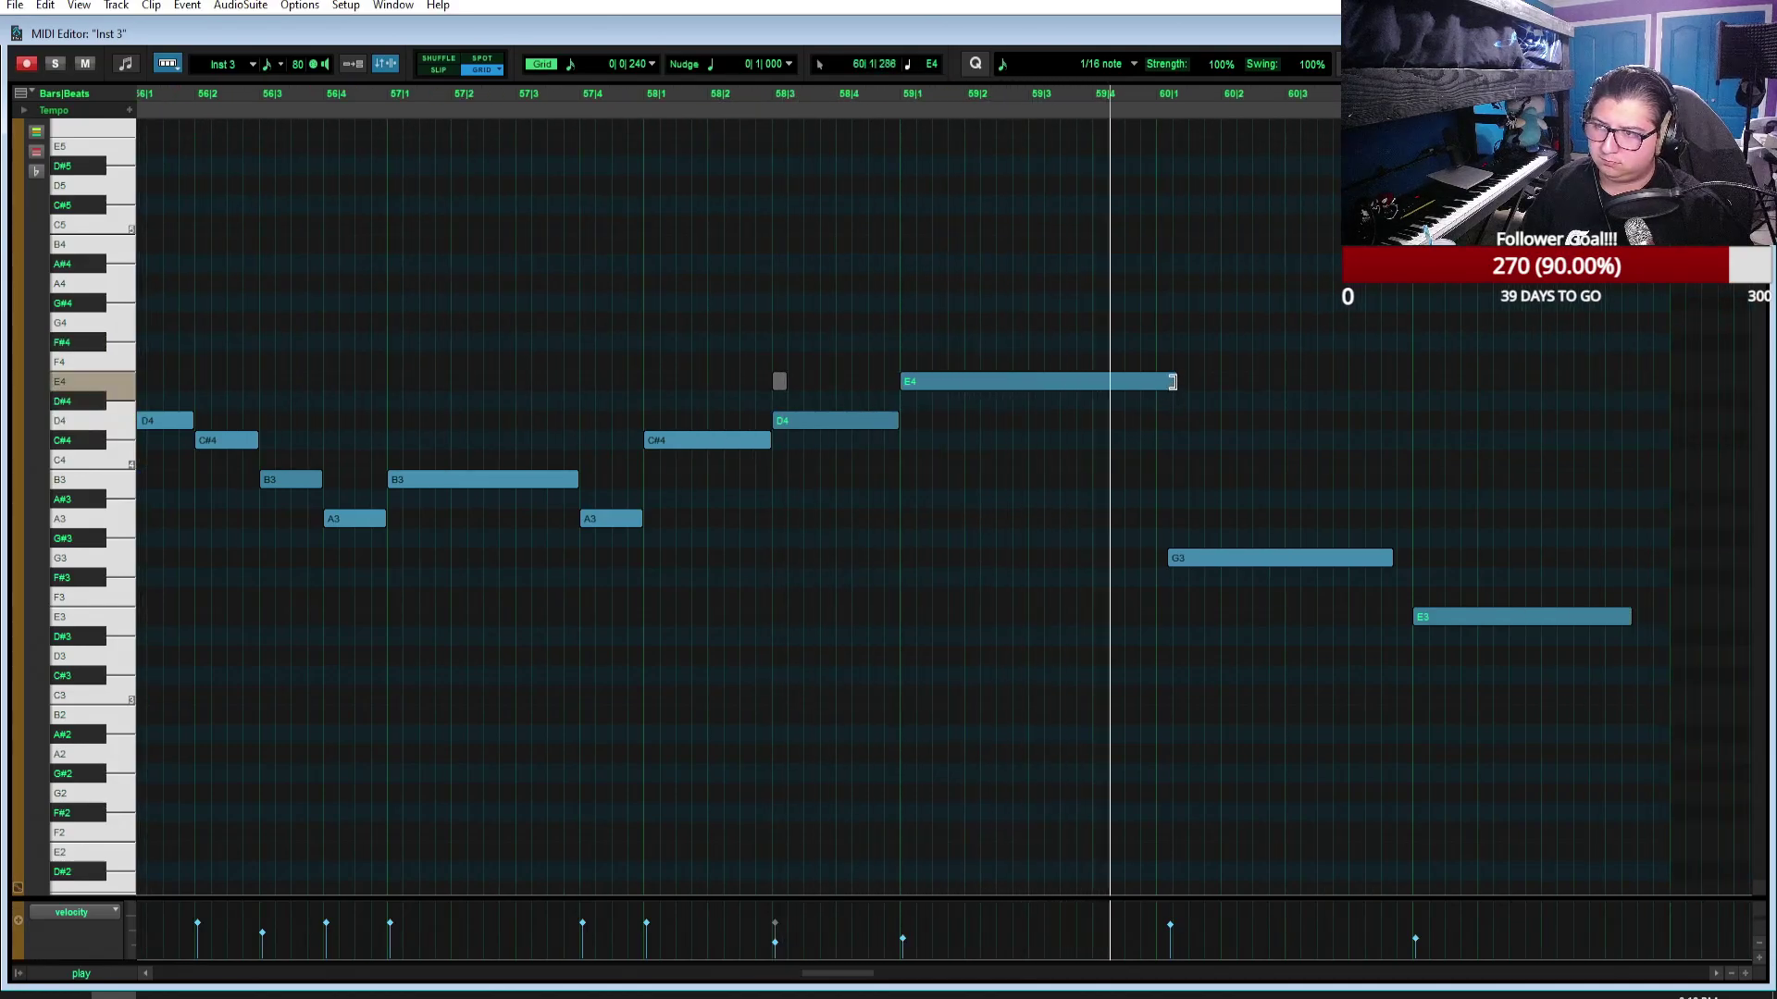
# Step: Trim bar 59's E4 to two beats, add a one-beat G4 and F#4 on beats 3 and 4, and play the phrase
pyautogui.moveTo(1172, 381); pyautogui.dragTo(1155, 382)
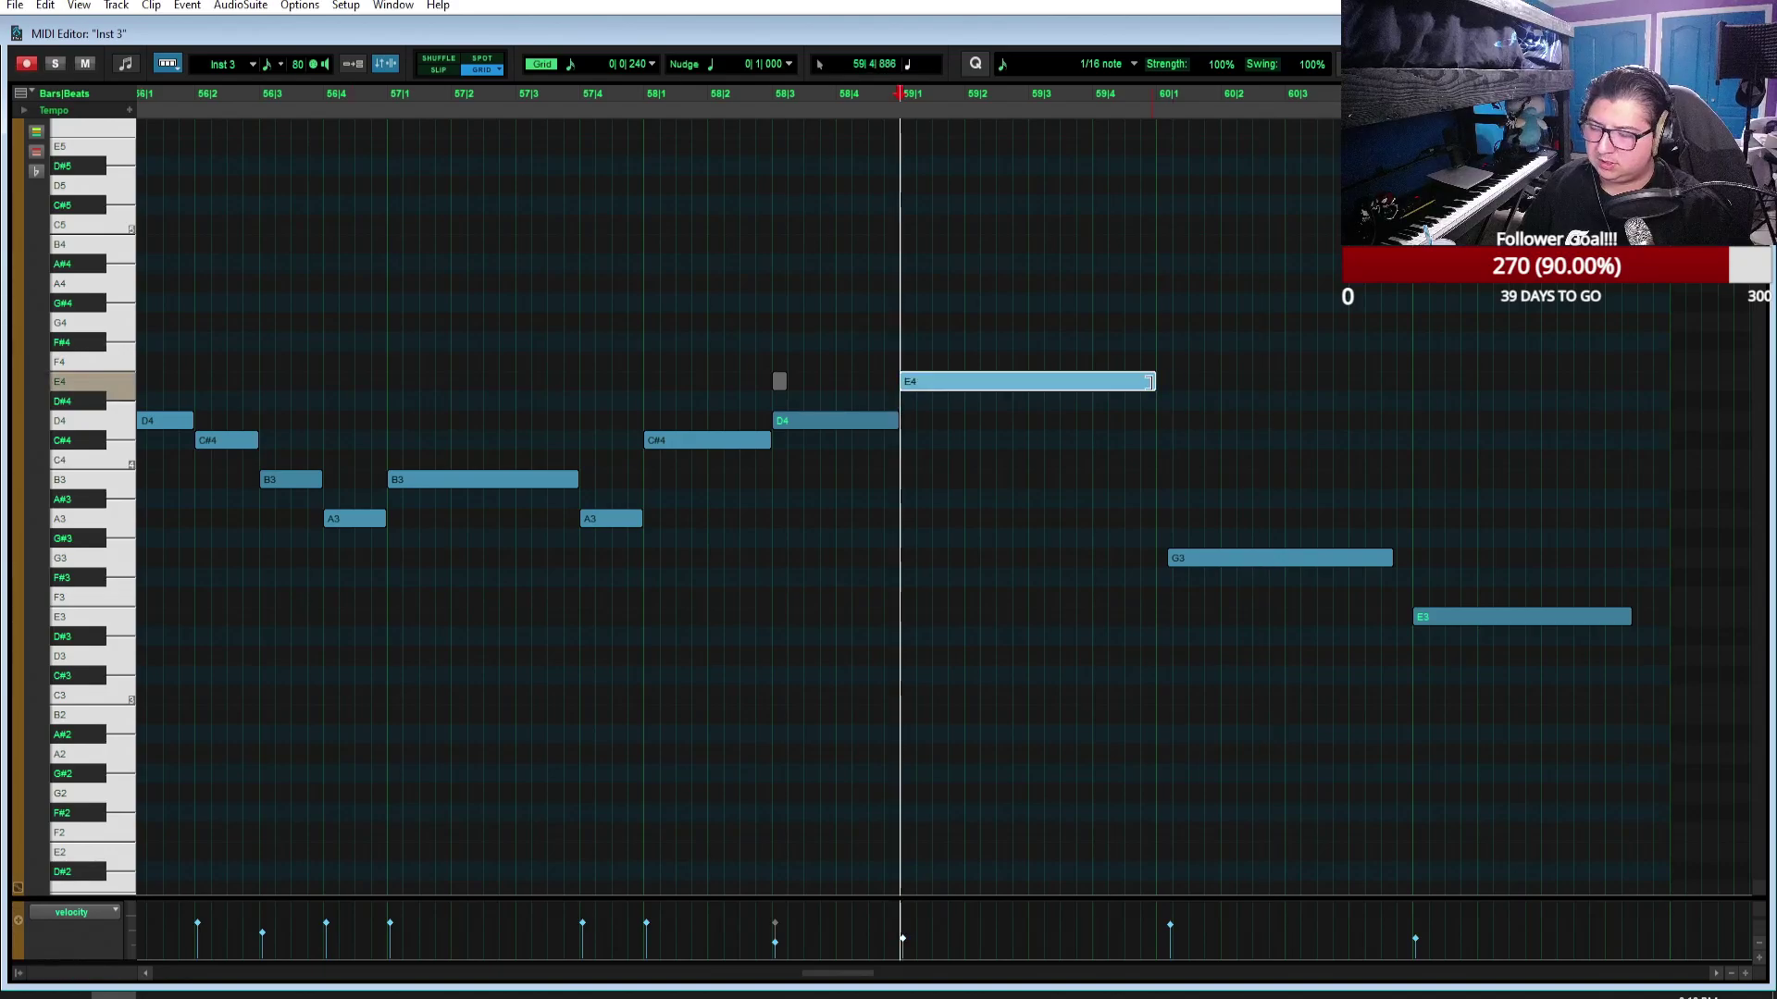
pyautogui.click(1032, 347)
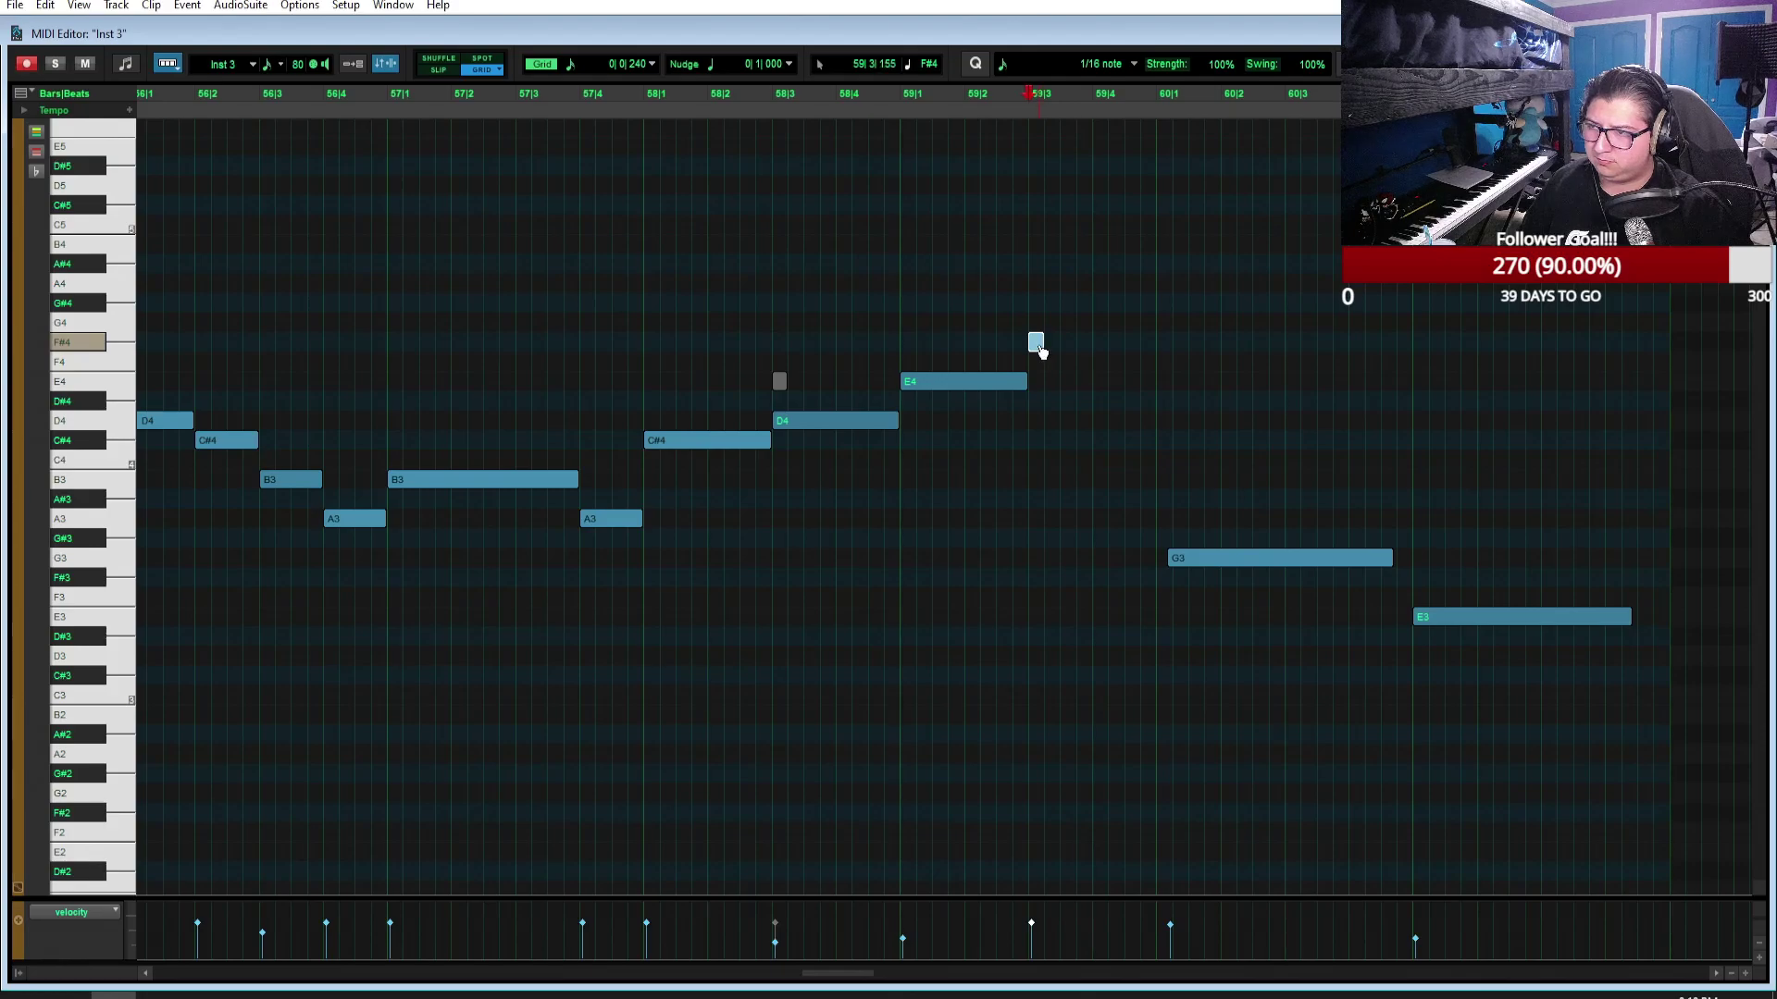
pyautogui.click(1099, 340)
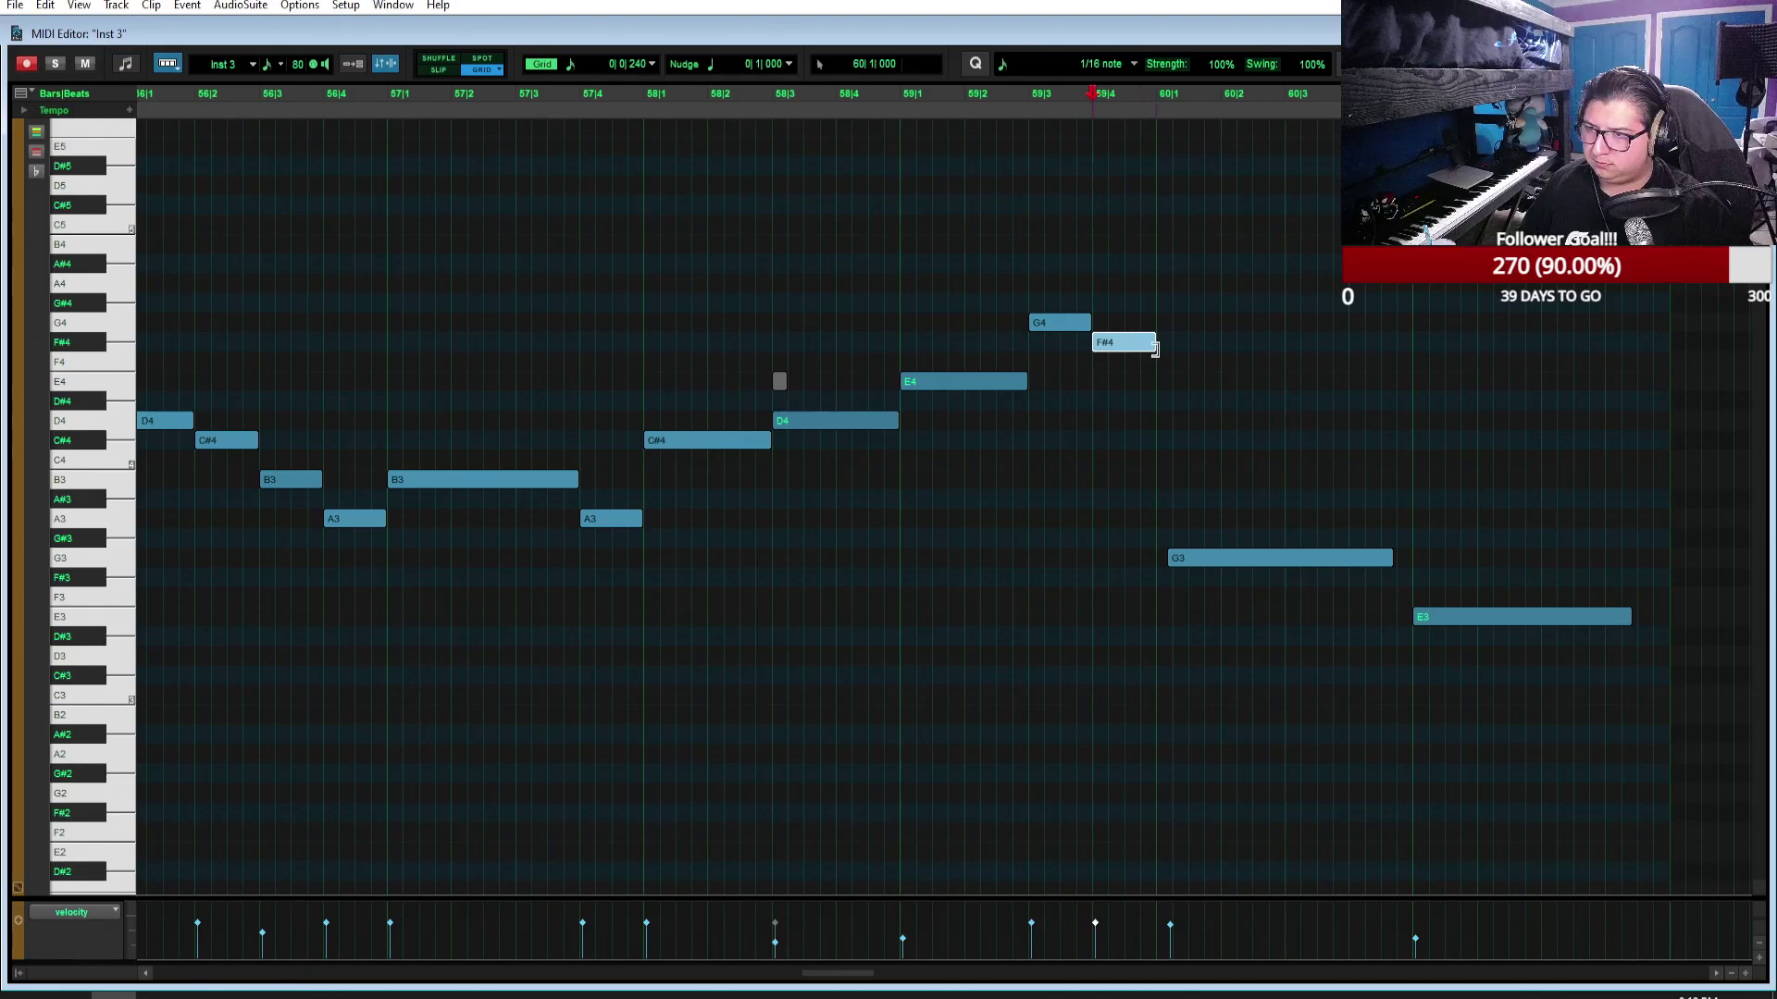
pyautogui.press('space')
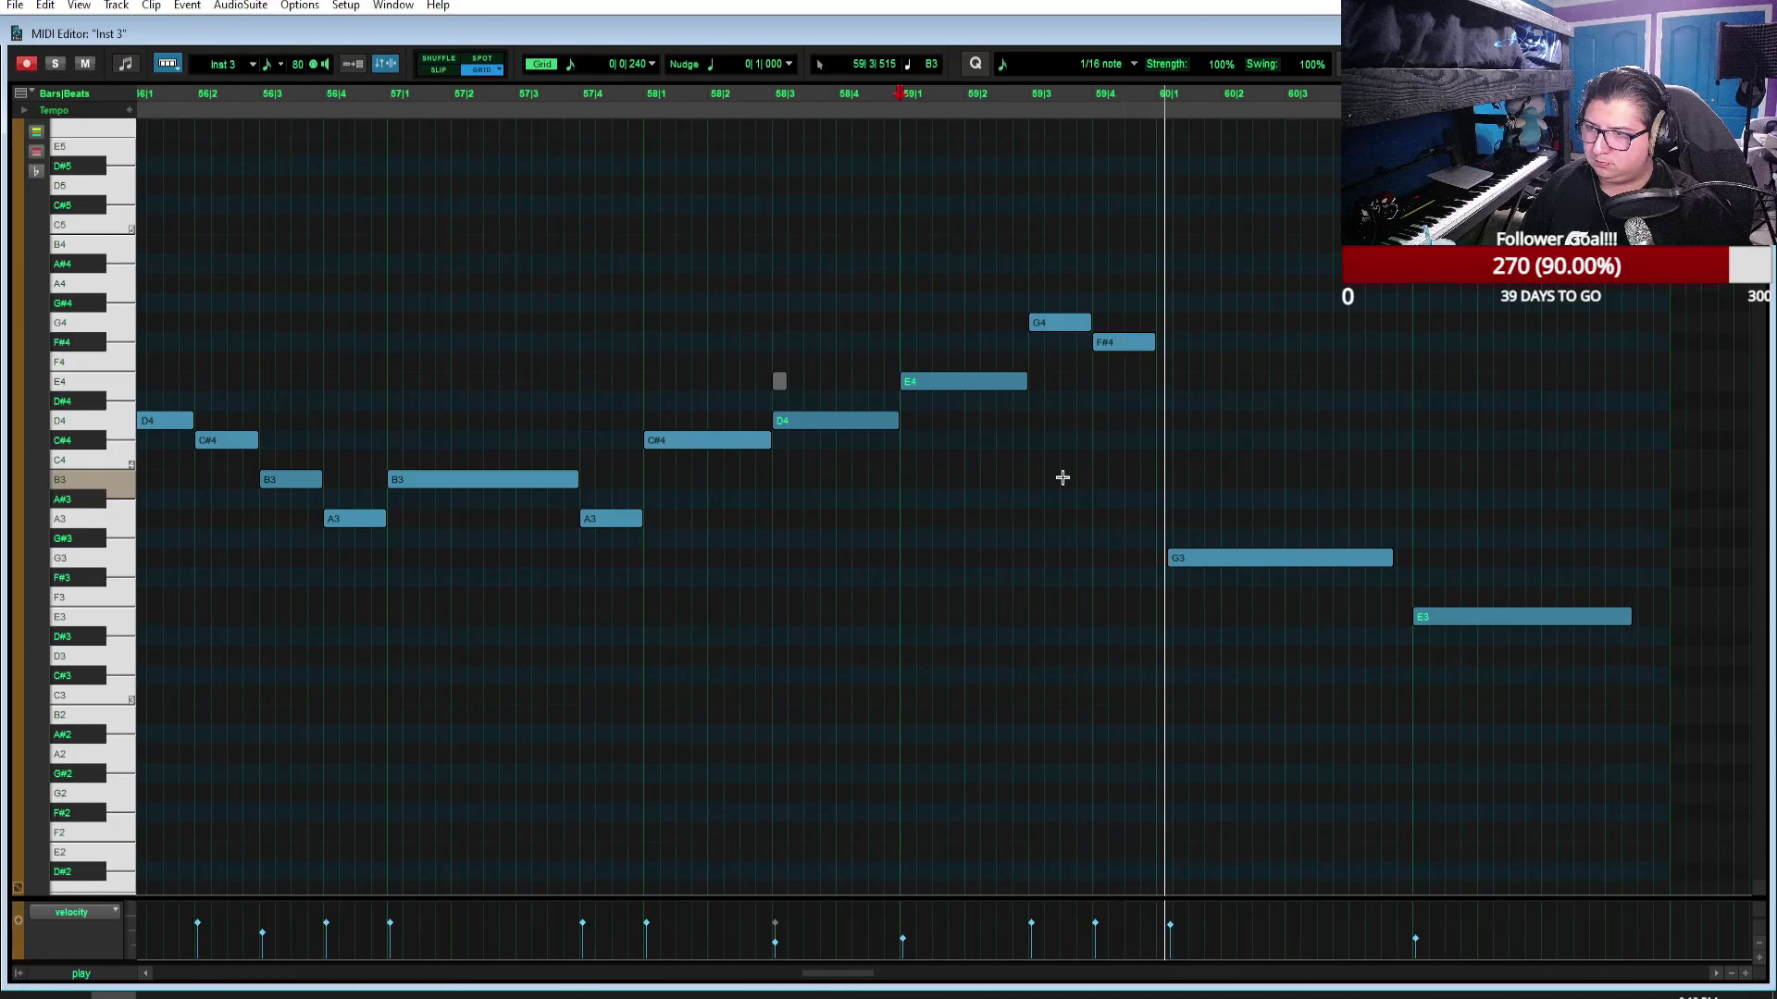
pyautogui.press('space')
pyautogui.click(1154, 110)
pyautogui.press('space')
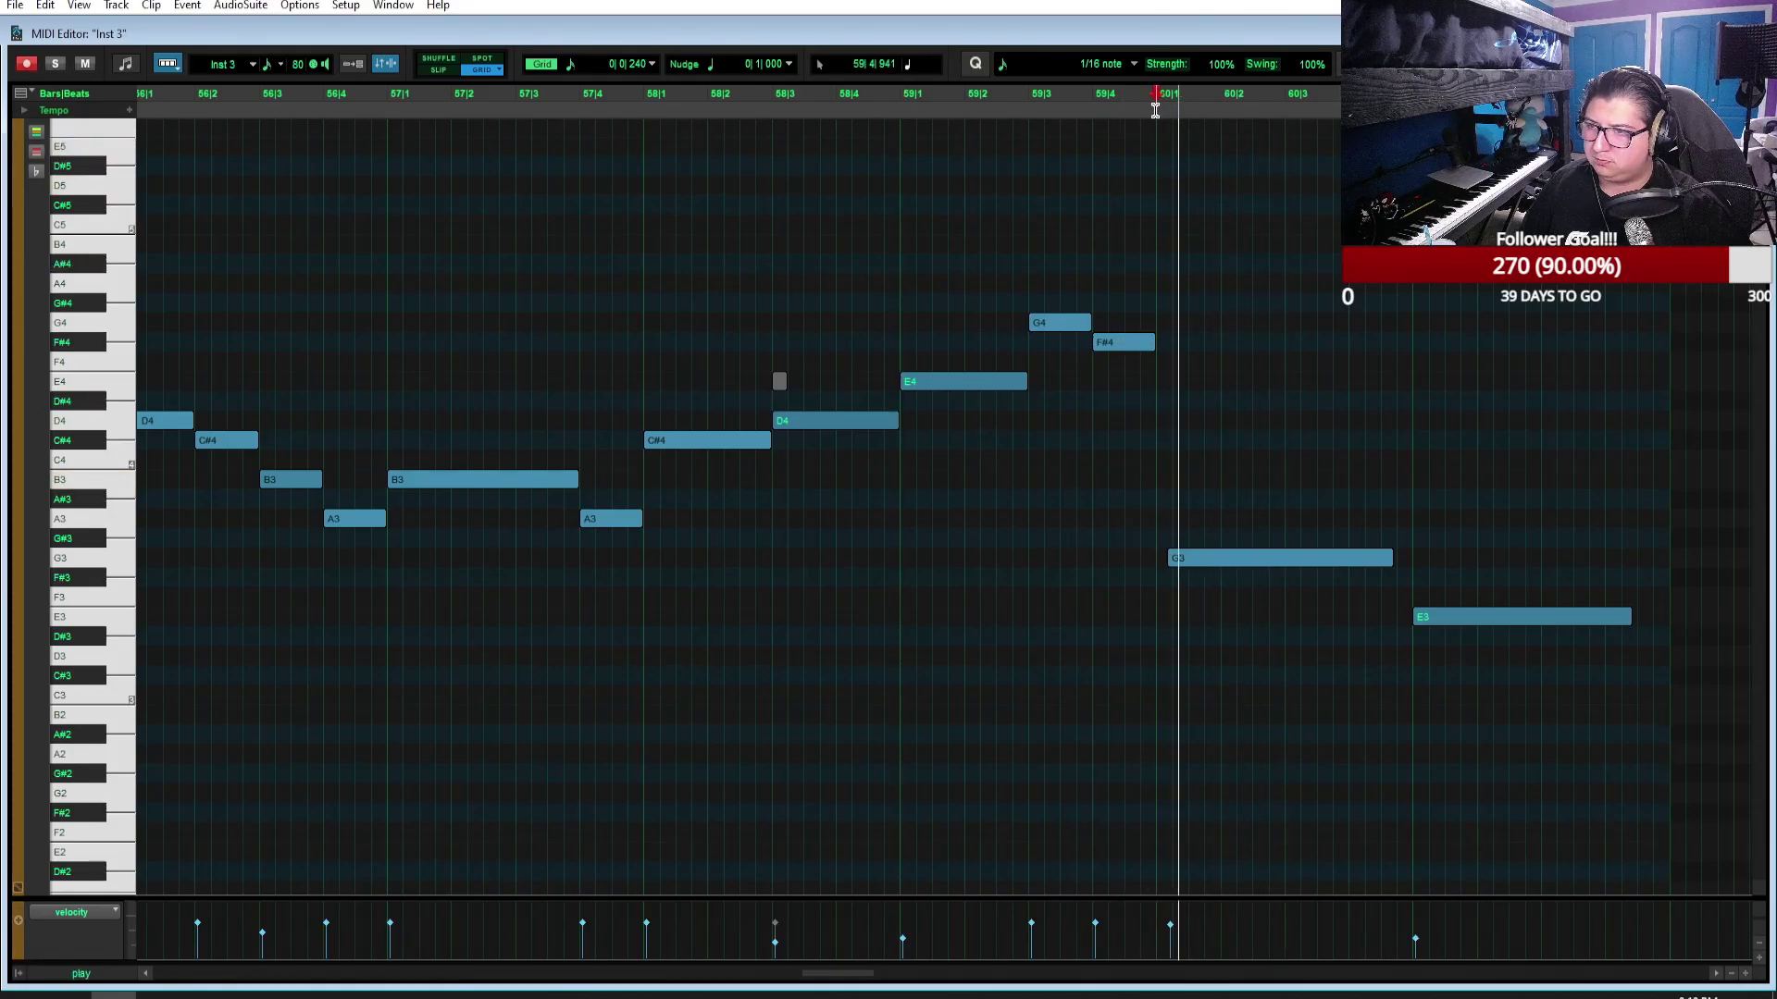
pyautogui.press('space')
# Step: Return to the Edit window and play the arrangement from bar 59
pyautogui.hotkey('ctrl', '=')
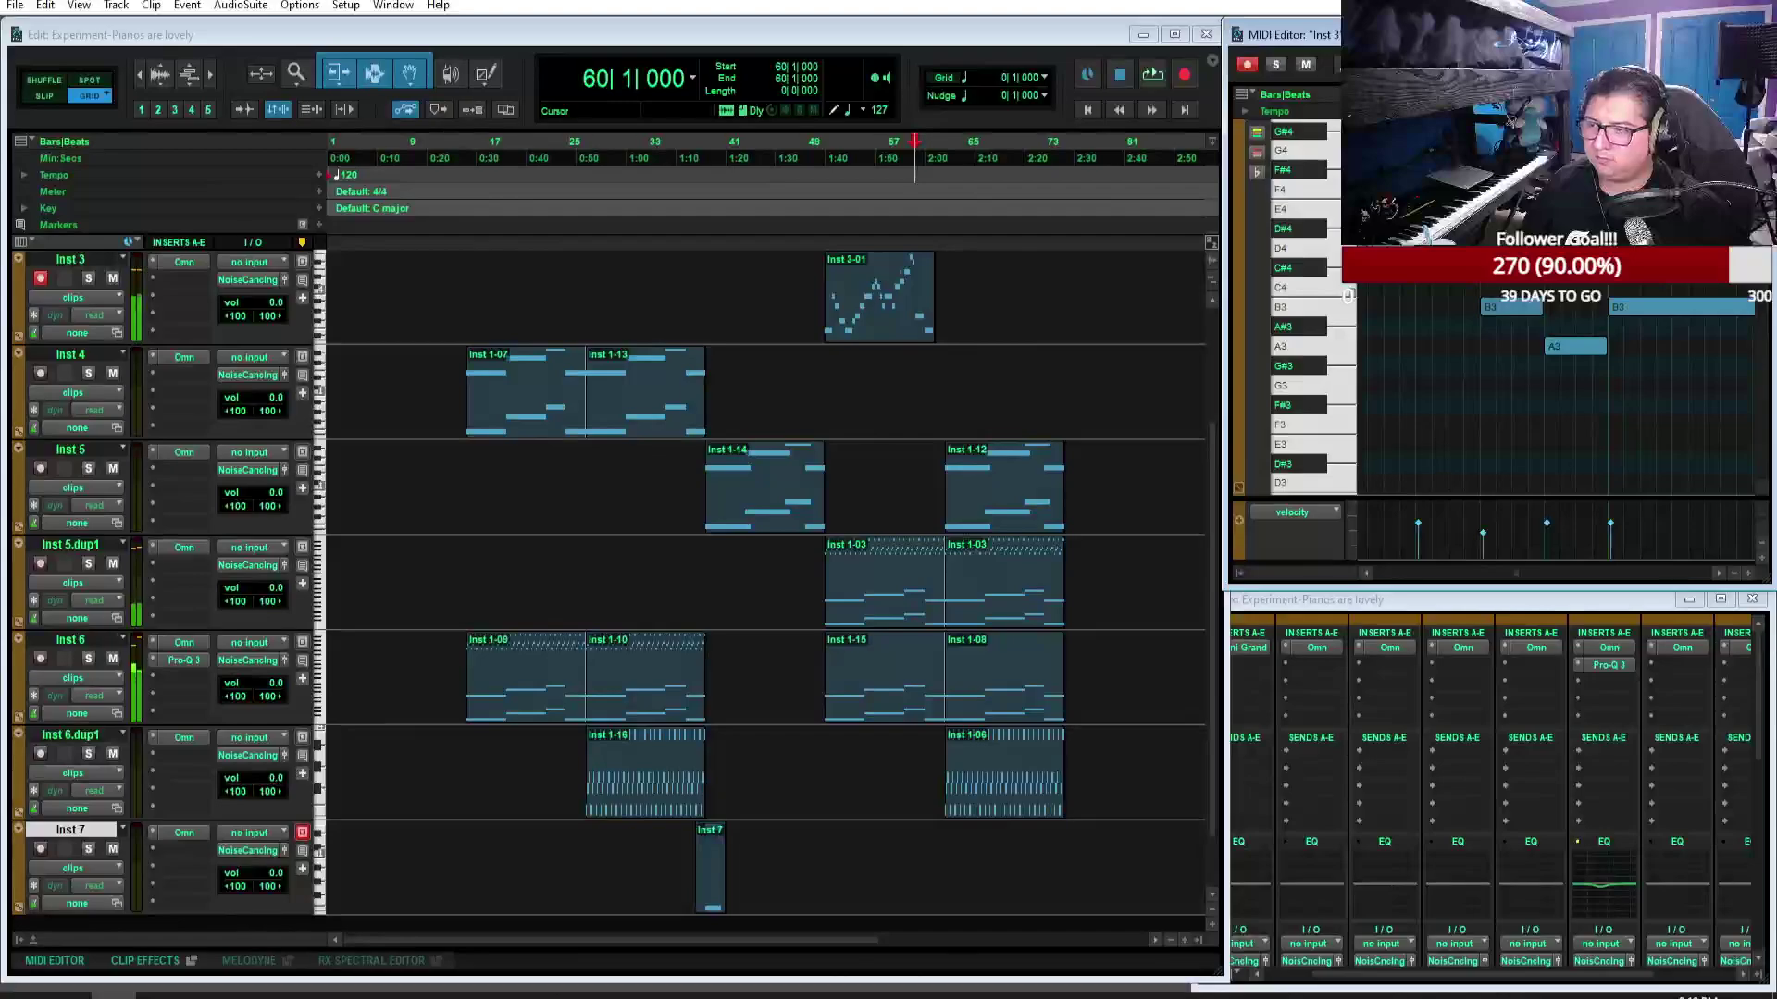
pyautogui.hotkey('ctrl', ']')
pyautogui.hotkey('ctrl', ']')
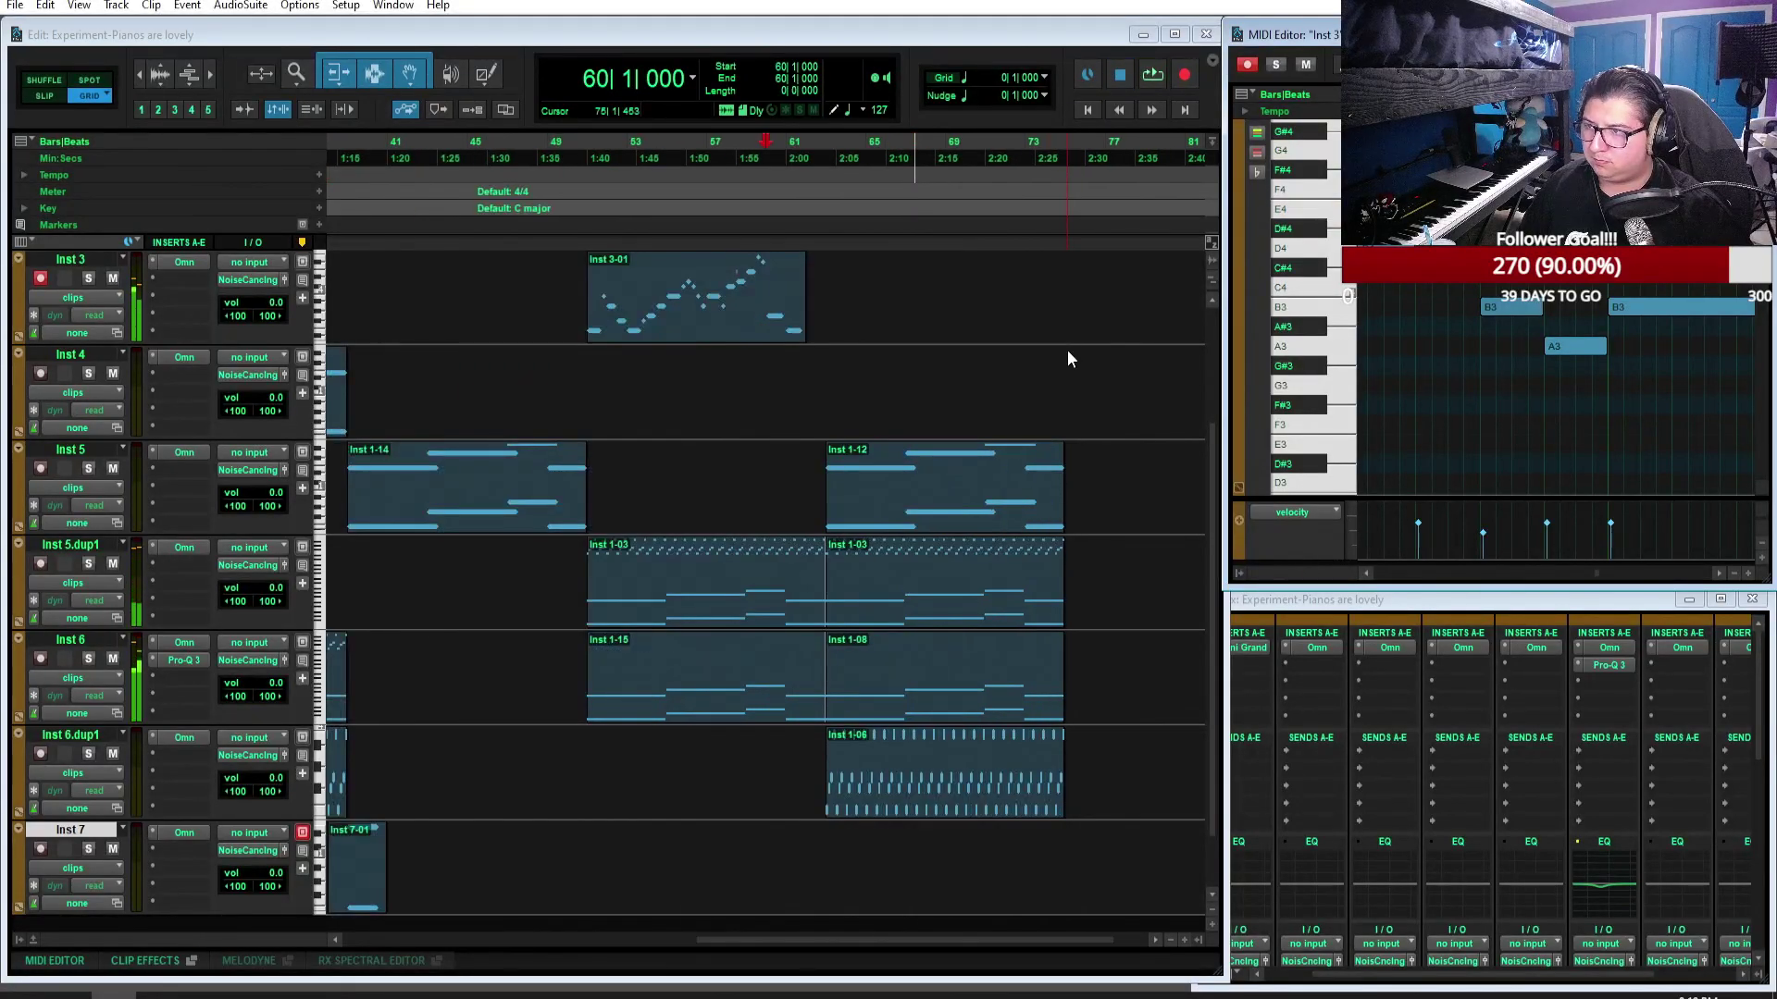
pyautogui.click(725, 153)
pyautogui.press('space')
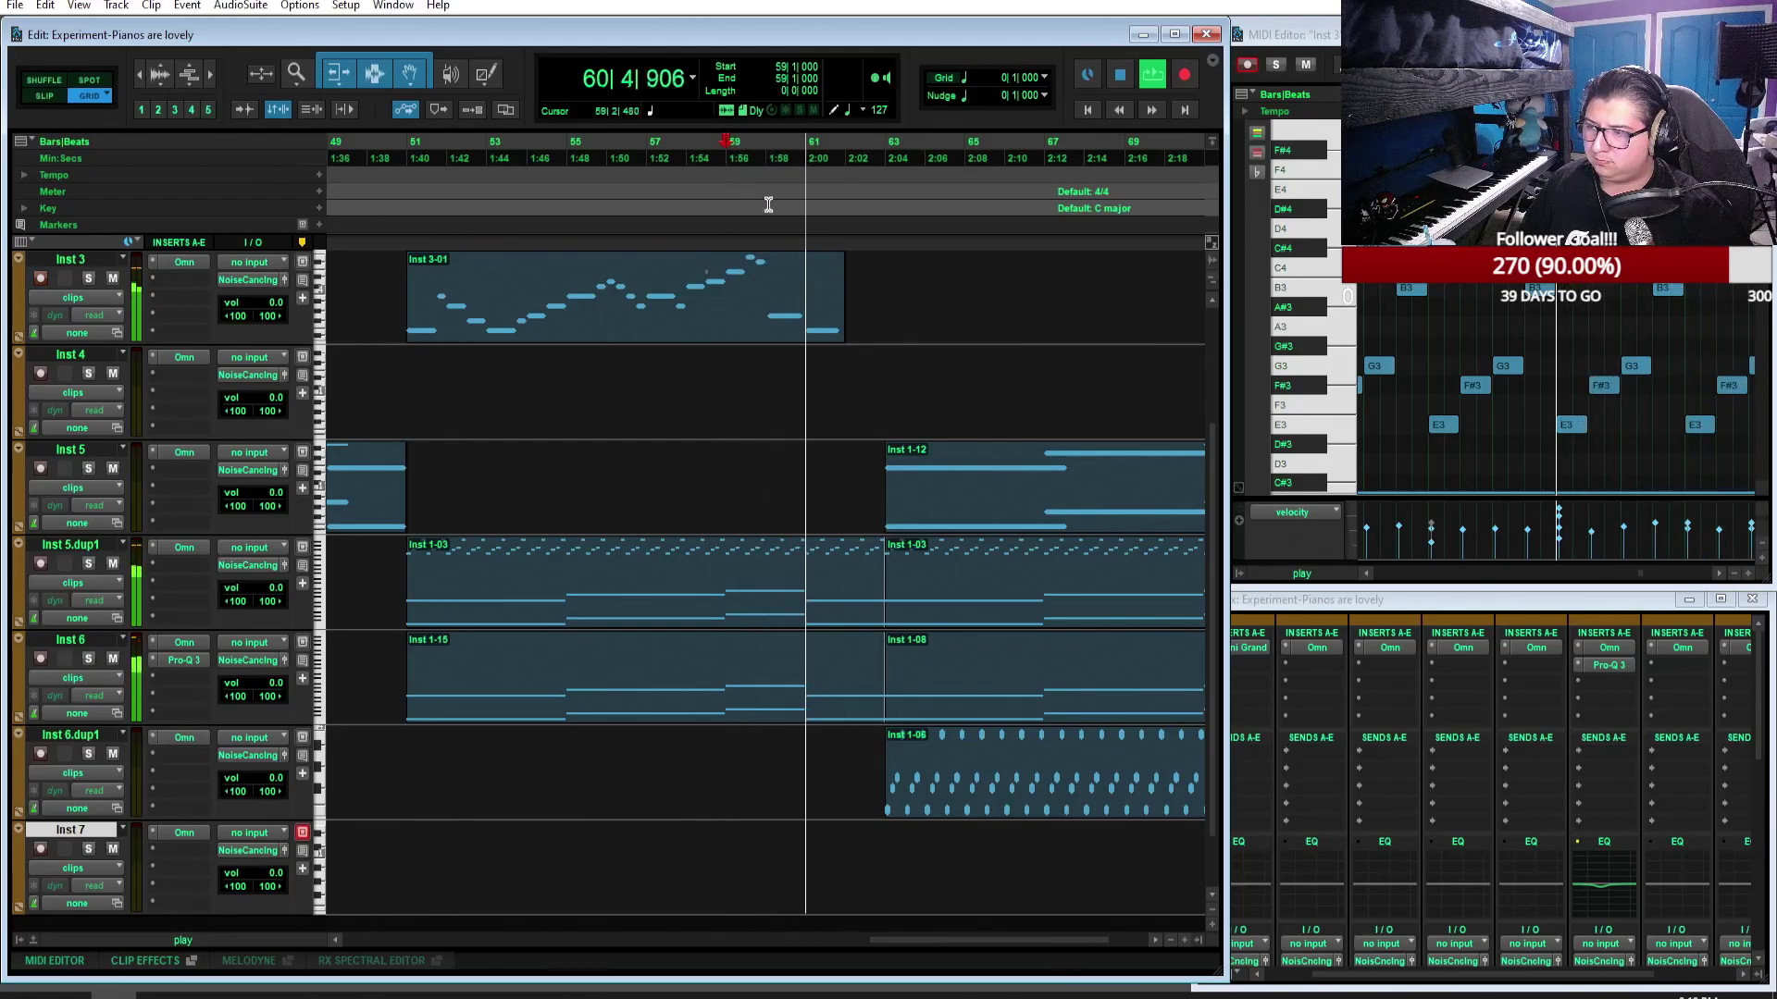
pyautogui.press('space')
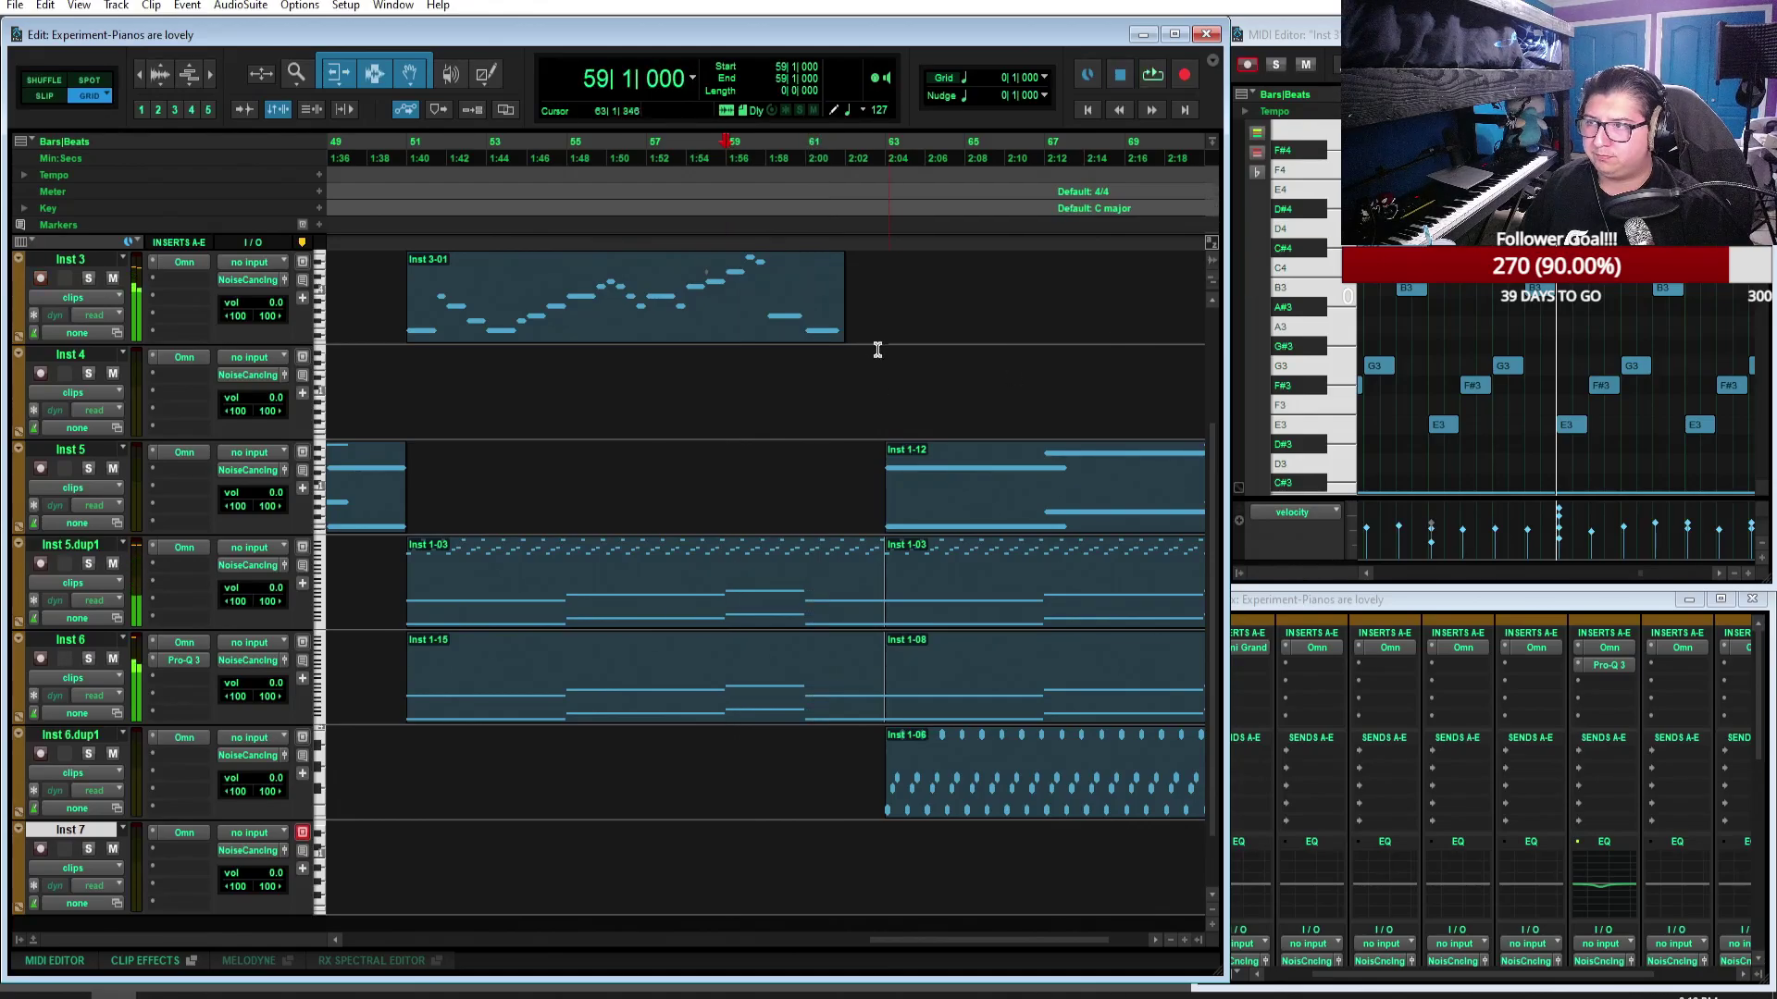
# Step: Reopen the Inst 3 clip in the MIDI Editor and play its melody from bar 59
pyautogui.click(736, 339)
pyautogui.hotkey('ctrl', 'alt', '=')
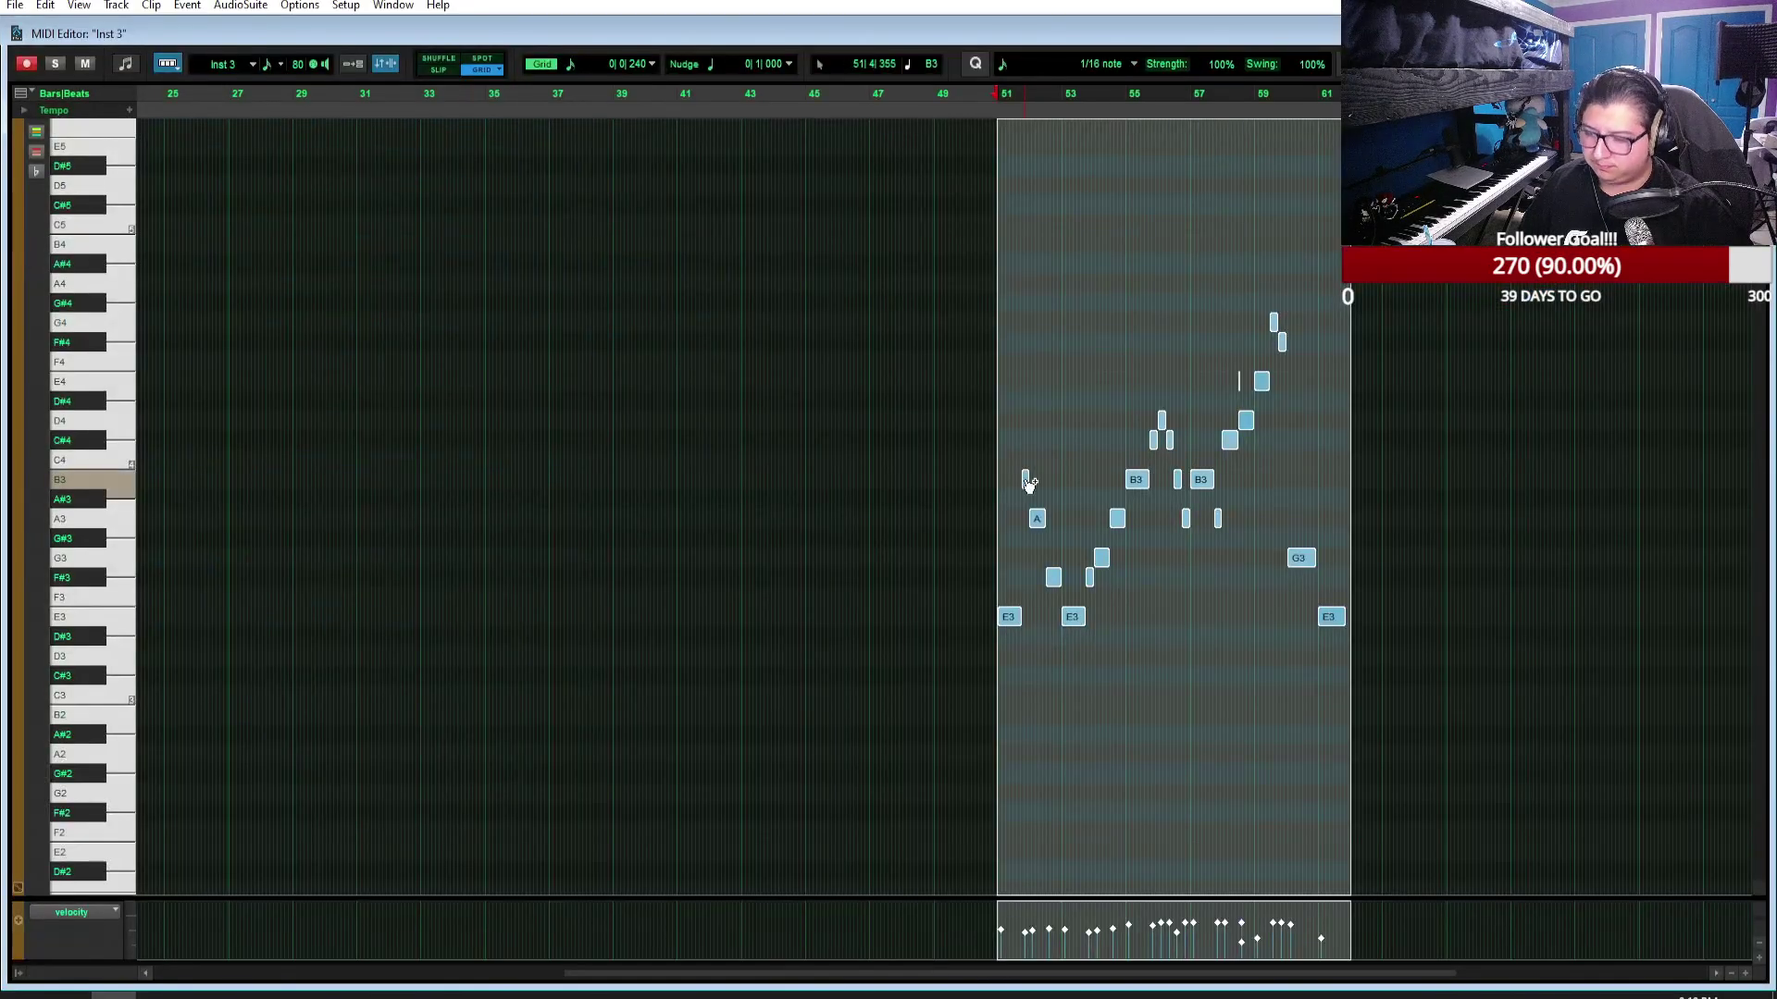
pyautogui.hscroll(3, 1194, 424)
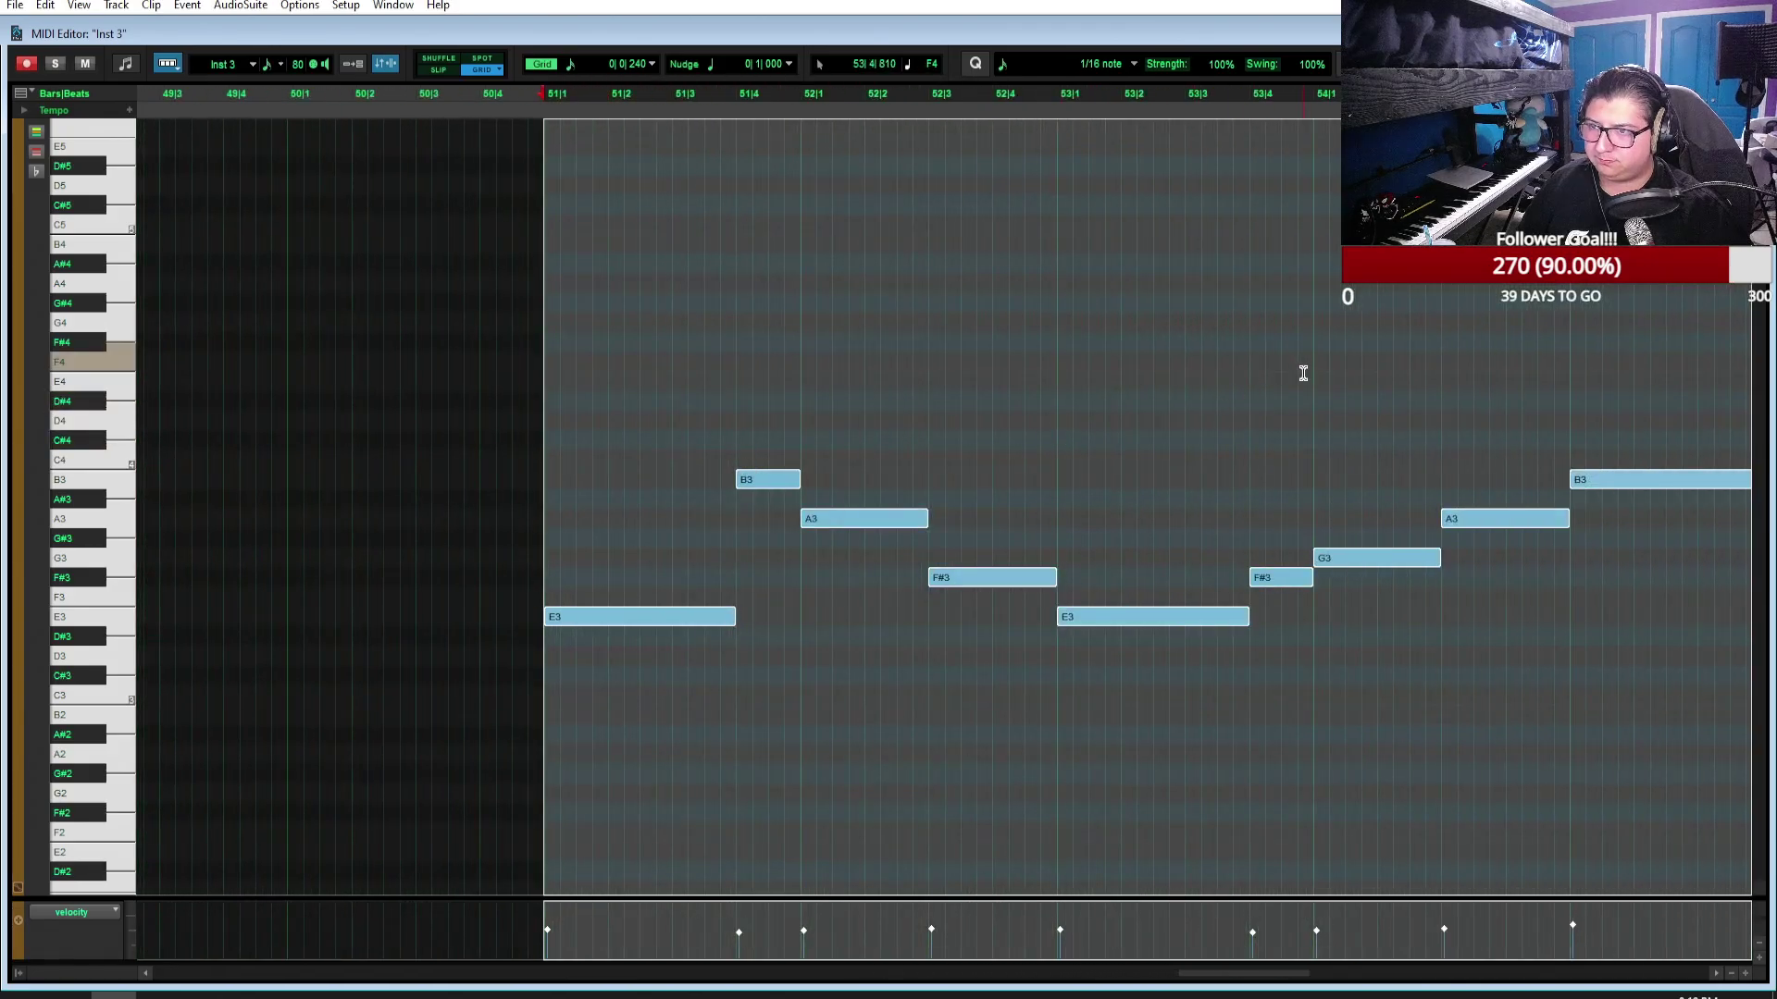
pyautogui.scroll(-4, 1303, 373)
pyautogui.scroll(2, 1303, 373)
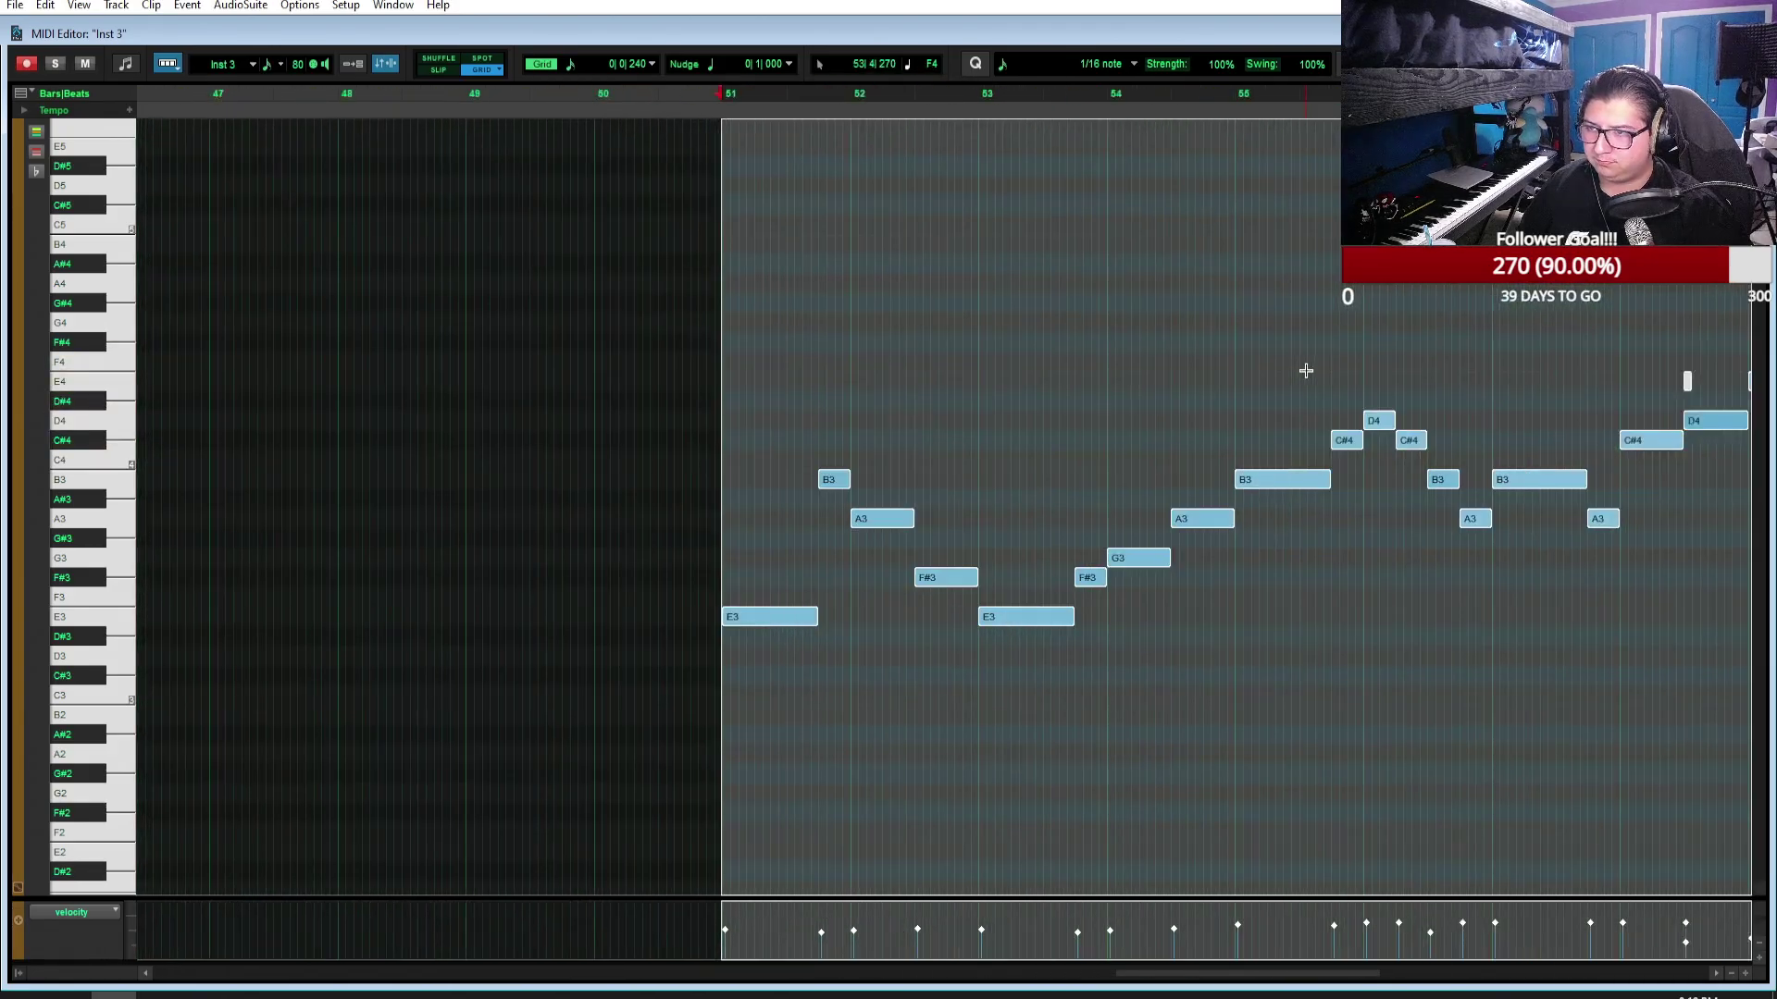
pyautogui.hscroll(5, 1306, 370)
pyautogui.click(1053, 112)
pyautogui.press('space')
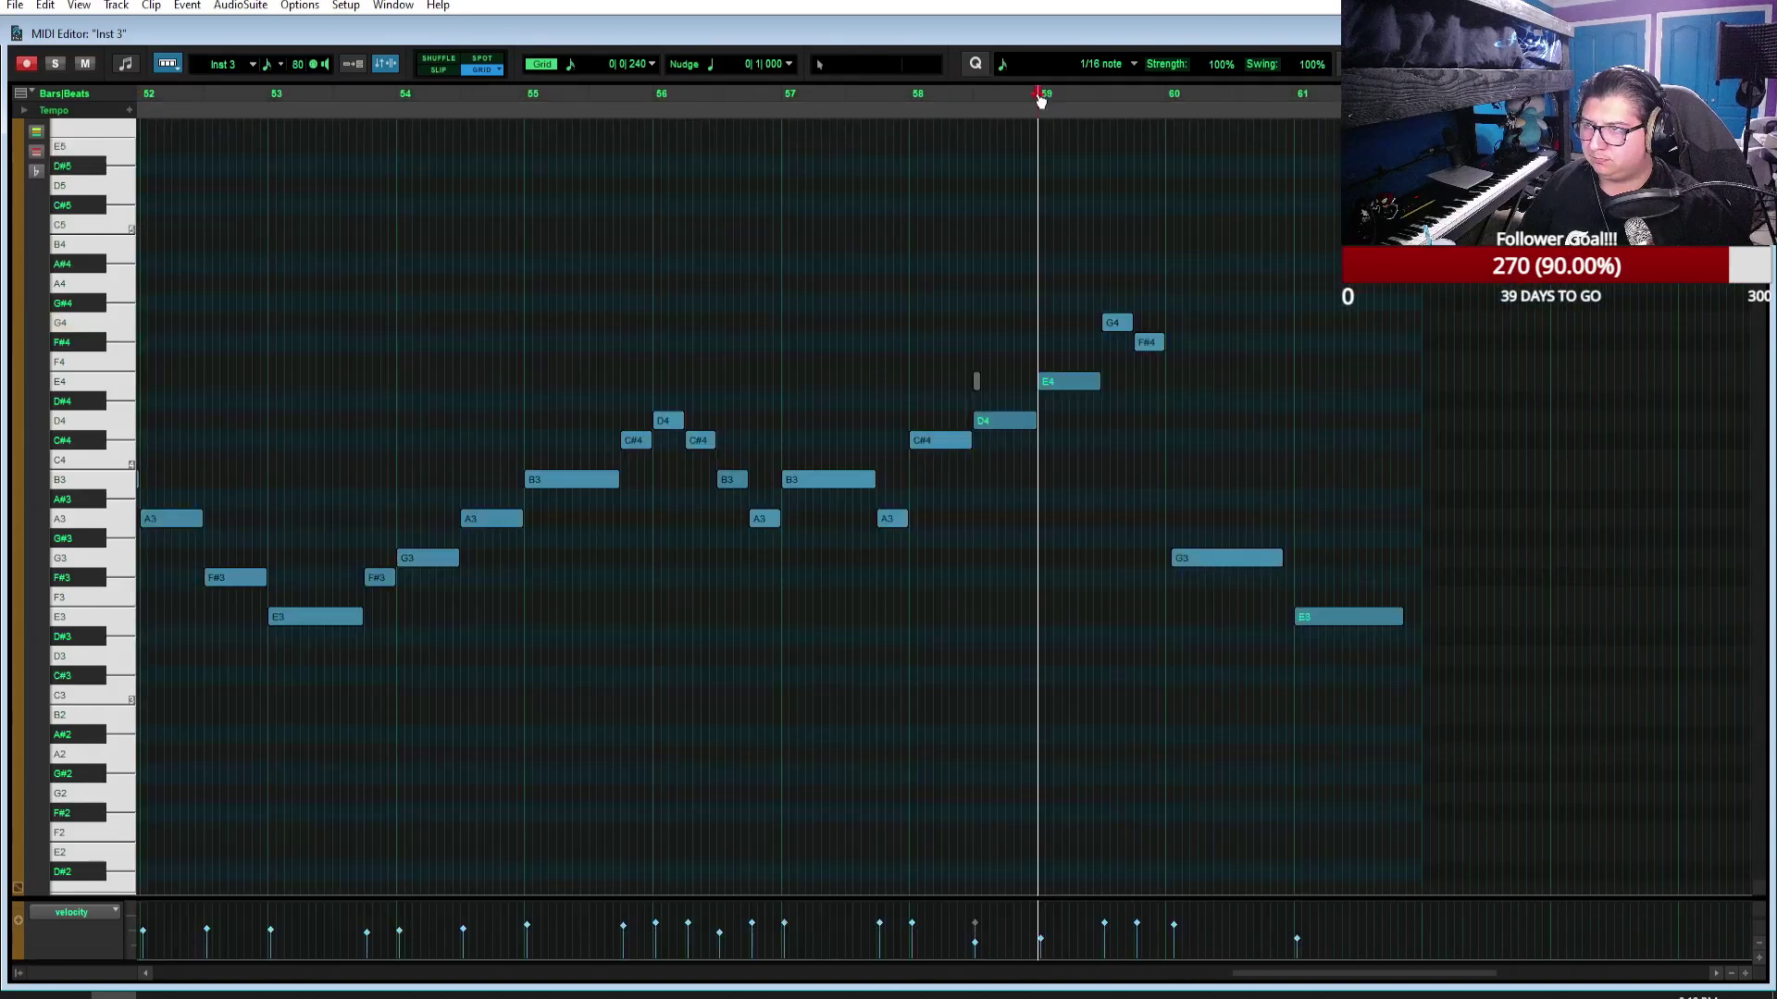
pyautogui.scroll(2, 1194, 342)
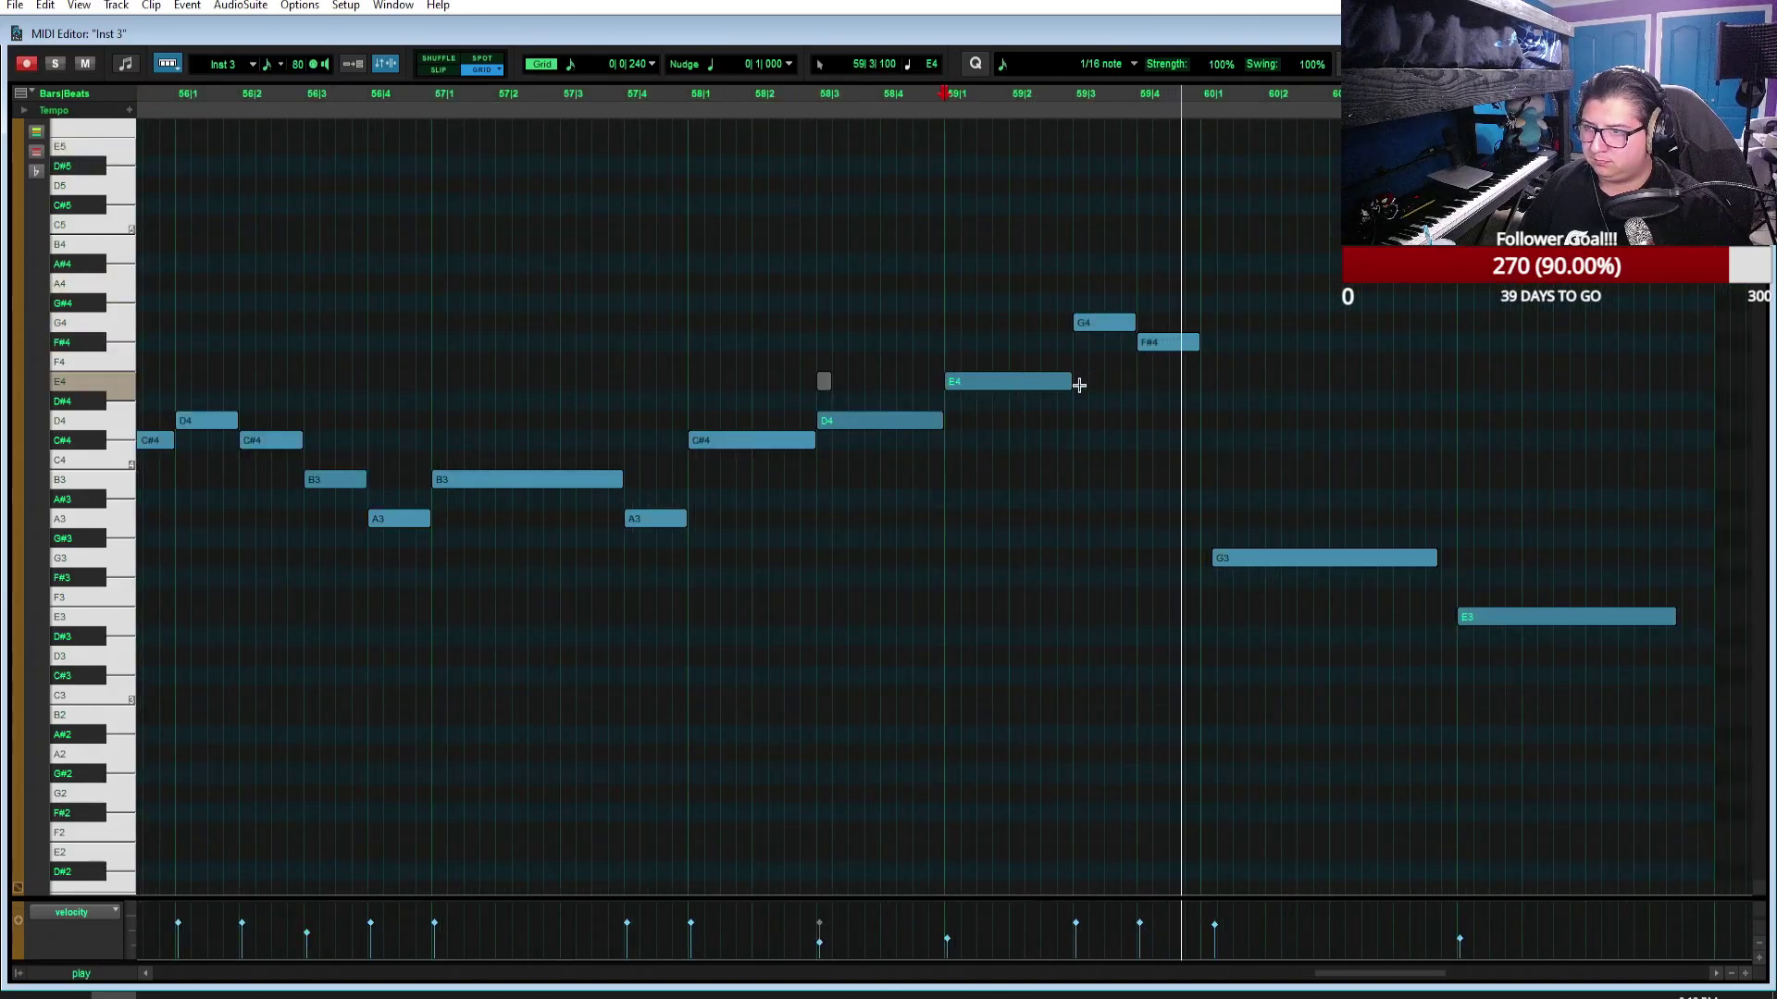
pyautogui.press('space')
# Step: Add a two-beat E4 at the start of bar 60 and a two-beat B3 on beat 3
pyautogui.click(1208, 382)
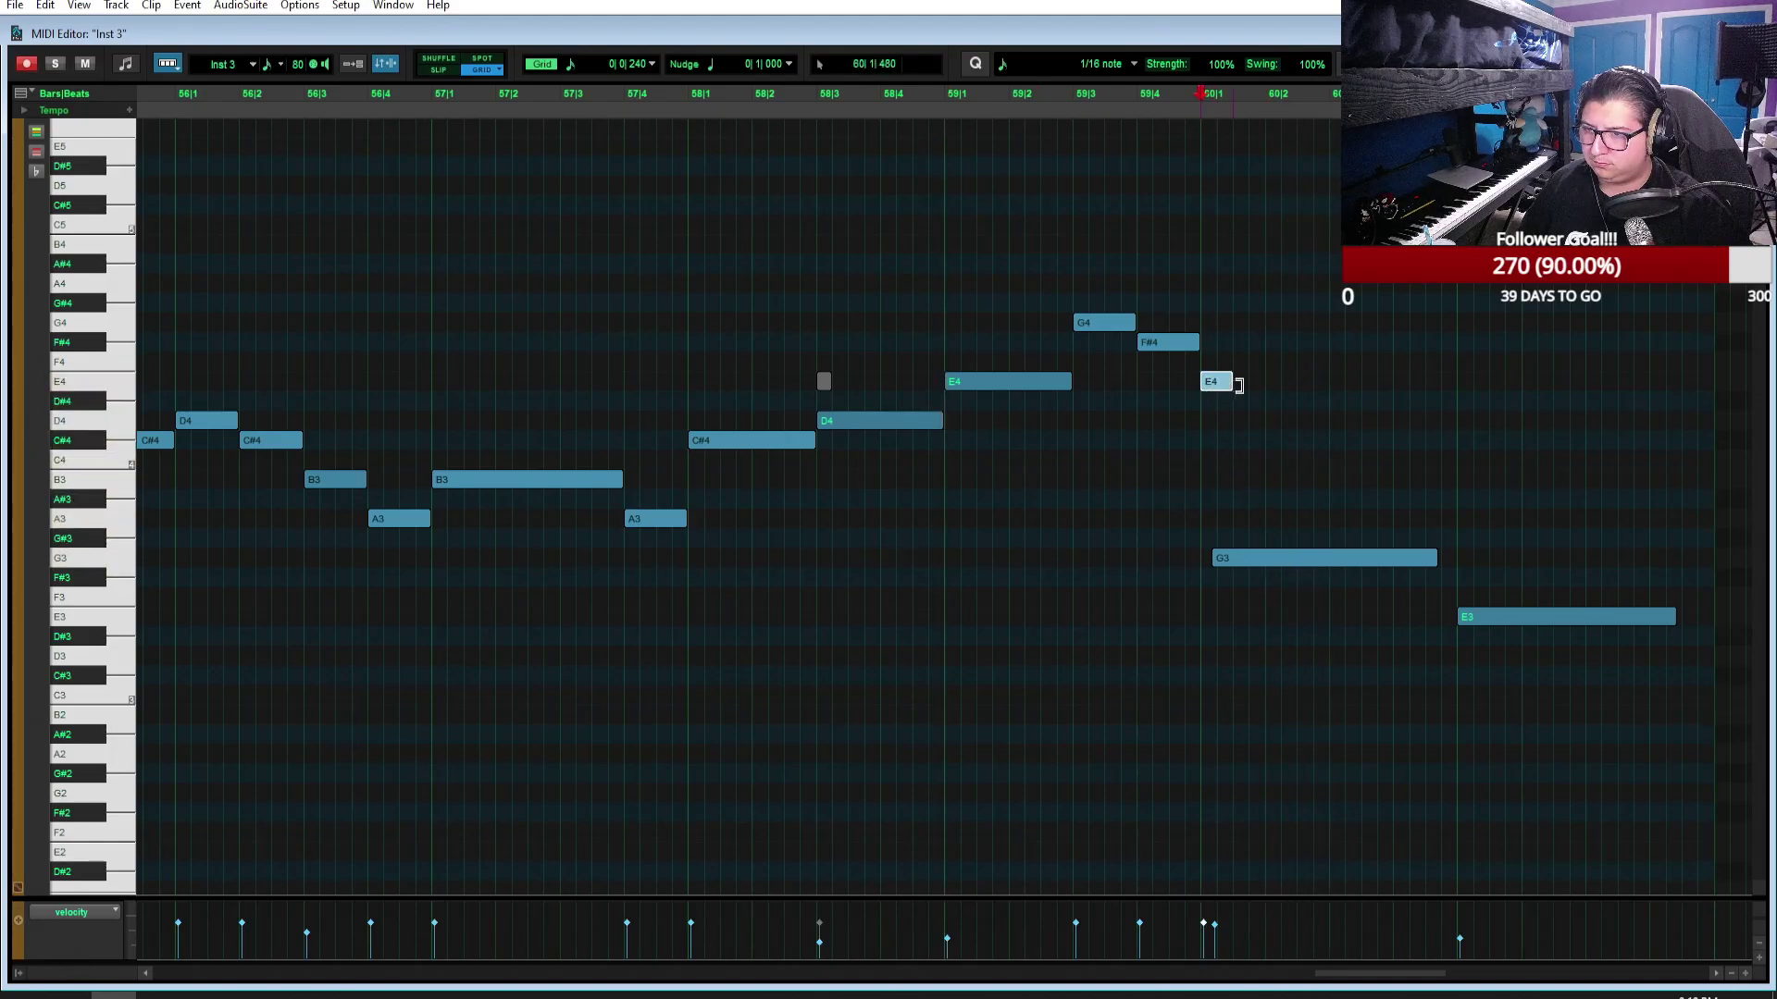
pyautogui.click(1336, 440)
pyautogui.moveTo(1445, 464); pyautogui.dragTo(1458, 460)
pyautogui.press('Down')
pyautogui.press('Down')
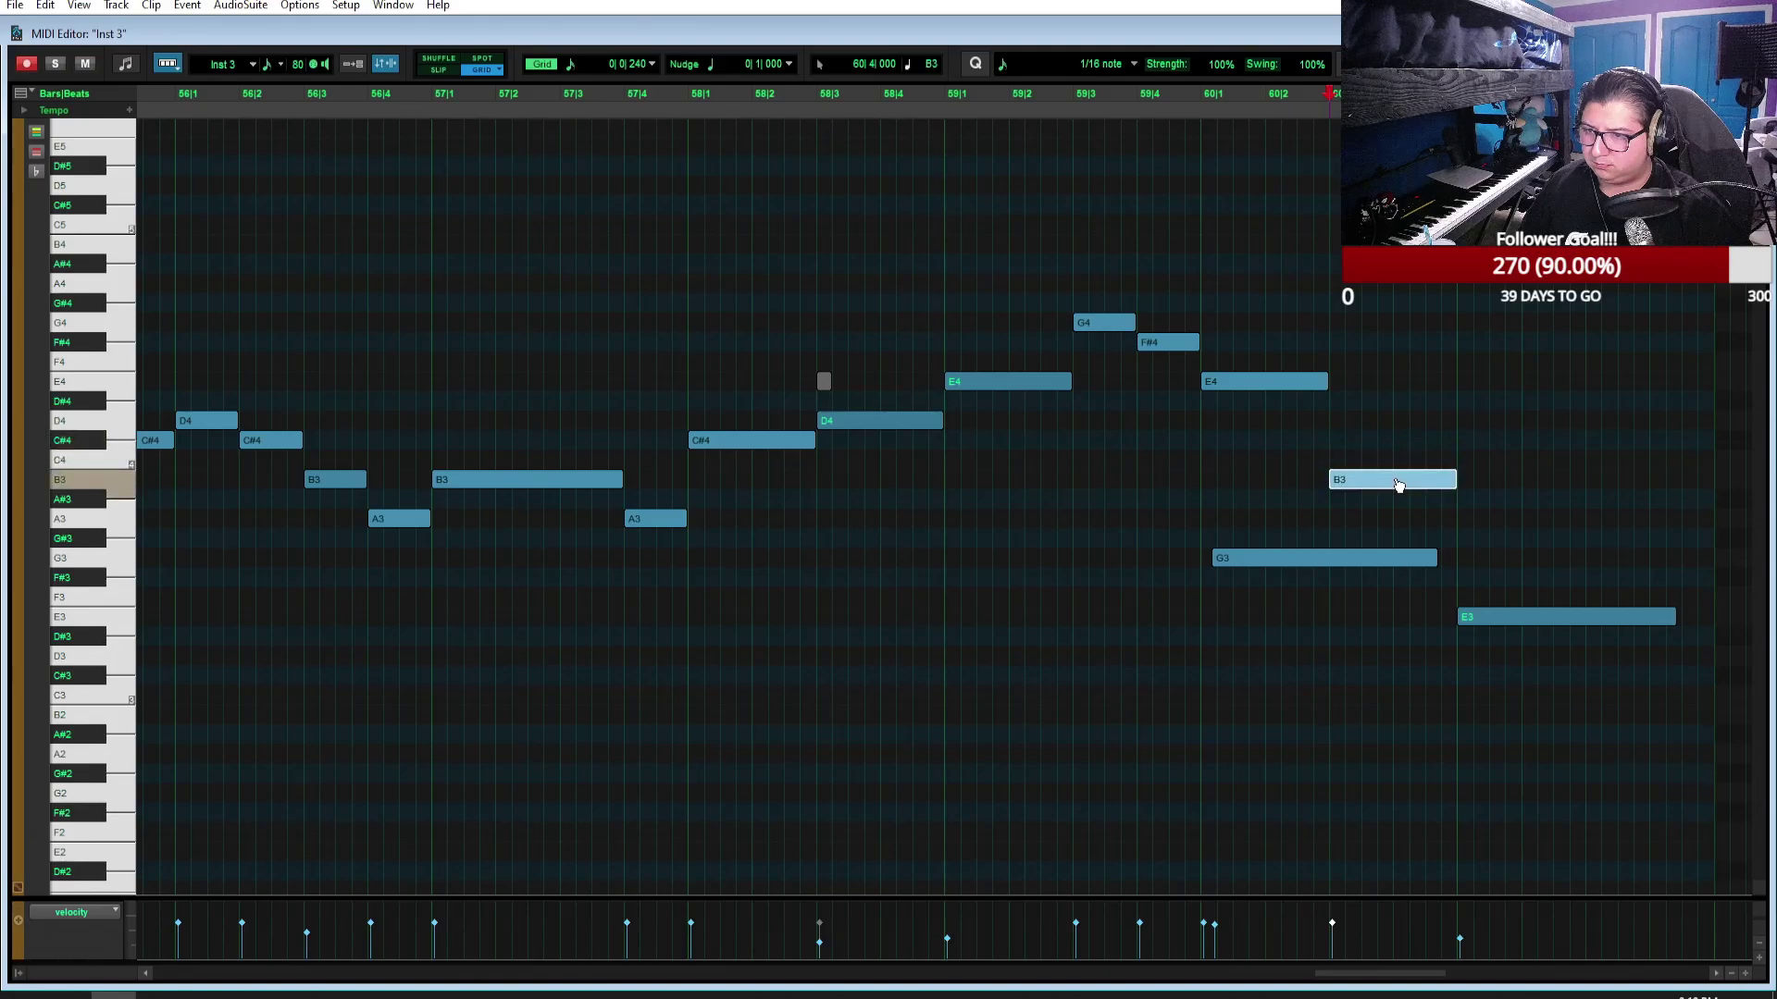
# Step: Fit bar 60's G3 to beats 3 and 4 and delete the B3 above it
pyautogui.click(1347, 559)
pyautogui.moveTo(1235, 564); pyautogui.dragTo(1321, 573)
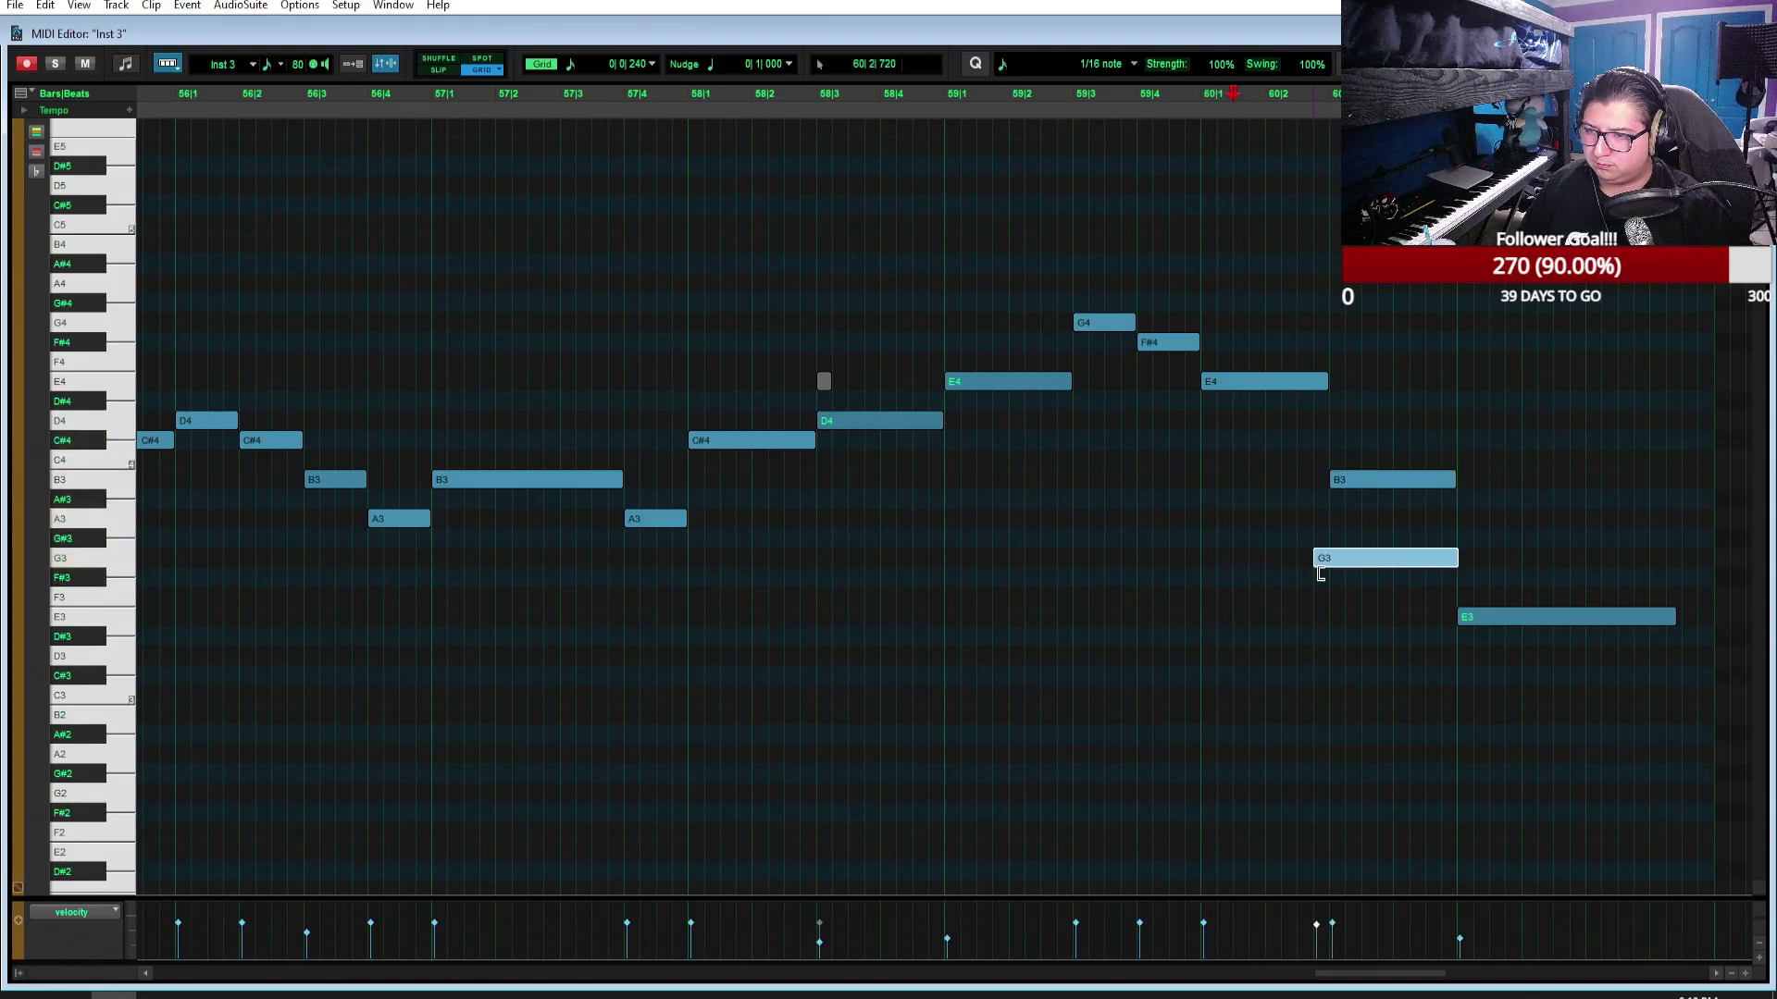
pyautogui.click(1375, 488)
pyautogui.press('Delete')
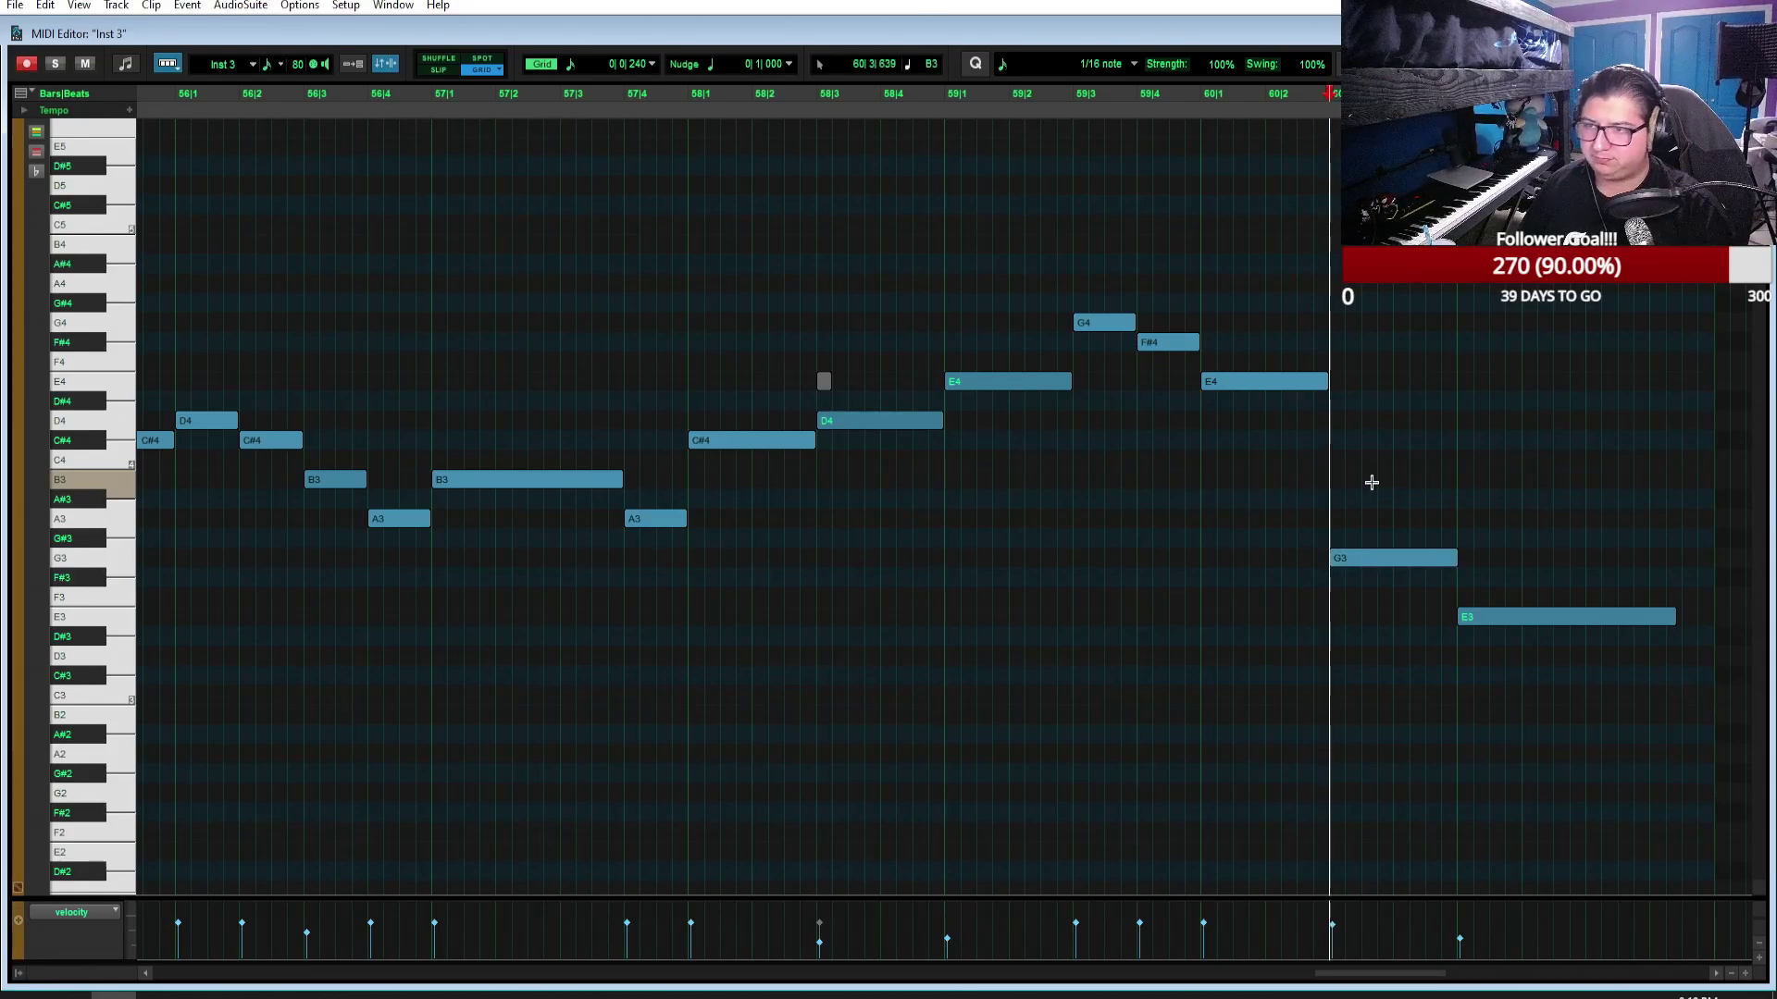
# Step: Play the melody from bar 59 and shorten that bar's E4 to one beat
pyautogui.moveTo(1267, 433); pyautogui.dragTo(1072, 309)
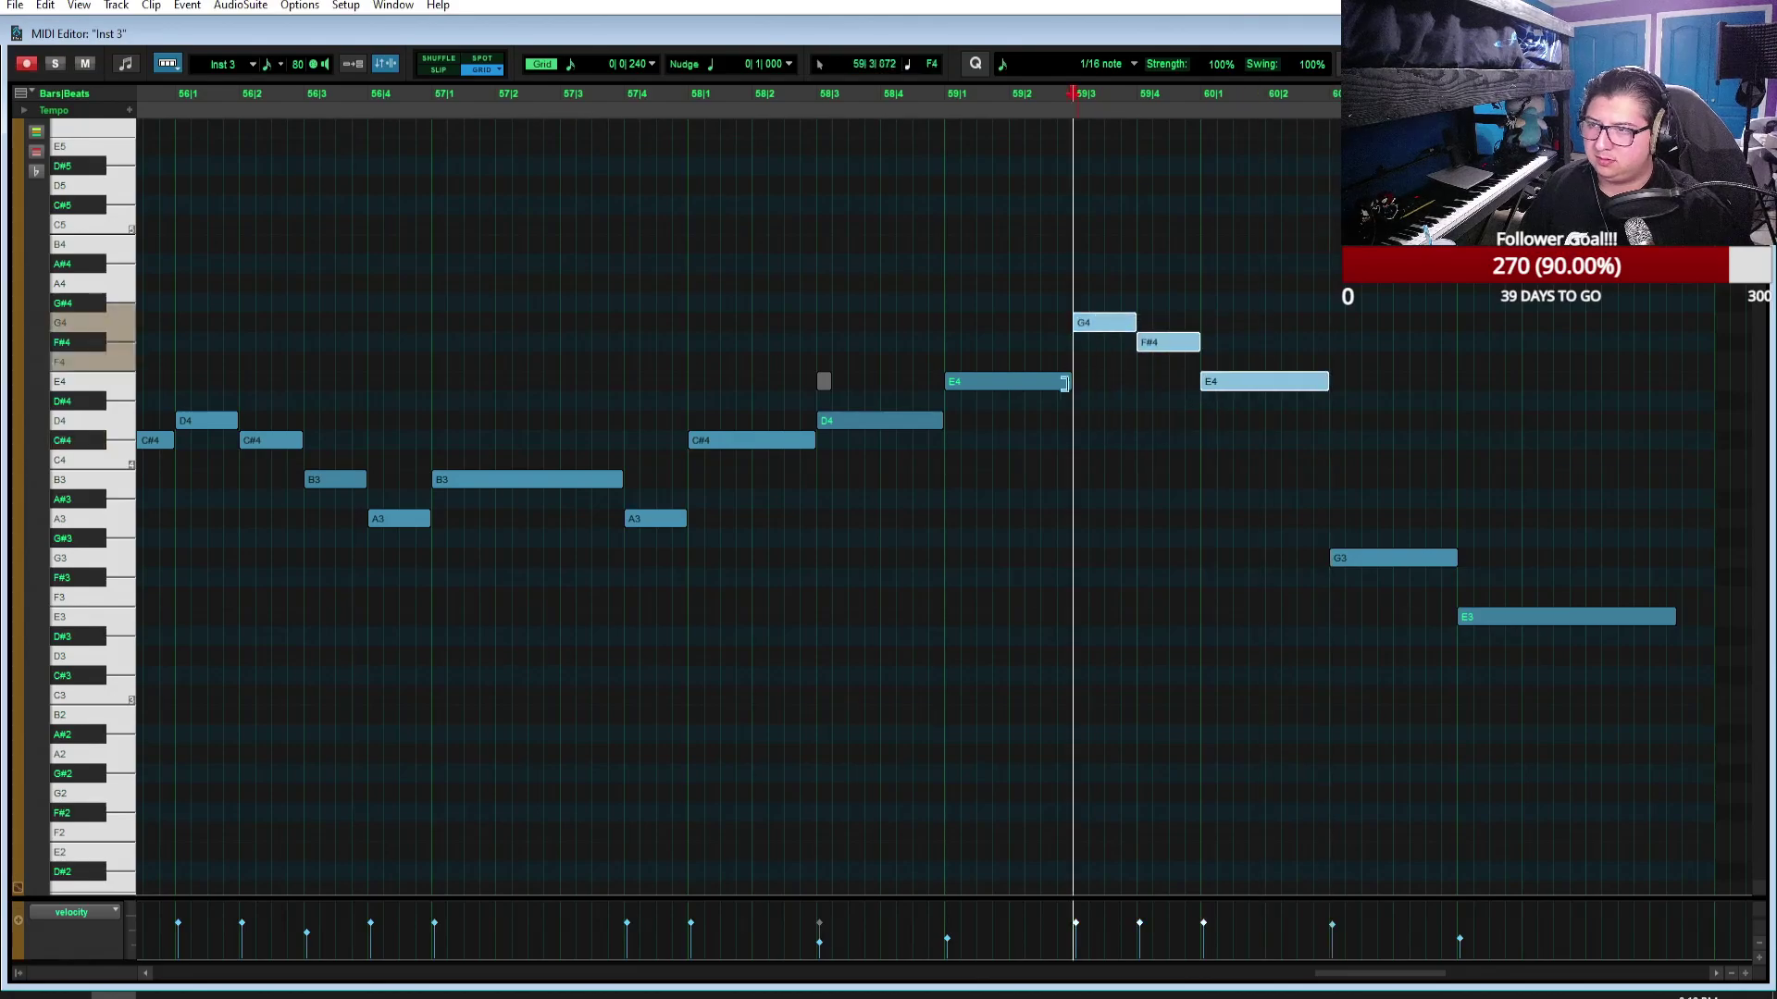
pyautogui.click(948, 125)
pyautogui.press('space')
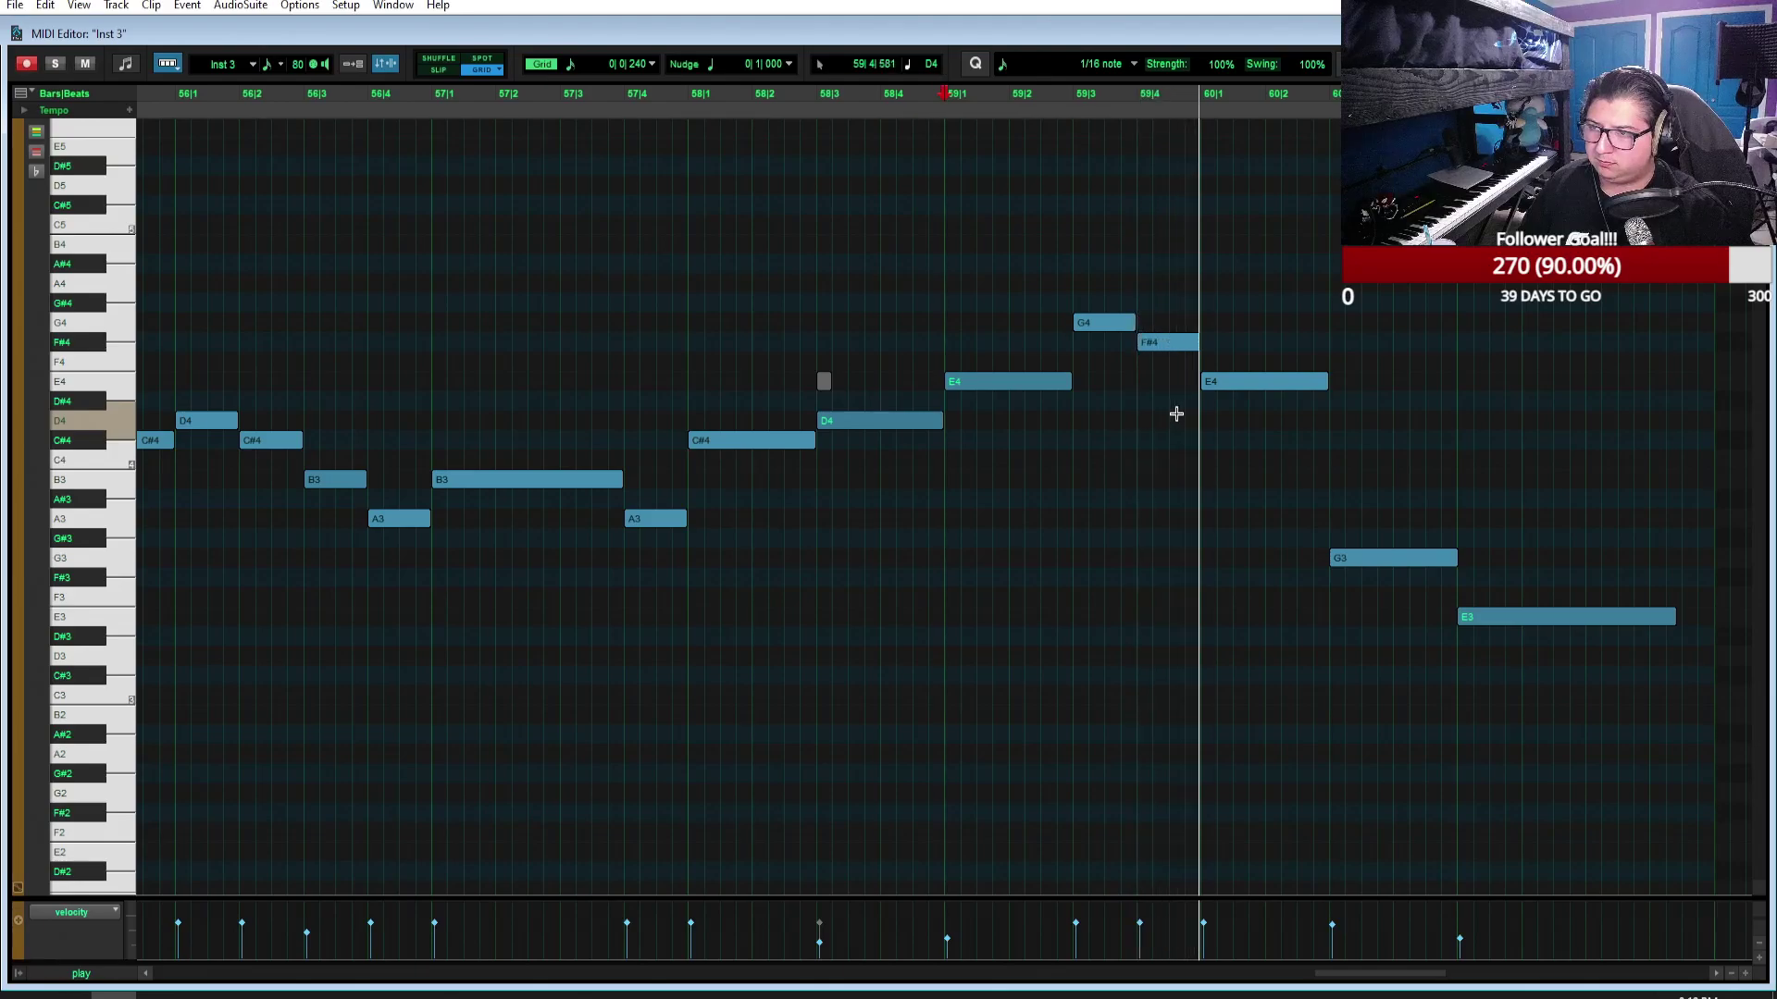
pyautogui.press('space')
pyautogui.moveTo(1067, 388); pyautogui.dragTo(1006, 396)
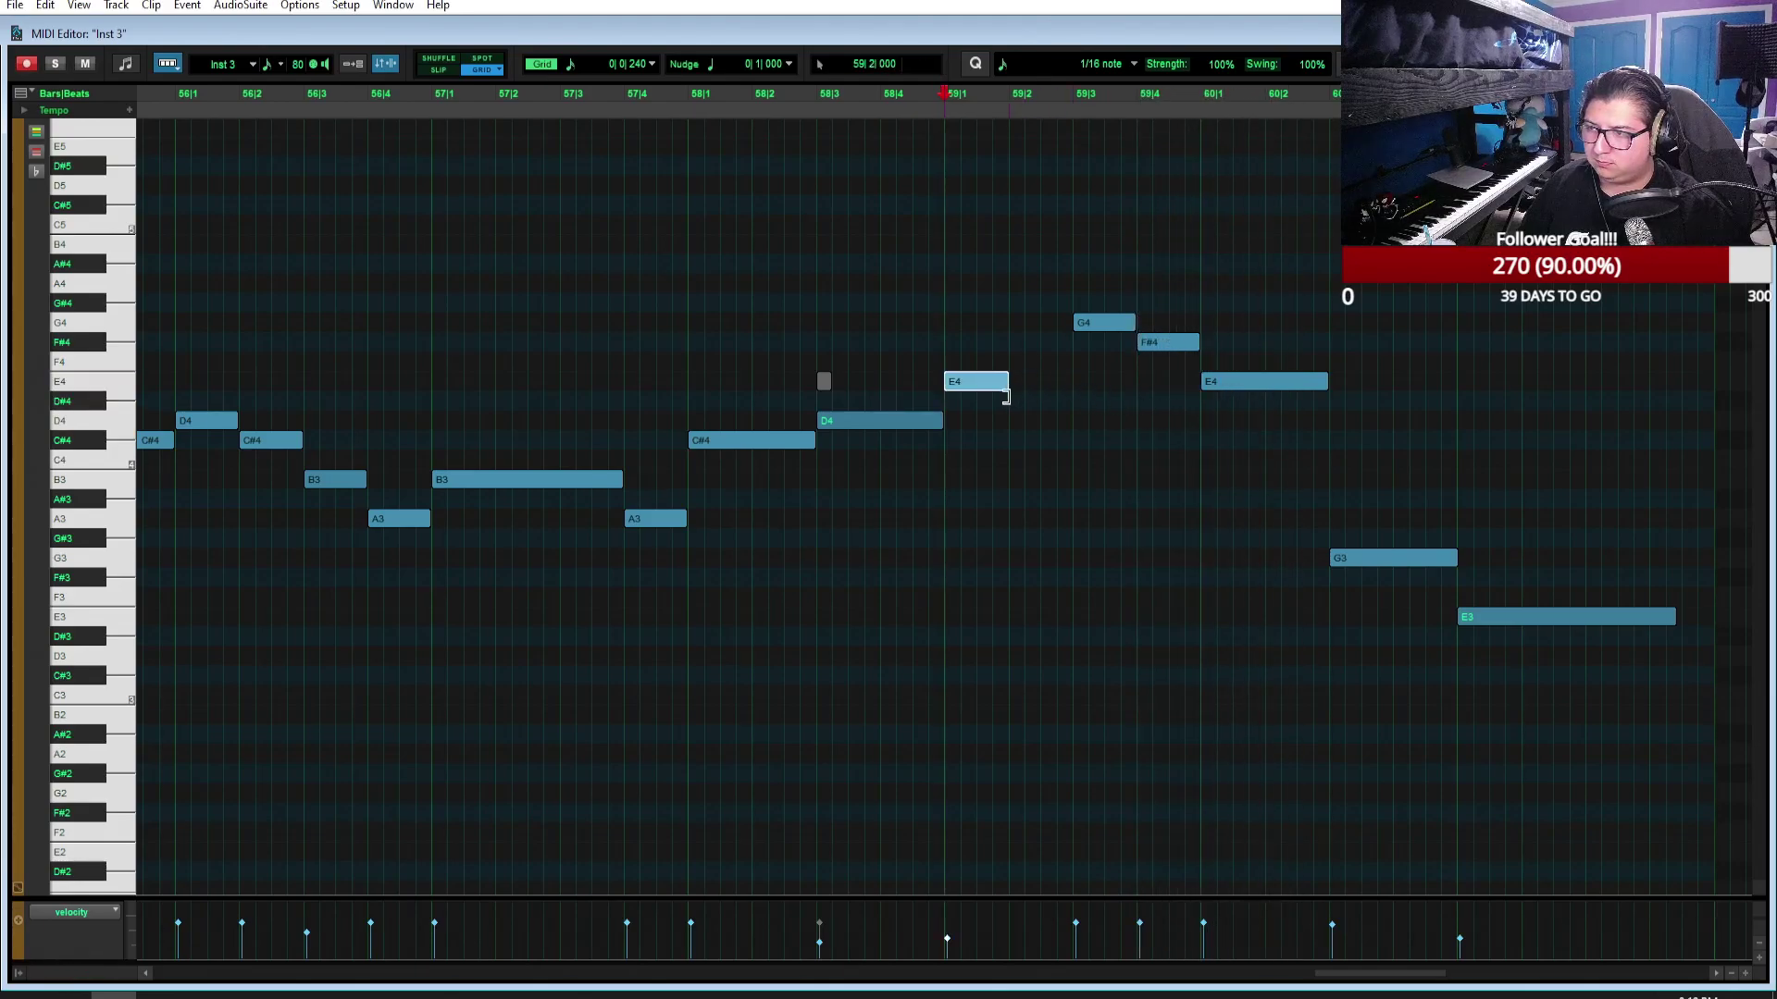
# Step: Play the Inst 3 melody from bar 55 through bar 59
pyautogui.hscroll(-5, 518, 222)
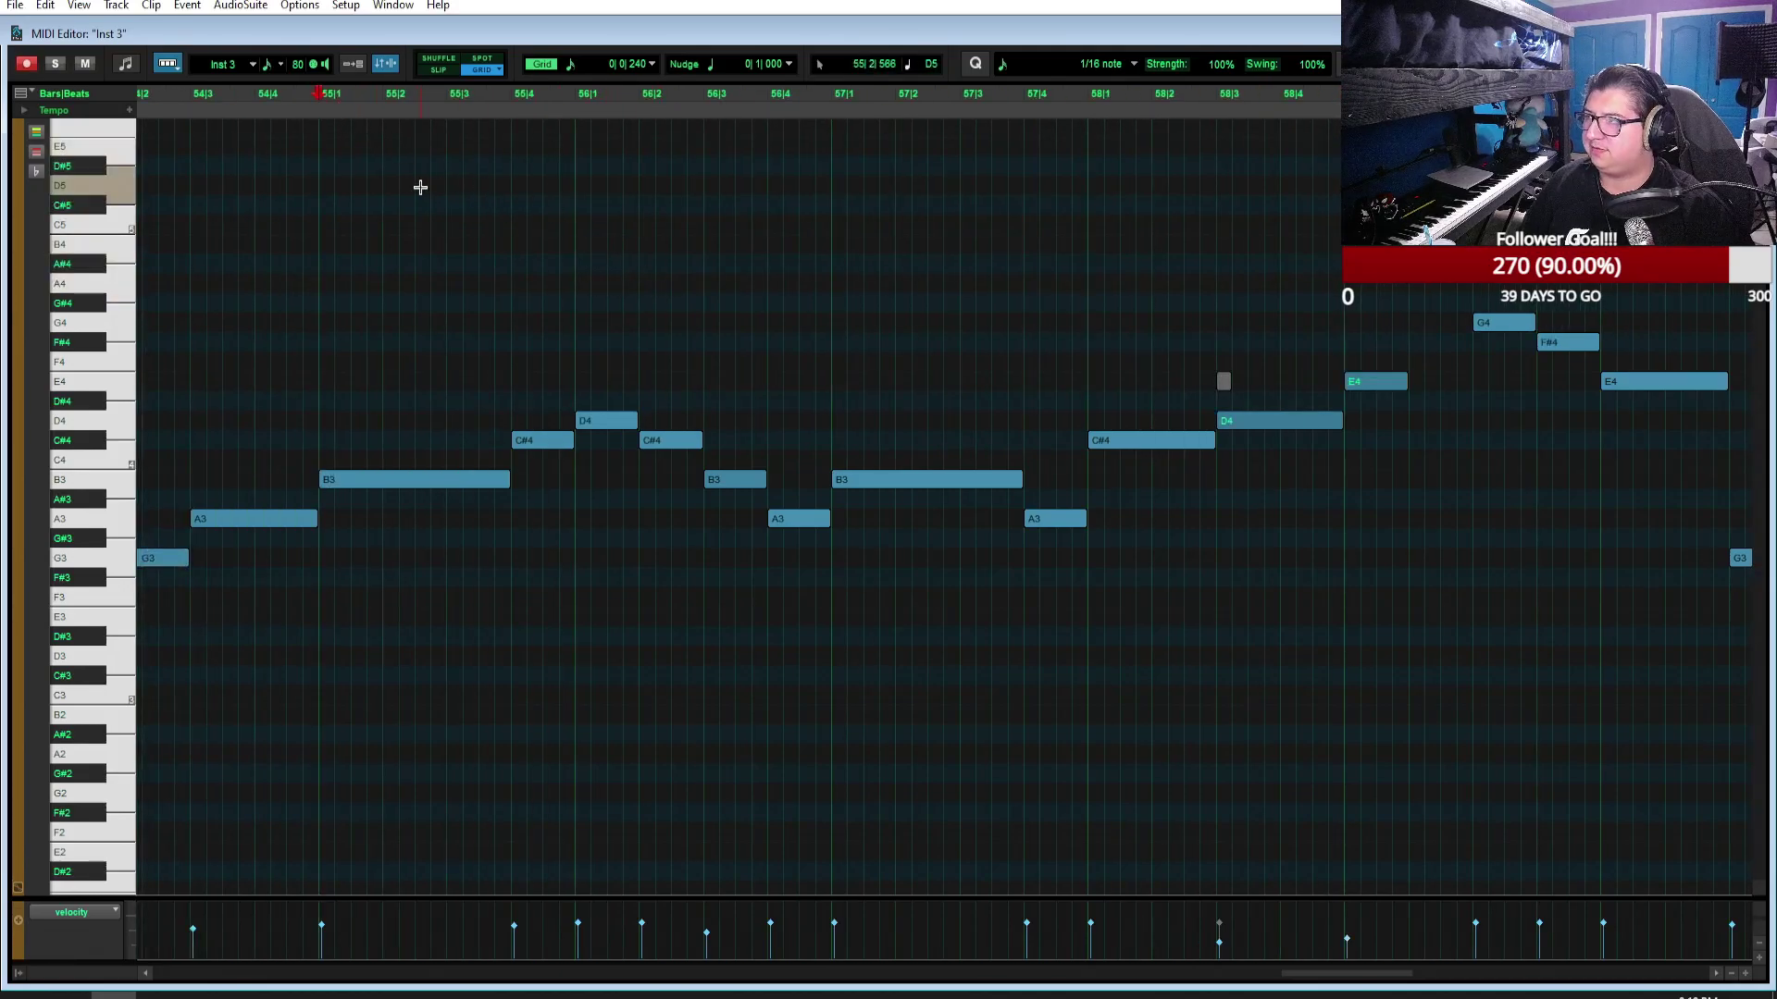
pyautogui.press('space')
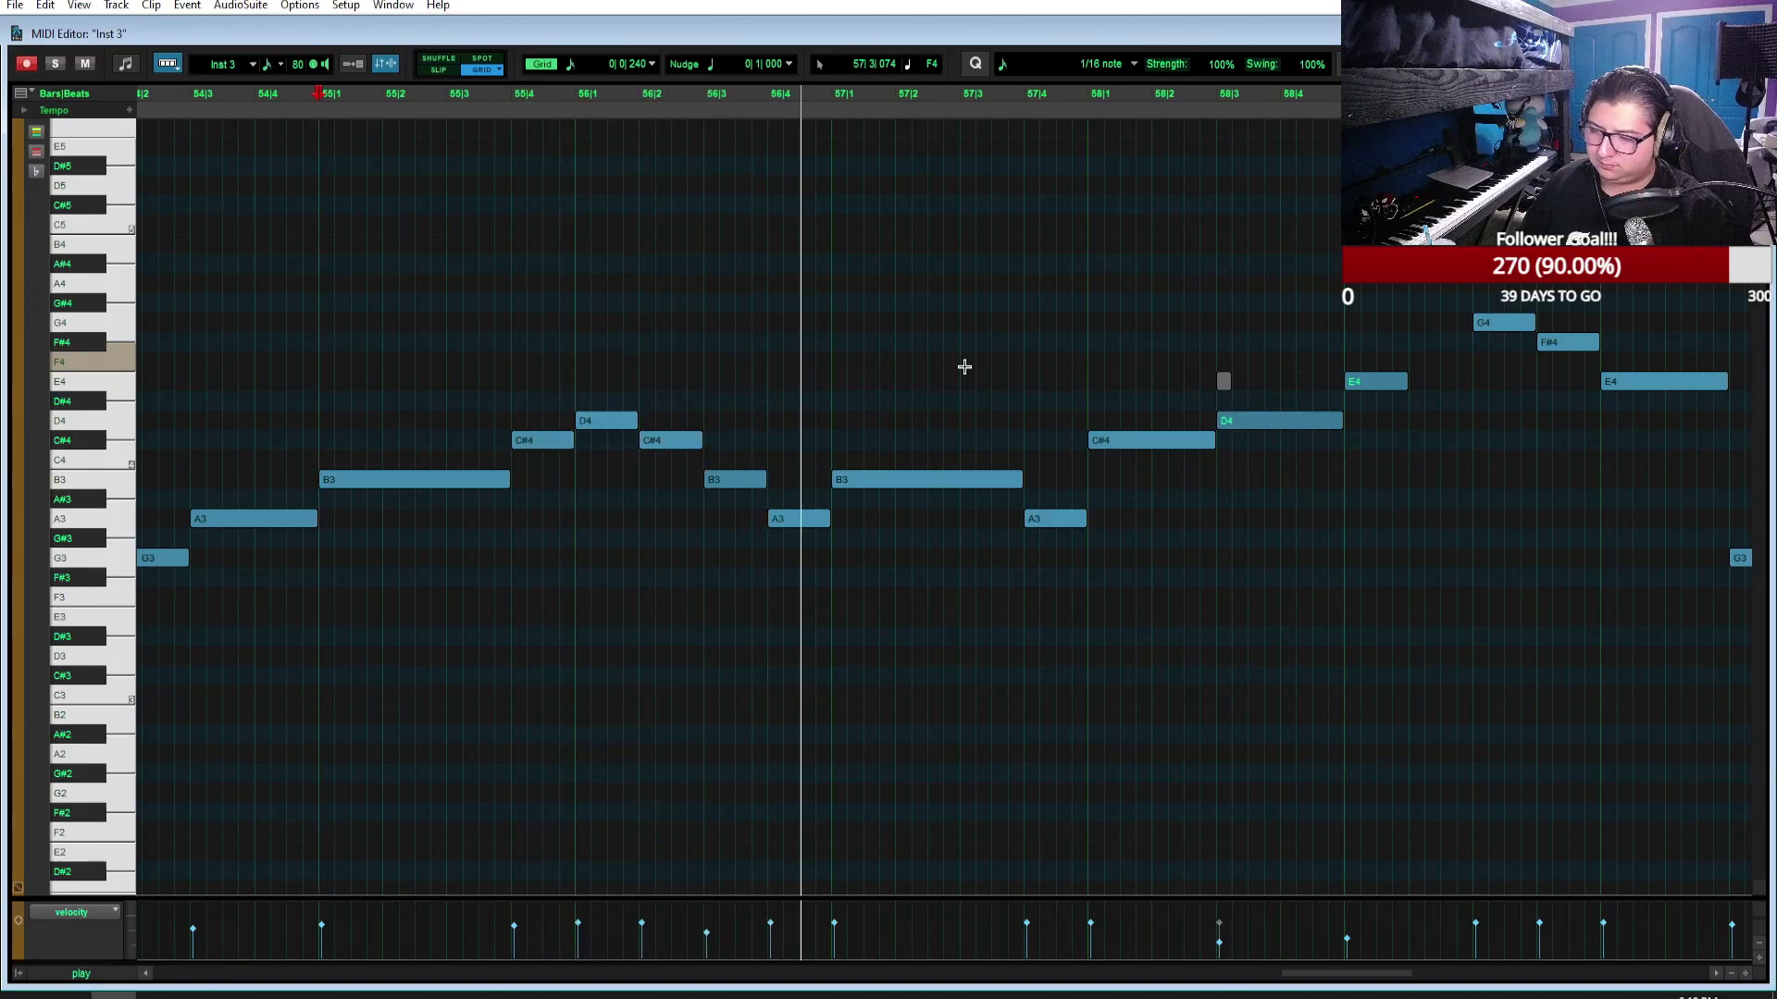
pyautogui.hscroll(2, 1042, 275)
pyautogui.hscroll(5, 1042, 275)
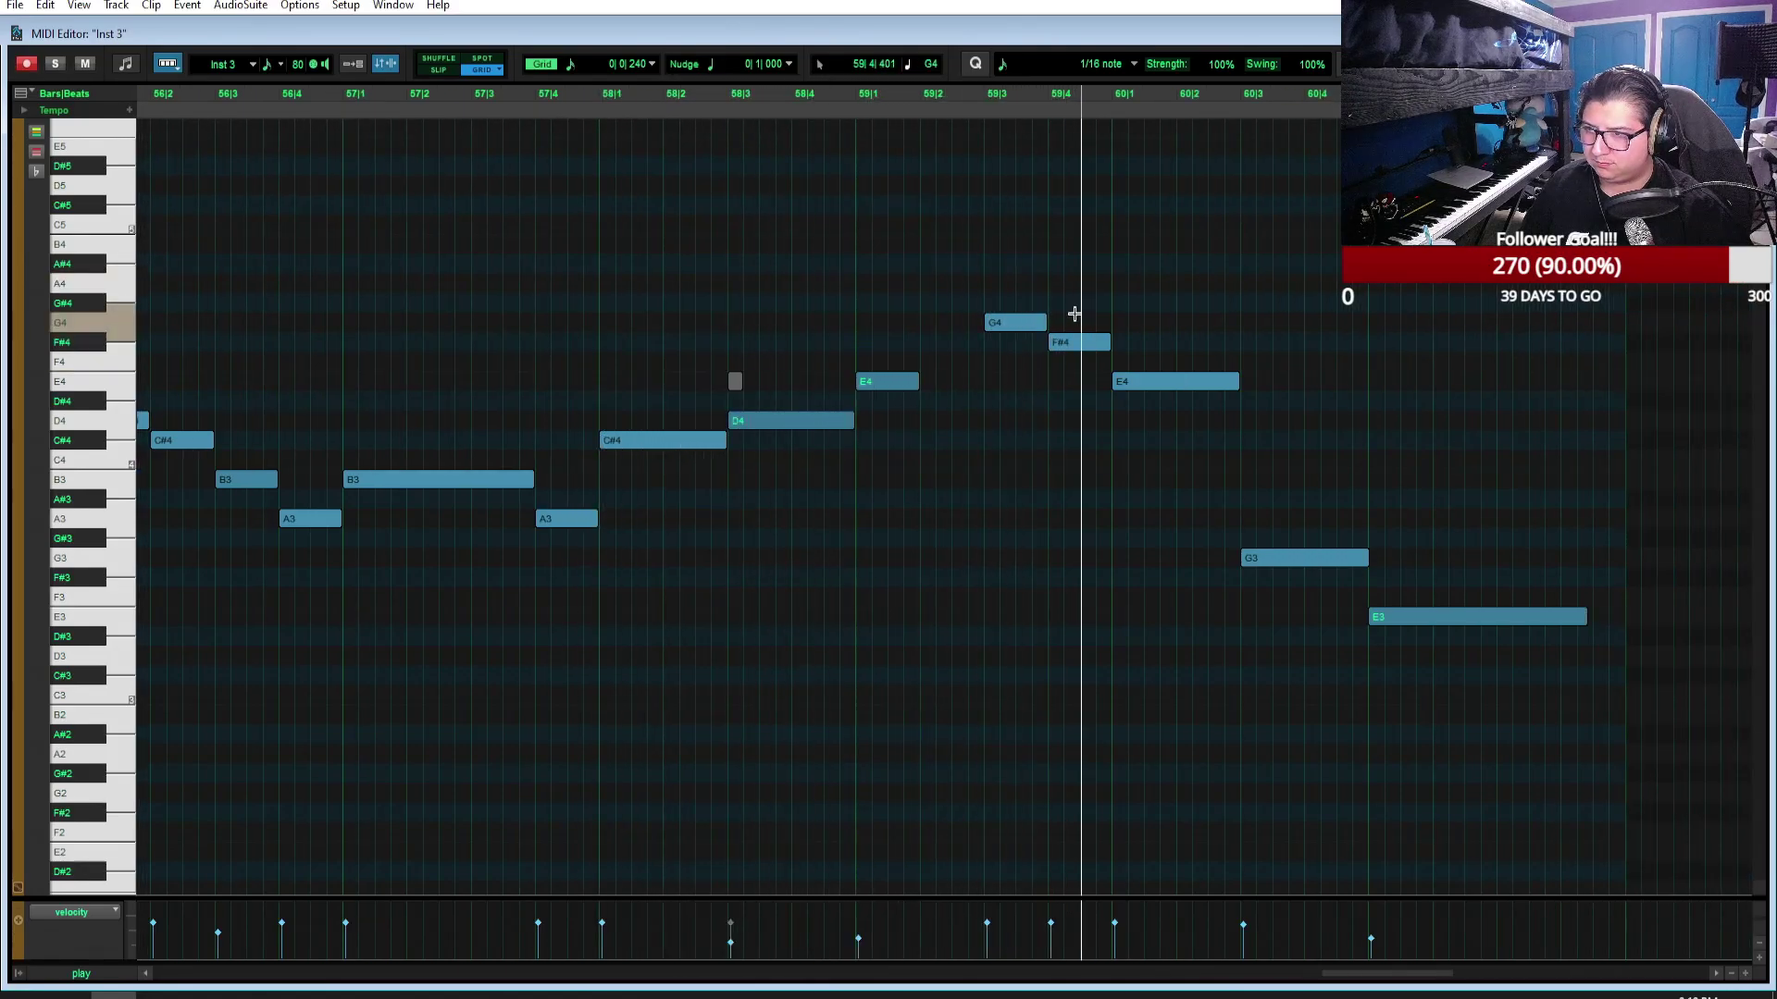
pyautogui.press('space')
# Step: Shift the G4, F#4, E4 group to D4, C#4, B3 starting on bar 59 beat 4, and lengthen bar 59's E4 to three beats
pyautogui.moveTo(1005, 281); pyautogui.dragTo(1127, 405)
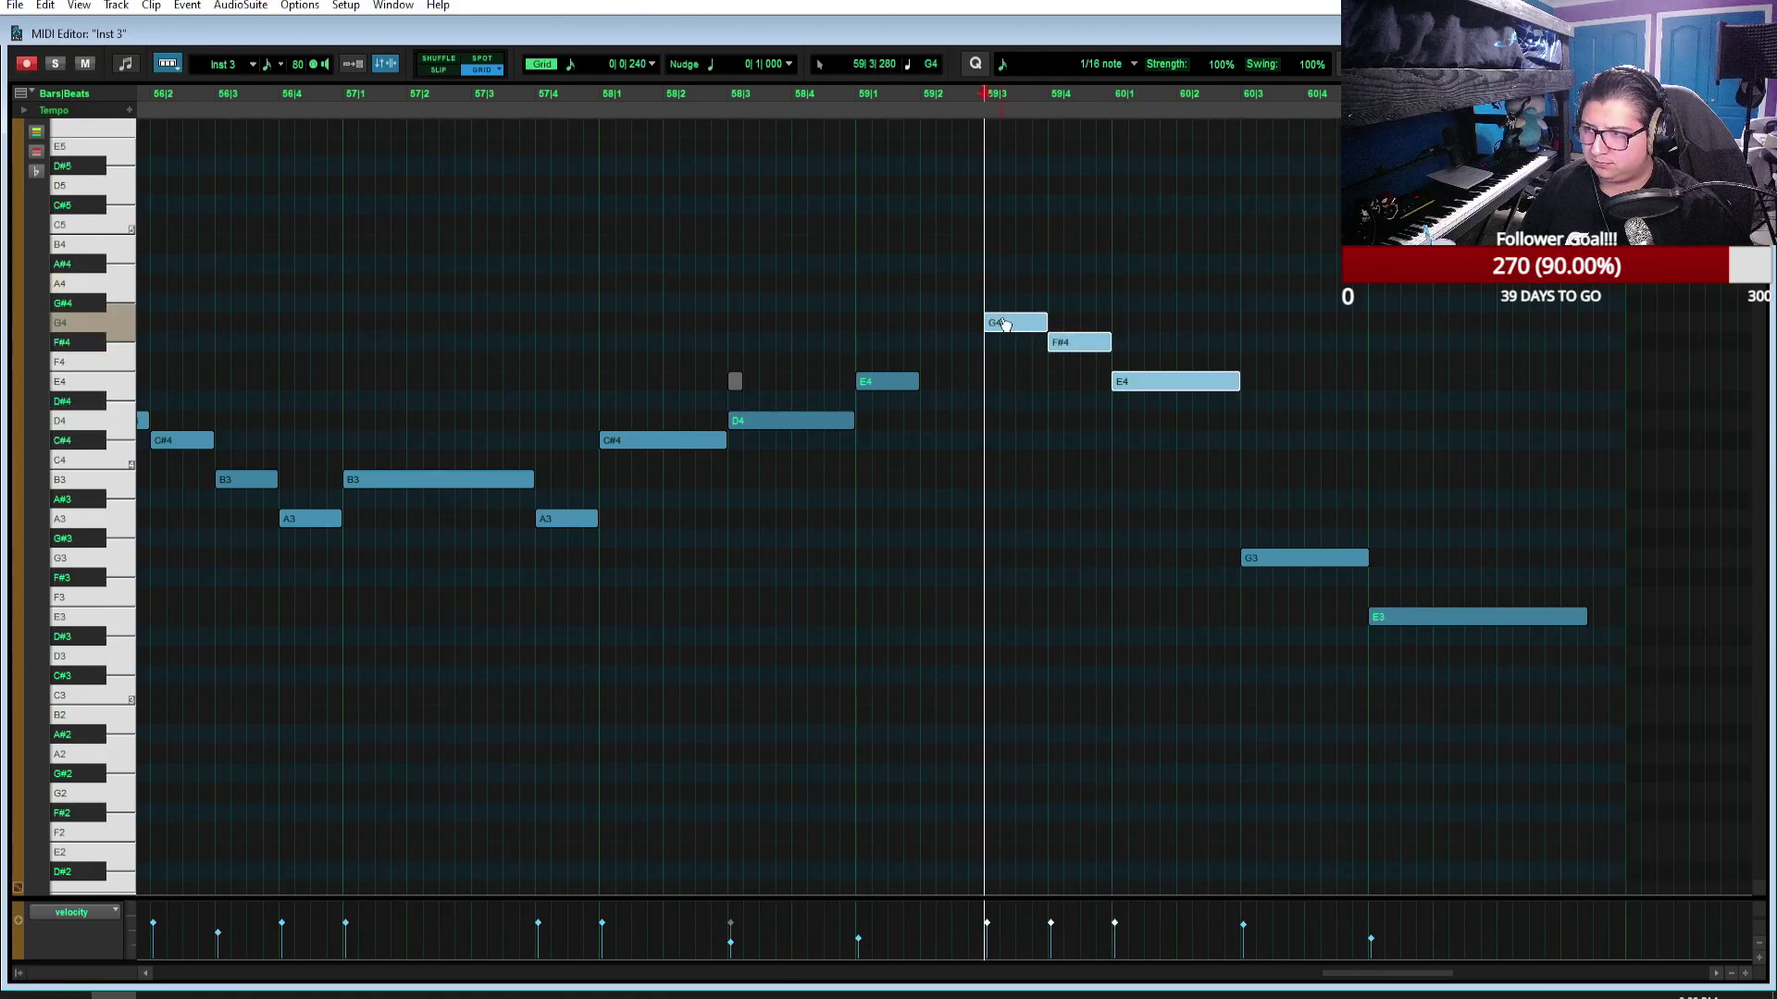
pyautogui.moveTo(1009, 330); pyautogui.dragTo(1074, 432)
pyautogui.moveTo(915, 381); pyautogui.dragTo(1024, 381)
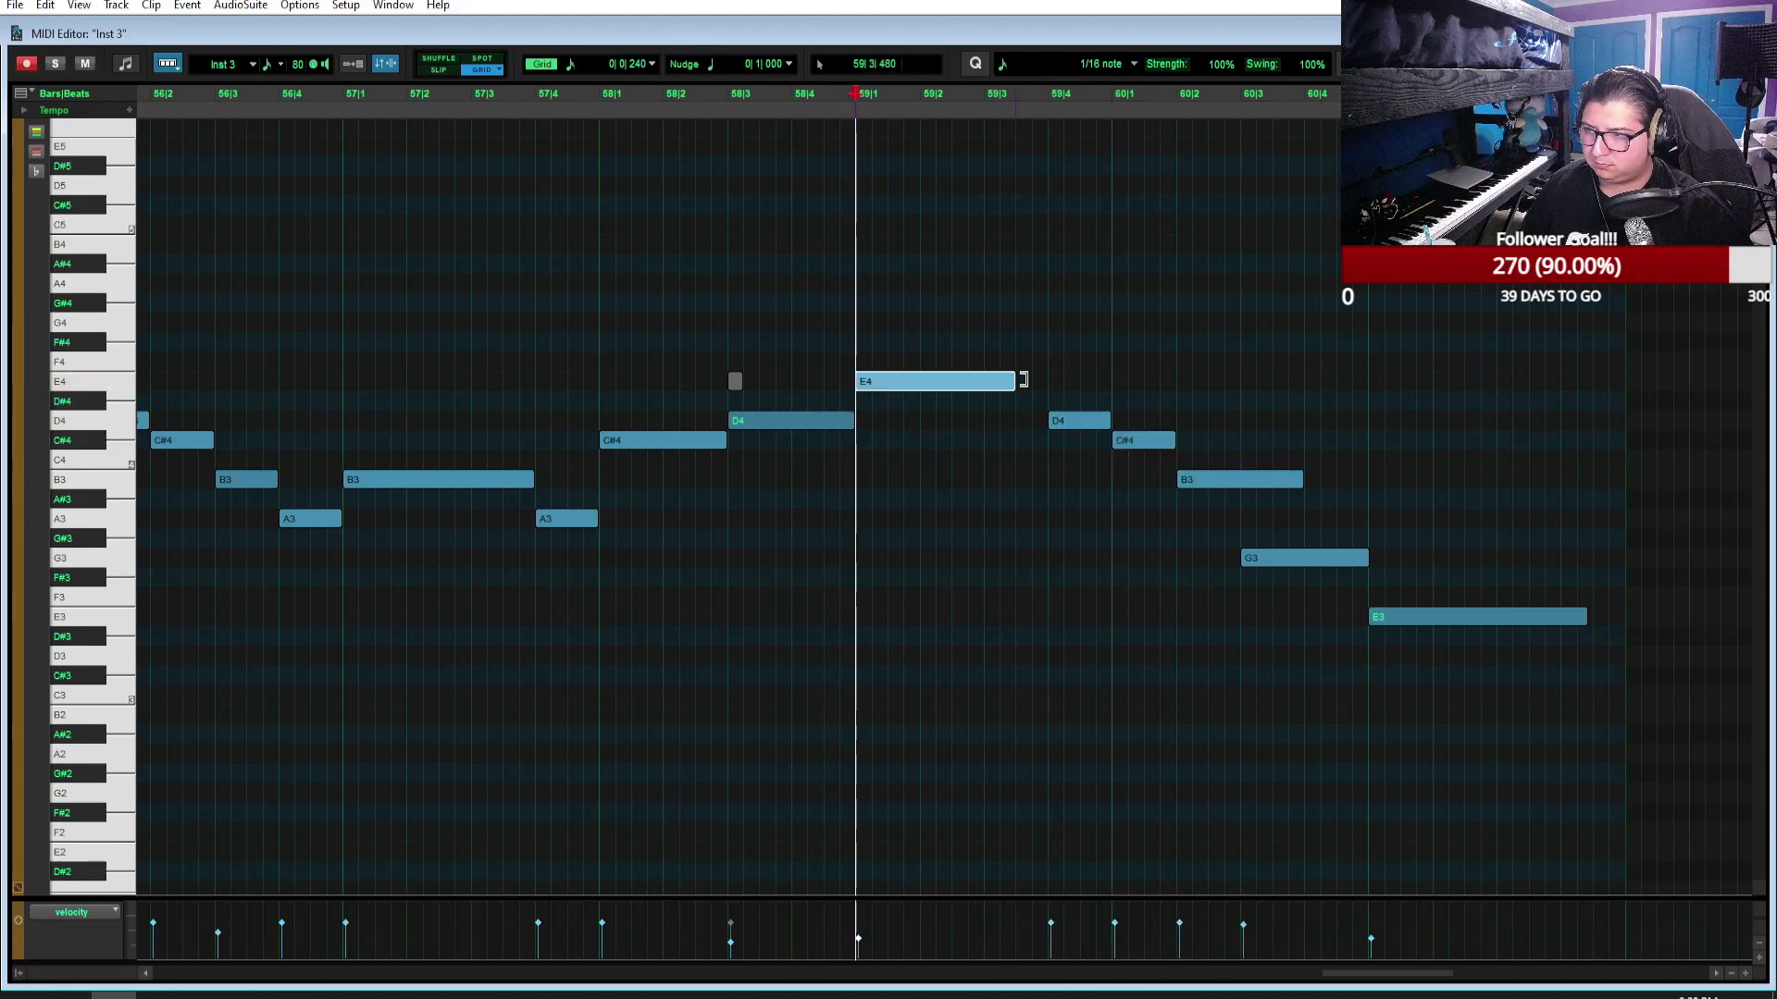
# Step: Shorten the B3 on bar 60 beat 2 to one beat and play the phrase from bar 58
pyautogui.moveTo(974, 321); pyautogui.dragTo(1241, 616)
pyautogui.click(1294, 449)
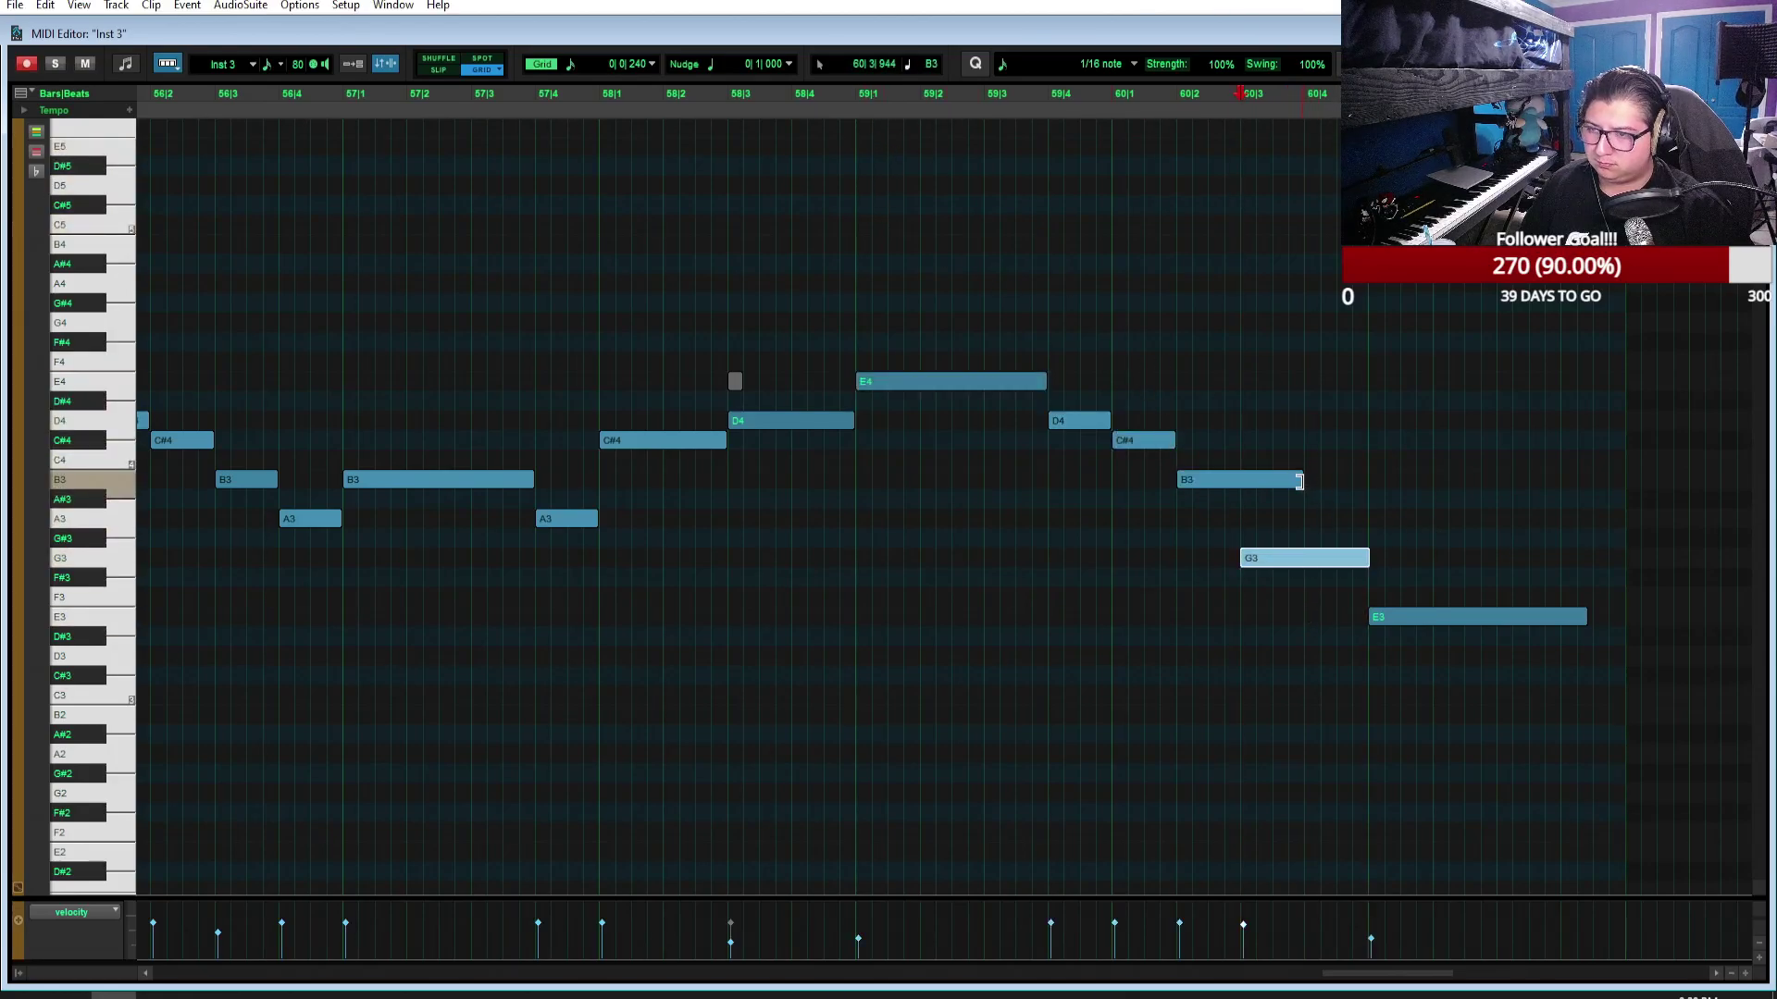
pyautogui.moveTo(1299, 480); pyautogui.dragTo(1245, 495)
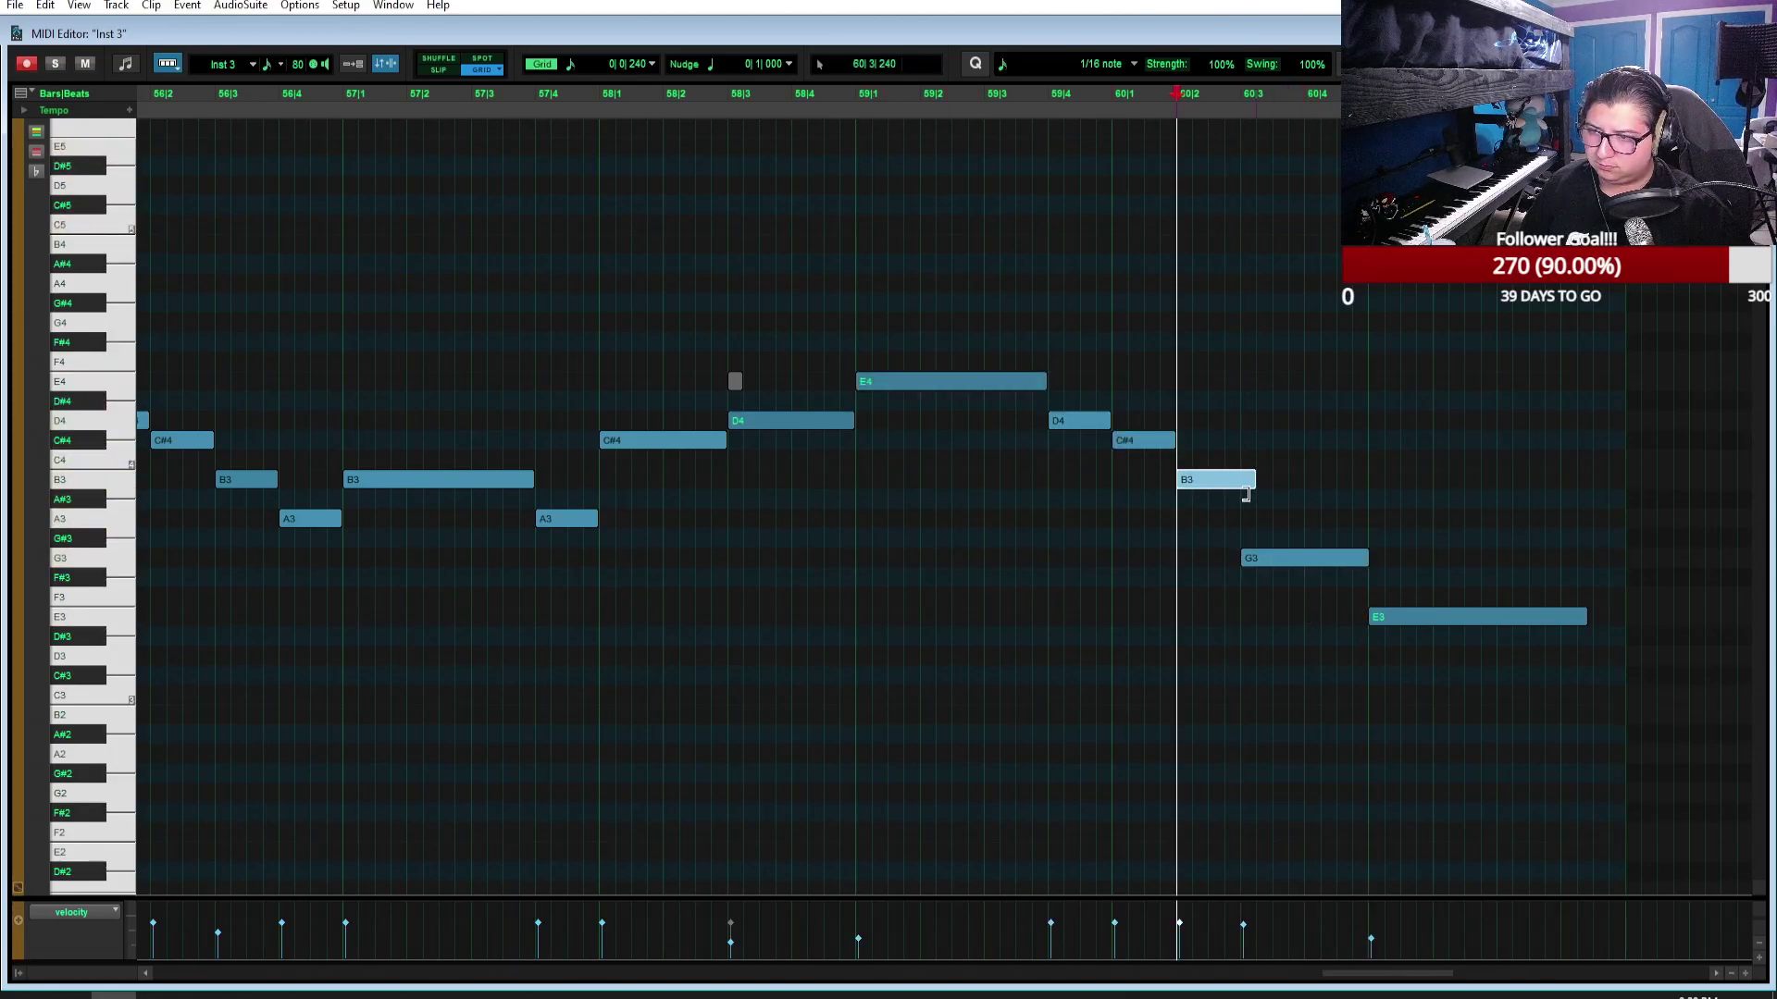
pyautogui.click(597, 113)
pyautogui.press('space')
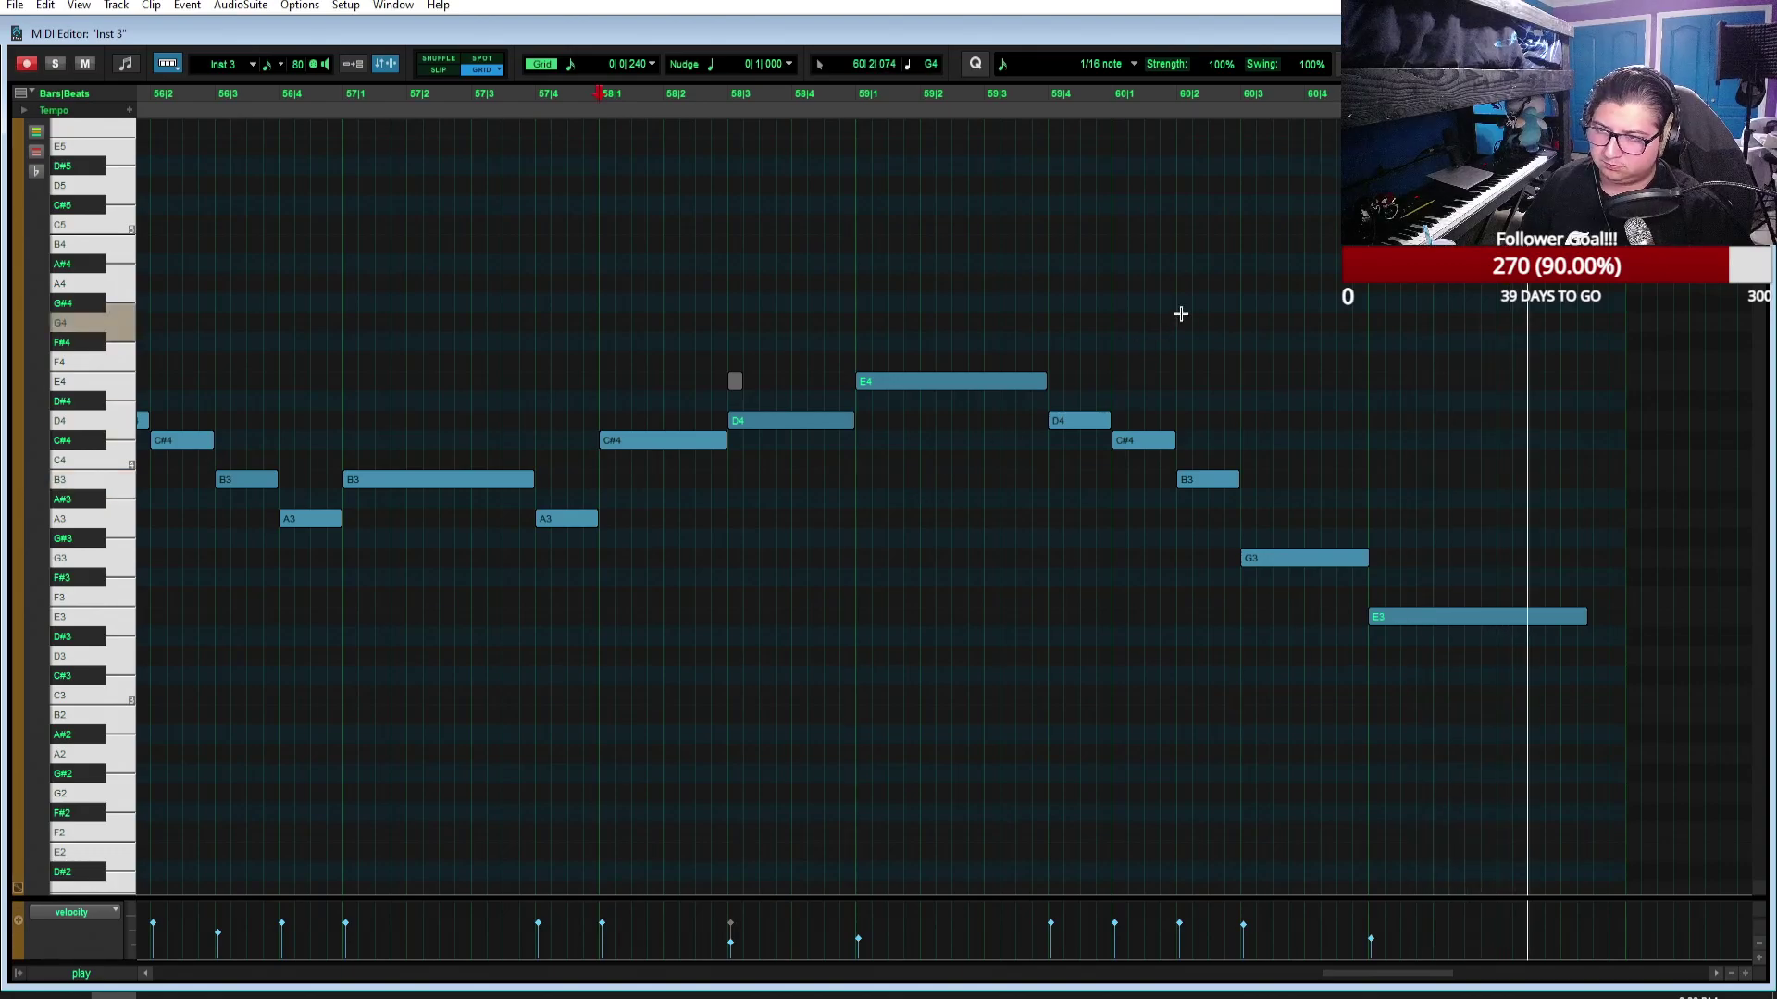
pyautogui.press('space')
# Step: Replace bar 61's E3 with the G3 from bar 60 and lengthen the G3 to fill the whole bar
pyautogui.moveTo(1584, 617); pyautogui.dragTo(1615, 622)
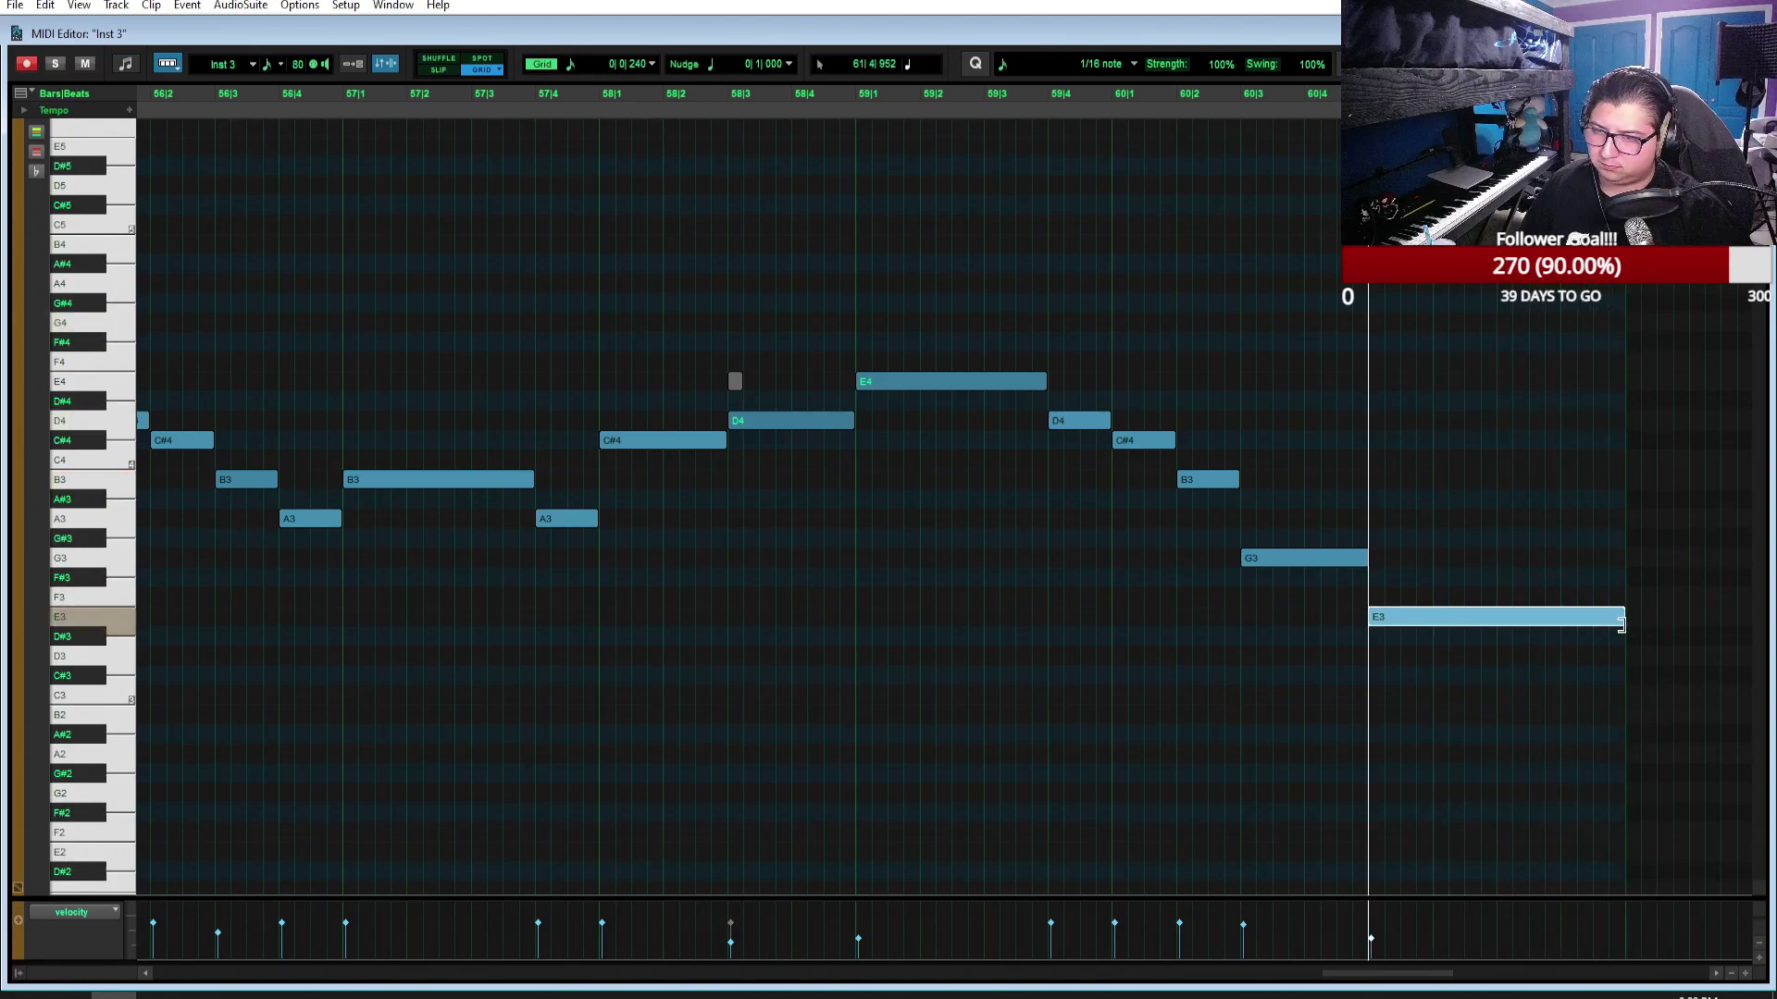
pyautogui.moveTo(1295, 568); pyautogui.dragTo(1433, 570)
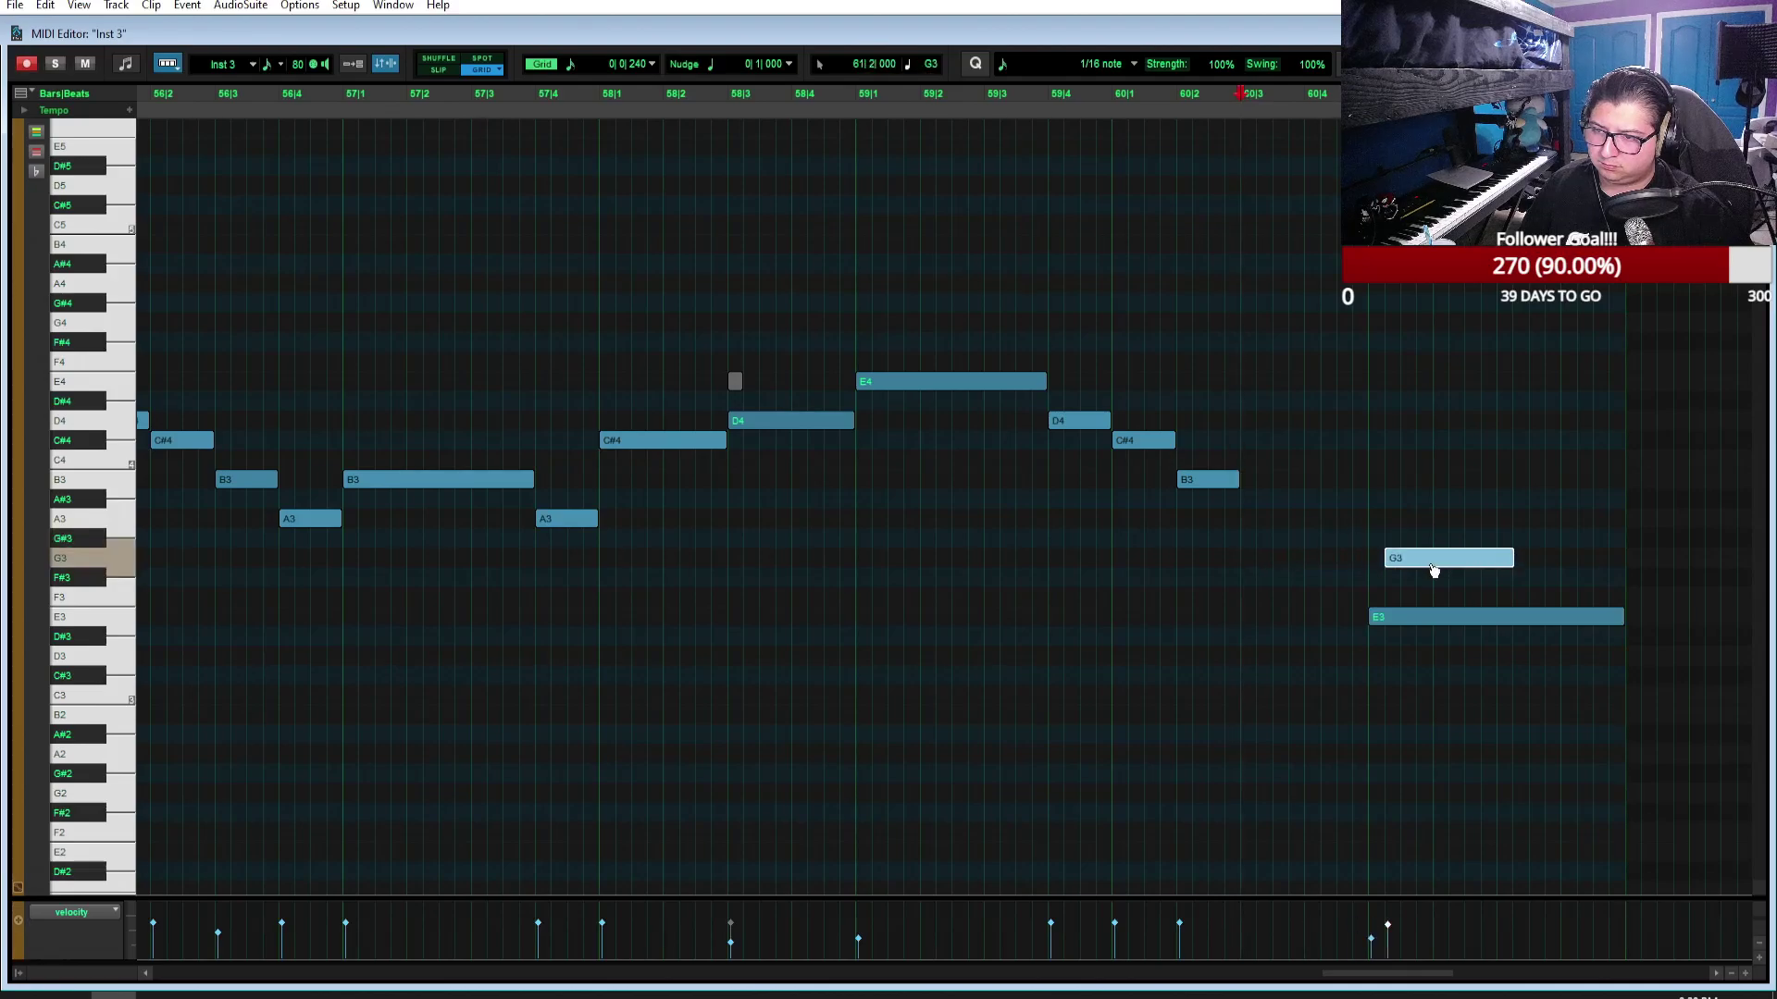
pyautogui.moveTo(1373, 634); pyautogui.dragTo(1492, 645)
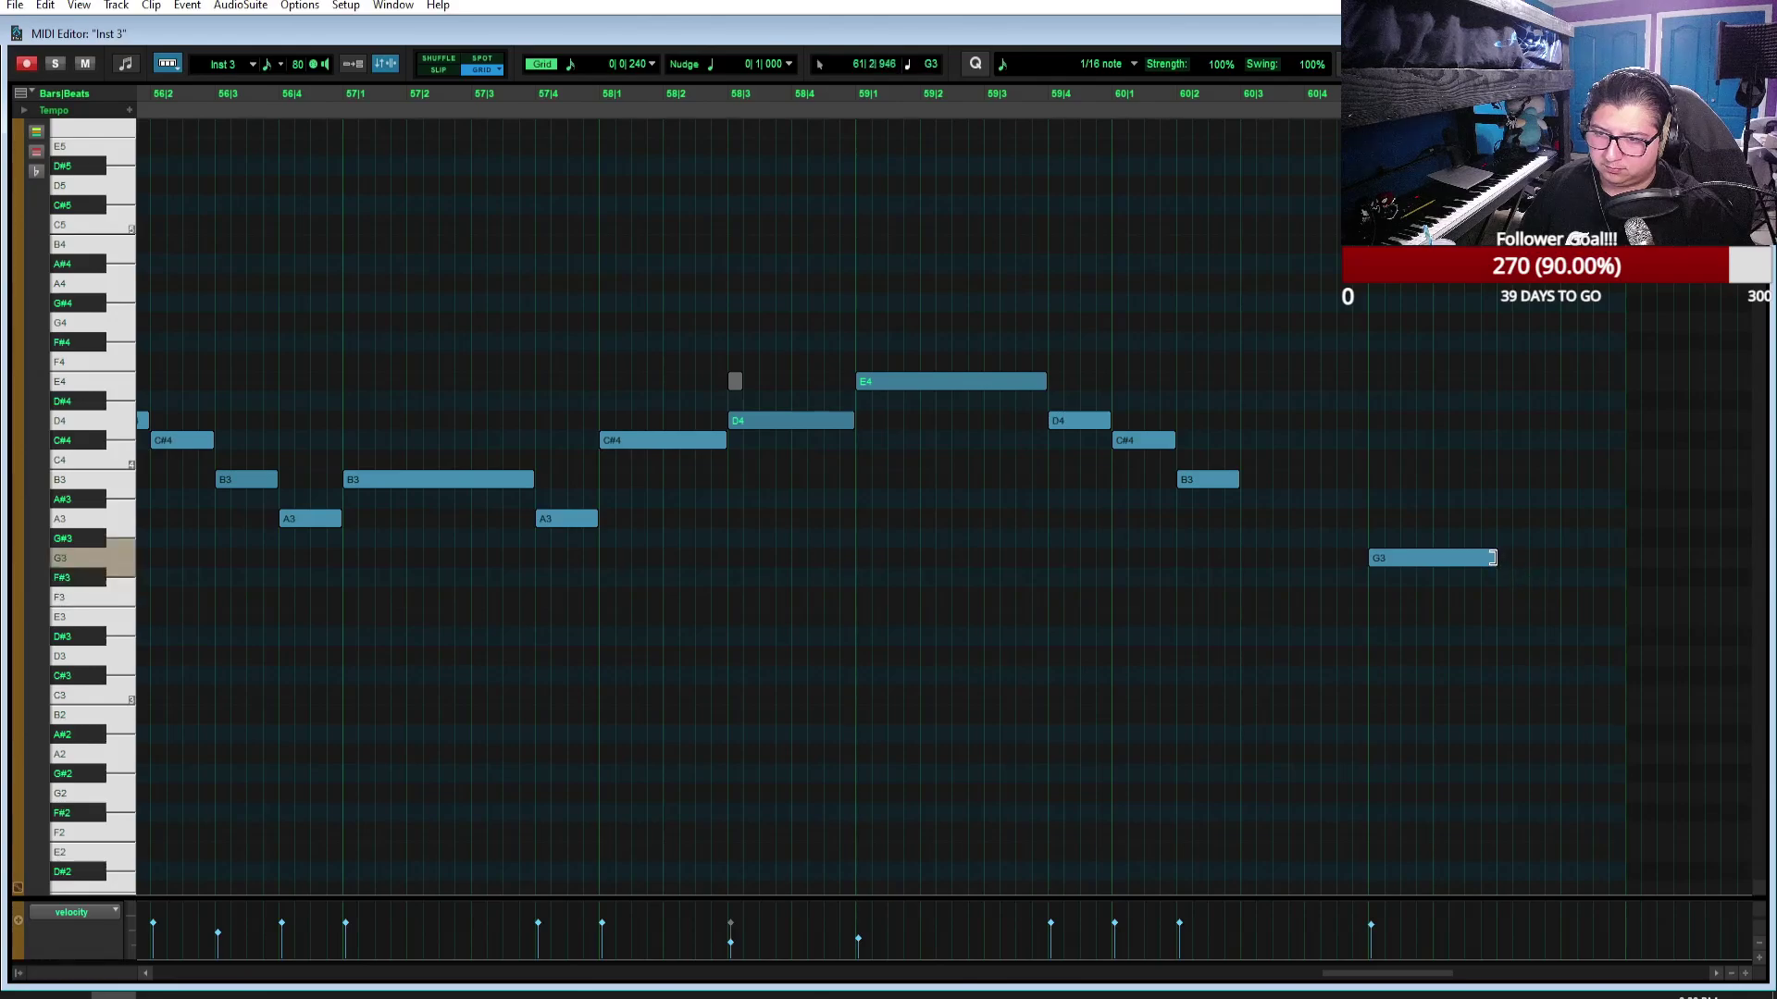
pyautogui.moveTo(1494, 559); pyautogui.dragTo(1611, 564)
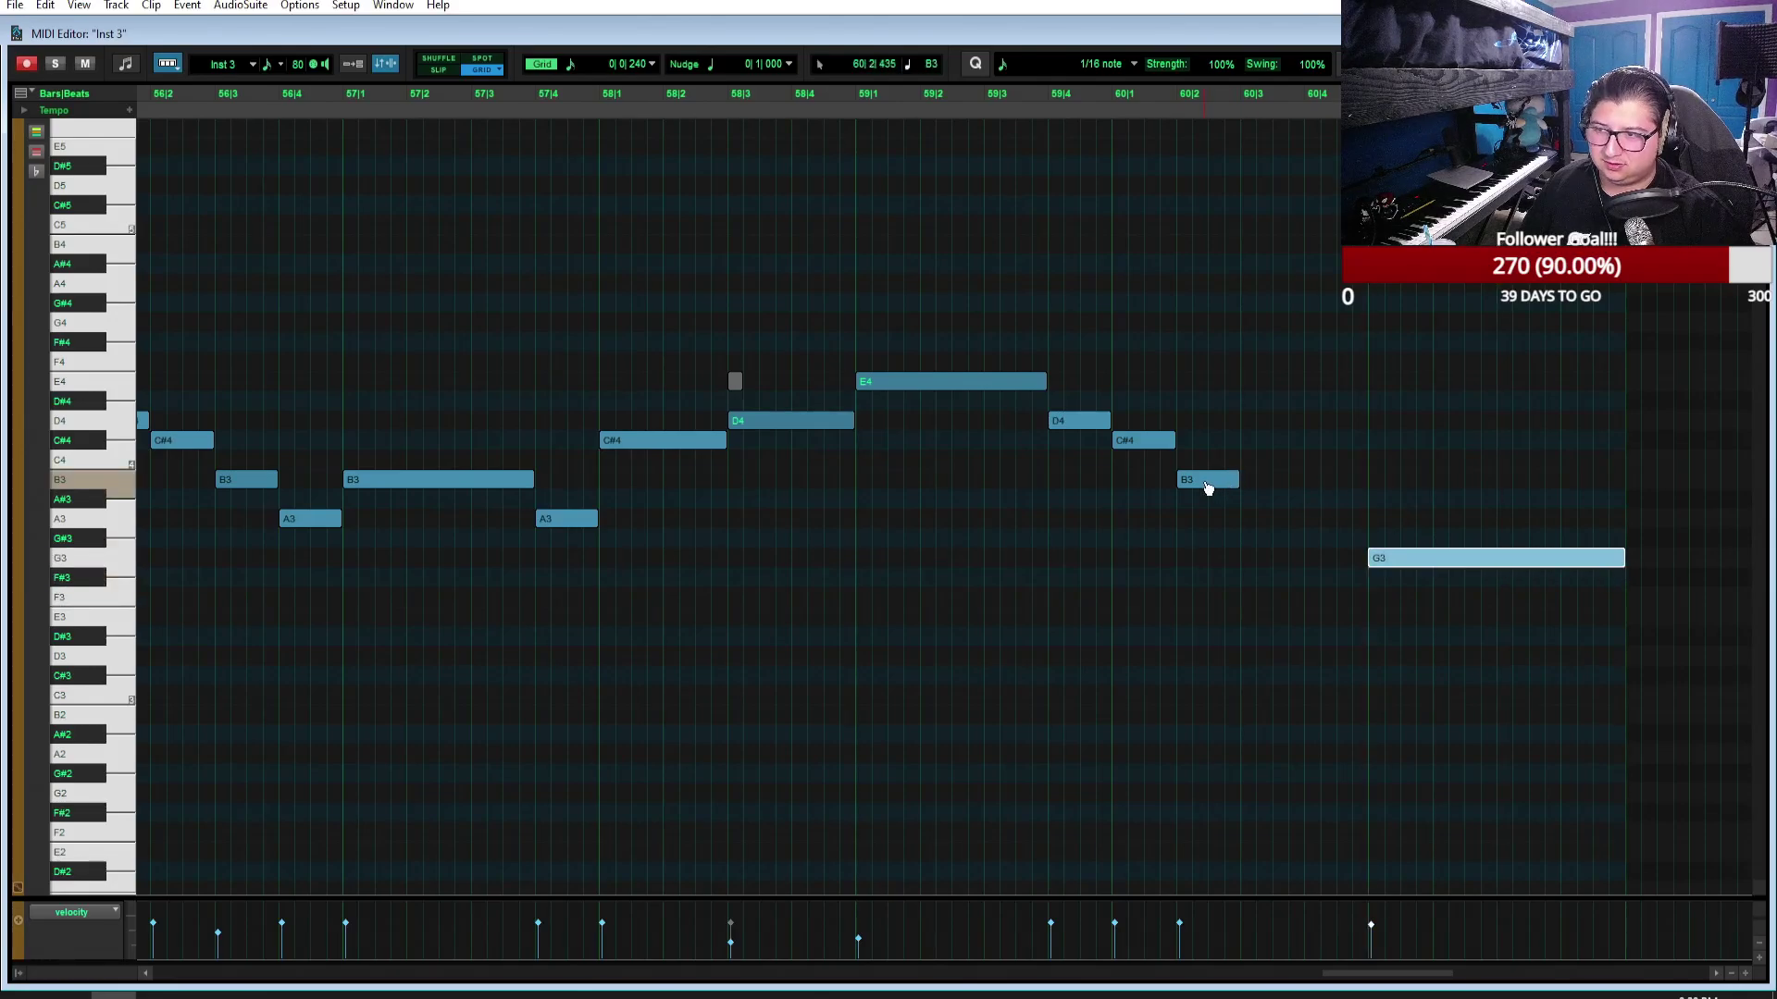
# Step: Add a two-beat A3 on bar 60 beat 3 and play the phrase from bar 59
pyautogui.click(1256, 525)
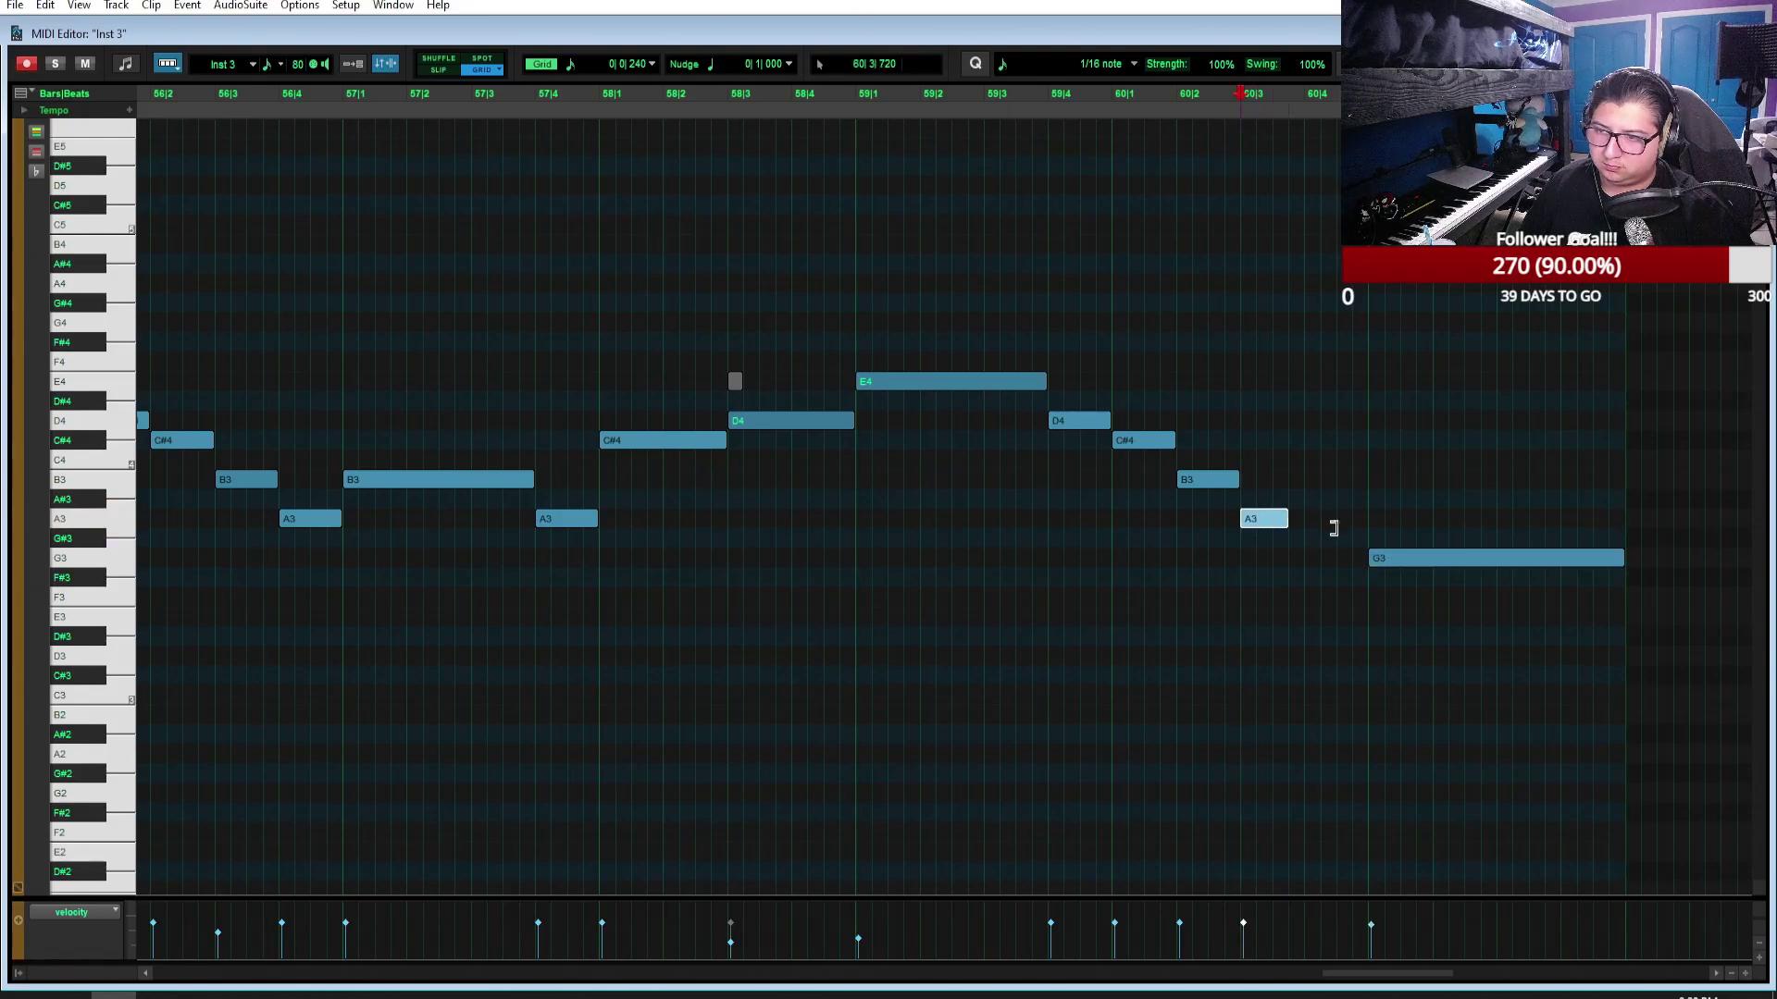
pyautogui.click(860, 102)
pyautogui.press('space')
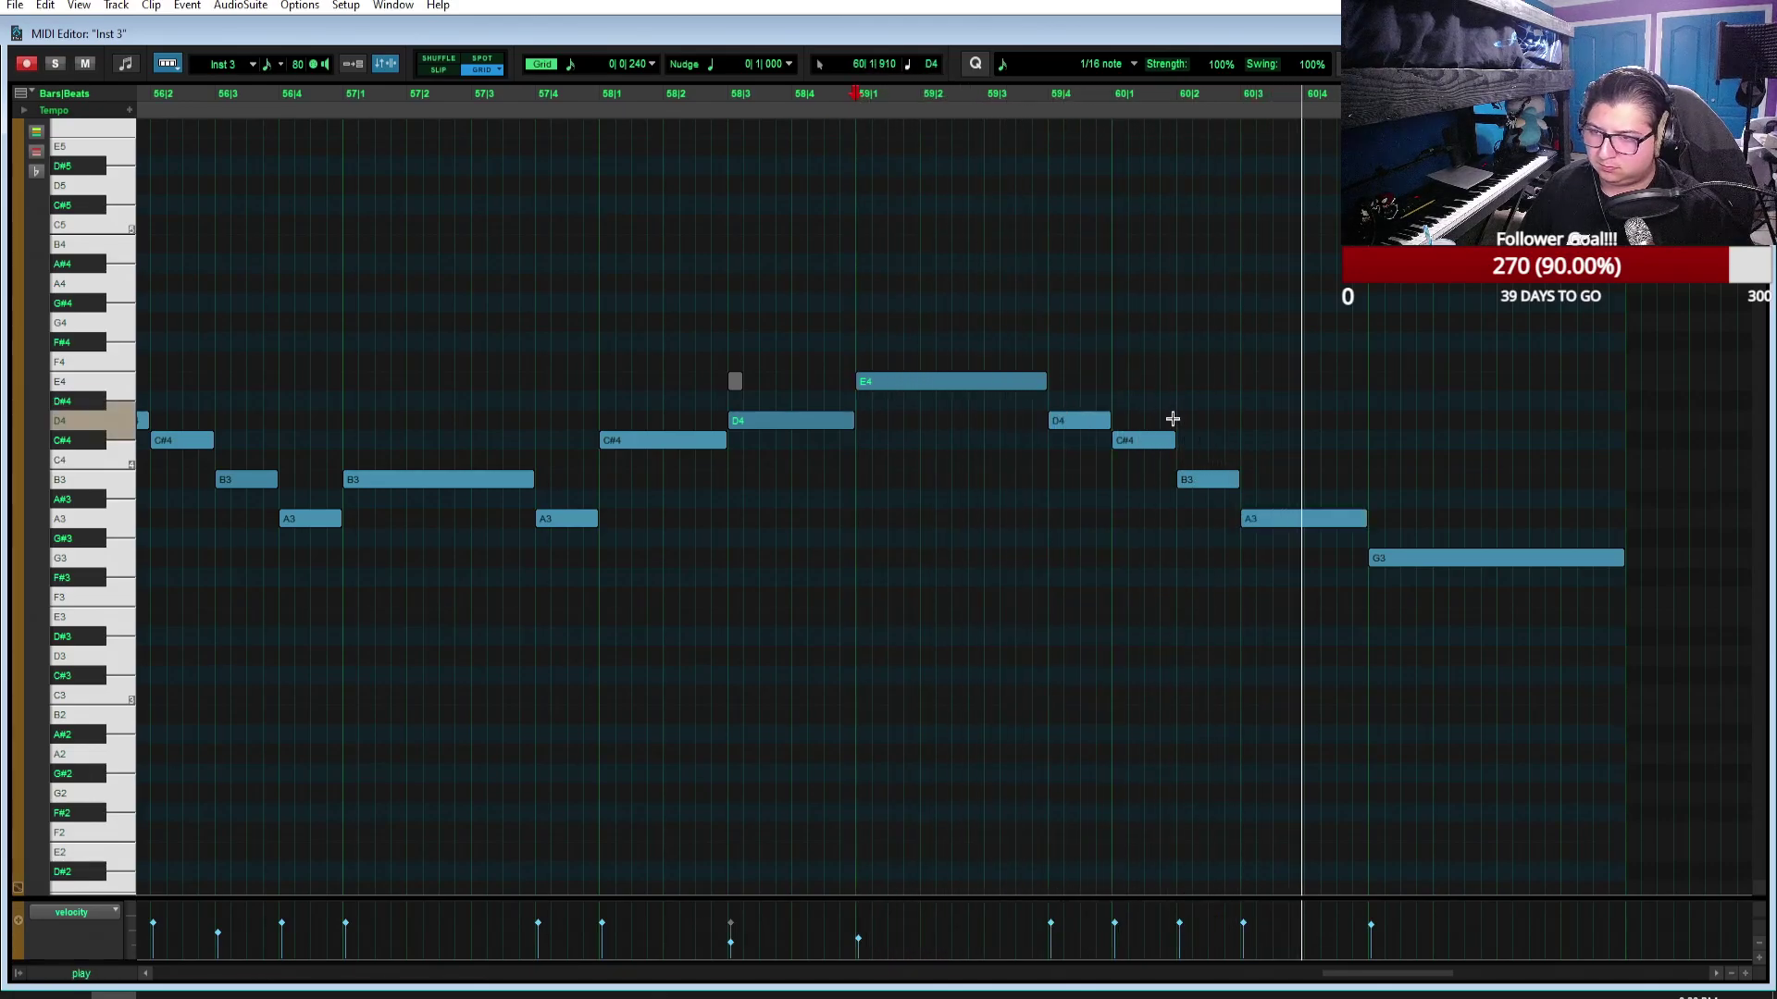
pyautogui.hotkey('ctrl', '[')
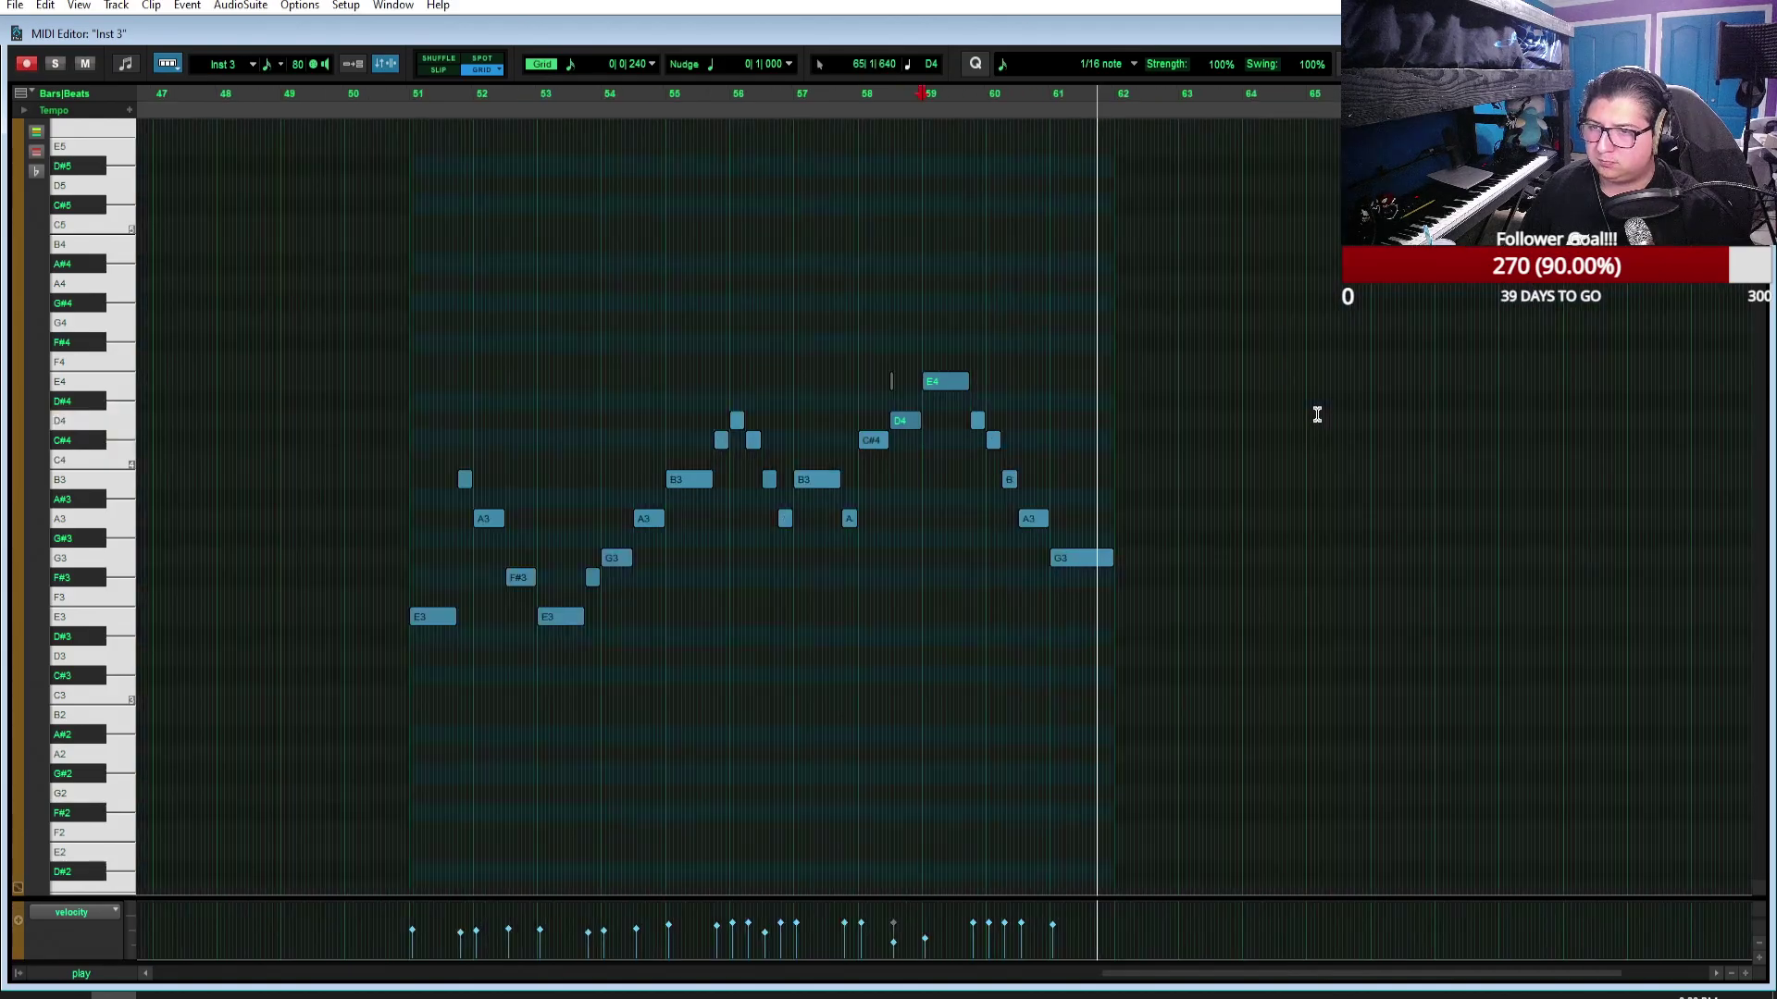
pyautogui.press('space')
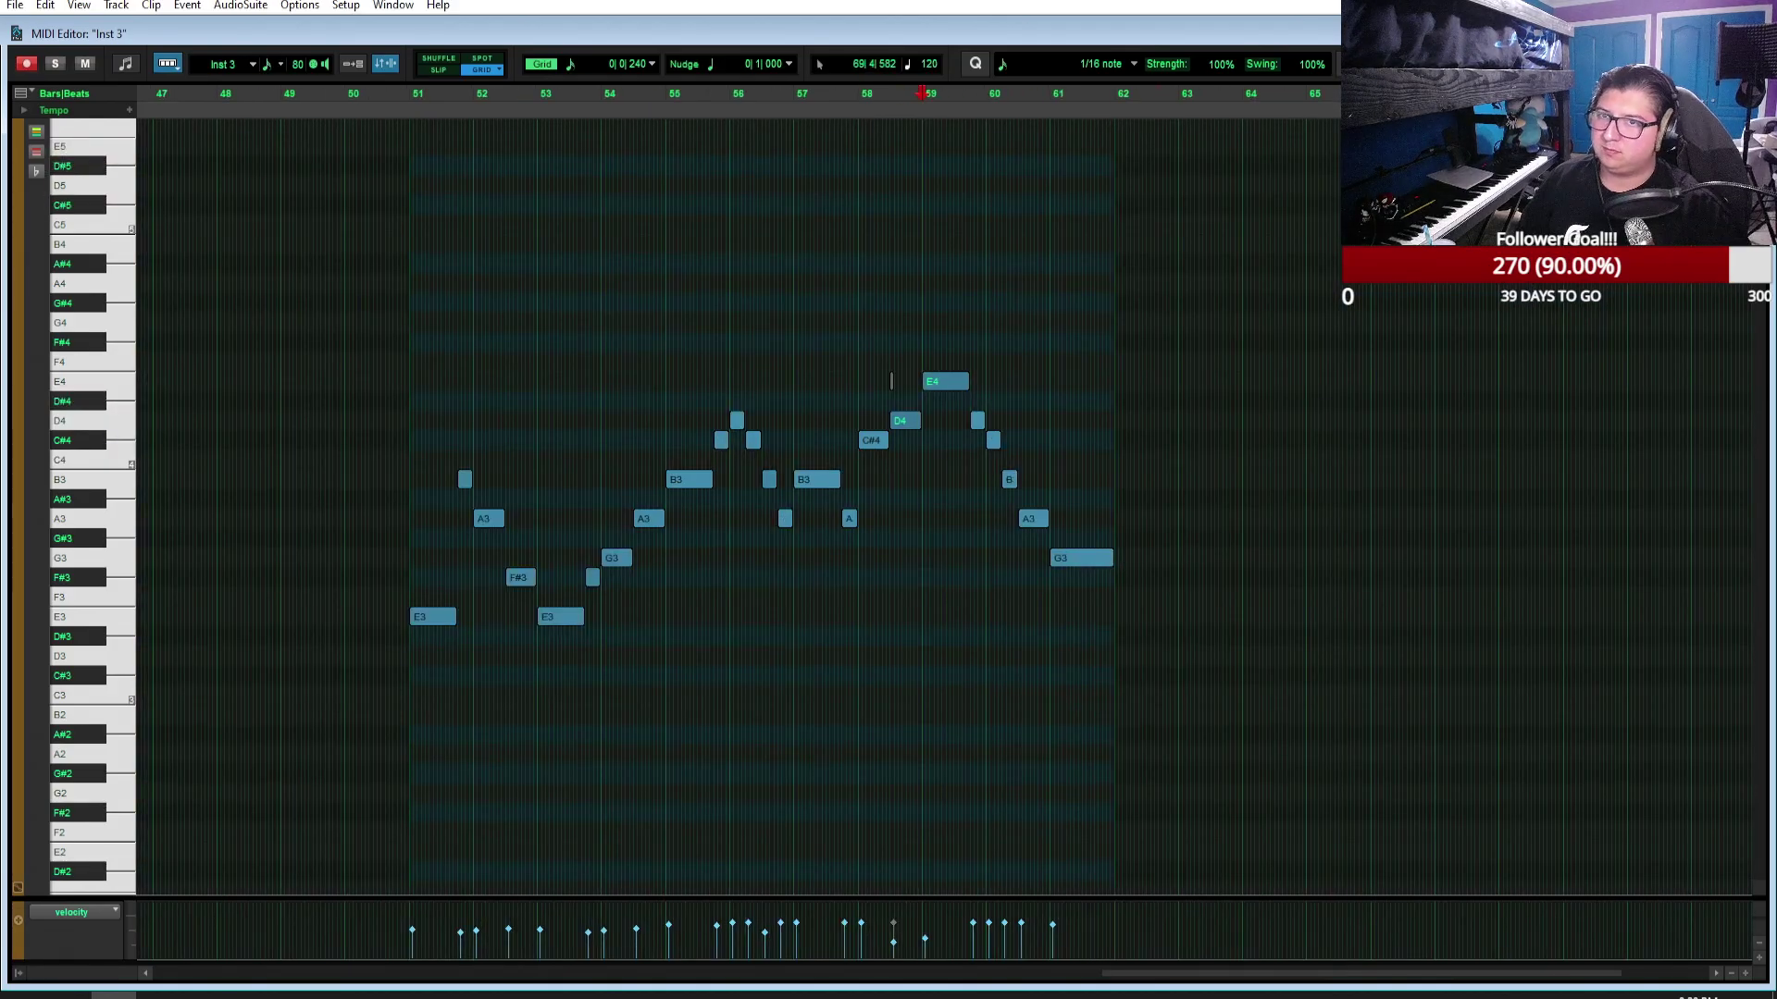
# Step: Audition the Inst 3 melody clip on the Inst 2 track and on the Inst 1 track
pyautogui.hotkey('ctrl', '=')
pyautogui.hotkey('ctrl', '[')
pyautogui.scroll(1, 975, 509)
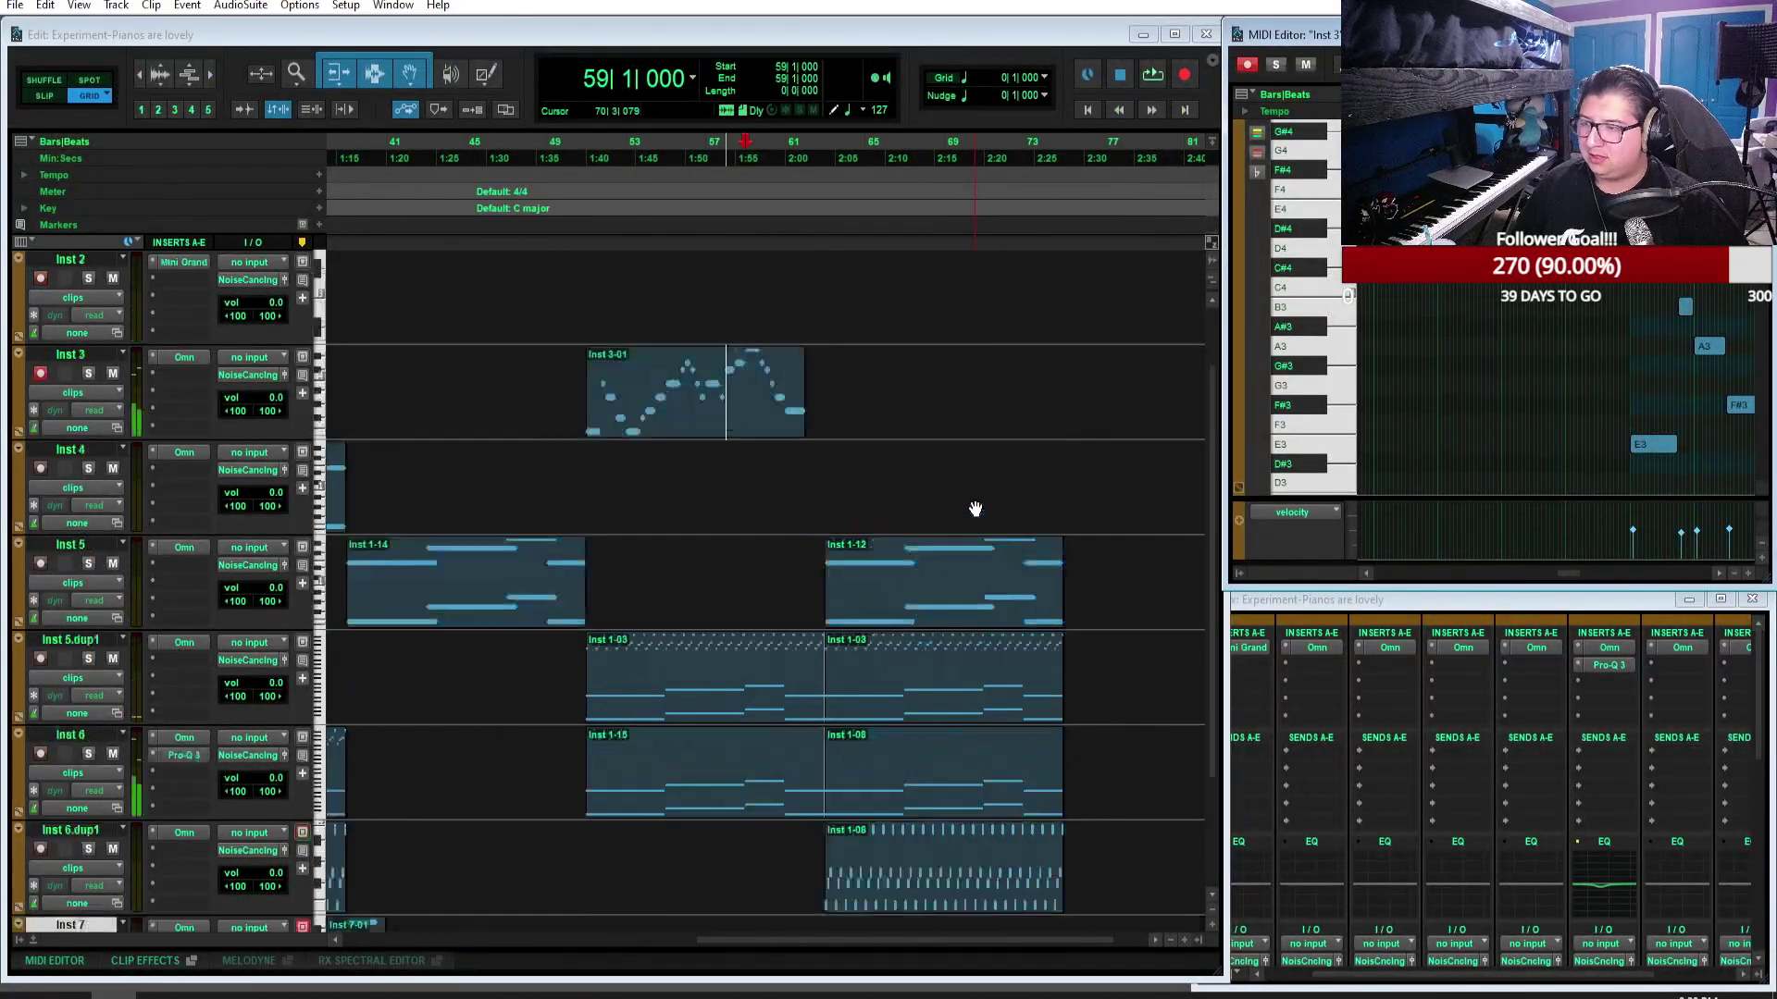
pyautogui.click(687, 420)
pyautogui.moveTo(680, 463); pyautogui.dragTo(685, 293)
pyautogui.press('space')
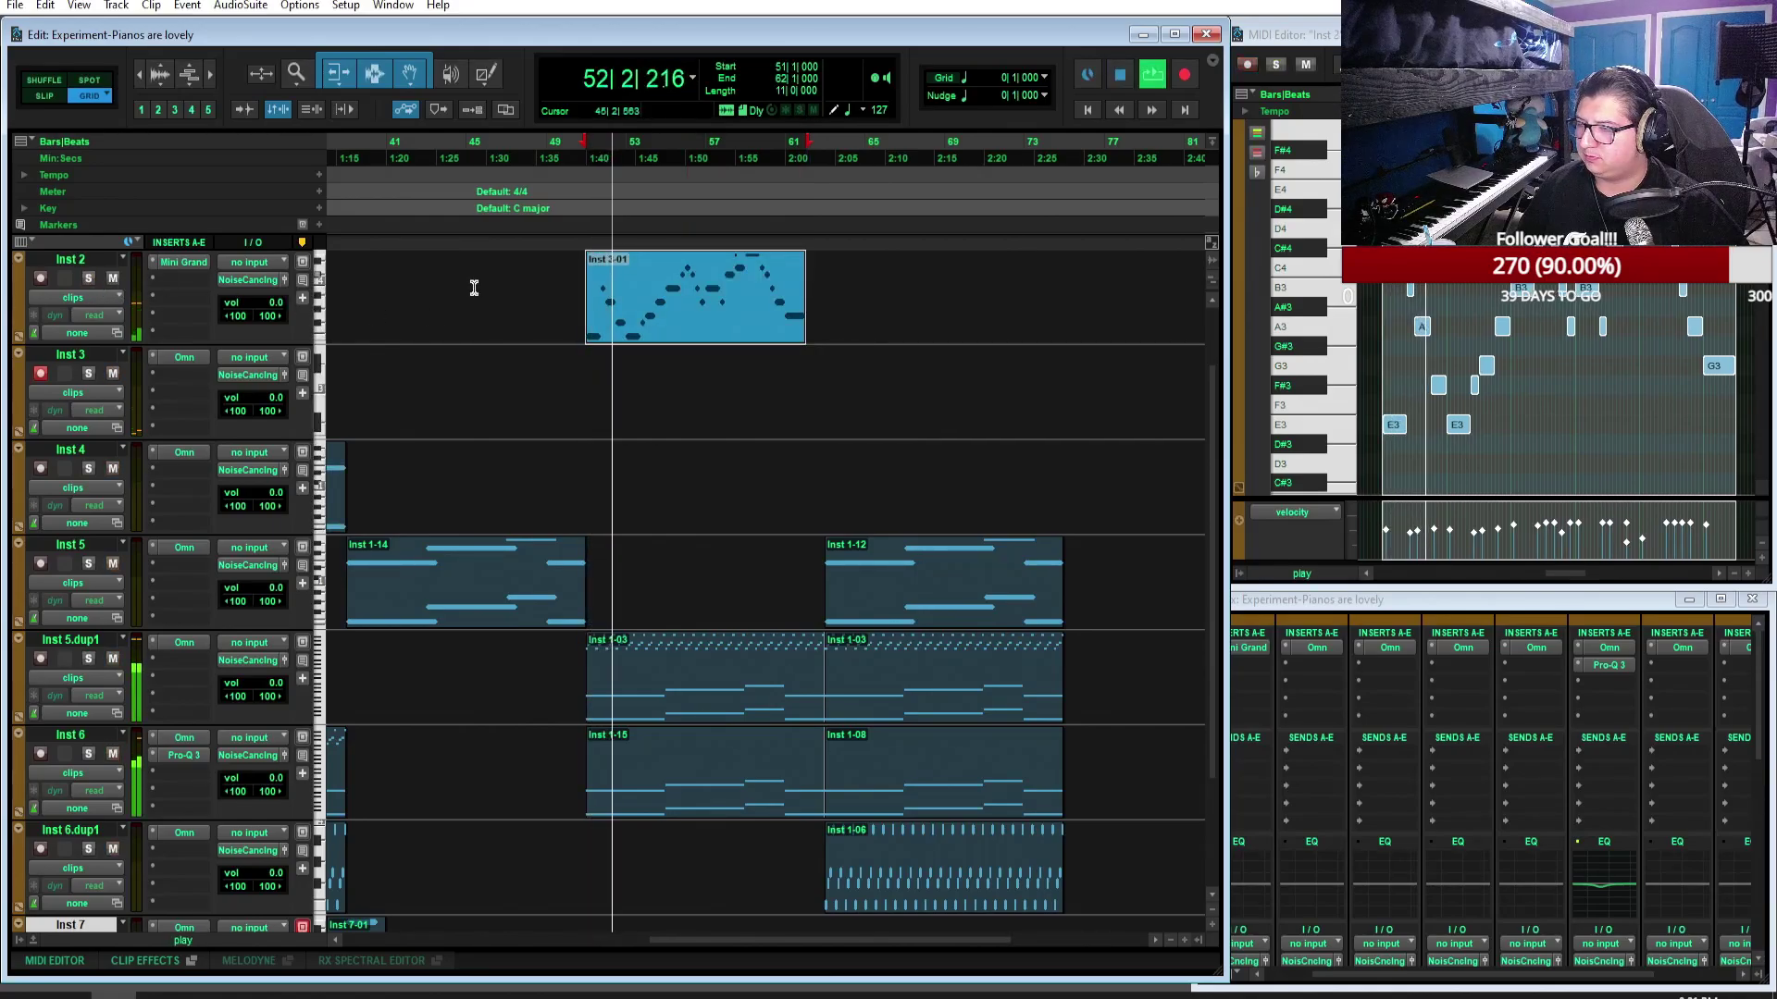
pyautogui.moveTo(714, 330); pyautogui.dragTo(734, 238)
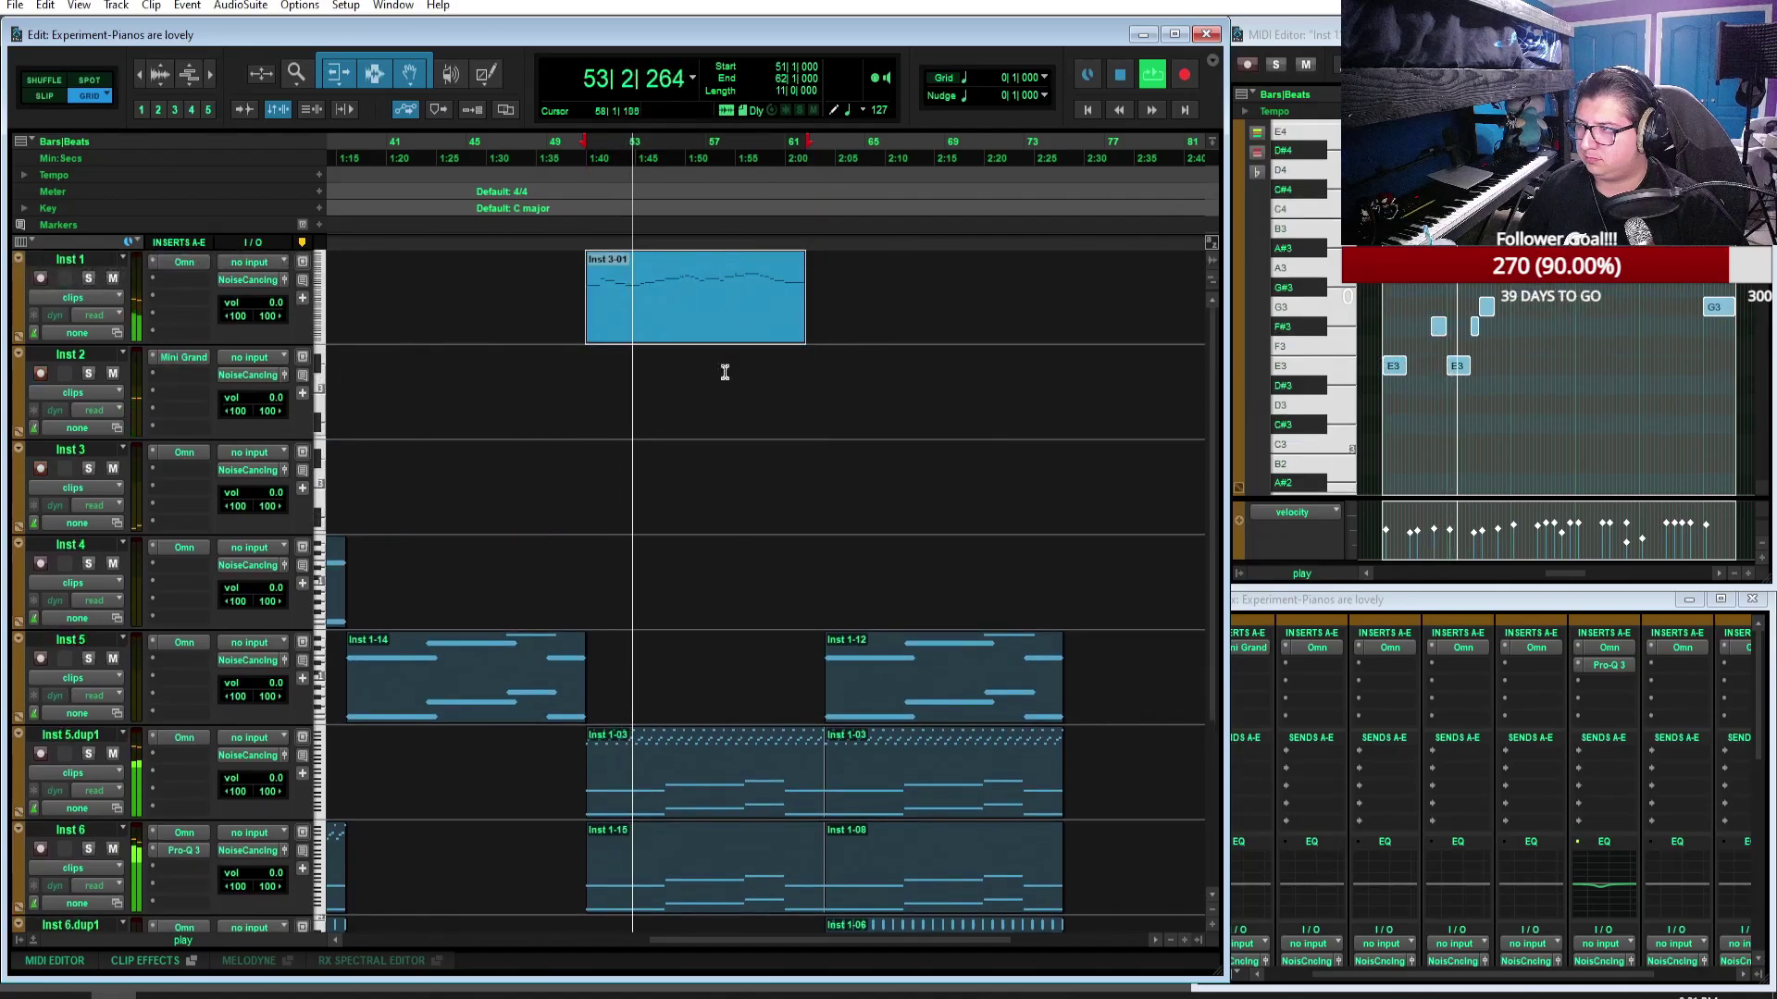
pyautogui.press('space')
# Step: Return the melody clip to the Inst 3 track at bar 51 and play it
pyautogui.moveTo(678, 317); pyautogui.dragTo(670, 466)
pyautogui.press('space')
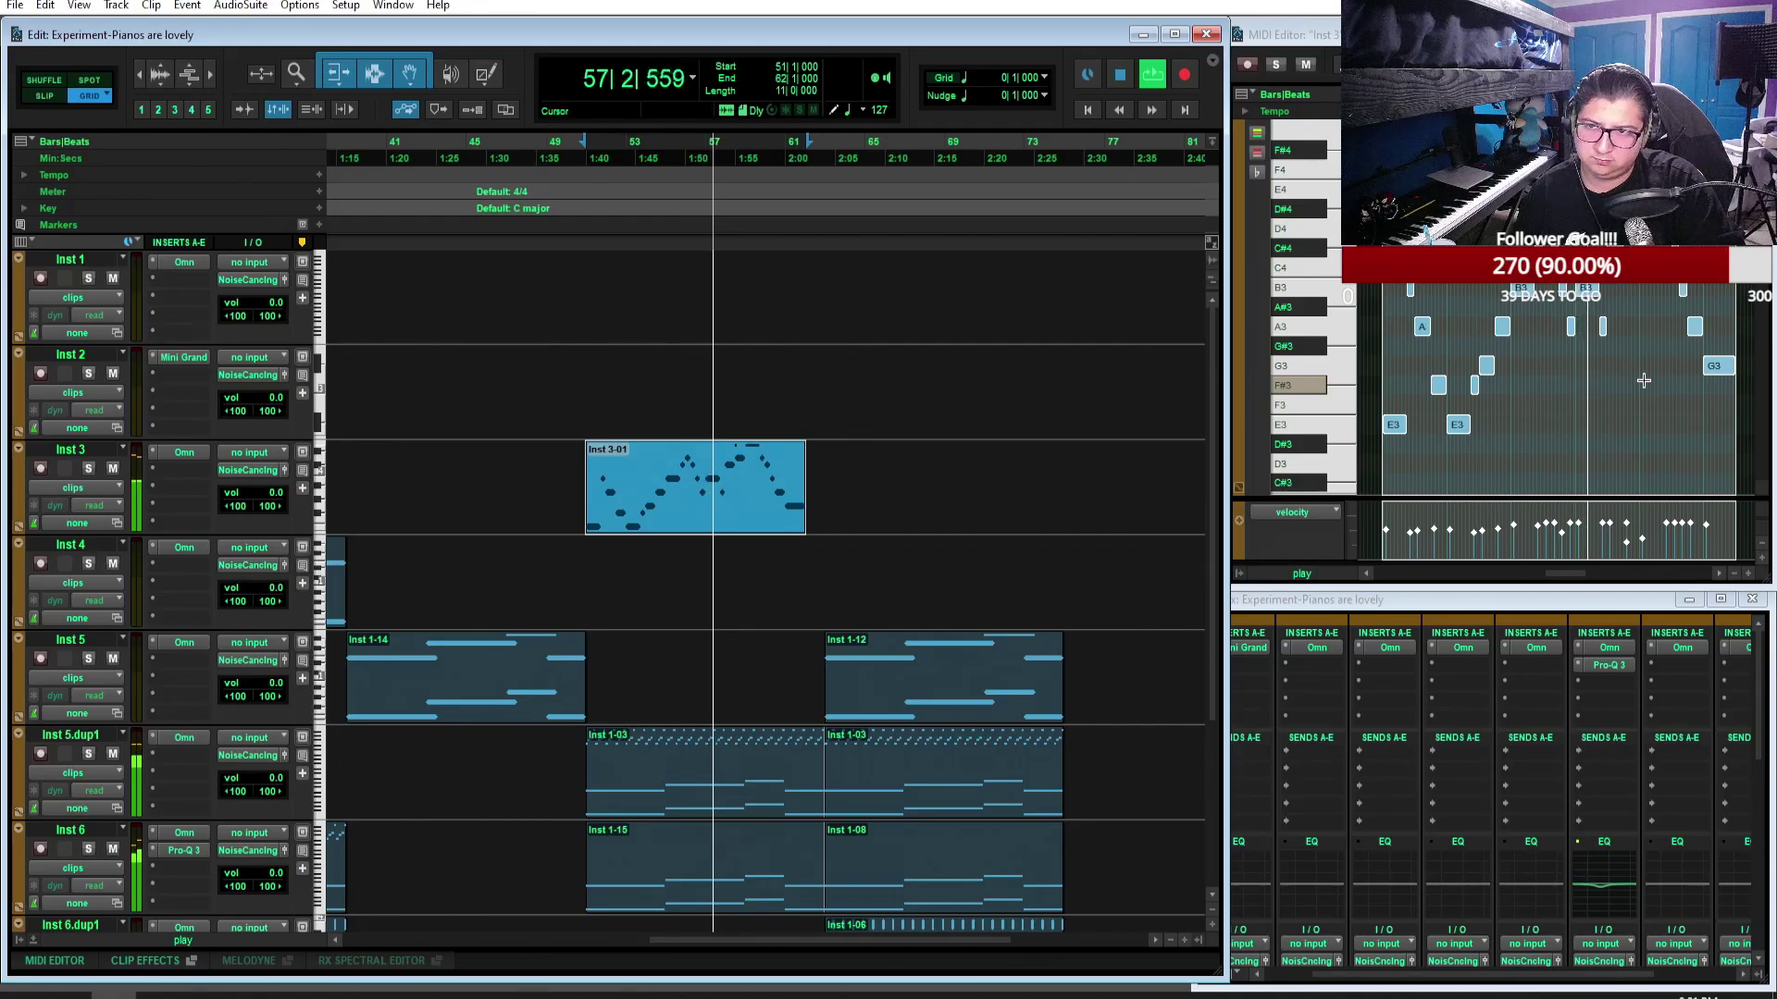
pyautogui.click(1631, 315)
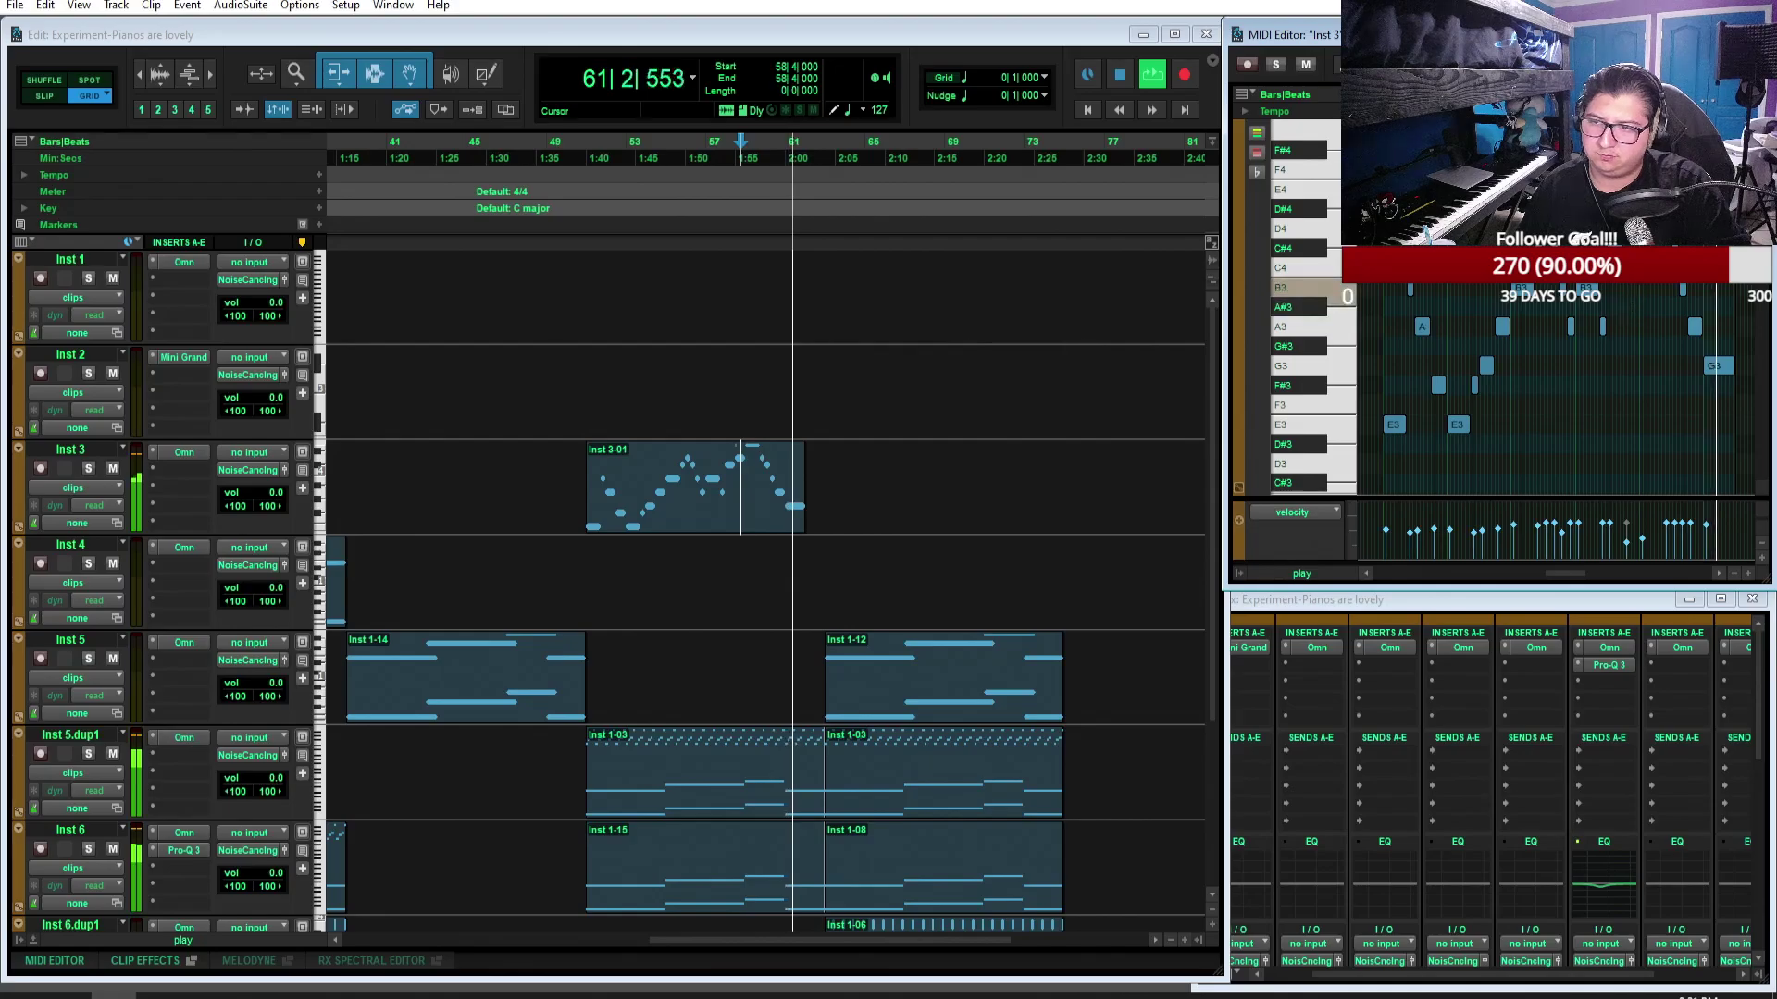
pyautogui.click(1121, 76)
pyautogui.click(1121, 76)
# Step: Extend the end of the Inst 3 melody clip to bar 63 and open the clip in the MIDI Editor
pyautogui.moveTo(799, 477); pyautogui.dragTo(816, 478)
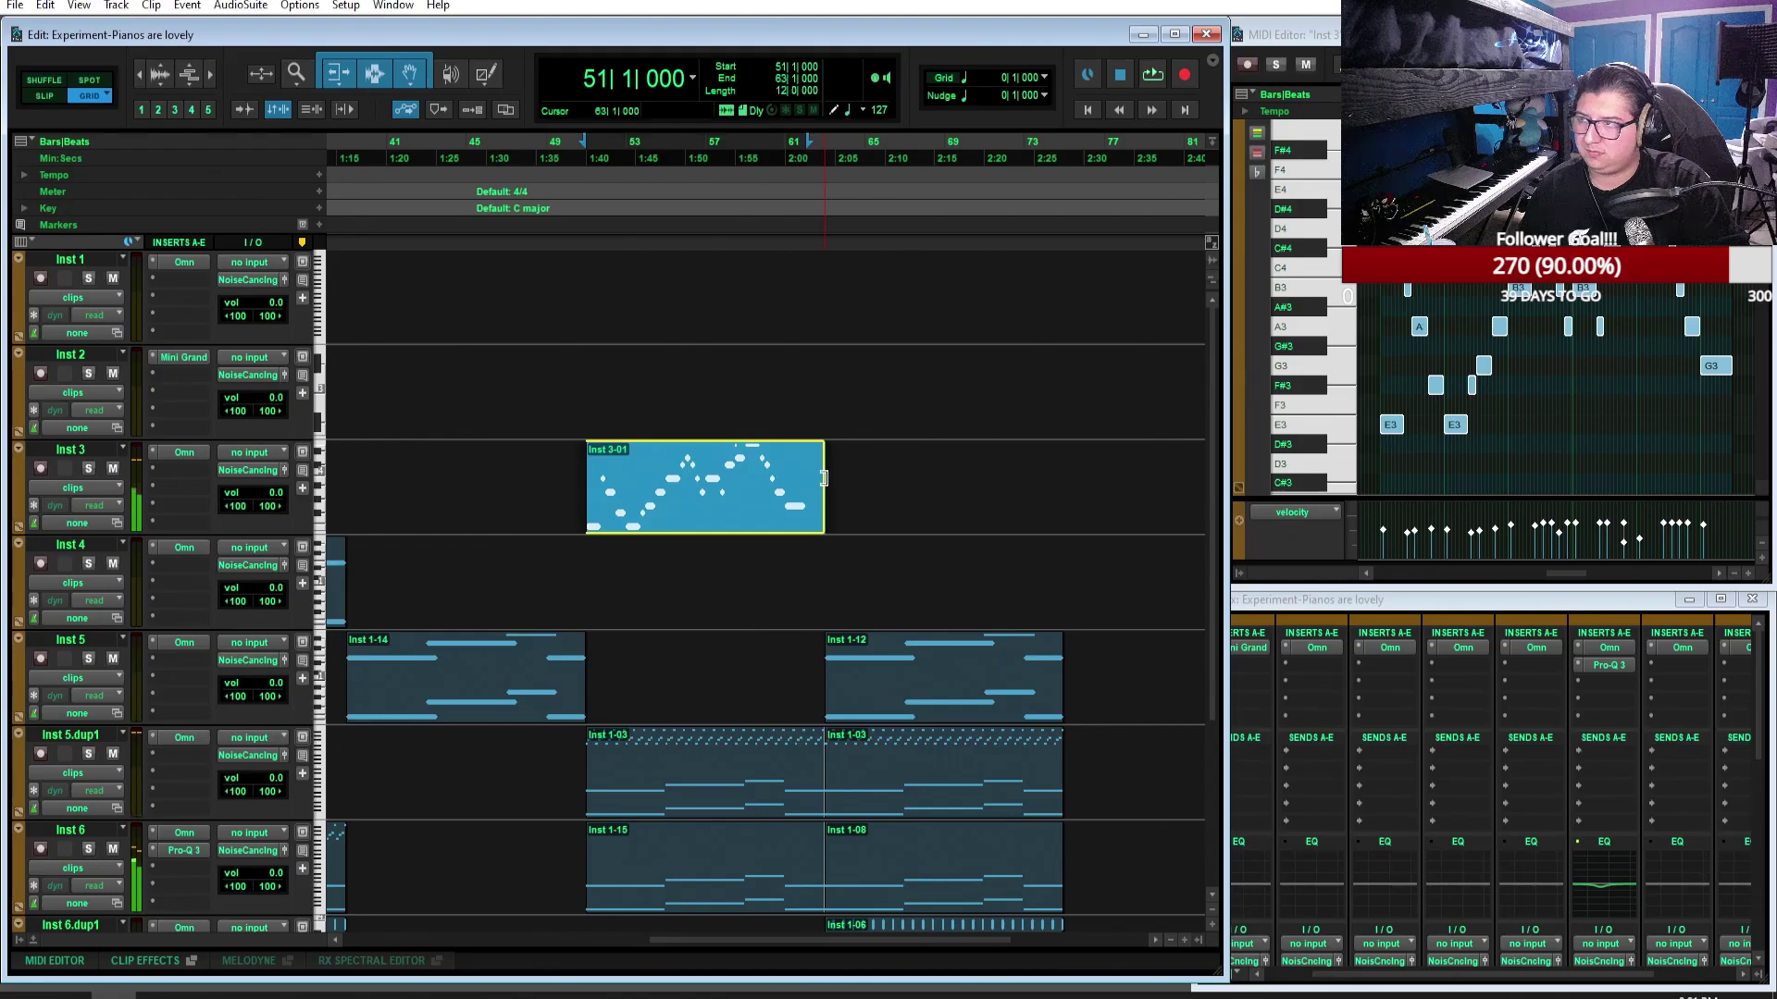
pyautogui.click(751, 798)
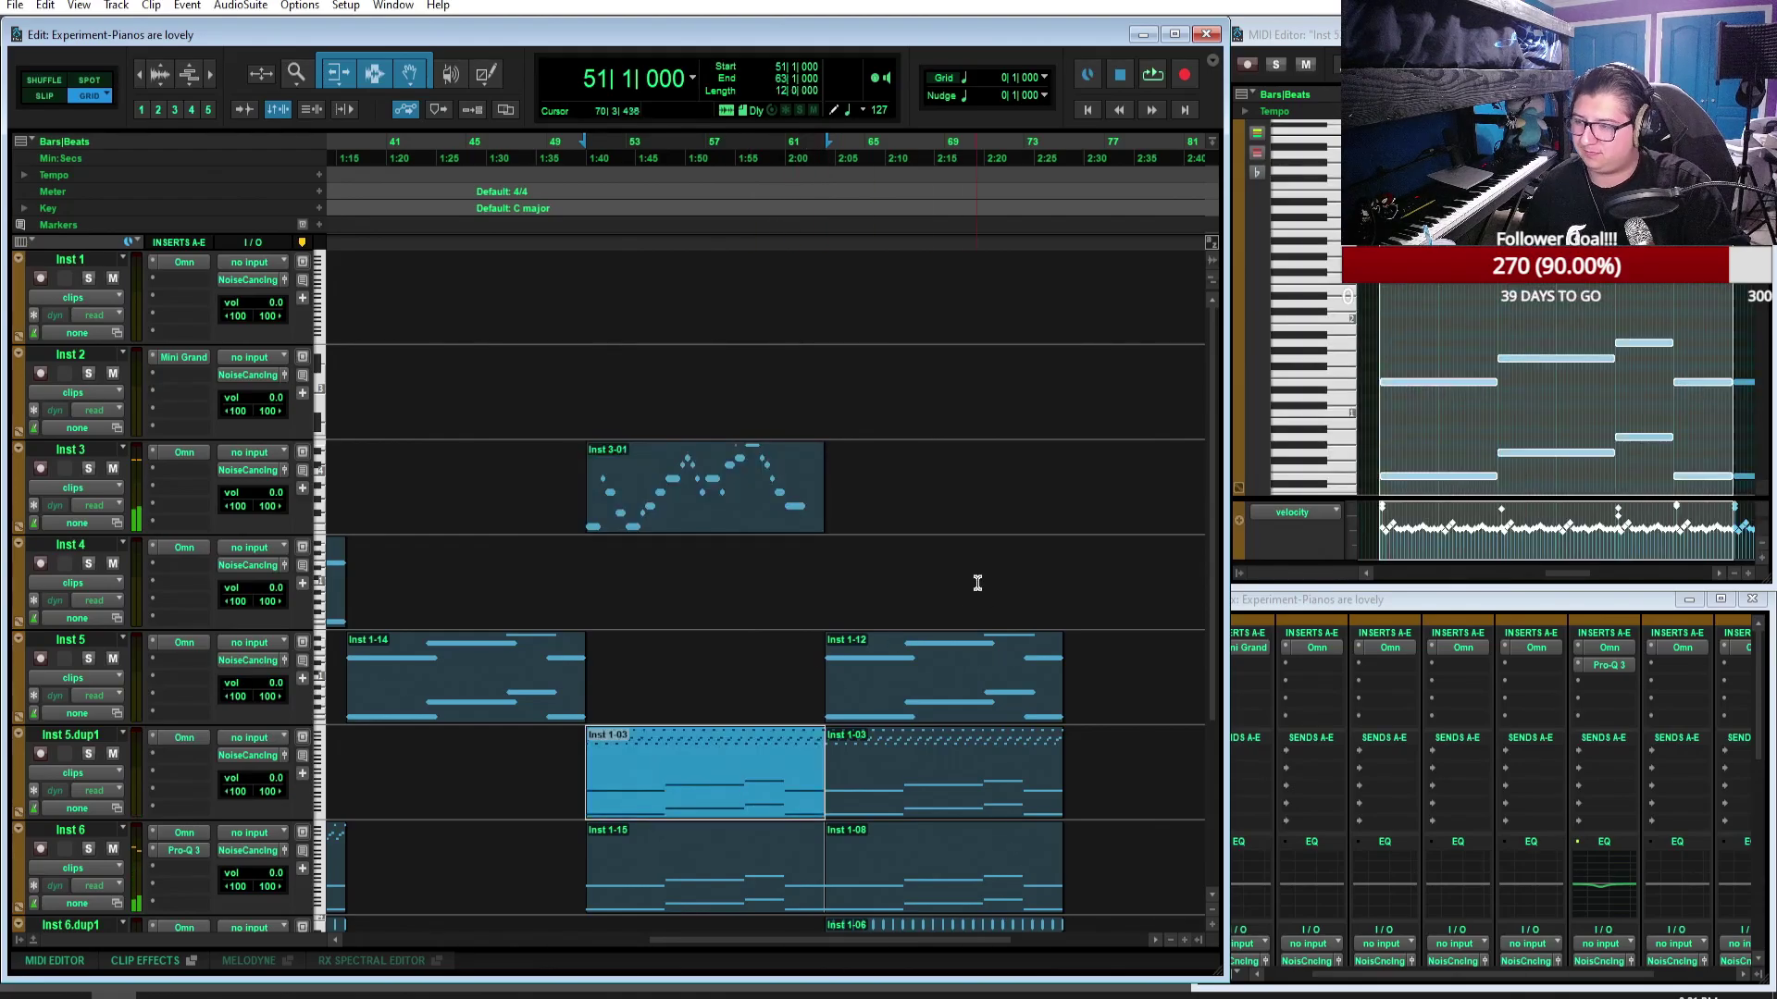
pyautogui.hotkey('ctrl', ']')
pyautogui.hotkey('ctrl', ']')
pyautogui.hotkey('ctrl', ']')
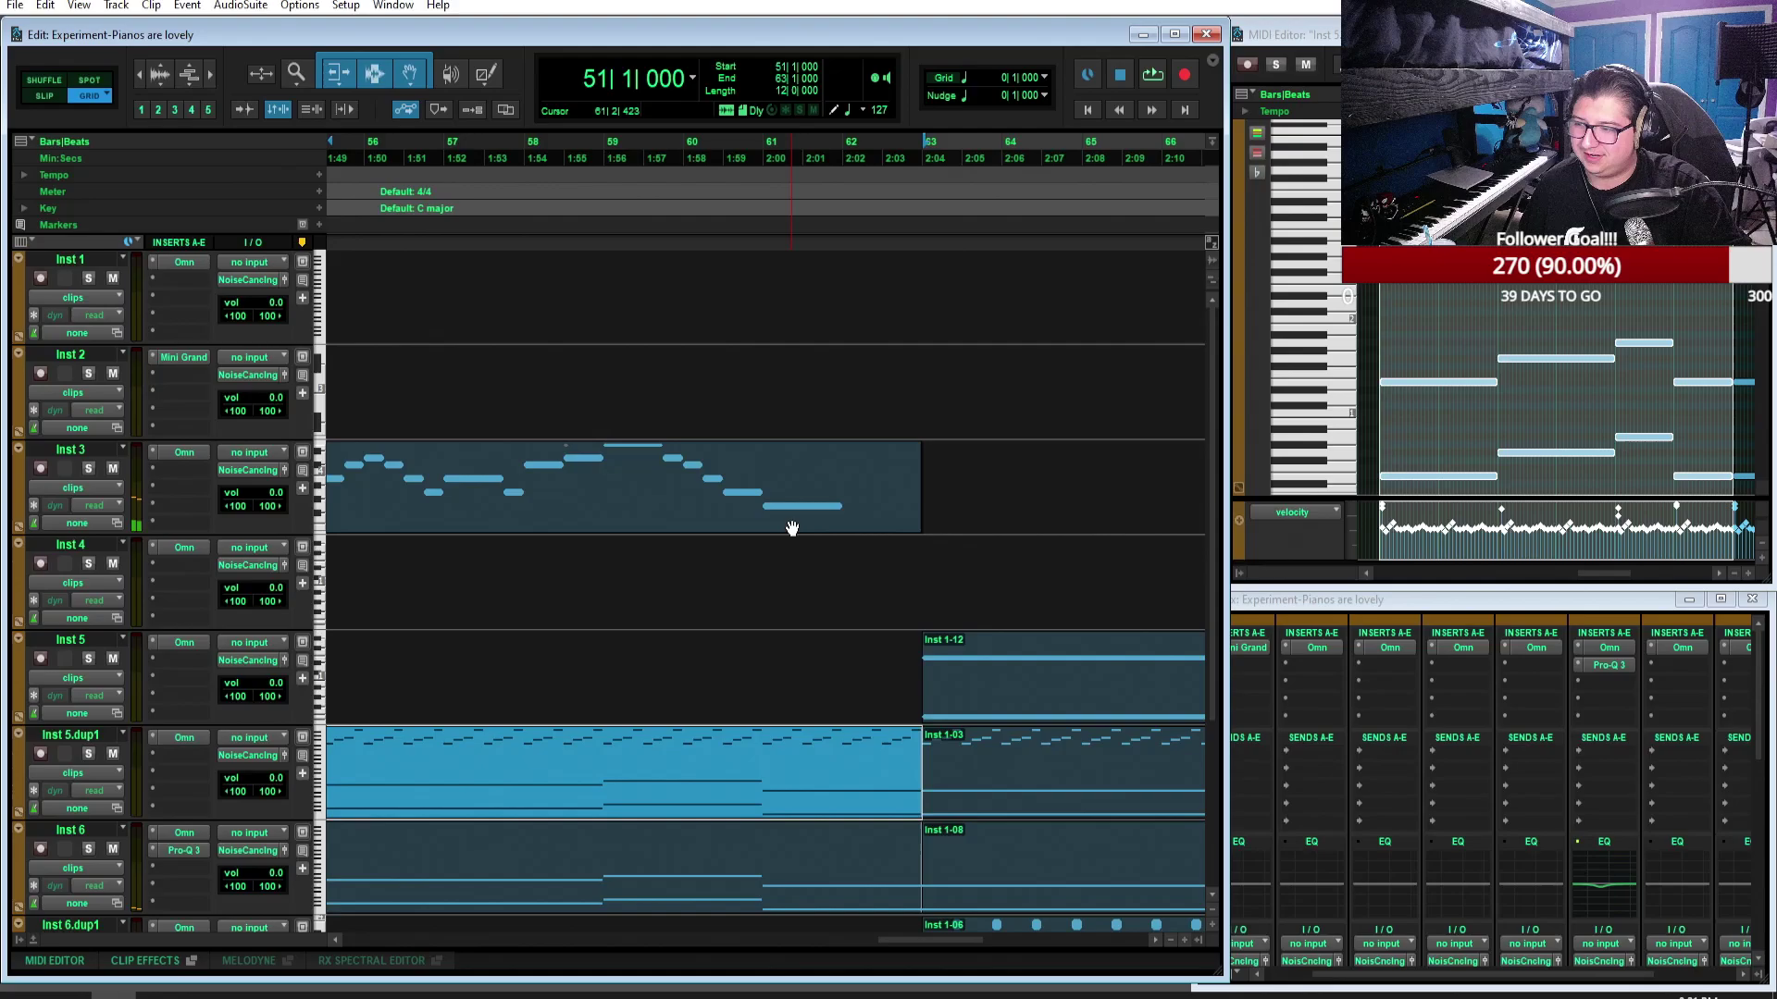
pyautogui.click(791, 528)
pyautogui.press('super+equal')
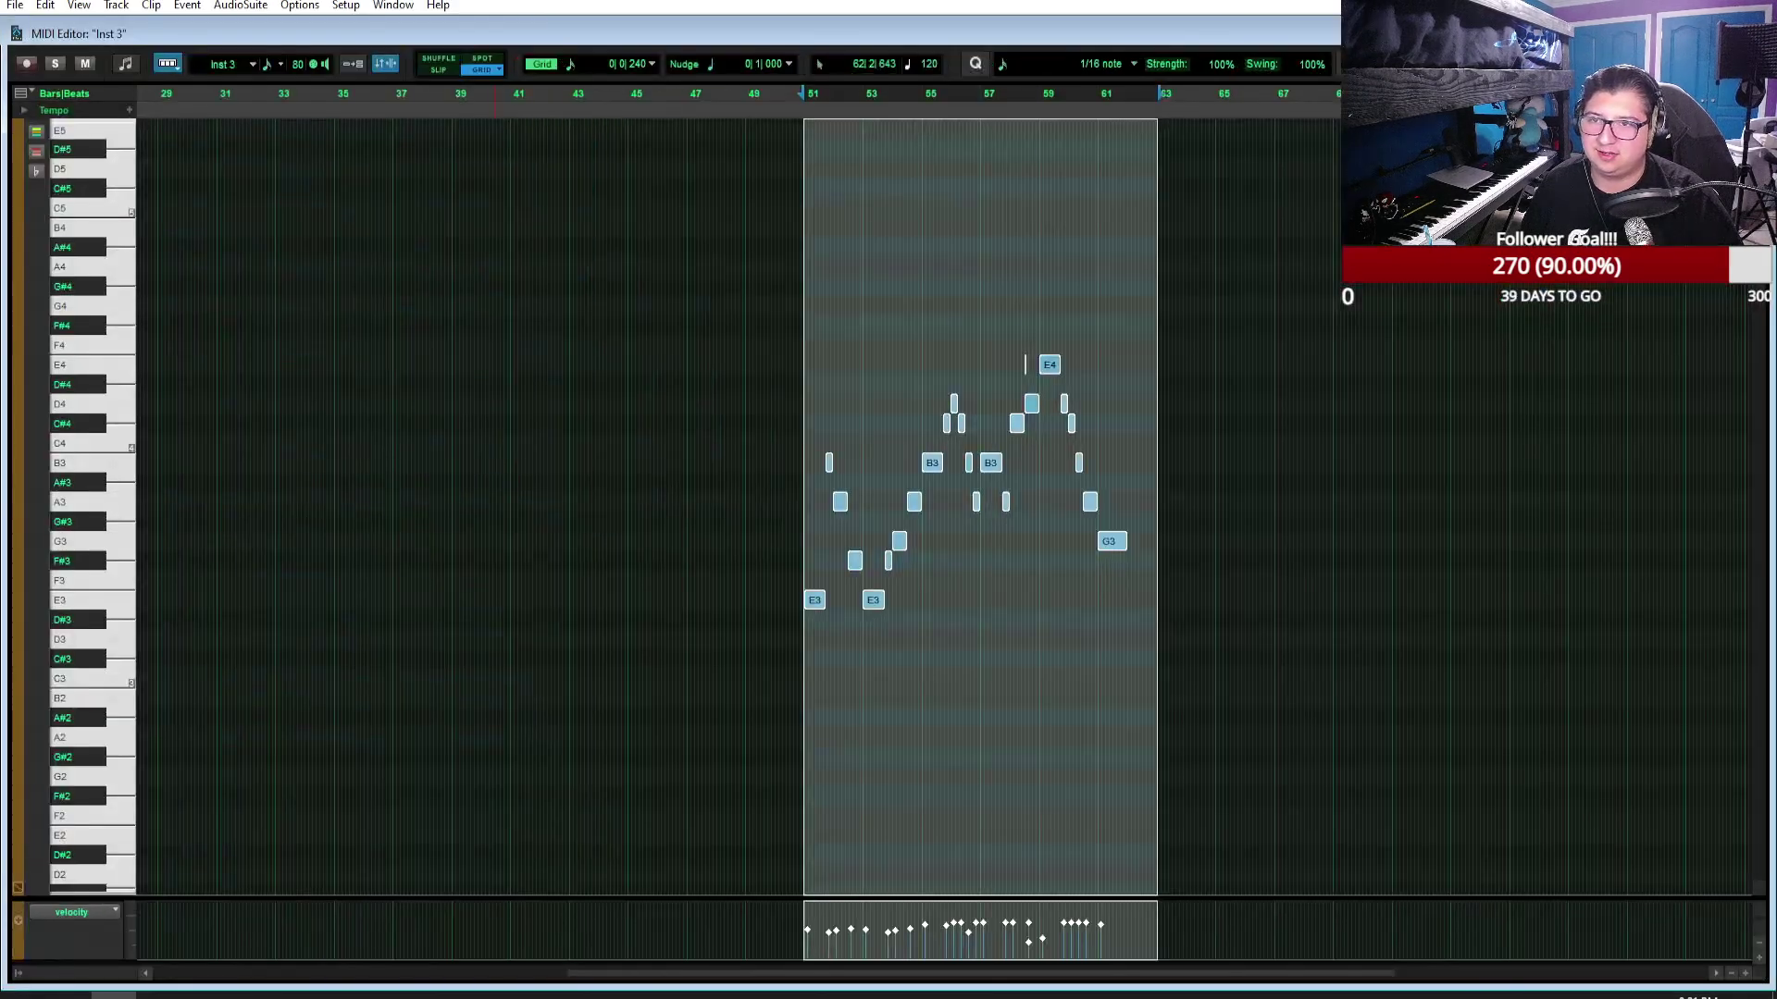
# Step: Play the end of the melody from bar 59 through bar 61
pyautogui.hotkey('ctrl', ']')
pyautogui.hotkey('ctrl', ']')
pyautogui.hotkey('ctrl', ']')
pyautogui.hscroll(3, 1214, 471)
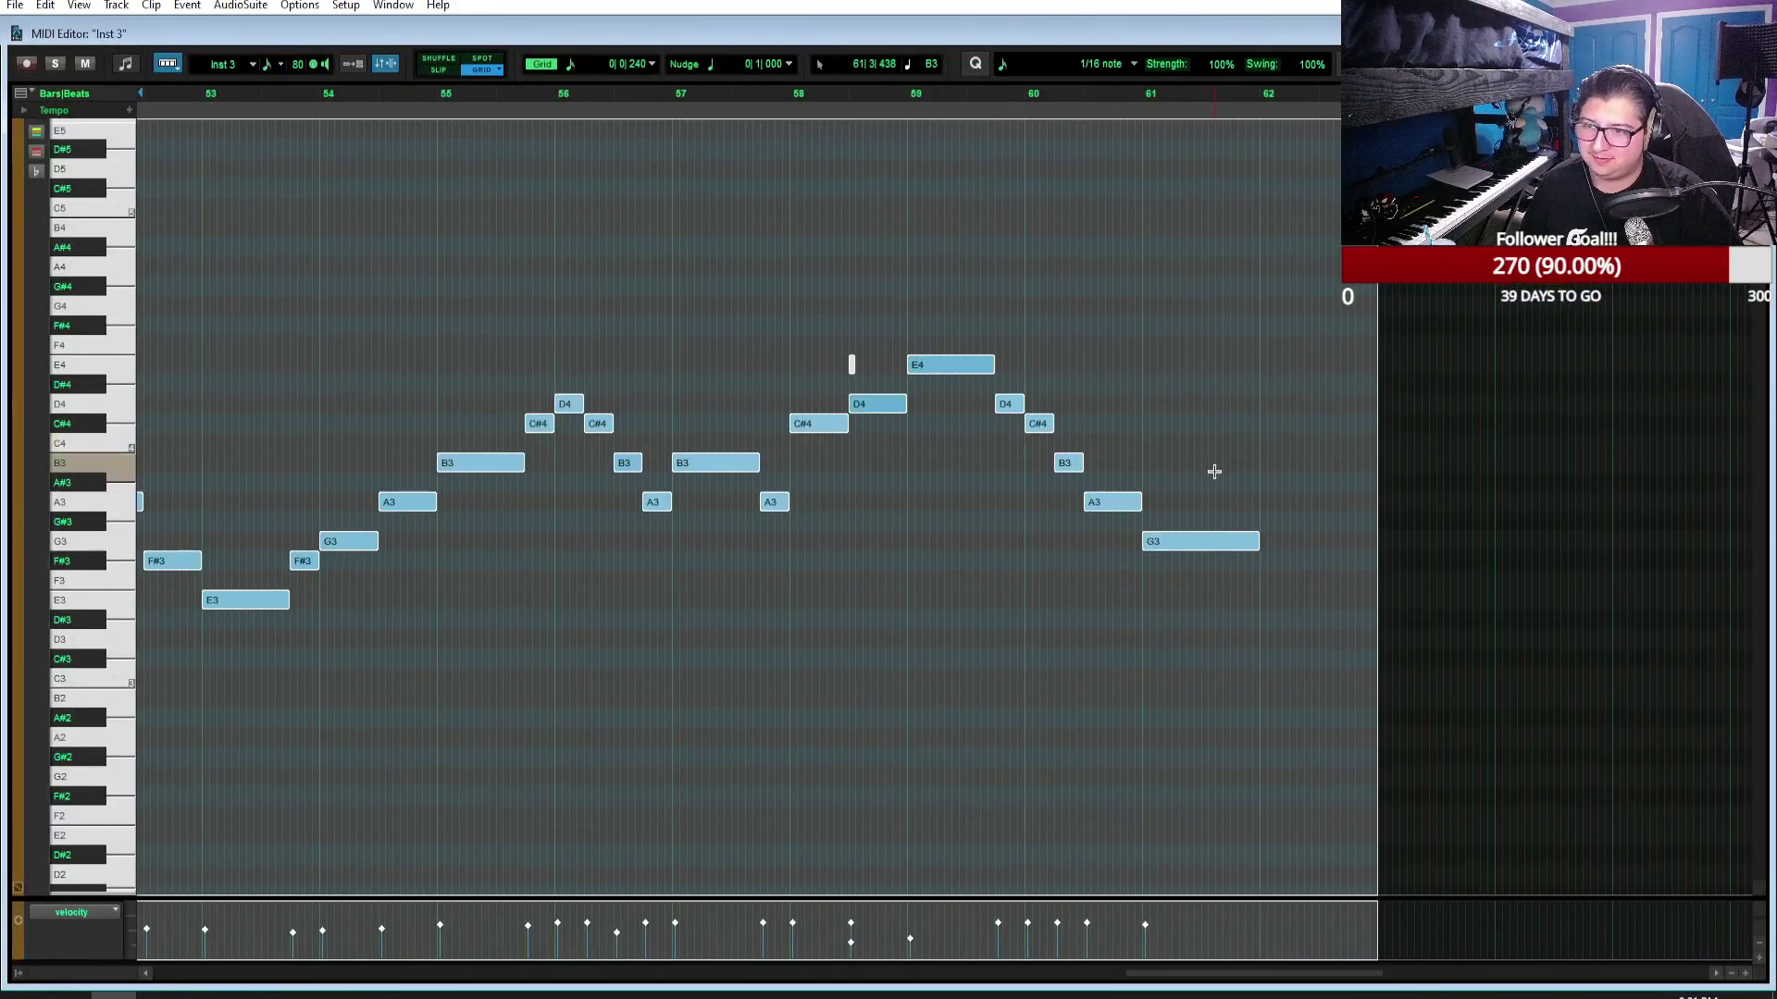
pyautogui.click(1273, 566)
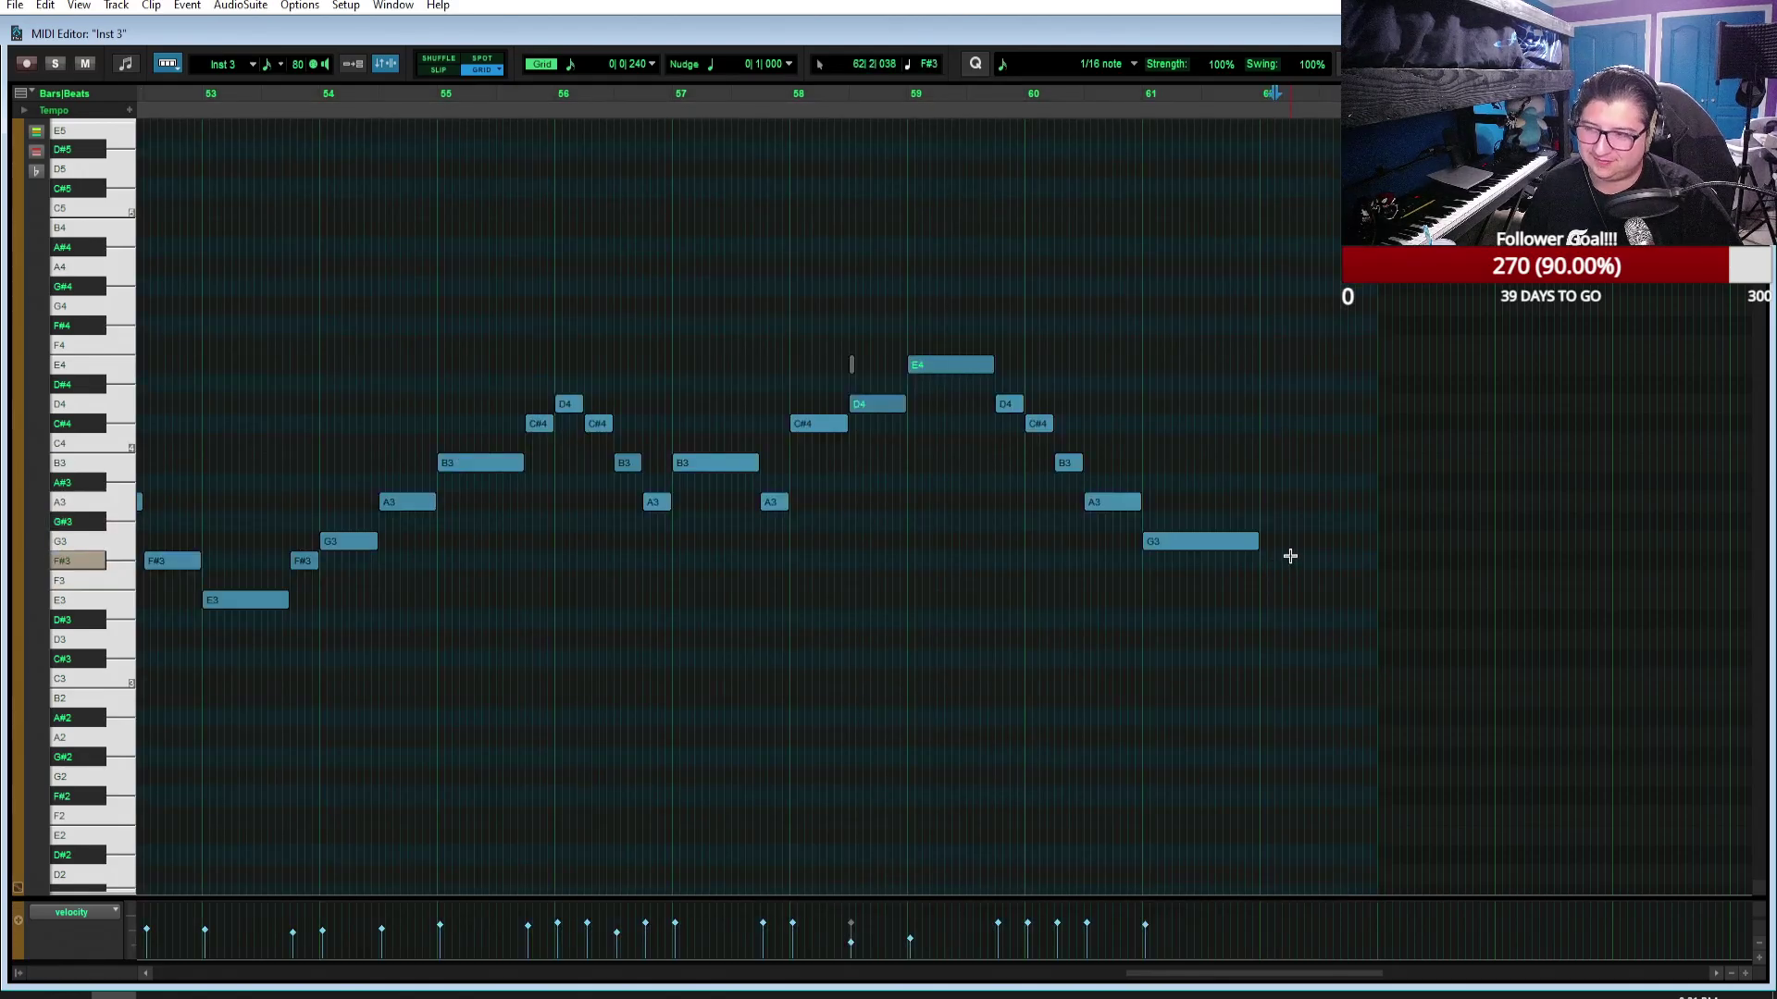
pyautogui.hotkey('ctrl', ']')
pyautogui.hscroll(-3, 1071, 397)
pyautogui.click(448, 191)
pyautogui.press('space')
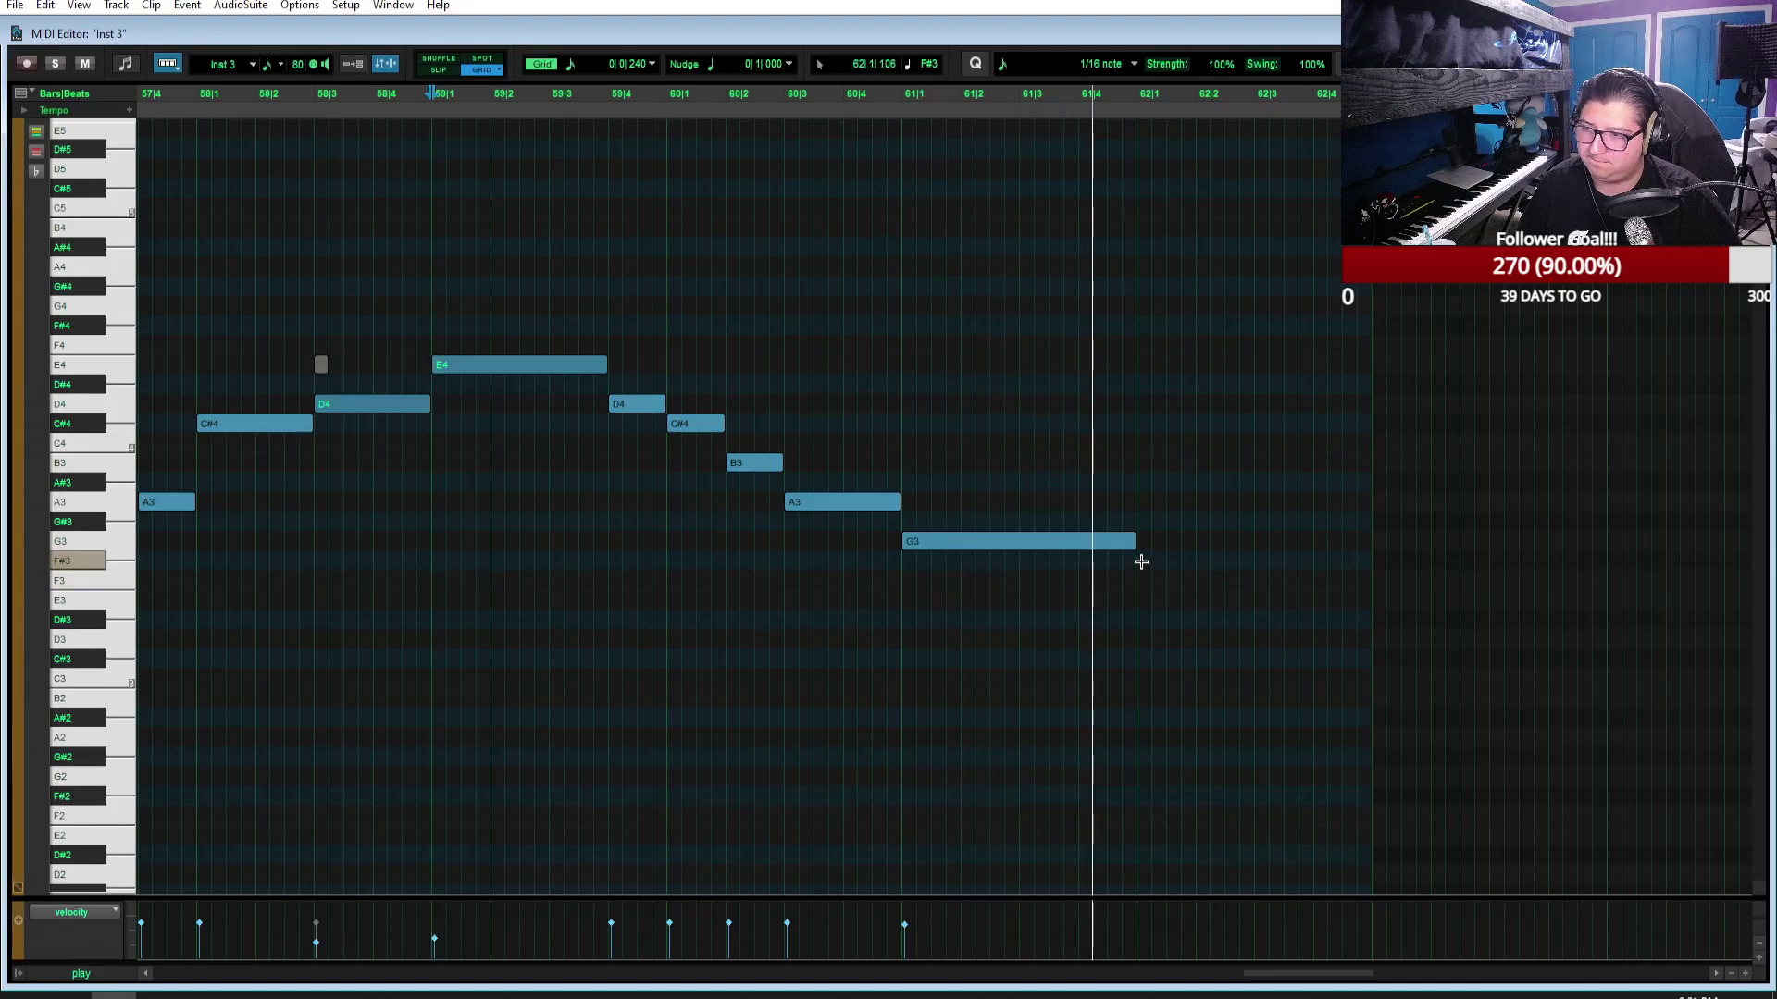
pyautogui.press('space')
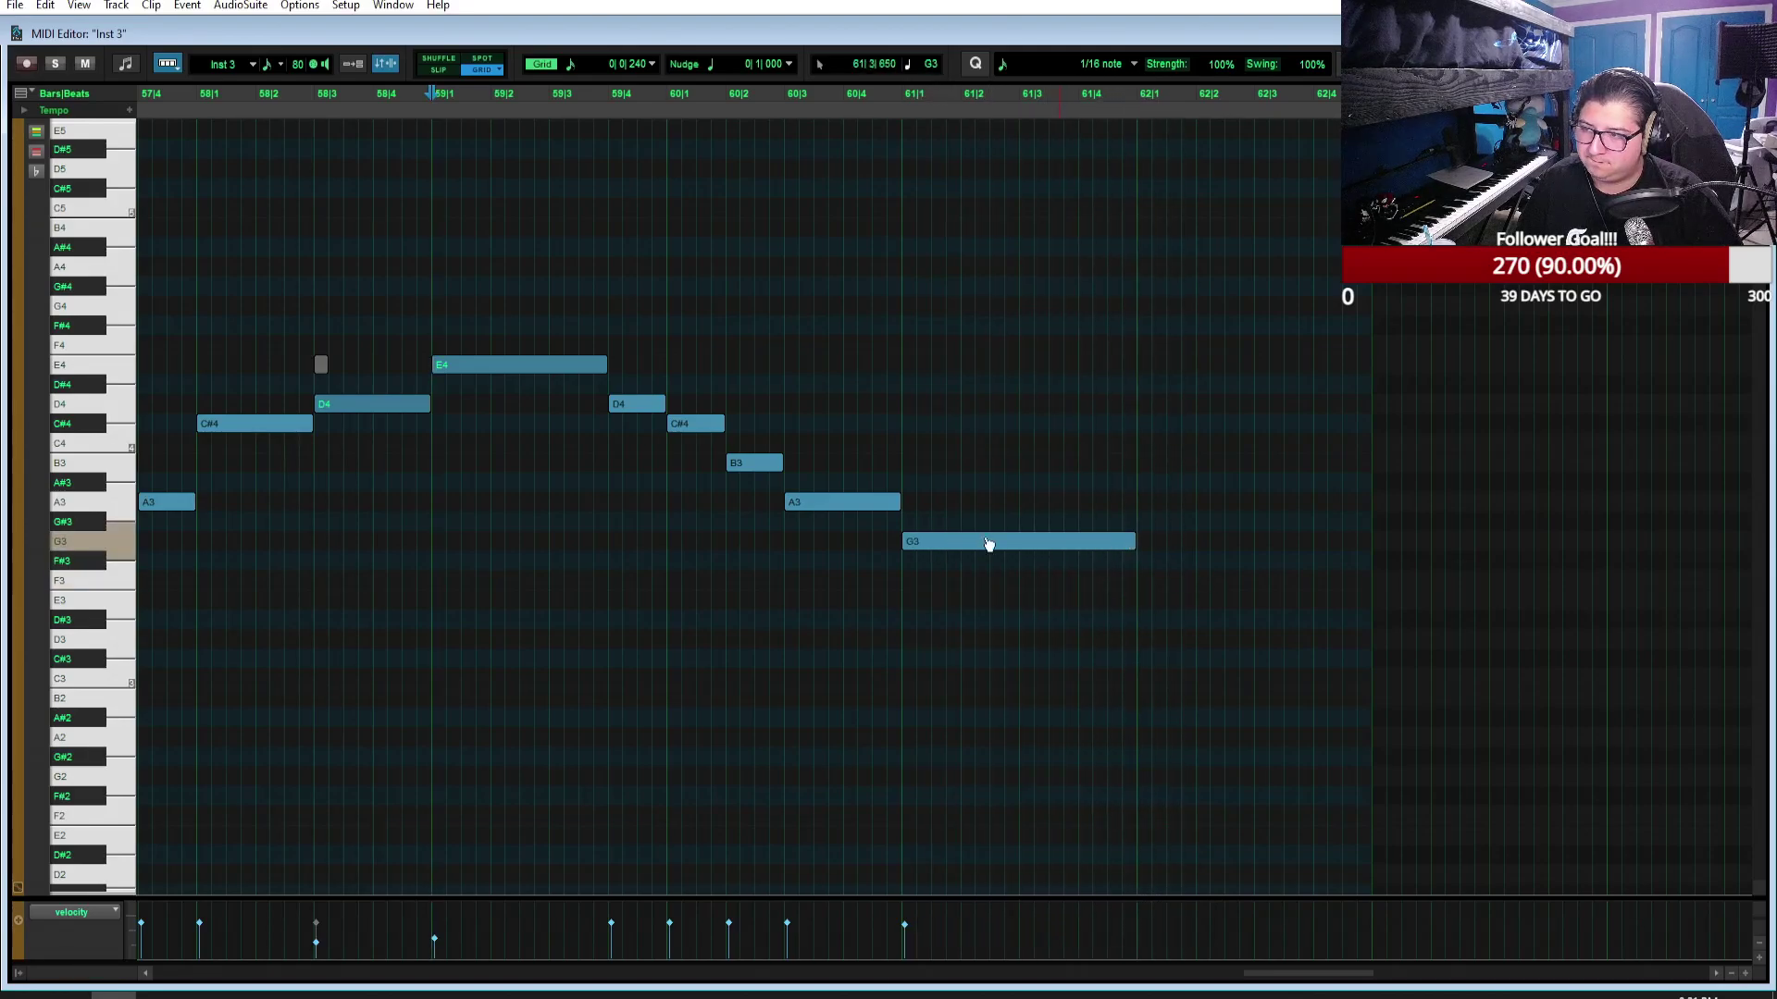
# Step: Change bar 61's G3 to a two-beat F#3 and play the phrase from bar 59
pyautogui.moveTo(939, 551)
pyautogui.mouseDown()
pyautogui.moveTo(950, 609)
pyautogui.moveTo(954, 567)
pyautogui.mouseUp()
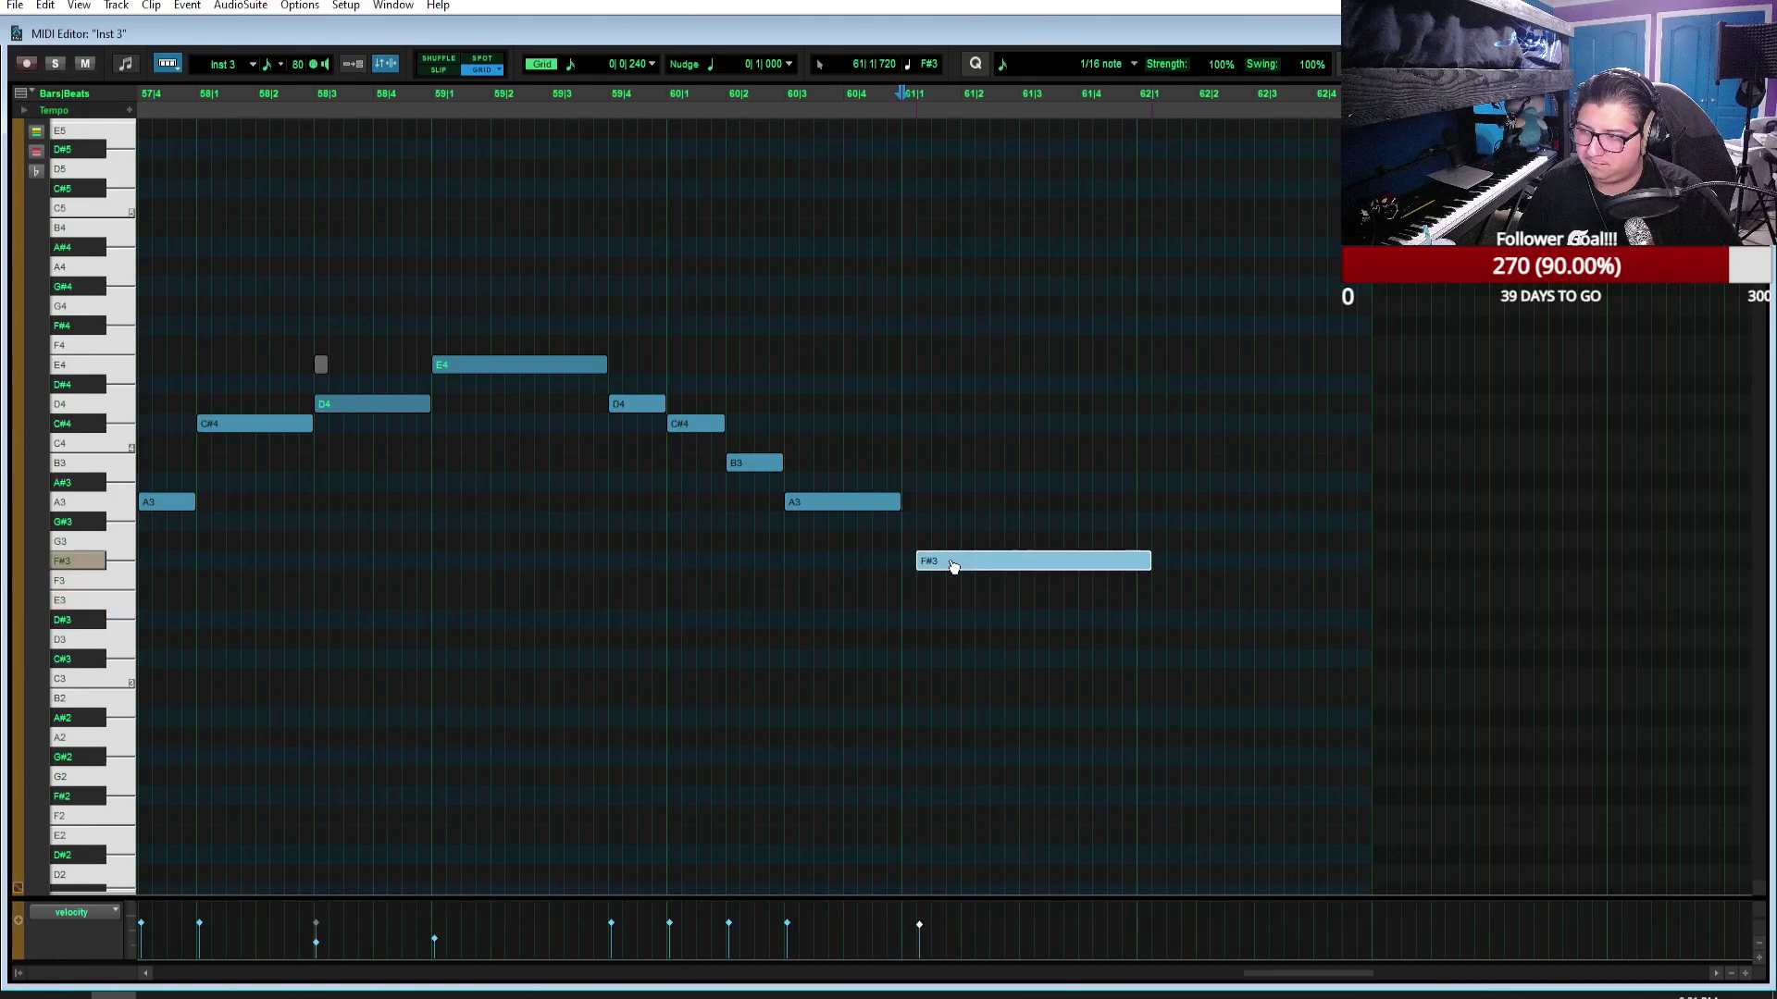
pyautogui.moveTo(1131, 562); pyautogui.dragTo(1031, 574)
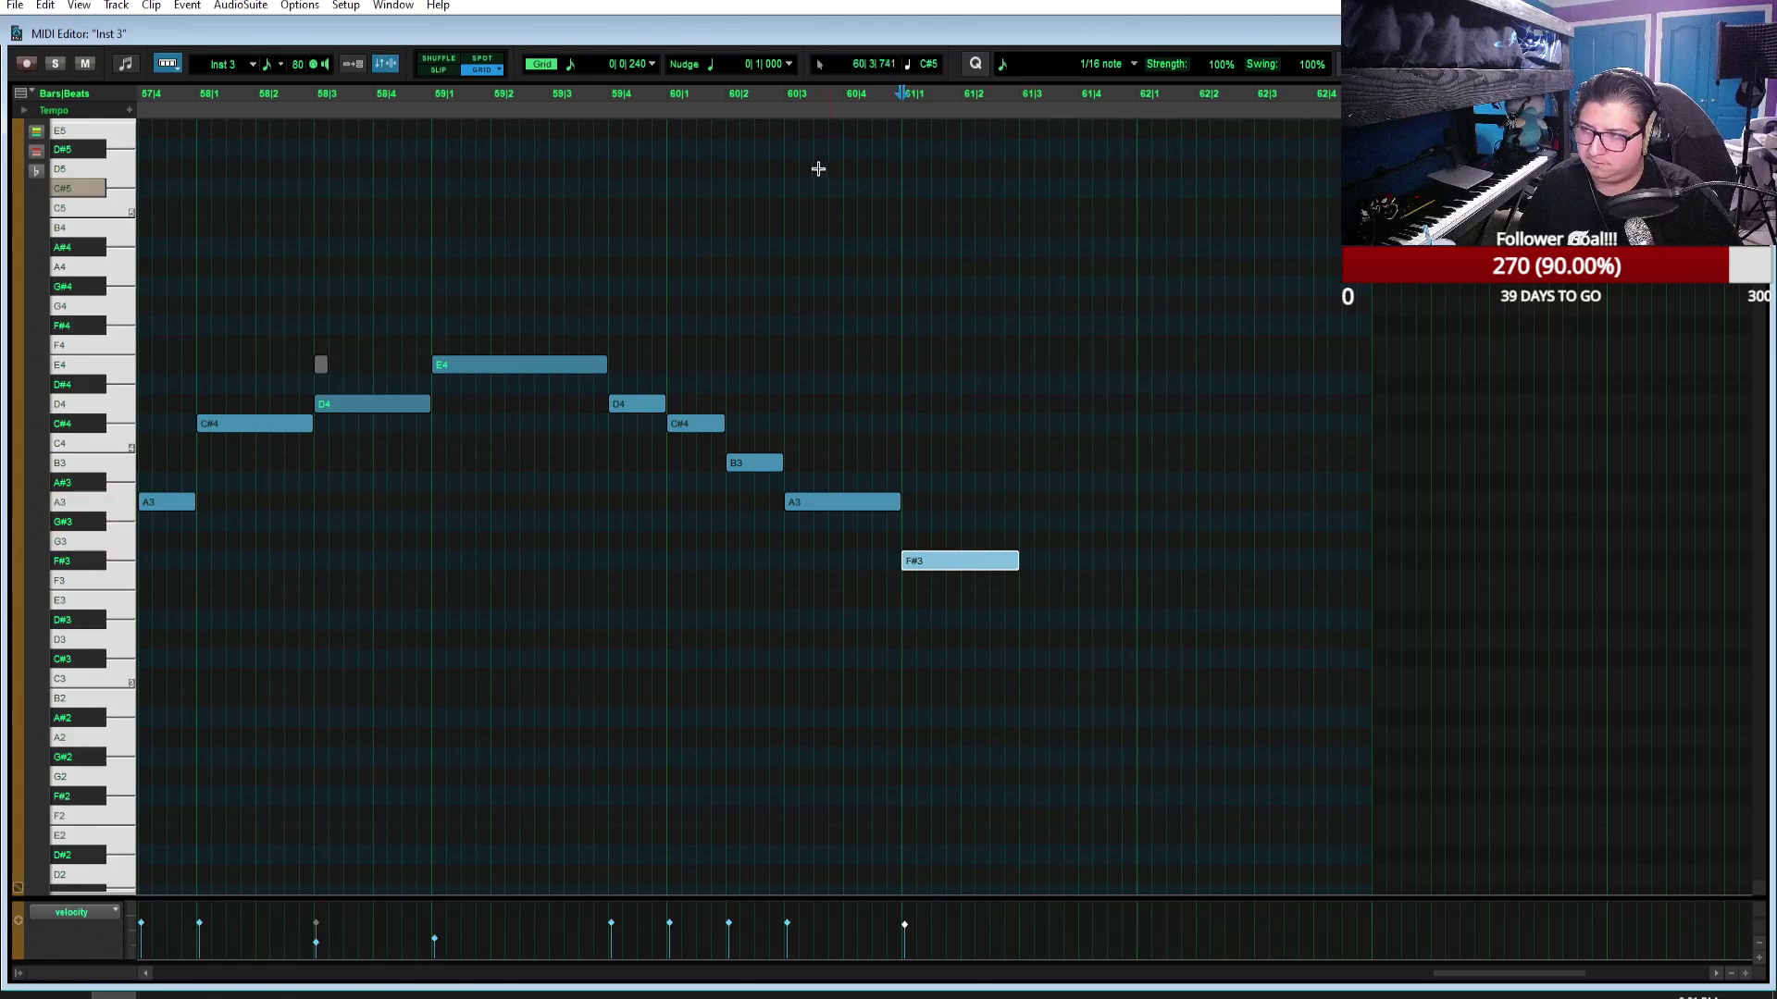
pyautogui.click(432, 96)
pyautogui.press('space')
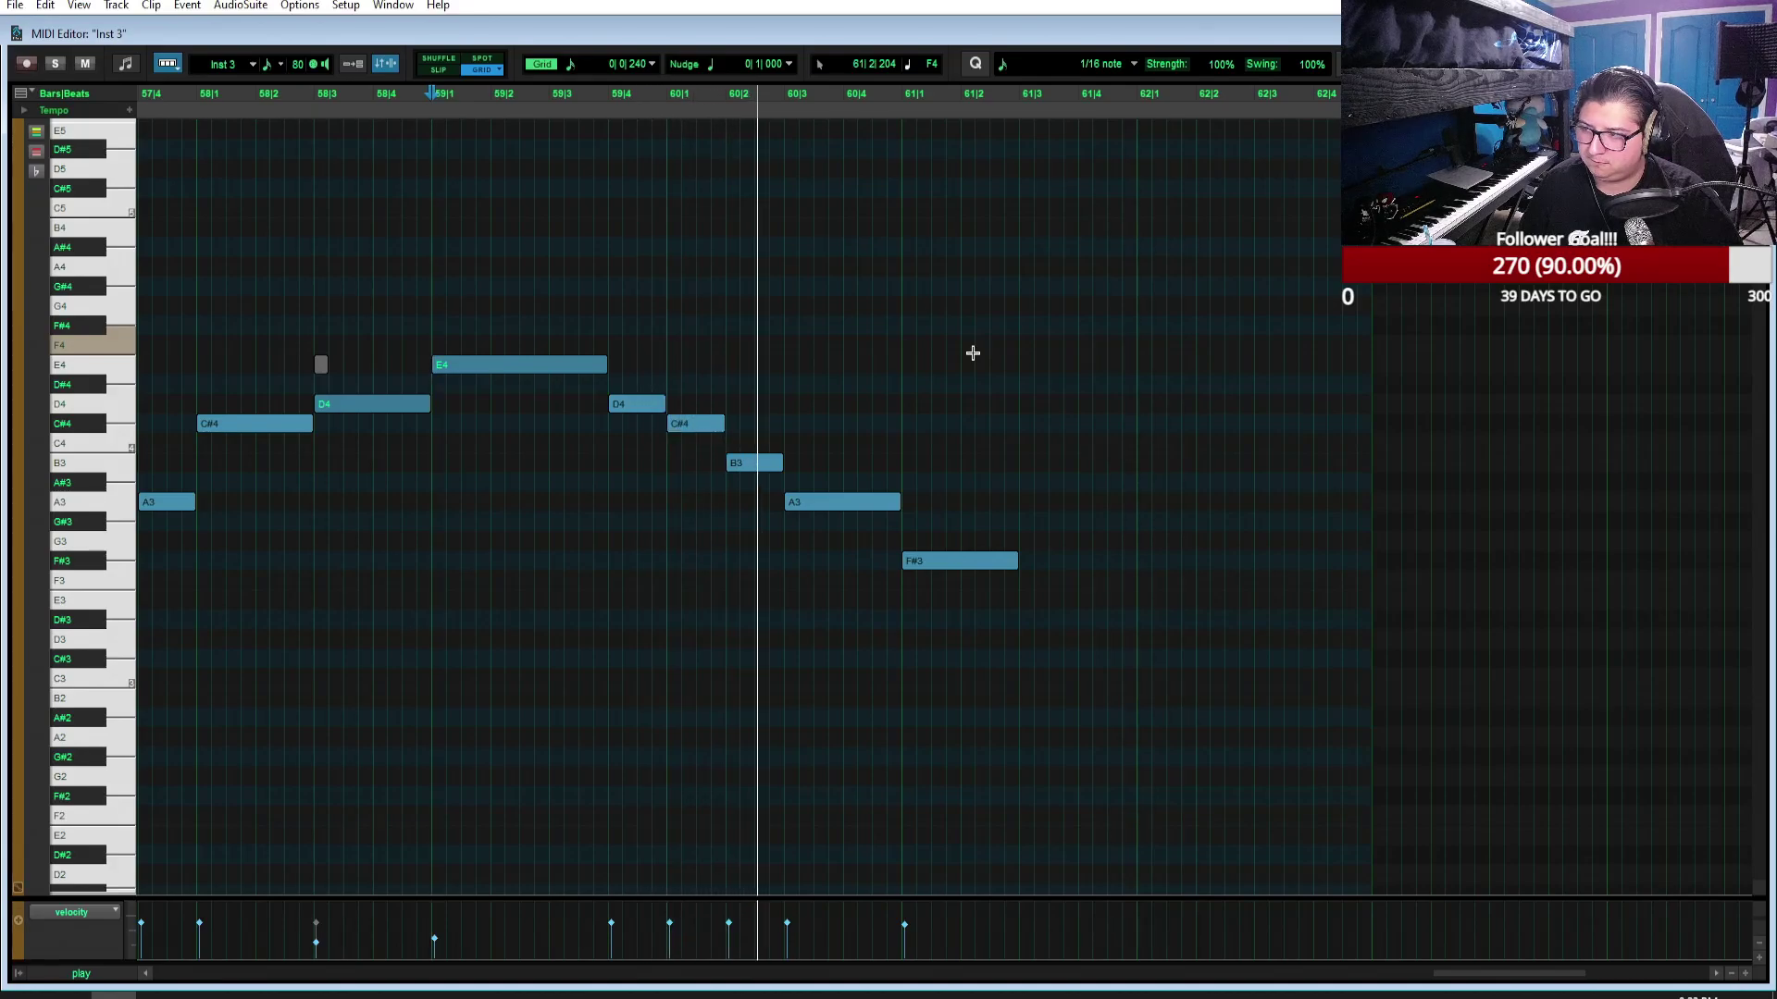
pyautogui.press('space')
# Step: Turn bar 61's F#3 into a one-beat G3 and follow it with one-beat A3, G3 and F#3 notes from beat 2
pyautogui.moveTo(949, 566); pyautogui.dragTo(951, 549)
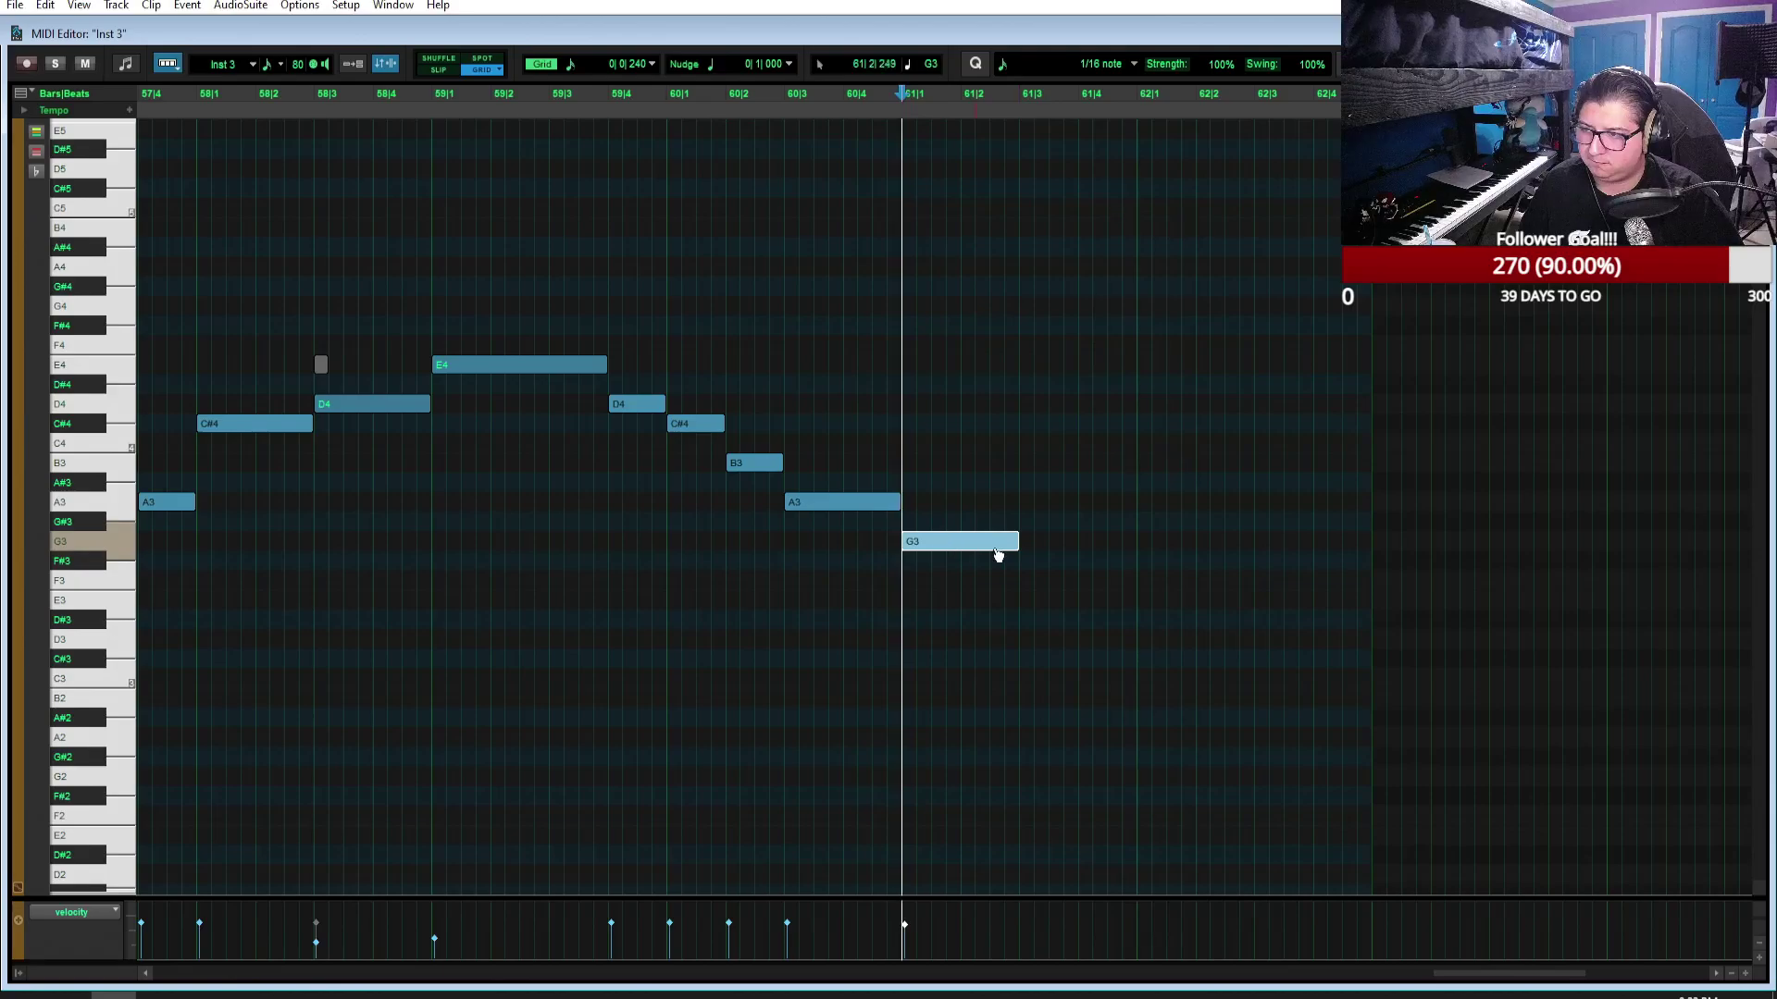
pyautogui.click(1029, 503)
pyautogui.click(1084, 541)
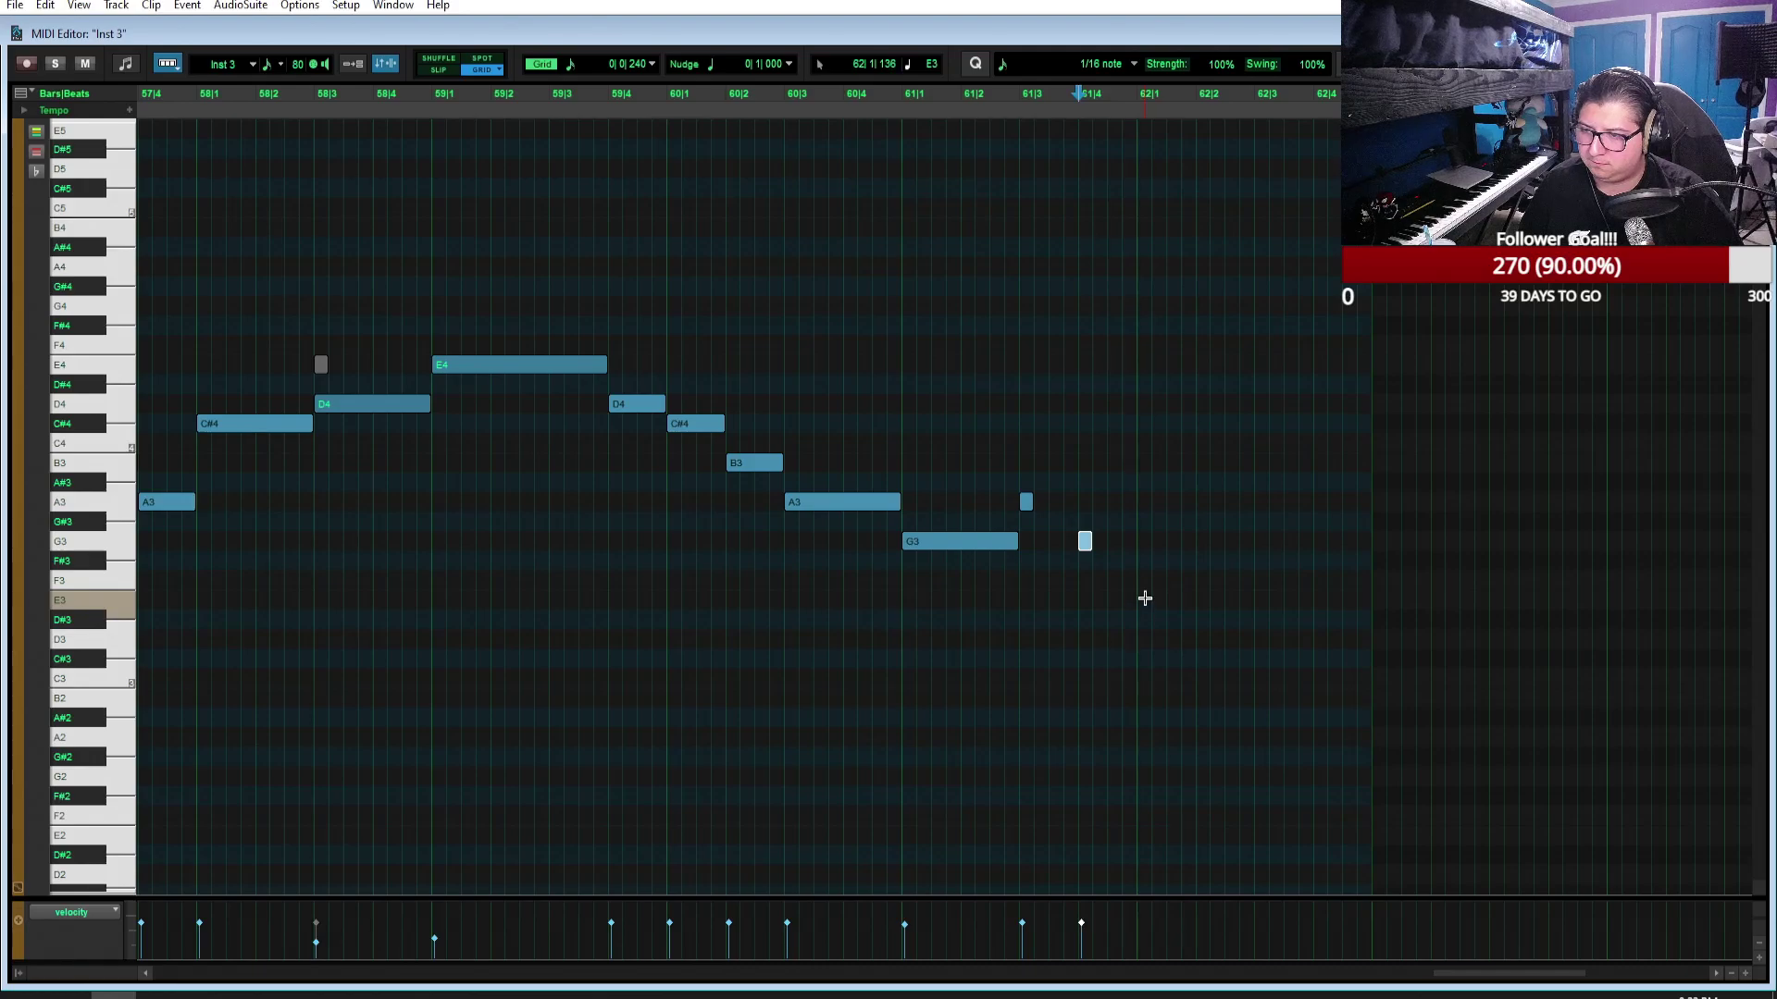
pyautogui.click(1144, 561)
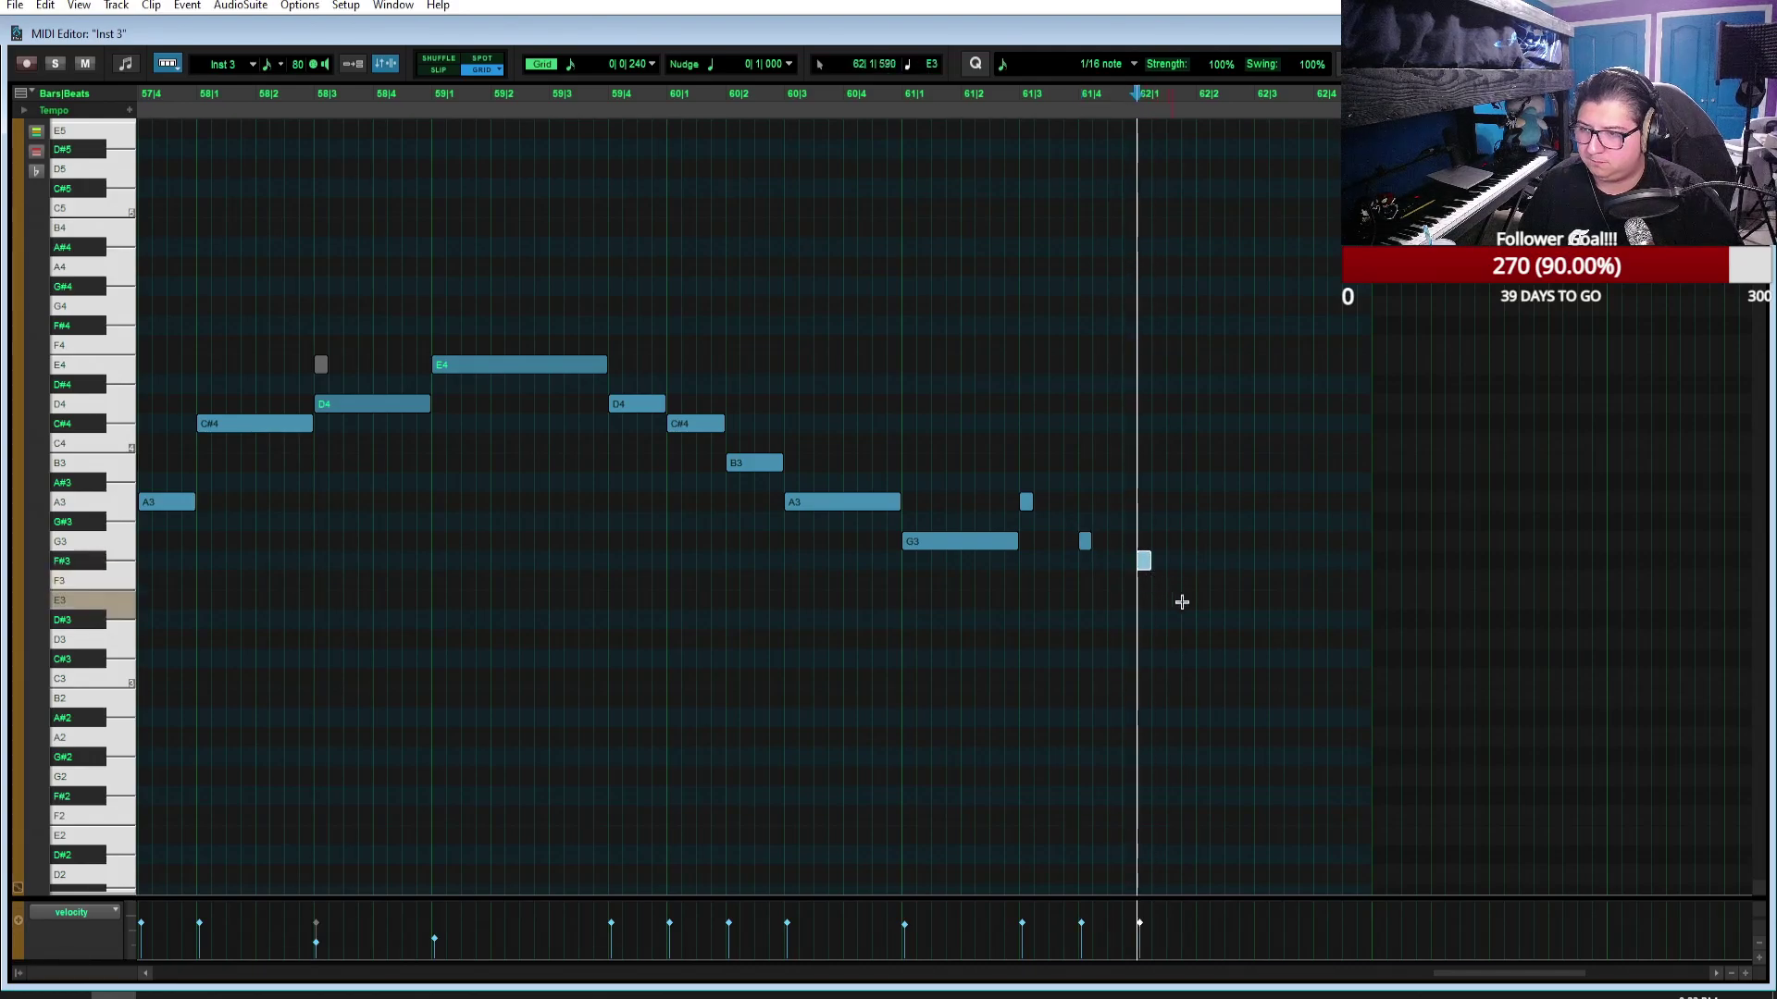
pyautogui.moveTo(1014, 543); pyautogui.dragTo(960, 545)
pyautogui.moveTo(992, 467); pyautogui.dragTo(1138, 563)
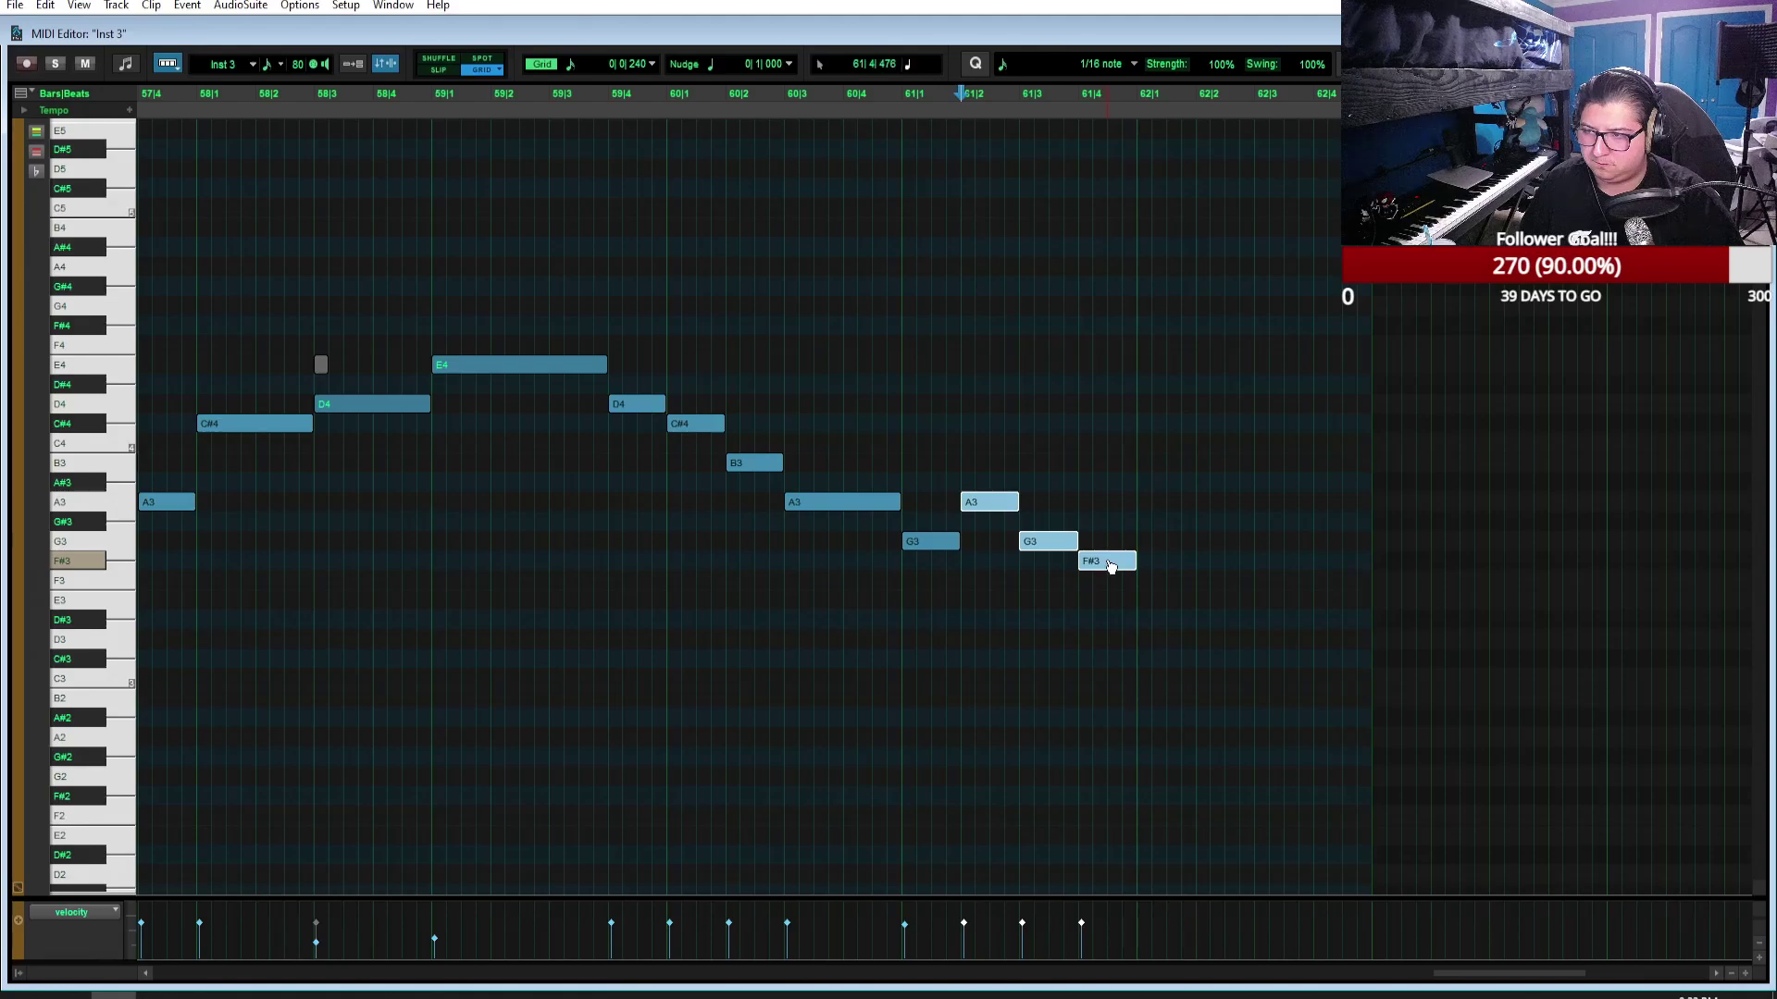
# Step: Shift the A3, G3, F#3 group to bar 61 beat 4, then lengthen bar 61's G3 and bar 62's F#3 to three beats each
pyautogui.moveTo(1139, 566); pyautogui.dragTo(1255, 564)
pyautogui.click(1239, 496)
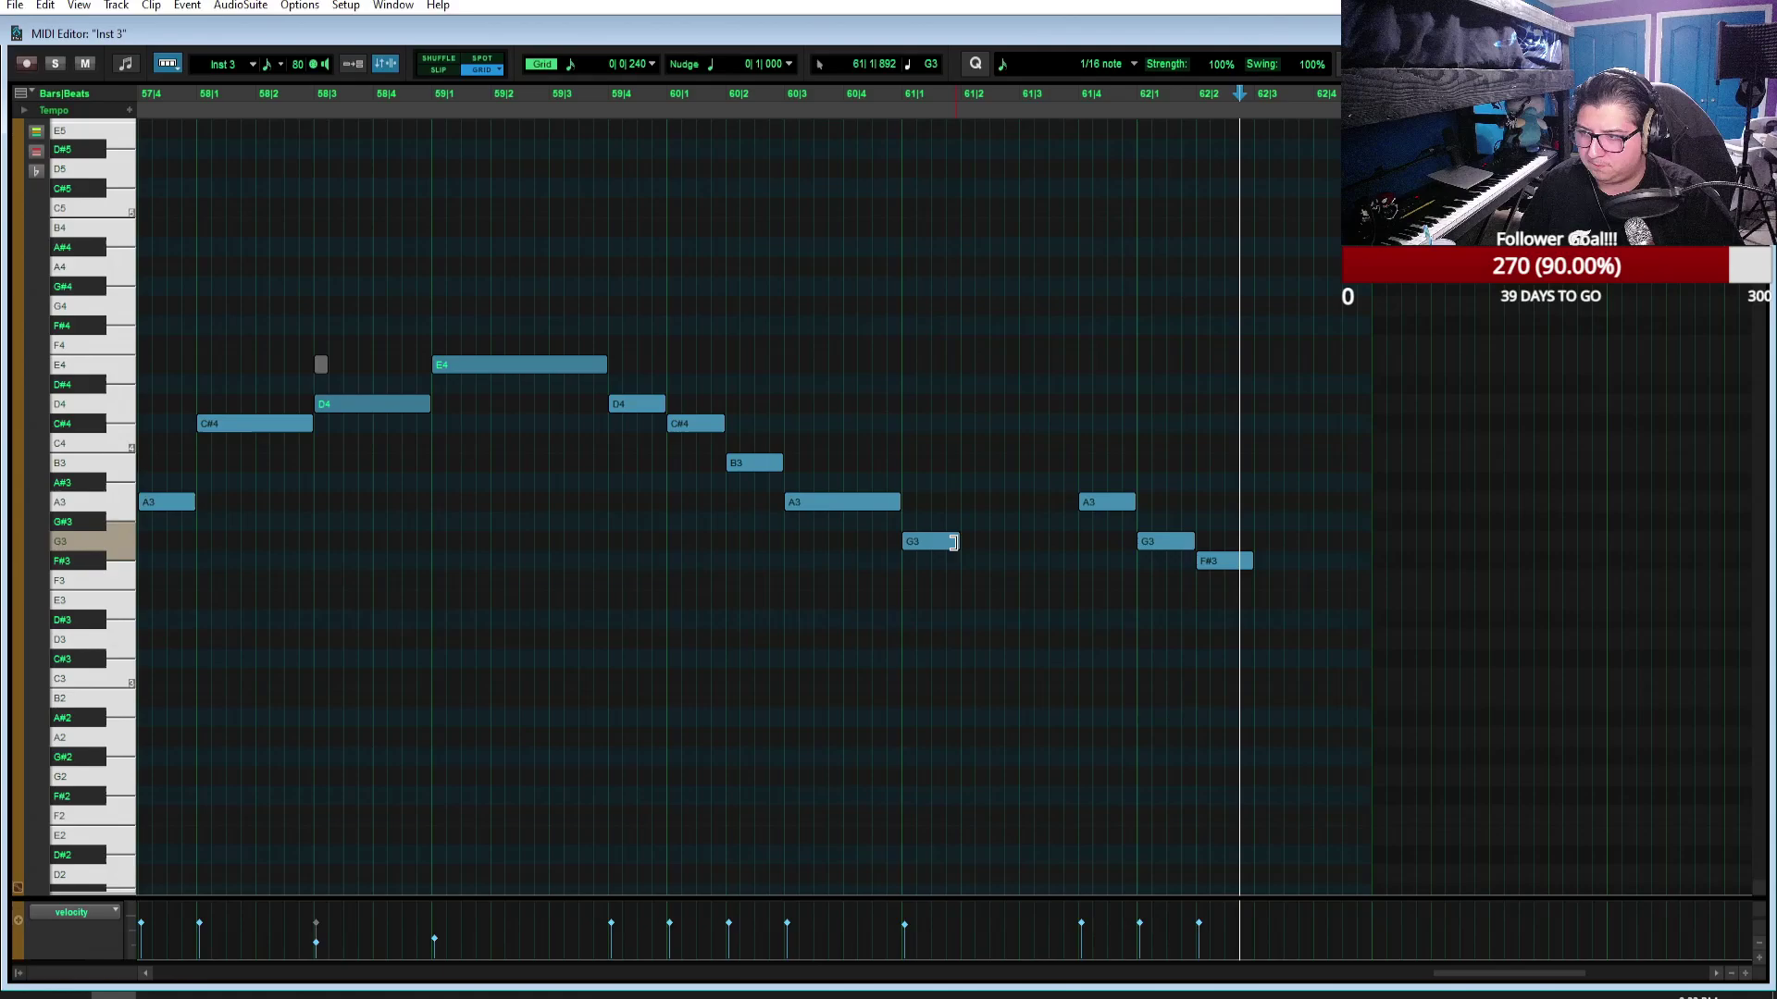
pyautogui.moveTo(958, 546); pyautogui.dragTo(1065, 555)
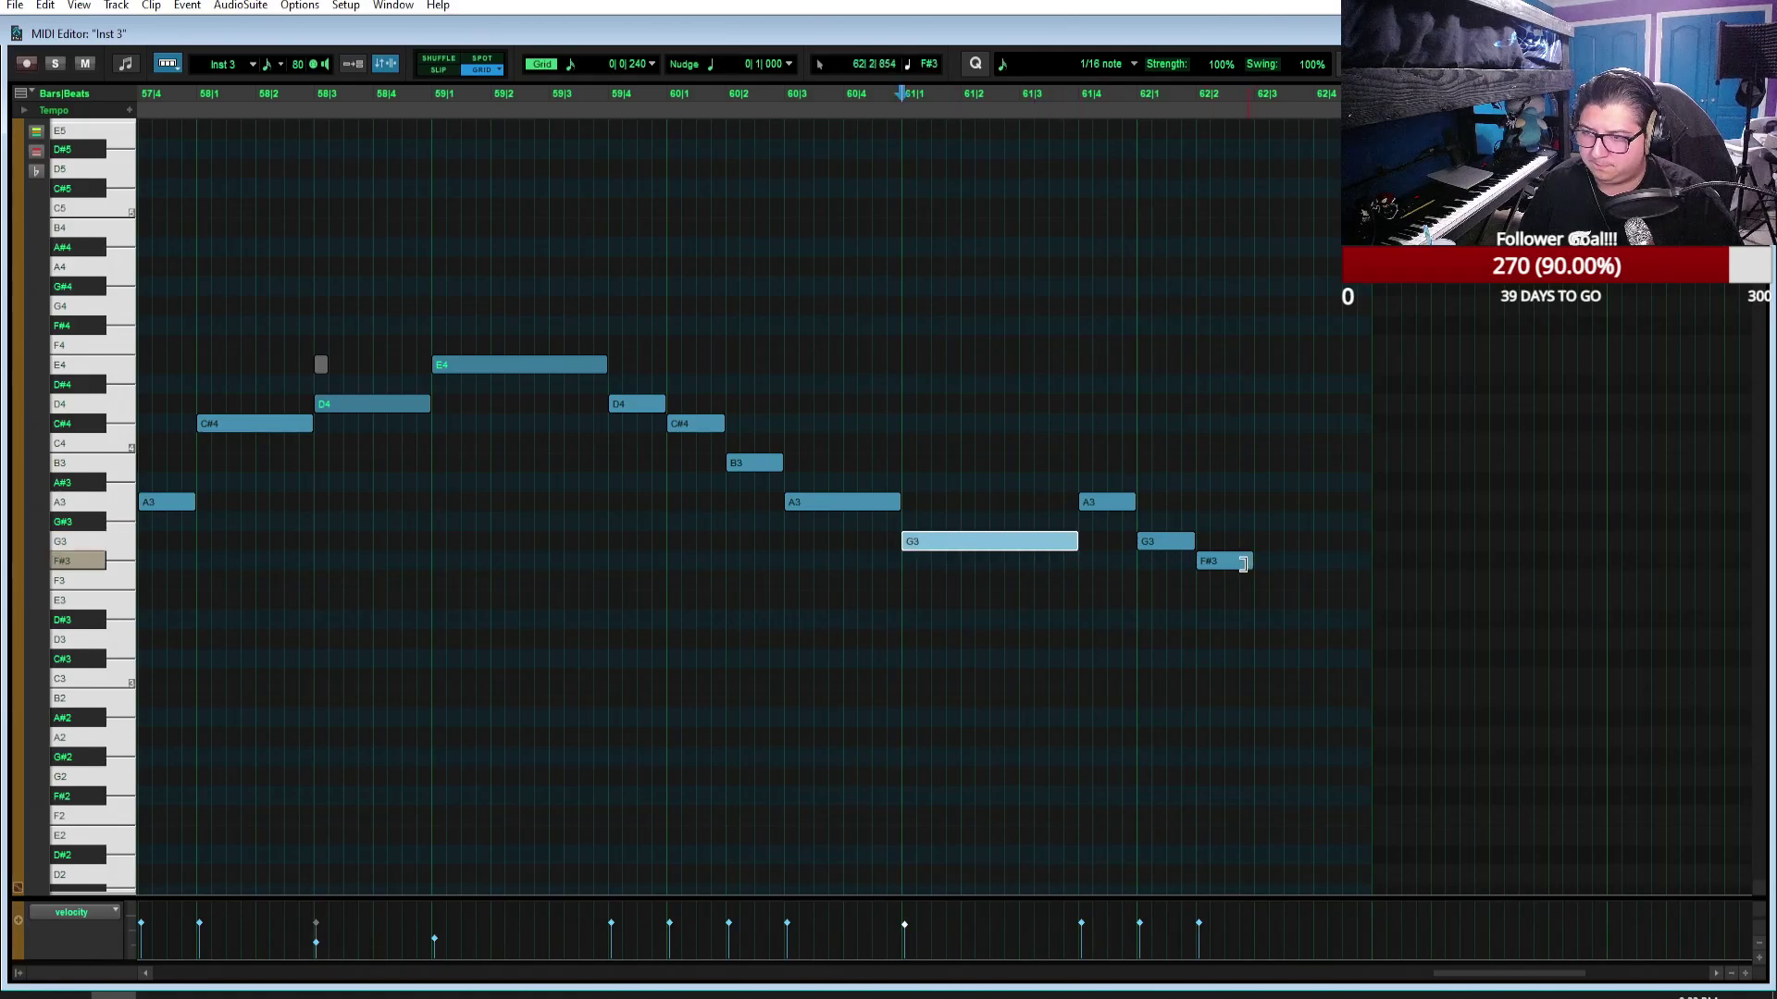
pyautogui.moveTo(1243, 565); pyautogui.dragTo(1305, 573)
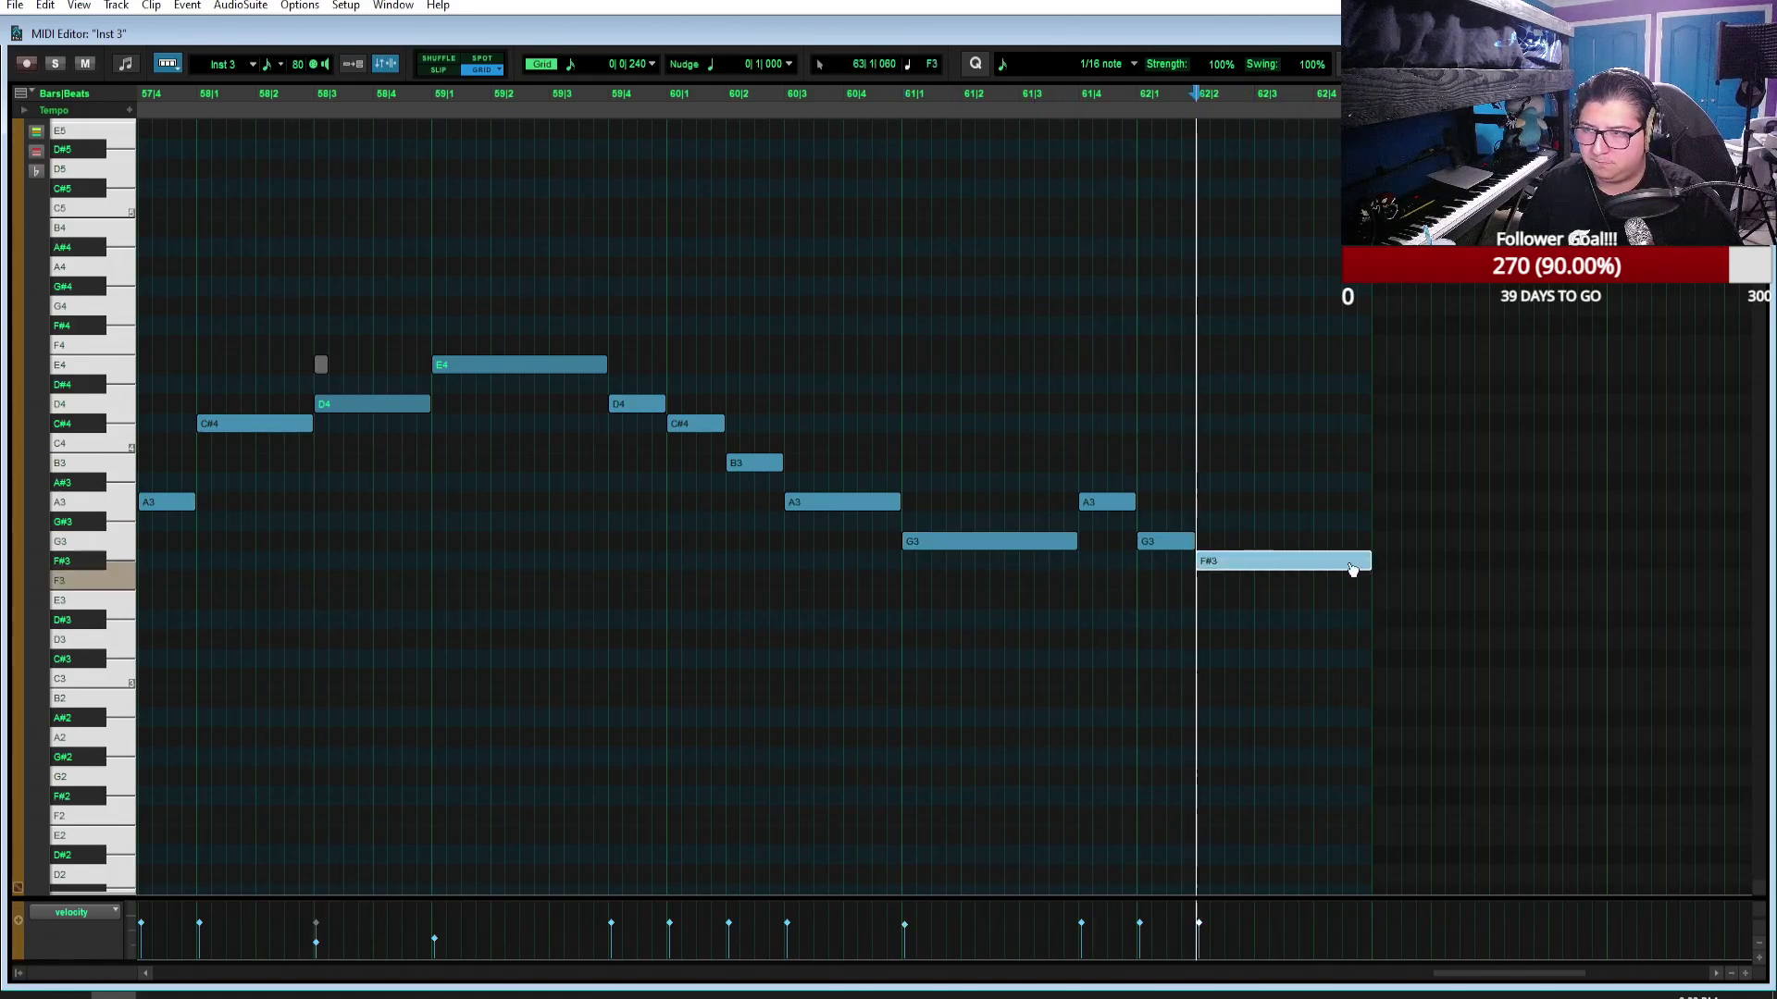
# Step: Lengthen bar 62's G3 to two beats, start its F#3 on beat 3, and play the ending from bar 61
pyautogui.click(431, 100)
pyautogui.press('space')
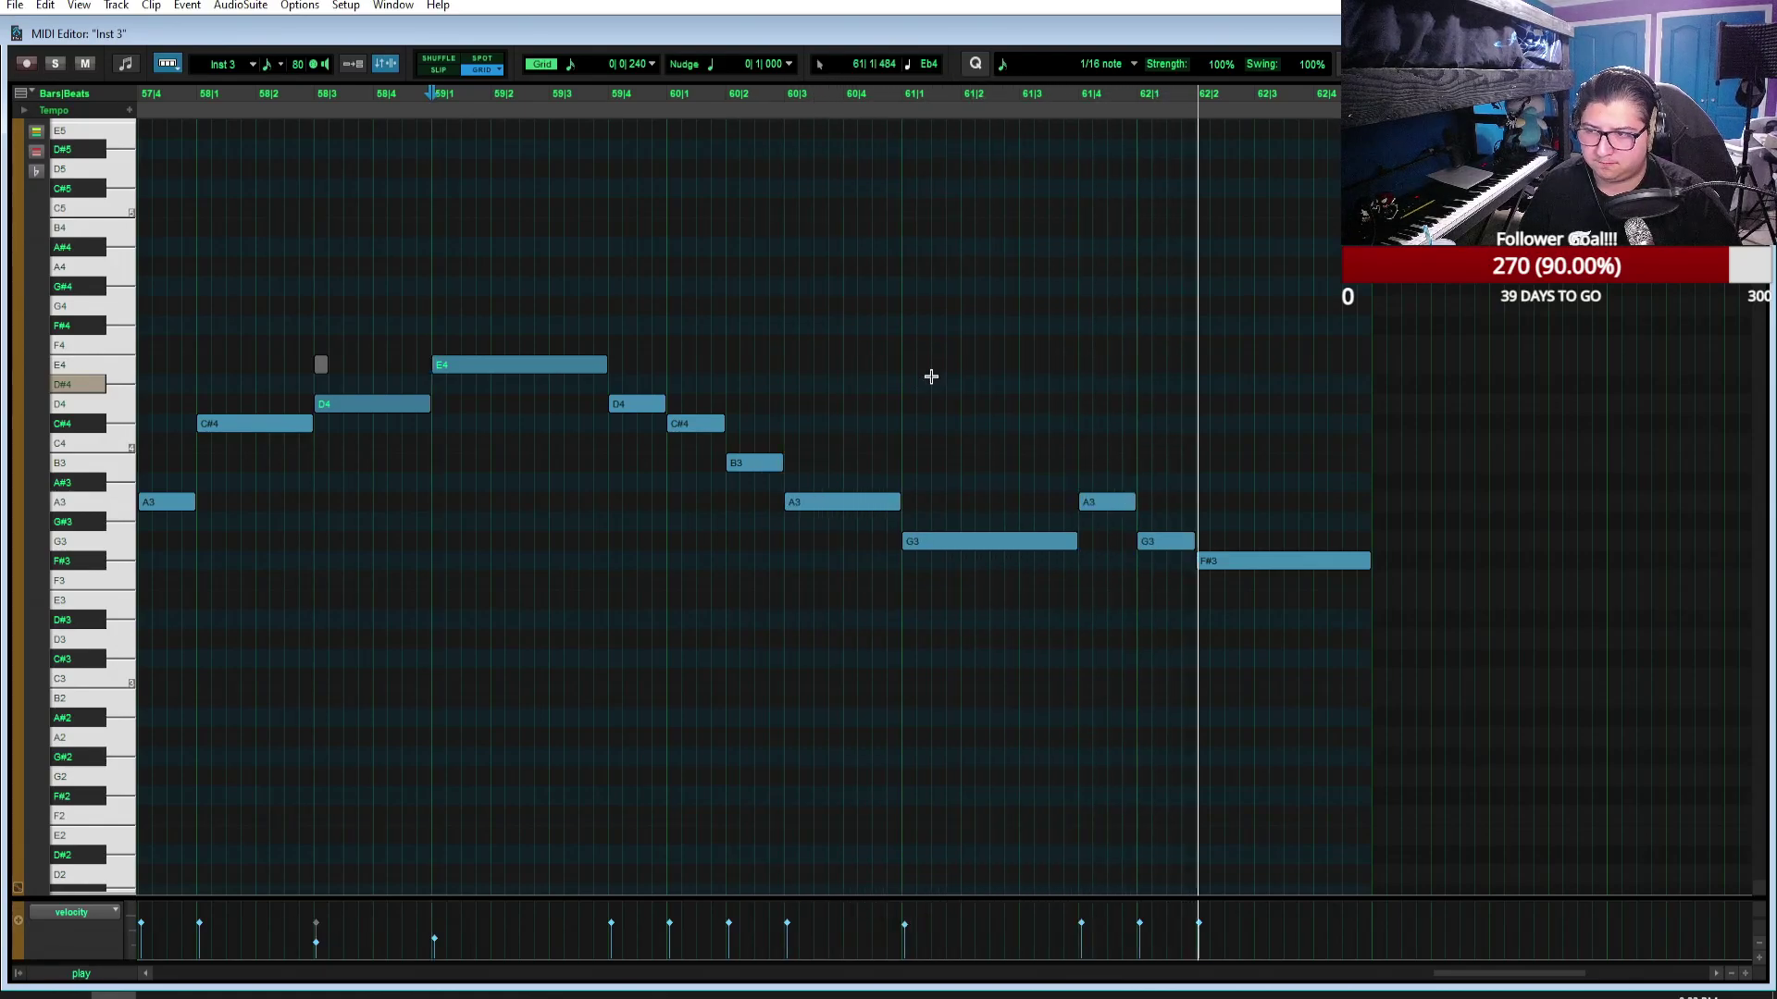
pyautogui.press('space')
pyautogui.moveTo(1205, 568); pyautogui.dragTo(1254, 542)
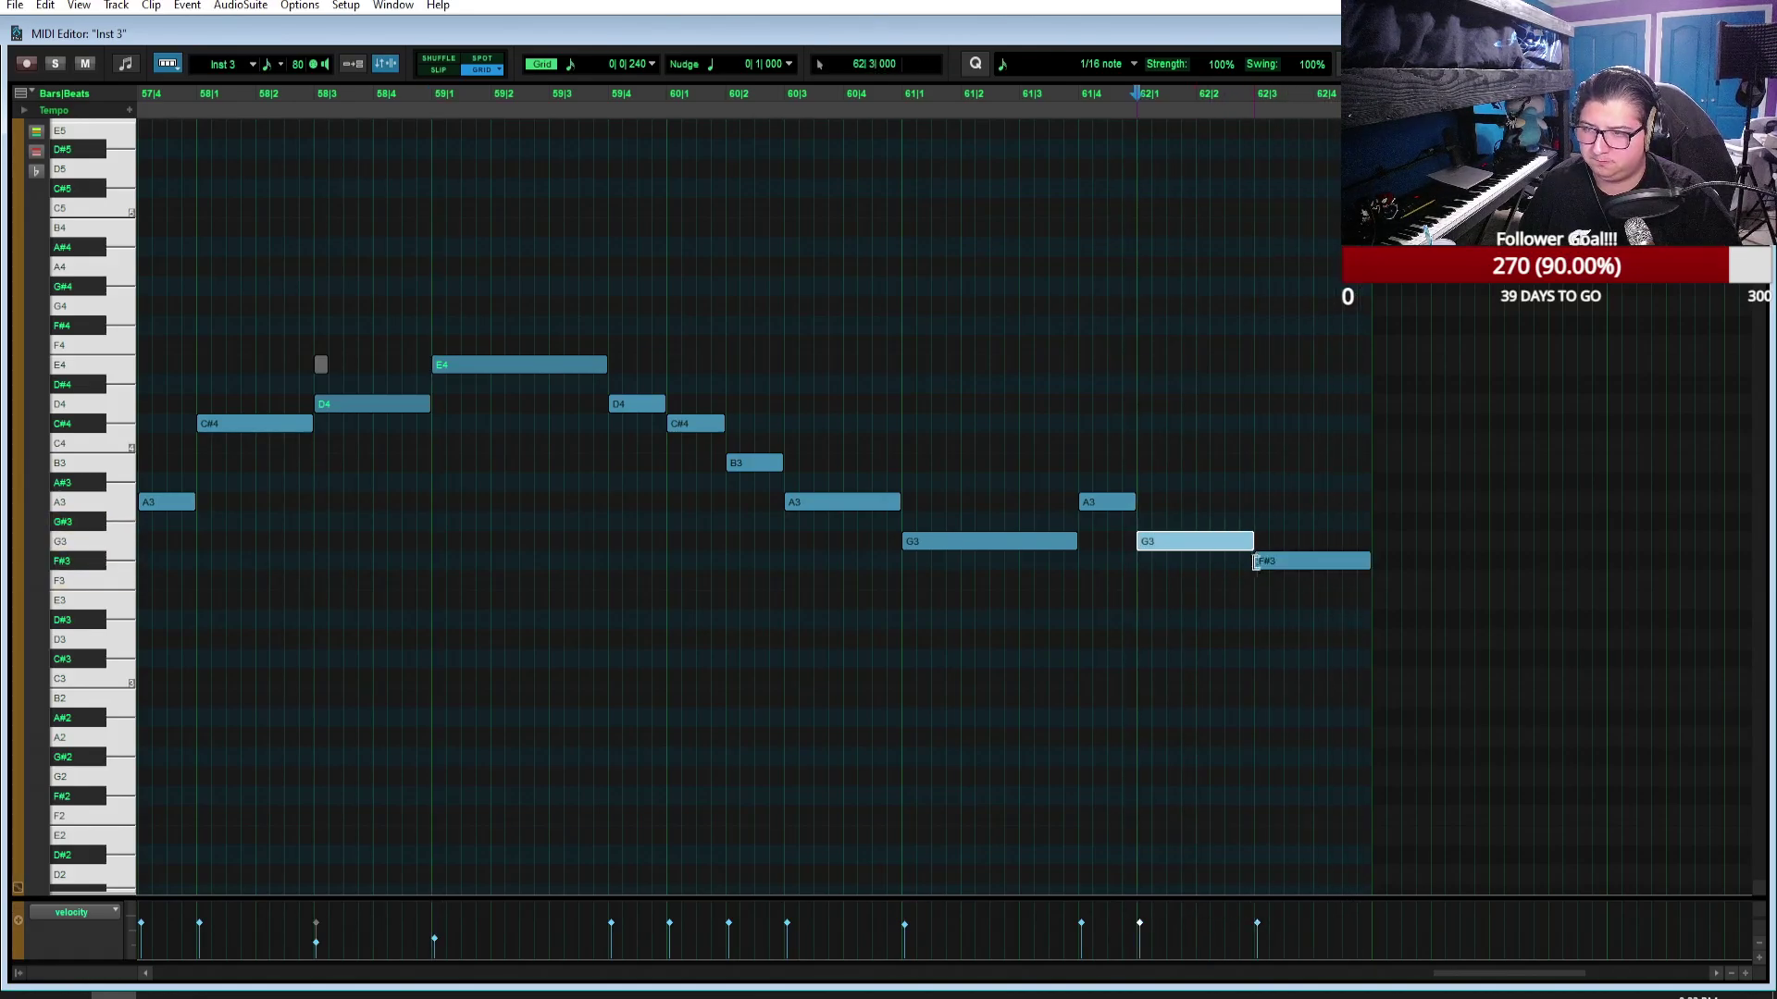
pyautogui.click(899, 105)
pyautogui.press('space')
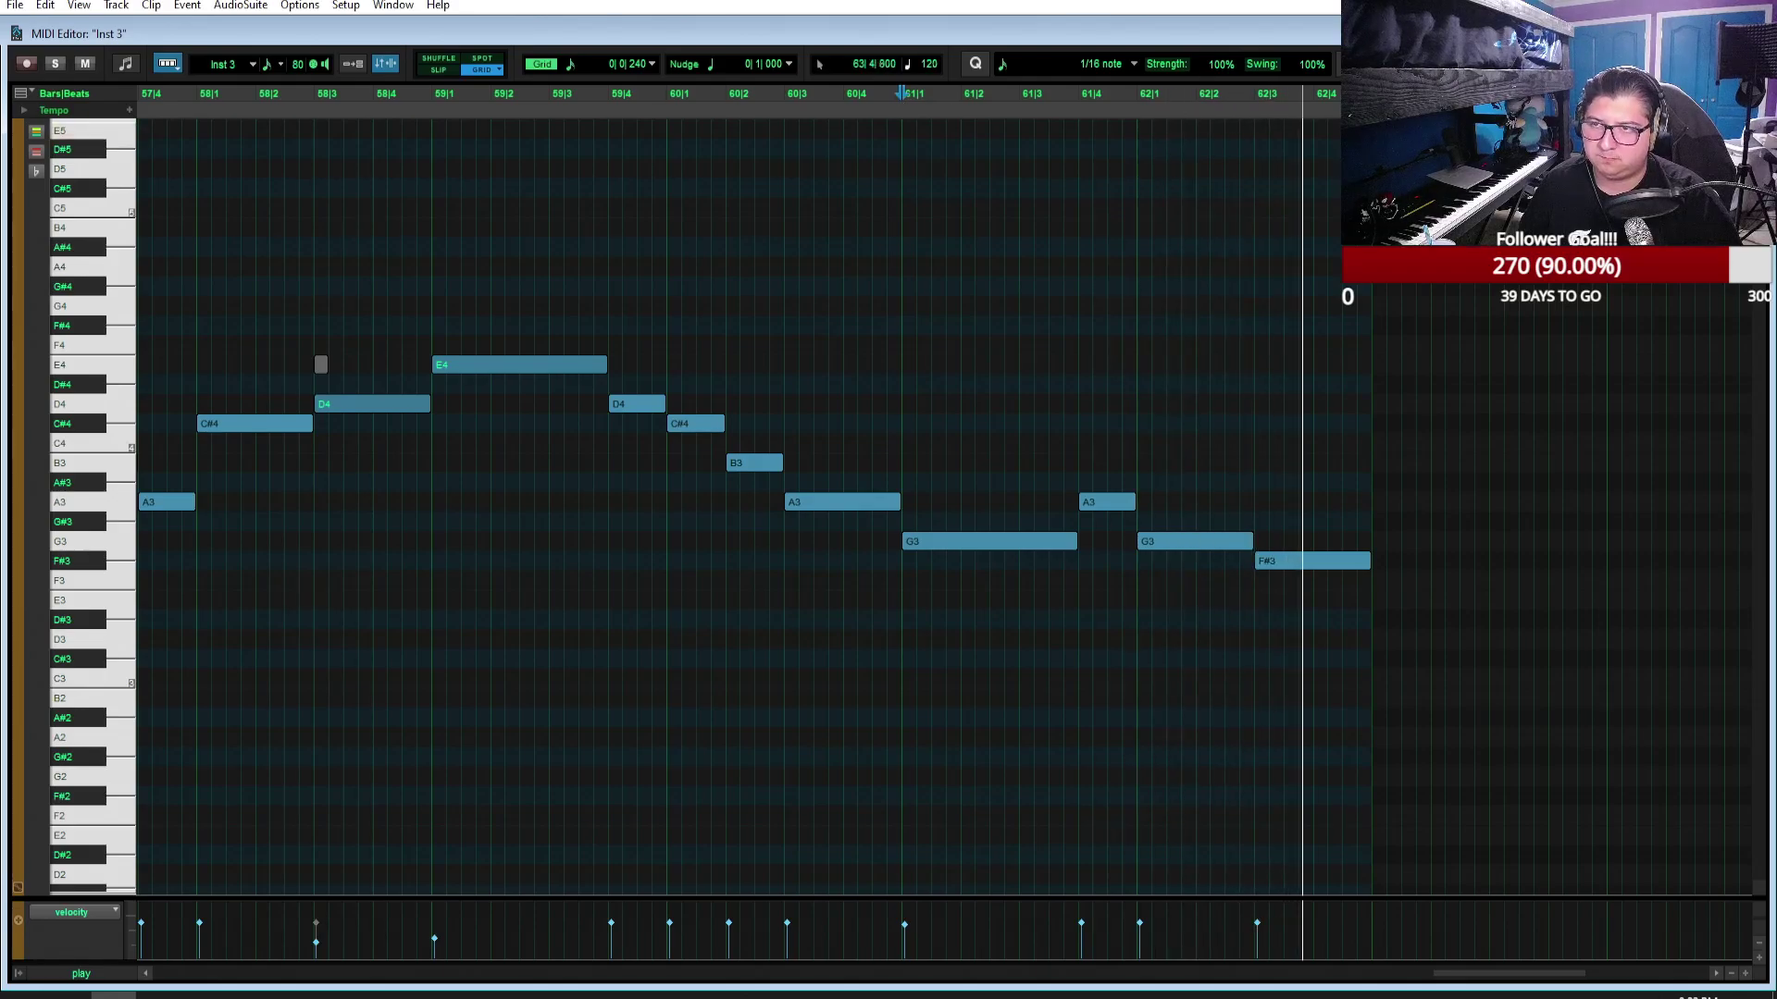
pyautogui.hotkey('ctrl', '=')
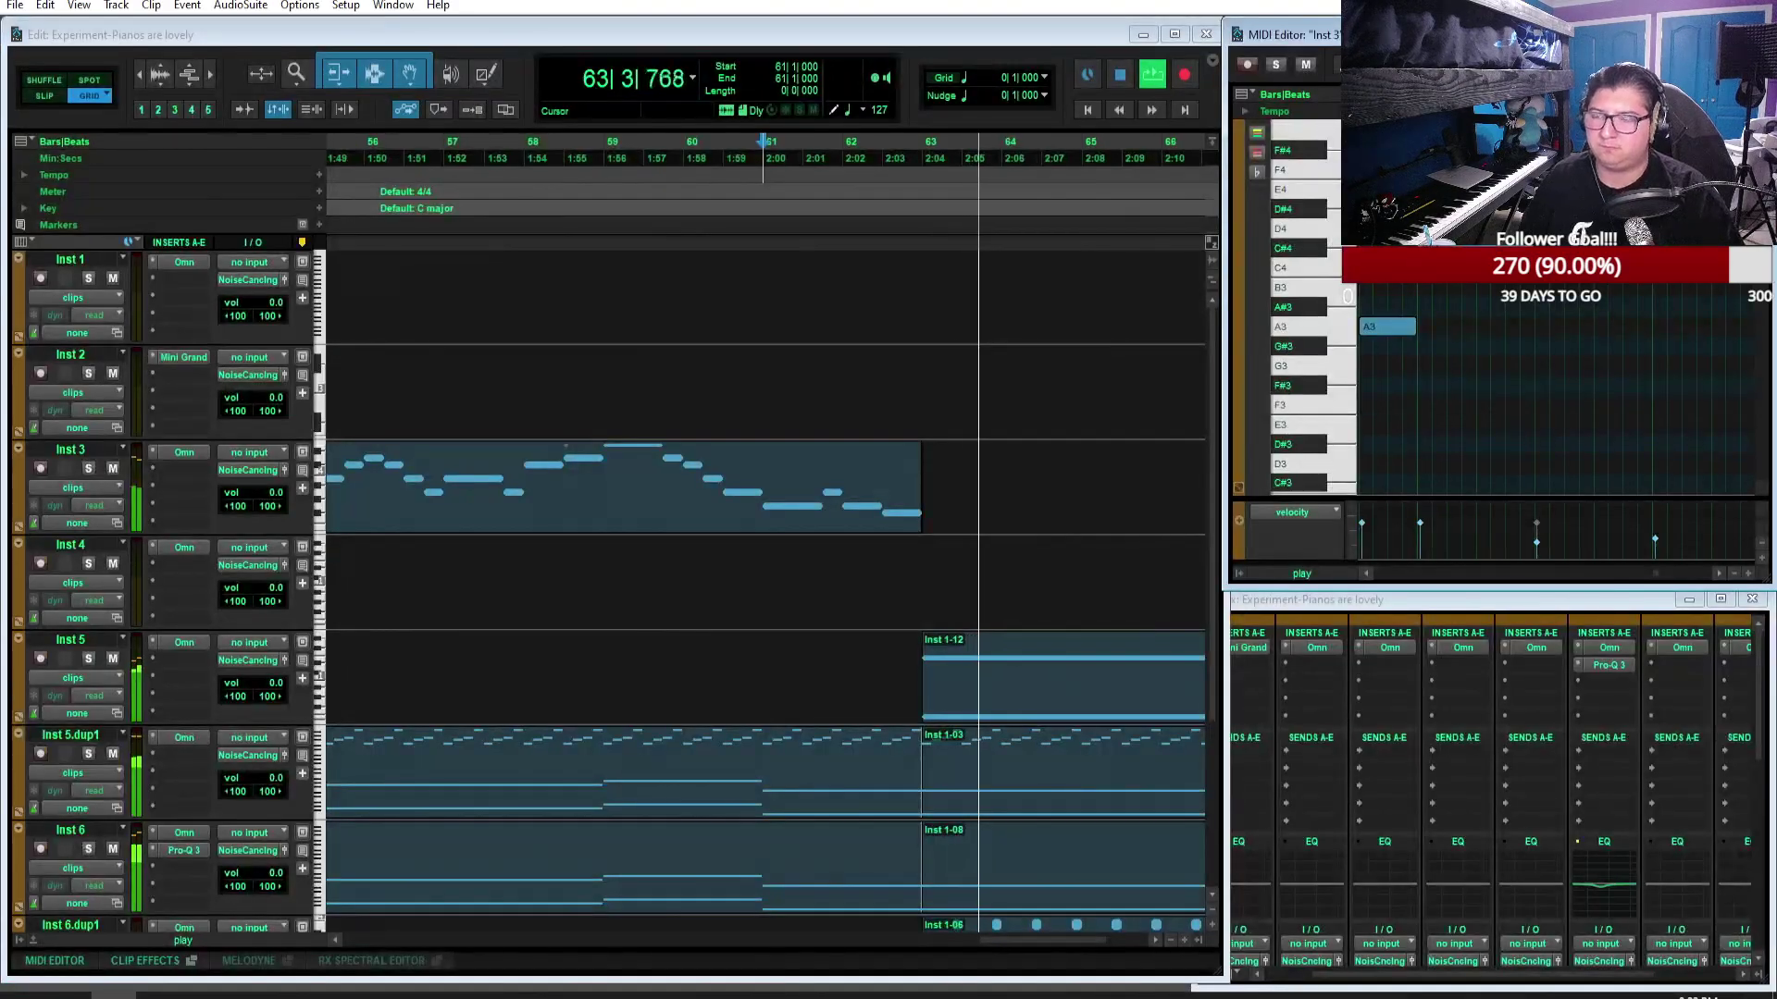
pyautogui.press('space')
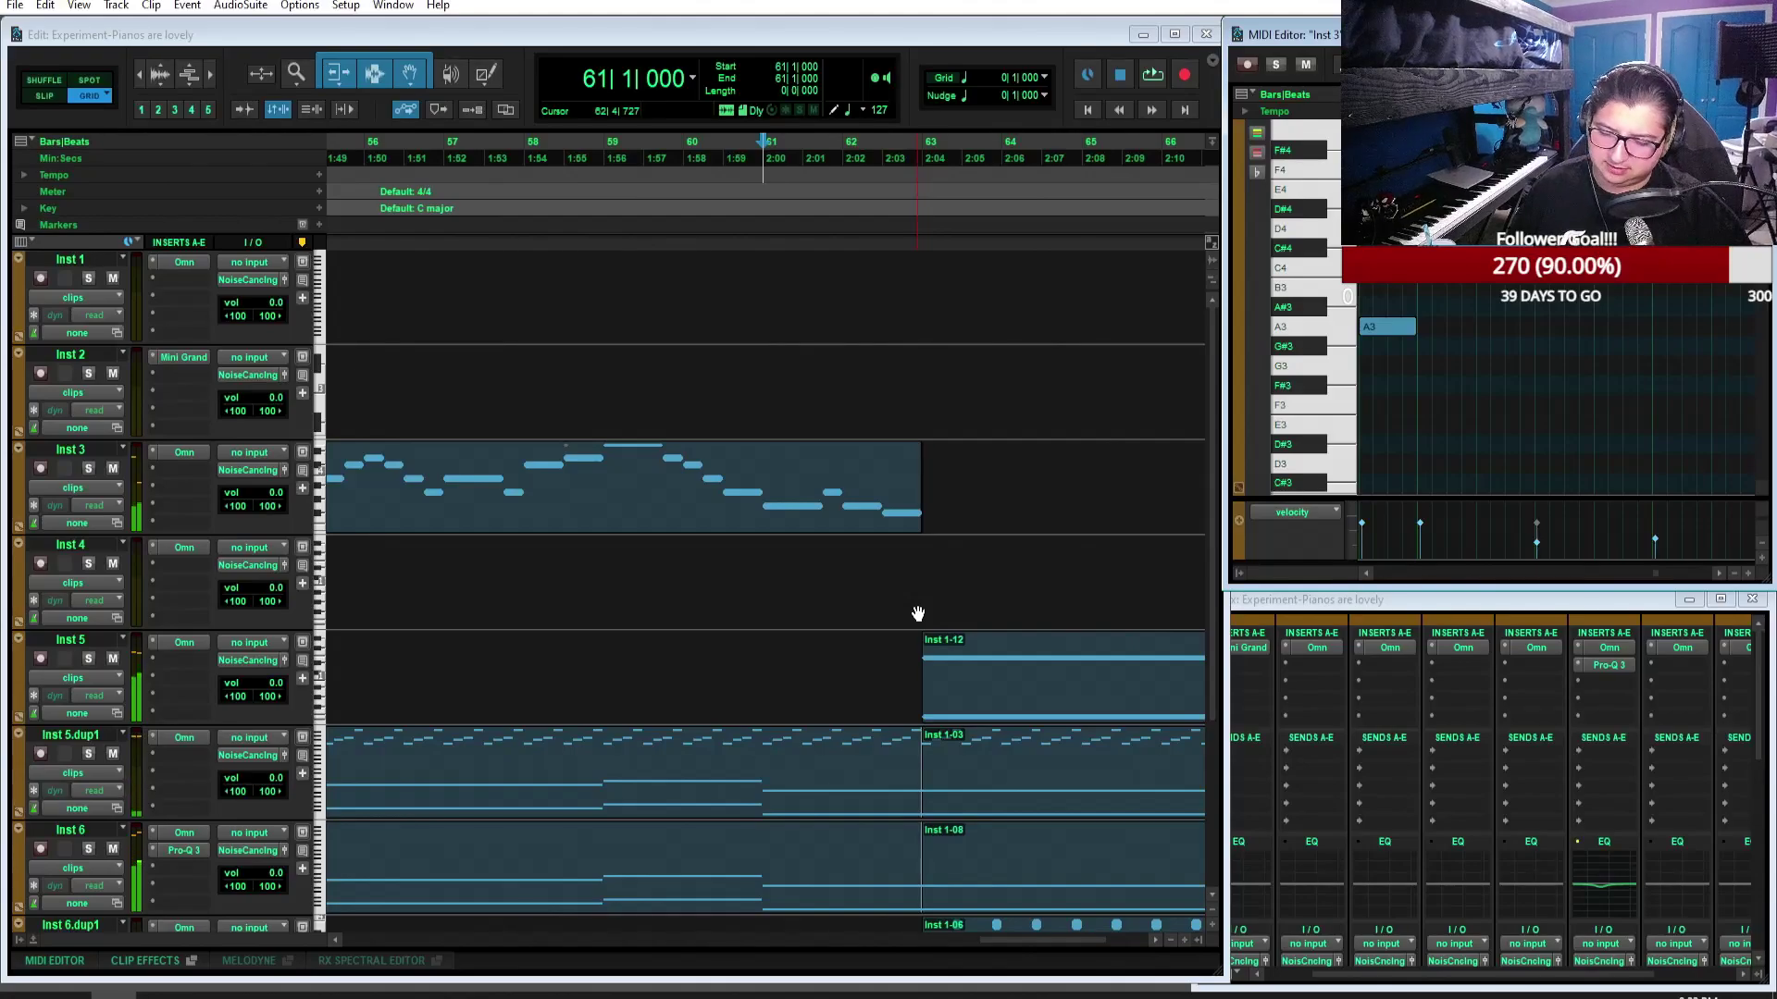
# Step: Move the melody clip from Inst 3 to the Inst 7 track at bar 51 and play it
pyautogui.hotkey('ctrl', '[')
pyautogui.hotkey('ctrl', '[')
pyautogui.scroll(-3, 682, 560)
pyautogui.moveTo(704, 341); pyautogui.dragTo(690, 905)
pyautogui.press('space')
pyautogui.hotkey('ctrl', ']')
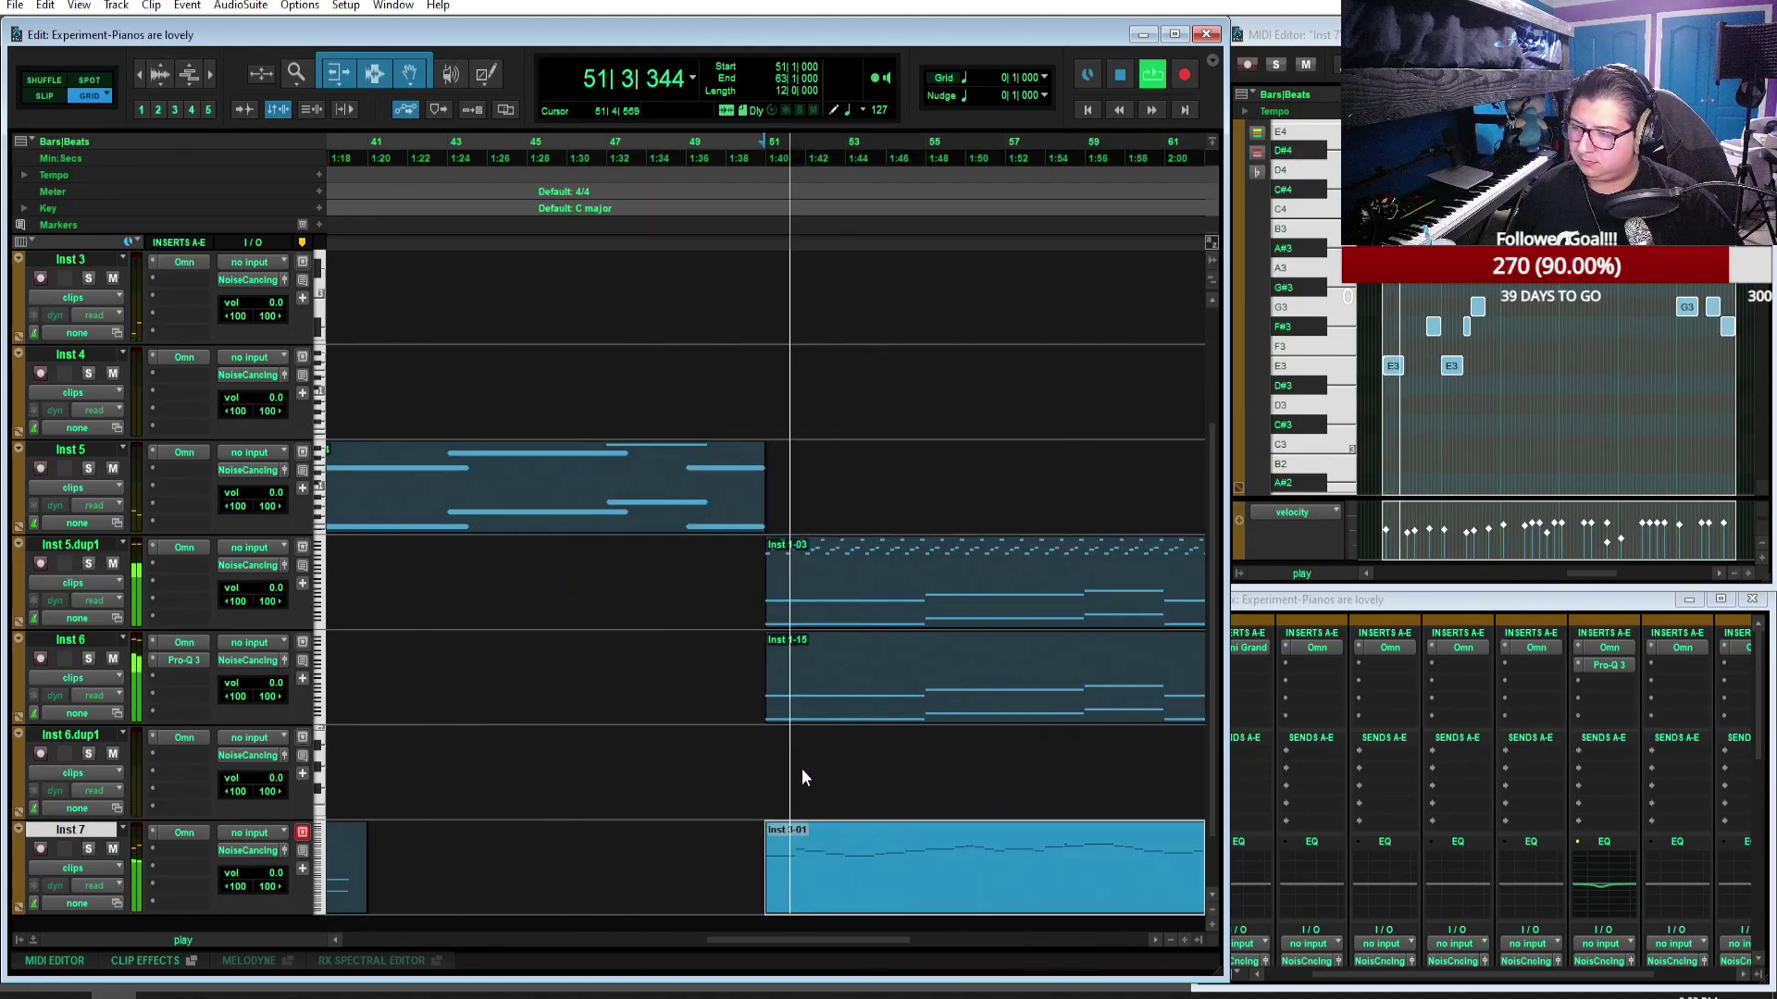
pyautogui.hotkey('ctrl', ']')
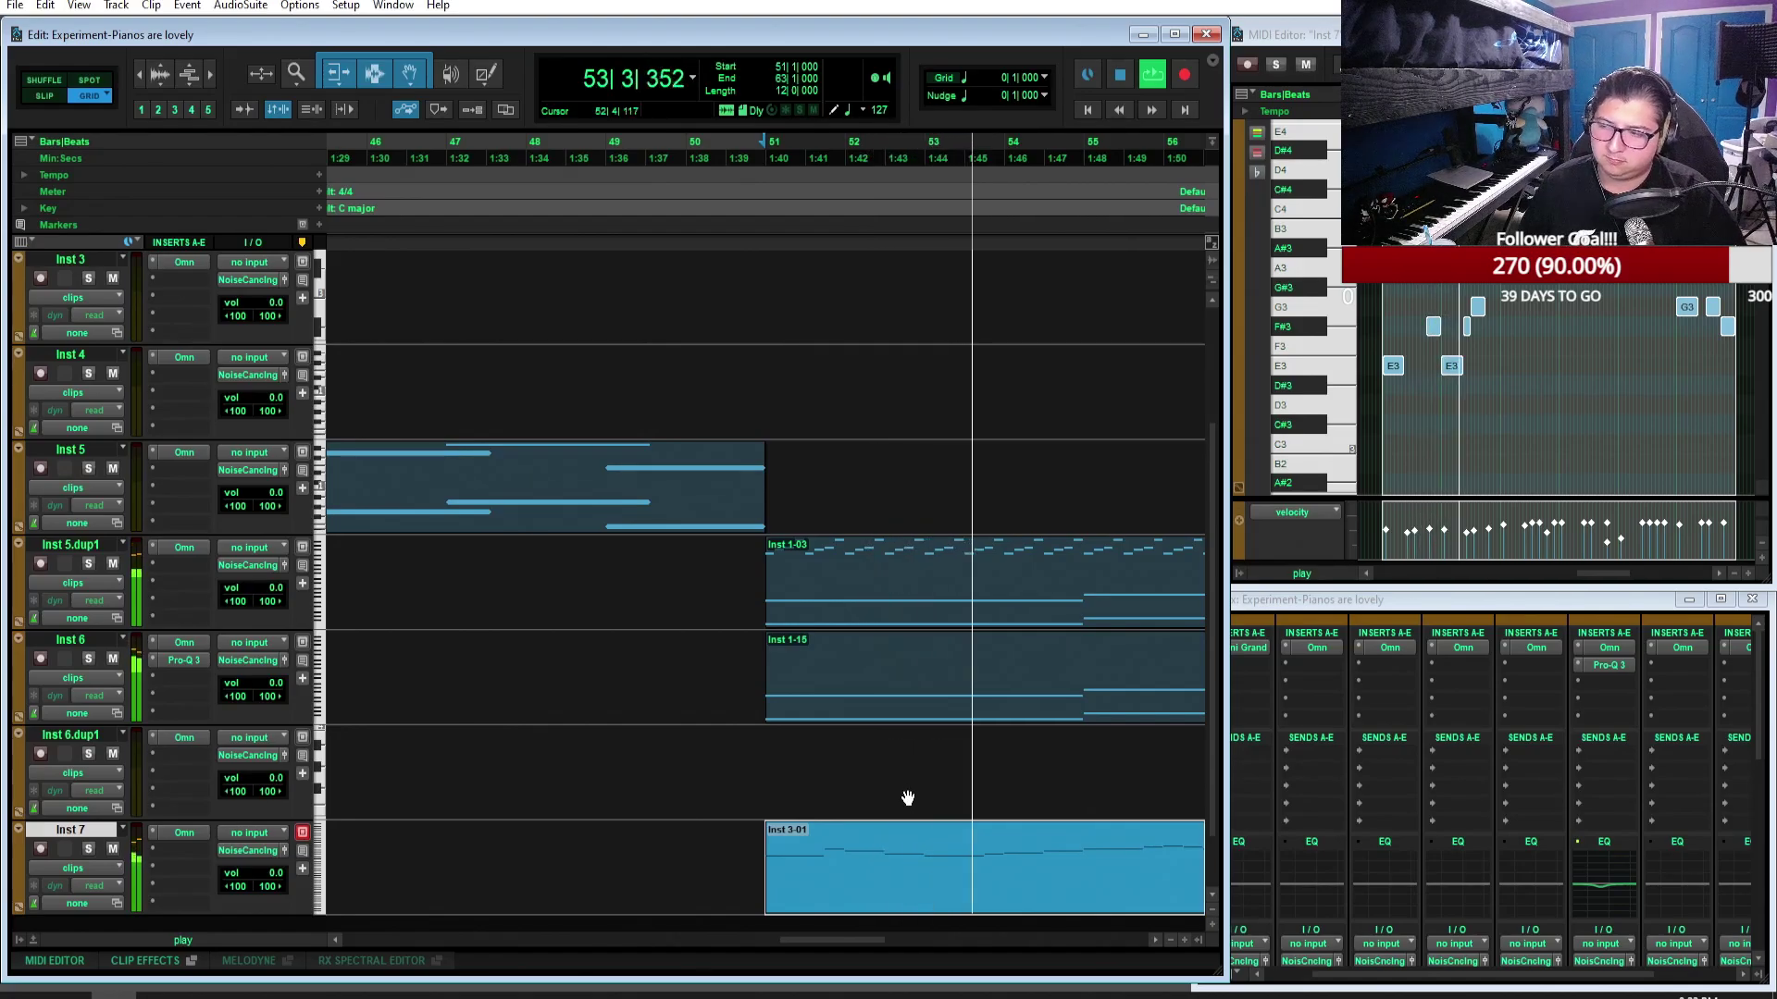
pyautogui.hscroll(2, 911, 794)
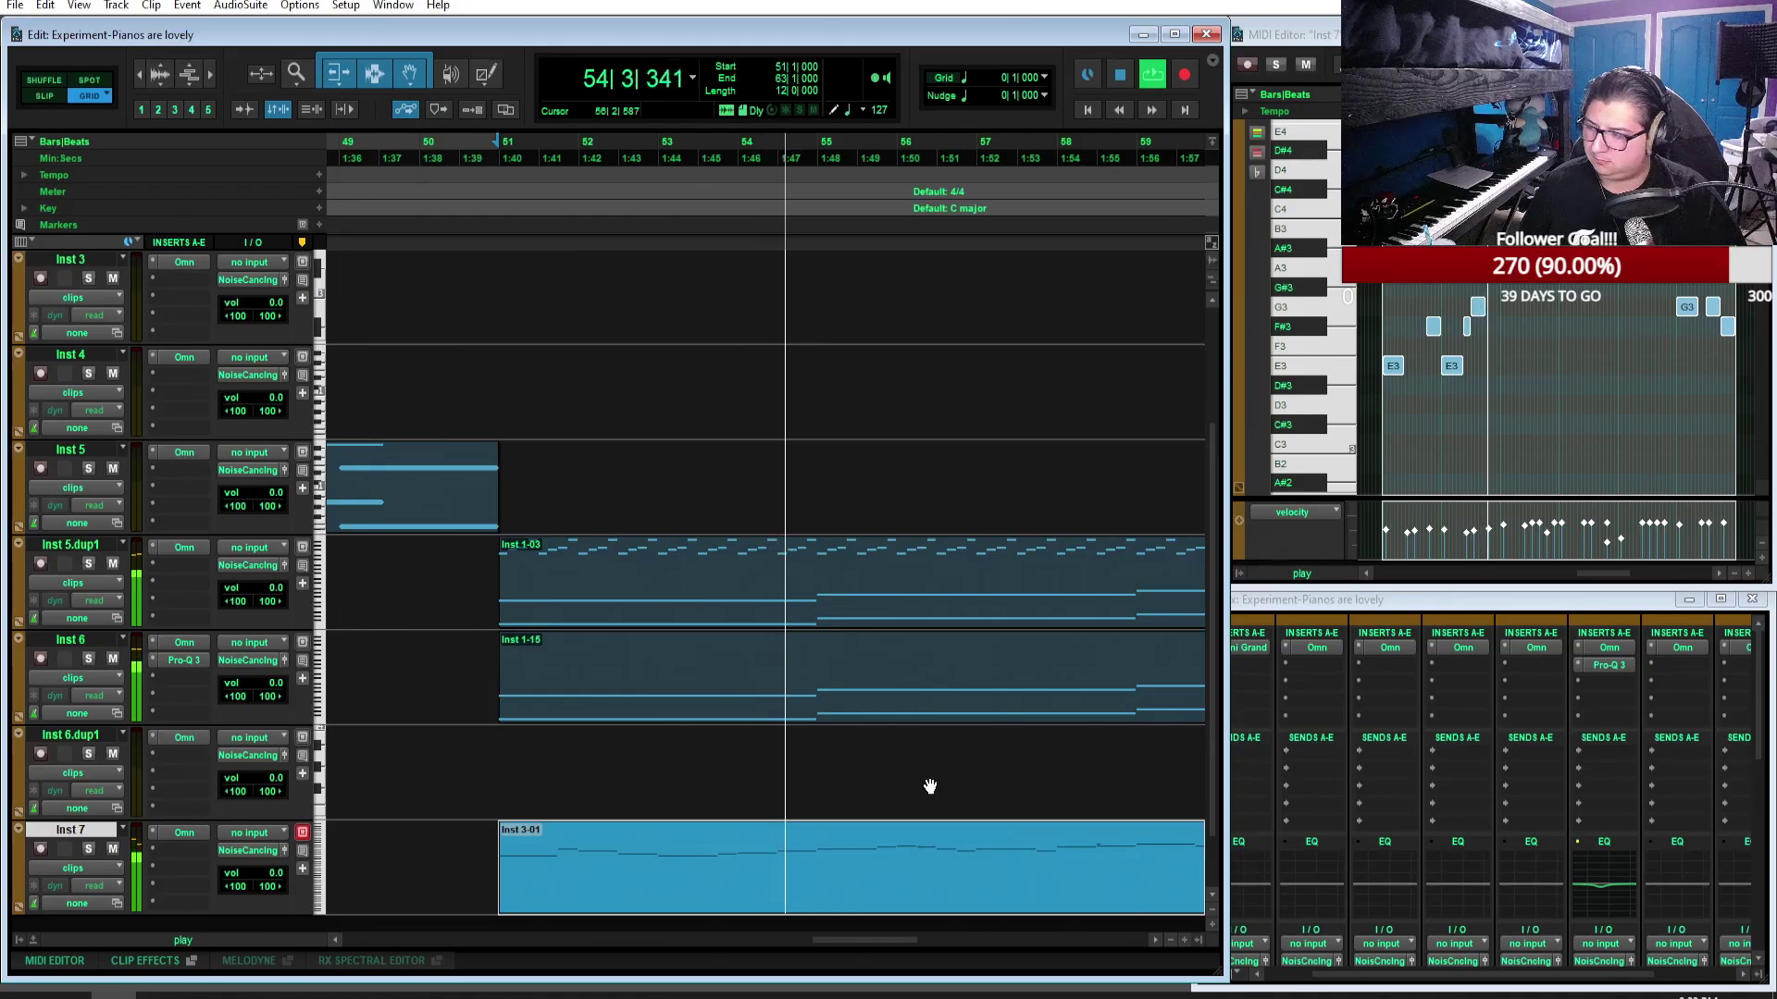
# Step: Move the melody clip from Inst 7 to the Inst 6.dup1 track at bar 51 and play it
pyautogui.hotkey('ctrl', '[')
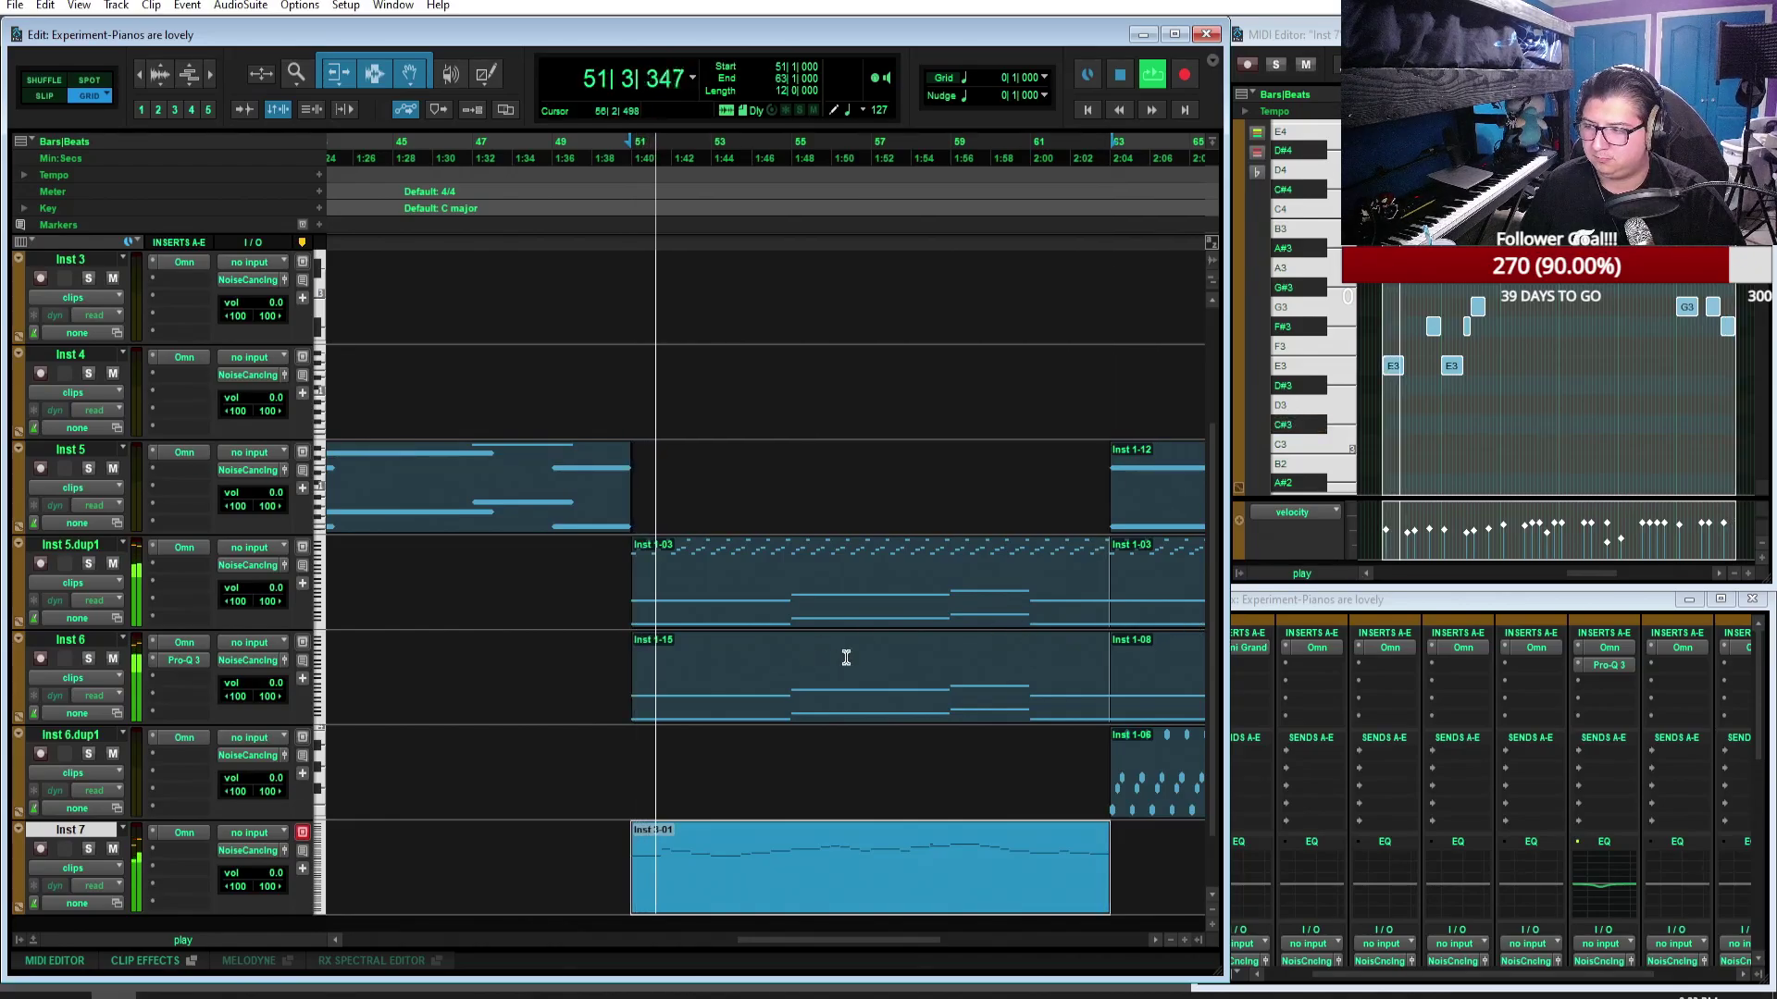
pyautogui.press('space')
pyautogui.click(791, 840)
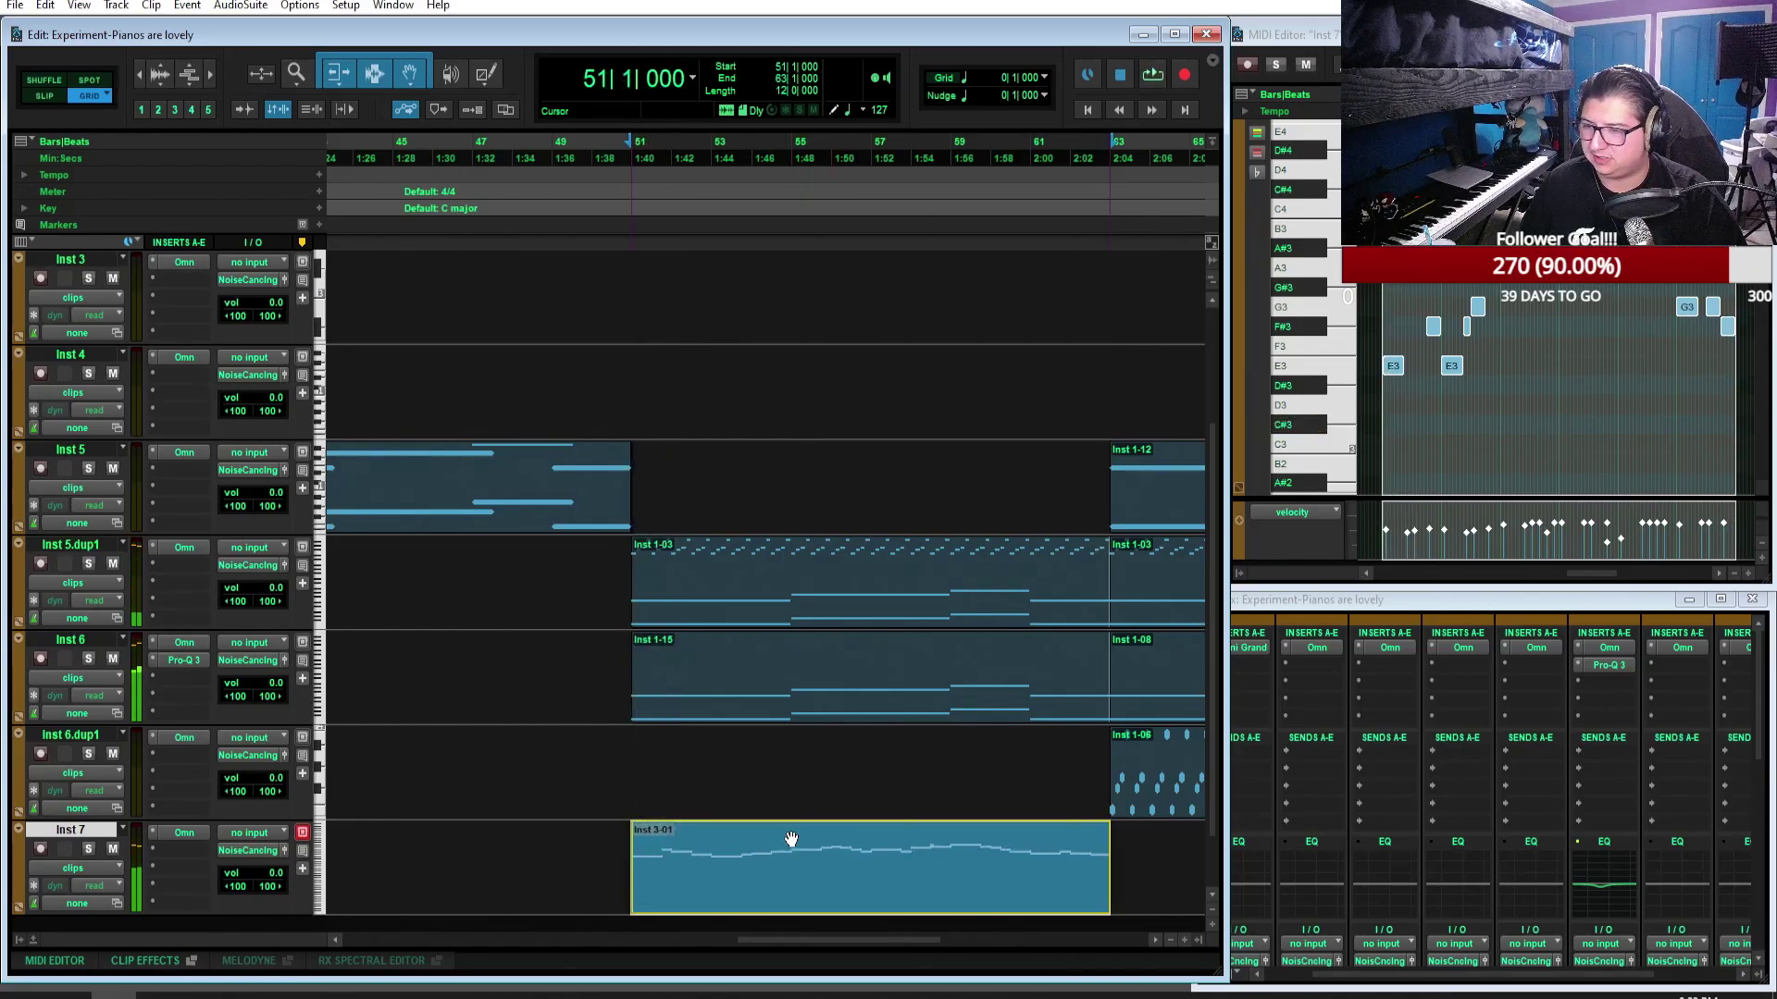
pyautogui.moveTo(791, 840); pyautogui.dragTo(791, 745)
pyautogui.press('space')
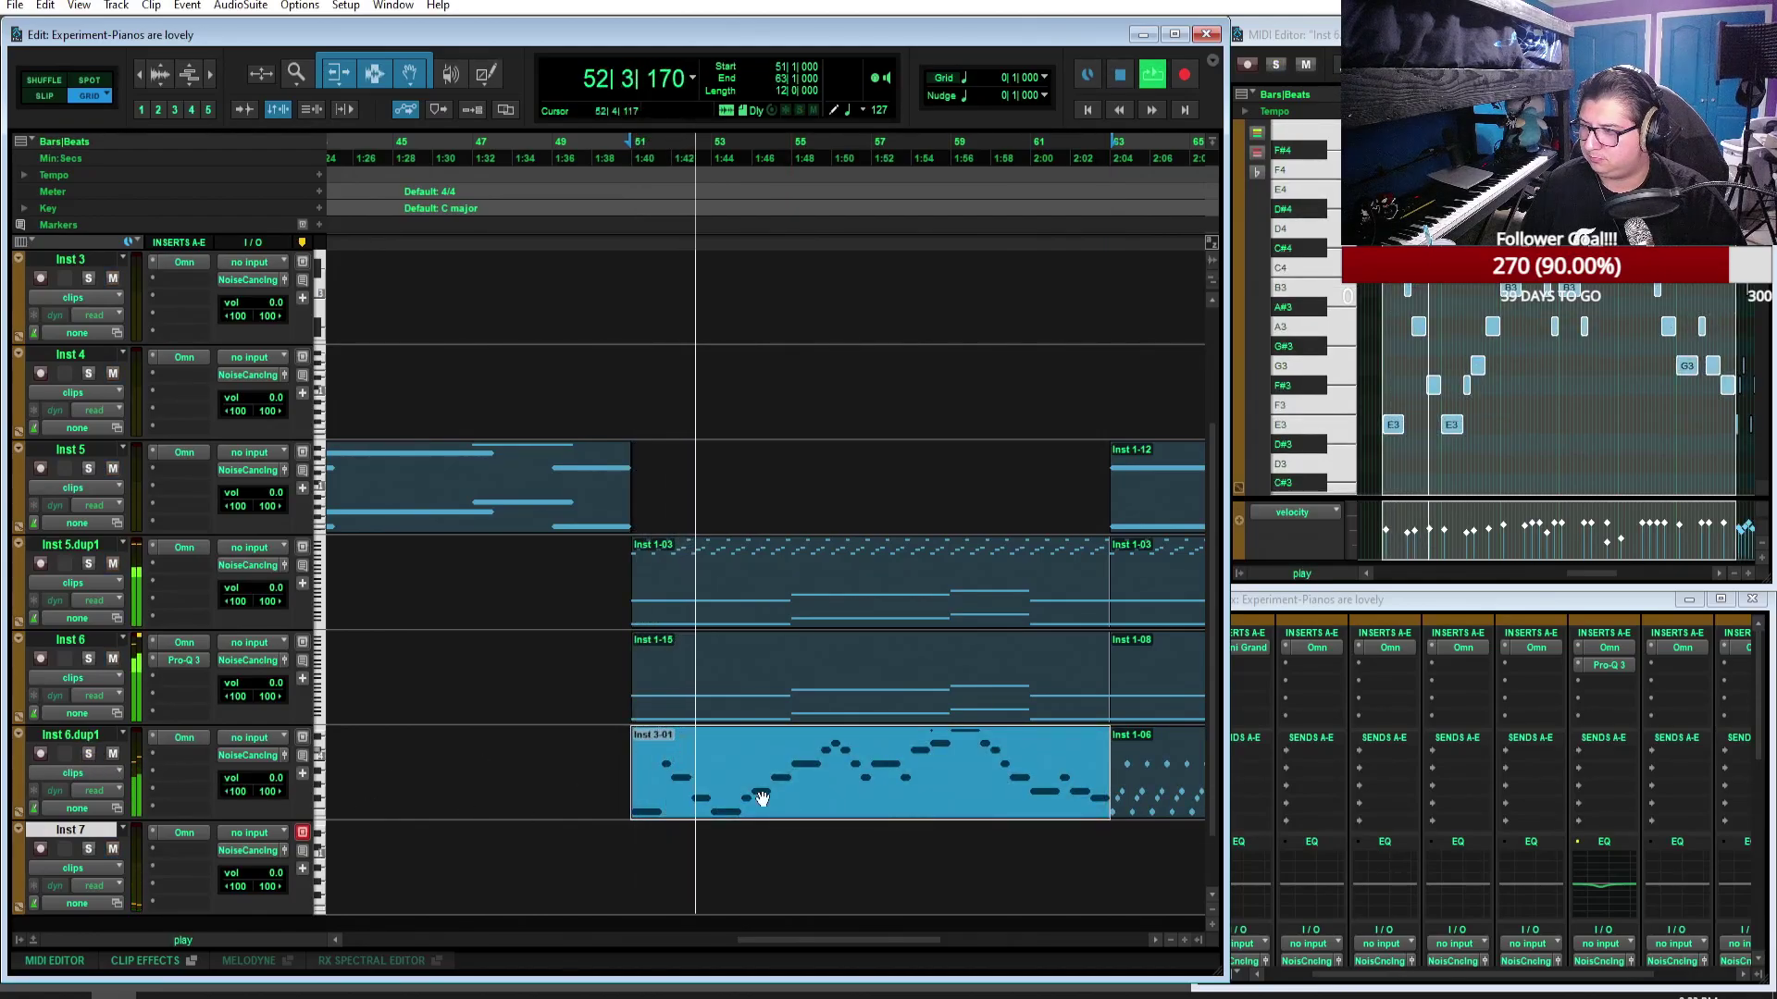
# Step: Move the melody clip from Inst 6.dup1 back to the Inst 3 track at bar 51 and play it
pyautogui.press('space')
pyautogui.scroll(-2, 768, 800)
pyautogui.moveTo(770, 800); pyautogui.dragTo(873, 318)
pyautogui.scroll(2, 776, 319)
pyautogui.press('space')
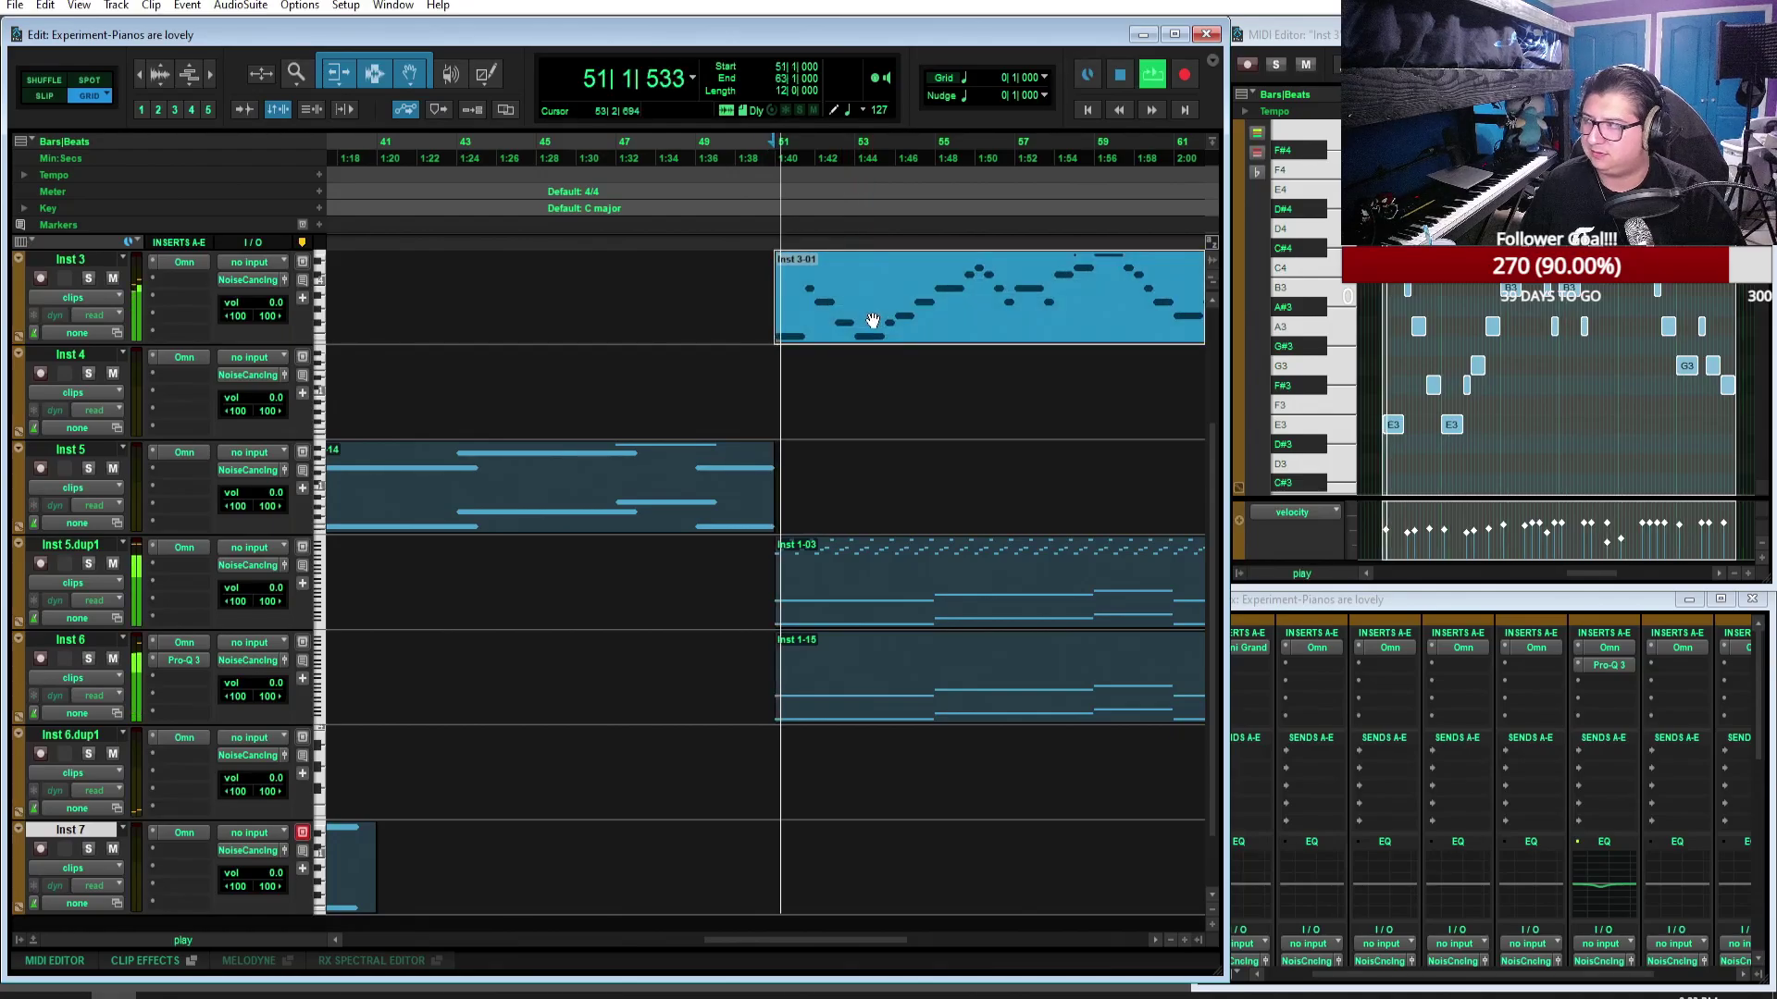
pyautogui.scroll(2, 880, 438)
pyautogui.press('space')
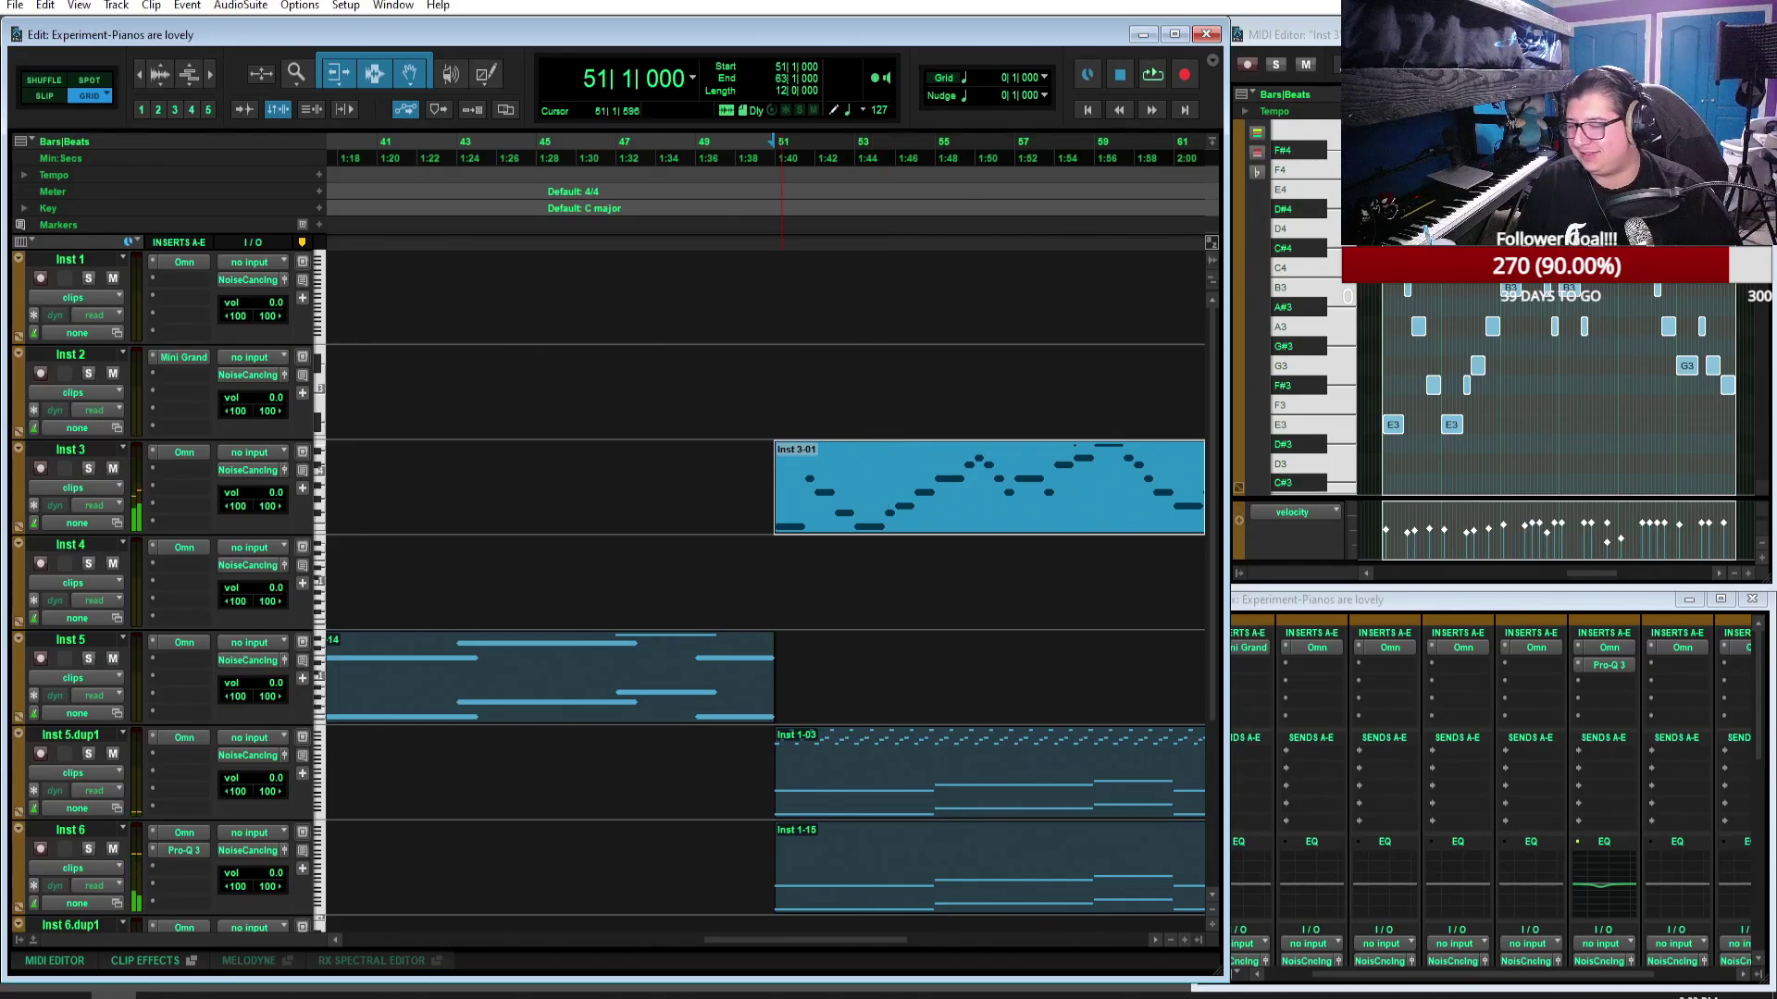
pyautogui.hotkey('alt', 'Tab')
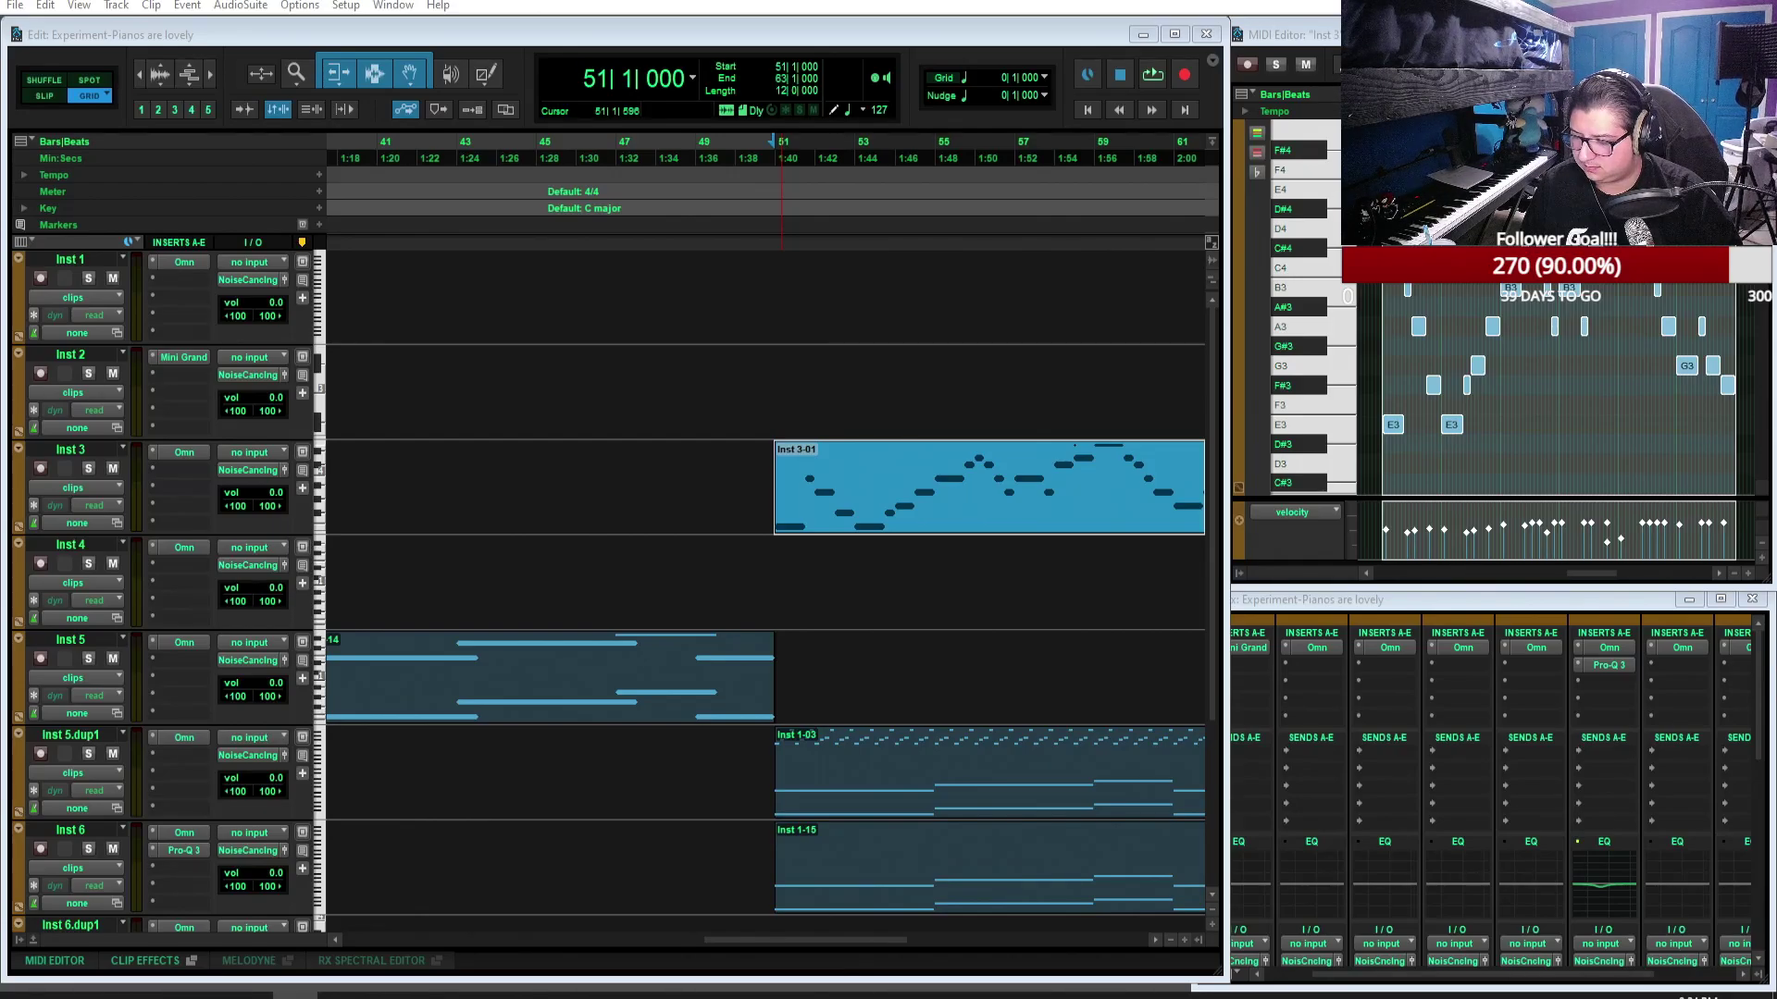
pyautogui.hotkey('alt', 'Tab')
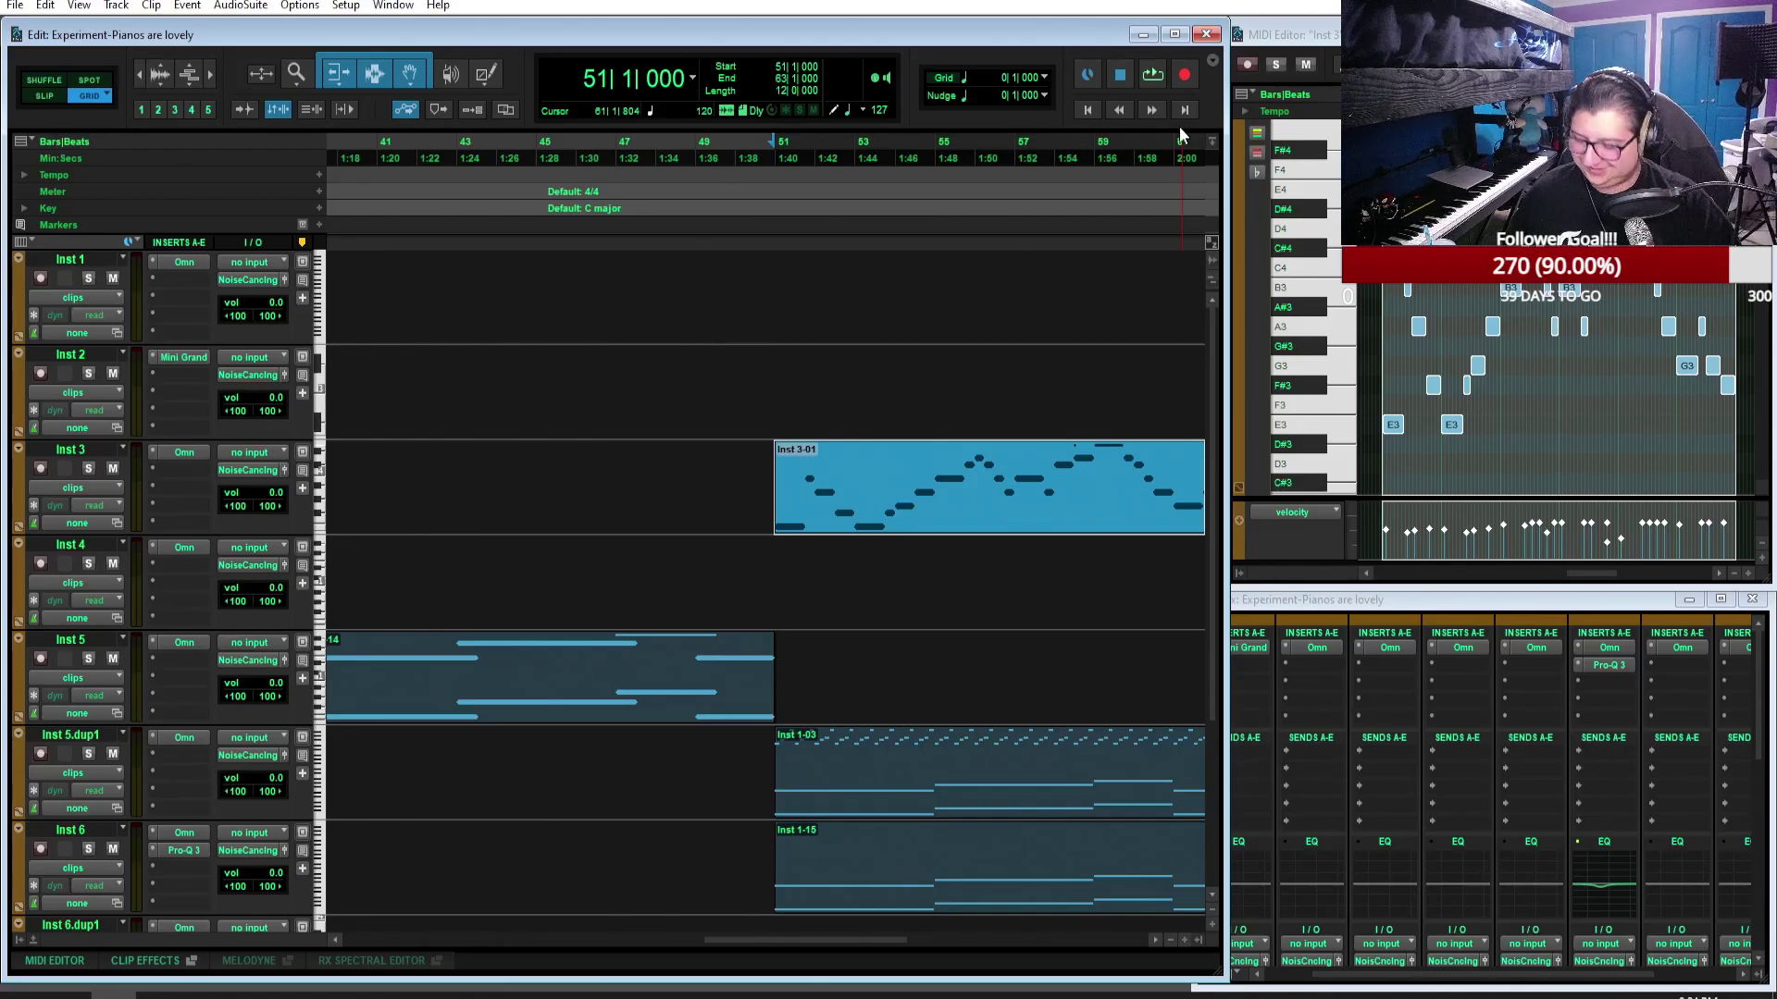
# Step: Look over the whole arrangement and play the session briefly from bar 1
pyautogui.hscroll(3, 712, 330)
pyautogui.hscroll(3, 712, 330)
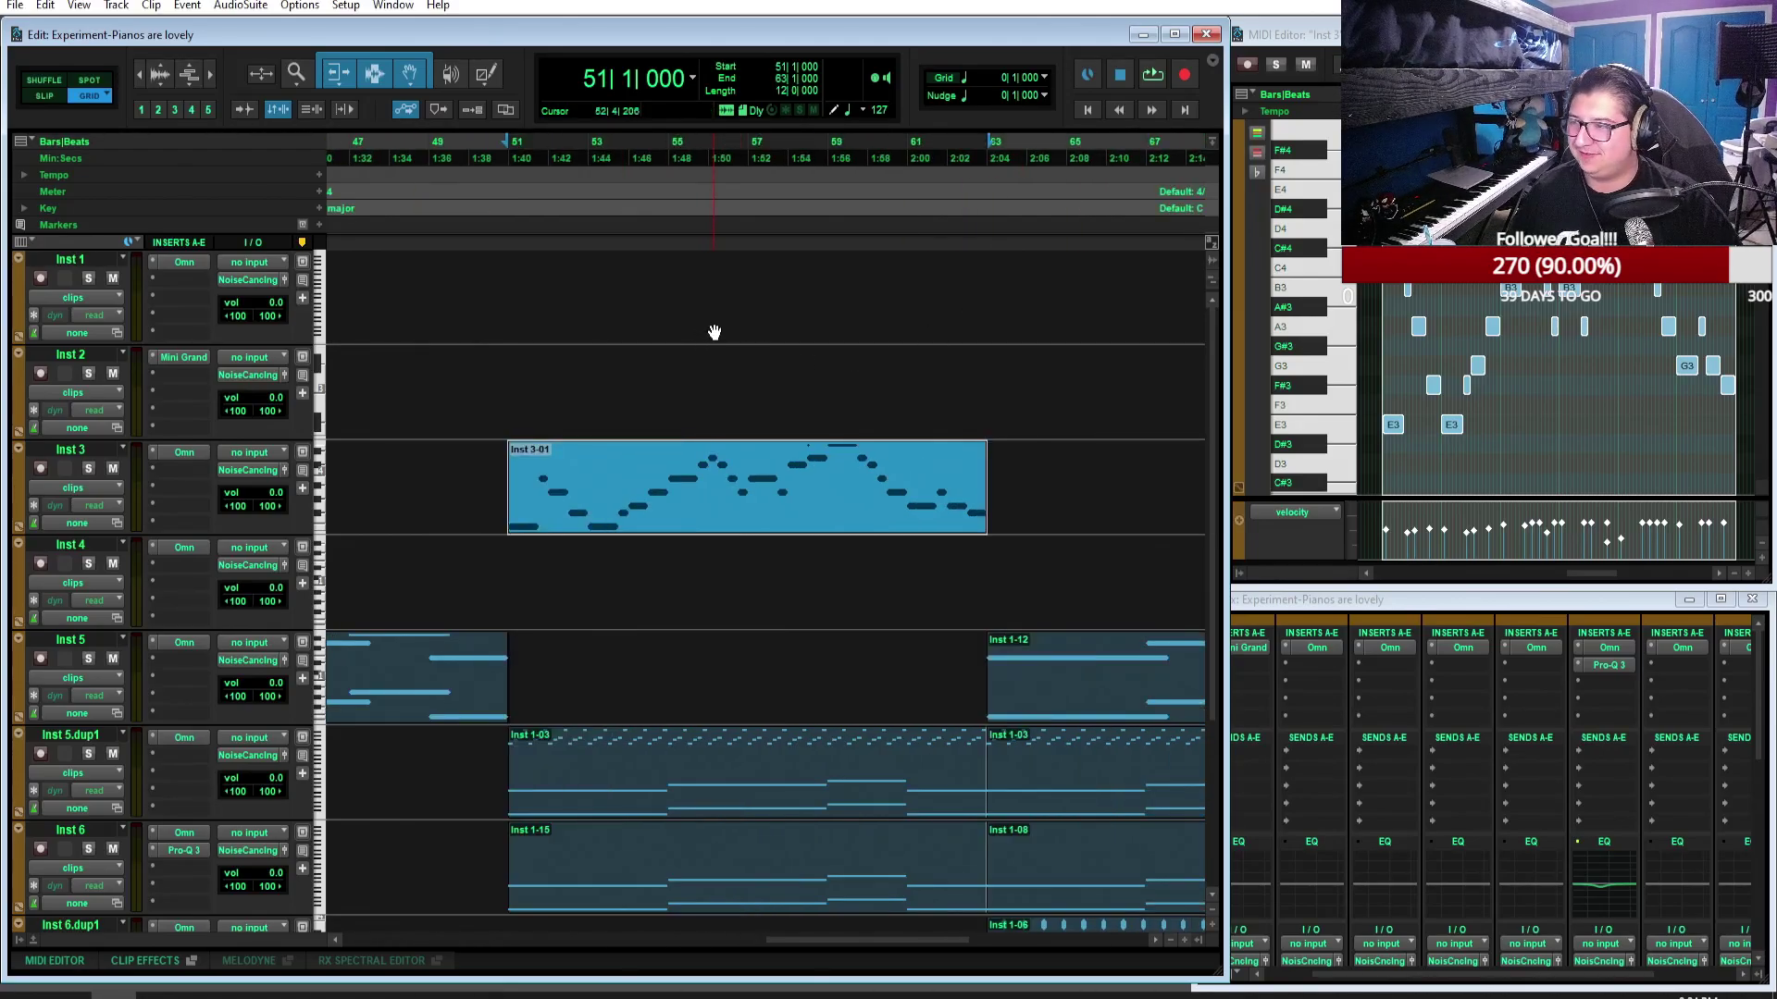
pyautogui.scroll(-2, 713, 331)
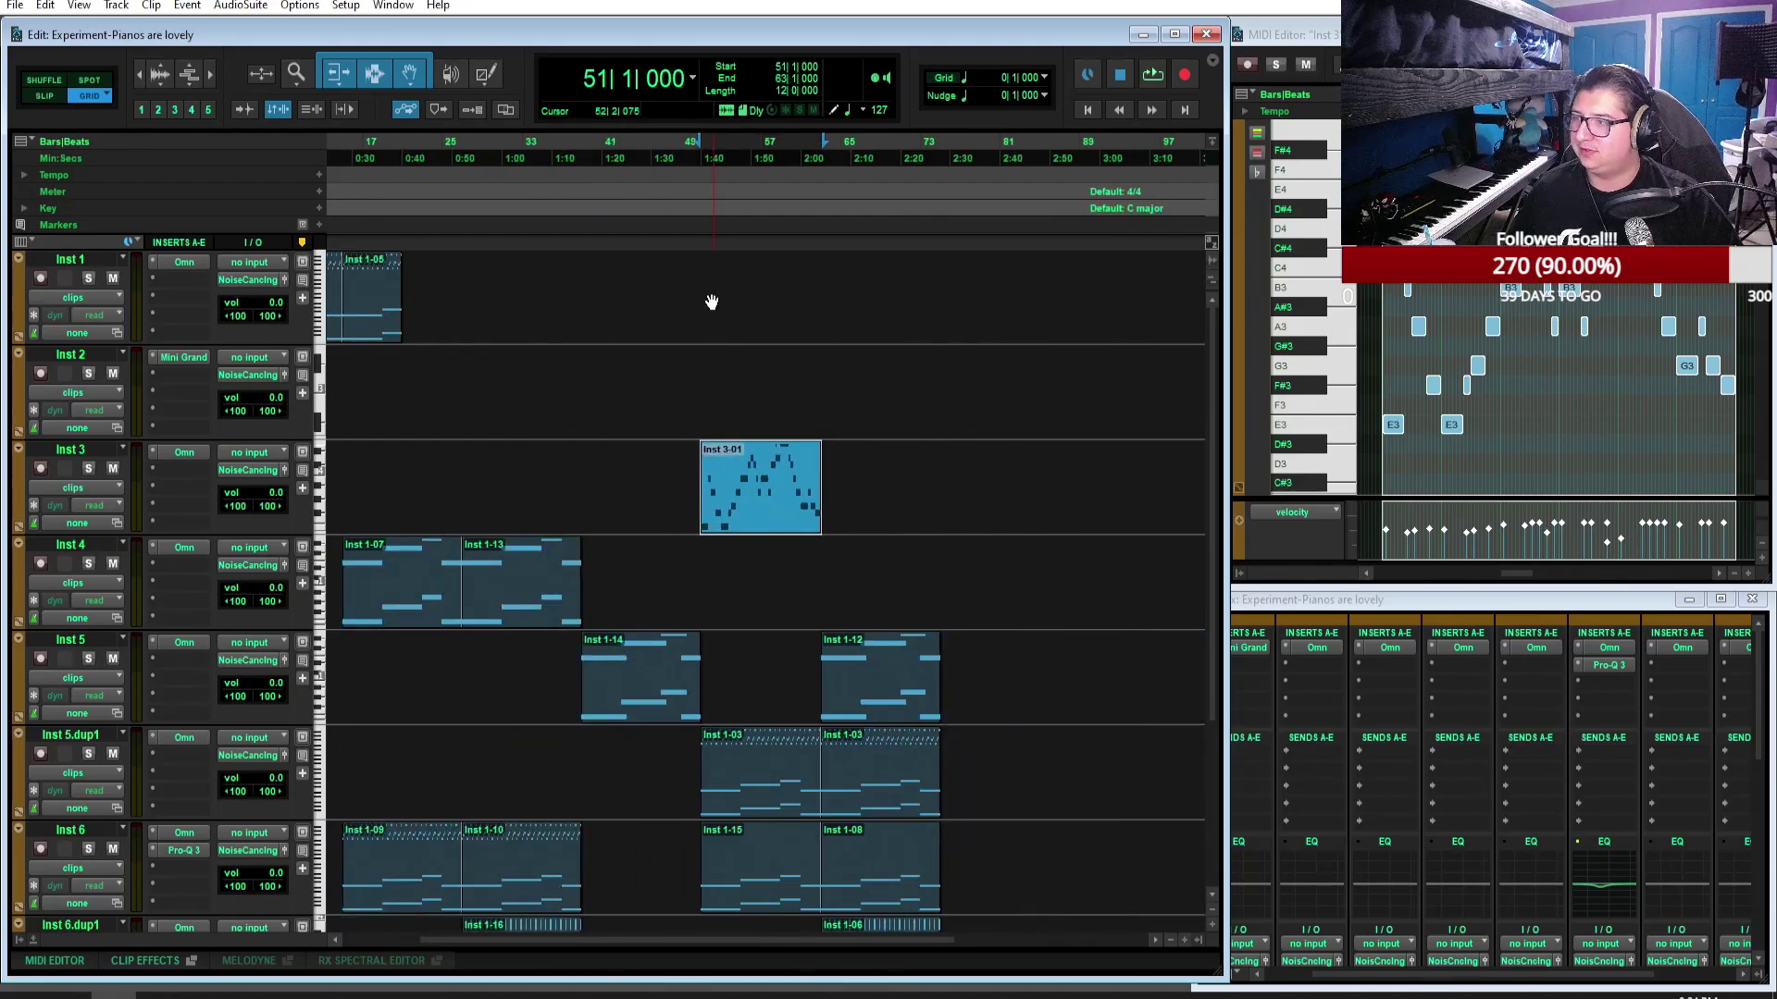
pyautogui.click(849, 386)
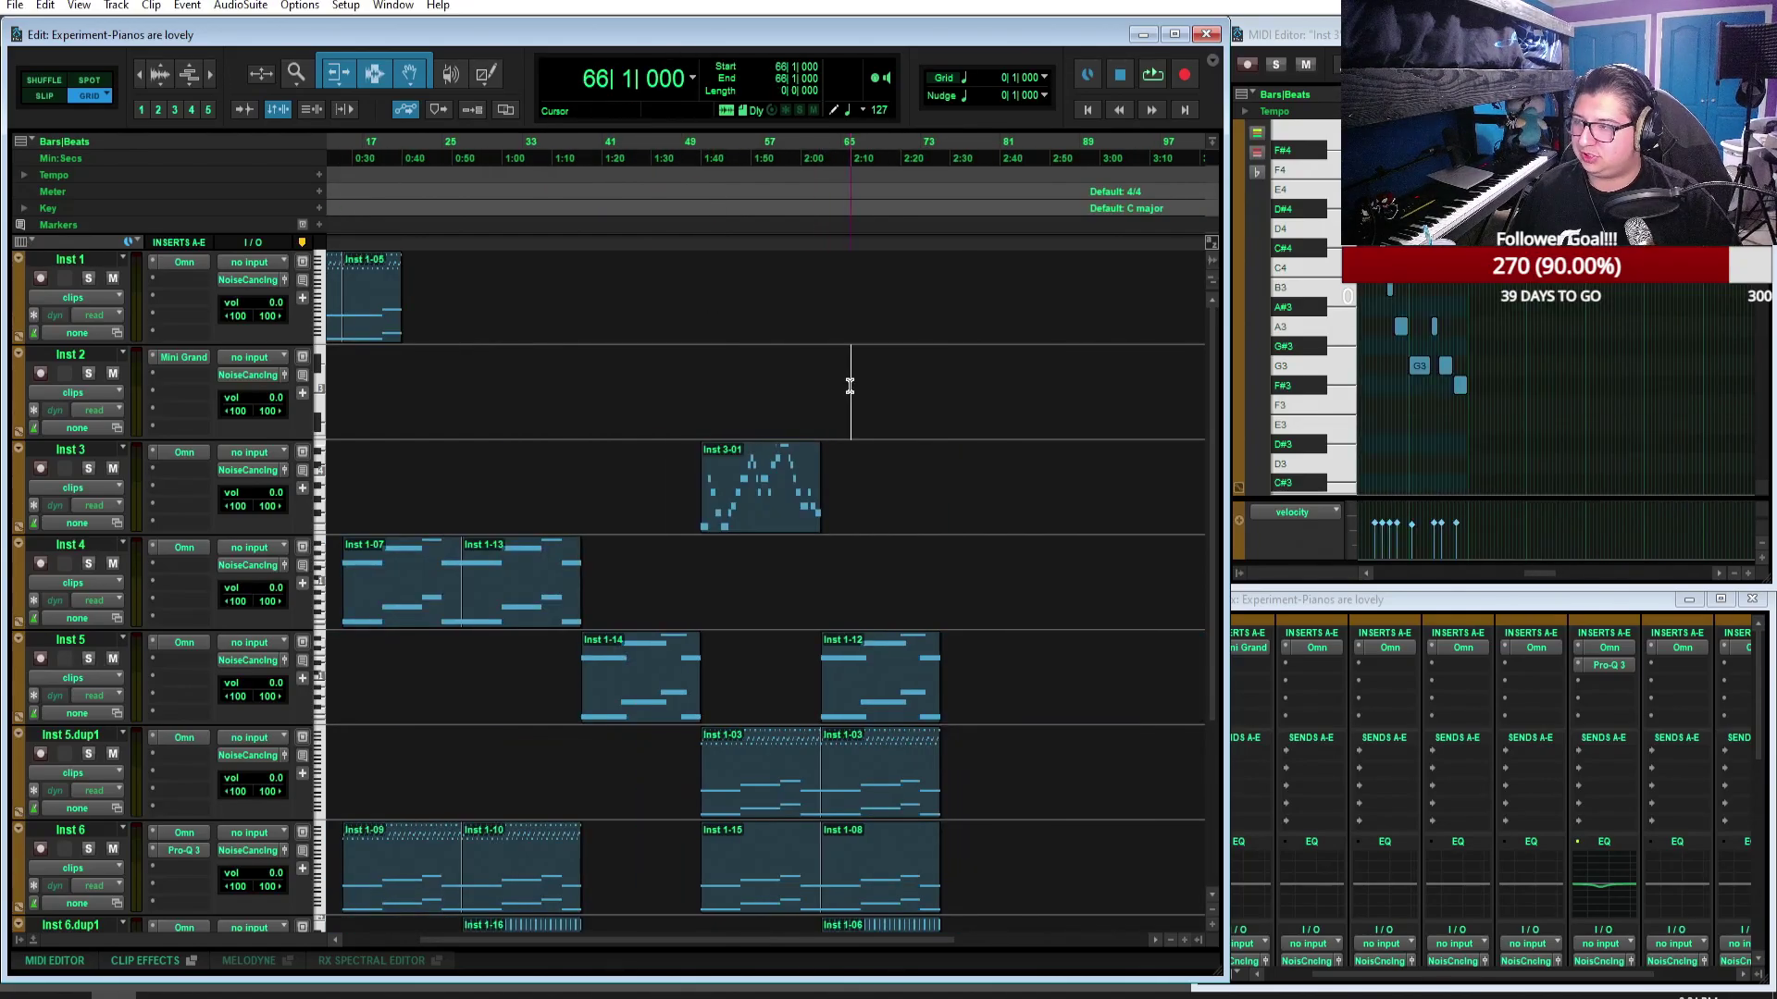
pyautogui.hscroll(-3, 849, 386)
pyautogui.click(1090, 109)
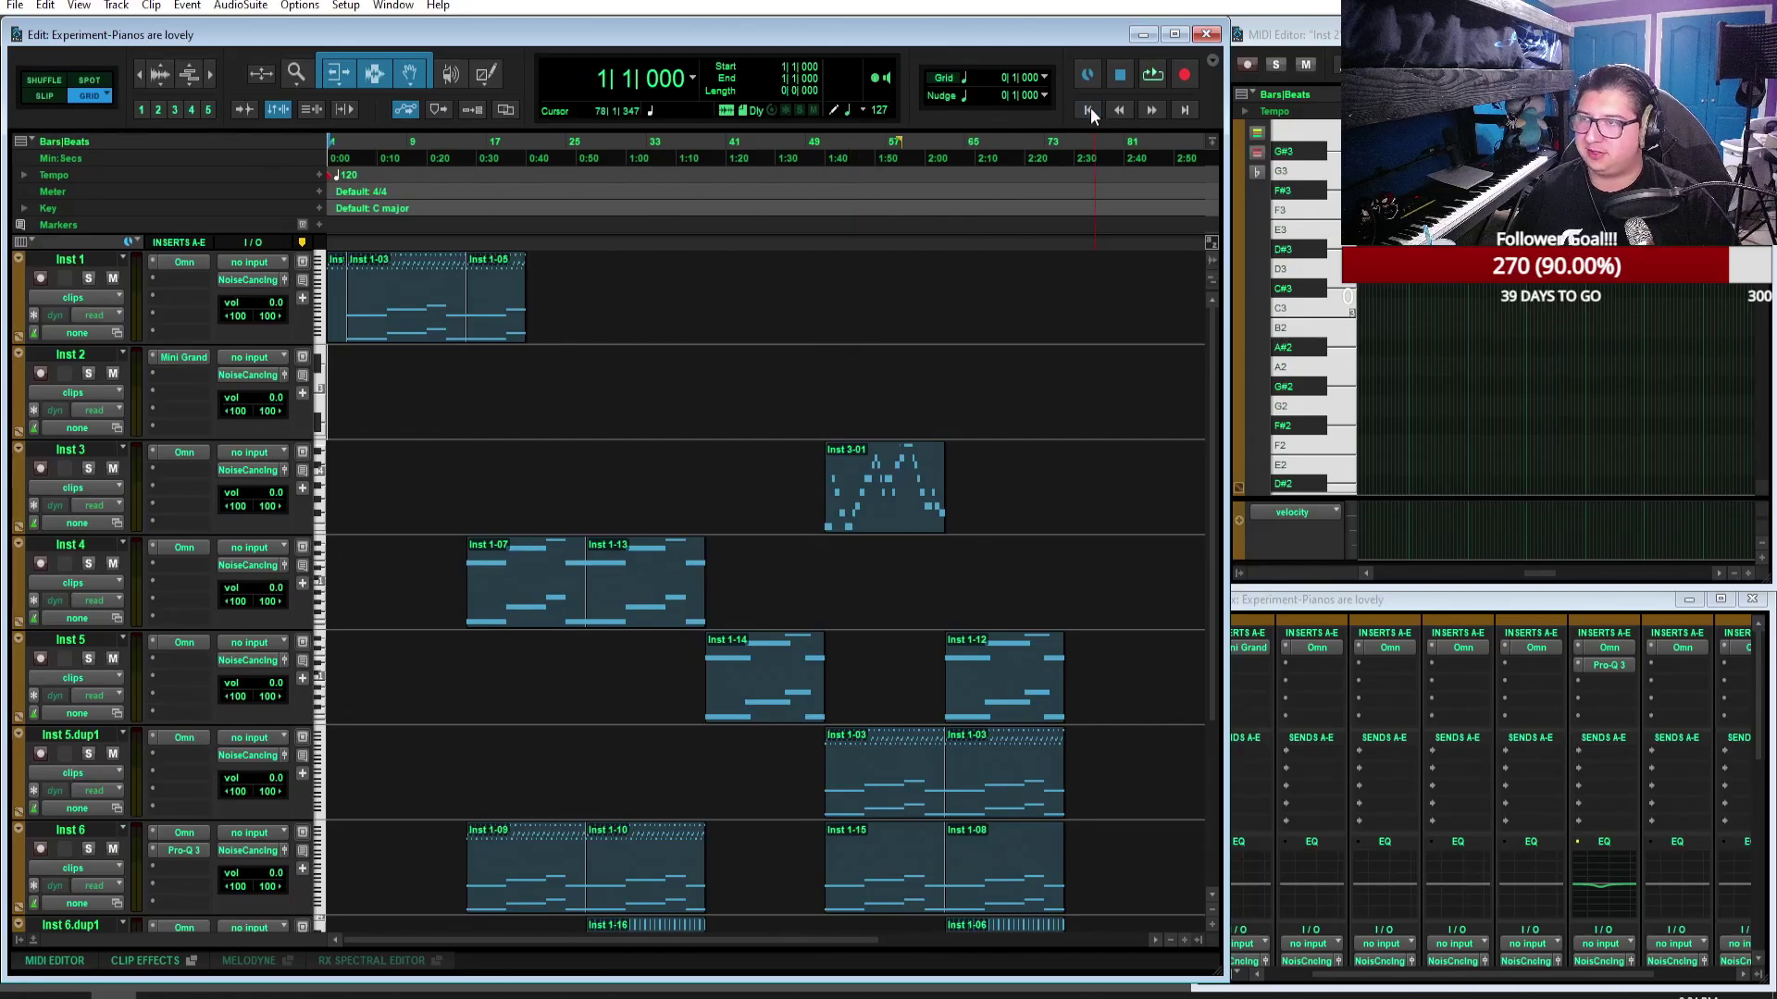
pyautogui.press('space')
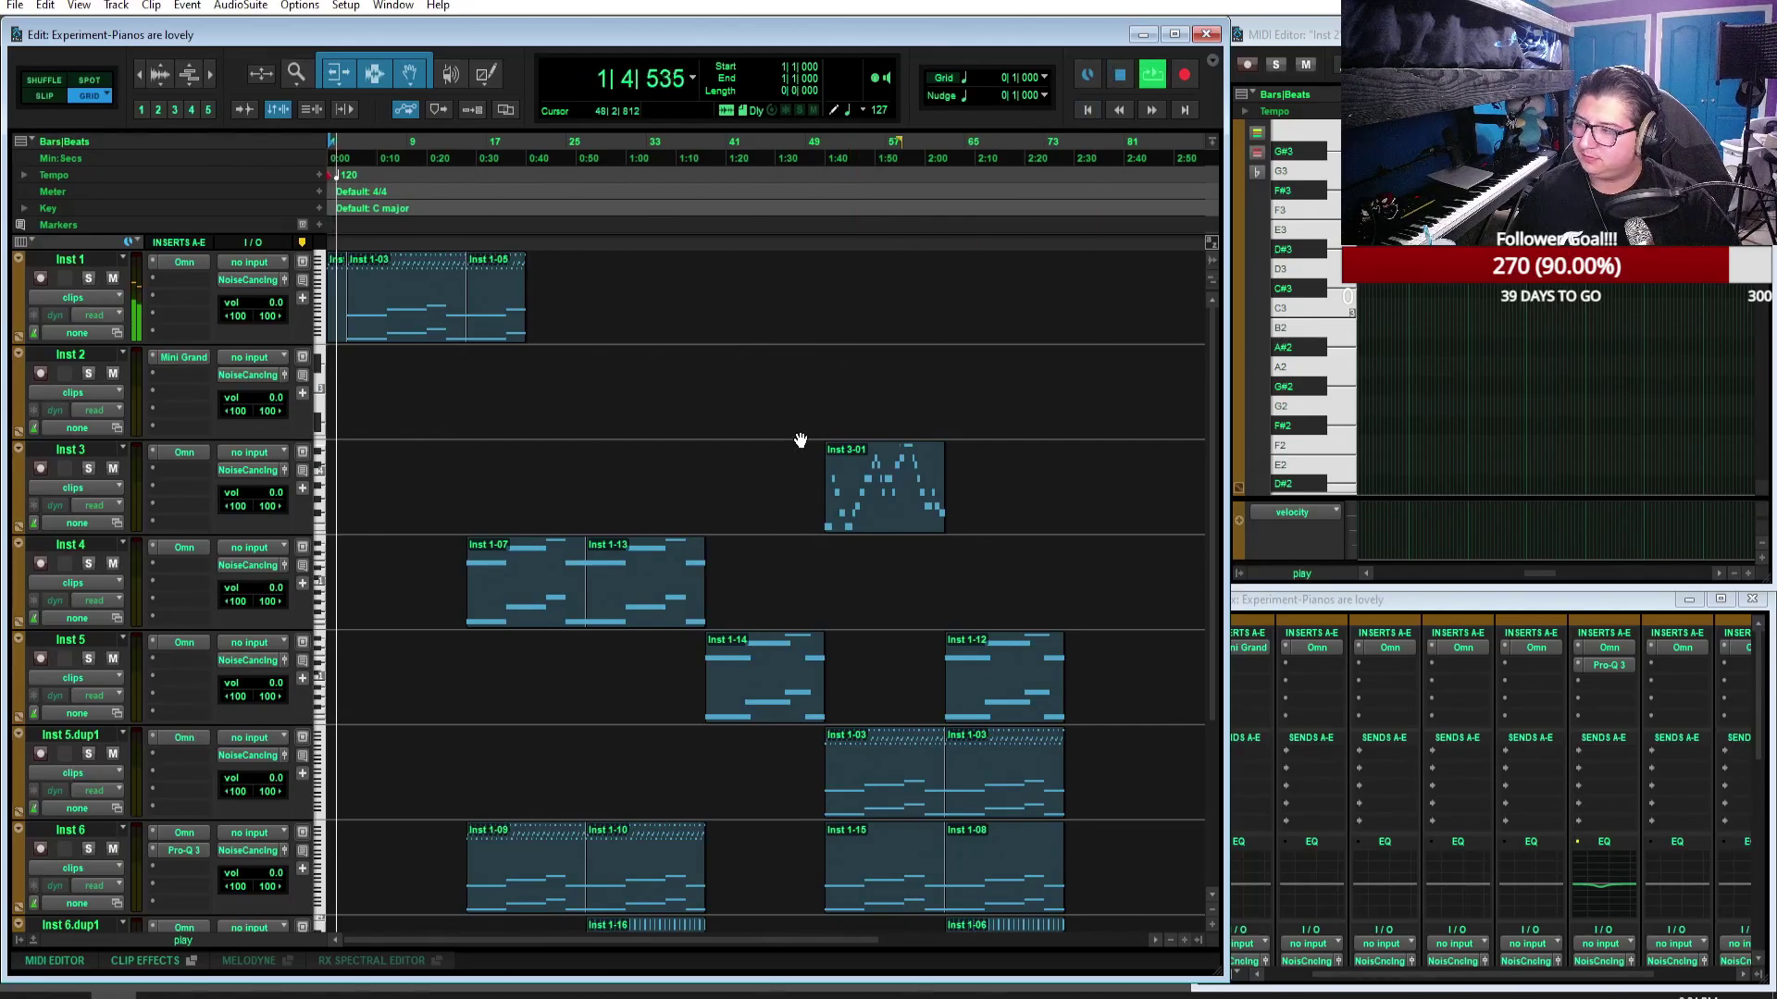
pyautogui.scroll(-3, 638, 445)
pyautogui.press('space')
# Step: Add a new instrument track below Inst 7 and insert Omnisphere on it
pyautogui.doubleClick(174, 868)
pyautogui.rightClick(91, 853)
pyautogui.click(133, 822)
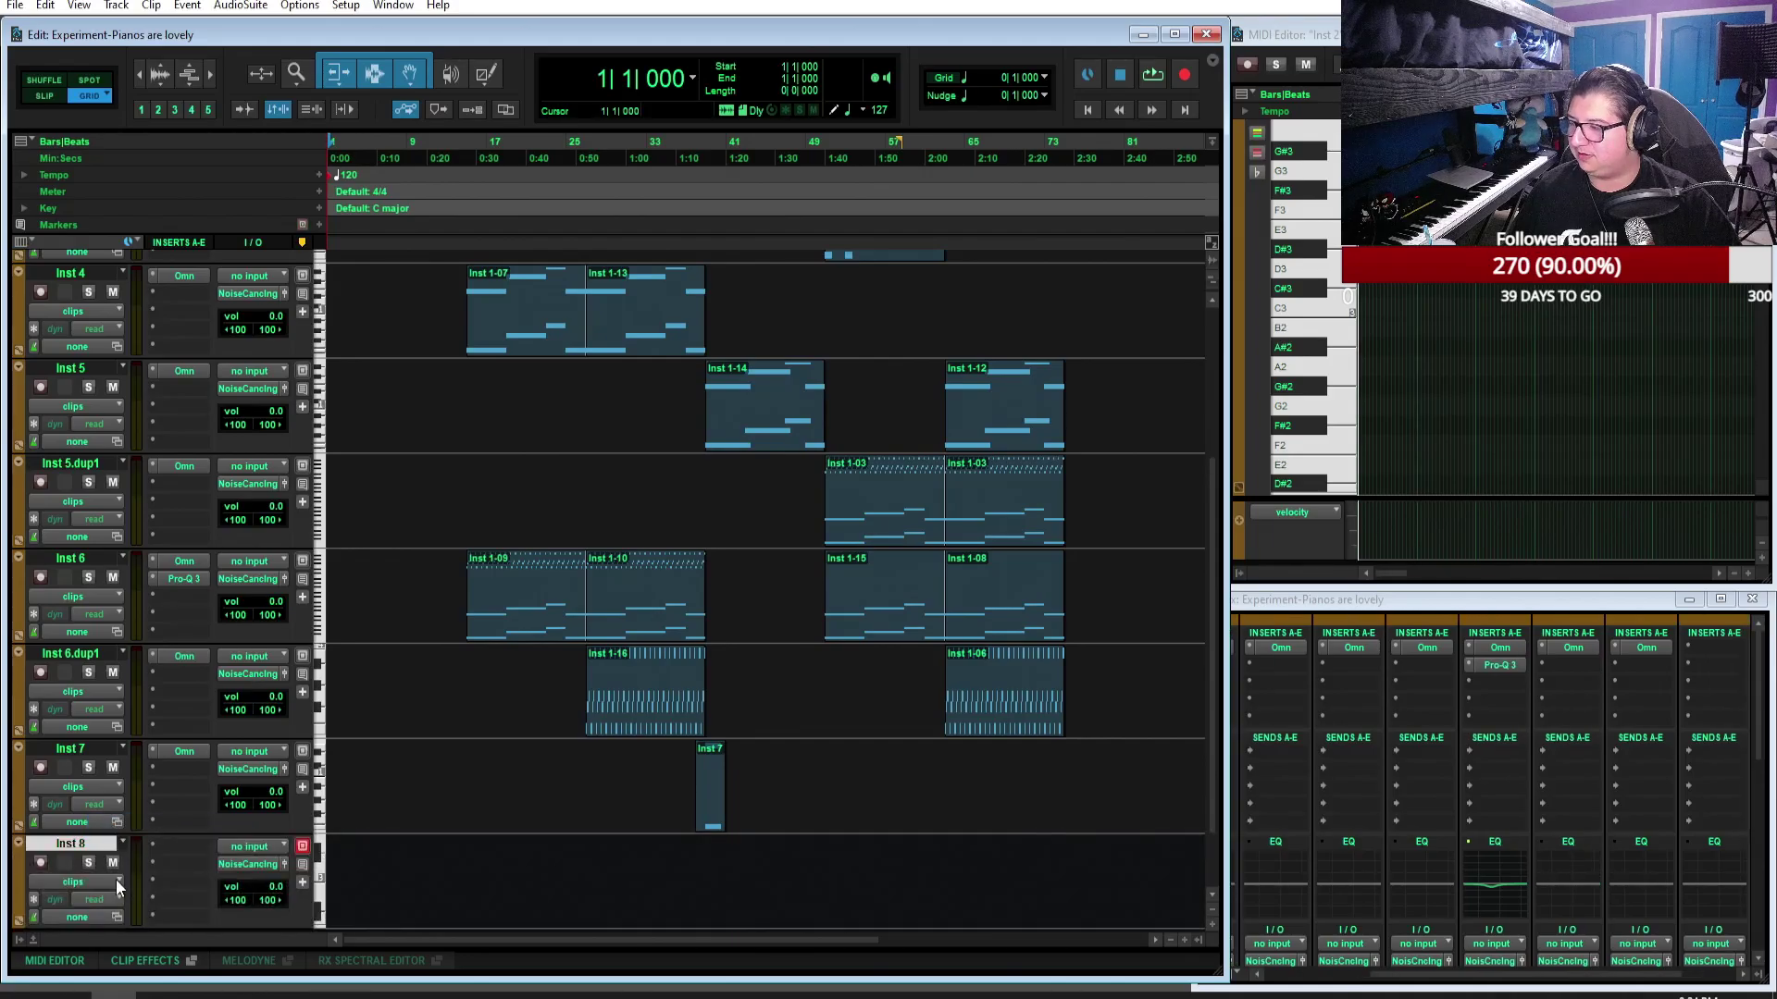
pyautogui.click(197, 846)
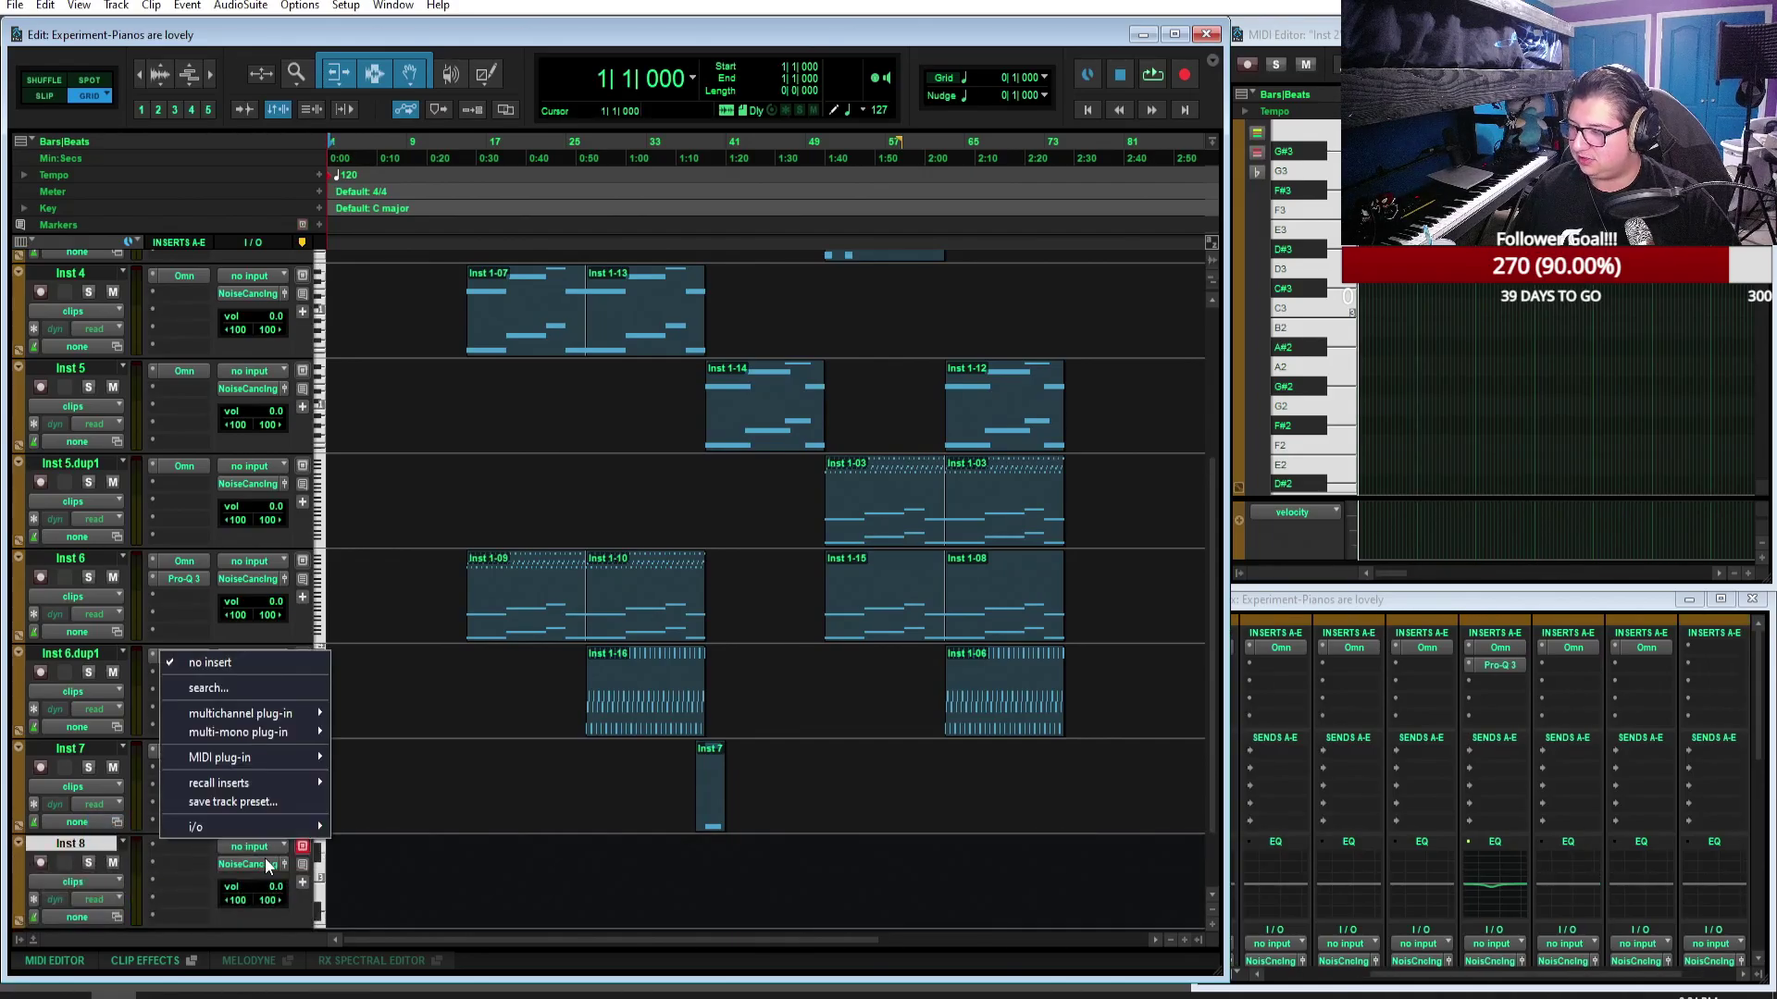
pyautogui.click(269, 683)
pyautogui.press('Escape')
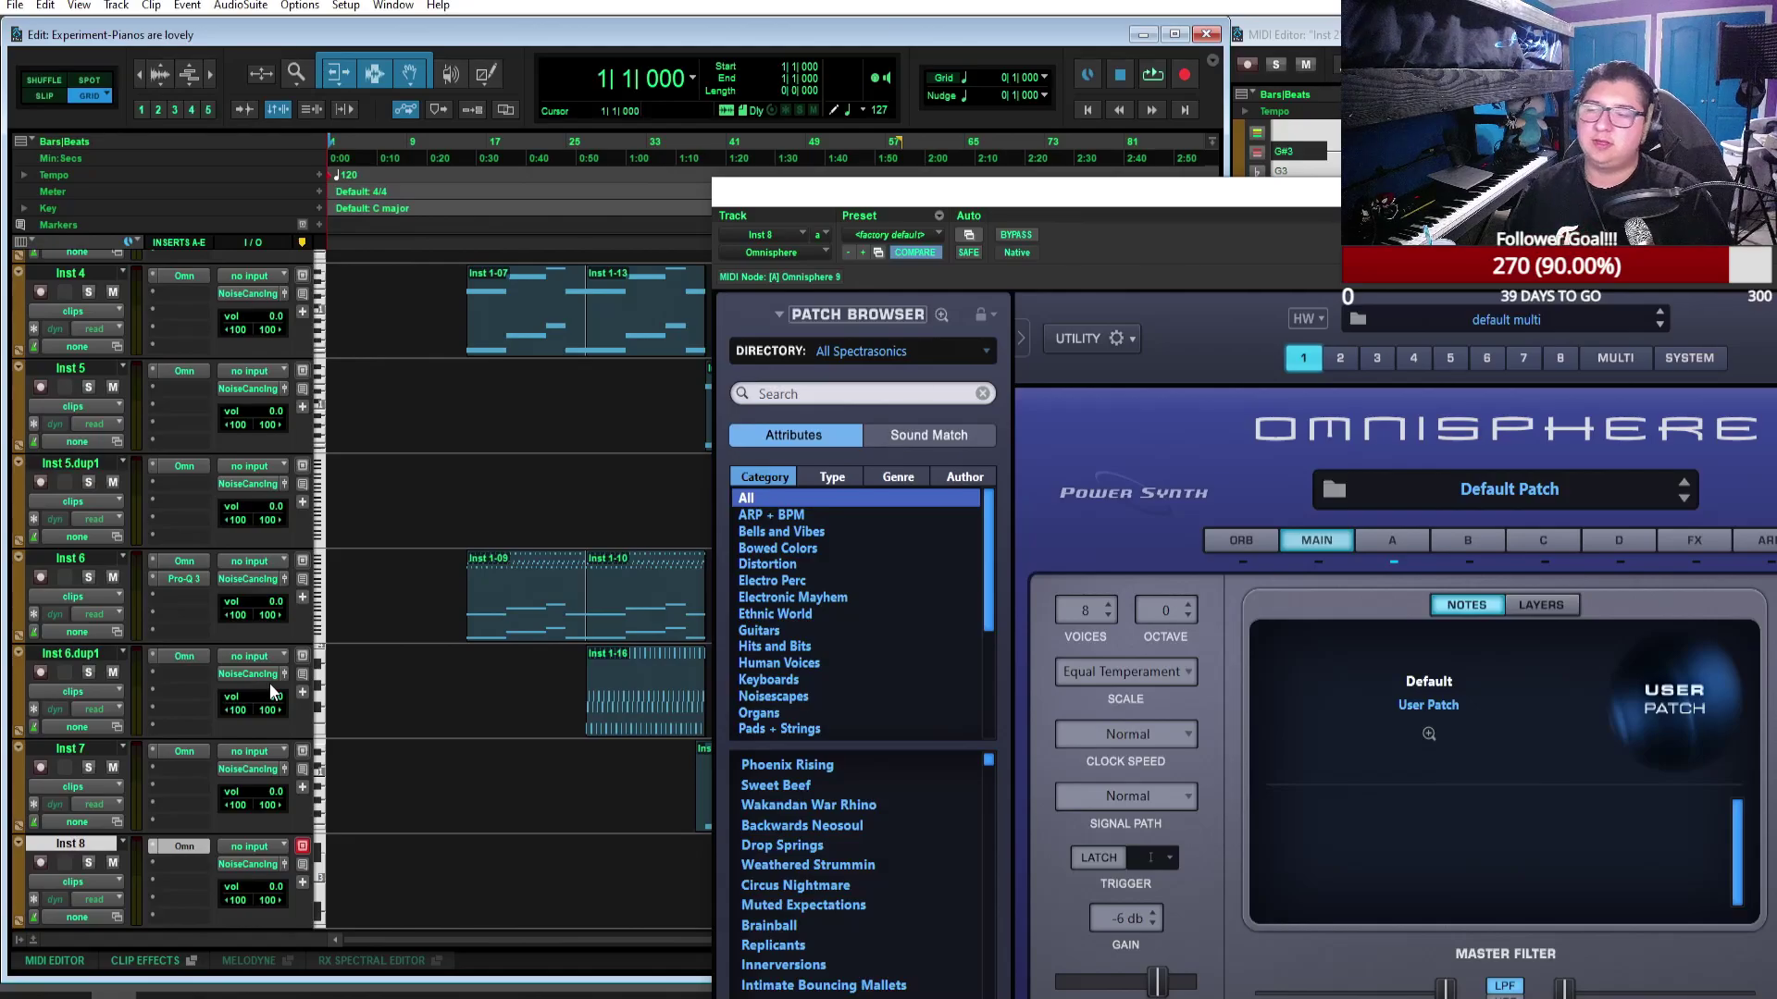
# Step: Browse the Omnisphere patches and audition Weathered Strummin, Breaking Out and Breaking Bad Habits
pyautogui.moveTo(1431, 208); pyautogui.dragTo(1002, 37)
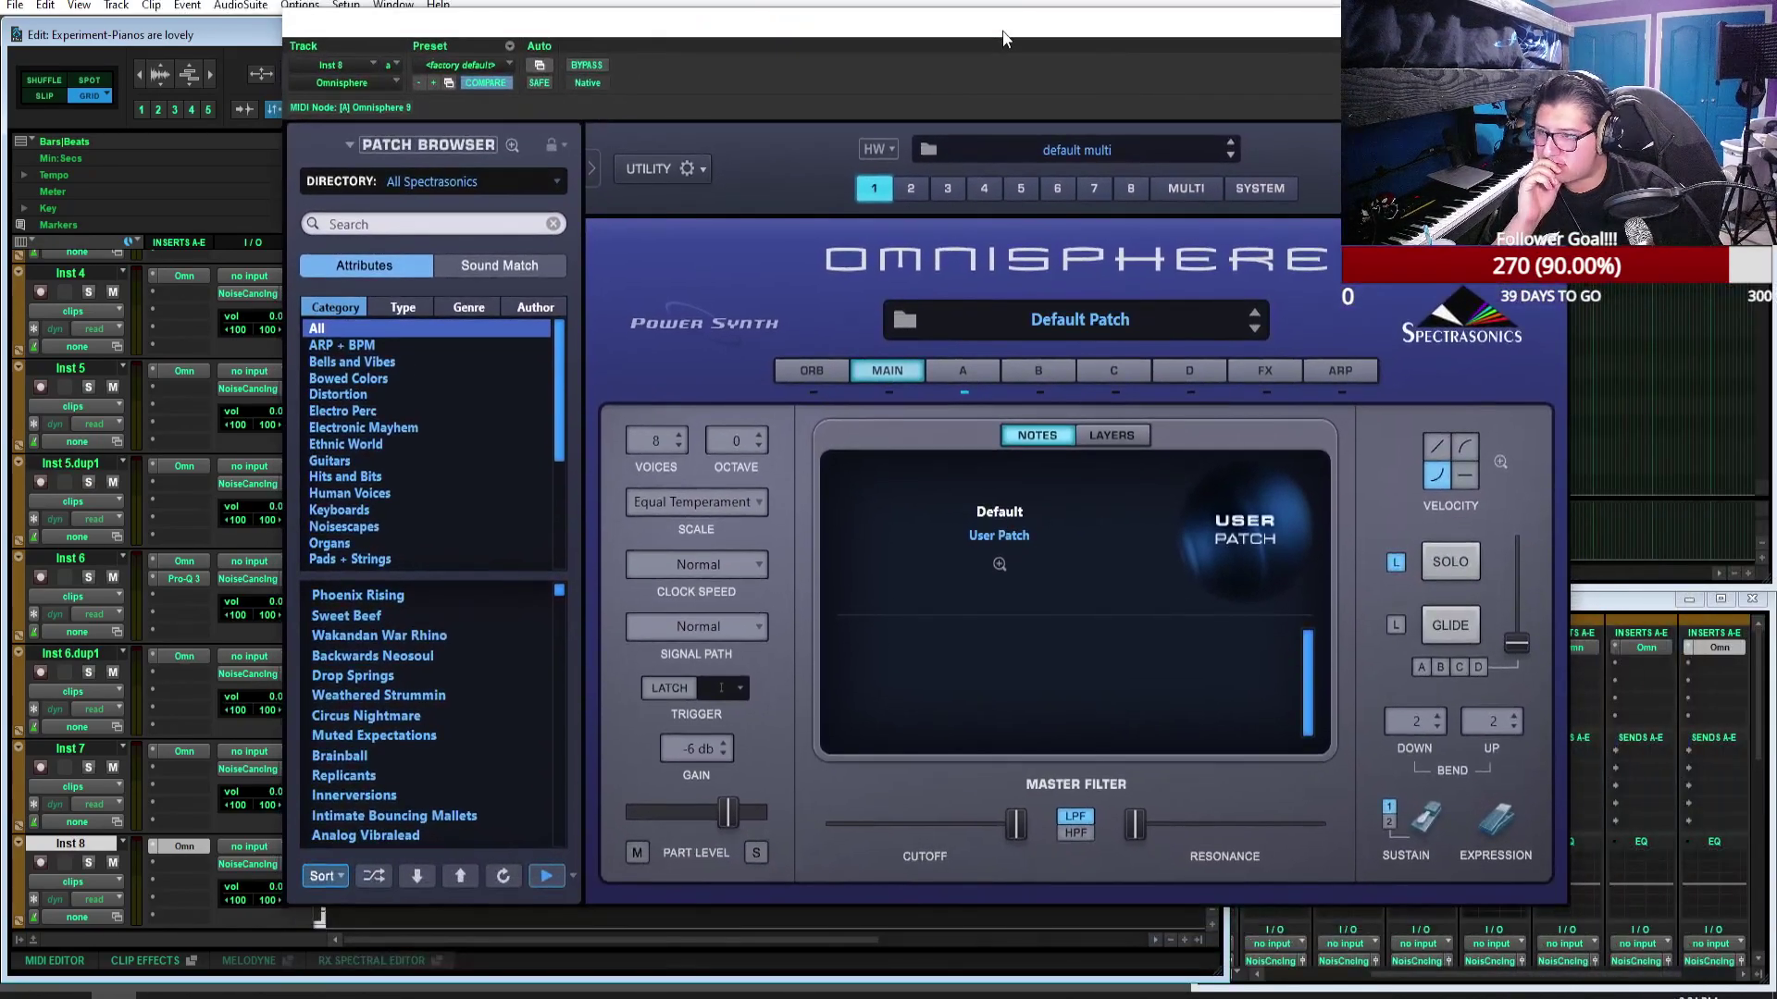
pyautogui.click(403, 696)
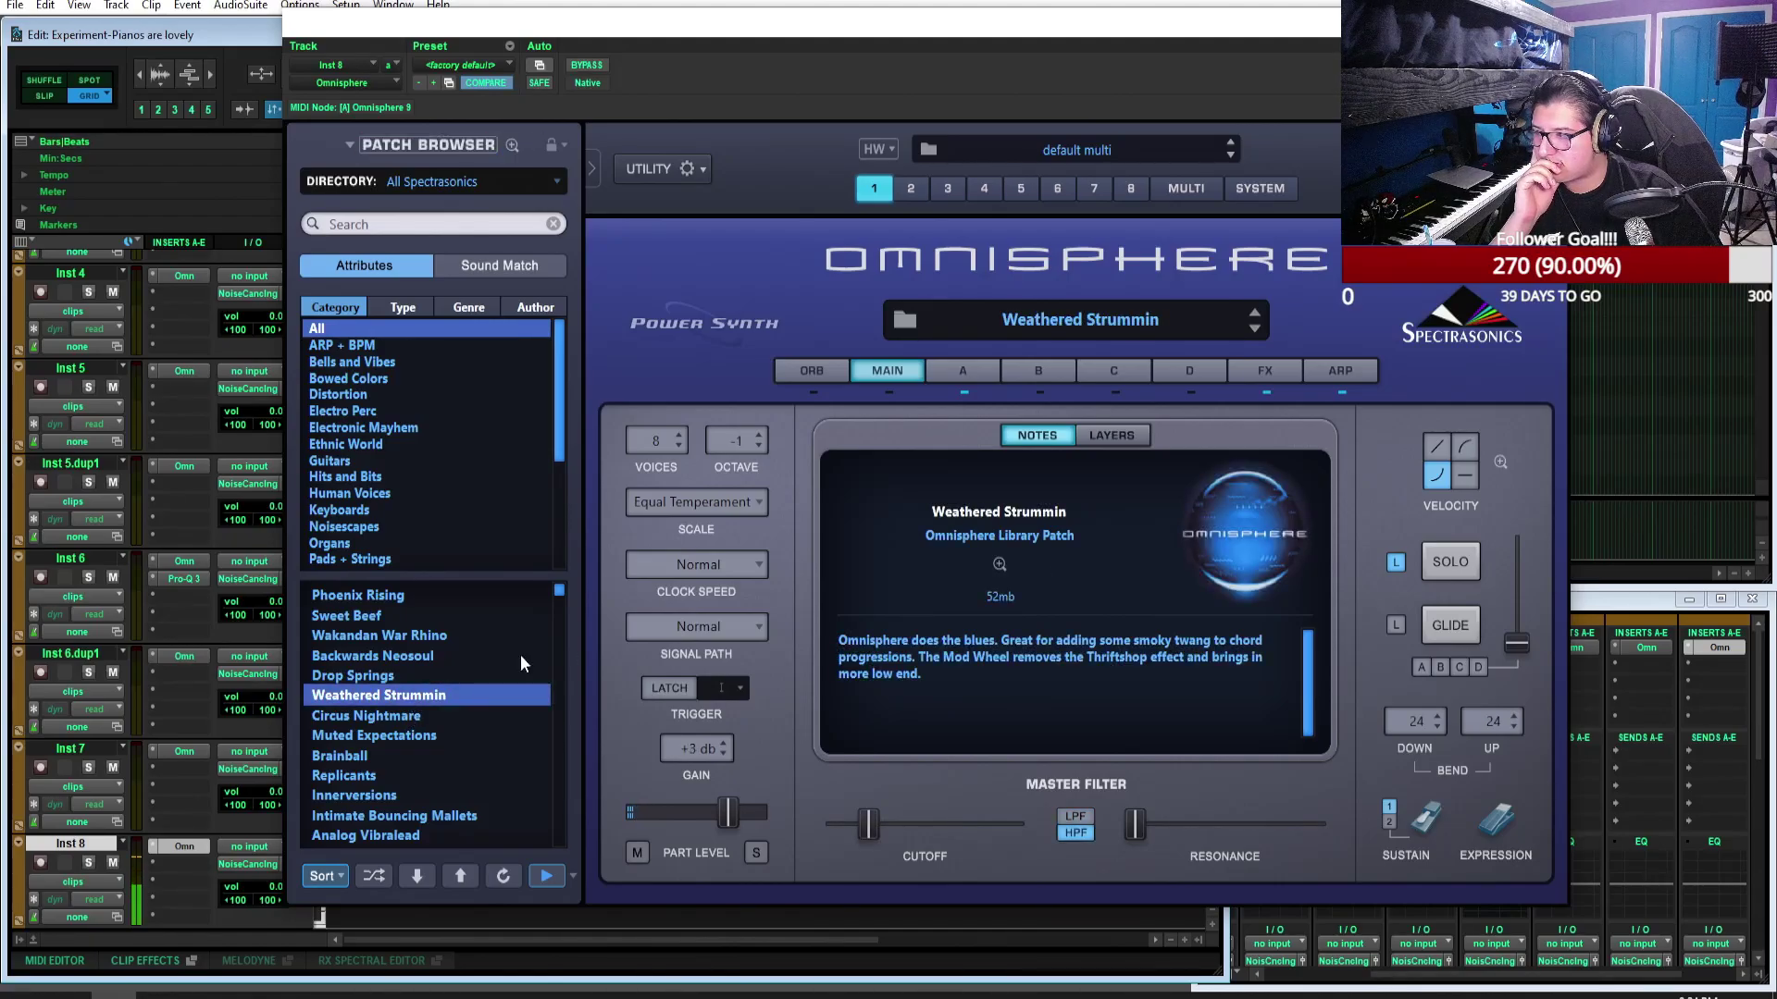
pyautogui.scroll(-5, 562, 685)
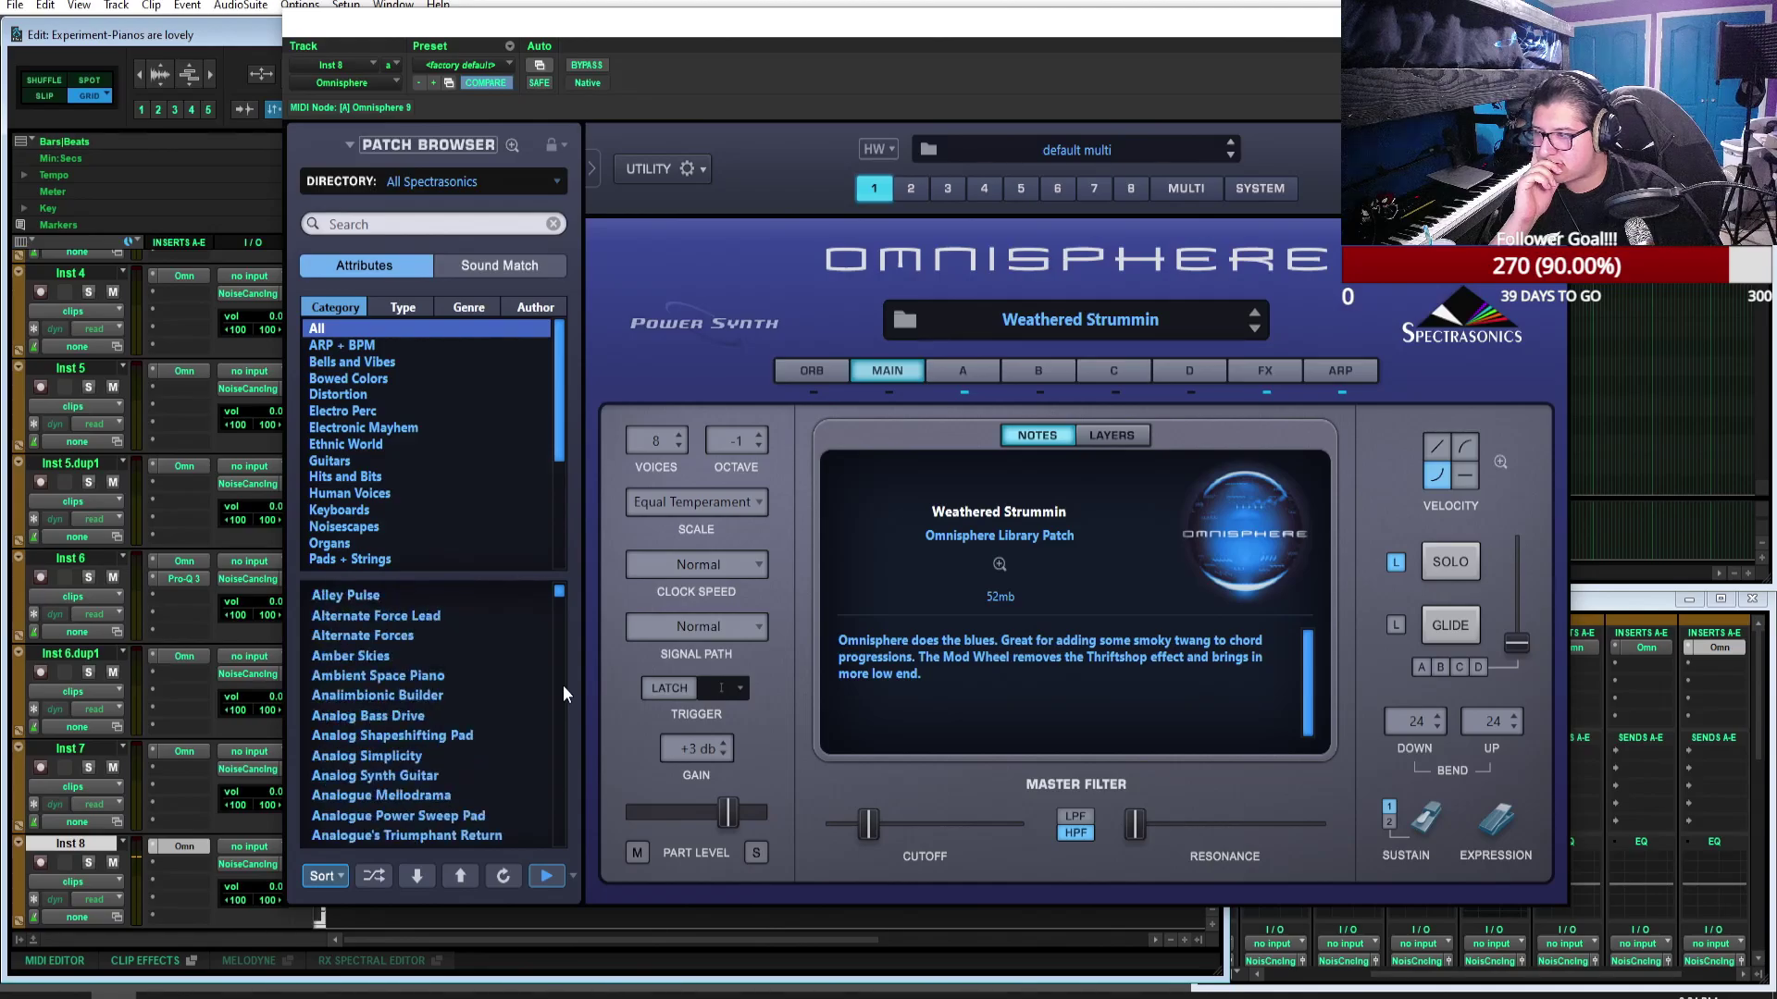
pyautogui.scroll(-10, 562, 684)
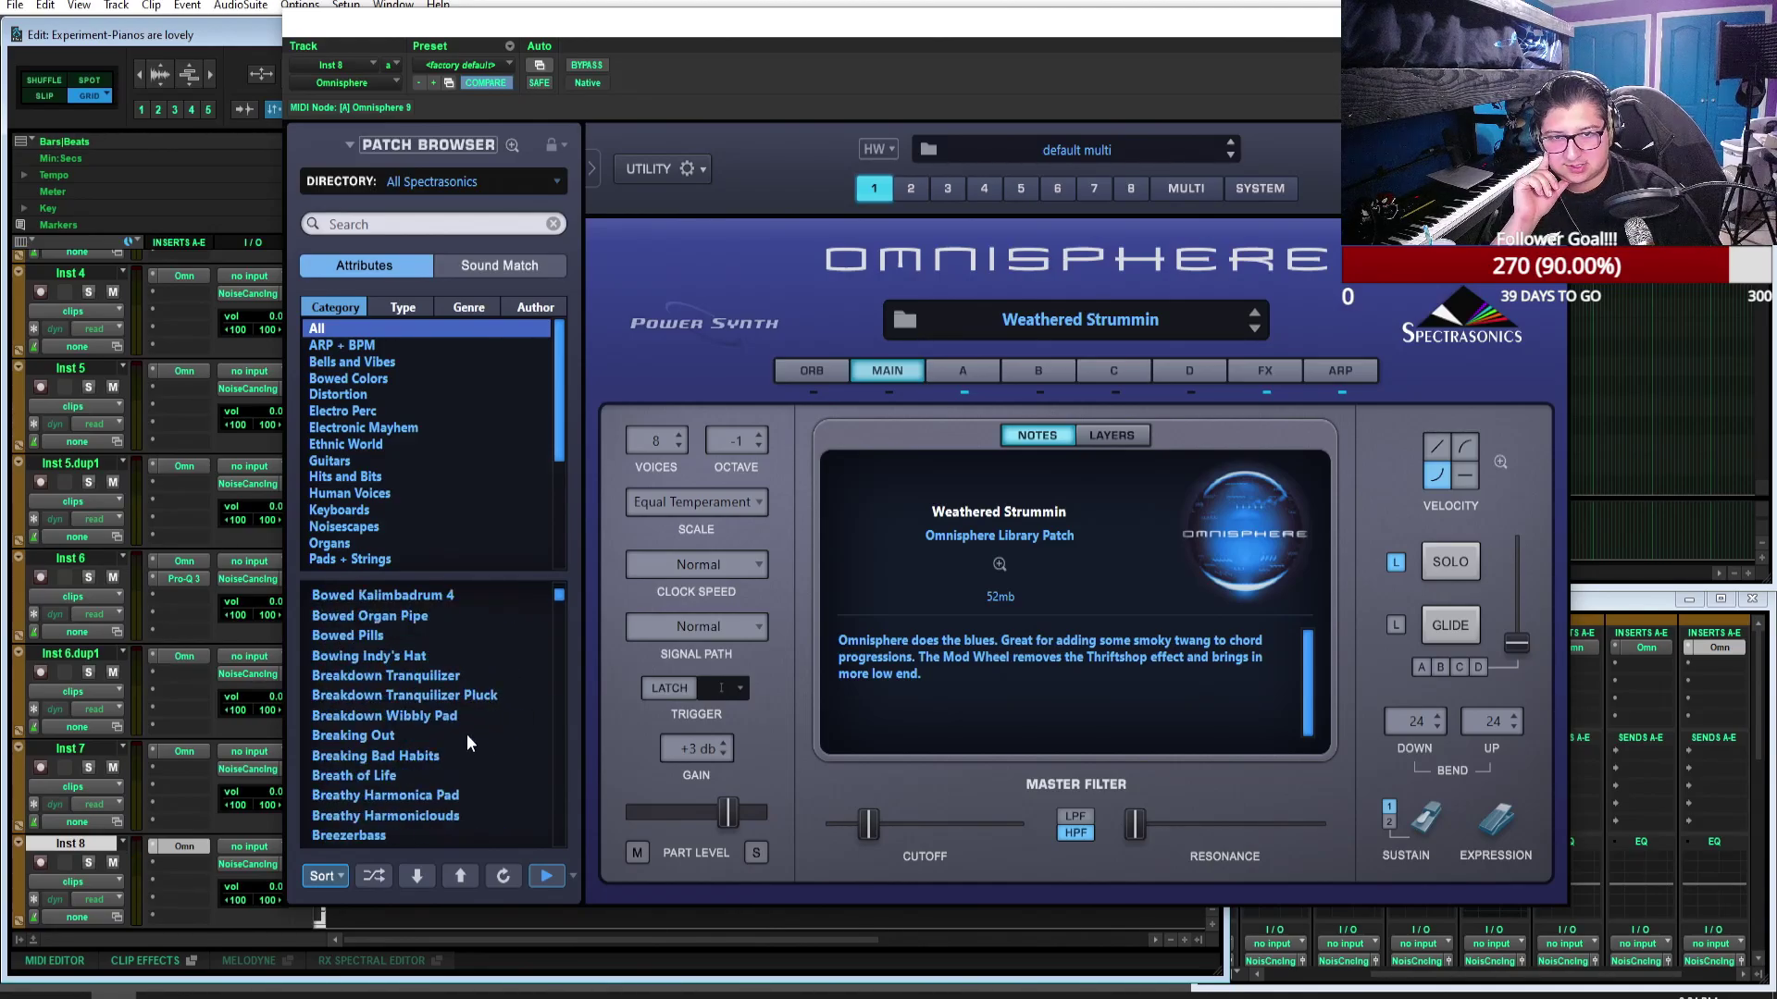
pyautogui.click(463, 736)
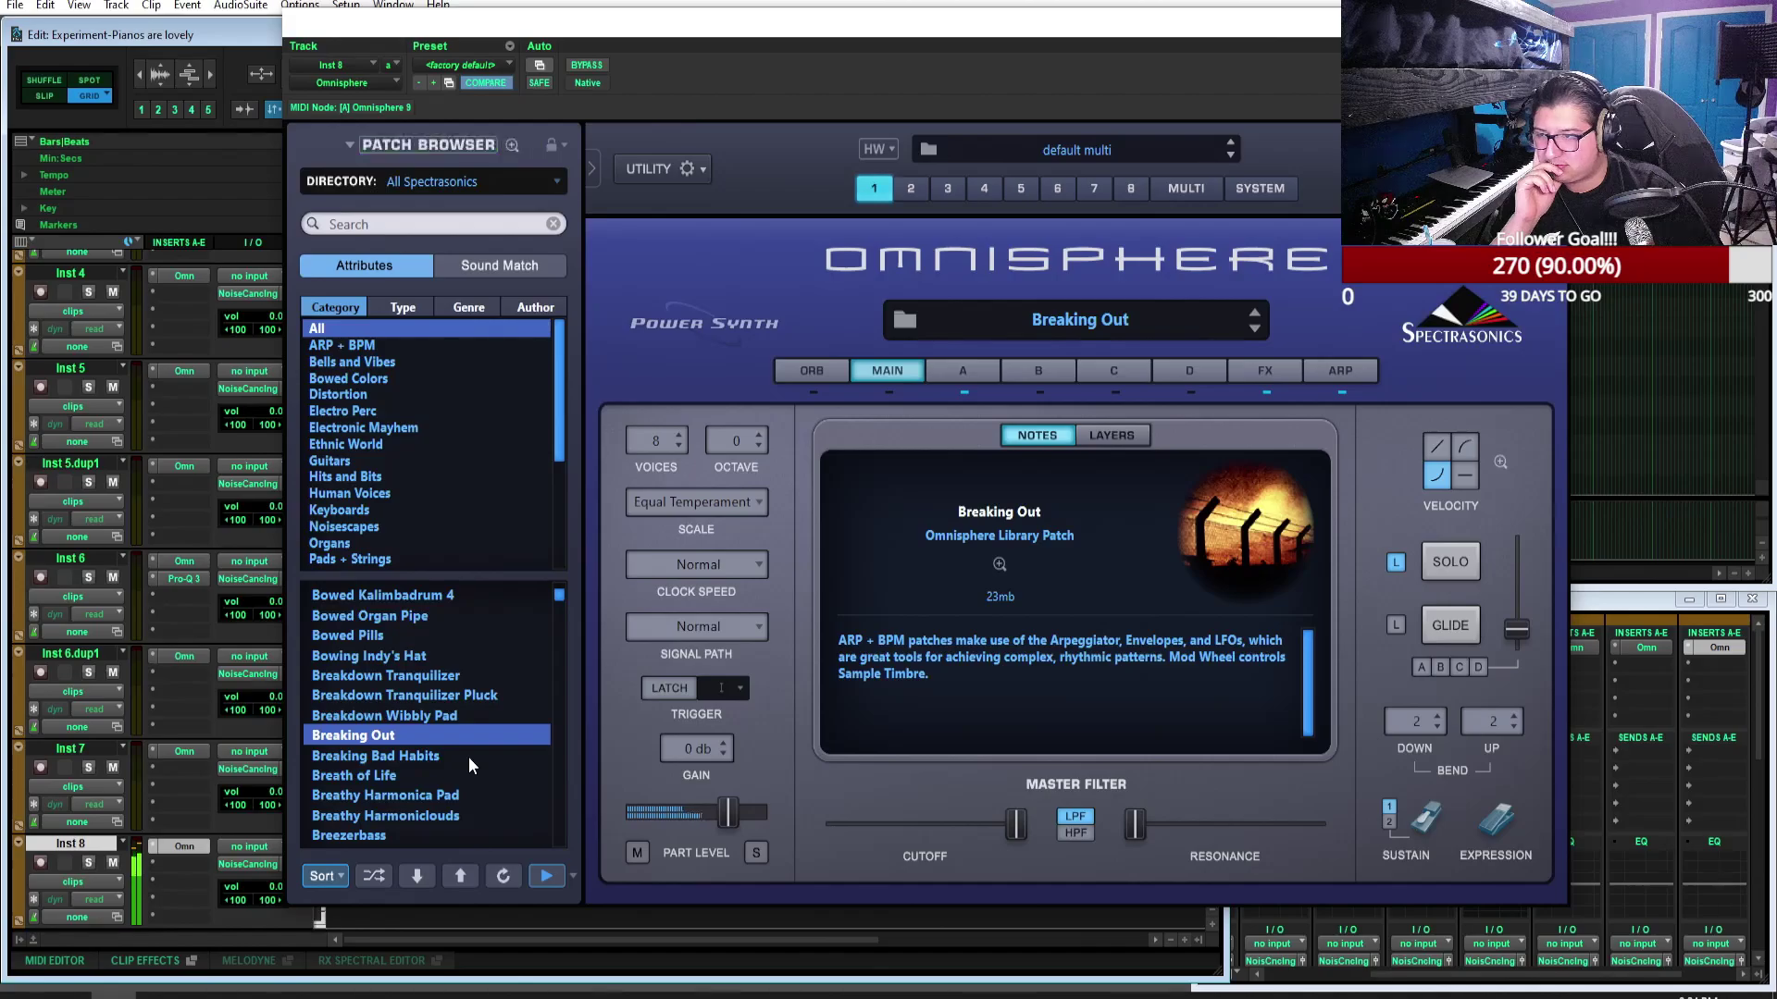
pyautogui.click(459, 753)
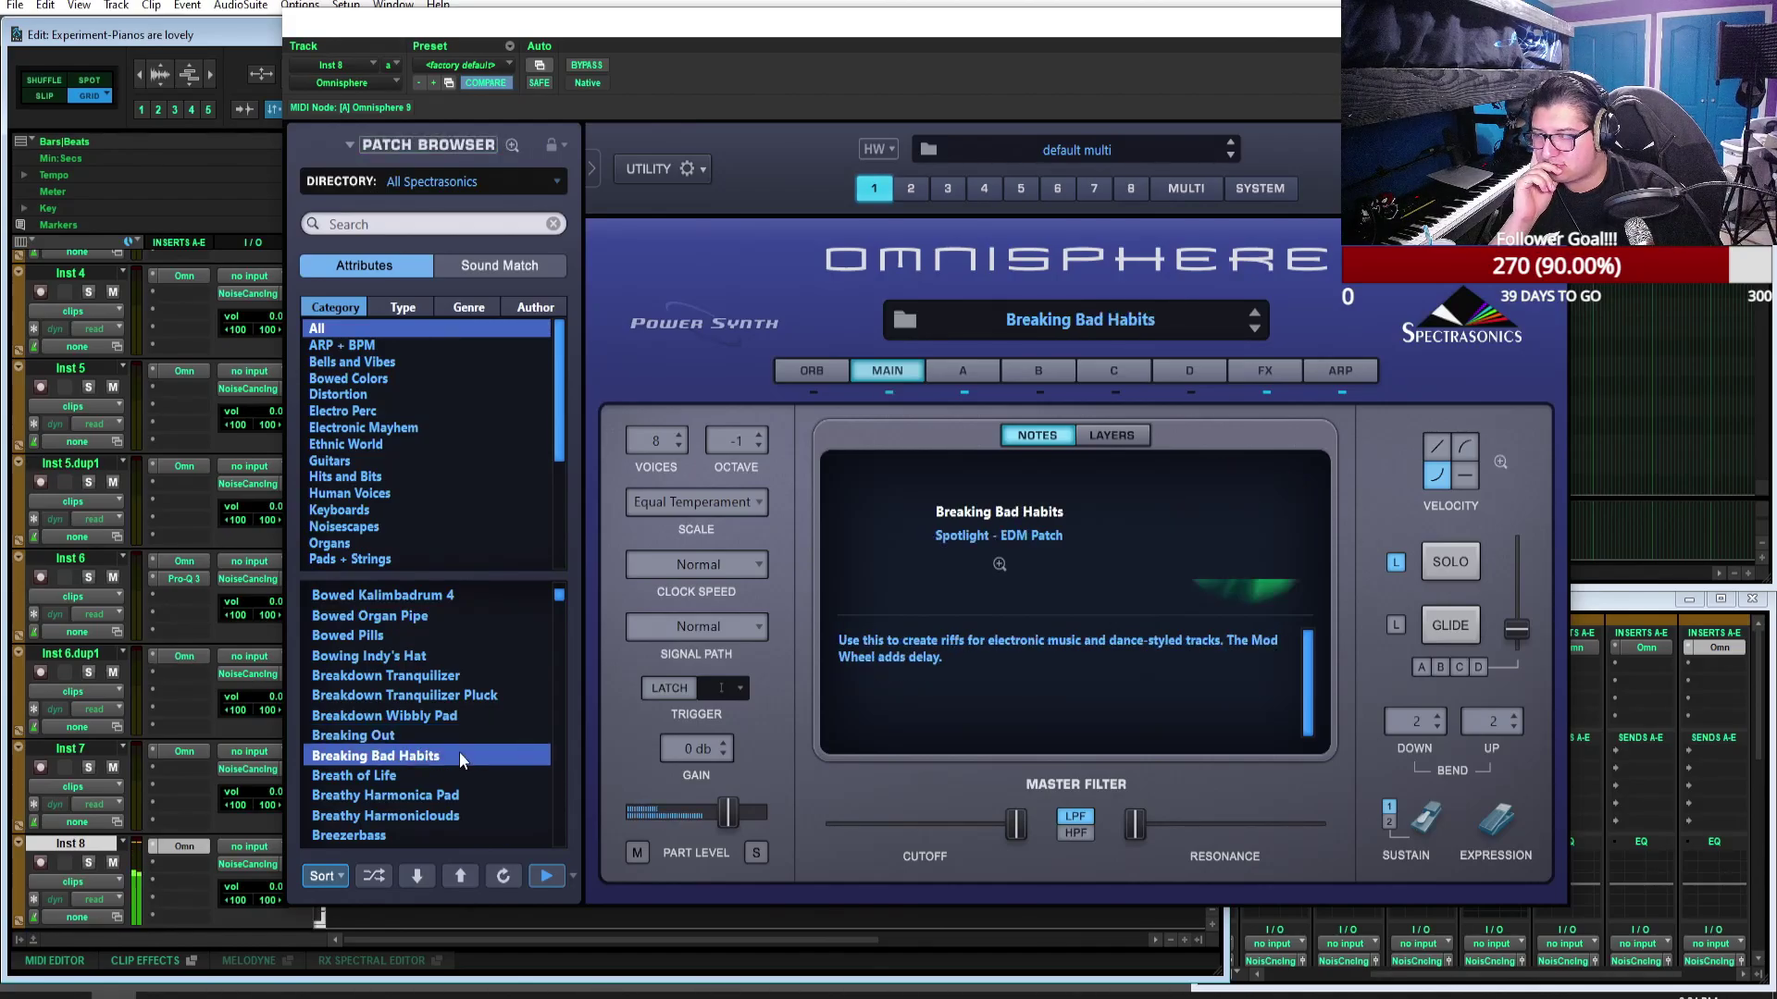
# Step: Load the Breaking Out patch on Inst 8, turn off its arpeggiator and close the plug-in window
pyautogui.click(442, 733)
pyautogui.click(757, 437)
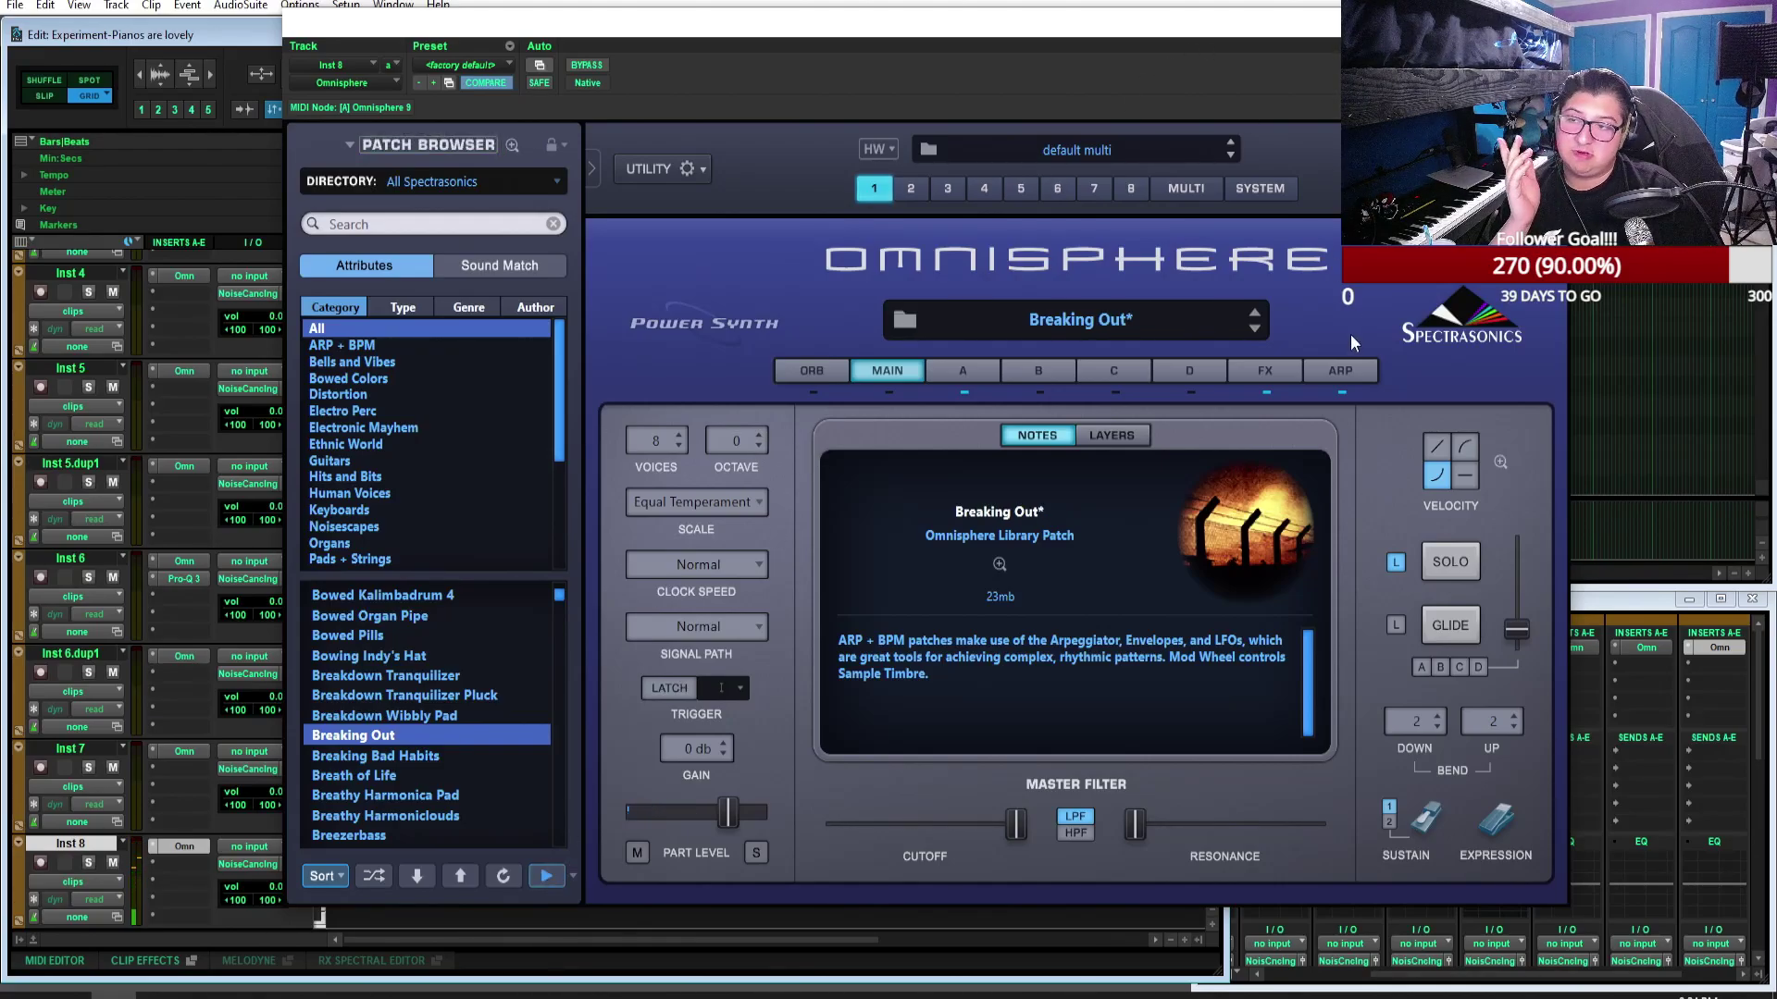
pyautogui.click(1346, 370)
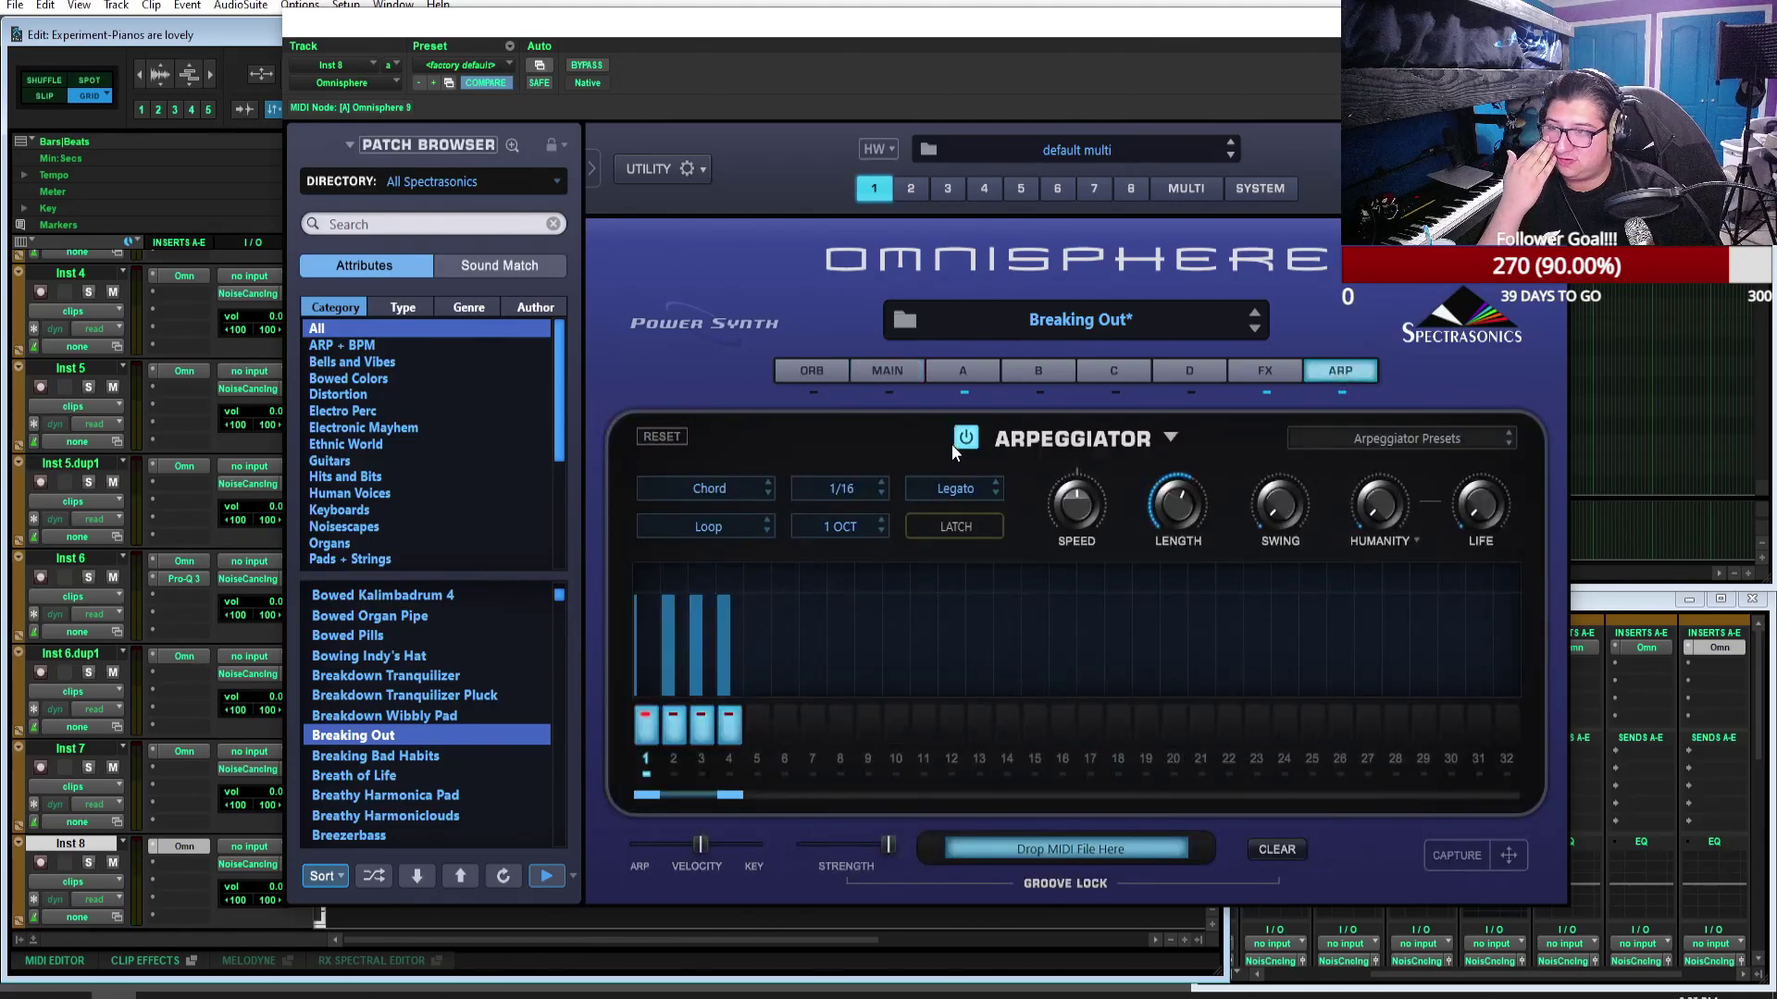
pyautogui.click(1559, 19)
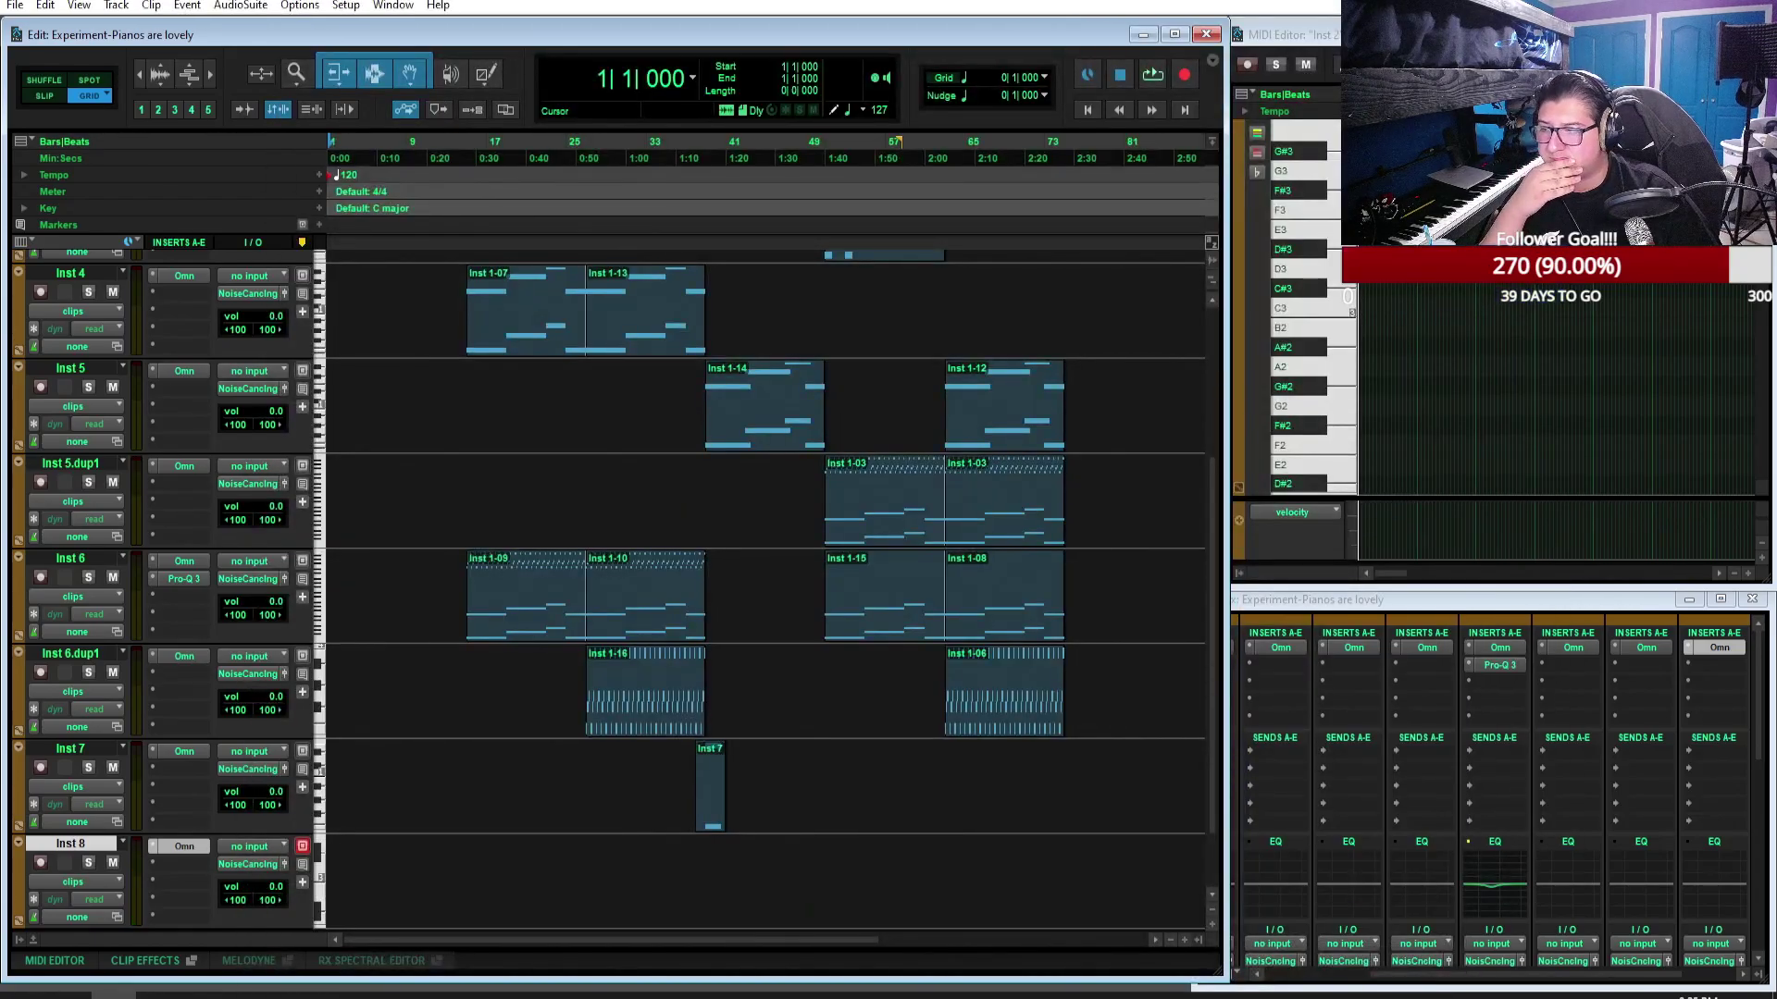
# Step: Move the melody clip from Inst 3 to Inst 8 at bar 51, solo that track and play it
pyautogui.scroll(3, 968, 648)
pyautogui.moveTo(896, 421); pyautogui.dragTo(887, 787)
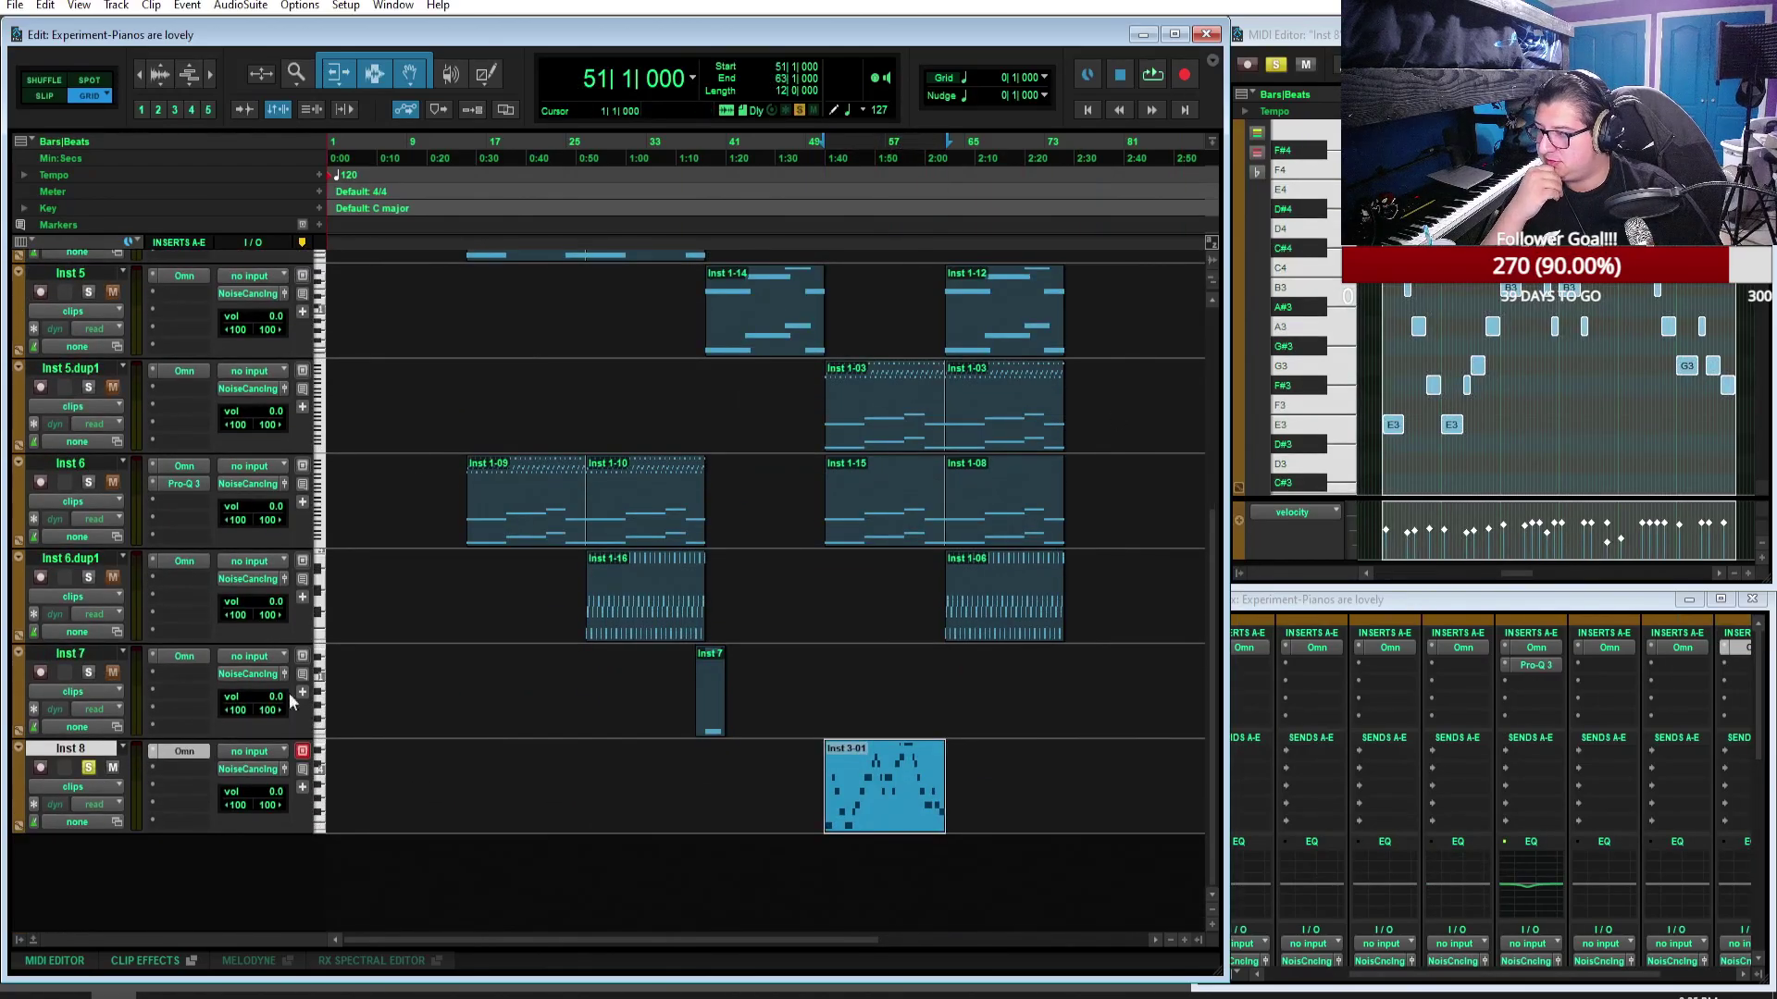
pyautogui.click(1152, 75)
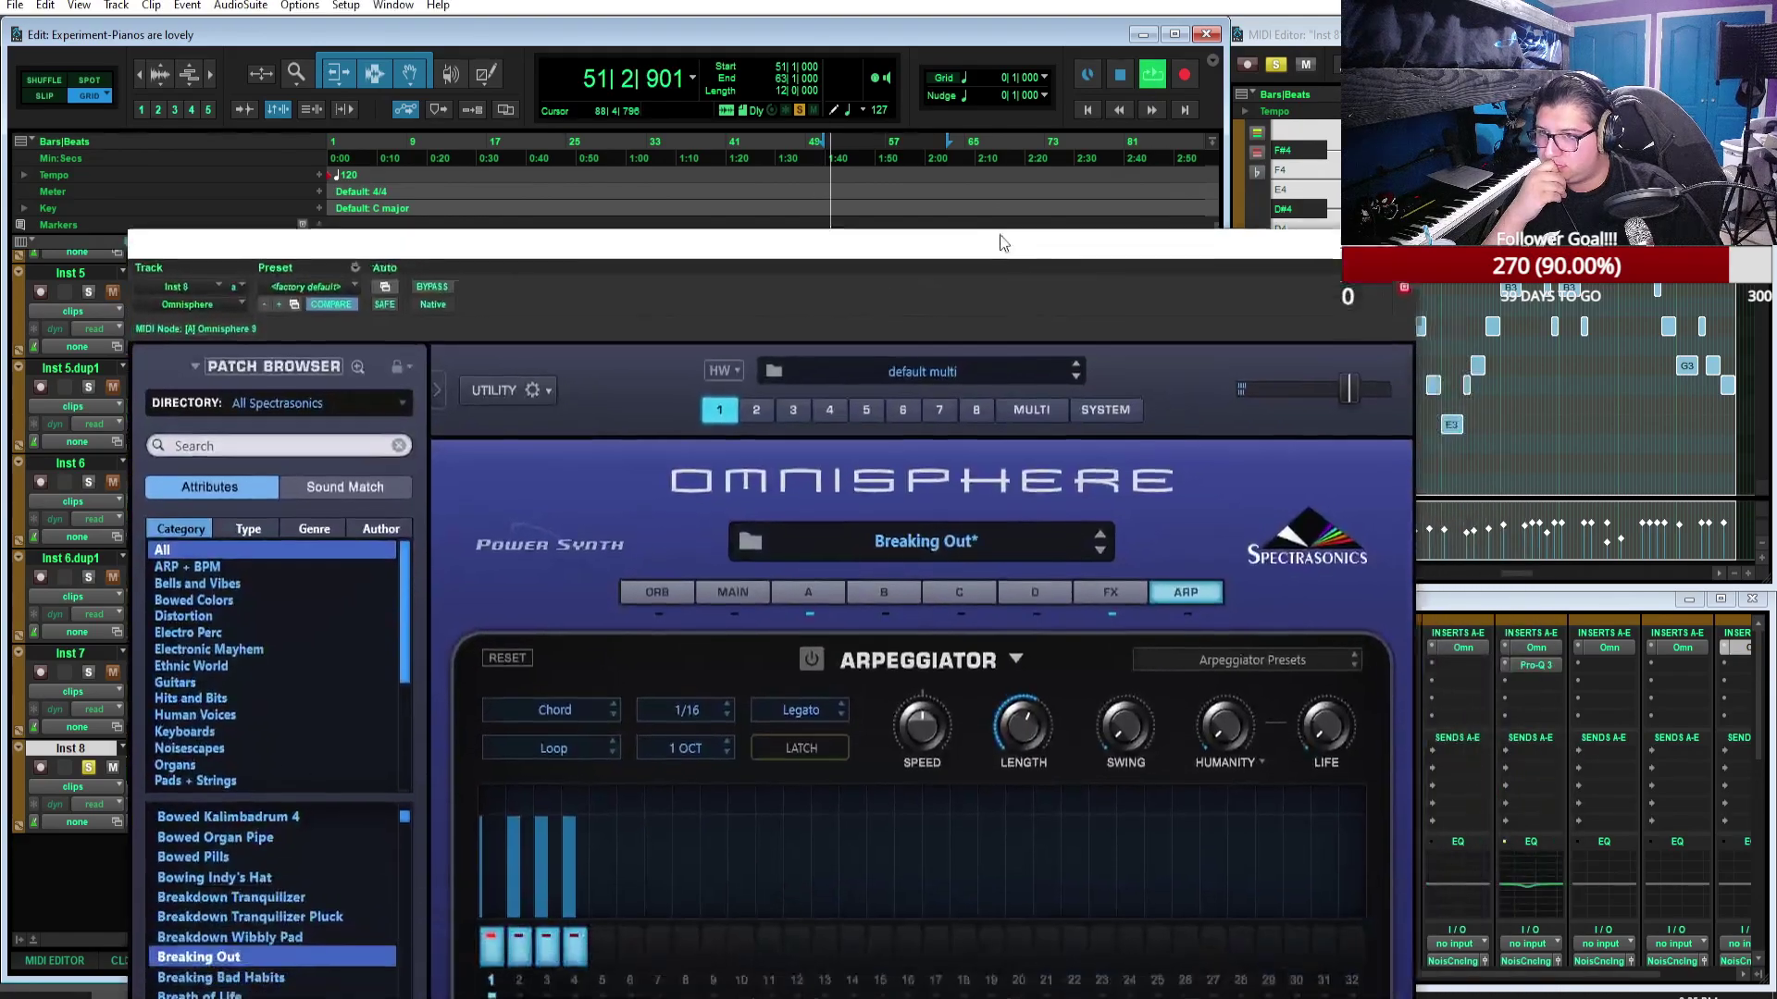
# Step: Transpose the melody clip's notes on Inst 8 up one octave while it plays, keeping the Omnisphere window in view
pyautogui.moveTo(999, 243); pyautogui.dragTo(783, 95)
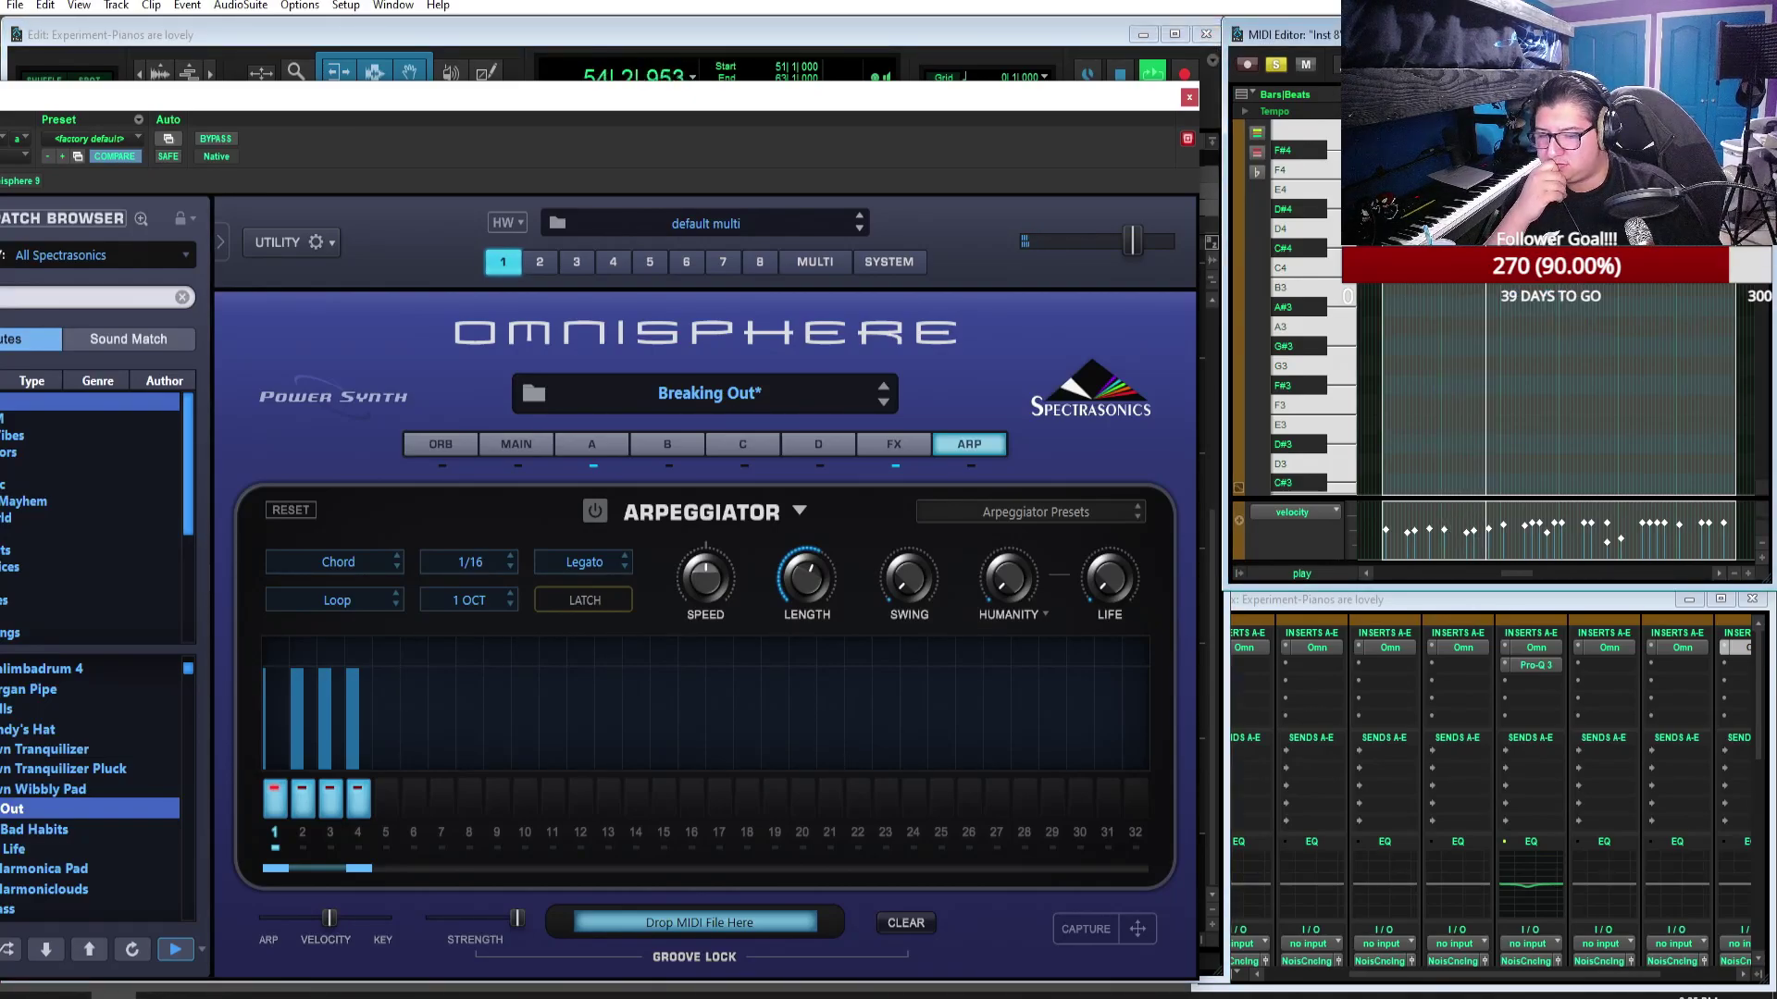
pyautogui.scroll(6, 1504, 341)
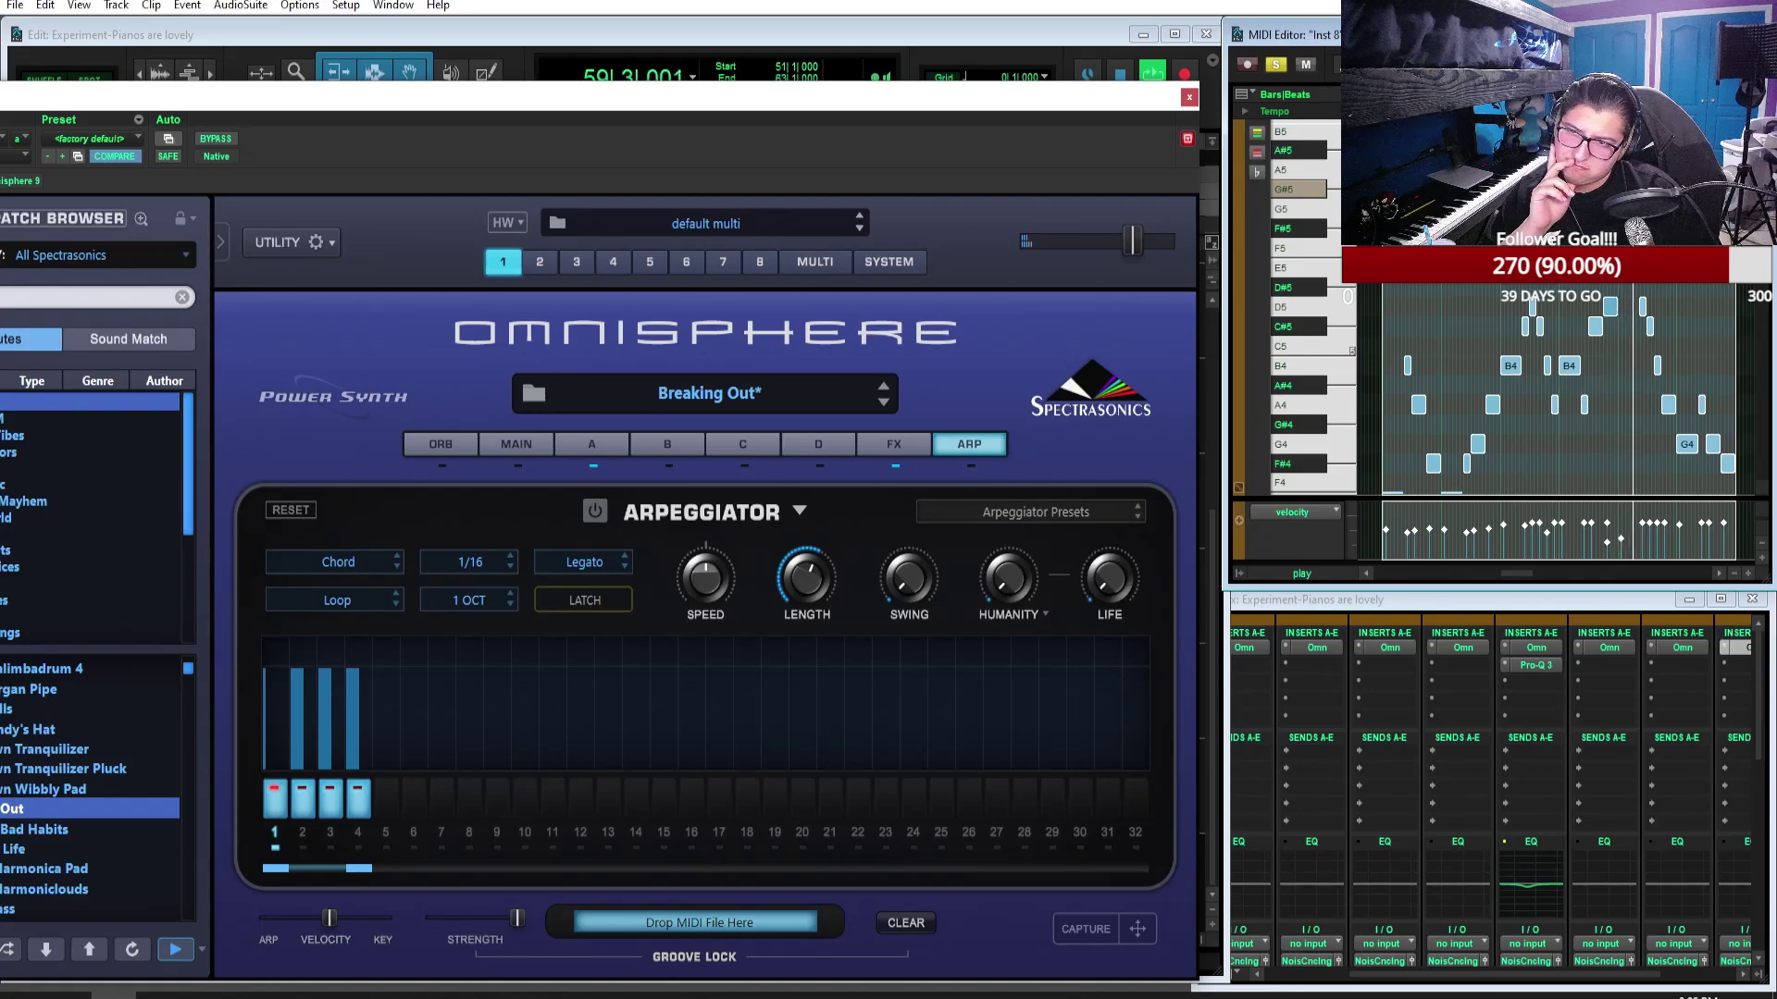
pyautogui.moveTo(1078, 108); pyautogui.dragTo(1290, 51)
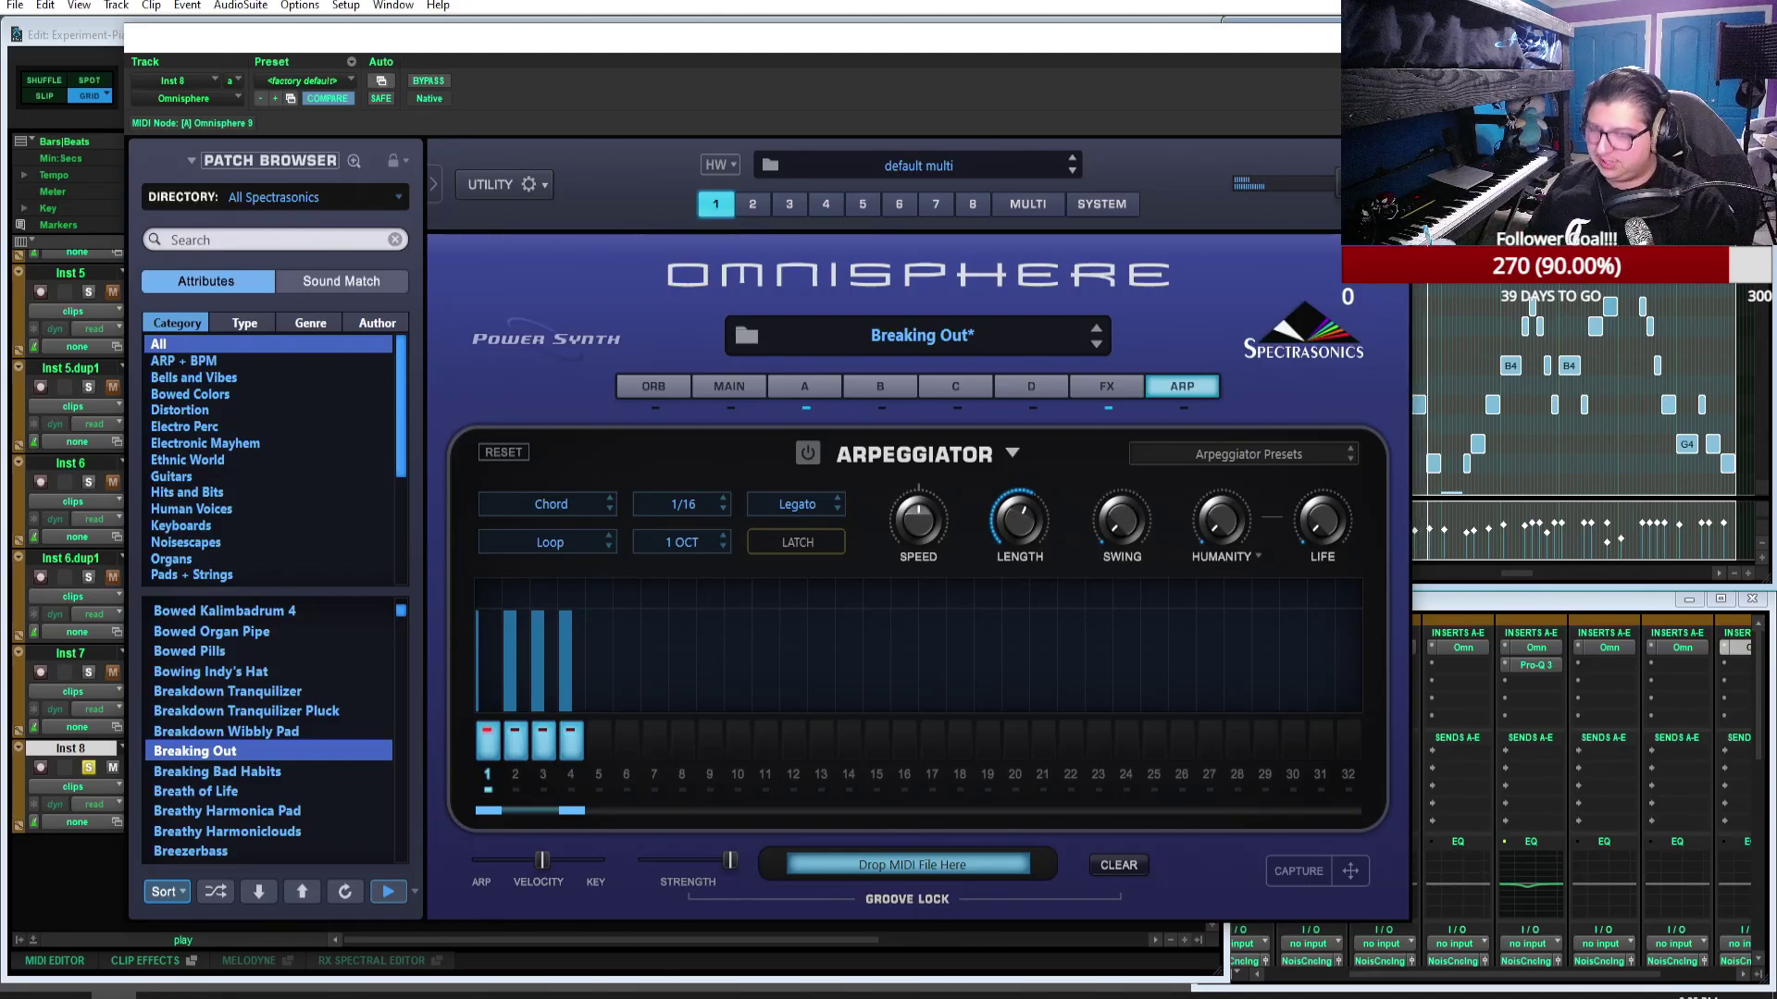
# Step: Audition the patches Breath of Life, Breathy Harmonica Pad, Brittle Bones and Browler Bass
pyautogui.click(288, 791)
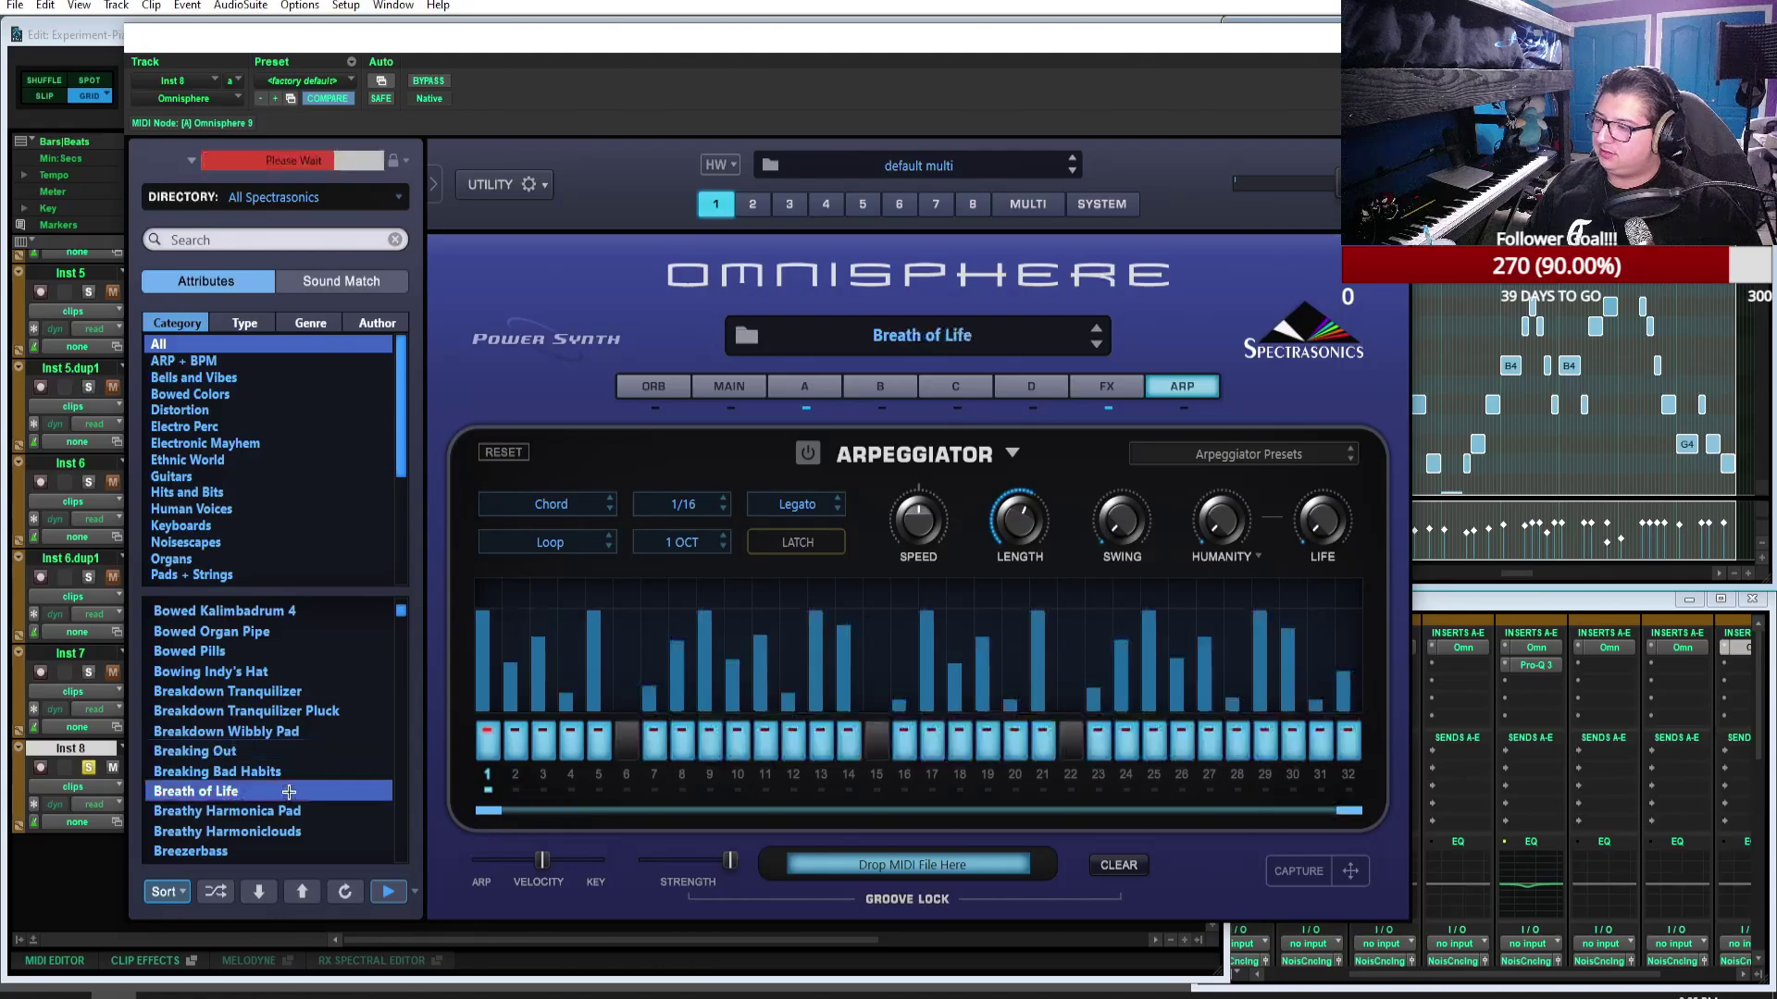
pyautogui.click(277, 810)
pyautogui.scroll(-2, 287, 741)
pyautogui.click(294, 750)
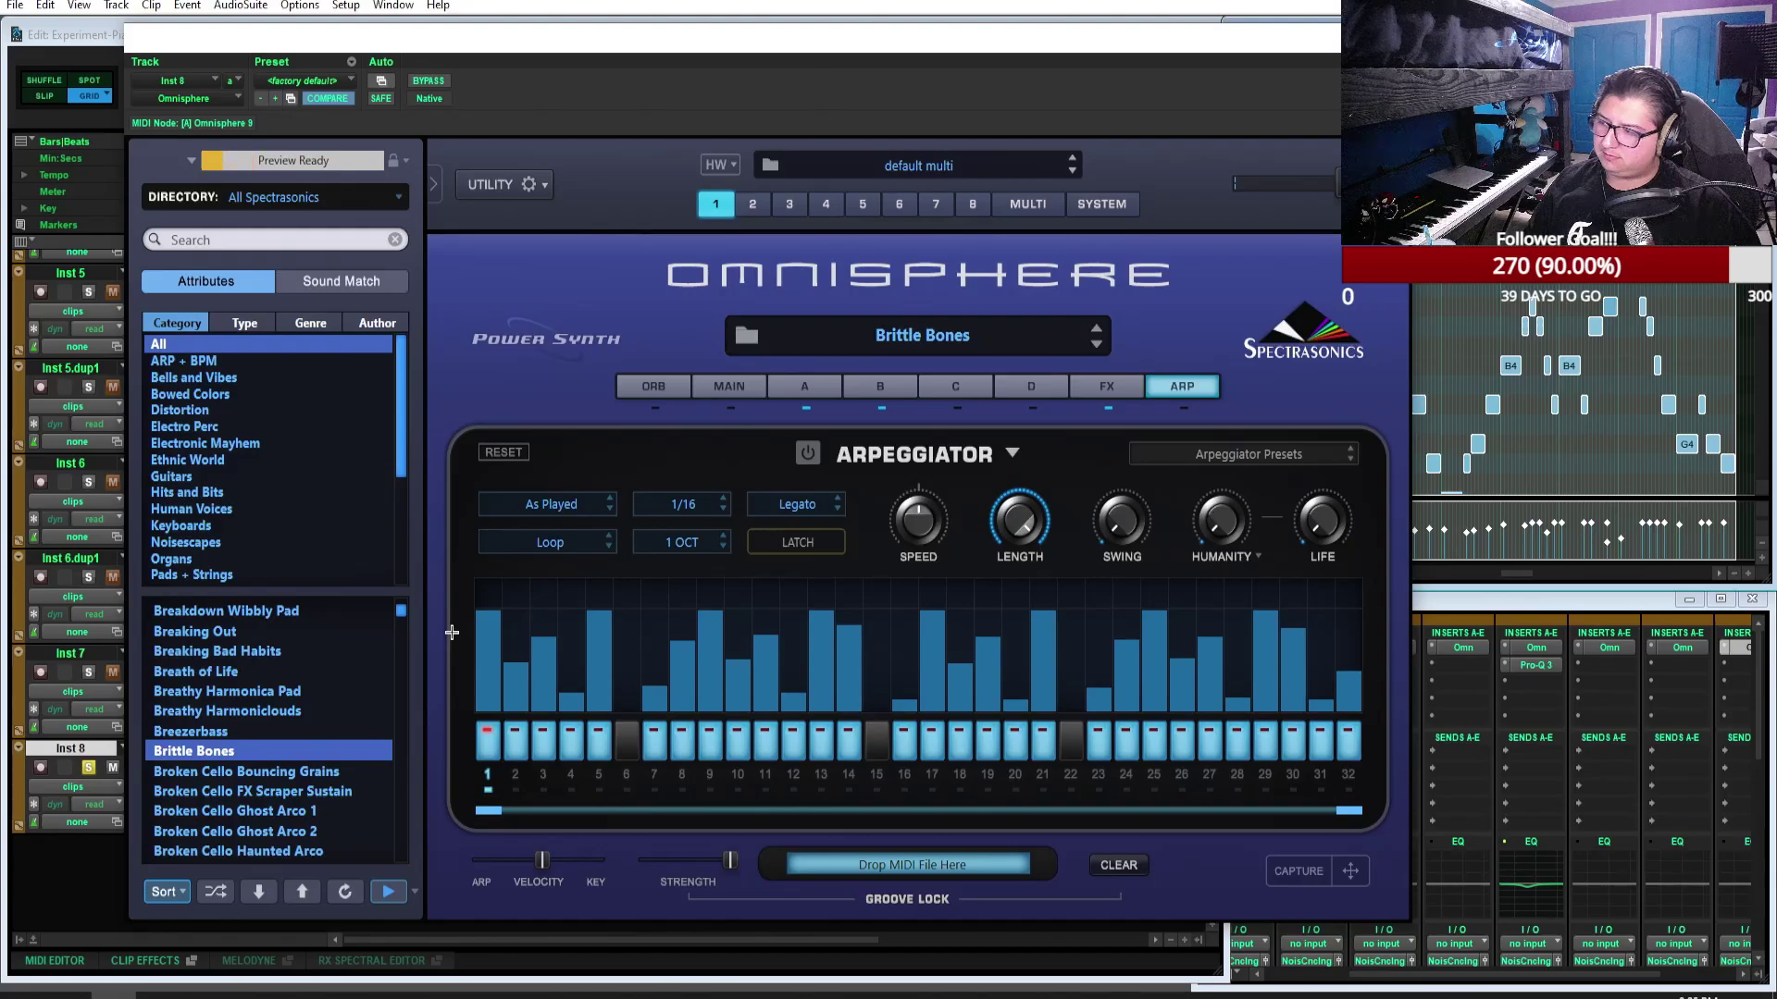
pyautogui.scroll(-2, 327, 695)
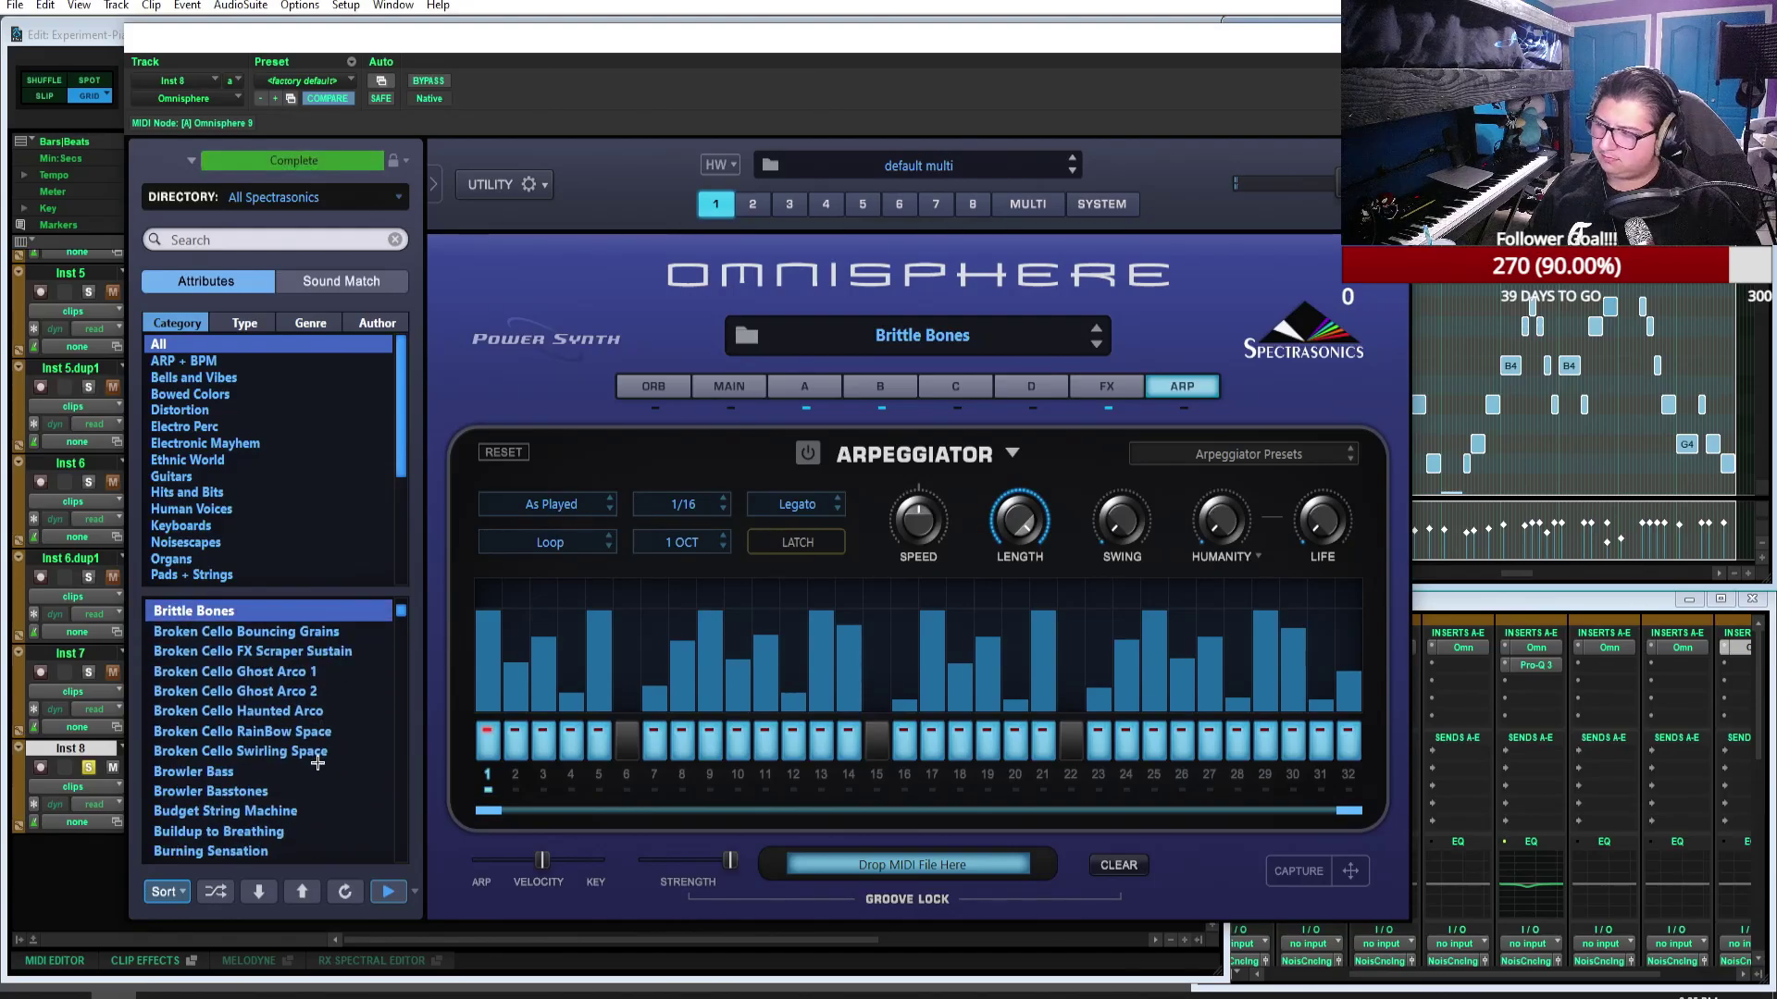
pyautogui.click(317, 770)
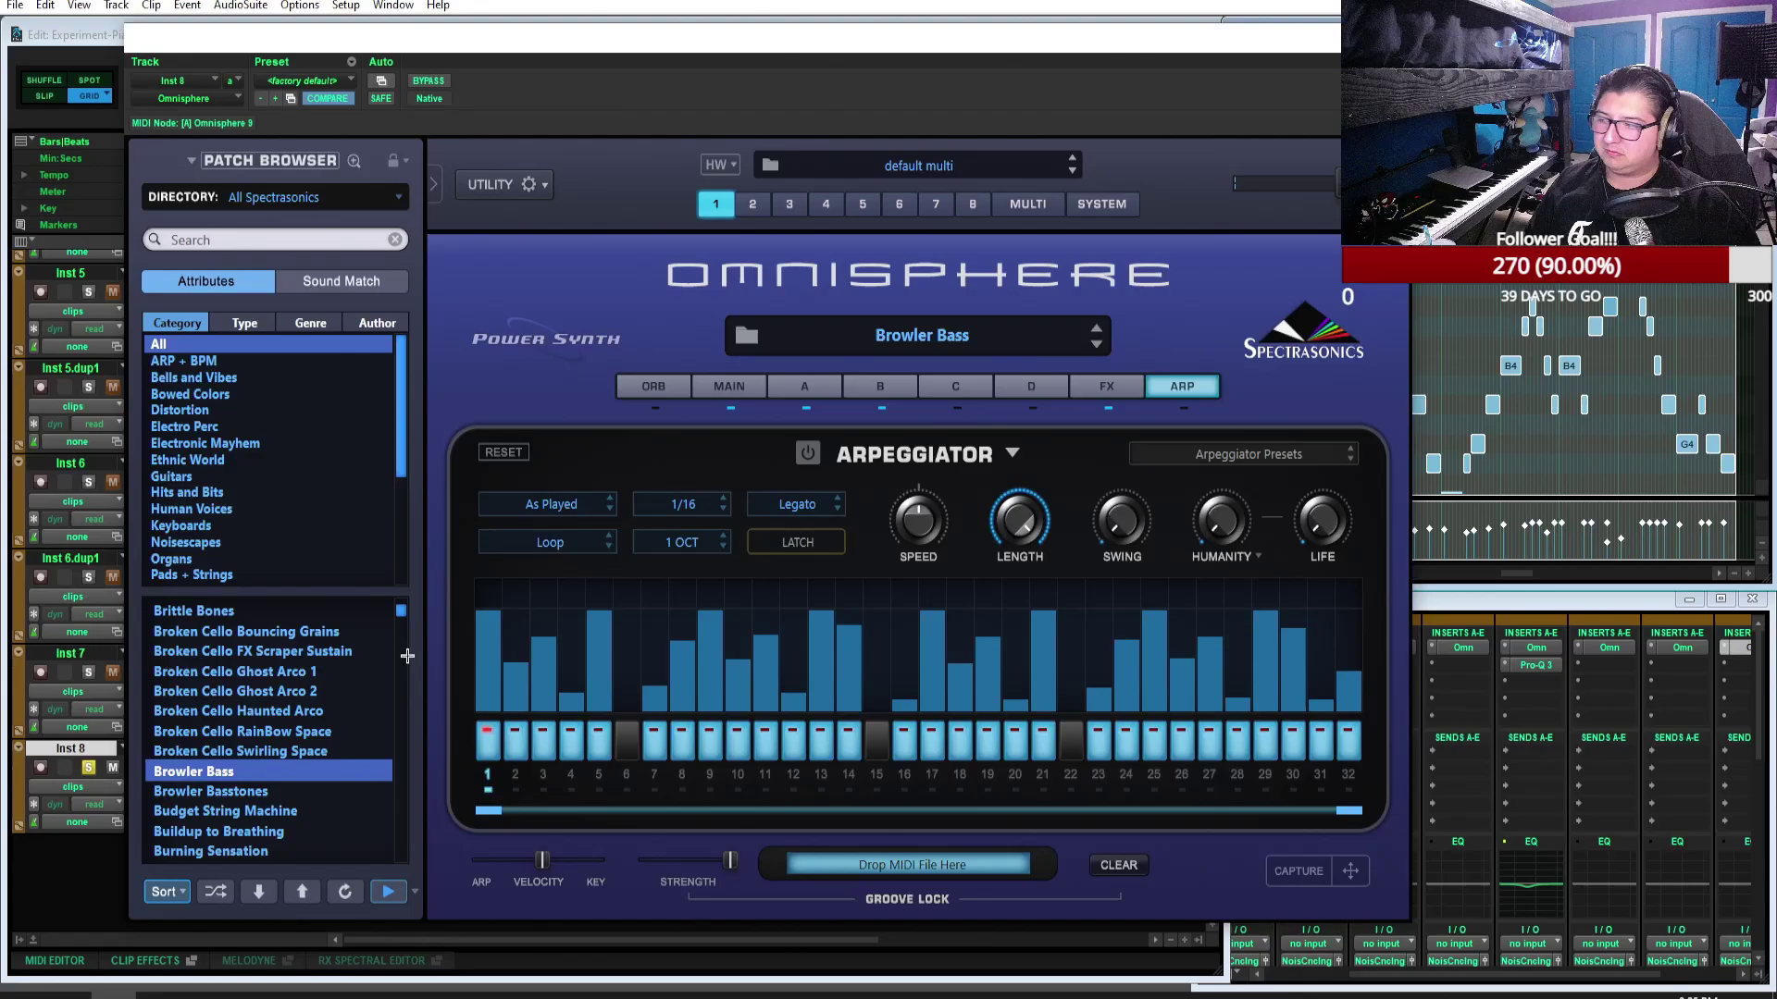
# Step: Go further down the patch list and audition Early Chromaphonic Pad 1 and Dying Tribbles
pyautogui.scroll(10, 409, 654)
pyautogui.scroll(-5, 400, 681)
pyautogui.scroll(-15, 399, 681)
pyautogui.scroll(-15, 399, 723)
pyautogui.scroll(-8, 400, 723)
pyautogui.click(213, 749)
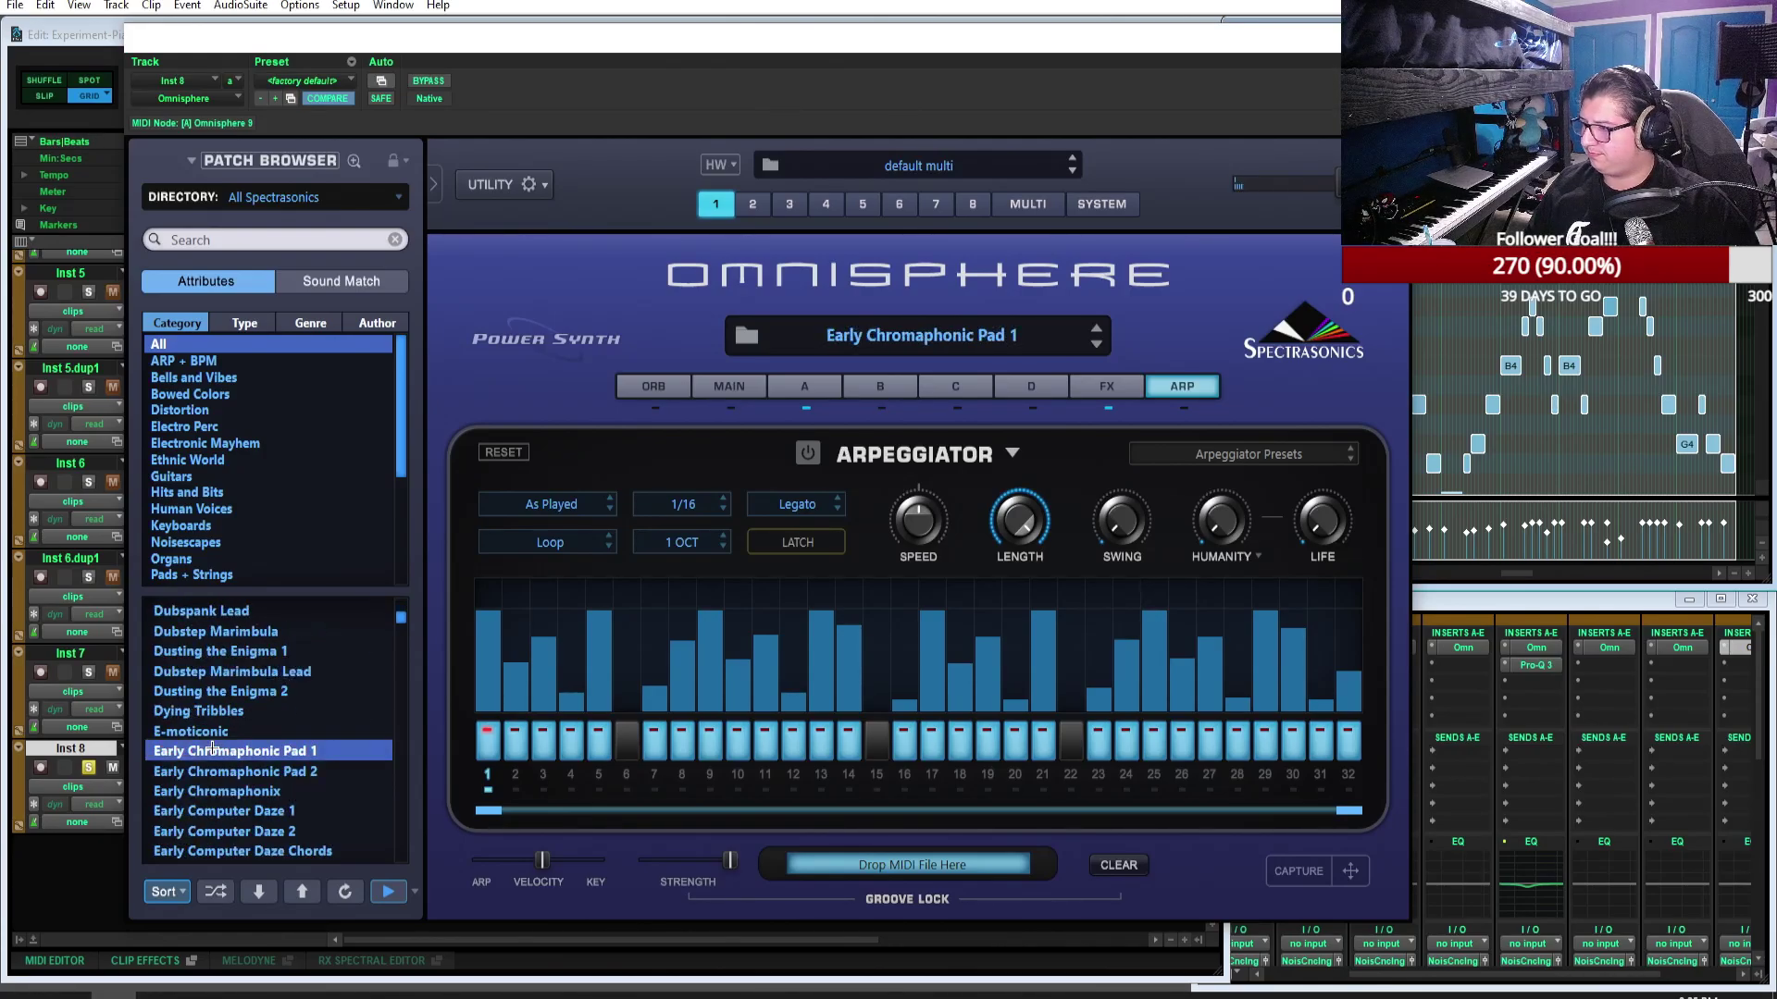
pyautogui.click(243, 709)
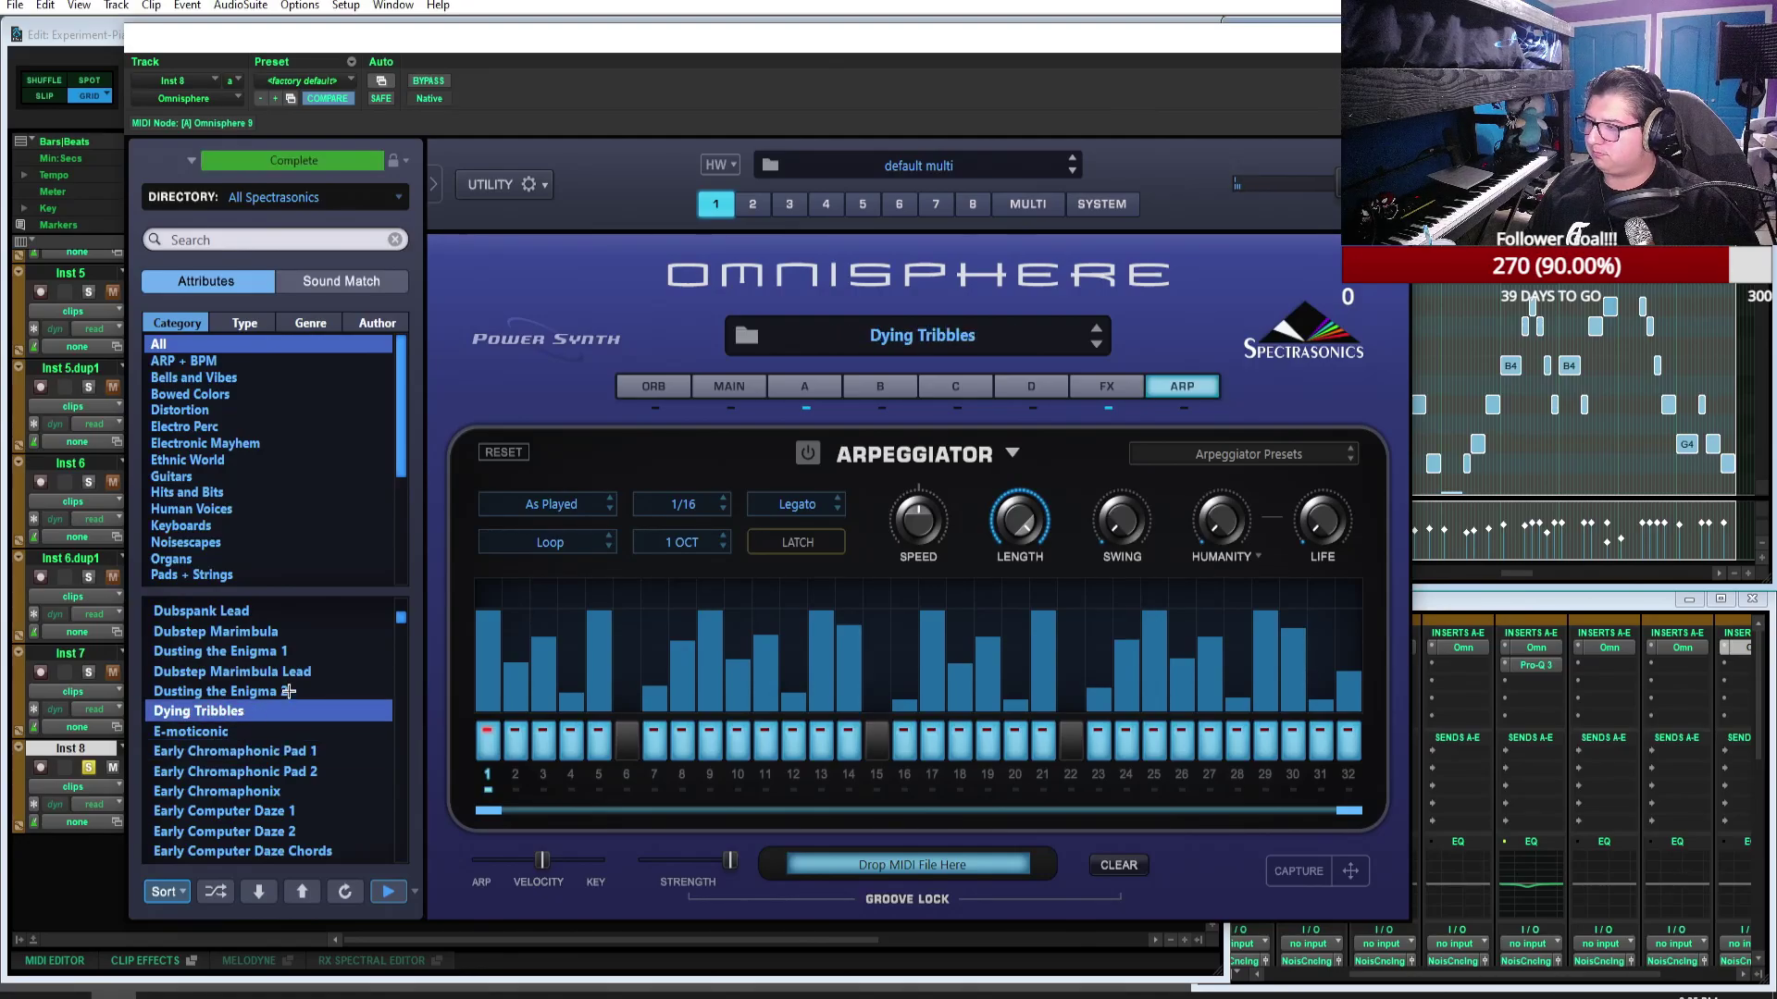
# Step: Audition Dusting the Enigma 2 and Dusting the Enigma 1, switching off the arpeggiator for each patch
pyautogui.click(287, 691)
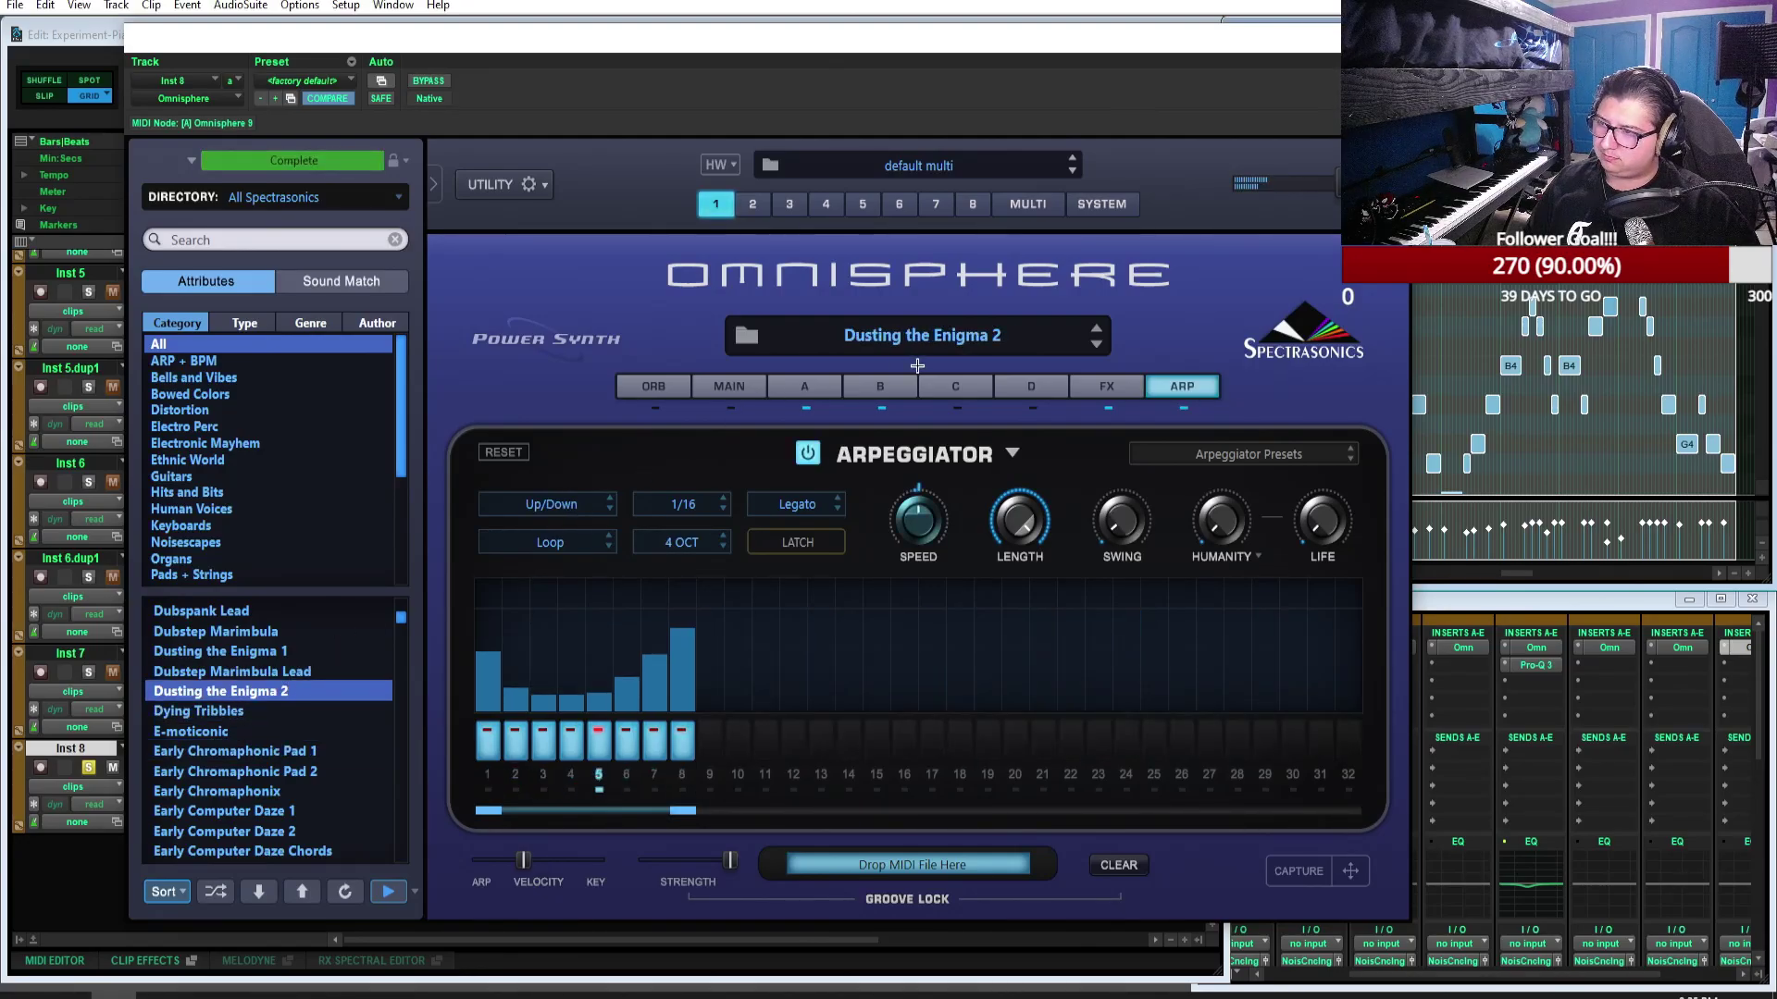
pyautogui.click(808, 453)
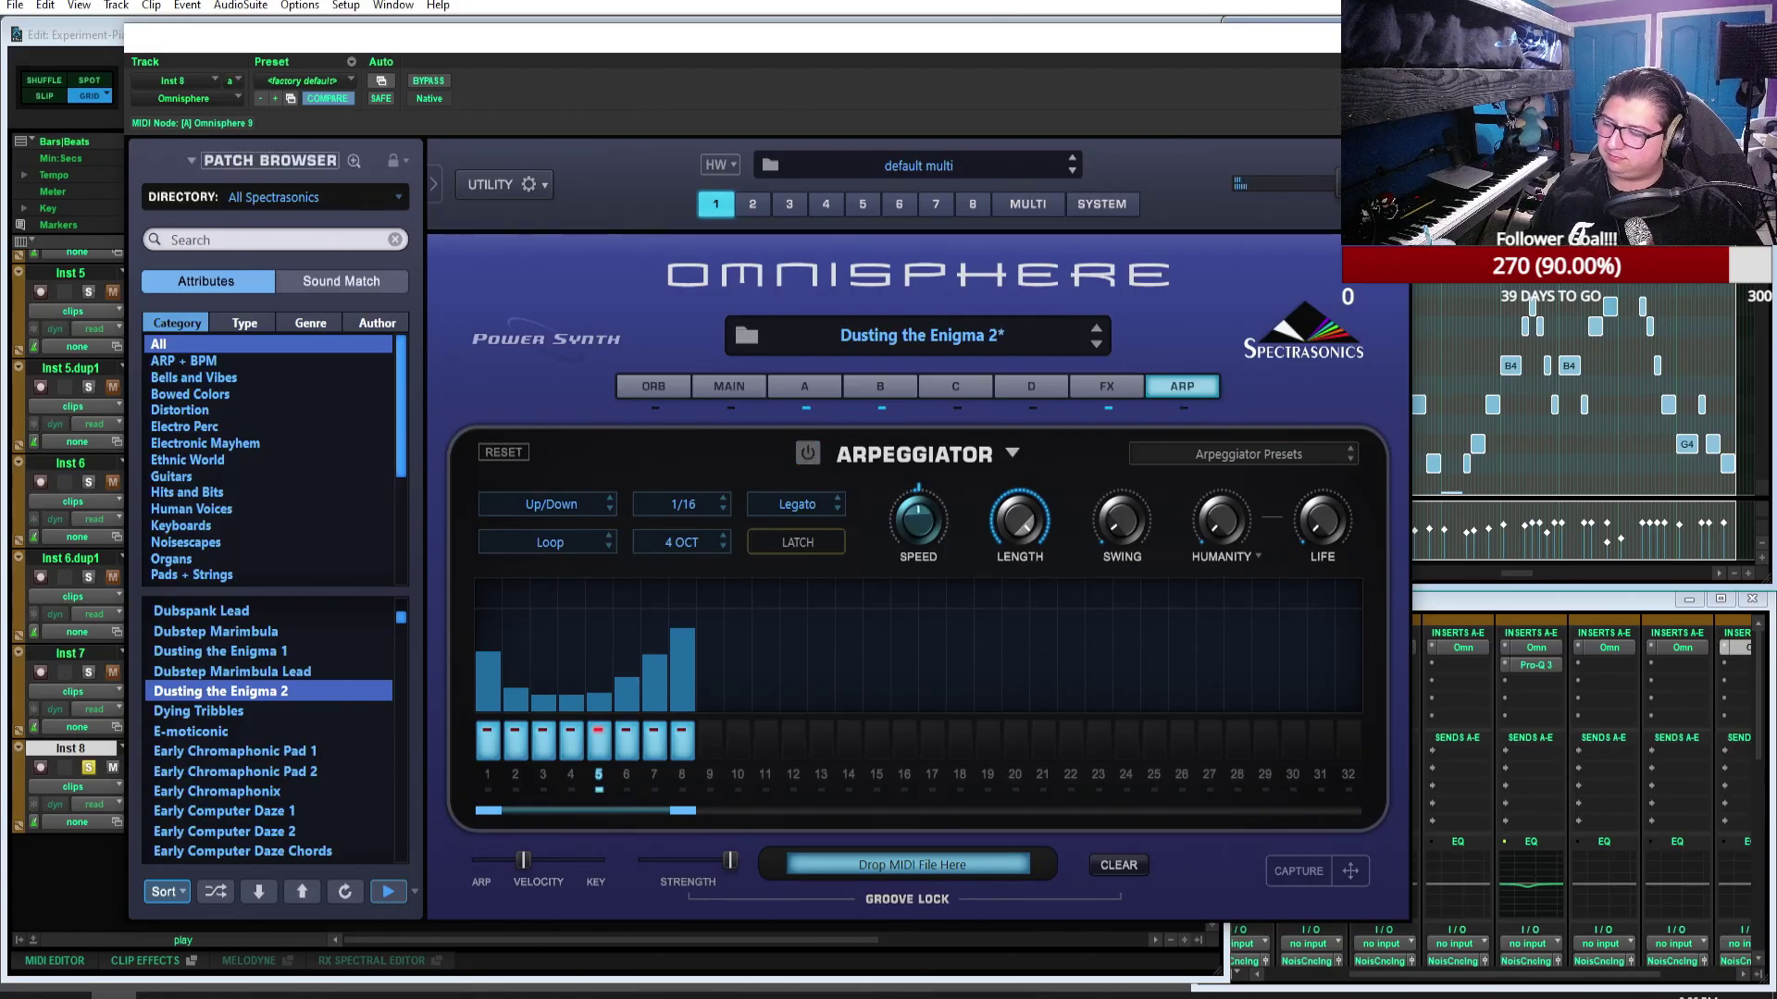
pyautogui.click(225, 655)
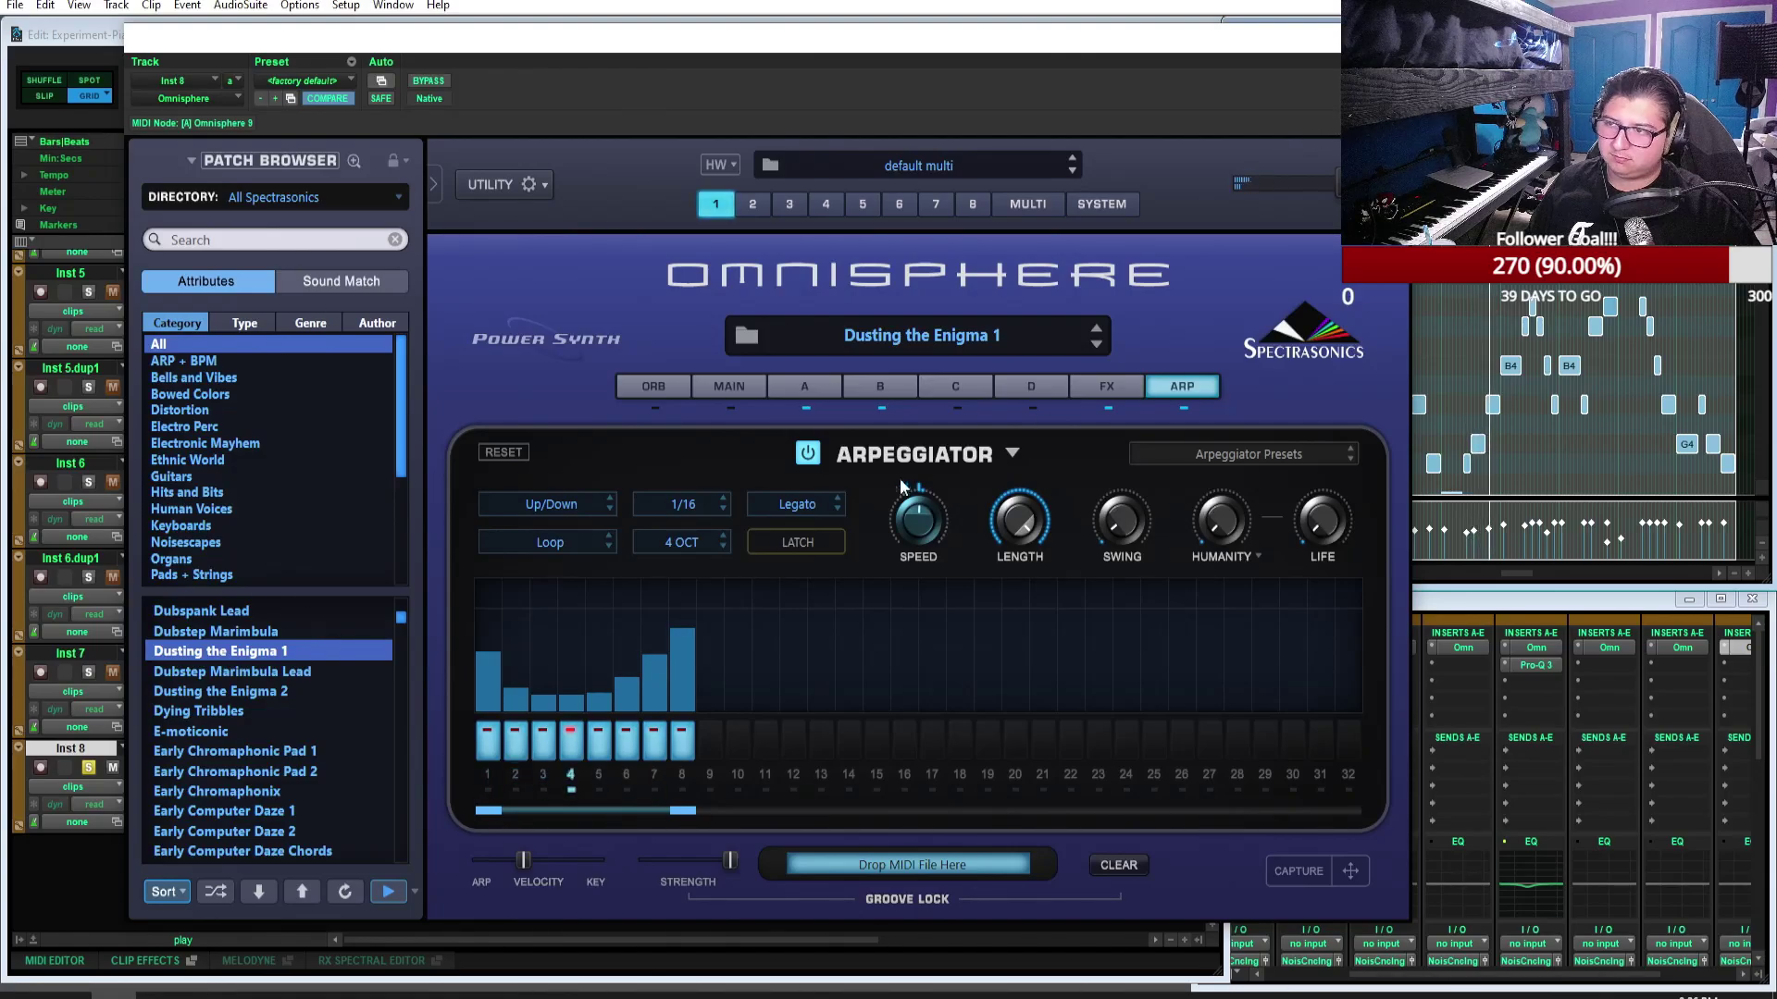
pyautogui.click(812, 452)
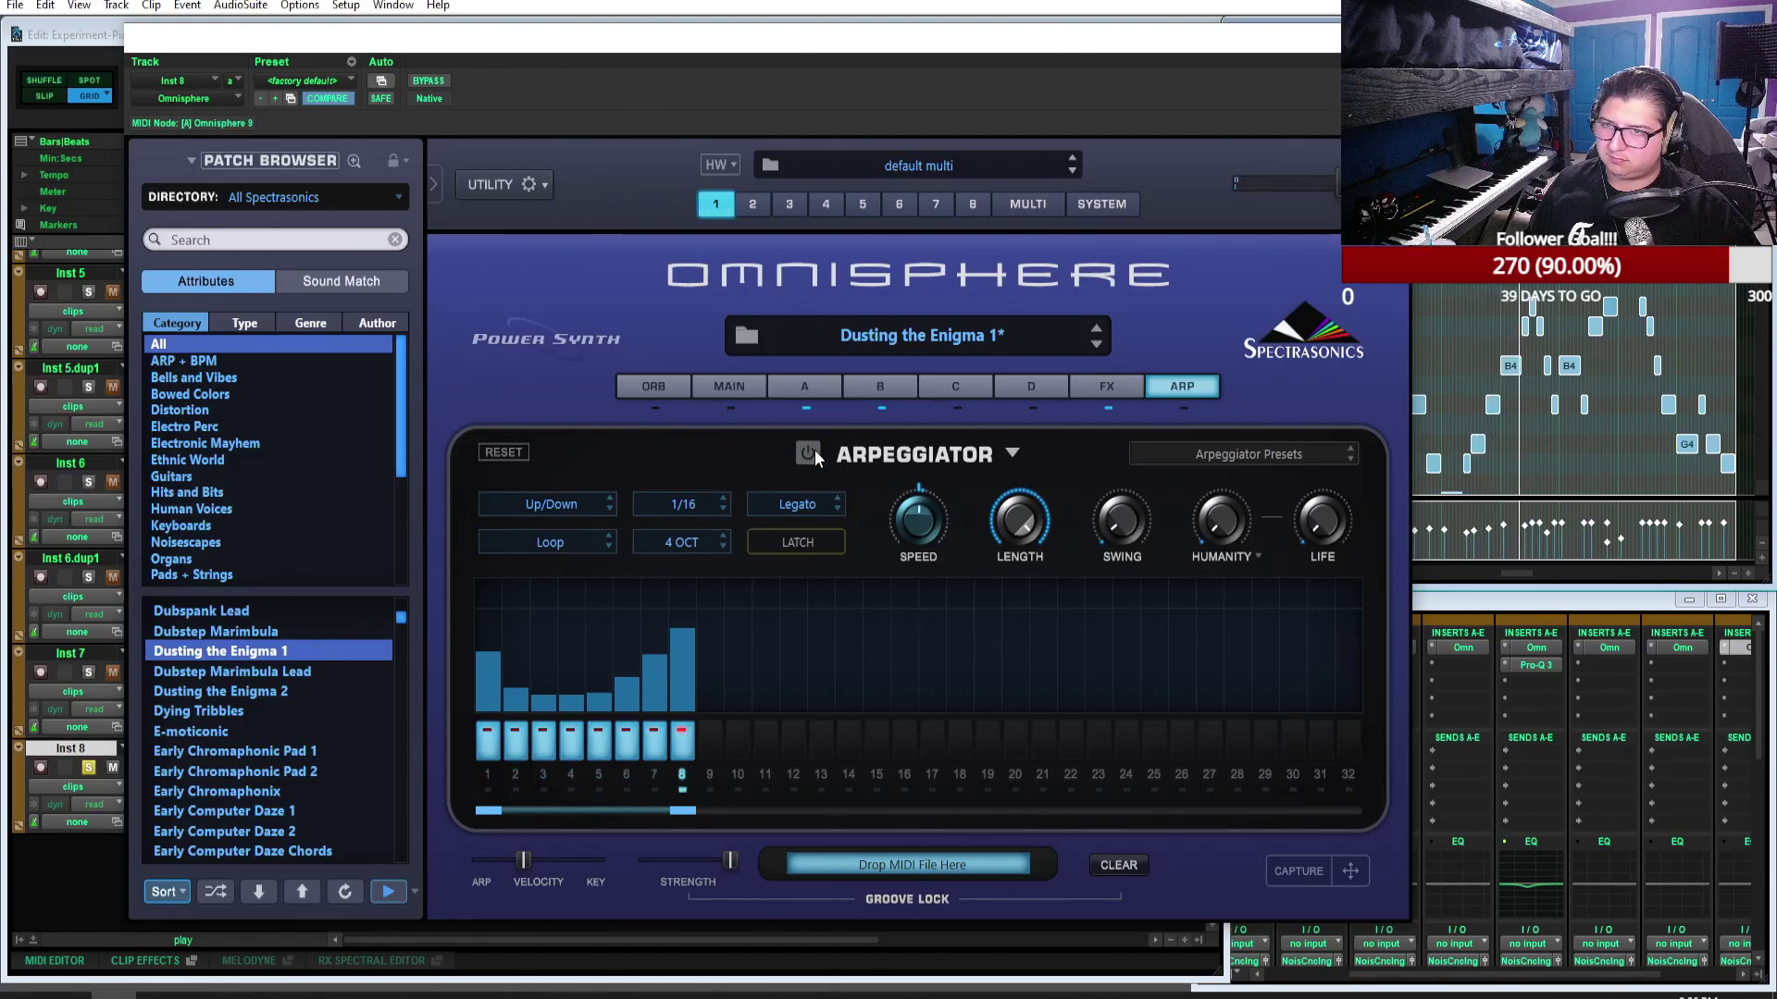
# Step: Audition Dubstep Marimbula Lead, Dying Tribbles, Early Computer Daze 1, Early Computer Daze Chords and Early Warmies
pyautogui.click(313, 670)
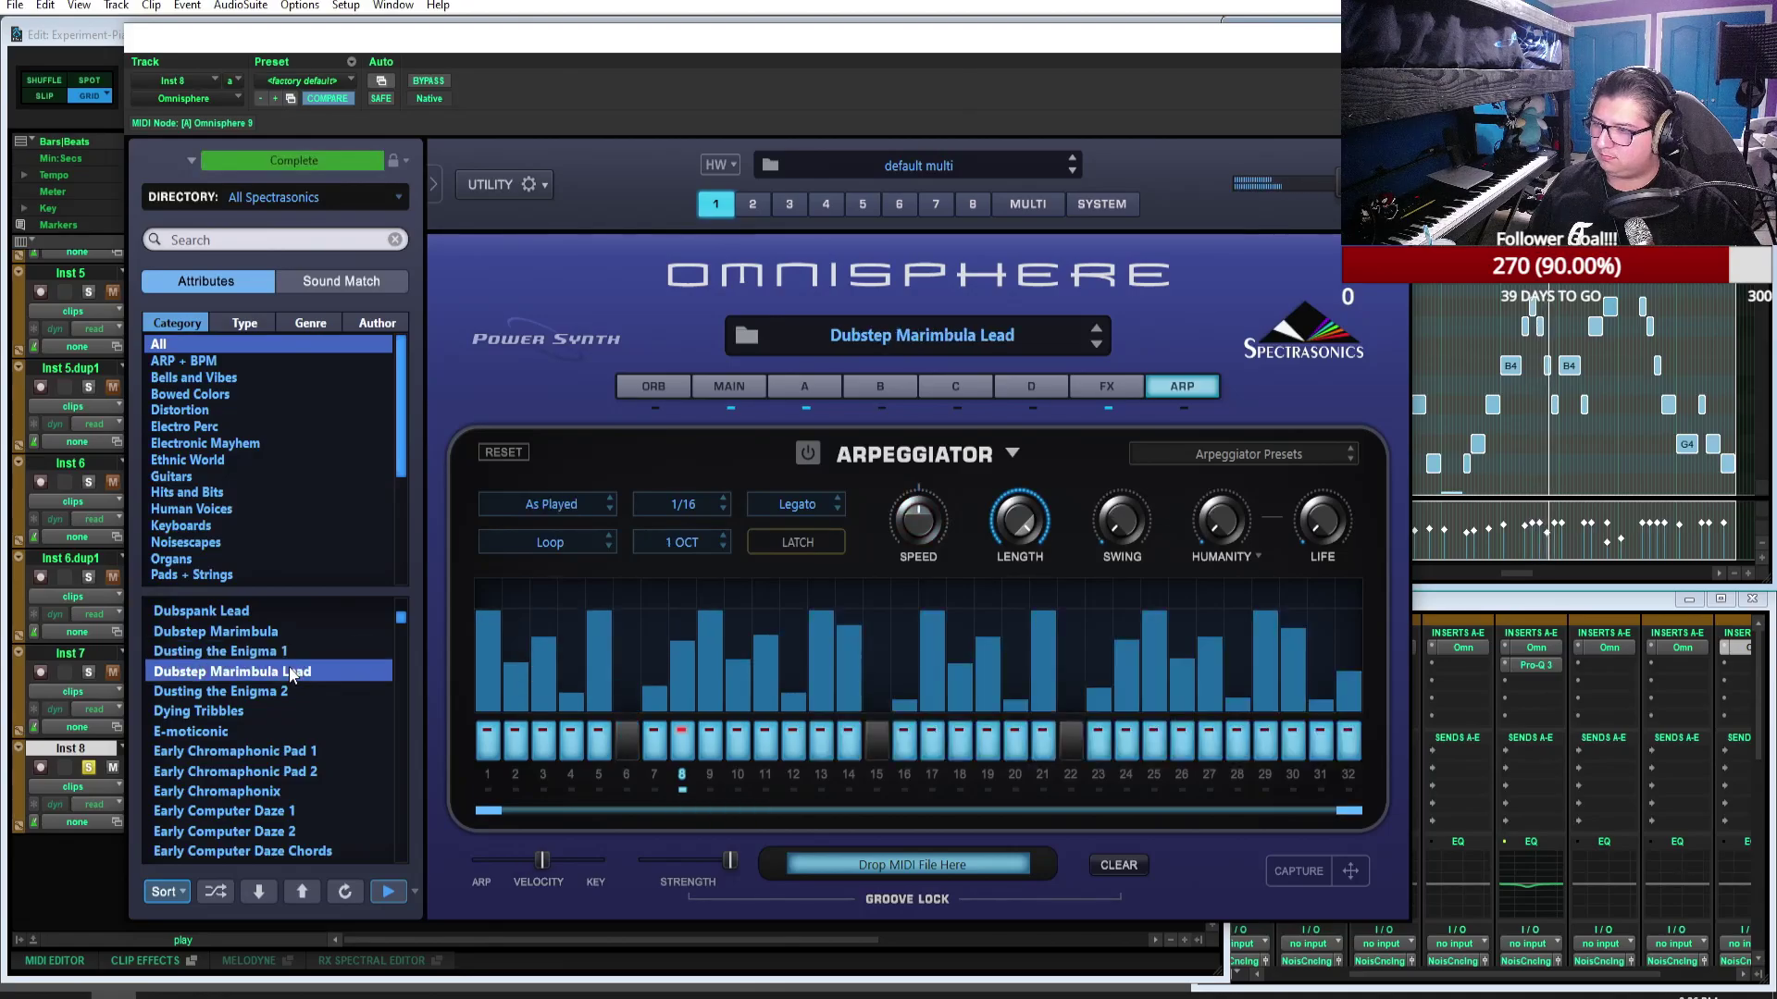
pyautogui.click(239, 715)
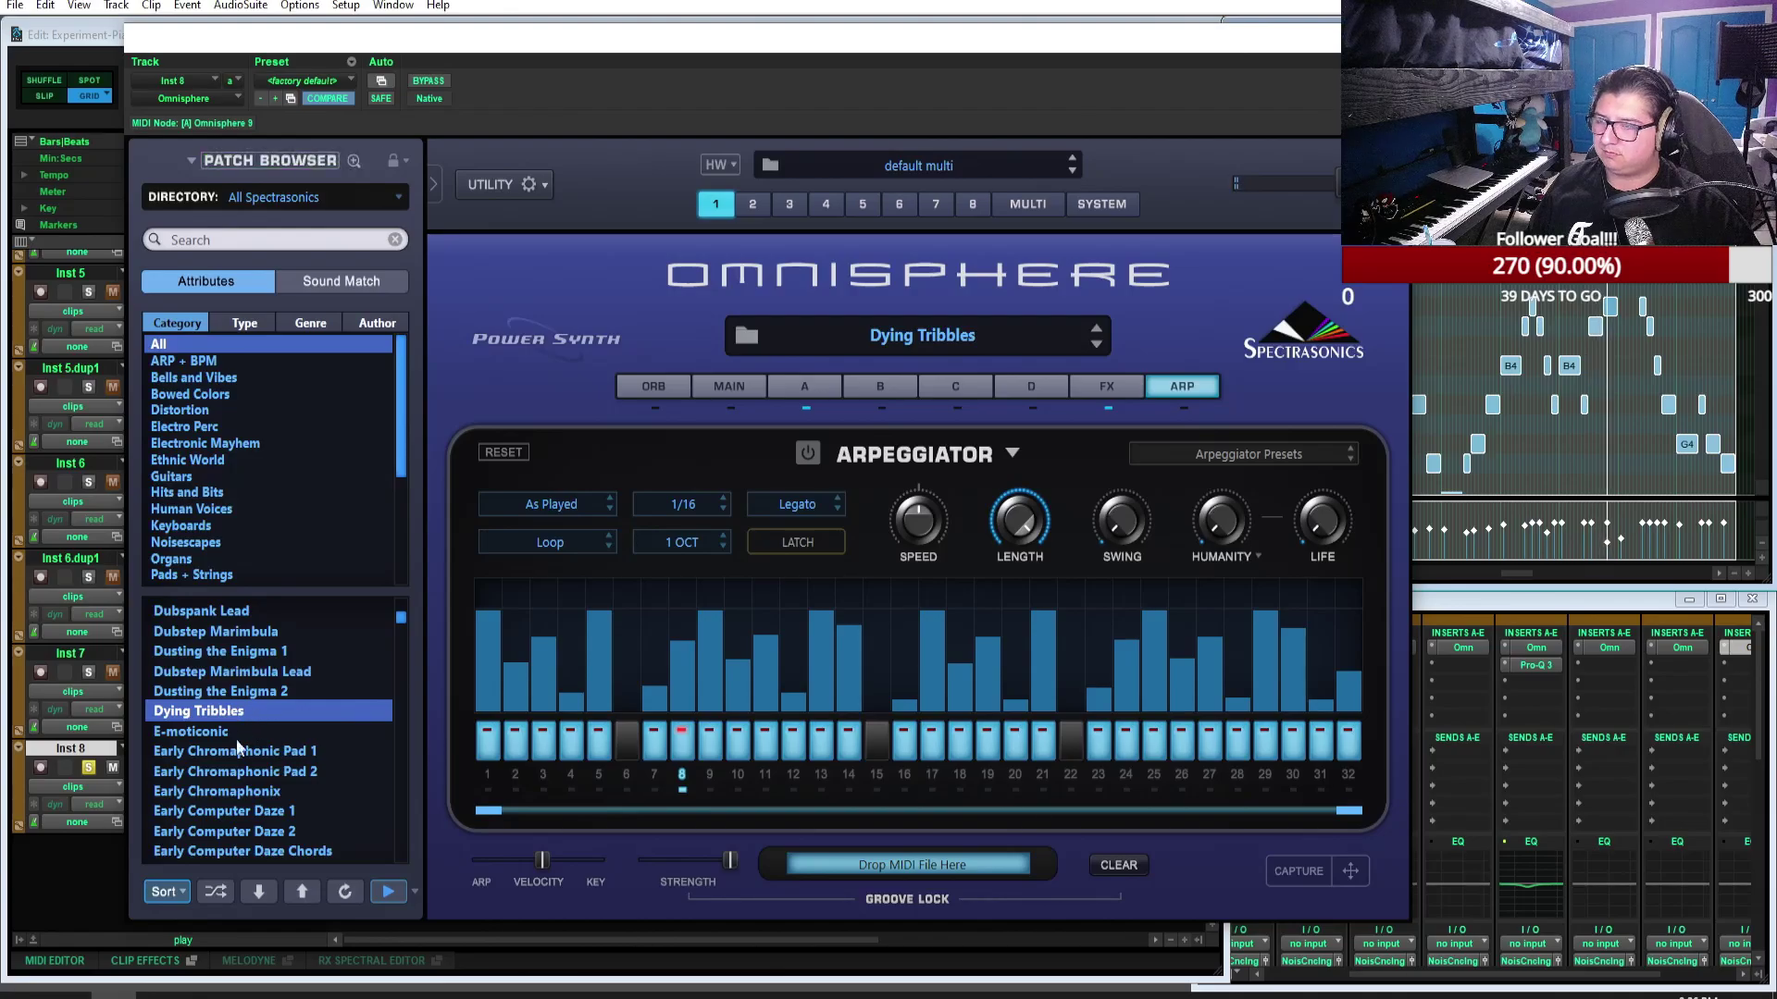
pyautogui.click(246, 811)
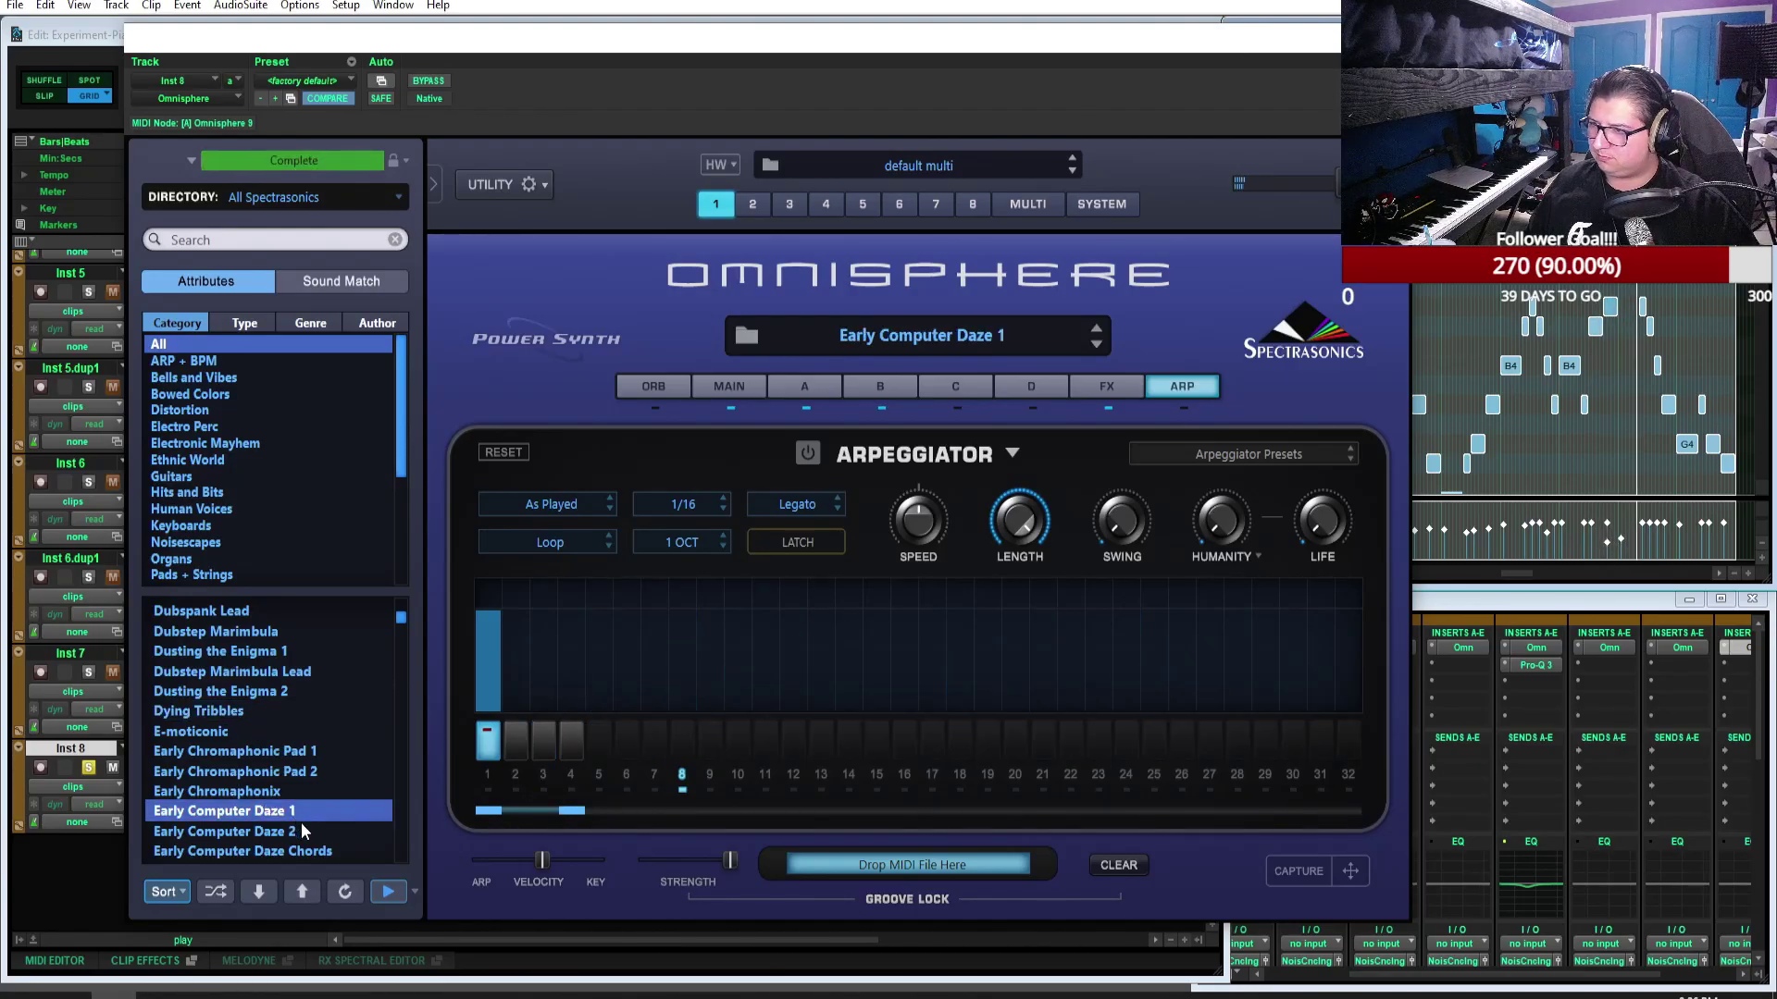
pyautogui.click(315, 847)
pyautogui.scroll(-2, 315, 736)
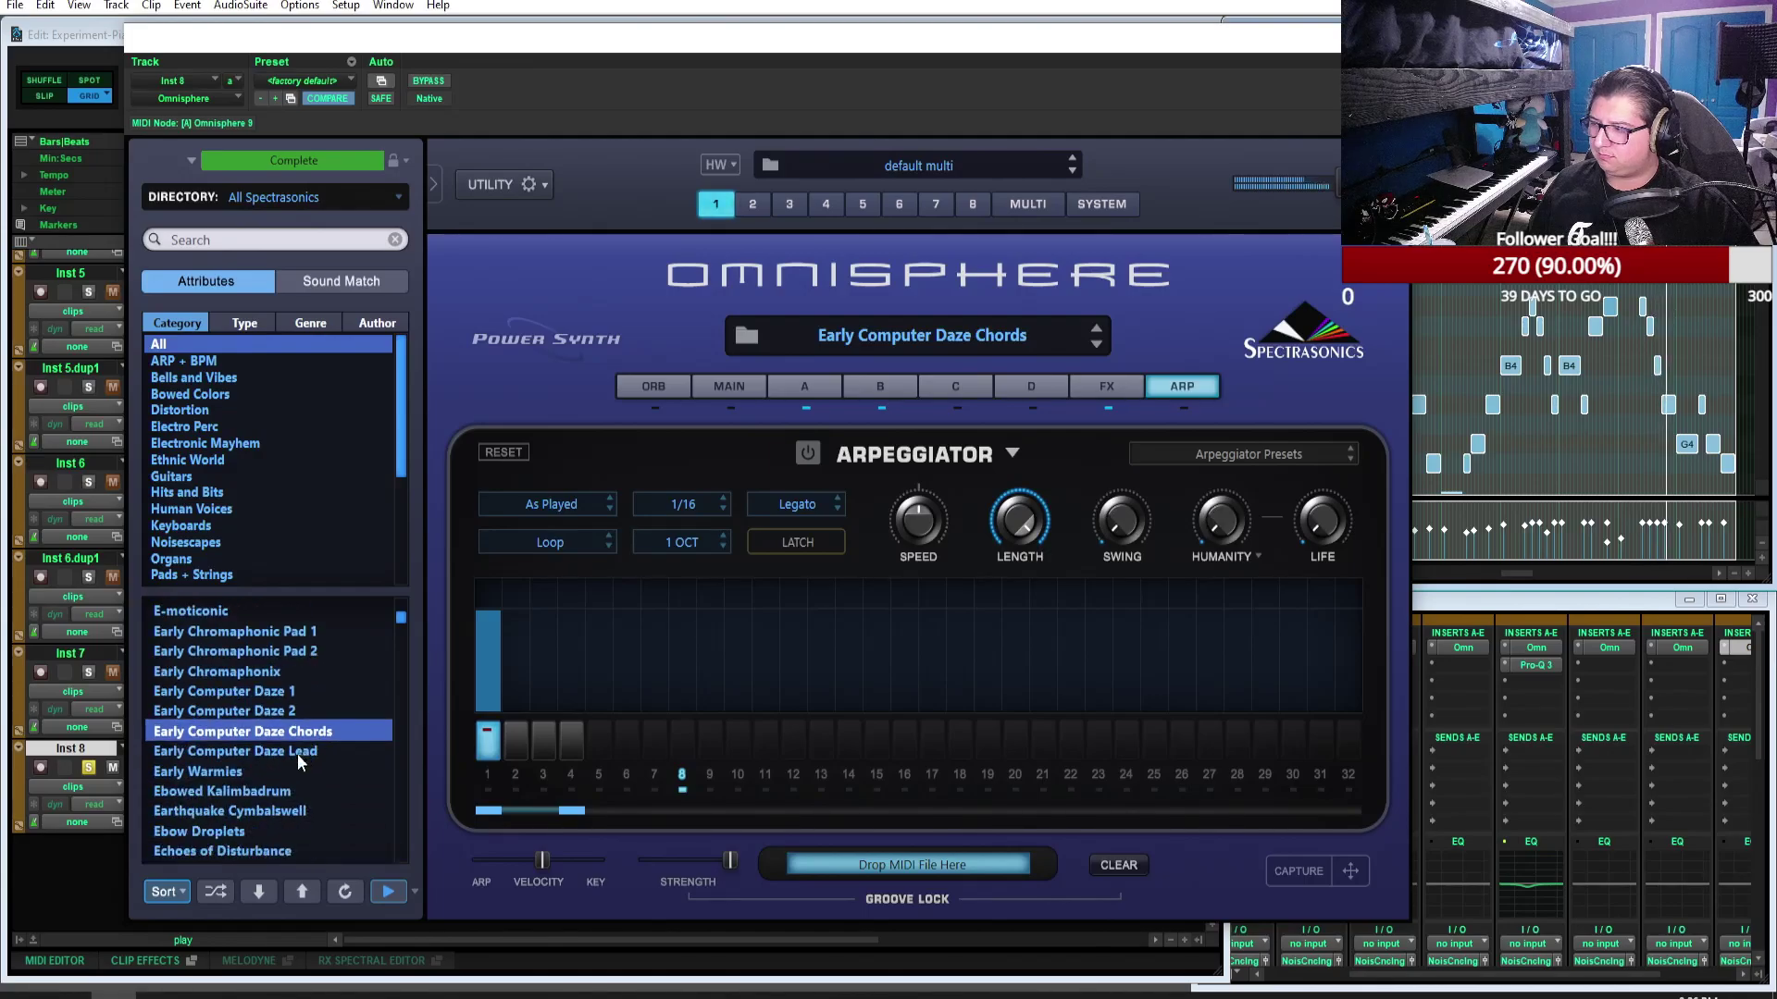
pyautogui.click(282, 772)
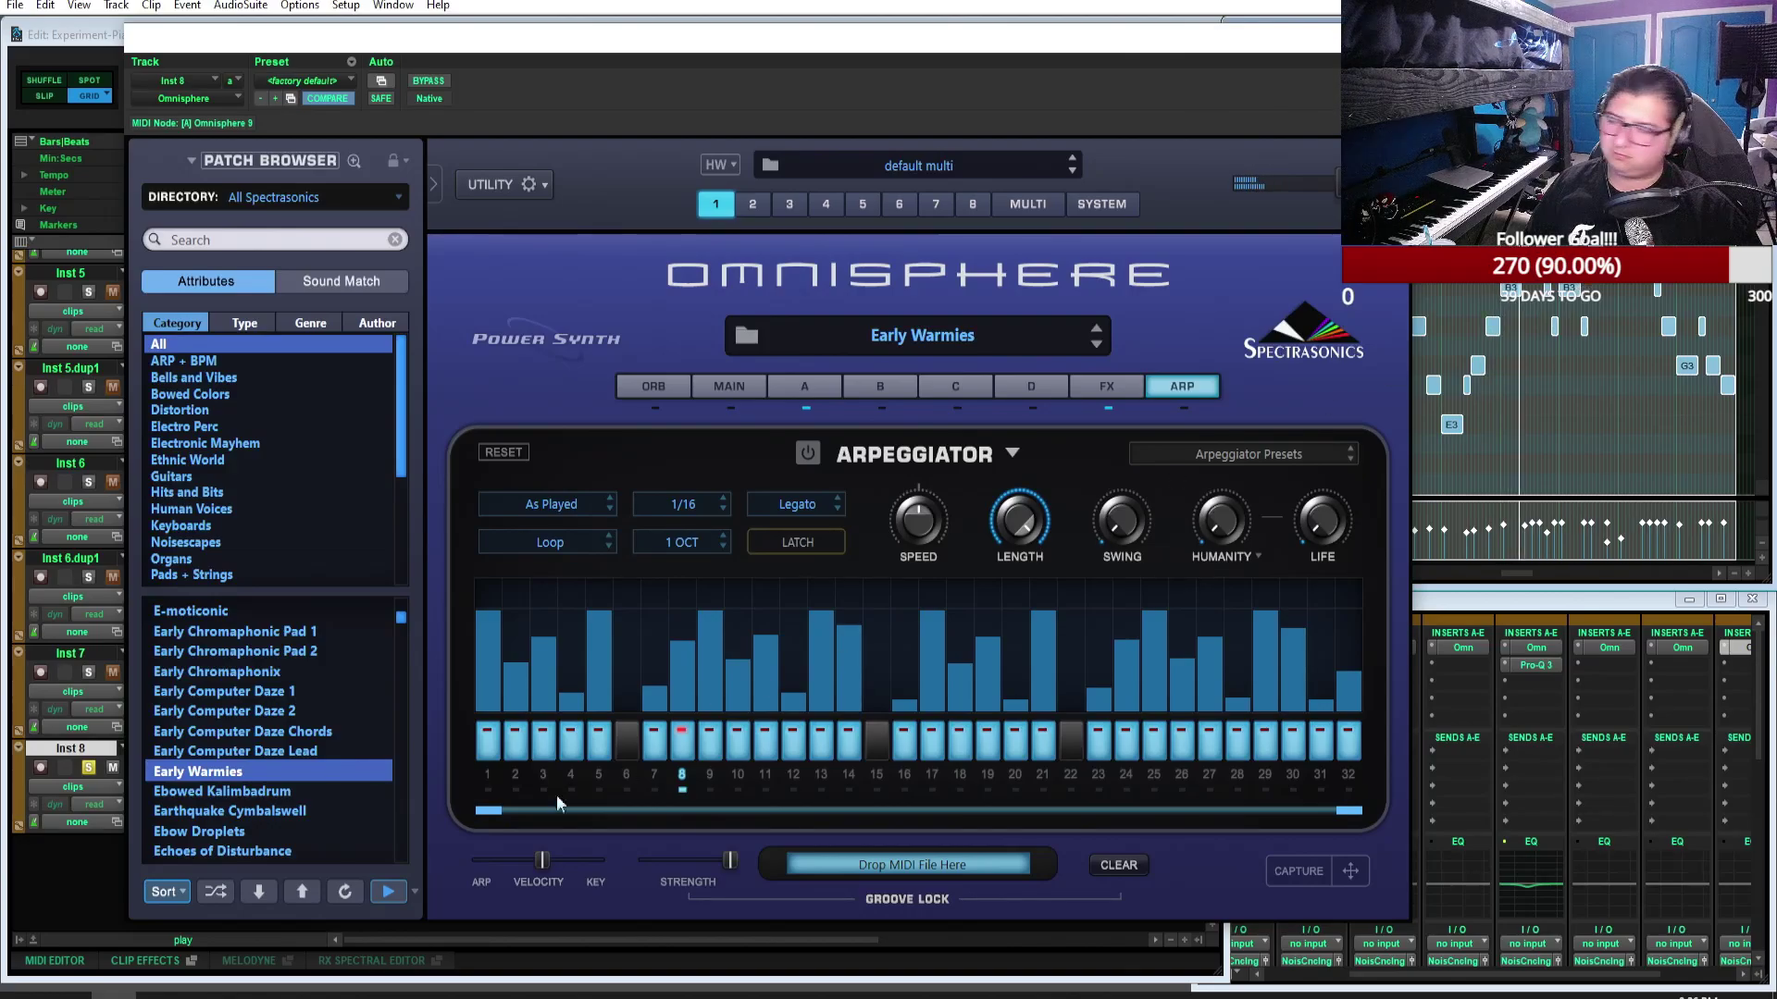
# Step: Audition Ebowed Kalimbadrum, Earthquake Cymbalswell and Ebow Droplets, switching off the arpeggiator on Ebow Droplets
pyautogui.click(240, 796)
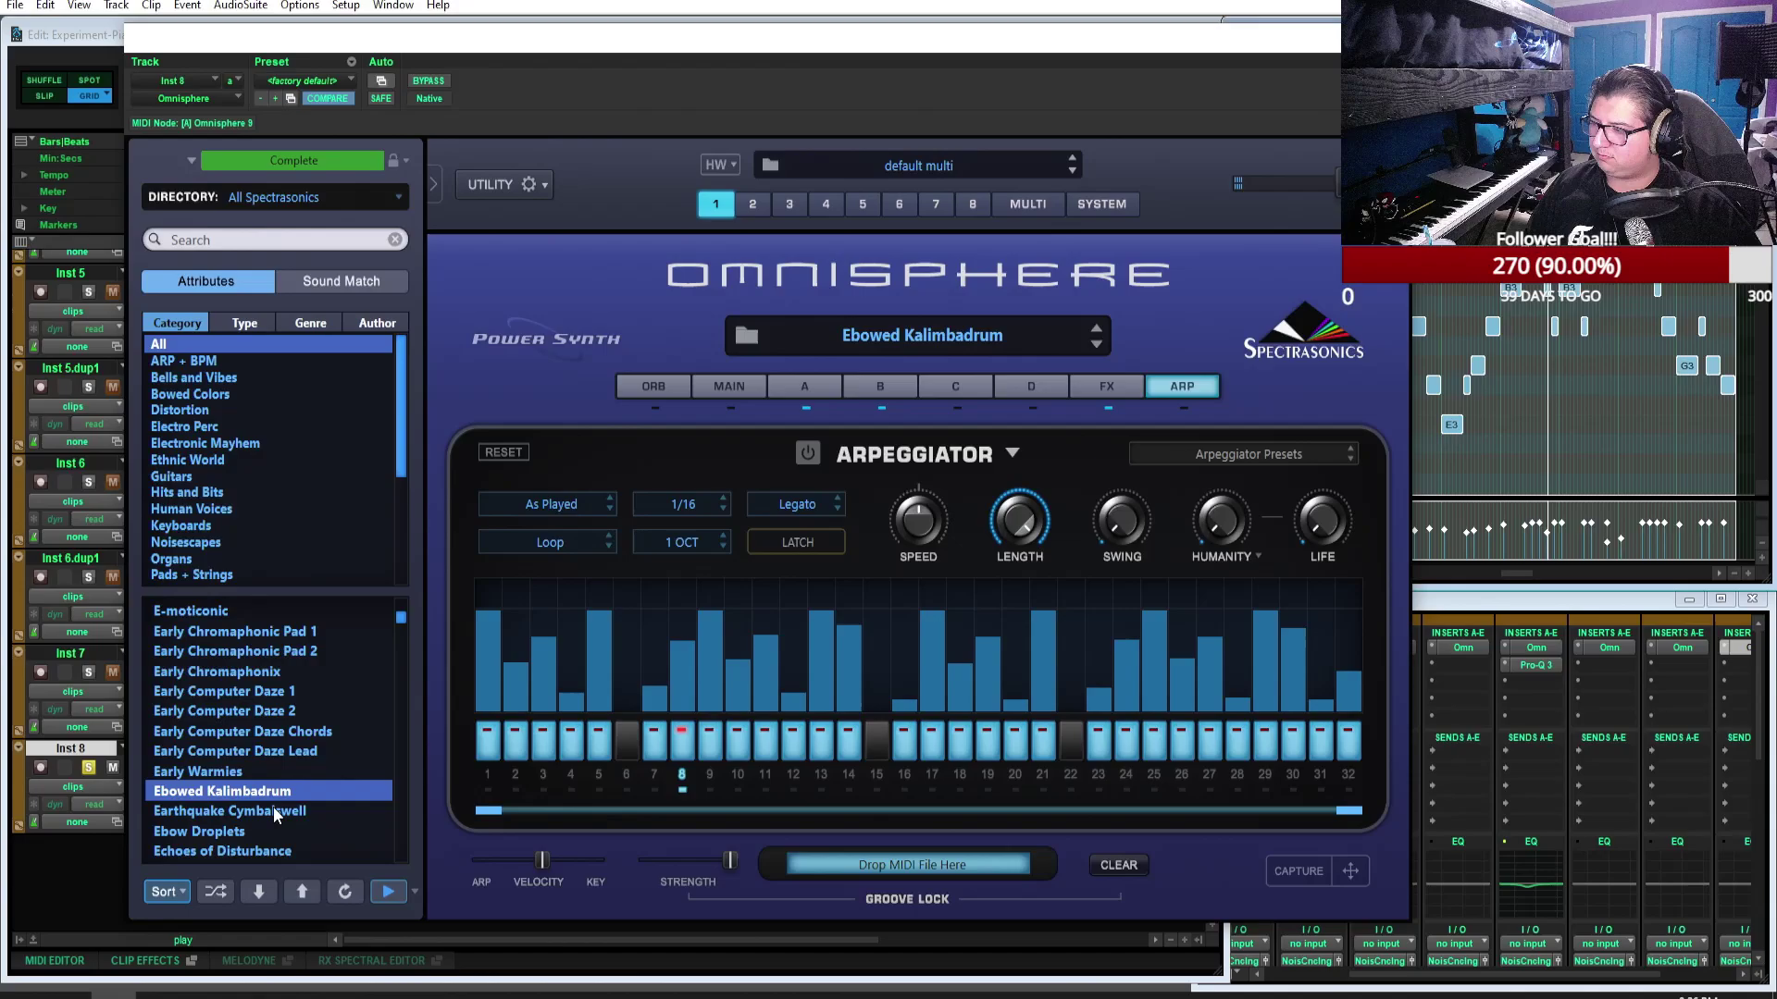
pyautogui.click(274, 809)
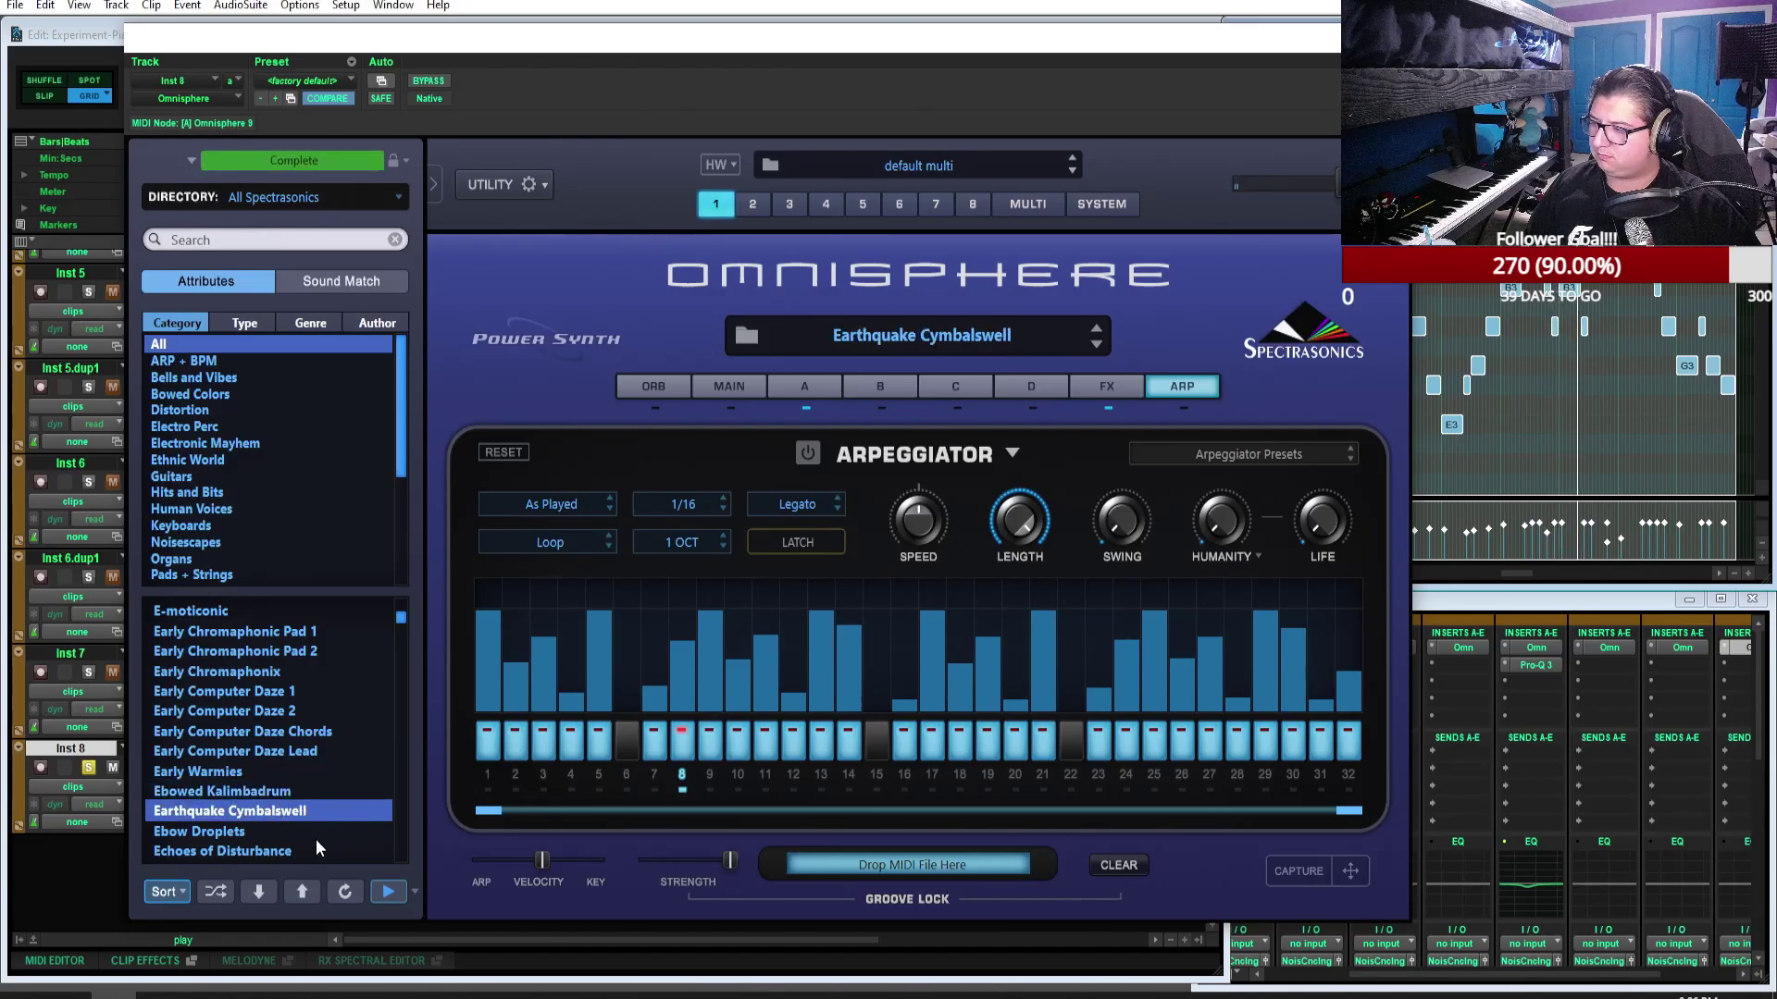
pyautogui.click(296, 827)
pyautogui.scroll(-1, 328, 805)
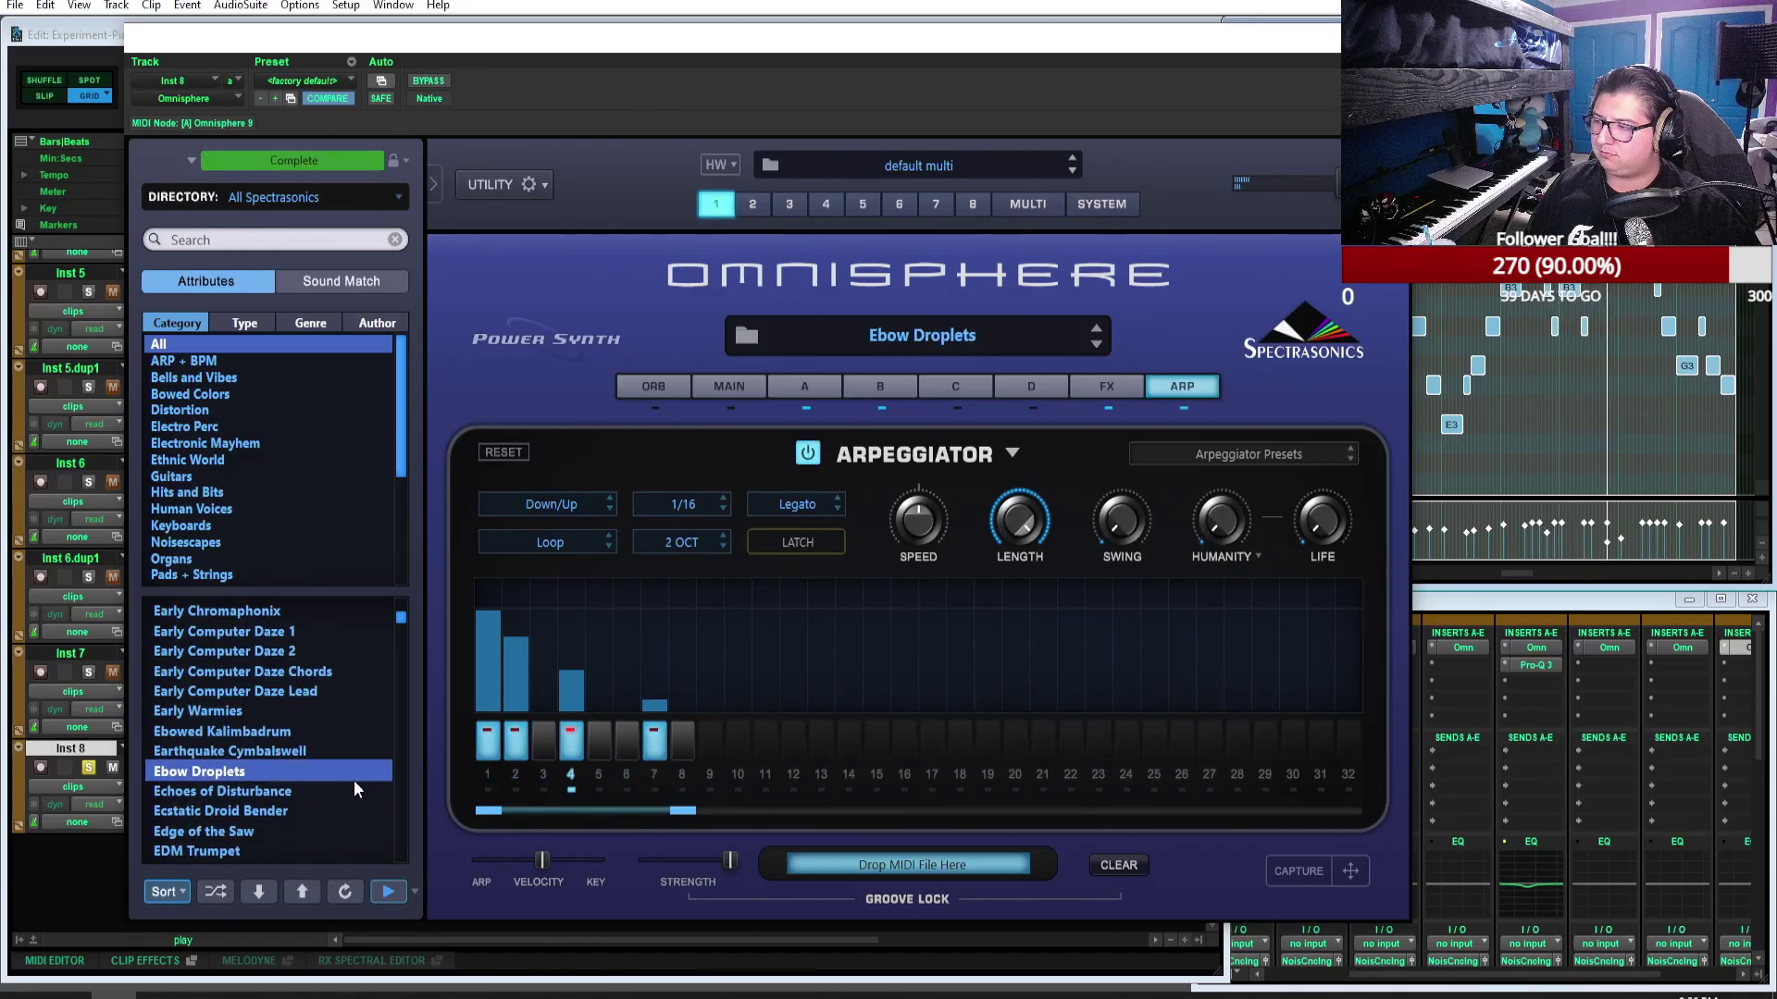
pyautogui.click(808, 453)
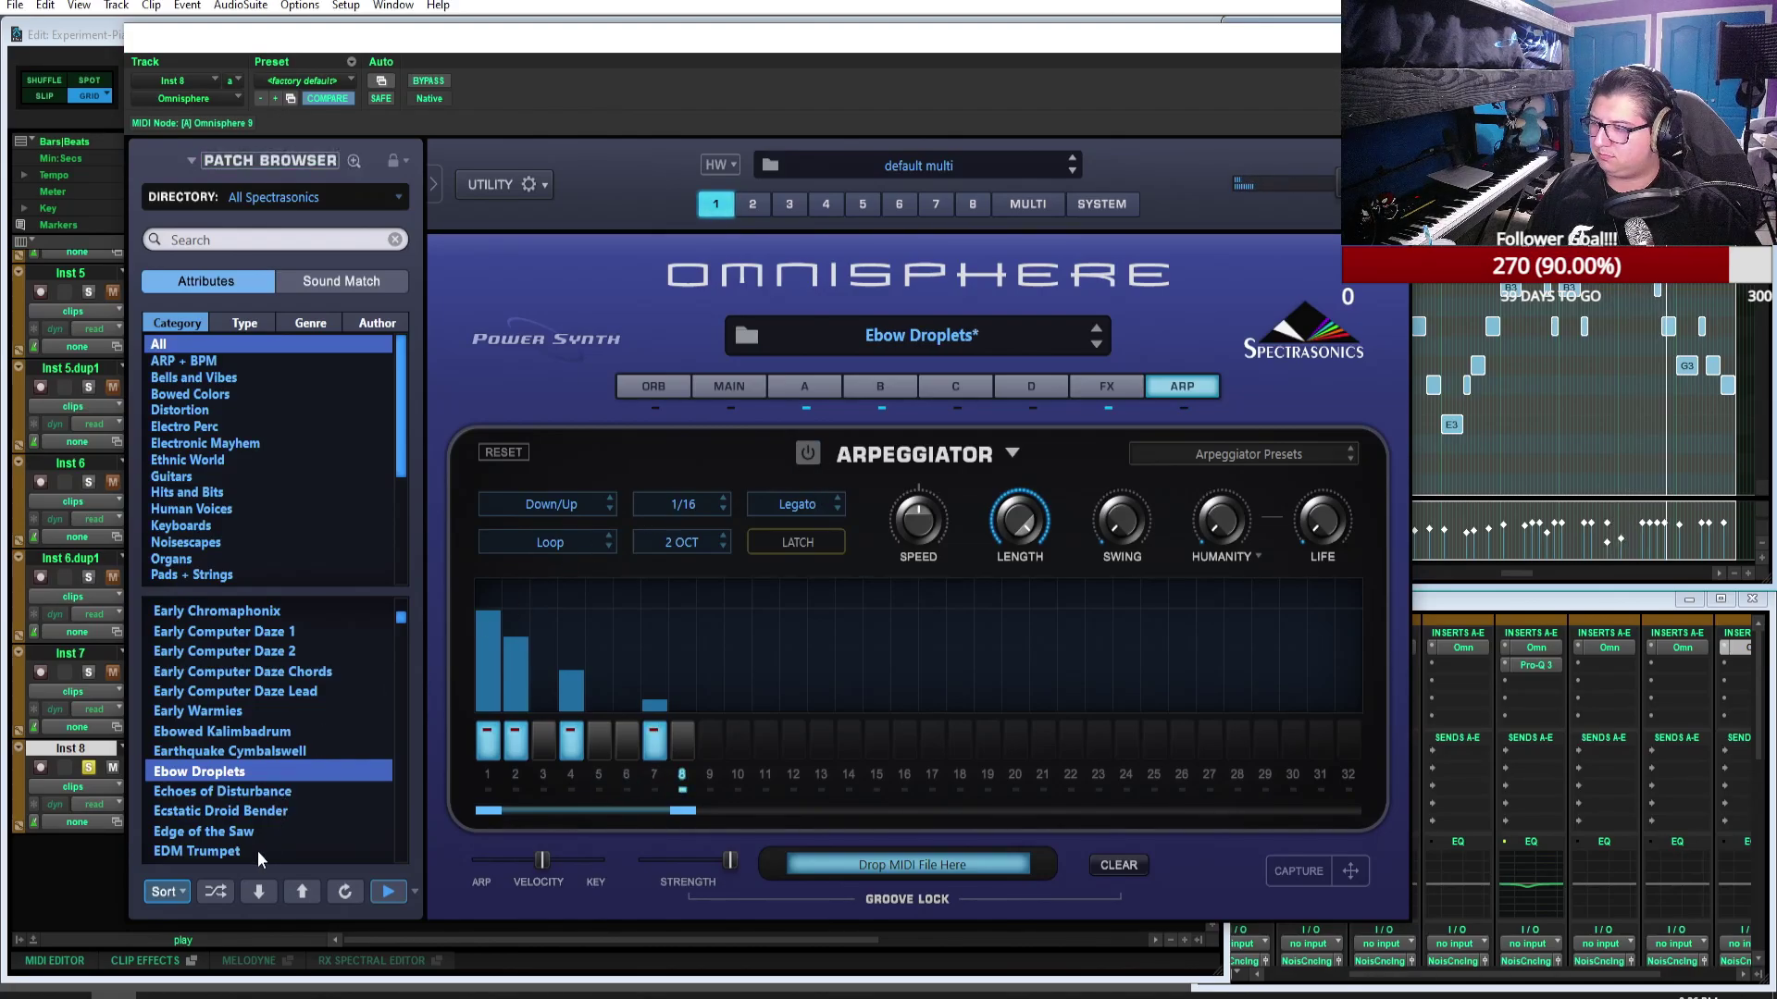
# Step: Bypass Chorus Echo and Radio Delay in the common effects rack of Ebow Droplets and check the layer A and B racks
pyautogui.click(1111, 387)
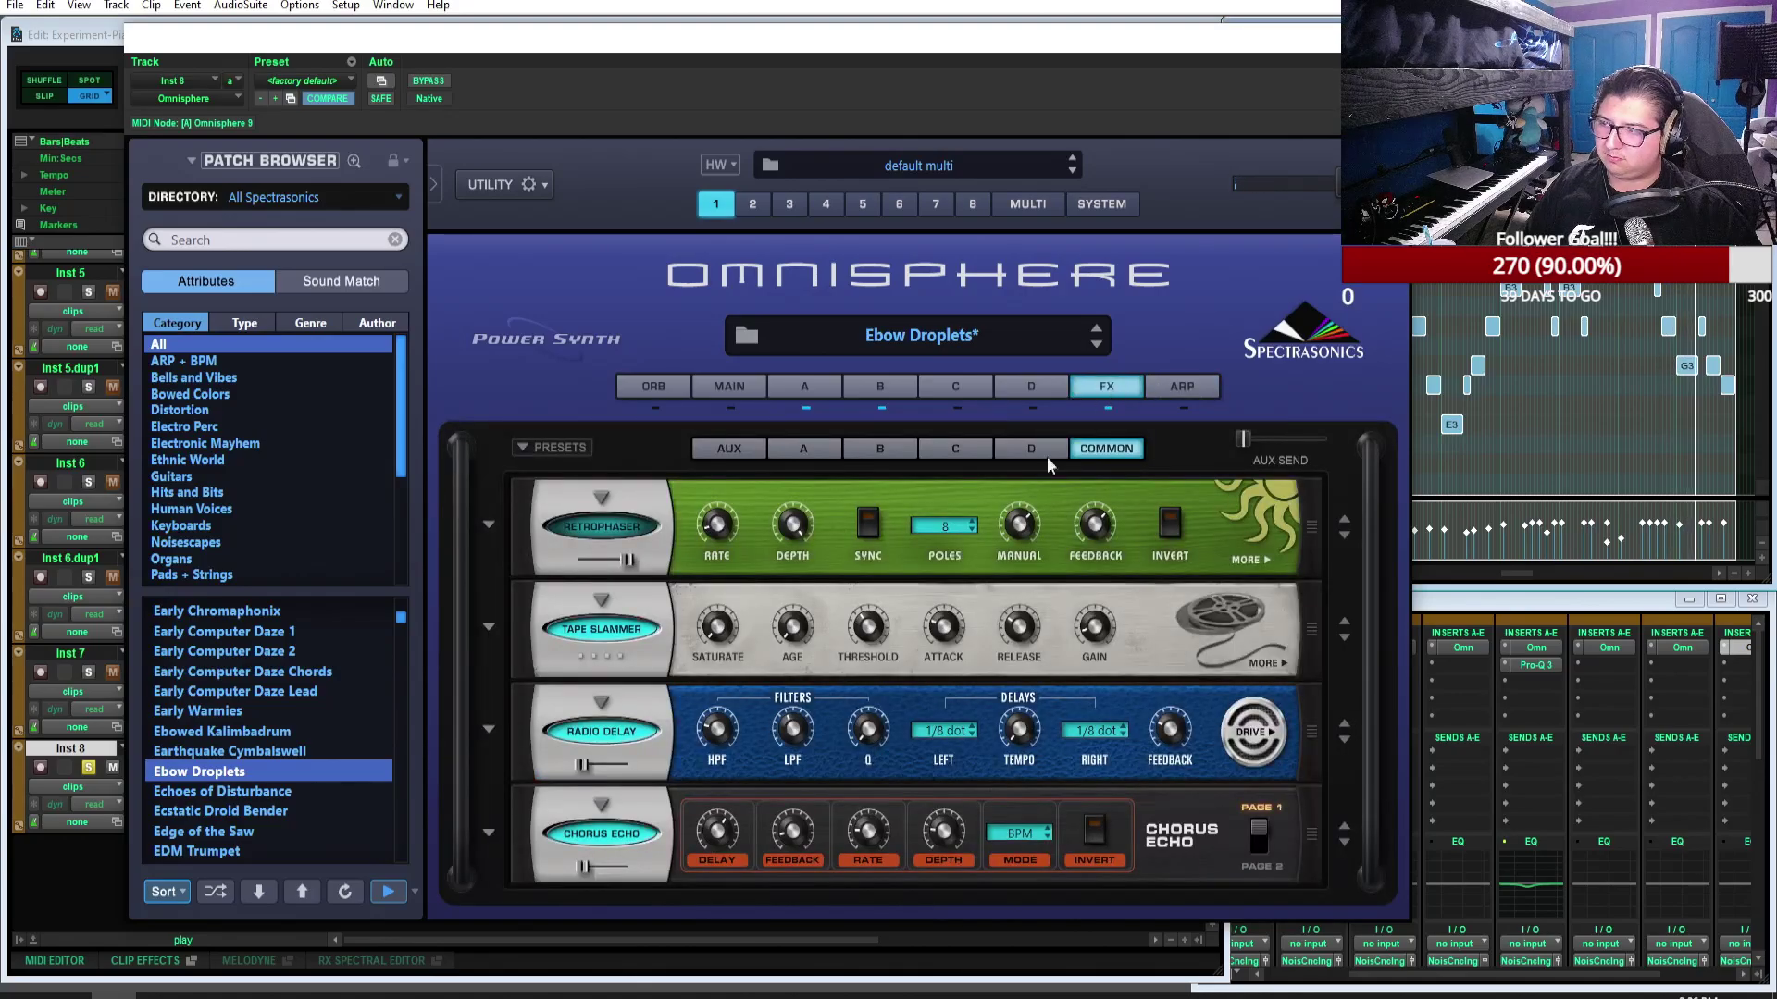
pyautogui.click(628, 833)
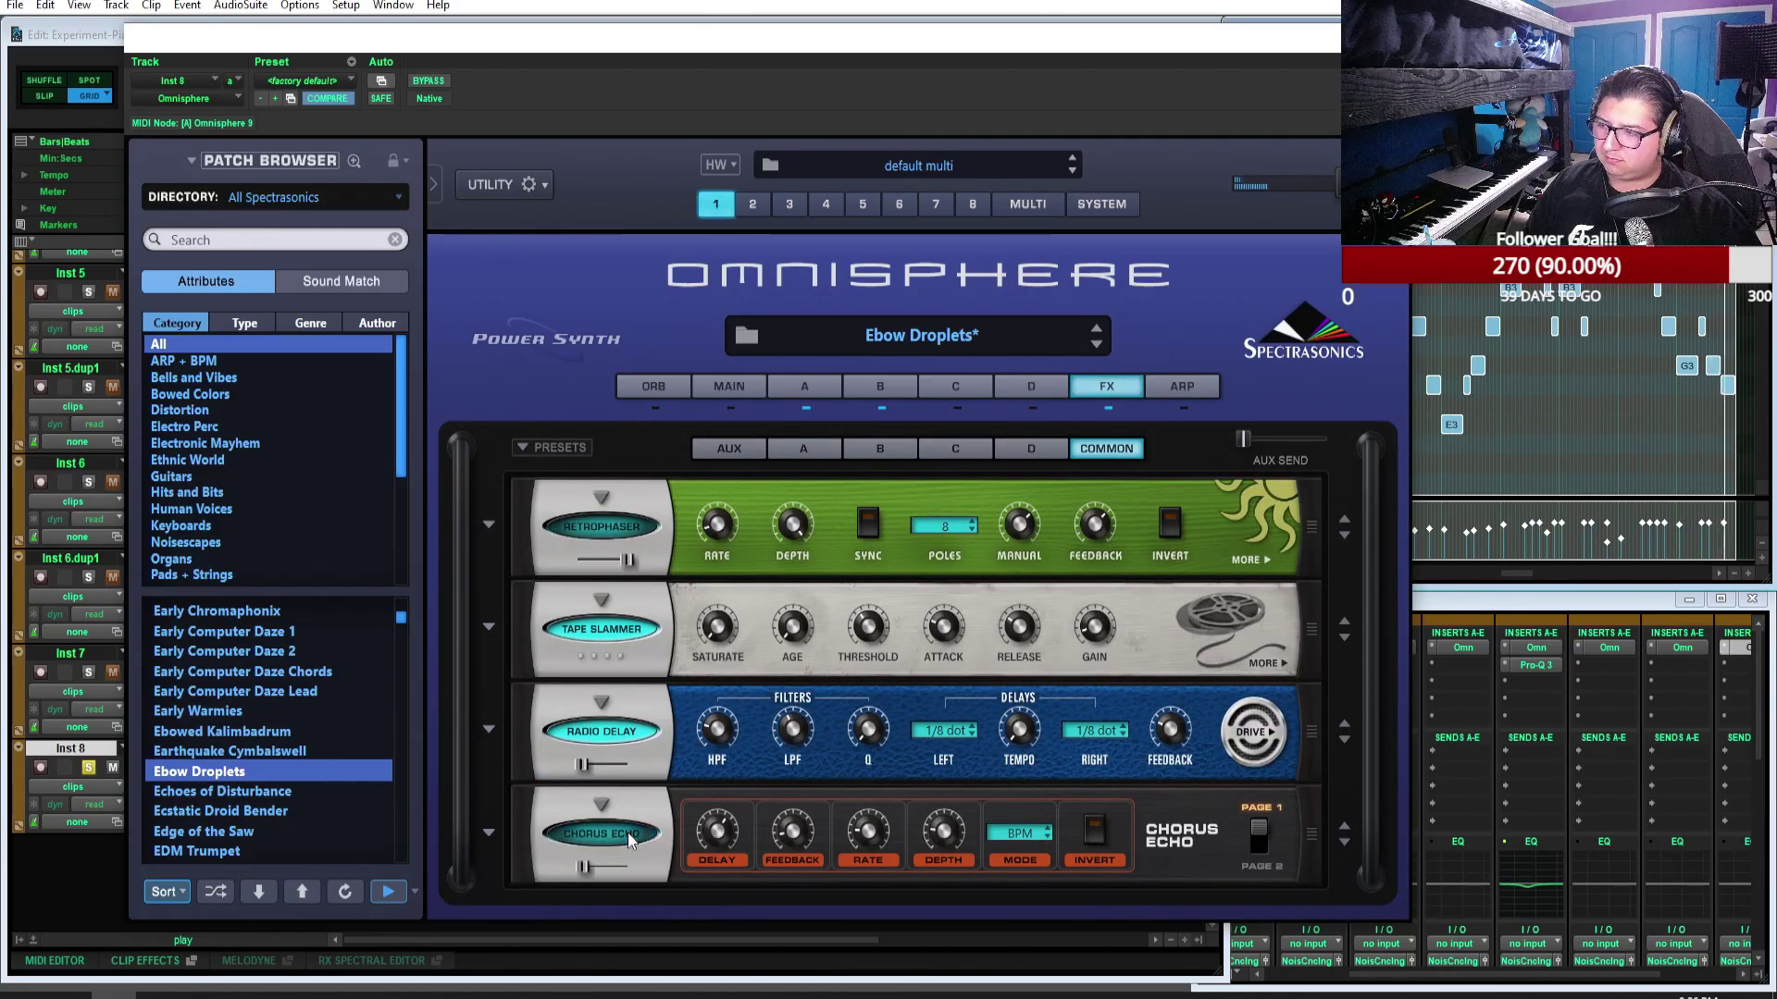
pyautogui.click(635, 736)
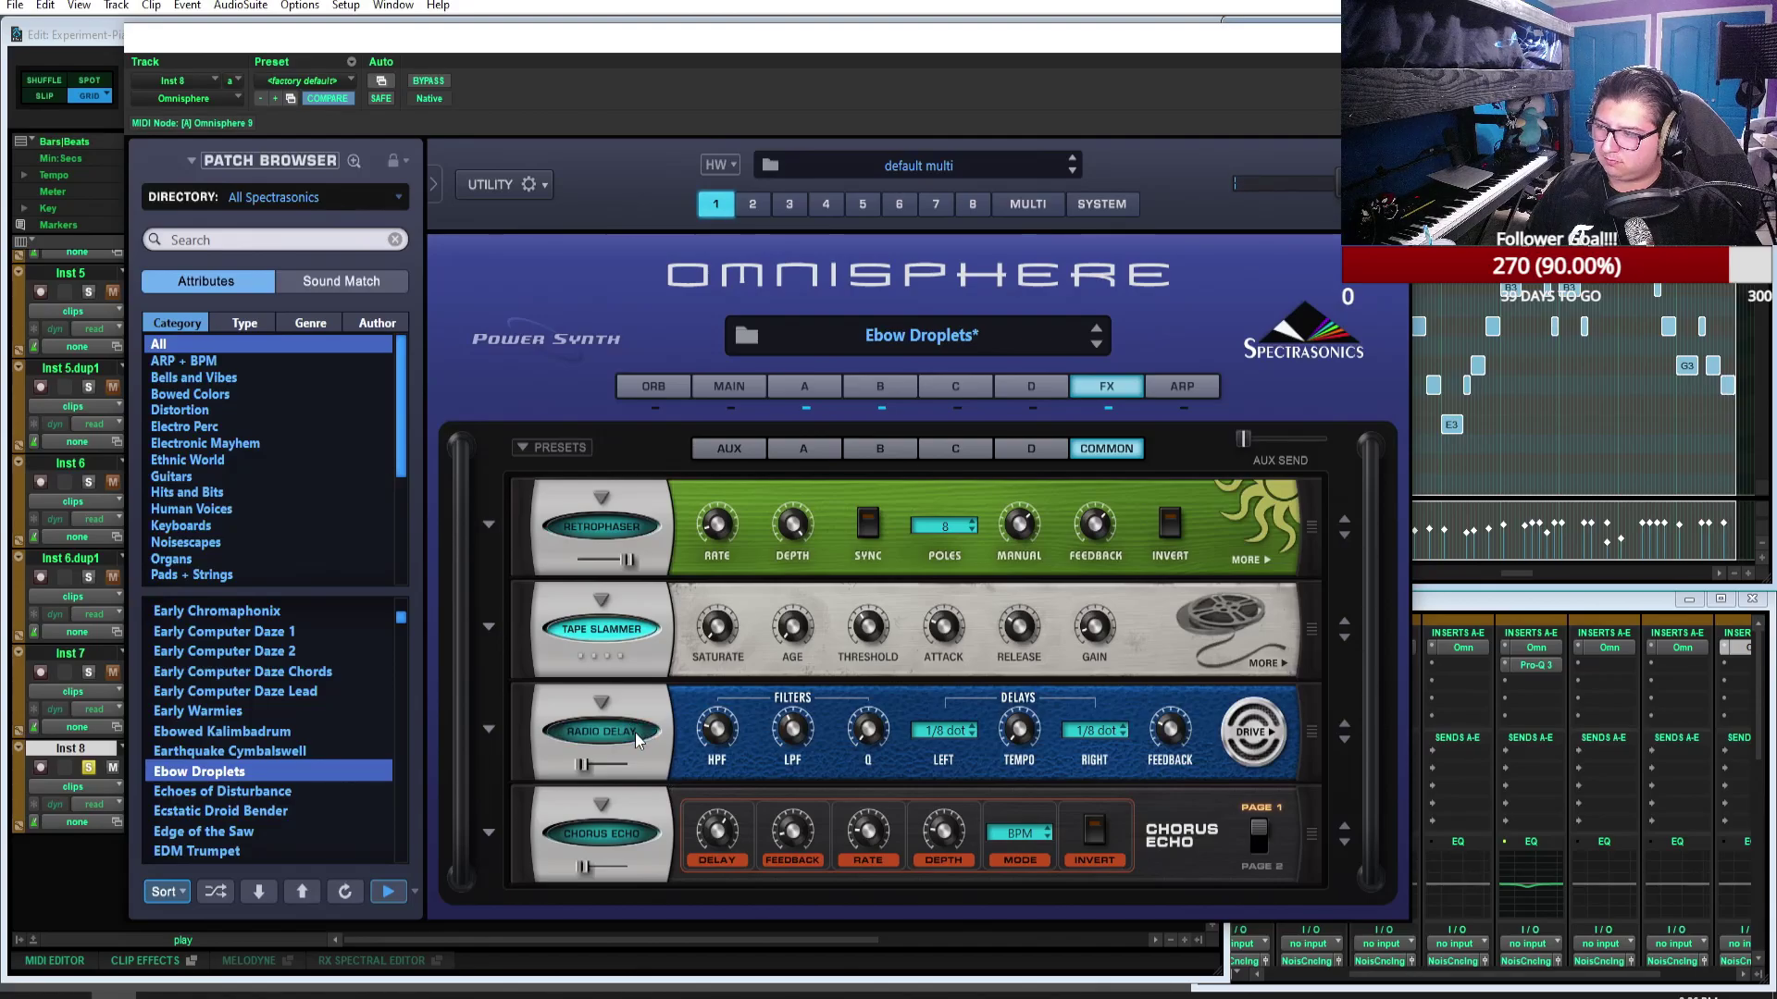
pyautogui.click(880, 449)
pyautogui.click(807, 449)
pyautogui.click(1126, 449)
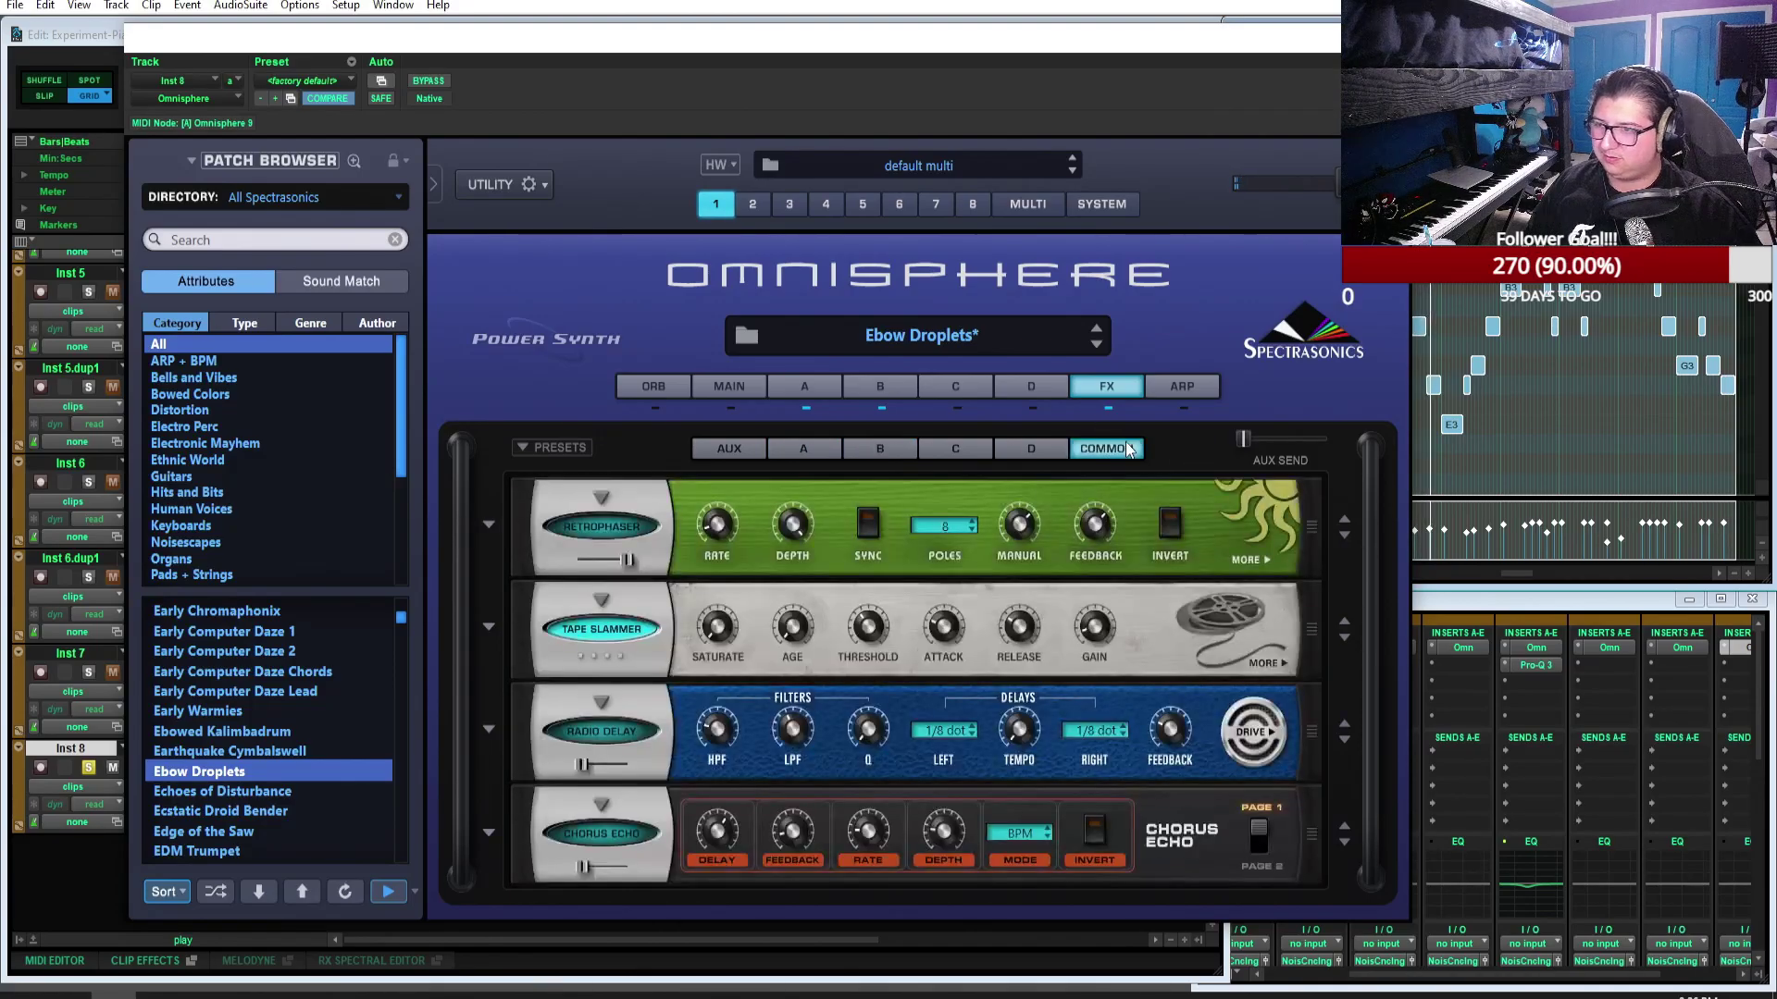
# Step: Audition Echoes of Disturbance, Ecstatic Droid Bender and Edge of the Saw, dismissing the audio processing error
pyautogui.click(289, 792)
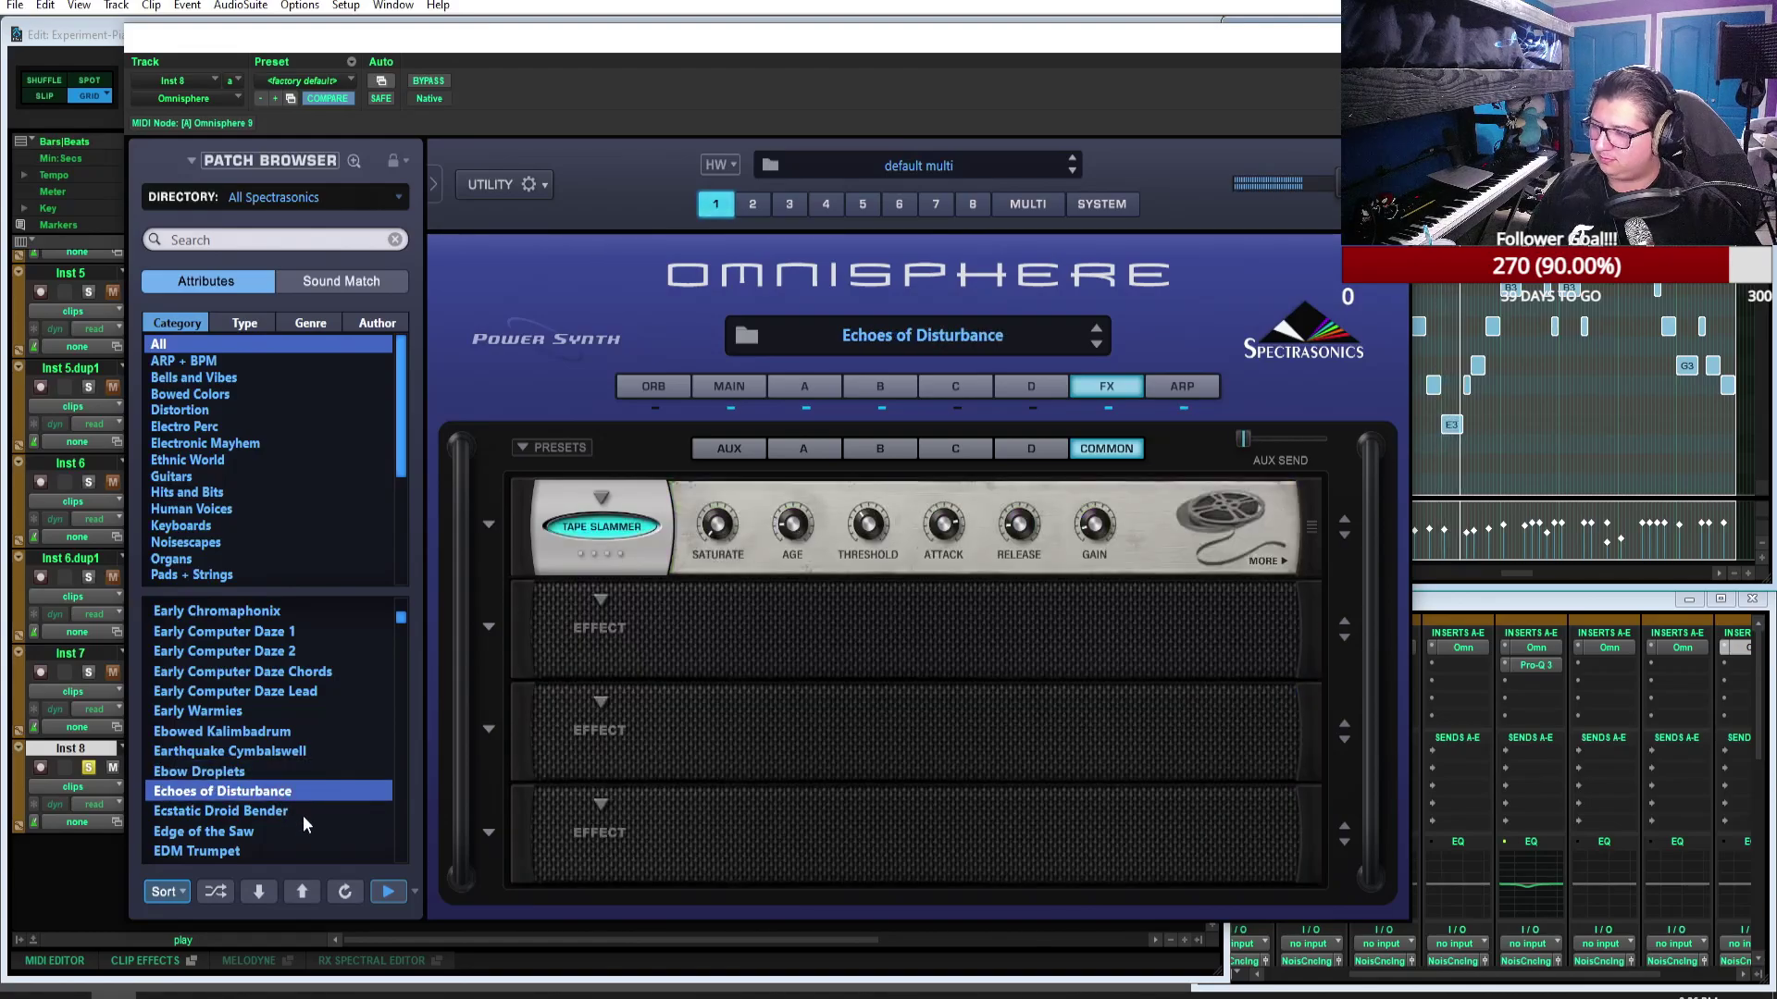
pyautogui.click(299, 812)
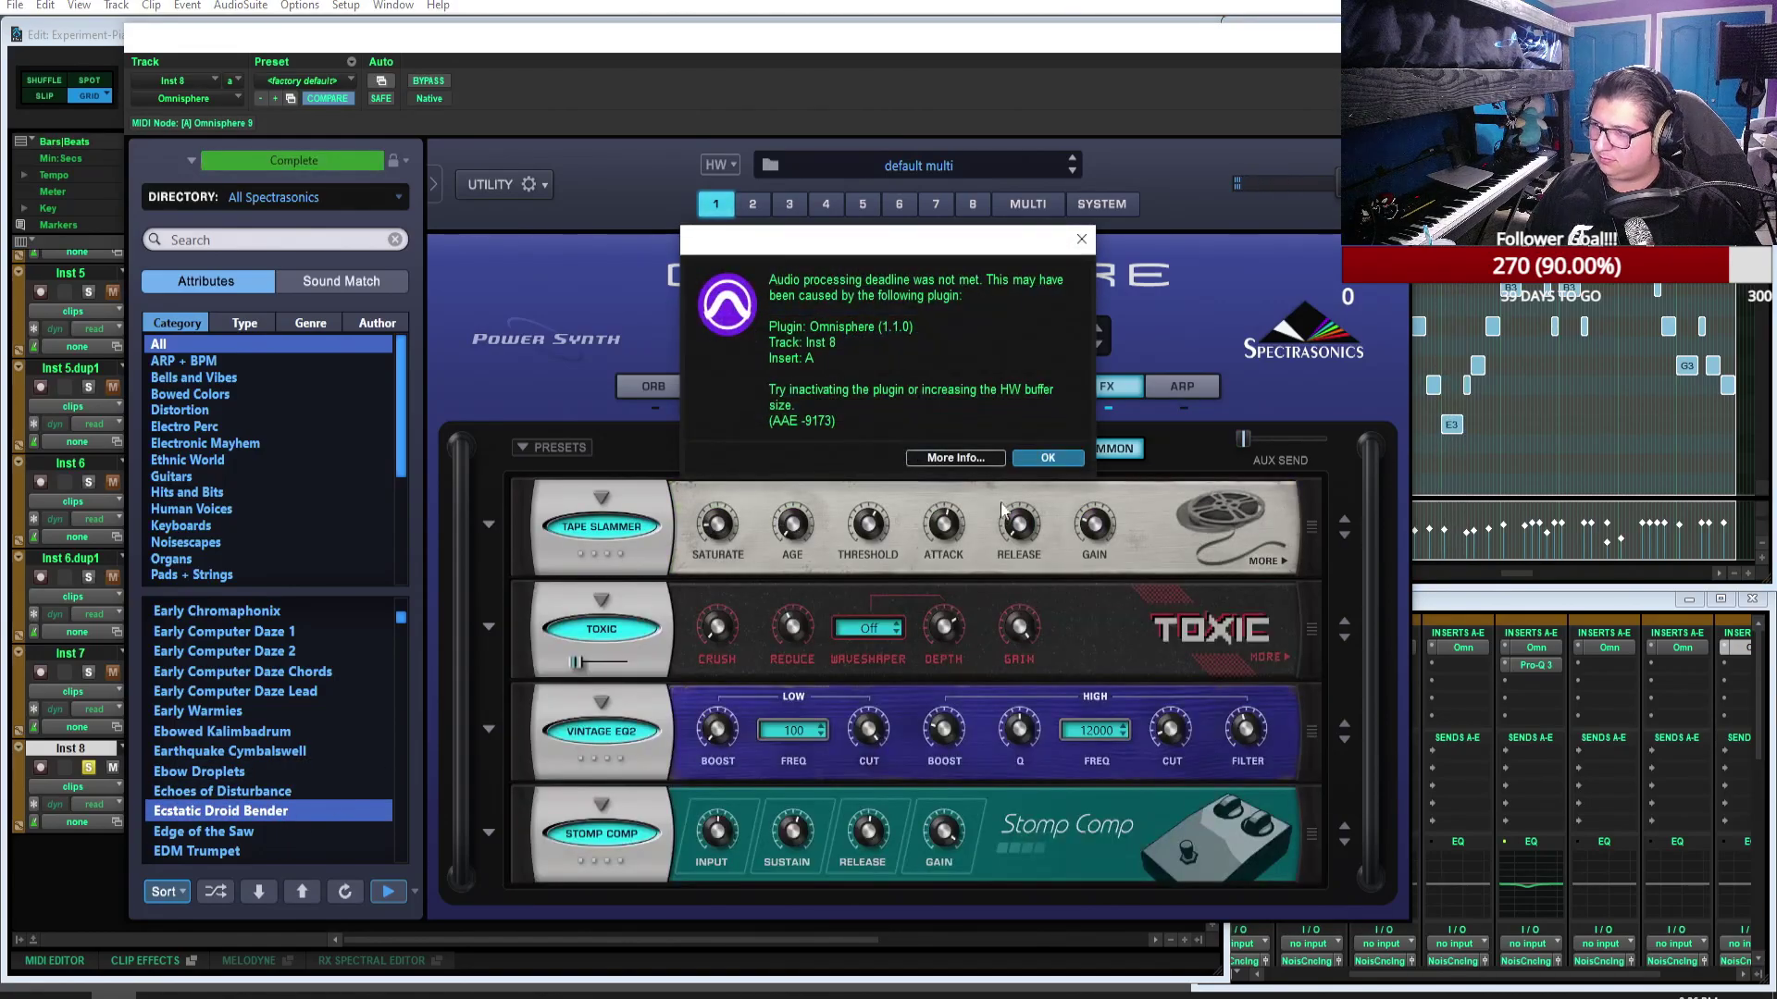
pyautogui.click(1033, 458)
pyautogui.click(278, 831)
pyautogui.scroll(-2, 270, 758)
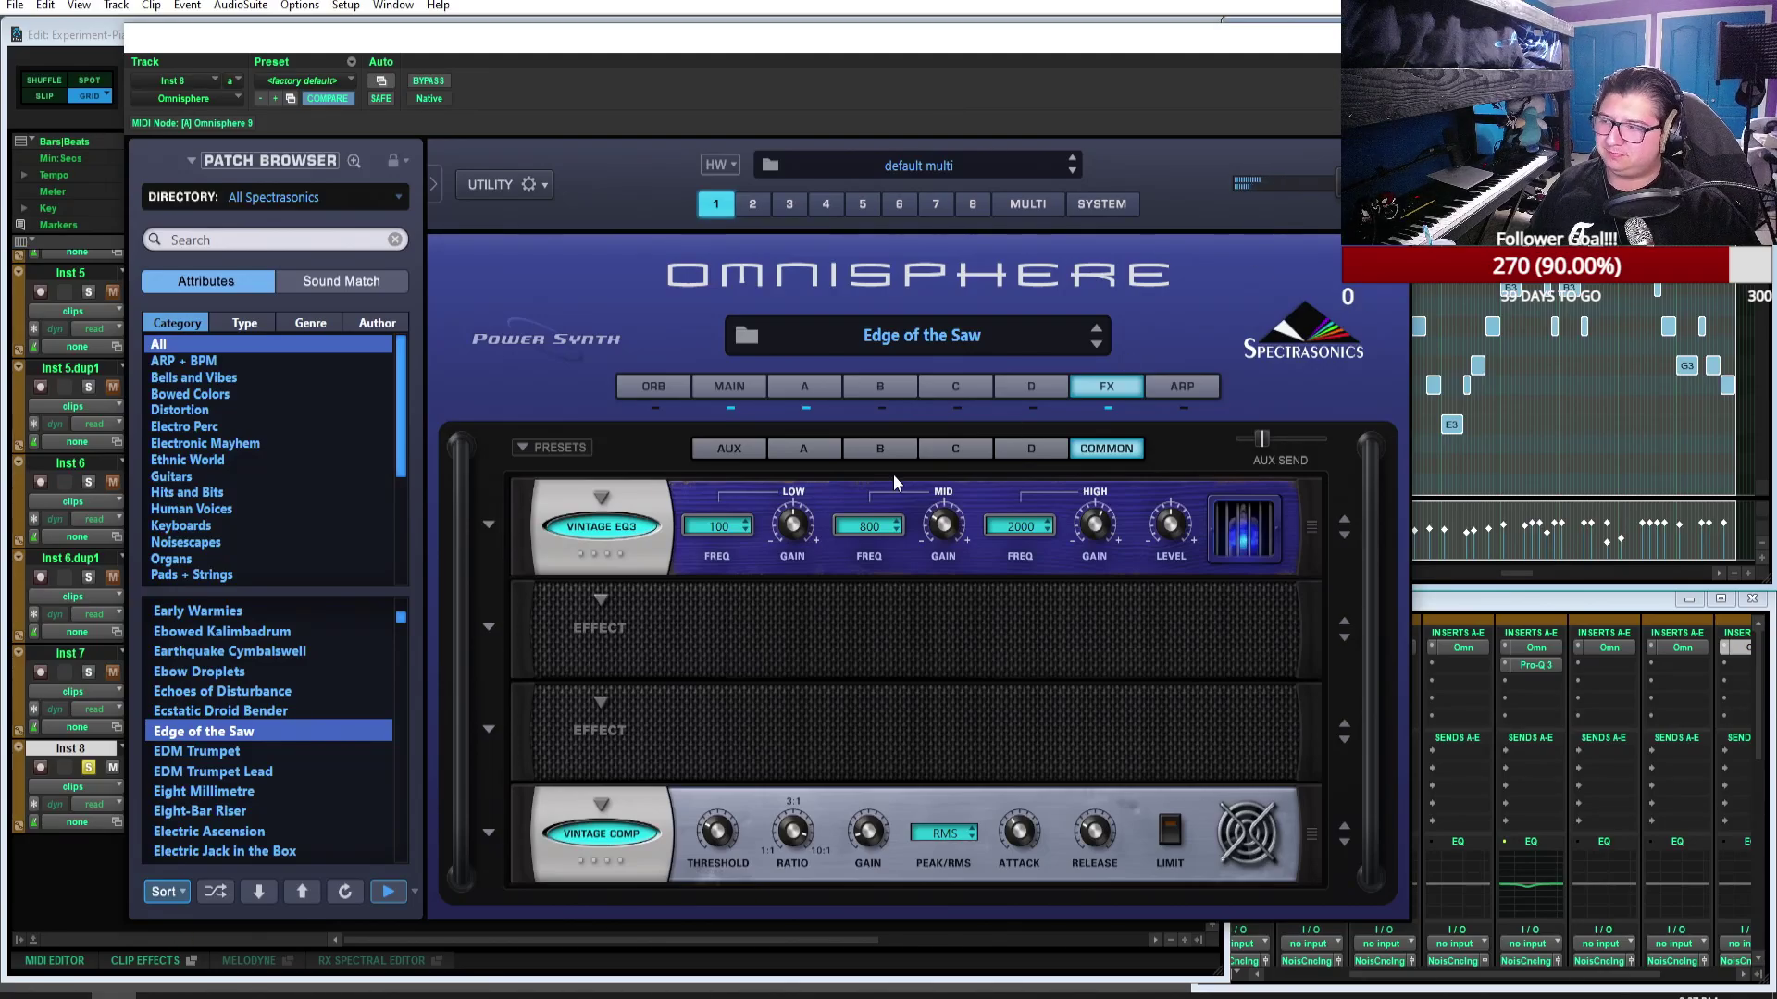
# Step: Load the Eight Millimetre patch, switch off its arpeggiator and move the plugin window aside
pyautogui.click(286, 792)
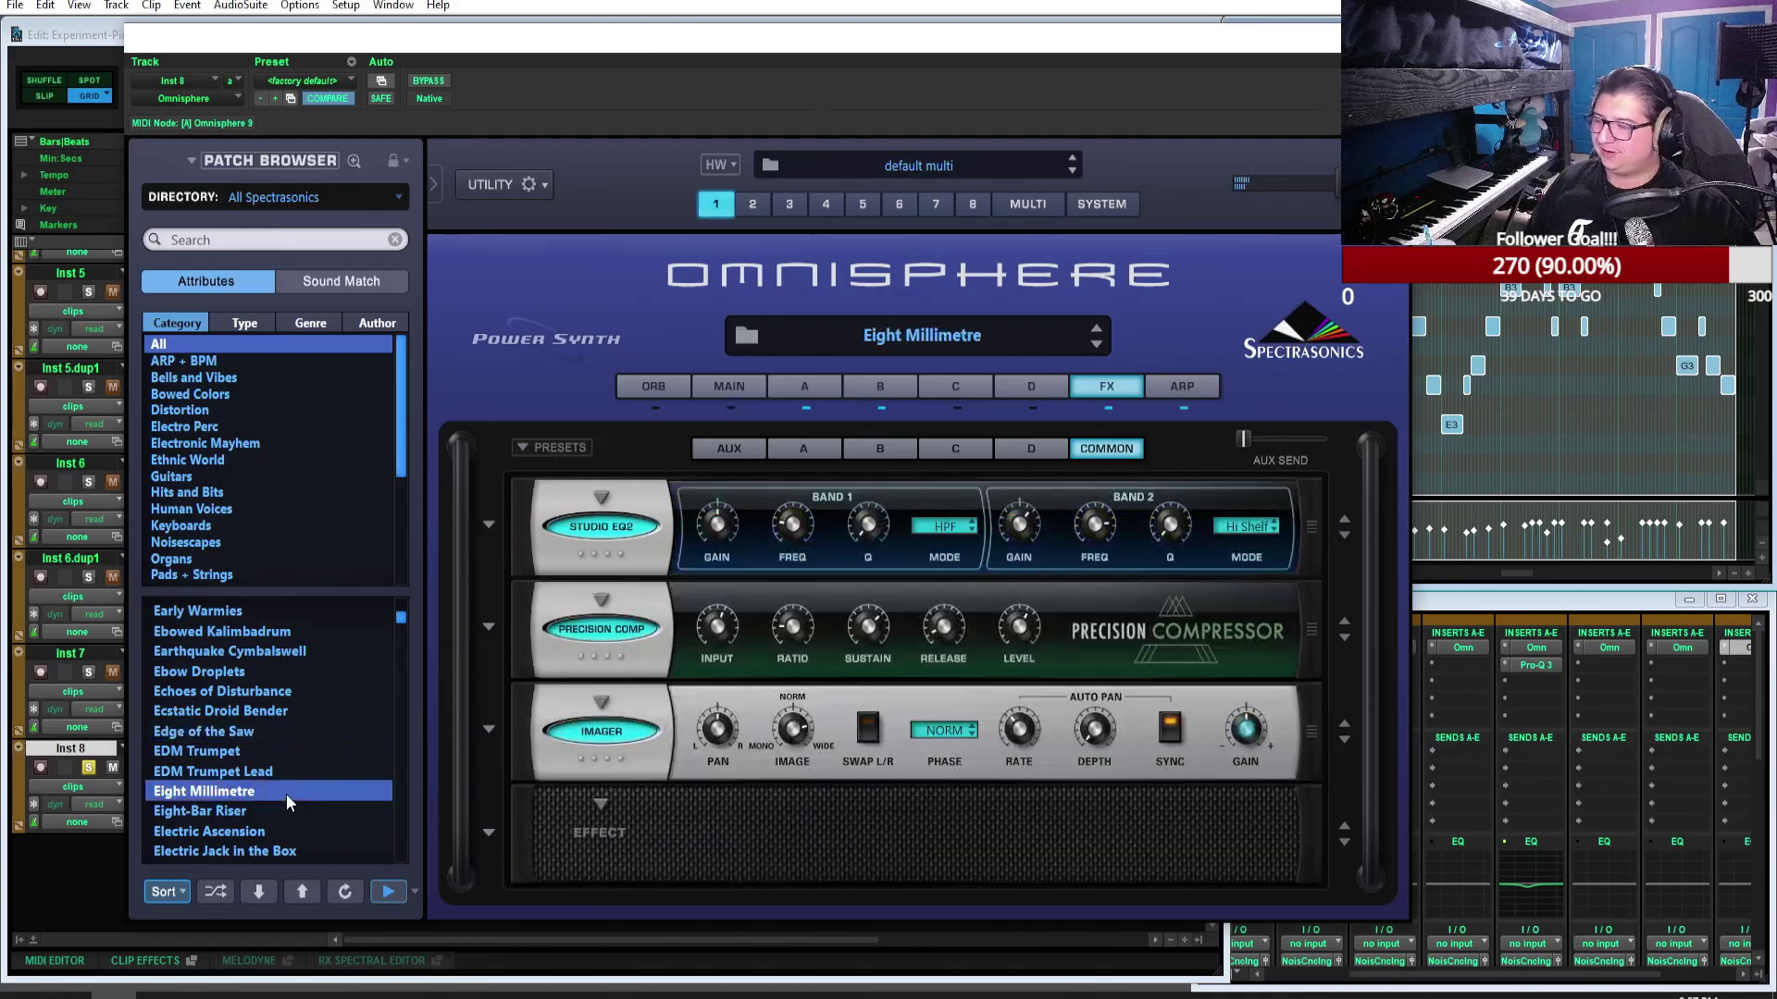
pyautogui.click(1194, 386)
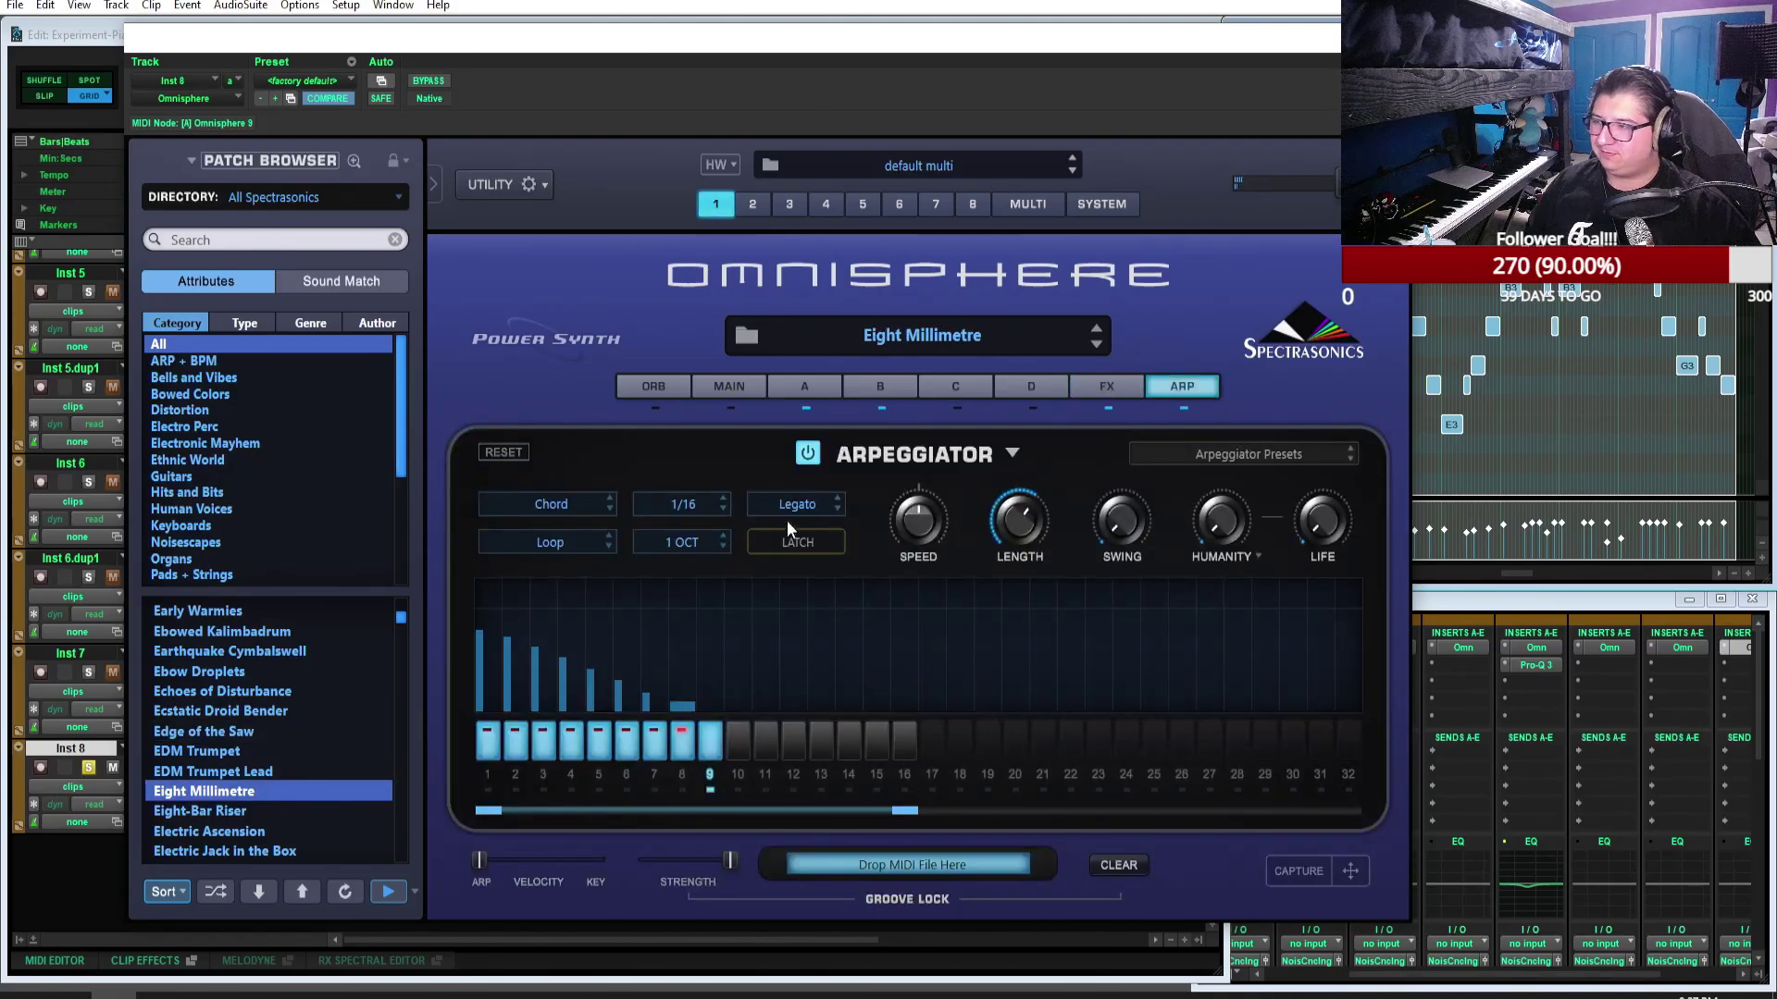
pyautogui.click(809, 457)
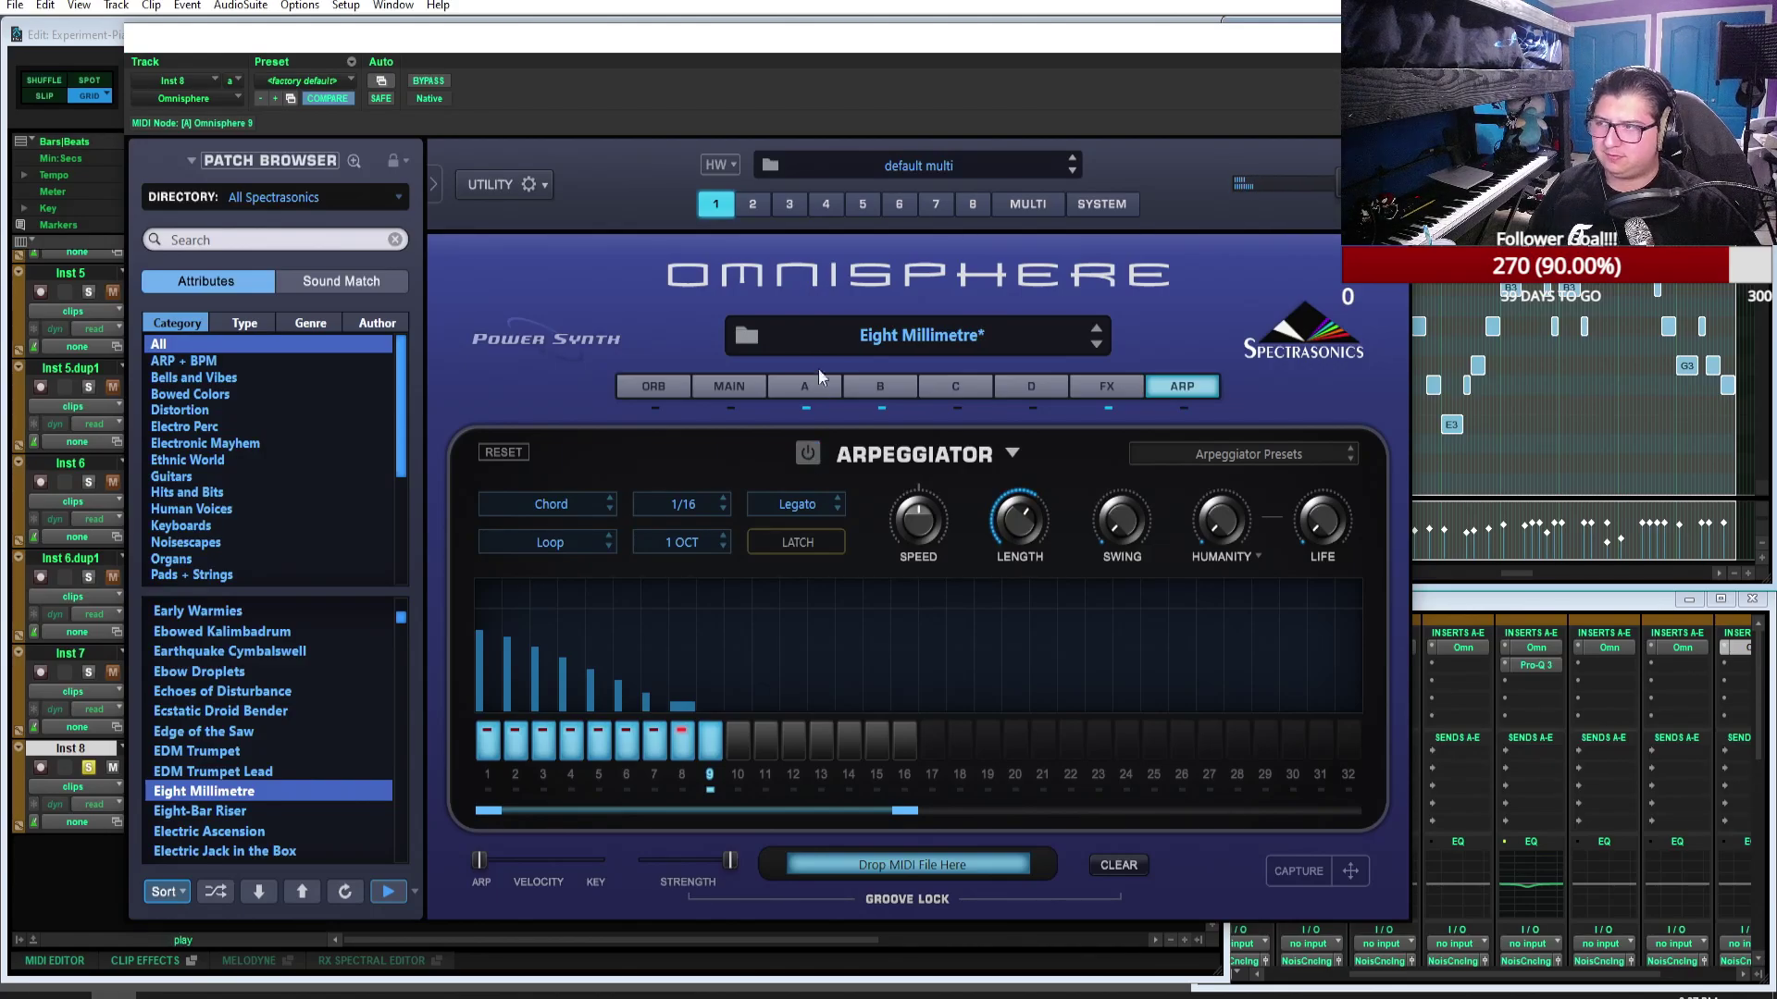
pyautogui.moveTo(1161, 52); pyautogui.dragTo(1062, 41)
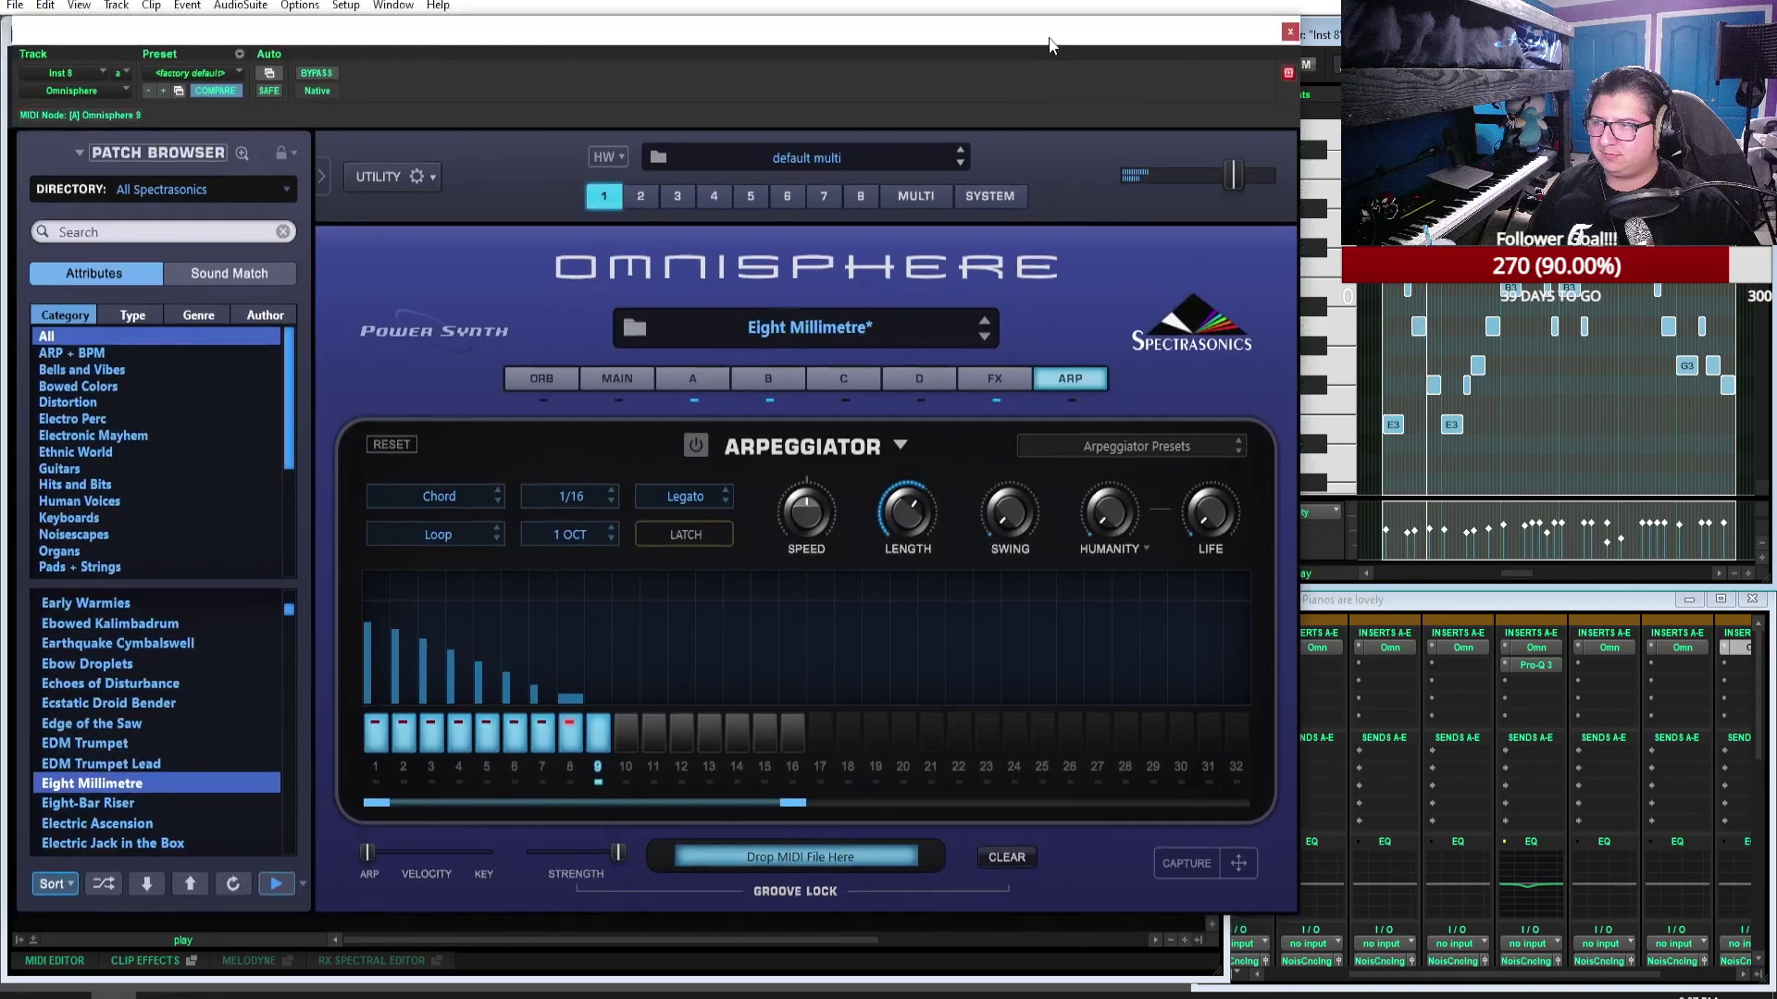
# Step: Try bypassing Chorus Echo on layer A and BPM Delay X3 on layer B, and re-enable Chorus Echo
pyautogui.click(1005, 376)
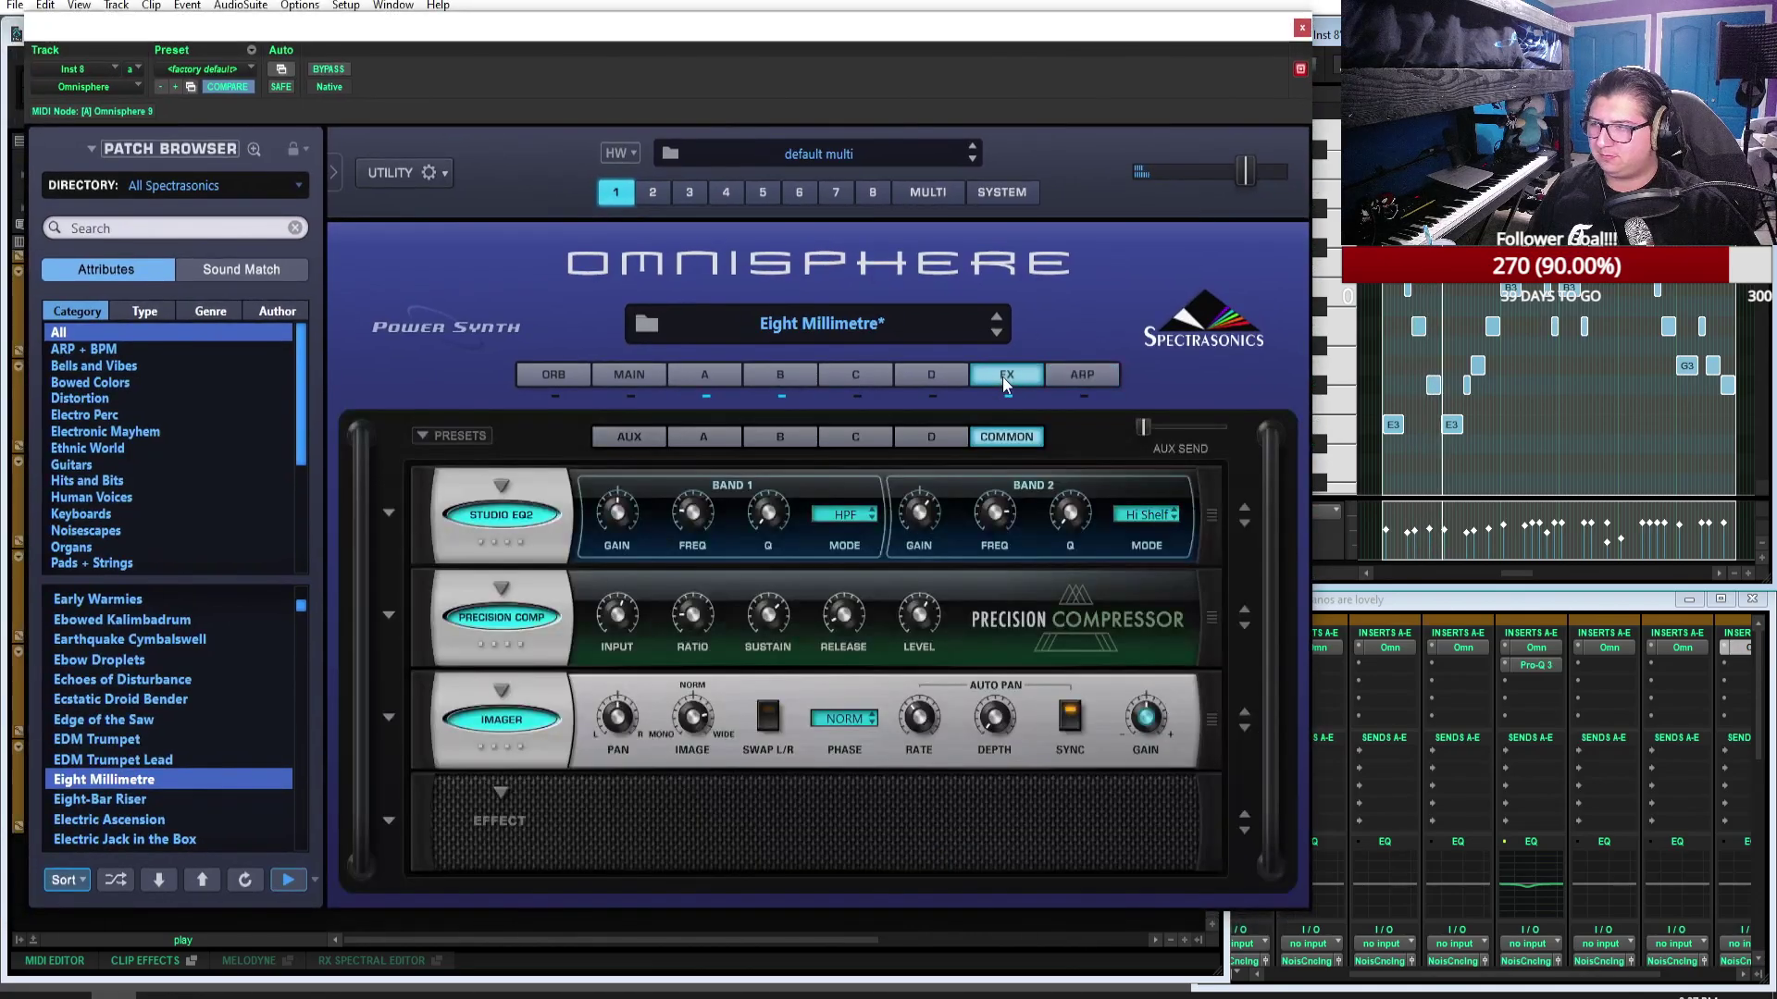
pyautogui.click(694, 436)
pyautogui.click(507, 617)
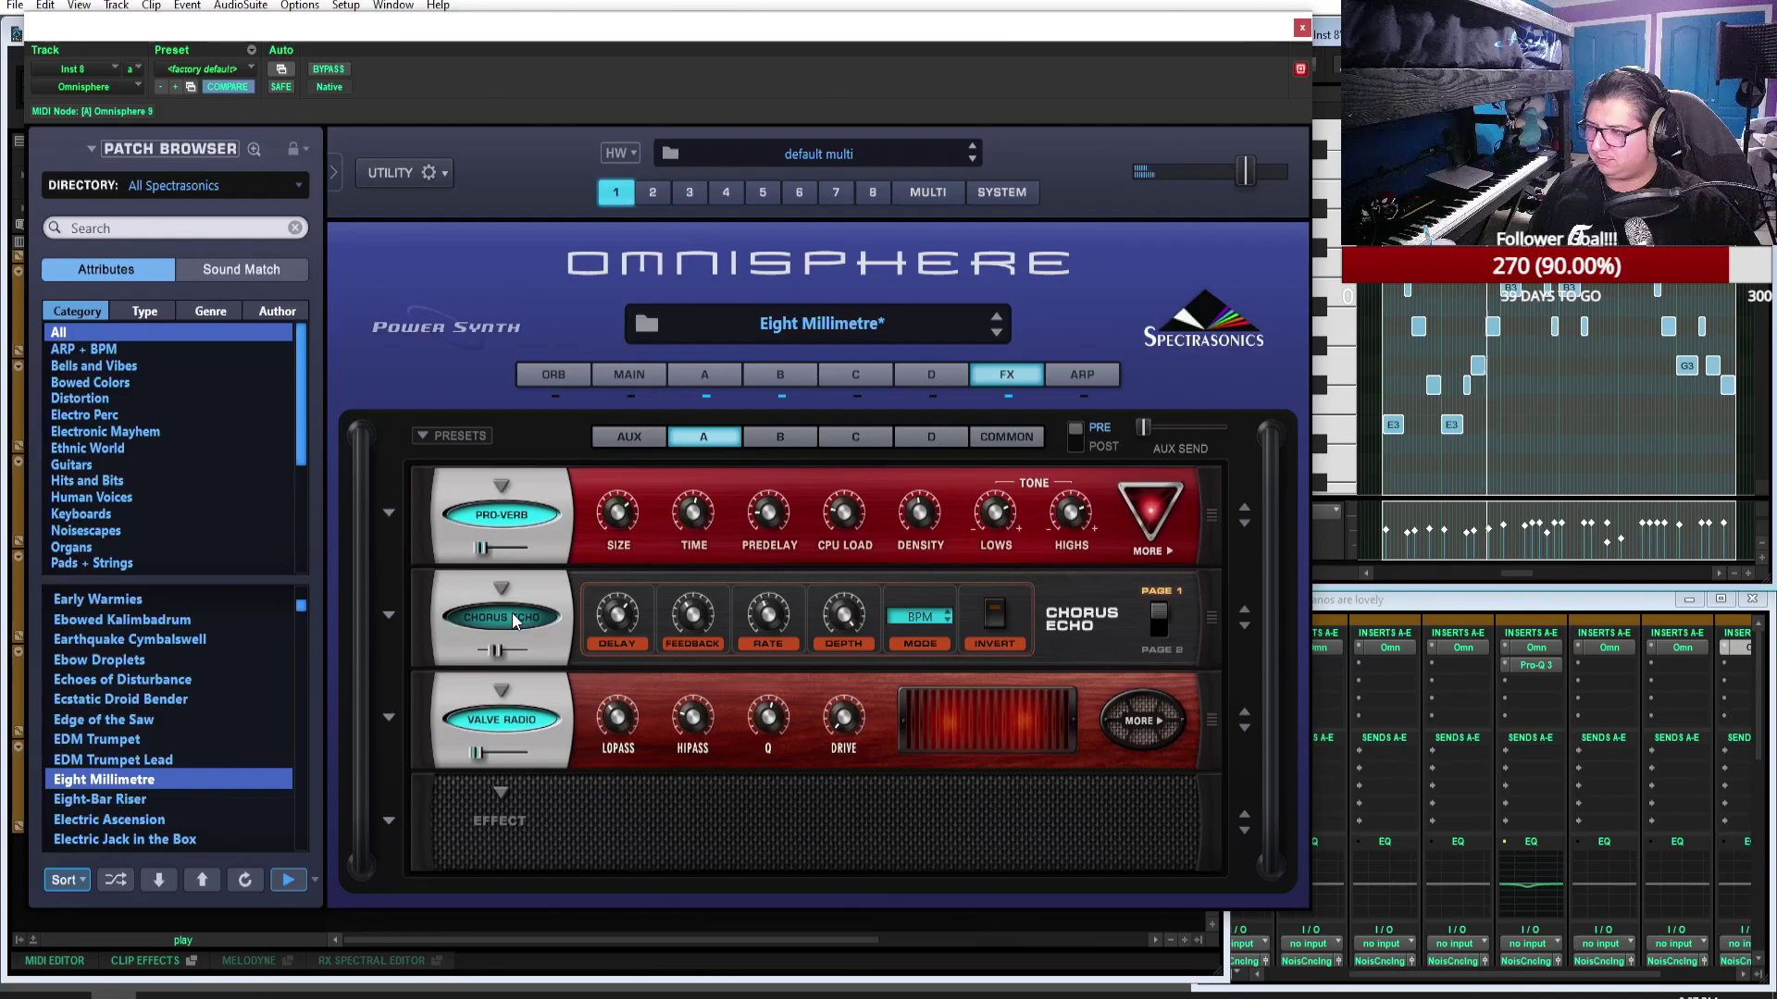
pyautogui.click(780, 437)
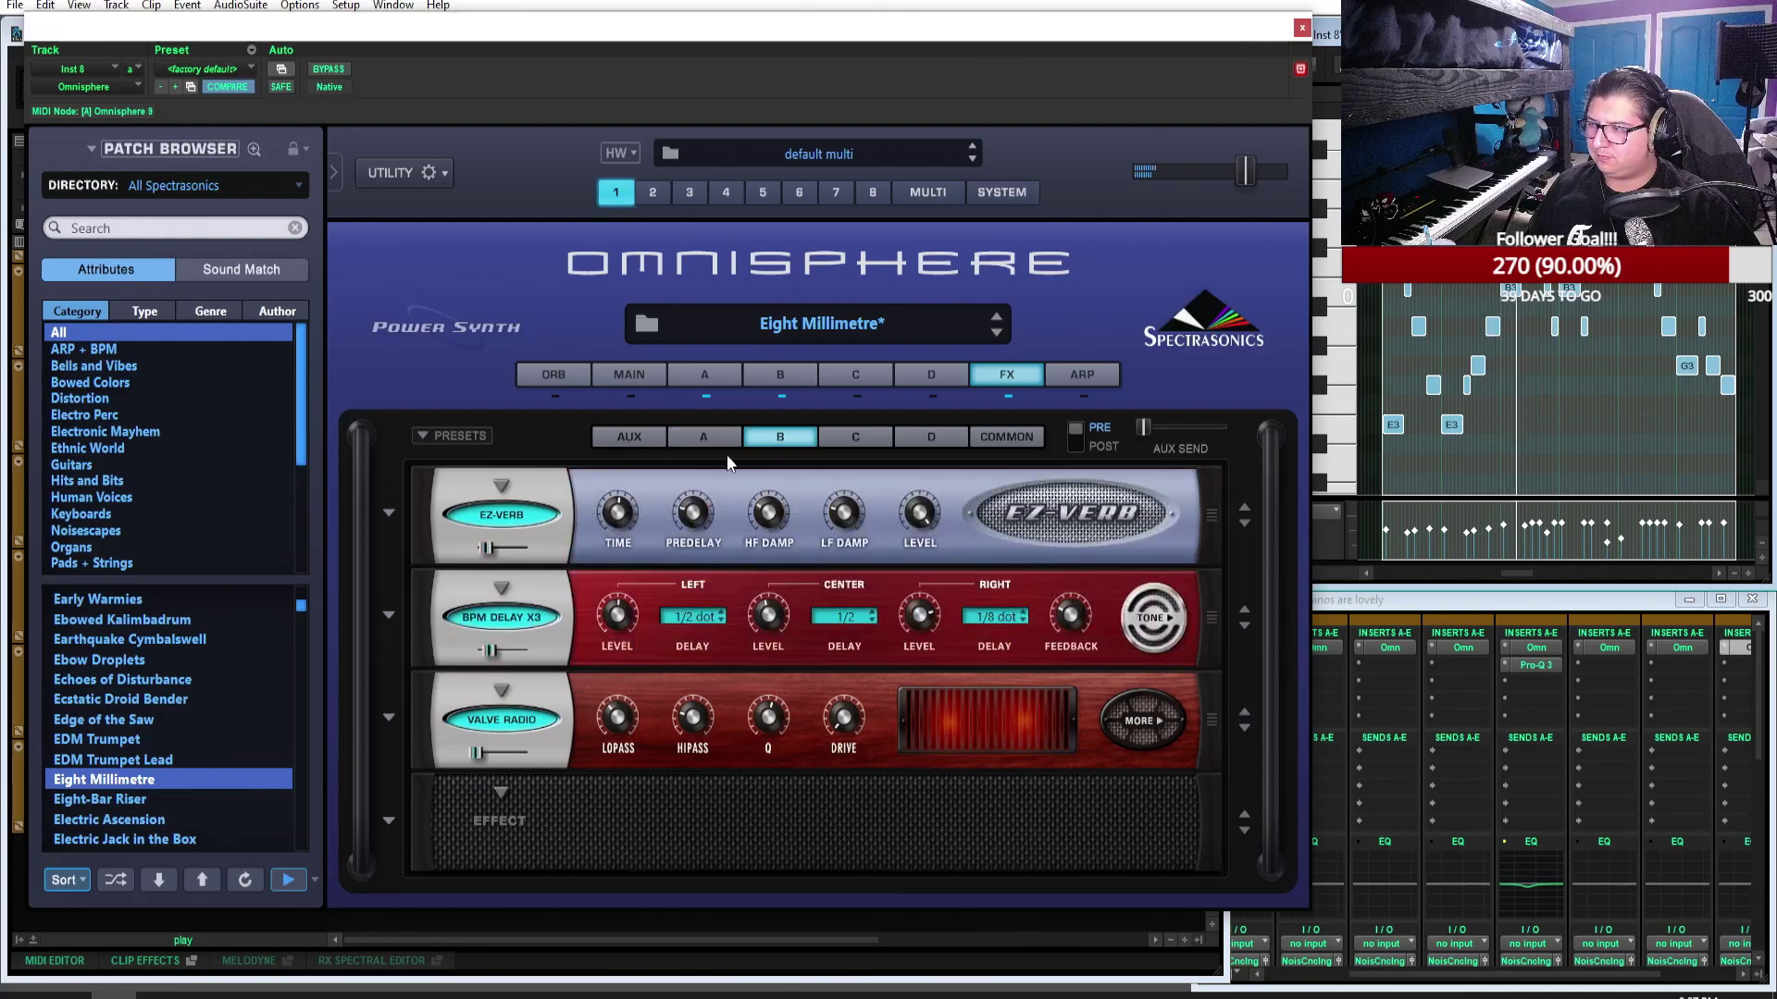
pyautogui.click(506, 617)
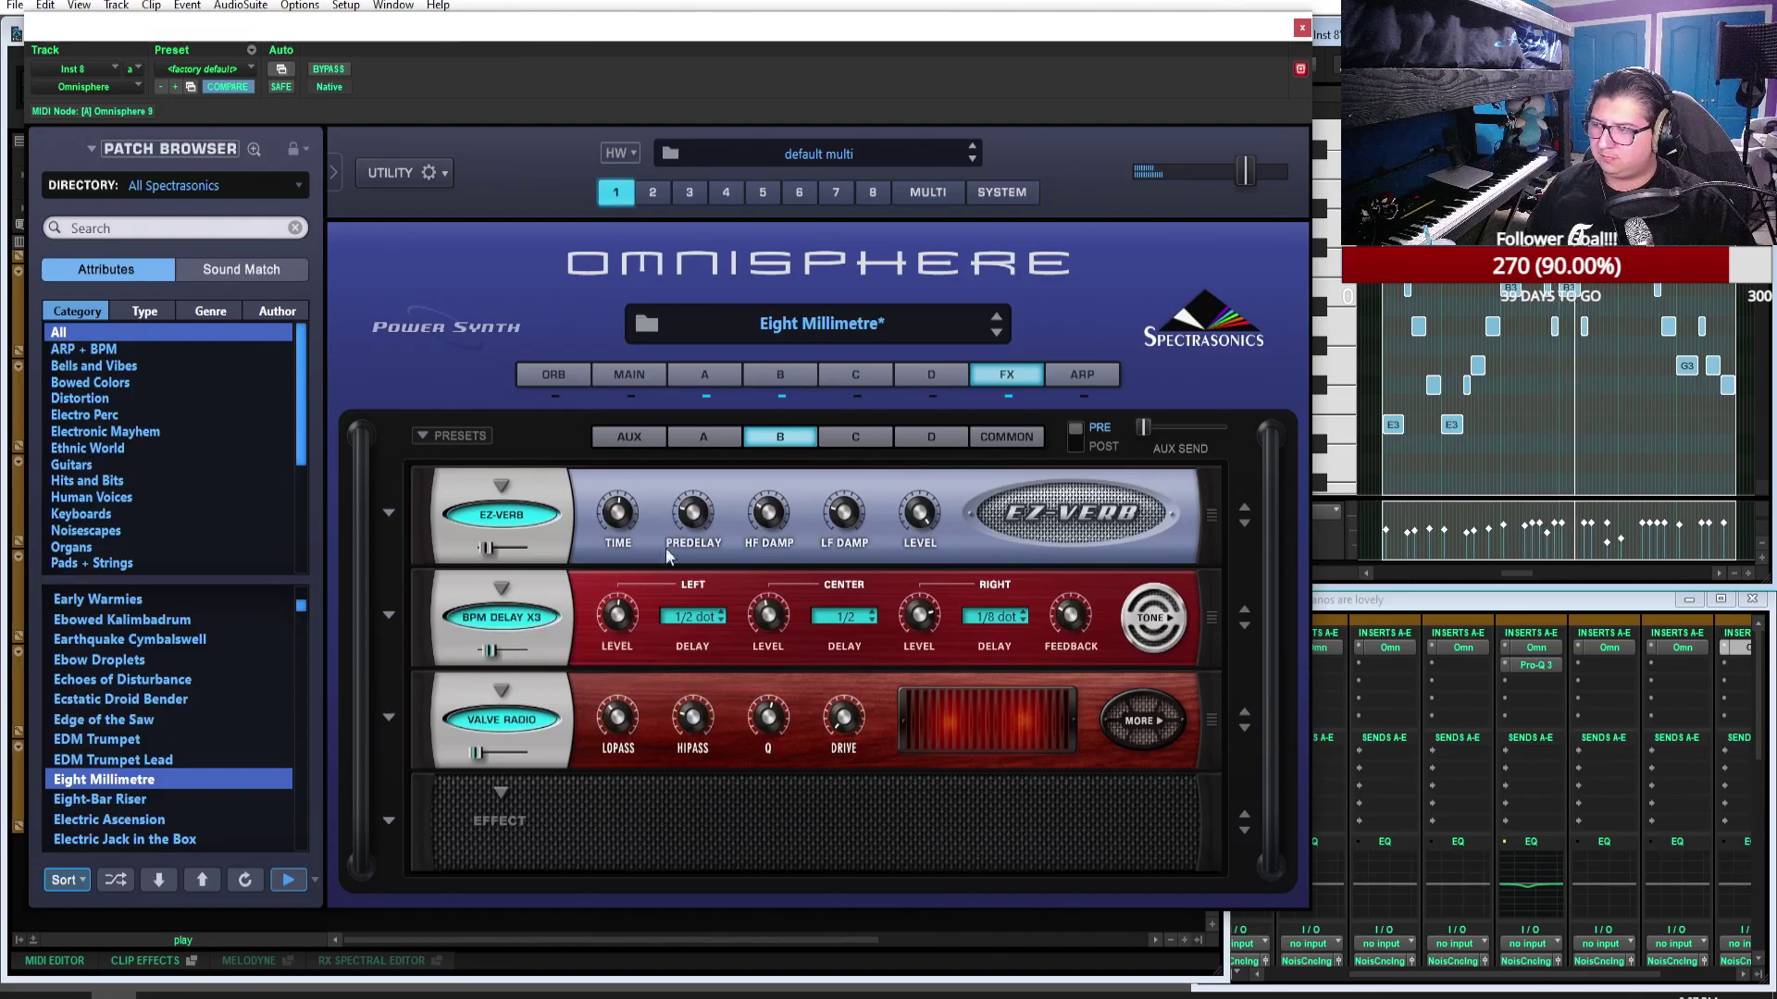
pyautogui.click(705, 437)
pyautogui.click(542, 628)
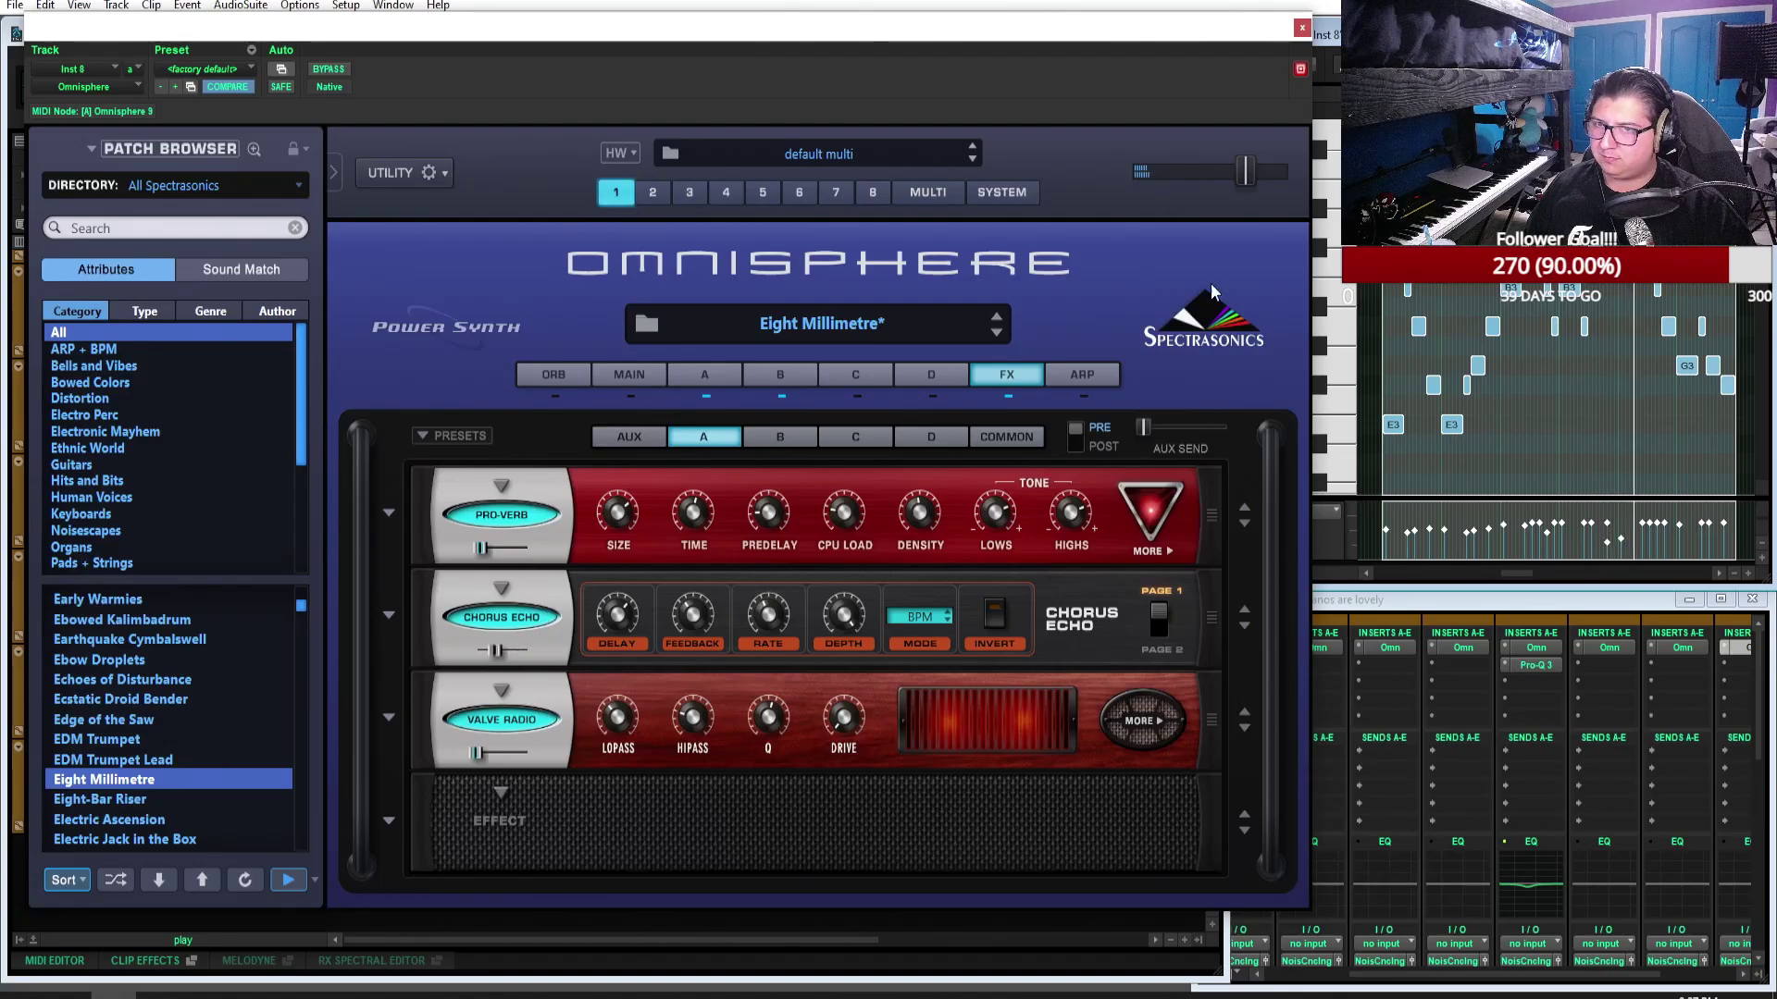
# Step: Lower the octave of the Eight Millimetre patch to -1
pyautogui.click(644, 381)
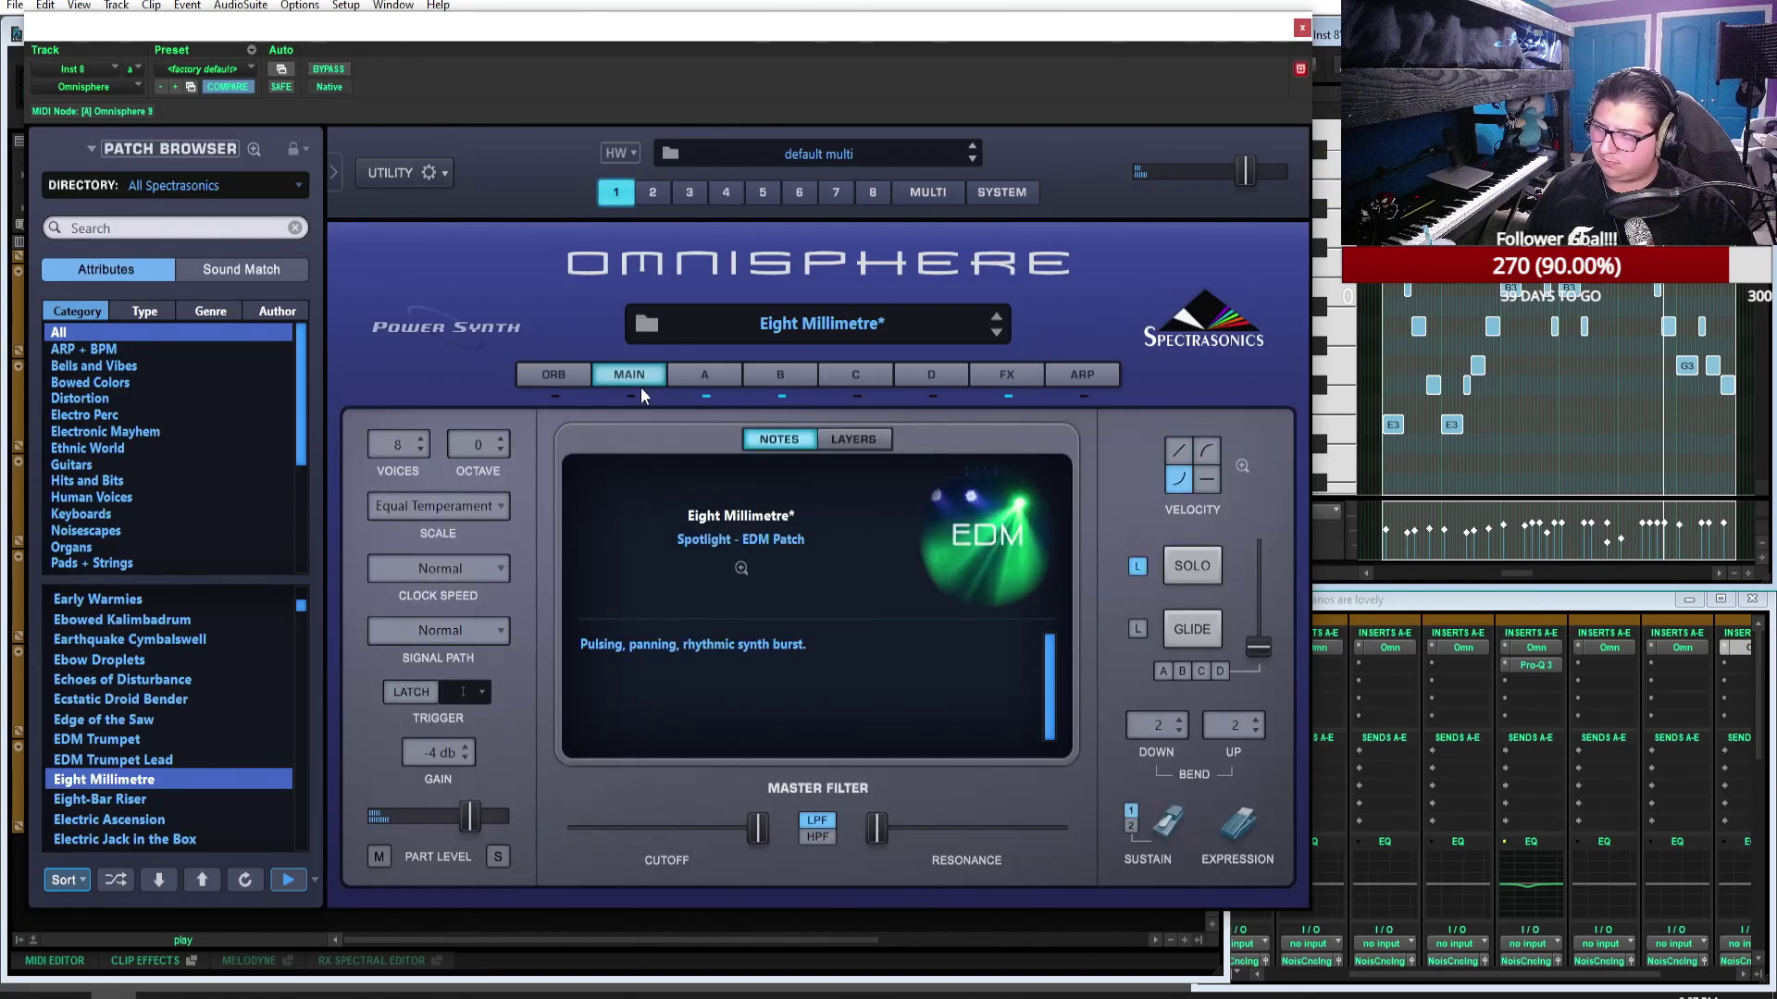
pyautogui.click(501, 450)
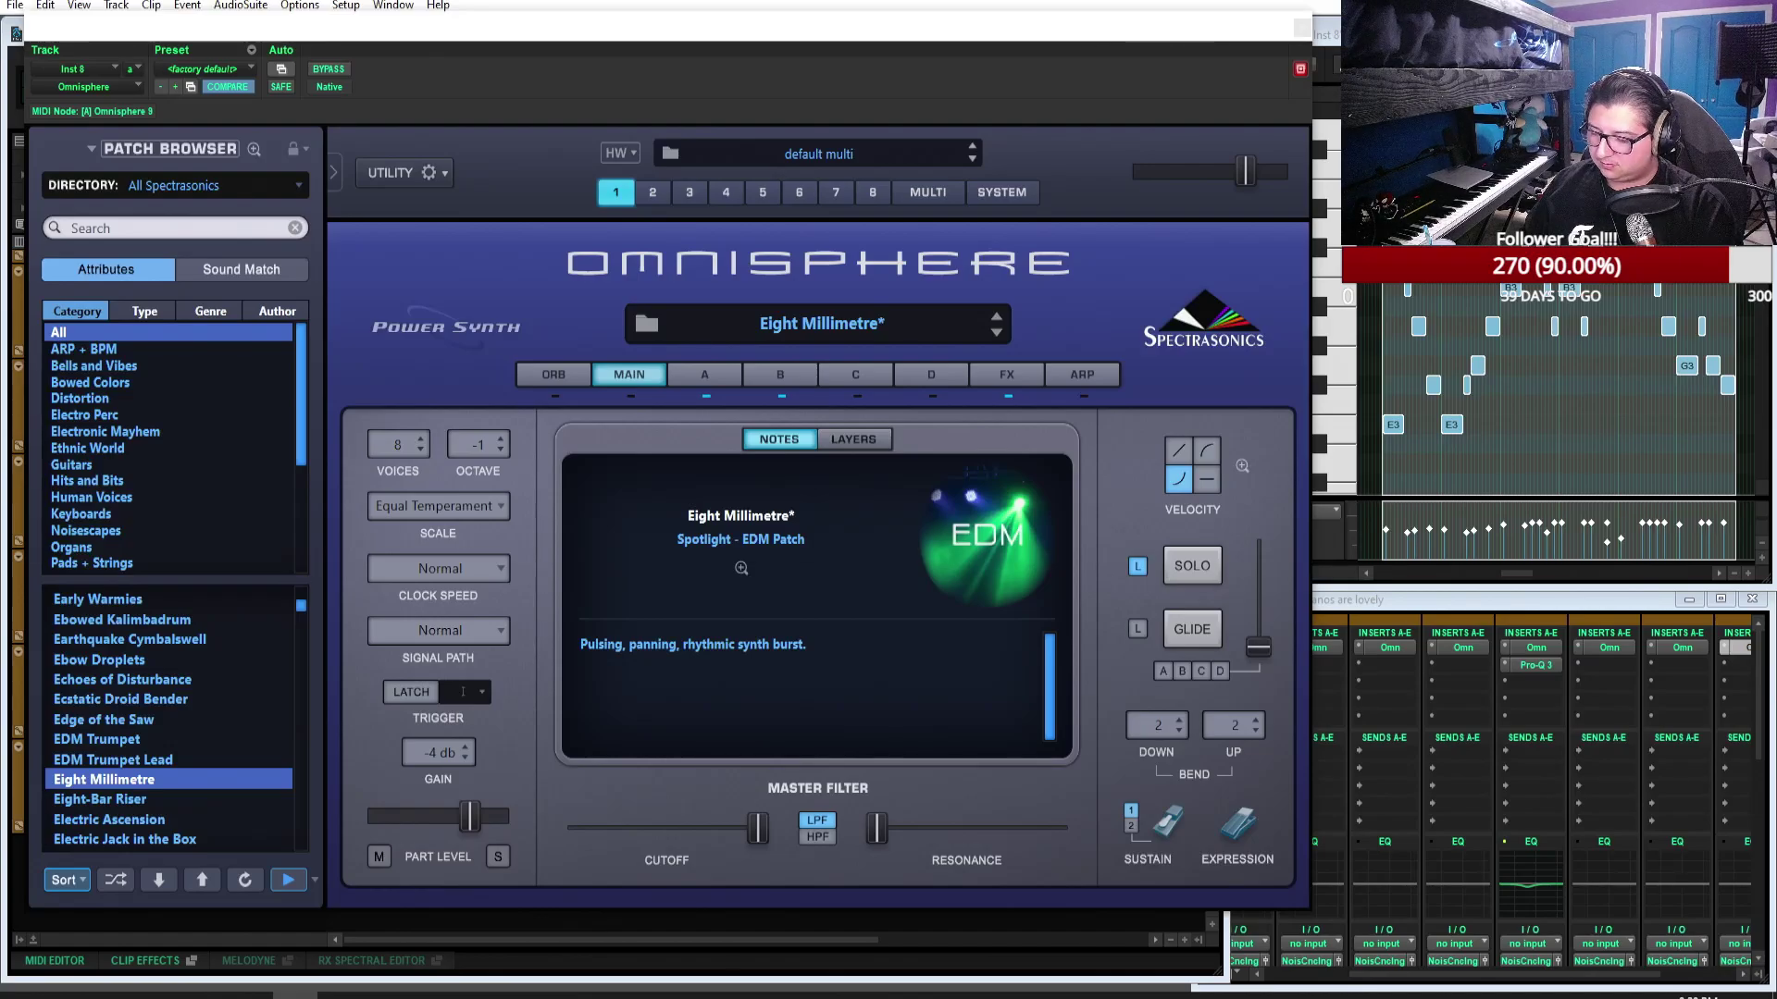
# Step: Audition the Eight-Bar Riser, Electric Ascension and Electric Jack in the Box patches
pyautogui.click(160, 797)
pyautogui.click(168, 818)
pyautogui.click(197, 840)
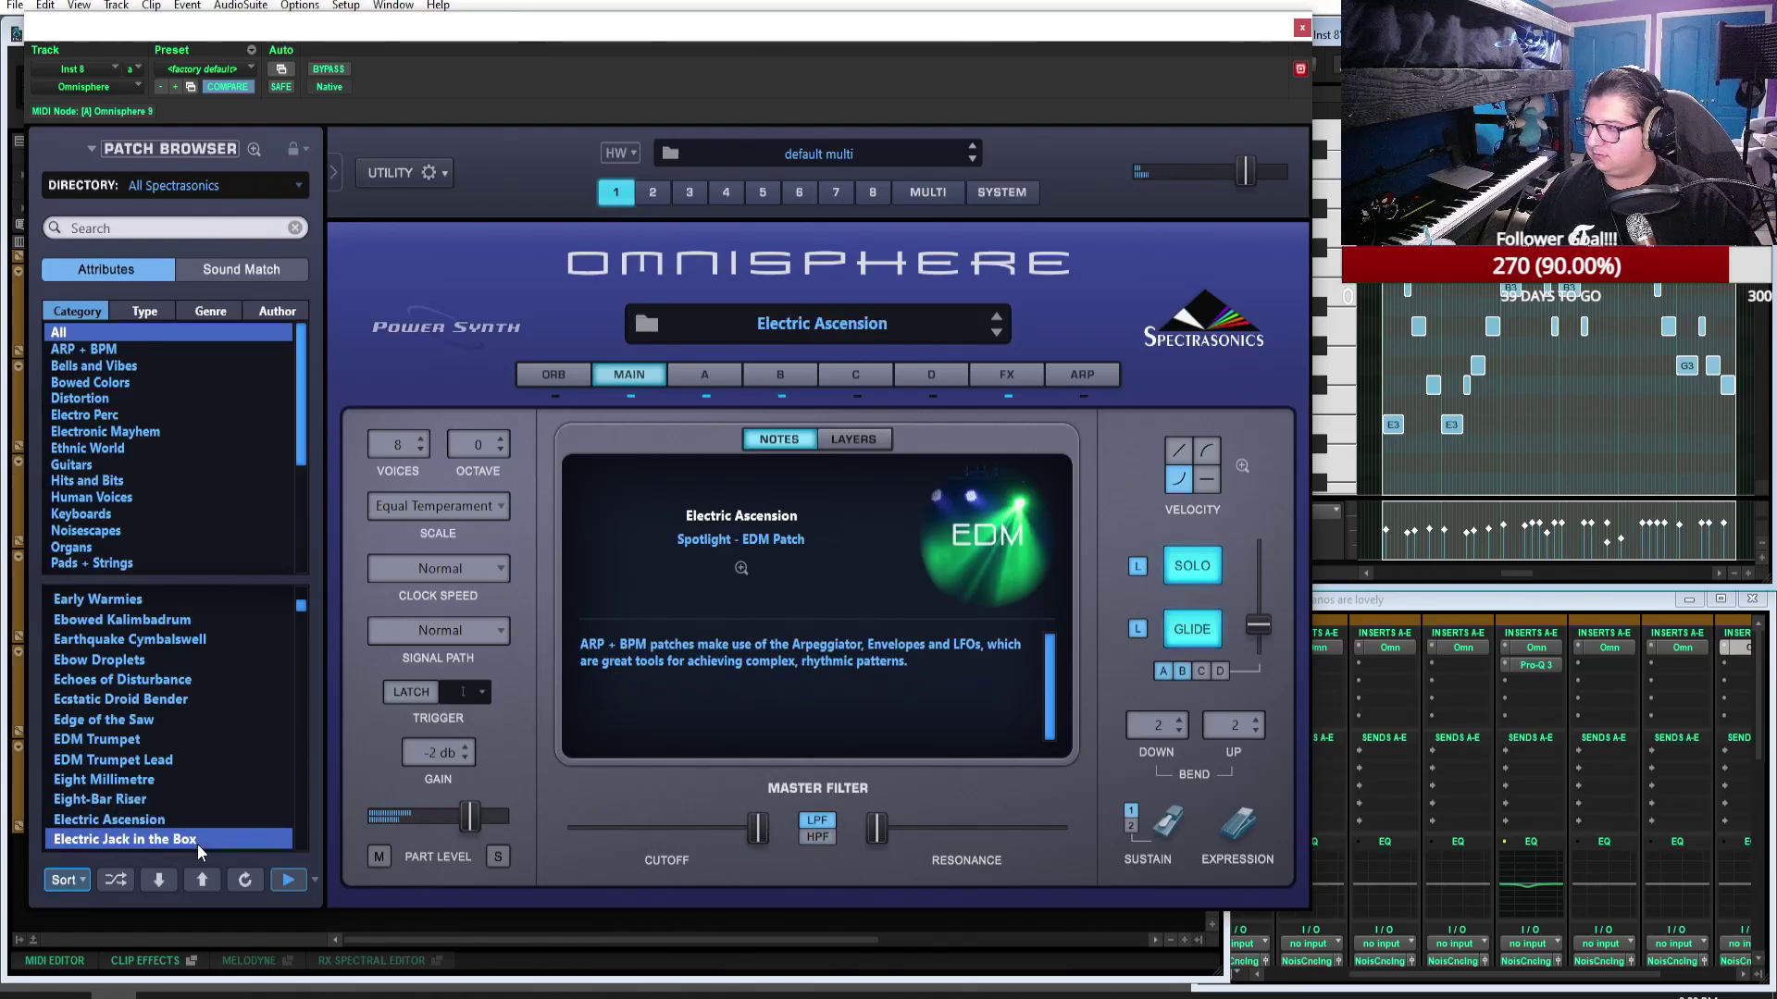
# Step: Audition the FM Junotronic, FM Noisebass and FM Motion M'Bira patches
pyautogui.scroll(-3, 175, 764)
pyautogui.scroll(-15, 303, 753)
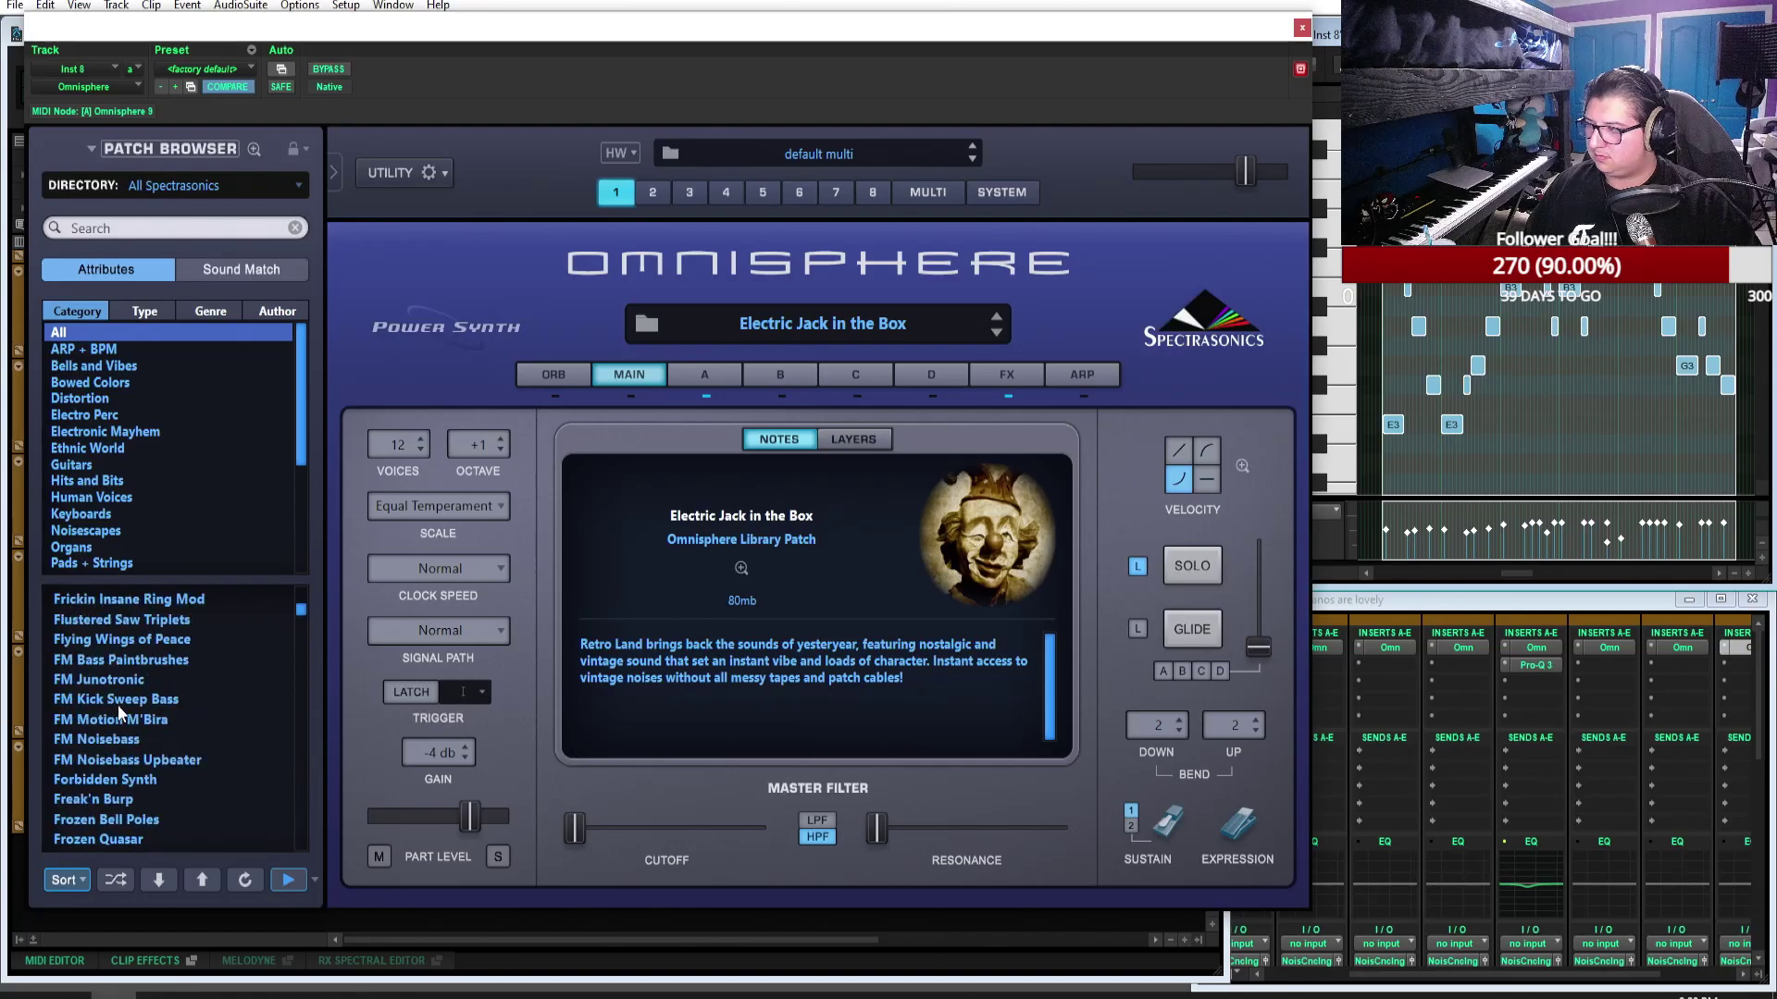
pyautogui.click(111, 681)
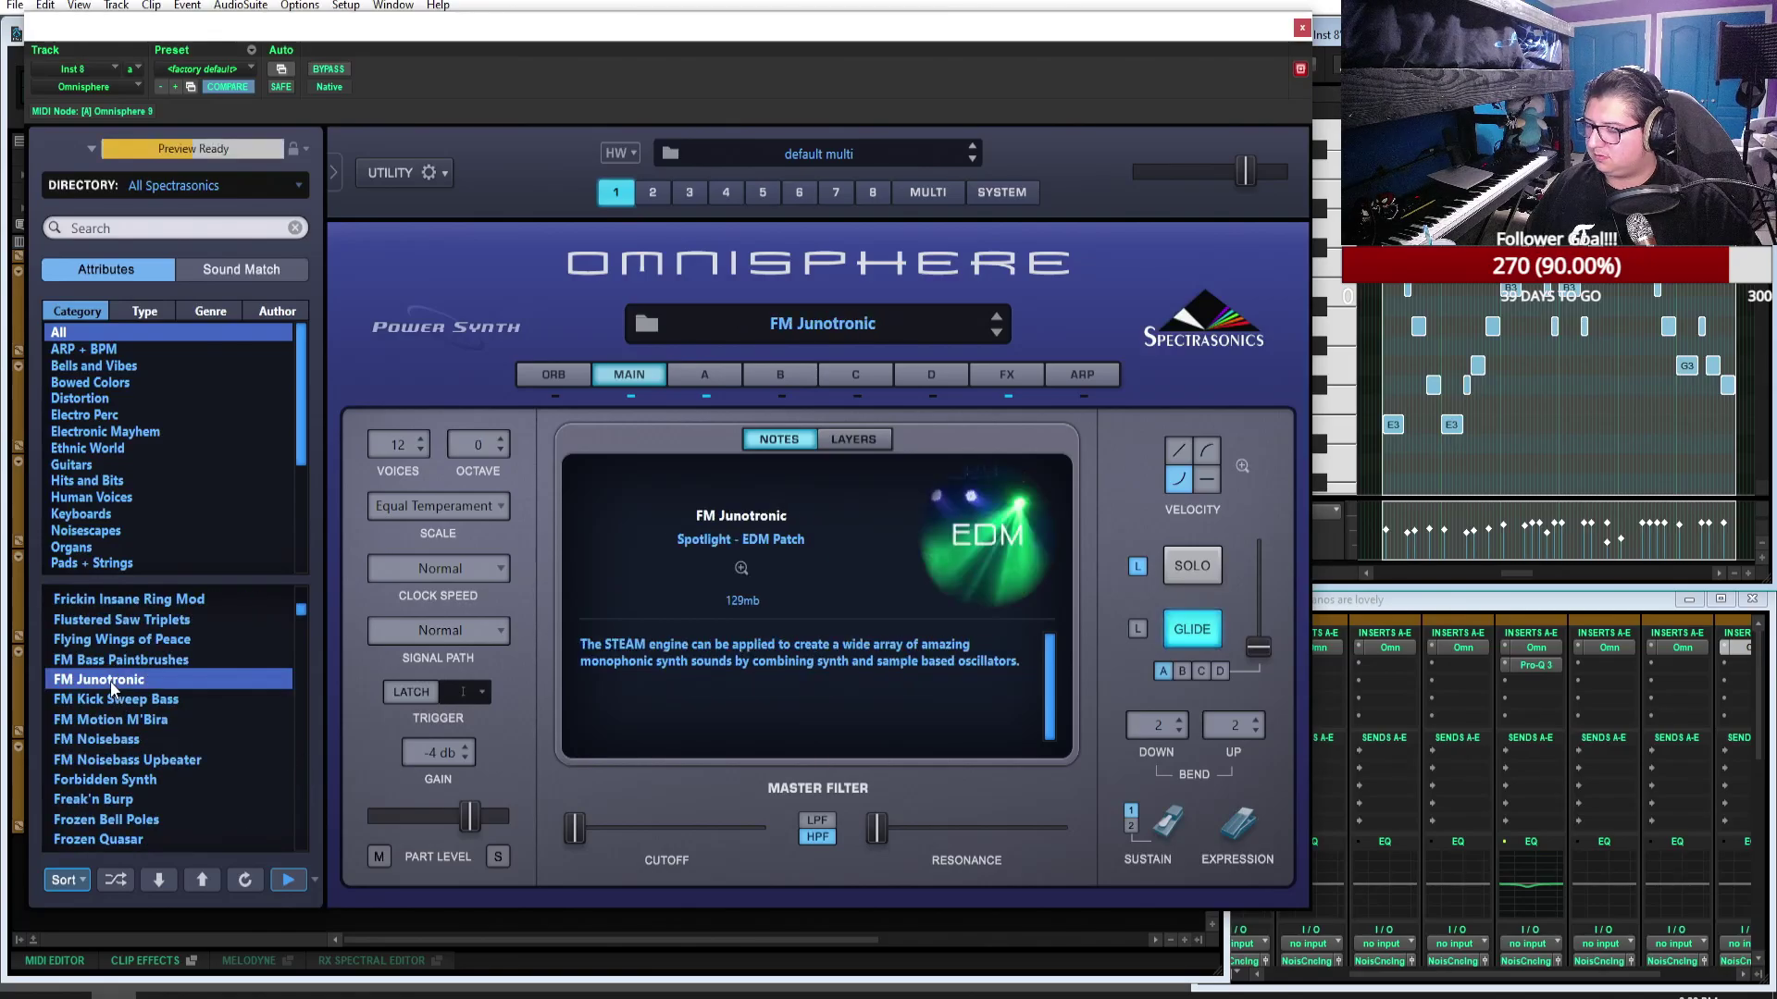
pyautogui.click(123, 740)
pyautogui.click(139, 719)
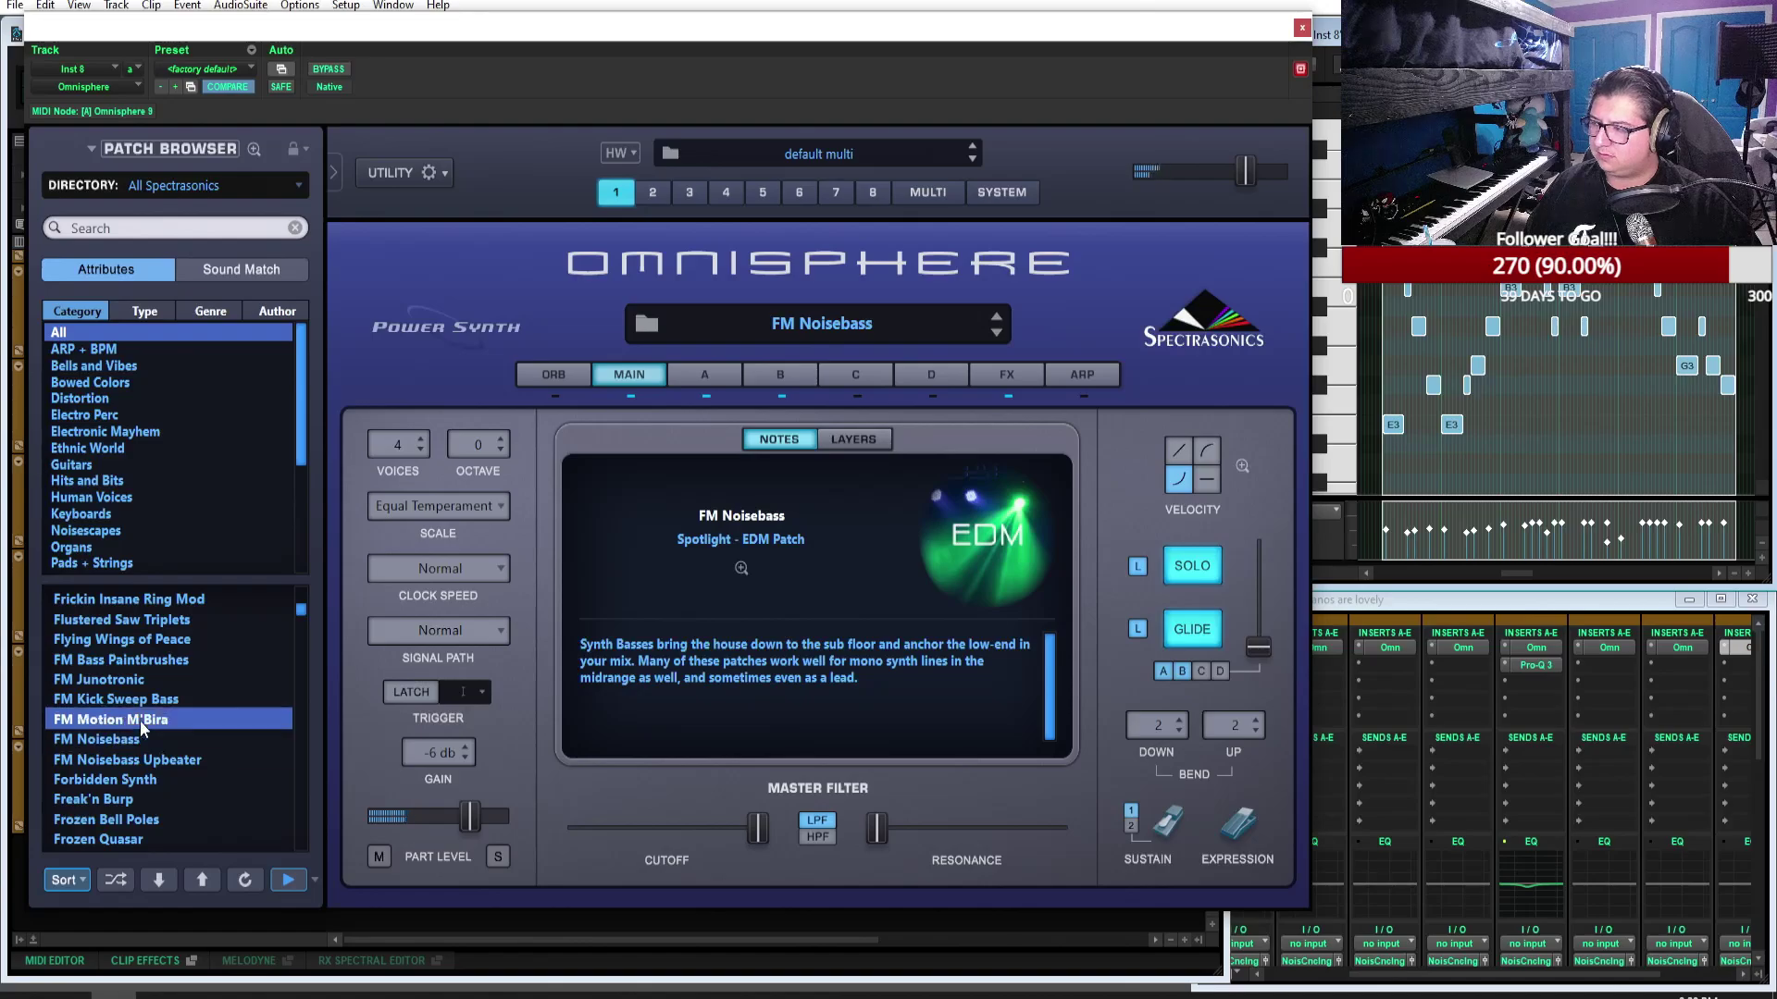
# Step: Audition Forbidden Synth, FM Noisebass Upbeater, Freak'n Burp and Frozen Bell Poles
pyautogui.click(187, 779)
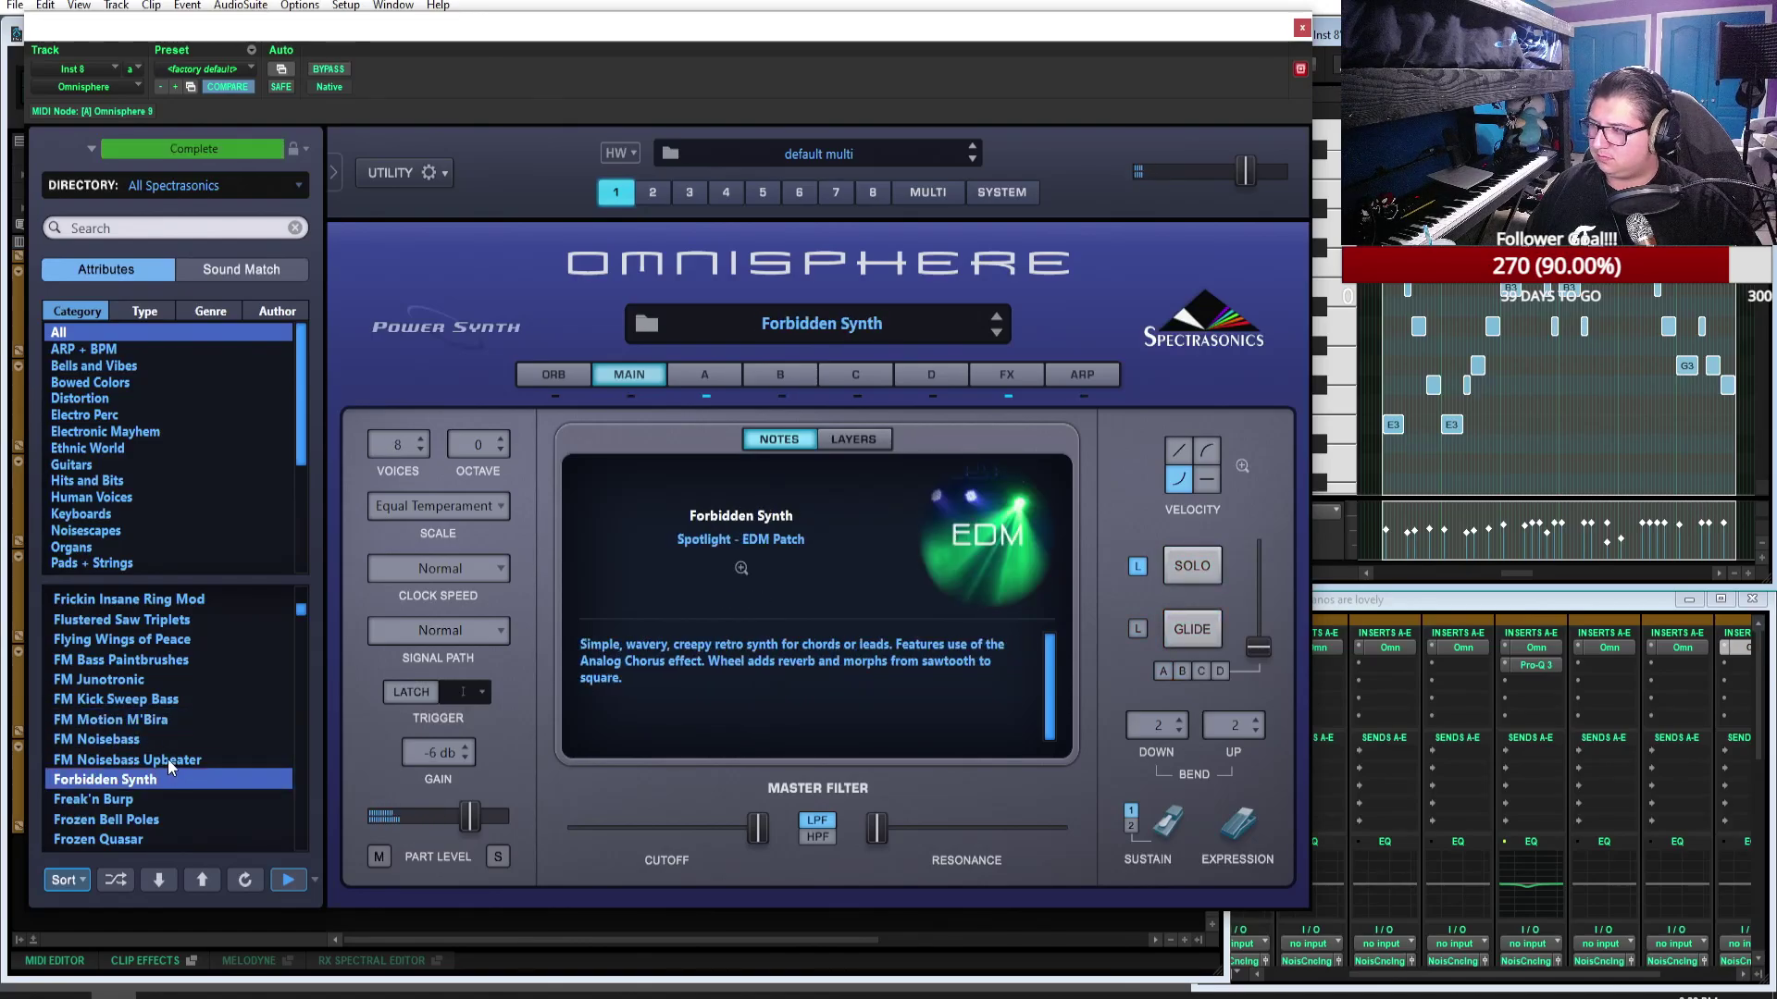
pyautogui.click(169, 759)
pyautogui.click(189, 801)
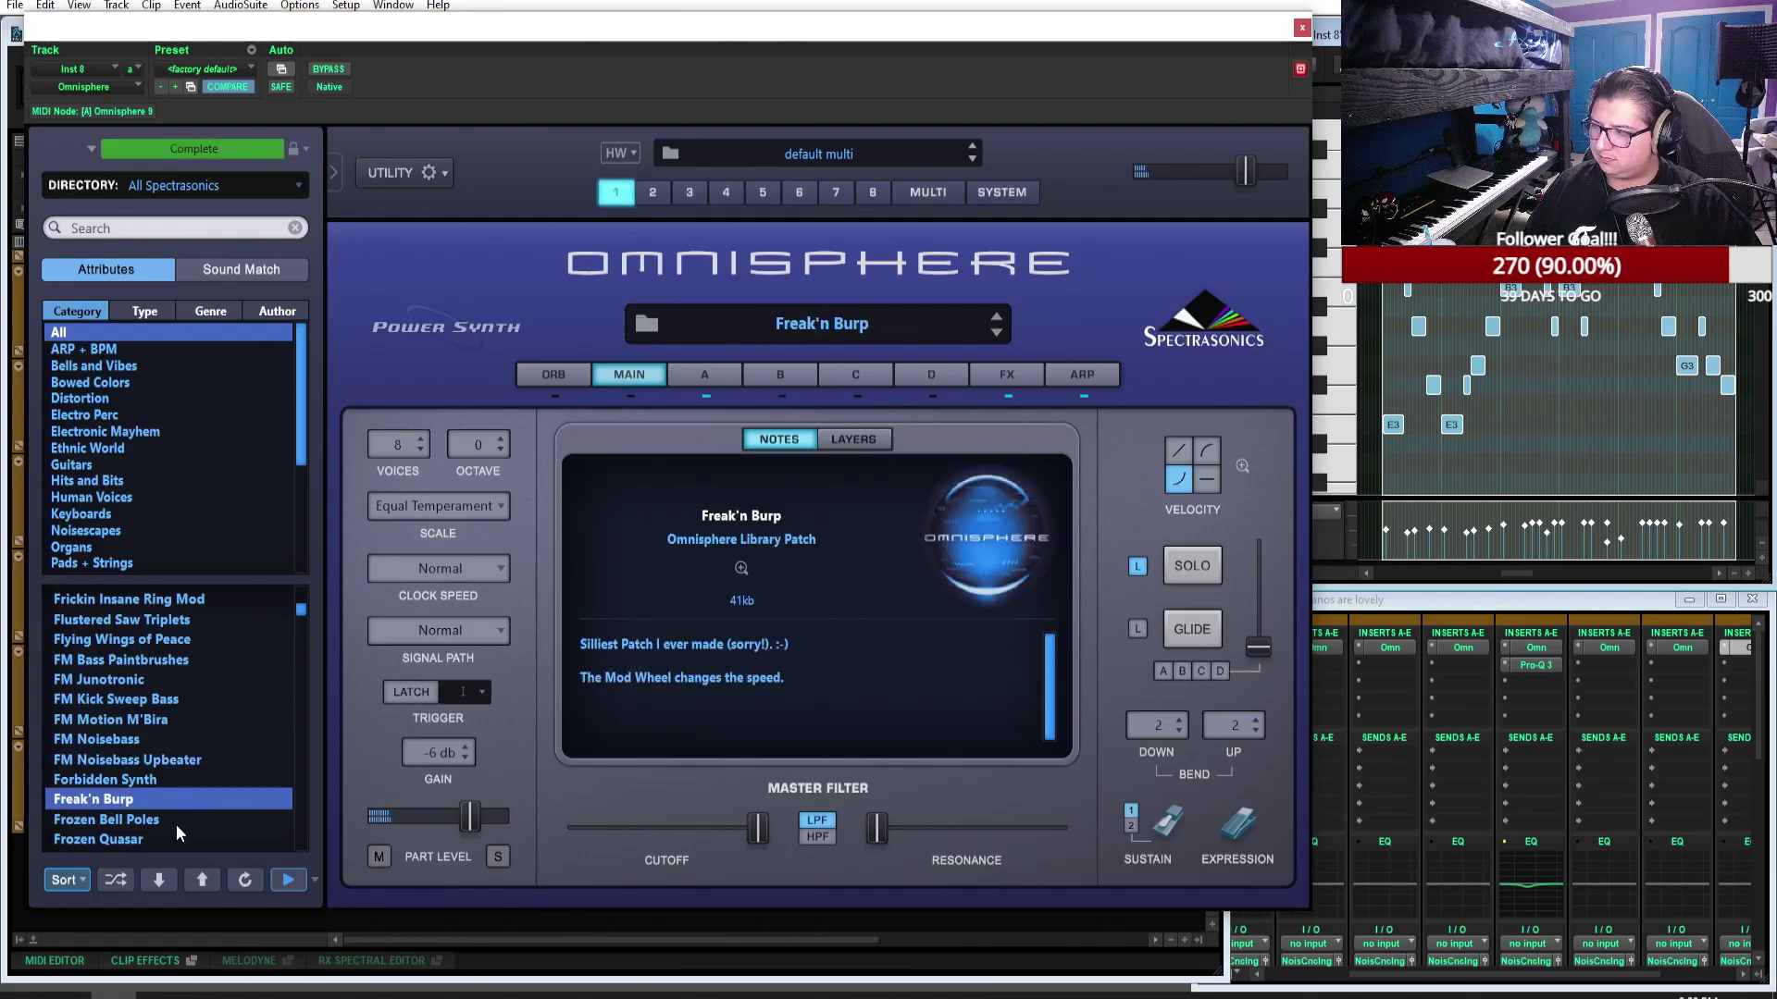
pyautogui.click(170, 820)
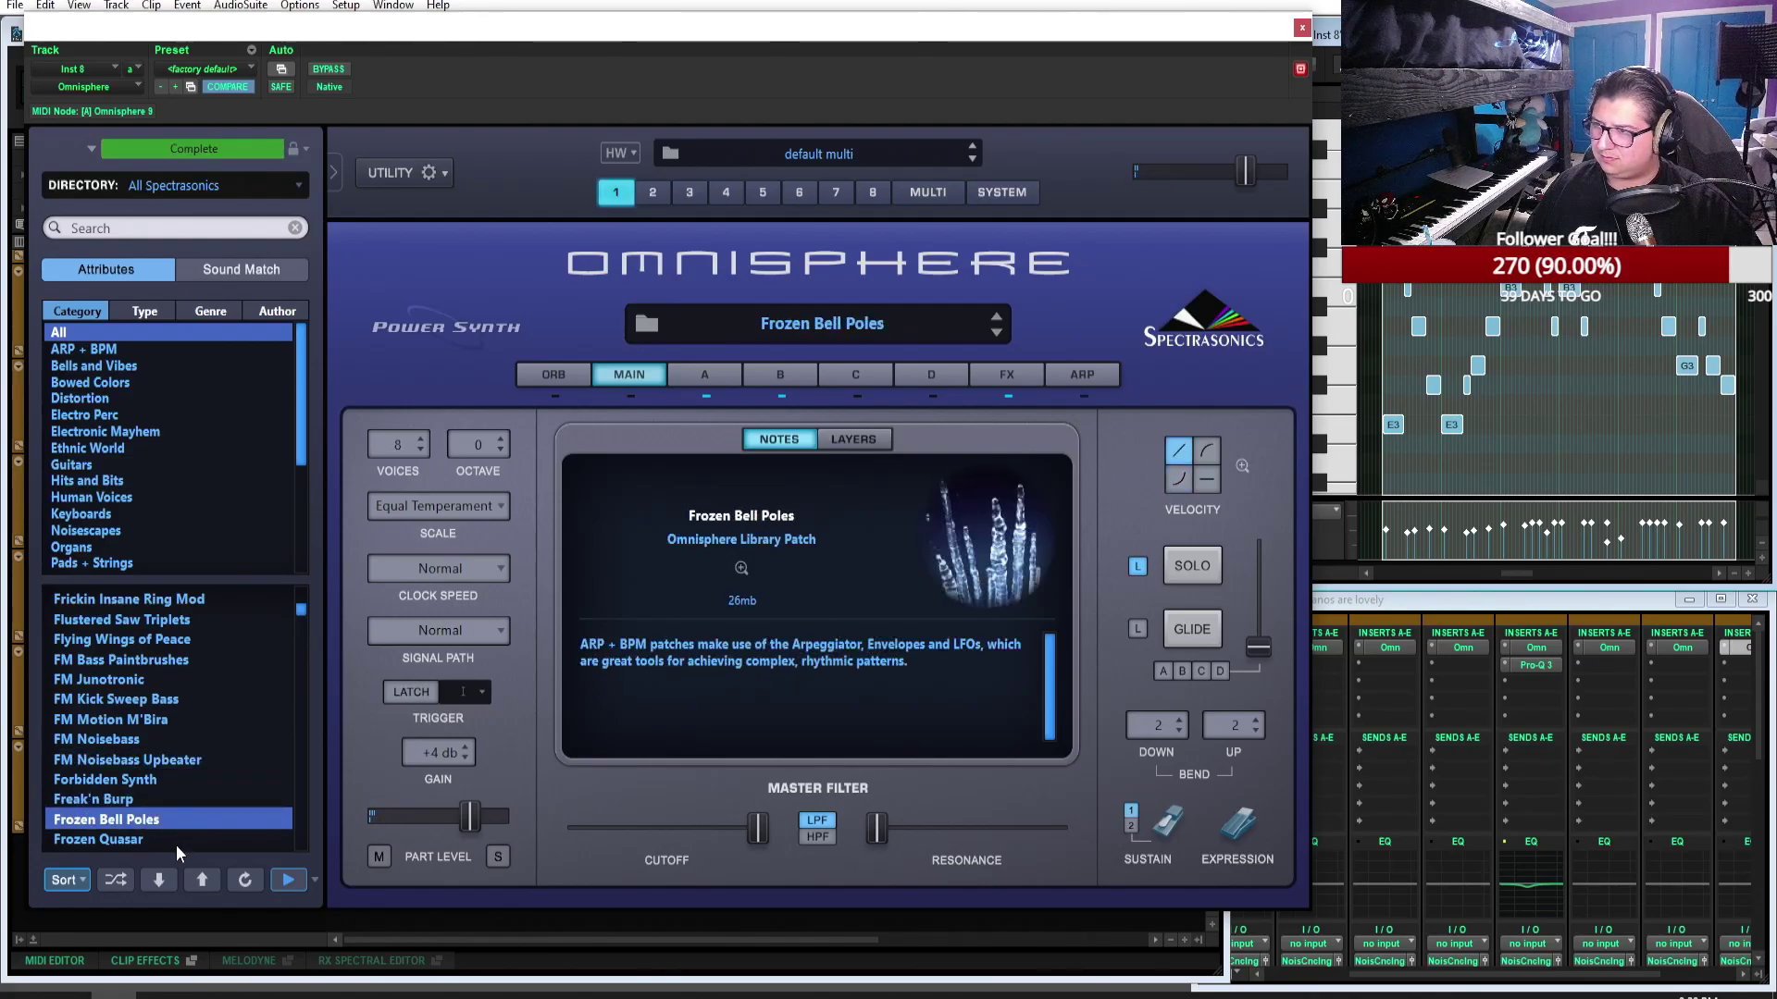
# Step: Load the Frozen Quasar patch and try adjusting the envelope on its layer A
pyautogui.click(176, 841)
pyautogui.scroll(-3, 172, 829)
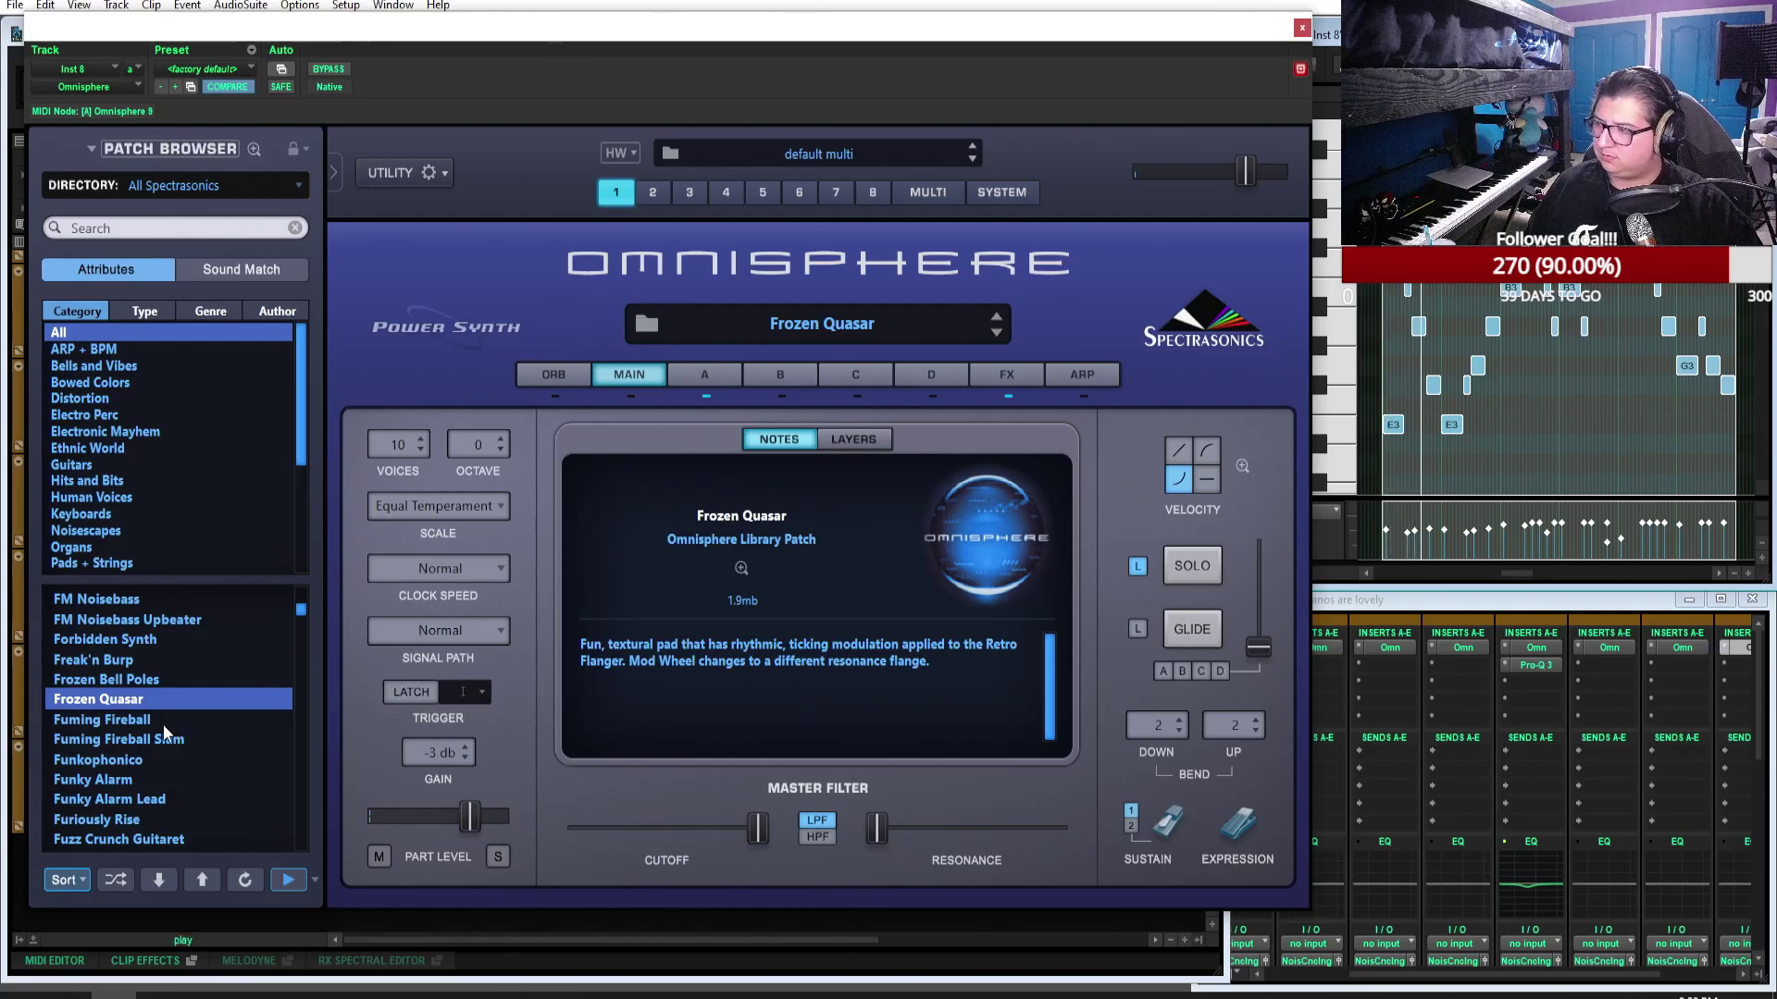
pyautogui.click(689, 373)
pyautogui.moveTo(1014, 765); pyautogui.dragTo(1025, 788)
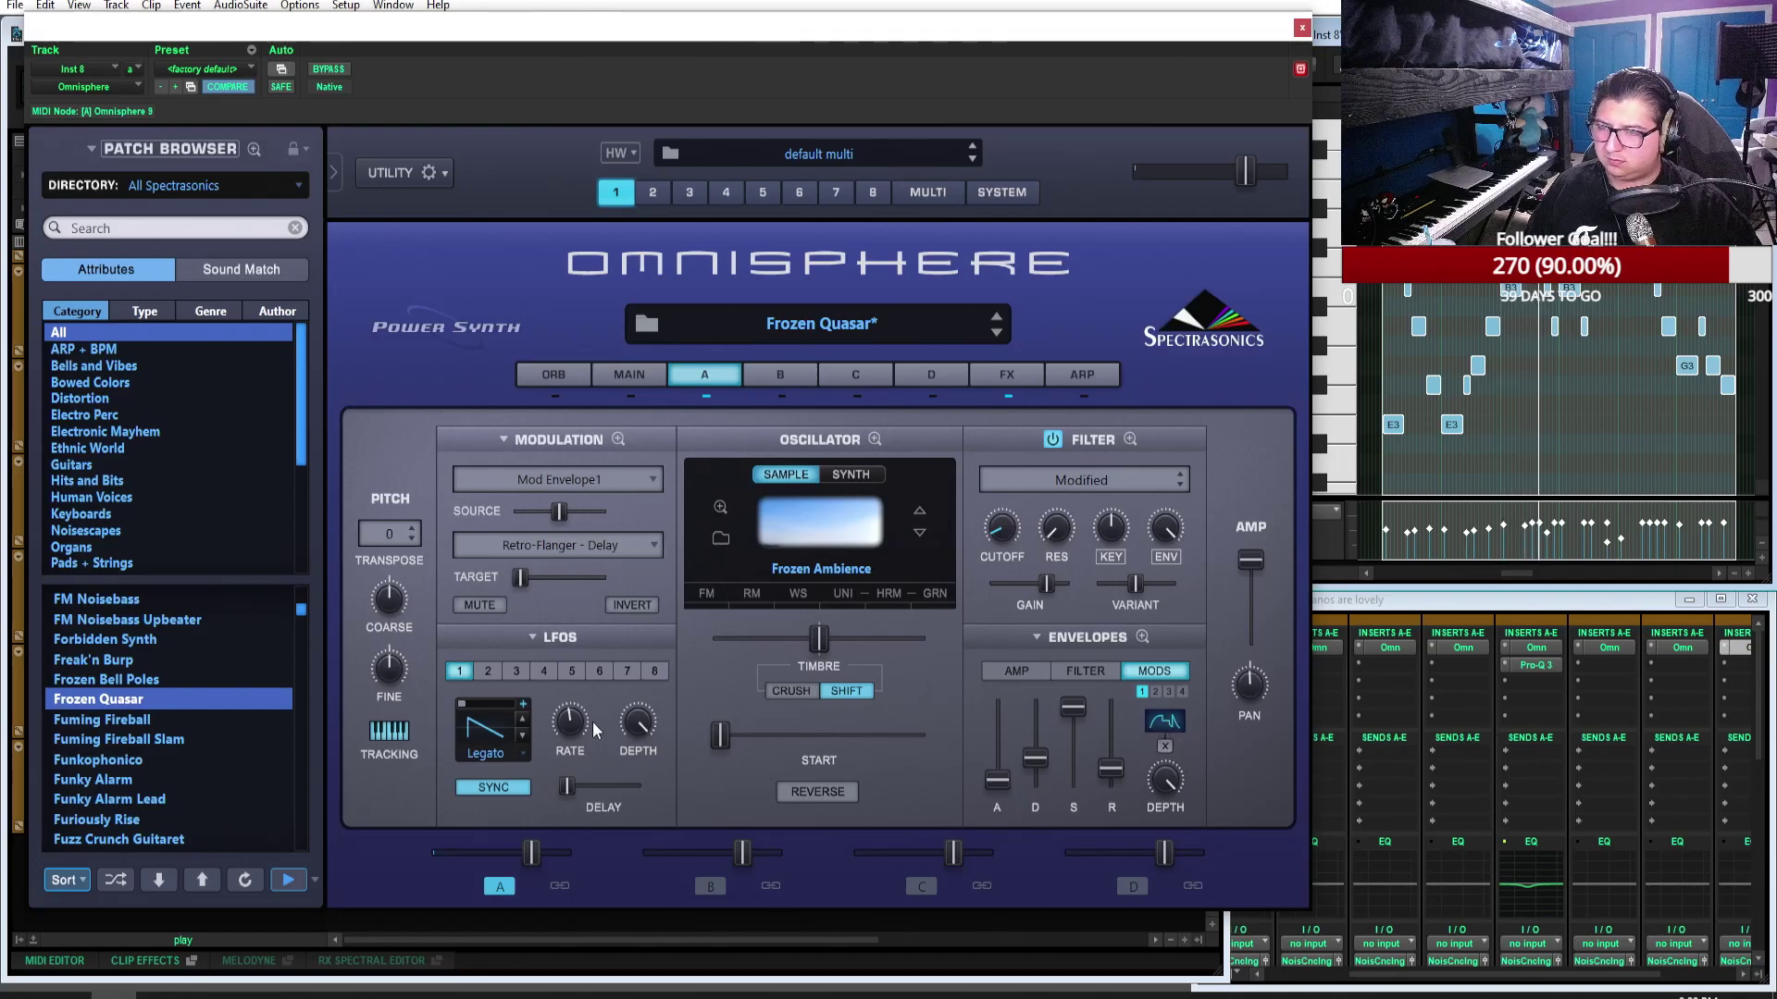
# Step: Audition Fuming Fireball, Funkophonico, Funky Alarm, Funky Alarm Lead and Furiously Rise
pyautogui.click(132, 723)
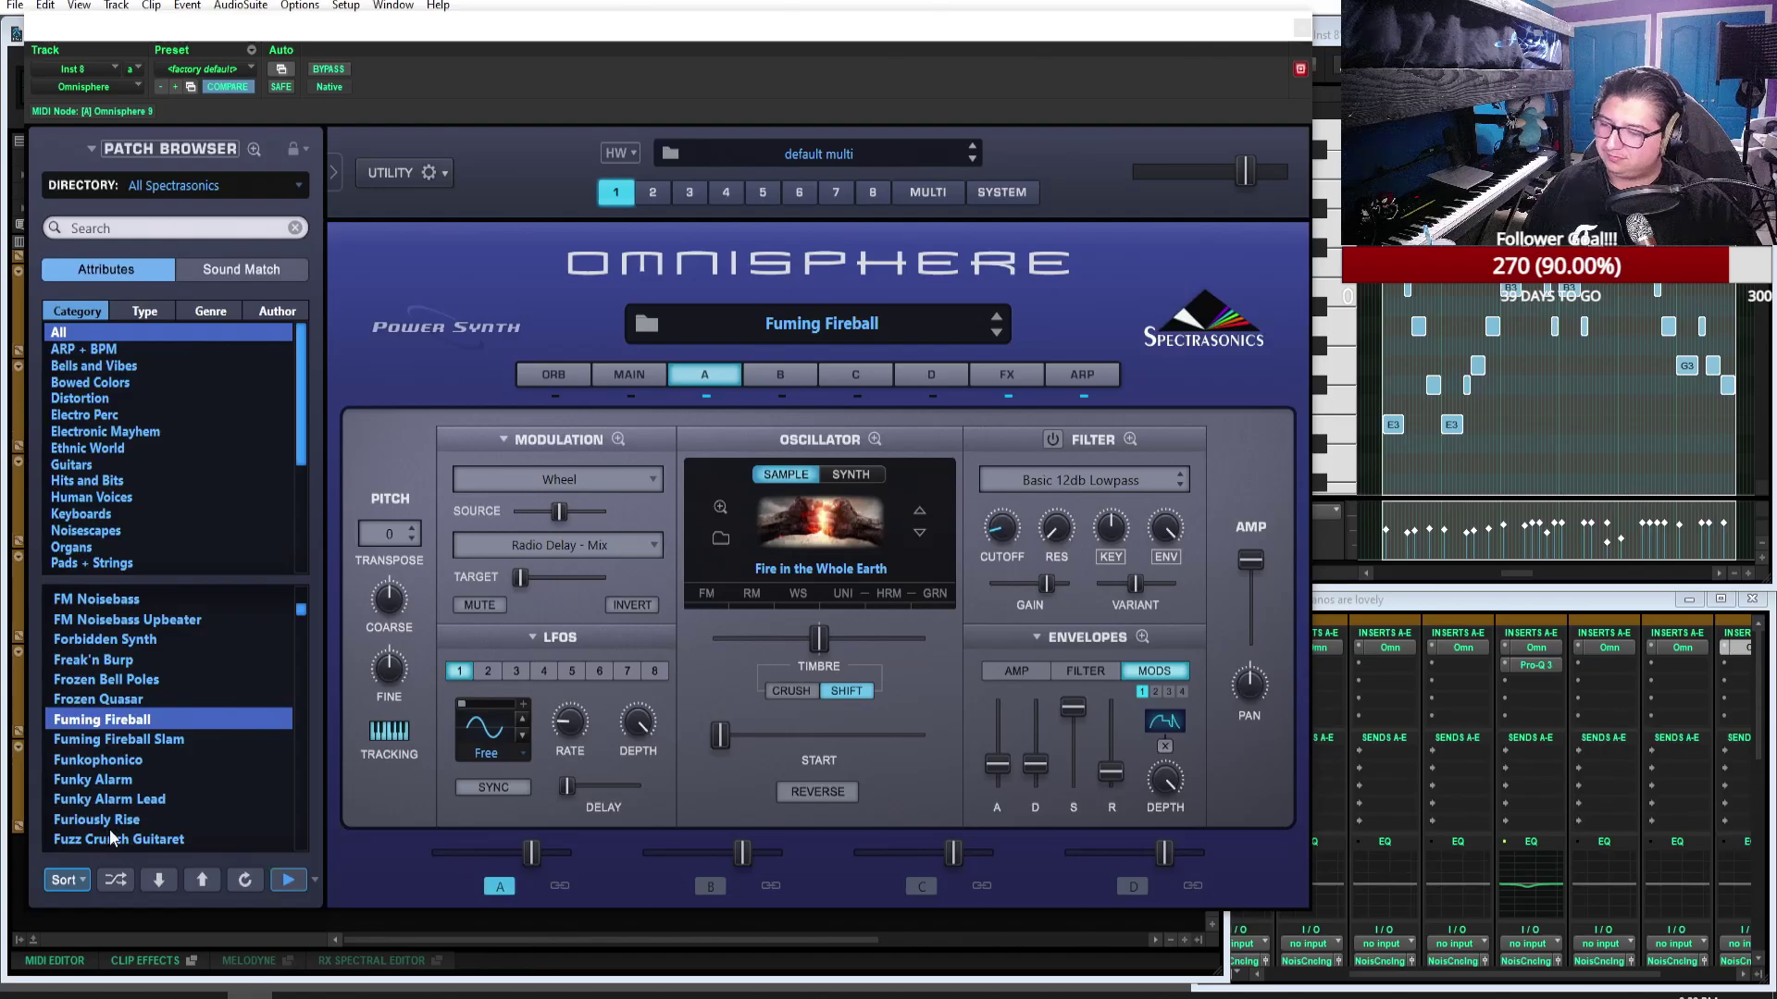
pyautogui.click(117, 762)
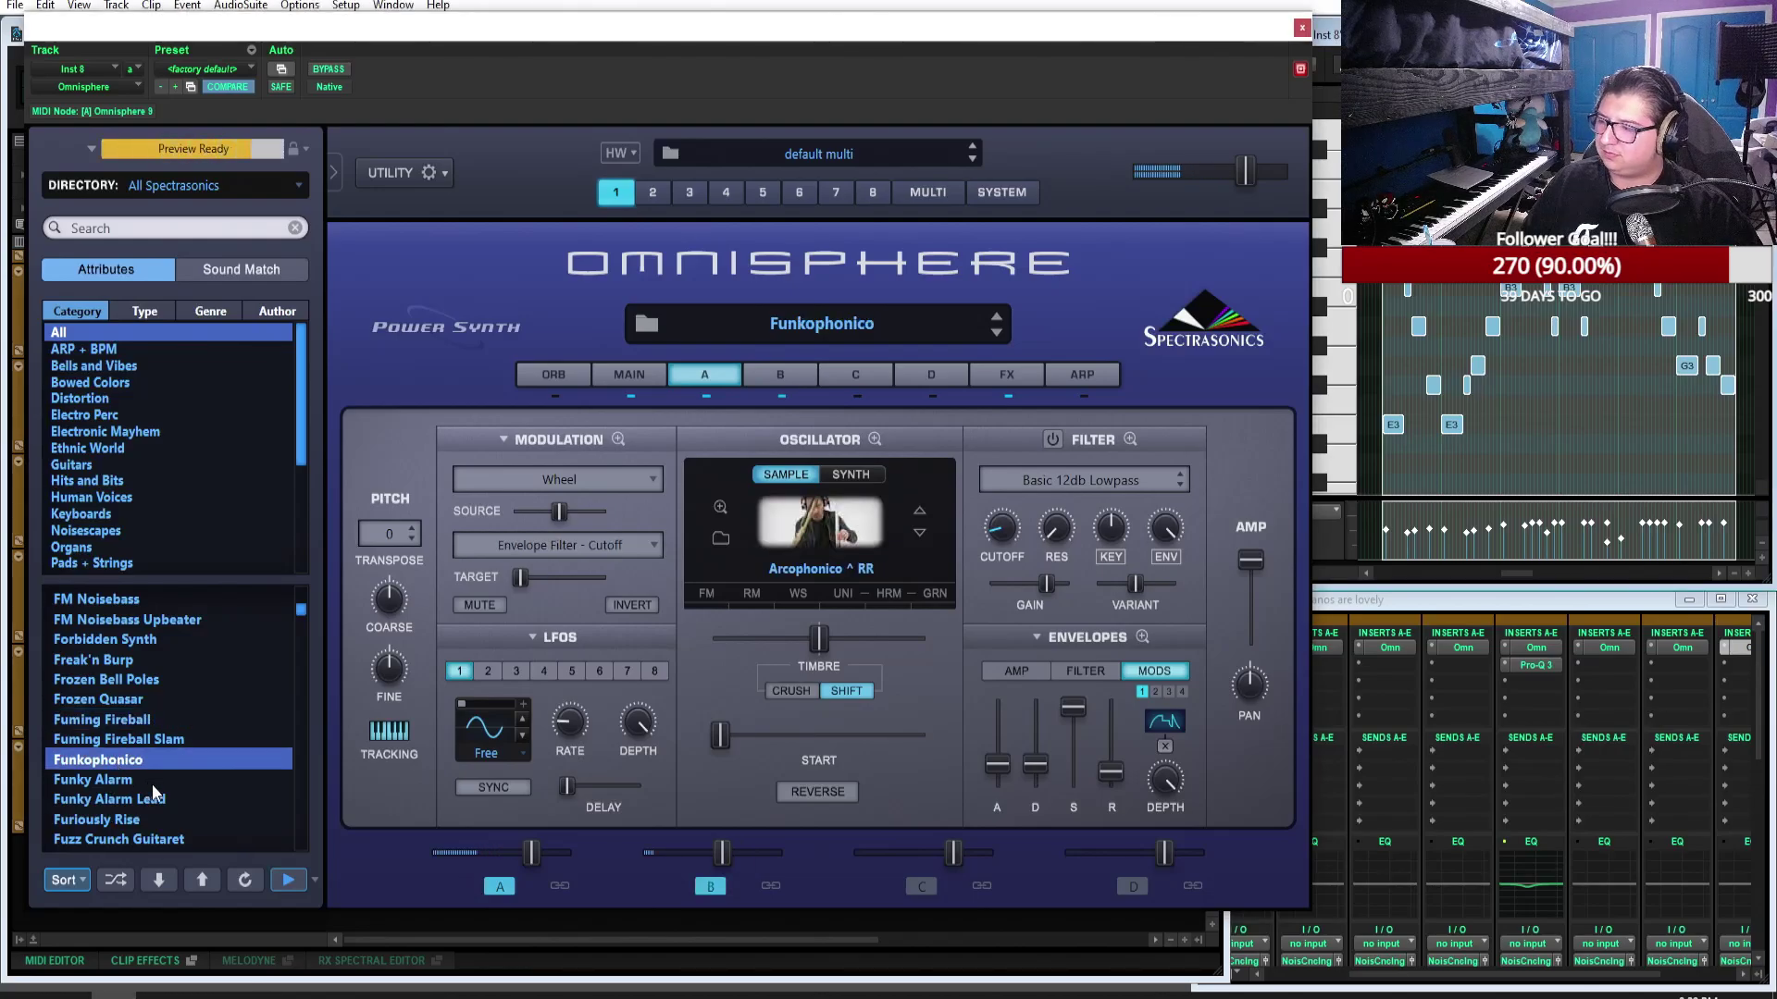
pyautogui.click(137, 779)
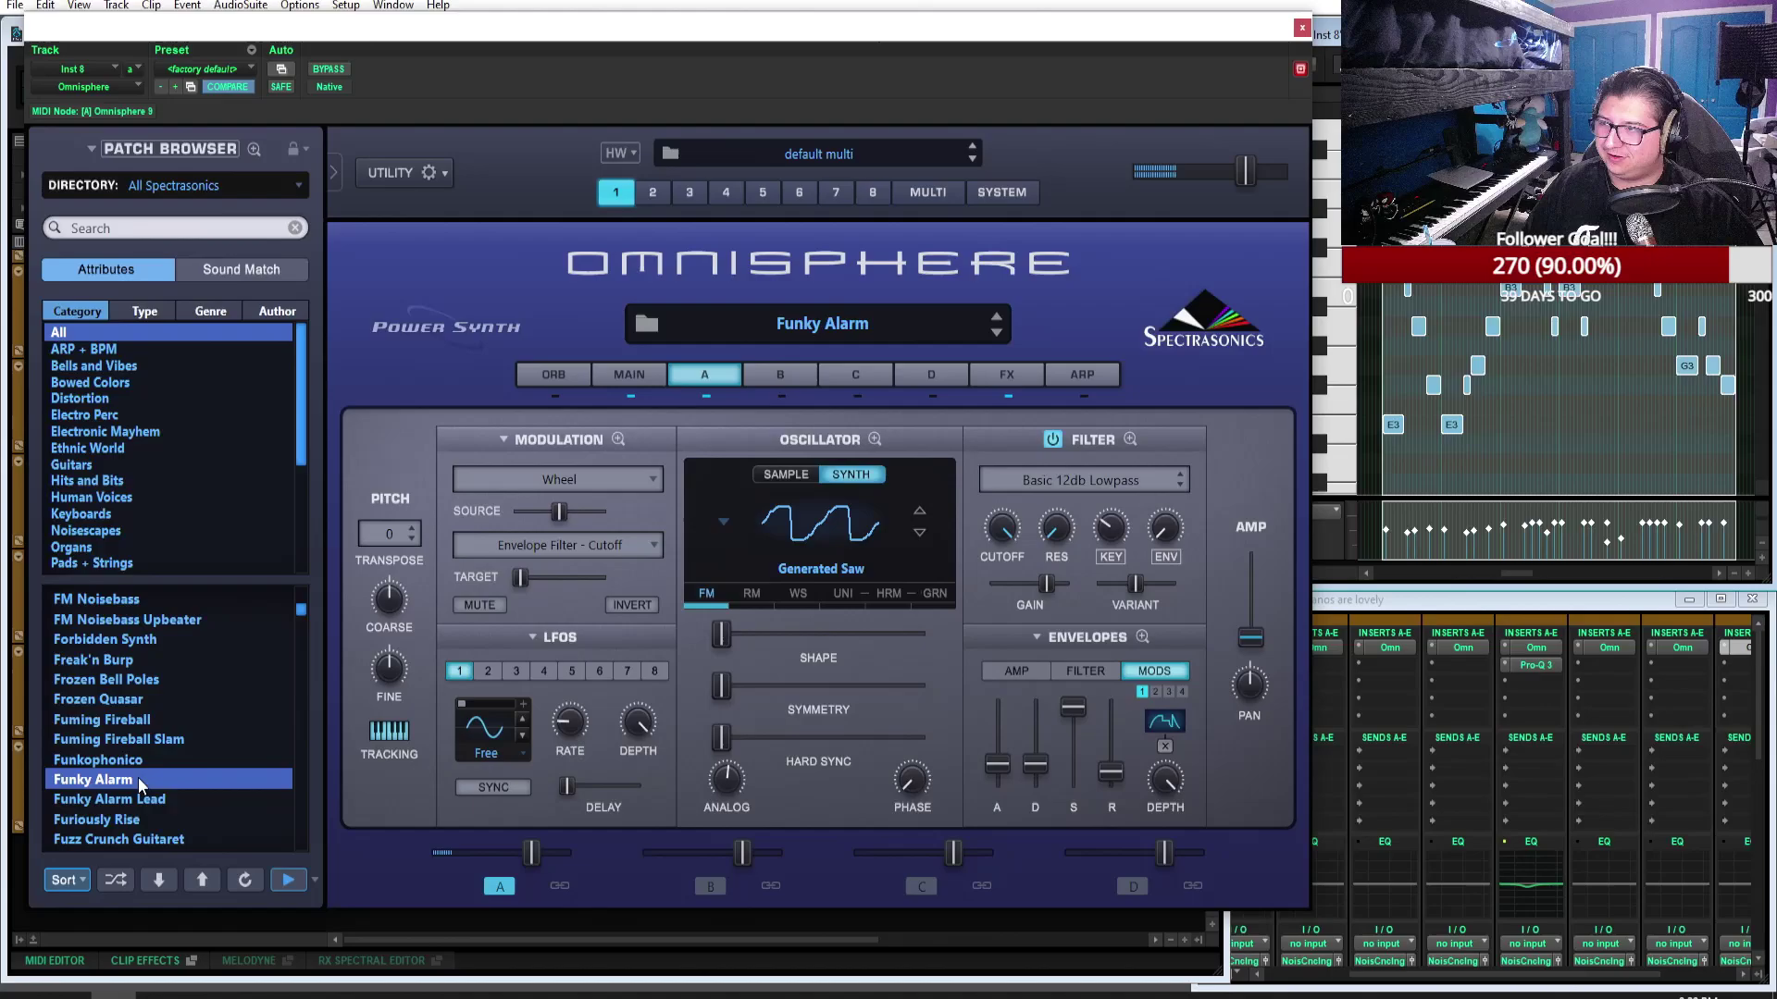
pyautogui.click(171, 799)
pyautogui.click(159, 824)
# Step: Audition Fwooshy Riser, Gargantua, Gentle PWM Pluck and Gentle Vibrato Bellverb
pyautogui.scroll(-2, 163, 805)
pyautogui.click(159, 778)
pyautogui.scroll(-4, 252, 701)
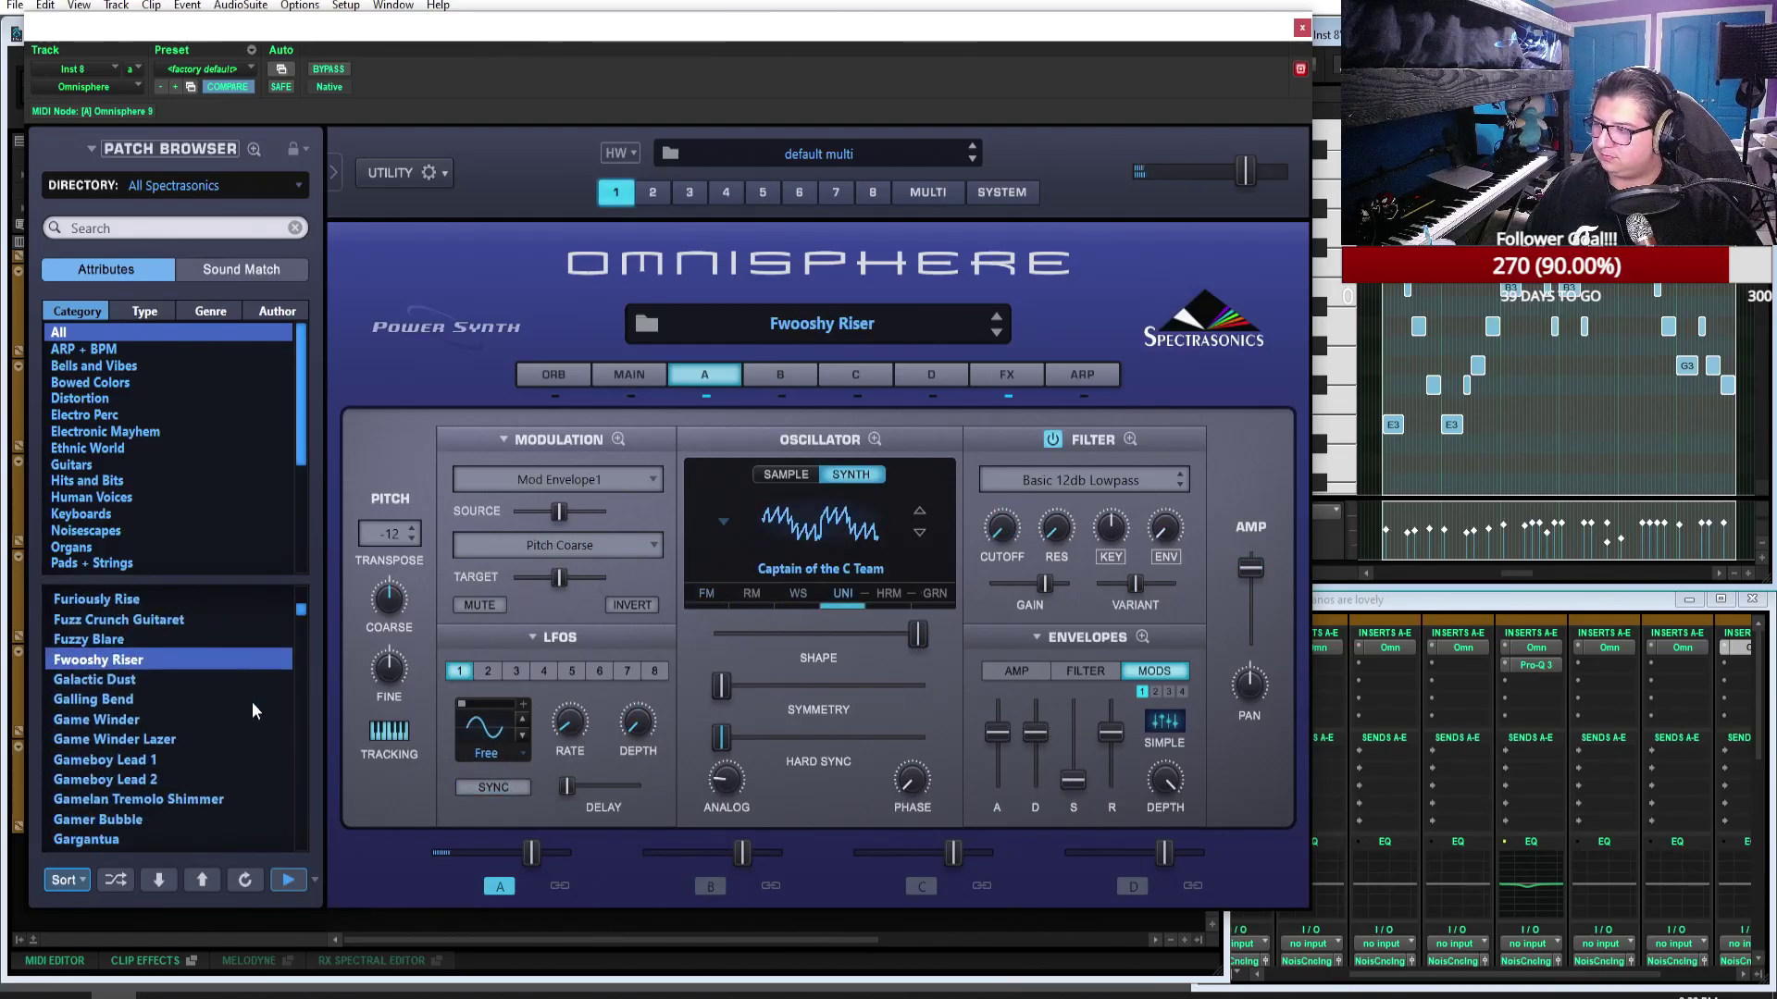
pyautogui.click(209, 721)
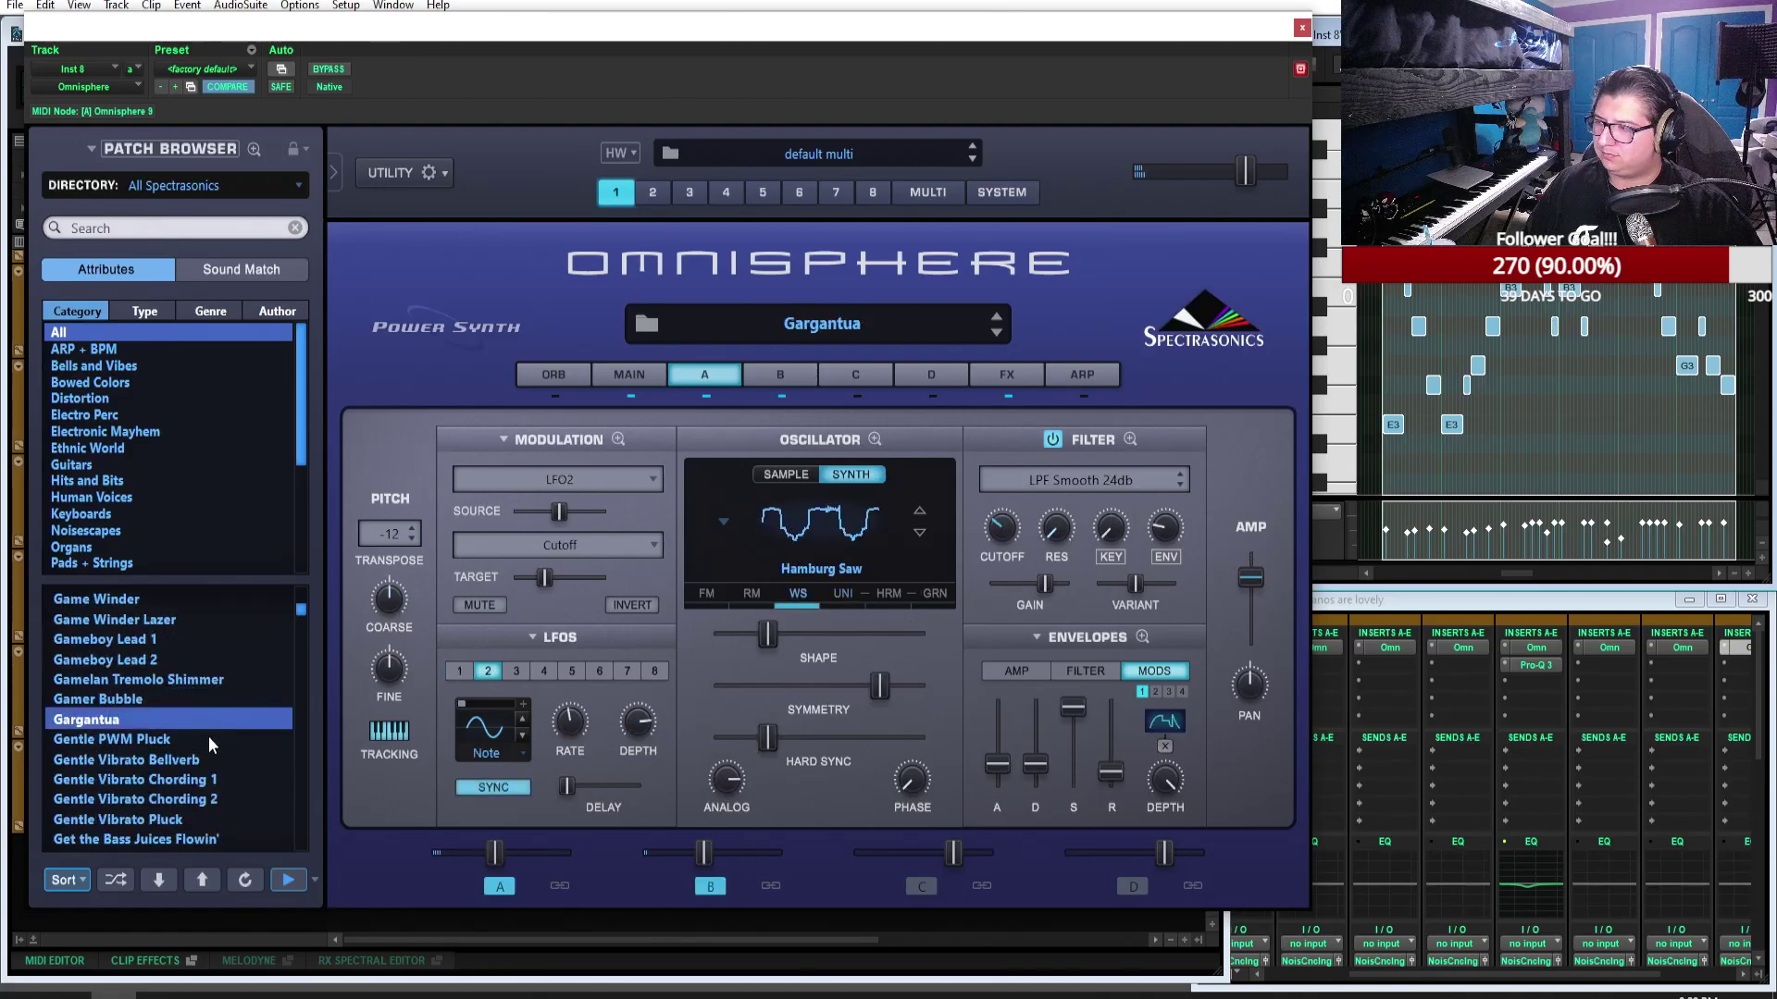
pyautogui.click(210, 740)
pyautogui.click(230, 758)
# Step: Audition Get the Bass Juices Flowin', Giganticus Pumpus Bass, Giant Swordplay and Ghost Train
pyautogui.scroll(-2, 229, 760)
pyautogui.click(230, 760)
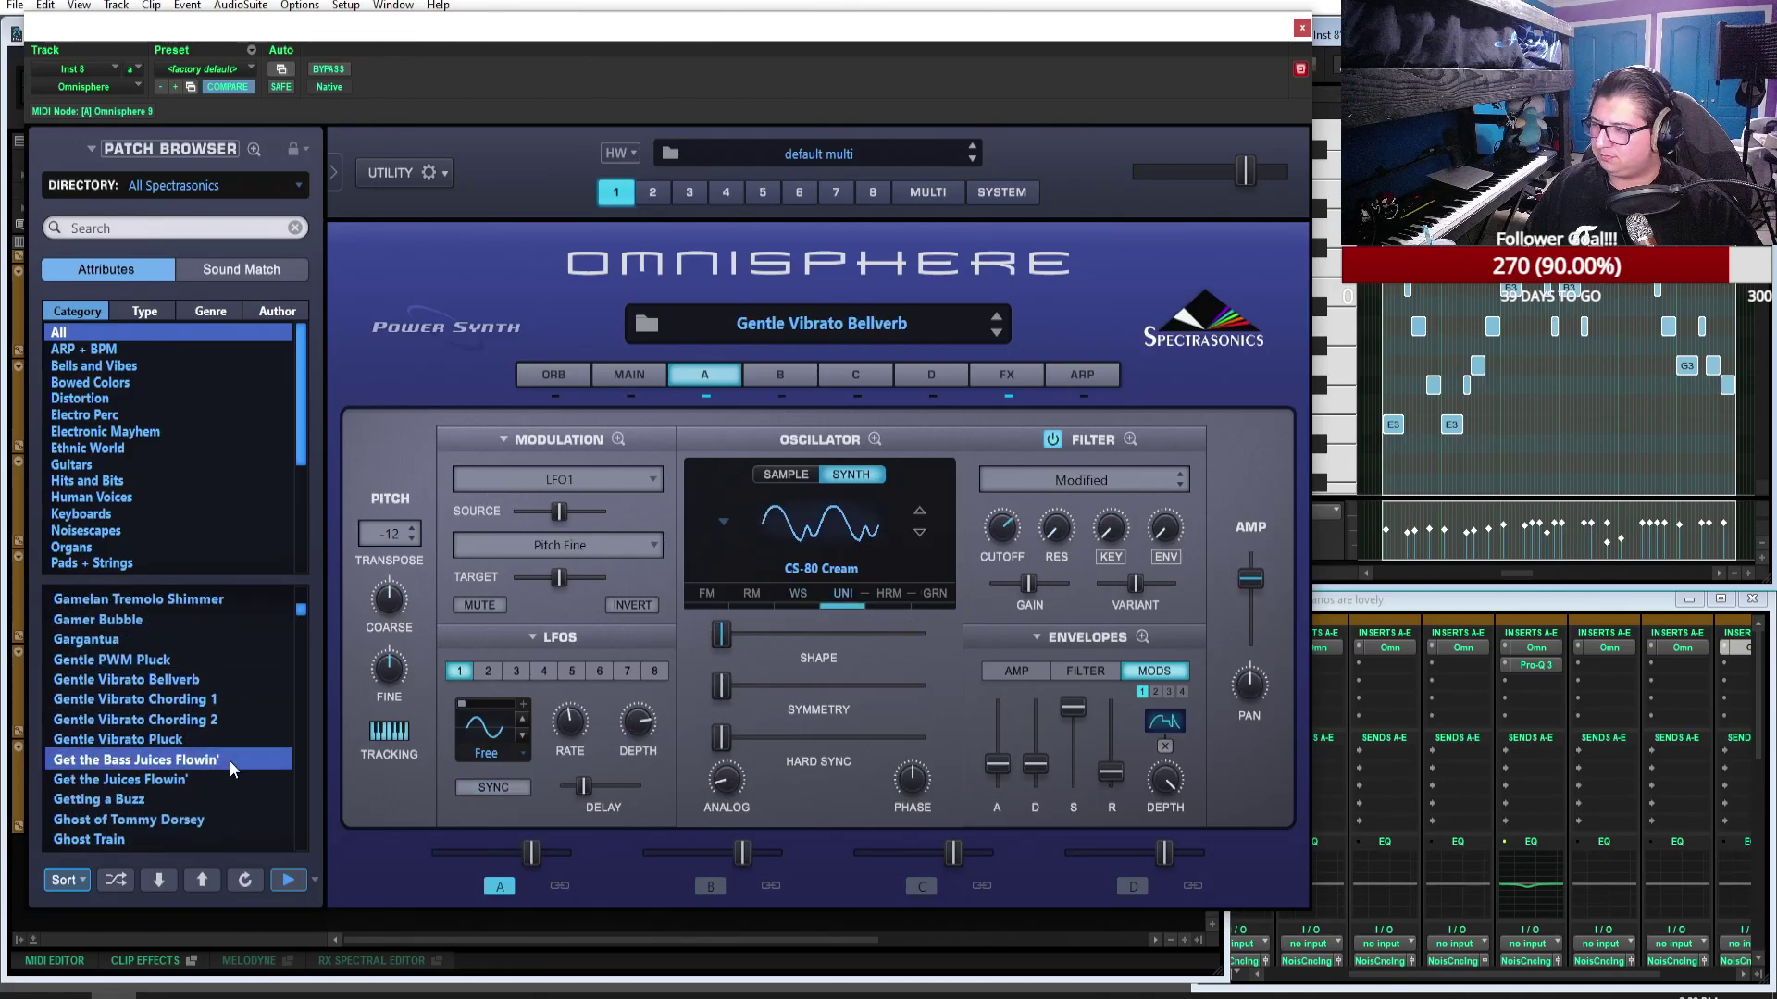
pyautogui.scroll(-3, 229, 762)
pyautogui.click(227, 759)
pyautogui.click(213, 737)
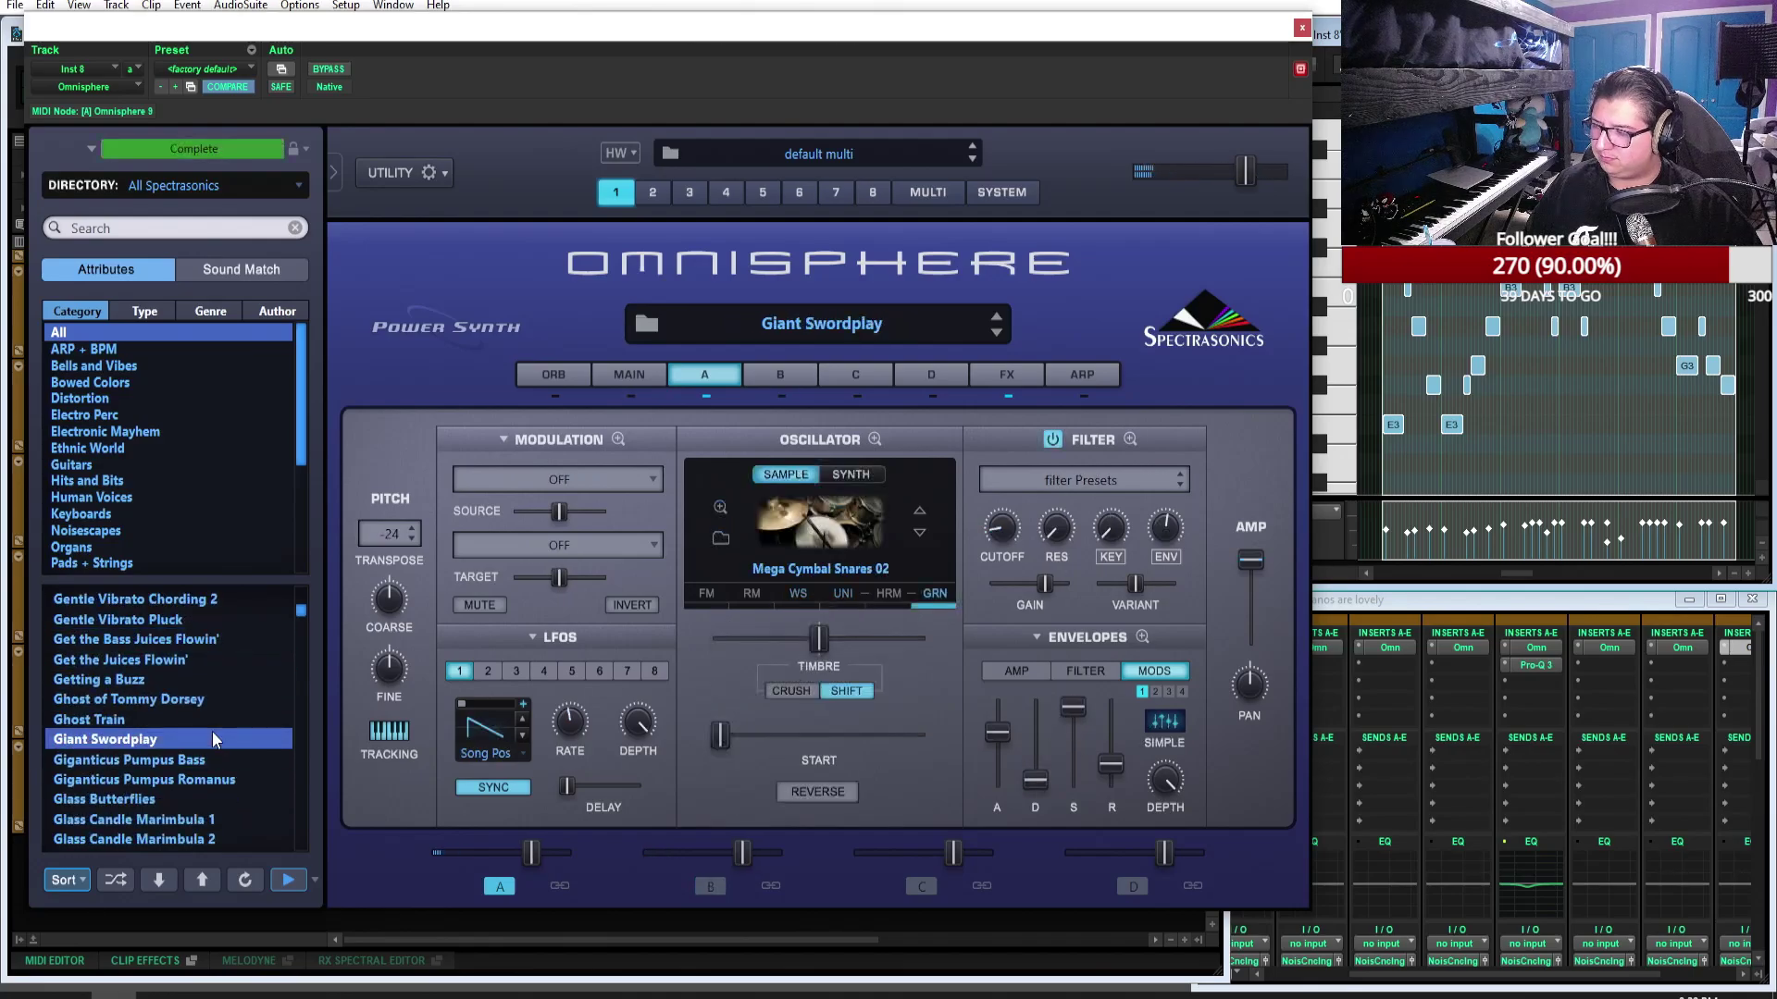
pyautogui.scroll(-3, 213, 731)
pyautogui.scroll(2, 165, 700)
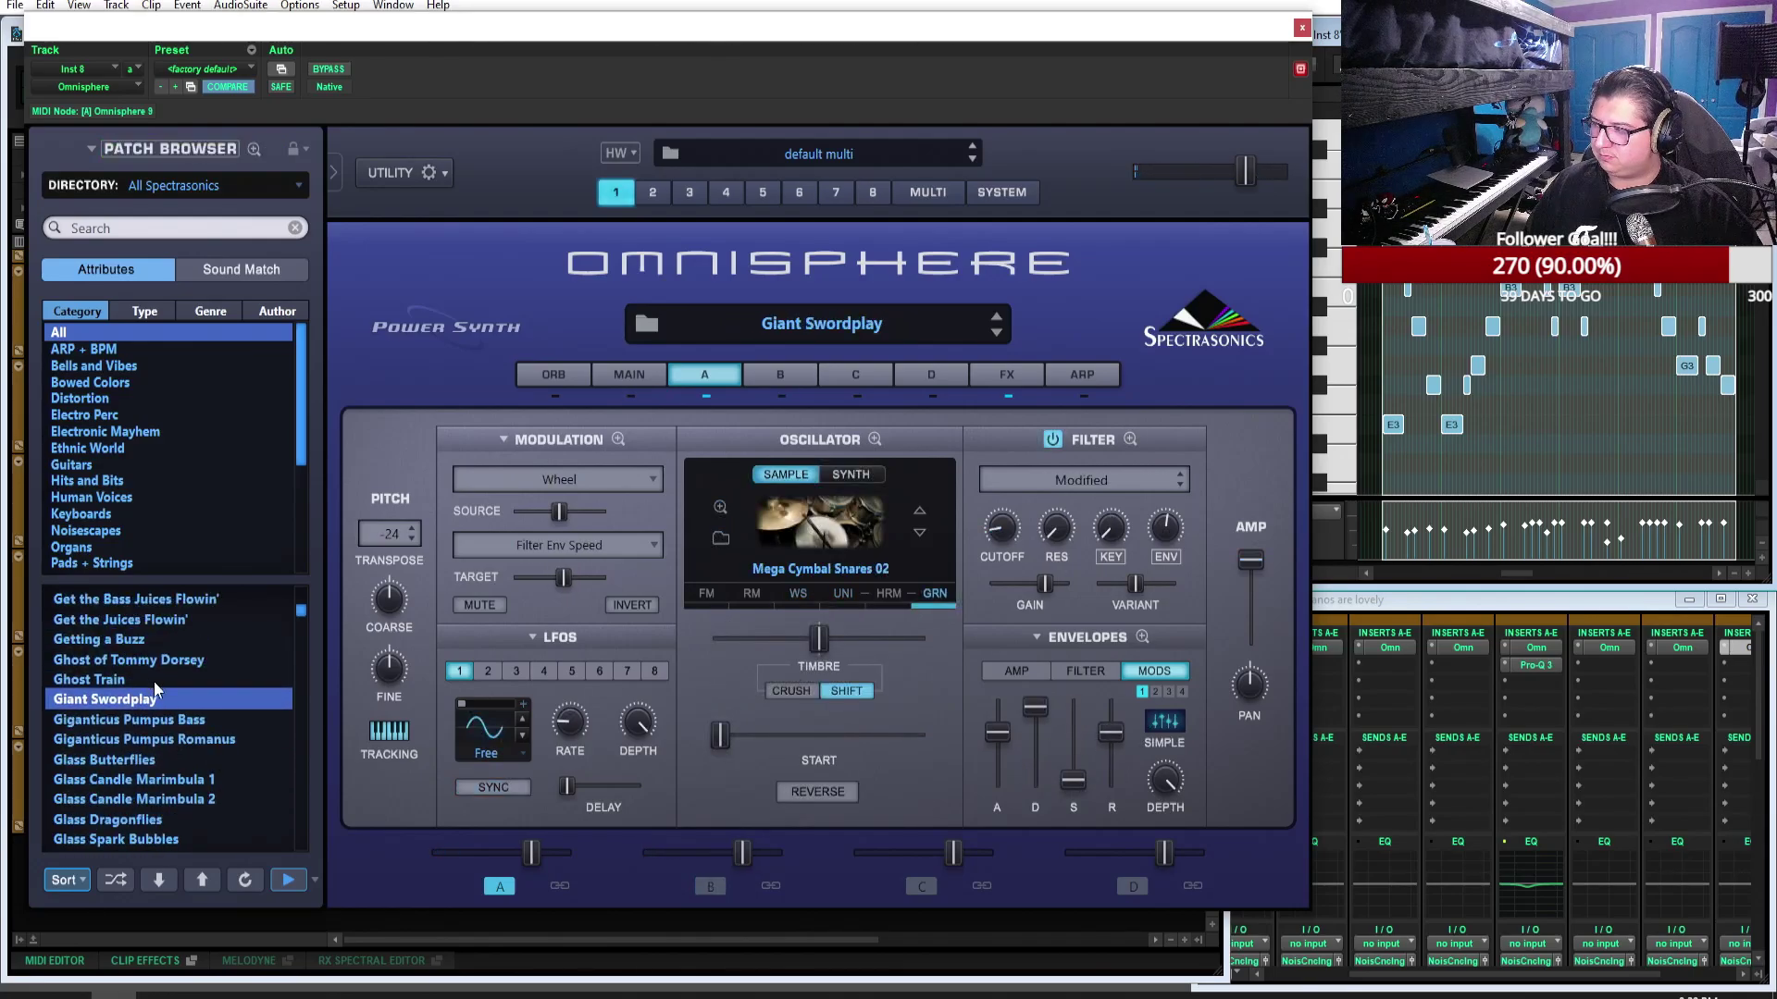
pyautogui.click(154, 680)
# Step: Load the Going Through a New Phase patch, switch off its arpeggiator and play the track
pyautogui.scroll(-3, 225, 702)
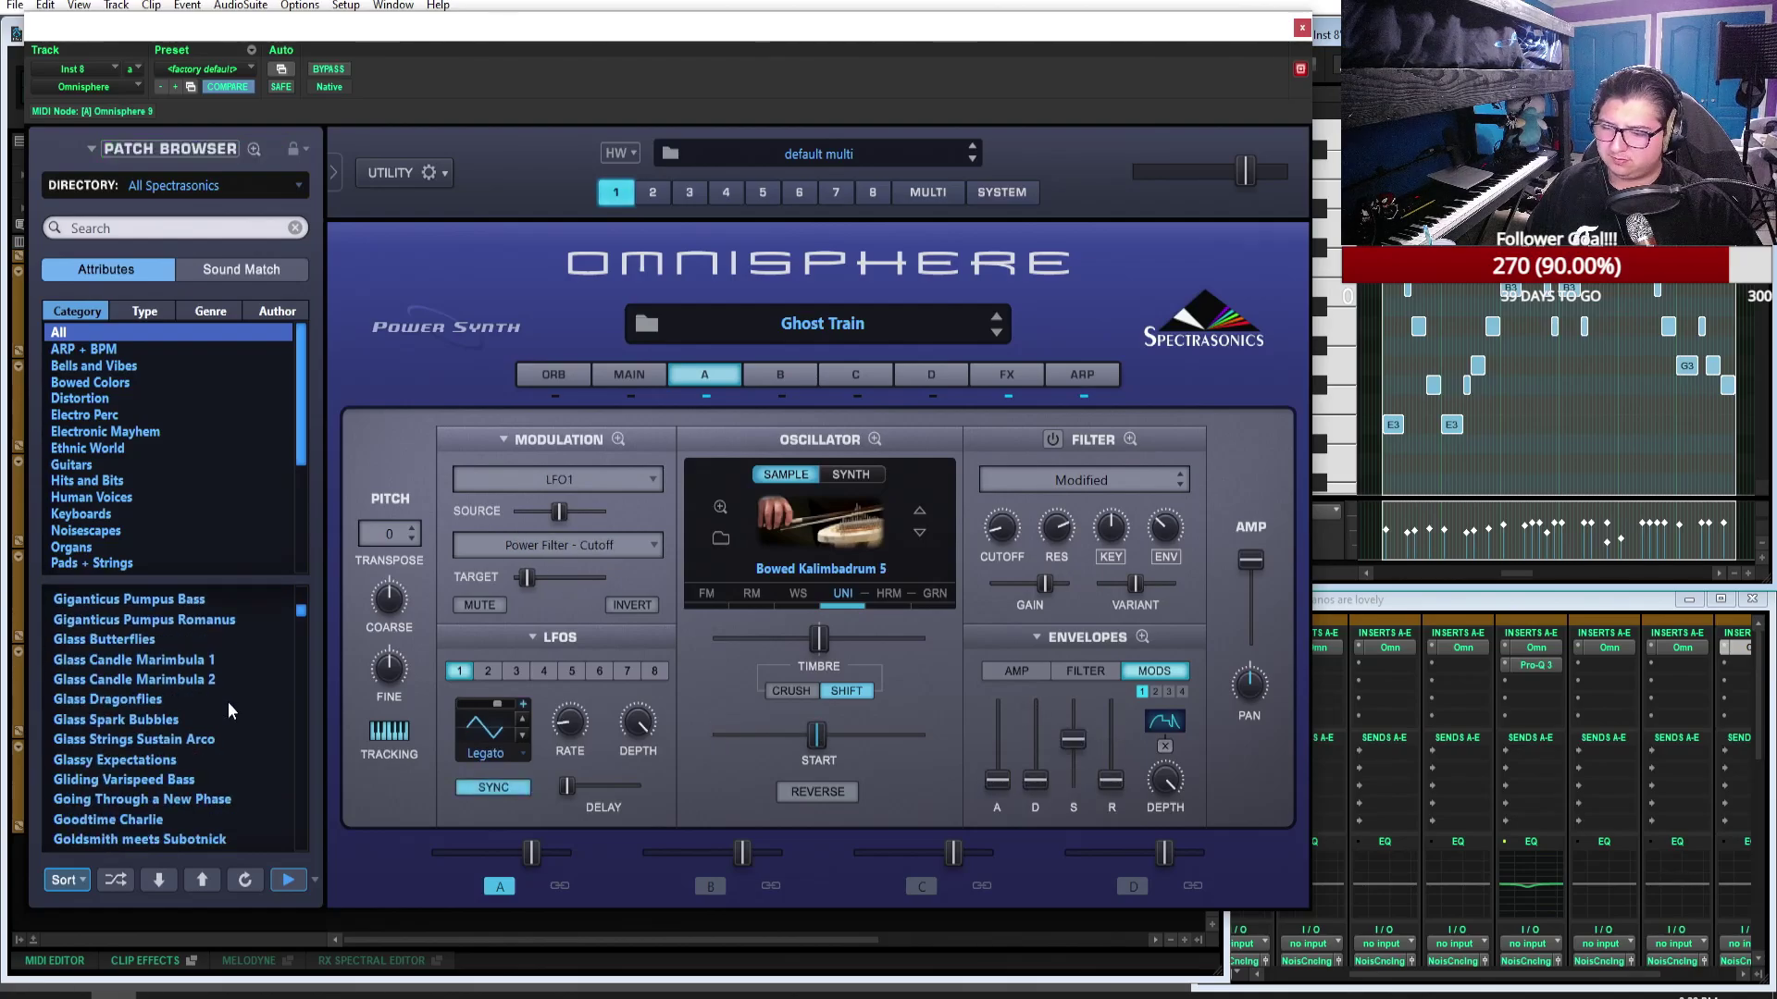
pyautogui.scroll(-3, 228, 701)
pyautogui.click(227, 699)
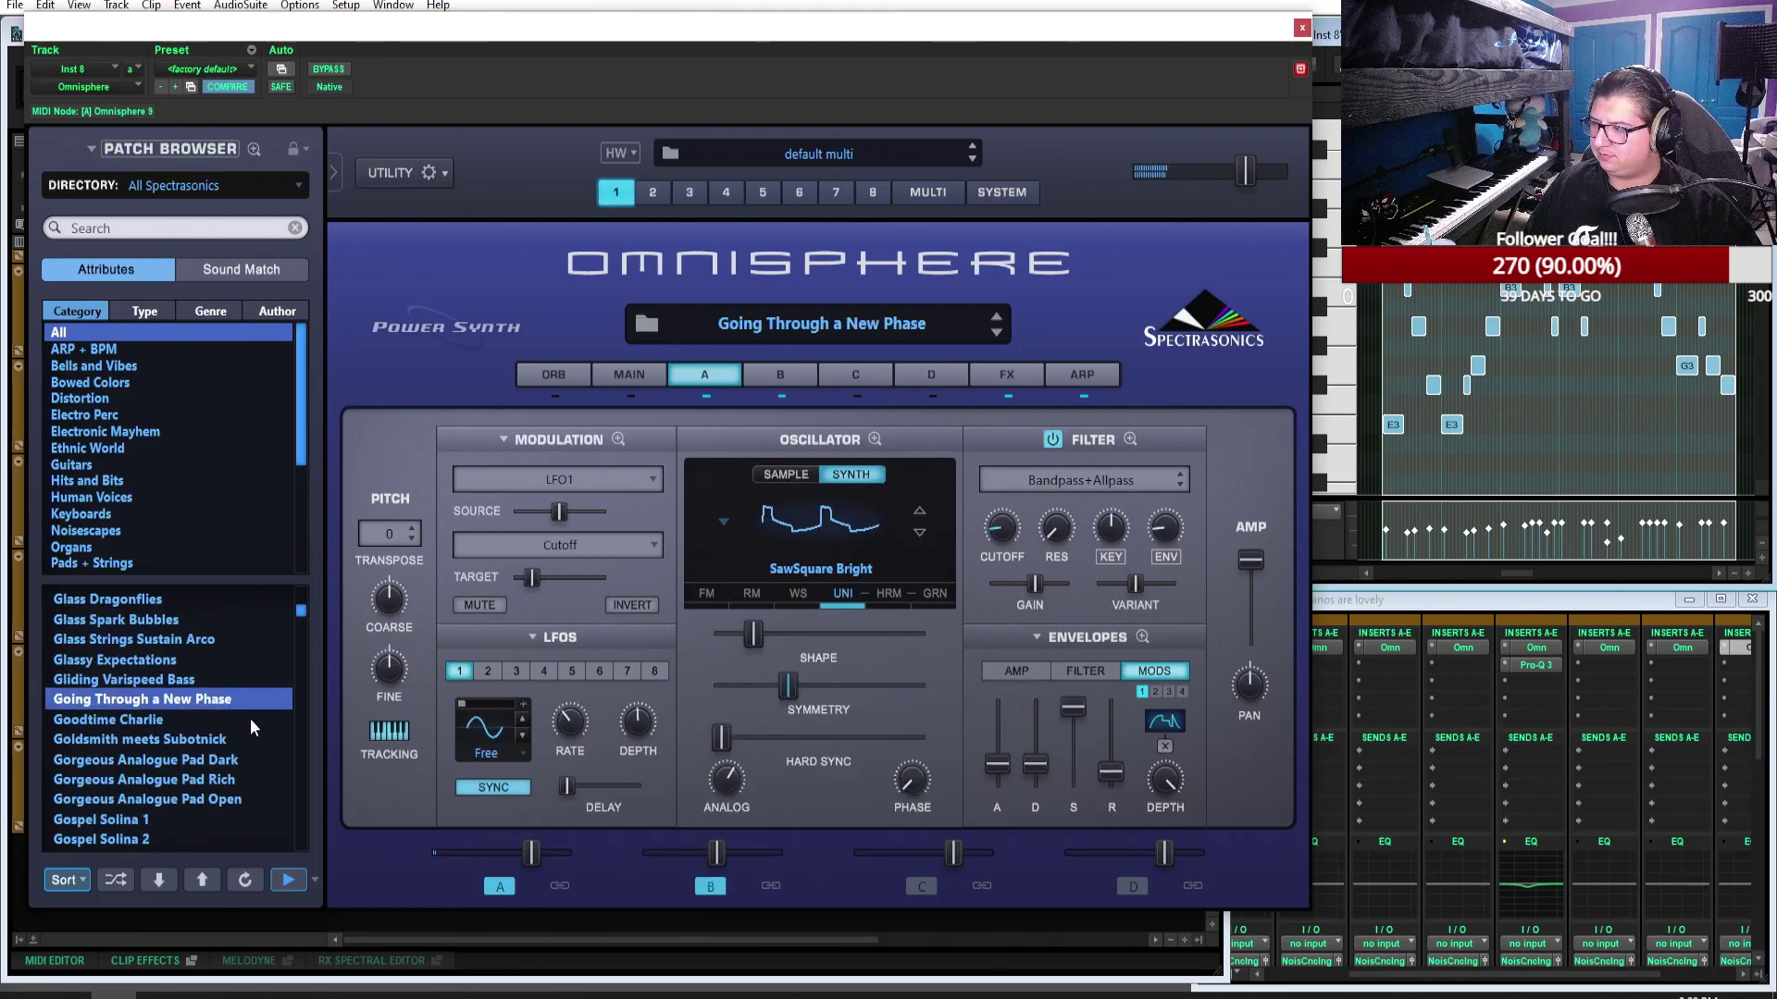
pyautogui.click(1088, 375)
pyautogui.click(708, 443)
pyautogui.press('space')
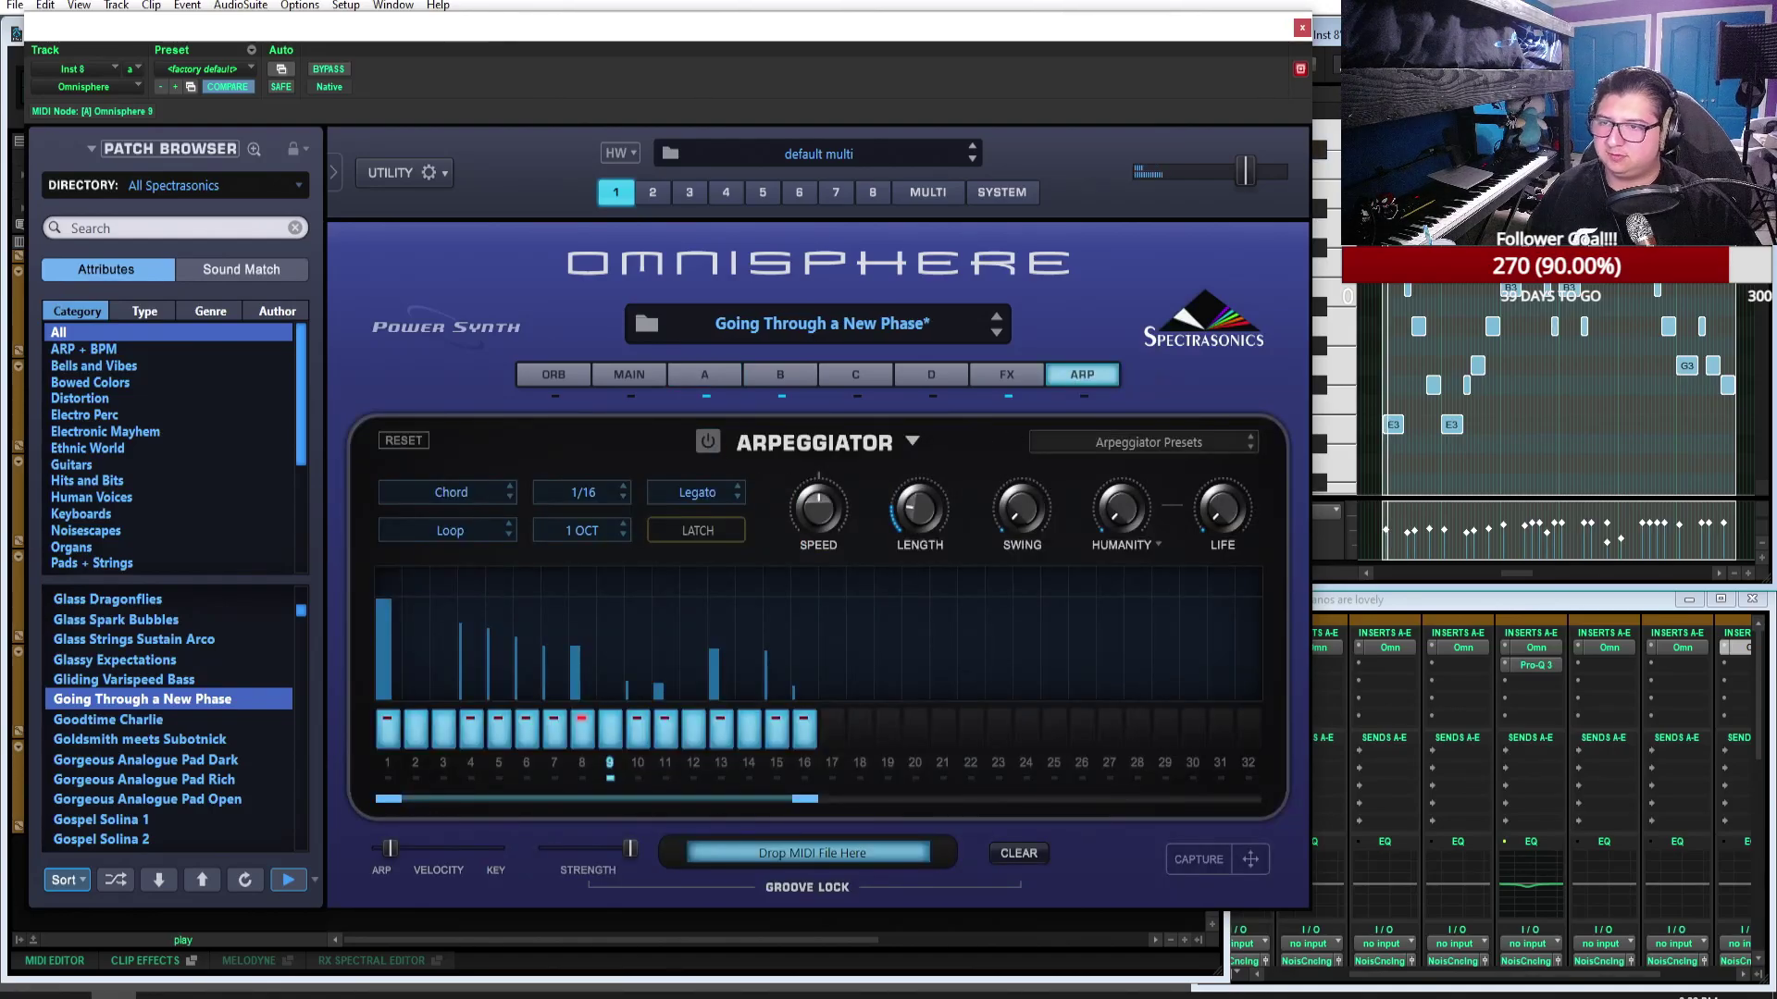
# Step: Examine layers A and B of Going Through a New Phase and its layer and common effects racks
pyautogui.click(1016, 378)
pyautogui.click(780, 374)
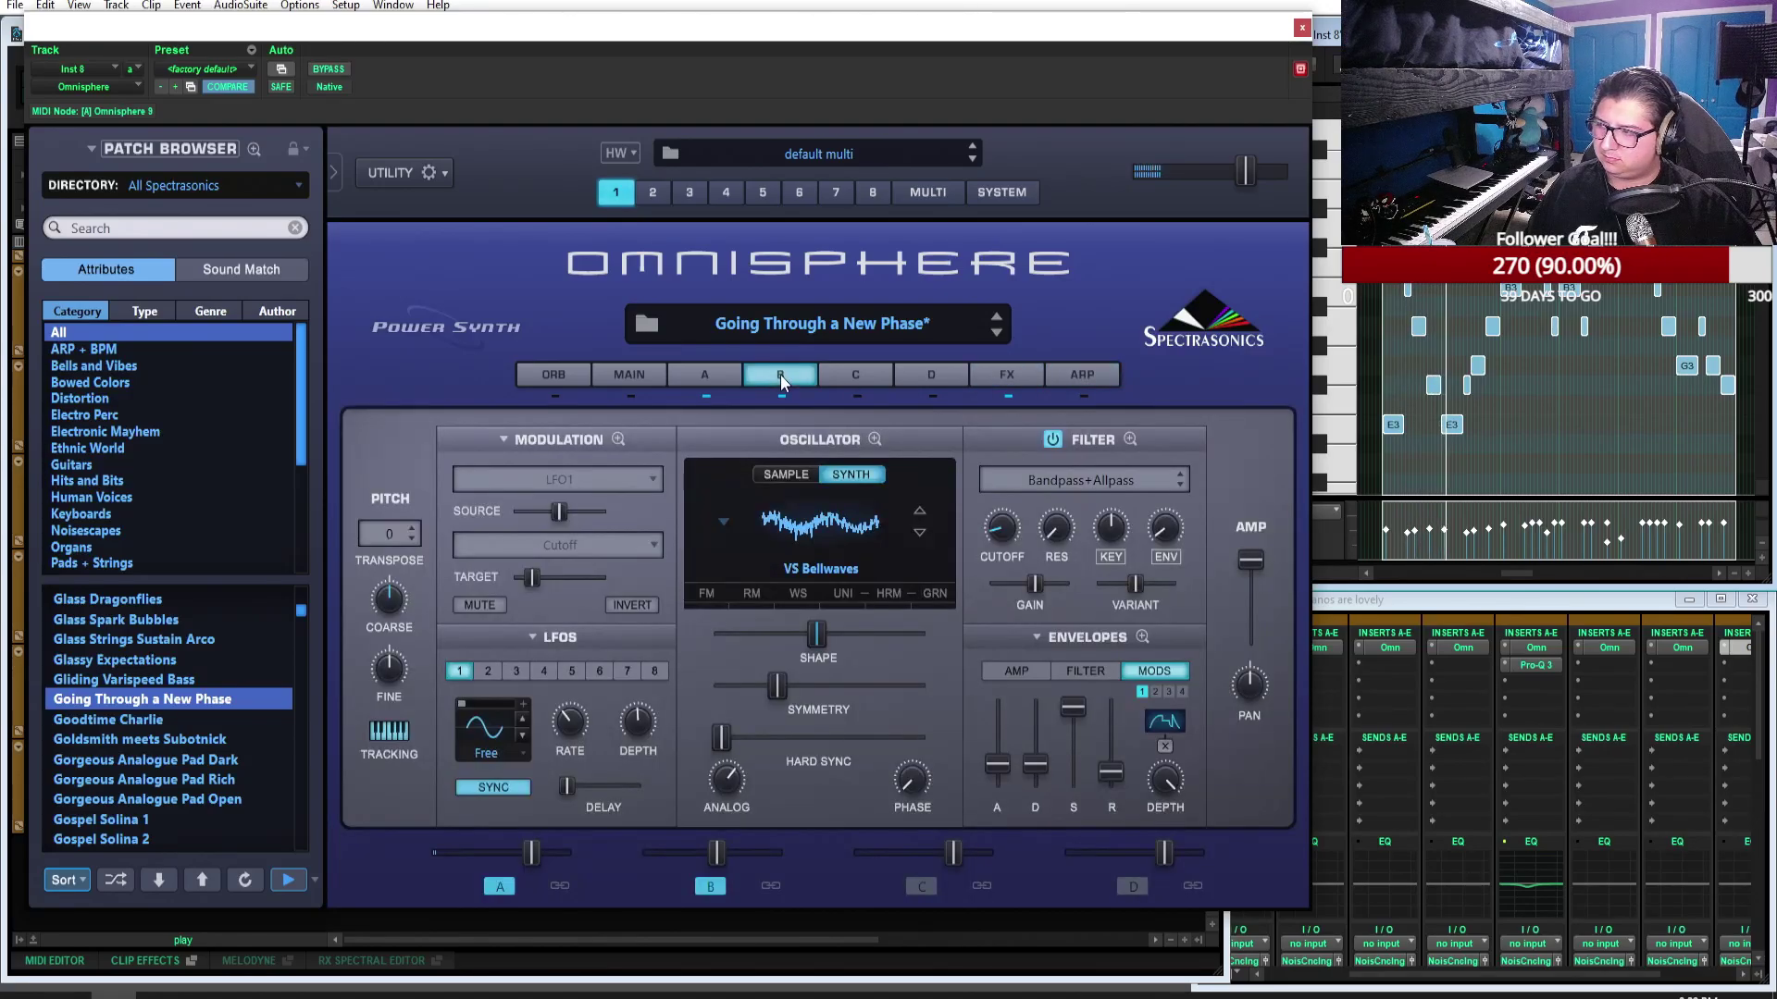
pyautogui.click(719, 383)
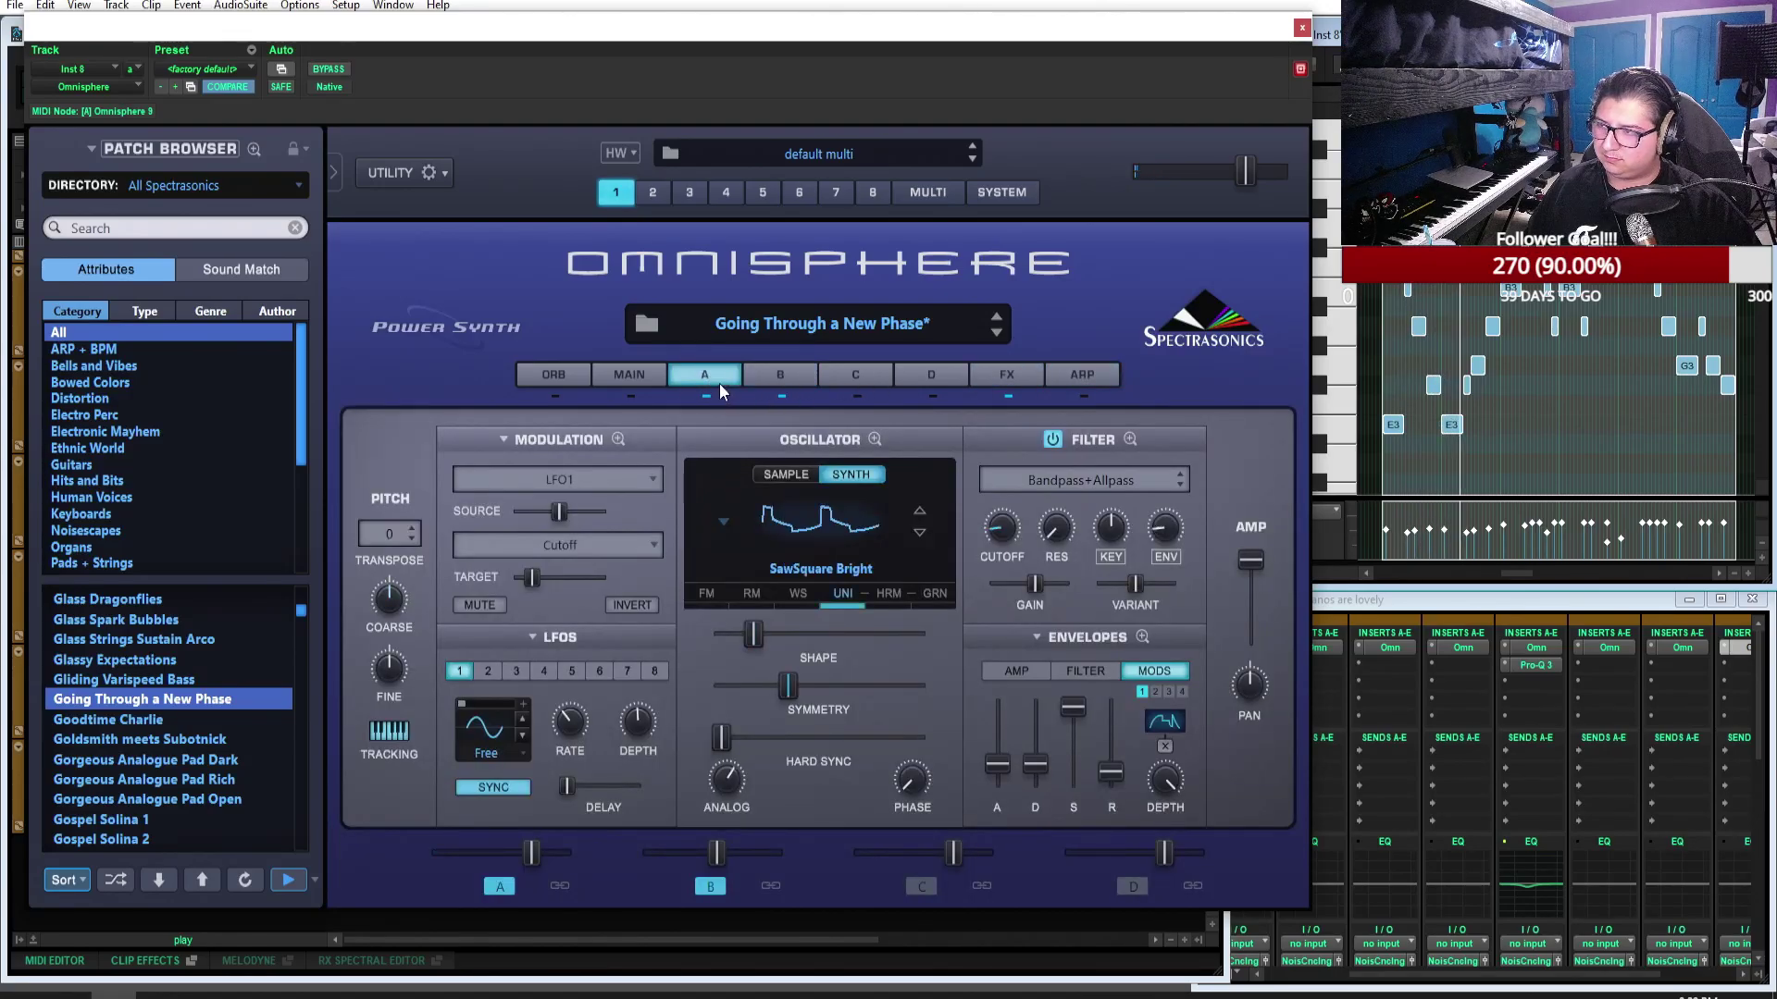
pyautogui.click(1010, 383)
pyautogui.click(757, 443)
pyautogui.click(692, 436)
pyautogui.click(981, 437)
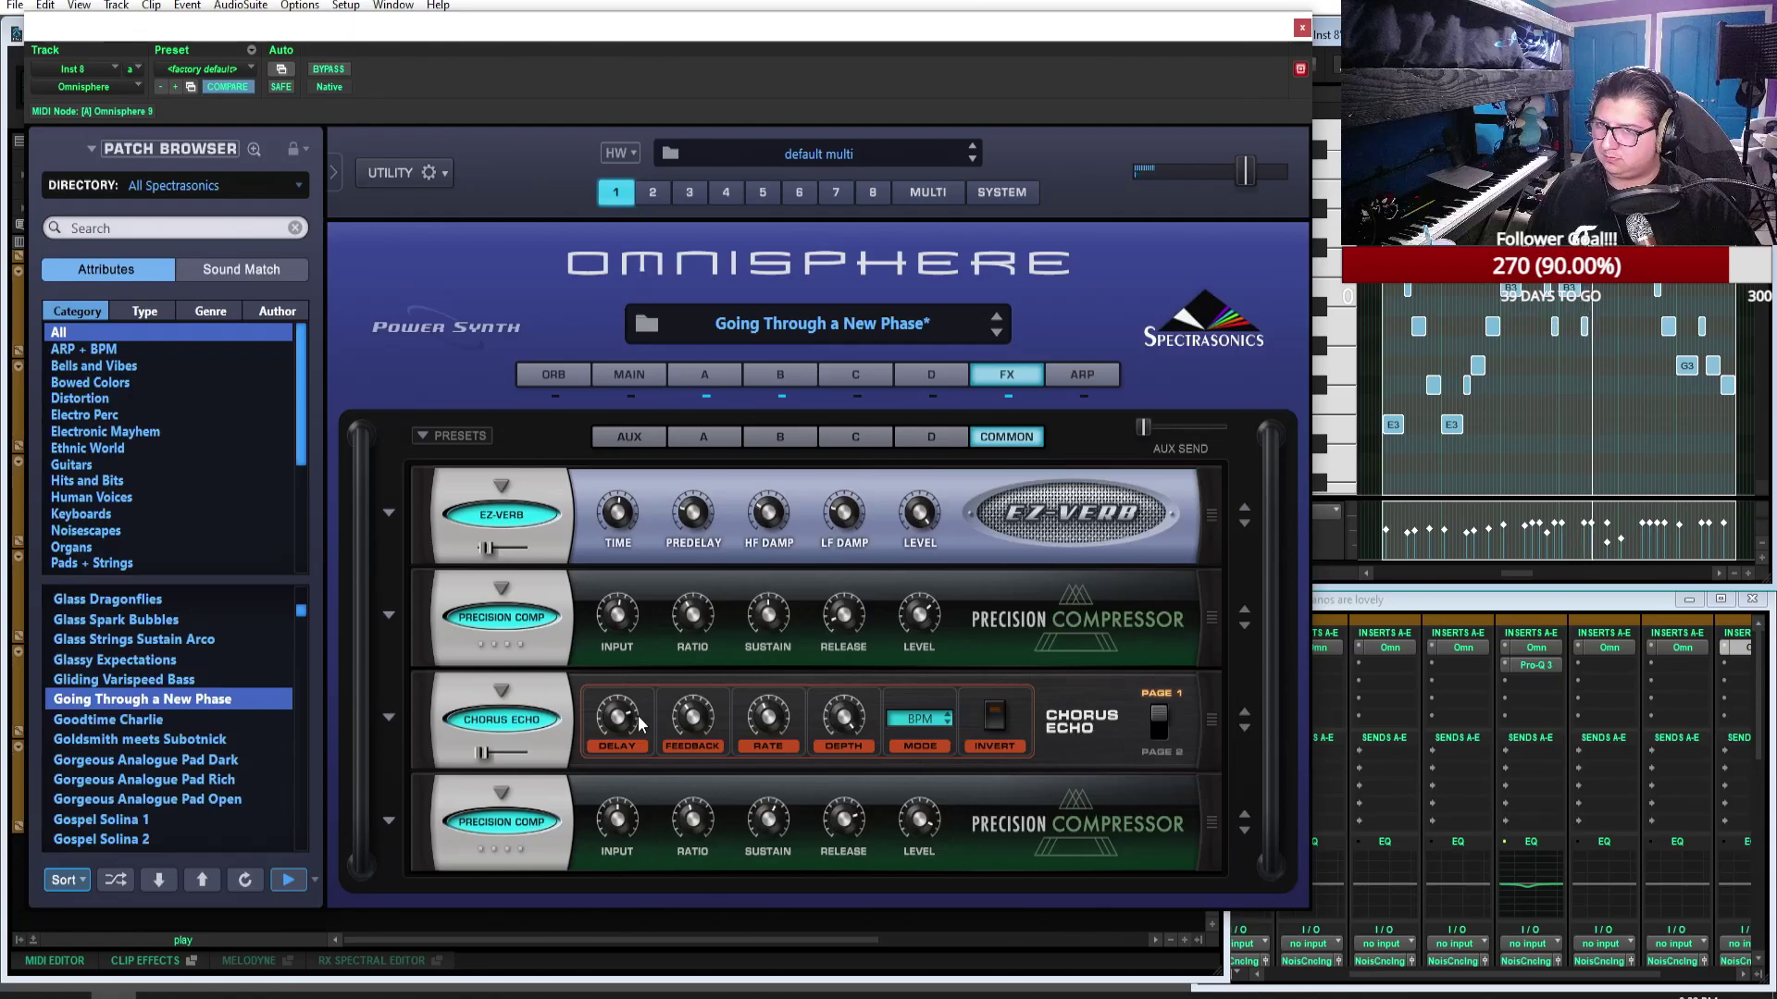
pyautogui.moveTo(601, 720)
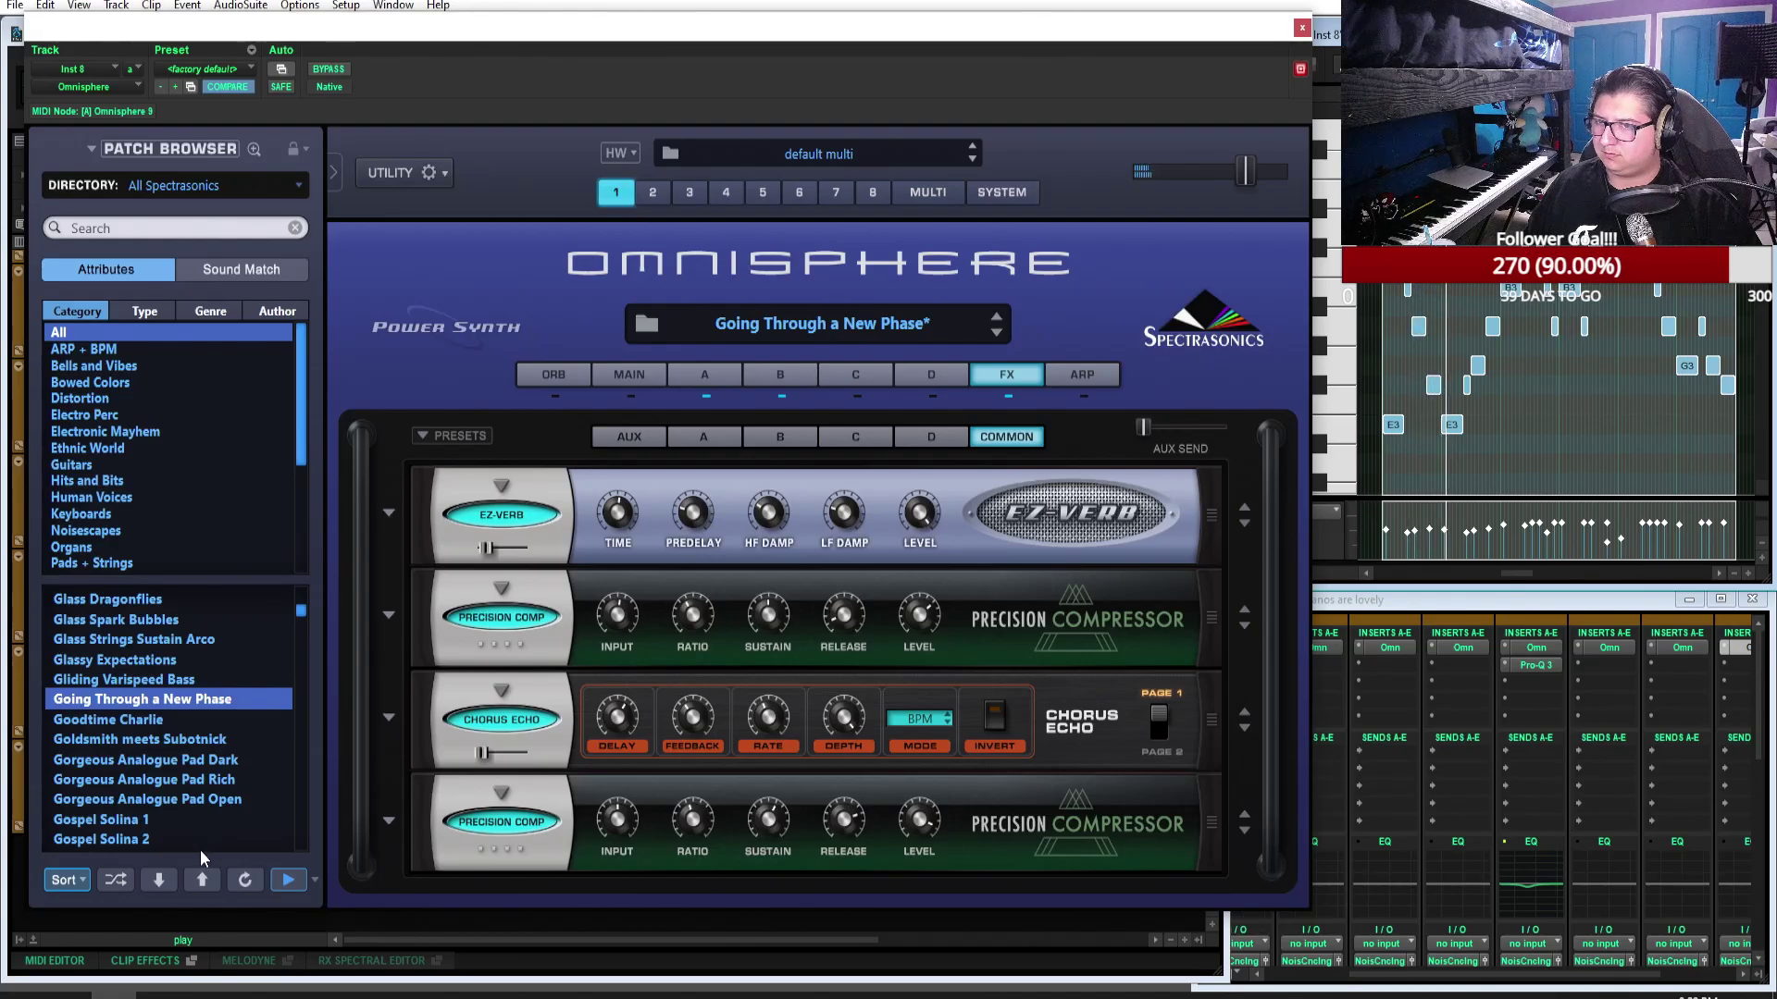
# Step: Audition Goldsmith meets Subotnick and the Gorgeous Analogue Pad Dark, Rich and Open patches
pyautogui.click(177, 741)
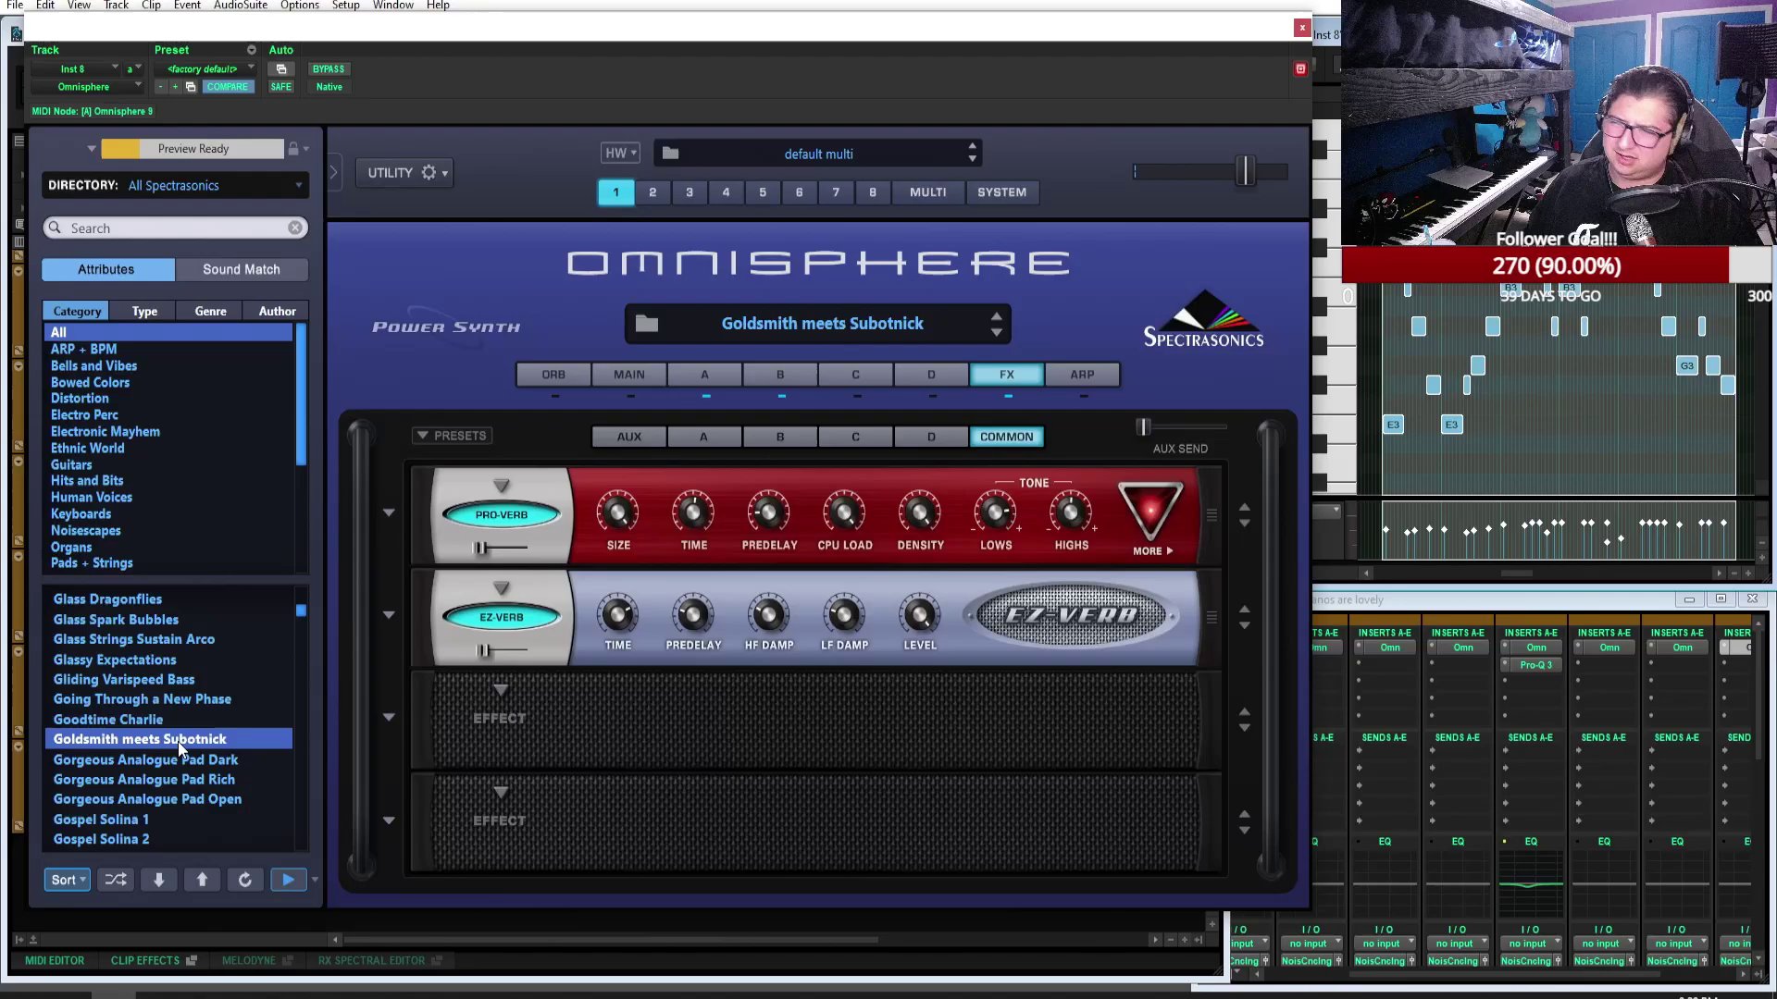
pyautogui.scroll(-1, 195, 734)
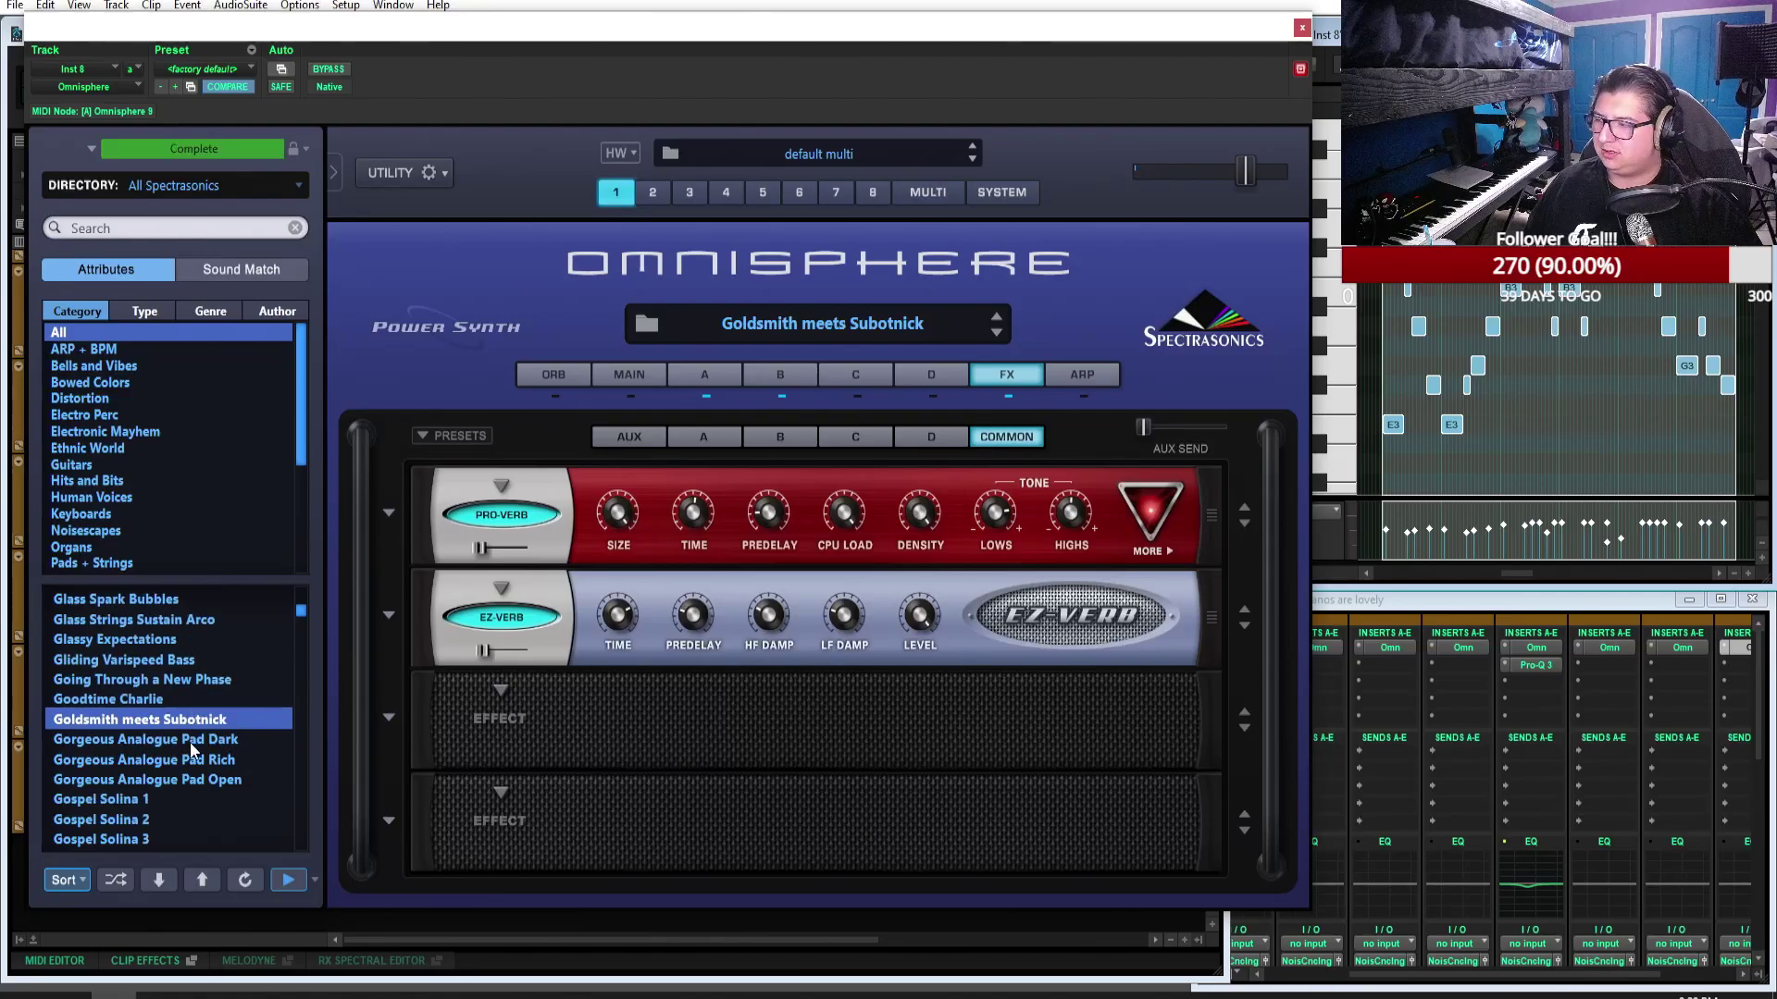
pyautogui.click(190, 740)
pyautogui.click(213, 764)
pyautogui.click(218, 780)
# Step: Audition the Gospel Solina 1, Graining Frogs and Gothic Flames patches
pyautogui.scroll(-1, 213, 768)
pyautogui.scroll(-1, 185, 754)
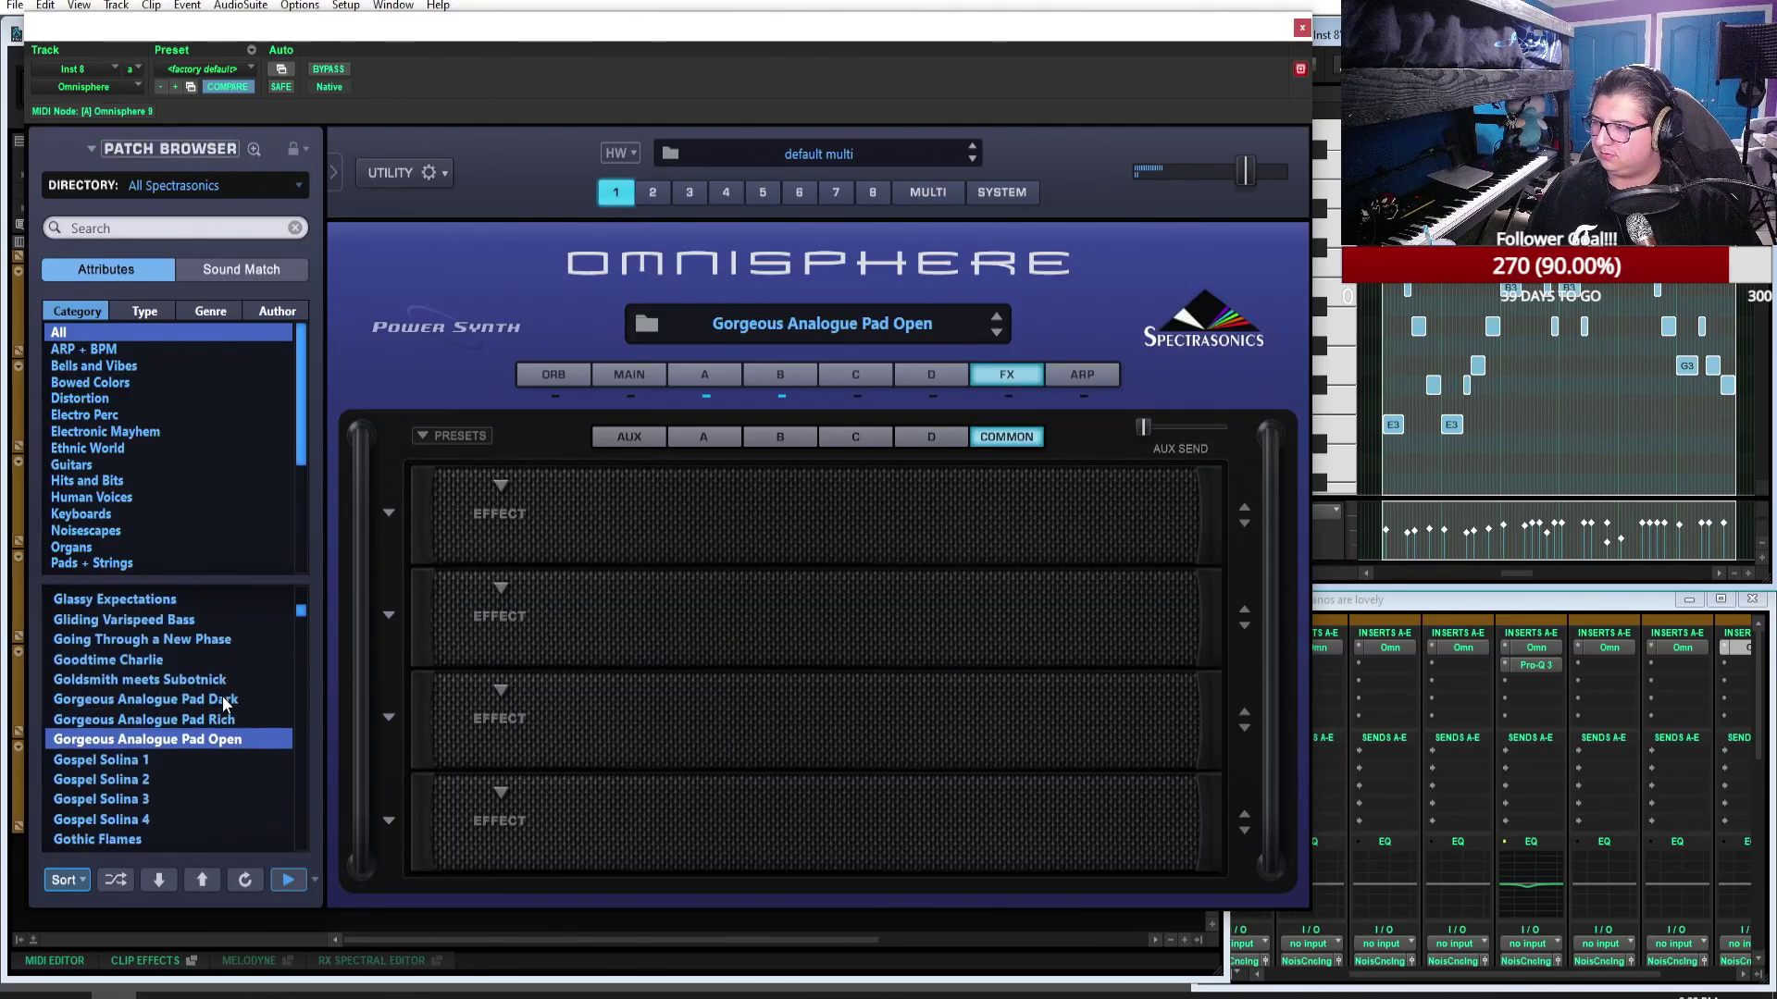
pyautogui.click(162, 740)
pyautogui.click(158, 840)
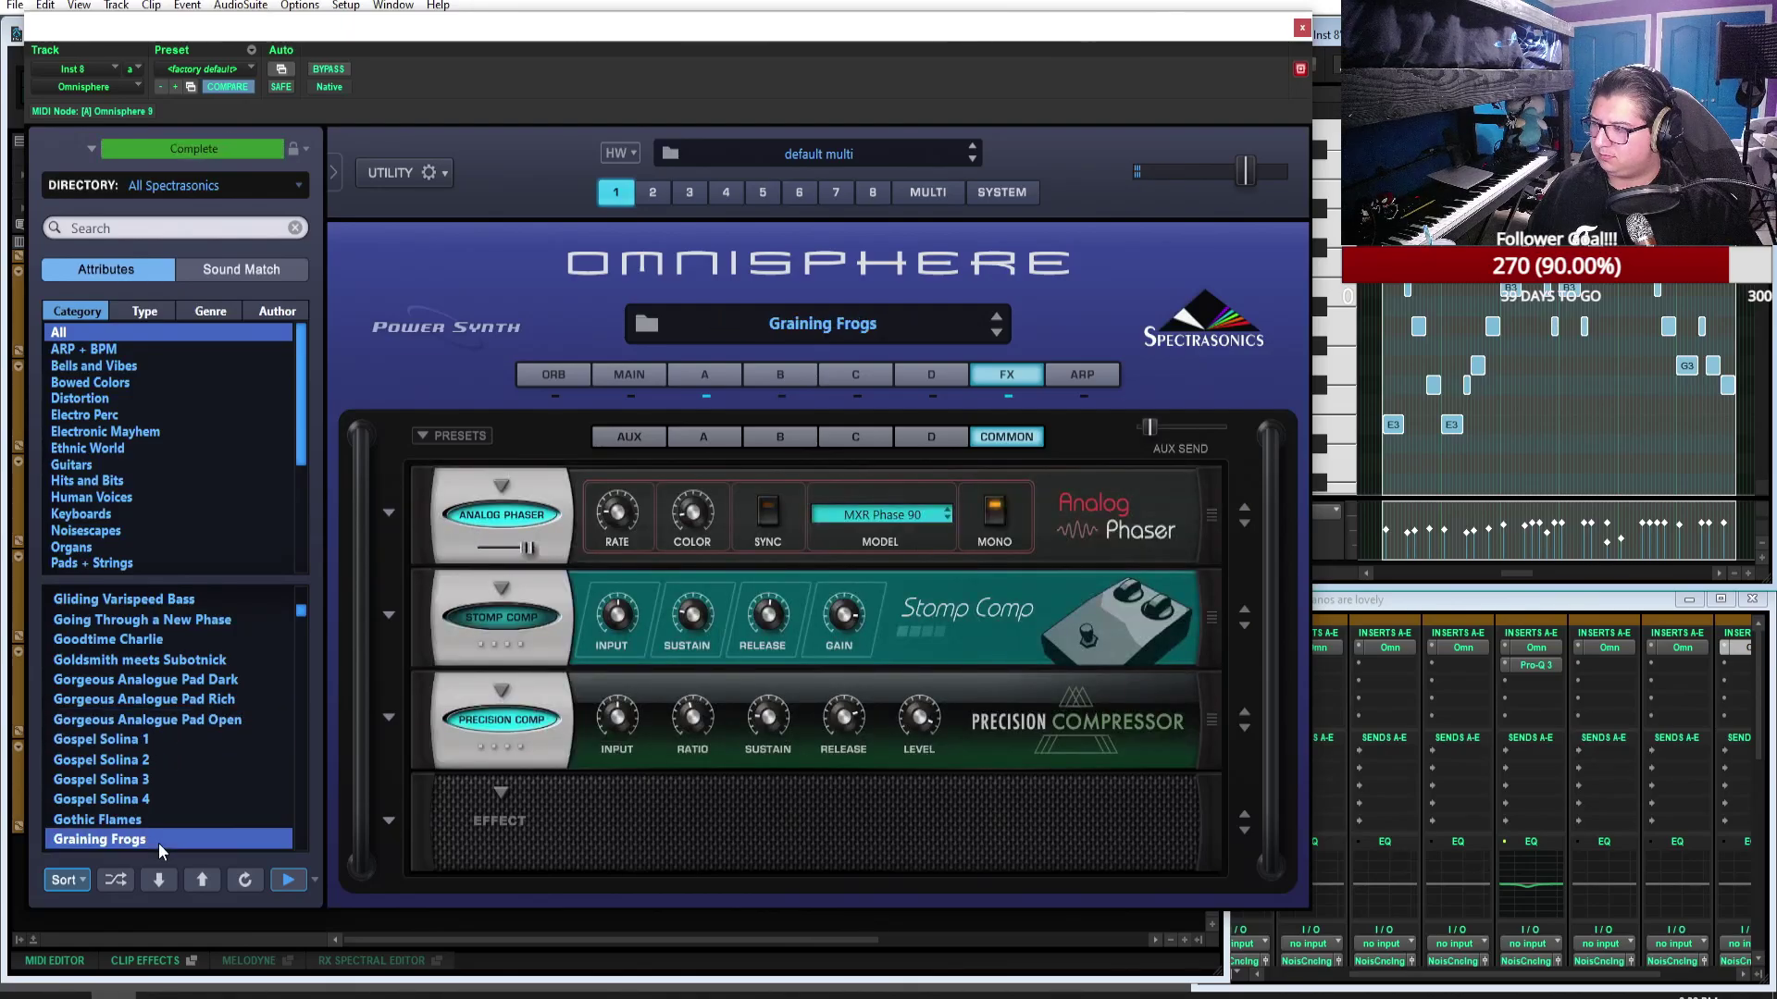
pyautogui.scroll(-8, 186, 761)
pyautogui.click(141, 661)
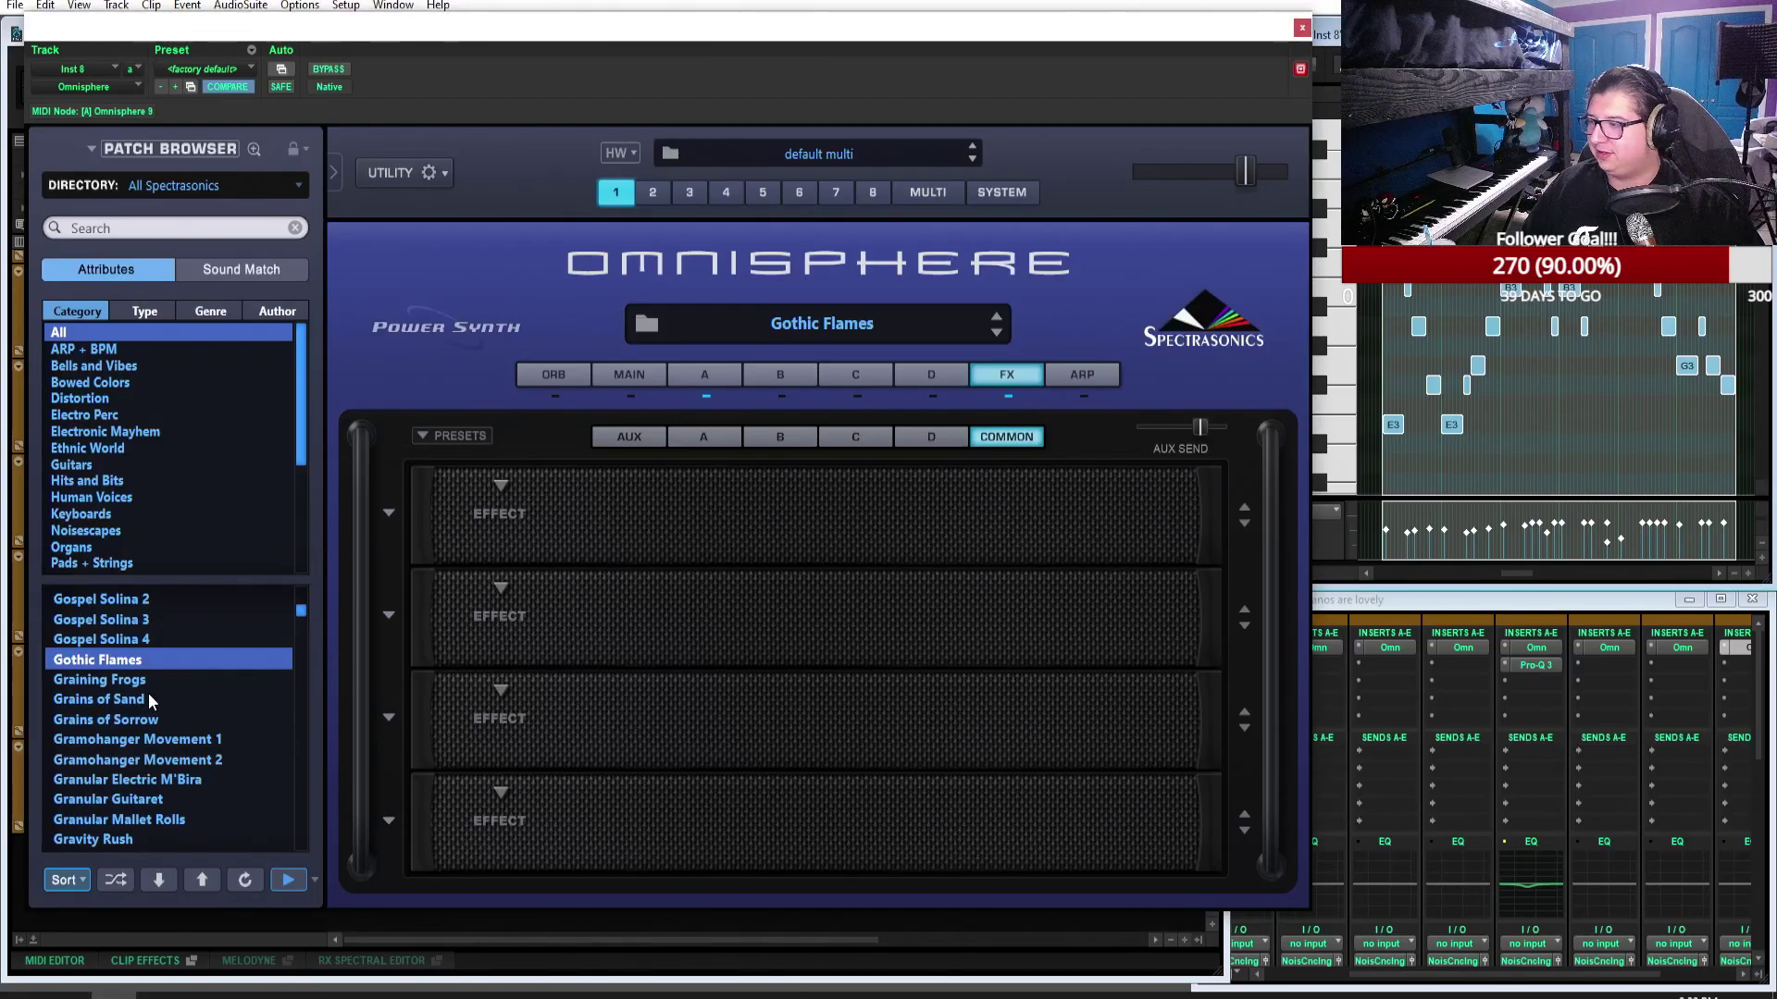
# Step: Audition Grains of Sorrow, Grains of Sand and Granular Electric M'Bira with the track playing
pyautogui.click(144, 717)
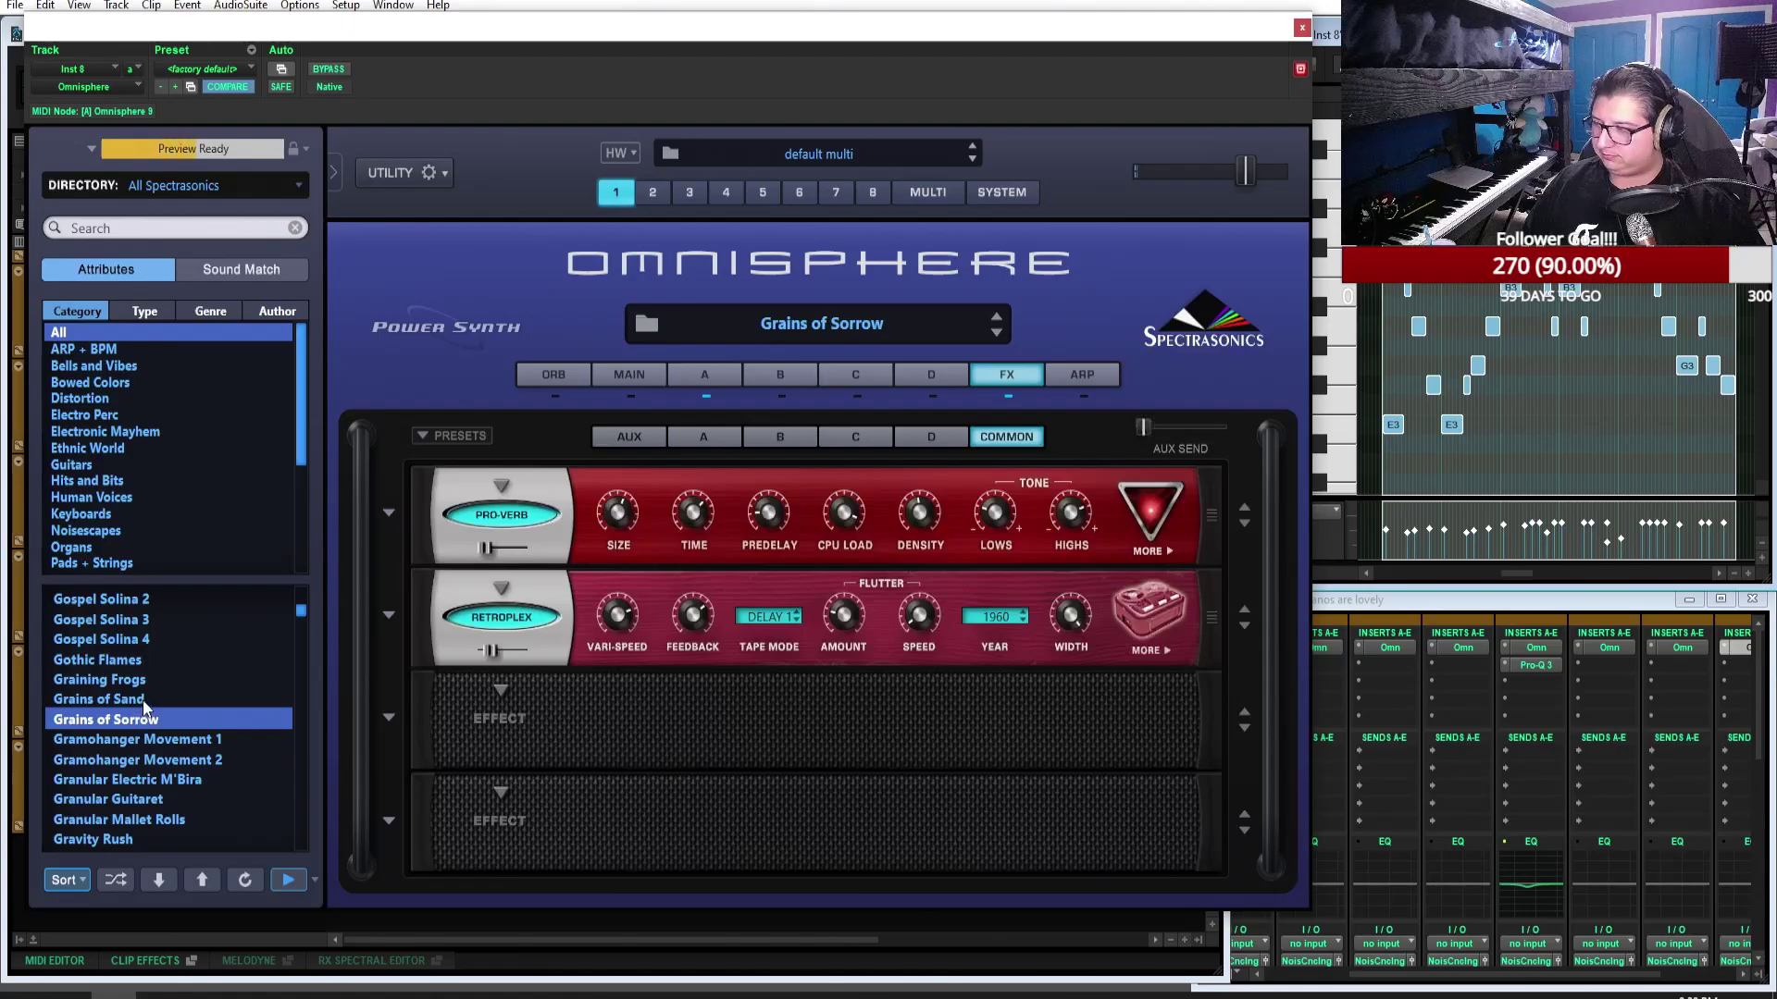
pyautogui.click(145, 701)
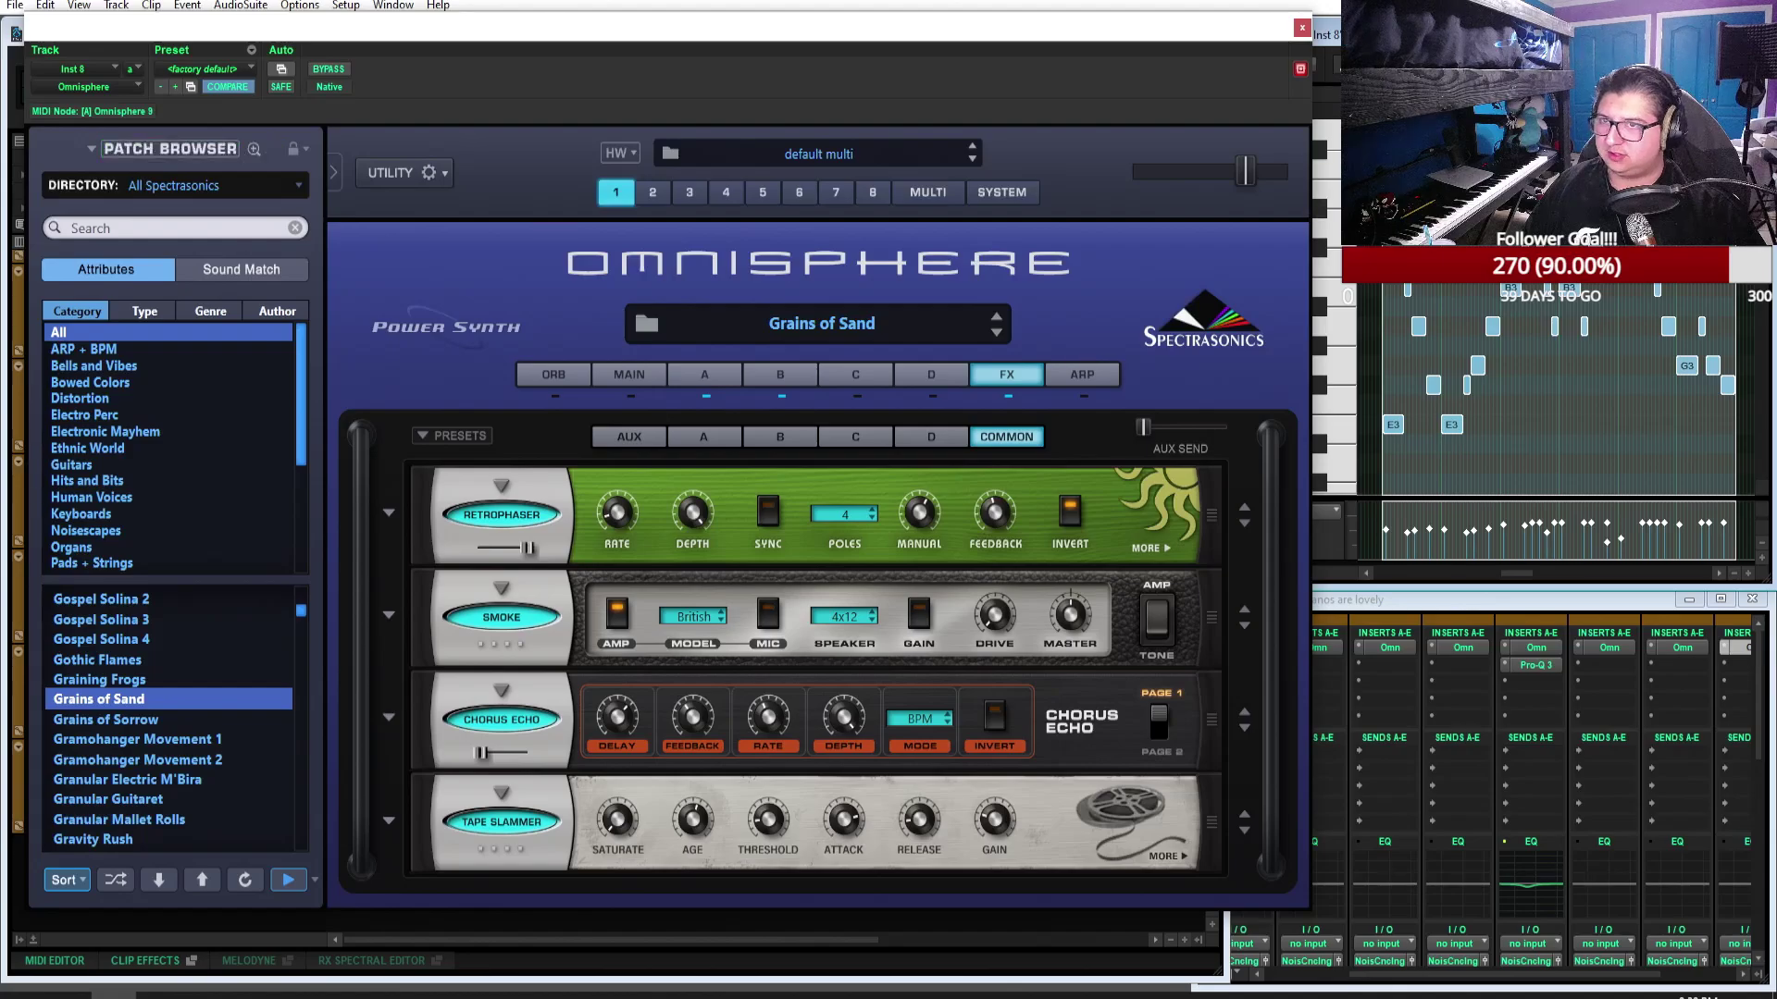
pyautogui.press('space')
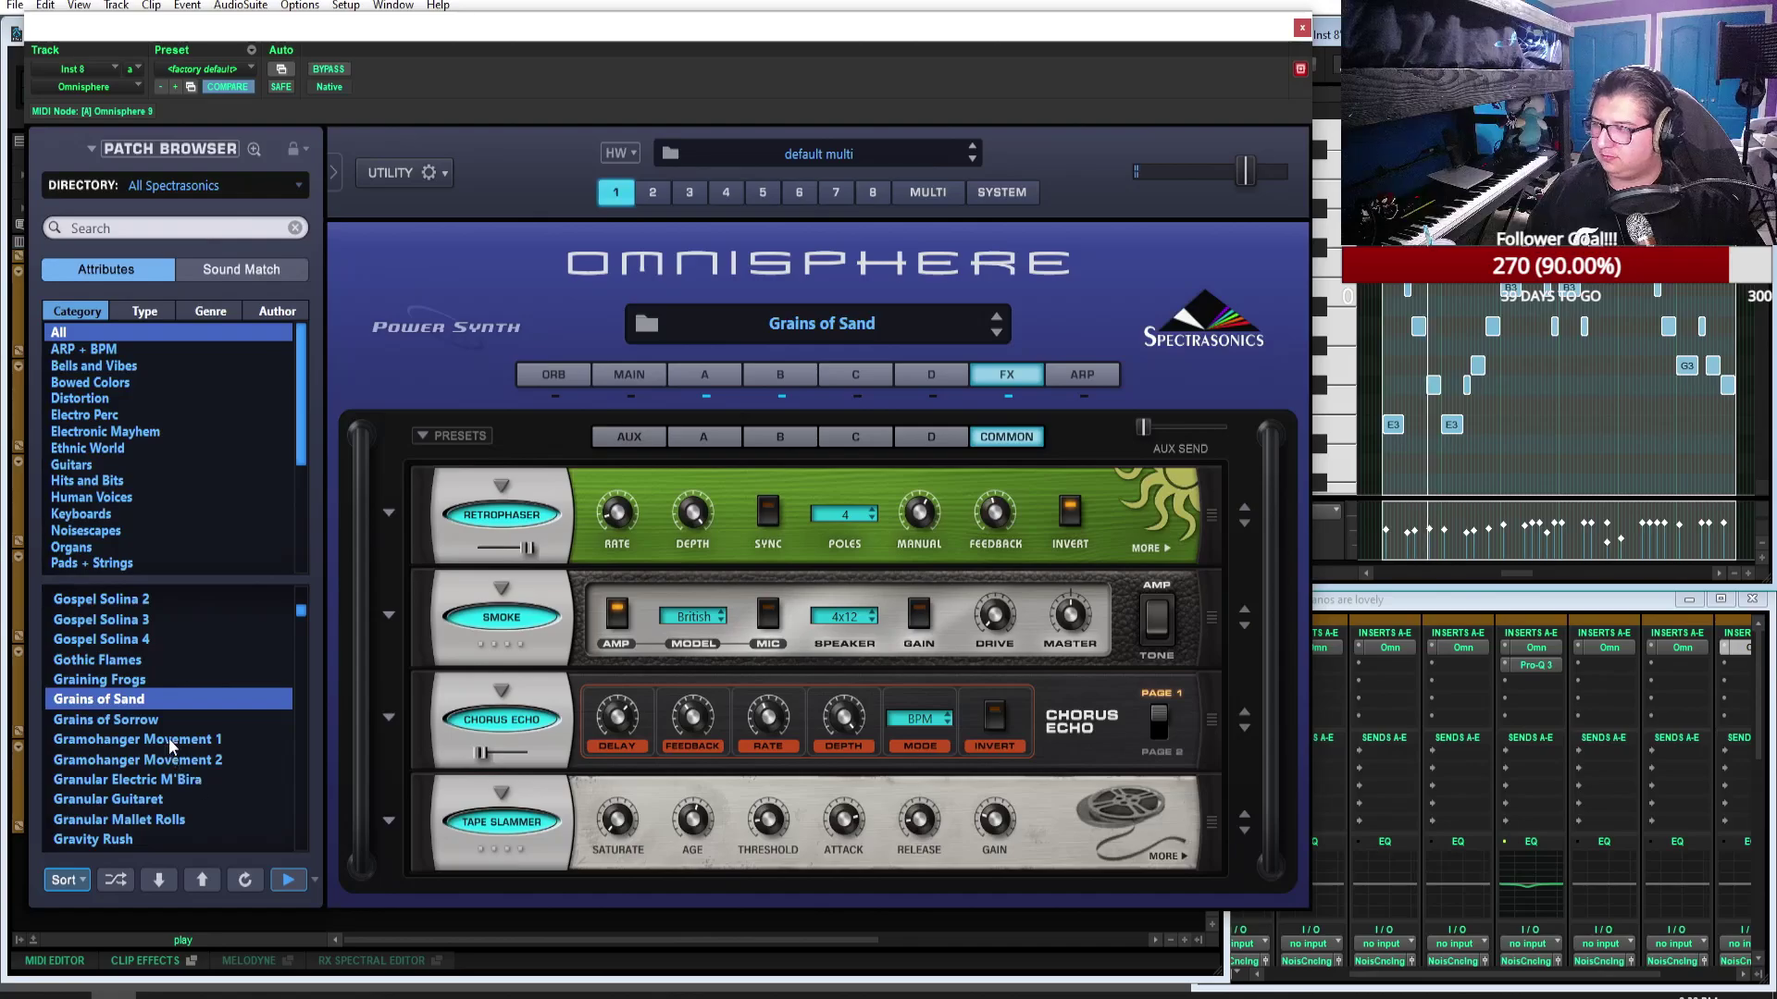
pyautogui.click(198, 779)
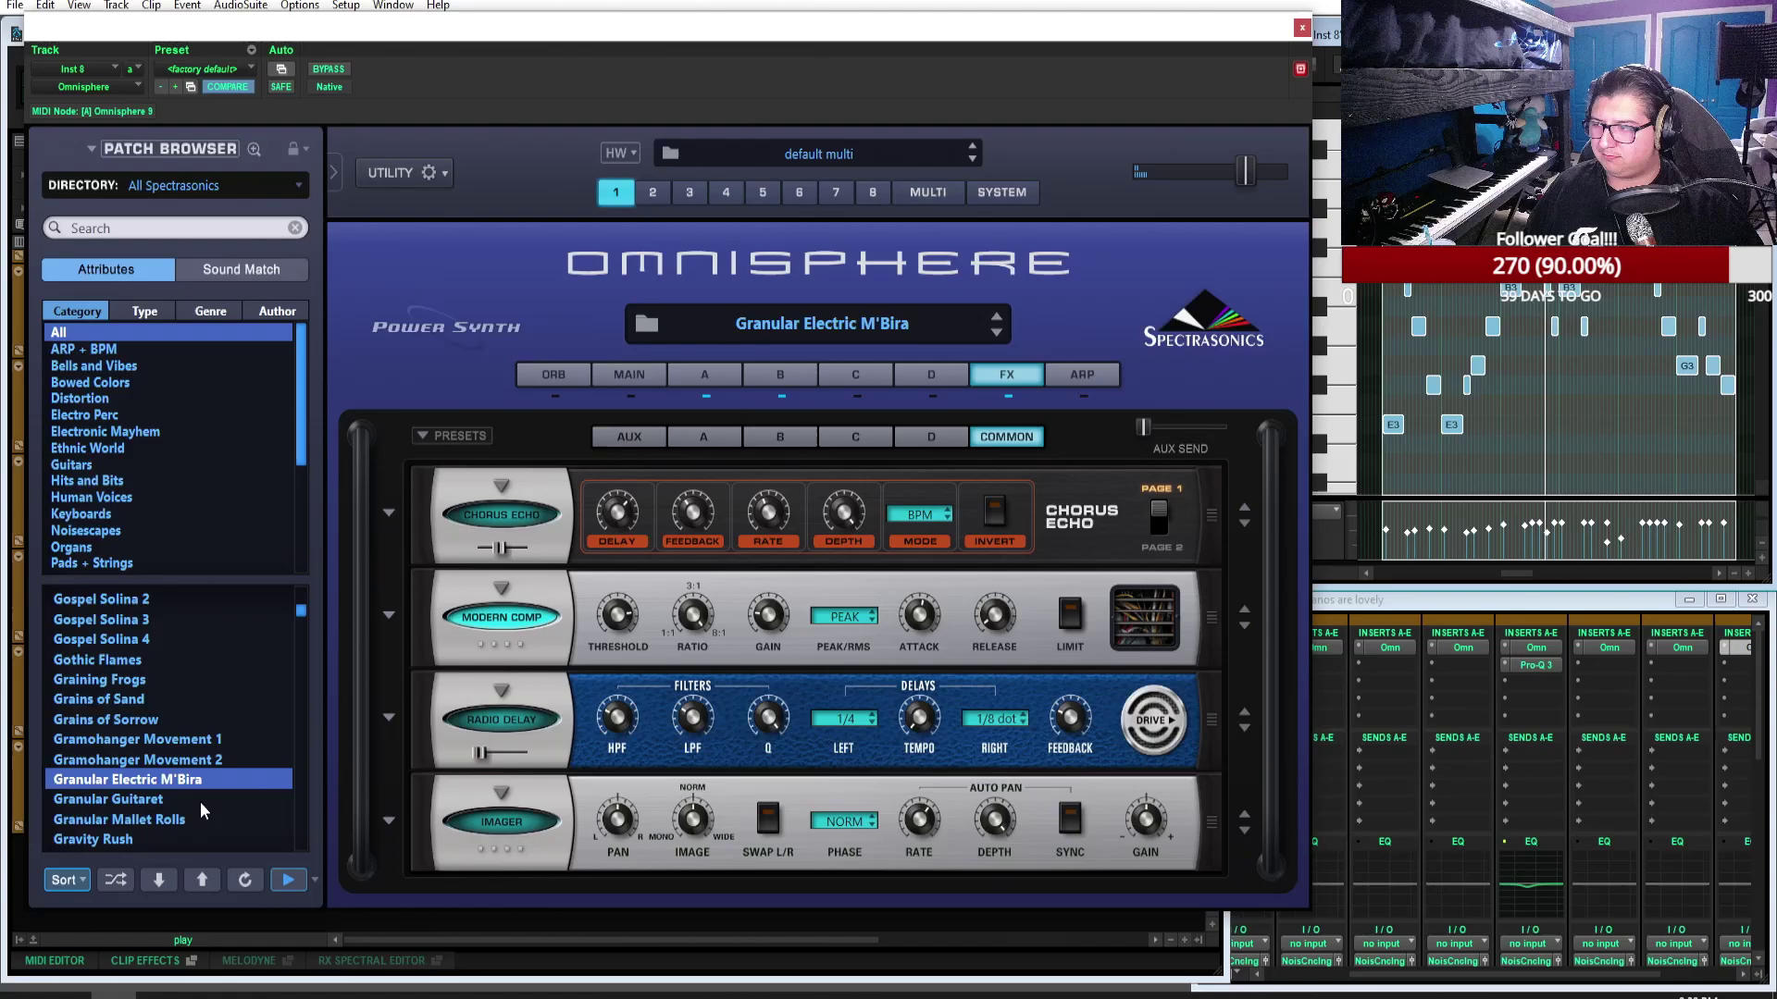
# Step: Audition the Granular Guitaret, Grinding Cymbals Sequence, Gritty Sidechain 1 and Hairbrush Purple Rain 1 patches
pyautogui.click(185, 796)
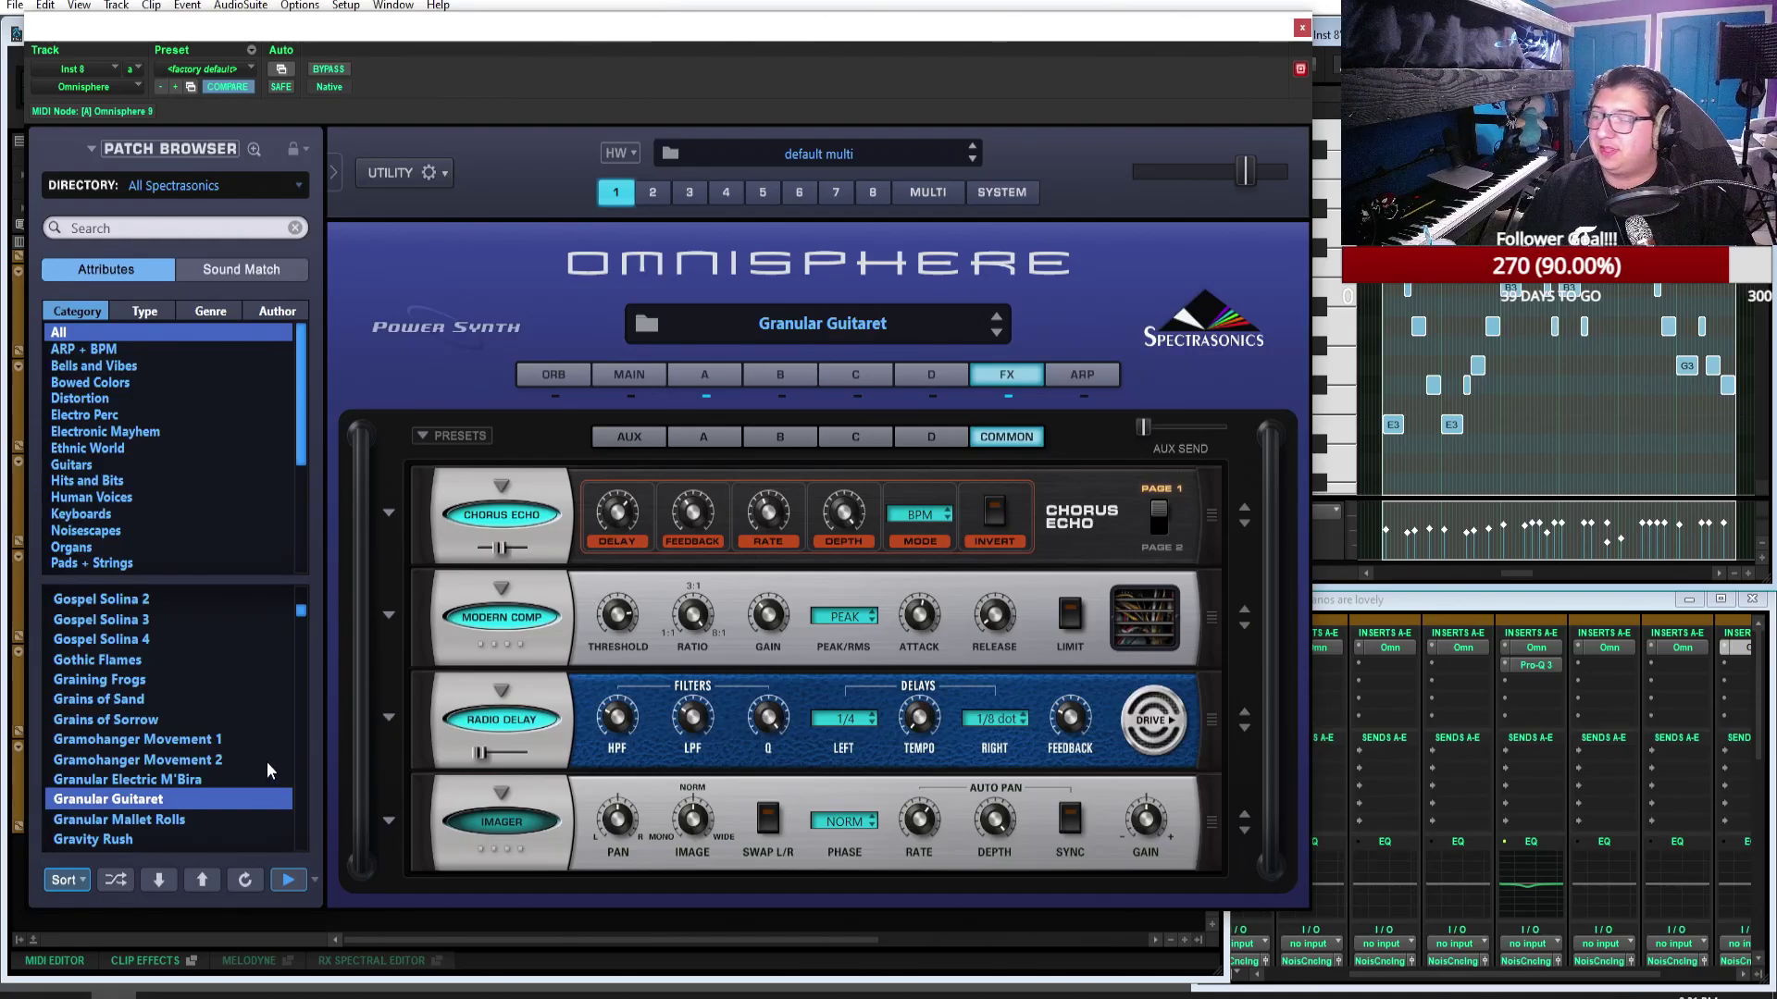
pyautogui.scroll(-3, 255, 754)
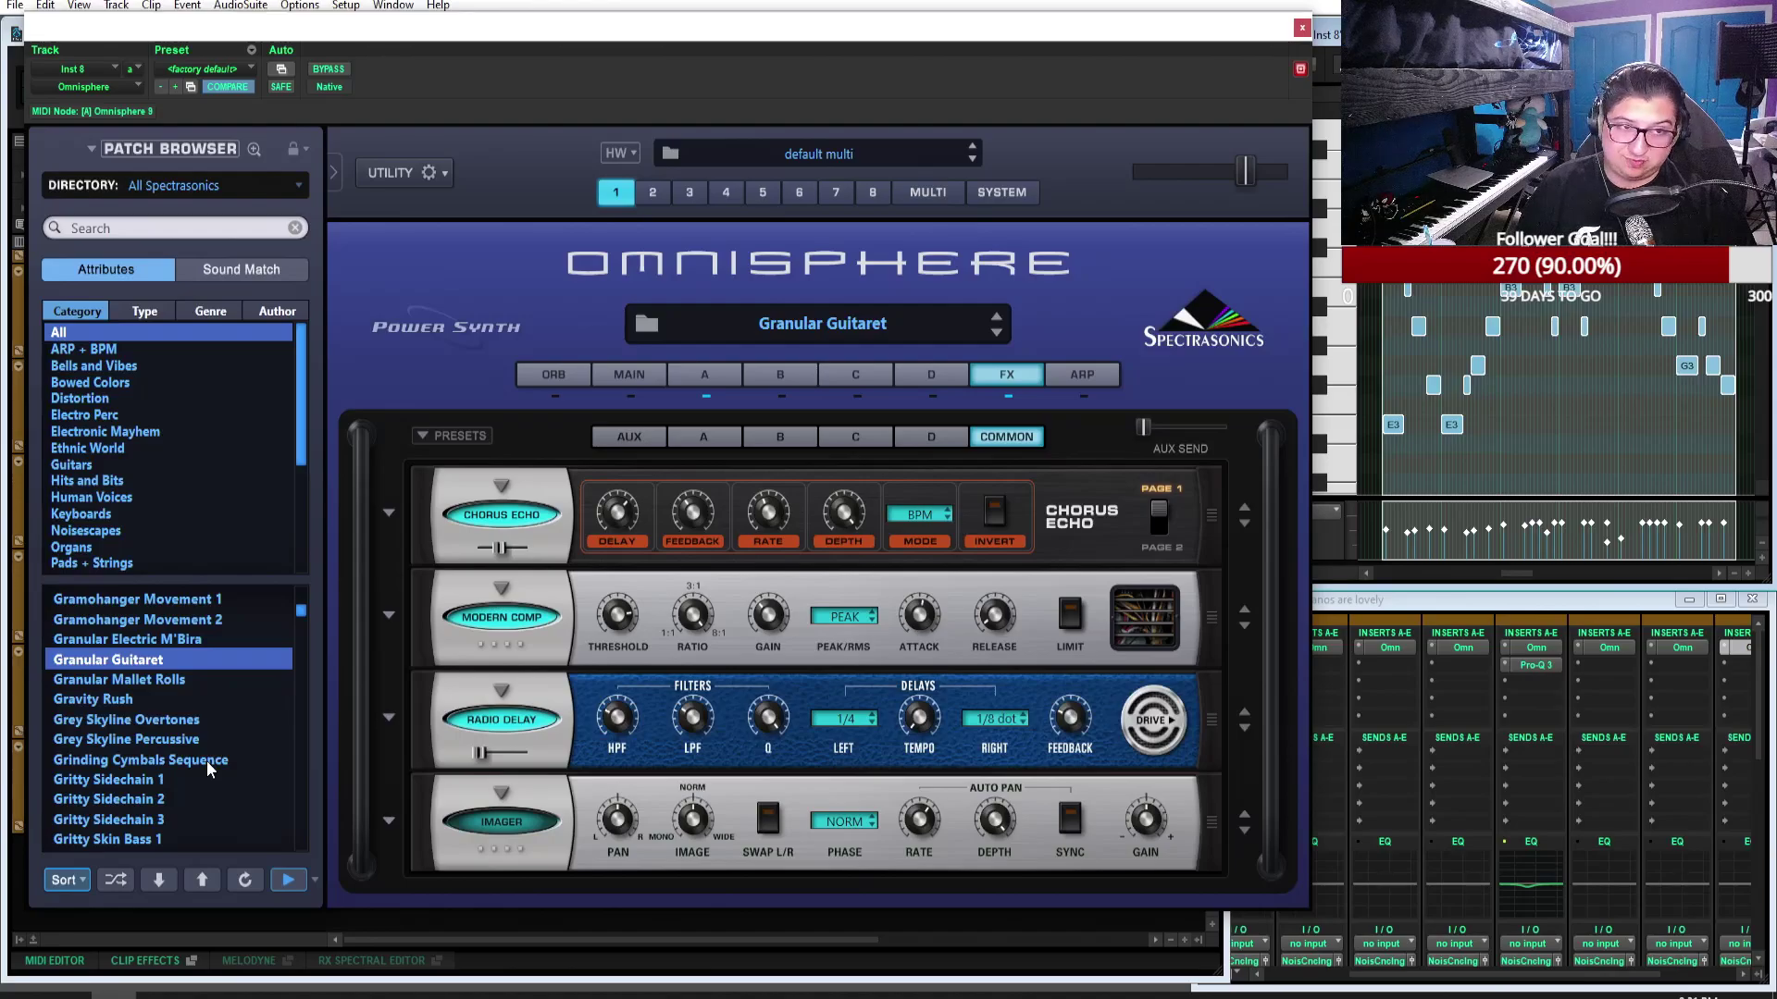
pyautogui.click(207, 761)
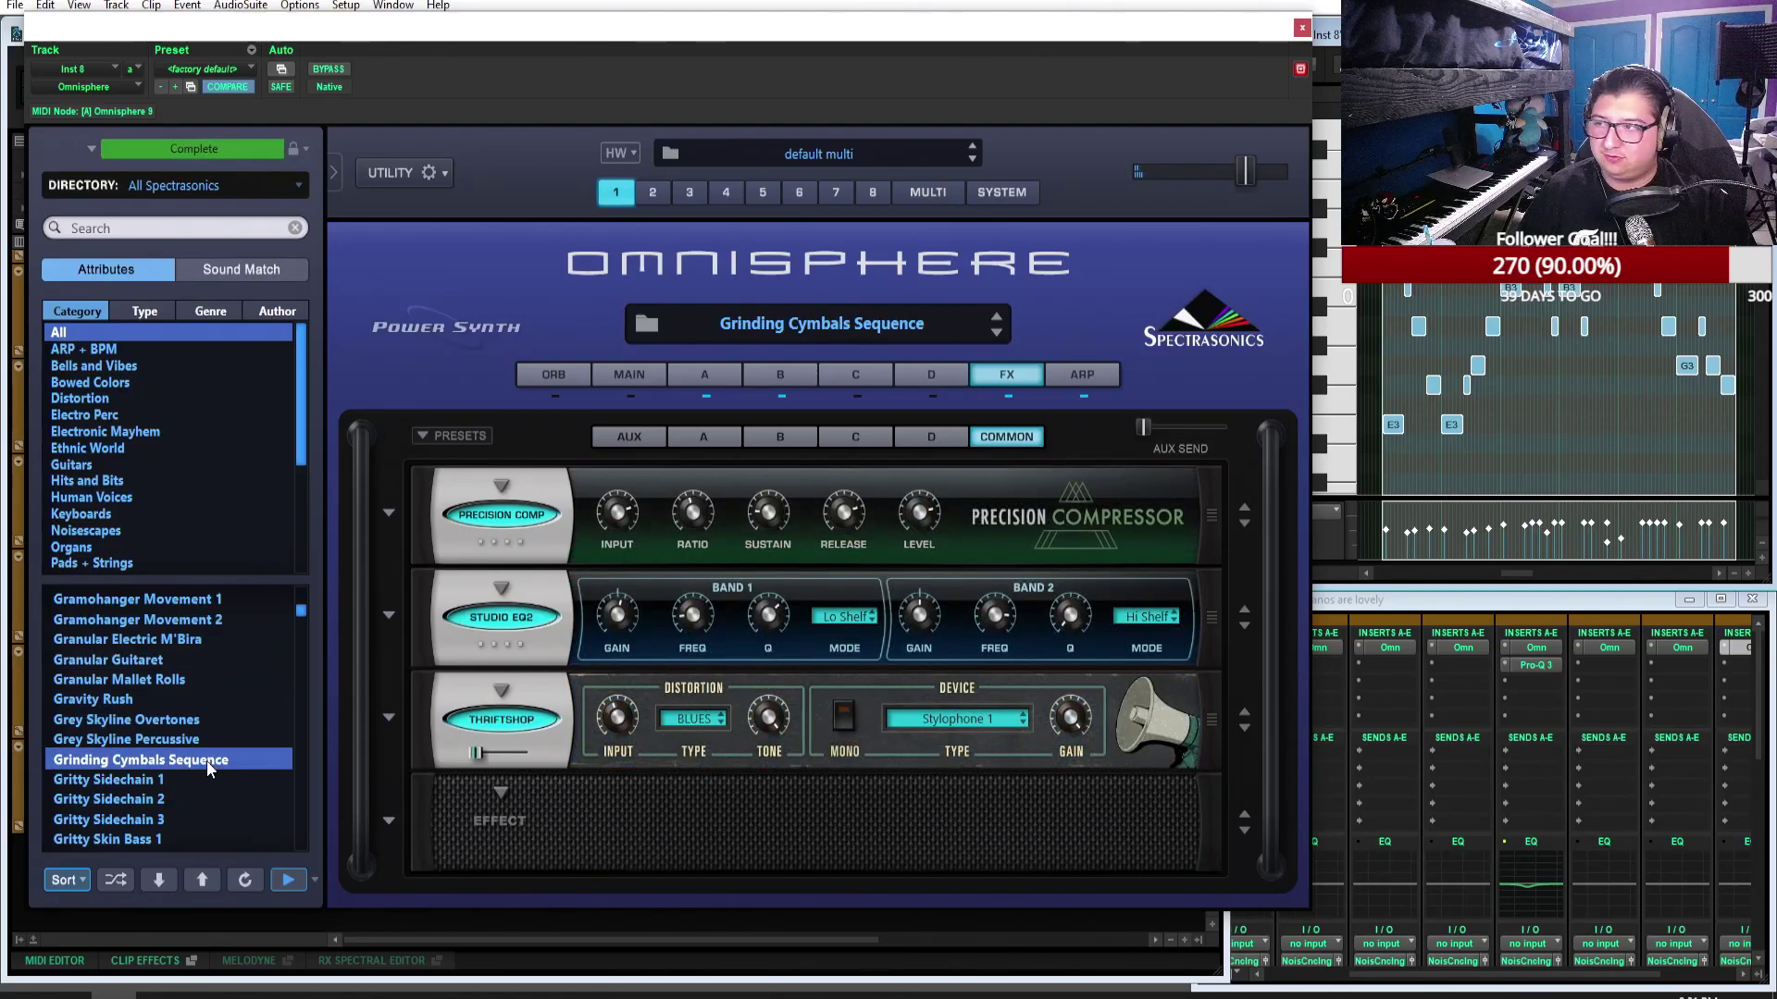
pyautogui.click(197, 782)
pyautogui.scroll(-7, 197, 785)
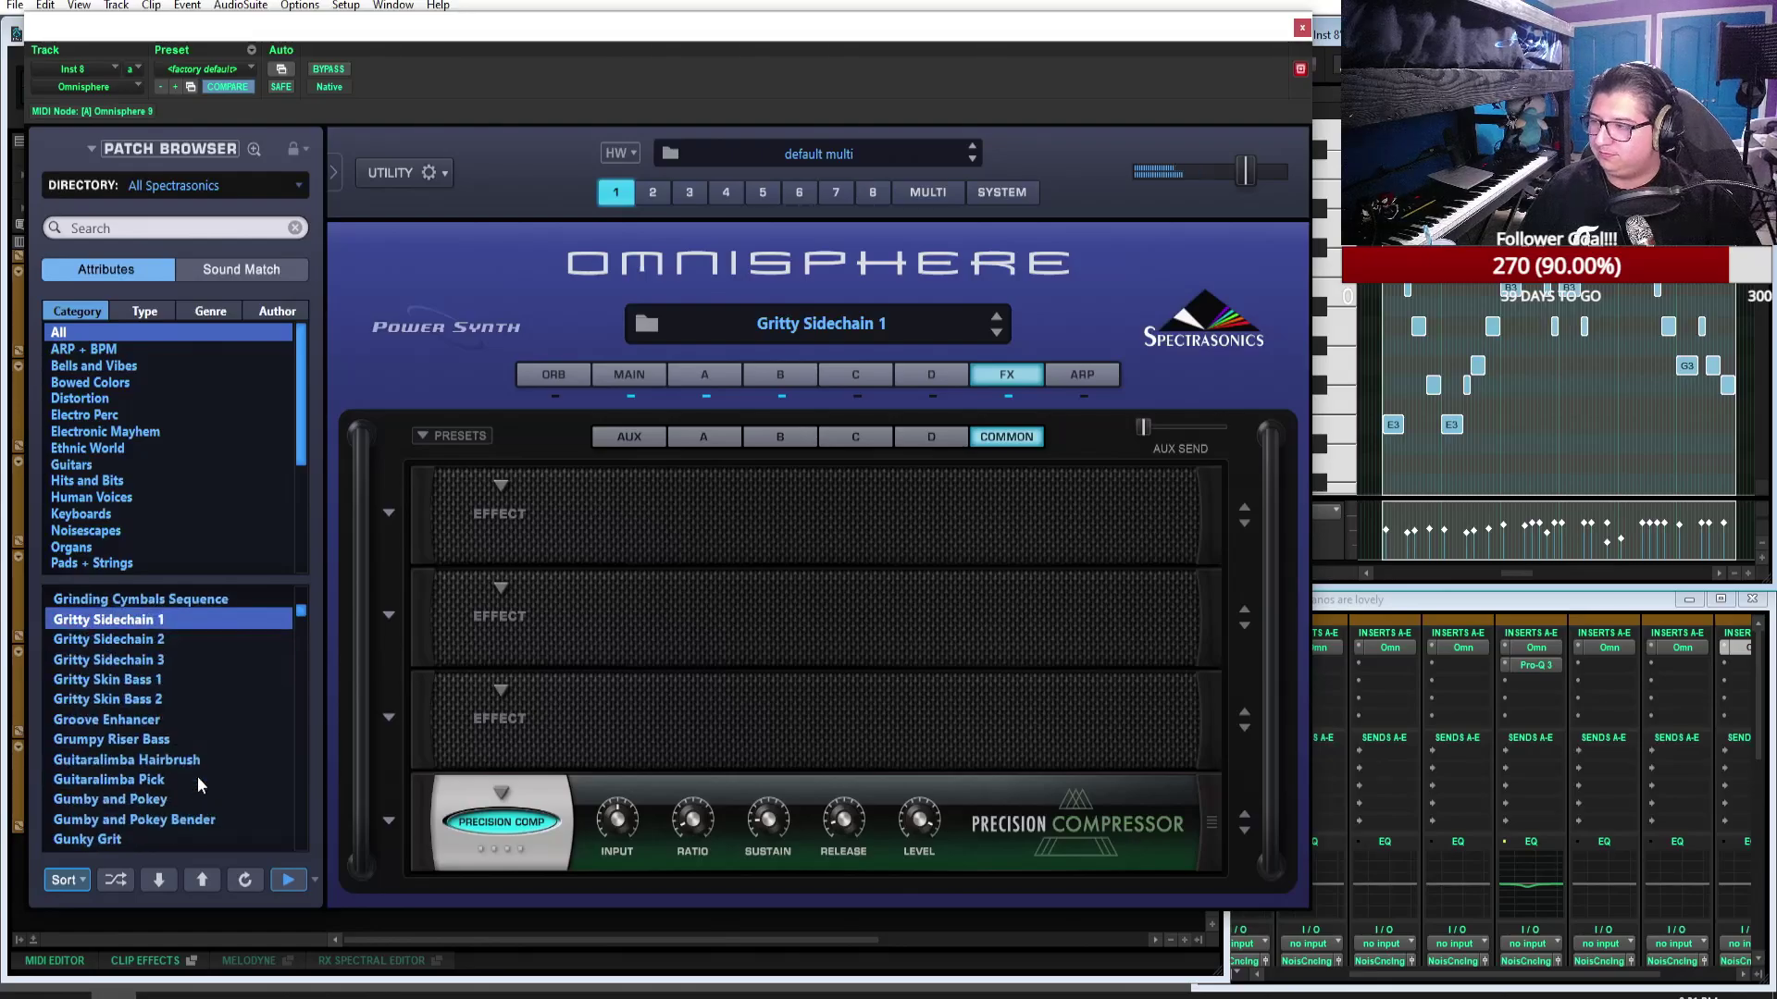
pyautogui.click(198, 764)
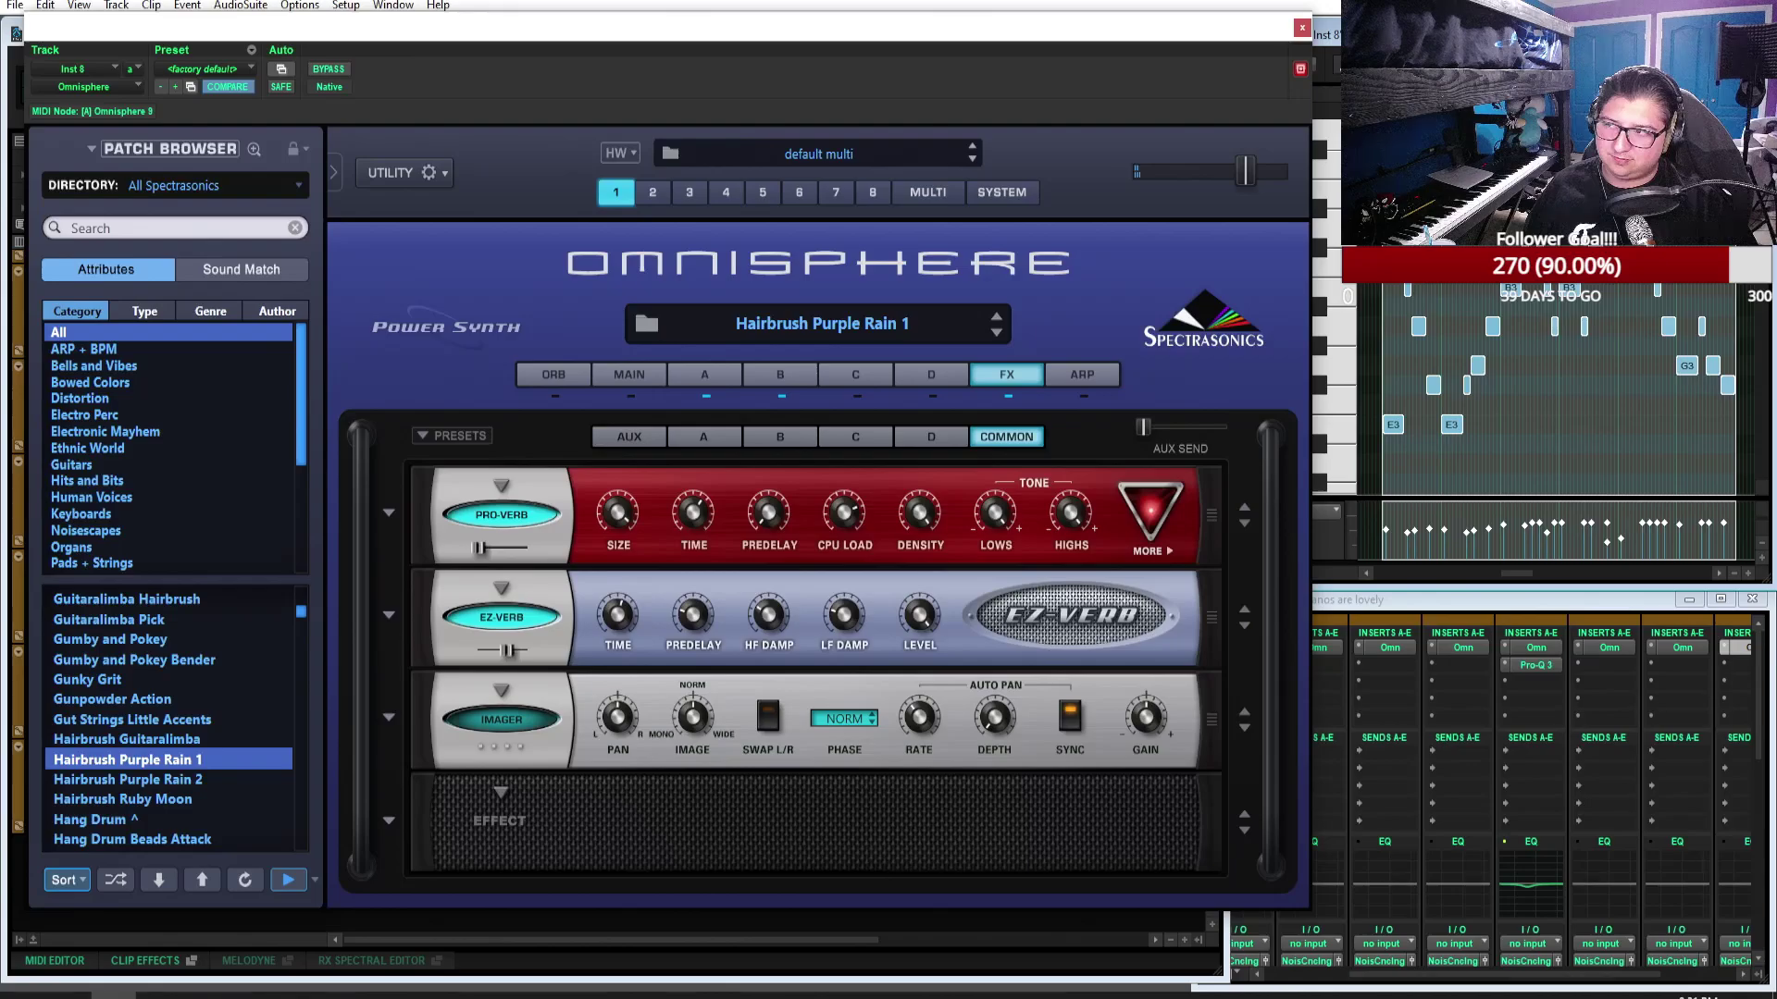
# Step: Audition Hang Drum ^, further Hang Drum patches and Happiness Inversions
pyautogui.click(135, 820)
pyautogui.scroll(-3, 169, 725)
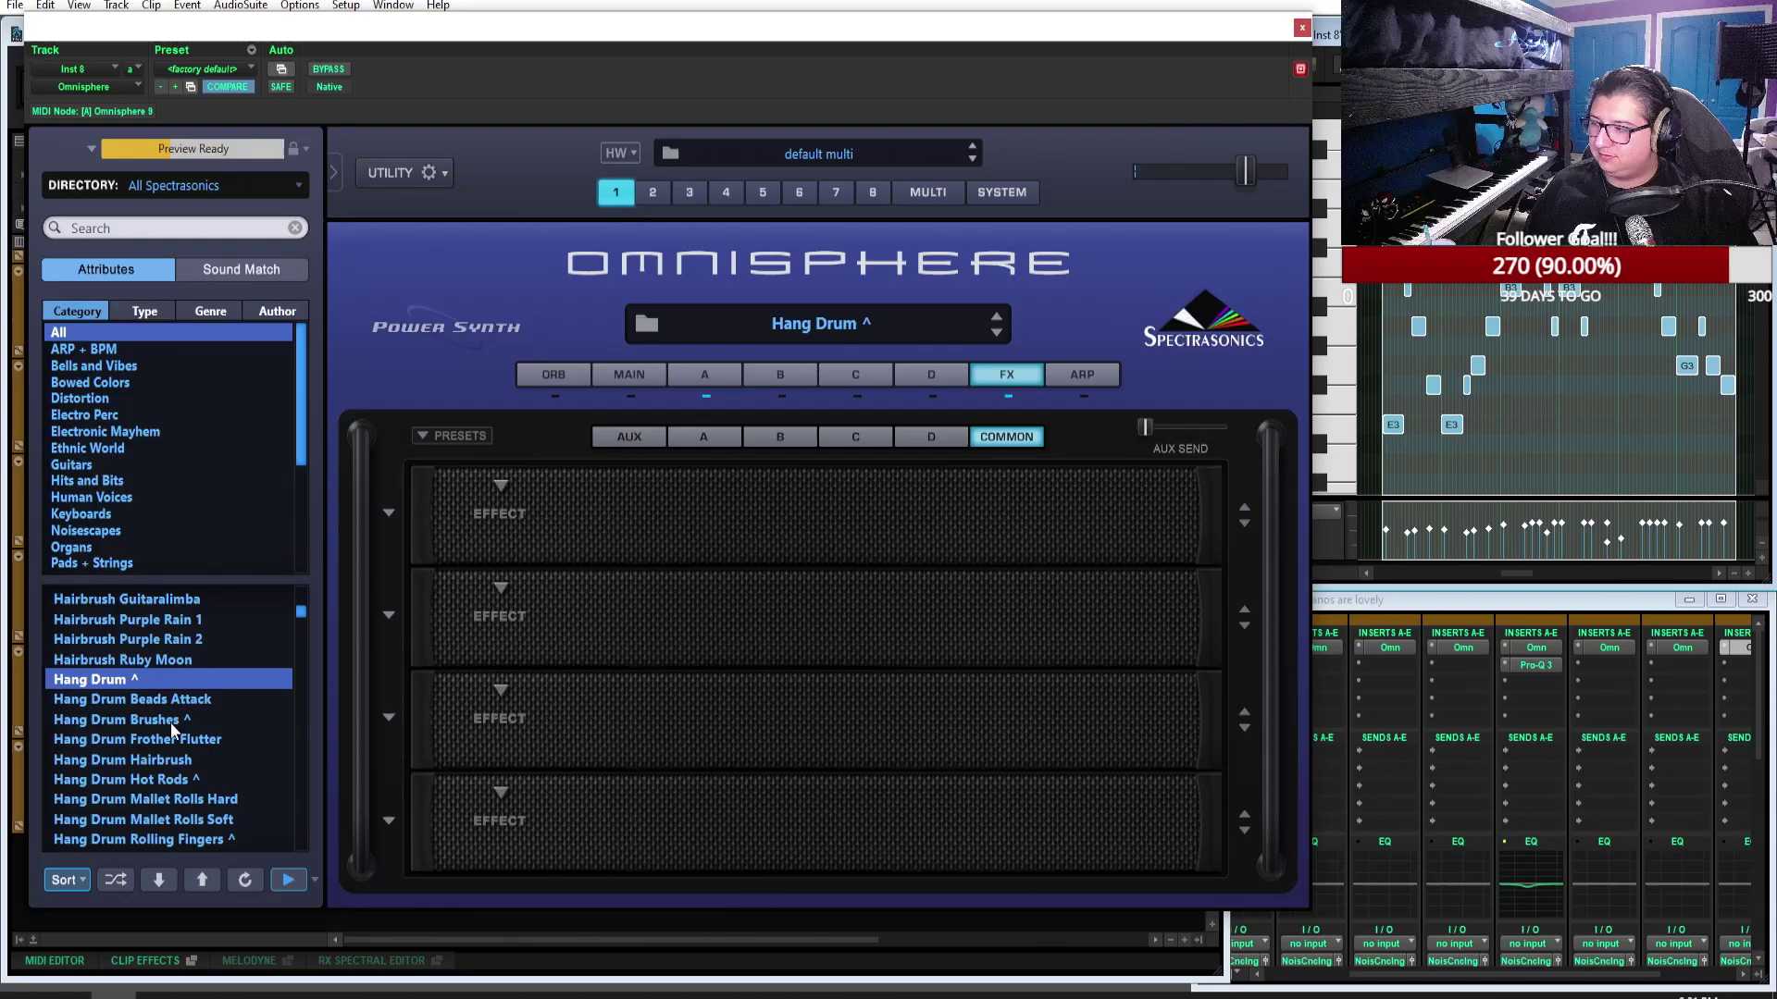
pyautogui.click(170, 760)
pyautogui.scroll(-3, 176, 758)
pyautogui.click(169, 780)
pyautogui.scroll(-3, 176, 750)
pyautogui.click(182, 720)
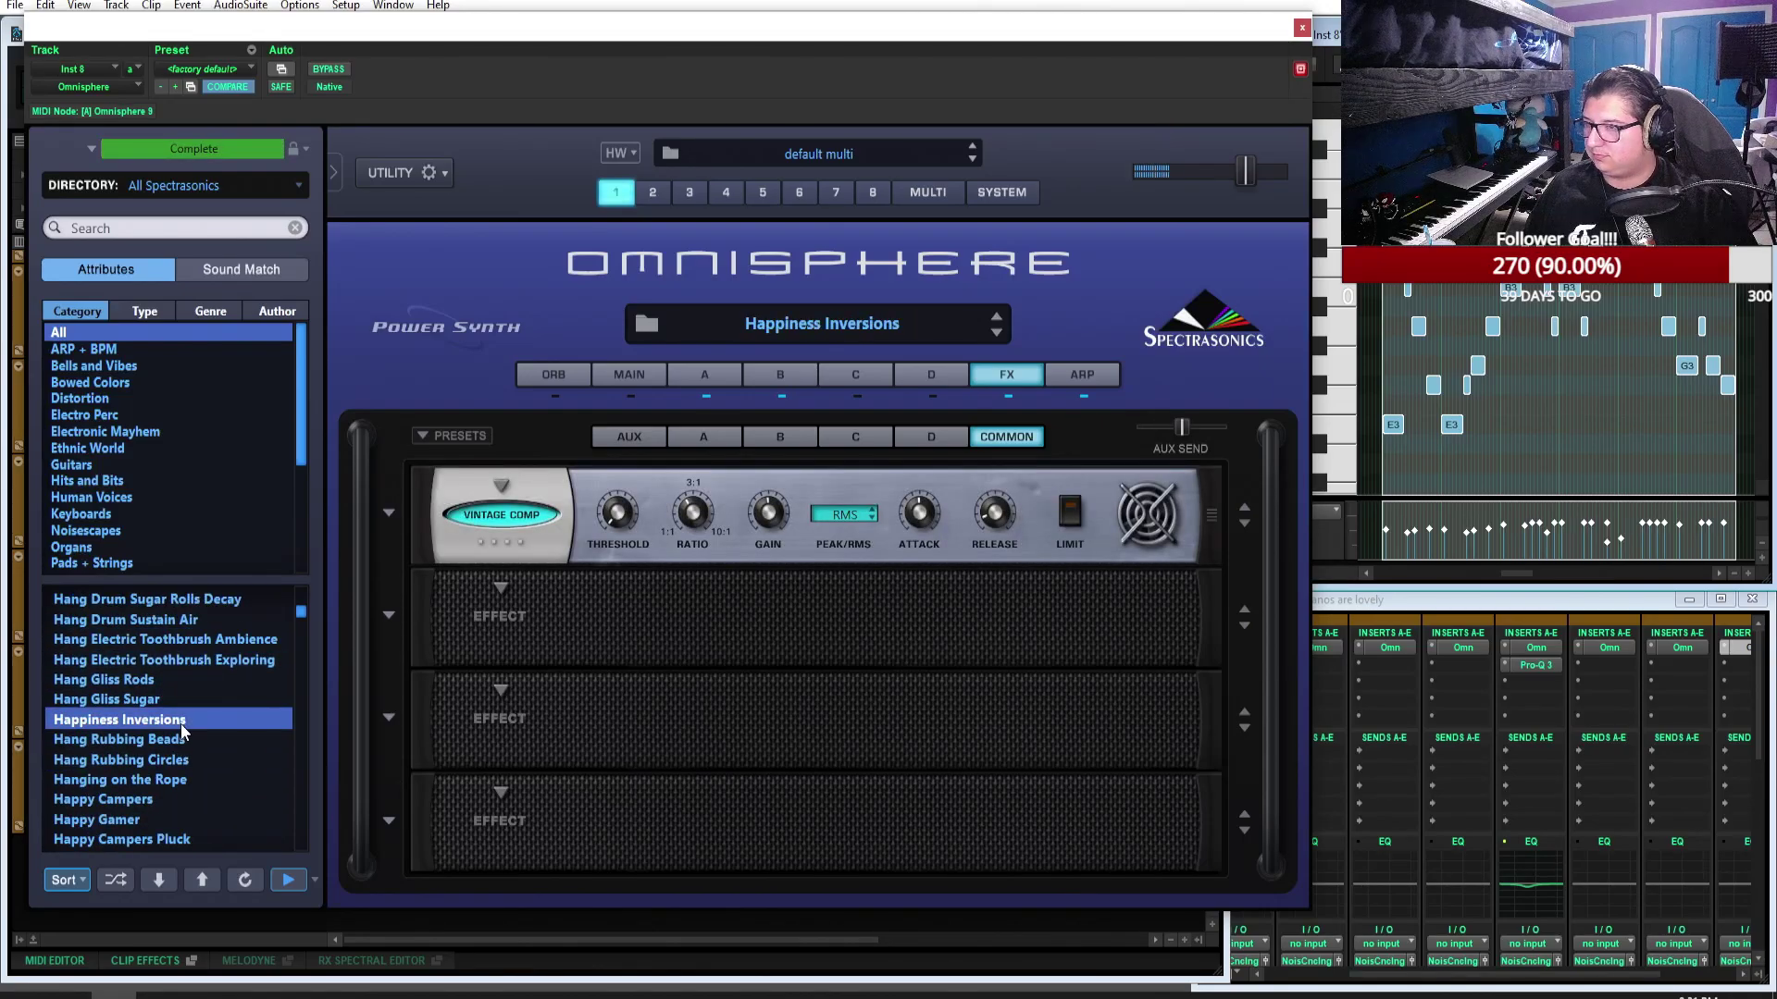
# Step: Compare Happiness Inversions with its arpeggiator off and on while the track plays
pyautogui.click(1077, 376)
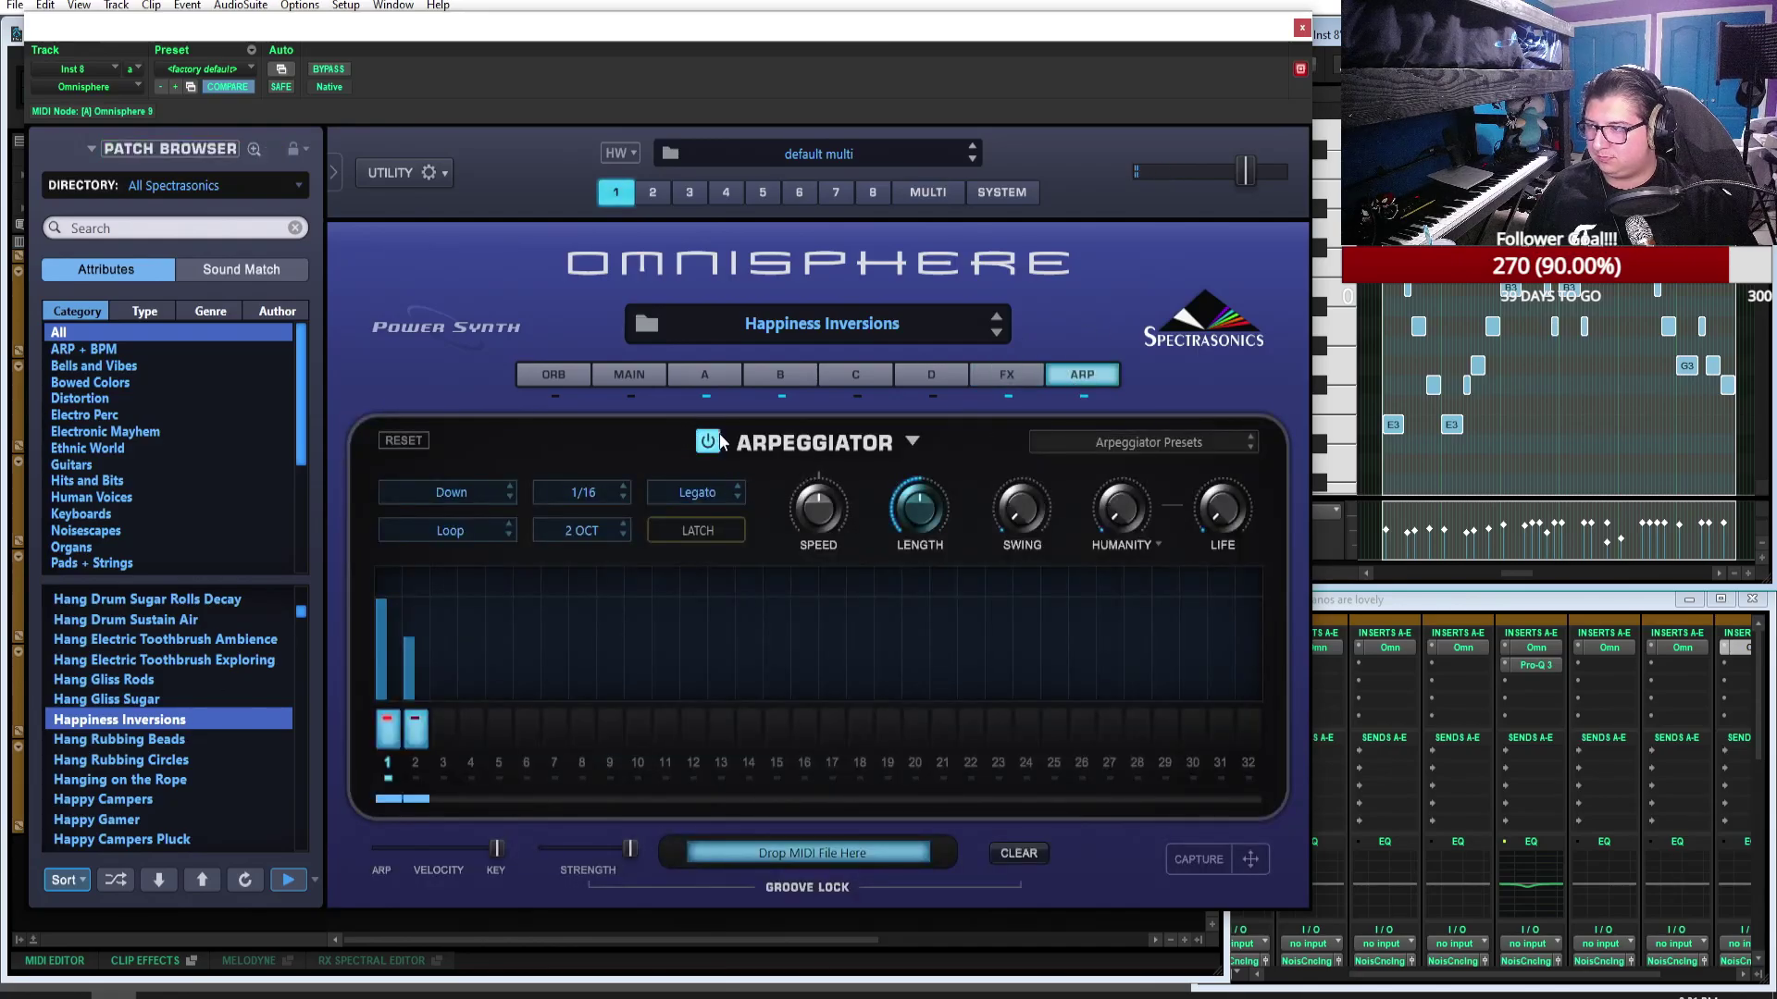
pyautogui.press('space')
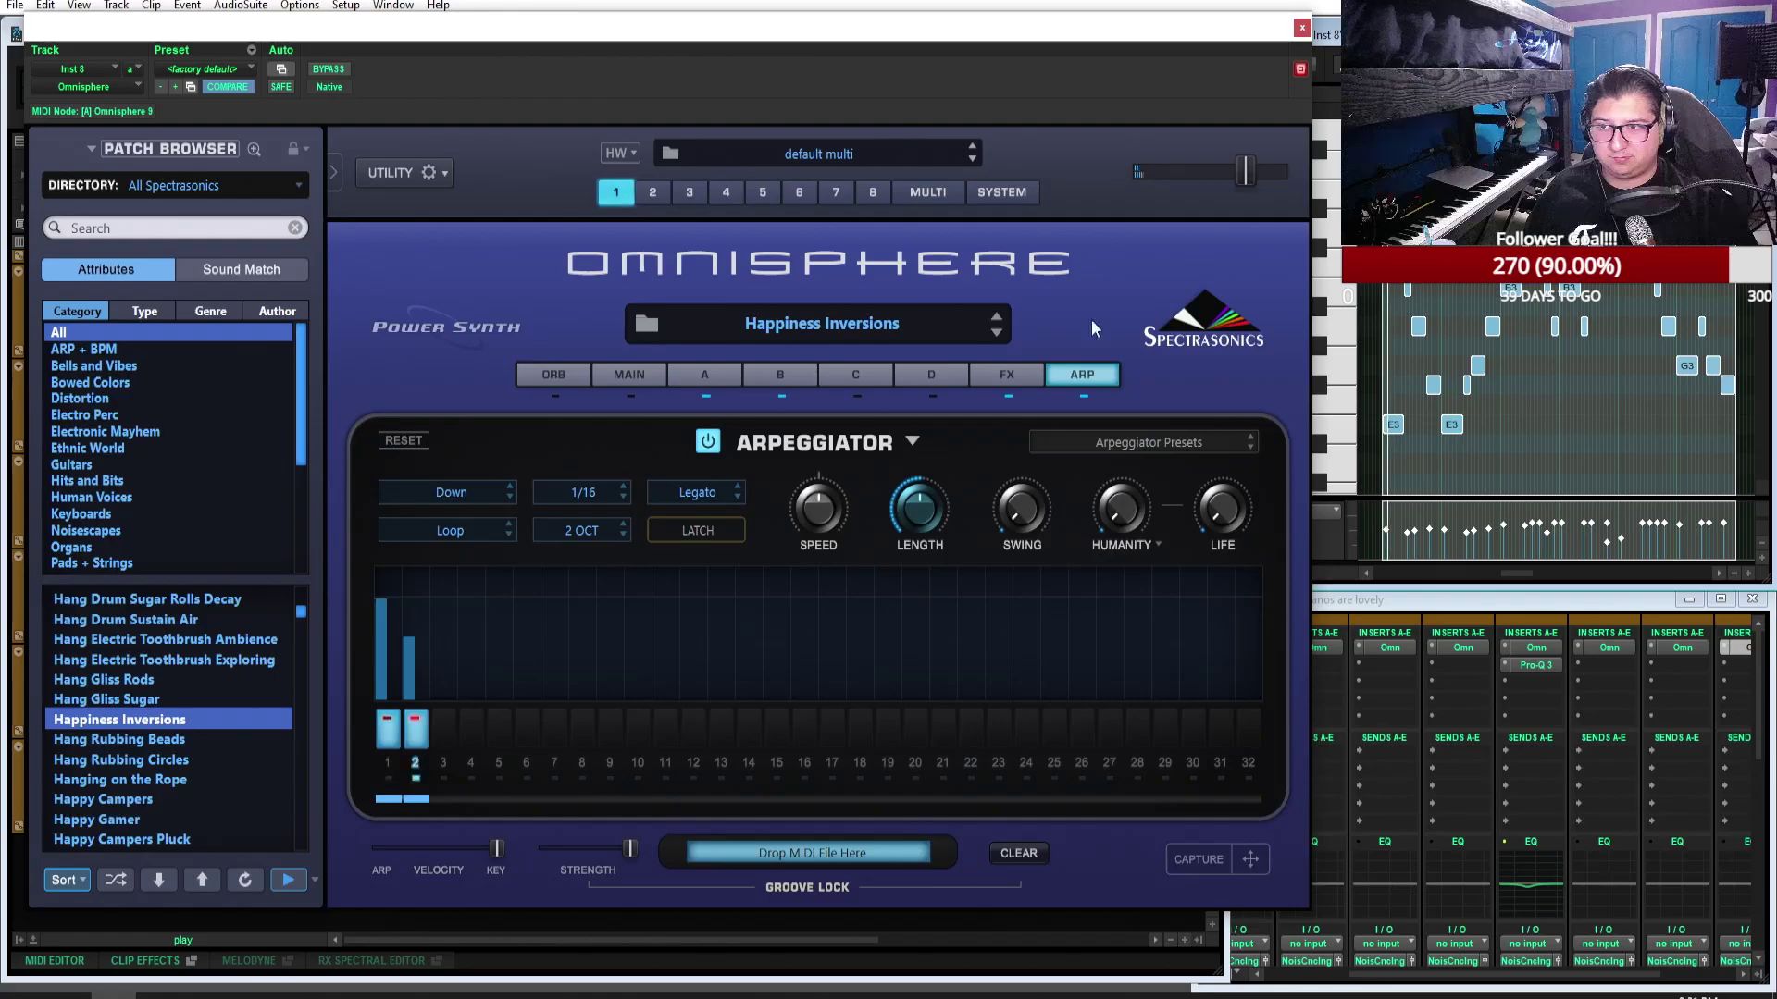
pyautogui.click(707, 443)
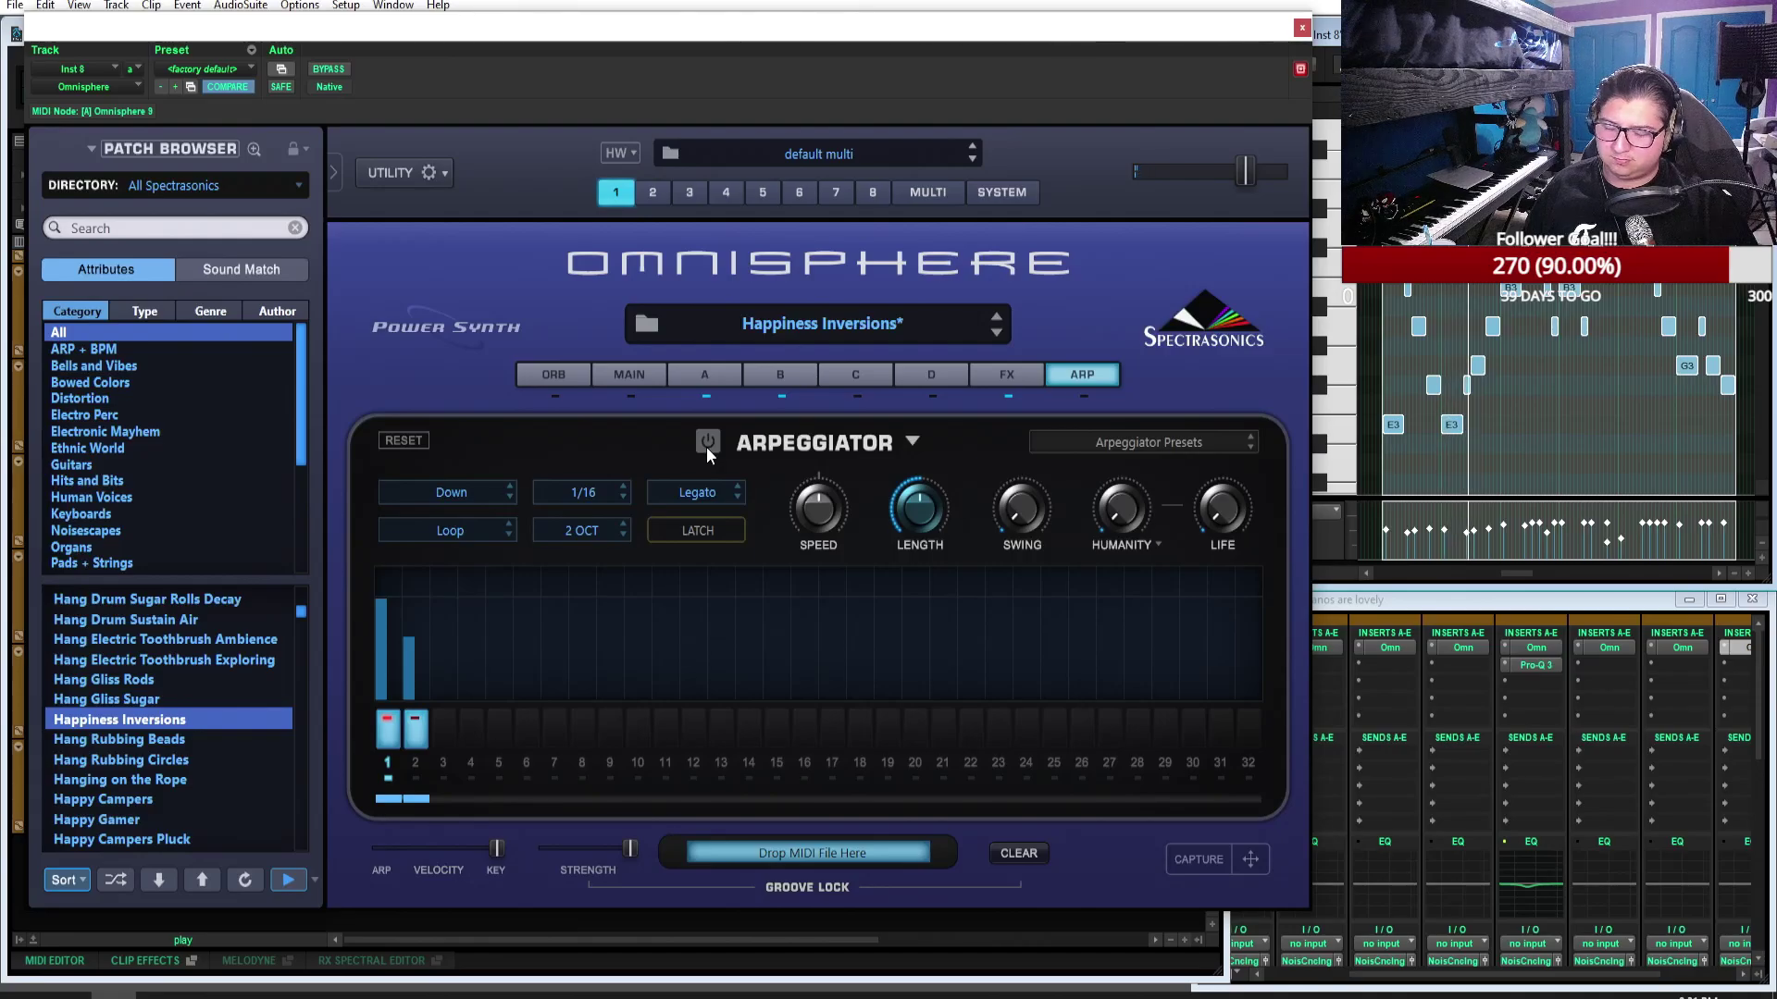
pyautogui.click(707, 443)
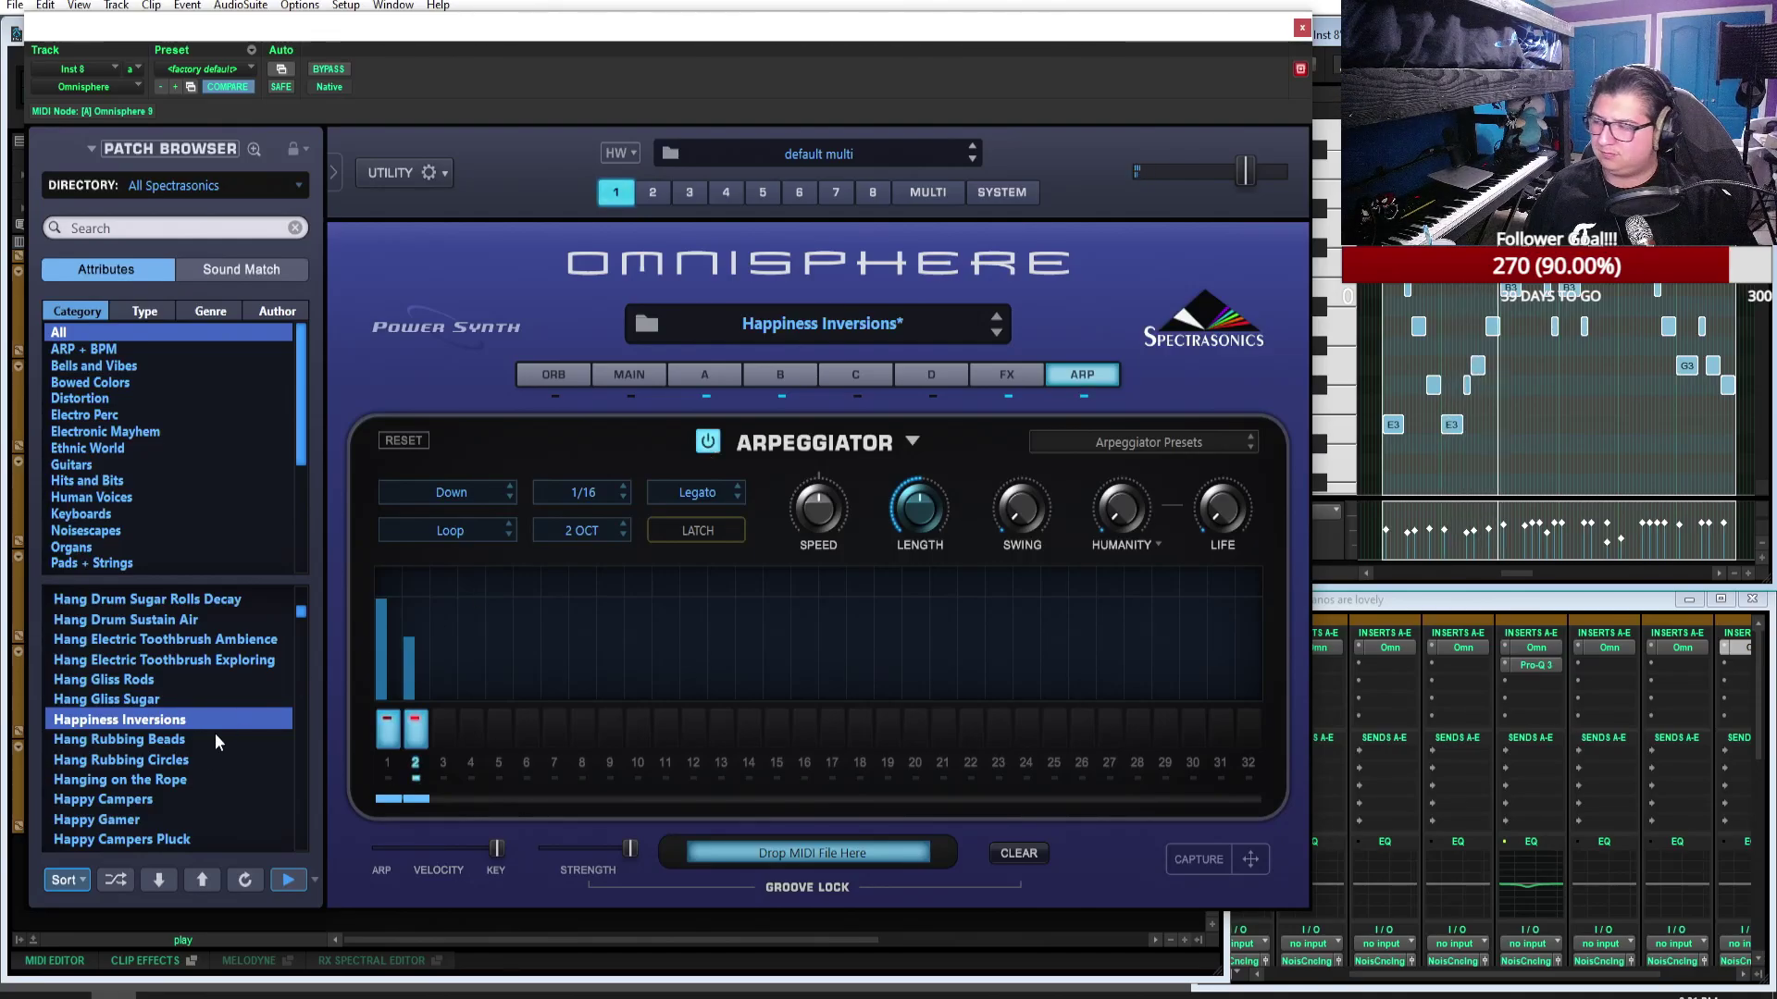
# Step: Audition the Hanging on the Rope, Happy Gamer and Happy Campers Pluck patches
pyautogui.click(187, 792)
pyautogui.click(177, 781)
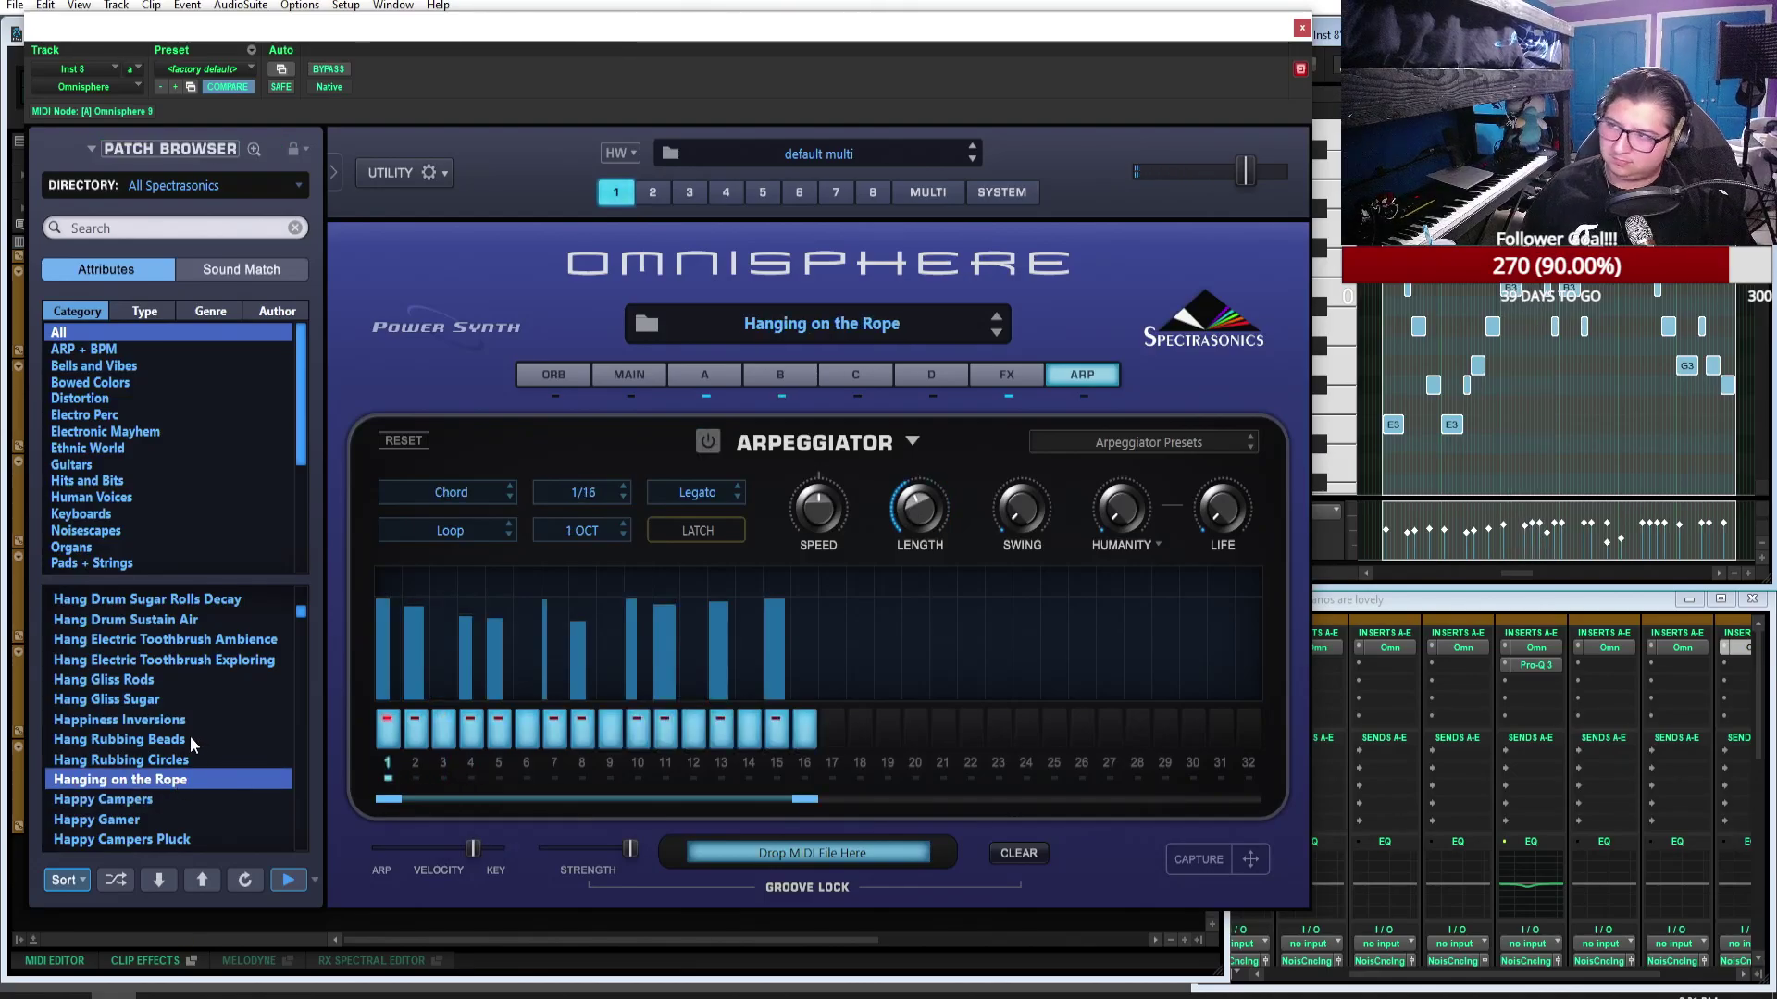
pyautogui.scroll(-1, 191, 742)
pyautogui.click(156, 801)
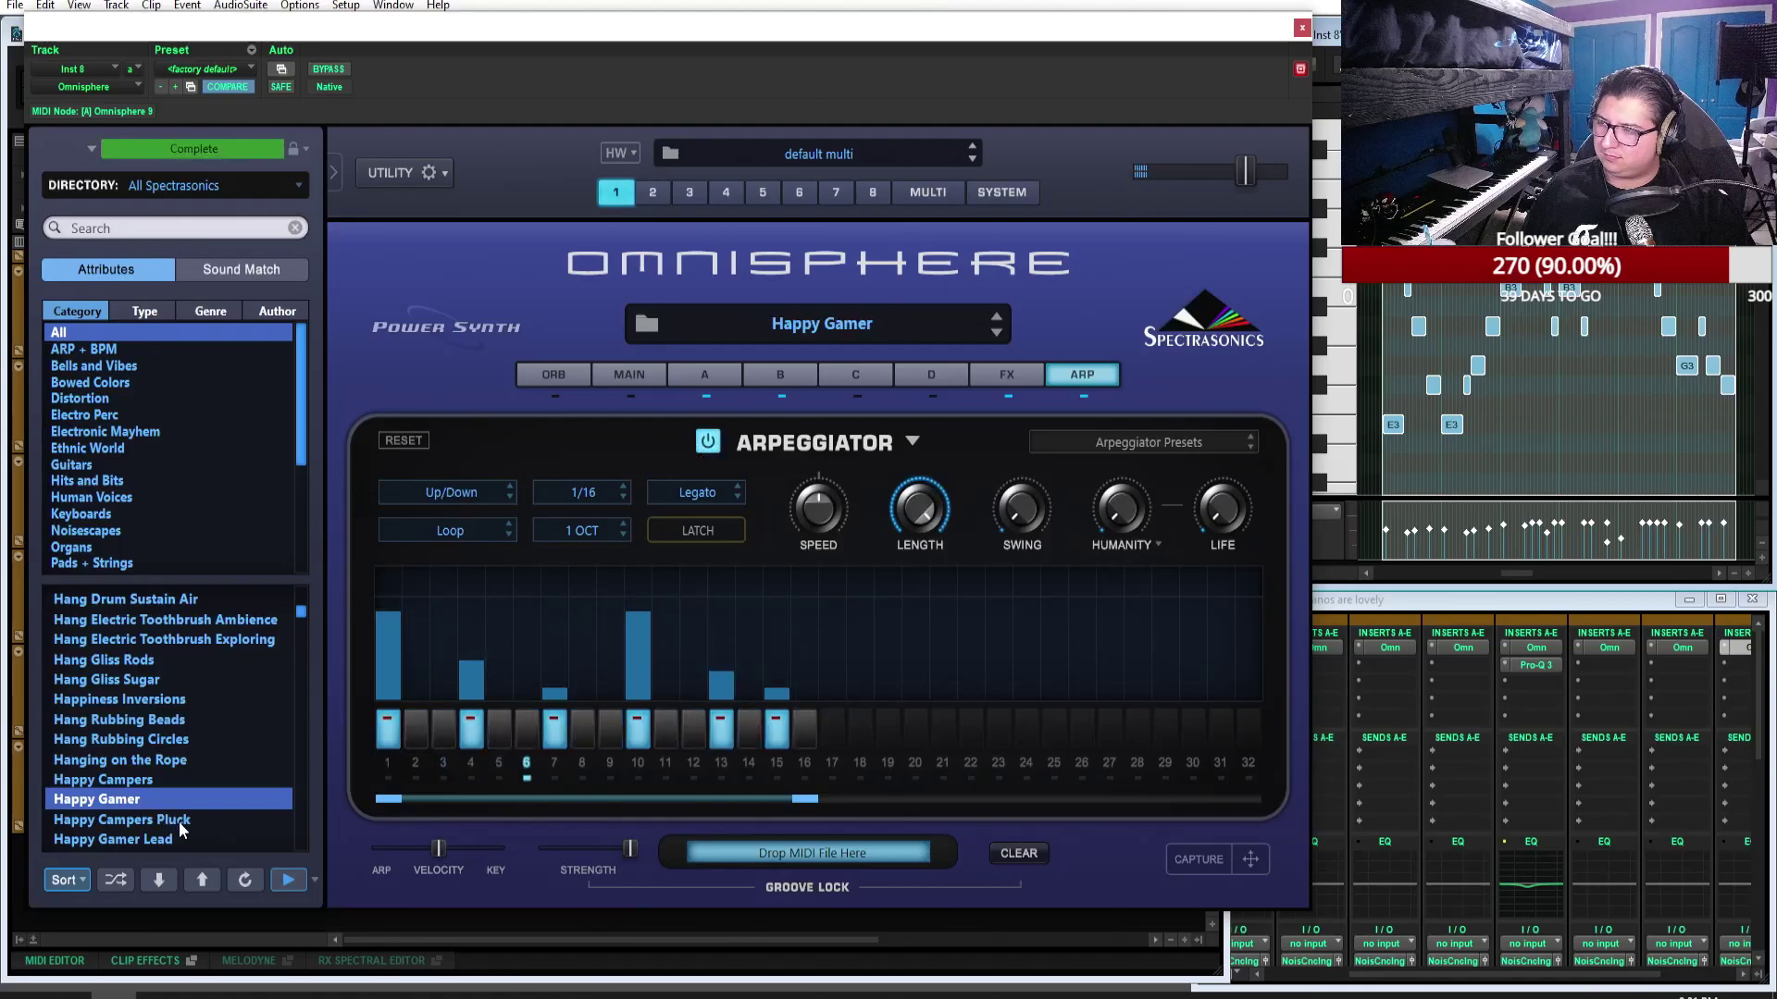
pyautogui.click(180, 821)
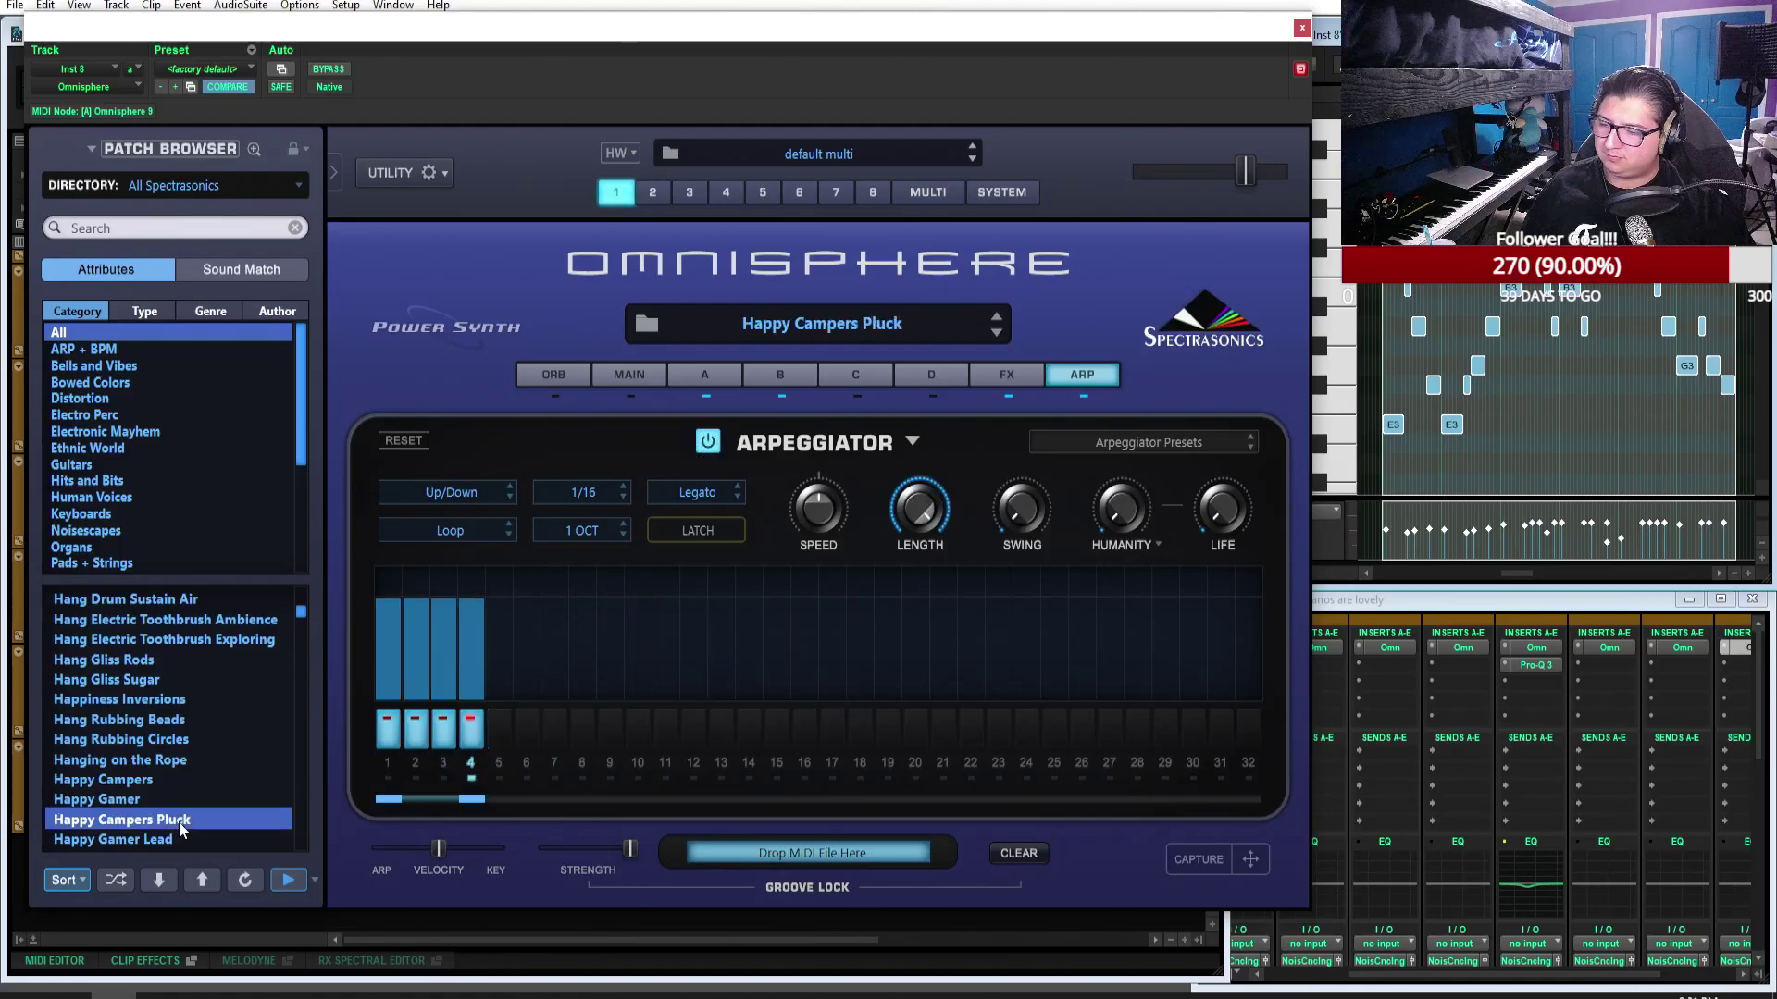
# Step: Audition Happy Plucking, Hard Harmonic Burst, Hard Lead Gated Seq and Hard On Fleek Lead
pyautogui.scroll(-7, 183, 736)
pyautogui.click(175, 758)
pyautogui.click(164, 740)
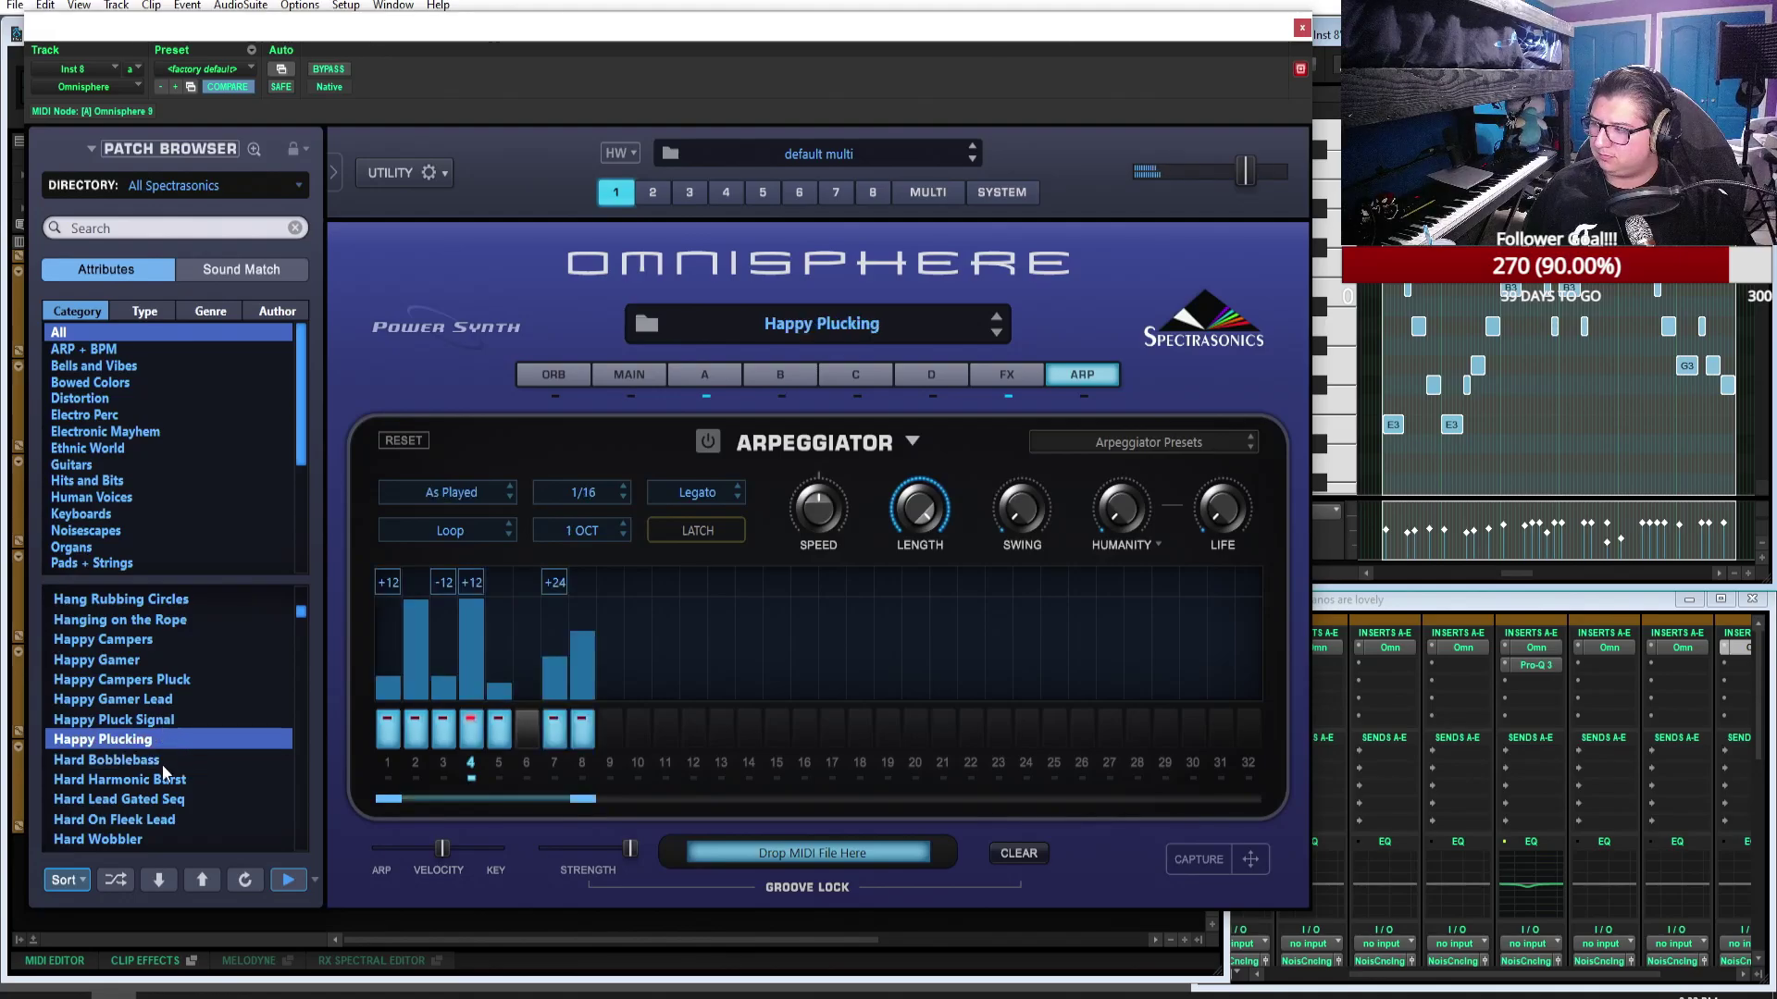
pyautogui.click(176, 780)
pyautogui.click(190, 801)
pyautogui.click(194, 818)
# Step: Audition Hardstyle Kick Bass and Harmo Clickies, comparing Harmo Clickies with its arpeggiator off and on during playback
pyautogui.scroll(-5, 192, 766)
pyautogui.click(185, 754)
pyautogui.click(213, 798)
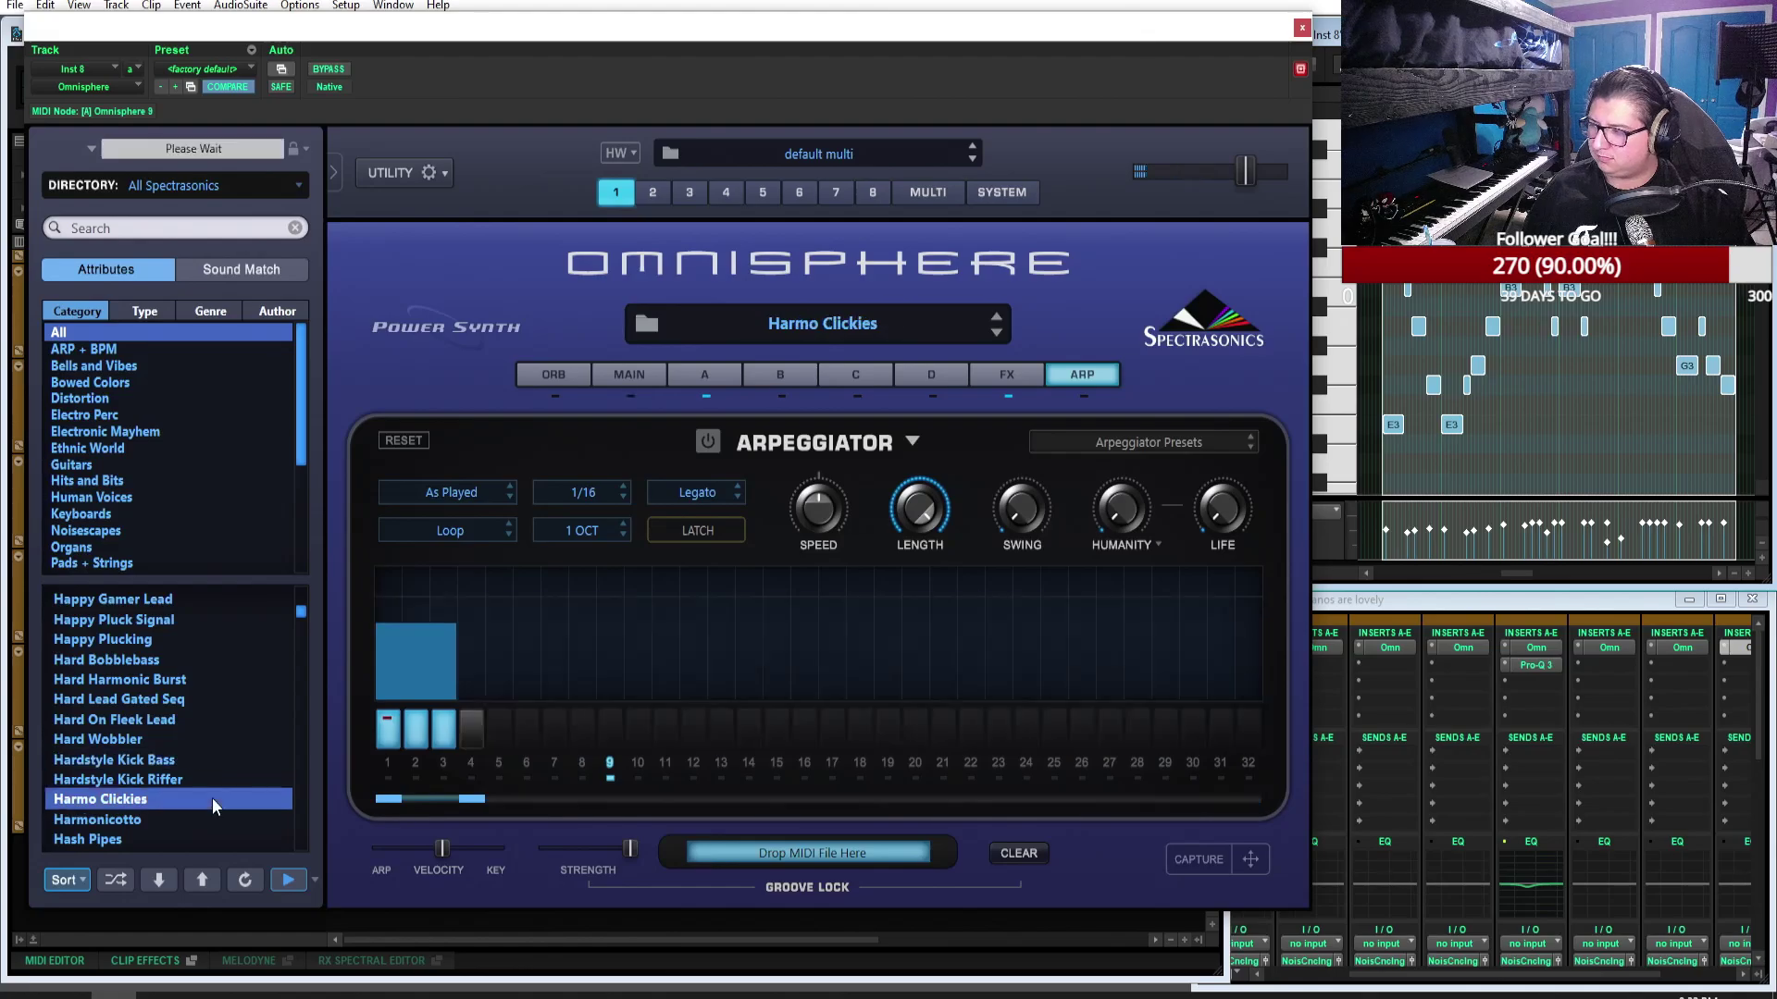
pyautogui.scroll(-1, 209, 619)
pyautogui.scroll(-1, 209, 619)
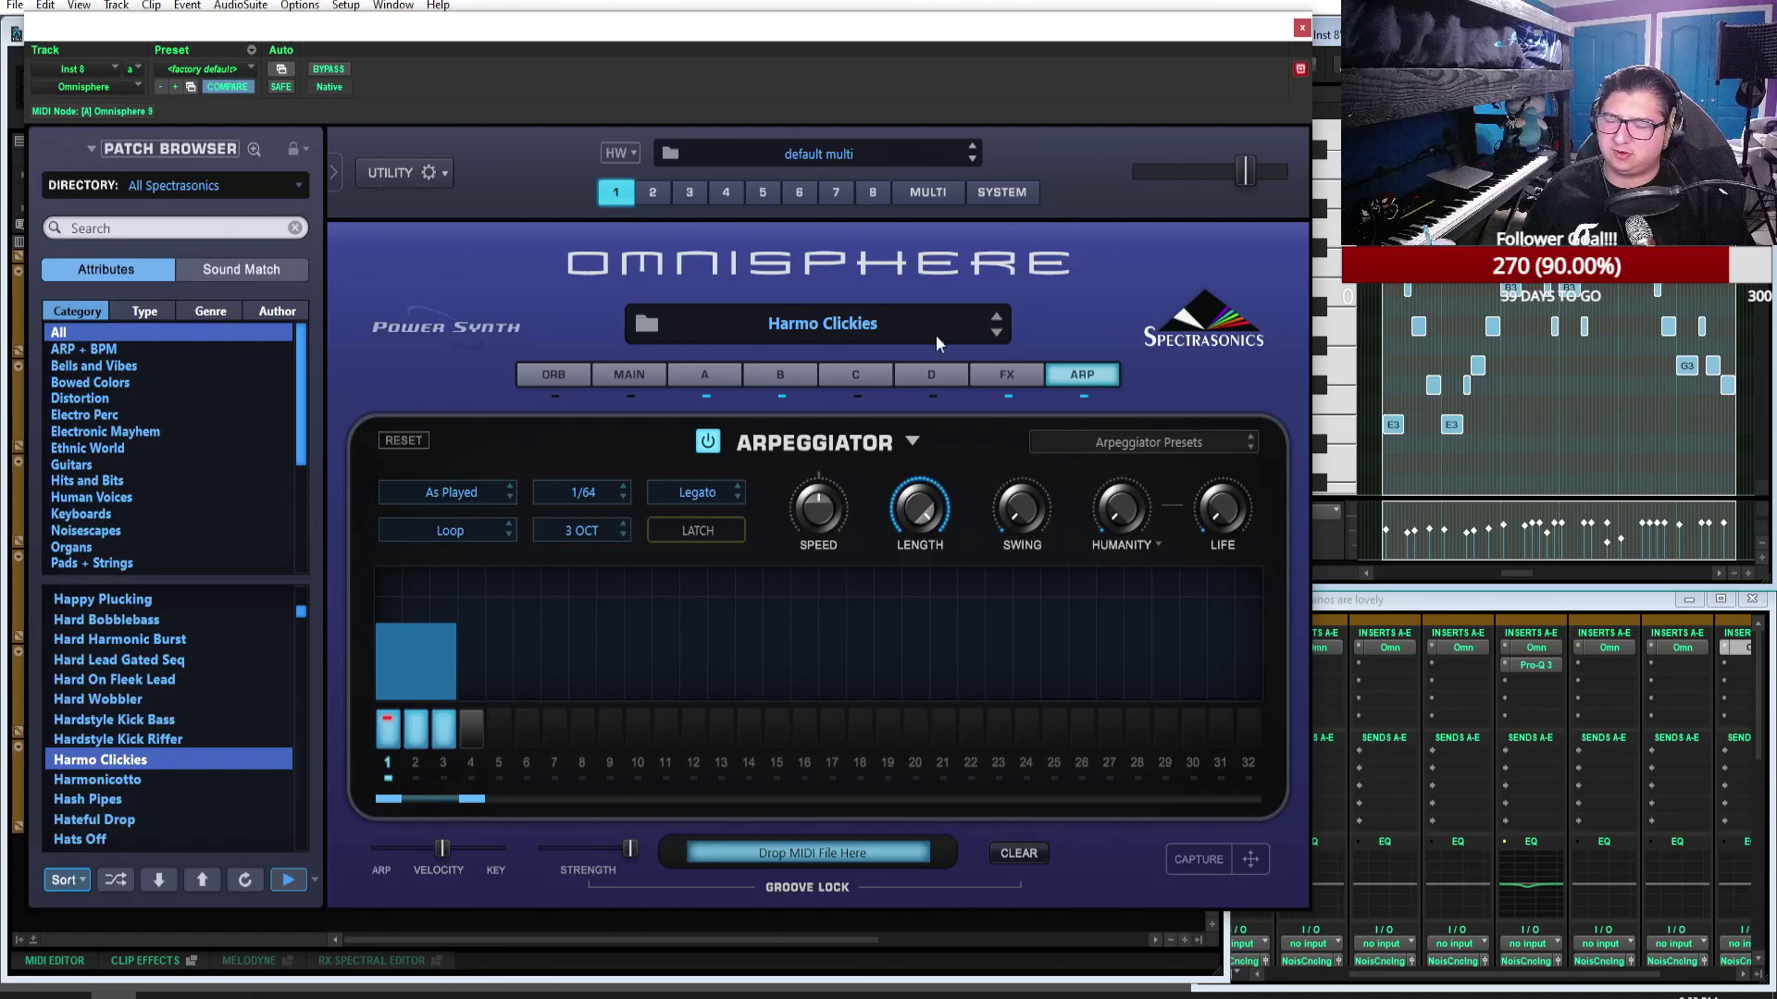
pyautogui.press('space')
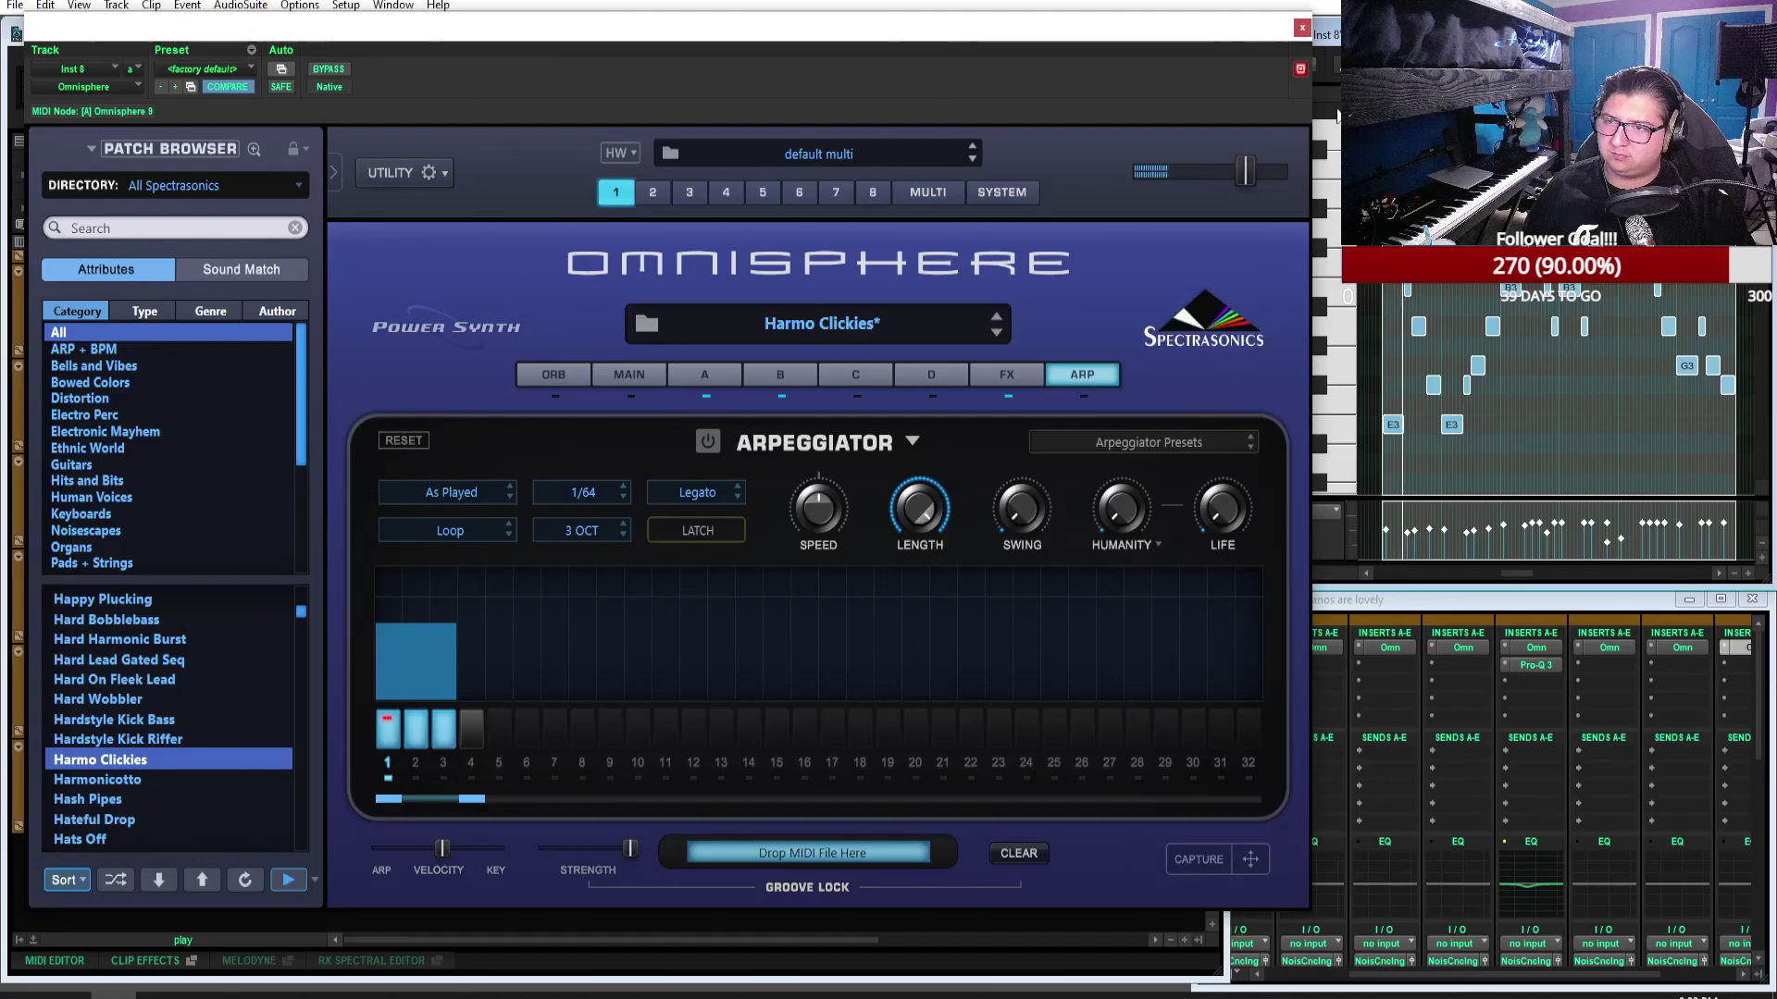
pyautogui.click(710, 442)
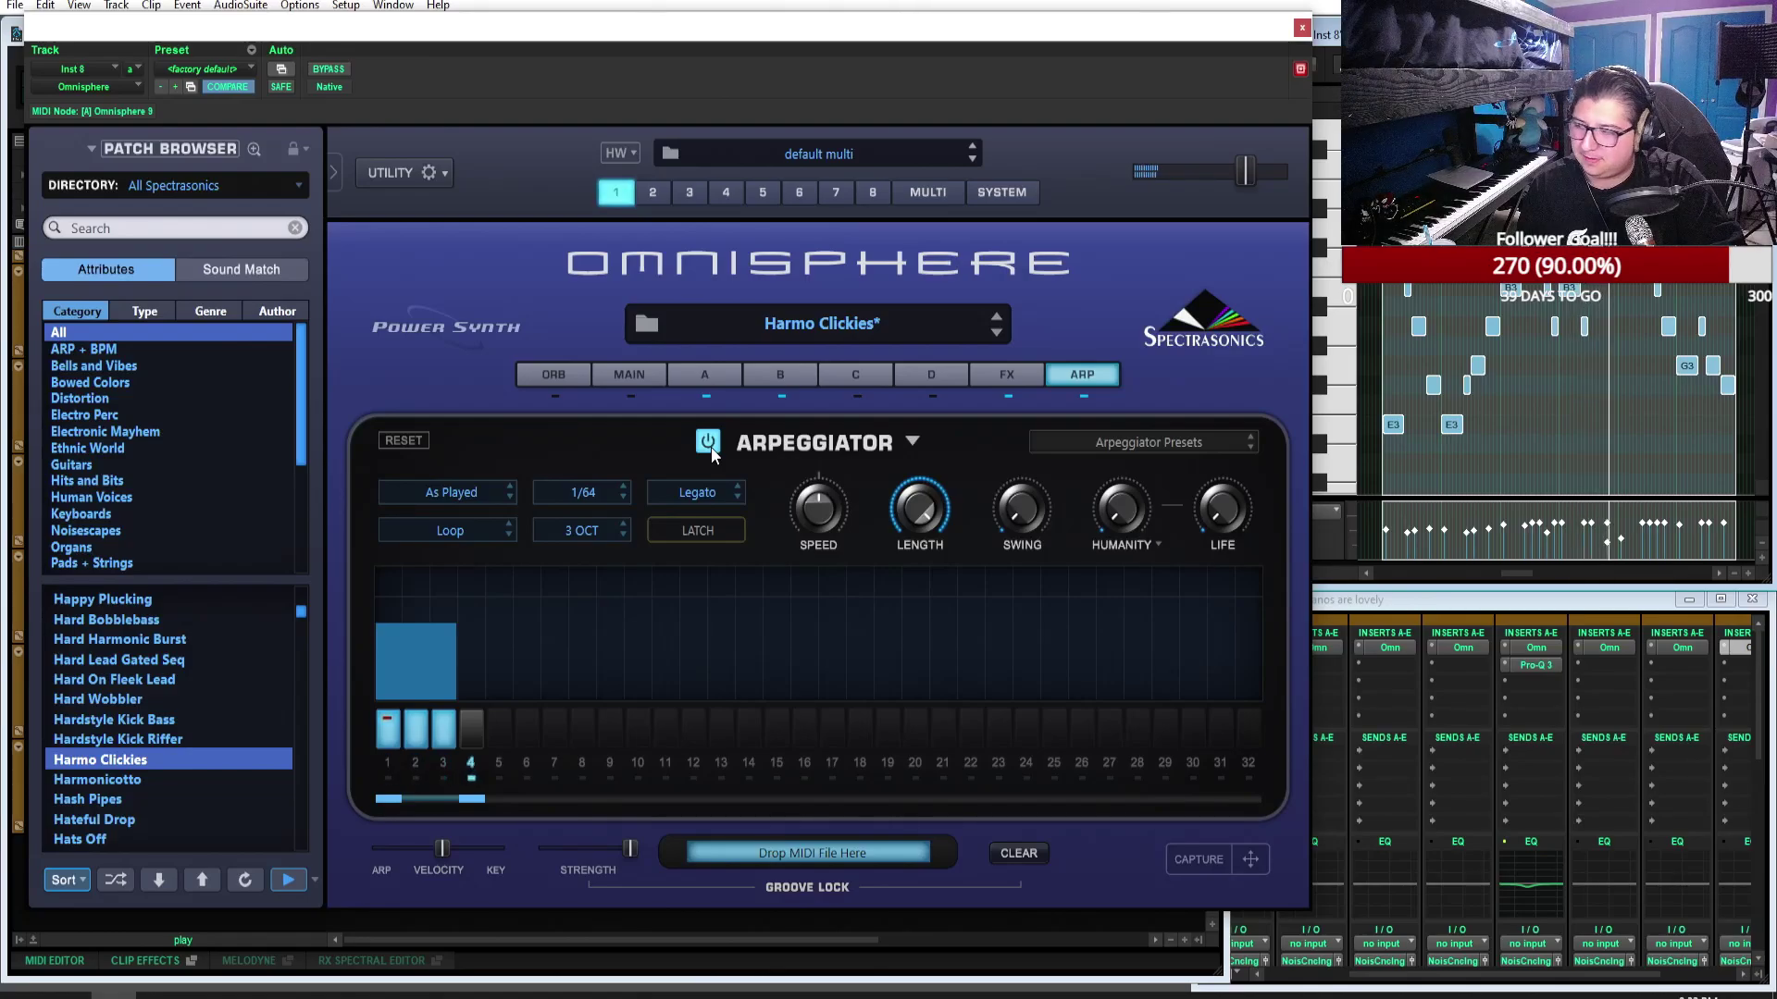
# Step: Audition the Hash Pipes, Hateful Drop, Hats Off and Hauling Rise patches
pyautogui.click(120, 802)
pyautogui.scroll(-1, 158, 791)
pyautogui.scroll(-1, 170, 785)
pyautogui.click(170, 785)
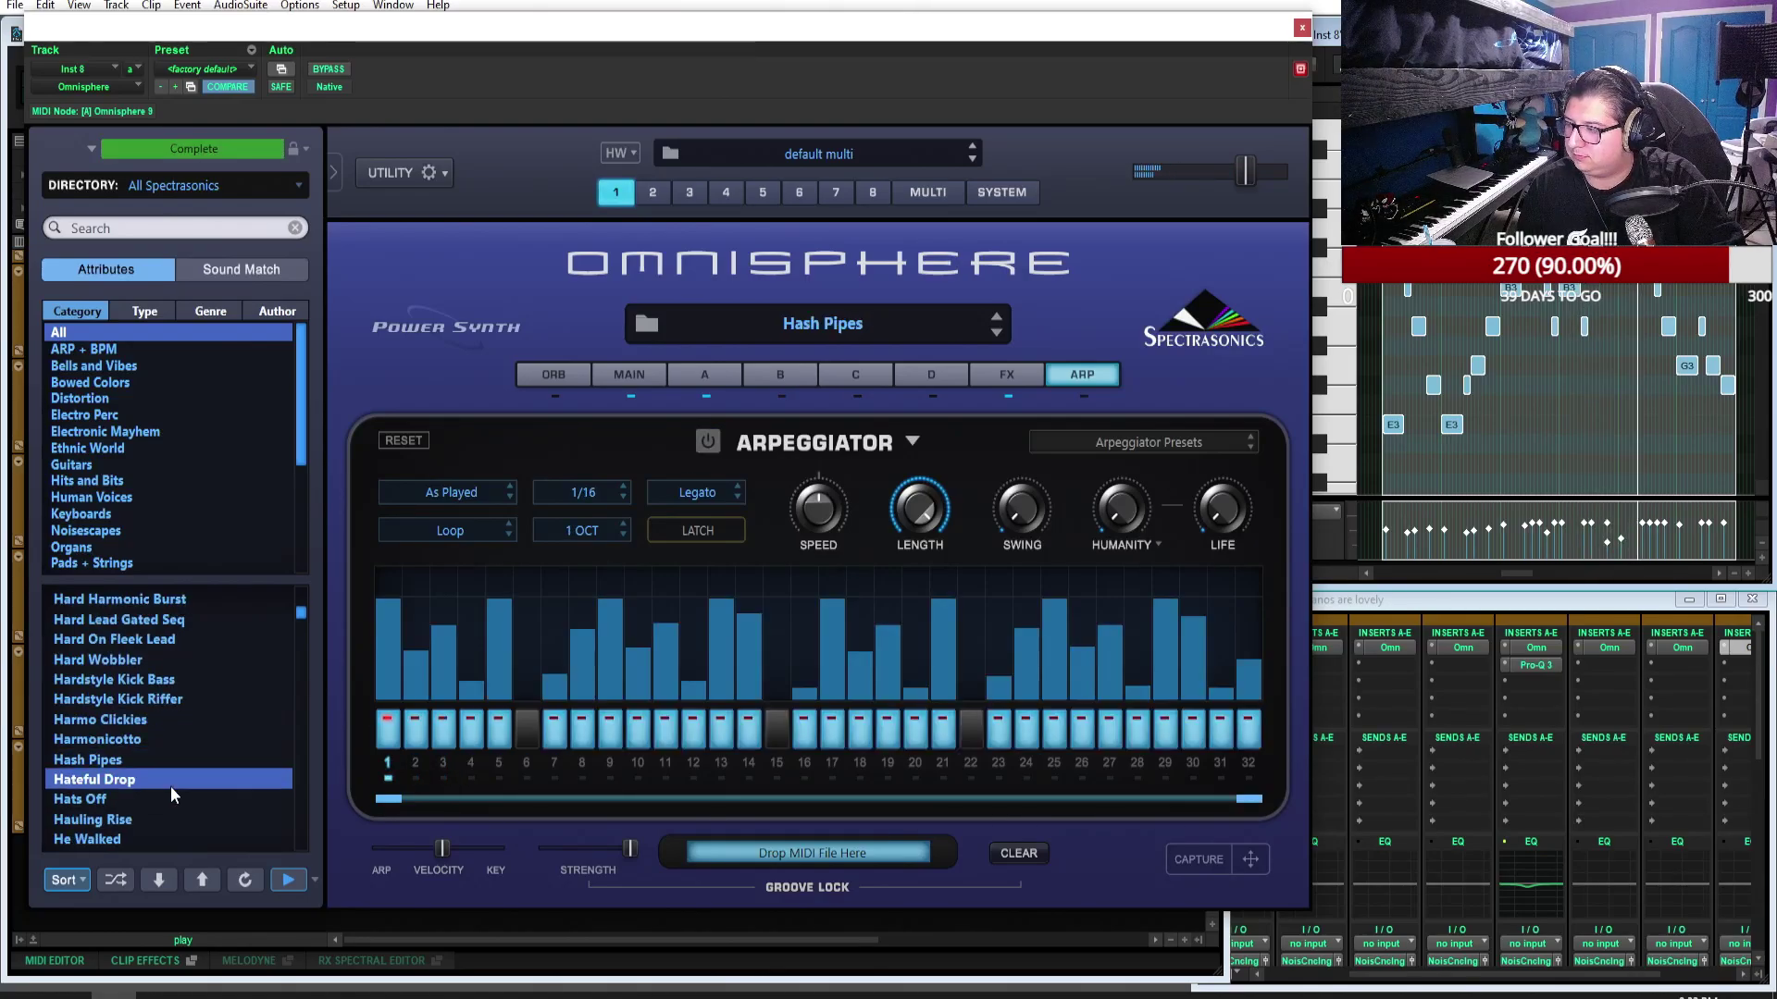
pyautogui.click(153, 797)
pyautogui.click(151, 818)
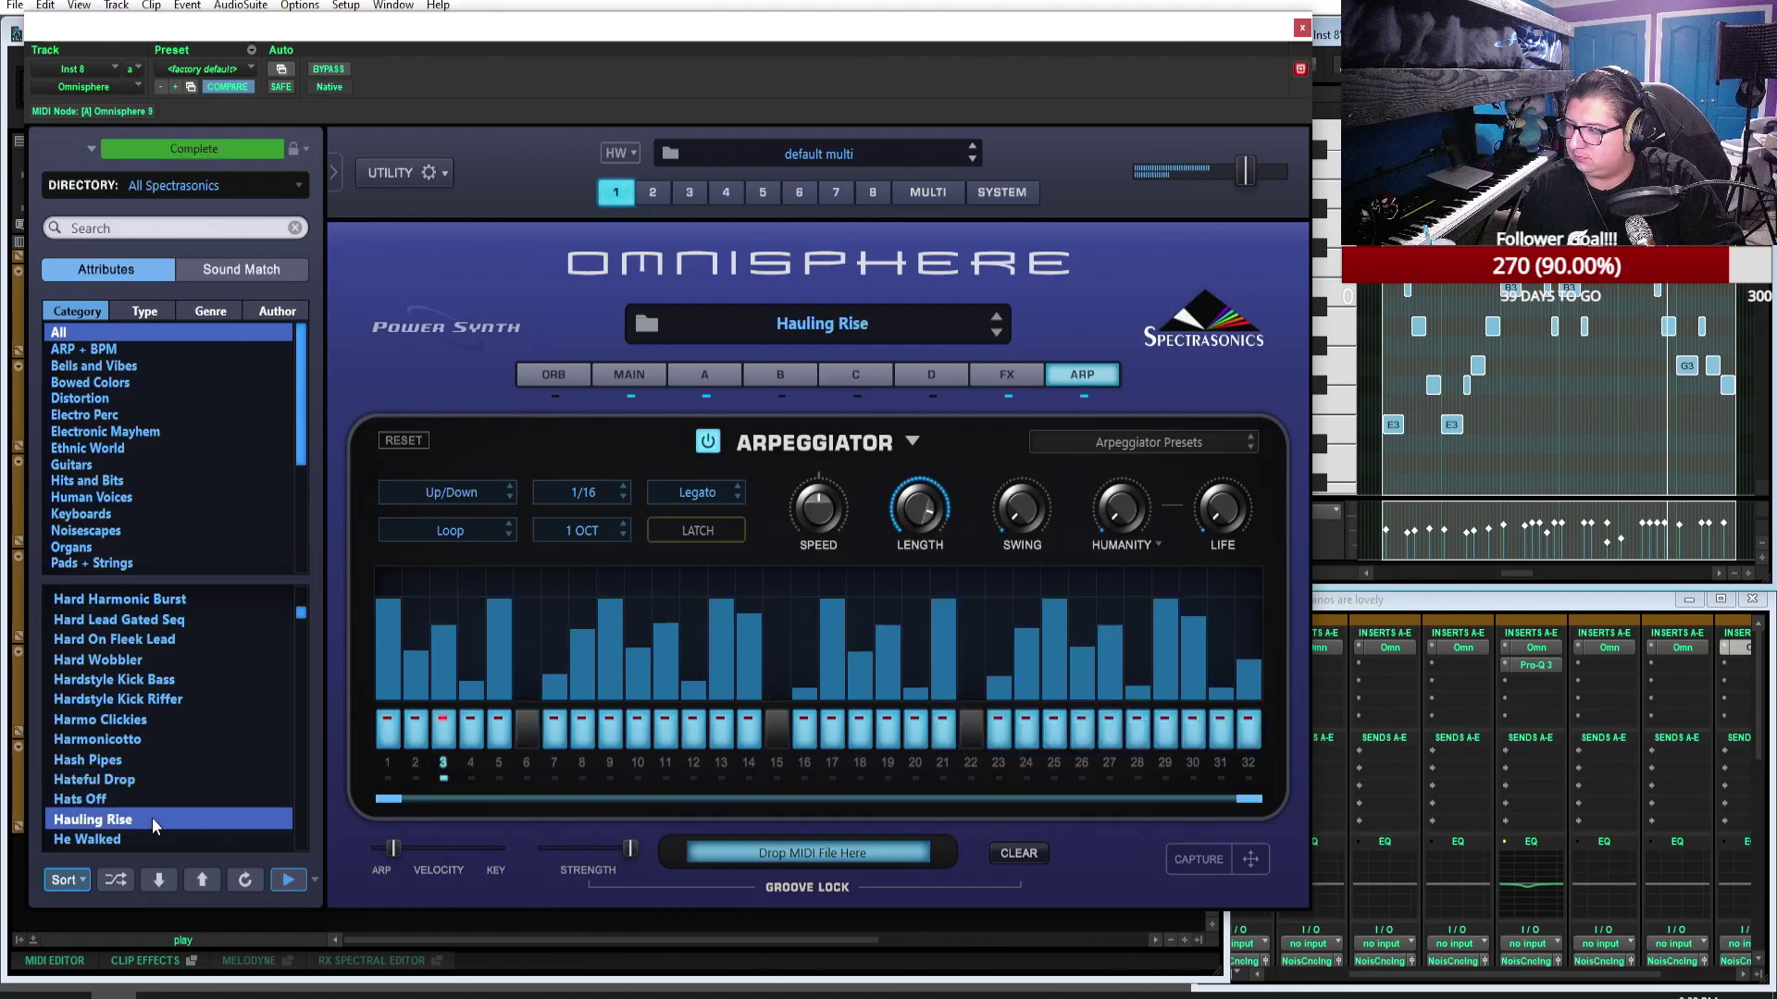
# Step: Audition Headbasher Slam, Heart Stabber Pluck and Heavy Drama, and load Heaven's Shores on Inst 8
pyautogui.scroll(-4, 175, 779)
pyautogui.click(176, 777)
pyautogui.scroll(-5, 180, 759)
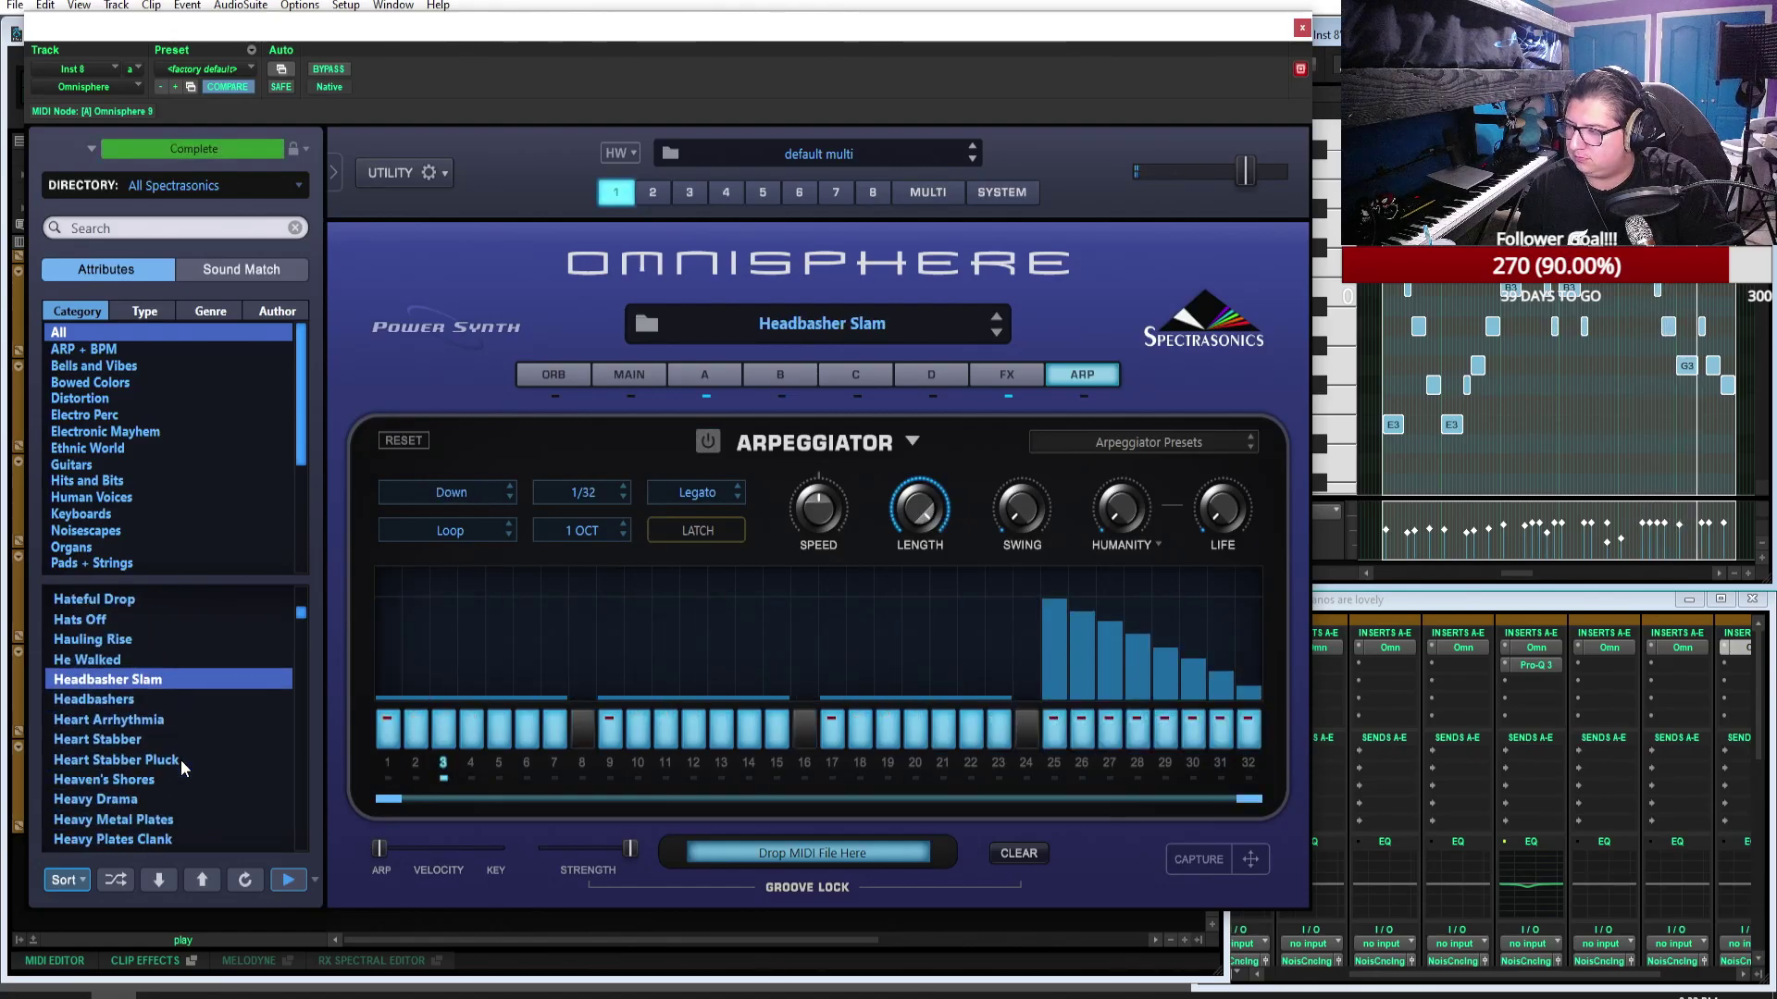
pyautogui.click(180, 759)
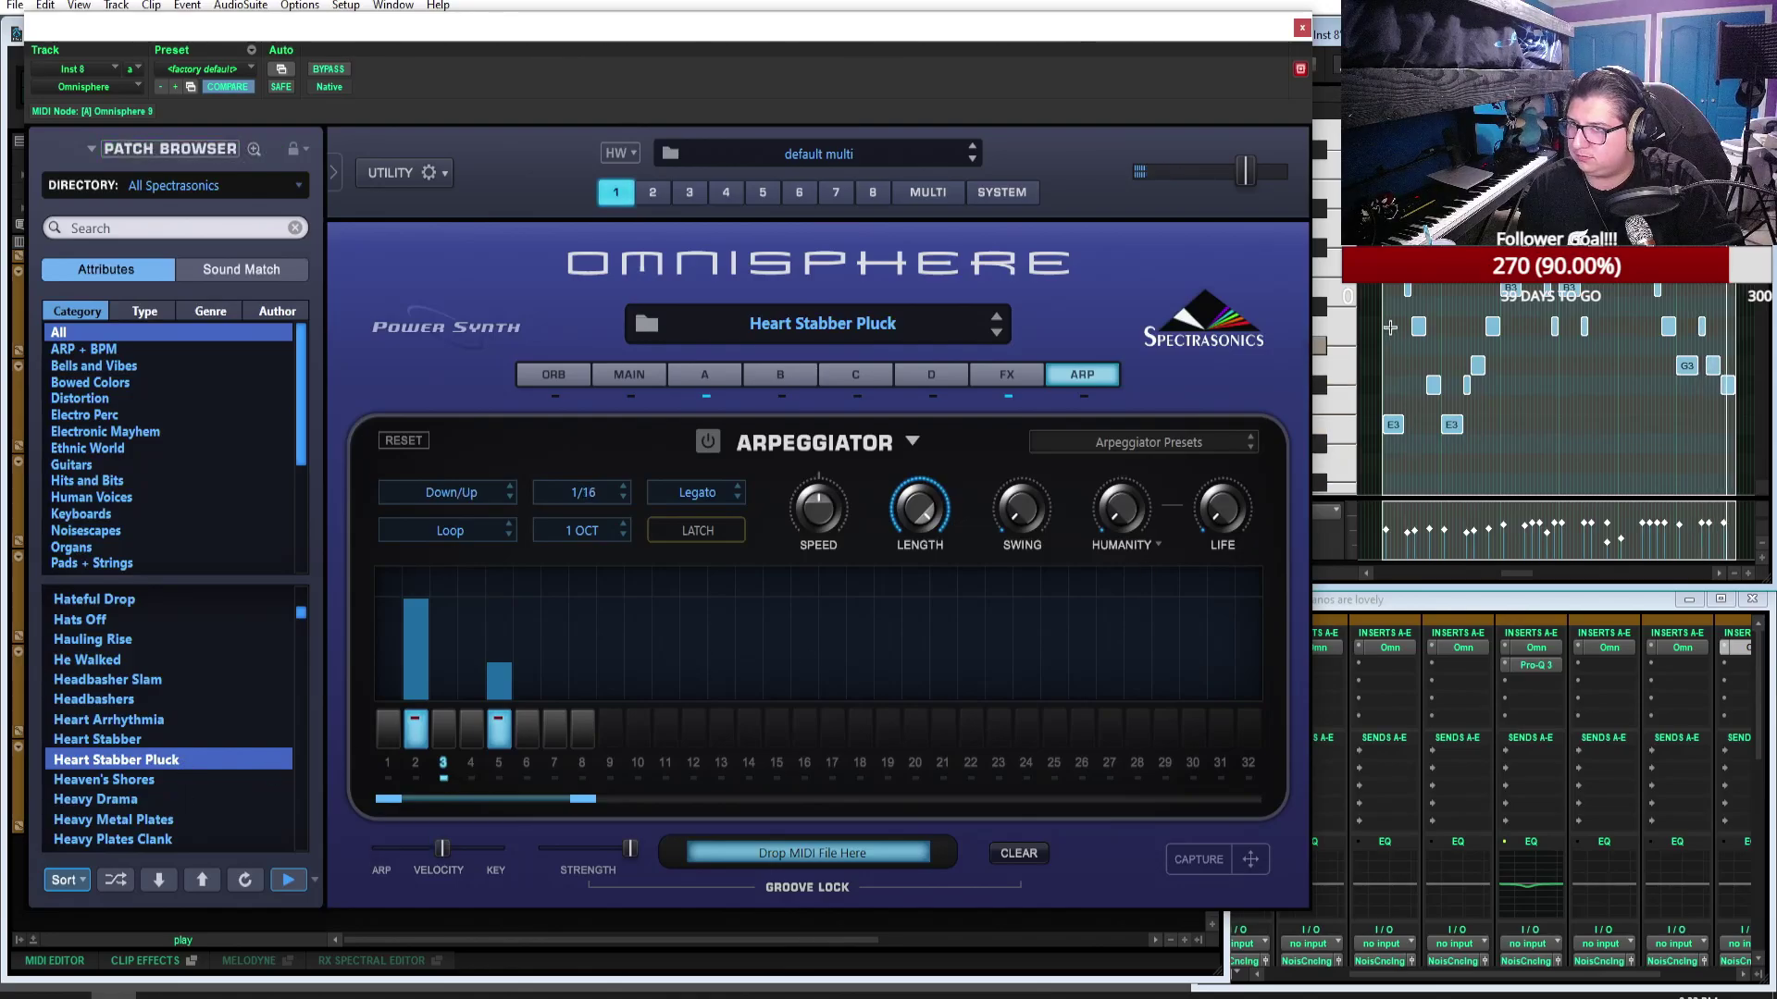
pyautogui.click(142, 800)
pyautogui.click(157, 777)
pyautogui.scroll(-1, 201, 720)
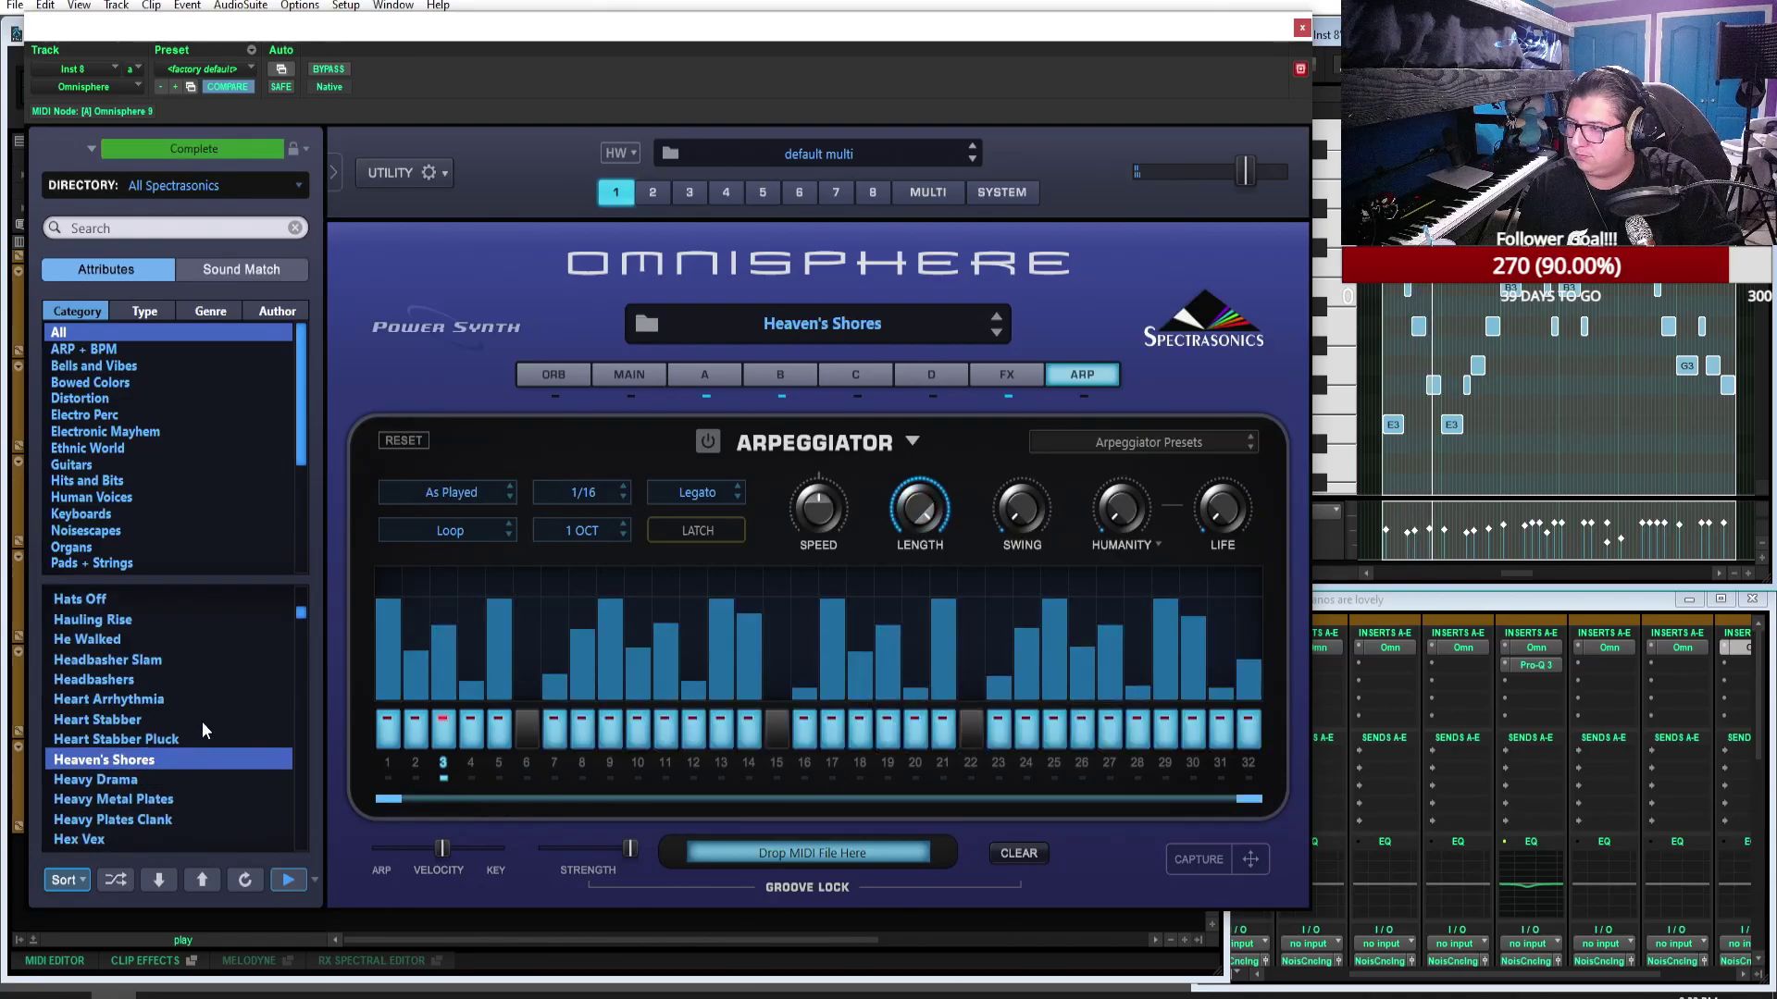
pyautogui.scroll(-4, 202, 720)
pyautogui.scroll(-5, 202, 720)
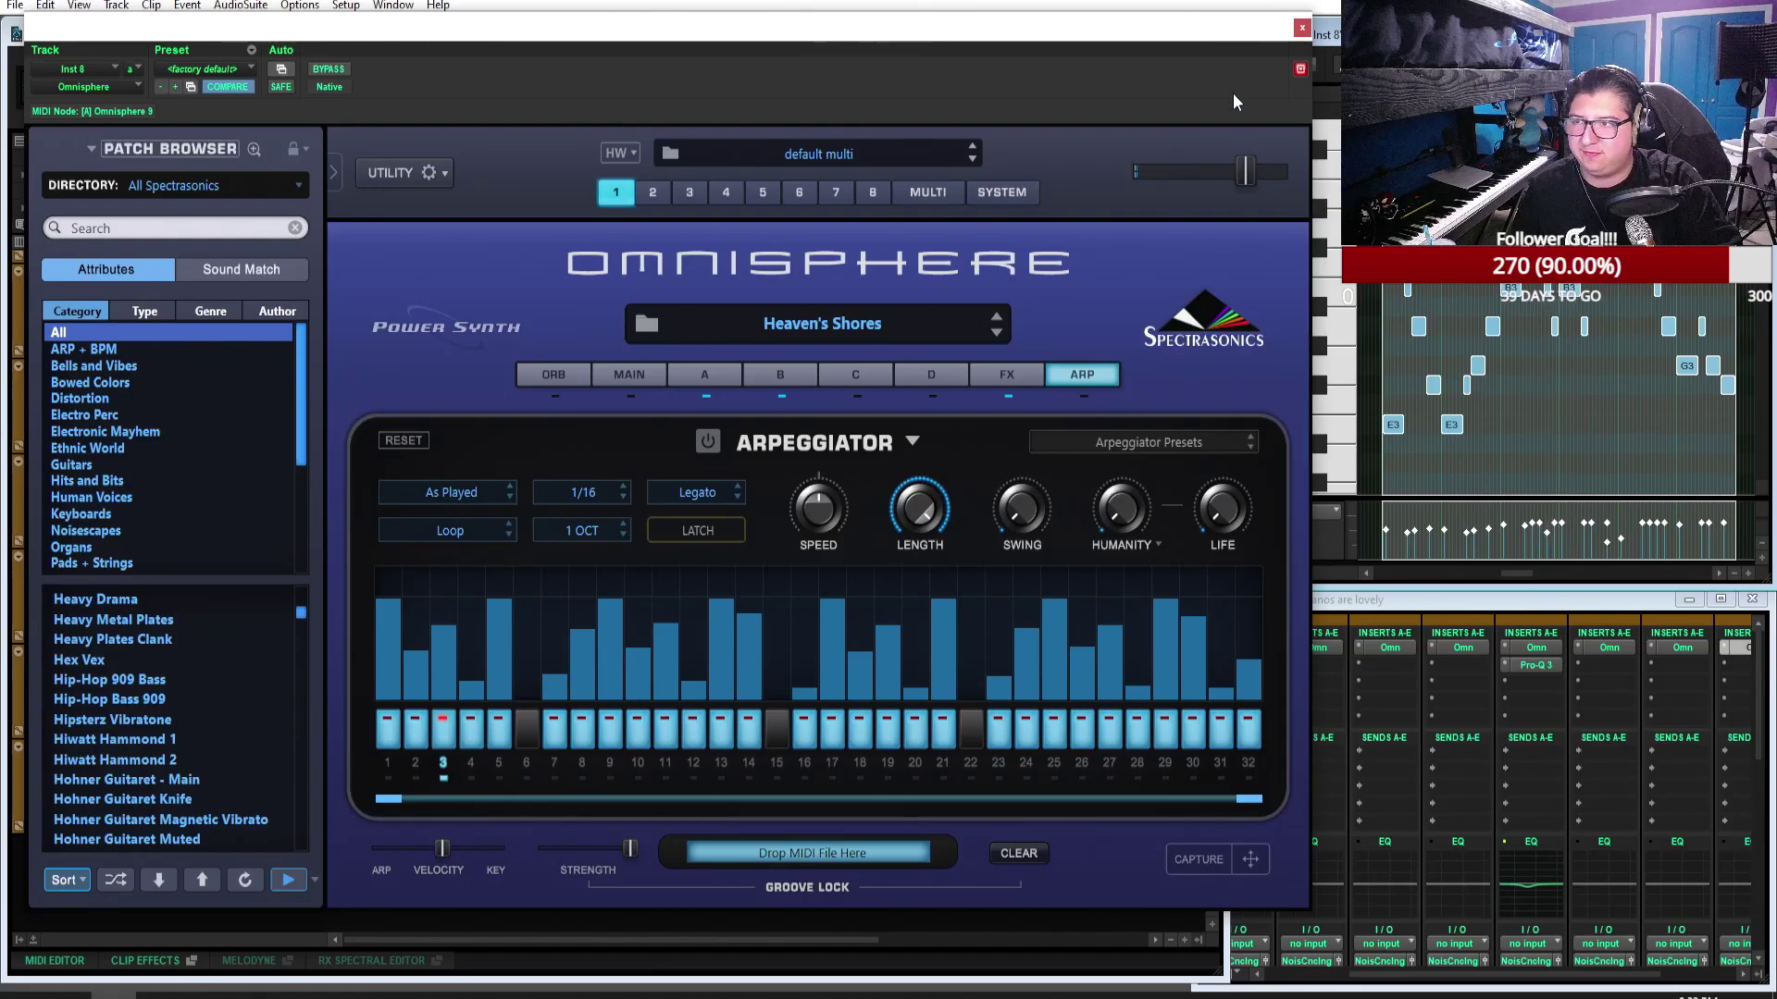
# Step: Close the Inst 8 instrument, select the Inst 1-03 clip on Inst 1 and check which Omnisphere patch that track uses
pyautogui.click(1302, 28)
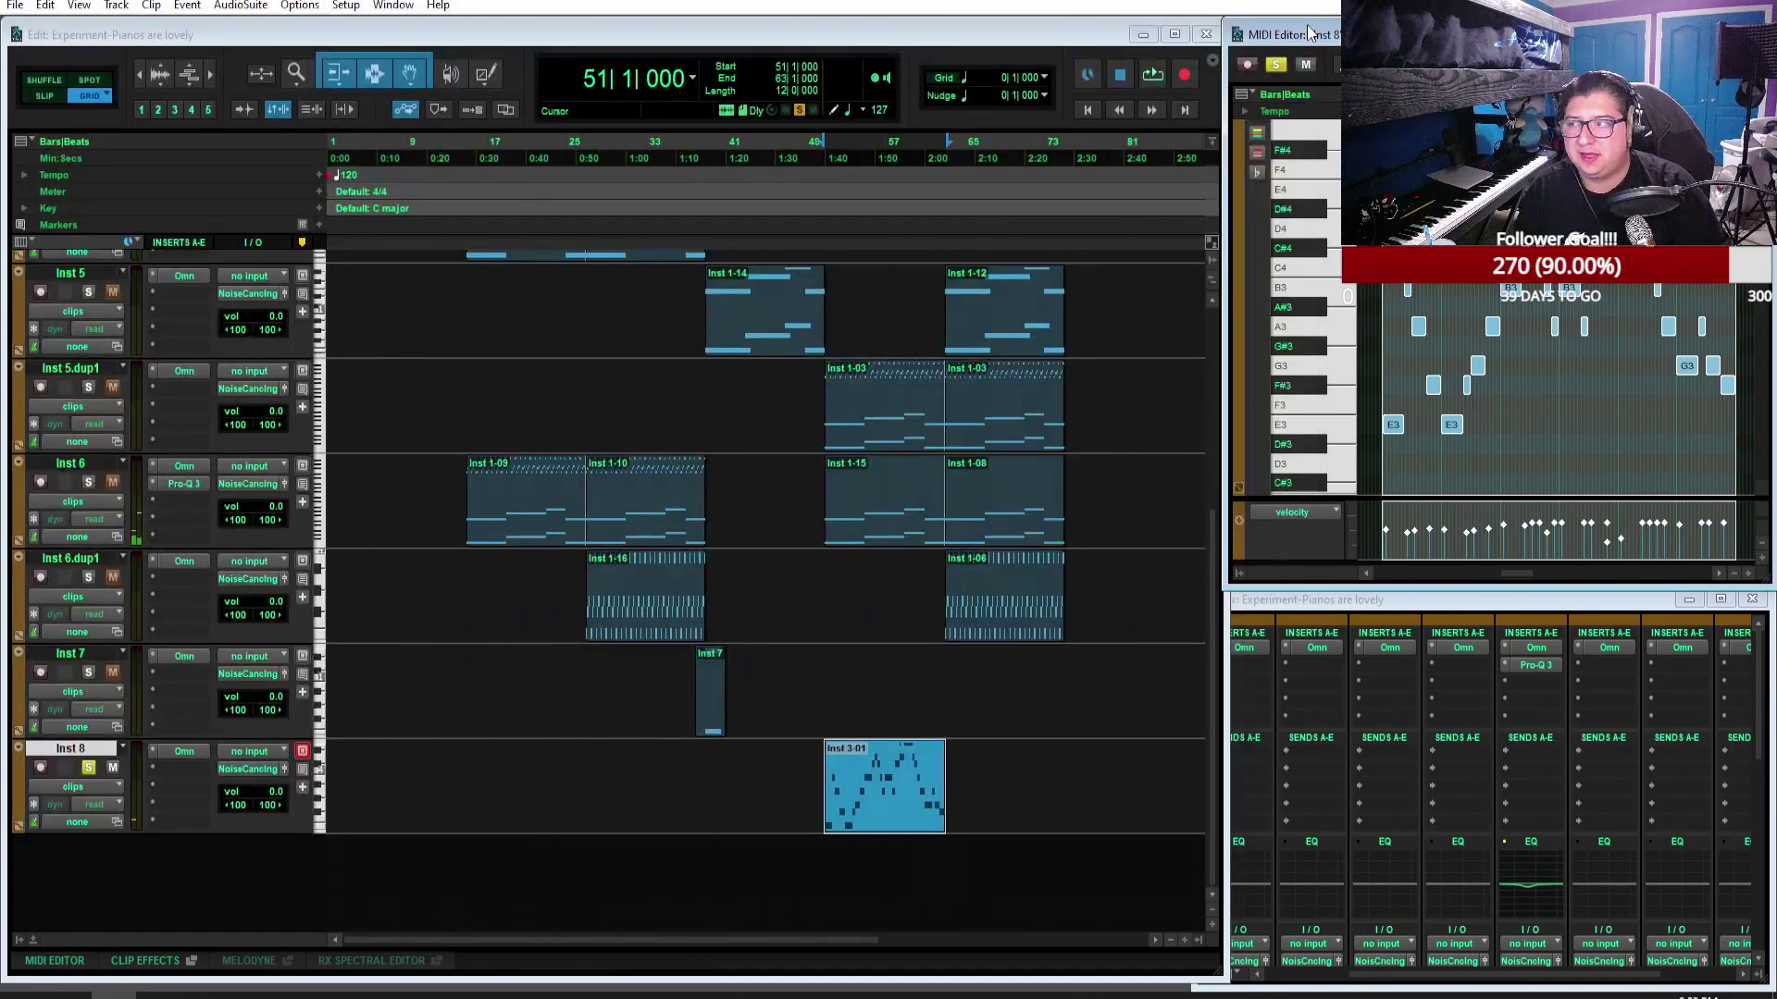
pyautogui.scroll(4, 636, 694)
pyautogui.click(395, 334)
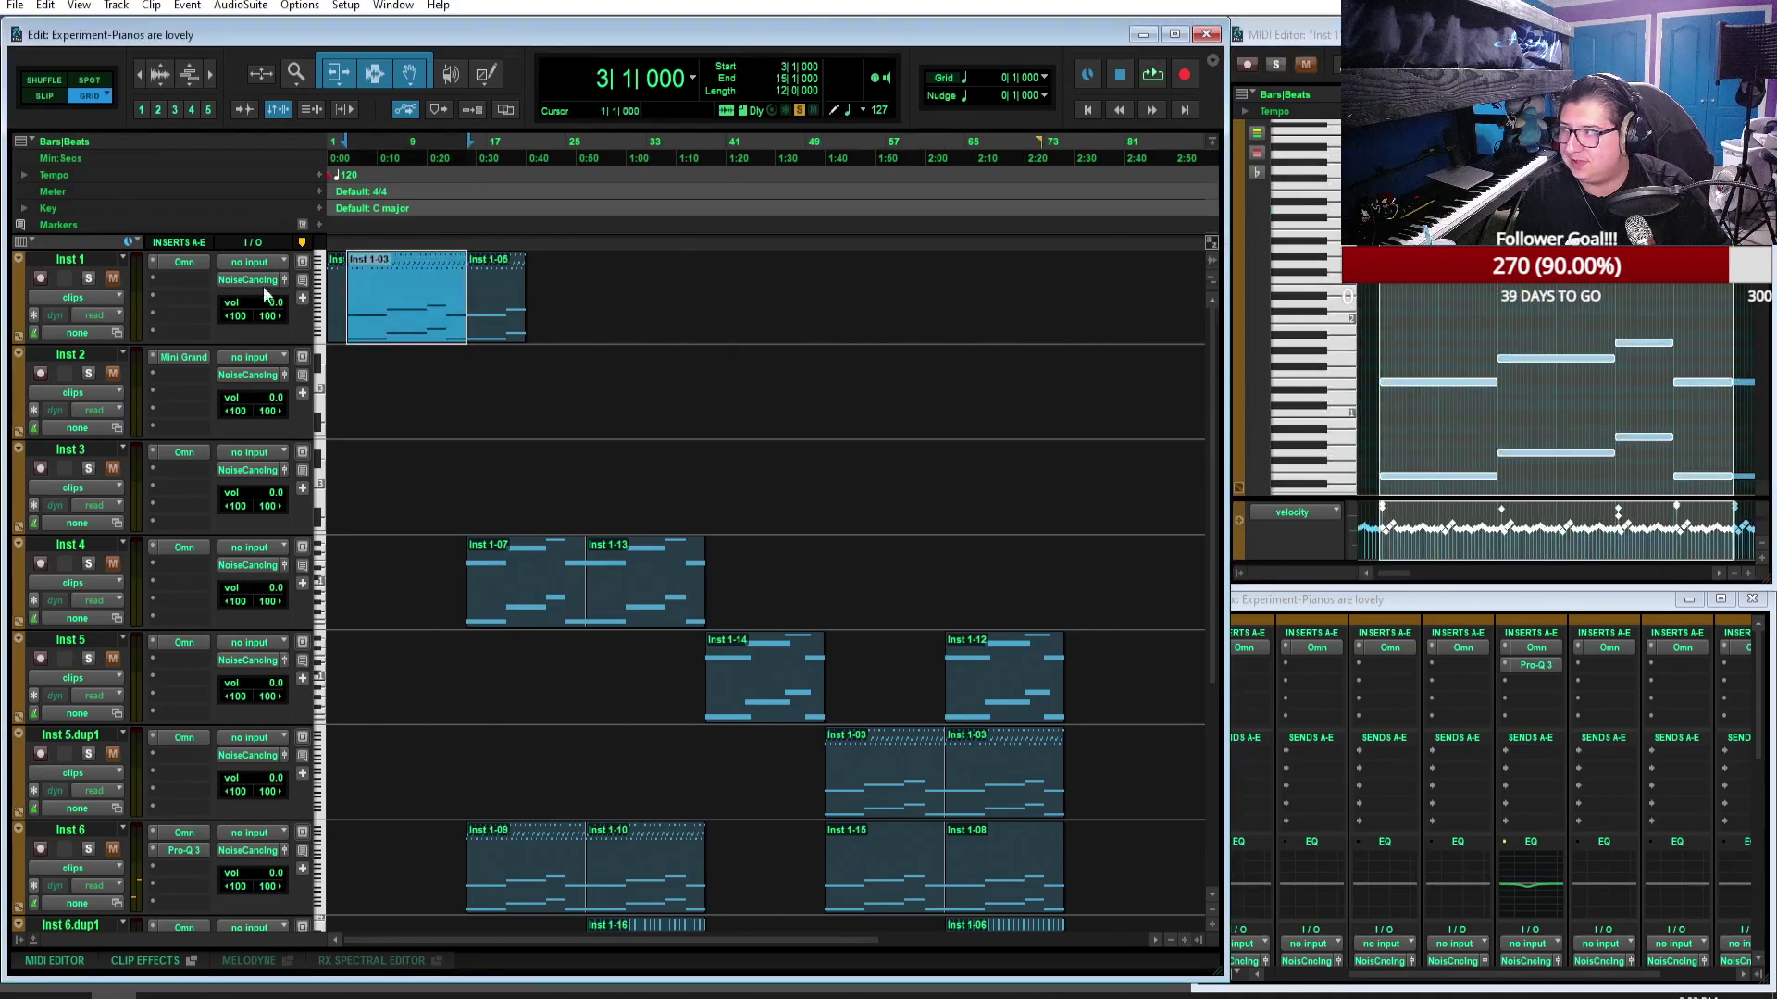
pyautogui.click(197, 267)
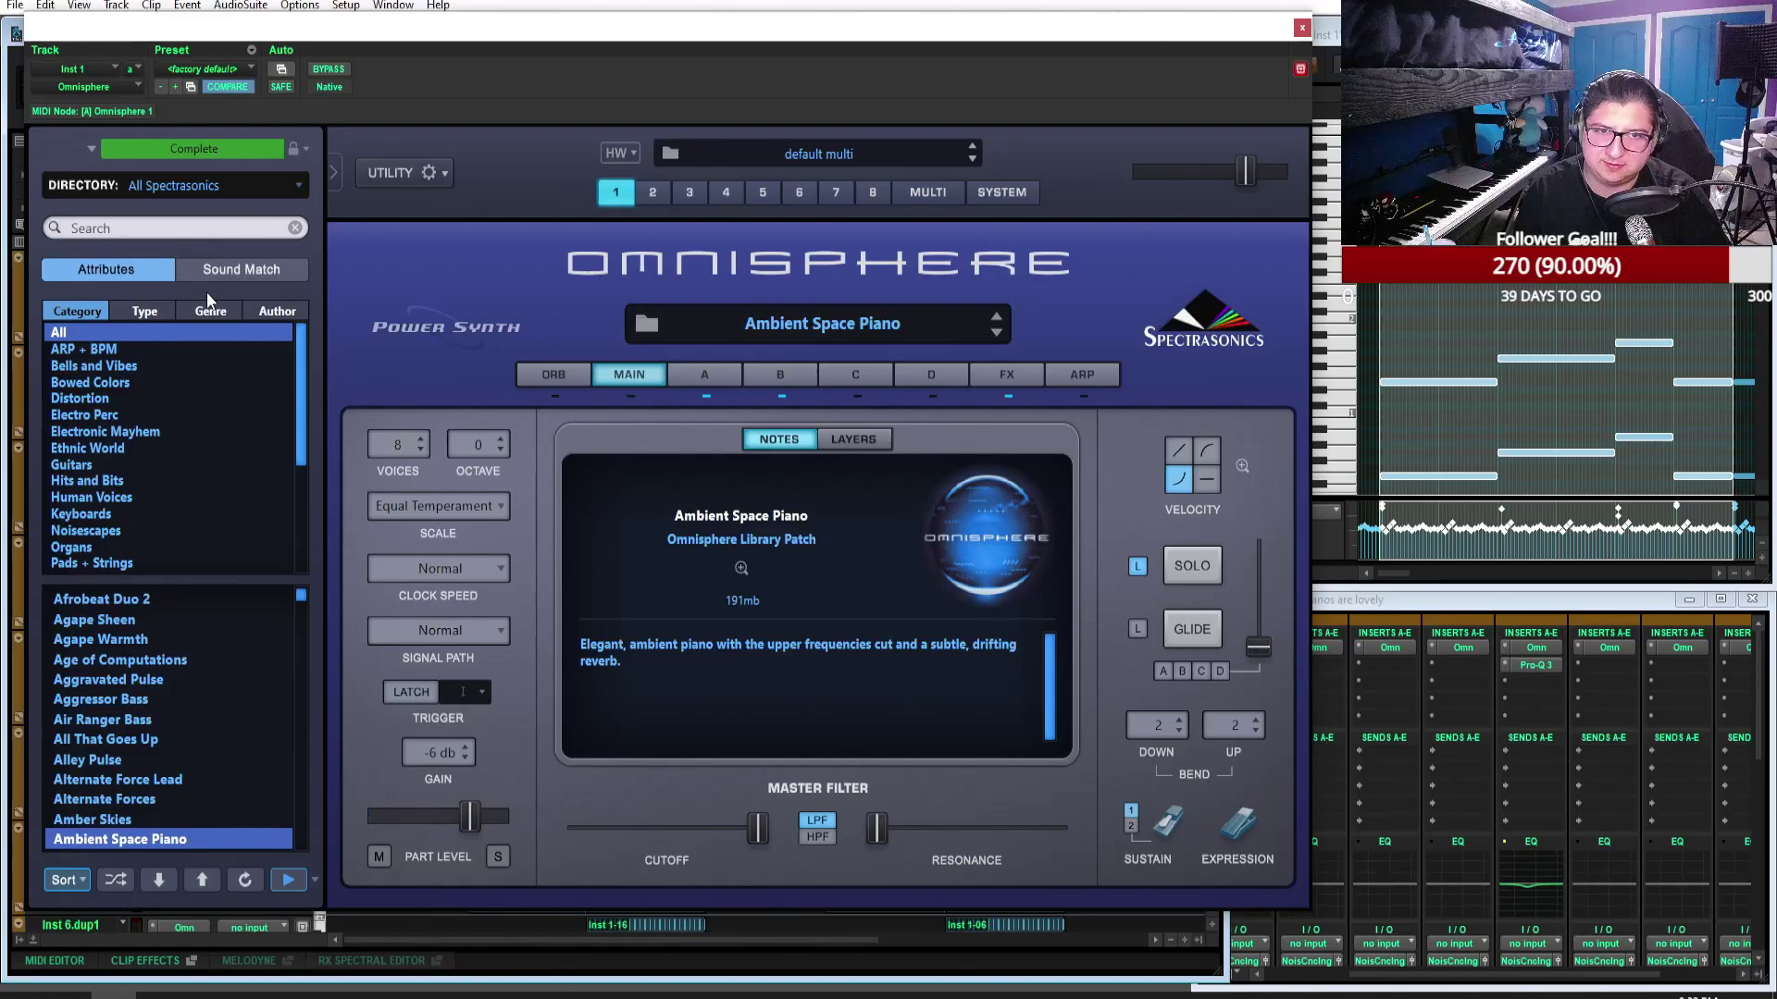
pyautogui.click(1301, 27)
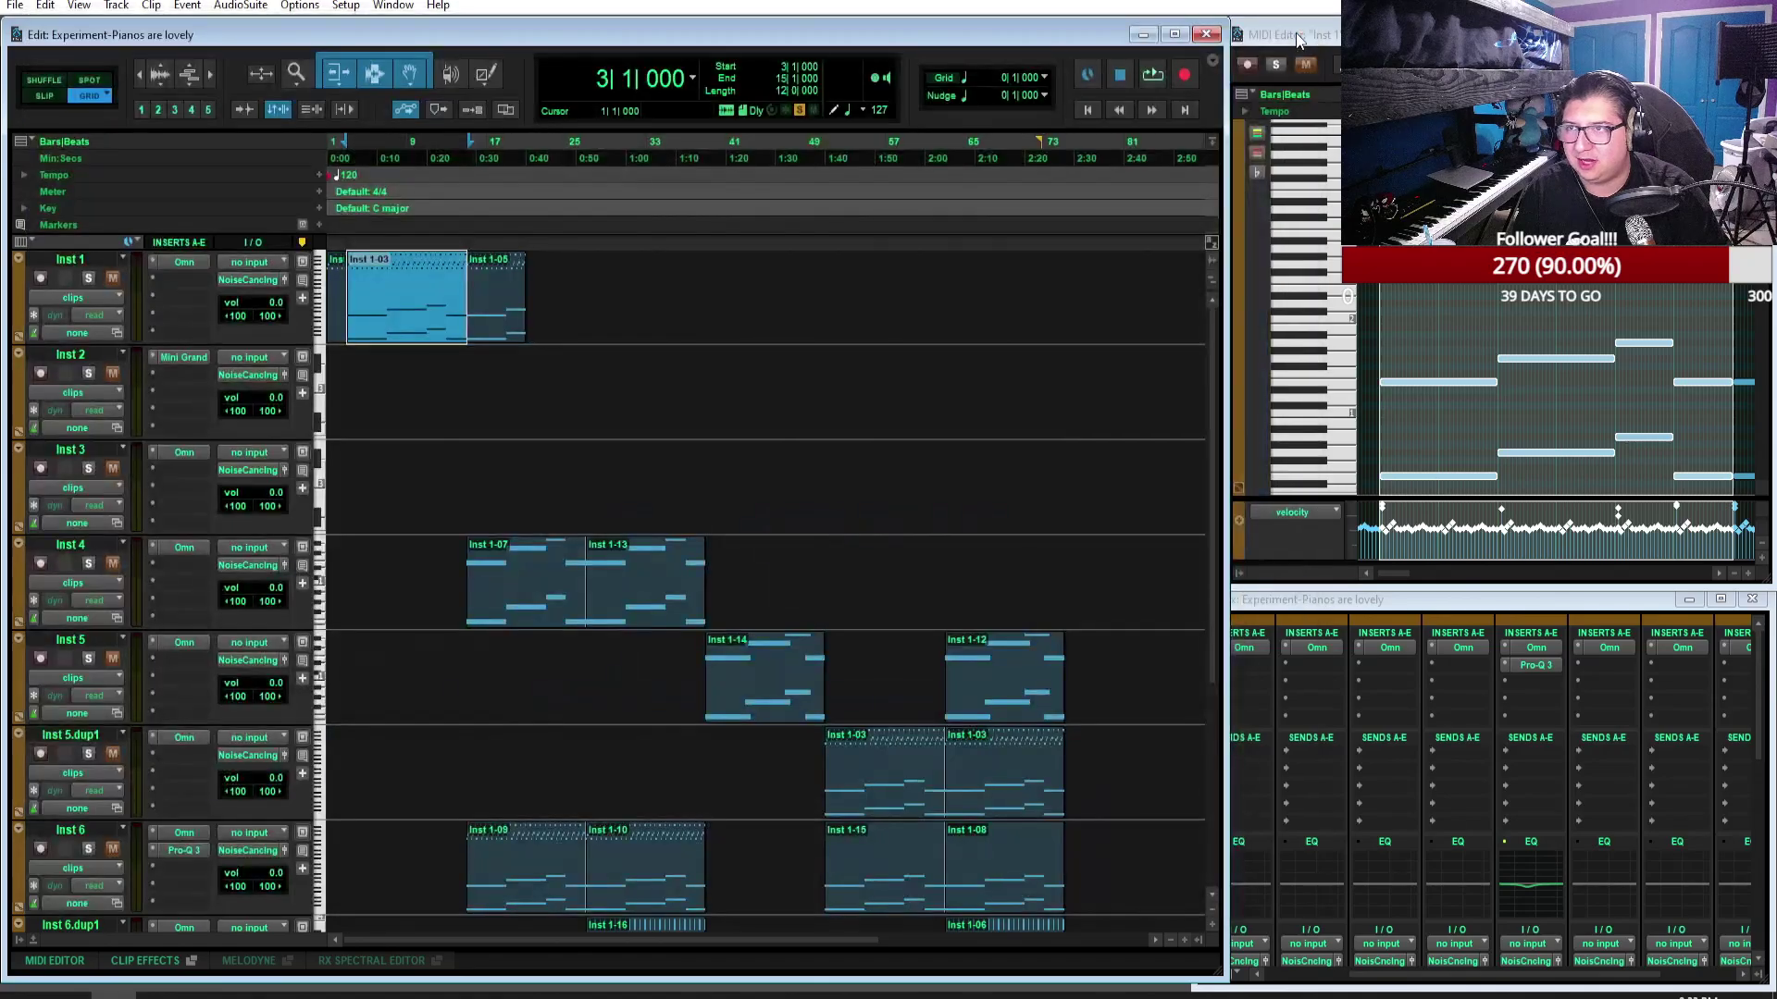
# Step: Listen to the Inst 1-03 clip on the Inst 1 track while reviewing the other tracks, and reselect the Inst 8 clip
pyautogui.click(1152, 75)
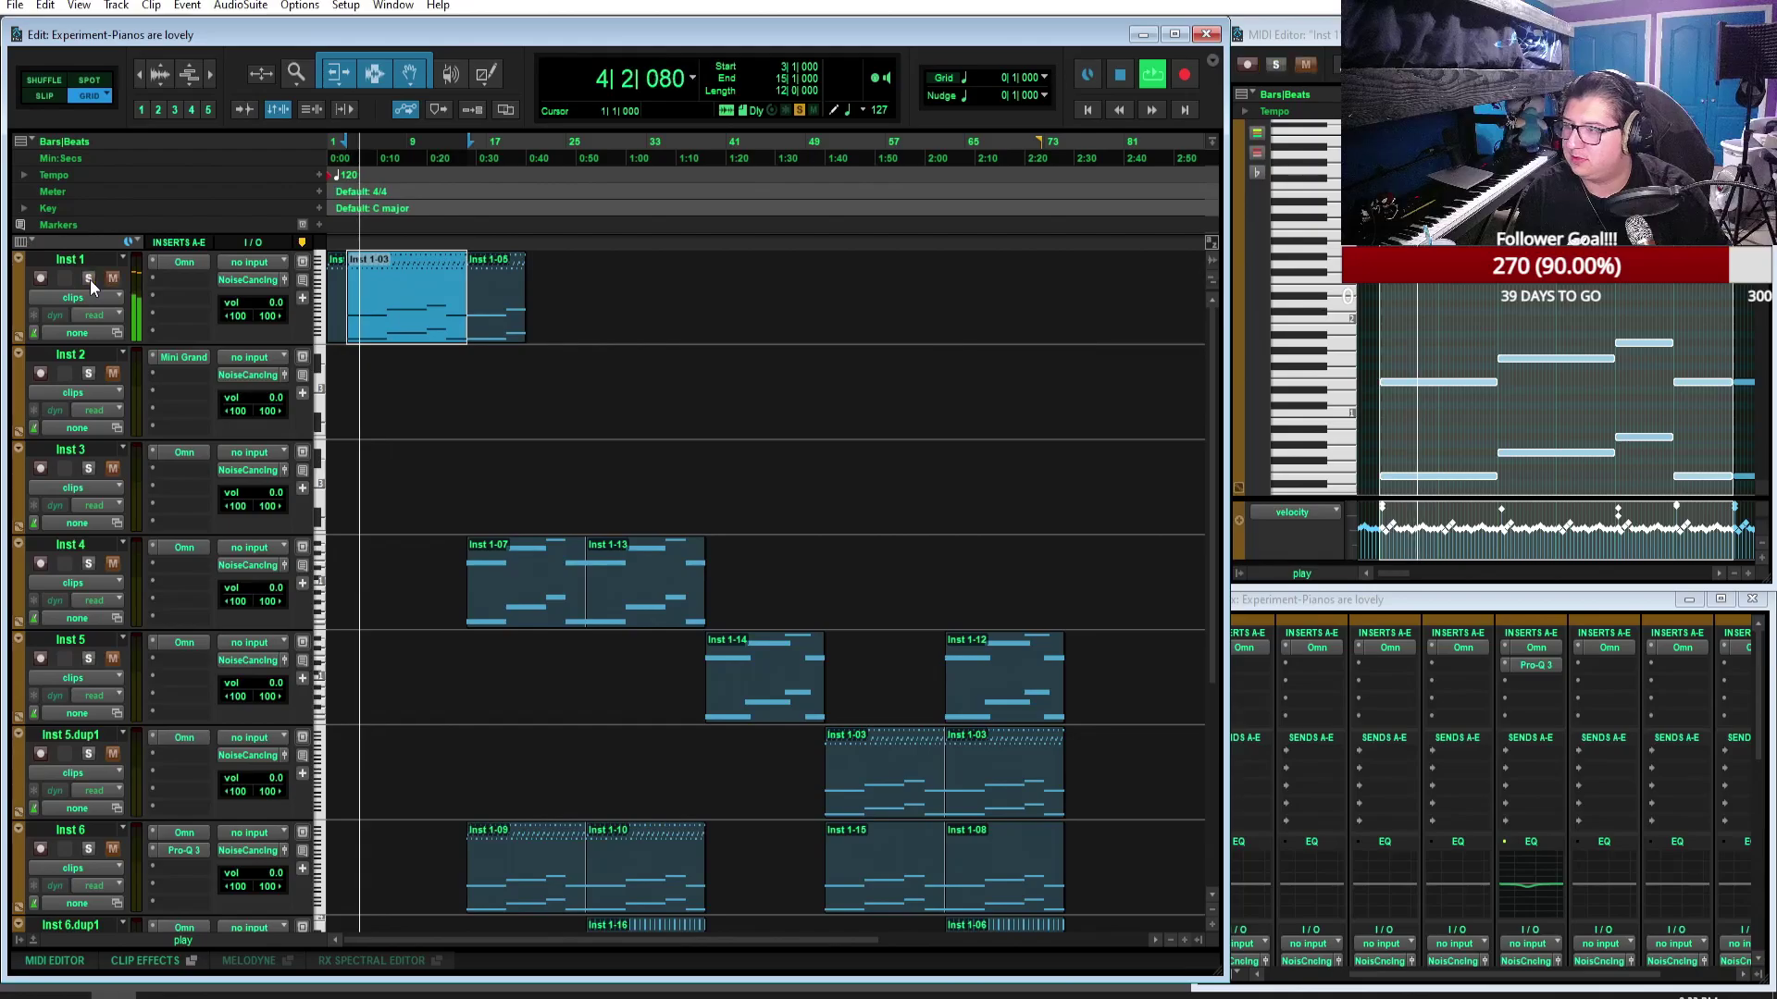
pyautogui.scroll(-4, 252, 540)
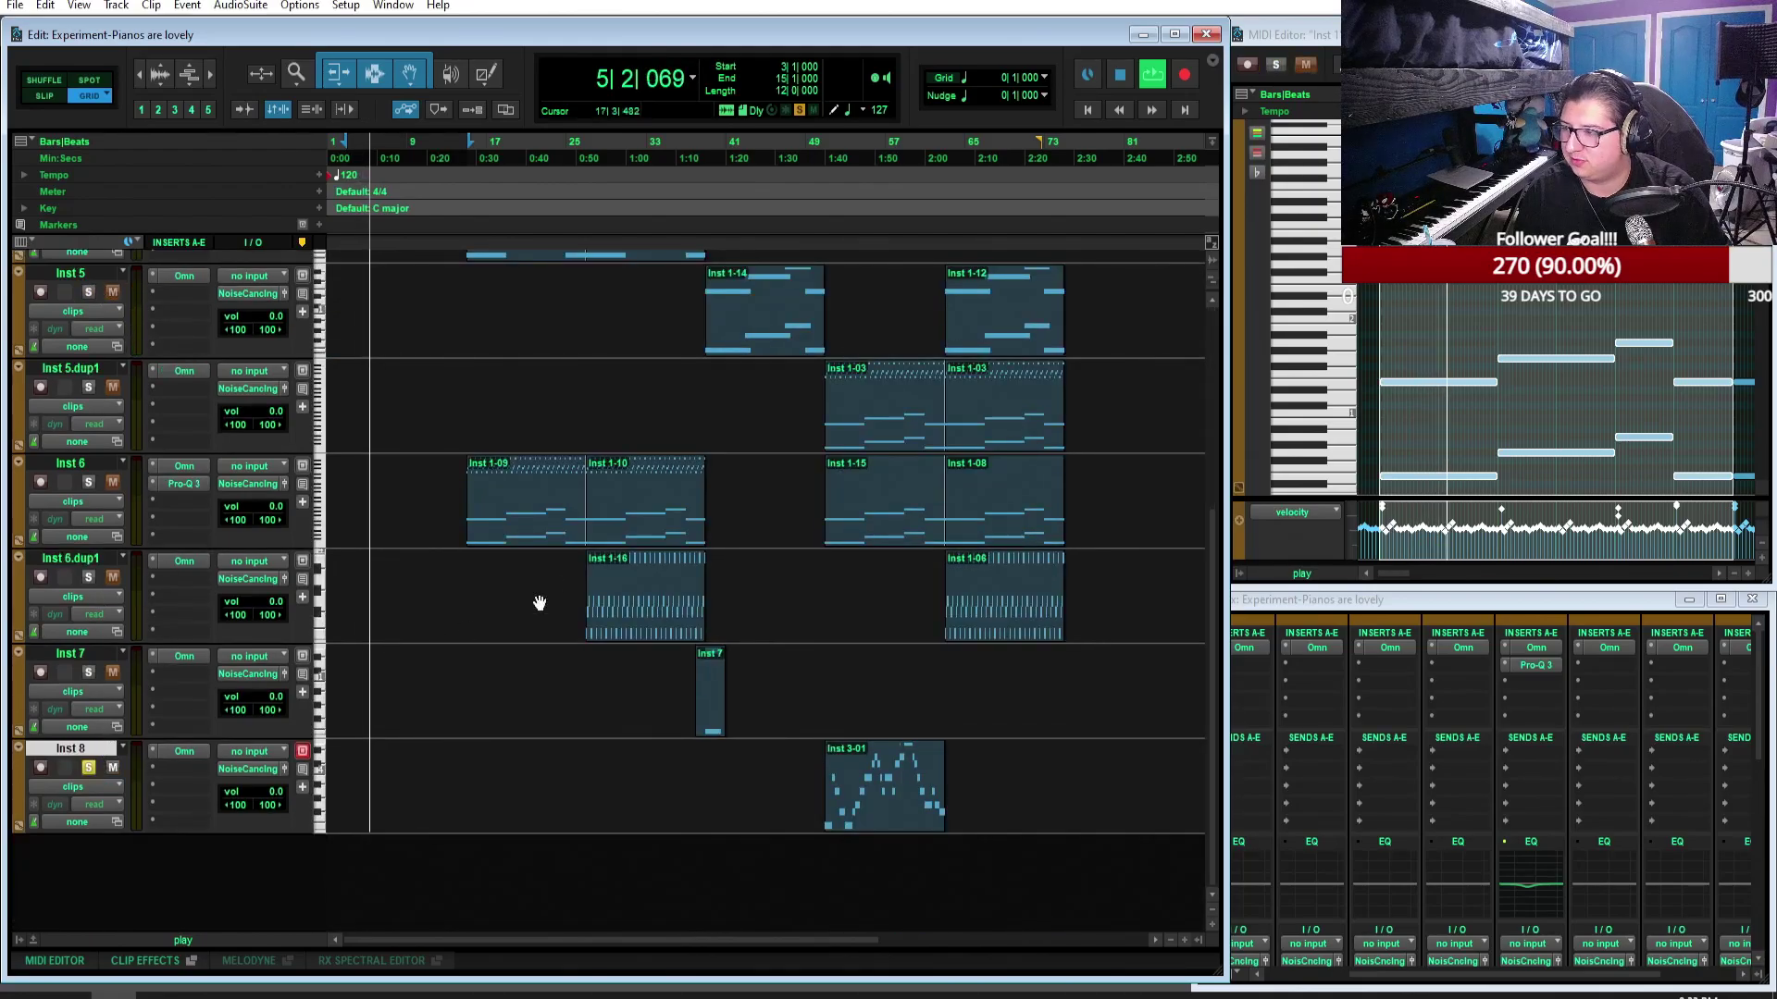
pyautogui.scroll(1, 515, 615)
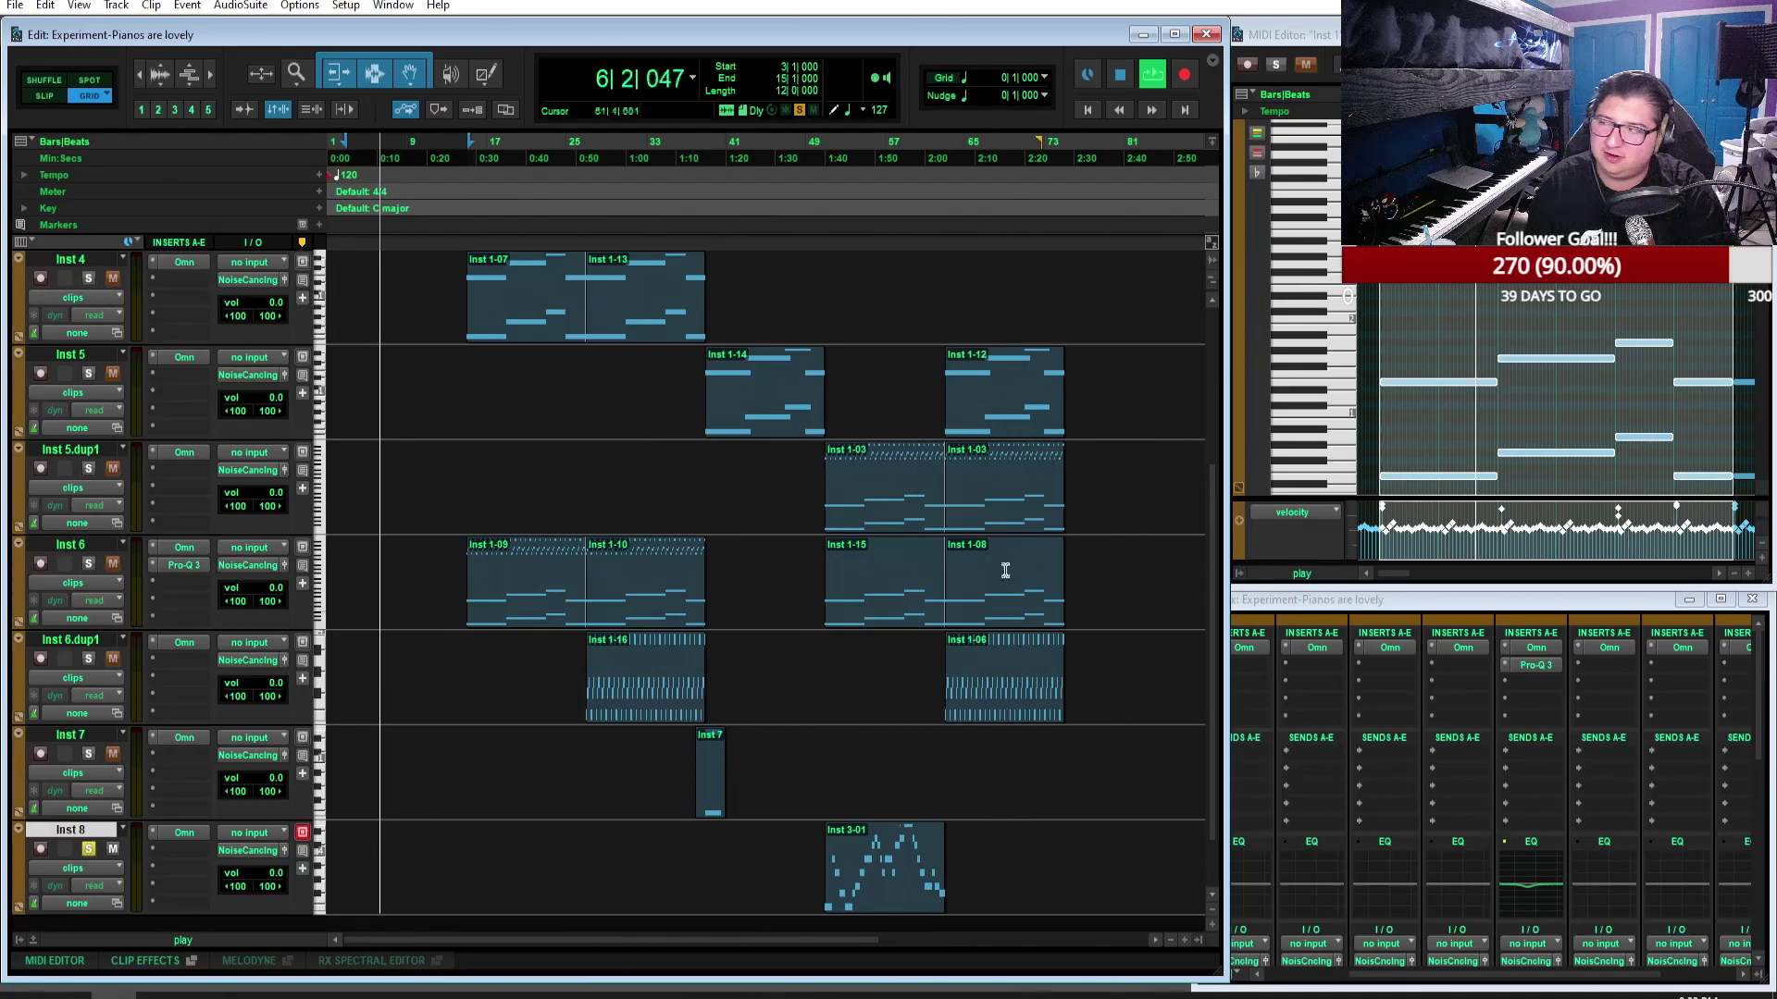
pyautogui.scroll(3, 814, 574)
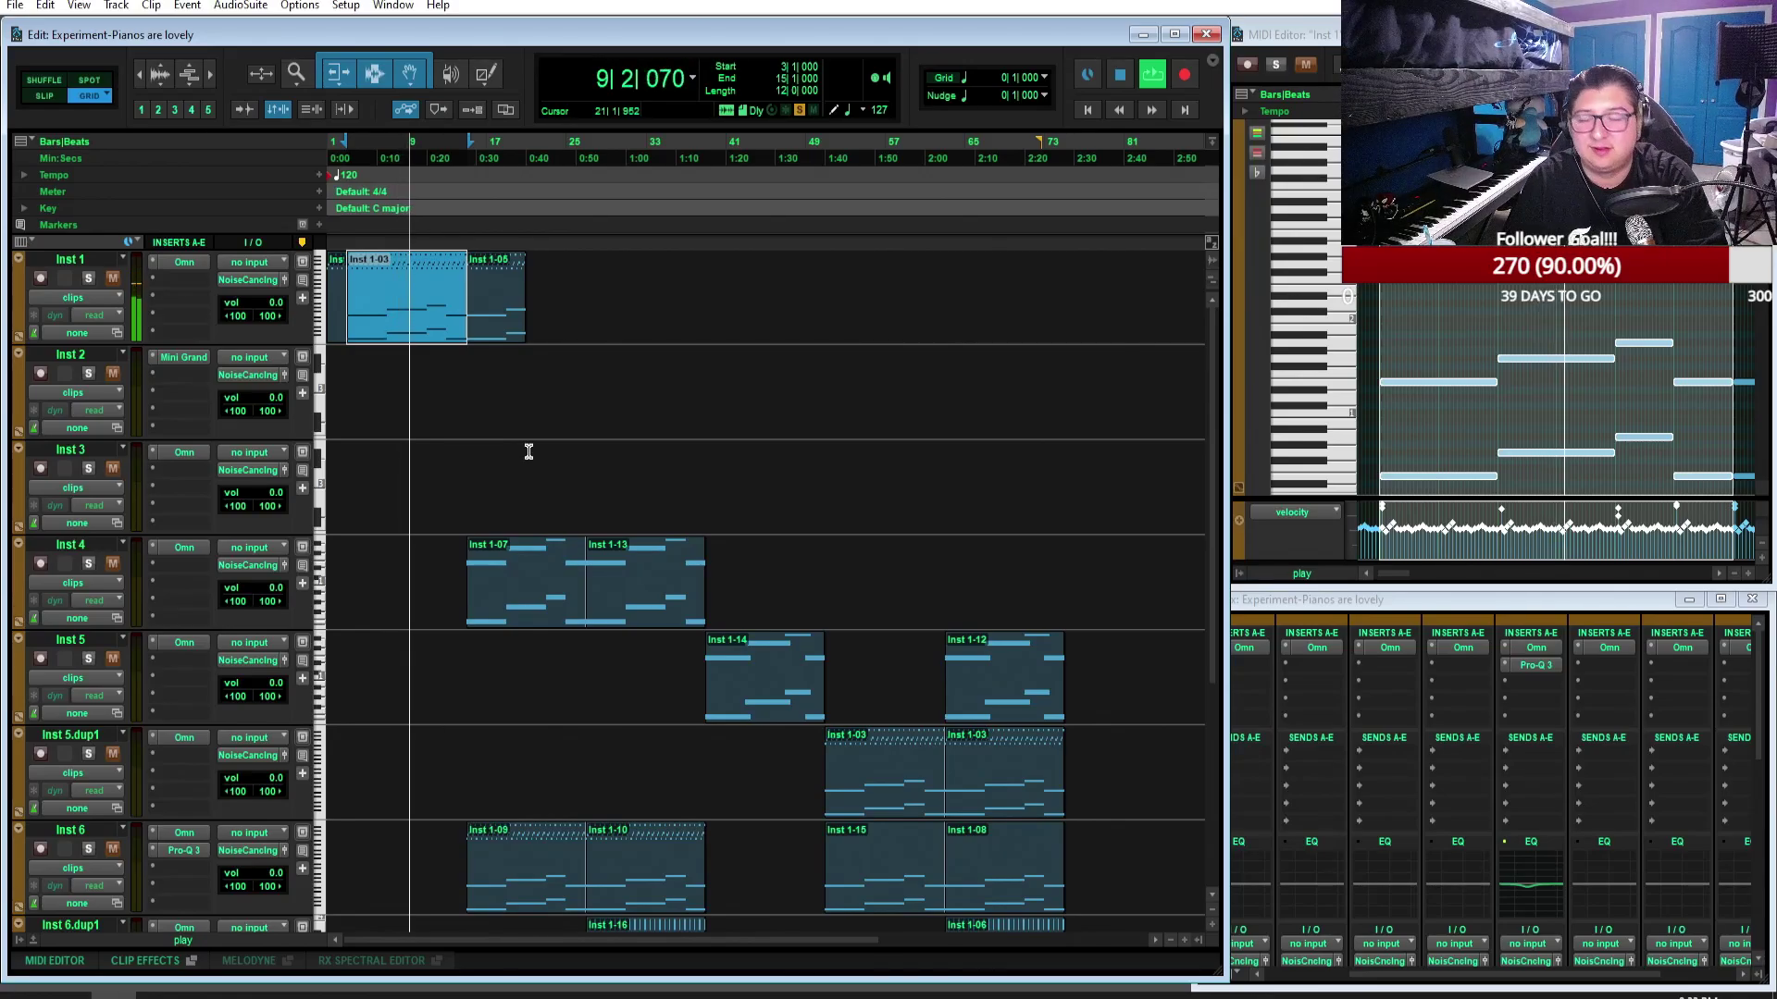
pyautogui.scroll(-1, 964, 325)
pyautogui.click(1119, 74)
pyautogui.scroll(-3, 1050, 317)
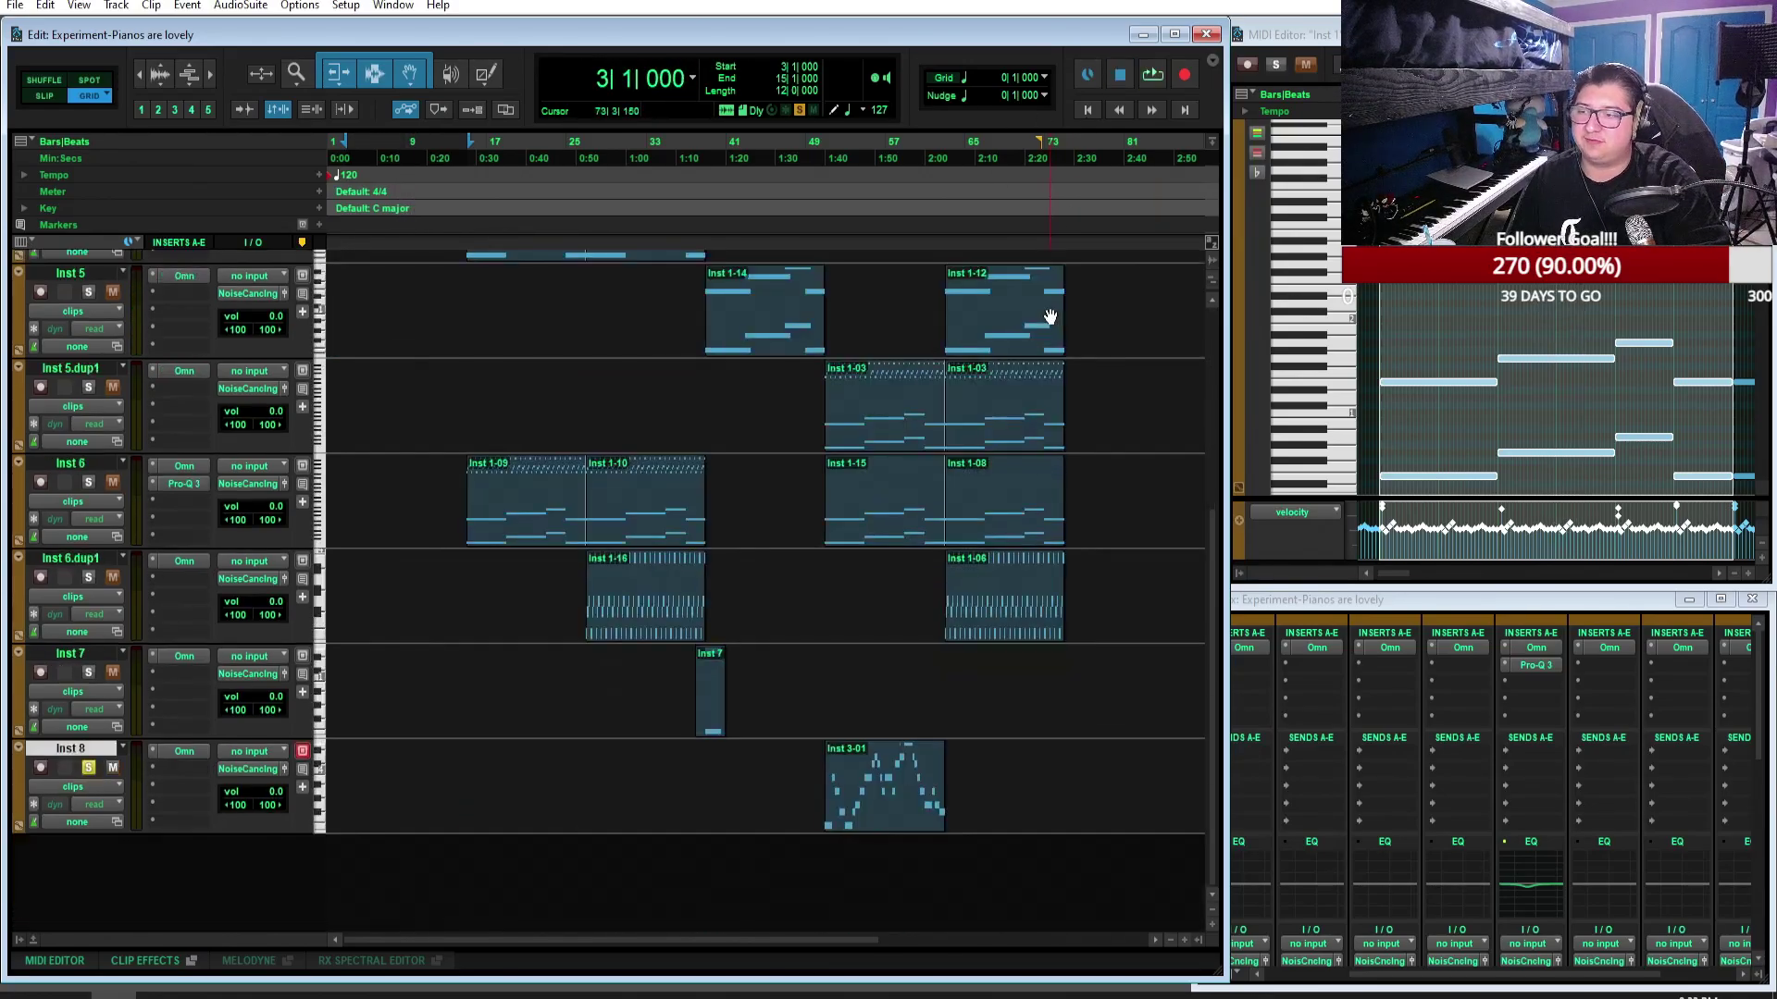
pyautogui.click(905, 819)
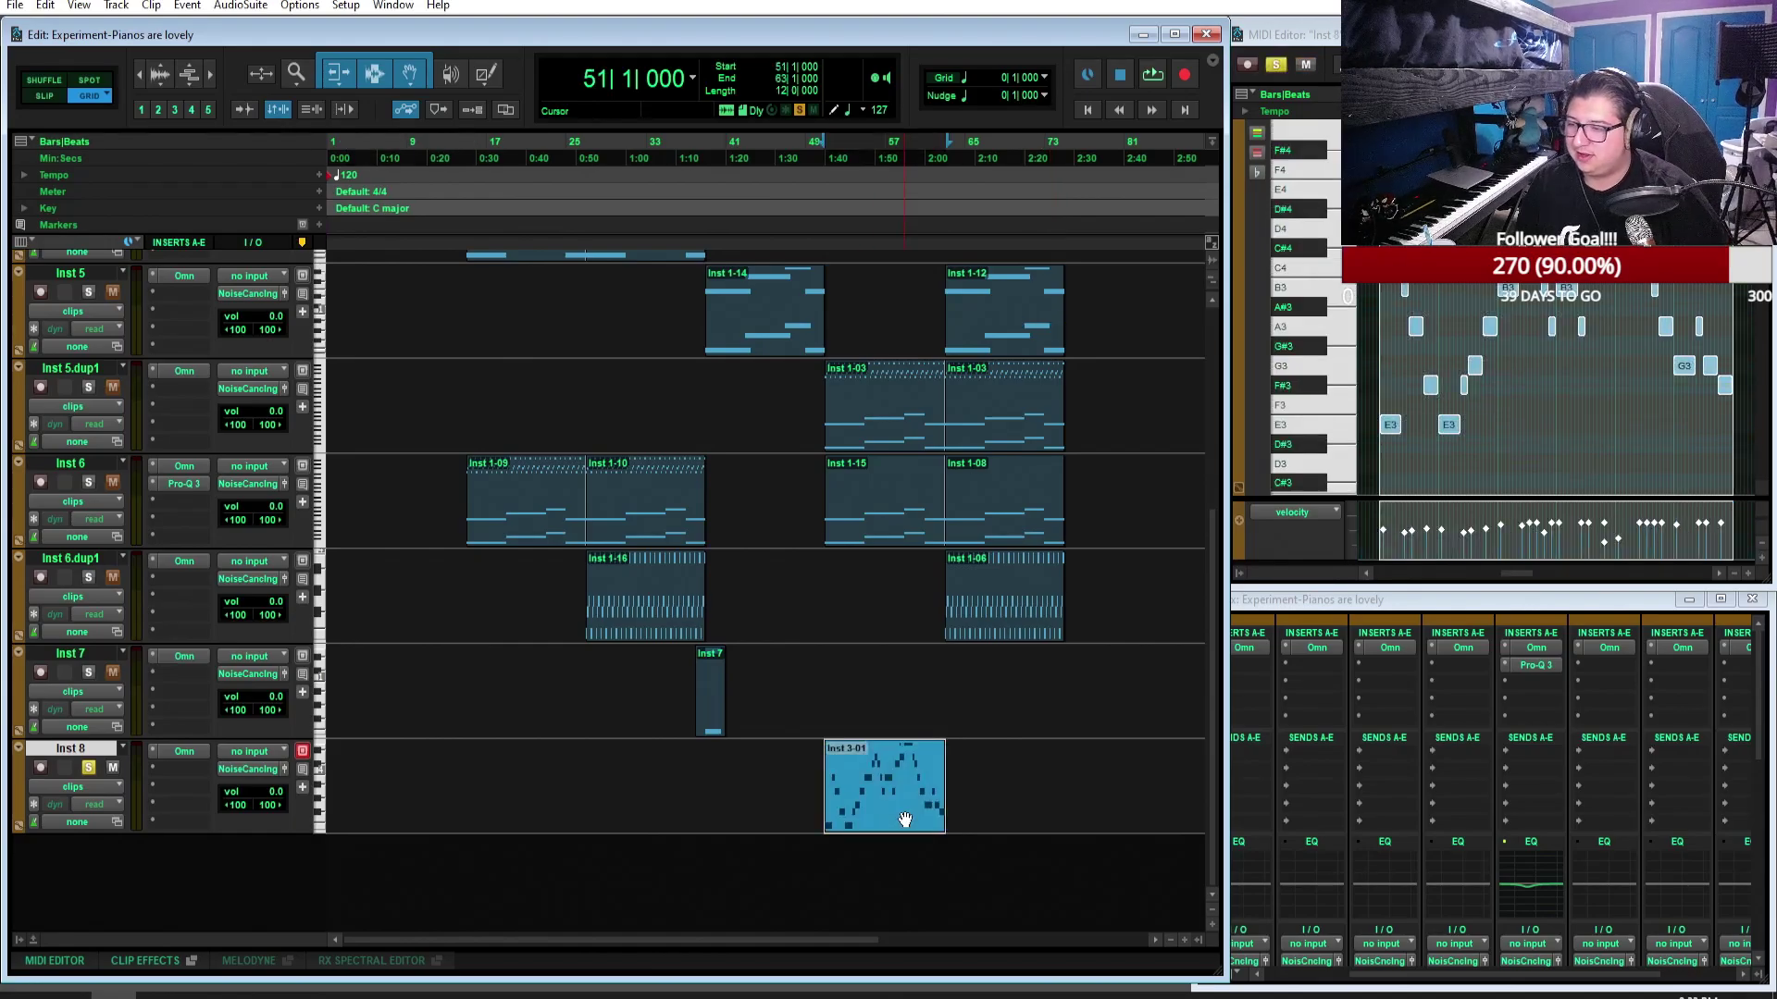
# Step: Reopen Omnisphere on Inst 8 and audition Hohner Guitaret Knife, Hohner Guitaret - Main, Hold me to Rise, Holy Acoustic and Holy of Holys Pad
pyautogui.click(185, 752)
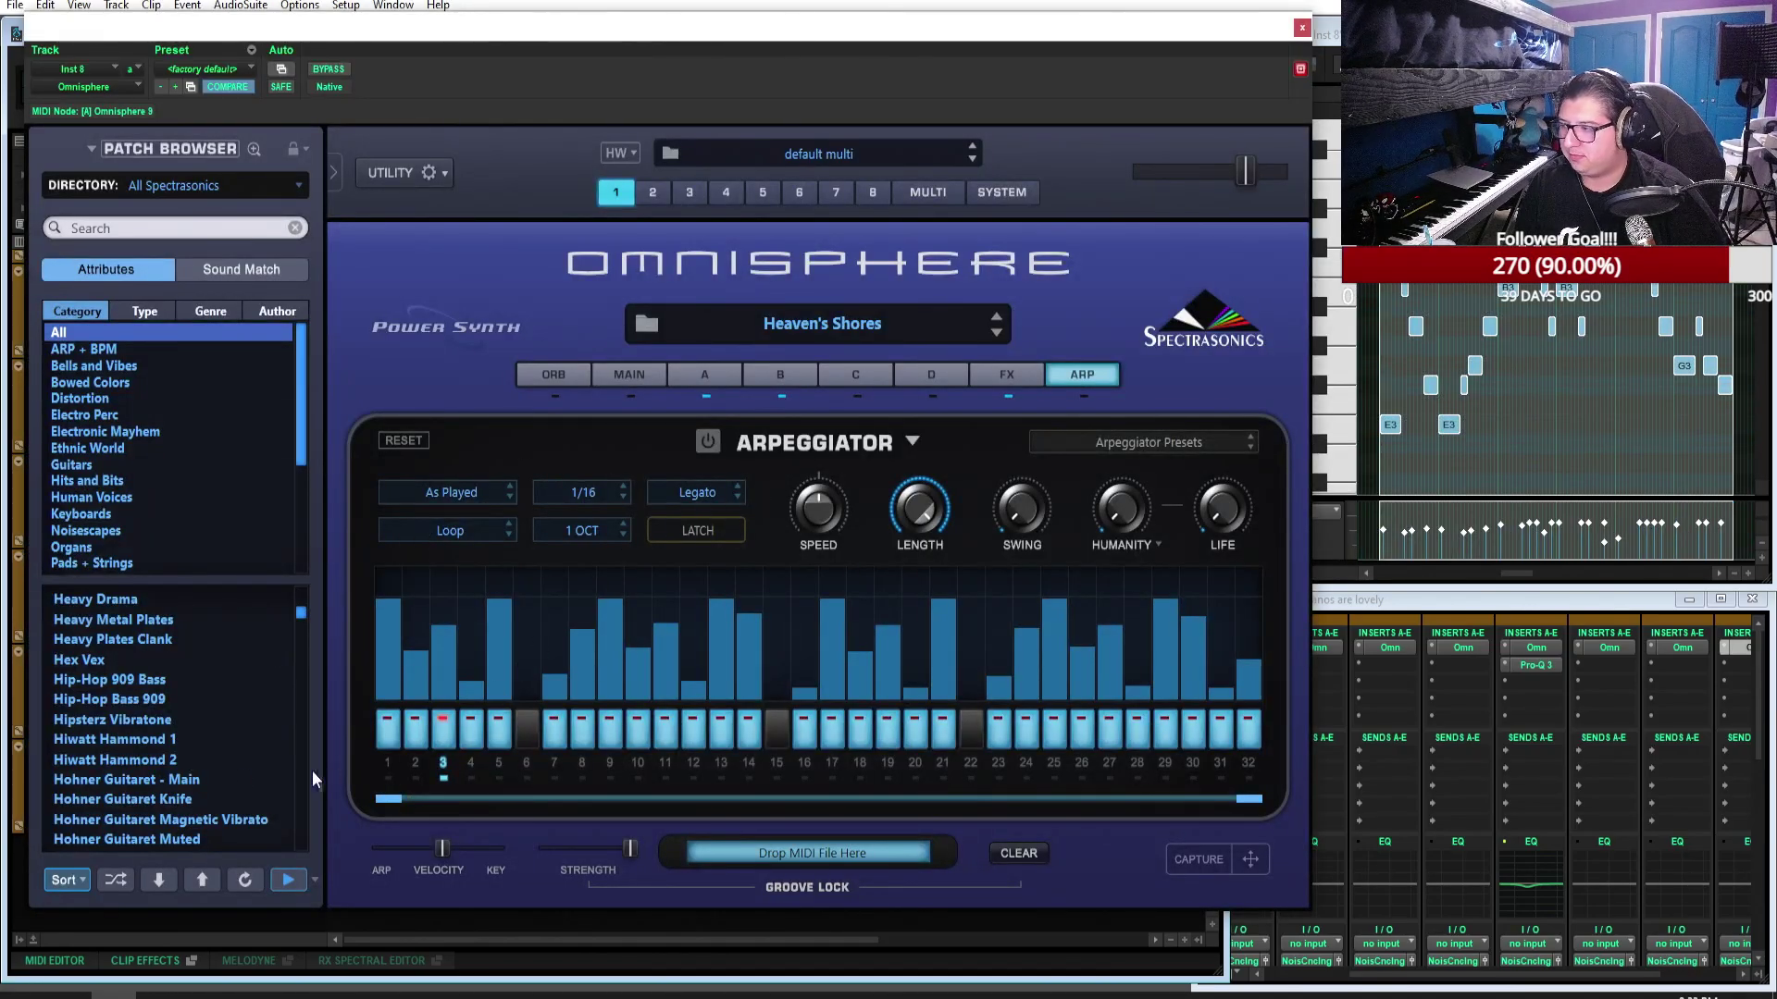
pyautogui.click(196, 801)
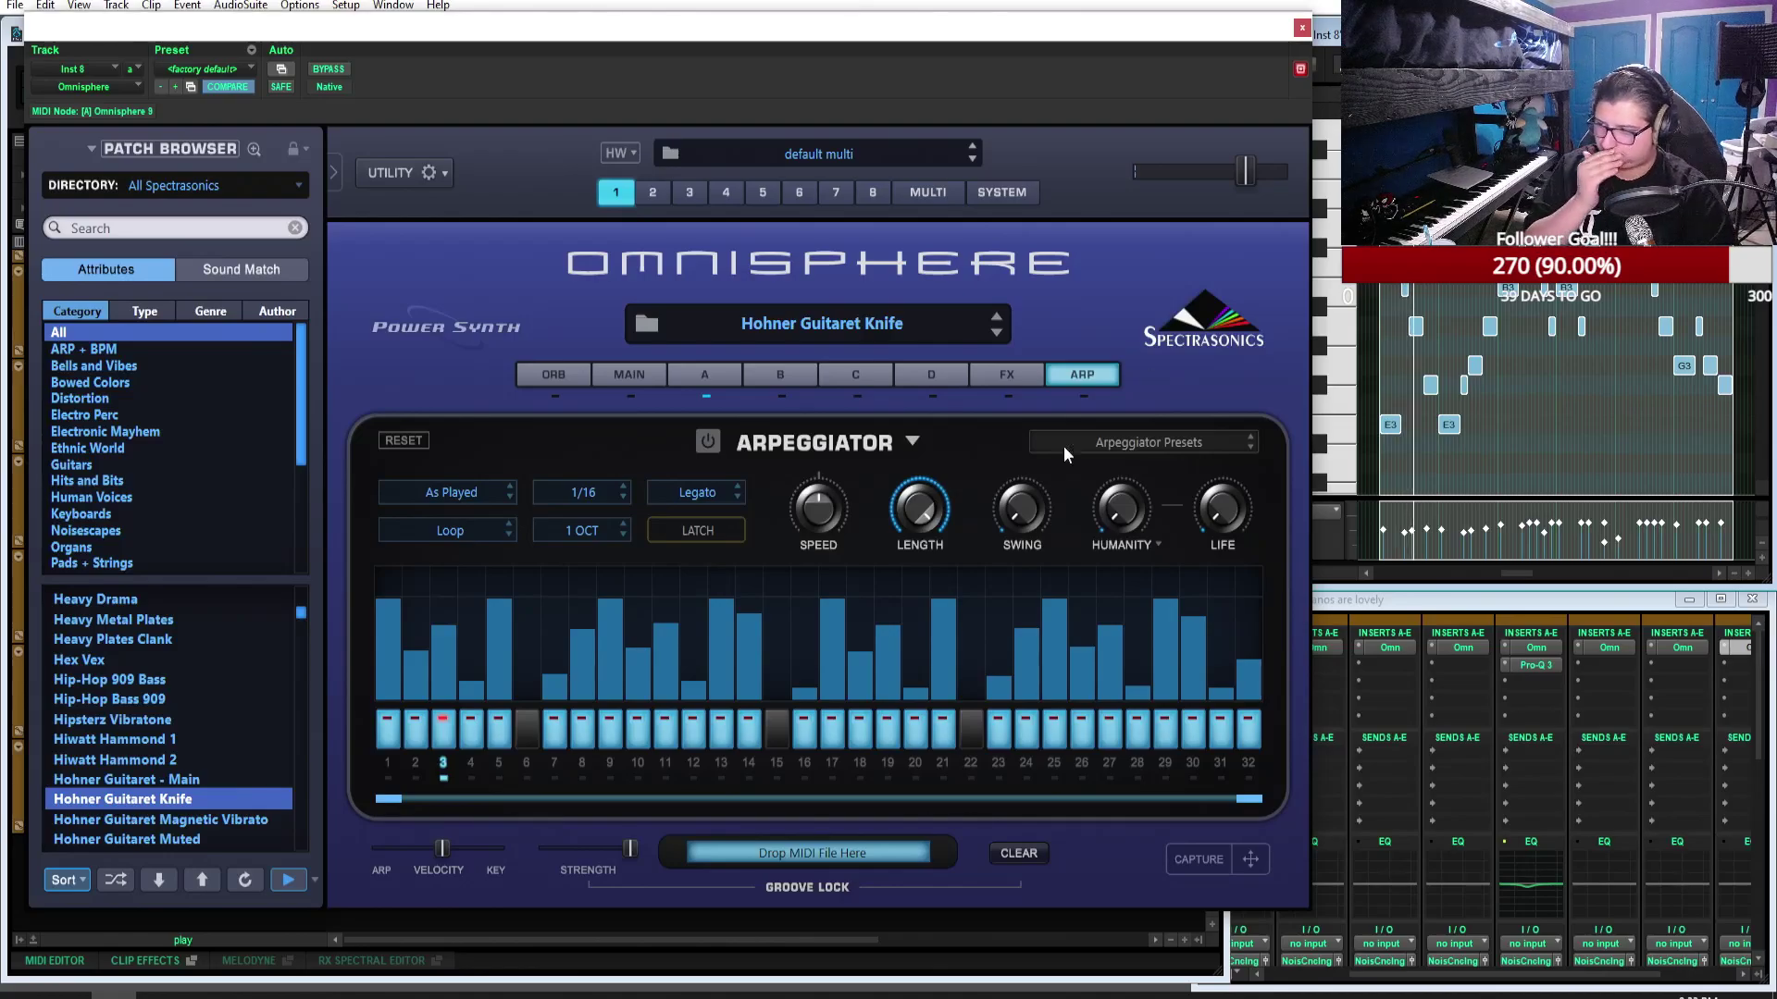
pyautogui.click(171, 781)
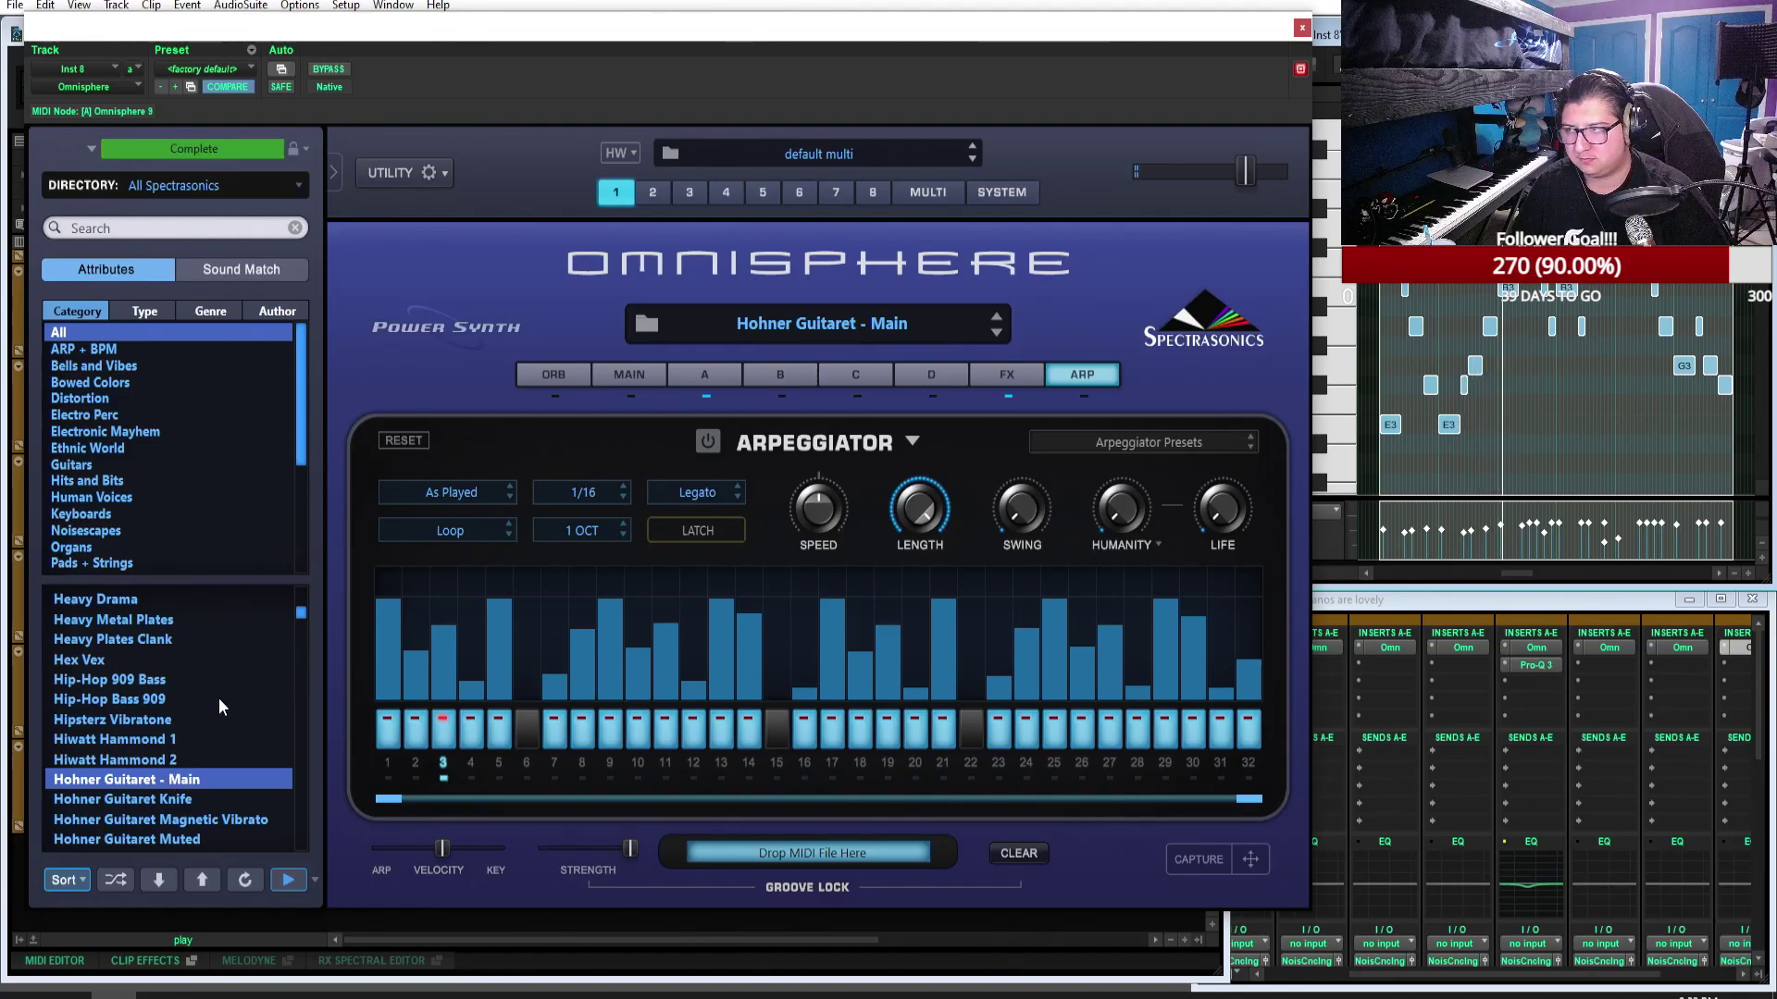
pyautogui.scroll(-3, 219, 698)
pyautogui.click(228, 759)
pyautogui.click(206, 779)
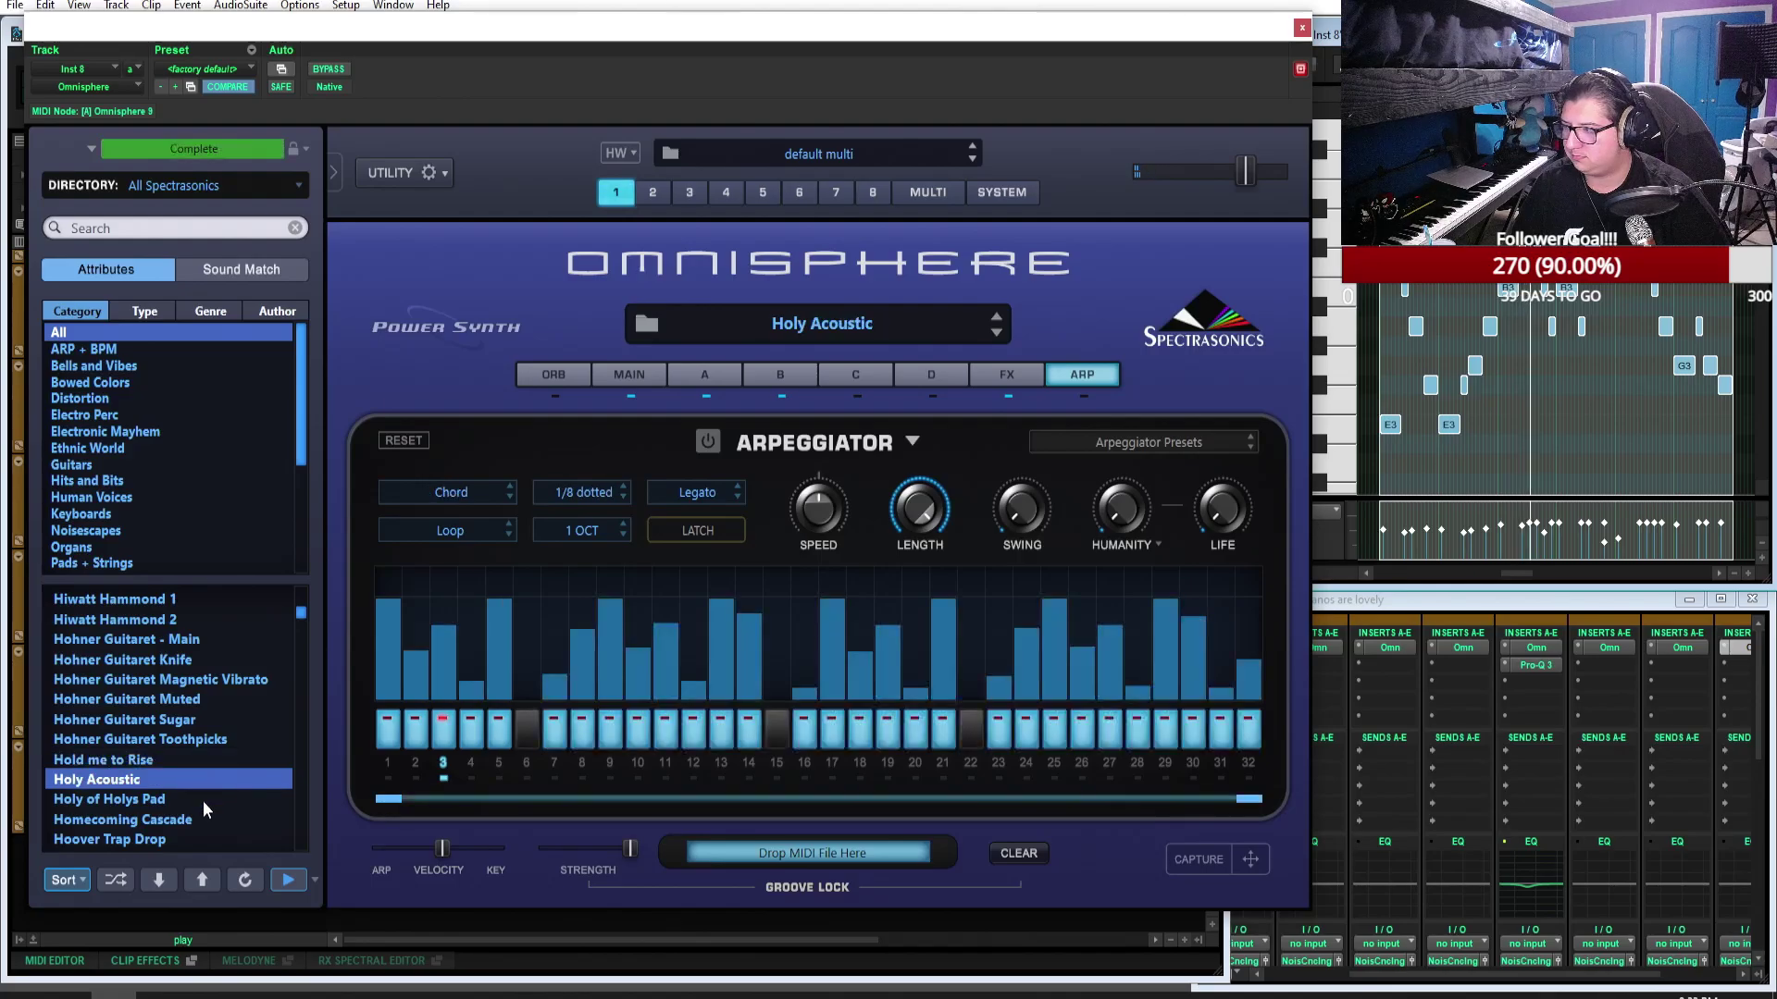
pyautogui.click(204, 802)
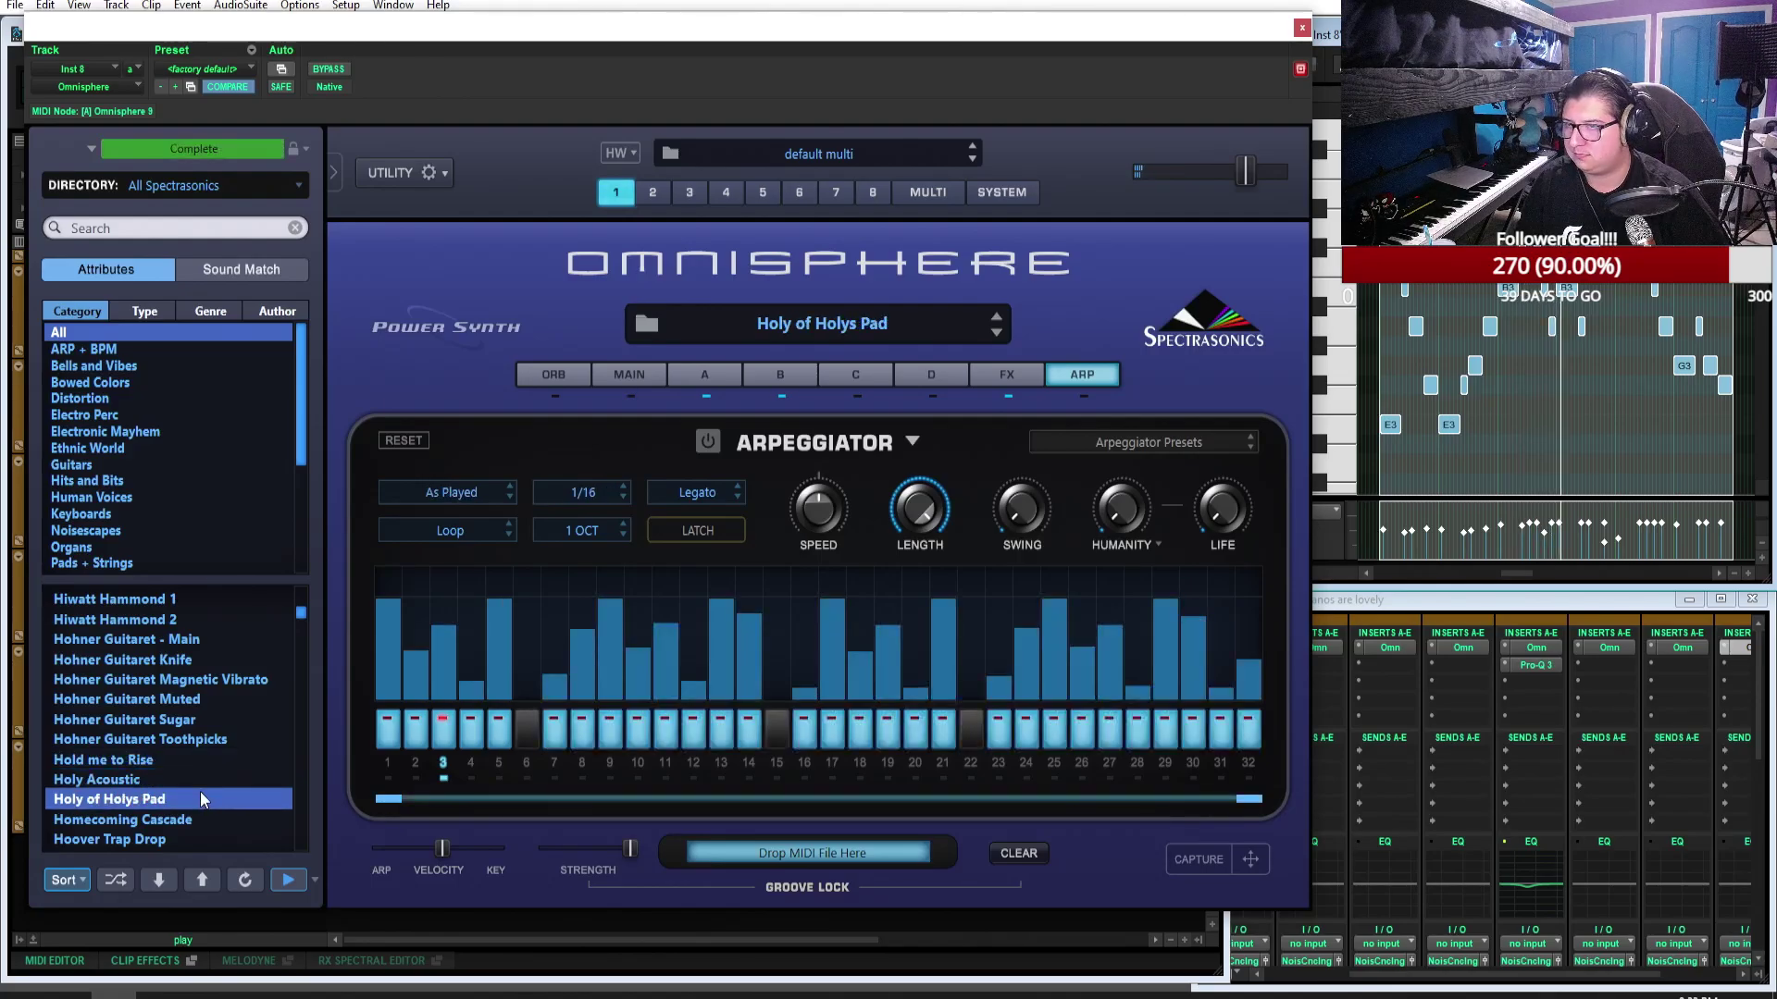
# Step: Audition the Howling Fishing Line, Husch and Hyper Alert Bass patches
pyautogui.scroll(-3, 201, 800)
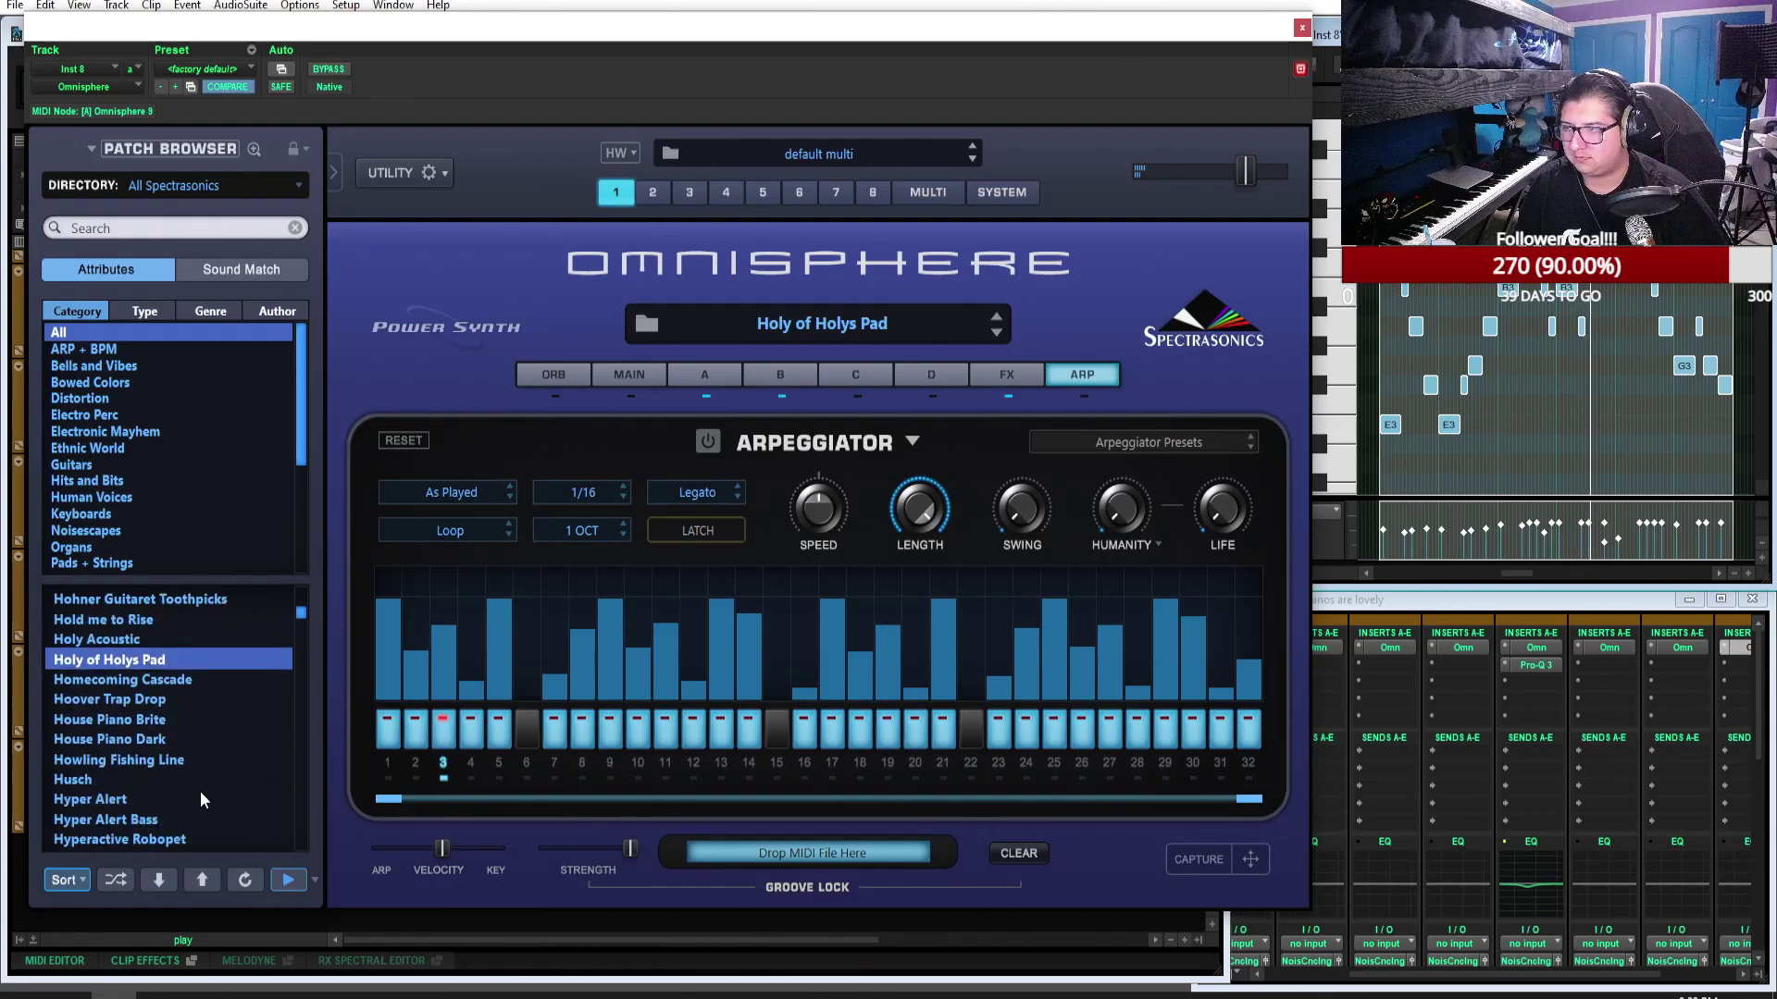
pyautogui.click(148, 761)
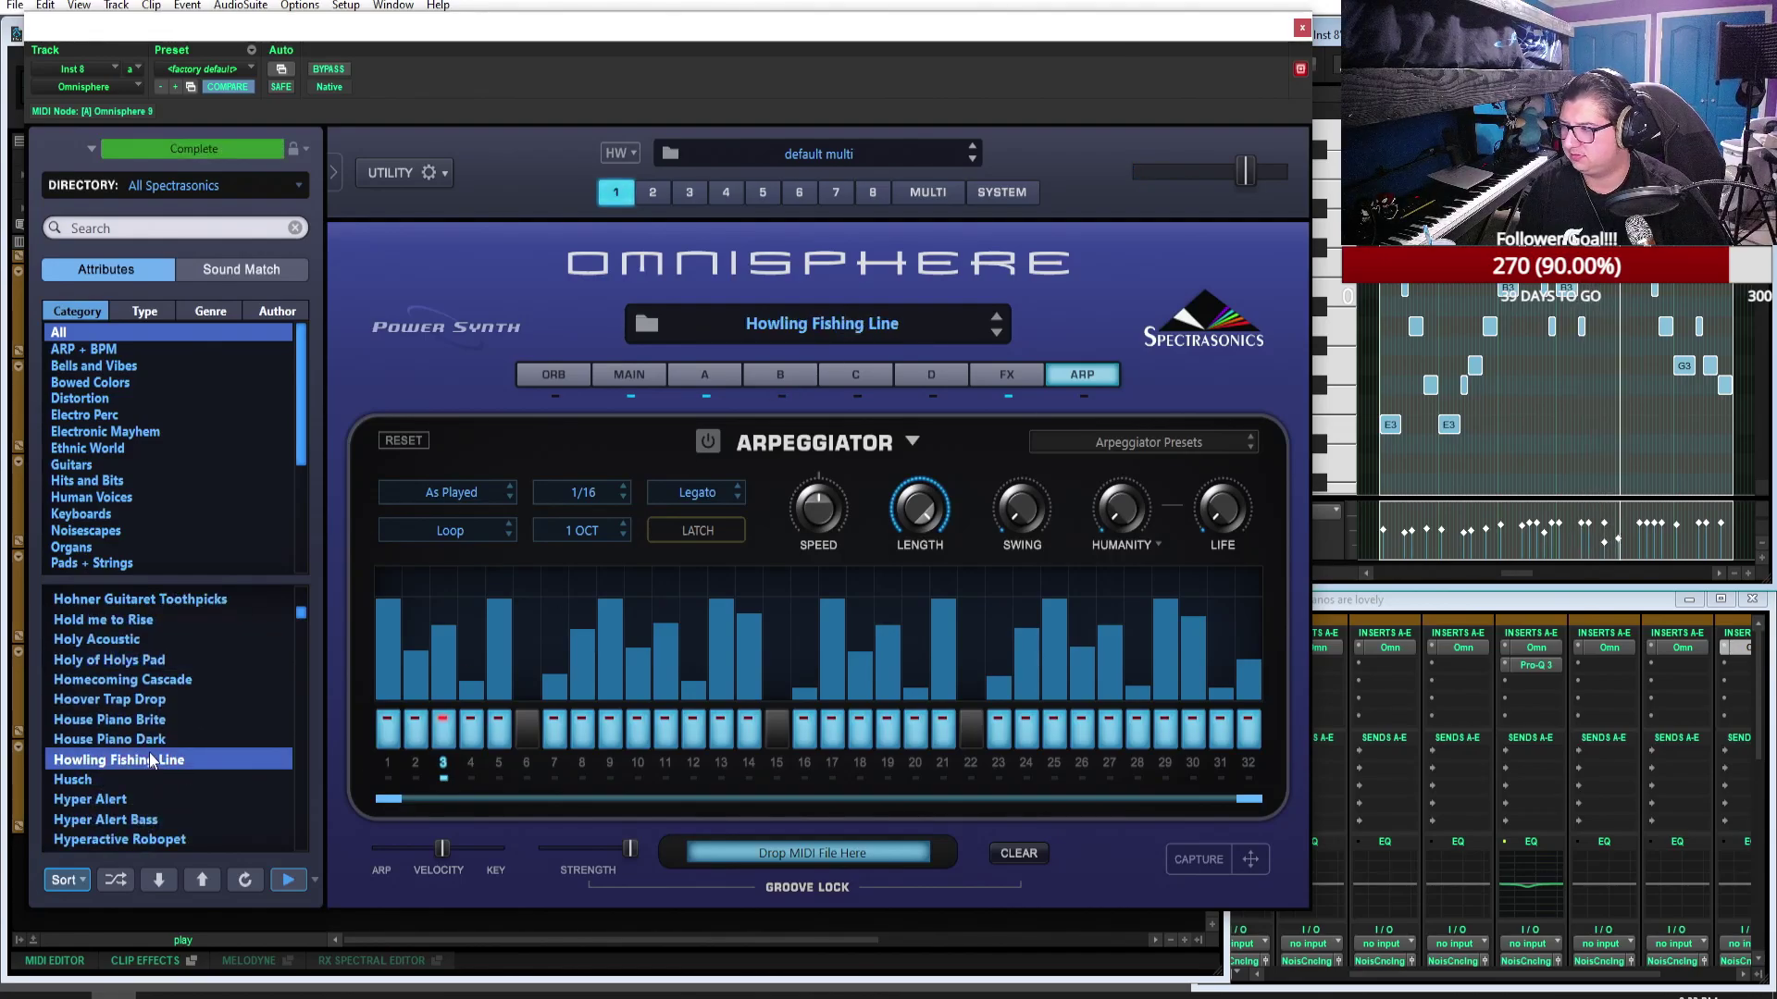
pyautogui.click(190, 775)
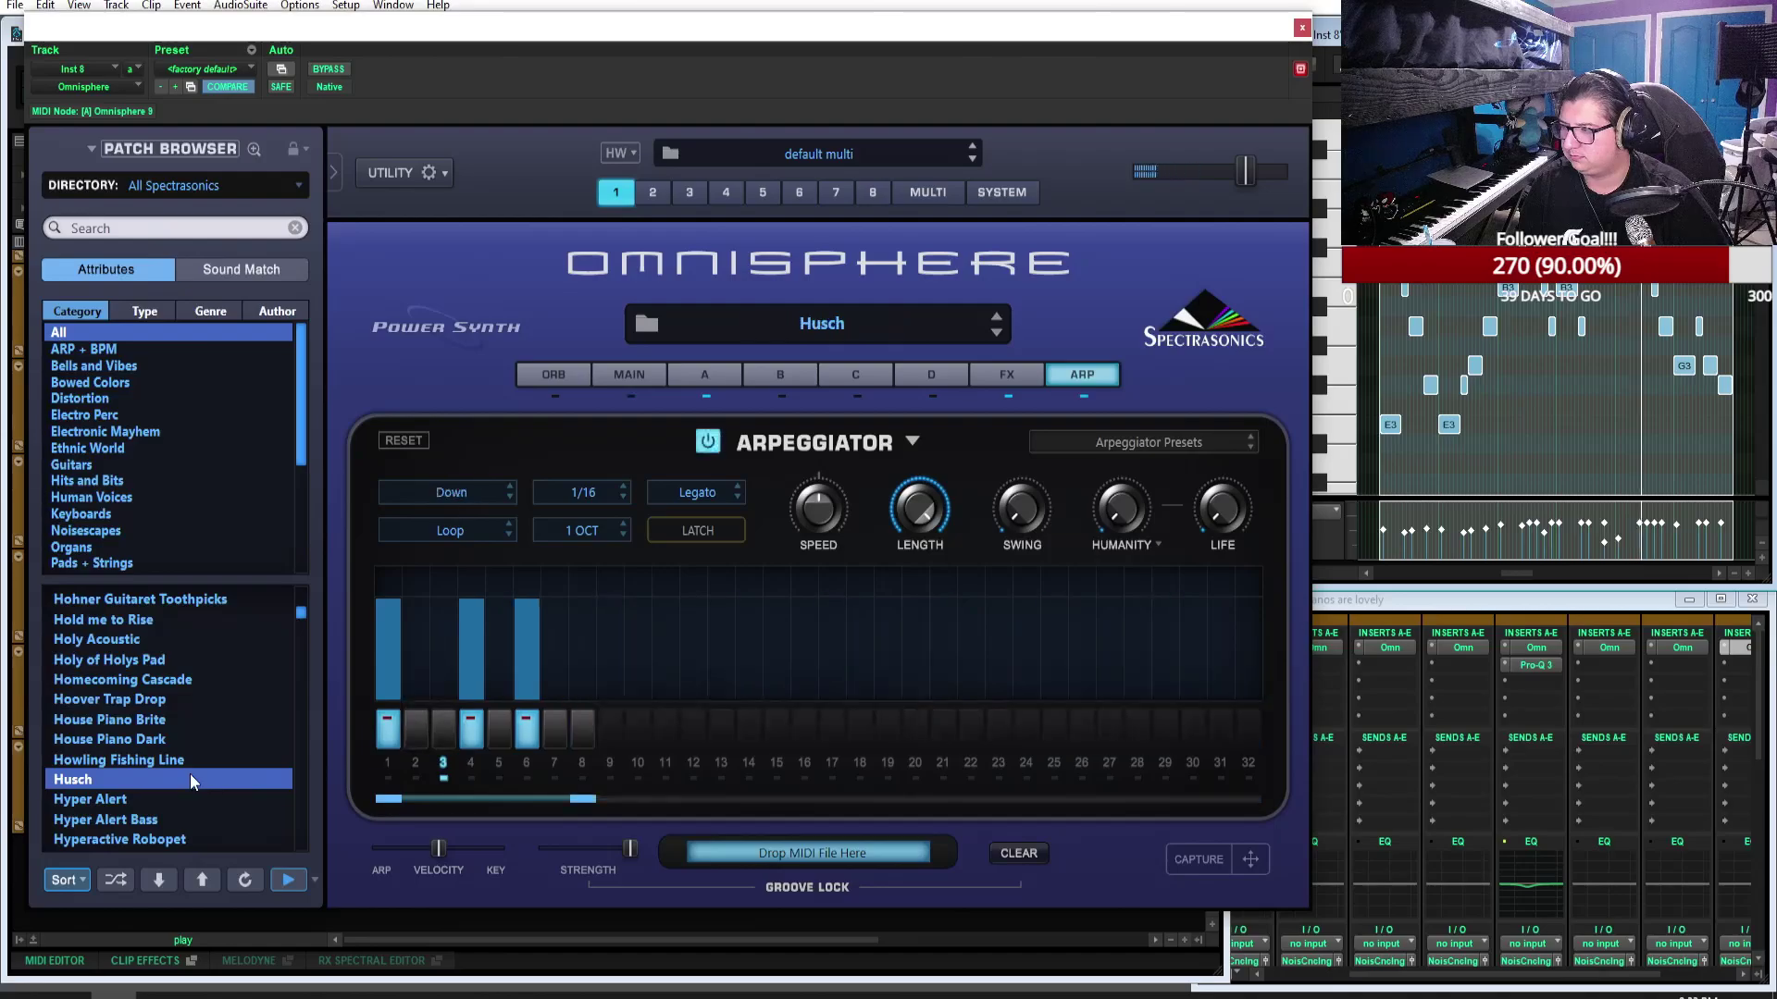
pyautogui.click(223, 810)
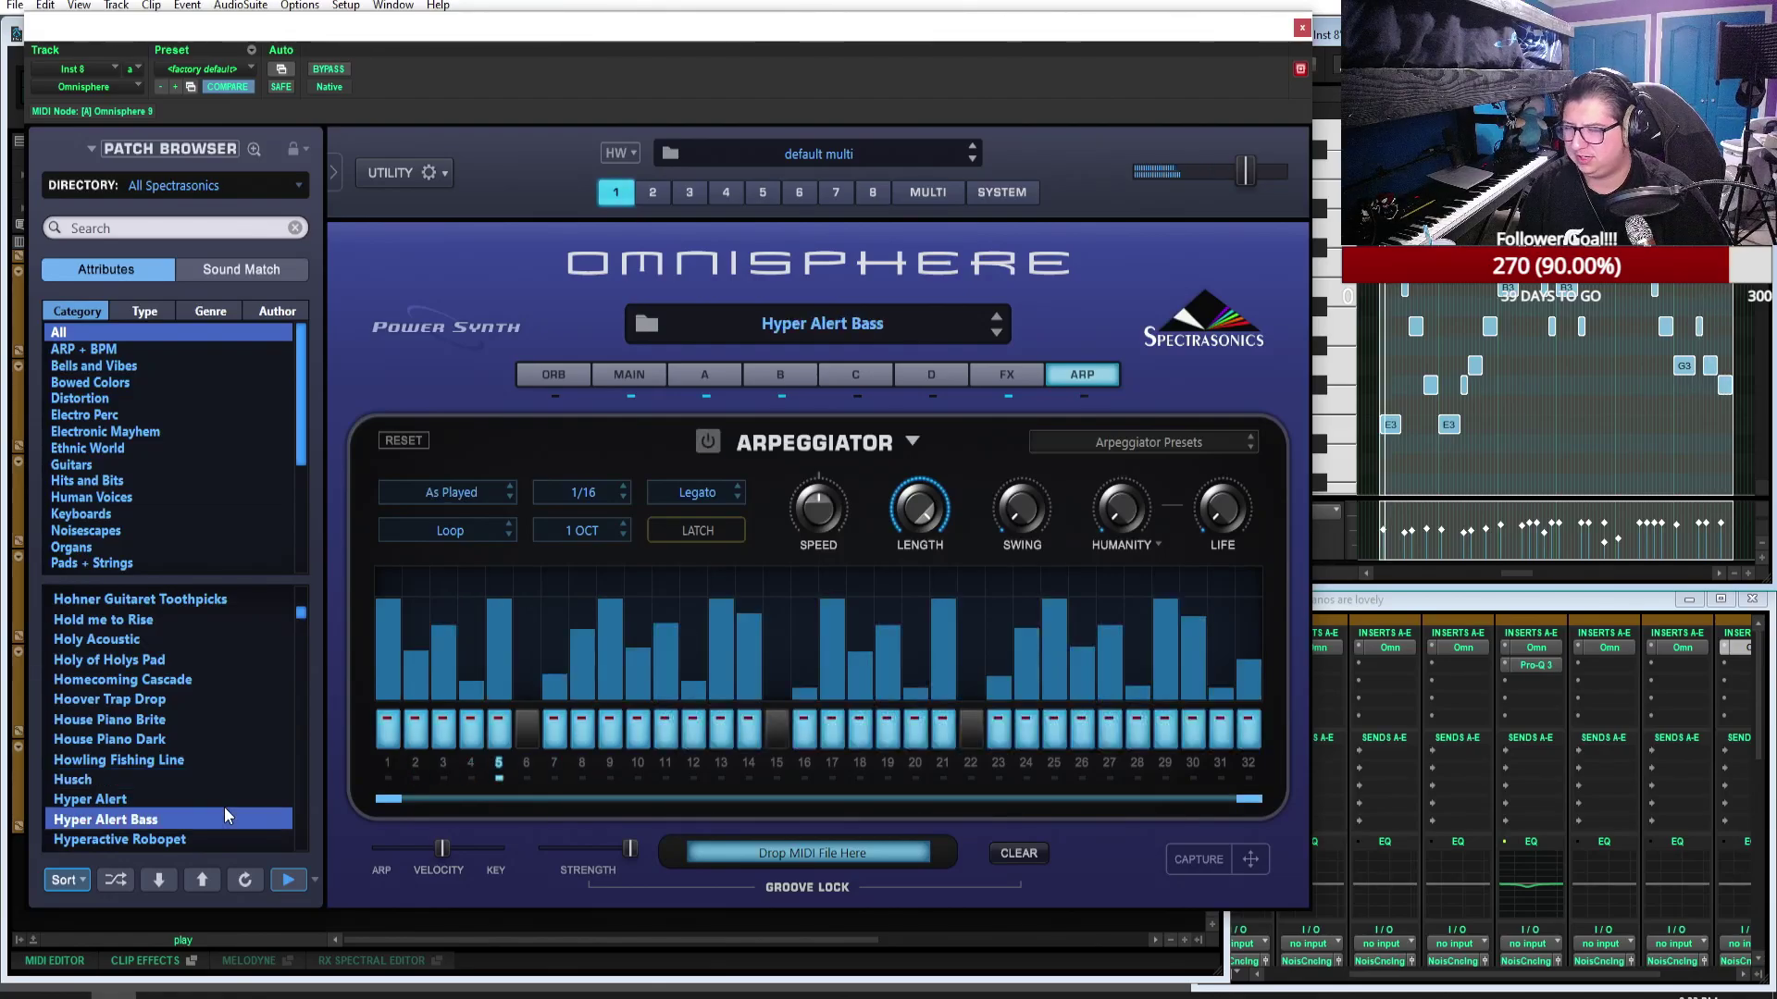
# Step: Audition the Ignited Arcophonico Movement, Icebreaker and In Memorium 1 patches
pyautogui.scroll(-3, 224, 807)
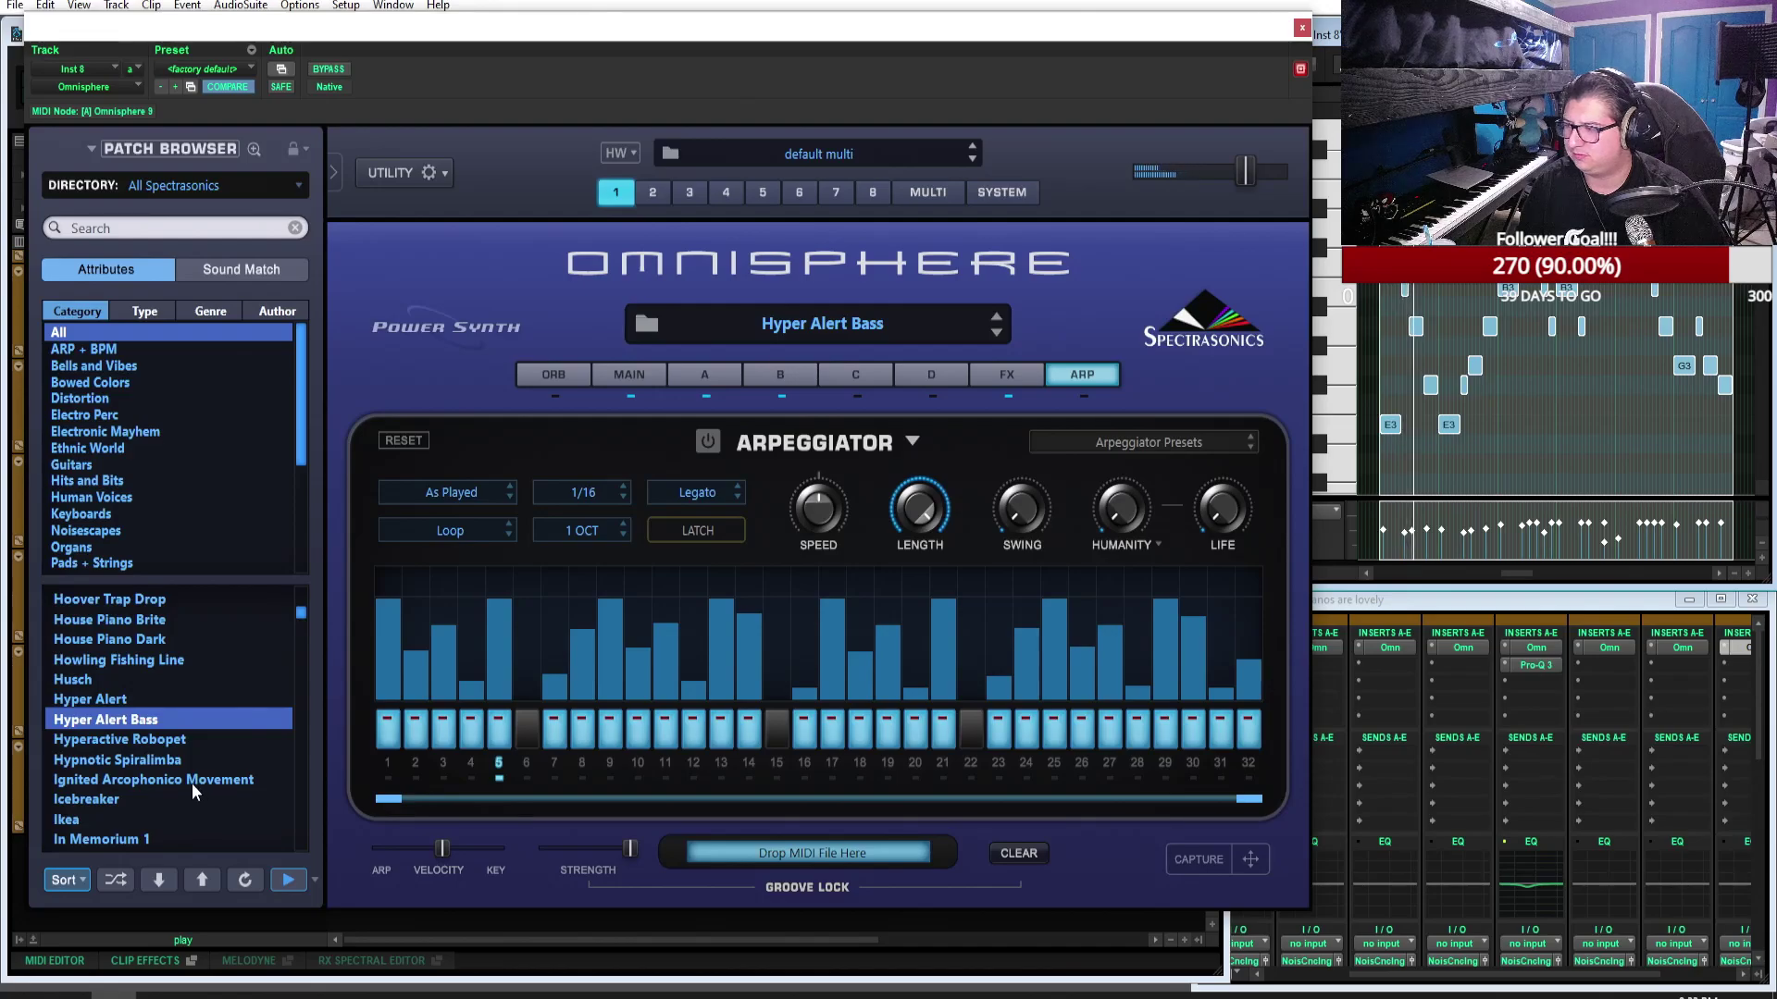
pyautogui.click(192, 781)
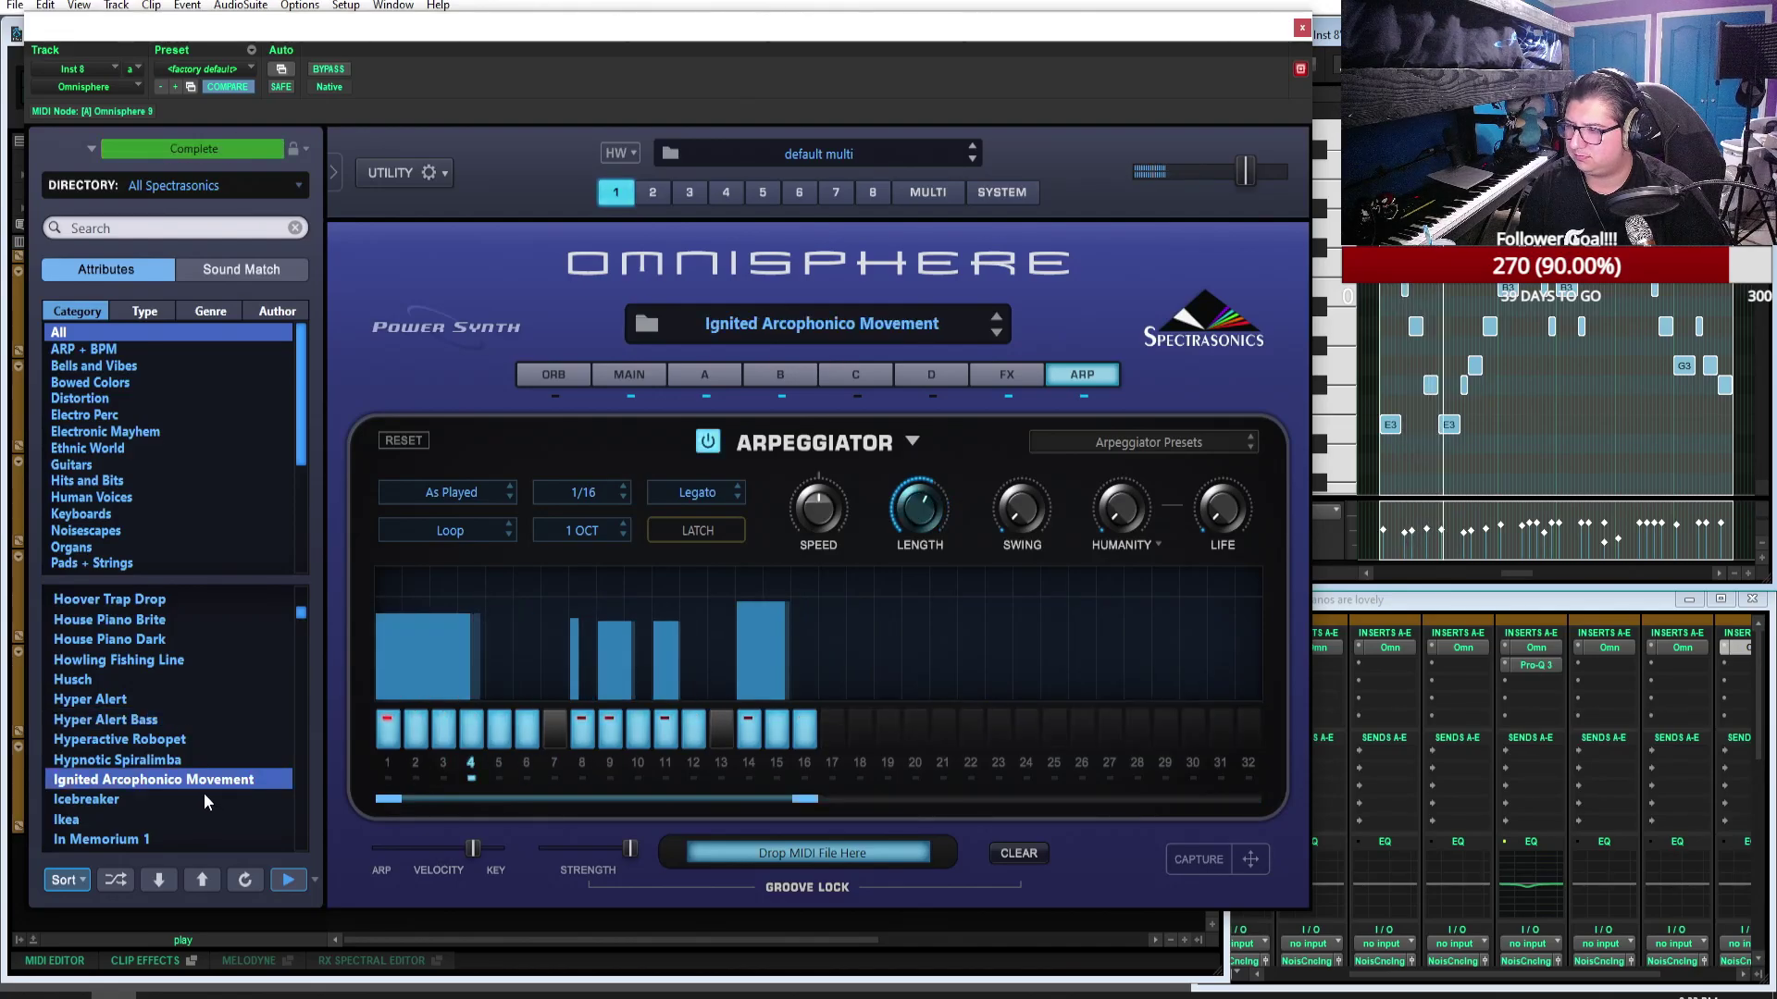
pyautogui.click(204, 798)
pyautogui.scroll(-3, 193, 729)
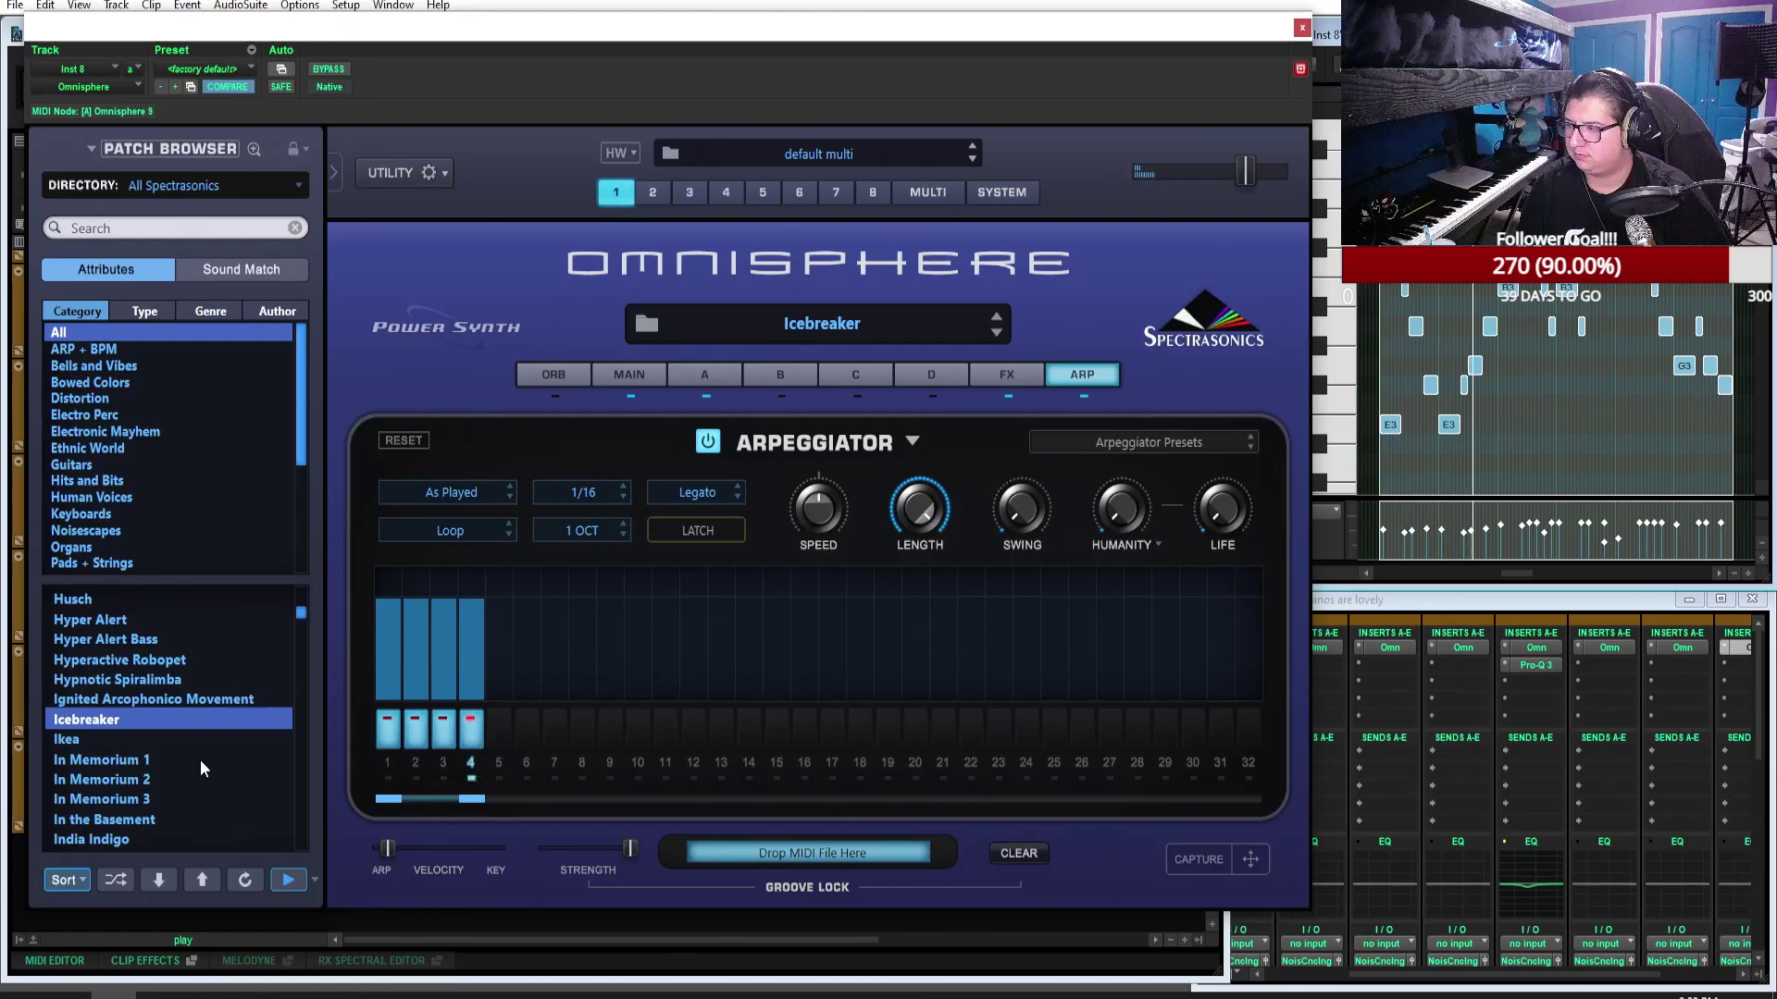
pyautogui.click(200, 760)
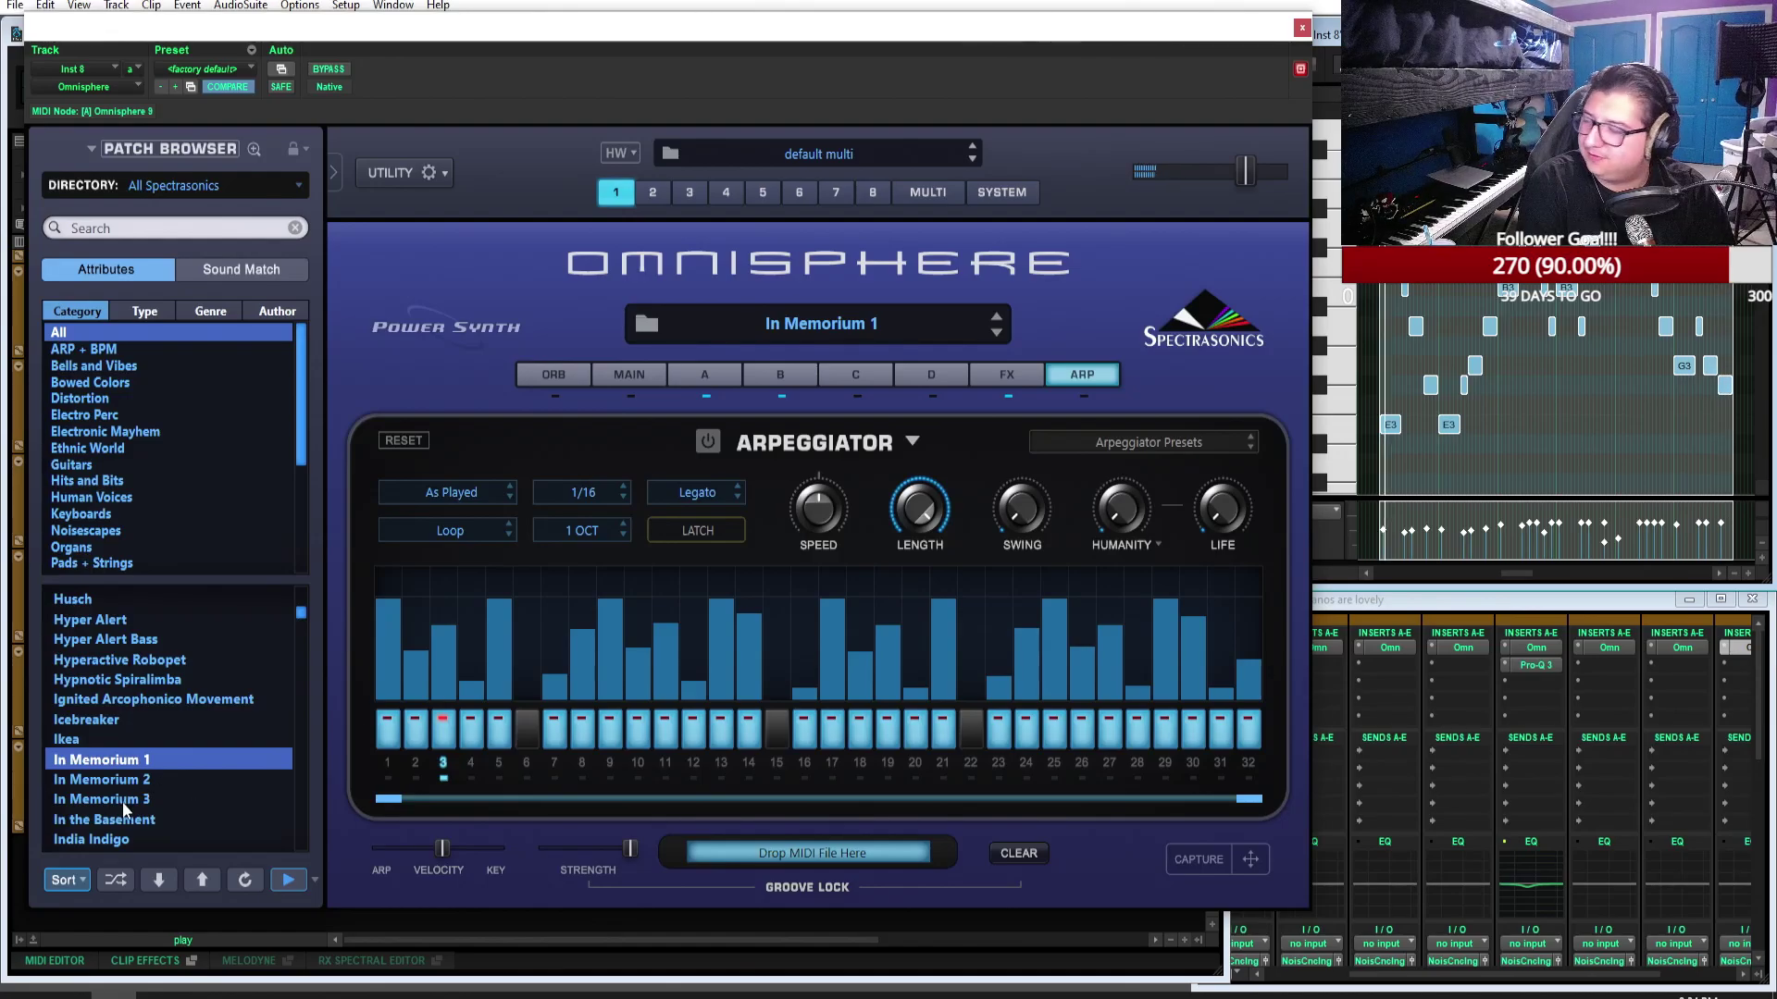
# Step: Audition the In the Basement, India Indigo, Indignant Grind, Industrial Countdown and Industrial Tensions patches
pyautogui.click(146, 819)
pyautogui.scroll(-1, 159, 774)
pyautogui.click(159, 774)
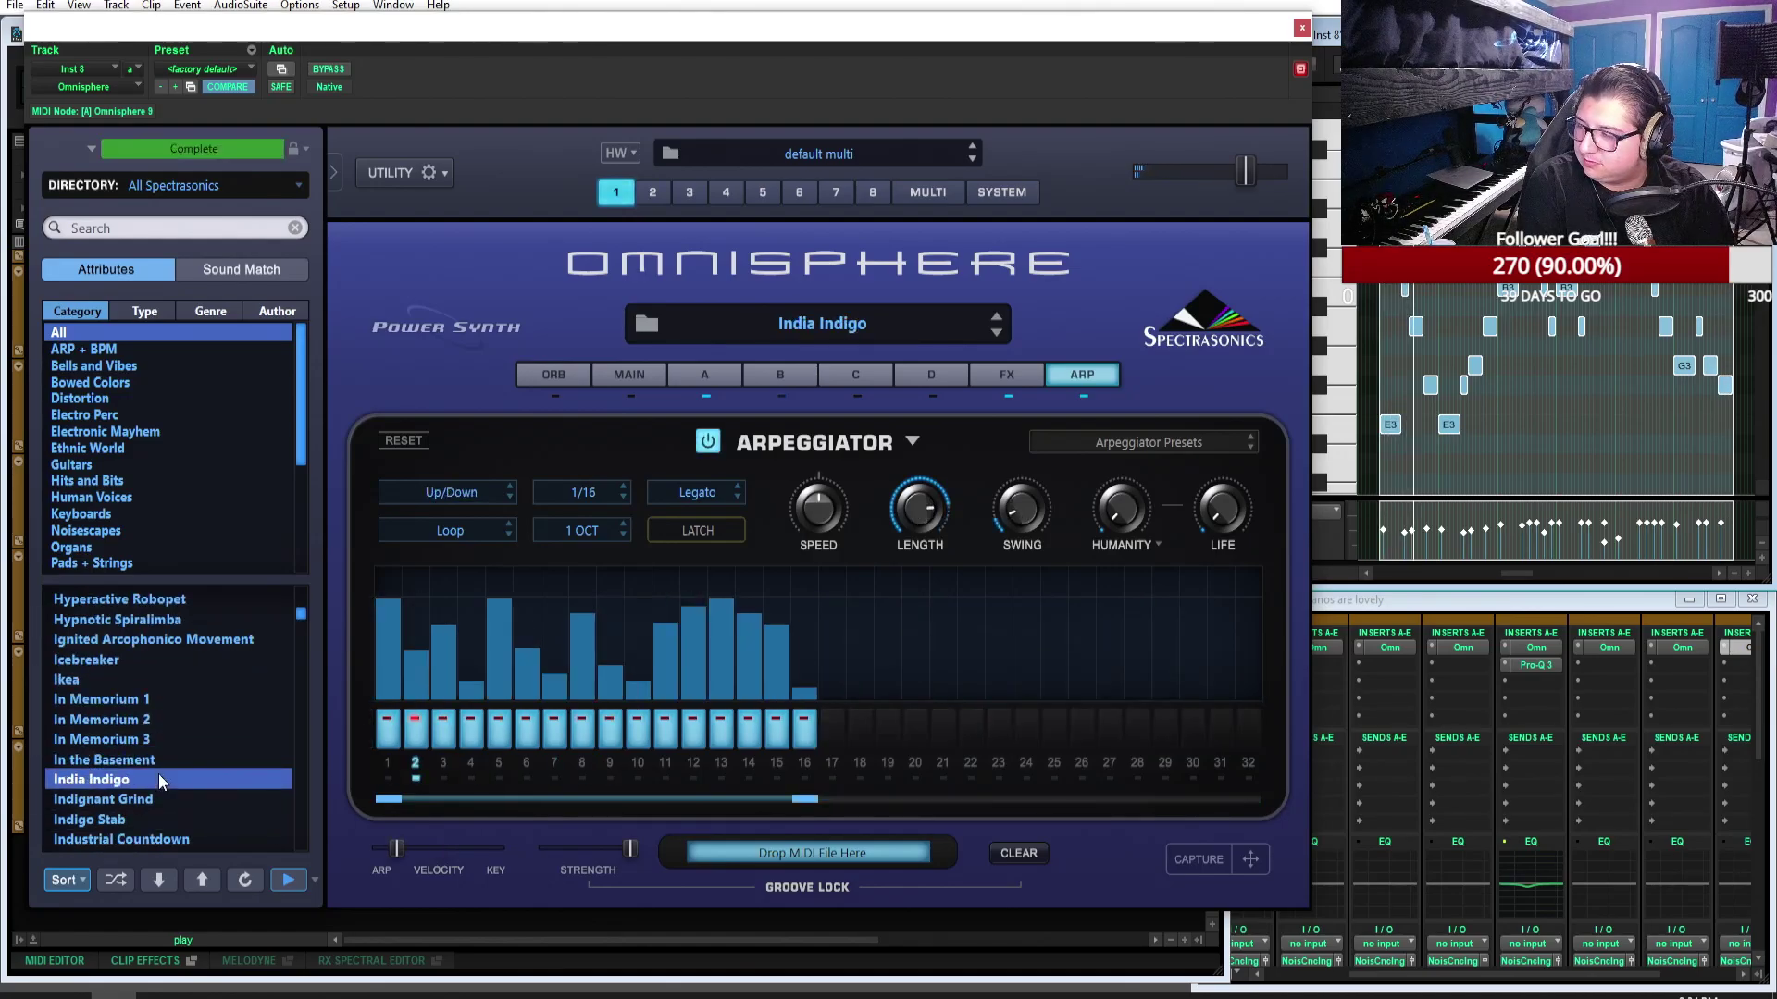
pyautogui.click(164, 798)
pyautogui.scroll(-1, 164, 796)
pyautogui.scroll(-1, 163, 792)
pyautogui.click(190, 757)
pyautogui.click(197, 798)
# Step: Load the Infinite Harp patch on Inst 8, comparing it briefly with Infuriated Bass
pyautogui.scroll(-2, 202, 740)
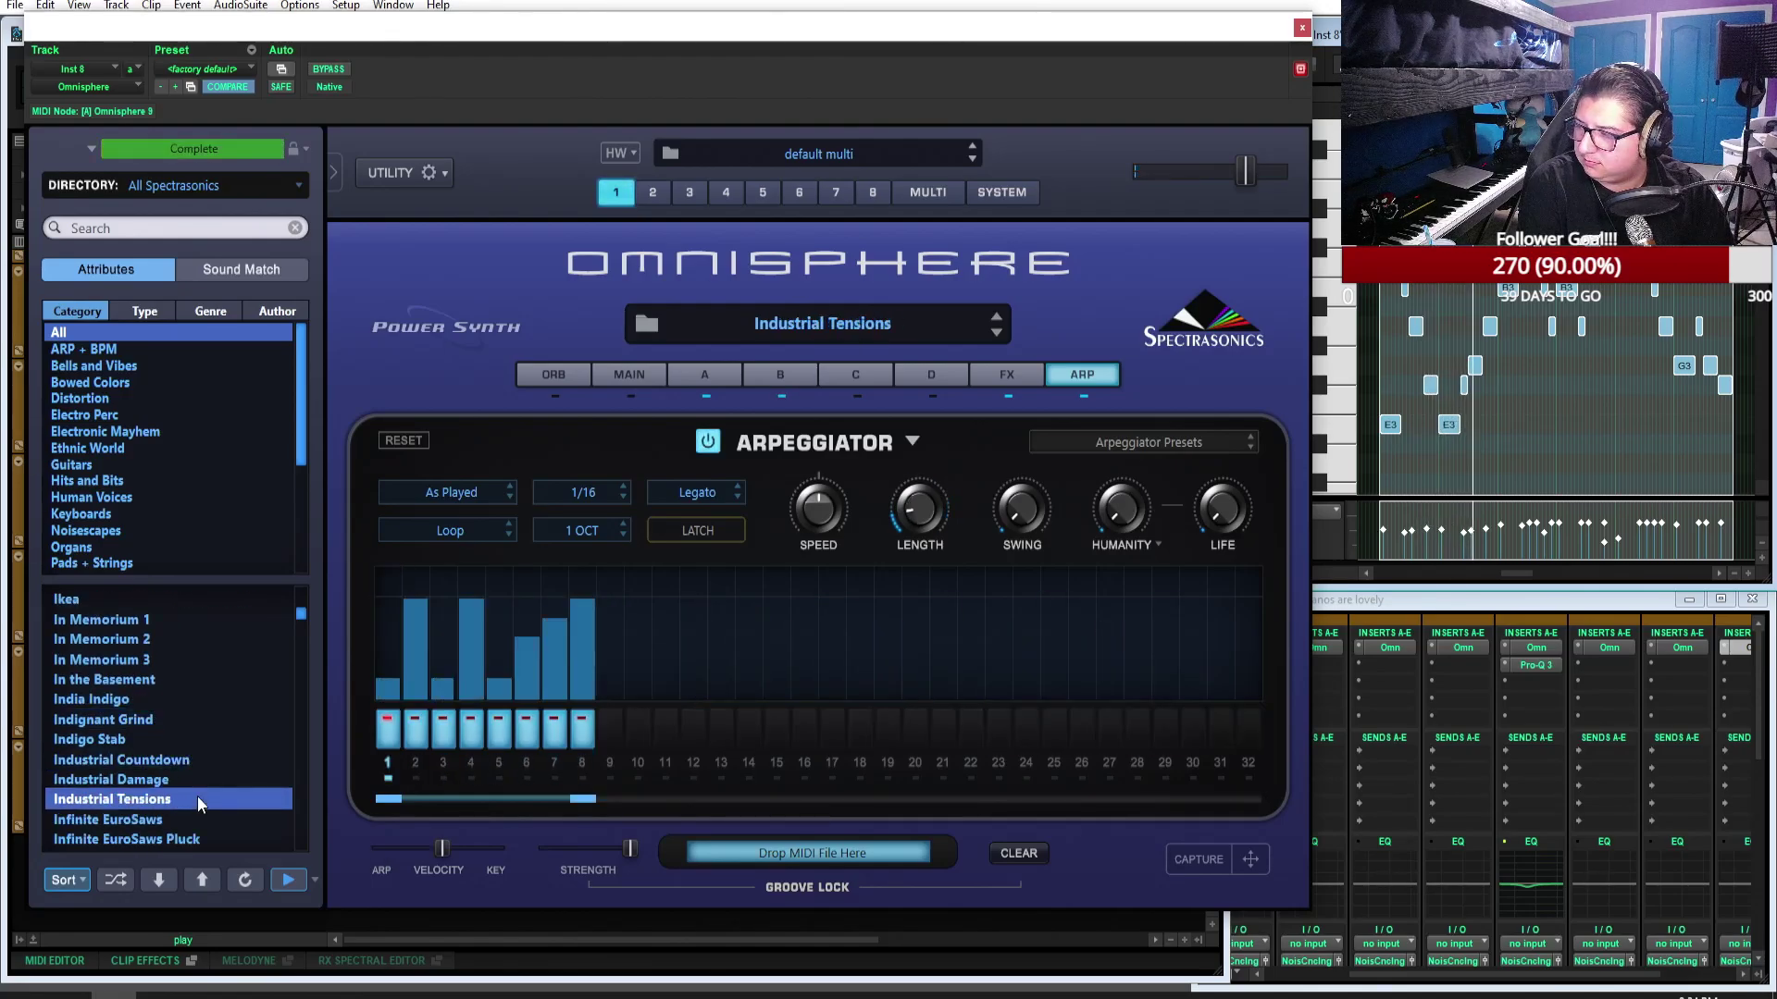
pyautogui.click(197, 763)
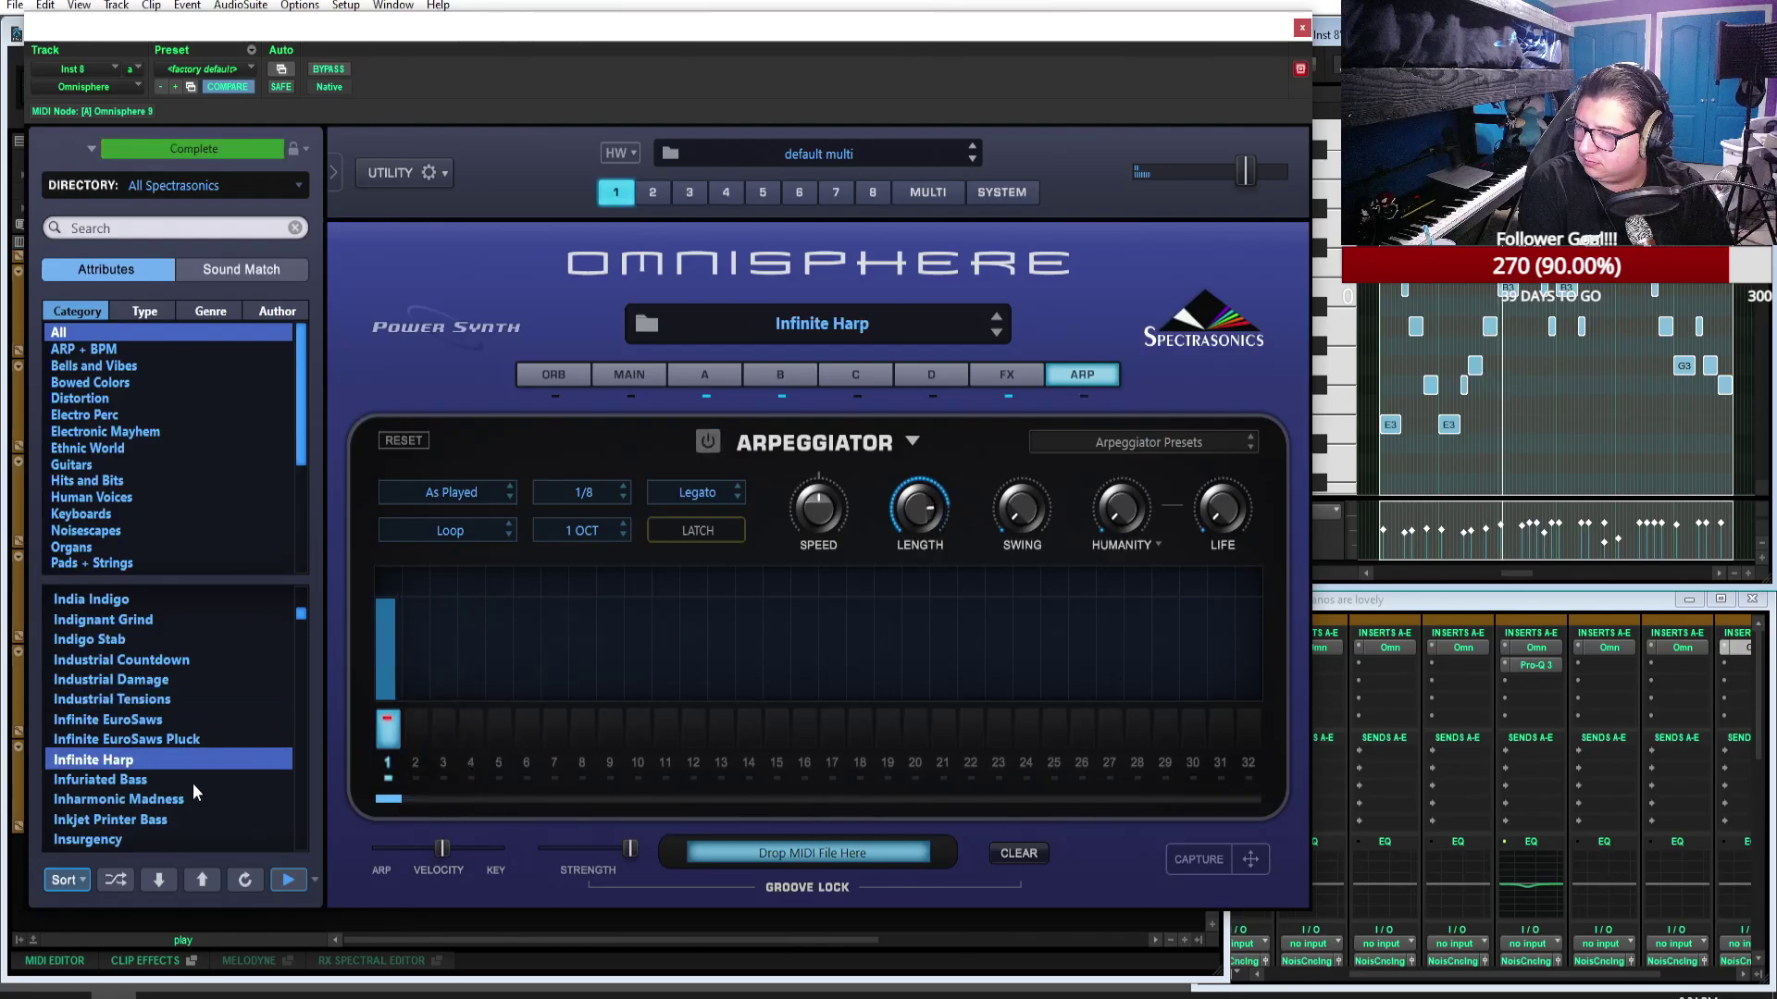
pyautogui.click(192, 780)
pyautogui.click(192, 760)
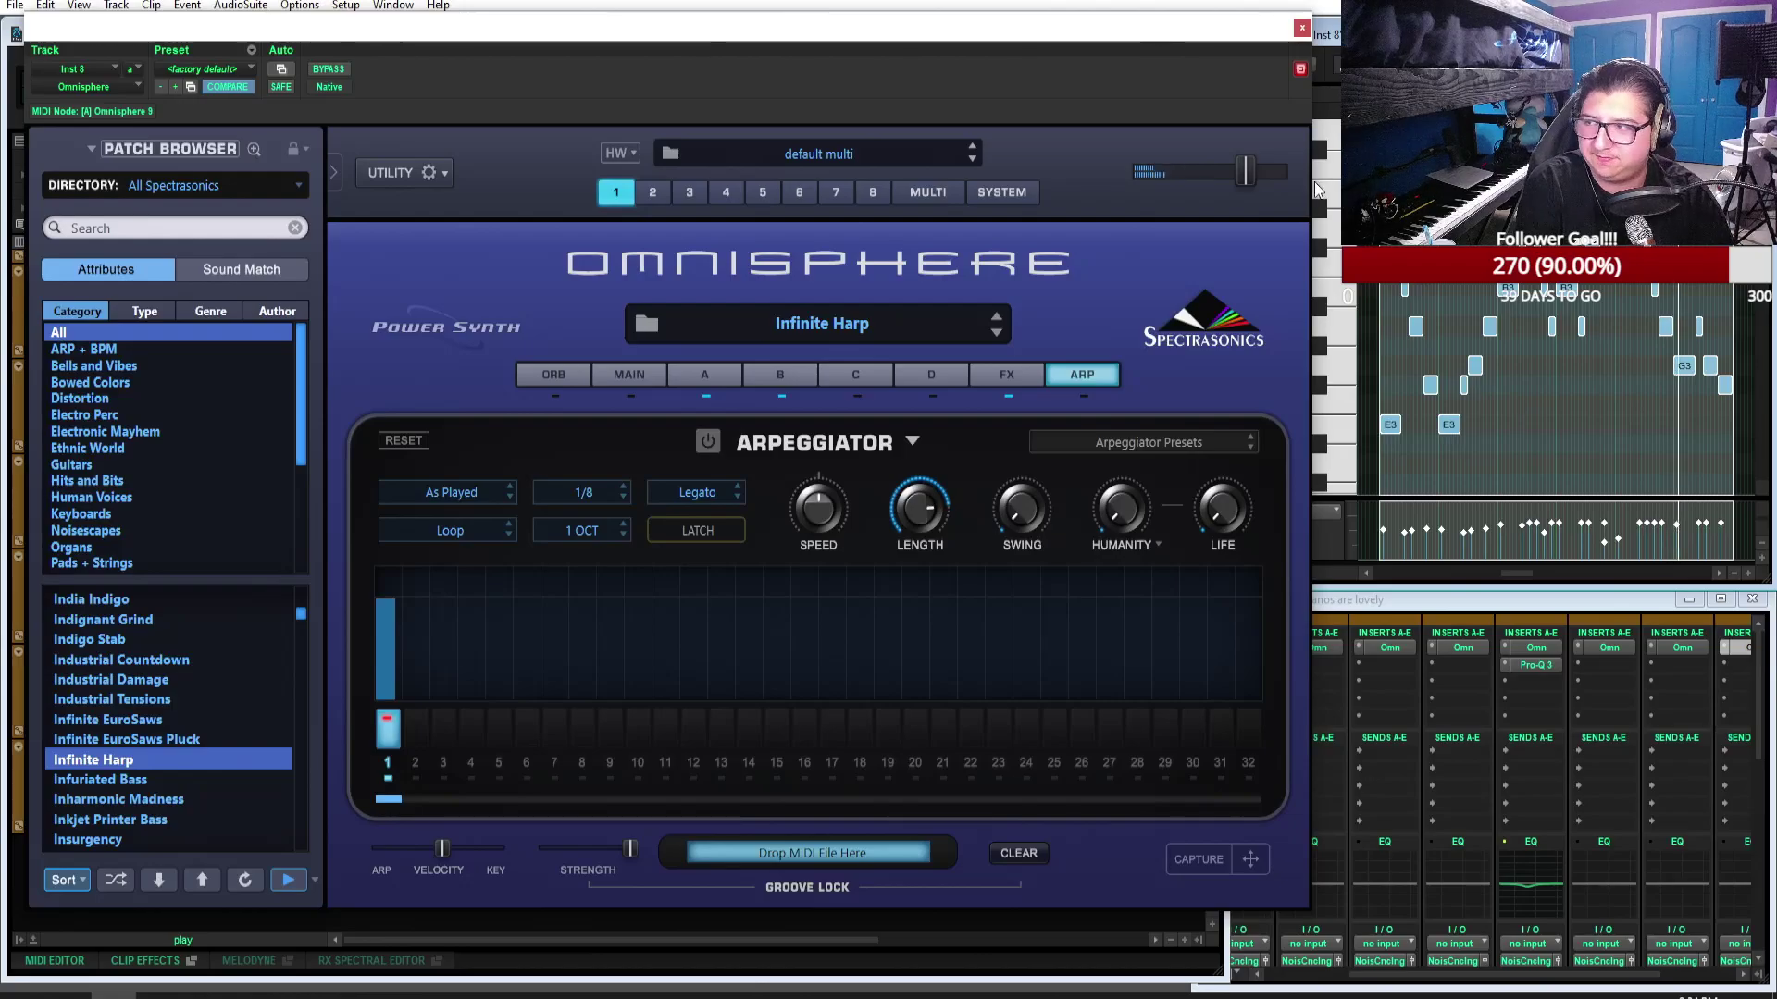
# Step: Review Infinite Harp's oscillator layers, patch notes and common effects, toggling the Resonators effect off and on to compare
pyautogui.click(725, 376)
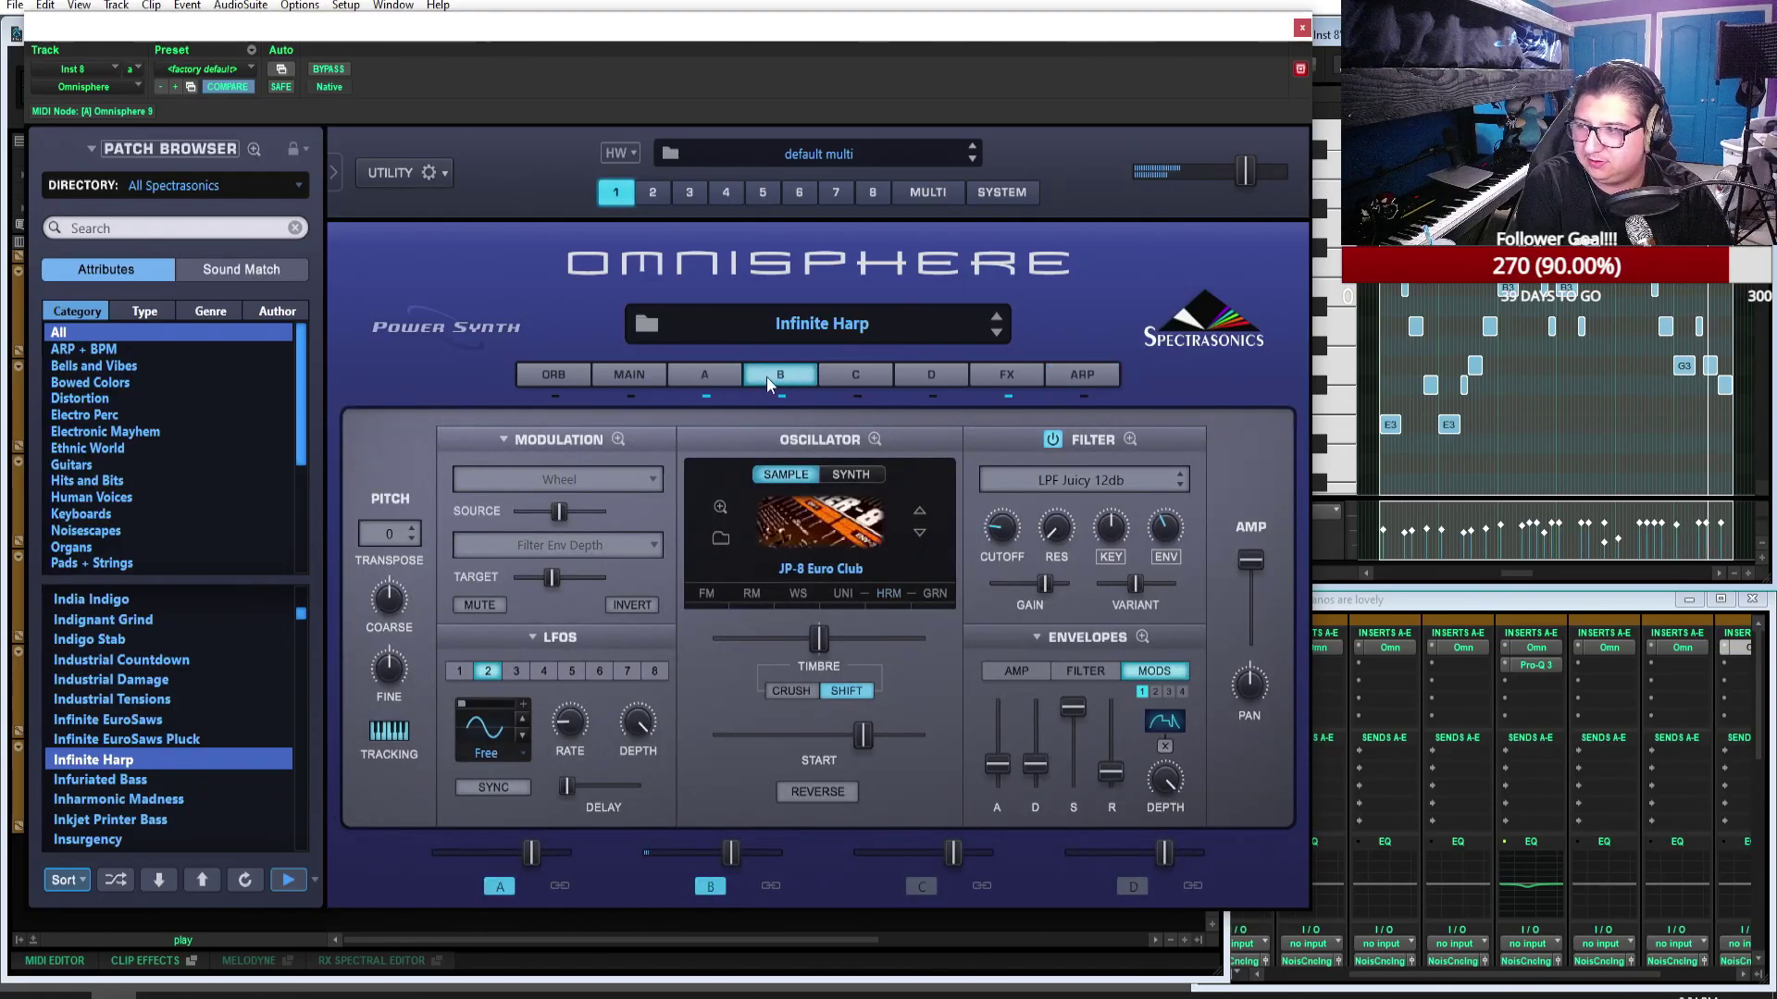
pyautogui.click(646, 376)
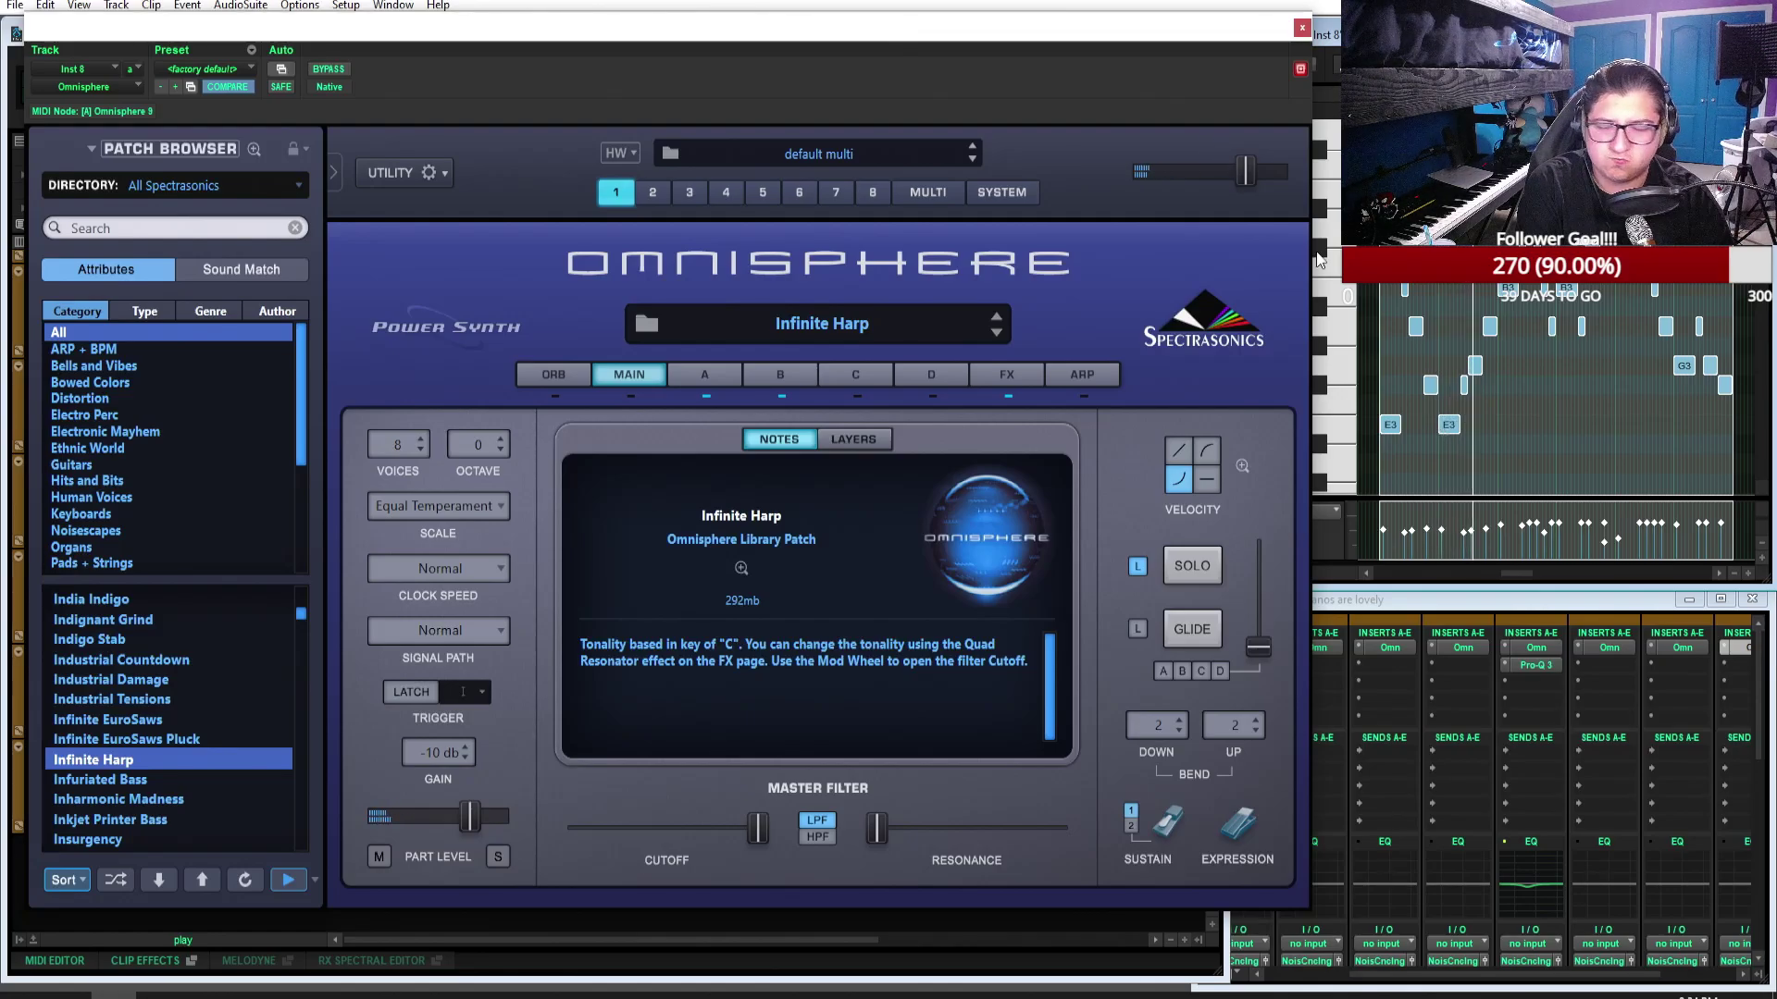
pyautogui.click(1015, 382)
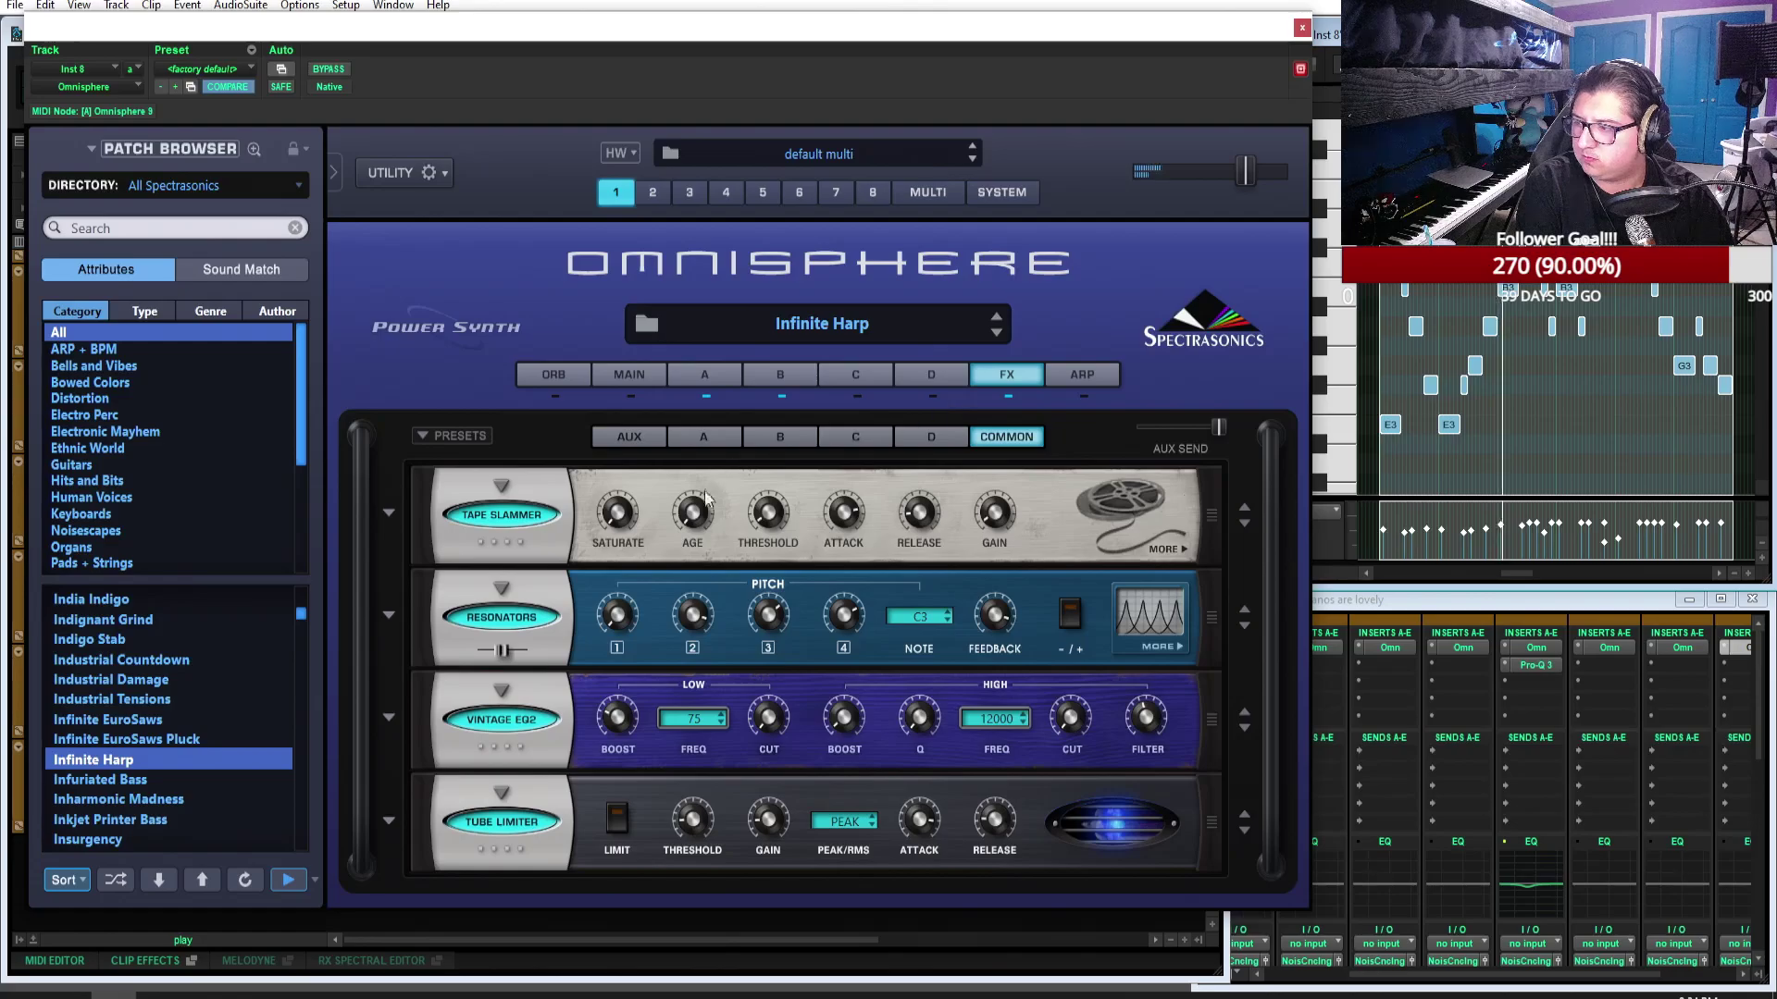
pyautogui.click(498, 623)
pyautogui.click(498, 620)
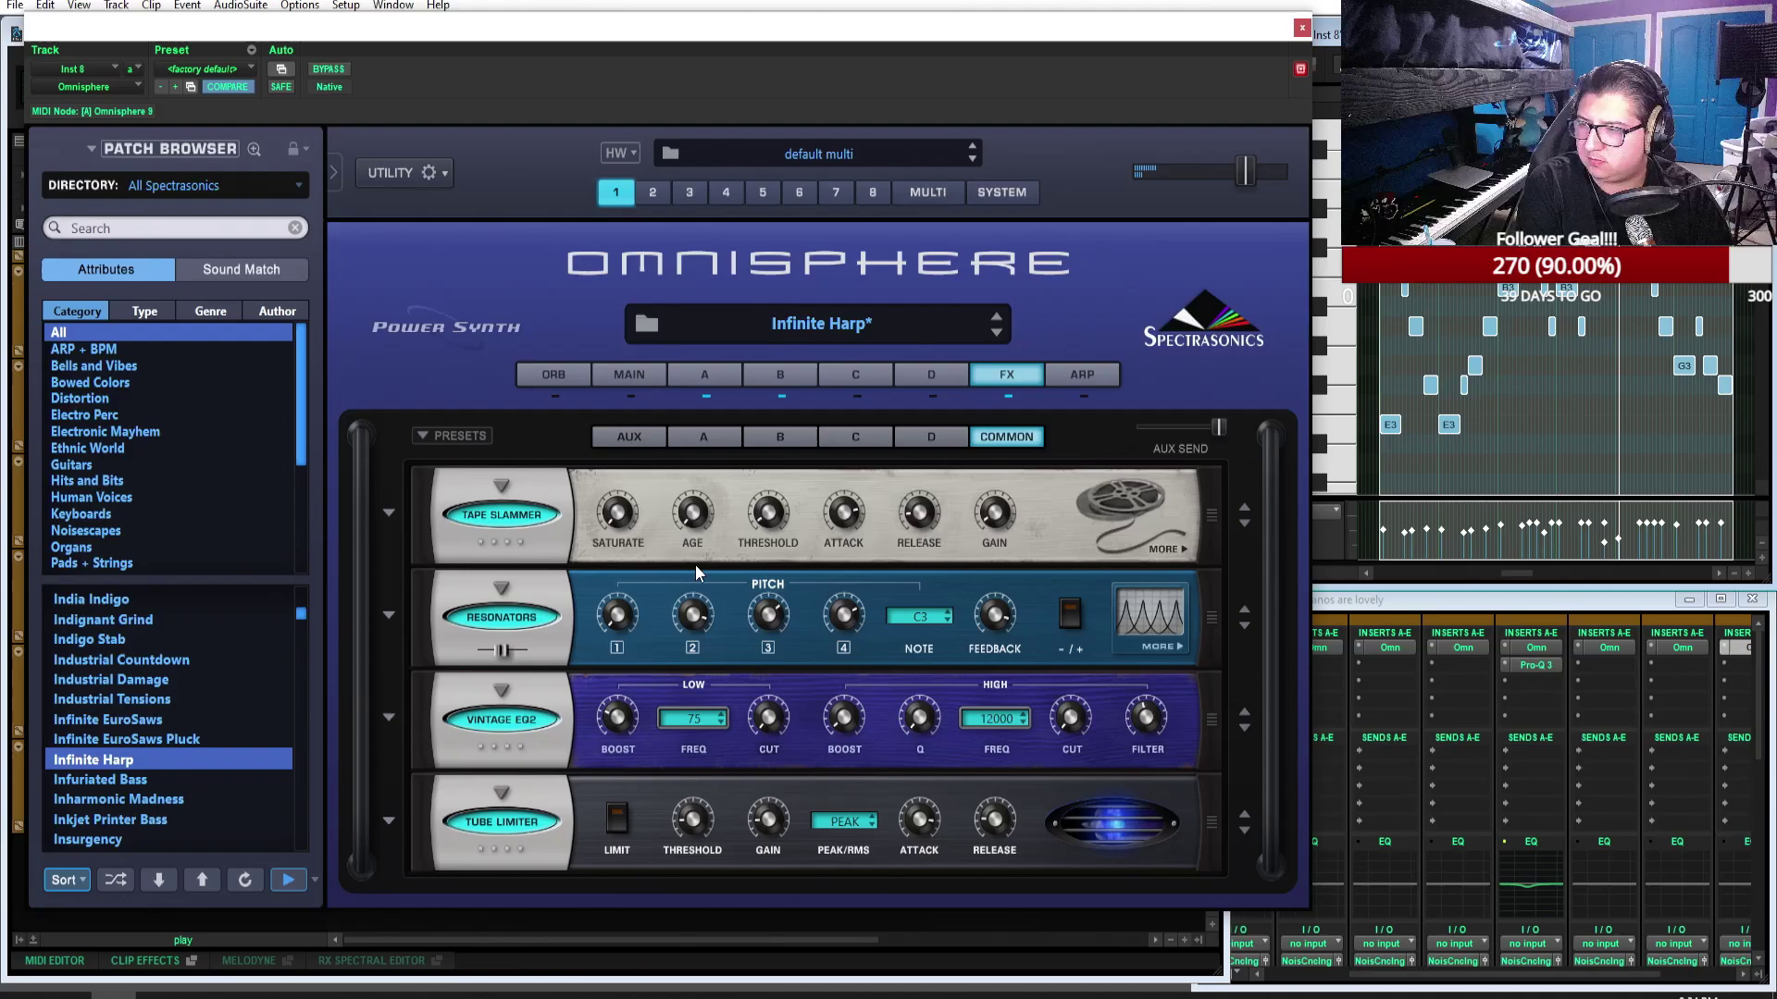
pyautogui.click(708, 380)
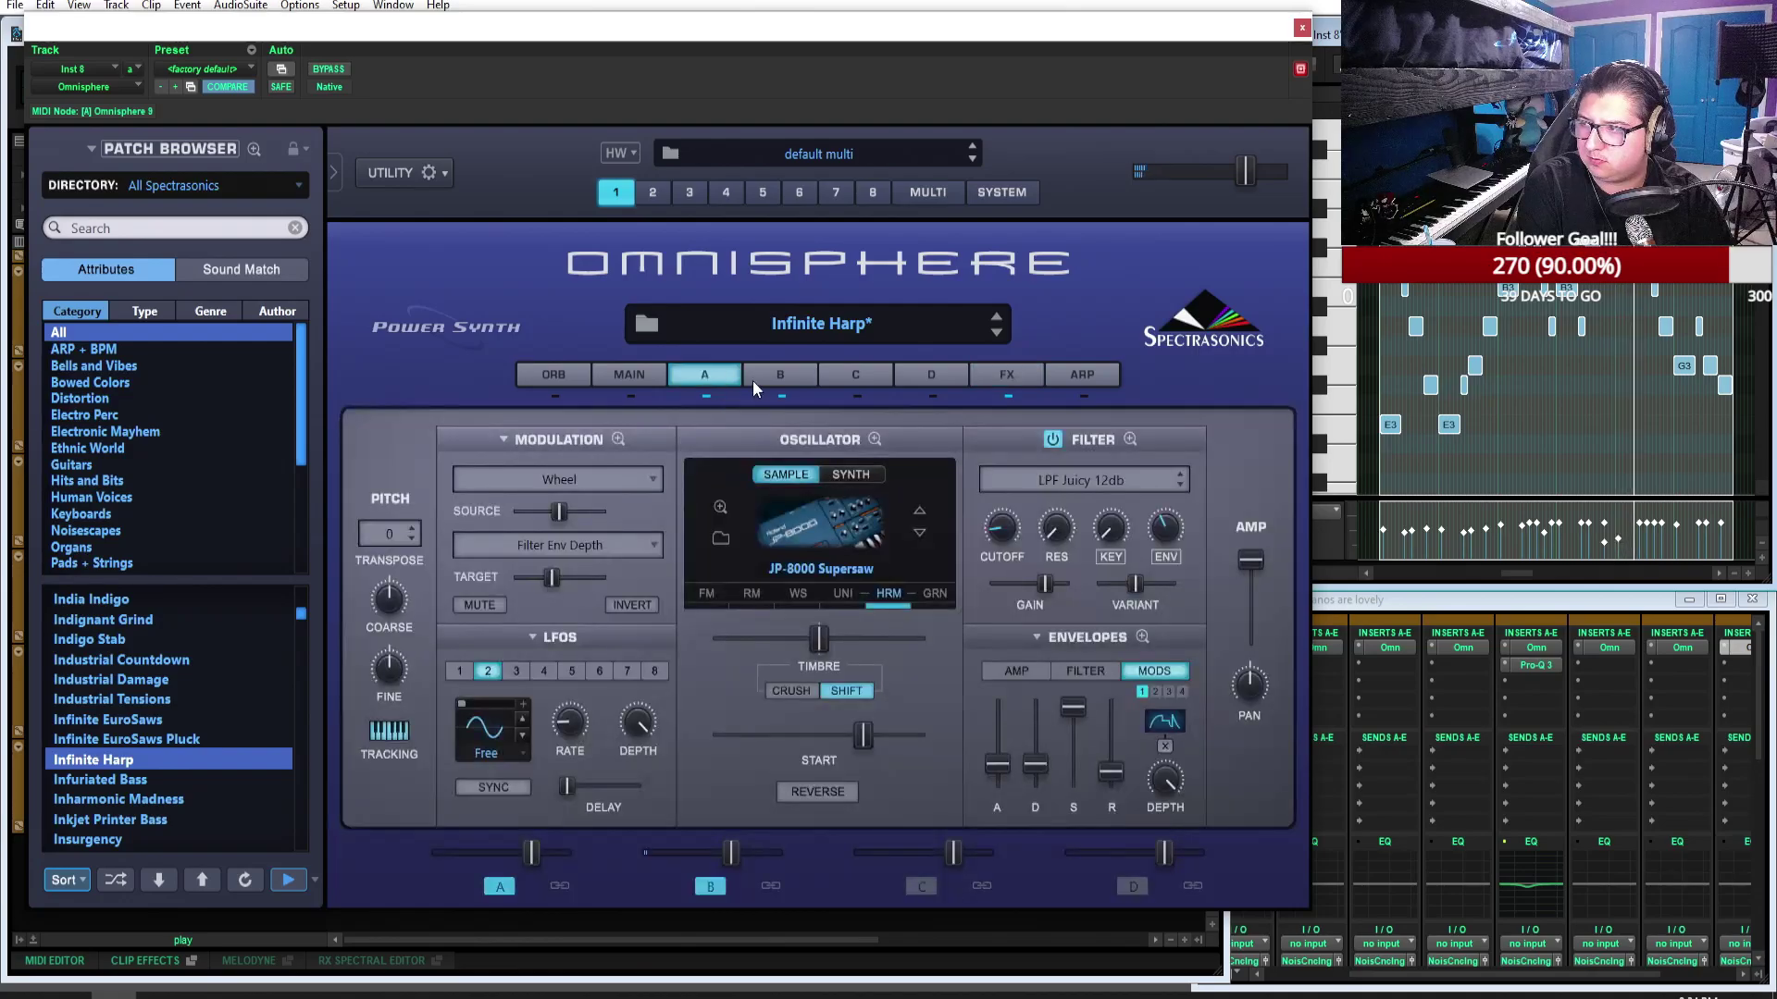
# Step: Close the instrument, unsolo Inst 8 and listen to its clip with the other tracks before stopping playback and deselecting the clip
pyautogui.click(1302, 29)
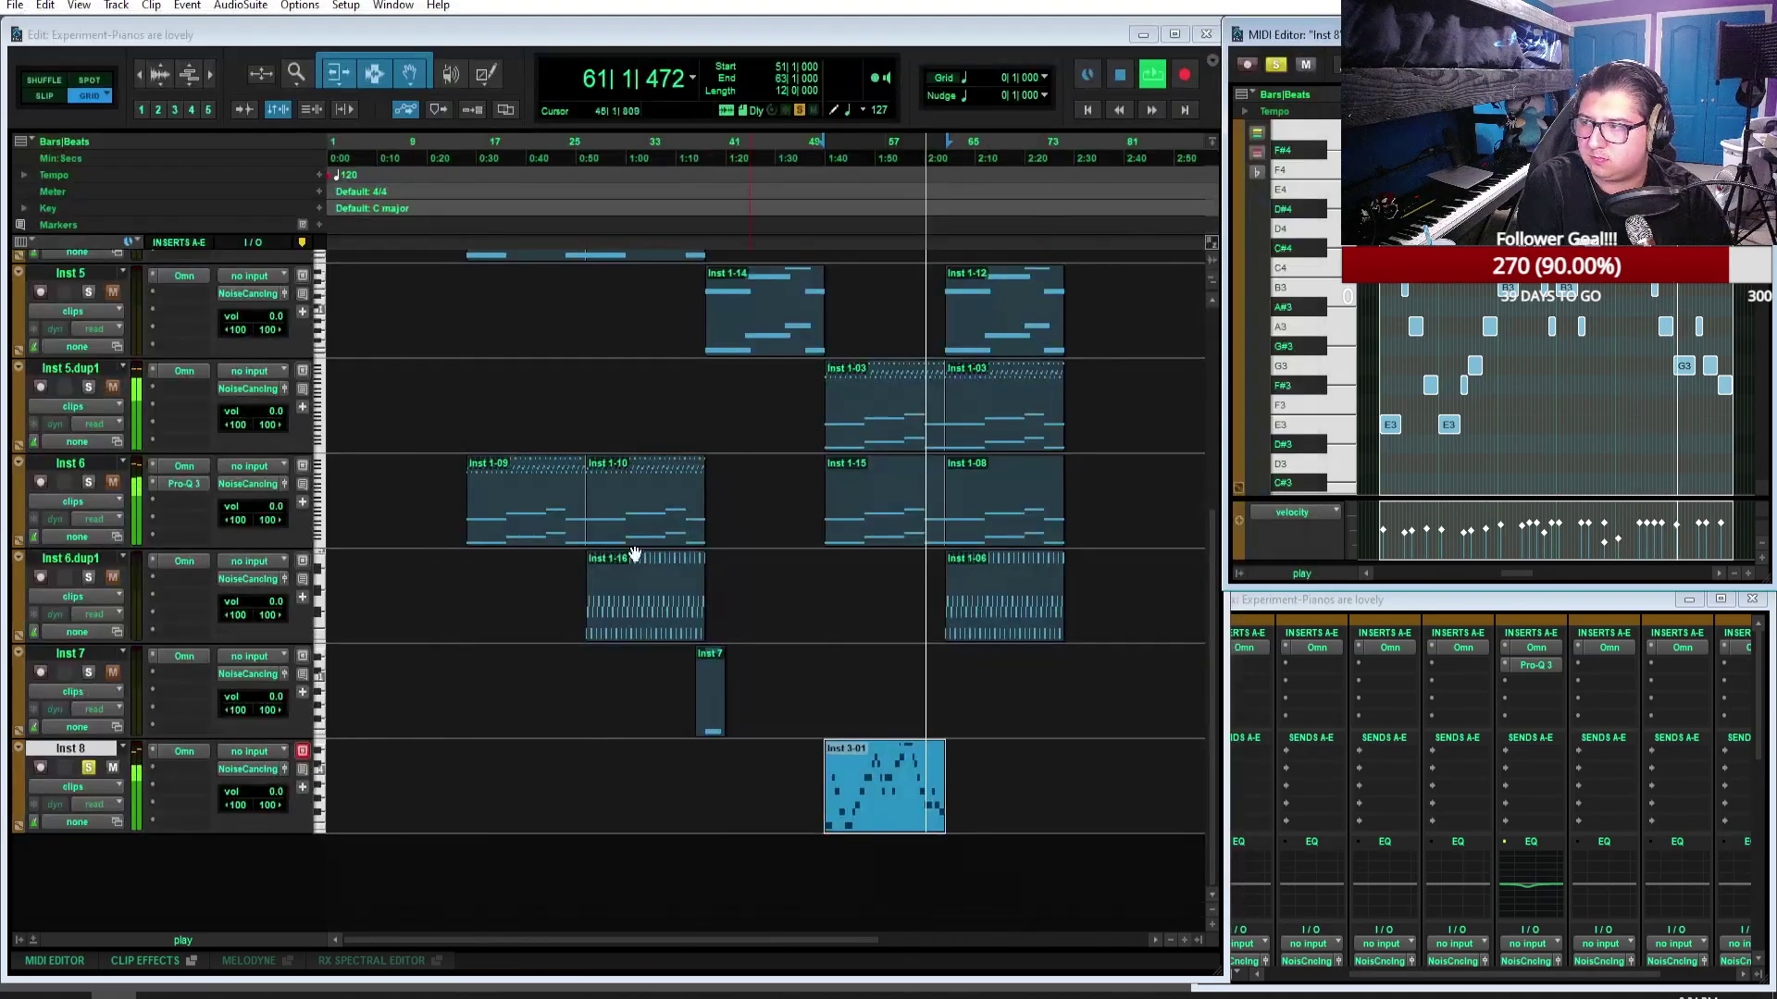
pyautogui.click(90, 763)
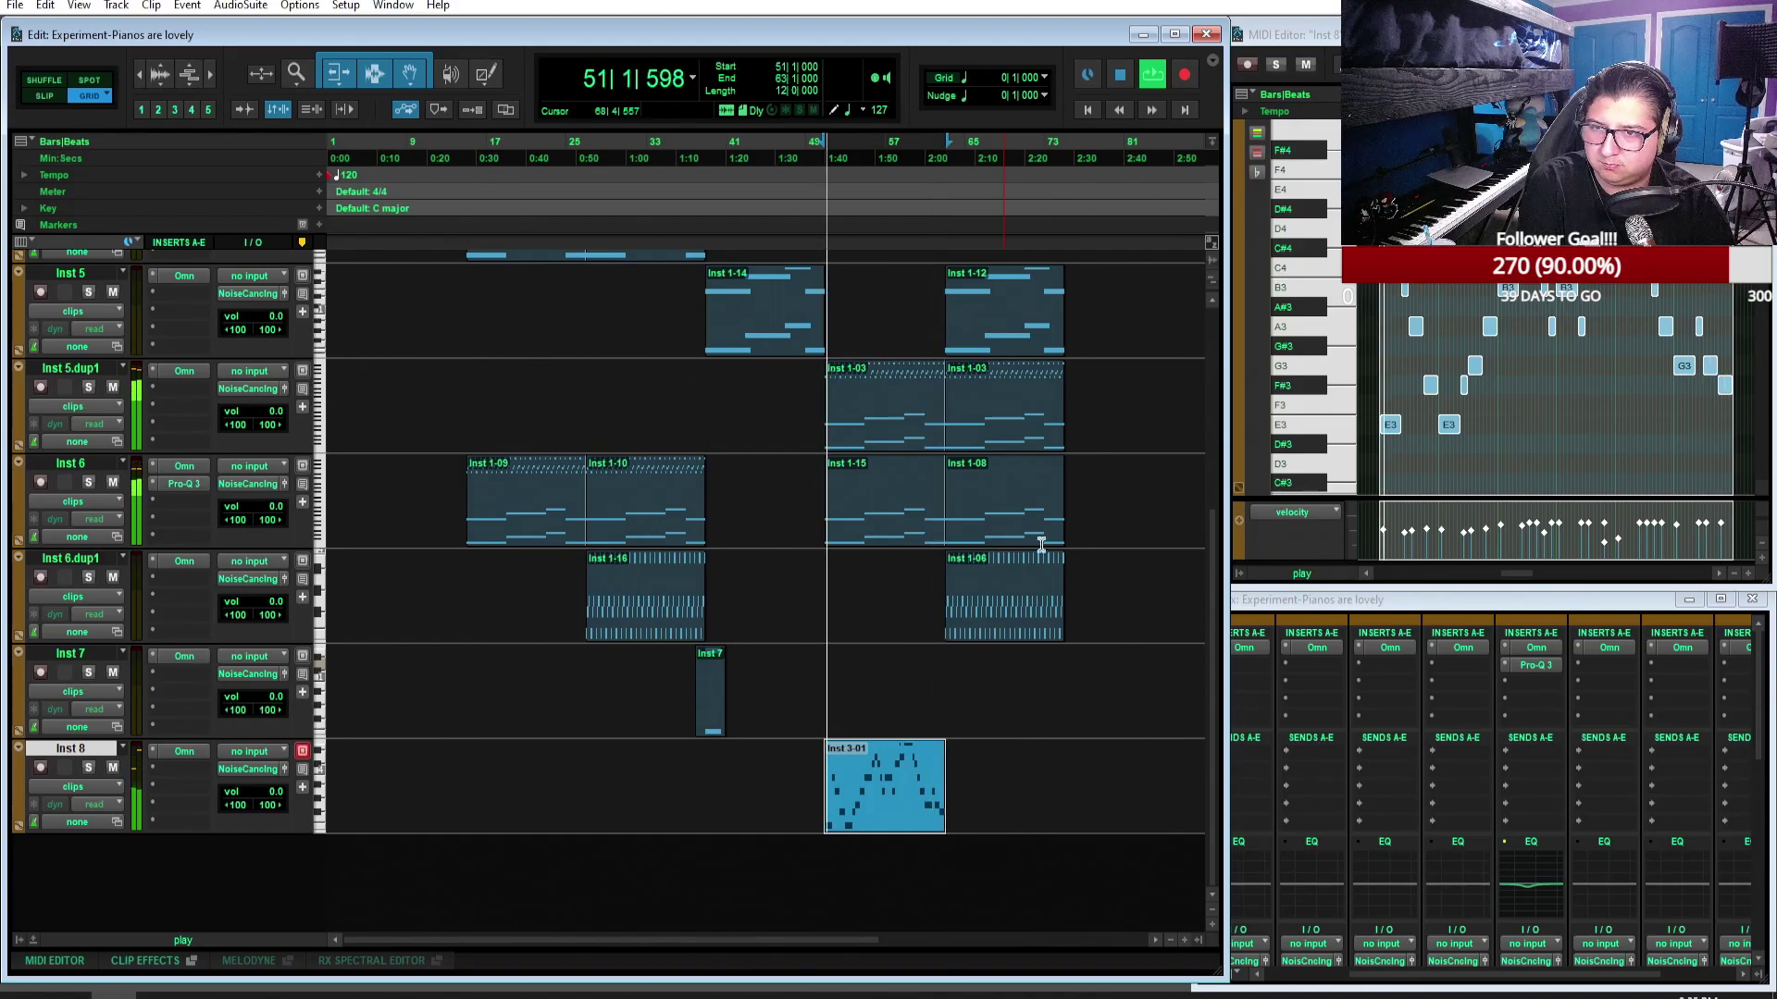
pyautogui.click(1123, 74)
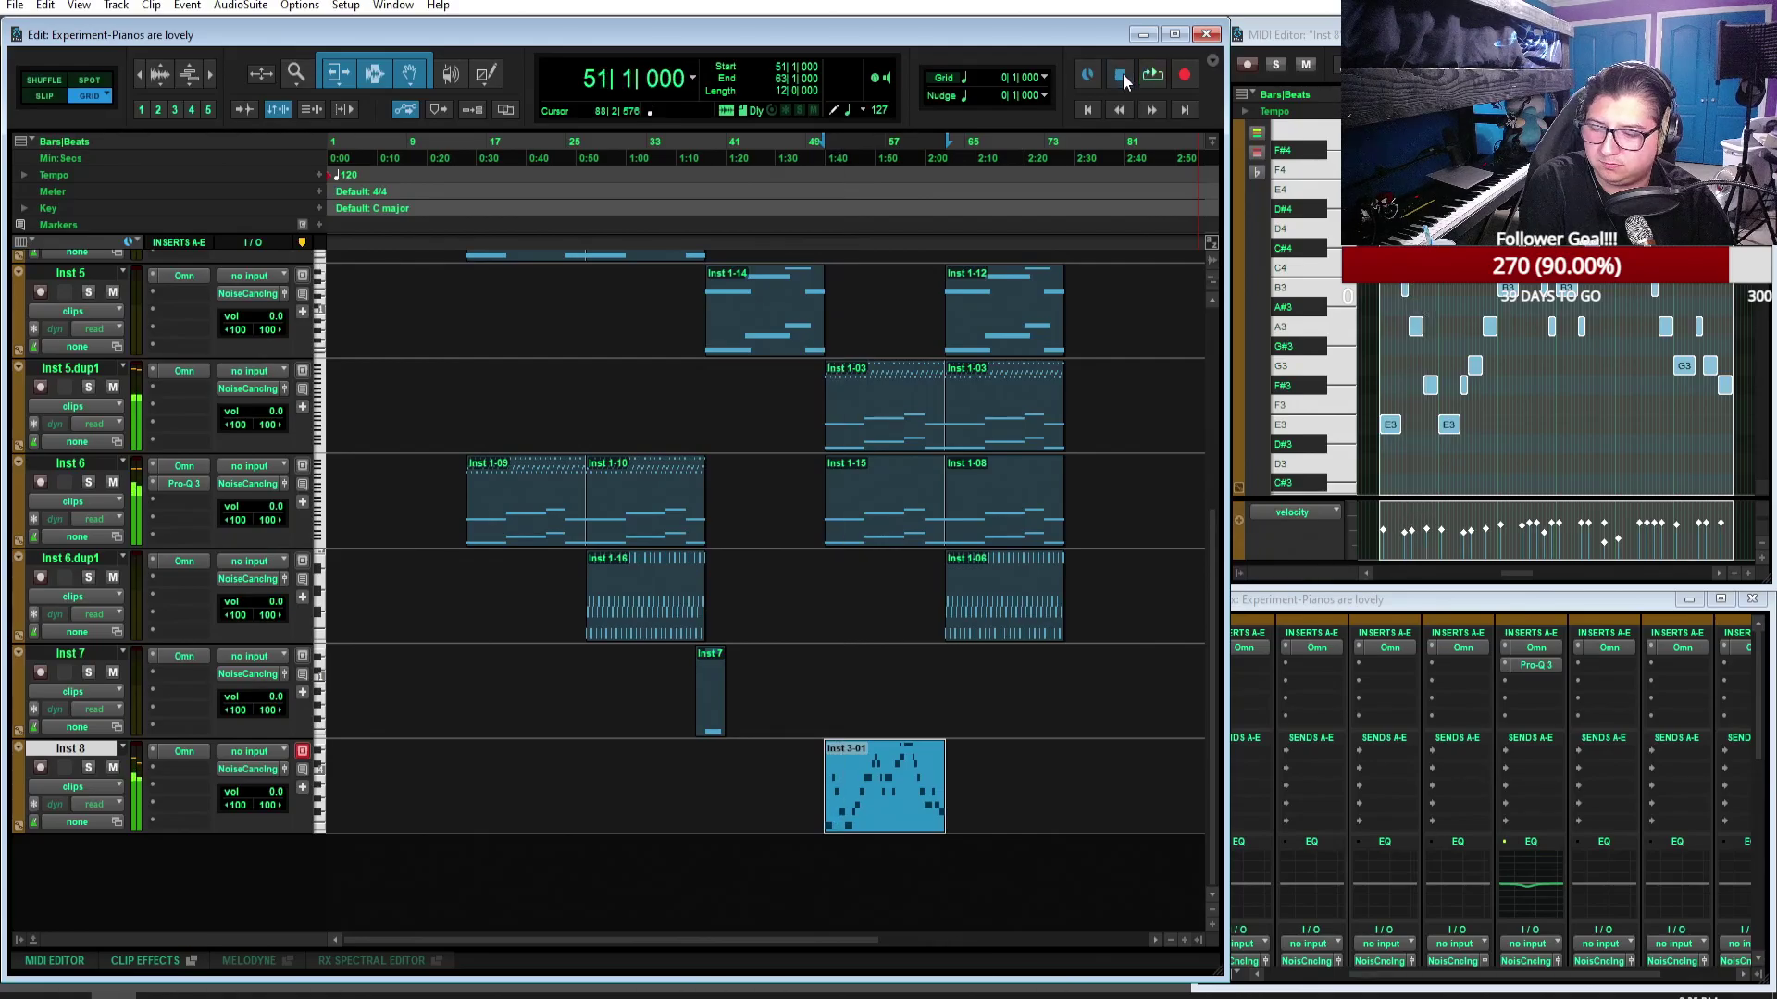
pyautogui.click(1076, 831)
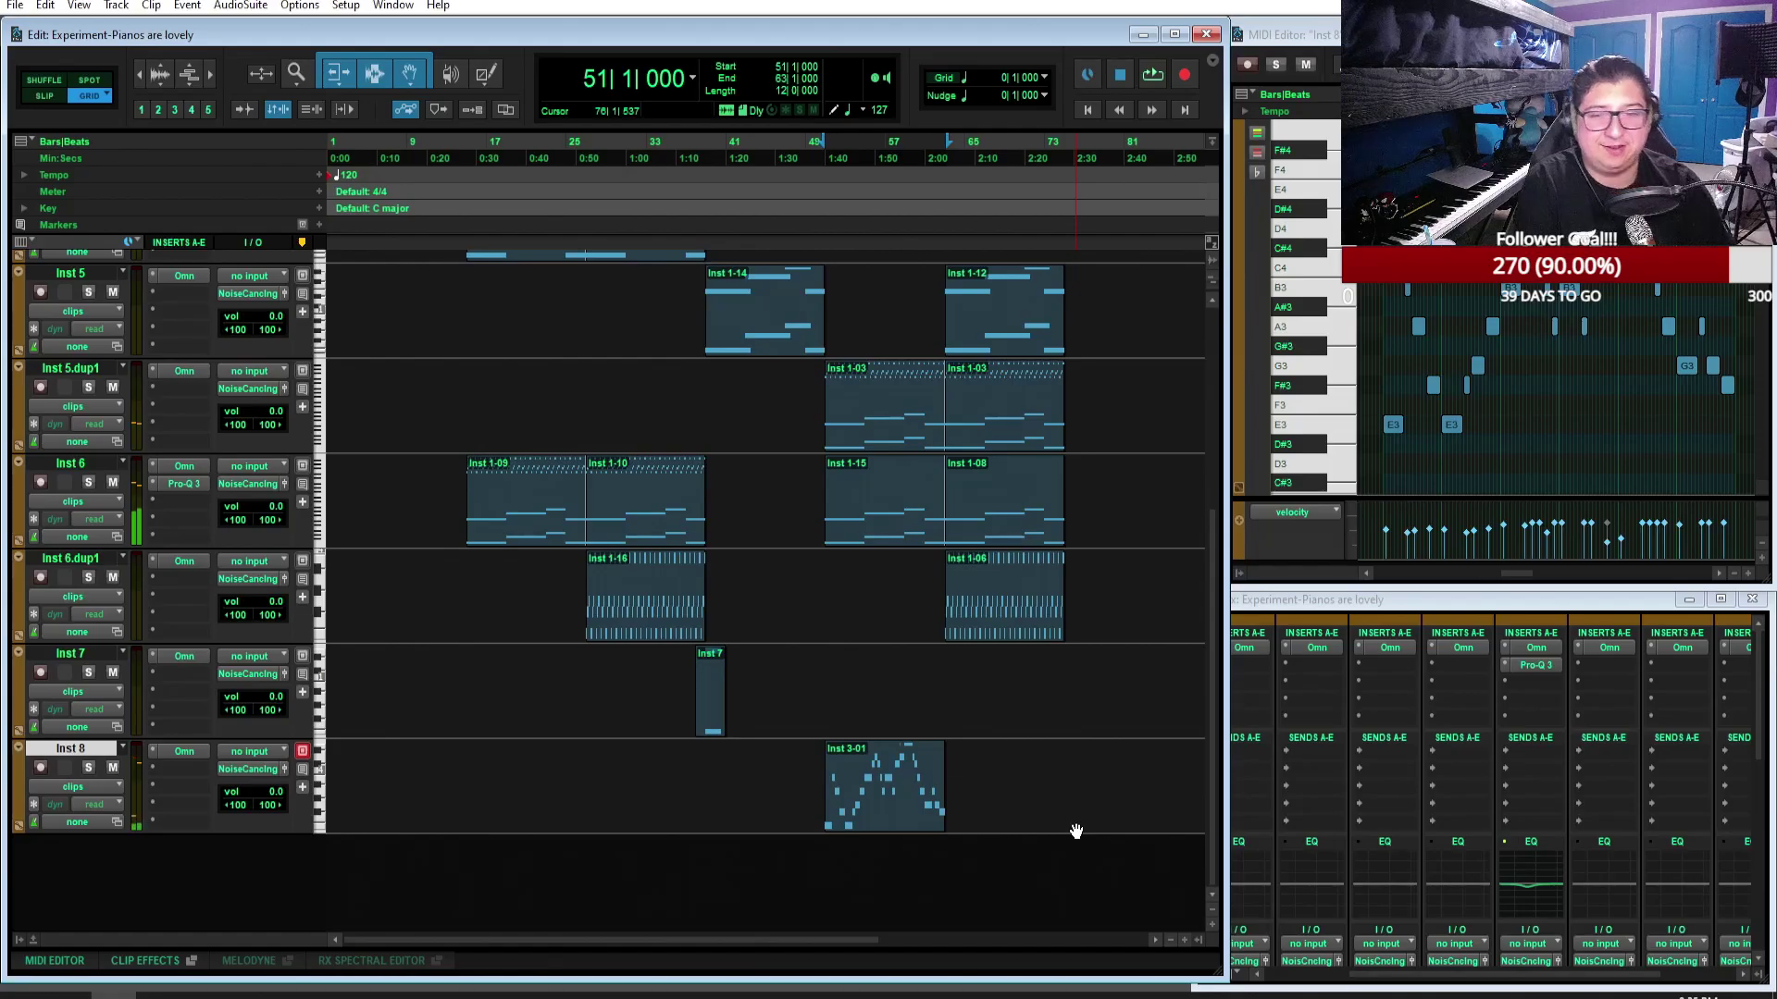
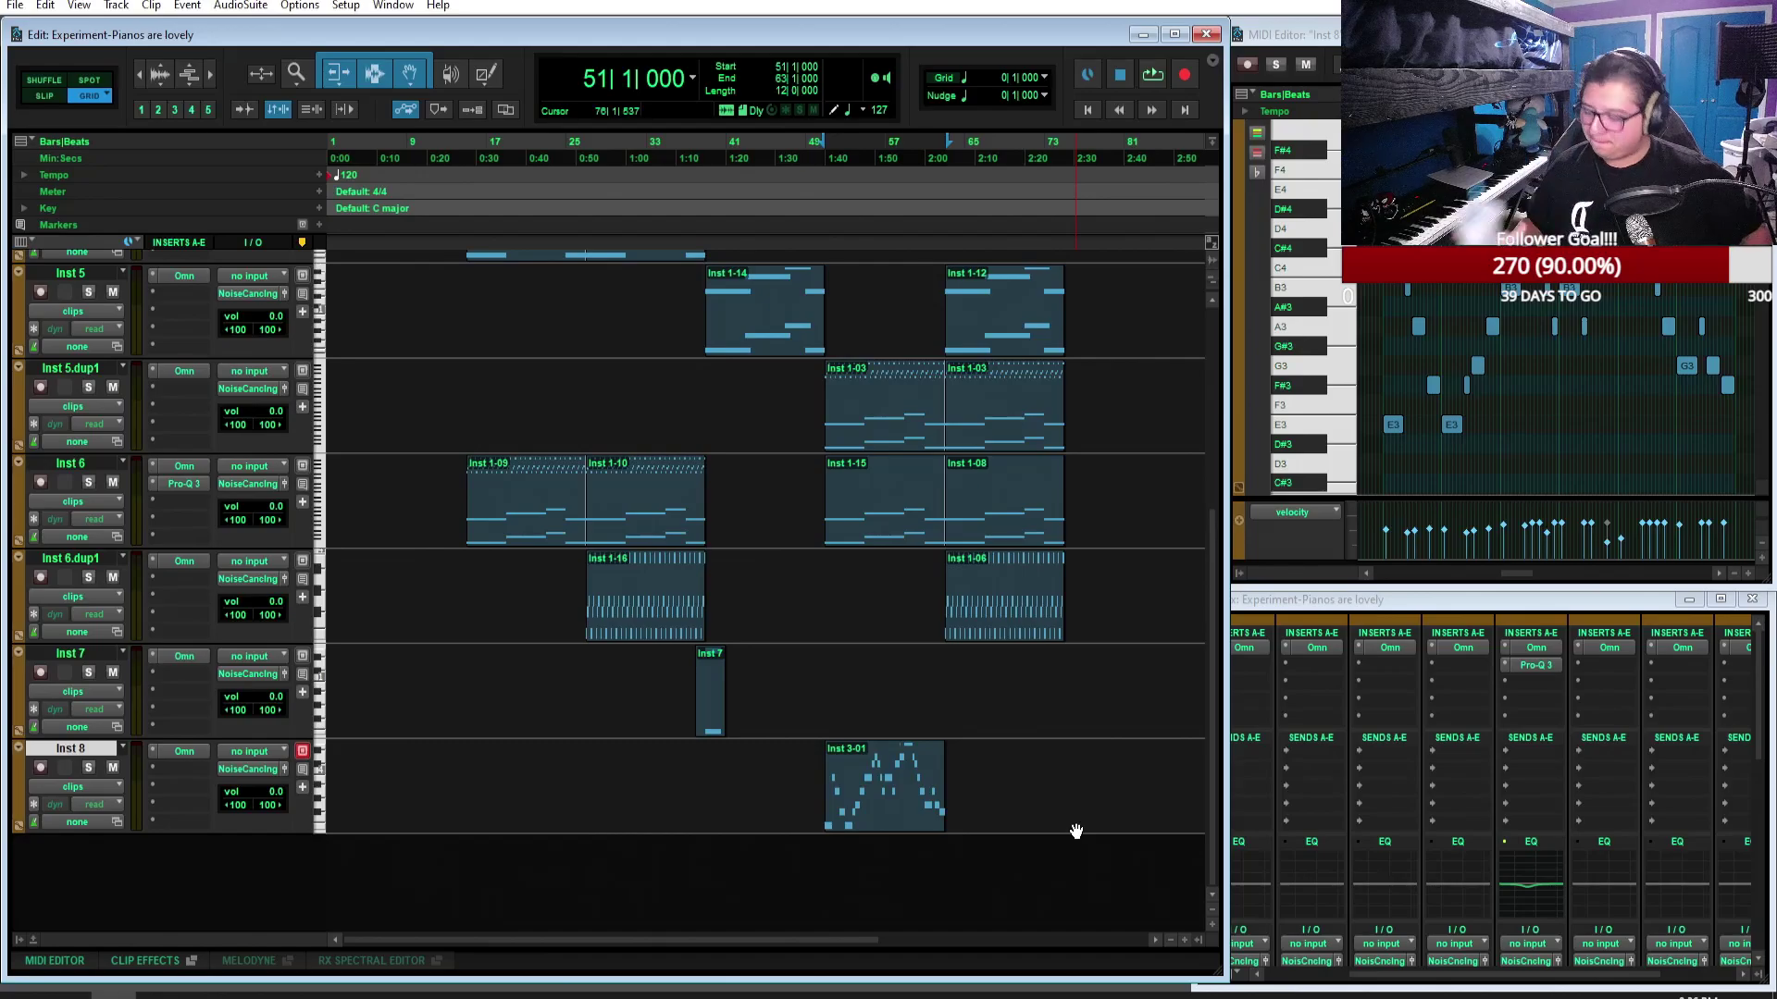
# Step: Move the Inst 3-01 clip on Inst 8 to start at bar 27, beneath the Inst 1-16 clip
pyautogui.moveTo(902, 831); pyautogui.dragTo(645, 814)
pyautogui.hotkey('ctrl', ']')
pyautogui.hotkey('ctrl', ']')
pyautogui.moveTo(883, 810); pyautogui.dragTo(920, 825)
pyautogui.hotkey('ctrl', '[')
pyautogui.hotkey('ctrl', '[')
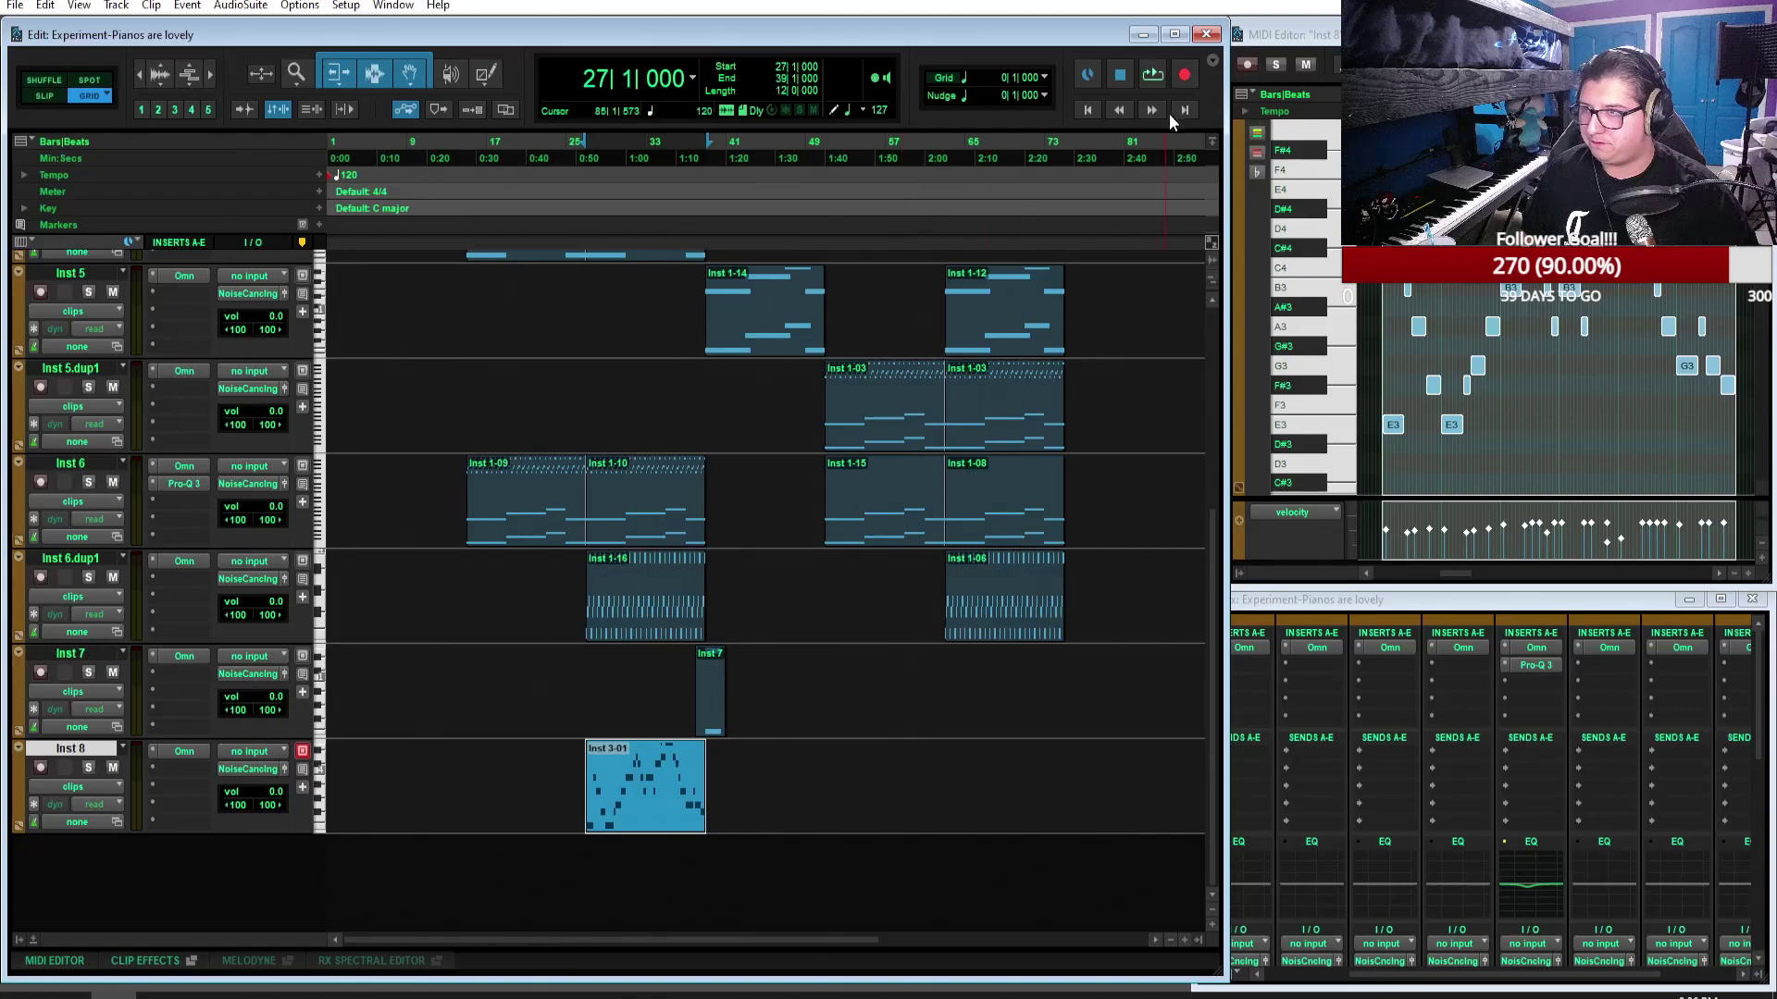
# Step: Duplicate the Inst 3-01 clip and align the copy to start exactly at bar 63 on Inst 8
pyautogui.hotkey('ctrl', 'd')
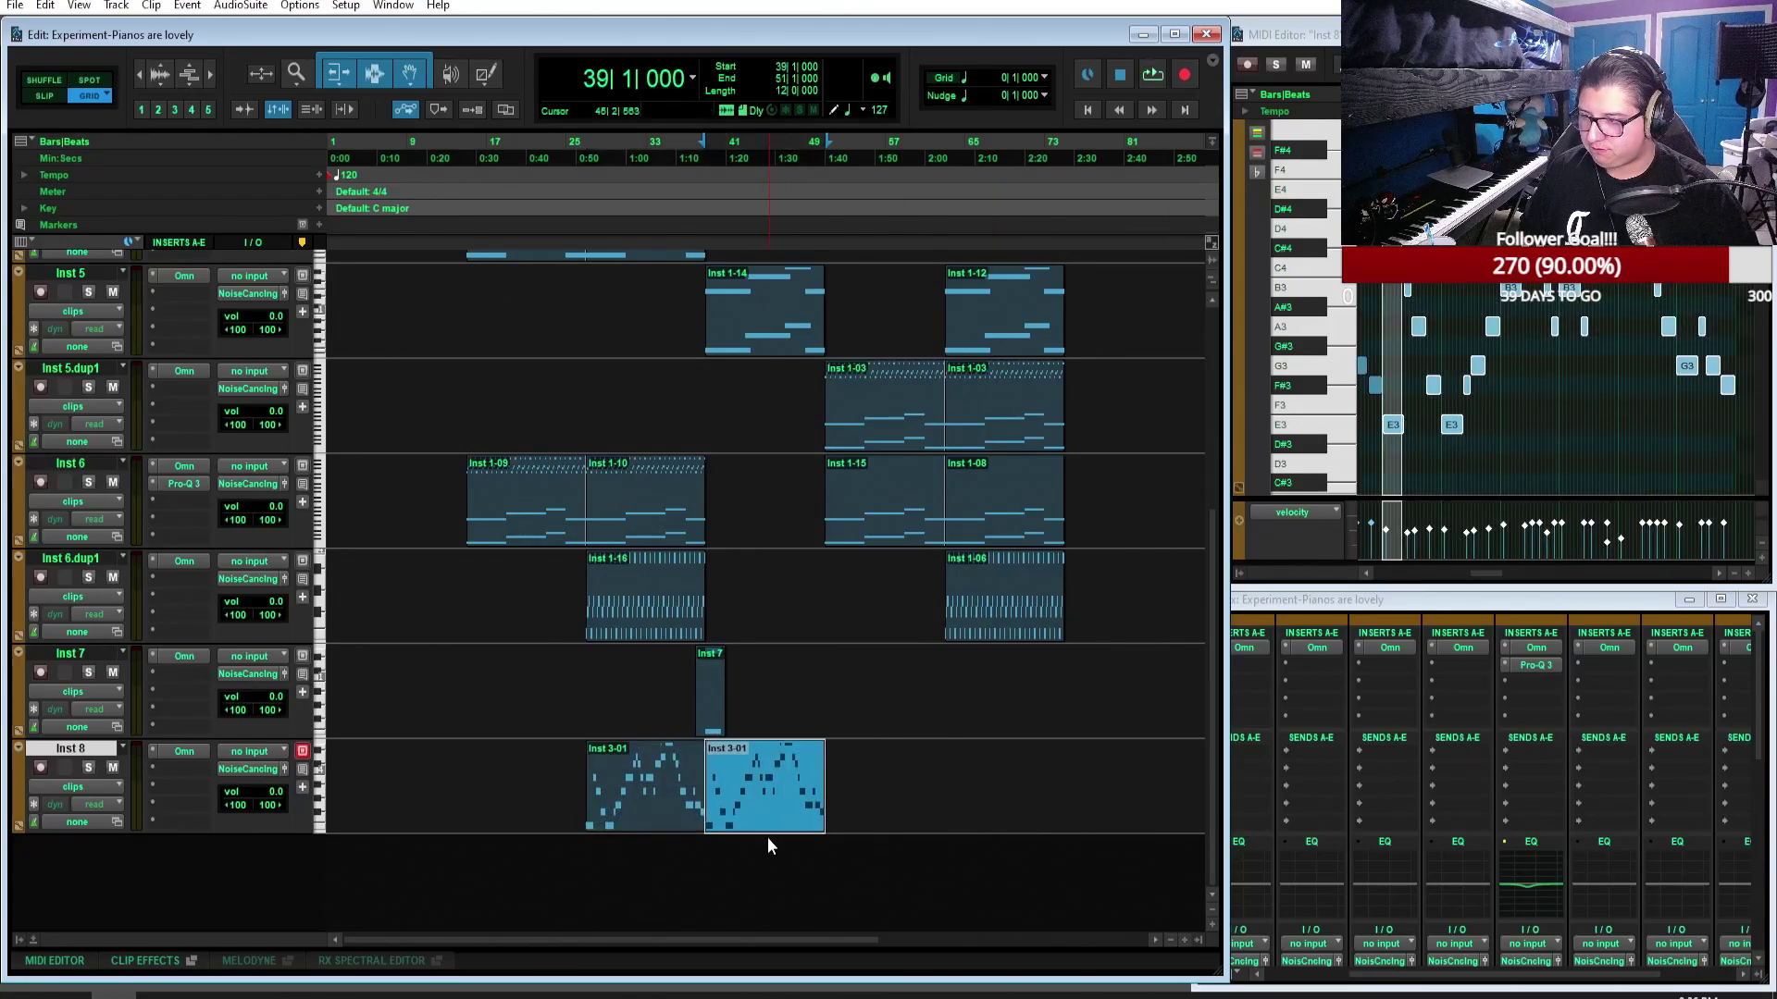
pyautogui.moveTo(769, 826); pyautogui.dragTo(1028, 823)
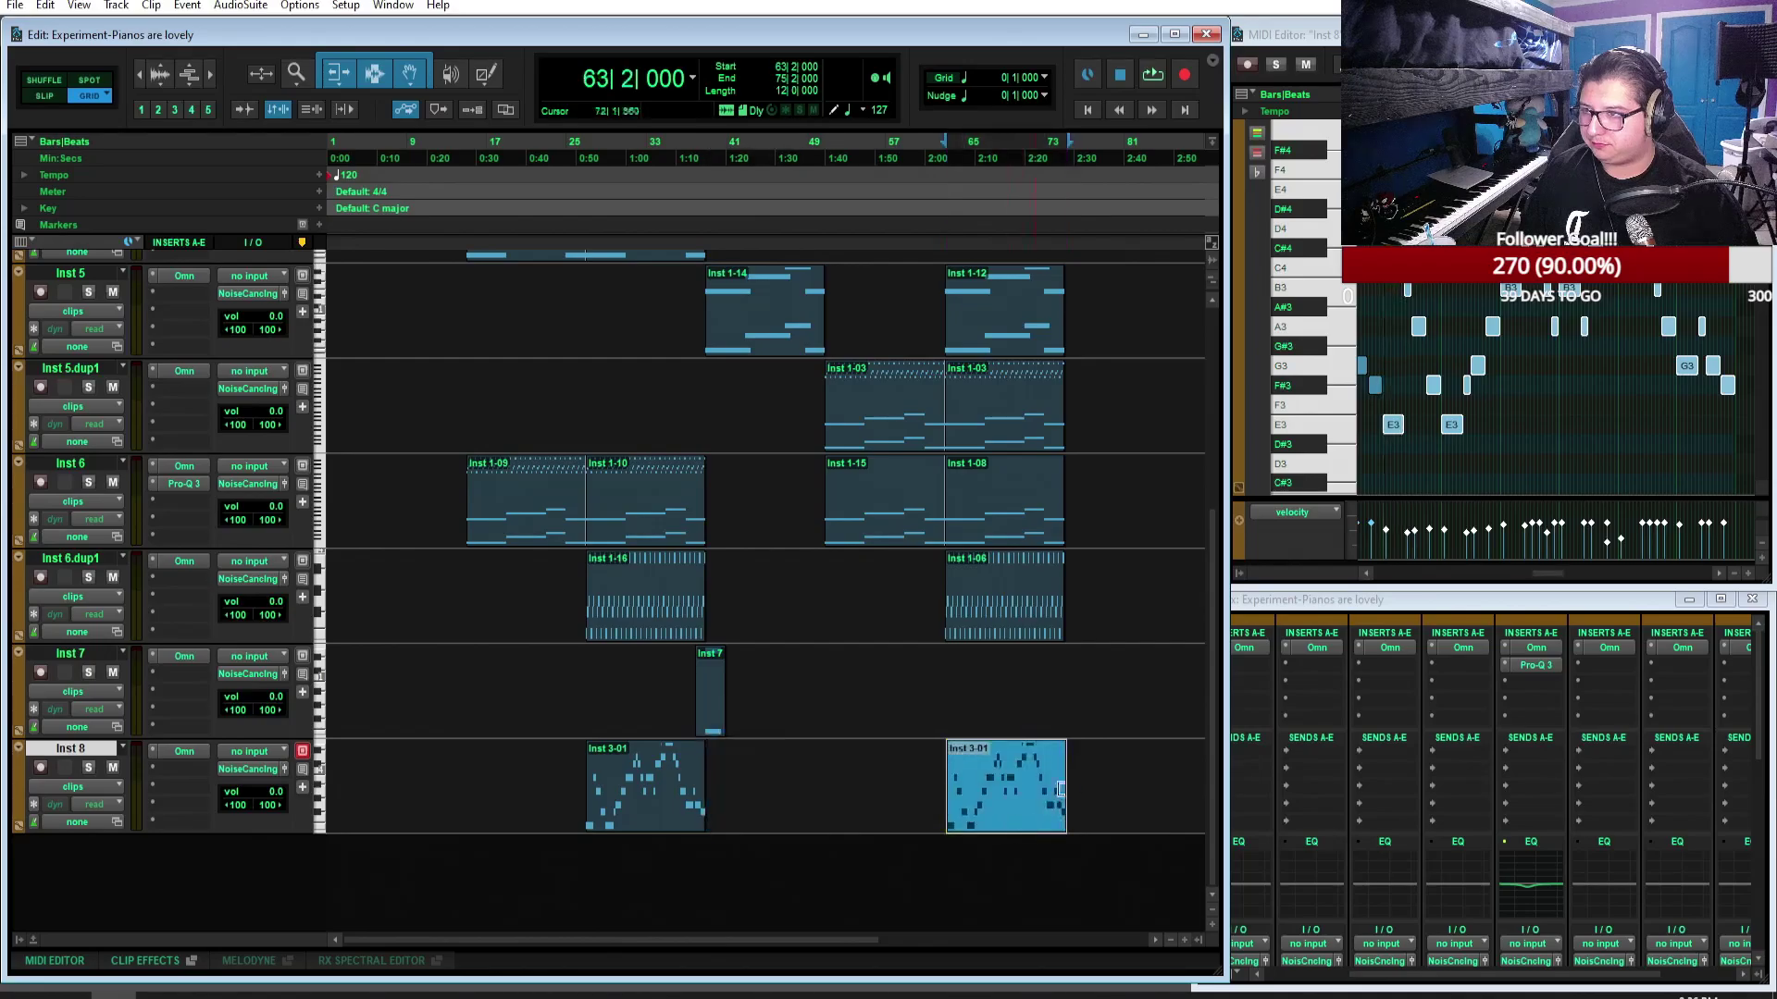
pyautogui.hotkey('ctrl', ']')
pyautogui.hotkey('ctrl', ']')
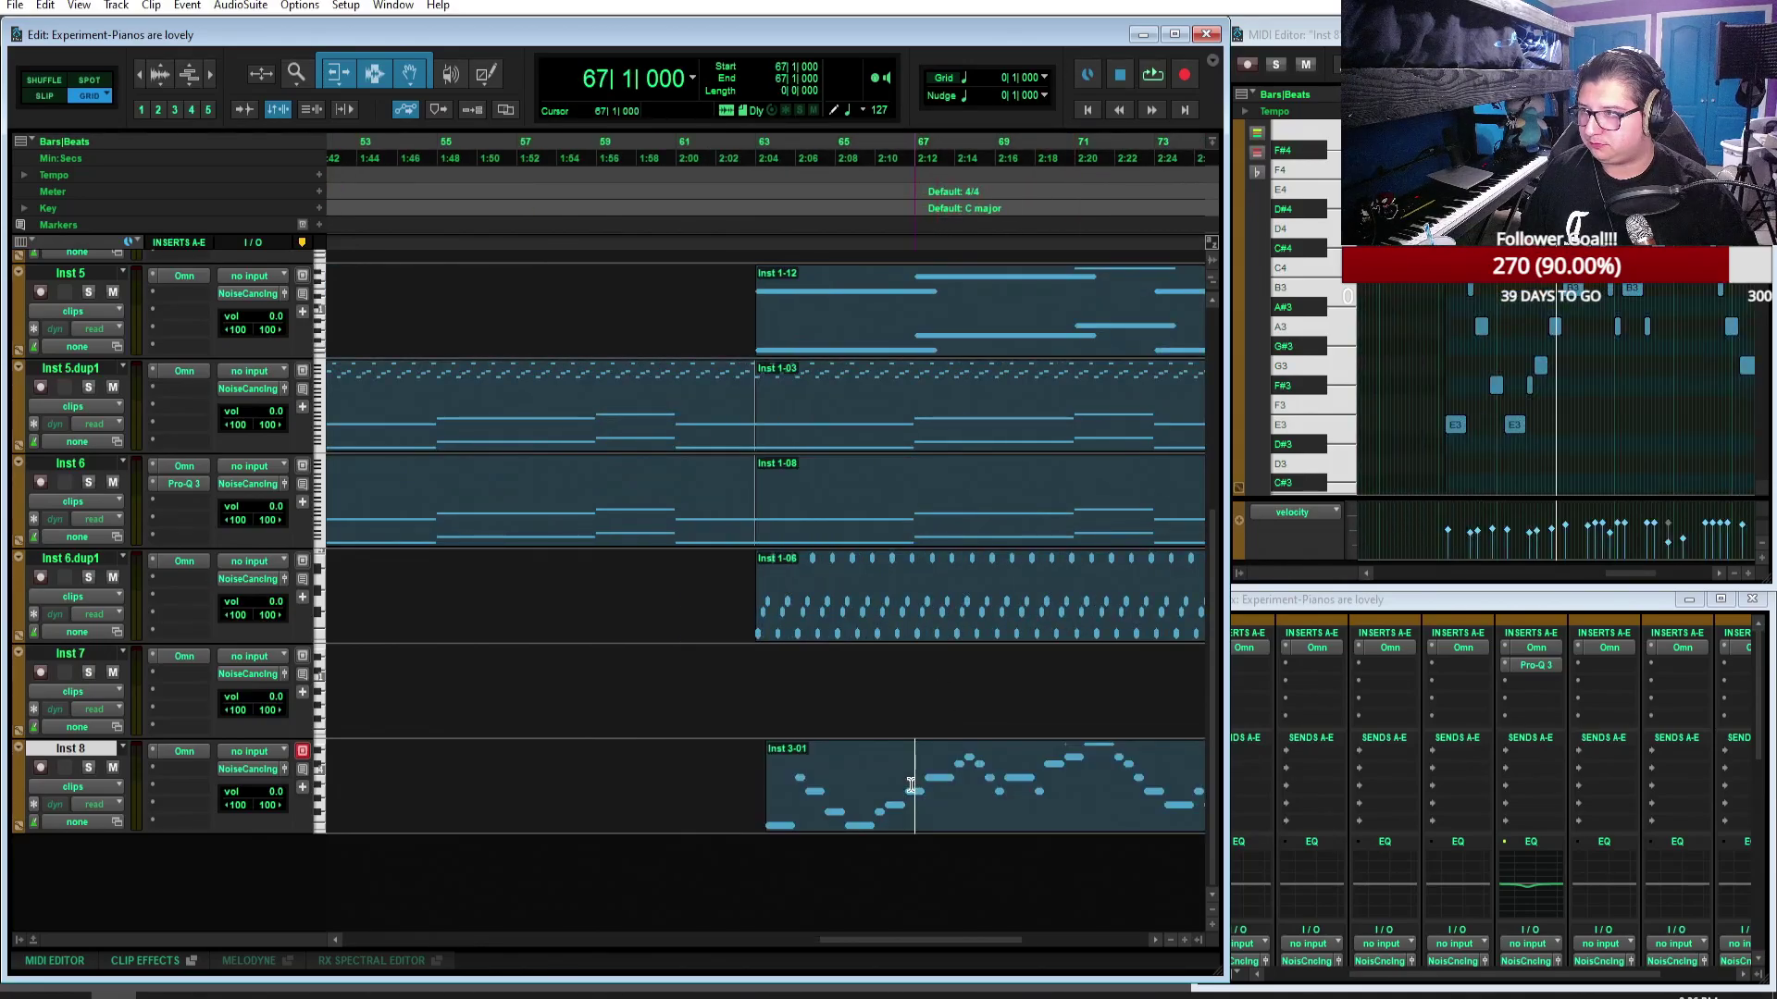
pyautogui.moveTo(952, 814); pyautogui.dragTo(941, 817)
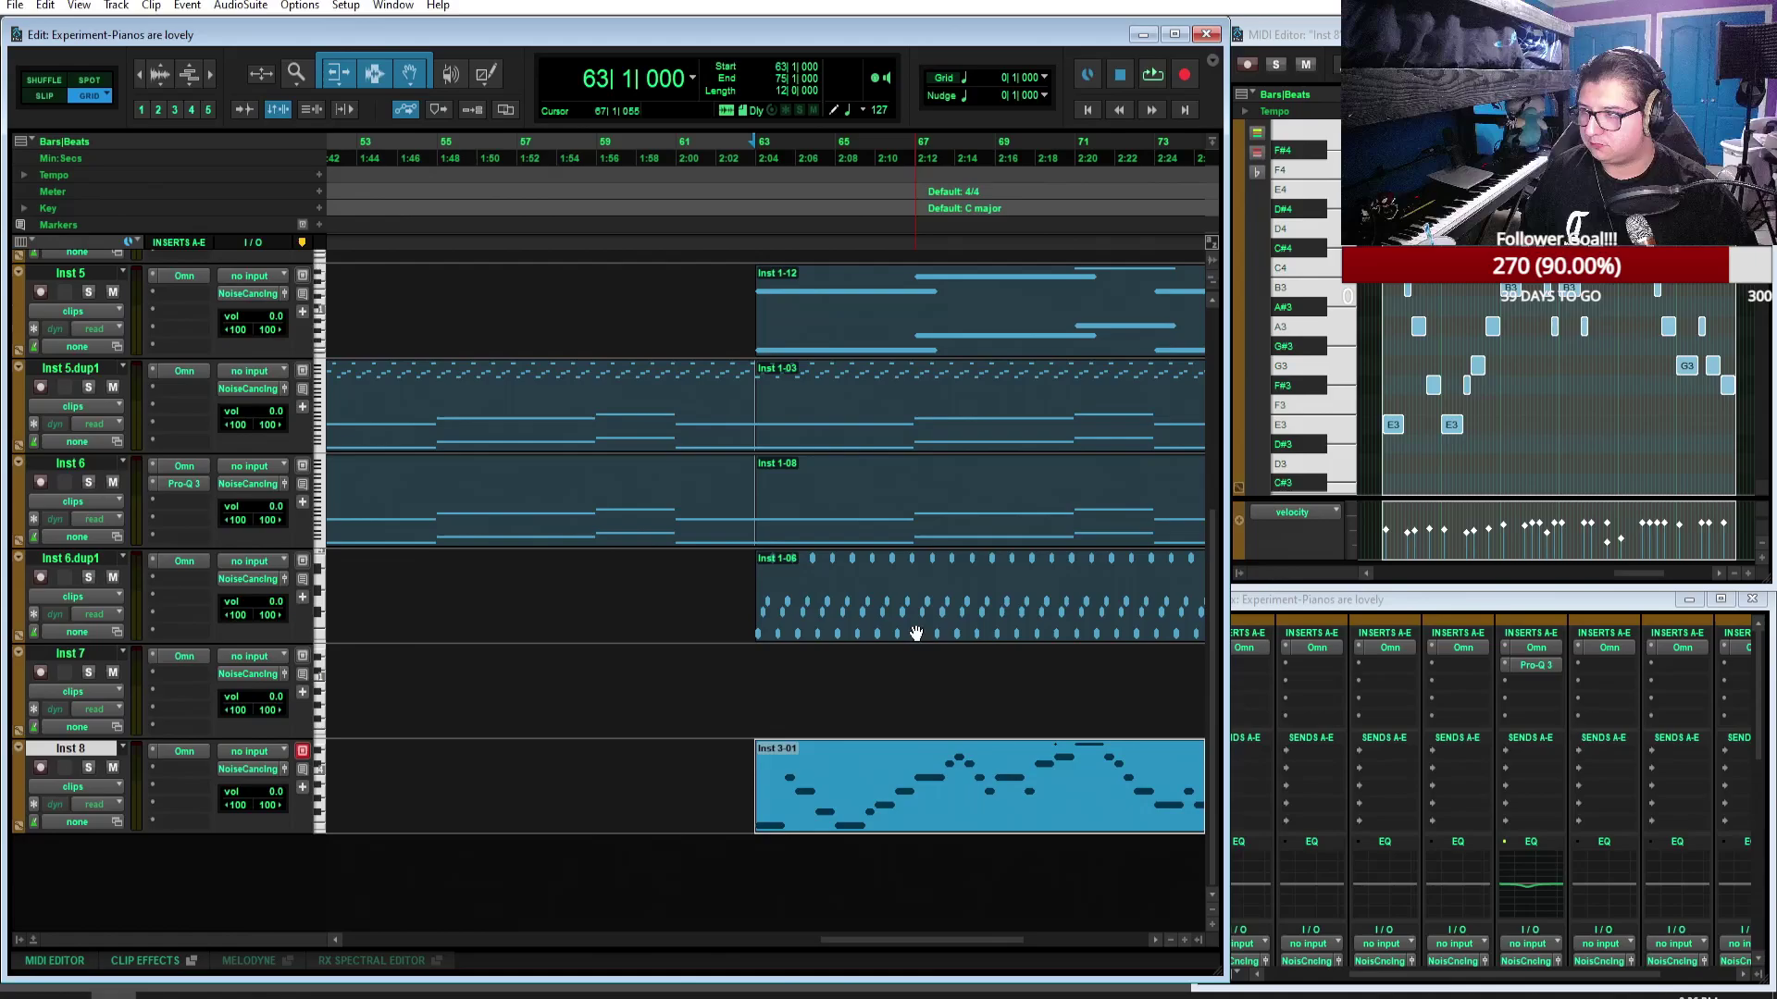
# Step: Play the song from its beginning and mute the empty Inst 2 and Inst 3 tracks
pyautogui.hotkey('ctrl', '[')
pyautogui.hotkey('ctrl', '[')
pyautogui.hotkey('ctrl', '[')
pyautogui.click(1086, 110)
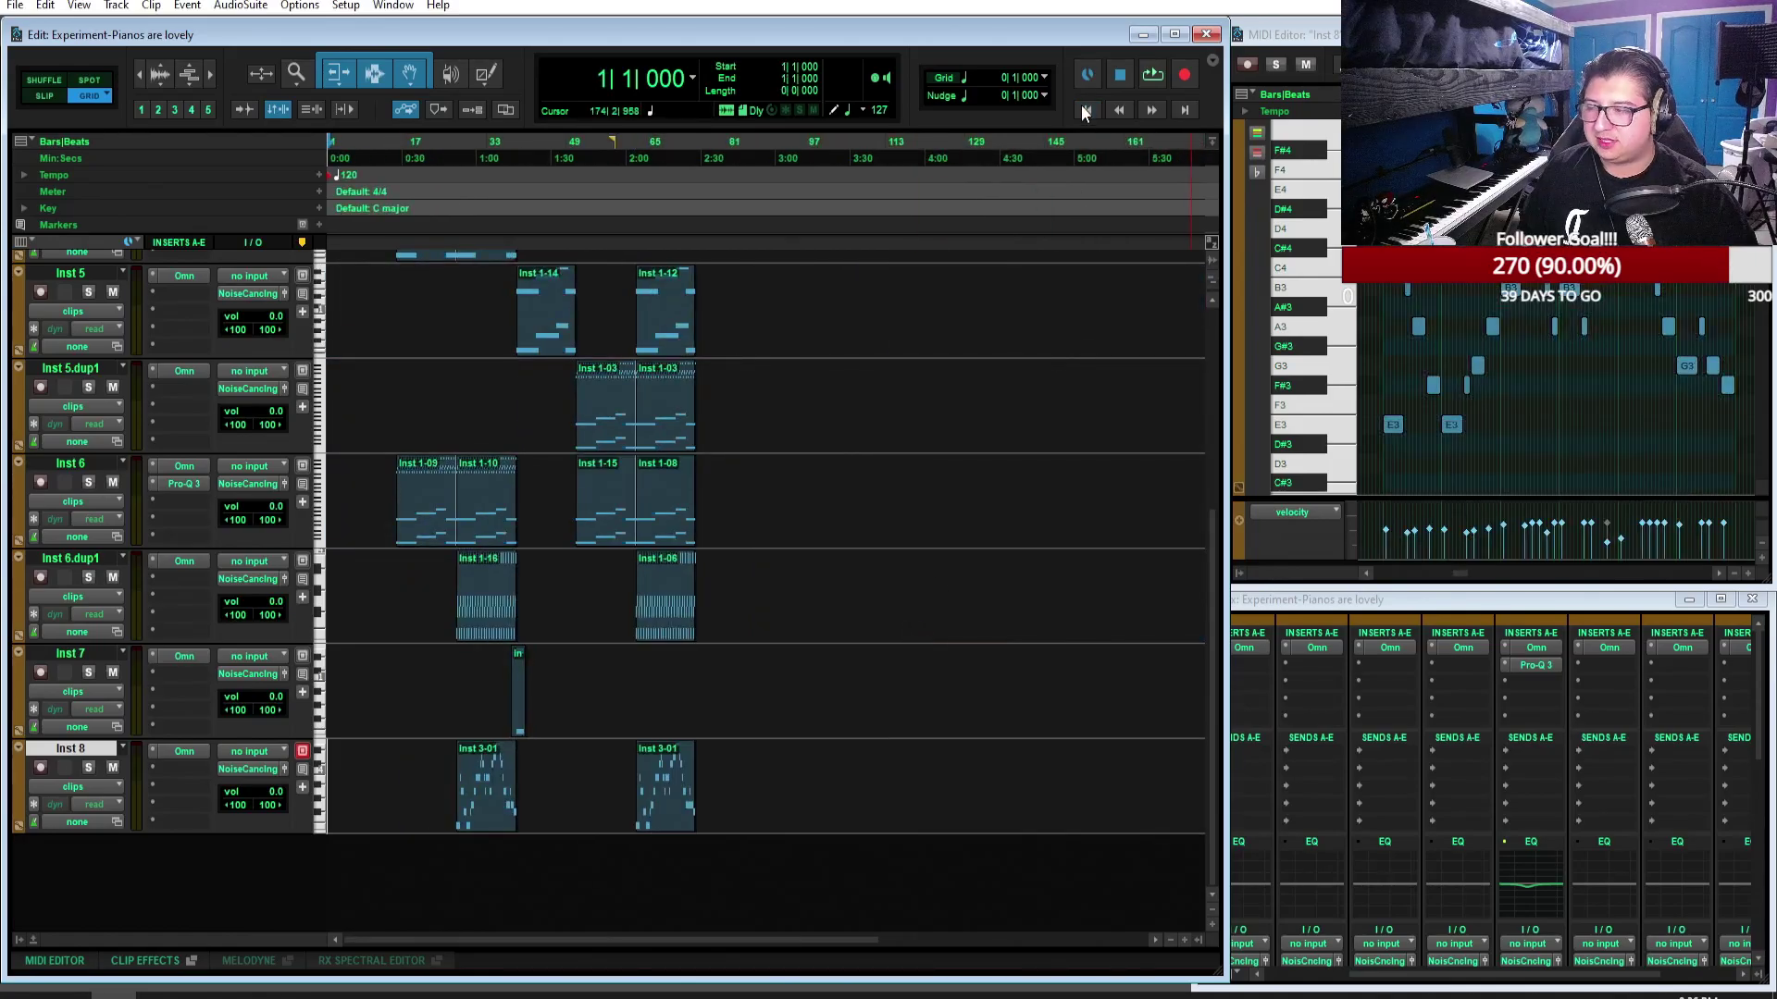
pyautogui.press('space')
pyautogui.scroll(5, 757, 637)
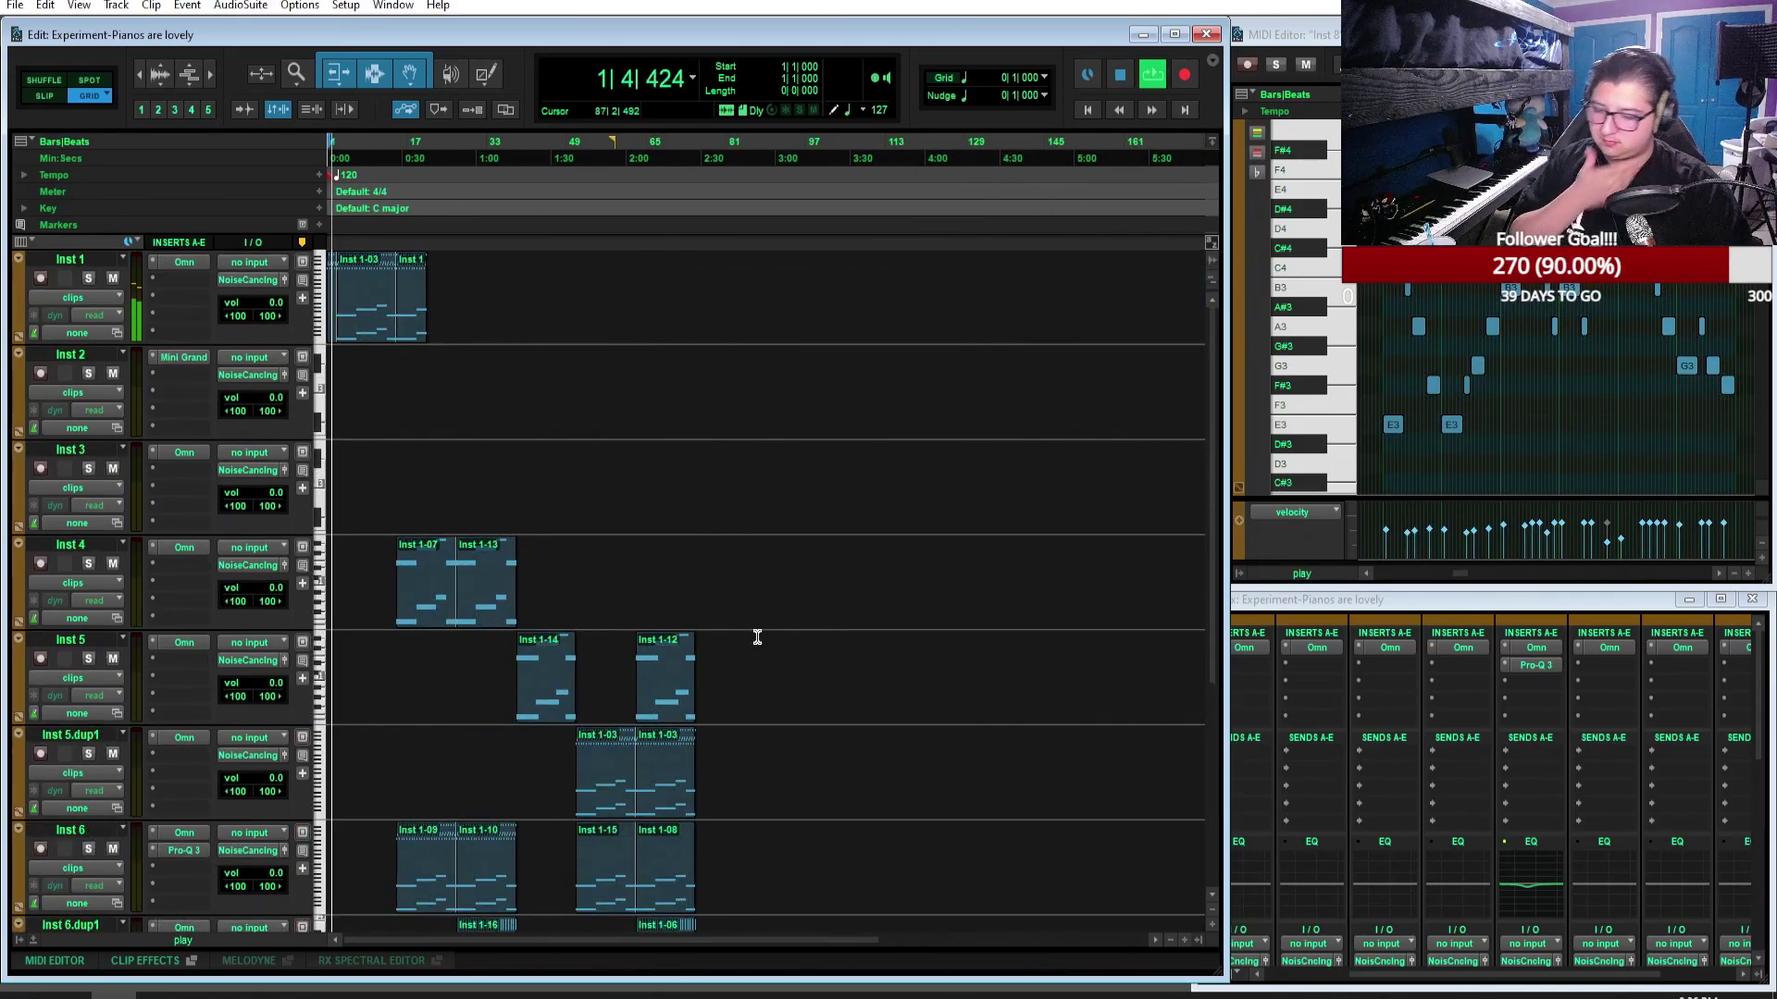
pyautogui.click(90, 359)
pyautogui.click(112, 468)
pyautogui.click(115, 371)
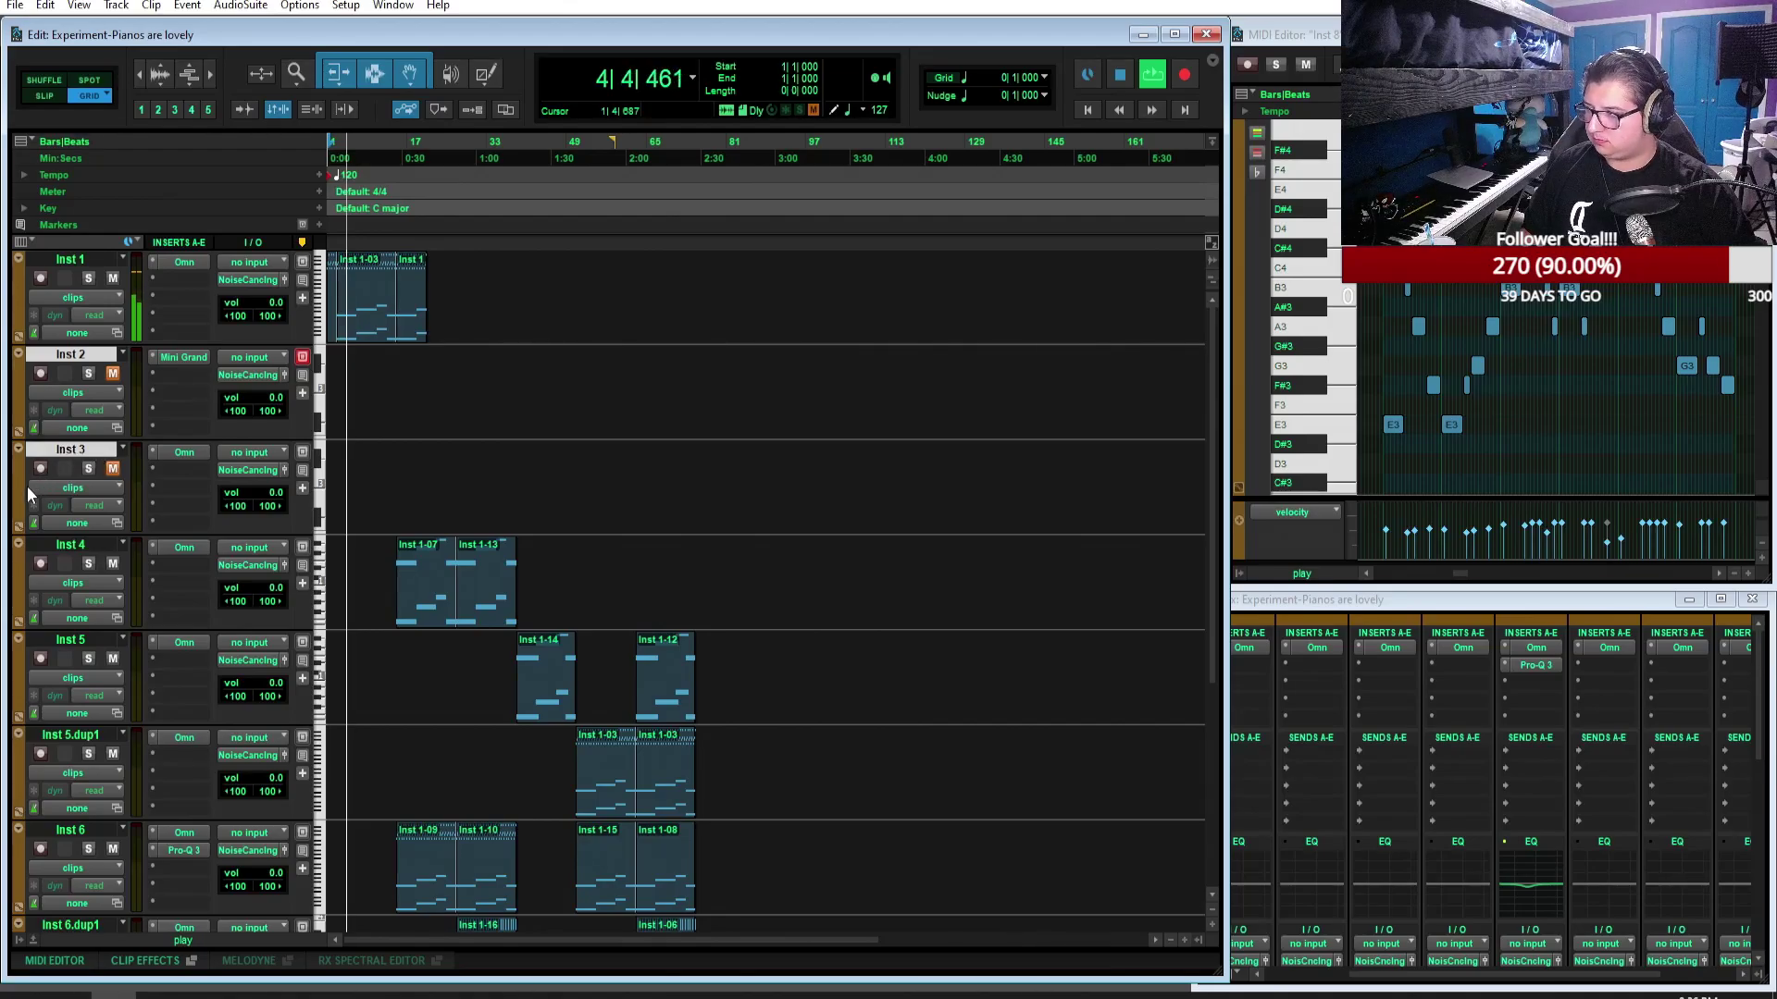
# Step: Move the muted Inst 2 and Inst 3 tracks below Inst 8, shrink their height, and select the Inst 8 track
pyautogui.moveTo(70, 449); pyautogui.dragTo(127, 738)
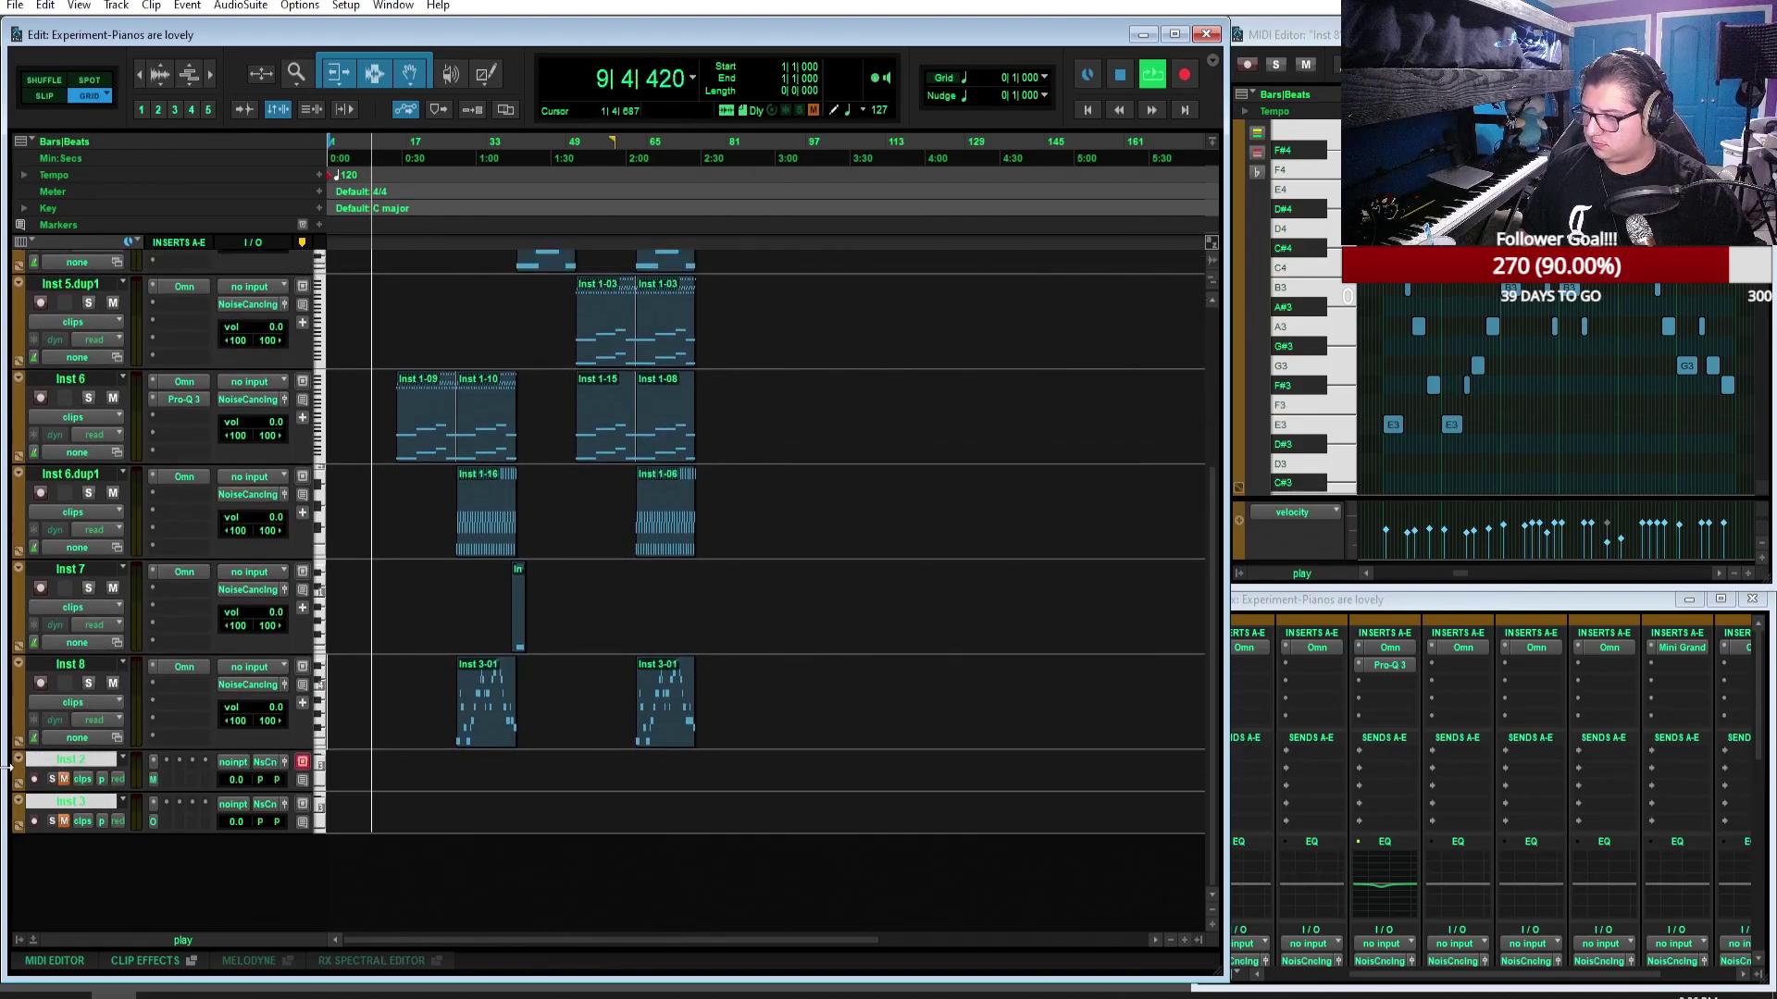
pyautogui.click(70, 664)
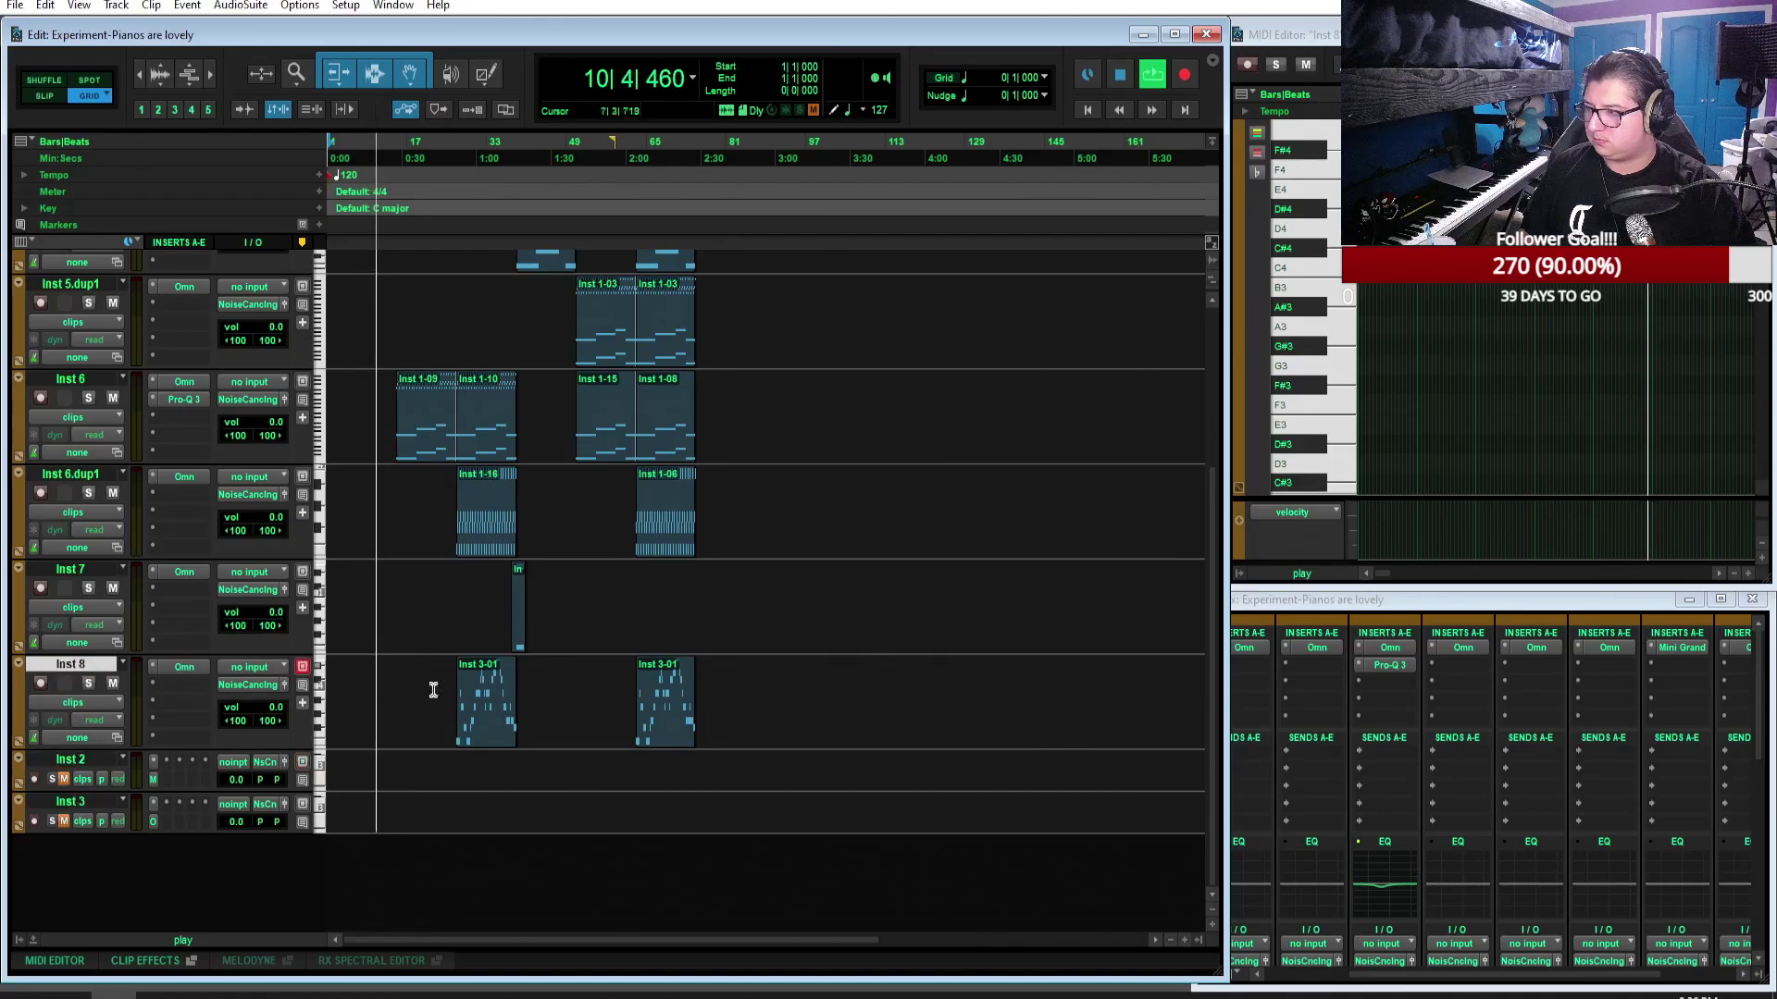
pyautogui.scroll(3, 500, 727)
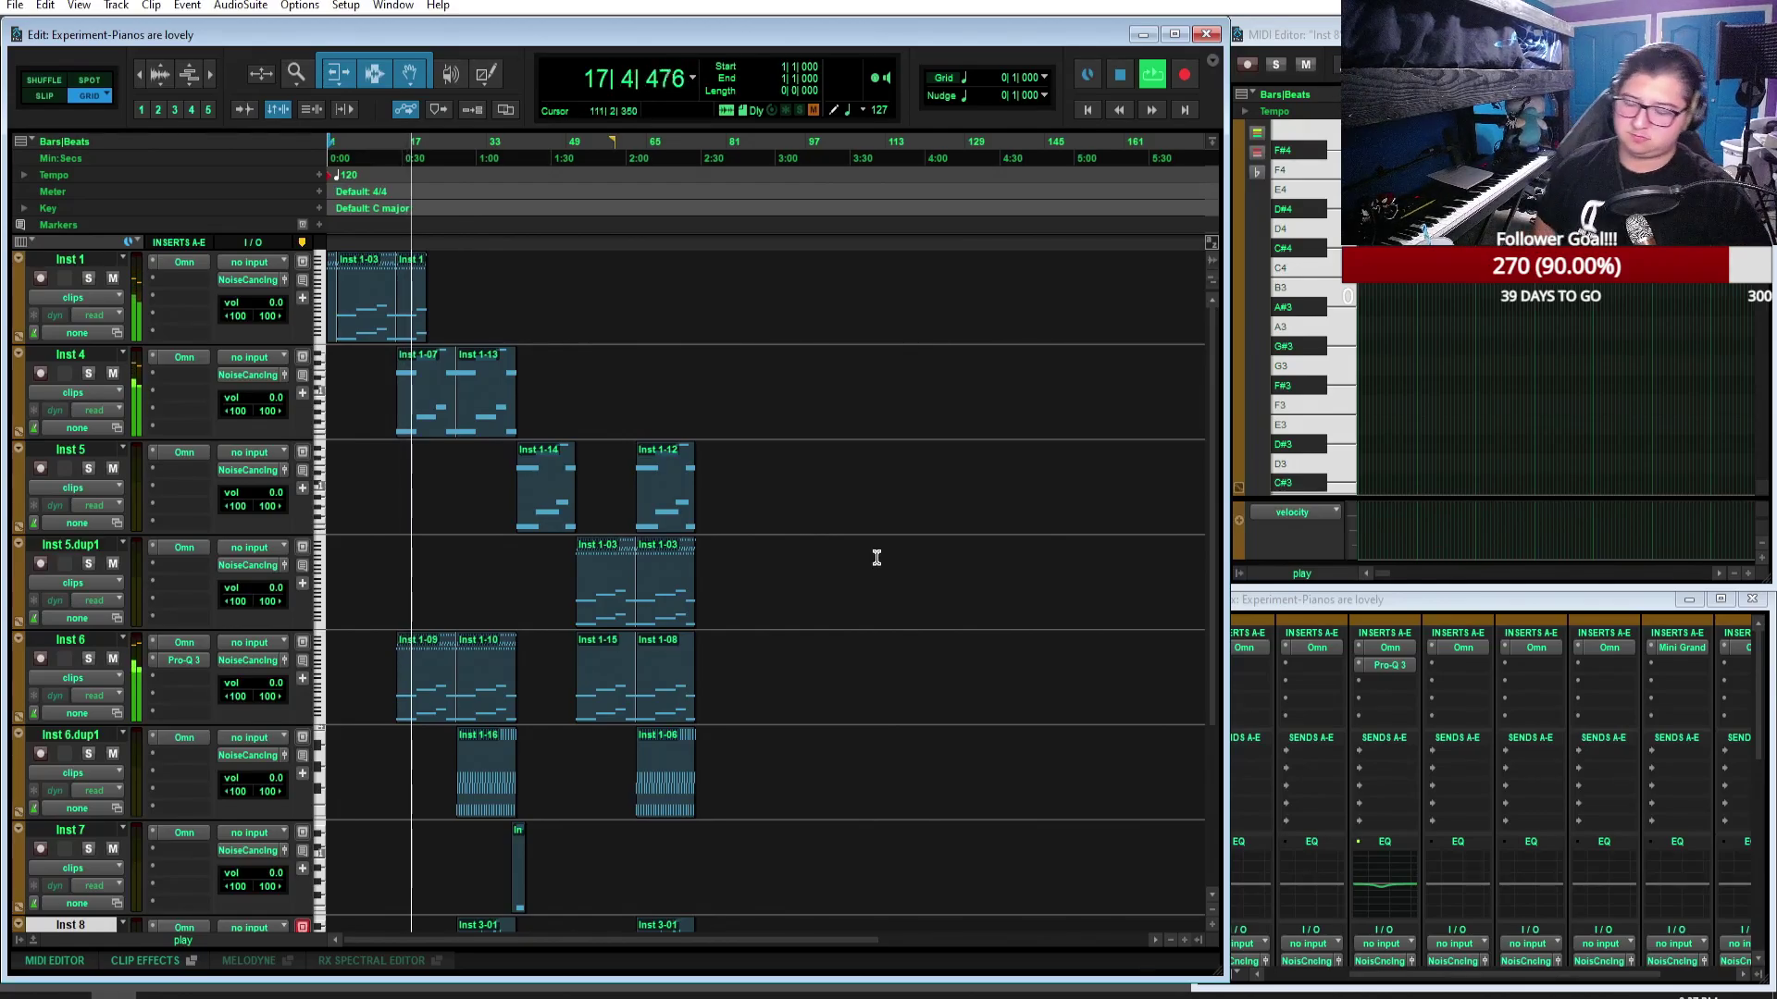
# Step: Play through the arrangement and mute the Inst 3-01 clip at bar 27 on Inst 8
pyautogui.scroll(-3, 877, 557)
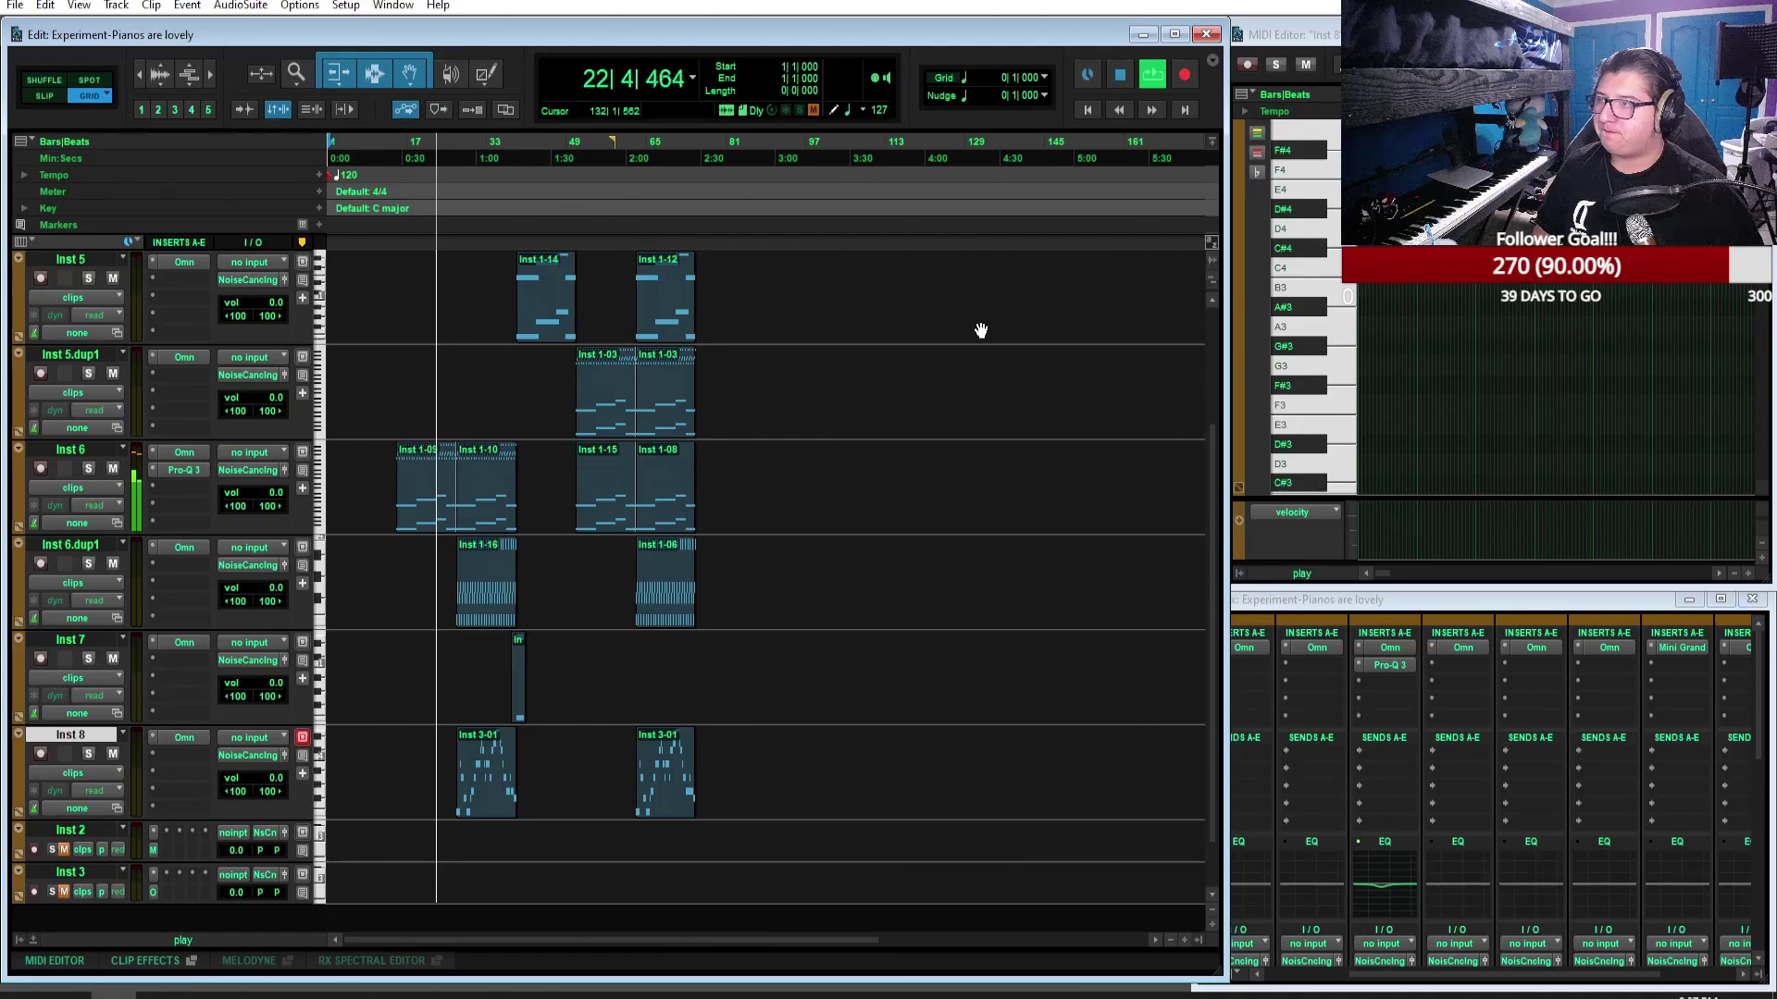
pyautogui.scroll(3, 876, 591)
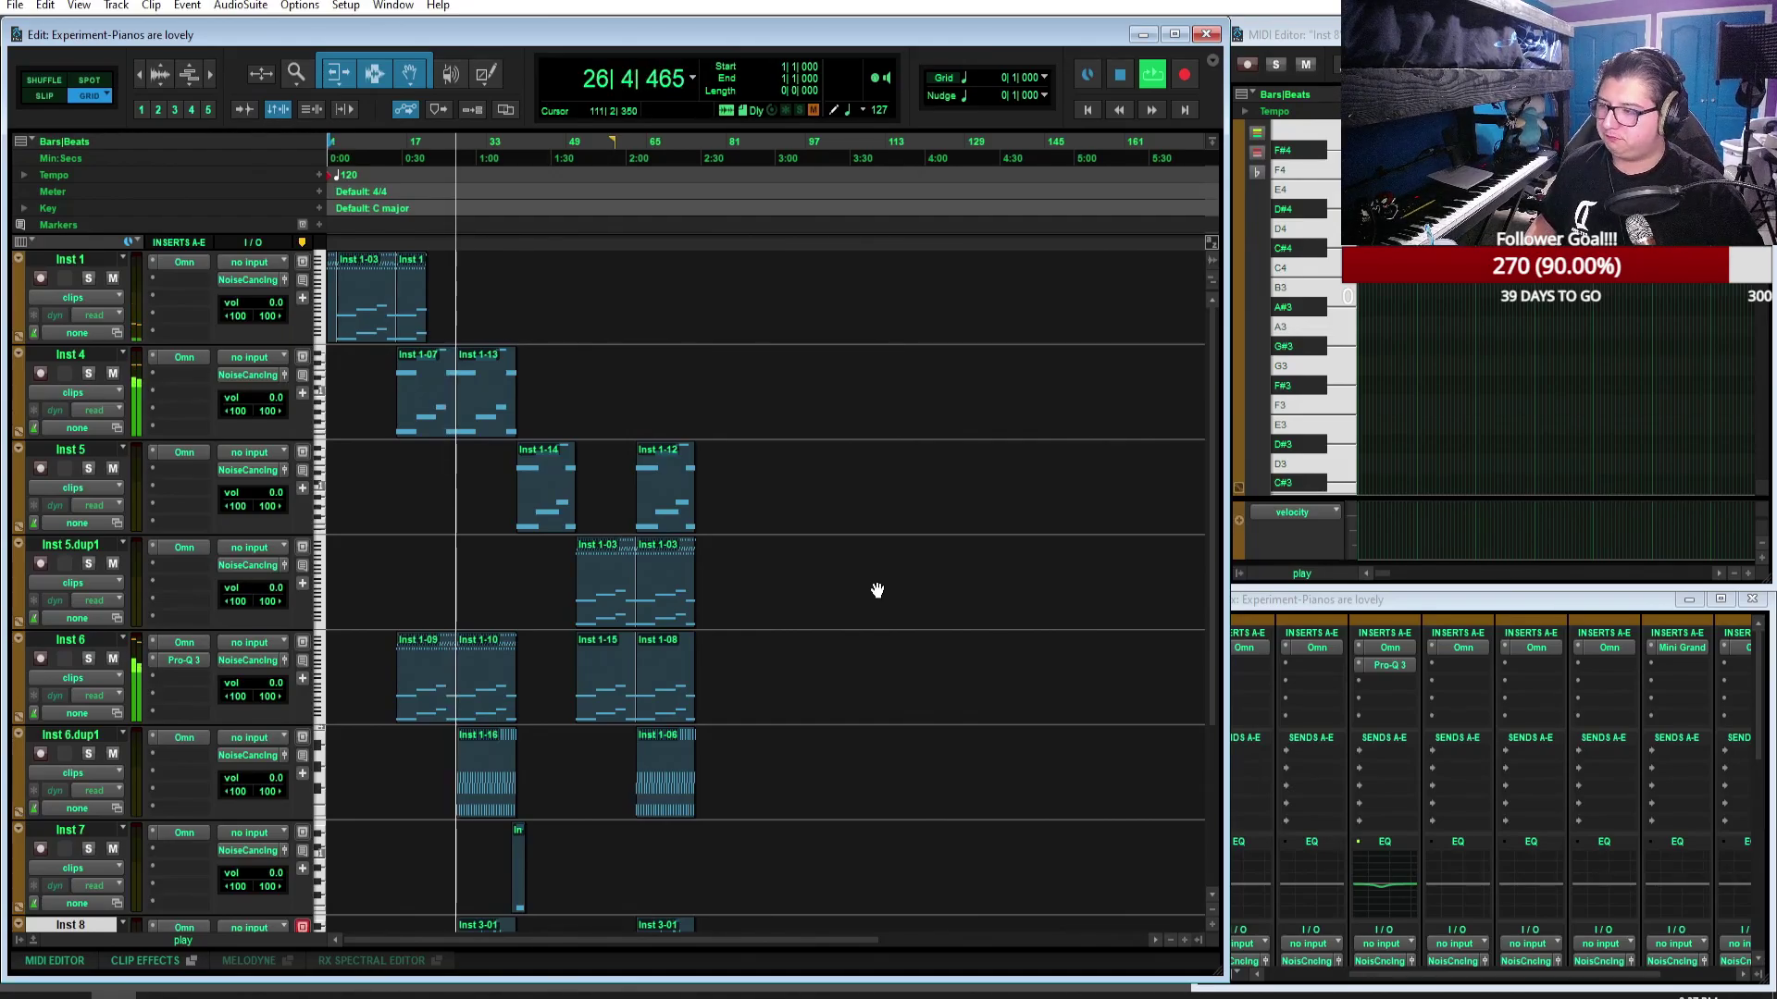
pyautogui.scroll(-2, 877, 590)
pyautogui.scroll(-3, 877, 590)
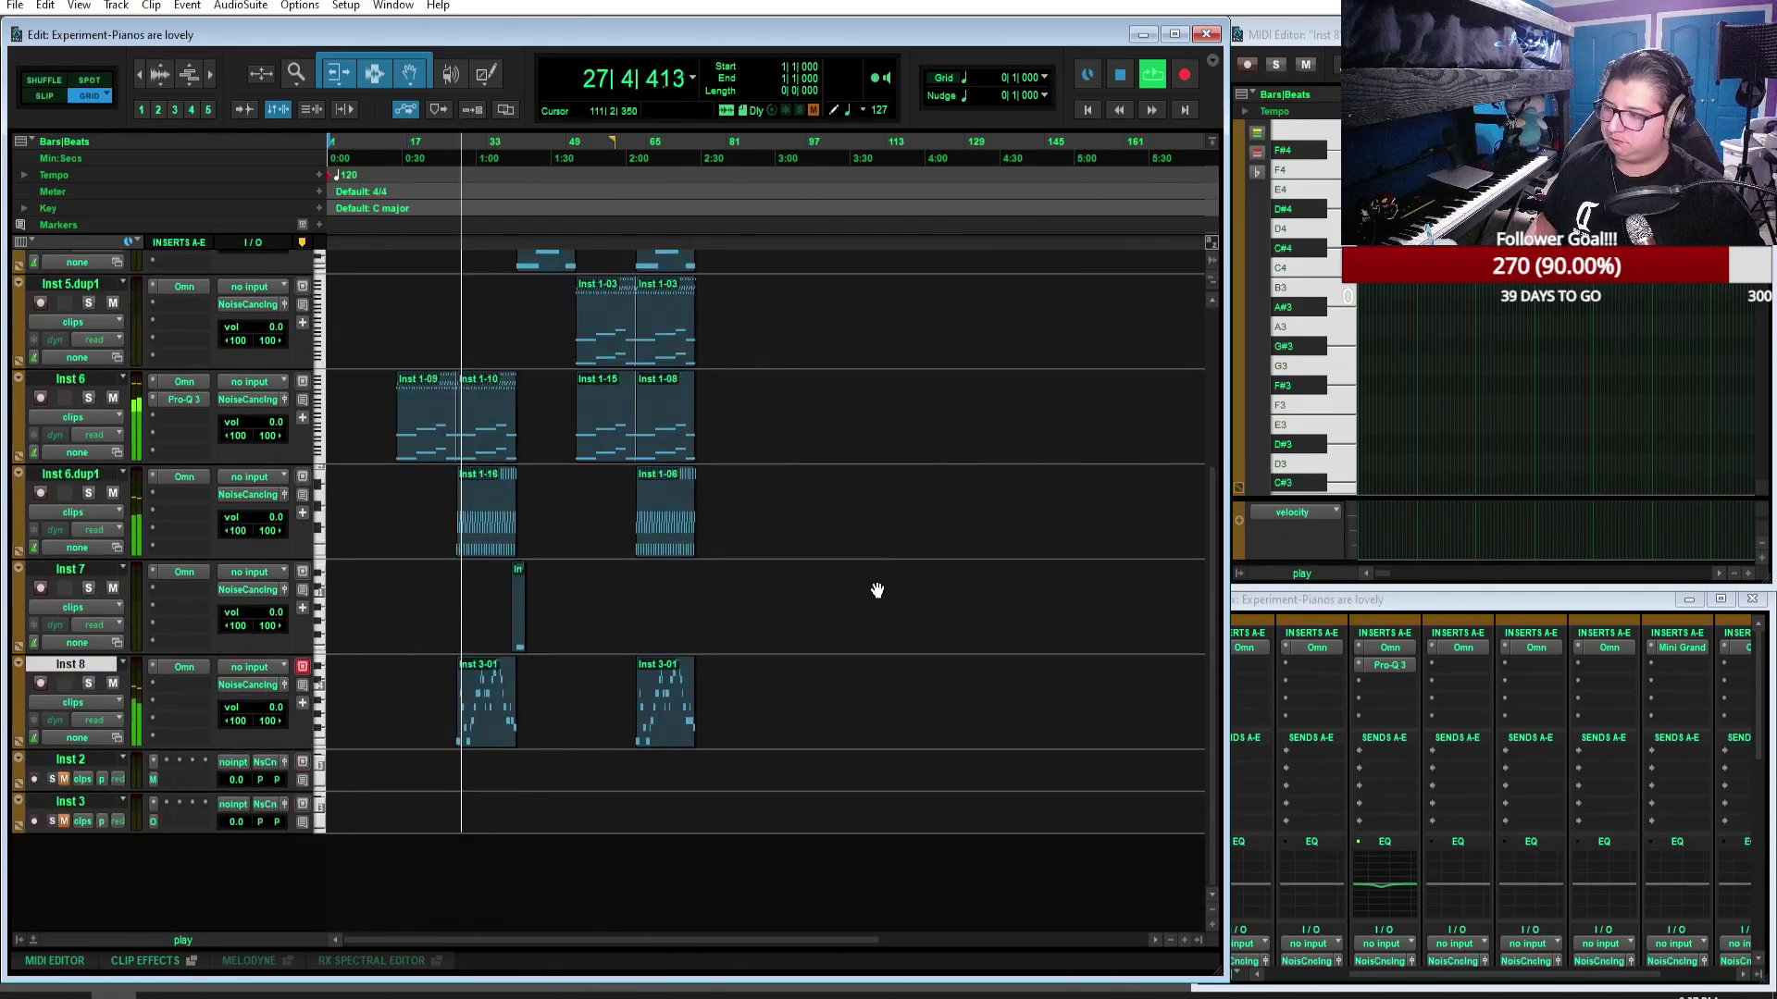
pyautogui.click(482, 740)
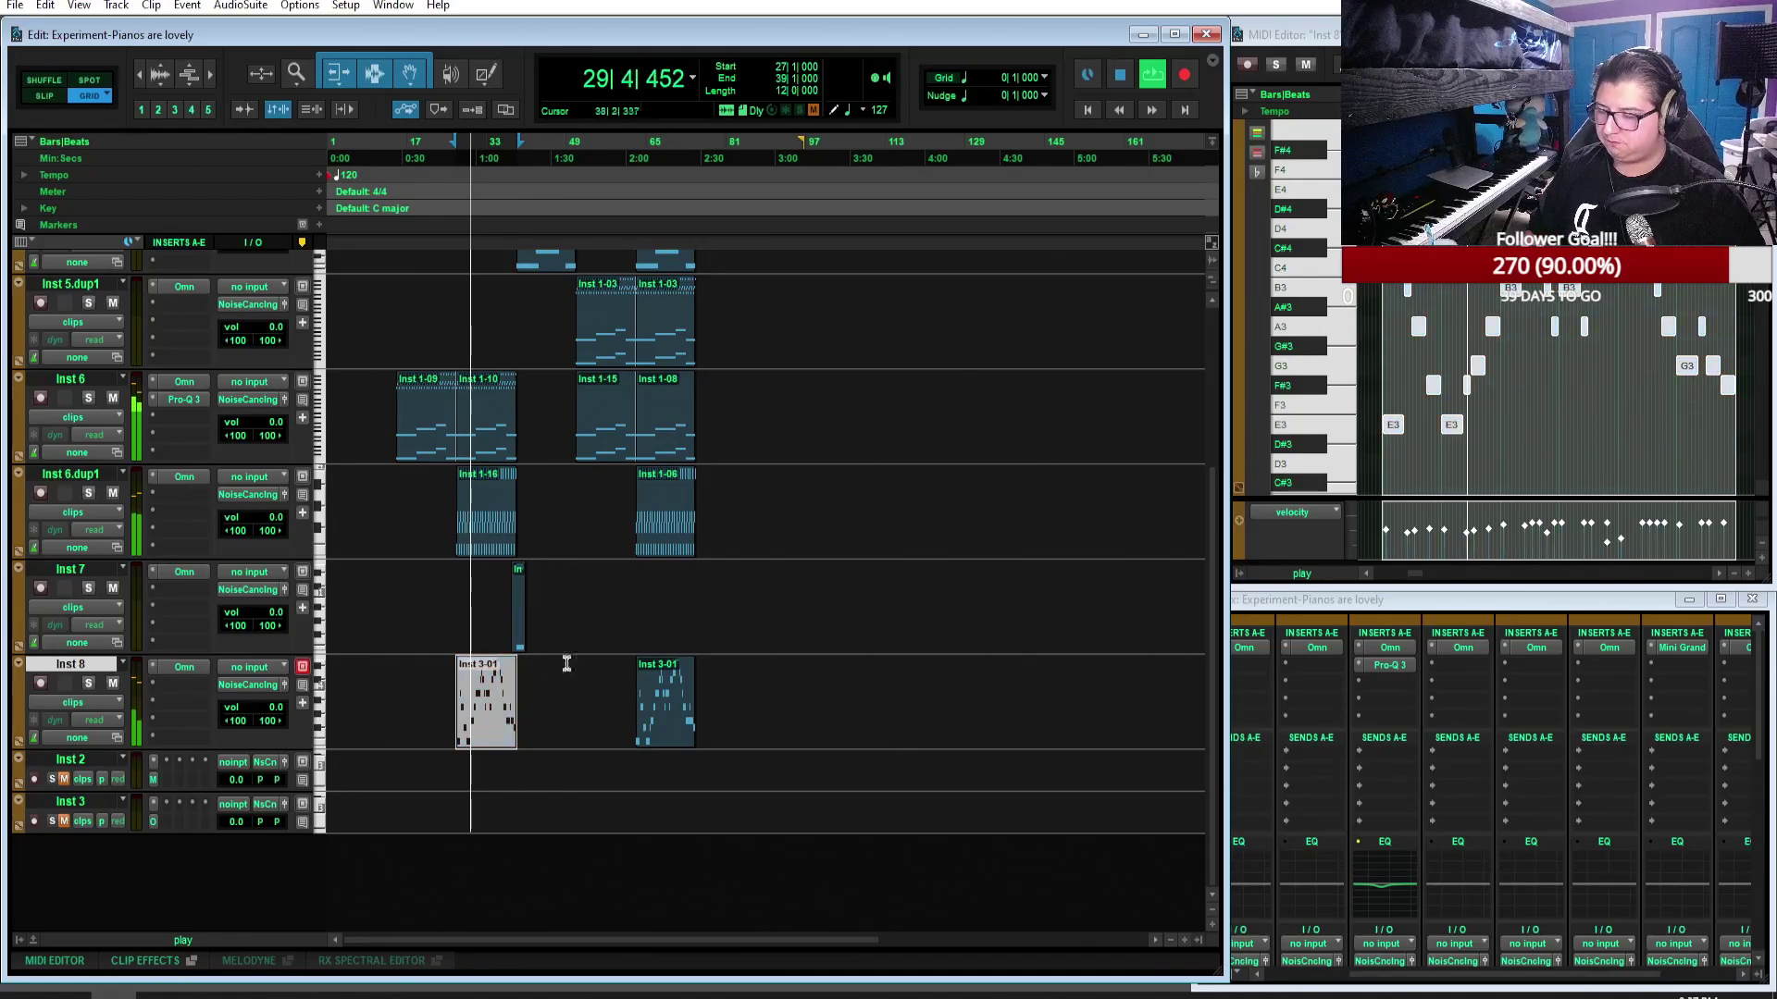
pyautogui.scroll(3, 666, 587)
pyautogui.scroll(-3, 679, 619)
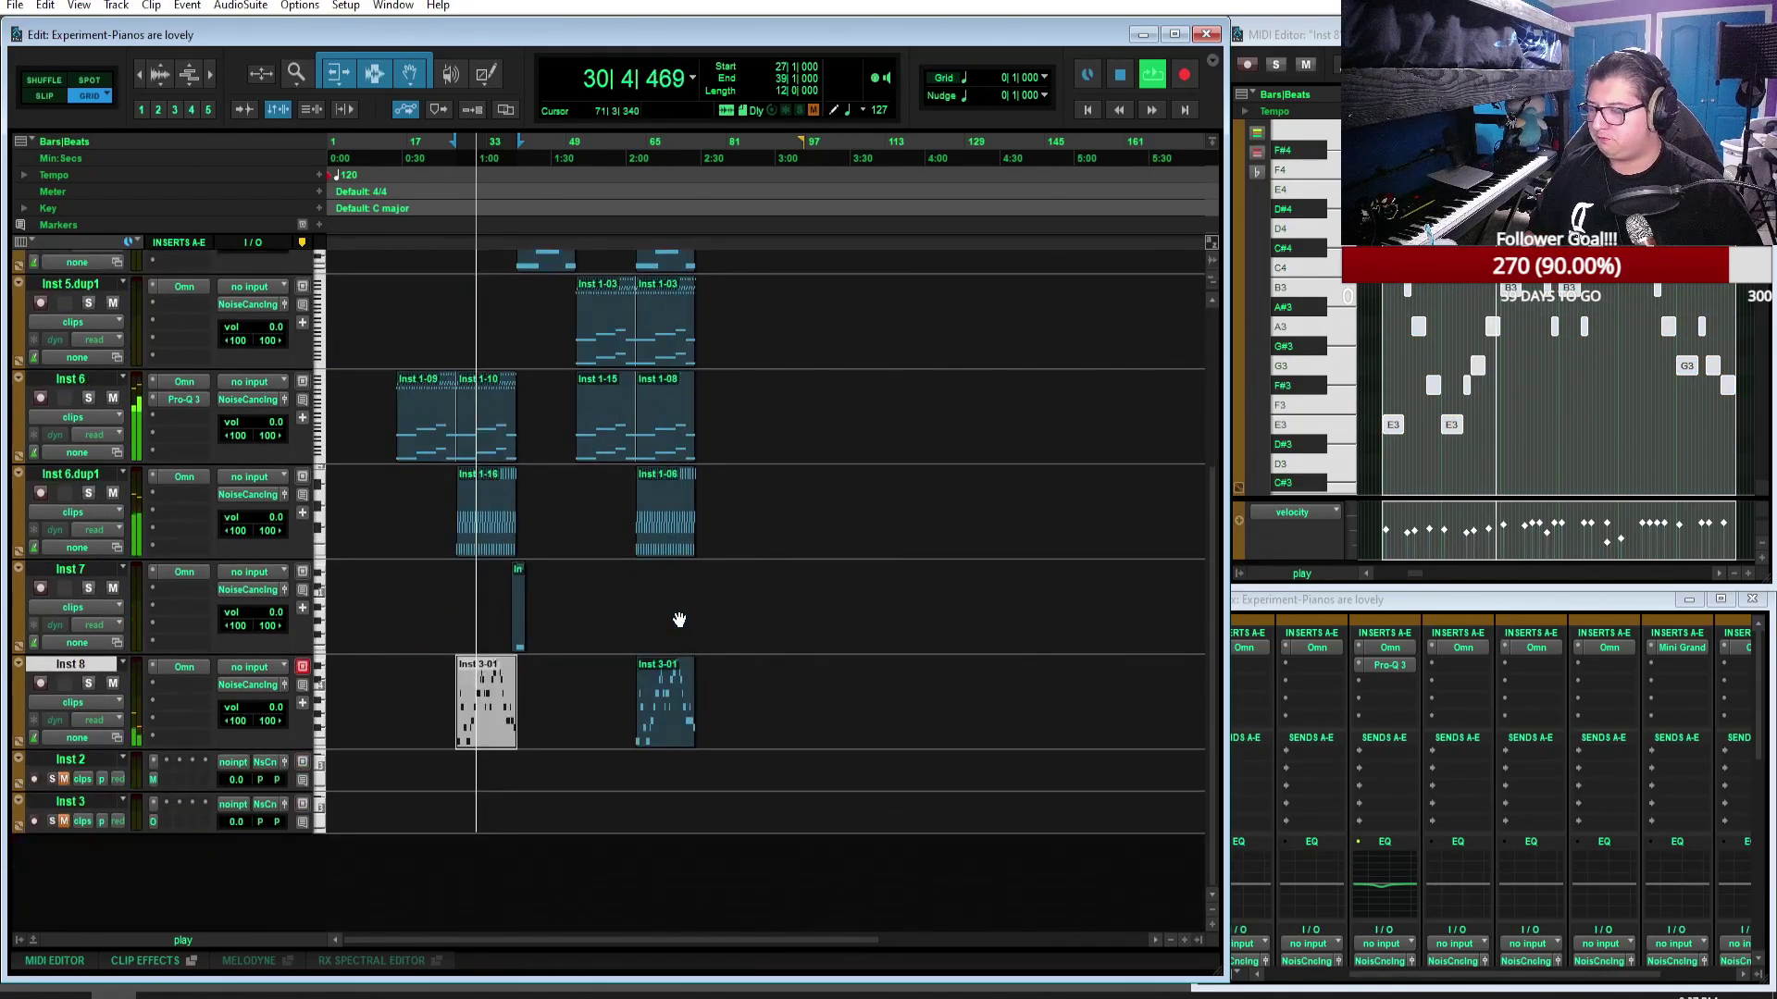
pyautogui.hotkey('ctrl', ']')
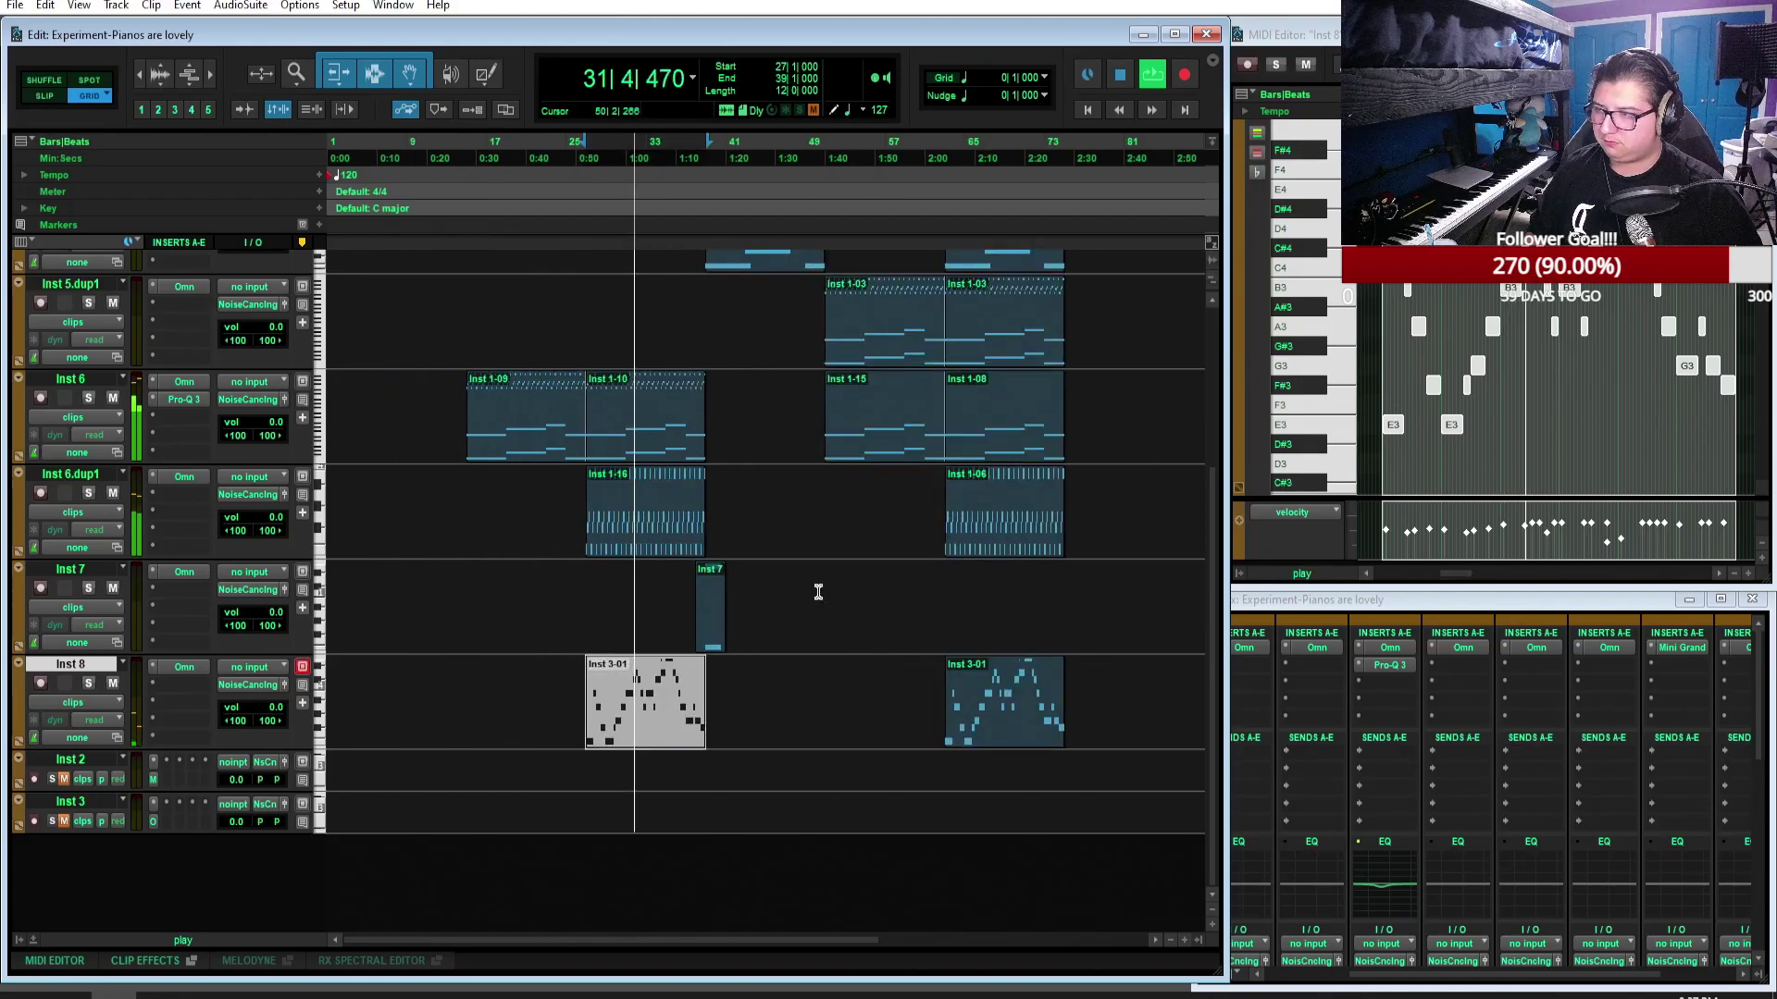
pyautogui.scroll(3, 818, 592)
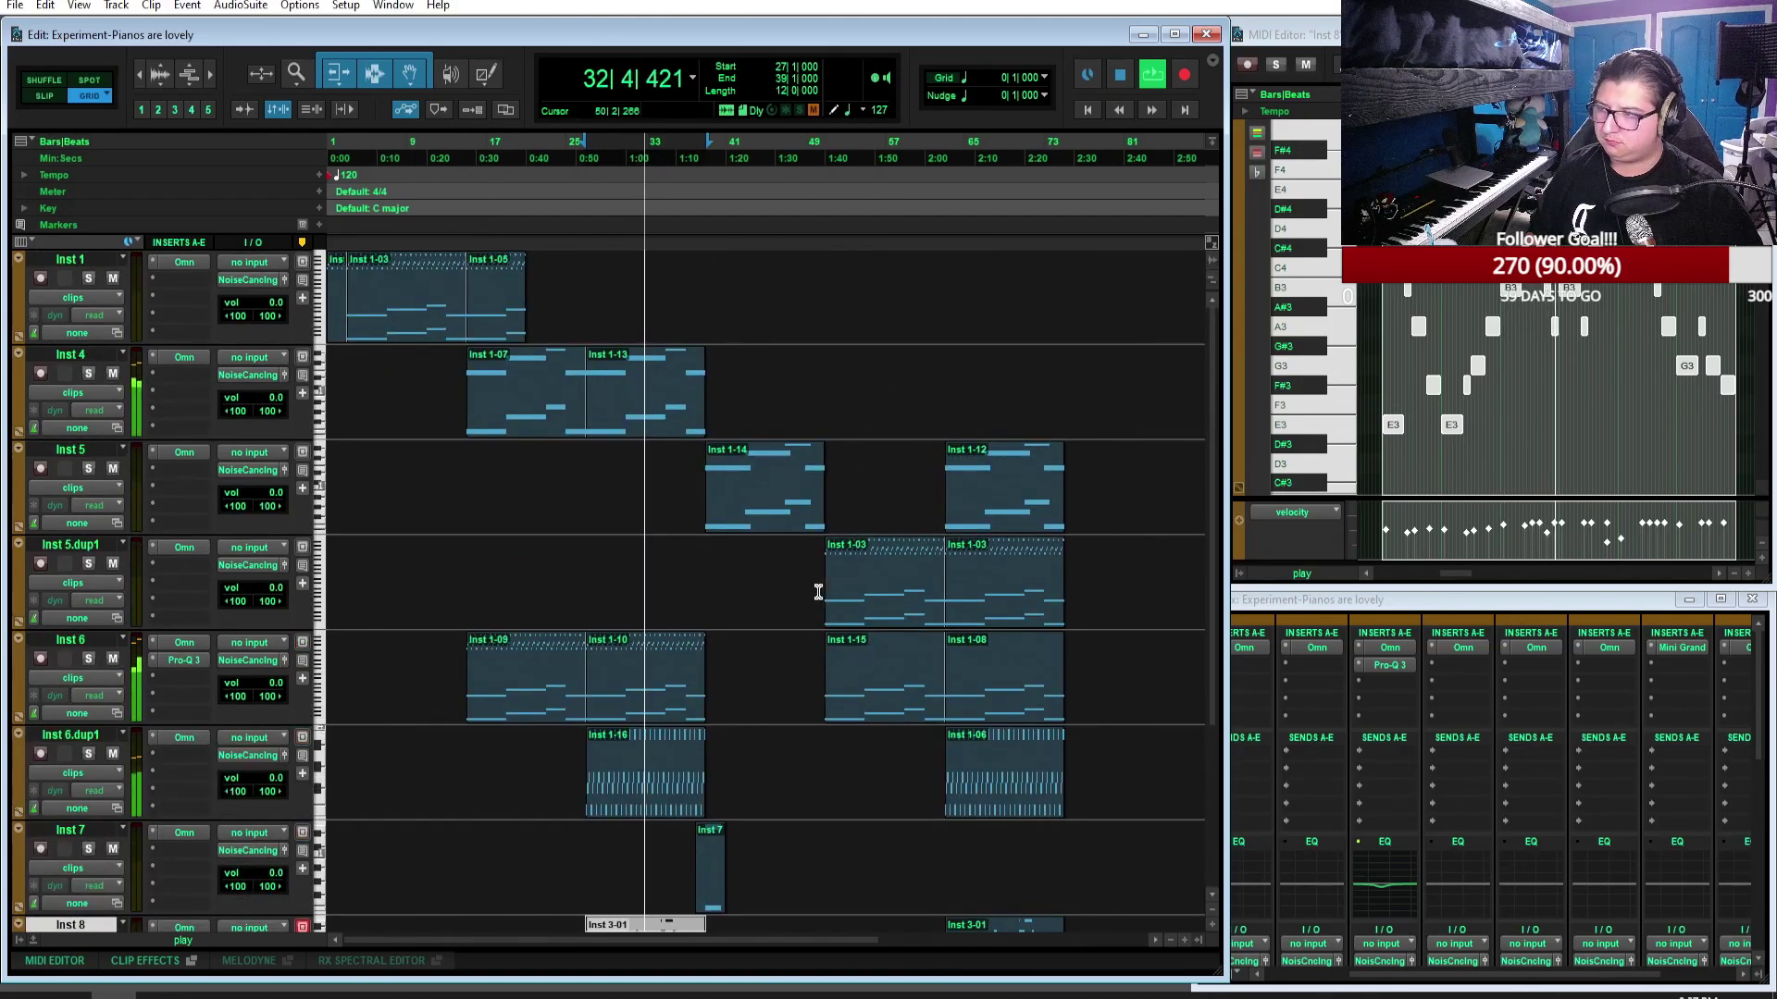
pyautogui.scroll(-1, 818, 592)
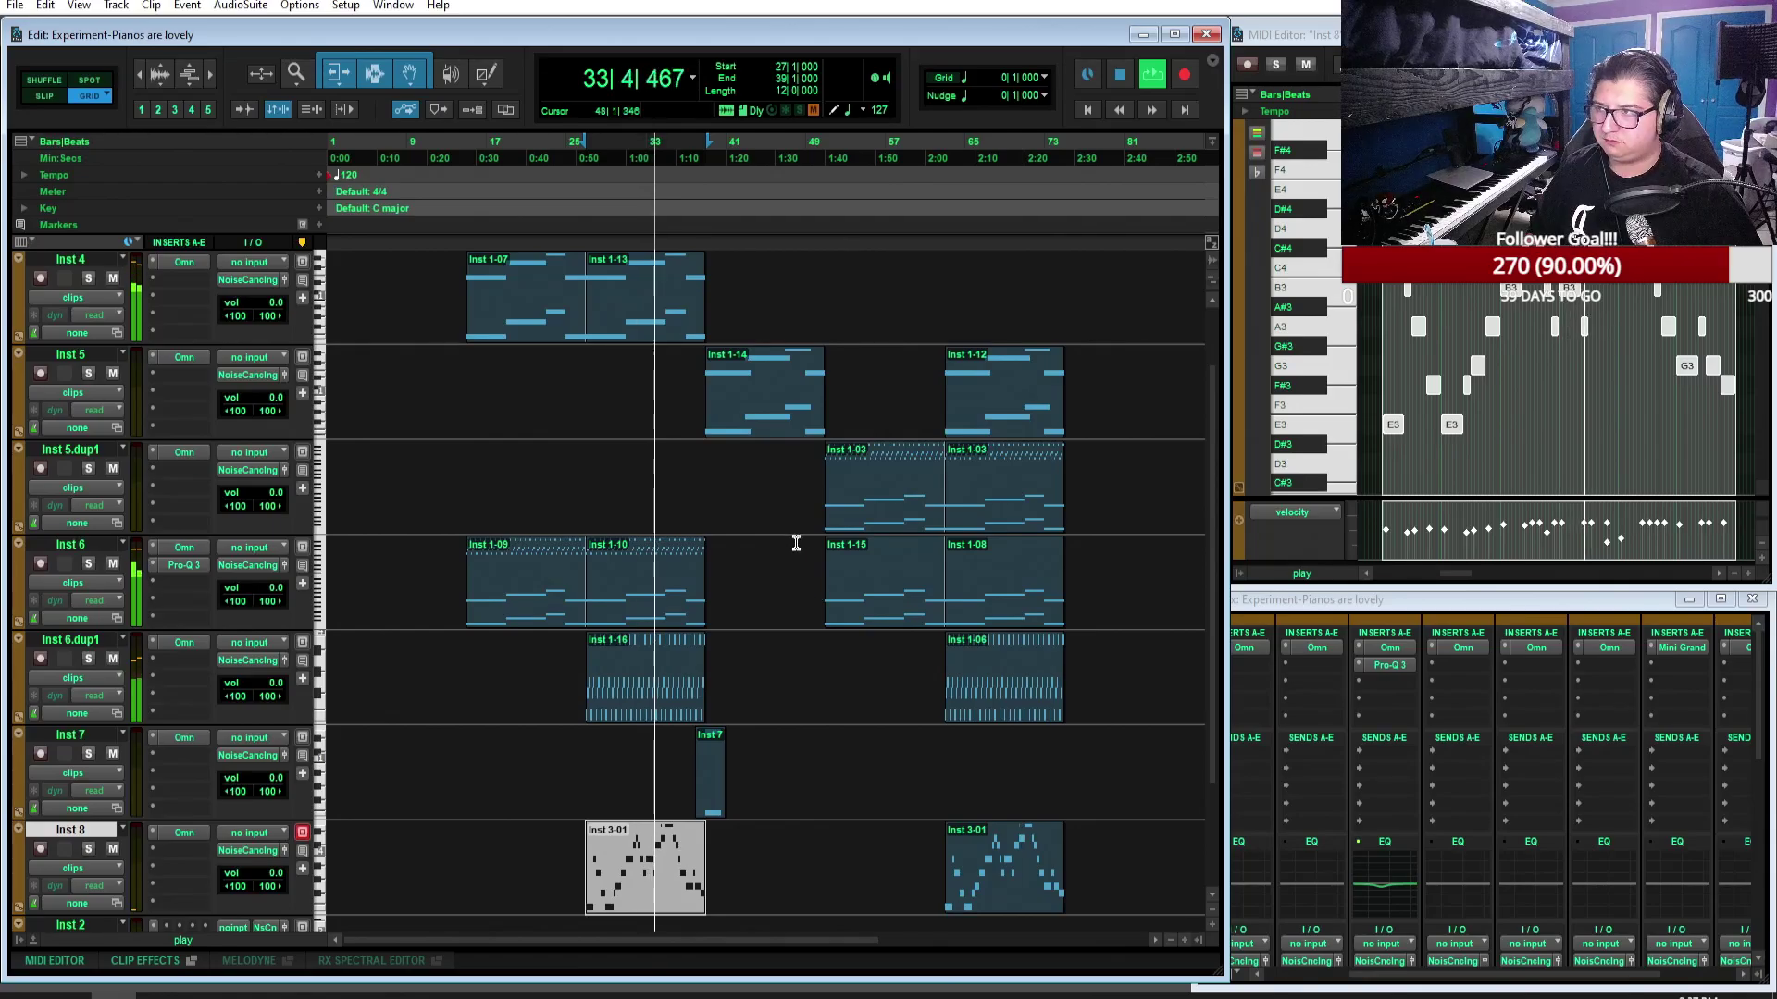
pyautogui.click(790, 408)
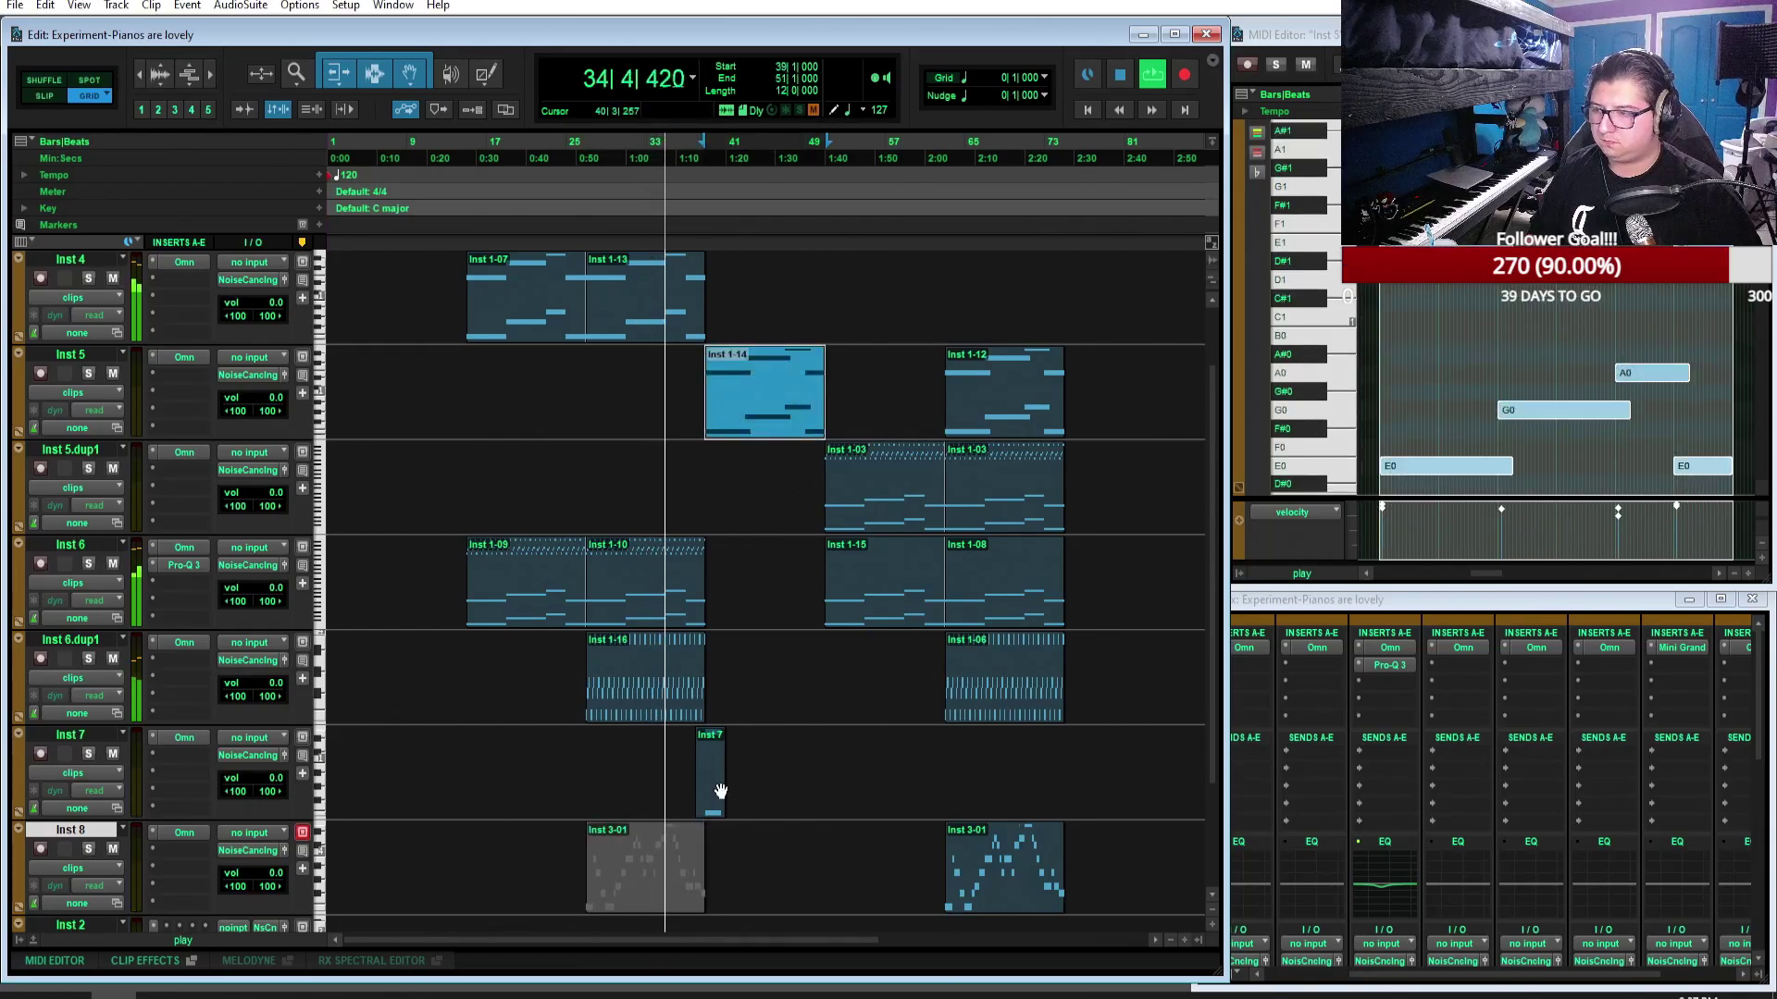
pyautogui.click(796, 876)
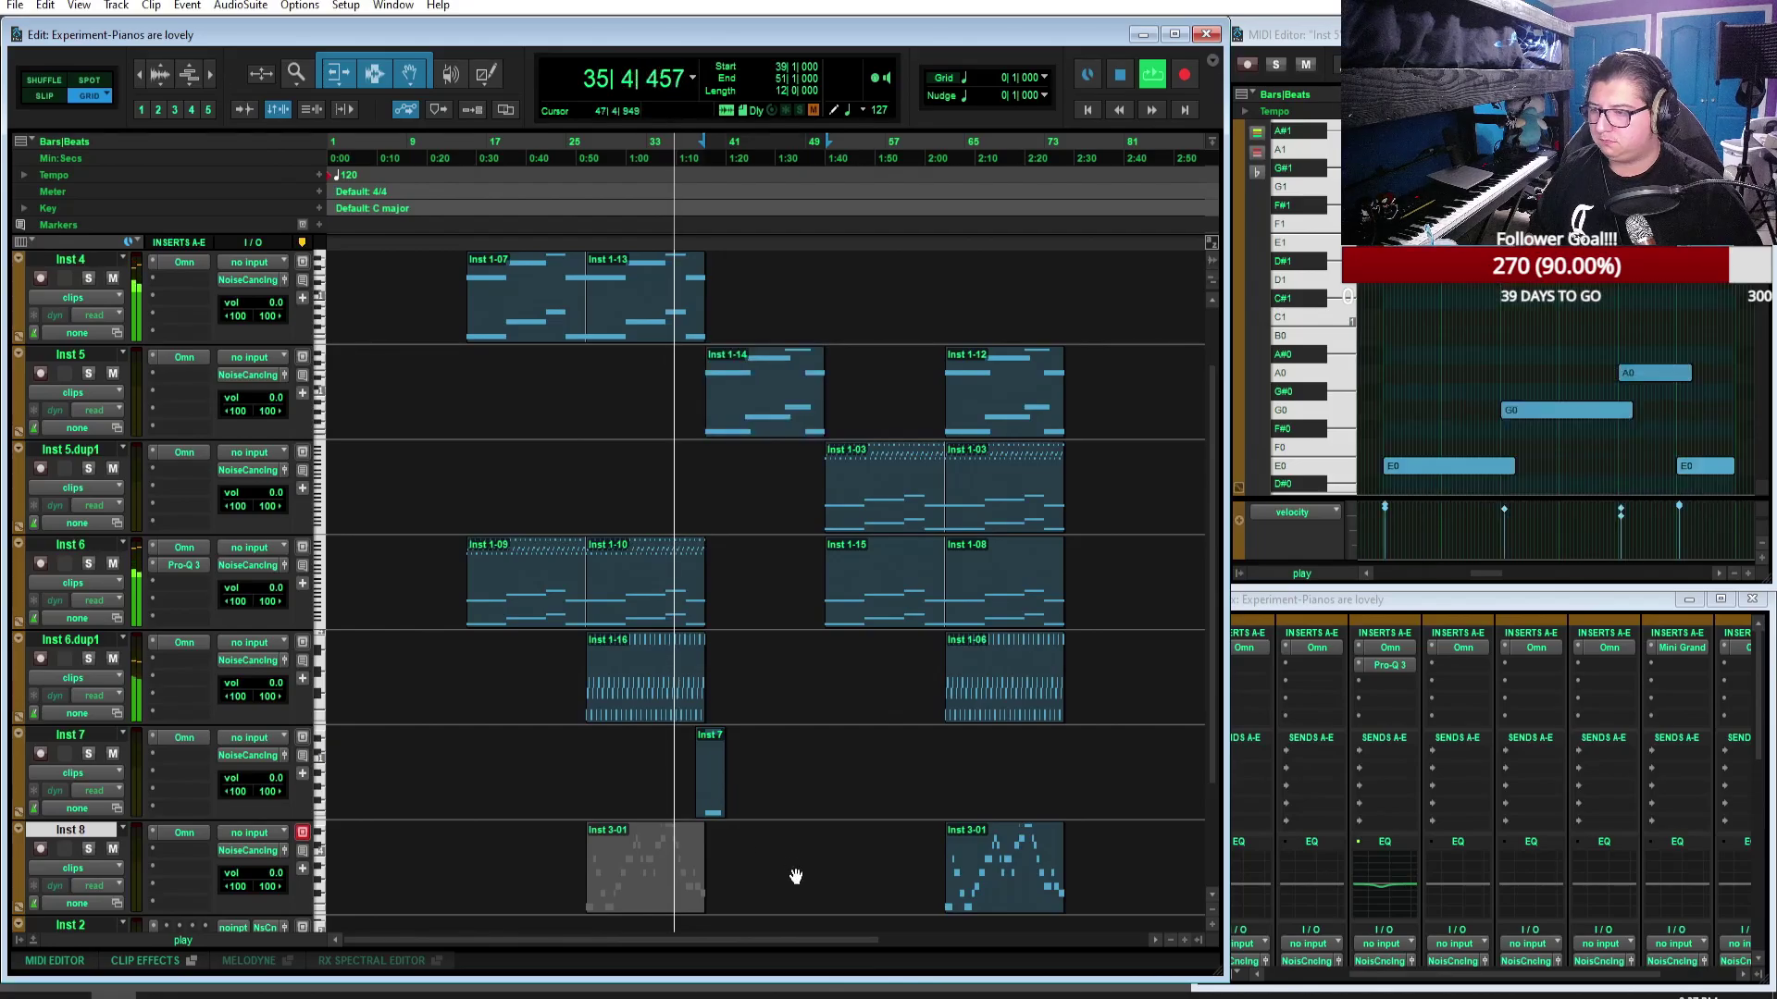
# Step: Move the Inst 3-01 clip from bar 63 to bar 51 on Inst 8 and duplicate it directly behind itself
pyautogui.click(967, 895)
pyautogui.moveTo(967, 895); pyautogui.dragTo(888, 886)
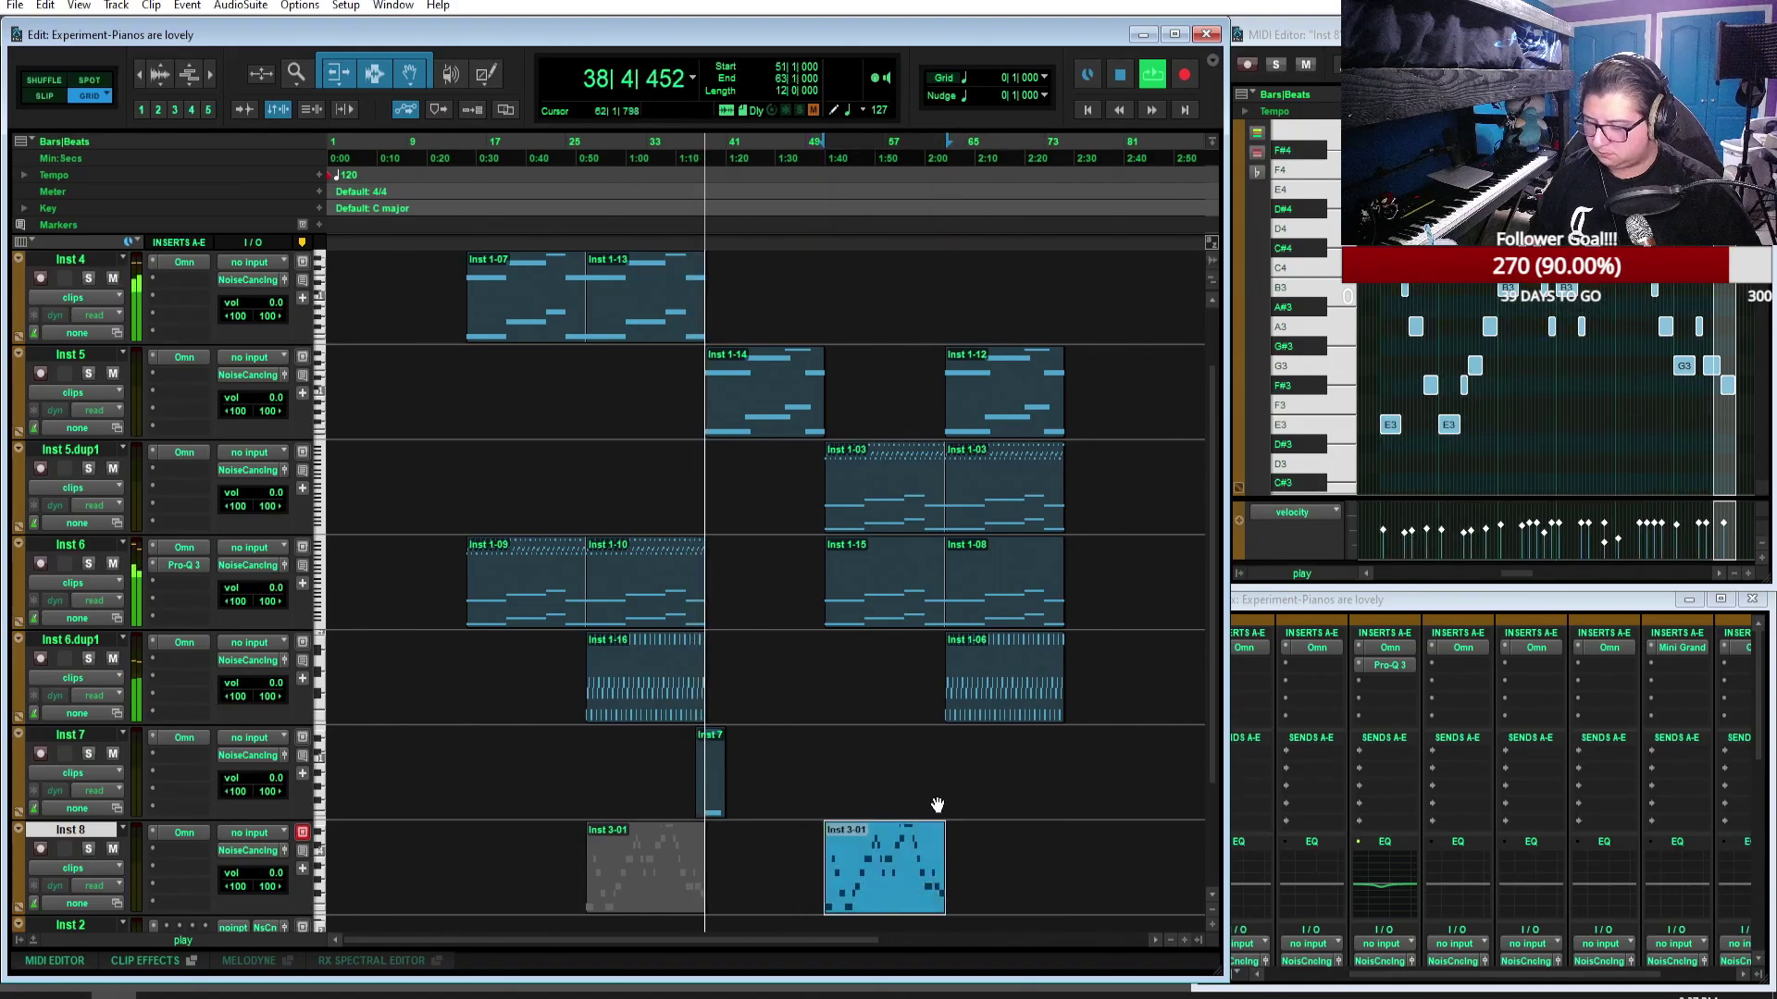
pyautogui.hotkey('ctrl', 'd')
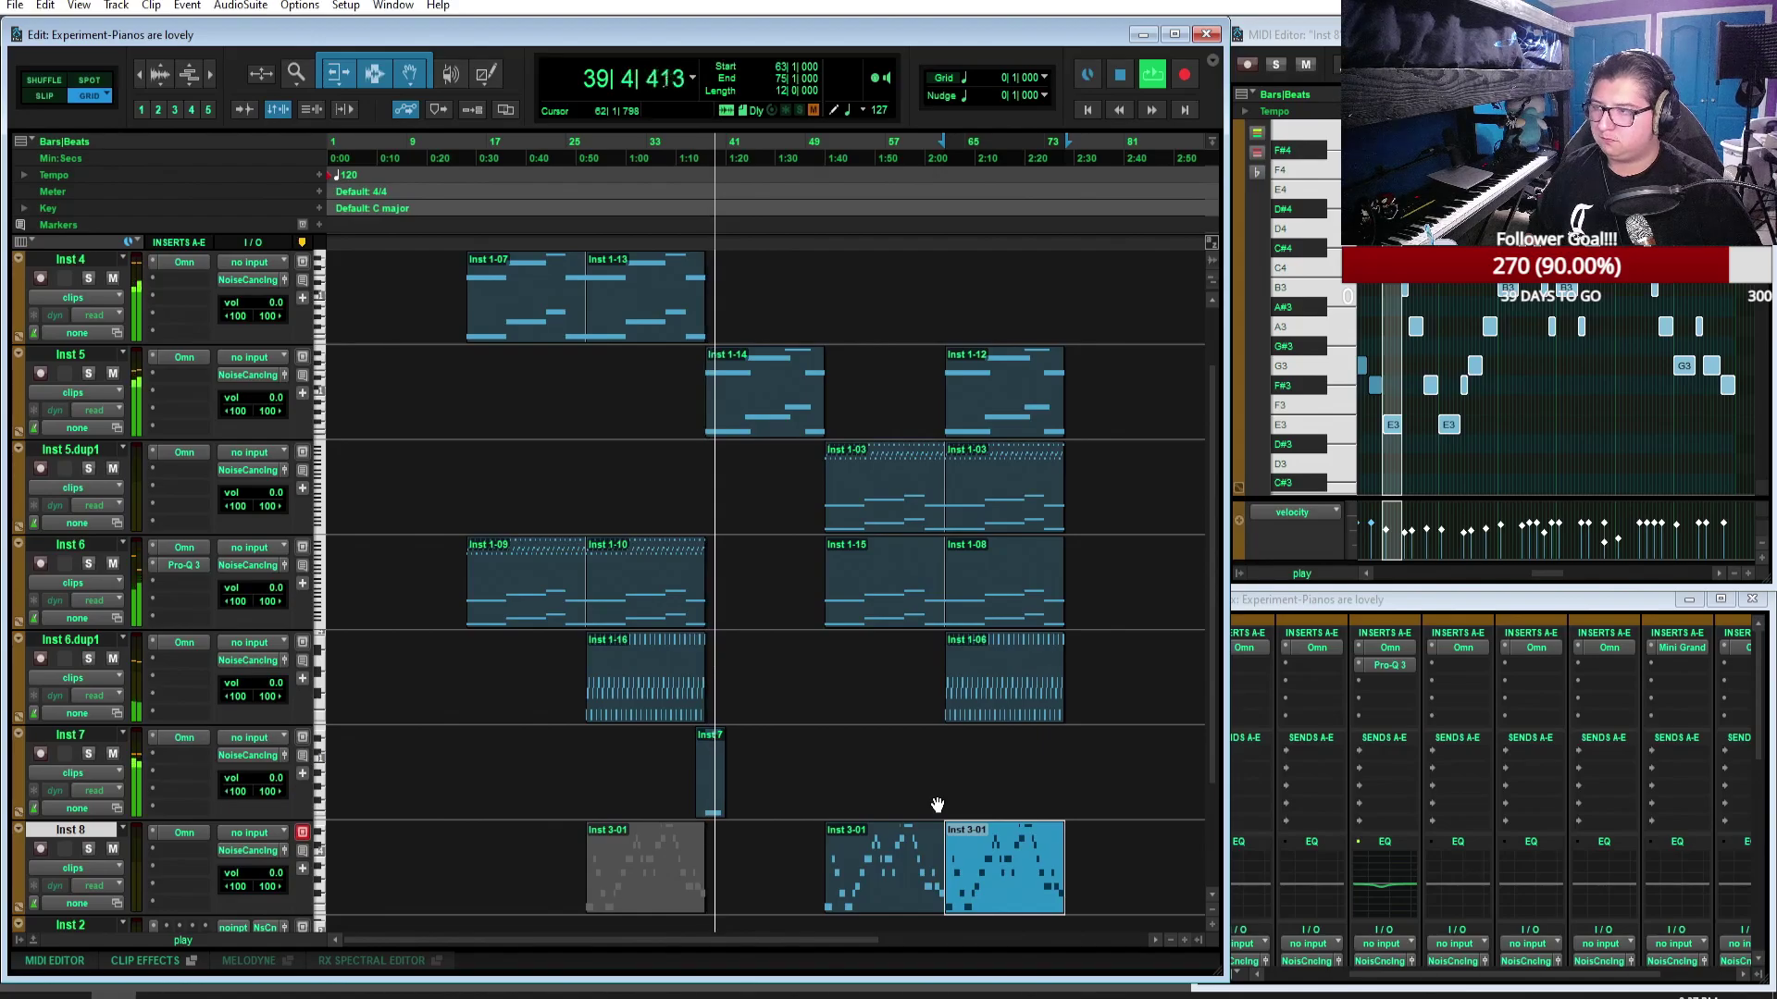
pyautogui.click(1084, 808)
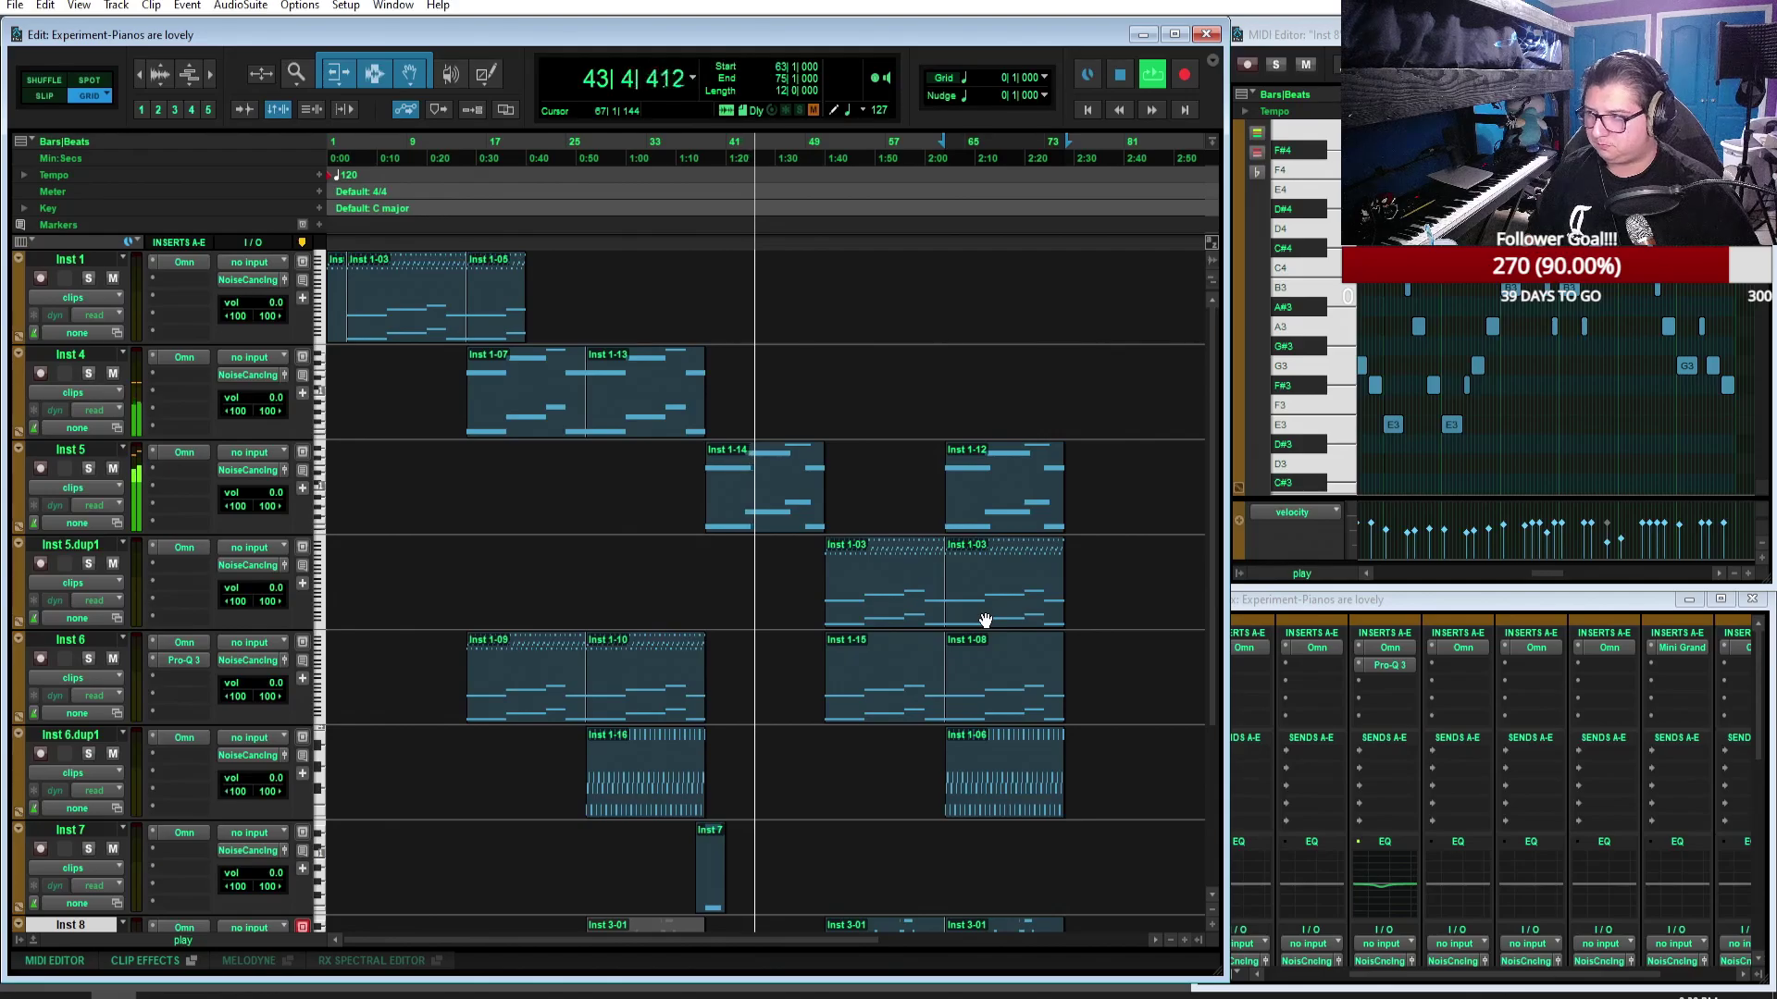
# Step: Raise the master level slightly in the Omnisphere instrument on Inst 8 during playback and close the instrument
pyautogui.scroll(-1, 985, 620)
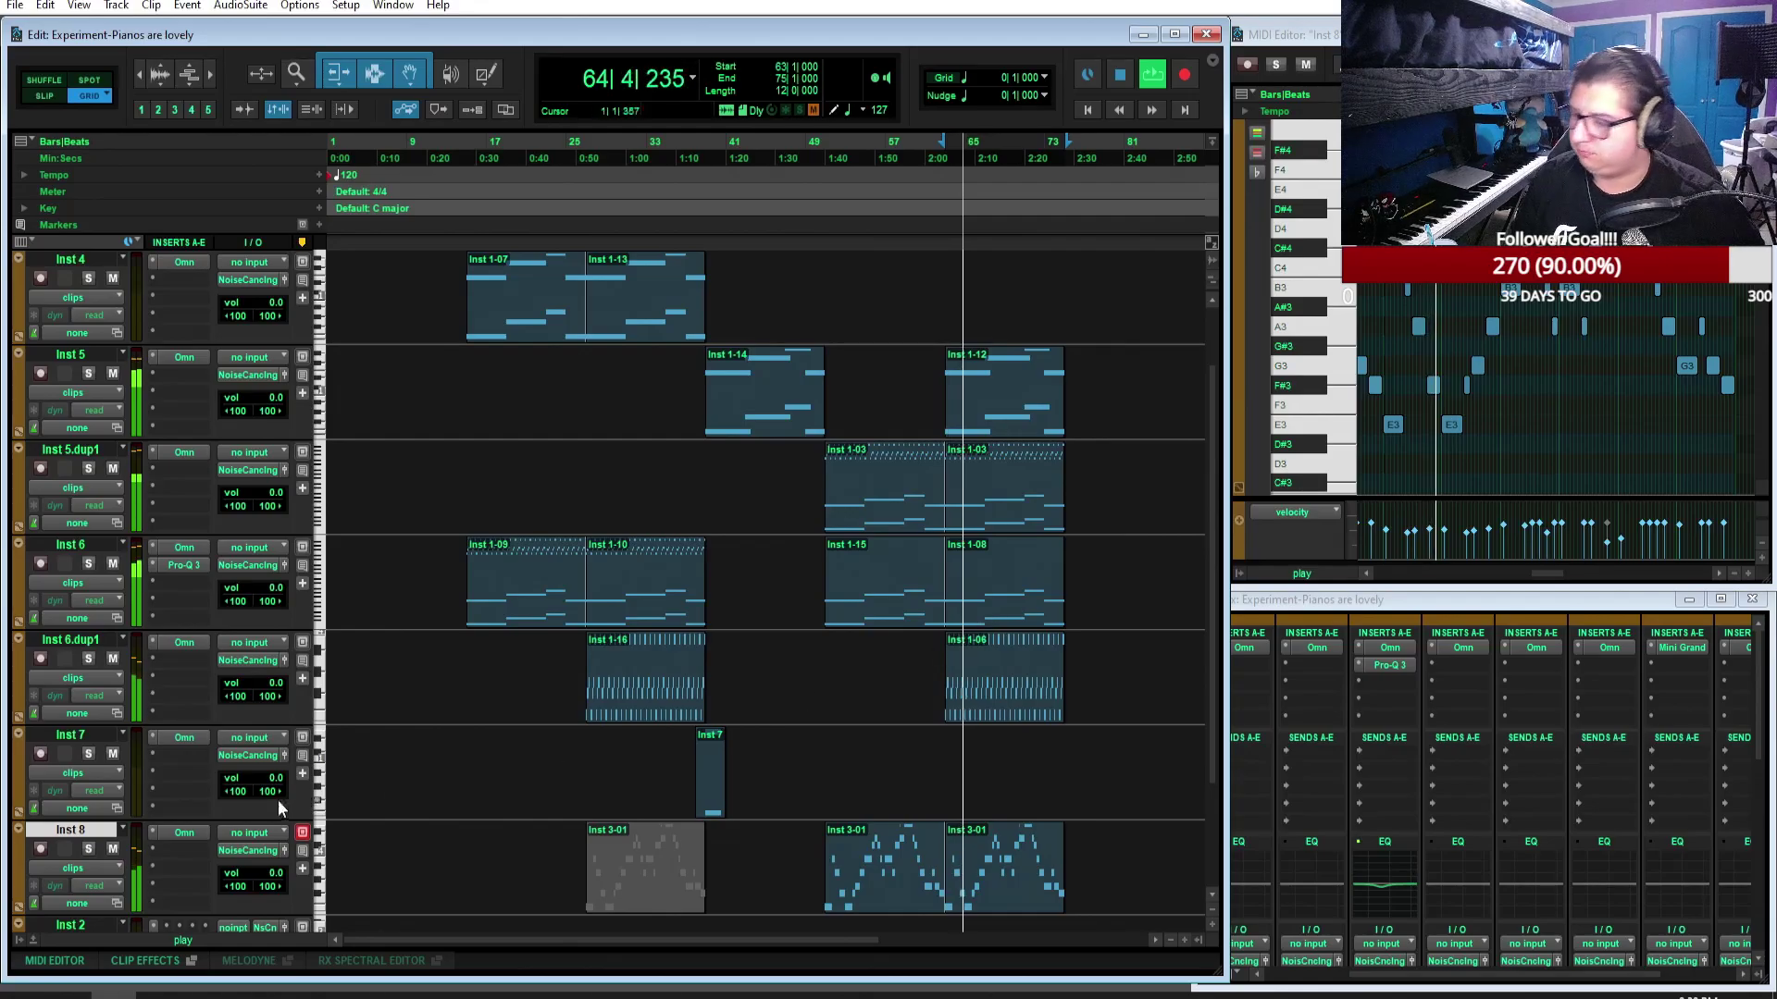
pyautogui.click(189, 832)
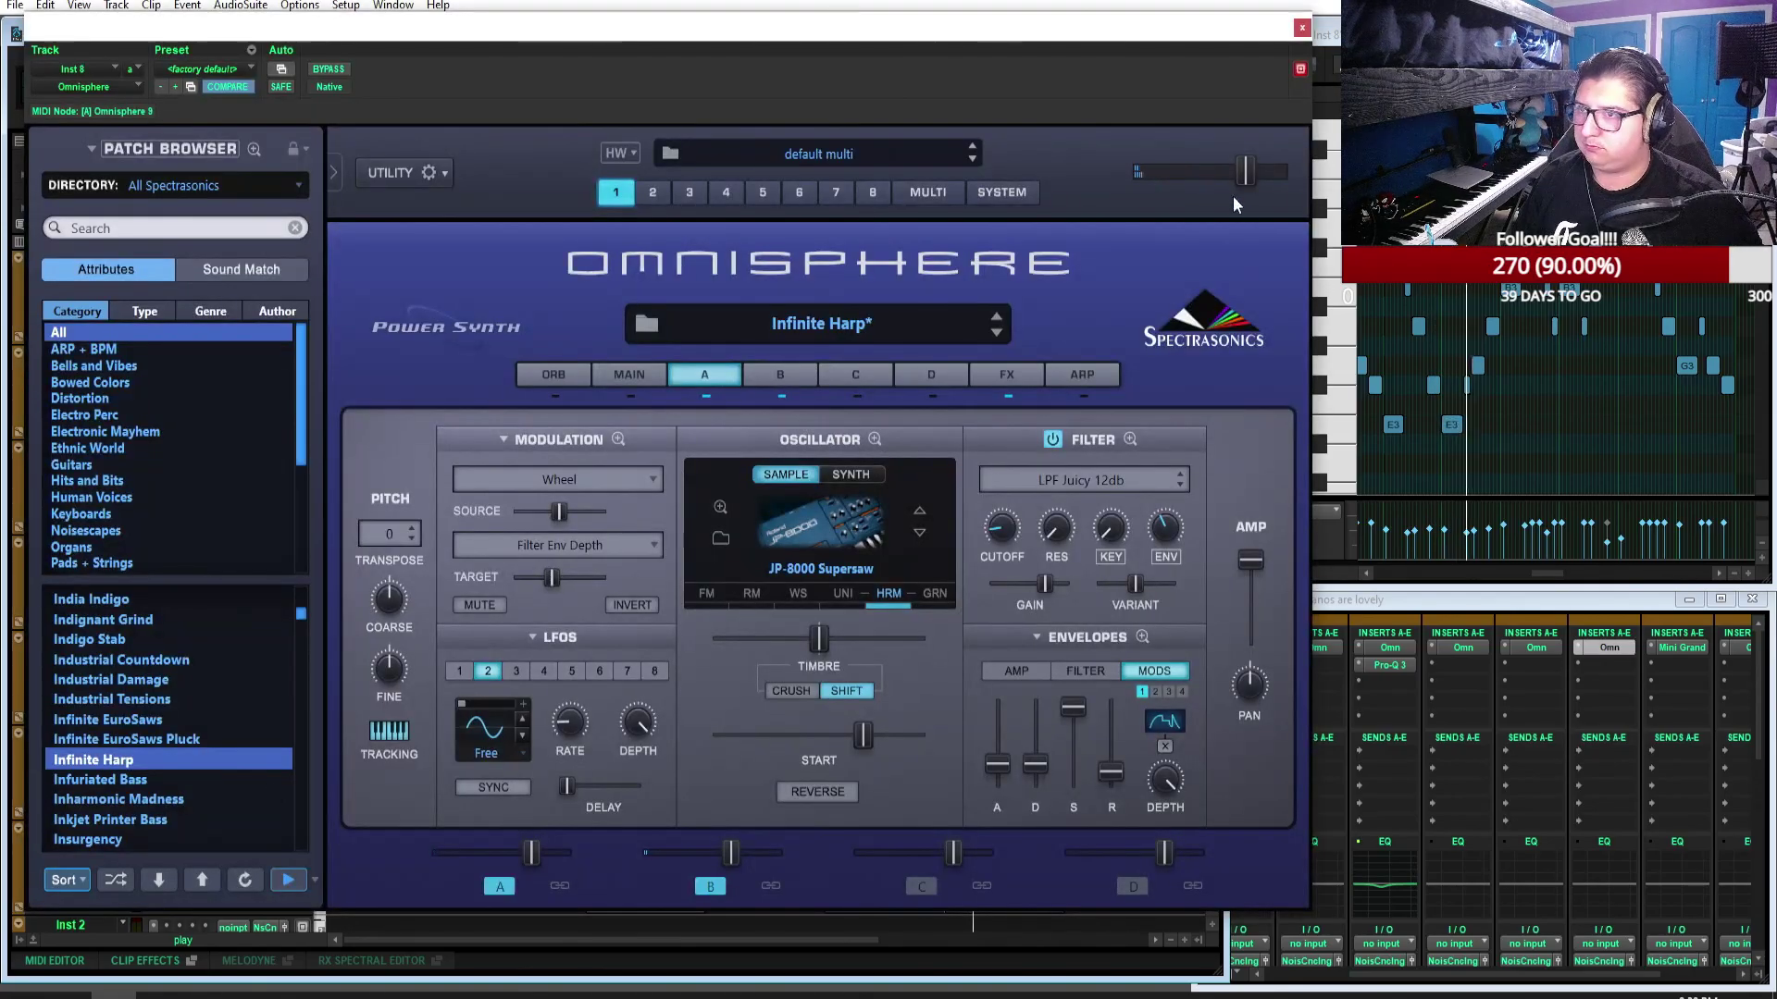
pyautogui.moveTo(1248, 180)
pyautogui.moveTo(1256, 176); pyautogui.dragTo(1255, 176)
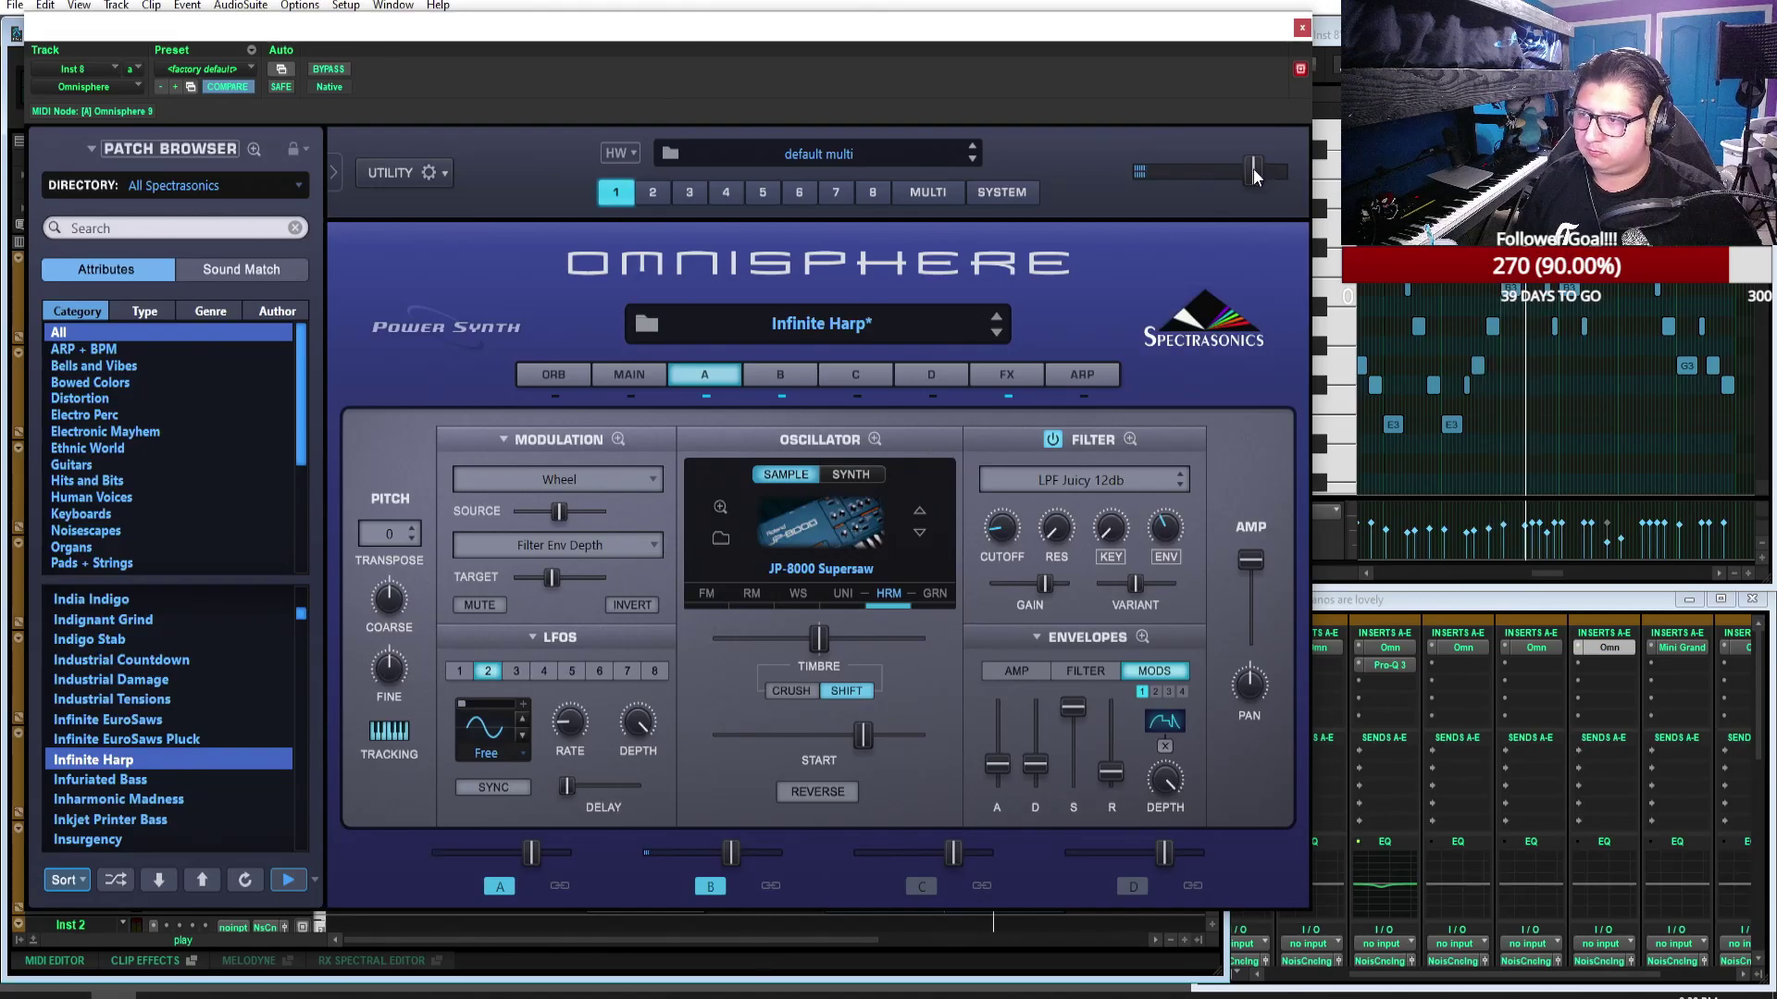
pyautogui.click(1301, 31)
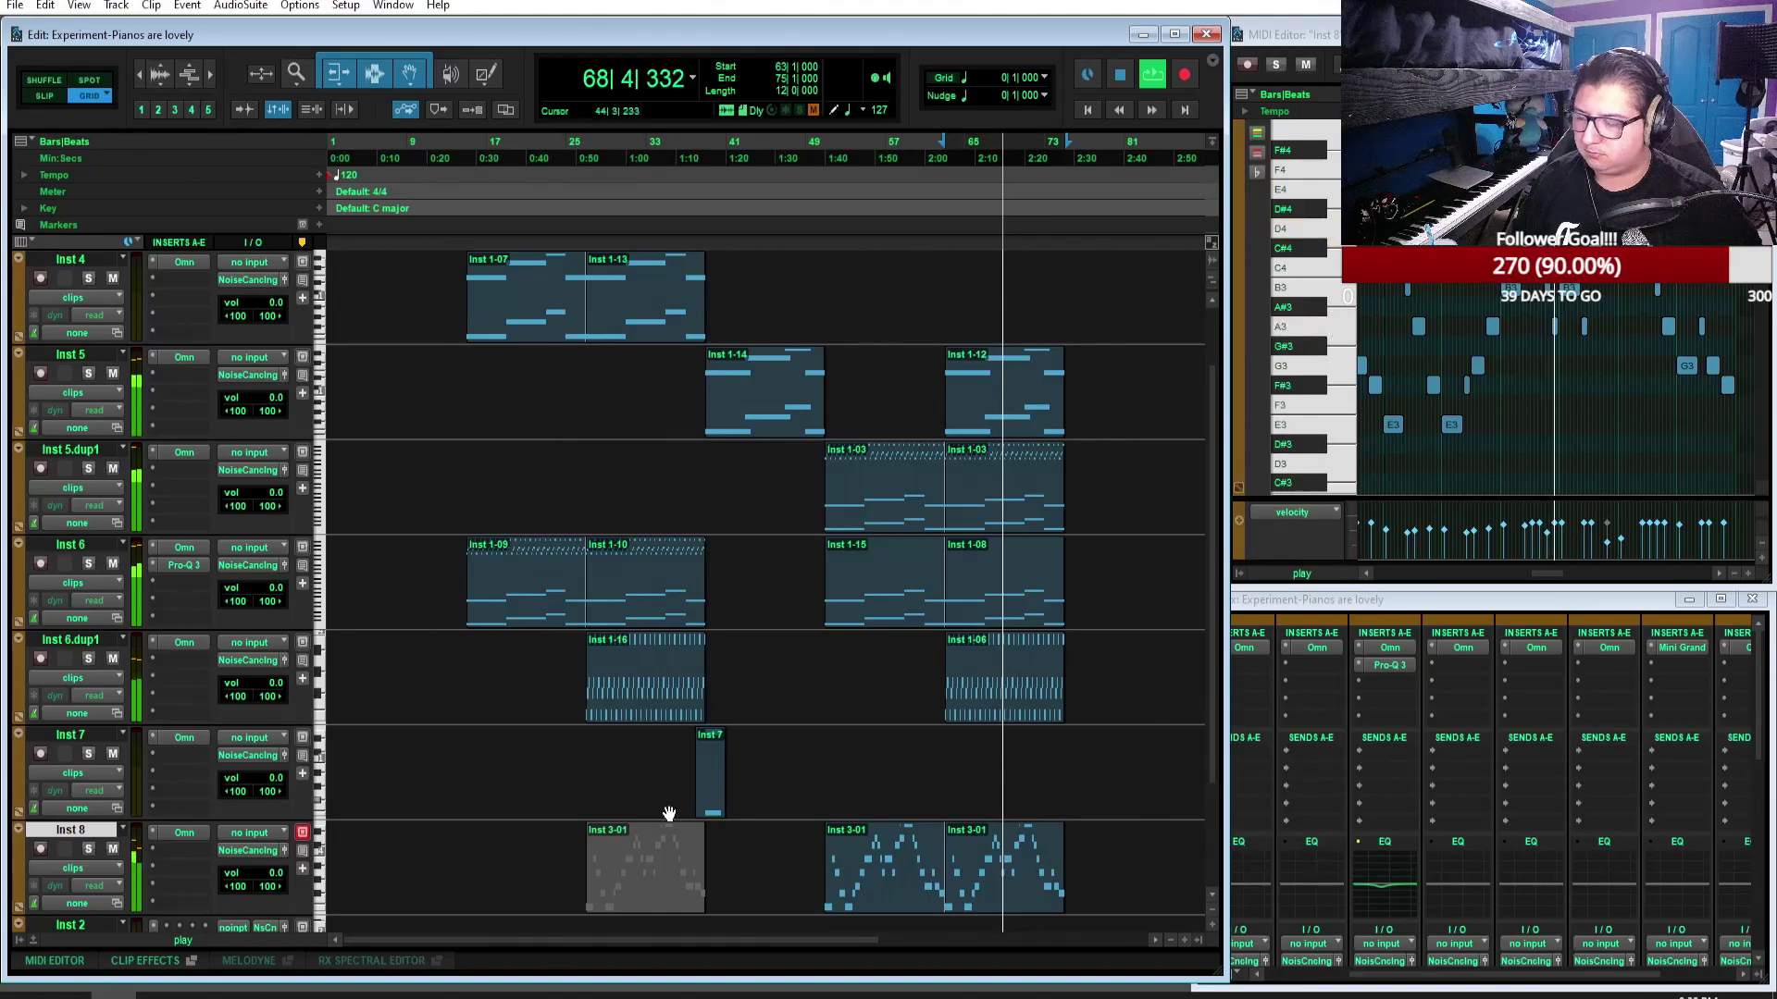
# Step: Raise the note velocities of the two Inst 8 clips at bars 51 and 63 together
pyautogui.click(1011, 891)
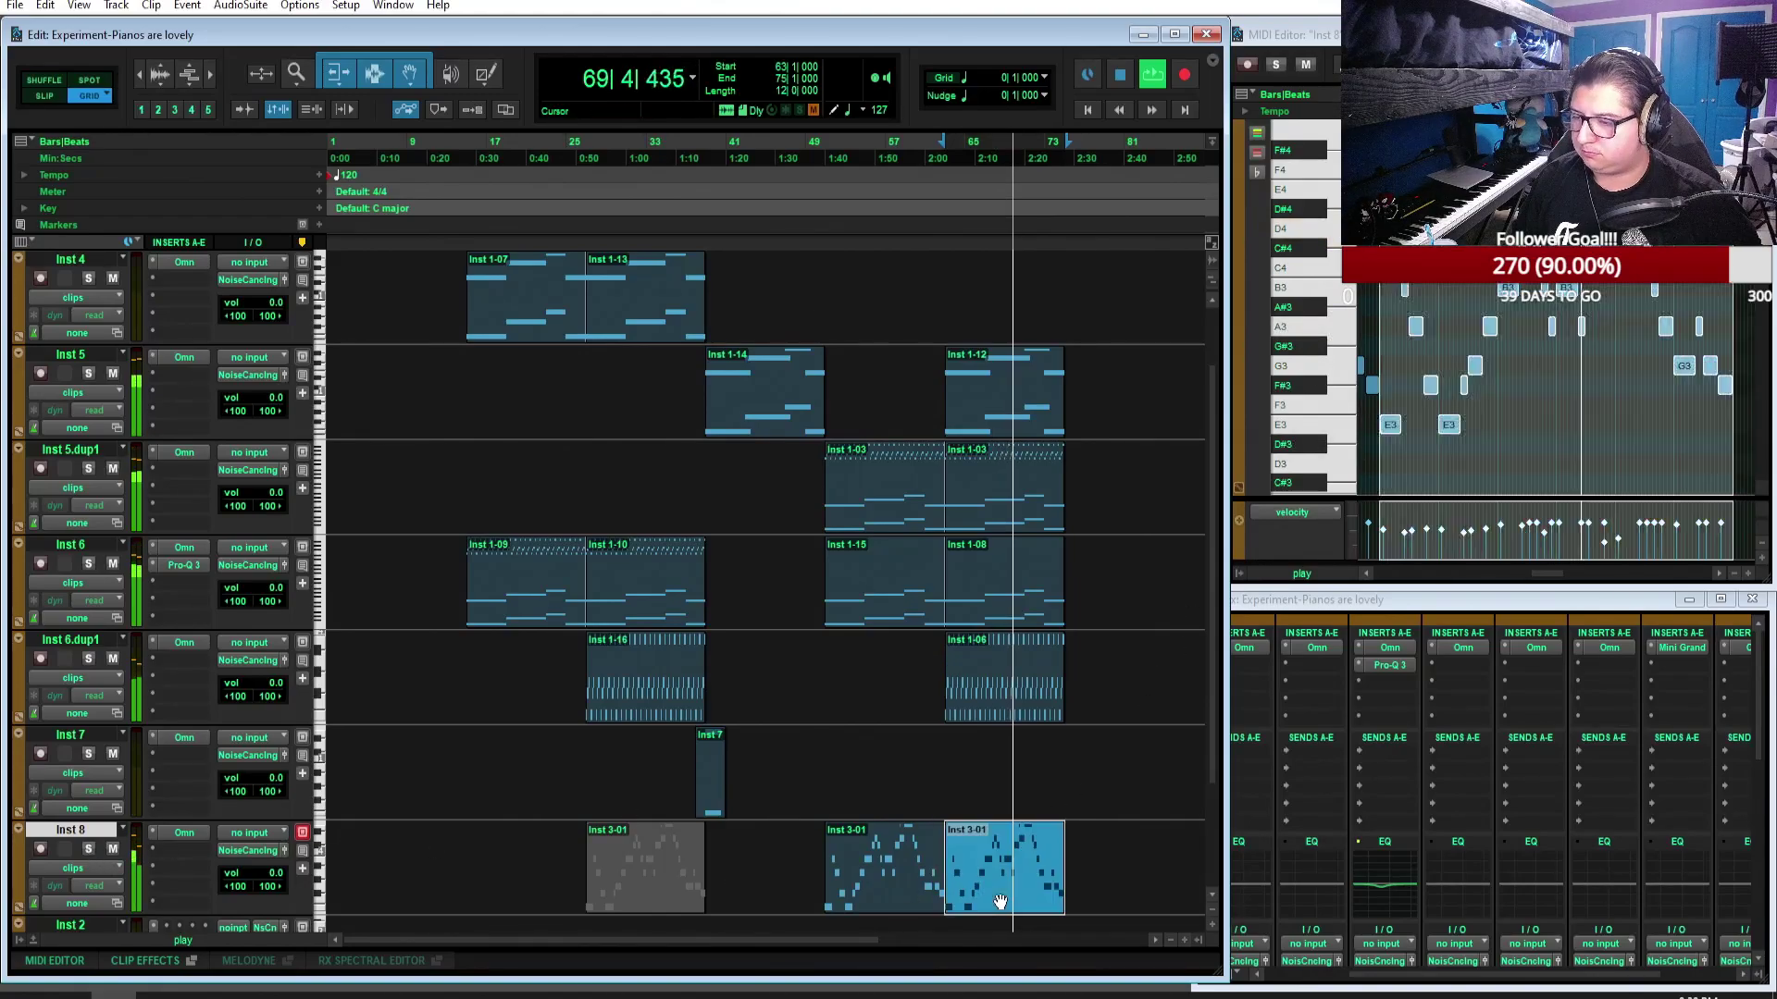
pyautogui.keyDown('shift'); pyautogui.click(904, 902); pyautogui.keyUp('shift')
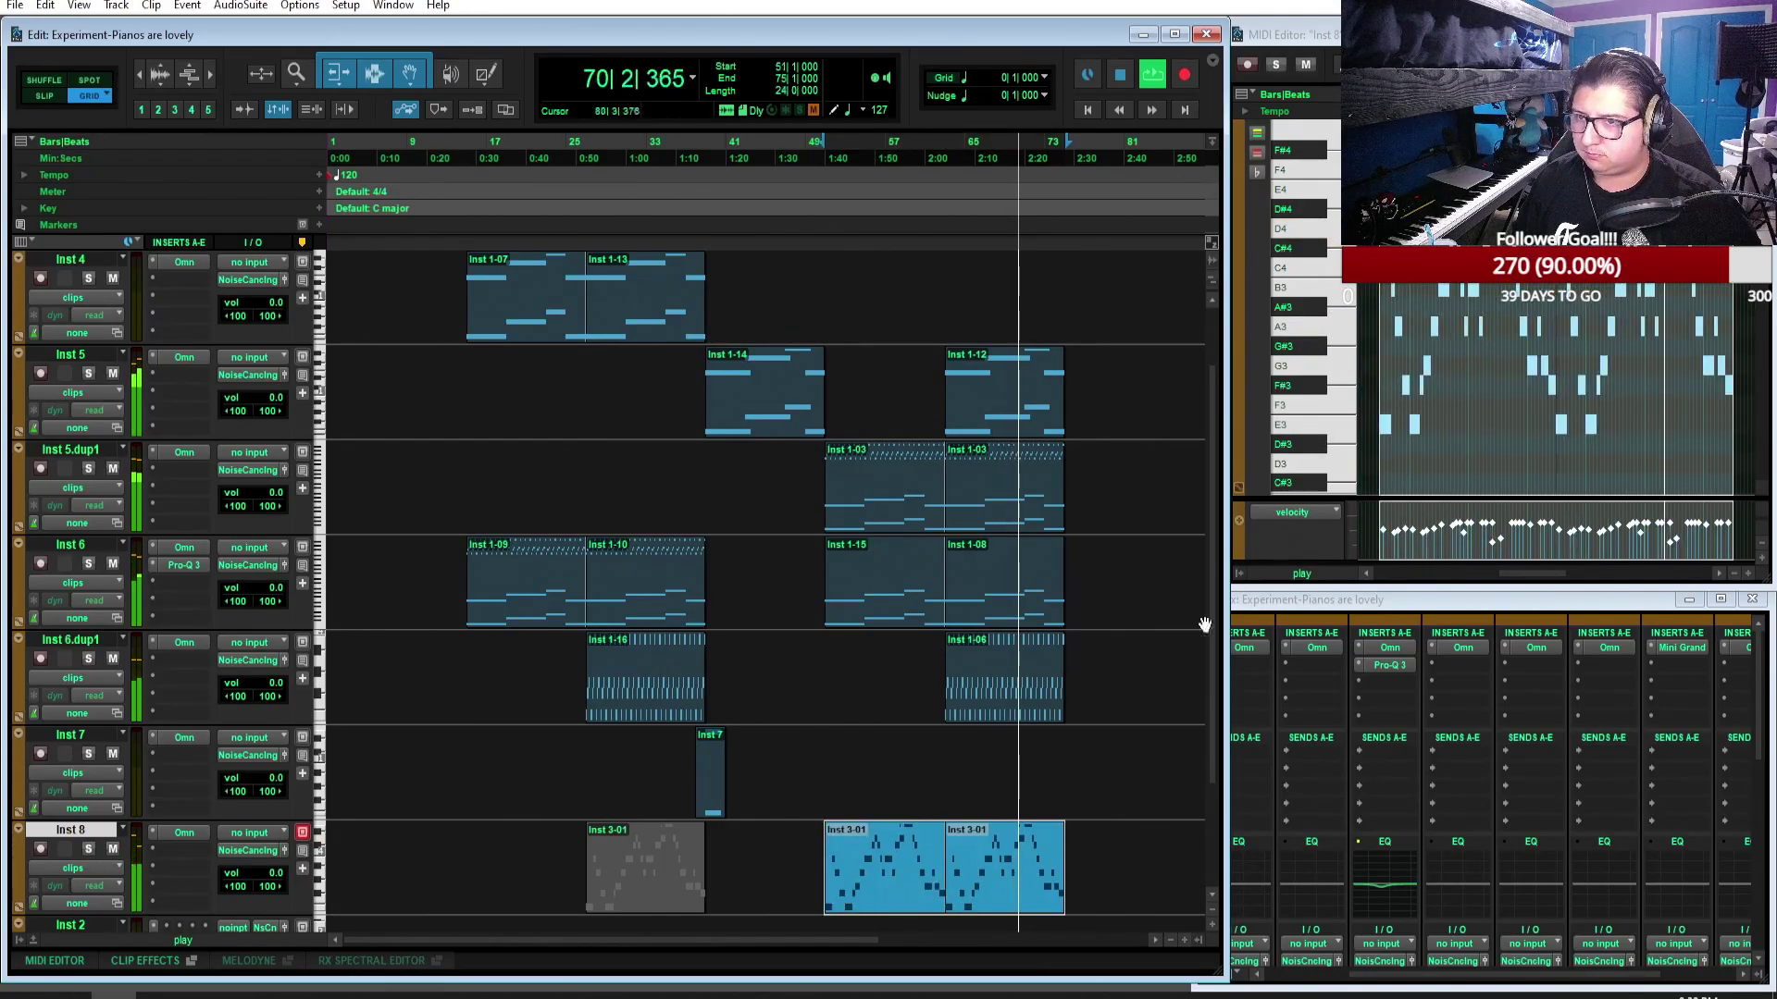
pyautogui.click(1421, 530)
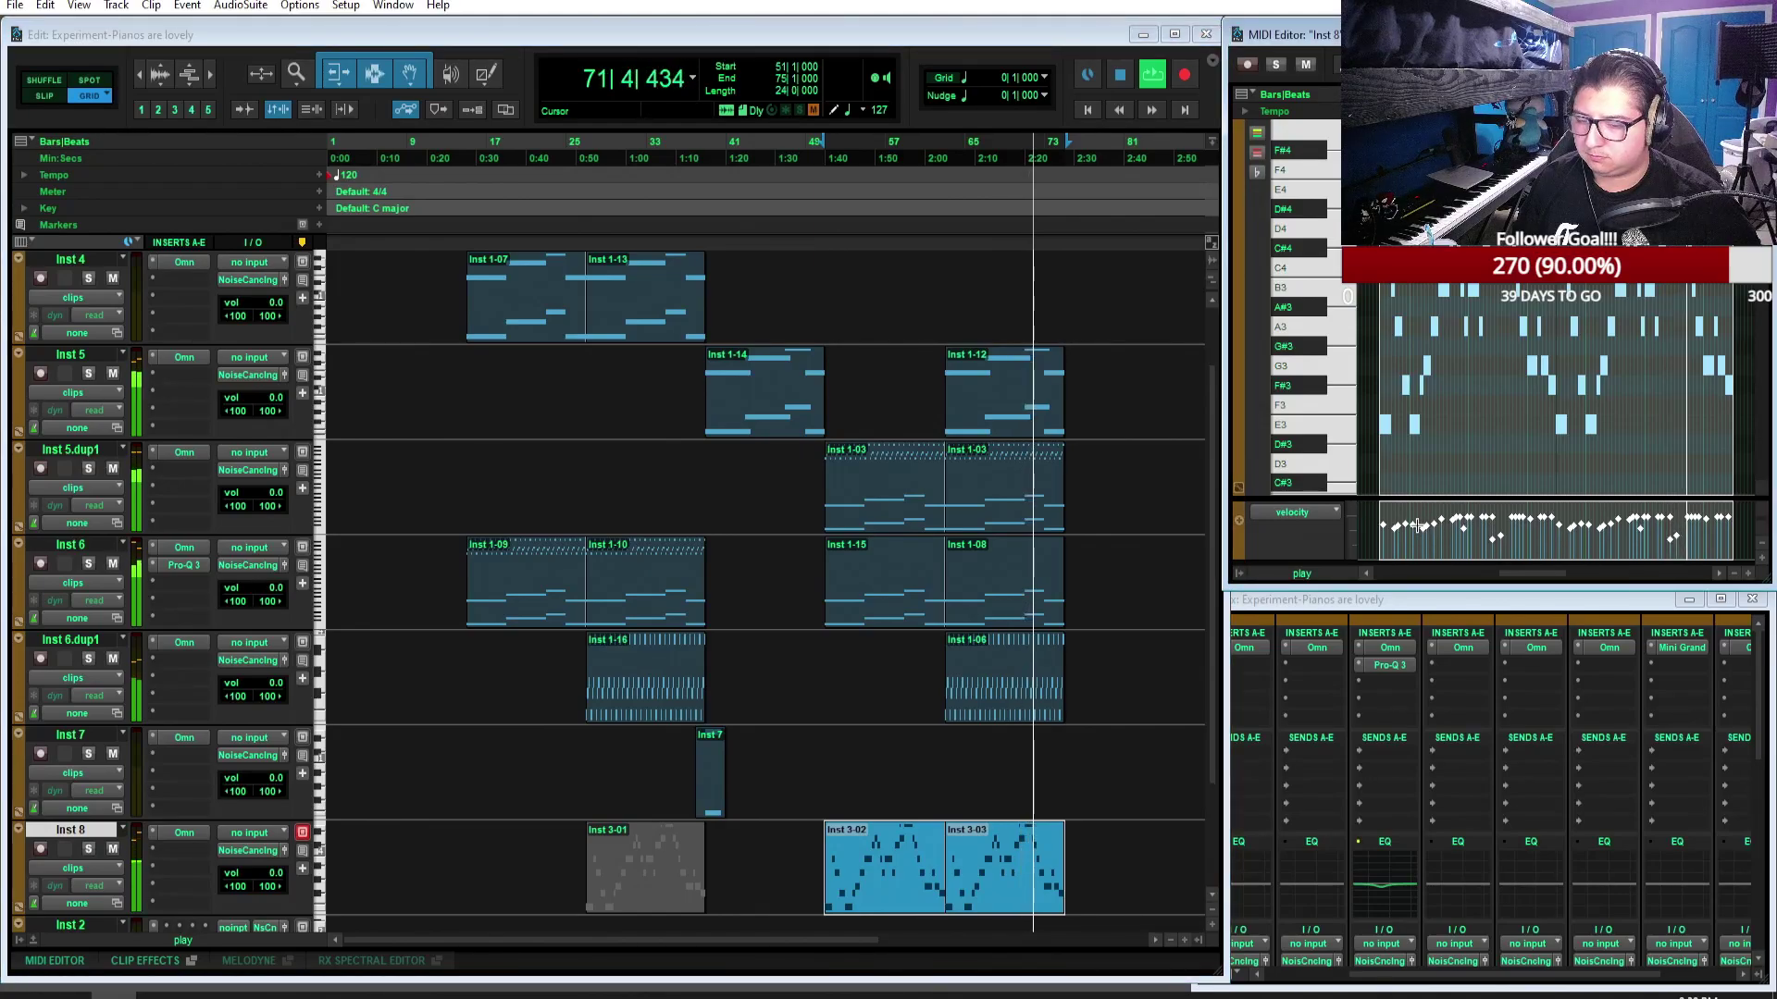
pyautogui.click(1509, 440)
pyautogui.hotkey('ctrl', ']')
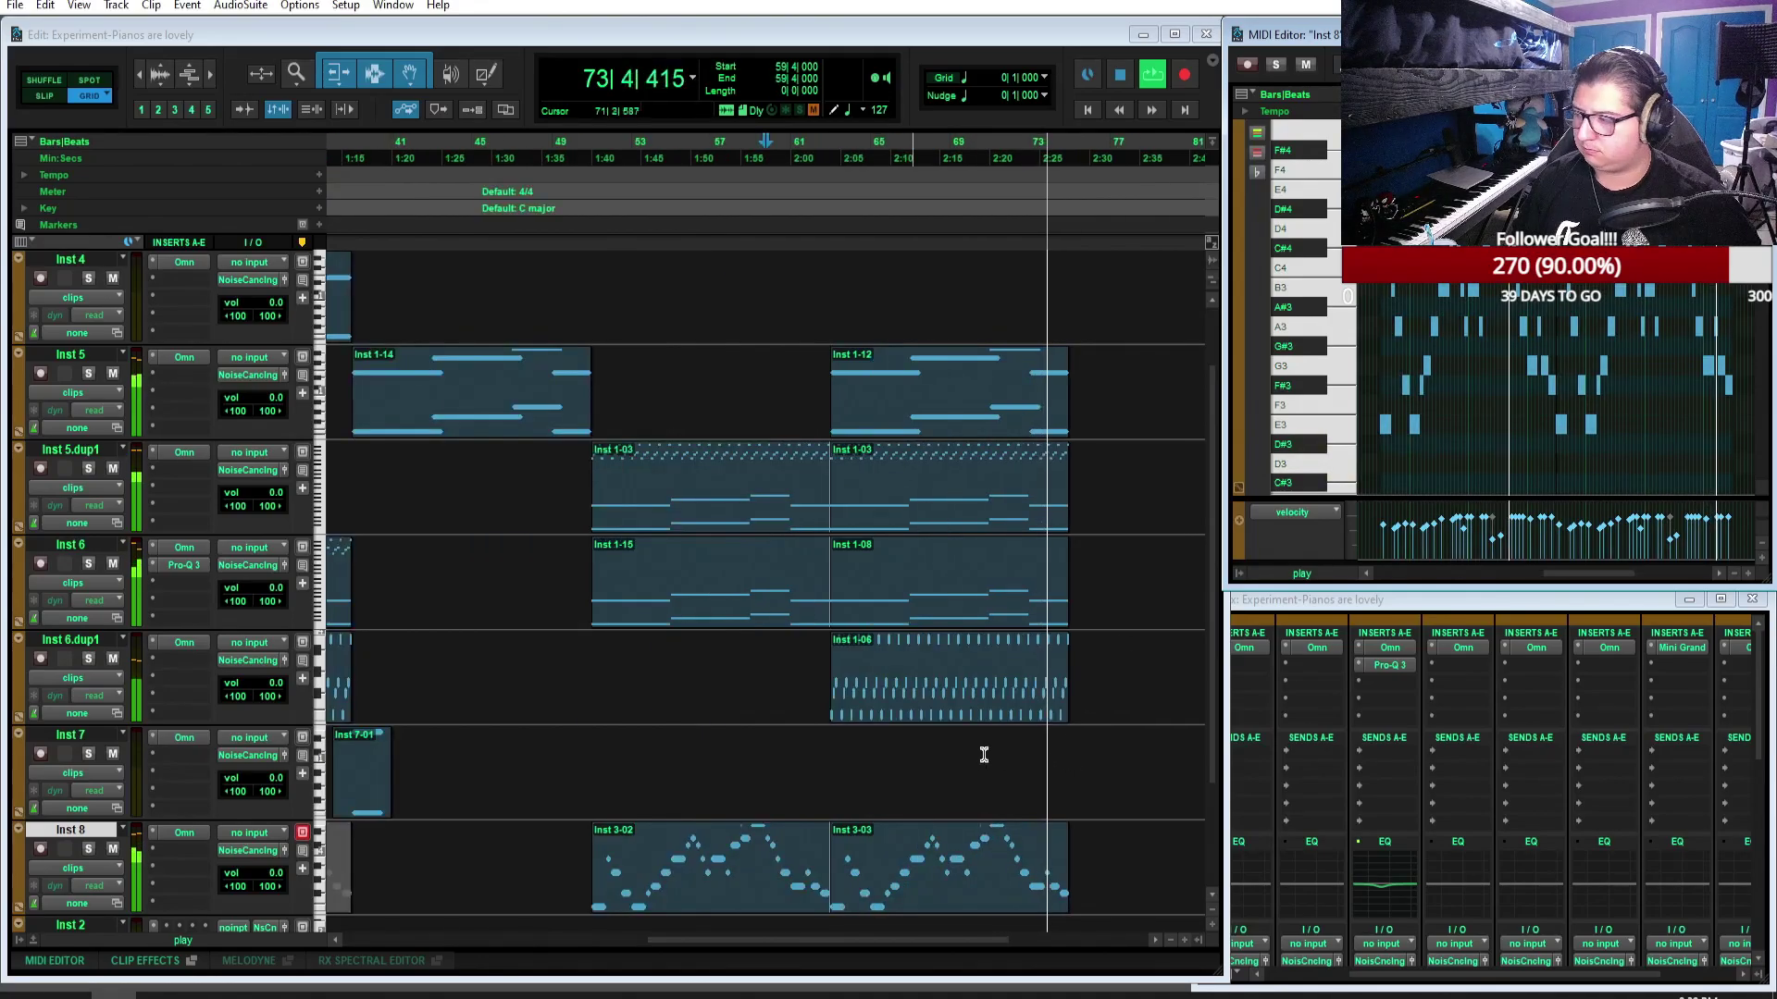
# Step: Solo Inst 8 and play its clips from bar 50
pyautogui.click(88, 850)
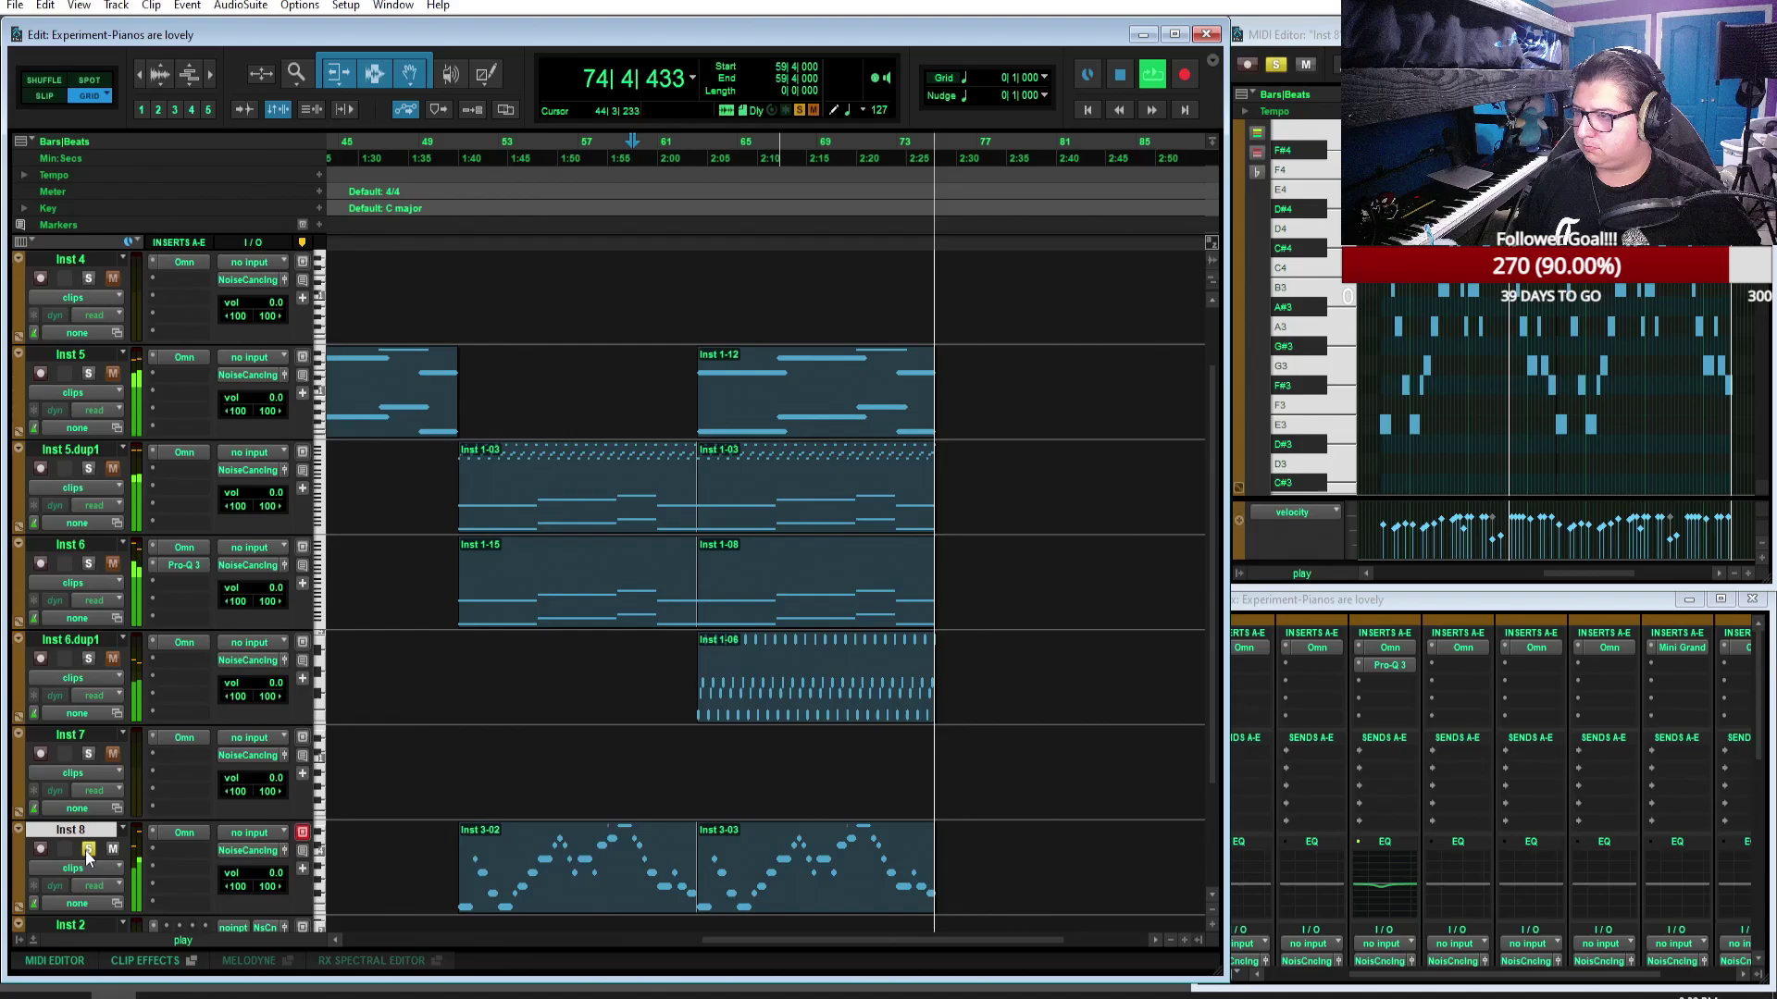
pyautogui.press('space')
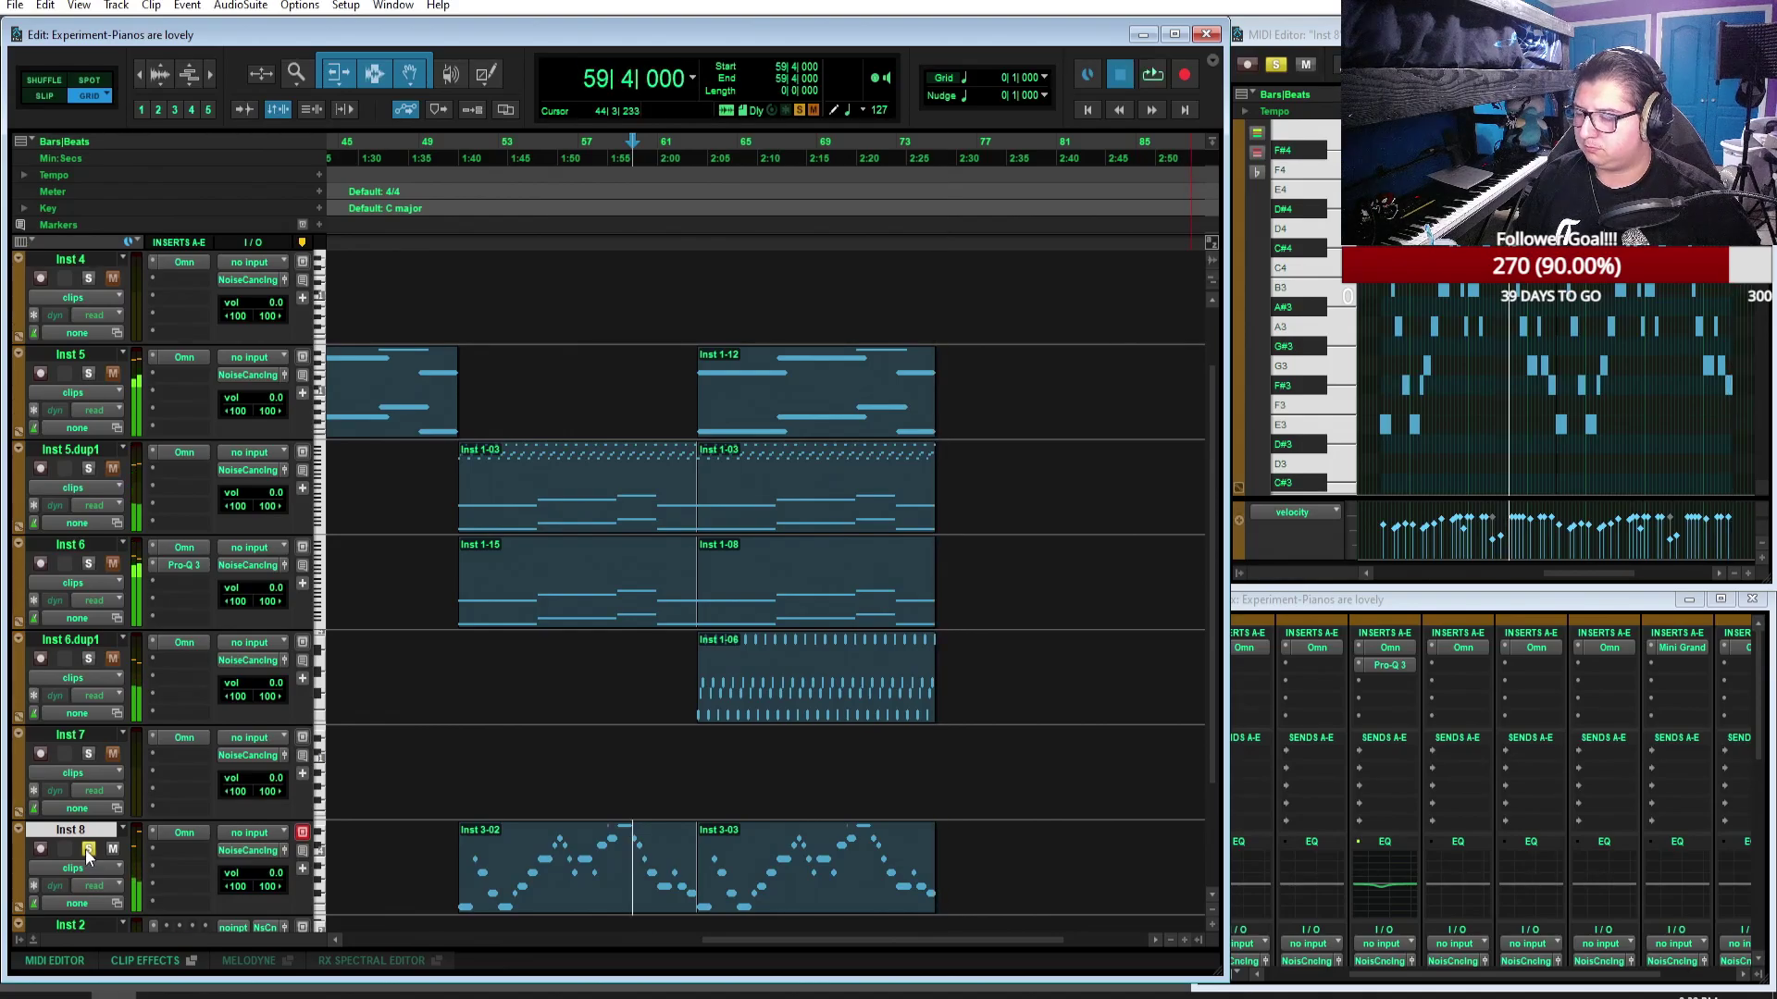
pyautogui.press('space')
pyautogui.click(499, 148)
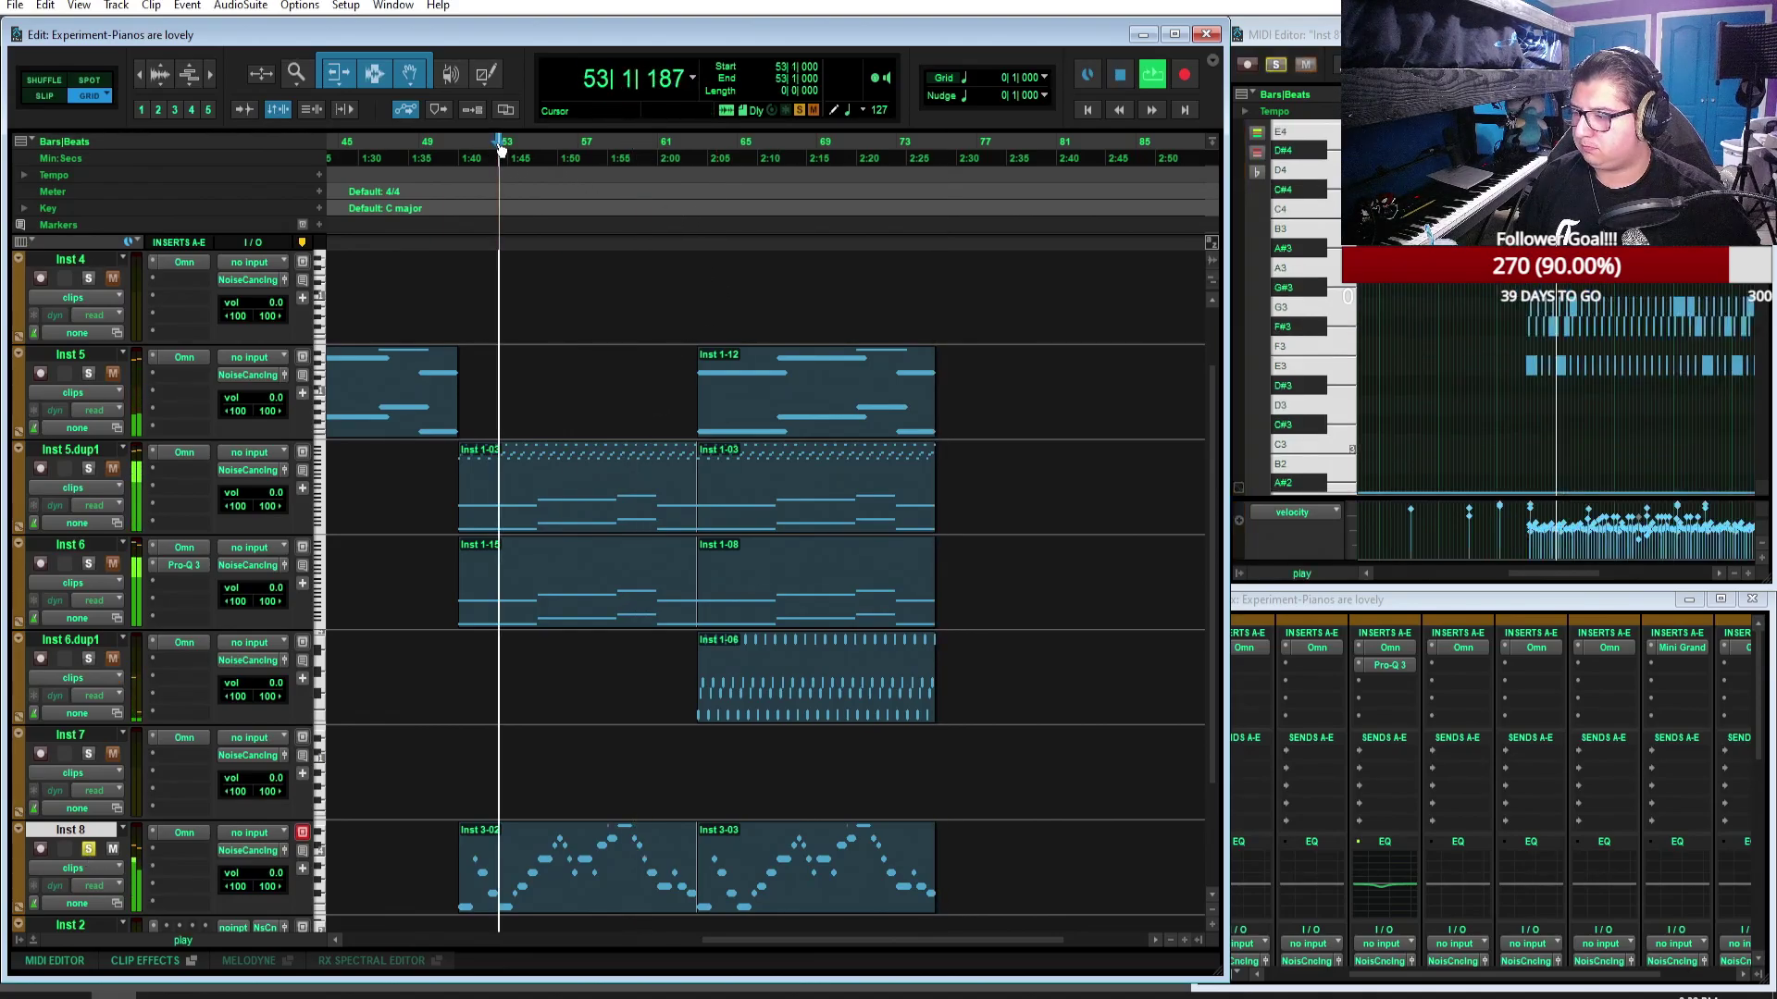
pyautogui.click(483, 145)
pyautogui.press('space')
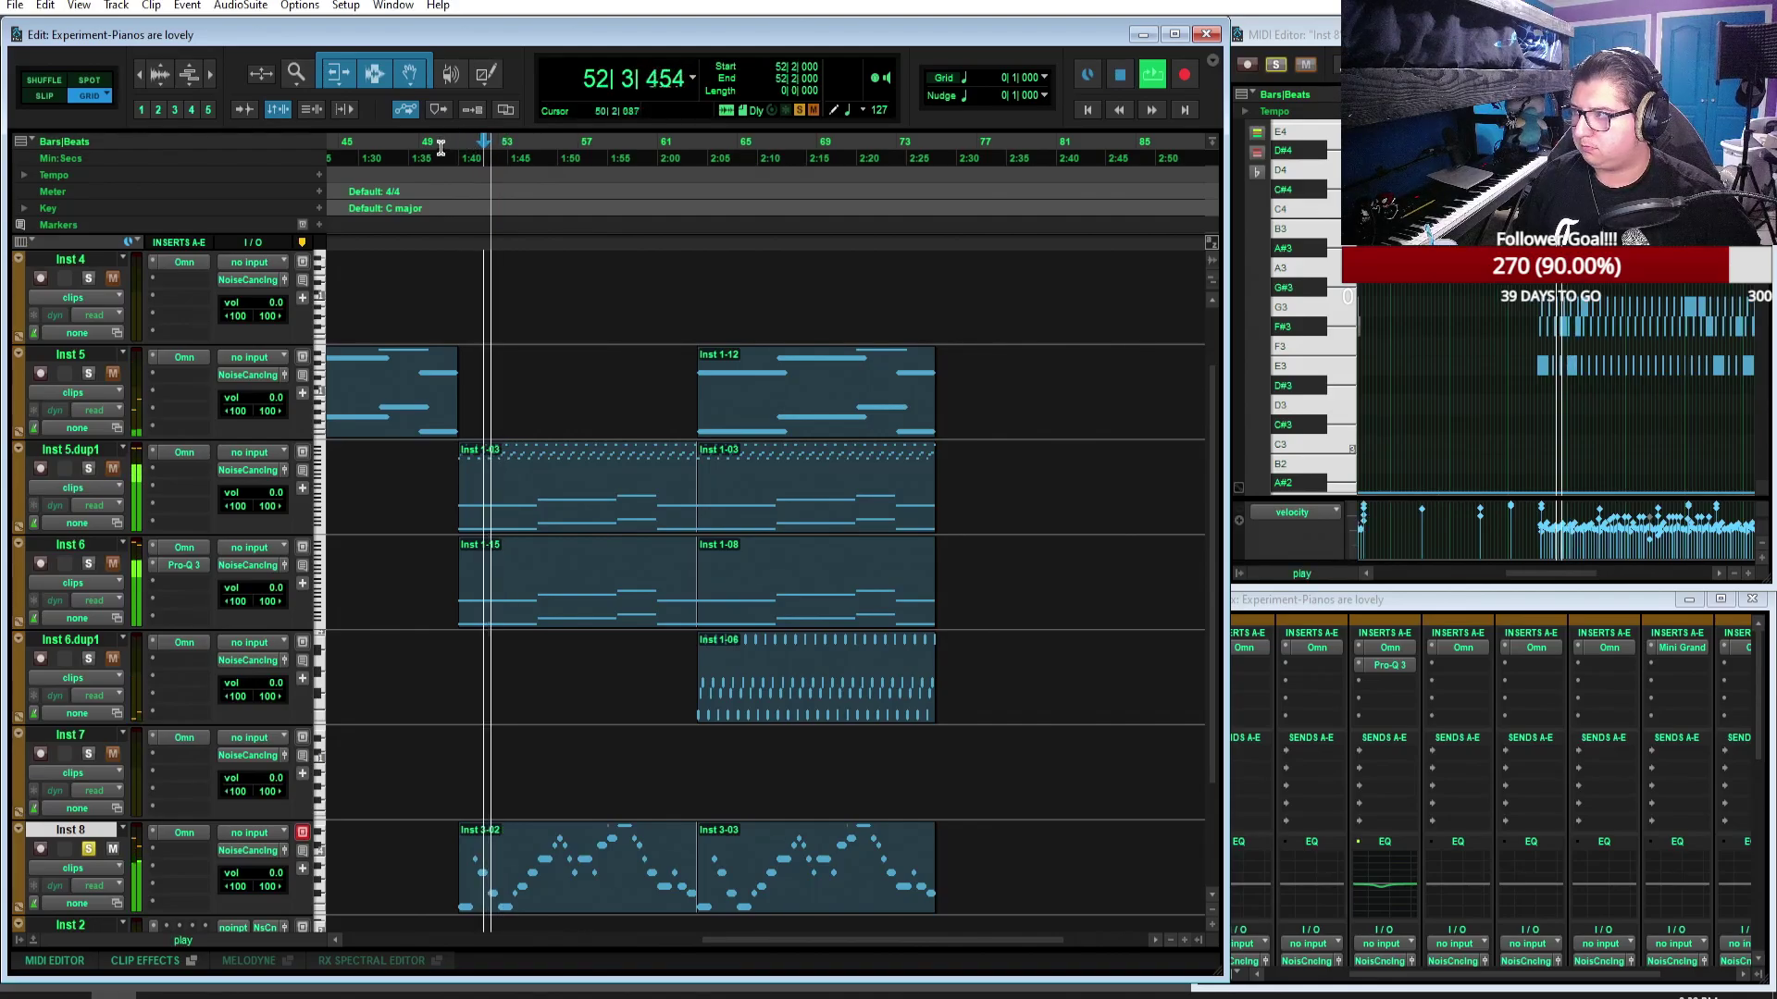
pyautogui.click(440, 150)
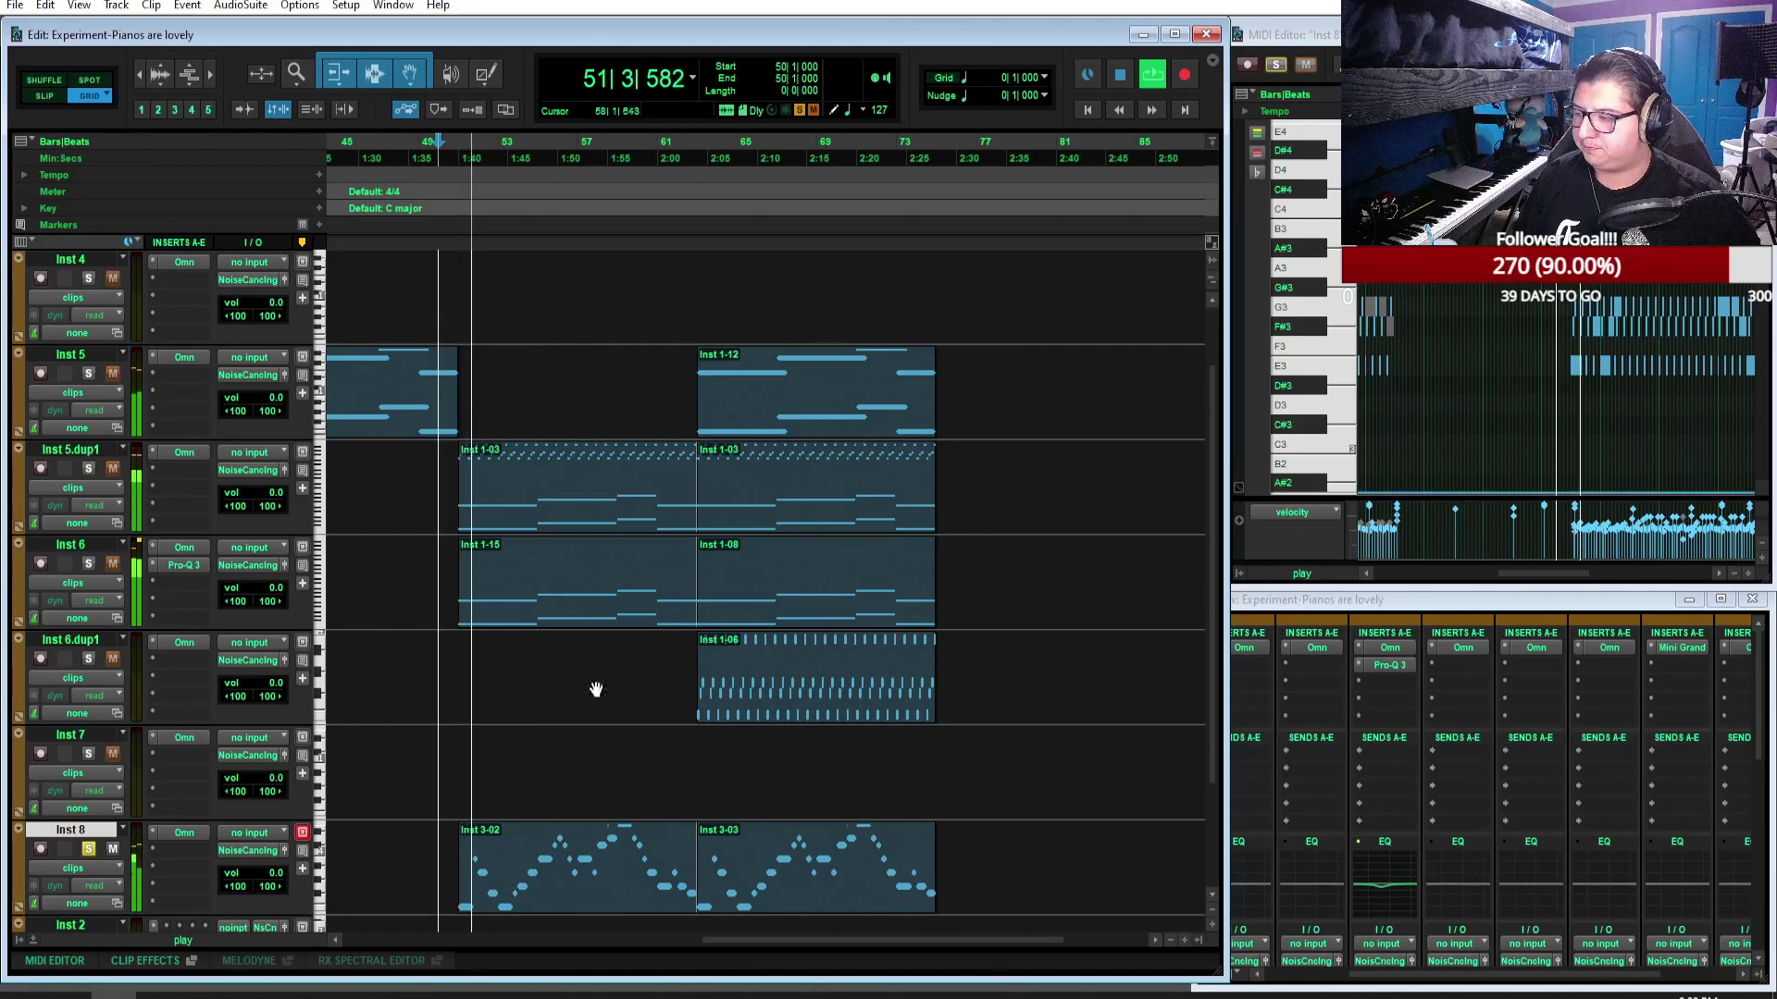
# Step: Raise the velocities of the E3 notes and the early B3 note in the bar 51 clip and replay it from bar 51
pyautogui.click(547, 904)
pyautogui.click(1400, 481)
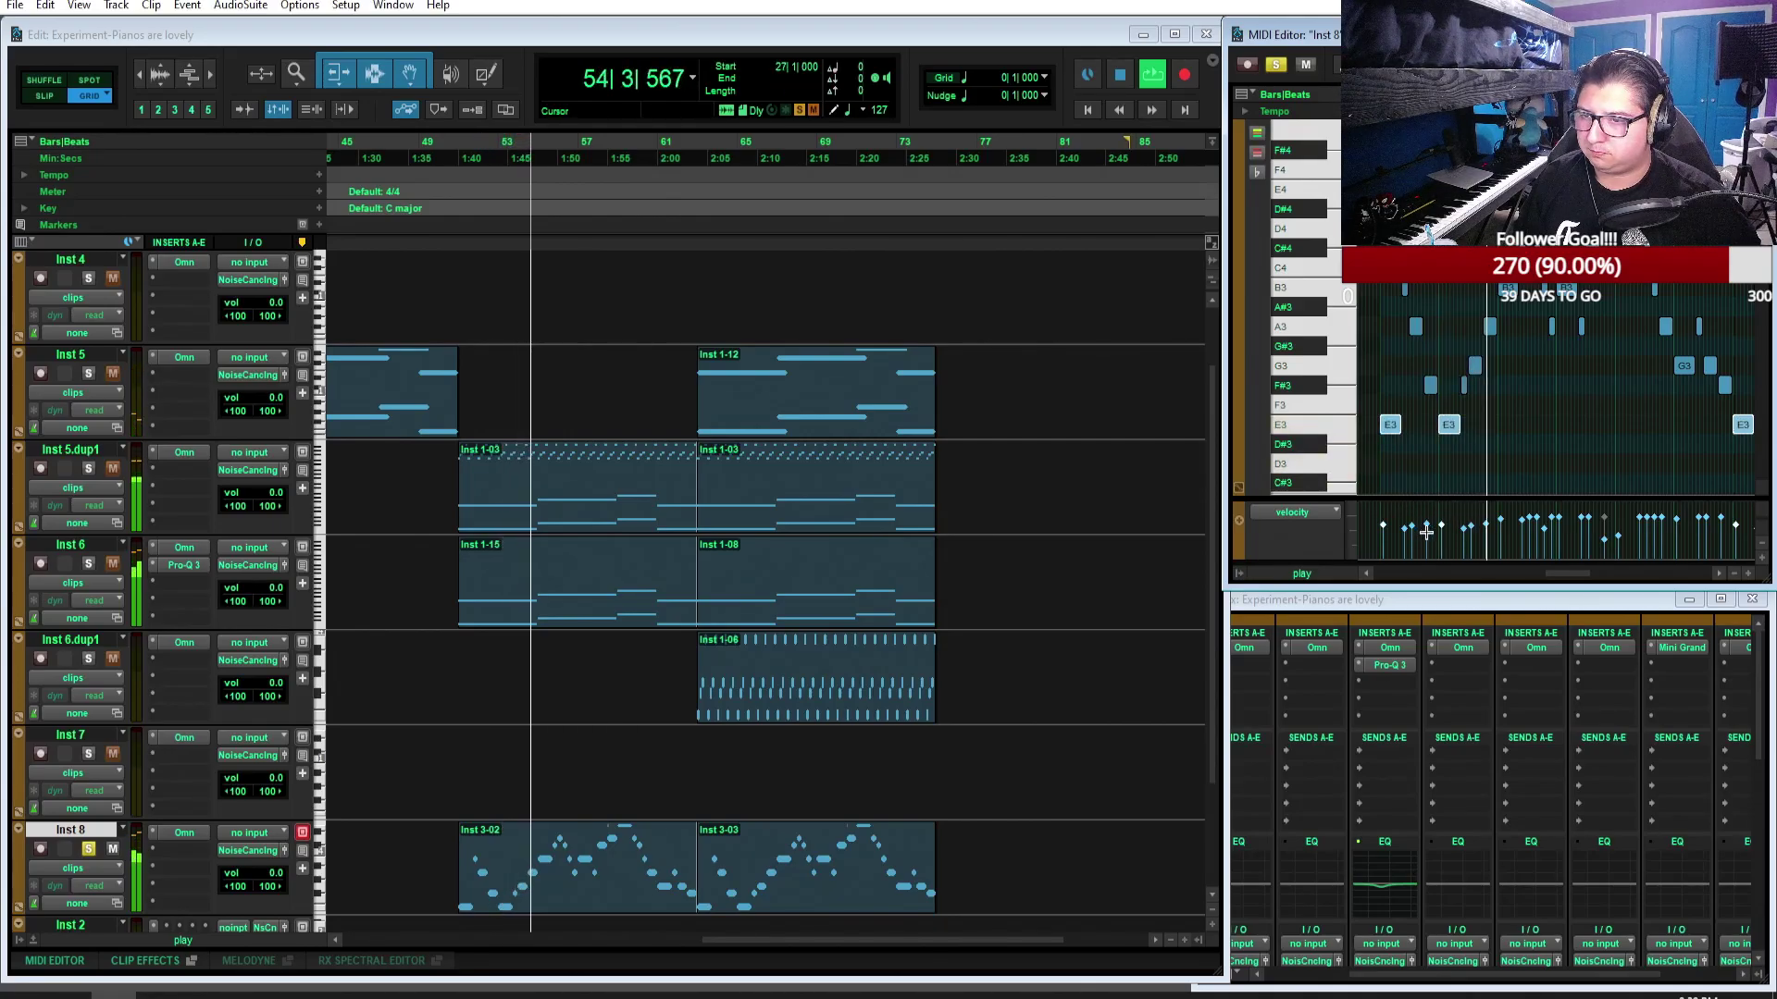
pyautogui.press('space')
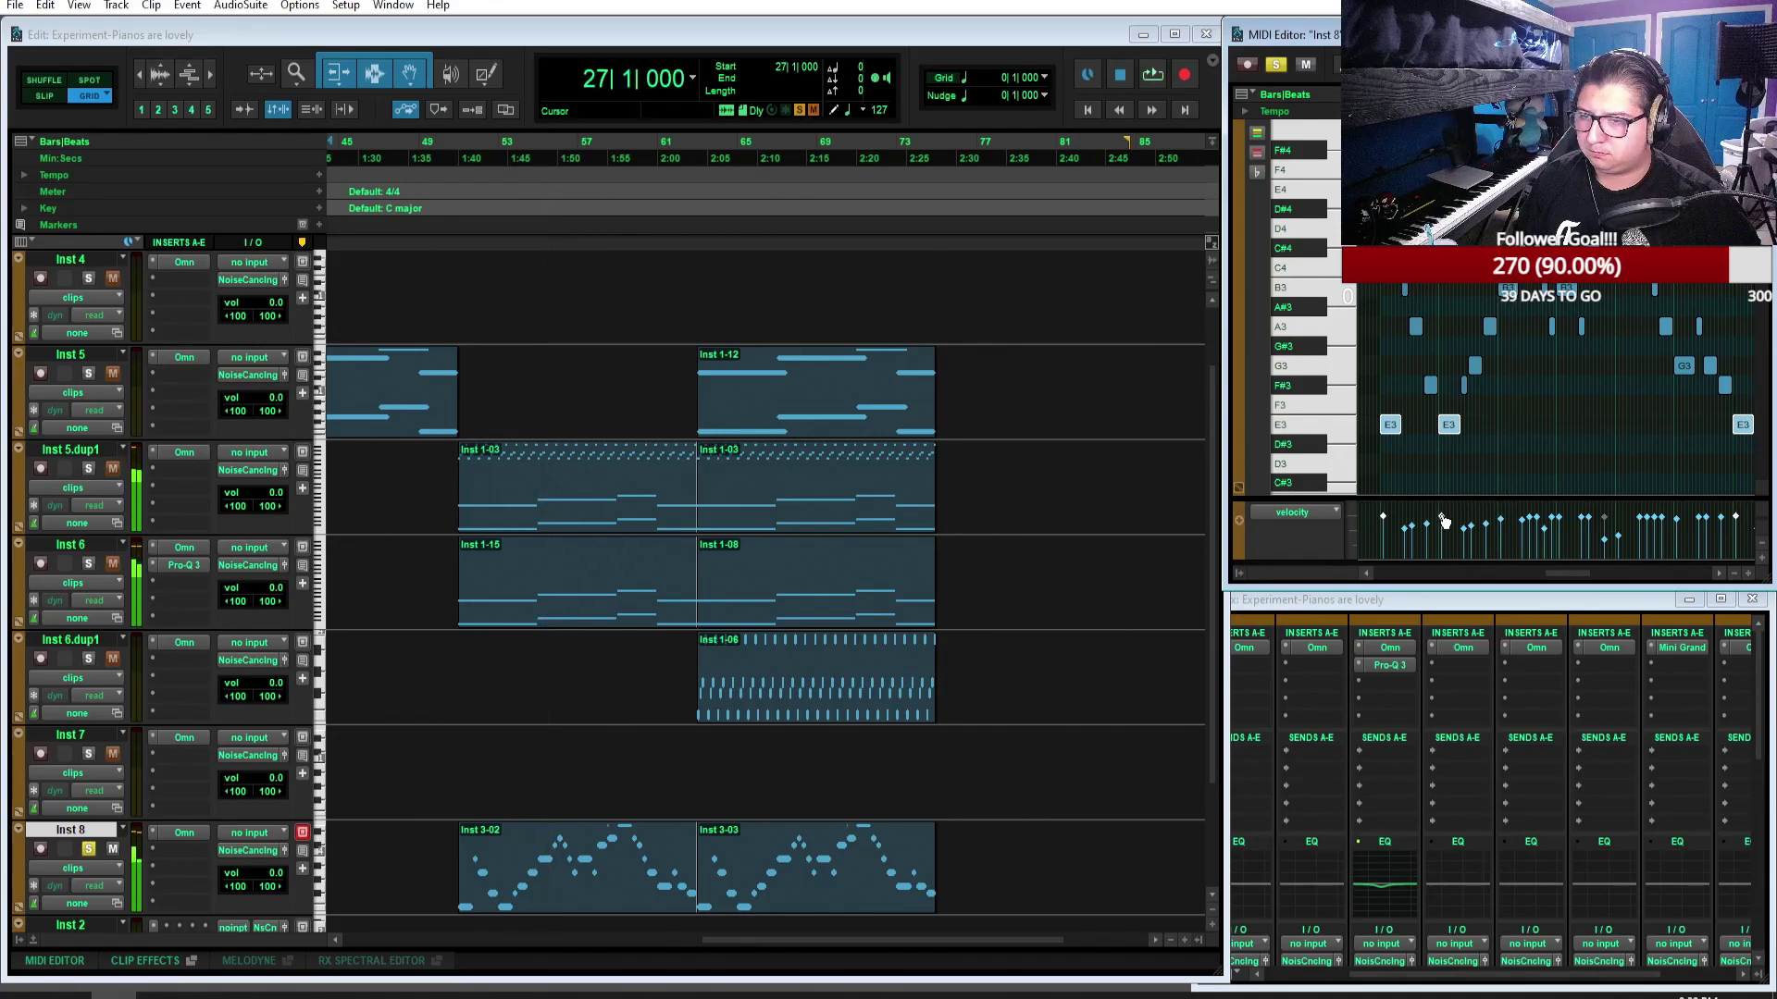
pyautogui.click(1407, 530)
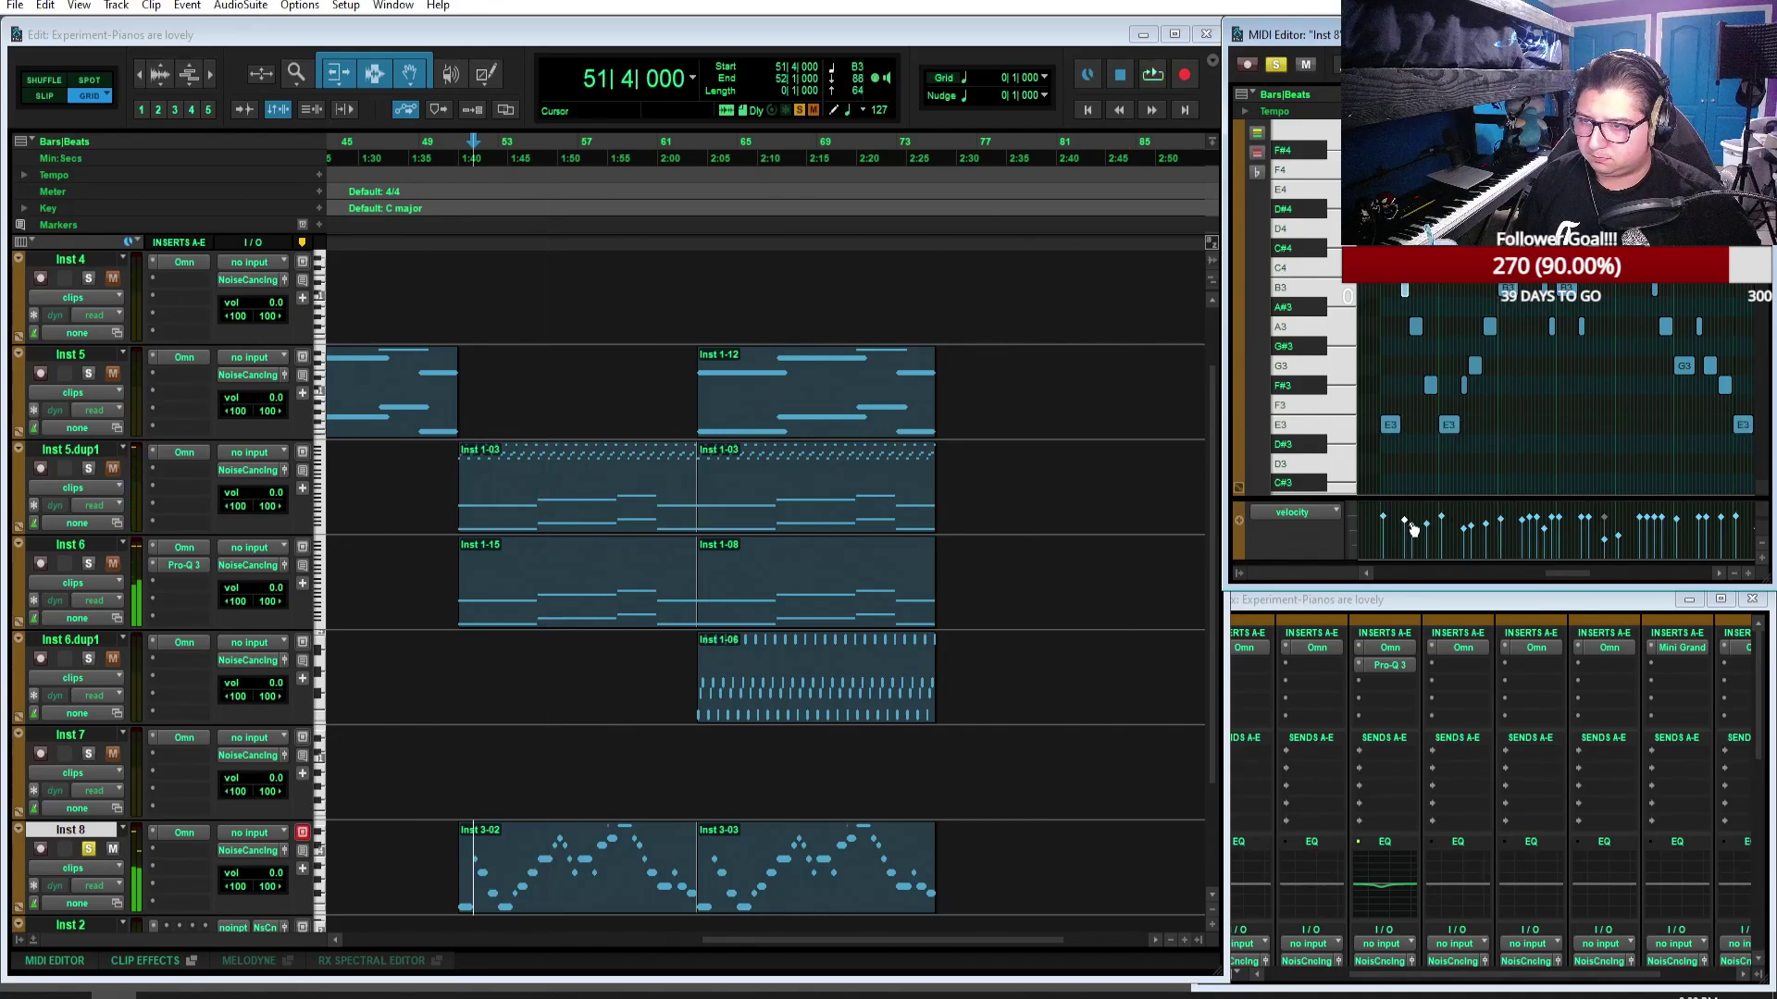
pyautogui.press('space')
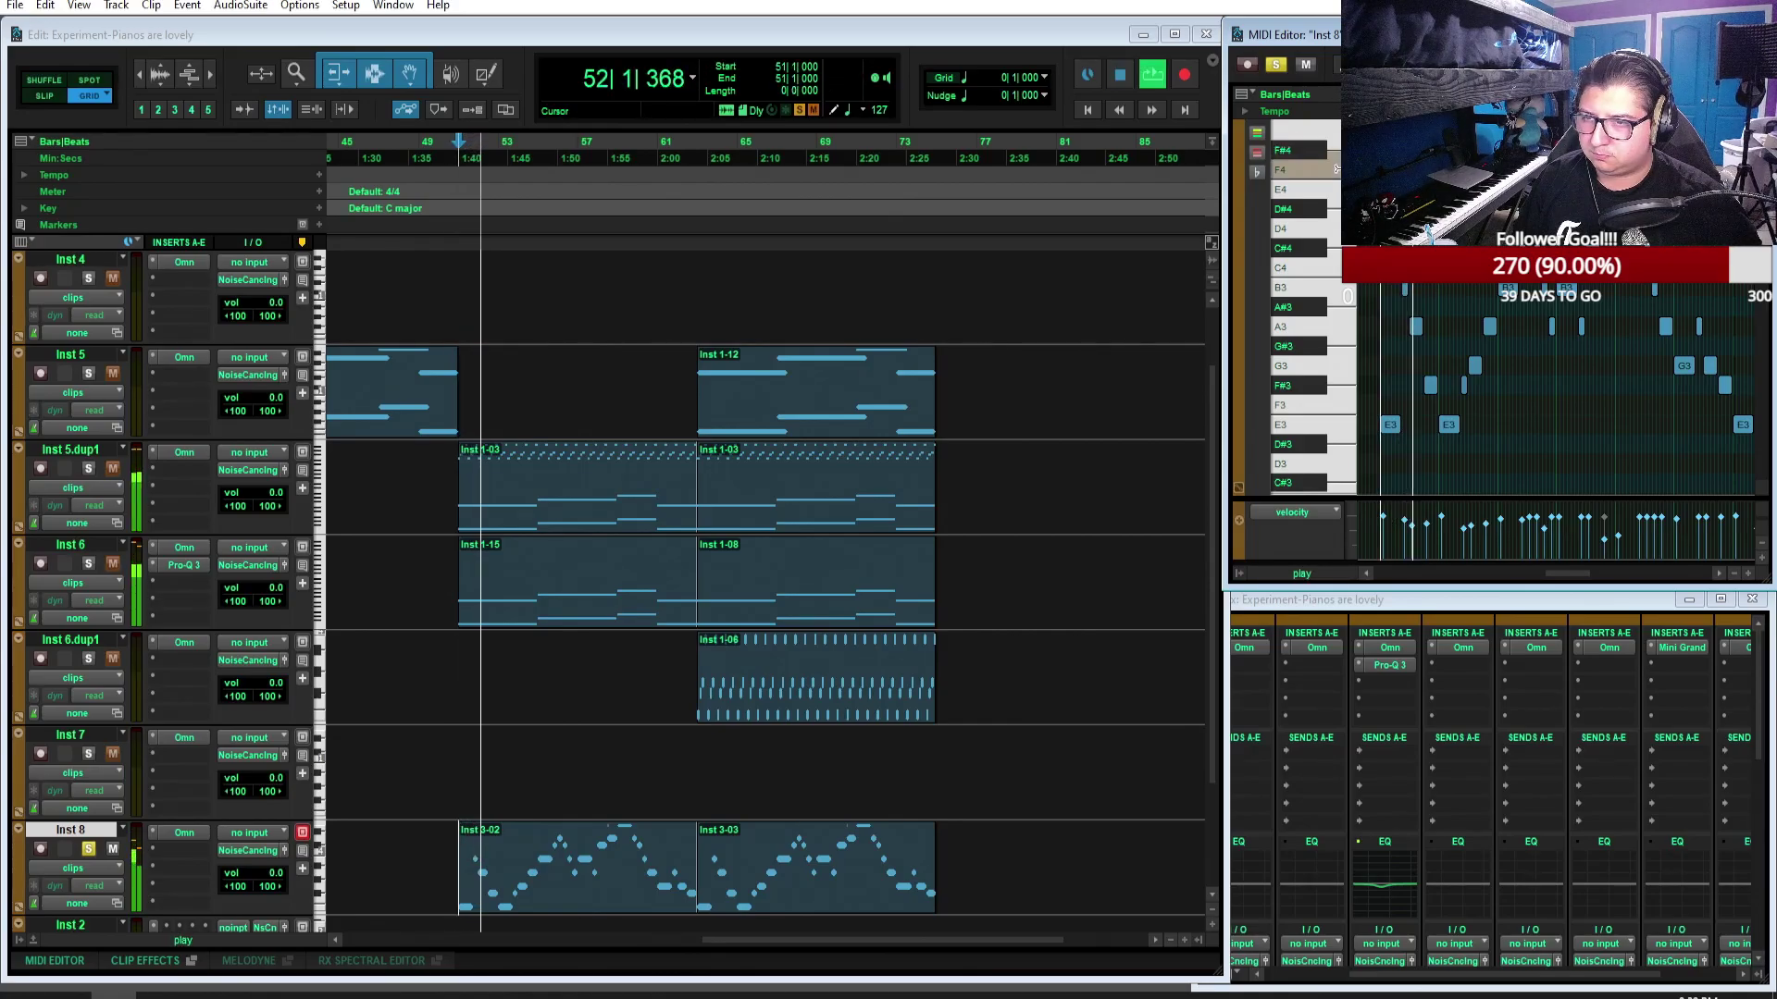
# Step: Raise the velocities of the quieter notes at bars 54 and 56 in the bar 51 clip, and unsolo Inst 8
pyautogui.click(1548, 525)
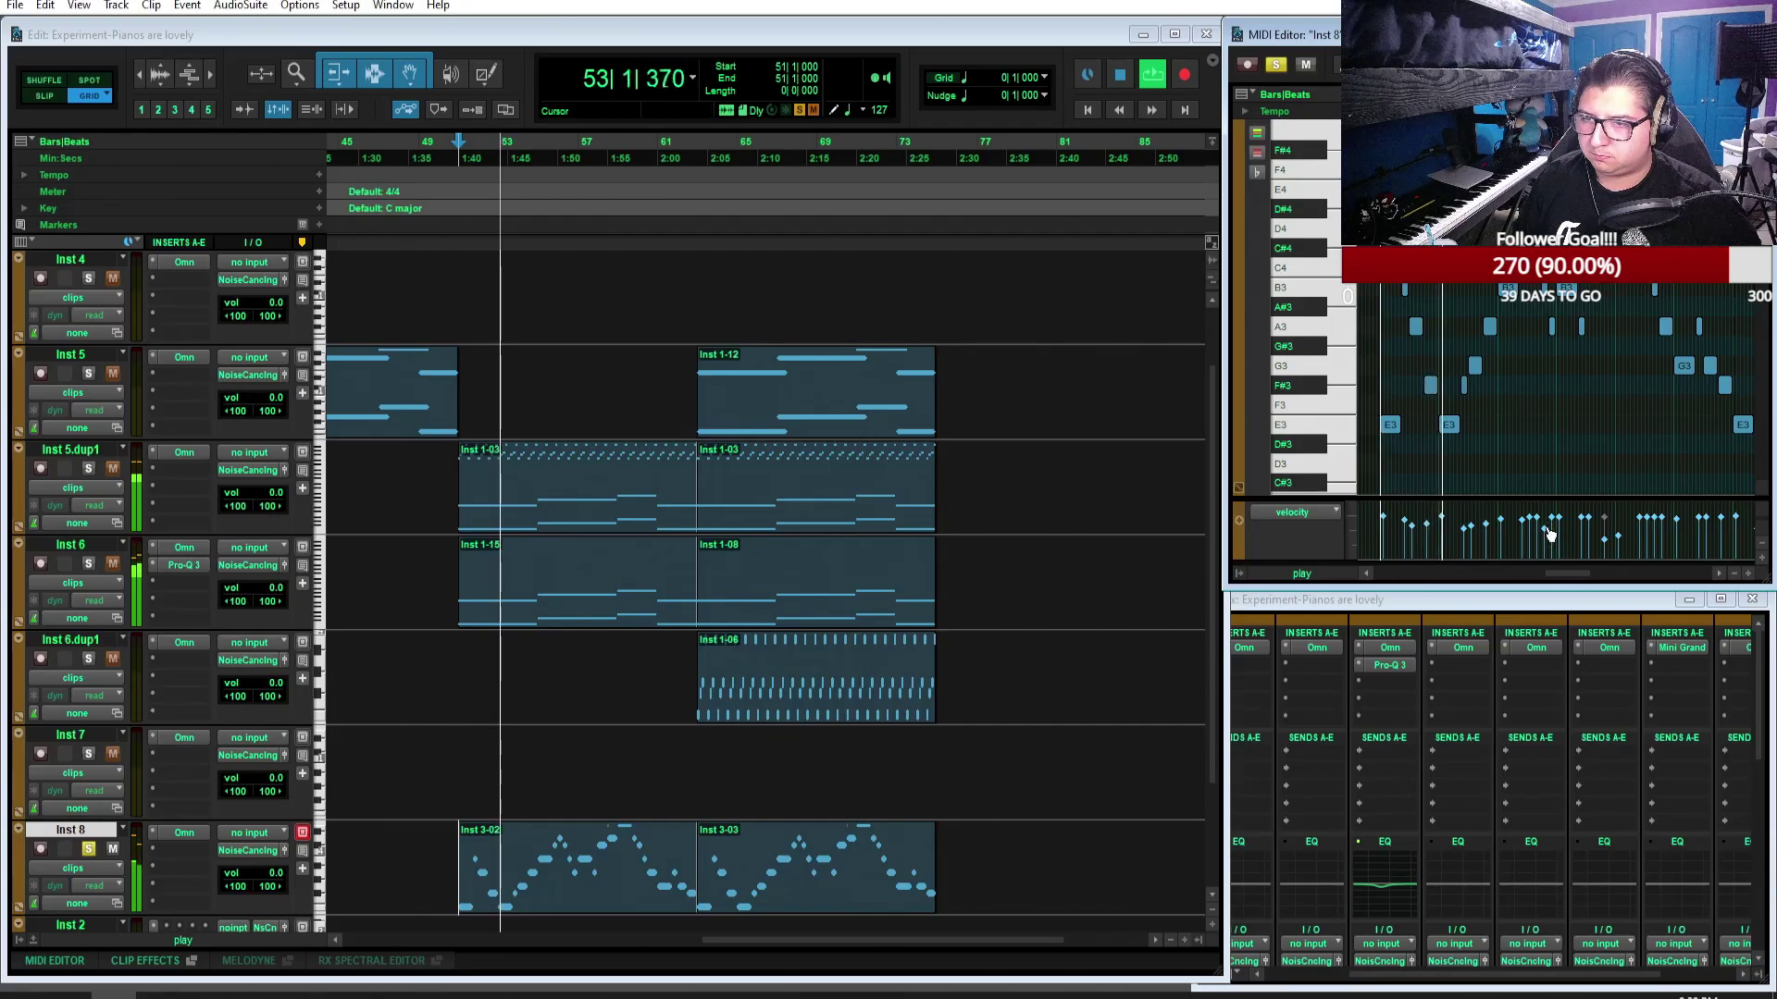
pyautogui.click(1469, 527)
pyautogui.click(1474, 525)
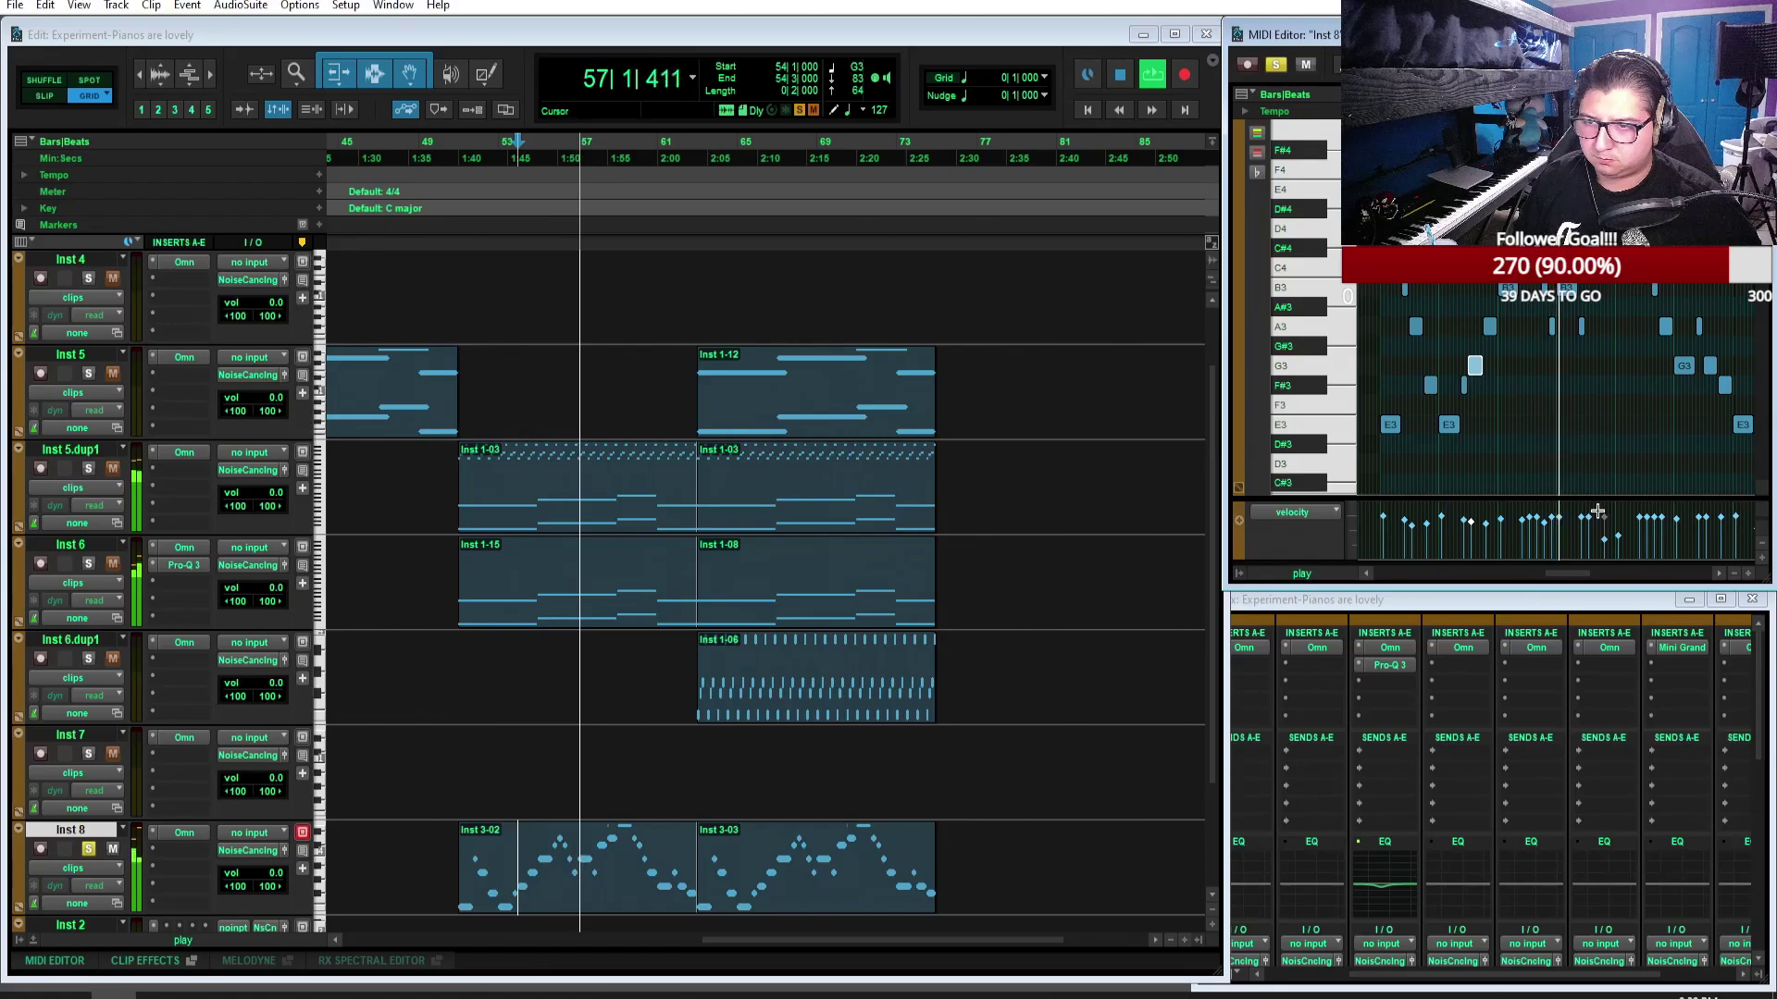
pyautogui.click(88, 849)
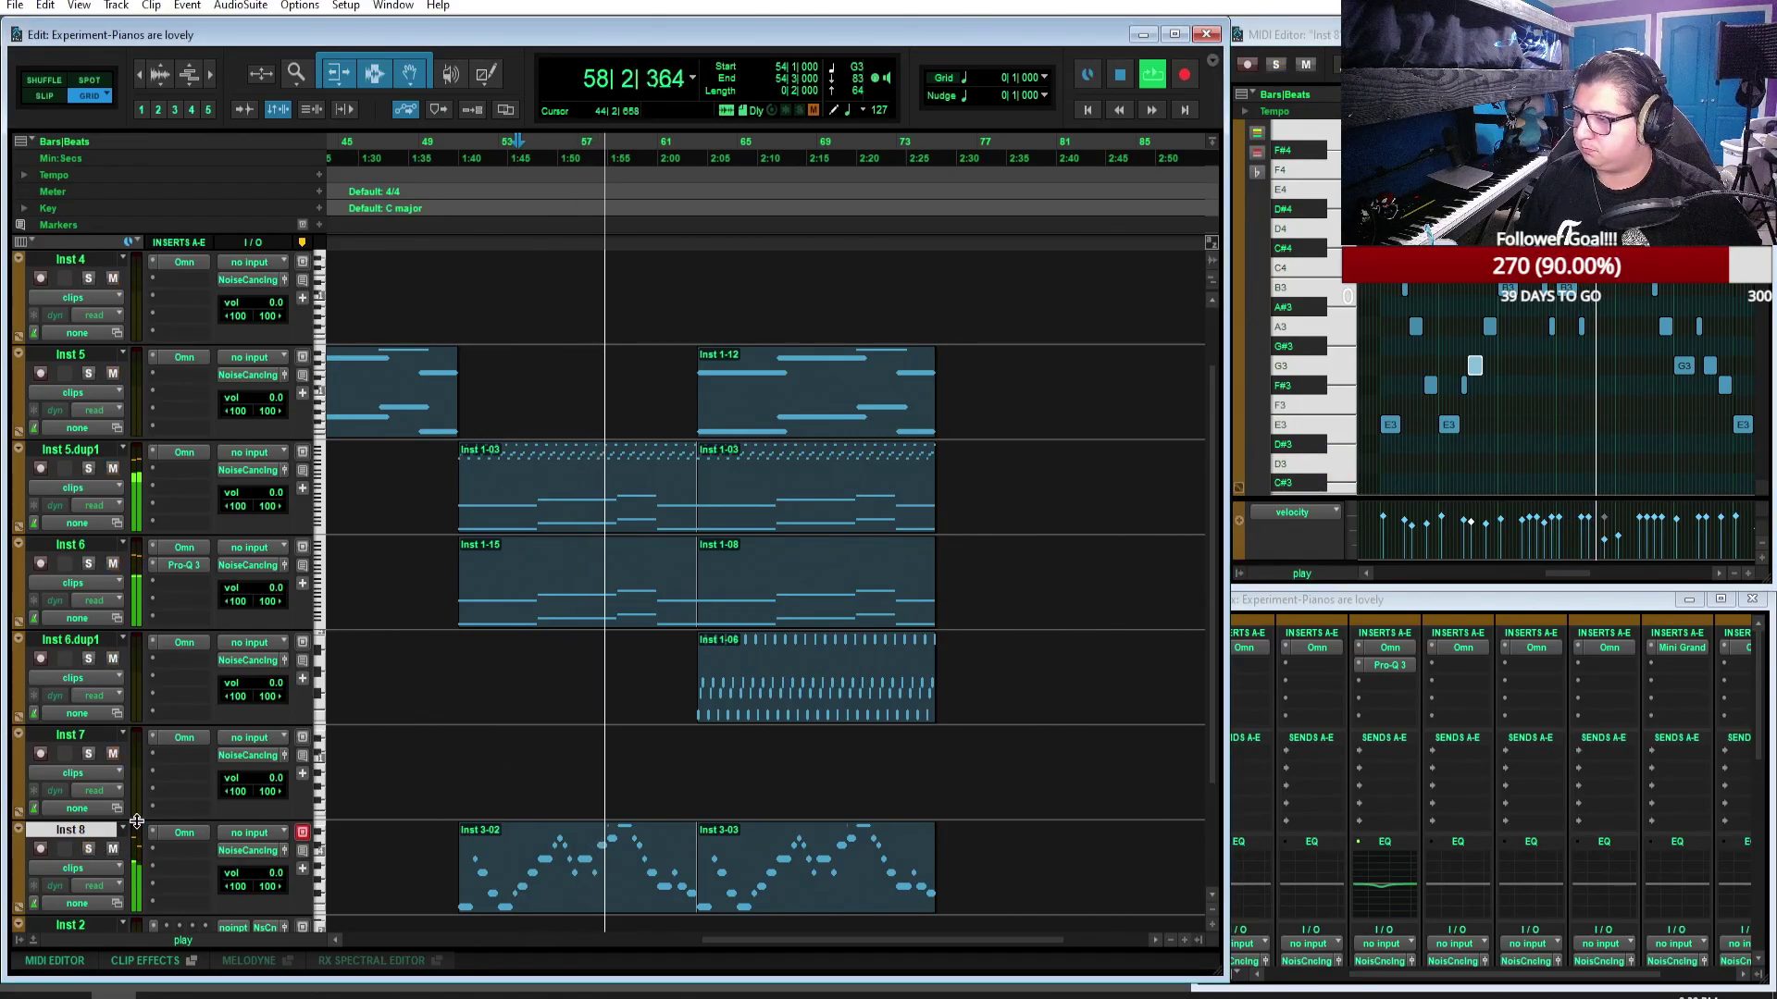
# Step: Lower the master level slightly in the Omnisphere instrument on Inst 8 and close the instrument
pyautogui.click(185, 833)
pyautogui.moveTo(1252, 185); pyautogui.dragTo(1245, 183)
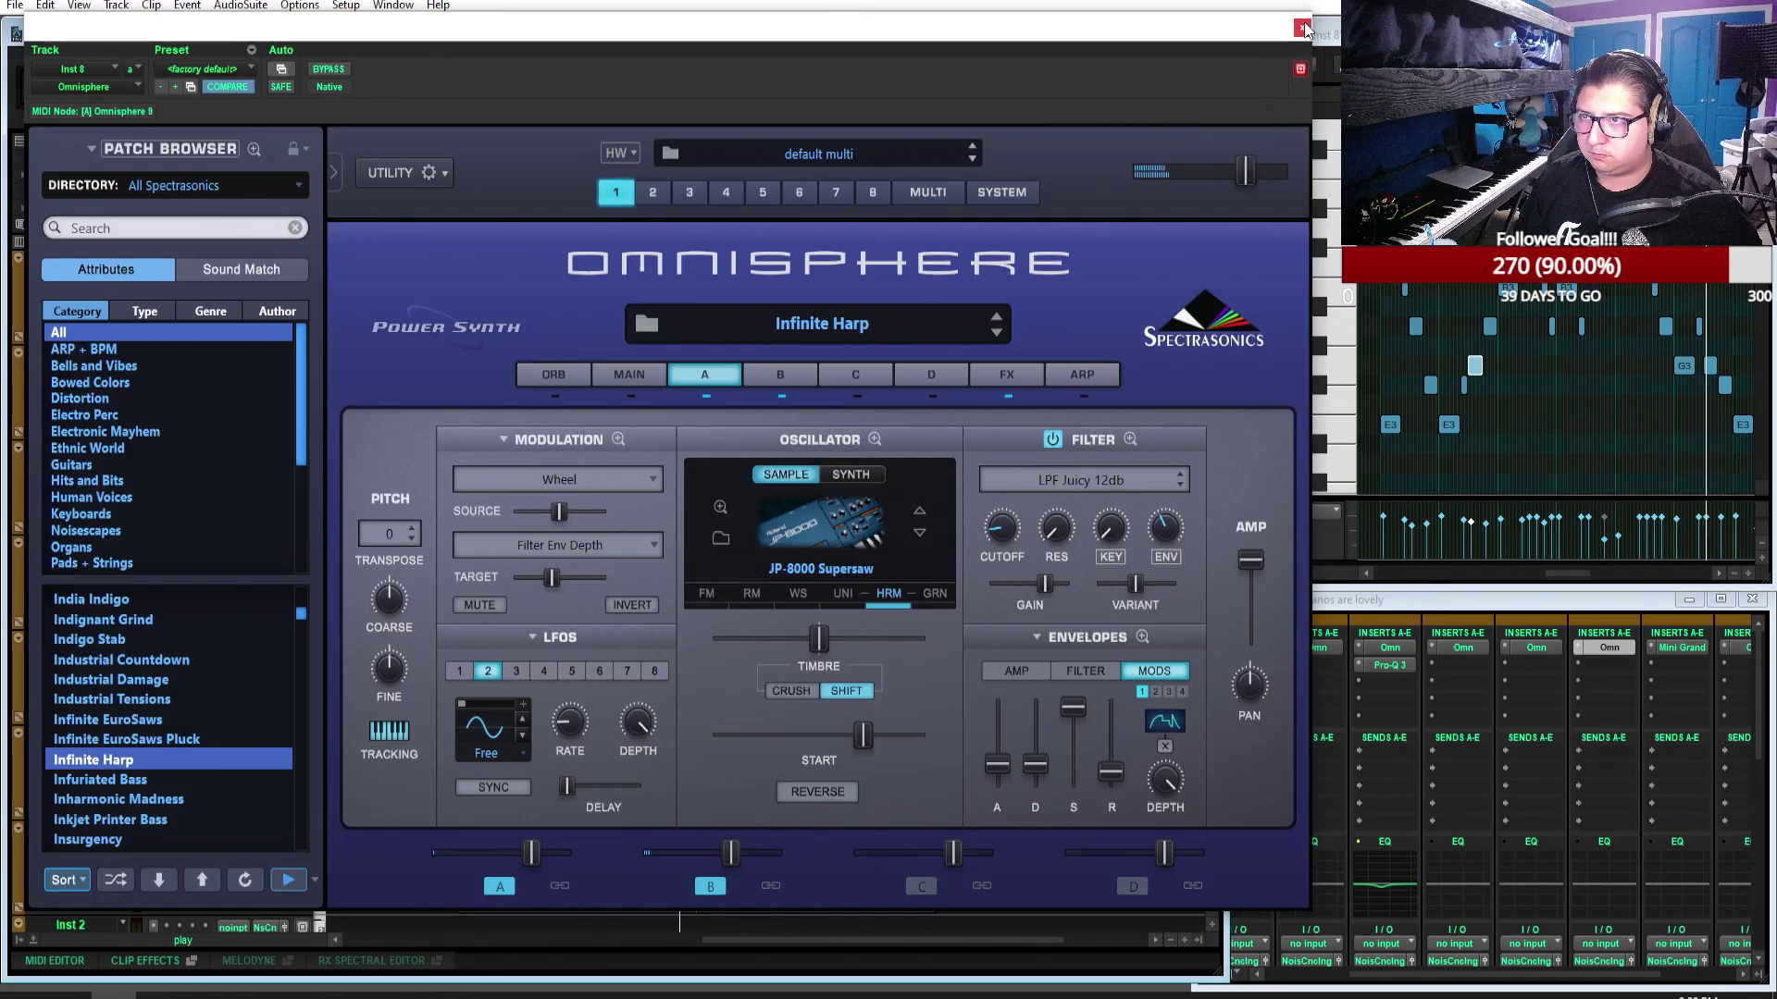
pyautogui.click(1302, 27)
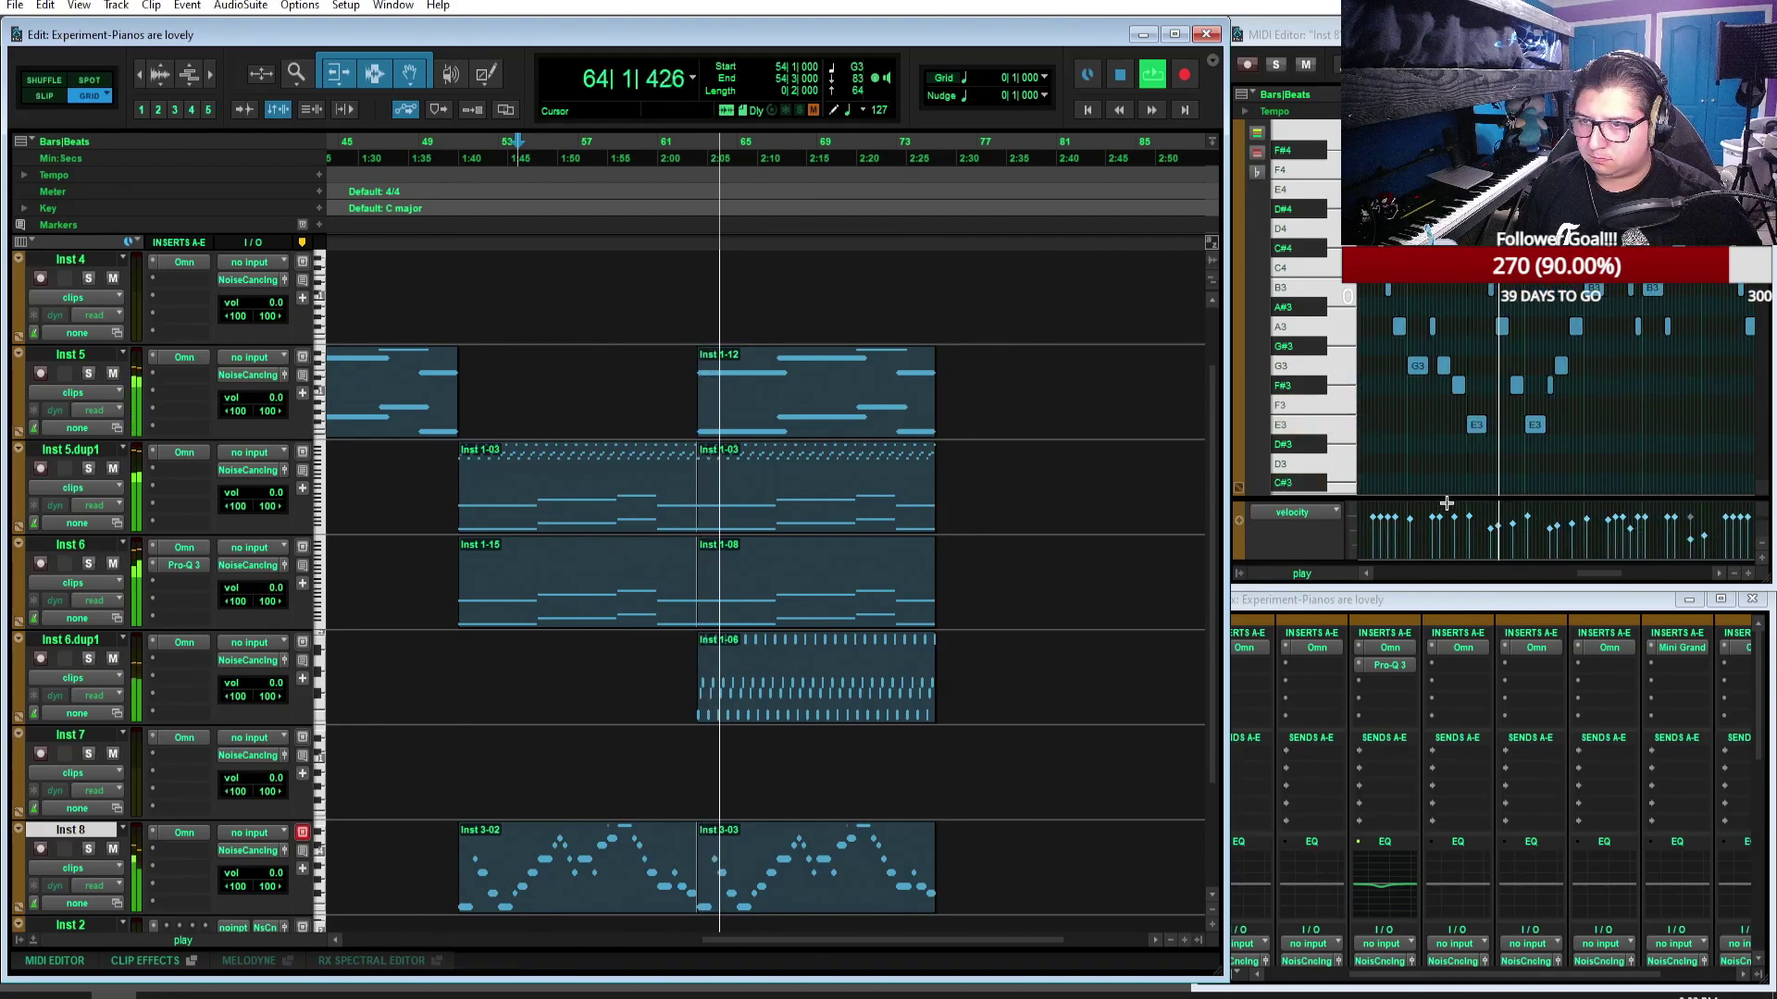
# Step: Raise the velocities of the quieter A3, G3, D4 and E4 notes at bars 64, 66, 70 and 71 in the second Inst 8 clip
pyautogui.click(1491, 525)
pyautogui.click(1499, 529)
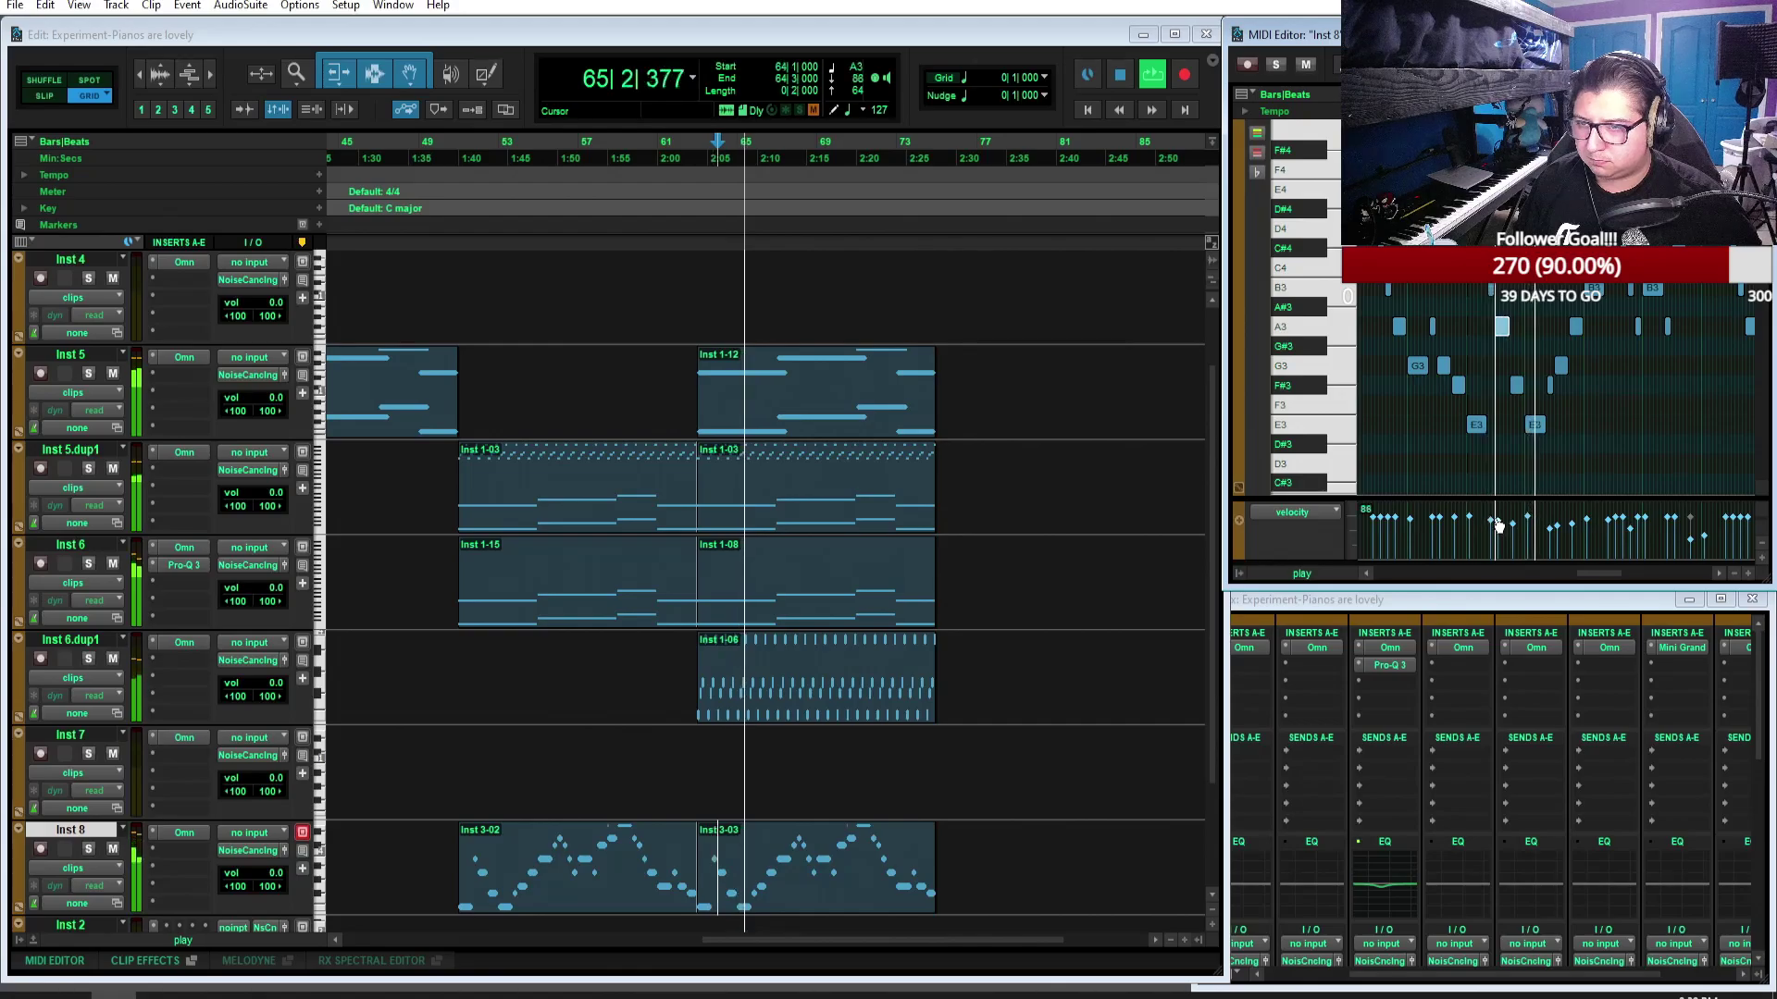
pyautogui.click(1560, 523)
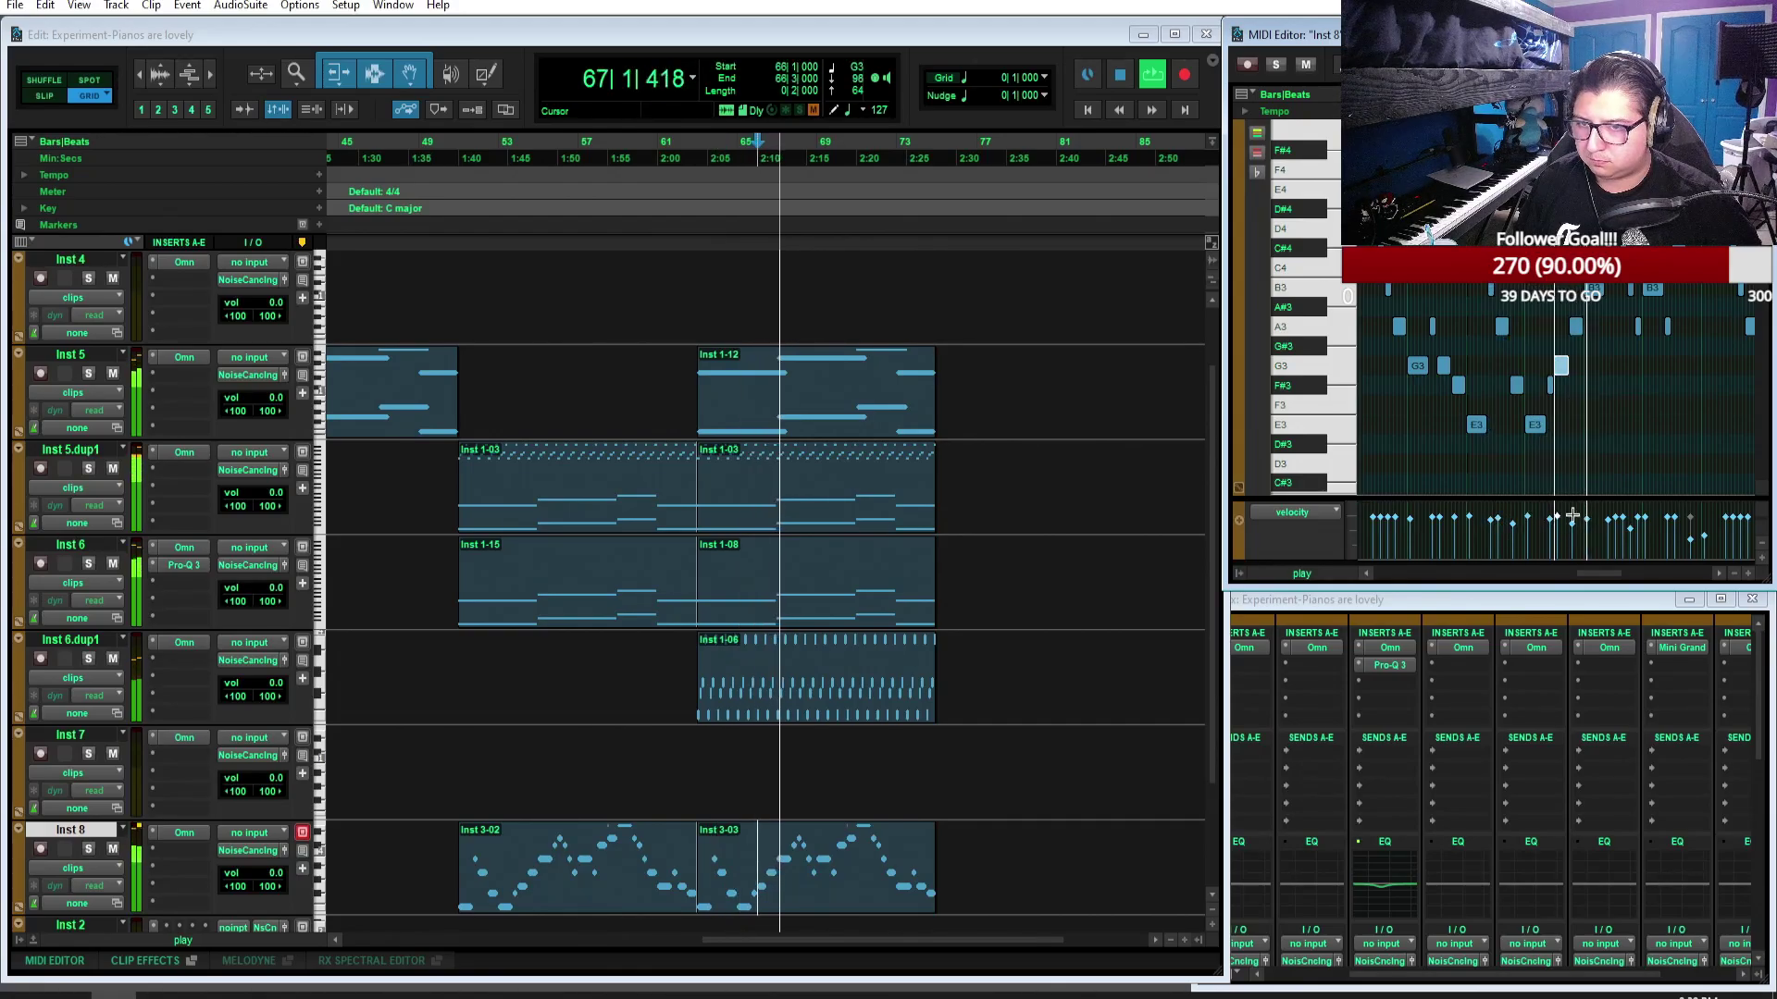
pyautogui.click(1690, 525)
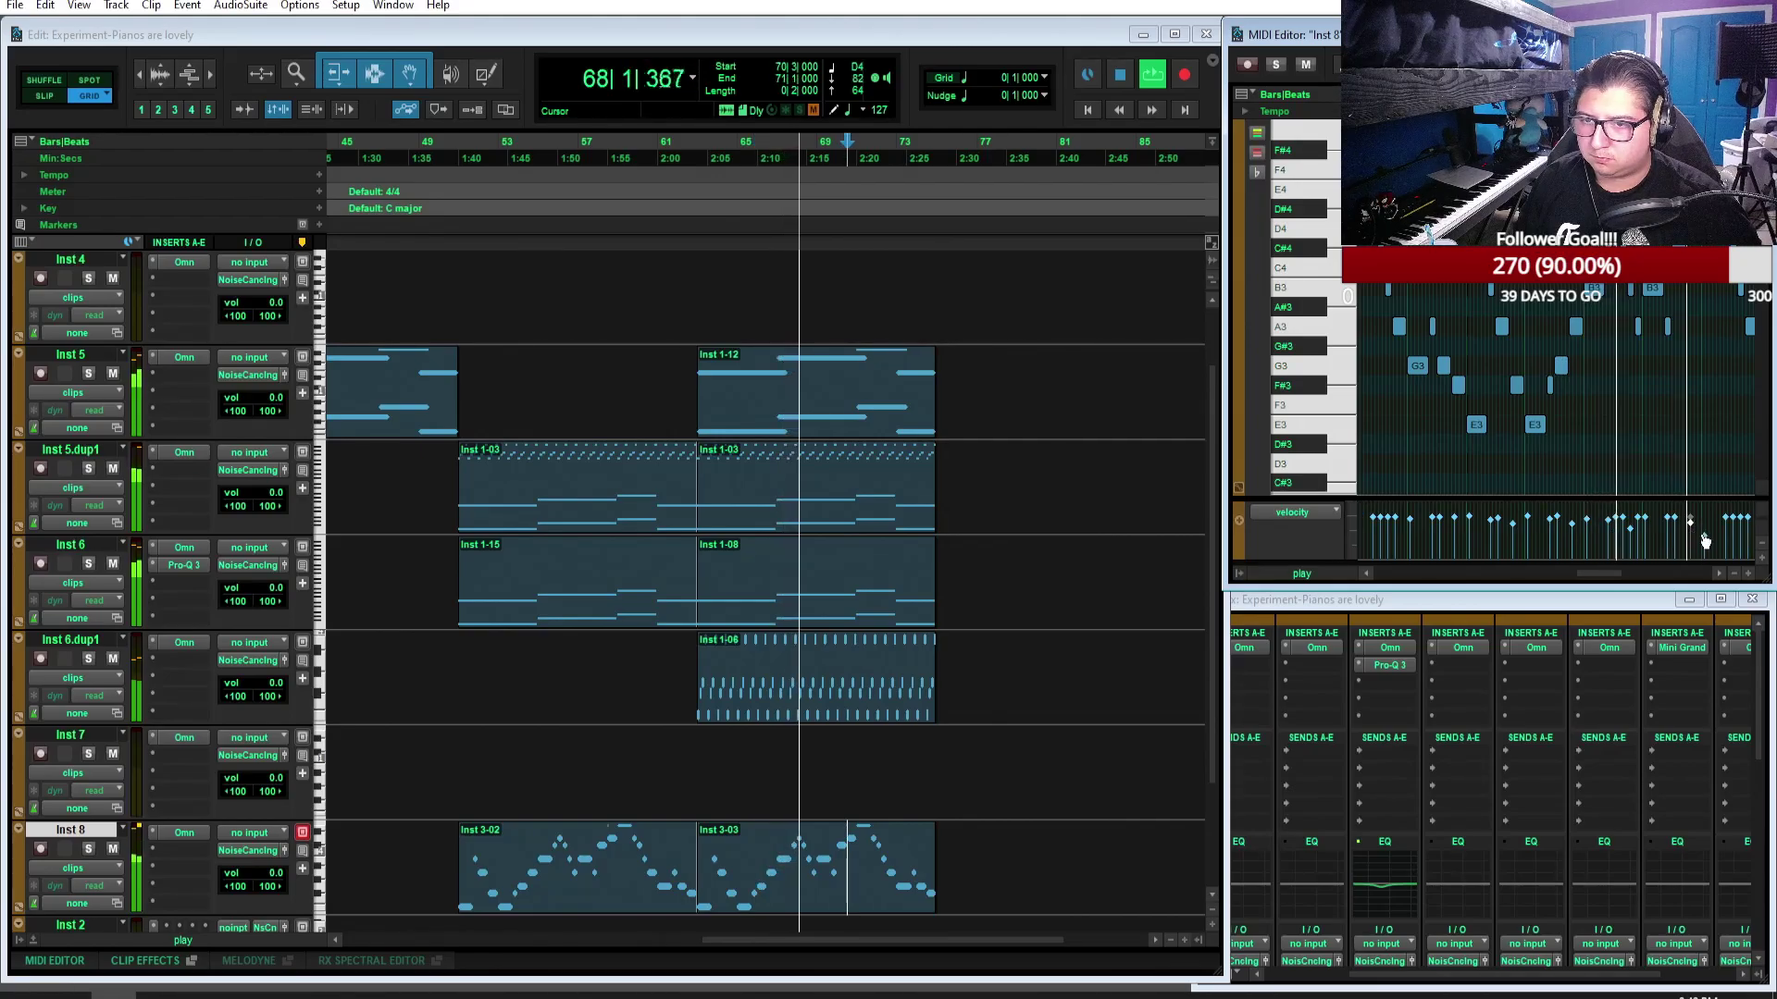
pyautogui.click(1706, 539)
# Step: Raise the velocities of the D4 note in bar 58 and the E4 note at bar 59 in the first Inst 8 clip
pyautogui.click(1491, 574)
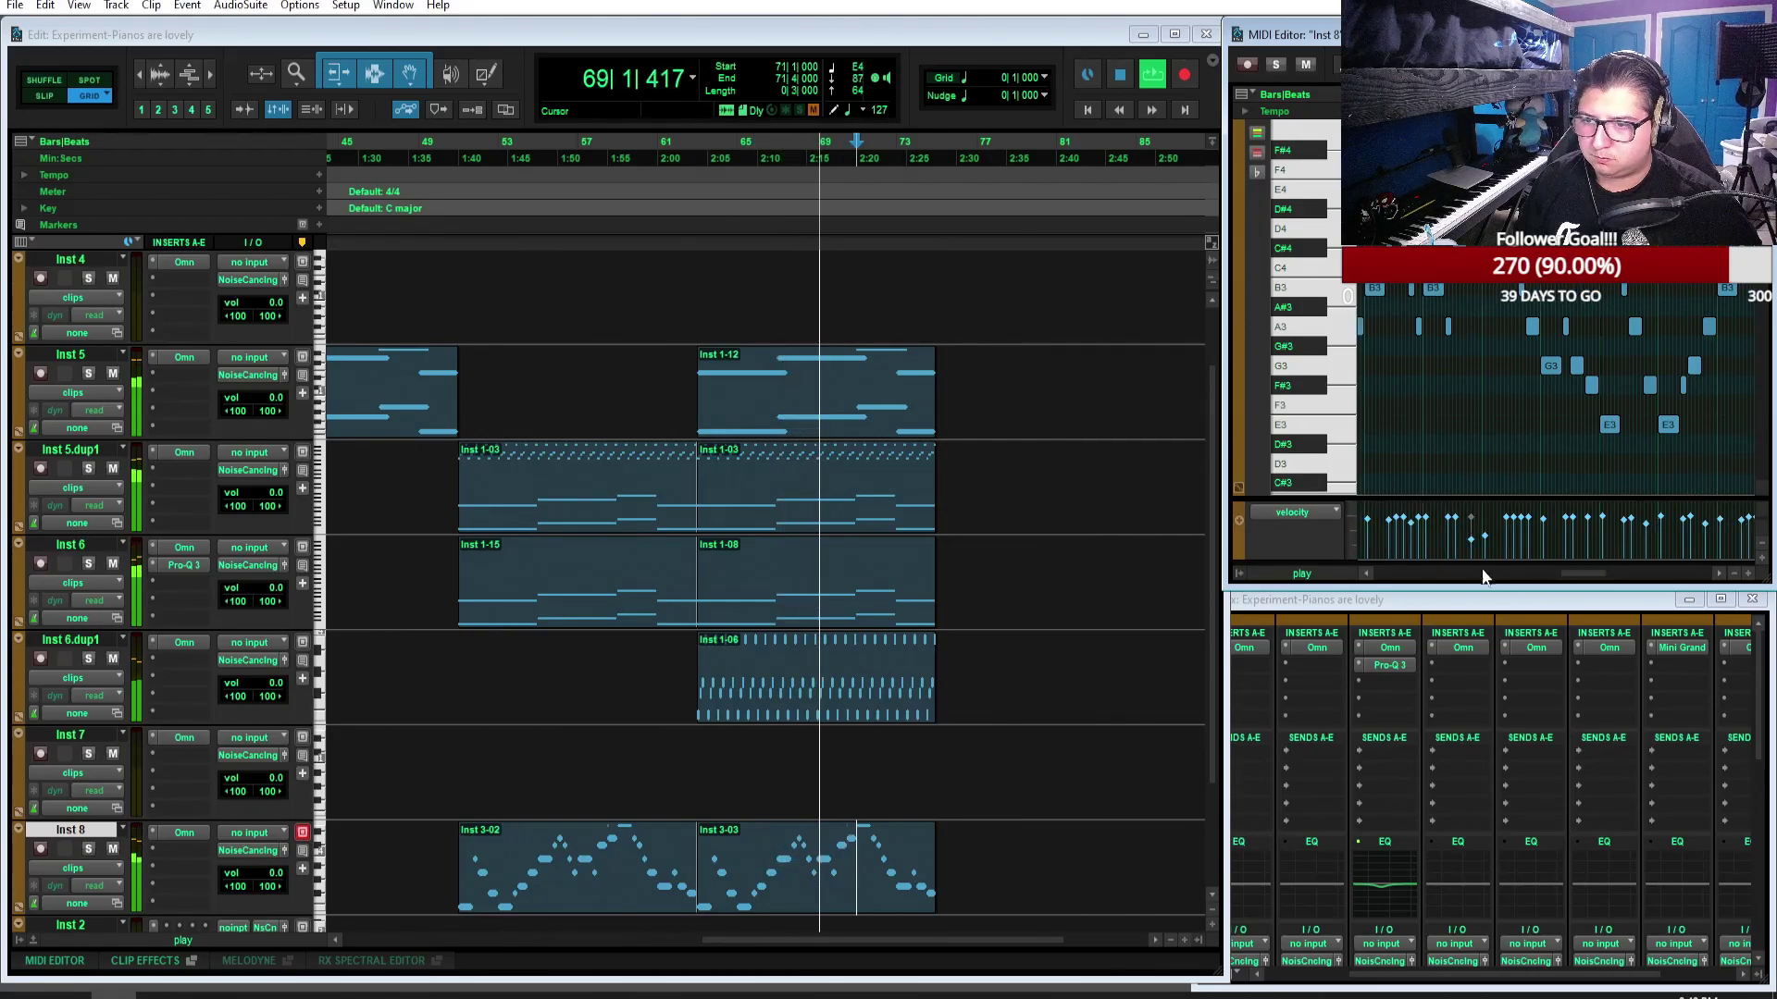
pyautogui.click(1470, 540)
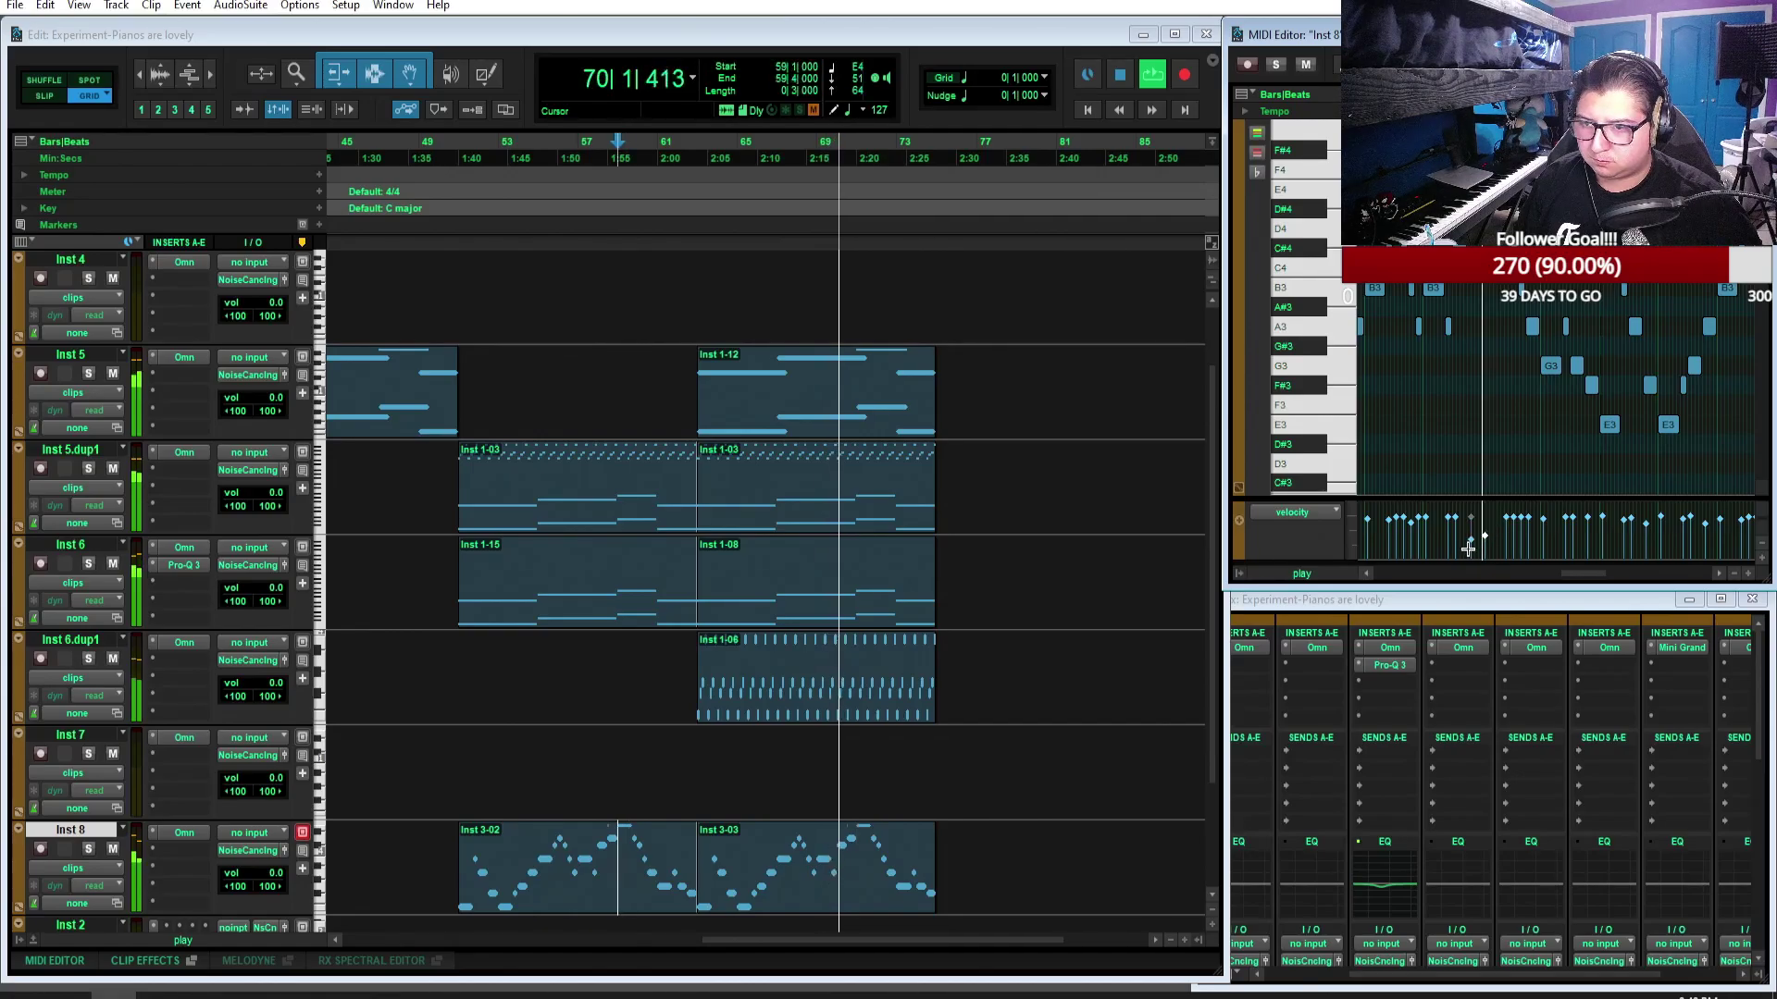
pyautogui.click(1470, 533)
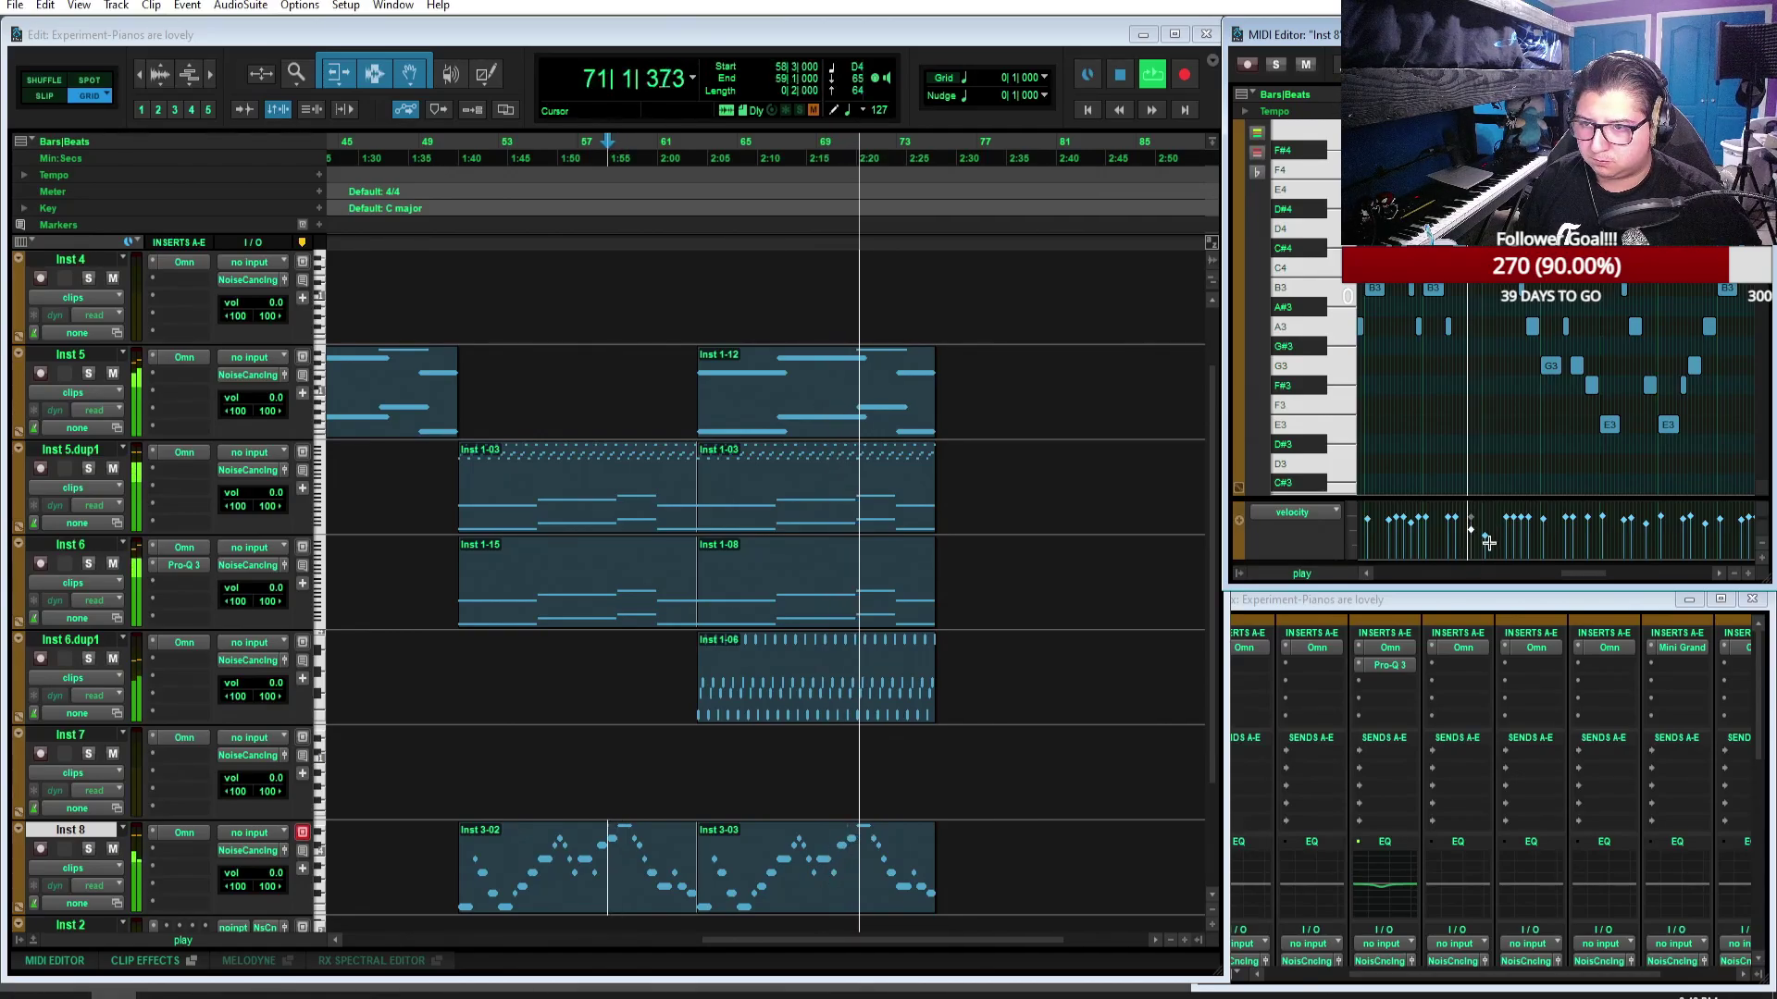
pyautogui.click(1474, 532)
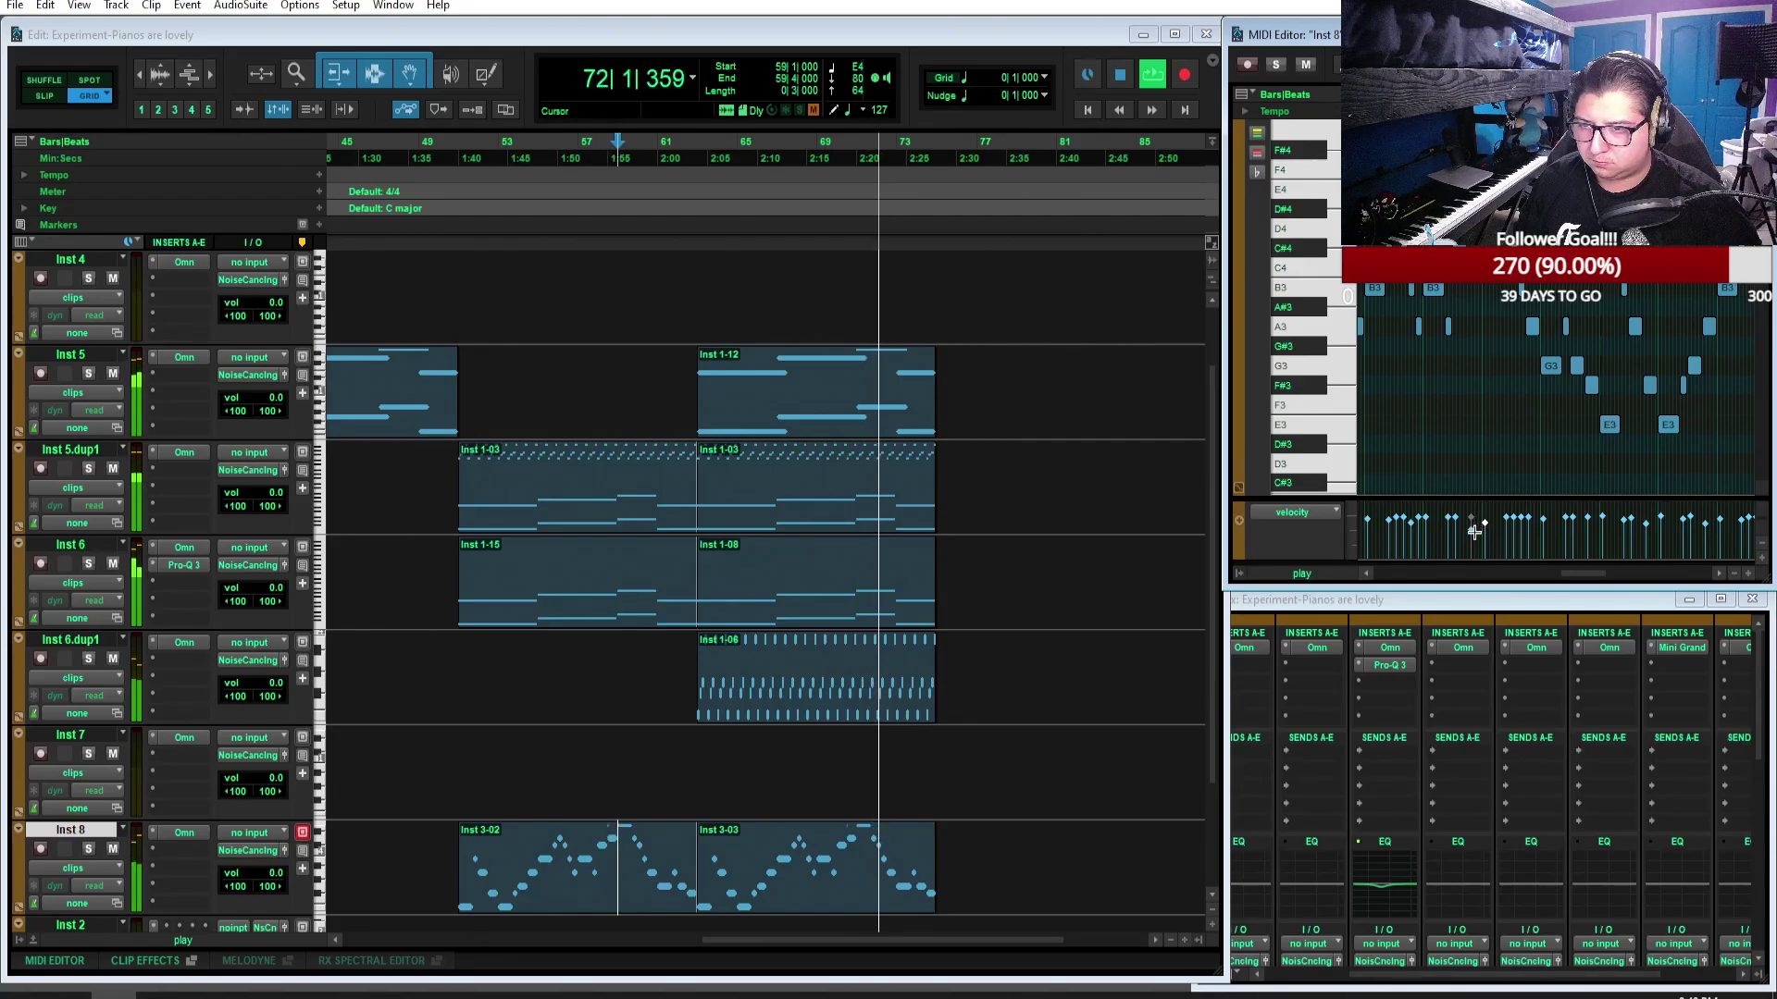
pyautogui.click(1472, 533)
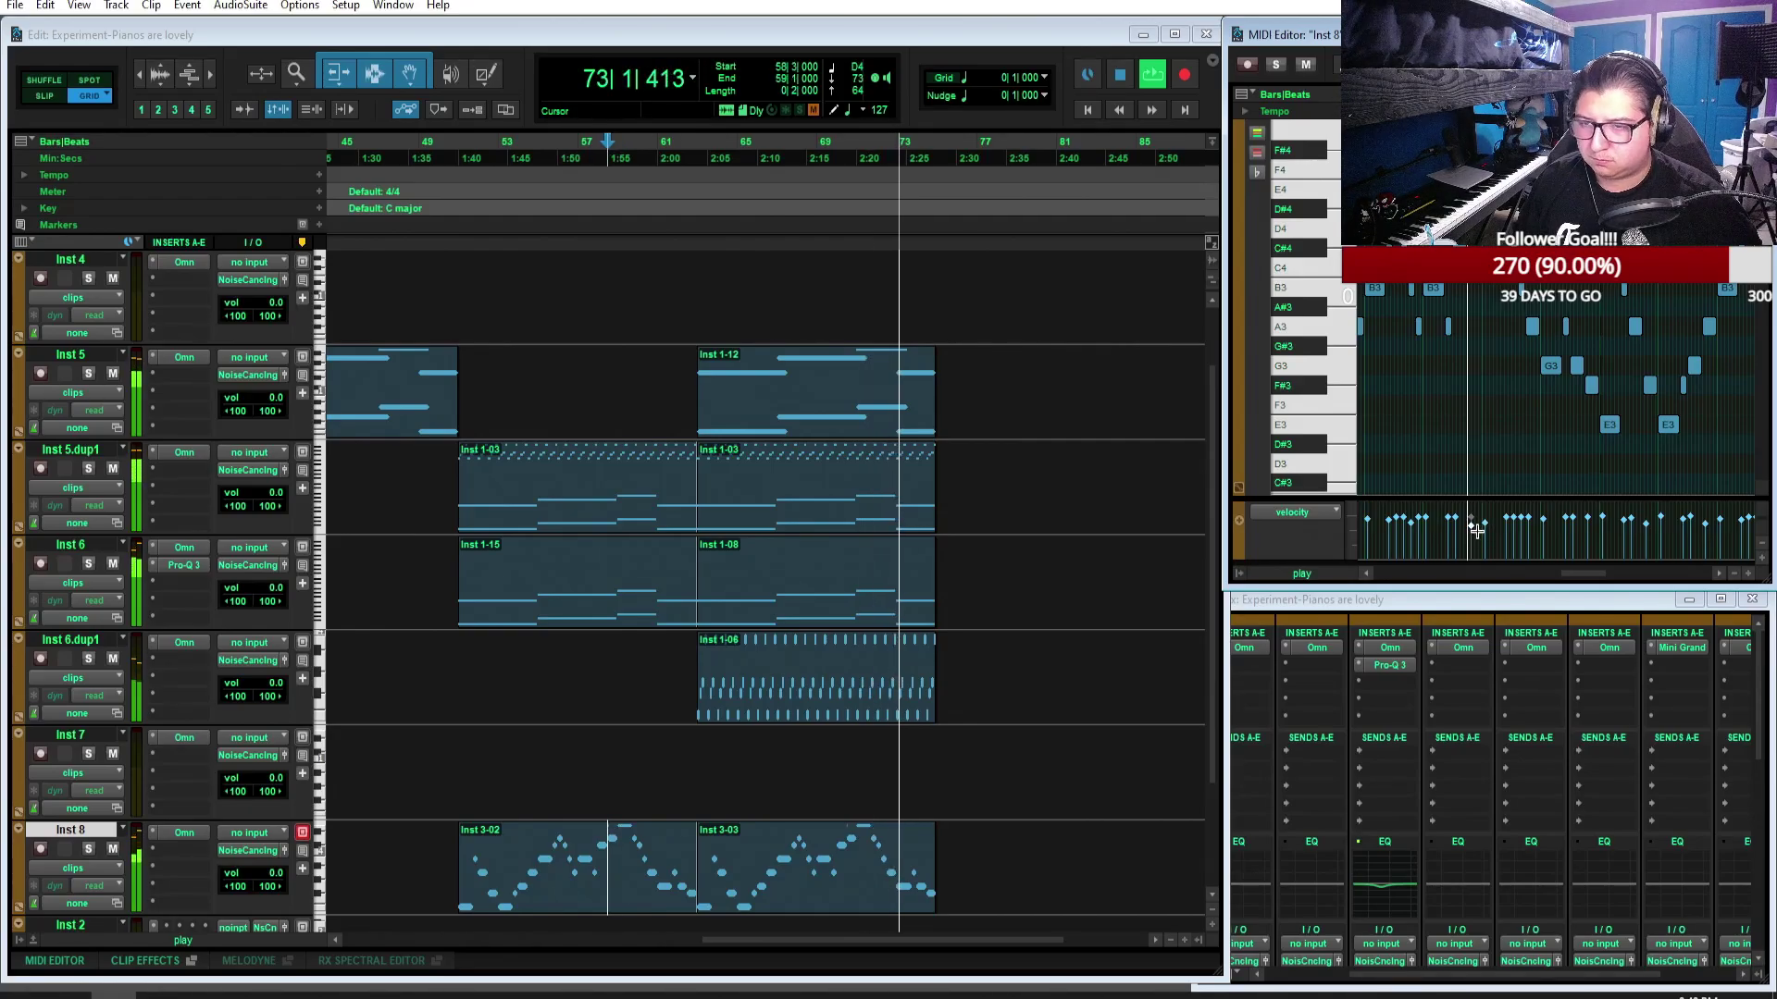
# Step: Solo Inst 5.dup1 briefly, switch the solo to Inst 6, and replay the song from just before bar 51
pyautogui.click(88, 469)
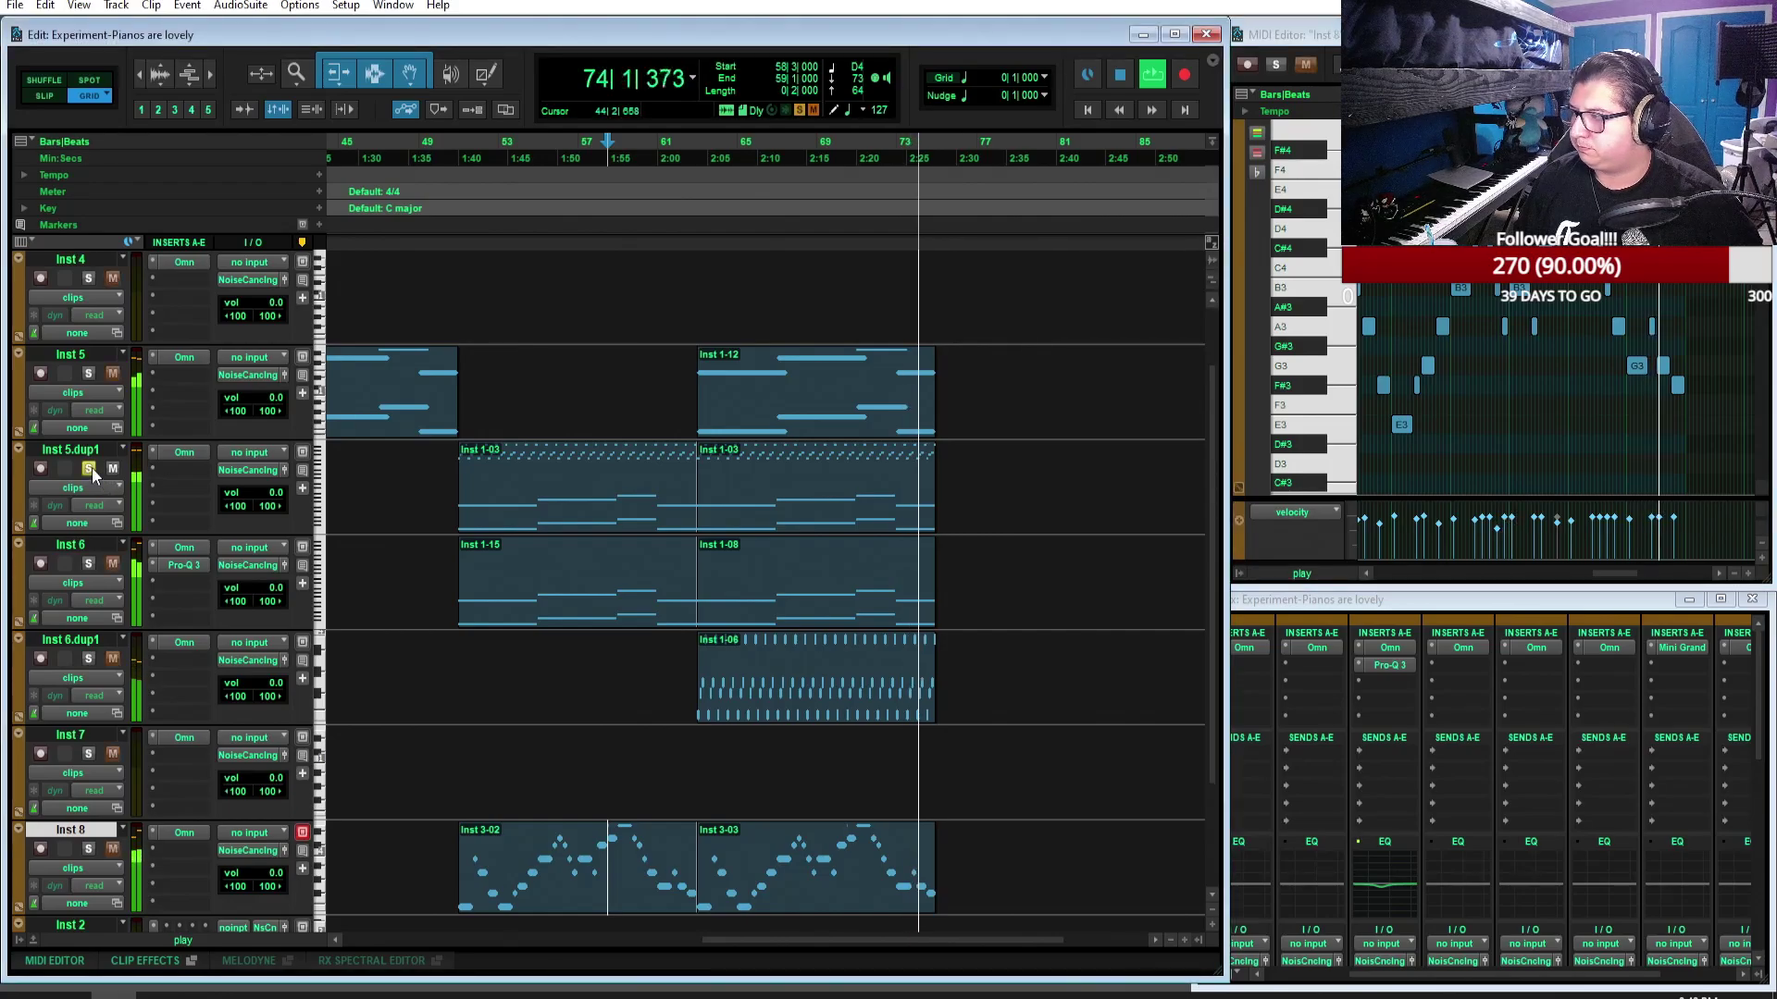
pyautogui.click(89, 563)
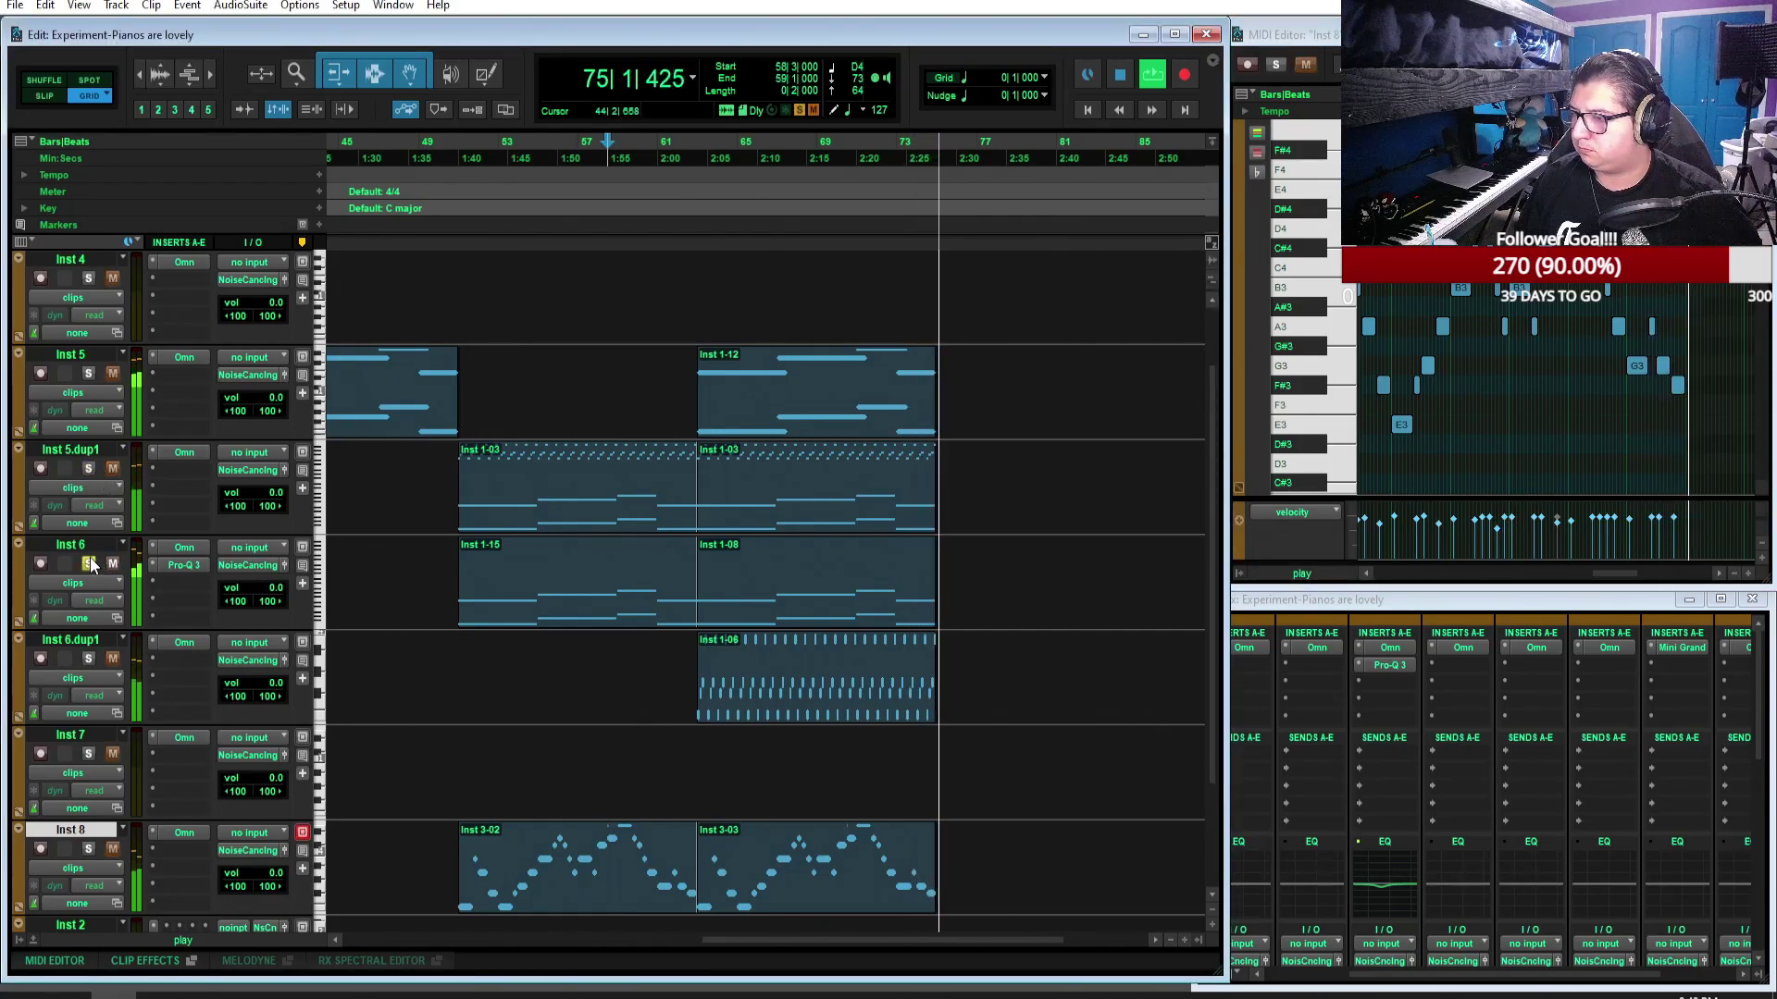
pyautogui.press('space')
pyautogui.press('space')
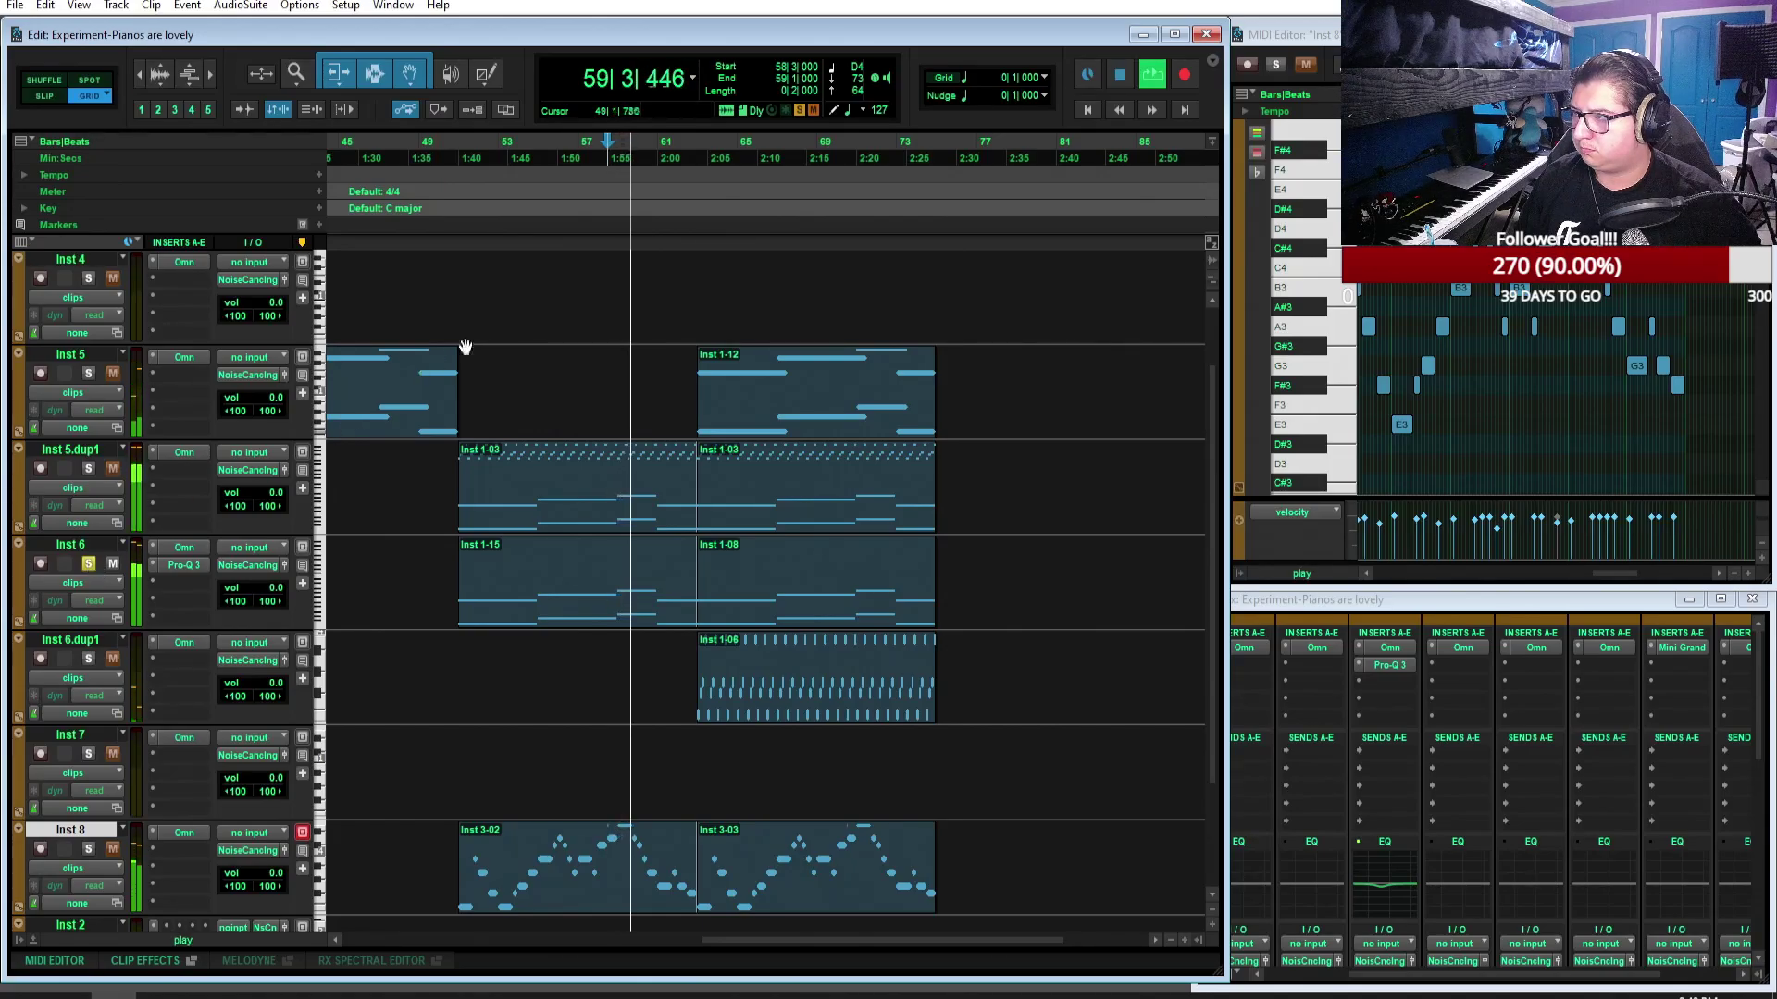
pyautogui.click(459, 149)
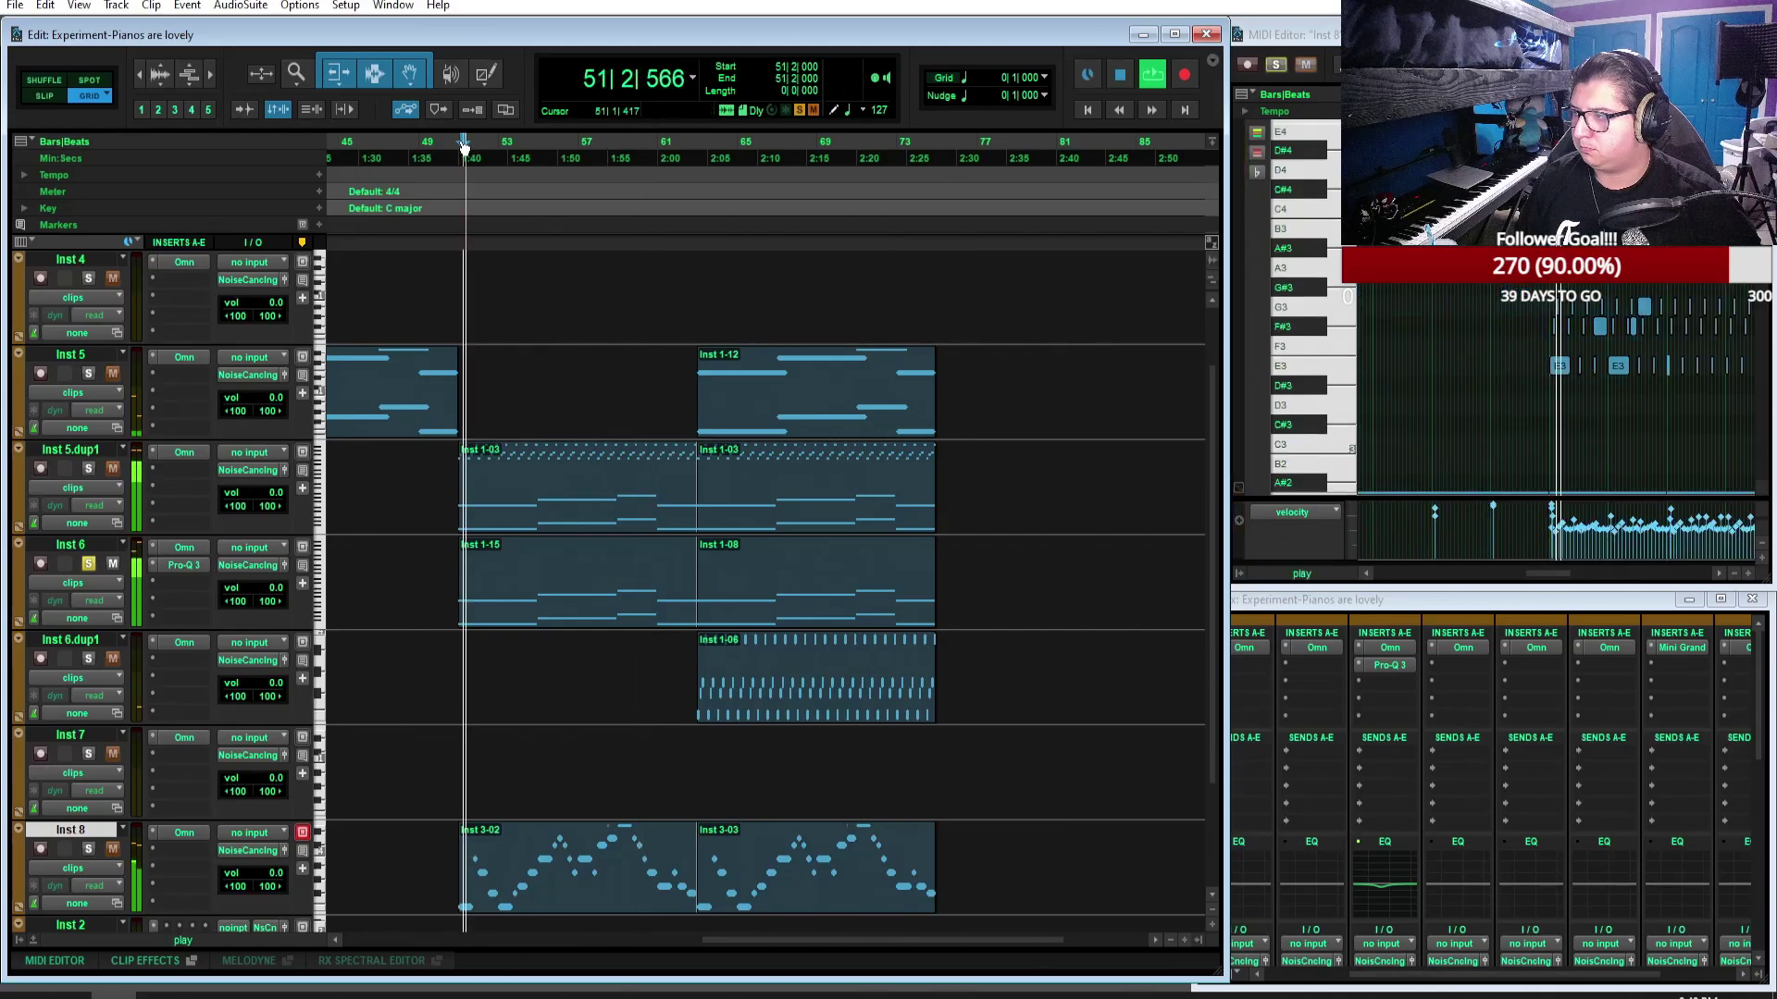
pyautogui.press('space')
pyautogui.press('space')
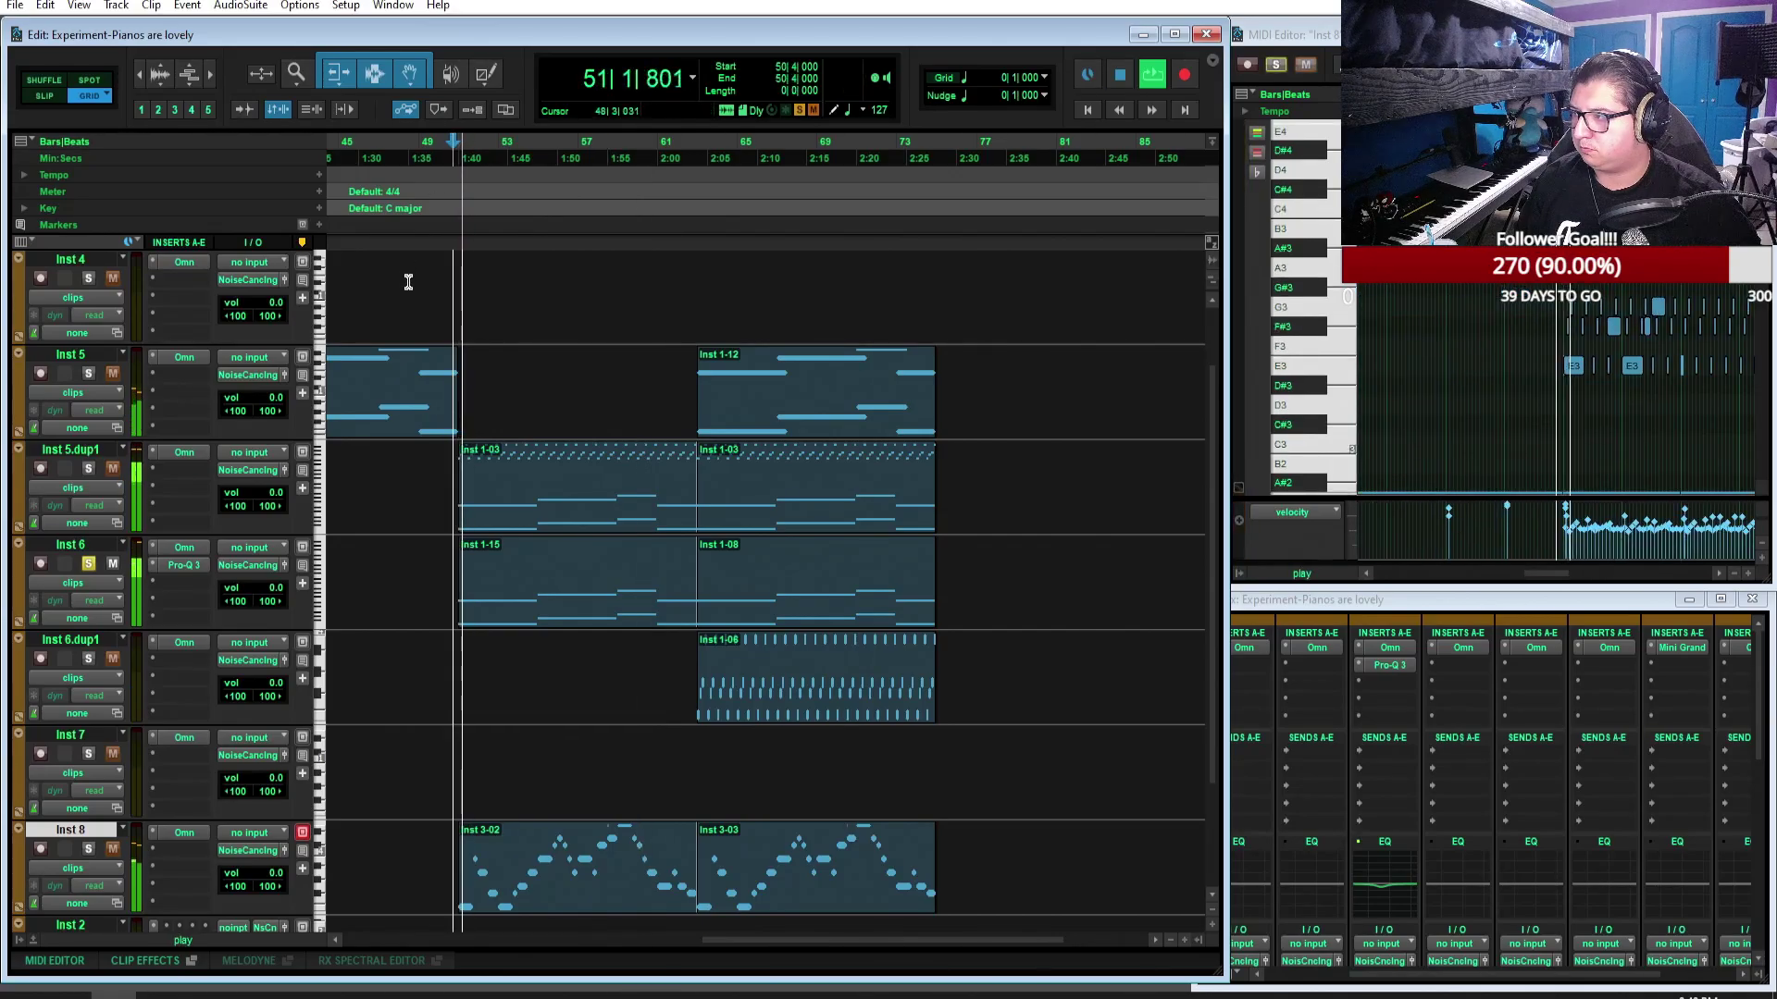
# Step: Unsolo Inst 6 and lower its track volume to -9.9 dB during playback
pyautogui.click(90, 562)
pyautogui.moveTo(282, 590); pyautogui.dragTo(314, 610)
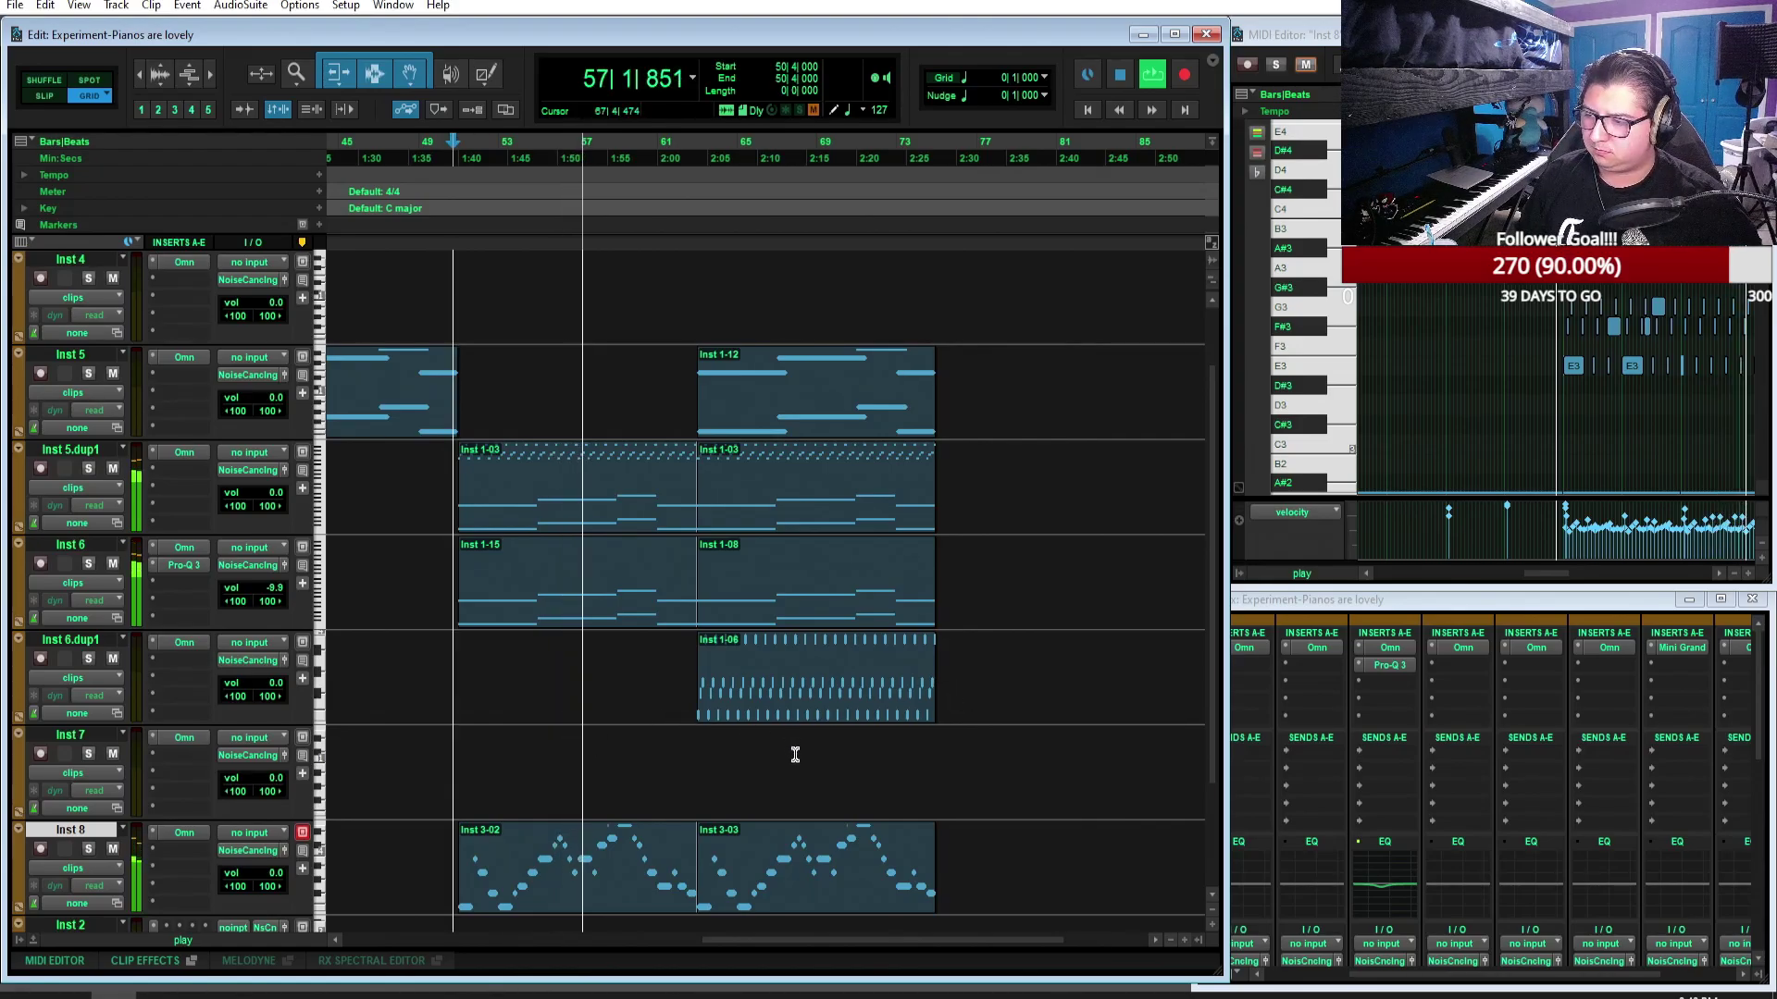
# Step: Listen to the full mix through the end of the last clips while reviewing how the instrument tracks are arranged
pyautogui.scroll(-1, 793, 749)
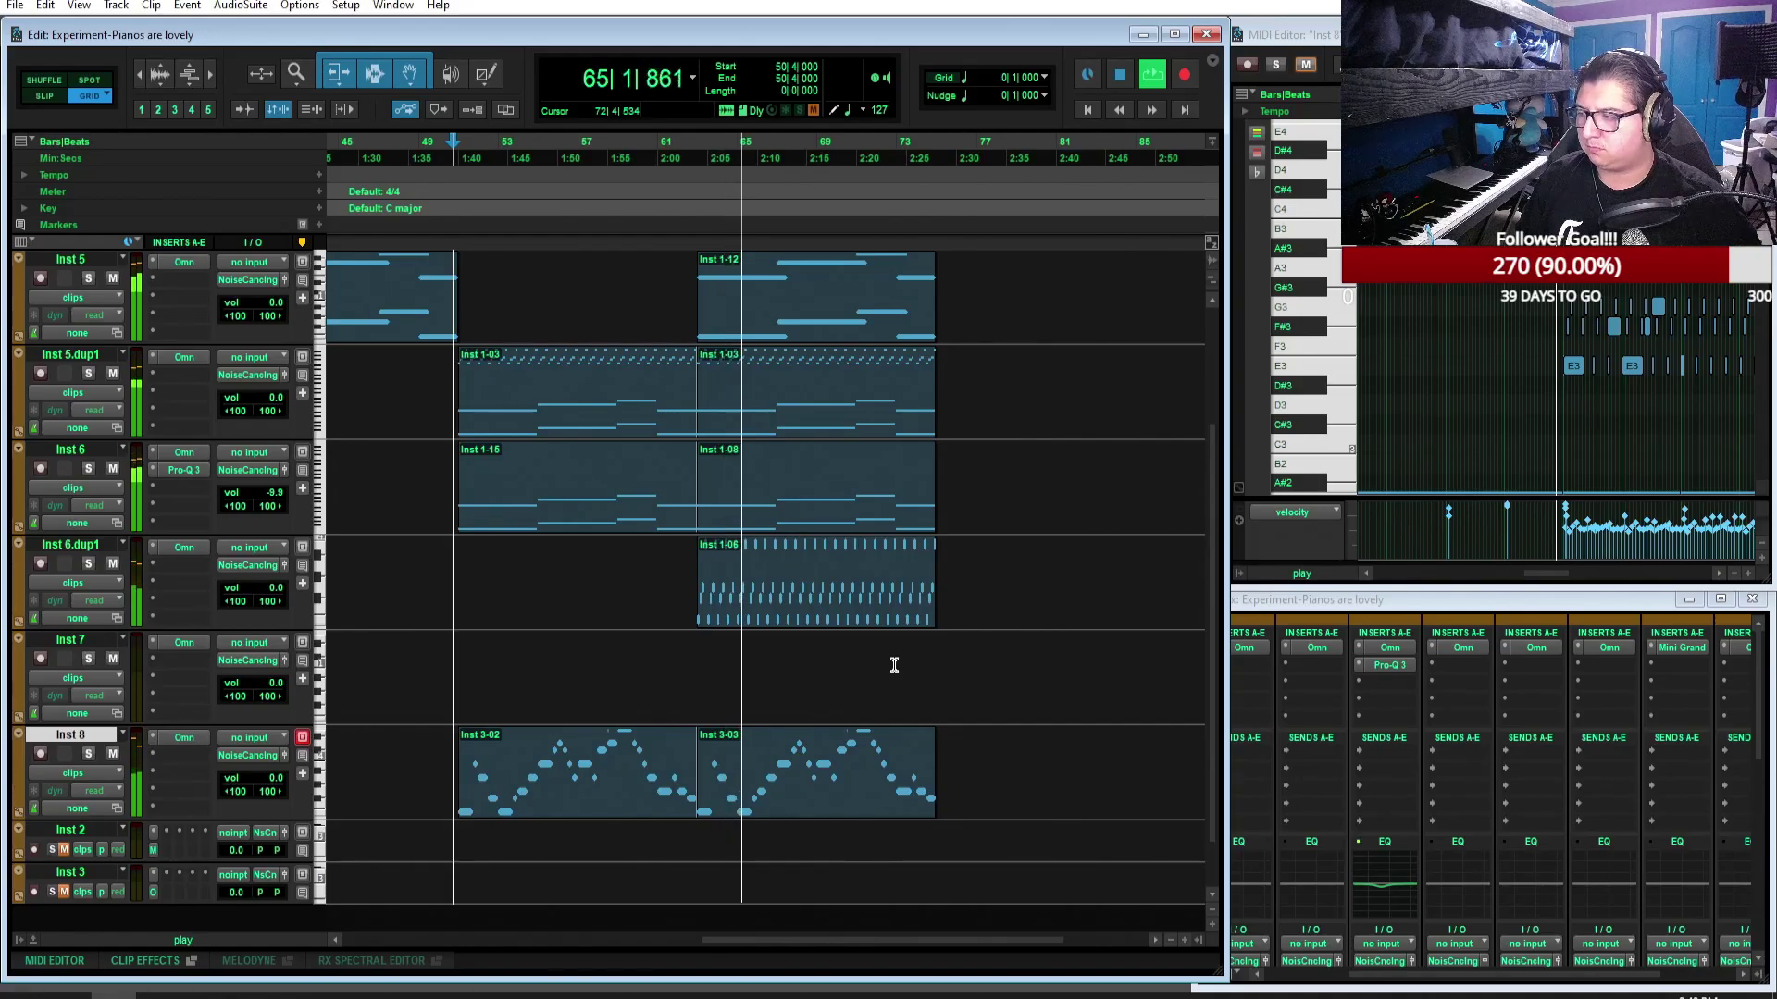
pyautogui.scroll(-1, 894, 665)
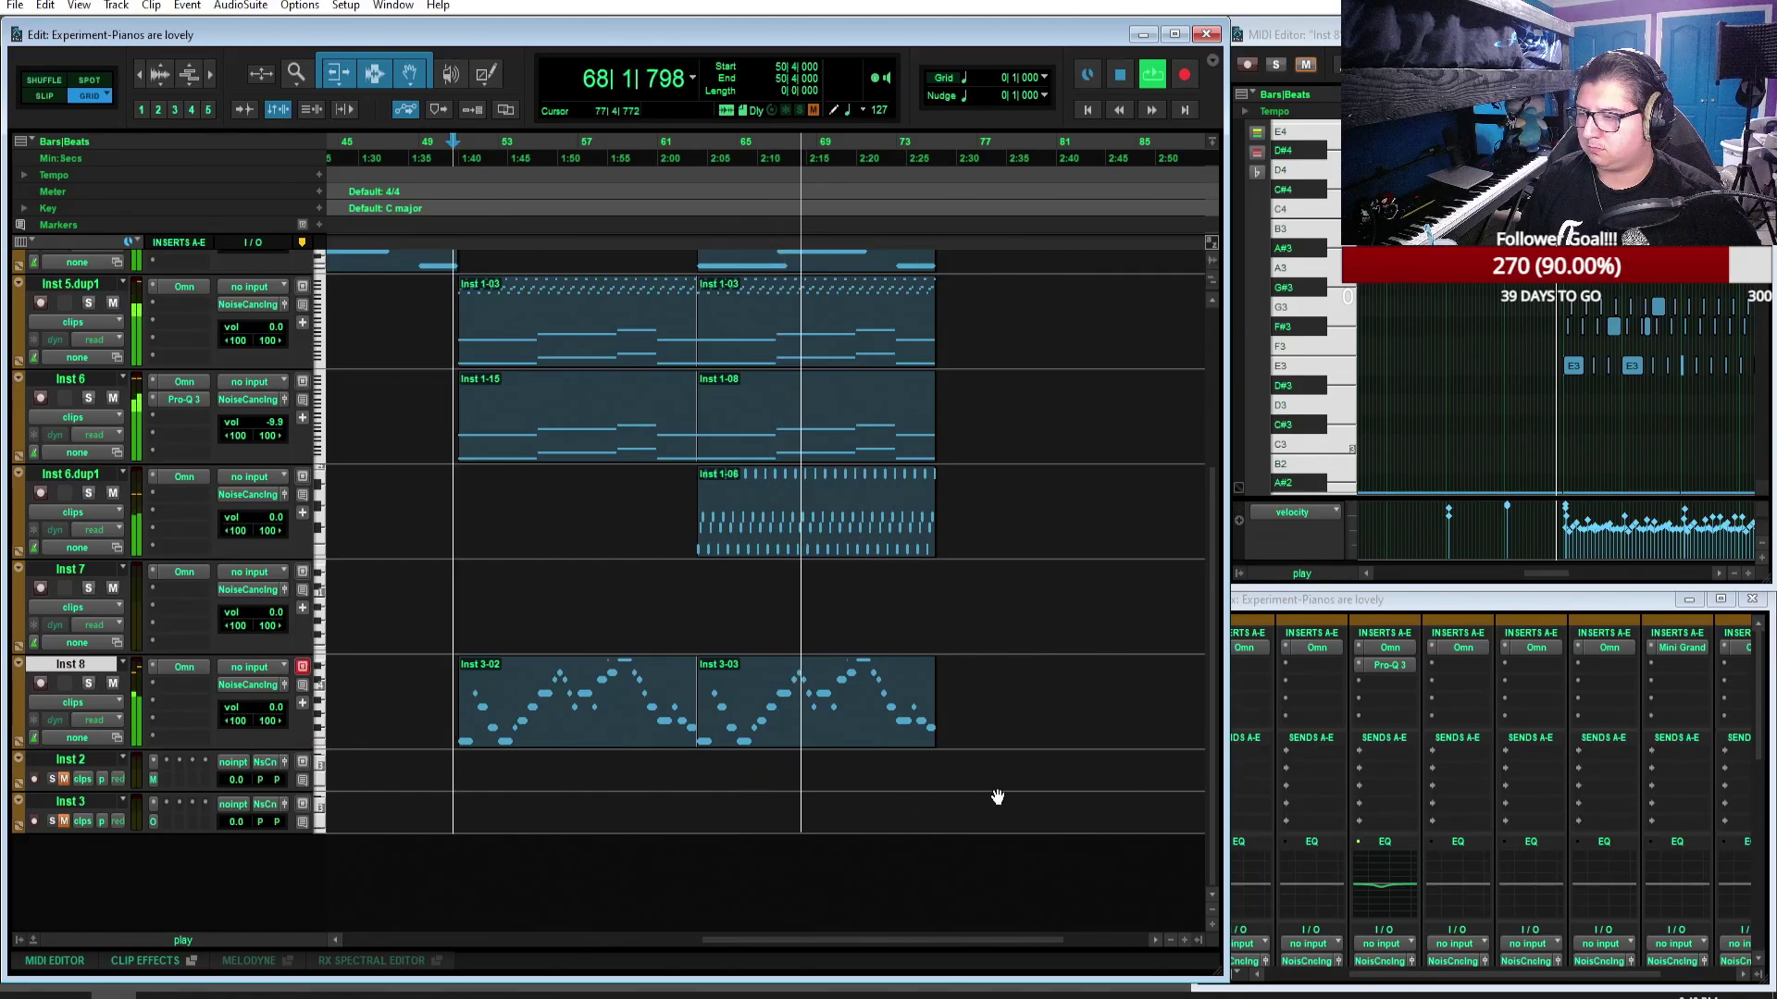
pyautogui.scroll(4, 995, 796)
pyautogui.scroll(-2, 1004, 800)
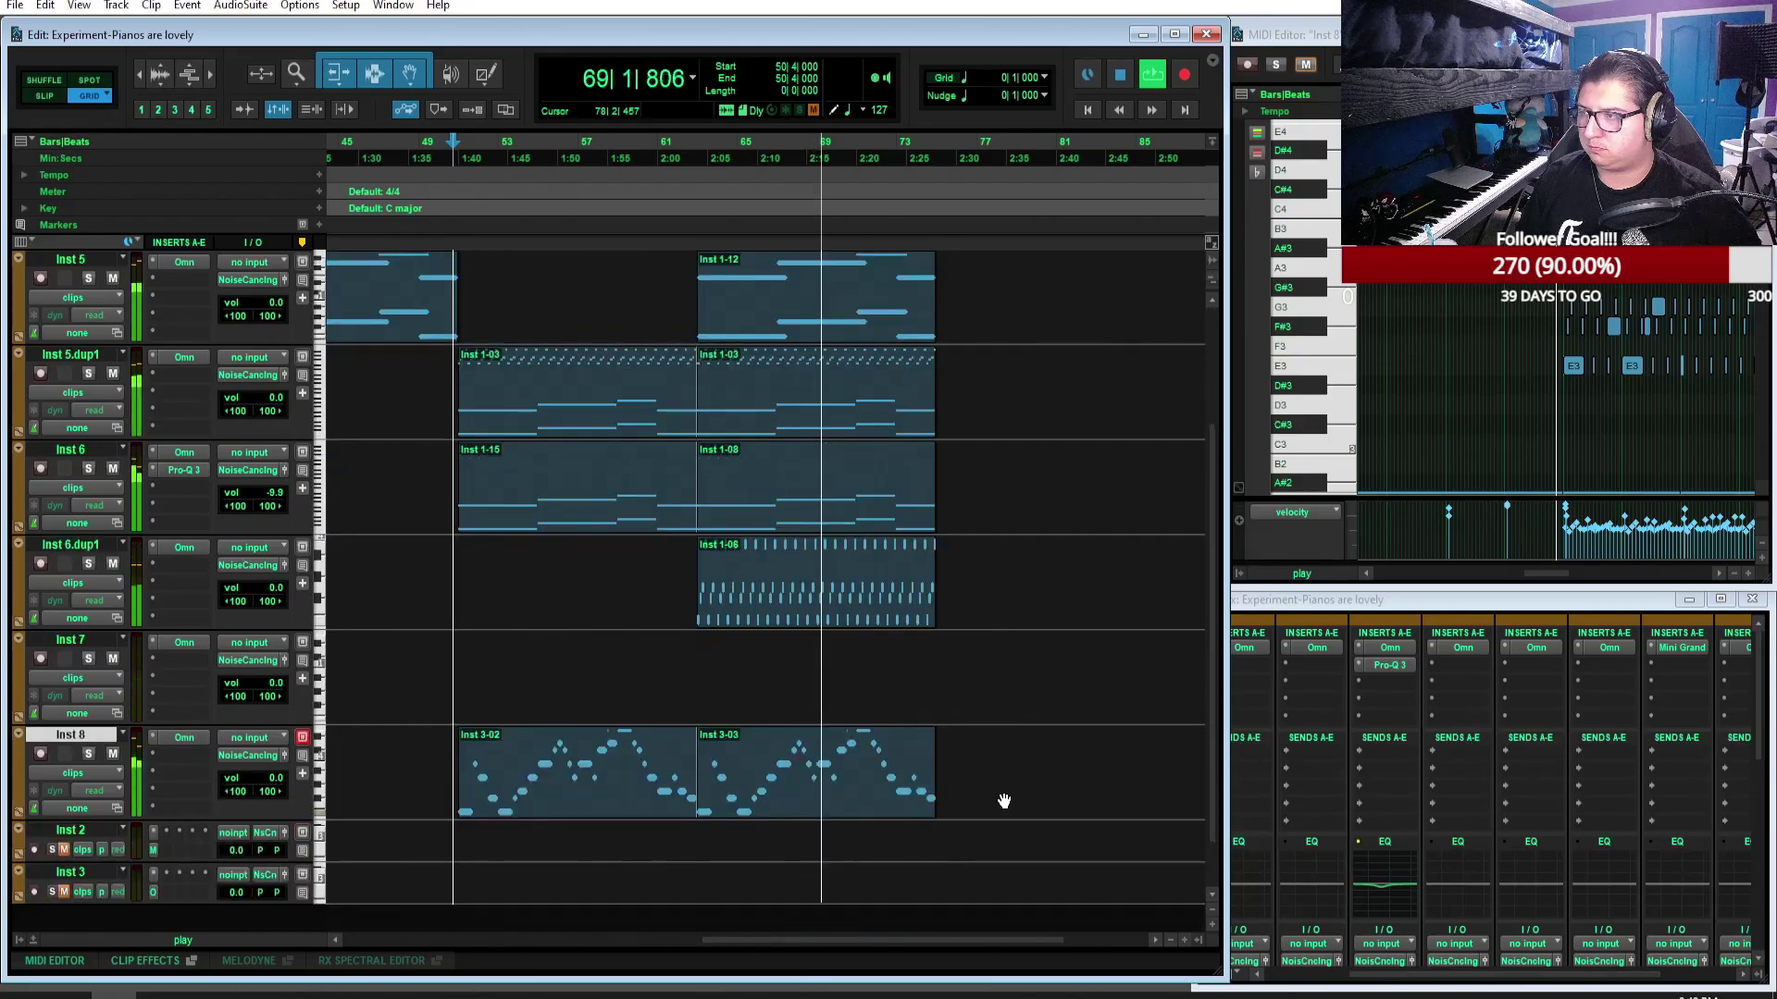
pyautogui.hscroll(3, 1052, 730)
pyautogui.hscroll(-4, 1052, 730)
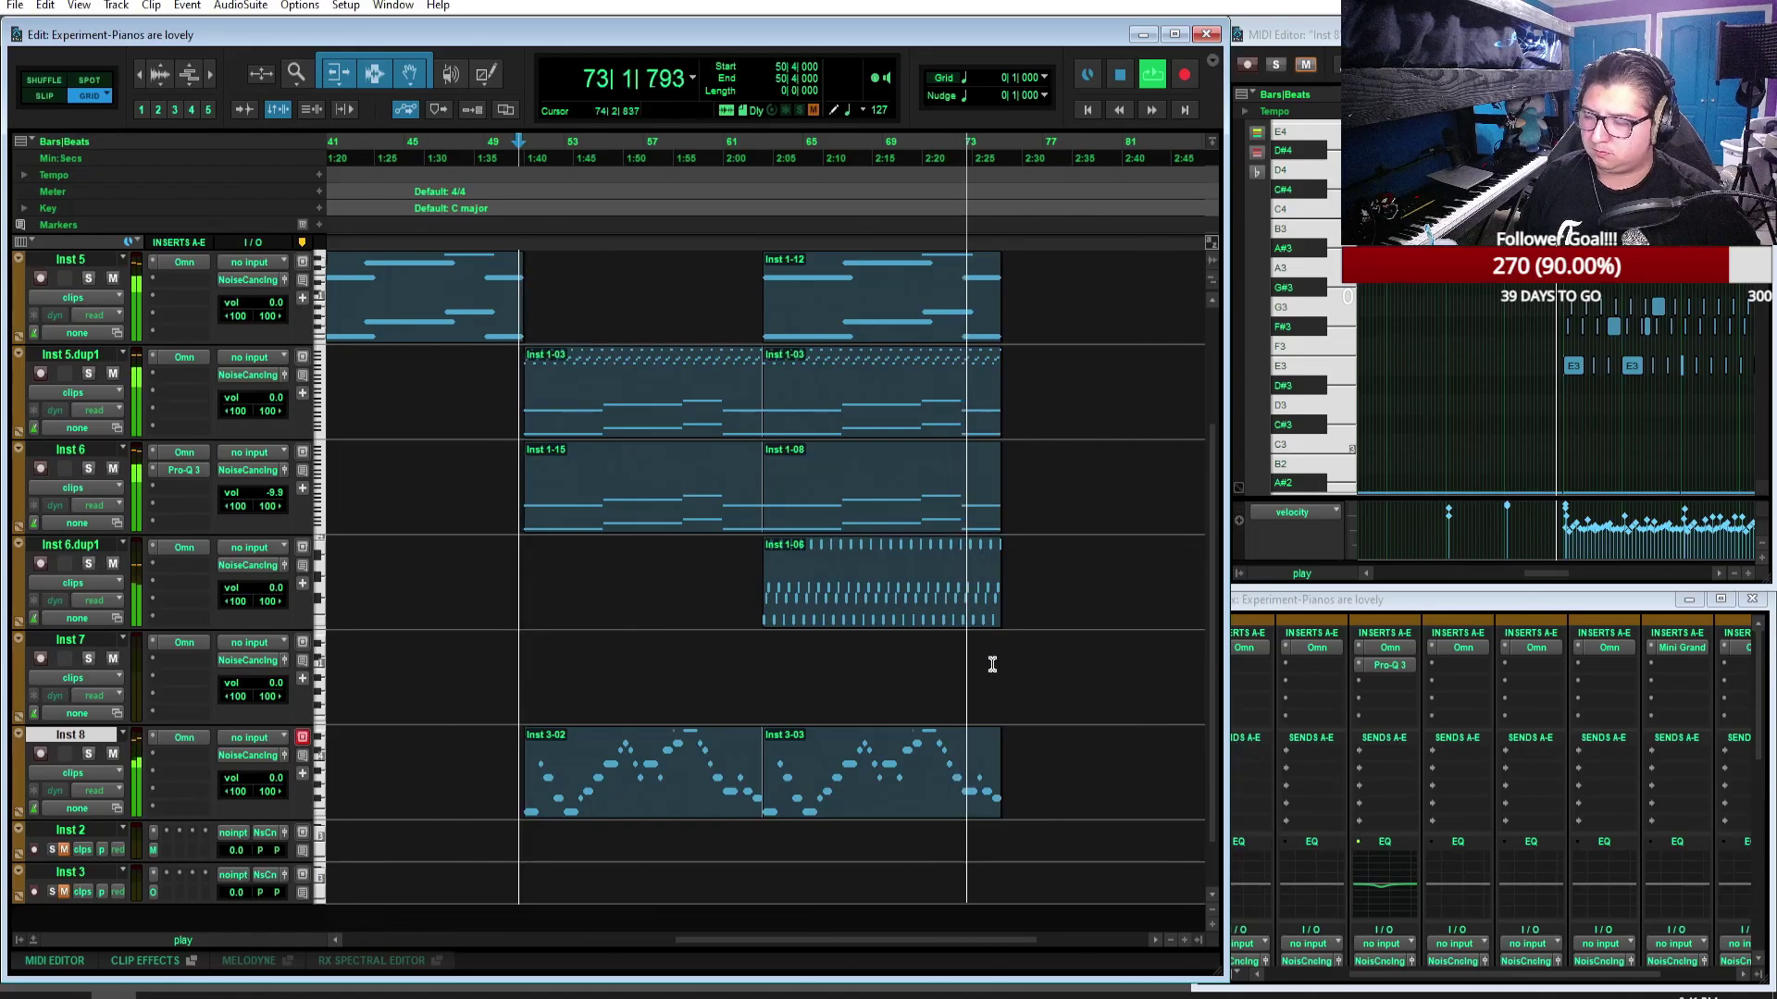
pyautogui.hscroll(2, 990, 661)
pyautogui.hscroll(-2, 993, 661)
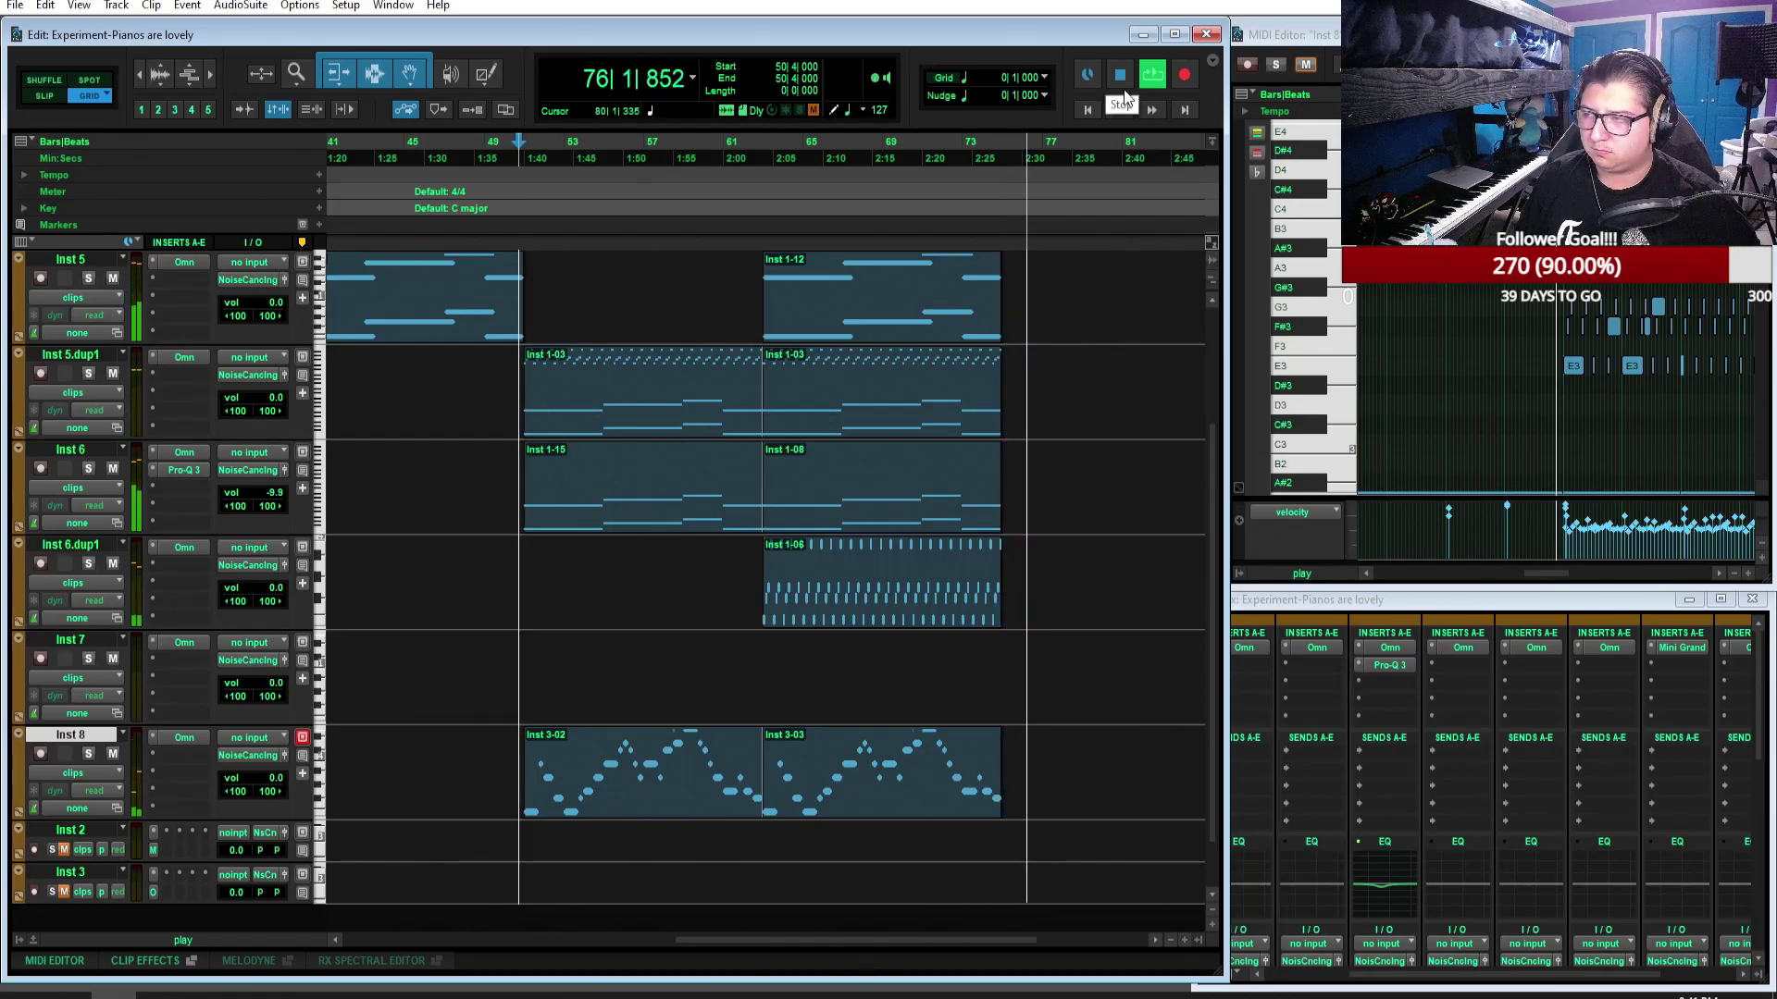
pyautogui.scroll(2, 1085, 439)
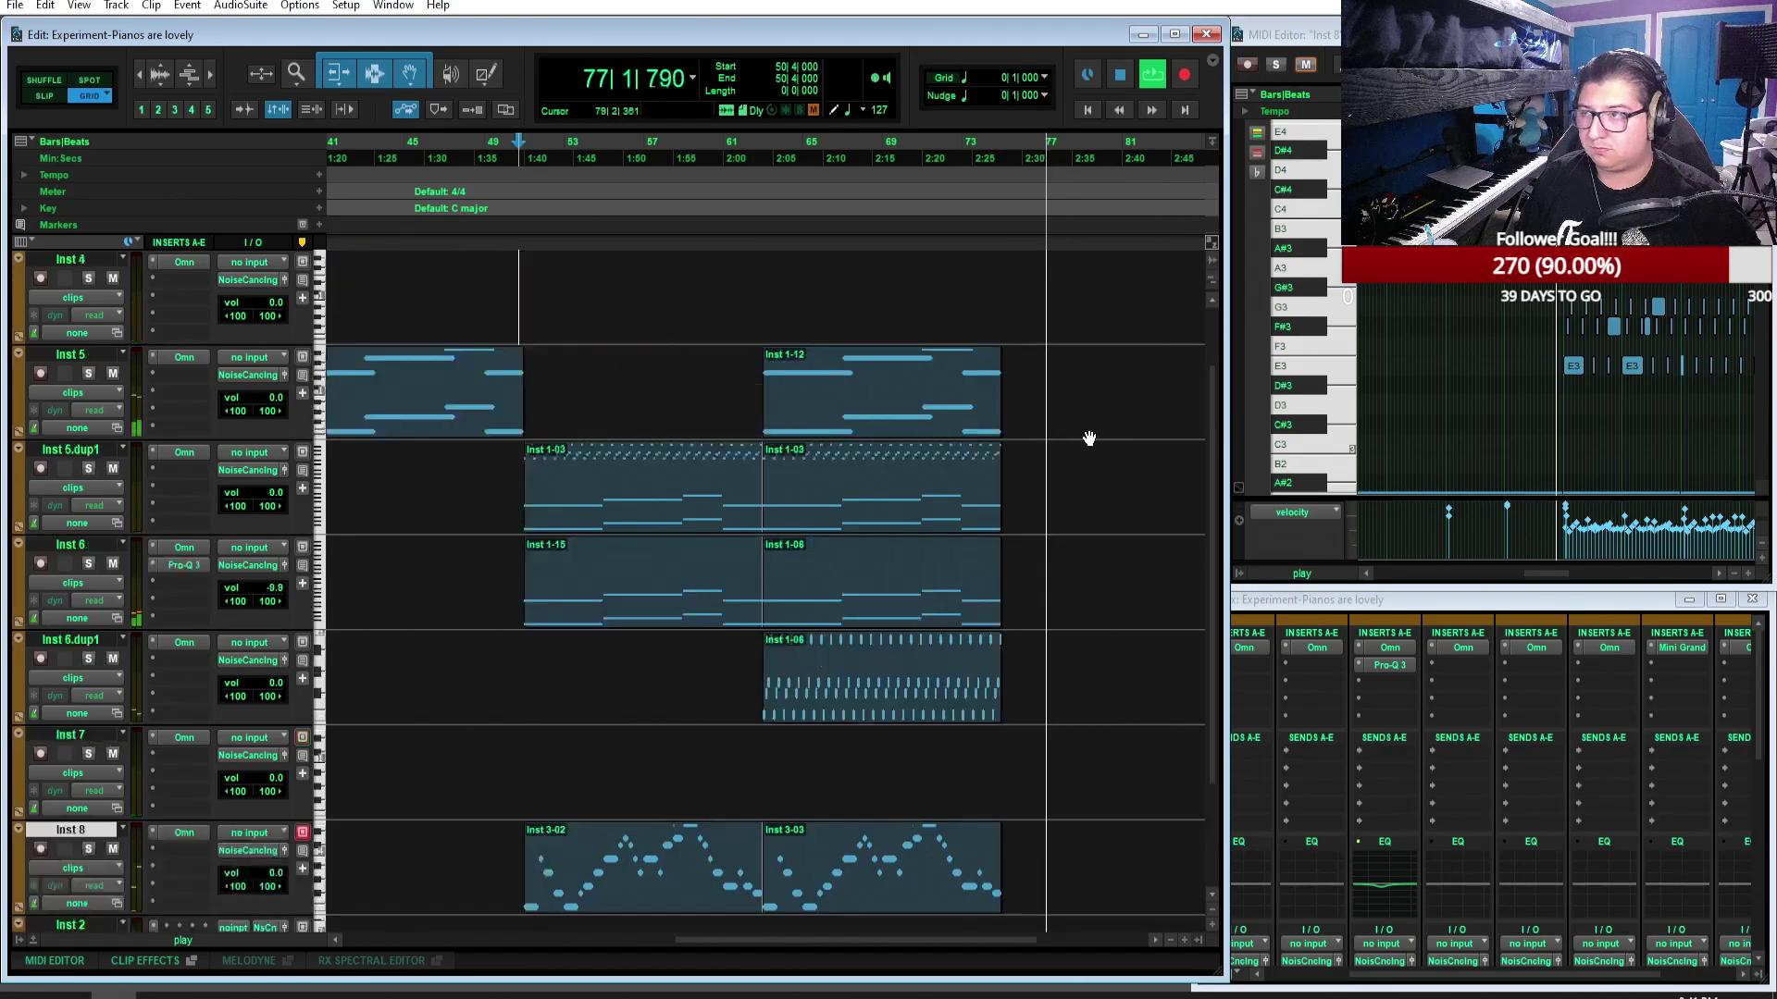
# Step: Add a 107 BPM tempo change at bar 51 and set the song's starting tempo to 107 BPM
pyautogui.hscroll(-5, 1088, 442)
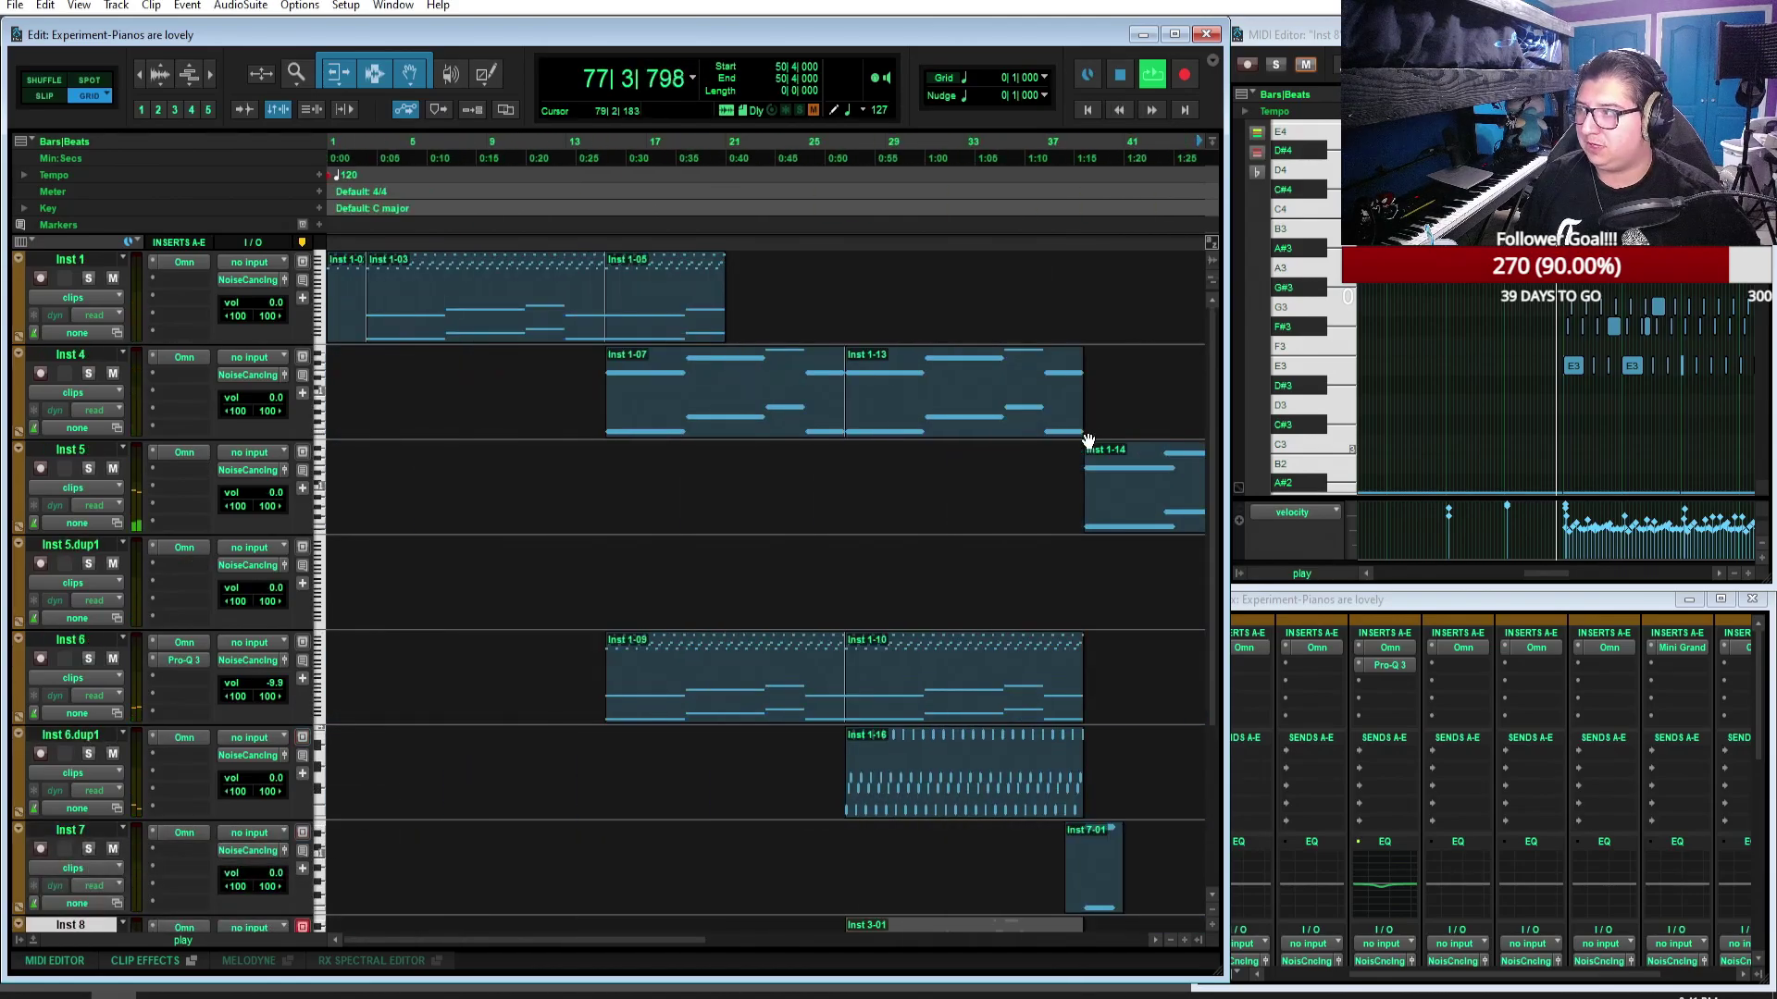
pyautogui.doubleClick(335, 177)
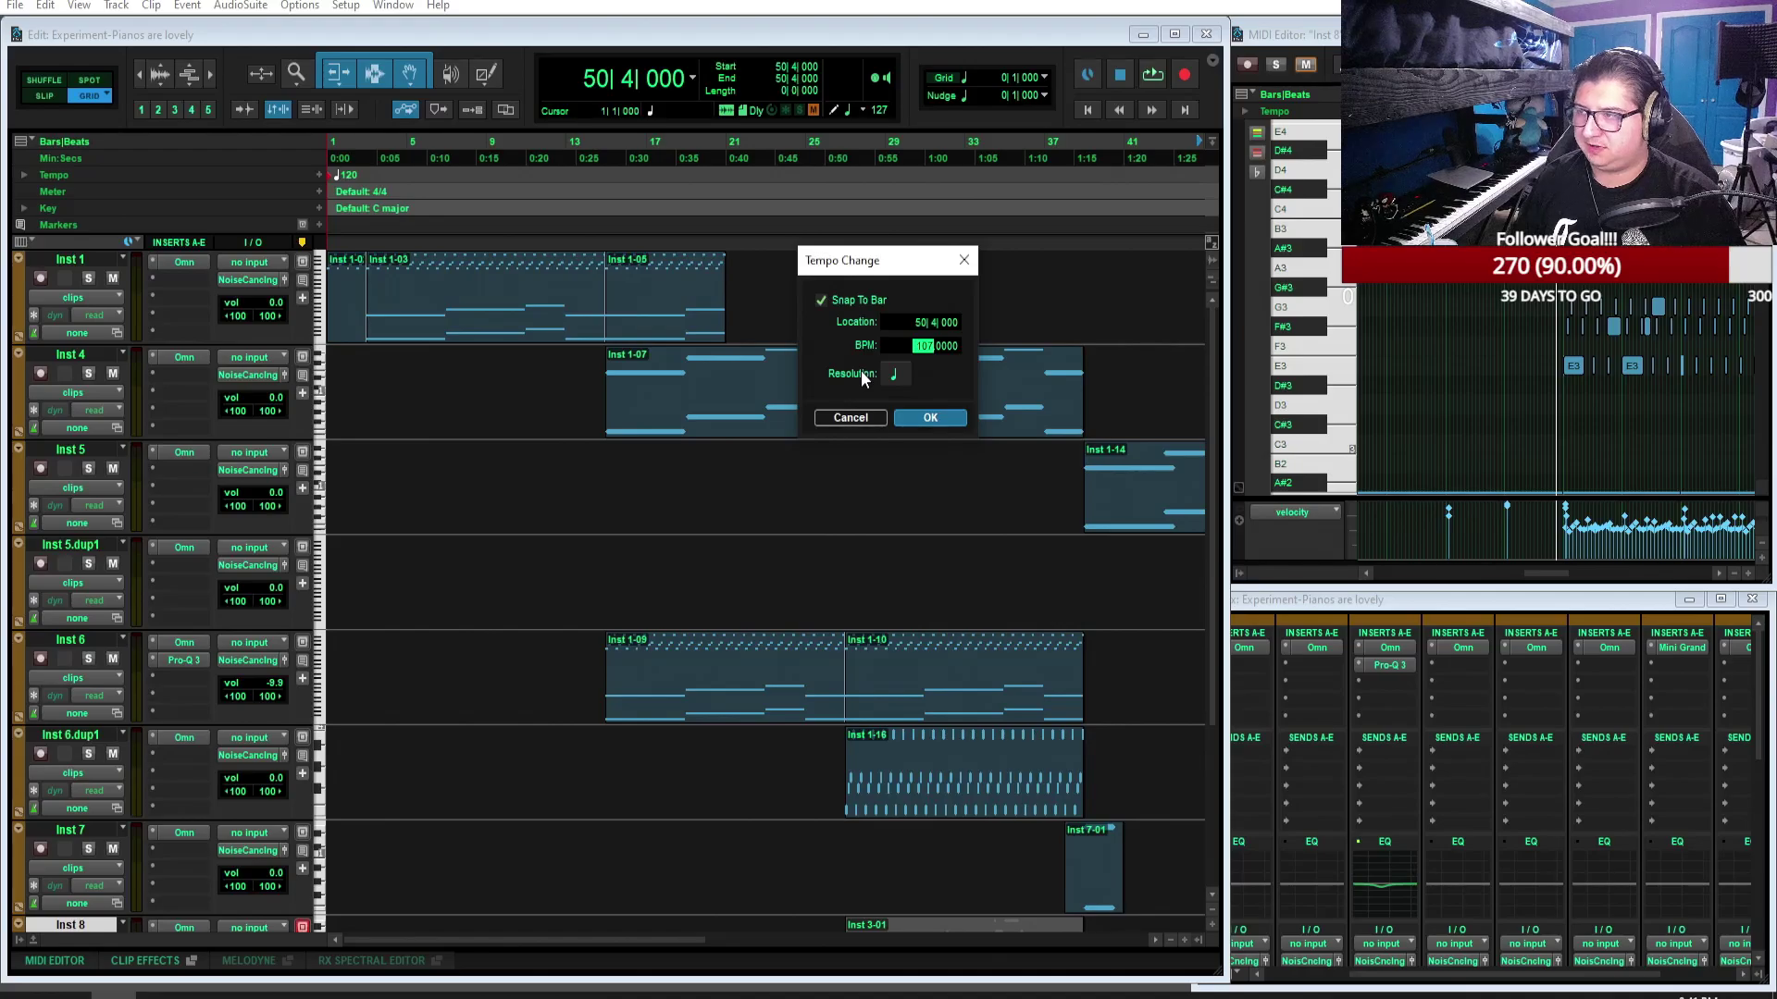
pyautogui.press('Return')
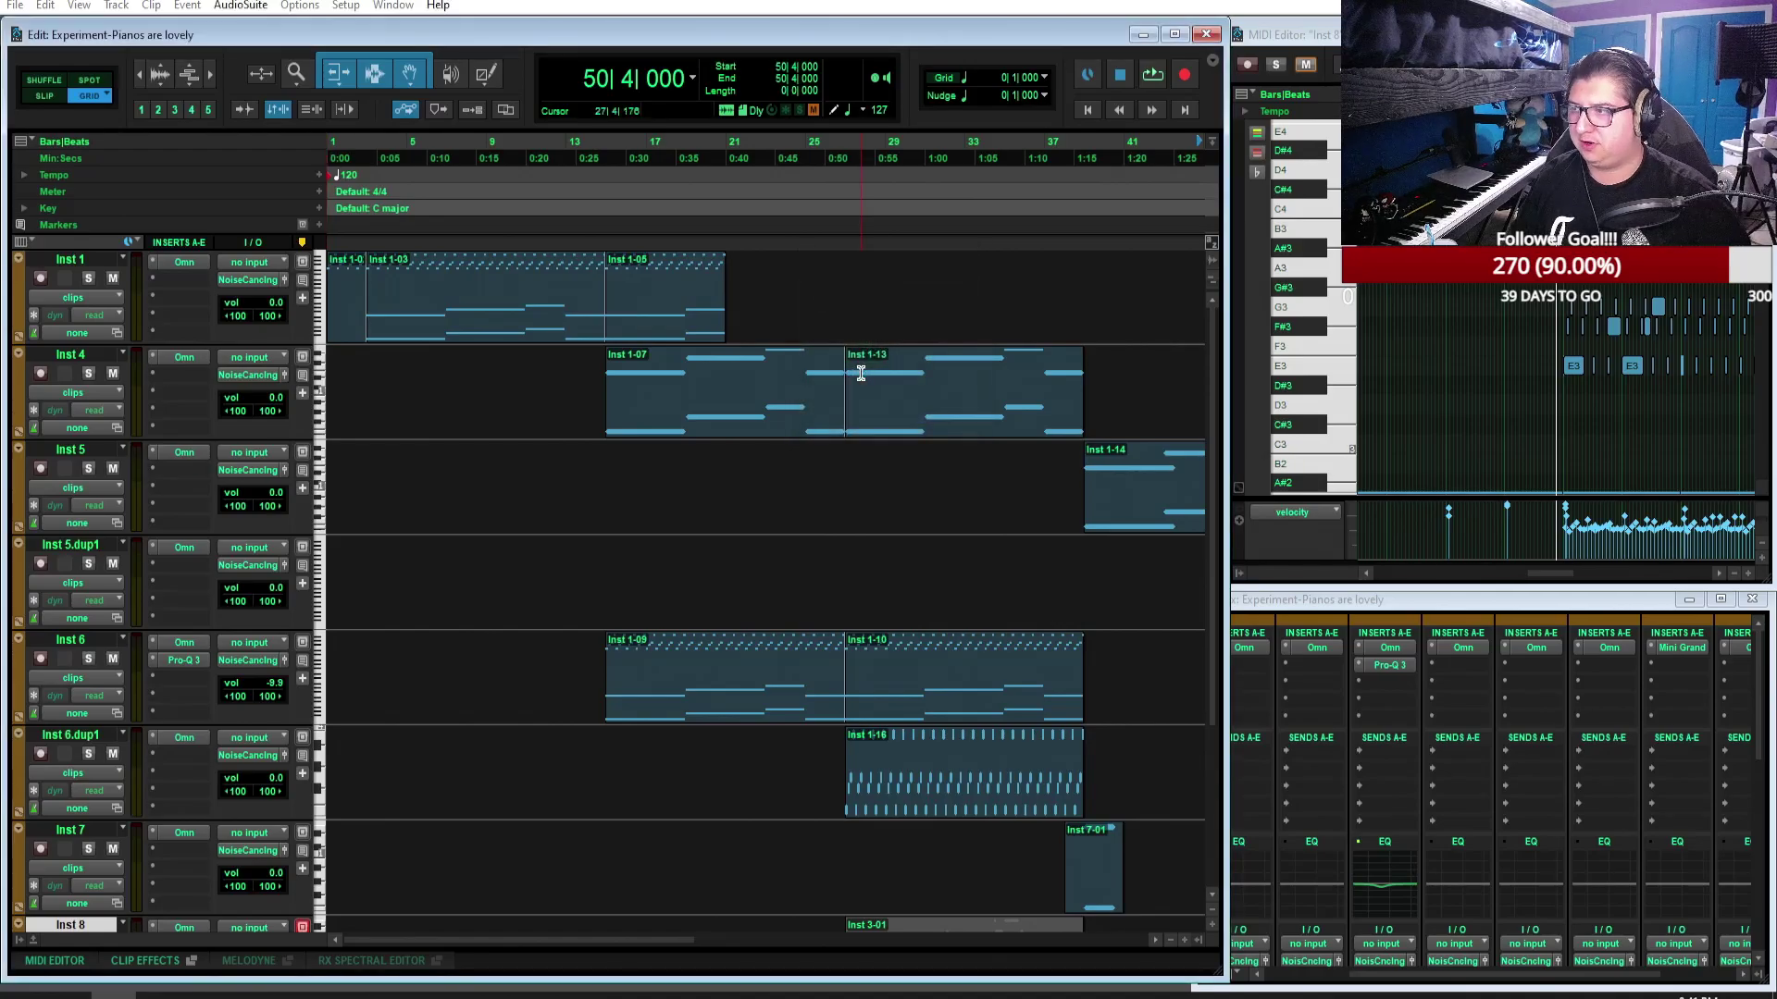
pyautogui.doubleClick(334, 176)
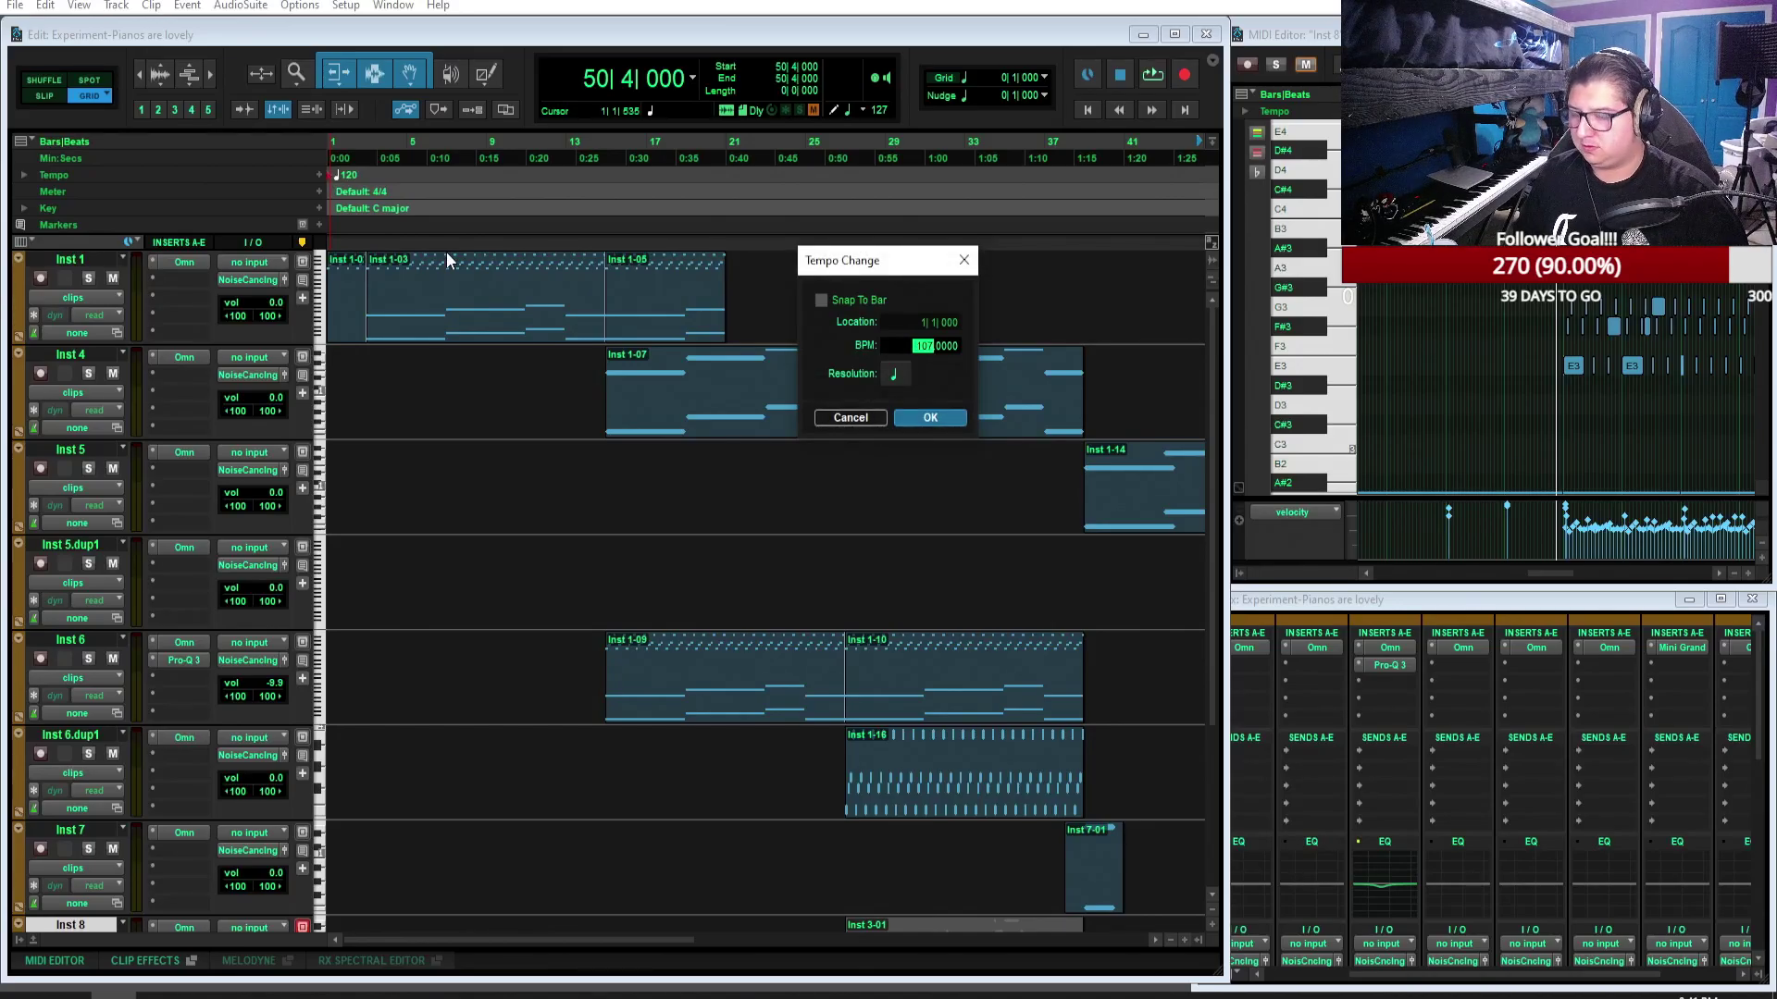
pyautogui.press('Return')
# Step: Check the new tempo by playing from just before bar 51 and again from the start of the song, and stop playback
pyautogui.press('space')
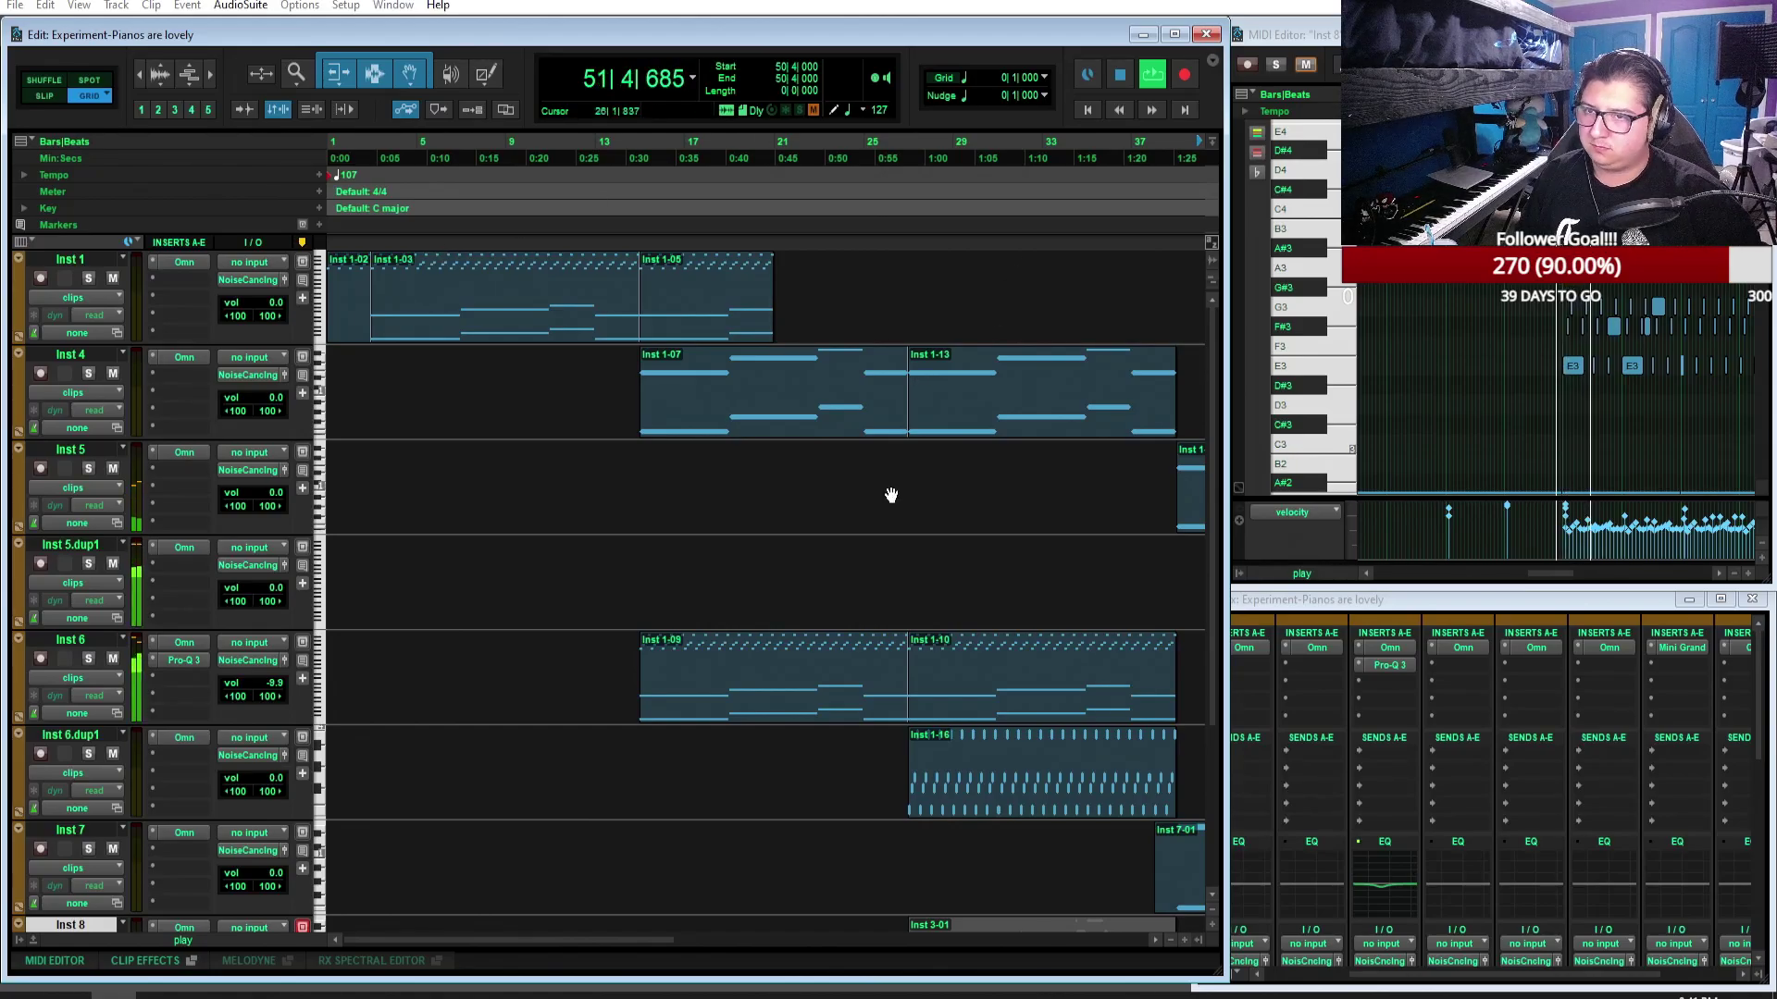
pyautogui.hscroll(-10, 891, 496)
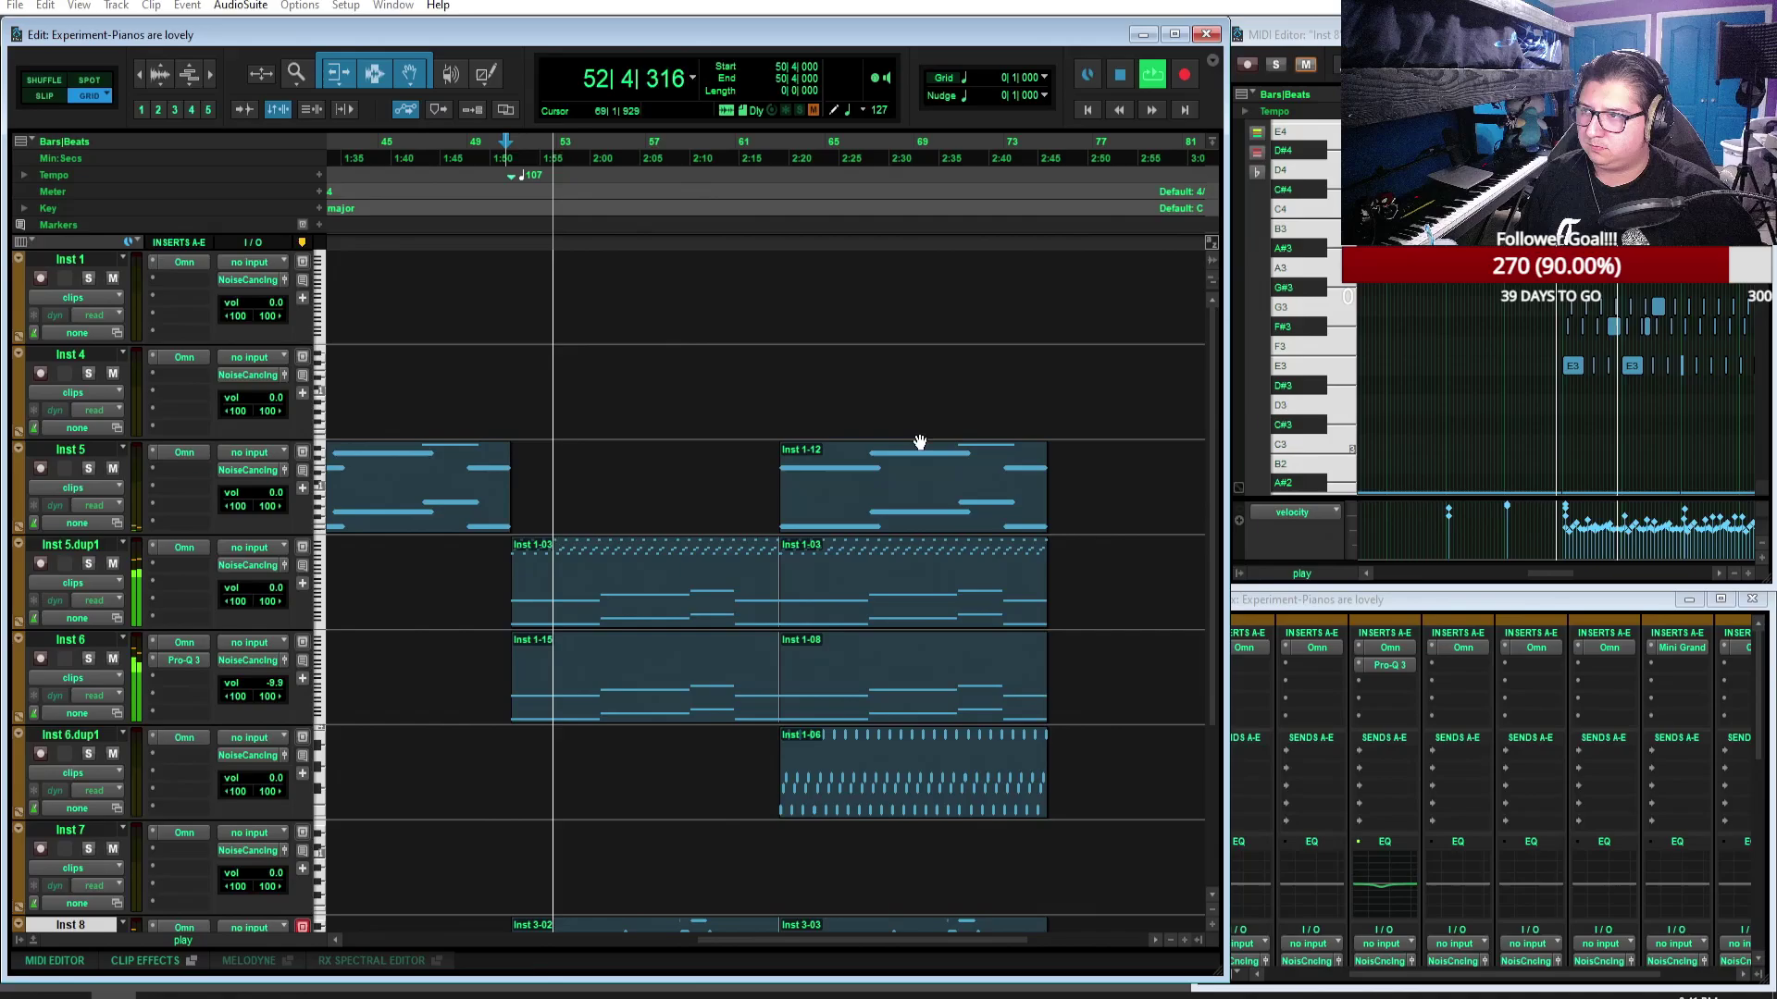
pyautogui.press('space')
pyautogui.hotkey('ctrl', '[')
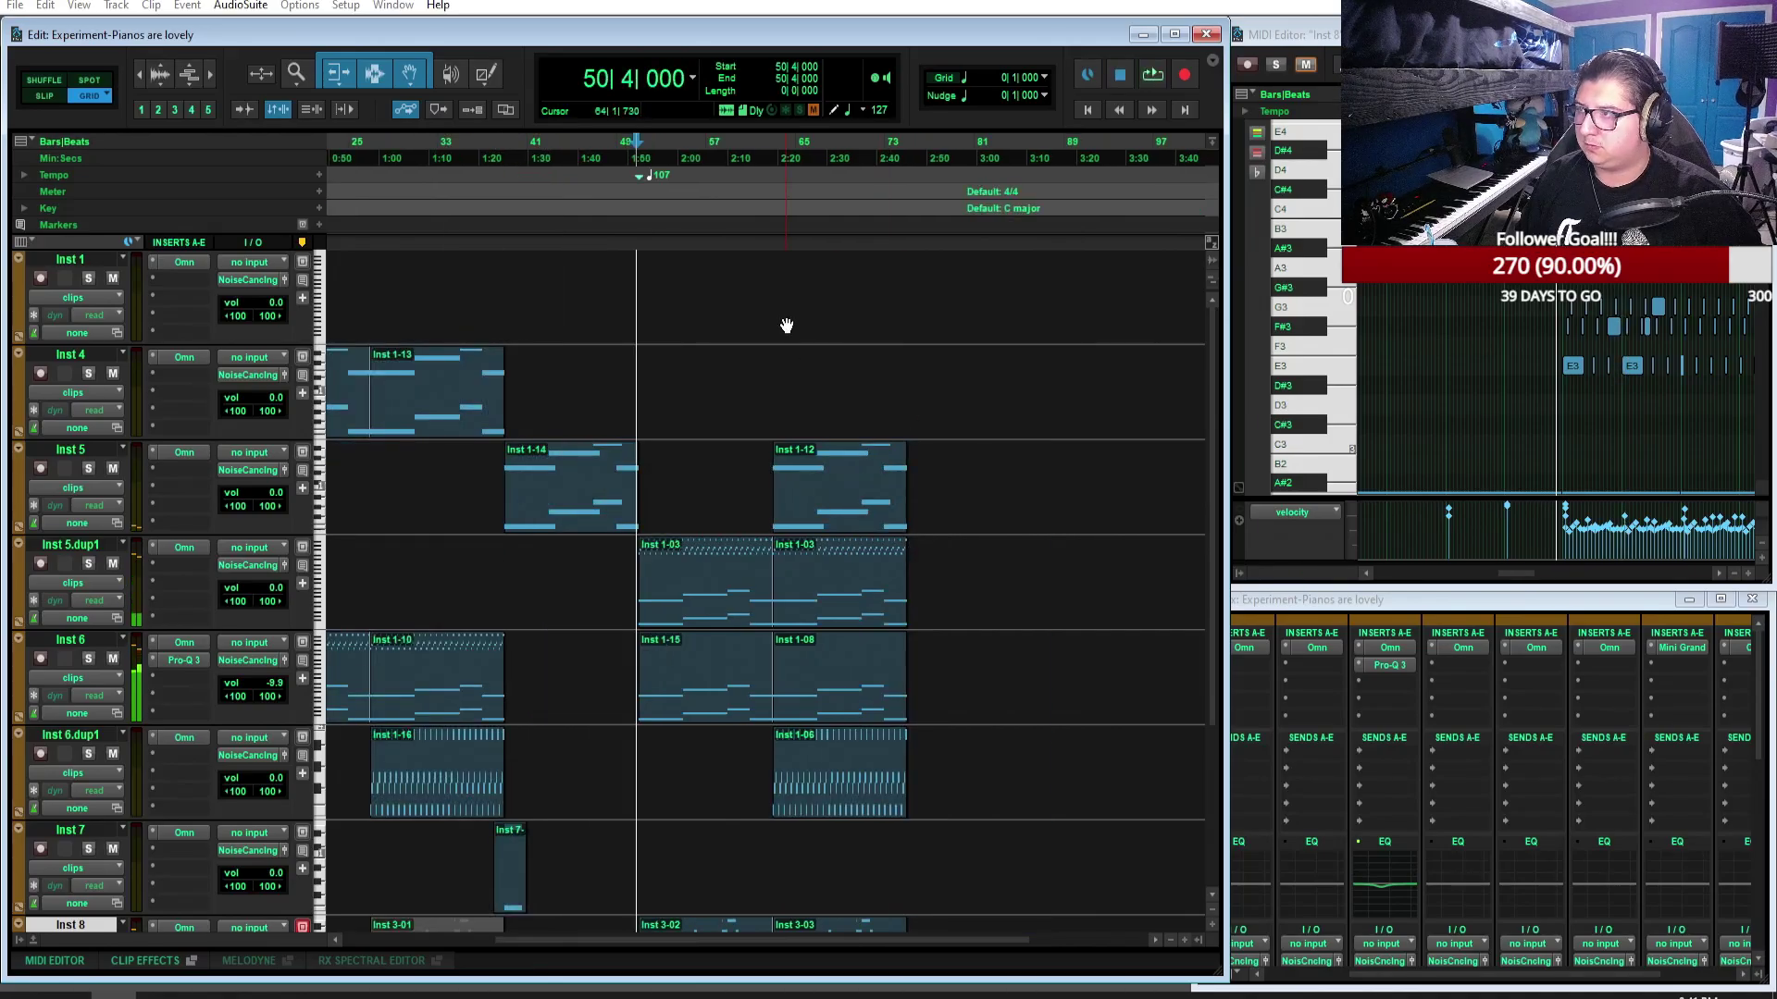
pyautogui.hscroll(-10, 786, 326)
pyautogui.click(1090, 110)
pyautogui.press('space')
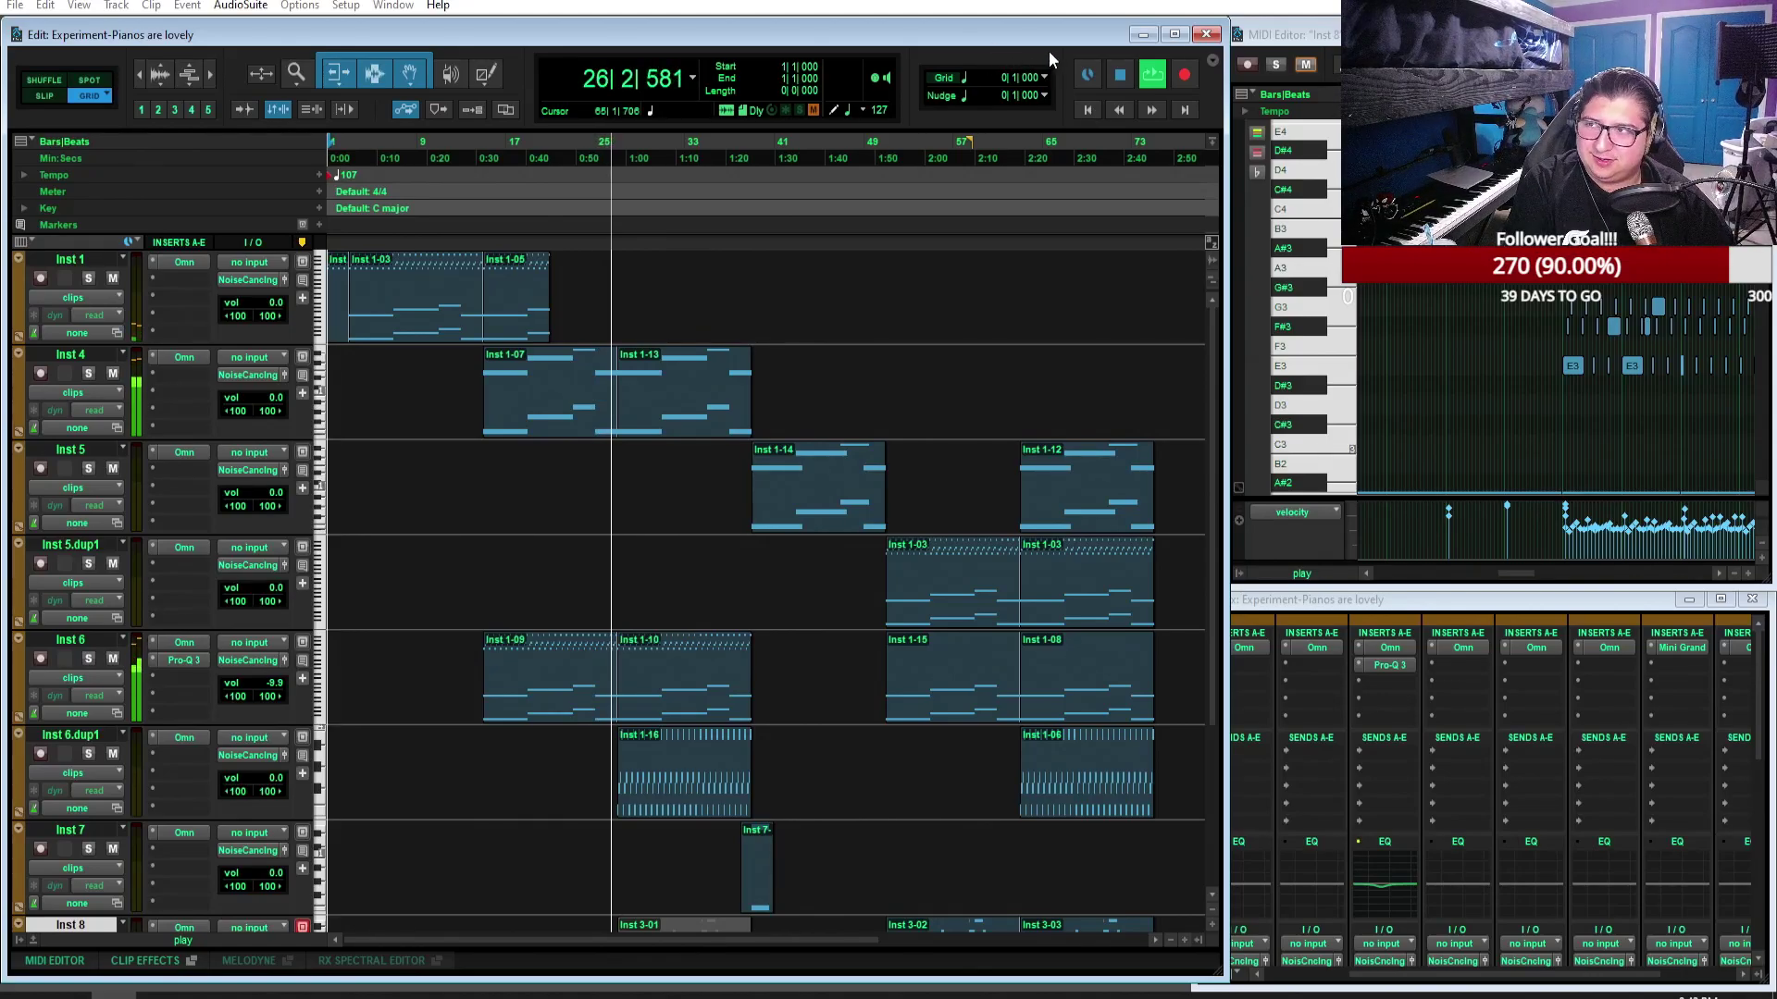
pyautogui.click(1121, 74)
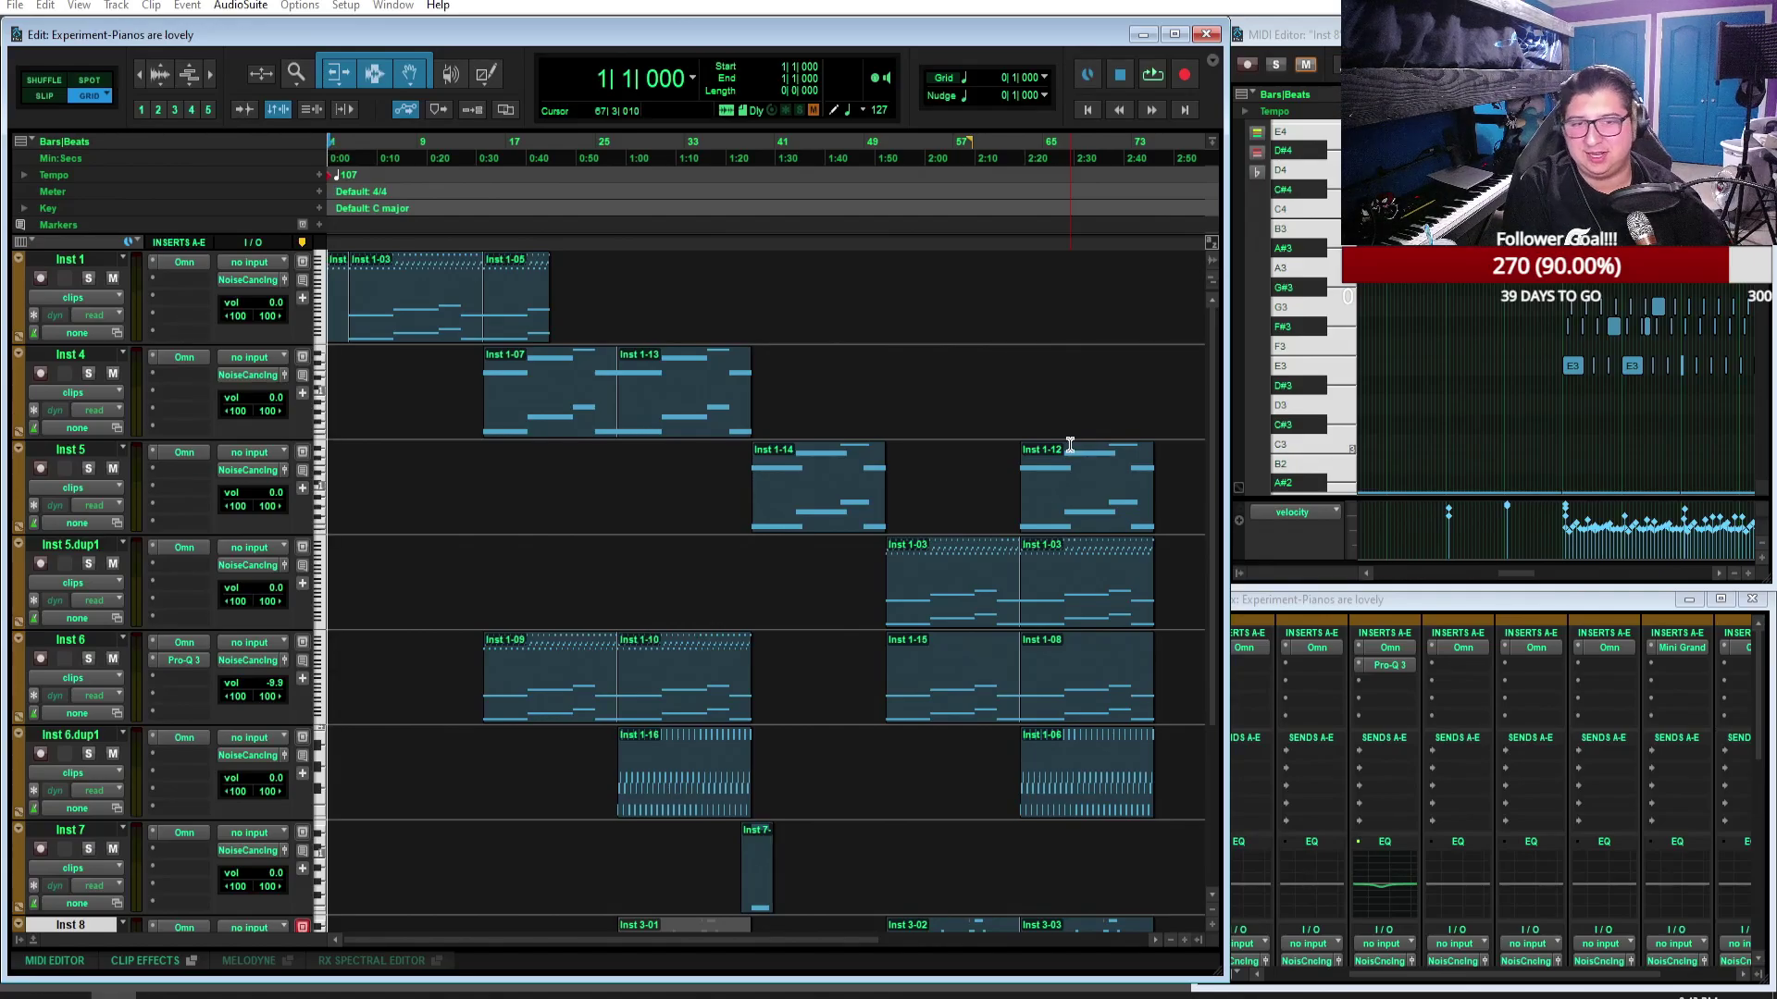
# Step: Solo Inst 6.dup1, audition its clip at bar 27, stop playback and return to the song's start
pyautogui.click(682, 782)
pyautogui.click(88, 752)
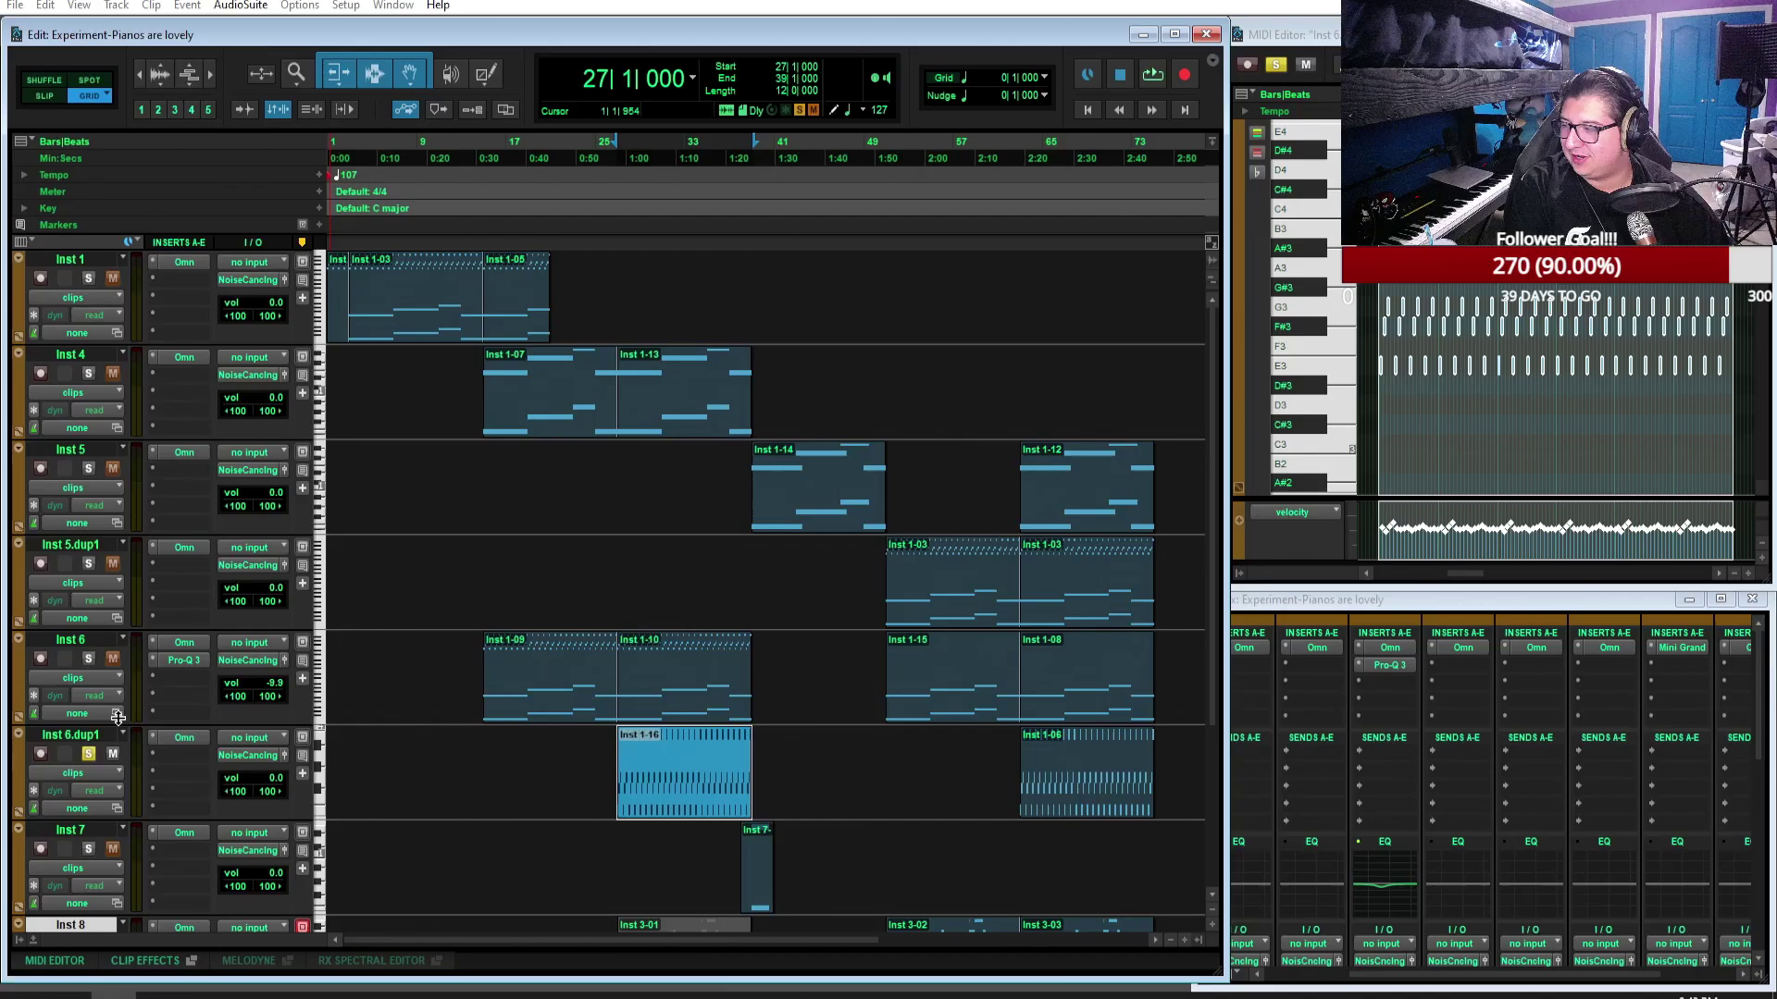
pyautogui.click(1152, 78)
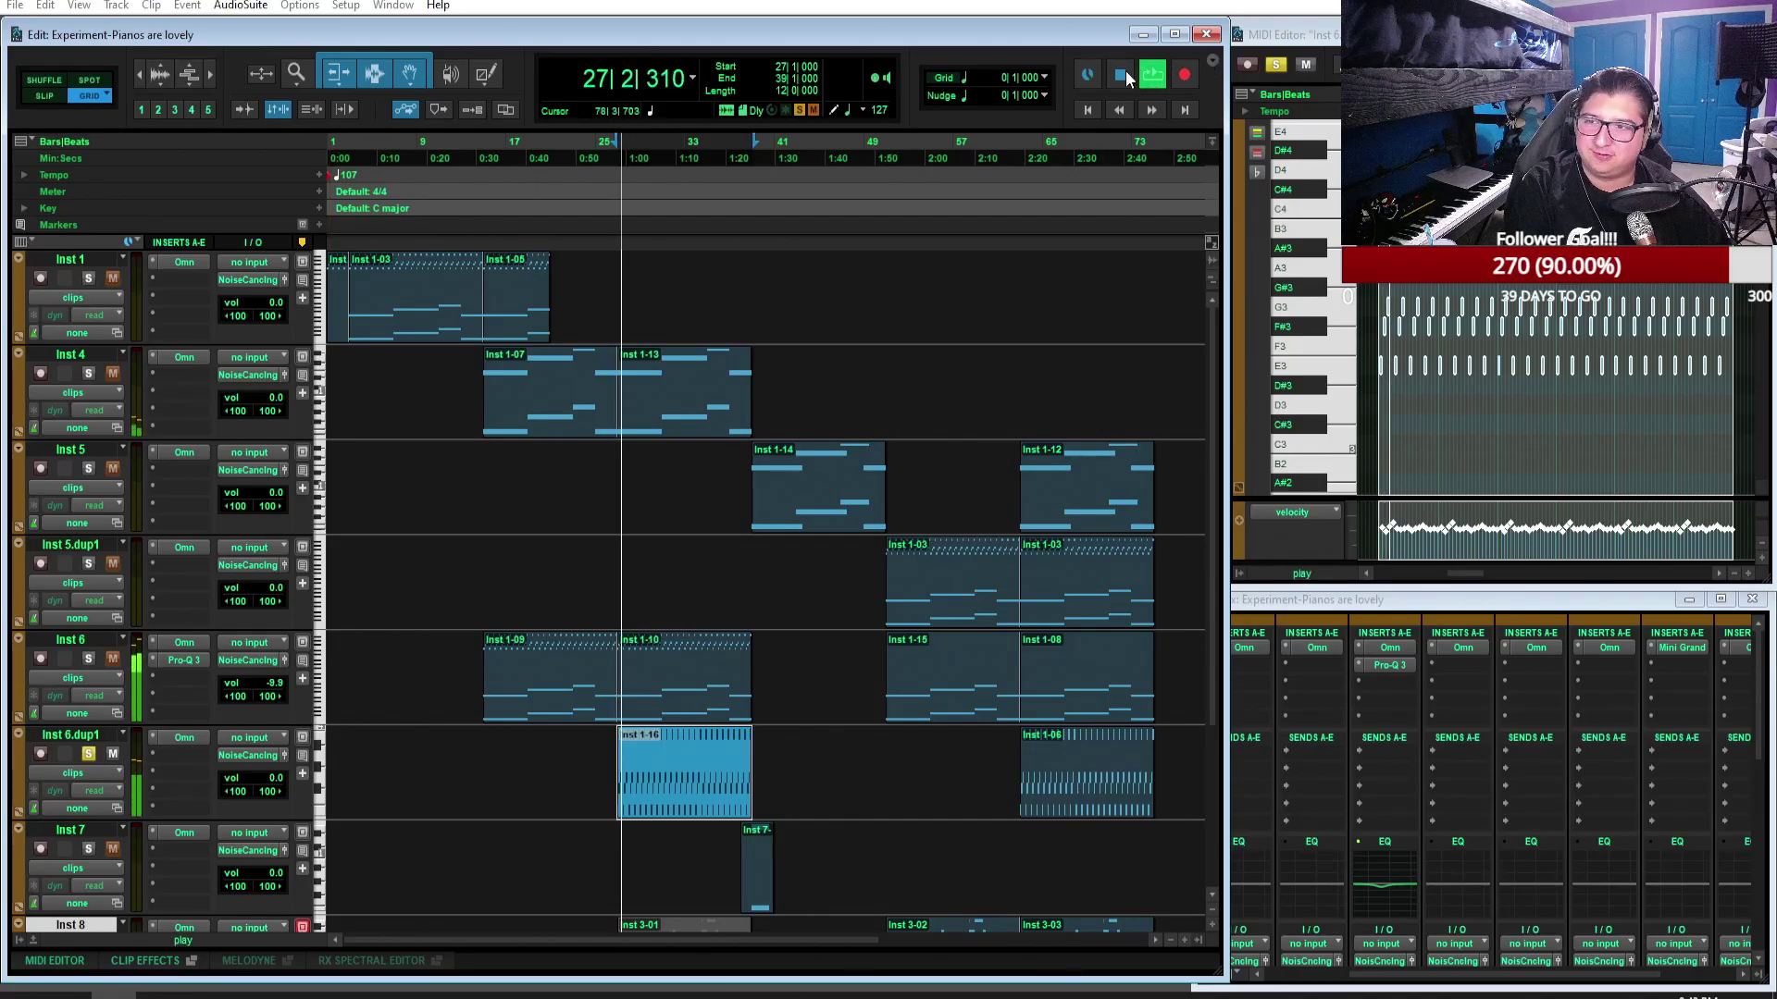
pyautogui.click(1122, 74)
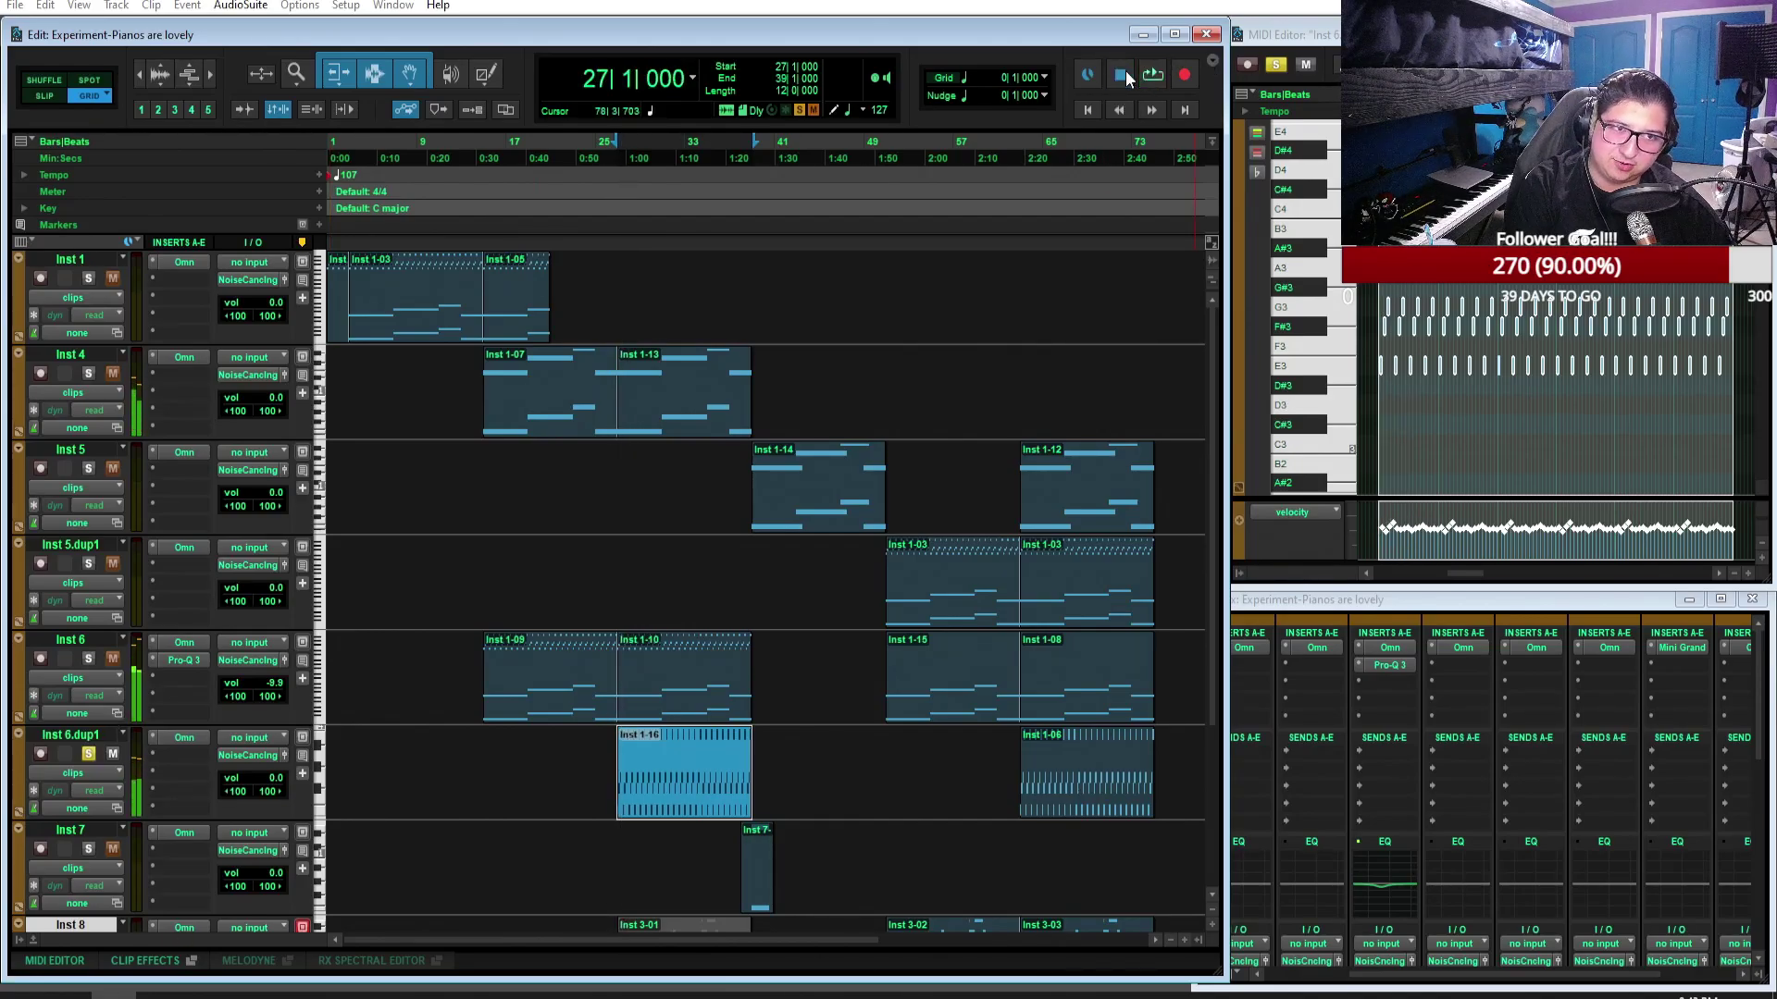
pyautogui.click(1086, 110)
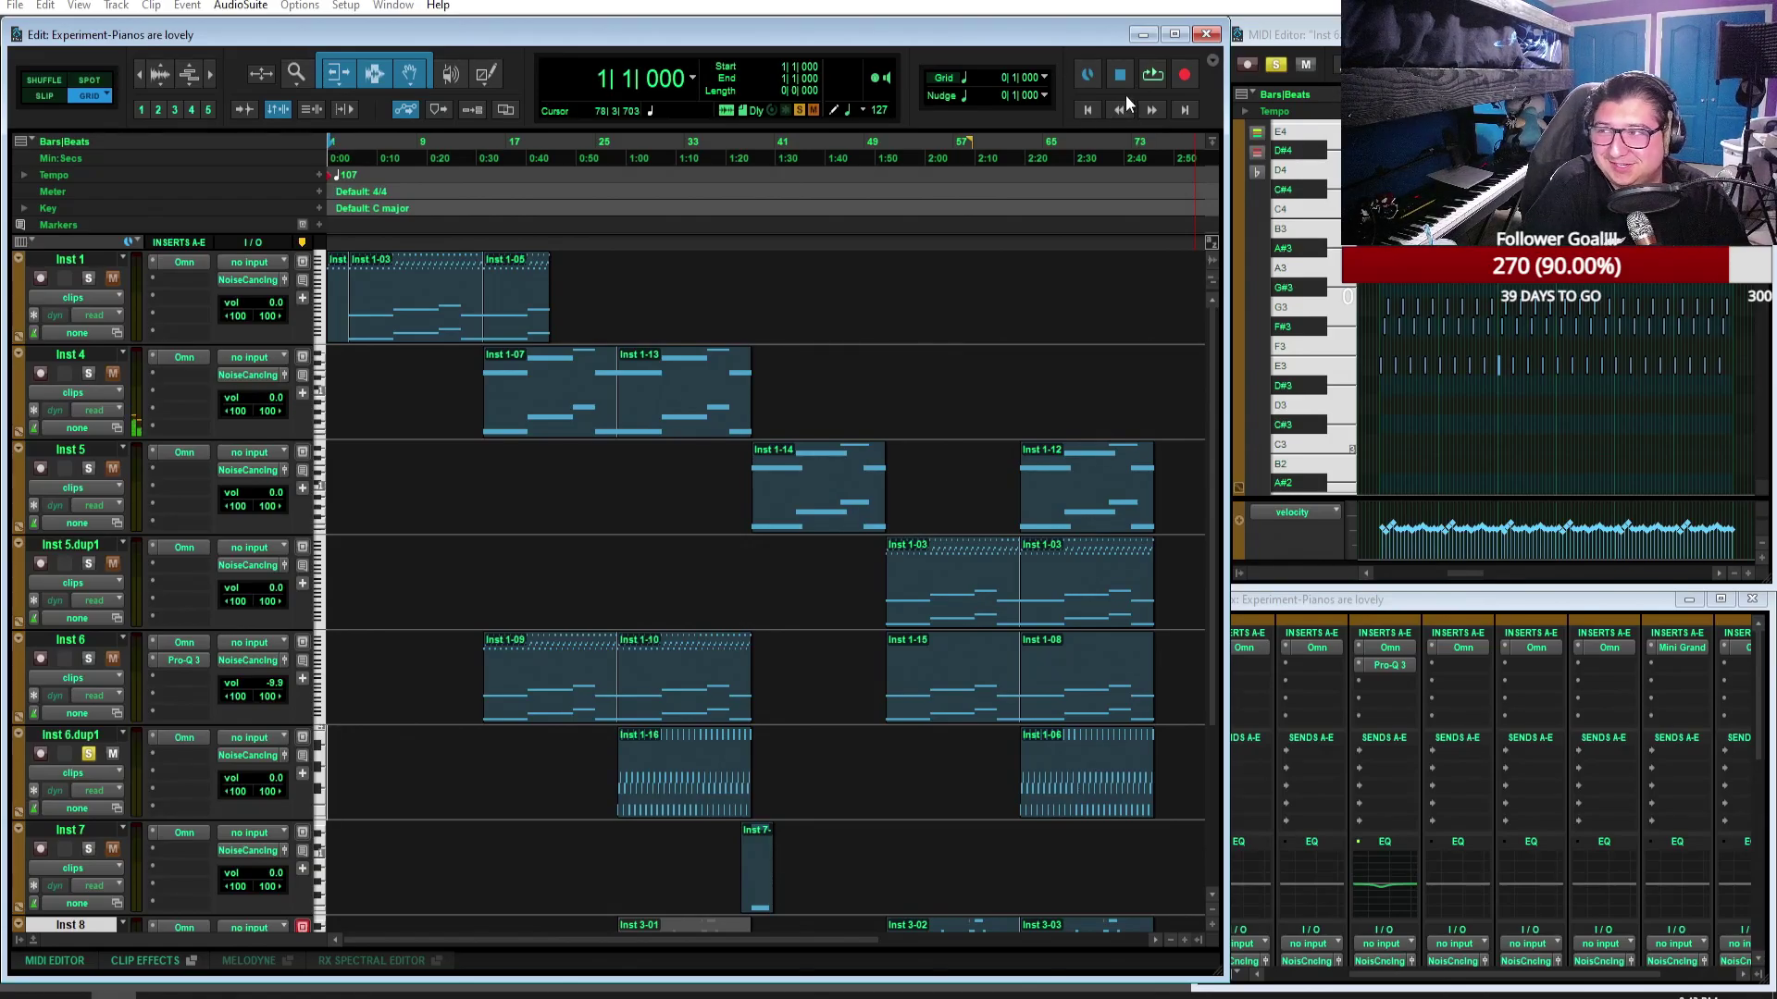
# Step: Start playback from 14|4|000, just before the Inst 4 clips begin, and unsolo Inst 6.dup1
pyautogui.click(900, 174)
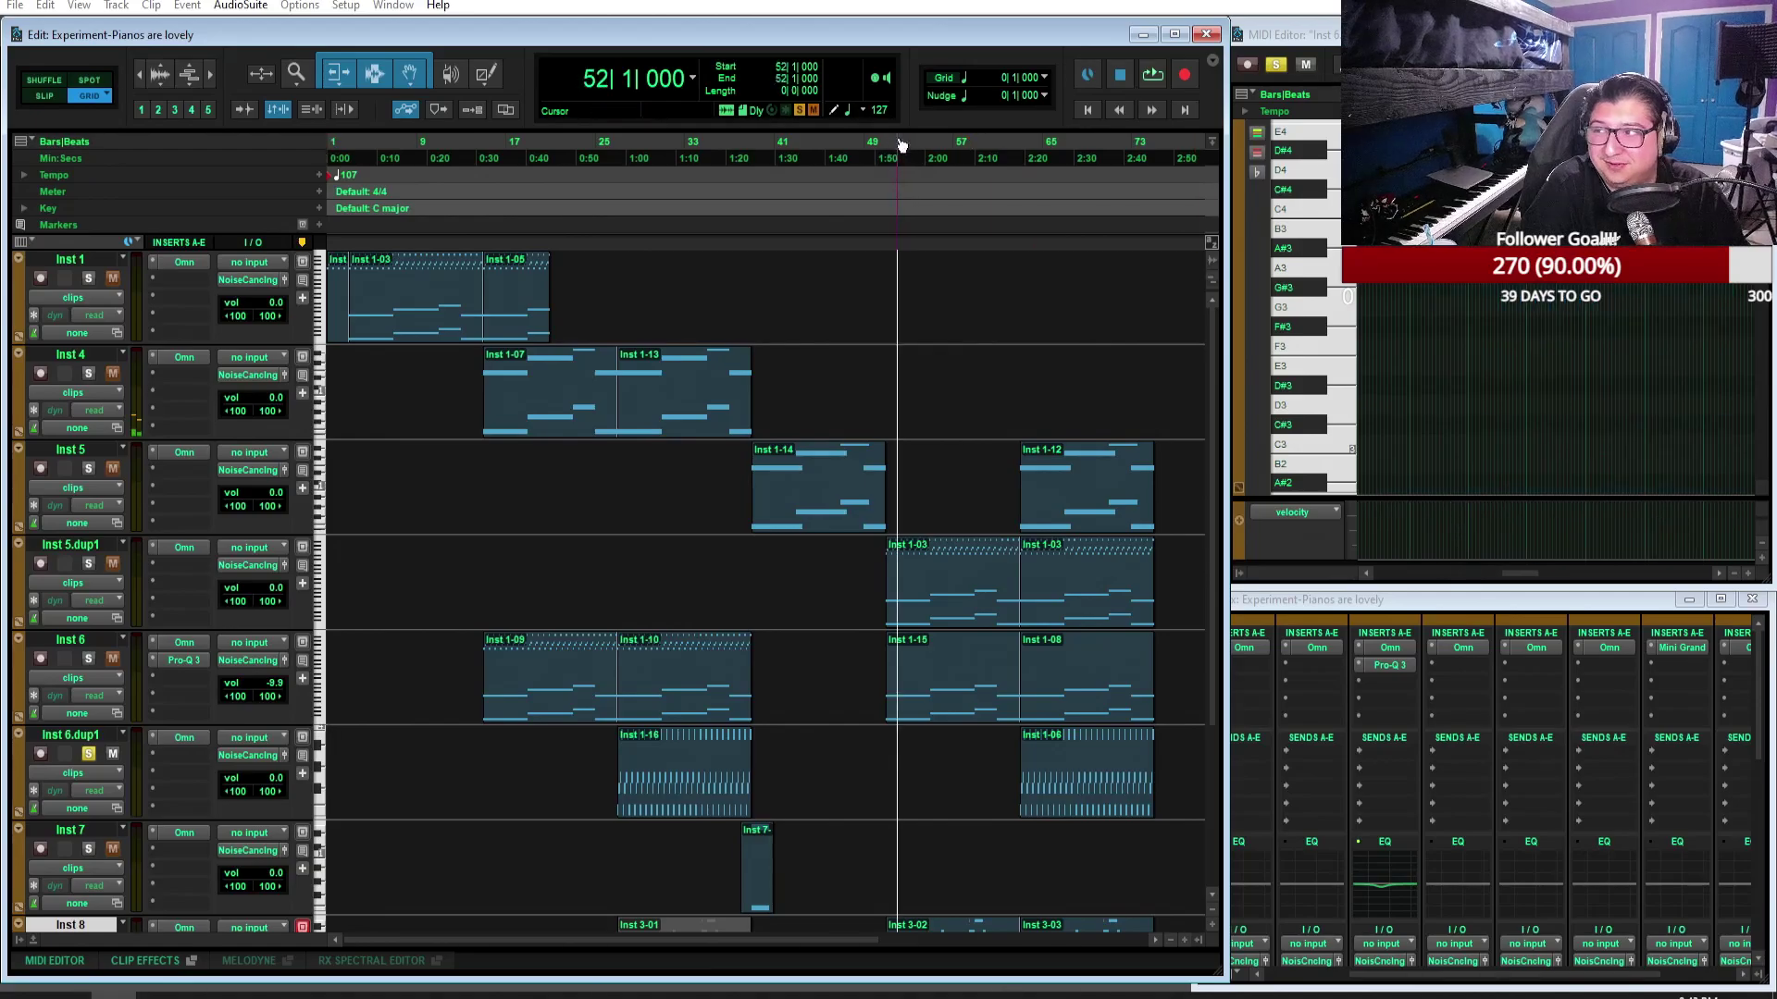
pyautogui.click(742, 156)
pyautogui.click(433, 157)
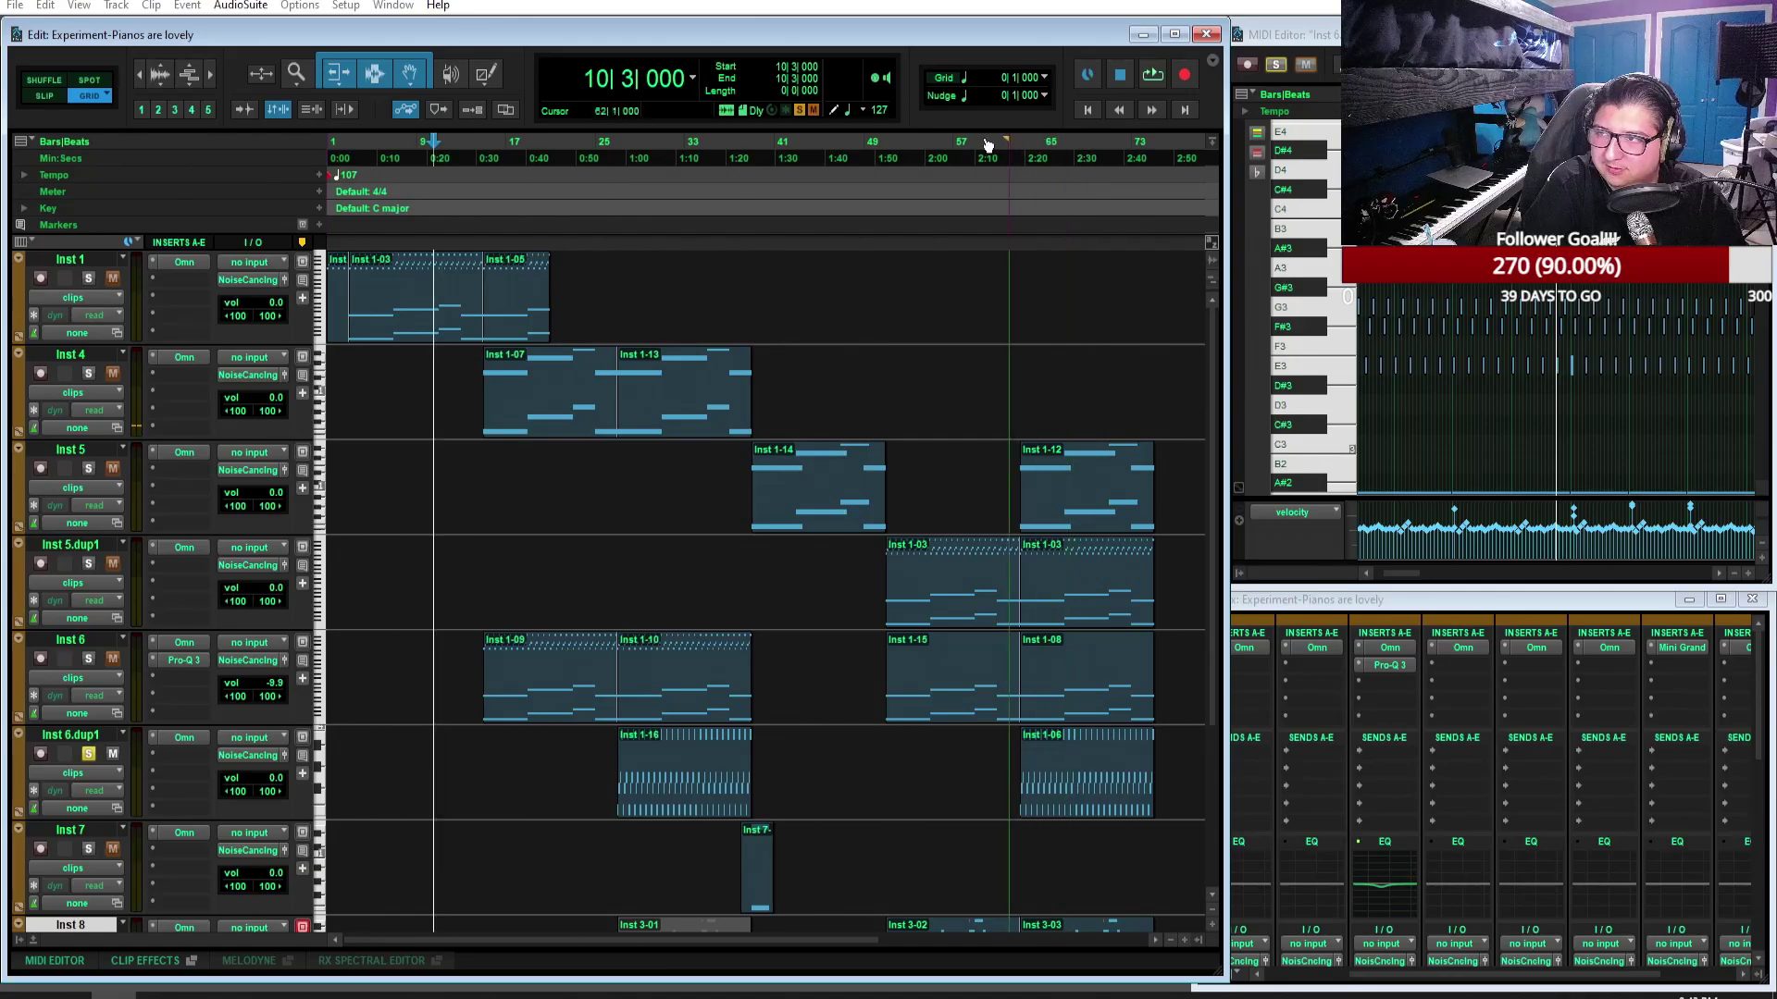
pyautogui.click(485, 160)
pyautogui.click(480, 159)
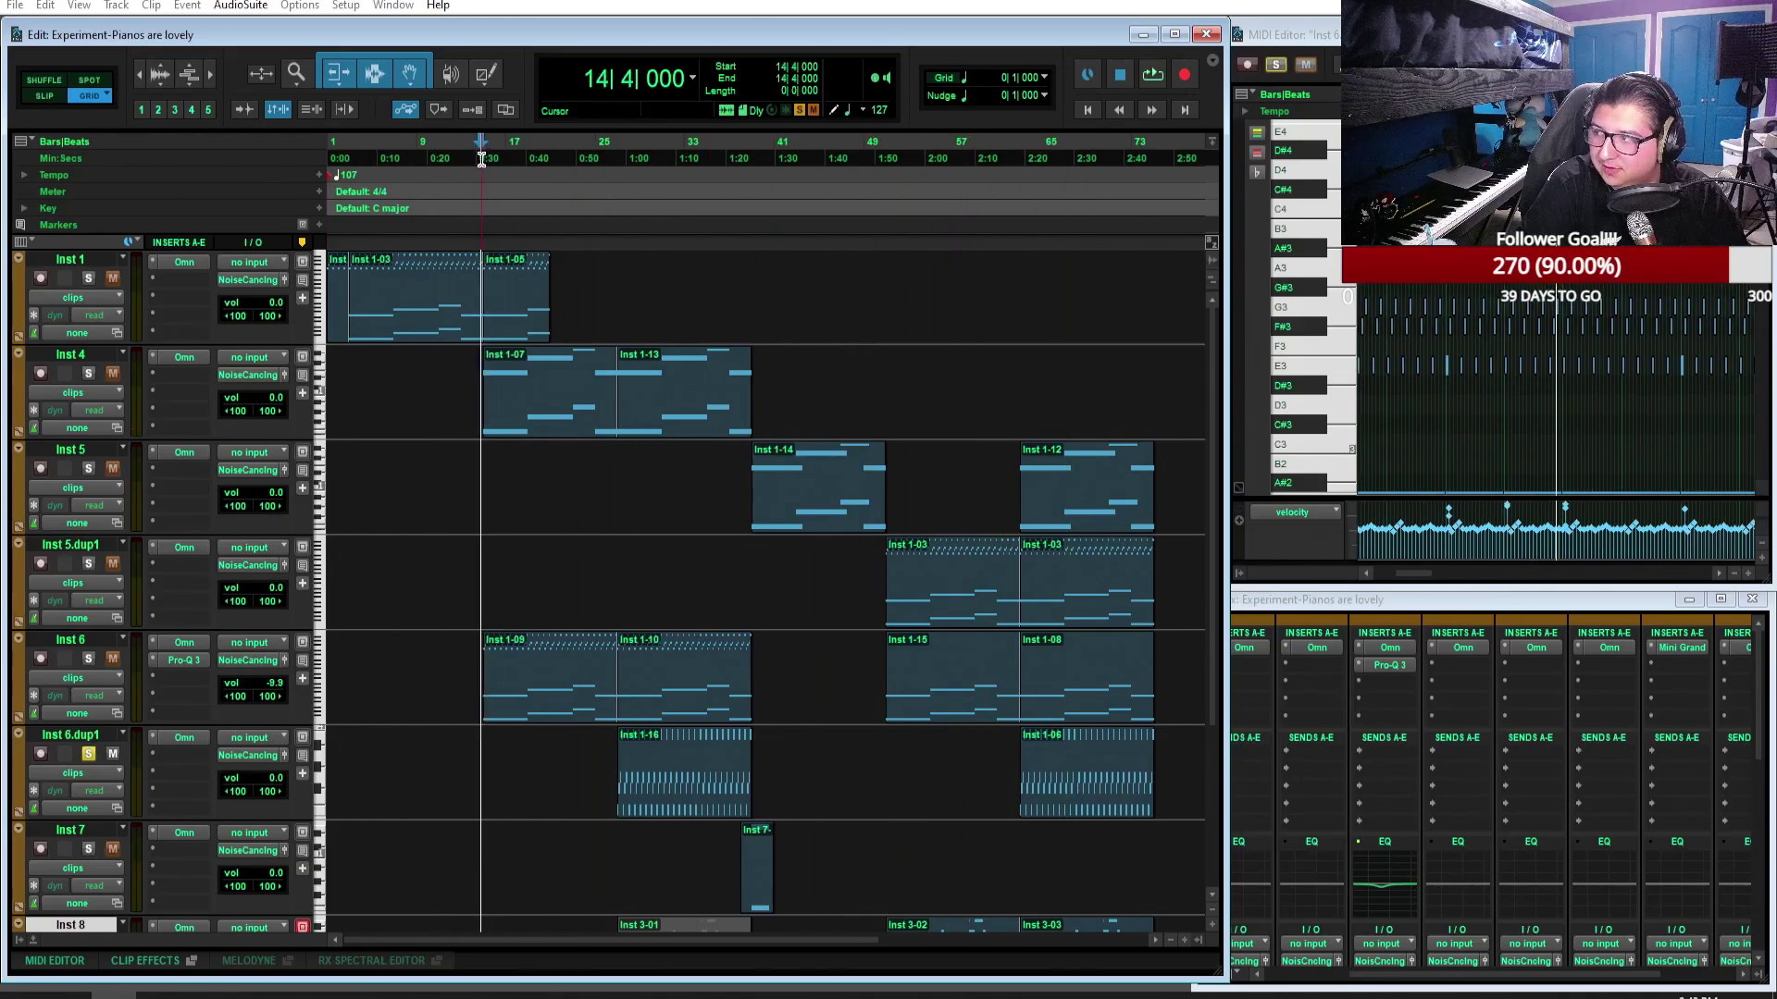
pyautogui.click(1152, 76)
pyautogui.click(87, 755)
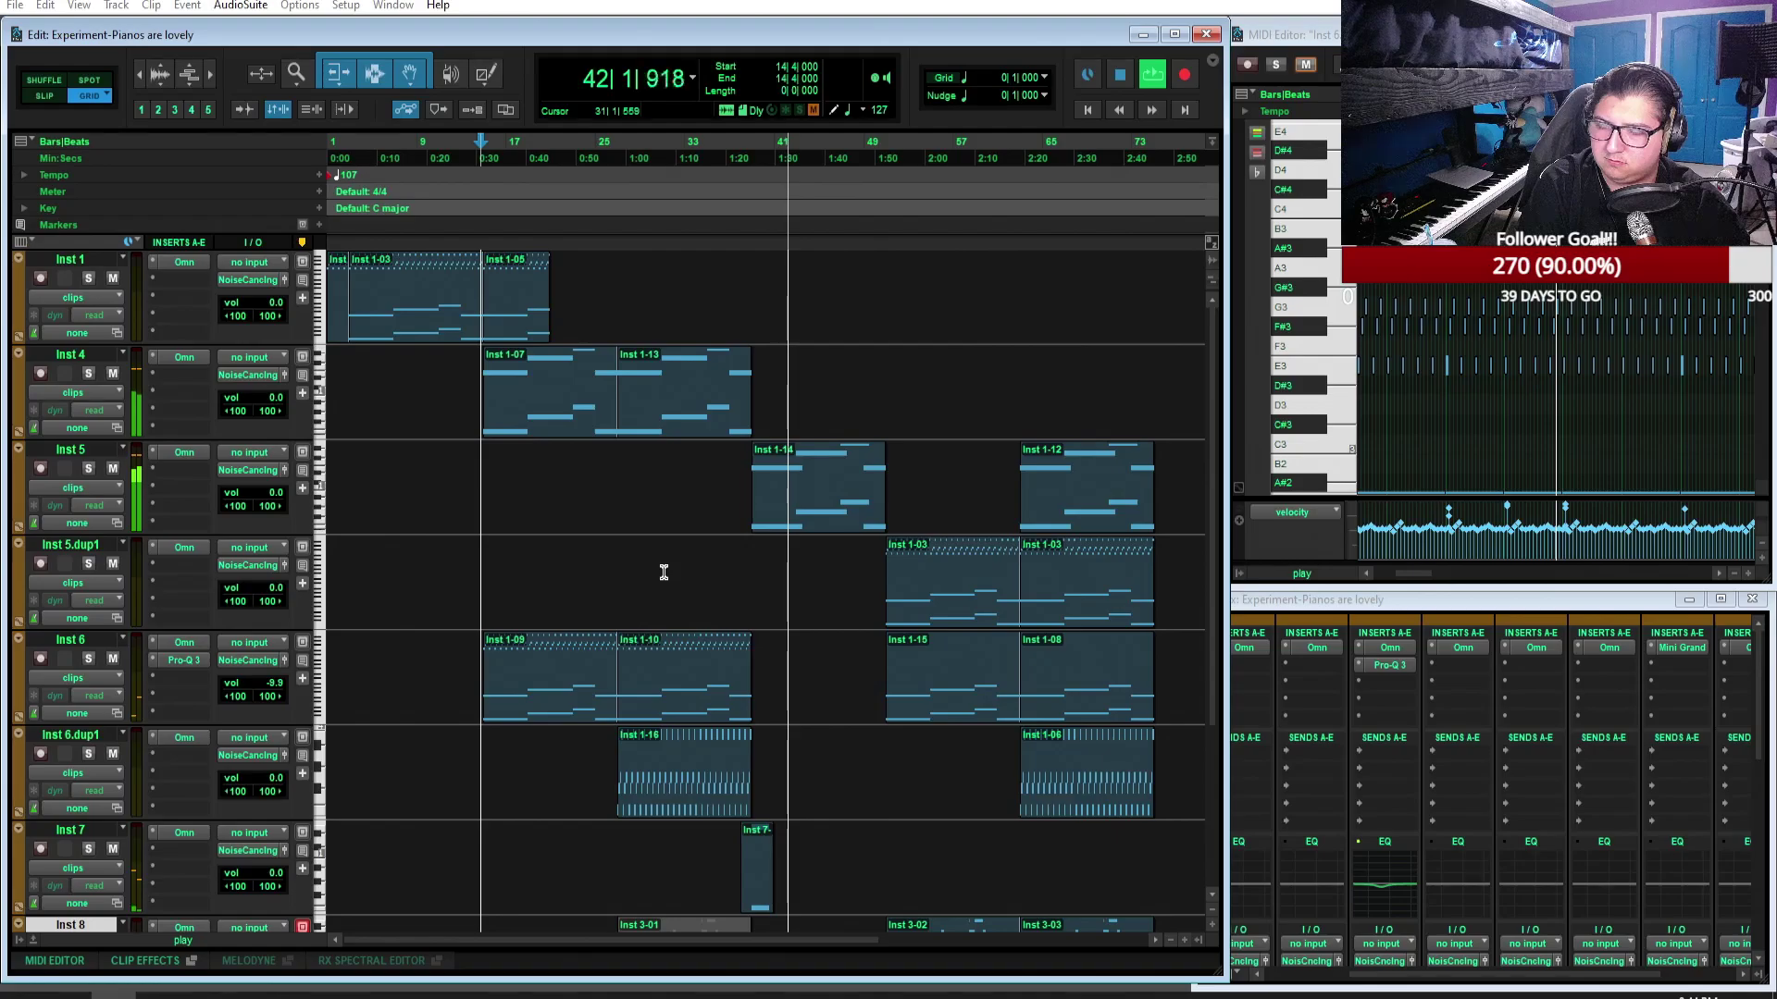
# Step: Listen to the rest of the song past the last clips while examining the instrument tracks, and stop playback
pyautogui.scroll(-3, 897, 615)
pyautogui.scroll(2, 897, 615)
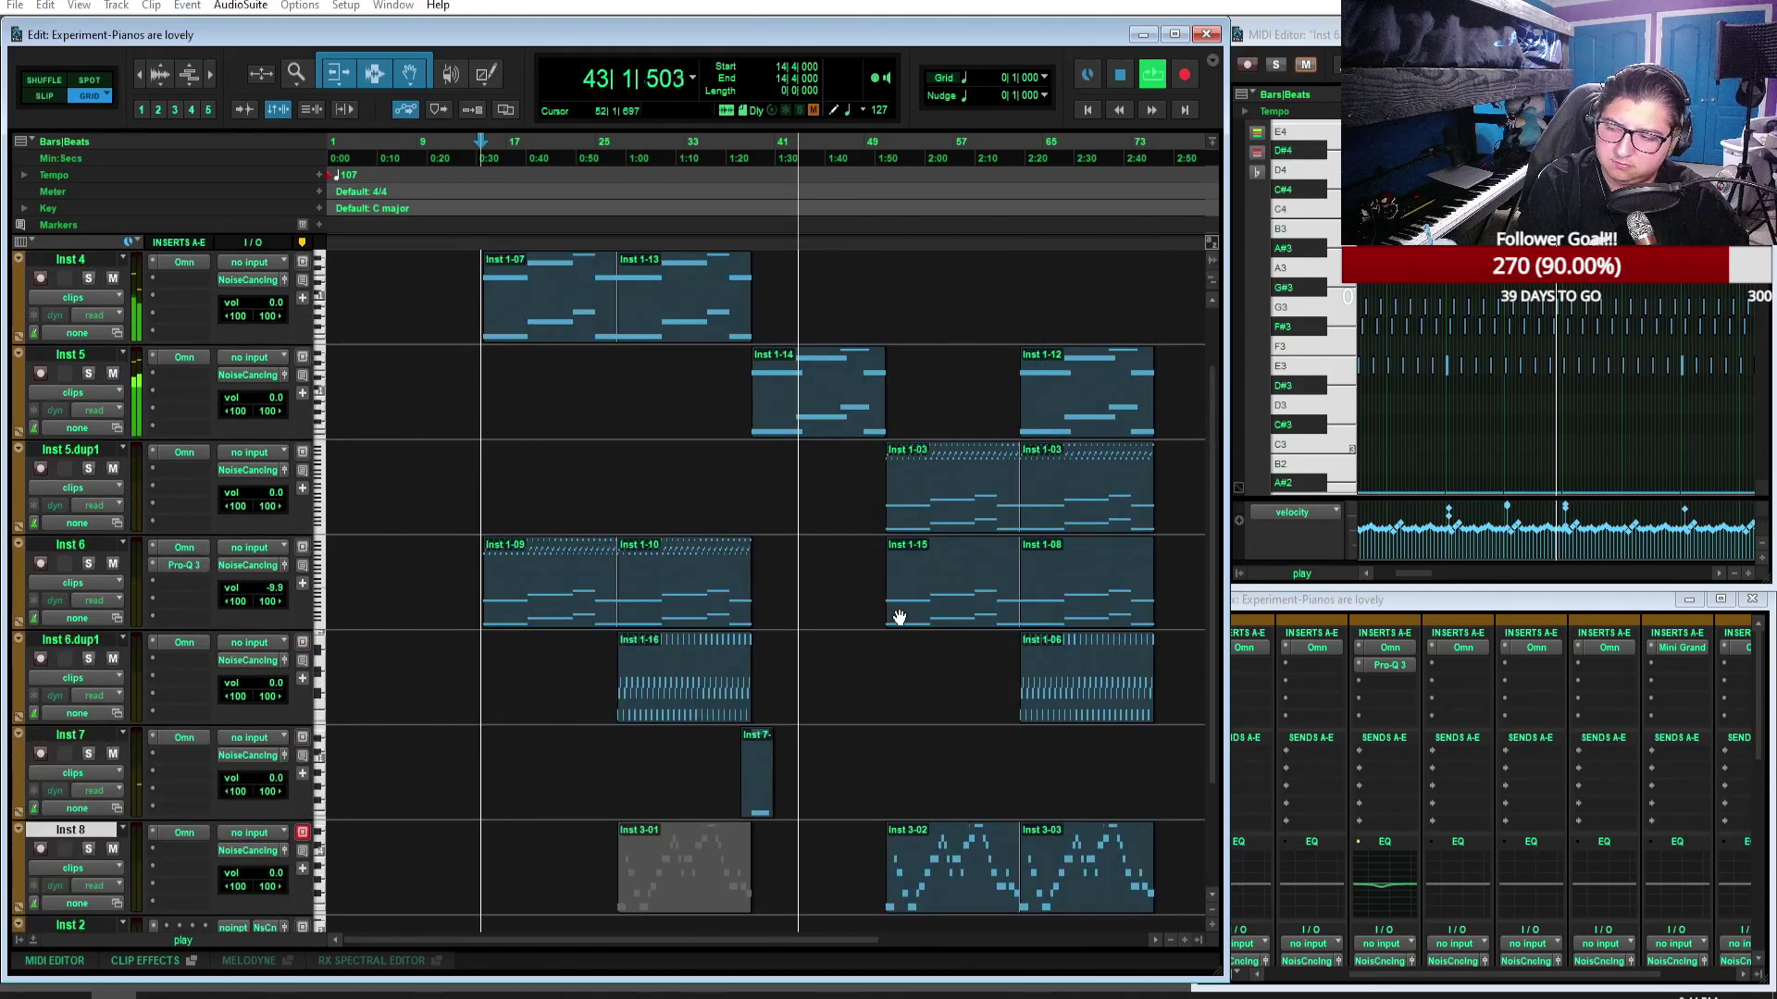
pyautogui.scroll(1, 899, 615)
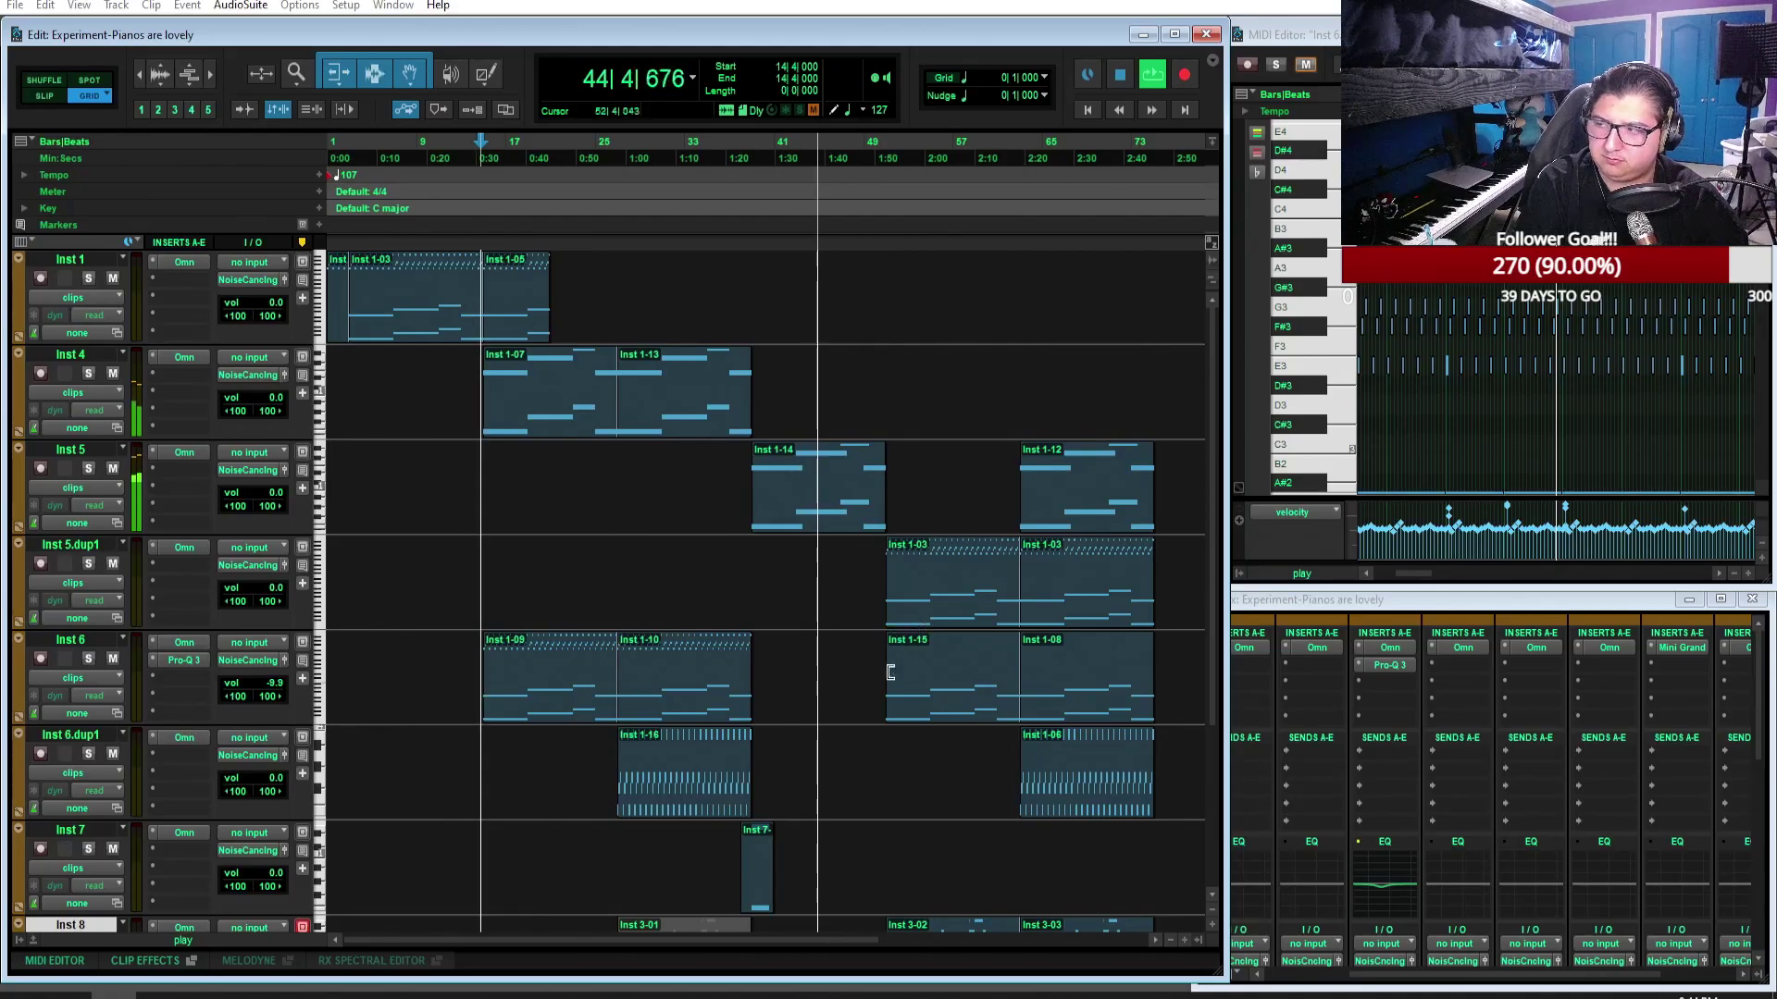
pyautogui.moveTo(813, 938); pyautogui.dragTo(959, 940)
pyautogui.scroll(-1, 1078, 648)
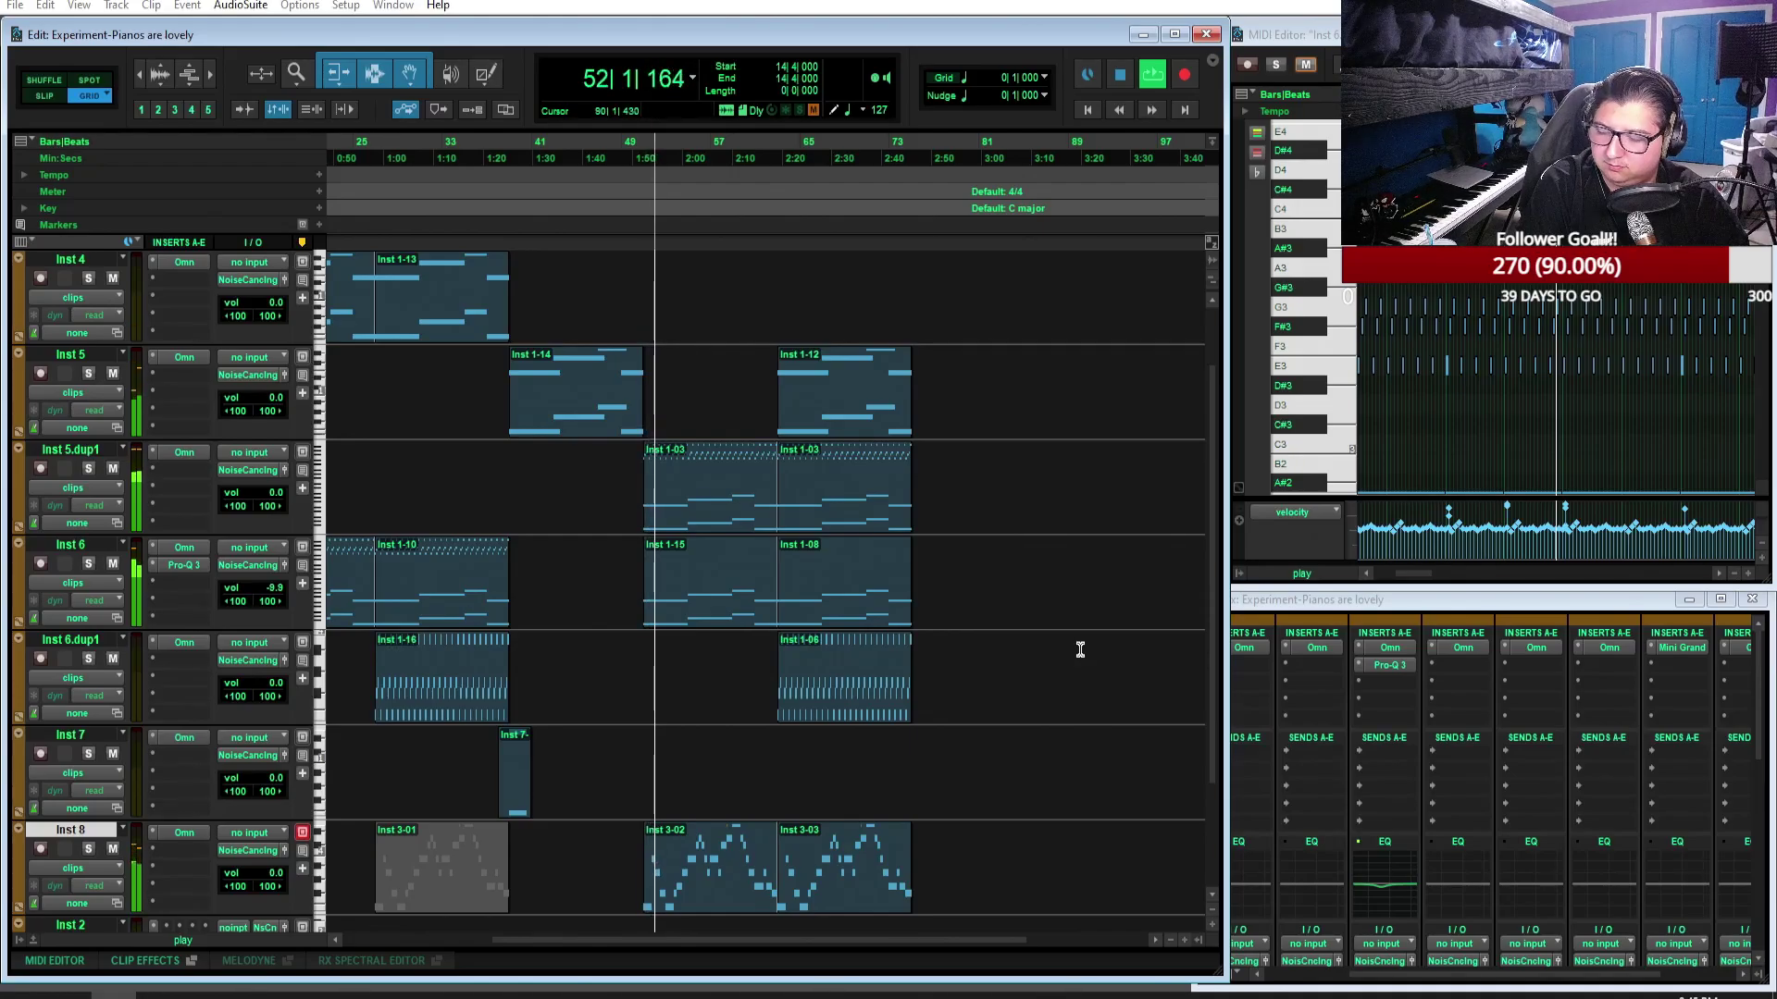
pyautogui.scroll(-2, 1070, 630)
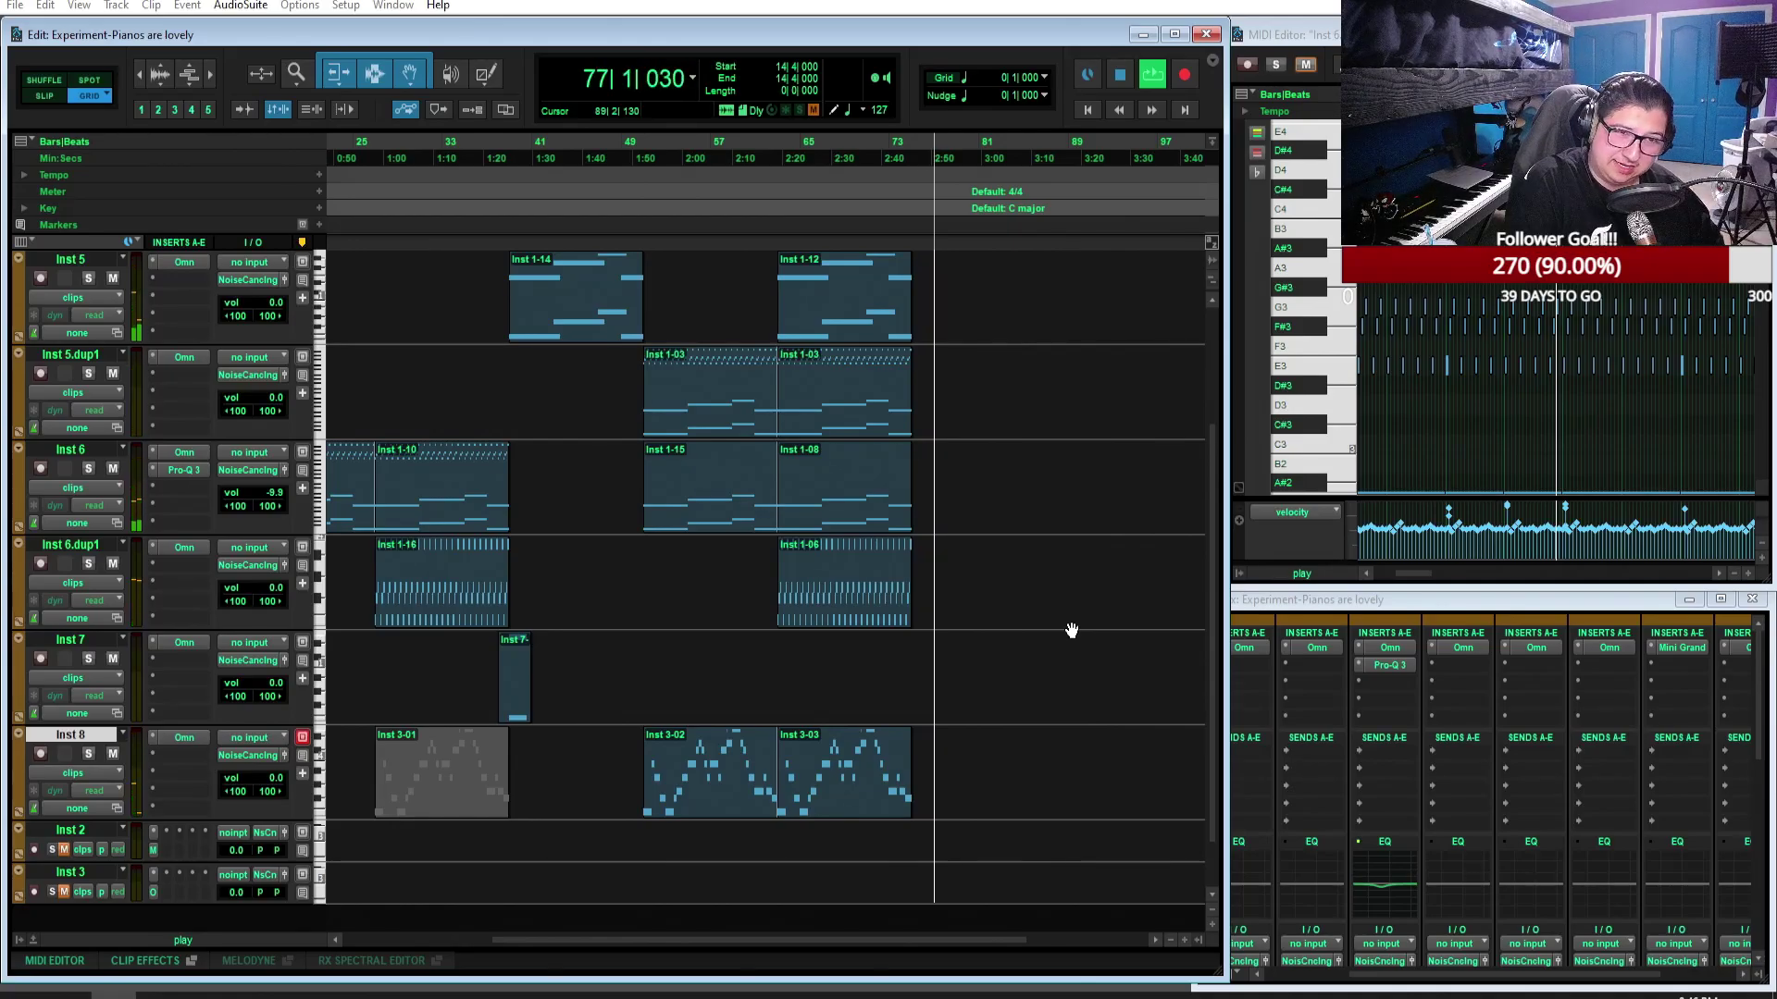
pyautogui.click(1111, 81)
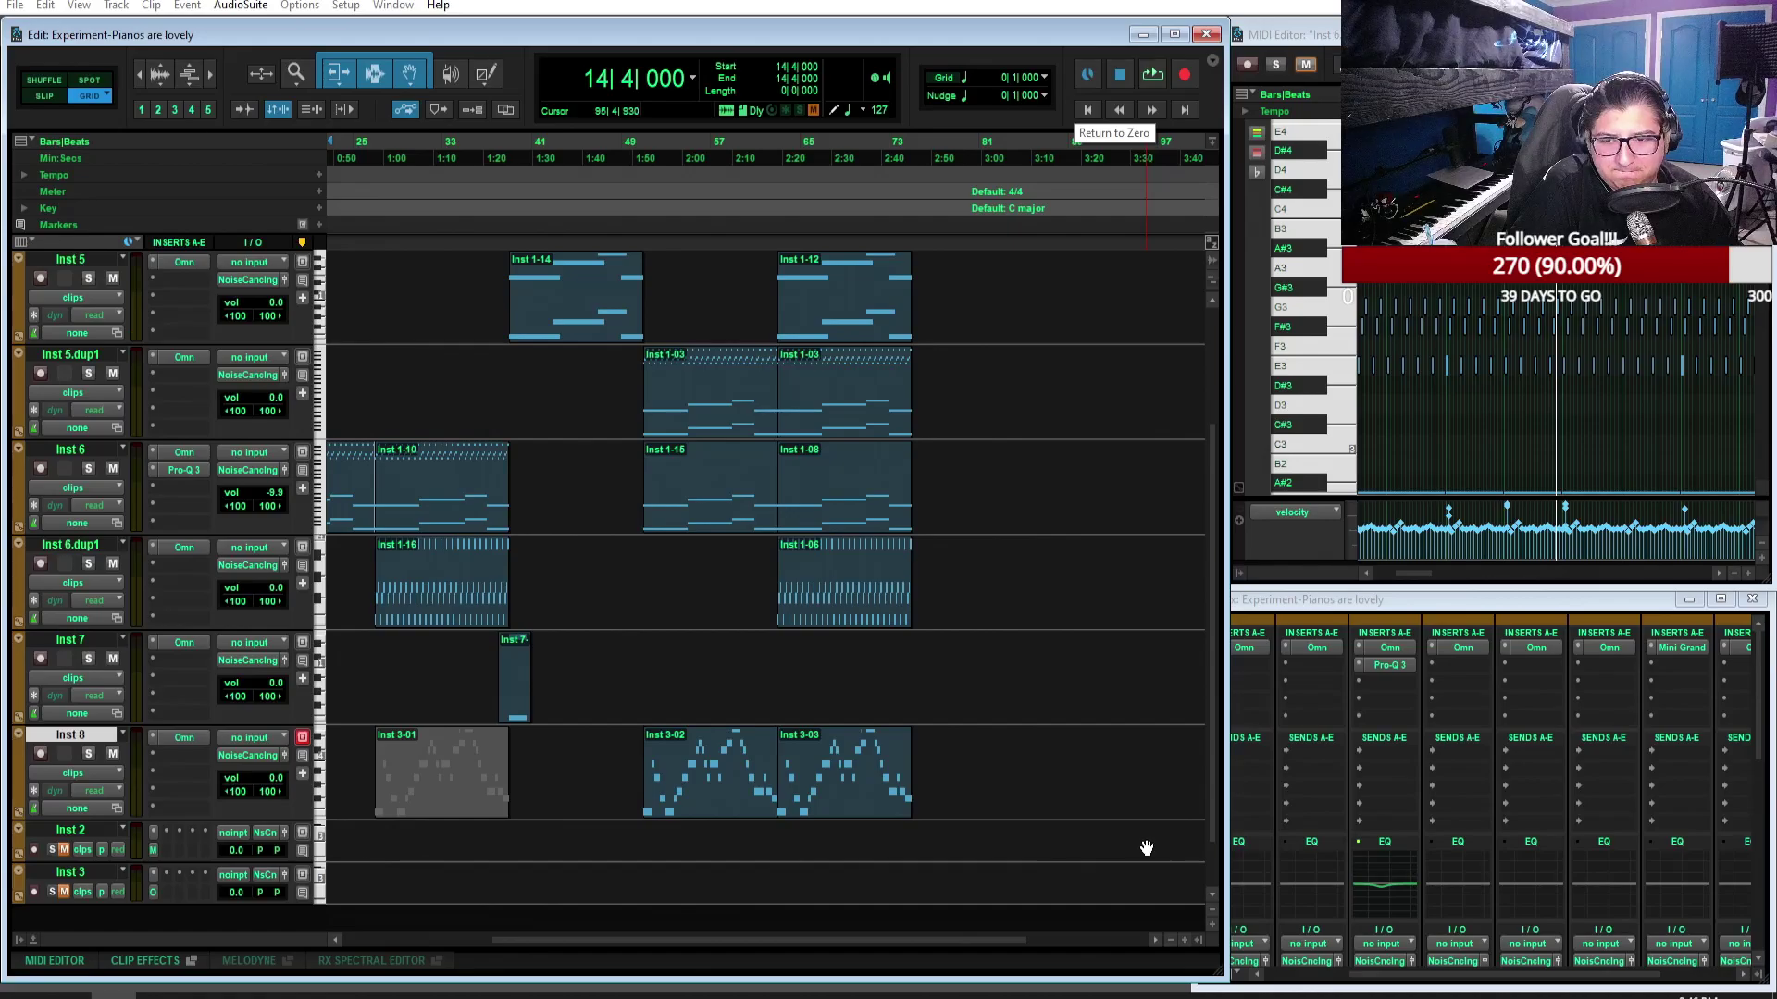
# Step: Save the finished piano session under its existing name
pyautogui.scroll(2, 1035, 567)
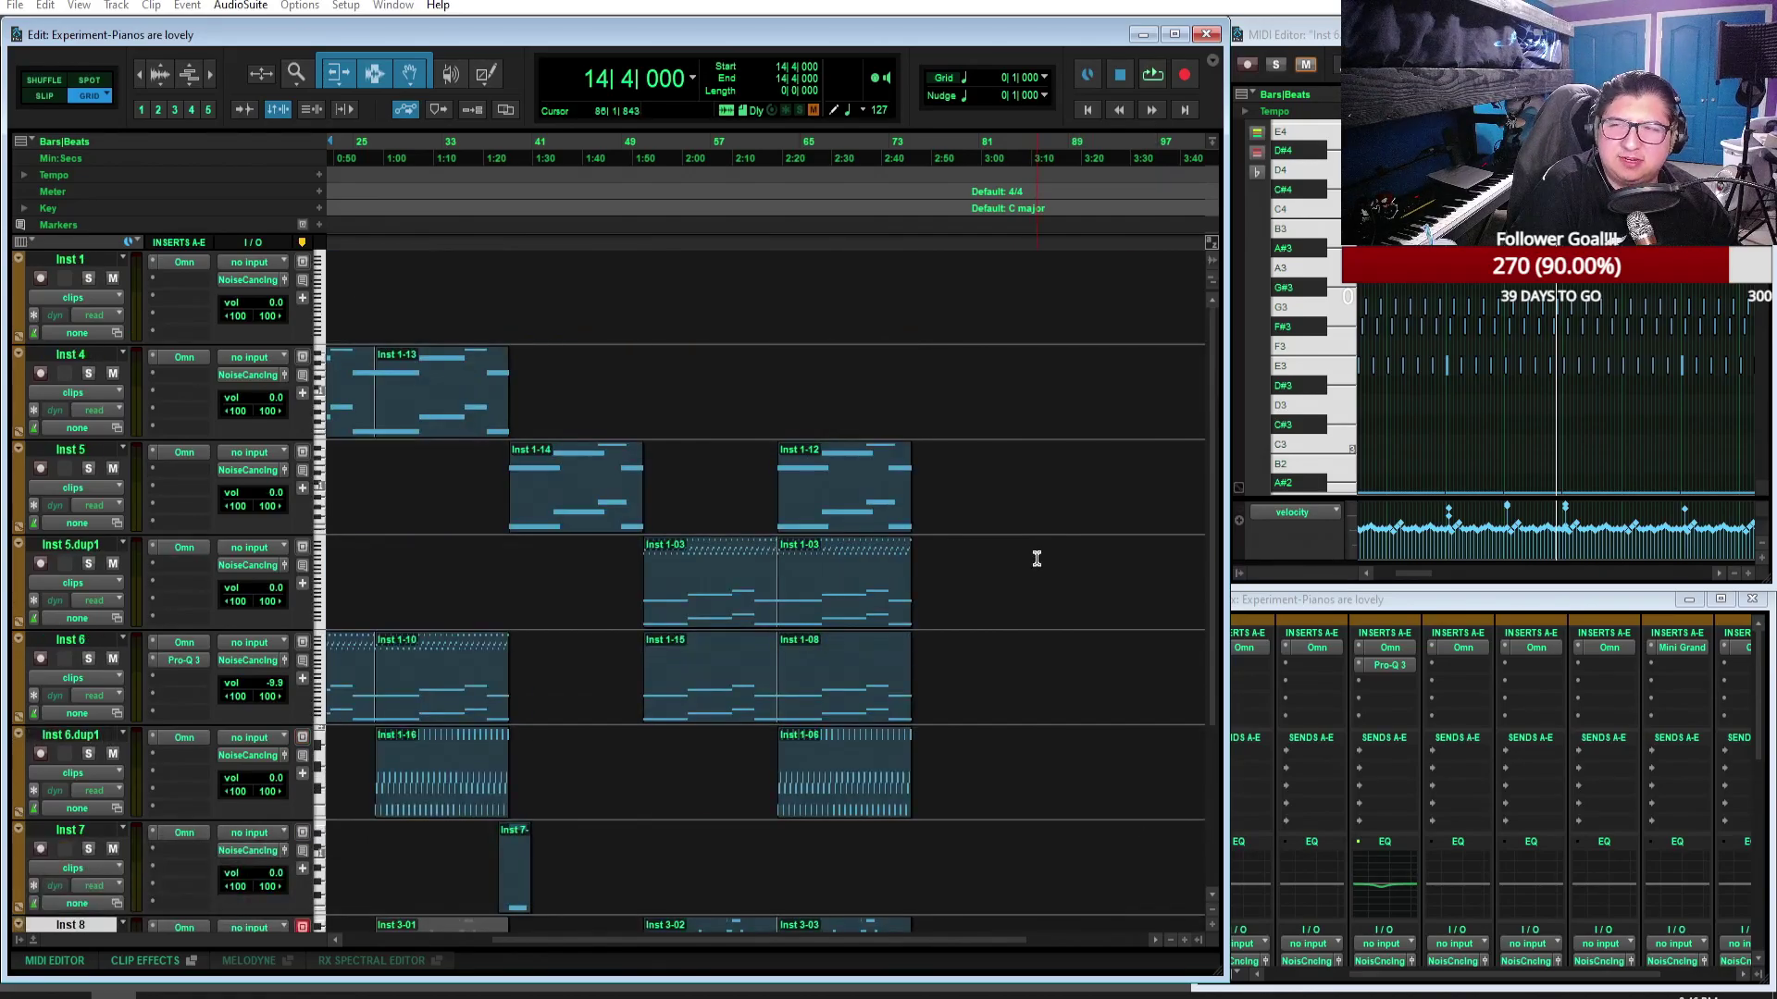
pyautogui.scroll(-1, 1035, 567)
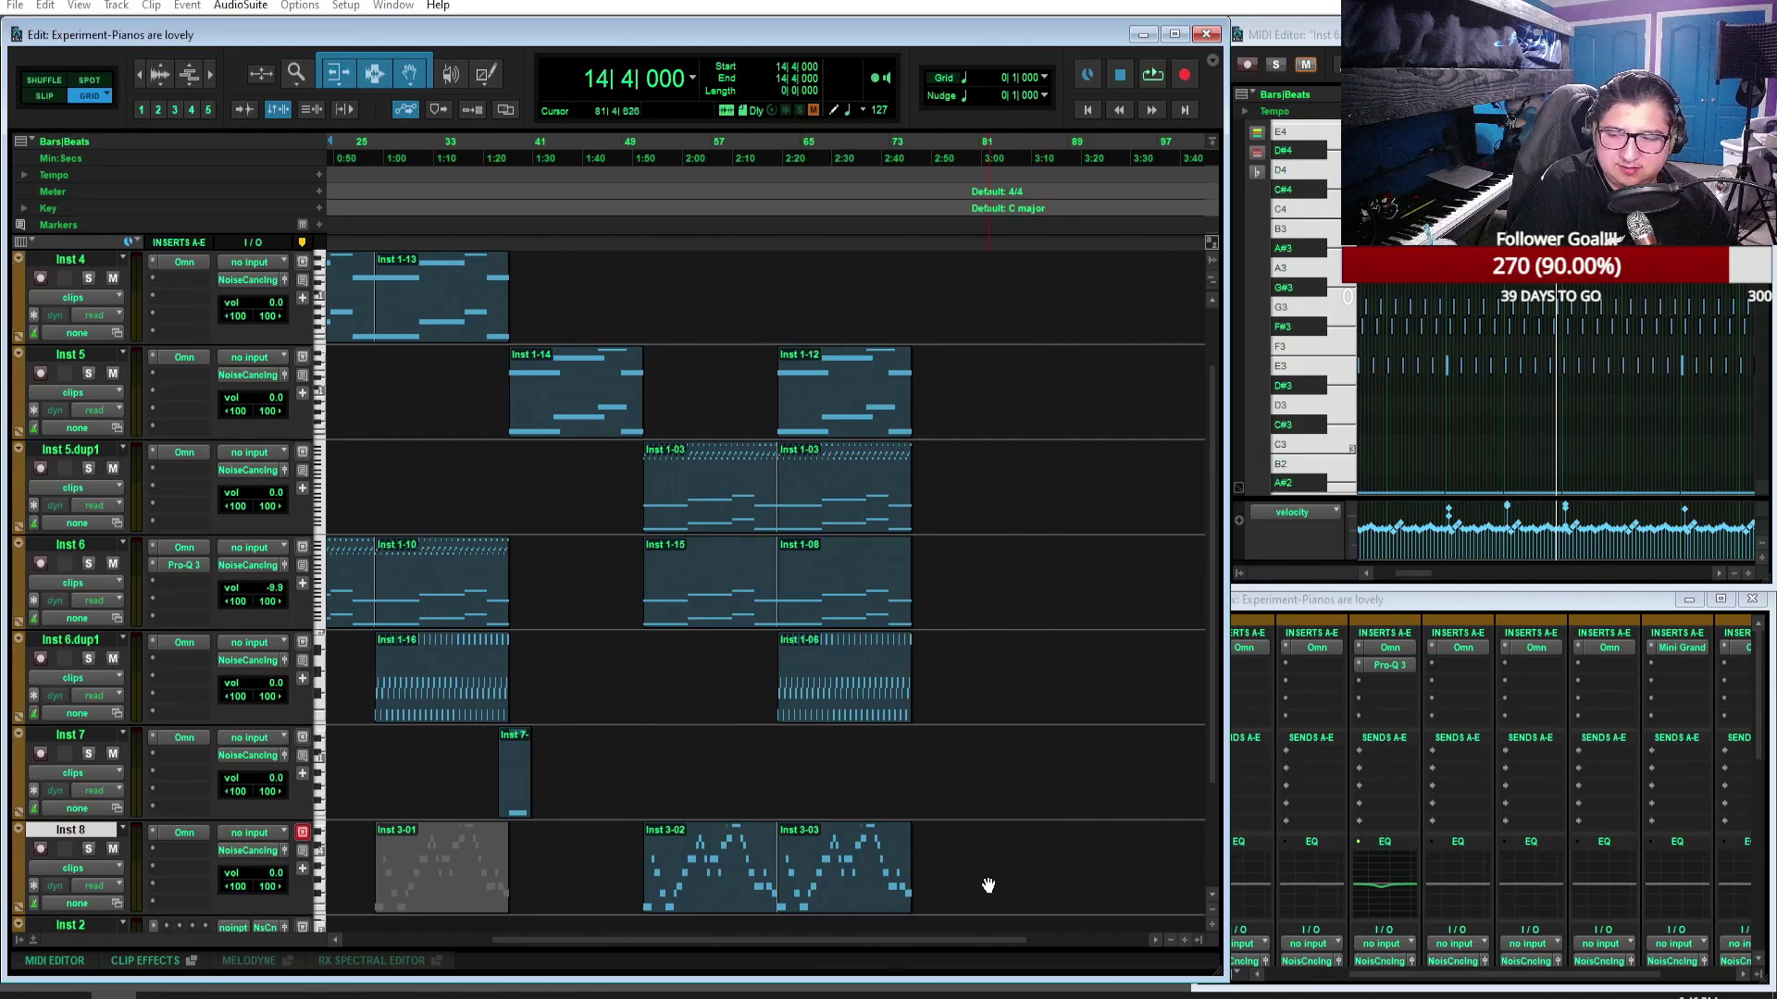
pyautogui.moveTo(995, 940); pyautogui.dragTo(759, 935)
pyautogui.scroll(2, 694, 833)
pyautogui.scroll(-6, 694, 833)
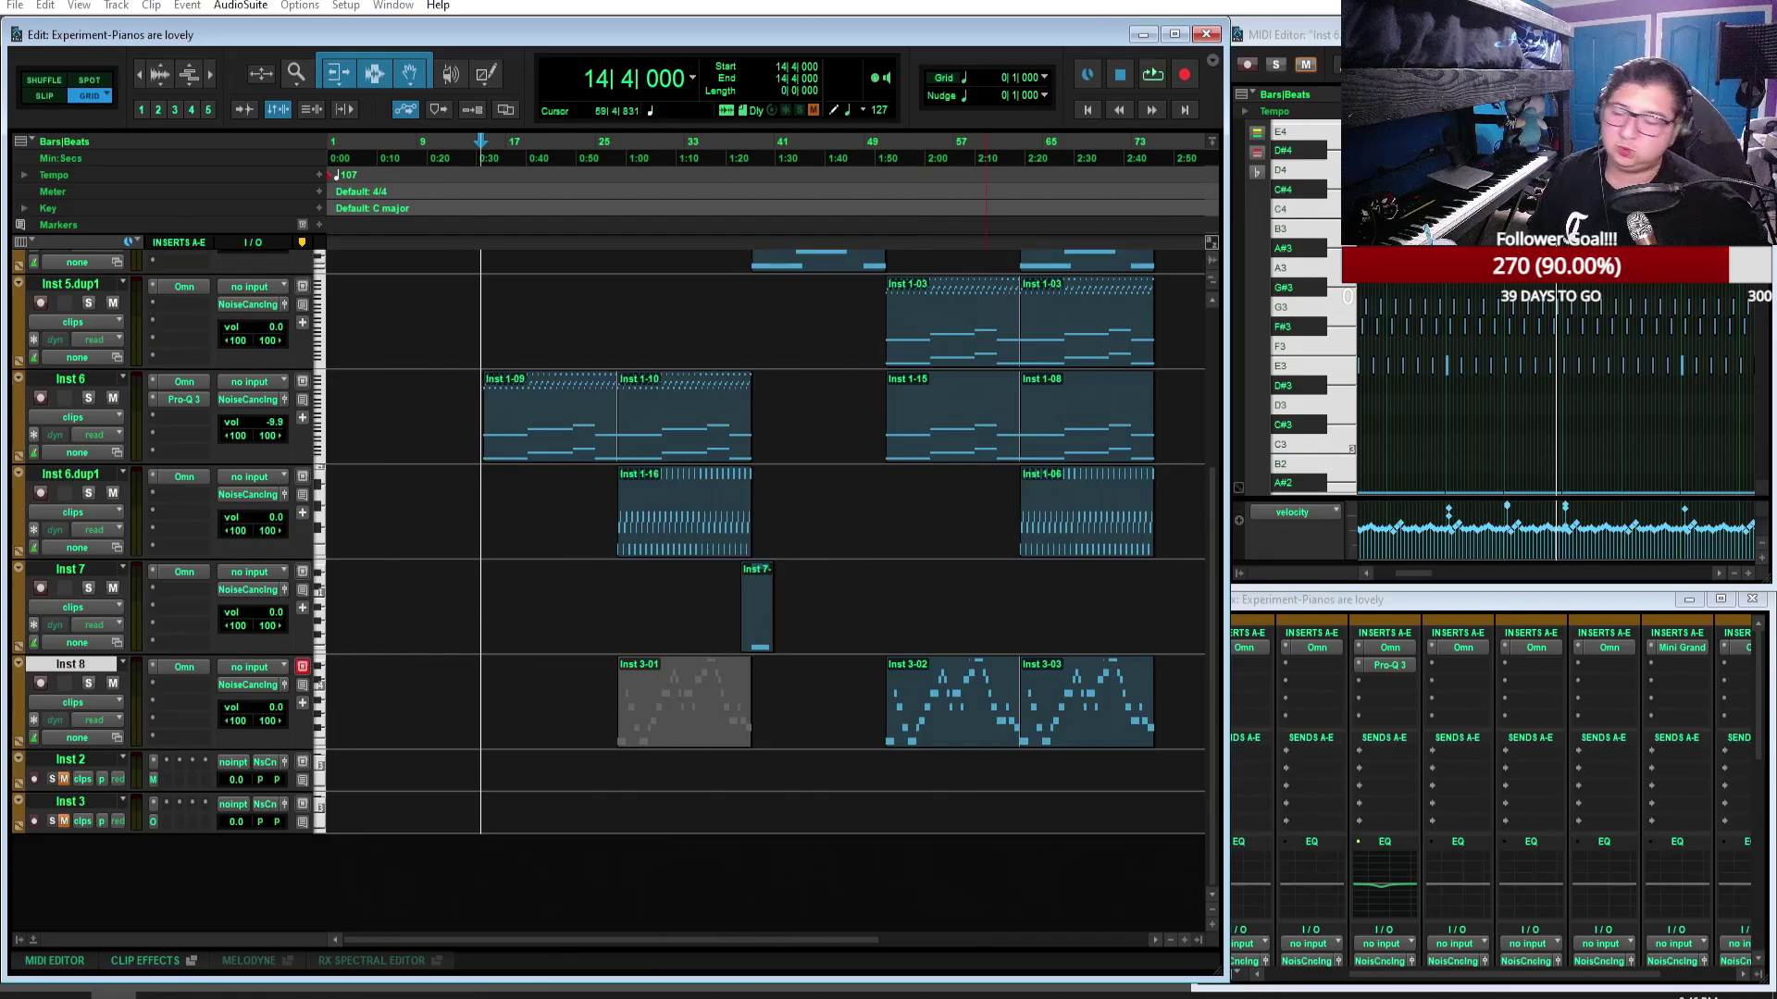
pyautogui.click(15, 4)
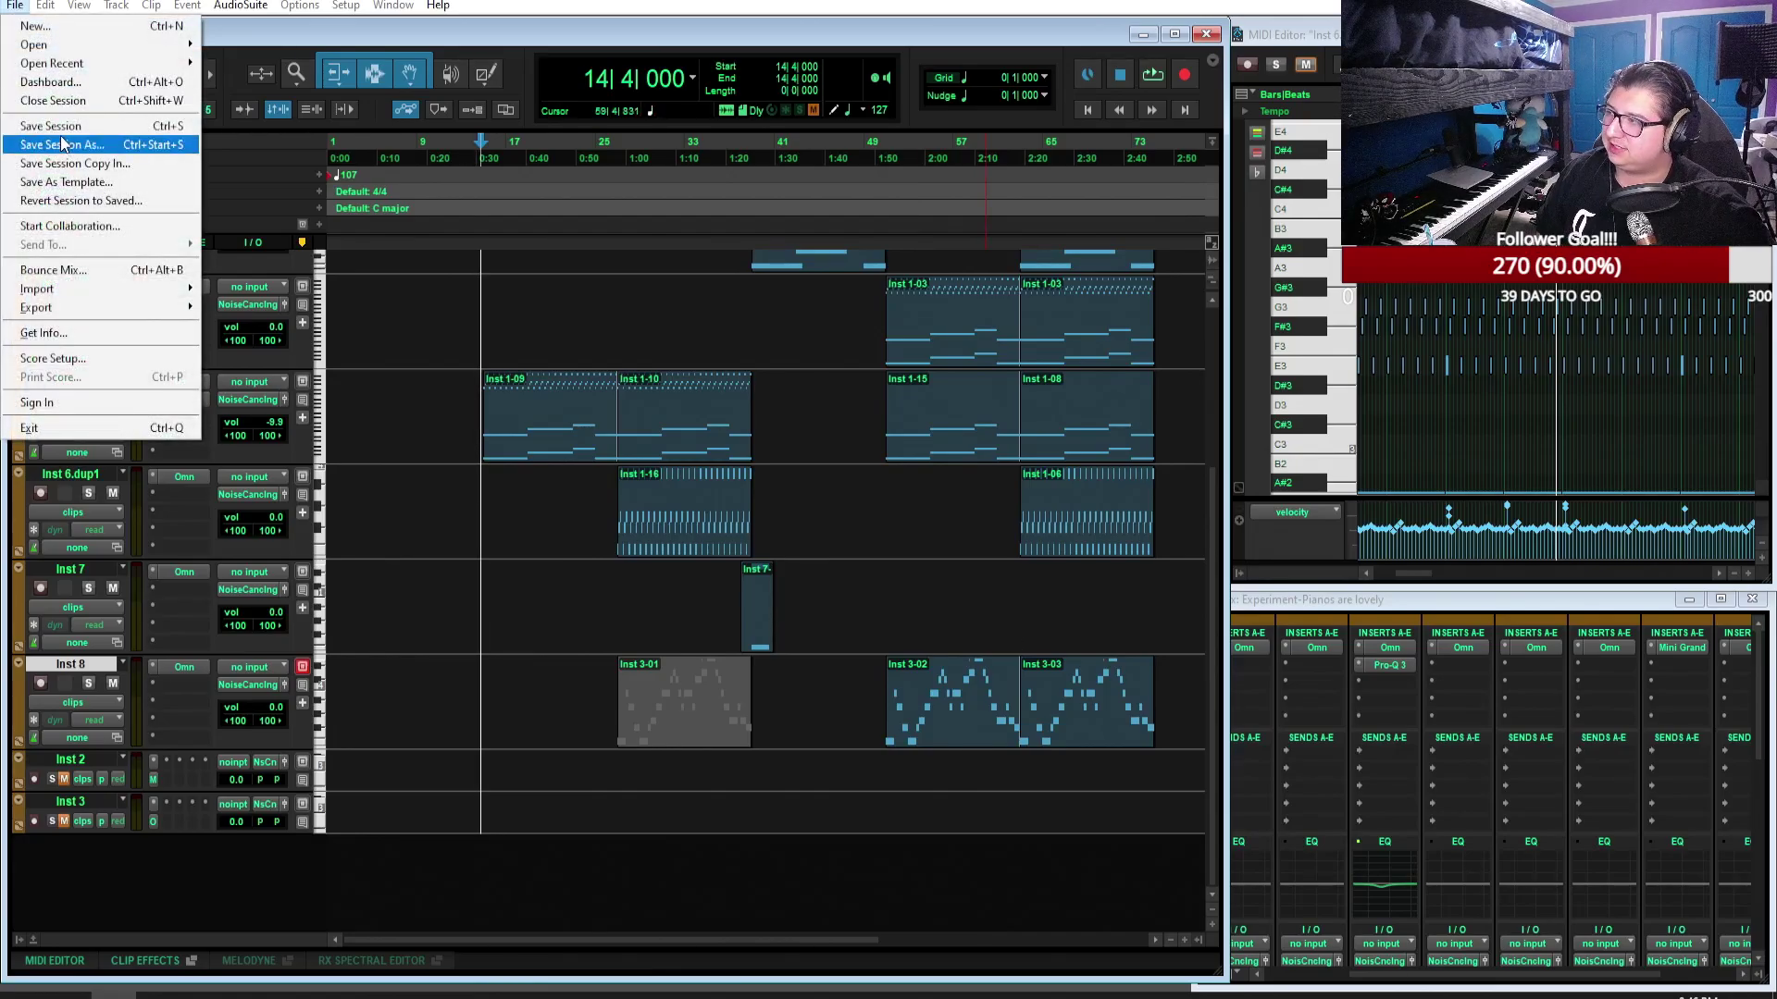
pyautogui.click(58, 127)
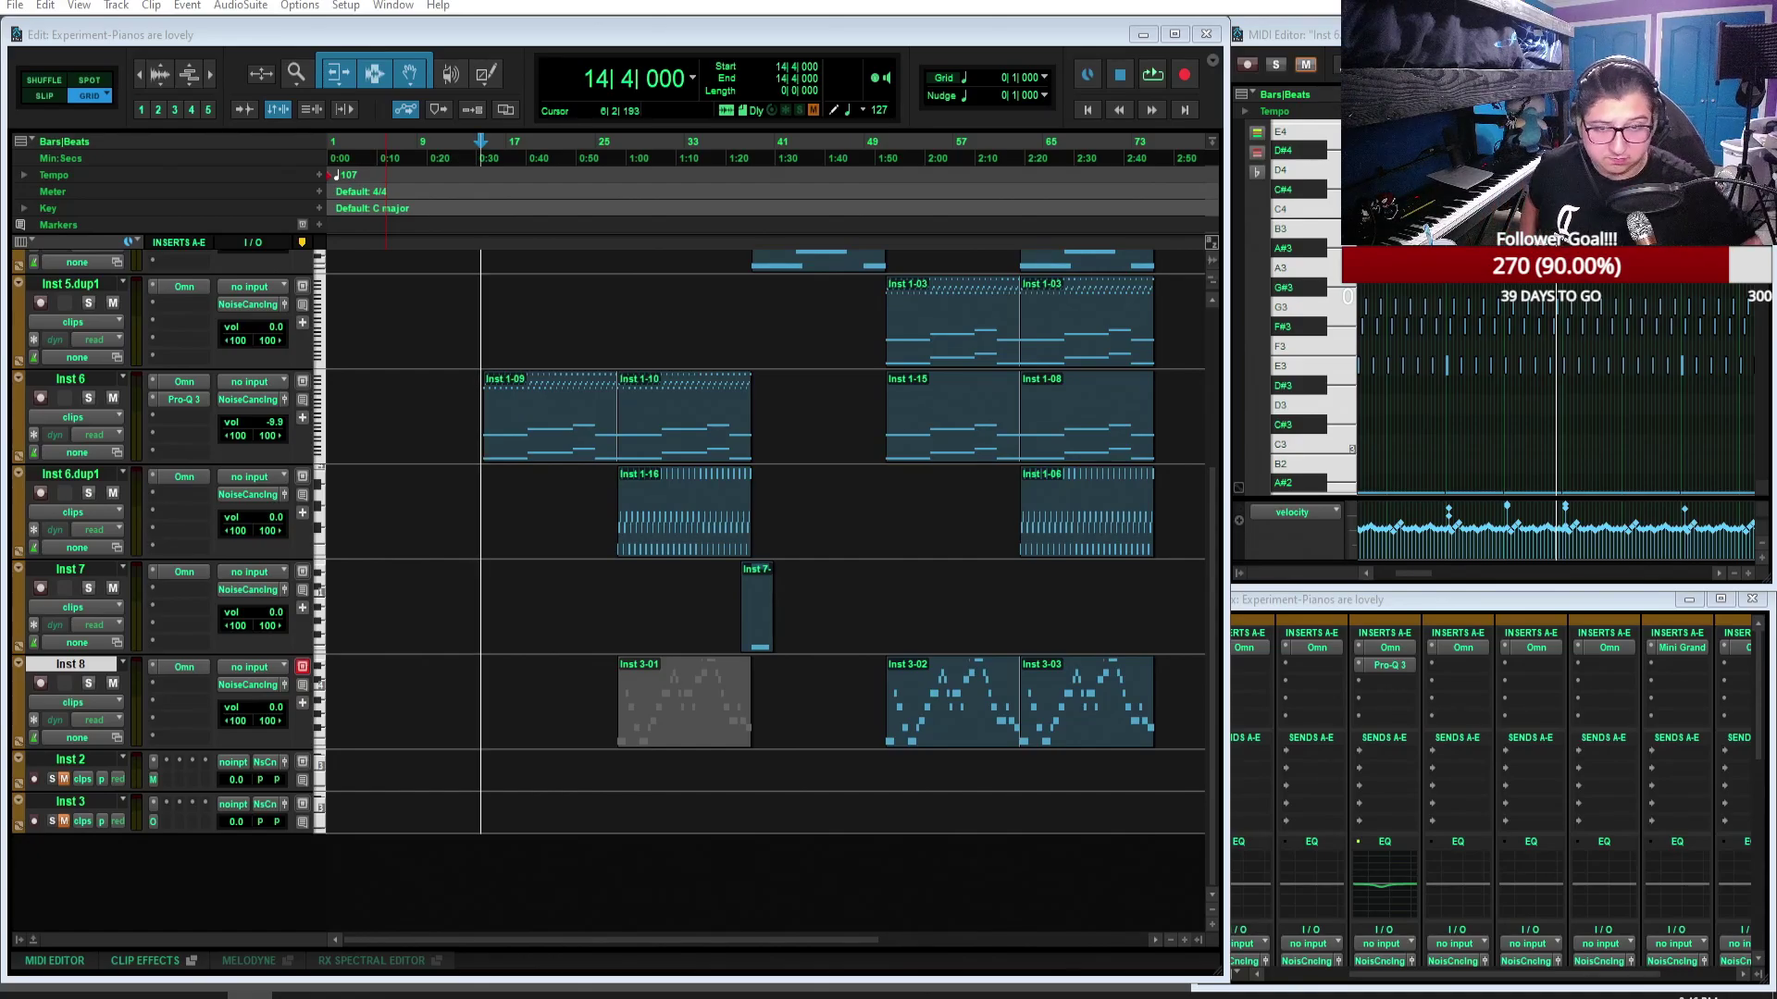
# Step: Create a new session in local storage, named Experiment-Liminal, without using a template
pyautogui.click(45, 6)
pyautogui.moveTo(15, 6)
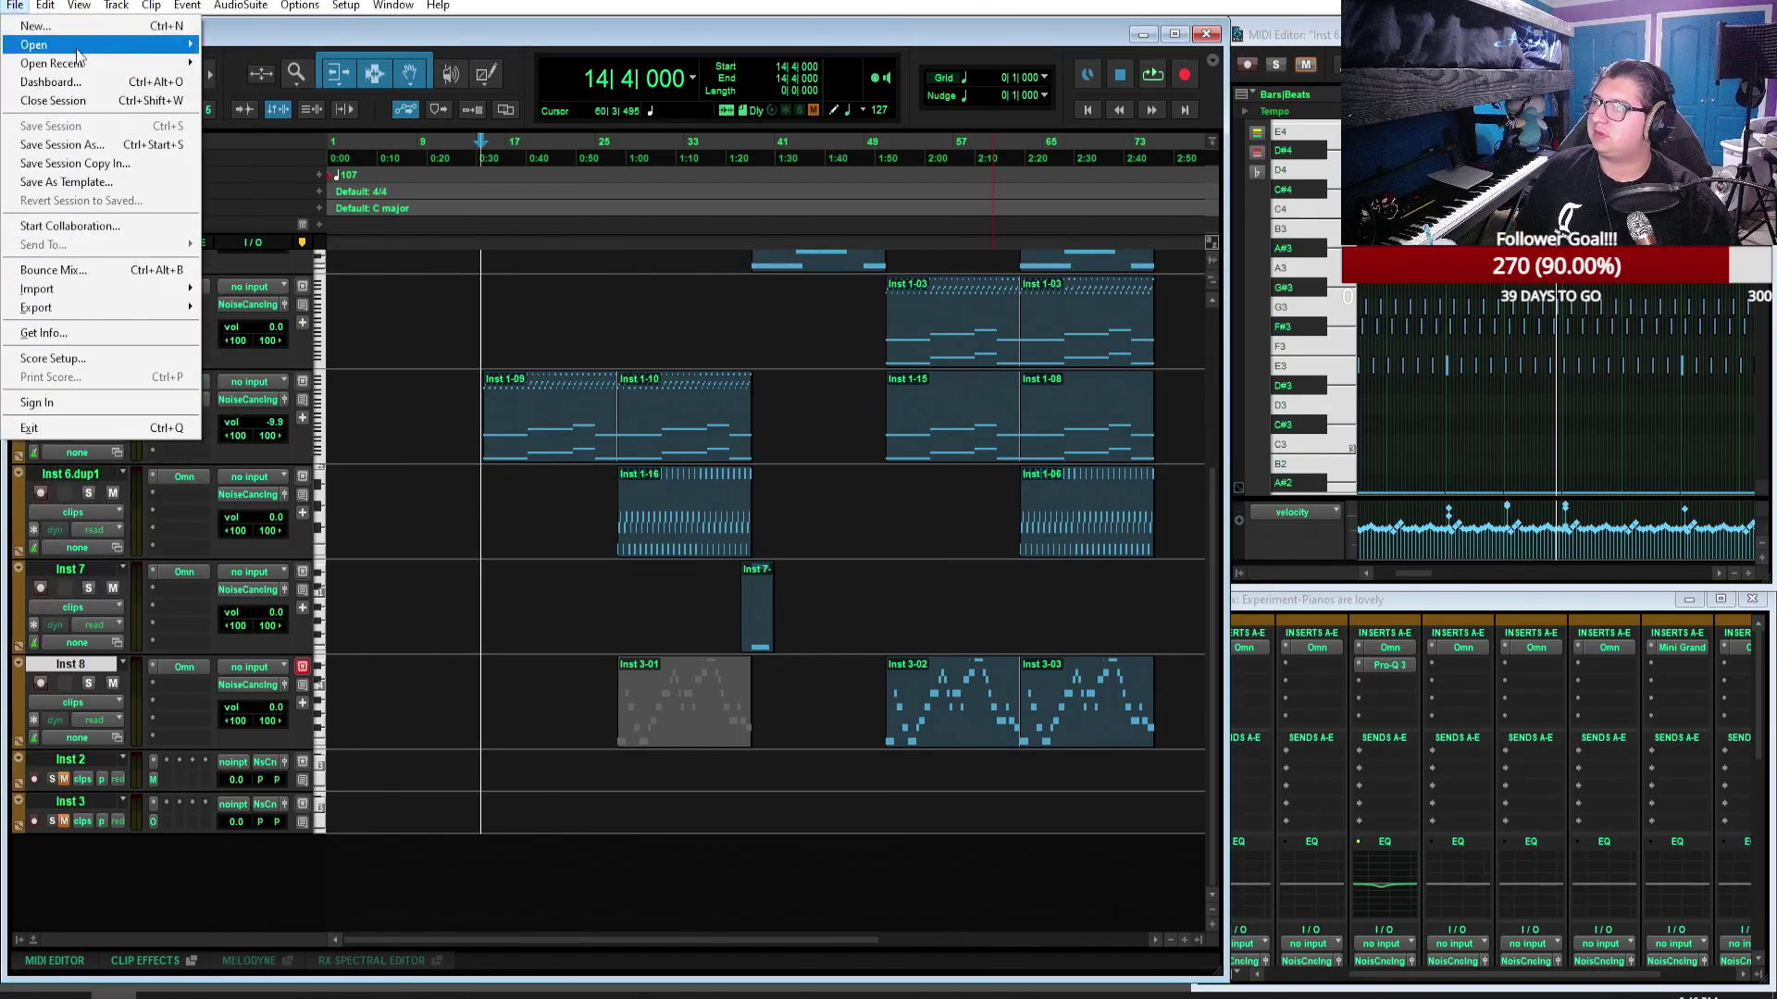
pyautogui.moveTo(95, 66)
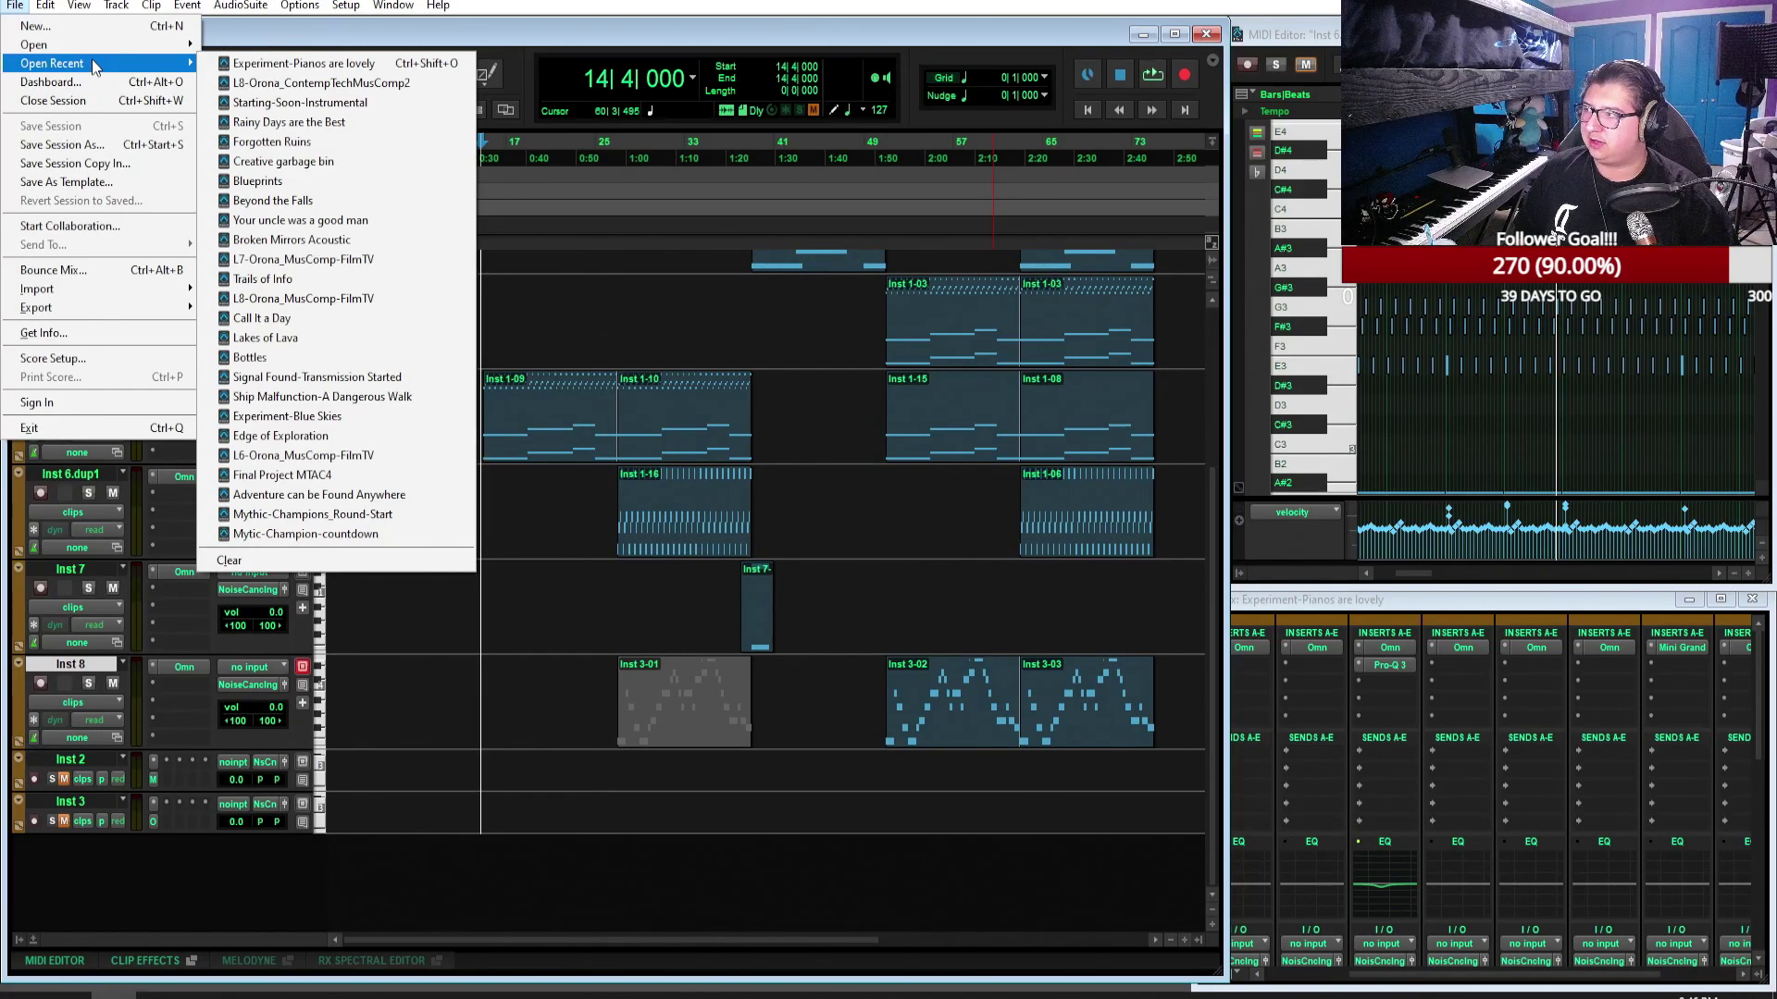
pyautogui.click(50, 82)
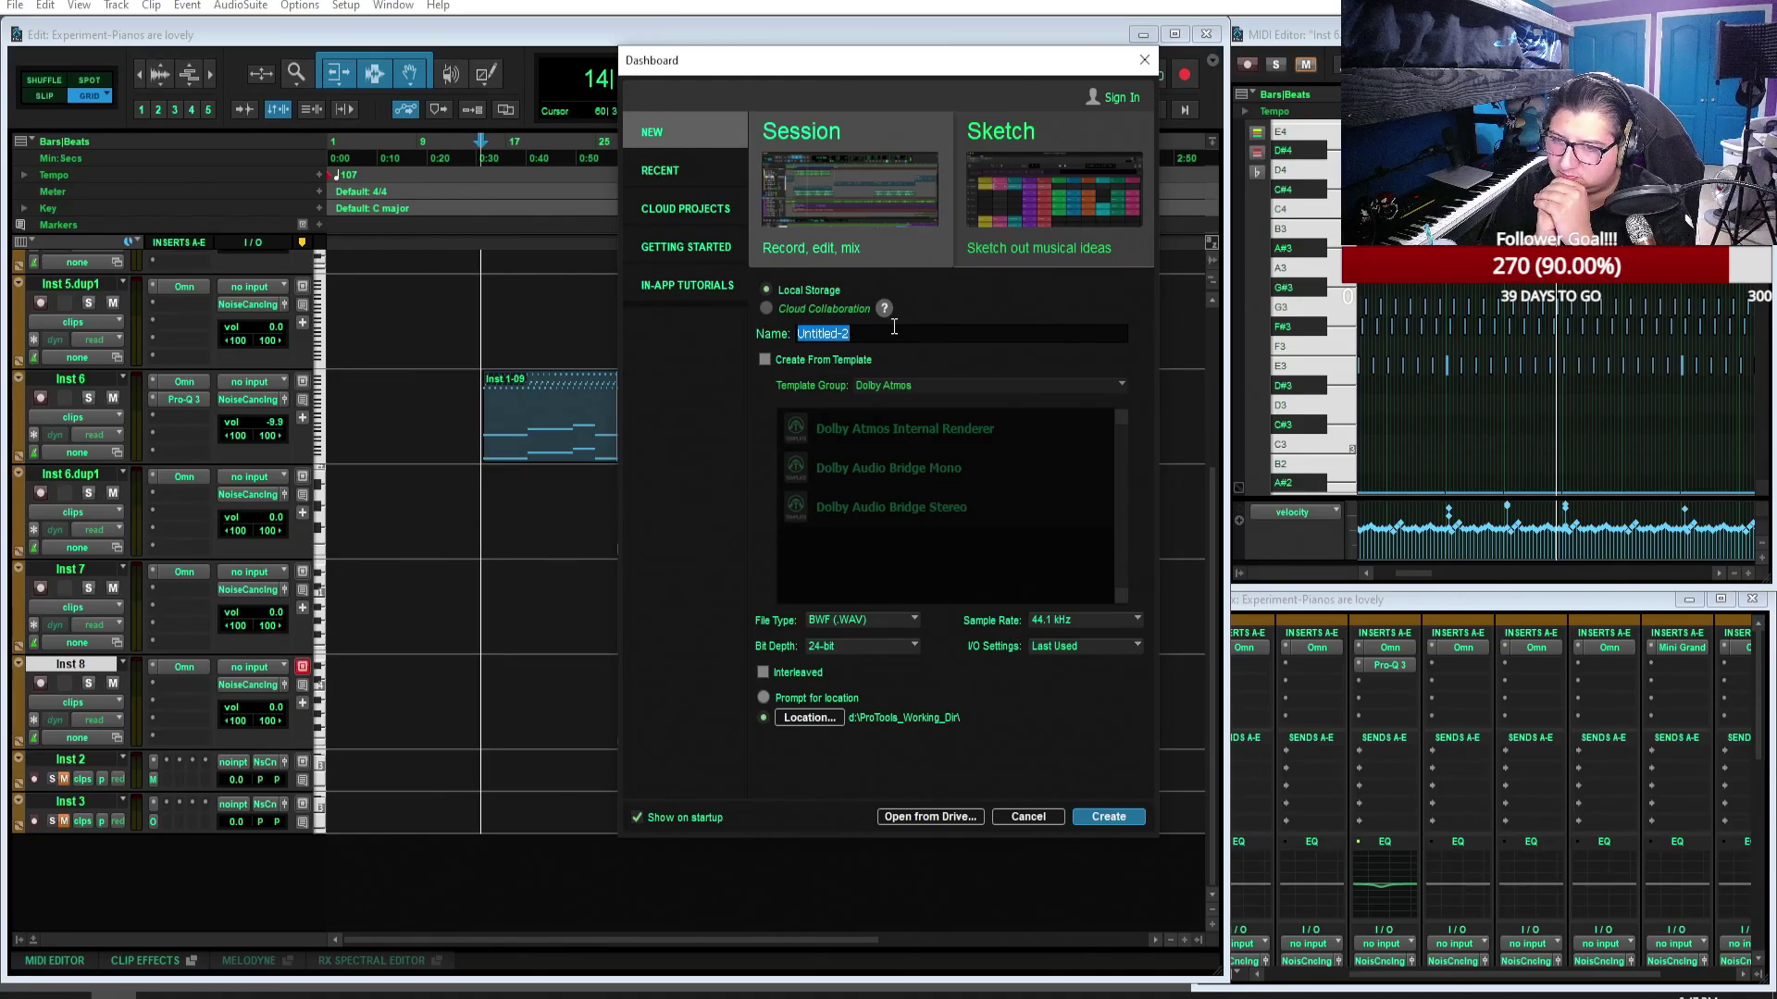
pyautogui.write('Epe')
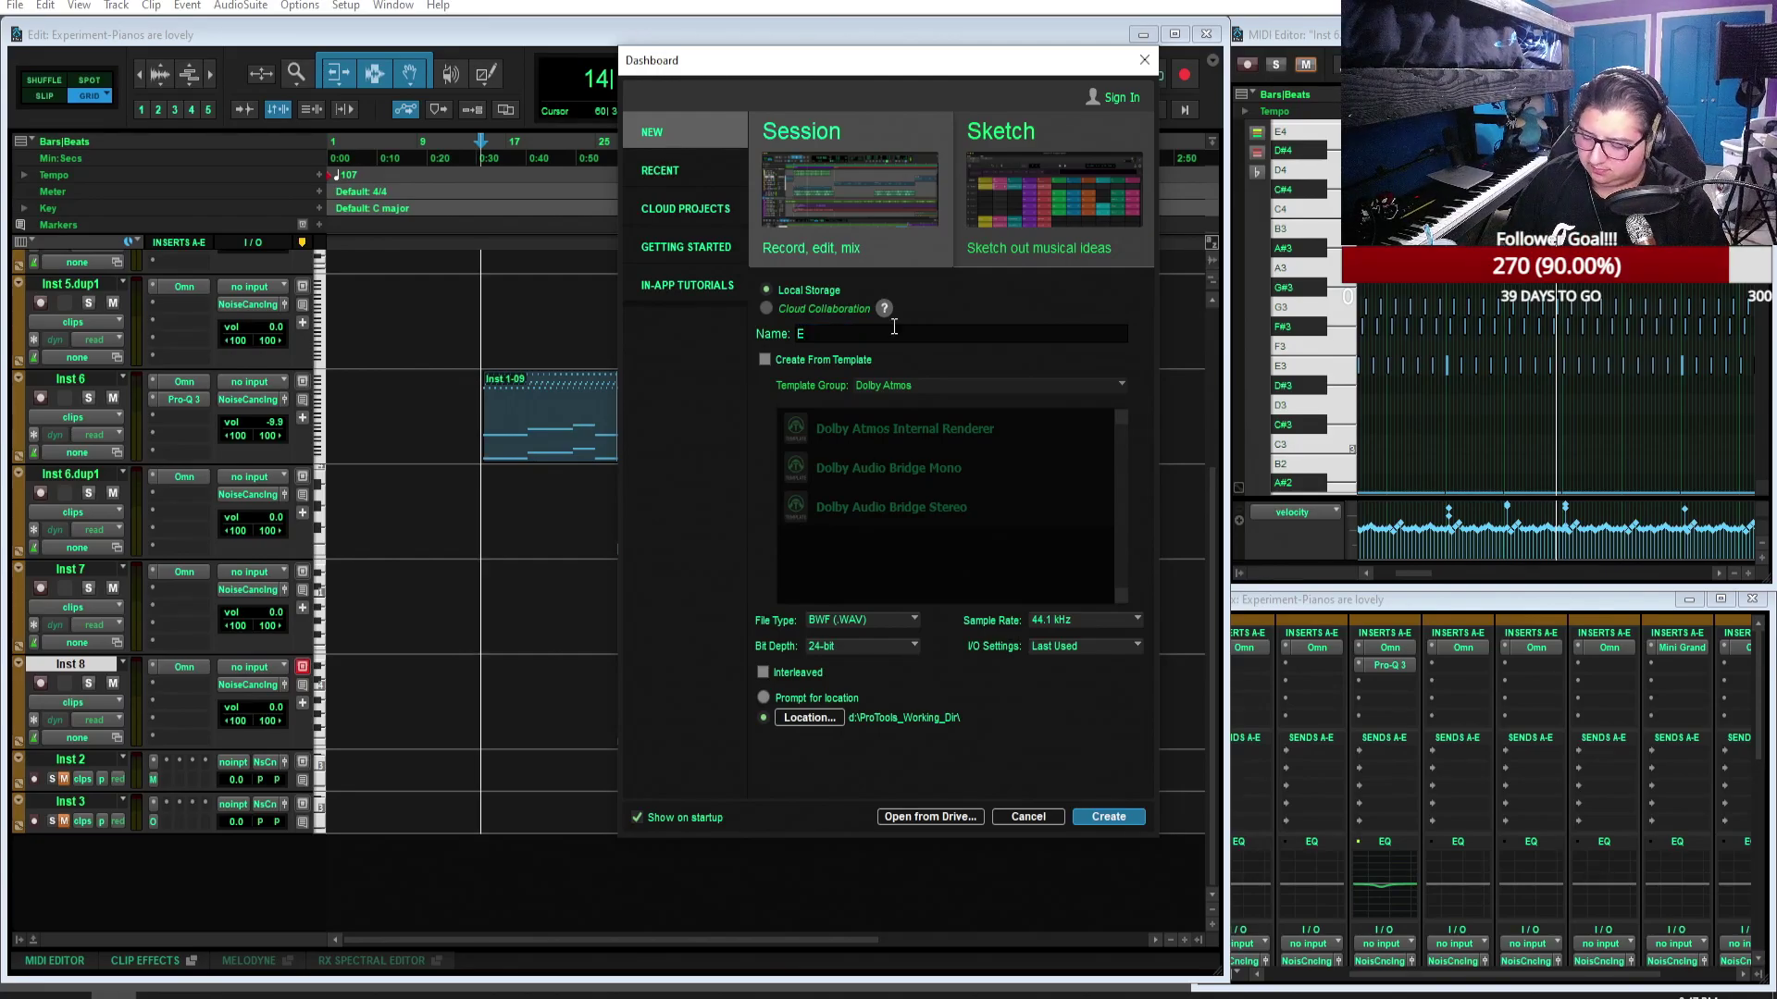
pyautogui.press('BackSpace')
pyautogui.press('BackSpace')
pyautogui.write('x')
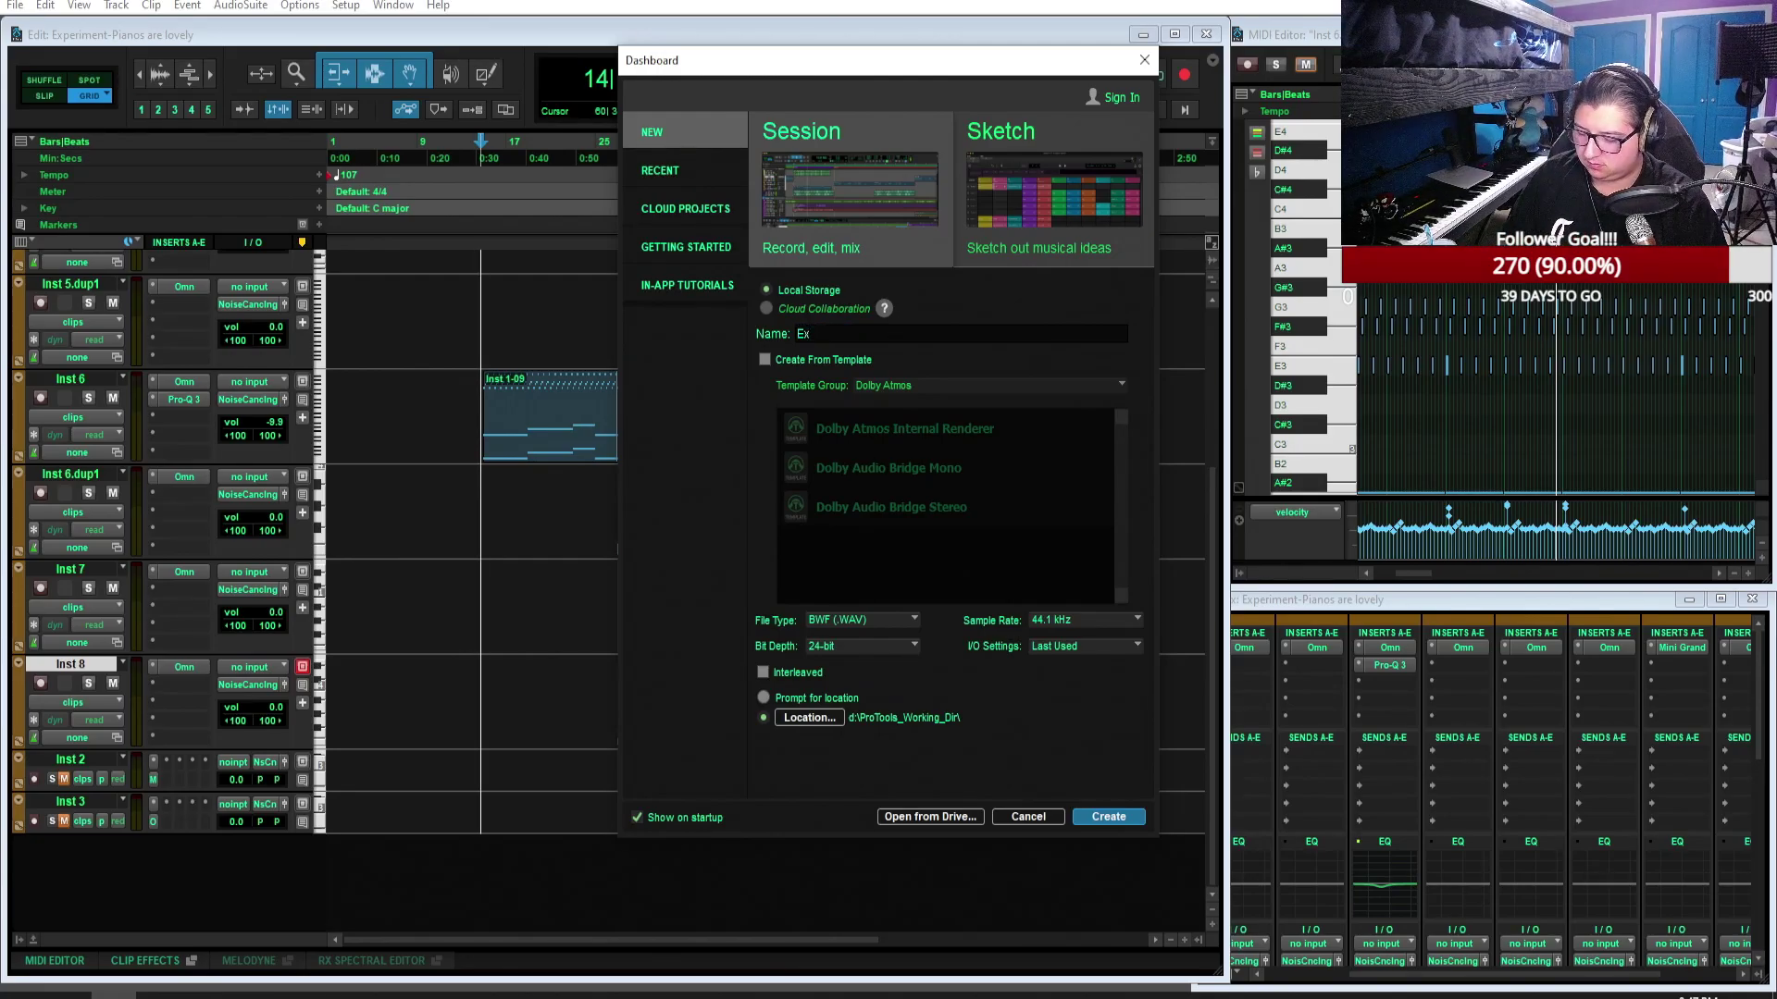
pyautogui.write('periment')
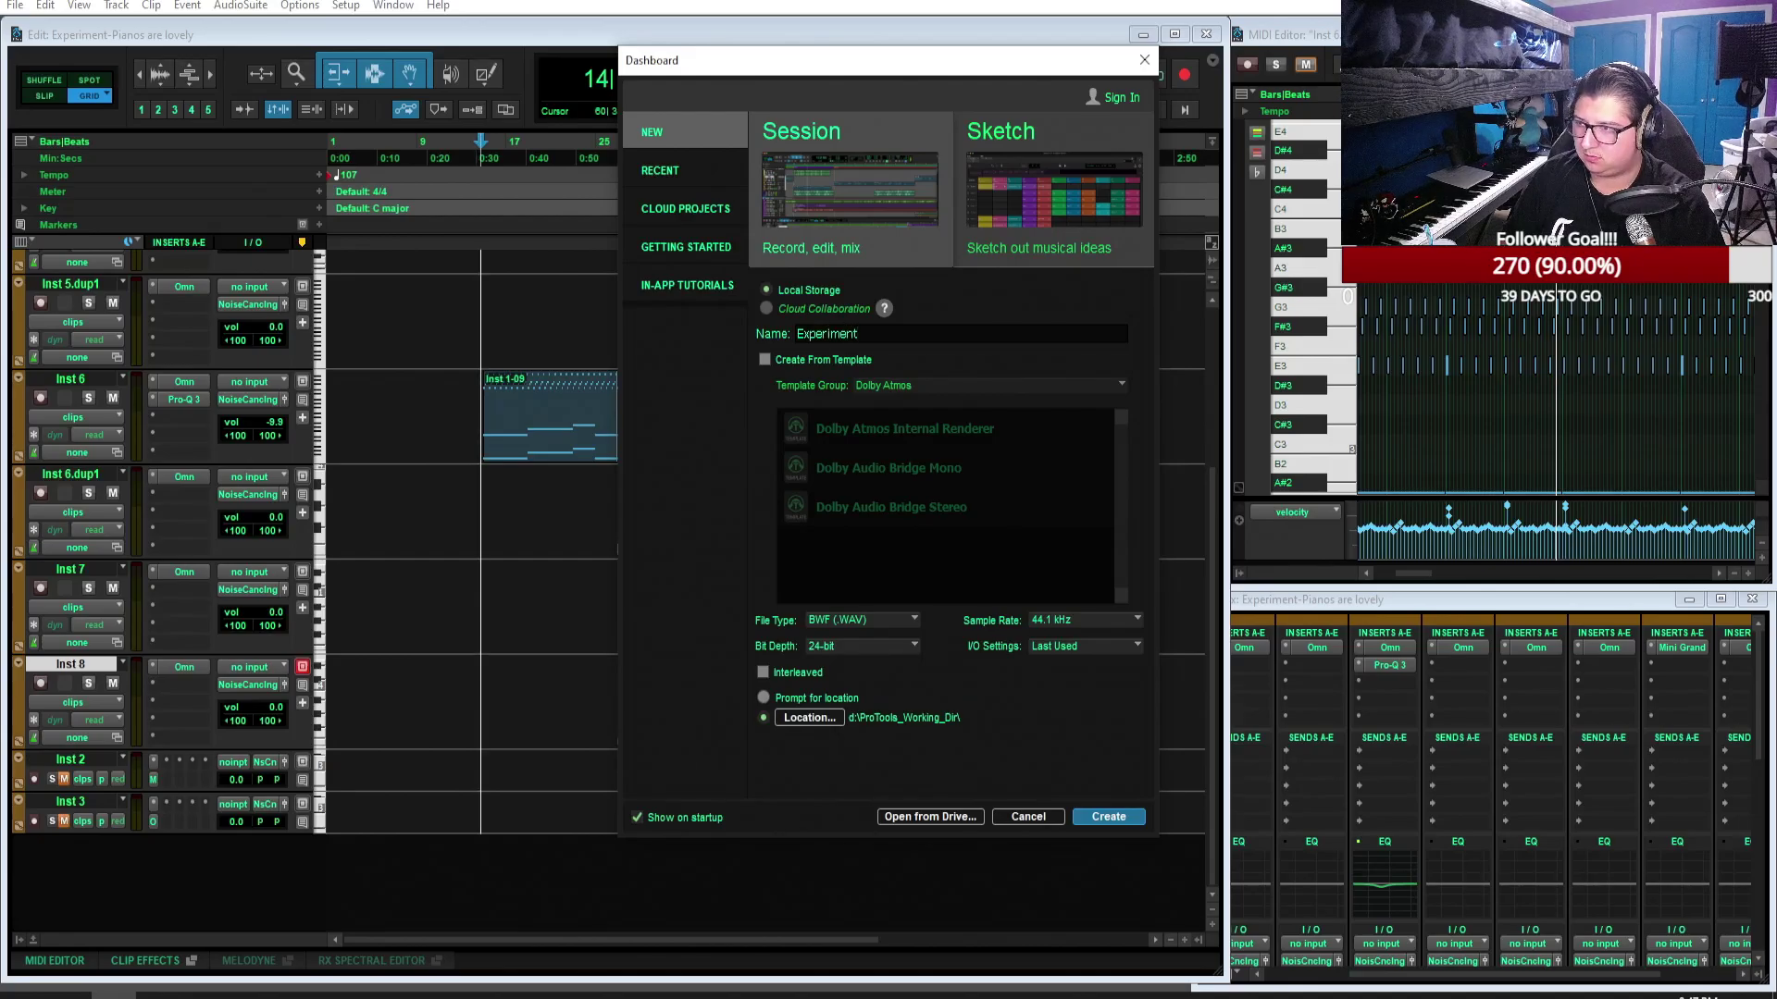
pyautogui.write('-Liminal')
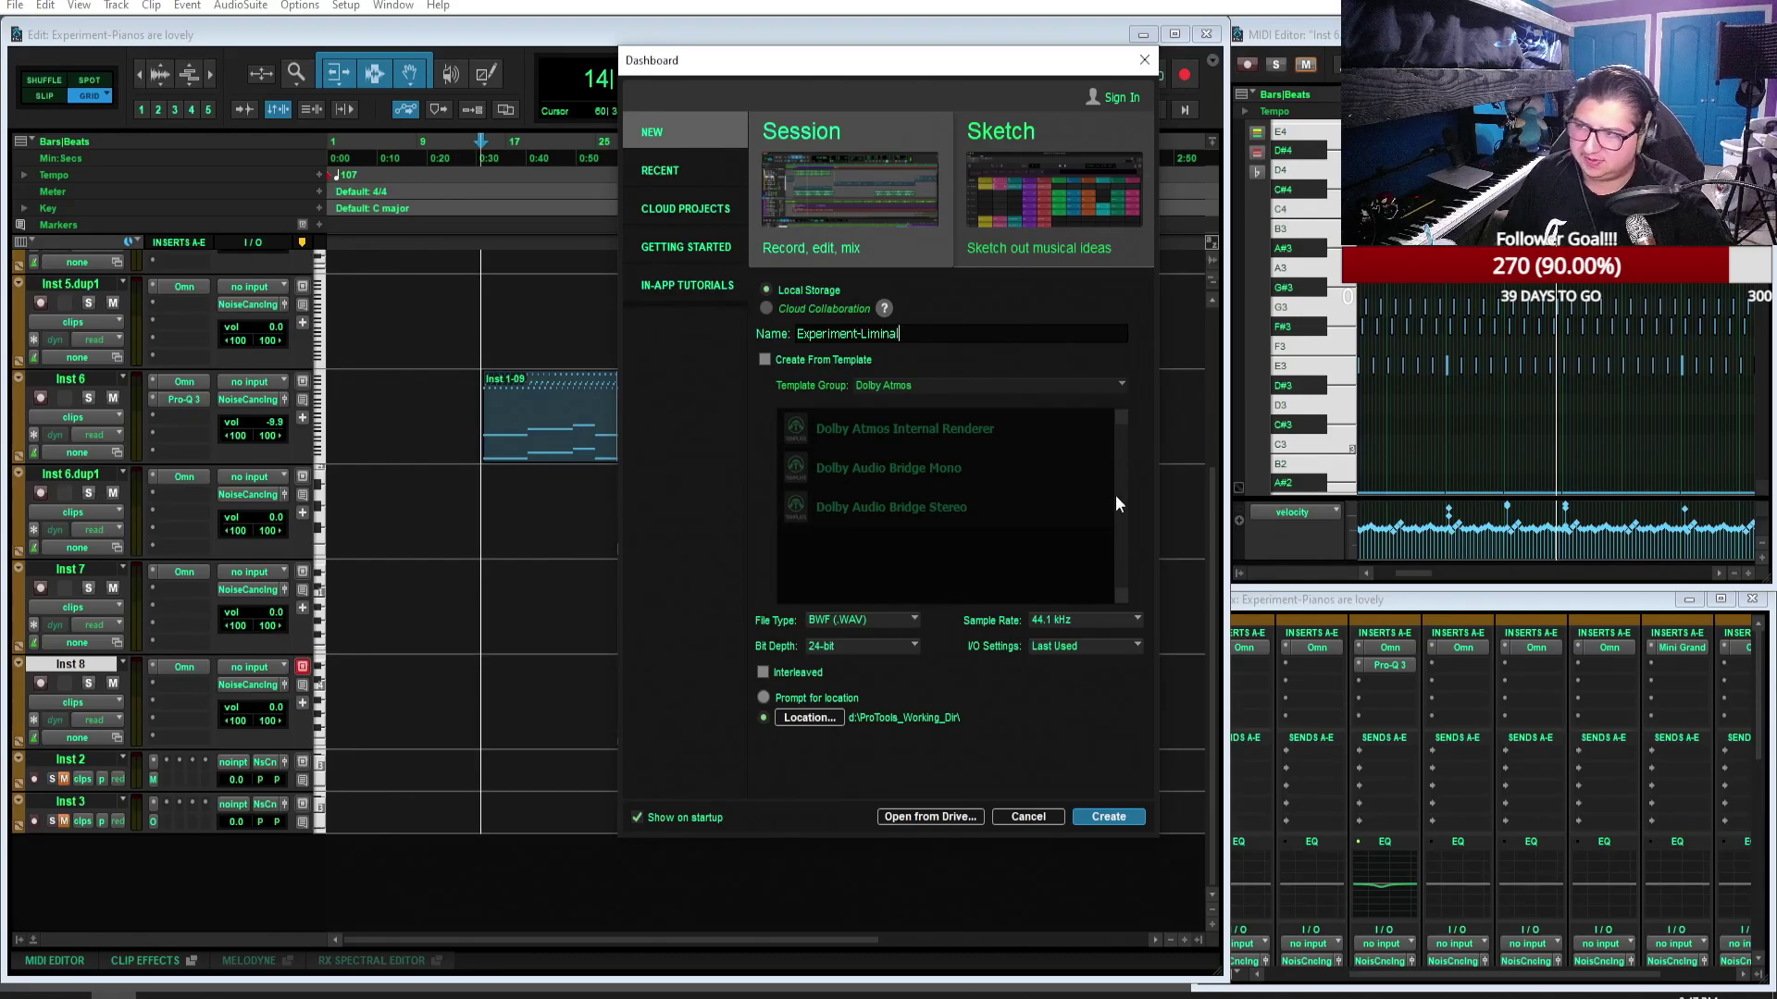
pyautogui.click(1129, 818)
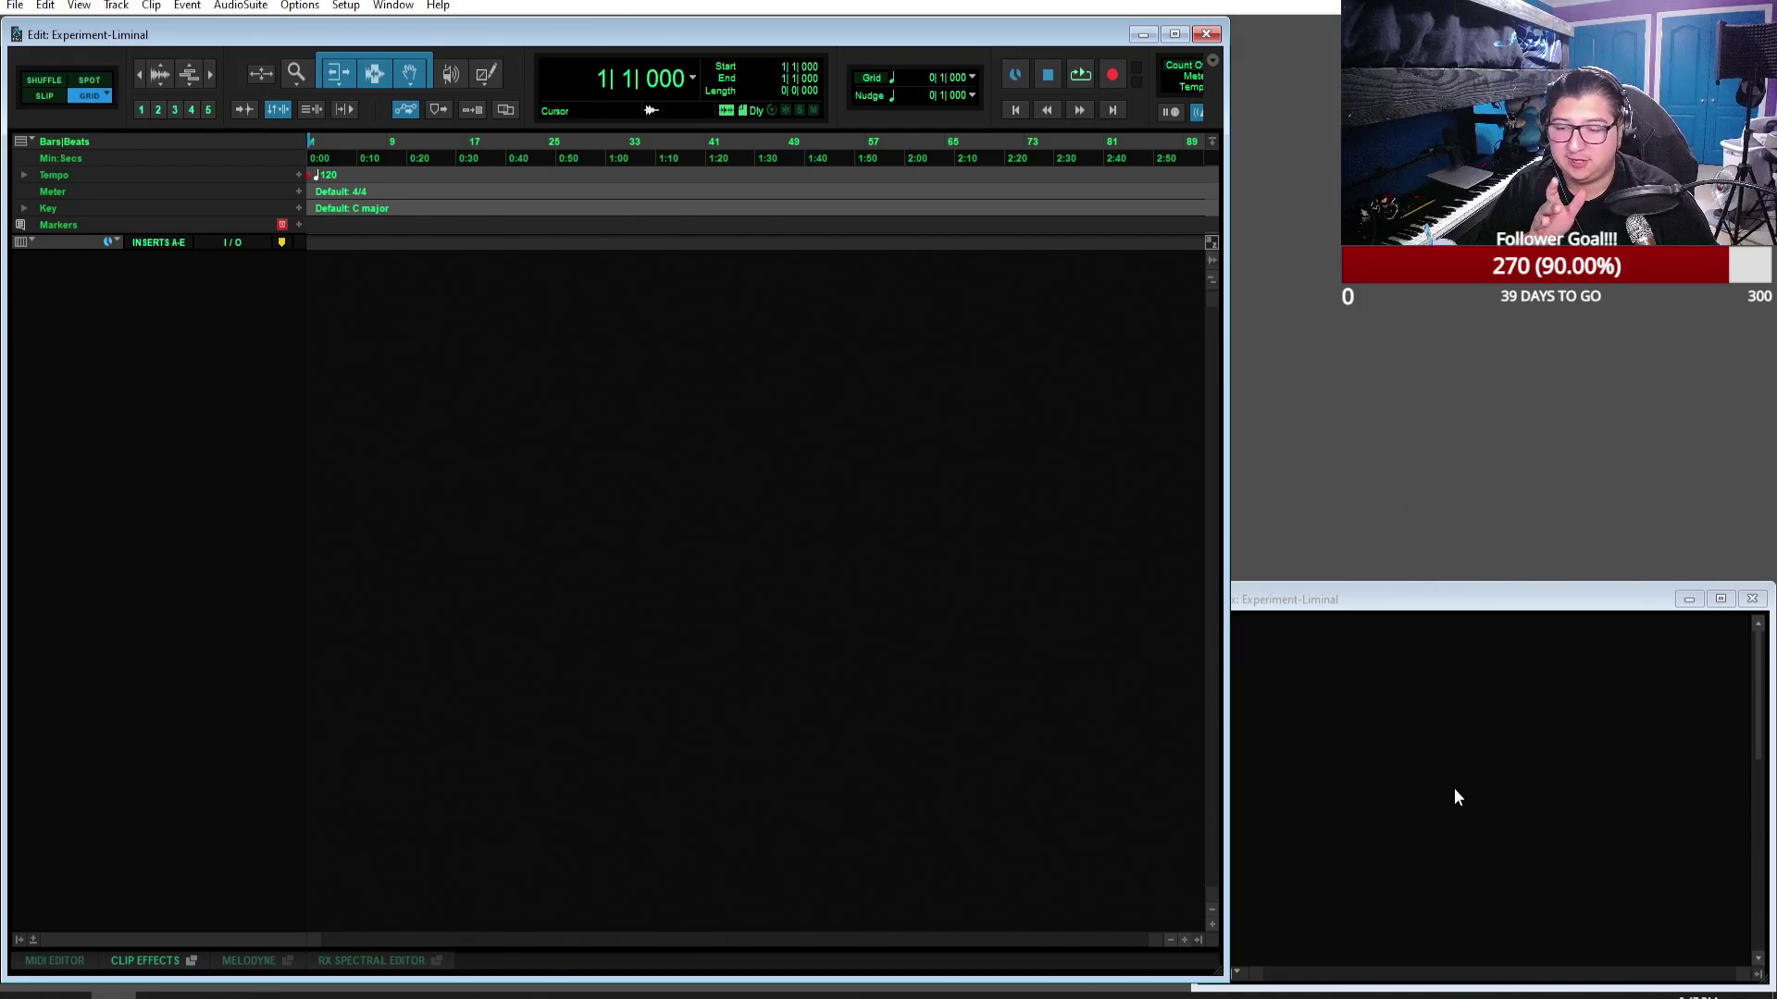
# Step: Switch to Spotify, browse the songs in the Liminal playlist for inspiration, and return to the empty session
pyautogui.click(340, 994)
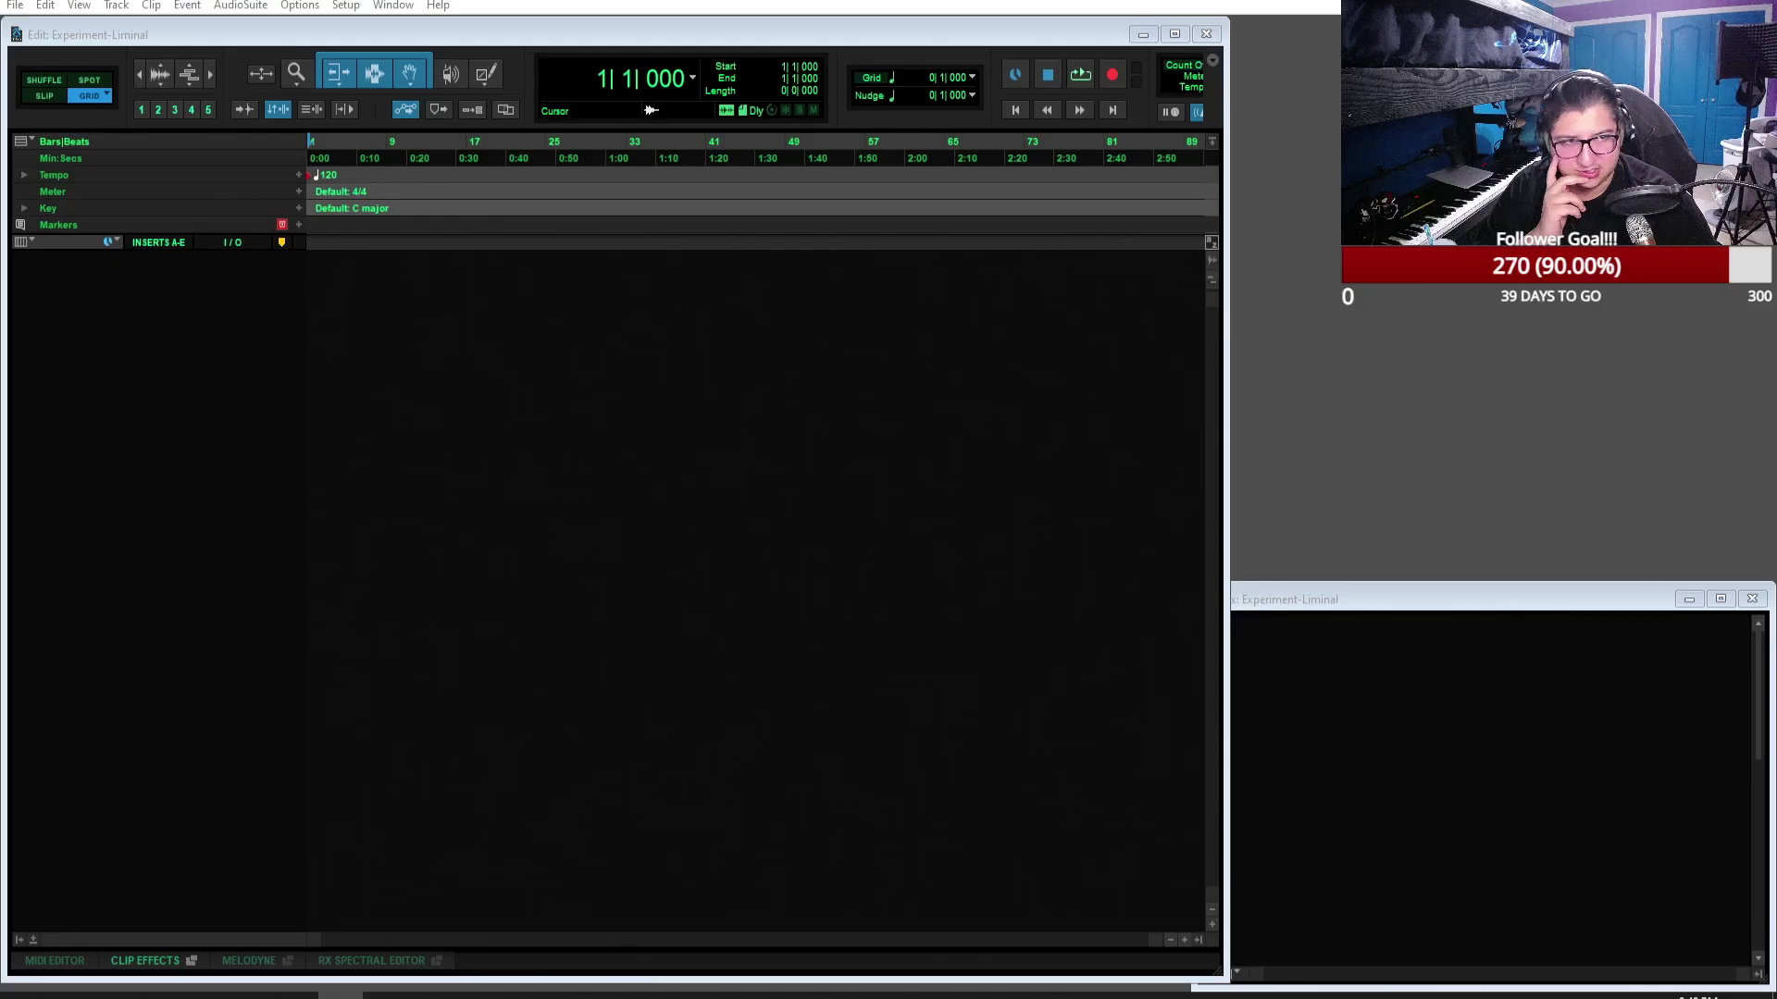
pyautogui.moveTo(810, 180); pyautogui.dragTo(991, 124)
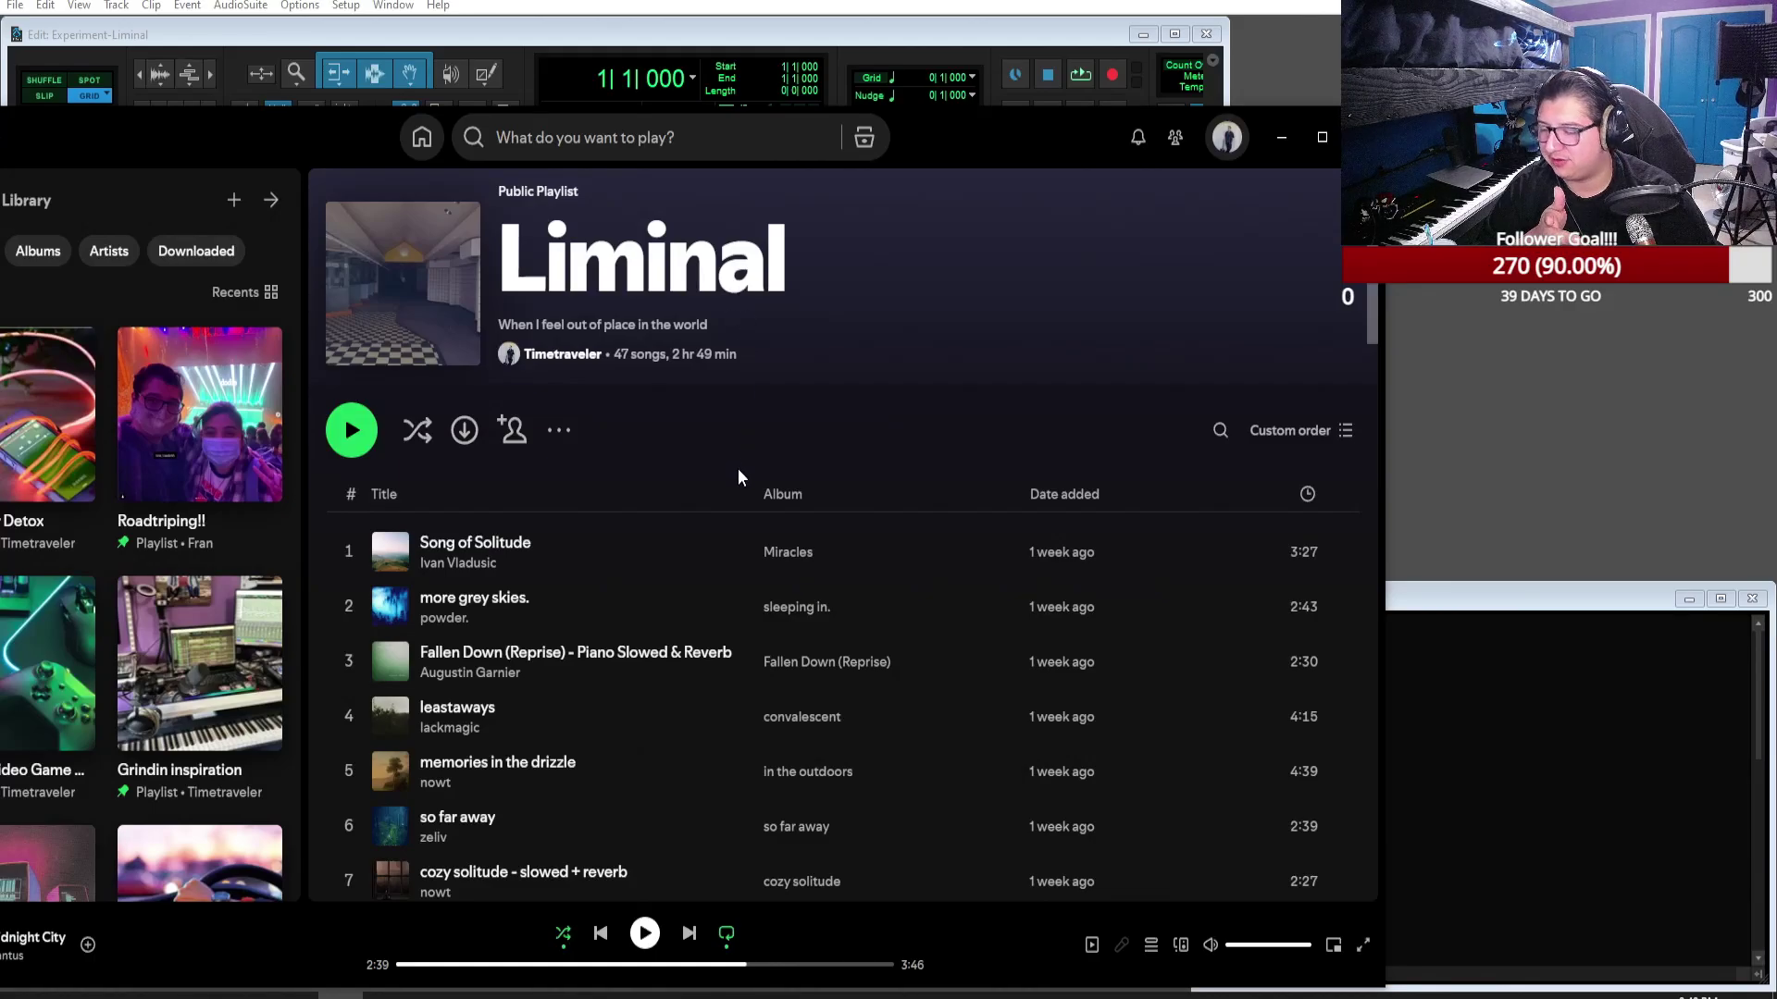
pyautogui.scroll(-5, 1003, 564)
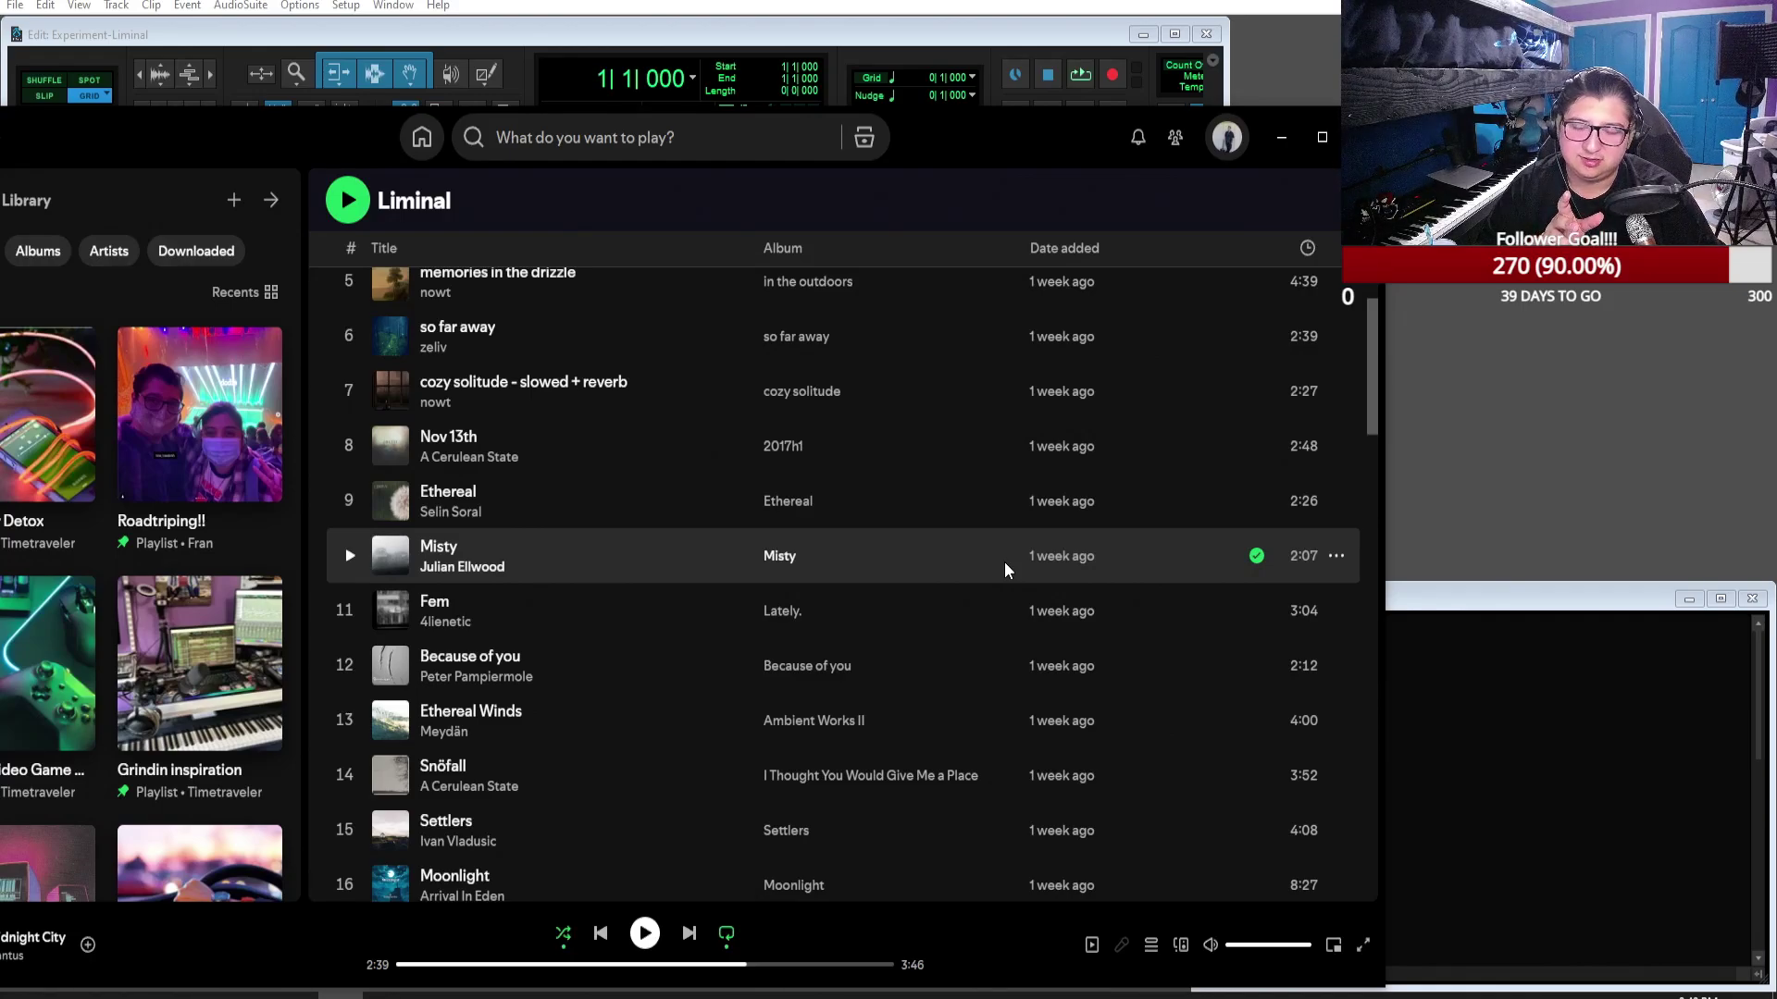
pyautogui.scroll(-8, 1005, 567)
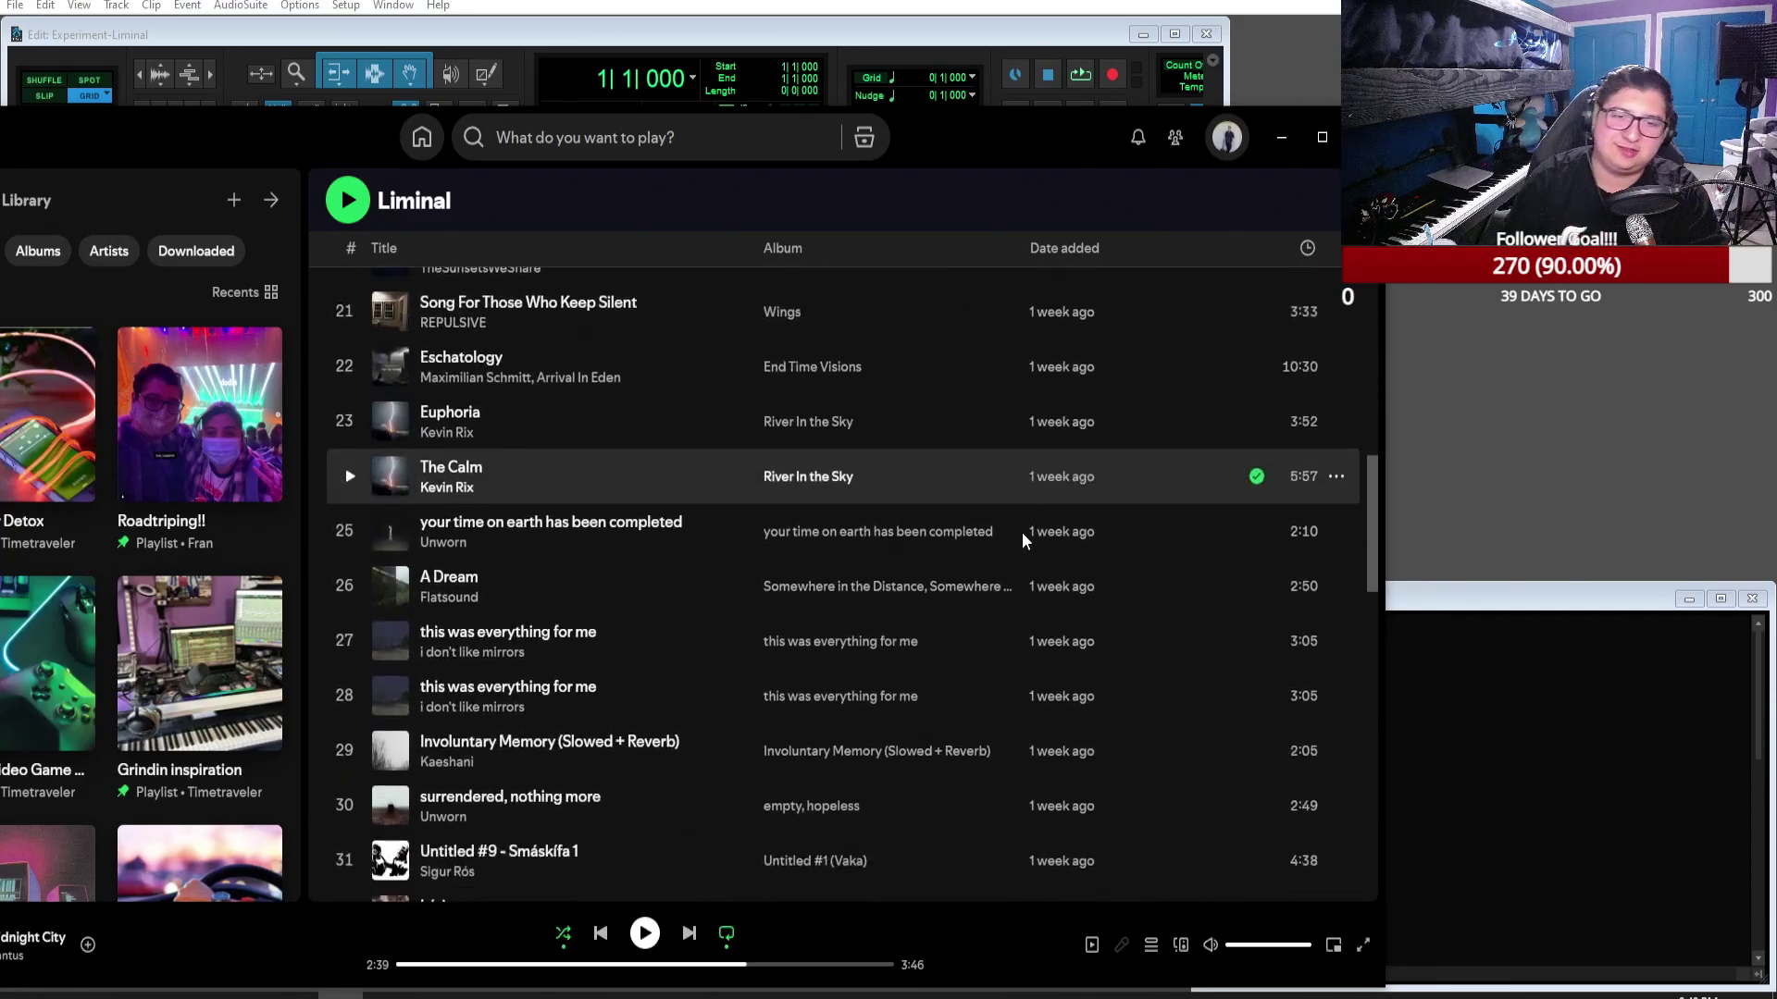
pyautogui.scroll(-5, 1022, 531)
pyautogui.scroll(-5, 1022, 536)
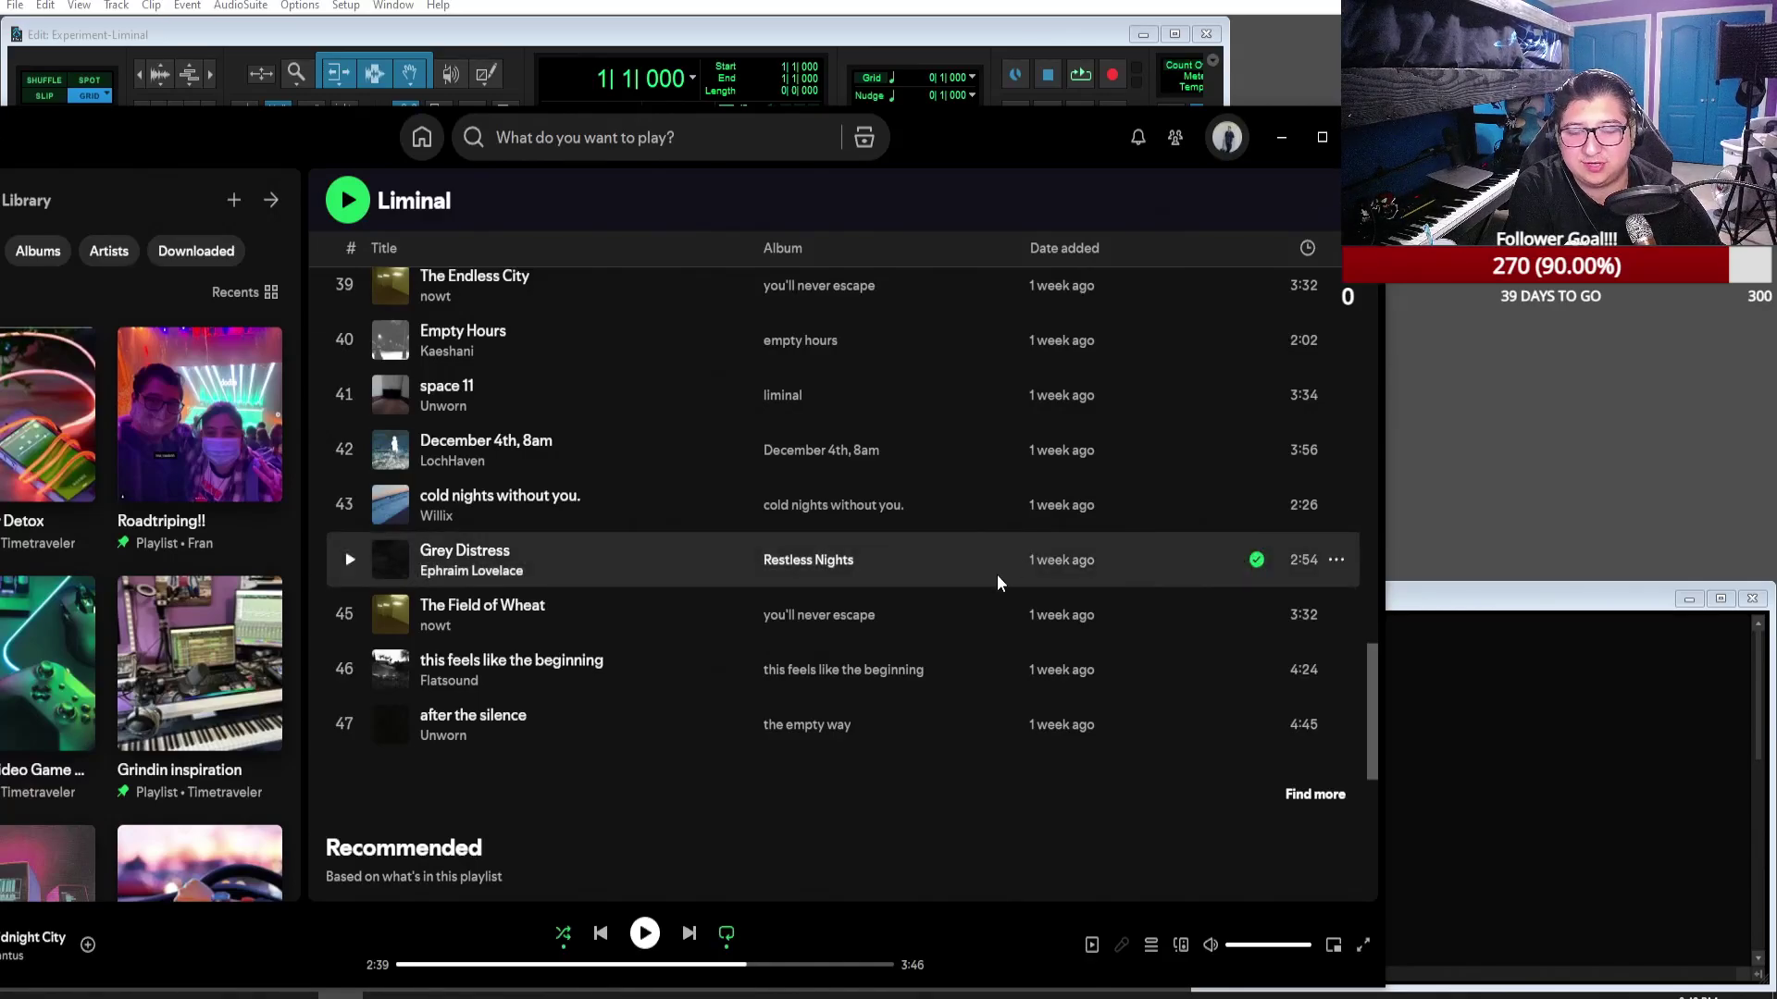
pyautogui.scroll(1, 889, 620)
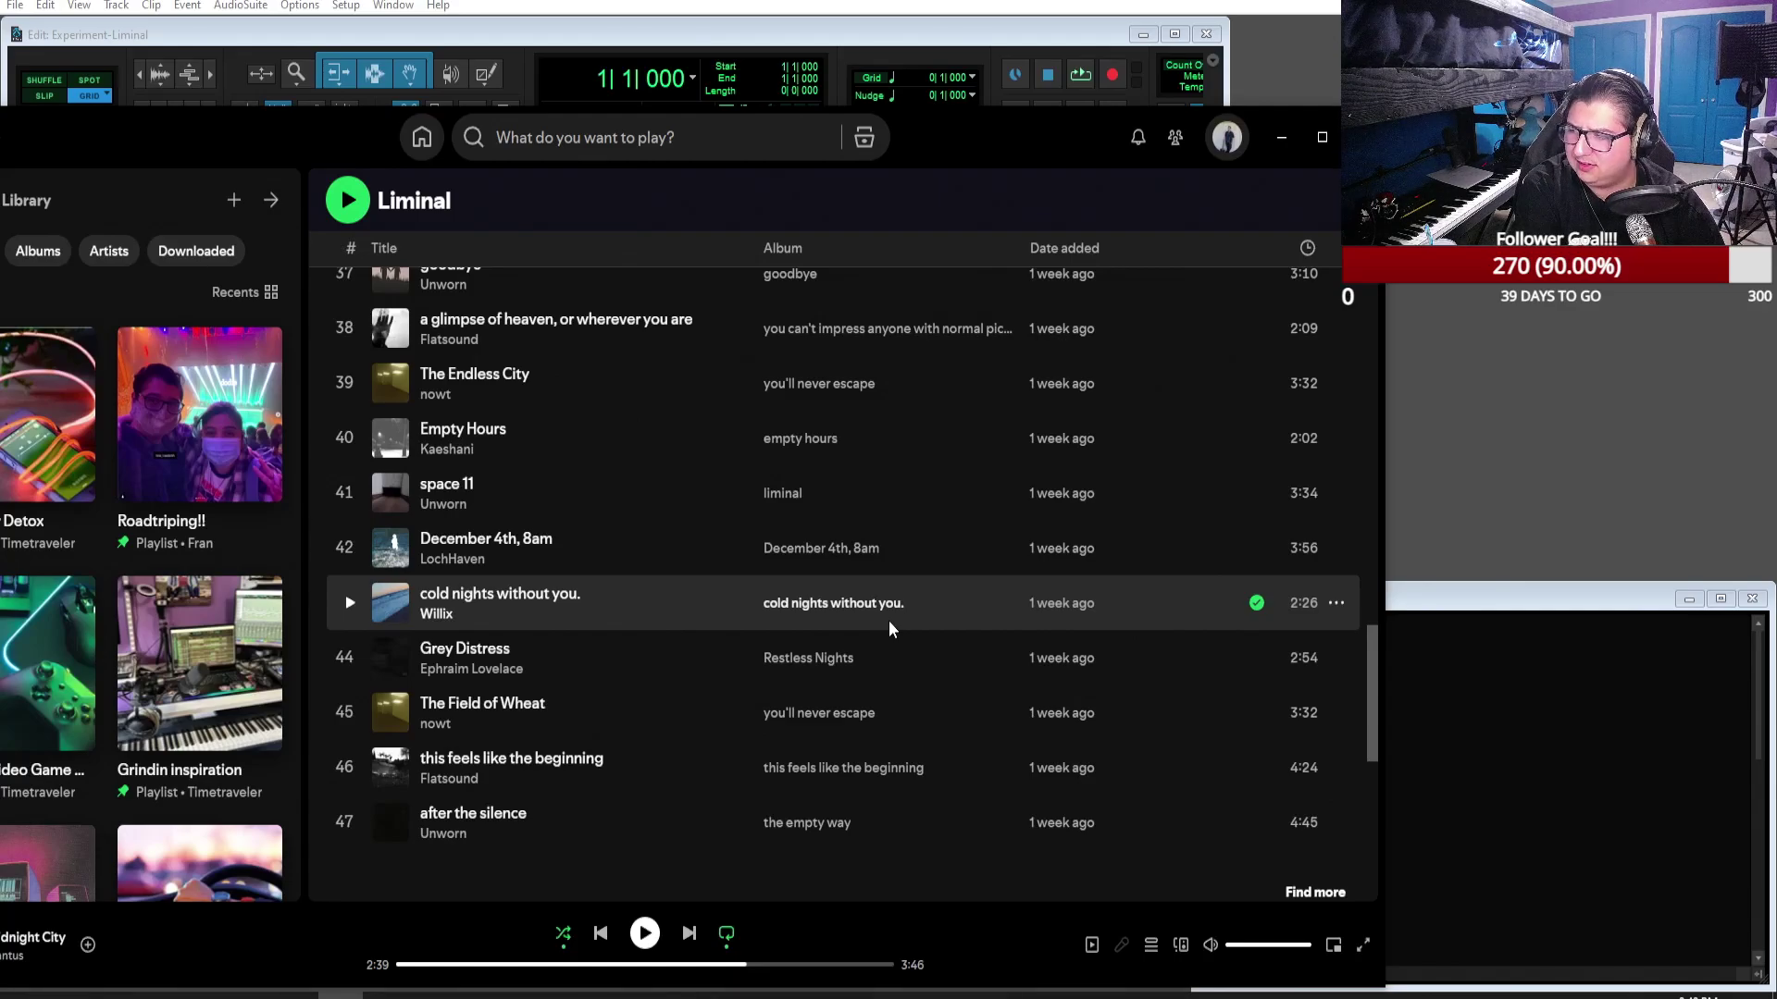
pyautogui.scroll(14, 890, 627)
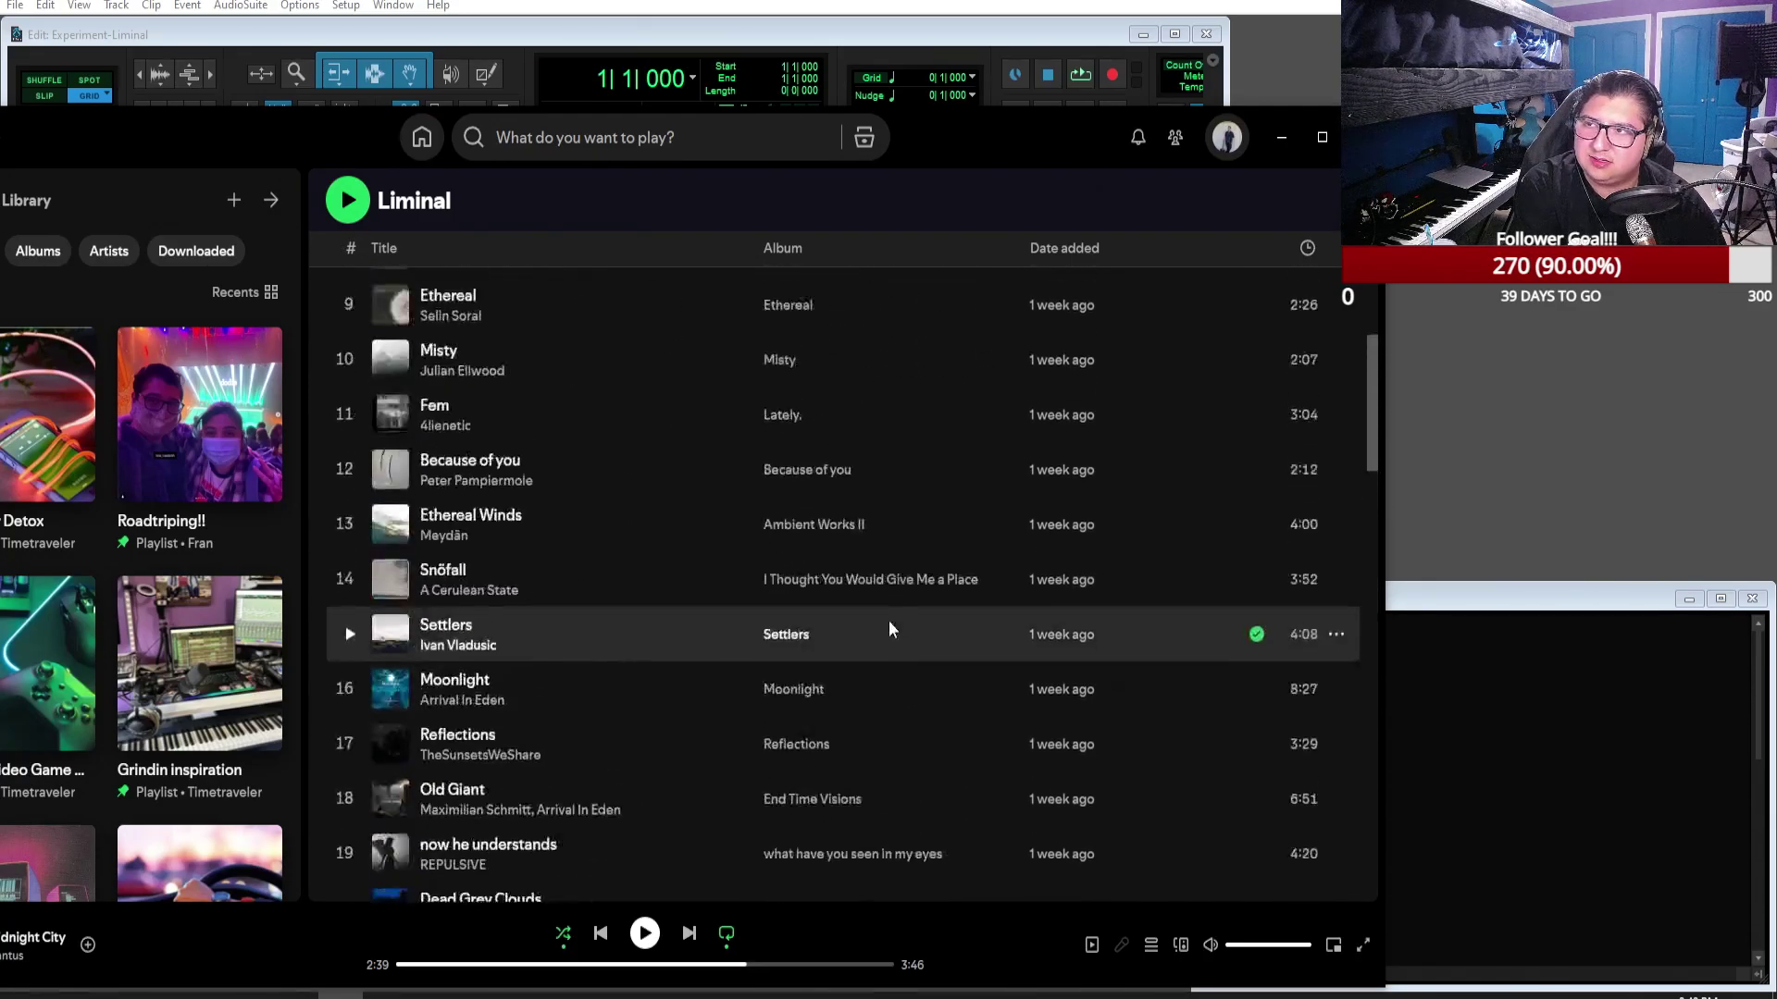
pyautogui.scroll(7, 889, 622)
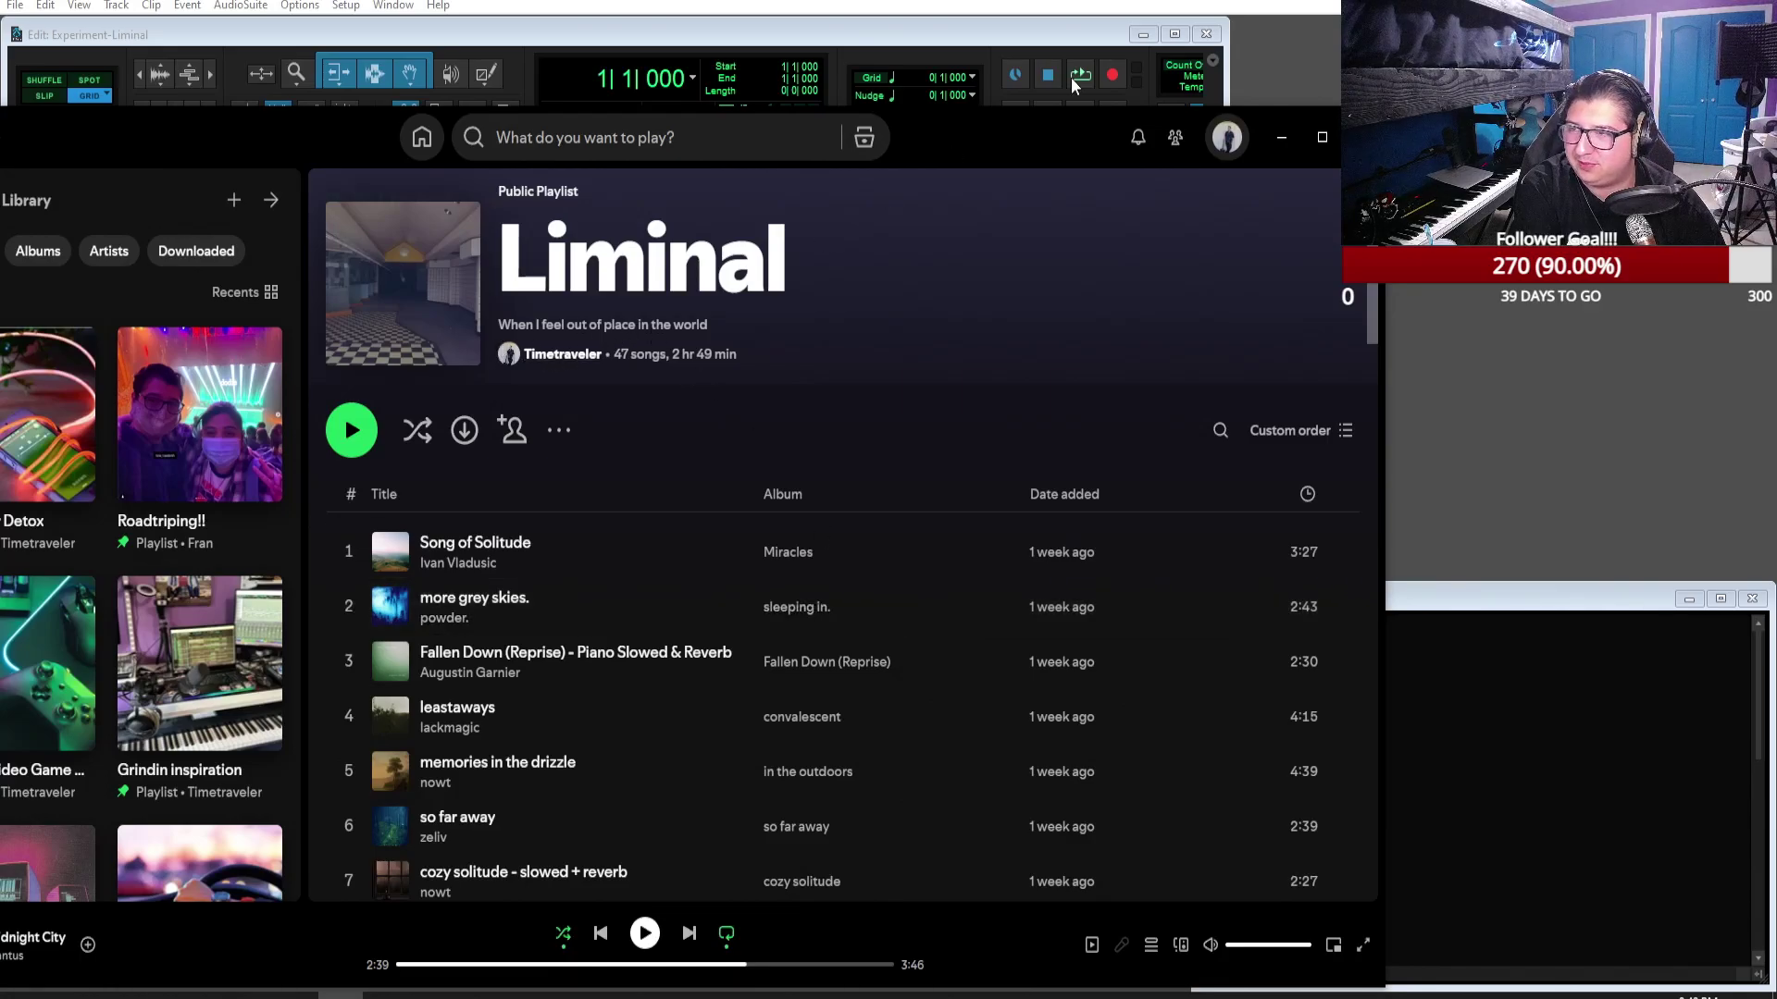
pyautogui.click(1281, 137)
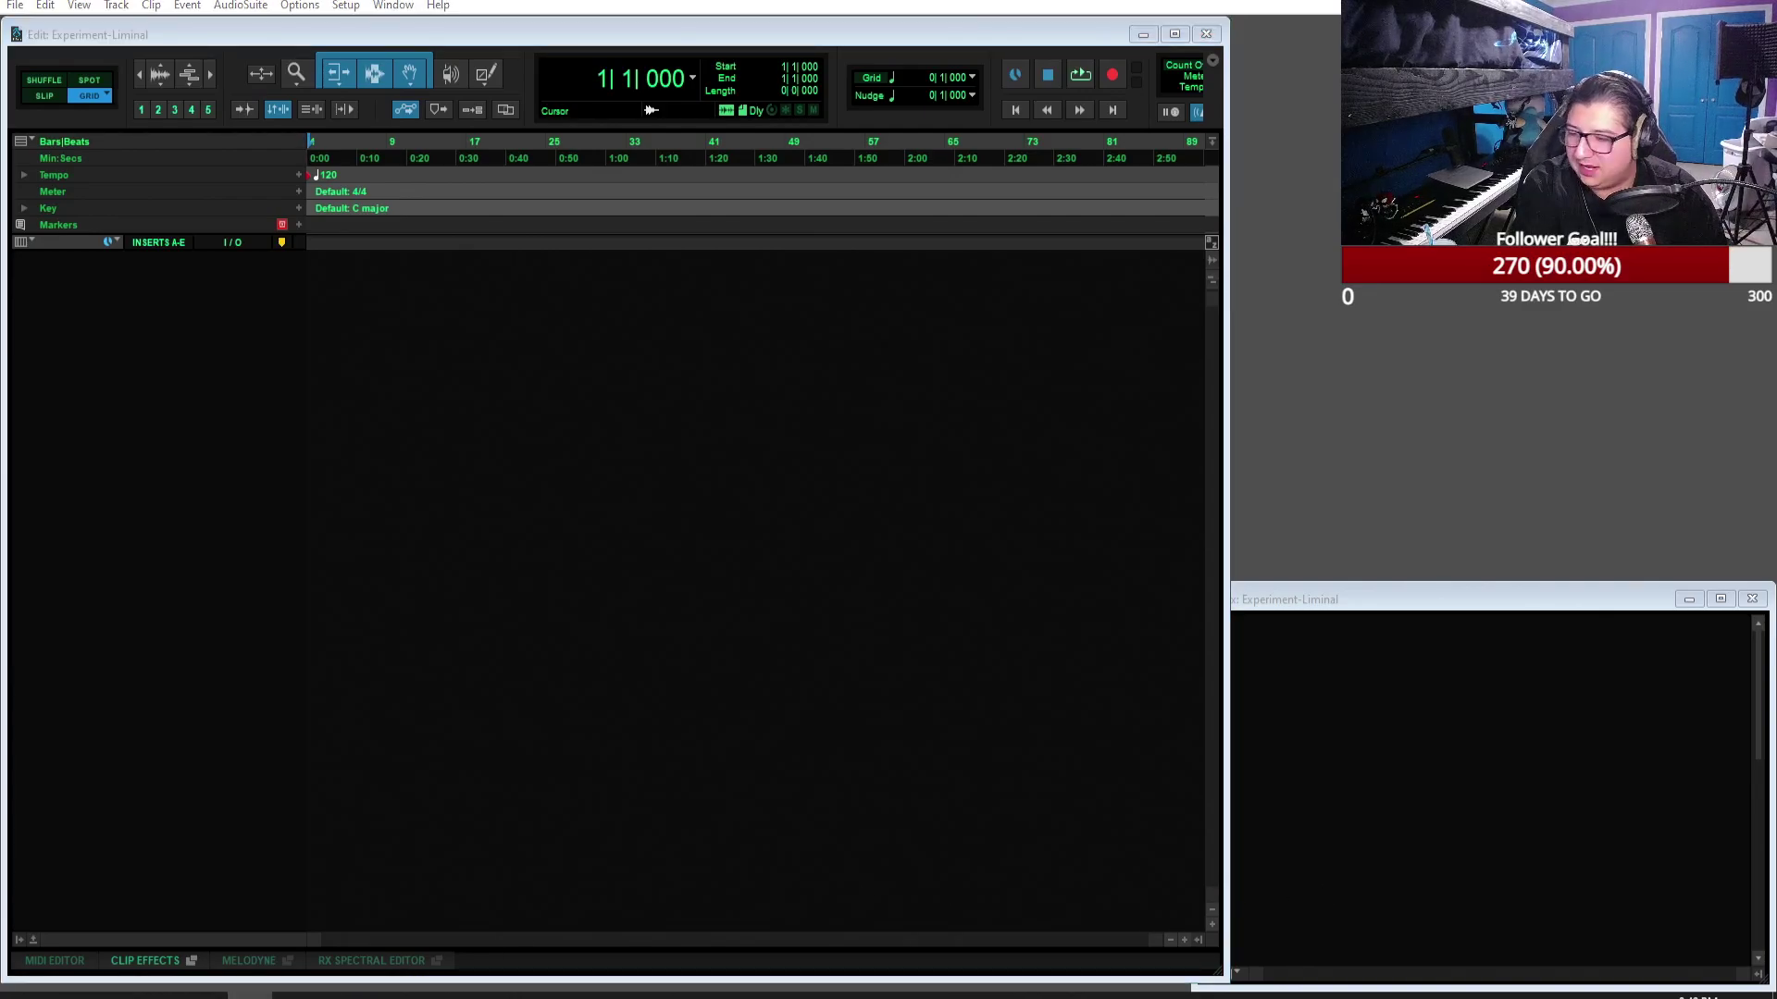
pyautogui.click(113, 996)
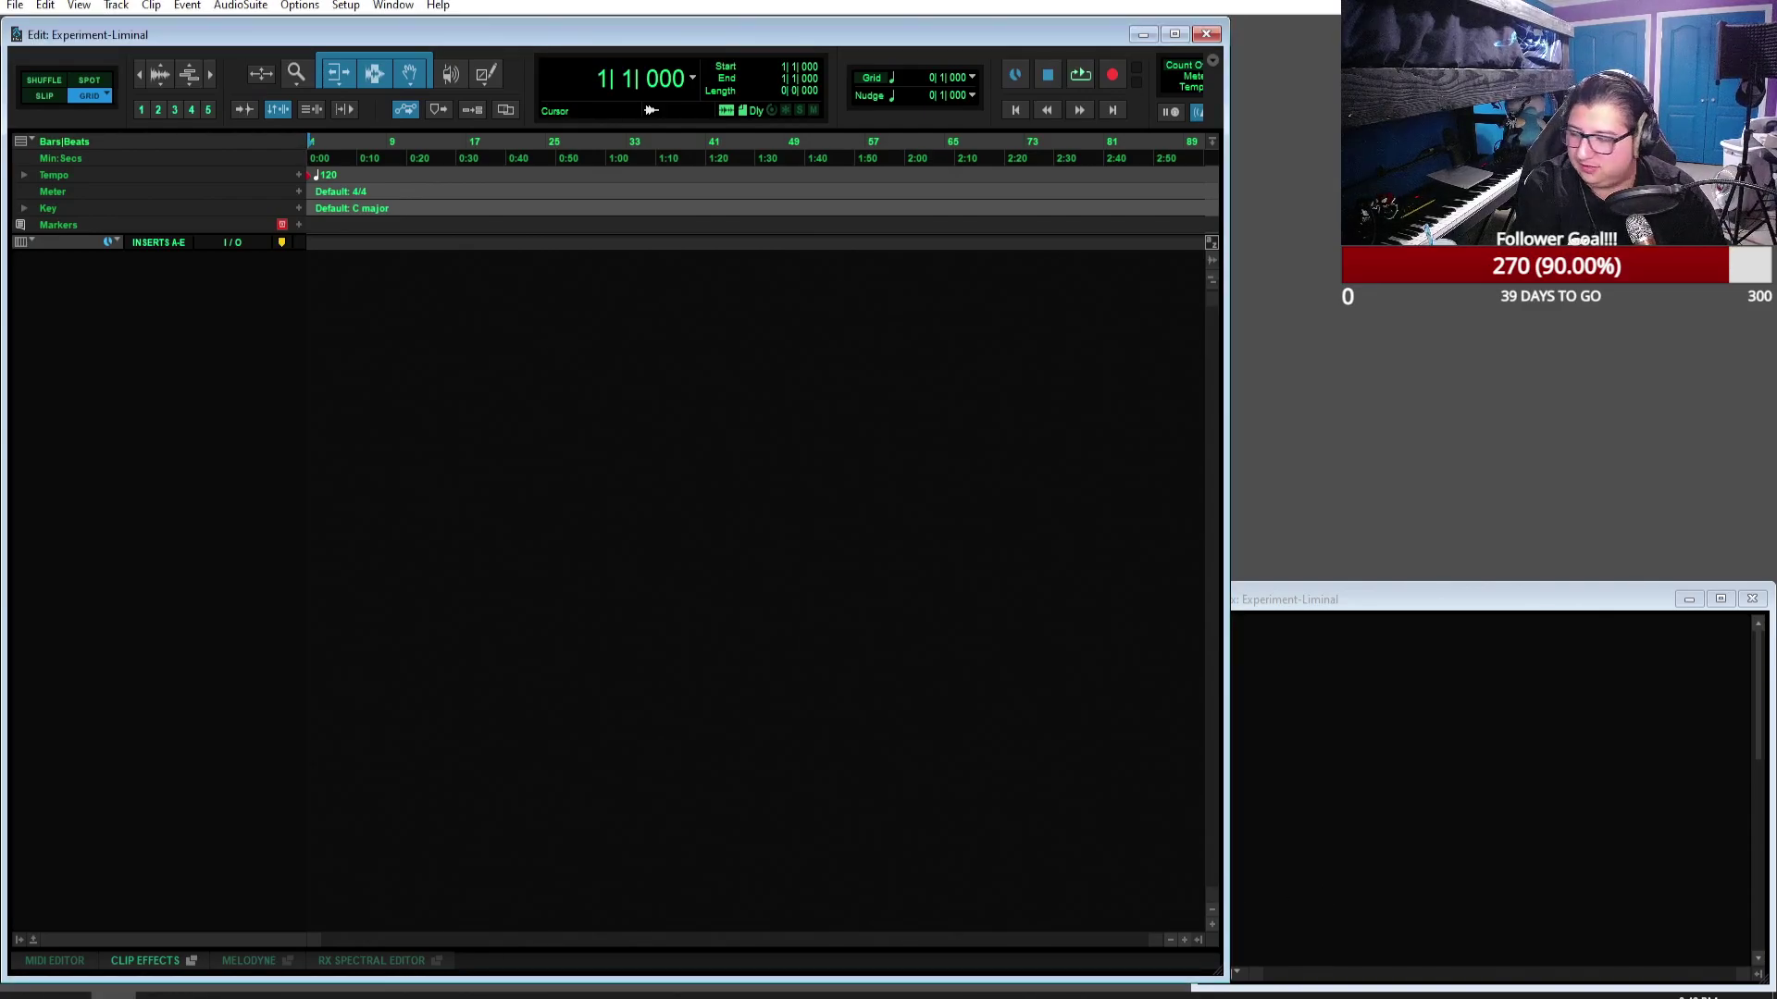
pyautogui.click(250, 995)
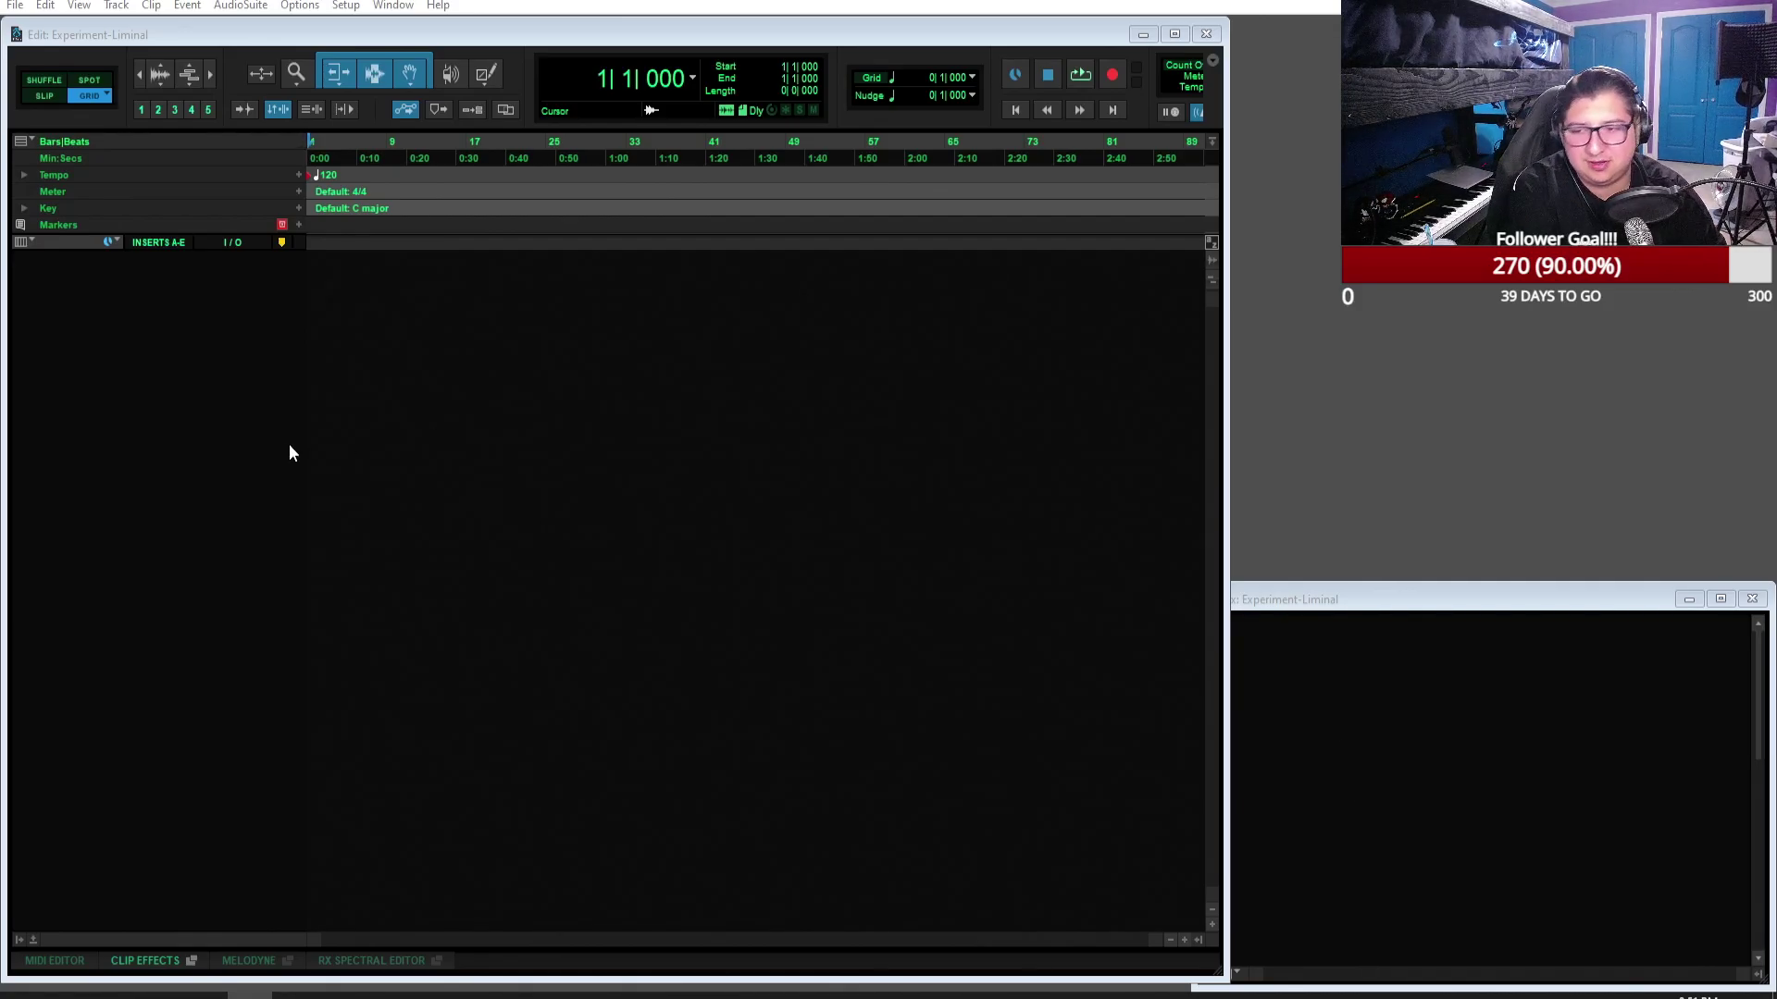
pyautogui.hotkey('ctrl', 'shift', 'n')
pyautogui.press('Return')
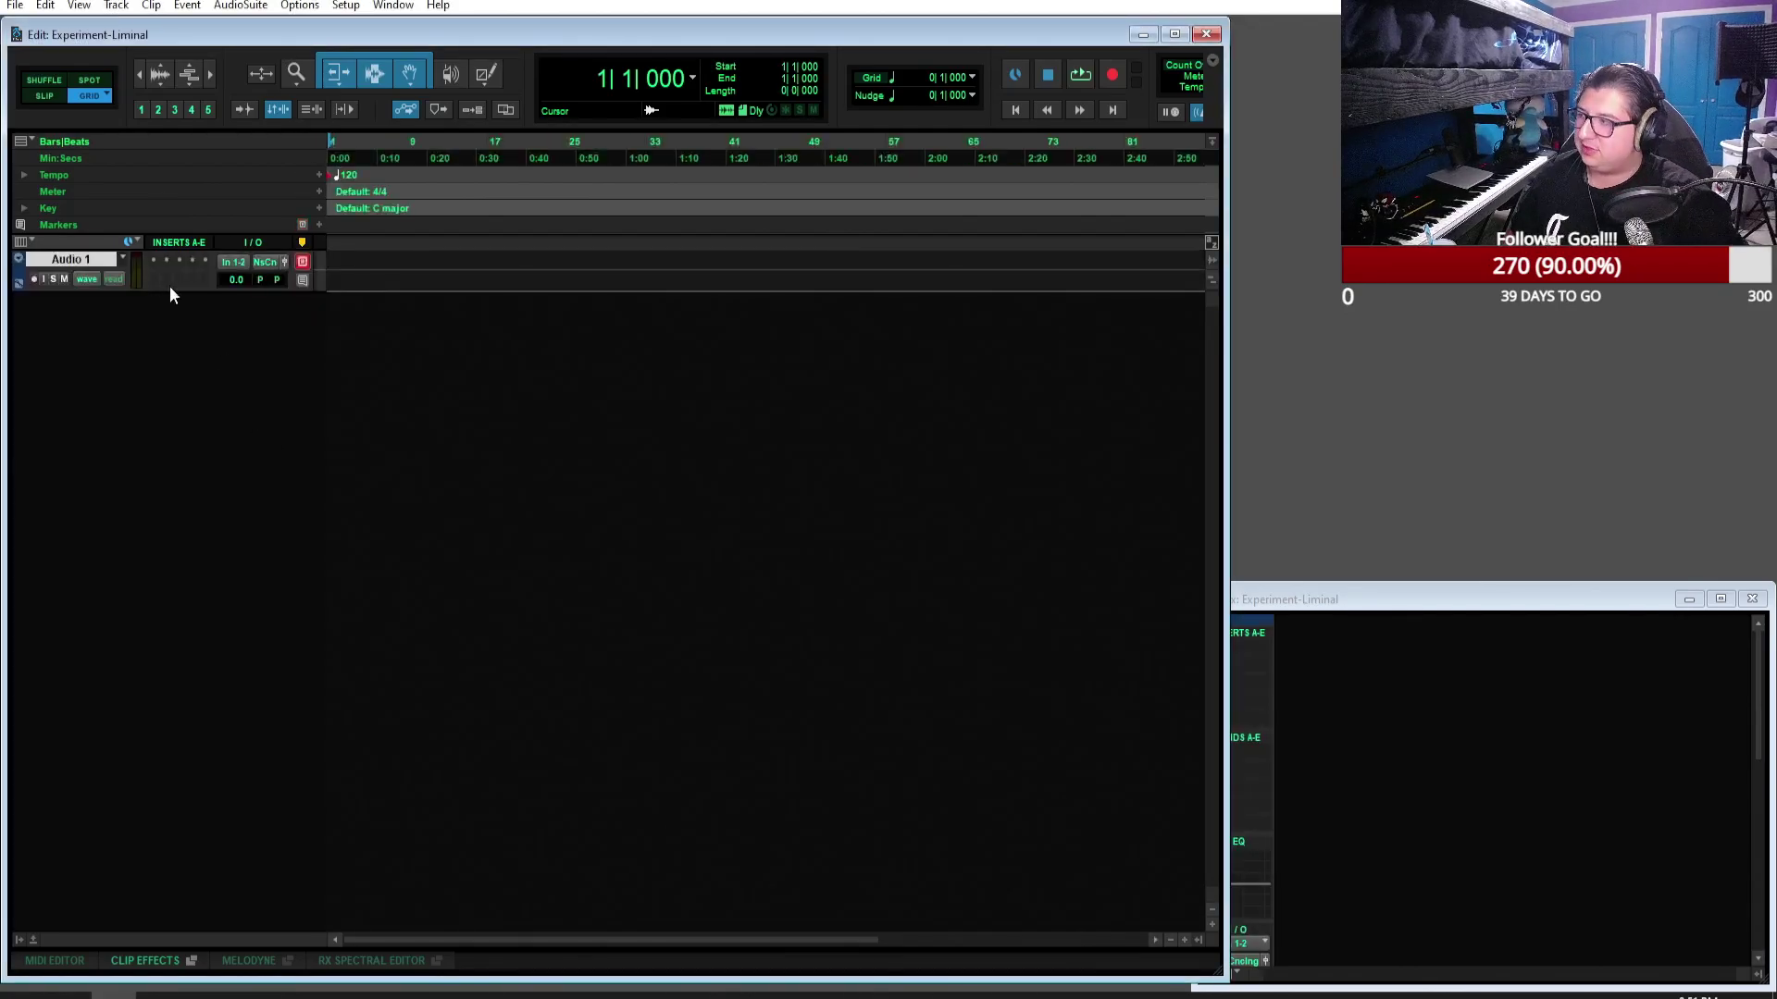
pyautogui.rightClick(111, 259)
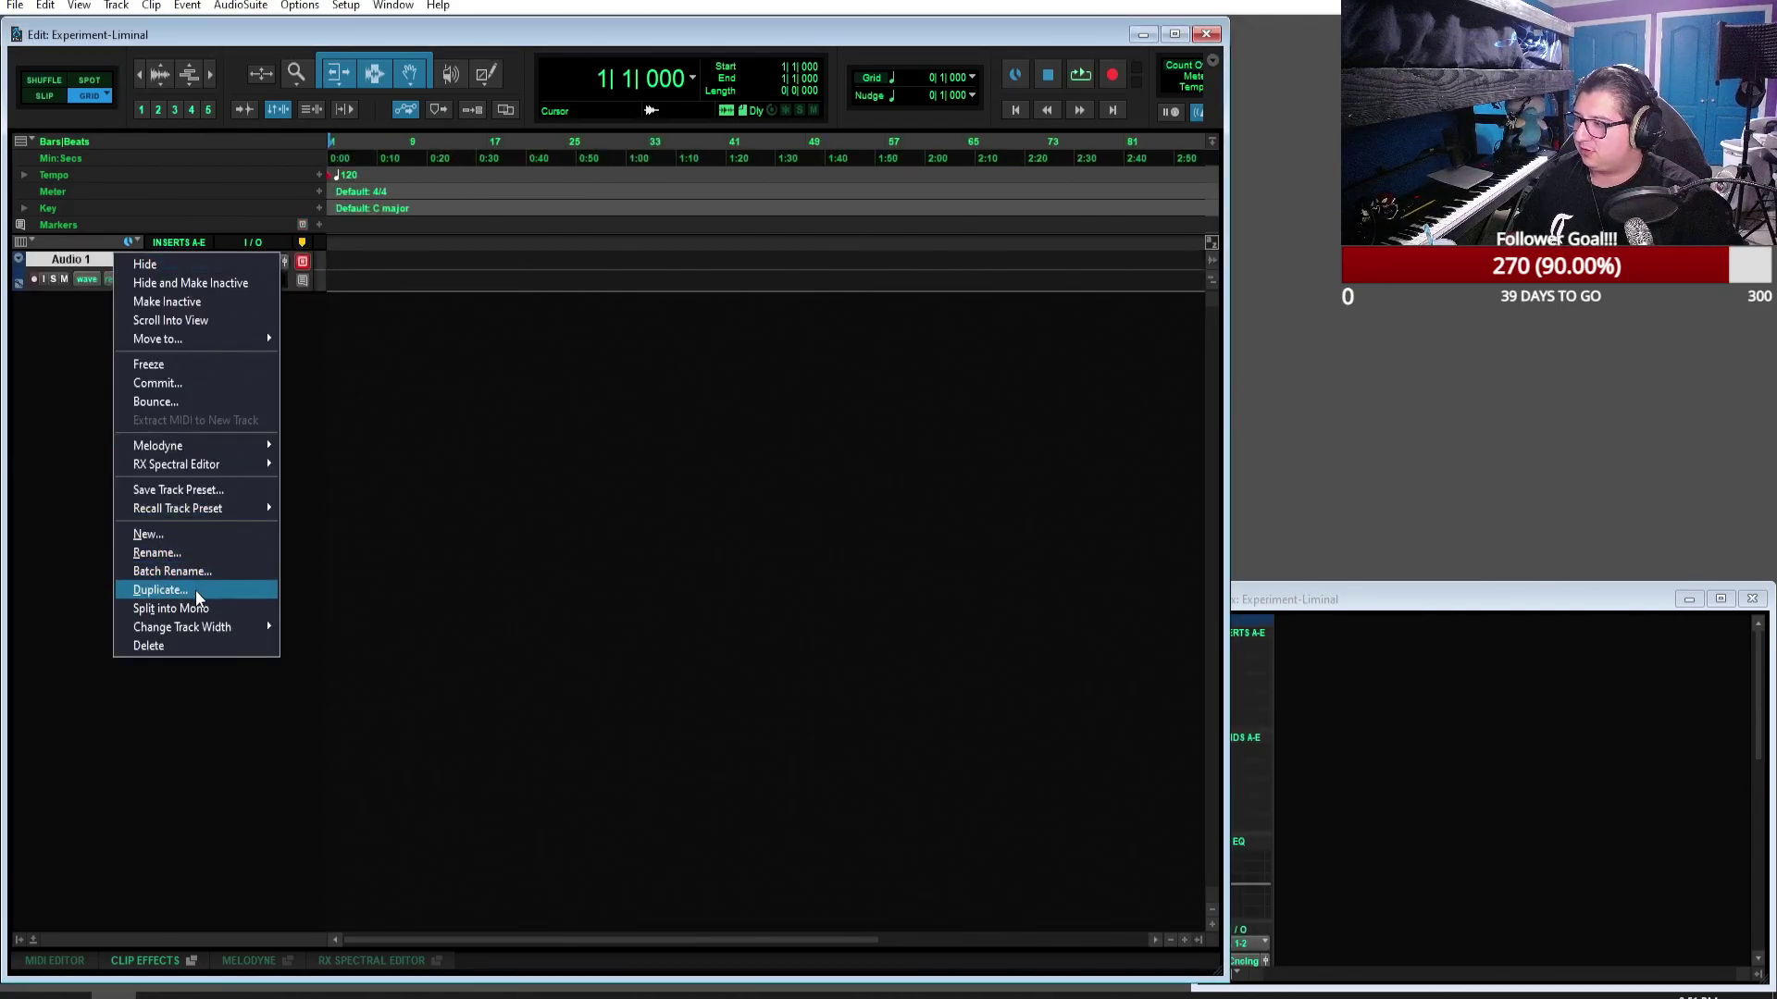
pyautogui.click(196, 590)
pyautogui.click(883, 526)
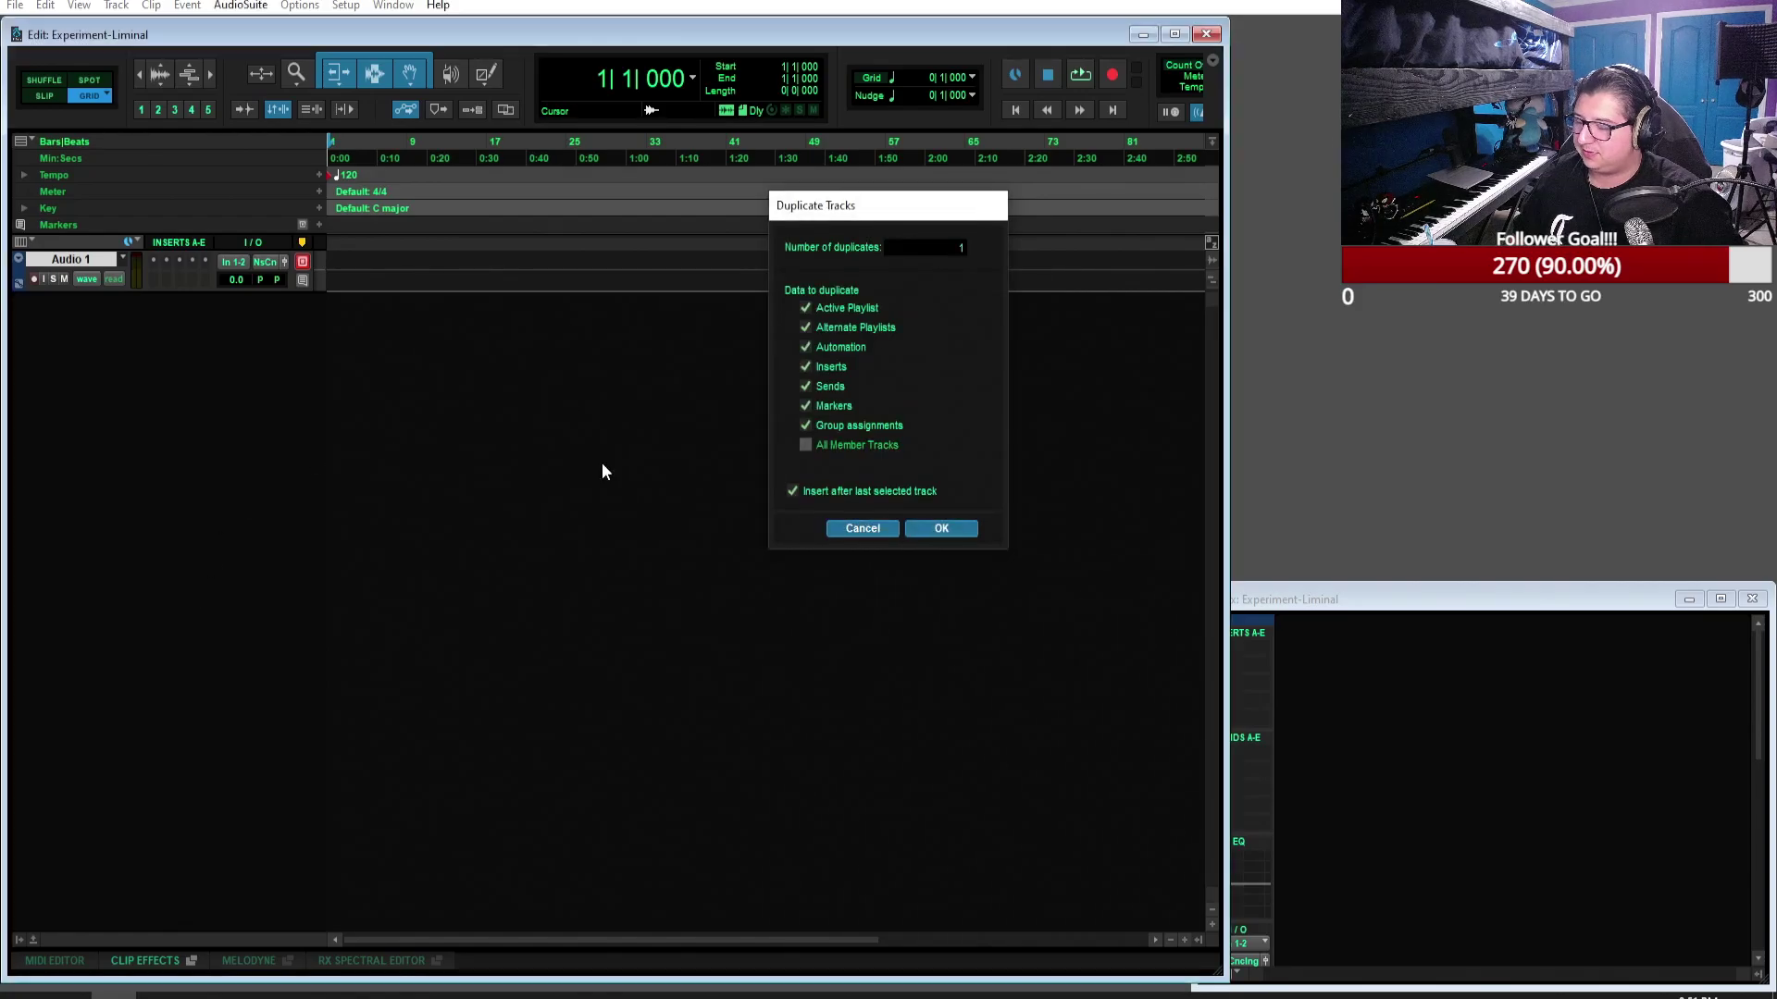
pyautogui.rightClick(100, 261)
pyautogui.click(185, 646)
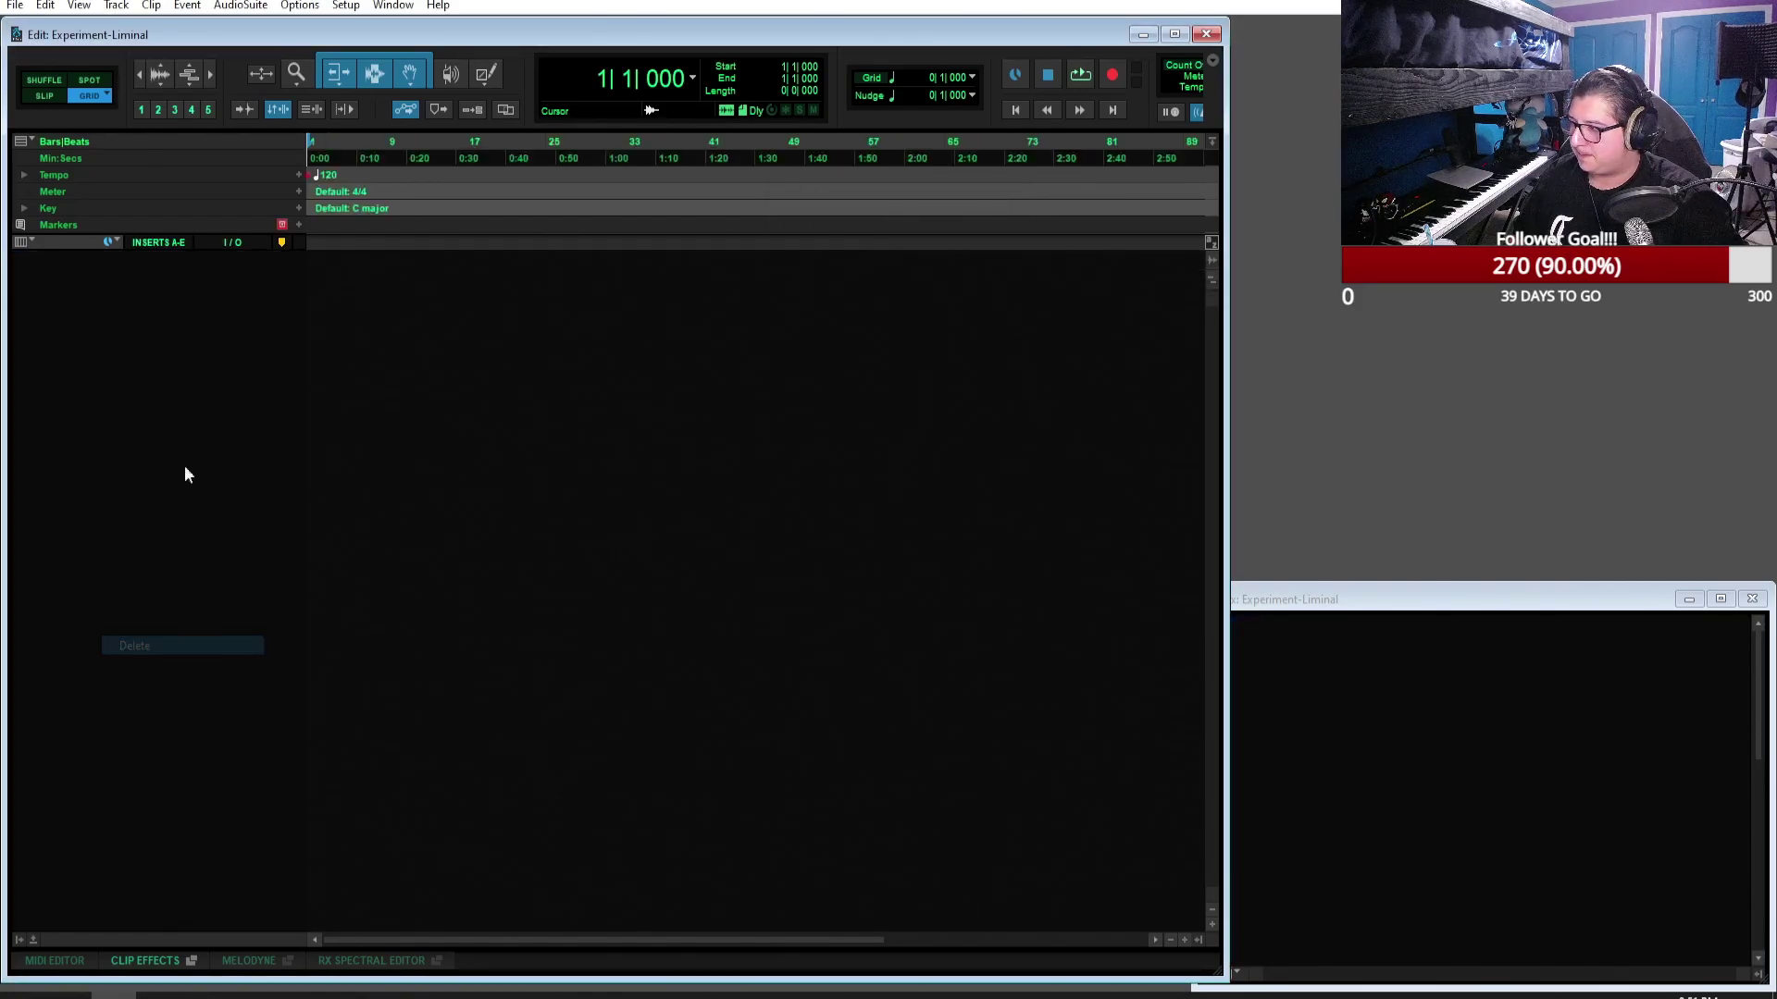
# Step: Add an instrument track to the session, enlarge its height, and insert Kontakt 7 on it
pyautogui.moveTo(148, 288); pyautogui.dragTo(163, 343)
pyautogui.click(181, 262)
pyautogui.click(243, 288)
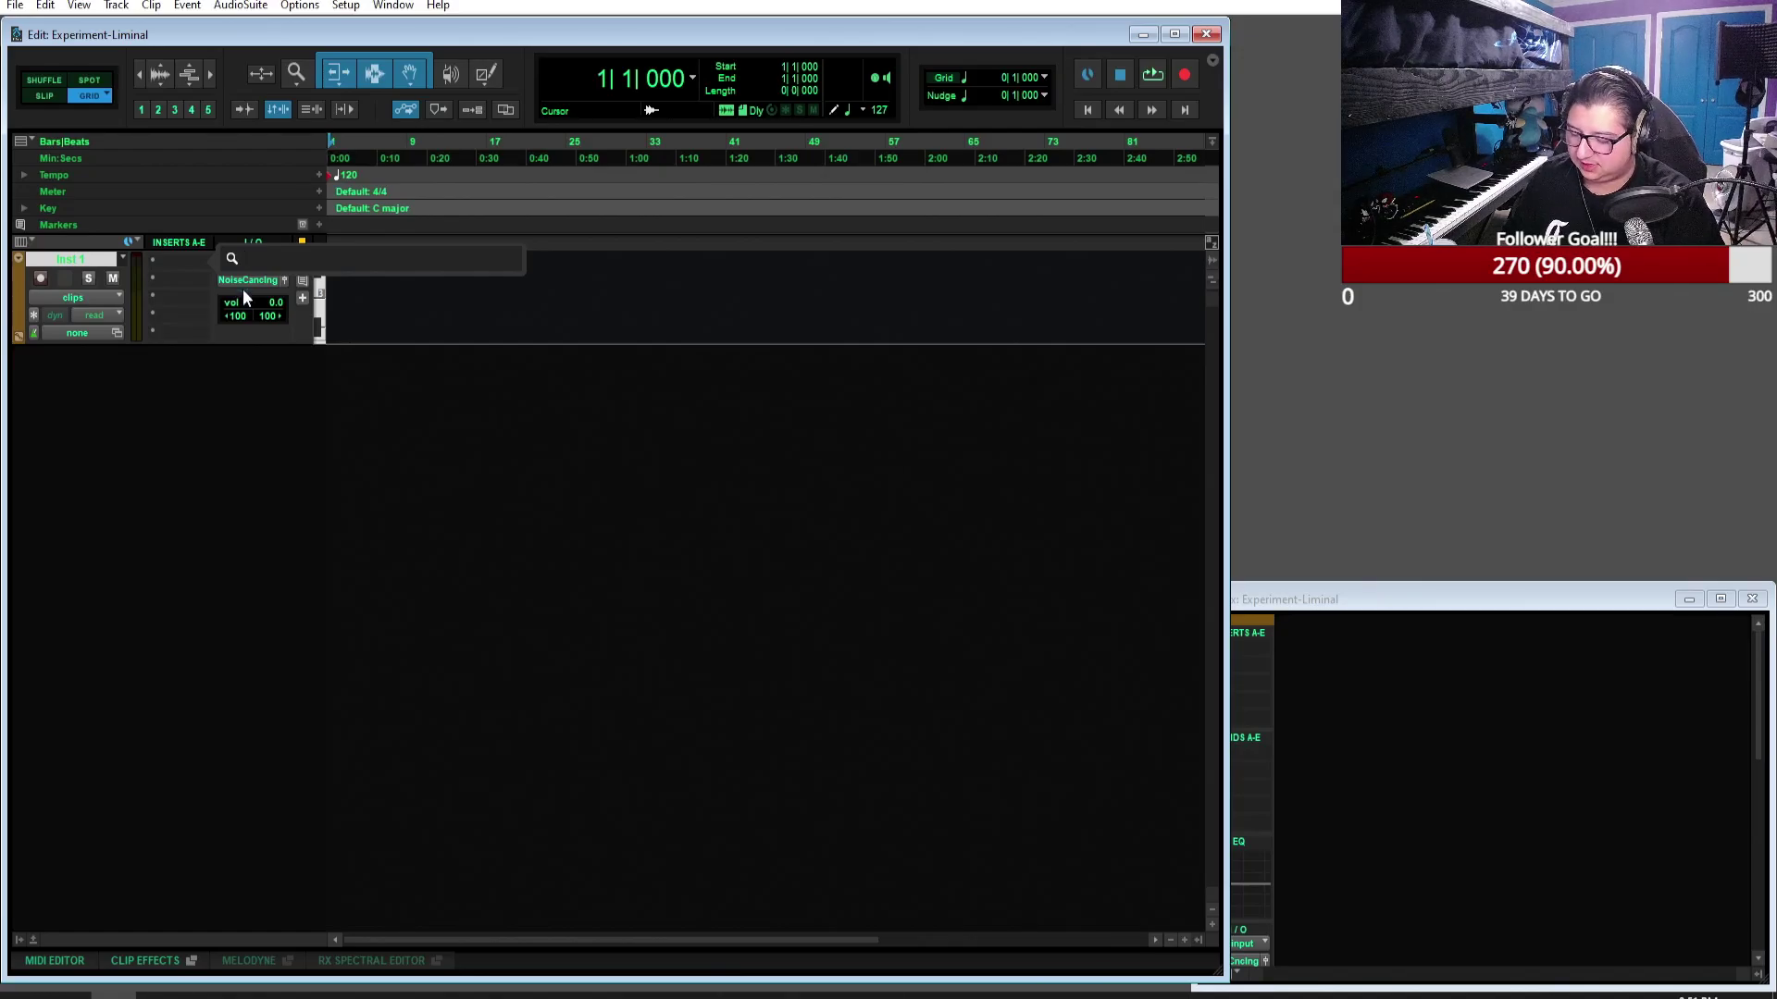
pyautogui.press('Escape')
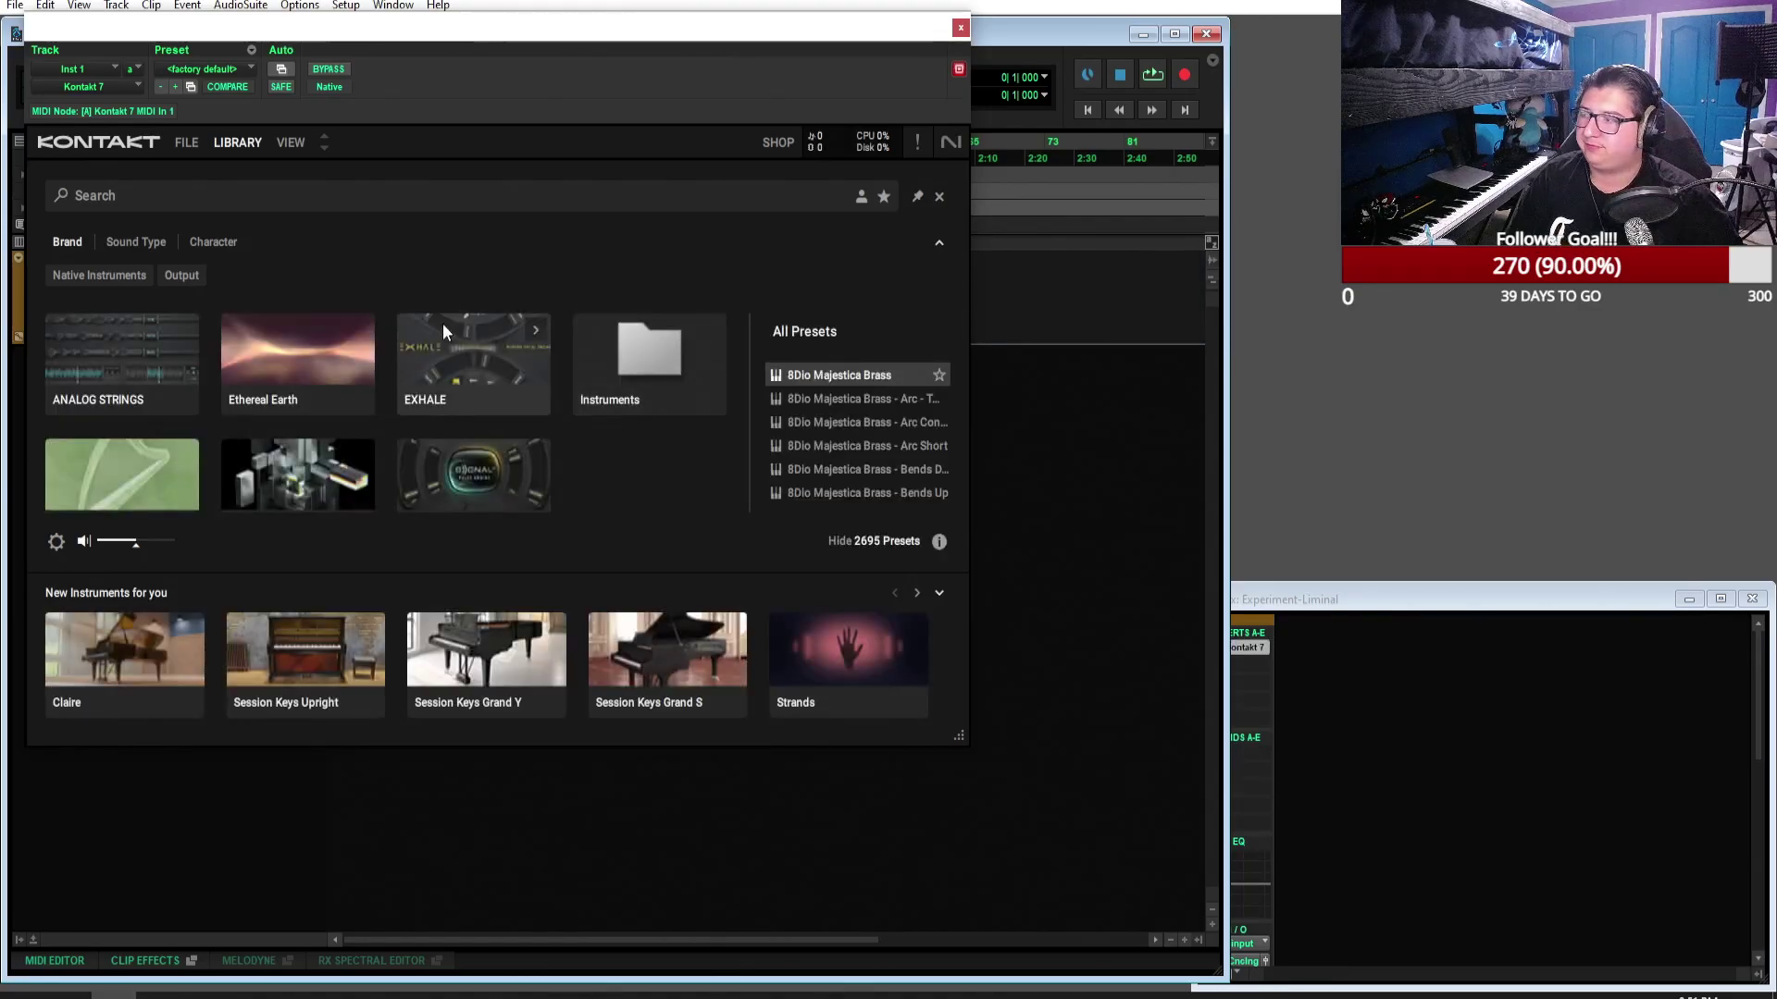
# Step: Load the Ethereal Earth 2.0 instrument from the Kontakt library and move the plugin window clear of the track controls
pyautogui.click(326, 398)
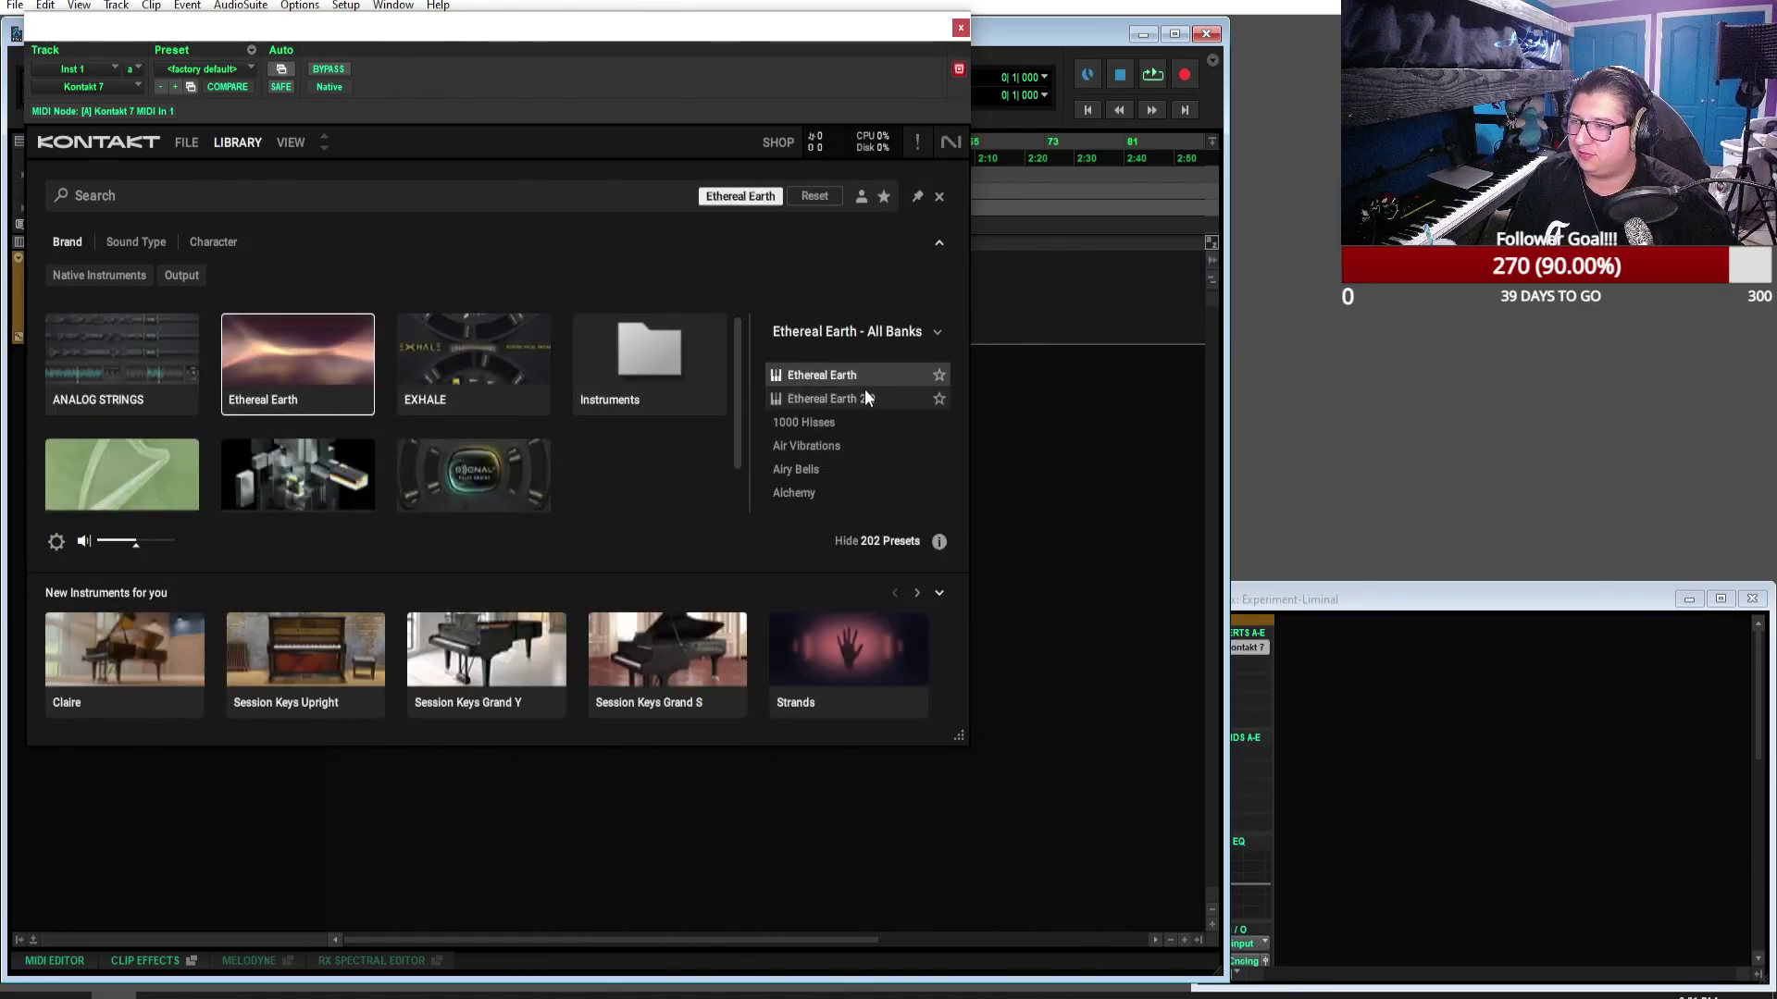
pyautogui.doubleClick(865, 398)
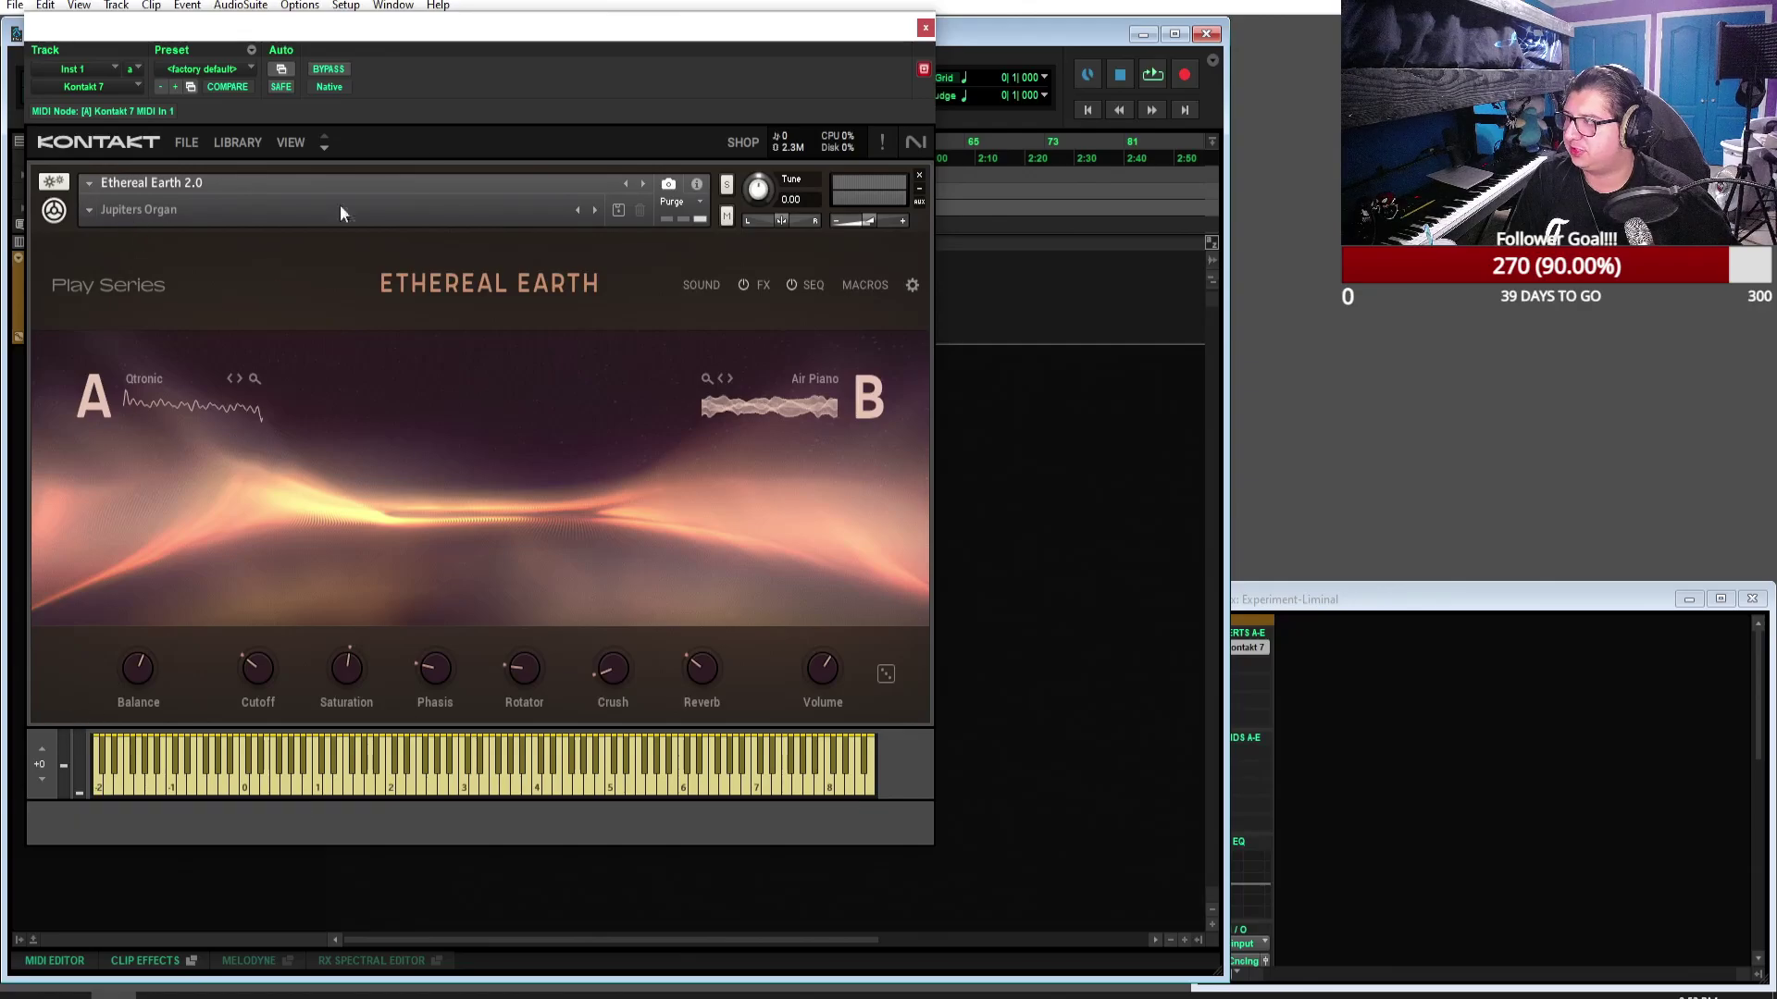
pyautogui.moveTo(680, 20); pyautogui.dragTo(951, 35)
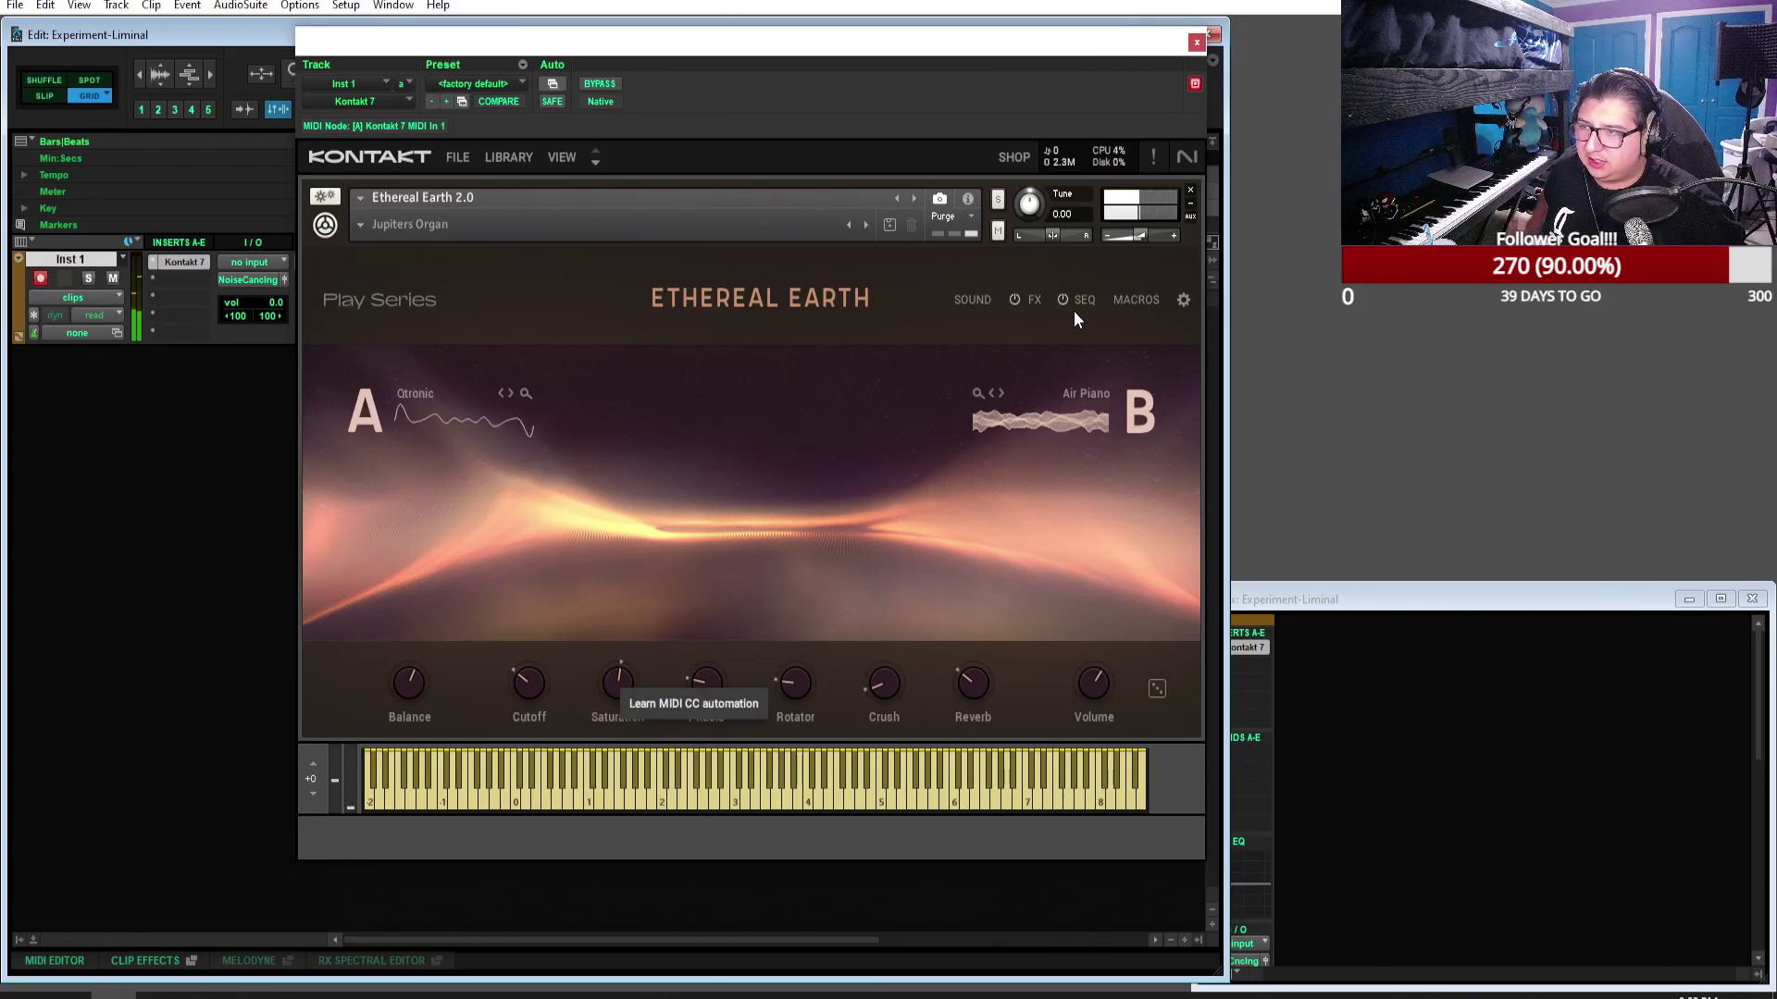
# Step: Examine the instrument's effects, sequencer and macro pages, including the Cutoff and Saturation macro assignments
pyautogui.click(1034, 300)
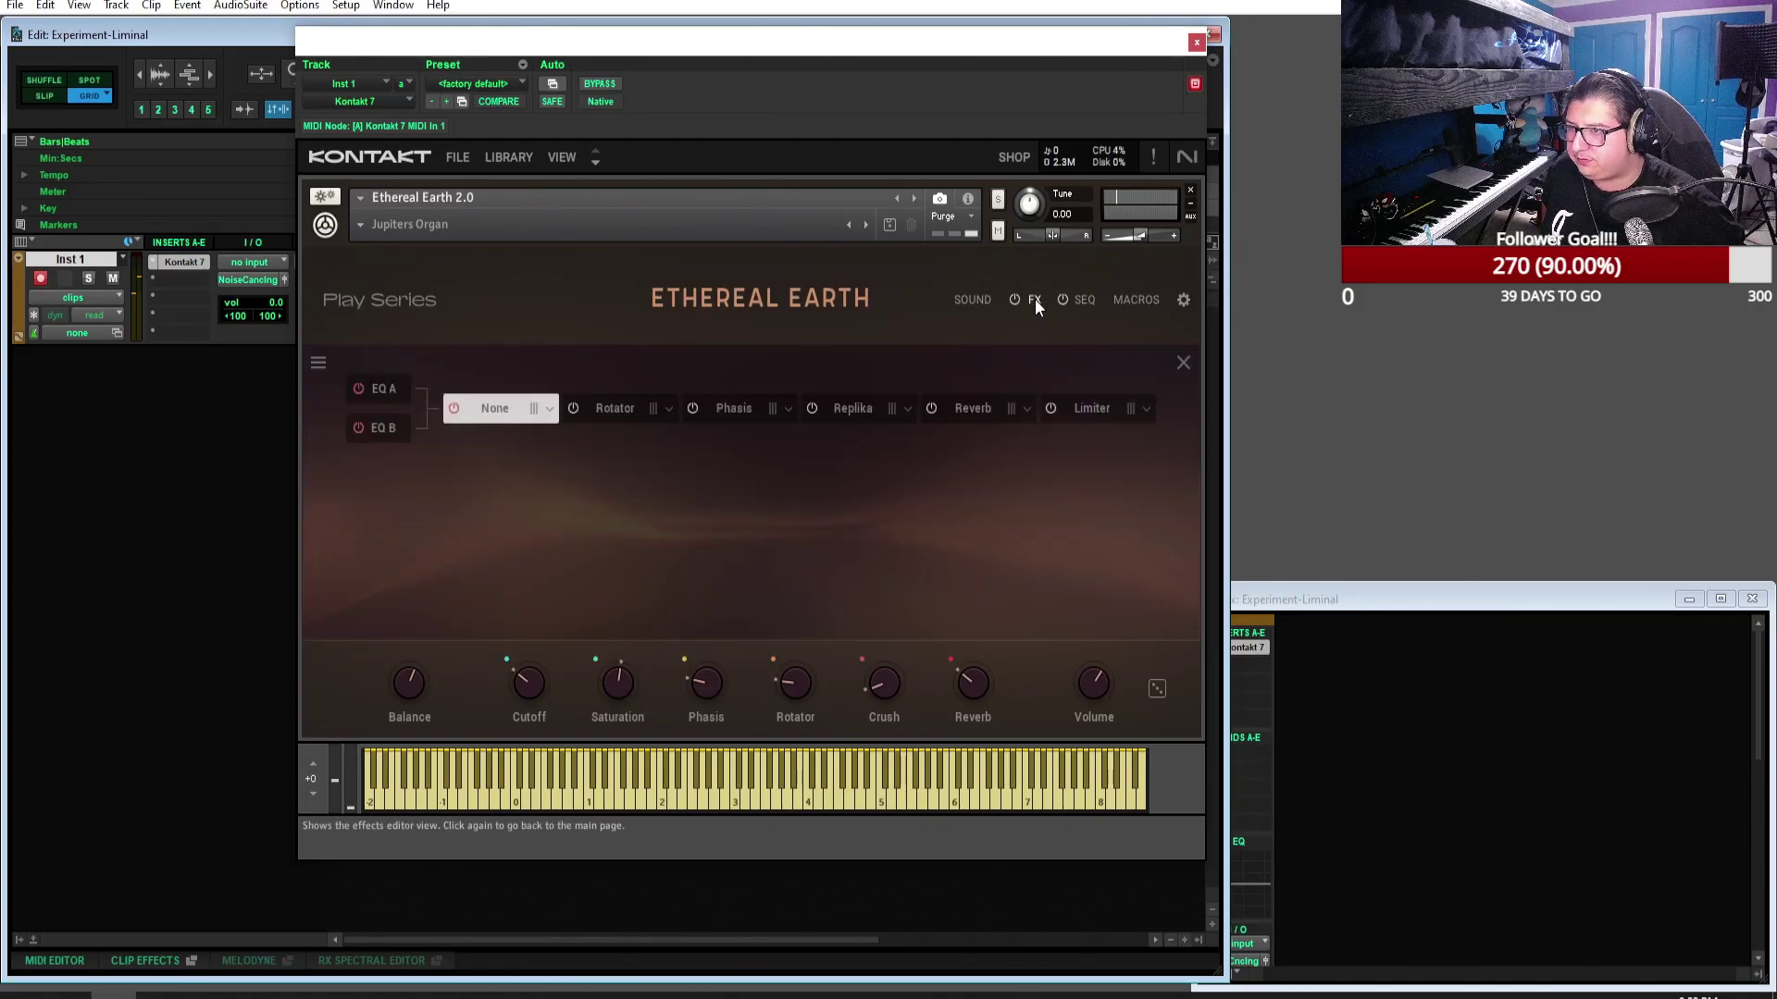
pyautogui.click(1034, 299)
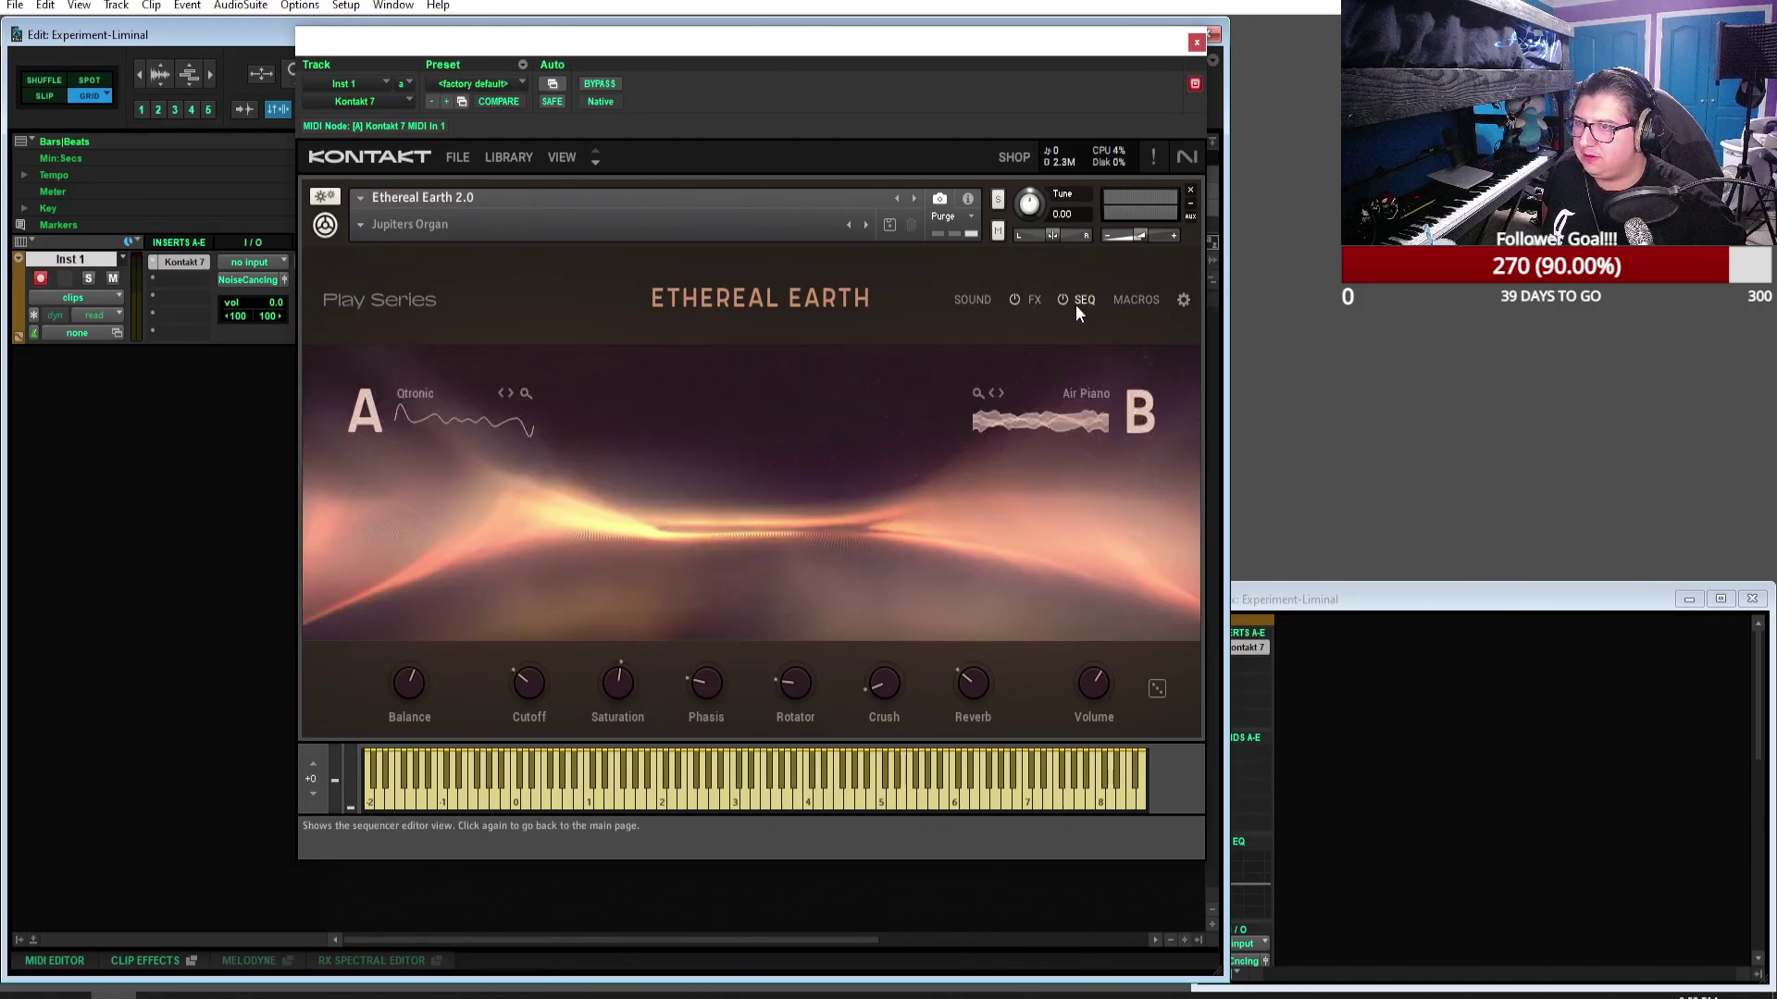
pyautogui.click(1077, 304)
pyautogui.click(1081, 304)
pyautogui.click(1140, 307)
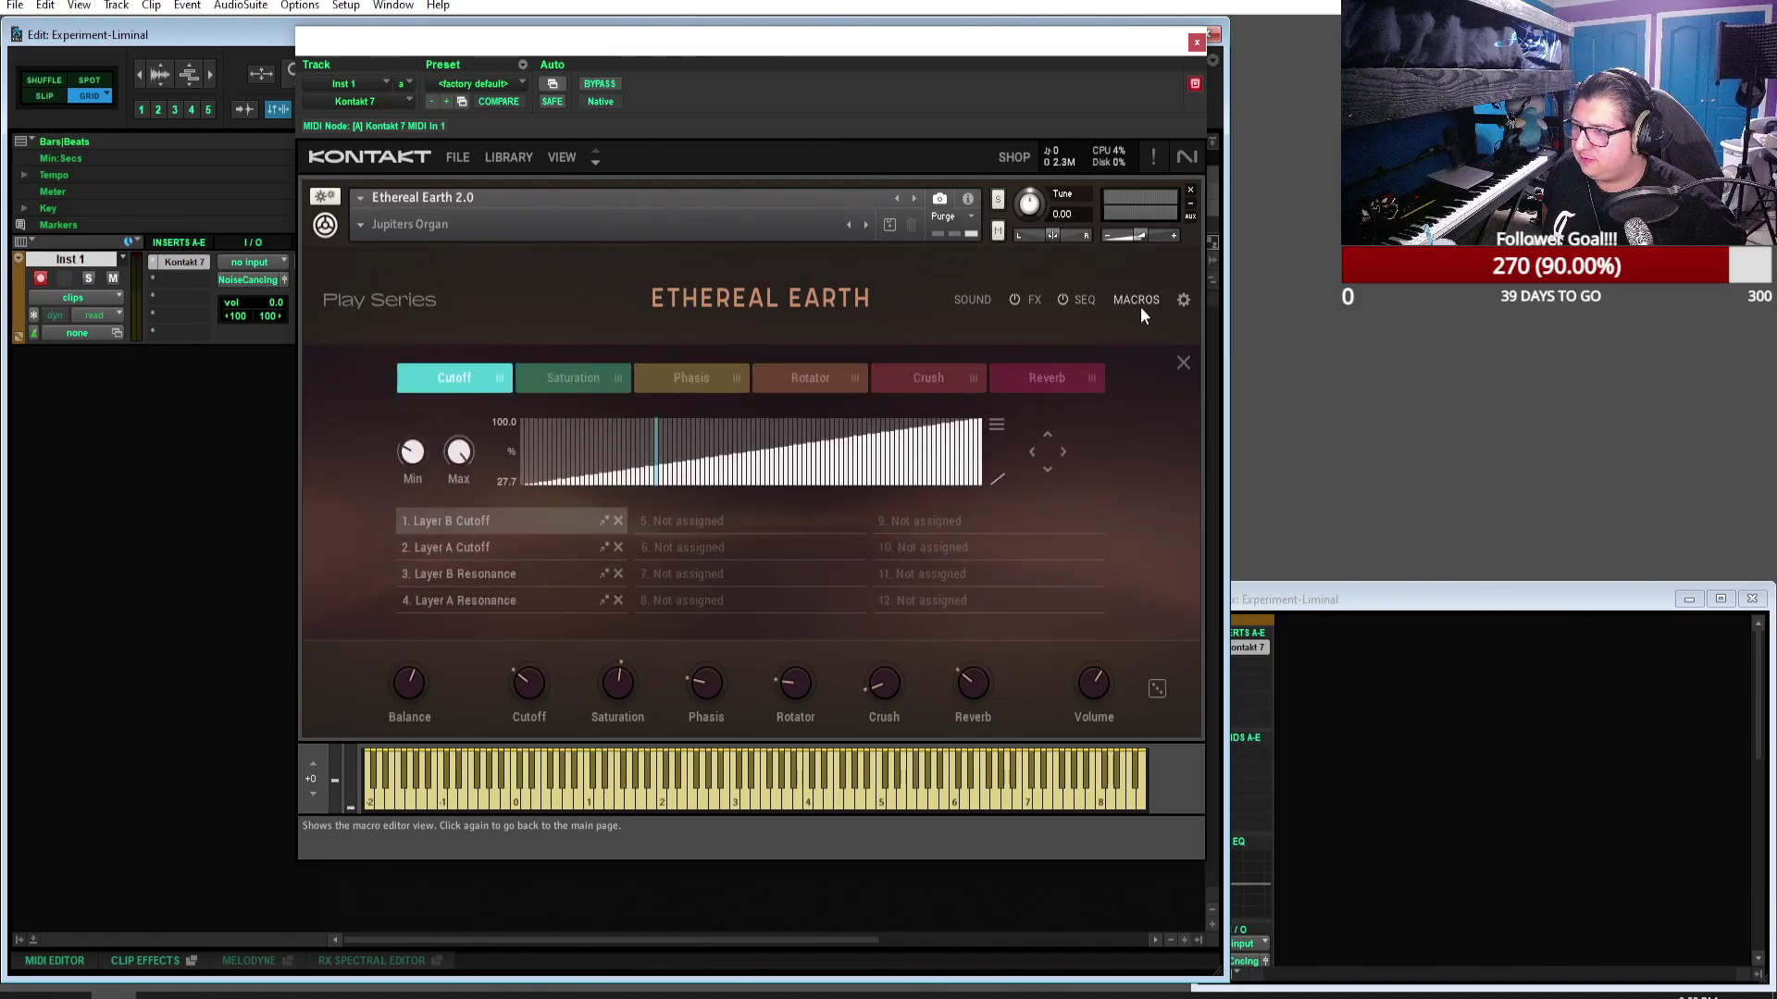
pyautogui.click(595, 376)
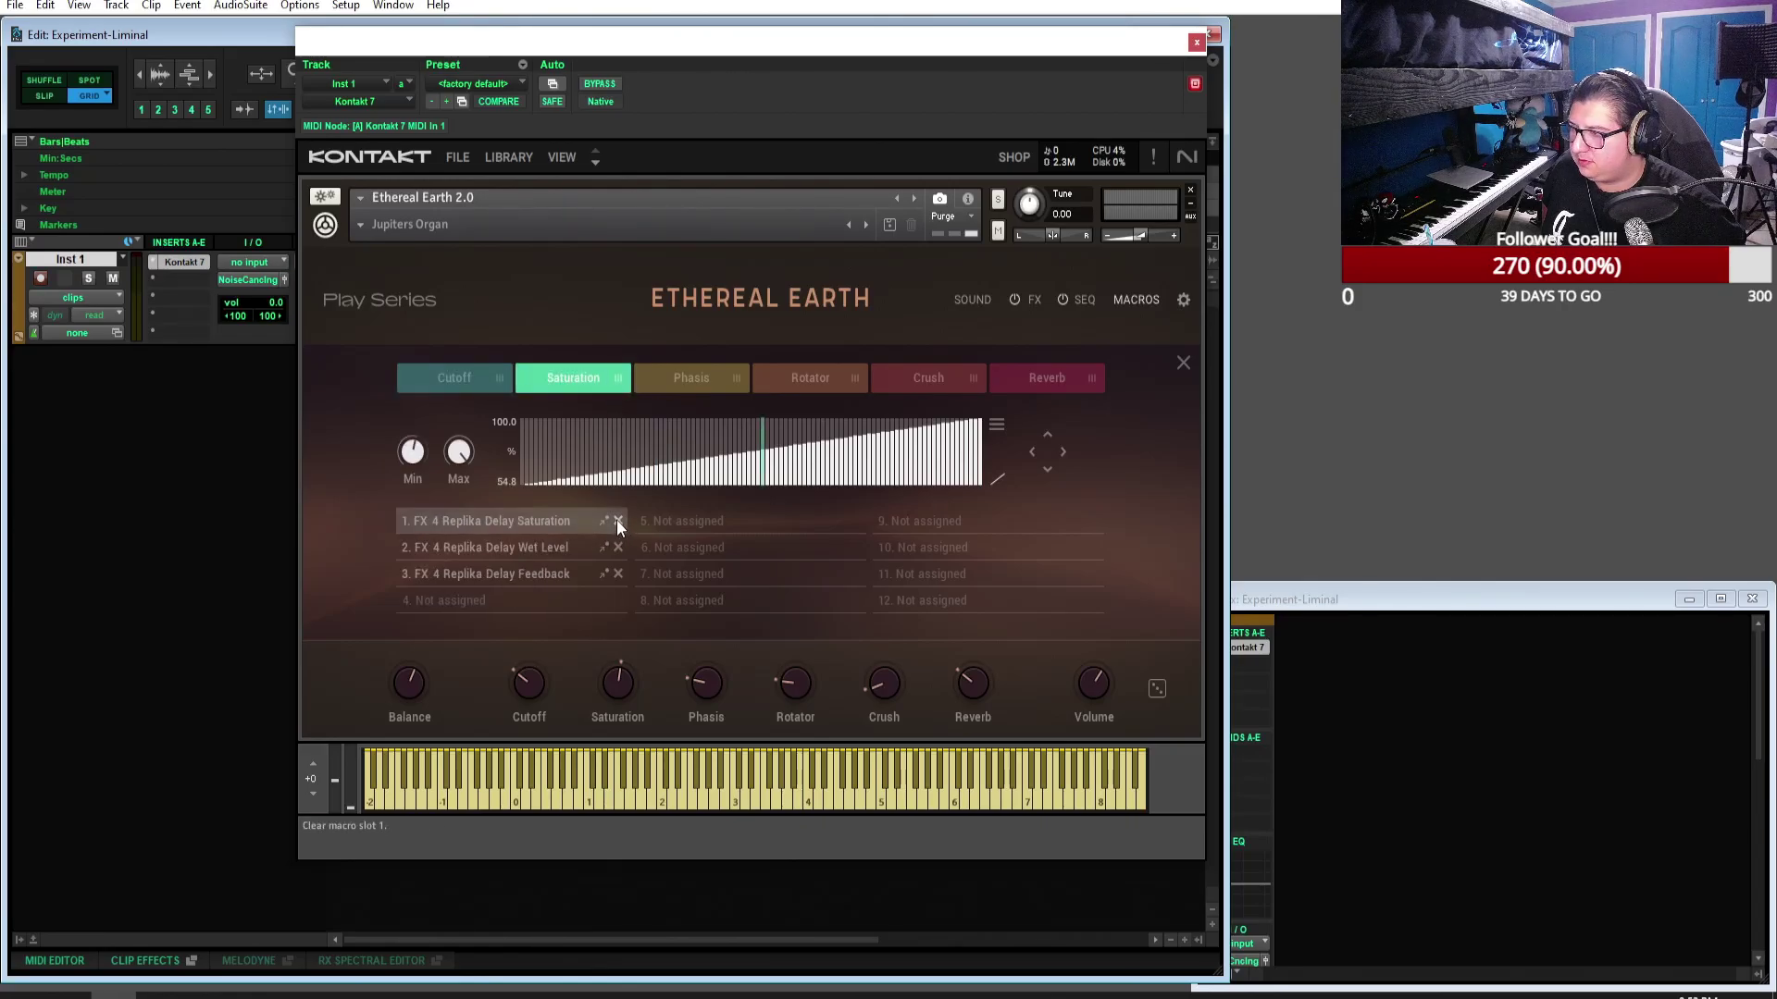
pyautogui.click(479, 376)
pyautogui.click(564, 379)
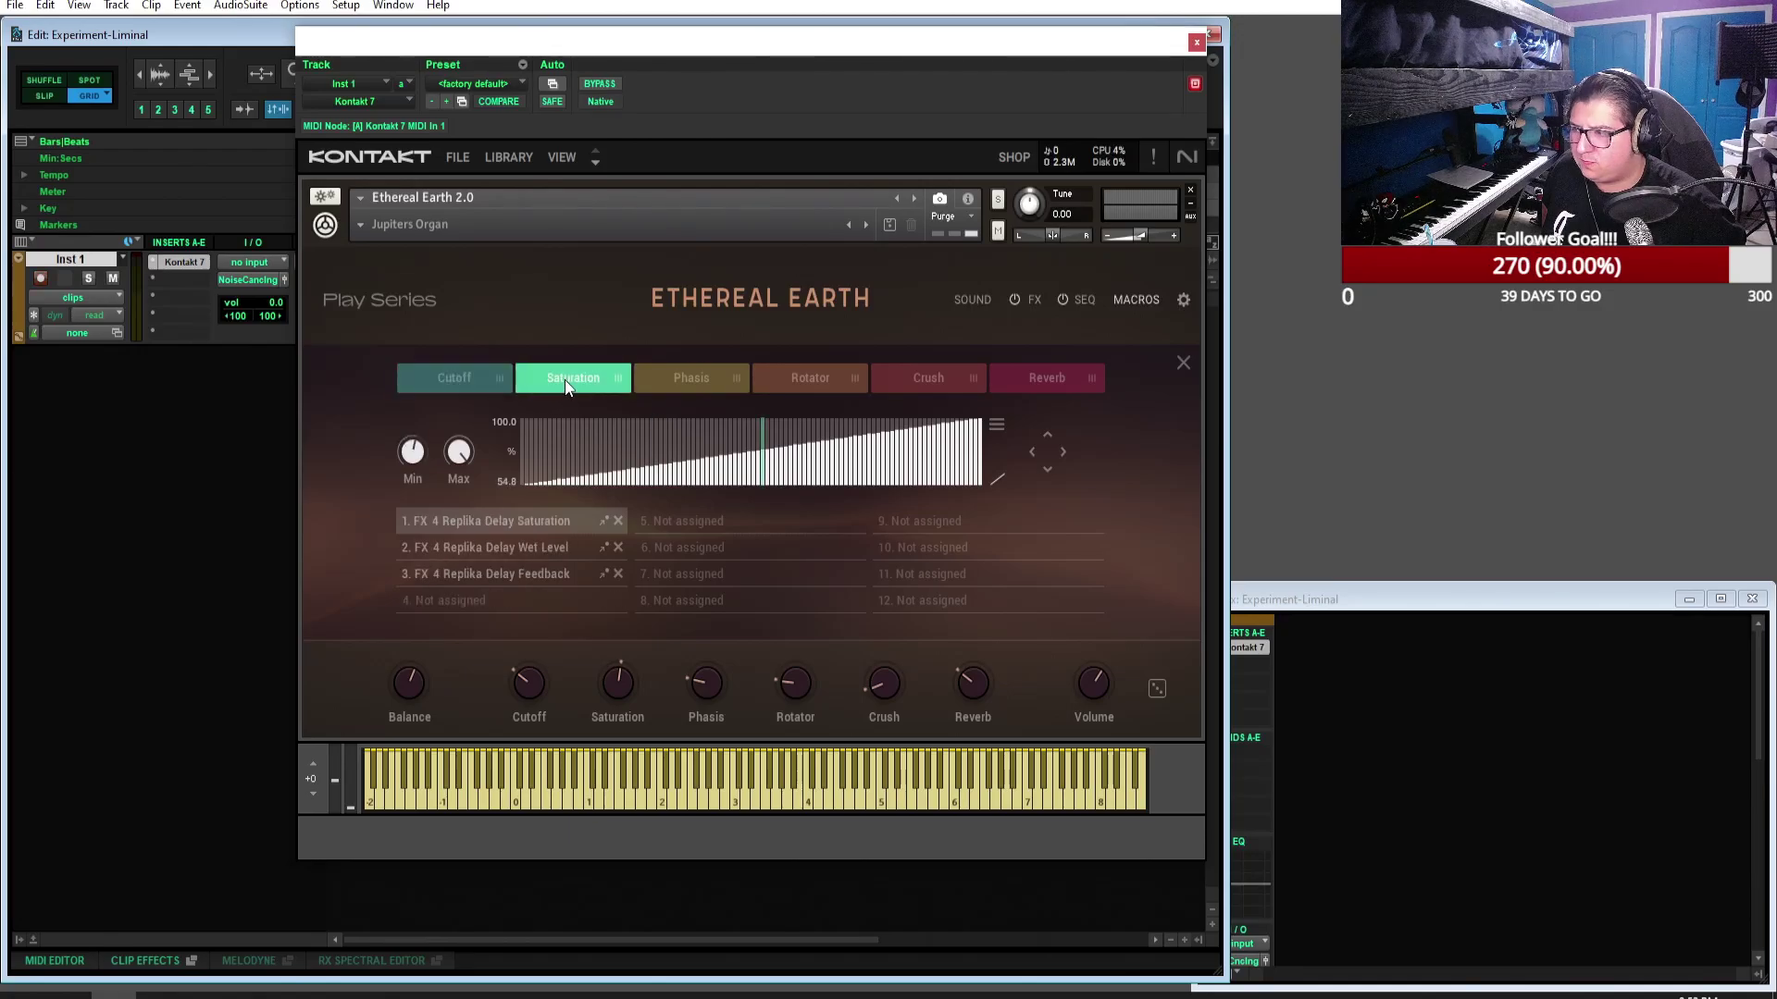
# Step: Try reshaping the Saturation macro's range curve by raising and lowering its middle section while auditioning notes, and close the macro page
pyautogui.click(593, 793)
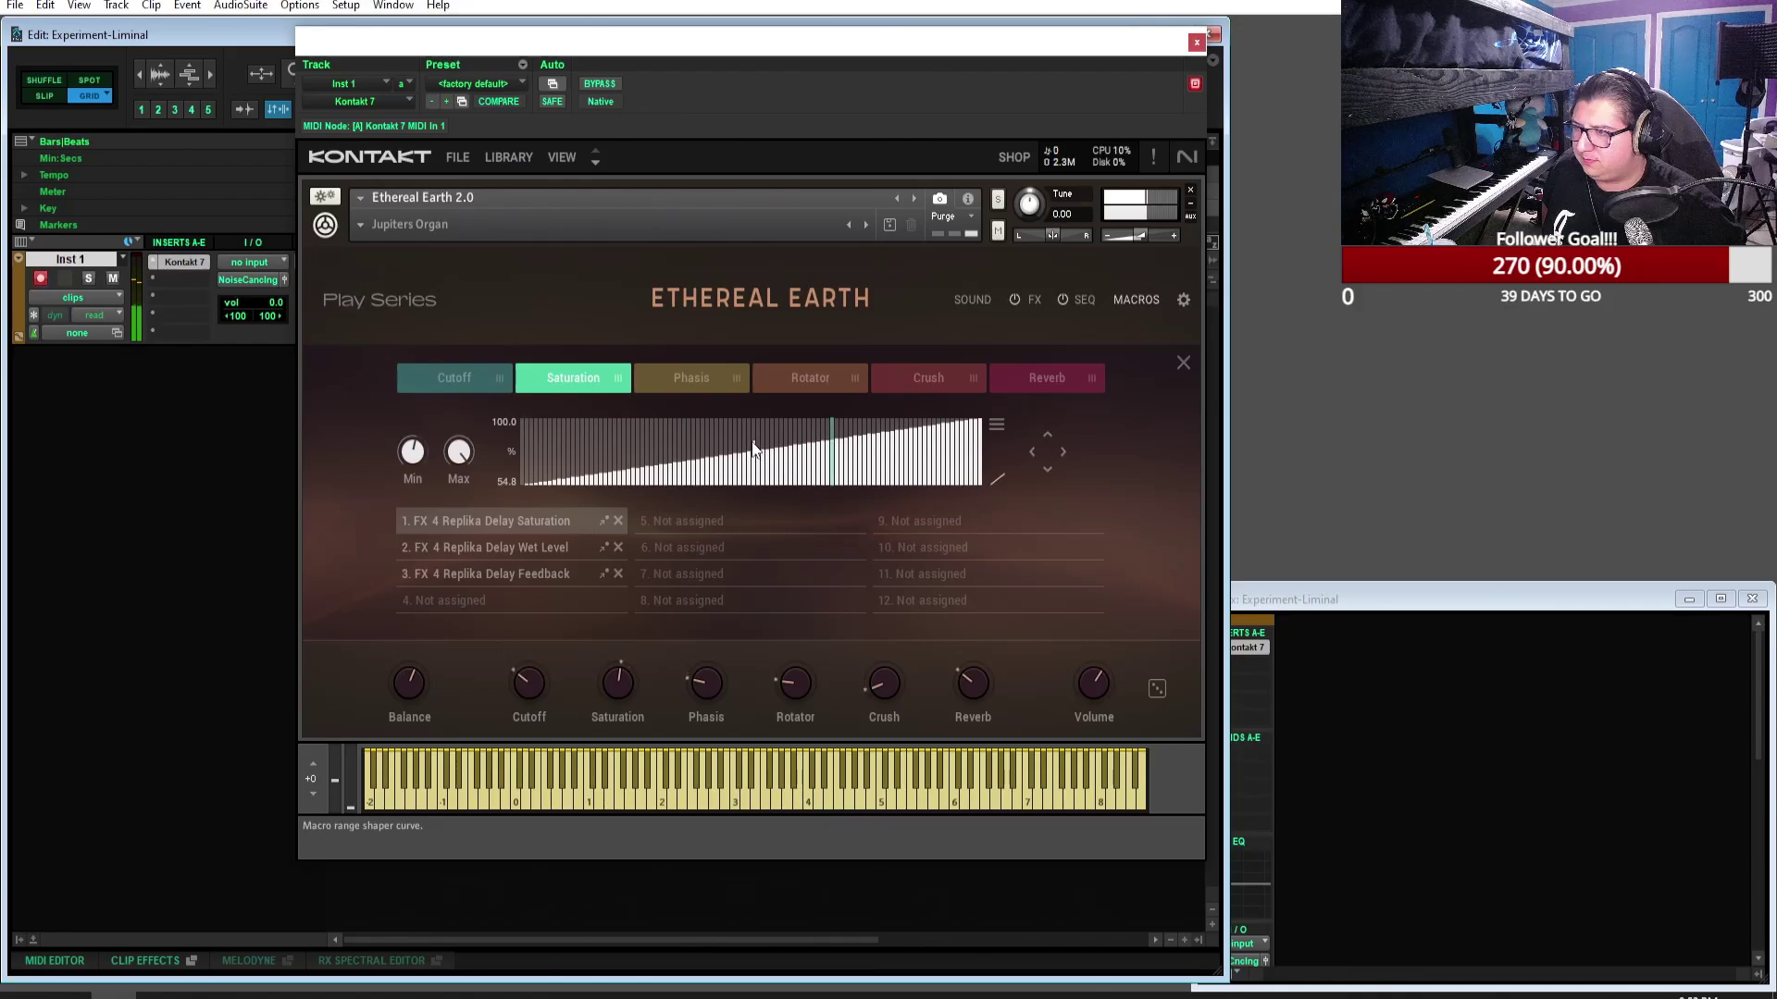
pyautogui.moveTo(740, 424); pyautogui.dragTo(902, 418)
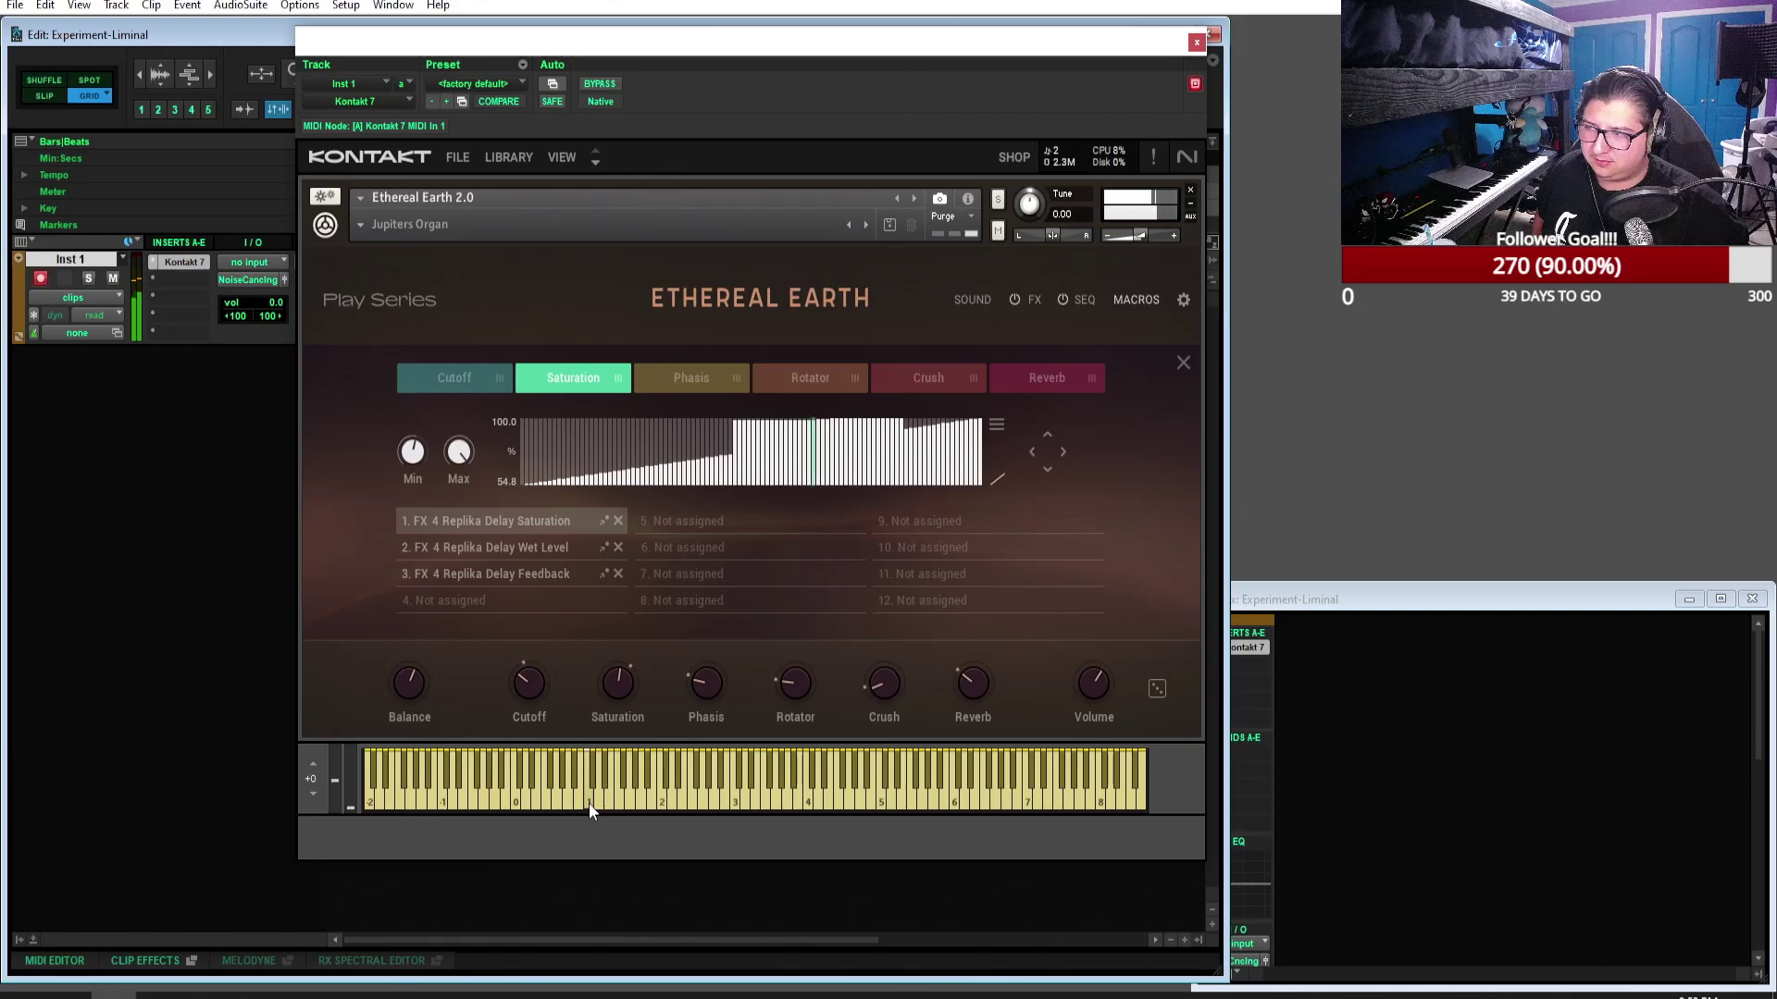
pyautogui.moveTo(735, 482); pyautogui.dragTo(821, 485)
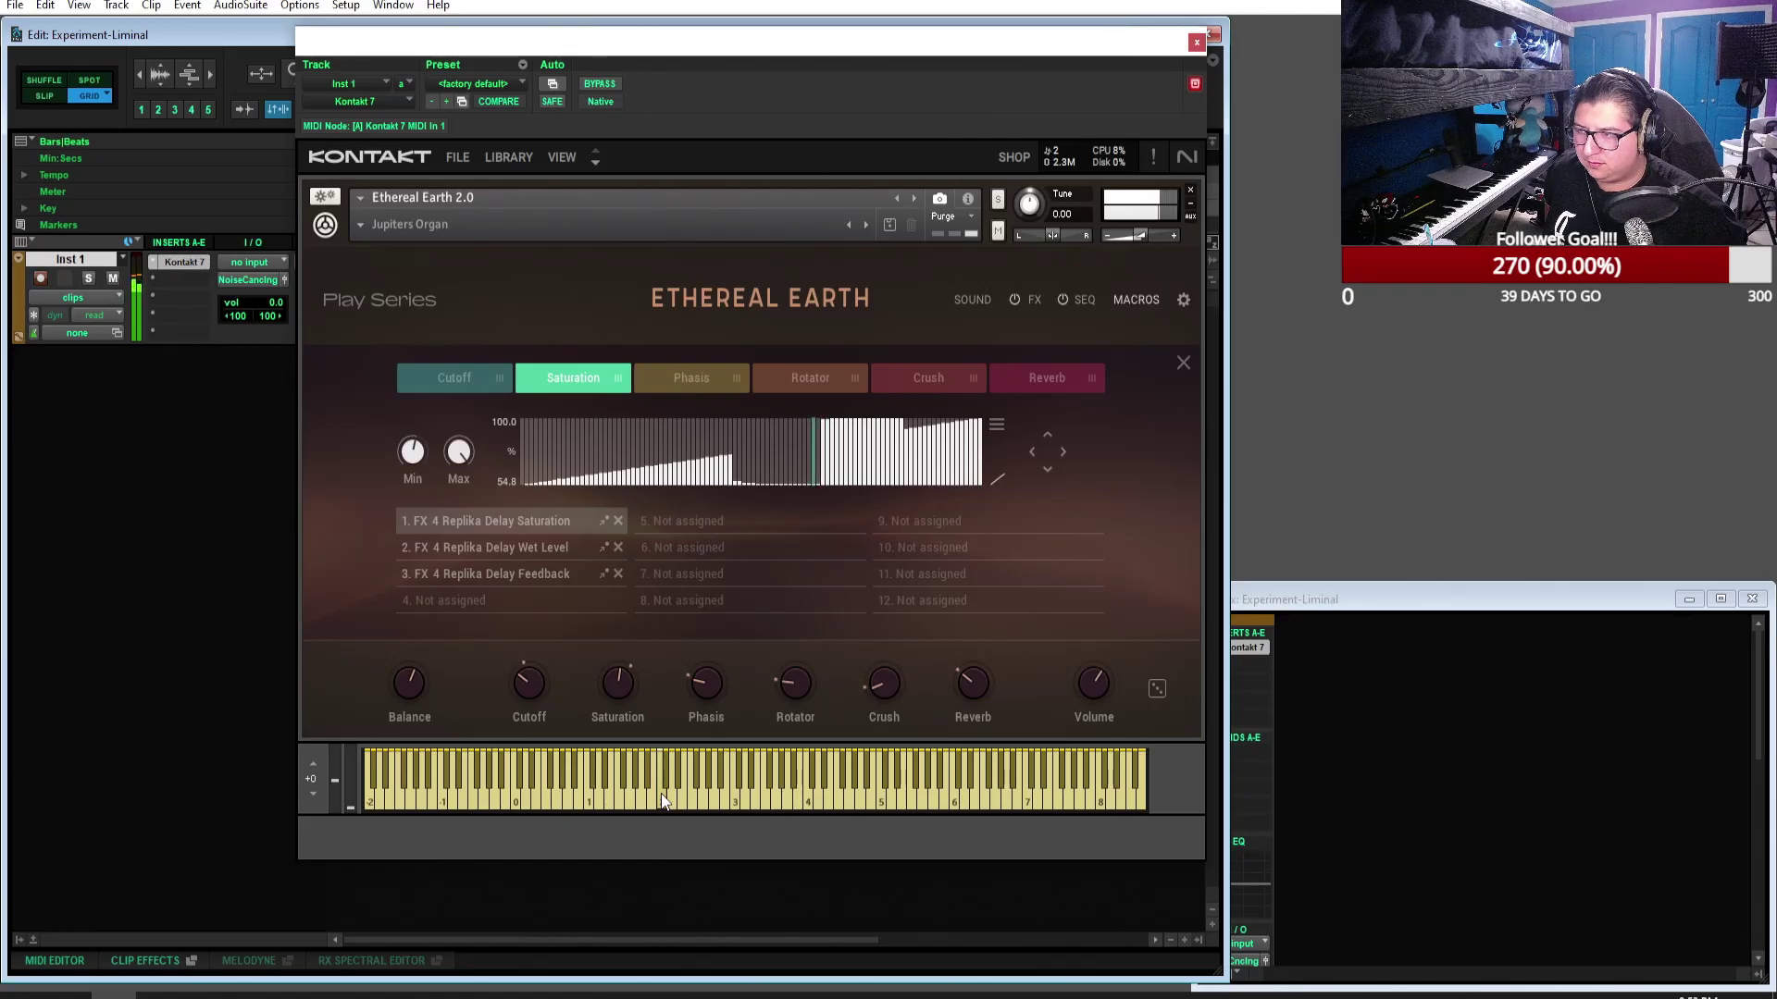
pyautogui.click(1183, 361)
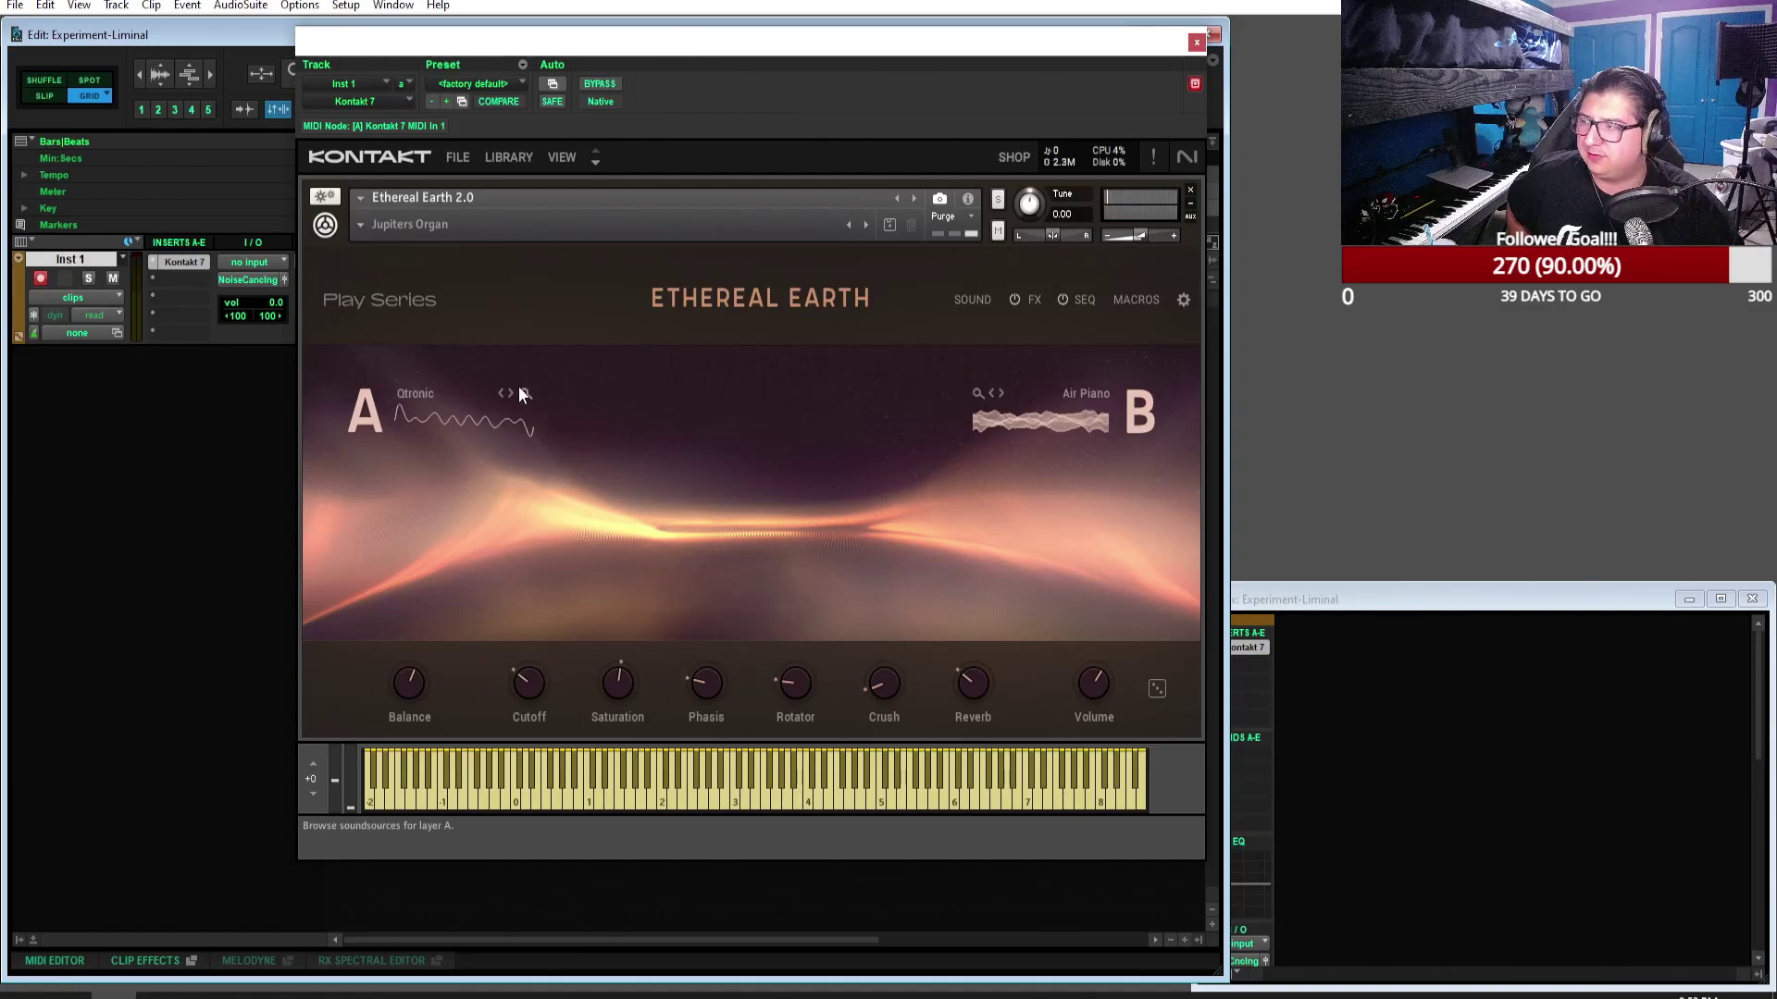
# Step: Audition the Meteoric Swarm and Network snapshots, and move the plugin window away from the track
pyautogui.click(868, 224)
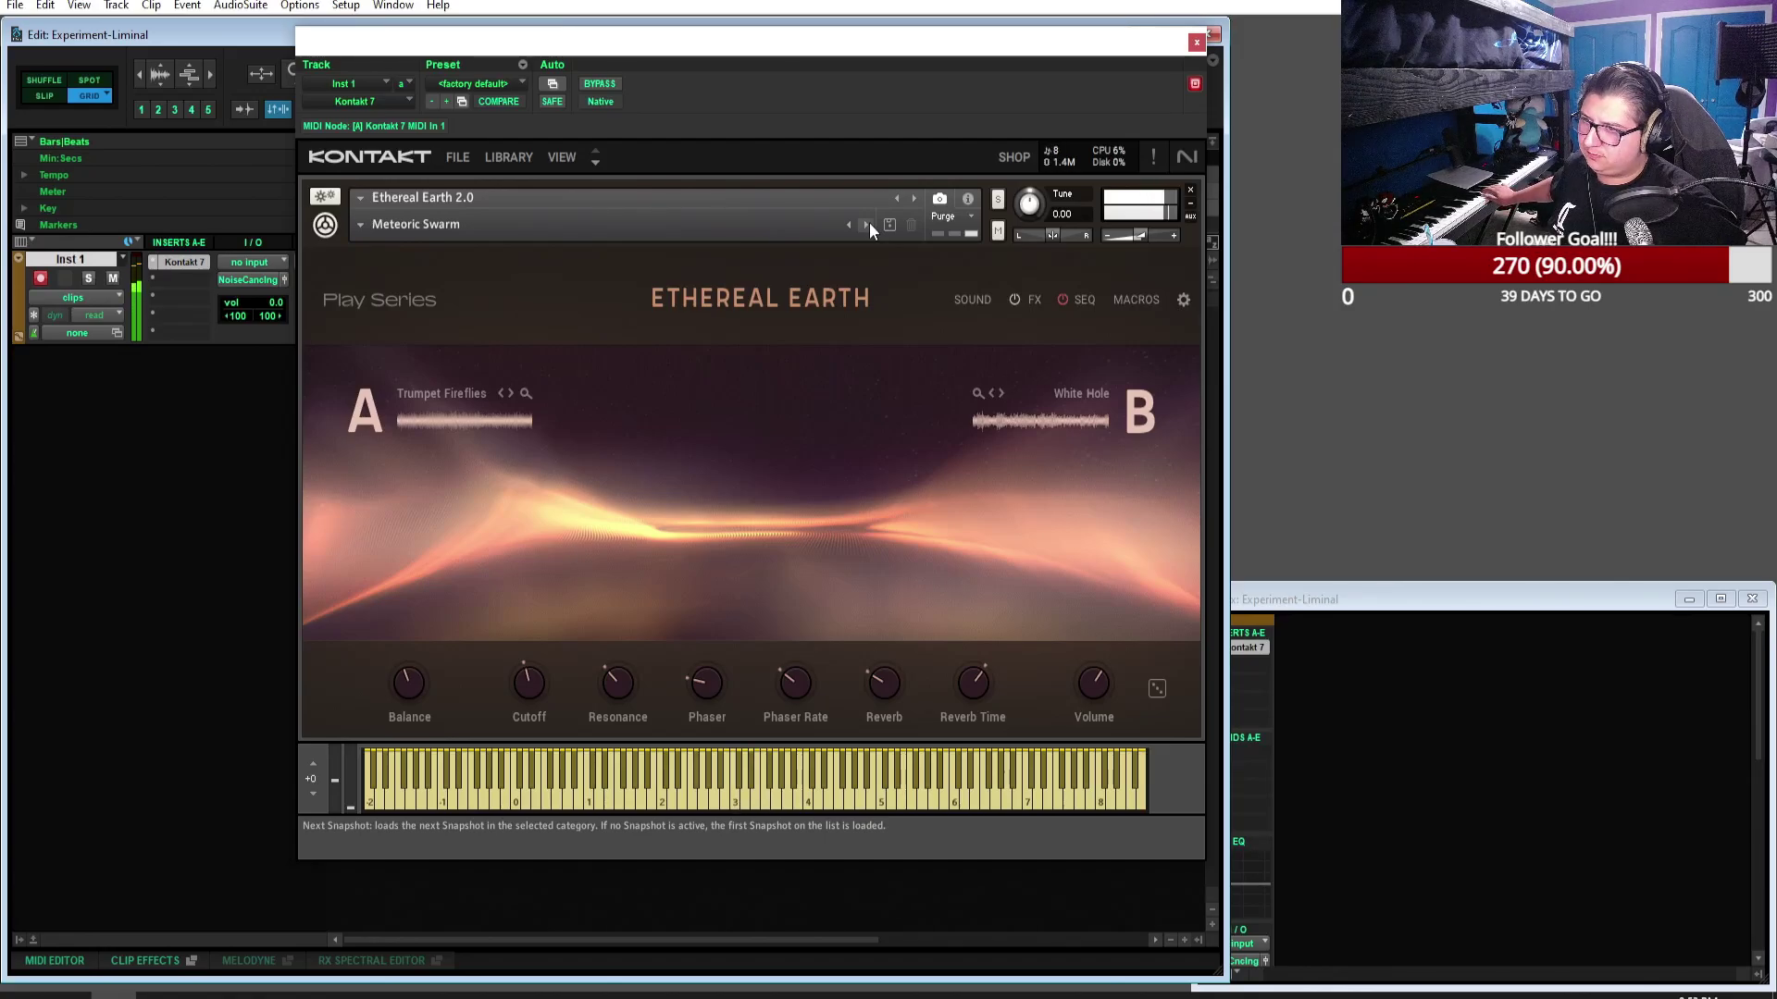
pyautogui.click(867, 225)
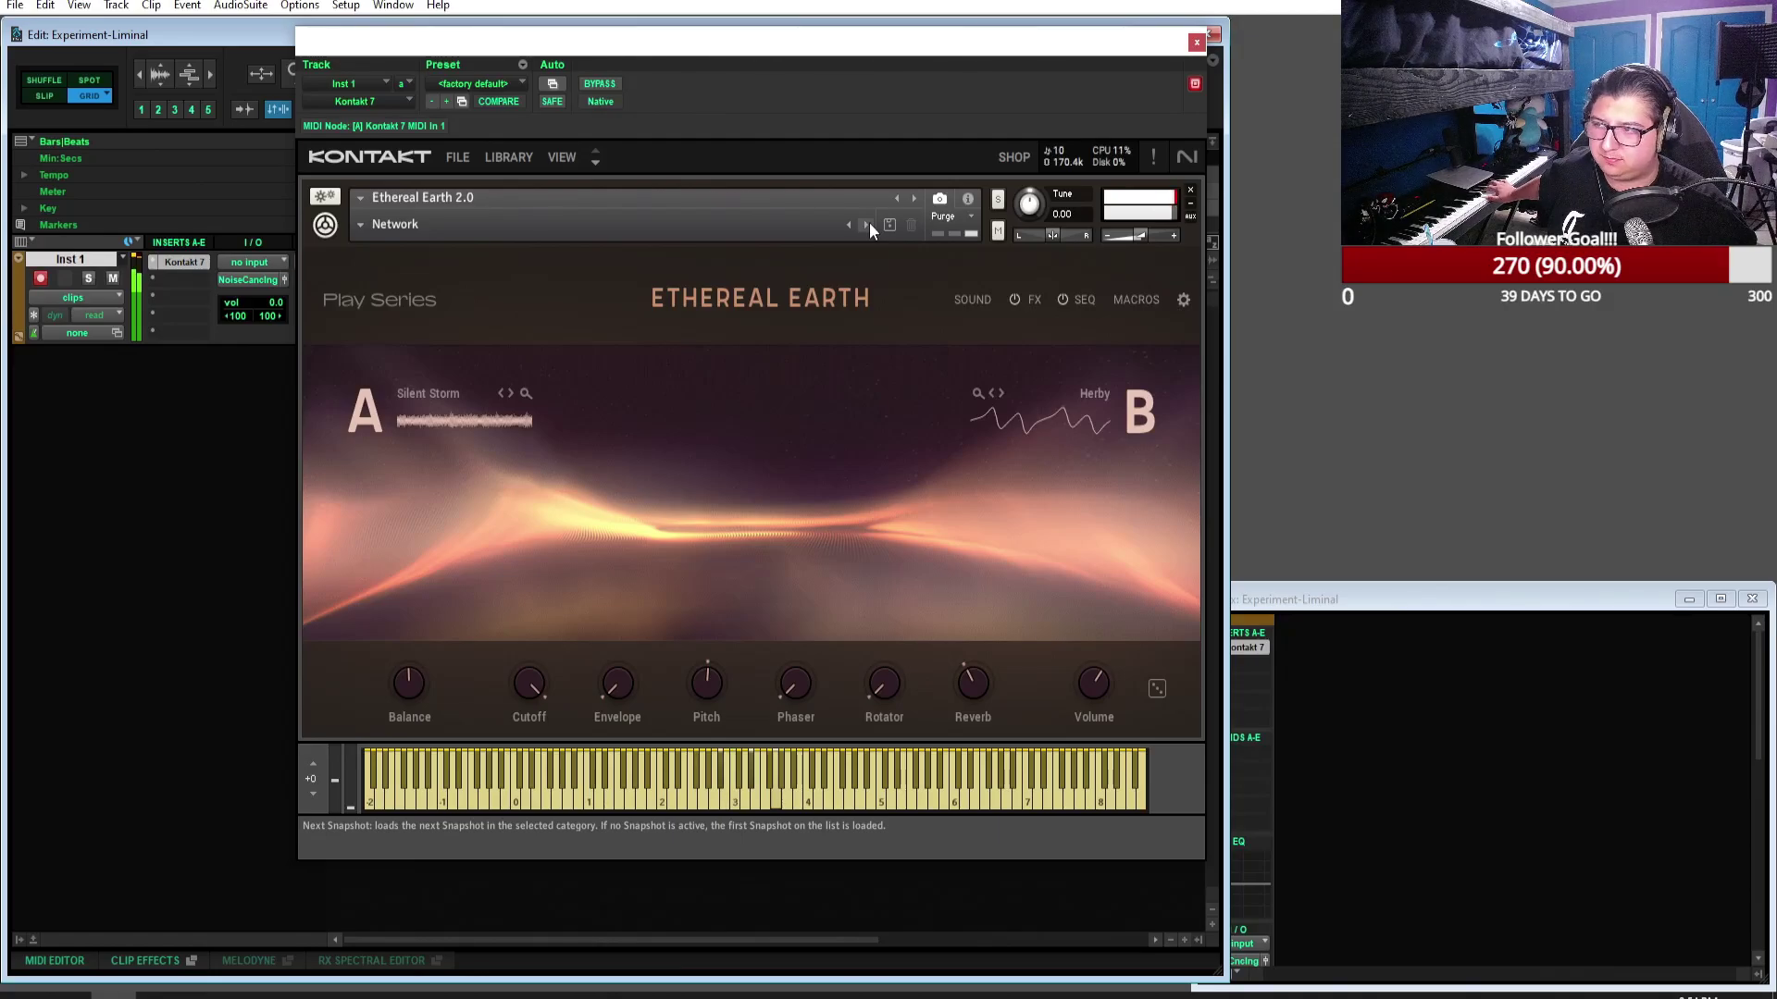
pyautogui.moveTo(931, 53); pyautogui.dragTo(1337, 166)
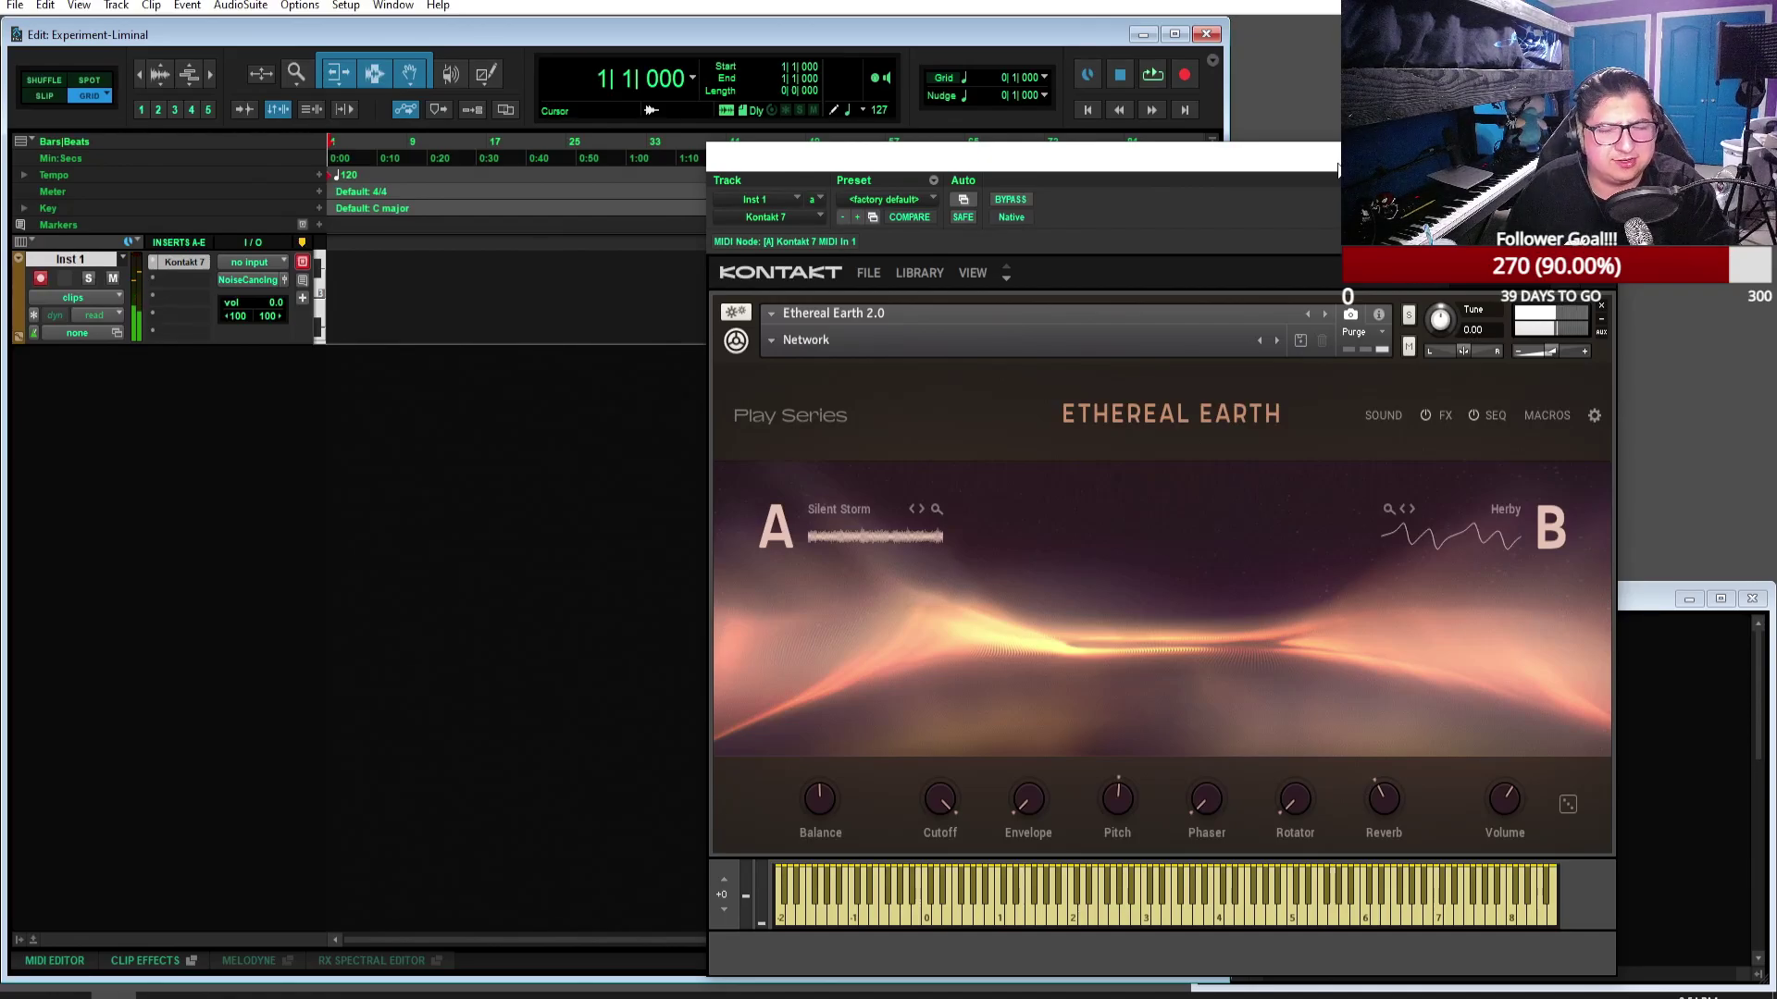
pyautogui.moveTo(1337, 166); pyautogui.dragTo(1308, 102)
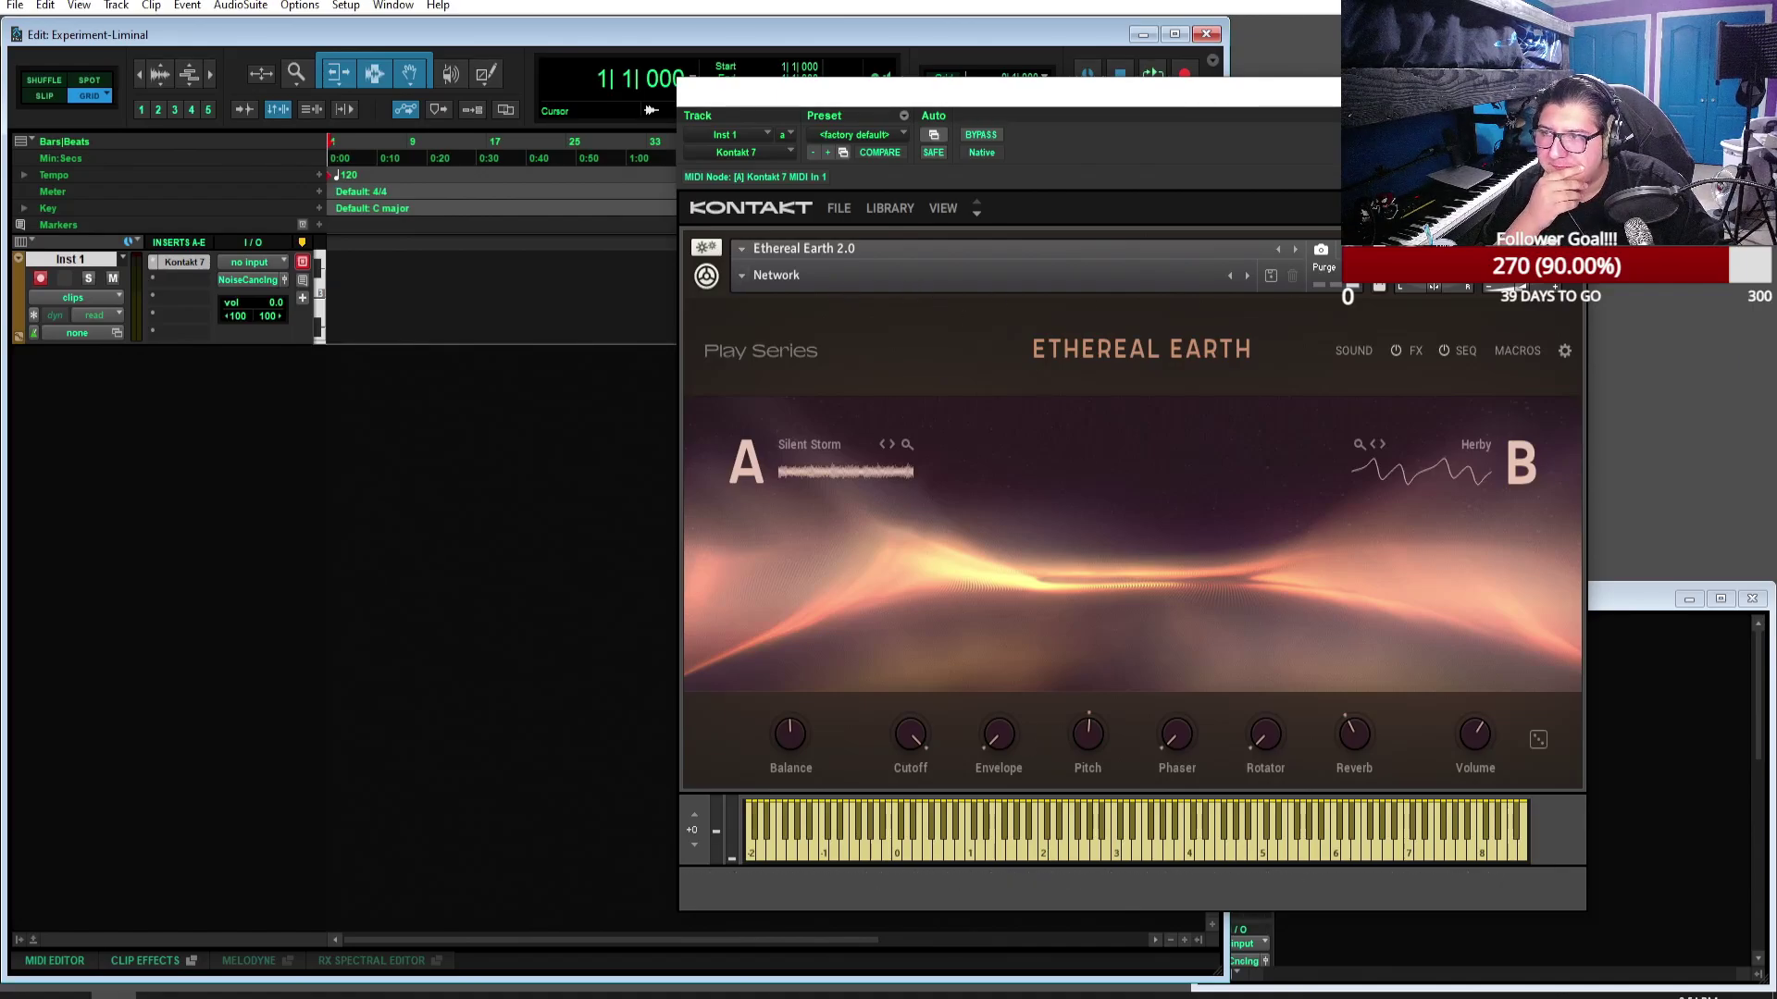
# Step: Browse the Ethereal Earth 2.0 snapshot categories, including Chords, FX, Natural, Sequenced and Pads, for a suitable sound
pyautogui.click(1213, 275)
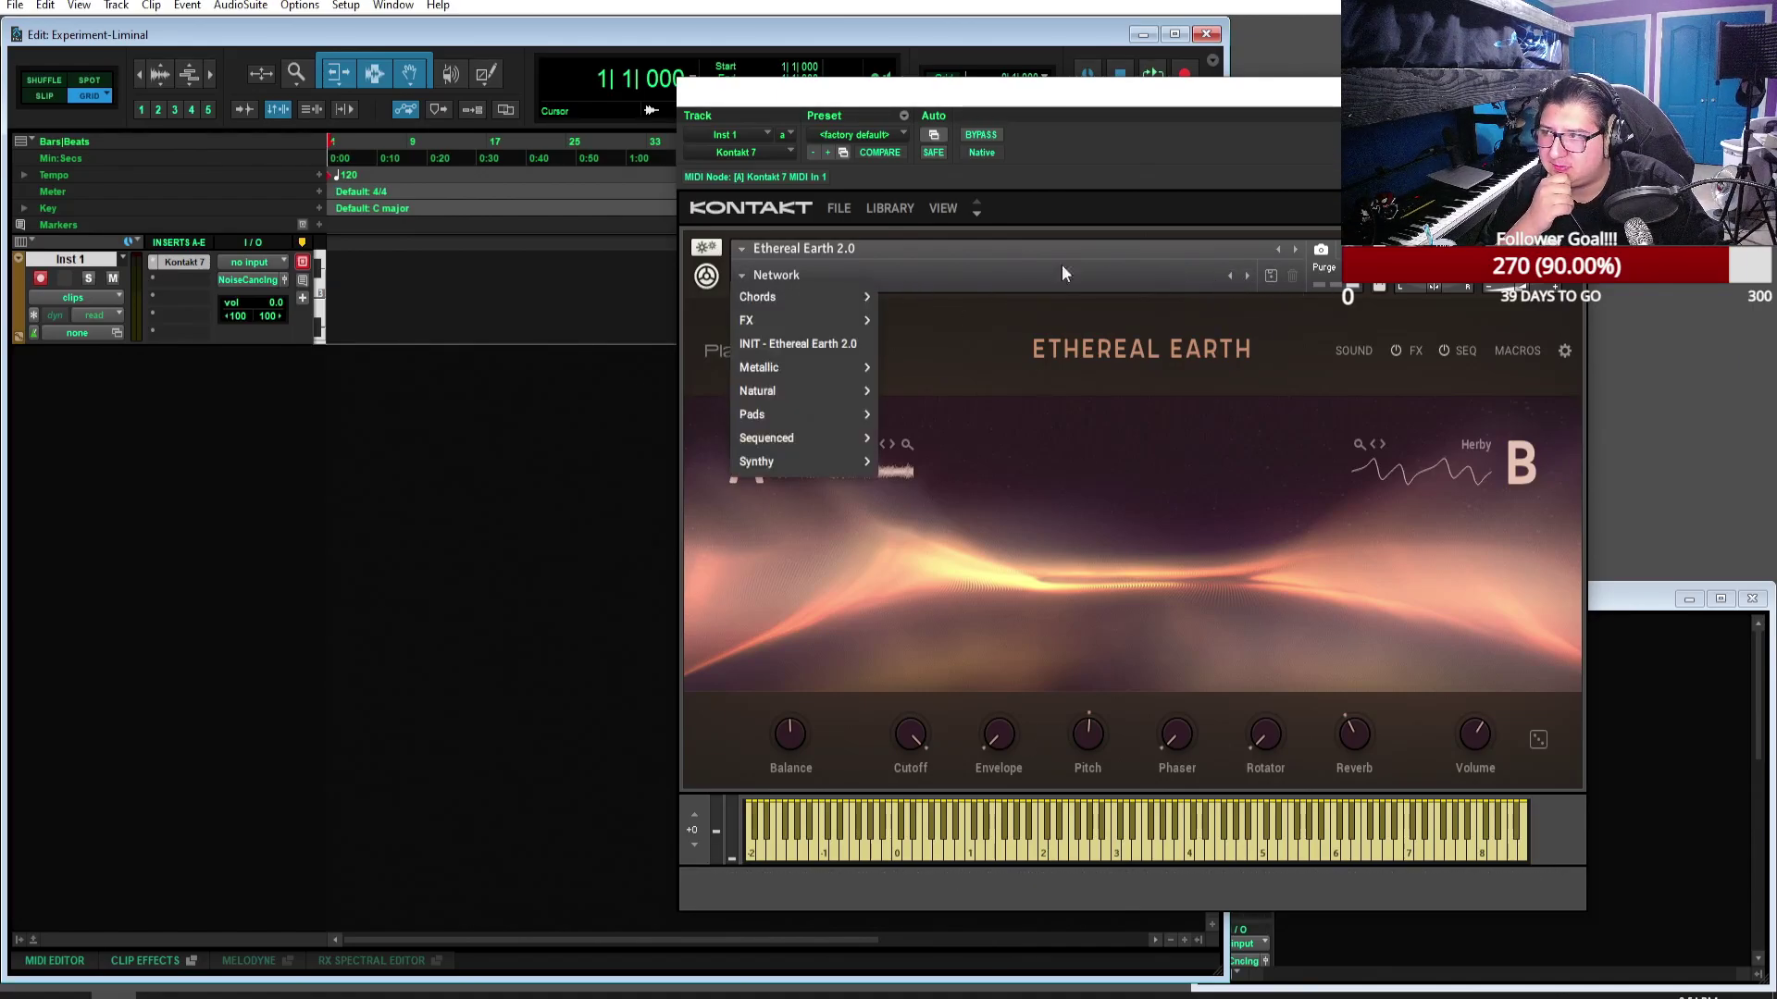
pyautogui.moveTo(848, 298)
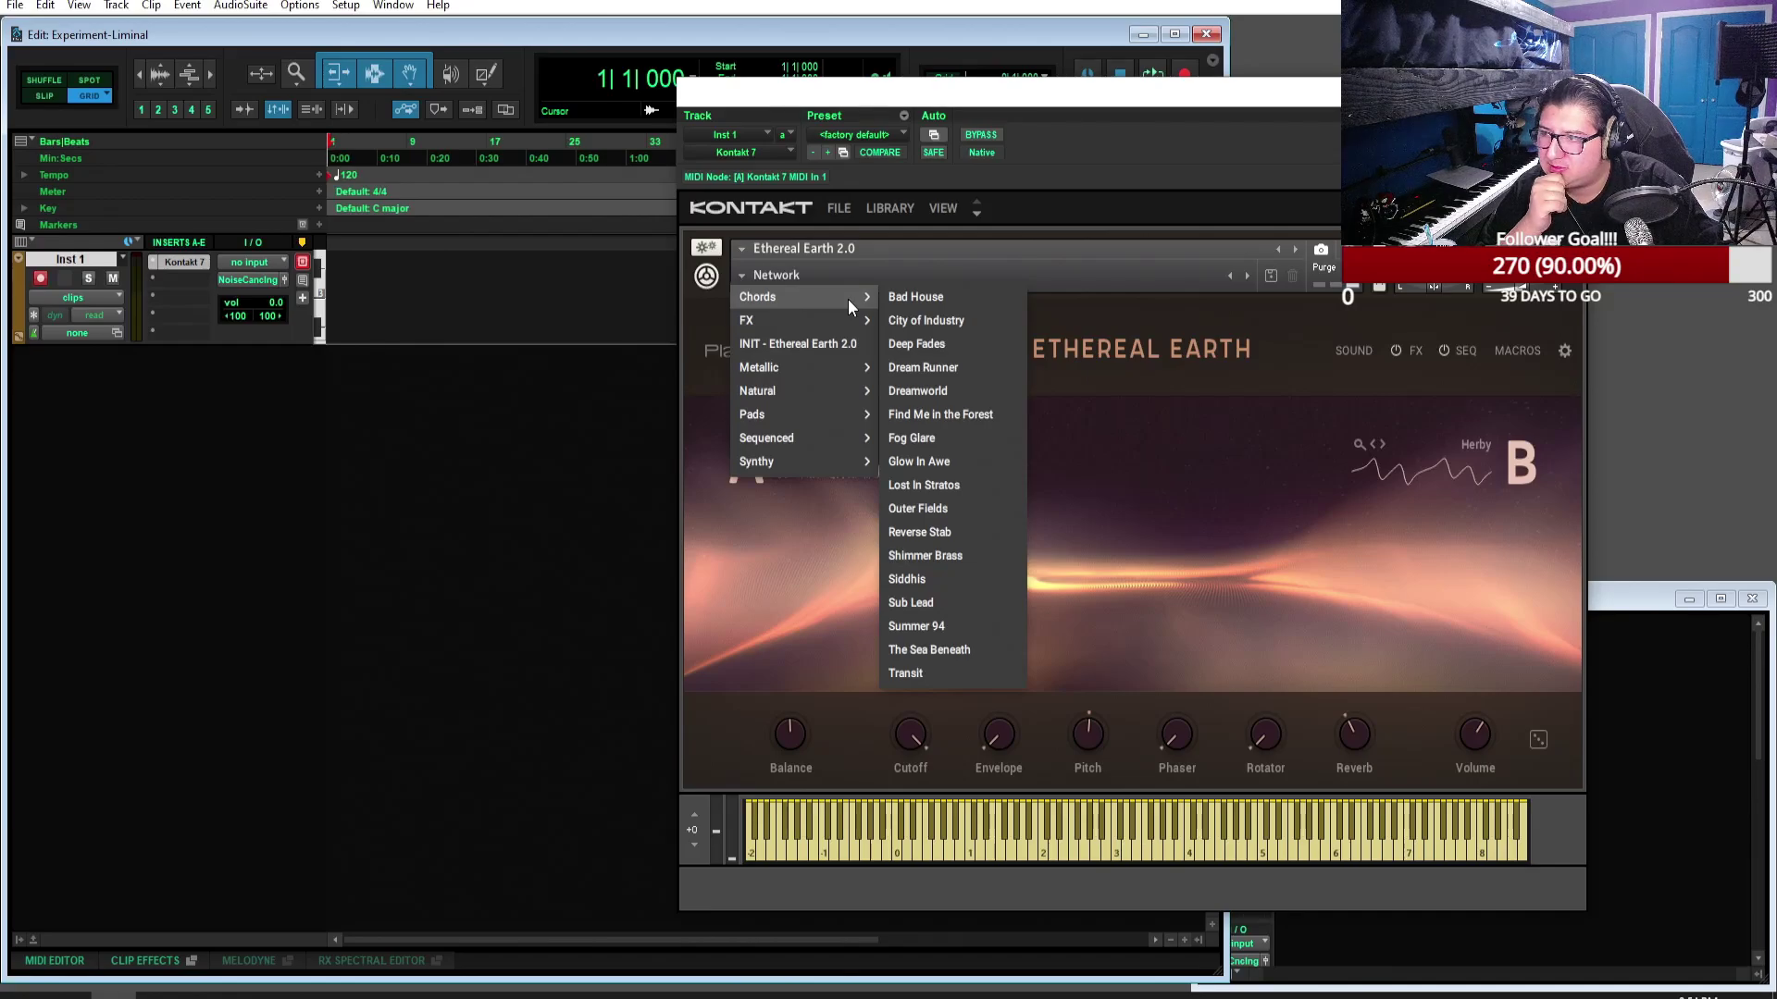
pyautogui.moveTo(810, 466)
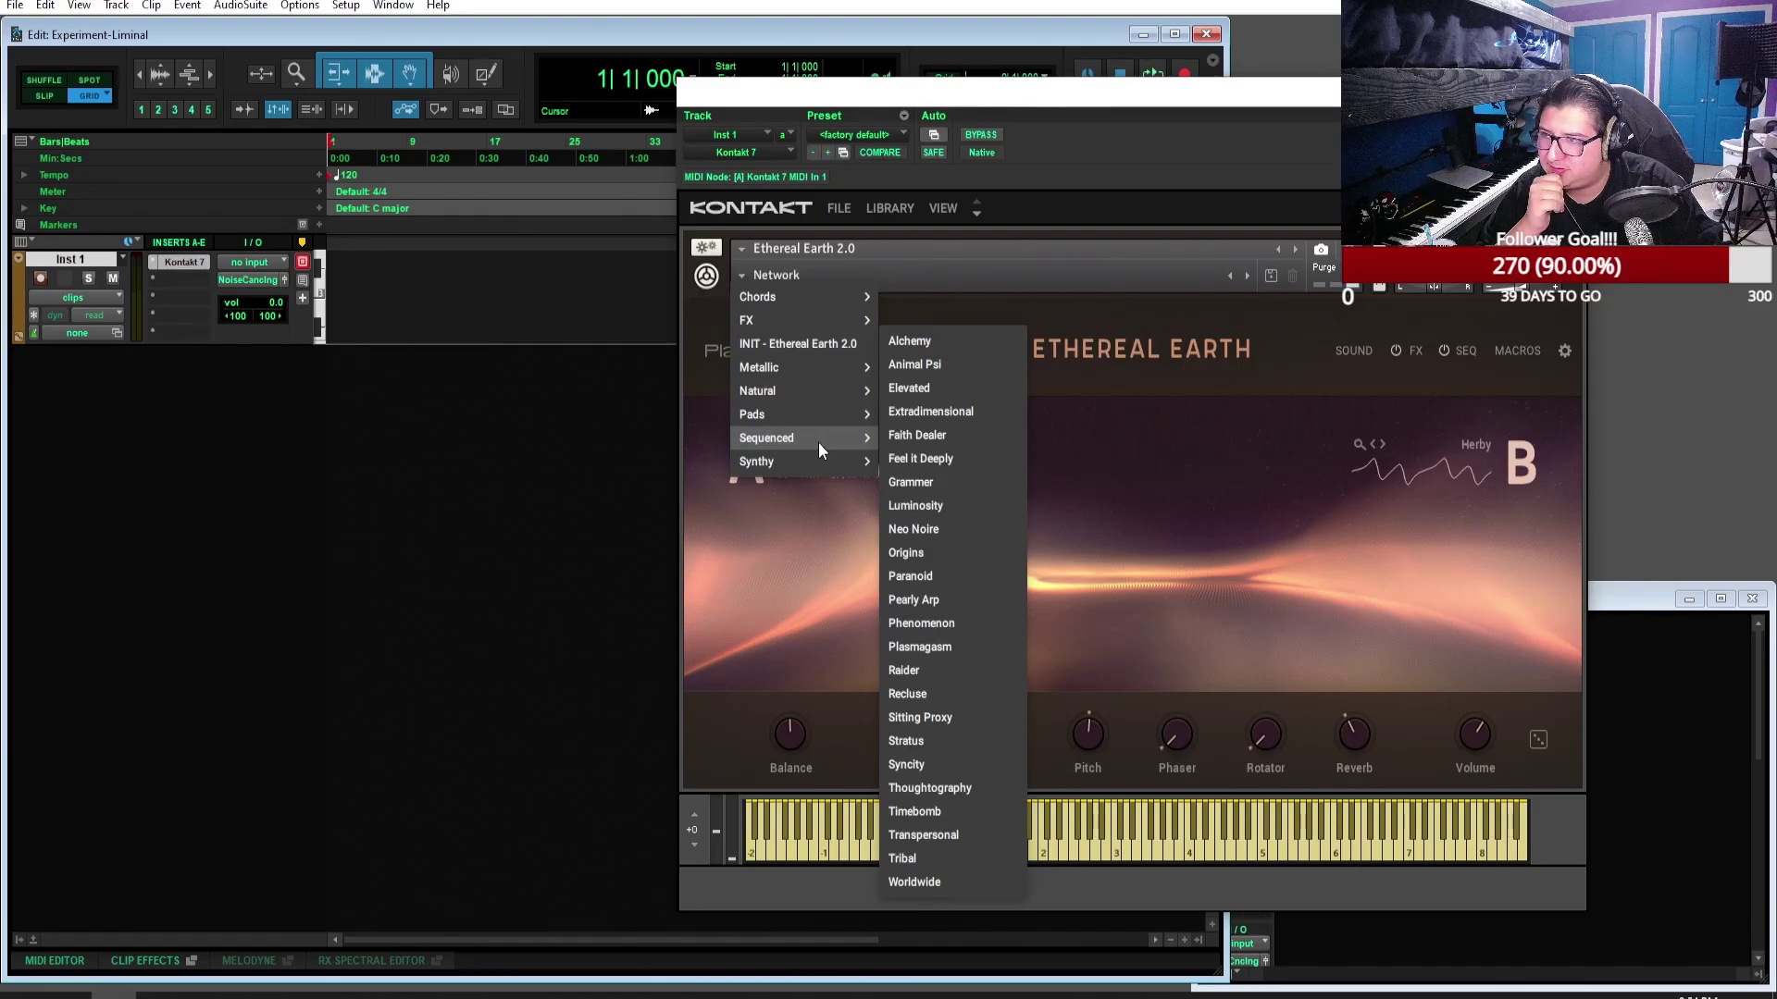
pyautogui.moveTo(833, 407)
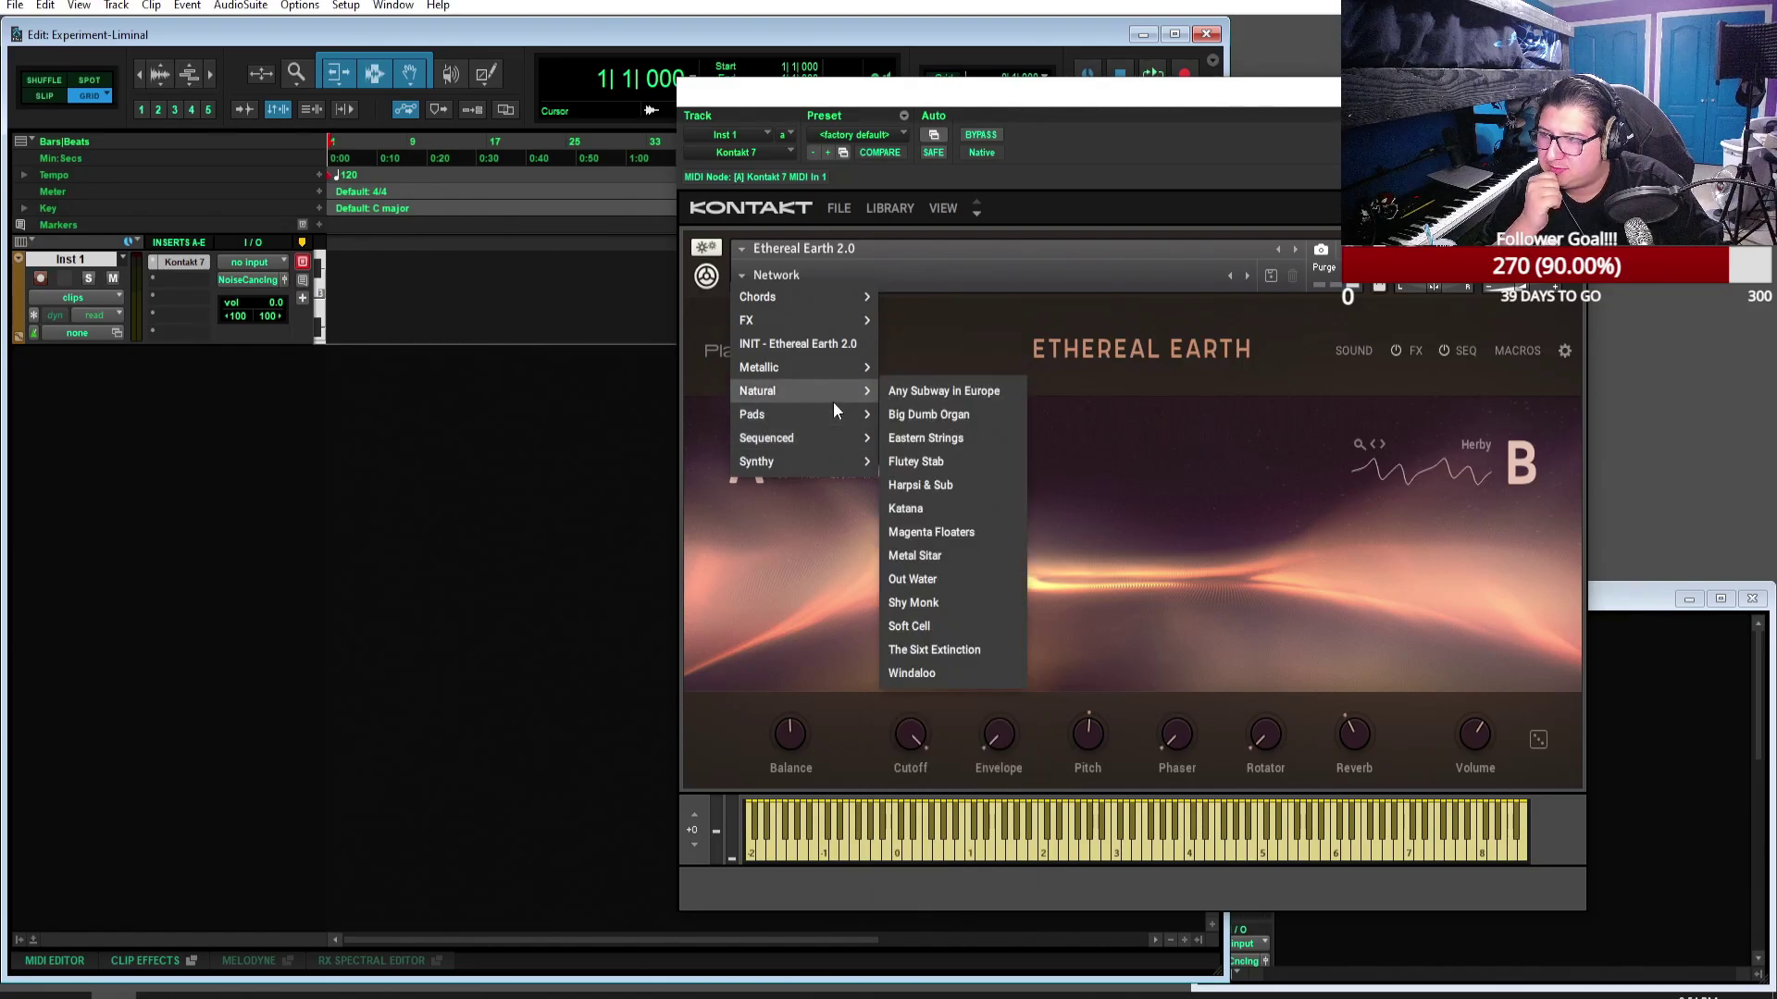
pyautogui.moveTo(845, 369)
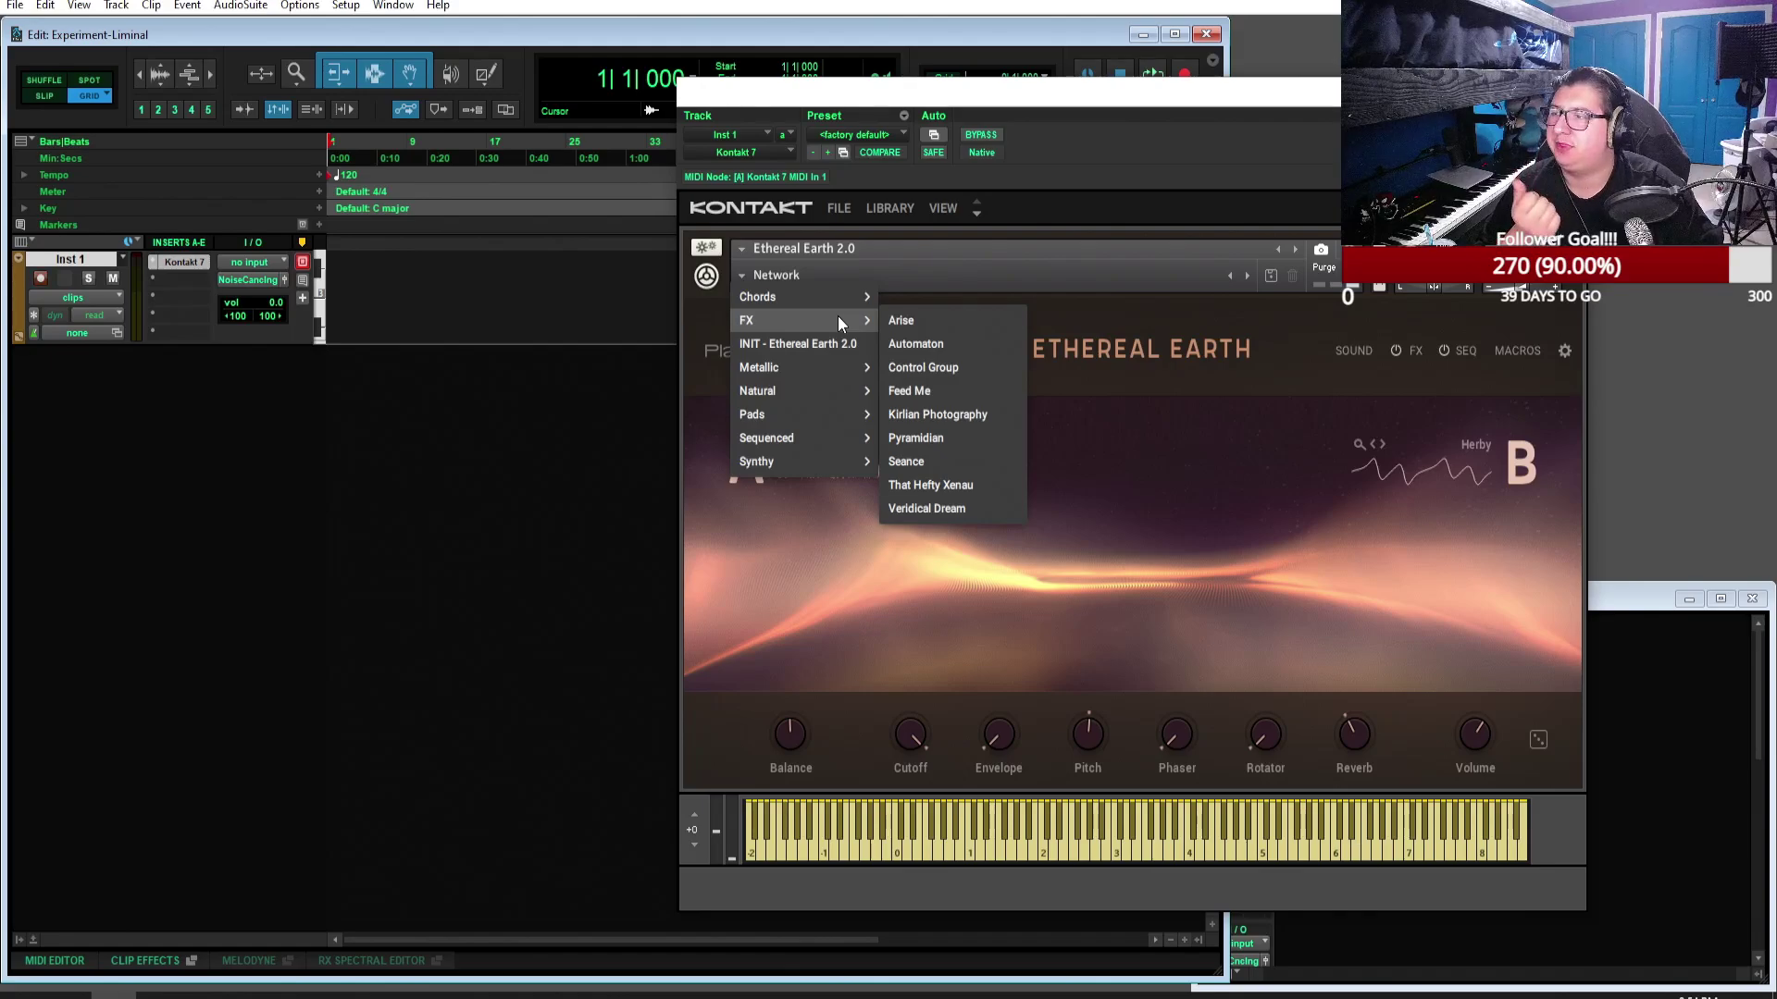
pyautogui.moveTo(834, 296)
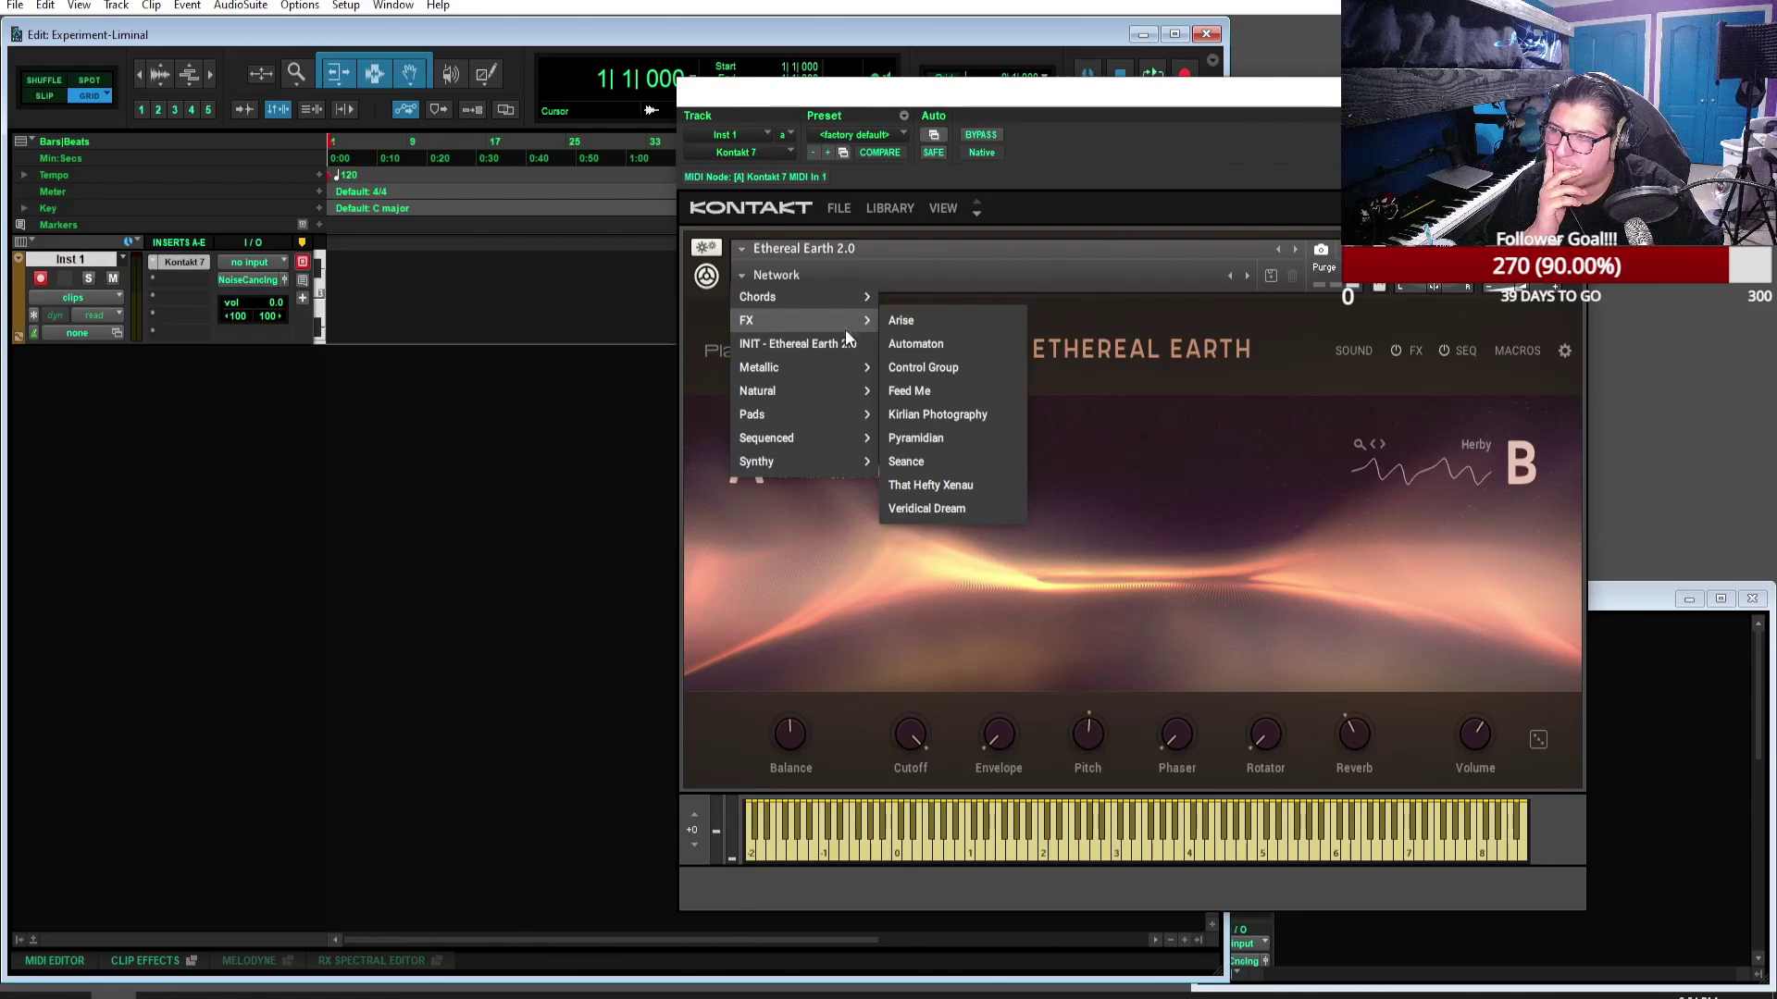
pyautogui.moveTo(842, 369)
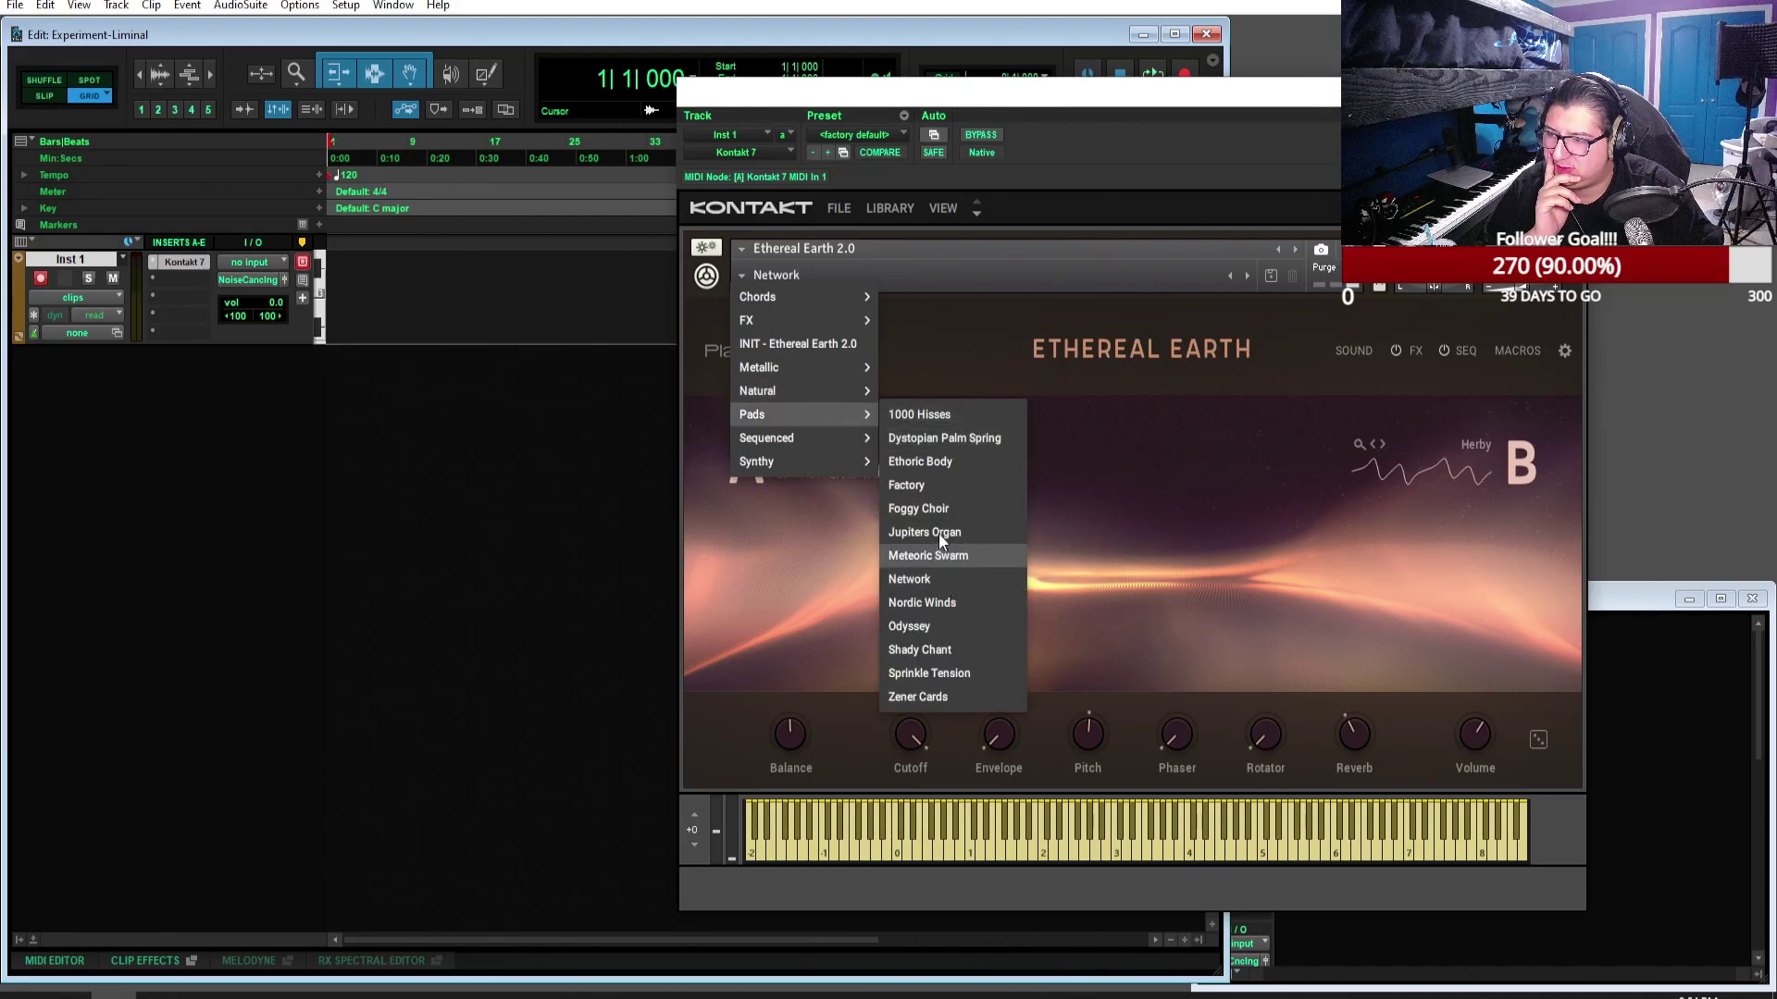
# Step: Try the original Ethereal Earth instrument, return to Ethereal Earth 2.0, and load its Nordic Winds snapshot
pyautogui.click(1291, 246)
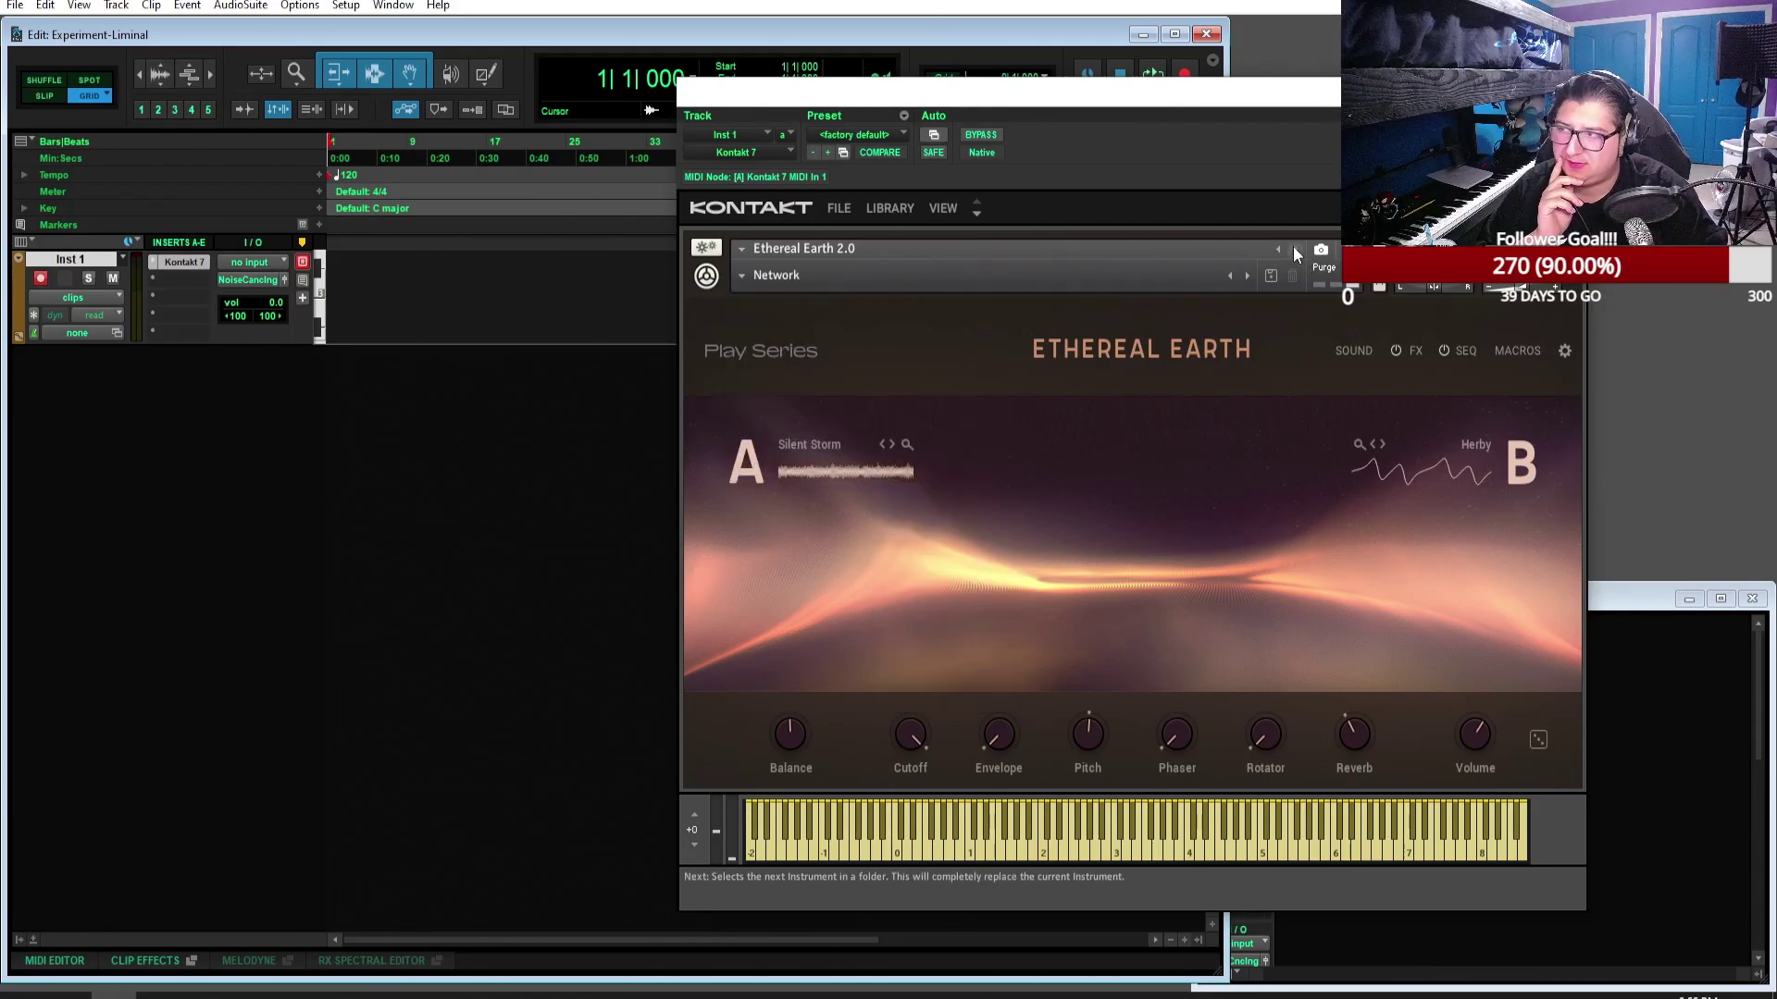
pyautogui.click(1301, 252)
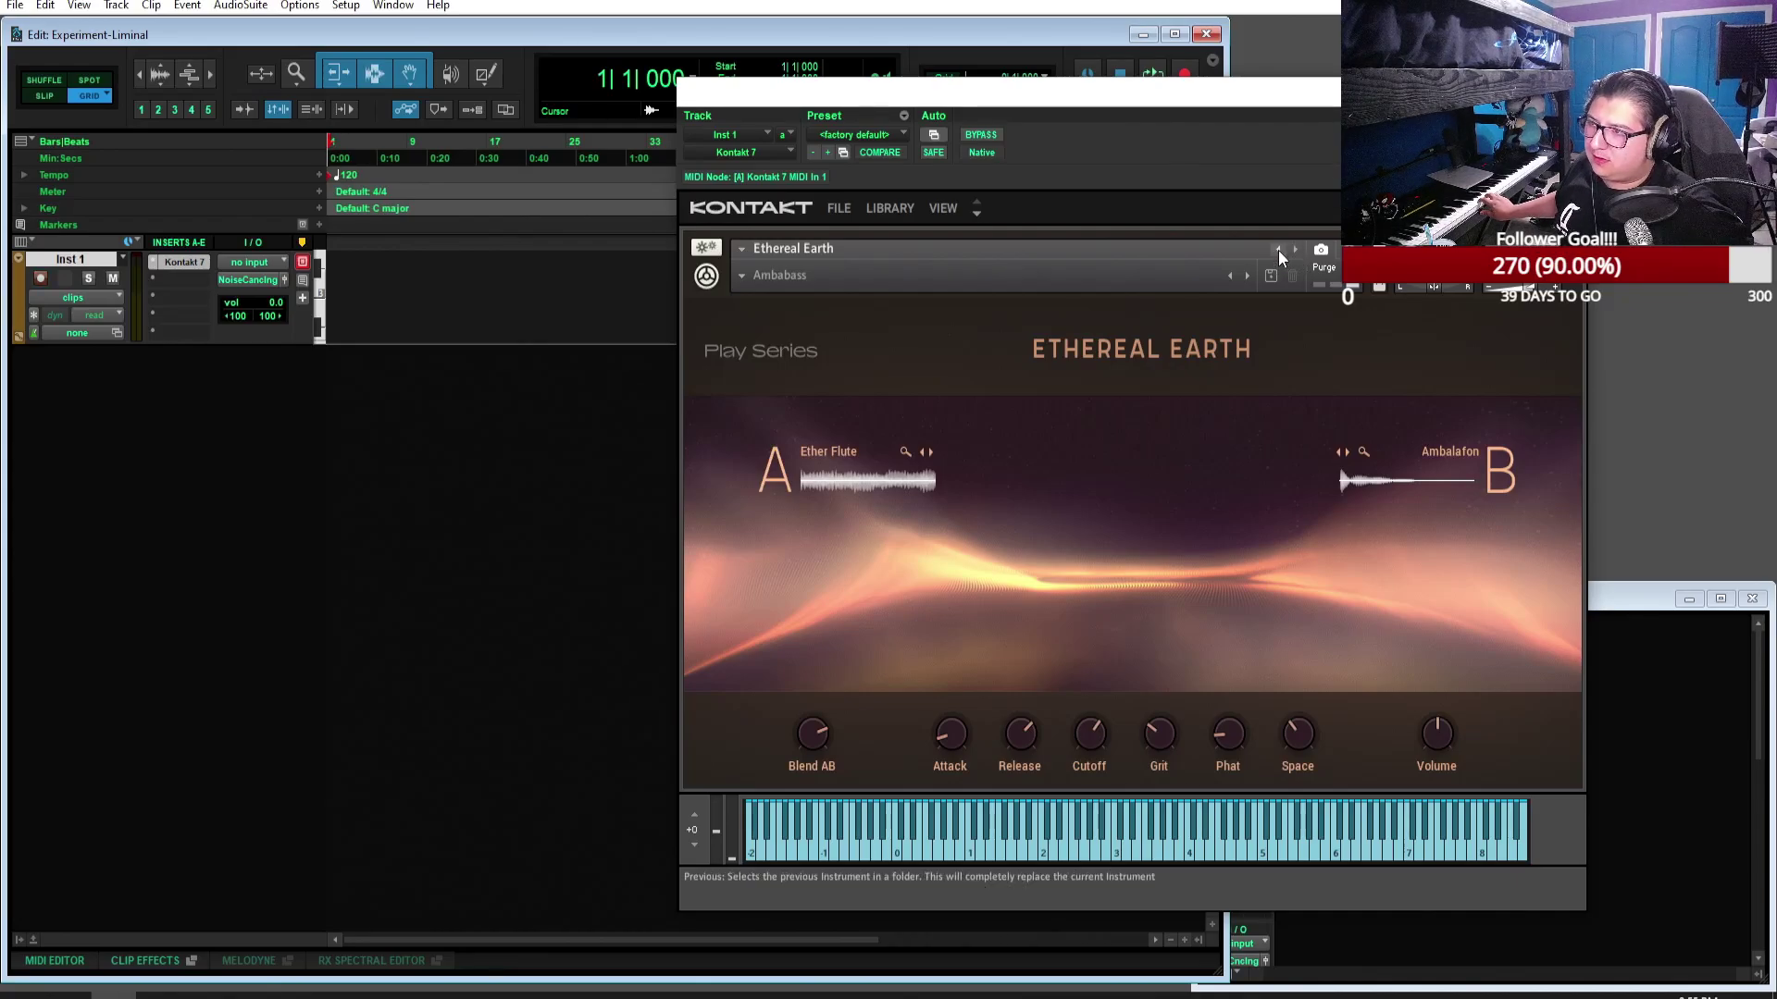
pyautogui.click(1279, 250)
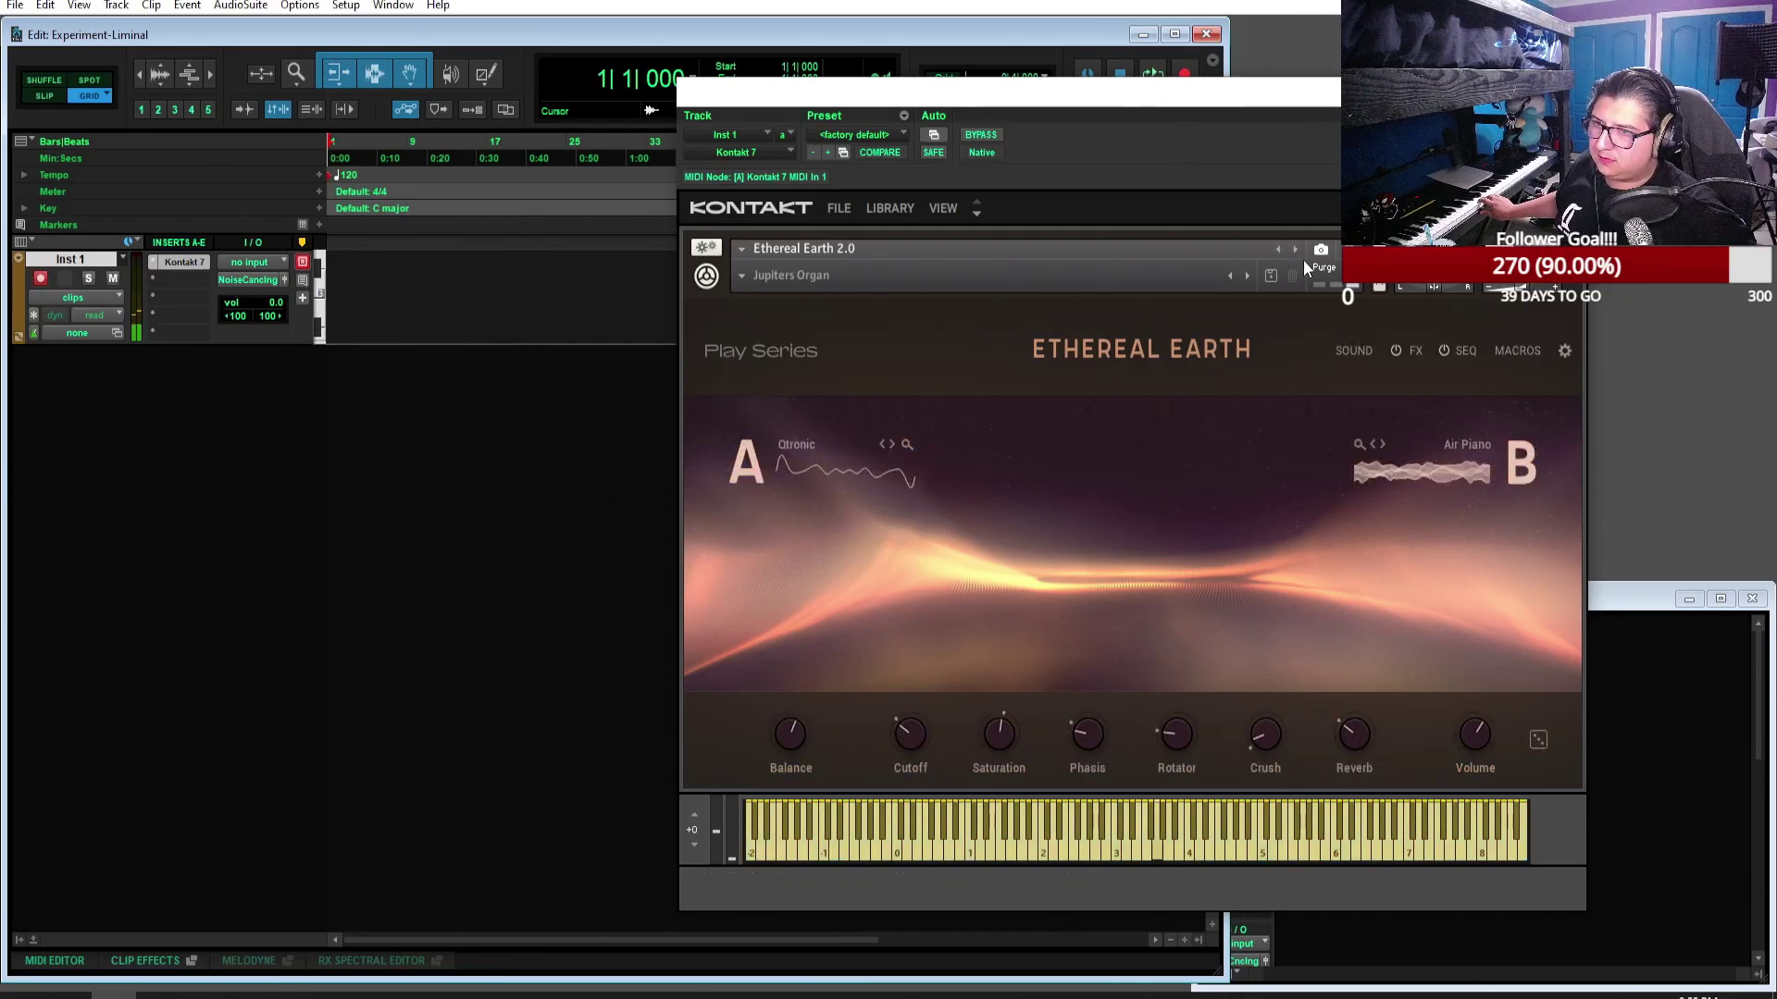
pyautogui.click(1241, 280)
pyautogui.click(1242, 277)
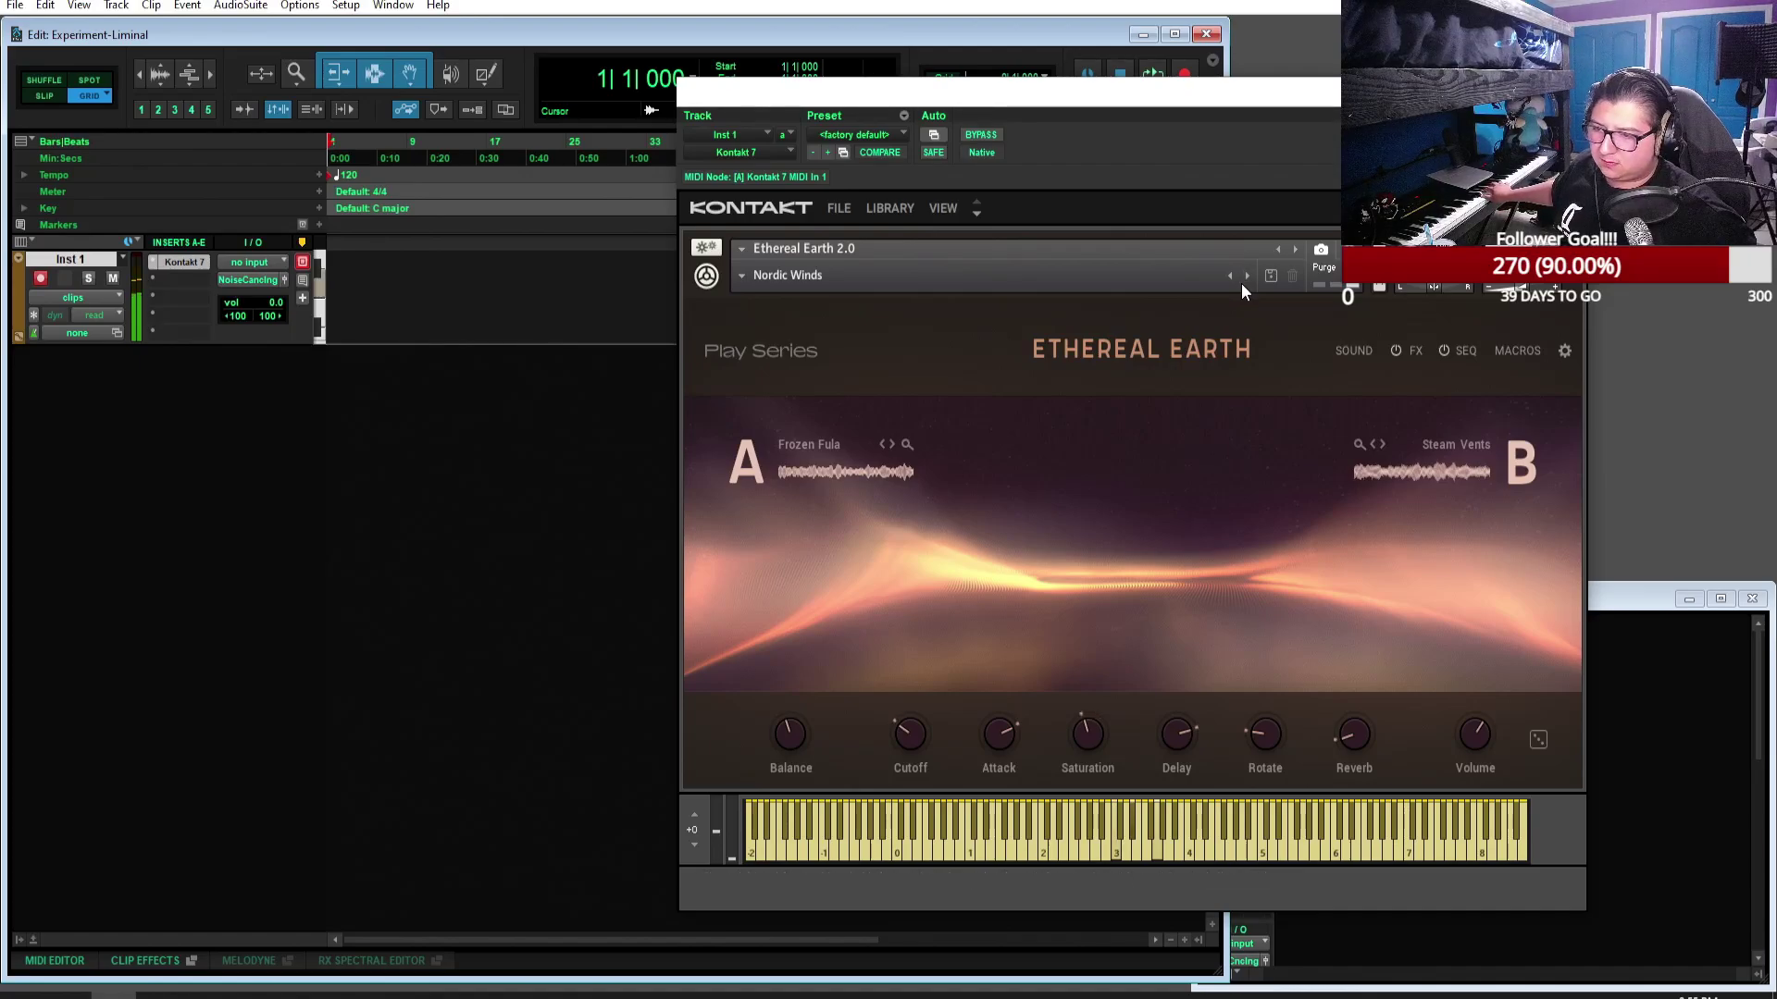
# Step: Switch to the original Ethereal Earth instrument and audition its Pads snapshots in order from Chrome Lights to Monuments of Ice
pyautogui.click(1296, 250)
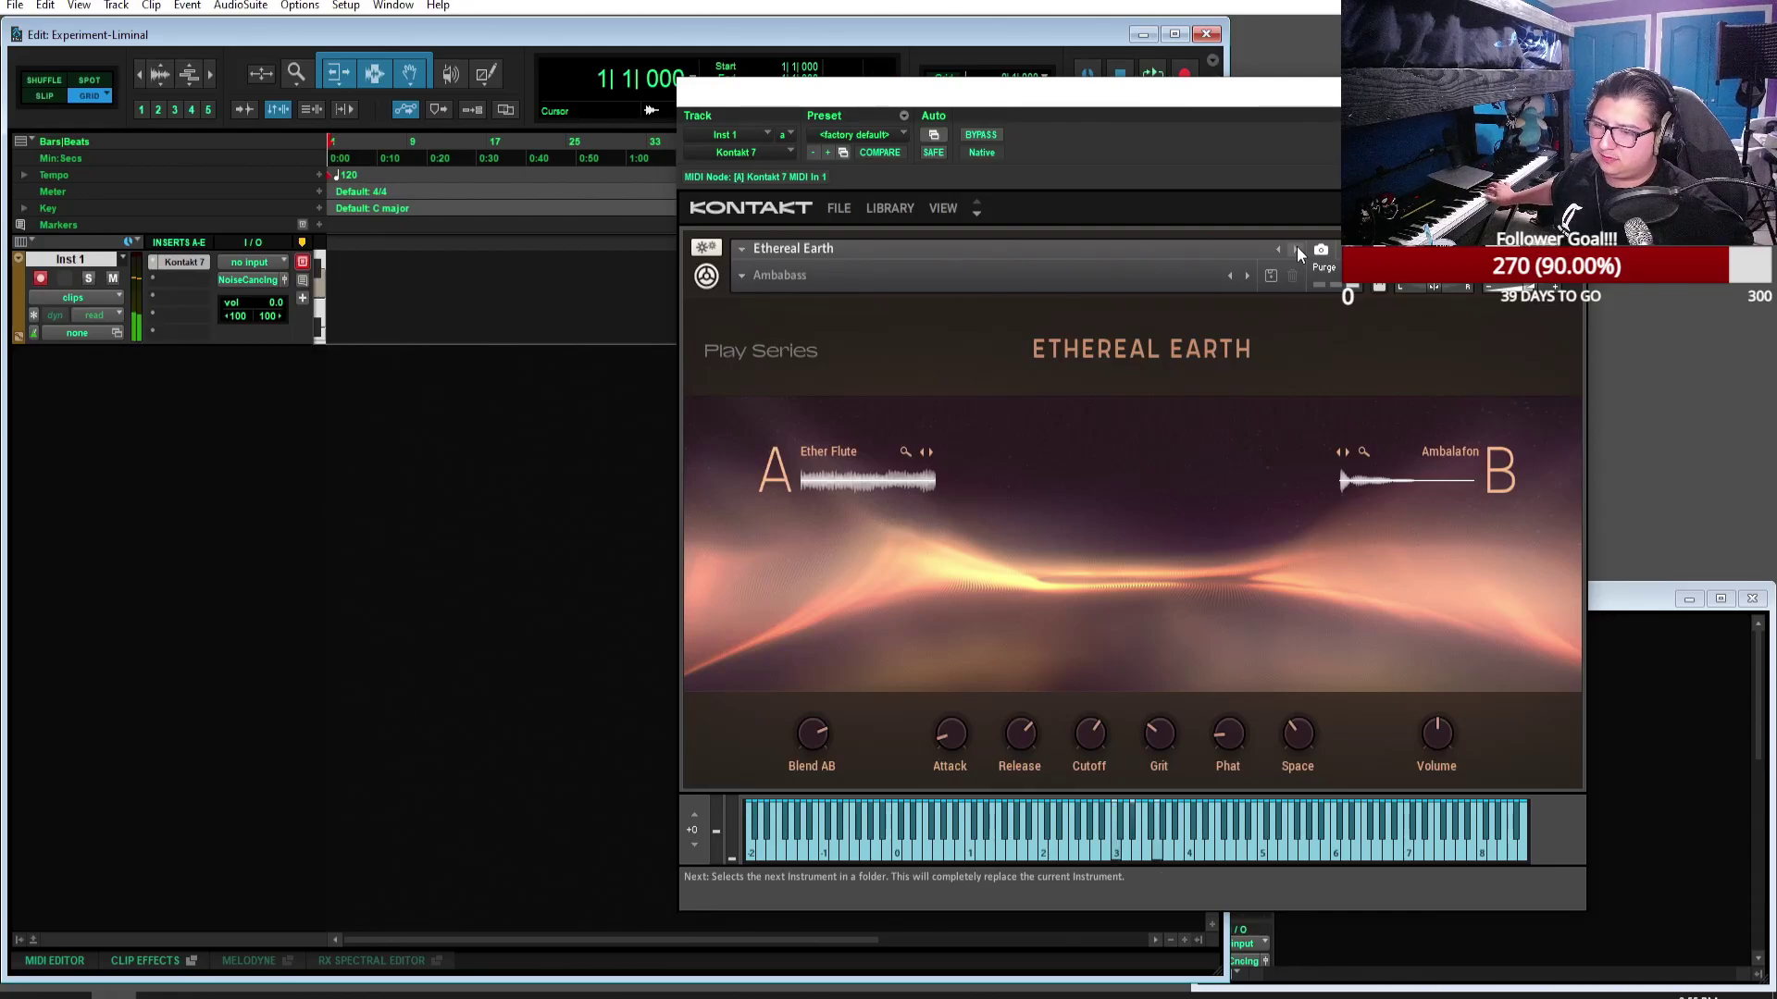
pyautogui.click(744, 277)
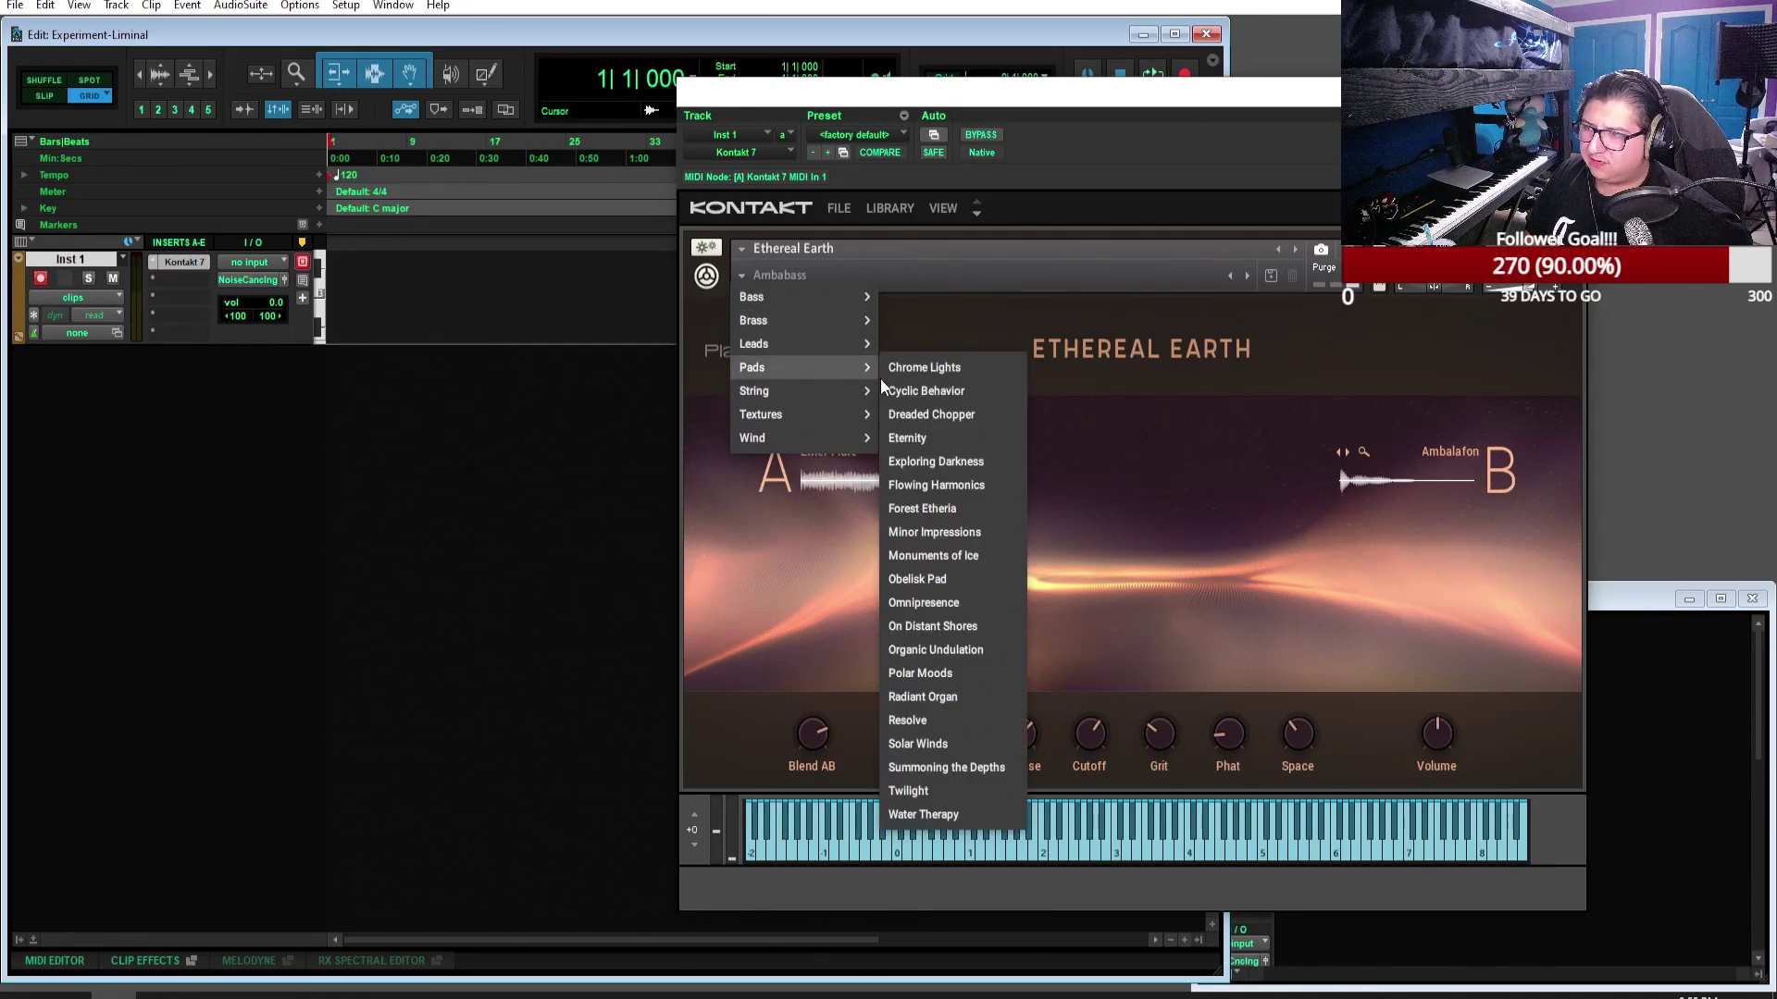
pyautogui.click(927, 368)
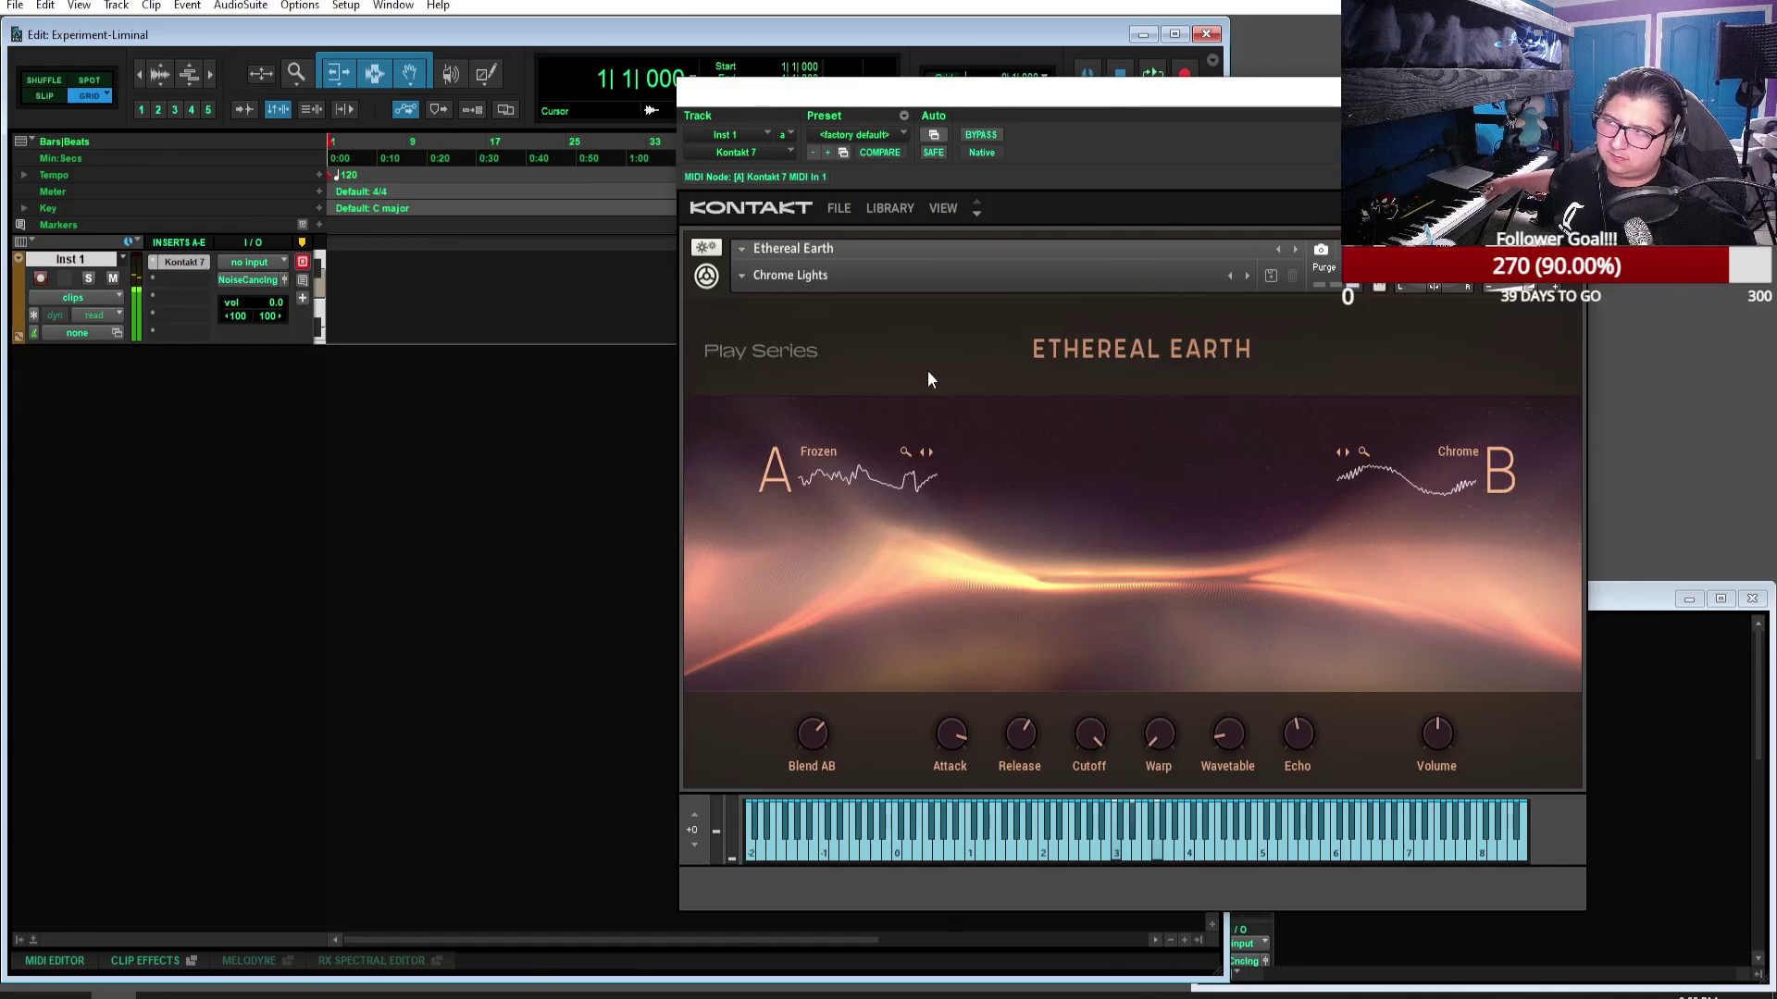
pyautogui.click(1243, 279)
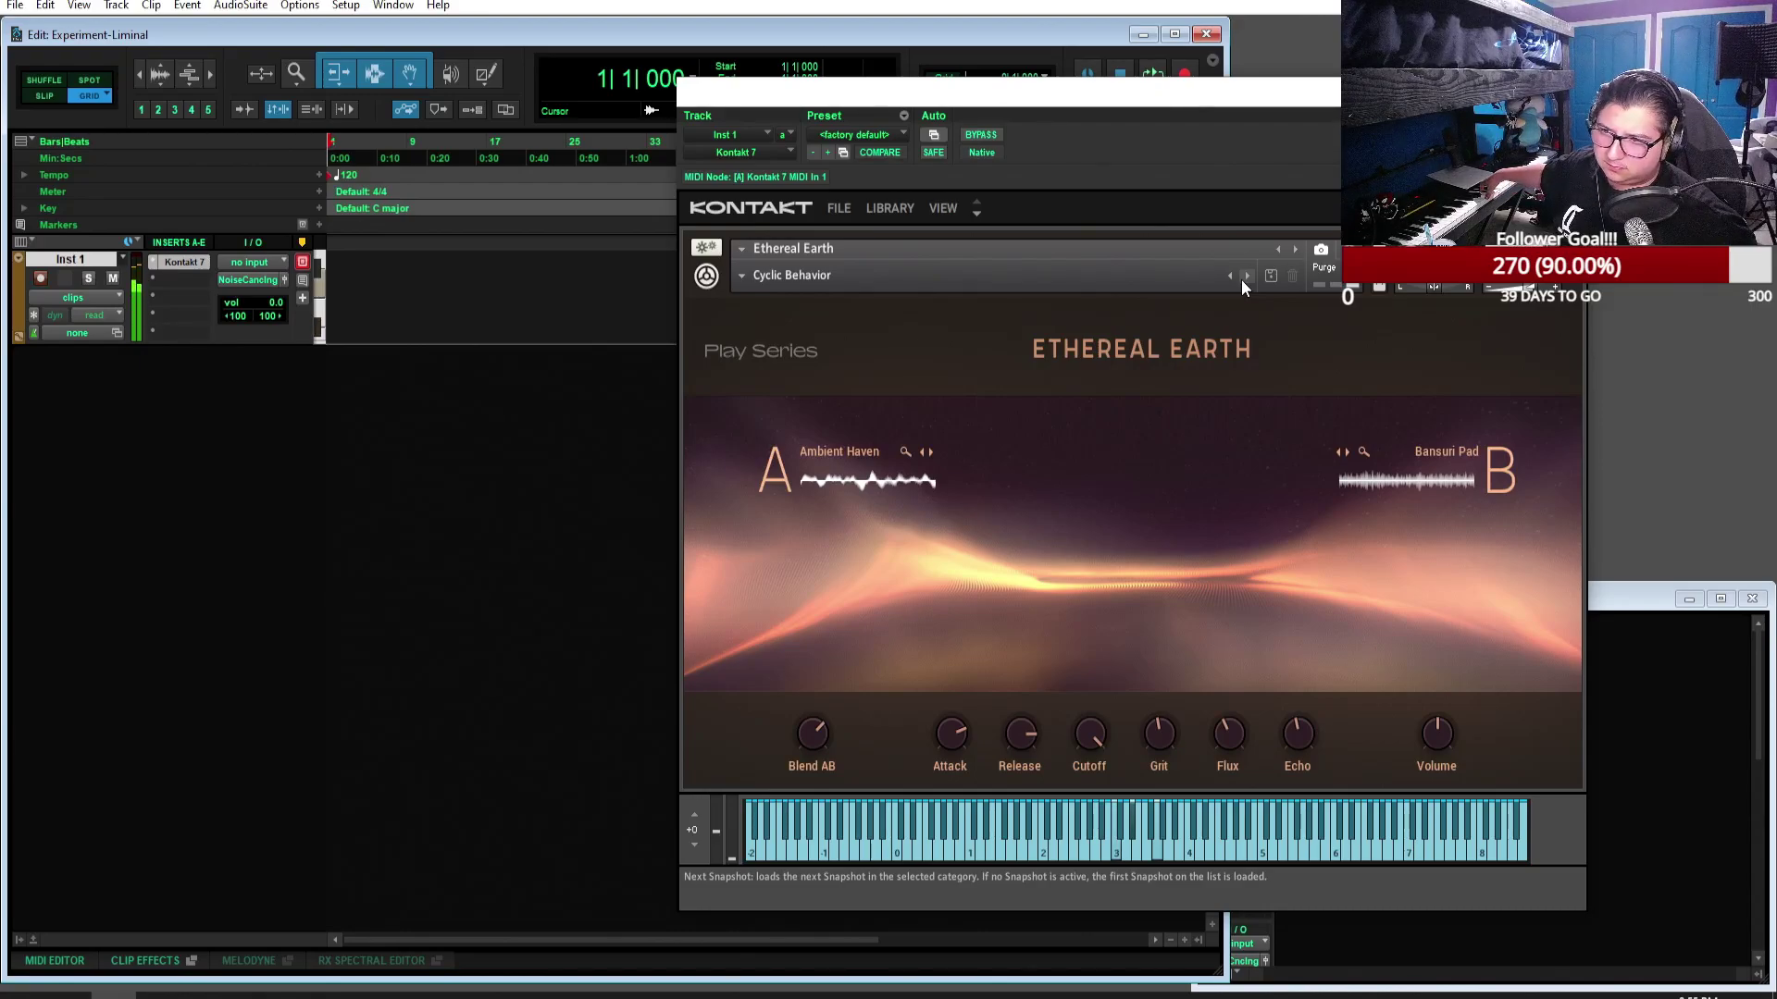
pyautogui.click(1243, 279)
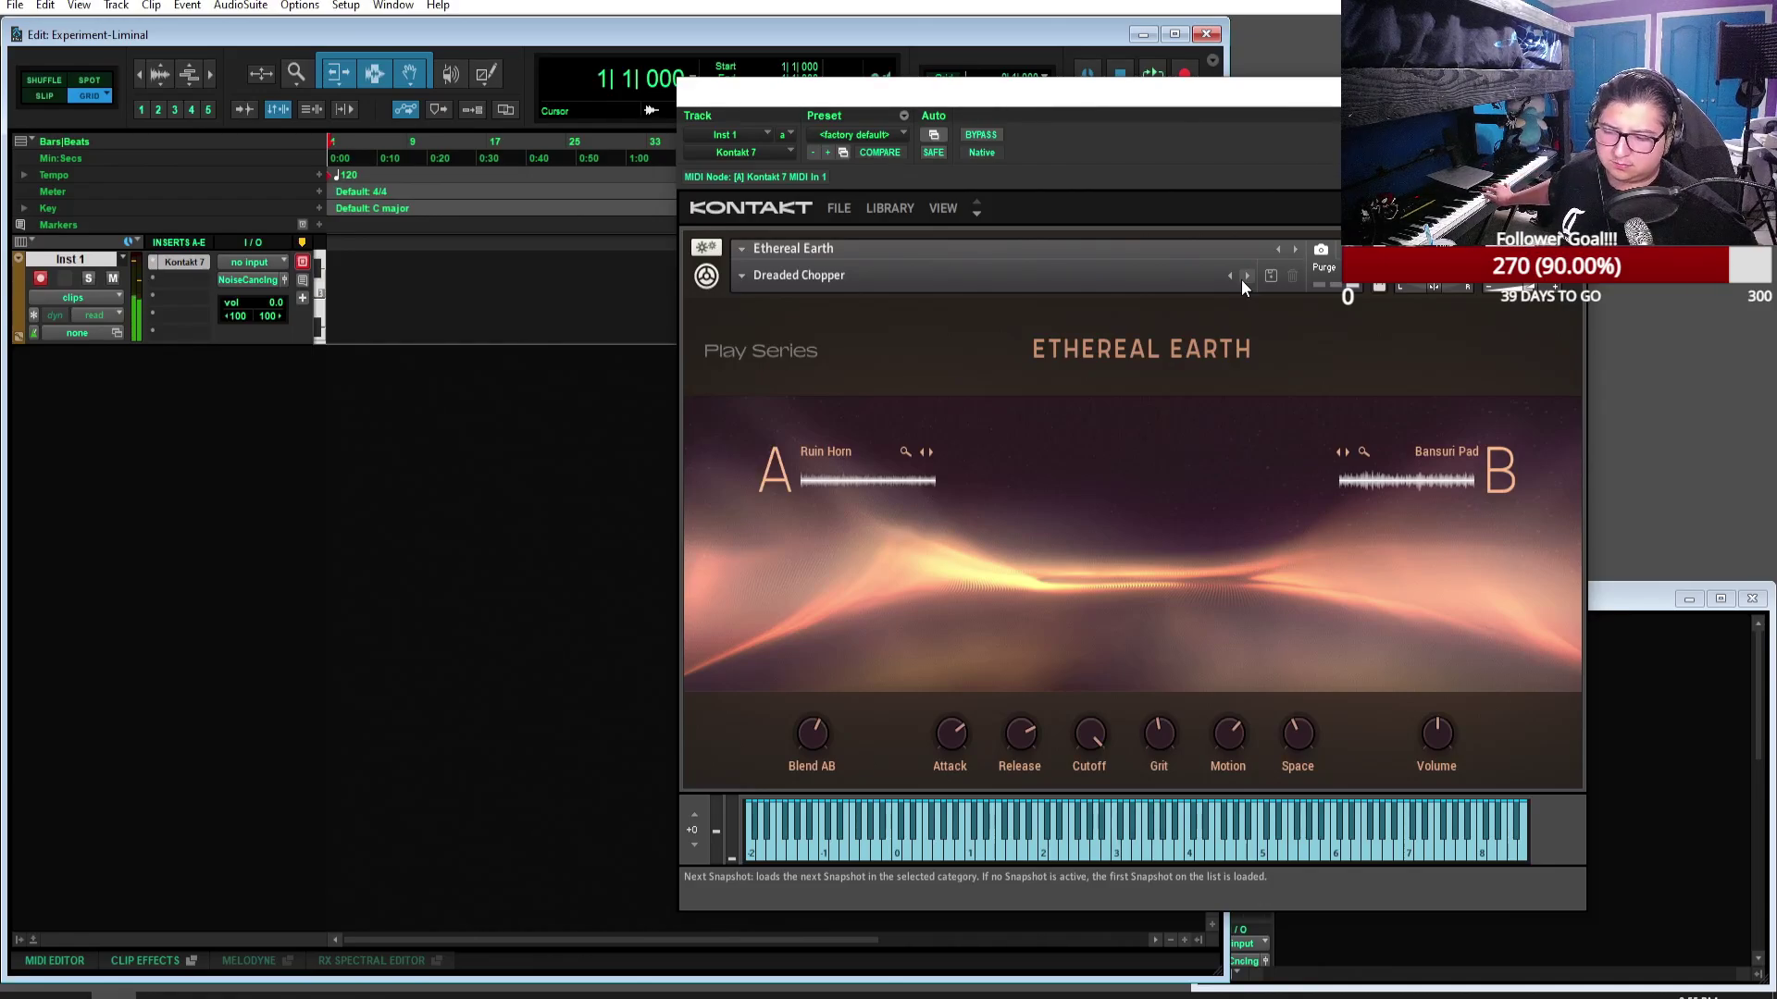
pyautogui.click(1242, 280)
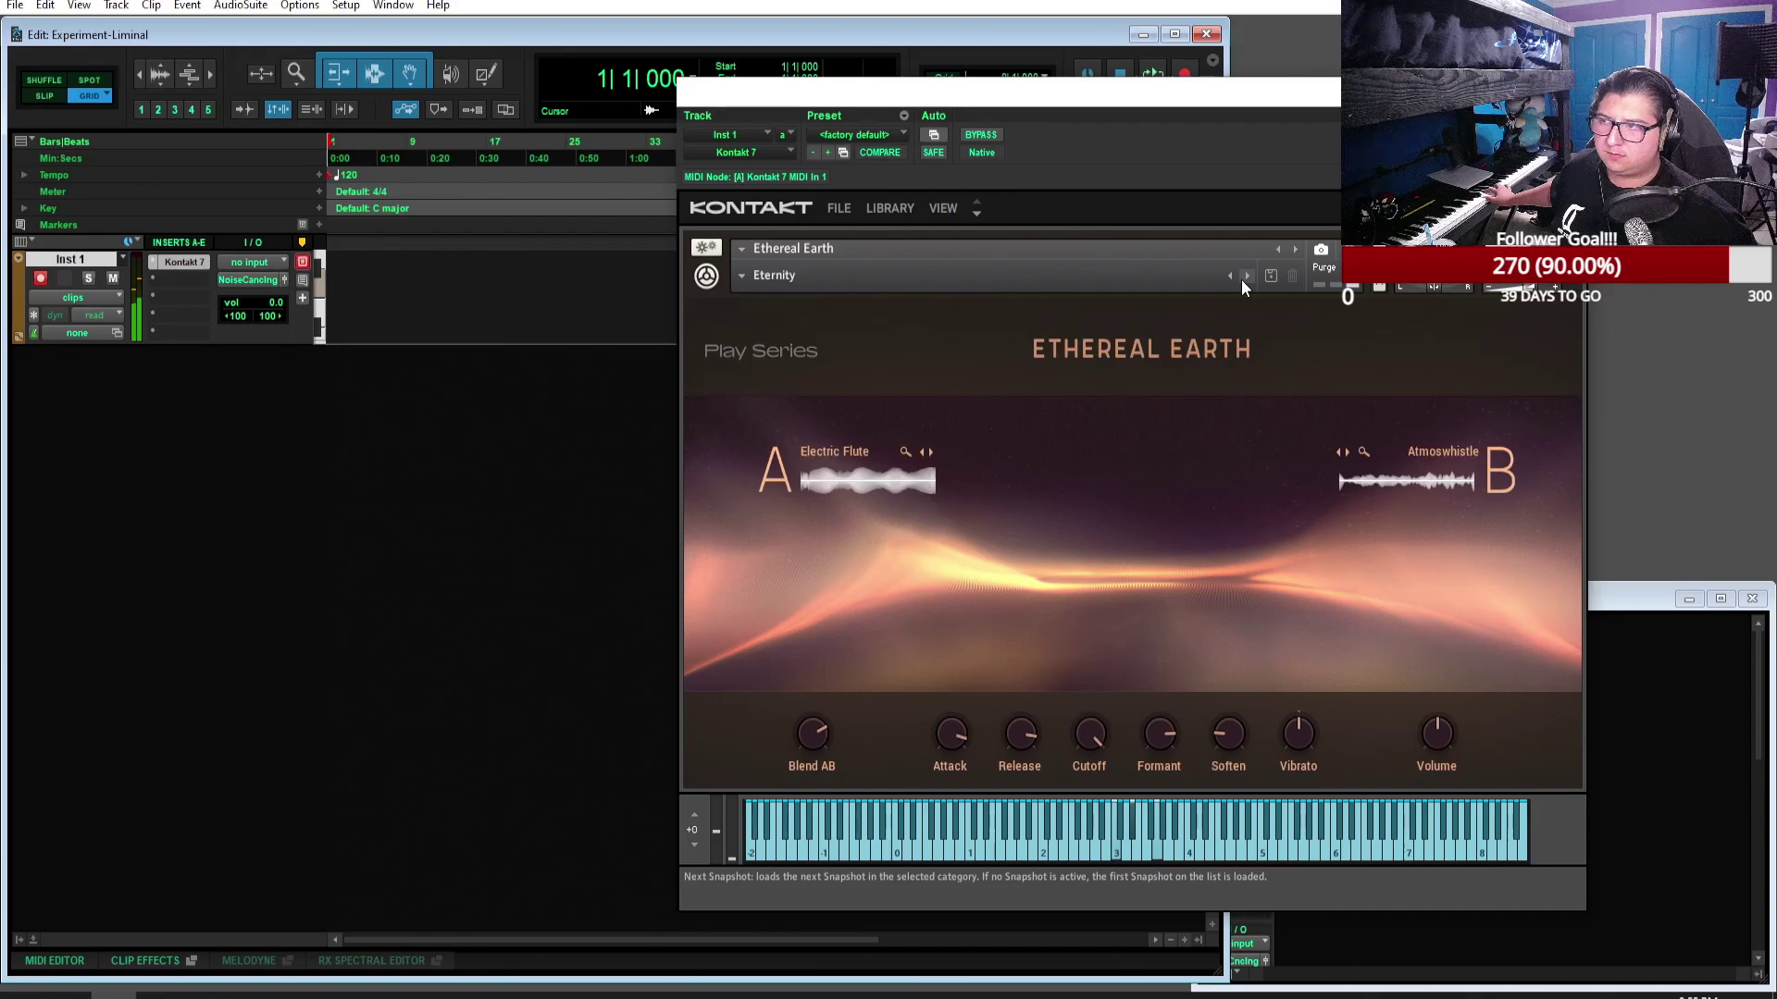
pyautogui.click(1242, 279)
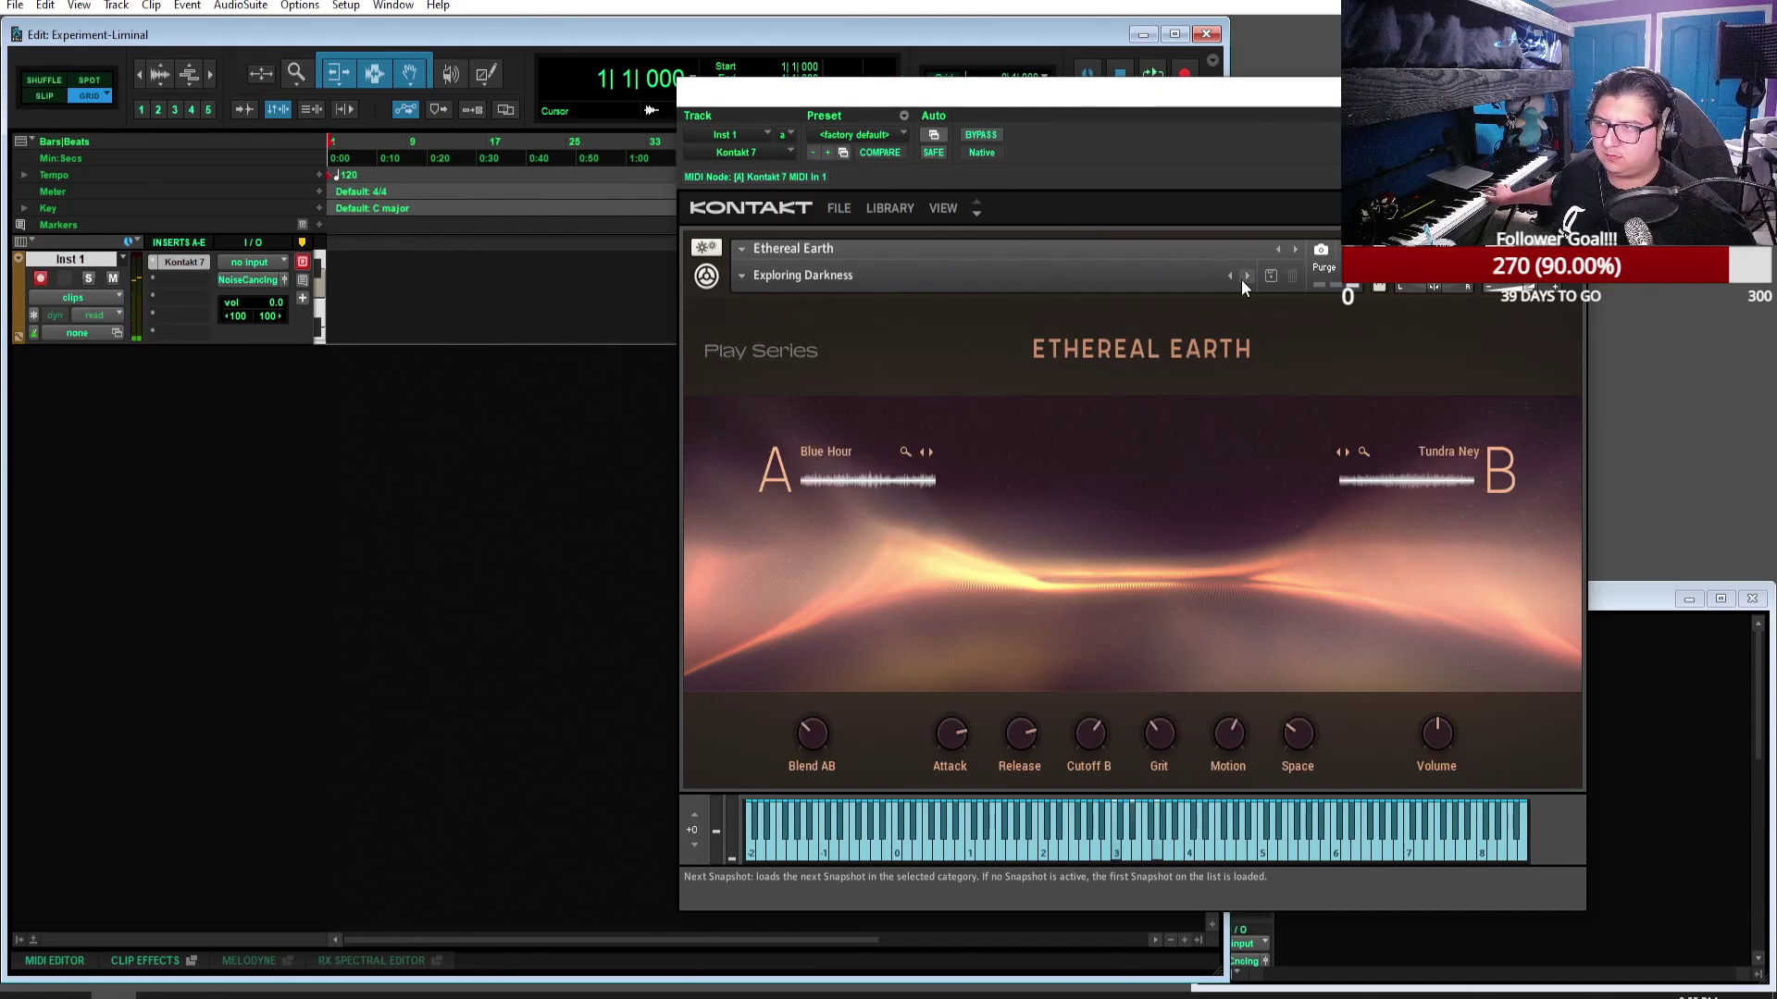
pyautogui.click(1241, 279)
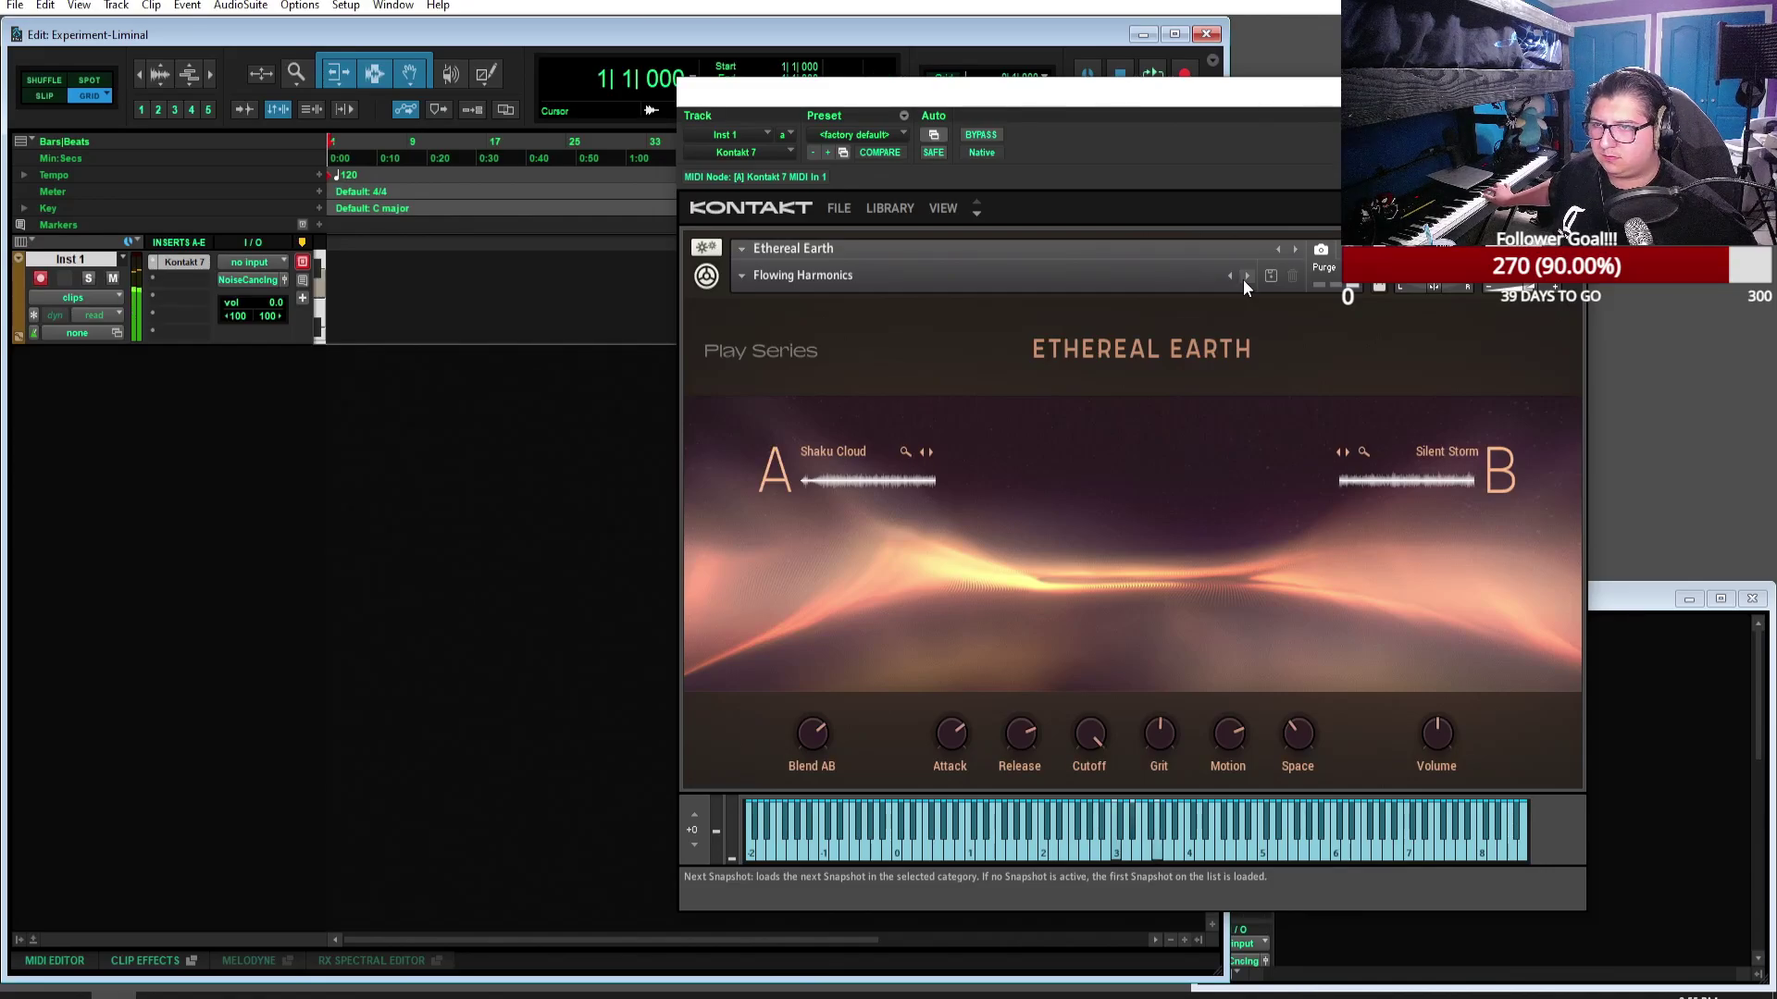
pyautogui.click(1243, 280)
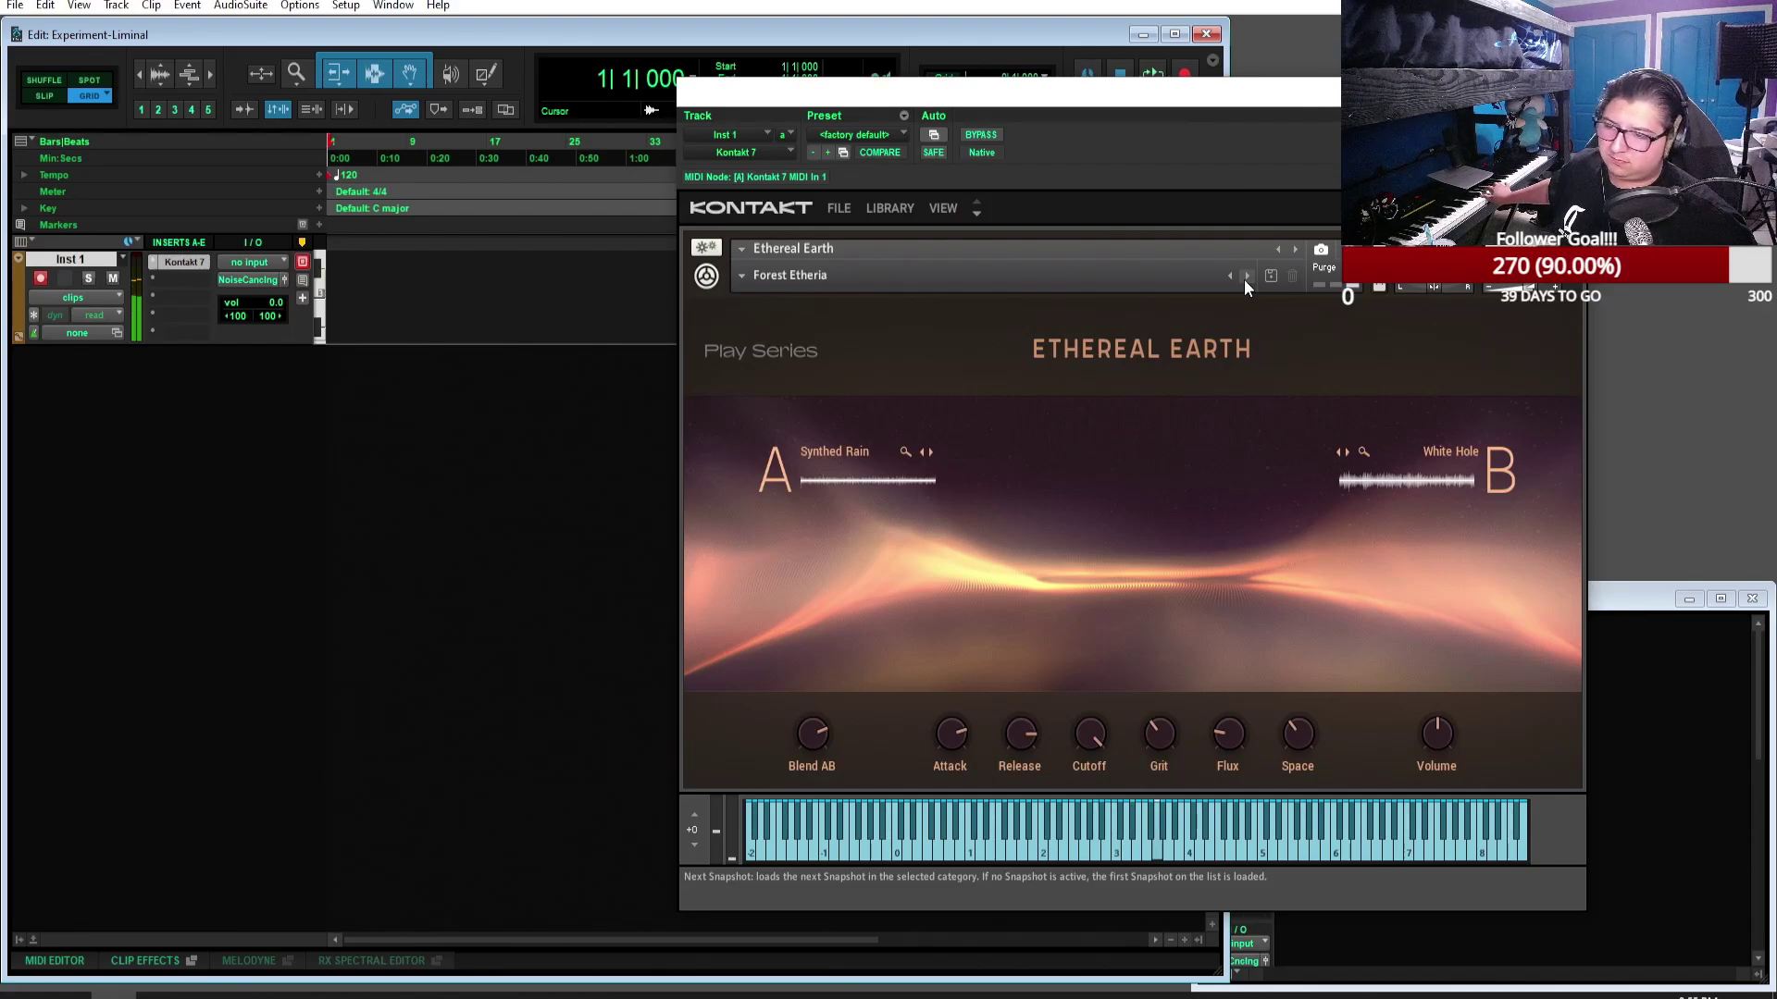
pyautogui.click(1244, 280)
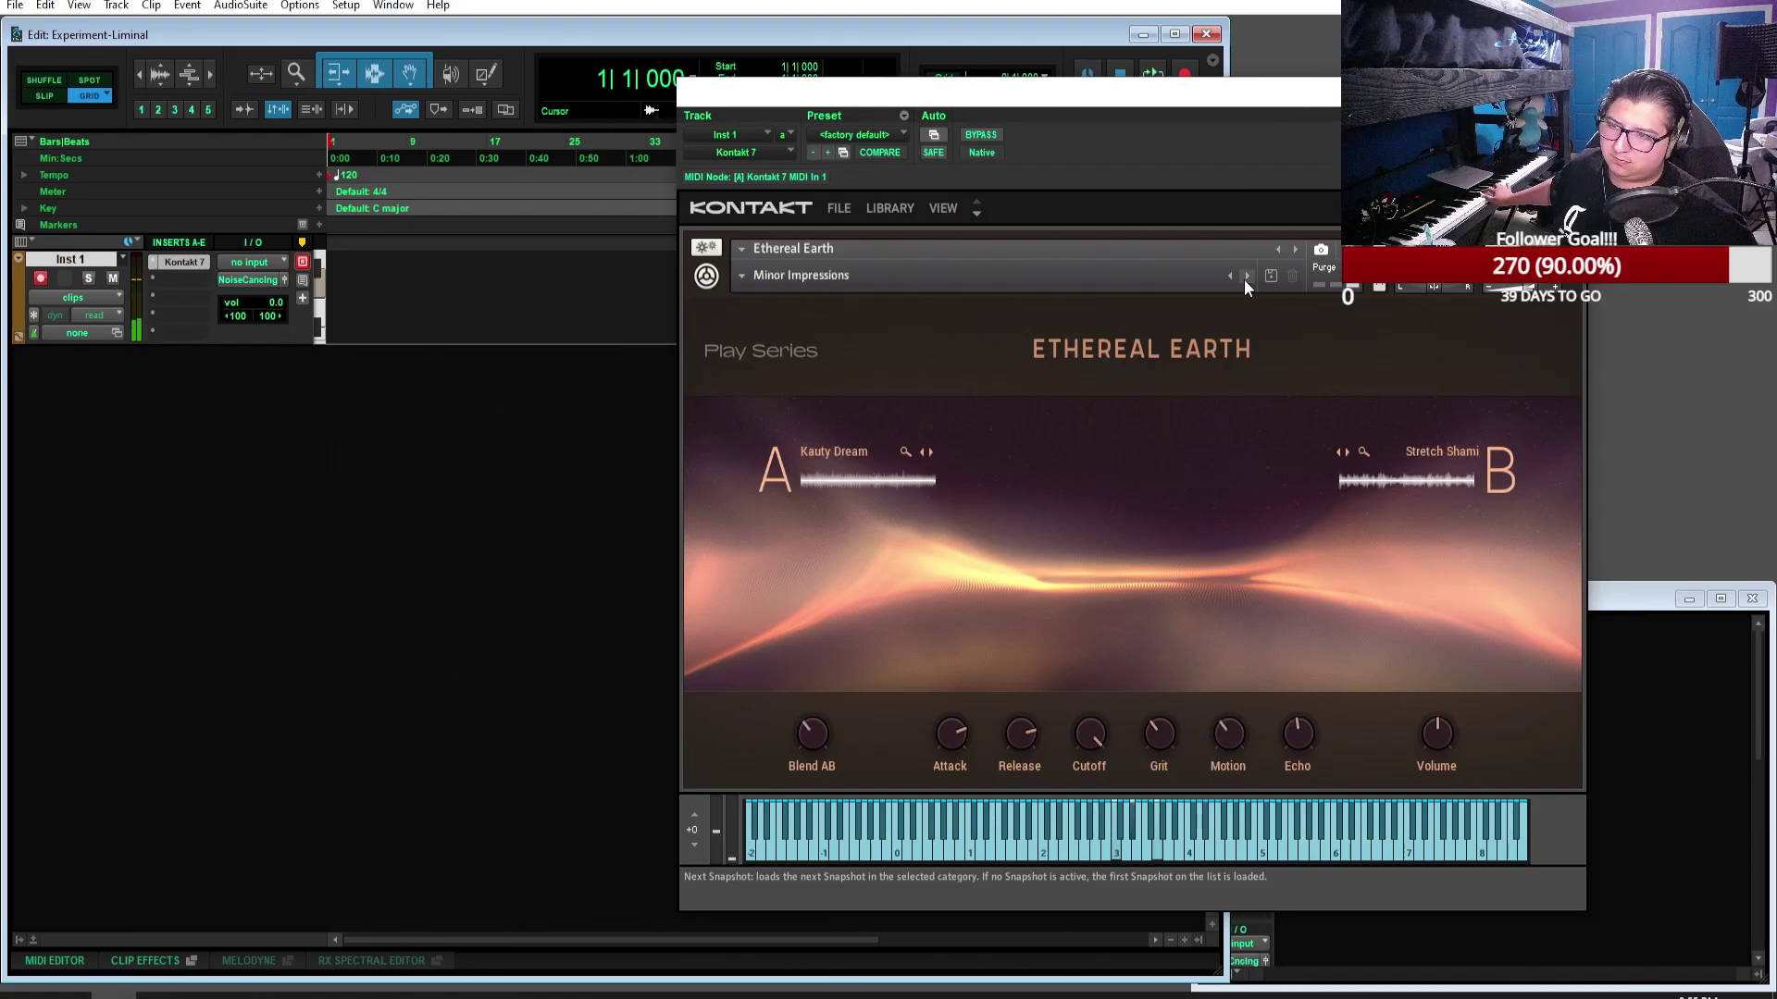
pyautogui.click(1244, 279)
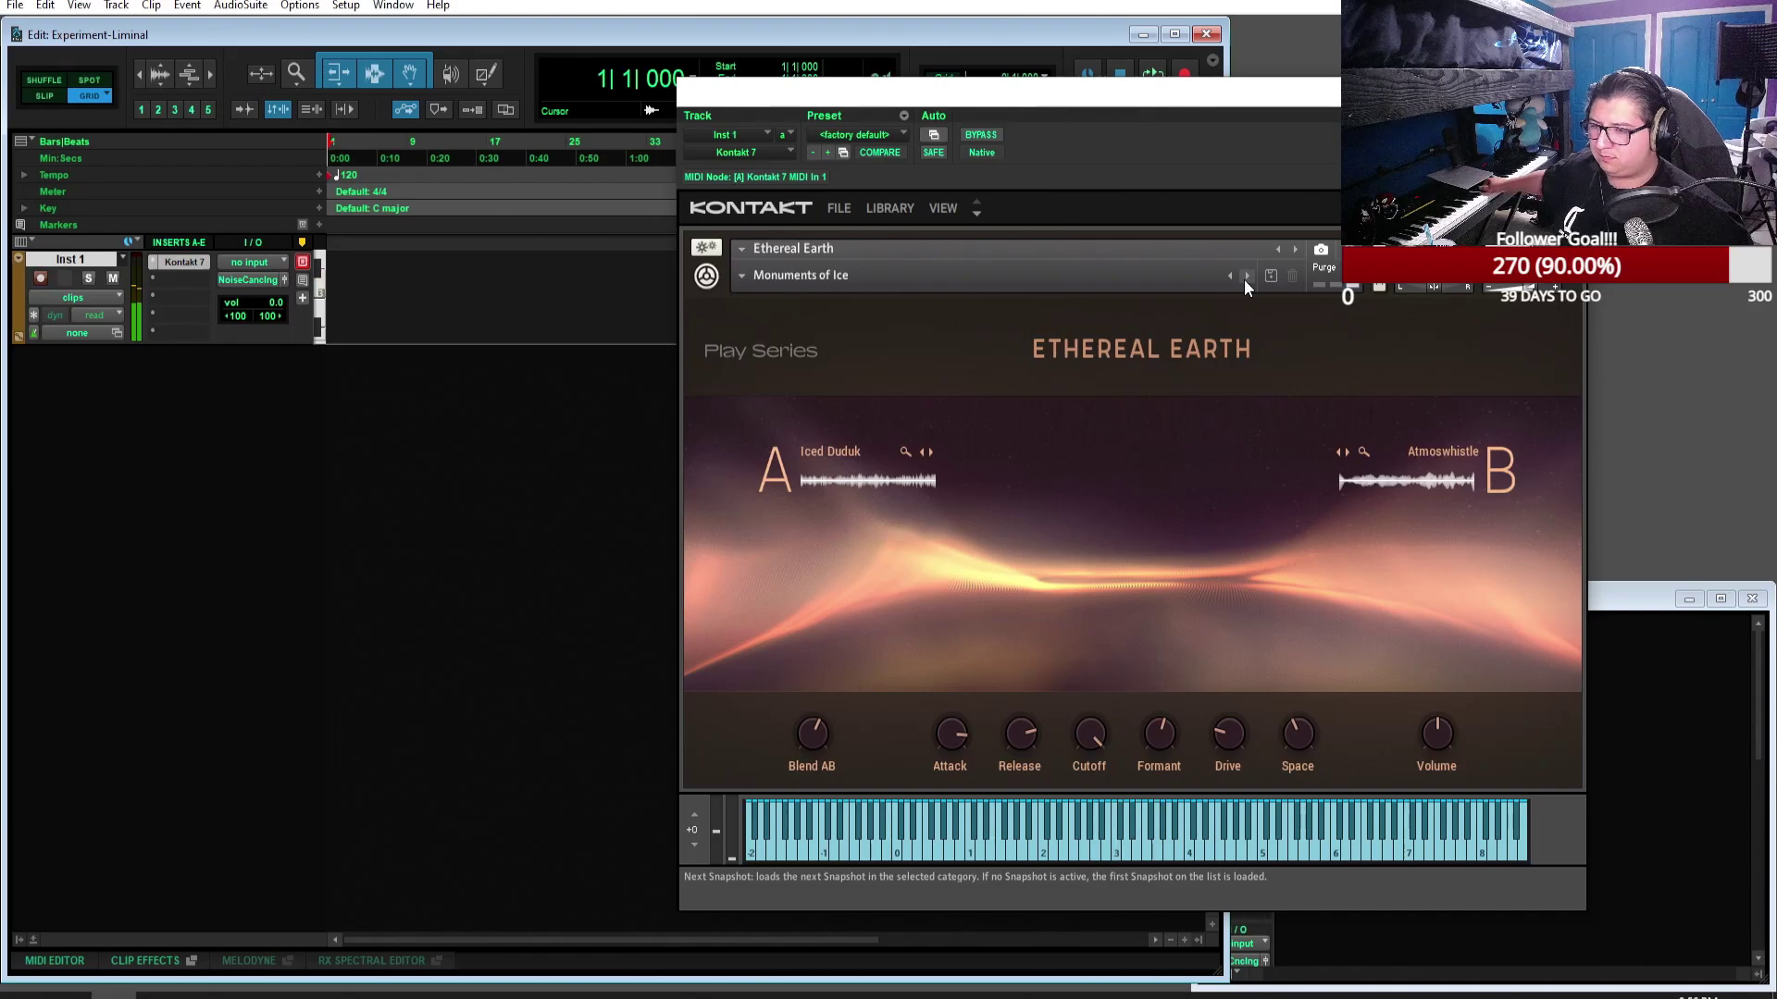
# Step: Move the plugin window clear of the transport controls and audition the Obelisk Pad, Omnipresence and On Distant Shores snapshots
pyautogui.moveTo(1248, 109)
pyautogui.mouseDown()
pyautogui.moveTo(1251, 193)
pyautogui.moveTo(1252, 135)
pyautogui.mouseUp()
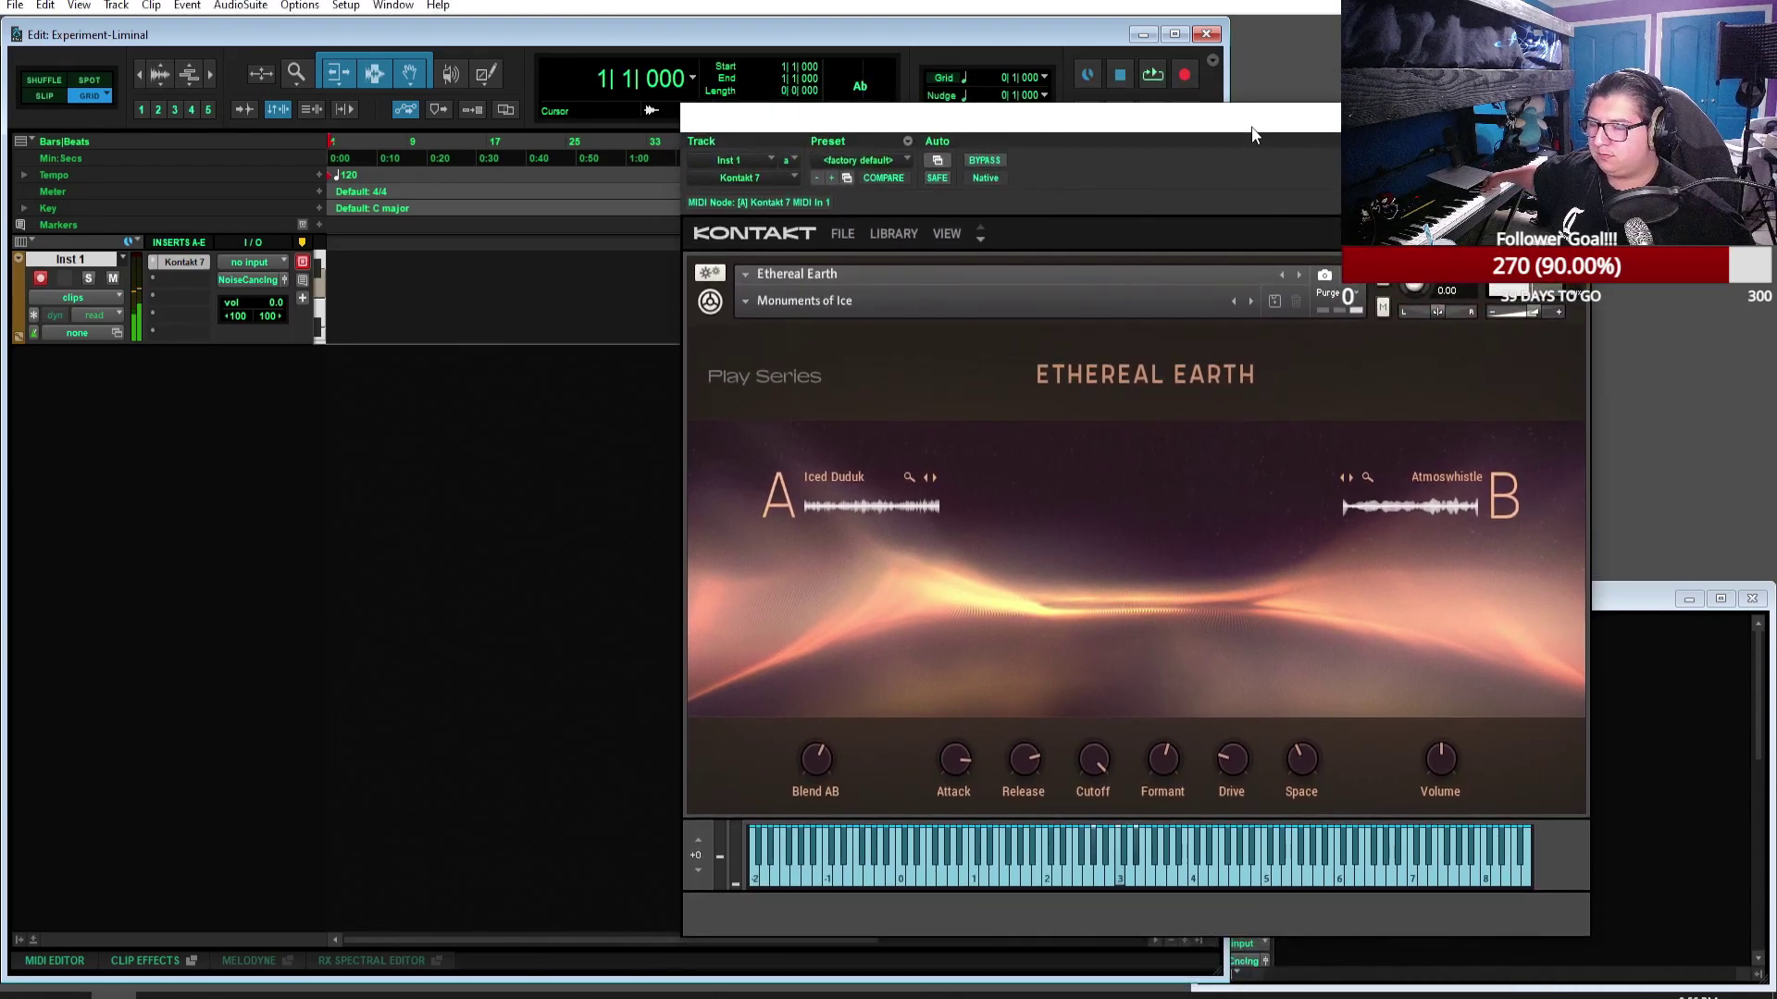
pyautogui.click(1251, 301)
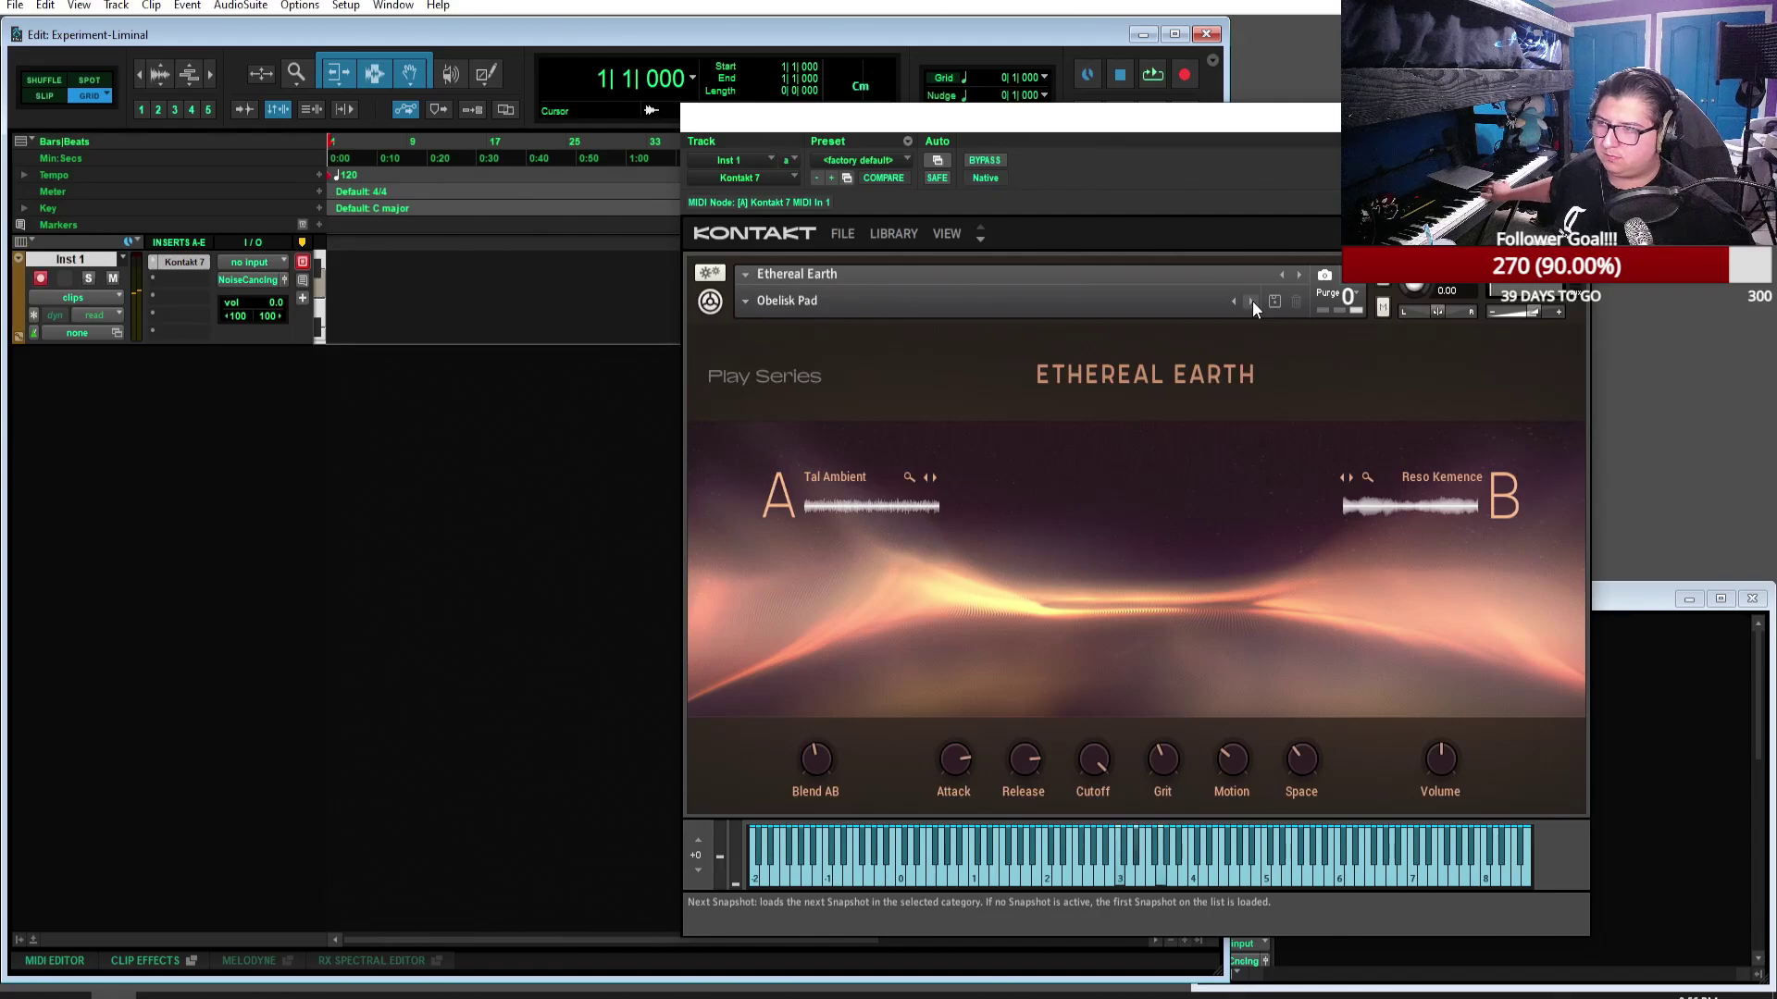
pyautogui.click(1252, 302)
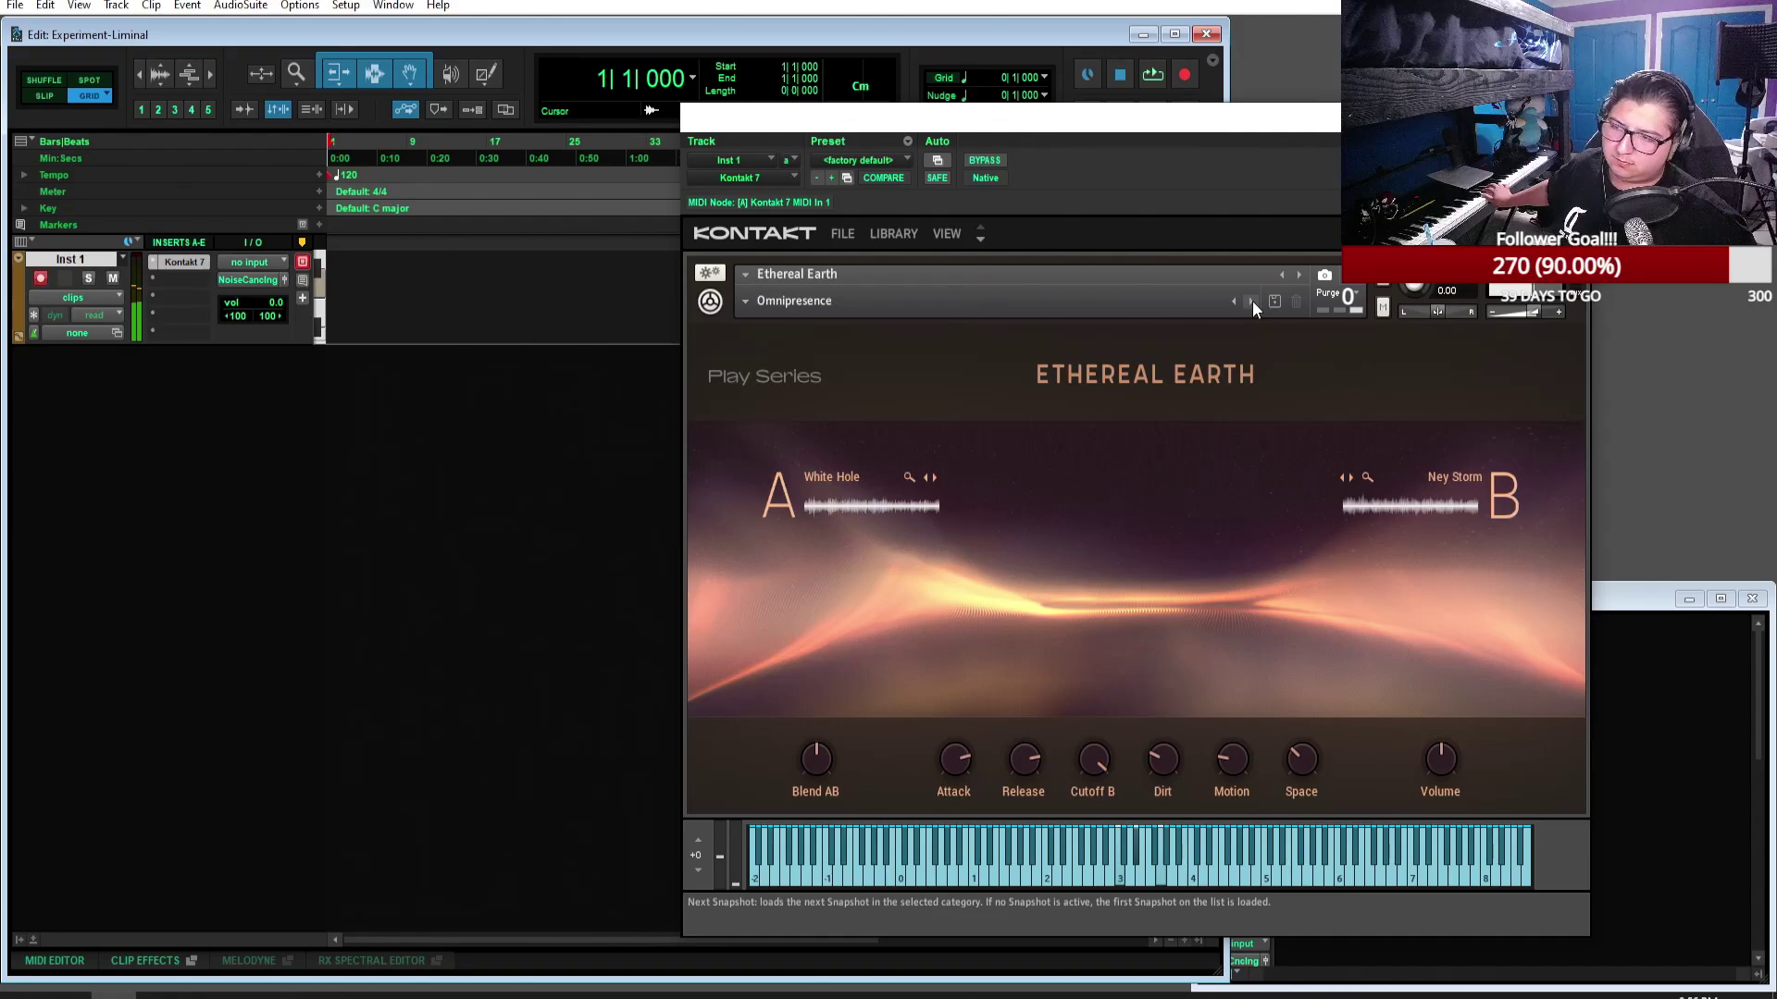
pyautogui.click(1251, 302)
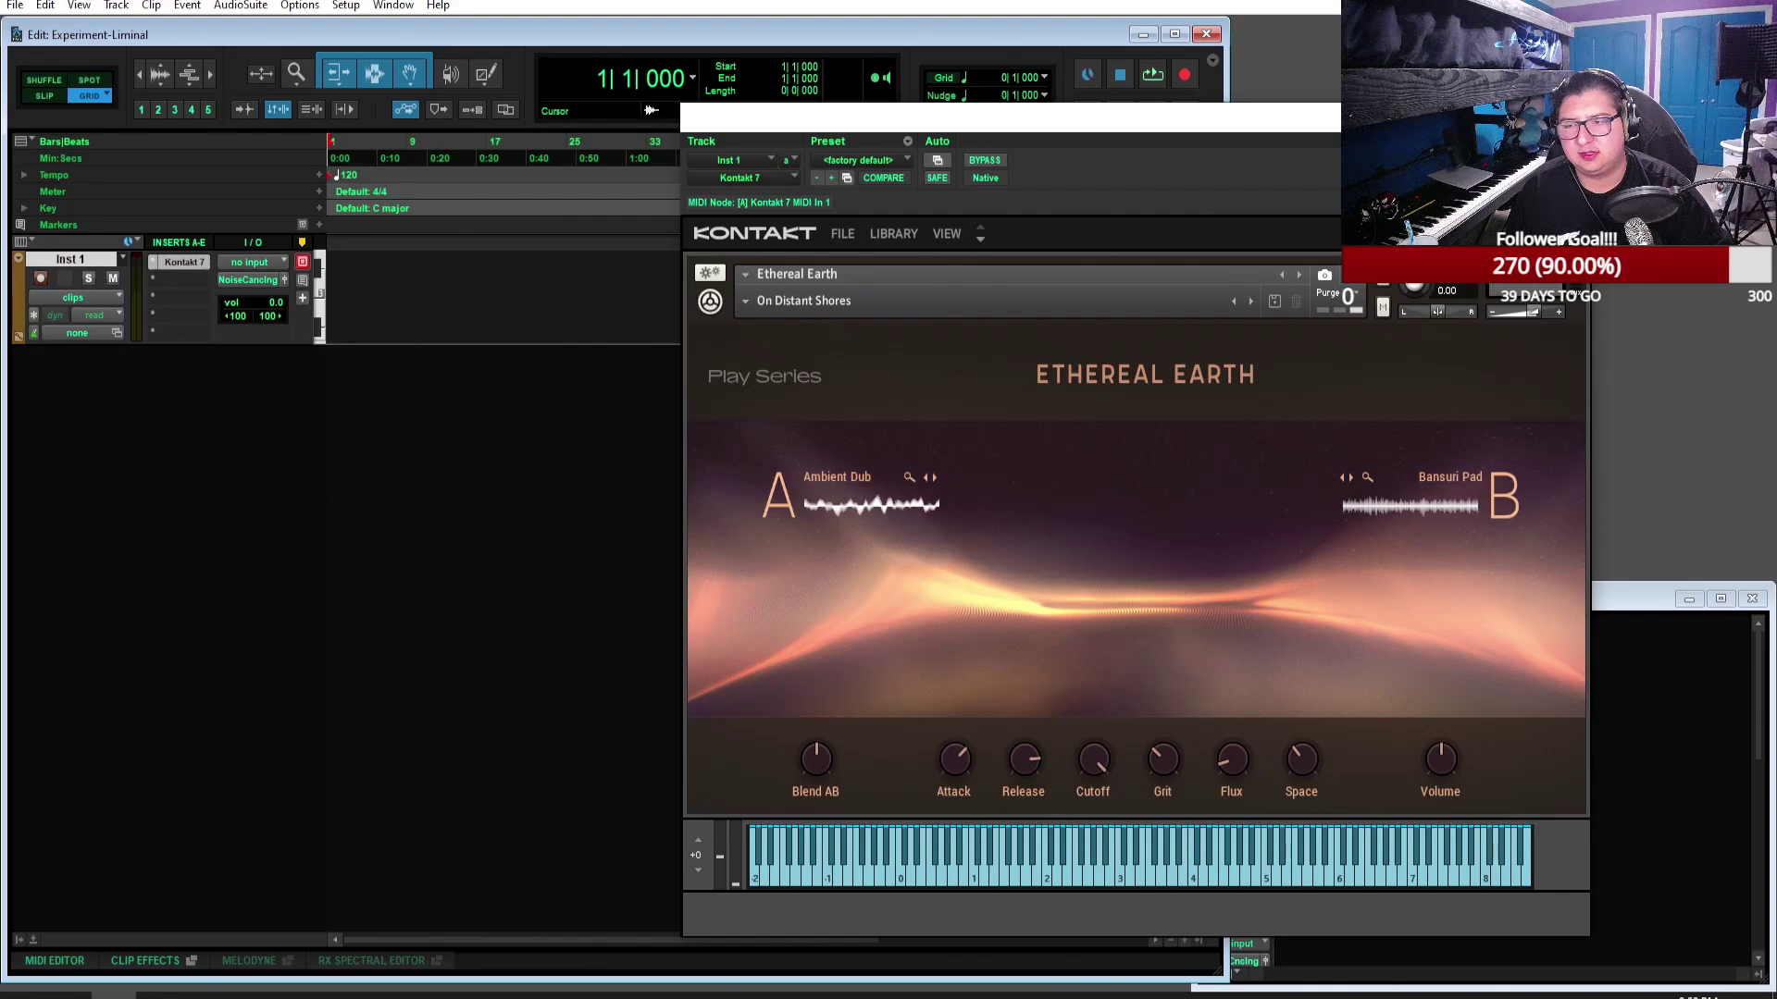
pyautogui.click(1042, 879)
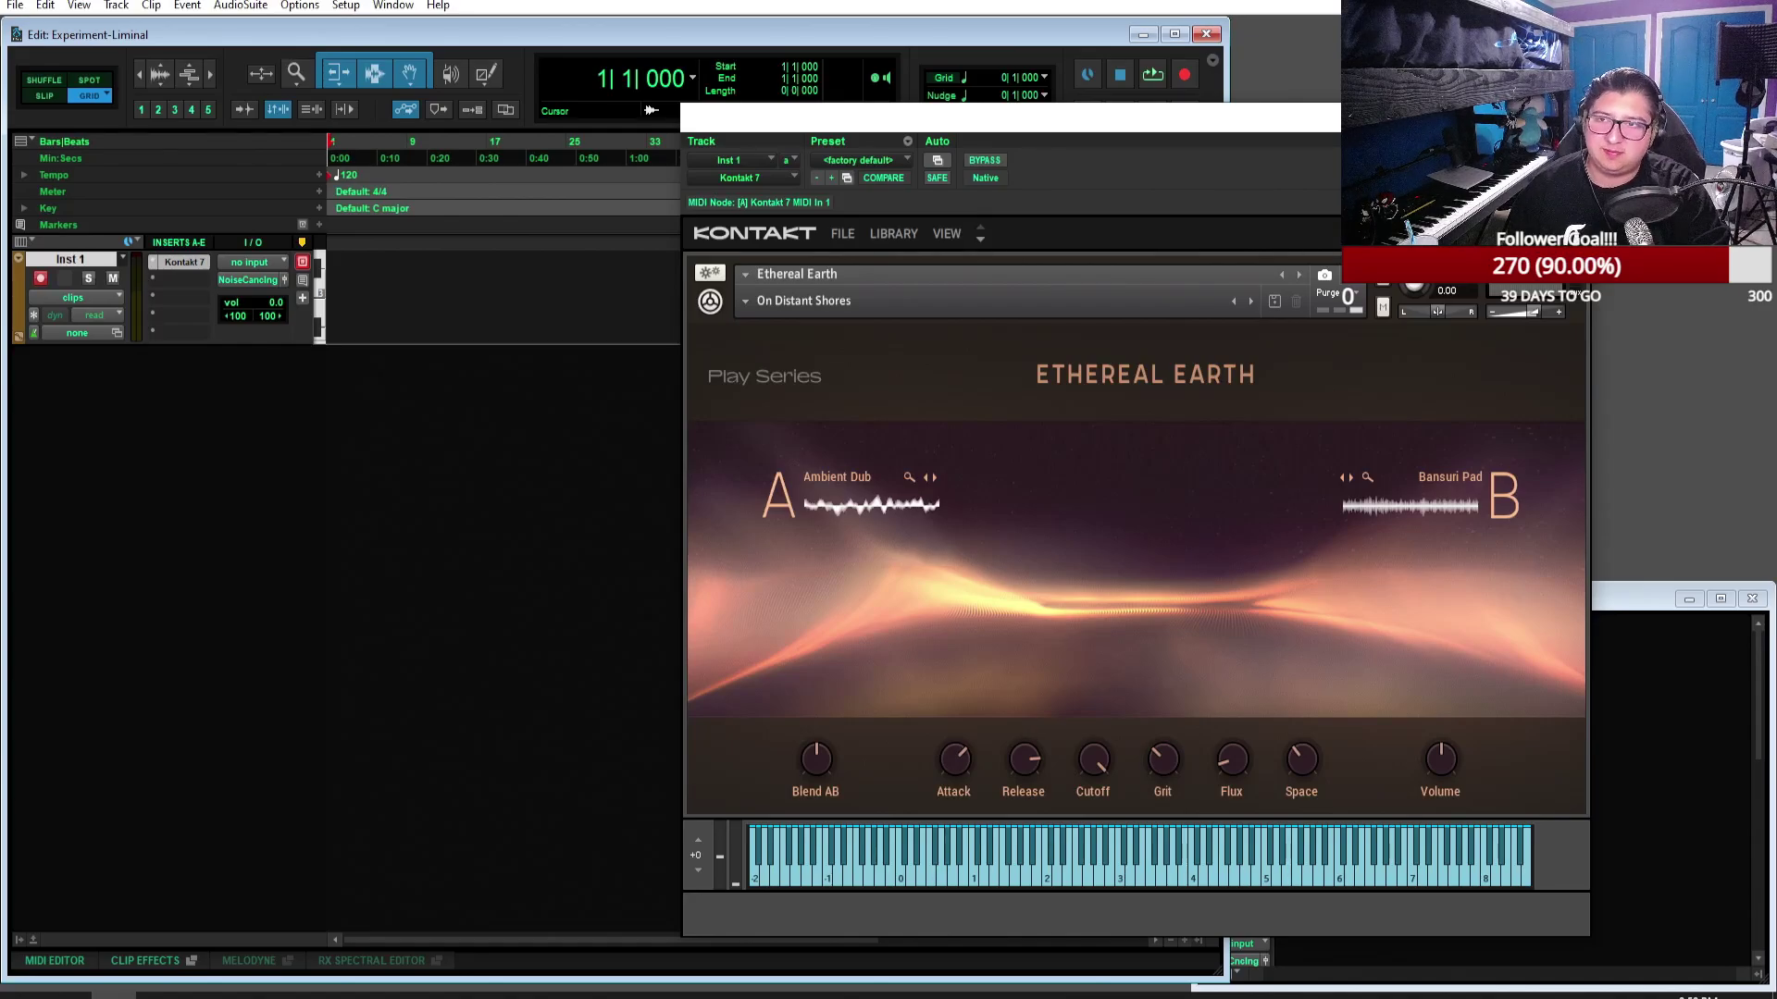
# Step: Close and reopen the Kontakt 7 plugin window, and replace the instrument on Inst 1 with Xpand!2 (stereo)
pyautogui.click(1573, 117)
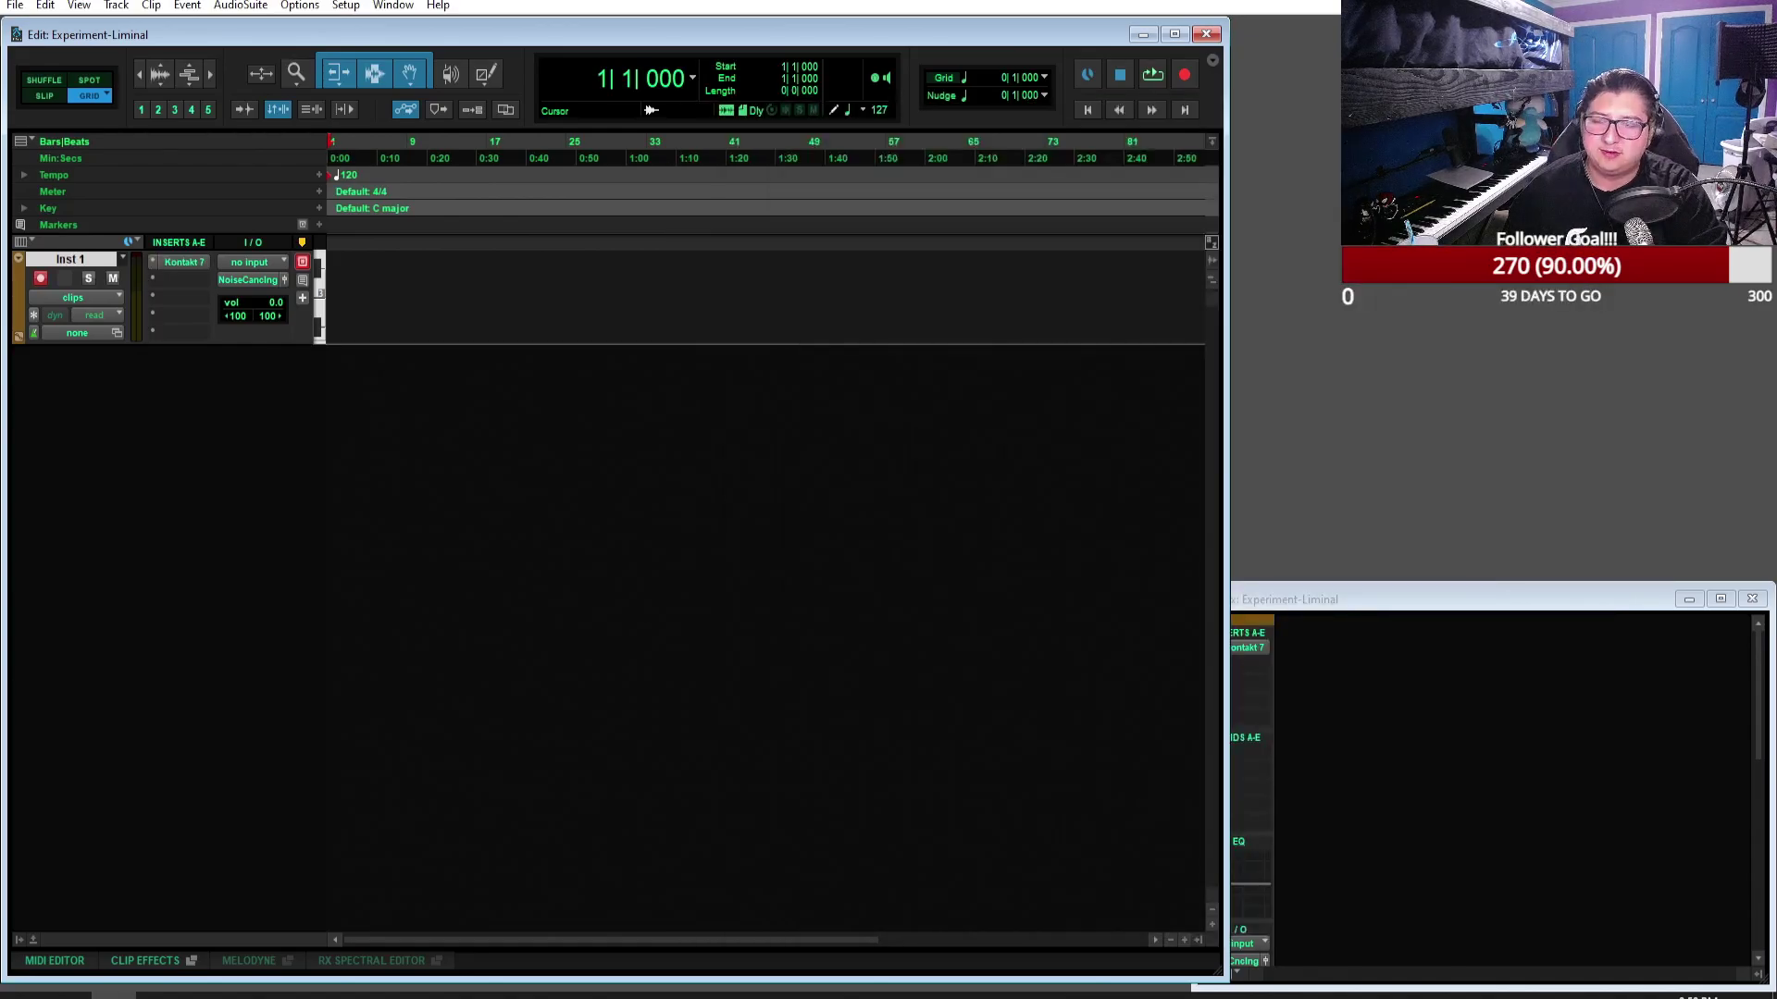
pyautogui.click(203, 263)
pyautogui.click(766, 178)
pyautogui.moveTo(807, 233)
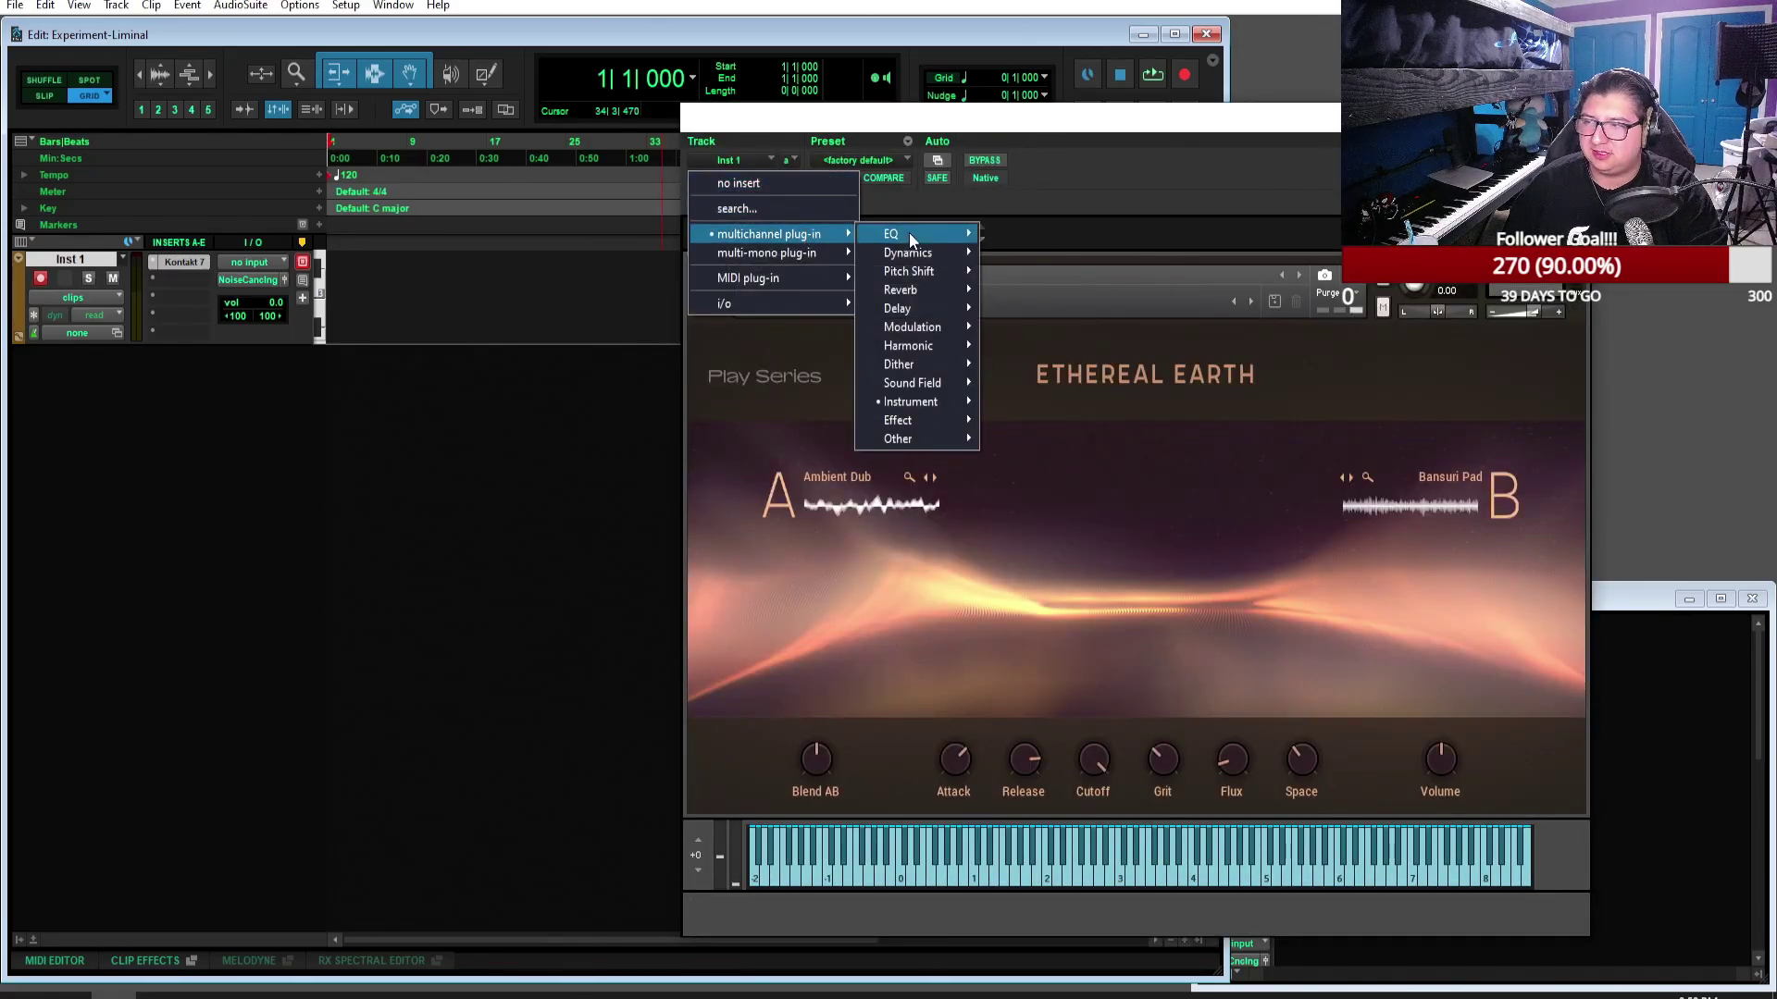
pyautogui.moveTo(942, 404)
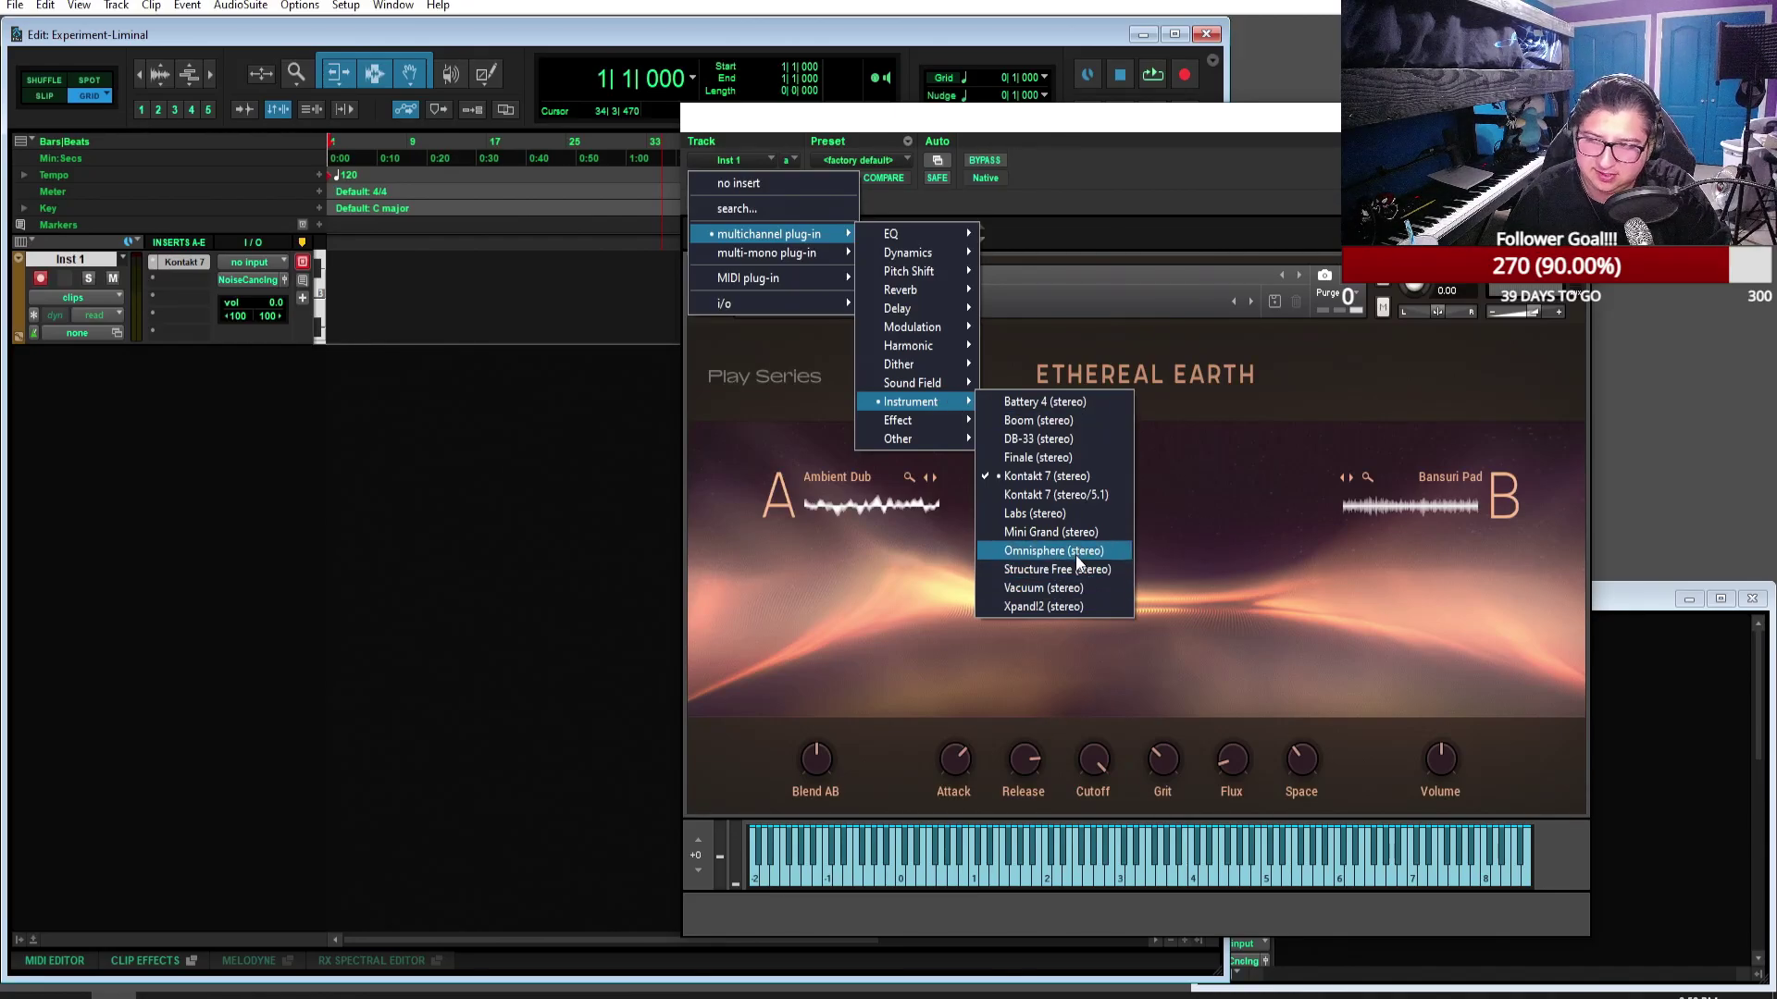
pyautogui.click(1100, 603)
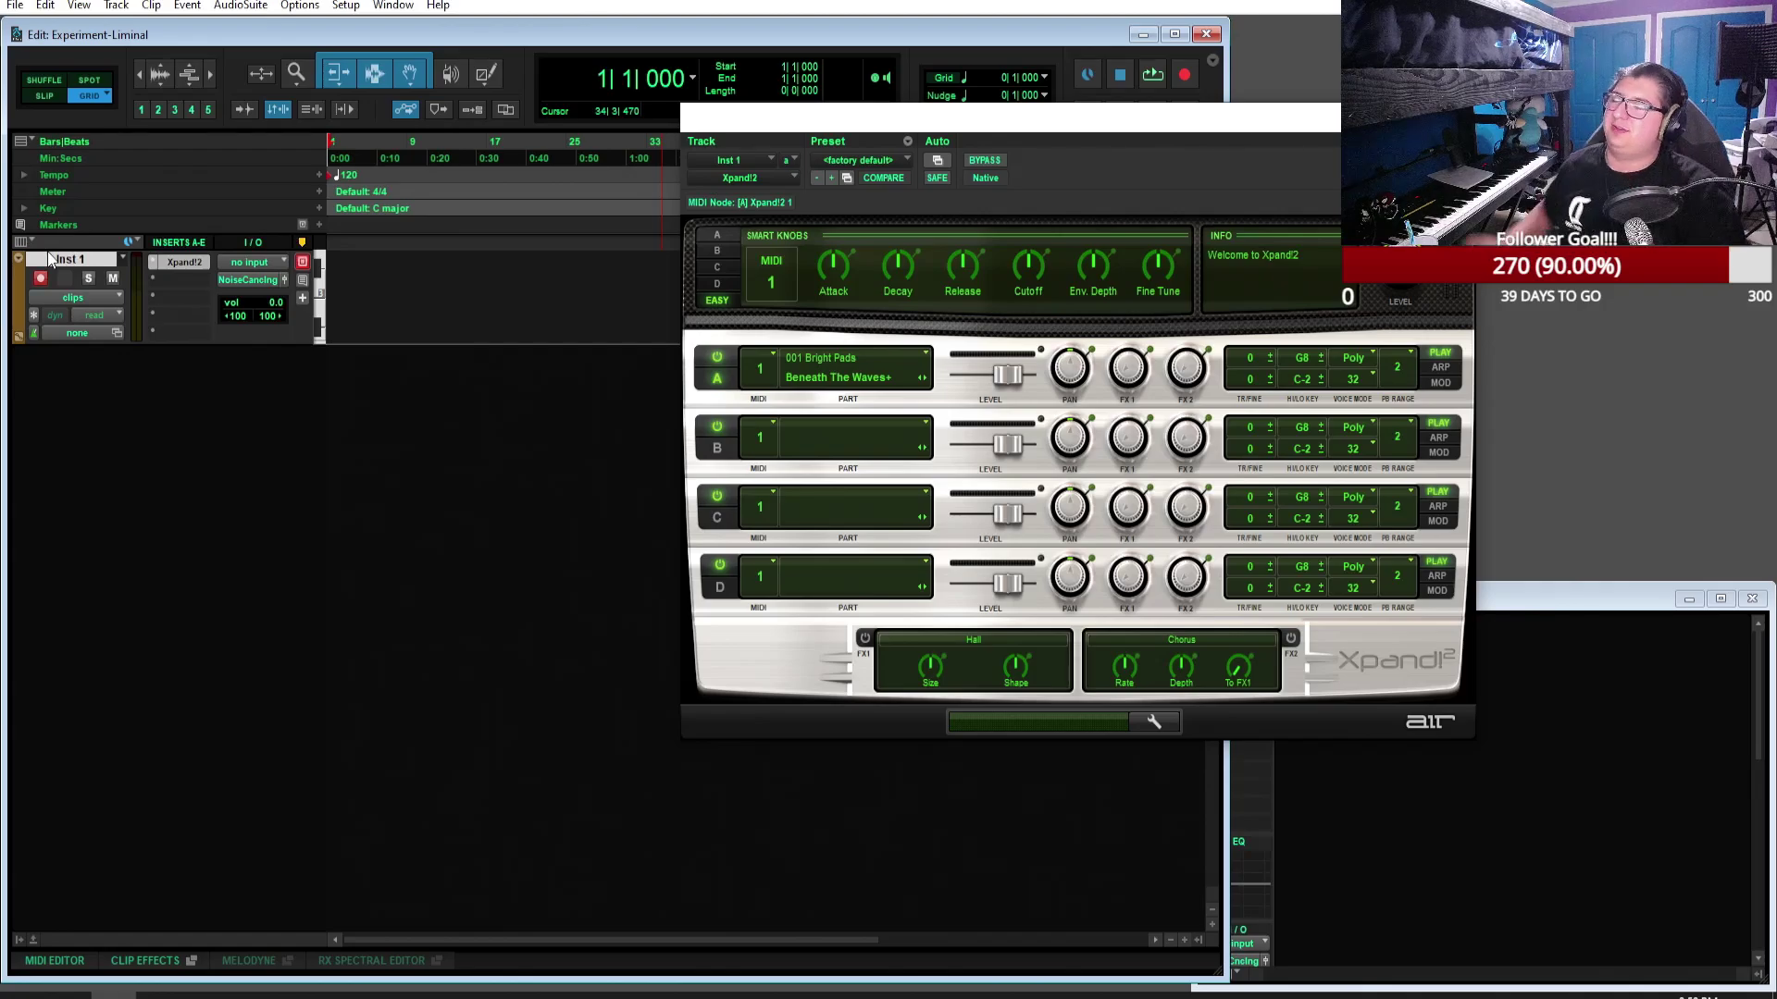
# Step: Load Organ Swirl+ from 000 Soft Pads into Xpand!2 part A and audition the following pads up to Soft Male Ooh Pad+
pyautogui.click(856, 363)
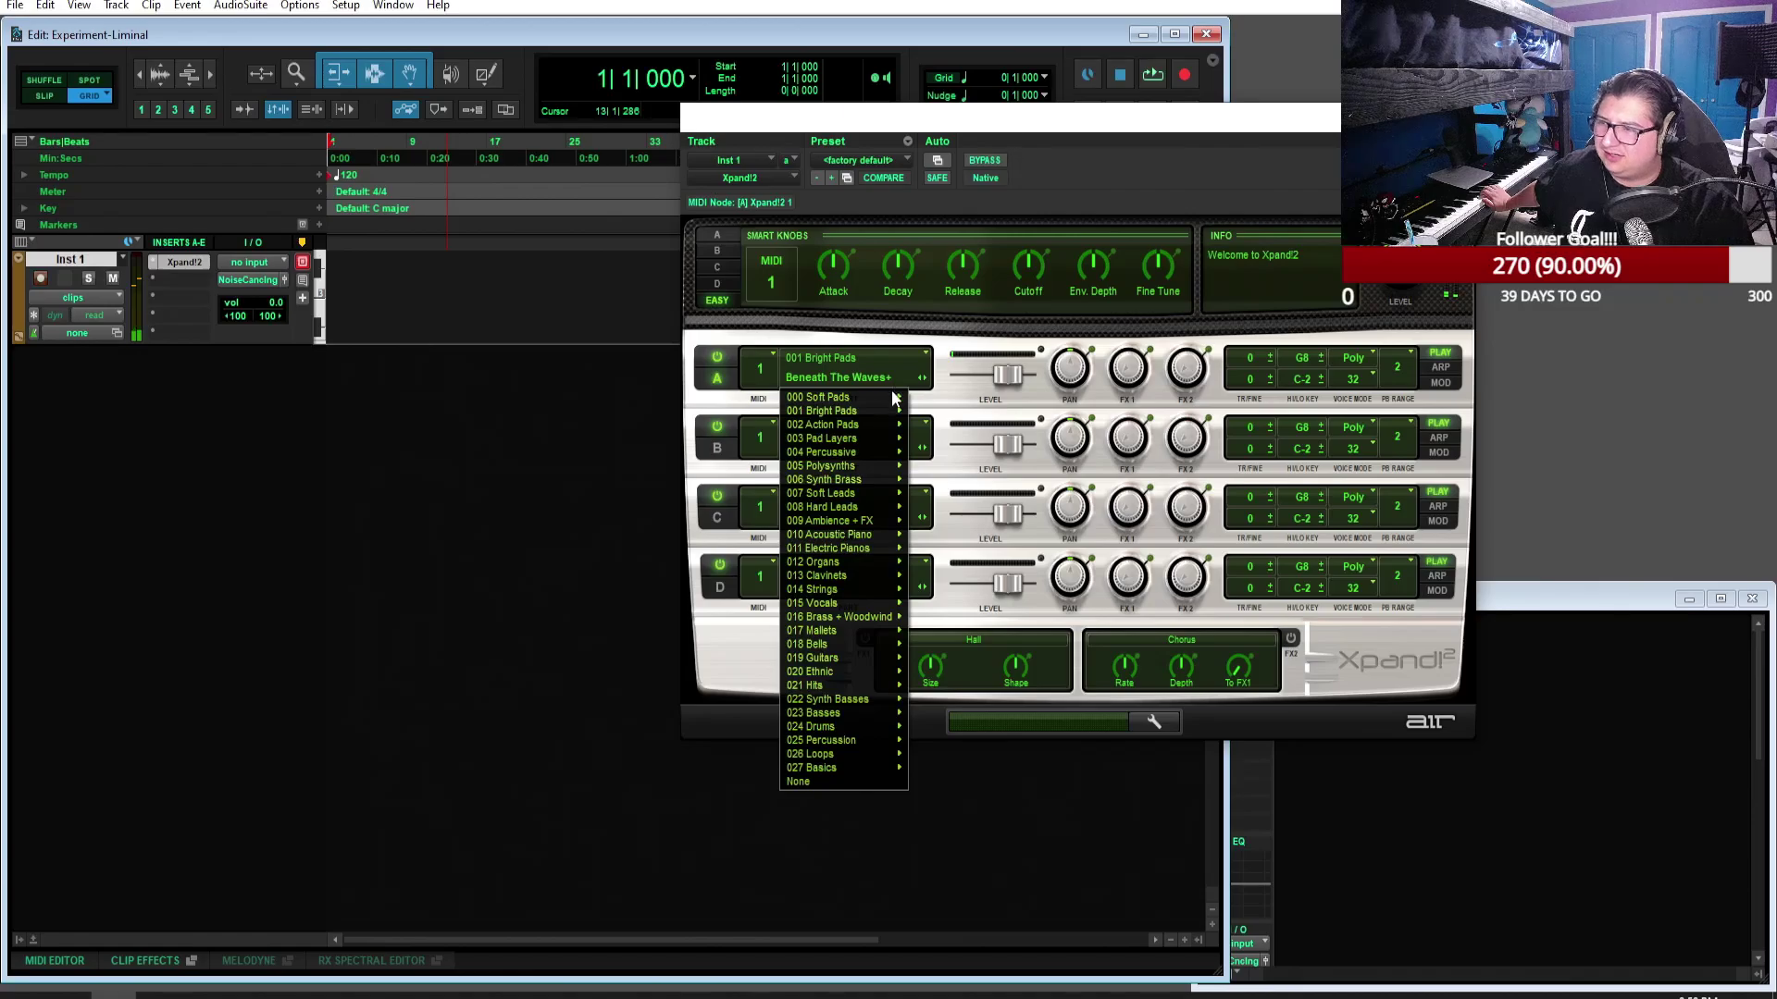
pyautogui.click(936, 408)
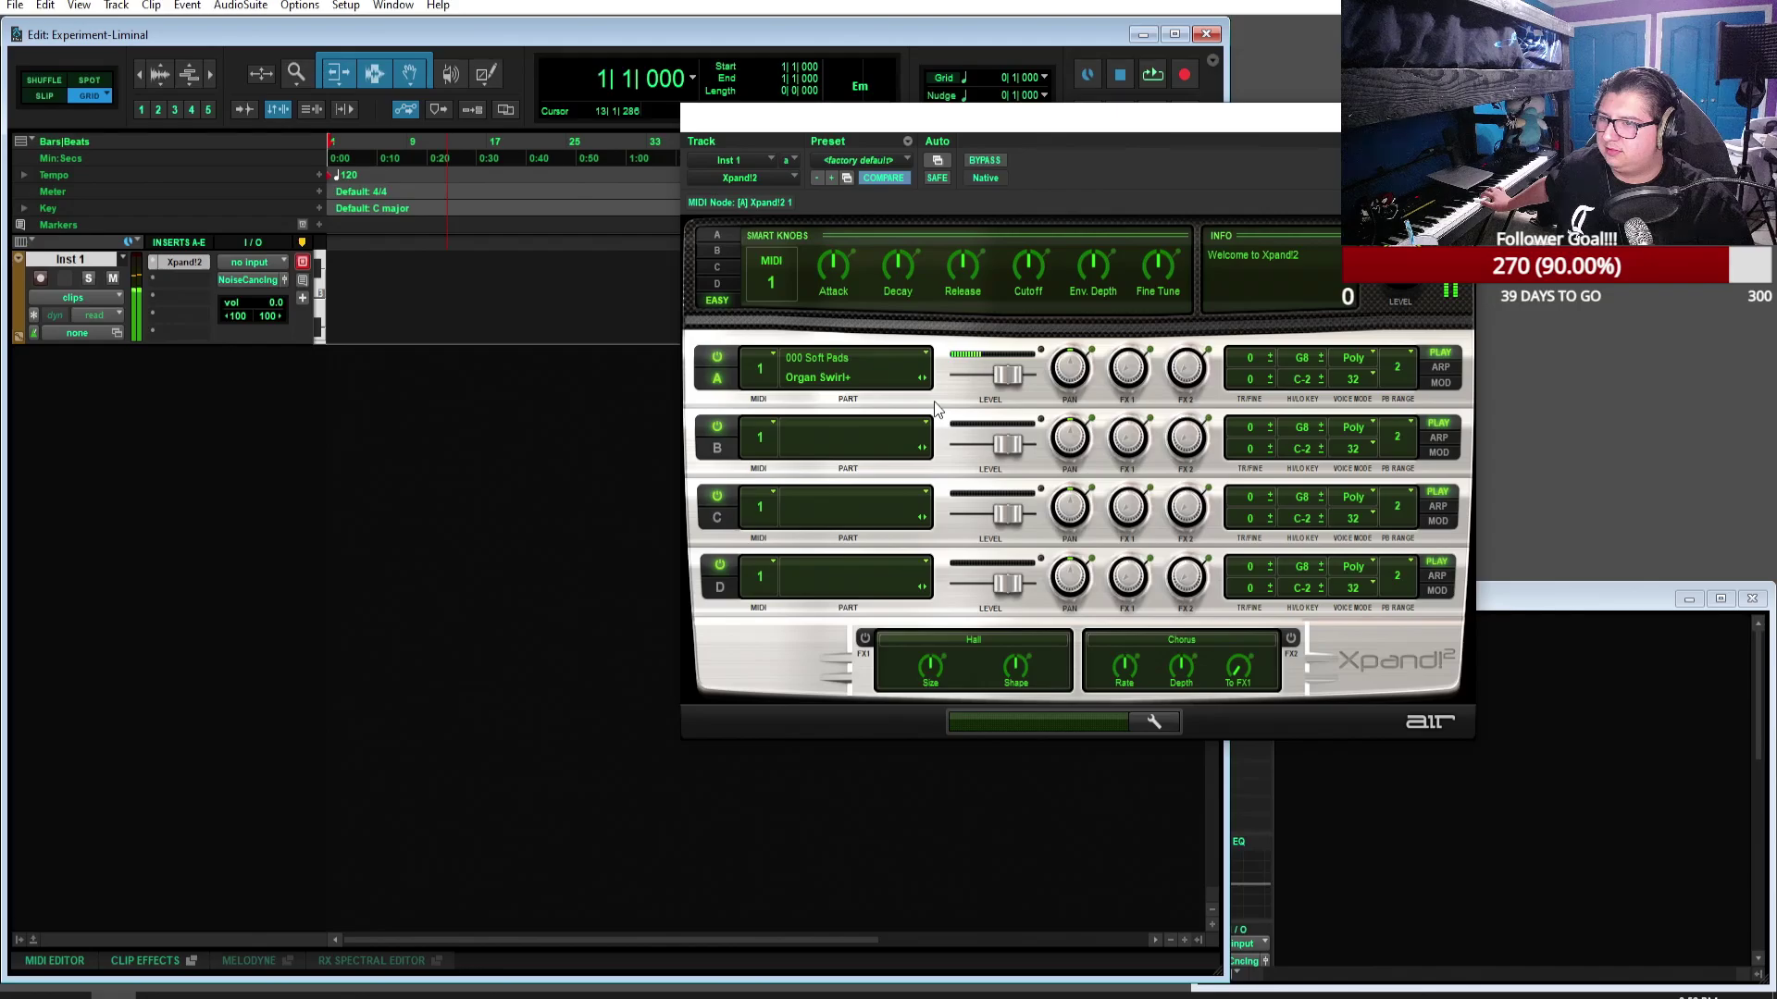
pyautogui.click(924, 381)
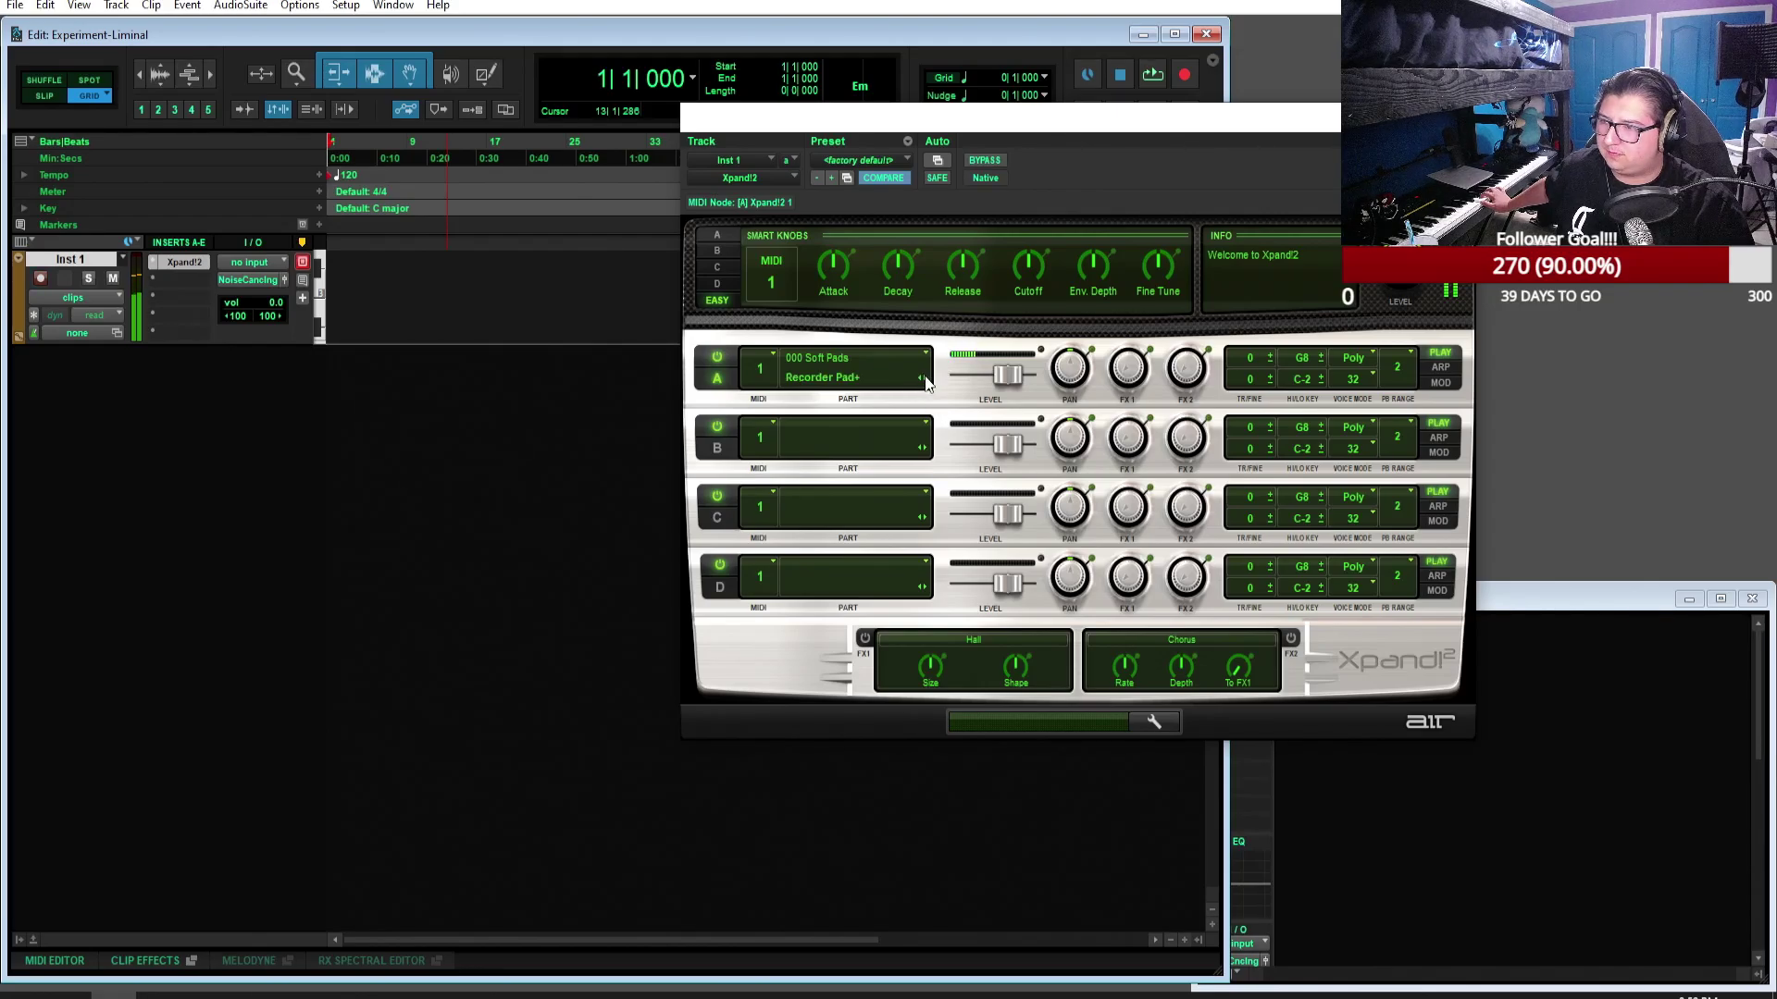
pyautogui.click(925, 380)
pyautogui.click(925, 380)
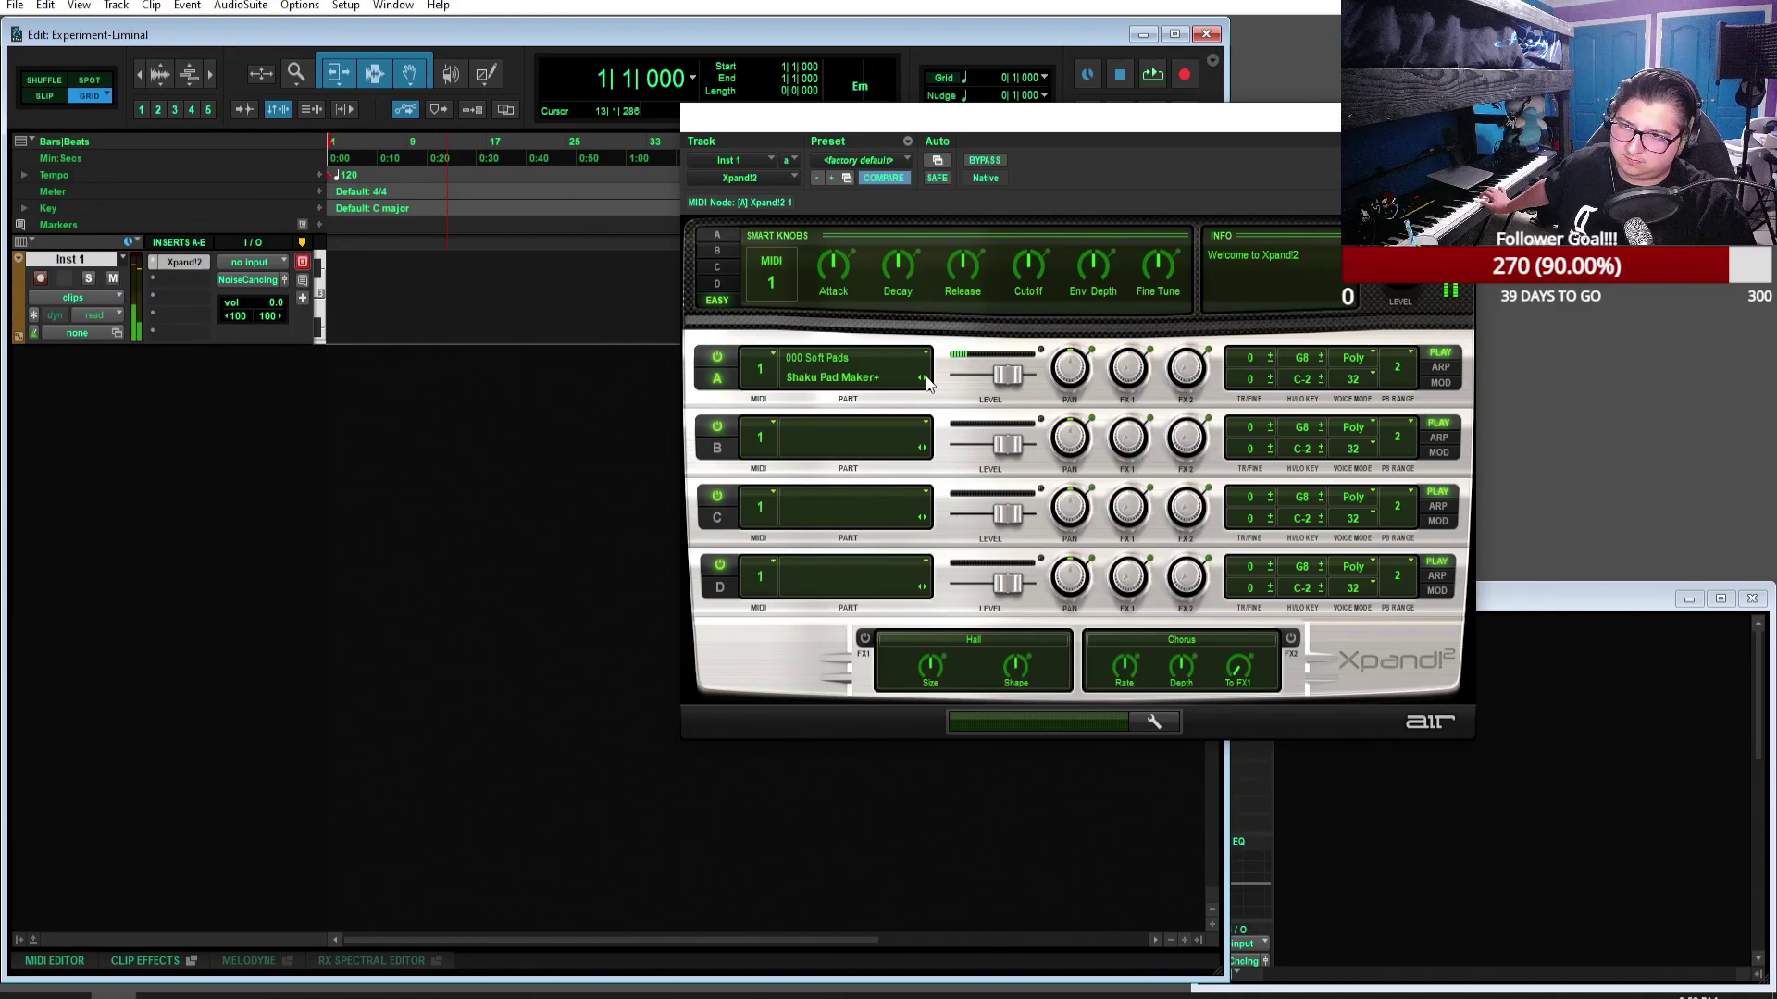
pyautogui.click(925, 380)
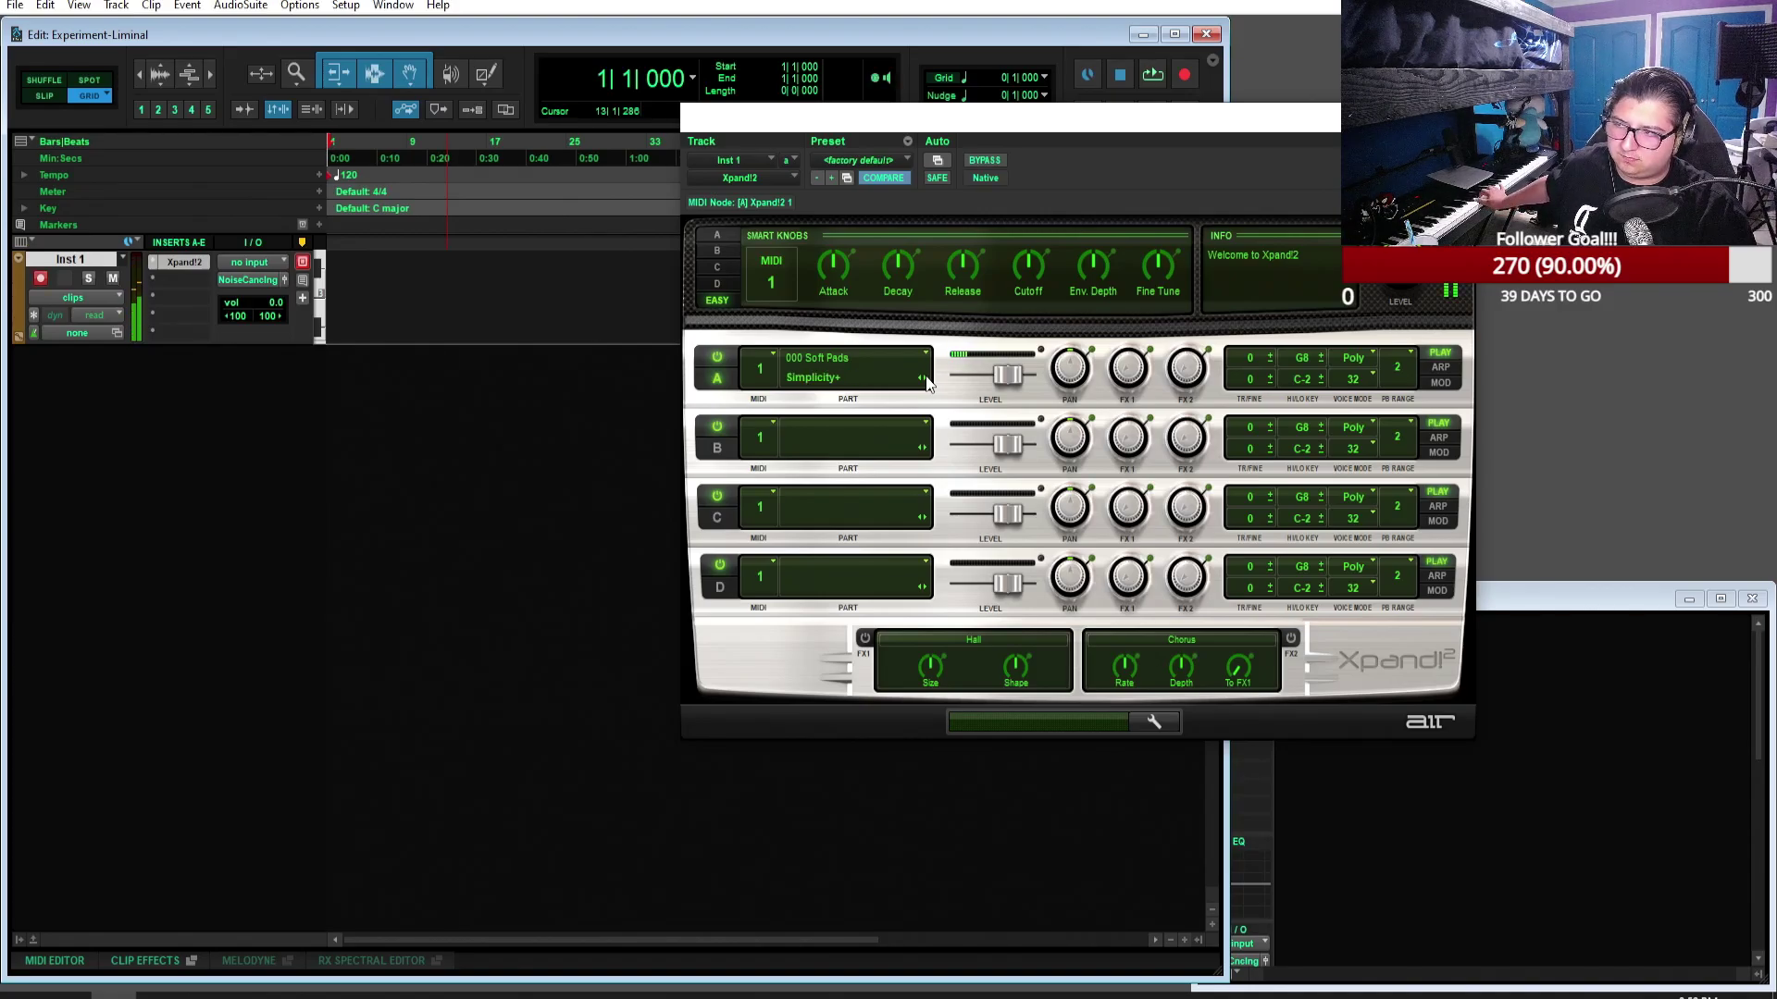
pyautogui.click(925, 381)
pyautogui.click(925, 380)
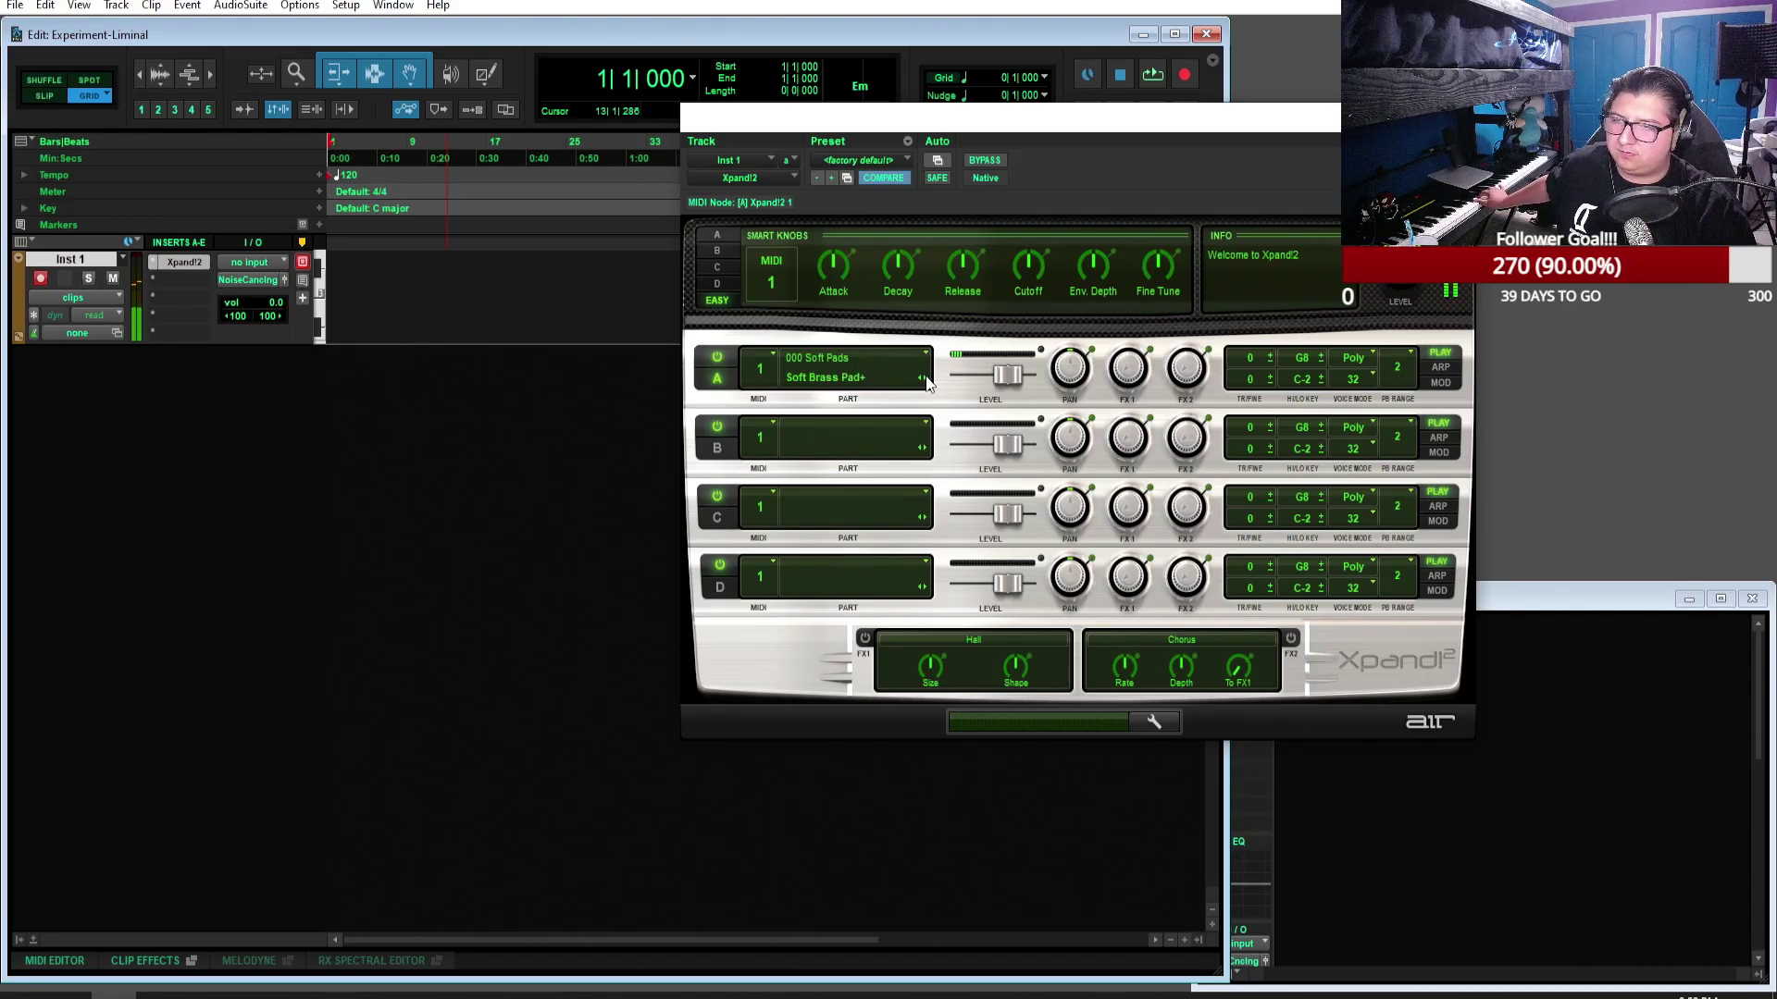
pyautogui.click(924, 380)
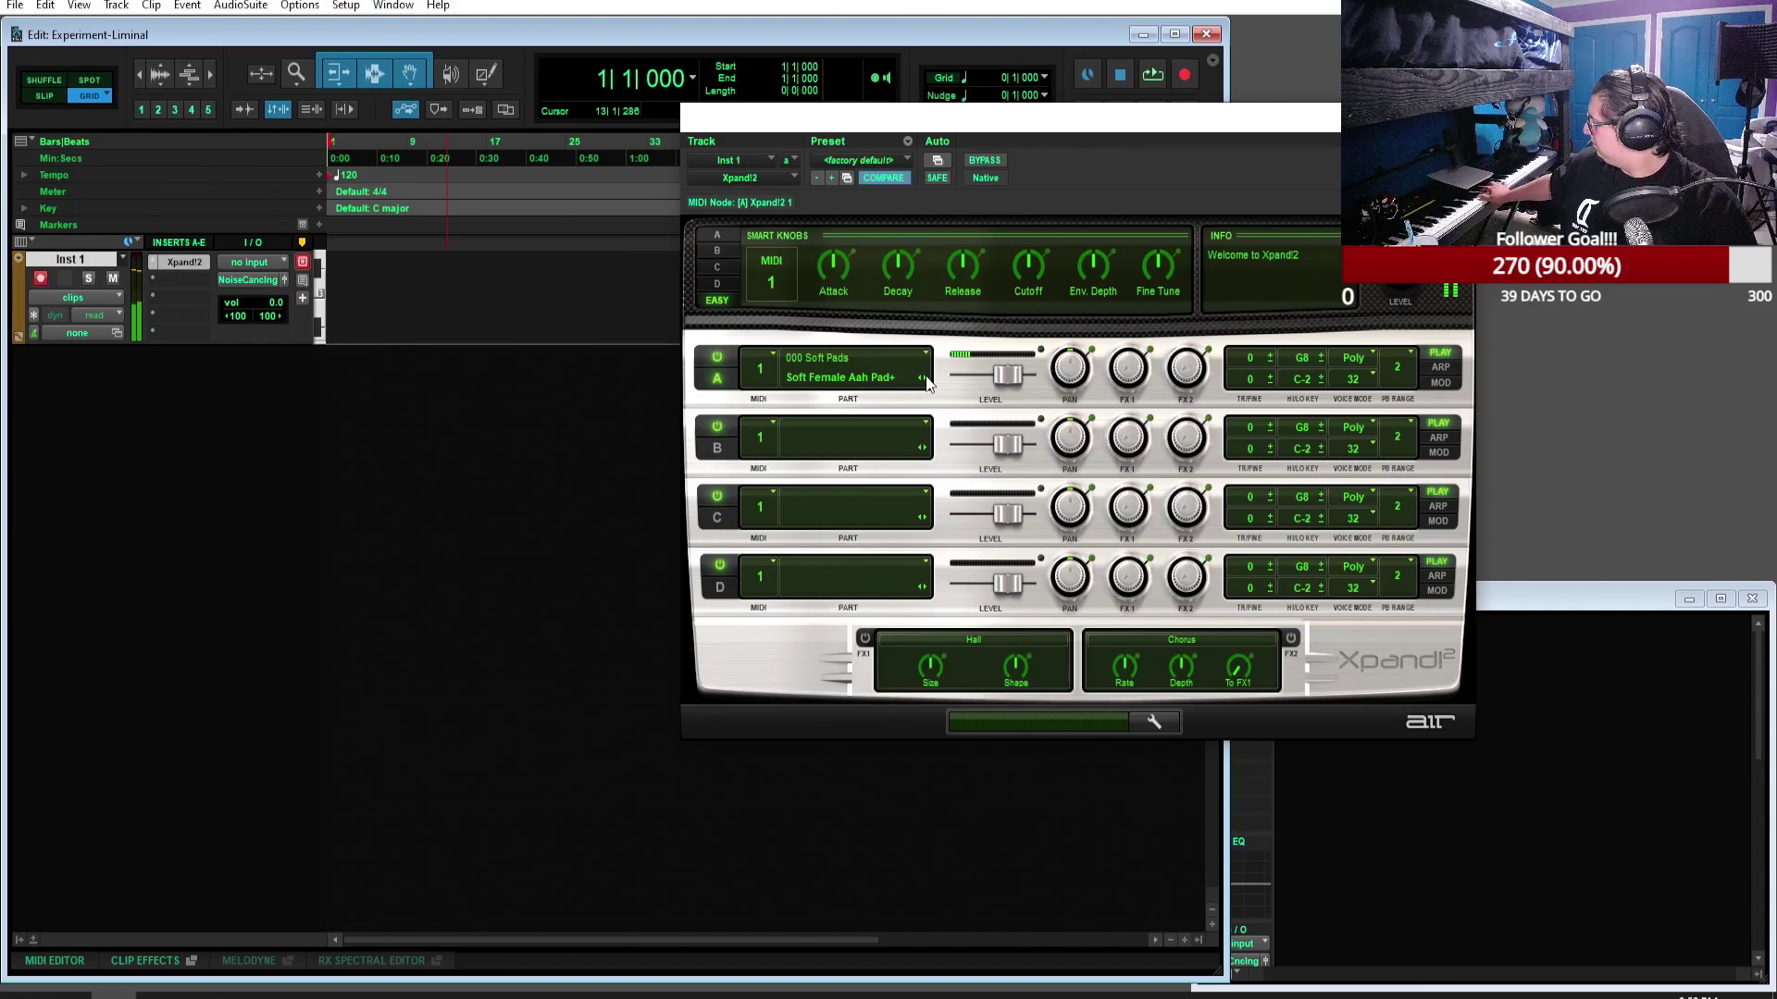
pyautogui.click(924, 380)
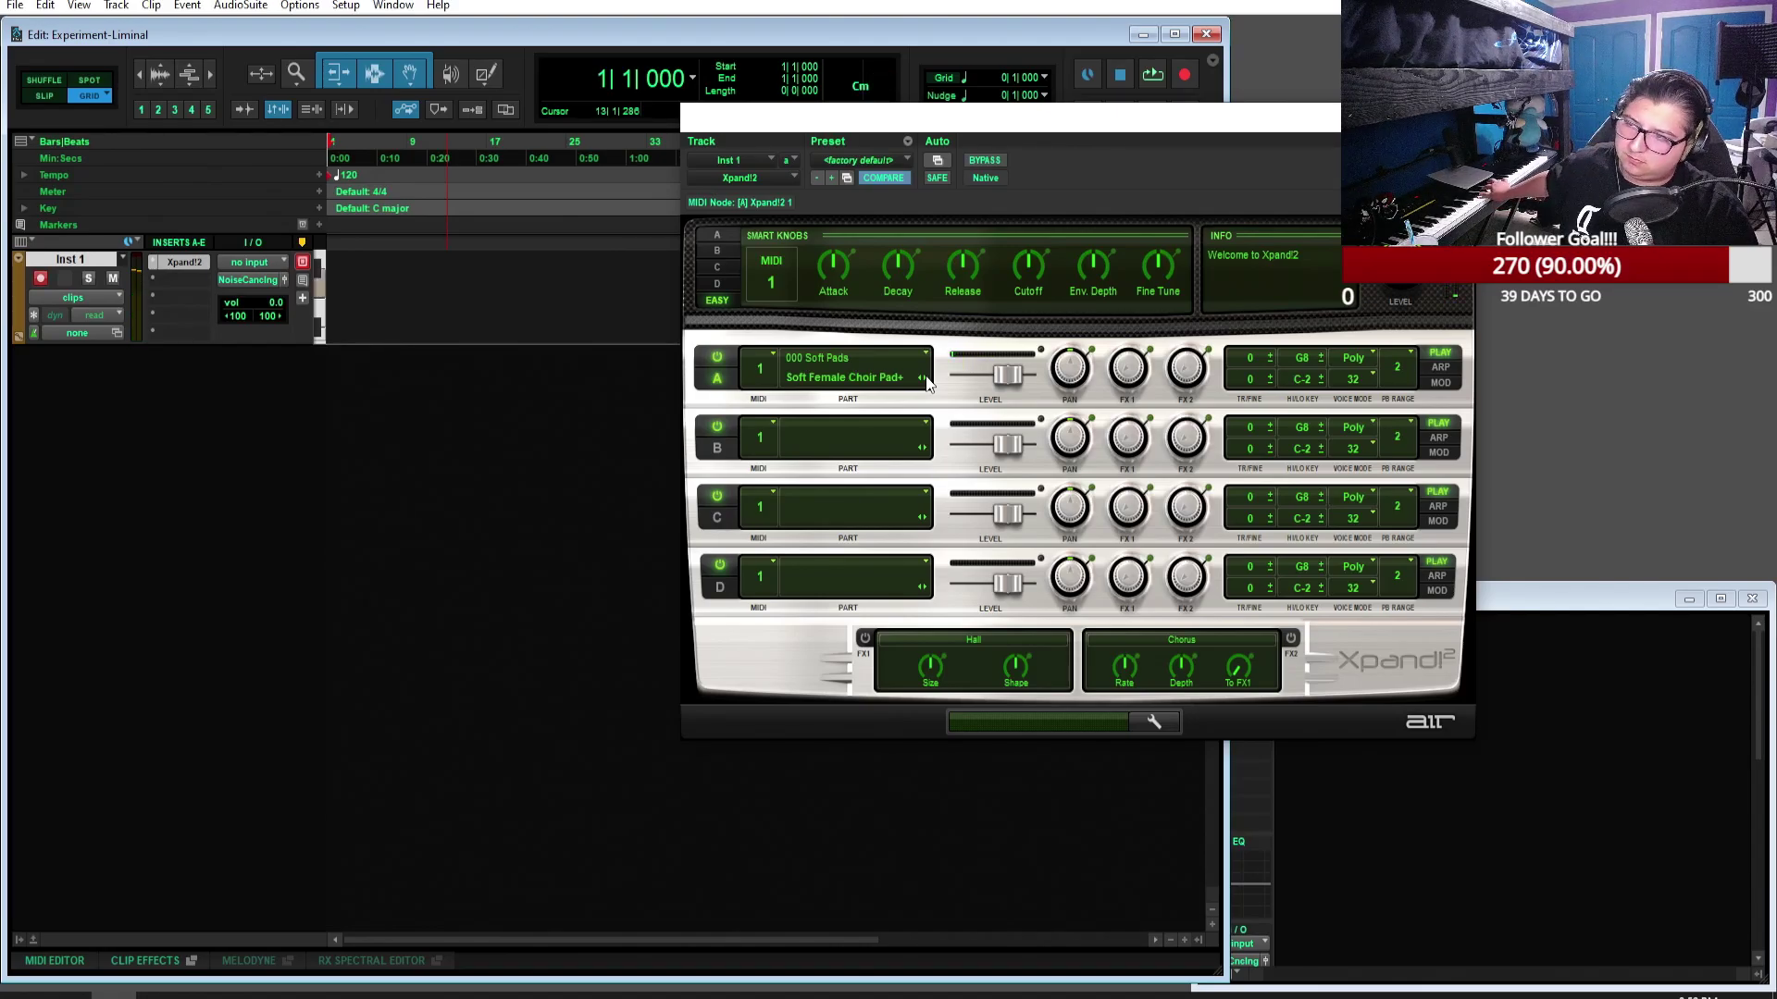
pyautogui.click(925, 380)
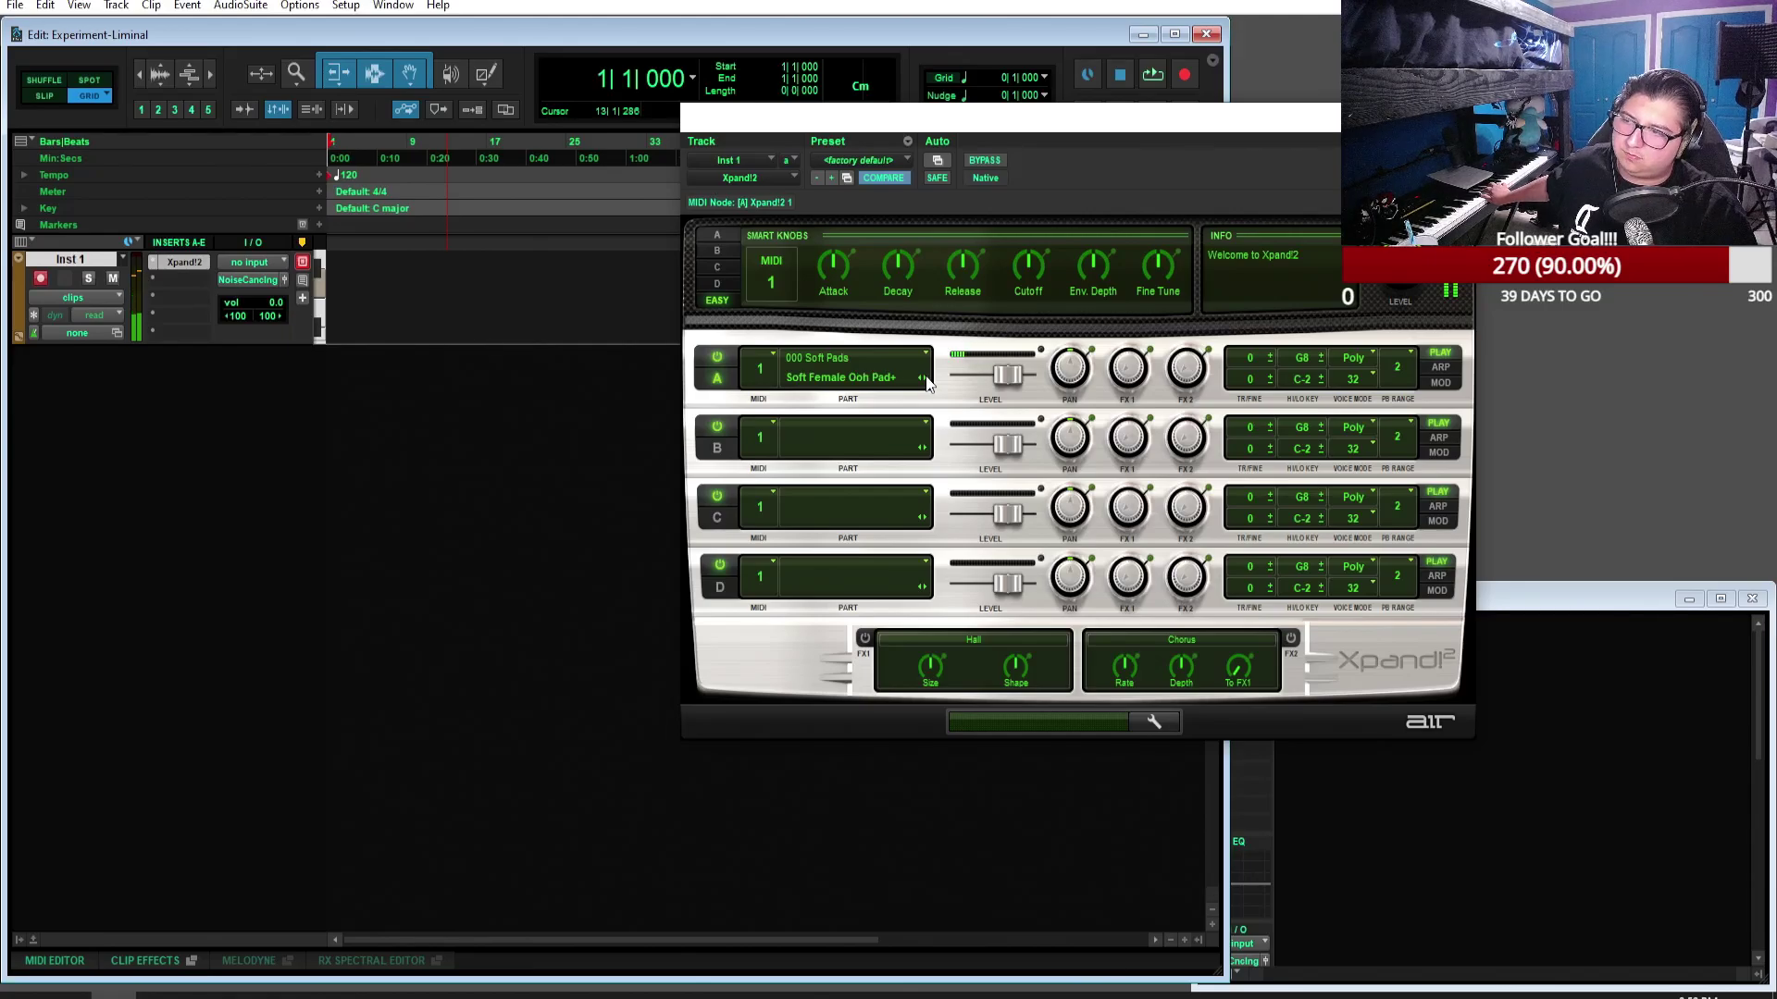
pyautogui.click(926, 380)
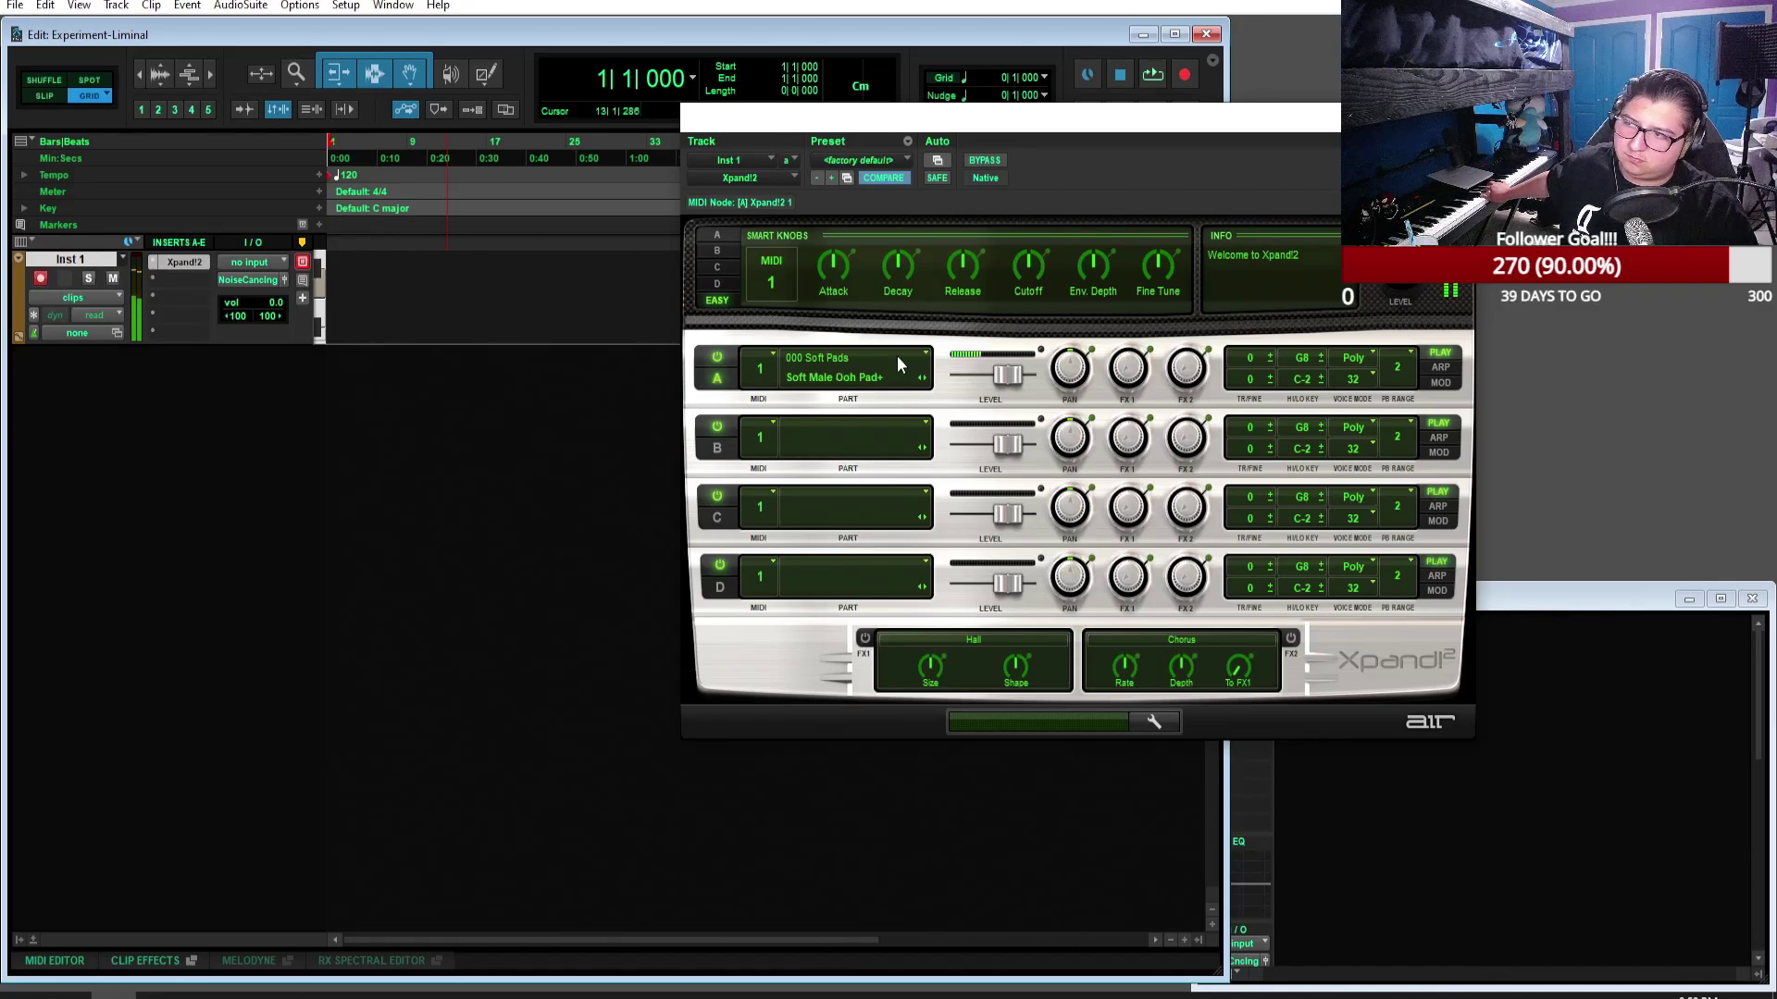
# Step: Browse the 000 Soft Pads sounds available for Xpand!2 part A
pyautogui.click(897, 355)
pyautogui.moveTo(861, 397)
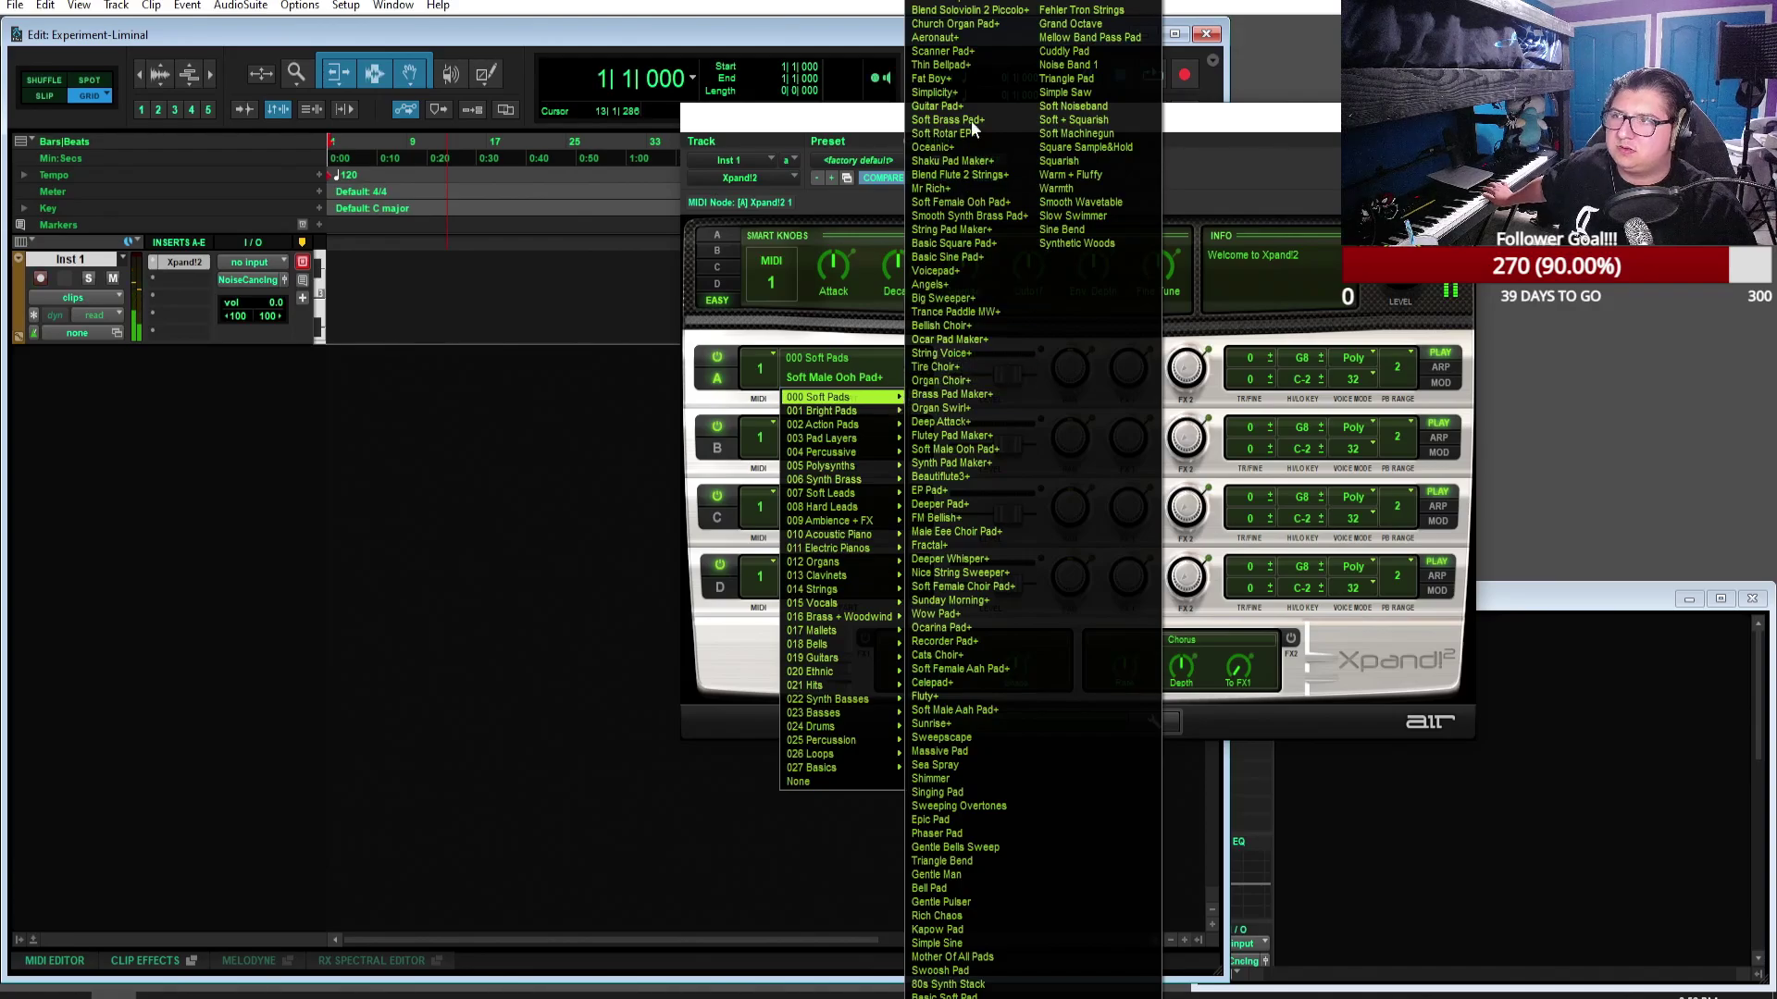
# Step: Load the Airborne+ soft pad in Xpand!2 part A, and step through the neighbouring patches to Basic Square Pad+
pyautogui.click(967, 7)
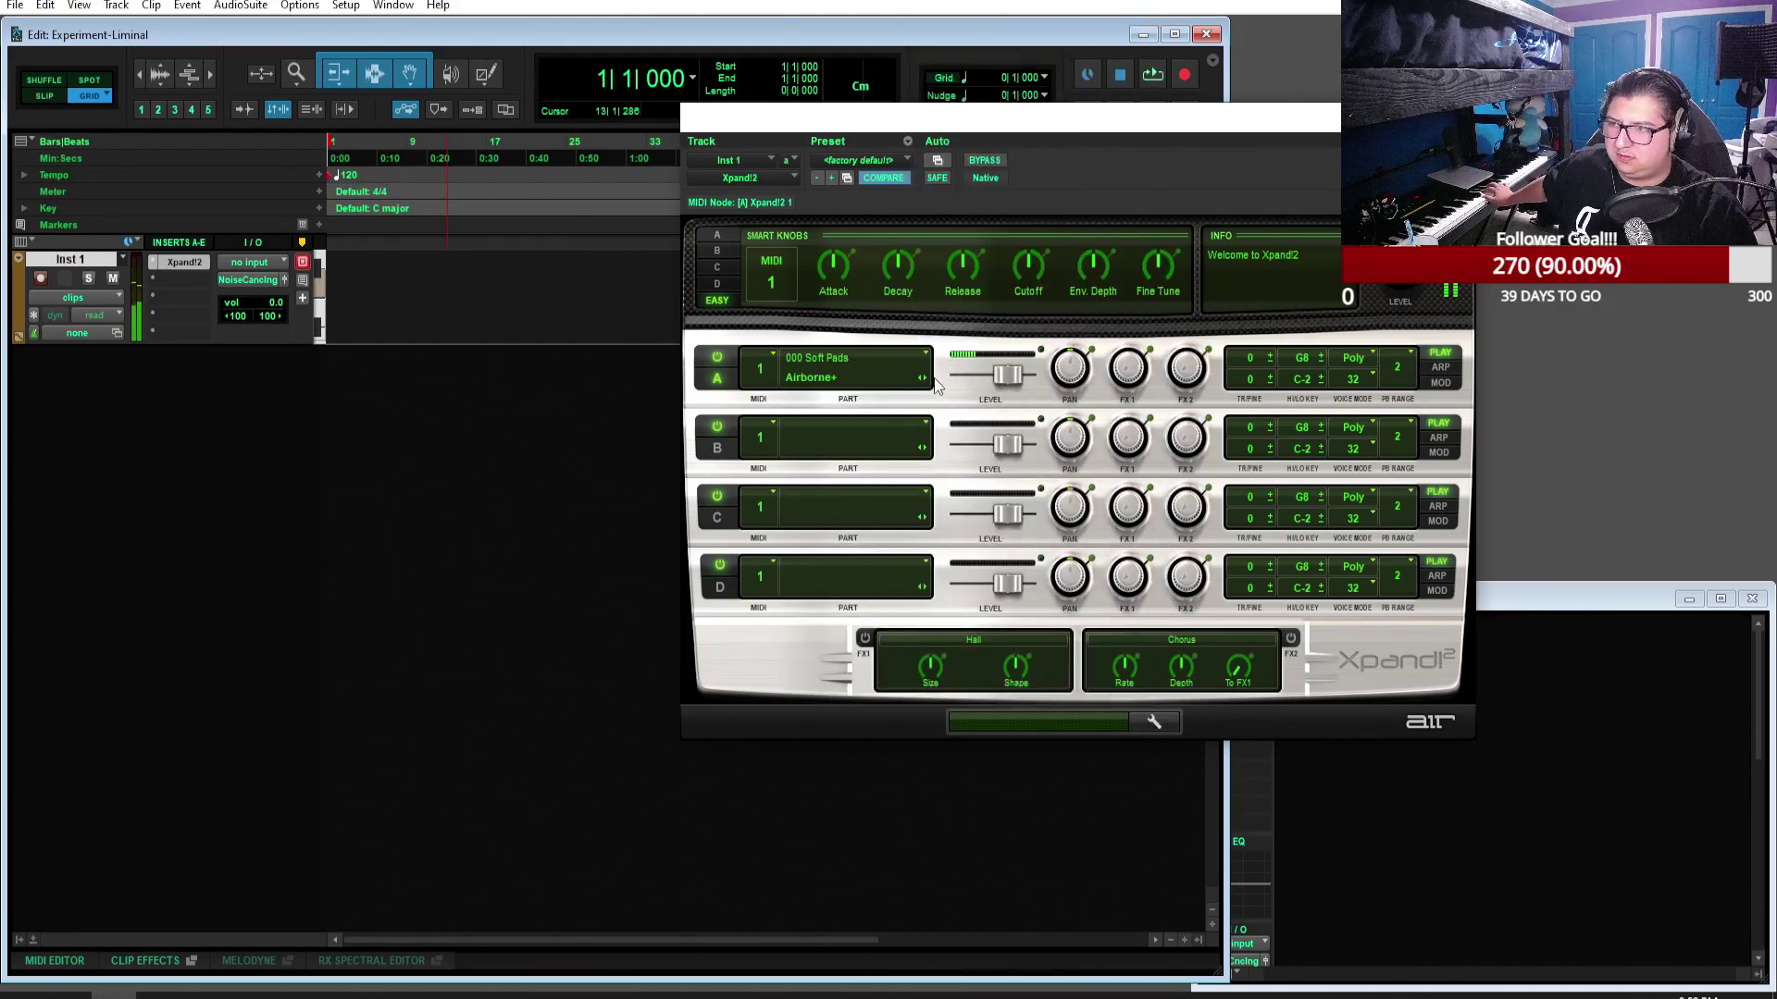
pyautogui.click(923, 379)
pyautogui.click(923, 378)
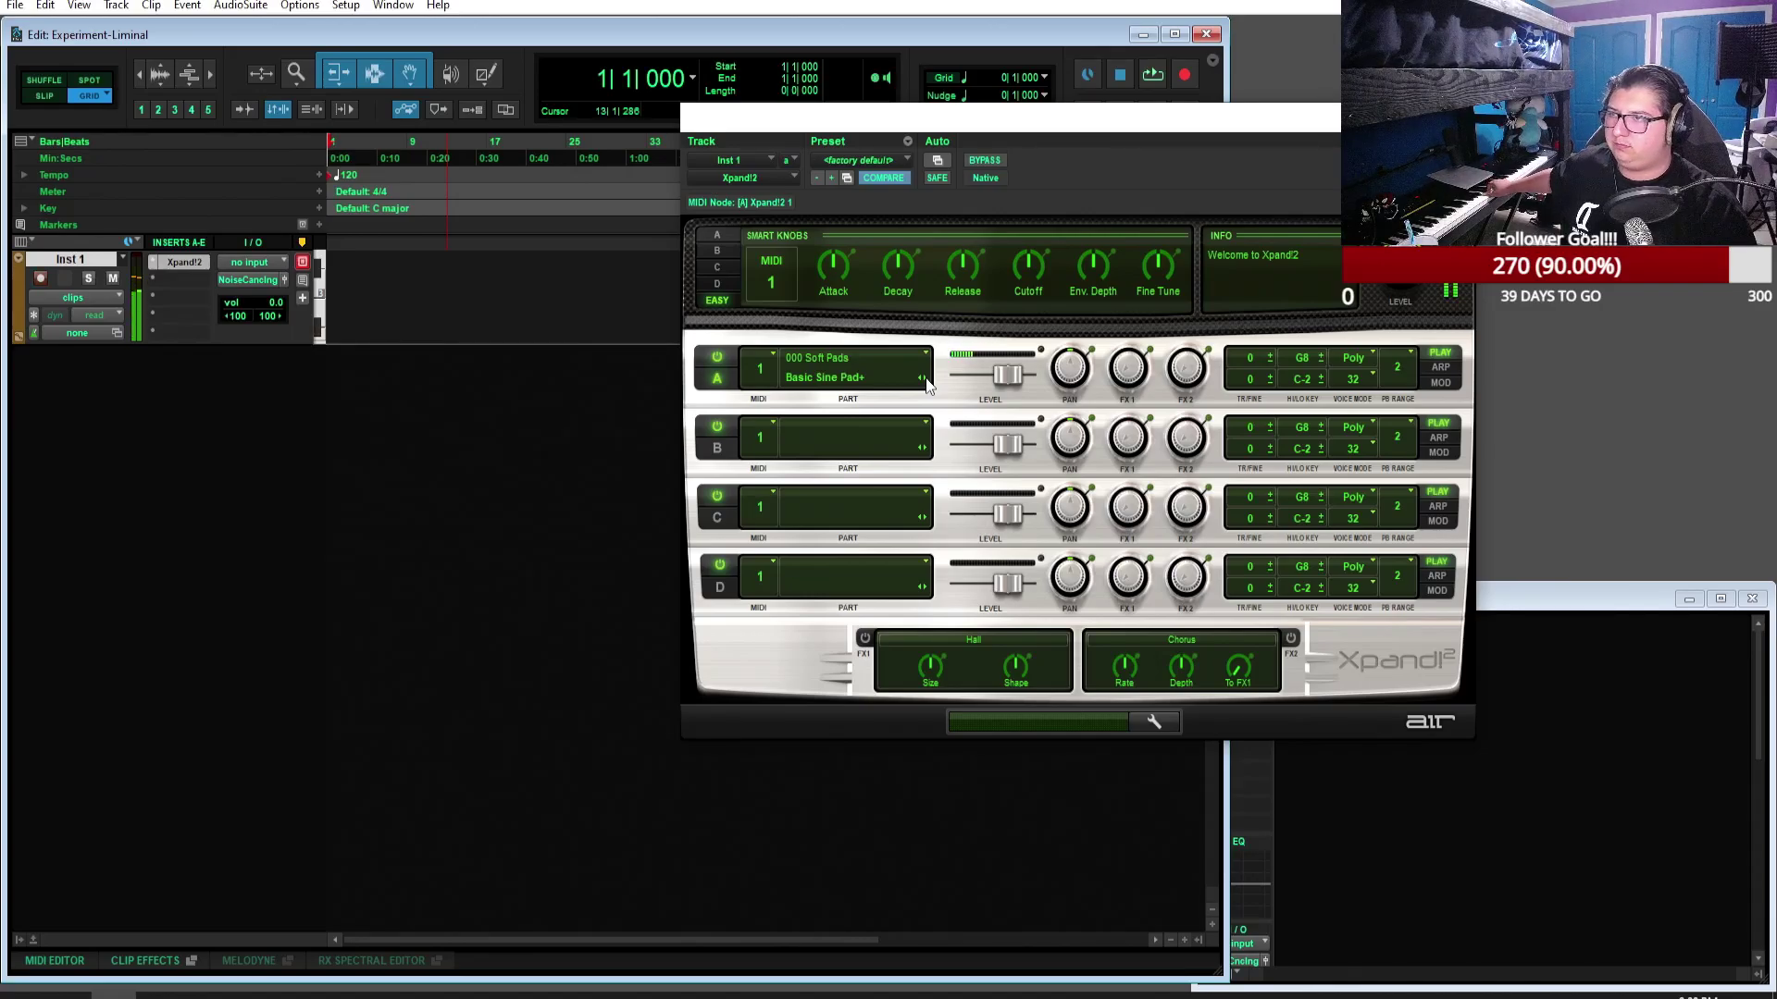
pyautogui.click(925, 380)
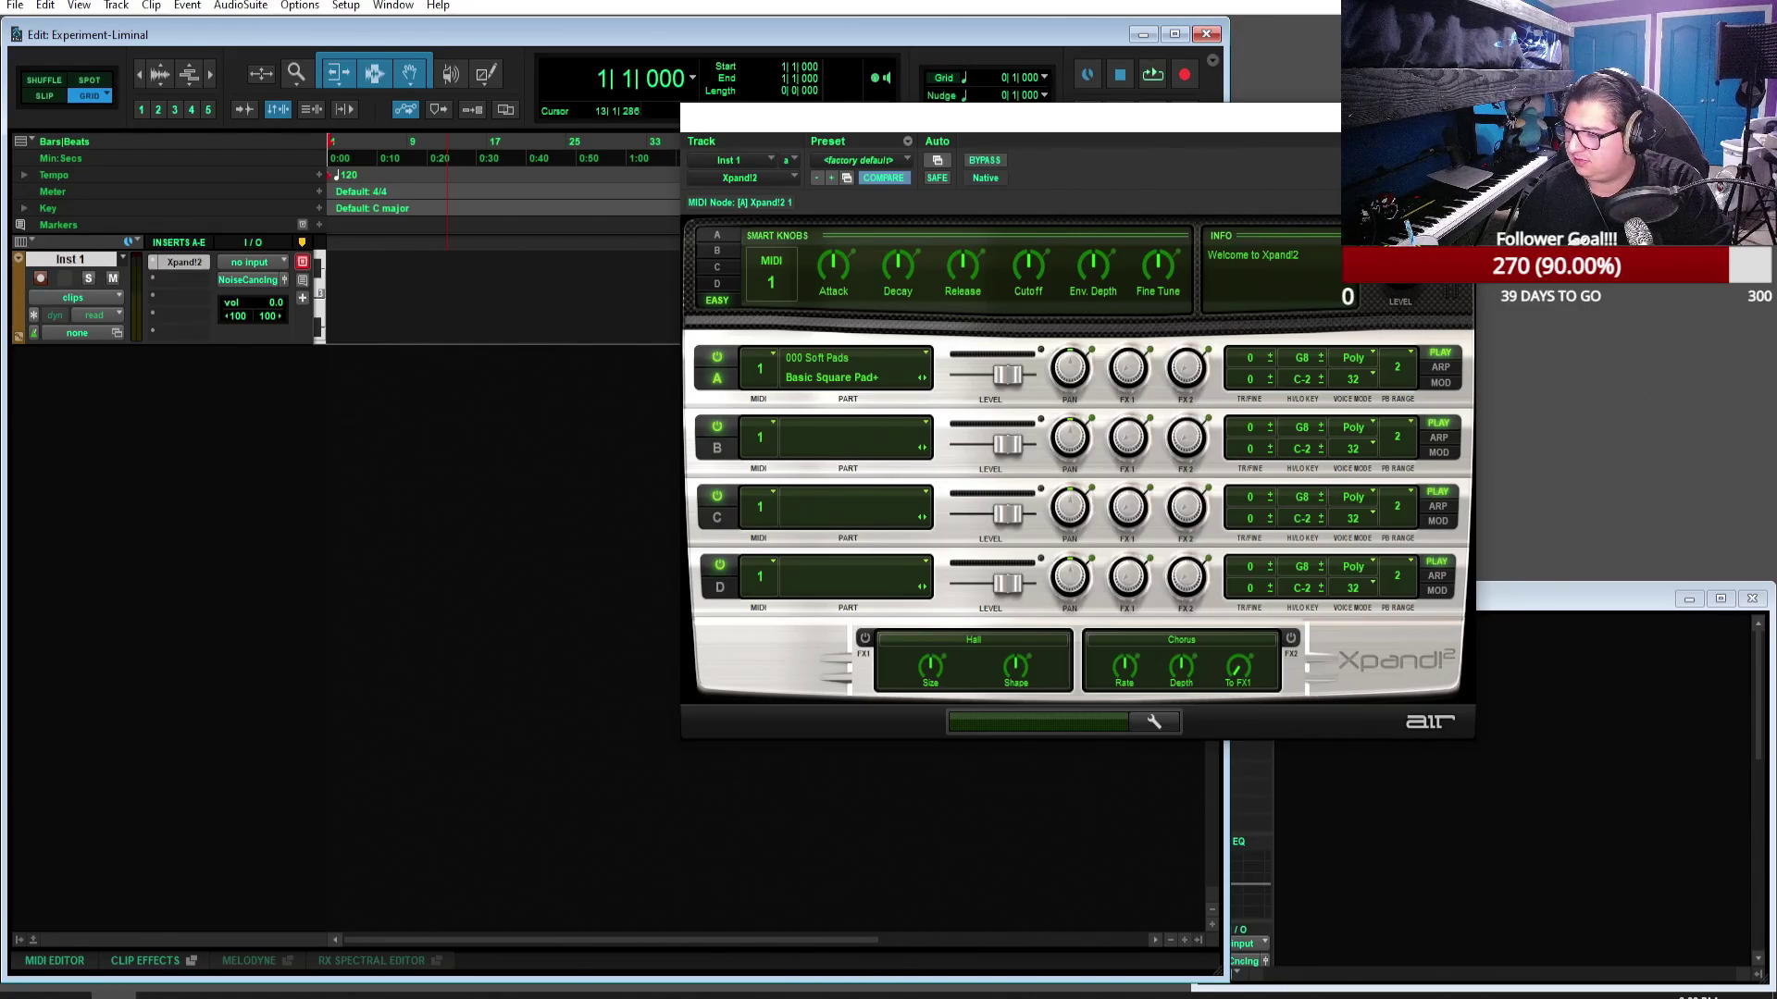
pyautogui.click(294, 996)
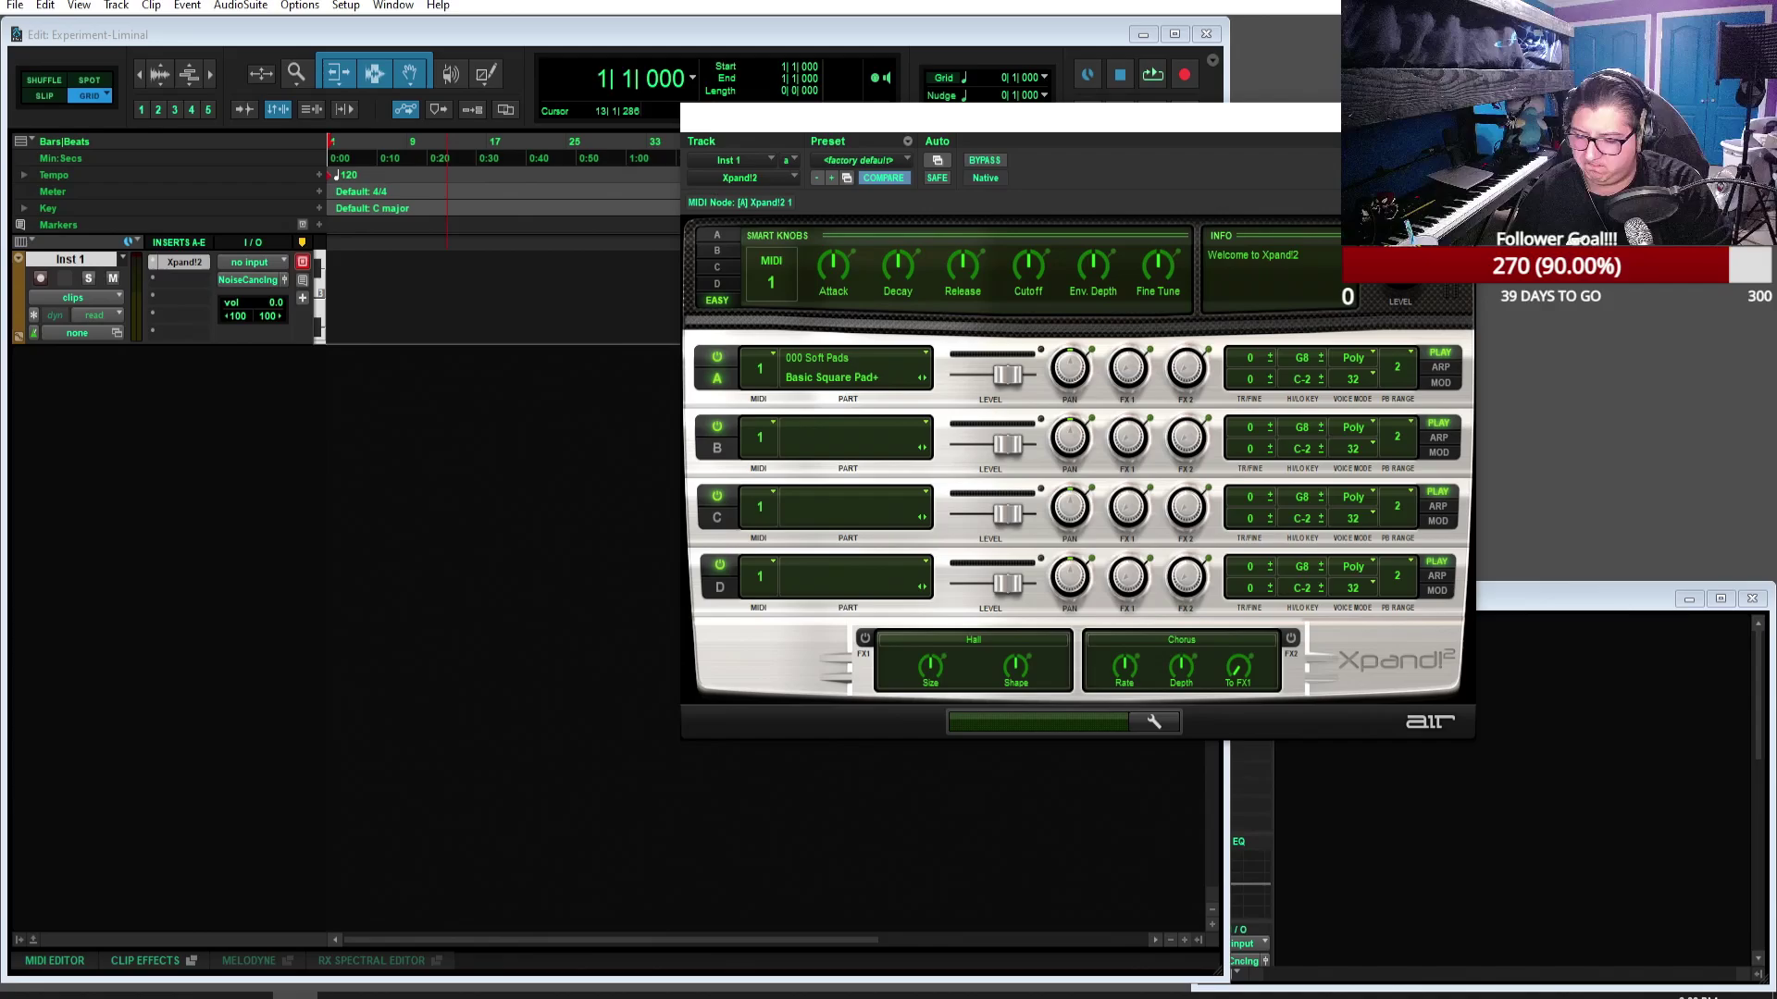
pyautogui.hotkey('alt', 'Tab')
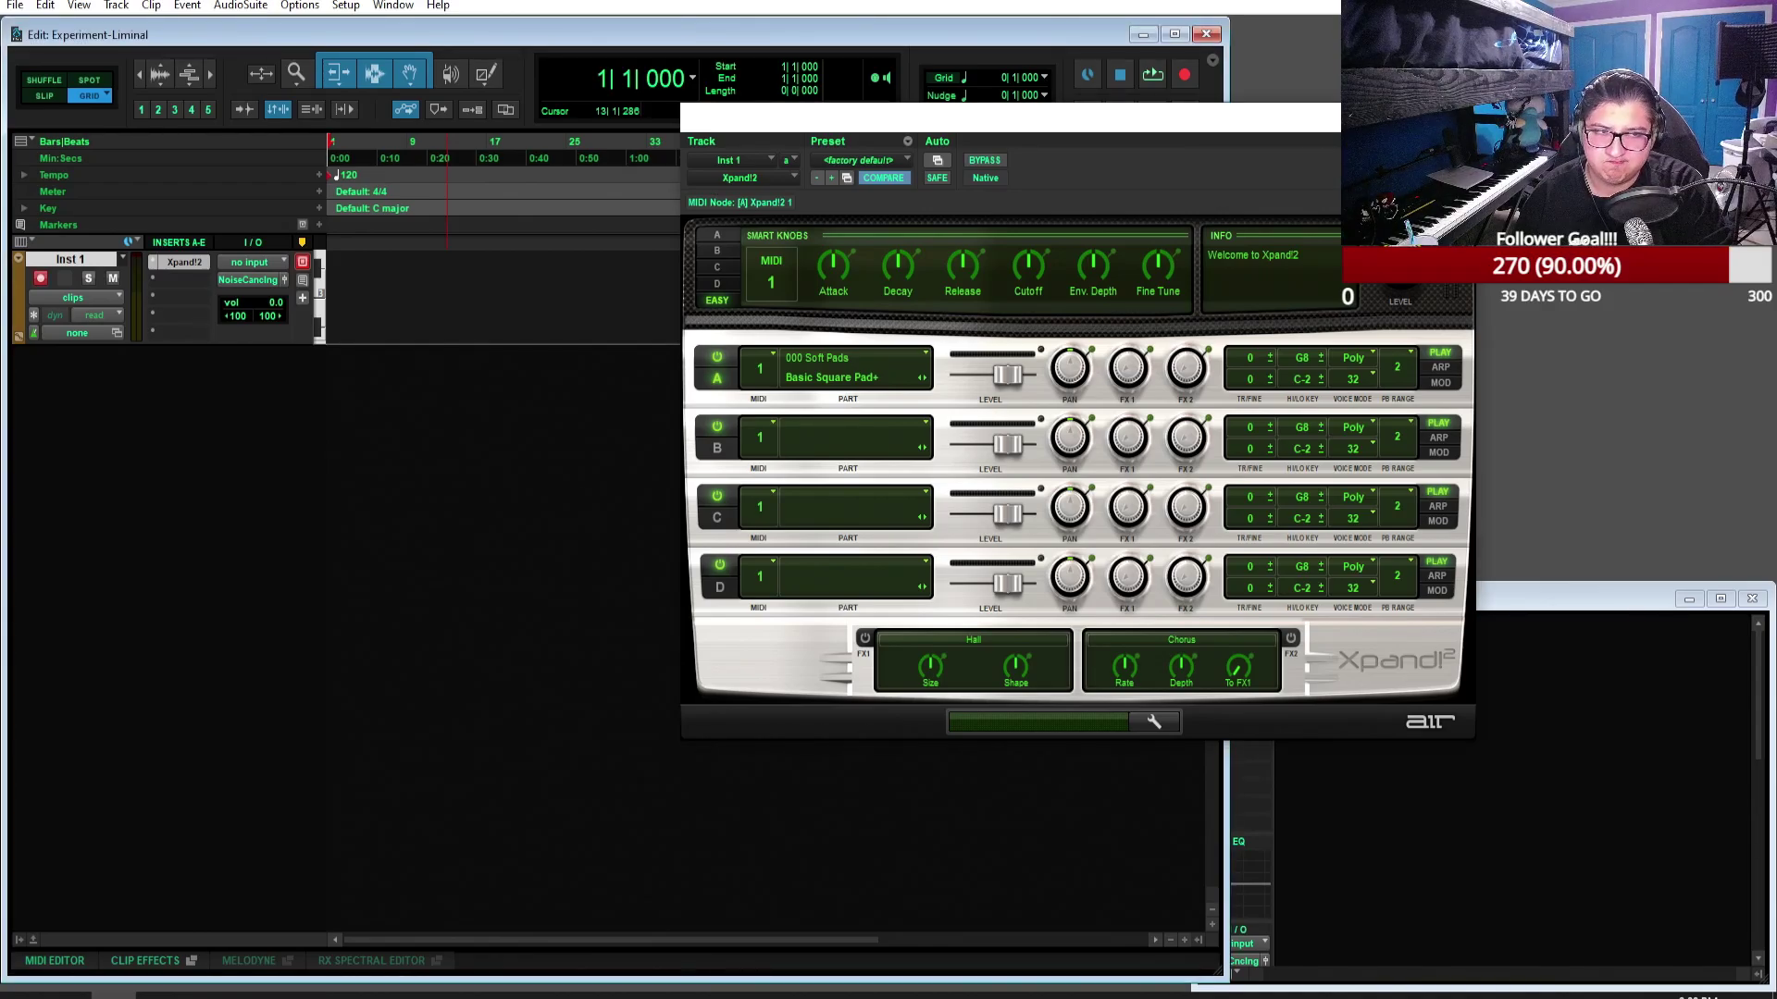
pyautogui.hotkey('alt', 'Tab')
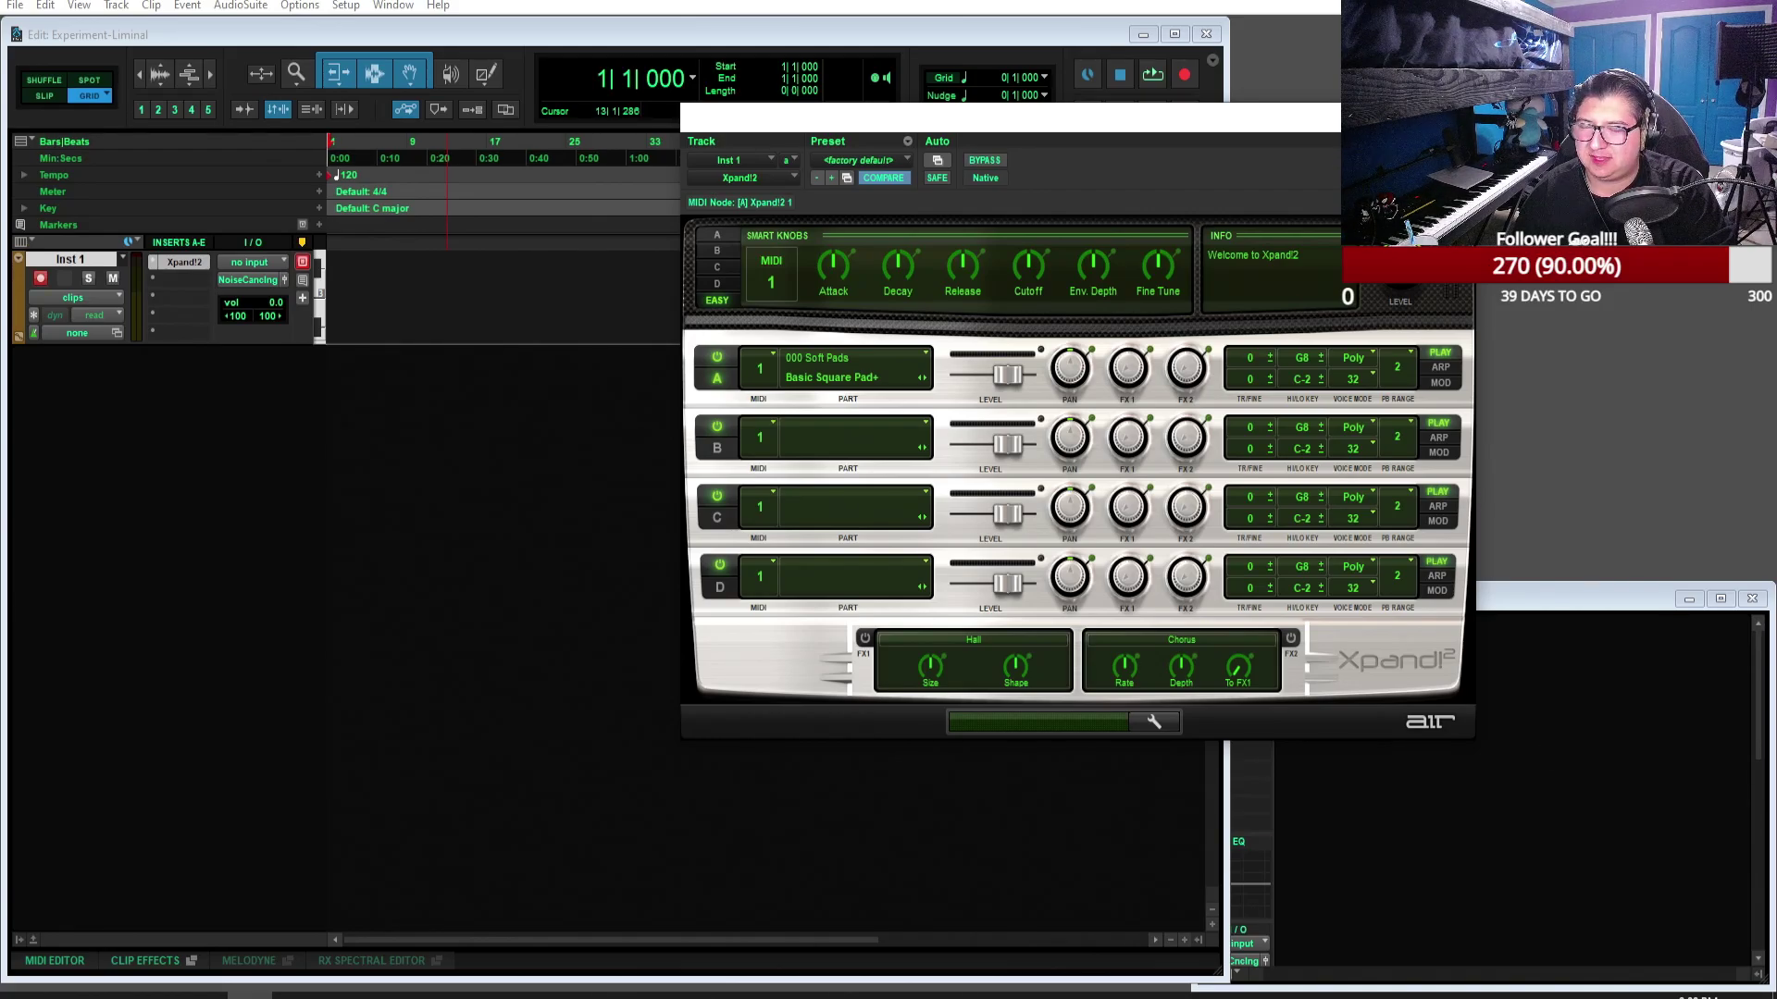
# Step: Close the Xpand!2 window and open the recent session Blueprints, saving the changes to Experiment-Liminal
pyautogui.click(1460, 117)
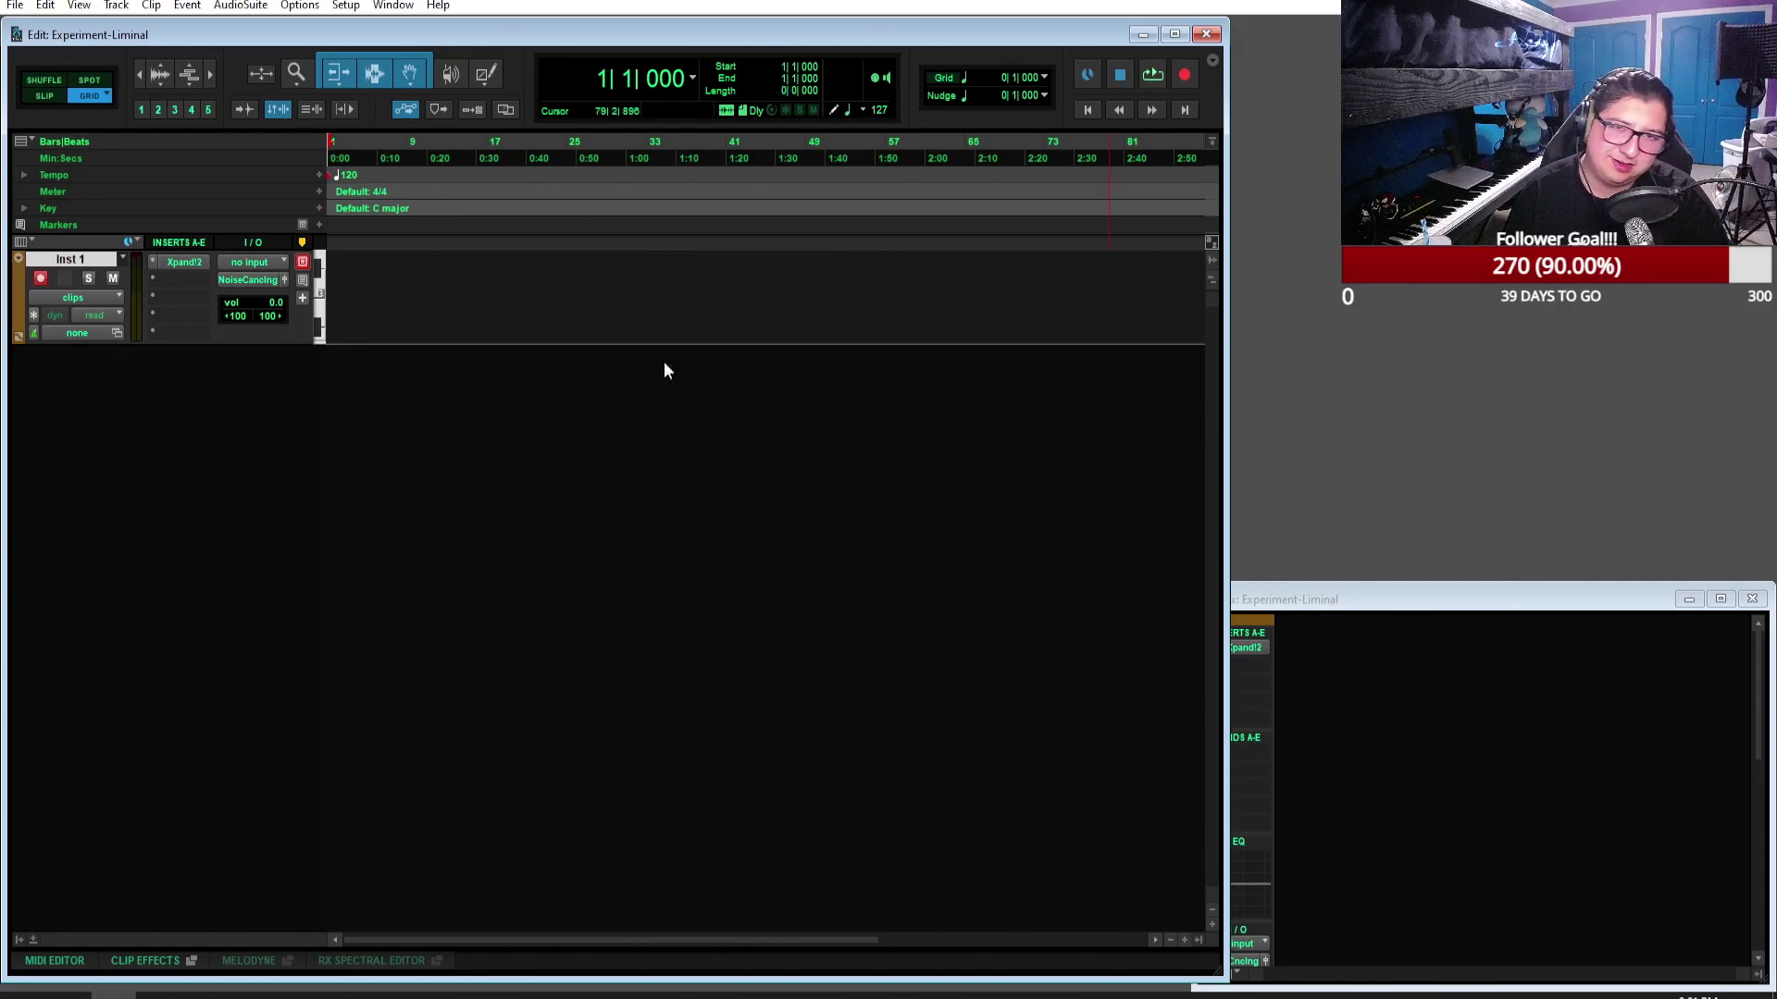
pyautogui.click(16, 8)
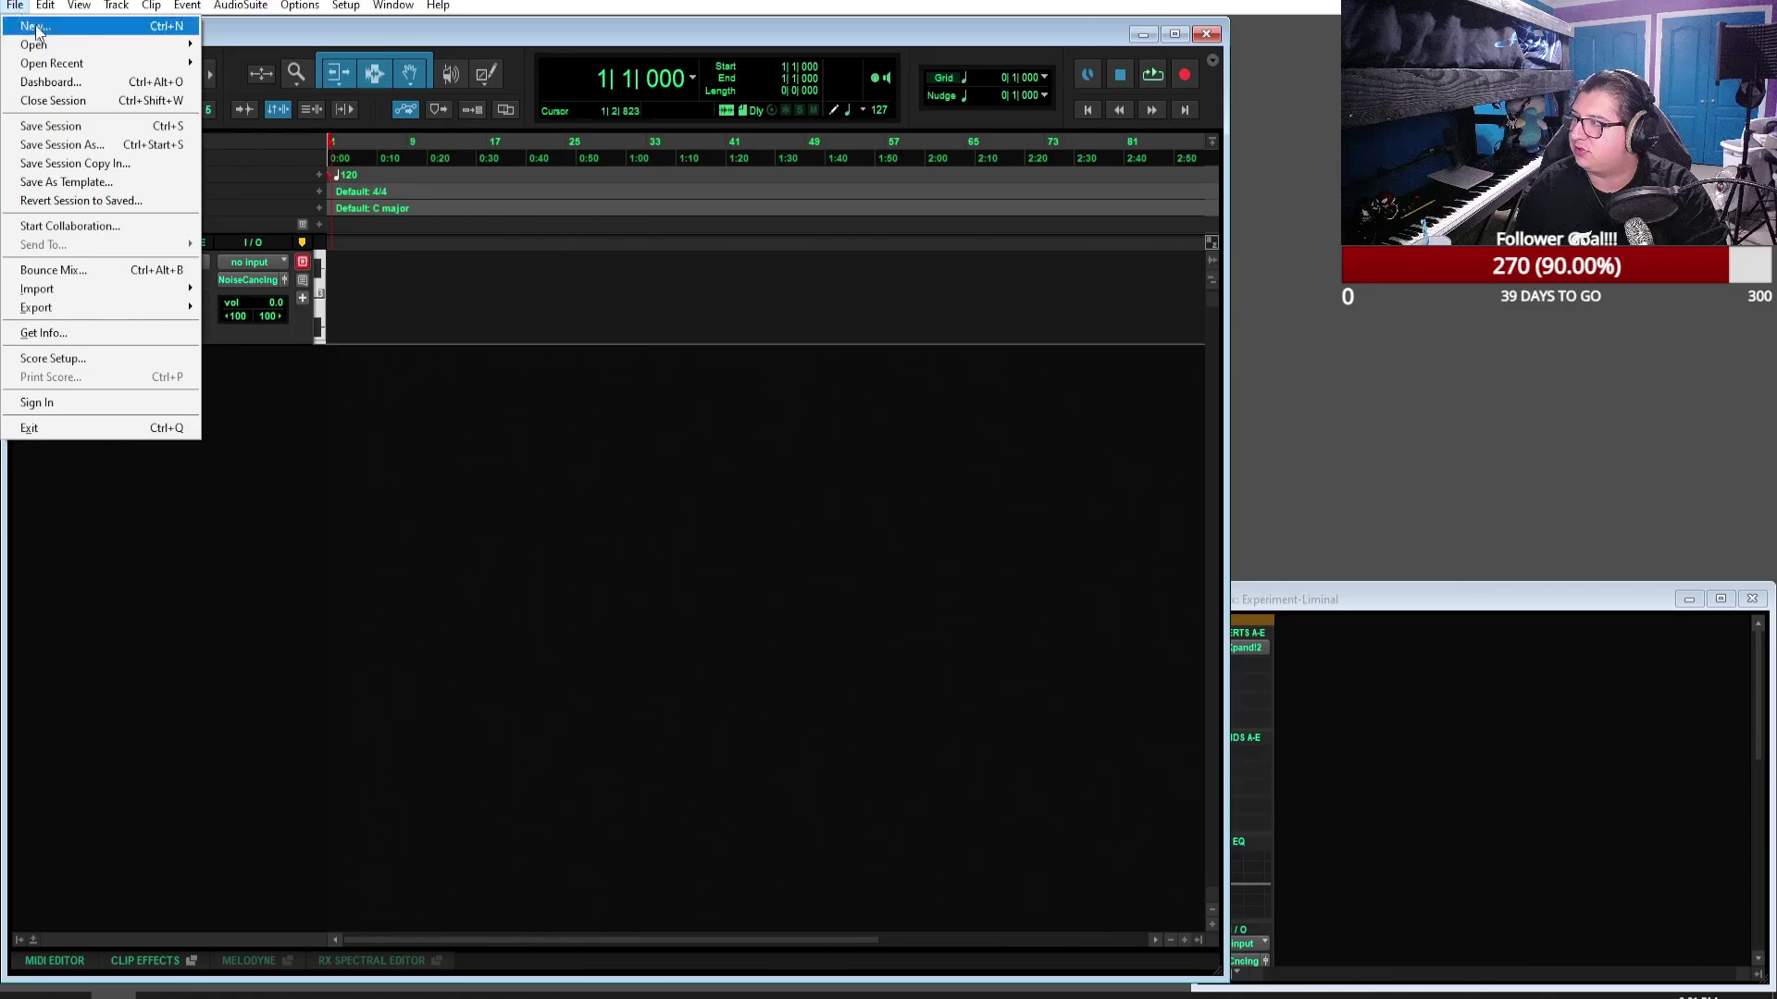
pyautogui.moveTo(120, 66)
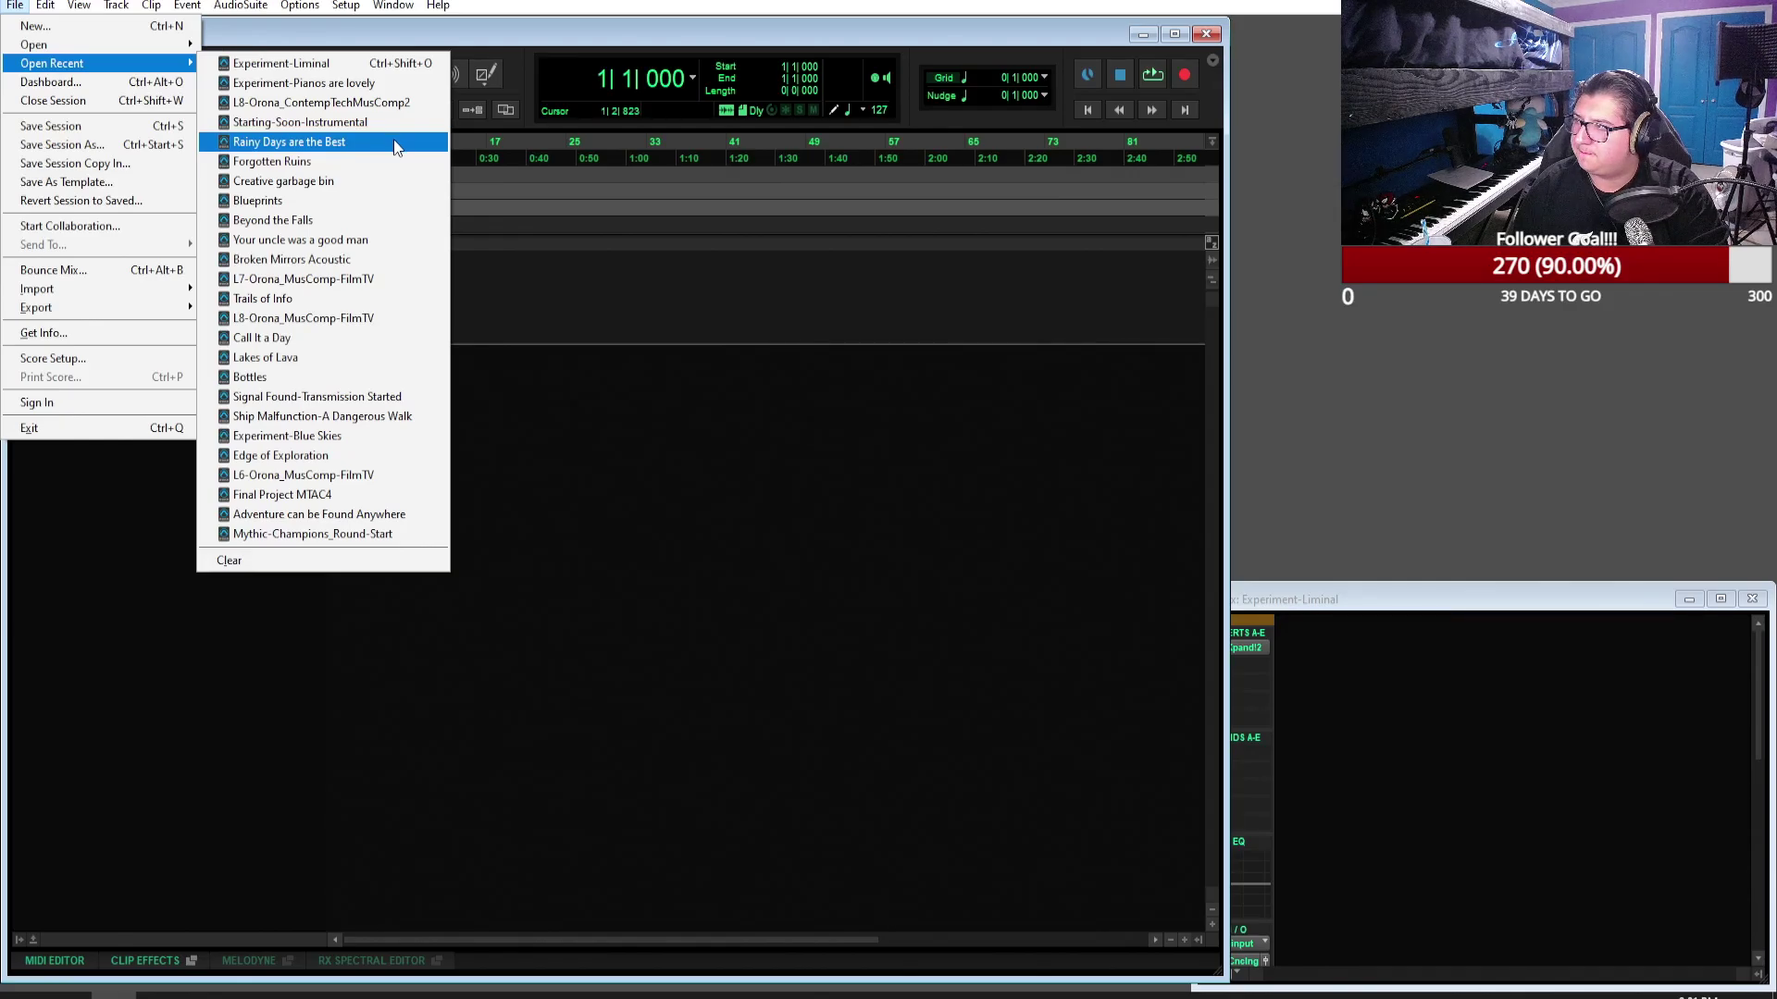
pyautogui.click(400, 202)
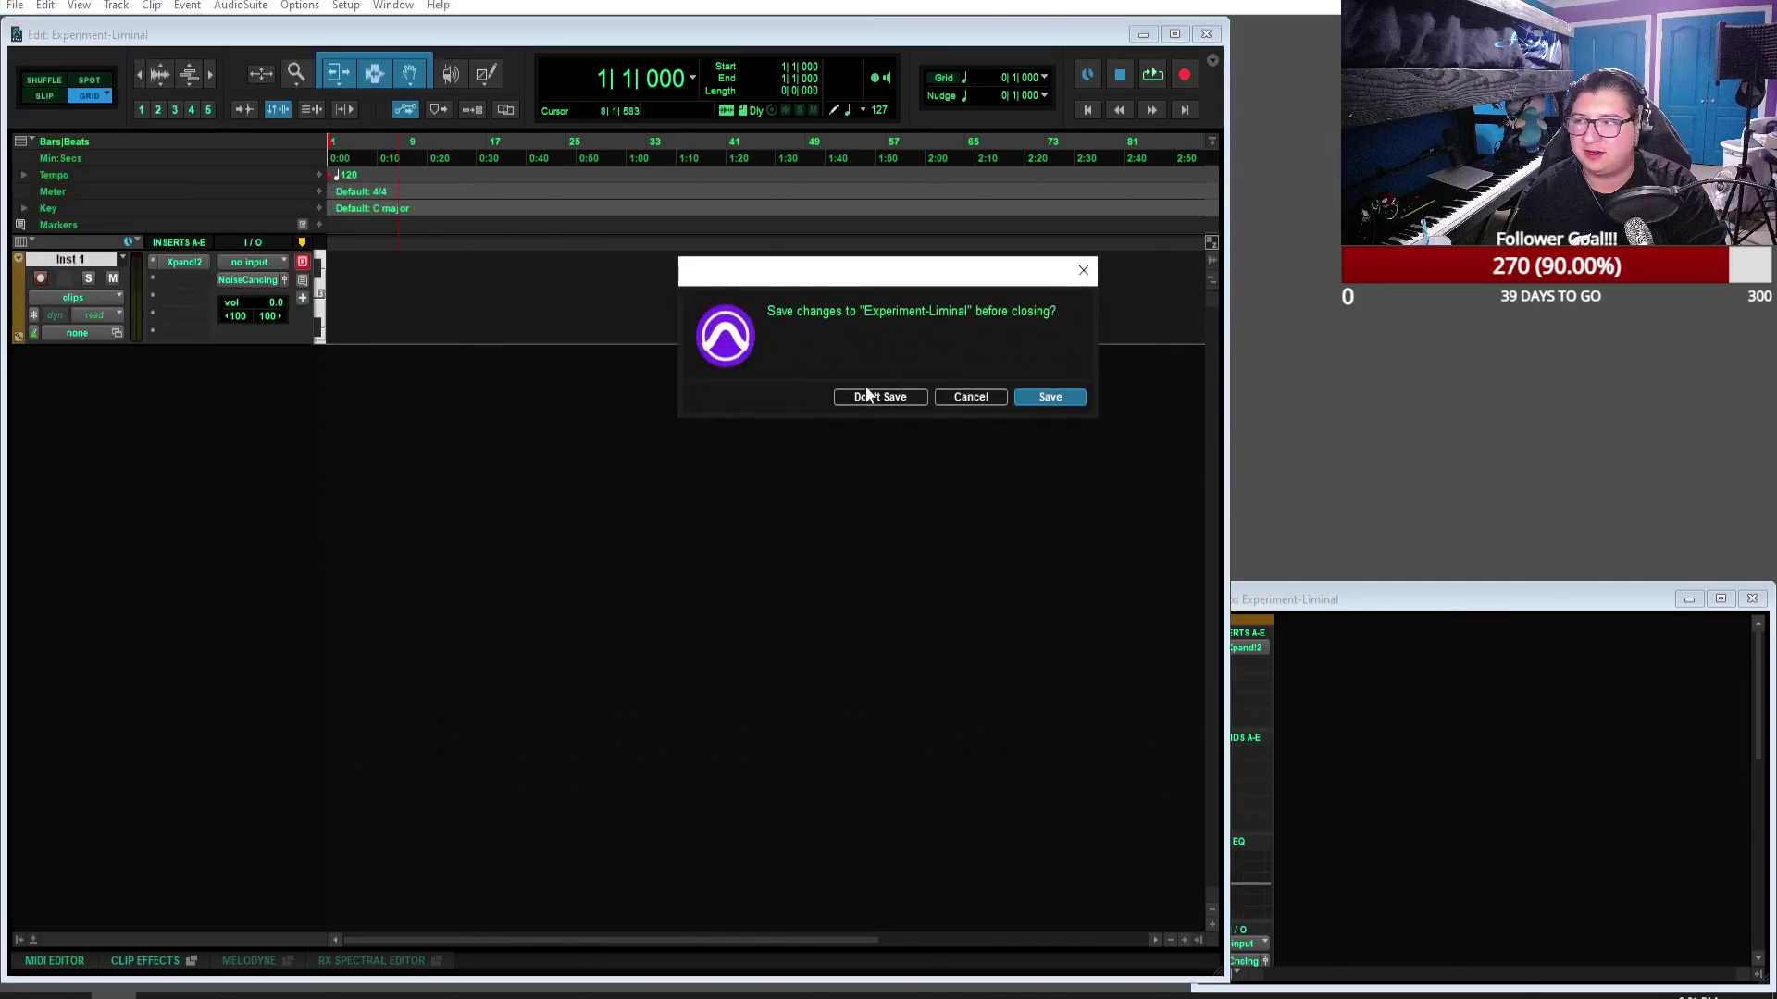
pyautogui.click(1070, 397)
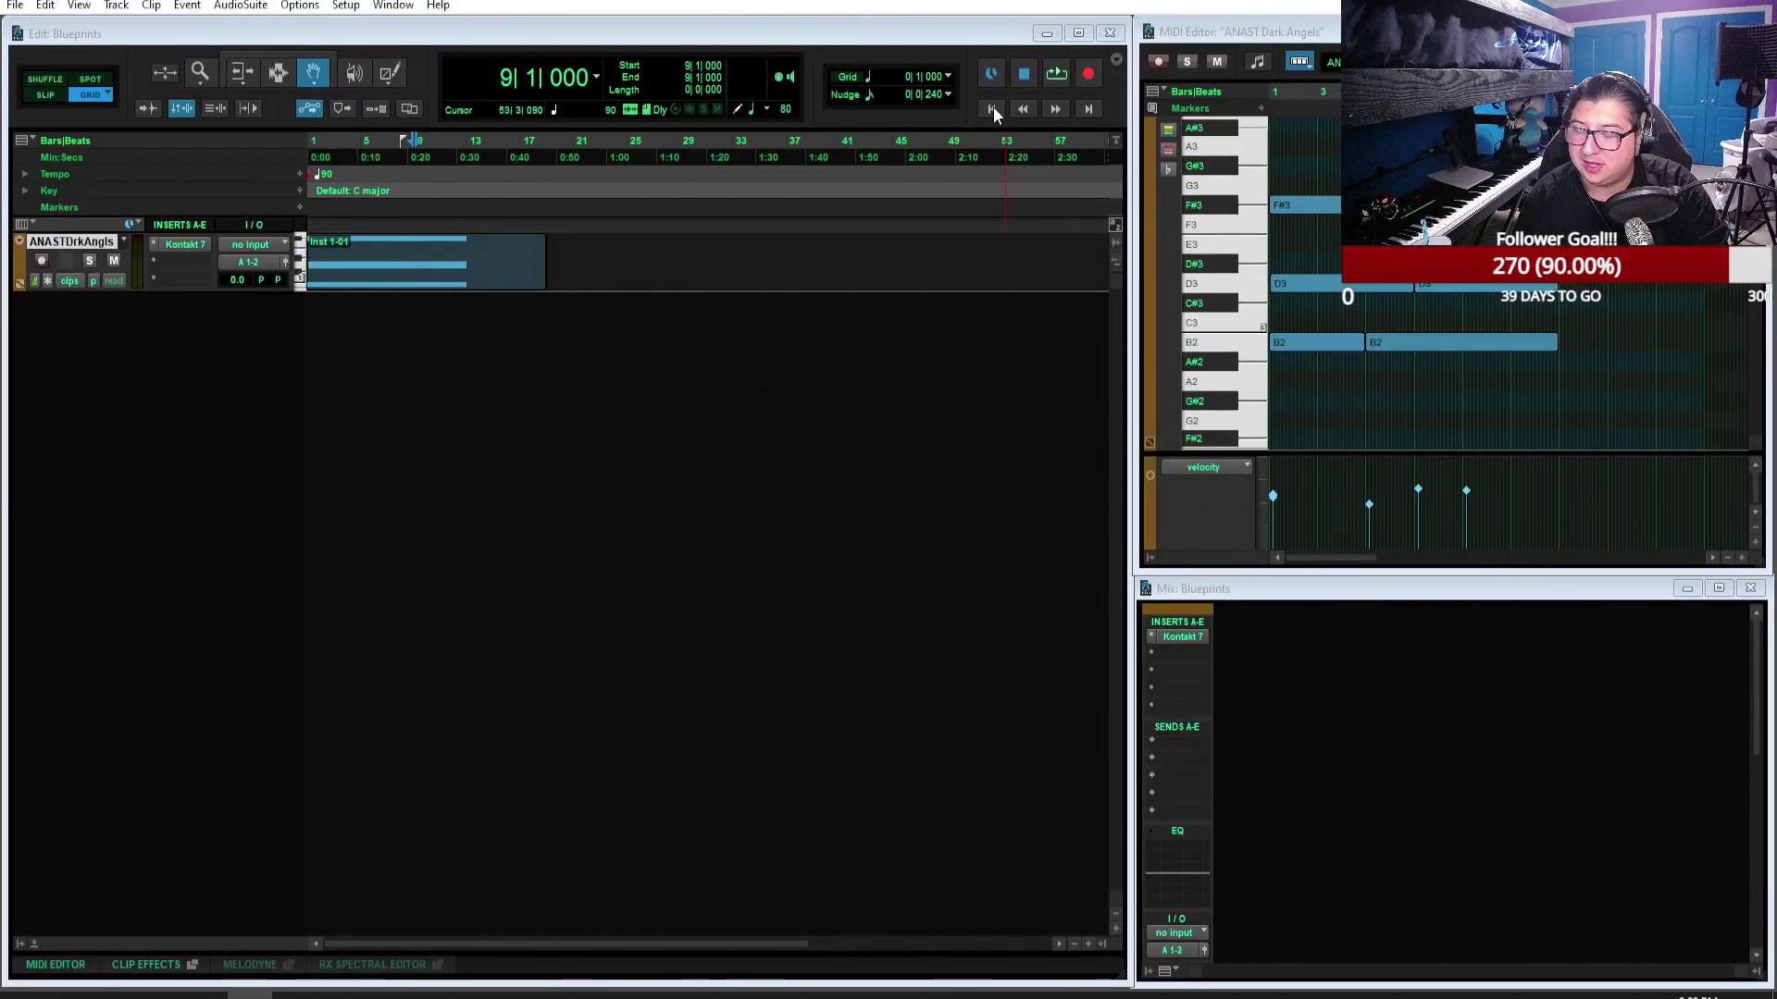
# Step: Play the Blueprints session from its beginning to hear the Dark Angels part, and stop playback
pyautogui.click(992, 107)
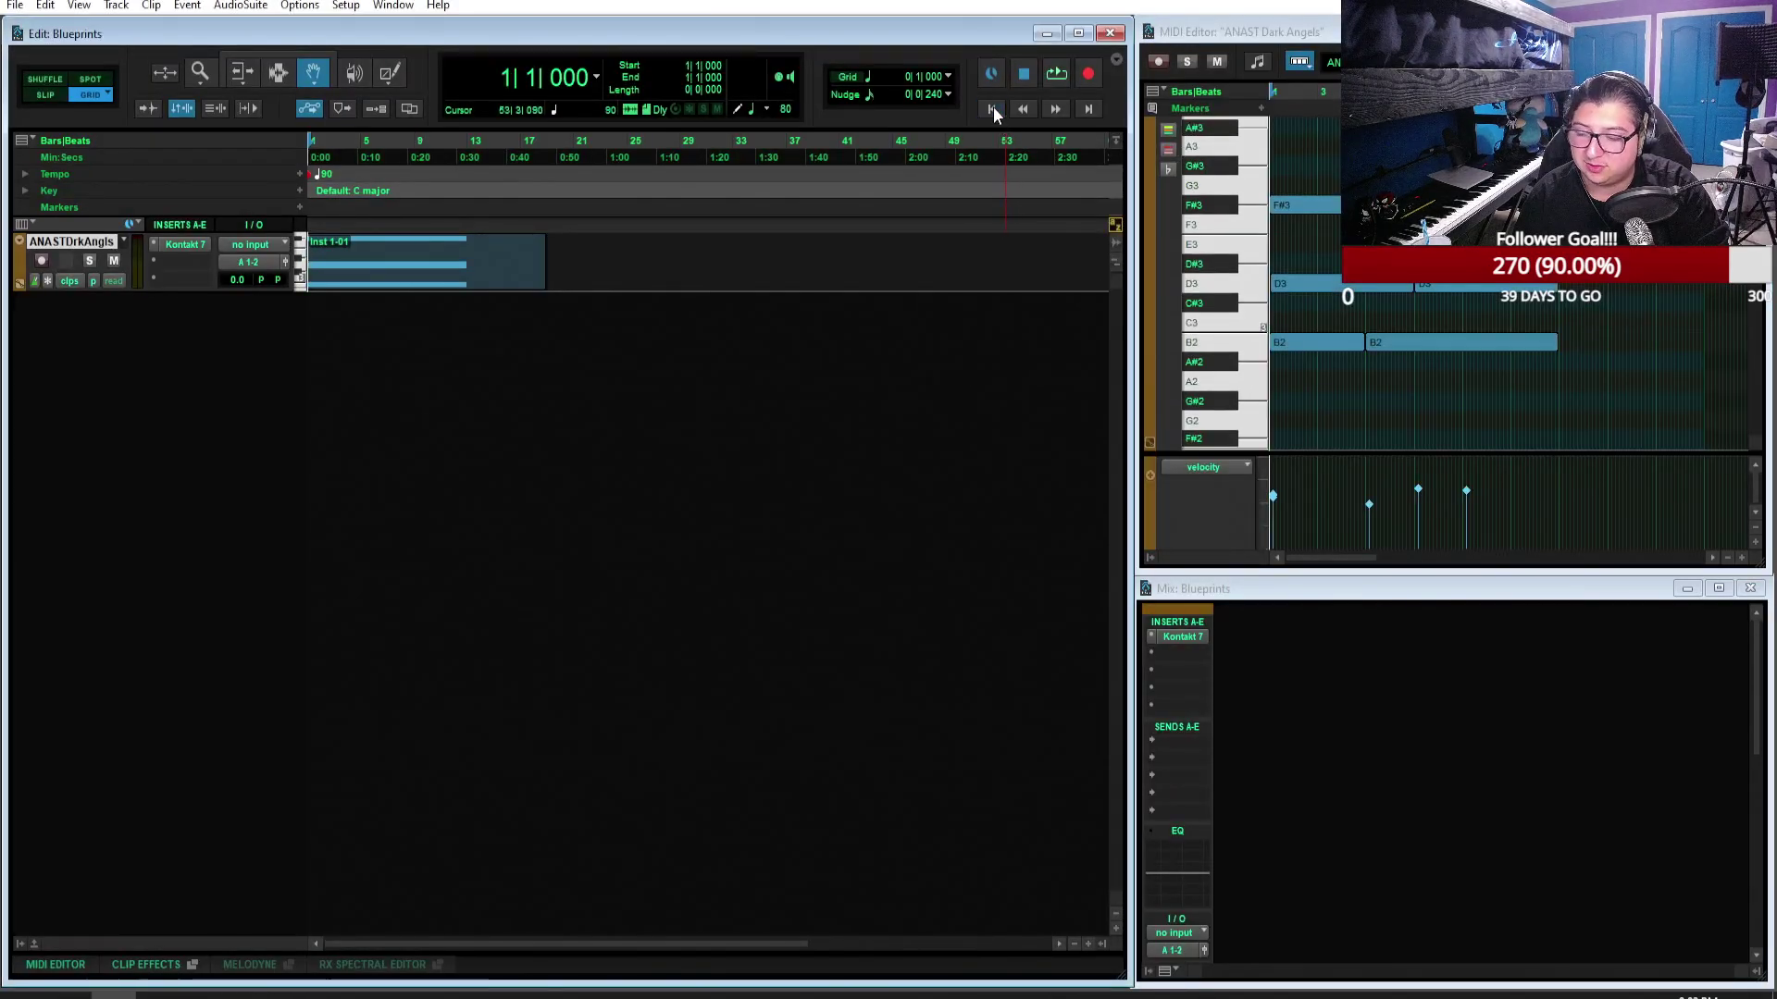
pyautogui.click(1050, 84)
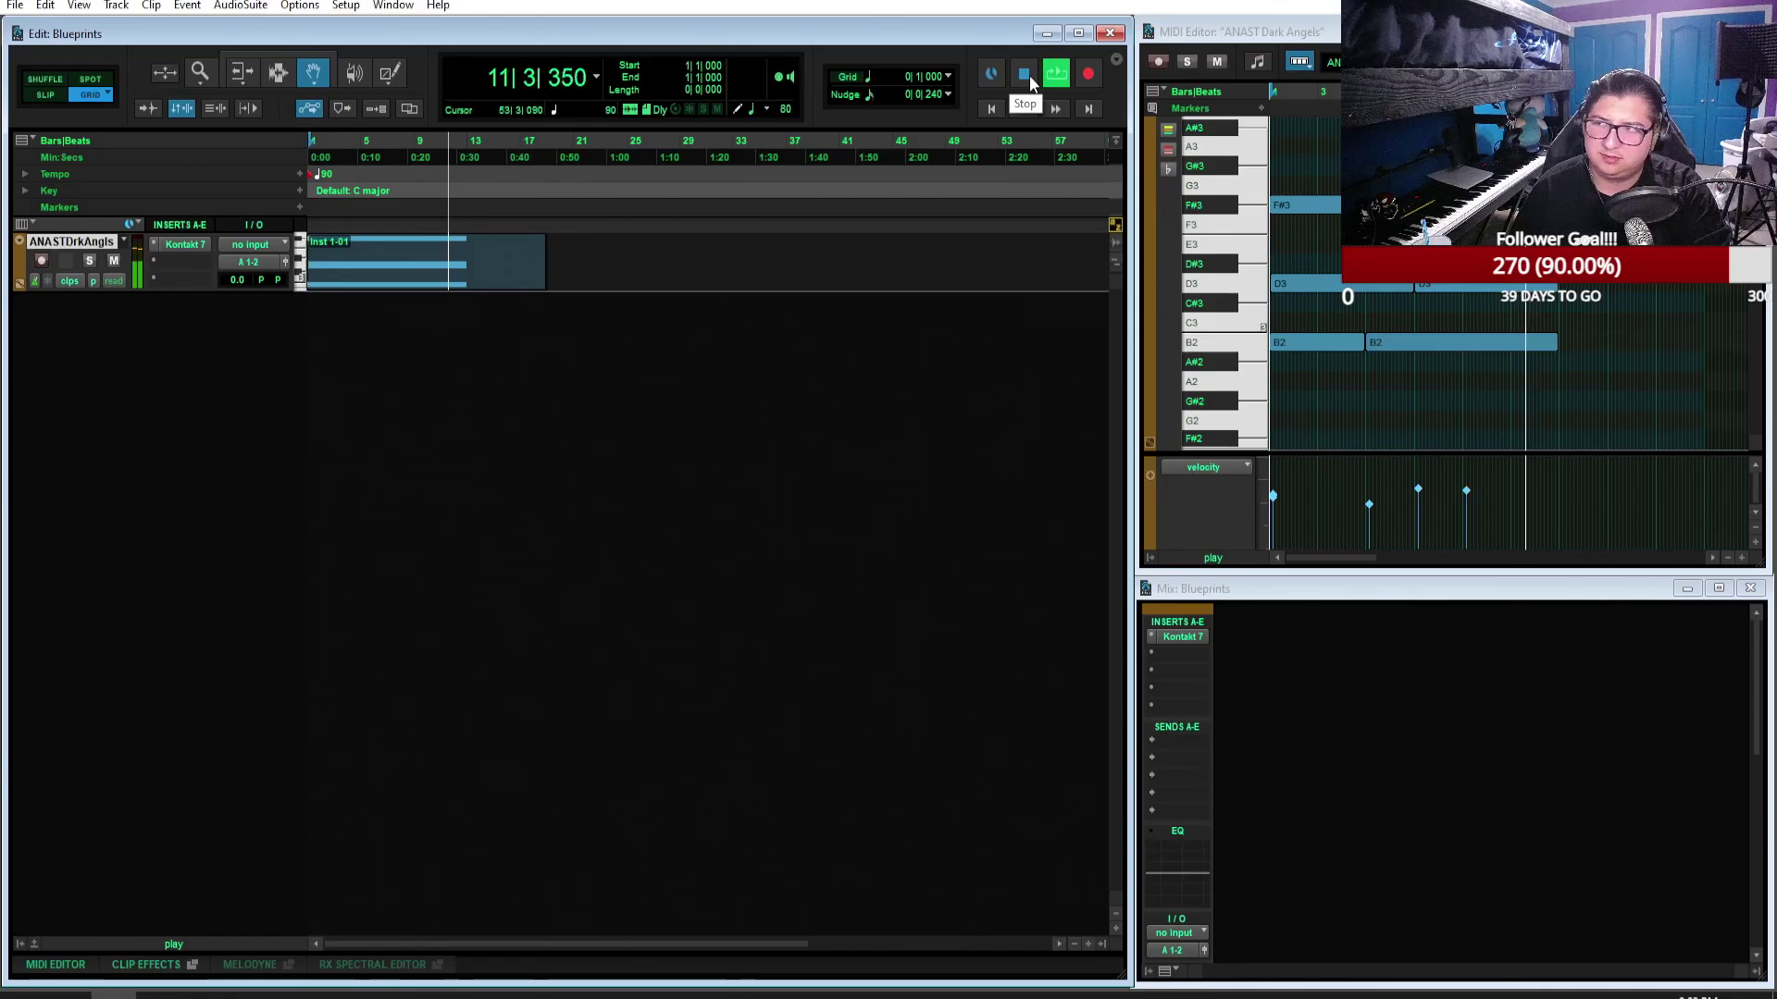
pyautogui.click(1025, 77)
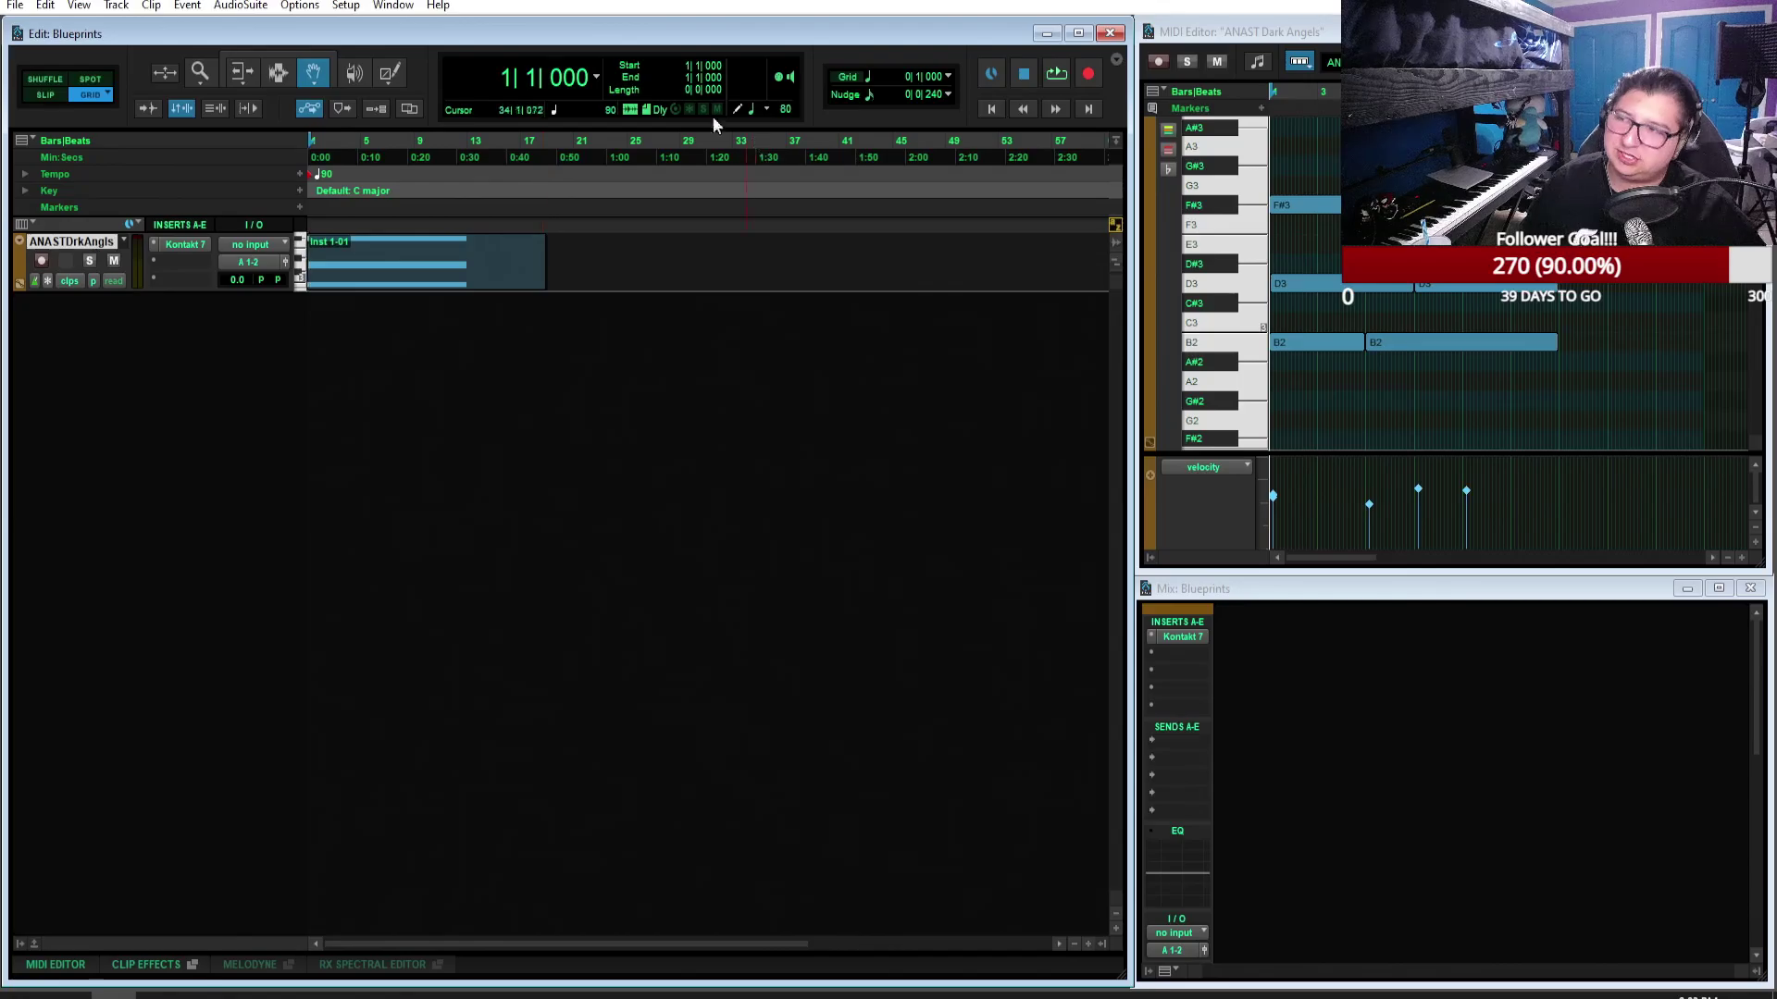
# Step: Open the session 8 chord prog, closing Blueprints without saving its changes
pyautogui.click(15, 5)
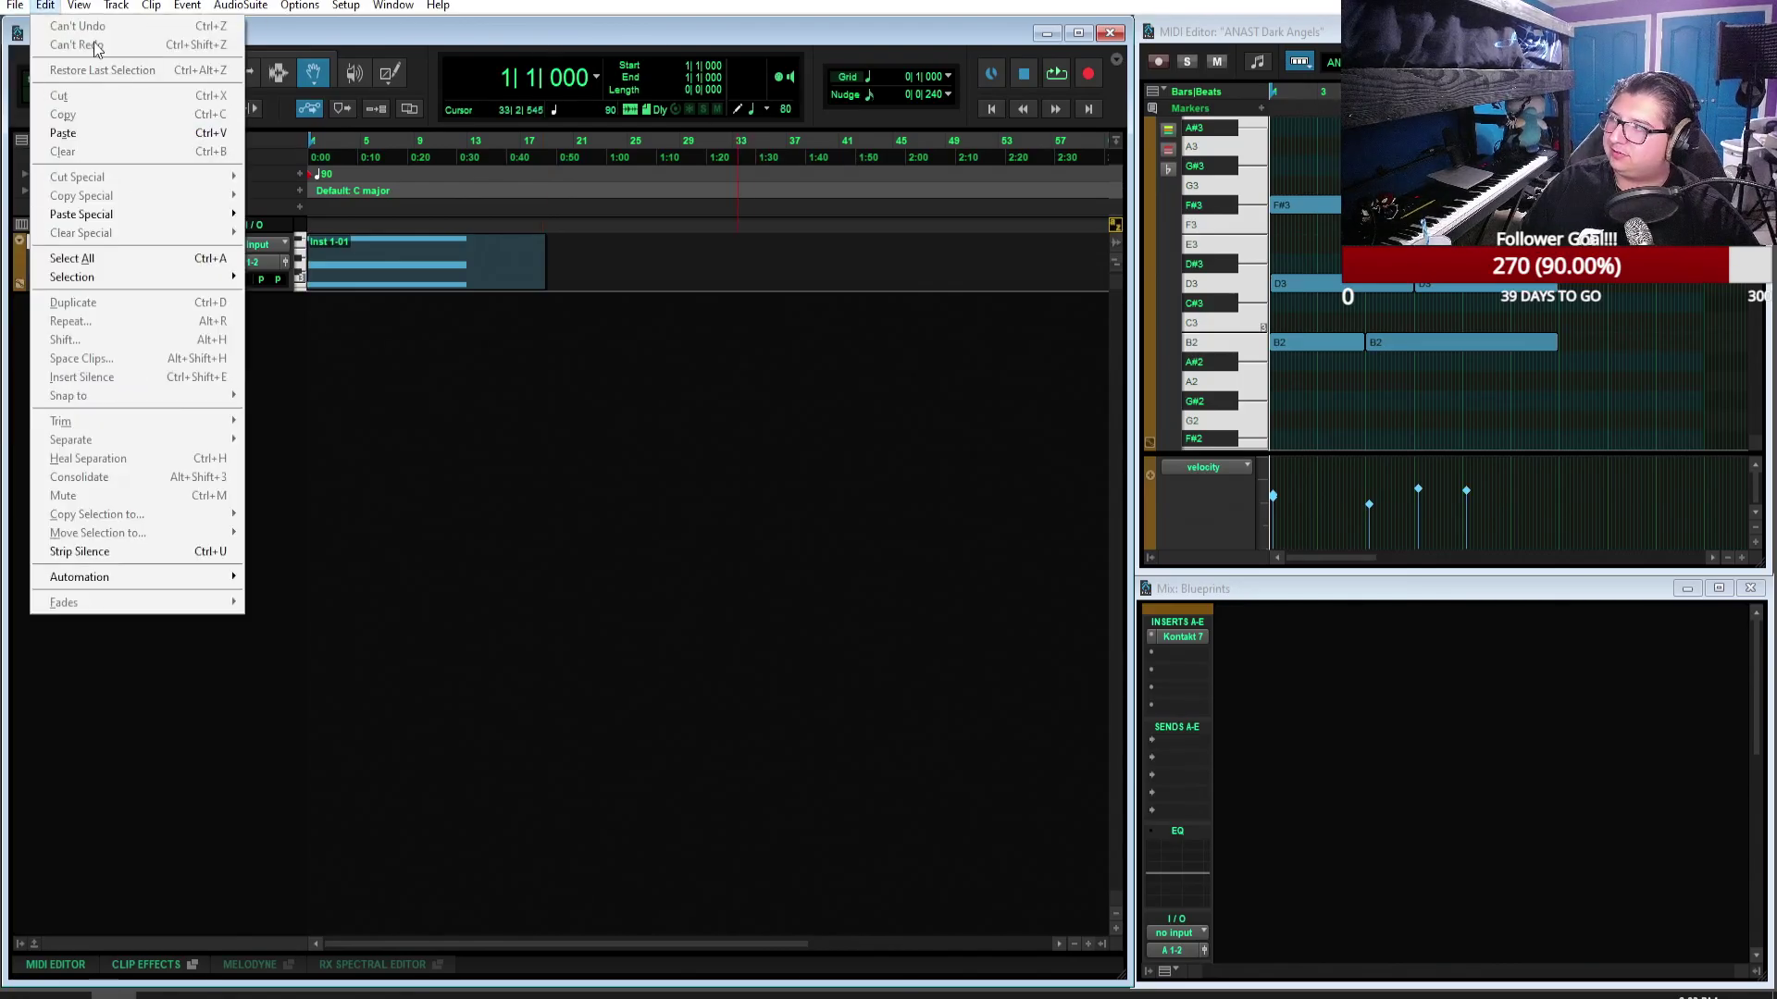
pyautogui.moveTo(37, 45)
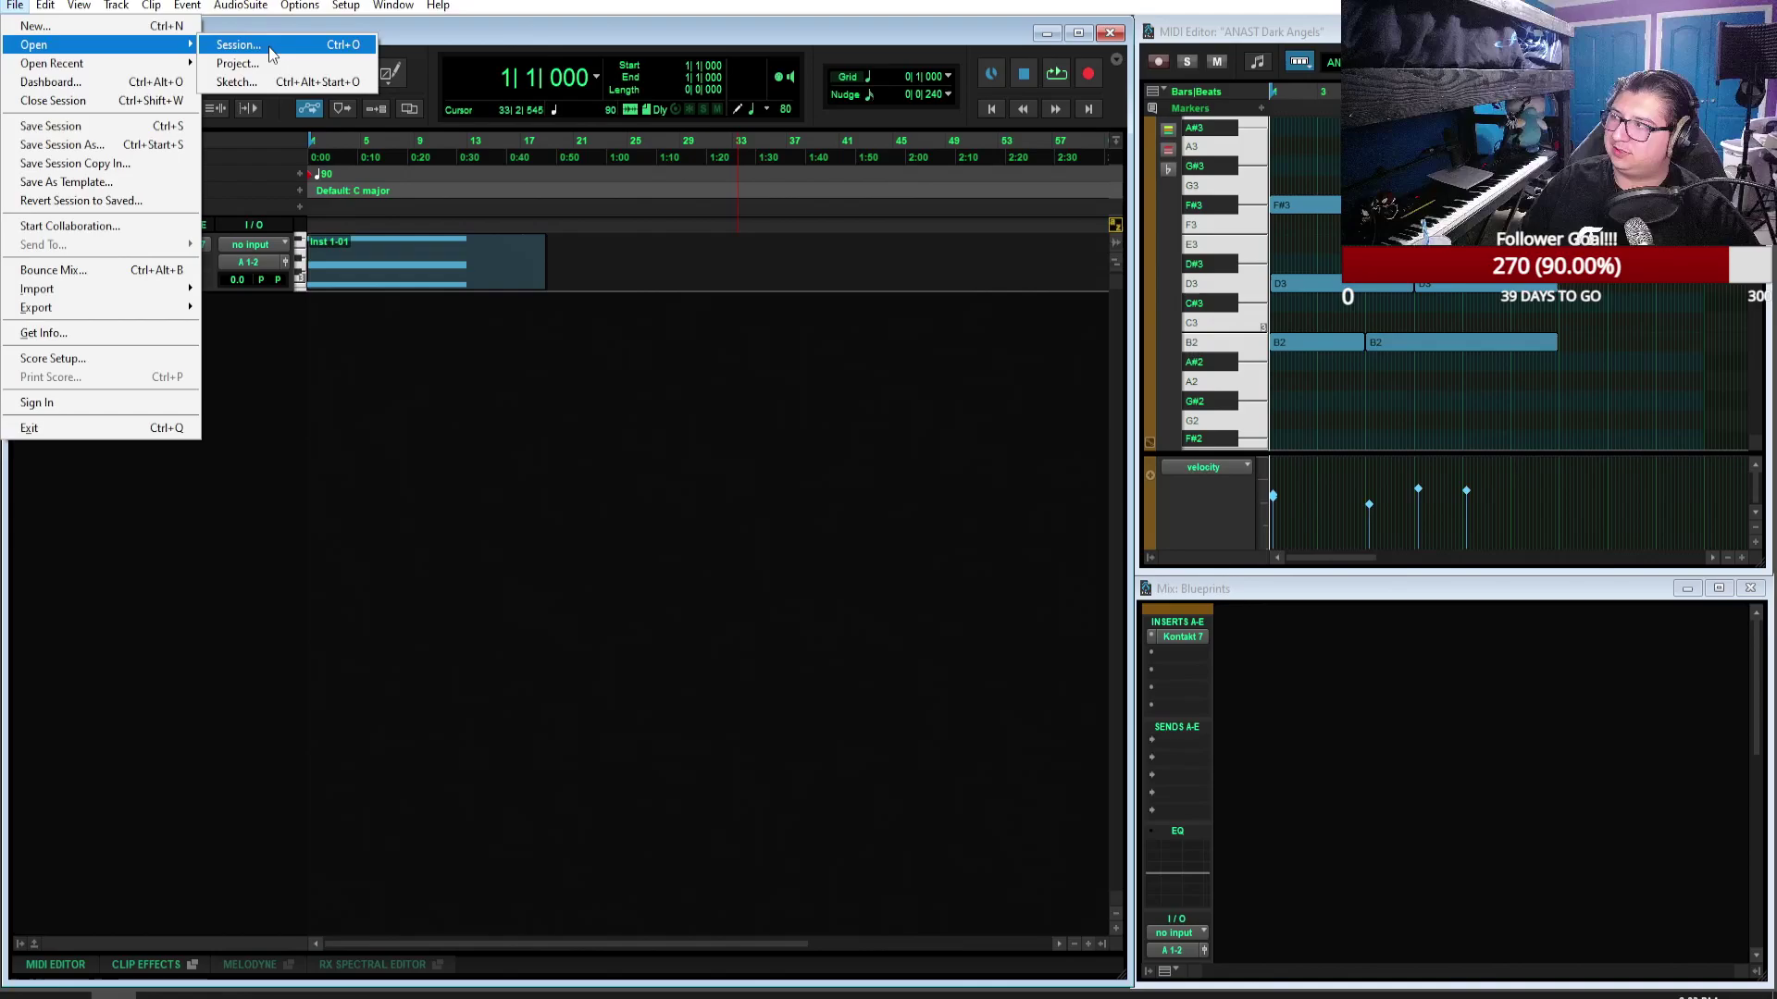
pyautogui.click(235, 43)
pyautogui.click(1242, 242)
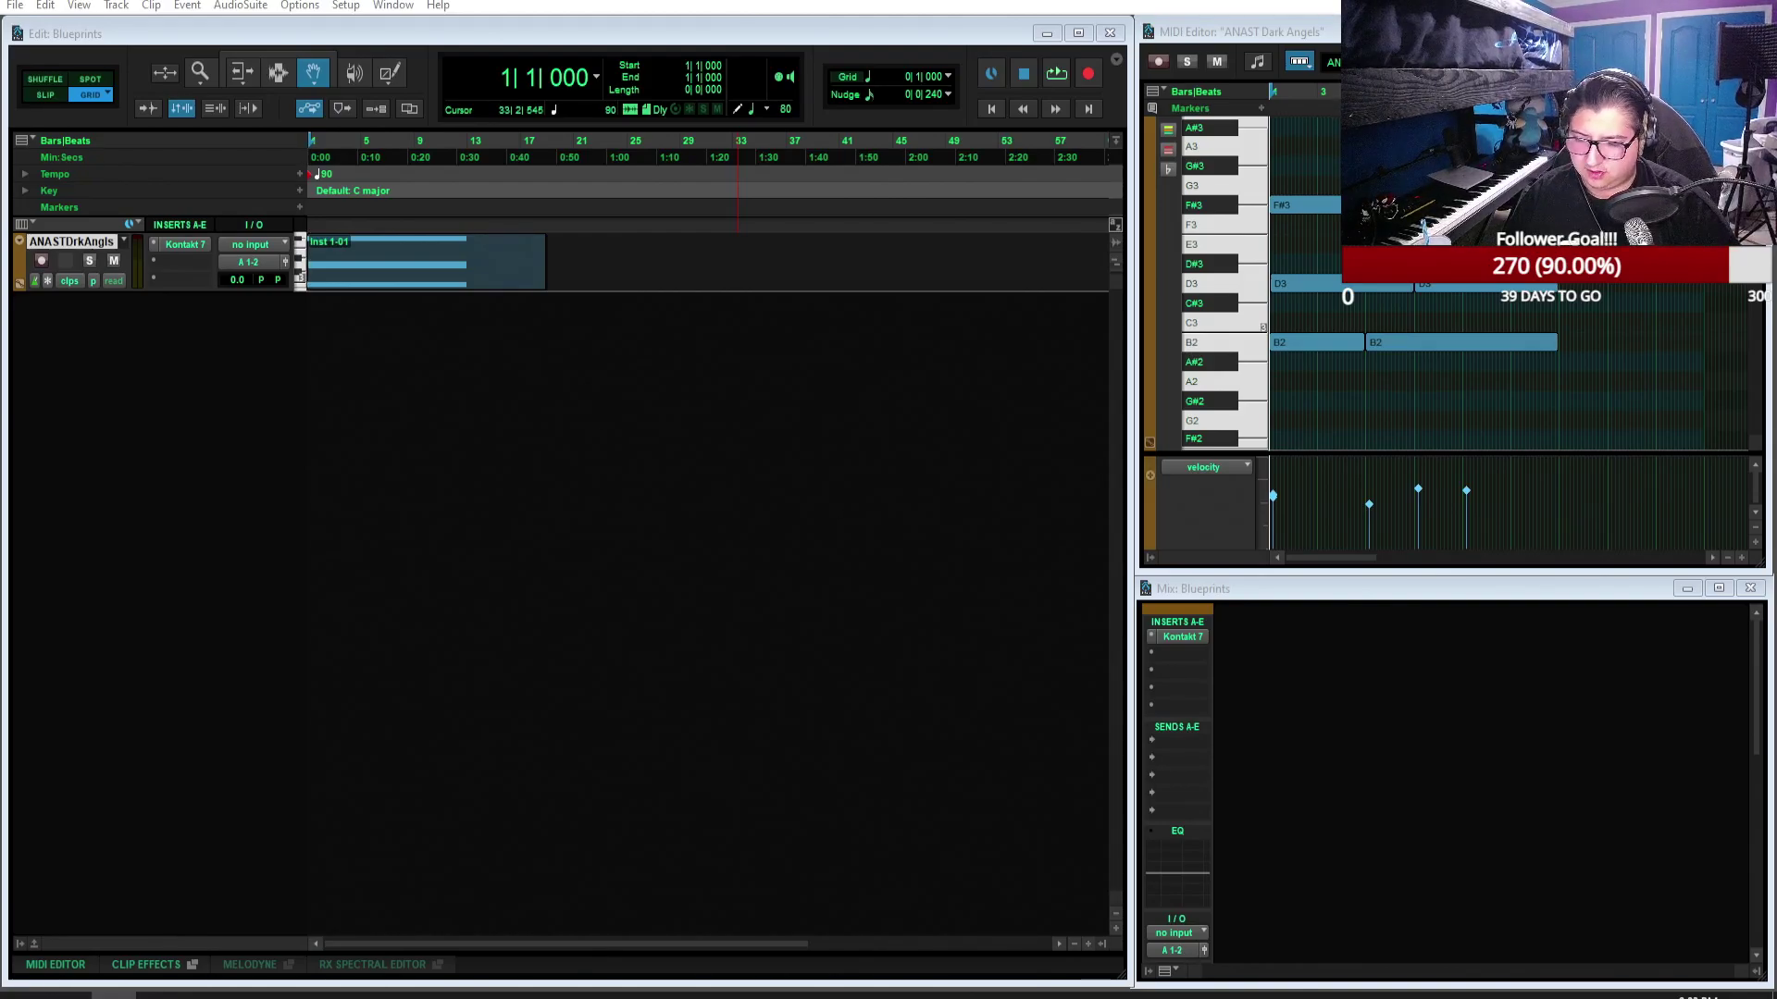
pyautogui.hotkey('ctrl', 'shift', 'w')
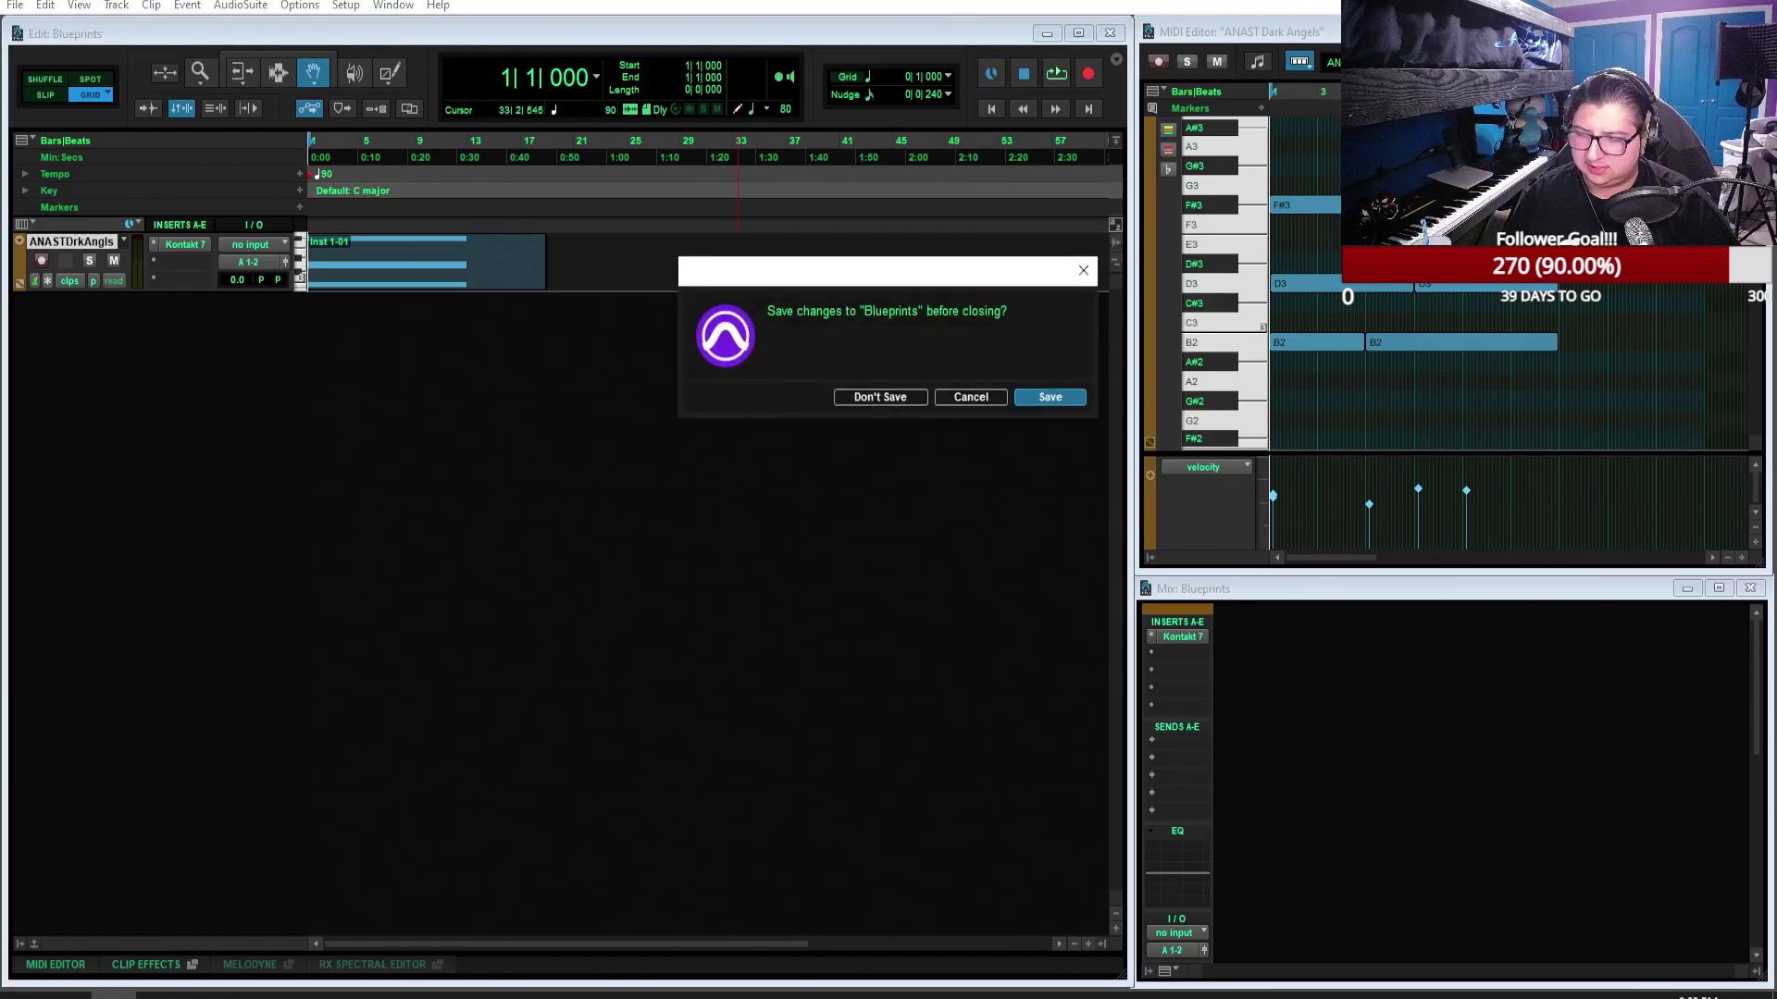
pyautogui.click(892, 394)
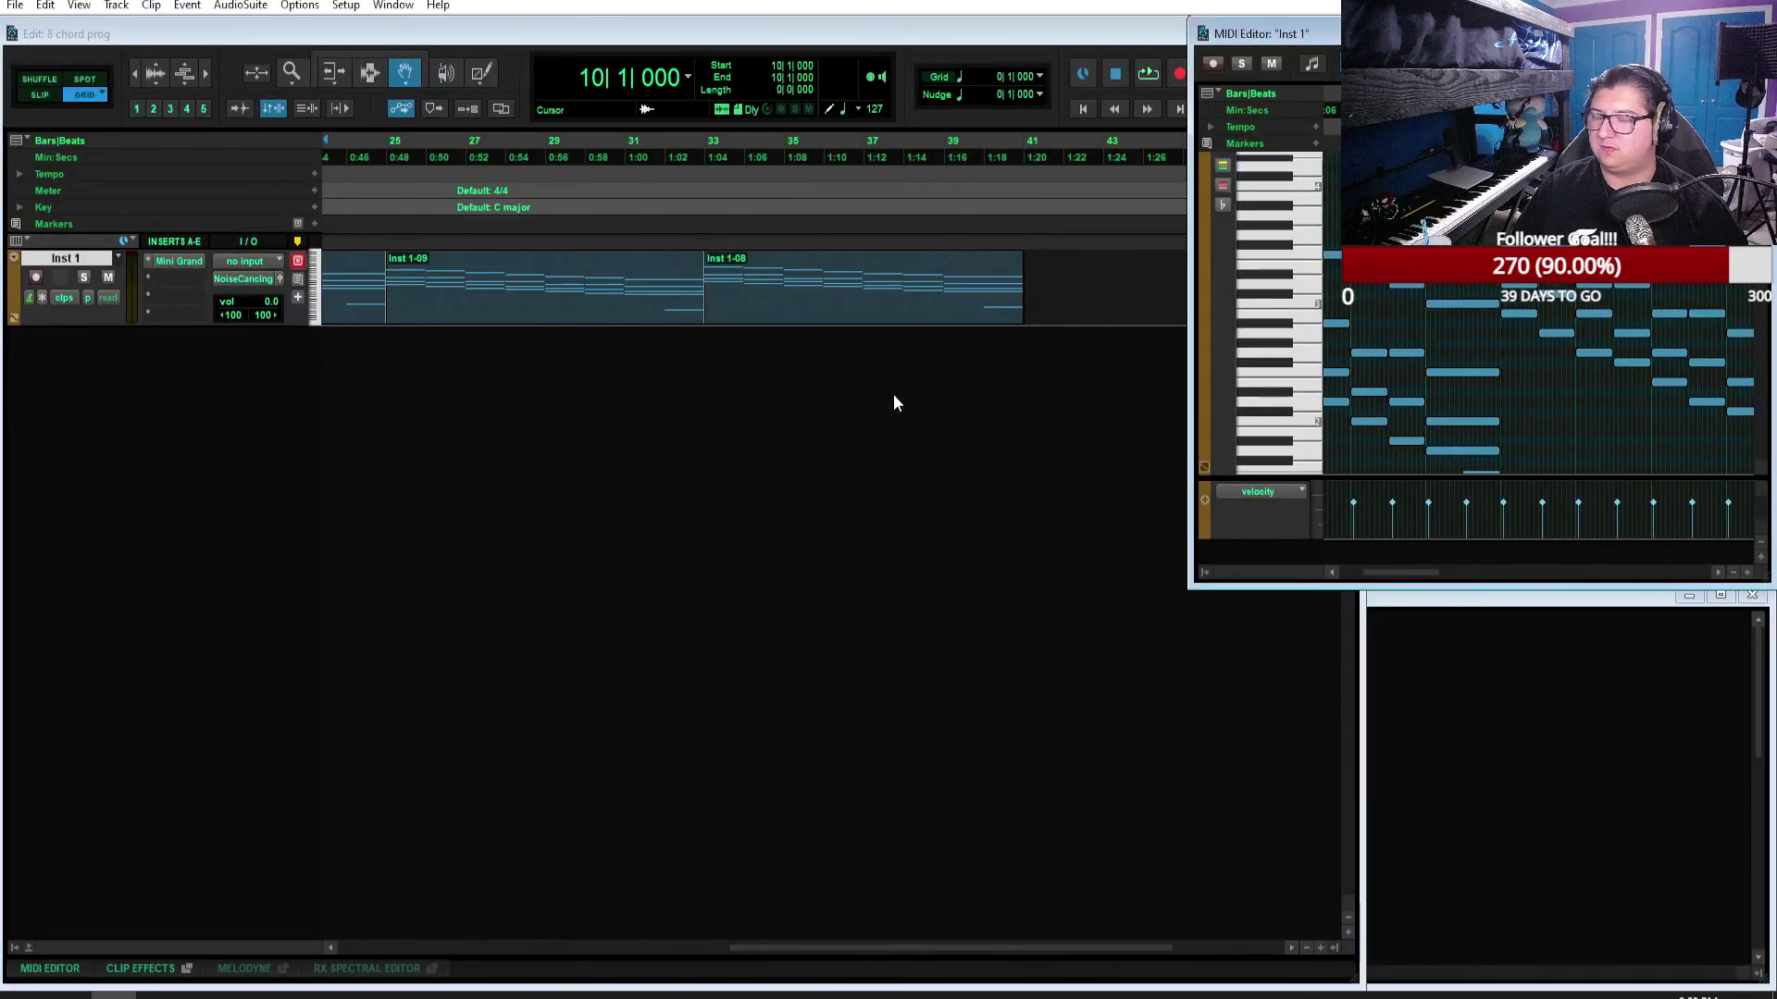
# Step: Play the chord progression from the start, open clip Inst 1-03 in the MIDI Editor, and stop playback
pyautogui.click(1083, 109)
pyautogui.click(1150, 76)
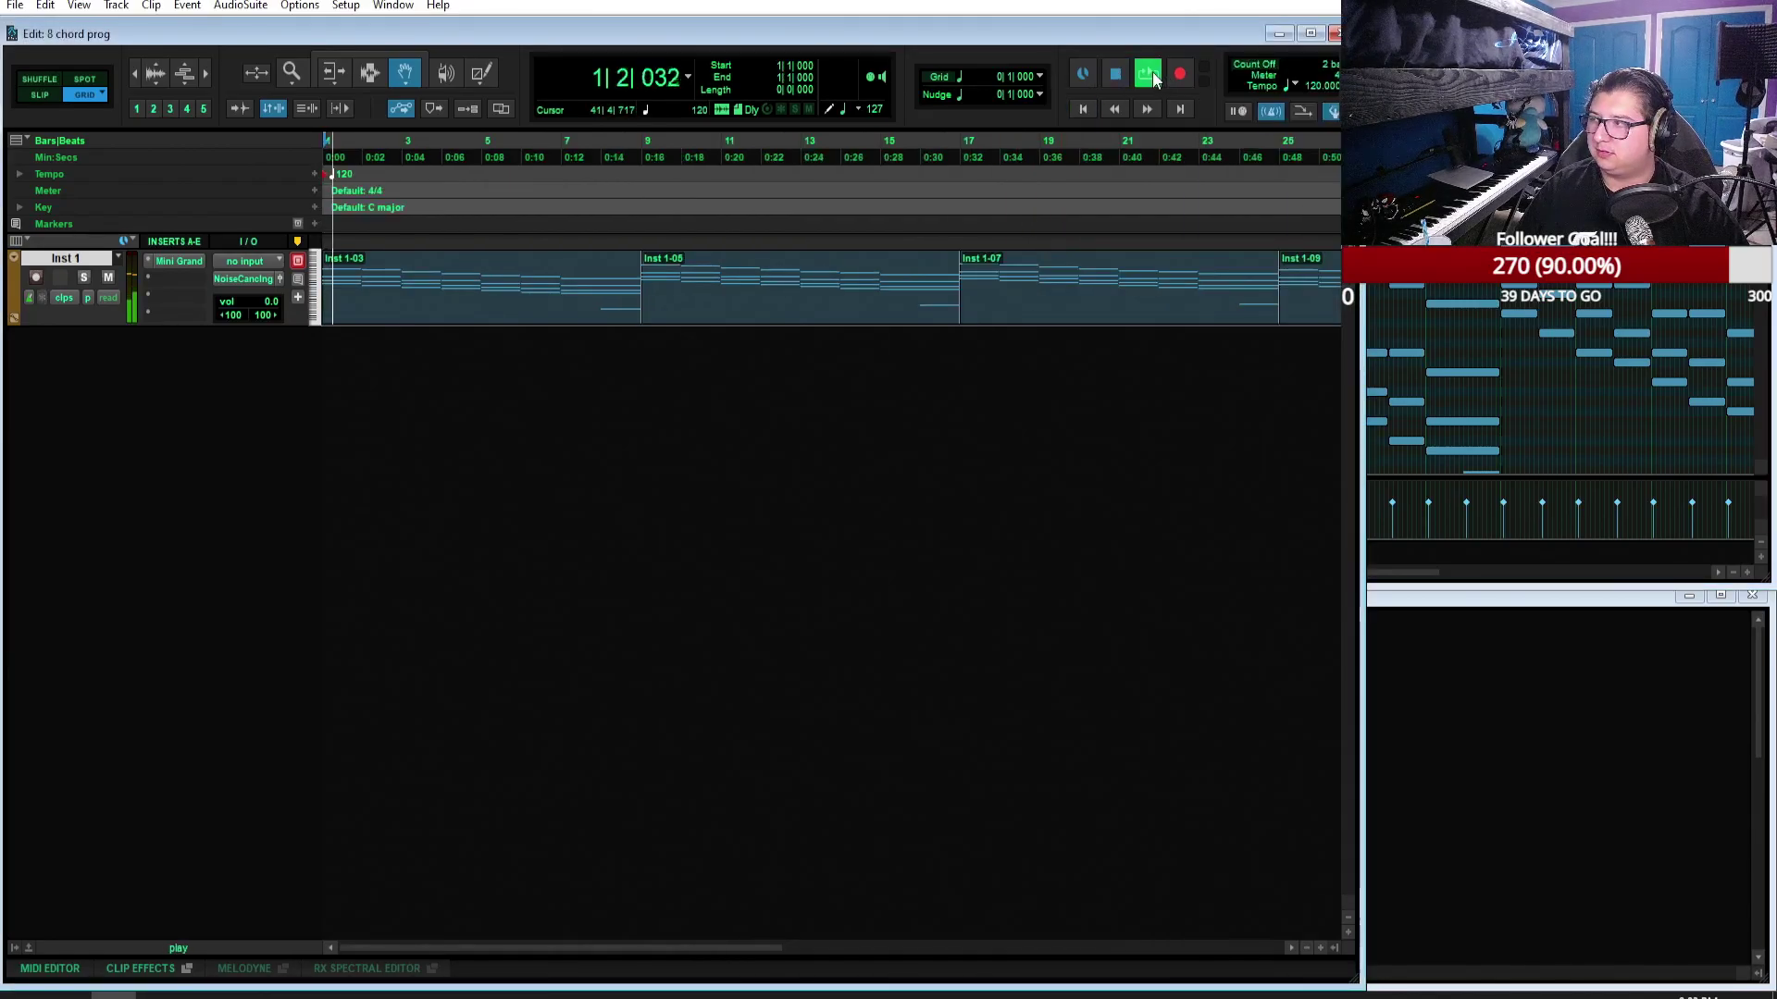
pyautogui.doubleClick(429, 314)
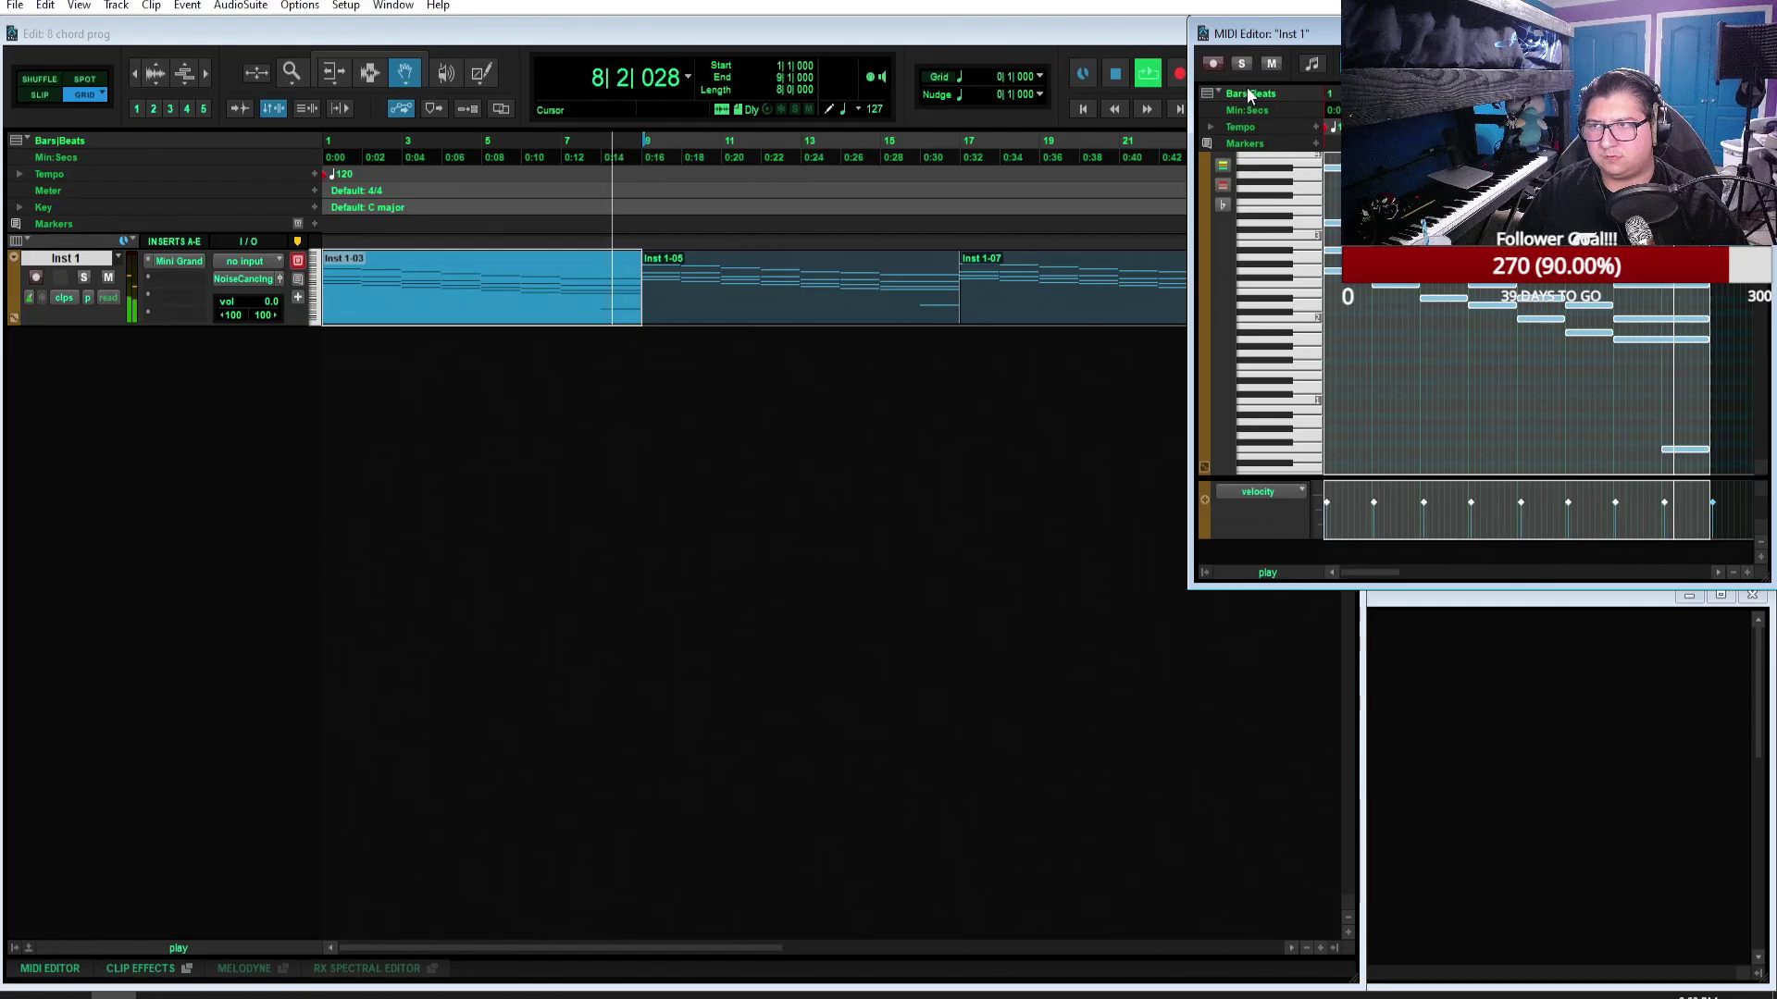
pyautogui.click(1108, 78)
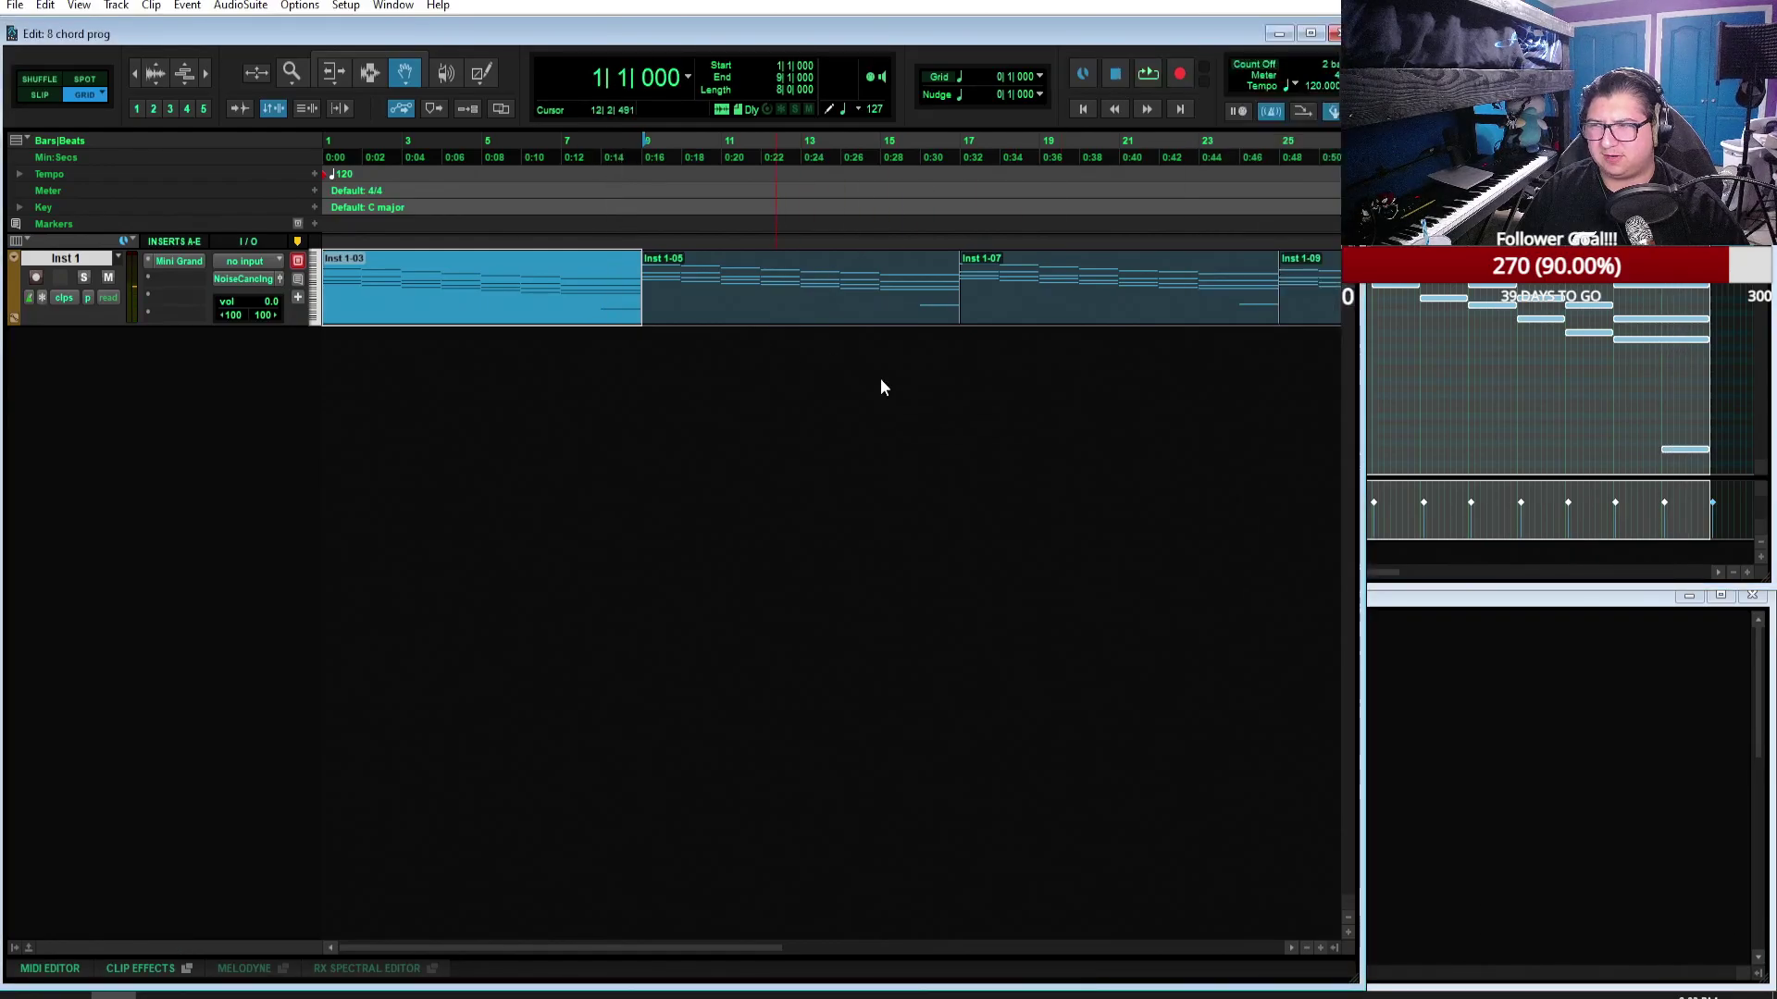
# Step: Narrow the Edit window, and view the progression's notes in the maximized MIDI Editor before restoring its size
pyautogui.moveTo(1362, 638); pyautogui.dragTo(1221, 635)
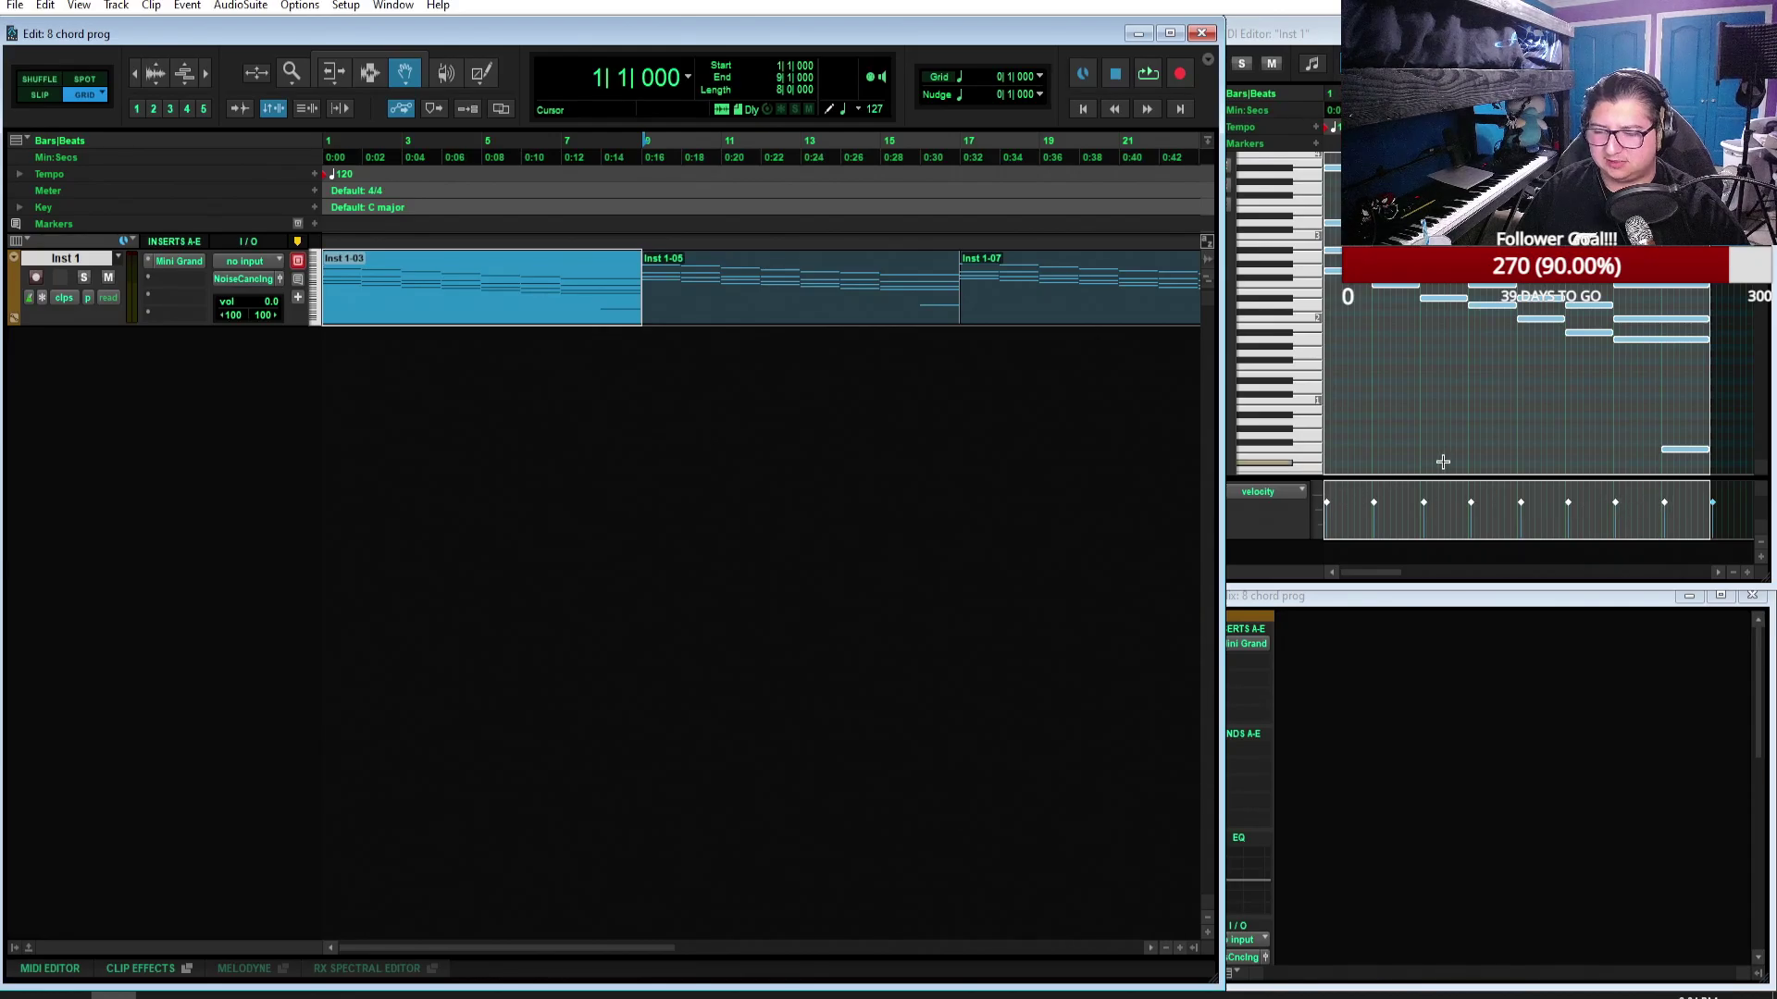
pyautogui.click(1738, 33)
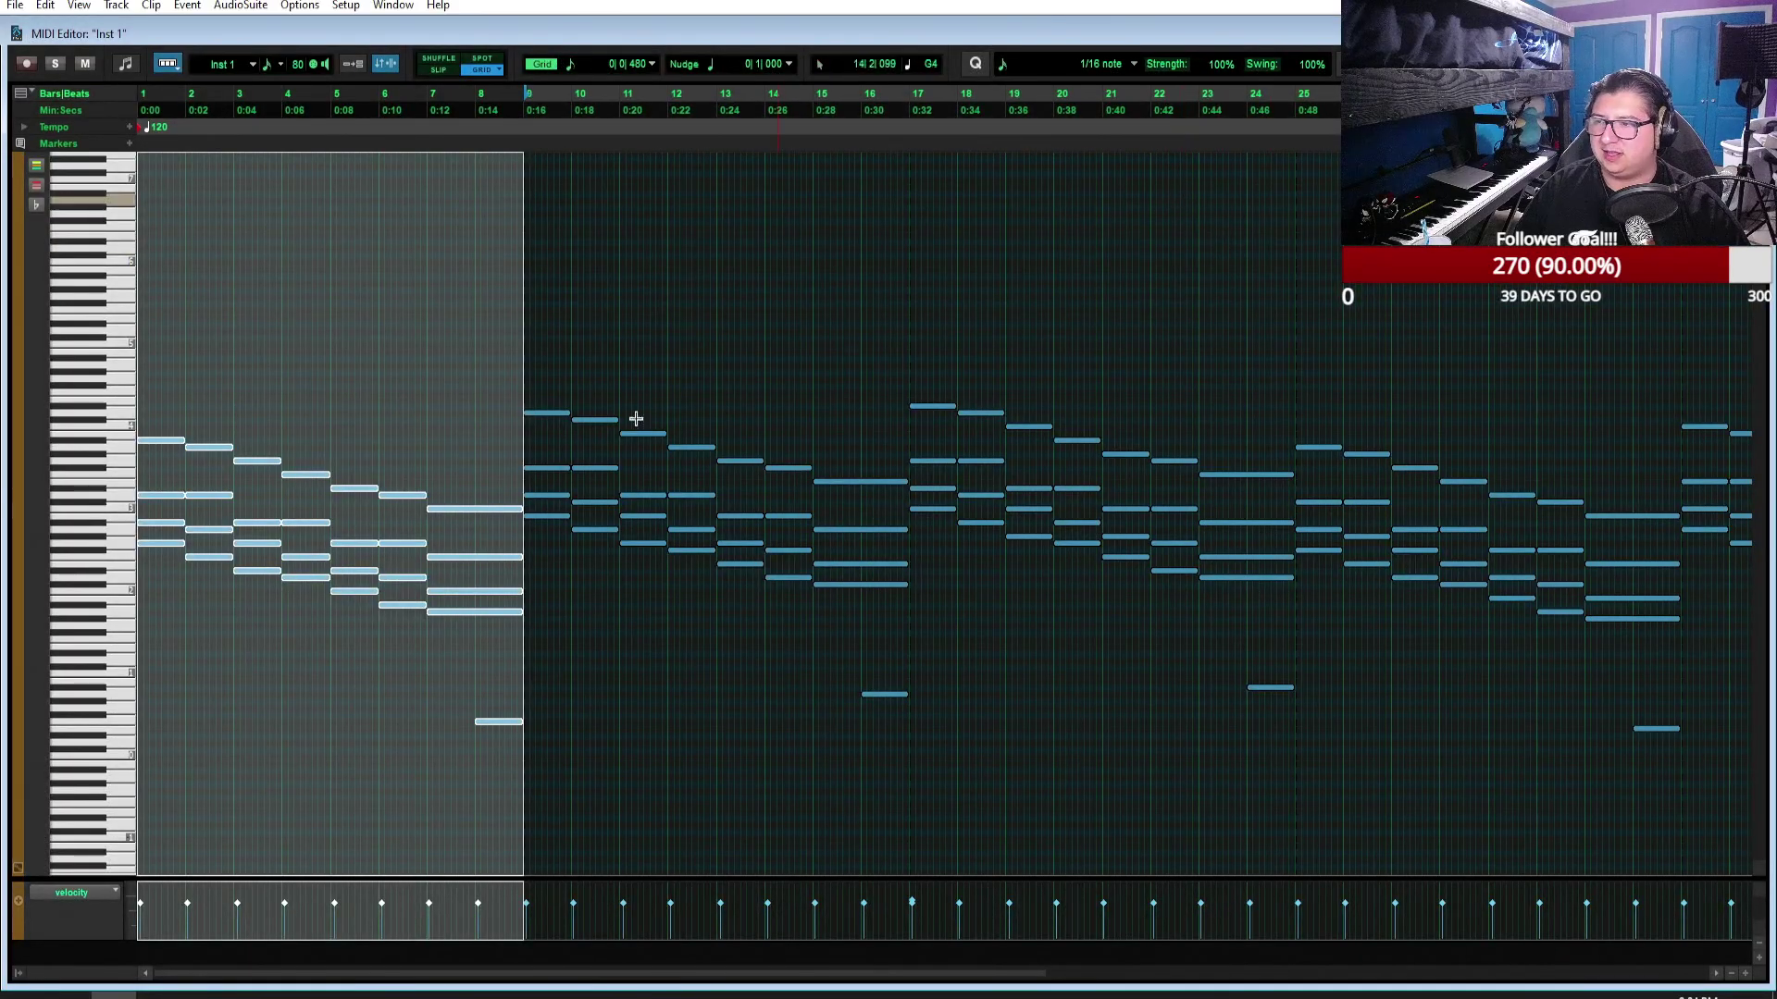
pyautogui.doubleClick(1286, 33)
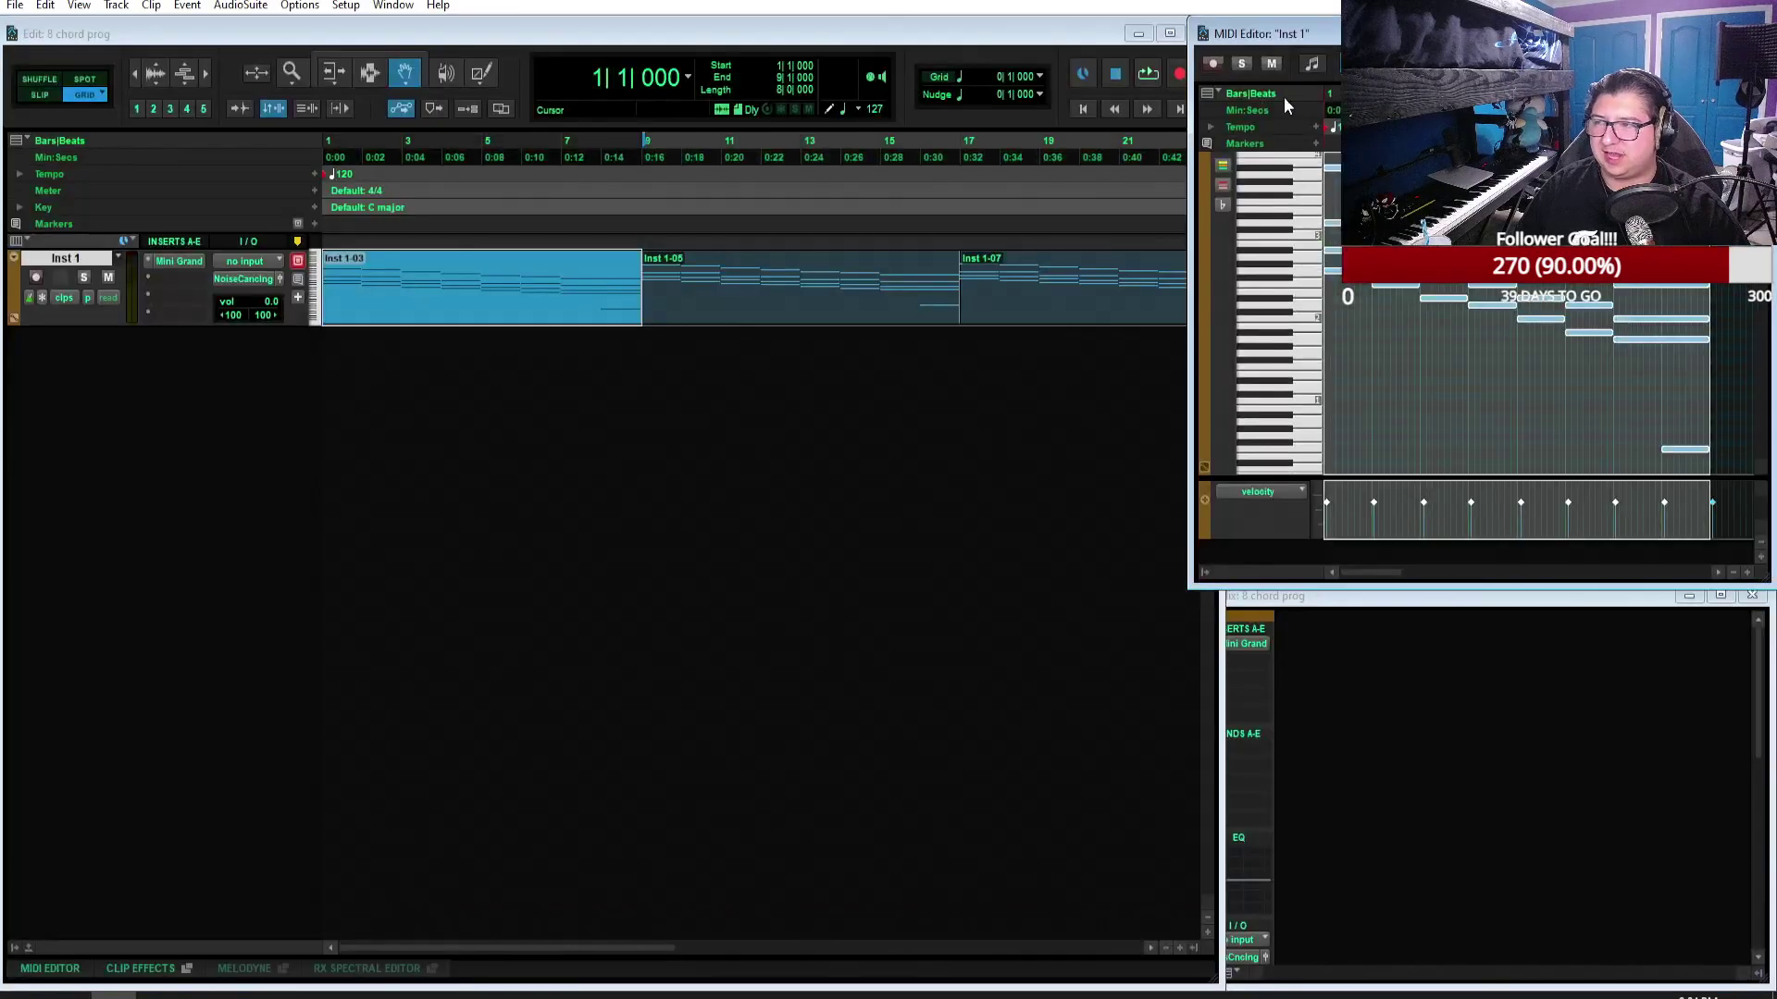
# Step: Play the opening of the progression briefly, and audition individual notes of the first two chords in the MIDI Editor
pyautogui.click(1147, 80)
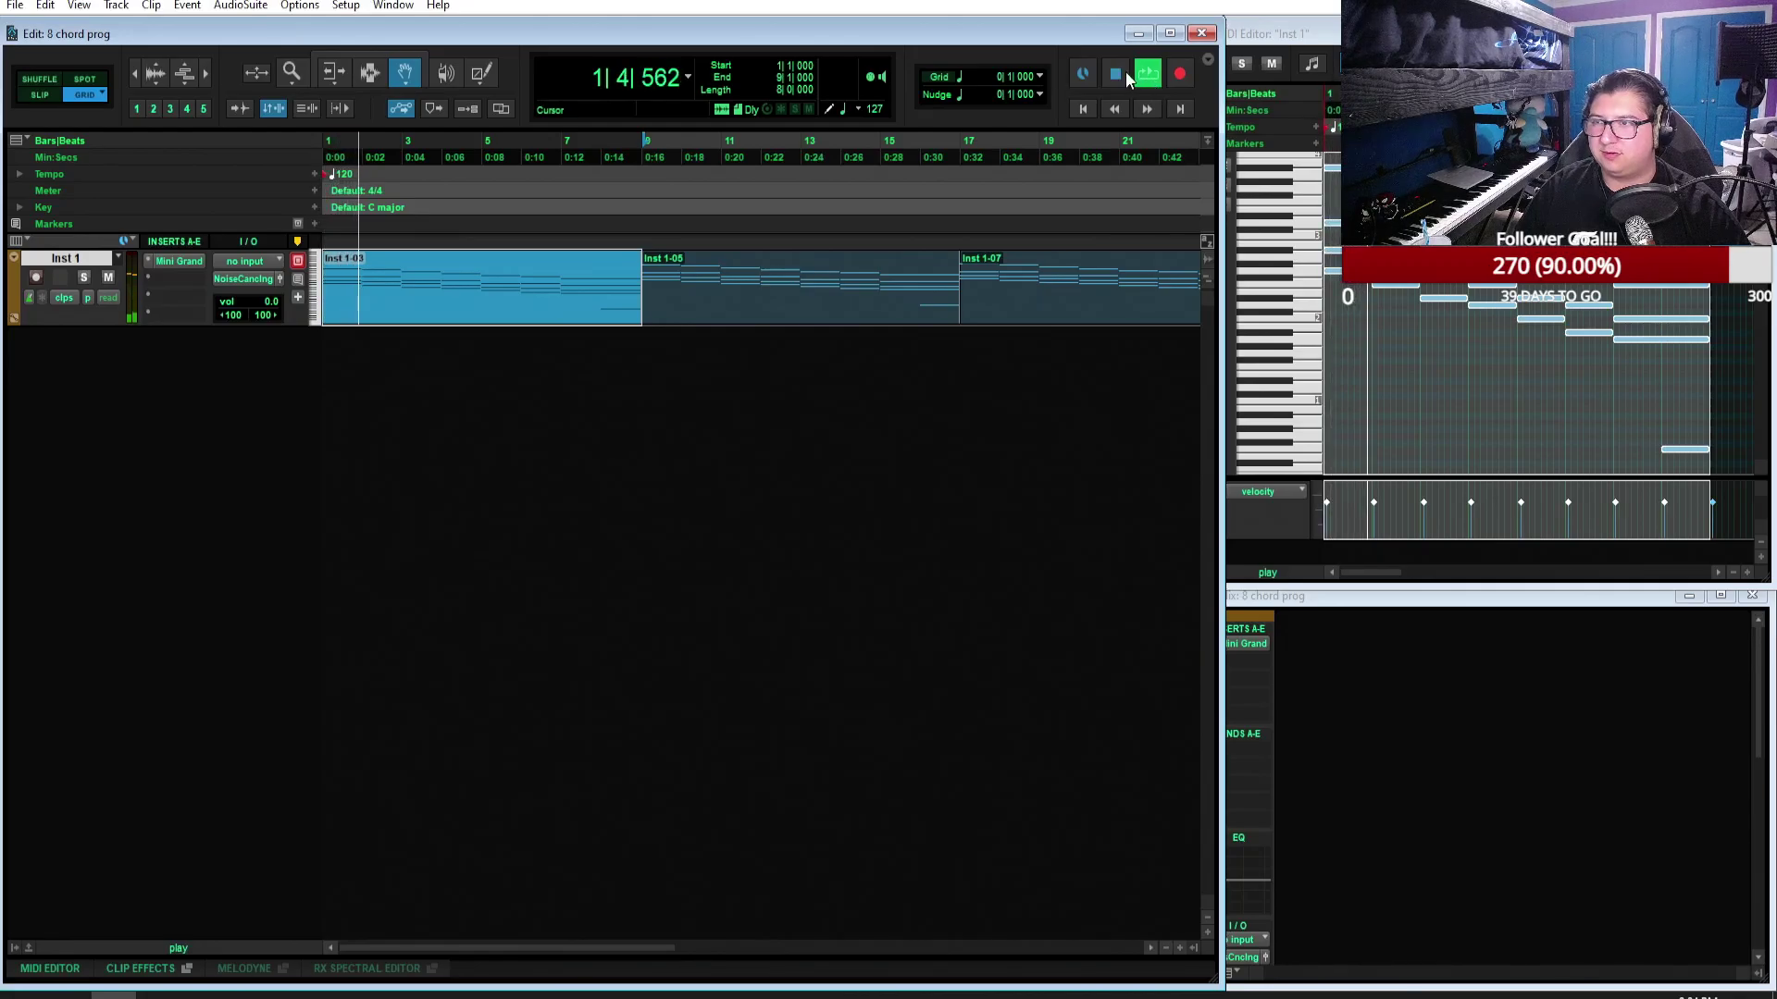
pyautogui.click(1116, 74)
pyautogui.click(1351, 295)
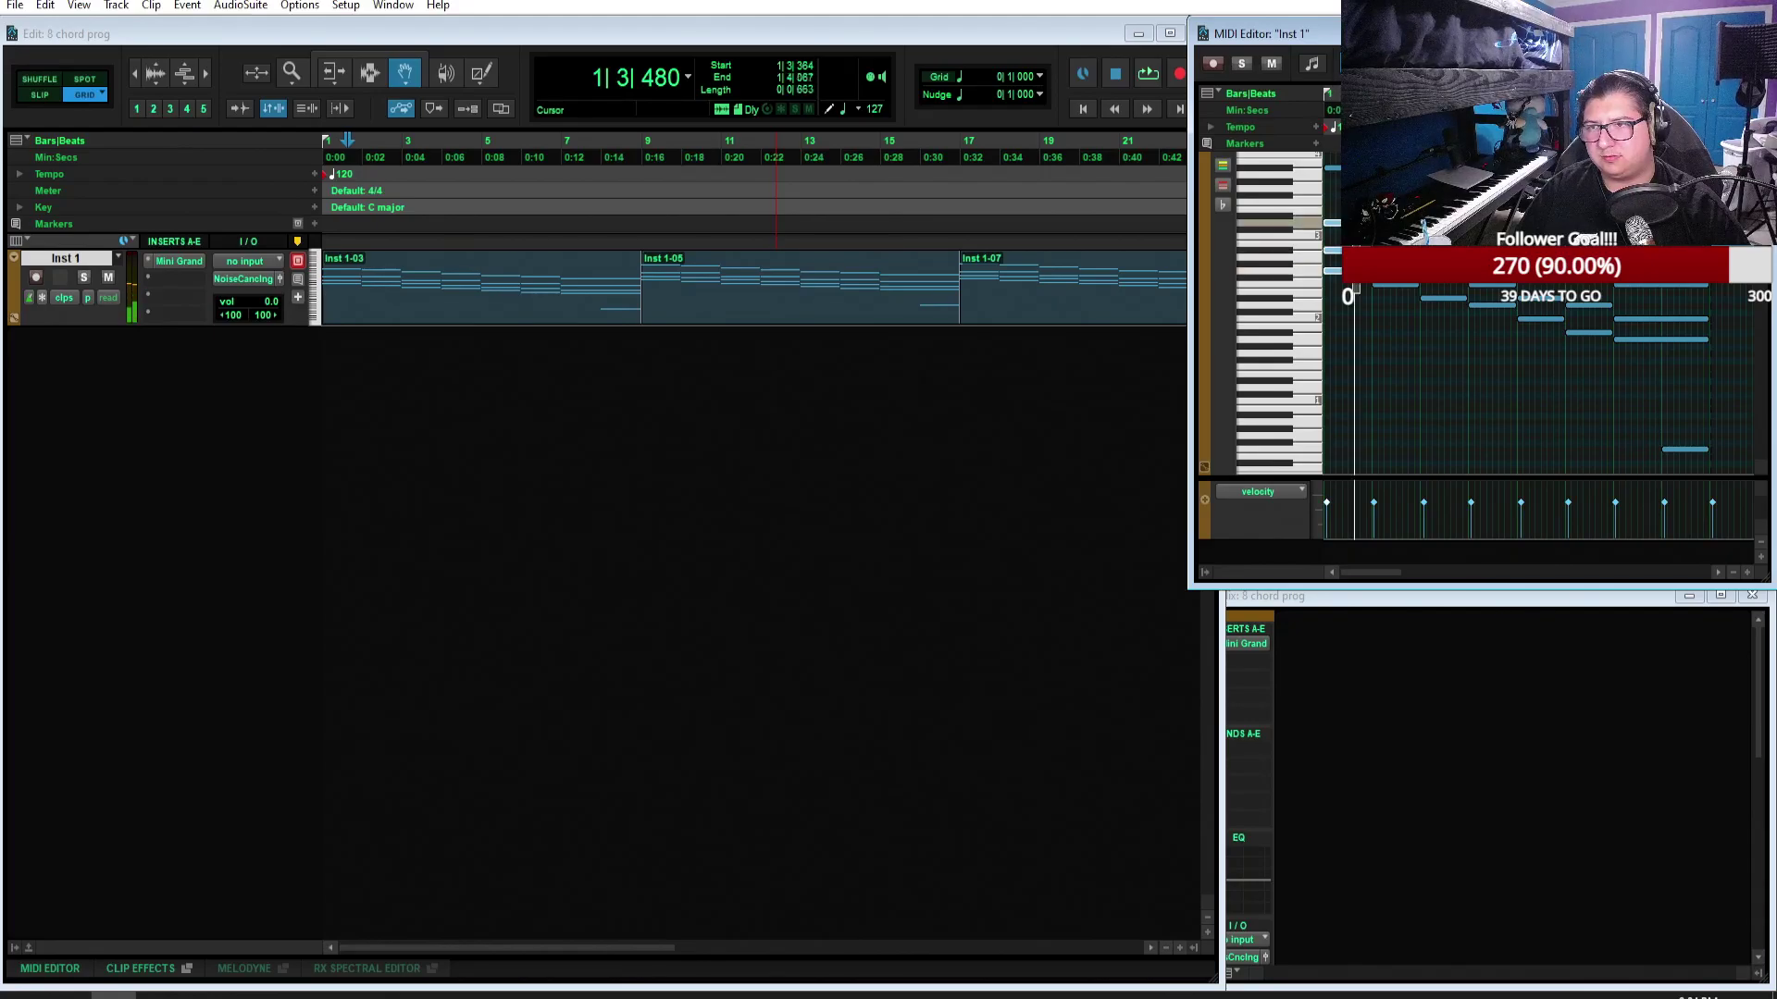
pyautogui.press('Return')
pyautogui.click(1399, 289)
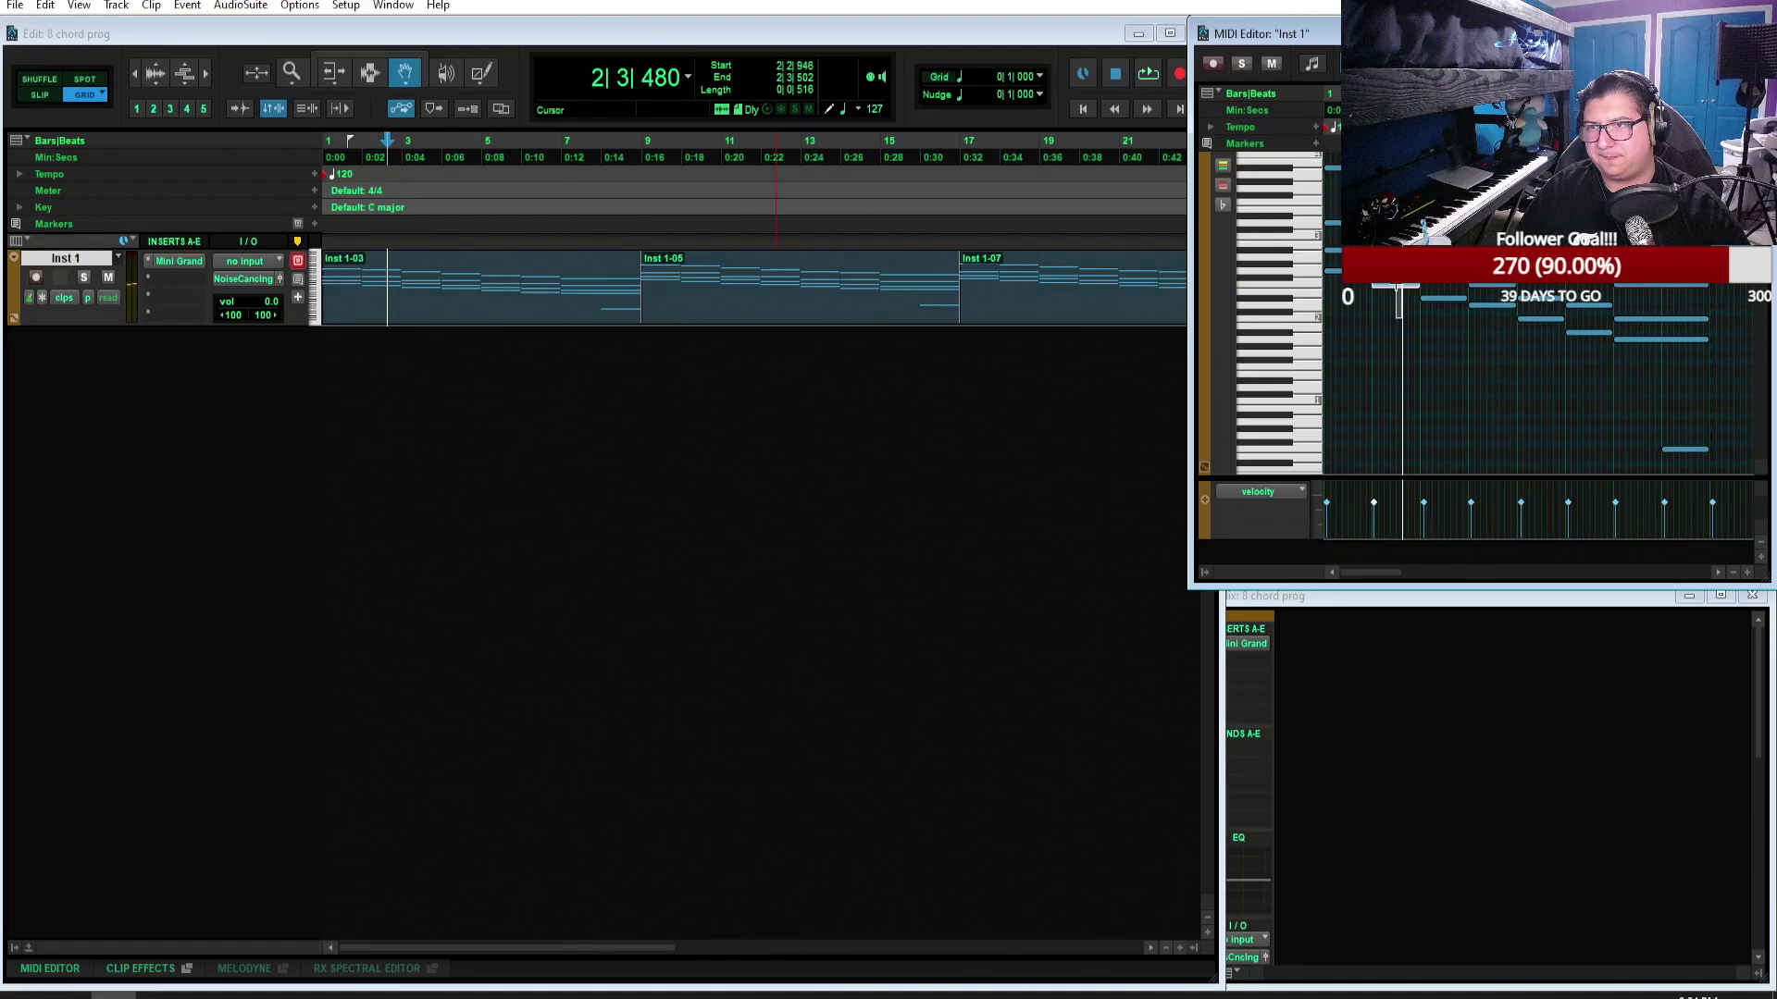
pyautogui.press('Left')
pyautogui.press('Left')
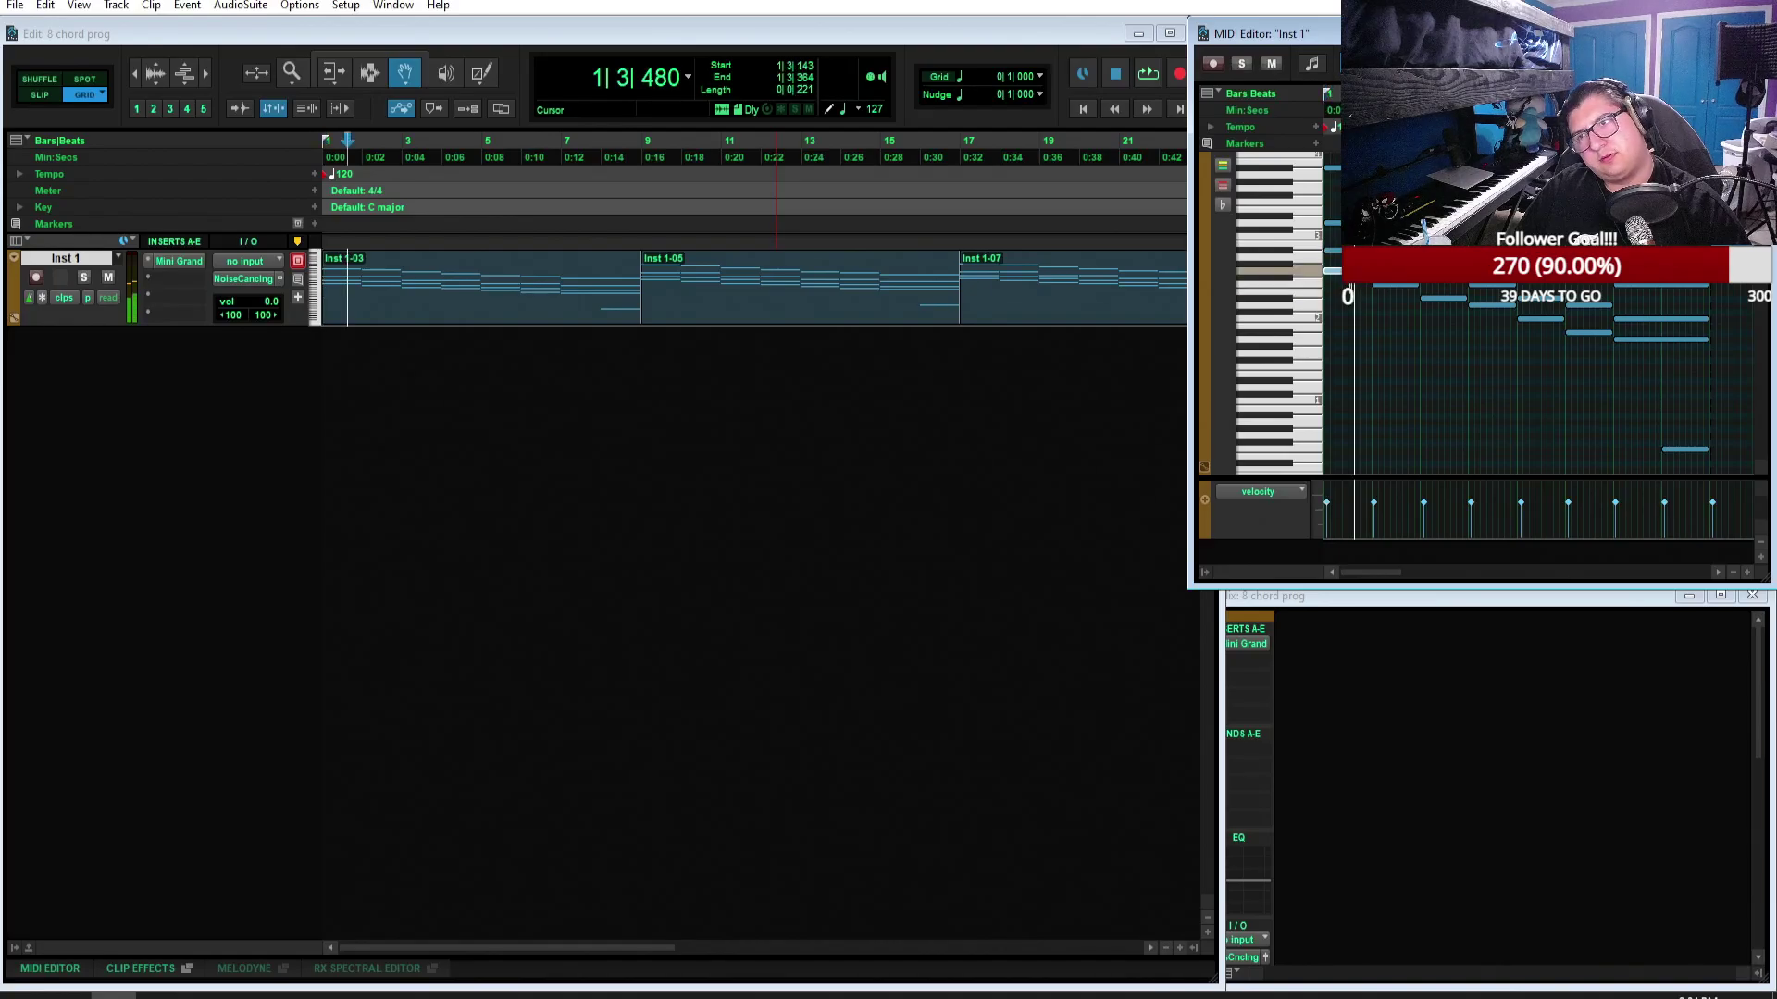
pyautogui.press('Right')
pyautogui.hotkey('shift', 'Right')
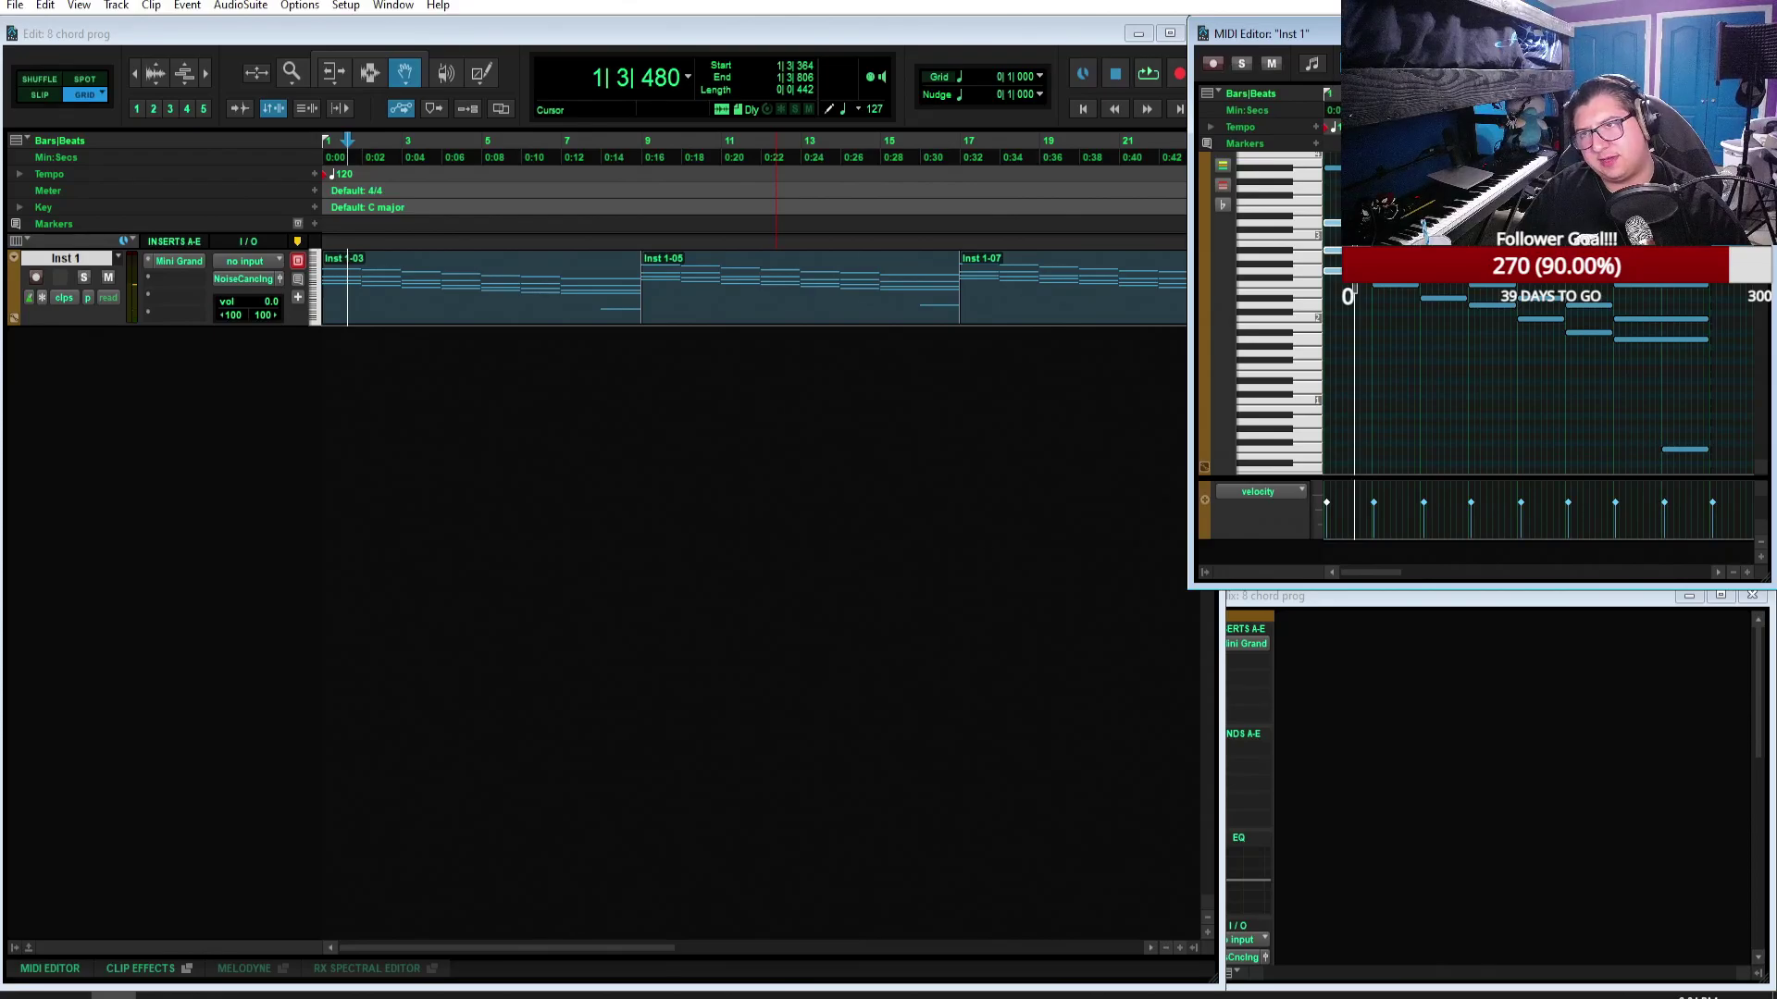
pyautogui.press('Return')
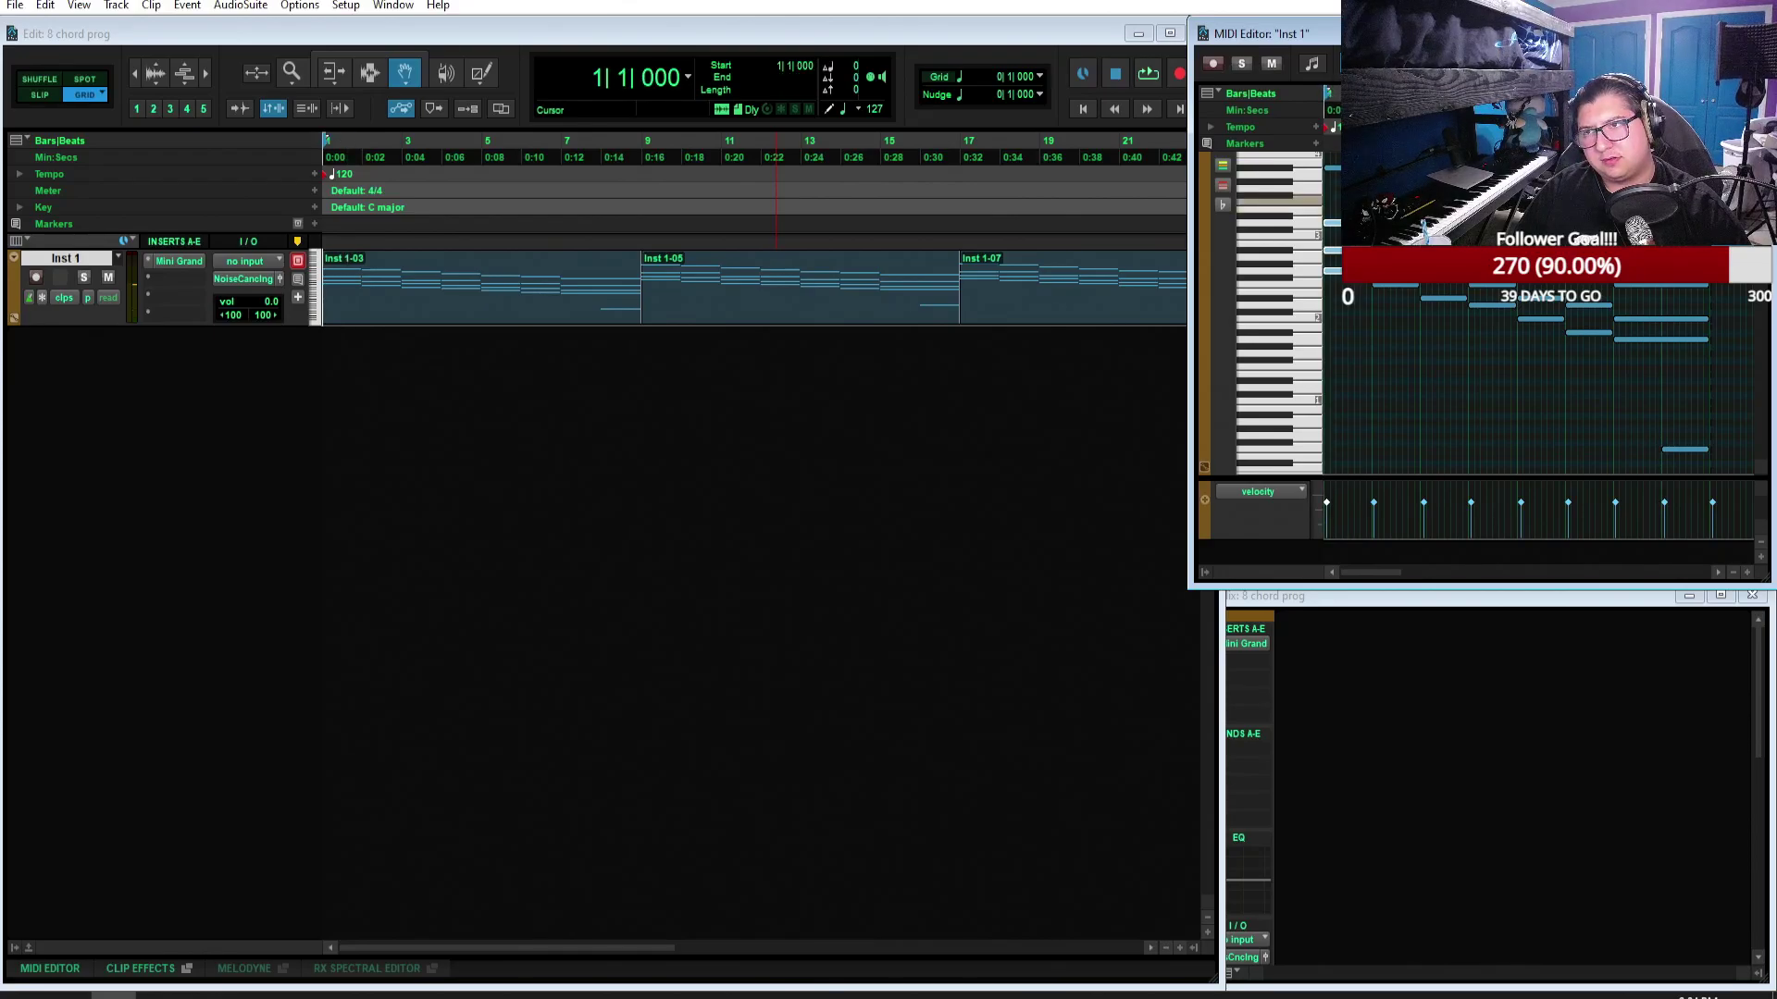
# Step: Audition the notes of the bar 2 chord in the MIDI Editor, and start playback from the session's beginning
pyautogui.press('Tab')
pyautogui.moveTo(1396, 293); pyautogui.dragTo(1407, 294)
pyautogui.click(1393, 297)
pyautogui.click(1394, 292)
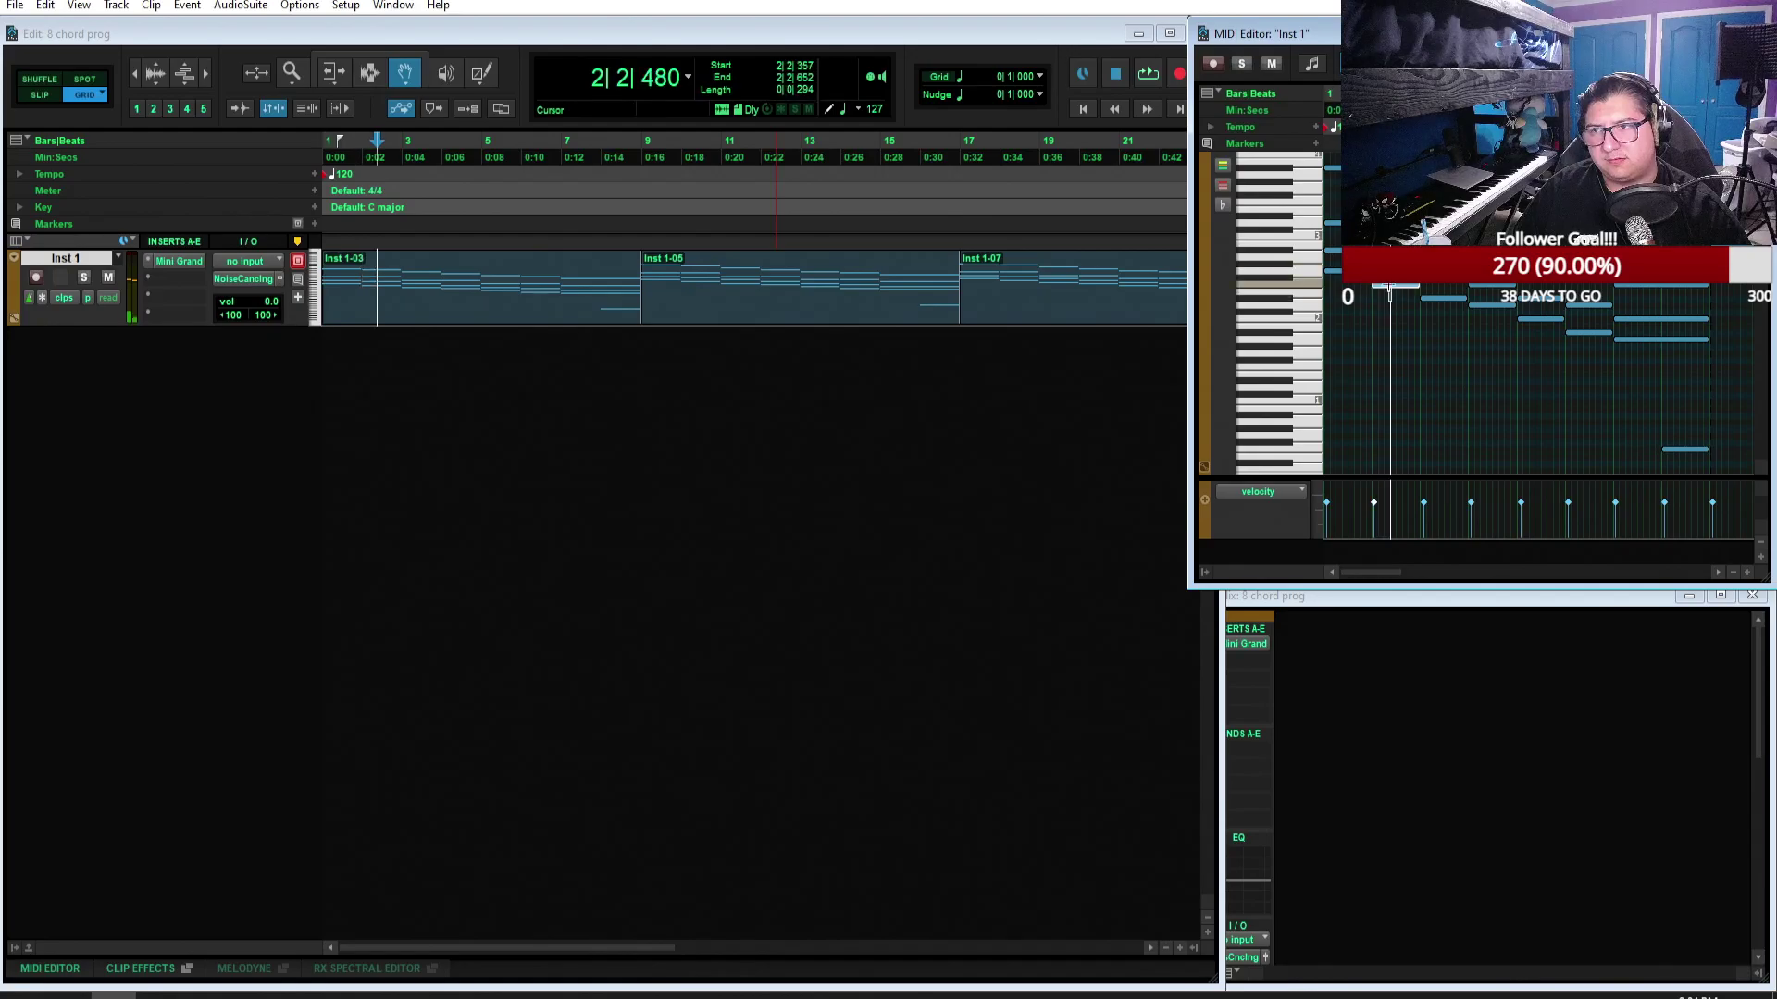
pyautogui.click(1397, 295)
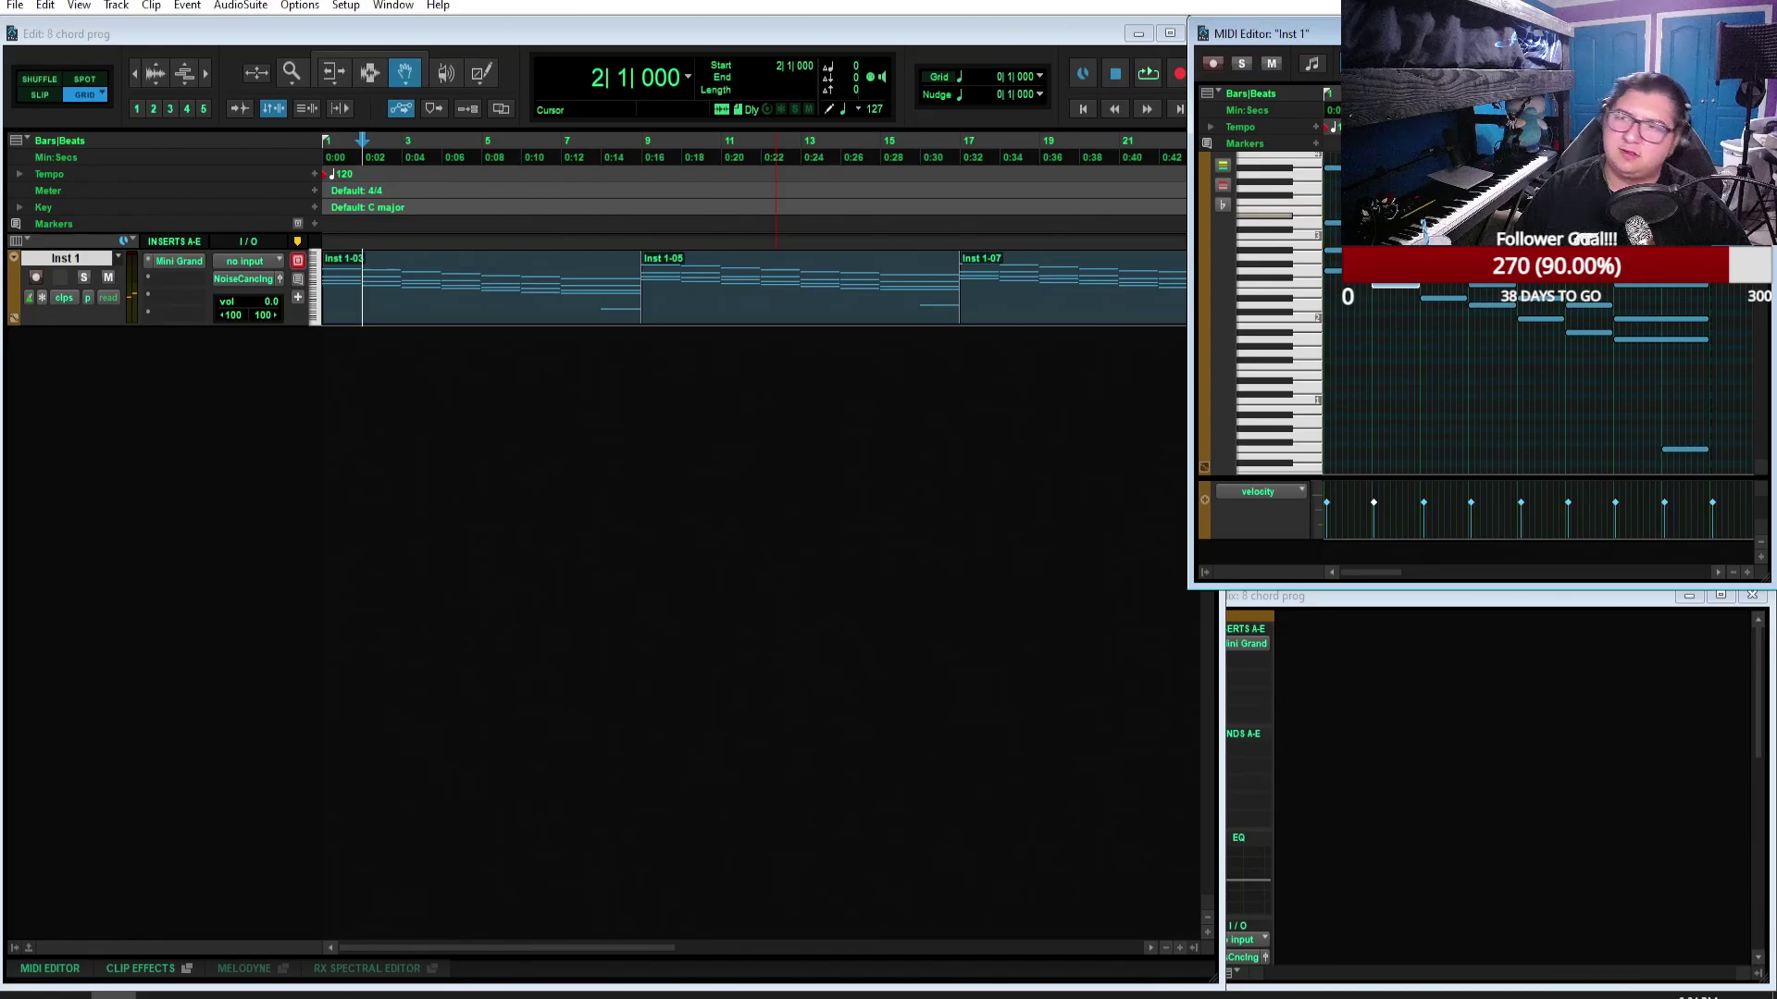
pyautogui.moveTo(351, 287); pyautogui.dragTo(355, 287)
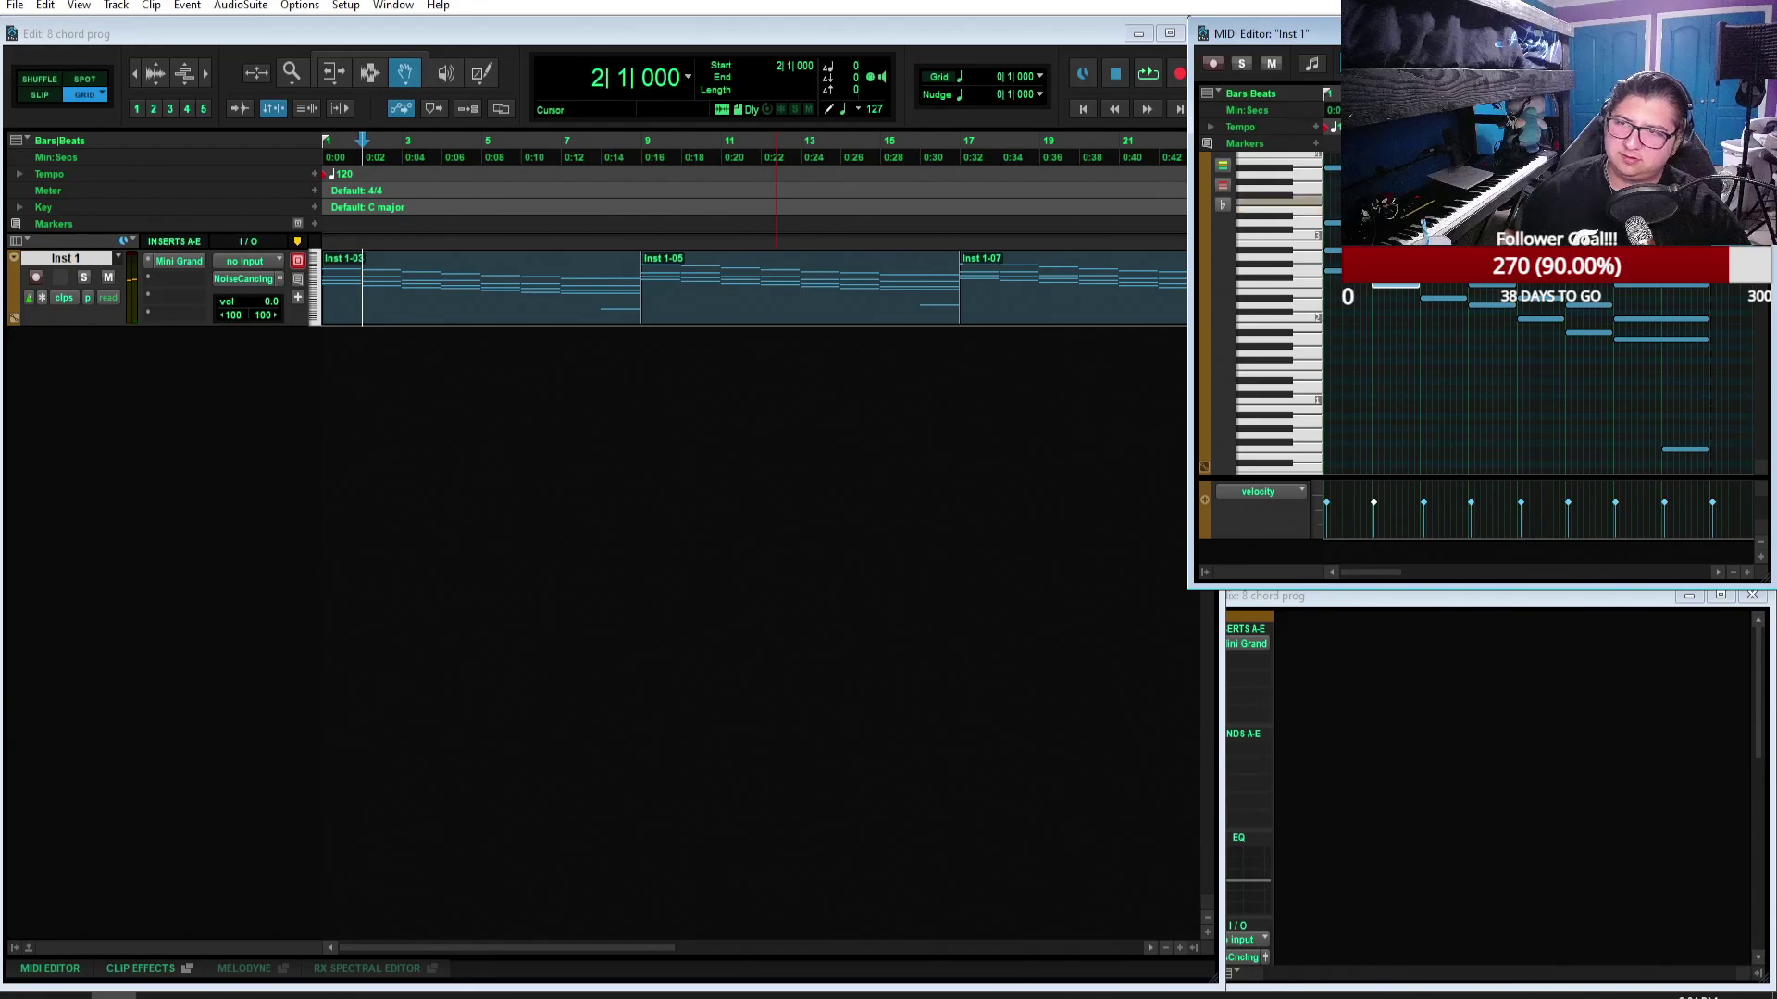
pyautogui.press('space')
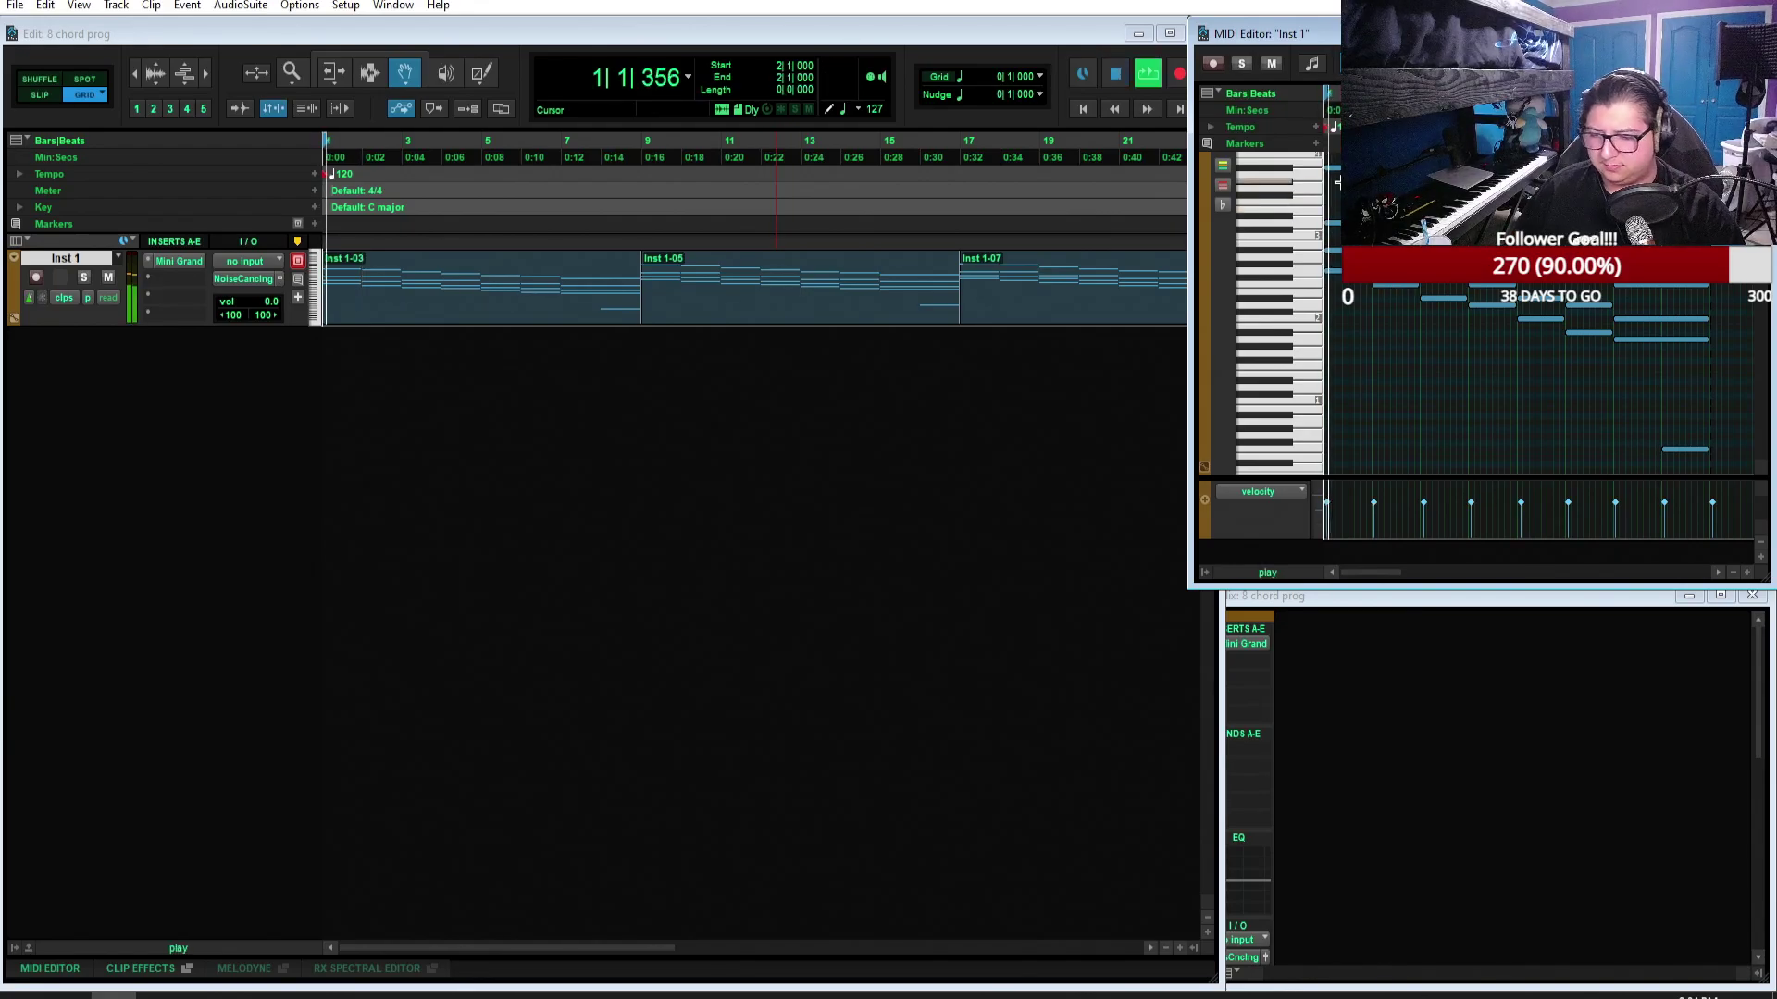
# Step: Stop playback, audition the individual notes of the bar 1 chord in the MIDI Editor, and return the cursor to the session start
pyautogui.press('space')
pyautogui.moveTo(1333, 223); pyautogui.dragTo(1350, 305)
pyautogui.click(1349, 319)
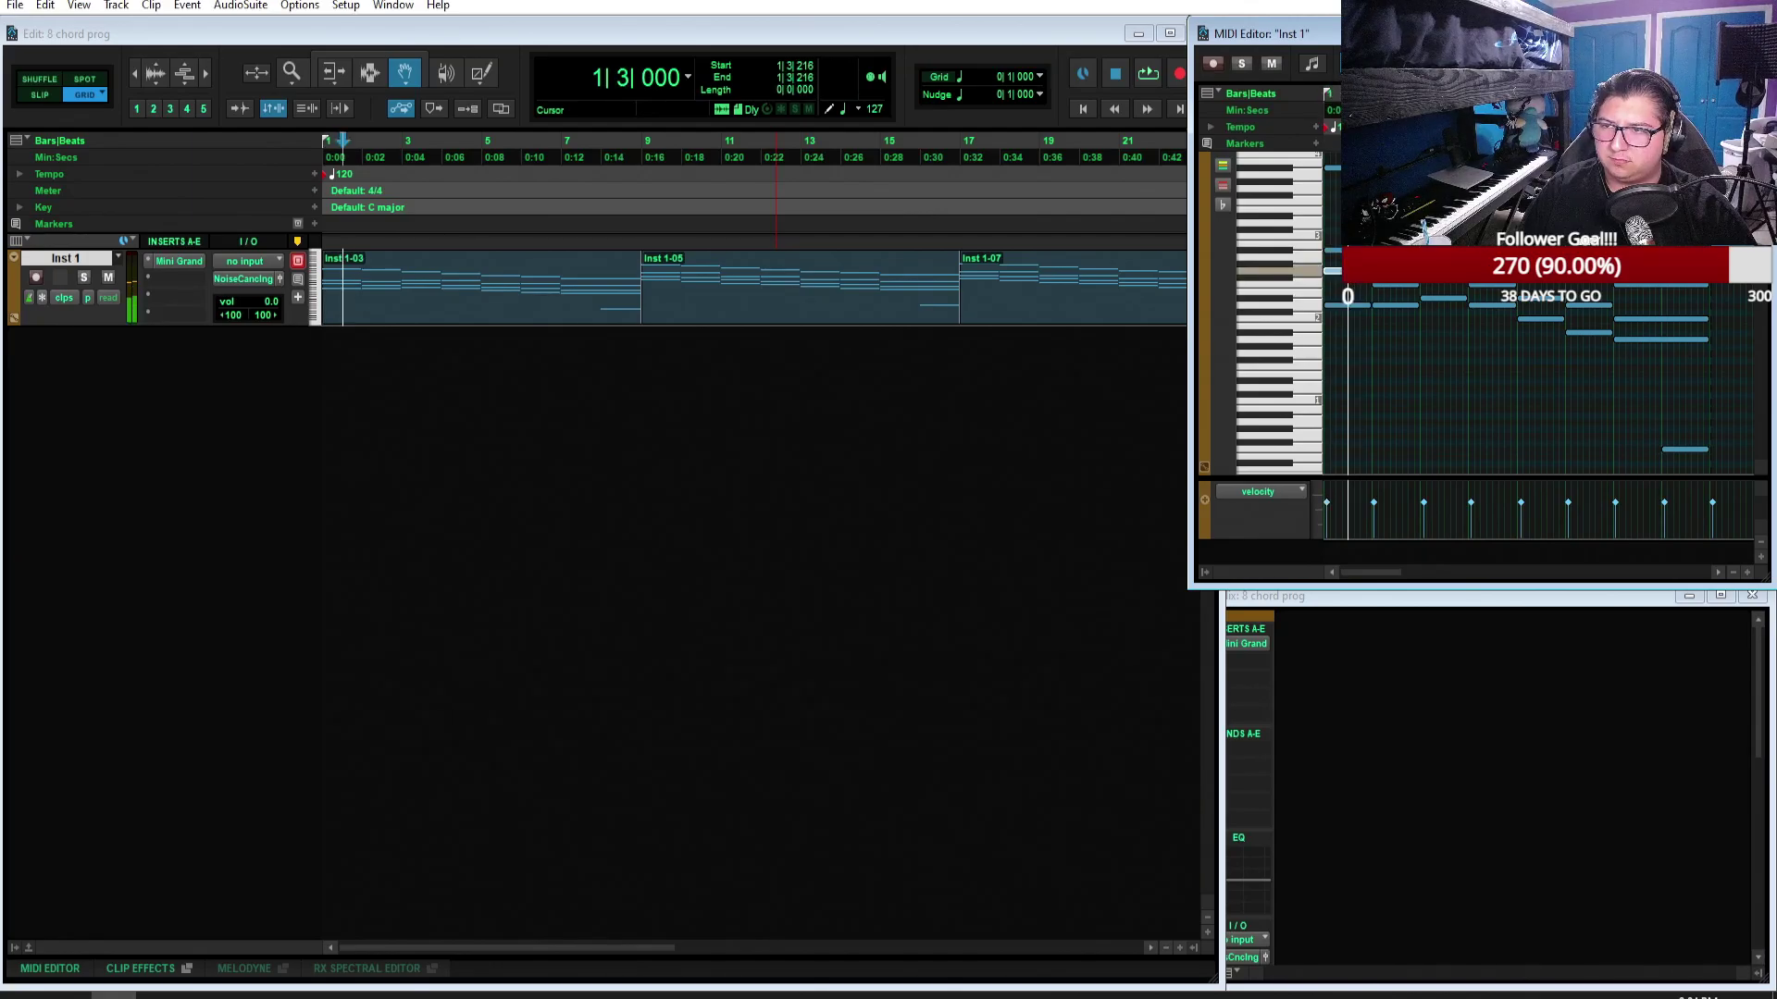
pyautogui.press('Return')
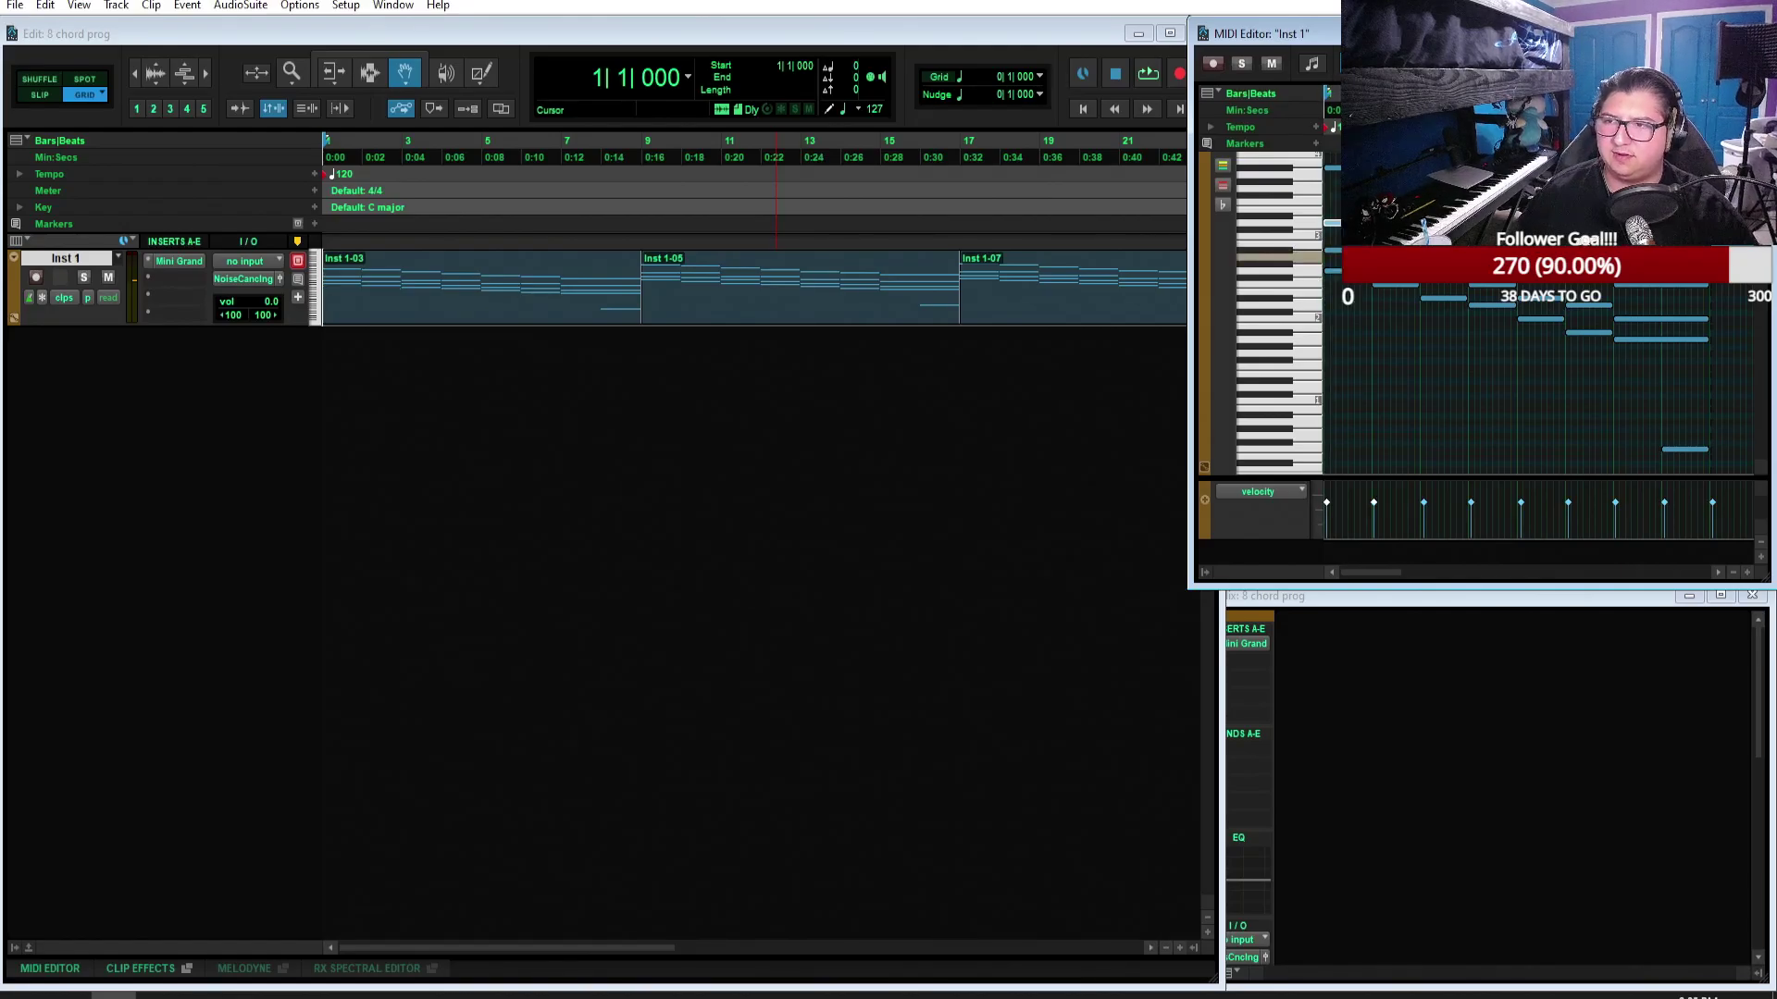
pyautogui.moveTo(1351, 268); pyautogui.dragTo(1336, 268)
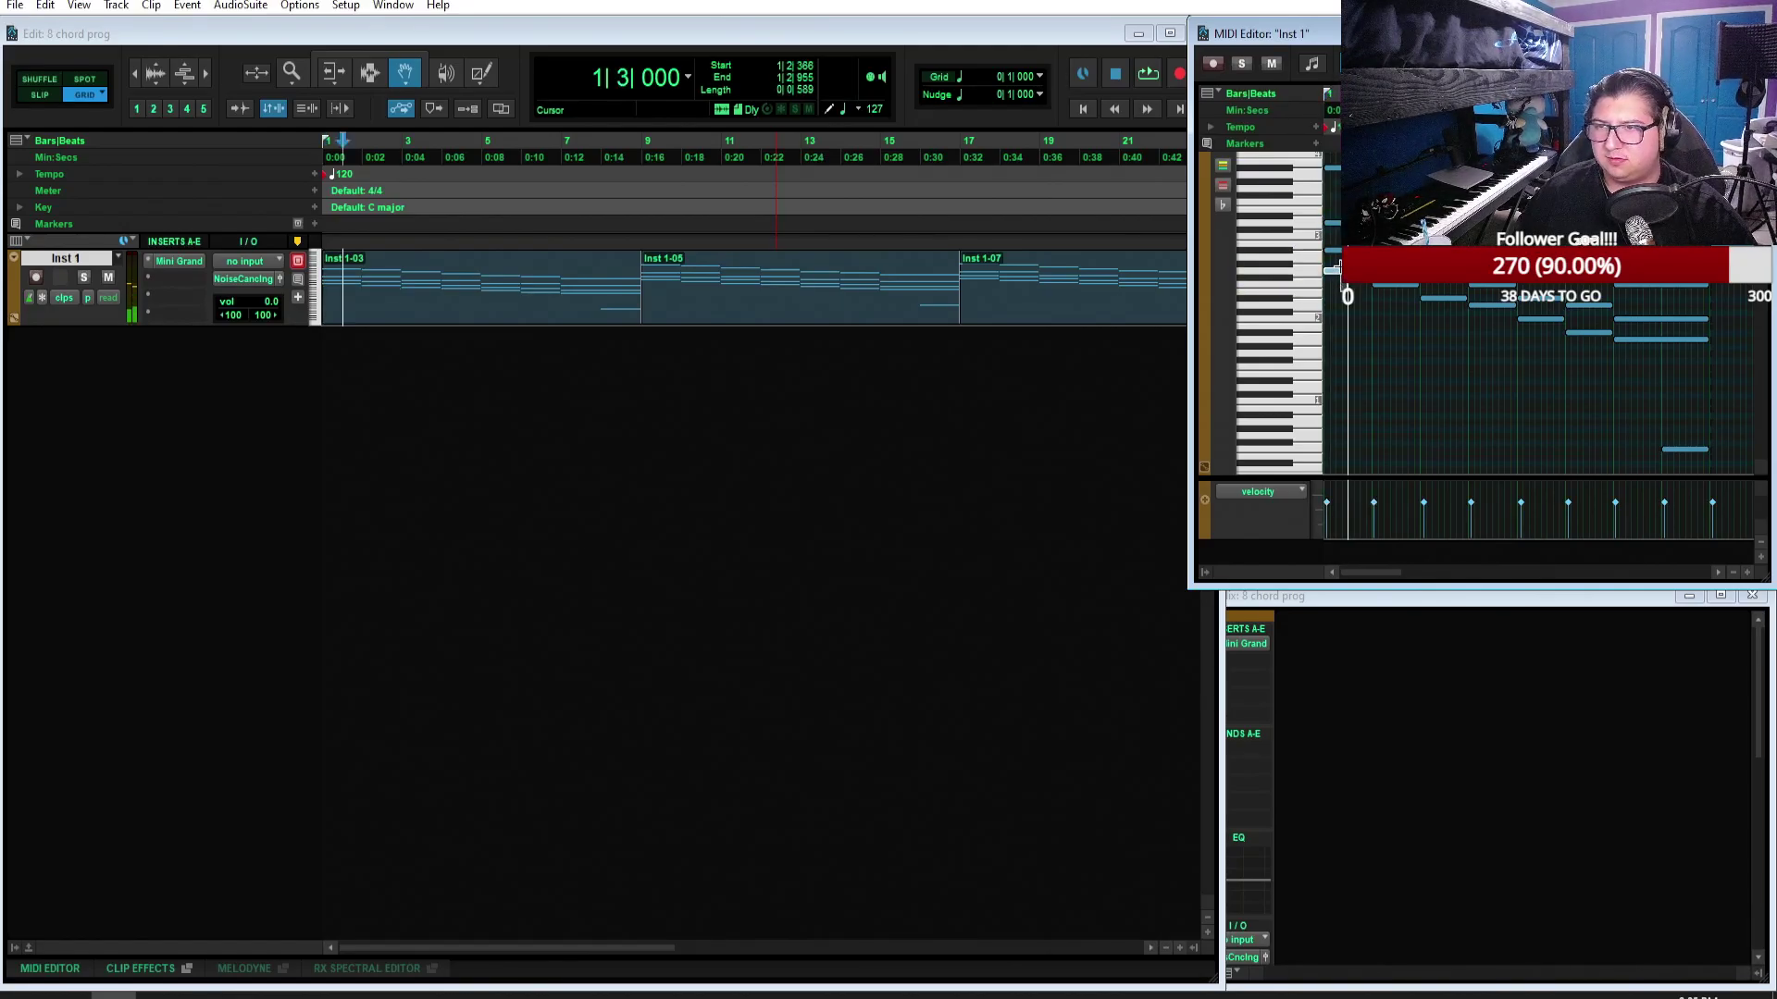
pyautogui.click(1328, 270)
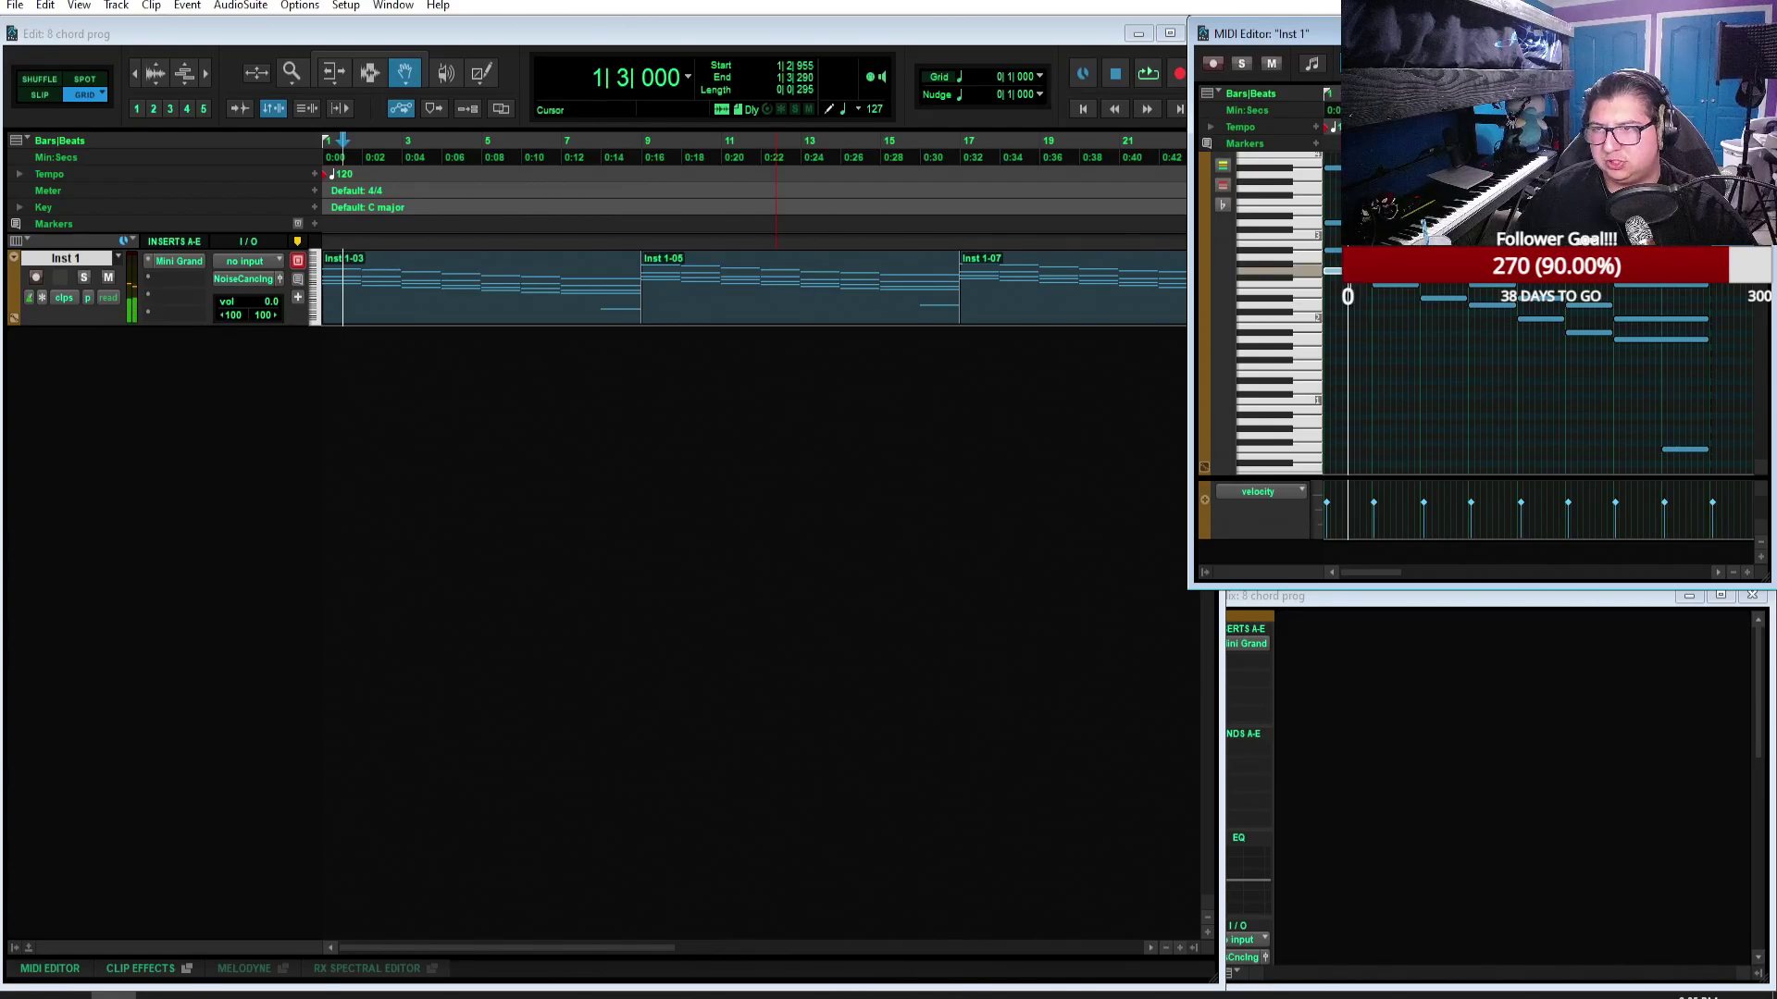
pyautogui.moveTo(1348, 269); pyautogui.dragTo(1351, 290)
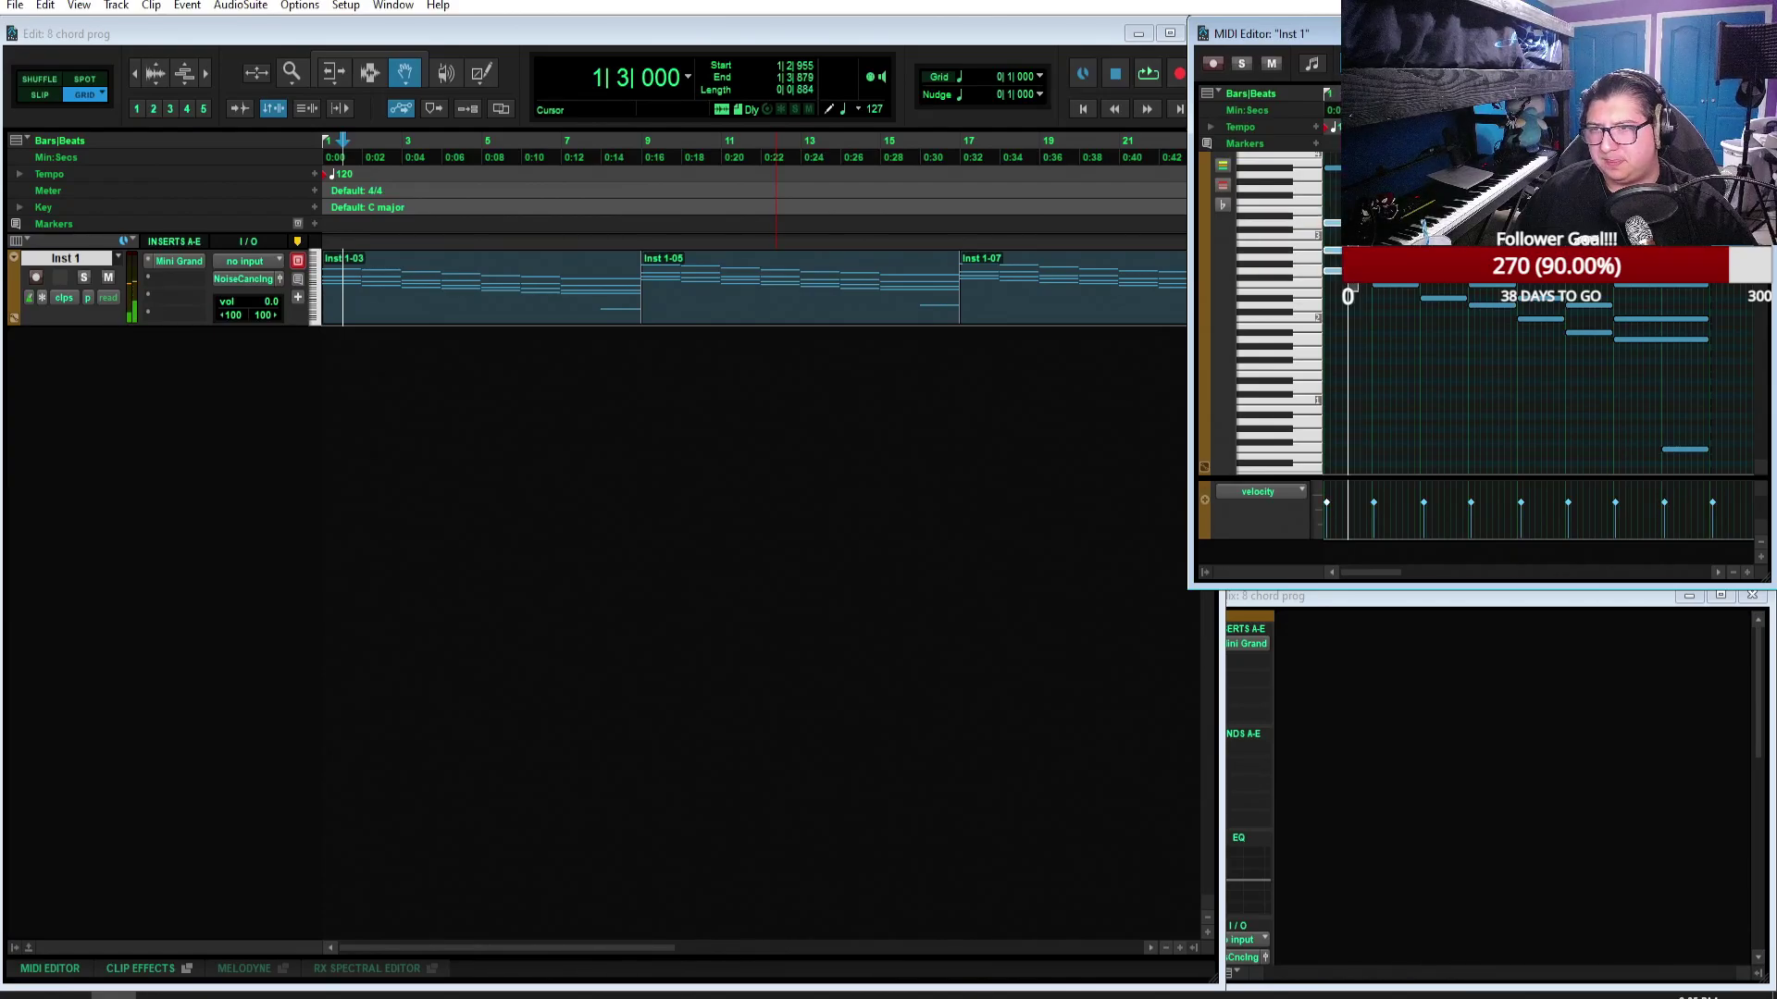
pyautogui.press('Return')
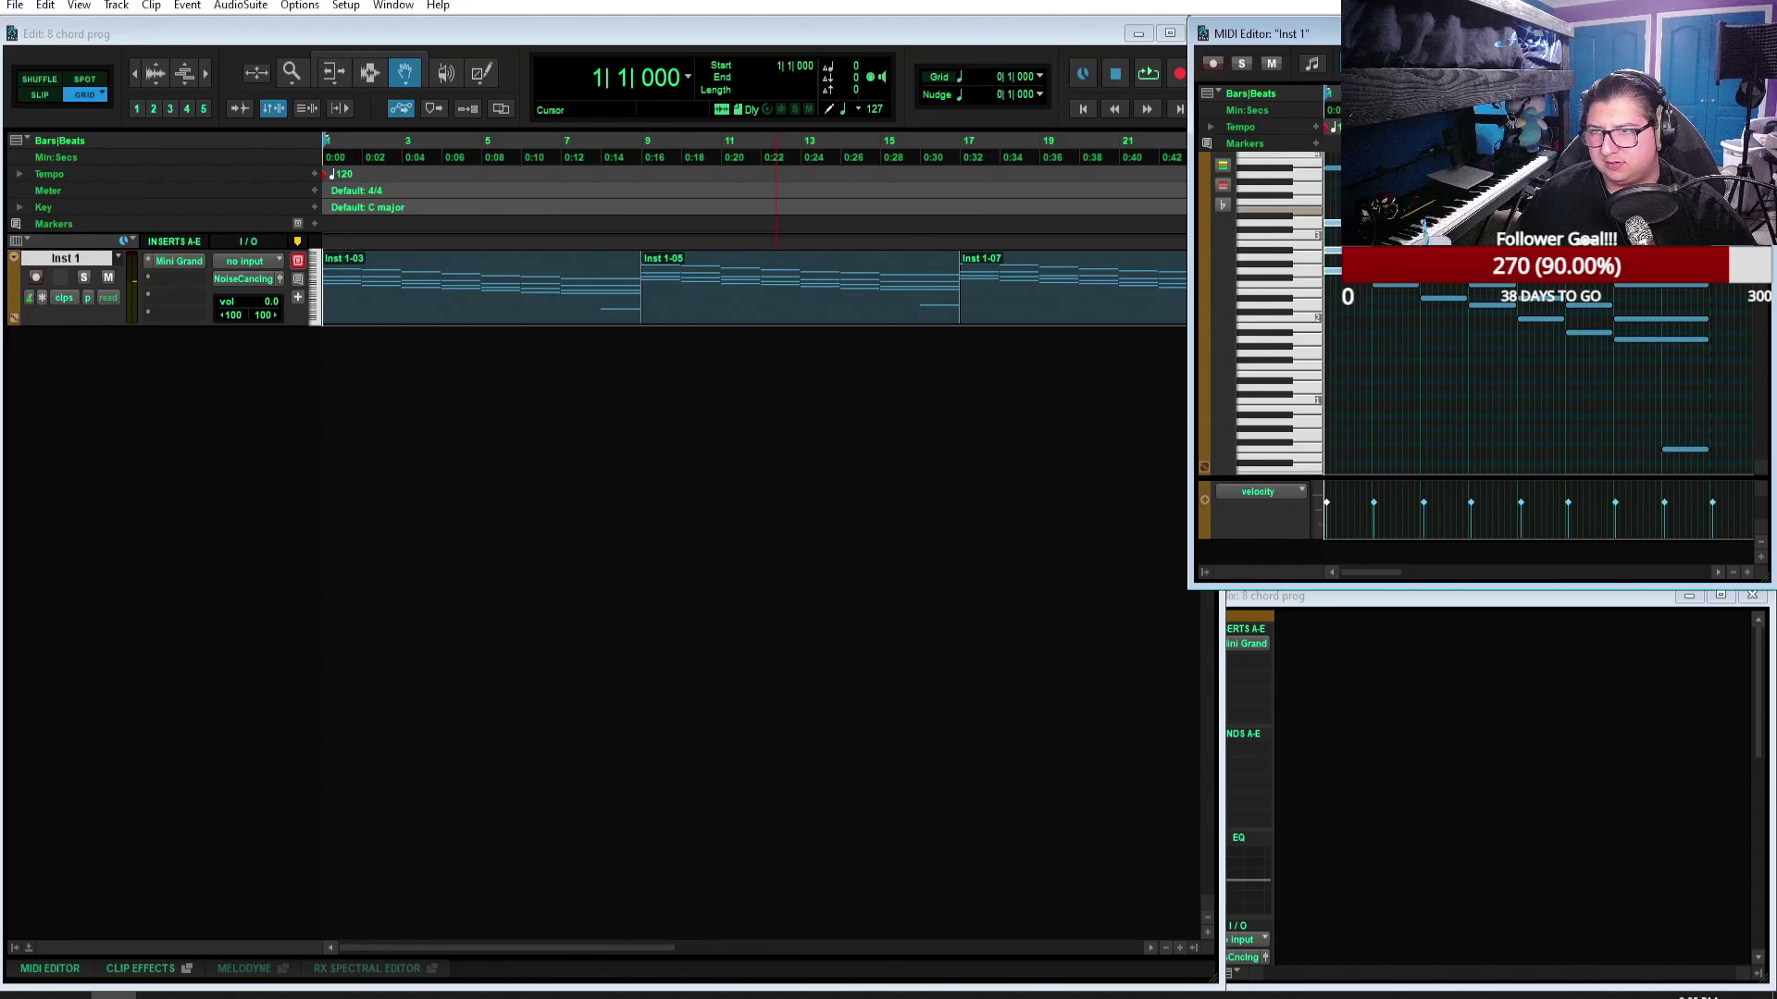
# Step: Compare notes of the bar 1 and bar 2 chords by auditioning them in the MIDI Editor, and continue to the bar 3 chord
pyautogui.click(1403, 287)
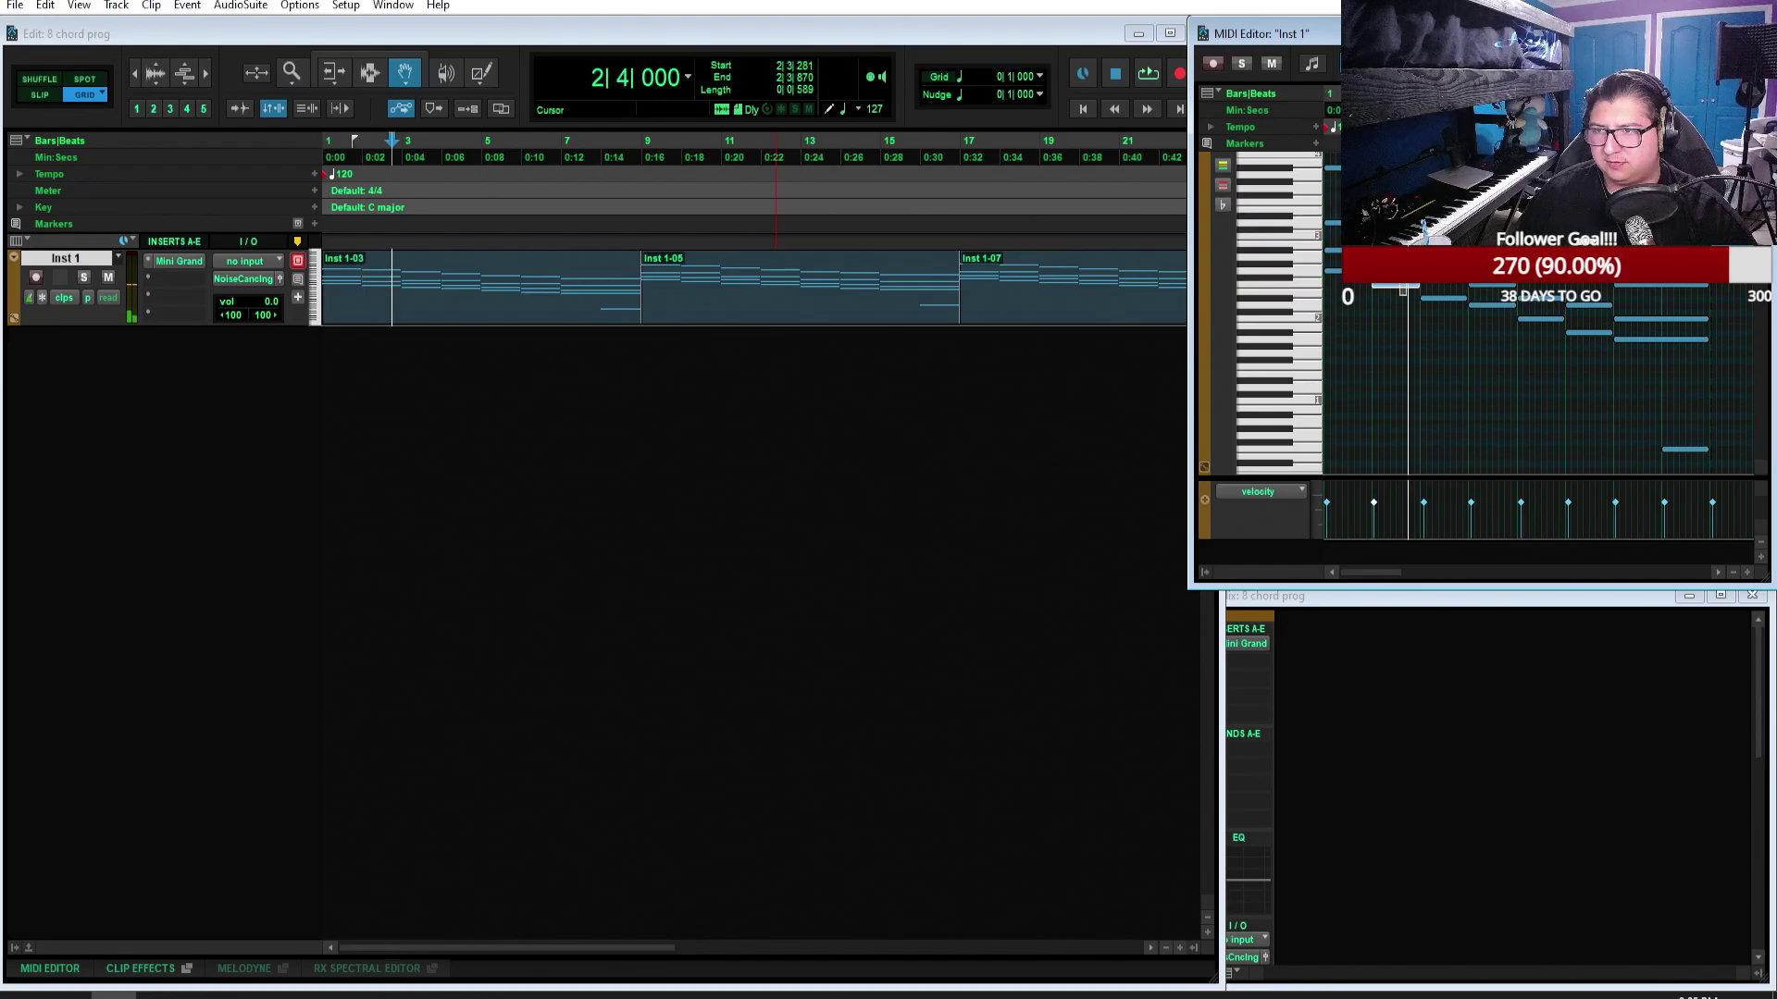
pyautogui.click(1372, 296)
pyautogui.click(1342, 296)
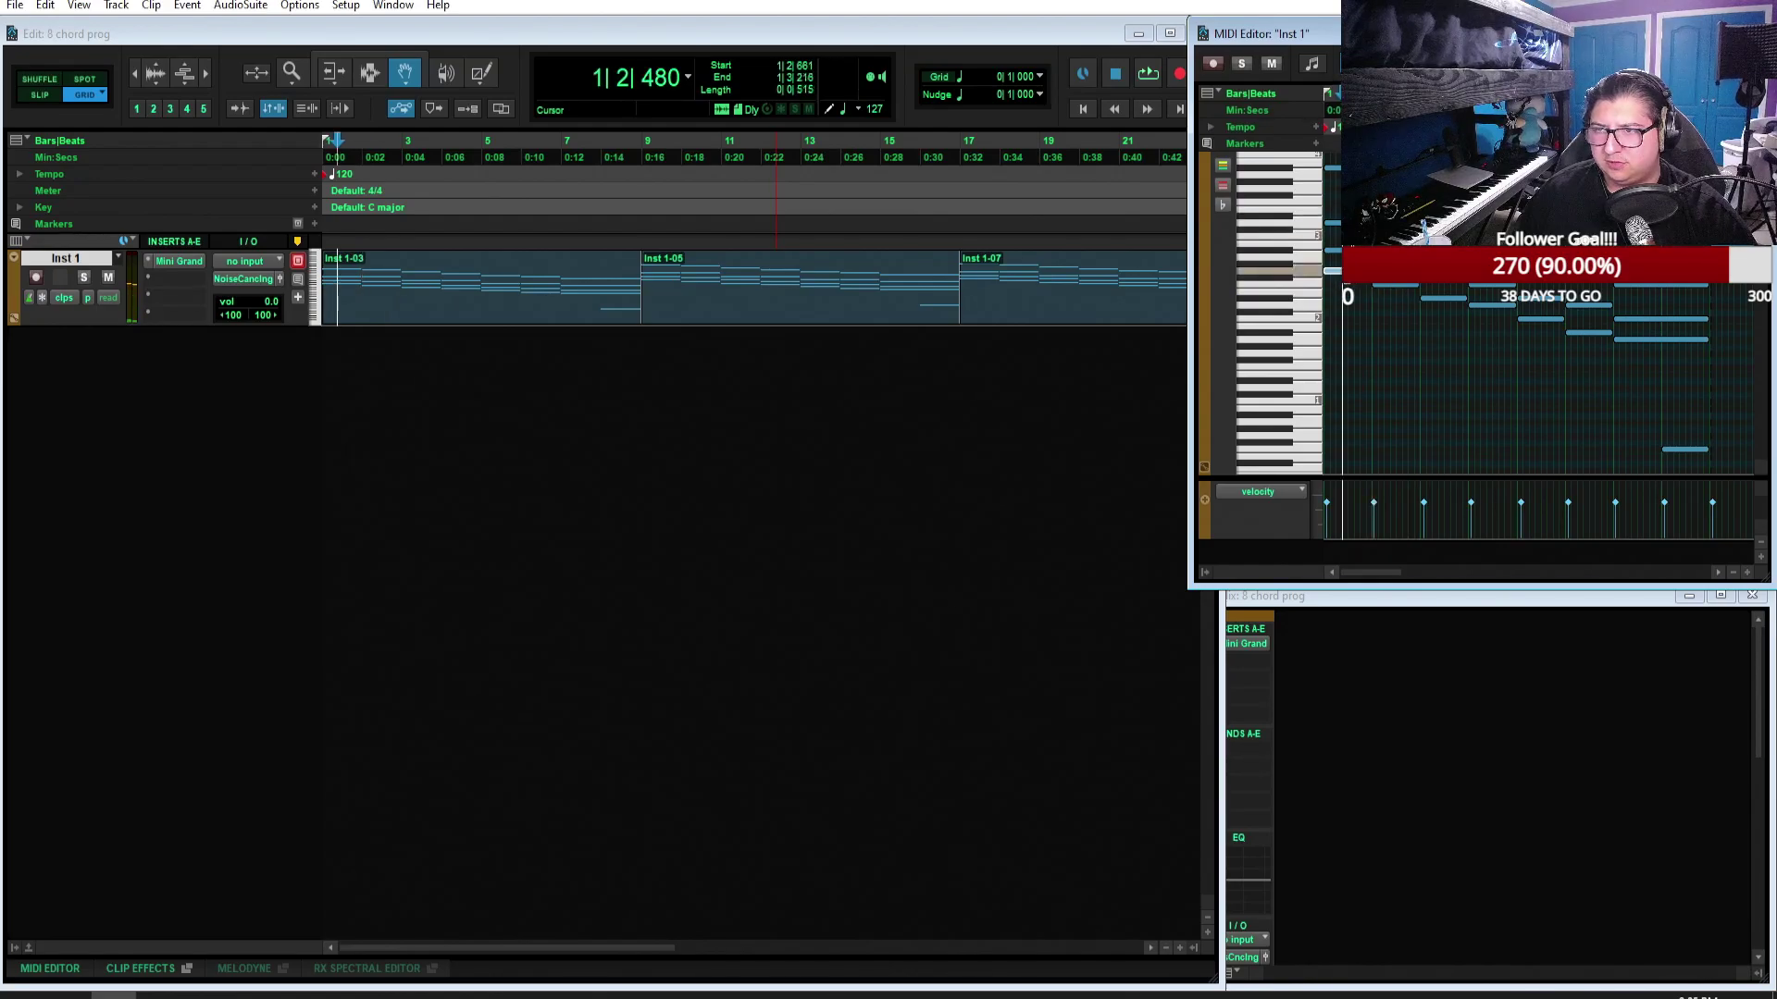
pyautogui.press('Return')
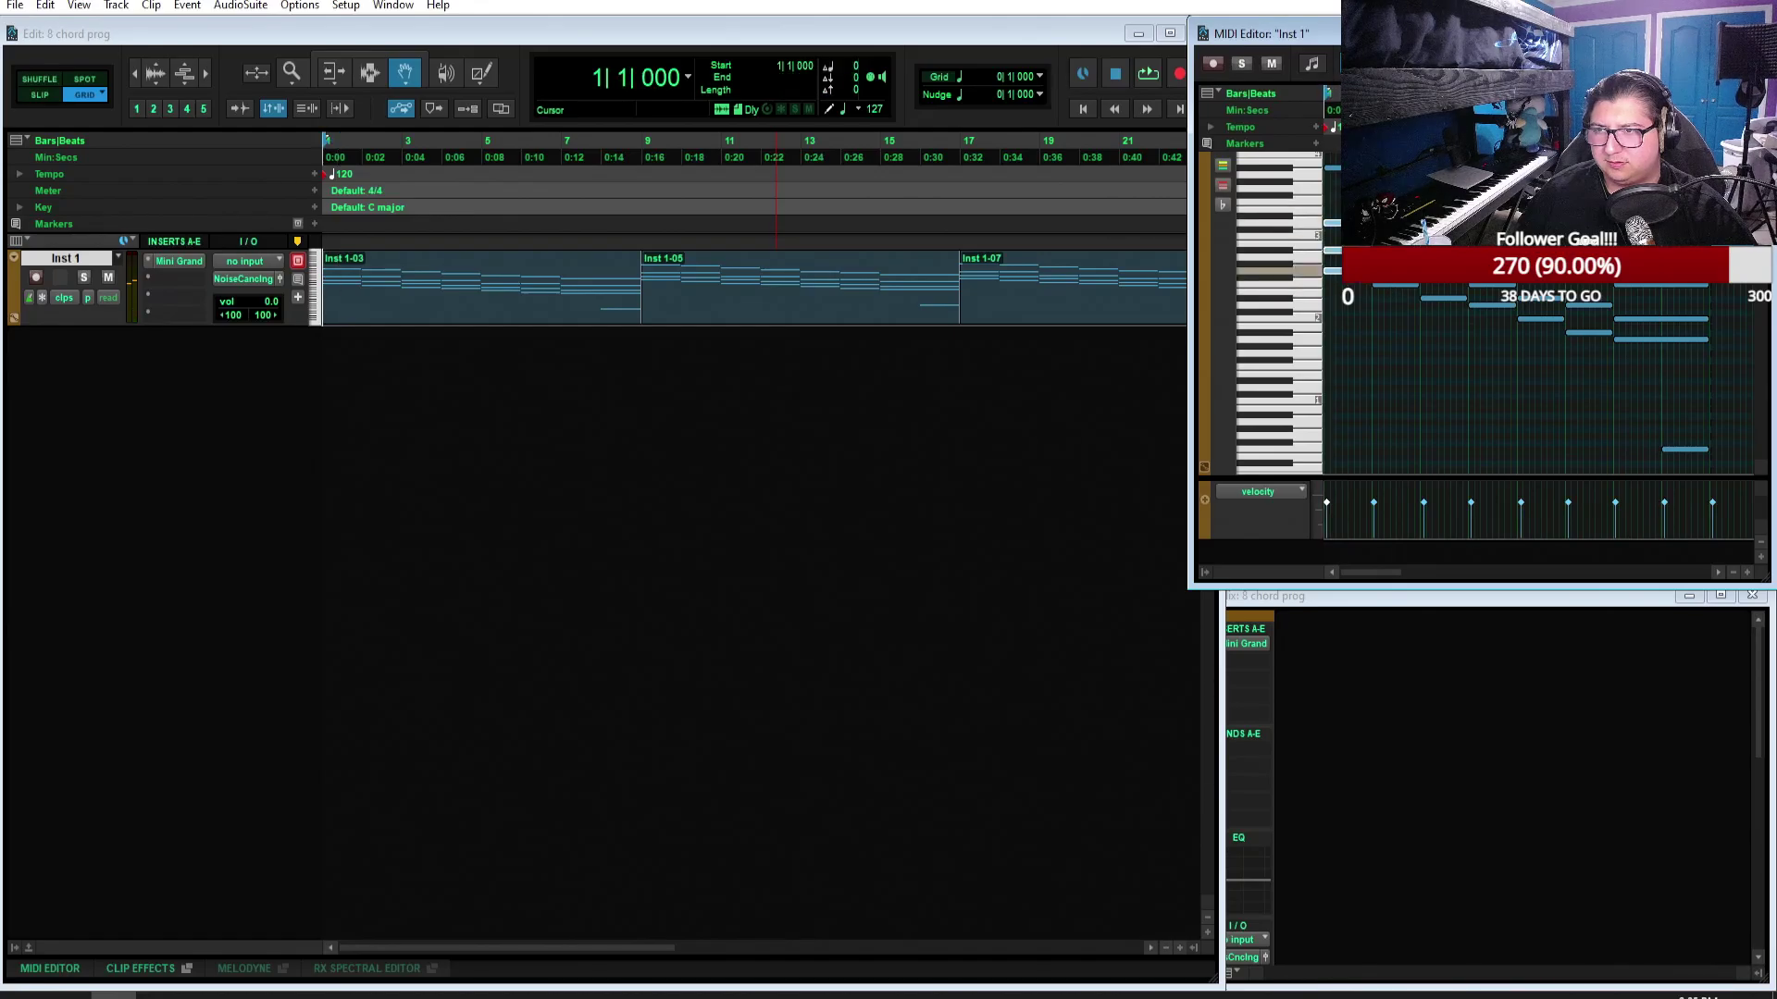
pyautogui.click(1395, 288)
pyautogui.click(1442, 290)
pyautogui.click(1441, 294)
pyautogui.moveTo(1422, 297); pyautogui.dragTo(1428, 298)
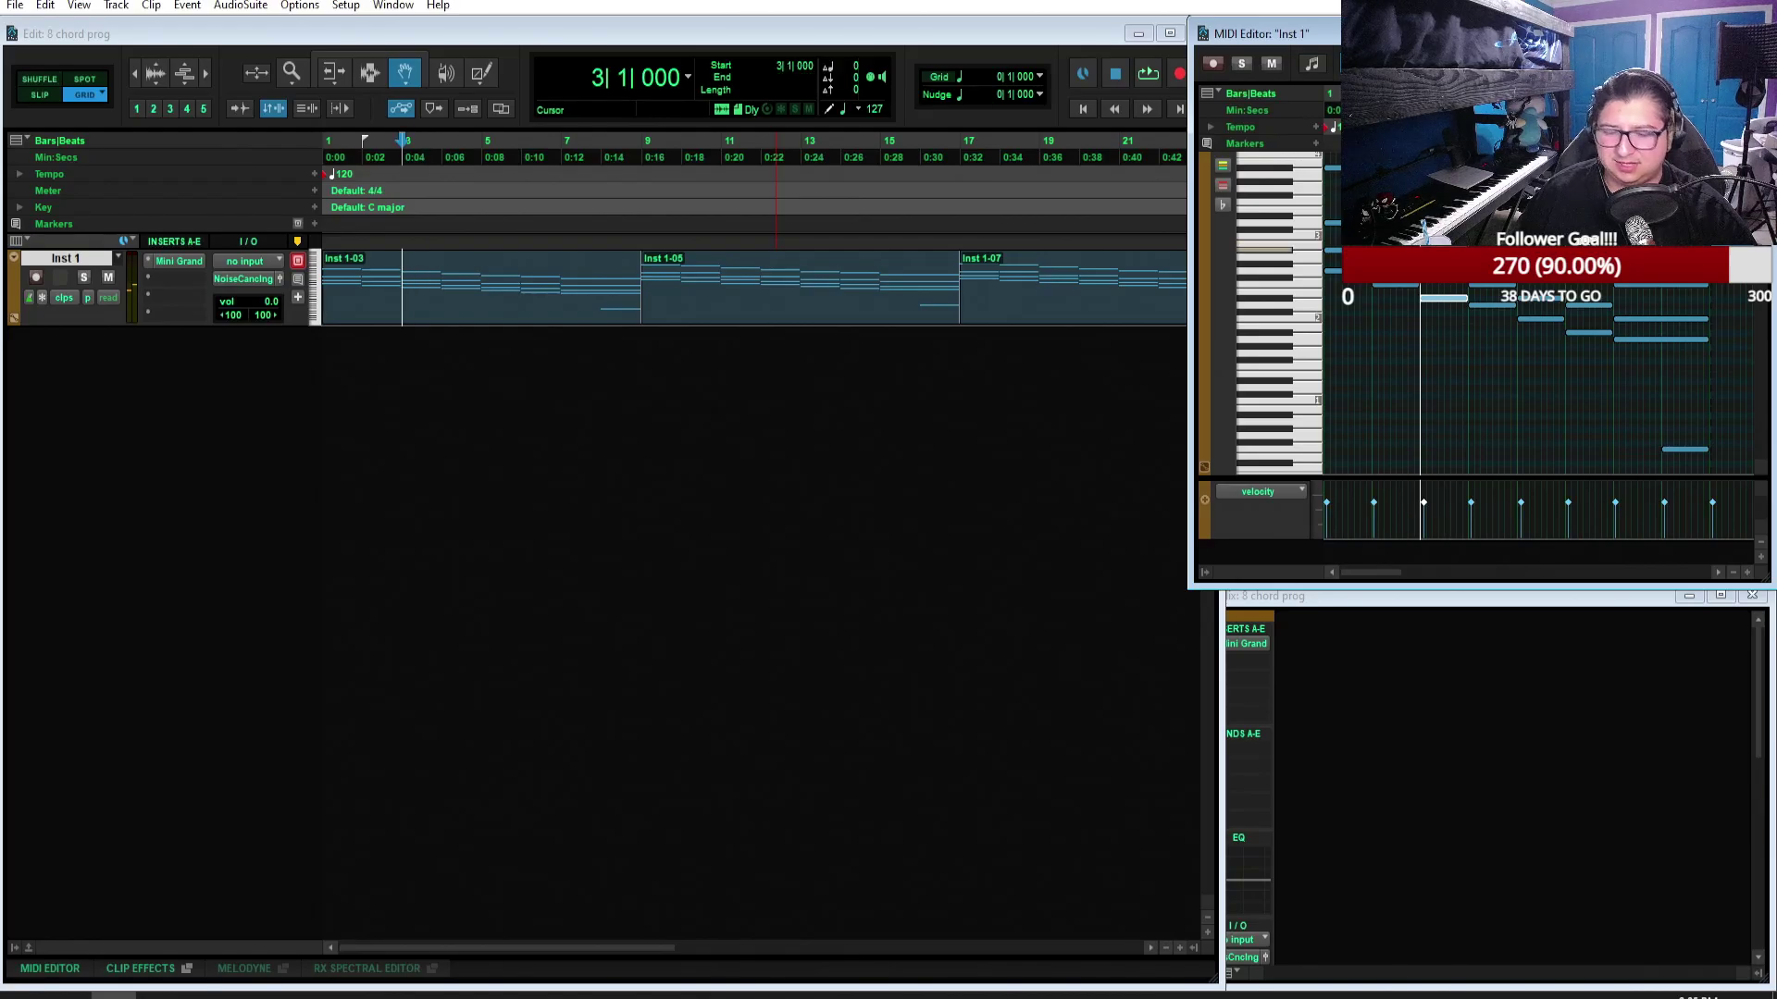
# Step: Audition the notes of the bar 4 and bar 5 chords in the MIDI Editor
pyautogui.click(1499, 305)
pyautogui.moveTo(1499, 301); pyautogui.dragTo(1501, 301)
pyautogui.click(1493, 335)
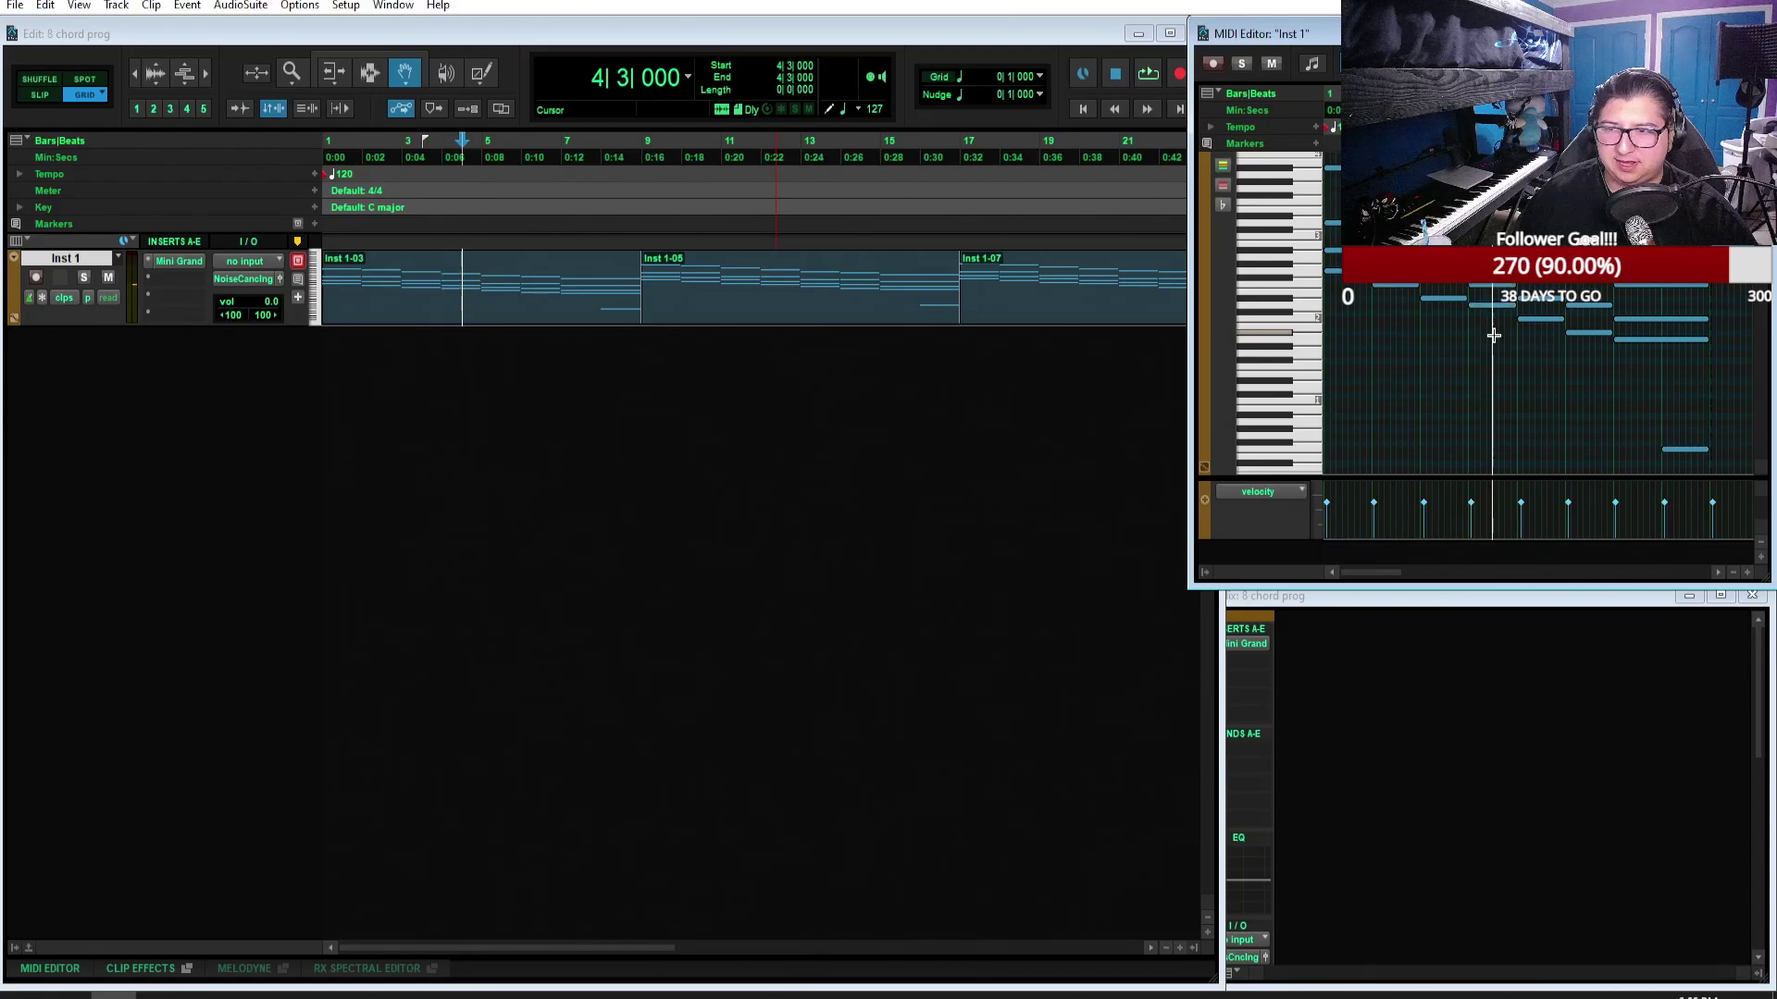
pyautogui.moveTo(1484, 321); pyautogui.dragTo(1539, 317)
pyautogui.click(1491, 306)
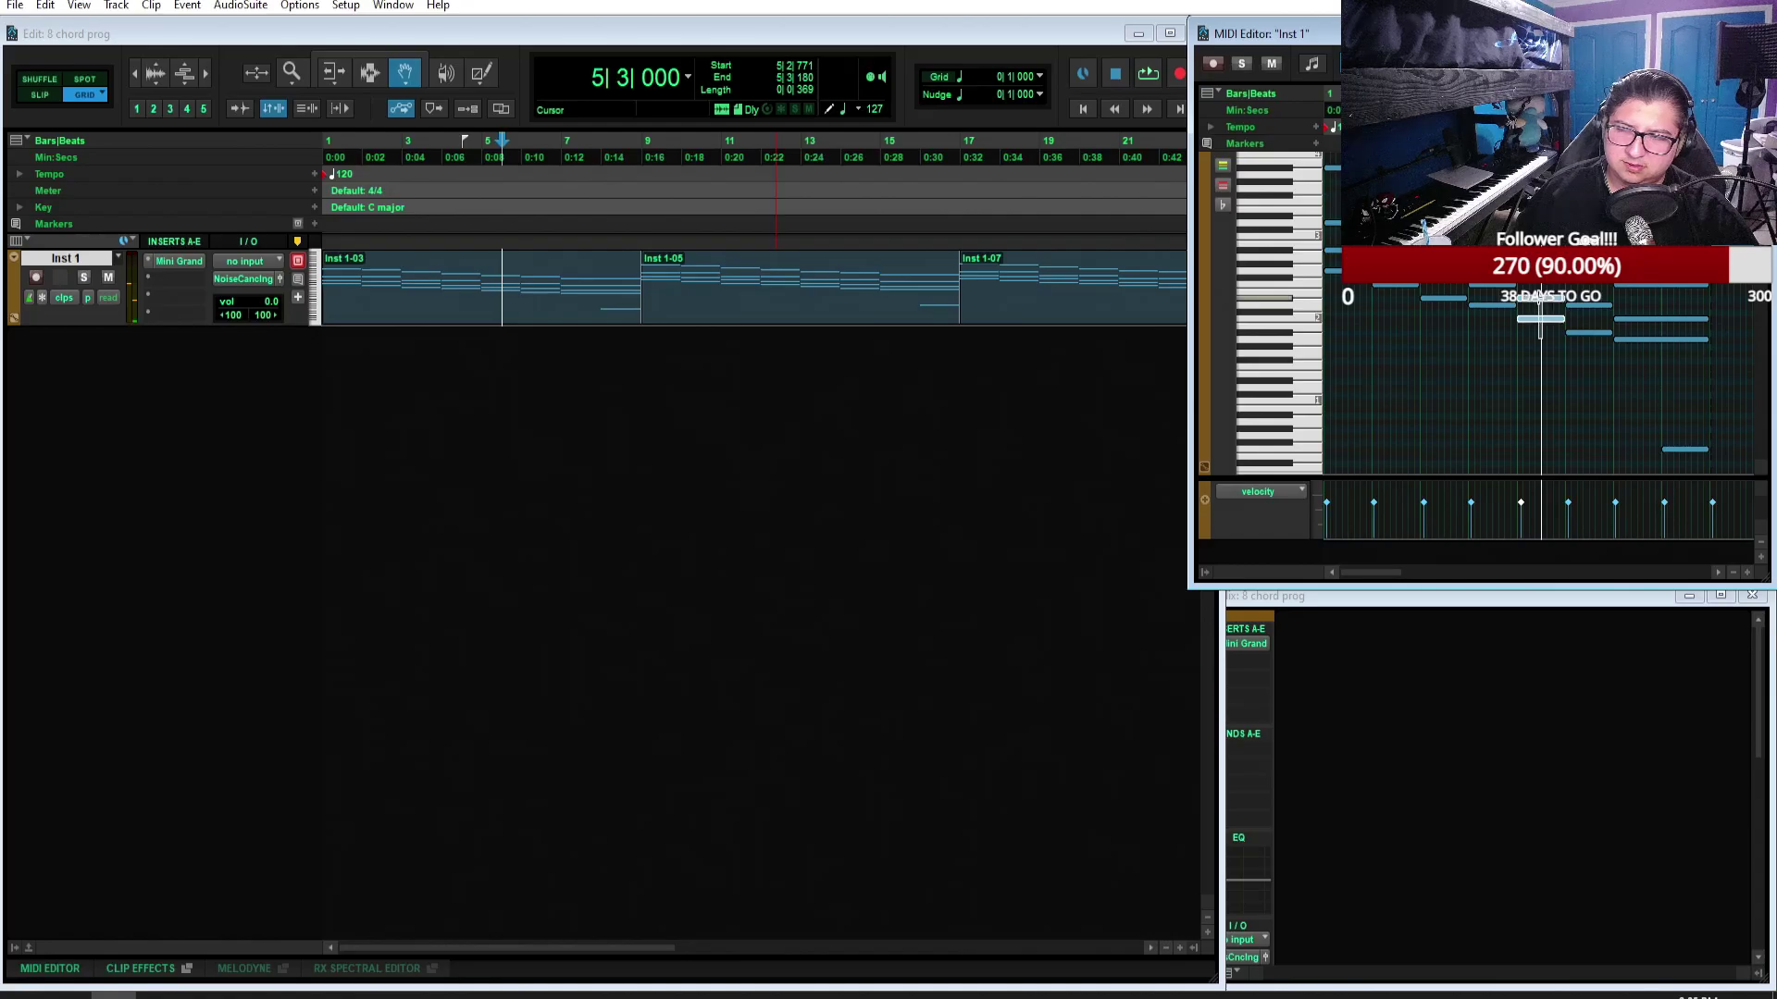
pyautogui.click(1573, 347)
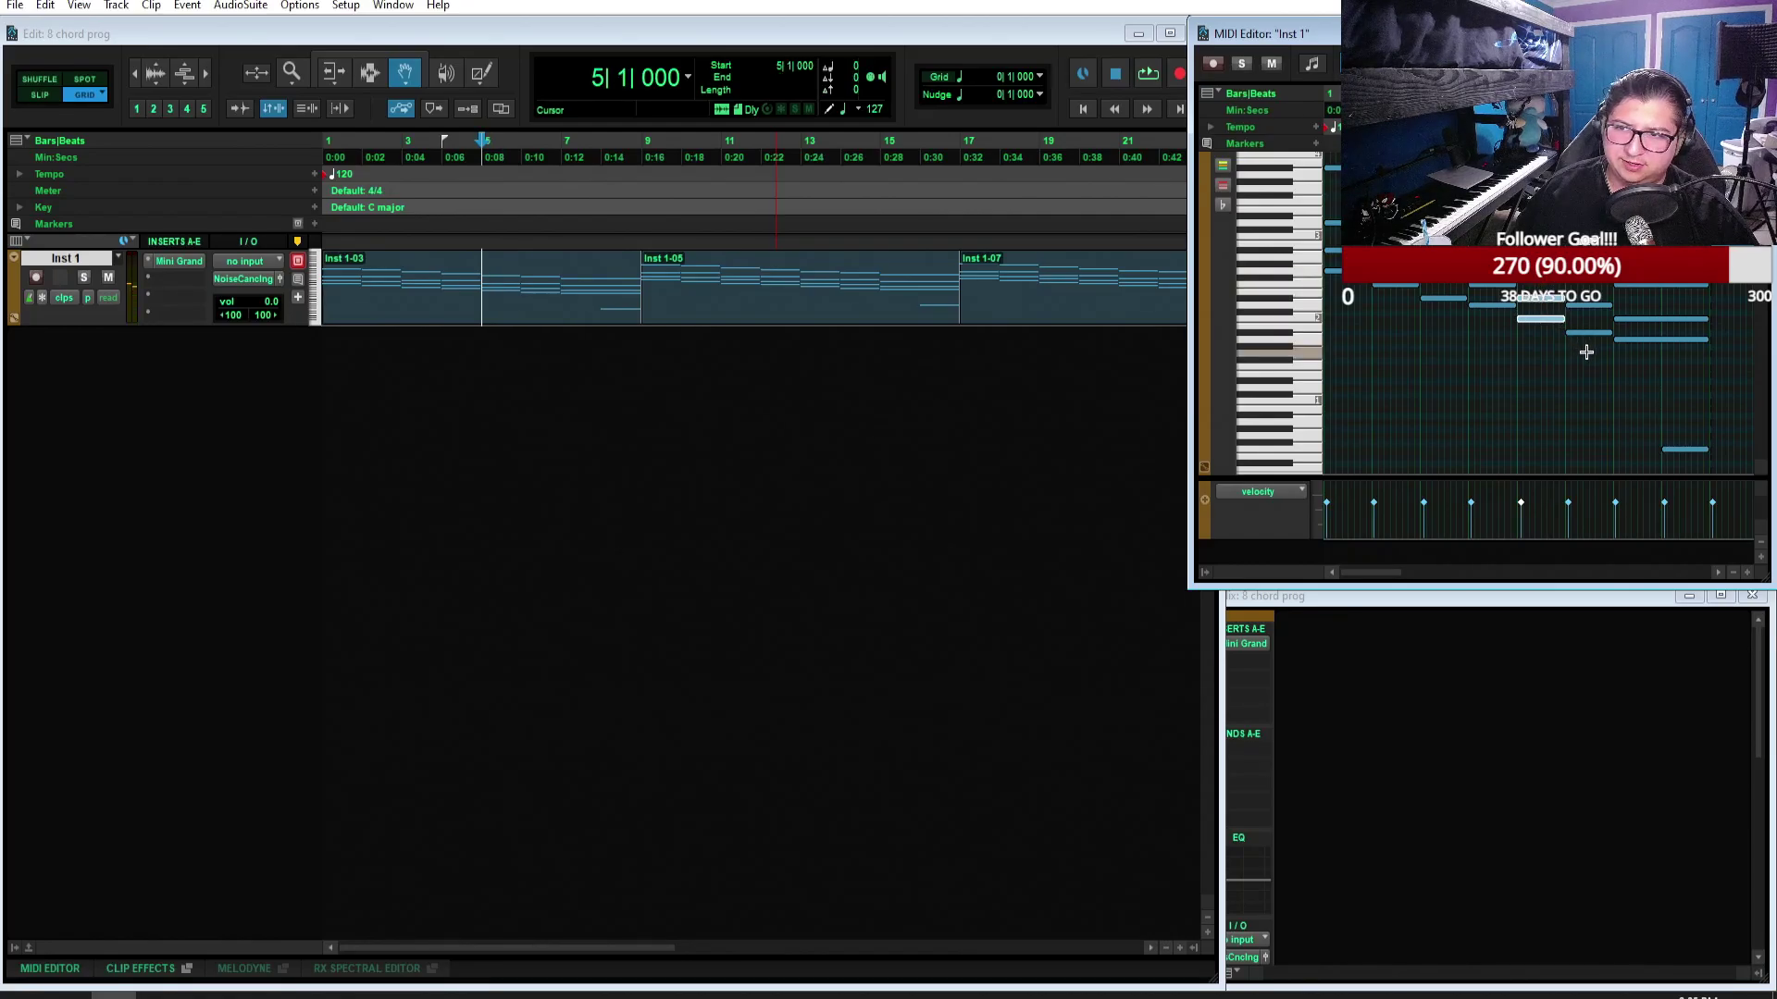
# Step: Audition and select the lower notes of the bar 6 and bar 7 chords, and place the cursor at the start of bar 7
pyautogui.click(1583, 333)
pyautogui.keyDown('shift'); pyautogui.click(1588, 305); pyautogui.keyUp('shift')
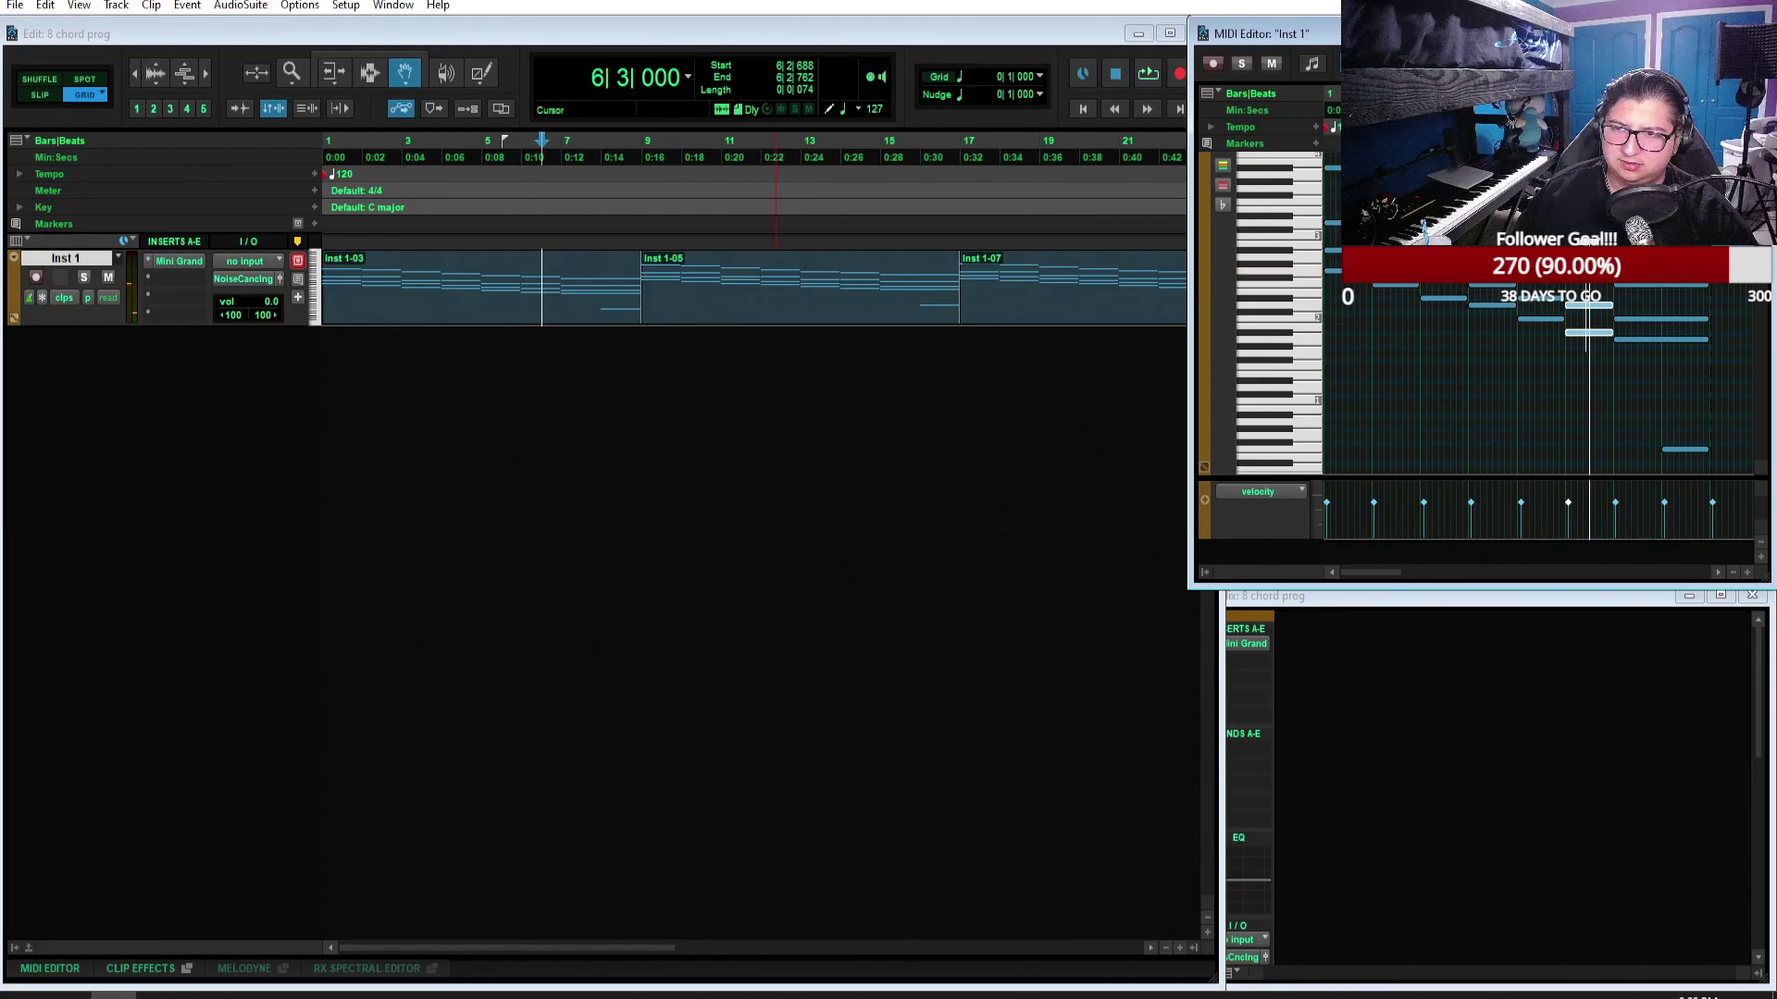
pyautogui.click(1637, 338)
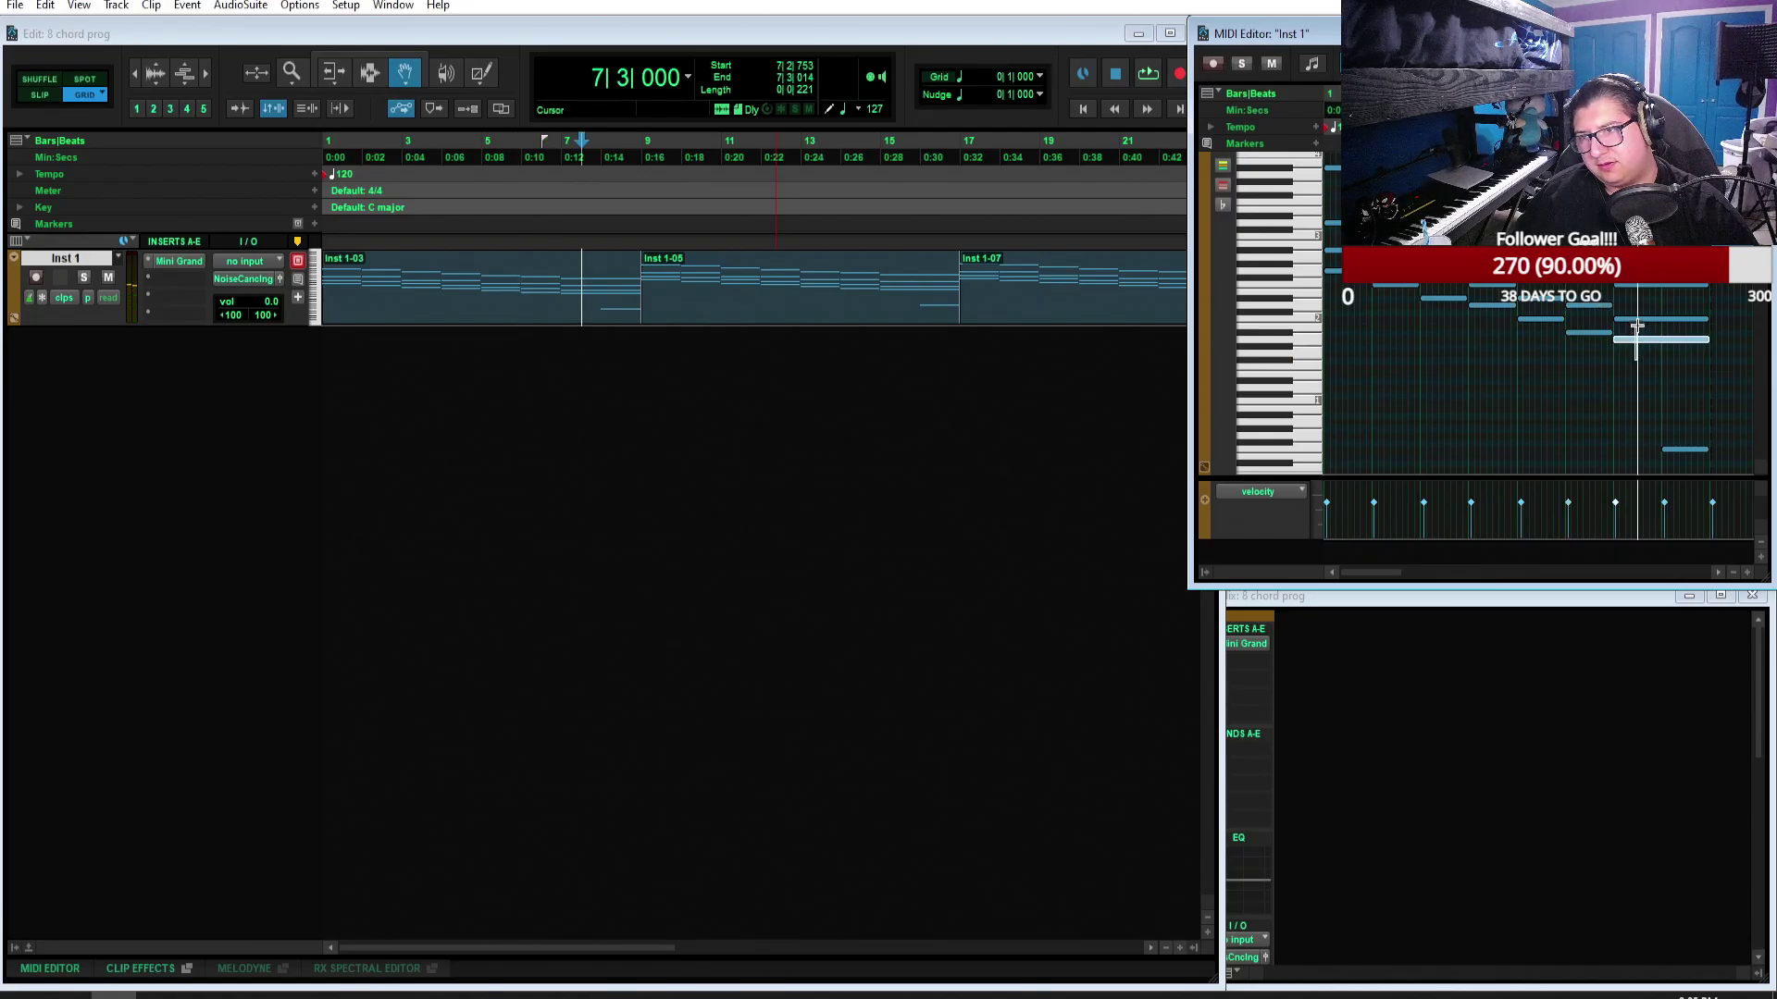
pyautogui.keyDown('shift'); pyautogui.click(1637, 319); pyautogui.keyUp('shift')
pyautogui.click(1610, 367)
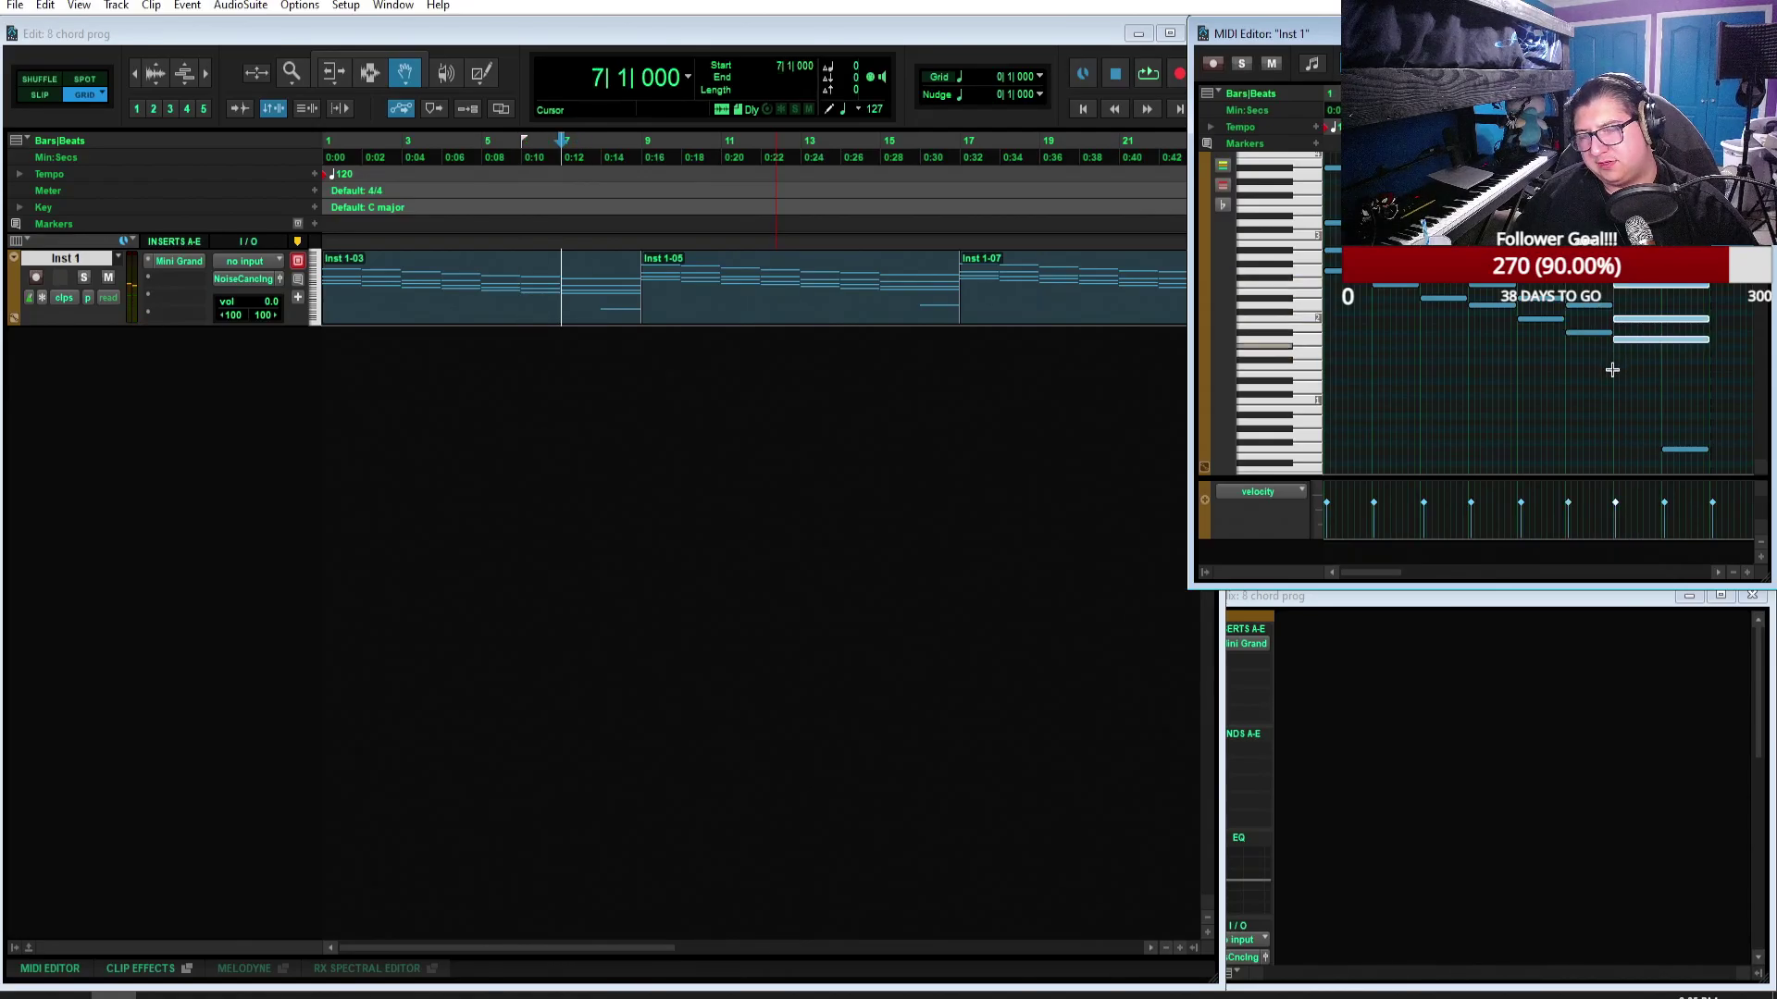
# Step: Play the bar 7 chord briefly, and play the whole progression from the session start before stopping playback
pyautogui.press('space')
pyautogui.press('space')
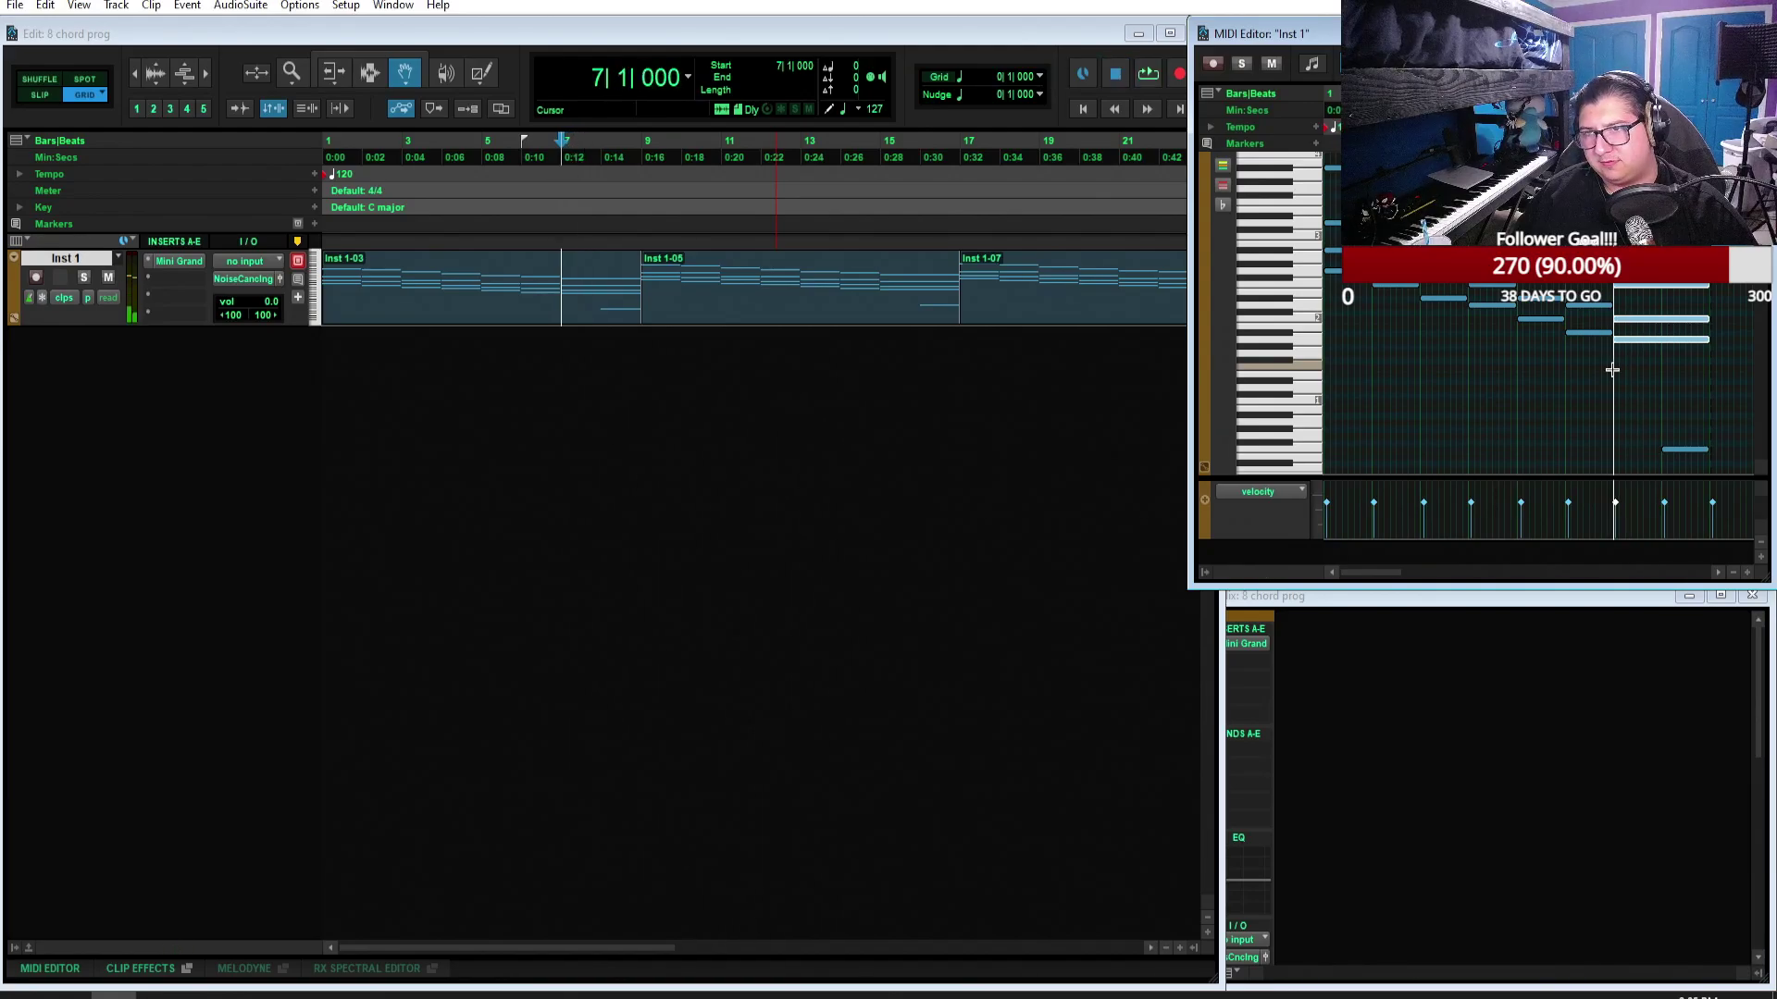
pyautogui.press('Return')
pyautogui.press('space')
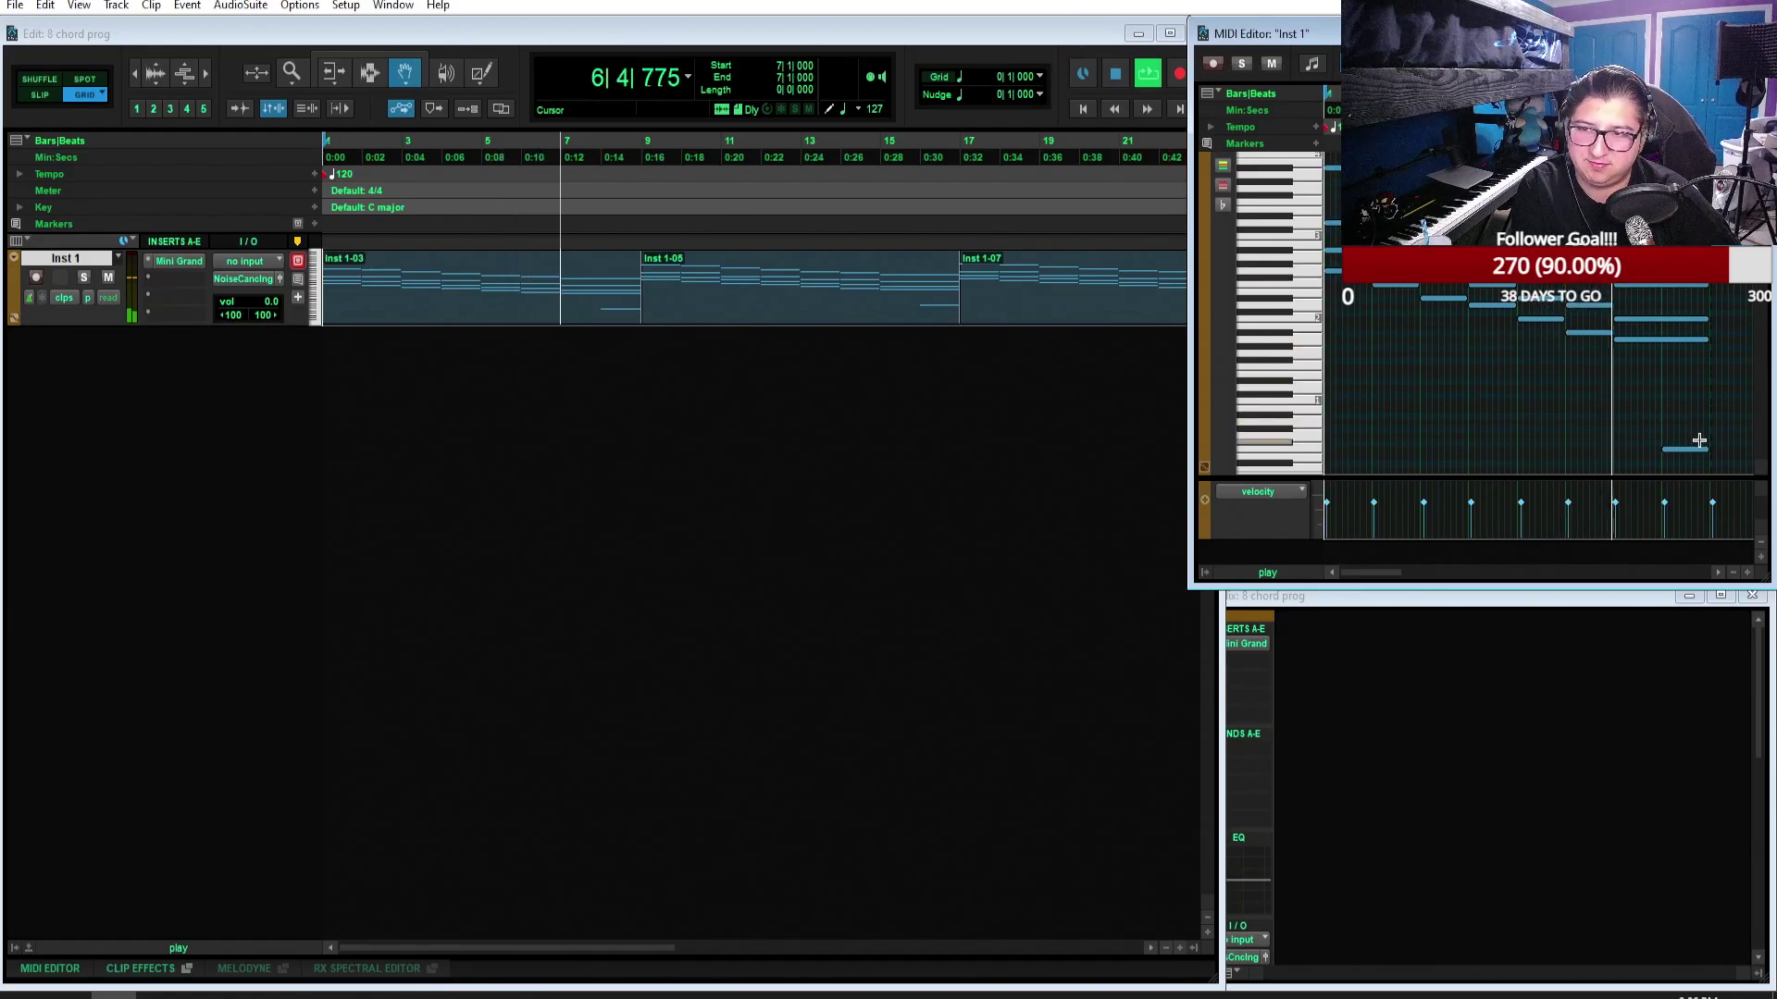
pyautogui.click(1123, 70)
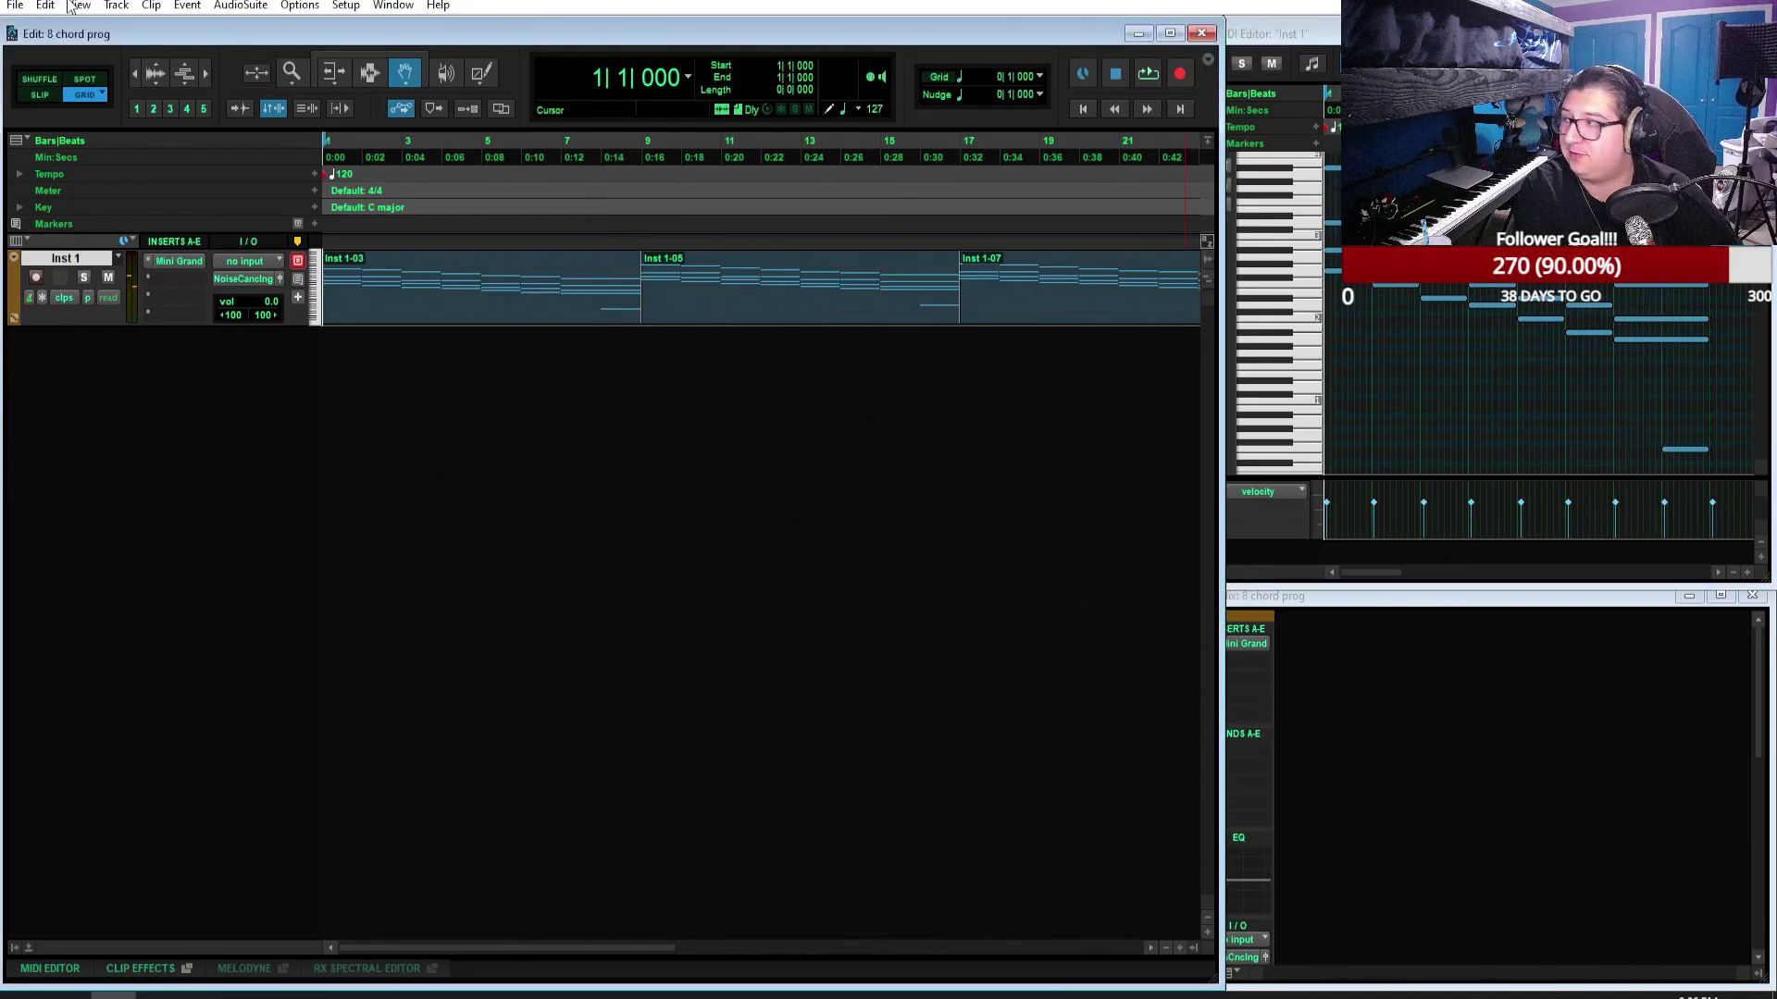
# Step: Close the 8 chord prog session without saving its changes, and open the Beyond the Falls session
pyautogui.click(15, 5)
pyautogui.moveTo(81, 70)
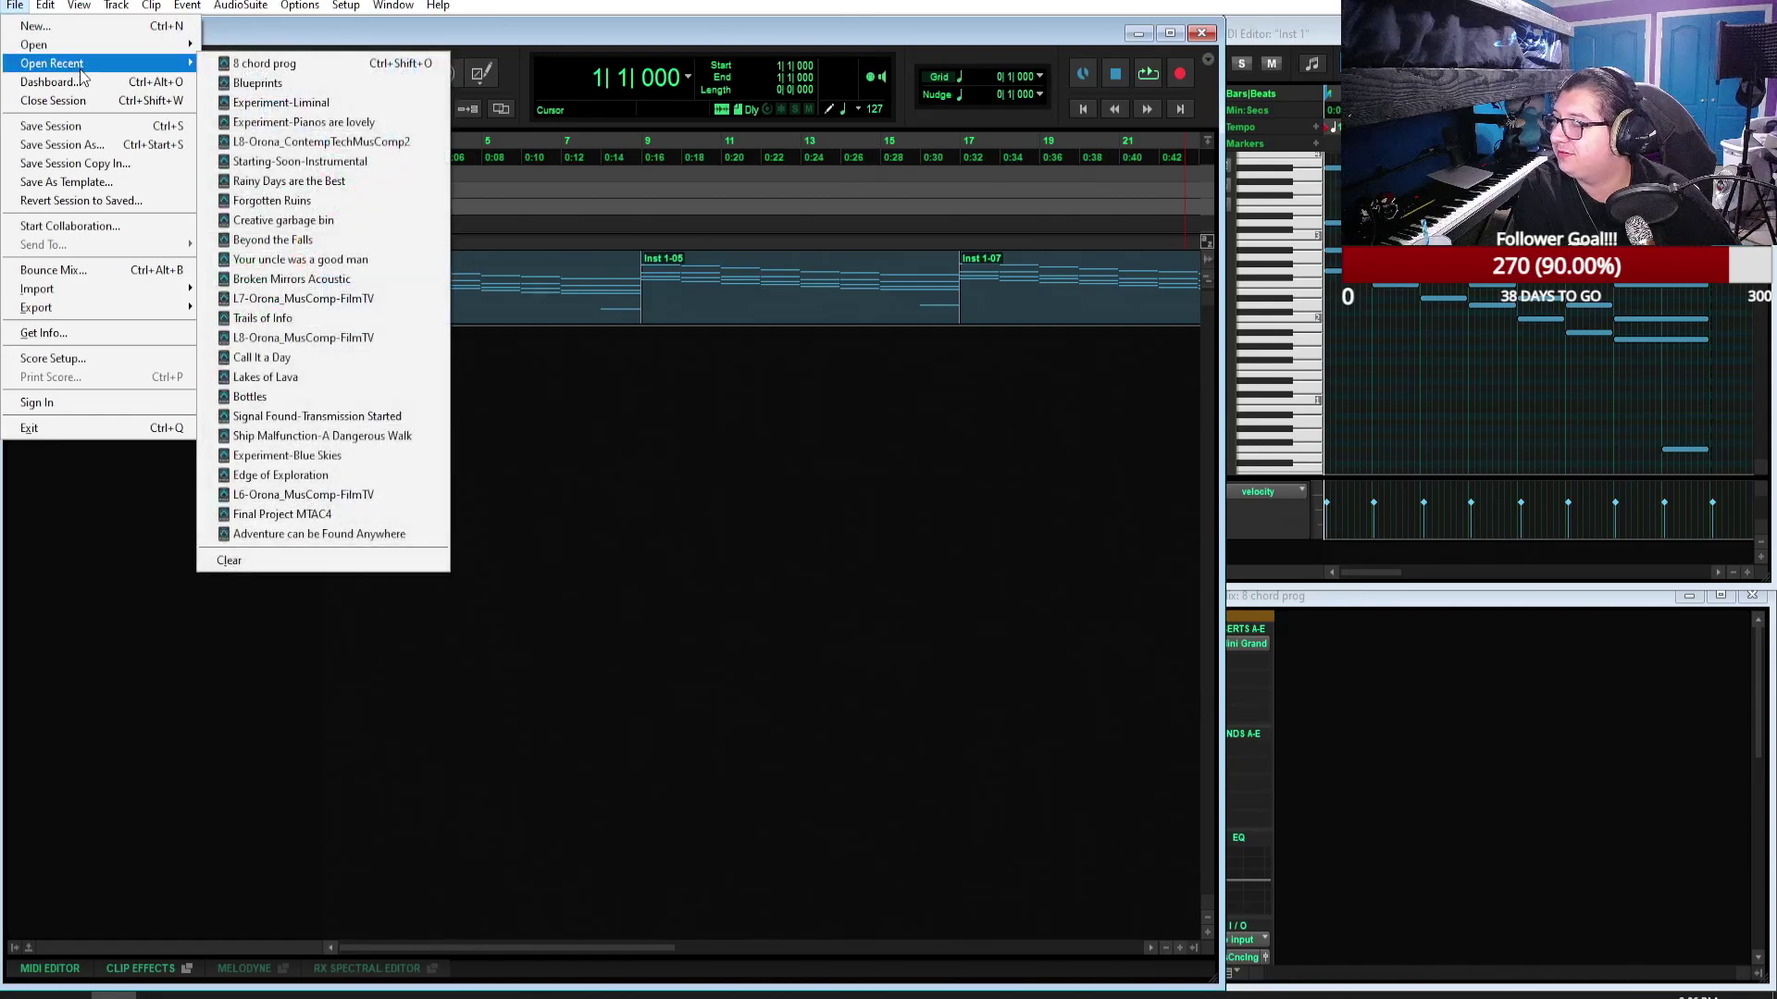
pyautogui.click(1035, 819)
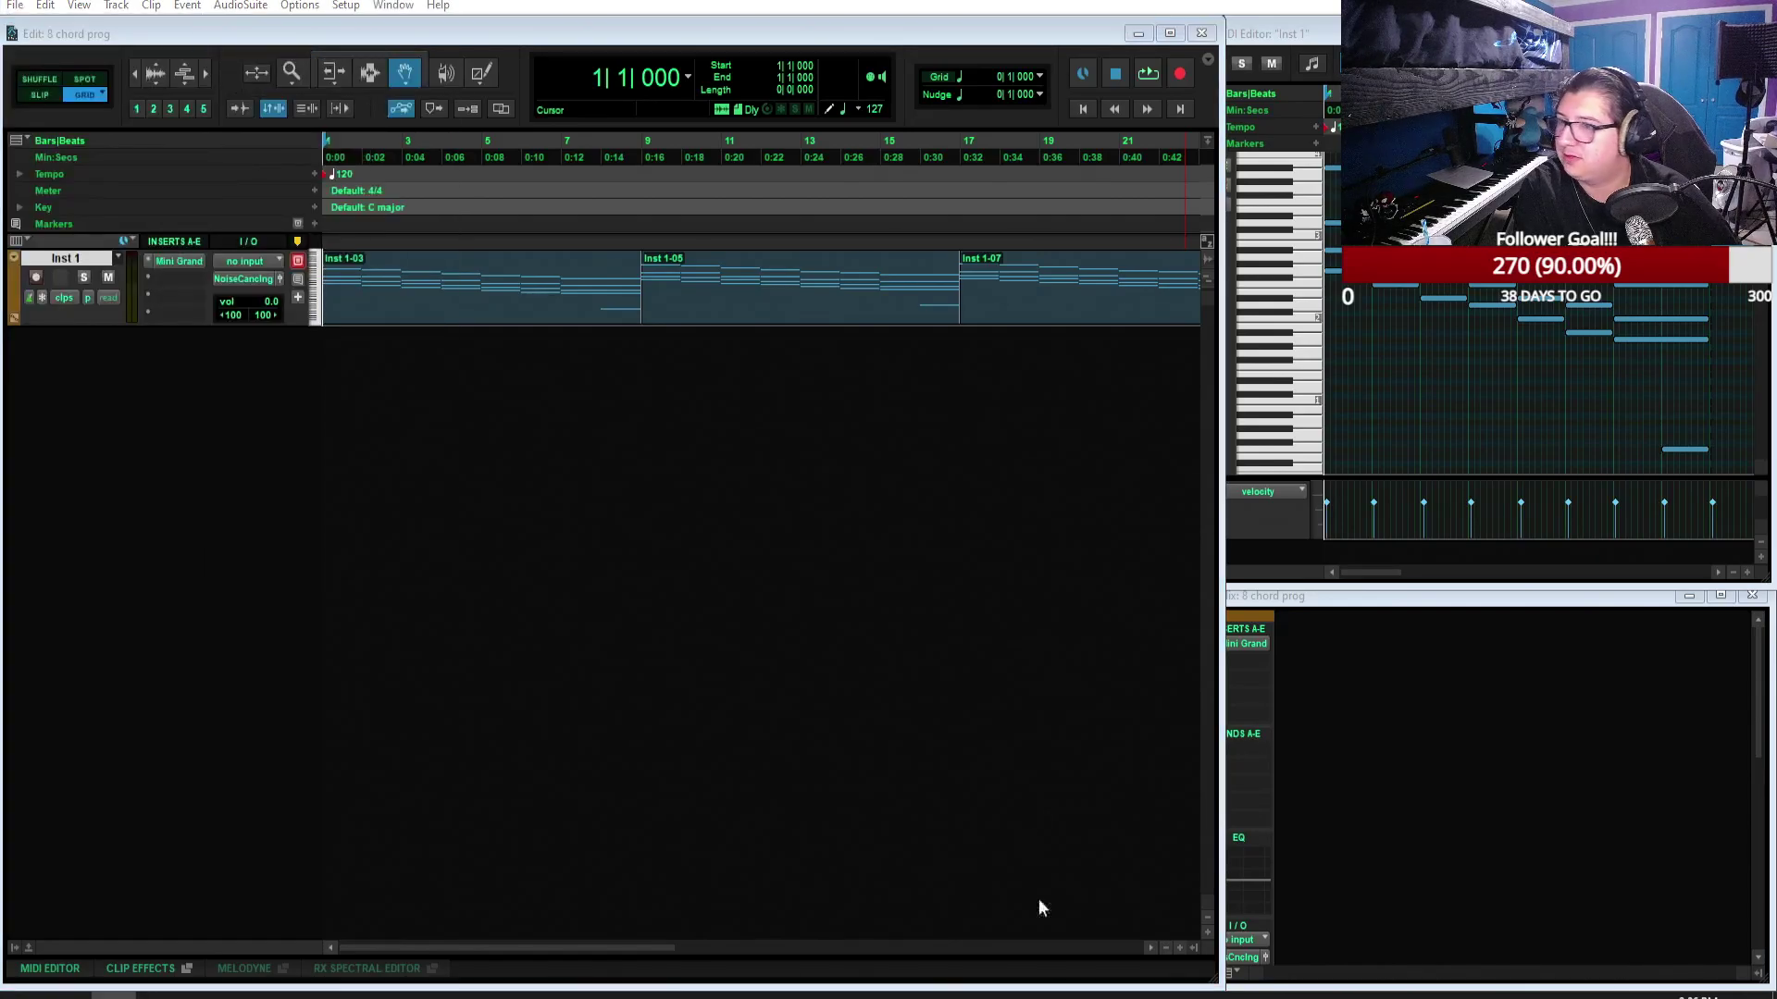
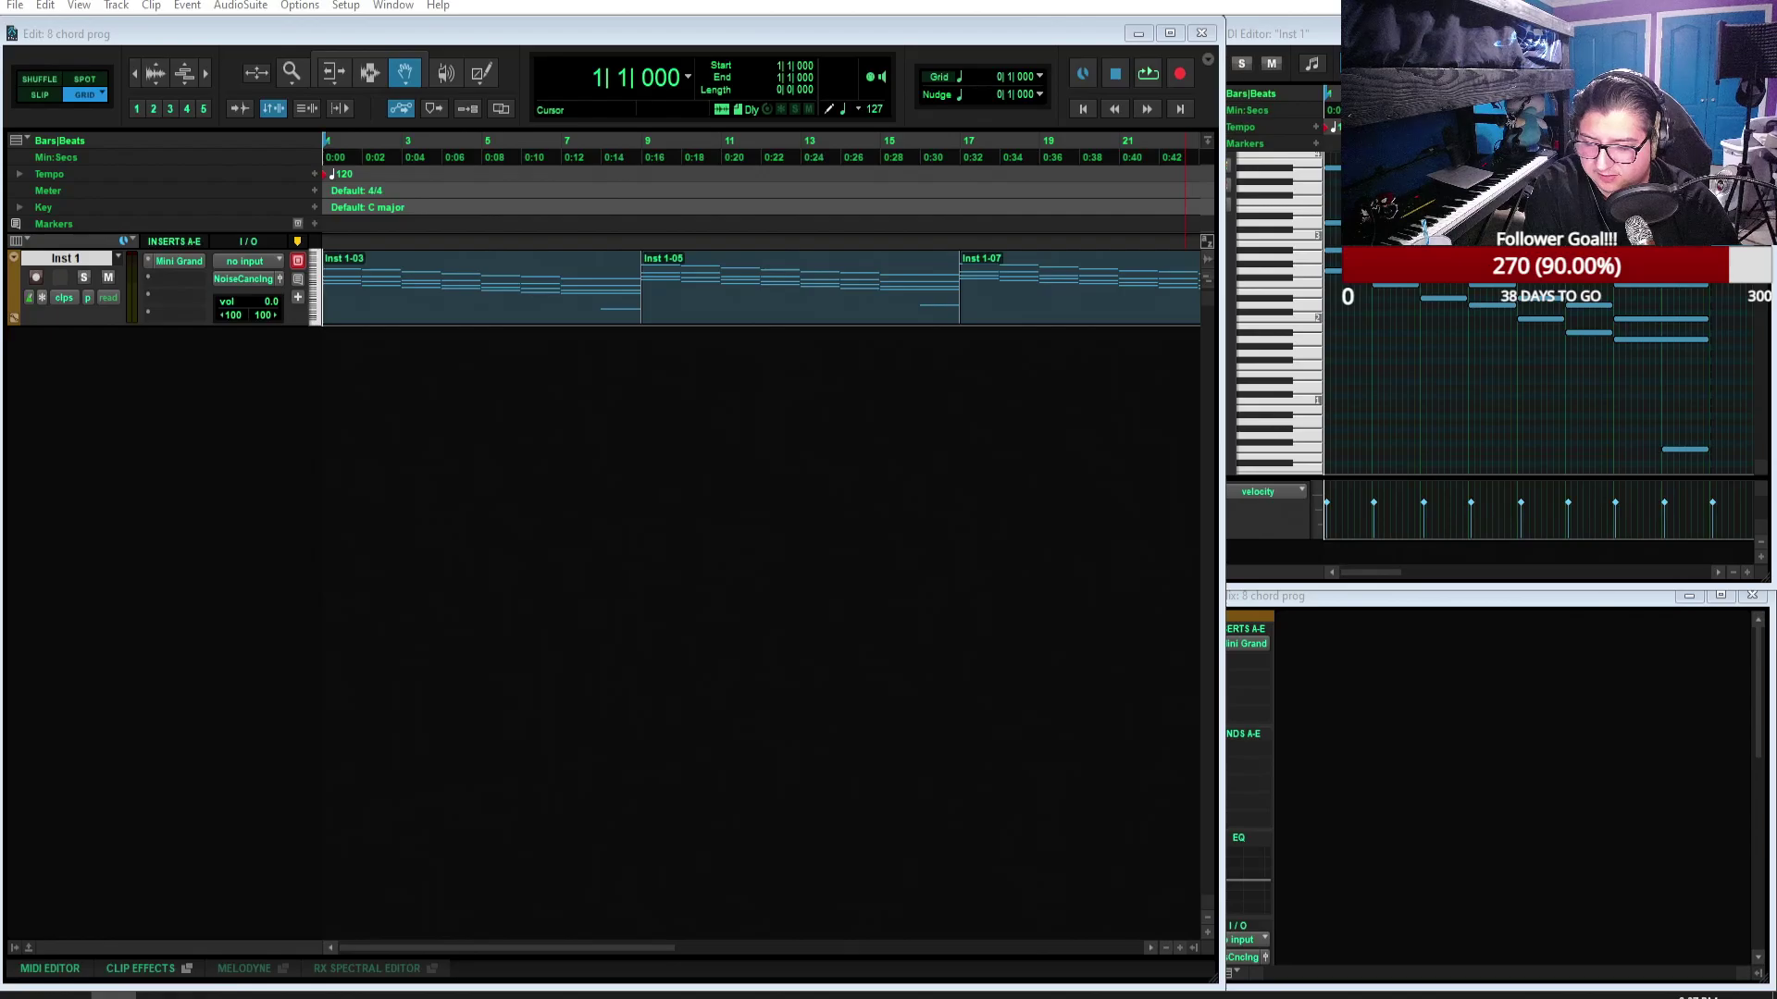
pyautogui.hotkey('ctrl', 'shift', 'w')
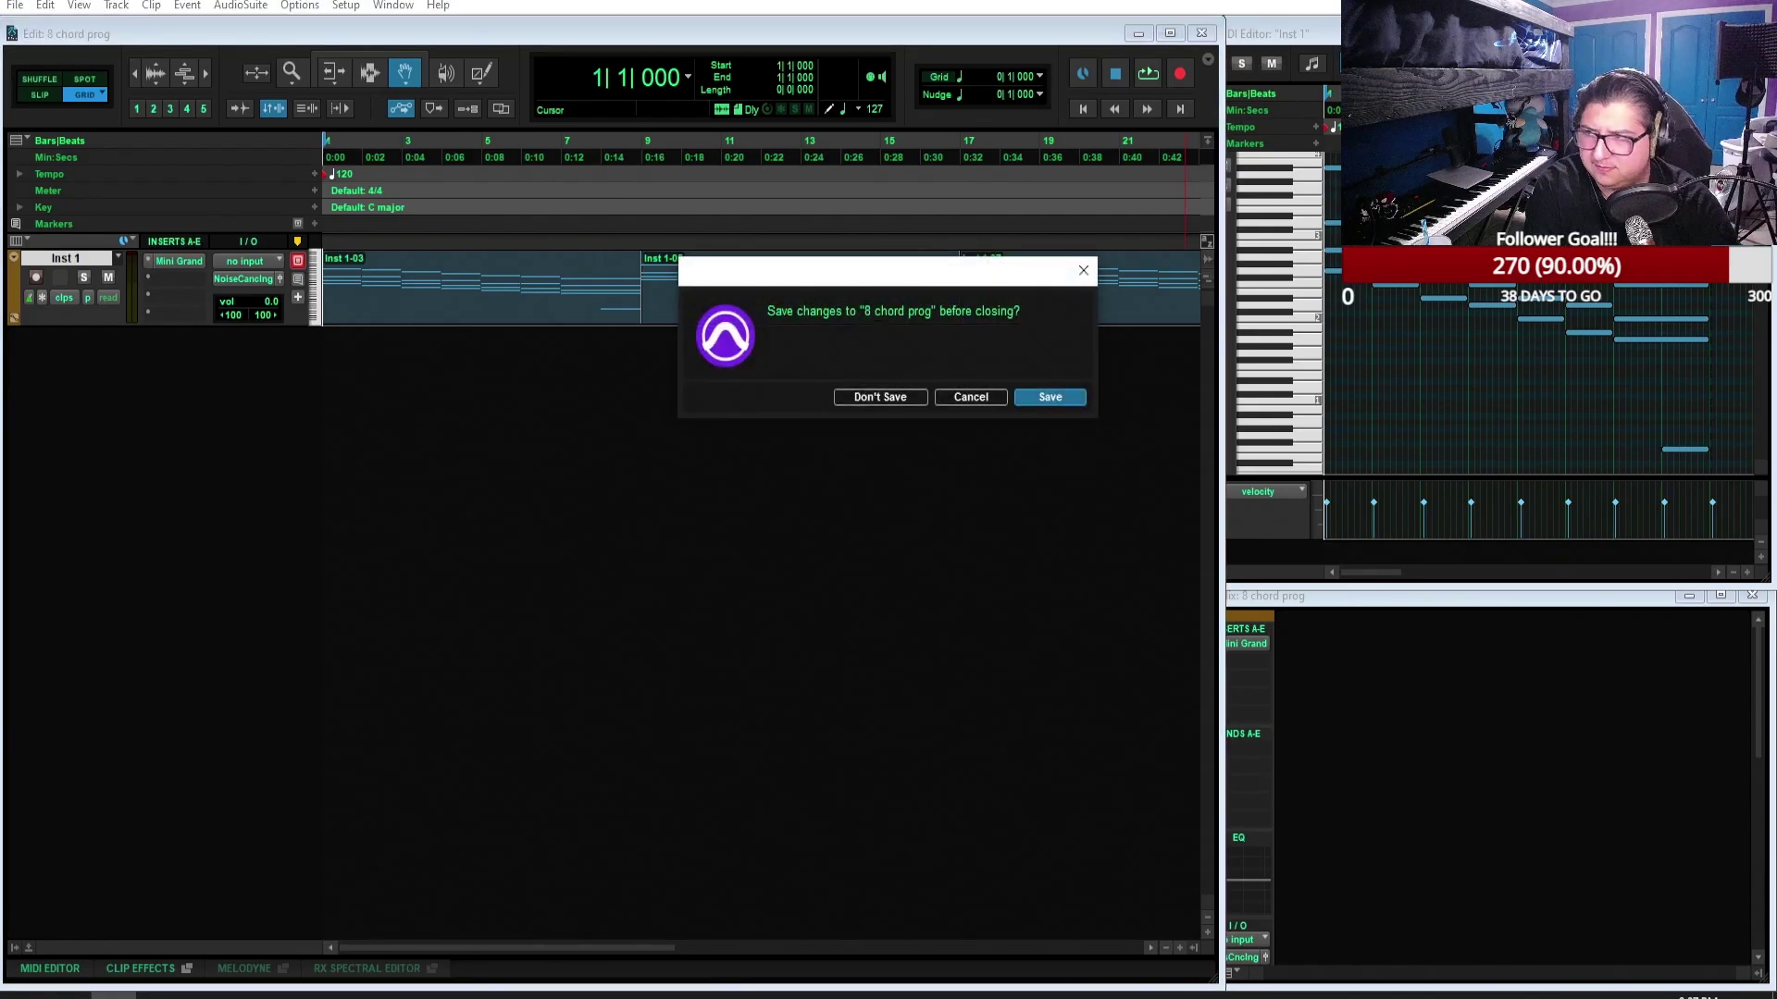
pyautogui.click(902, 398)
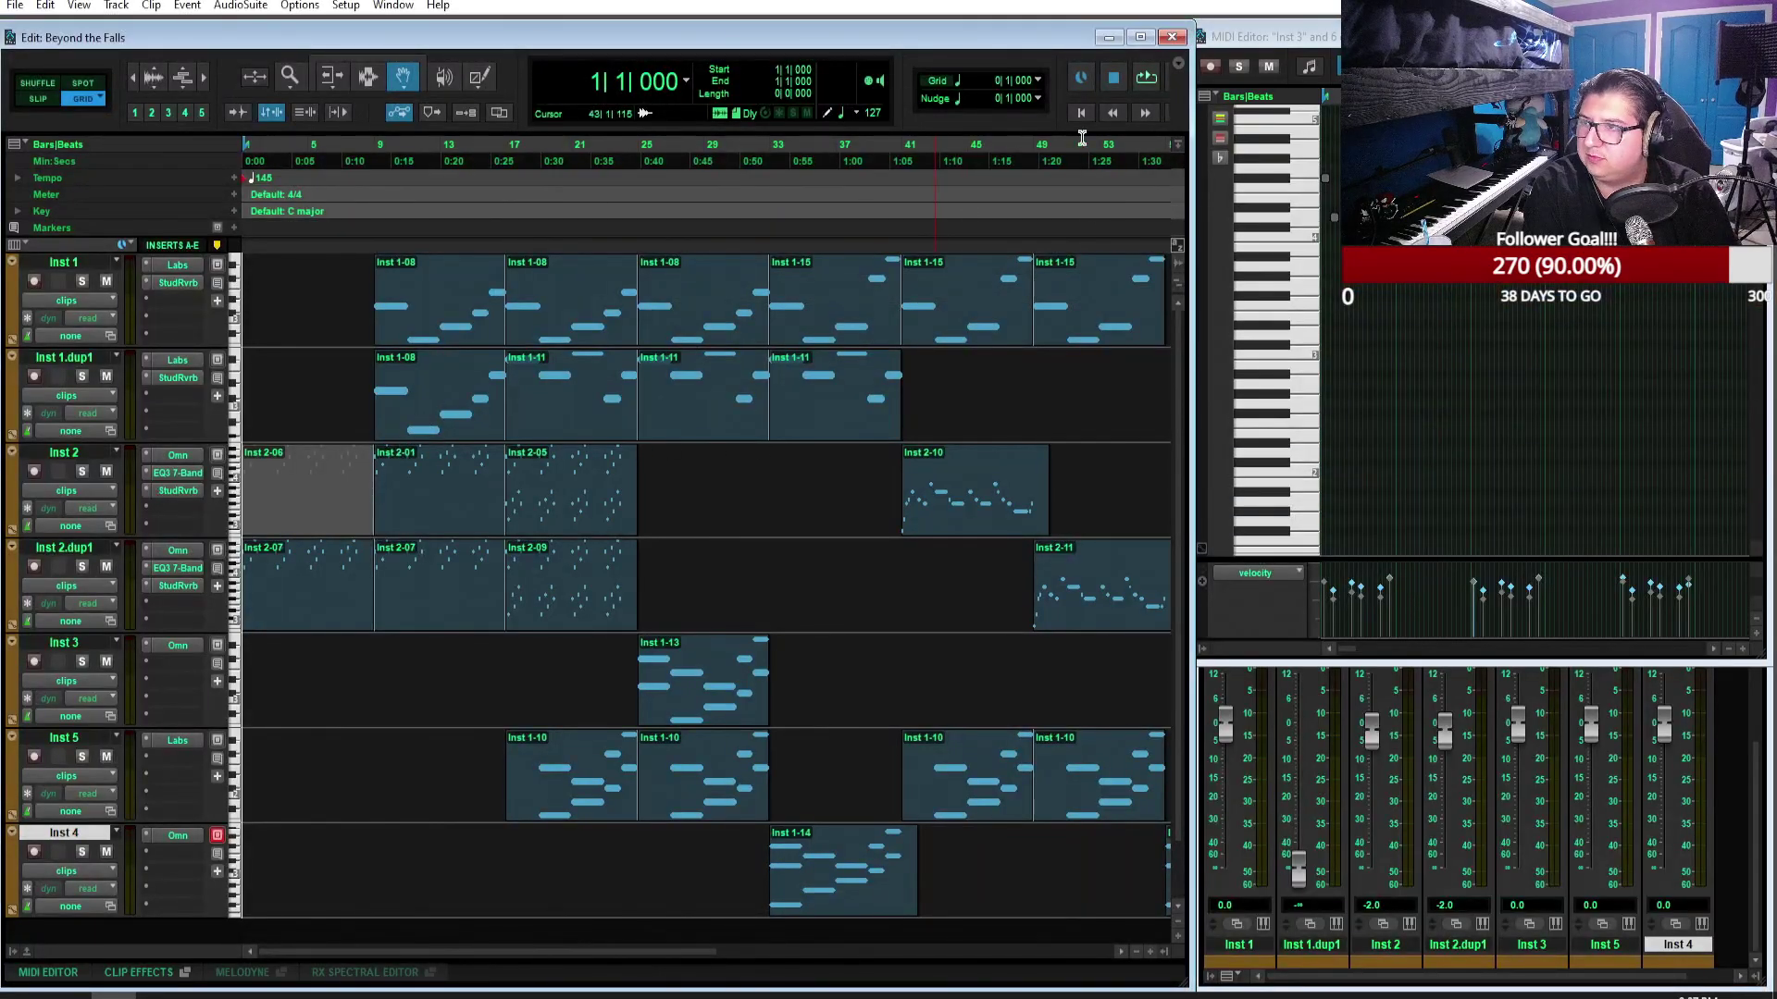
# Step: Play the Beyond the Falls session from its beginning twice, stopping playback after each pass
pyautogui.click(1149, 80)
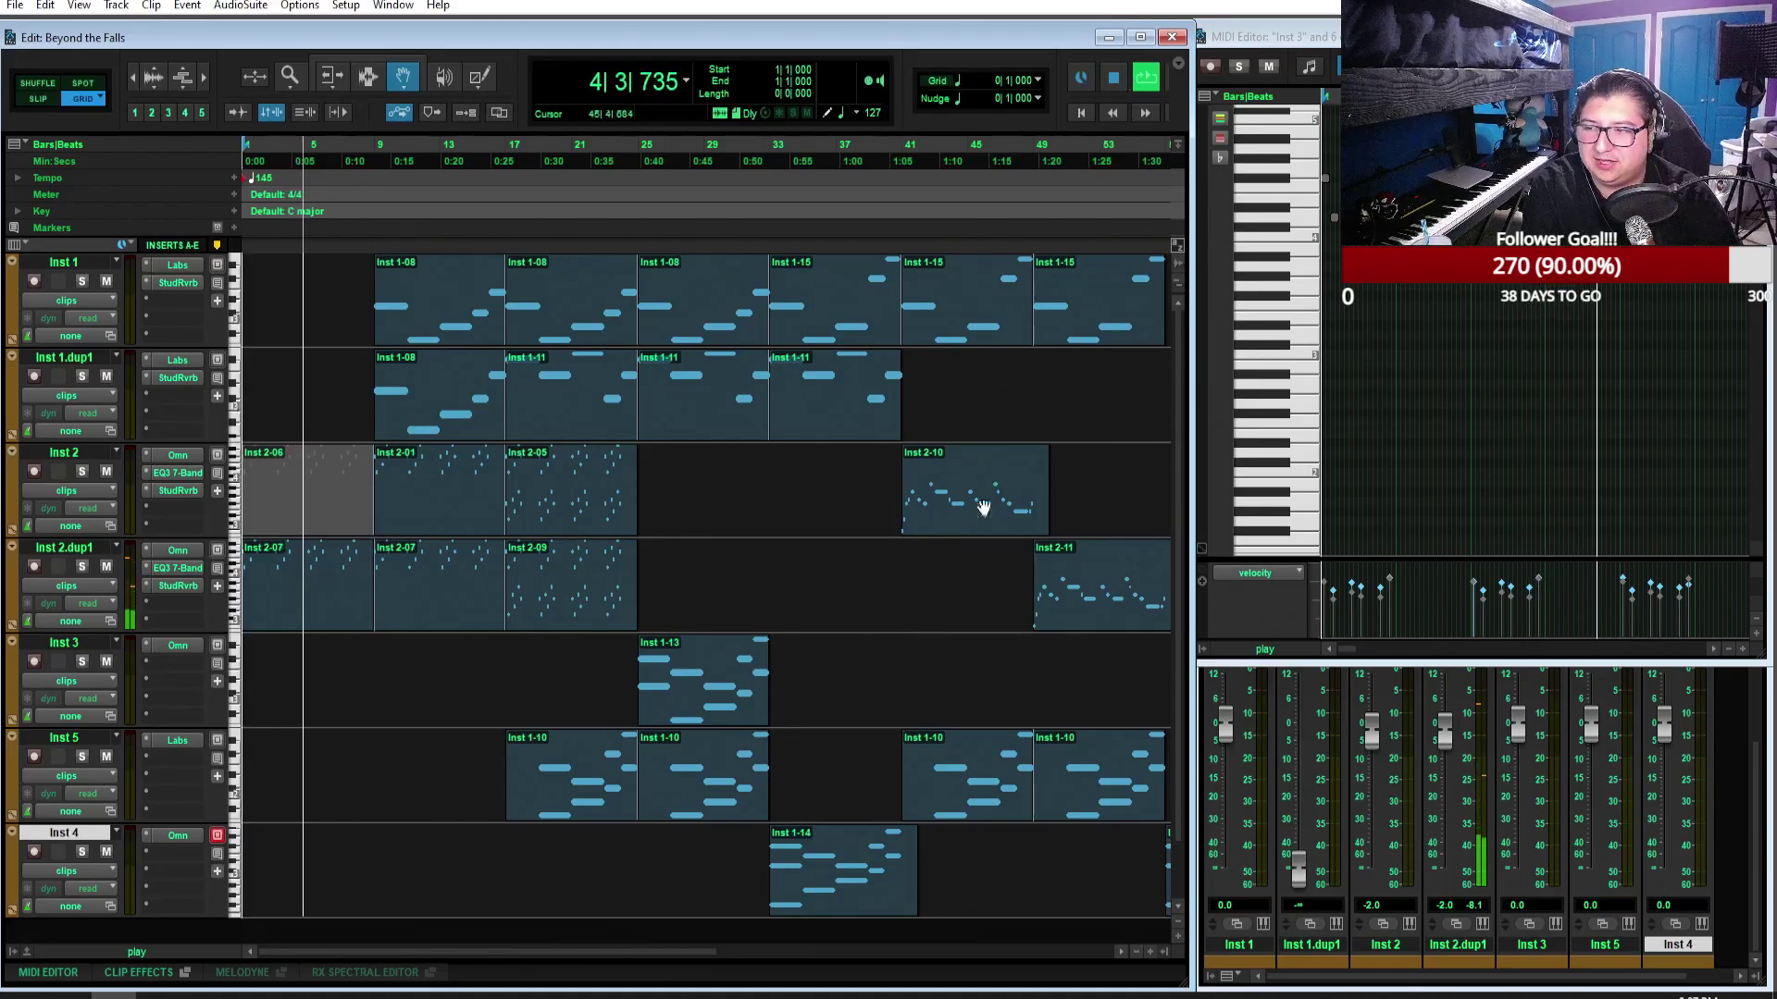
pyautogui.click(1114, 80)
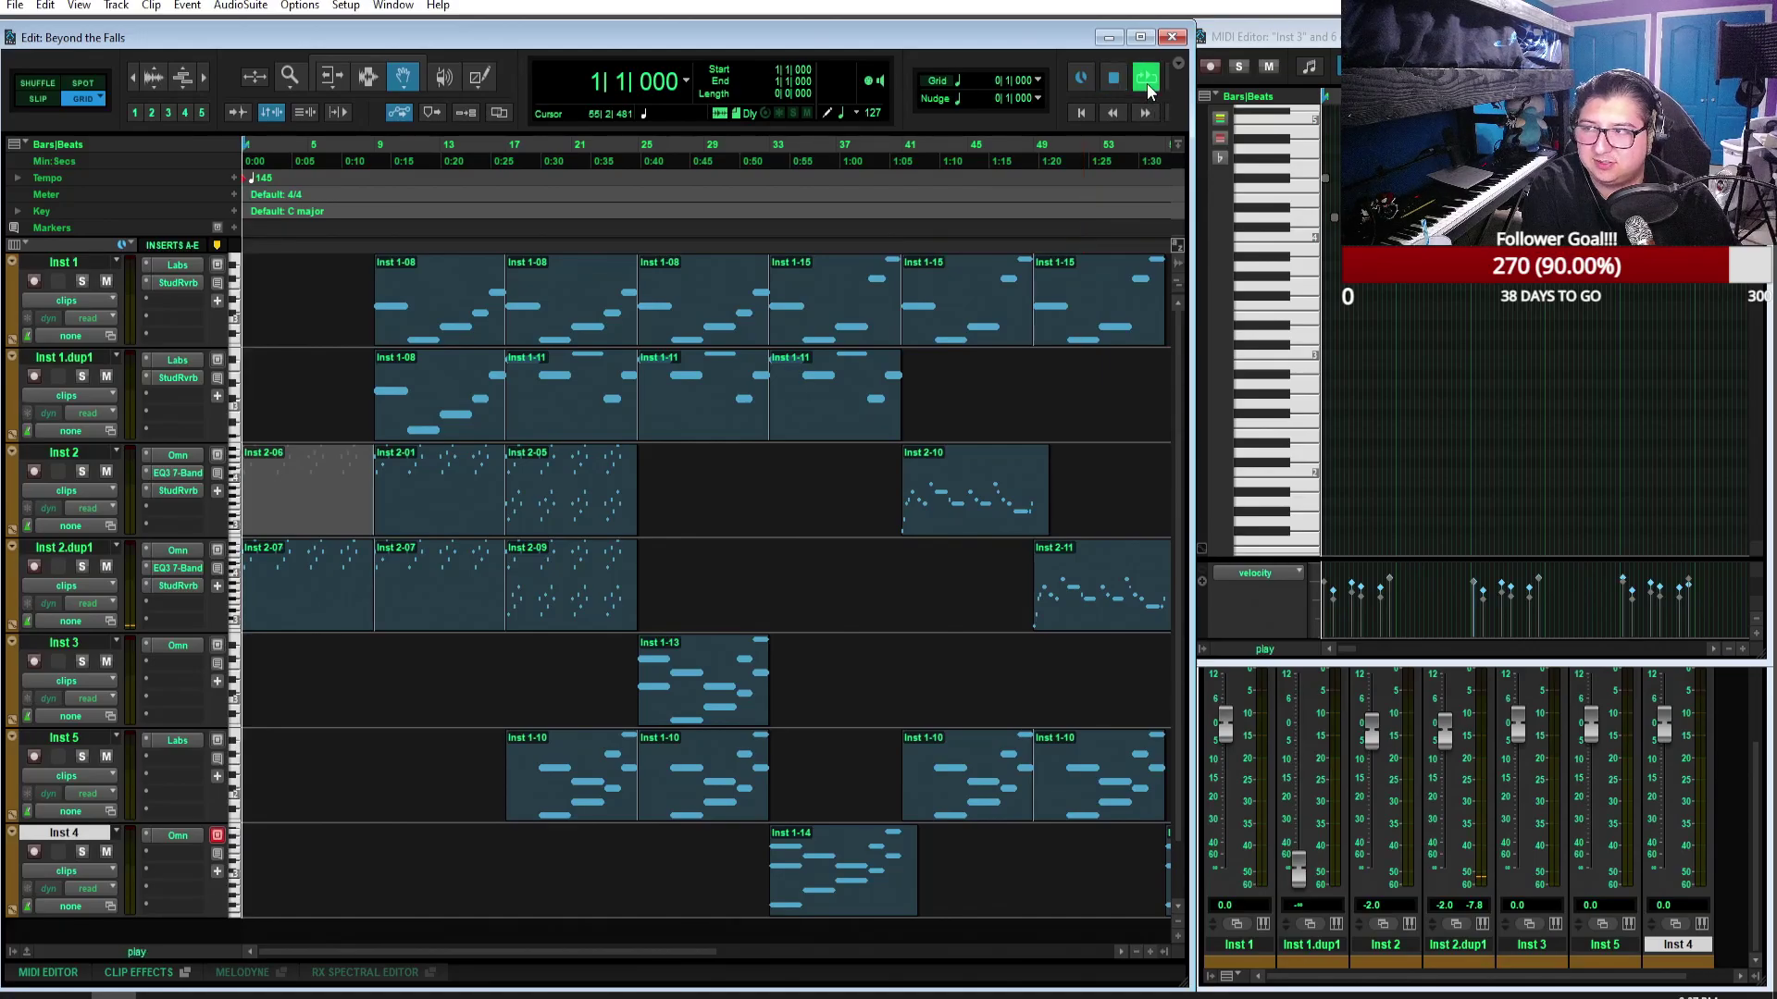
pyautogui.click(1147, 80)
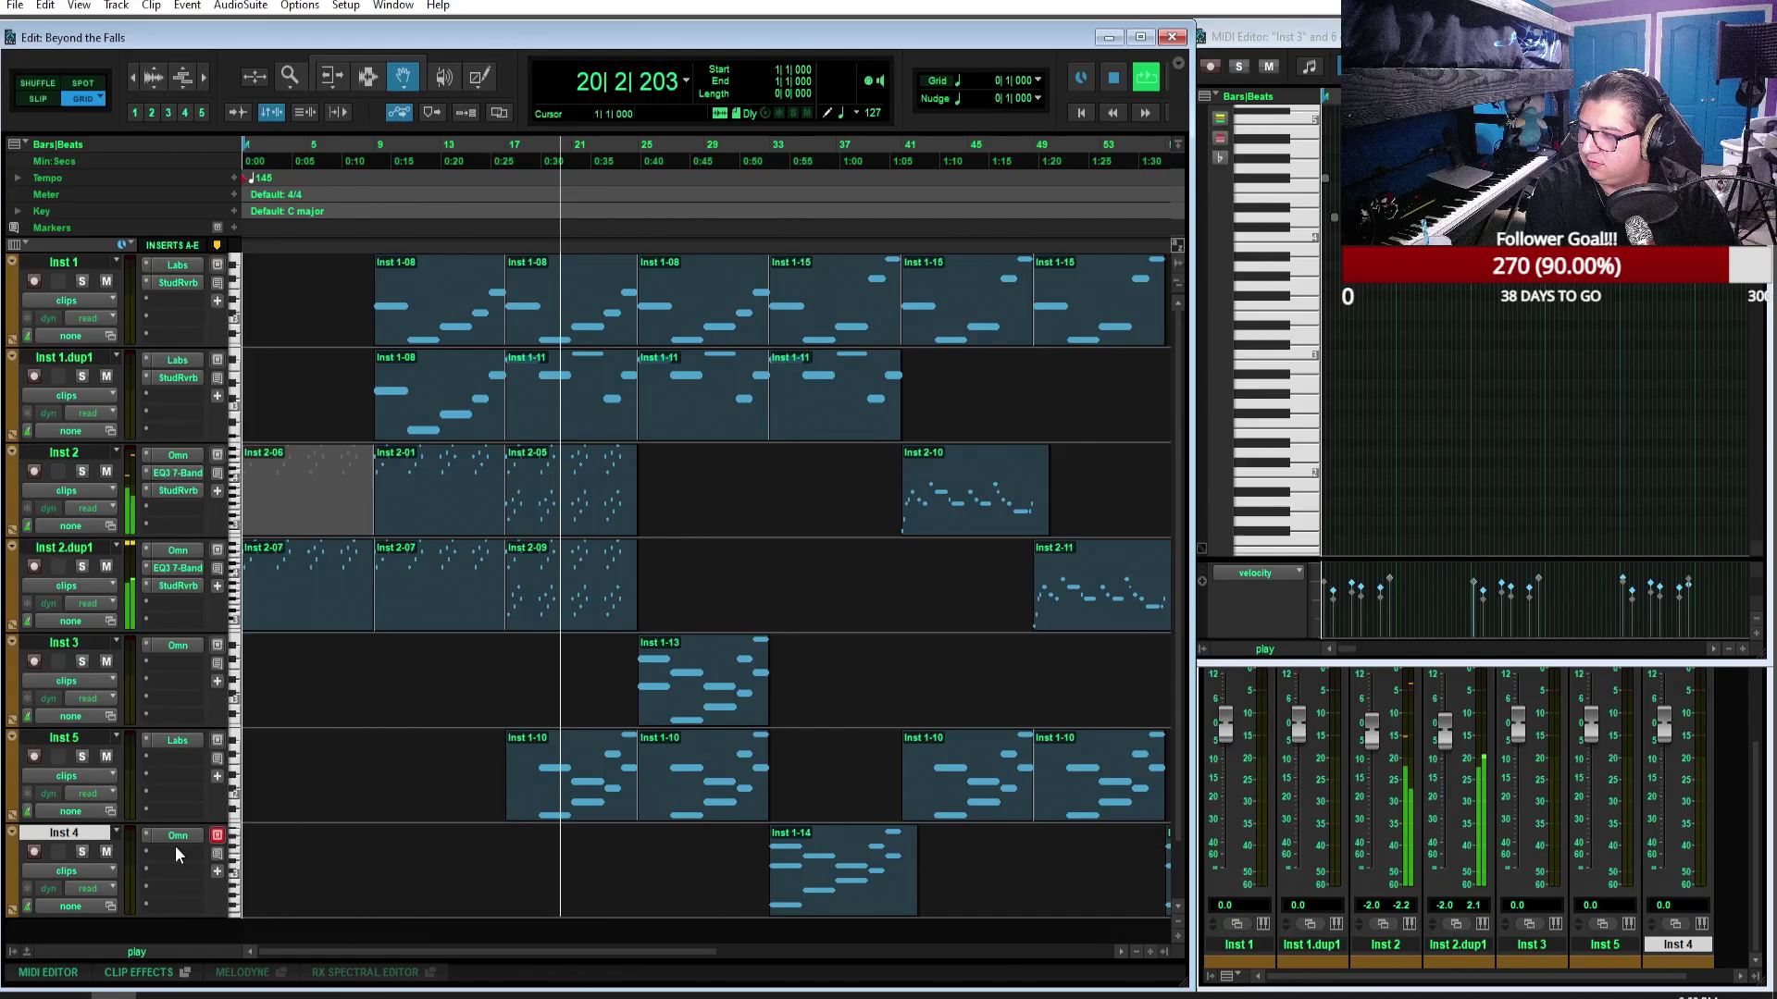
pyautogui.click(1112, 76)
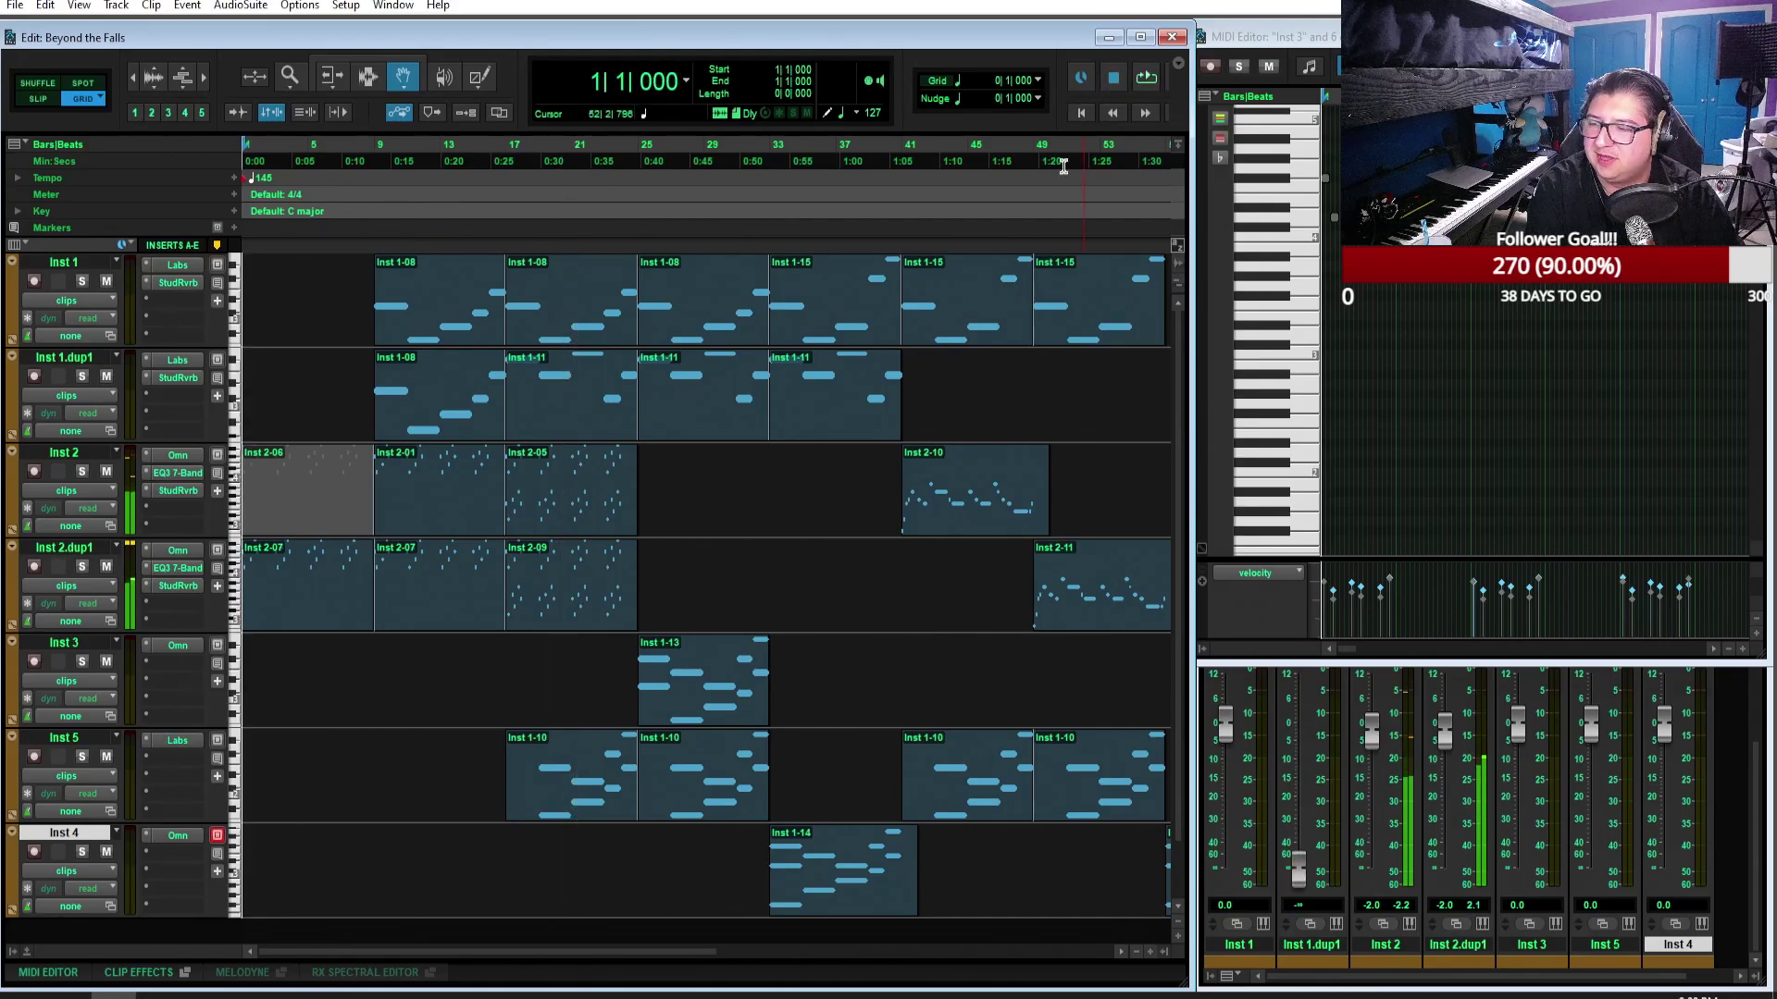
# Step: Play Beyond the Falls from bar 41 through its closing section, and stop playback
pyautogui.click(905, 159)
pyautogui.click(1146, 79)
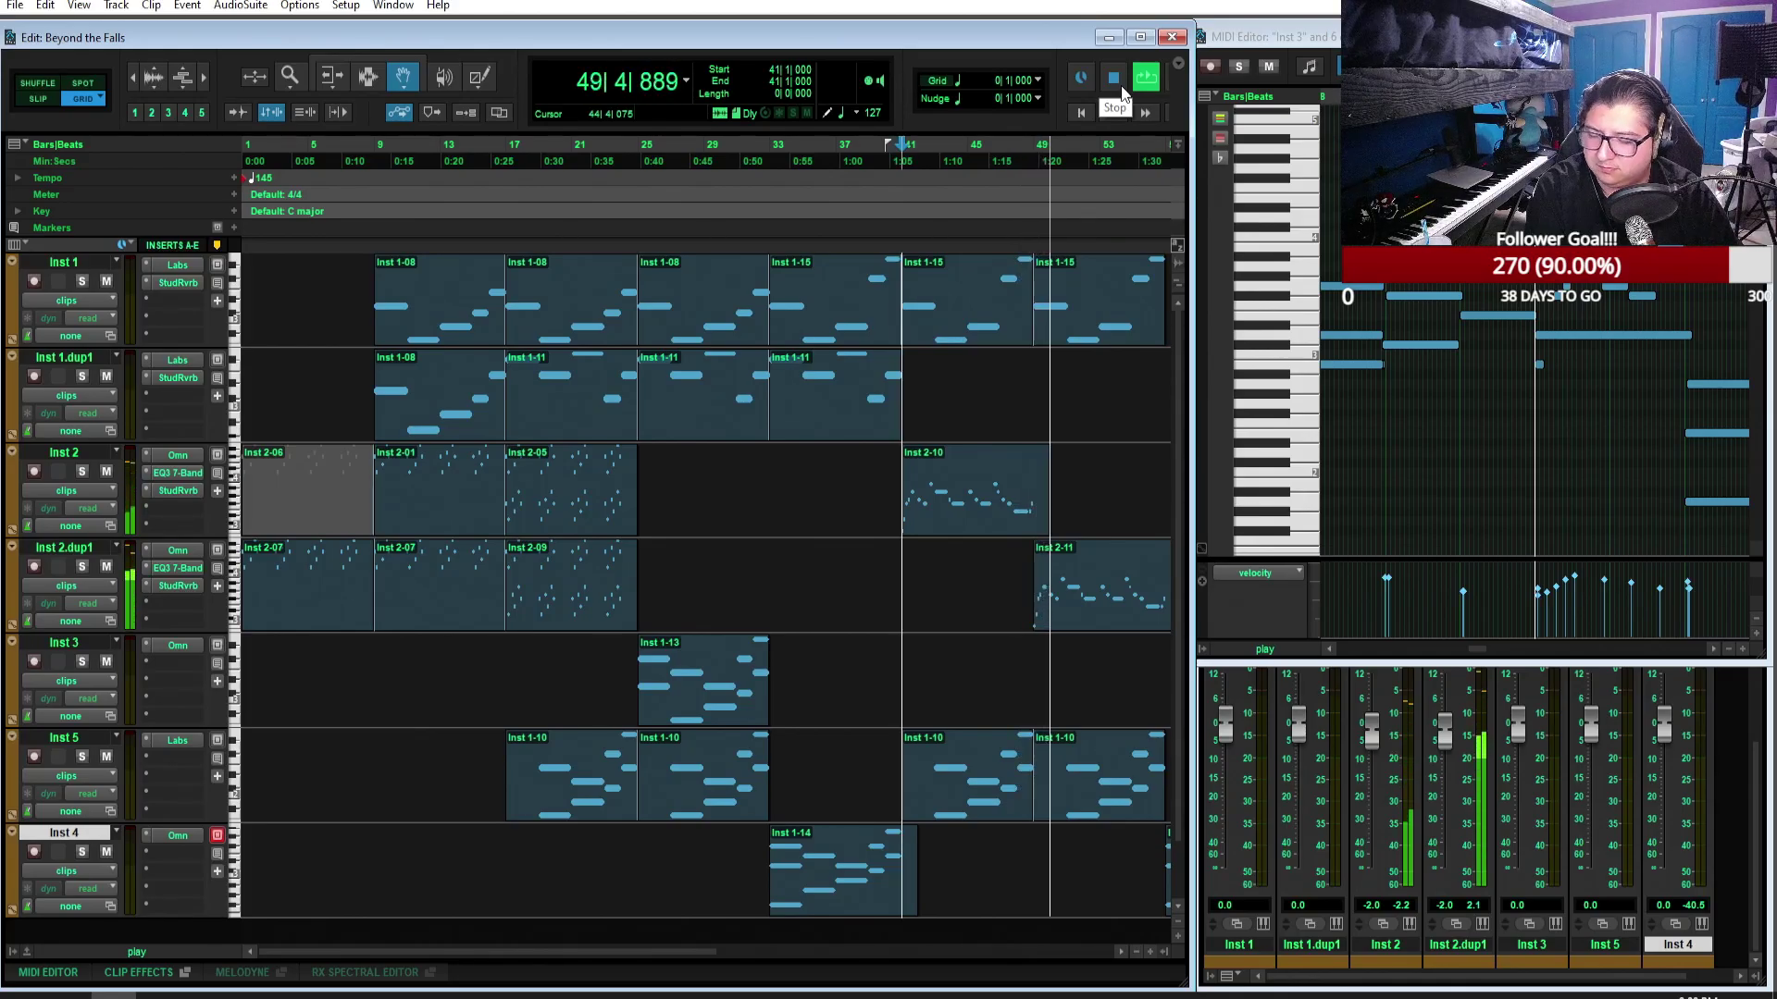
pyautogui.moveTo(607, 951); pyautogui.dragTo(875, 953)
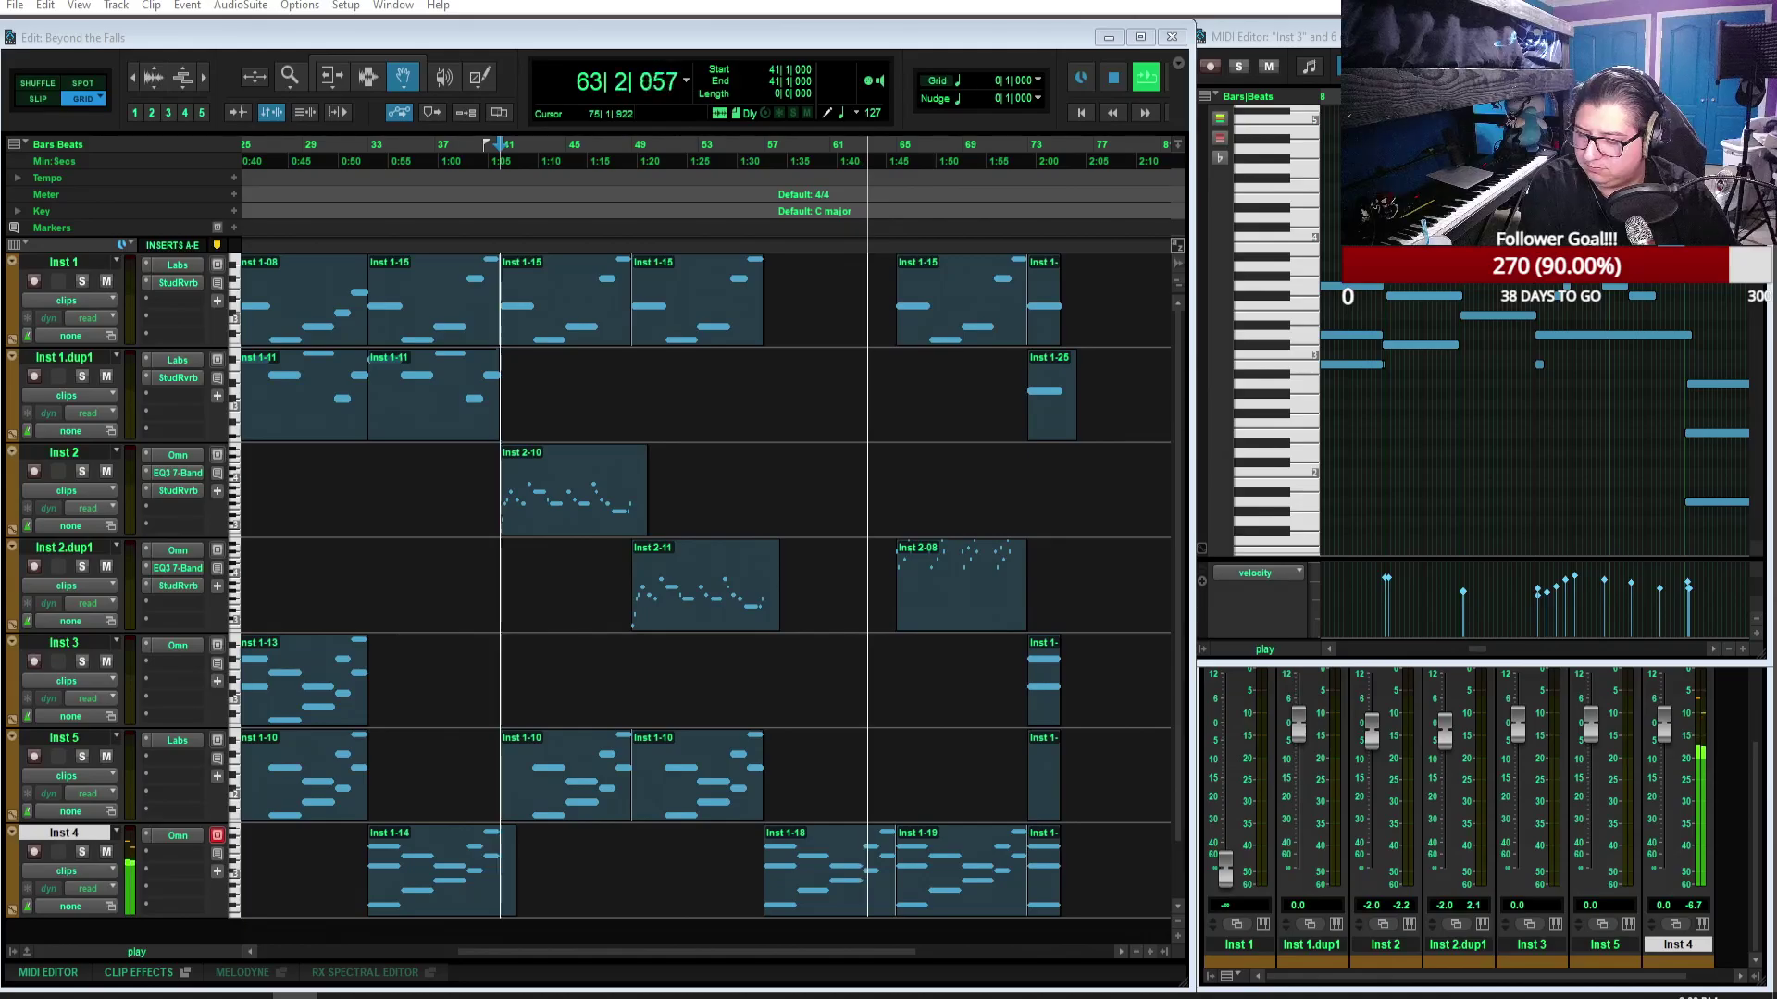
pyautogui.click(1151, 480)
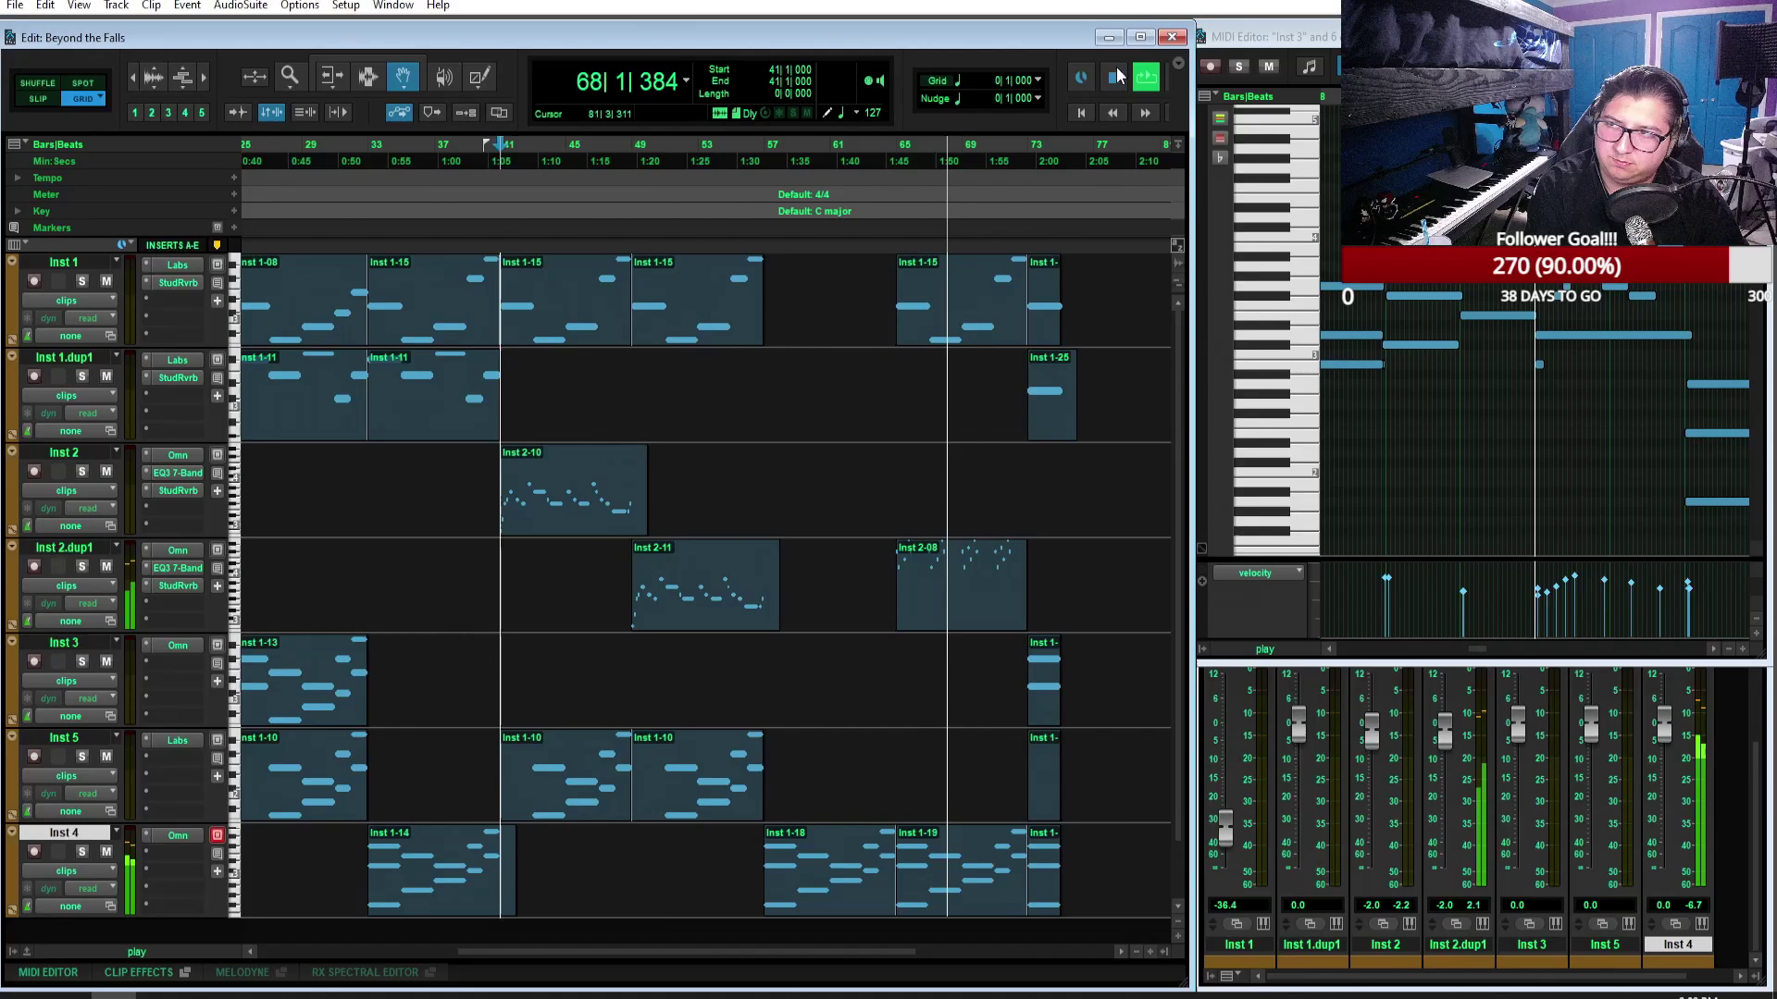
pyautogui.press('space')
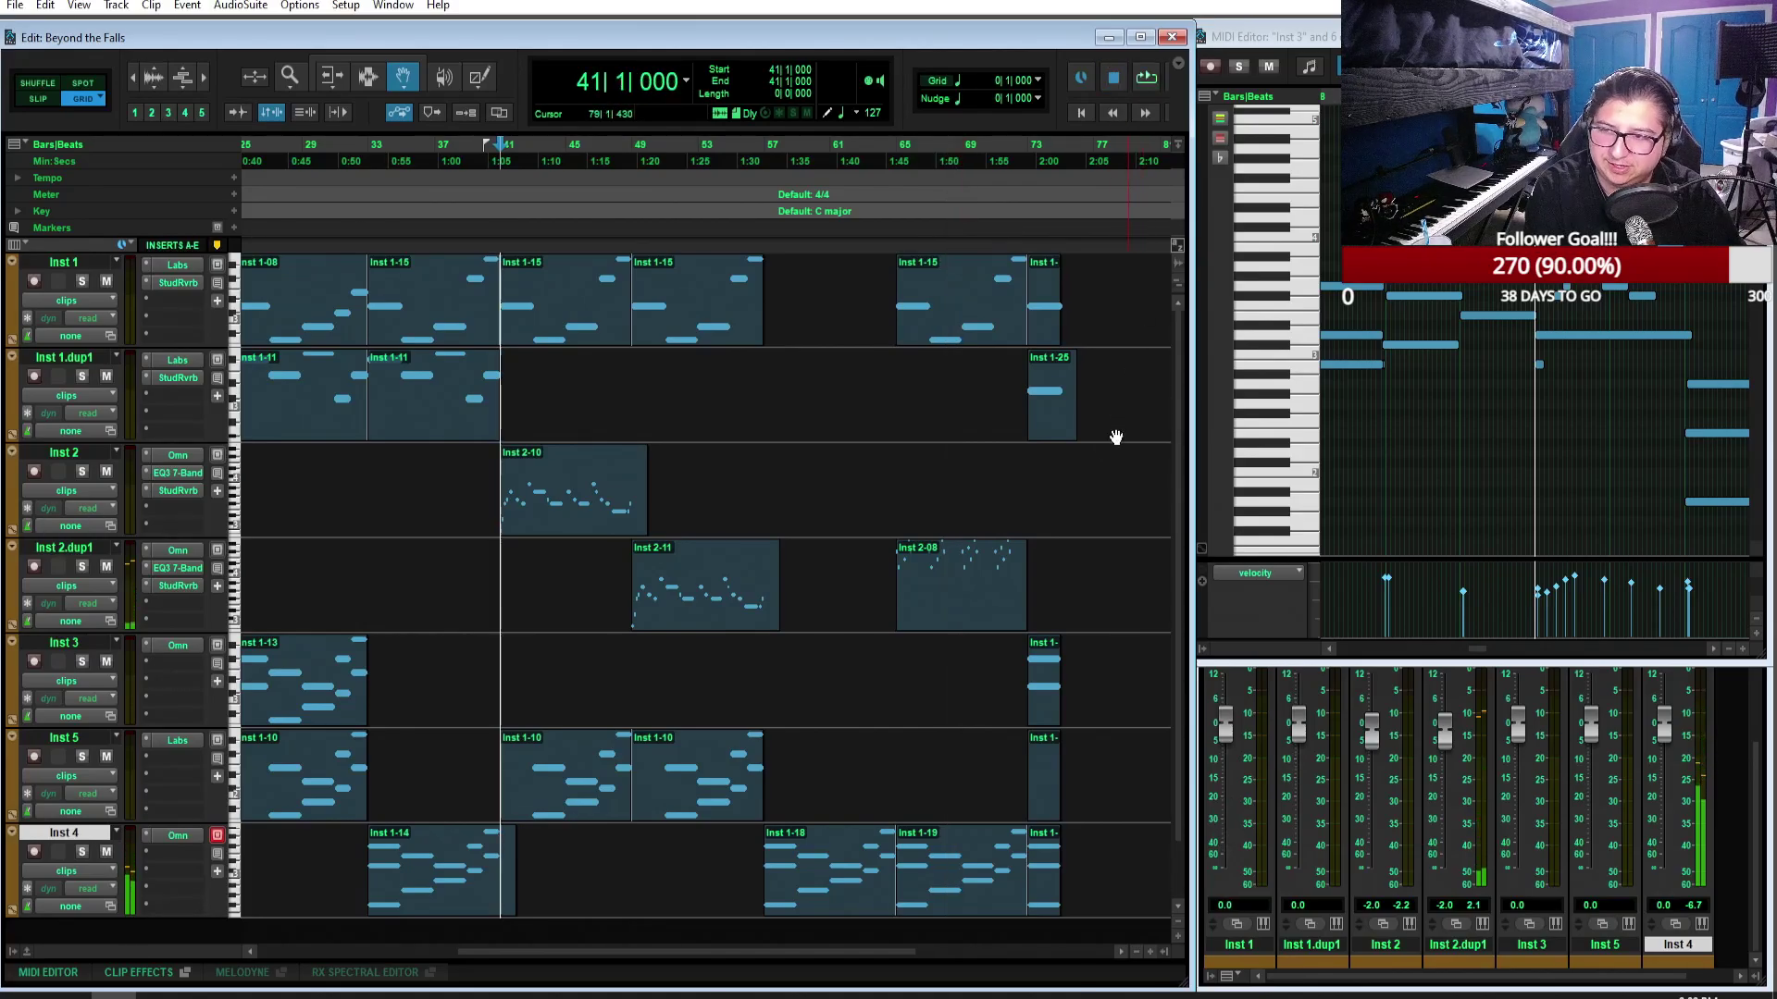
# Step: Close the Beyond the Falls session, open the Bugg_sample_TEST session, and dismiss the missing plug-ins notice
pyautogui.moveTo(910, 950); pyautogui.dragTo(576, 935)
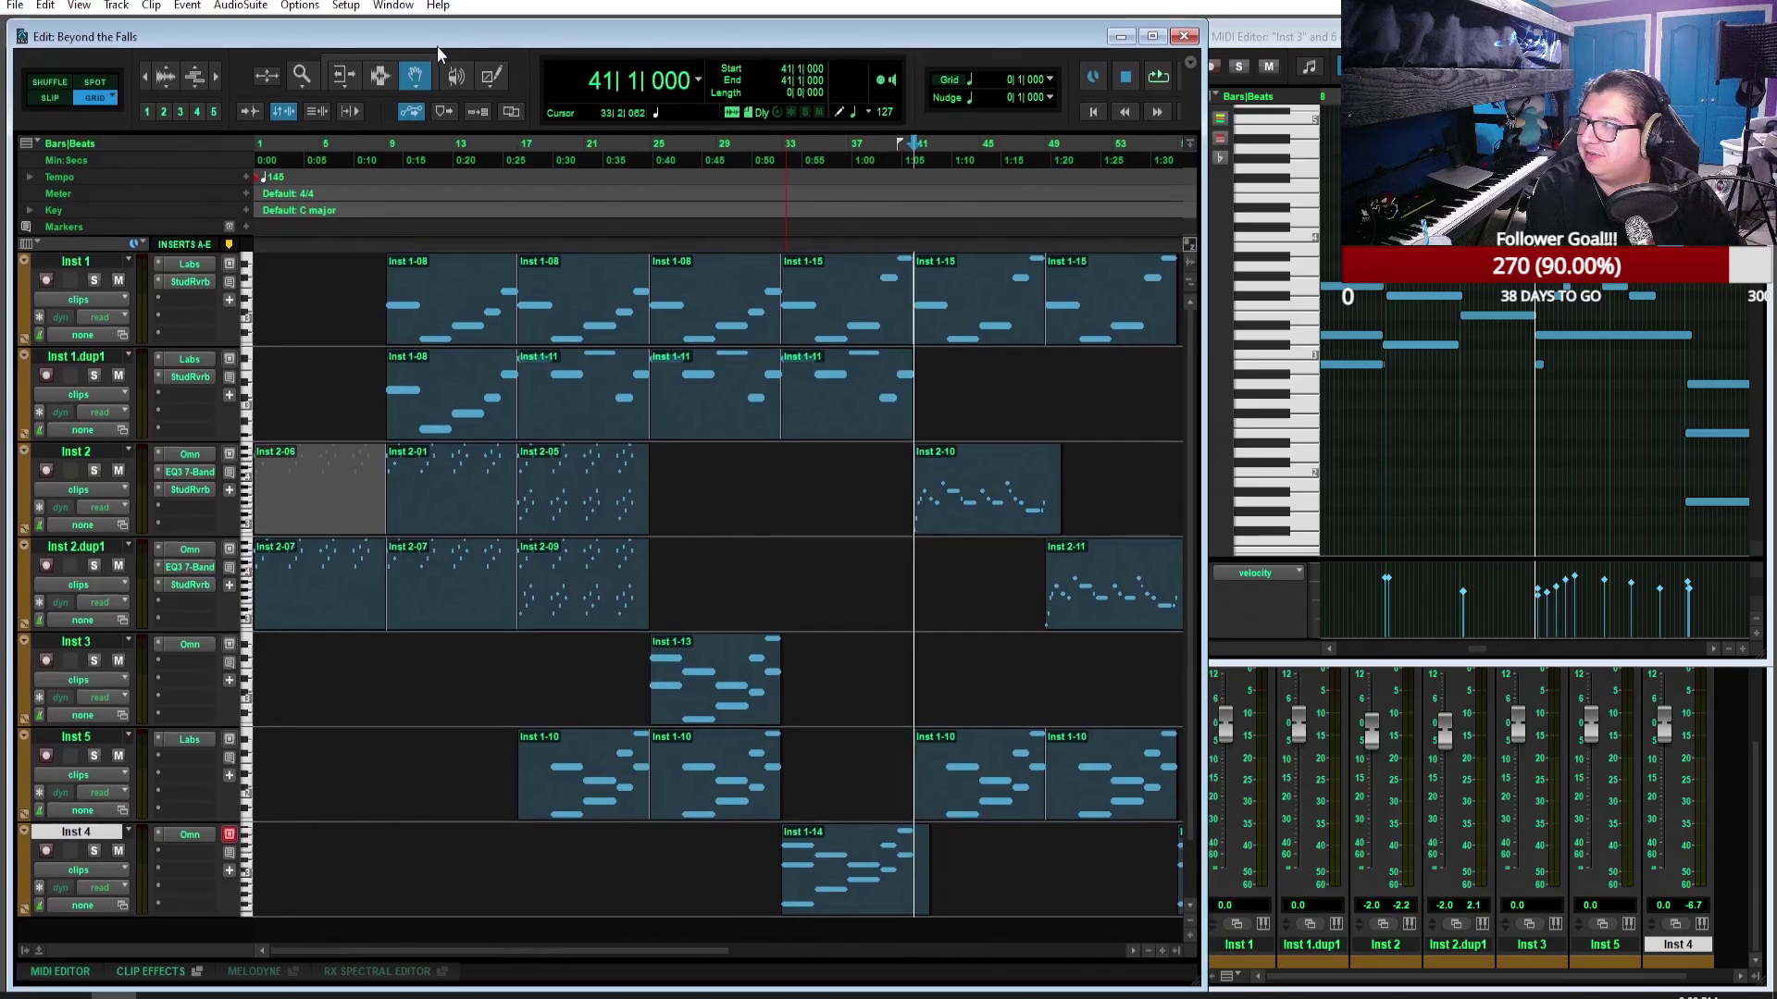
pyautogui.click(23, 5)
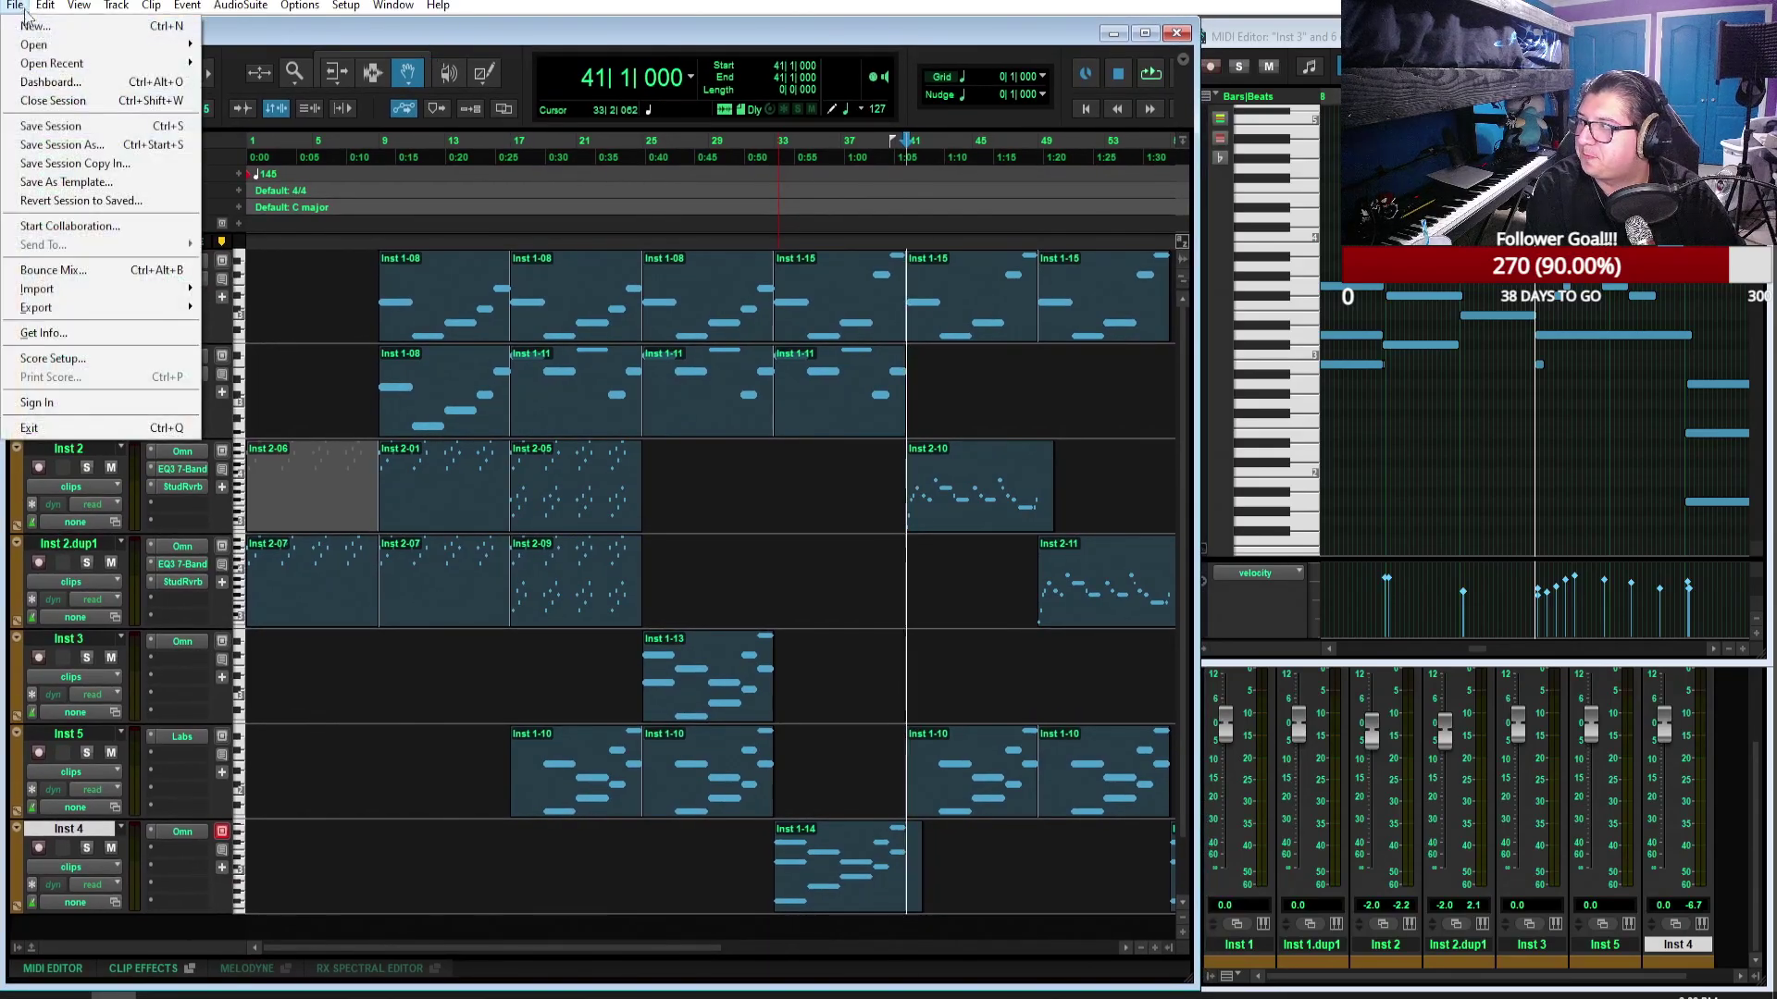
pyautogui.moveTo(111, 44)
pyautogui.click(364, 46)
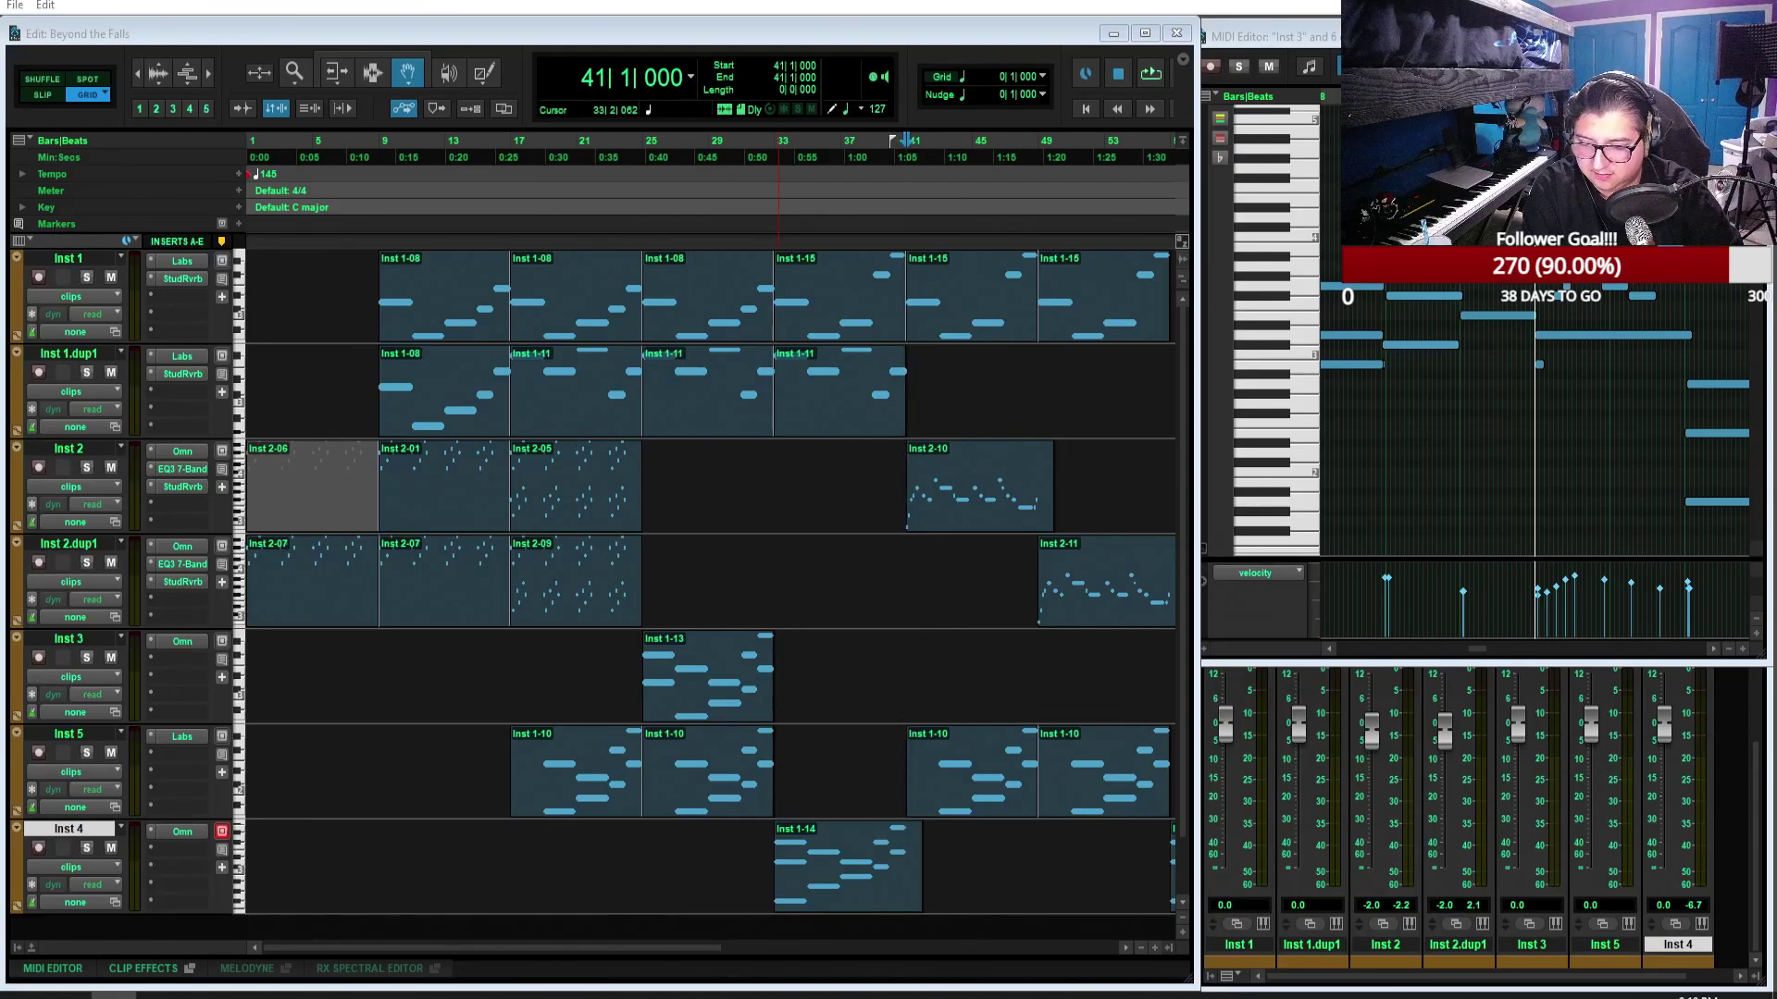
pyautogui.hotkey('ctrl', 'shift', 'w')
pyautogui.click(886, 402)
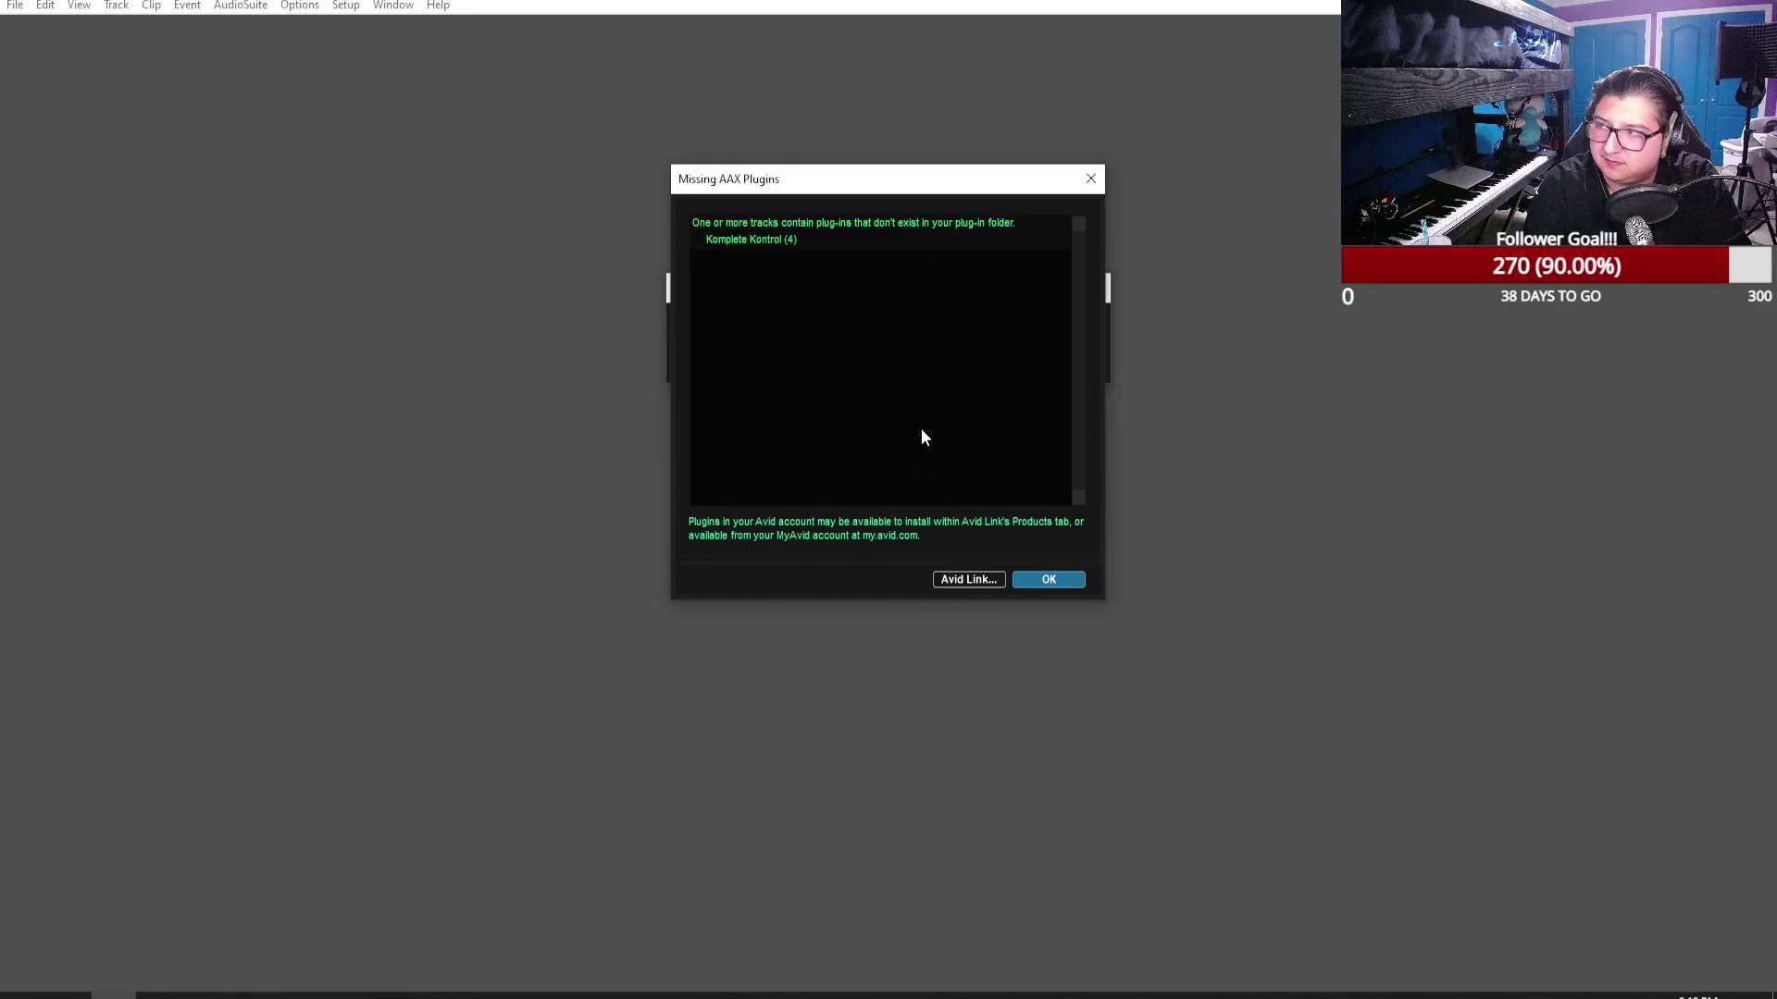
pyautogui.click(1048, 580)
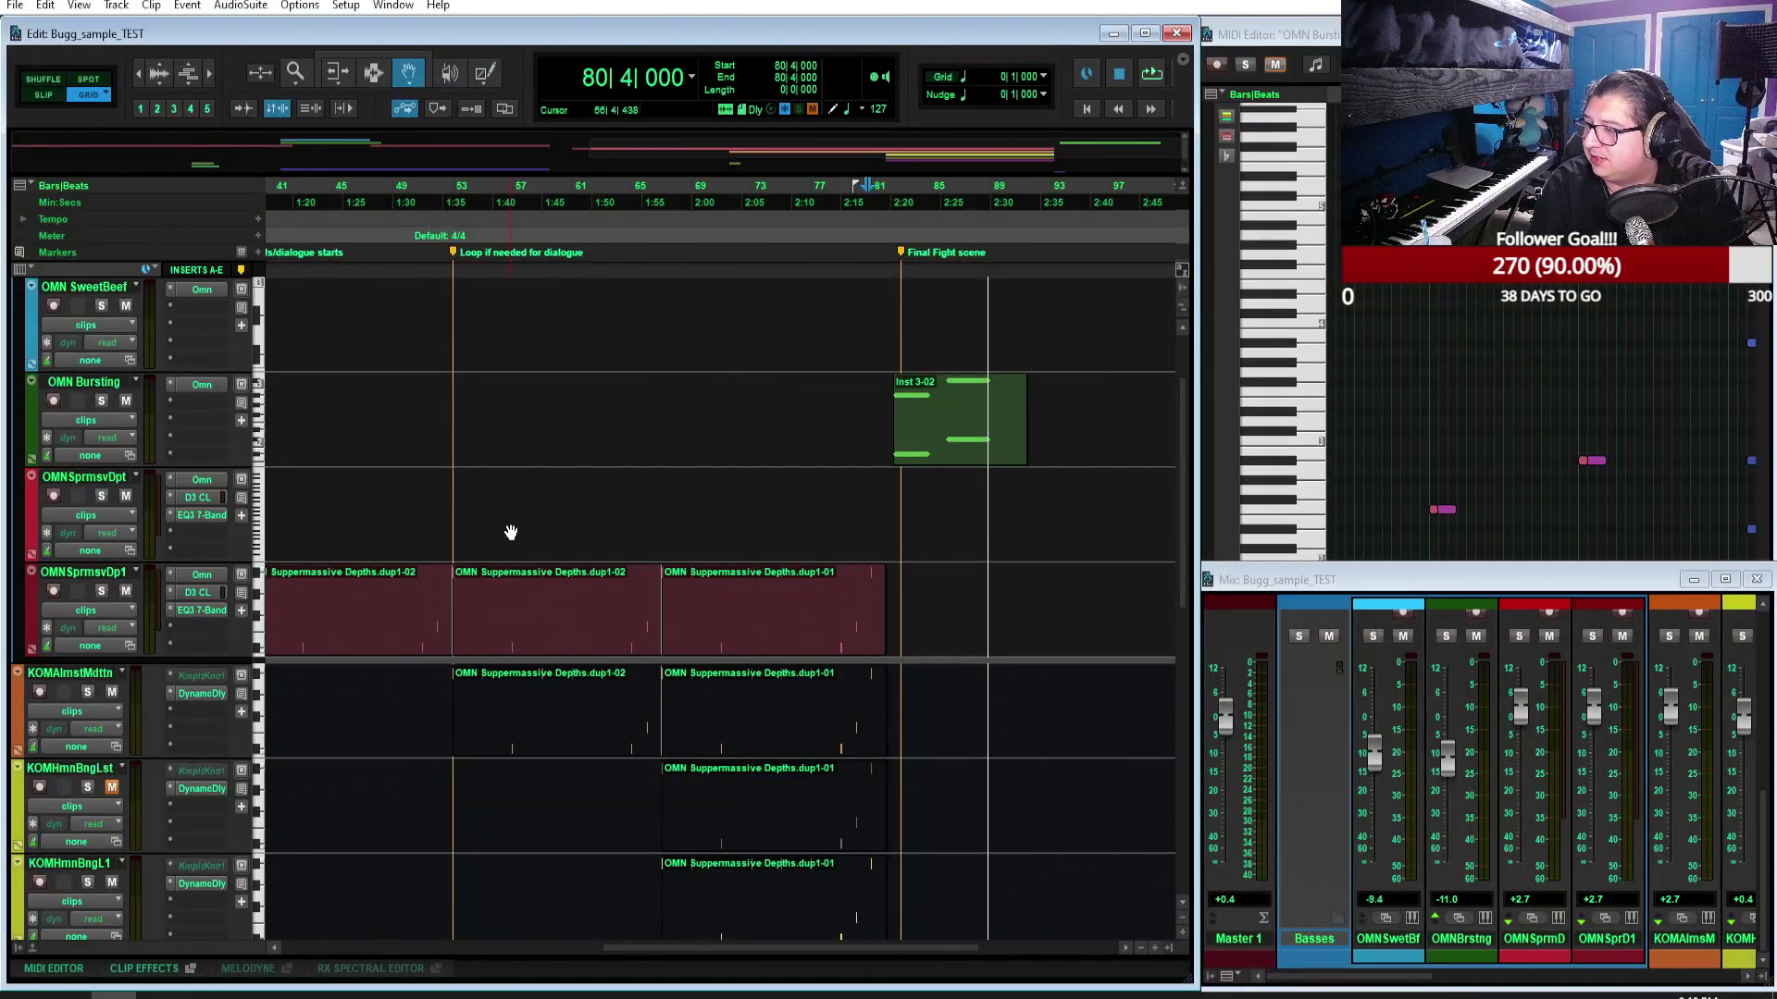
# Step: Open the Komplete Kontrol insert on the KOM Almost Meditation track, and look over the session's tracks back to bar 1
pyautogui.scroll(-1, 508, 527)
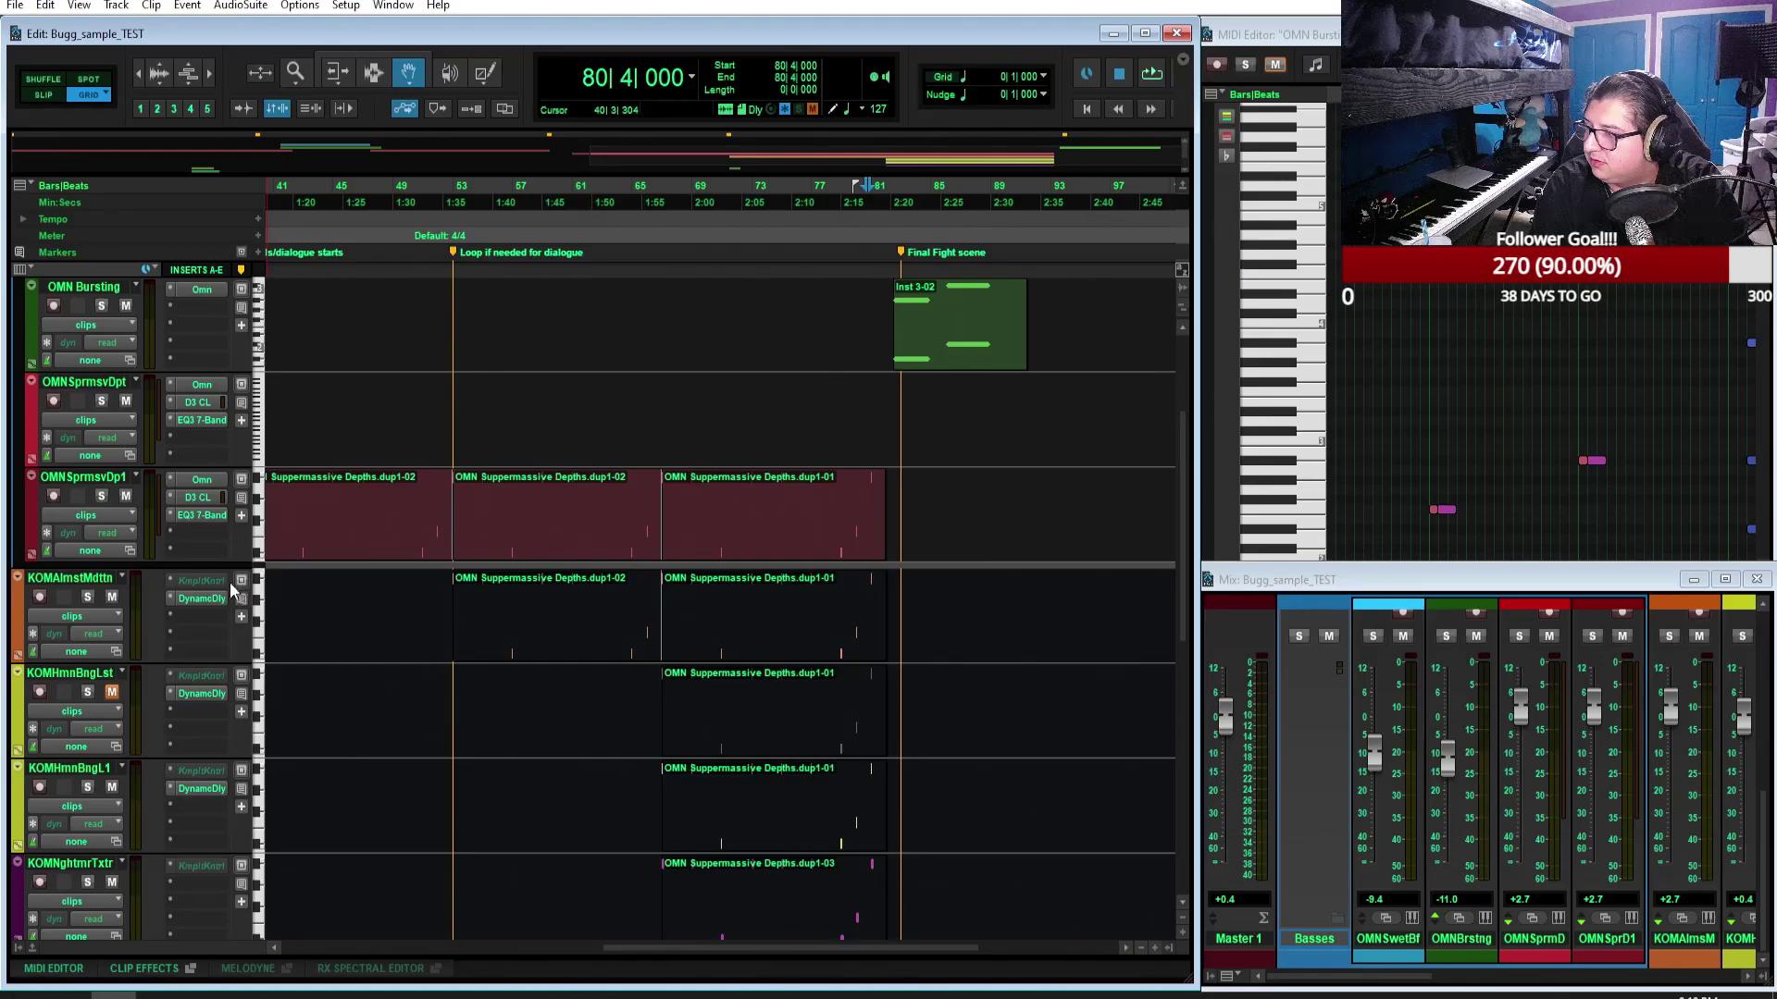
pyautogui.click(192, 580)
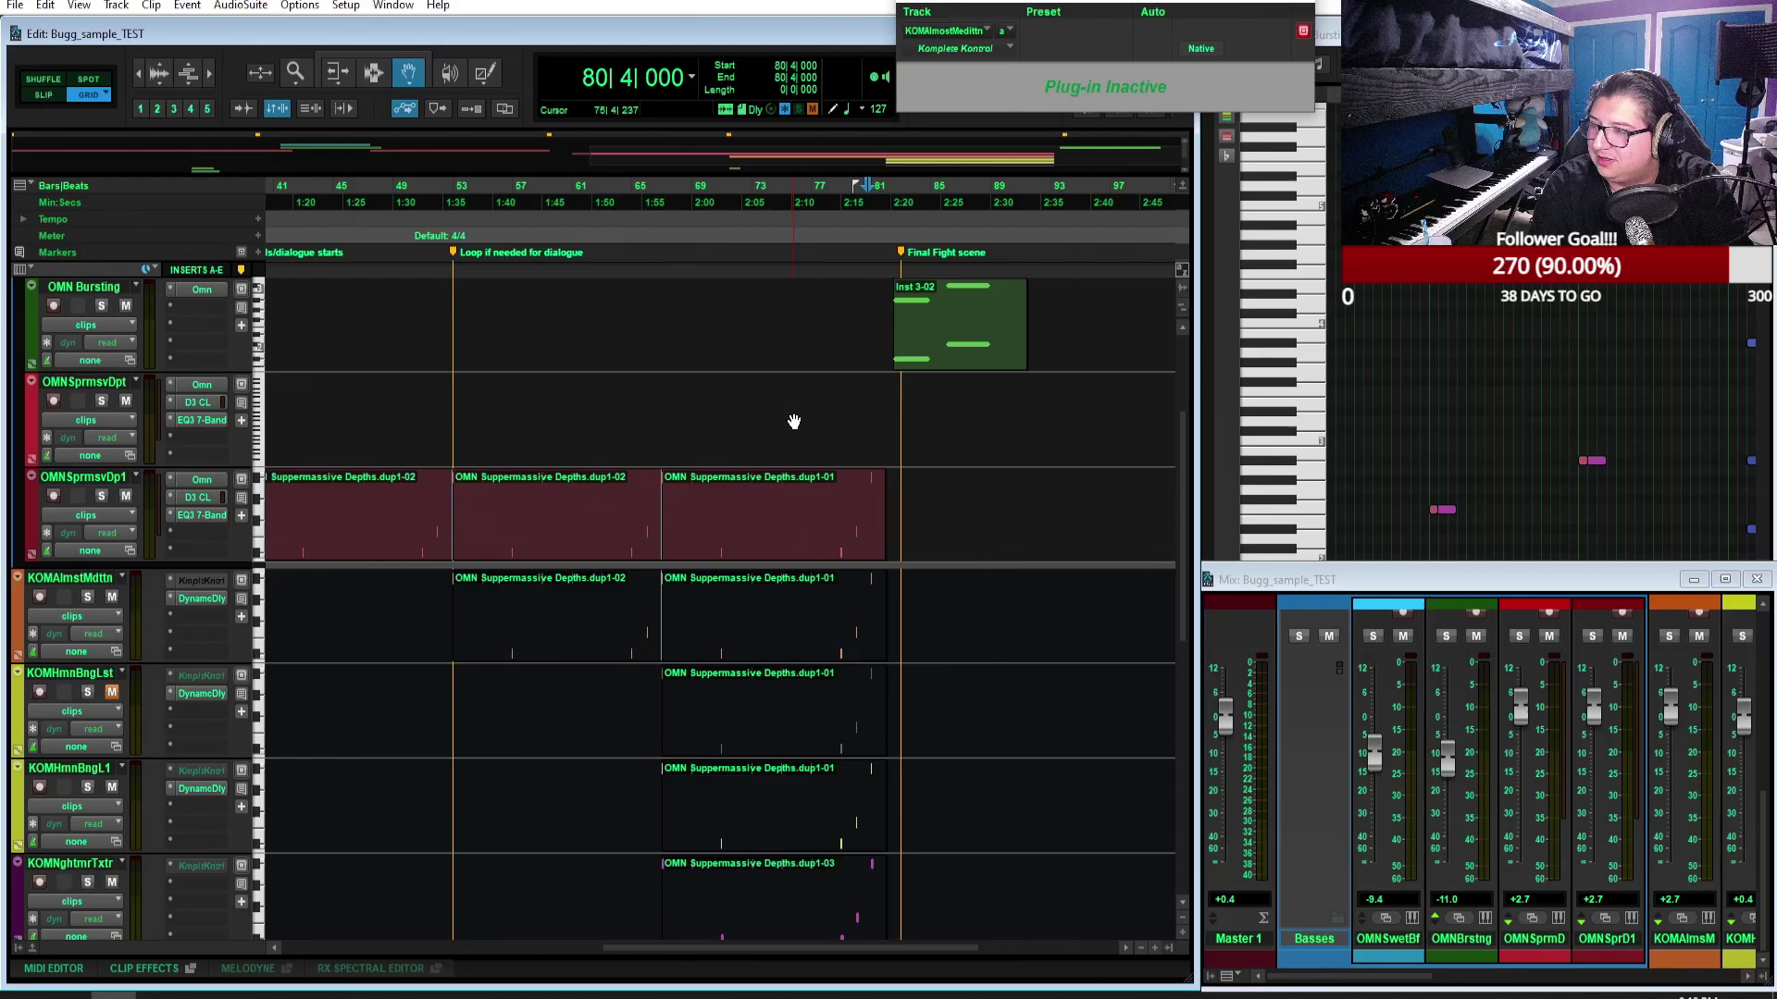
pyautogui.click(85, 583)
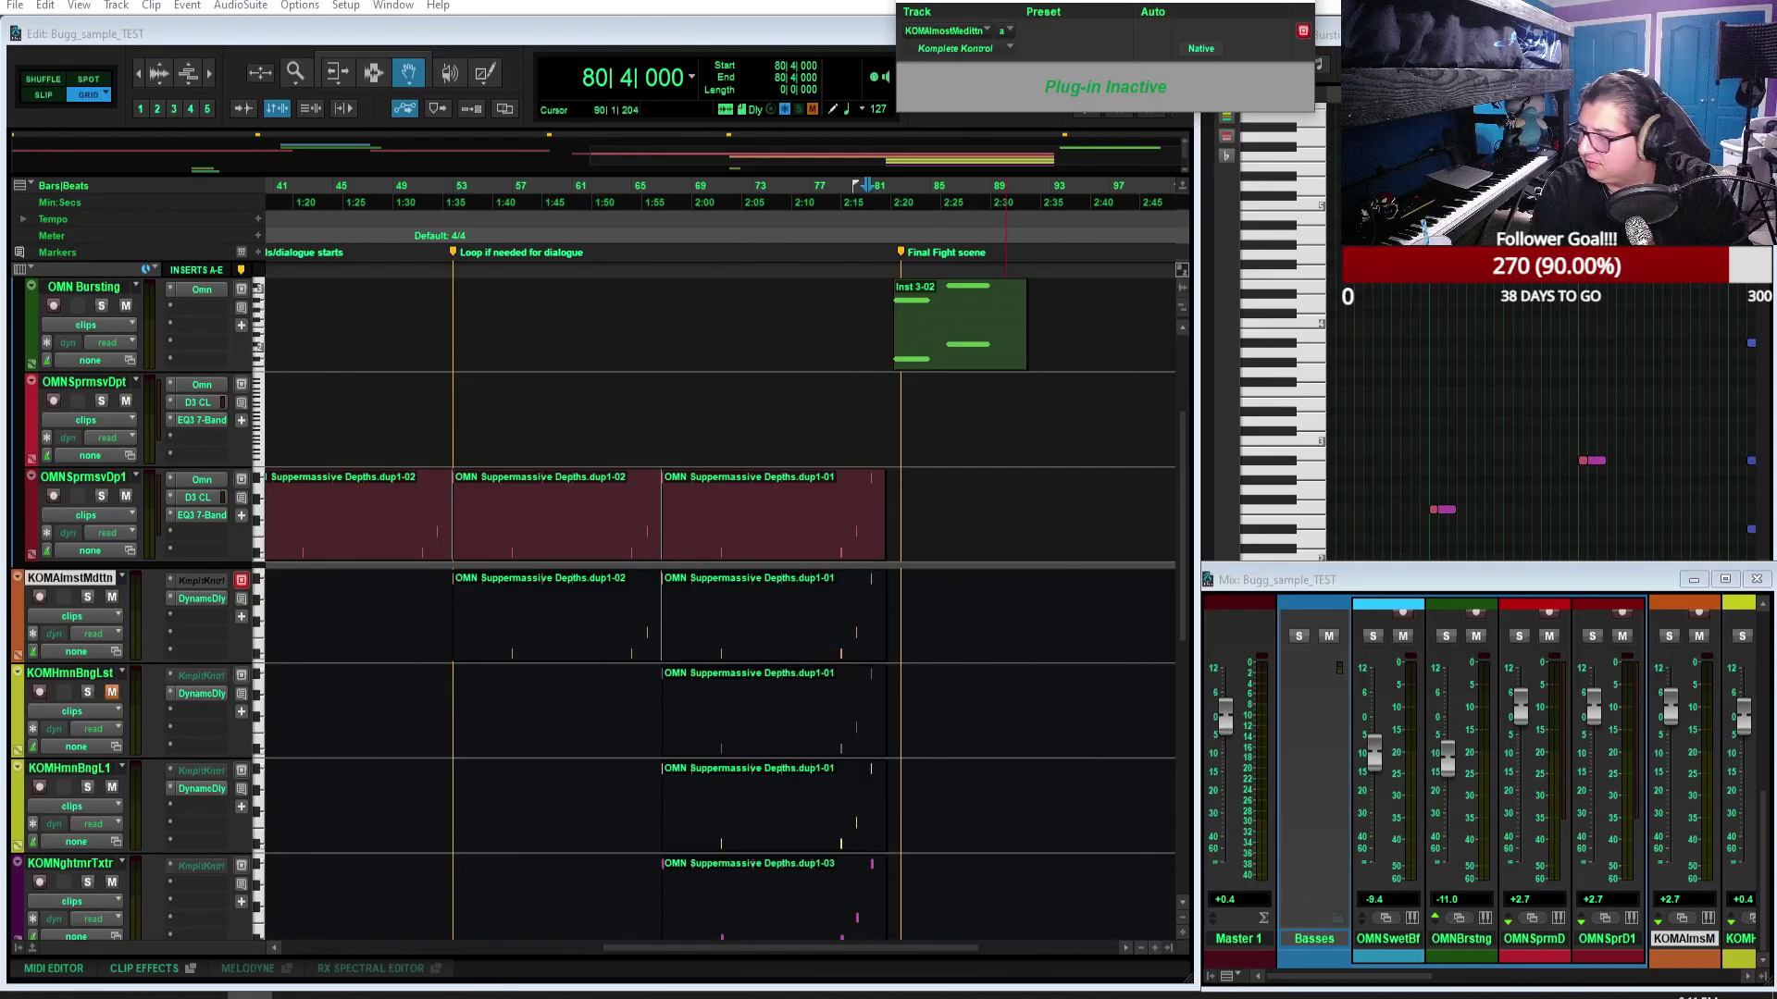
pyautogui.scroll(-5, 448, 811)
pyautogui.scroll(2, 301, 731)
pyautogui.scroll(1, 287, 694)
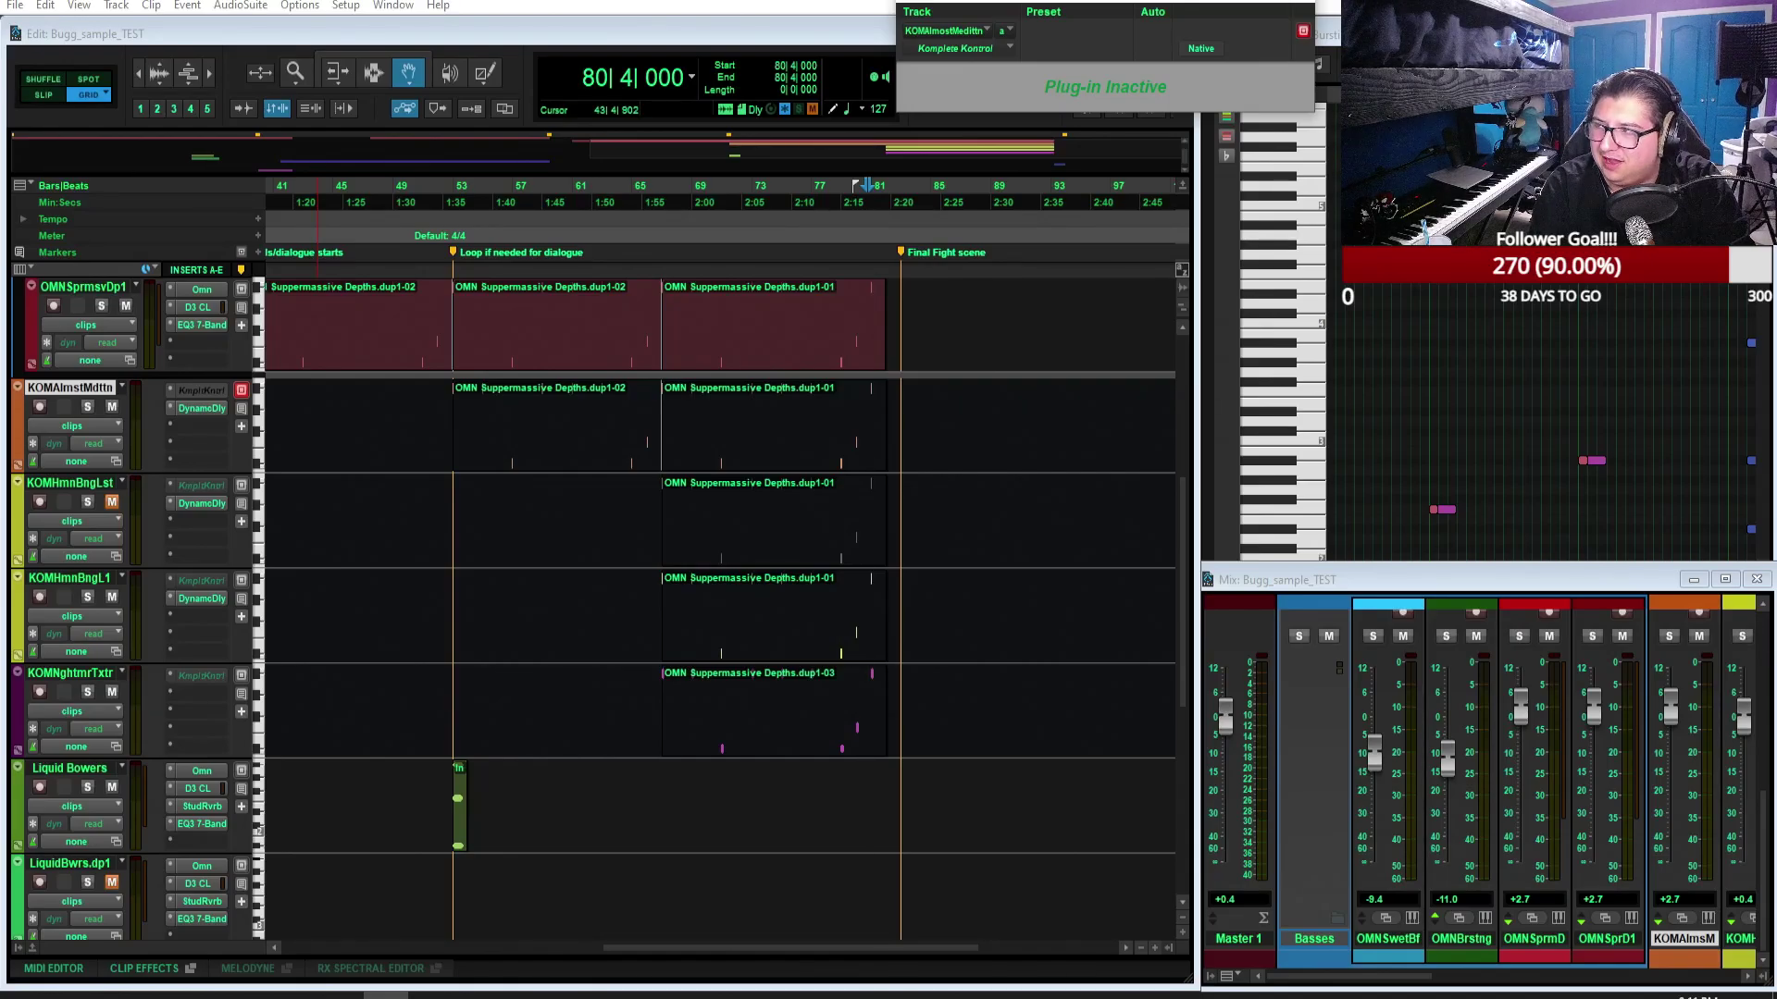
pyautogui.moveTo(896, 949); pyautogui.dragTo(534, 944)
pyautogui.scroll(5, 555, 642)
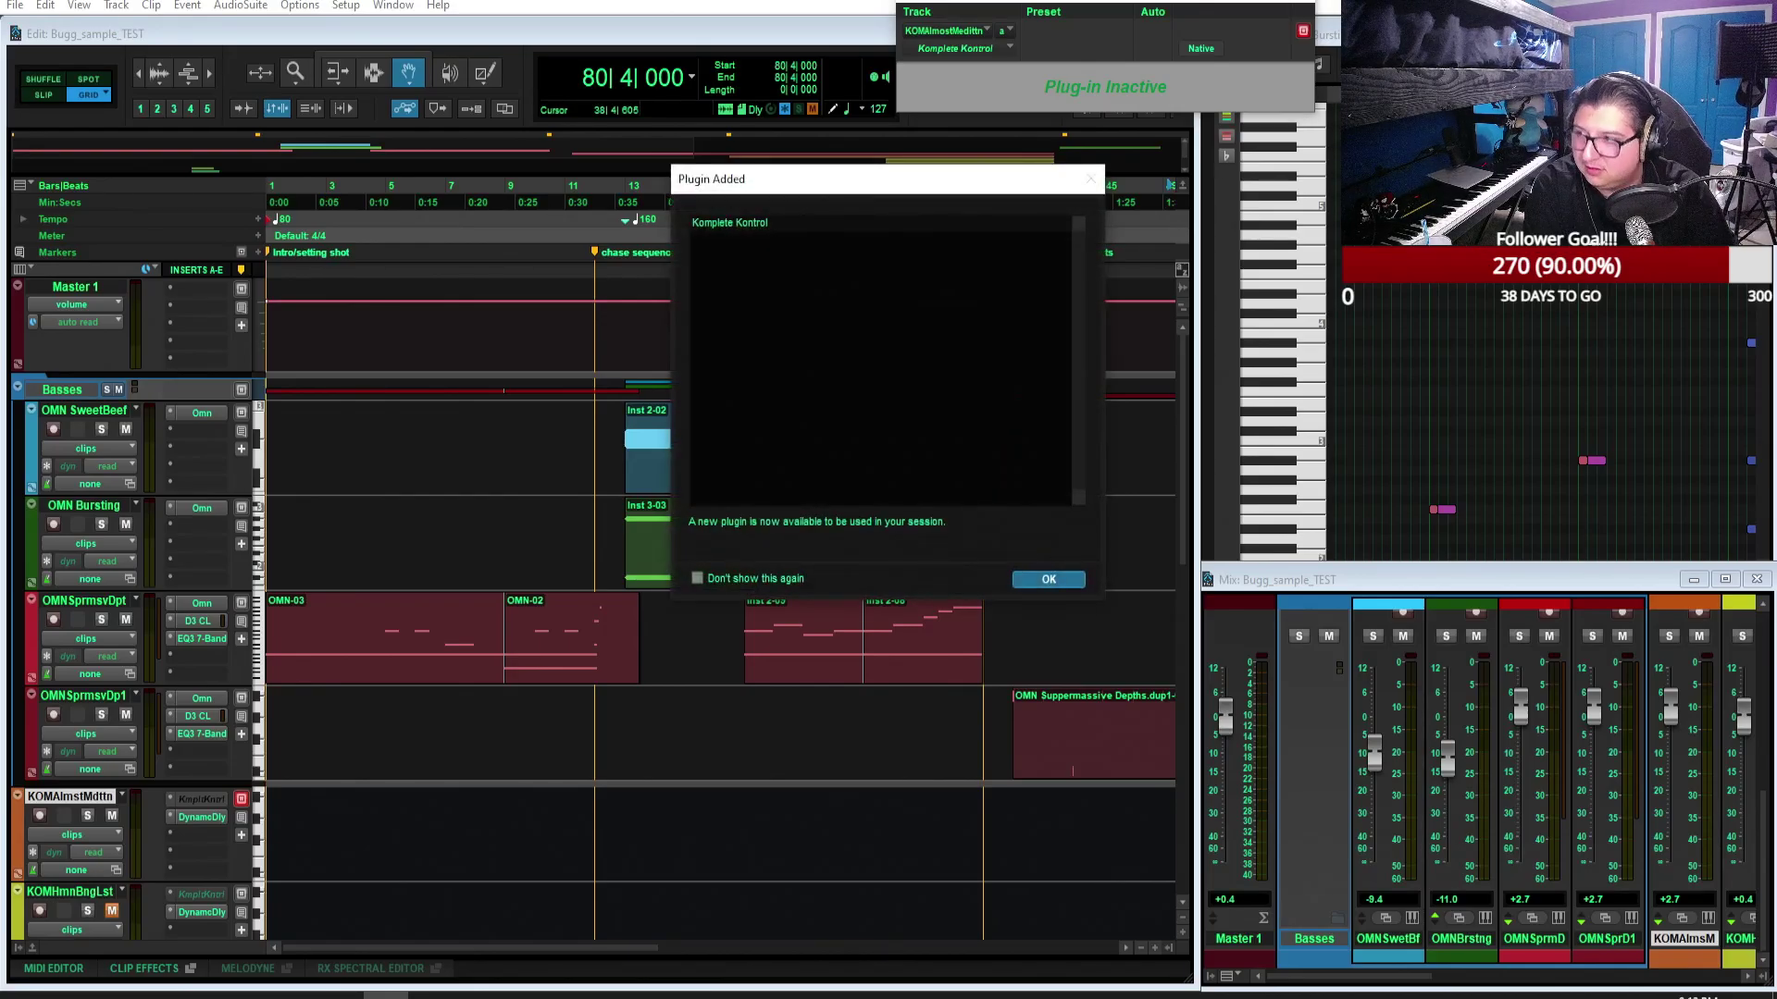
# Step: Activate Komplete Kontrol on the four KOM tracks, and inspect its instance on KOM Almost Meditation before closing the plug-in window
pyautogui.click(1048, 580)
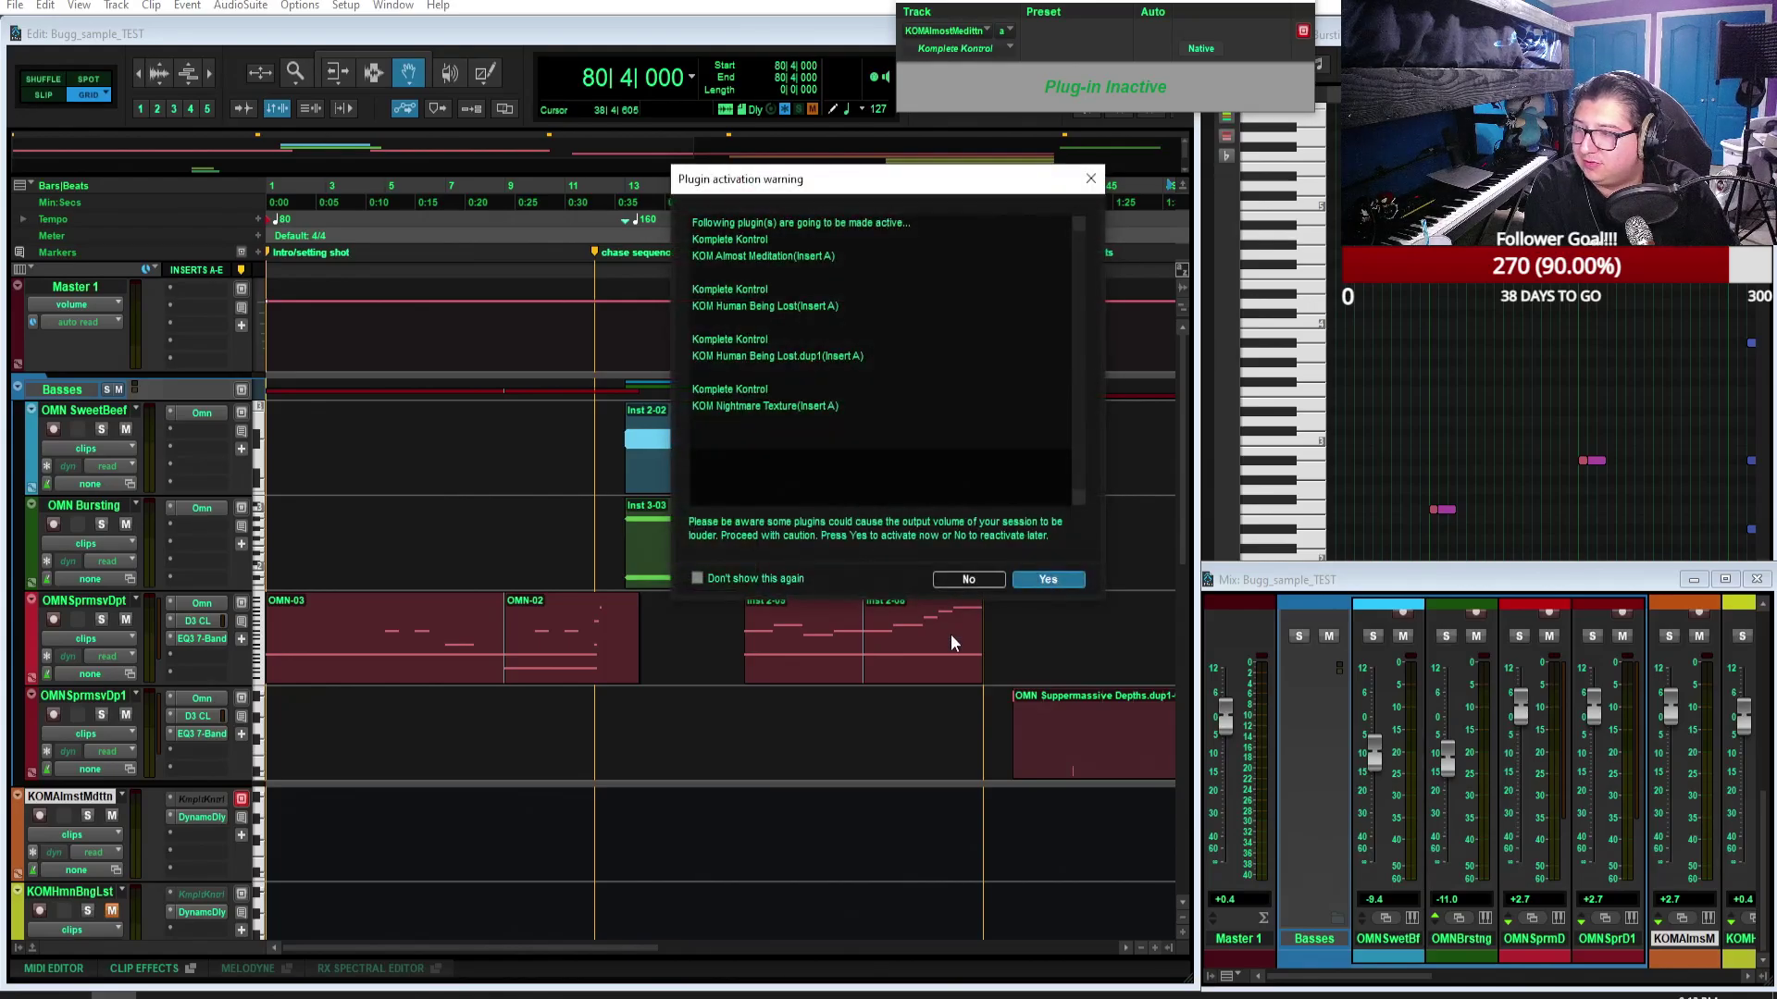
pyautogui.click(1044, 581)
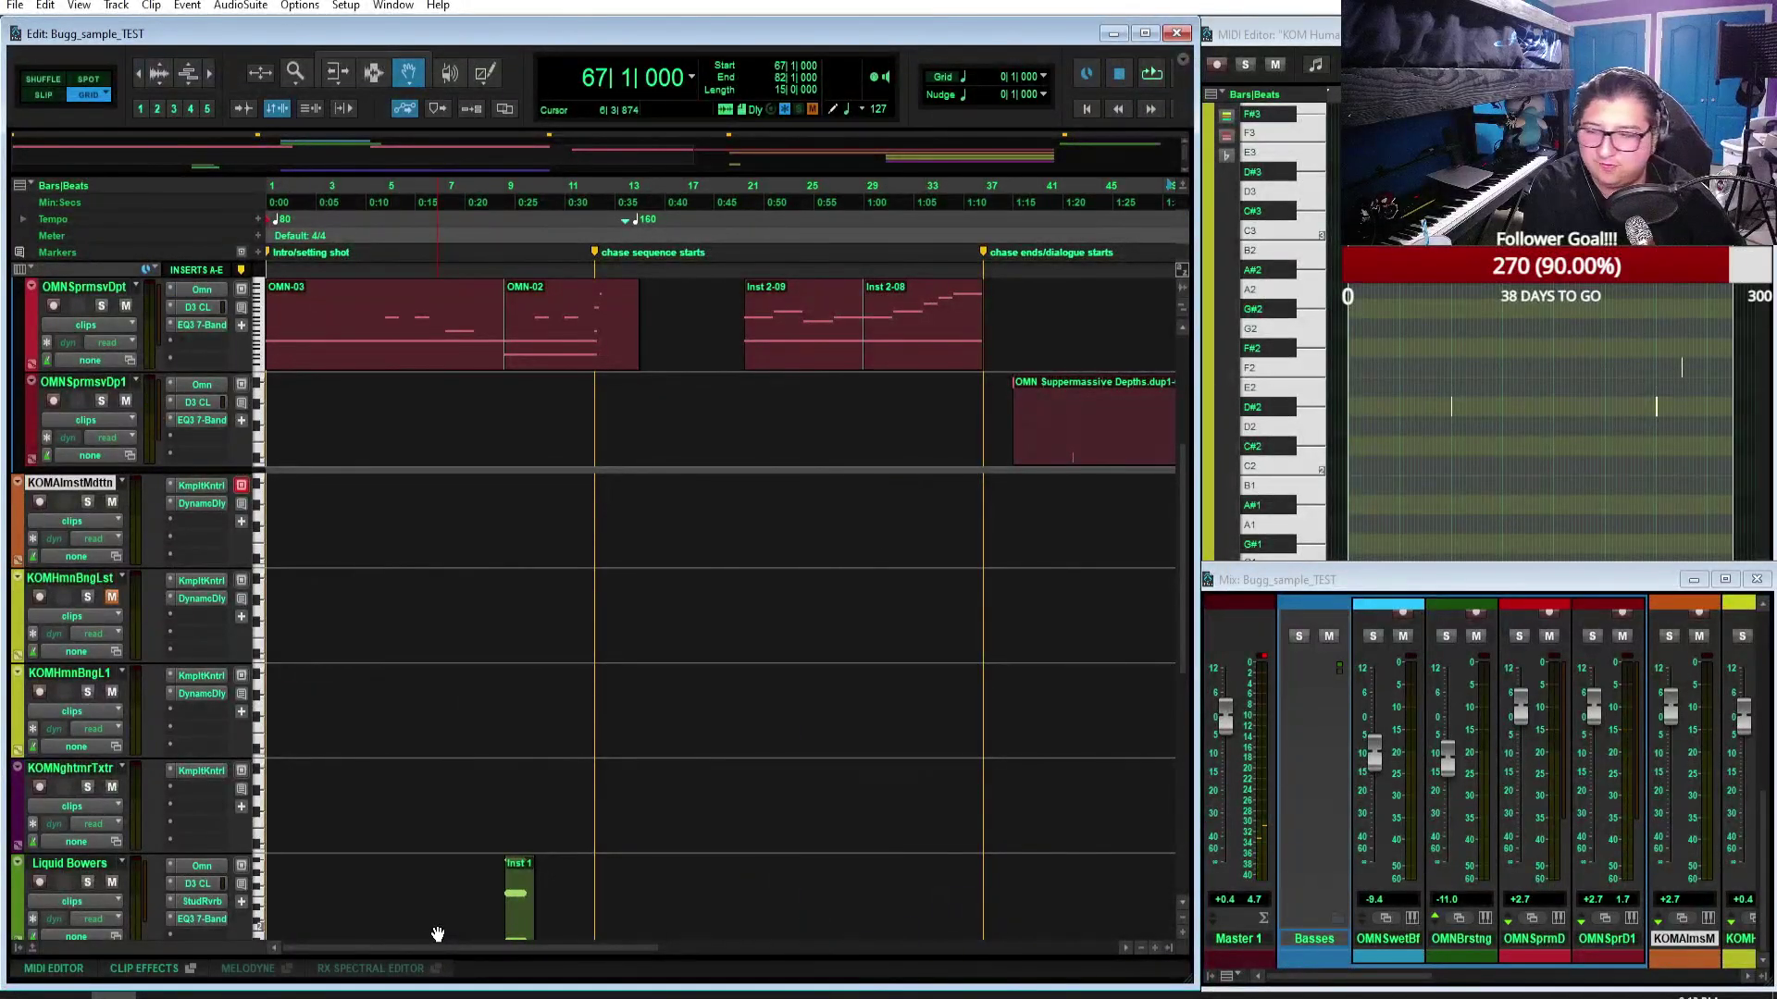
pyautogui.hscroll(10, 755, 929)
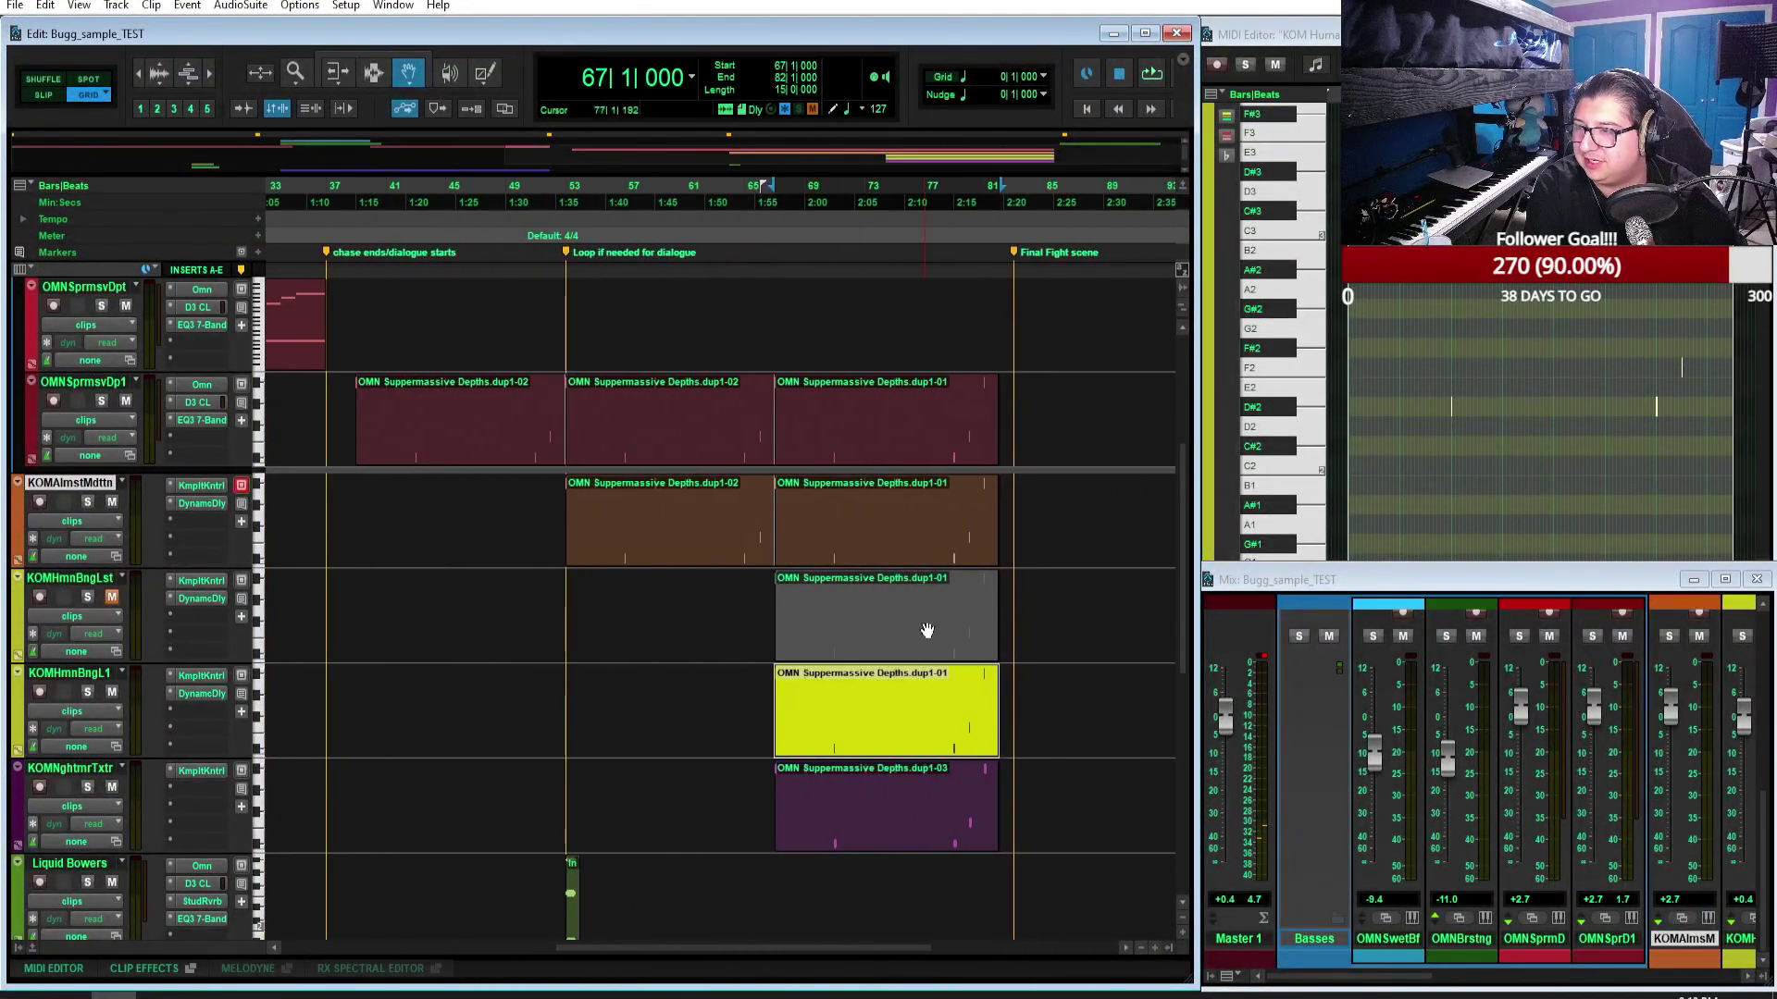
pyautogui.click(212, 489)
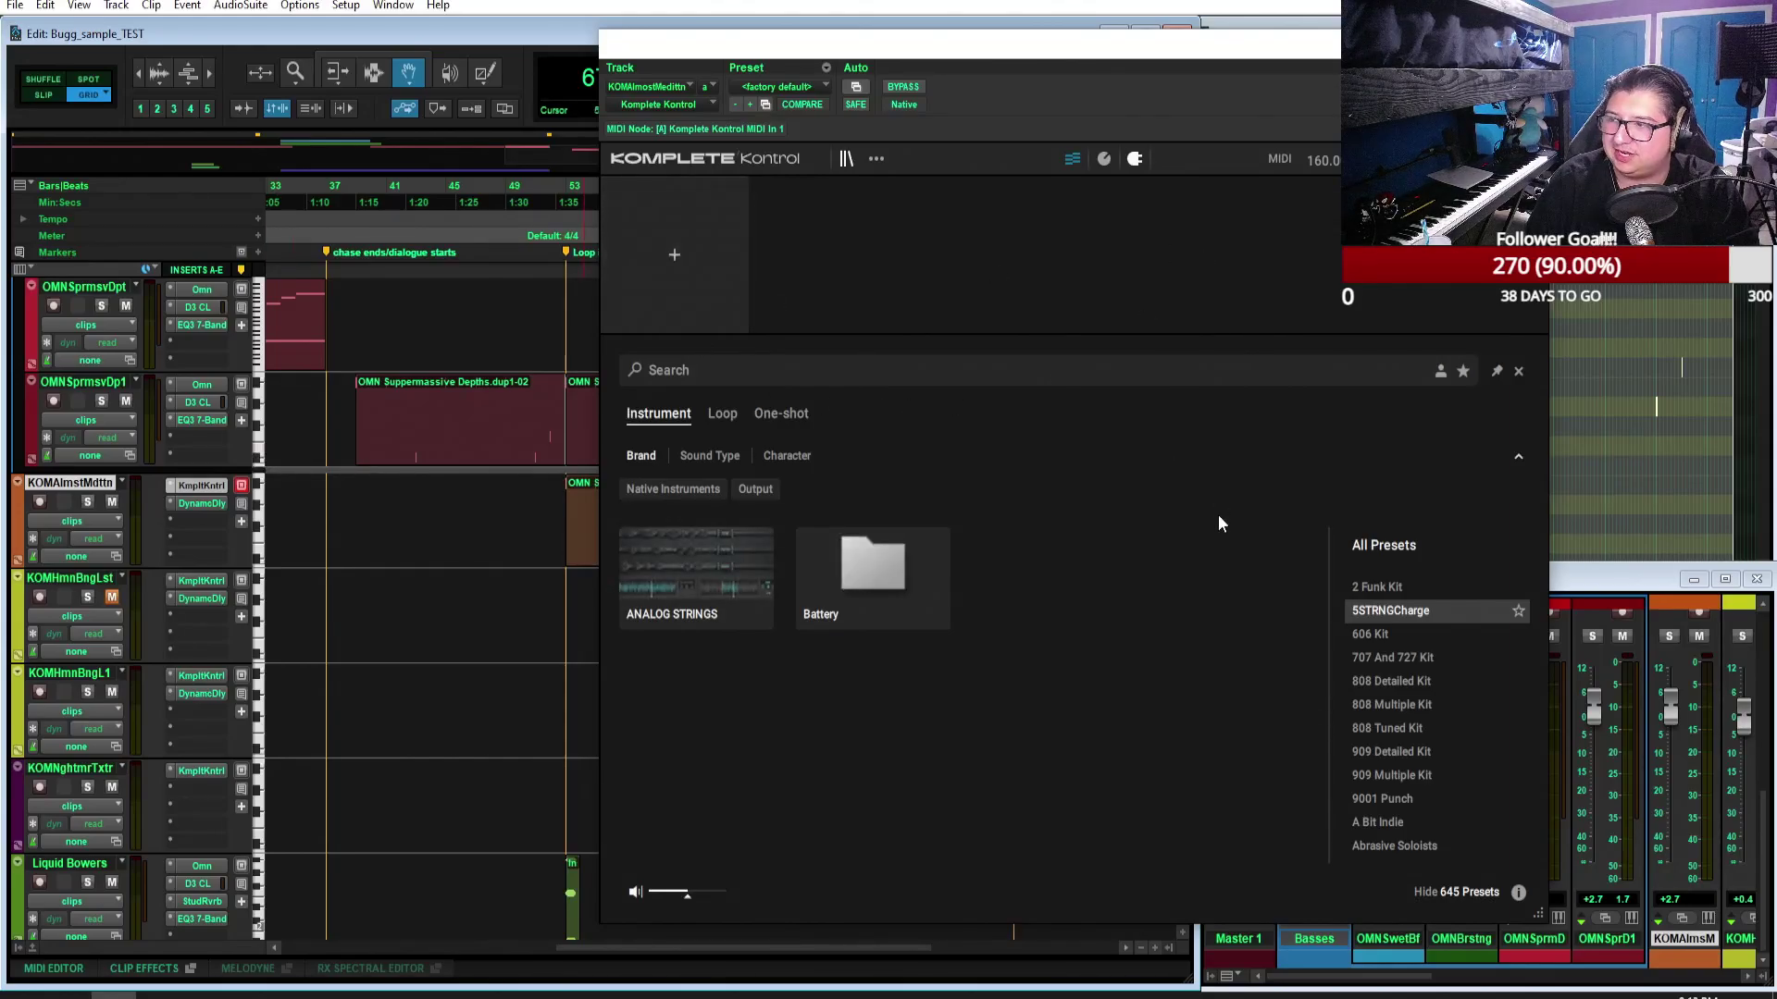
pyautogui.moveTo(907, 612)
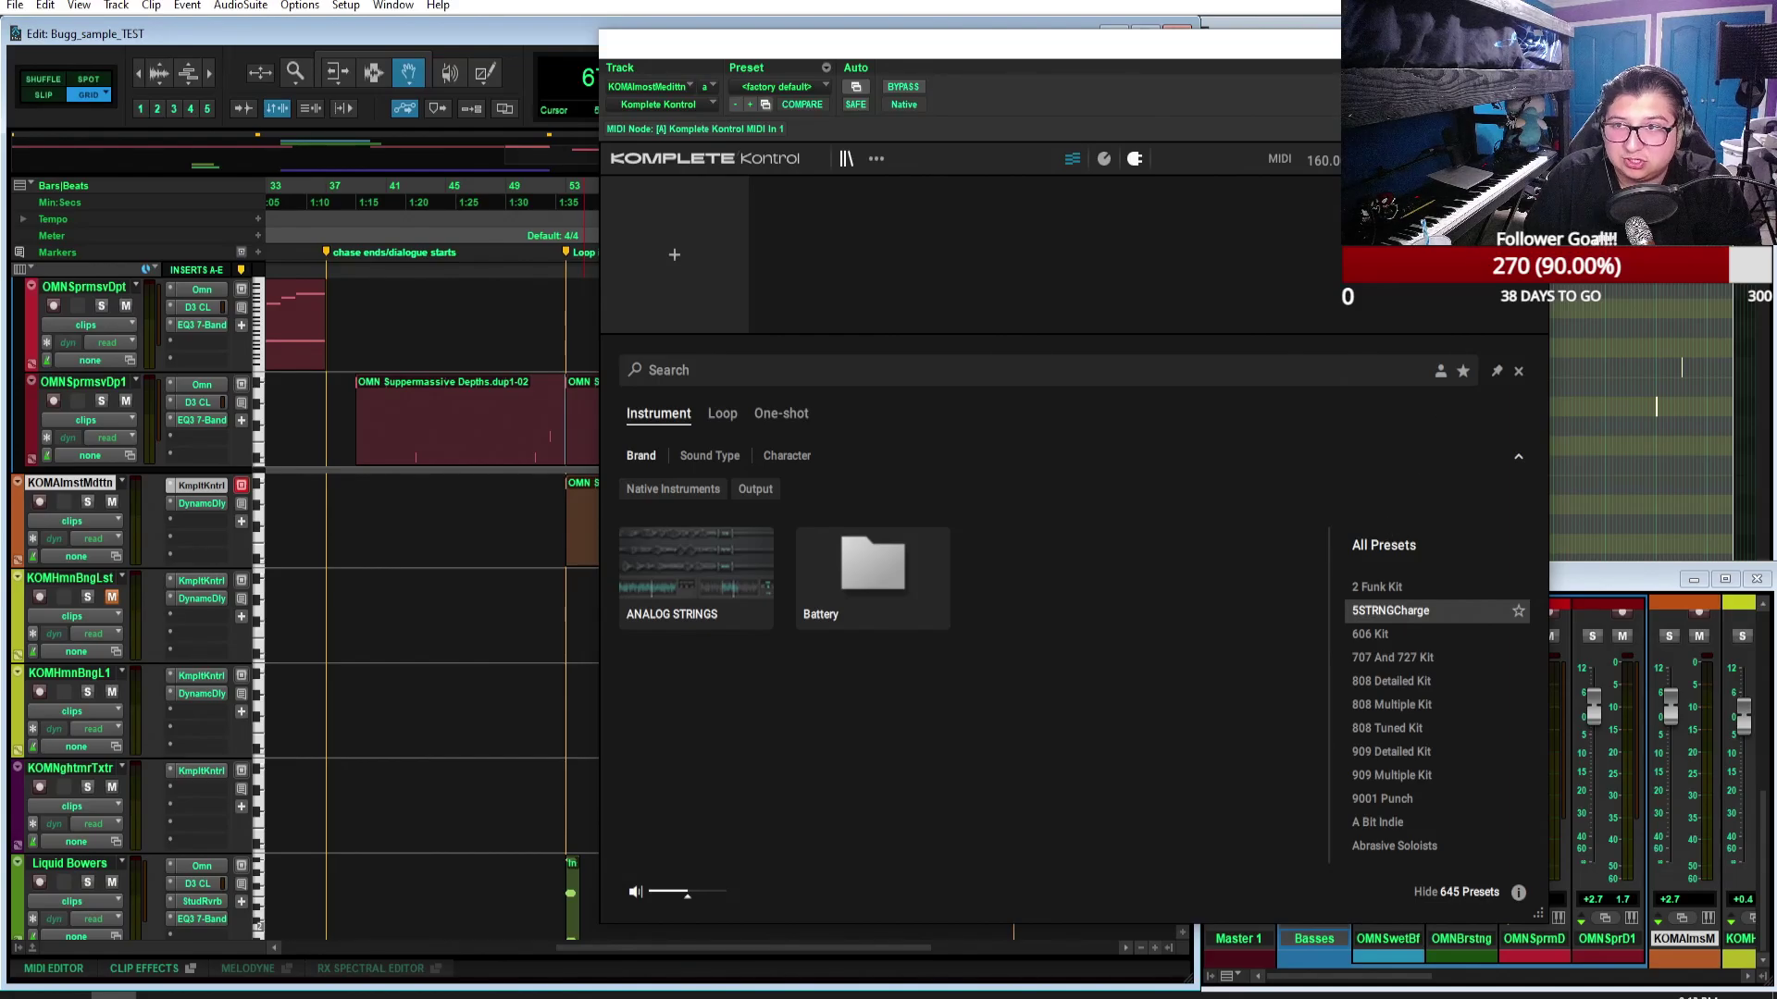
pyautogui.hotkey('ctrl', 'w')
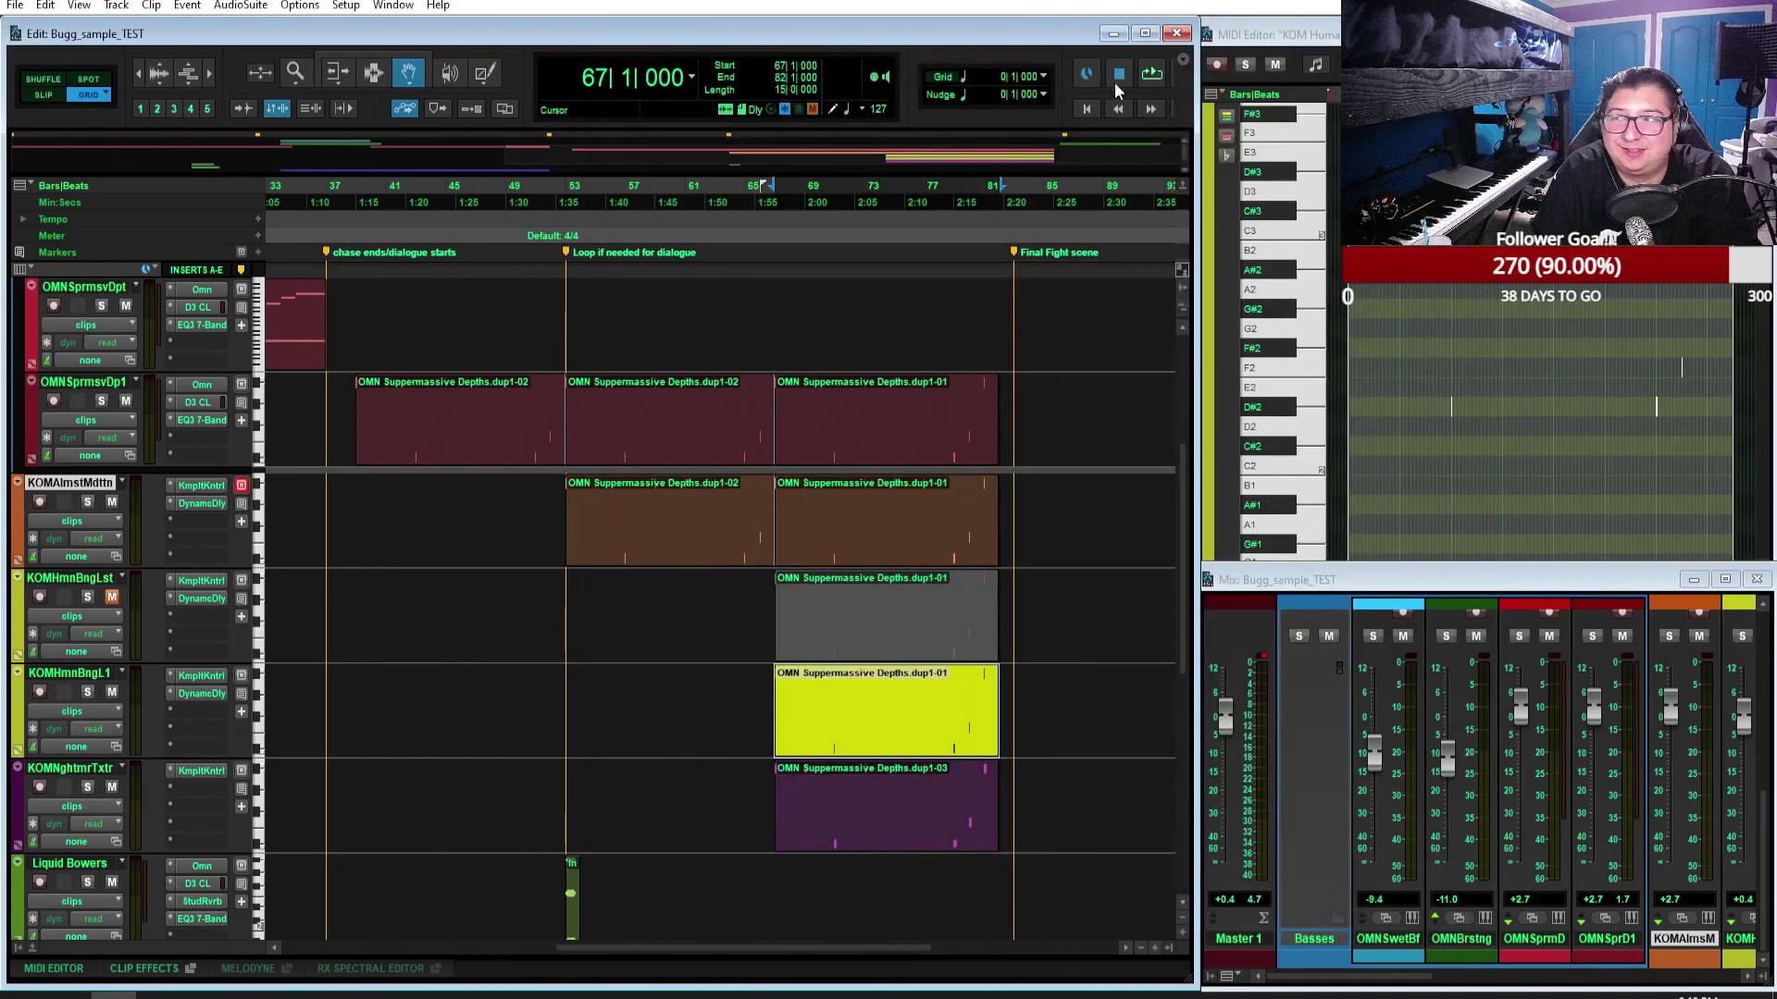
# Step: Play the Bugg_sample_TEST session from its beginning, and allow Native Access to make changes to the device
pyautogui.click(1088, 107)
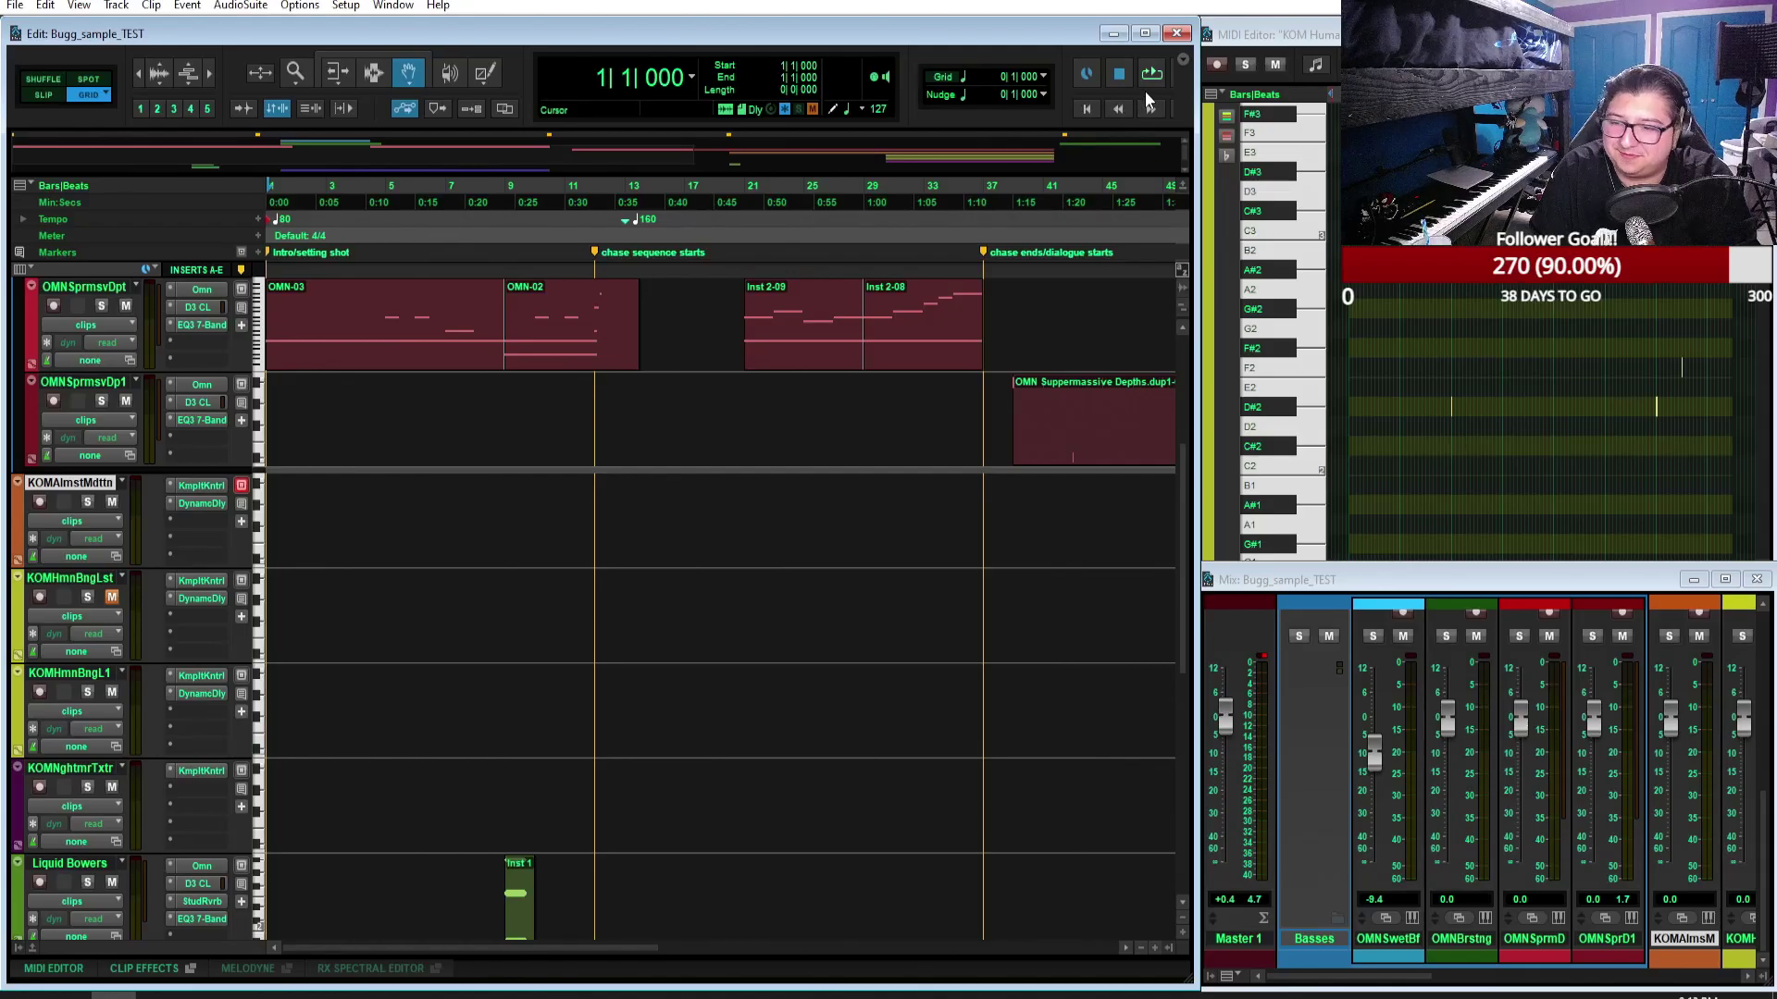
pyautogui.scroll(5, 944, 568)
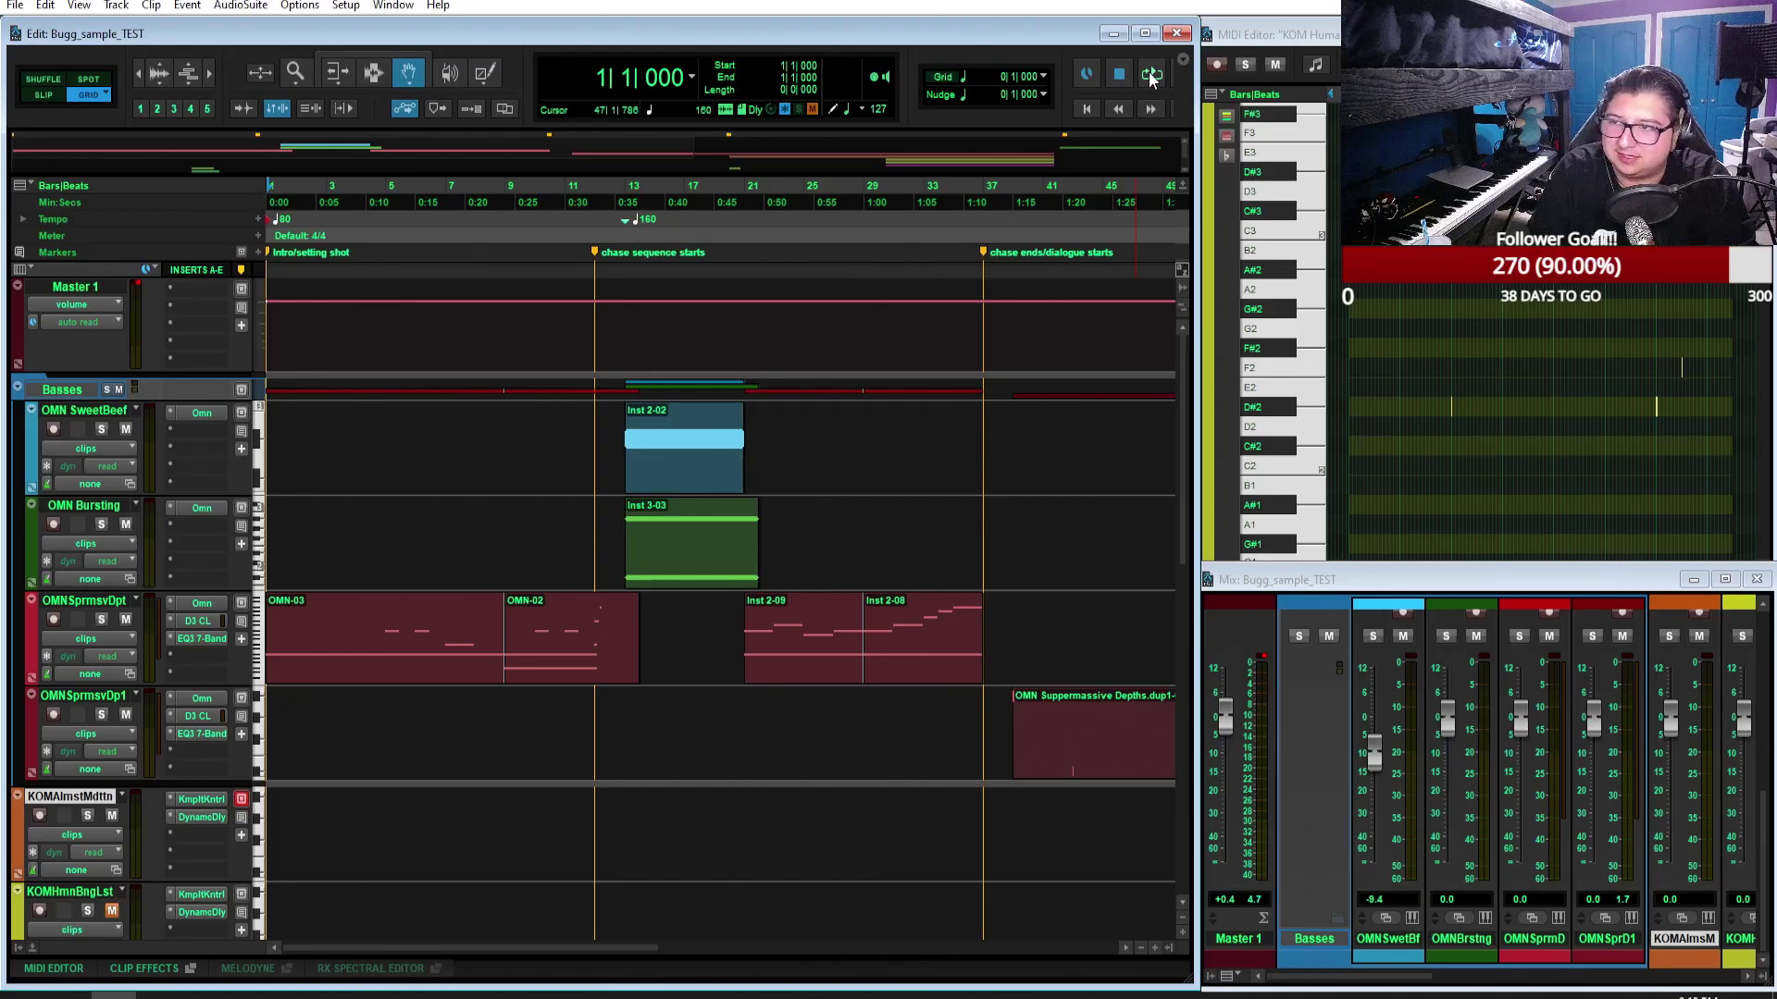
pyautogui.moveTo(620, 946); pyautogui.dragTo(574, 924)
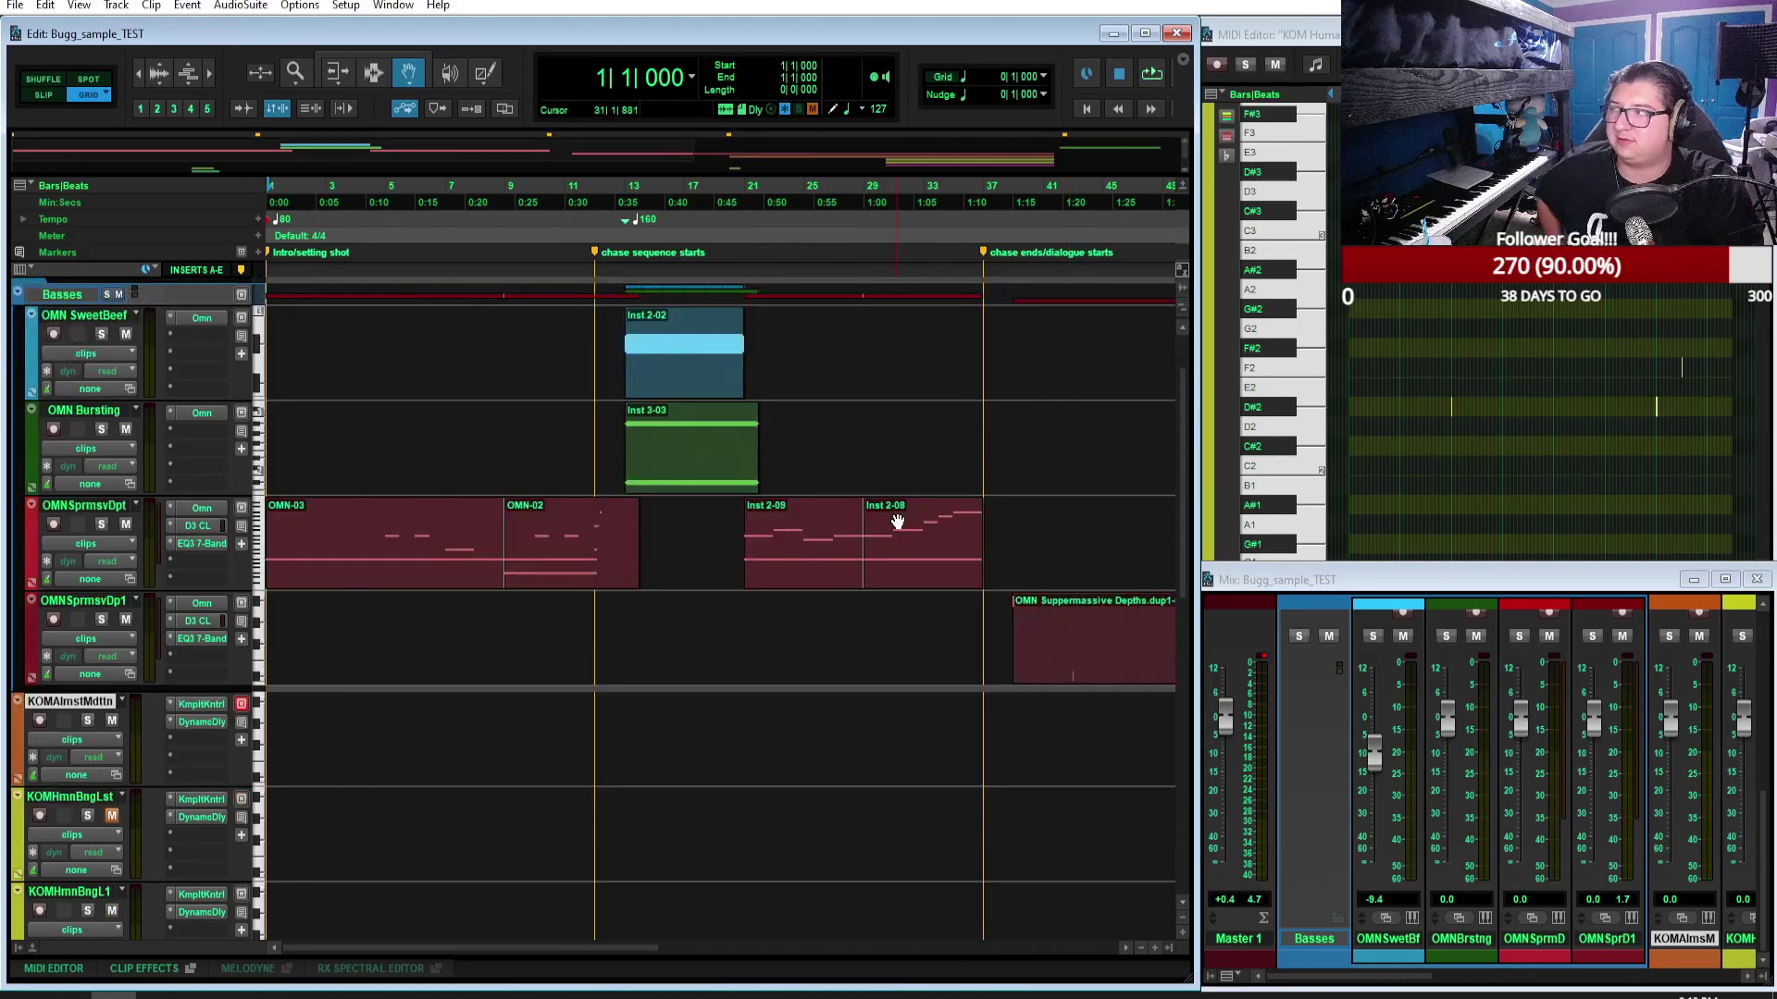
pyautogui.click(1152, 74)
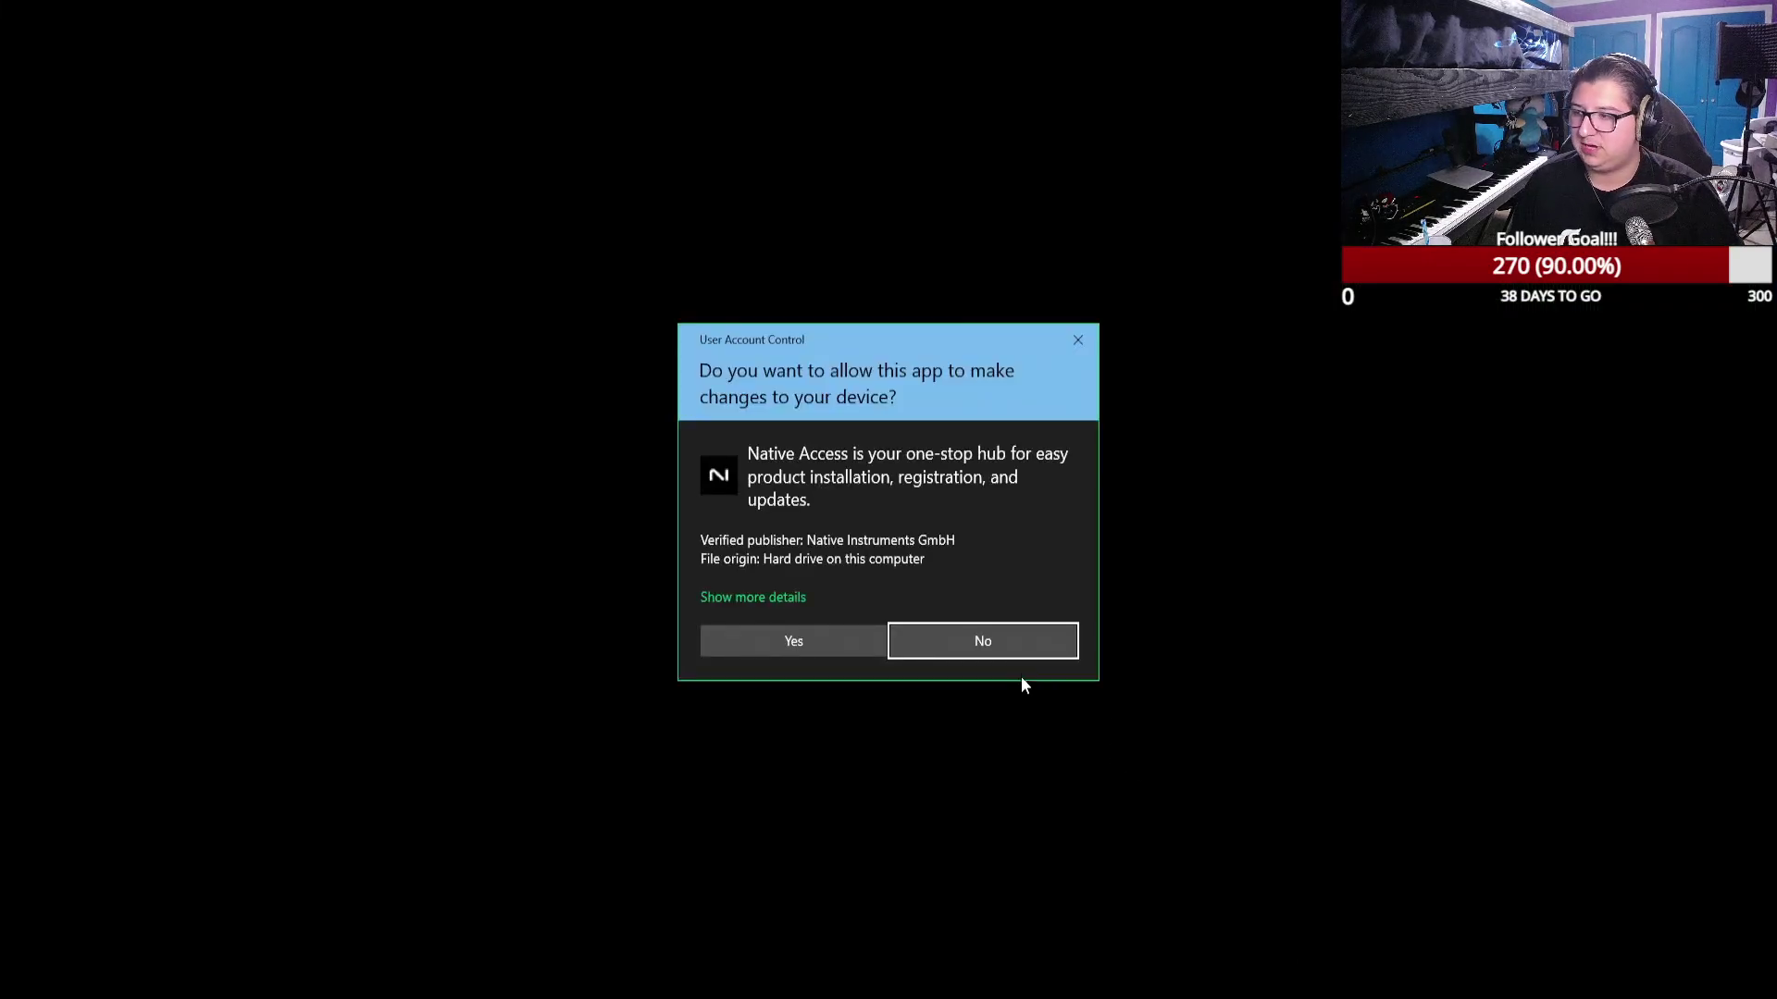
pyautogui.click(793, 641)
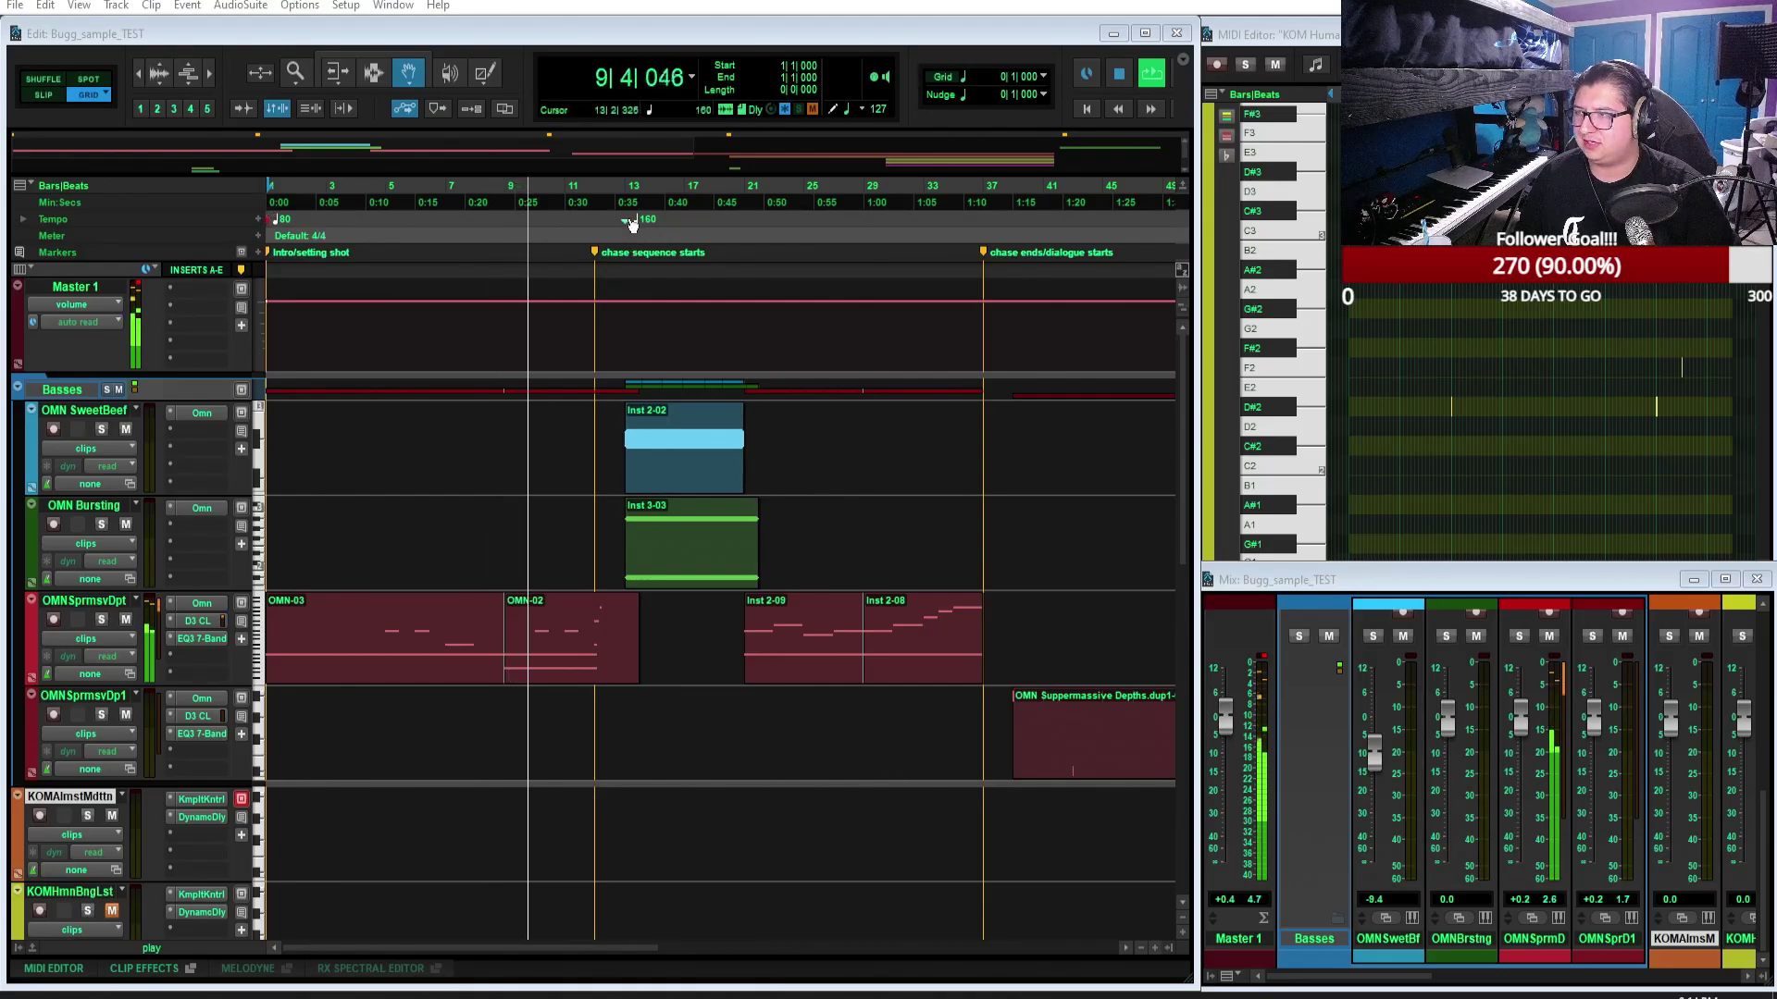
# Step: Follow the playback through the intro and chase sequence, examining which bass, synth and percussion clips sound in each section
pyautogui.scroll(-10, 944, 765)
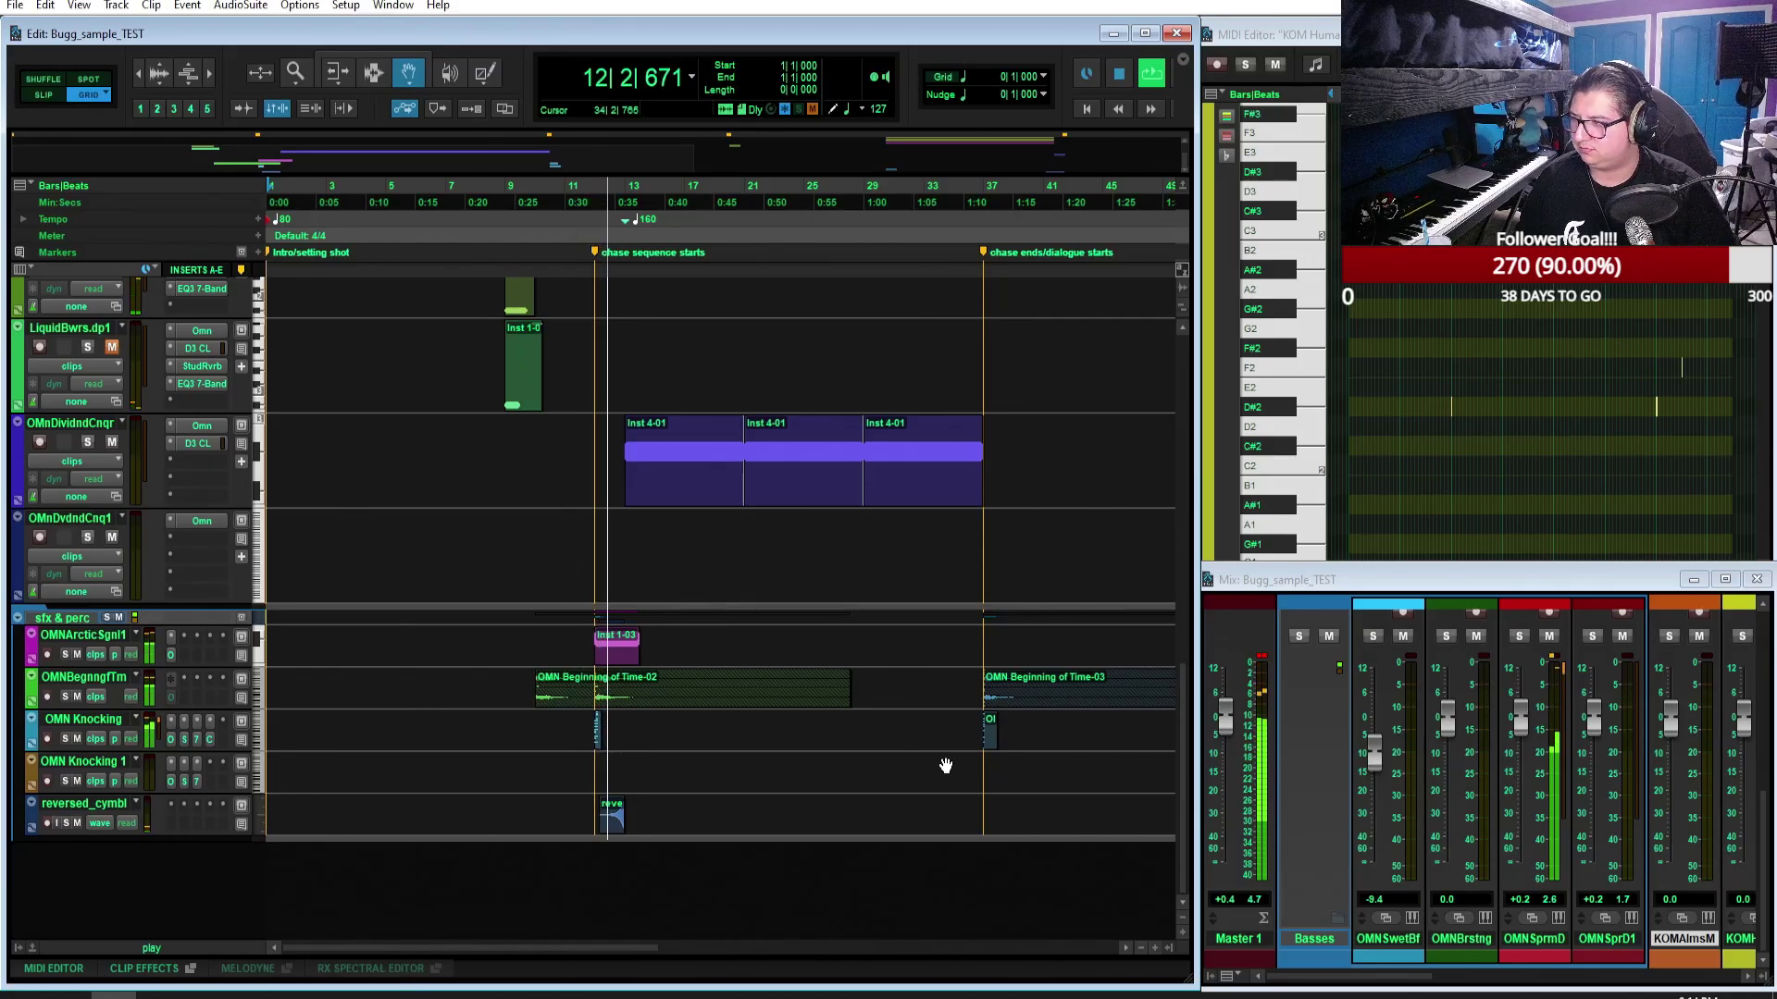
pyautogui.scroll(5, 945, 765)
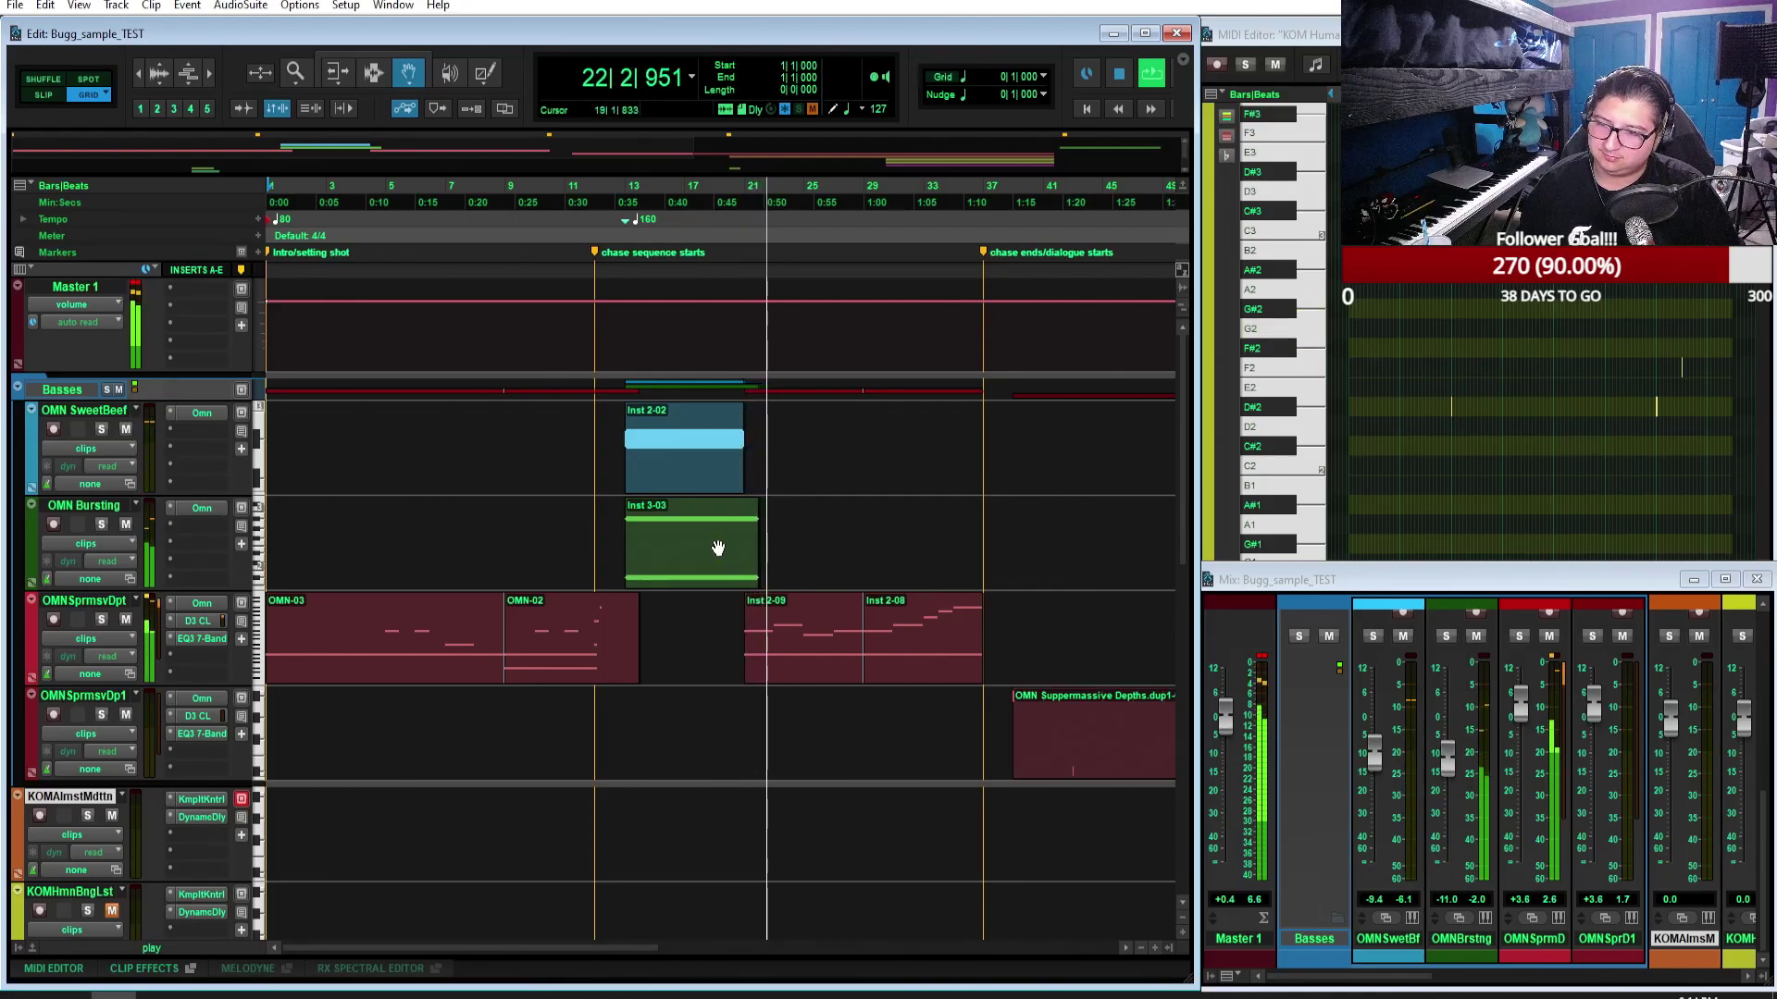
pyautogui.scroll(-10, 1001, 438)
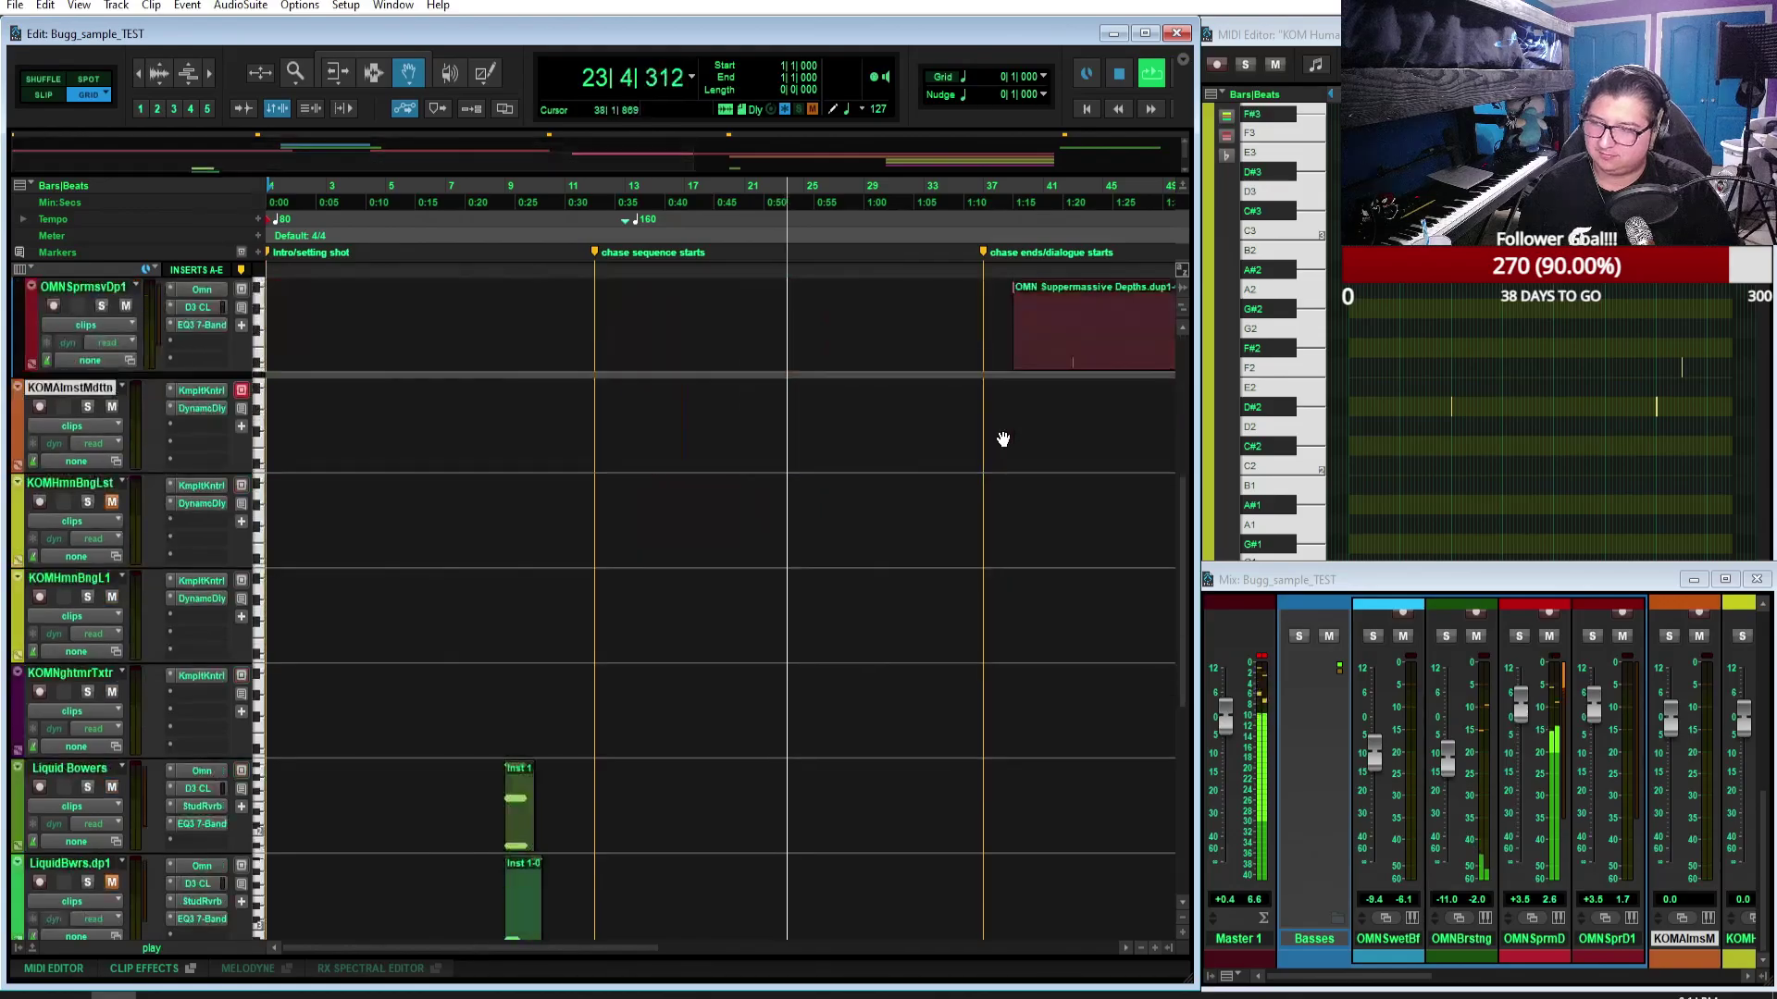
pyautogui.scroll(4, 1014, 443)
pyautogui.scroll(6, 1012, 443)
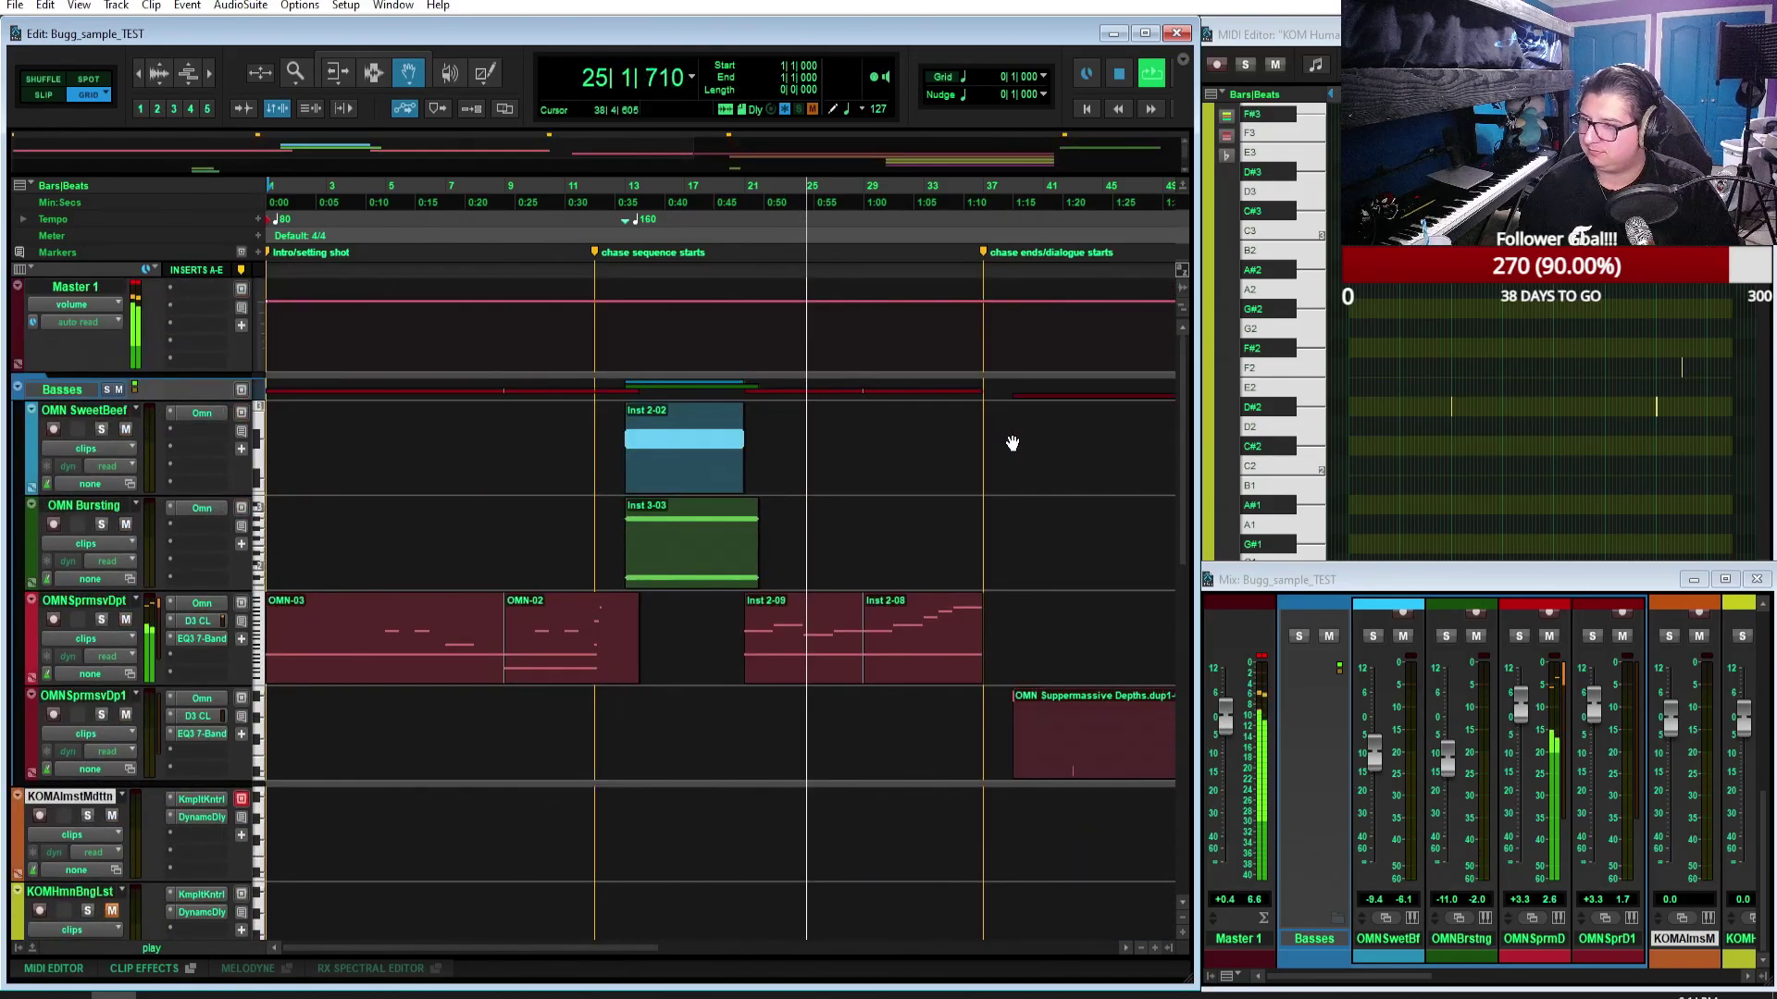
pyautogui.moveTo(590, 943); pyautogui.dragTo(681, 943)
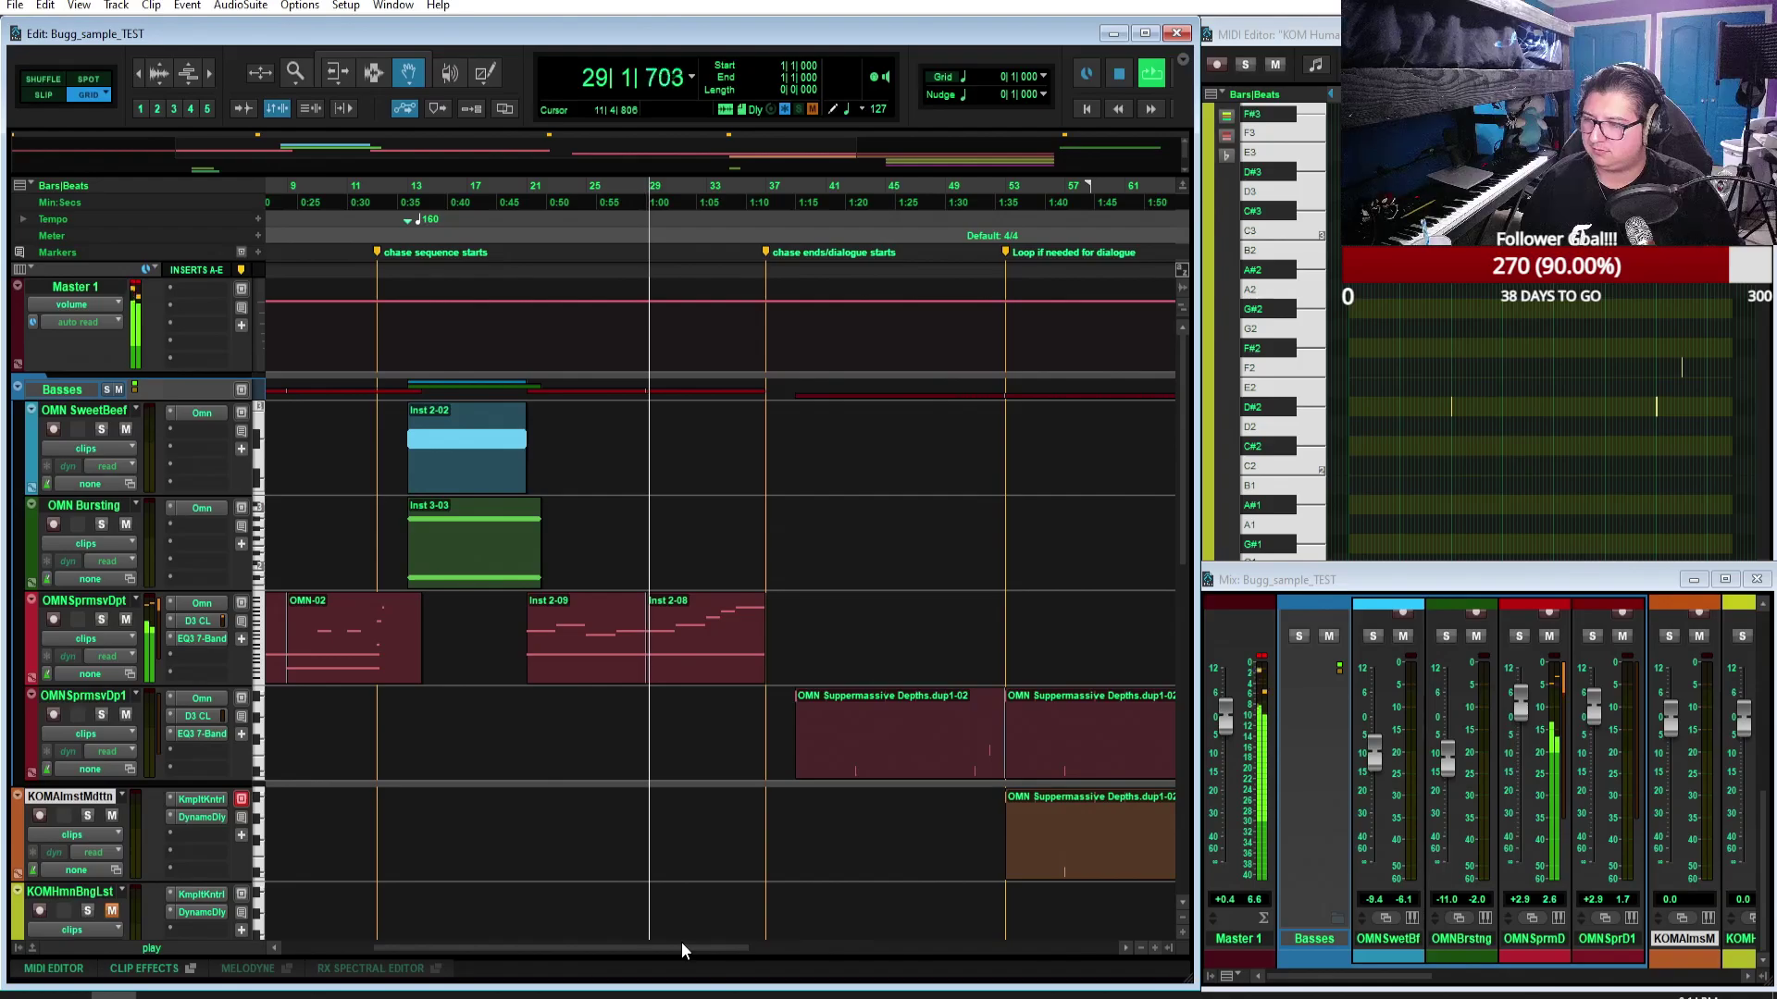
pyautogui.moveTo(681, 942); pyautogui.dragTo(754, 952)
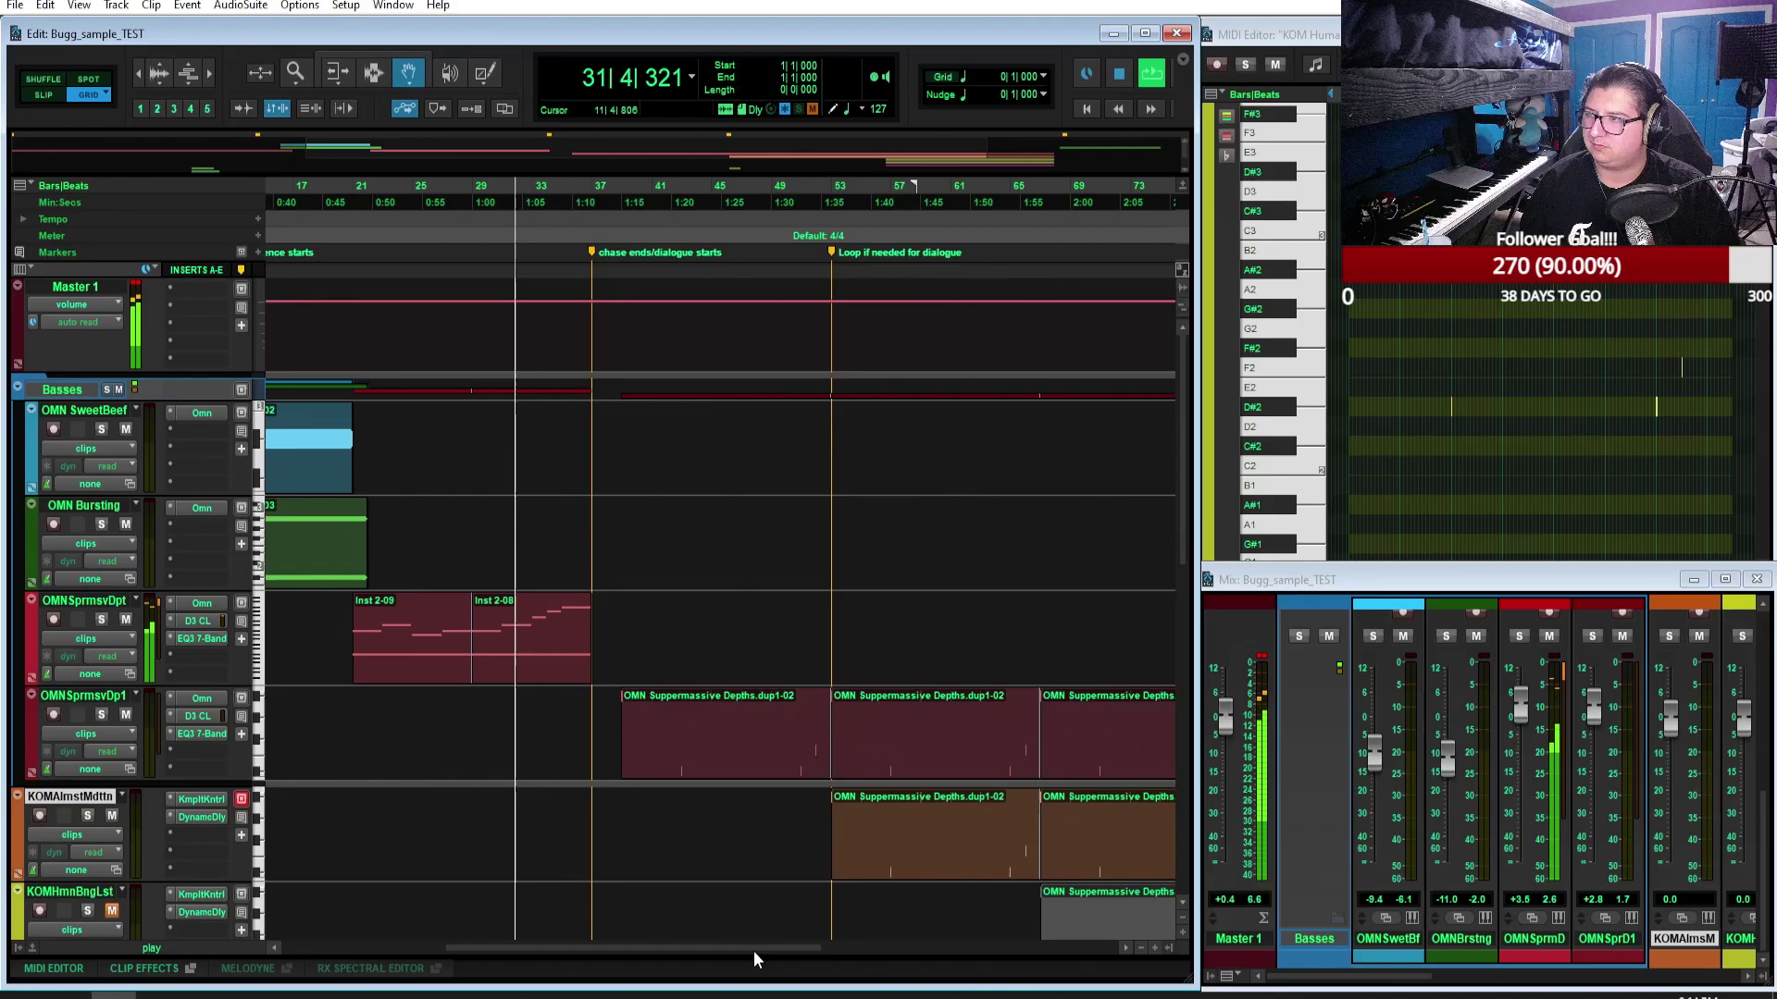
pyautogui.scroll(-2, 910, 603)
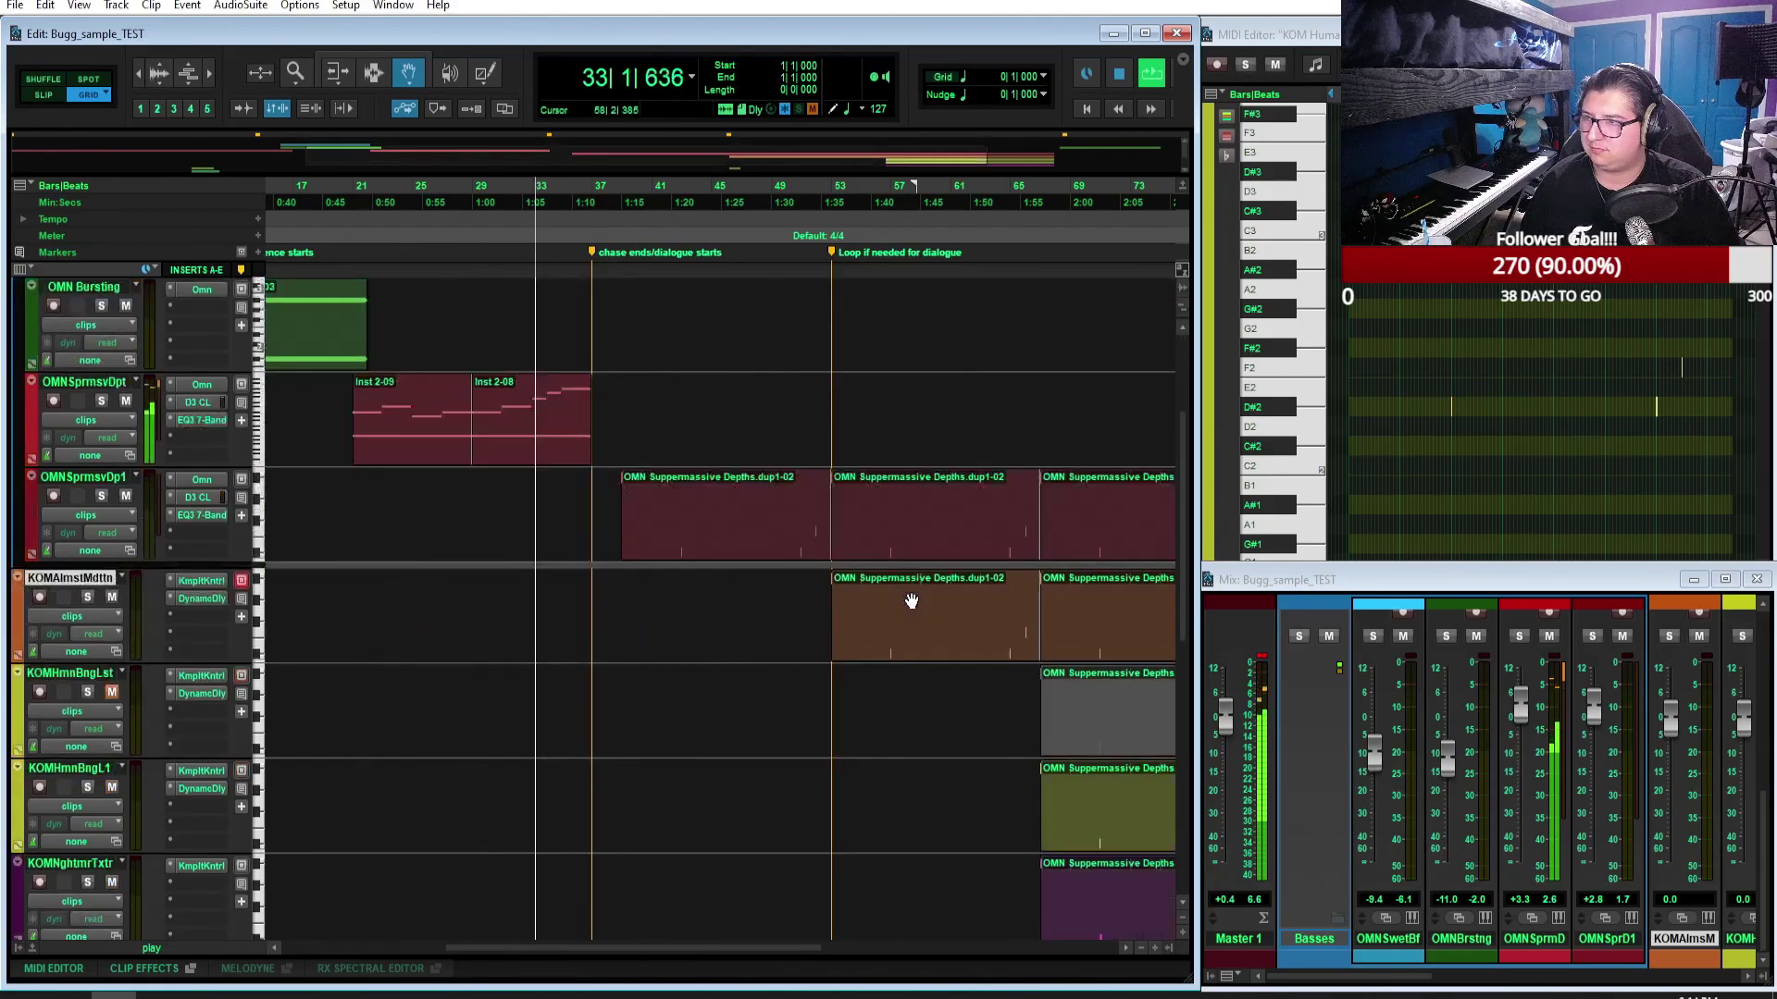
pyautogui.scroll(-1, 909, 603)
pyautogui.scroll(2, 768, 714)
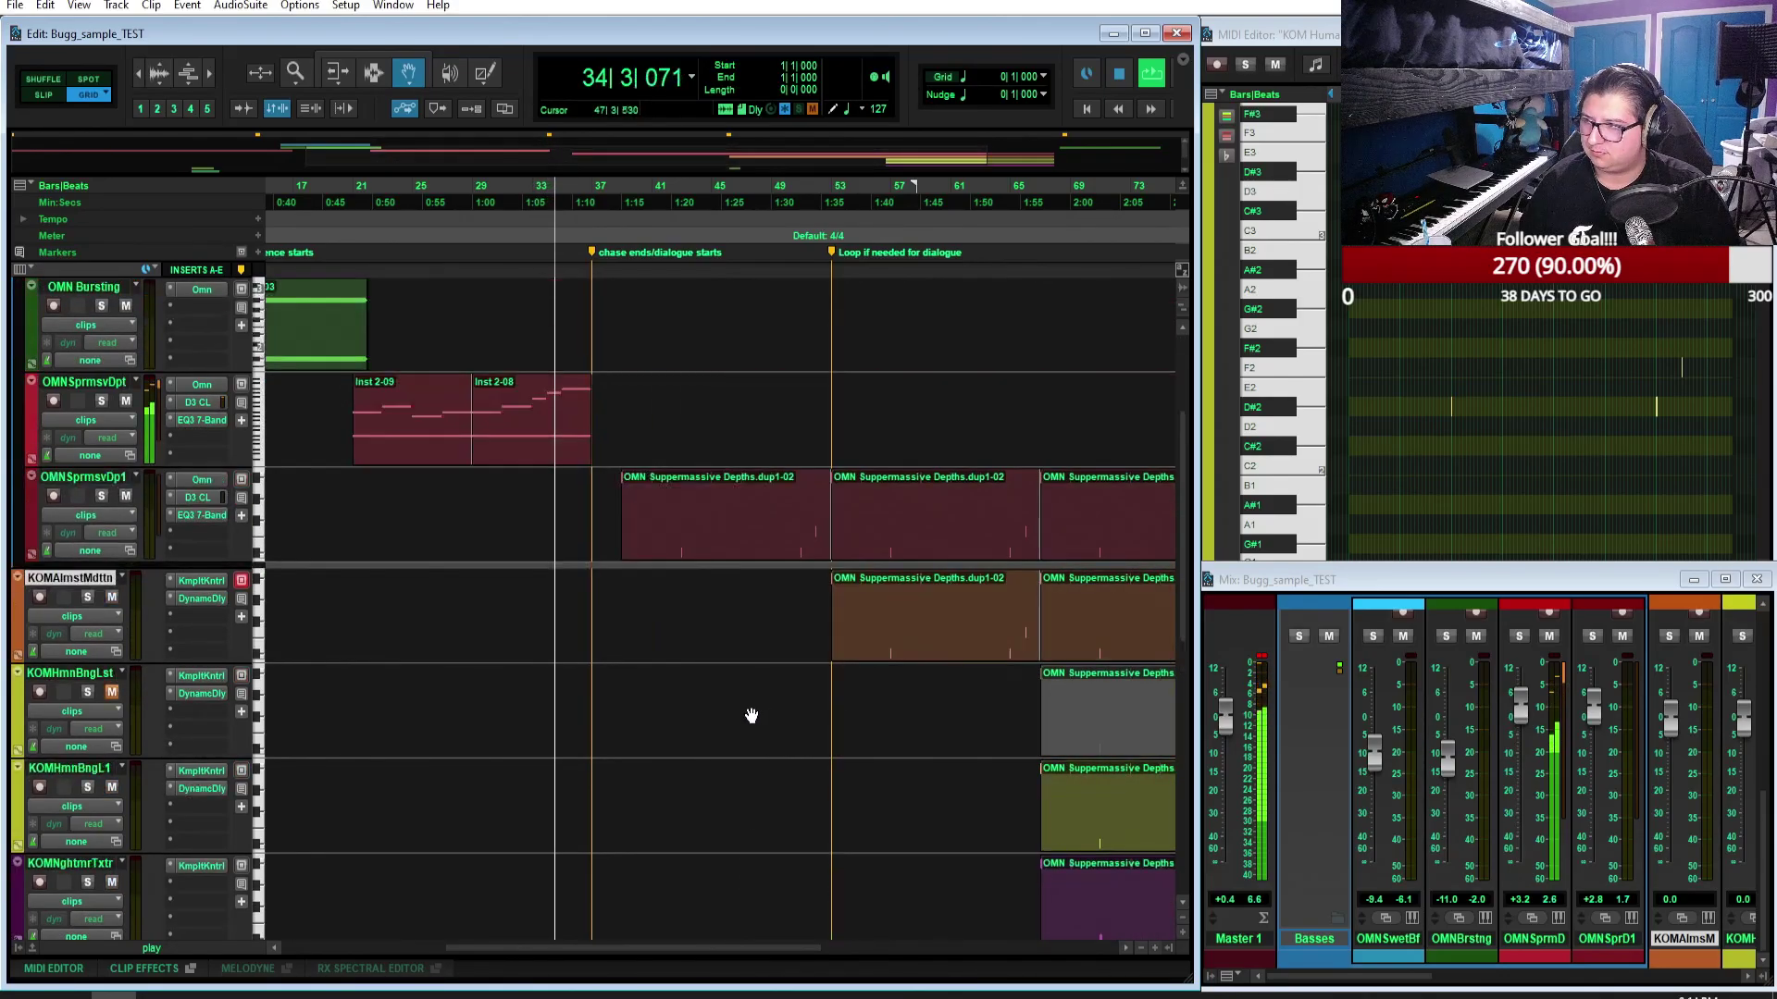
# Step: Show the Inst 2-08 clip of the OMN SprmsvDpt track in the MIDI Editor, enlarging its velocity lane and resizing the editor window
pyautogui.click(572, 572)
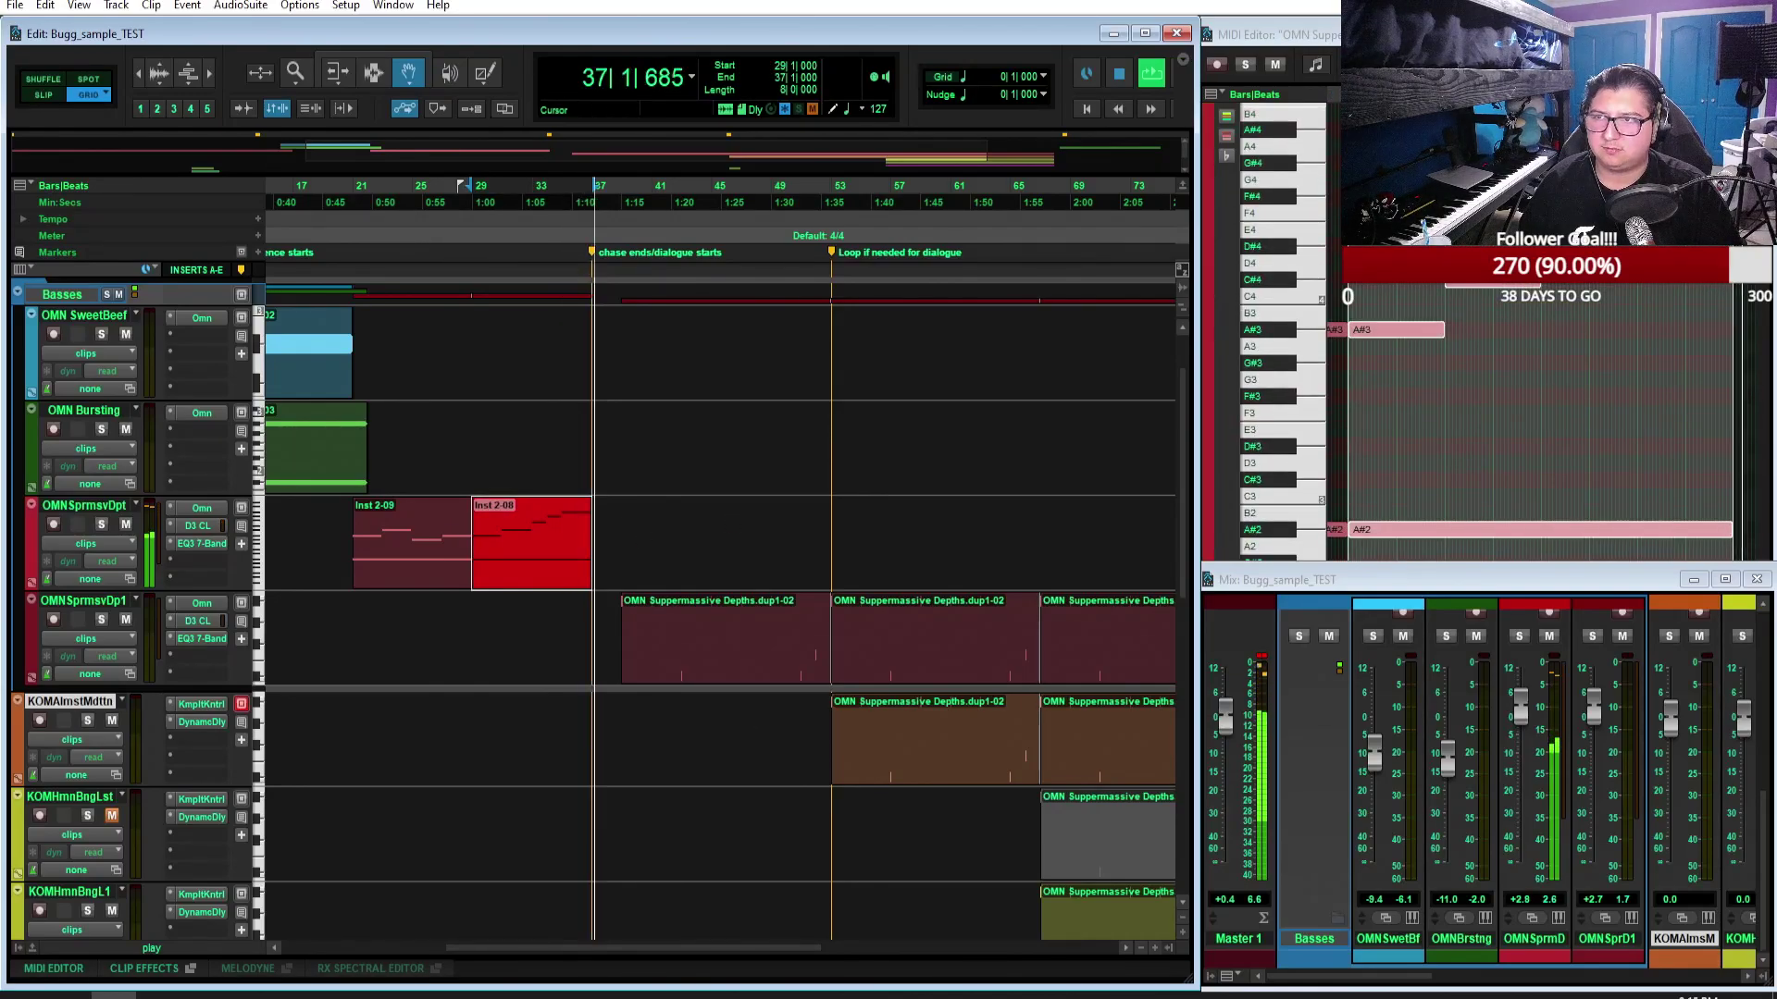
pyautogui.click(1462, 545)
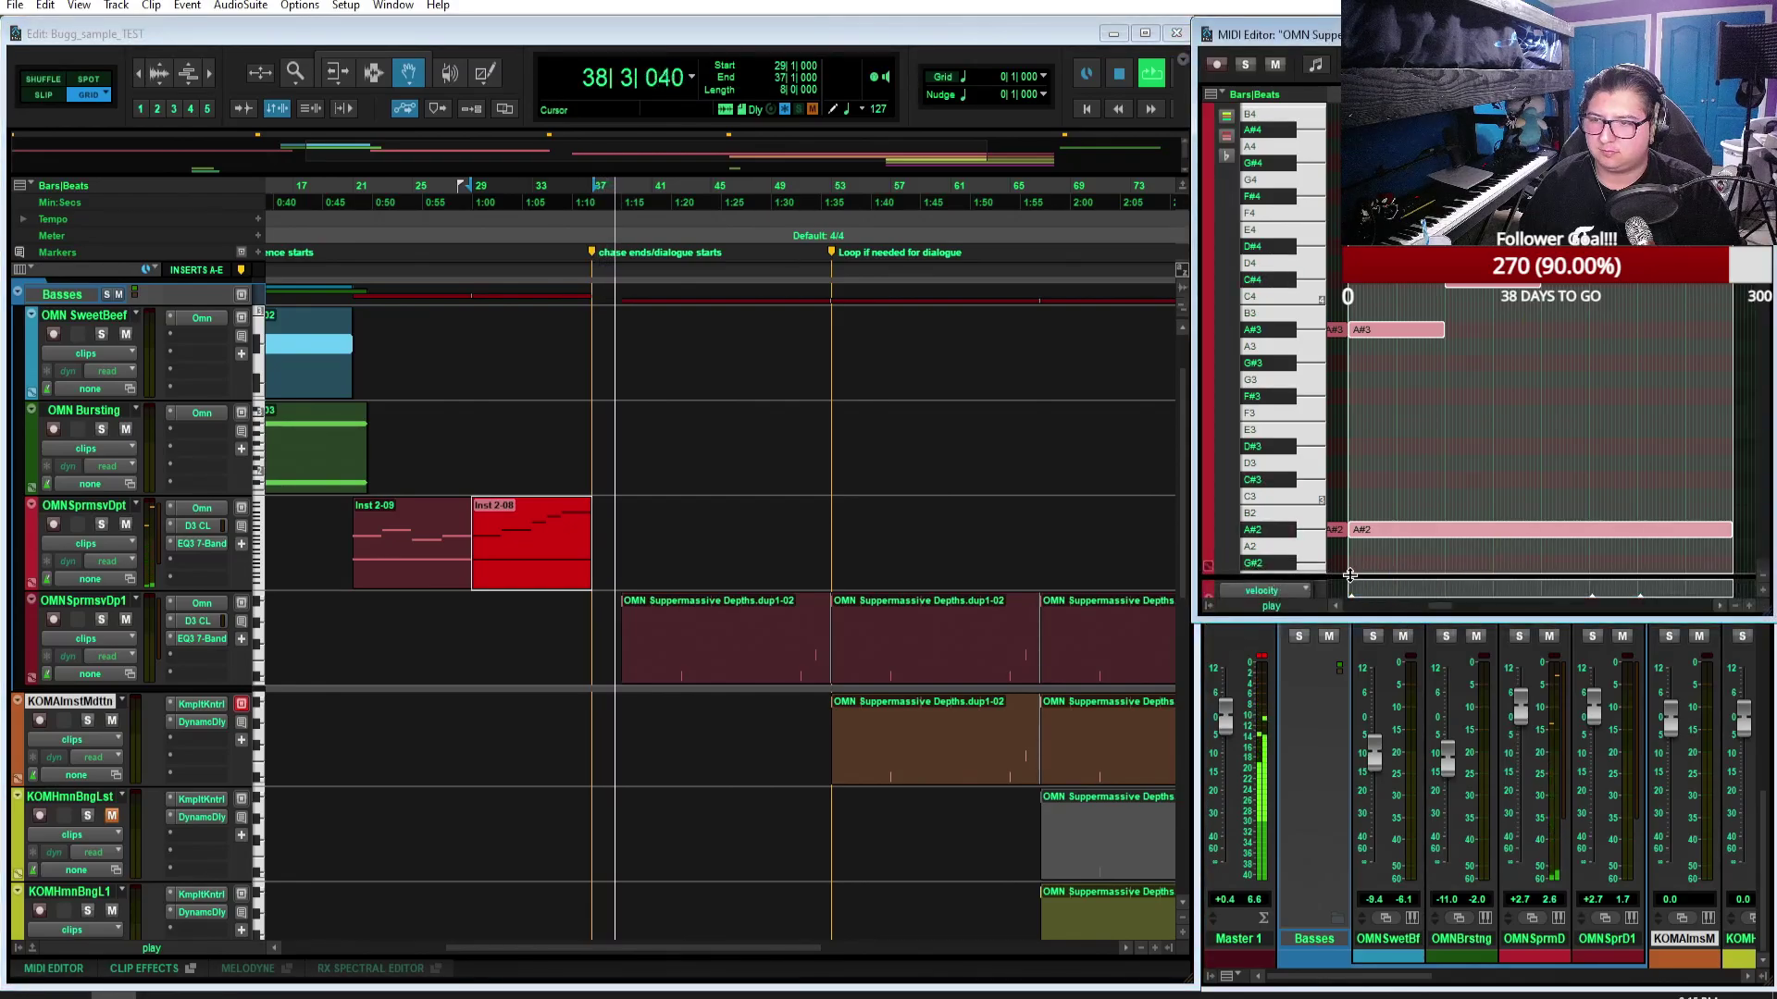
pyautogui.moveTo(1349, 577); pyautogui.dragTo(1349, 502)
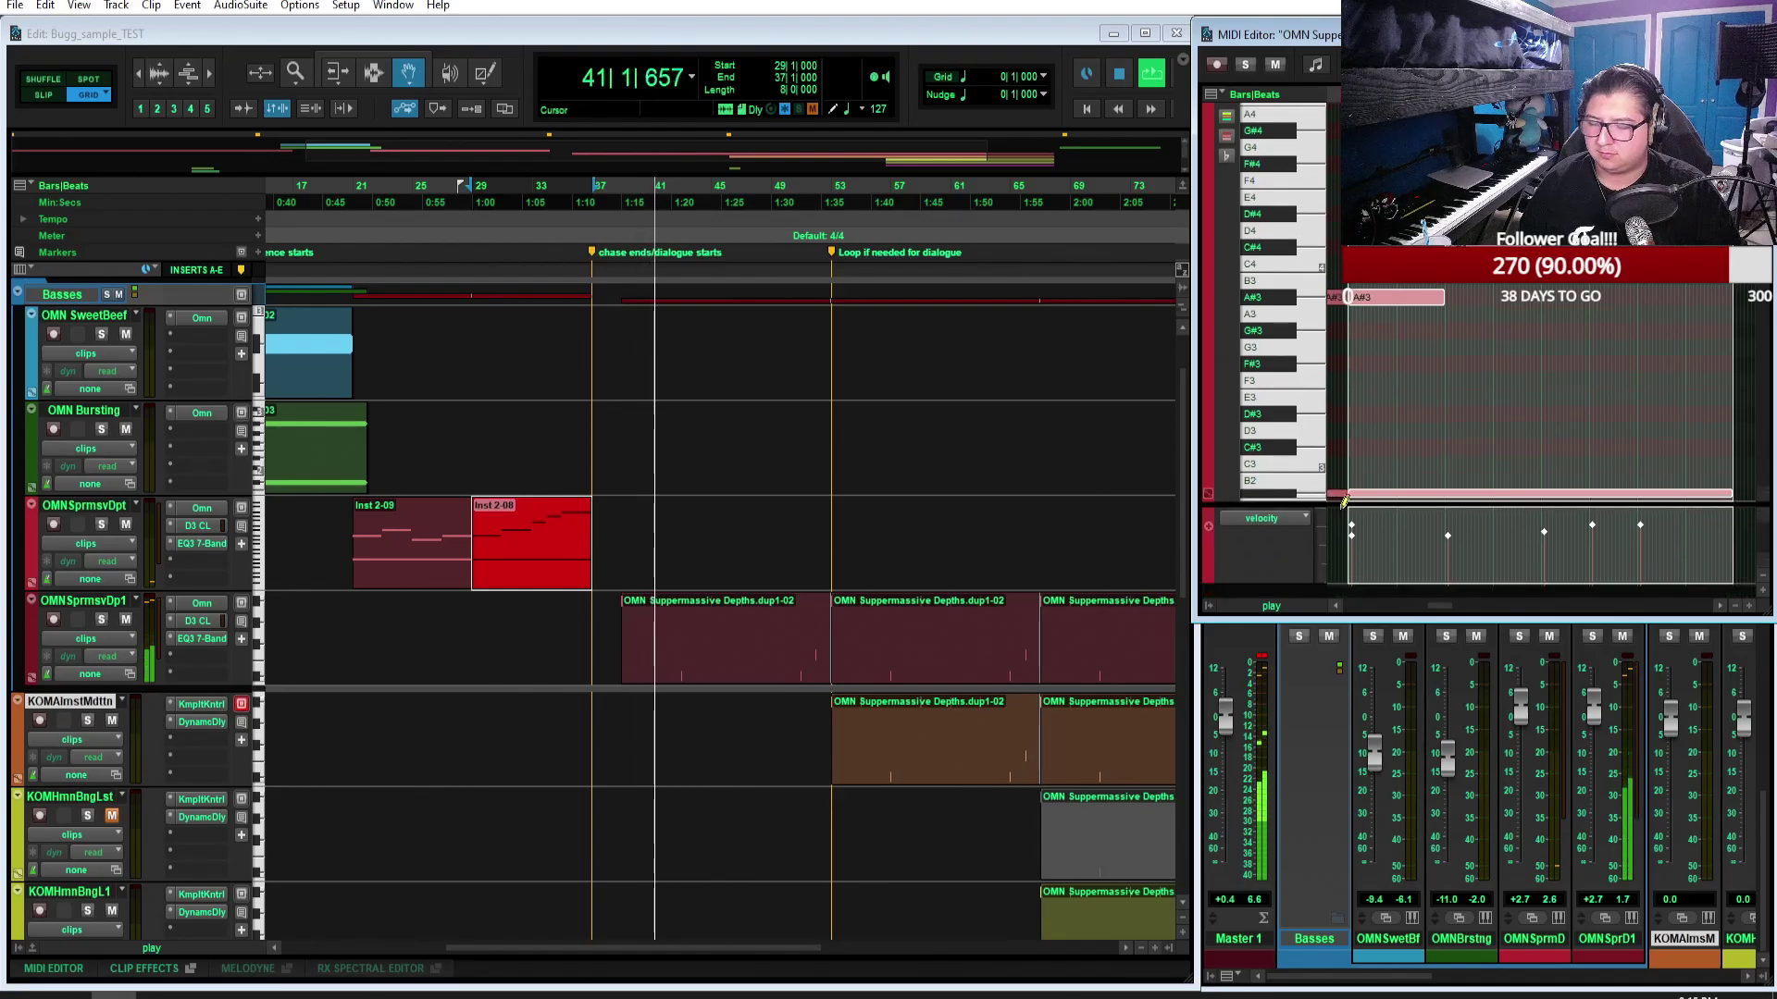
pyautogui.moveTo(1336, 501); pyautogui.dragTo(1333, 524)
pyautogui.moveTo(1319, 618); pyautogui.dragTo(1353, 565)
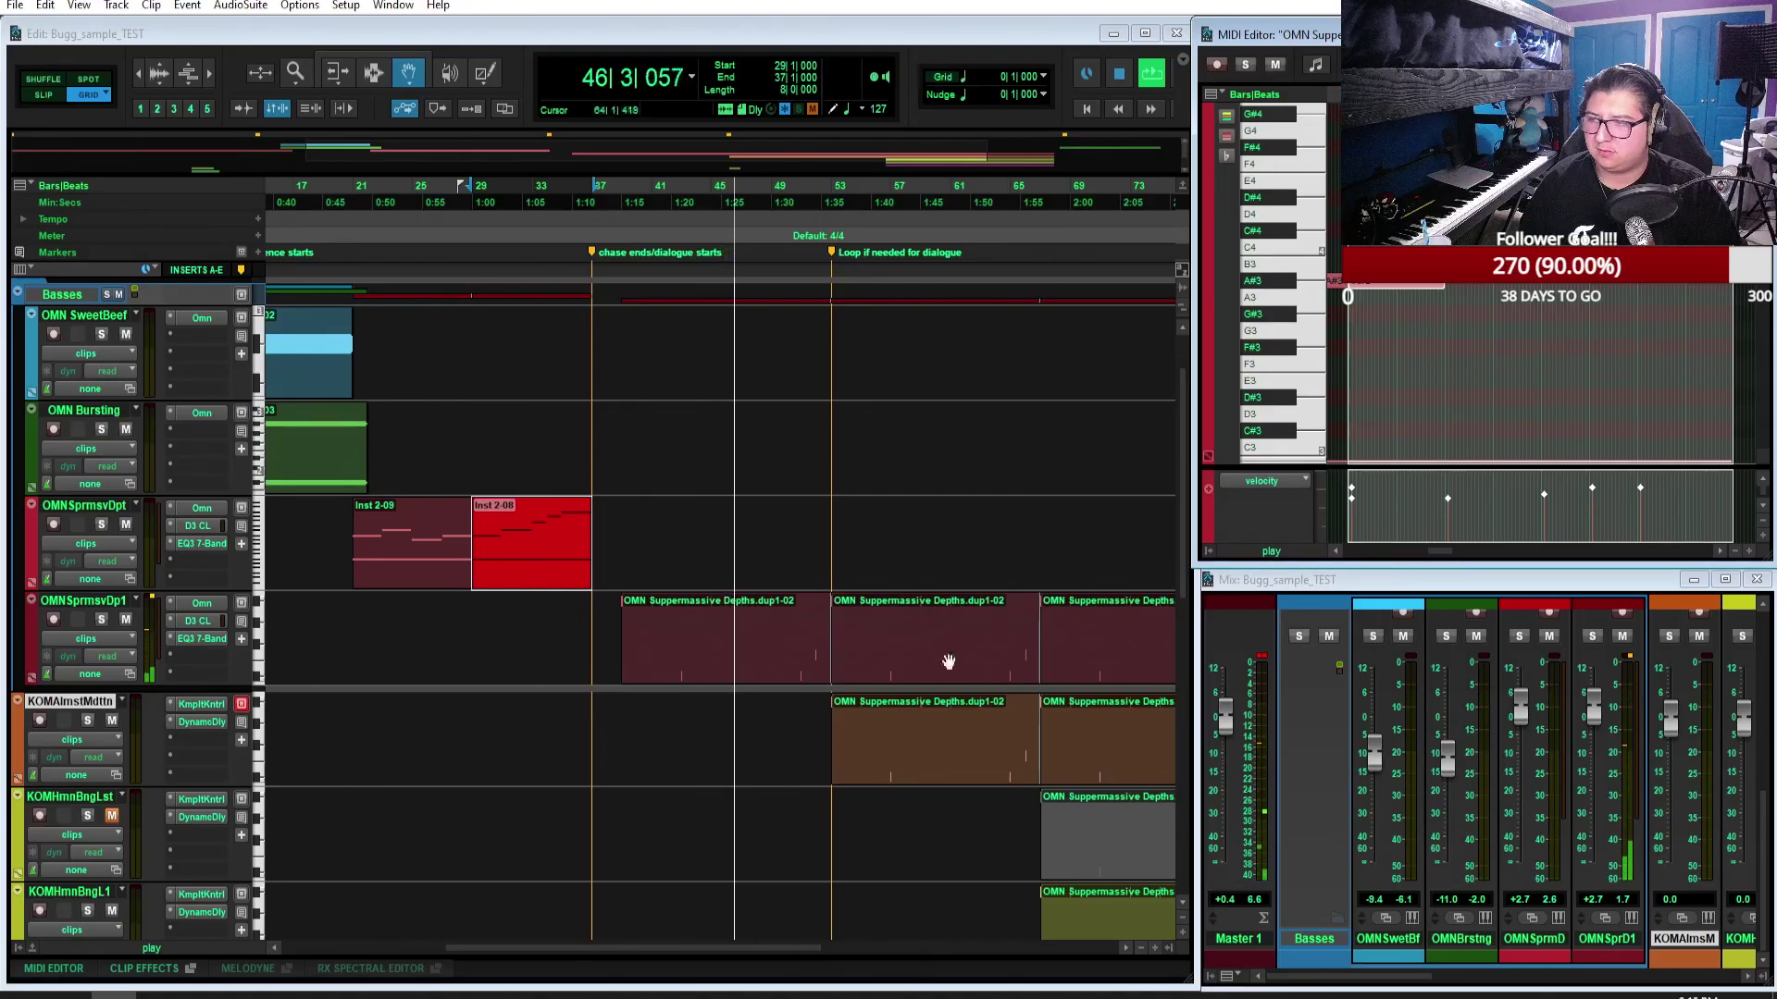
pyautogui.scroll(-12, 908, 626)
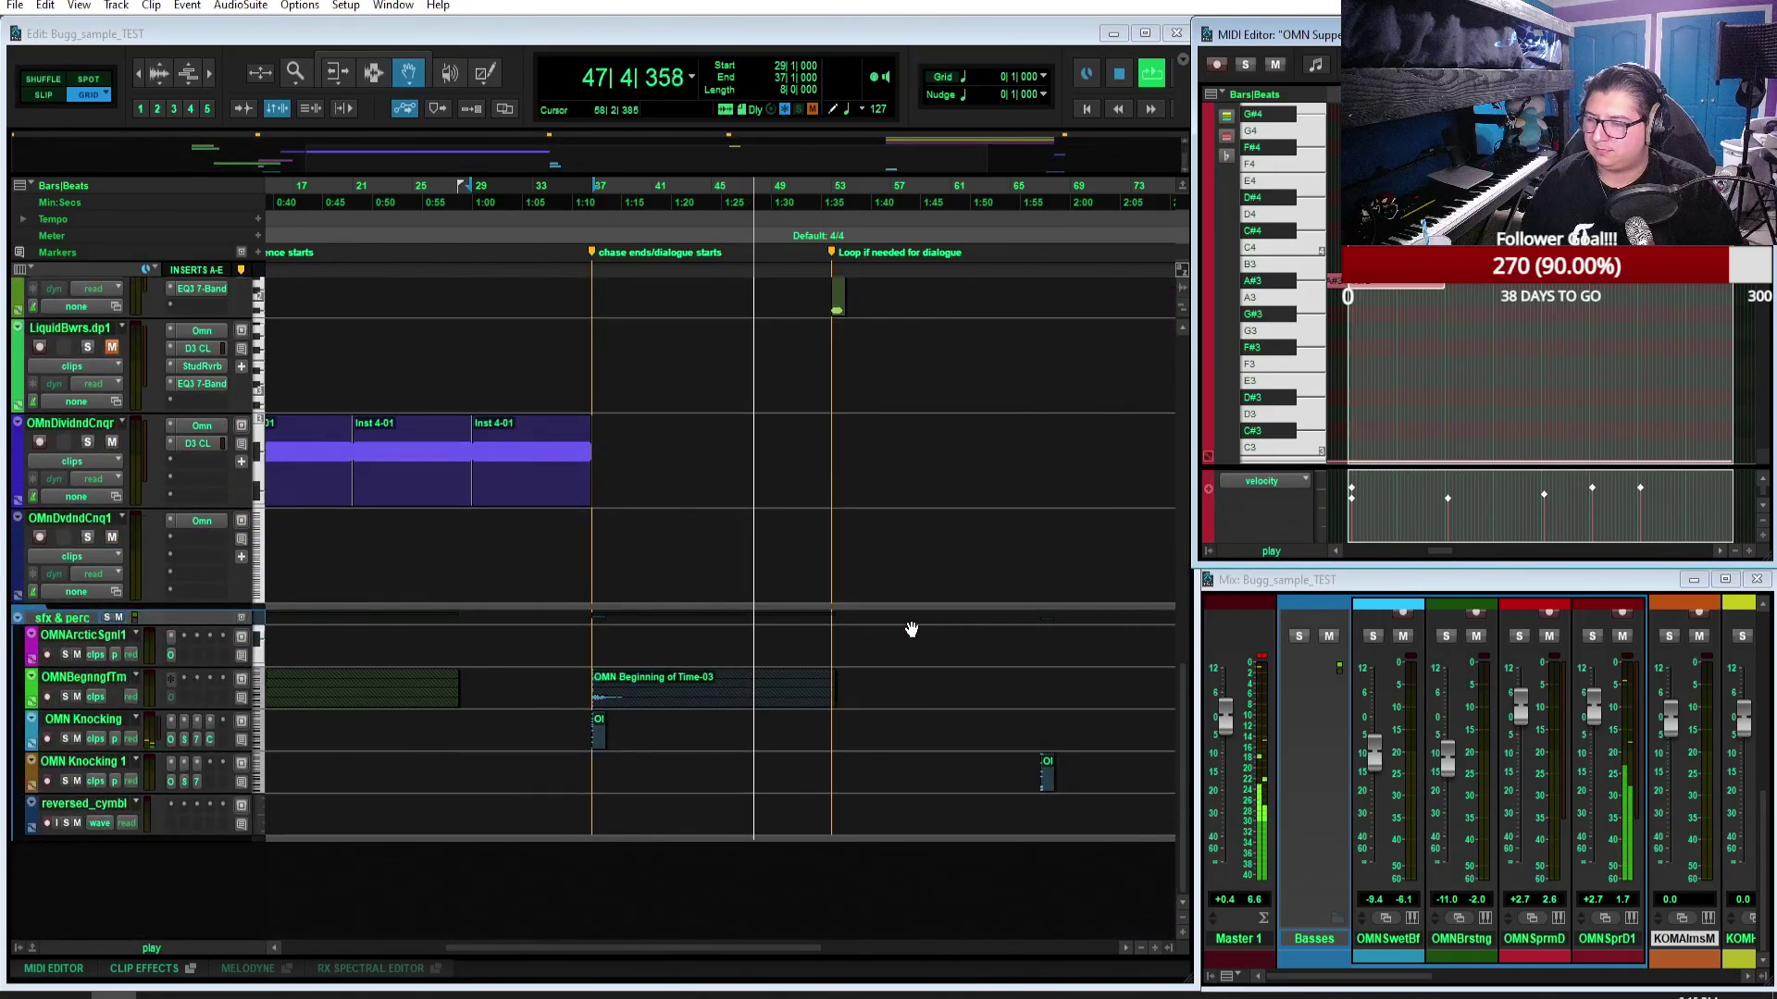
pyautogui.scroll(12, 912, 629)
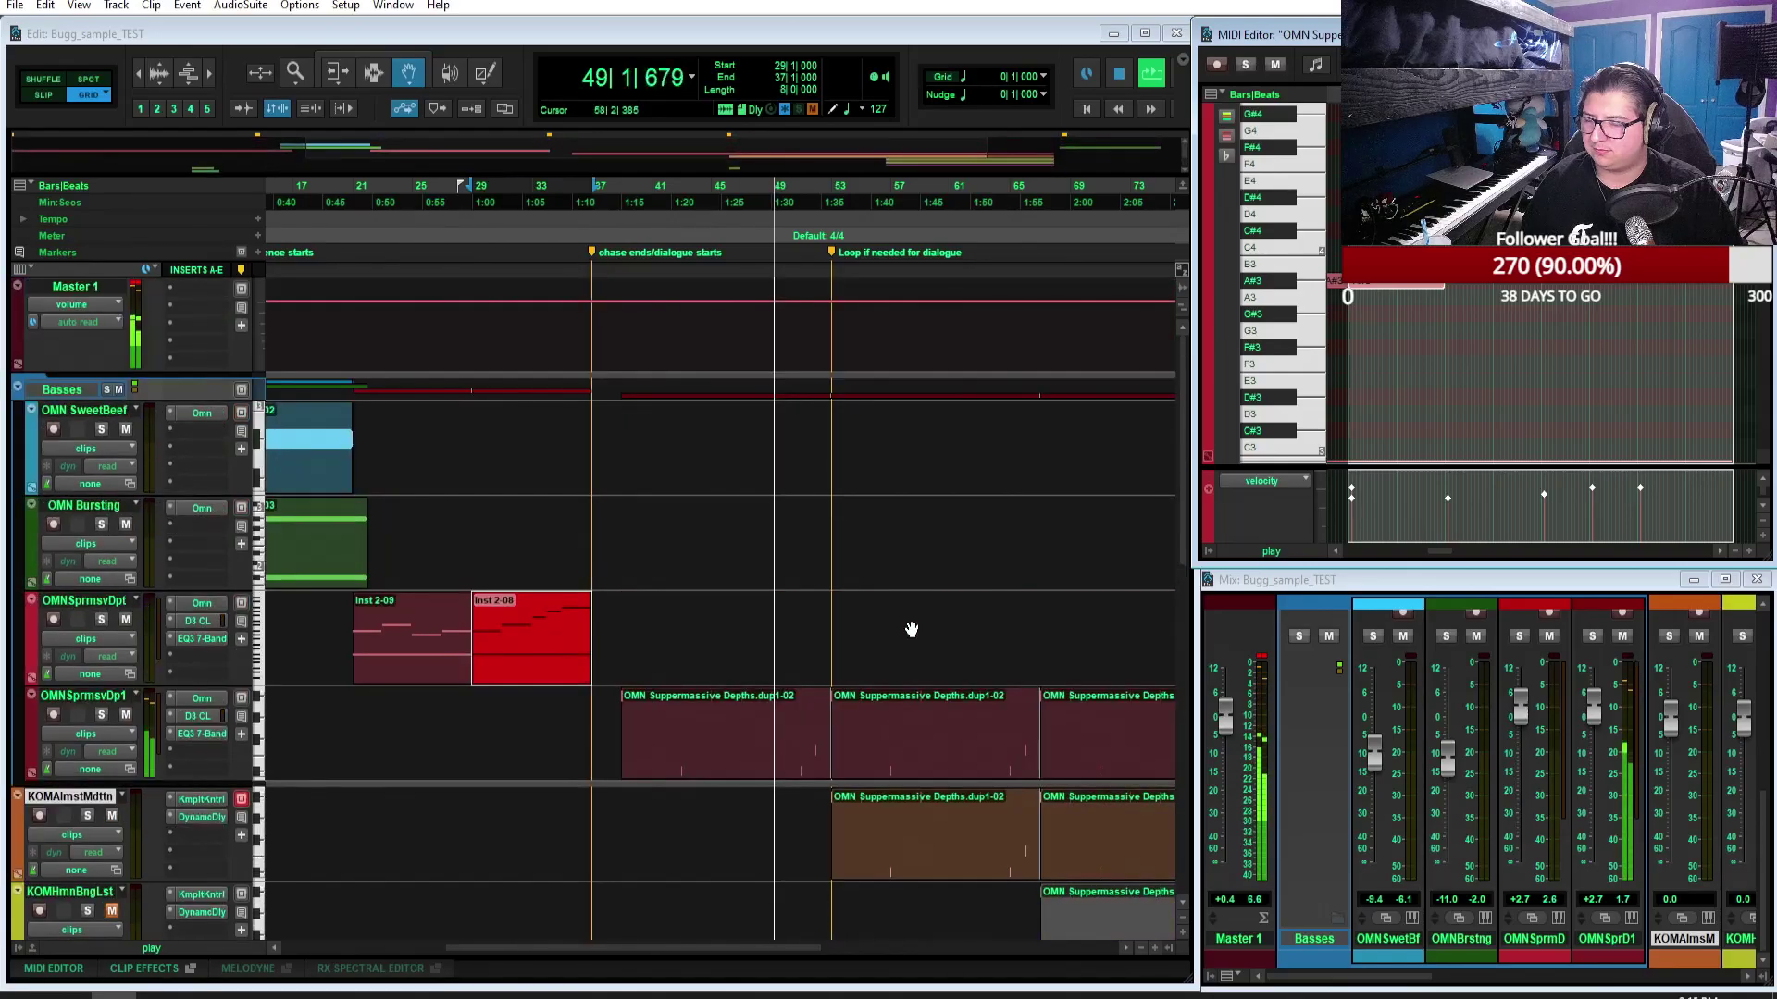
# Step: Examine which clips sound from the dialogue section through the Final Fight scene, stop playback, and place the cursor at bar 83
pyautogui.scroll(-6, 911, 629)
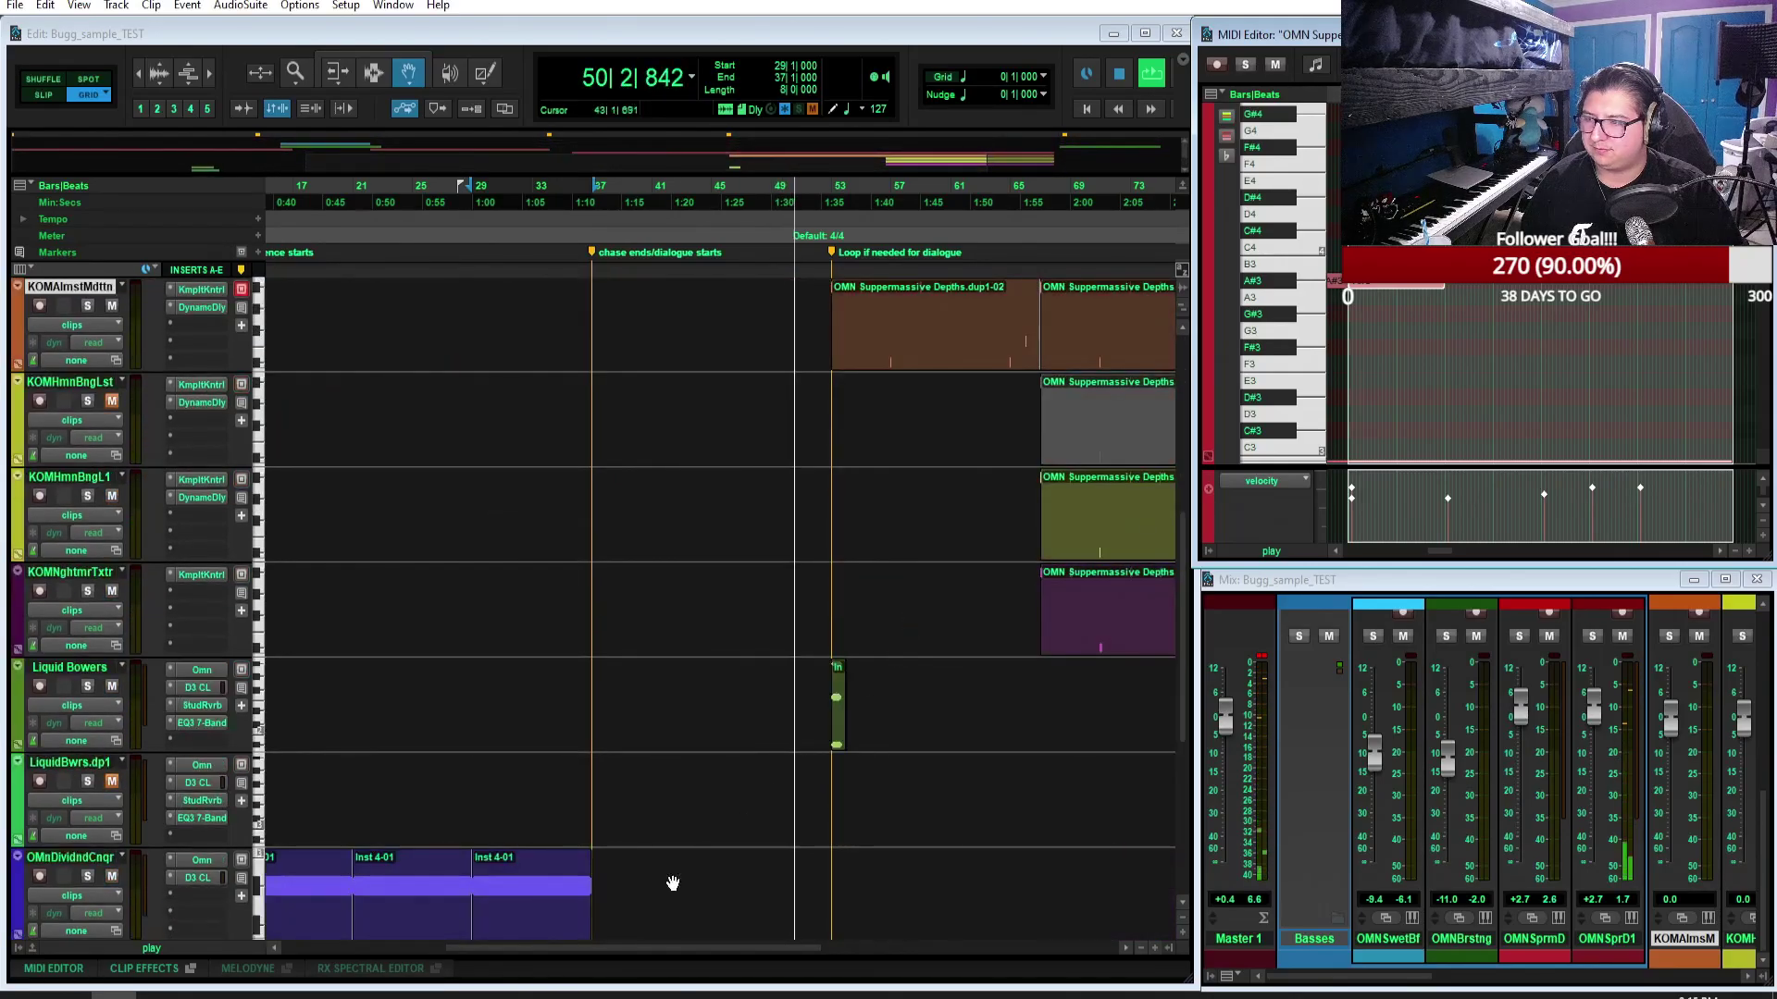
pyautogui.moveTo(644, 950); pyautogui.dragTo(775, 948)
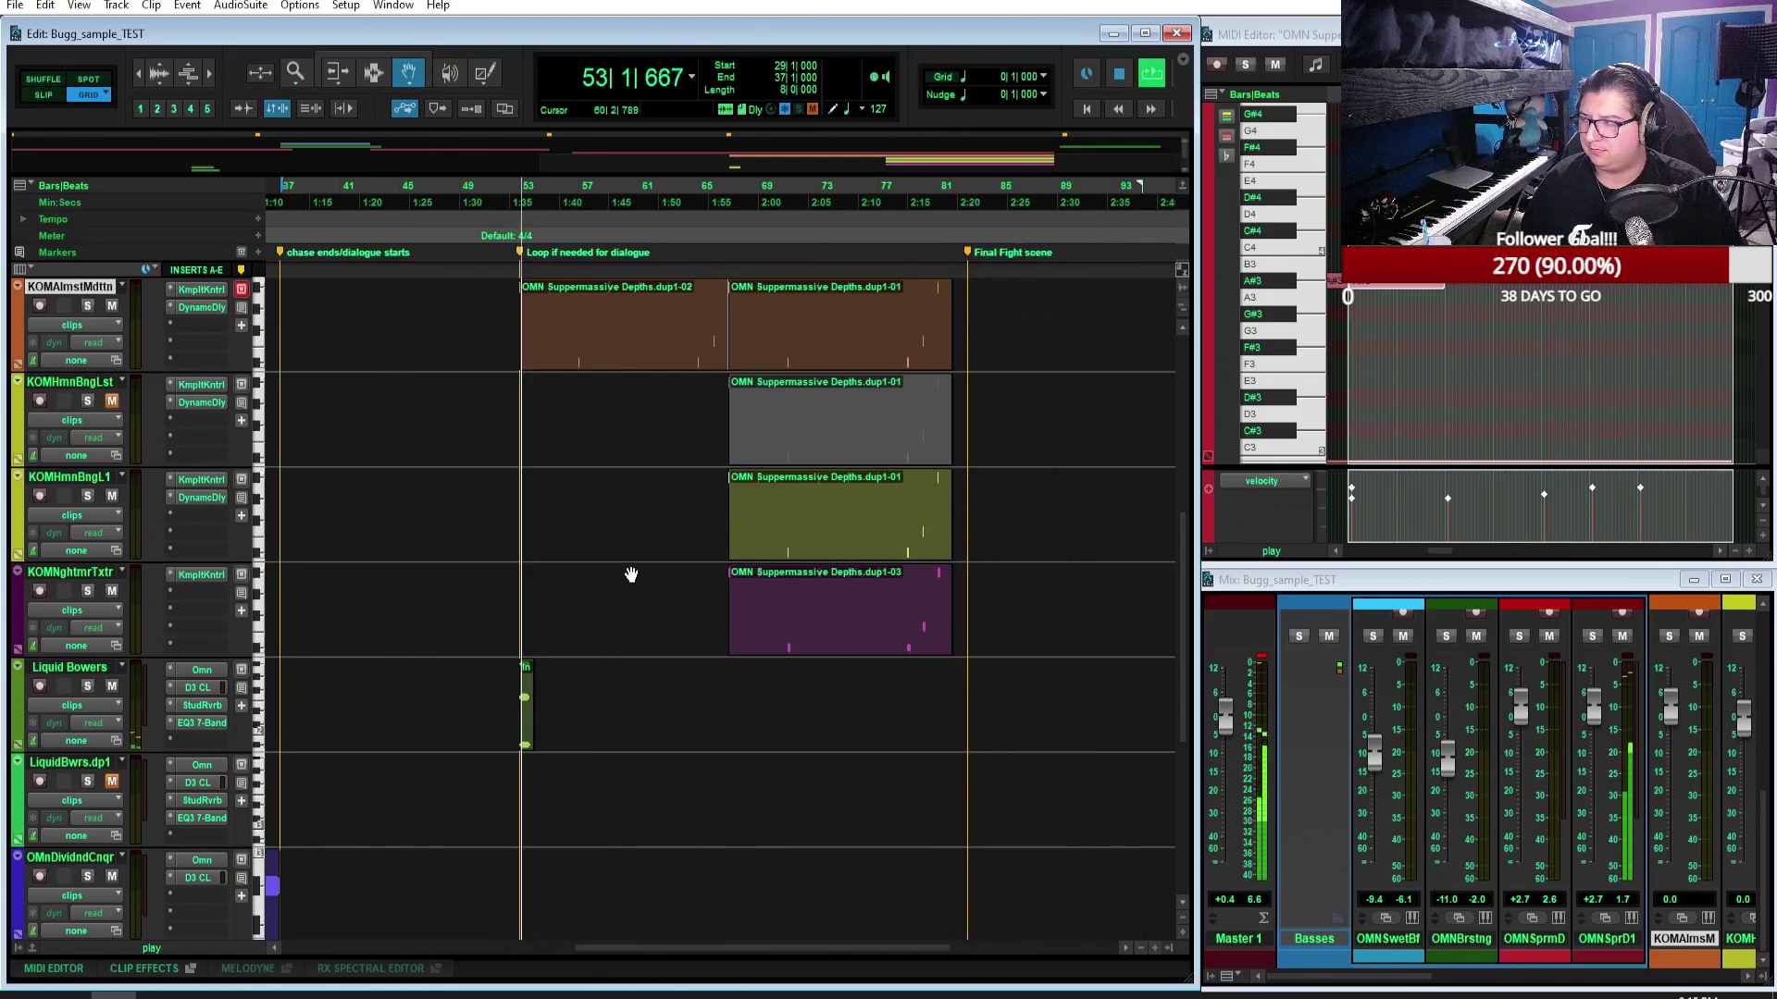
pyautogui.scroll(2, 631, 574)
pyautogui.scroll(3, 631, 575)
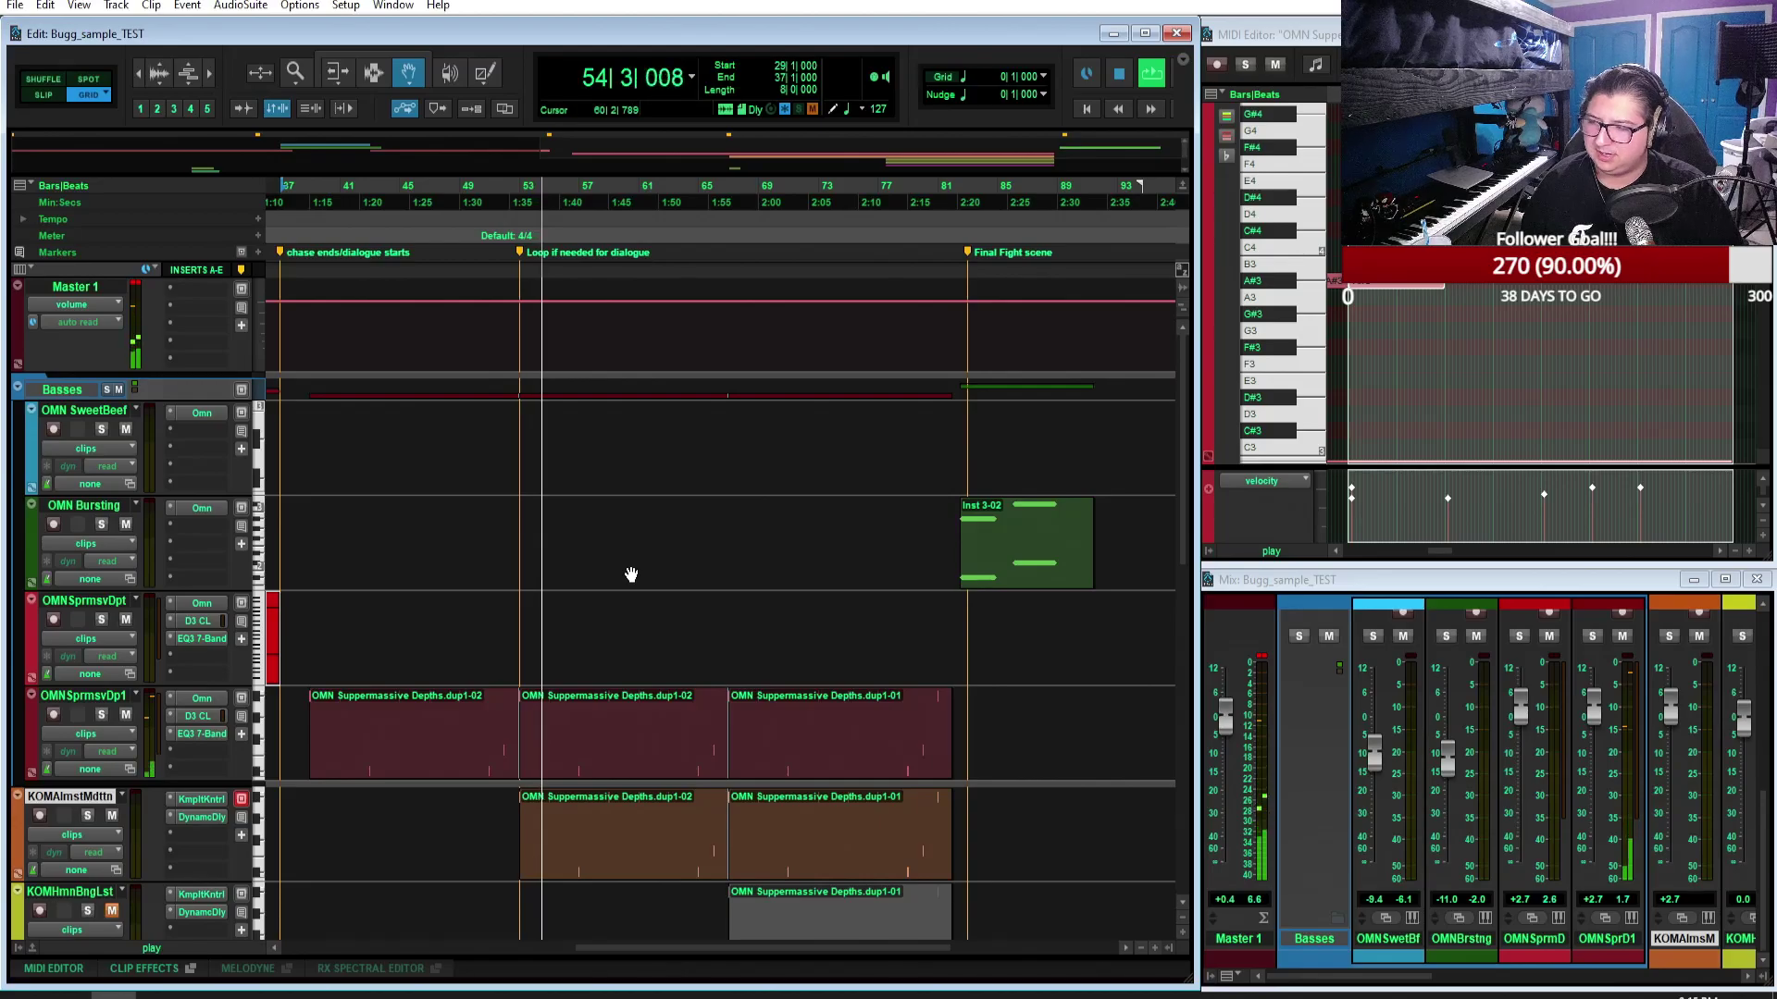
pyautogui.scroll(-1, 631, 575)
pyautogui.scroll(-1, 632, 574)
pyautogui.scroll(3, 1088, 647)
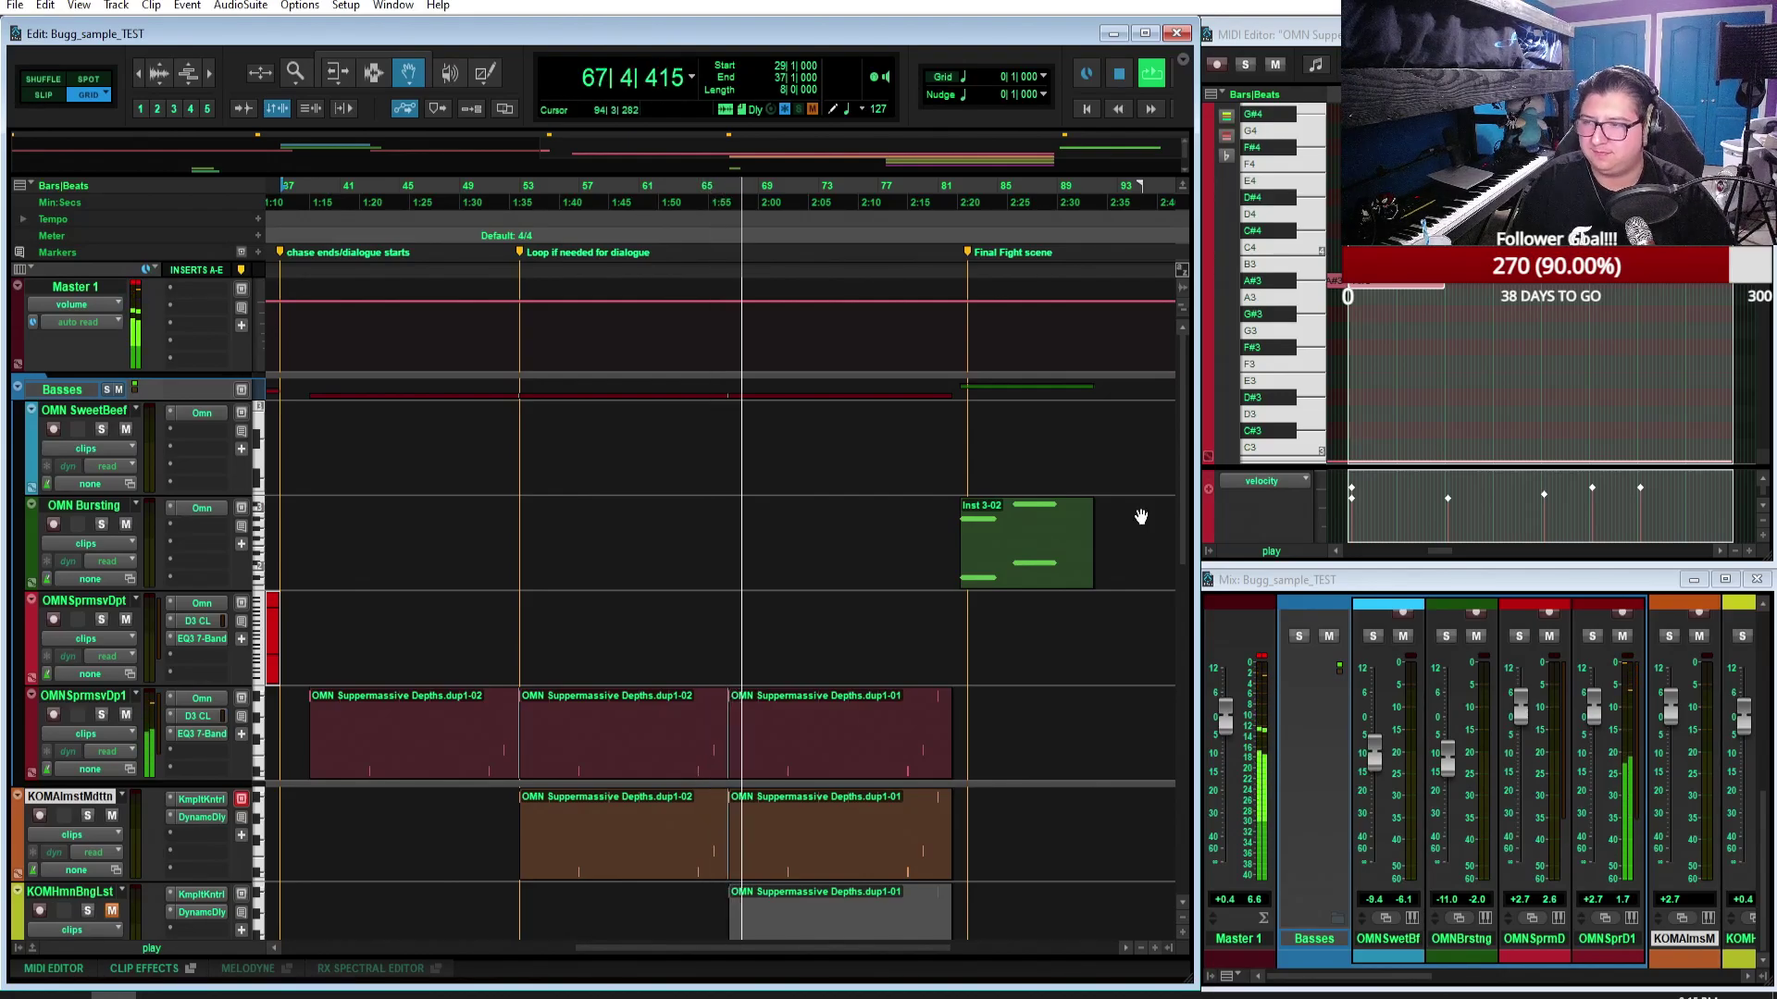
pyautogui.scroll(-10, 1141, 515)
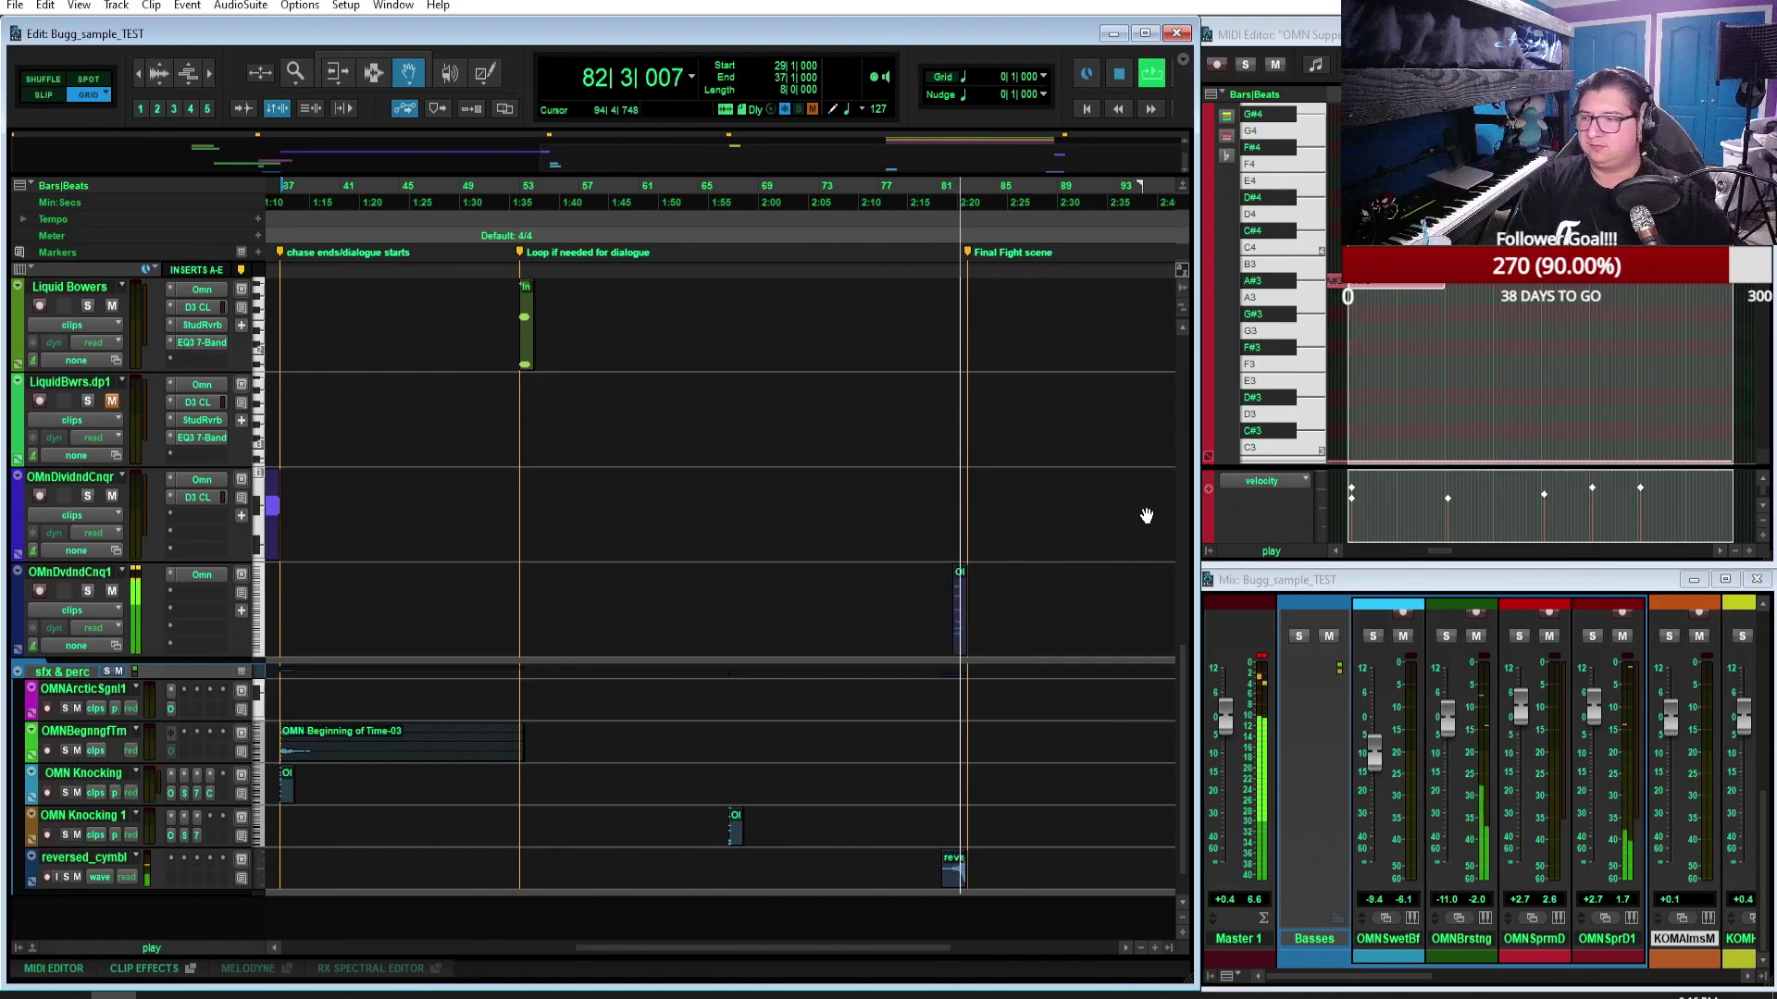
pyautogui.scroll(6, 1147, 515)
pyautogui.scroll(4, 1146, 515)
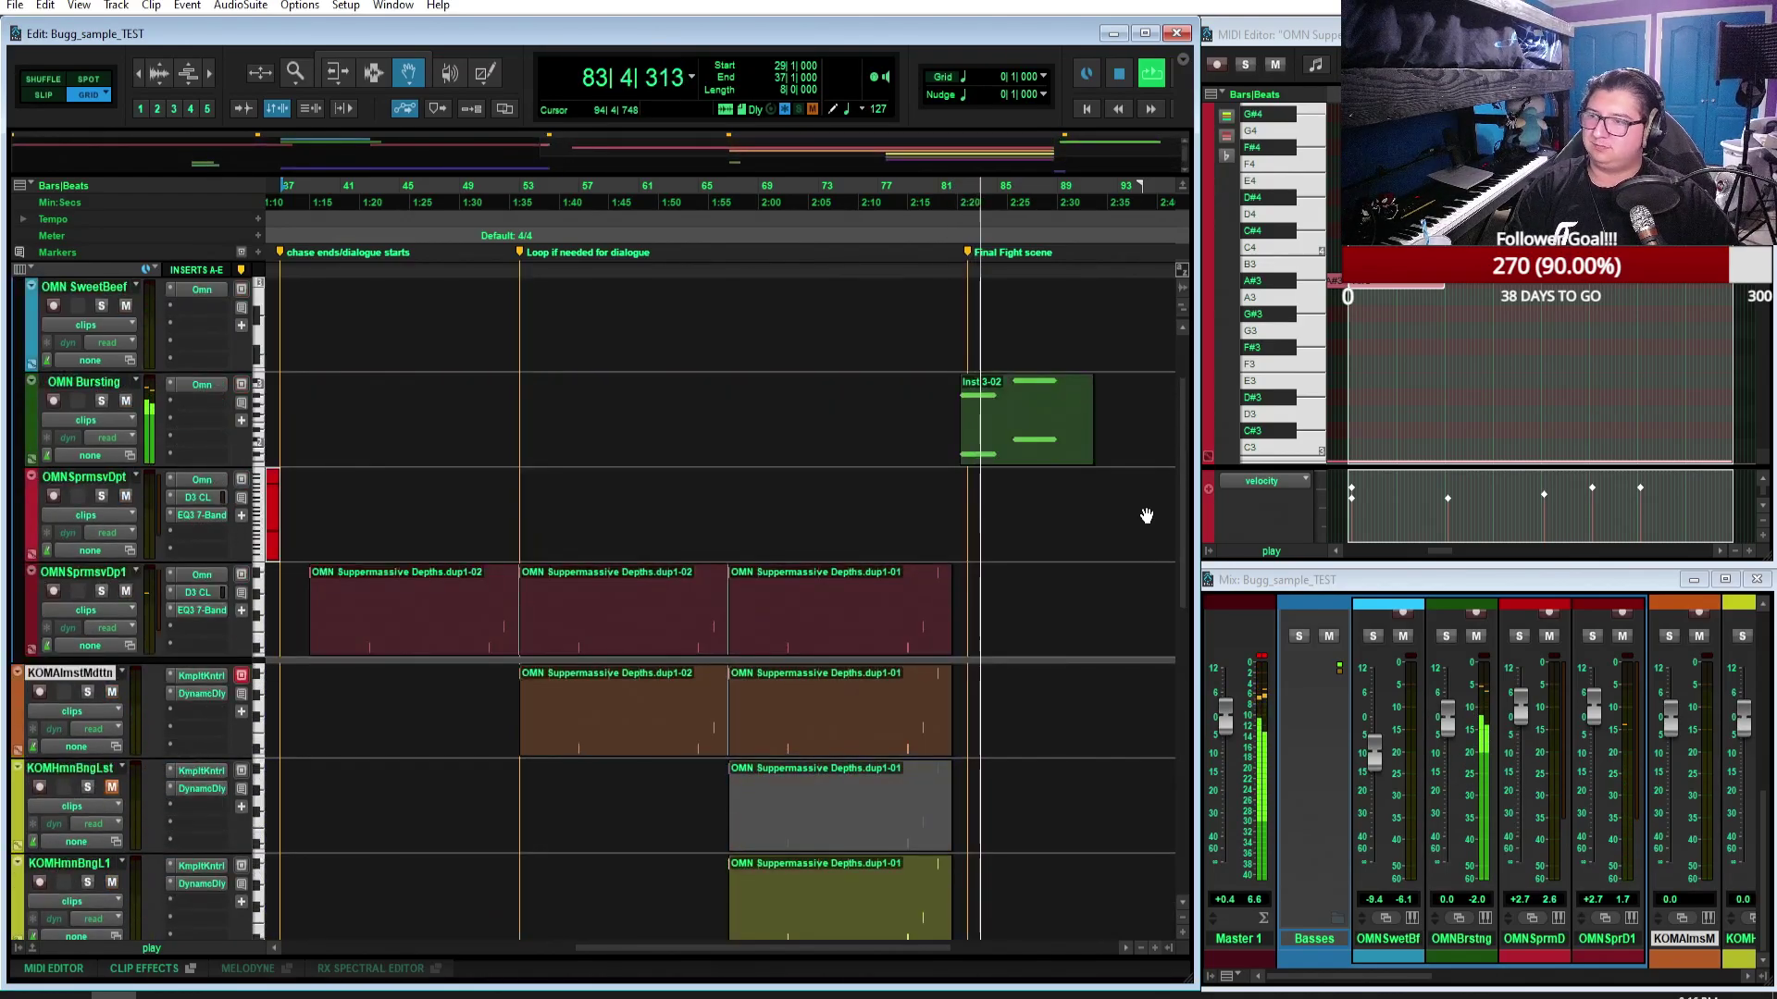
pyautogui.scroll(2, 1146, 516)
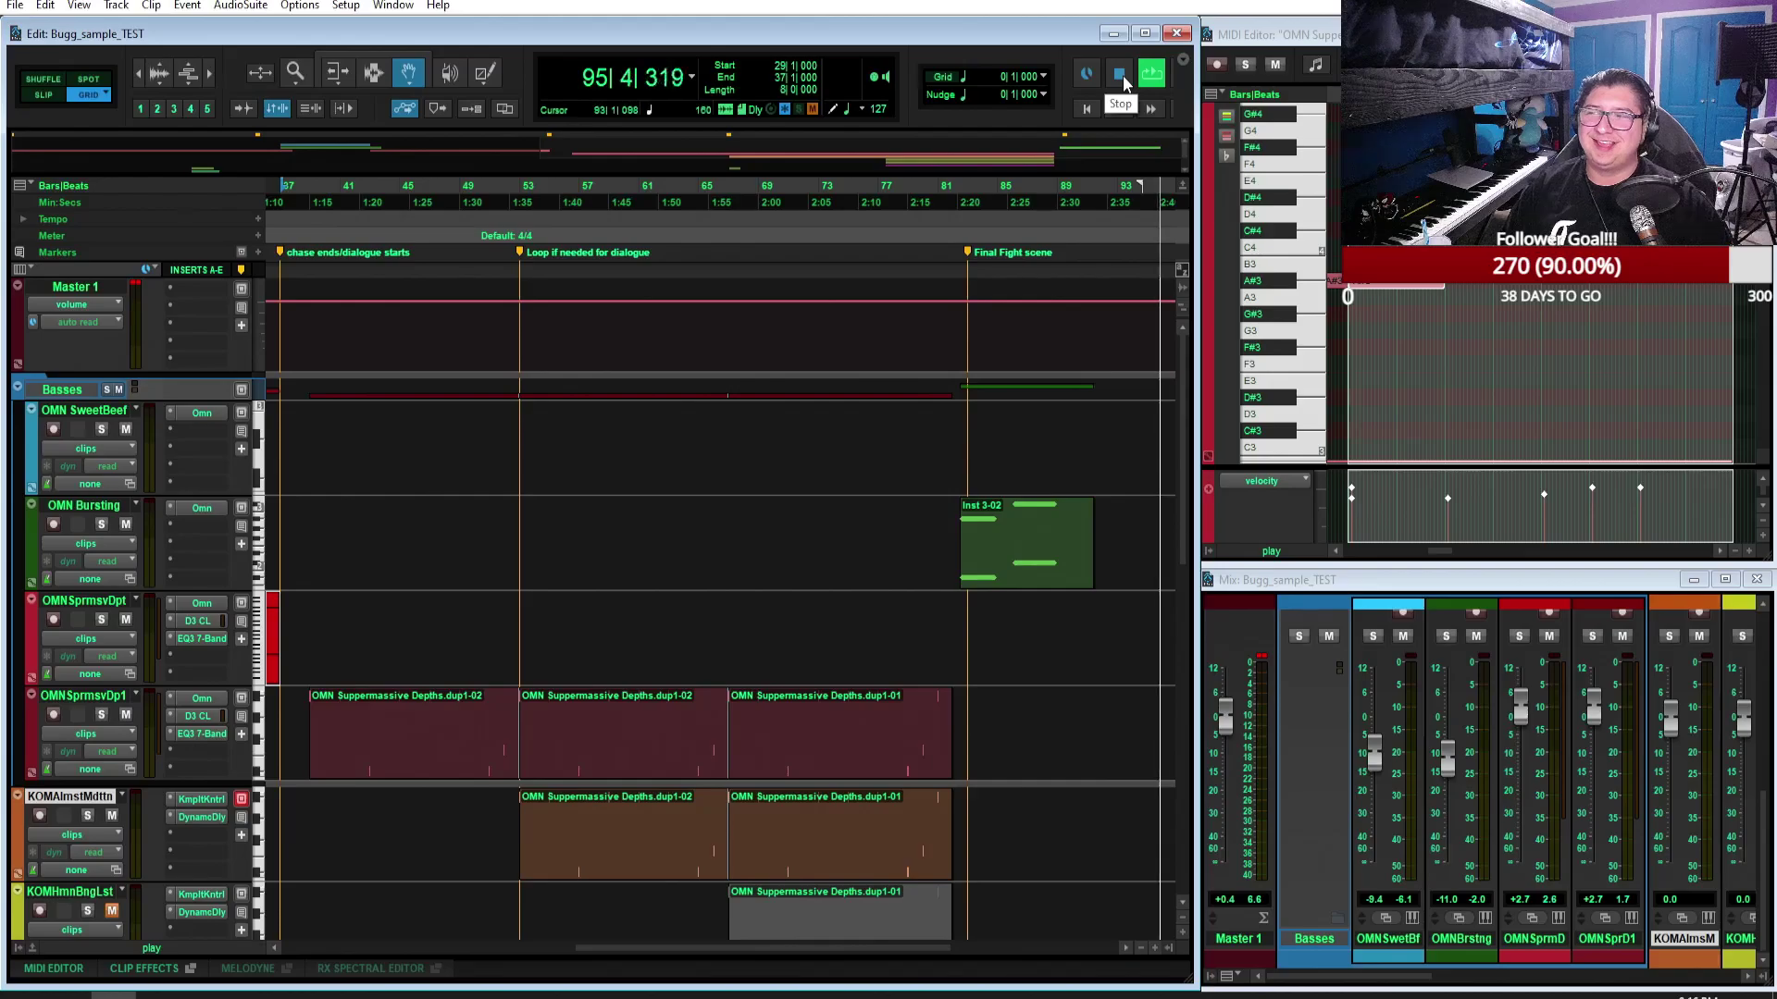
pyautogui.click(1121, 77)
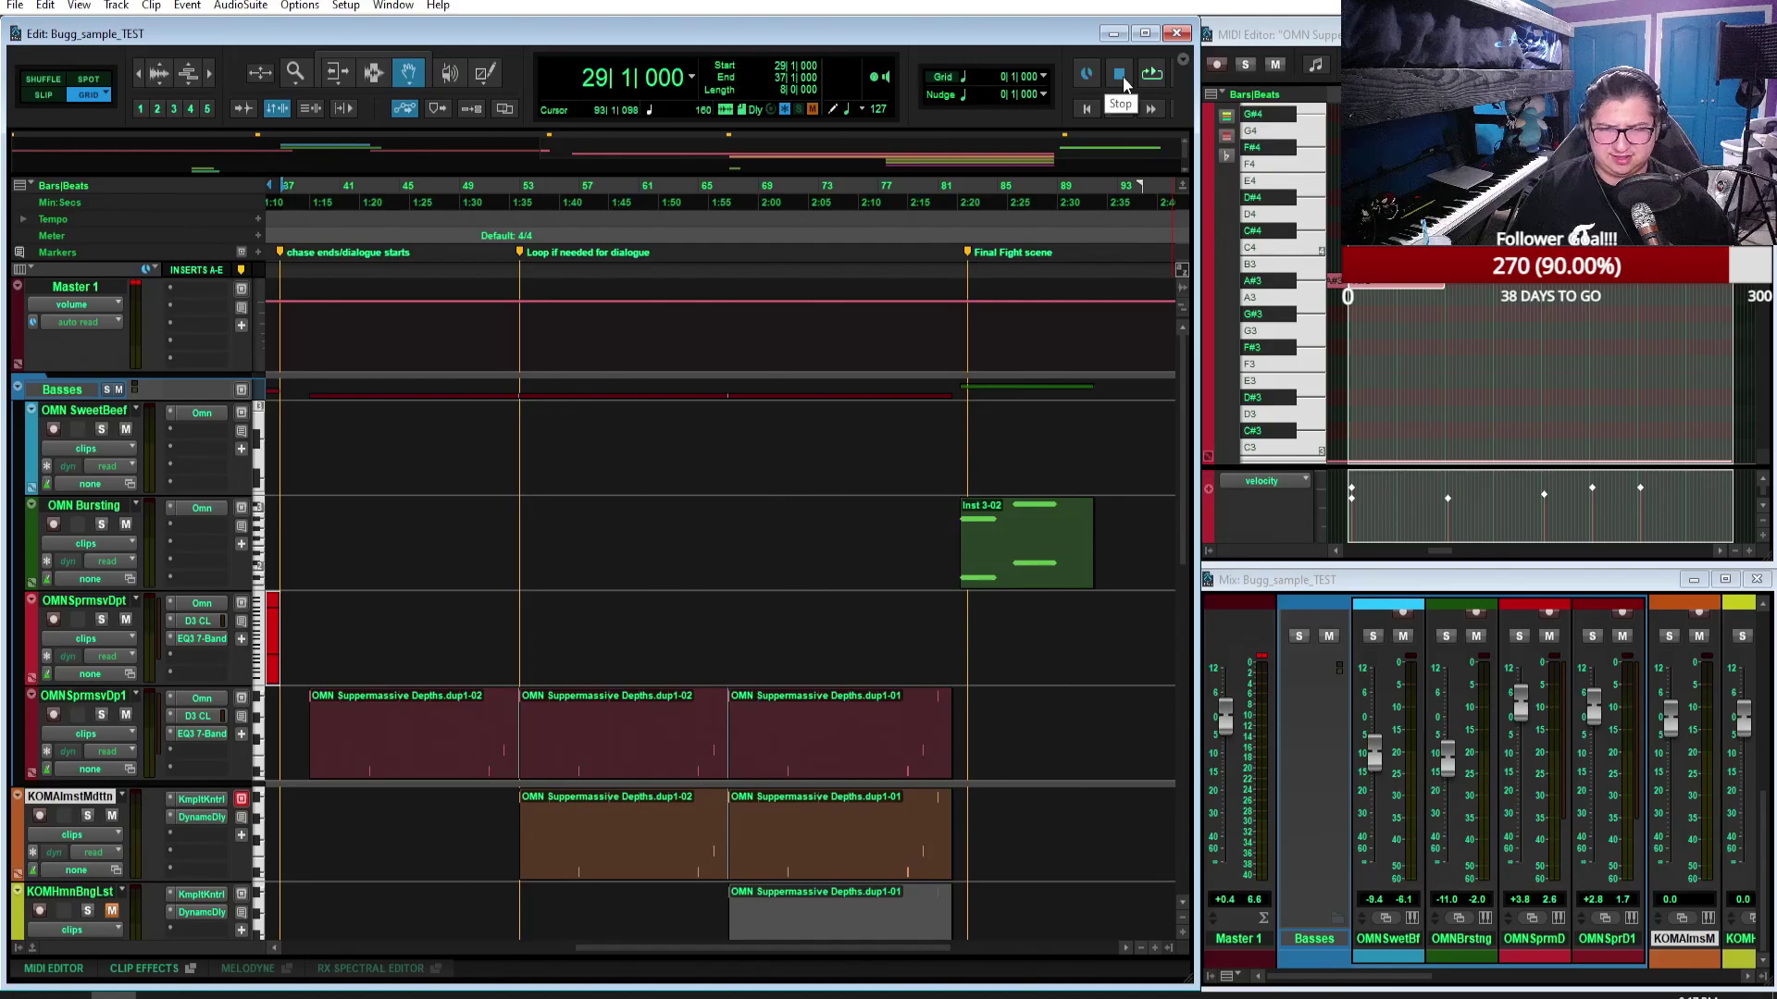
pyautogui.click(966, 192)
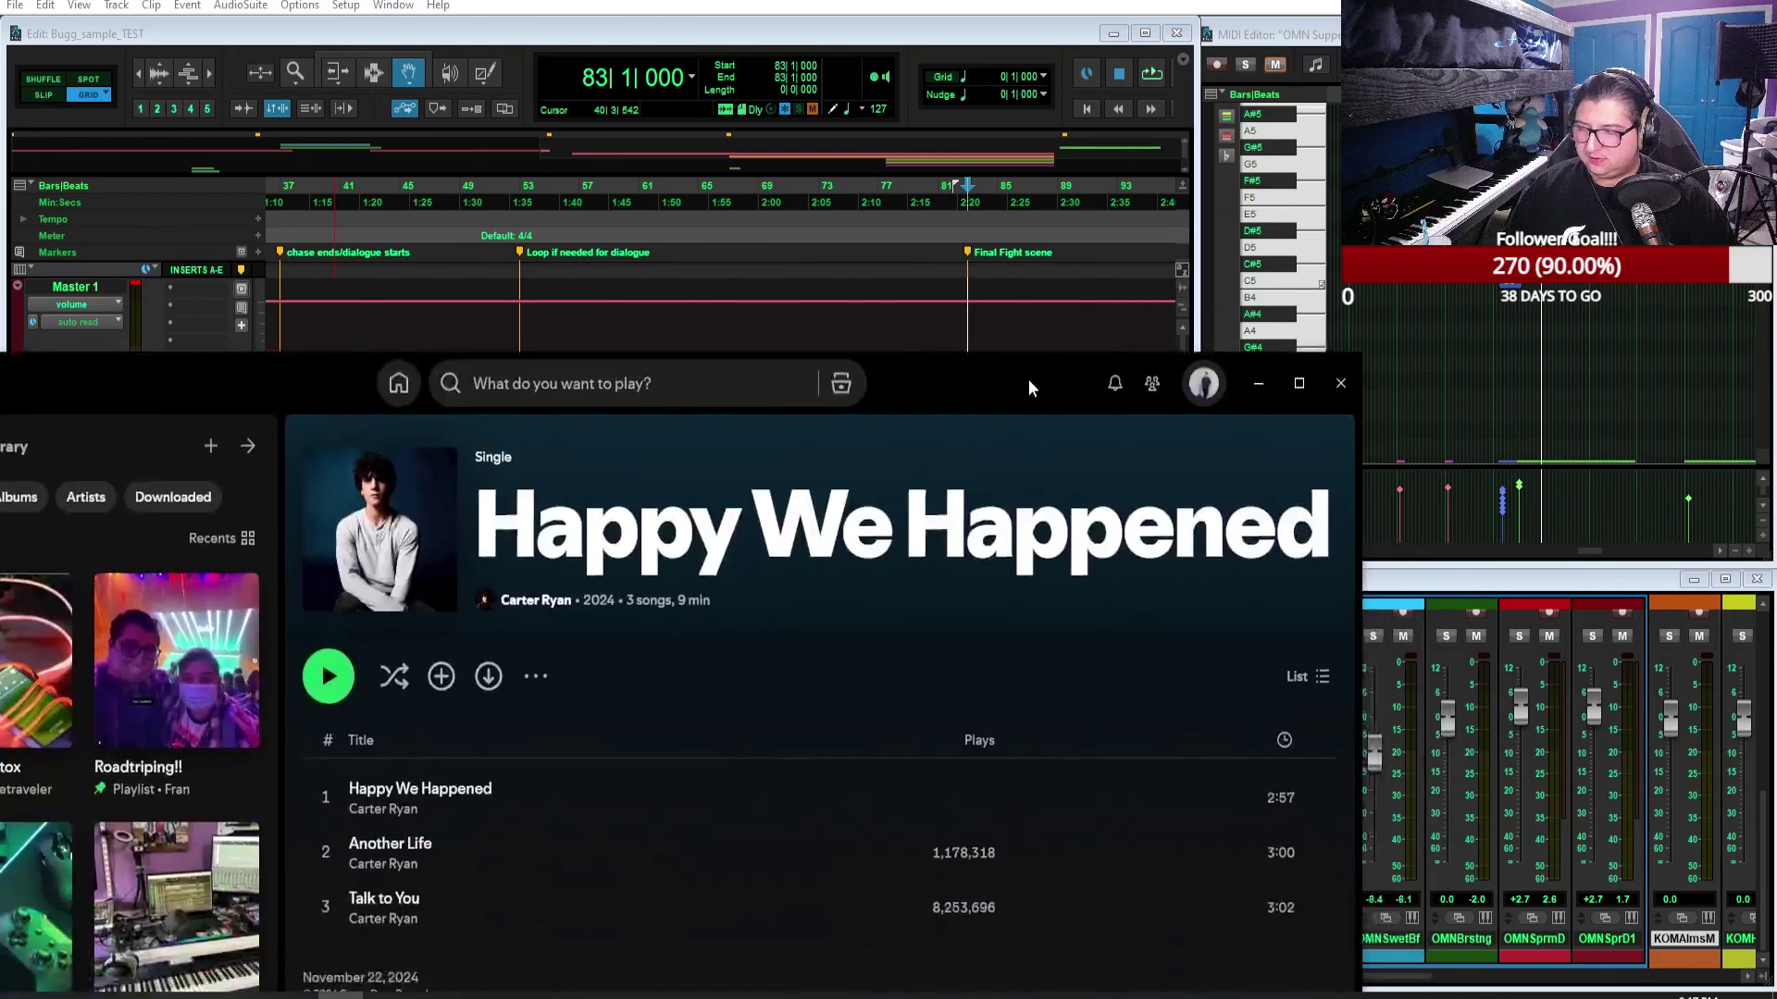
# Step: In Spotify, open the artist page from the Happy We Happened single, look through its songs and biography, and return to Pro Tools
pyautogui.moveTo(1029, 379); pyautogui.dragTo(1226, 70)
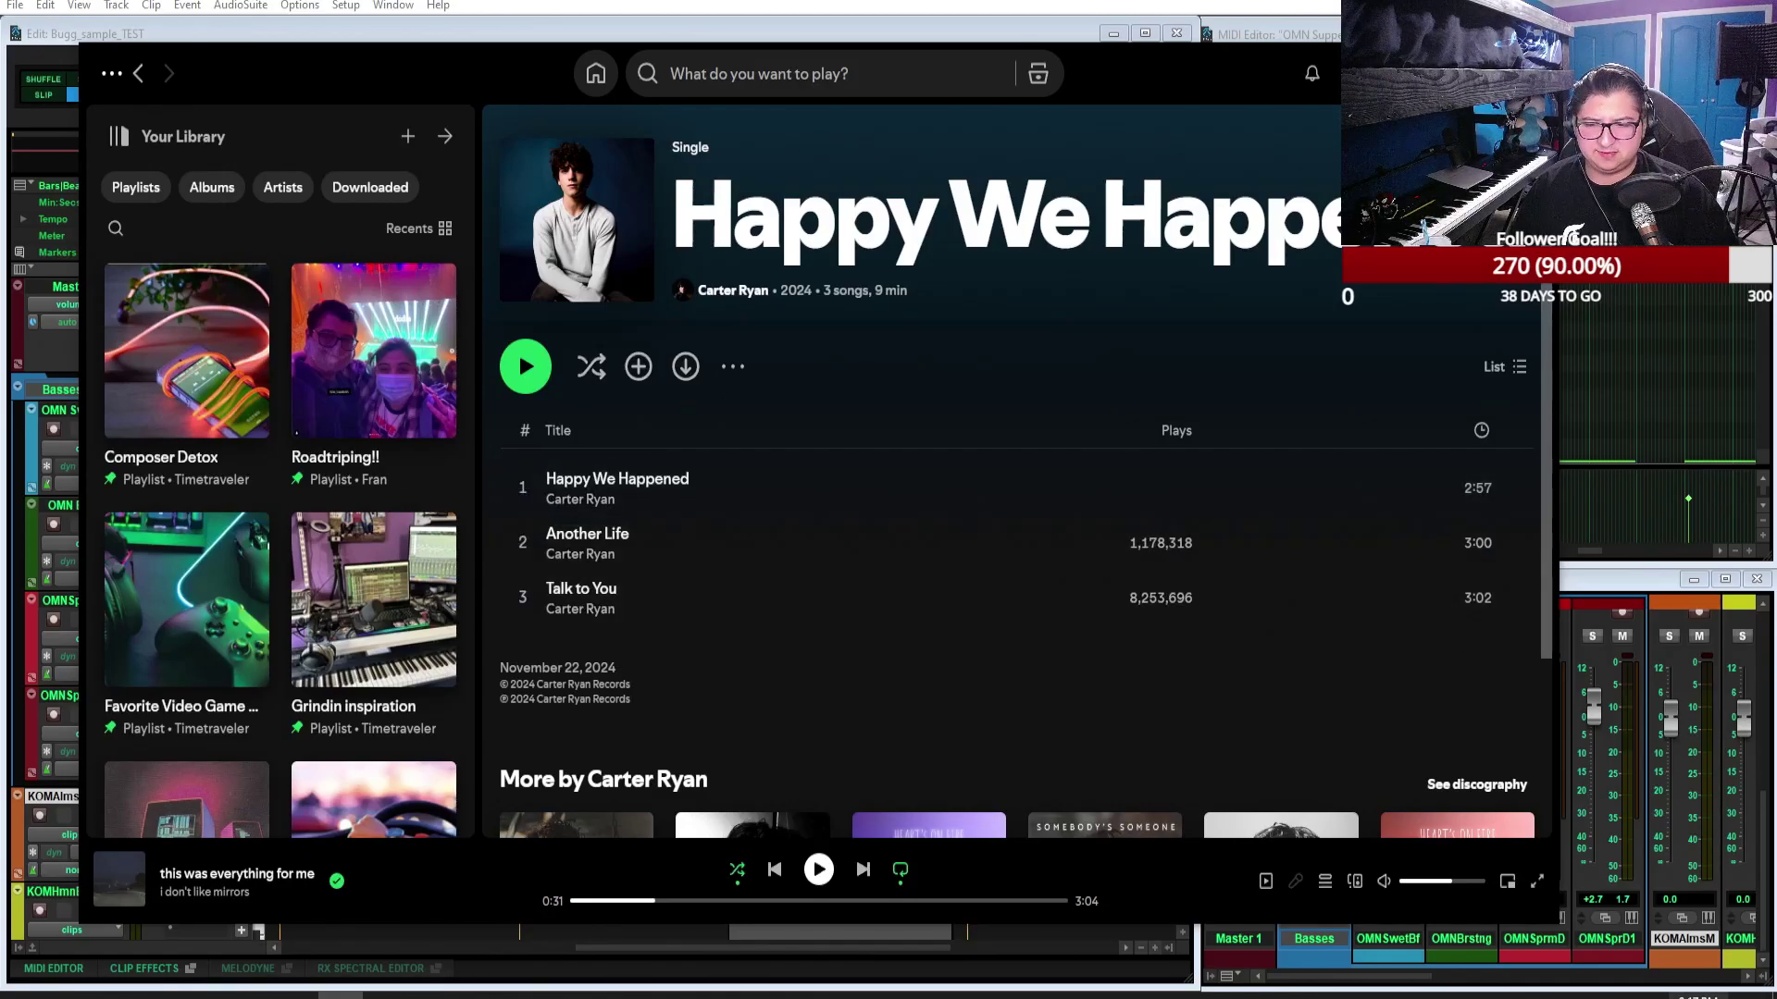
pyautogui.moveTo(1698, 997)
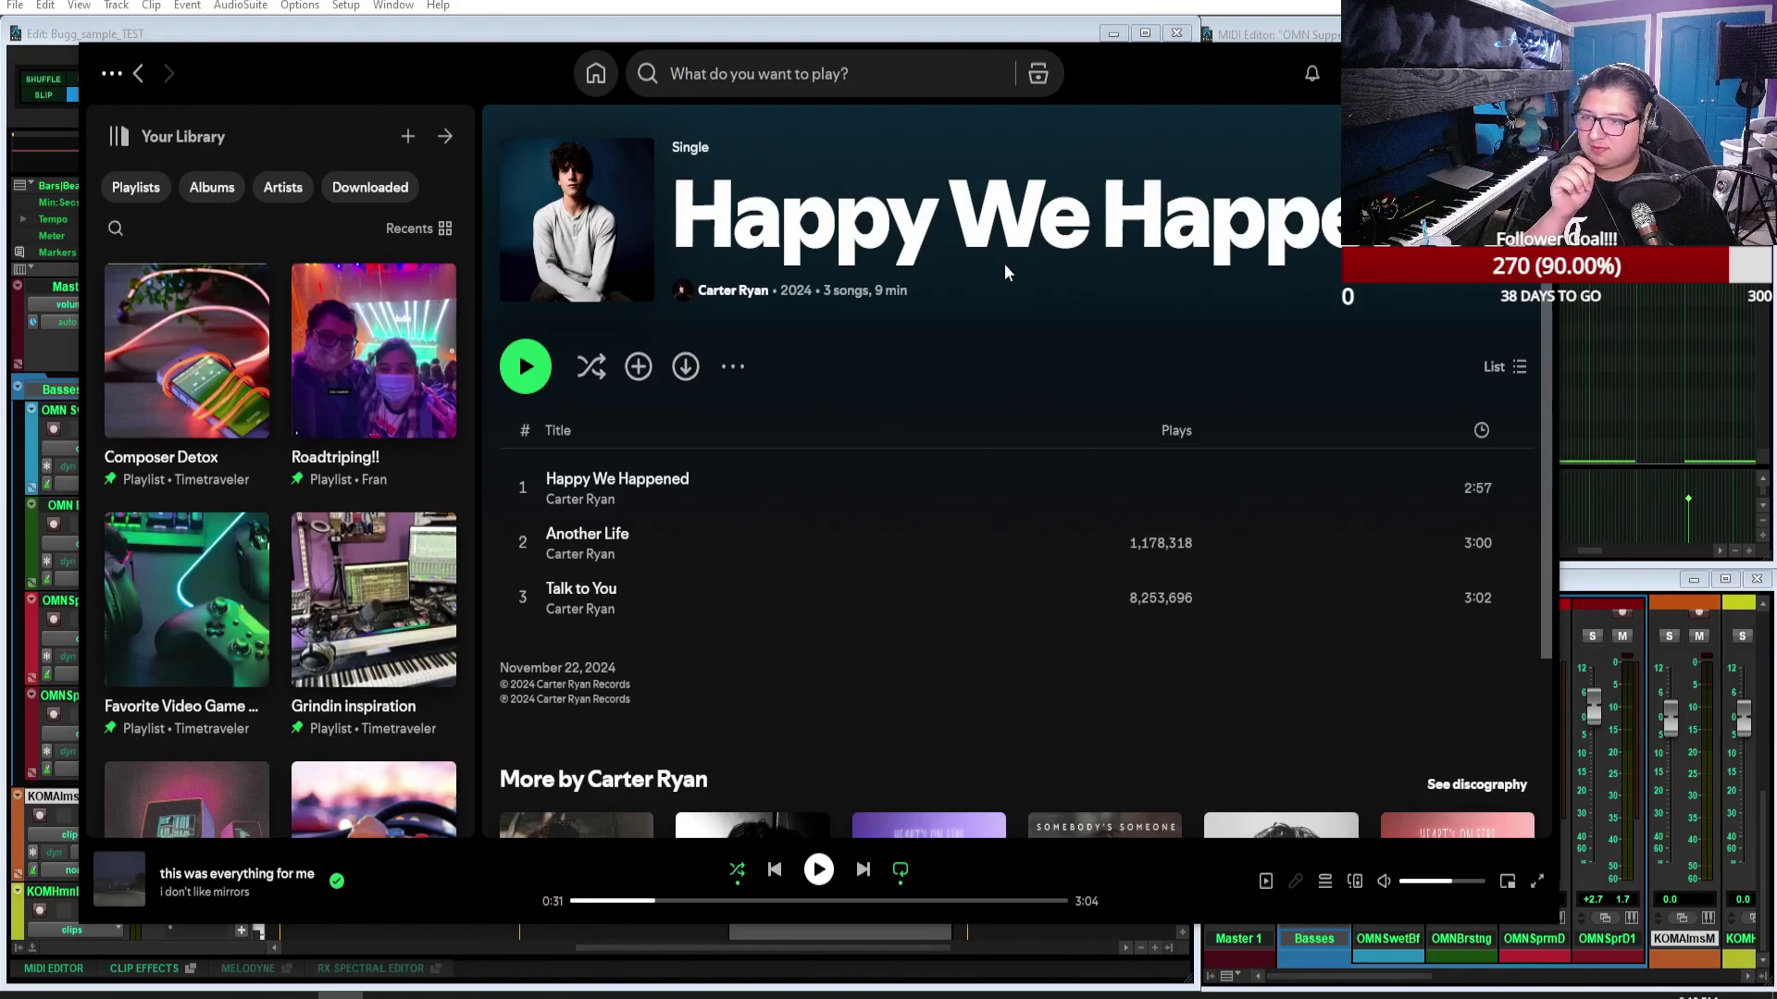
pyautogui.click(754, 296)
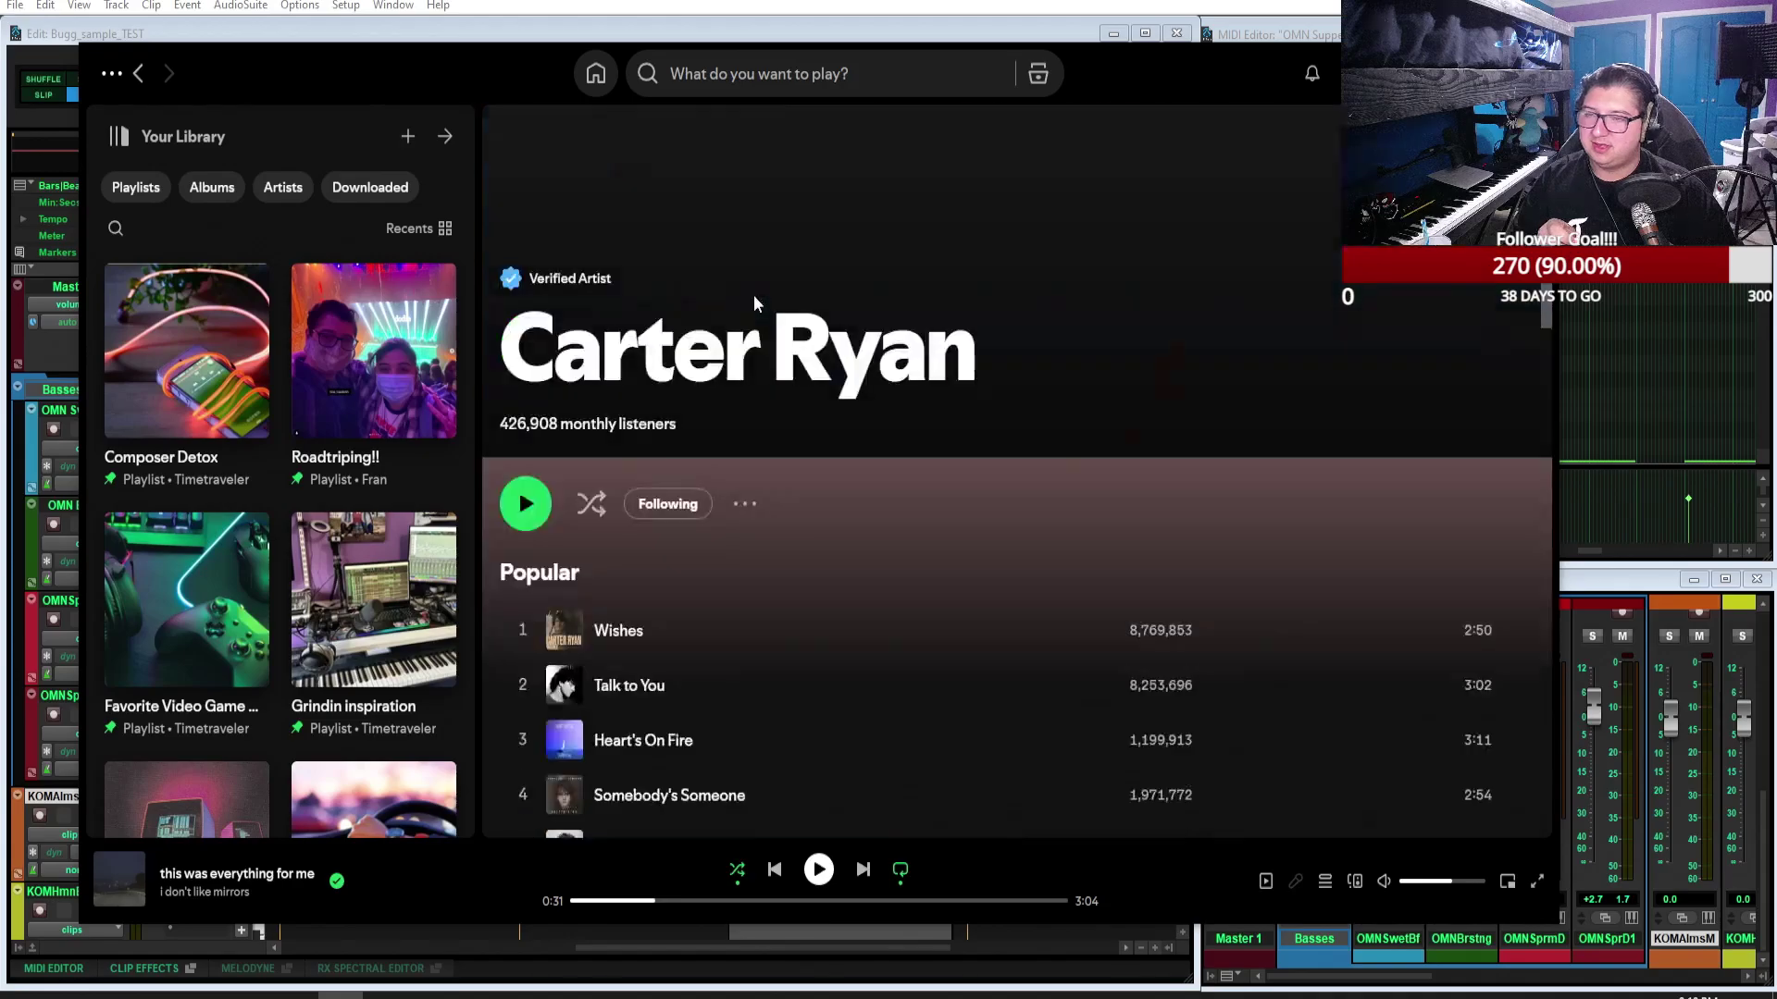
pyautogui.scroll(-8, 1011, 640)
pyautogui.scroll(-10, 1010, 645)
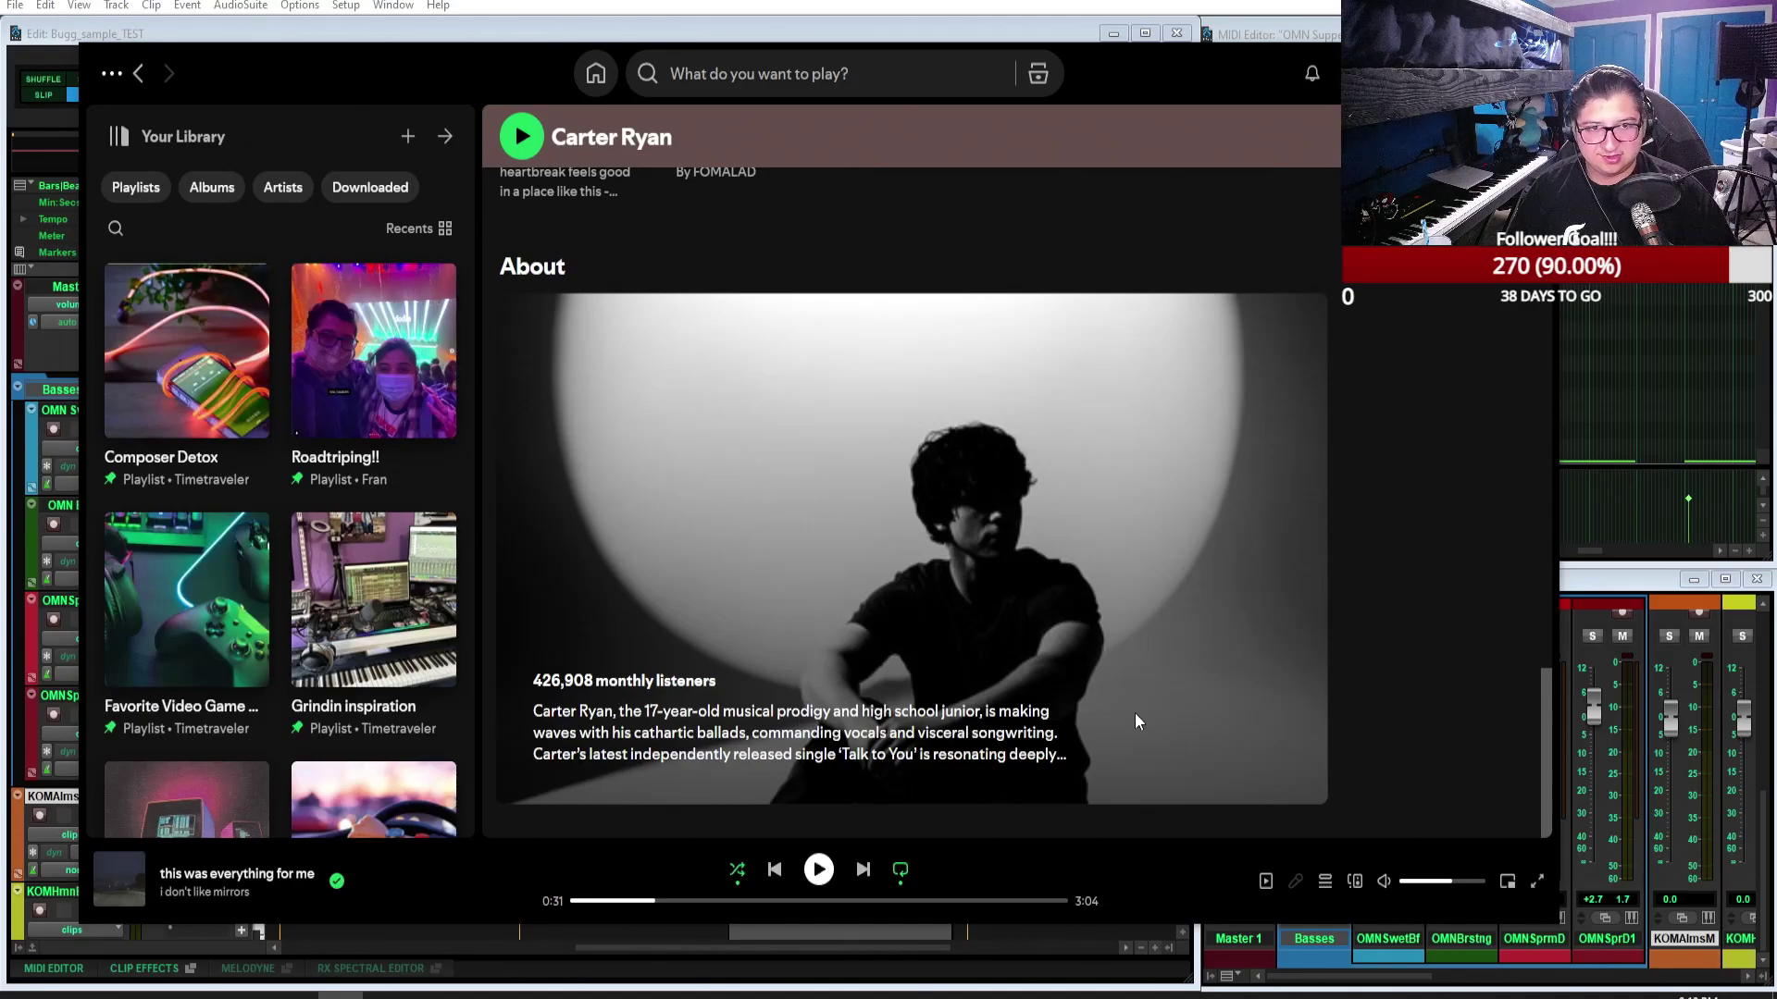
pyautogui.scroll(15, 1137, 721)
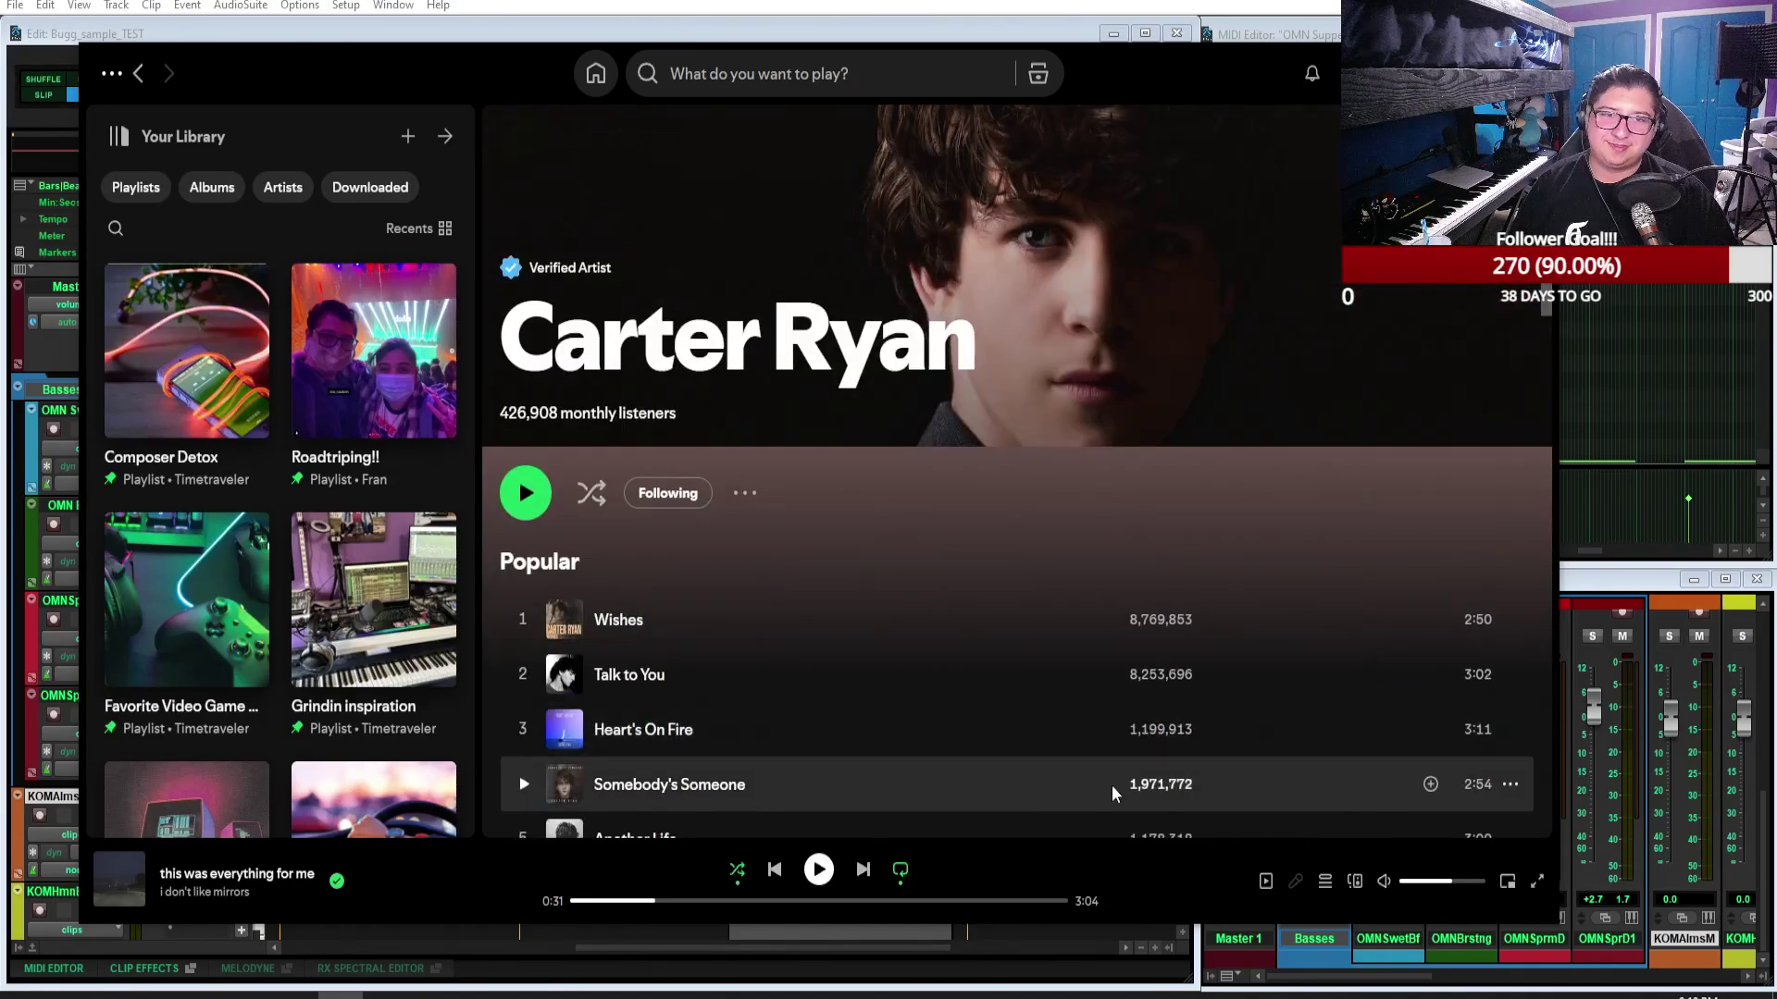
pyautogui.press('super+Down')
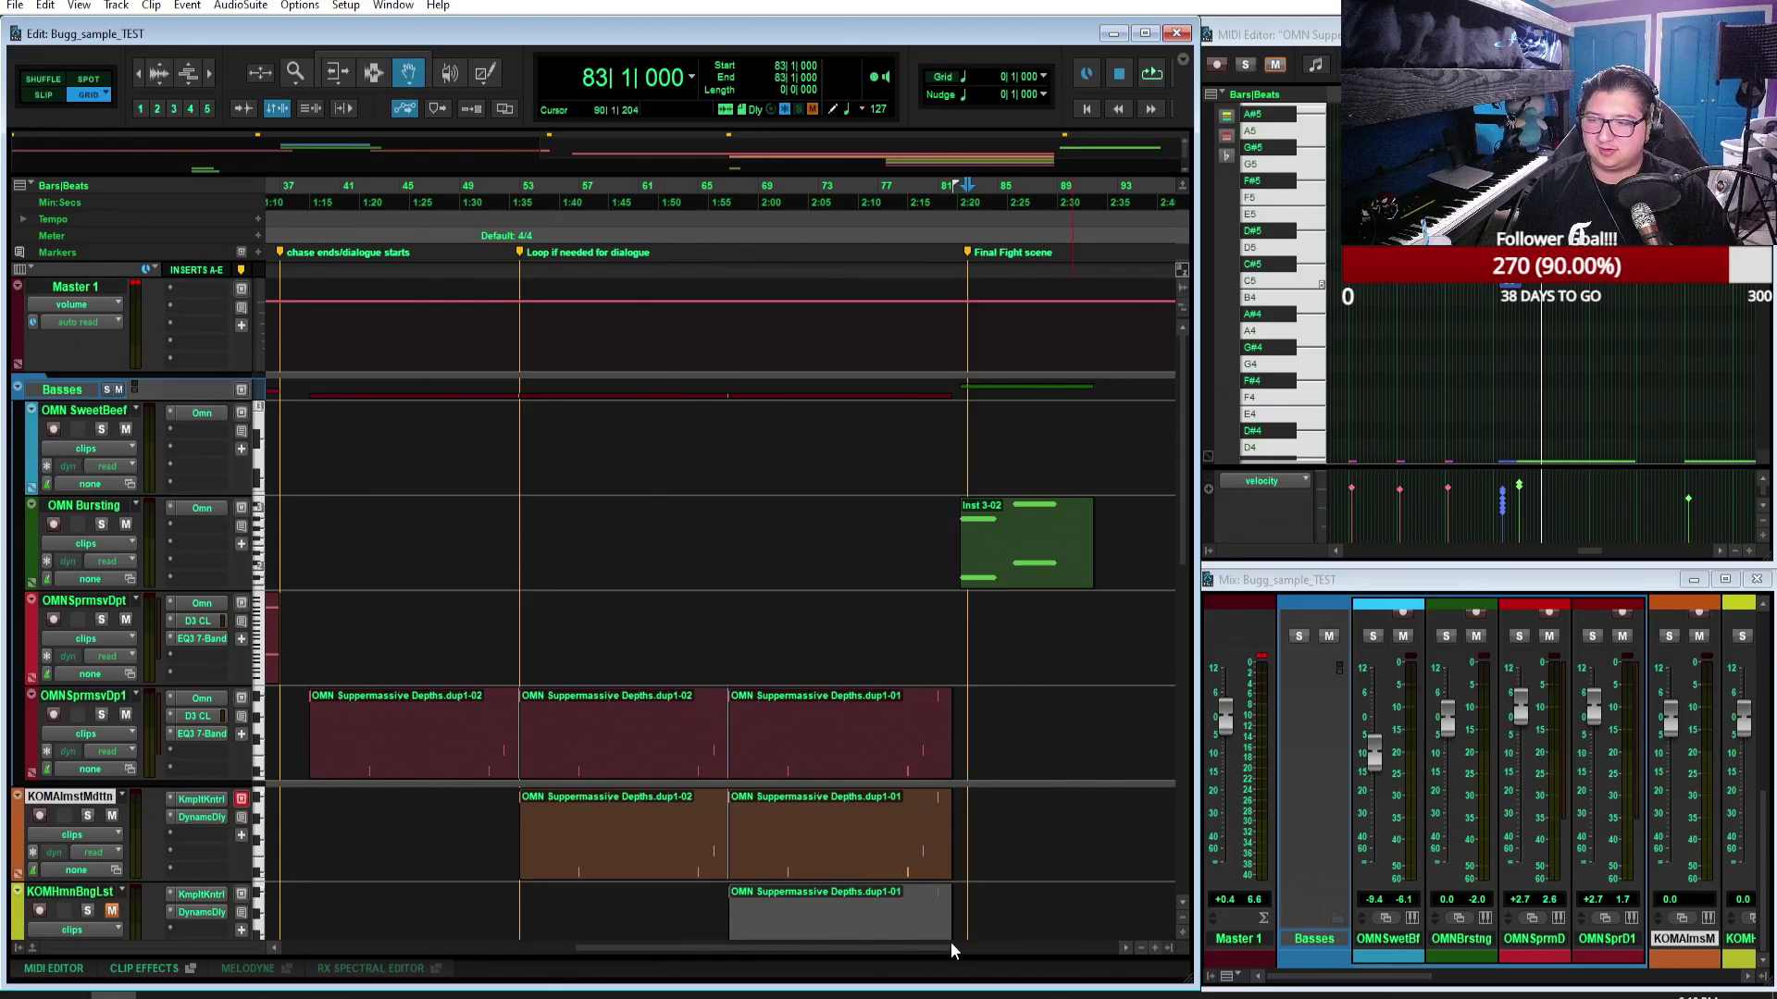
# Step: Copy the words "Almost Meditation" from the KOM Almost Meditation track's name, leaving the track name as it is
pyautogui.moveTo(875, 946); pyautogui.dragTo(516, 938)
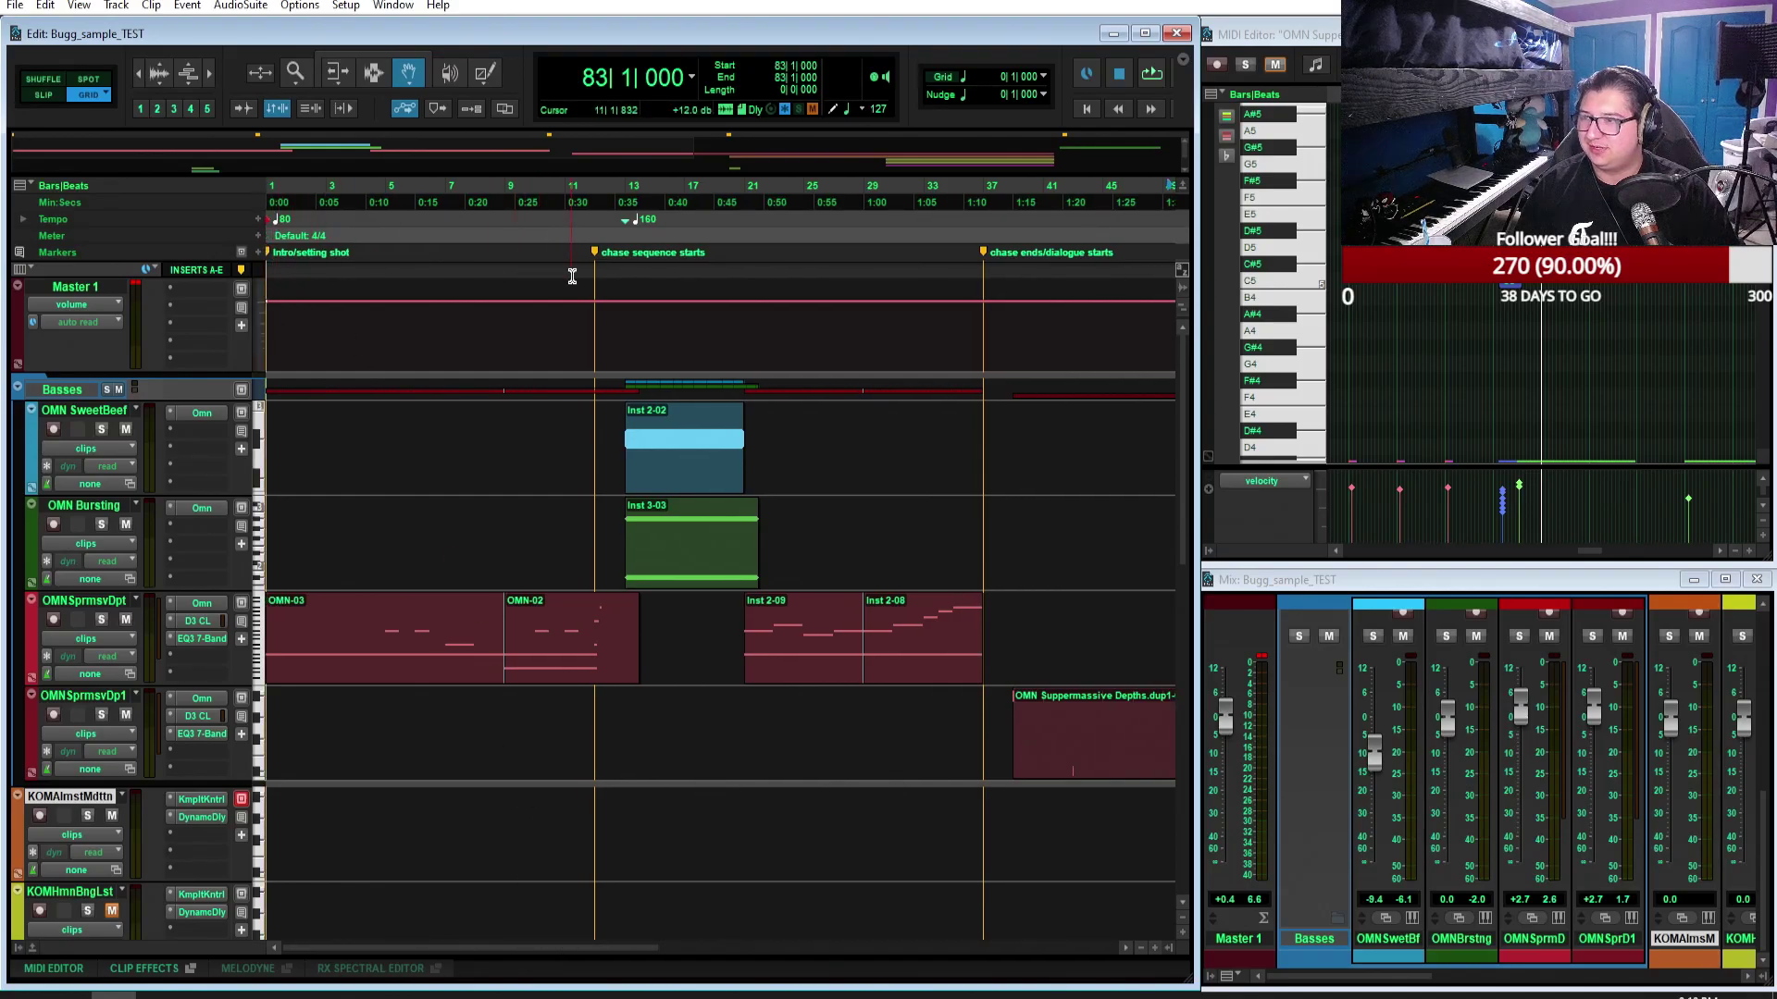
pyautogui.moveTo(607, 950); pyautogui.dragTo(803, 958)
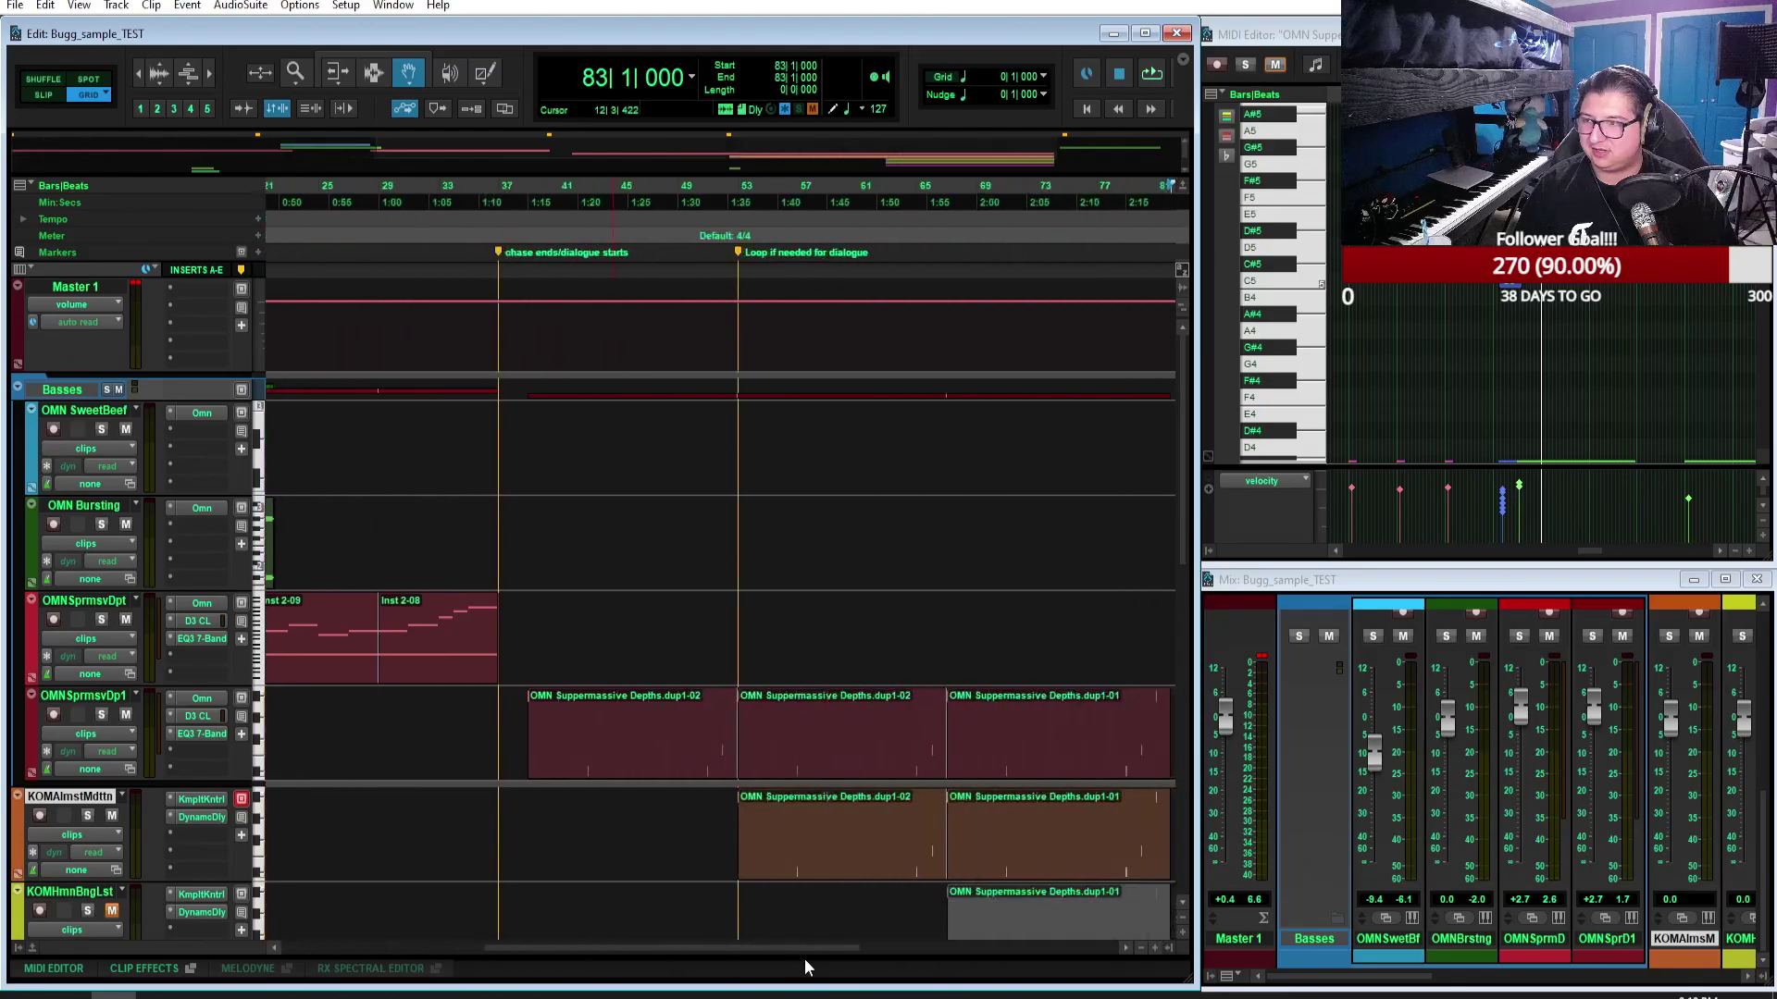
pyautogui.moveTo(682, 952); pyautogui.dragTo(786, 946)
pyautogui.scroll(-5, 742, 768)
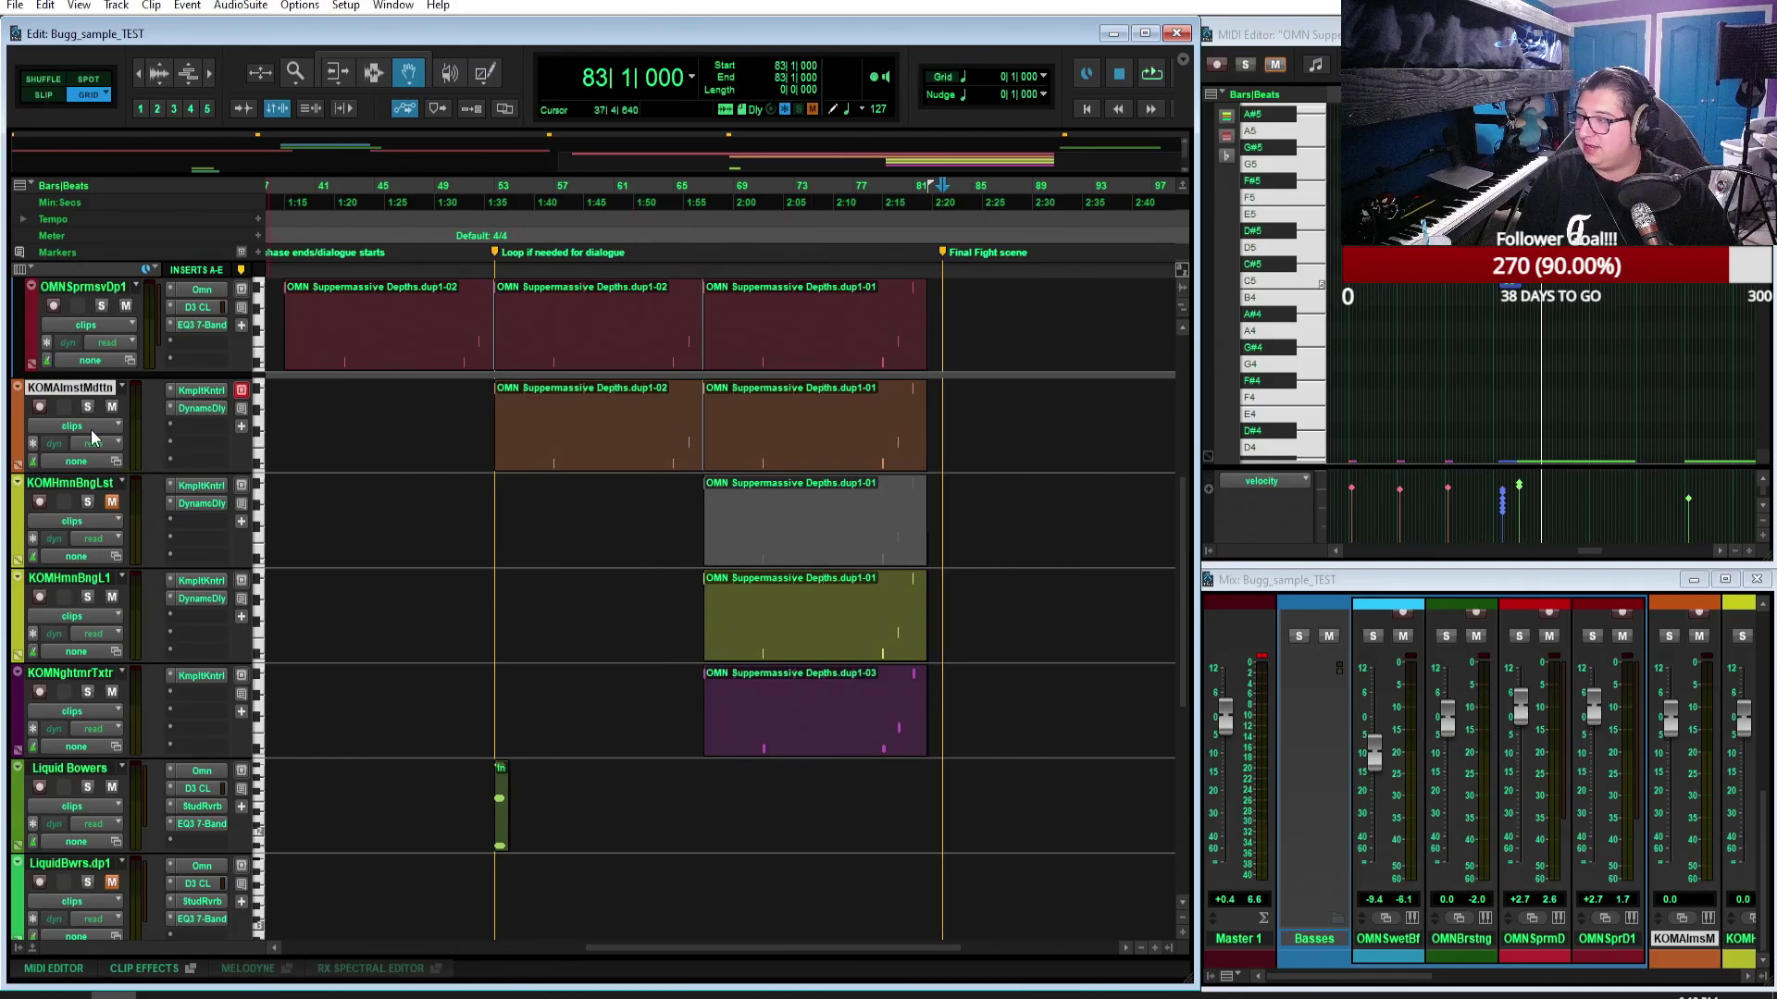
pyautogui.doubleClick(86, 391)
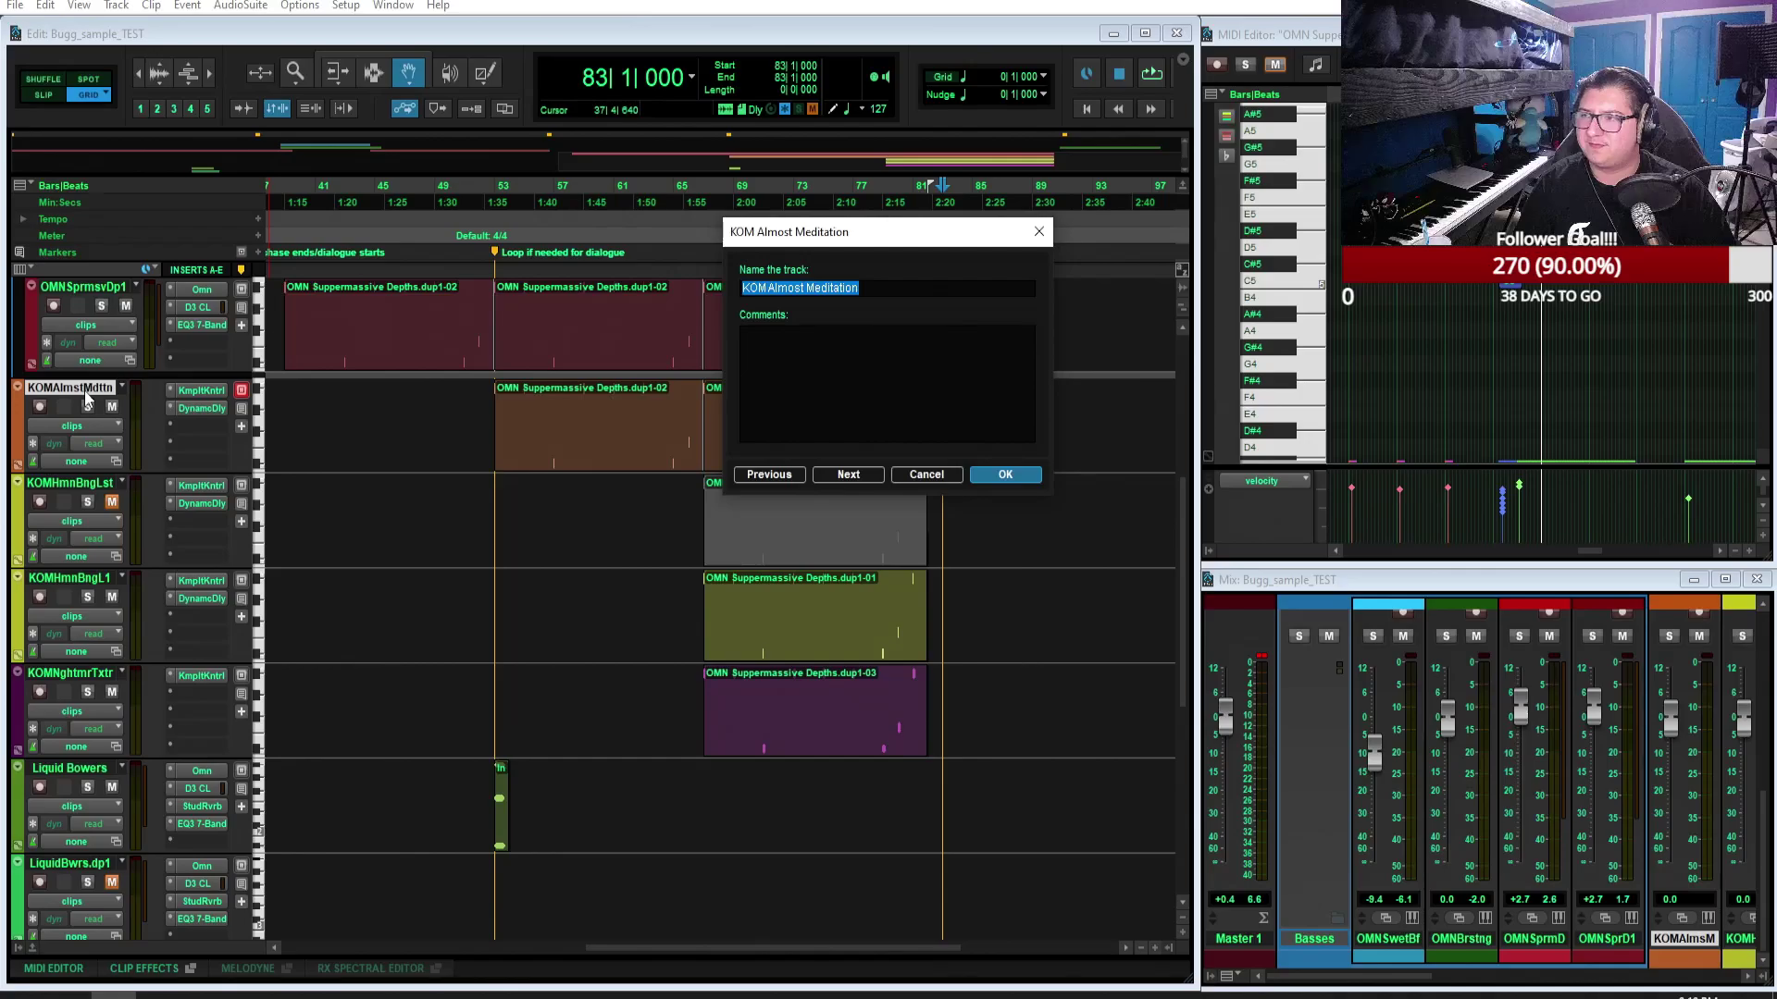
pyautogui.click(882, 289)
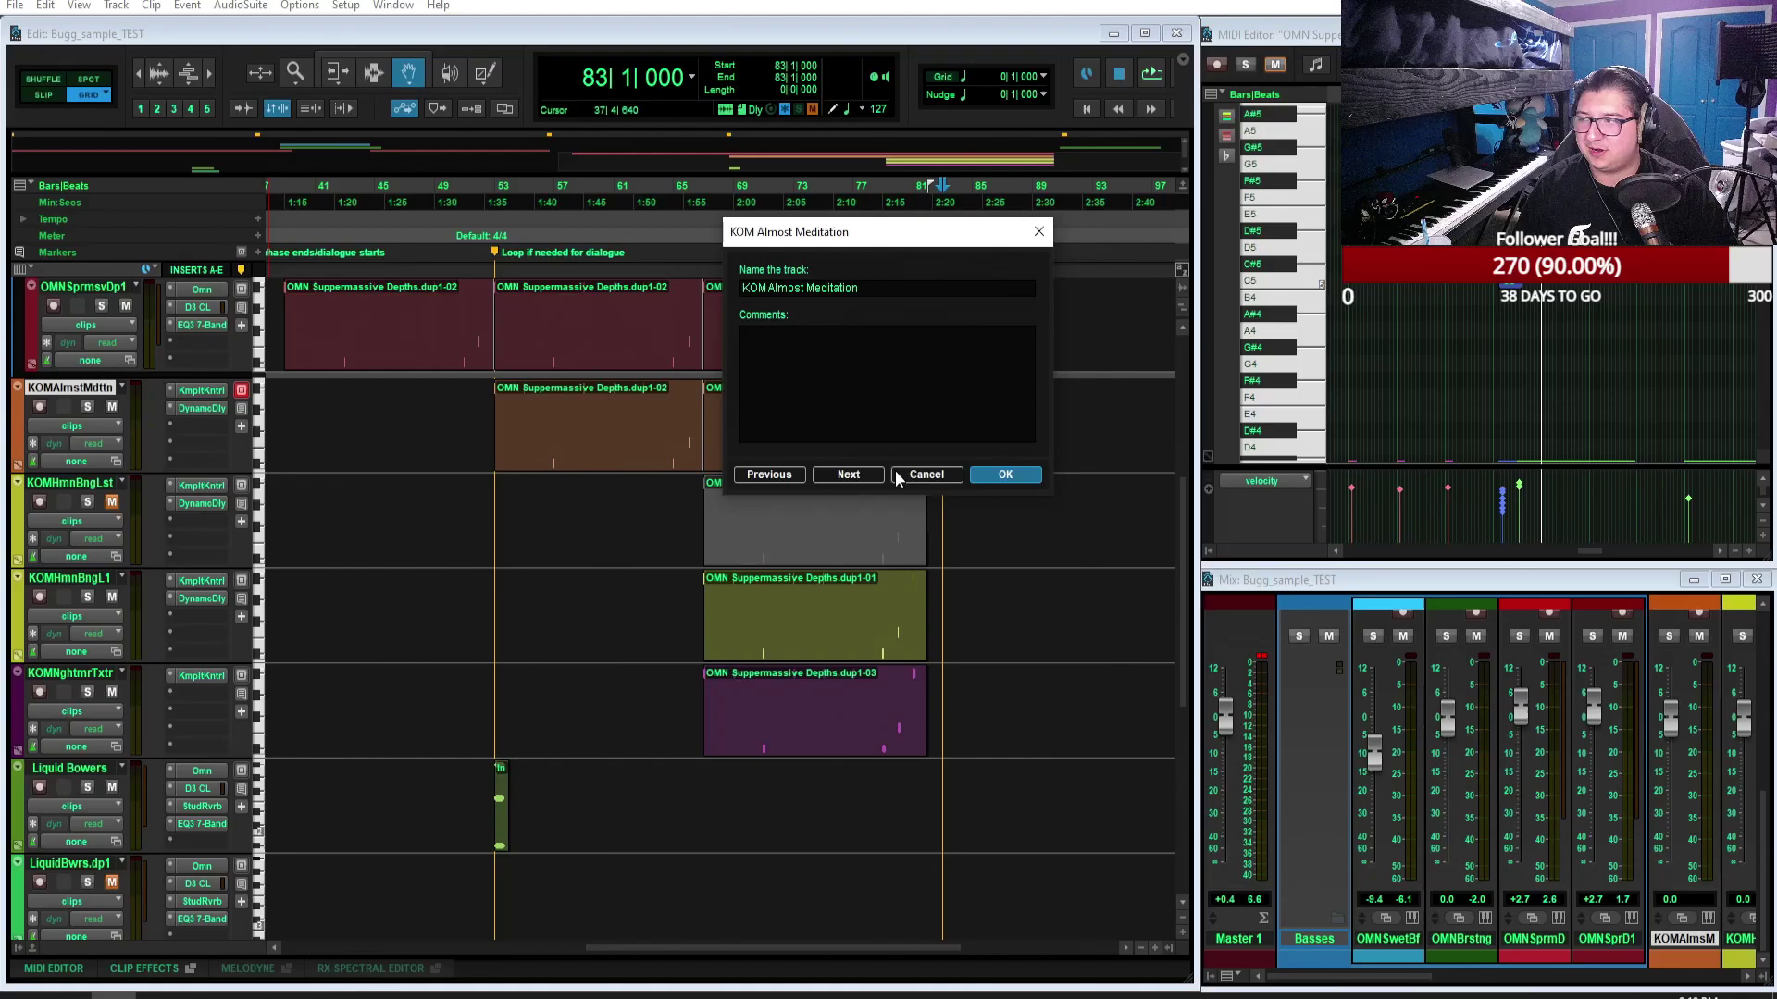
pyautogui.moveTo(859, 290); pyautogui.dragTo(768, 292)
pyautogui.hotkey('ctrl', 'c')
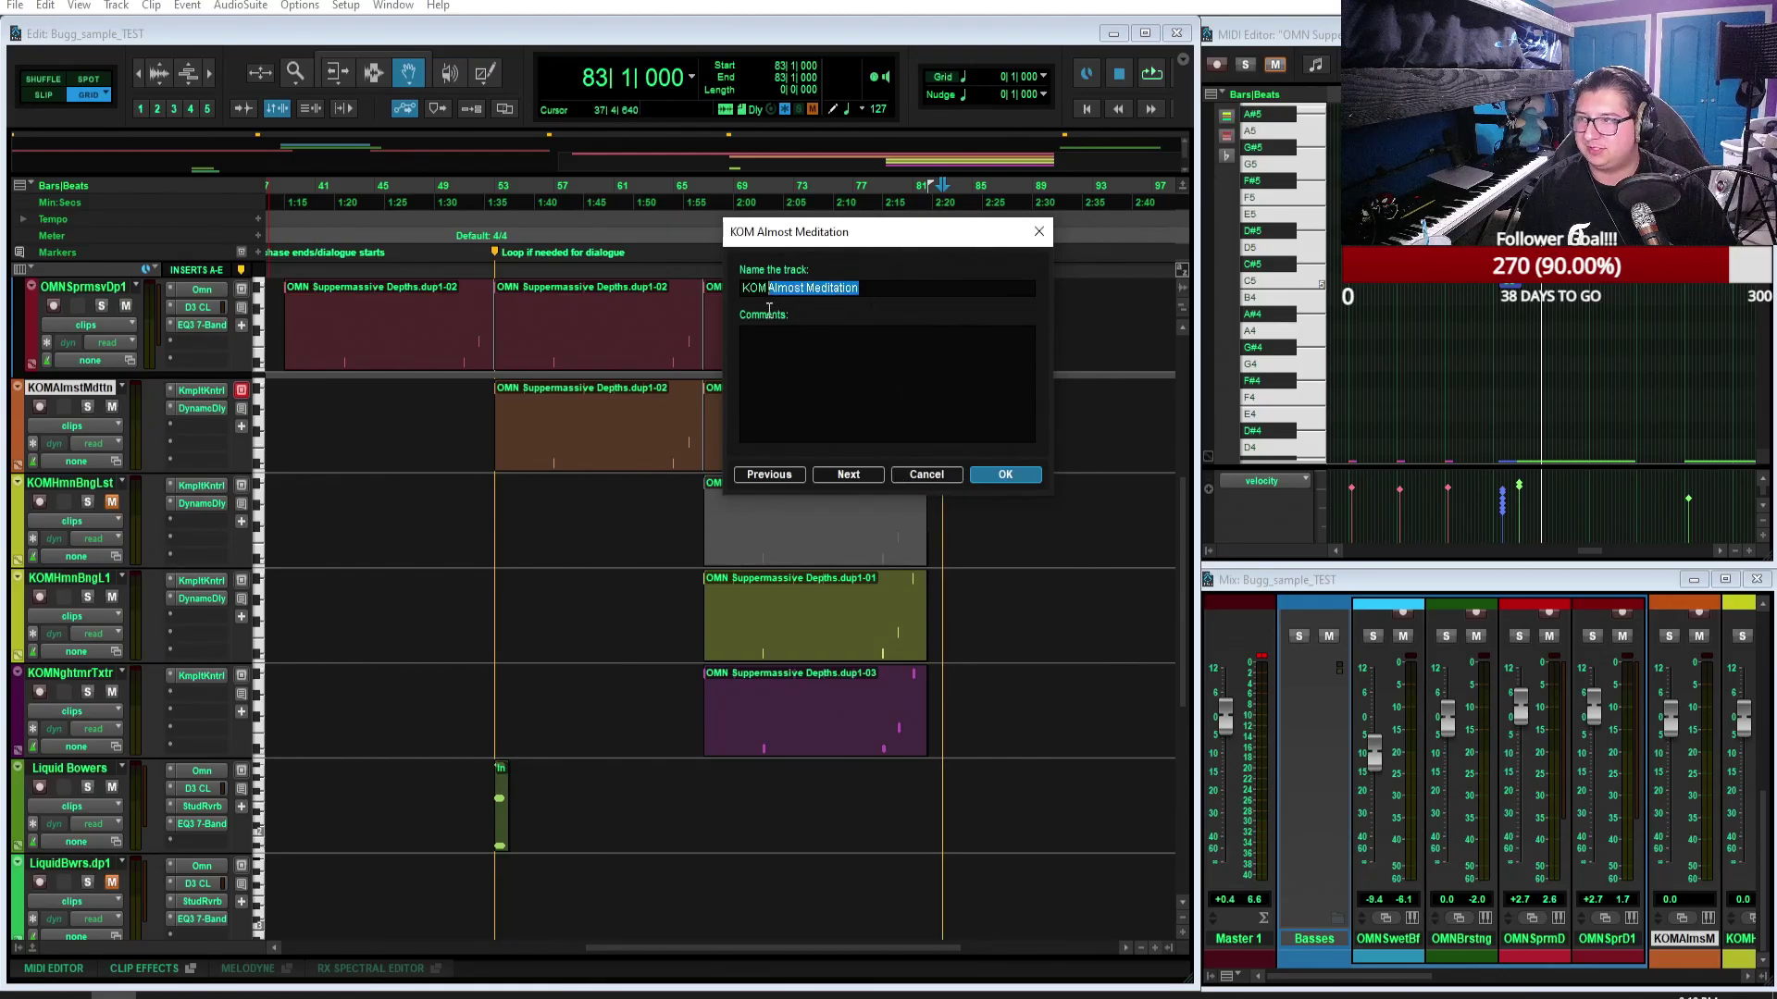
pyautogui.click(927, 474)
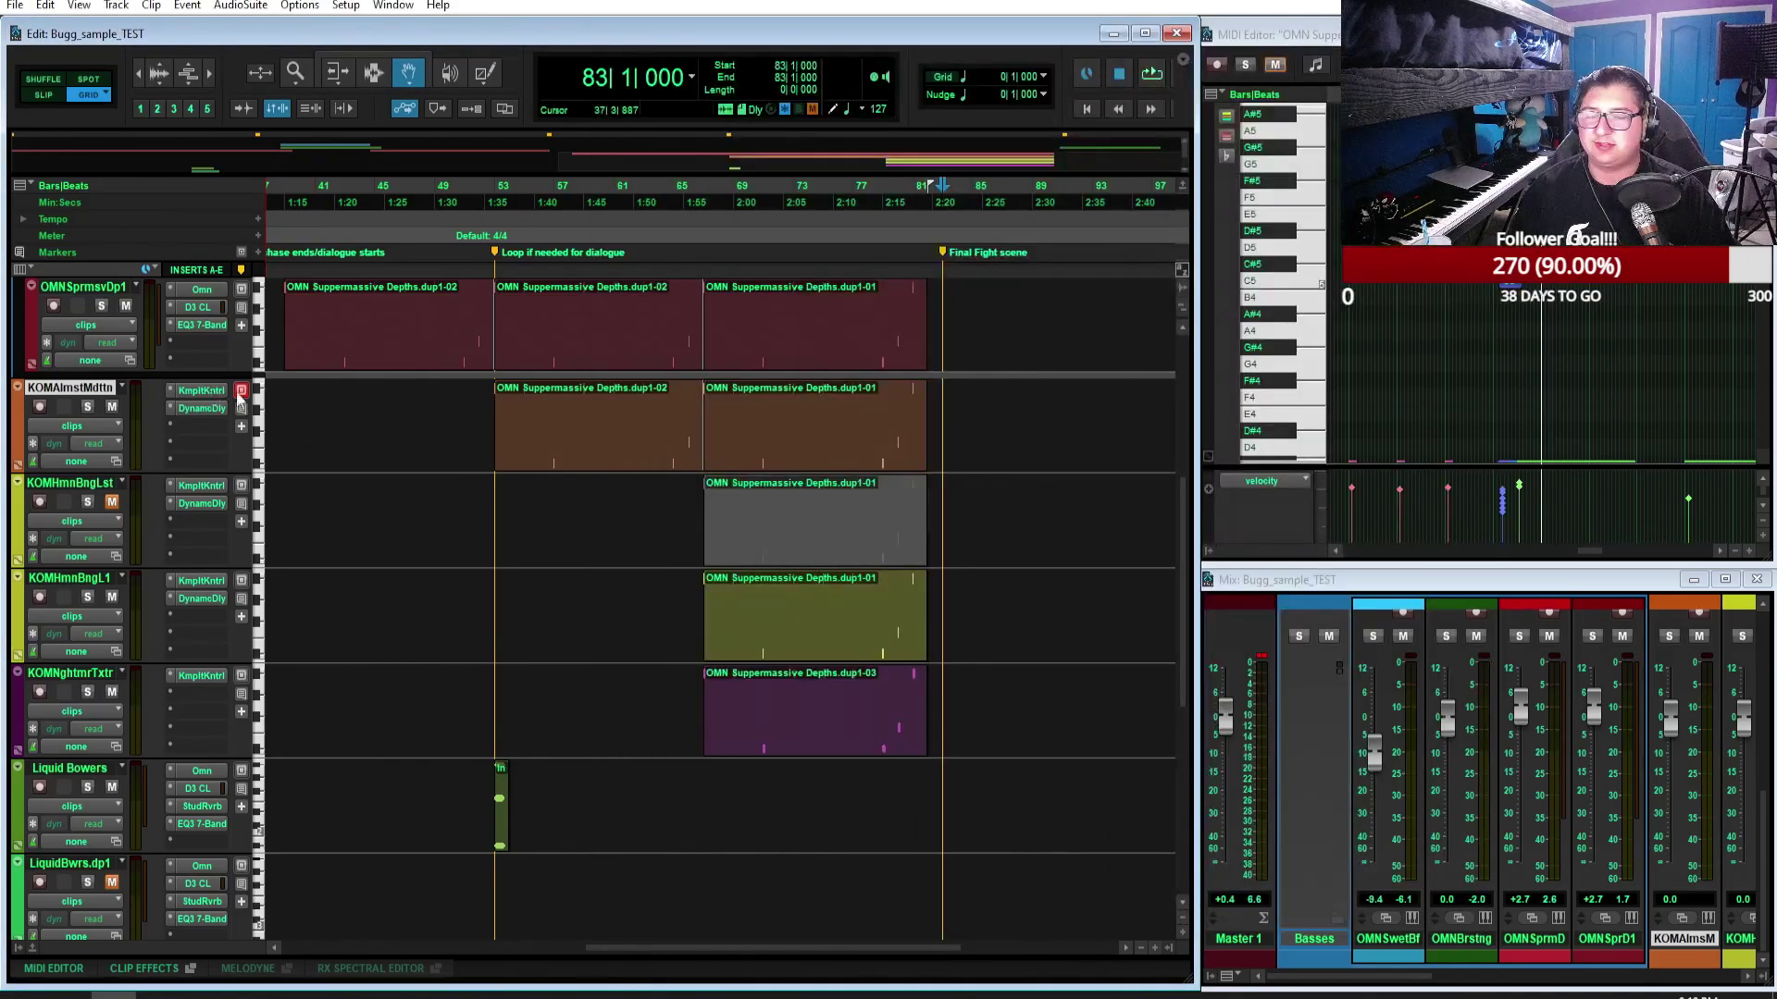
# Step: Search the Komplete Kontrol instance on KOM Almost Meditation for the "Almost Meditation" preset, and close the plug-in window
pyautogui.click(200, 391)
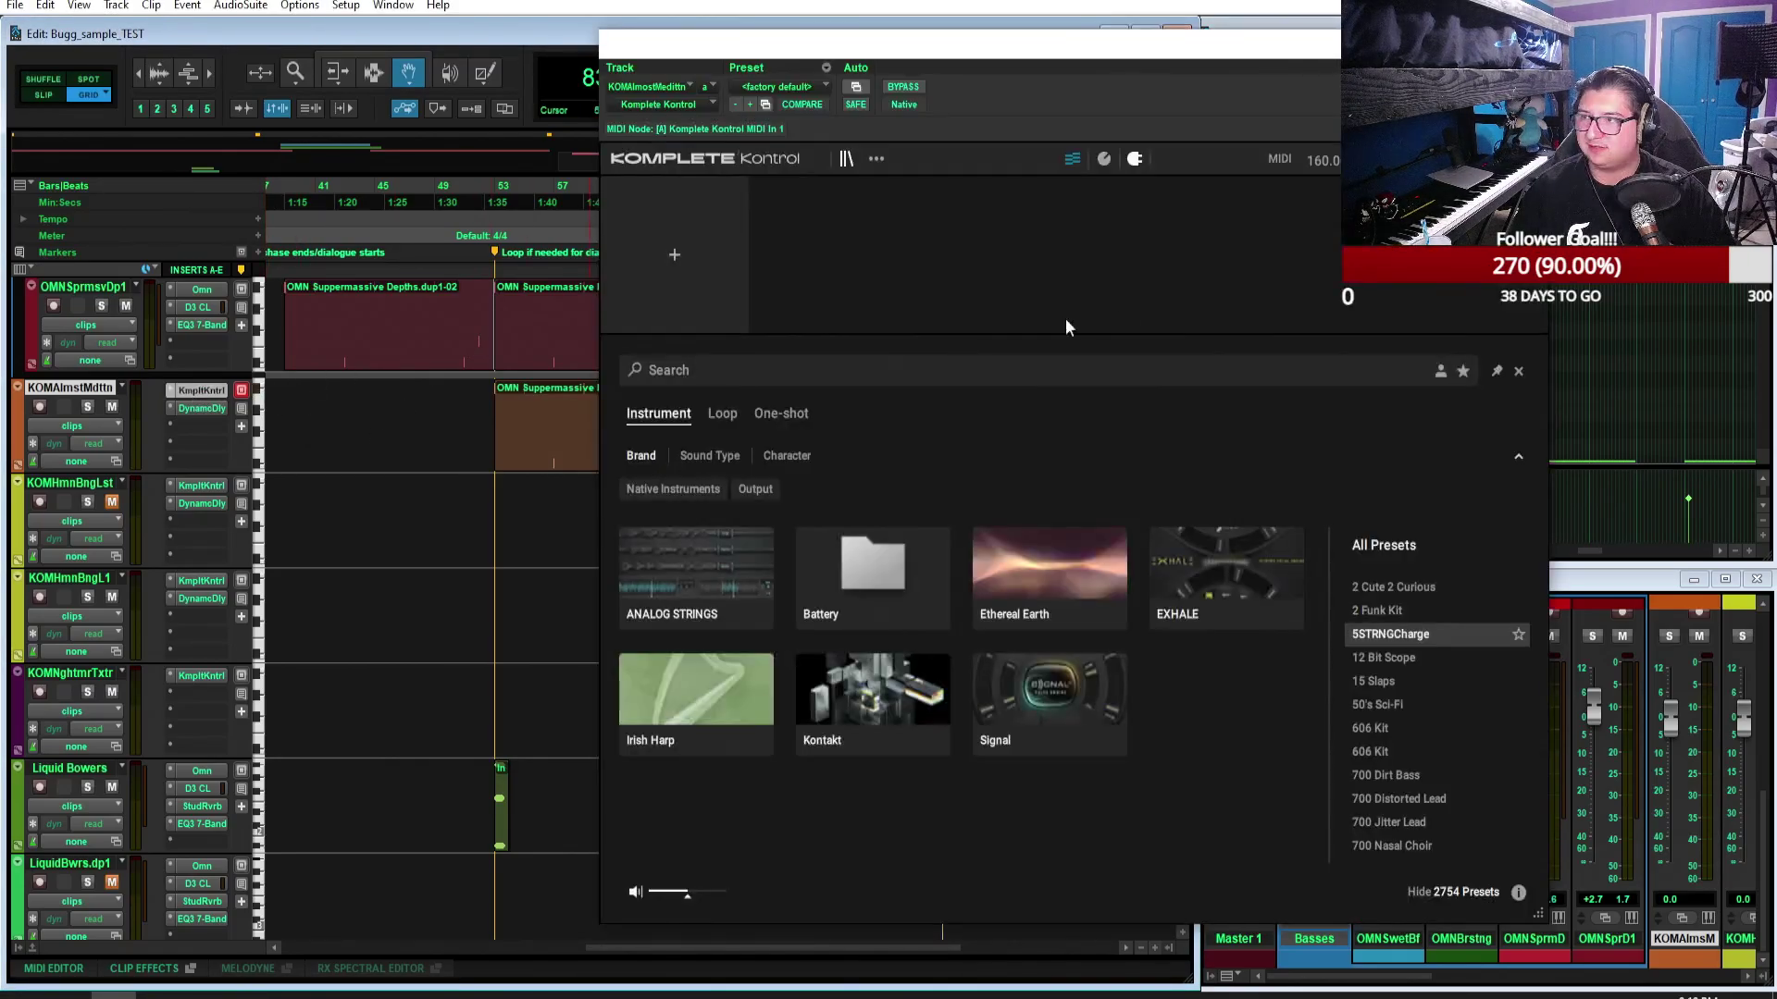
pyautogui.click(1235, 367)
pyautogui.hotkey('ctrl', 'v')
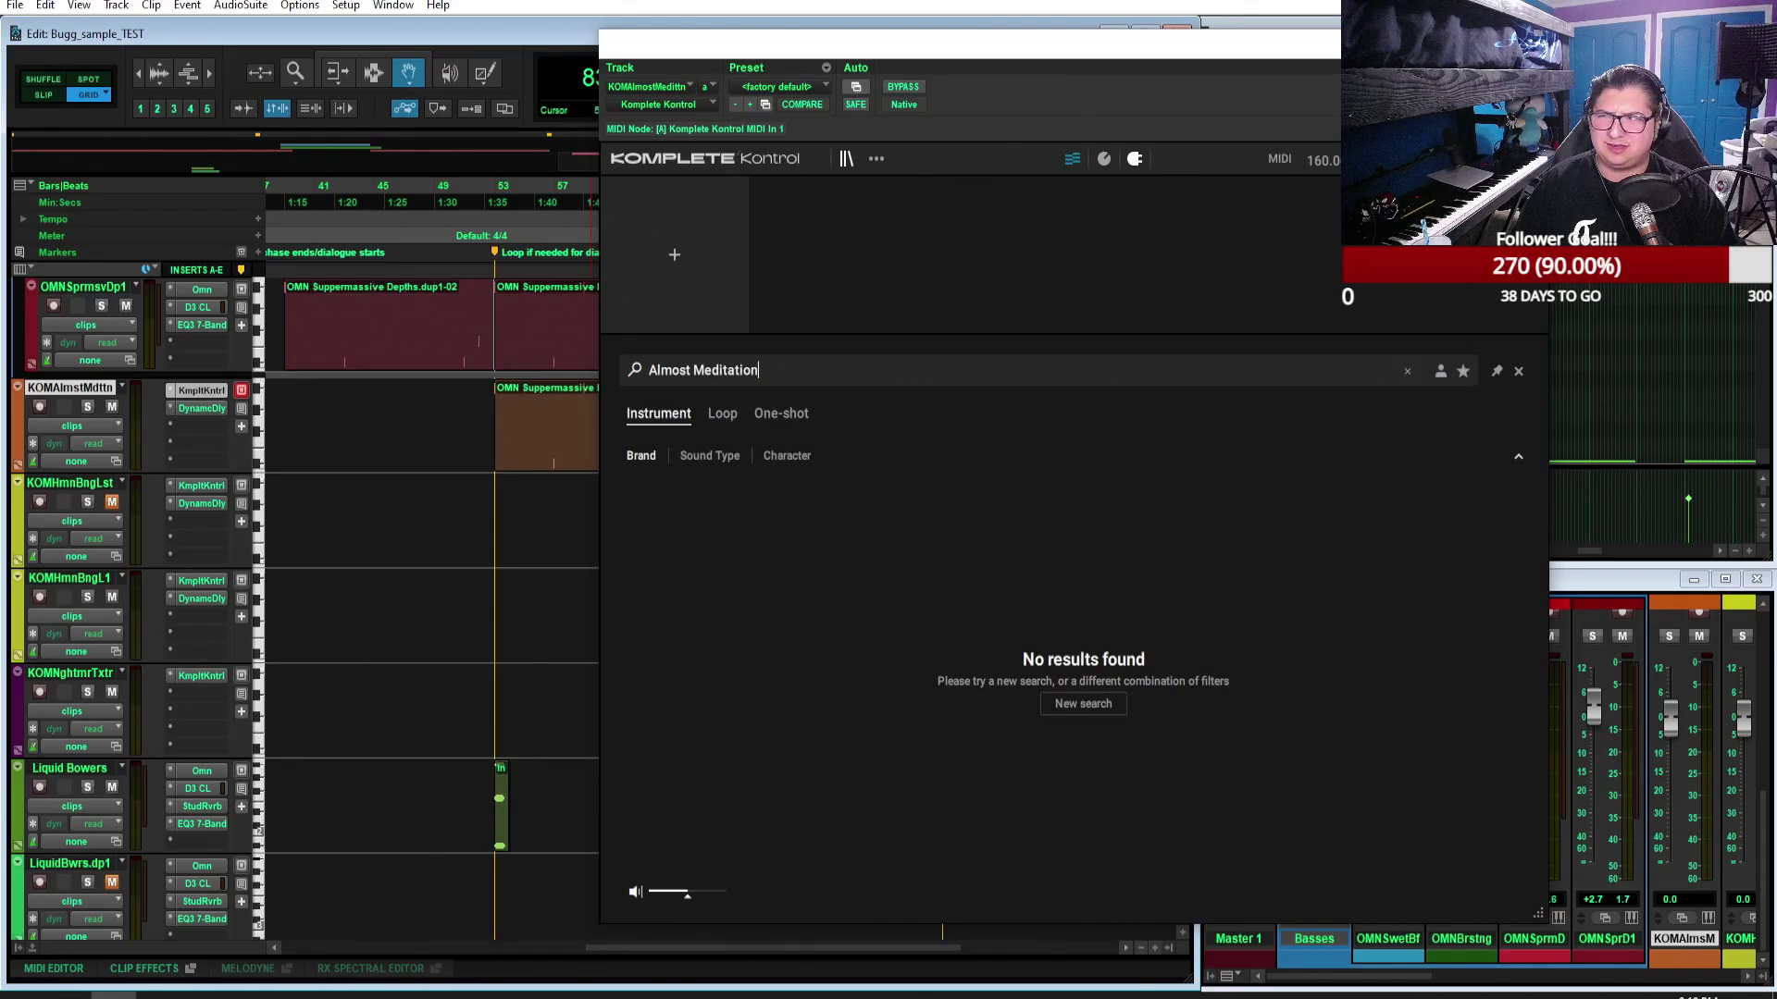
pyautogui.hotkey('ctrl', 'w')
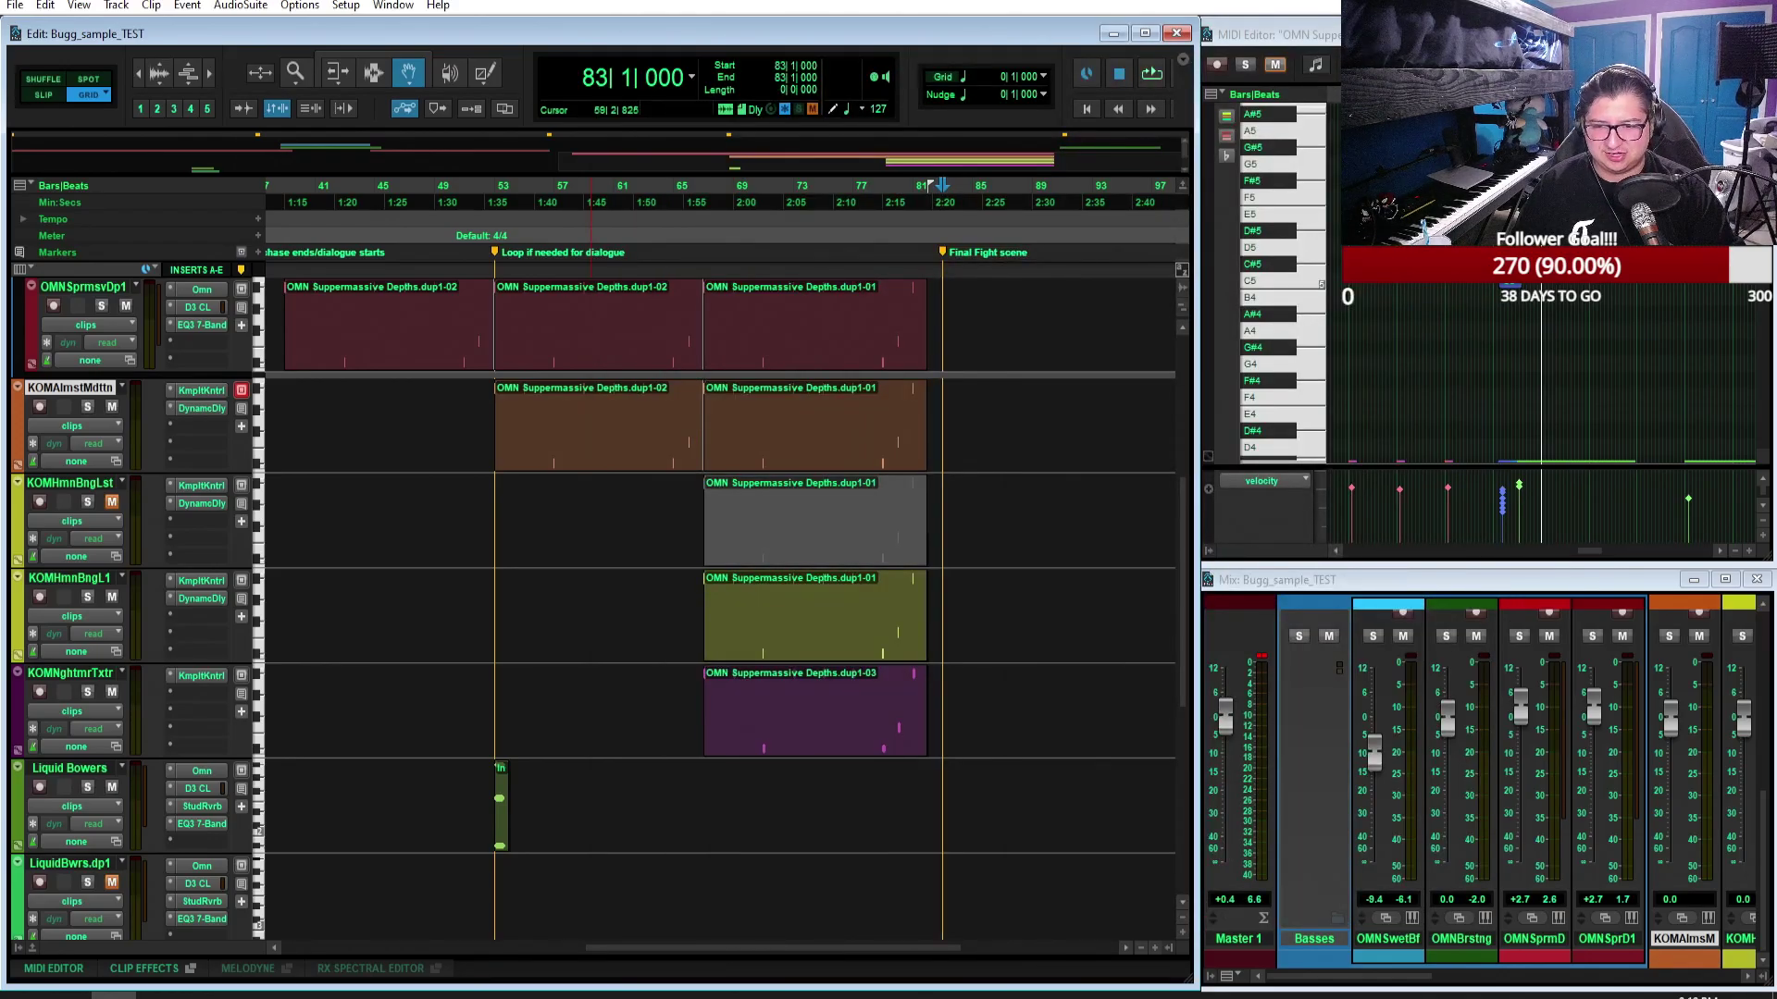
pyautogui.click(202, 391)
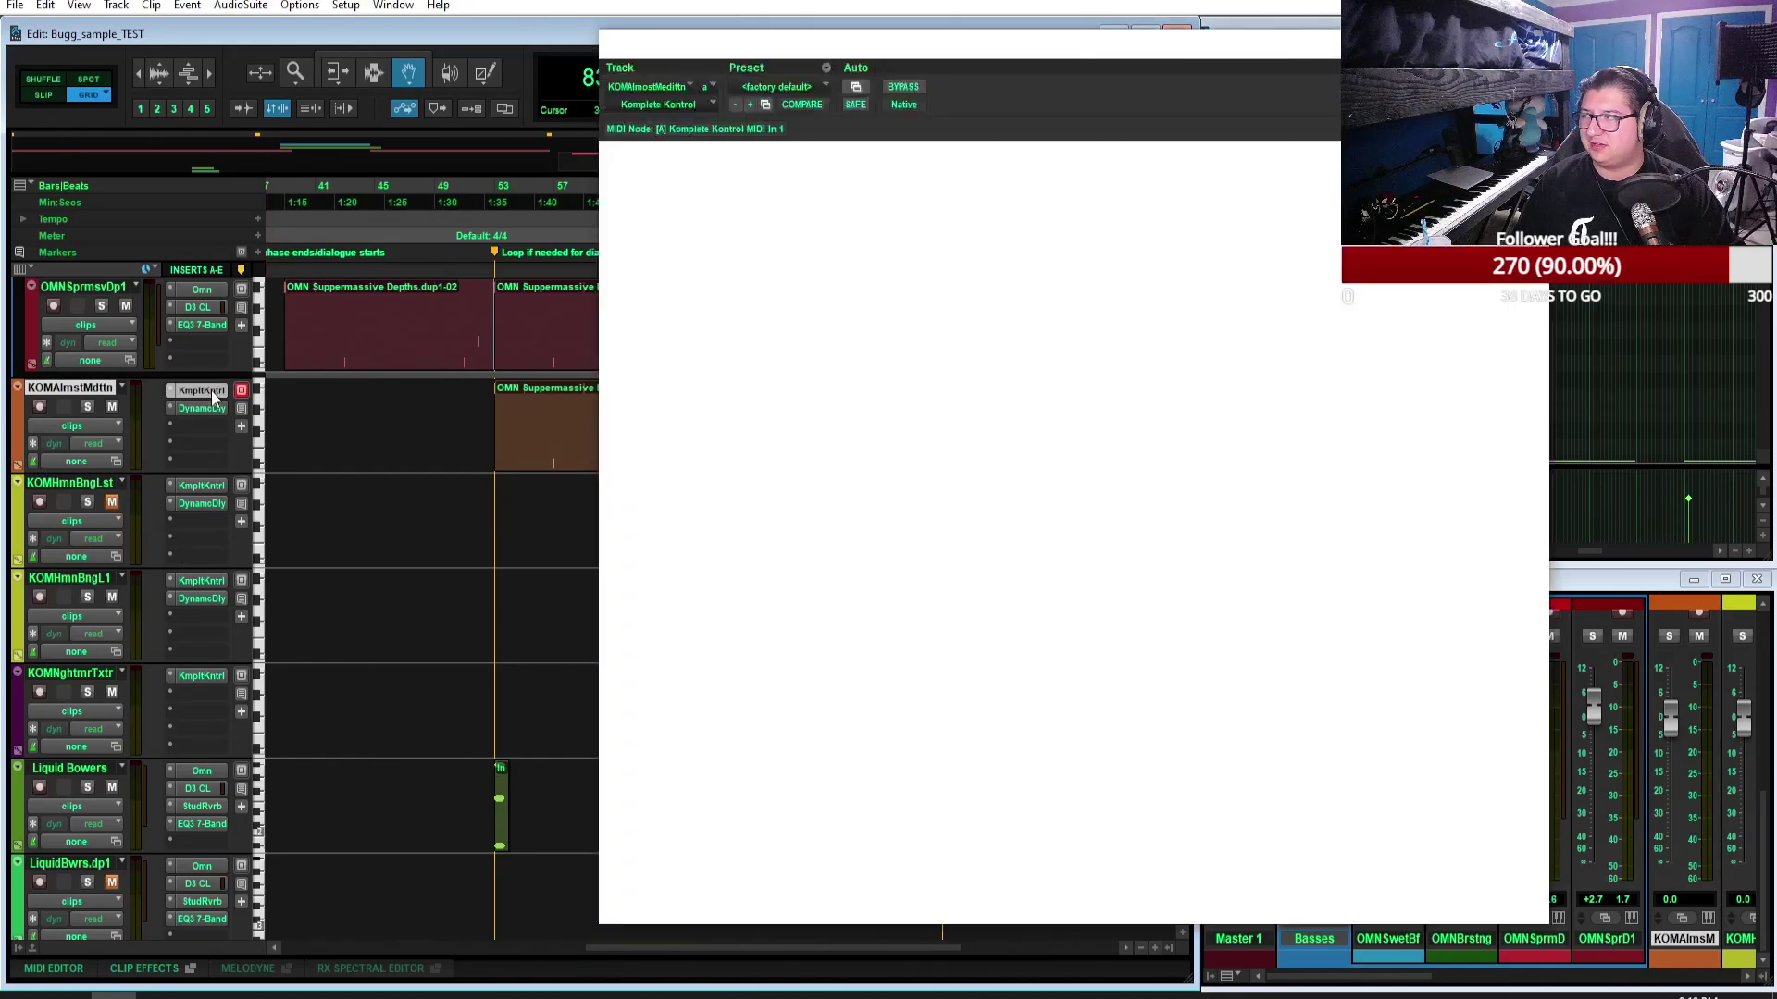
pyautogui.hotkey('ctrl', 'w')
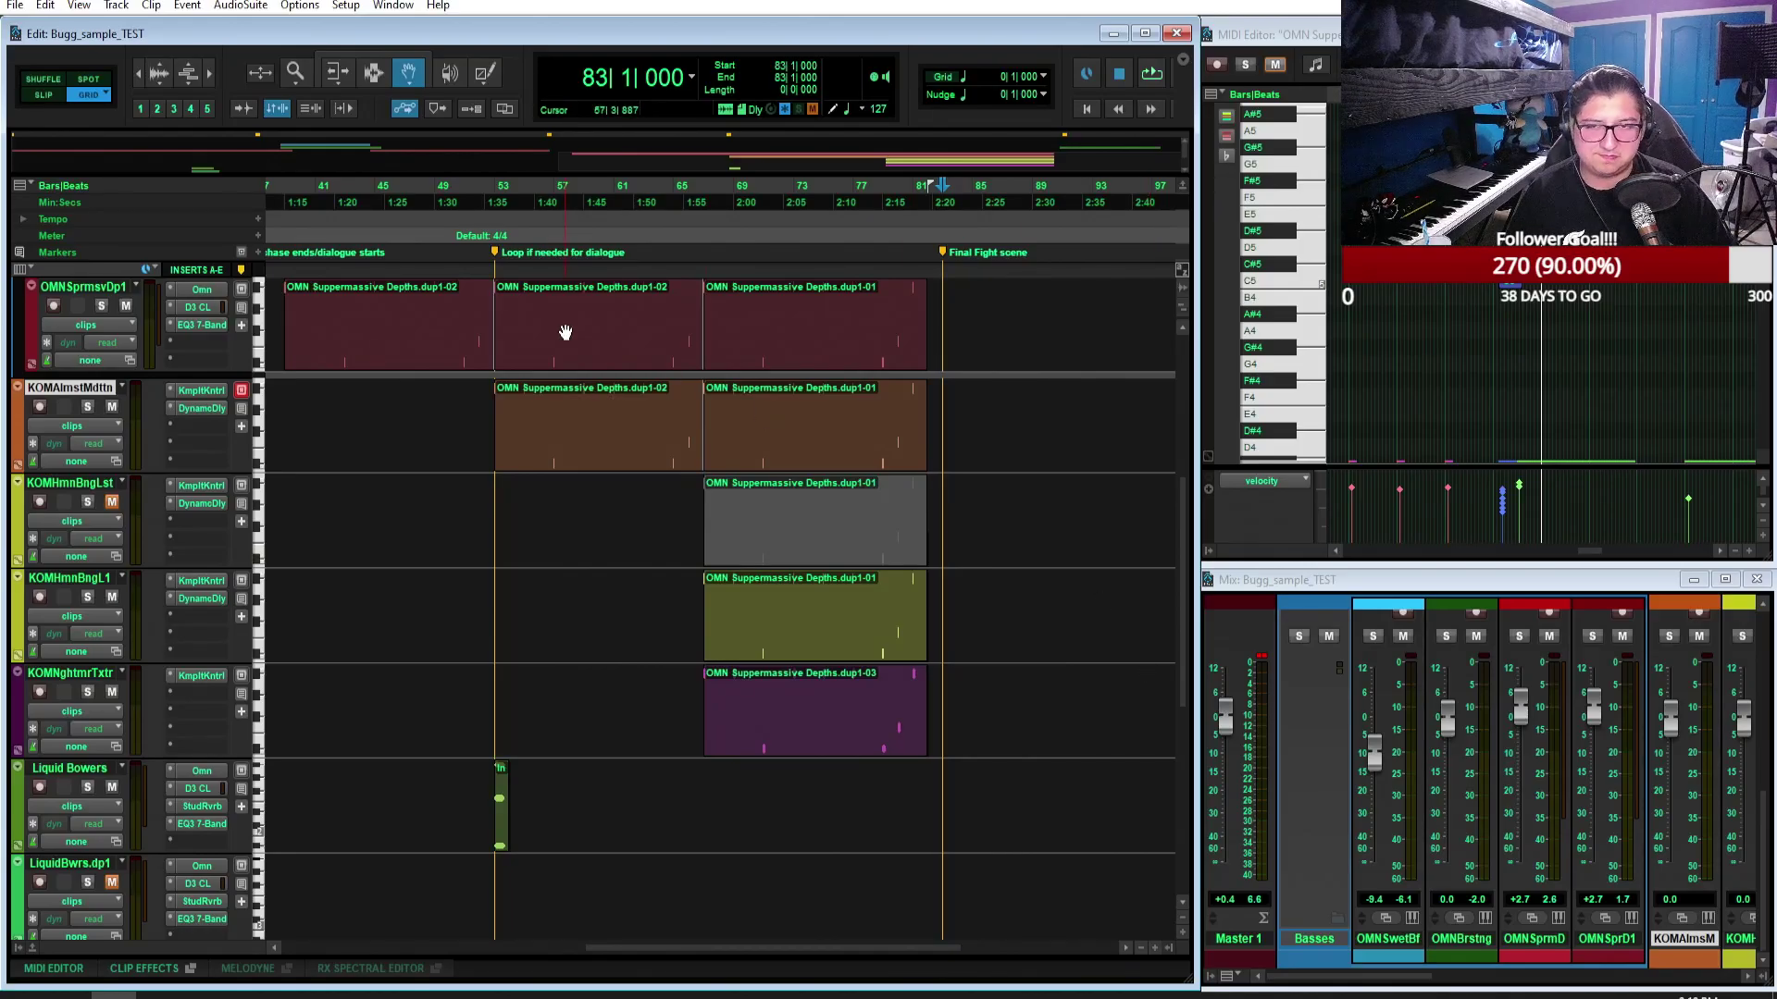
# Step: Close the Bugg_sample_TEST session without saving its changes
pyautogui.click(15, 6)
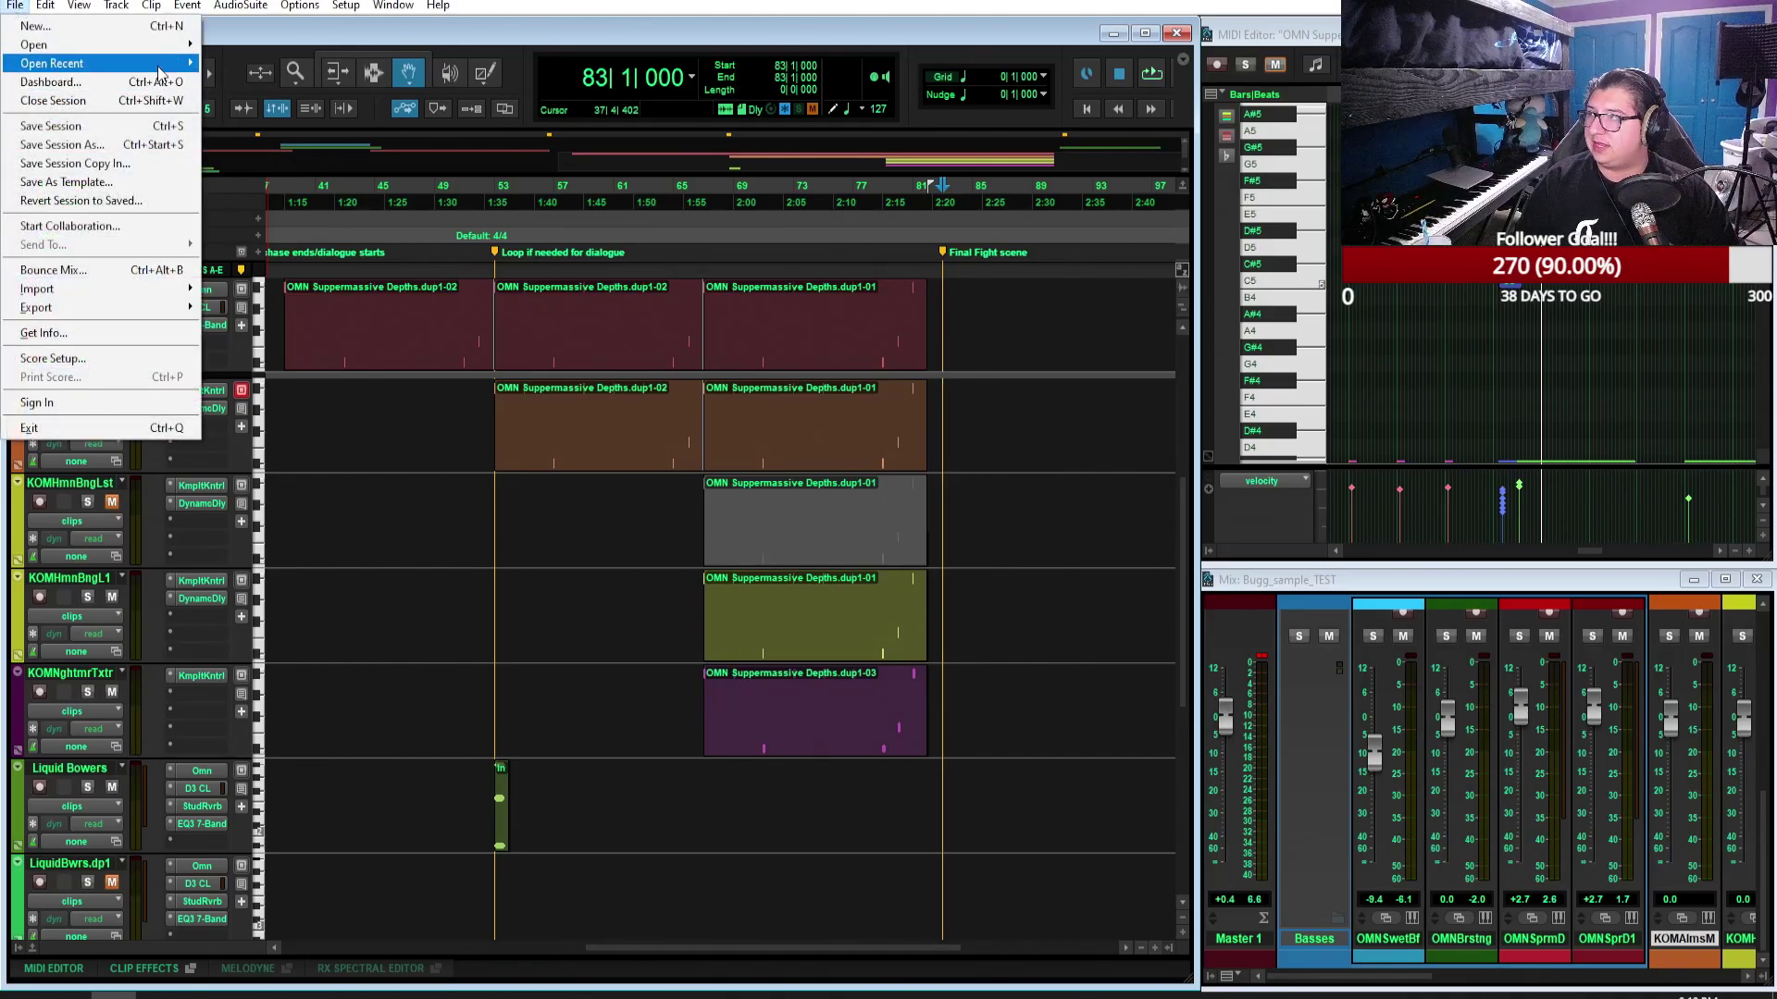
pyautogui.press('Escape')
pyautogui.press('Escape')
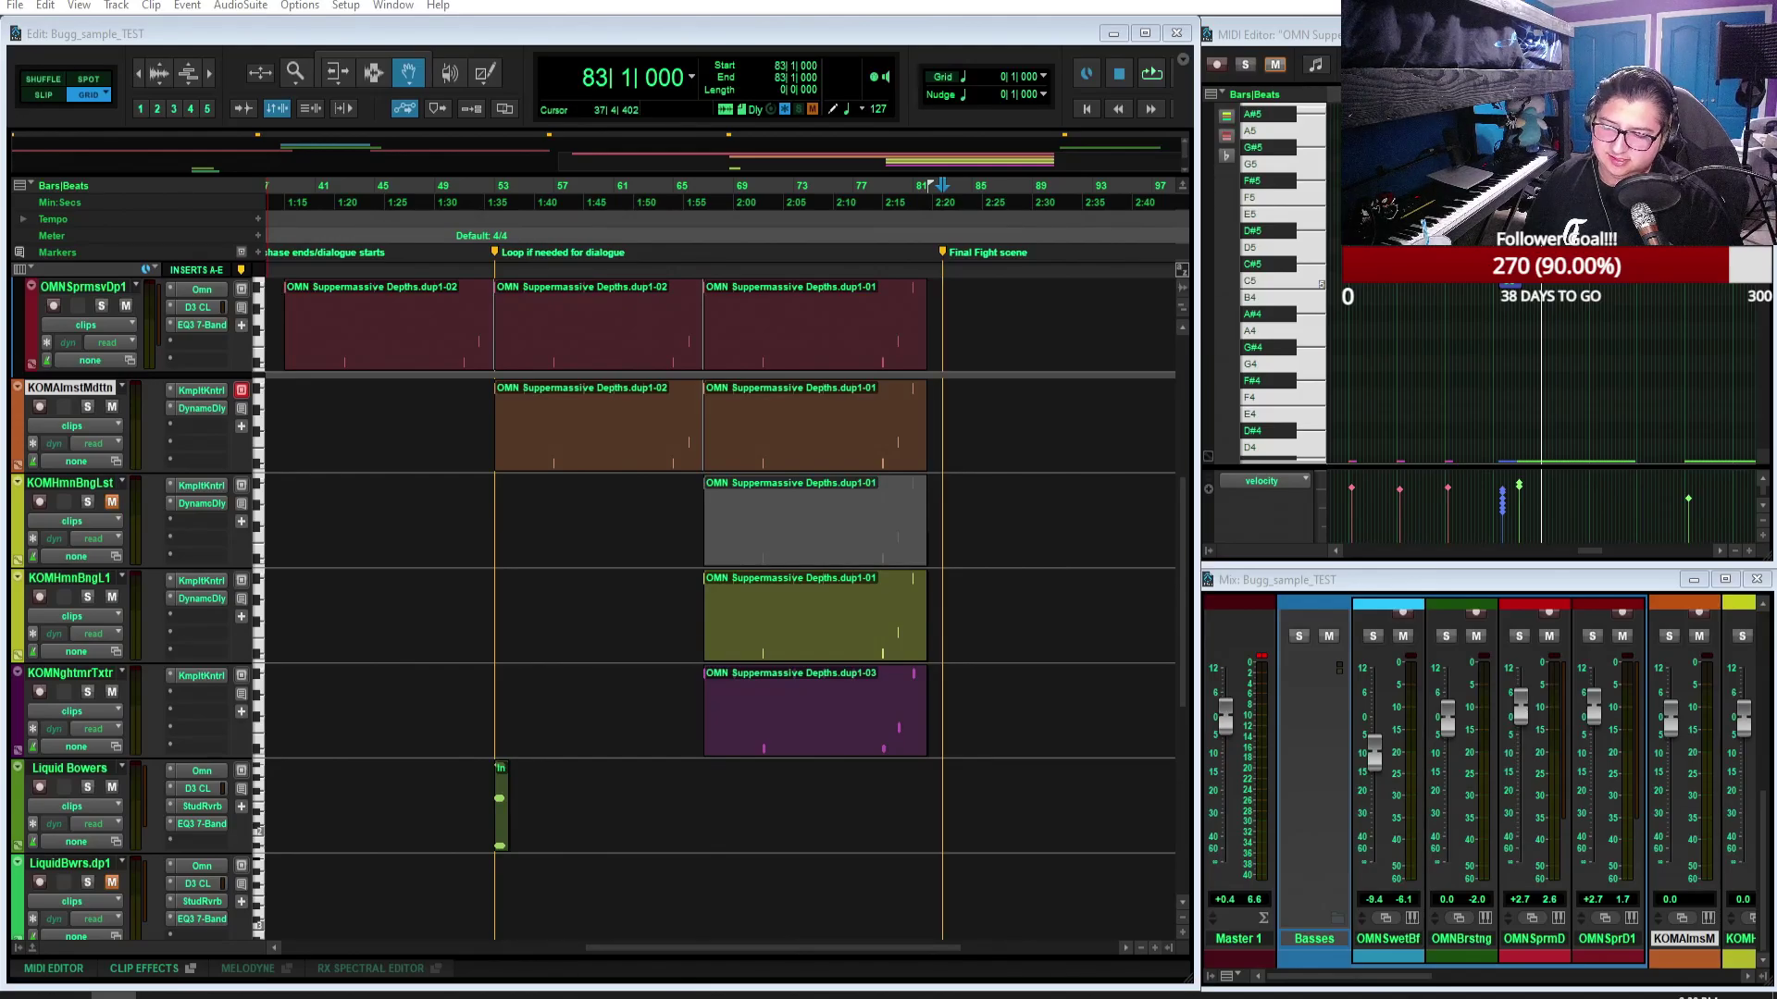
pyautogui.hotkey('ctrl', 'shift', 'w')
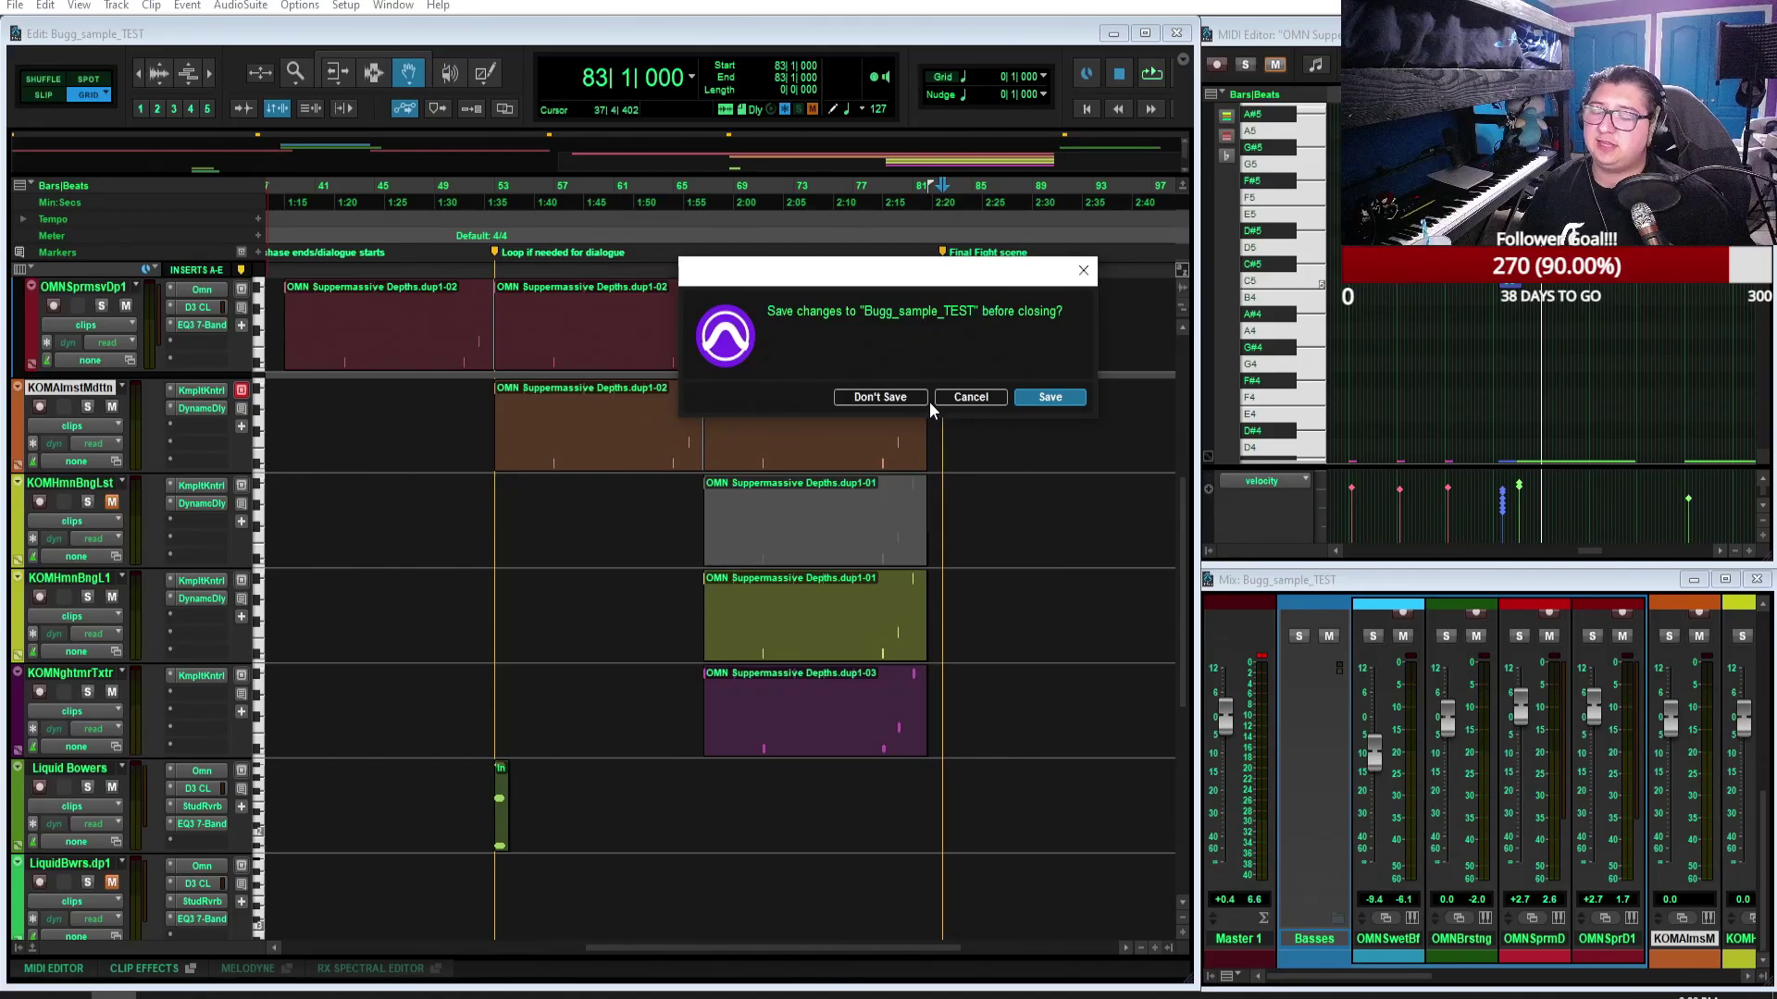
pyautogui.click(903, 398)
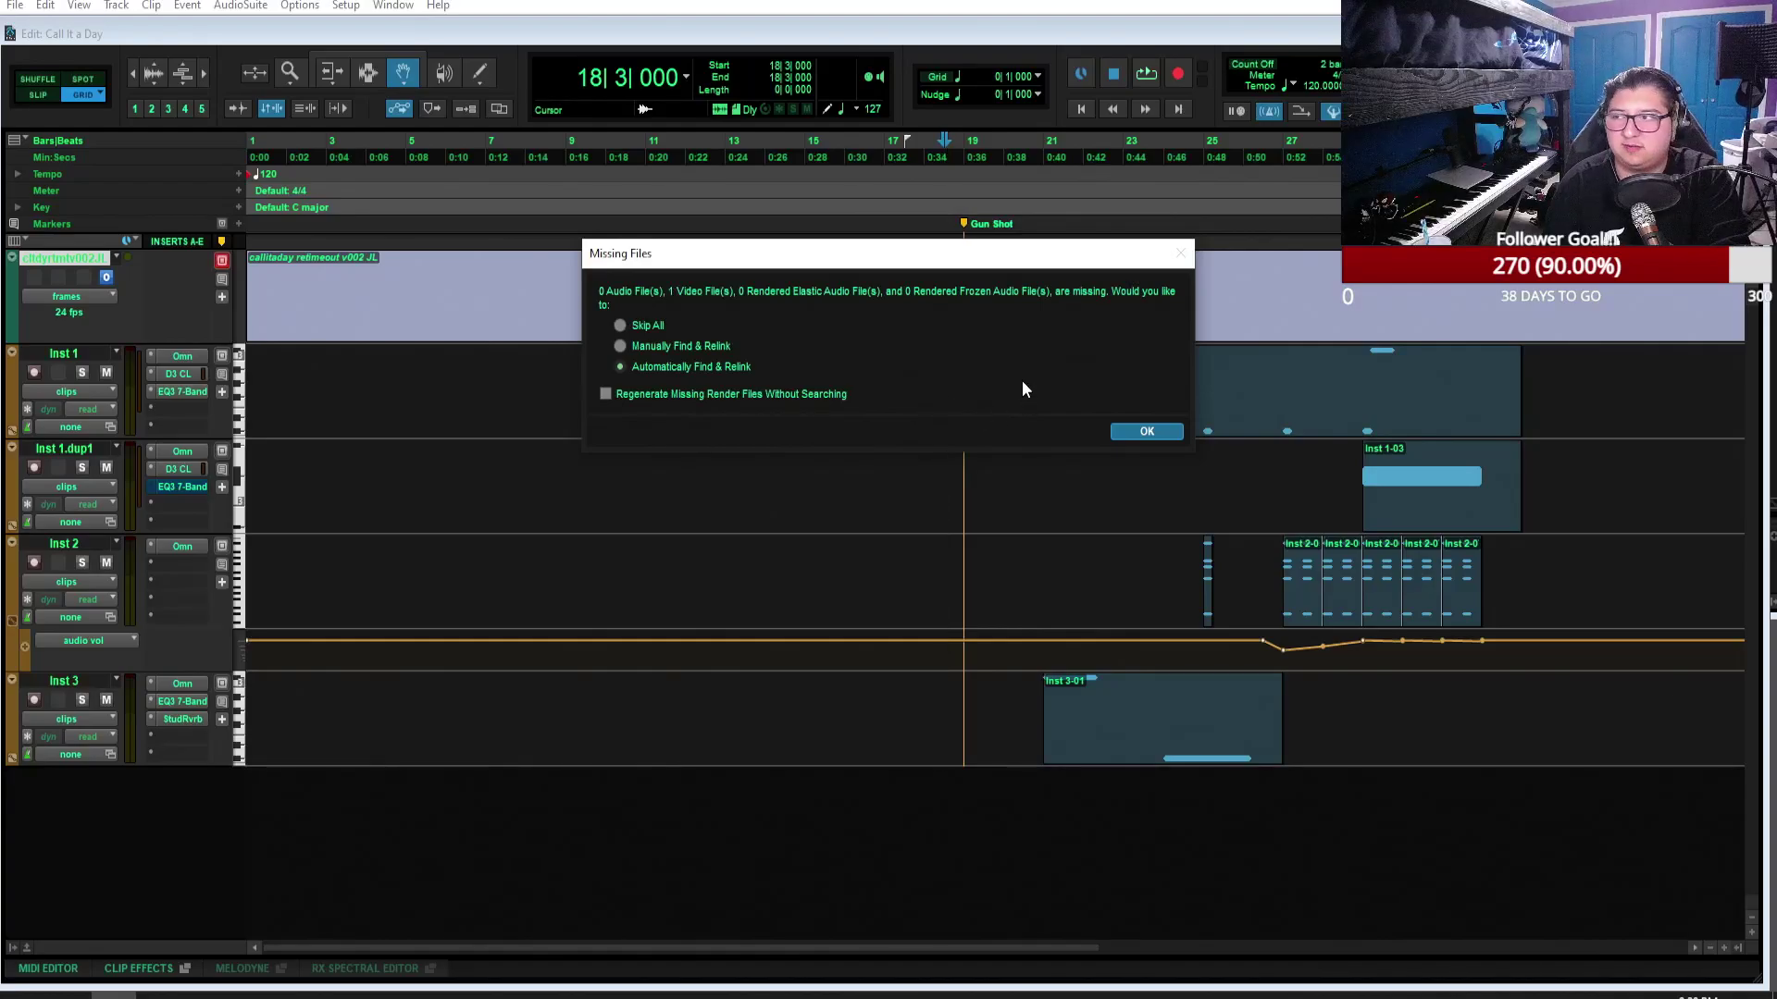
# Step: Skip all missing files for the Call It a Day session, and play it from the Gun Shot marker at bar 19
pyautogui.click(630, 322)
pyautogui.click(1148, 431)
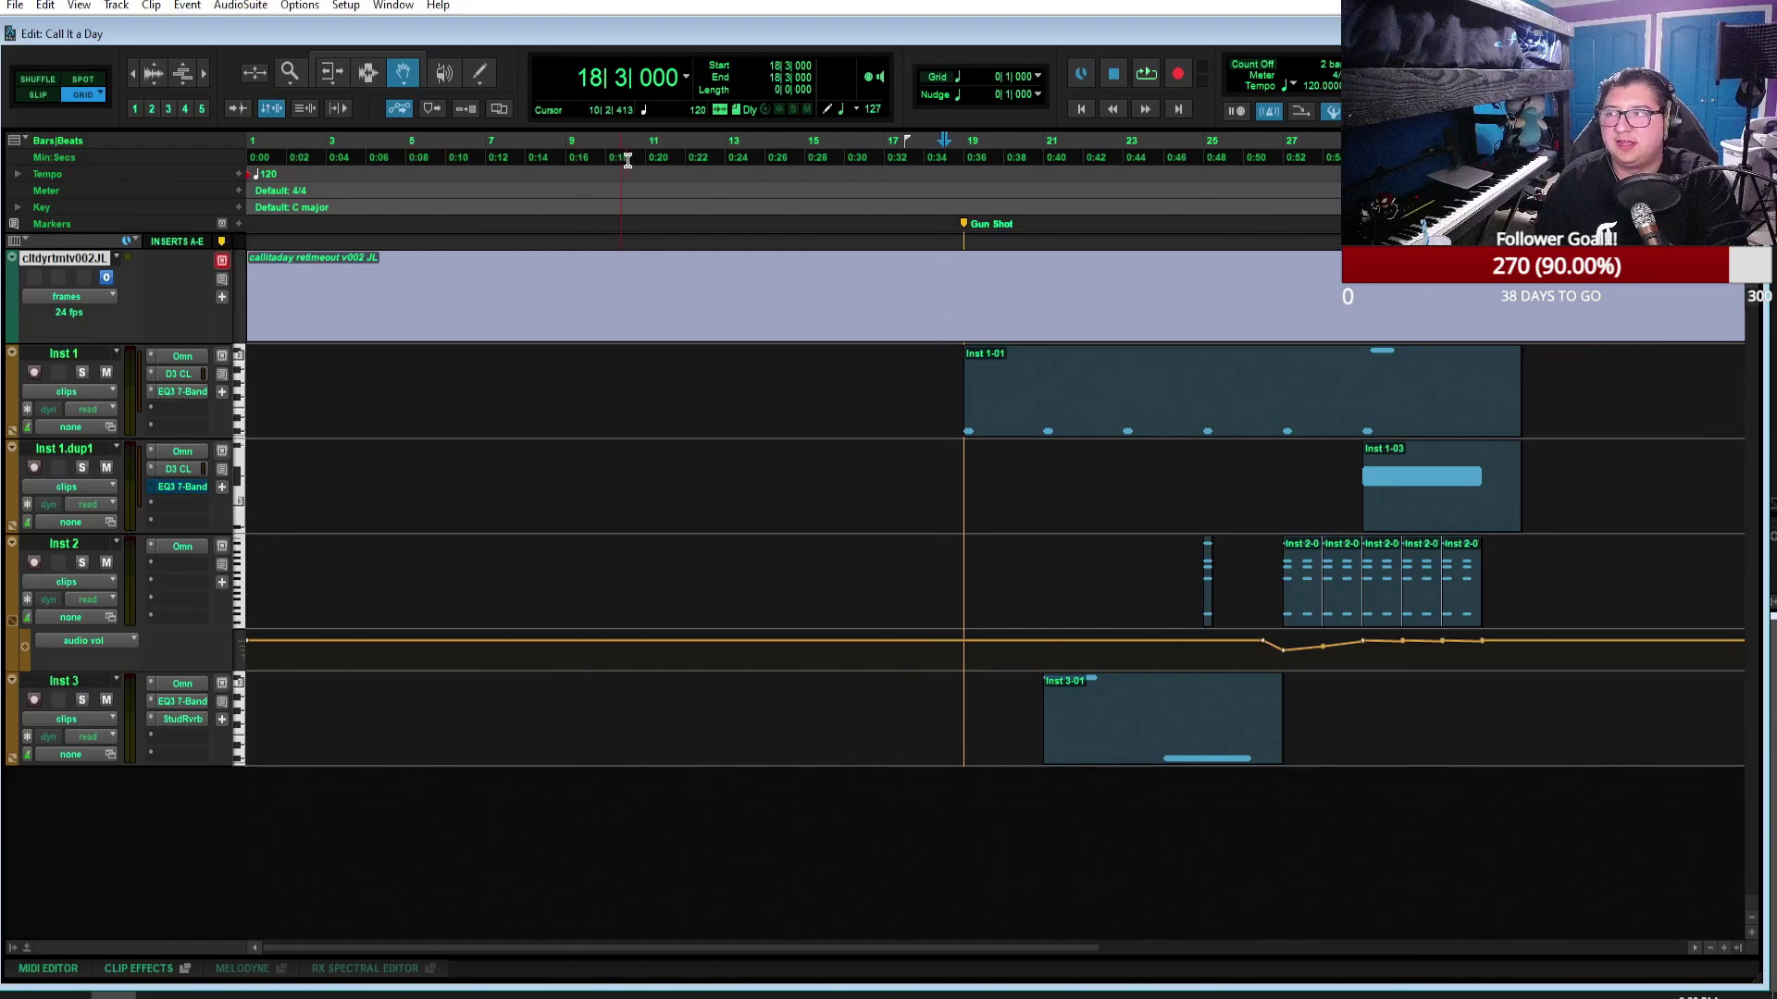
pyautogui.click(963, 151)
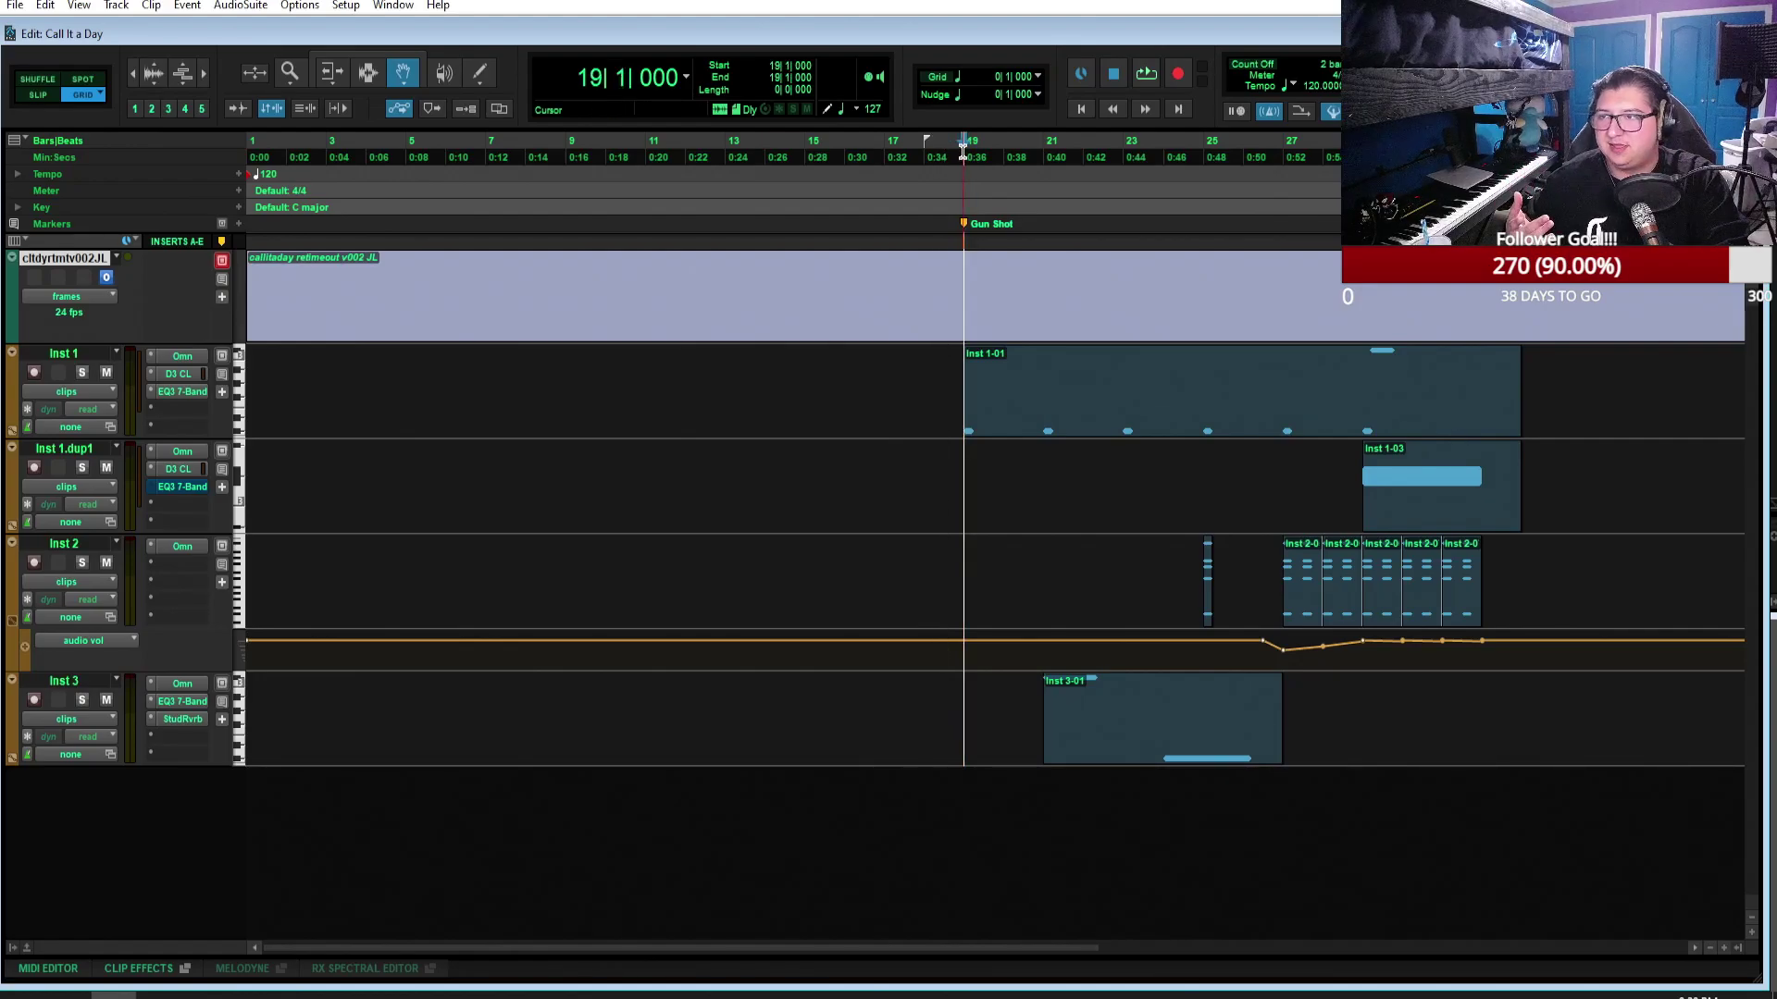
pyautogui.hscroll(3, 975, 355)
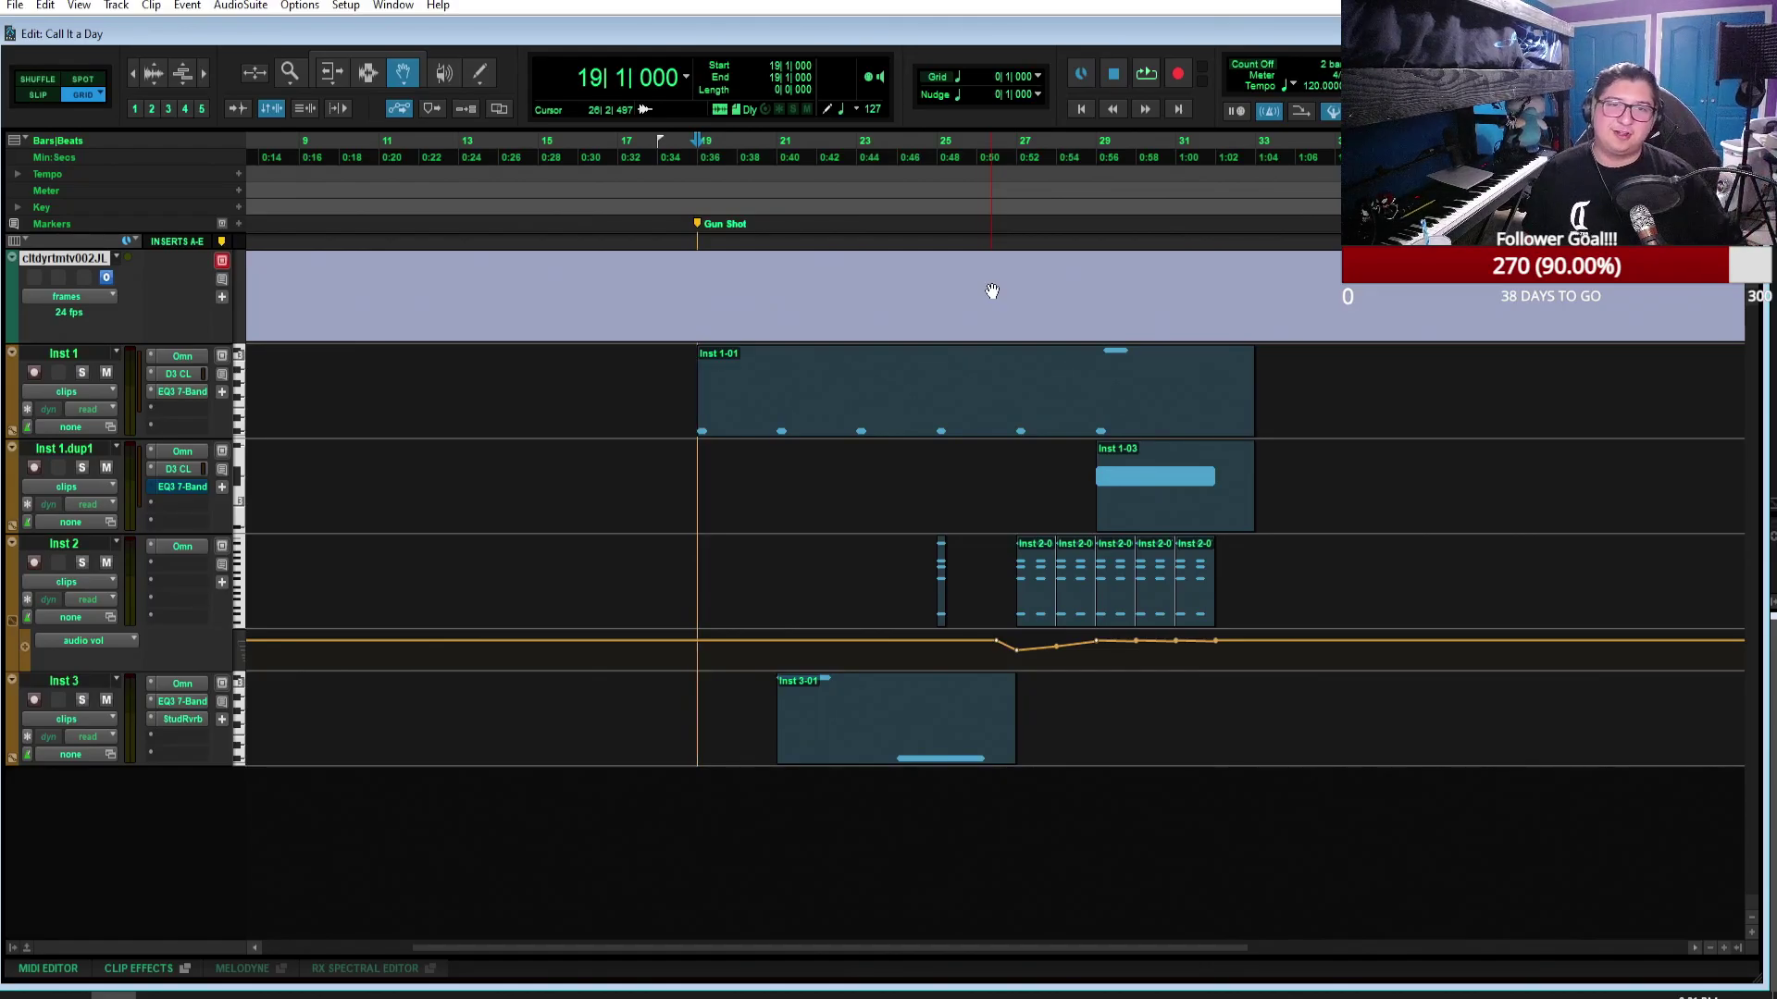
pyautogui.click(1141, 92)
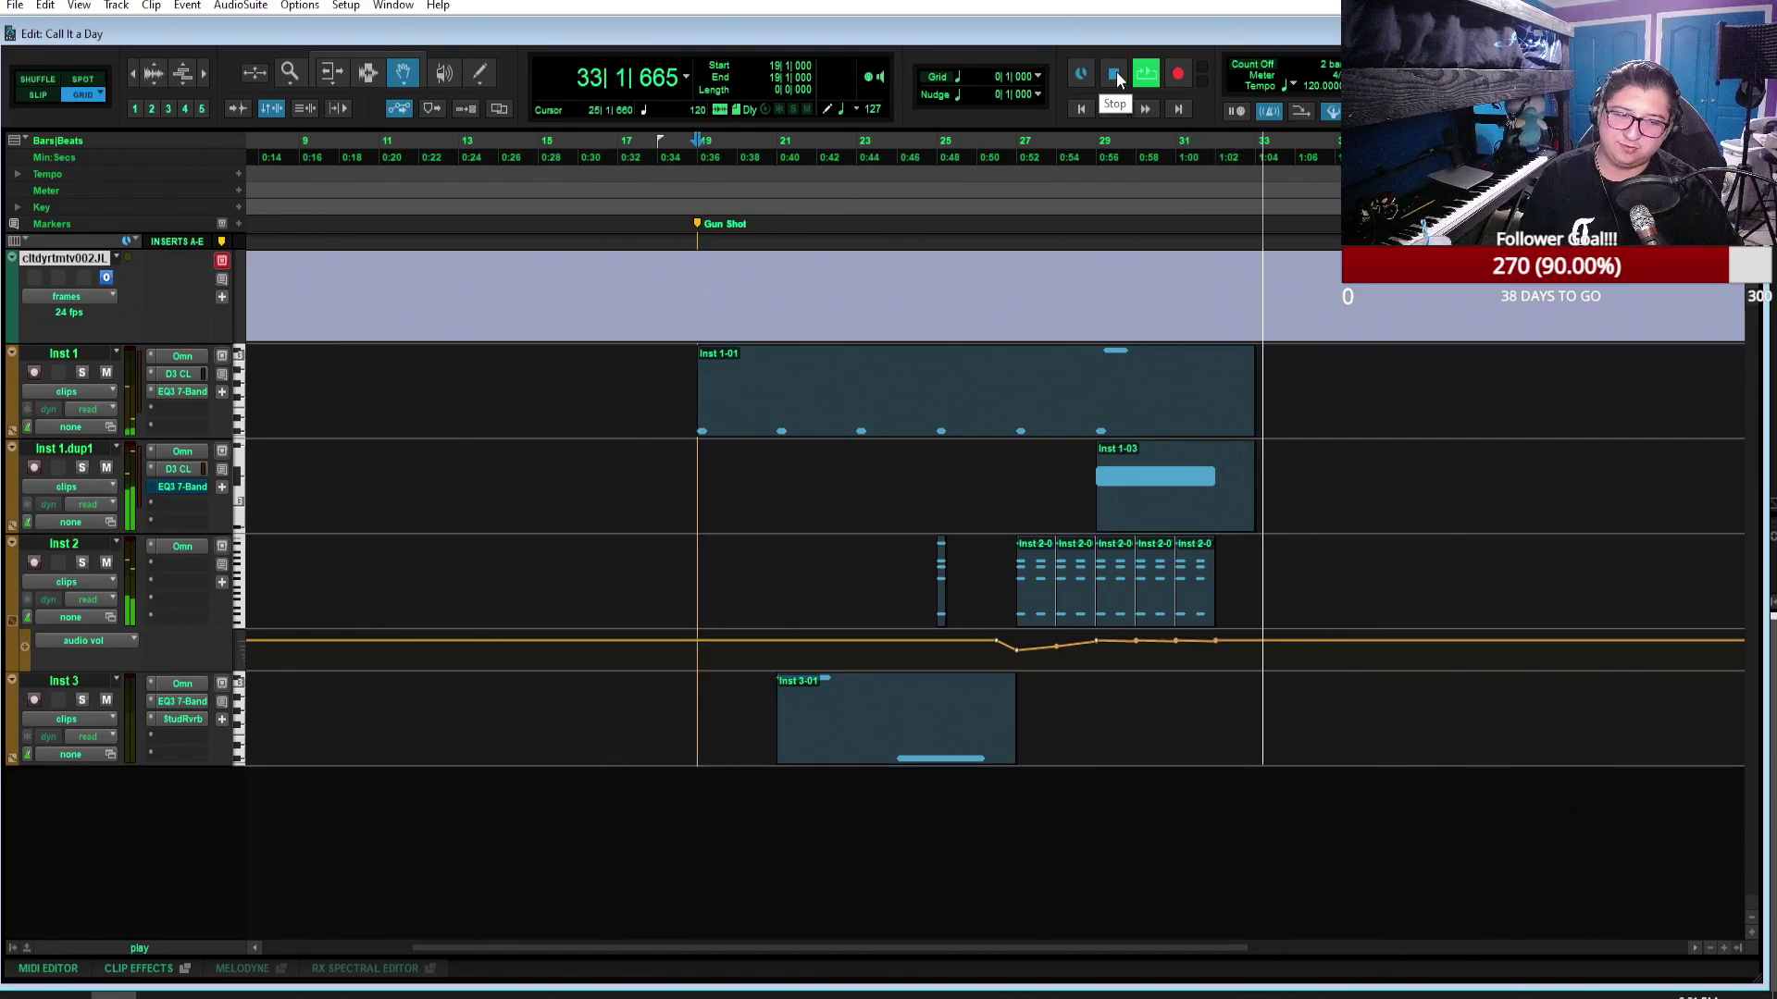
# Step: Stop the current playback, and audition from bar 19 with the Inst 1-01 clip selected on the Inst 1 track
pyautogui.click(1115, 73)
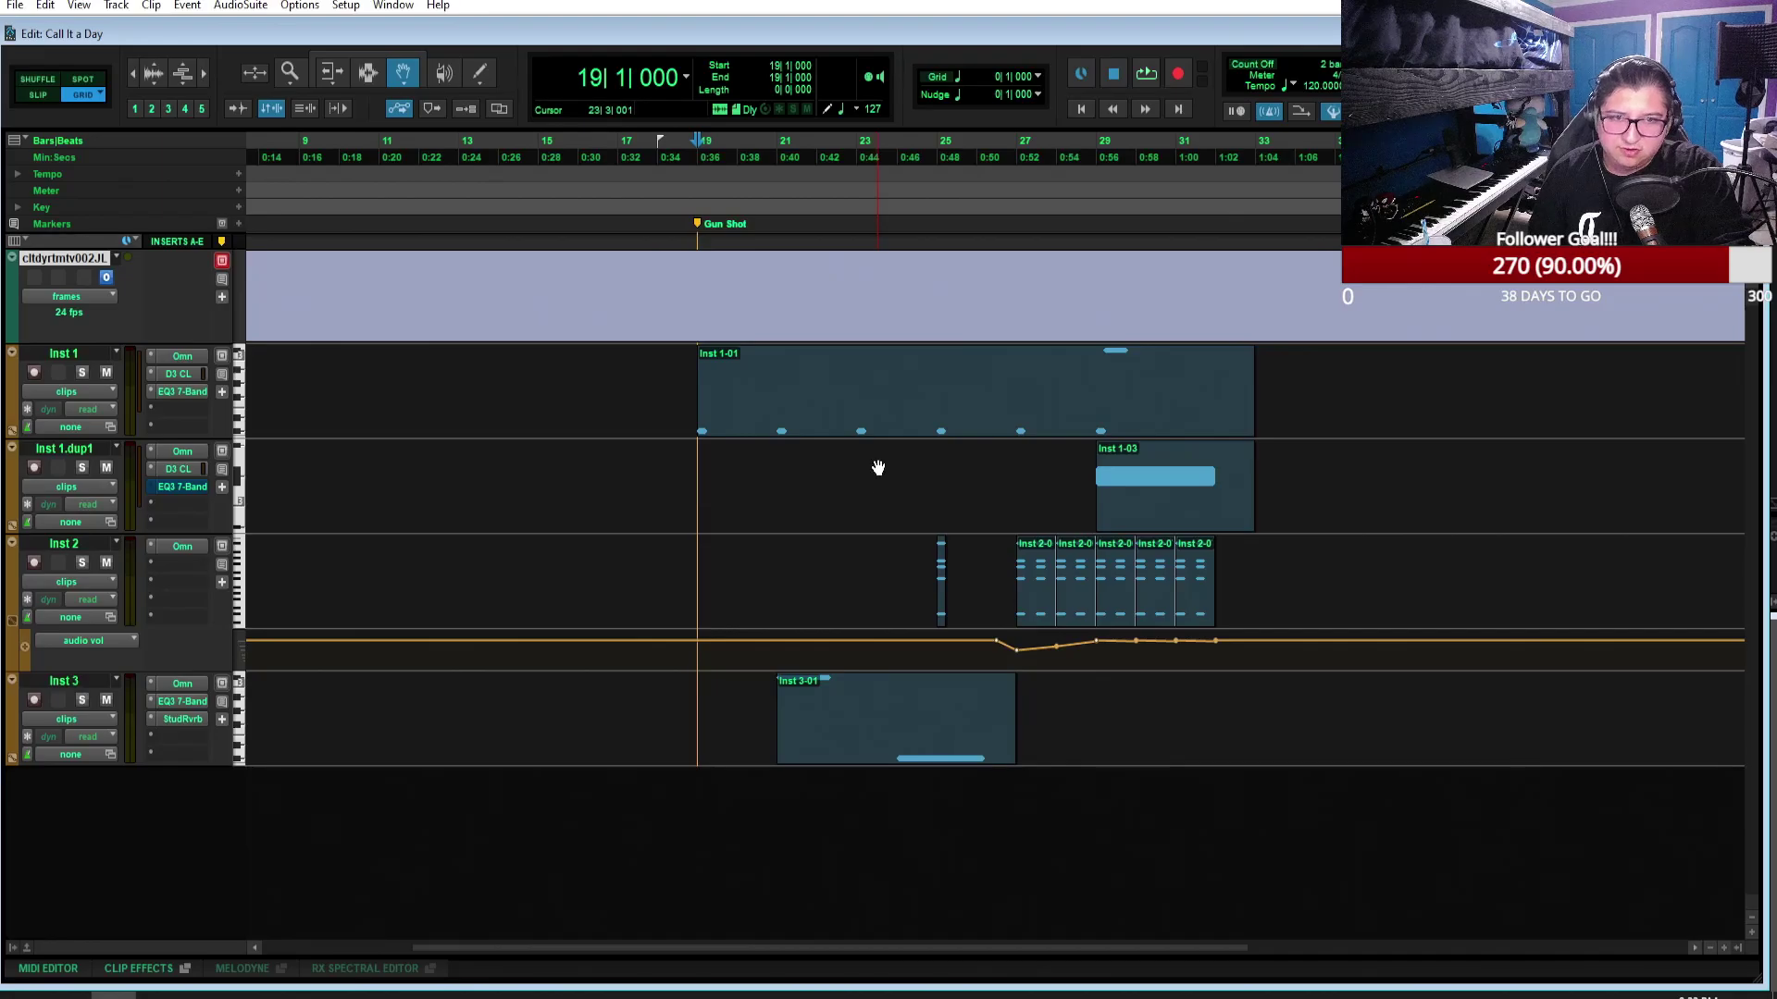
pyautogui.click(851, 416)
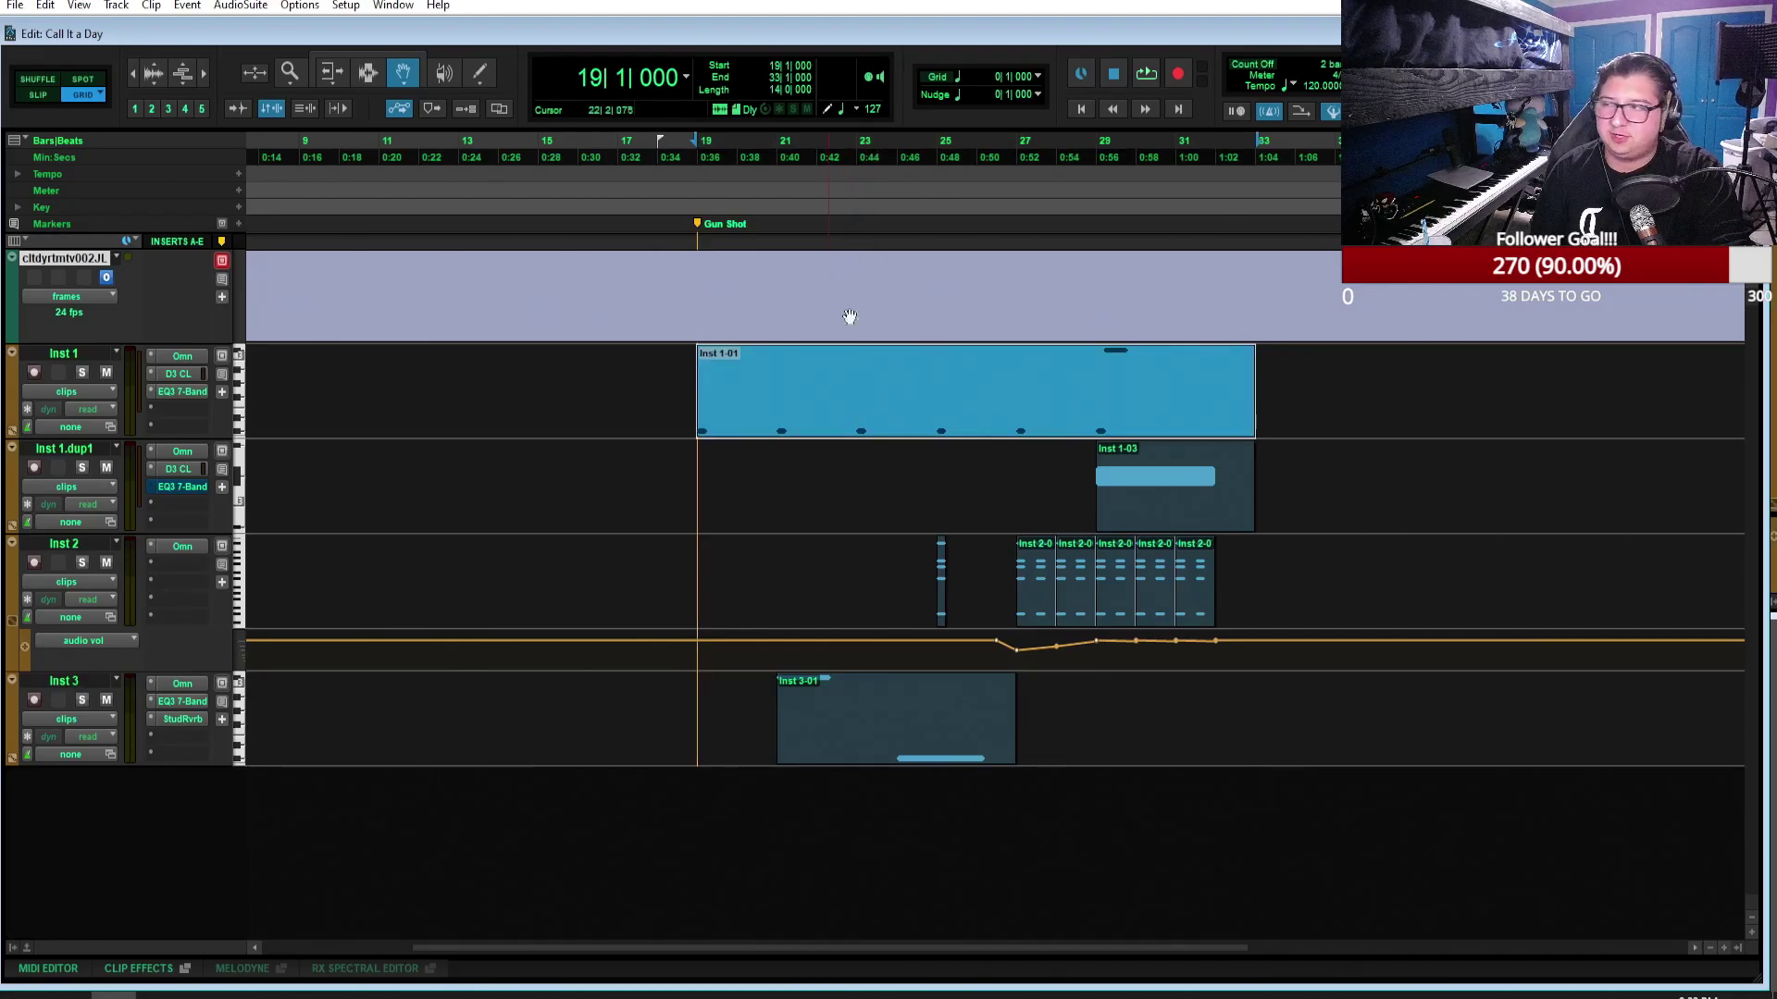
pyautogui.click(1147, 73)
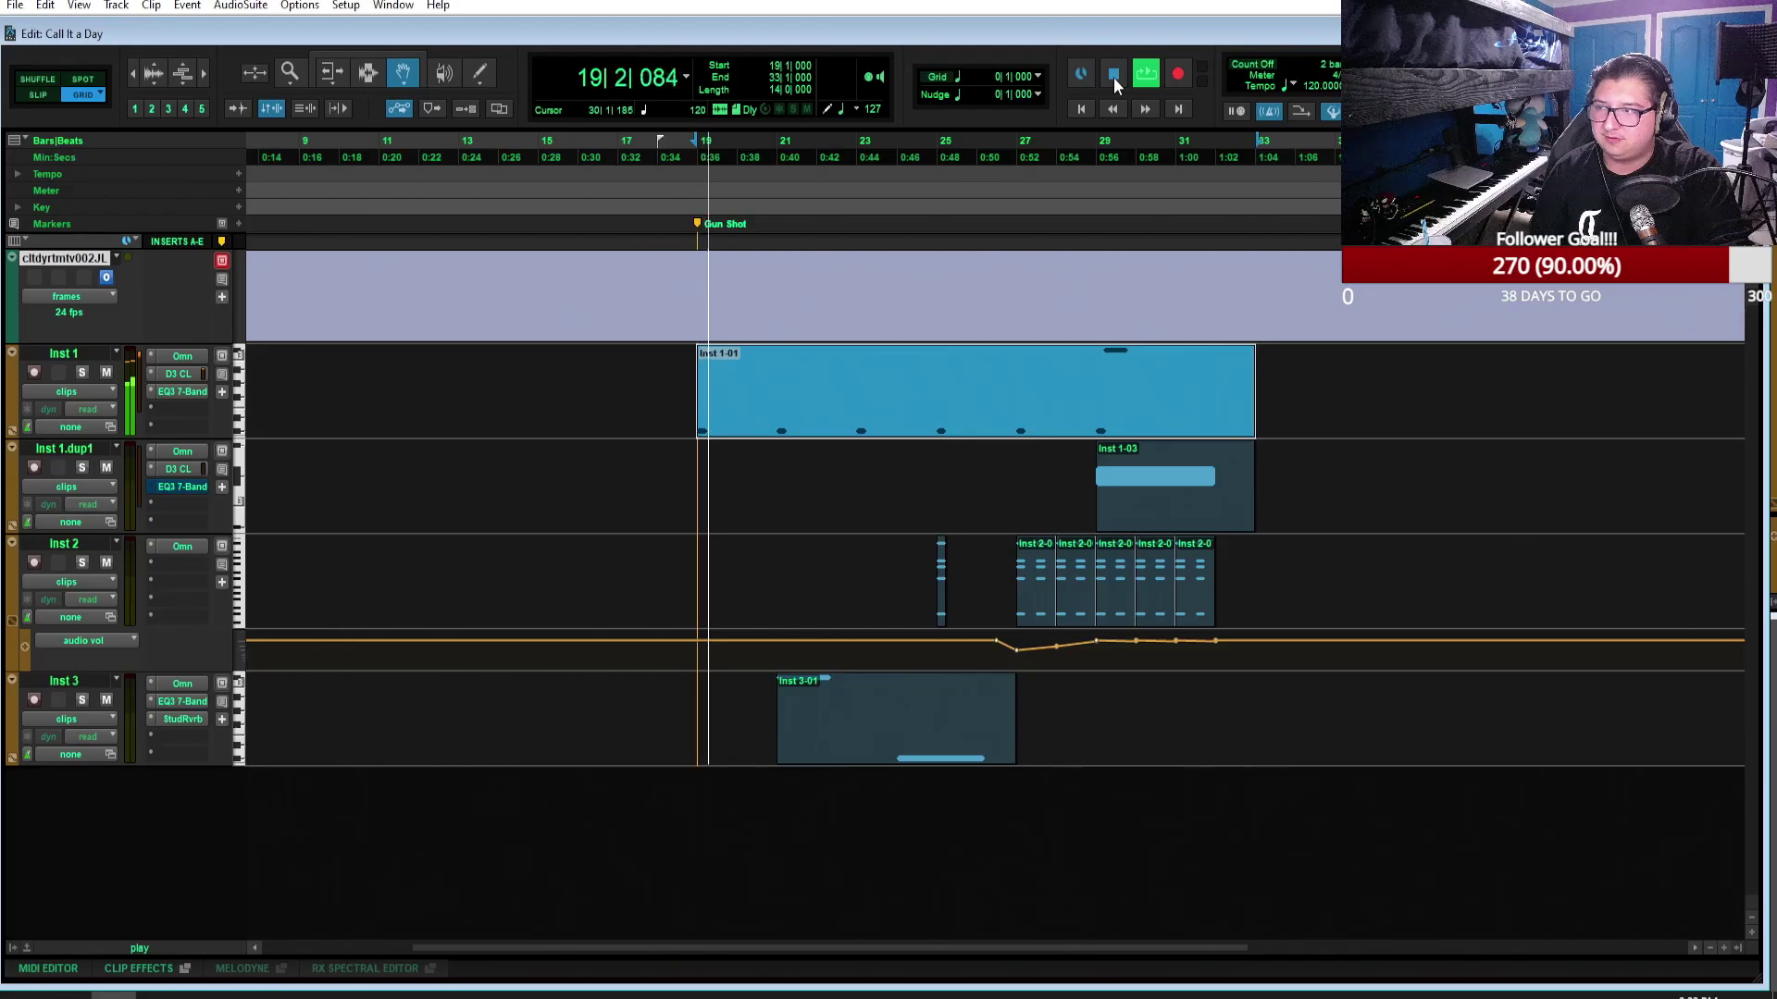
pyautogui.click(1115, 84)
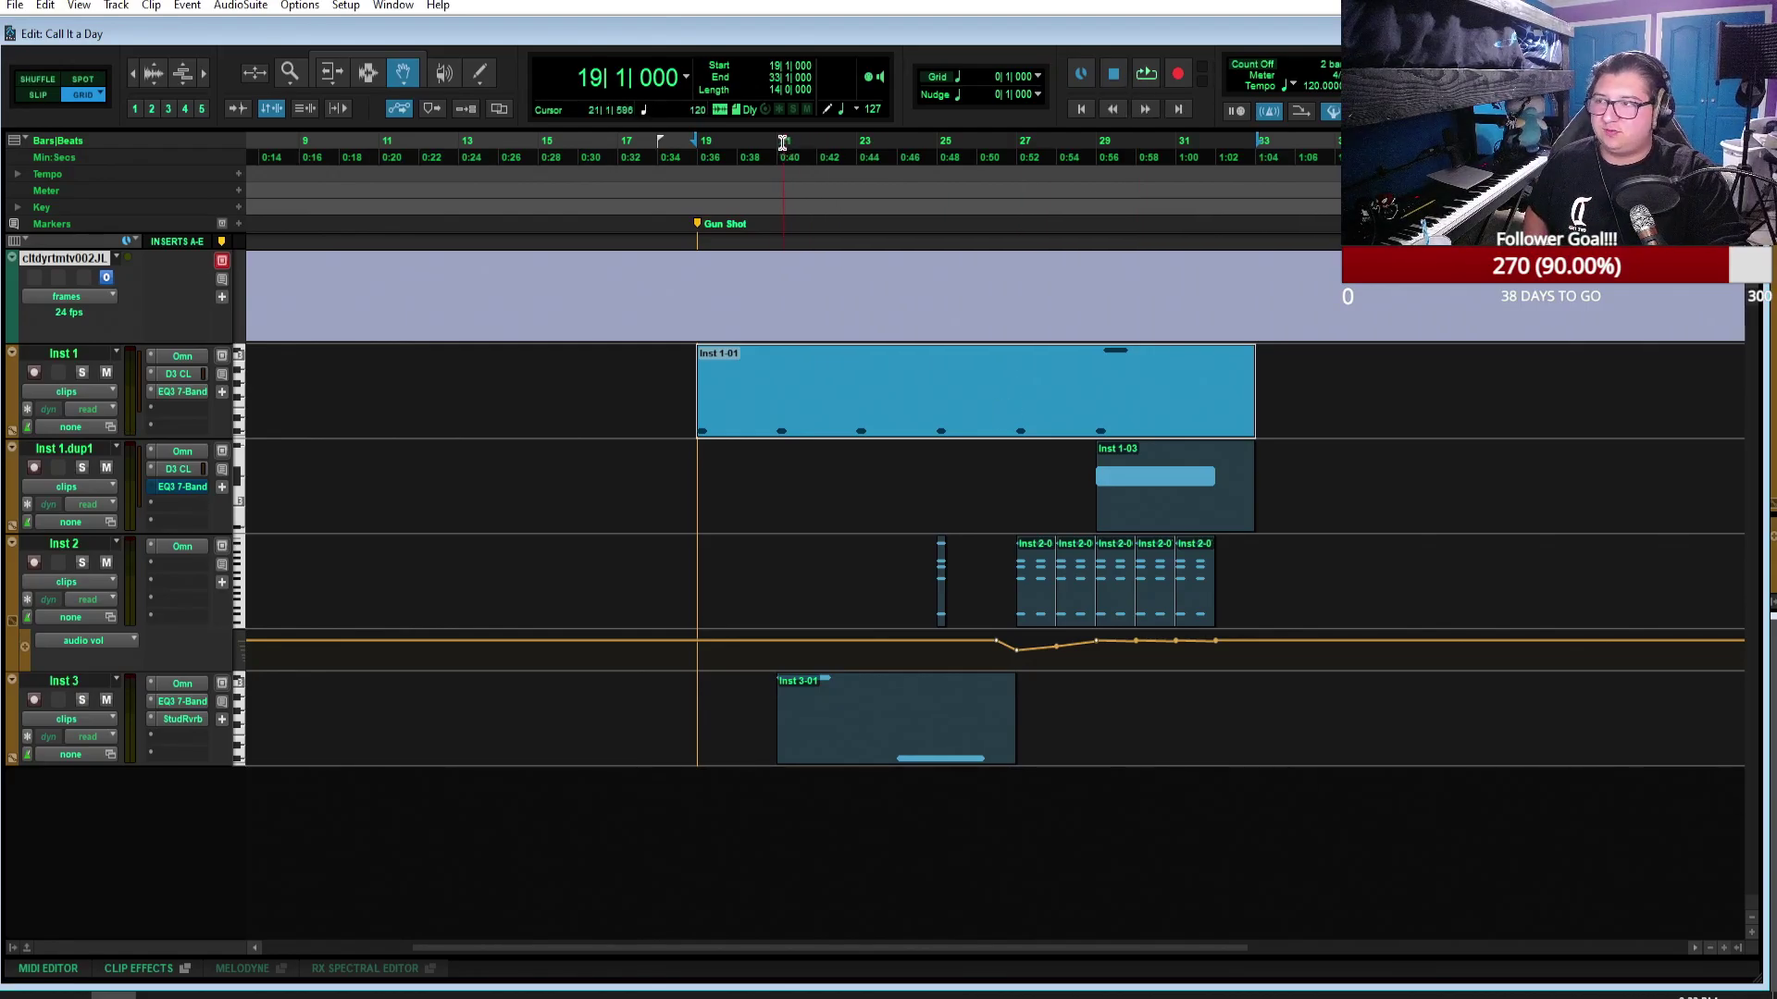
# Step: Audition the Inst 3 part from bar 21, once with Inst 3 soloed and once with all tracks playing
pyautogui.click(774, 172)
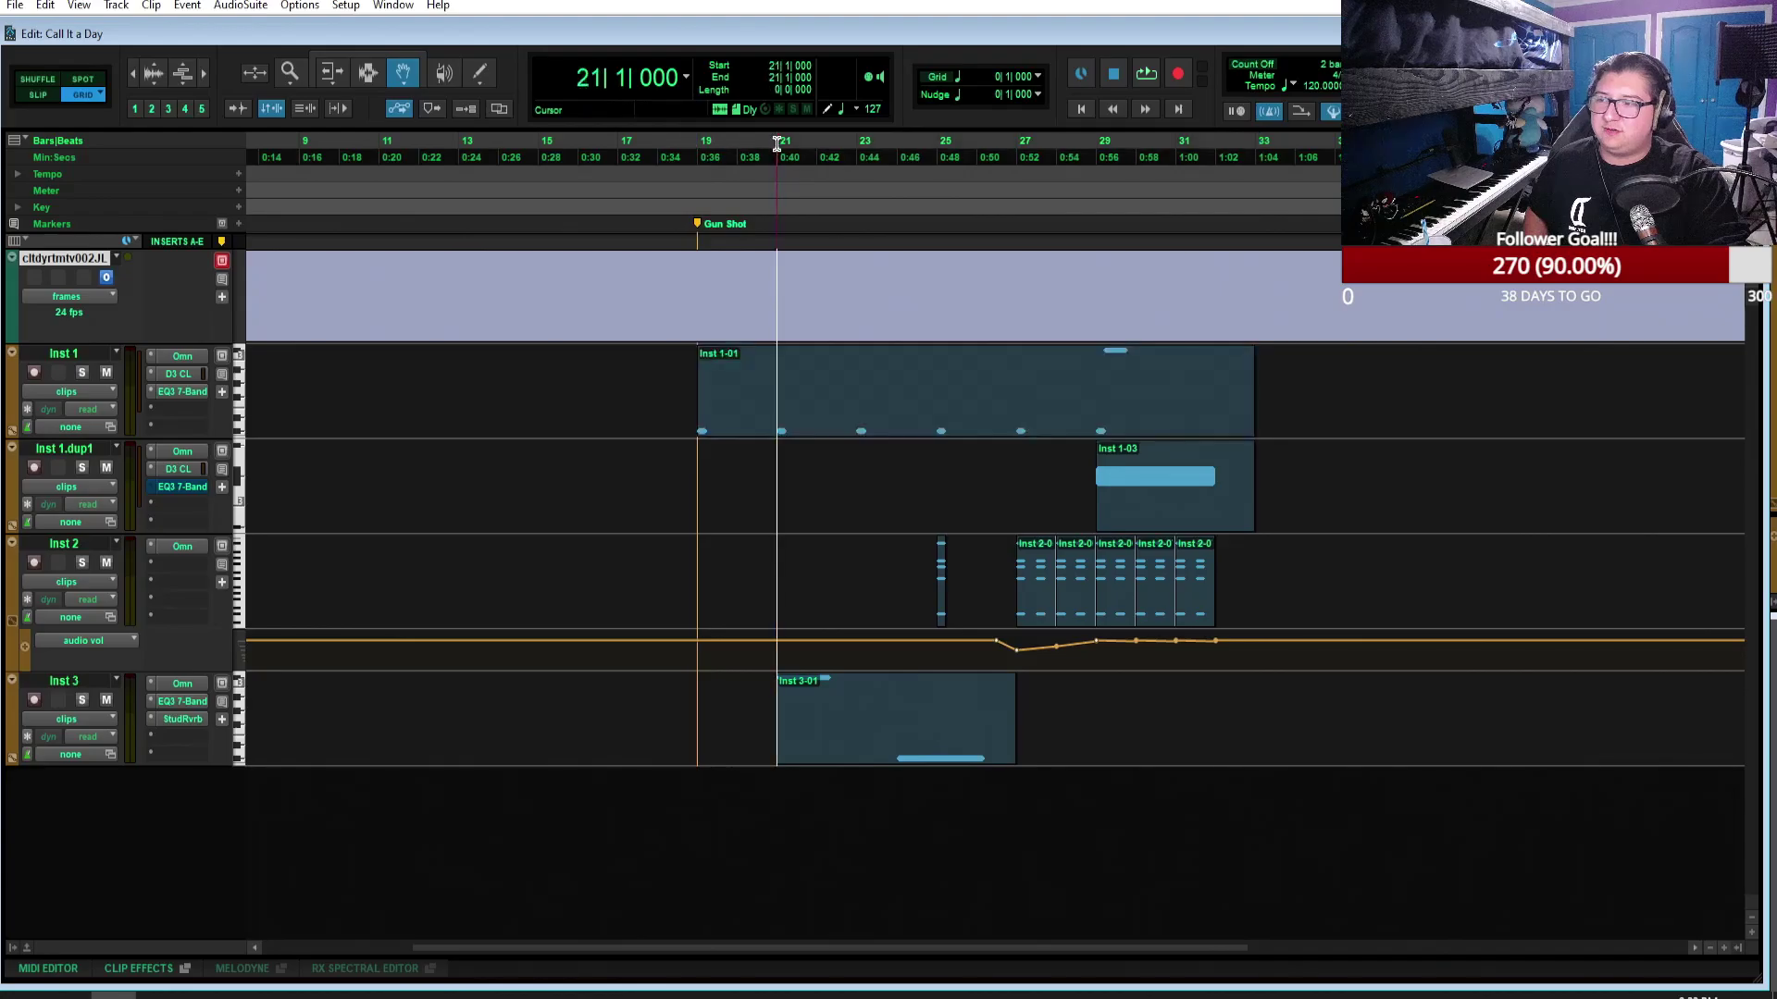
pyautogui.click(82, 700)
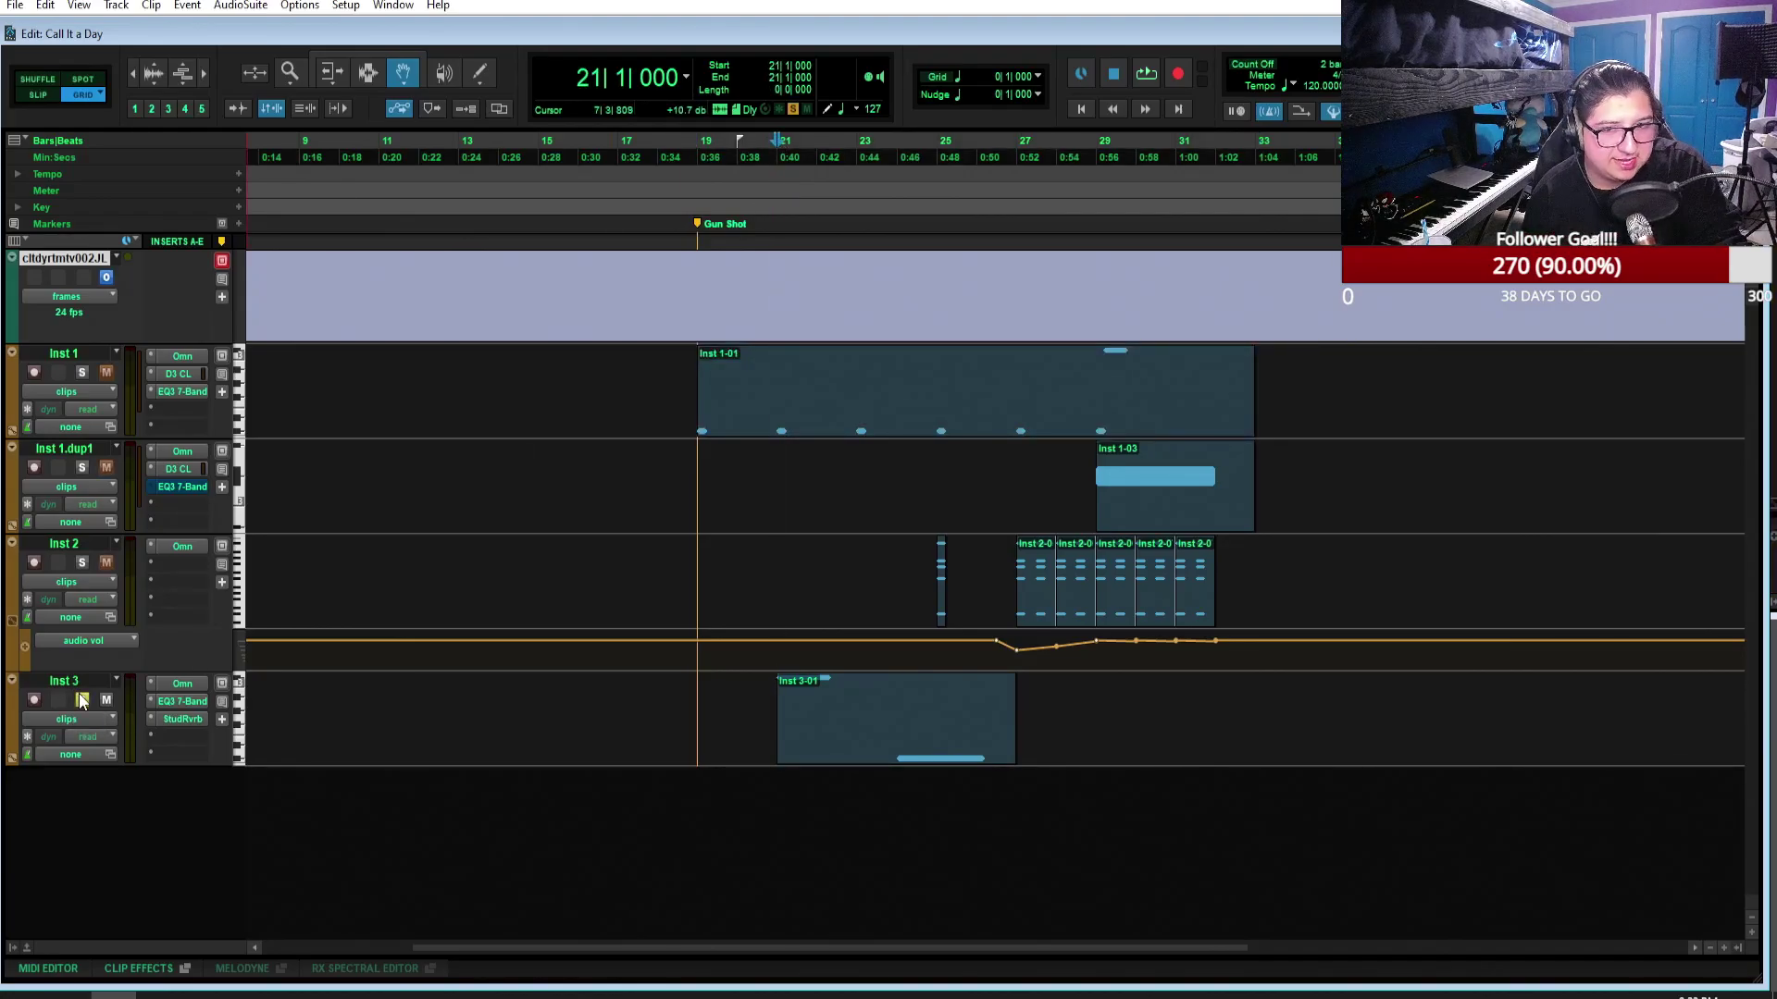
pyautogui.click(1145, 76)
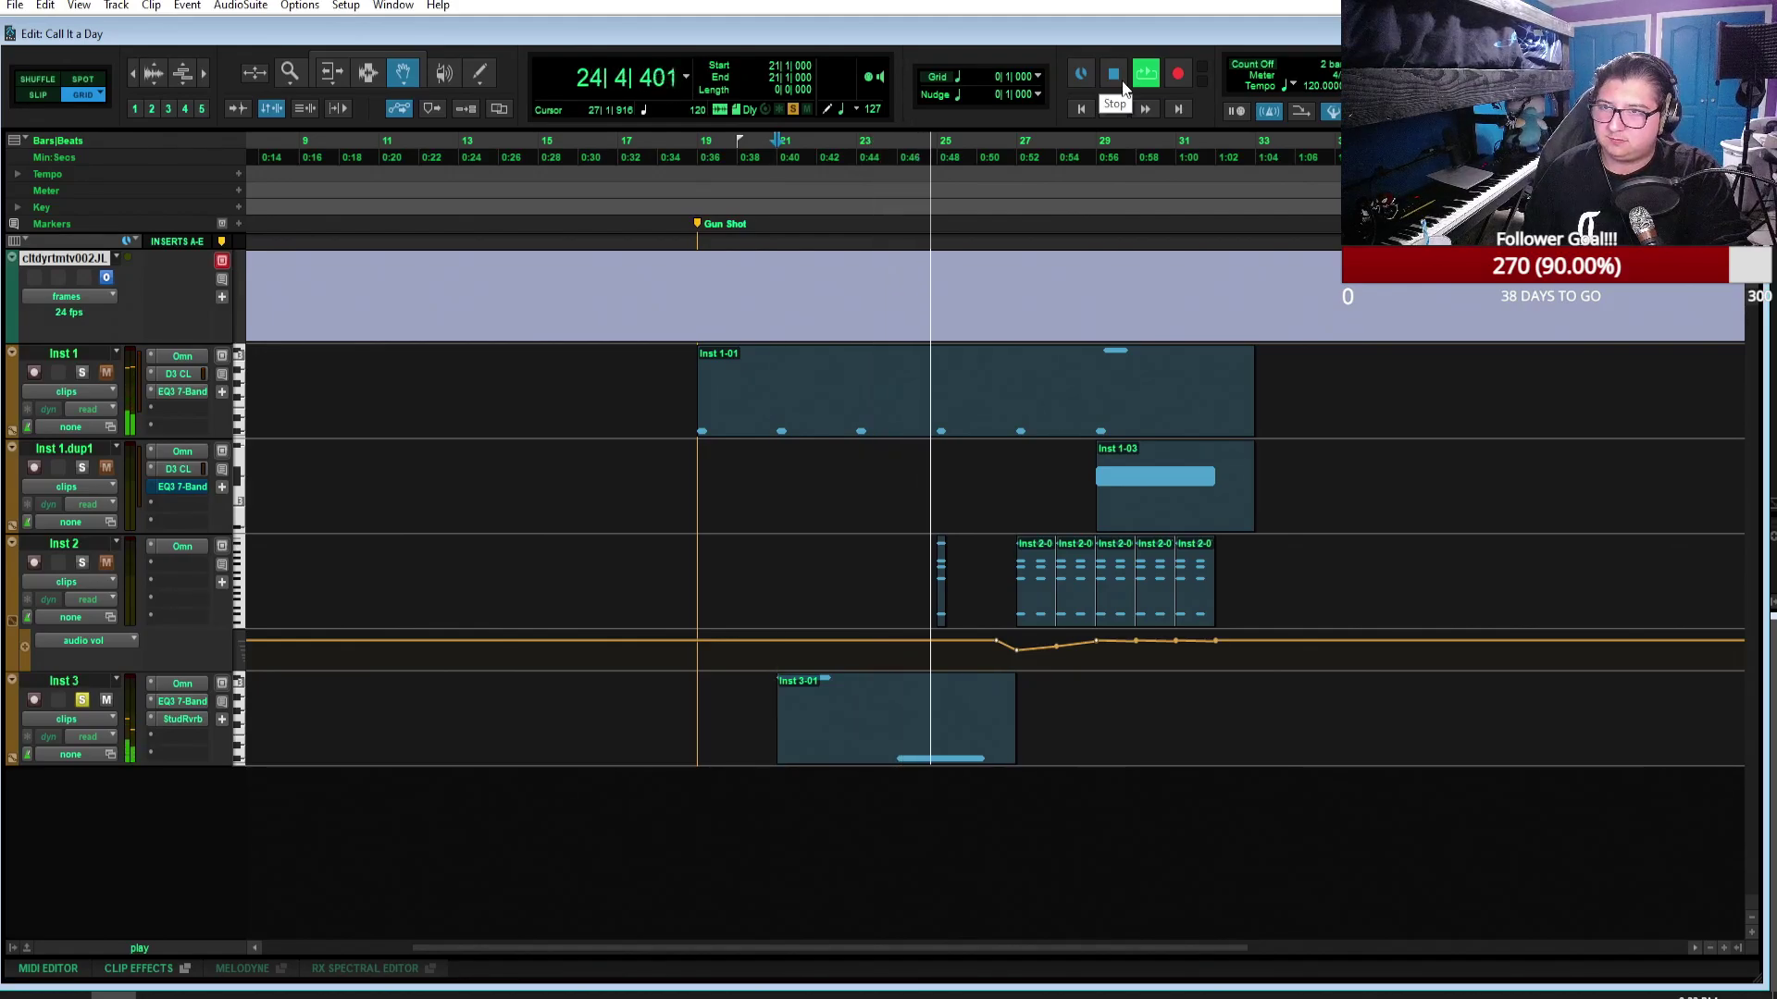
pyautogui.press('space')
pyautogui.click(82, 699)
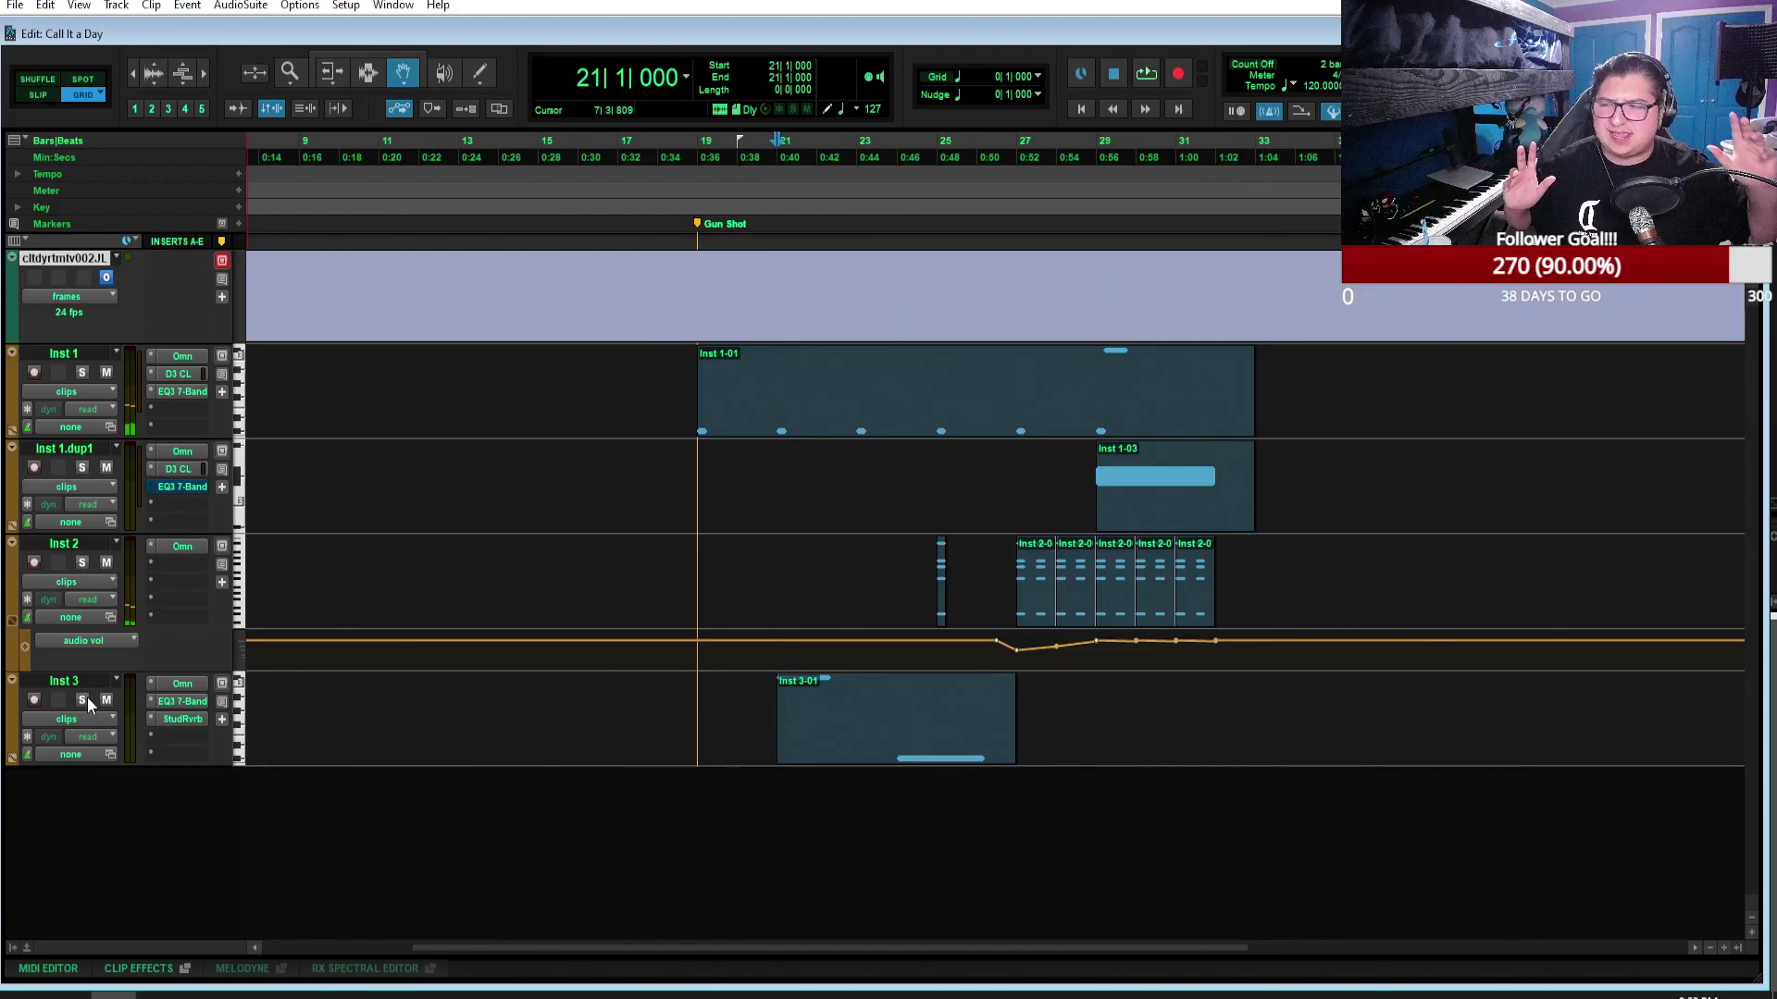
pyautogui.press('space')
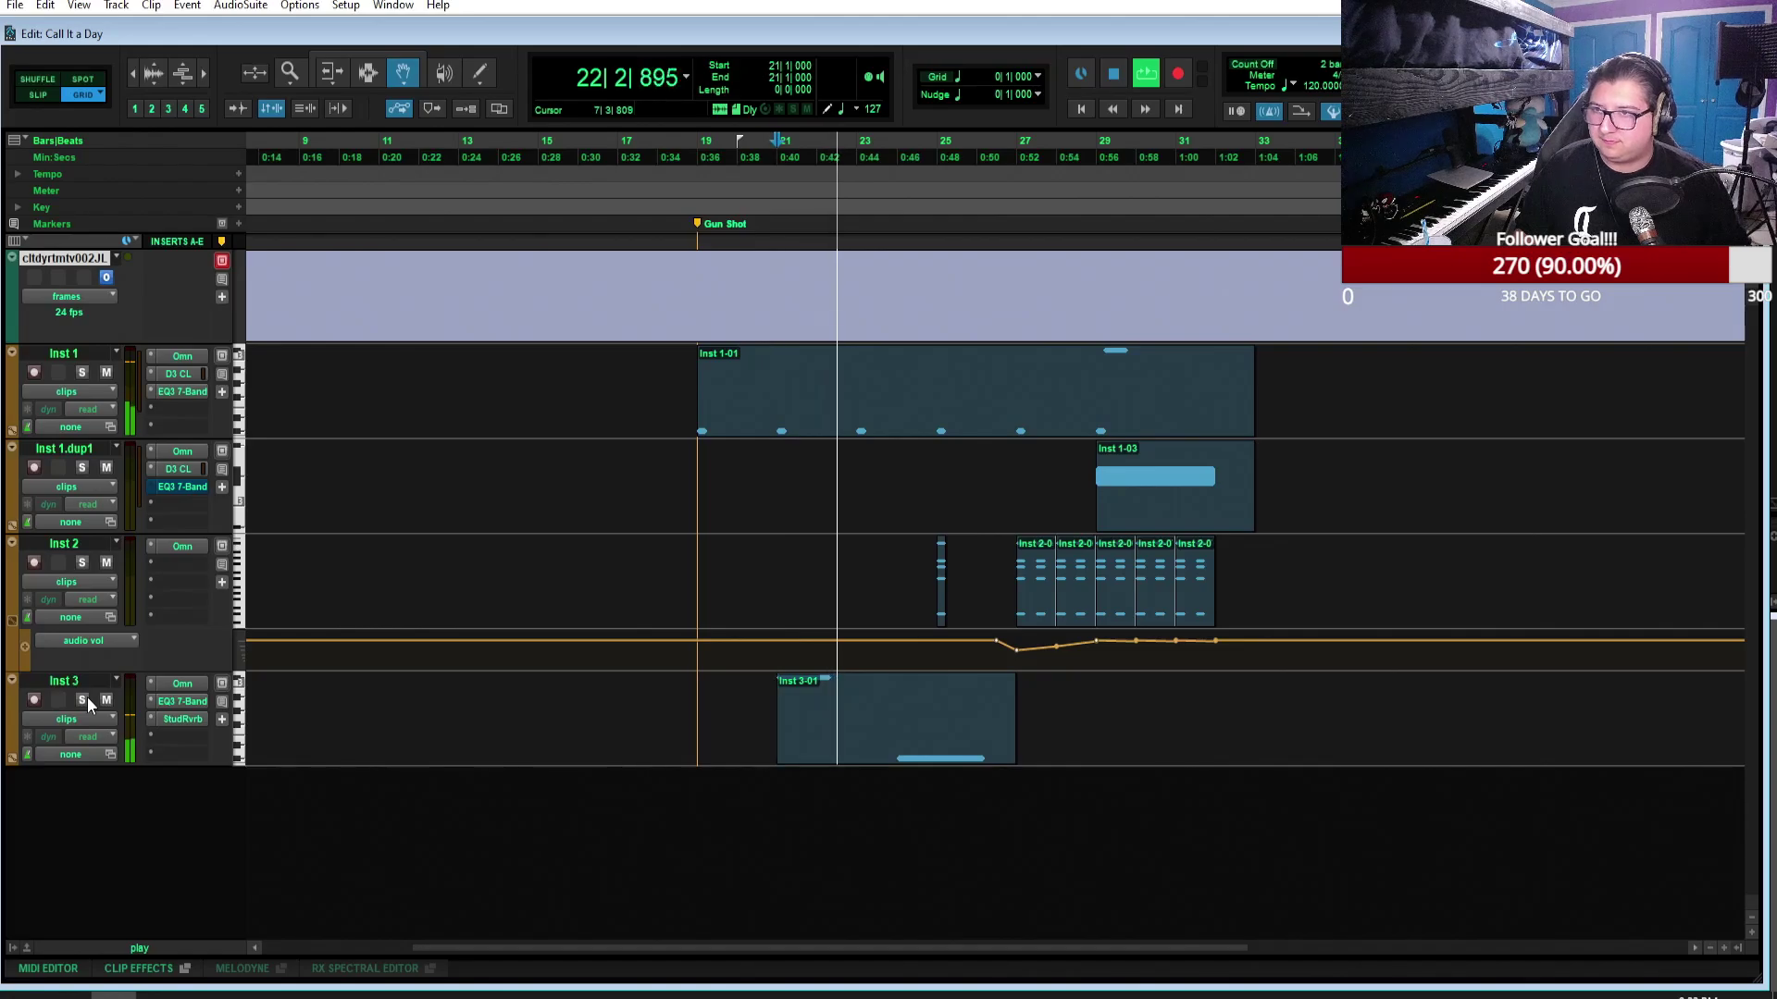
pyautogui.press('space')
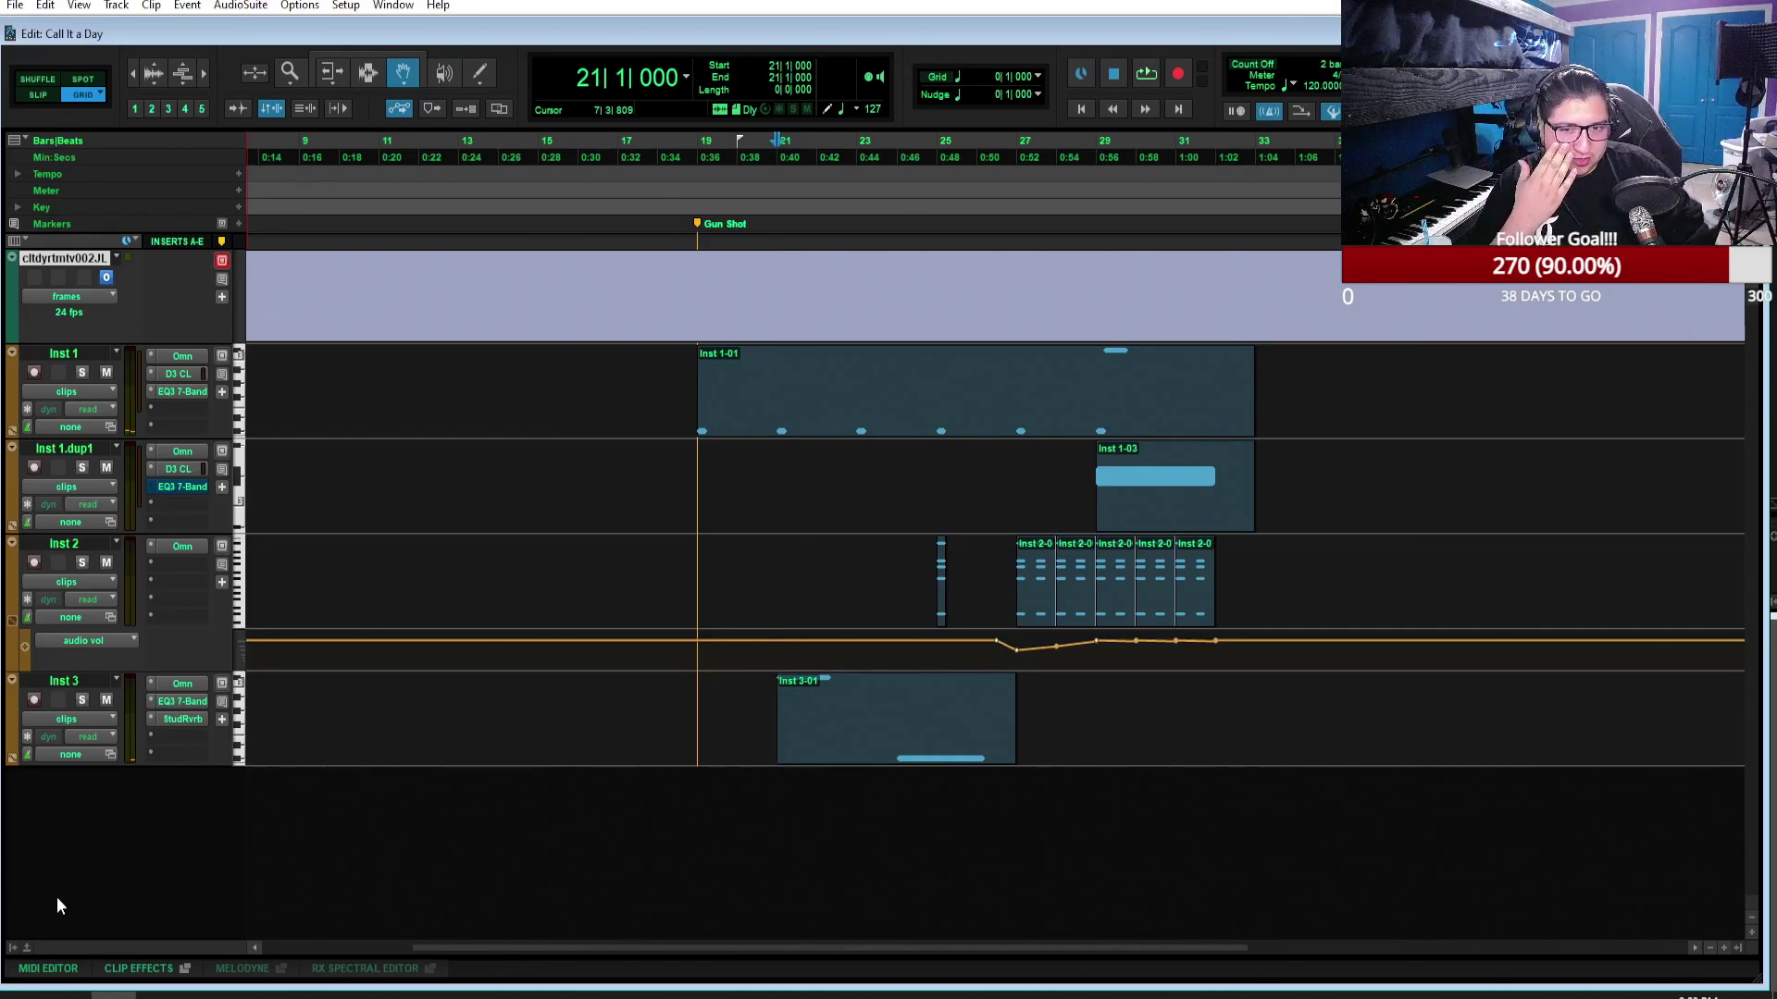
# Step: Show layer A of Inst 3's Omnisphere patch, record-enable the track, and bypass its Studio Reverb
pyautogui.click(179, 685)
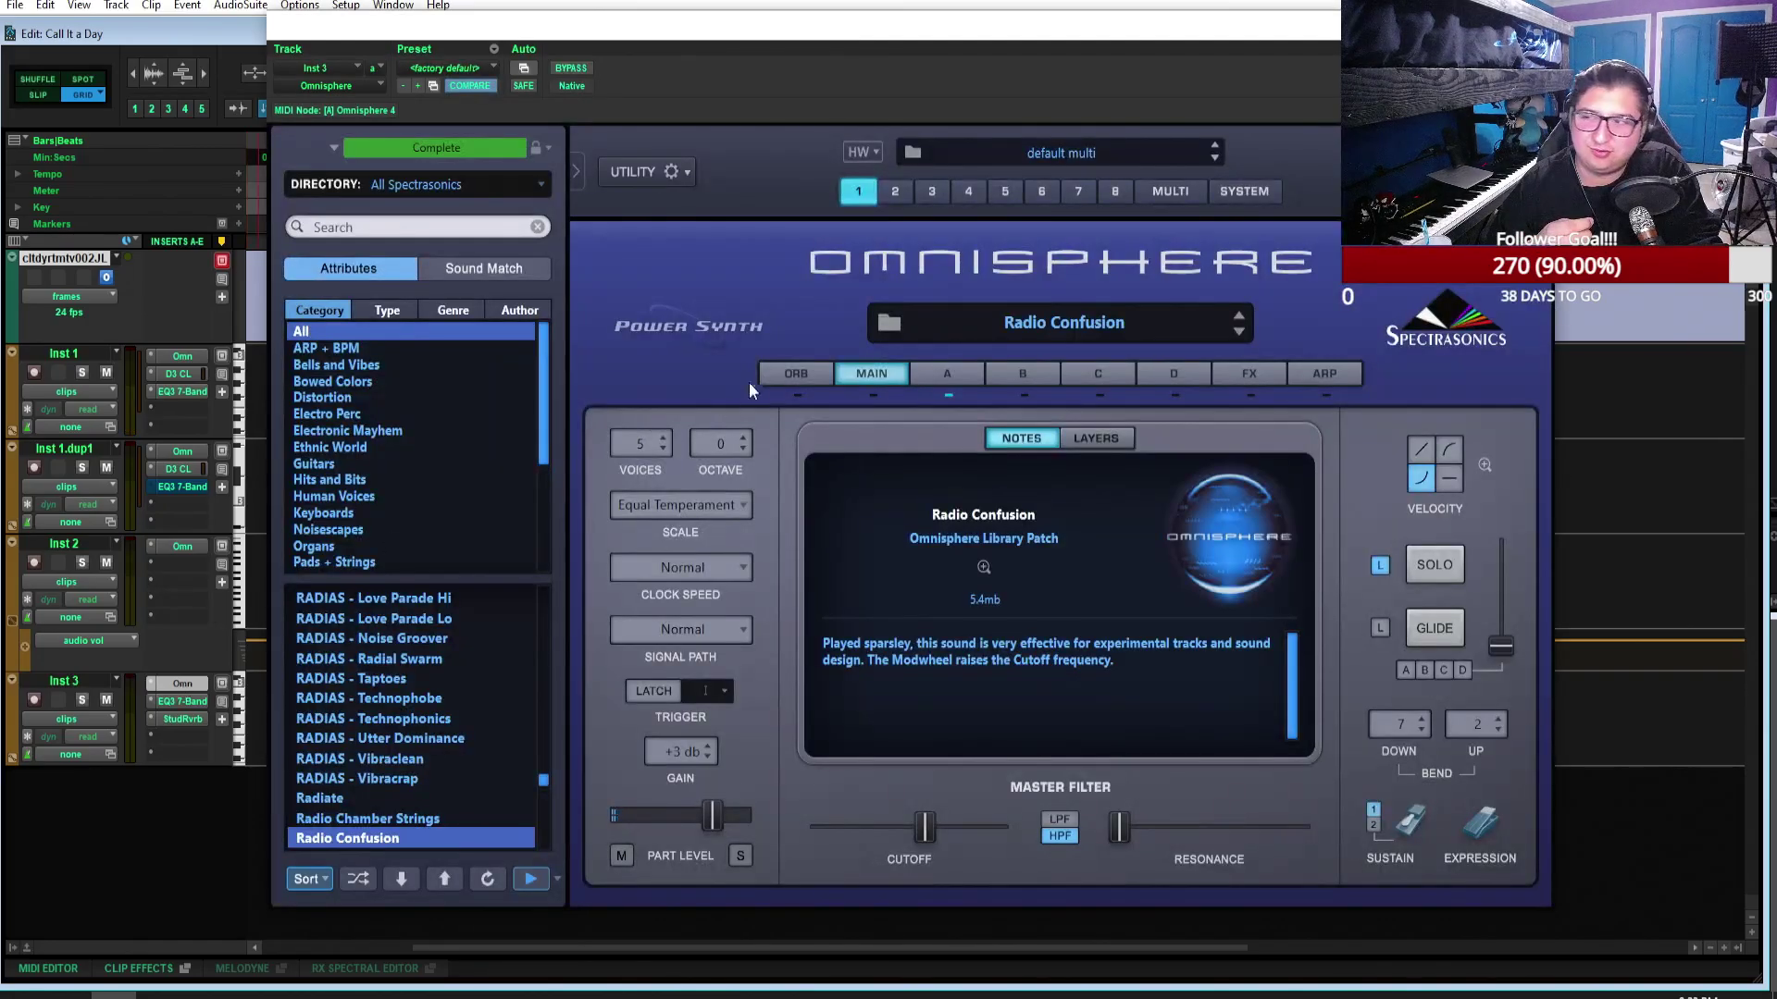
pyautogui.click(946, 373)
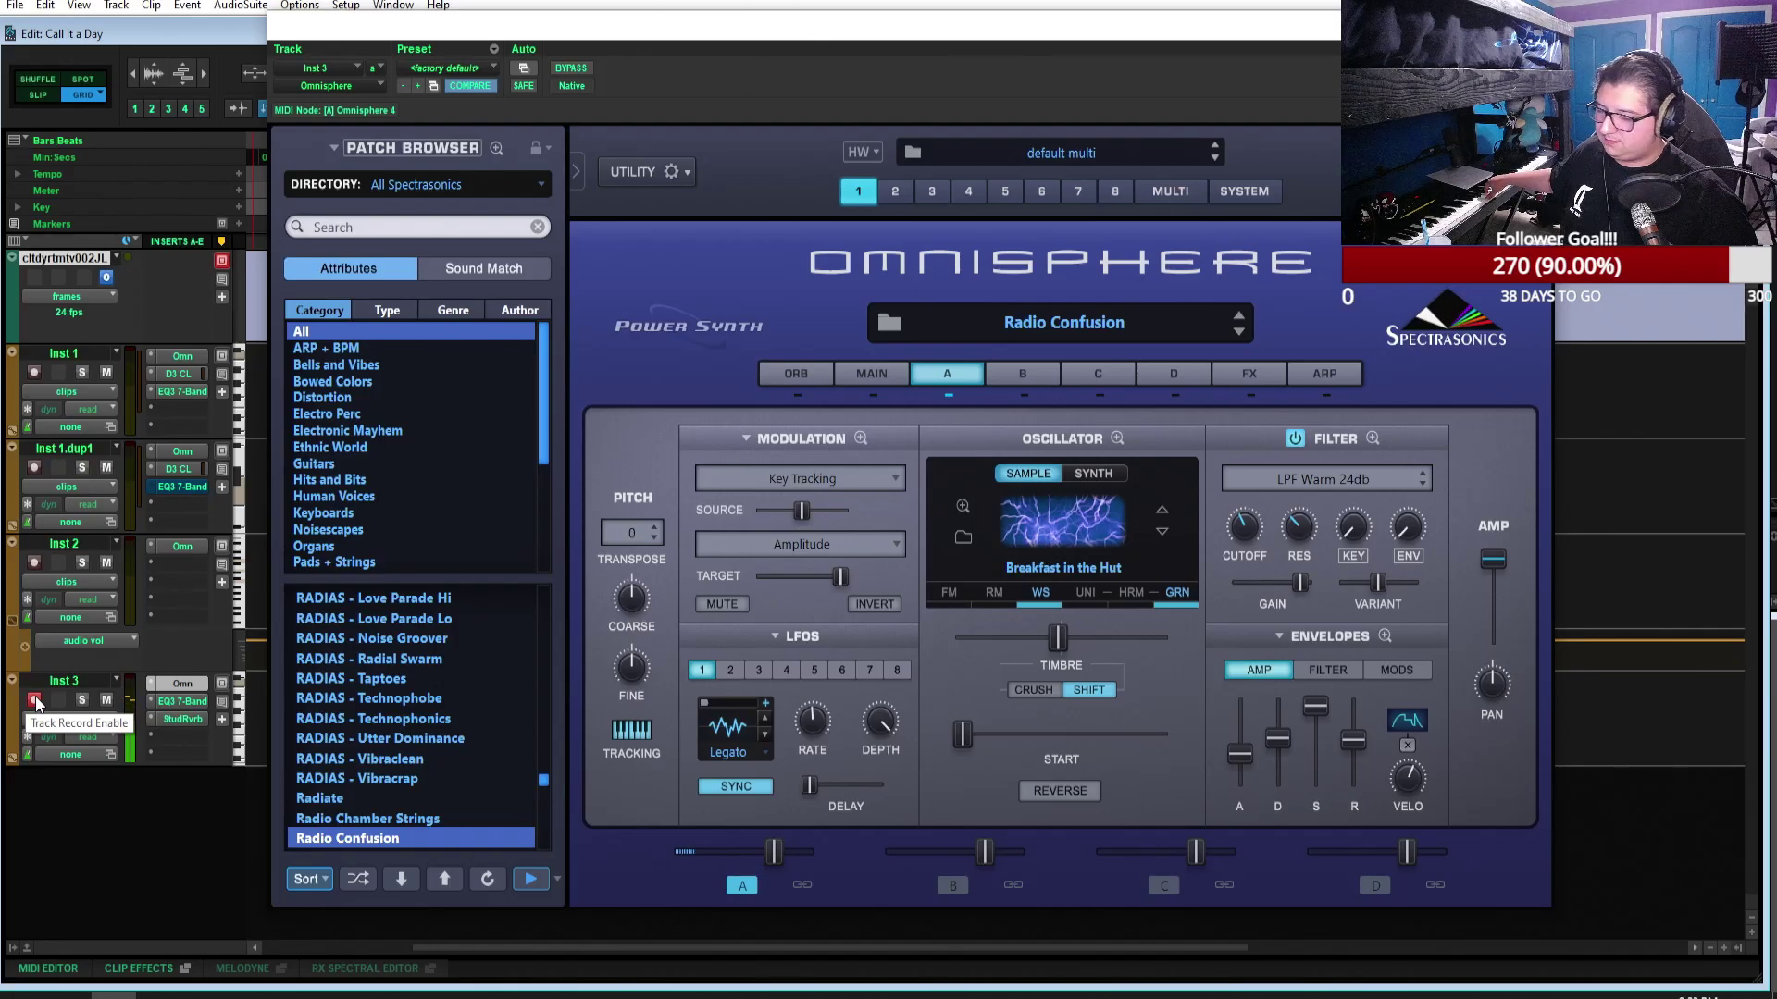
pyautogui.click(182, 719)
pyautogui.click(565, 68)
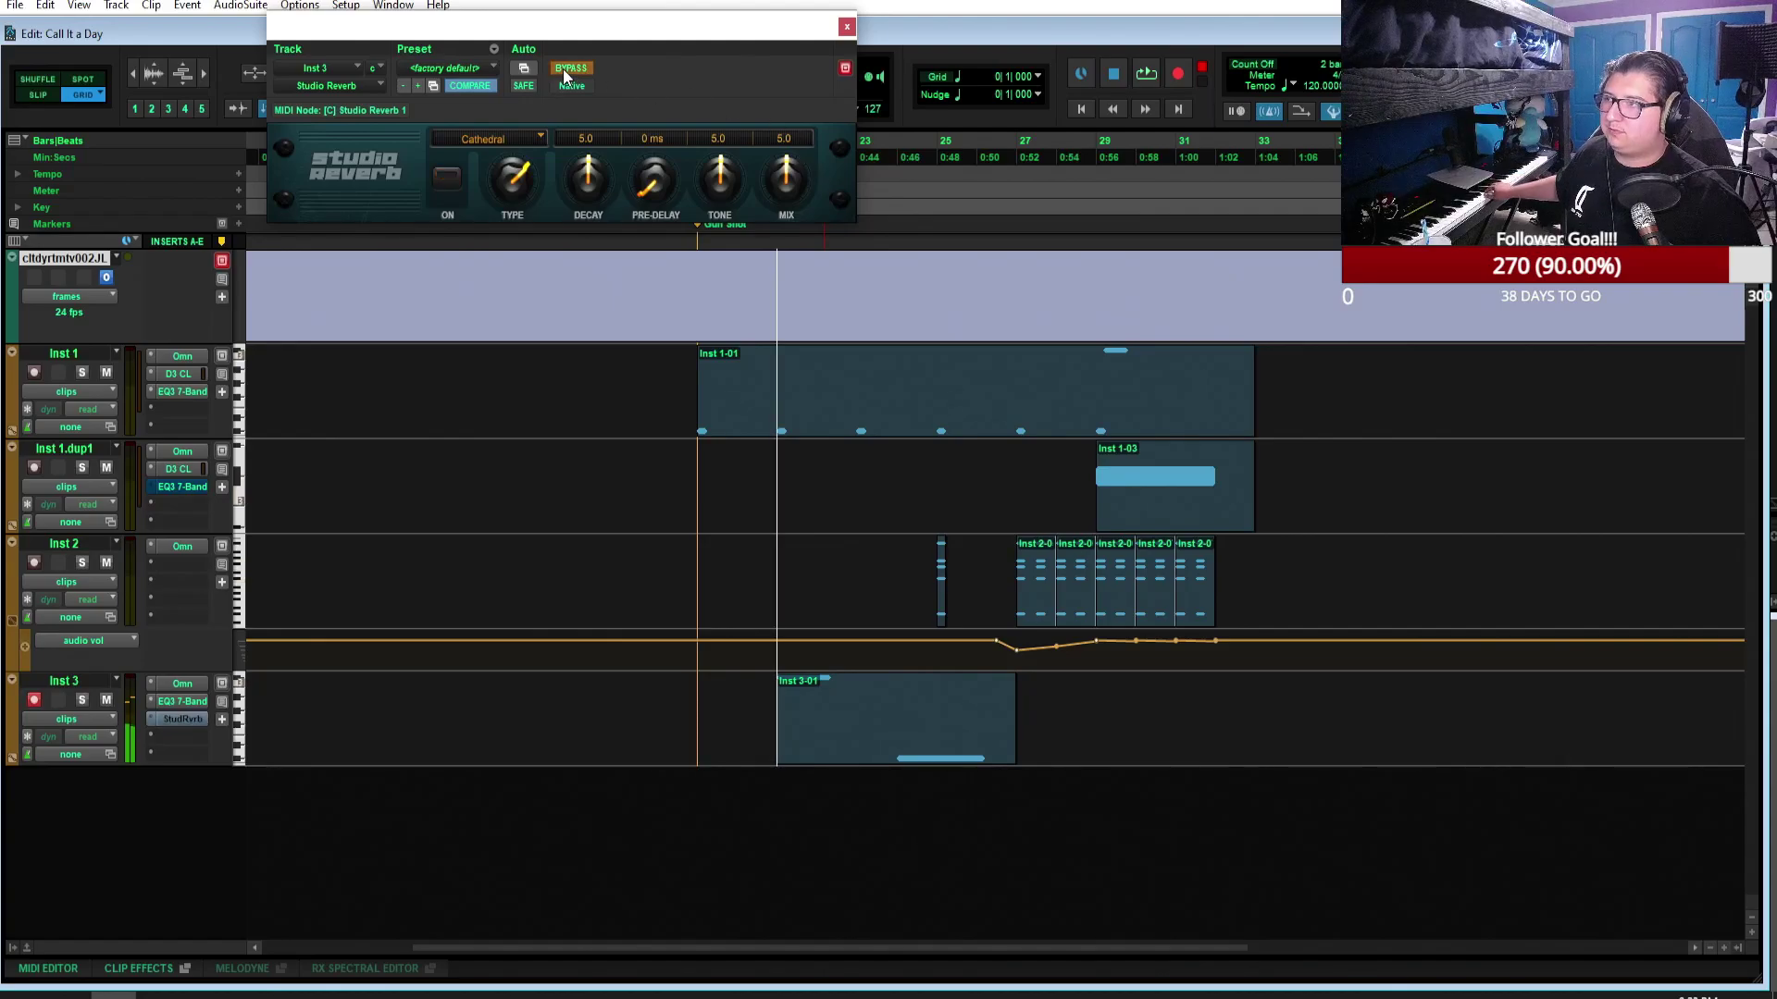
# Step: Compare layer A of Inst 3's Omnisphere patch with Granular off and on, leave it on, and close the plug-in window
pyautogui.click(182, 683)
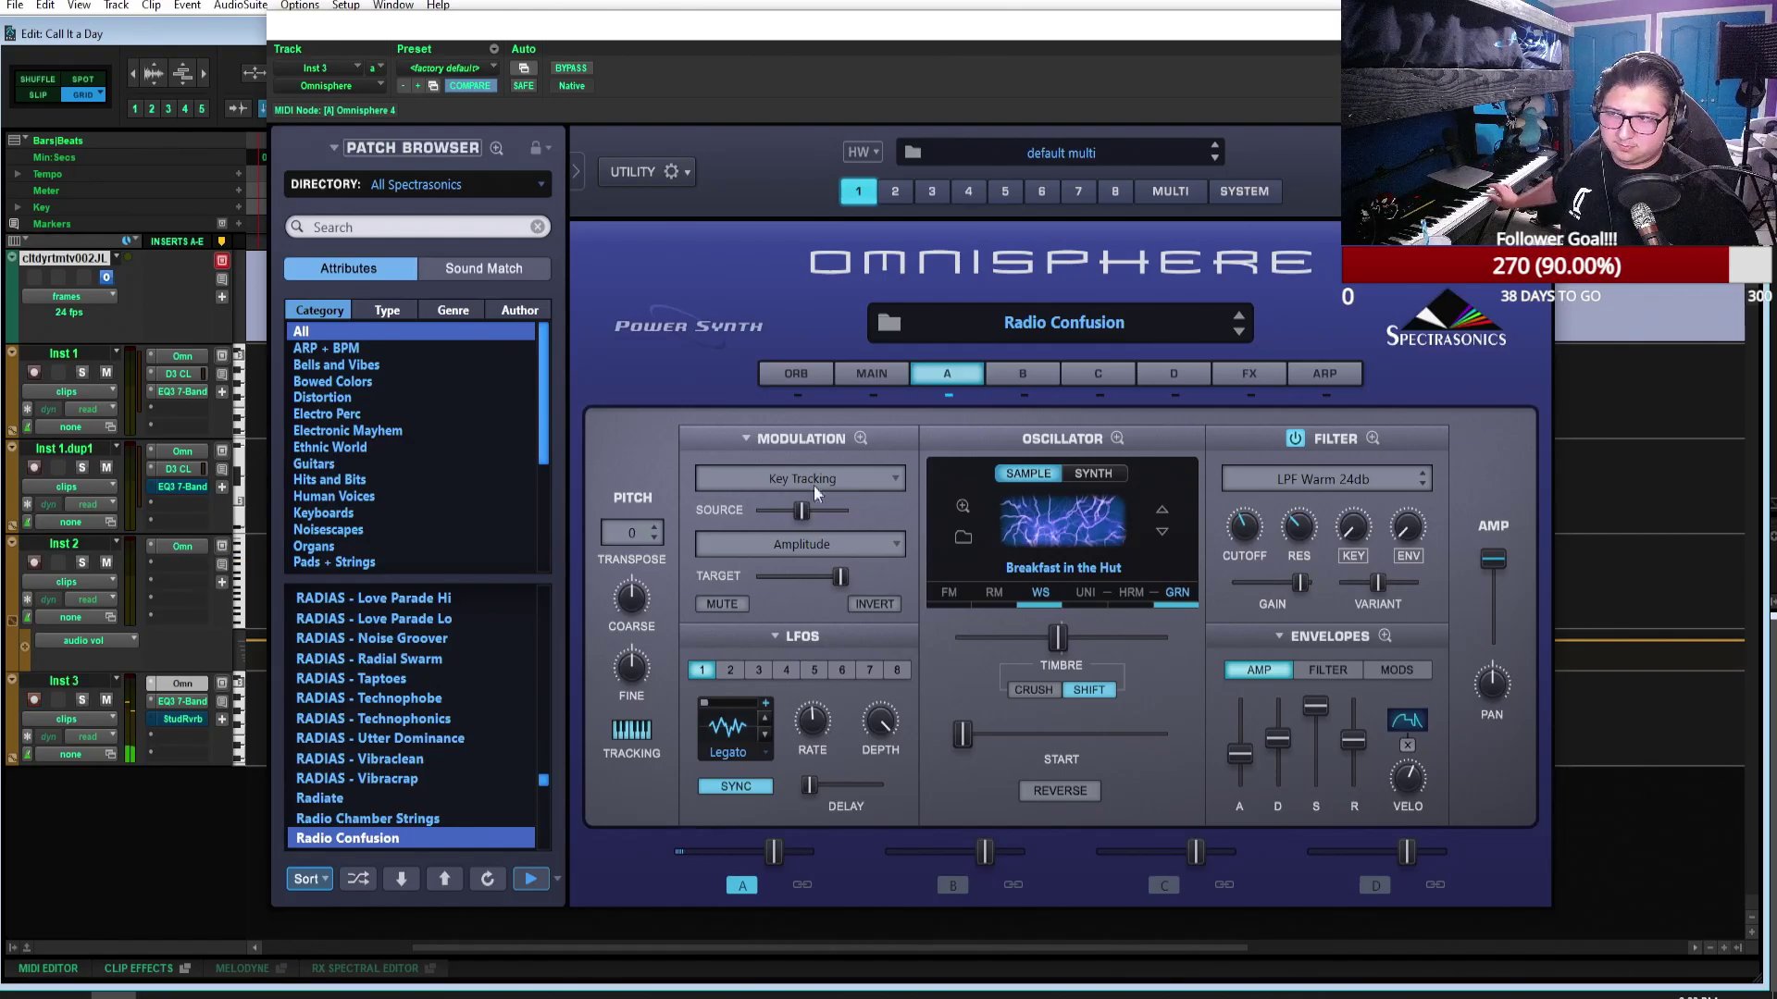
pyautogui.click(1178, 594)
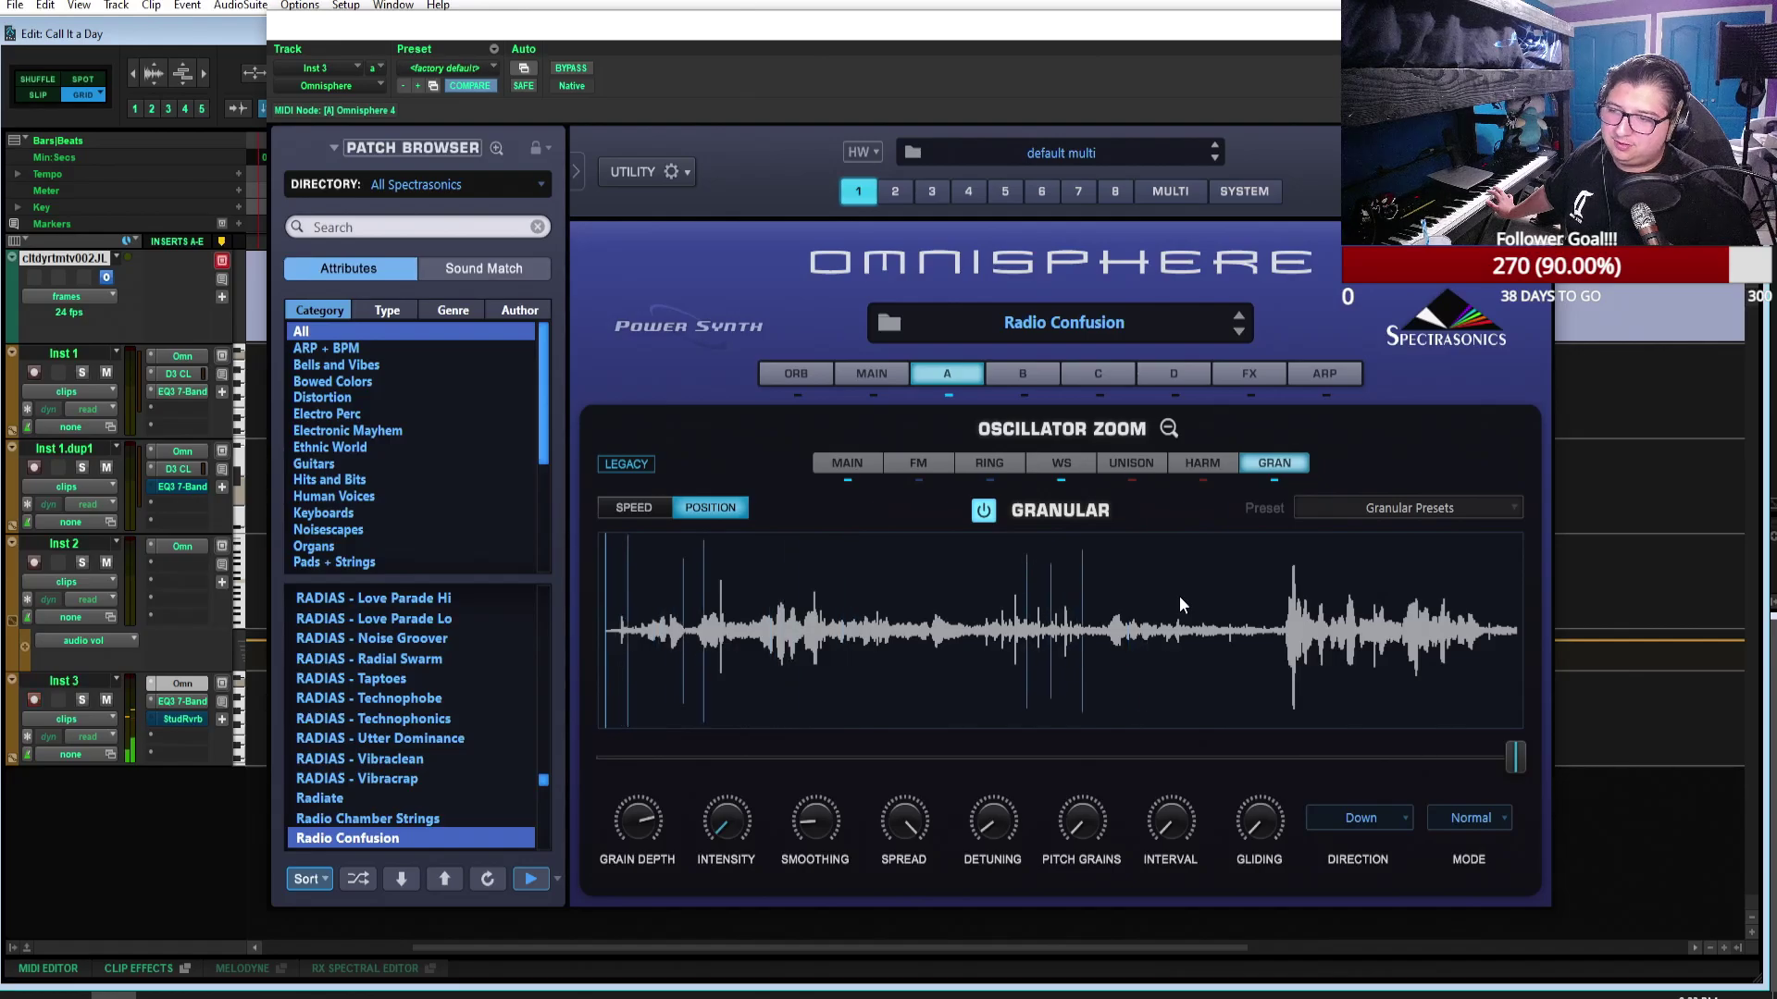
pyautogui.click(987, 514)
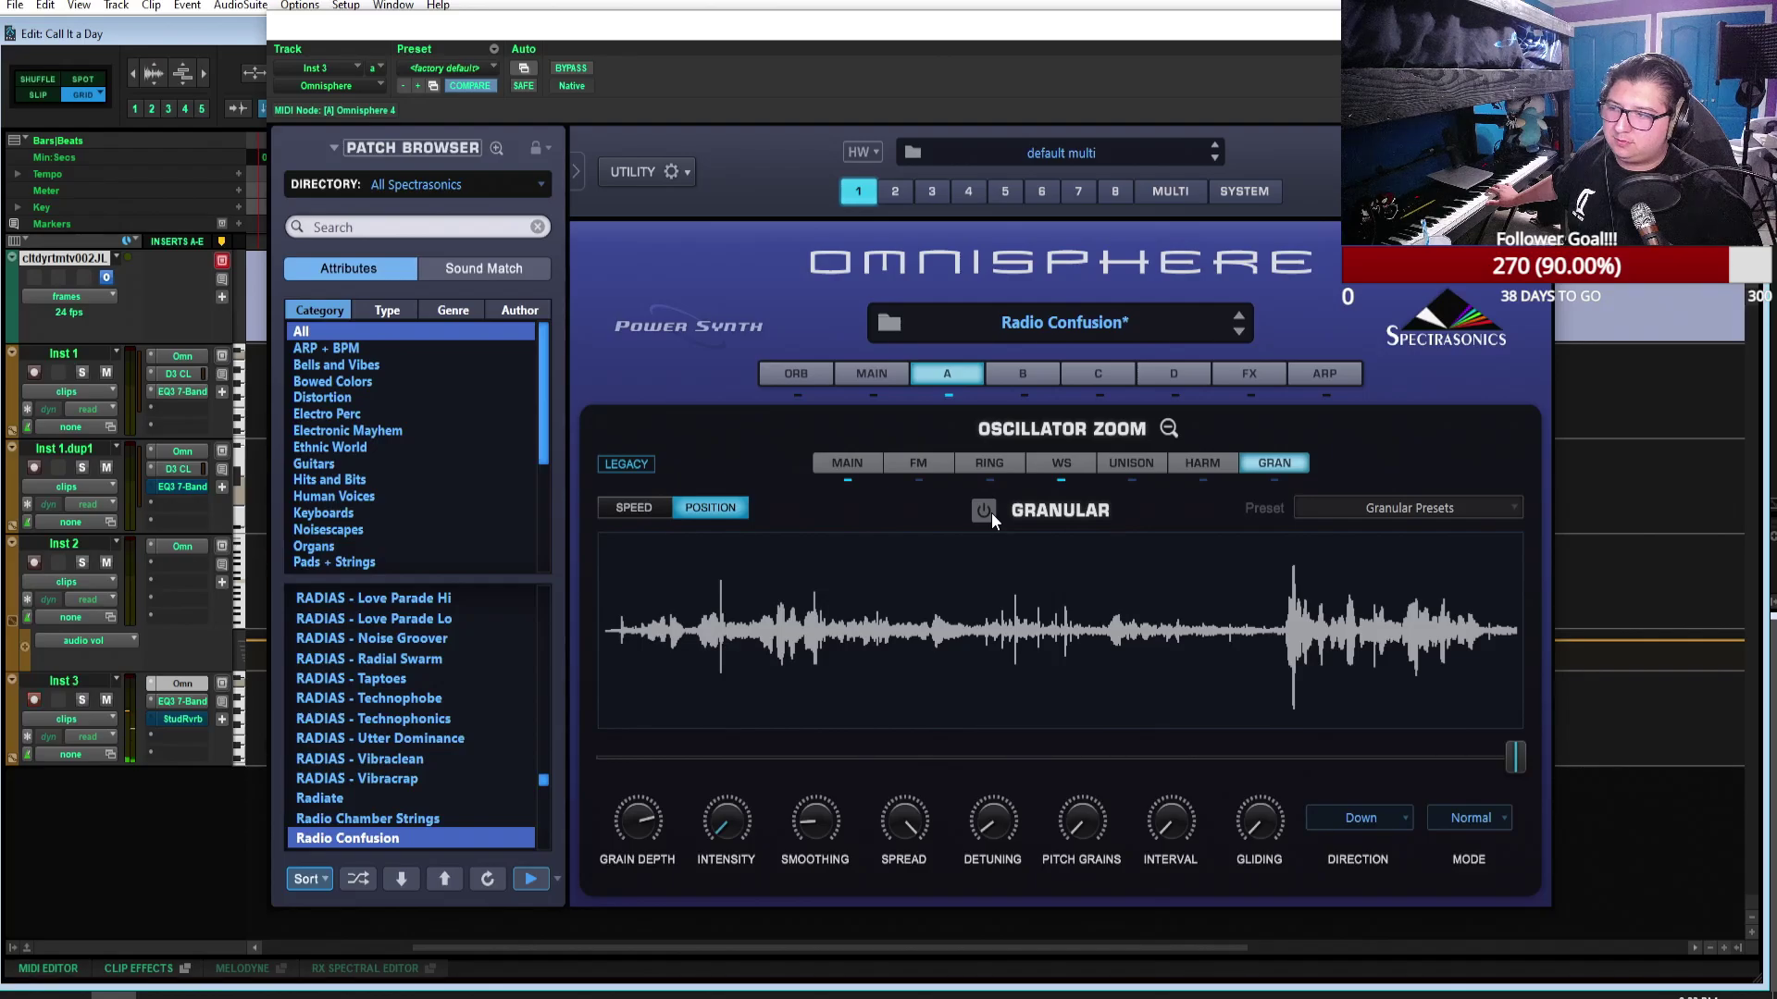
pyautogui.click(986, 512)
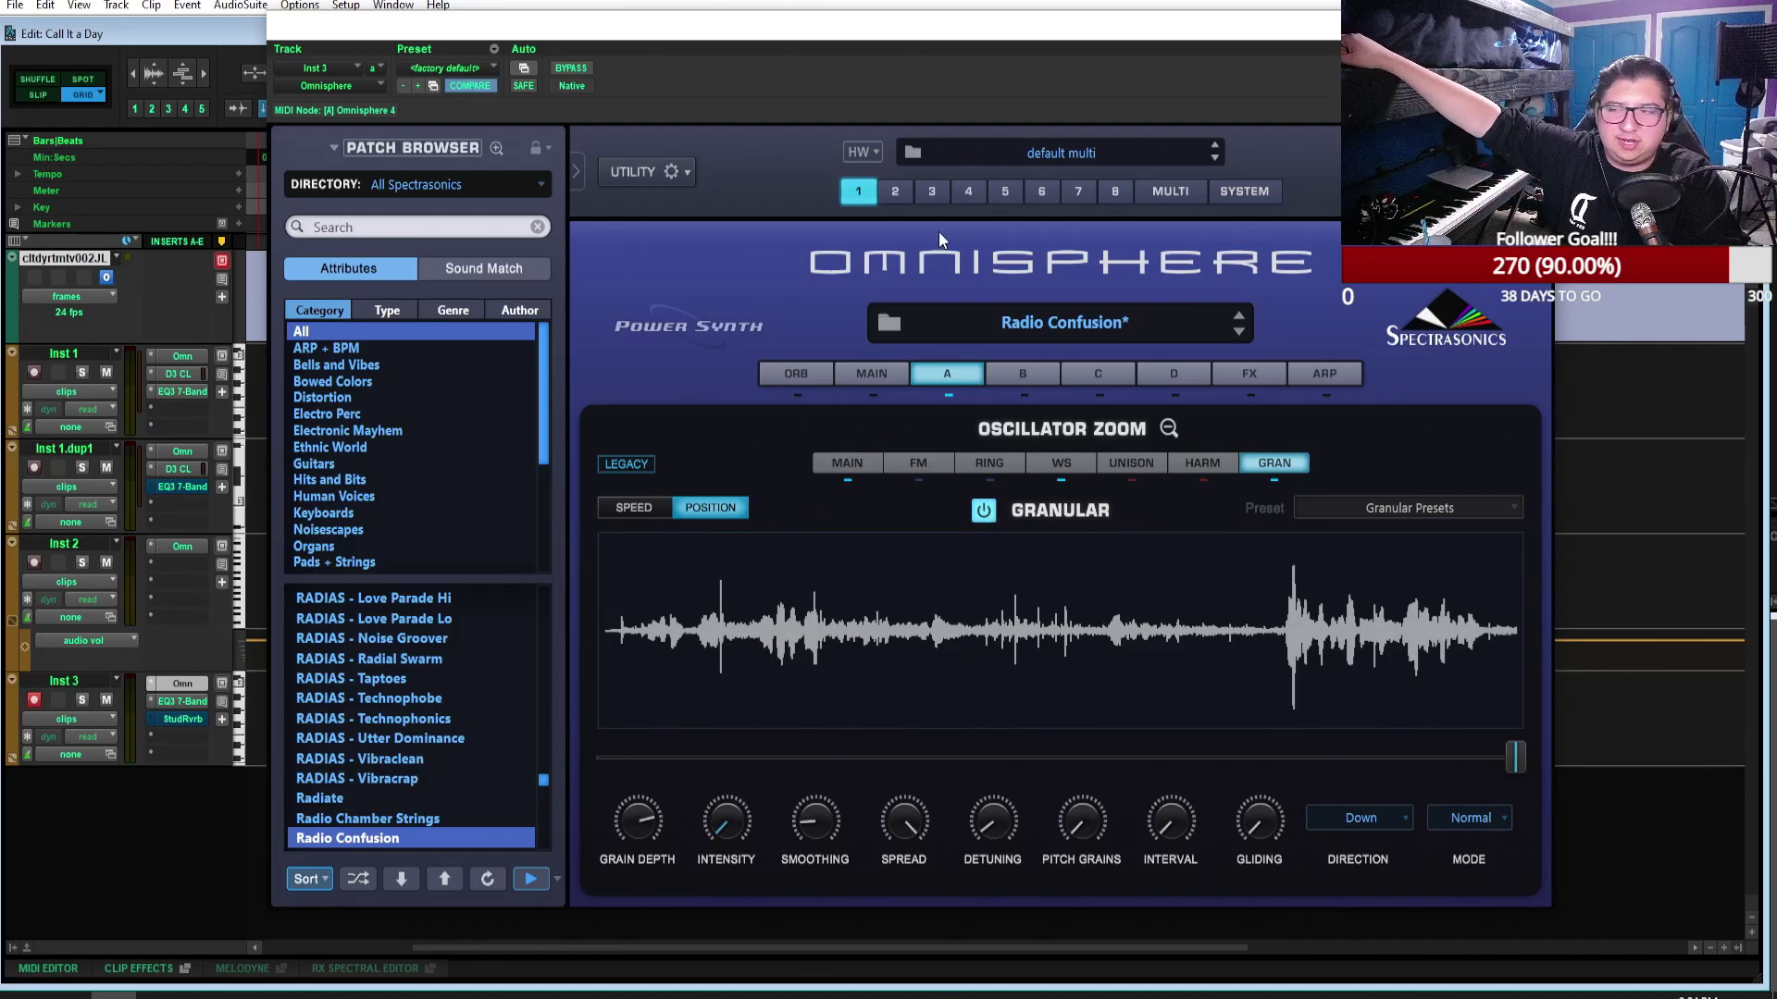
pyautogui.click(942, 375)
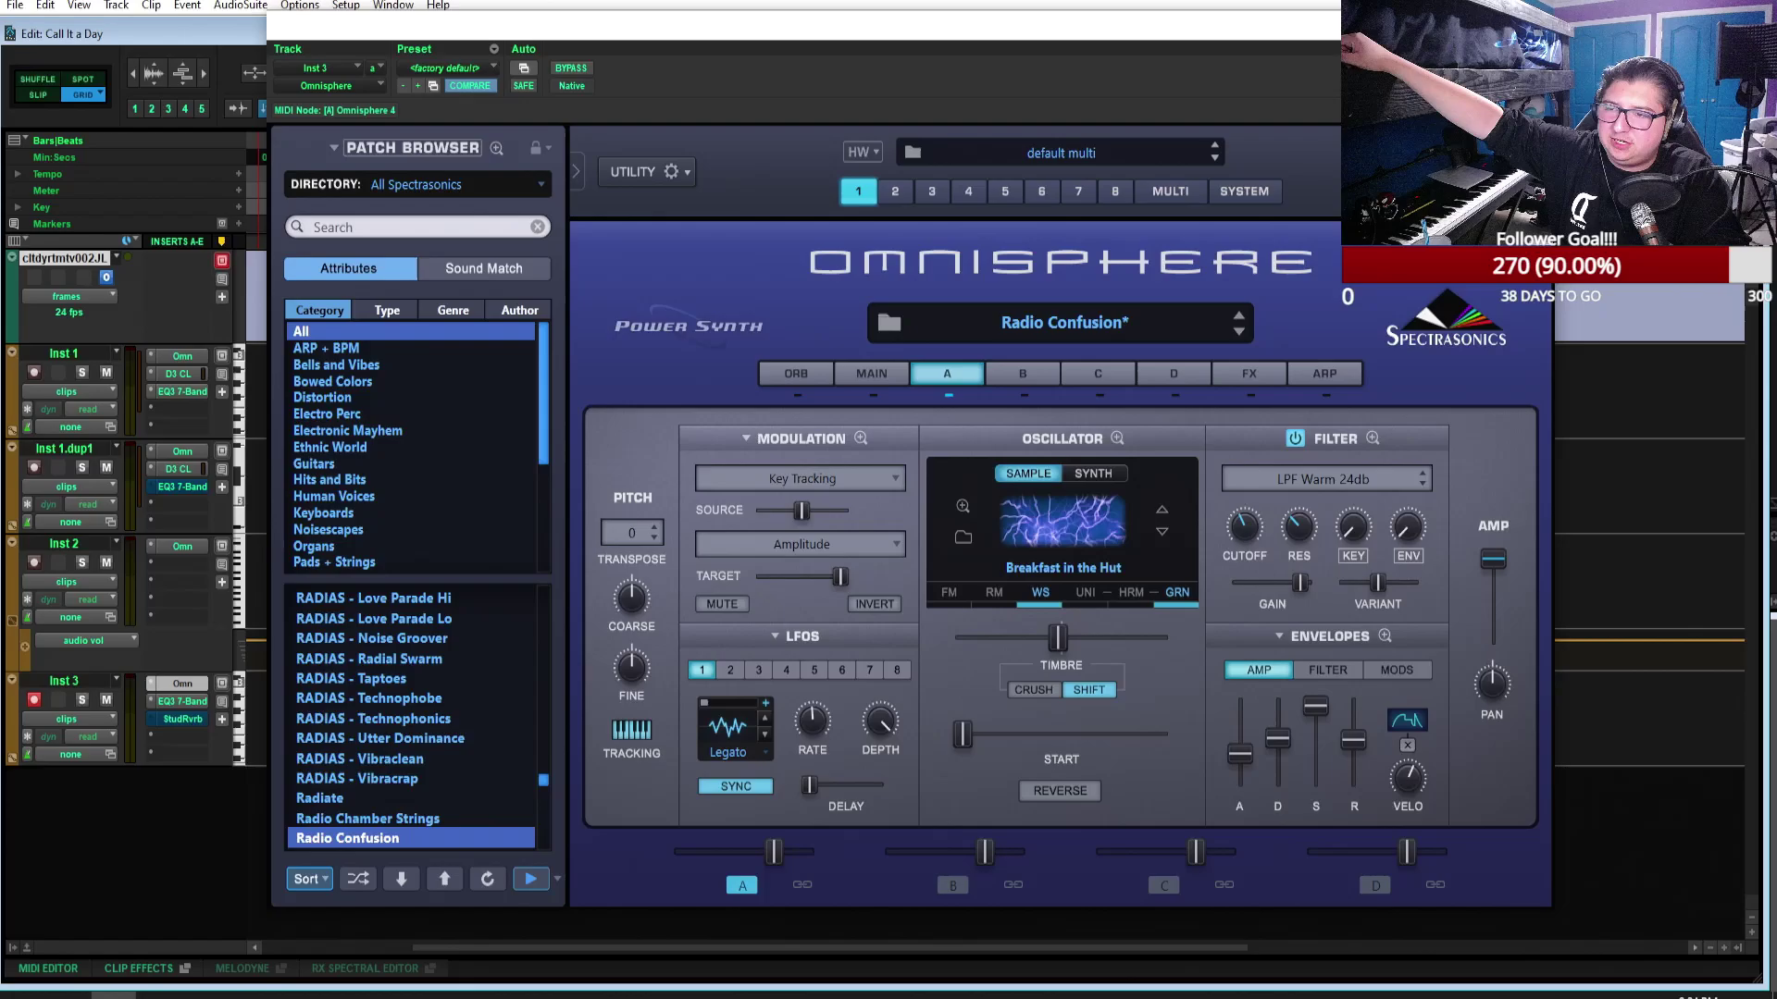
pyautogui.hotkey('ctrl', 'w')
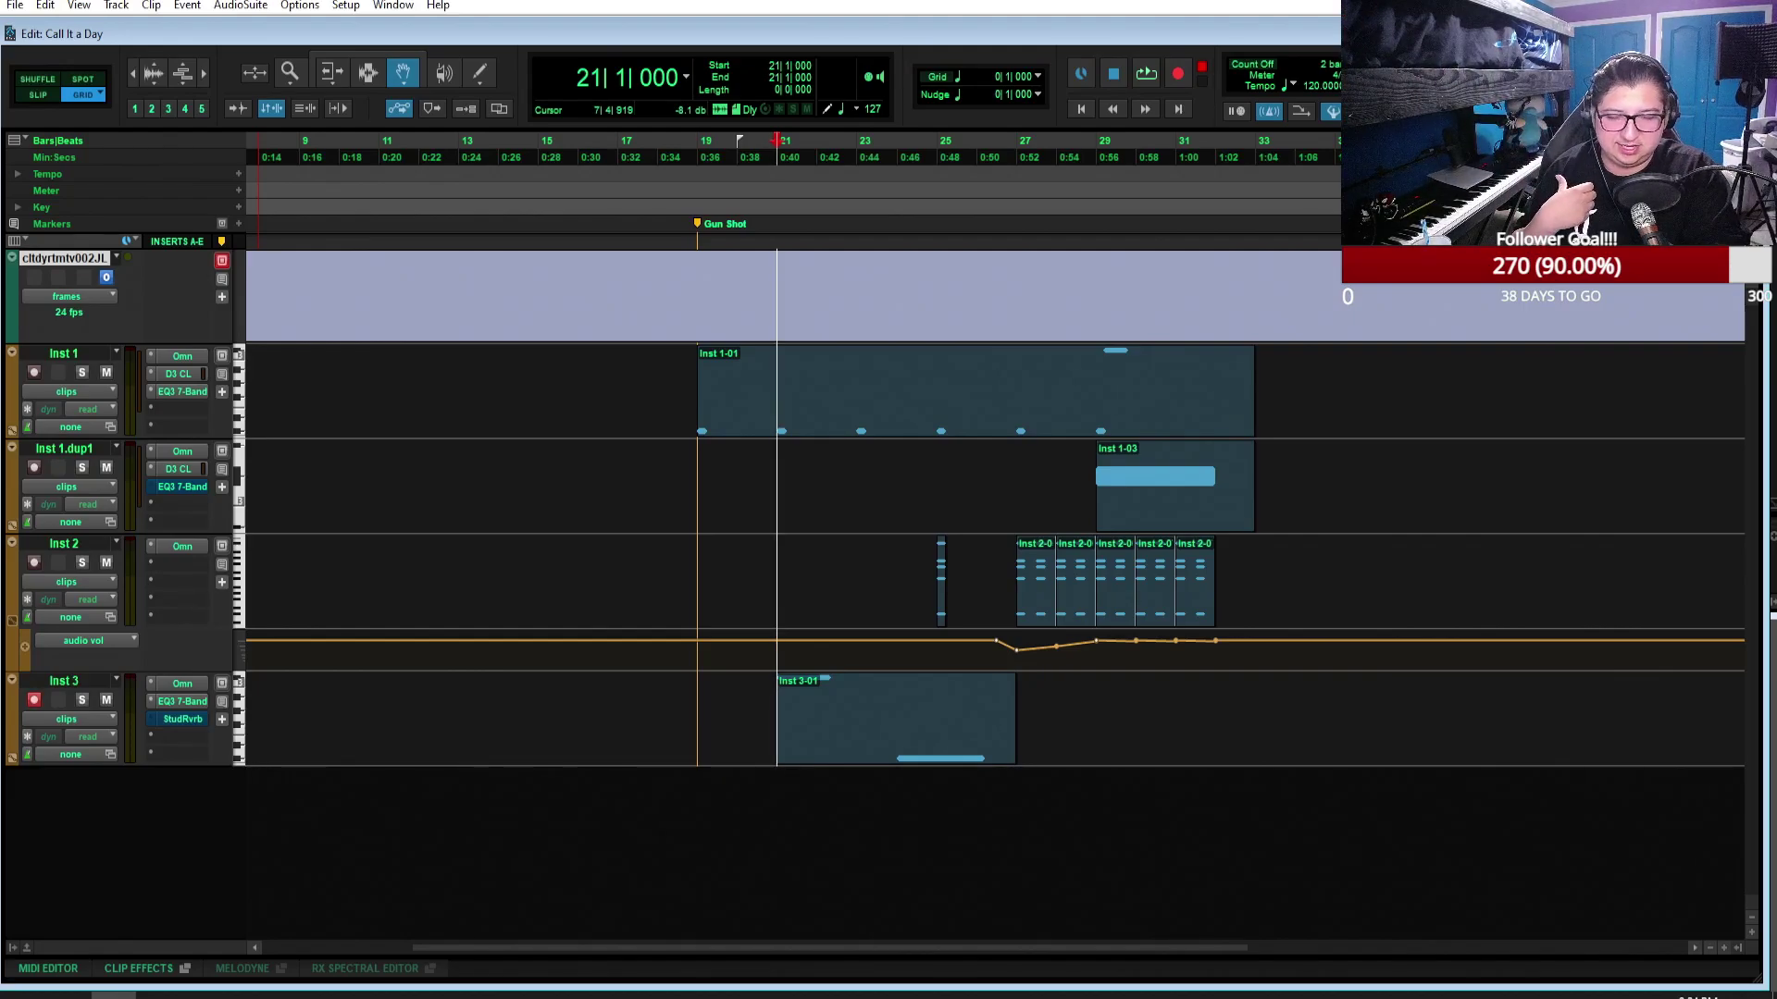
# Step: Play the session from bar 21 and take the Studio Reverb on Inst 3 out of bypass during playback
pyautogui.click(1146, 70)
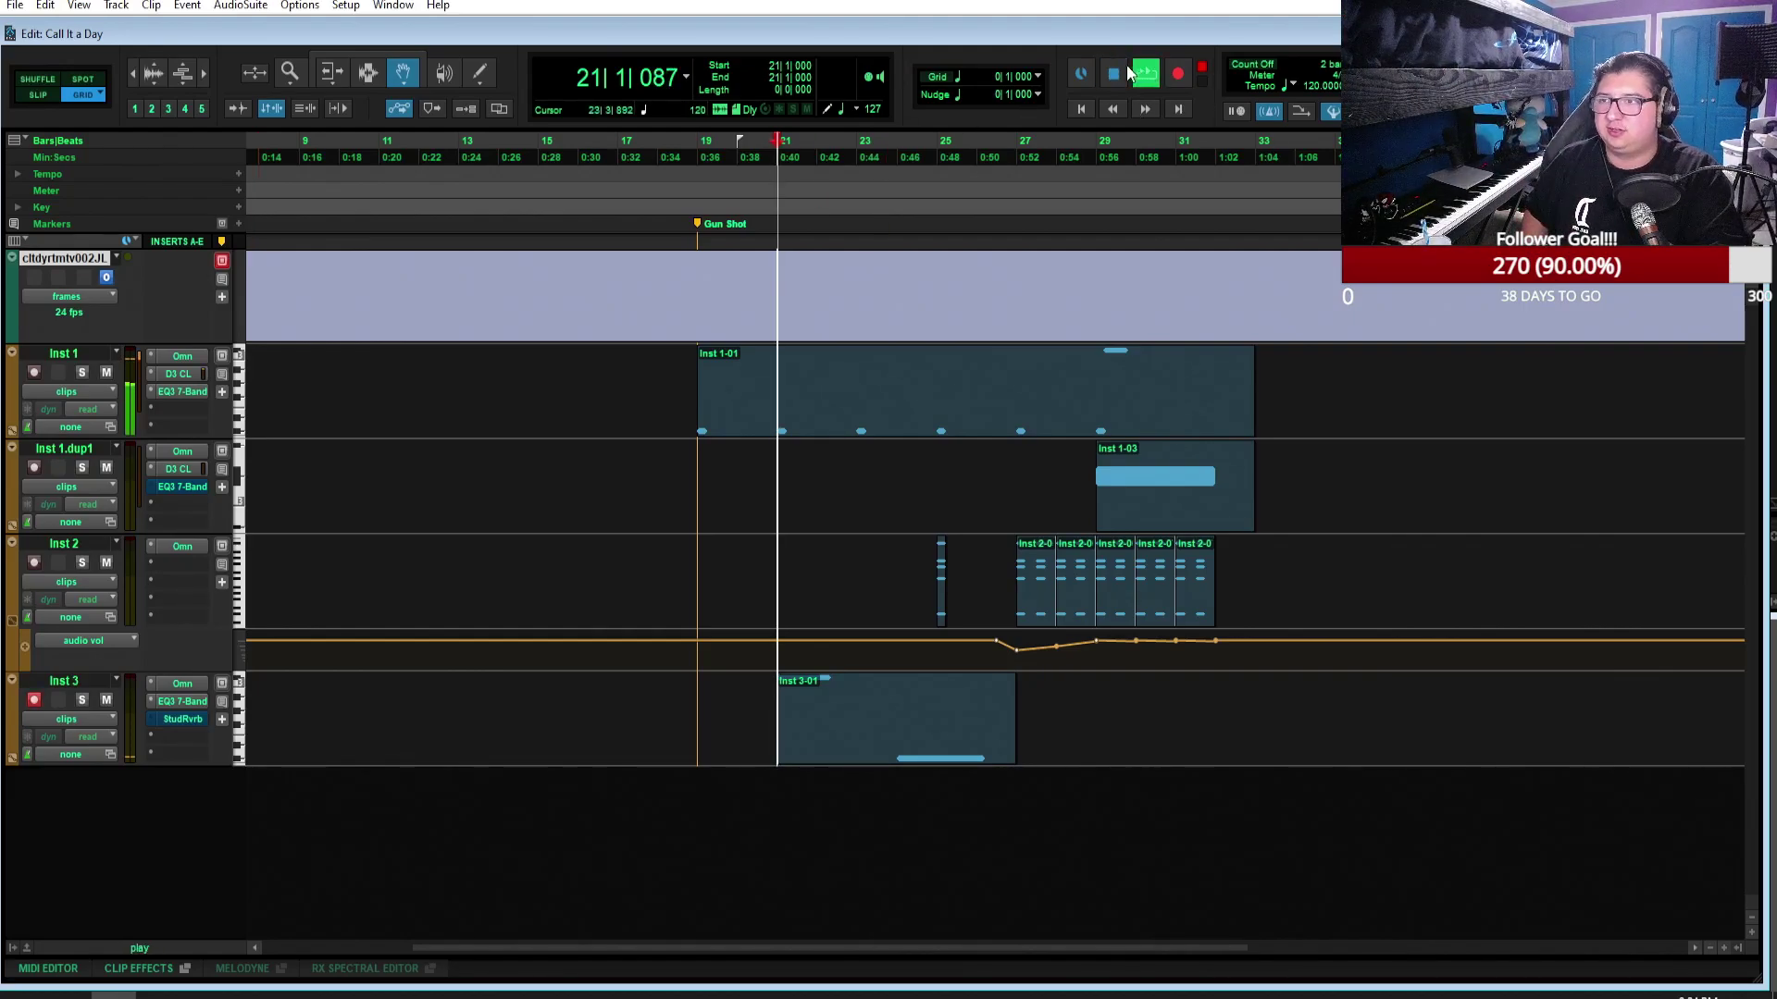
pyautogui.click(182, 719)
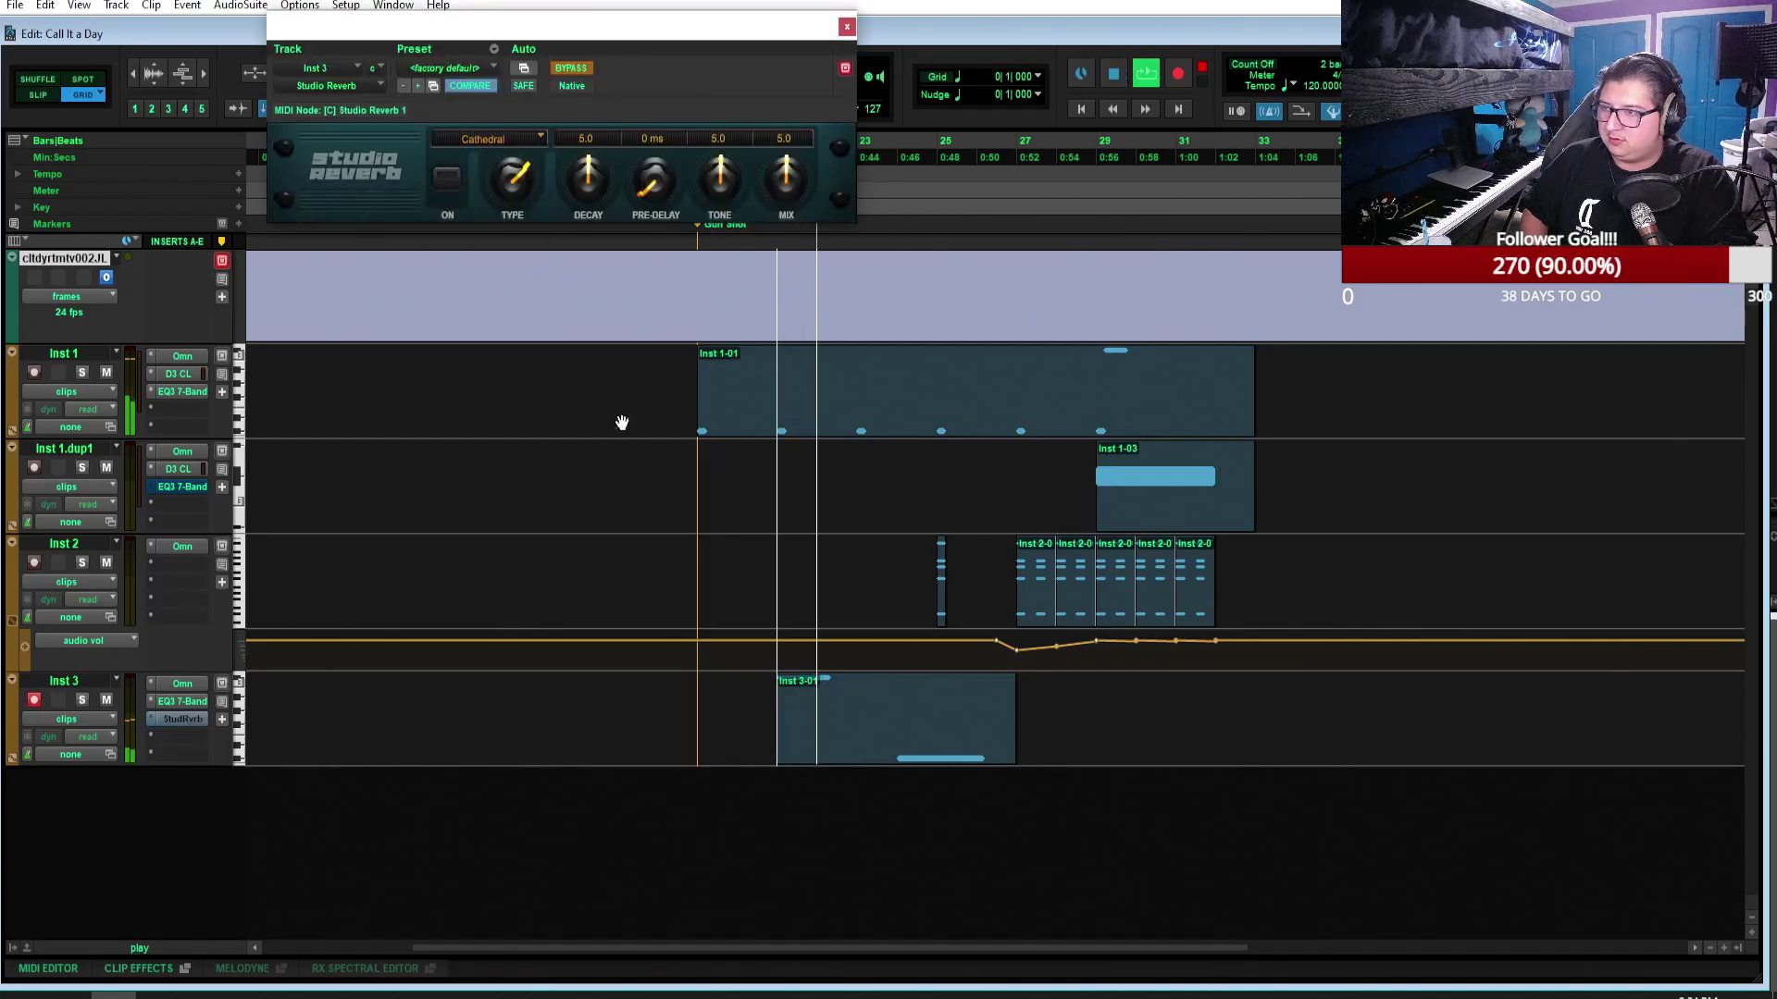
pyautogui.click(571, 68)
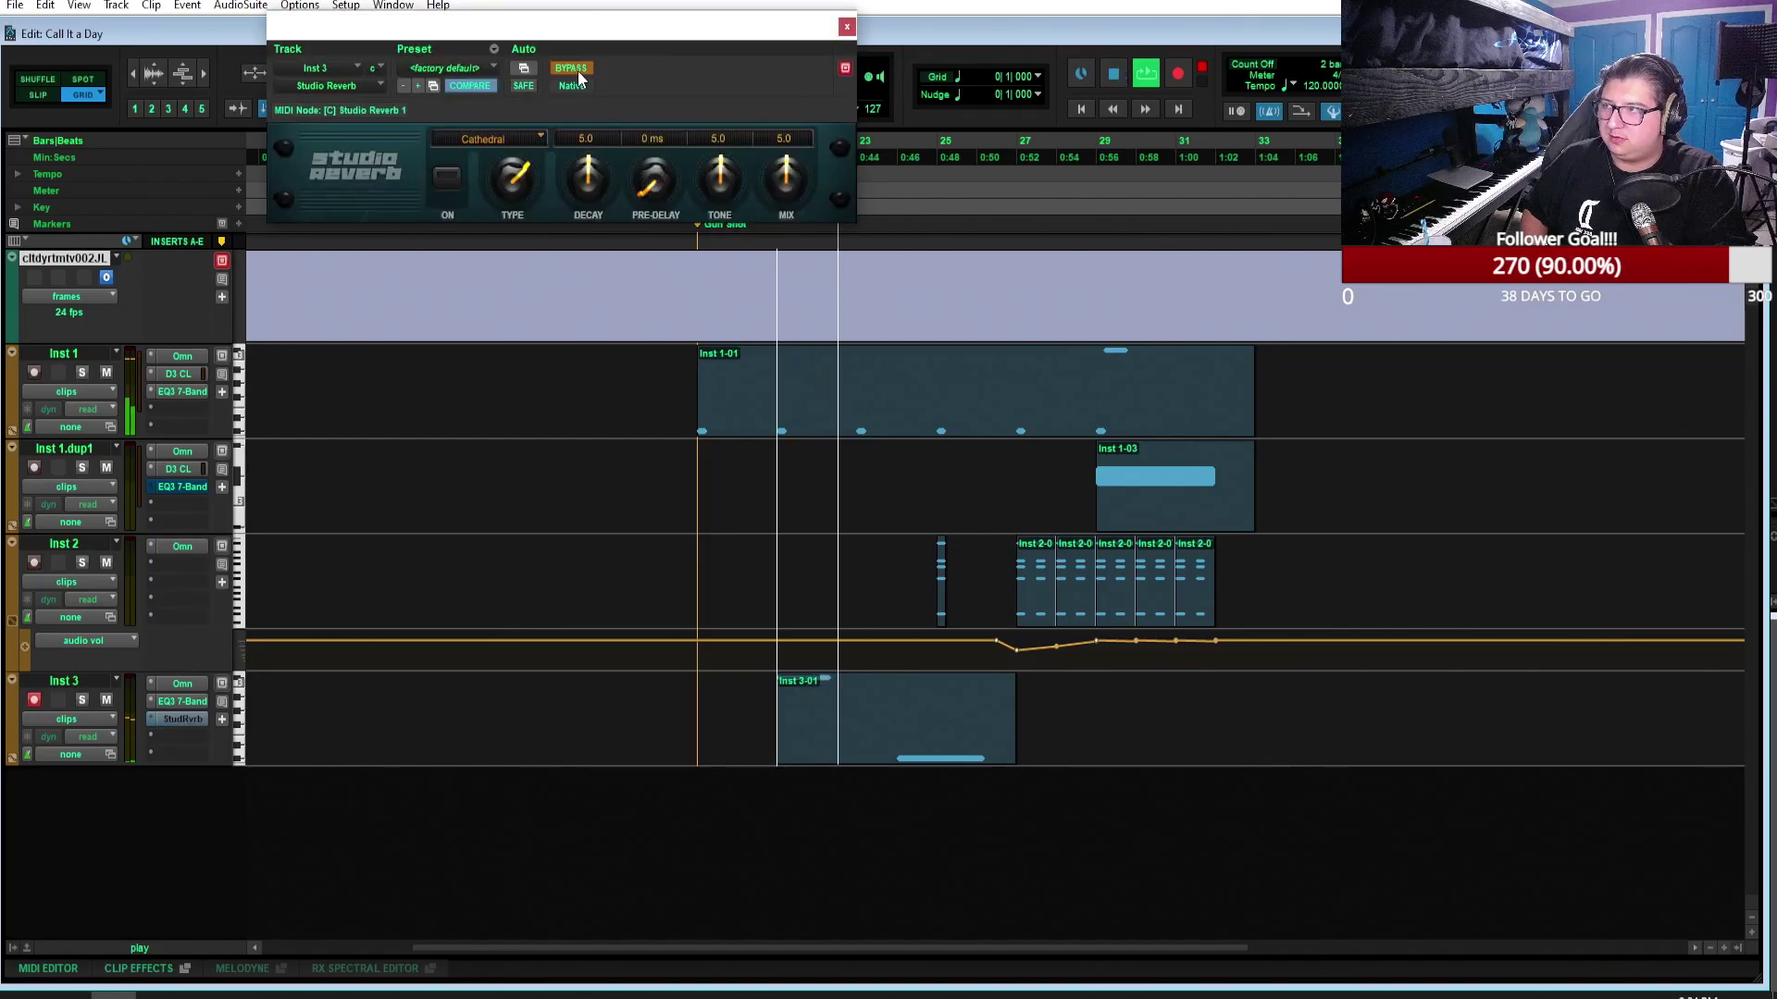
pyautogui.click(846, 28)
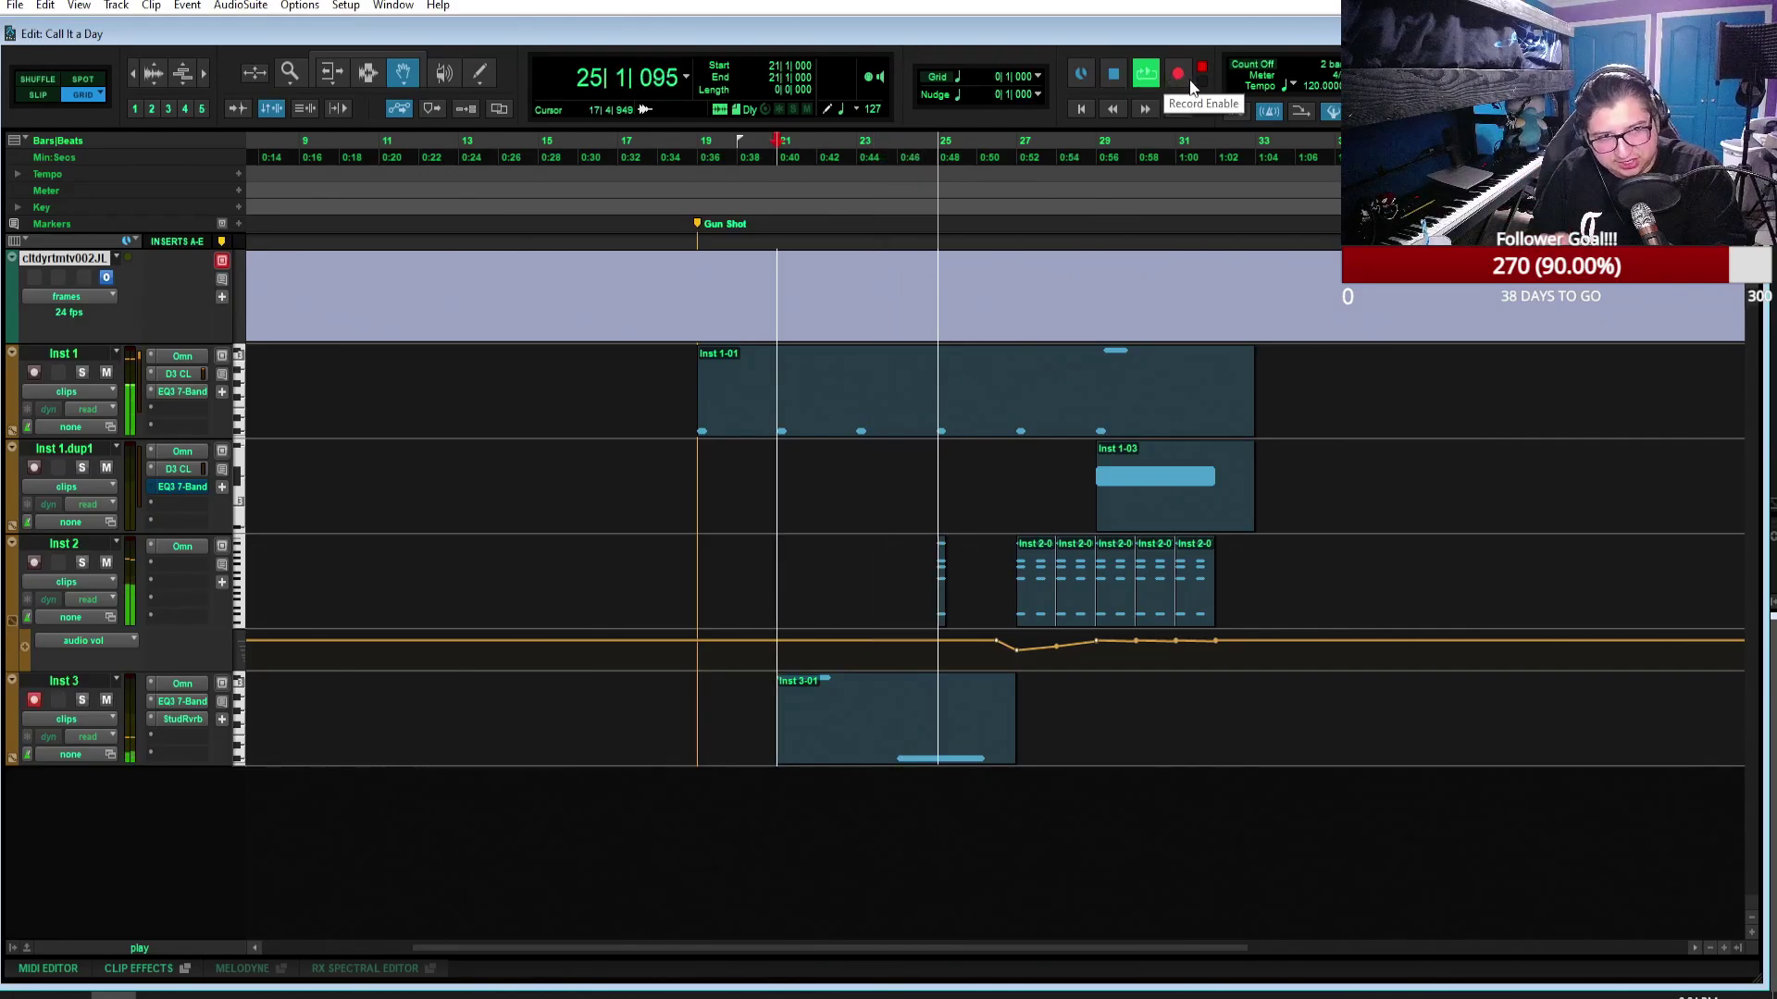
pyautogui.click(1122, 72)
# Step: Play the Call It a Day session from bar 27 through the end of its clips
pyautogui.click(1023, 145)
pyautogui.click(1020, 152)
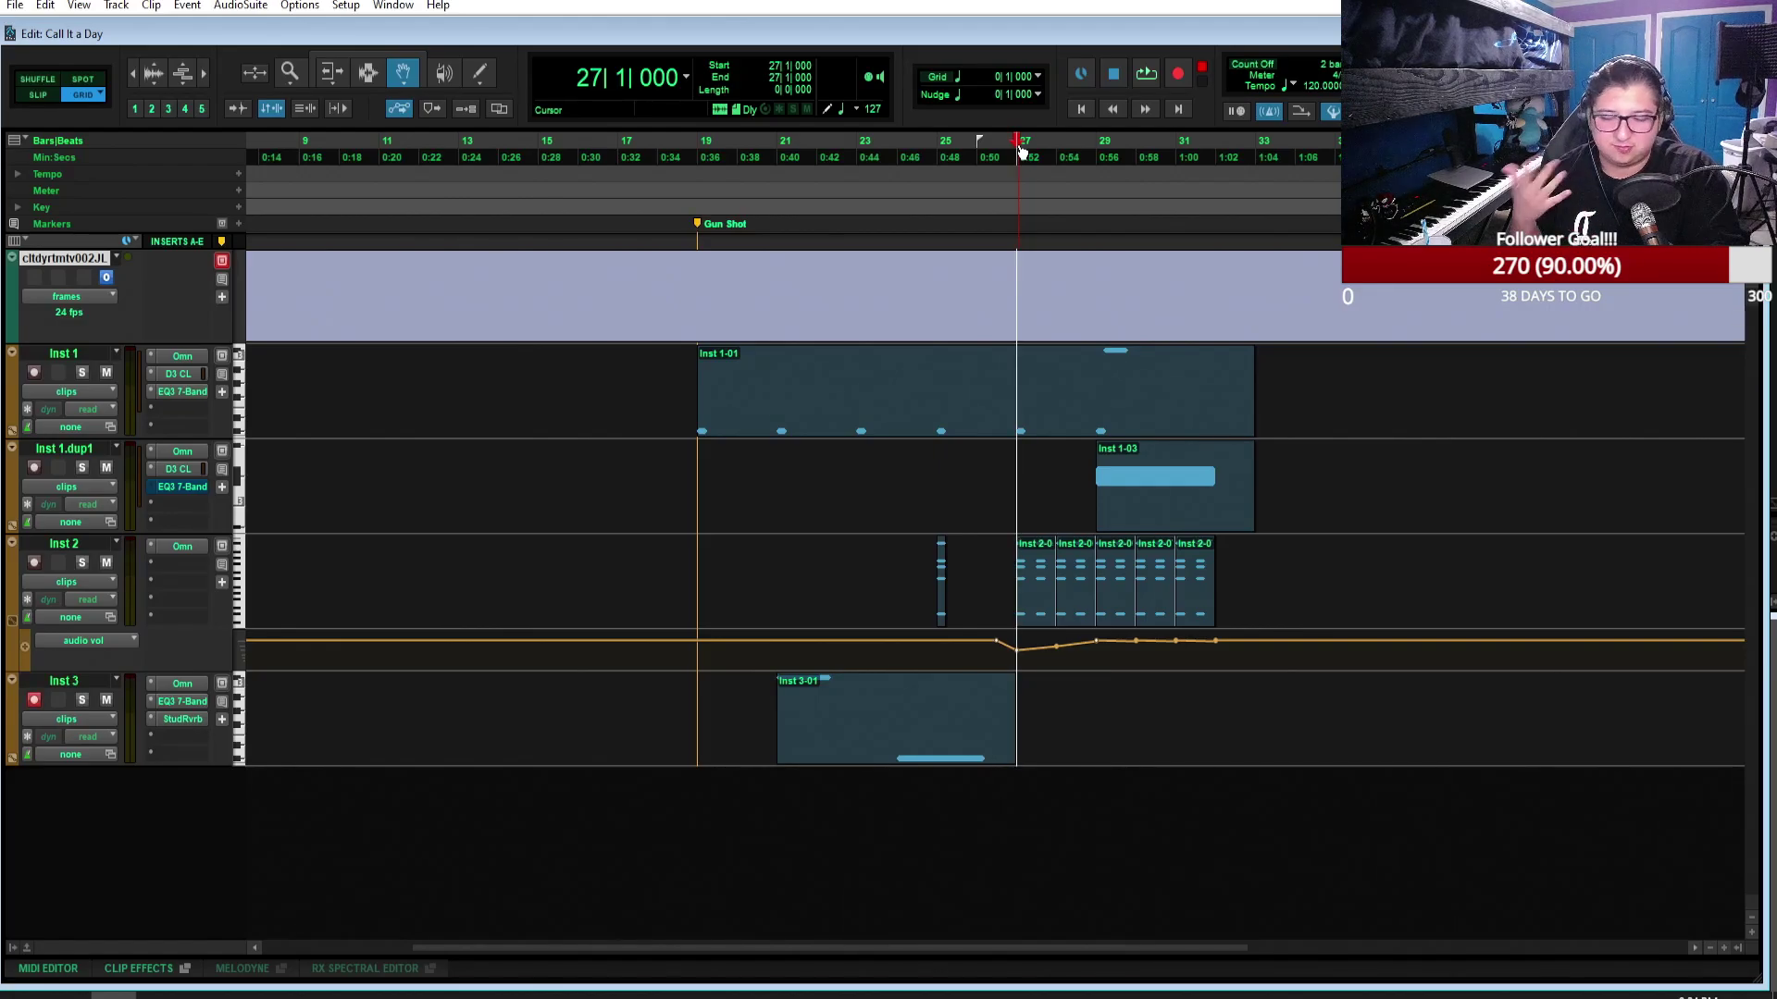
pyautogui.click(1153, 75)
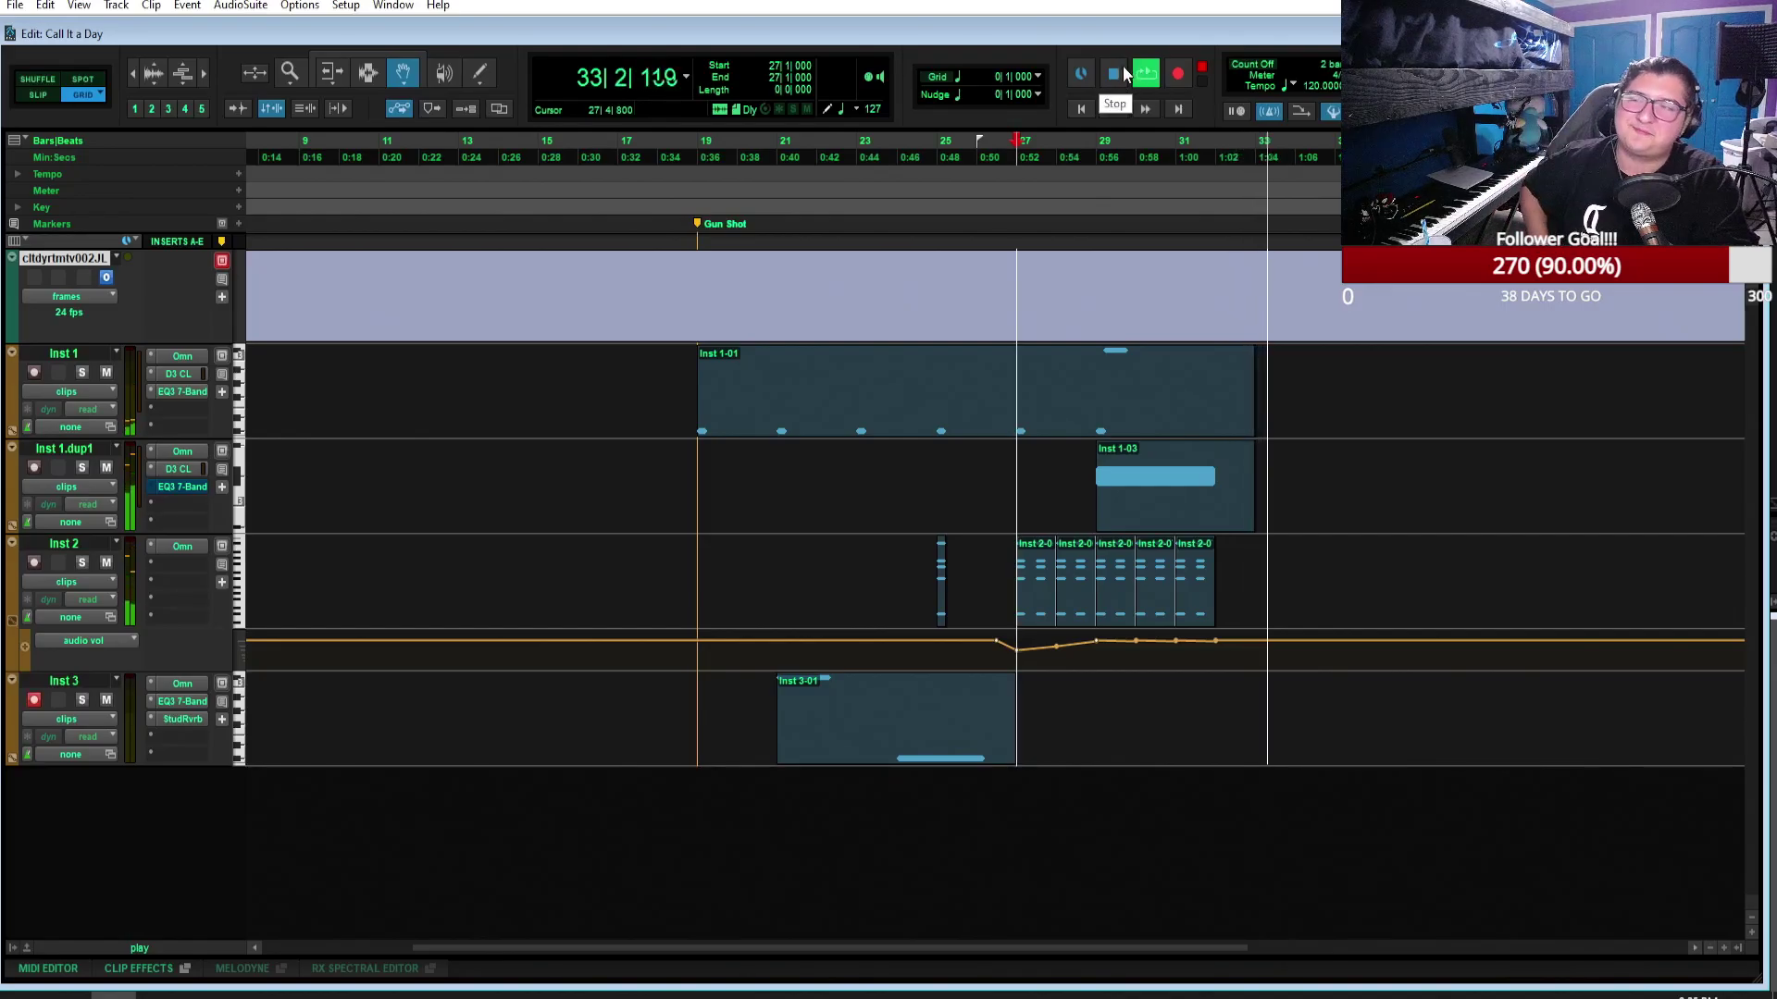
pyautogui.click(1121, 66)
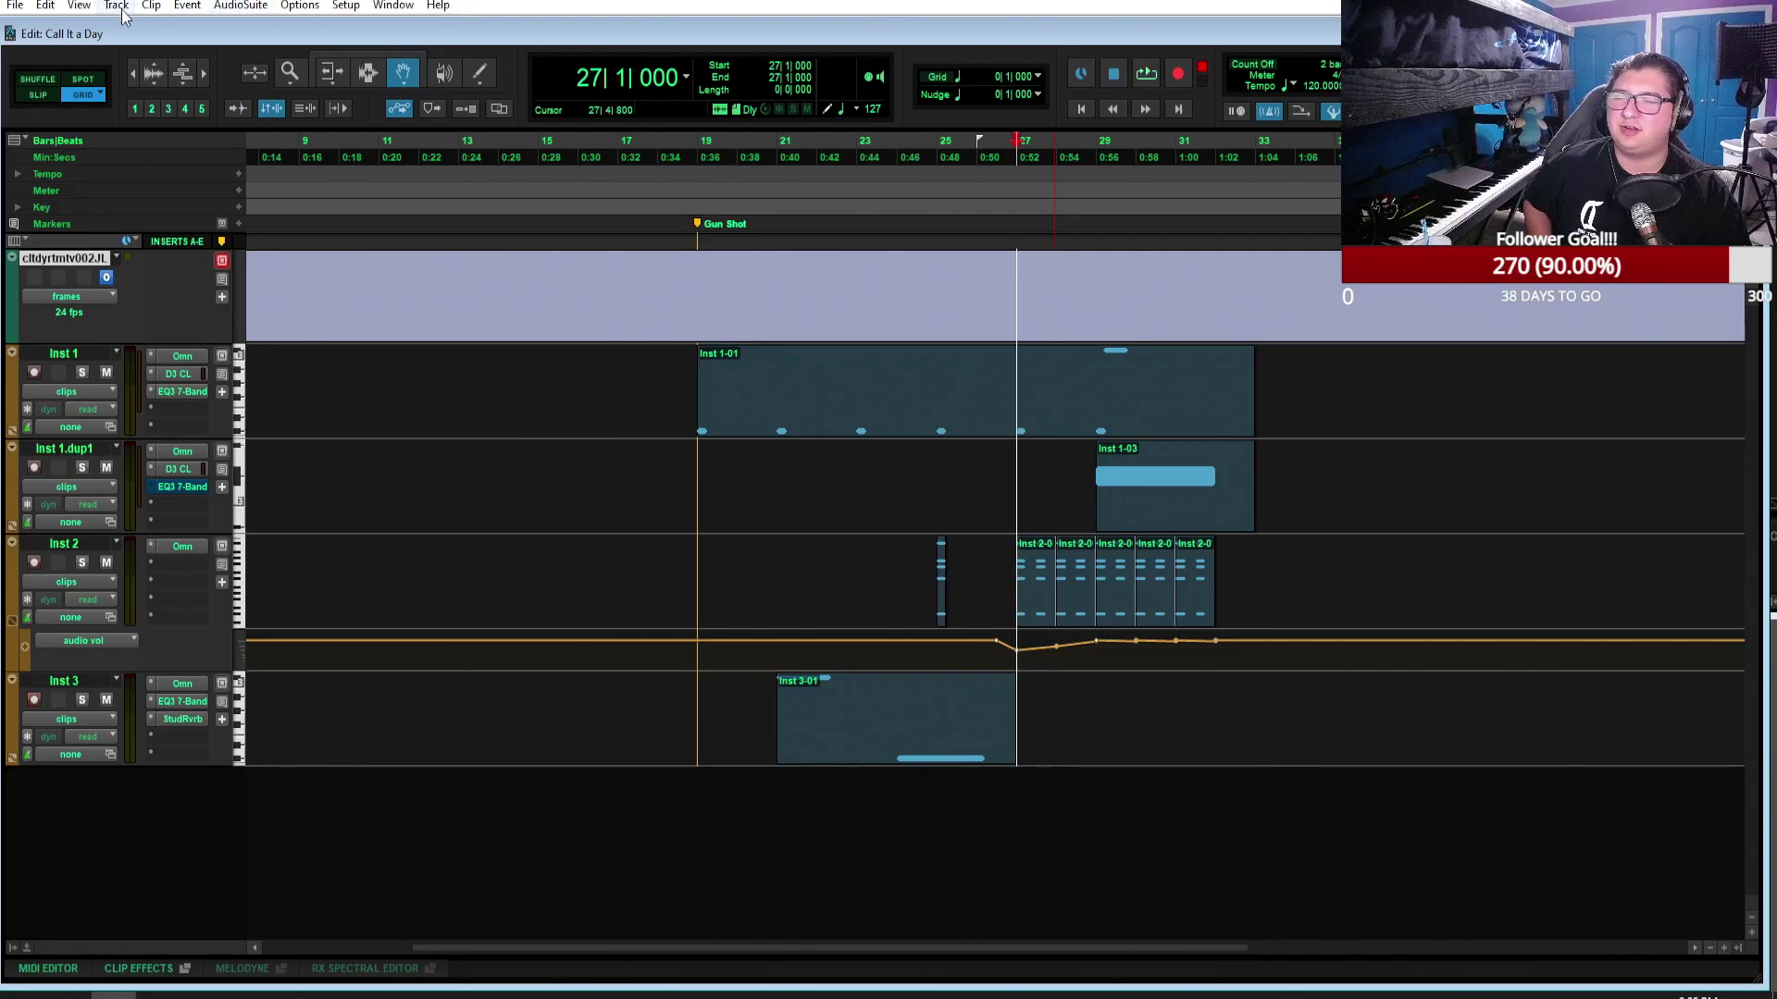
# Step: Open the Captured by Pirates session, discarding the changes to Call It a Day, and play it from the beginning
pyautogui.click(16, 6)
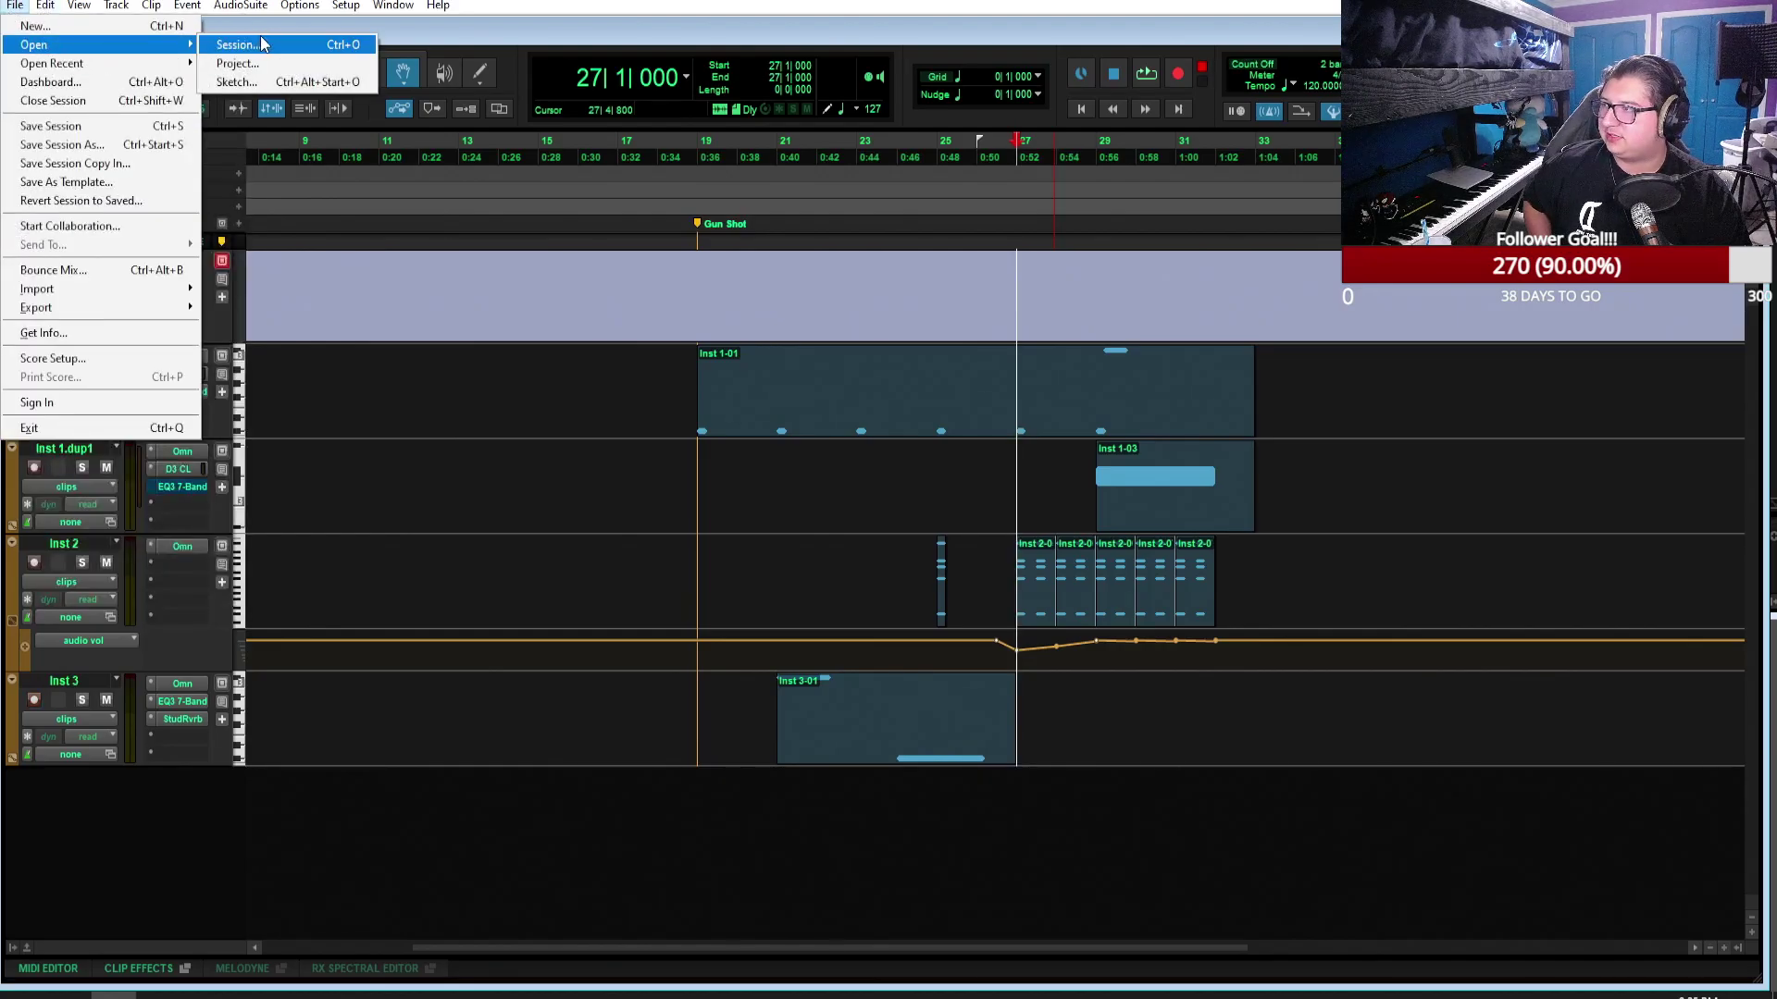
pyautogui.click(968, 916)
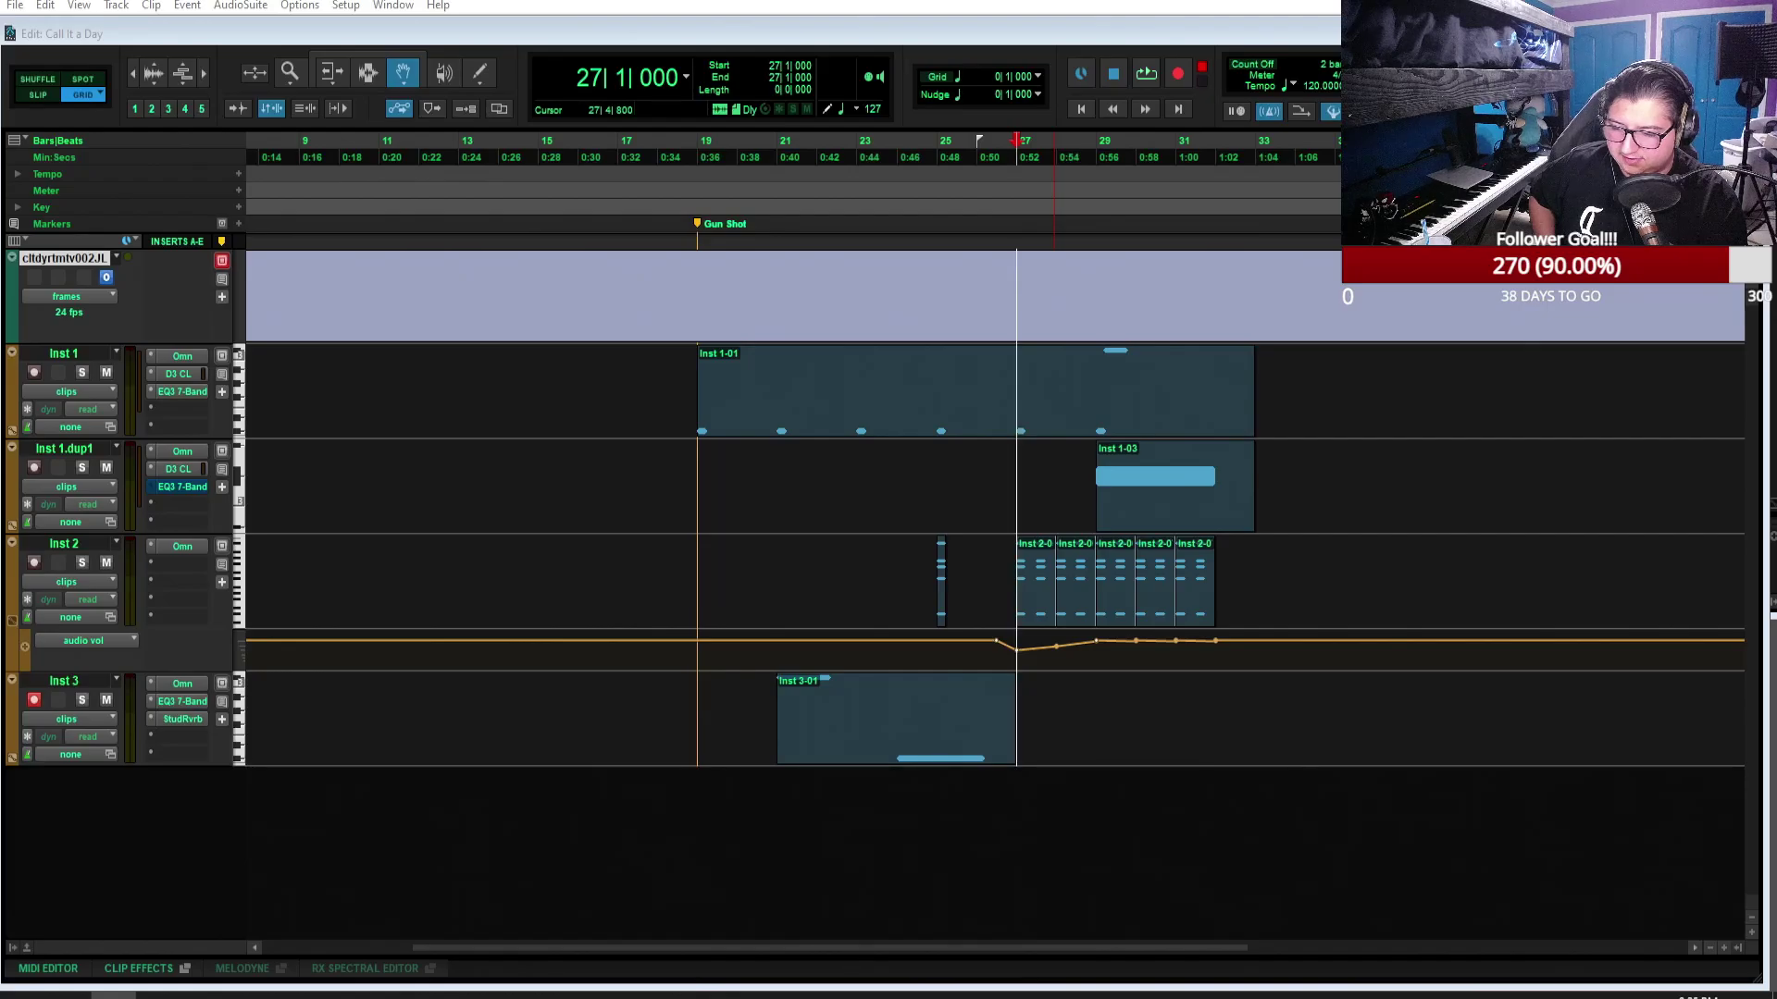
pyautogui.hotkey('ctrl', 'shift', 'w')
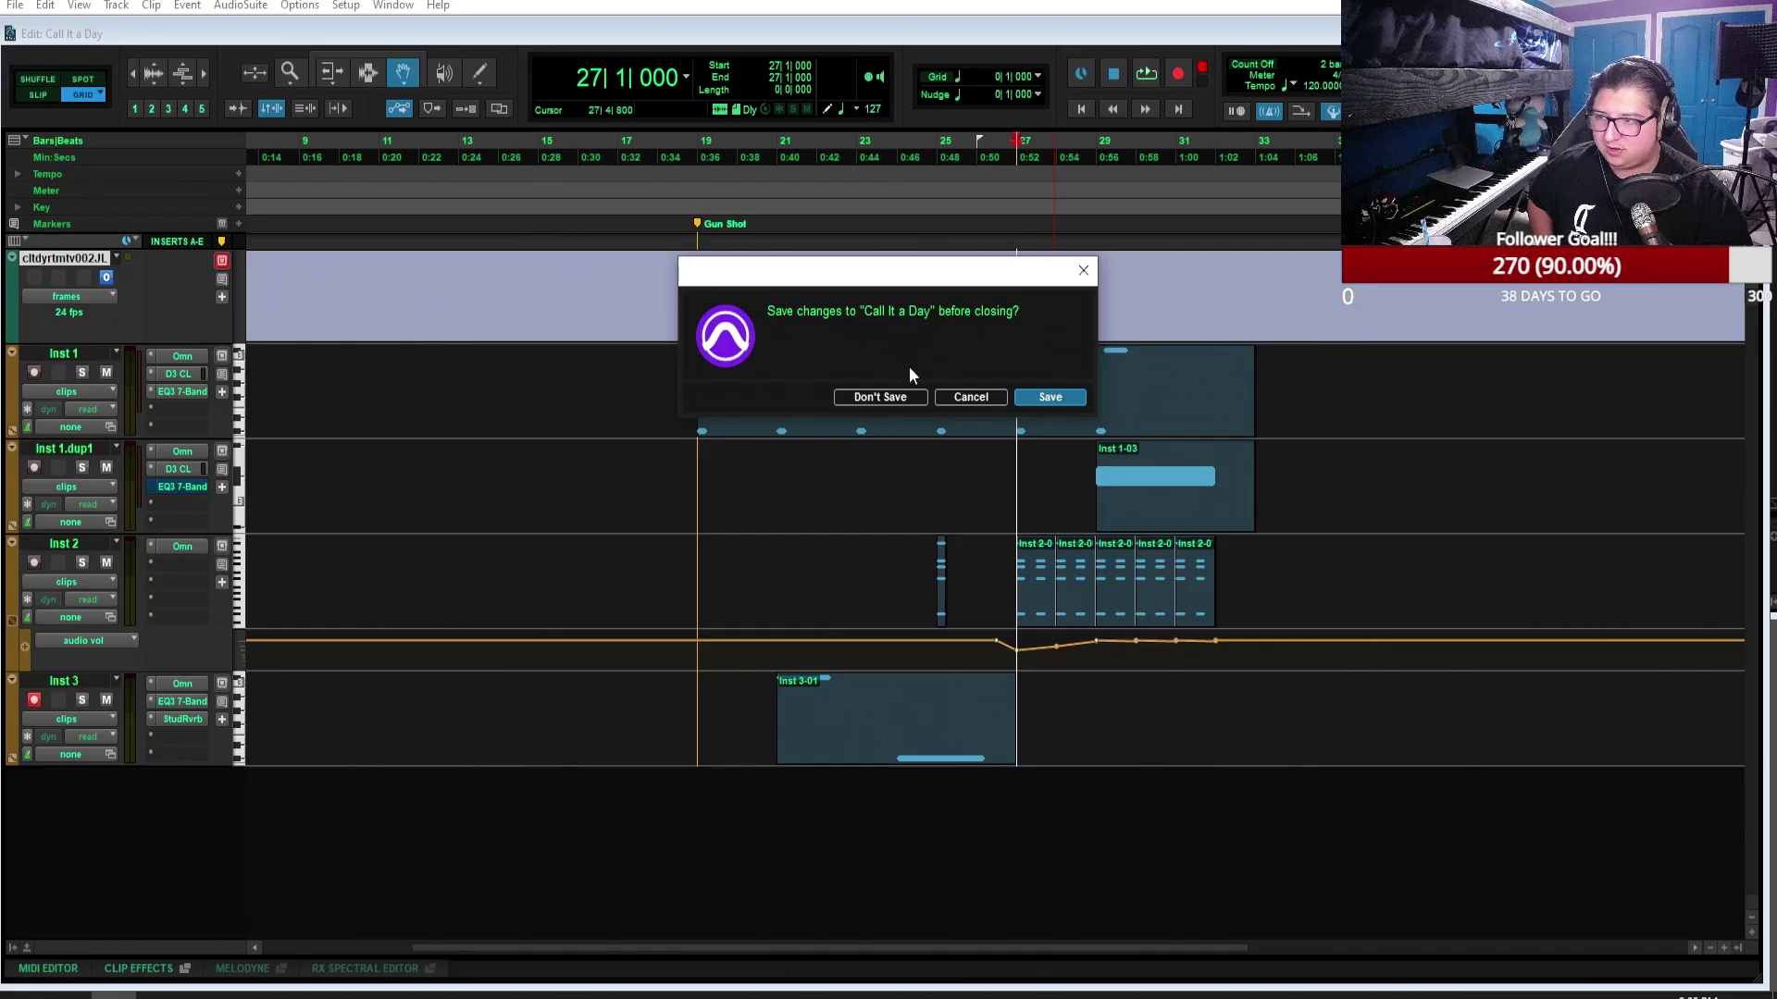
pyautogui.click(917, 399)
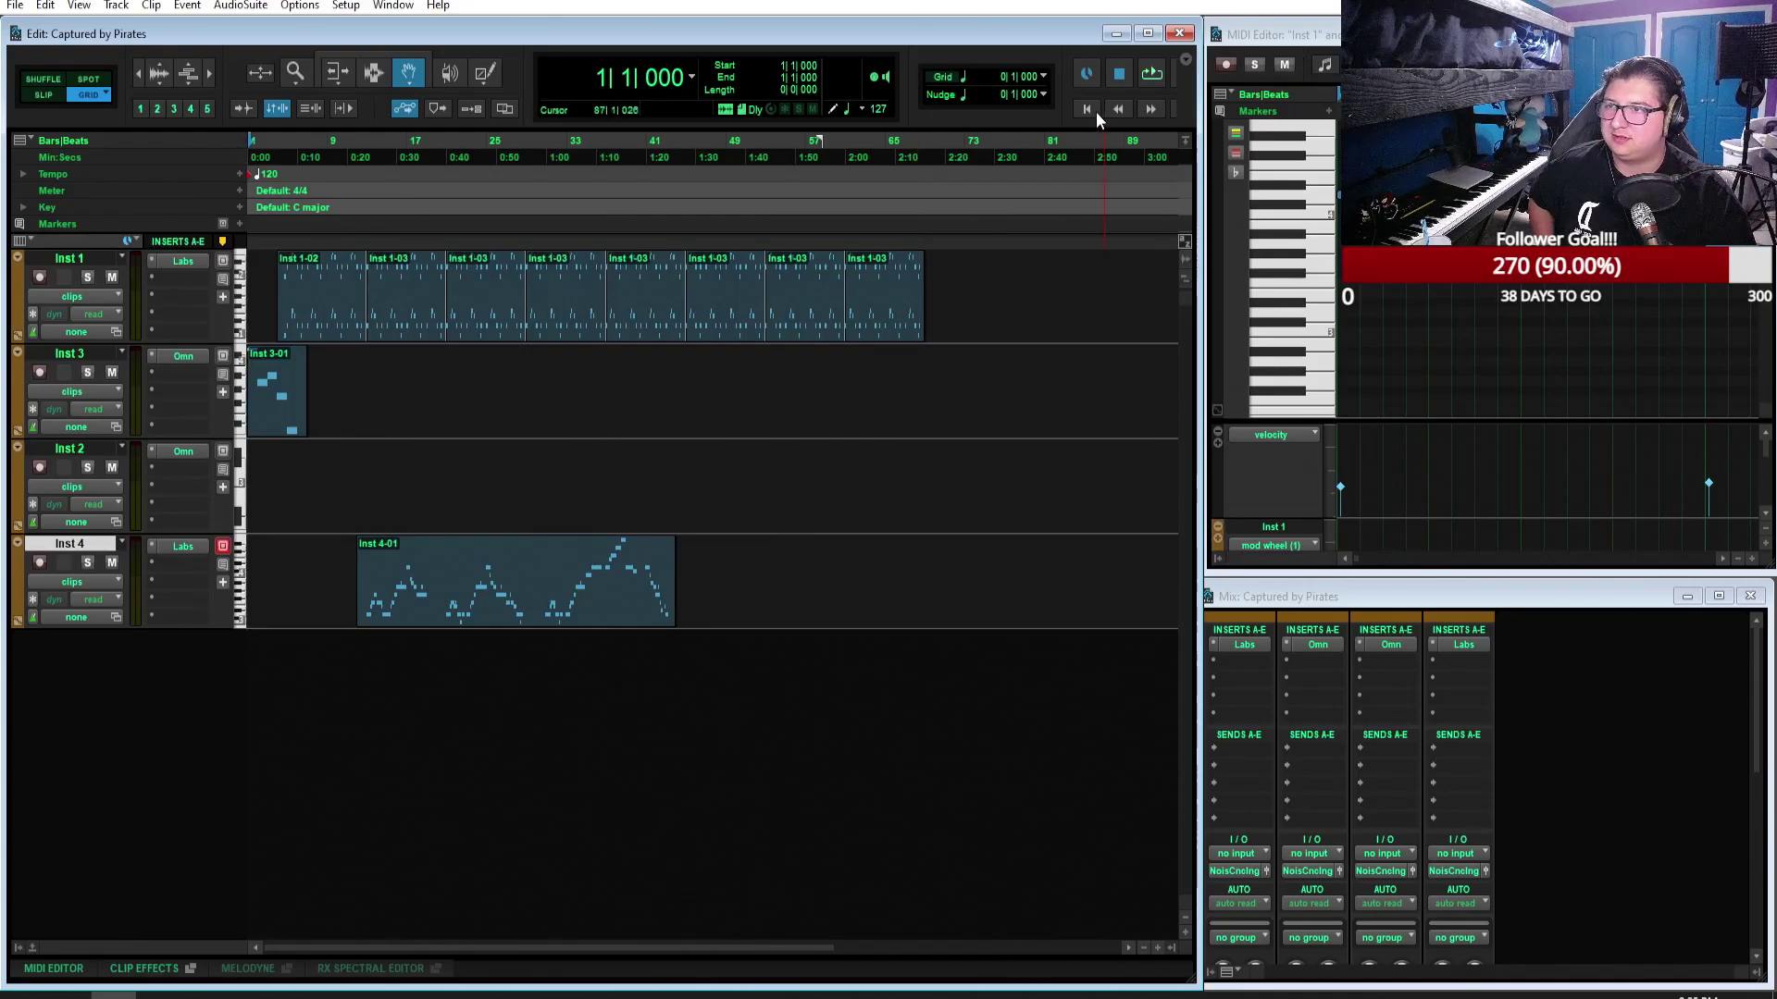
pyautogui.click(1150, 78)
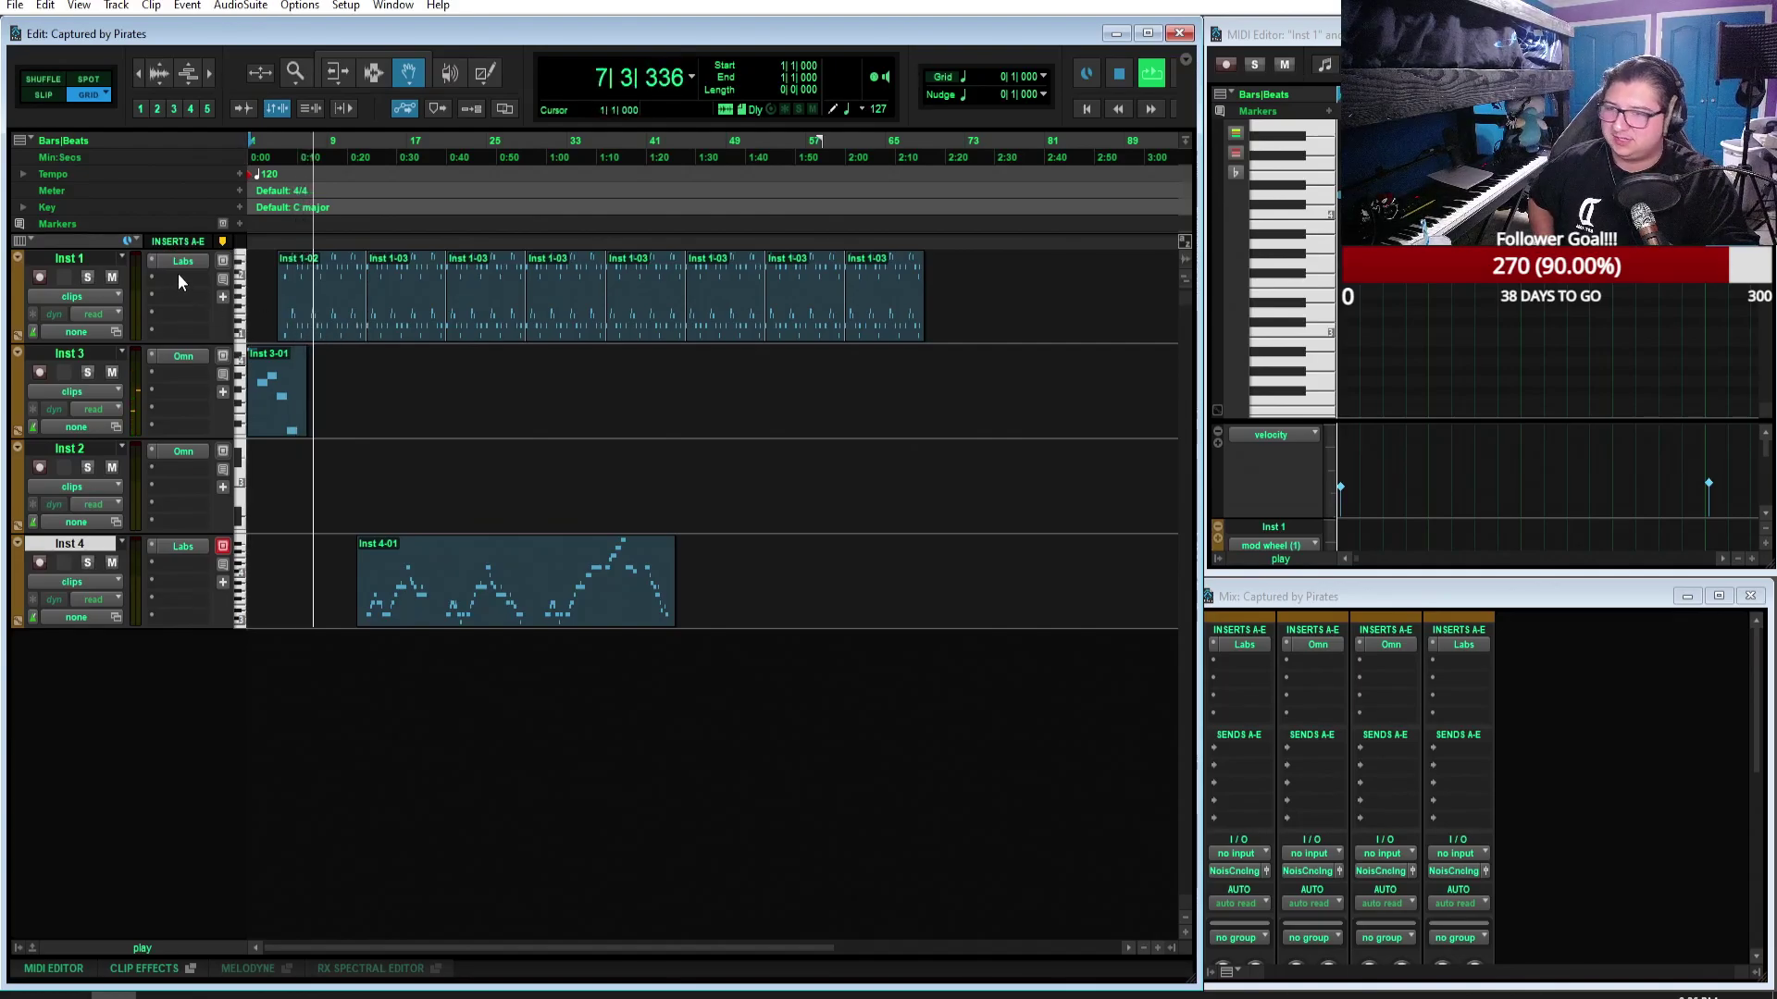
pyautogui.click(1123, 74)
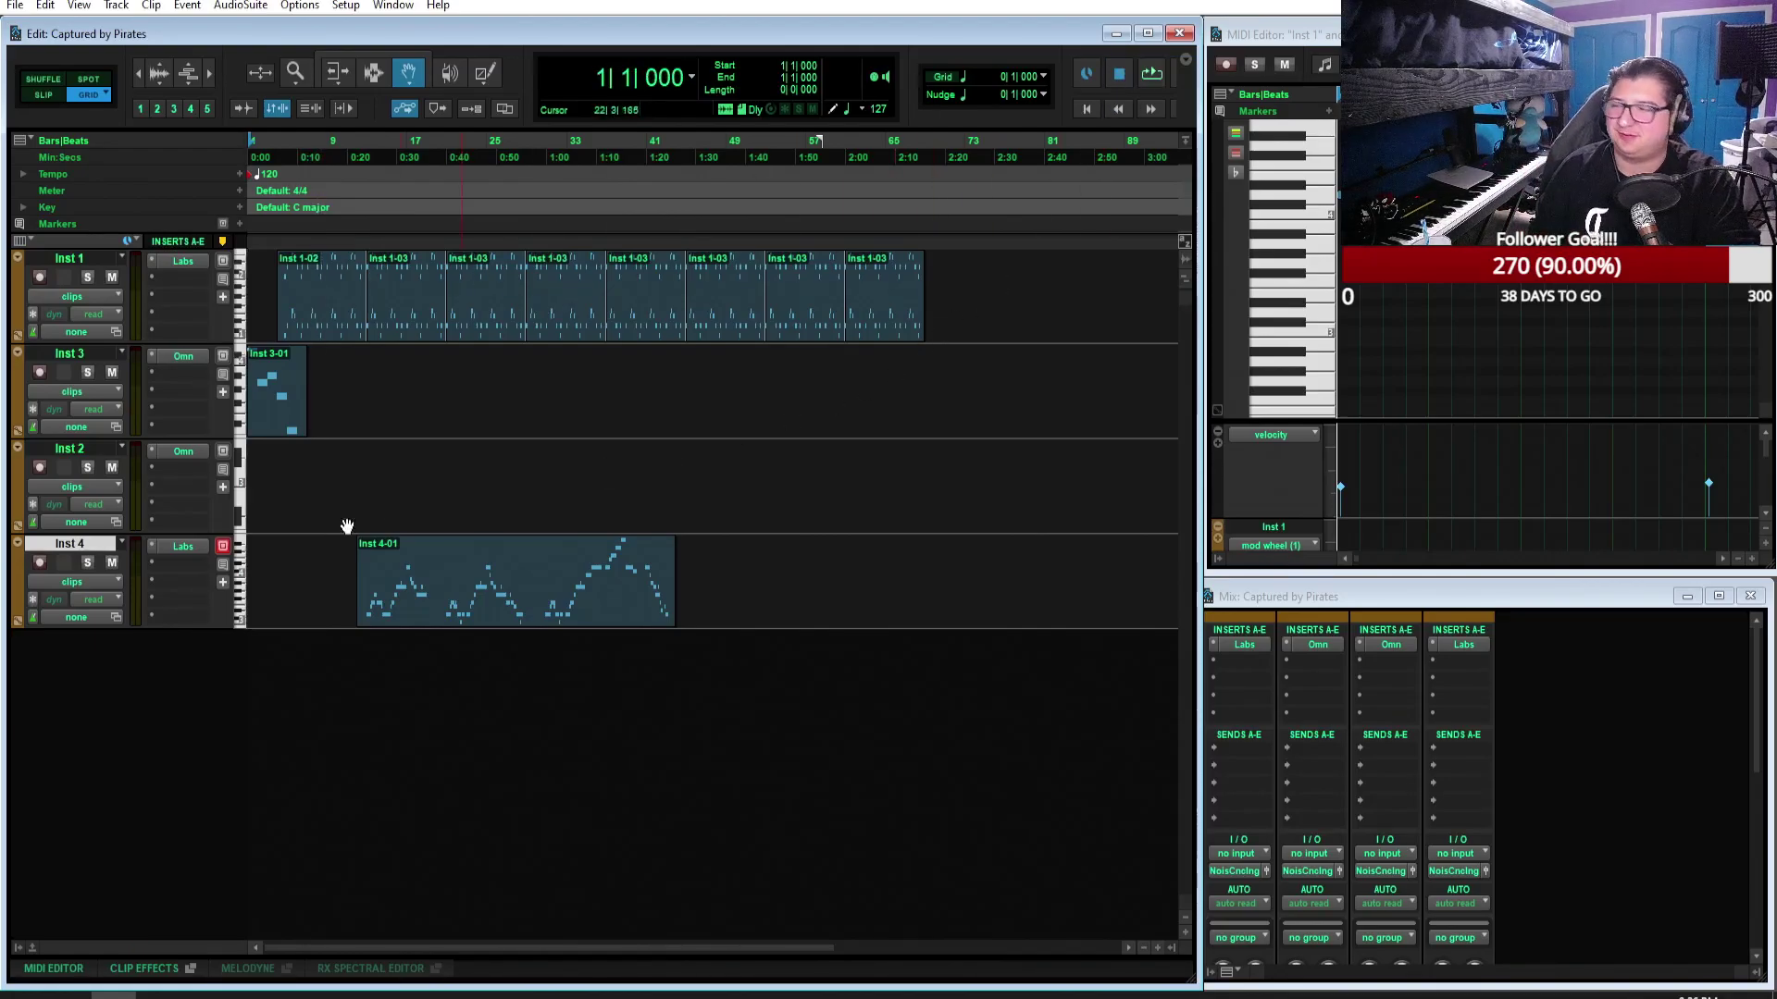
# Step: Try the Inst 4-01 clip on the Inst 2 track, play it there from bar 12, and return it to Inst 4
pyautogui.moveTo(481, 606); pyautogui.dragTo(491, 504)
pyautogui.press('space')
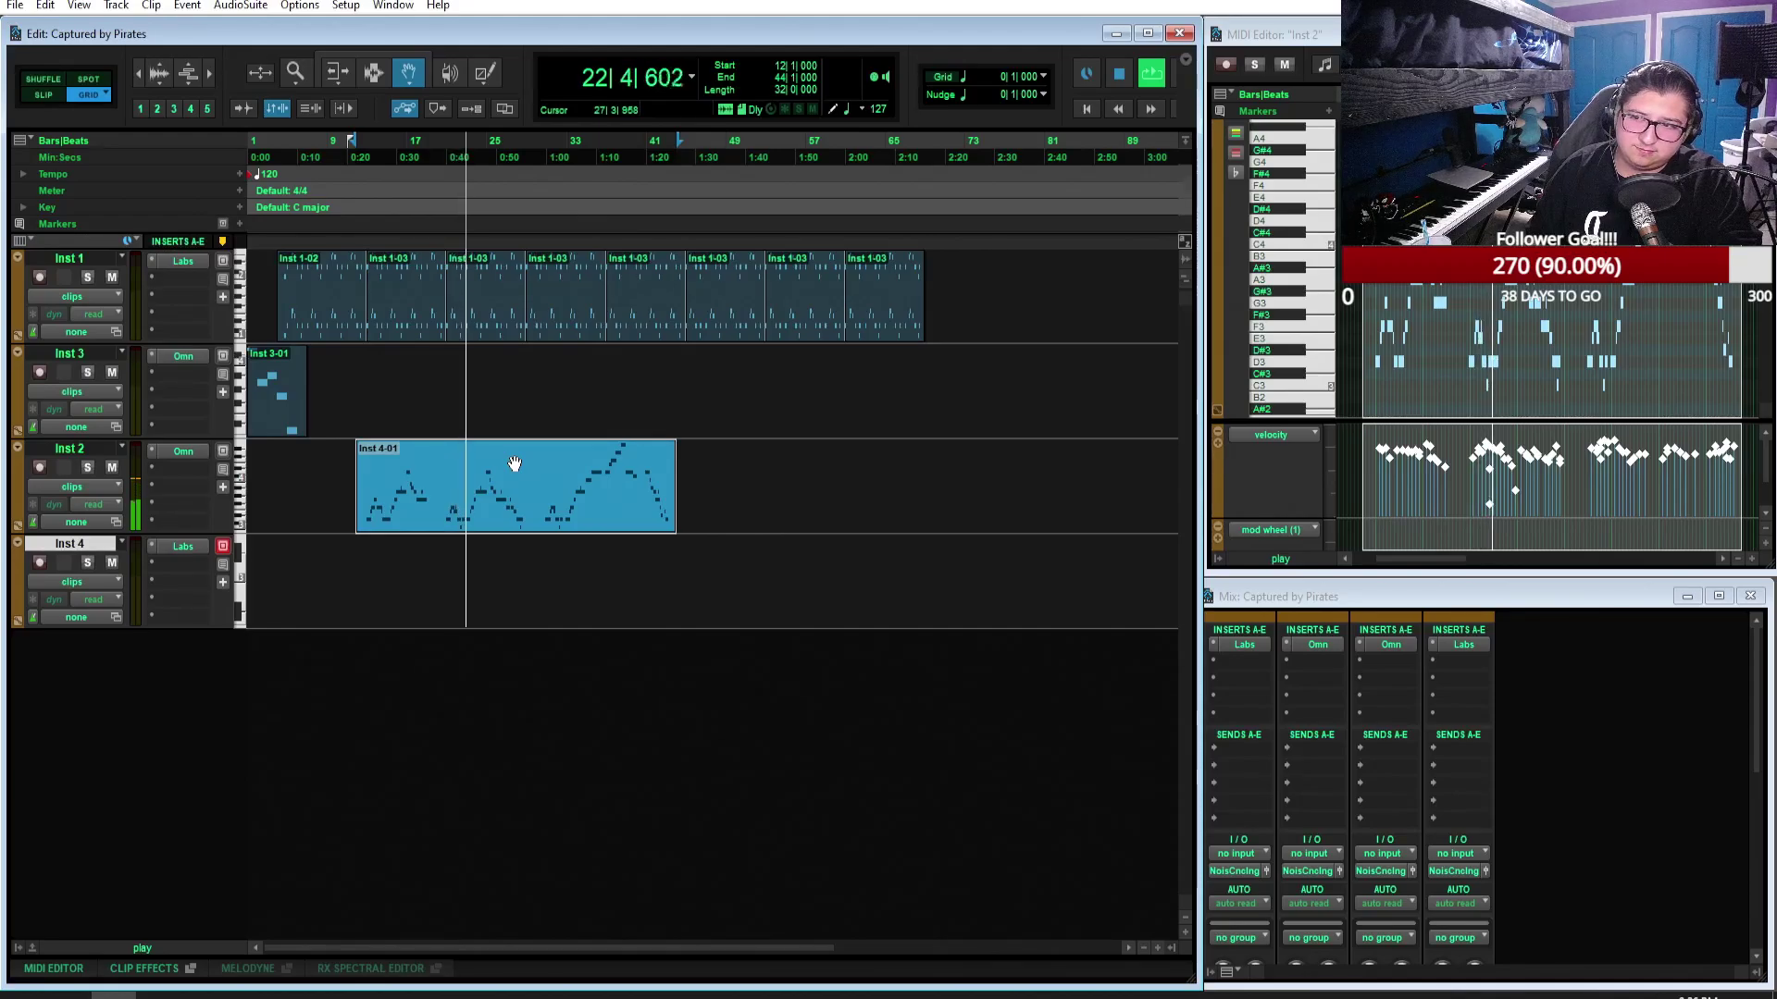
pyautogui.press('space')
pyautogui.moveTo(514, 463); pyautogui.dragTo(504, 577)
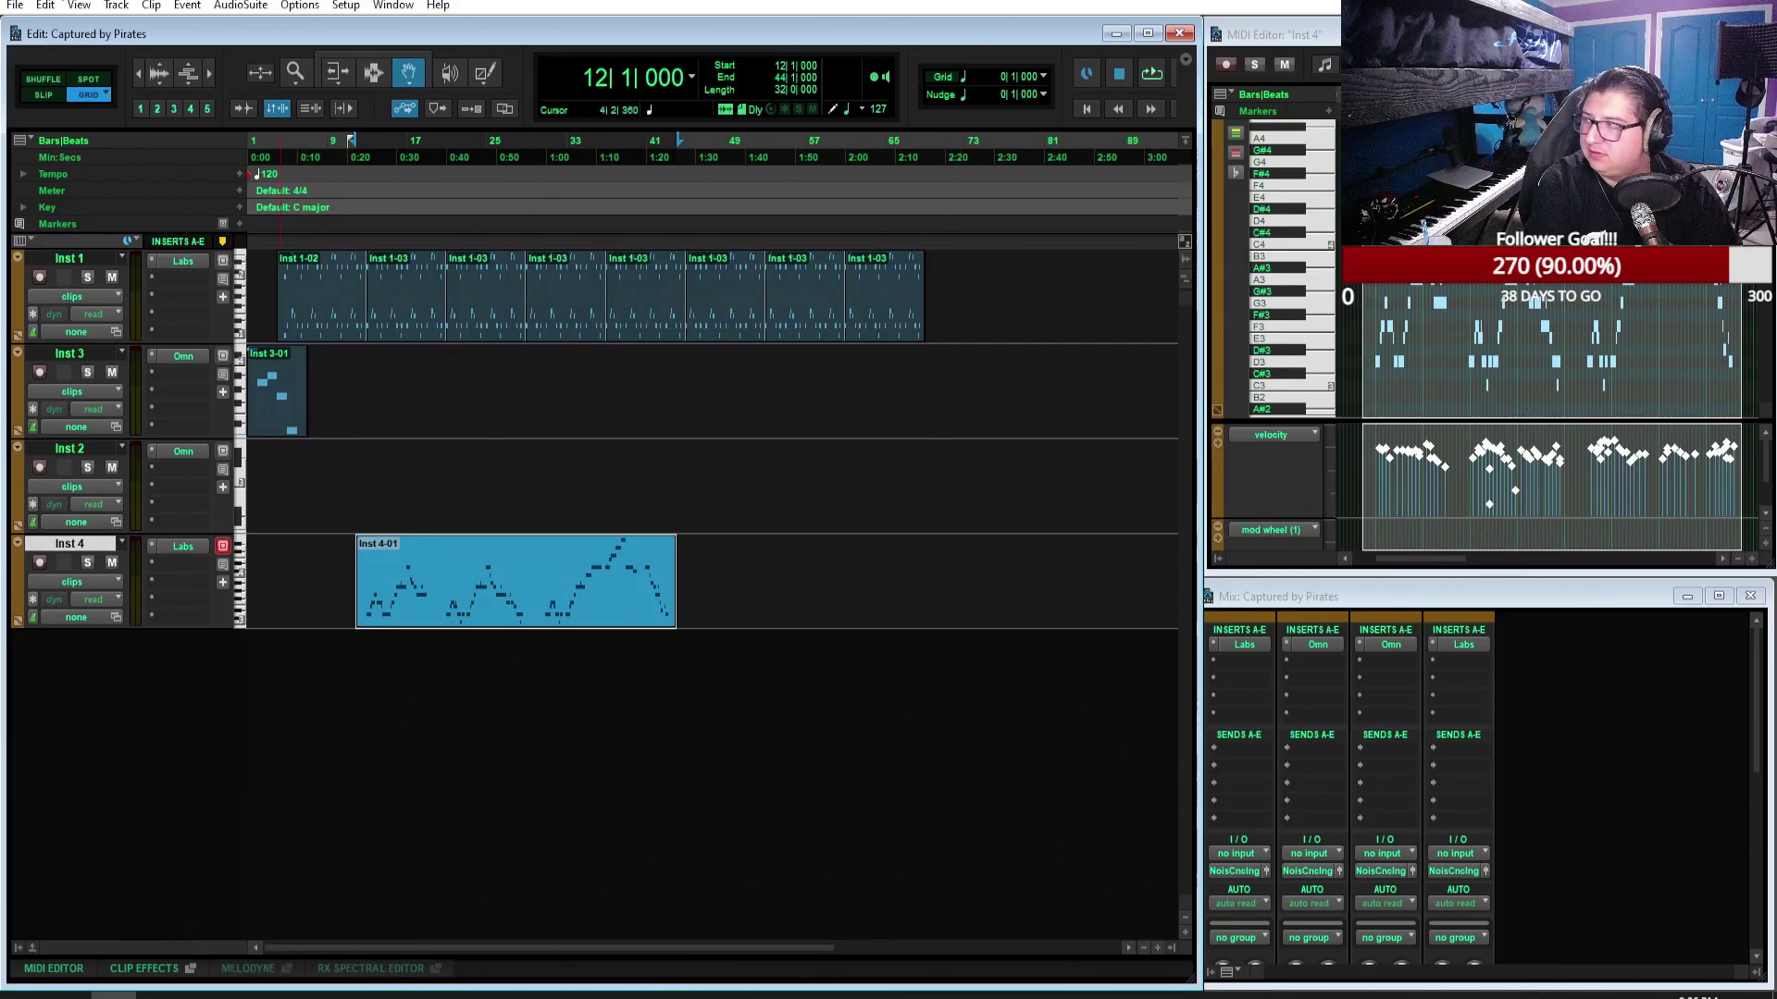
# Step: Close the Captured by Pirates session without saving its changes and open the Coca cola 30s session
pyautogui.click(9, 7)
pyautogui.moveTo(151, 66)
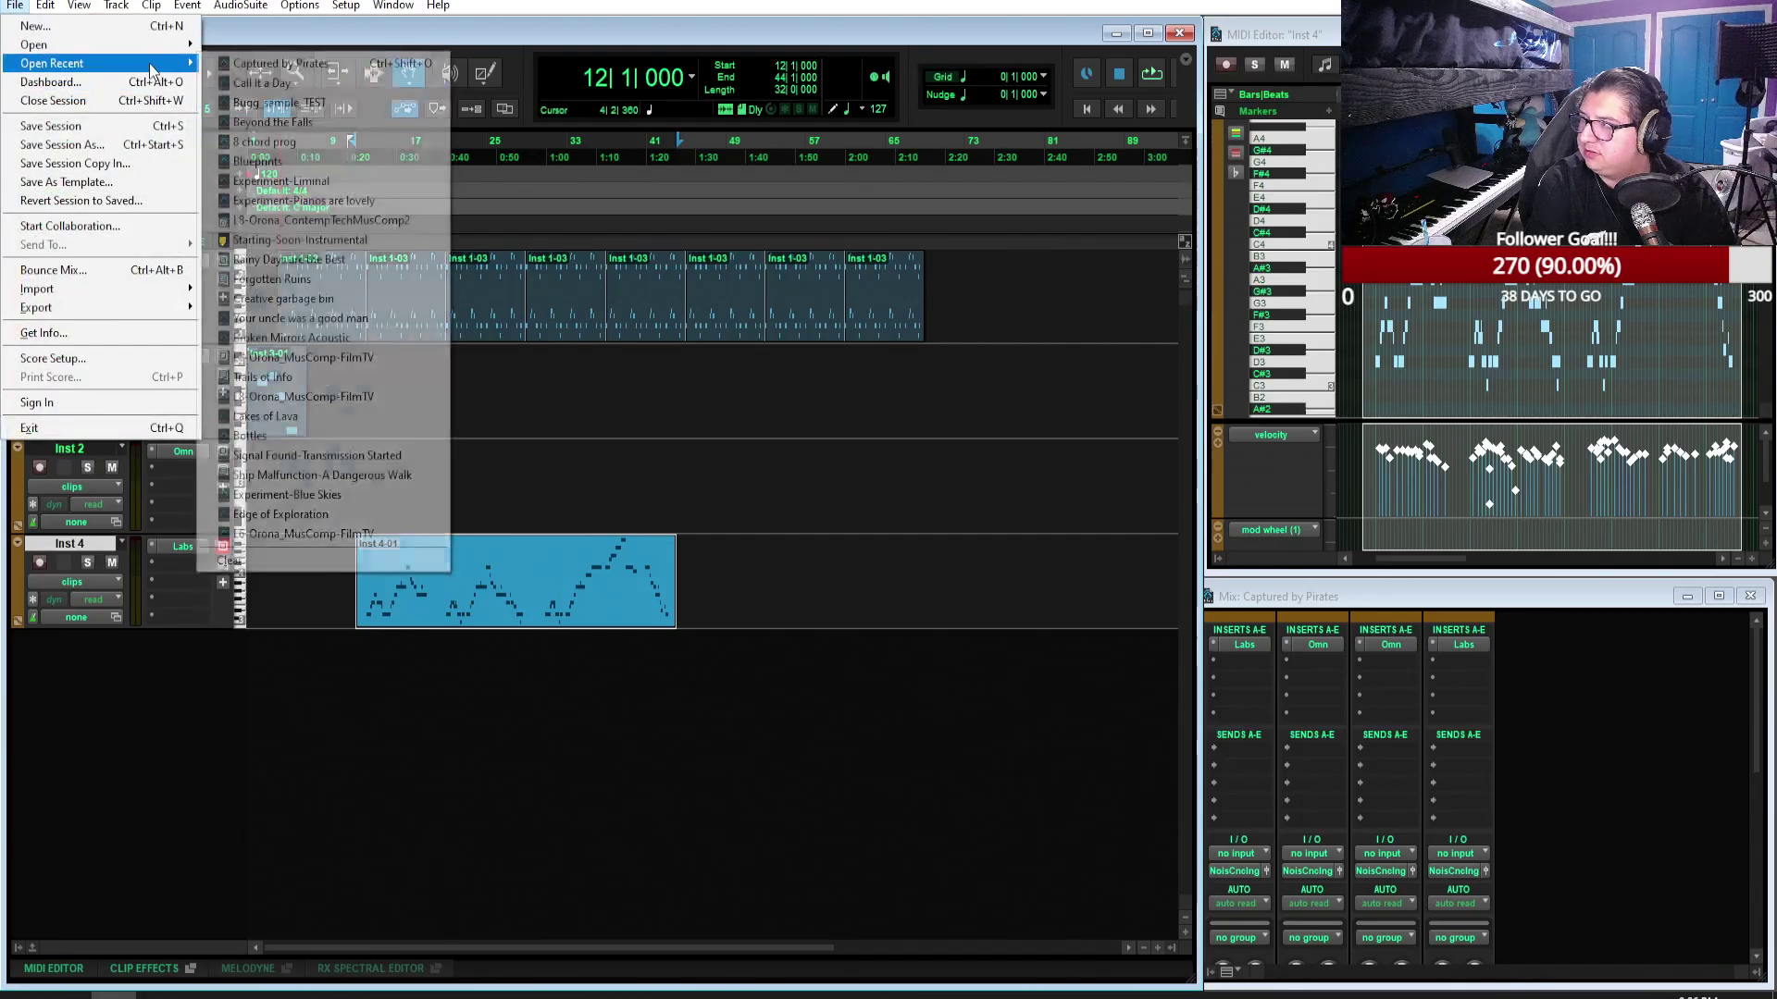
pyautogui.press('Escape')
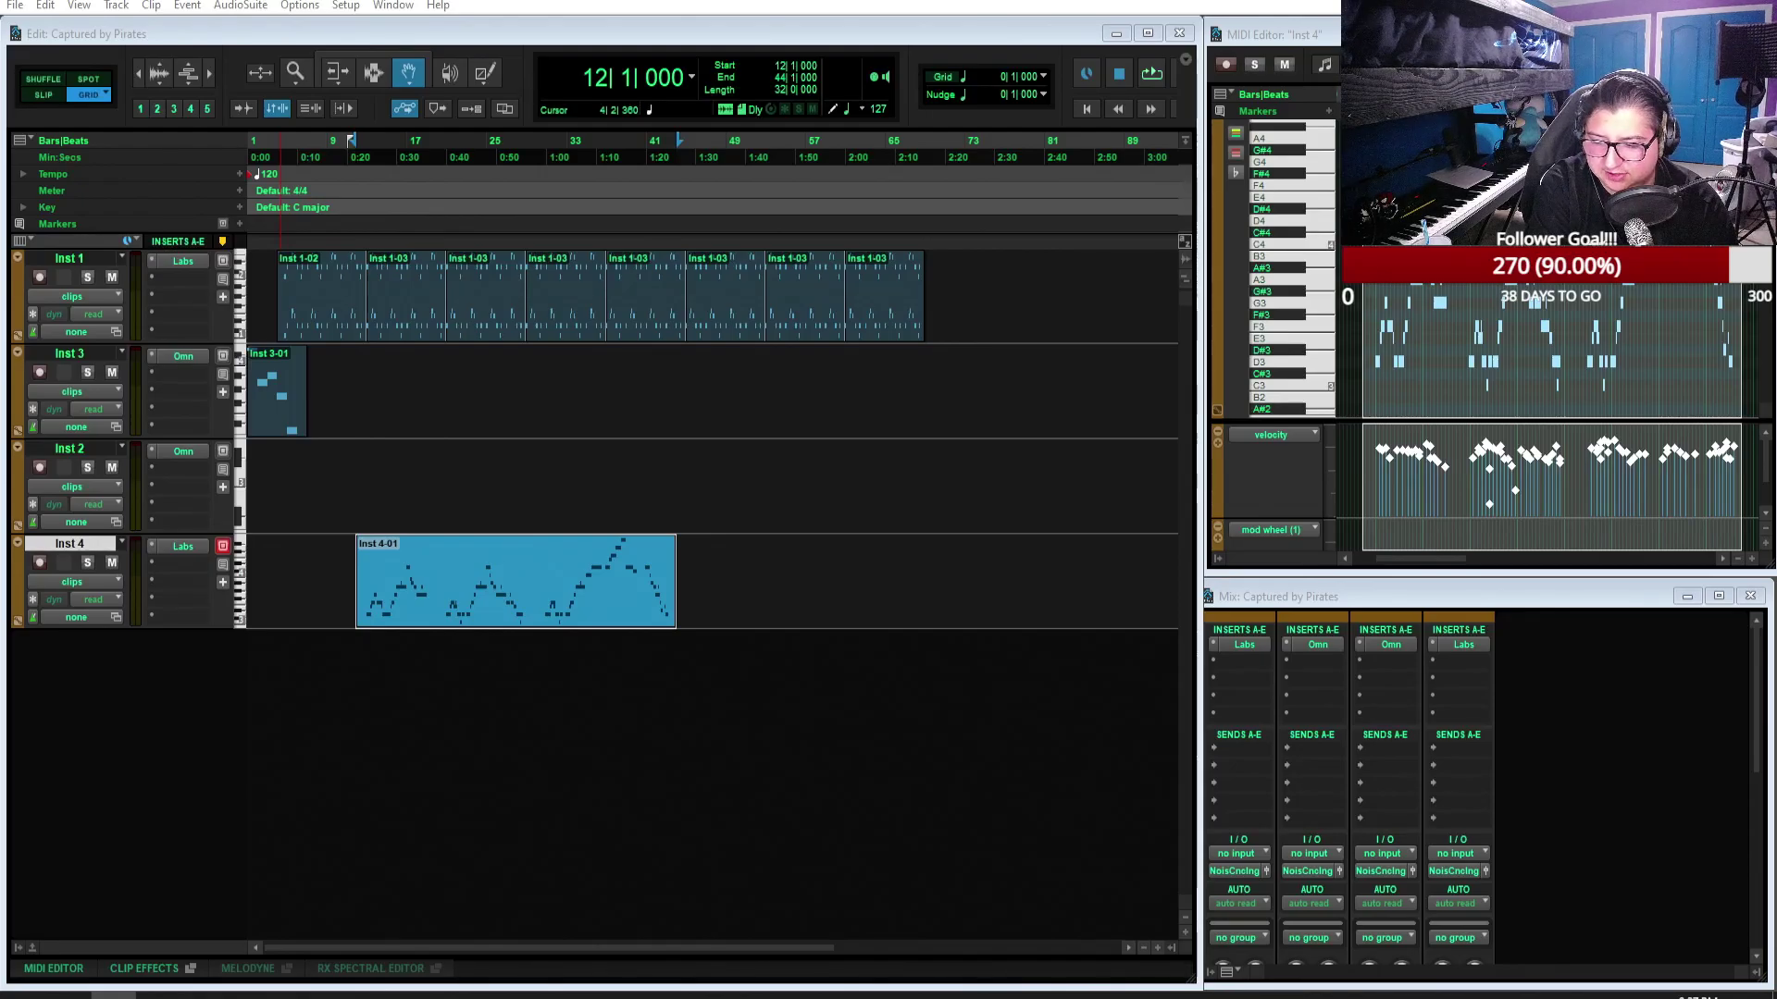
pyautogui.hotkey('ctrl', 'shift', 'w')
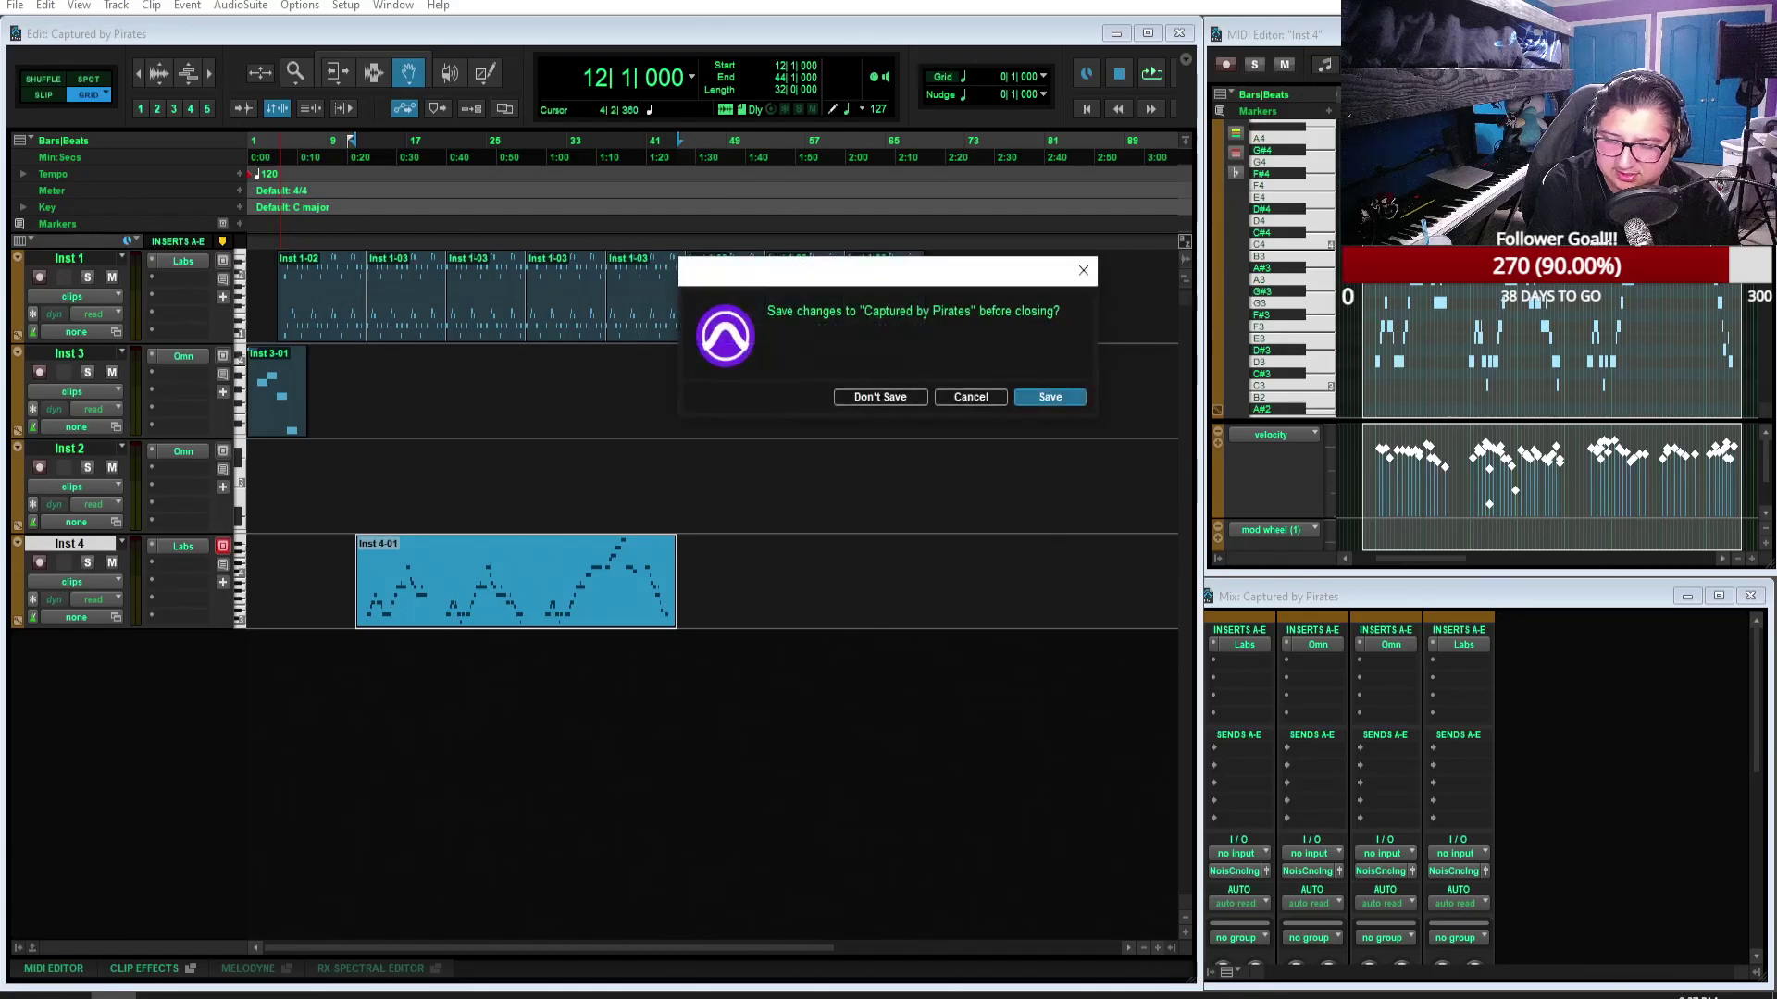
pyautogui.click(870, 396)
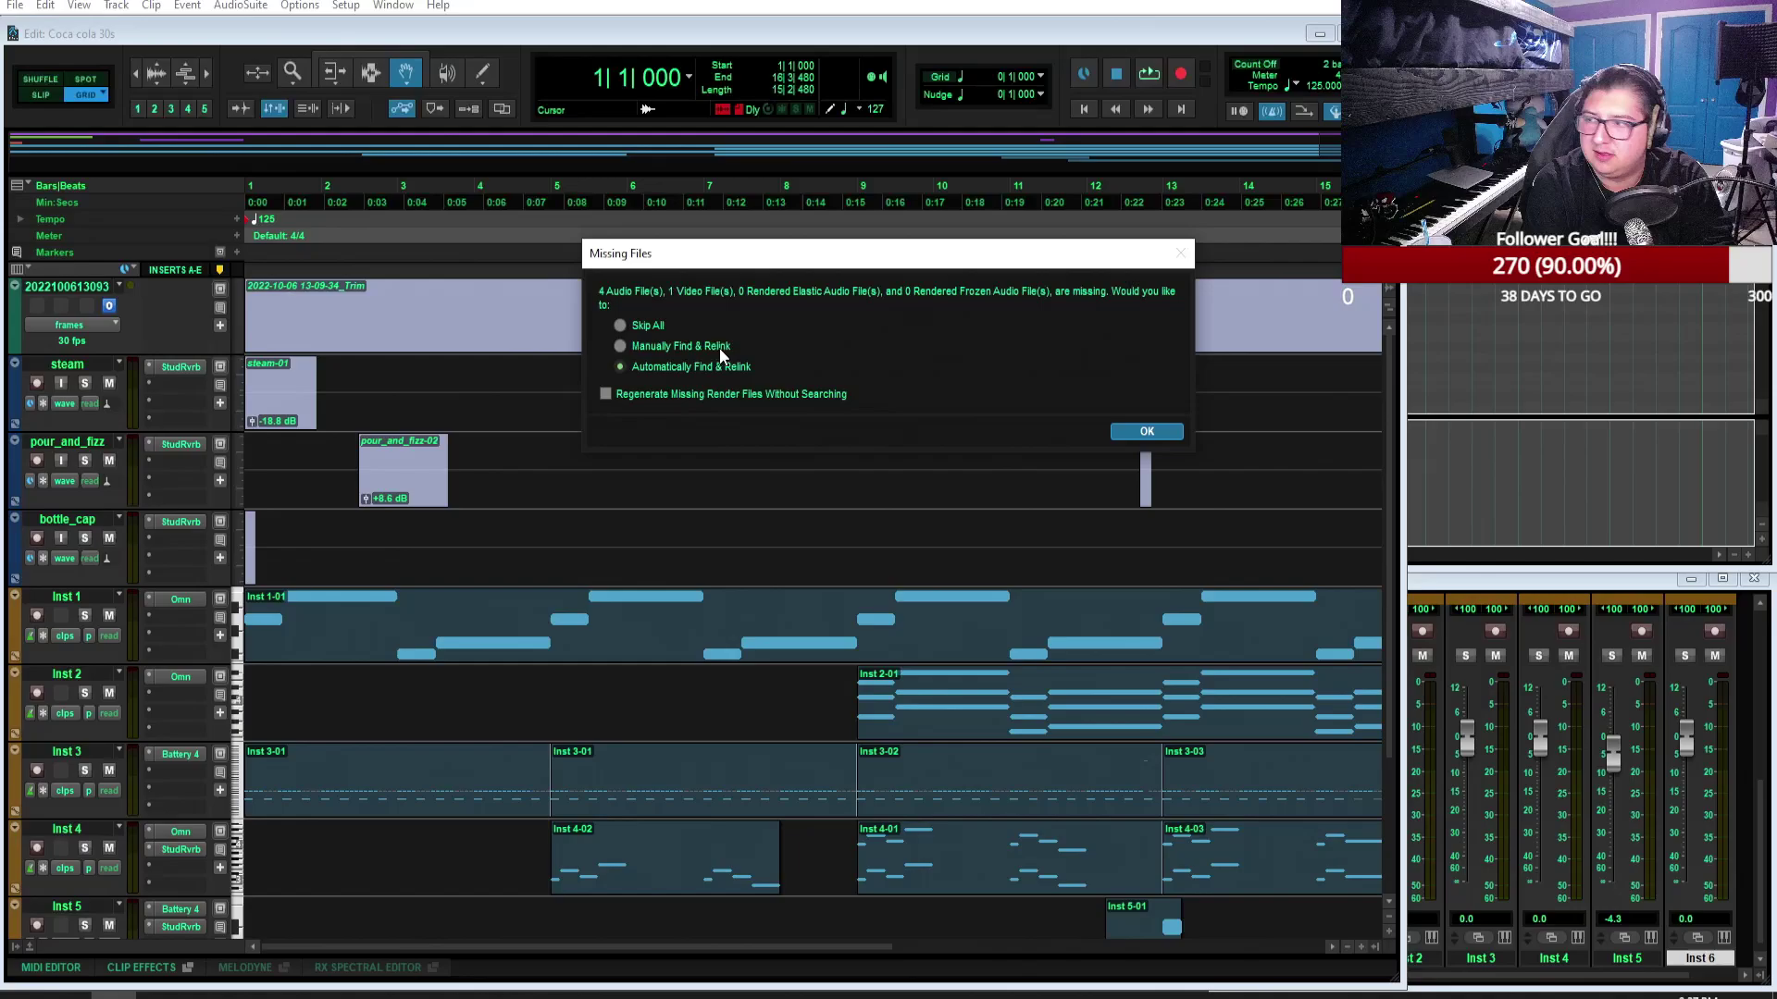
# Step: Choose to find the missing files manually, look through the listed audio files in the Relink window, and close it without relinking
pyautogui.click(621, 327)
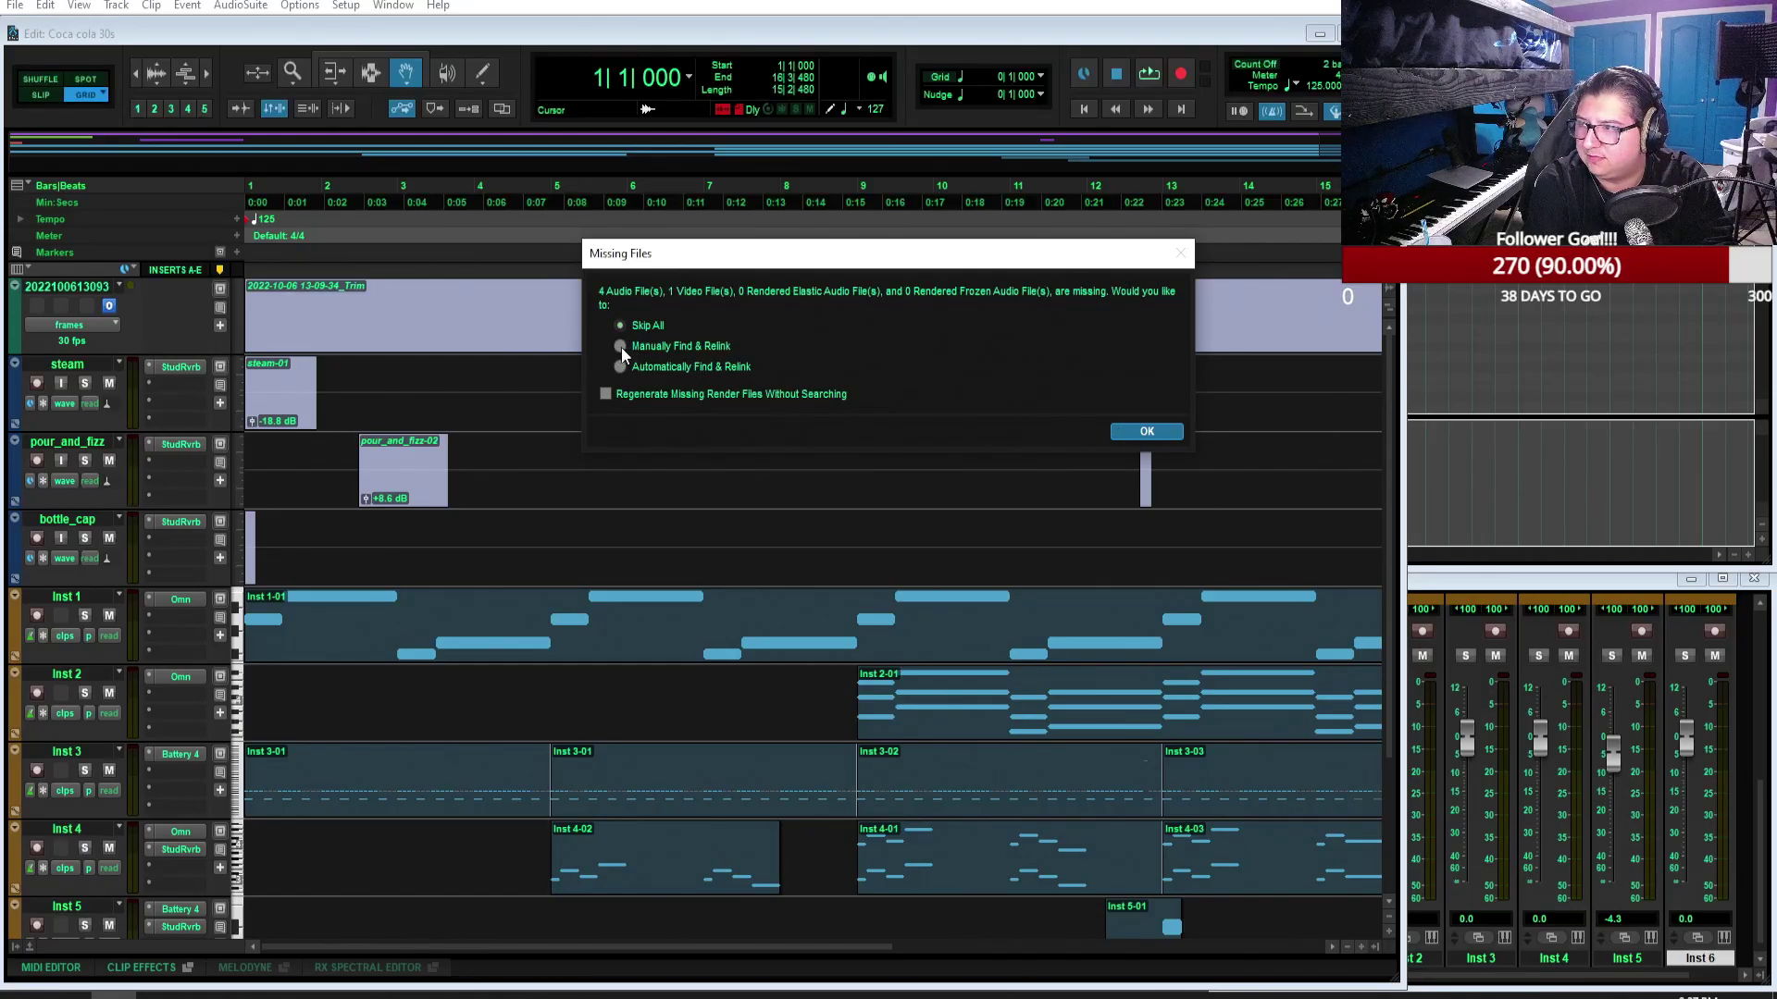
pyautogui.click(1147, 432)
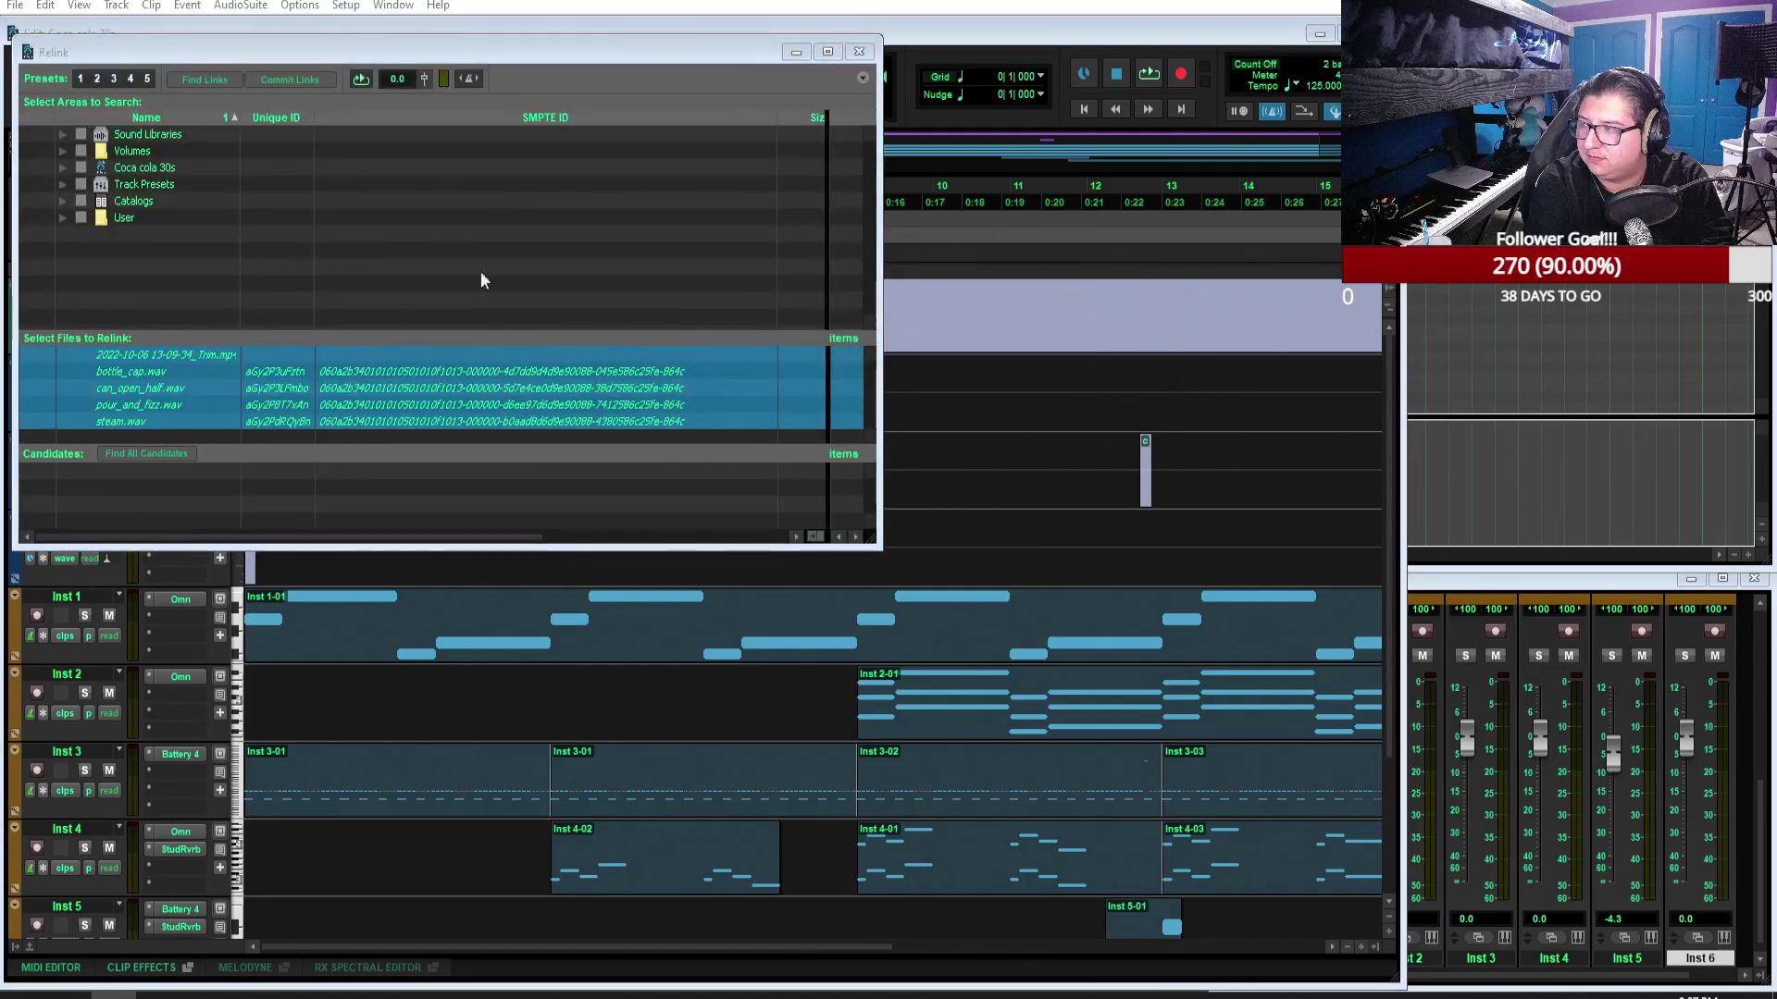
pyautogui.moveTo(404, 61); pyautogui.dragTo(885, 132)
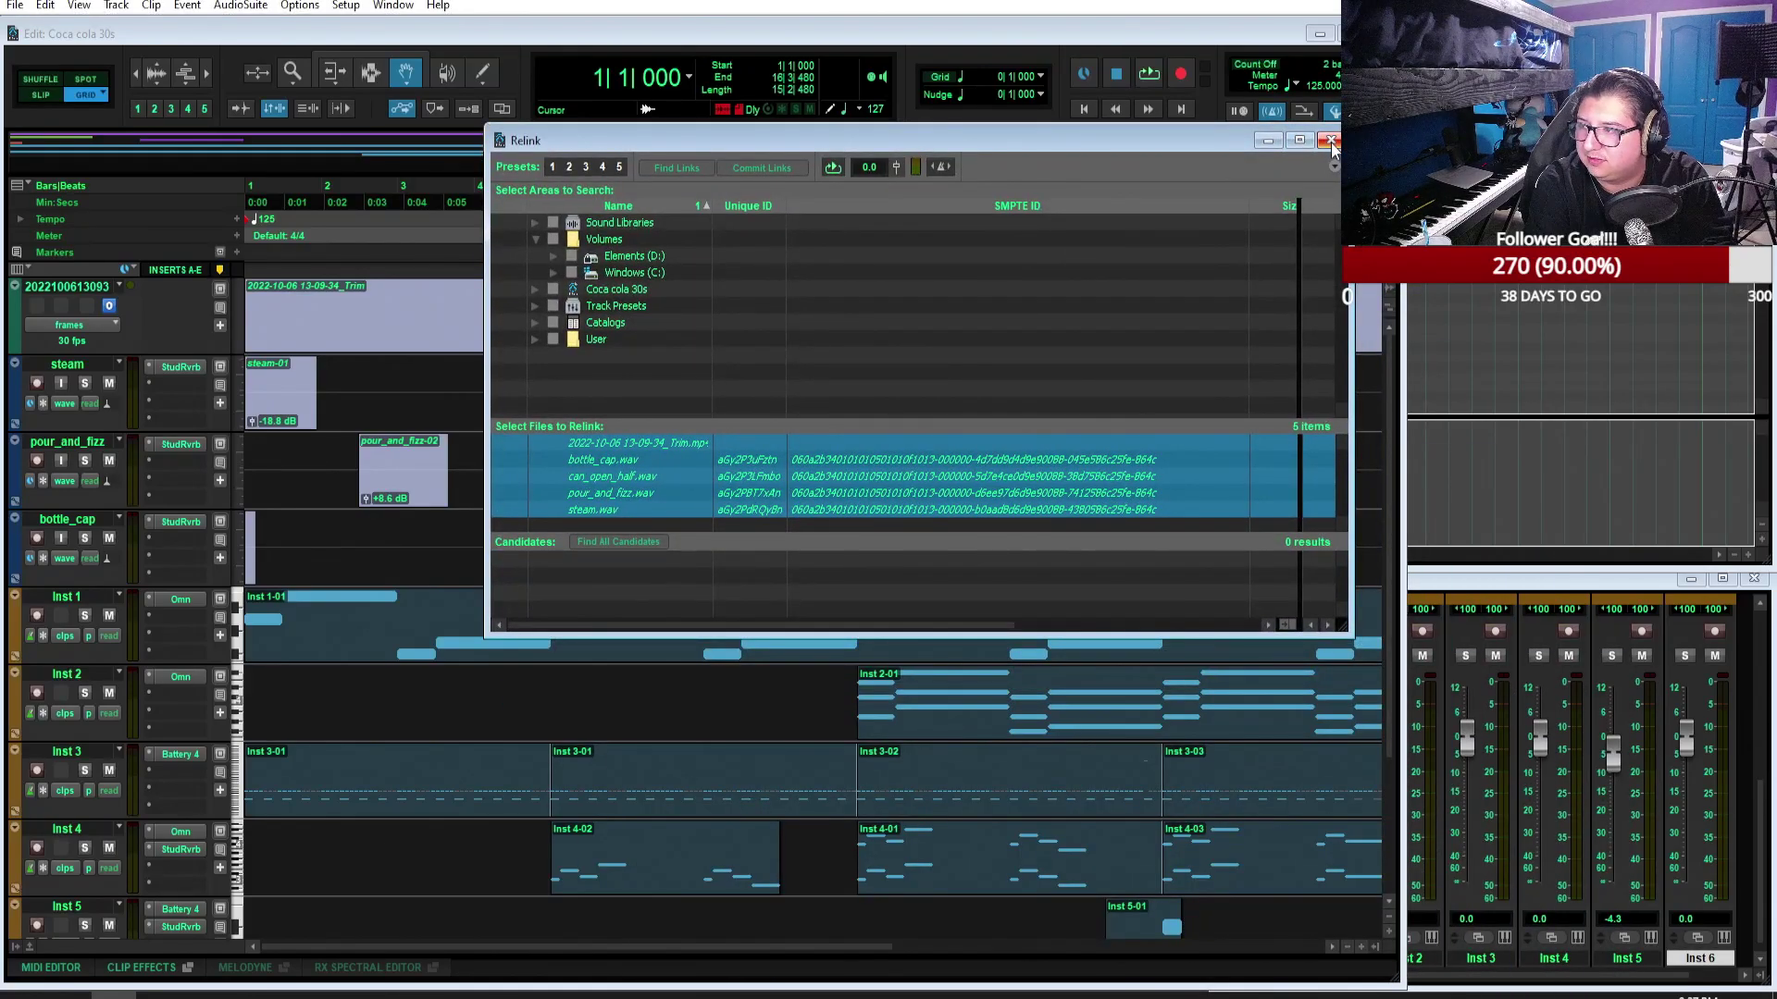
pyautogui.click(655, 457)
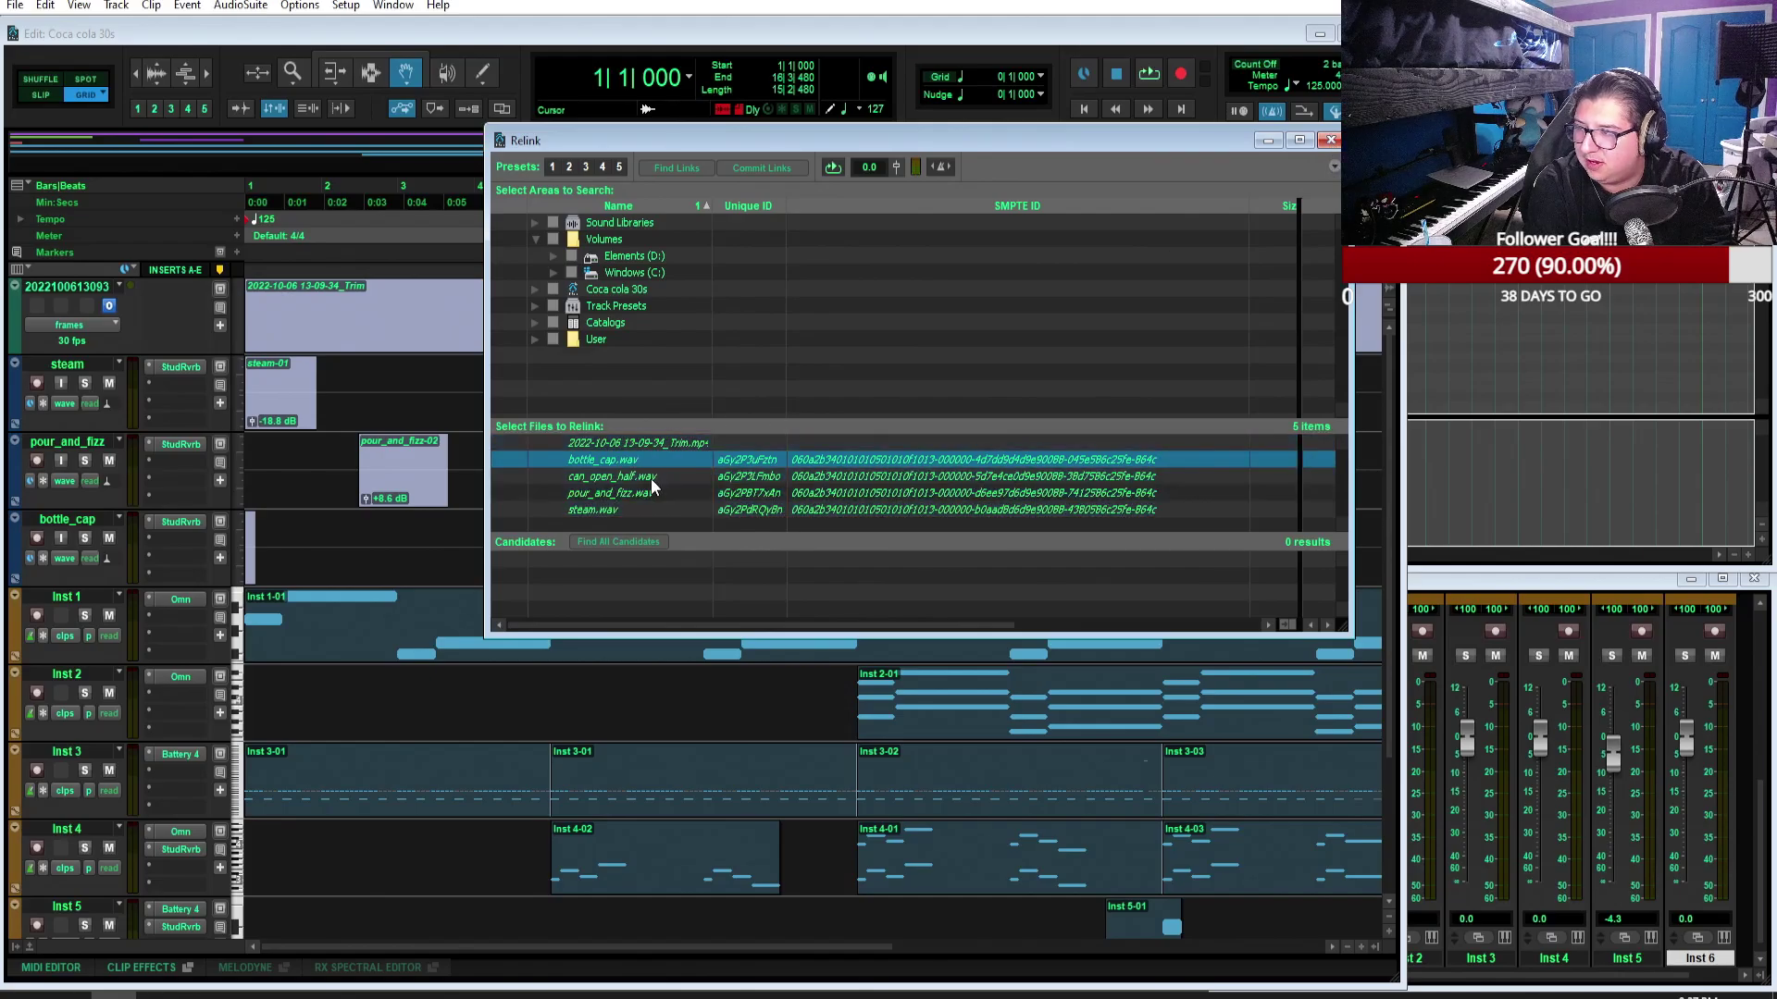
pyautogui.click(653, 476)
pyautogui.click(657, 492)
pyautogui.click(657, 509)
pyautogui.click(657, 476)
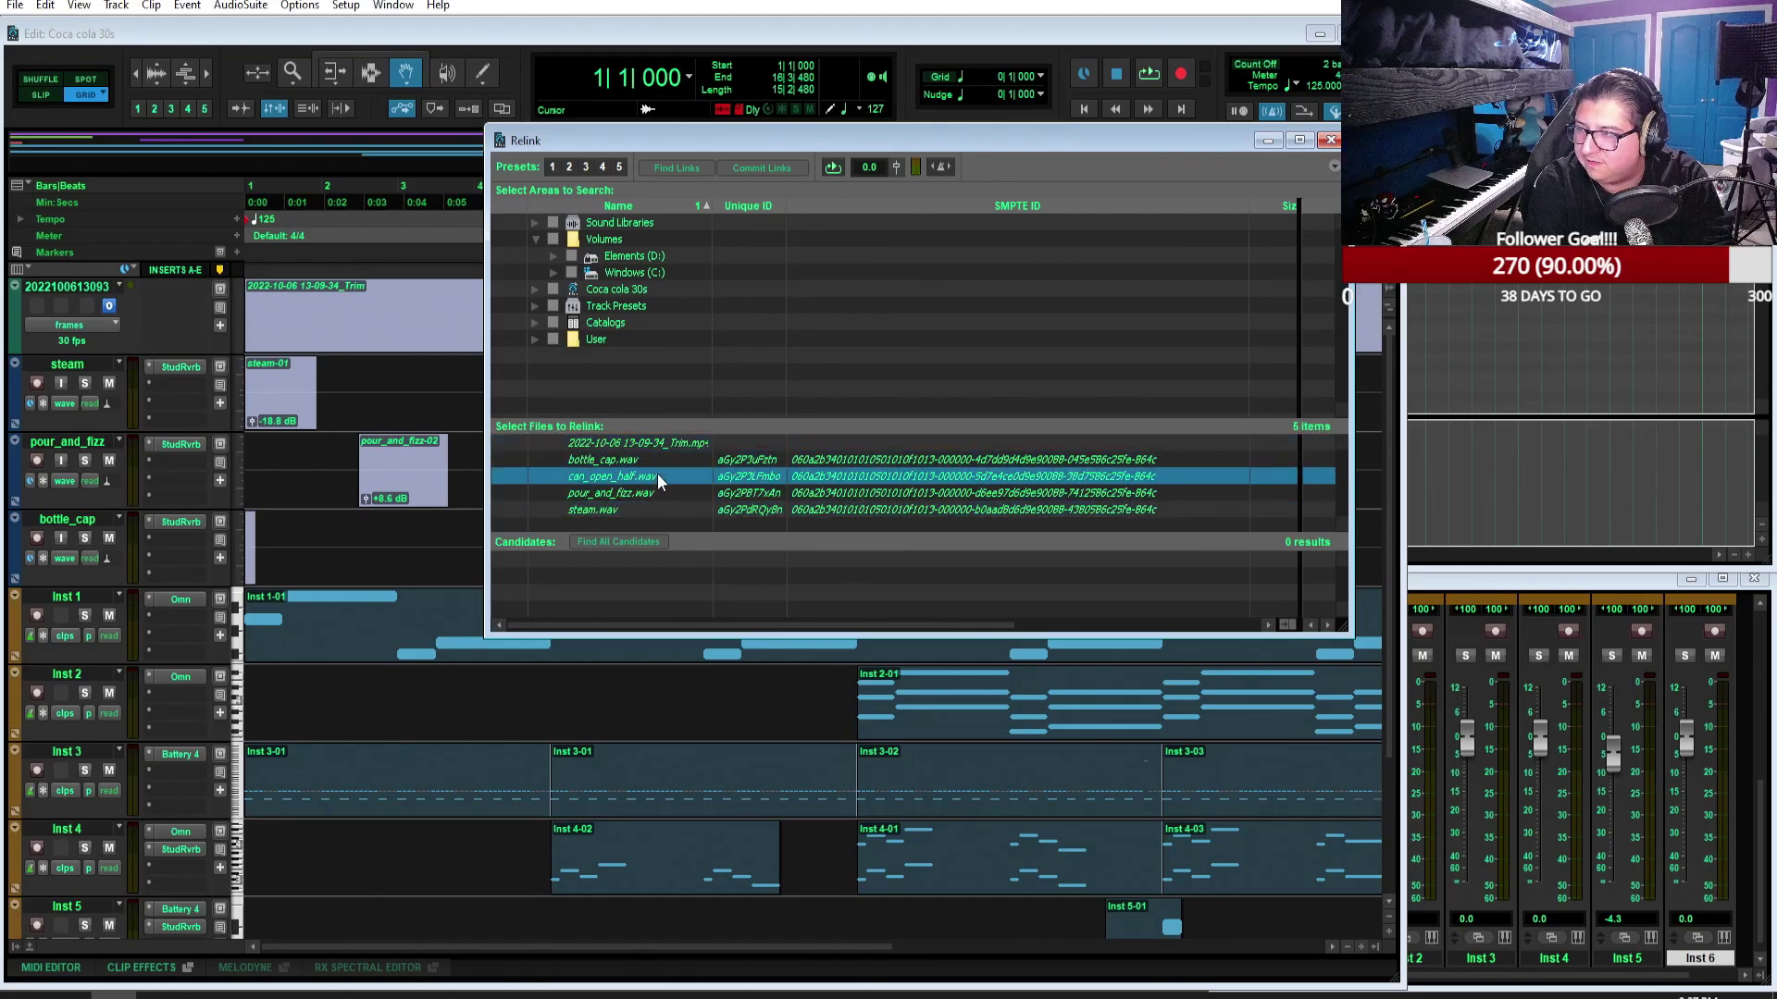
pyautogui.click(1330, 140)
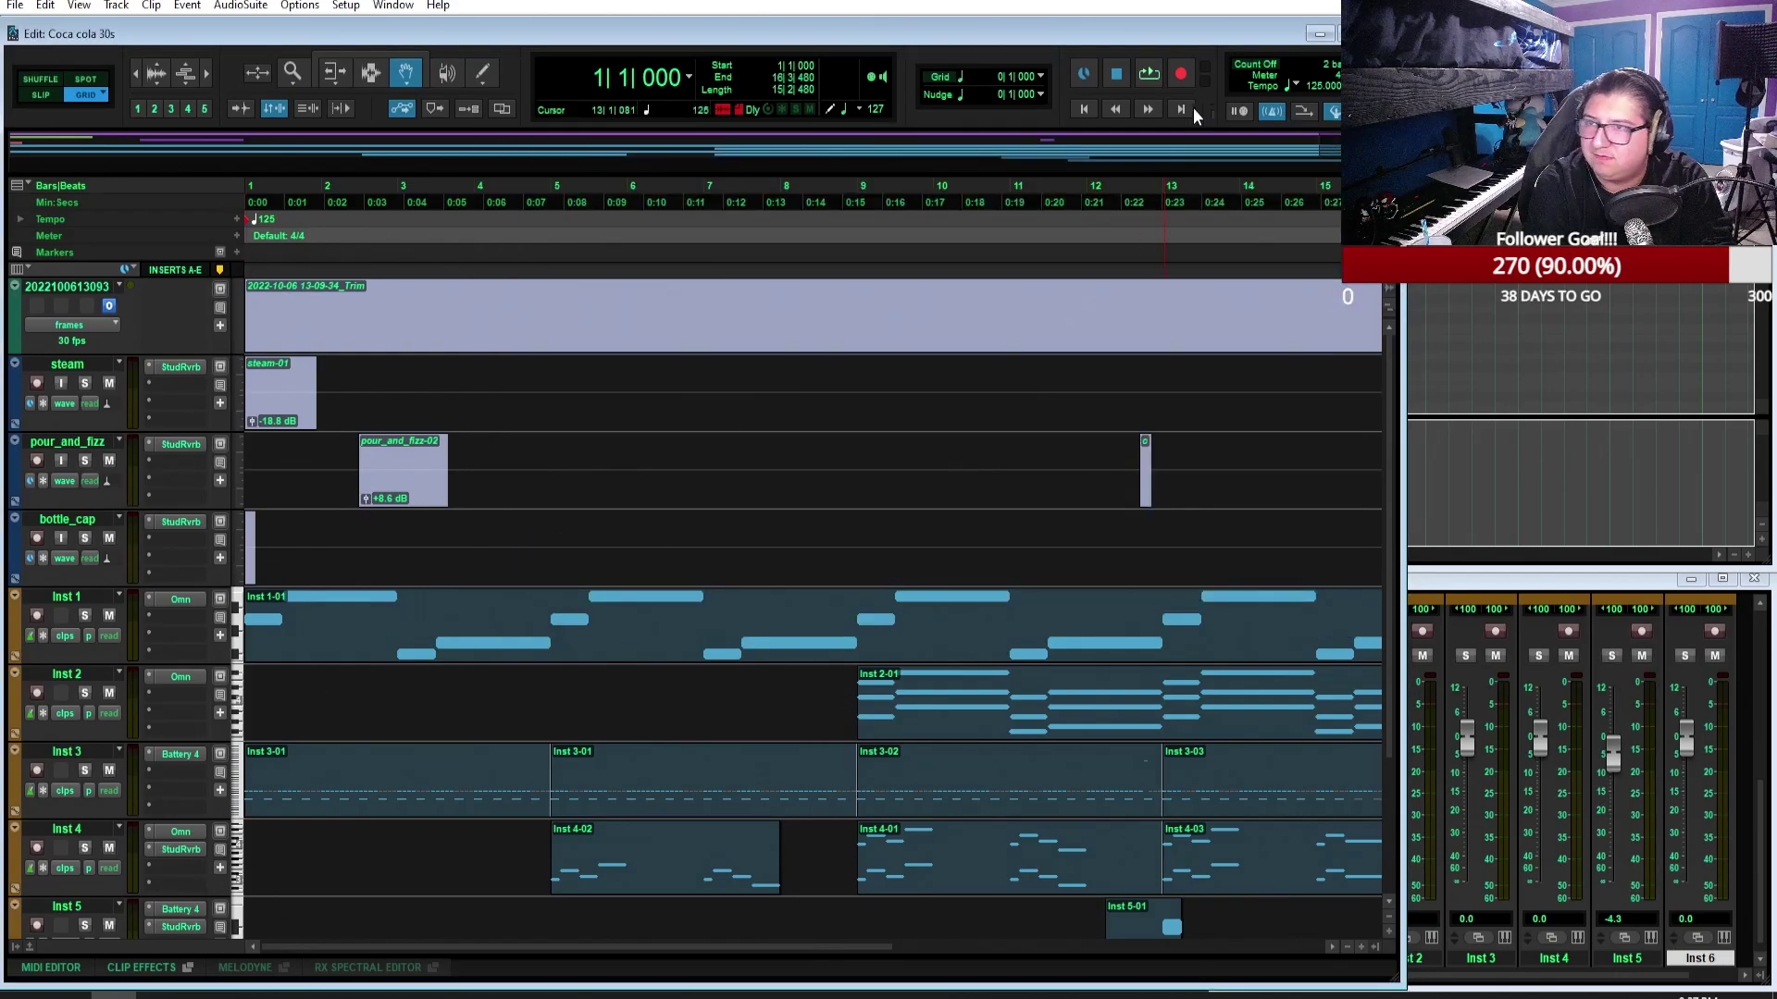
# Step: Return the session to its start, then switch to the browser and watch the Coca cola 30s ad scoring video on YouTube
pyautogui.click(1086, 109)
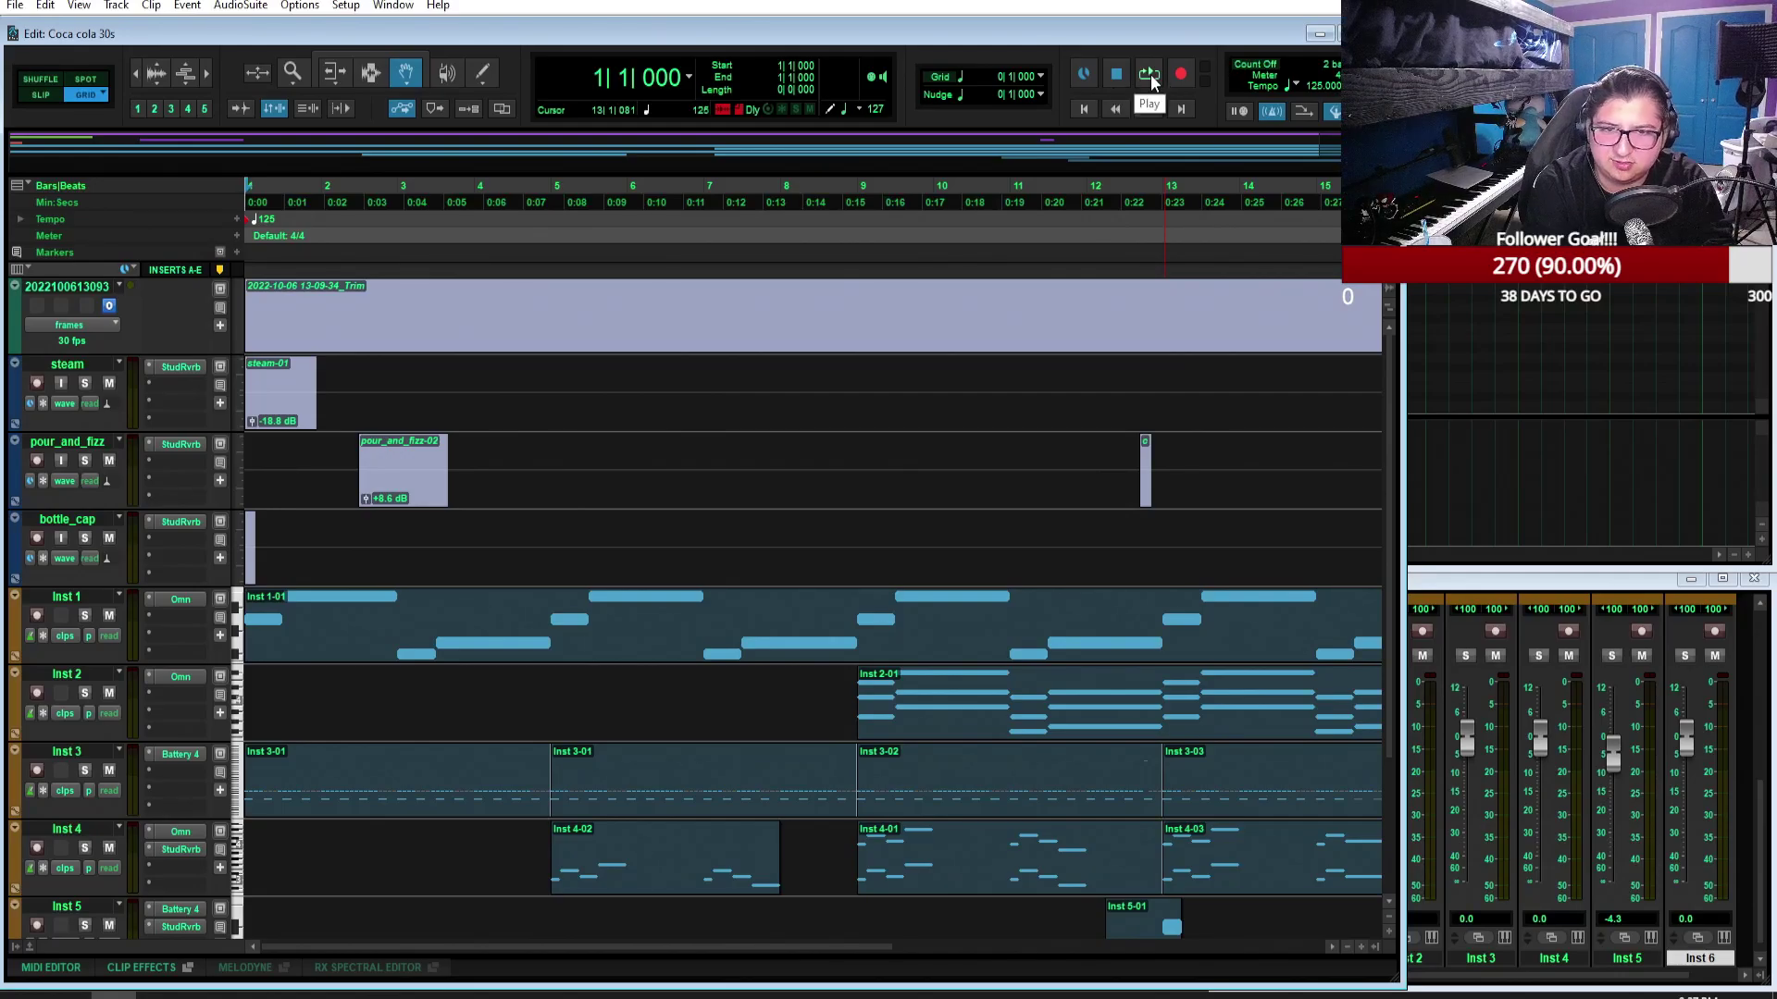
pyautogui.click(1151, 74)
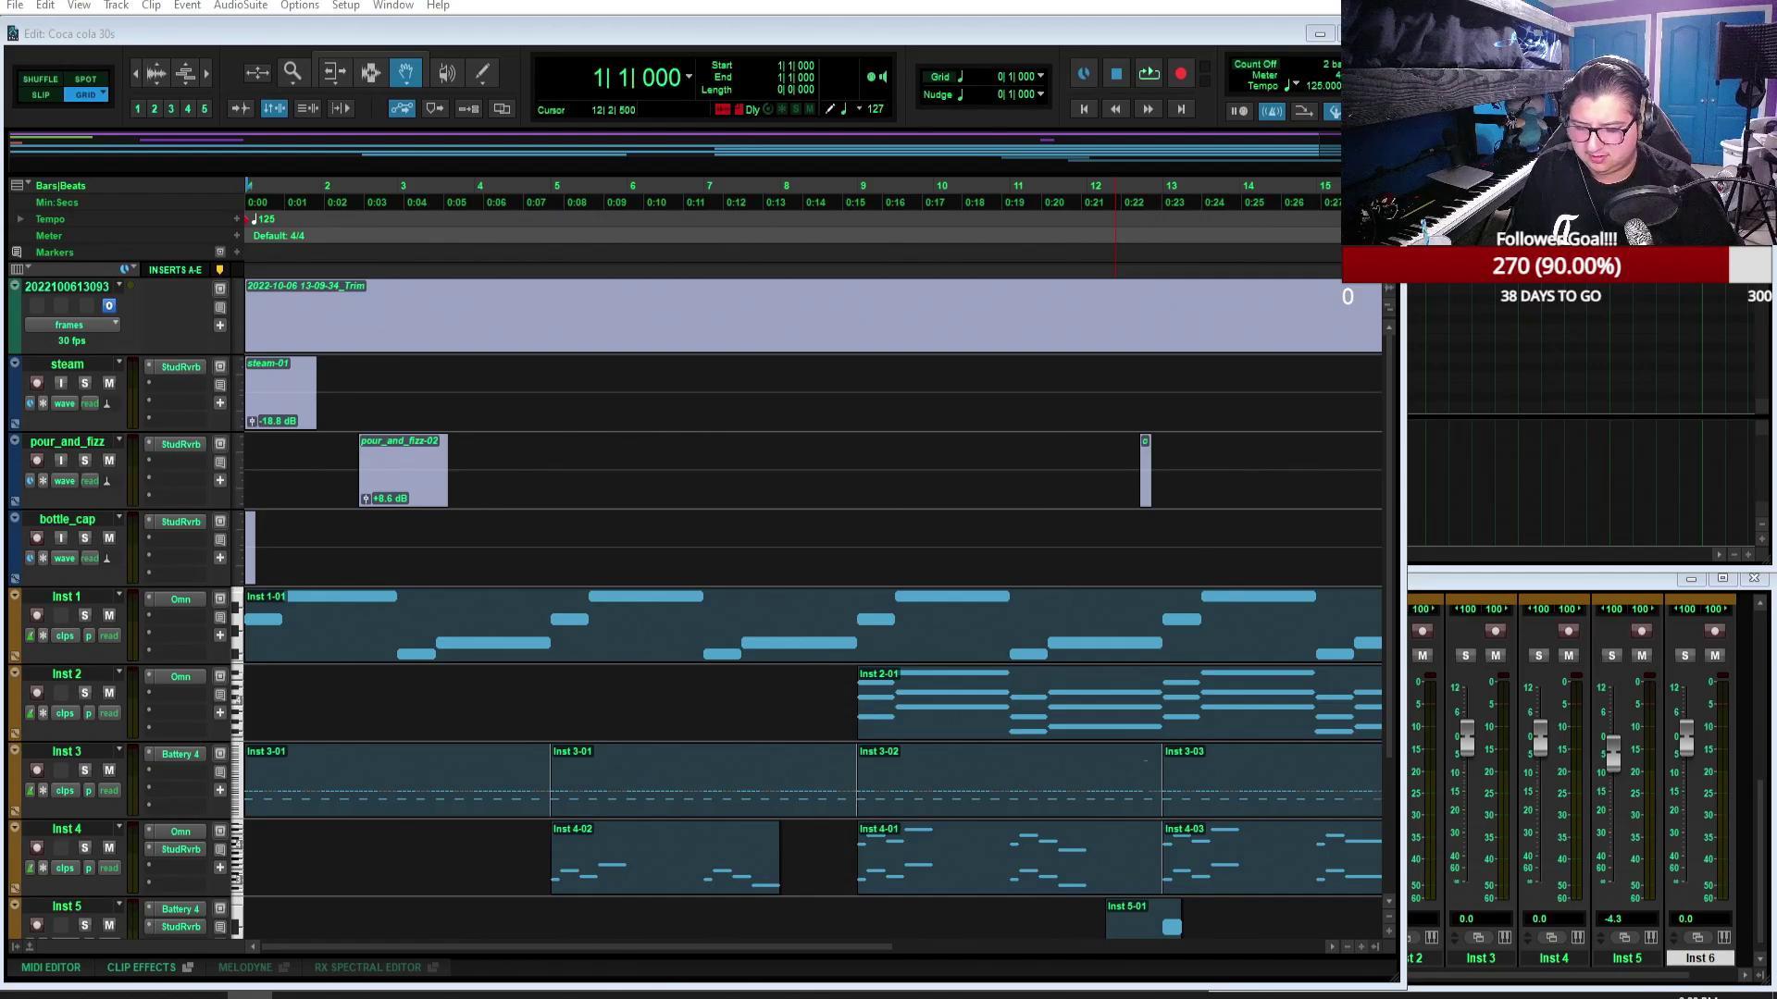
pyautogui.hotkey('alt', 'Tab')
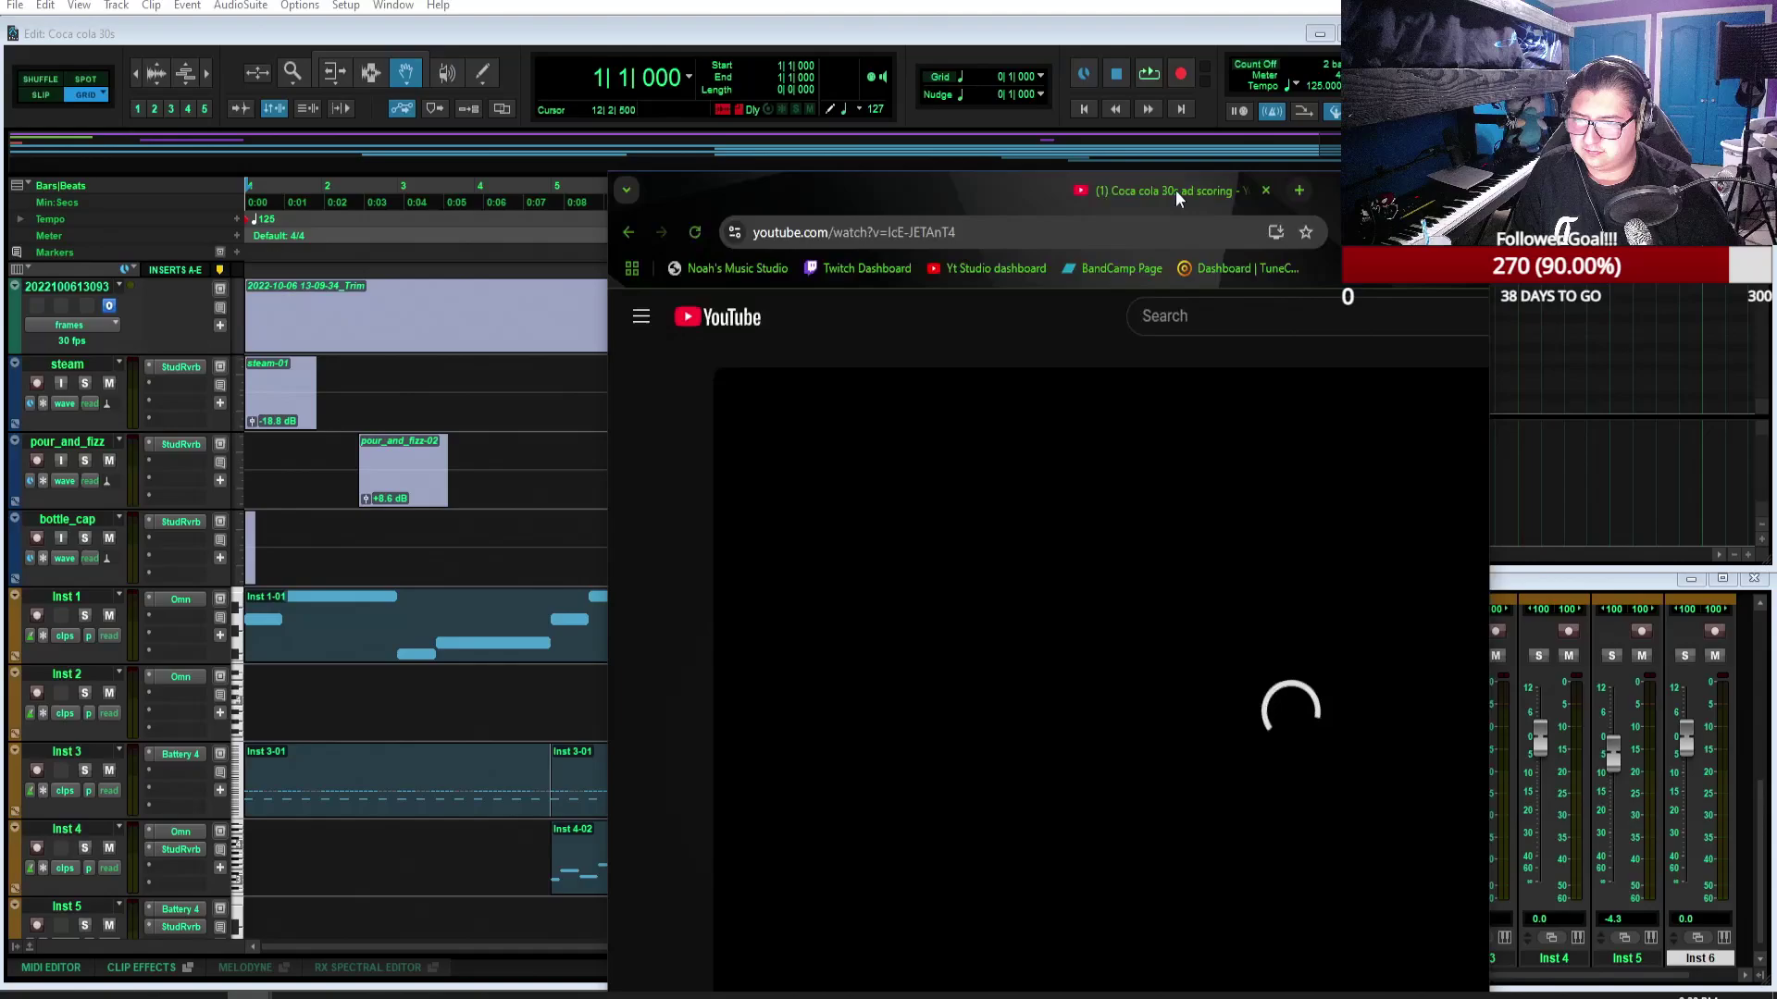
pyautogui.doubleClick(1190, 186)
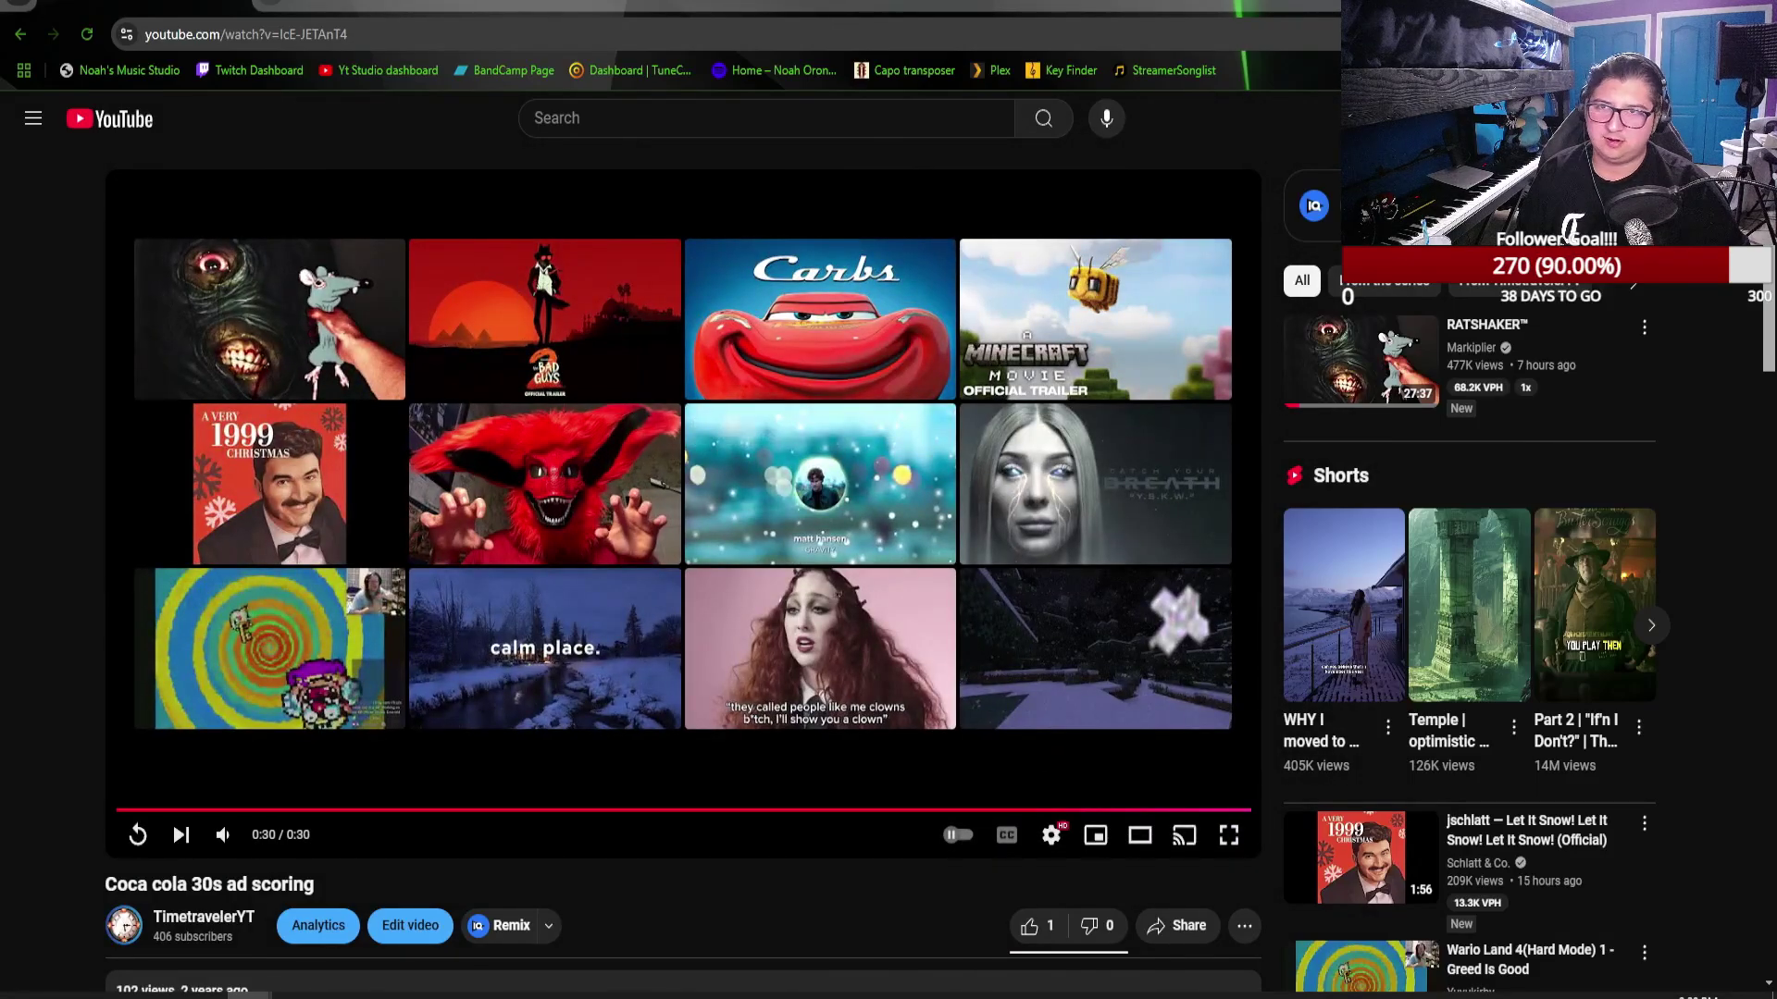
# Step: Switch back to Pro Tools and narrow the Edit window until it sits beside the MIDI Editor and Mix windows
pyautogui.hotkey('alt', 'Tab')
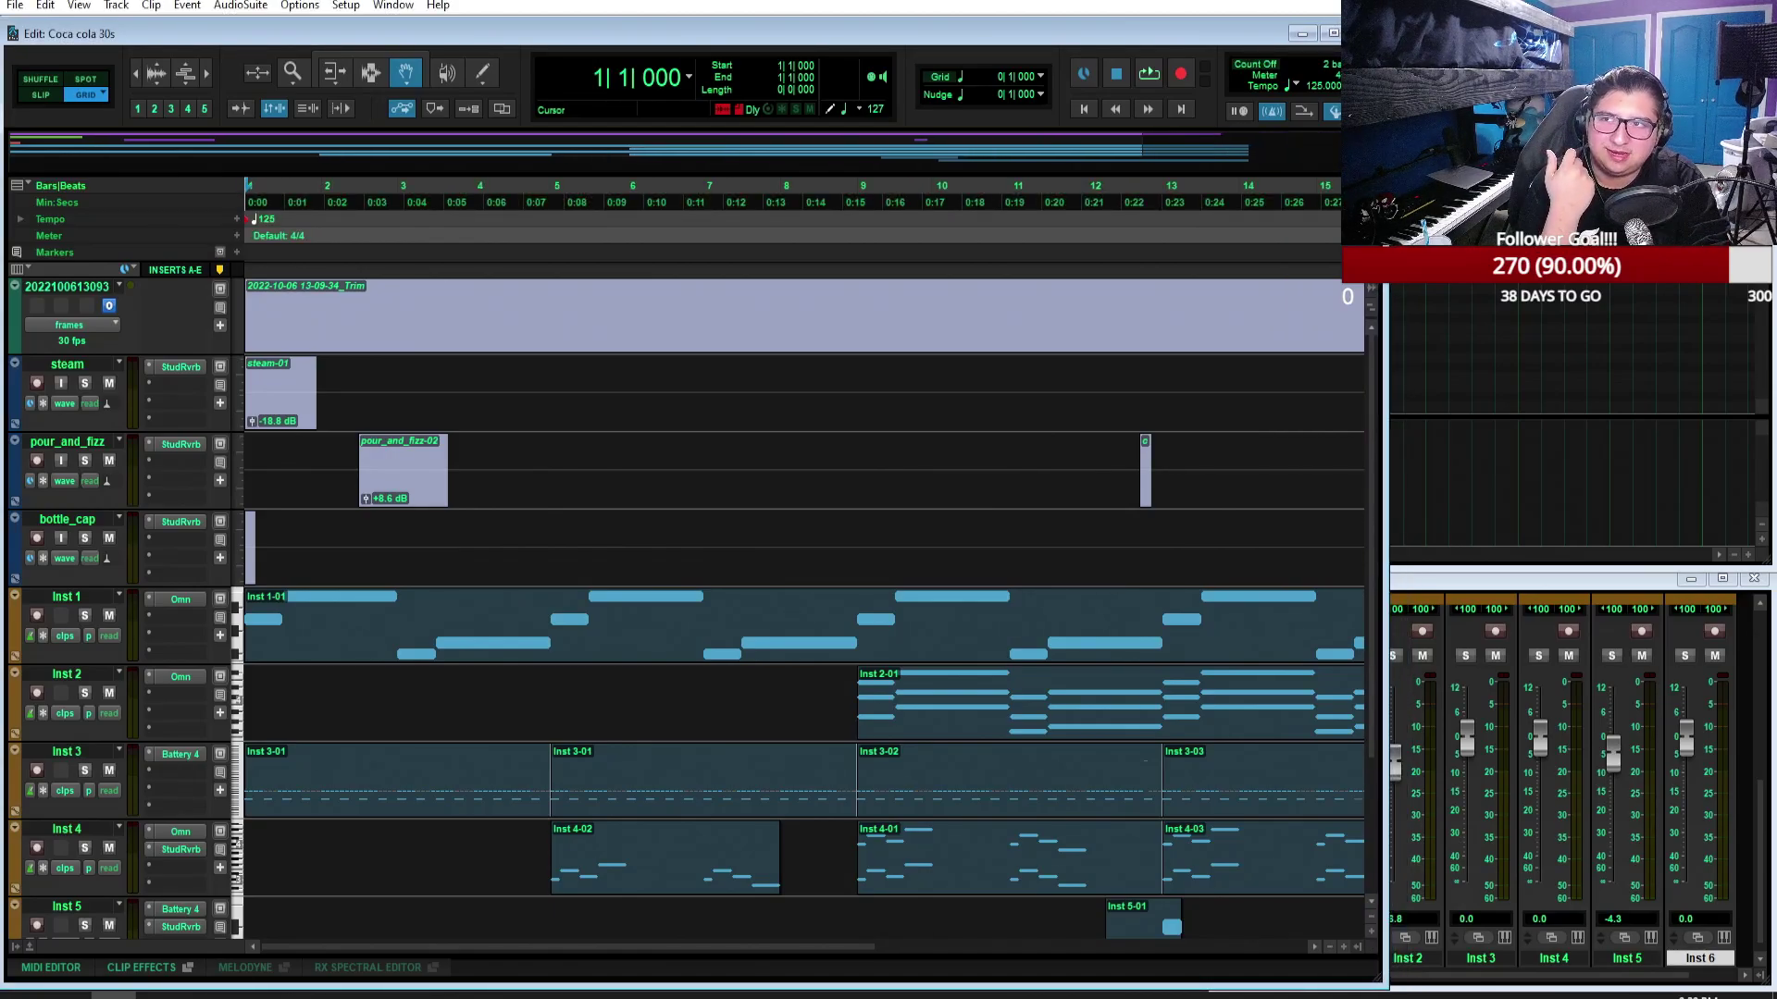
pyautogui.moveTo(1381, 169); pyautogui.dragTo(1223, 167)
pyautogui.click(1198, 165)
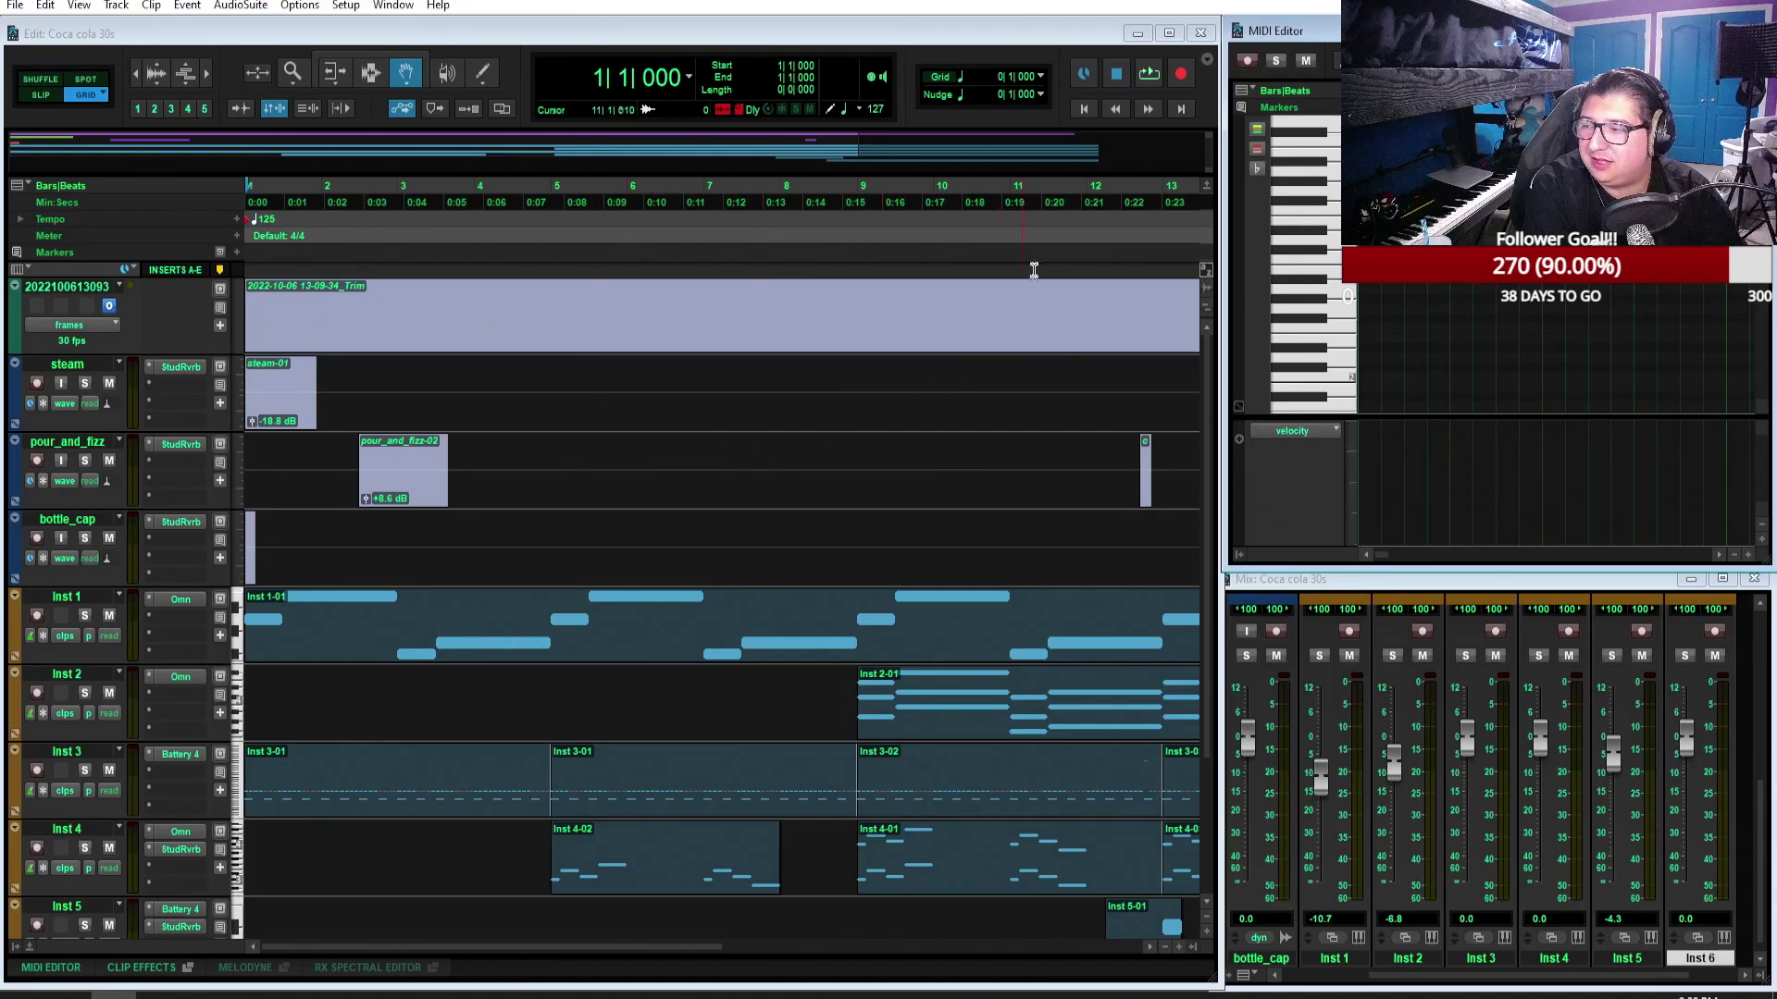
# Step: Play the Coca cola 30s session from the beginning into bar 15, stop it, and look over its instrument tracks
pyautogui.click(1156, 81)
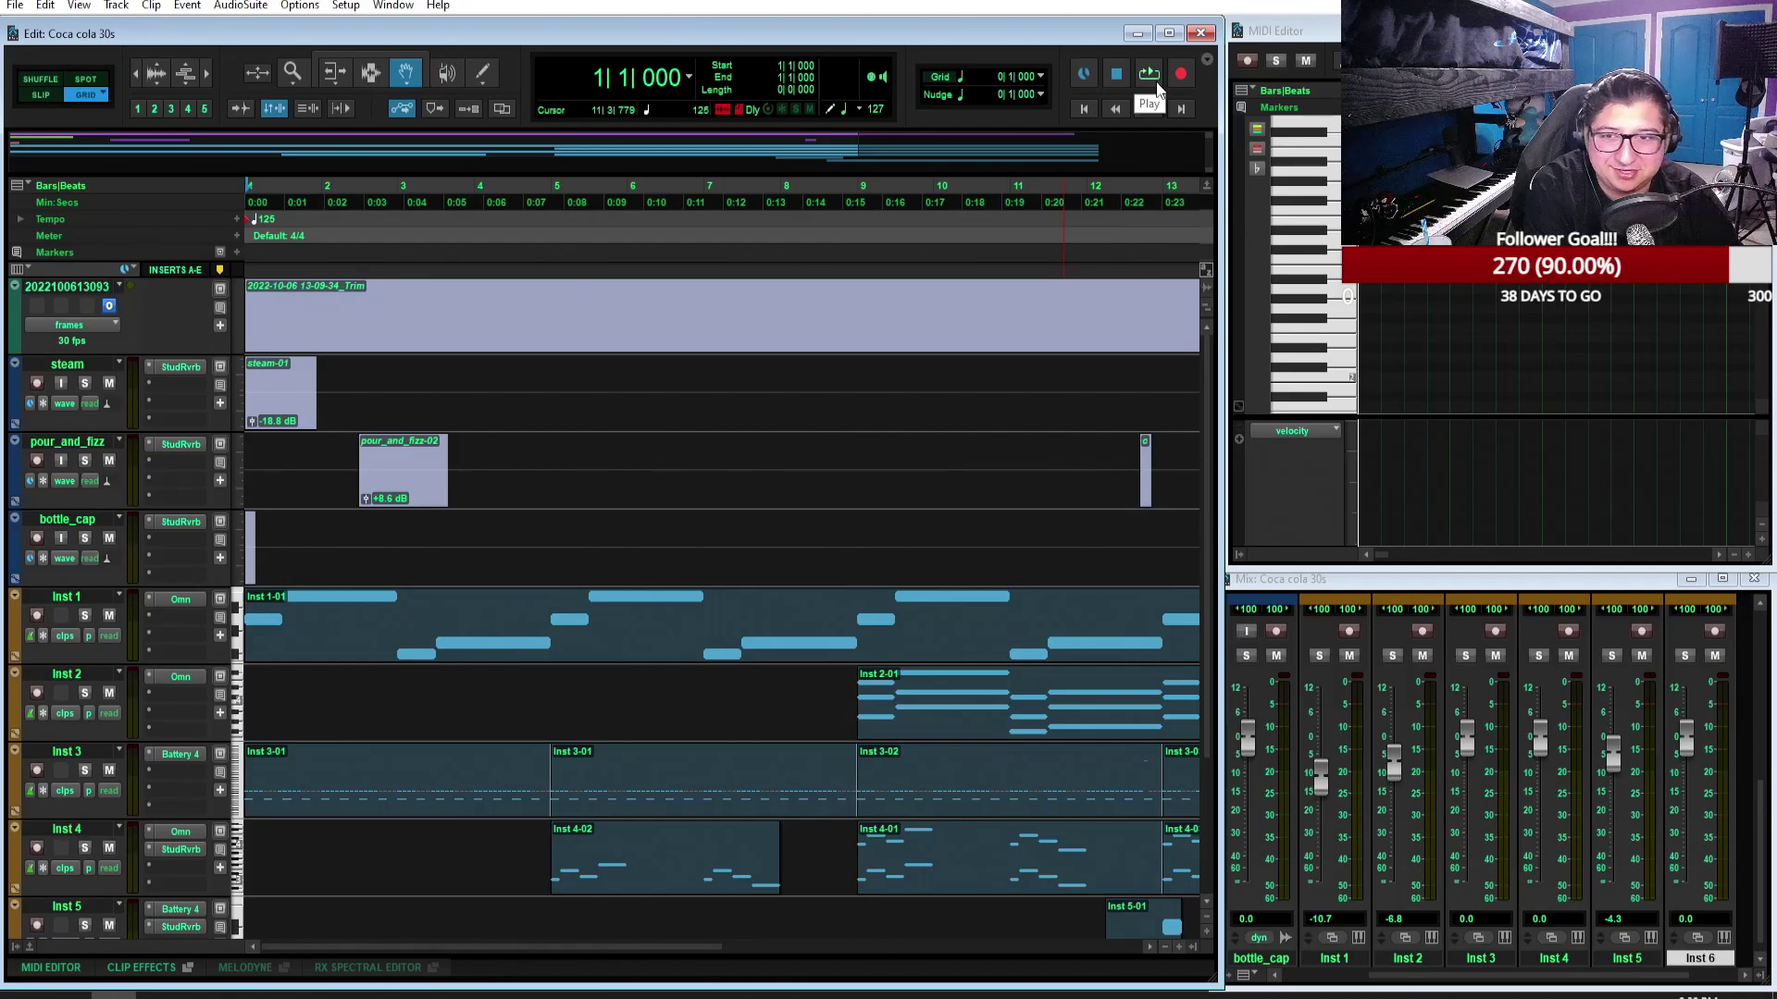
pyautogui.click(1157, 81)
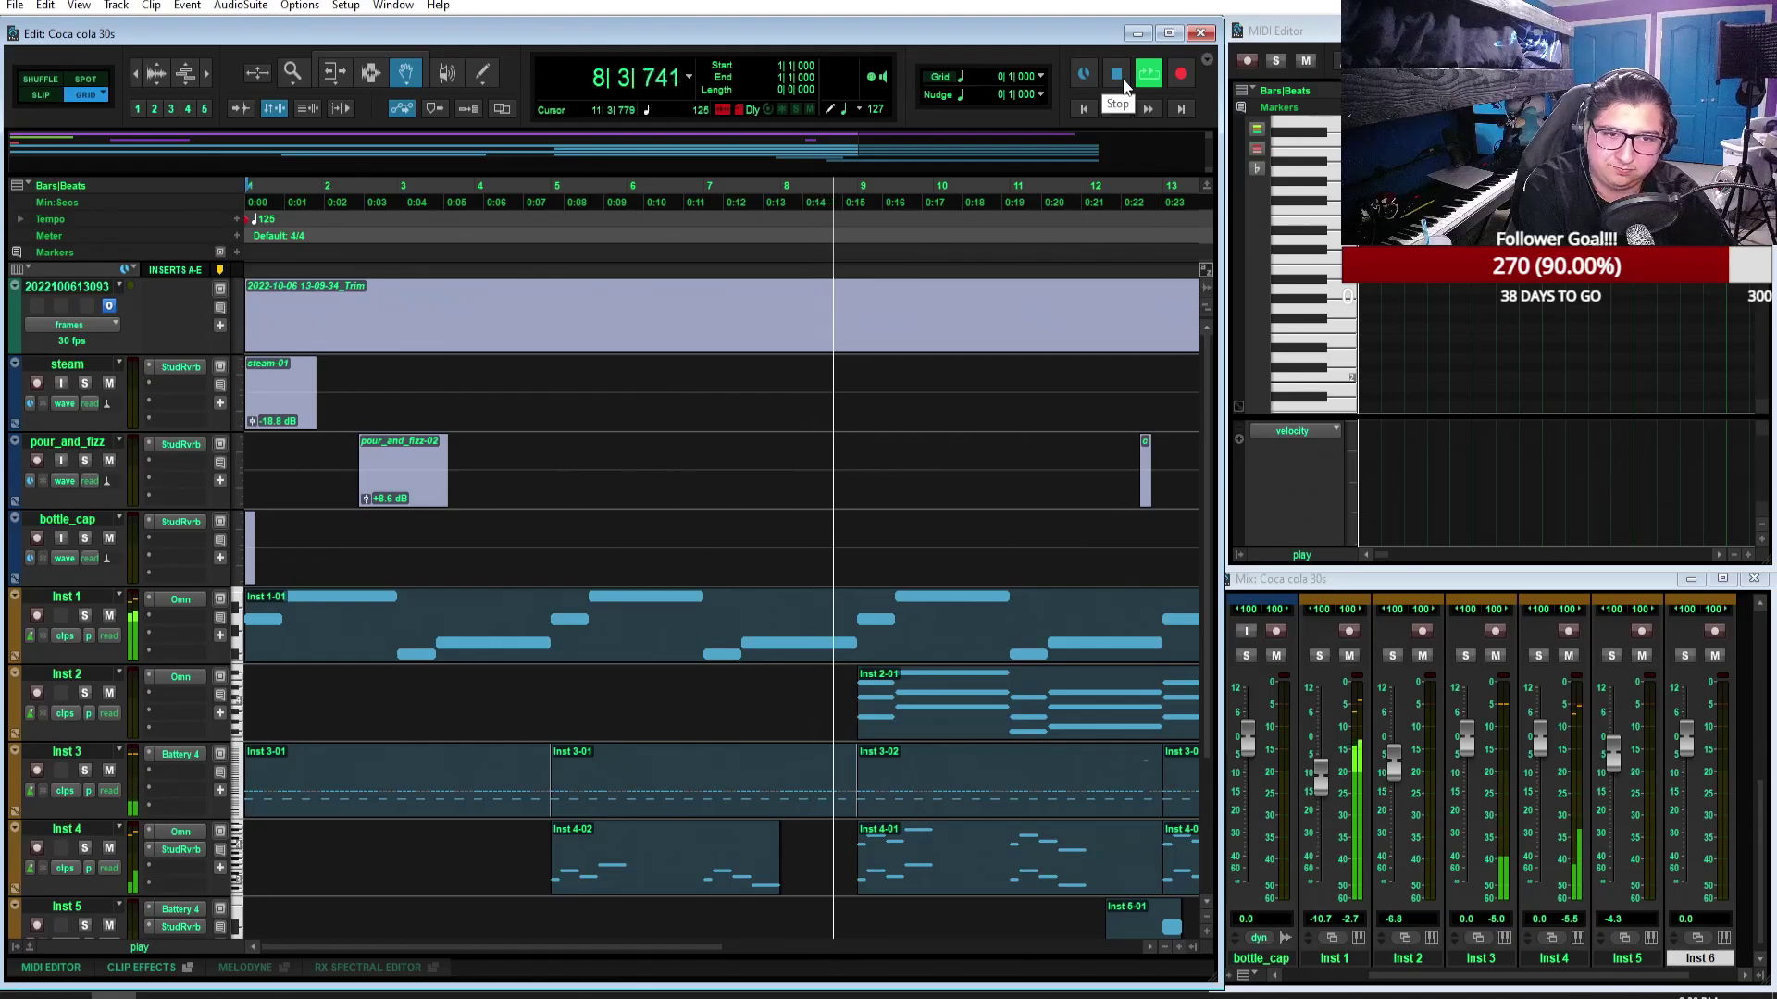
pyautogui.click(1166, 947)
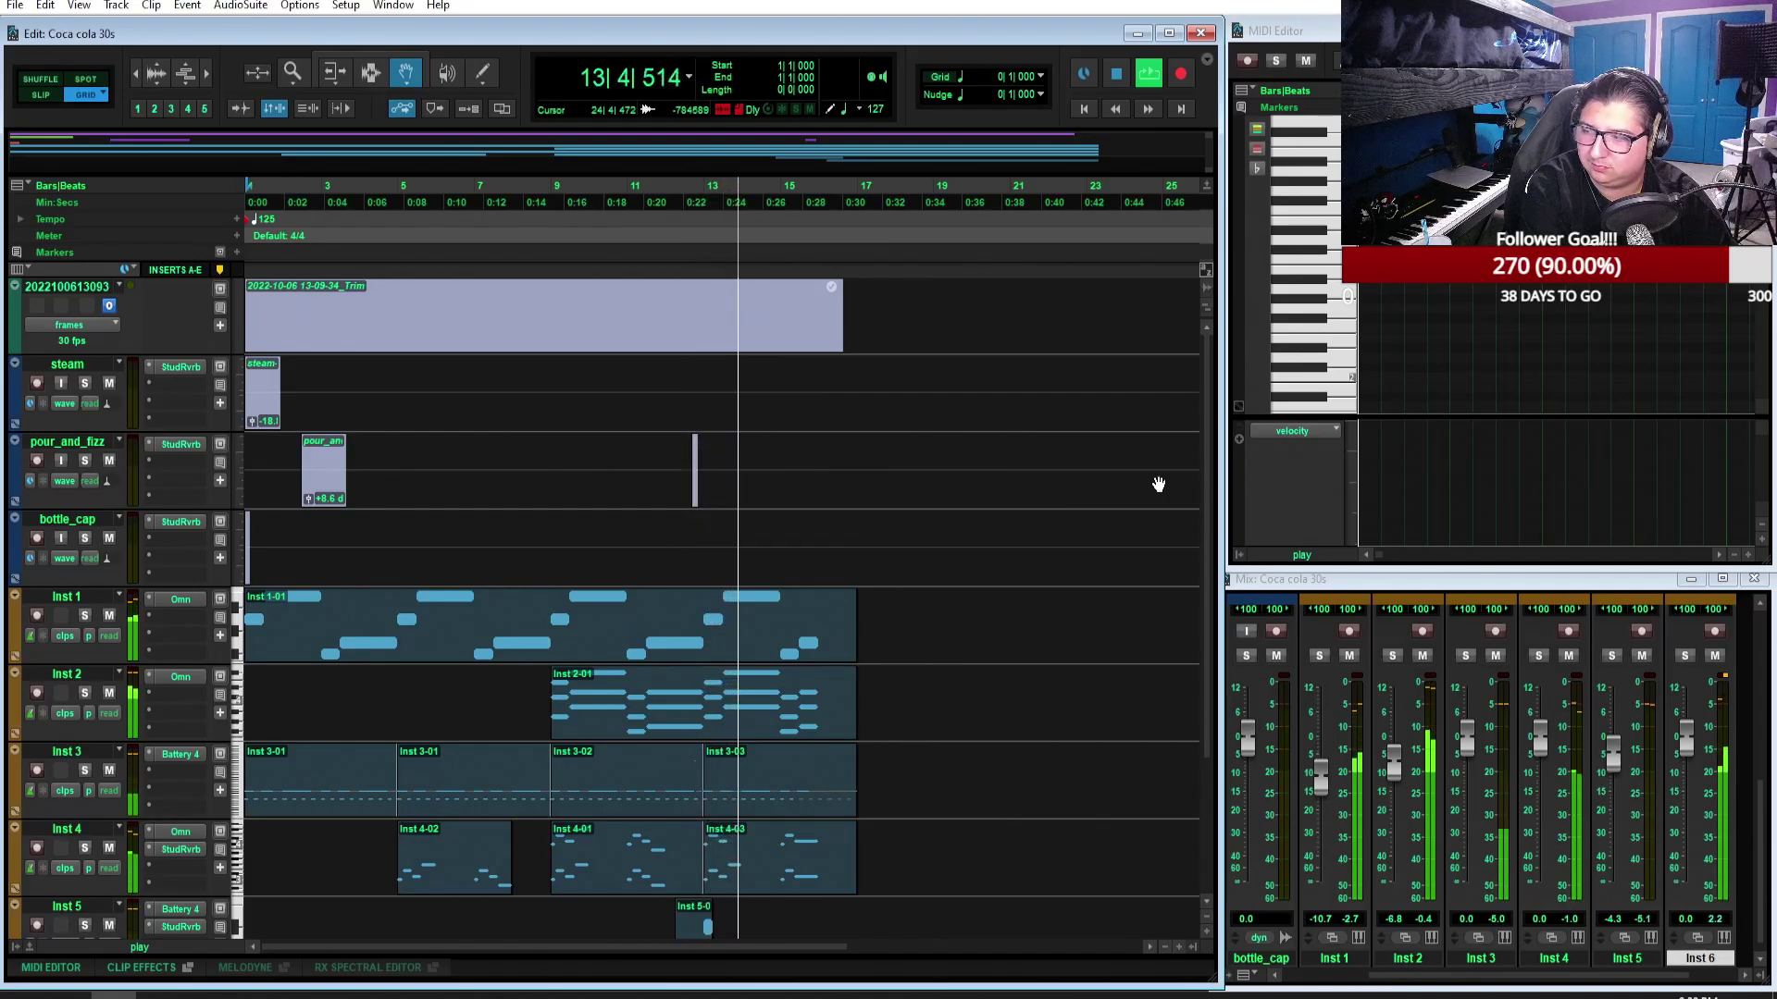
pyautogui.scroll(-2, 1055, 512)
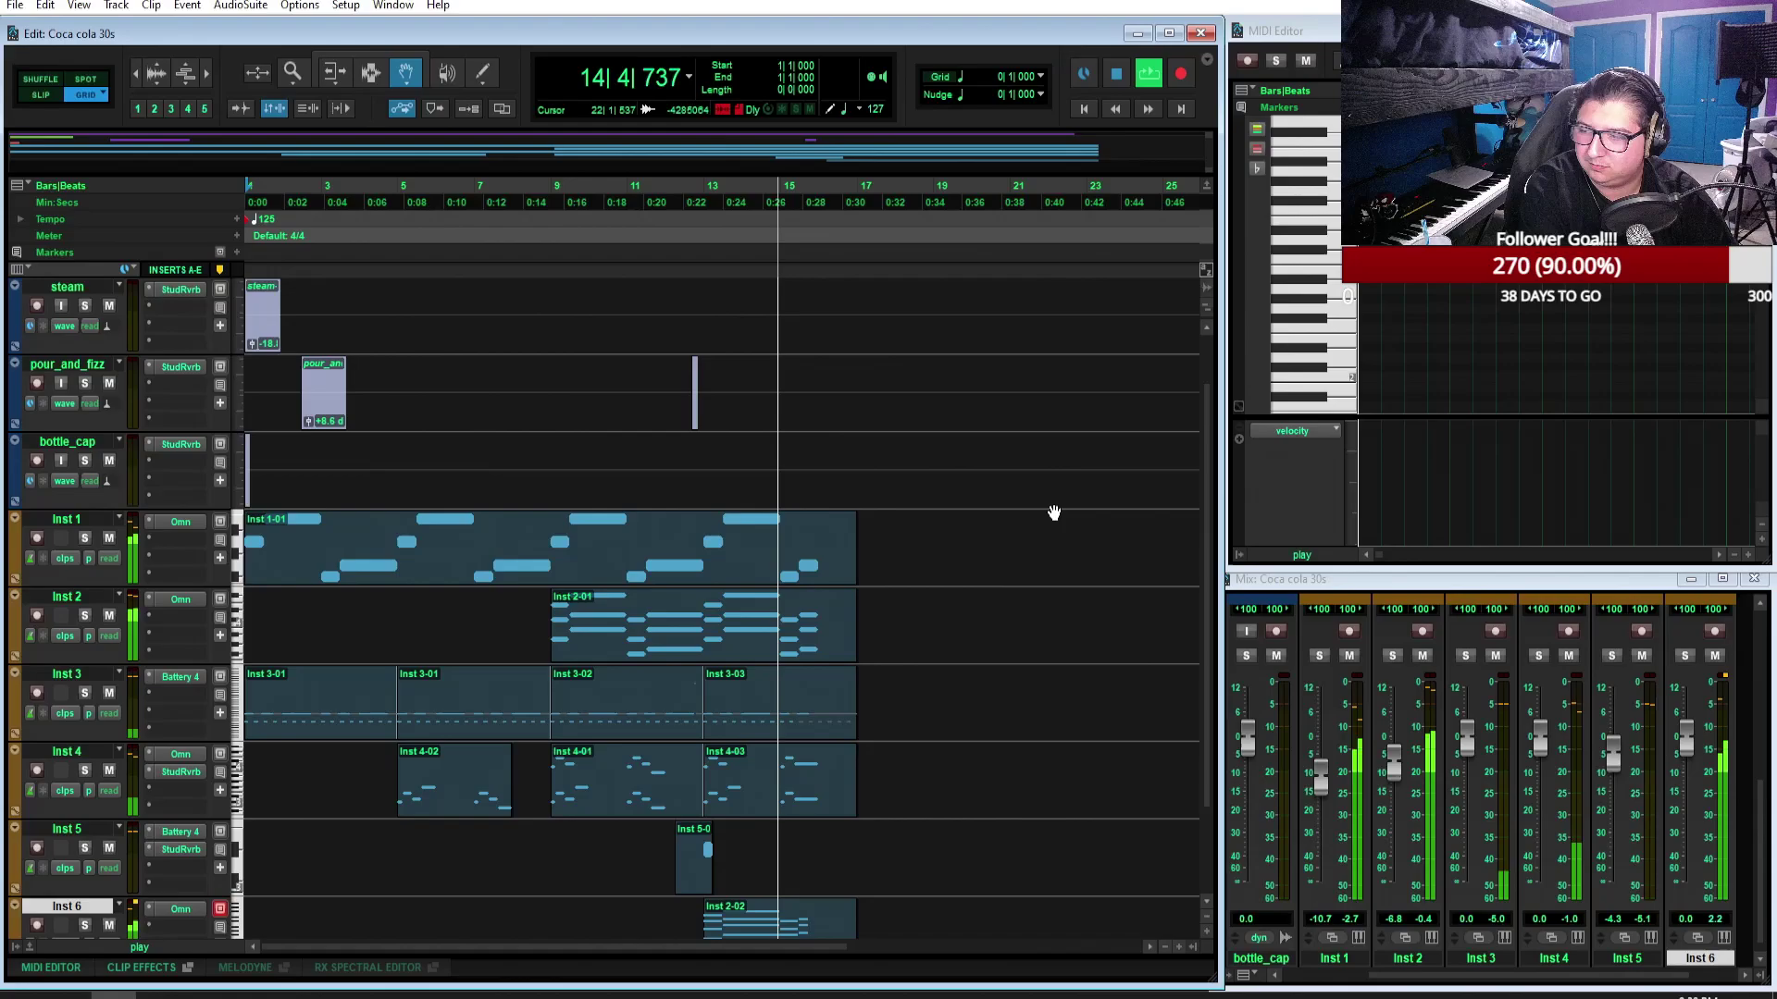
pyautogui.scroll(-3, 1055, 512)
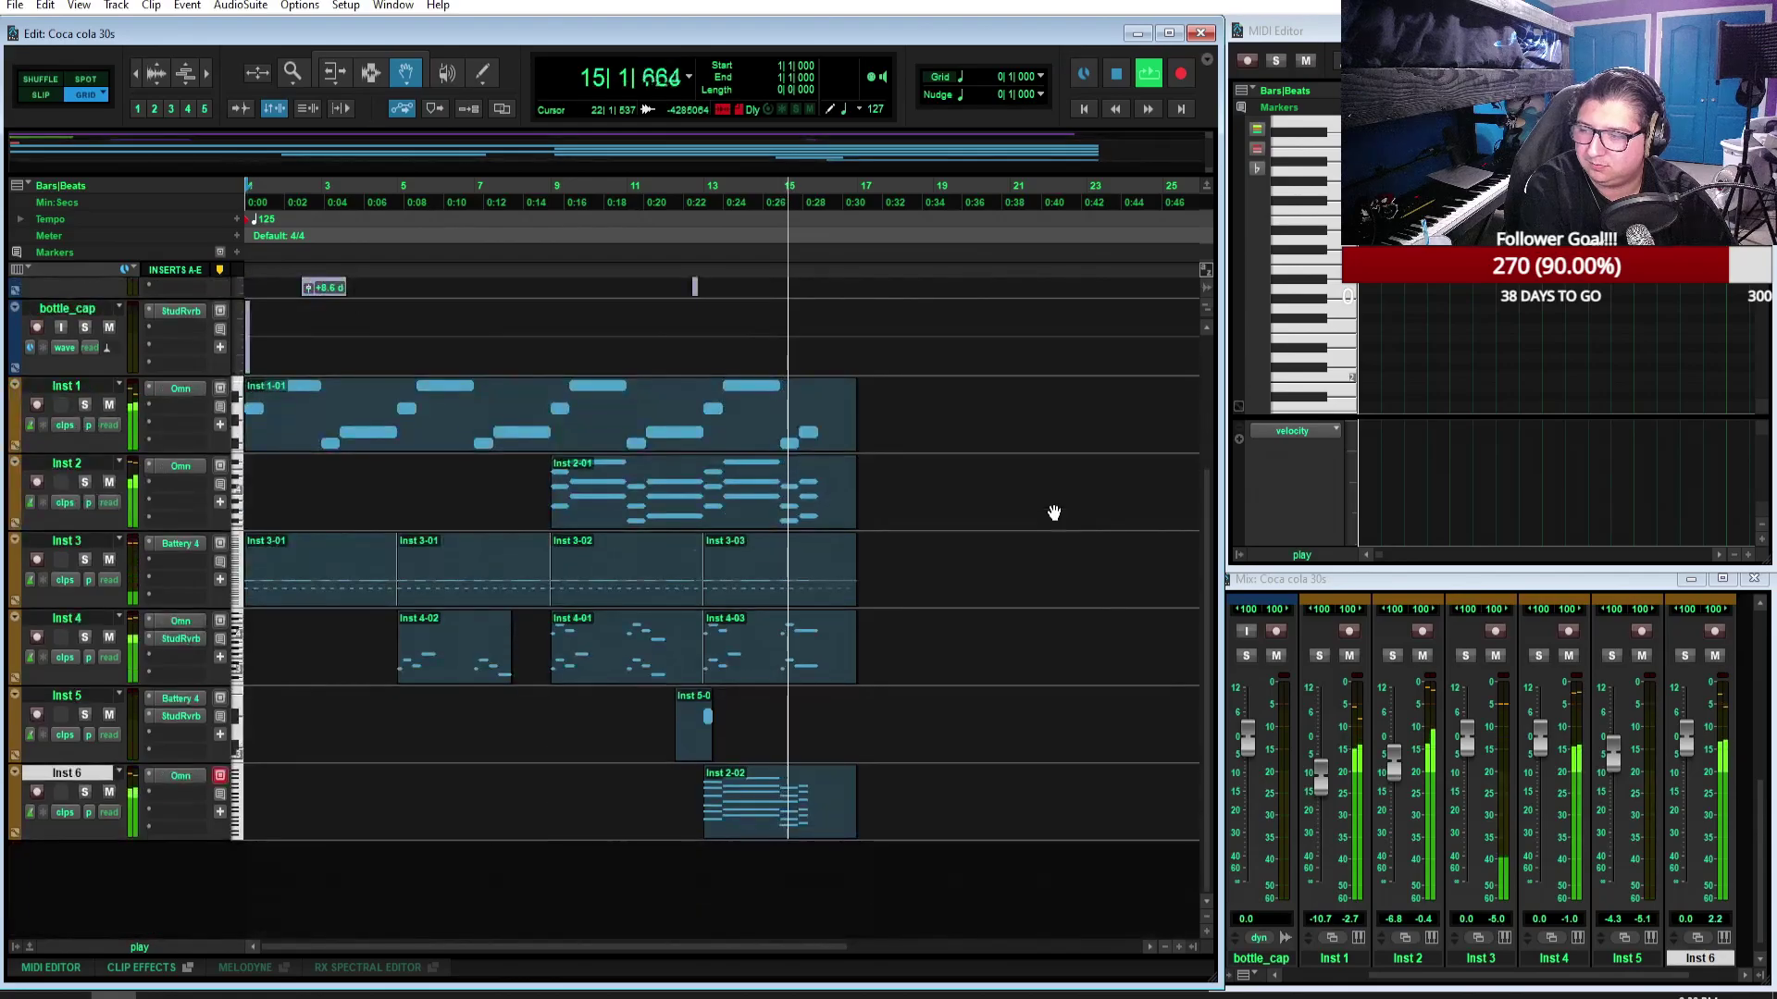
pyautogui.click(1118, 74)
pyautogui.scroll(5, 939, 529)
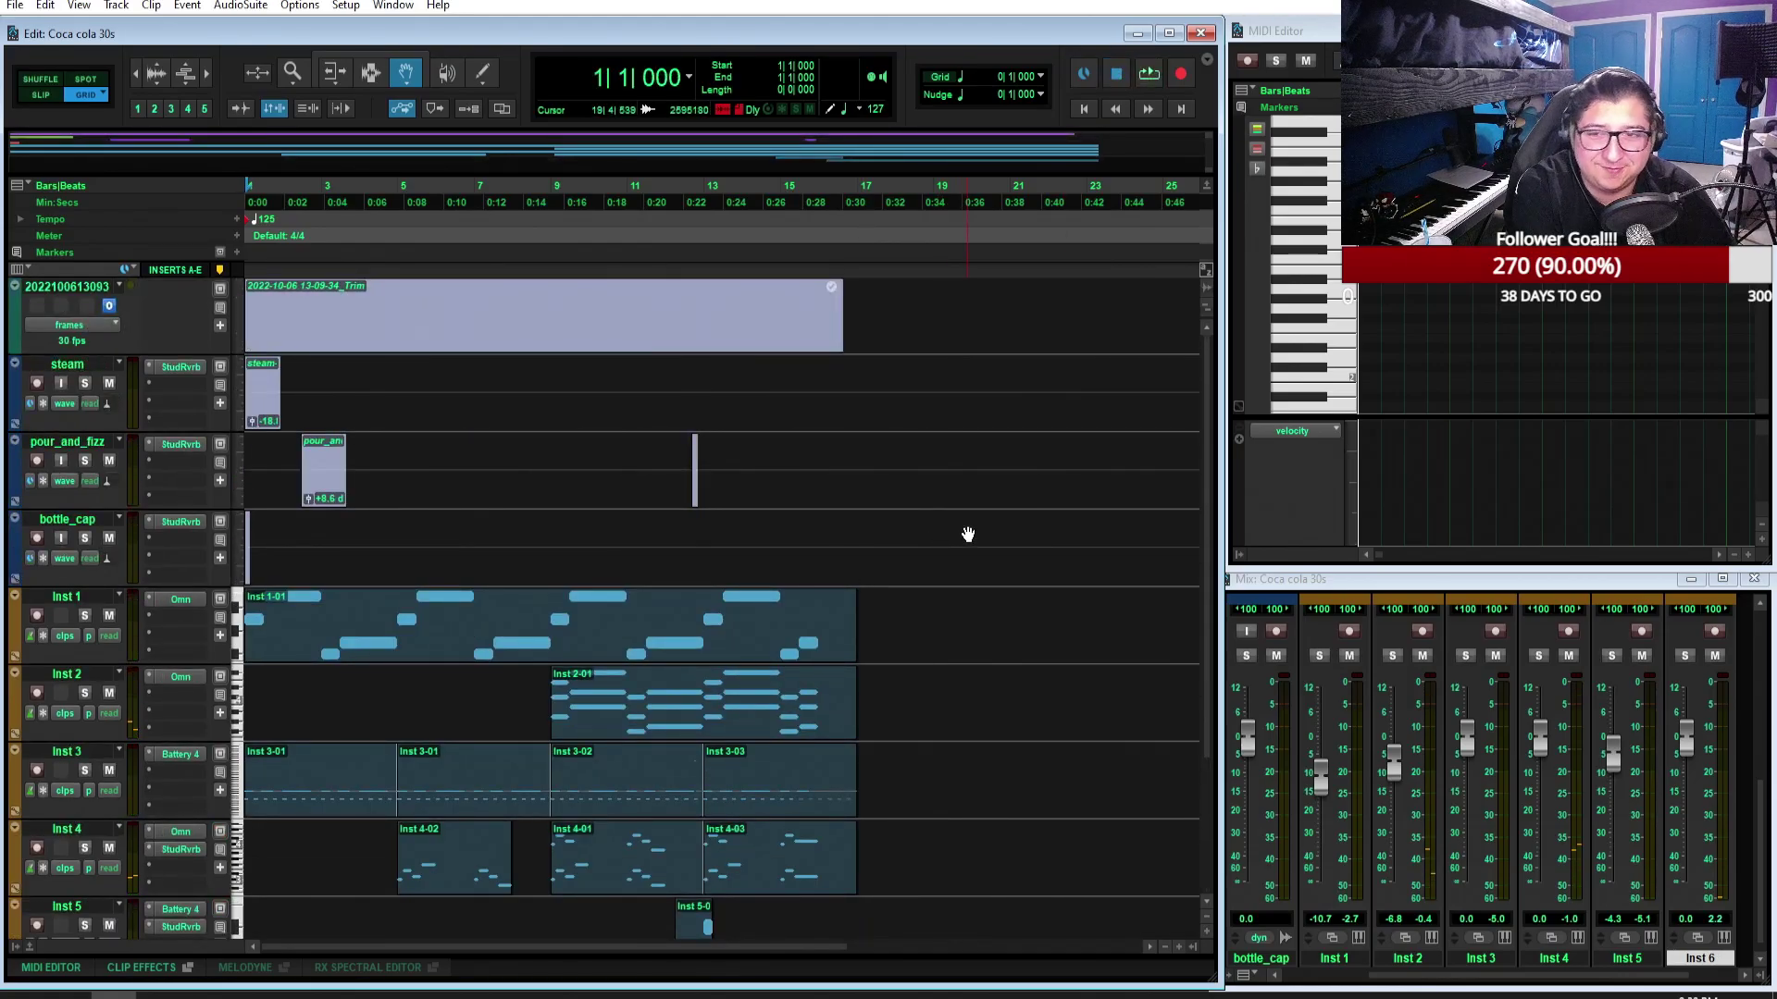
pyautogui.scroll(-1, 981, 509)
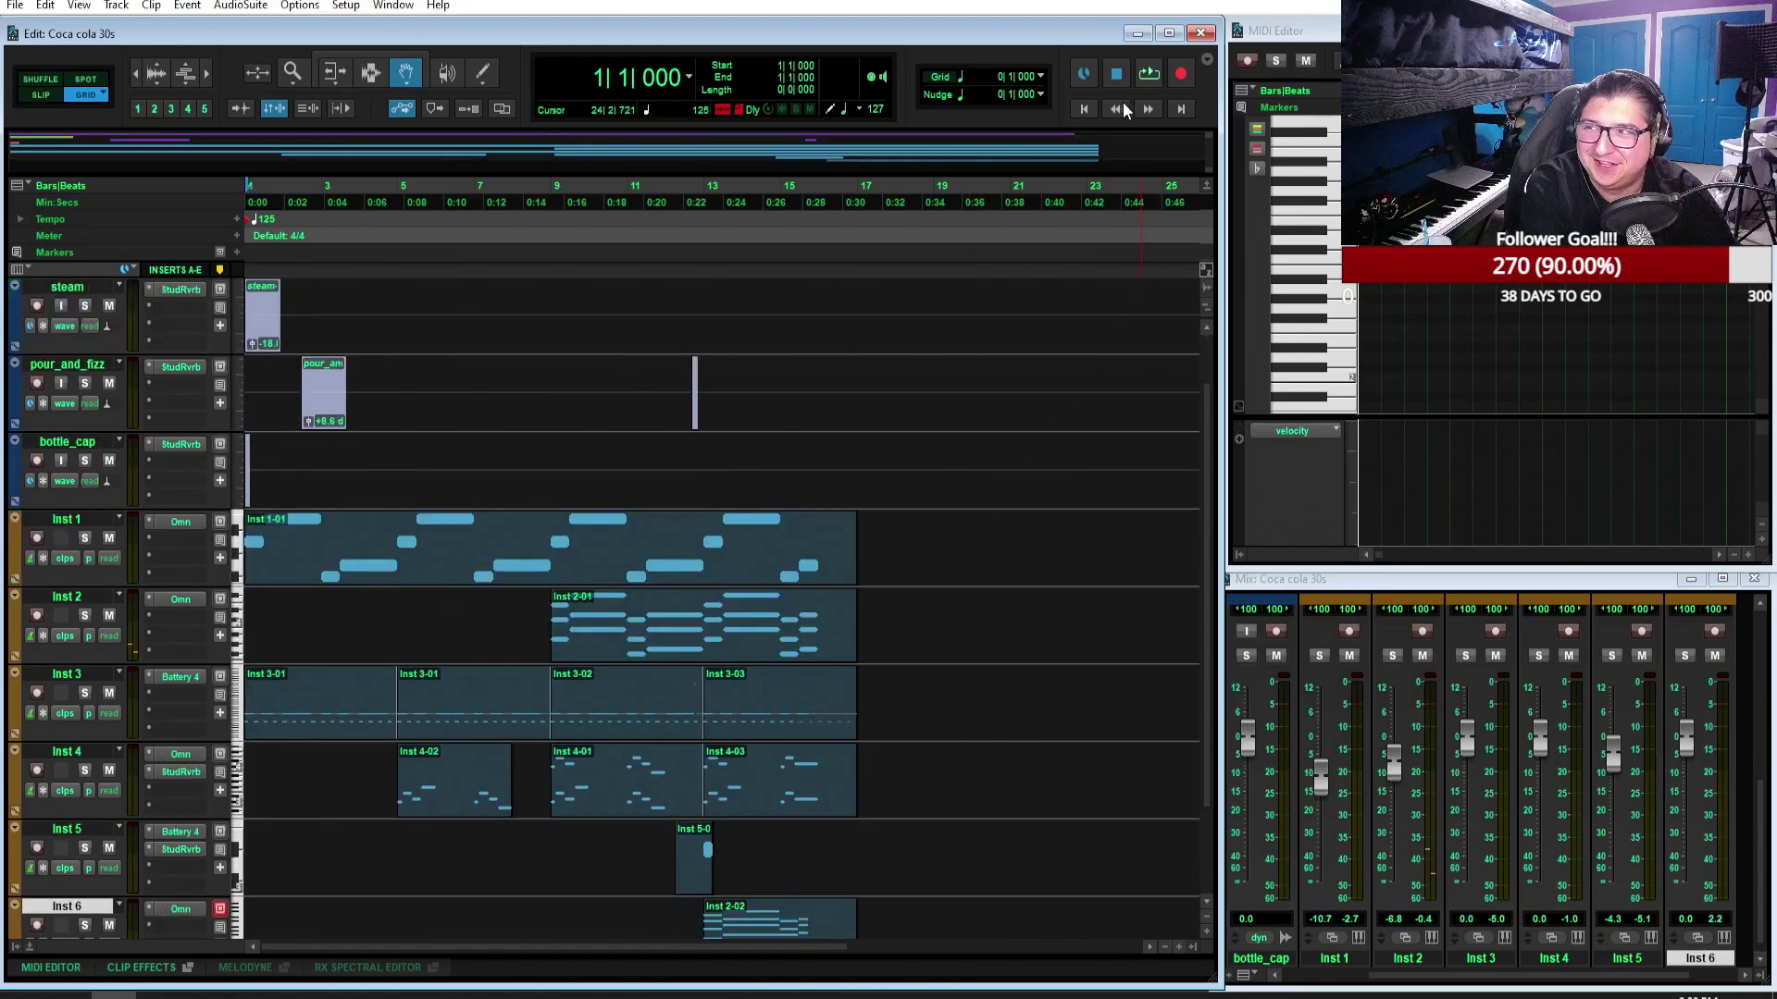
pyautogui.scroll(1, 1091, 385)
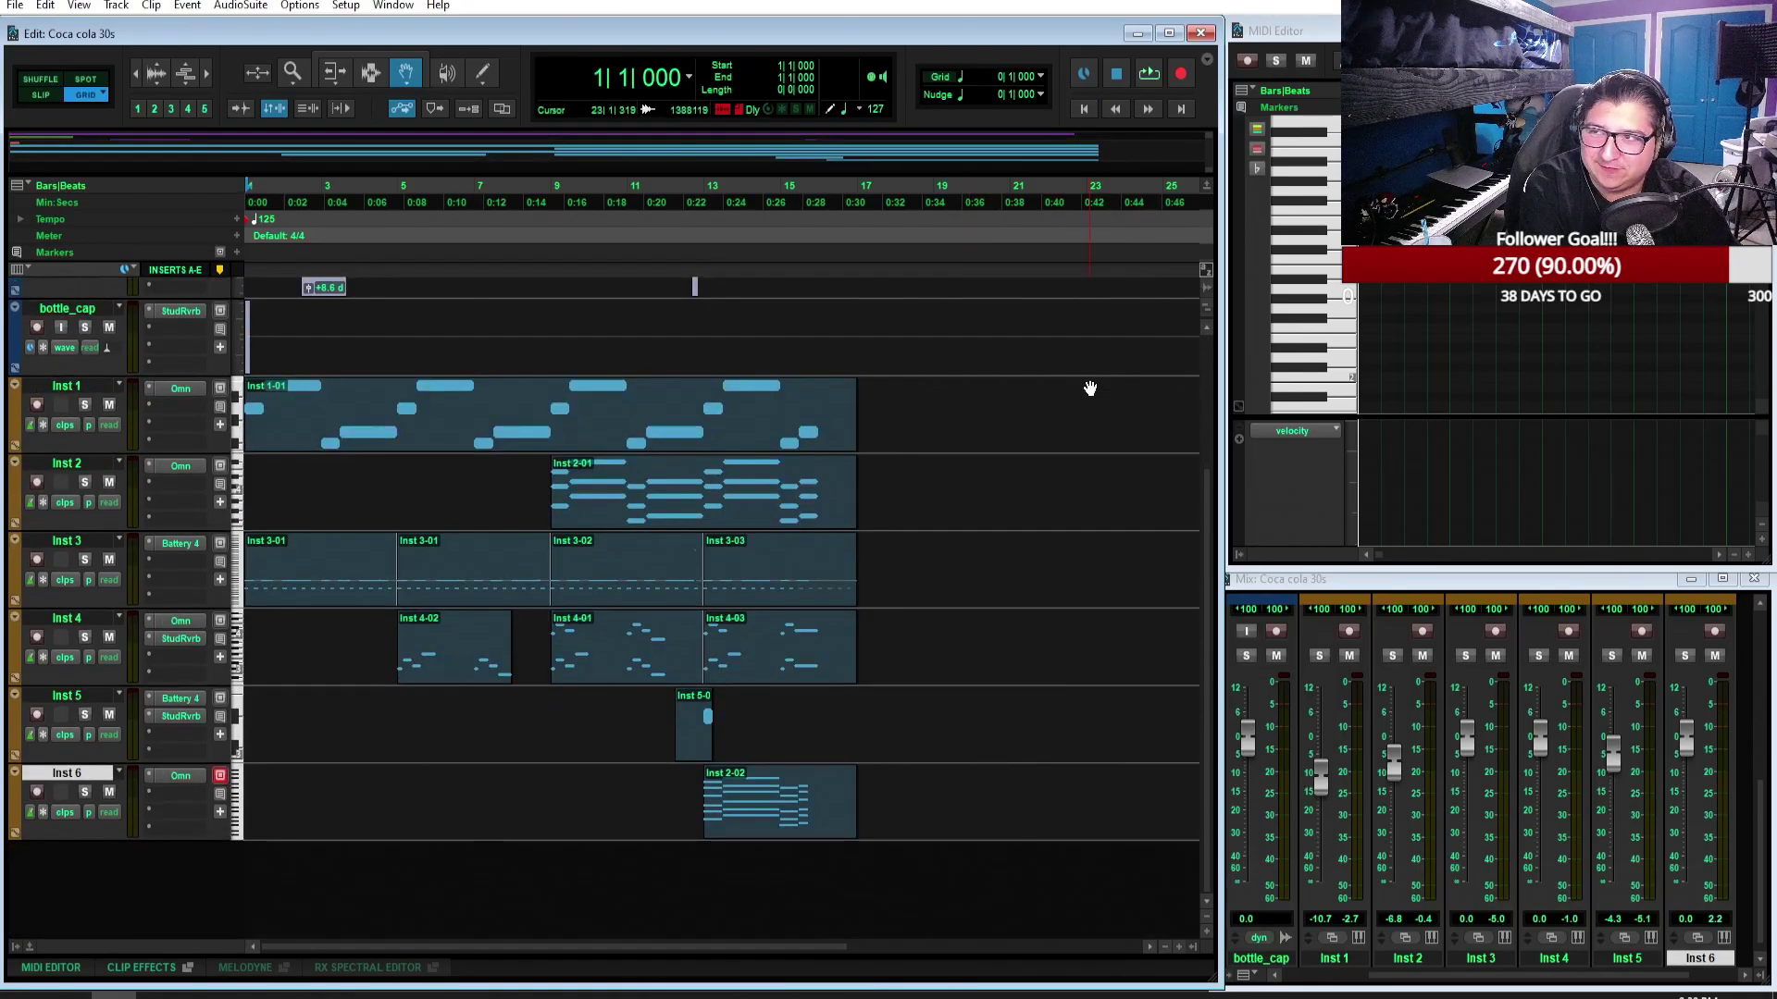
pyautogui.scroll(-3, 1091, 385)
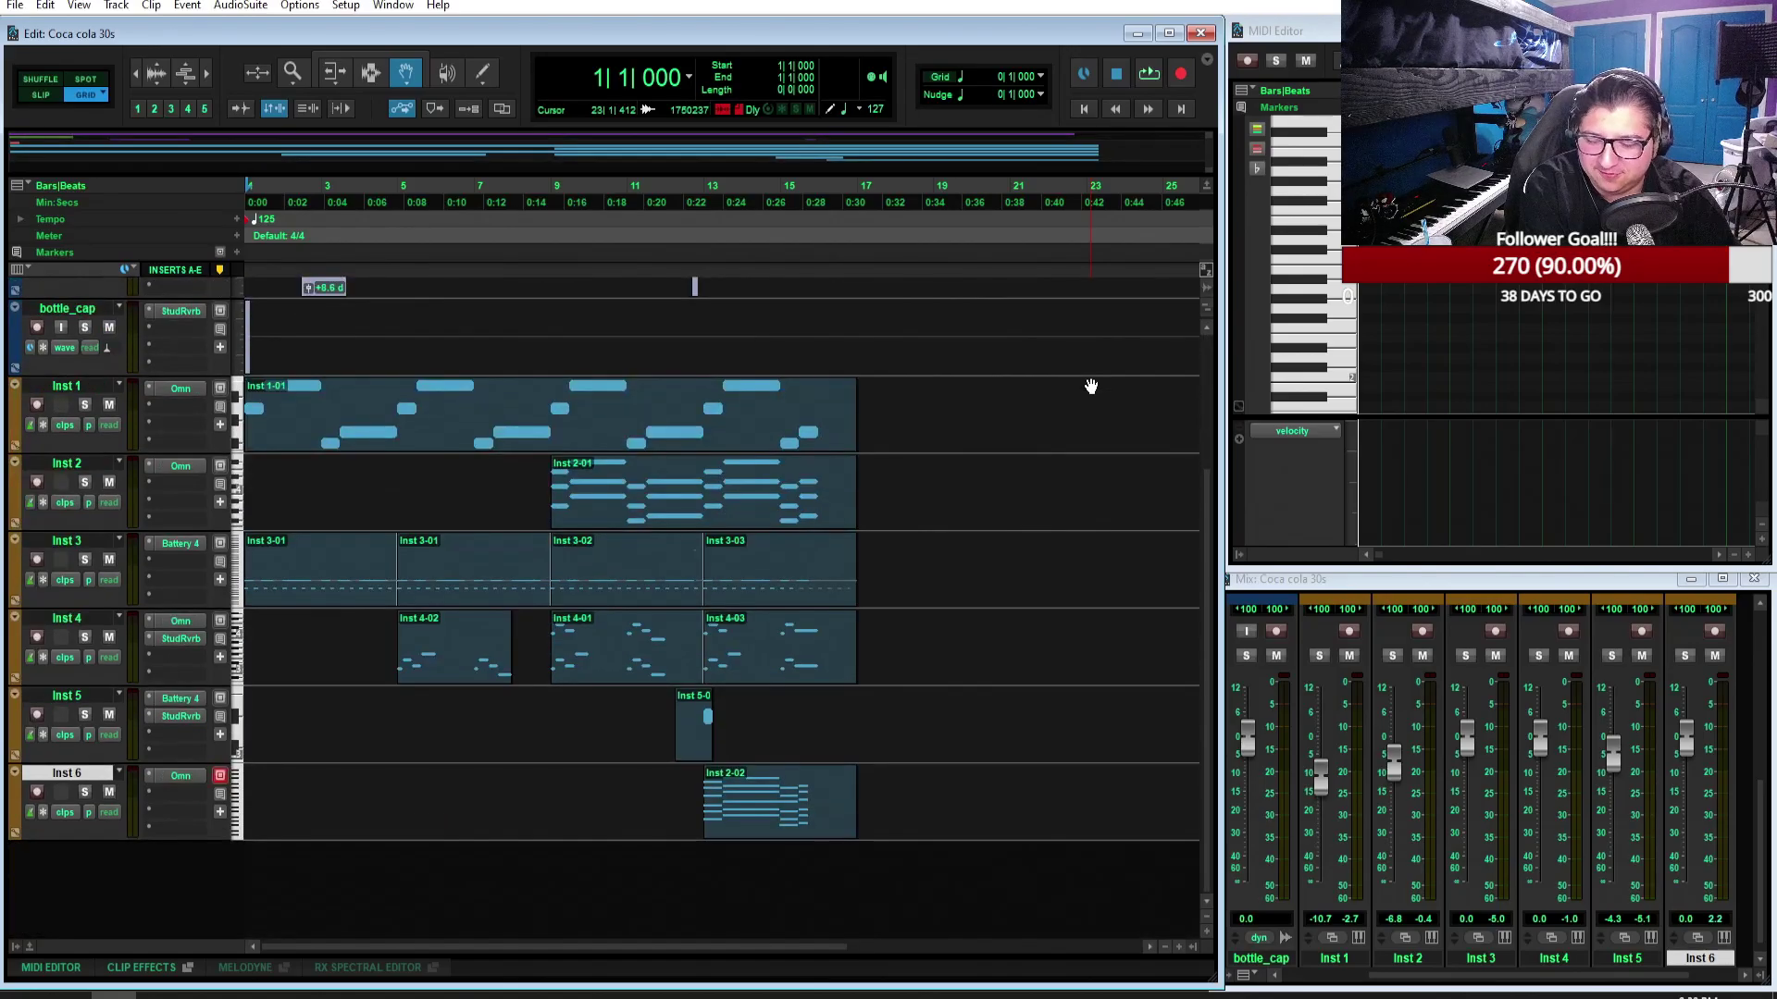
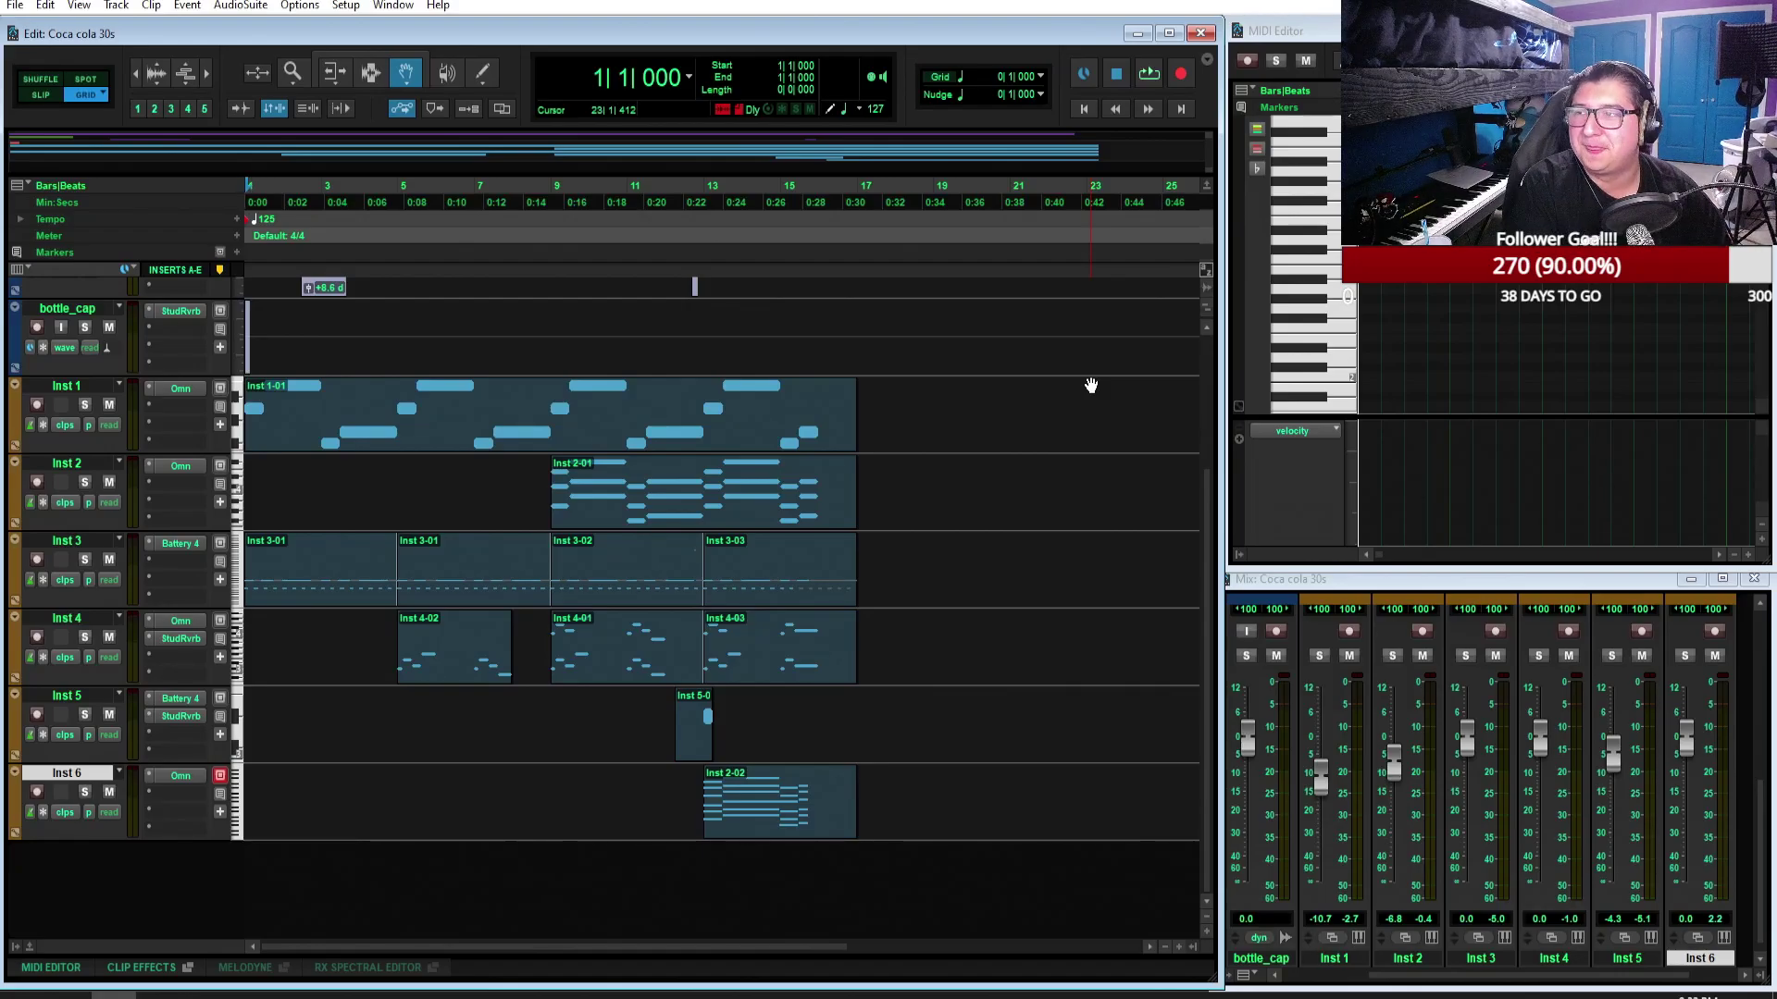
pyautogui.click(15, 7)
pyautogui.click(27, 26)
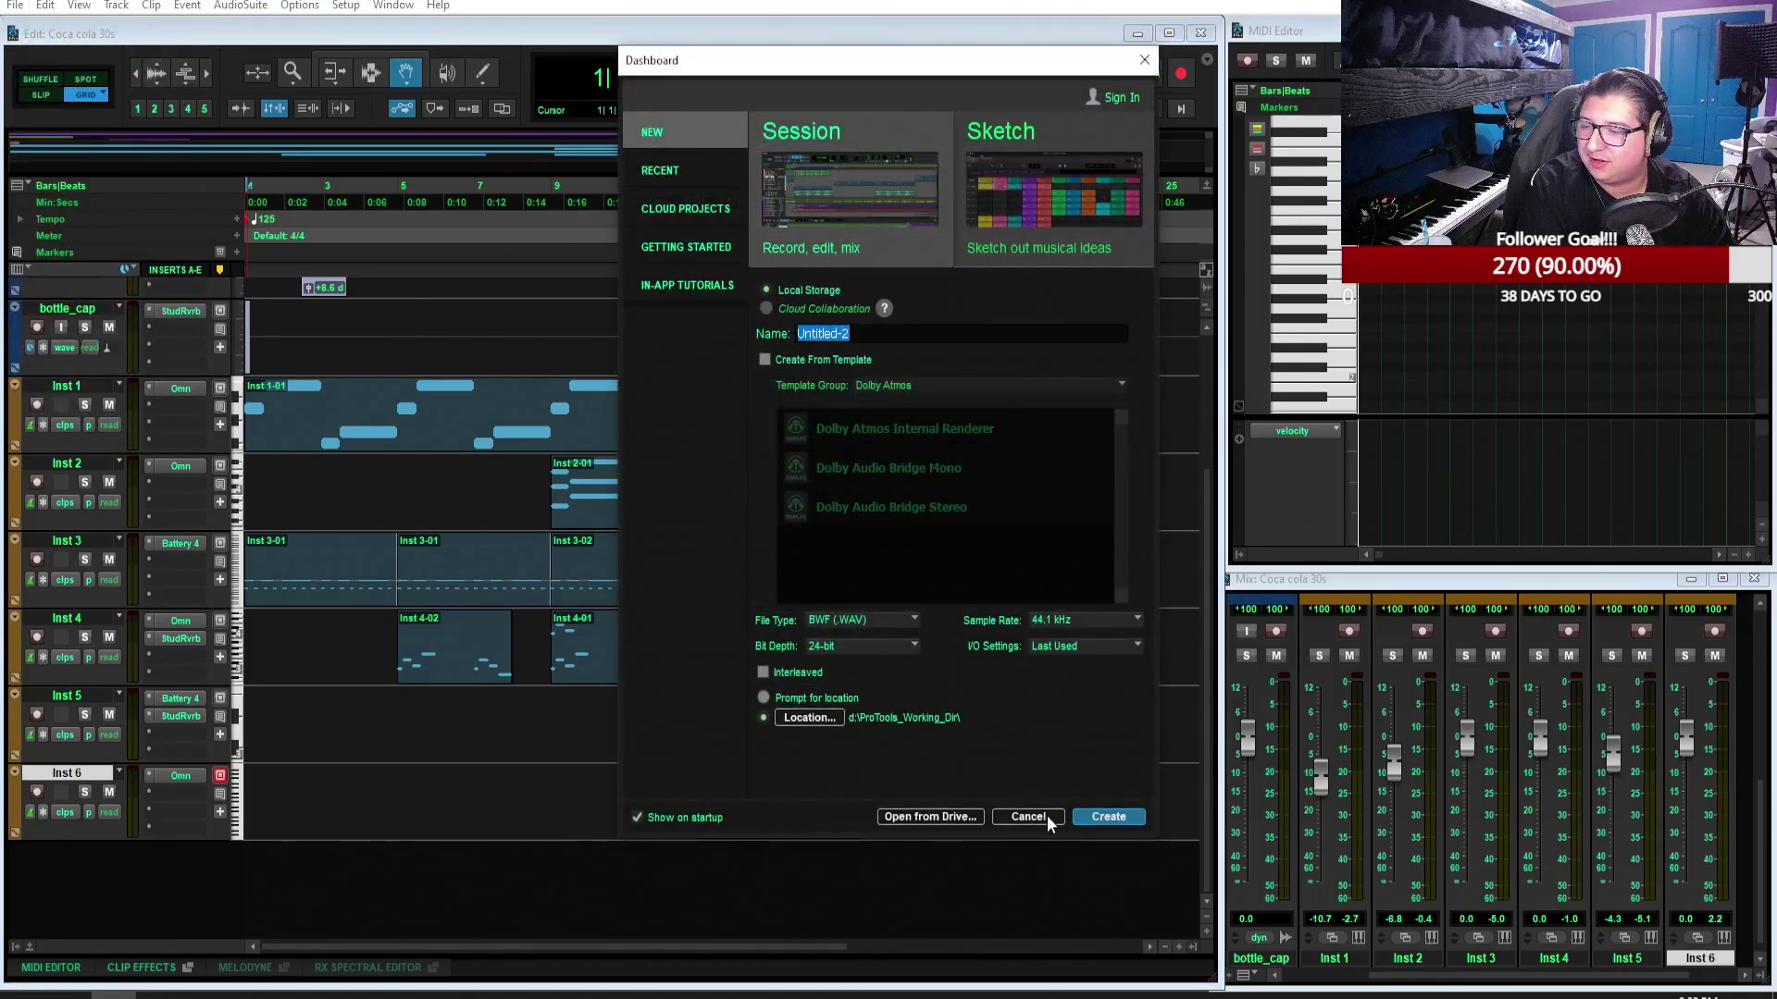
pyautogui.click(1027, 816)
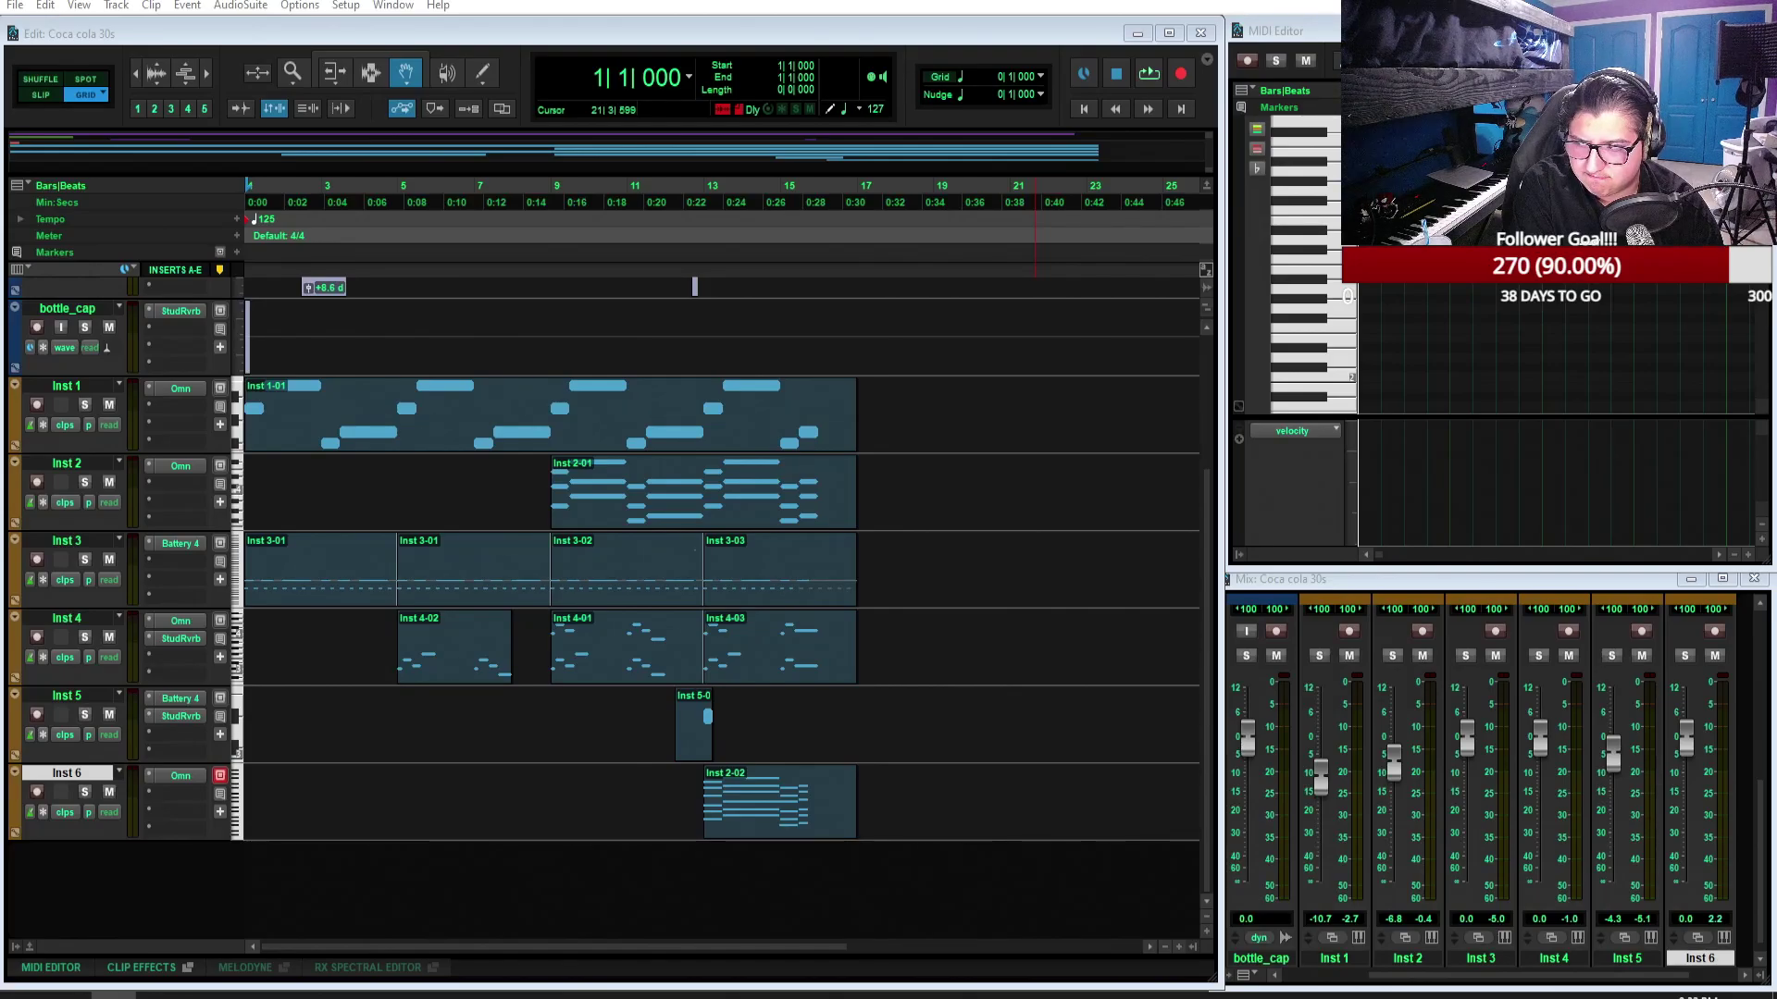
# Step: Close the Coca cola 30s session without saving changes and open the Containment Breach session
pyautogui.hotkey('ctrl', 'shift', 'w')
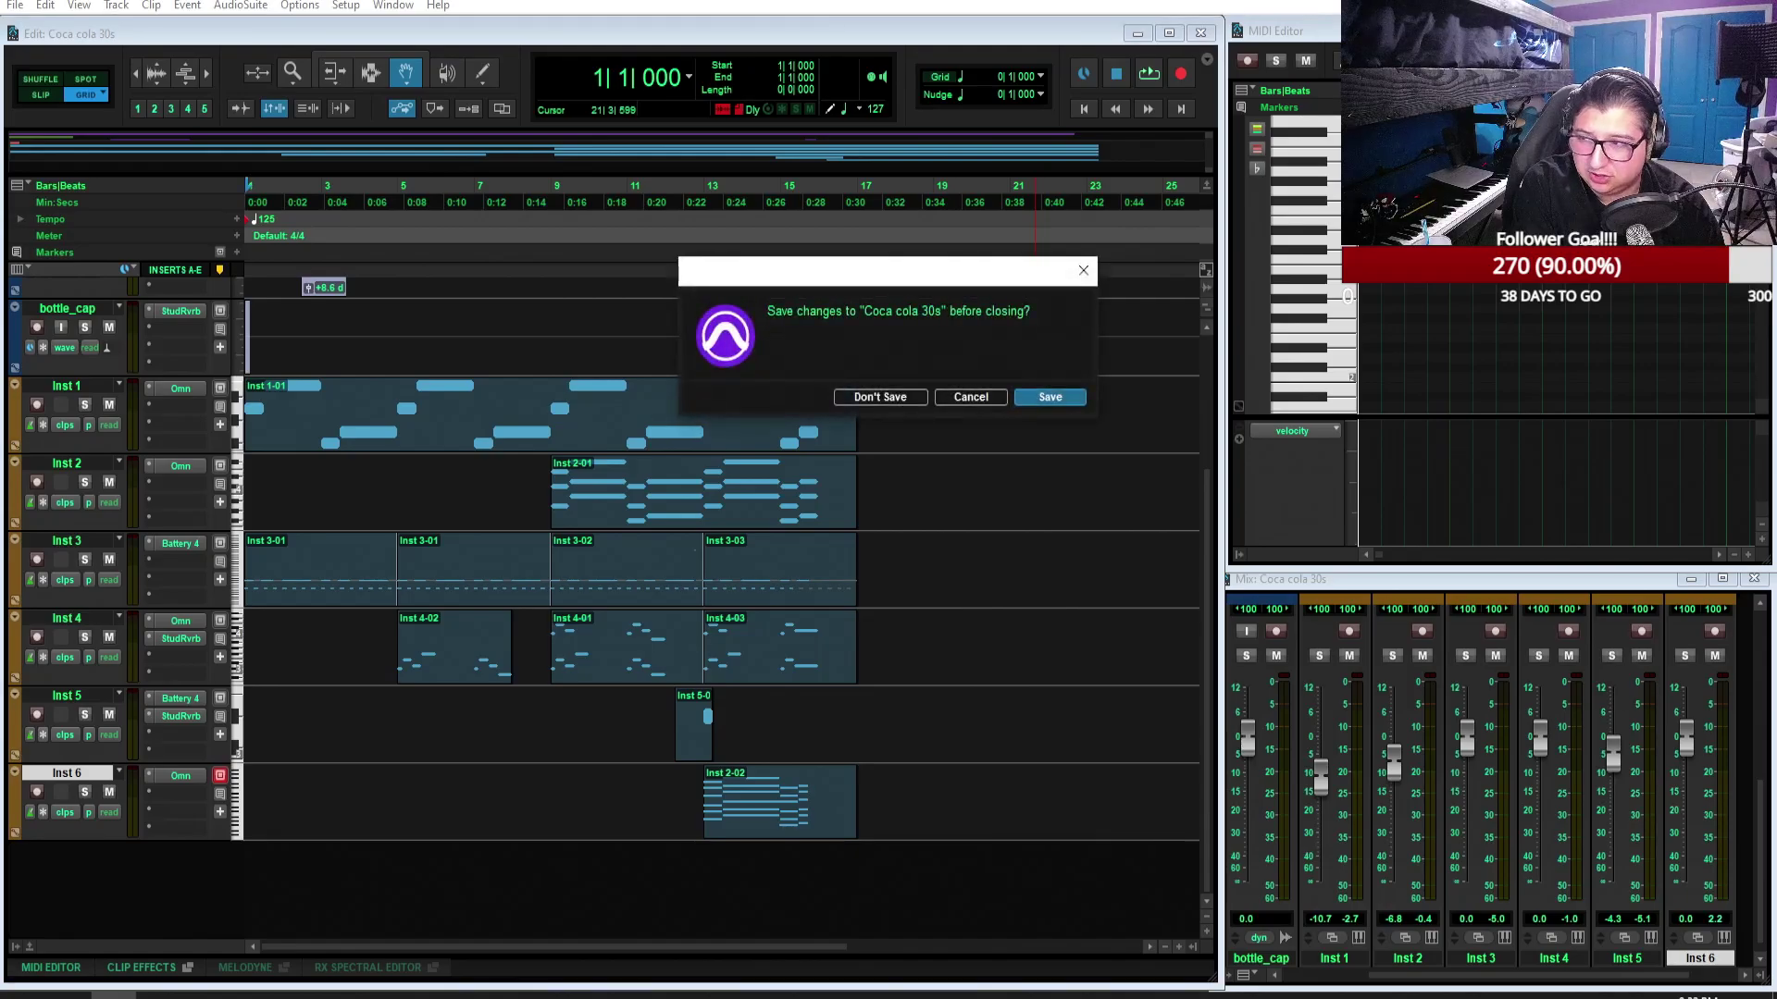
pyautogui.click(895, 398)
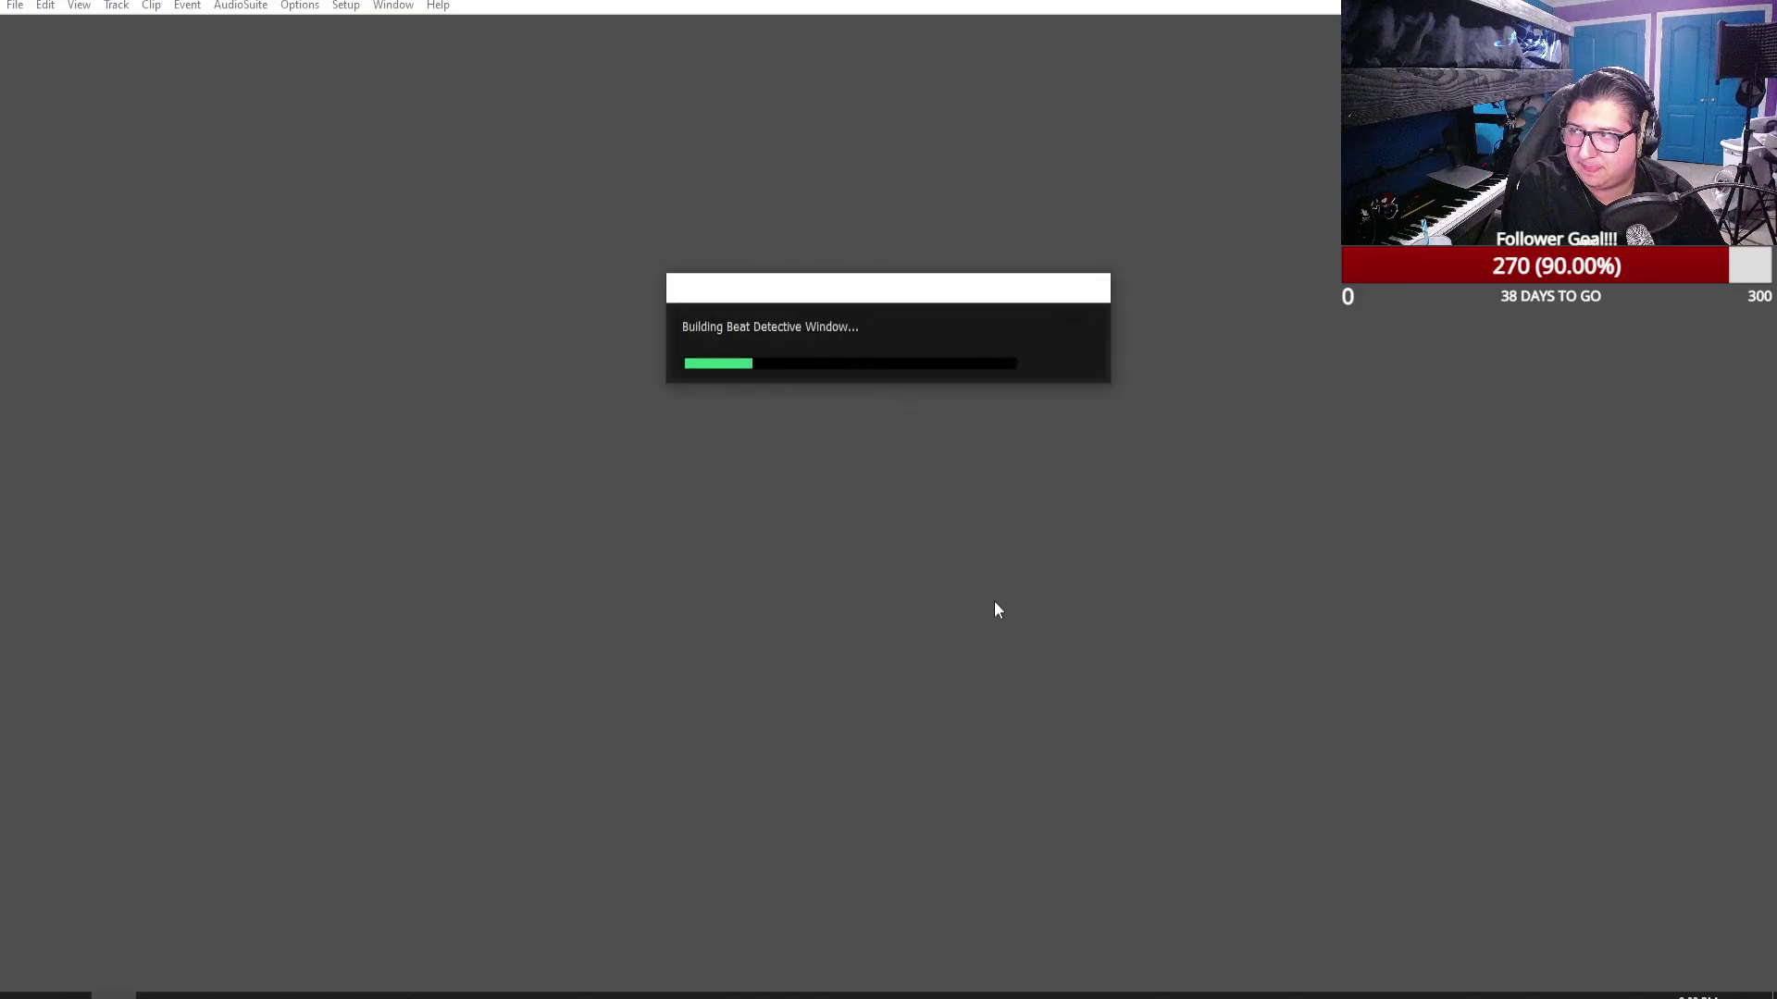
# Step: Play the Containment Breach session from the beginning past bar 48, following its instrument tracks, and stop playback
pyautogui.scroll(-3, 972, 666)
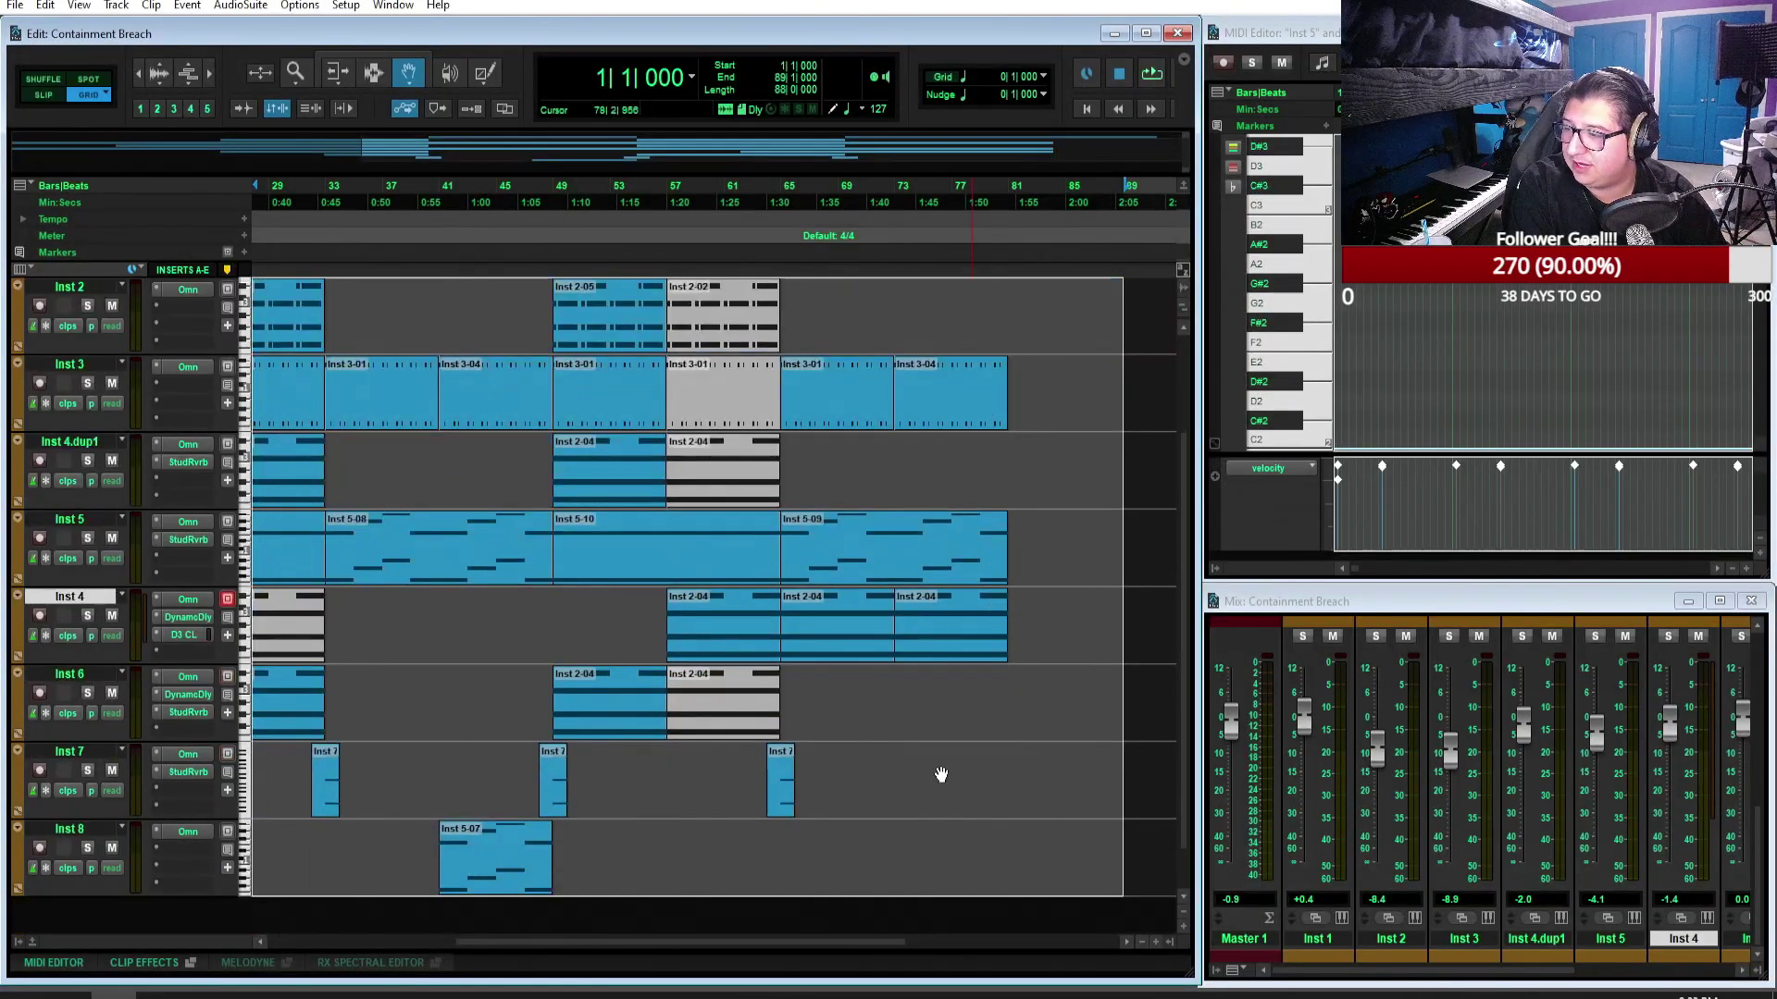
pyautogui.moveTo(824, 941); pyautogui.dragTo(543, 845)
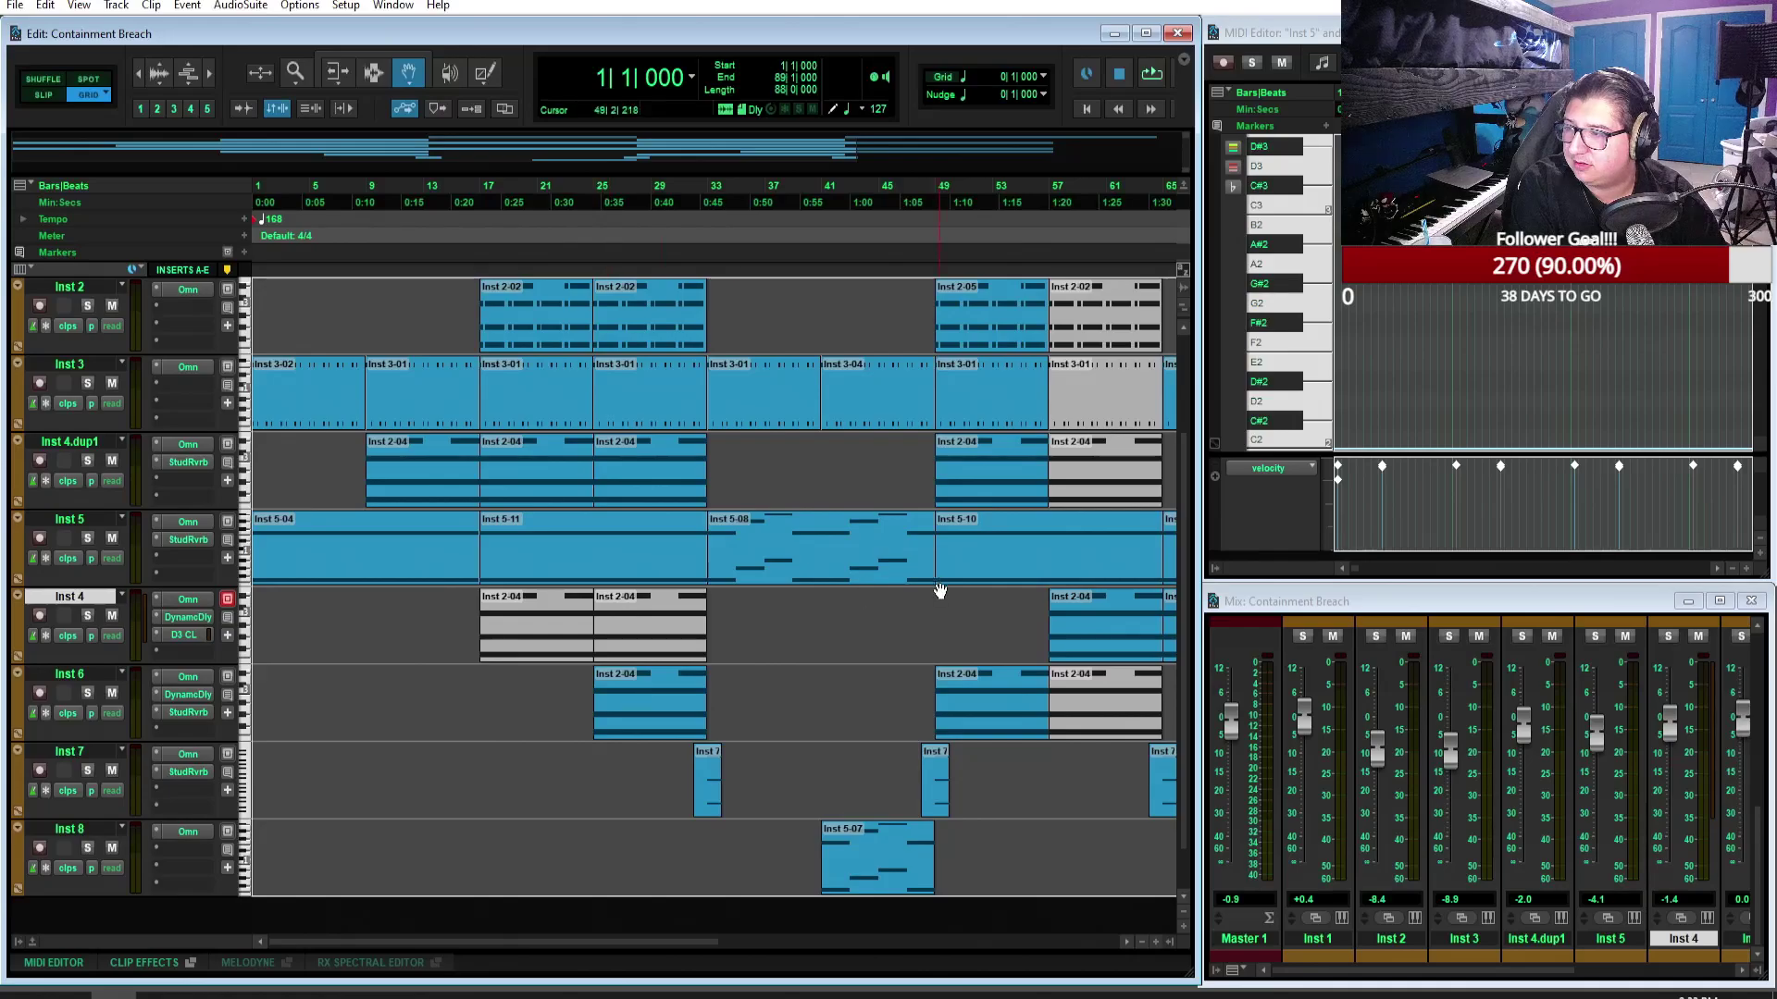
pyautogui.scroll(1, 940, 591)
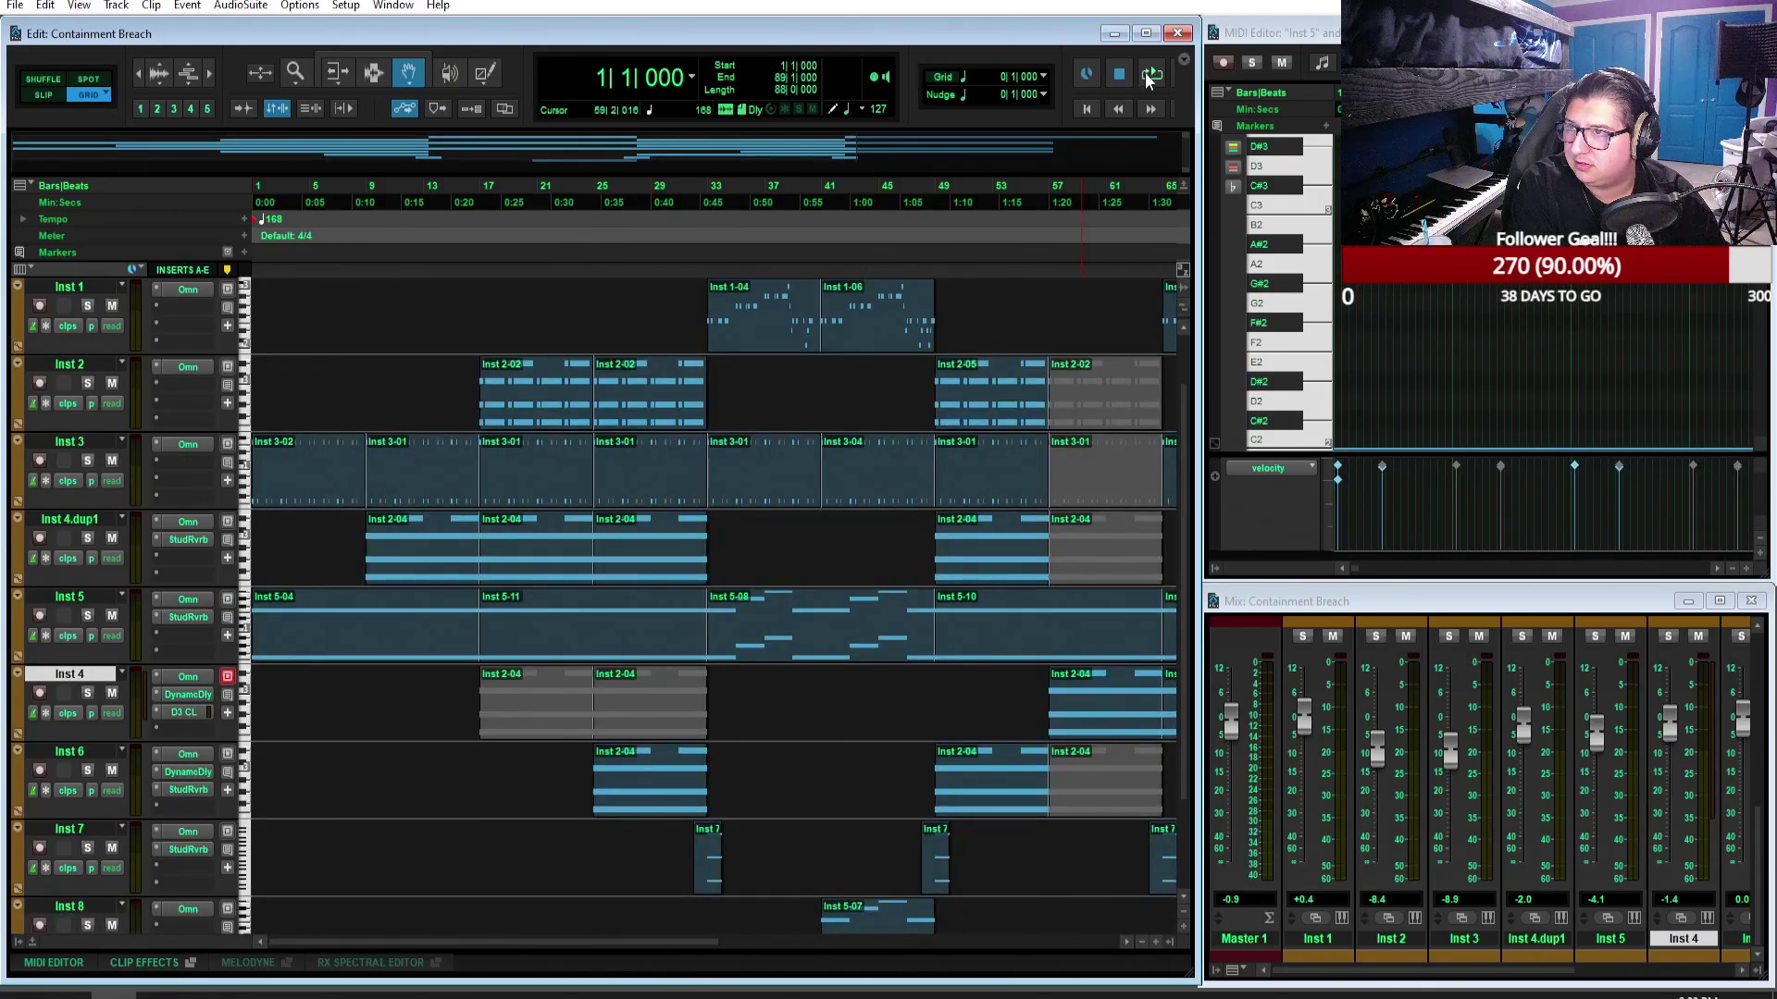
pyautogui.click(1149, 76)
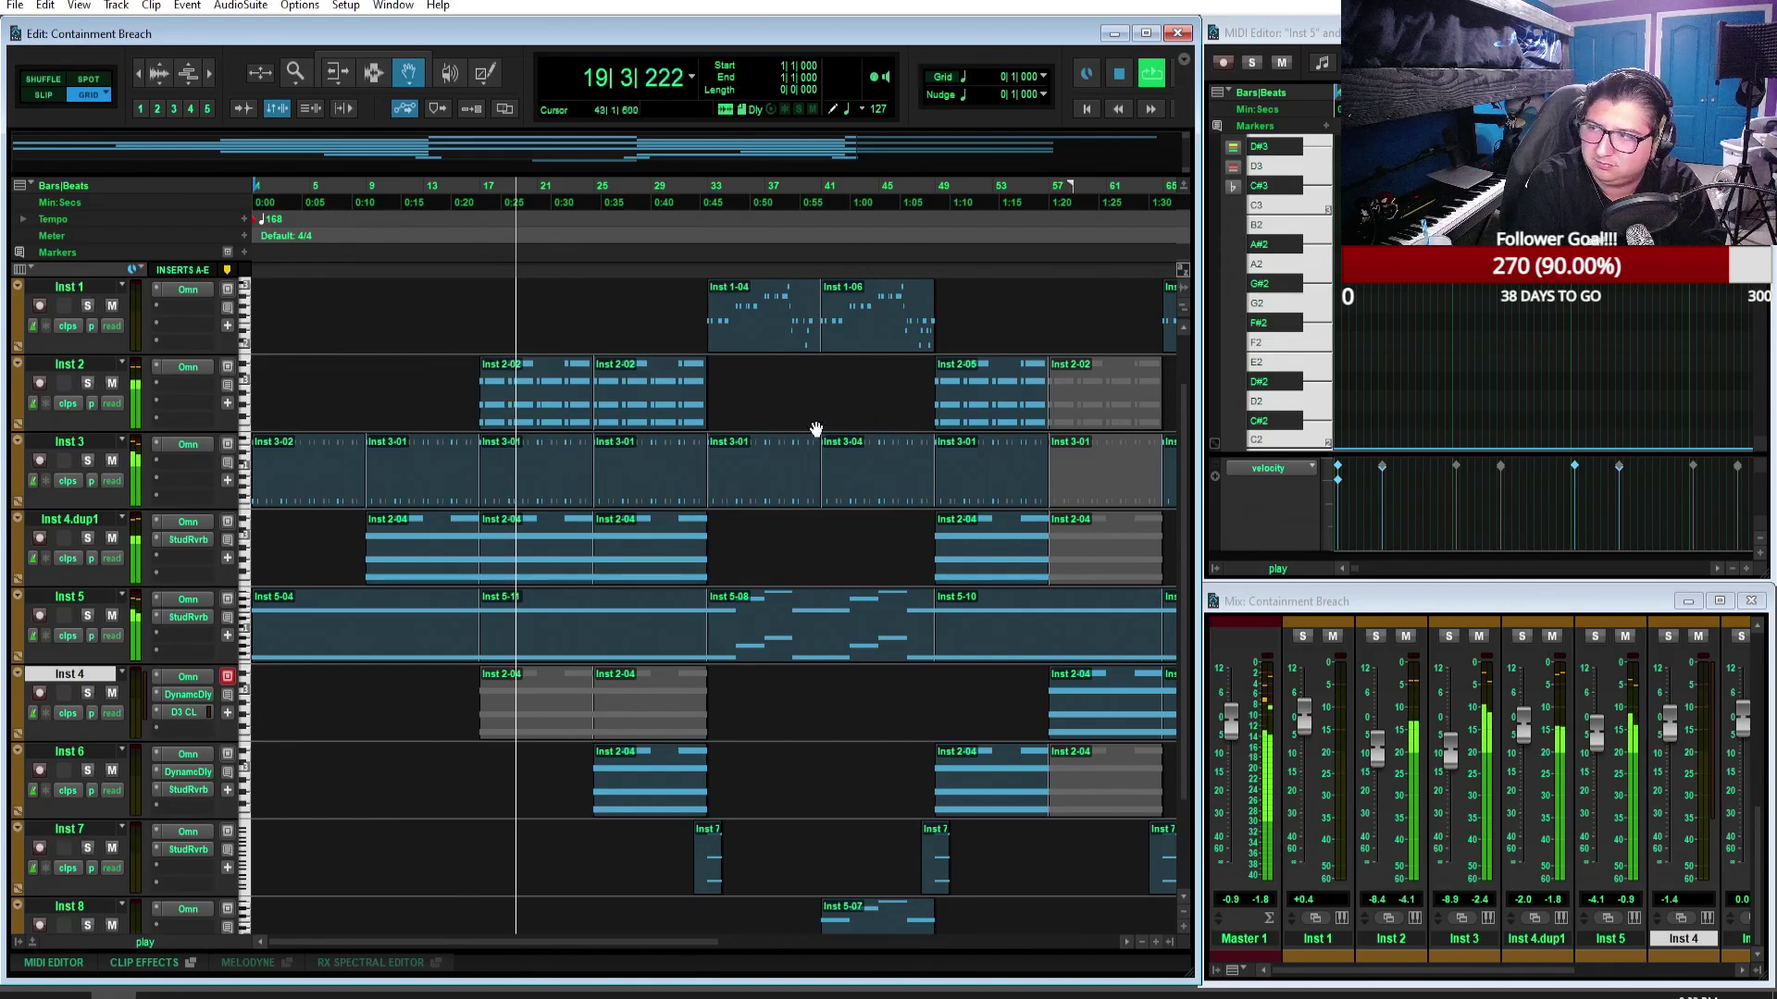
pyautogui.scroll(-1, 753, 397)
pyautogui.scroll(2, 772, 715)
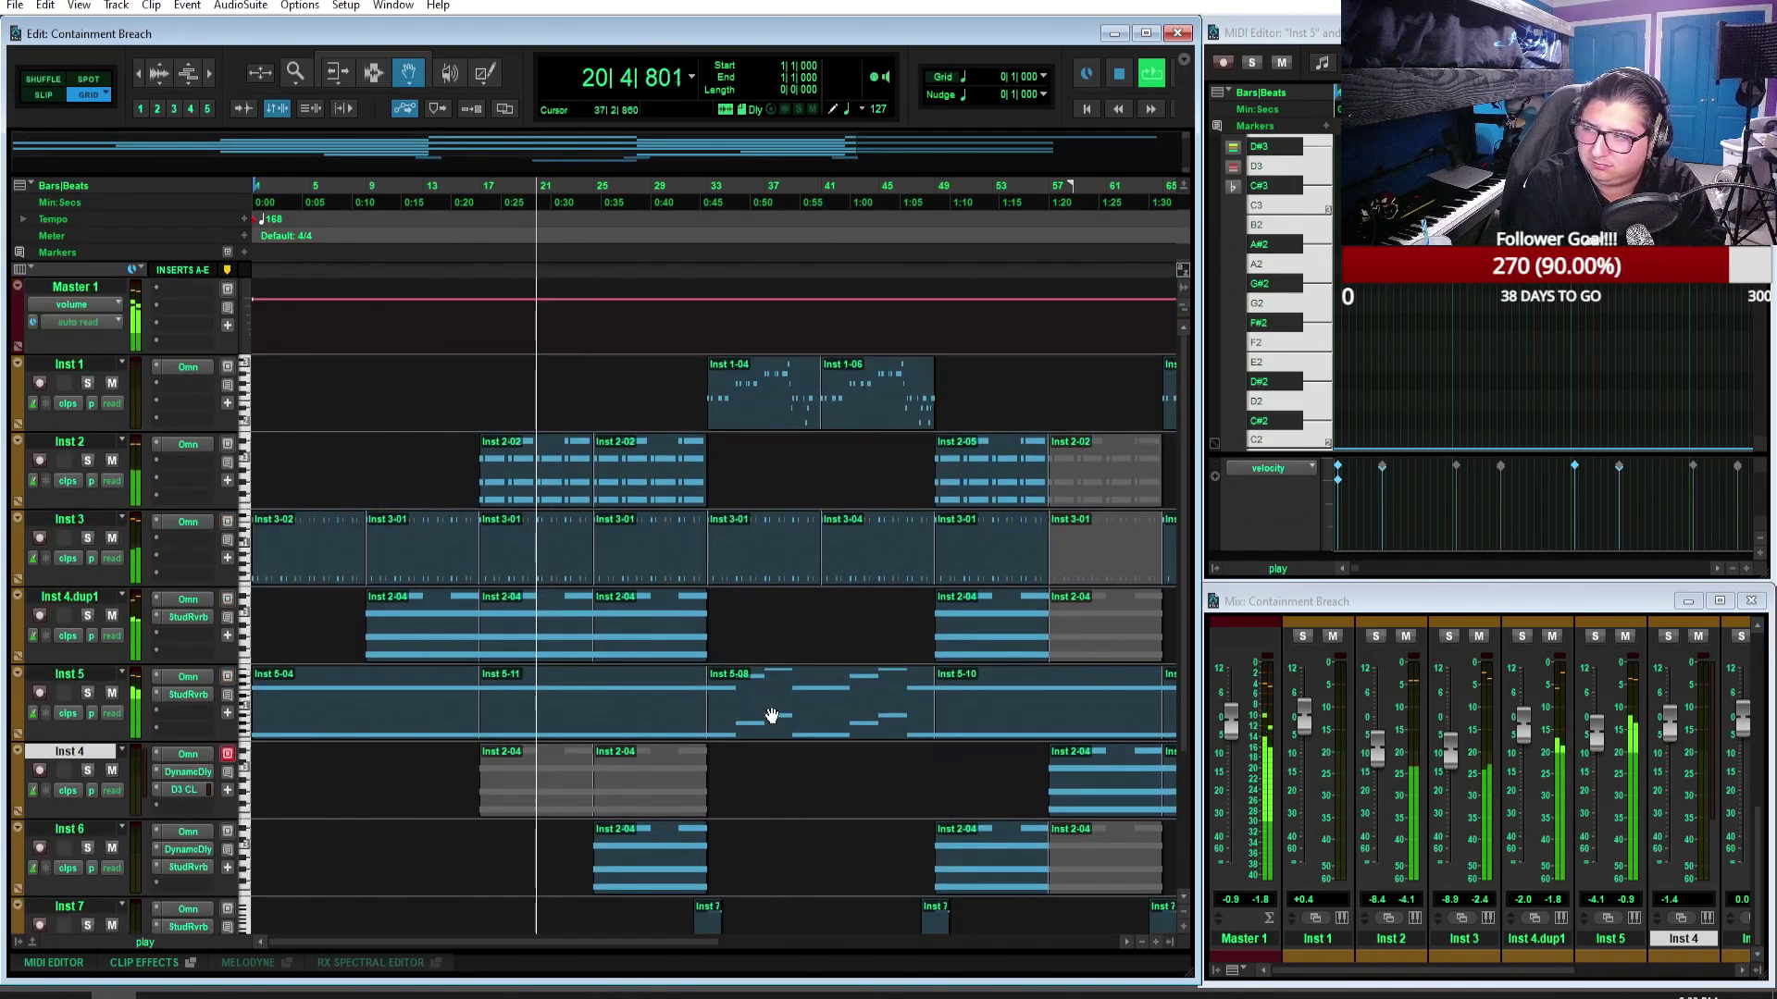
pyautogui.scroll(-2, 809, 633)
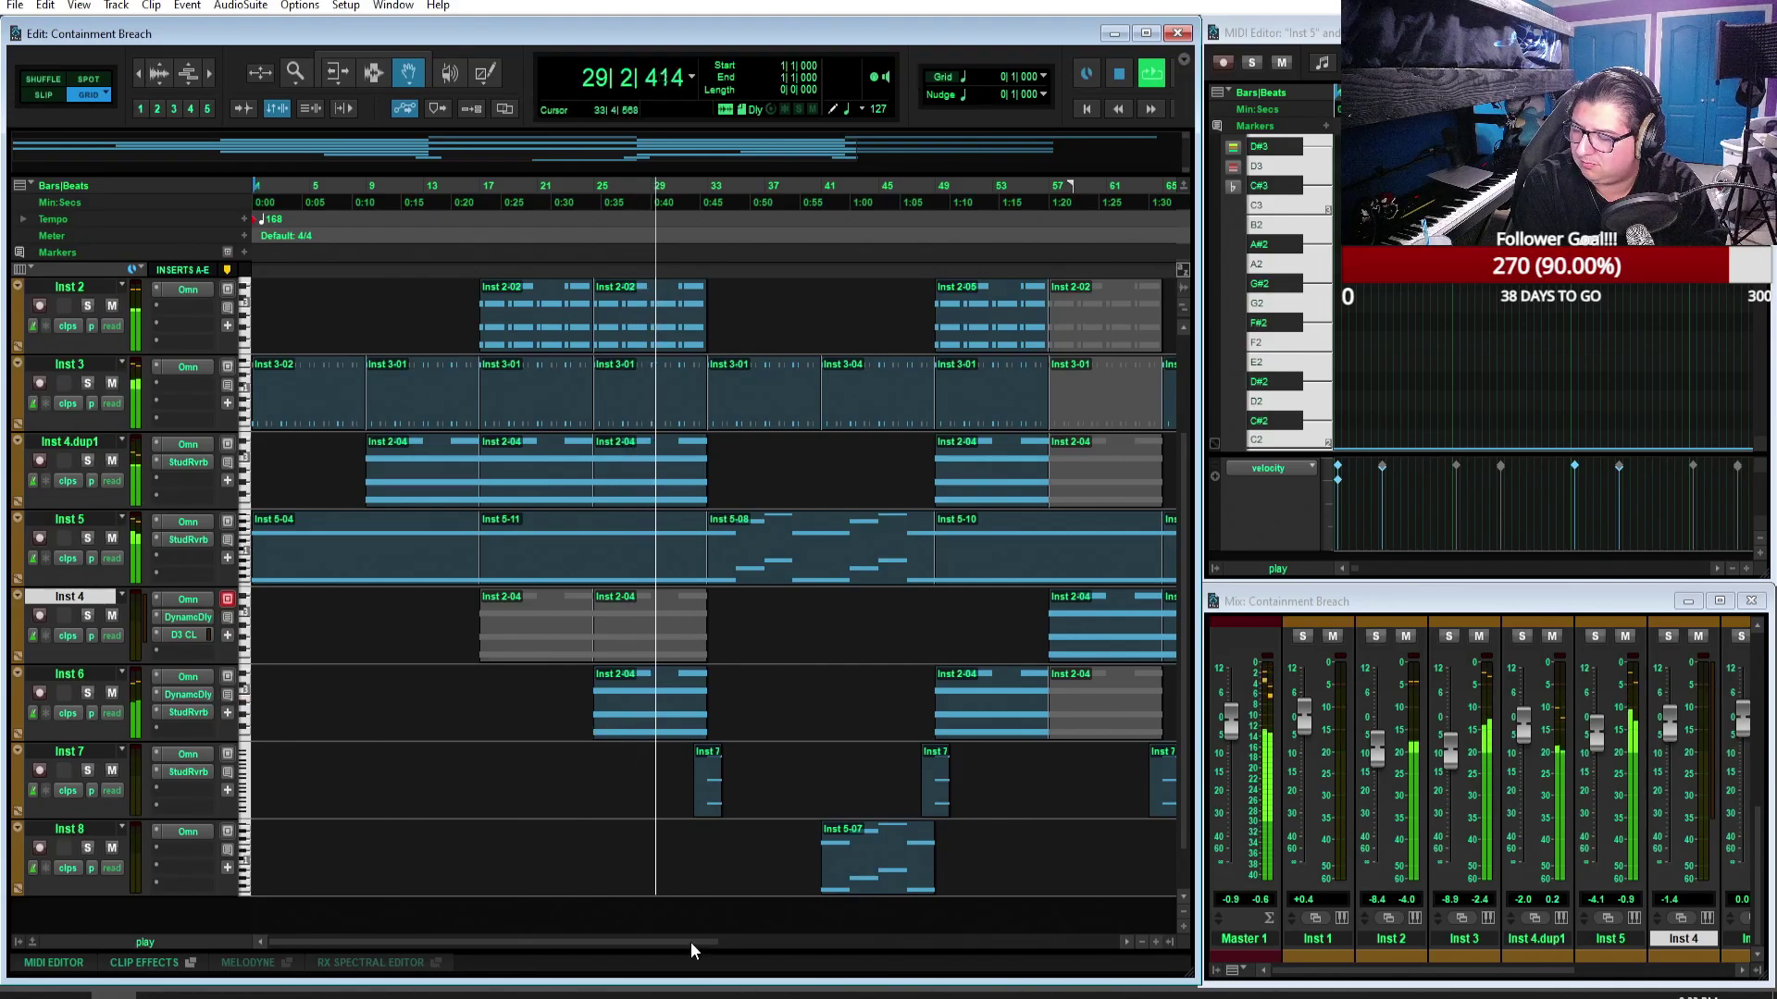
pyautogui.moveTo(692, 942); pyautogui.dragTo(757, 970)
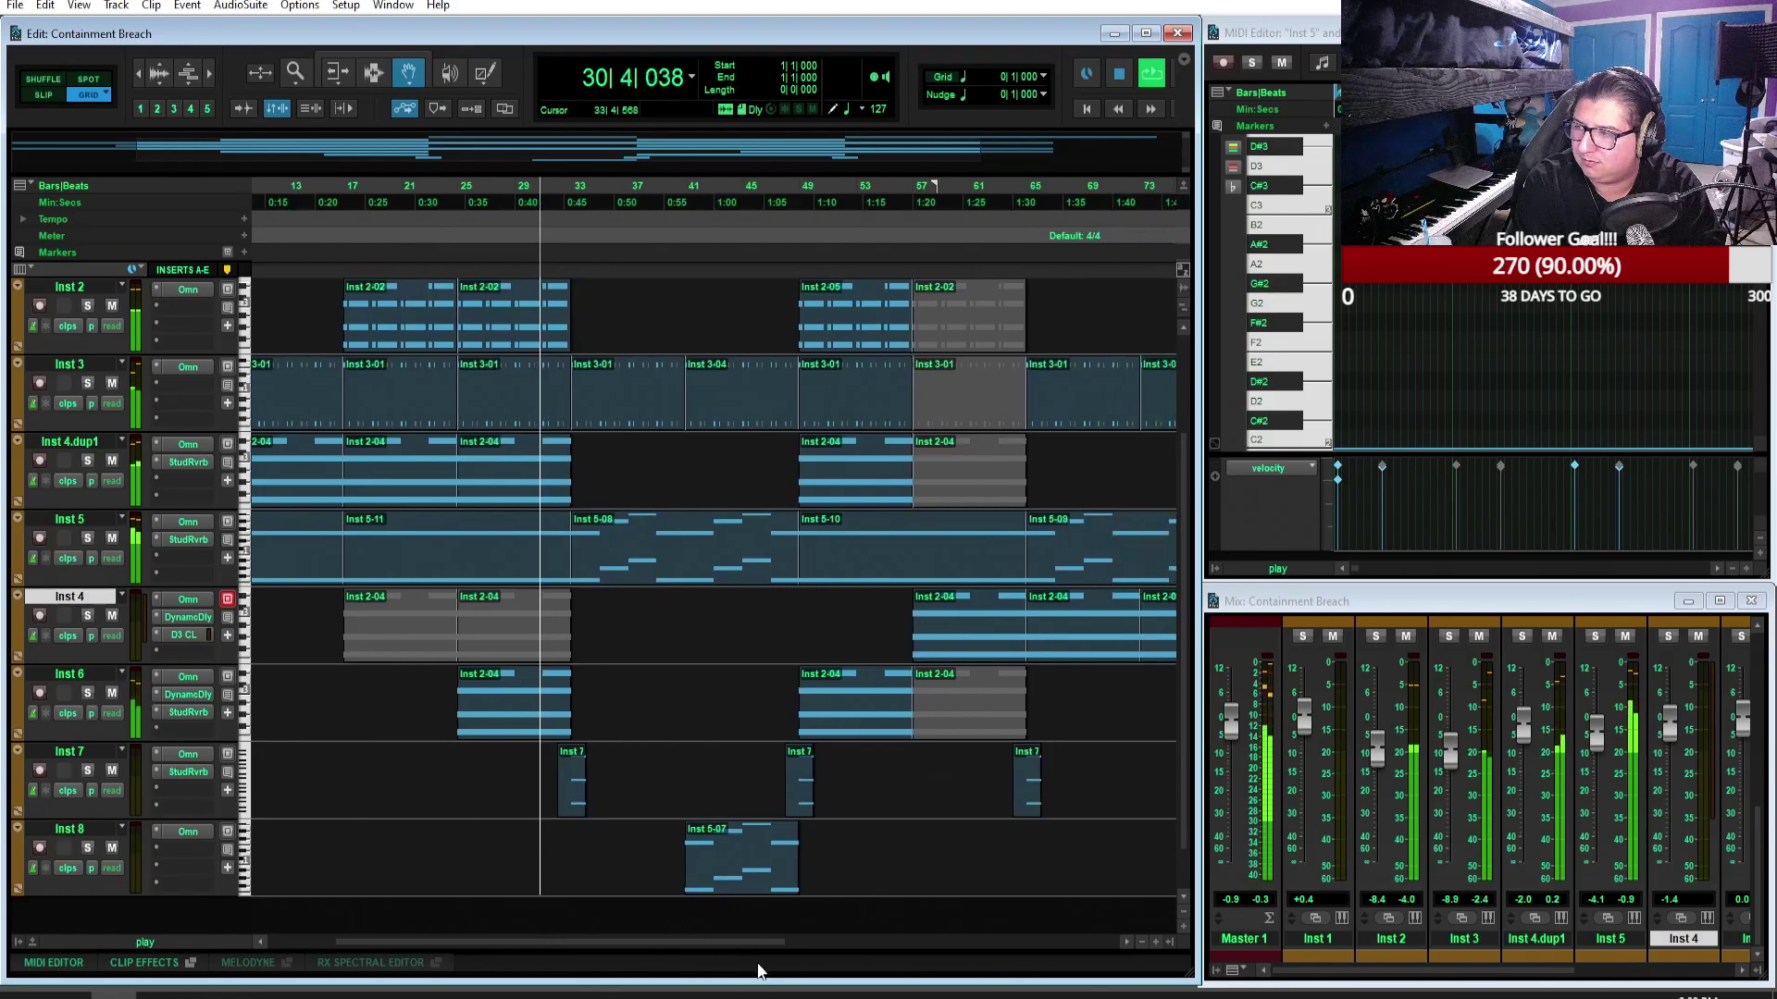
pyautogui.scroll(3, 722, 753)
pyautogui.scroll(-1, 721, 753)
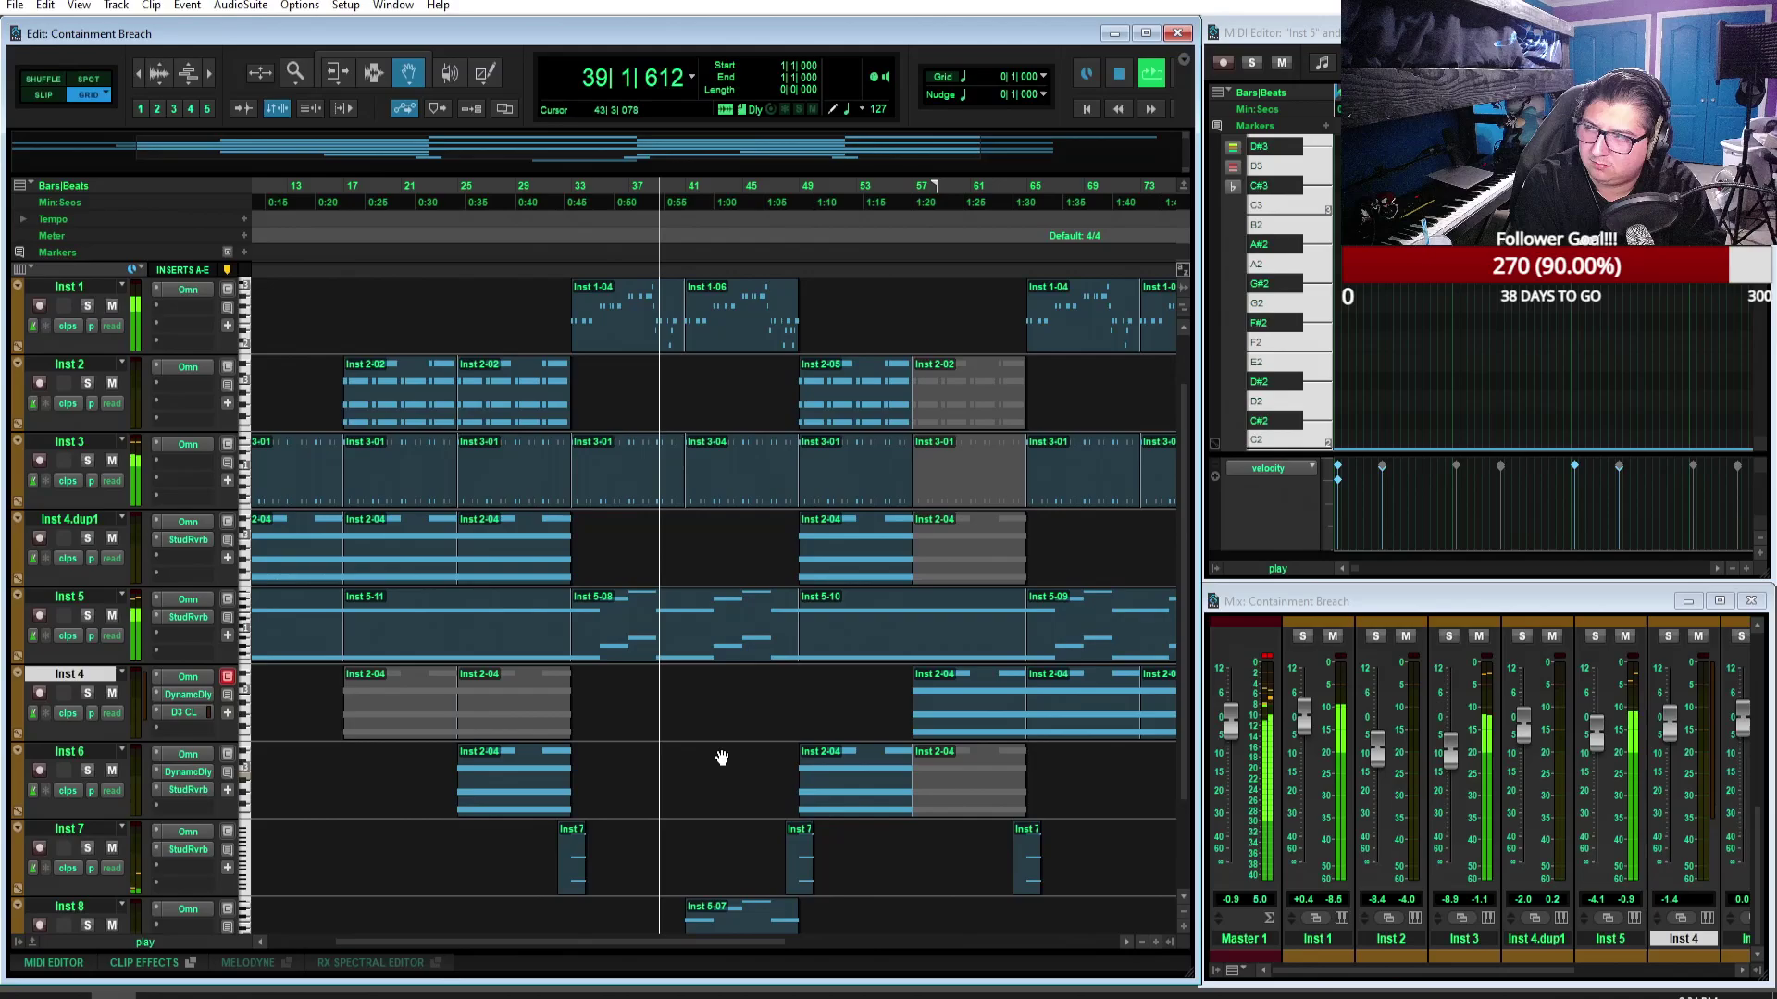
pyautogui.moveTo(736, 948); pyautogui.dragTo(842, 947)
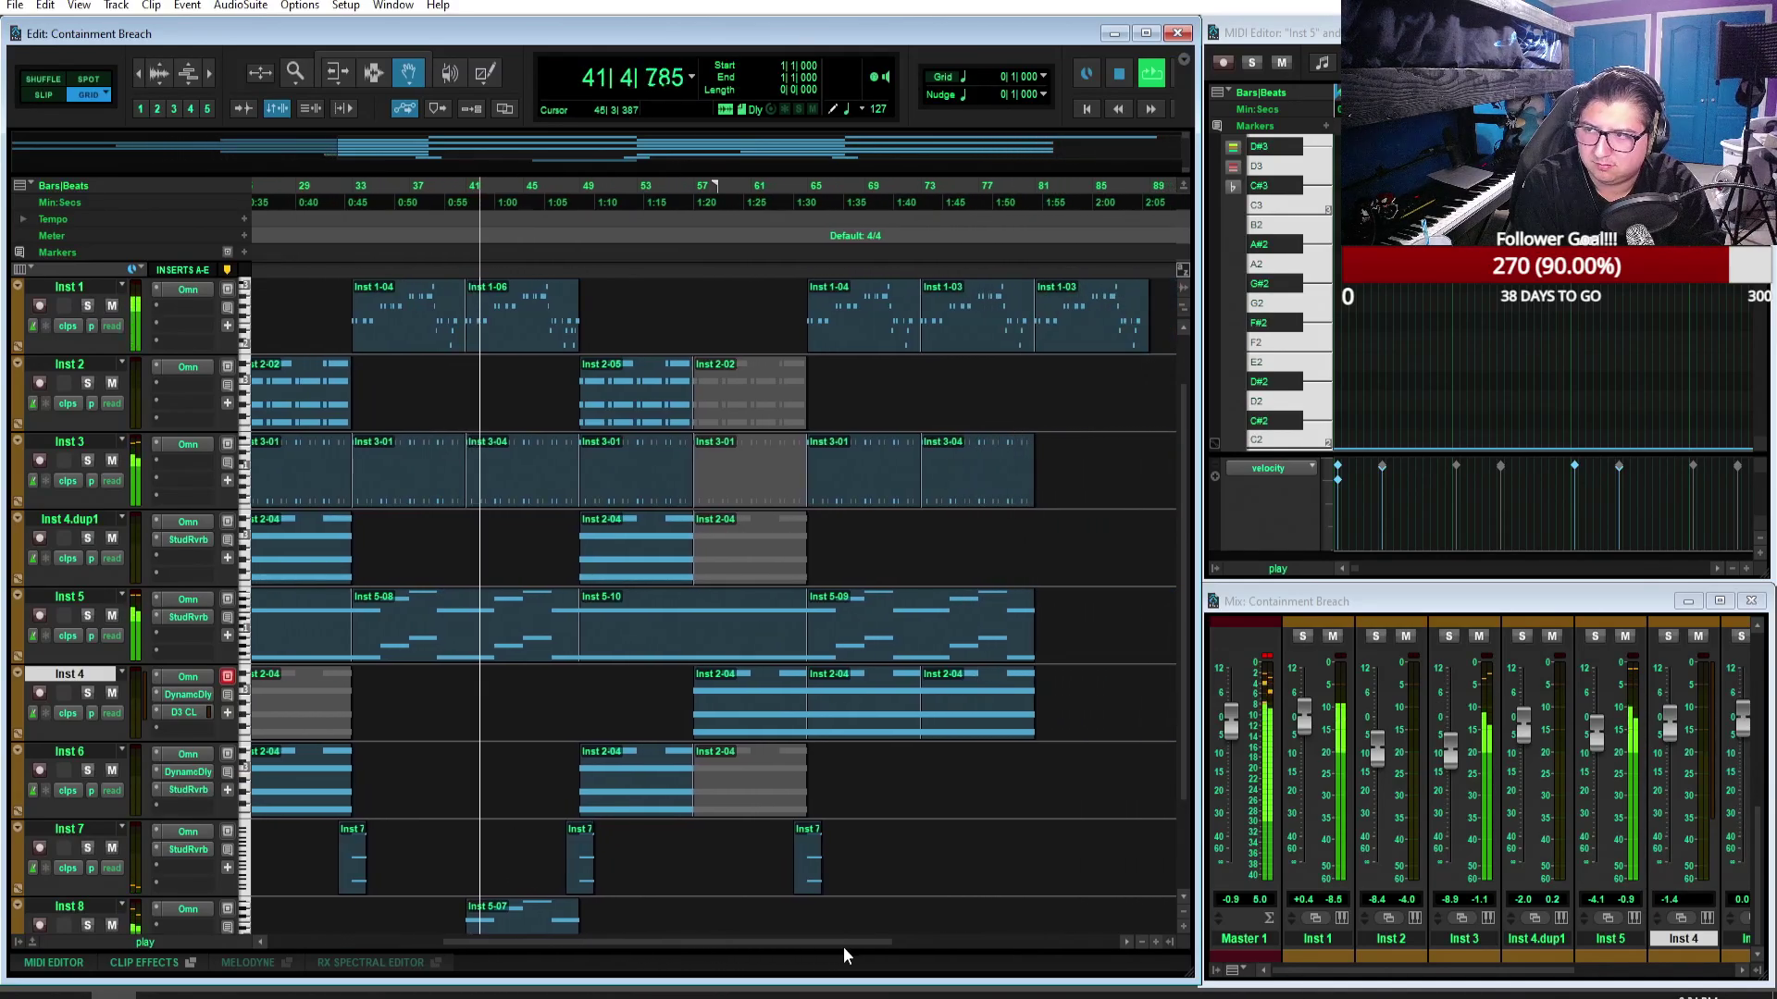
pyautogui.scroll(-3, 1094, 809)
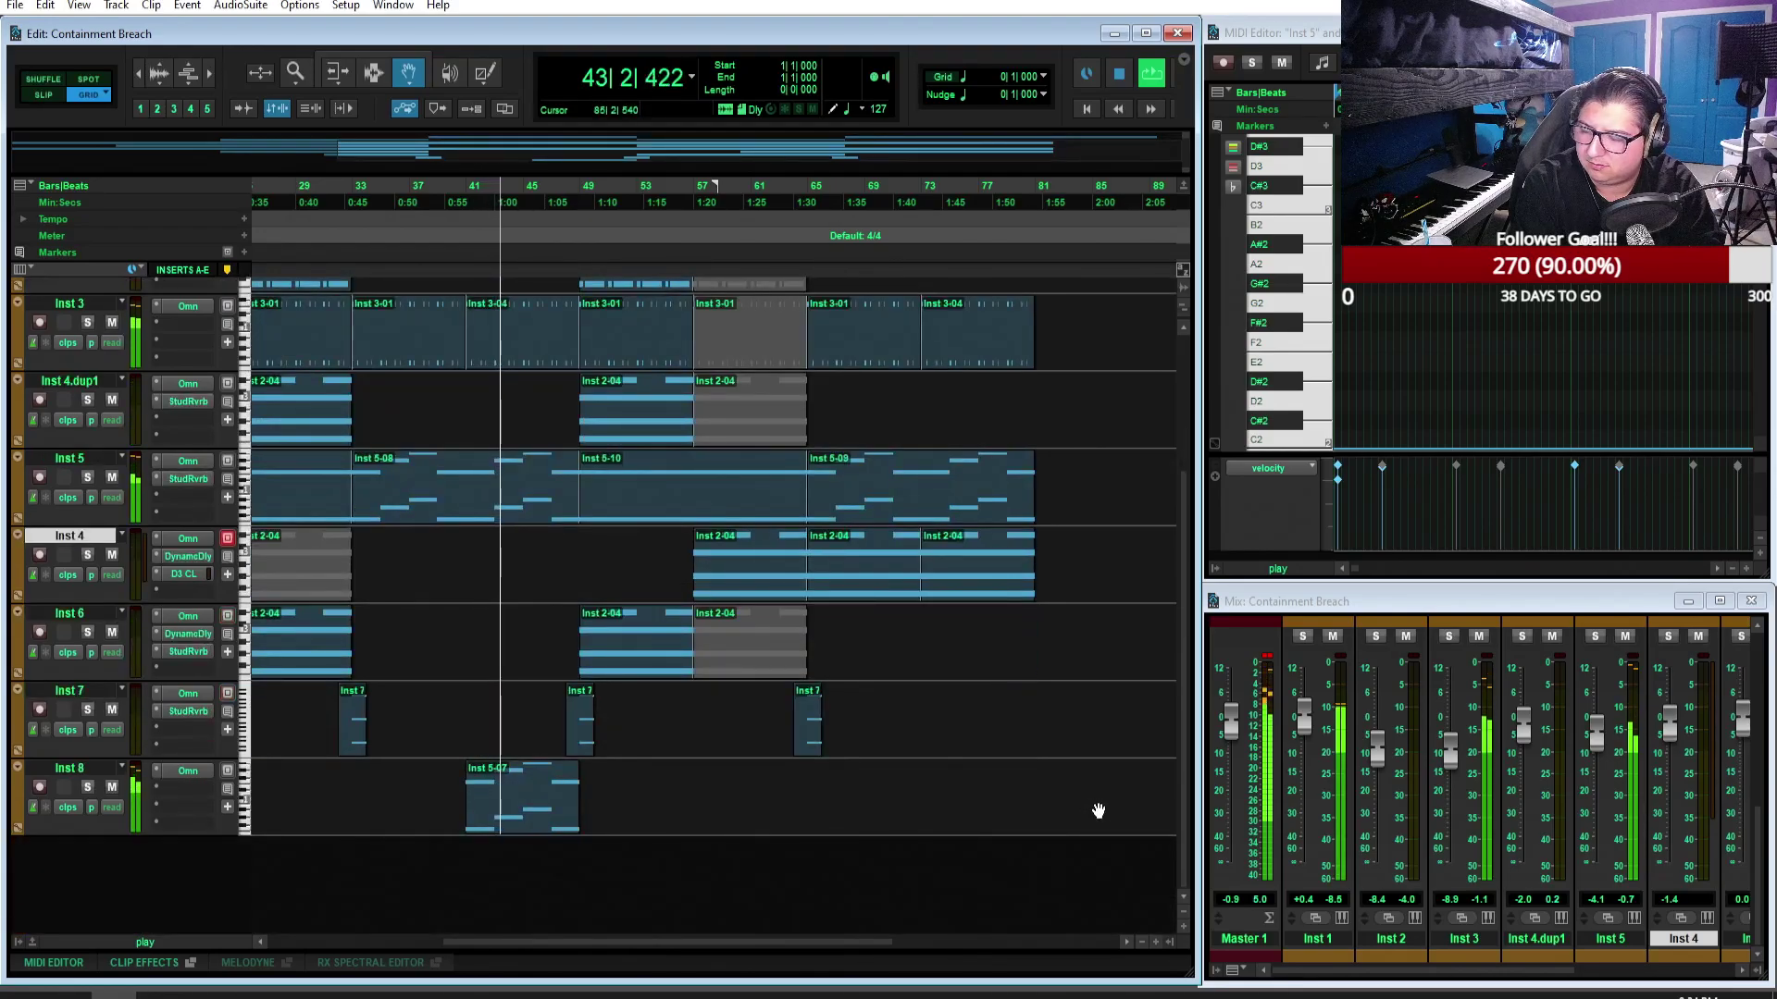
pyautogui.scroll(3, 1146, 787)
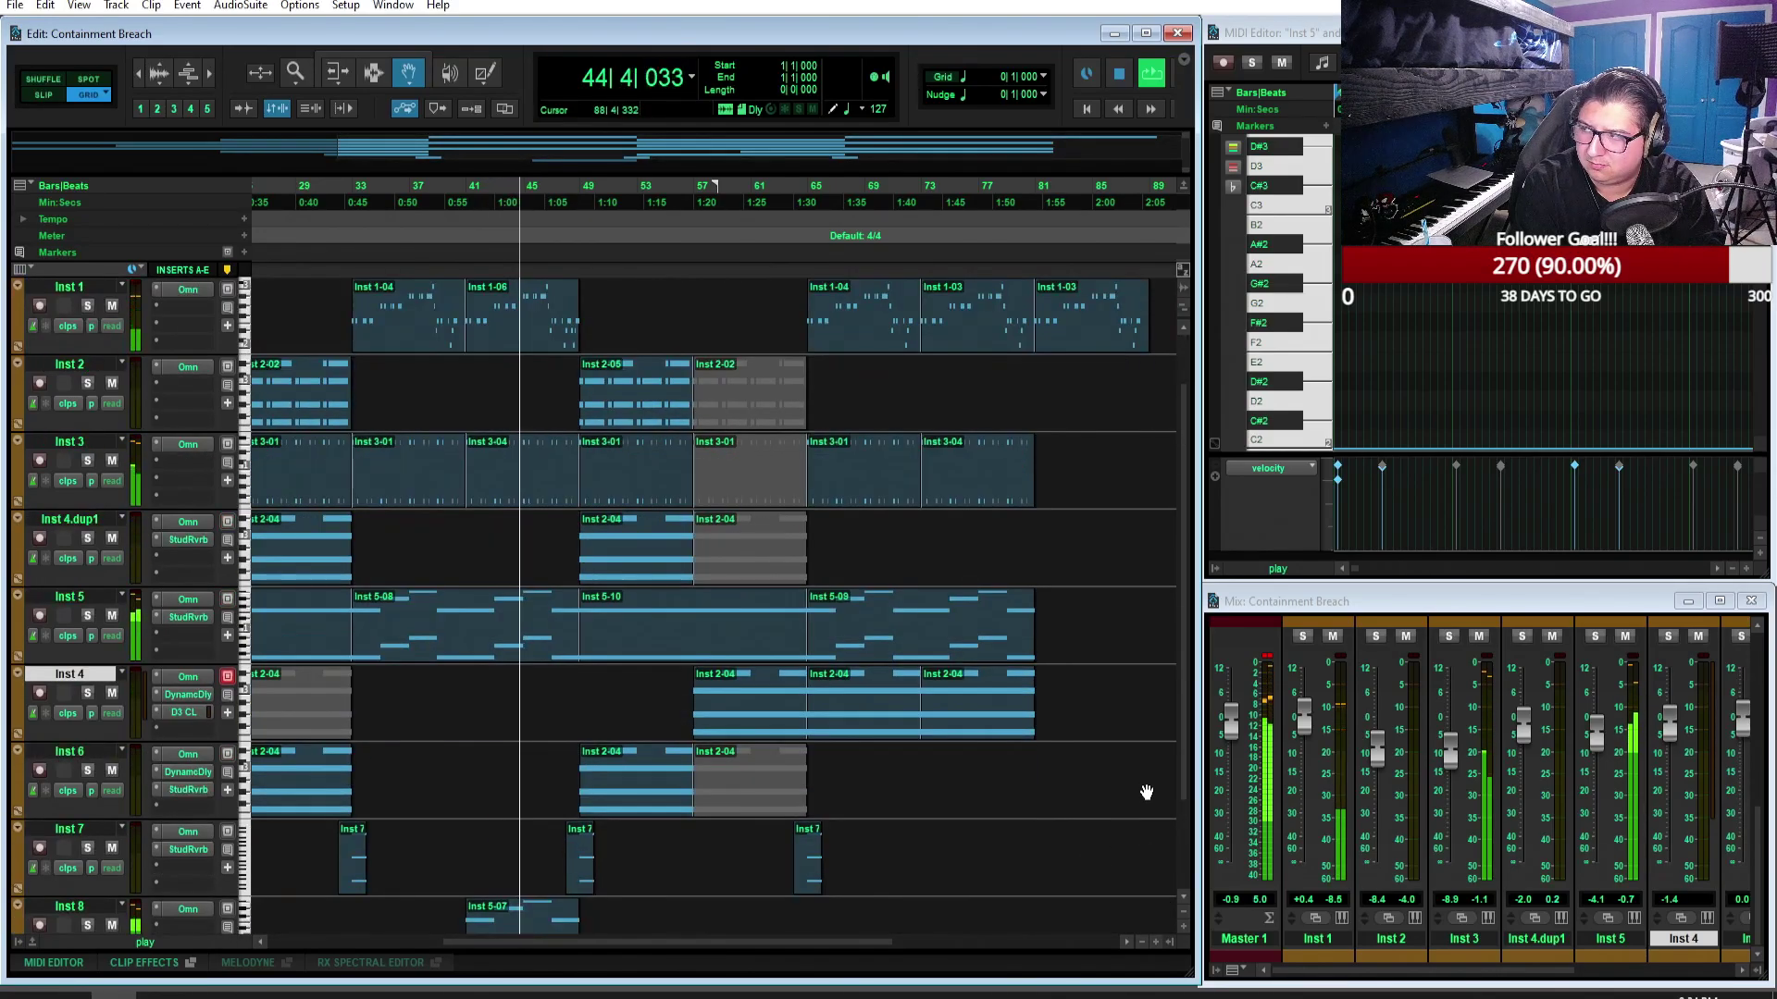
pyautogui.moveTo(825, 942); pyautogui.dragTo(875, 950)
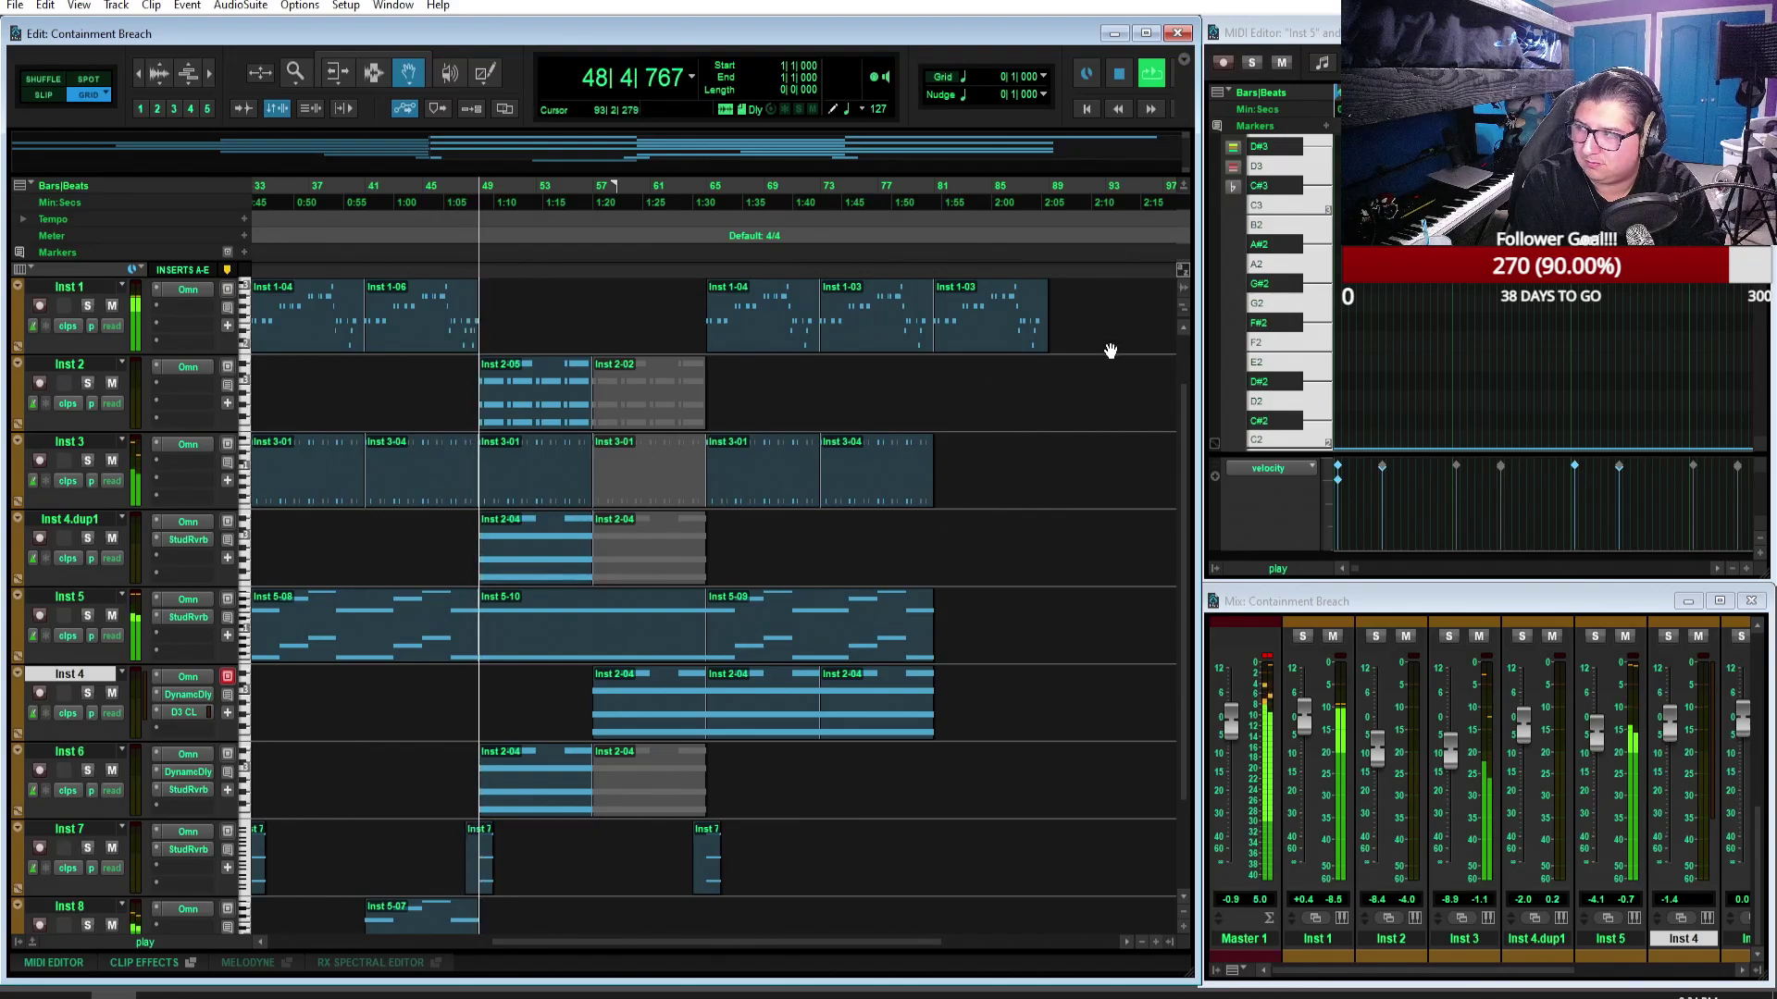
pyautogui.click(1120, 74)
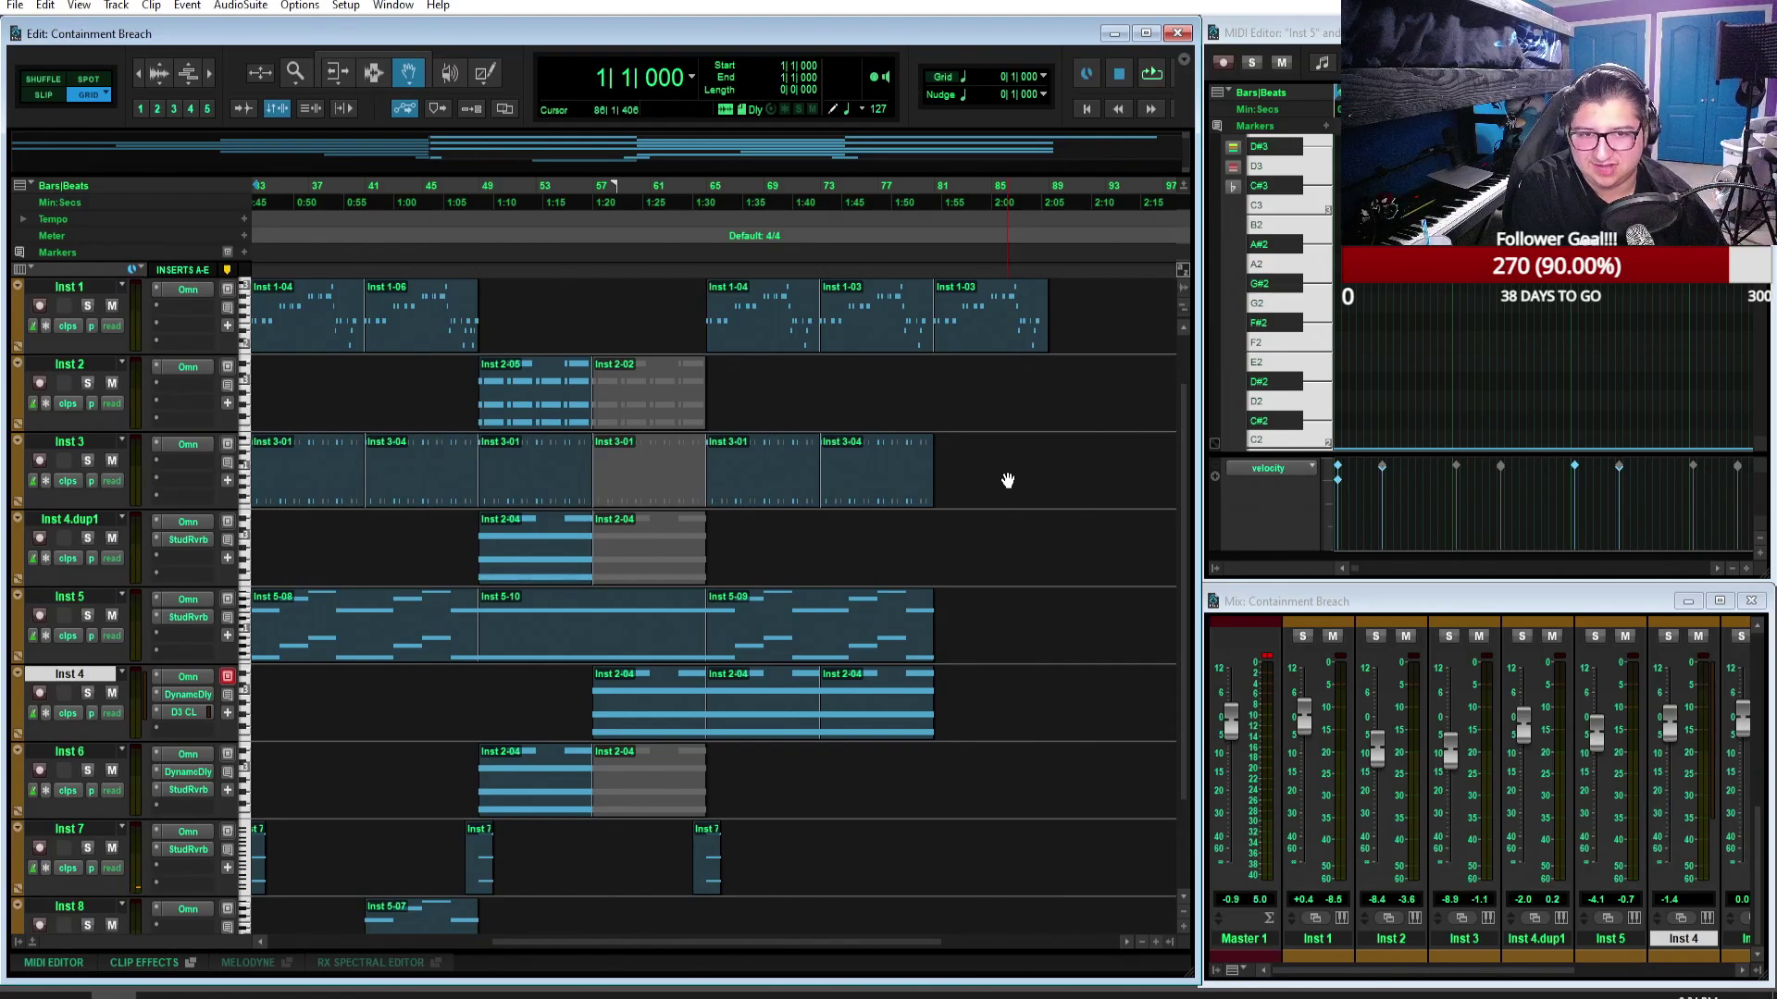
# Step: Audition the Inst 1 clip at bar 33 with its track soloed, and stop playback
pyautogui.moveTo(894, 941); pyautogui.dragTo(687, 940)
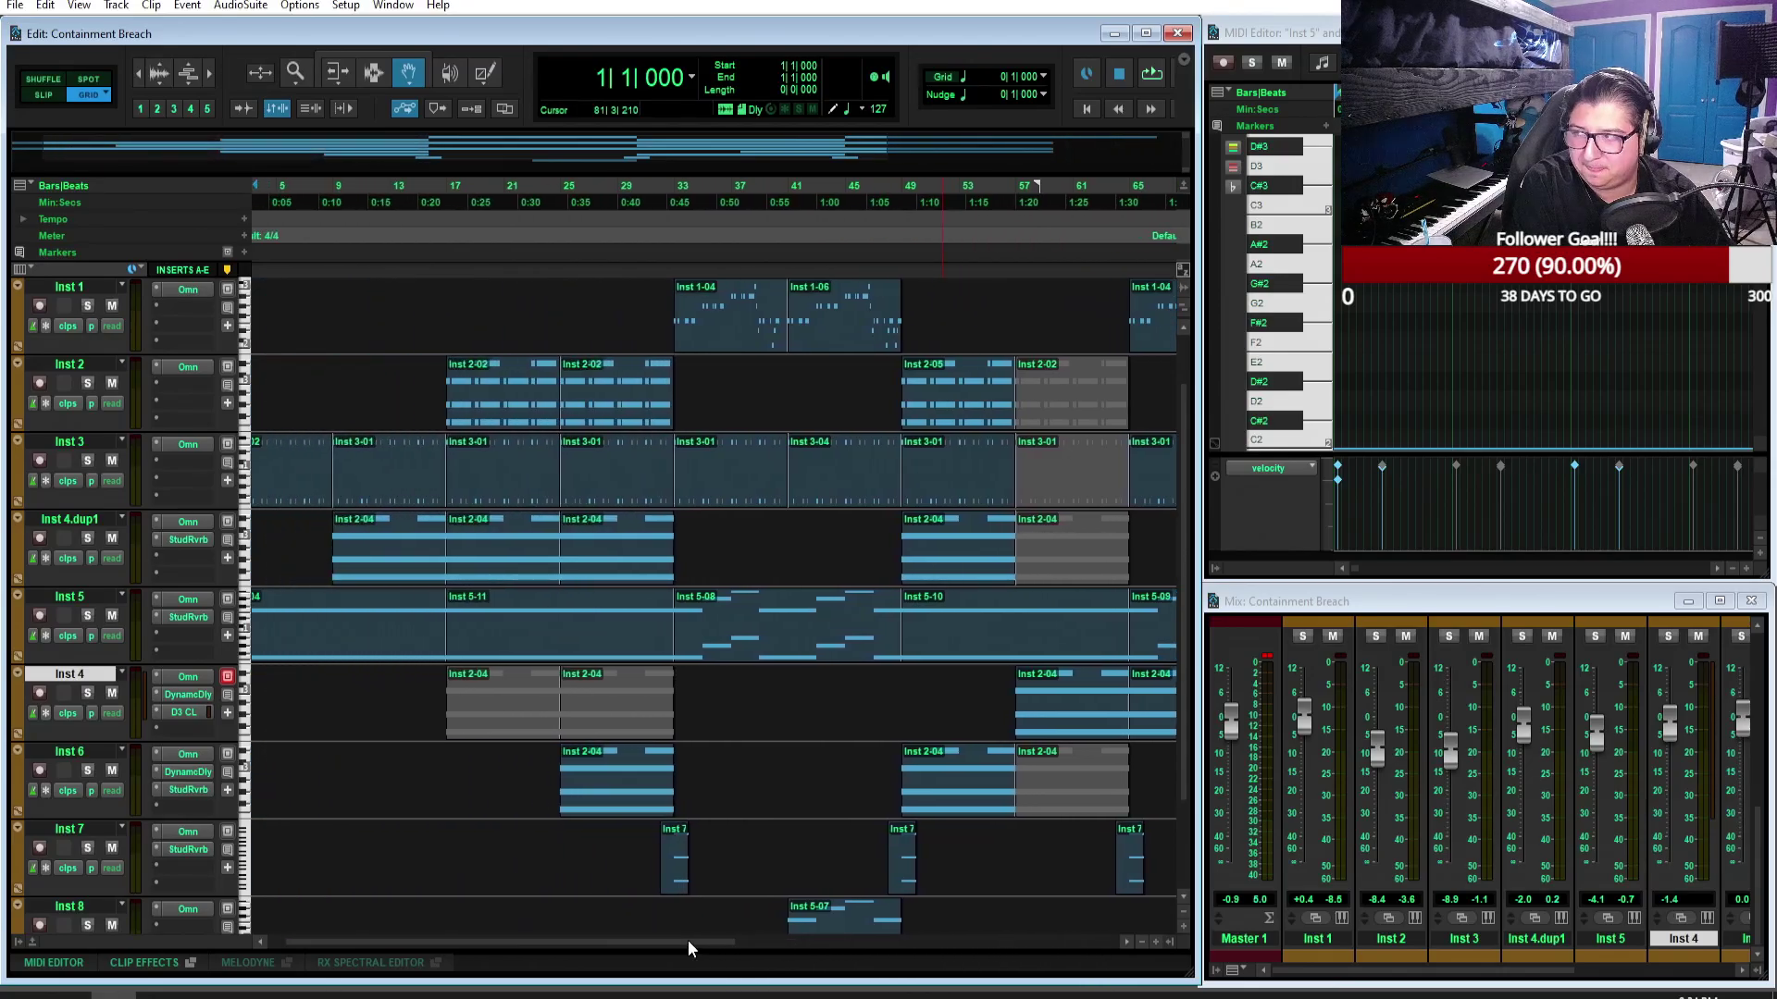
pyautogui.click(705, 344)
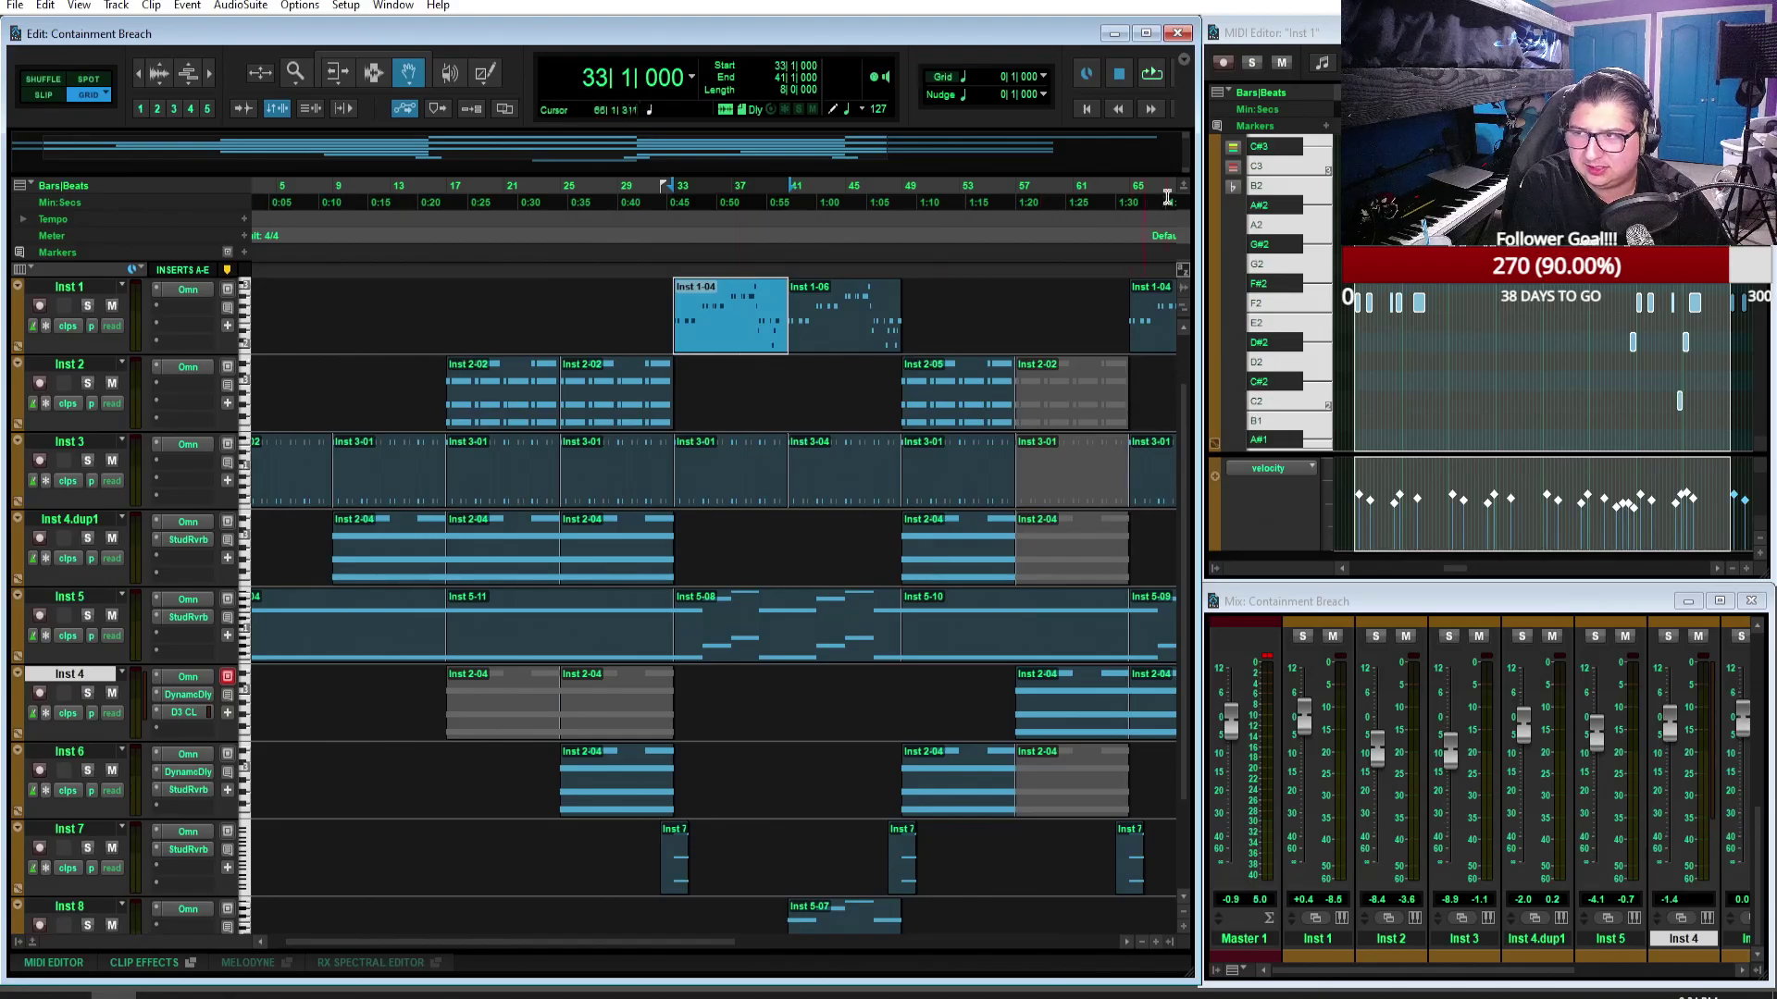
pyautogui.click(1158, 76)
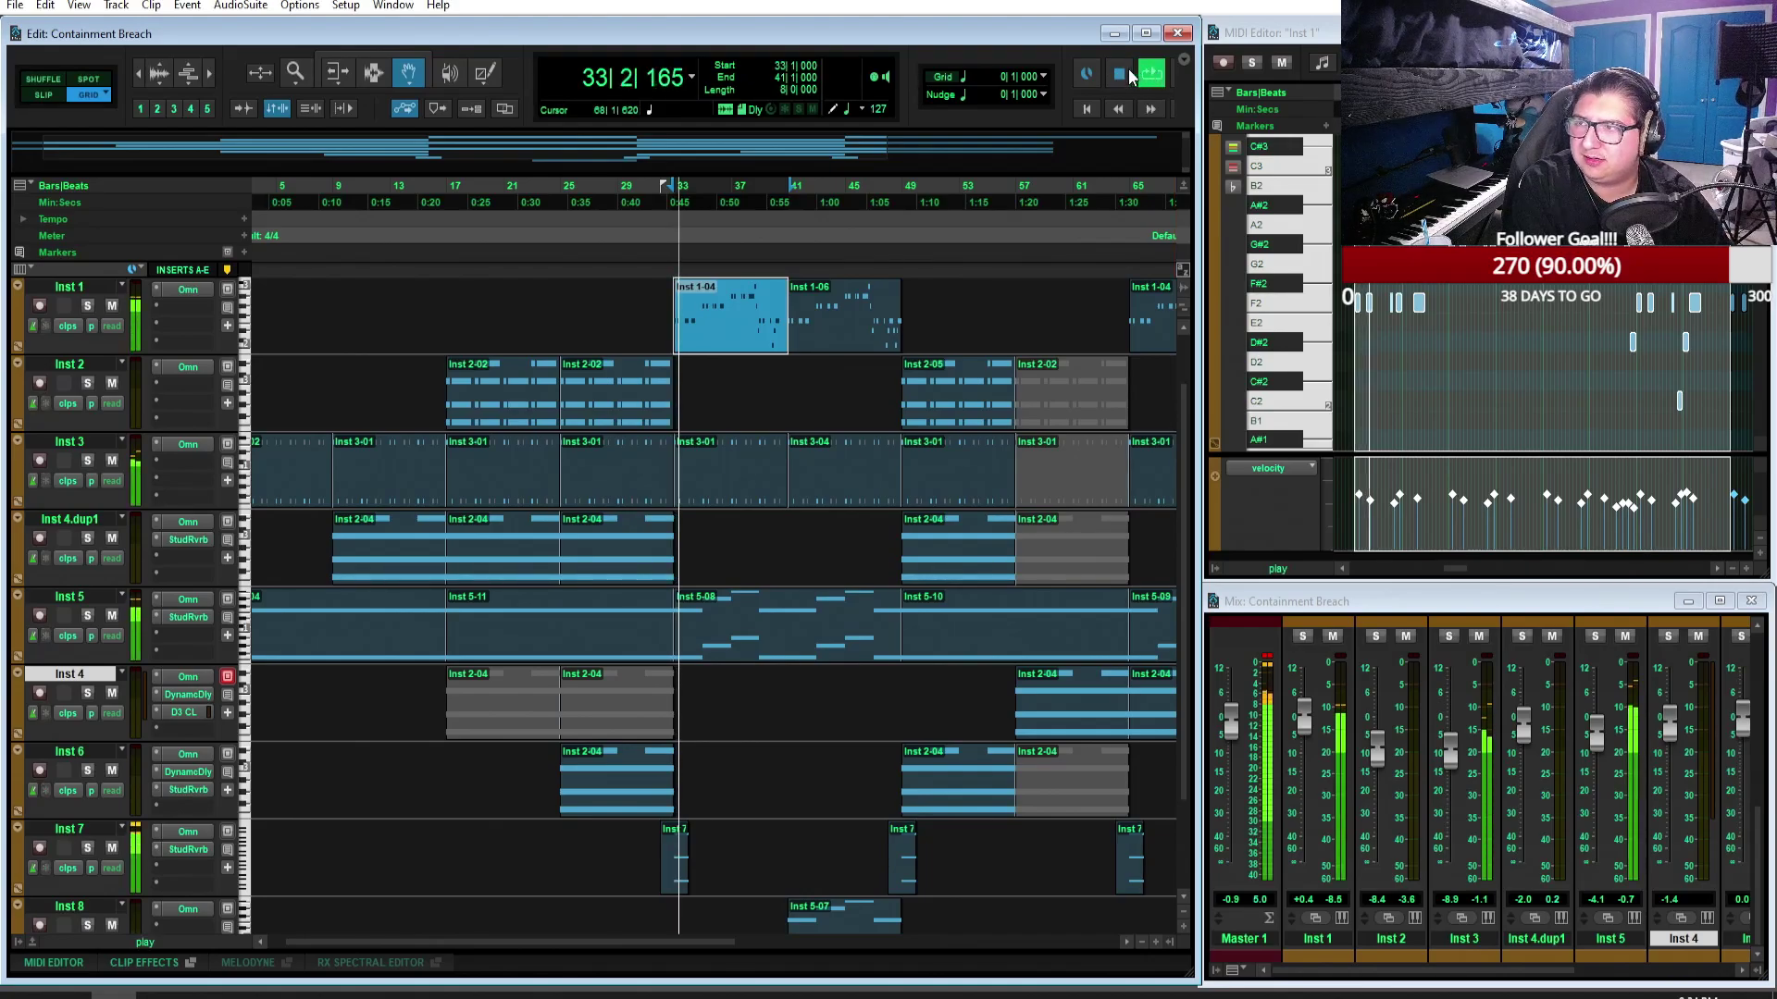
pyautogui.click(87, 306)
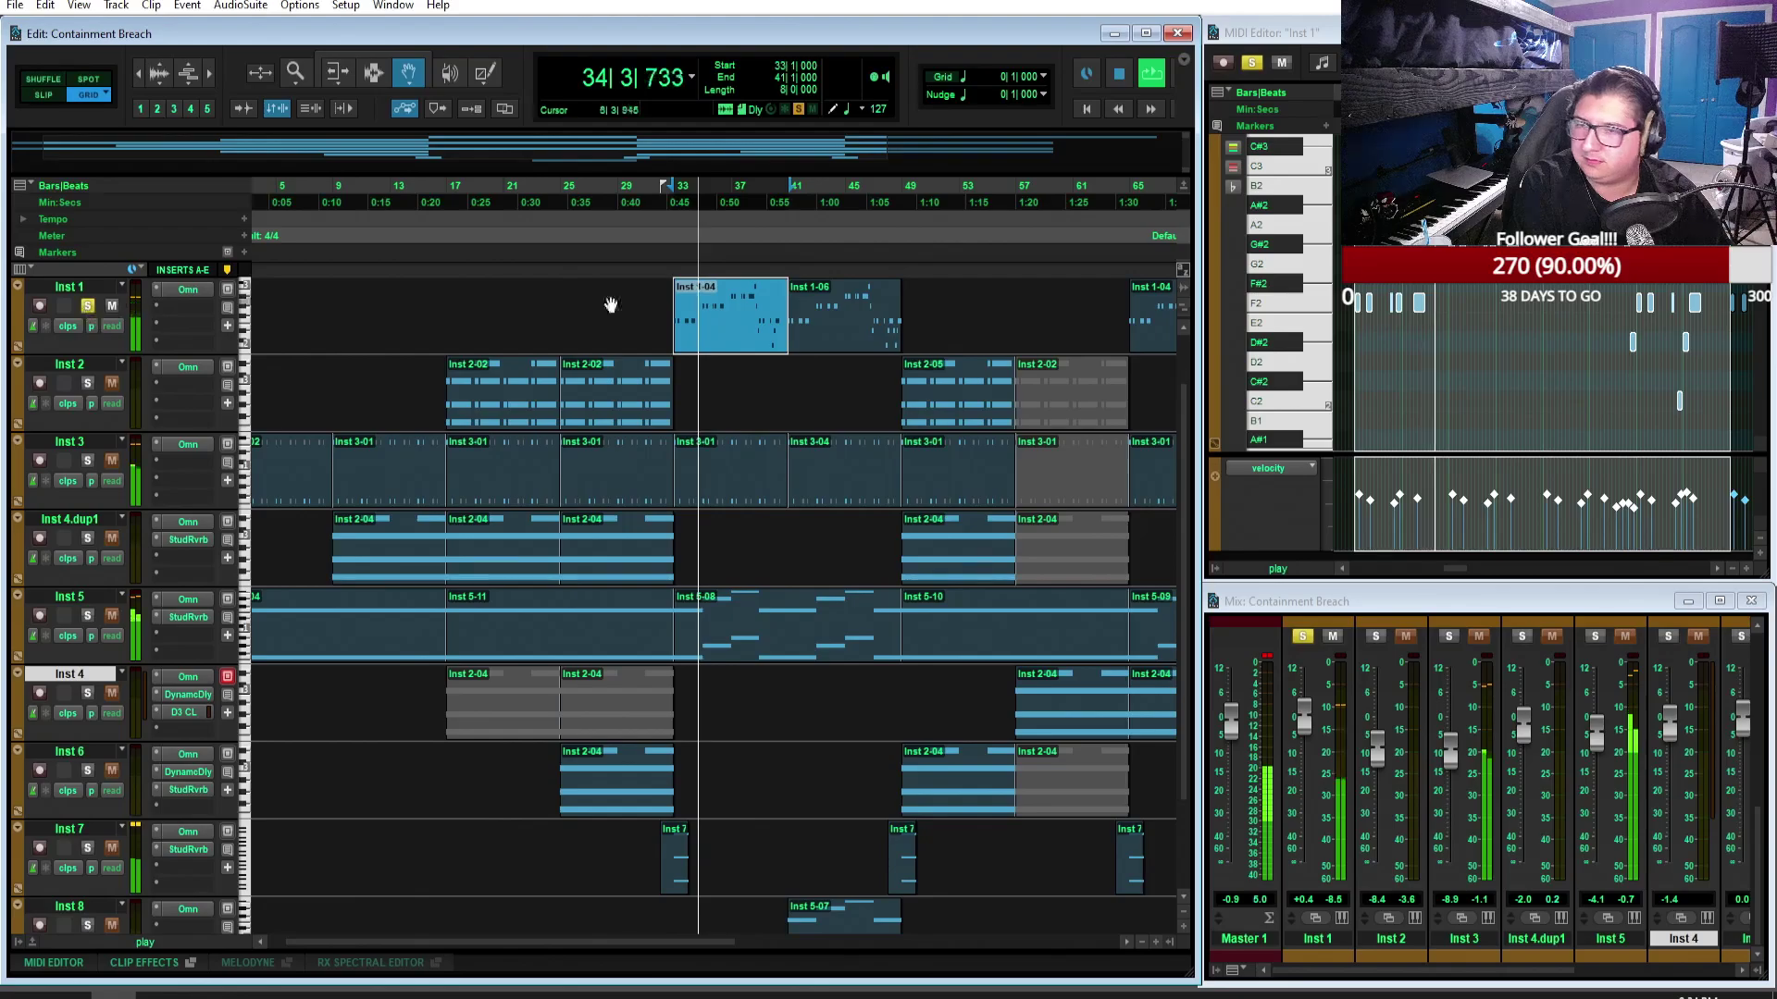
pyautogui.click(1117, 84)
# Step: Solo Inst 6 in place of Inst 1 and play its clip from bar 25
pyautogui.click(645, 760)
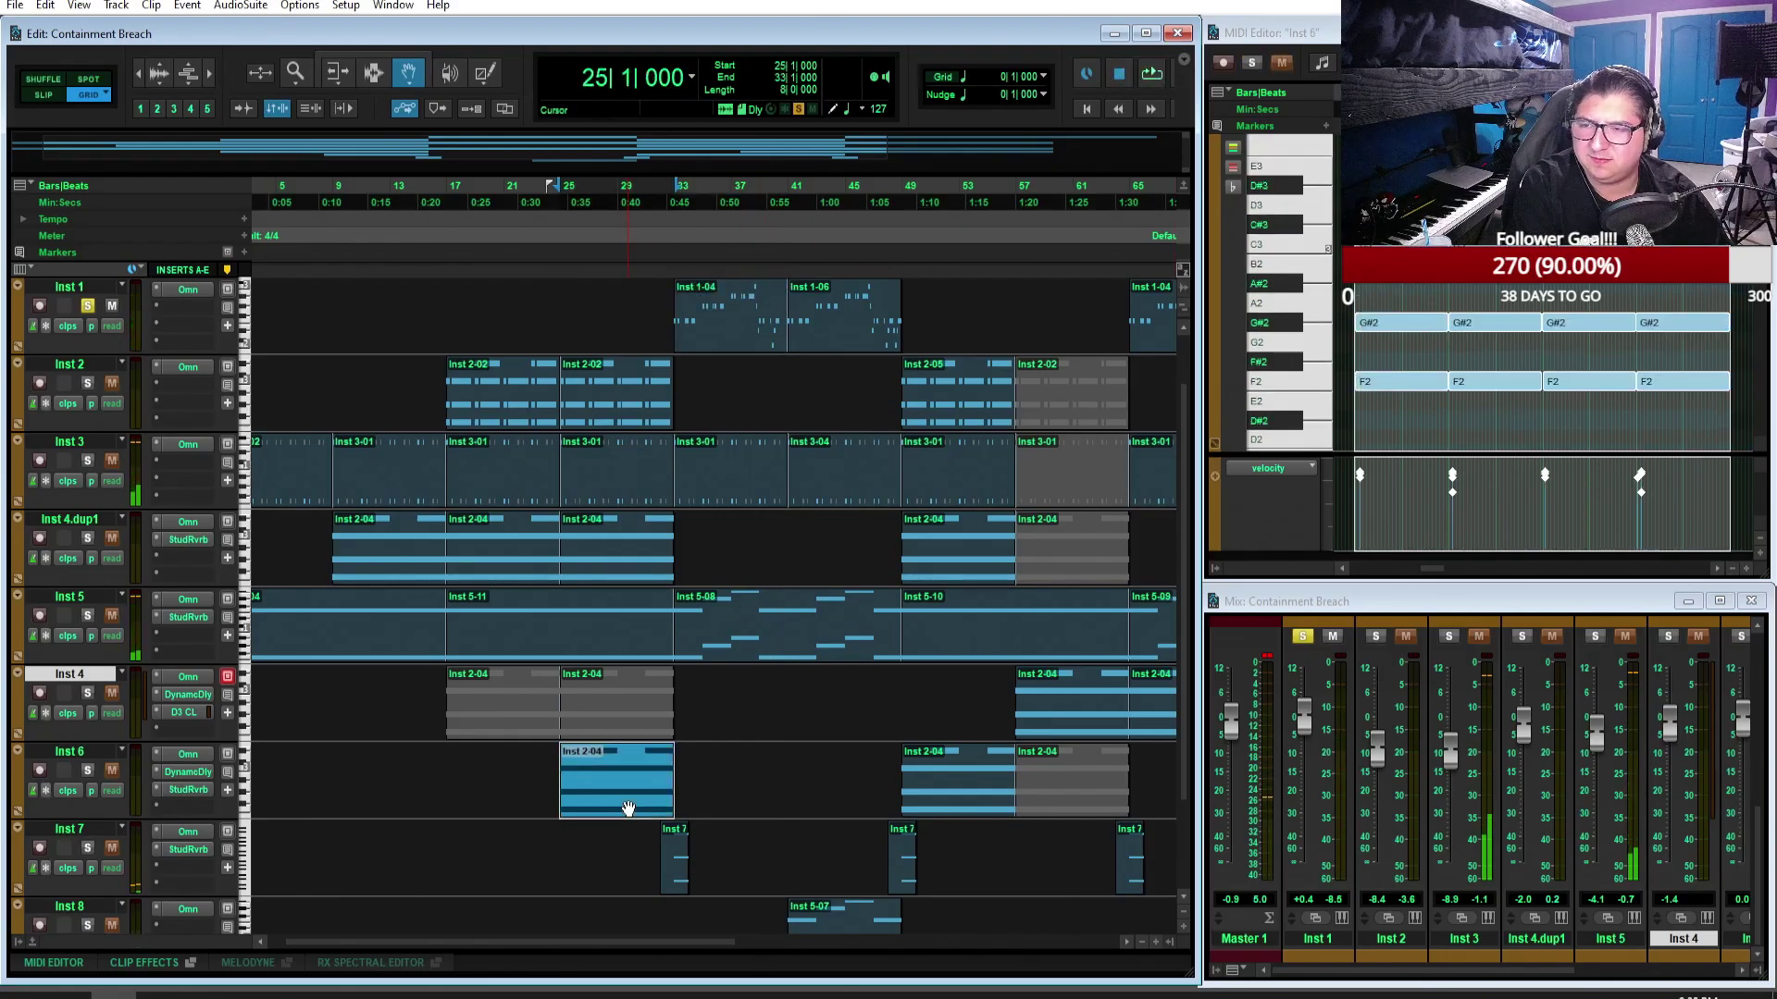
pyautogui.click(87, 770)
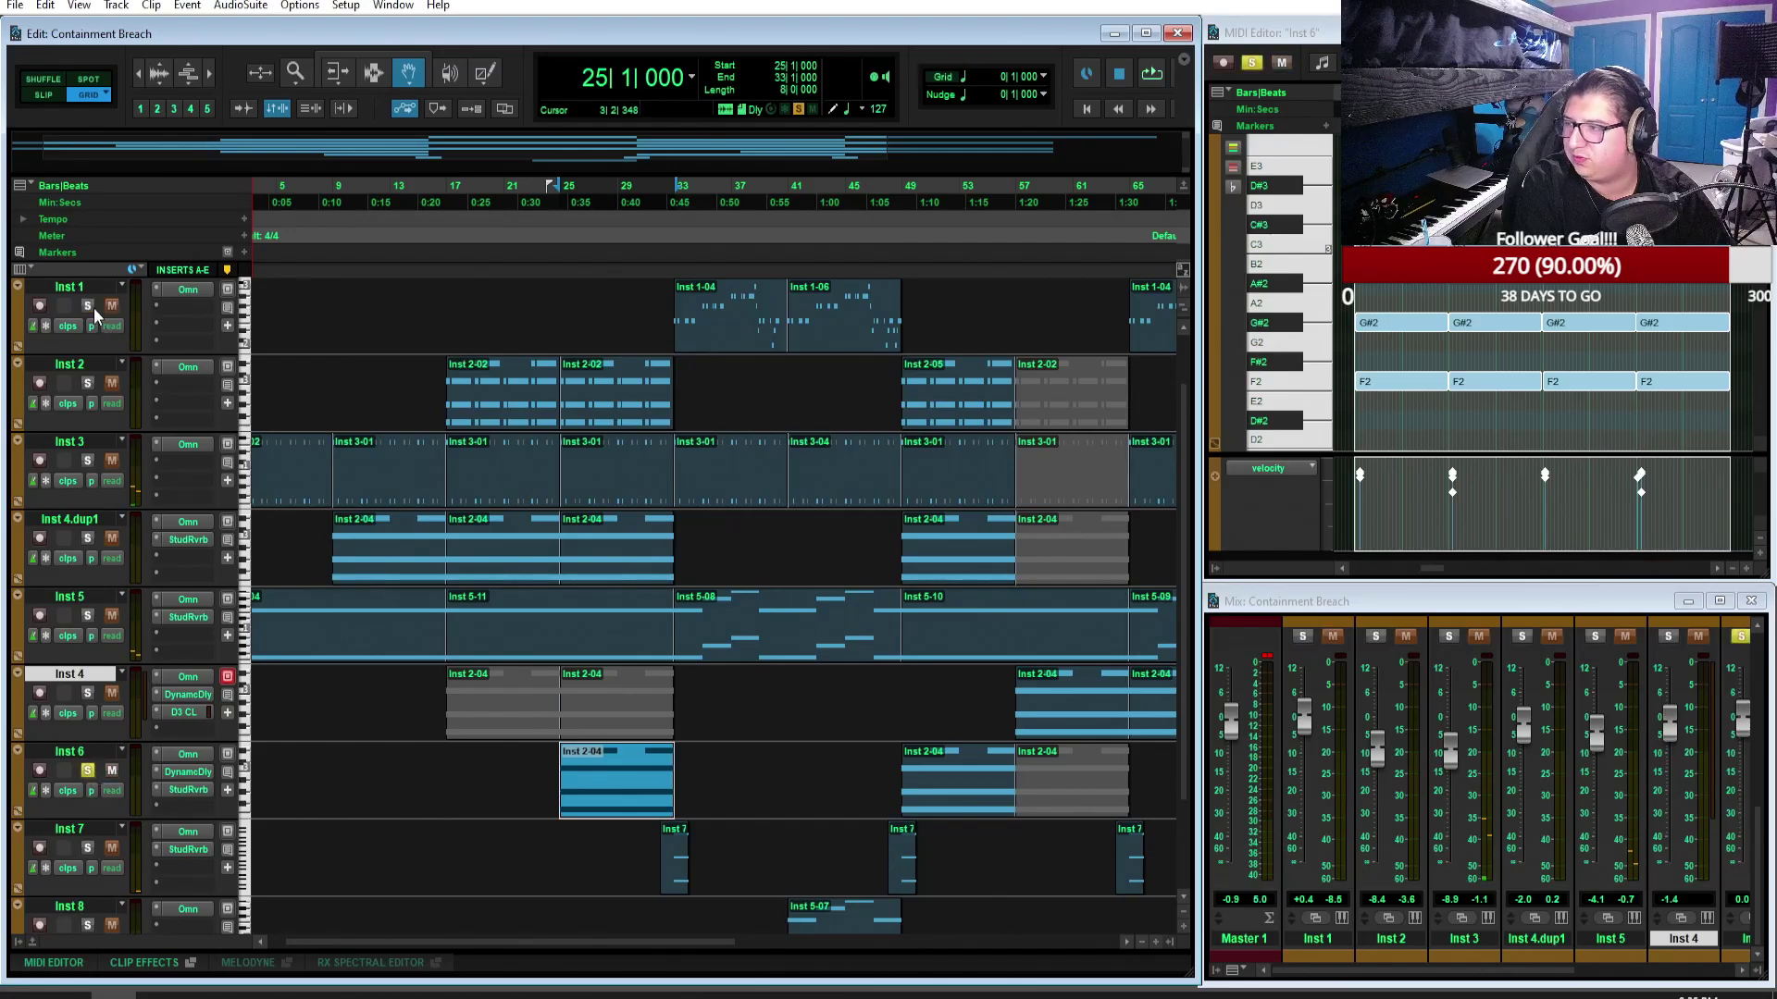
pyautogui.click(1152, 75)
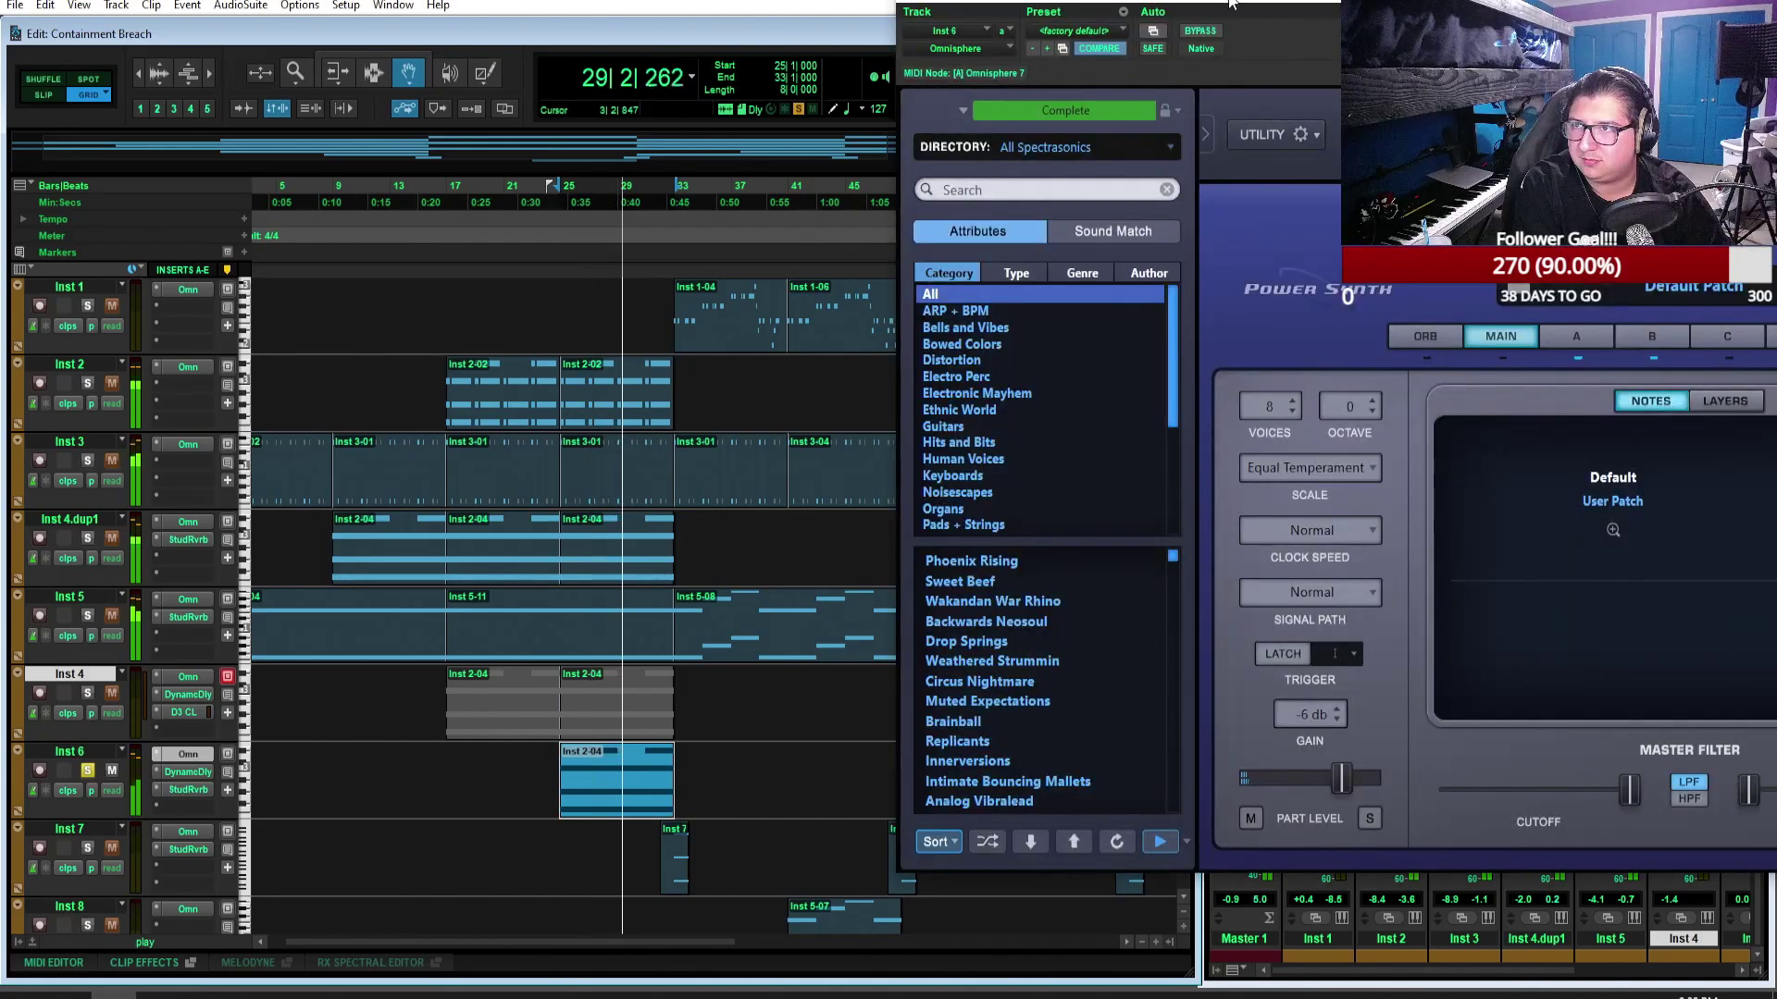
# Step: Stop playback and examine the layer A and B oscillator sounds in the Omnisphere instrument on Inst 6
pyautogui.moveTo(1226, 9); pyautogui.dragTo(368, 235)
pyautogui.press('space')
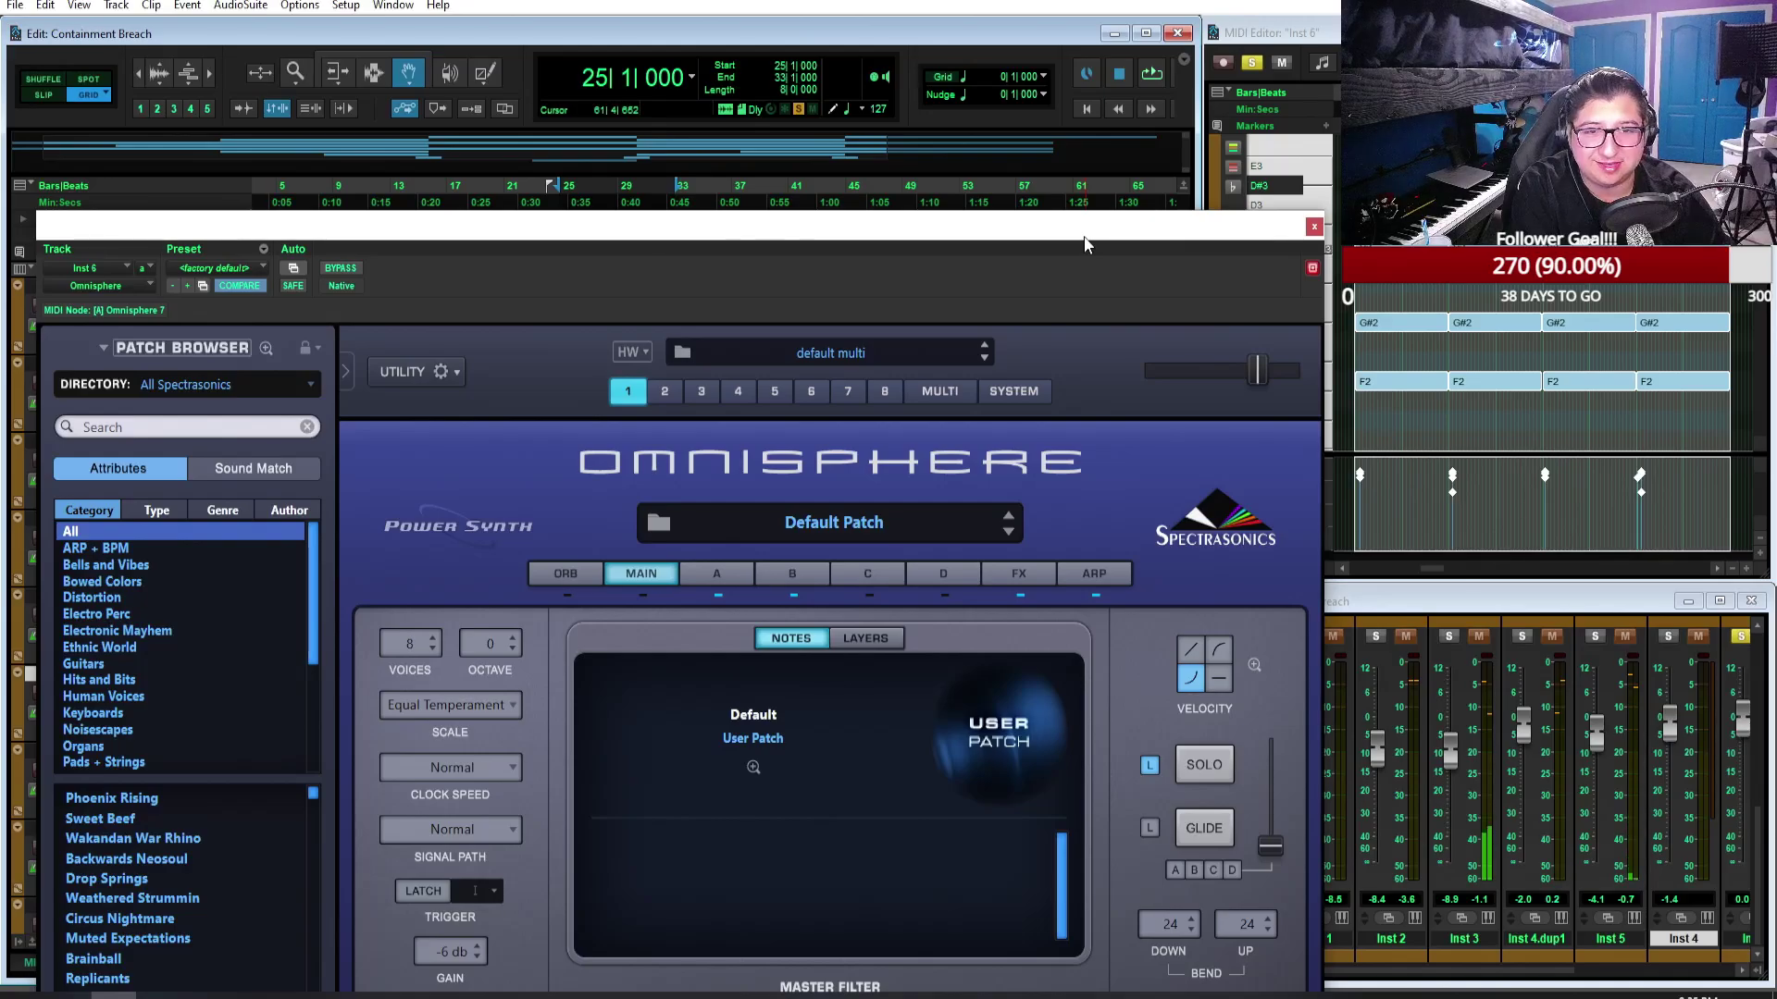
pyautogui.moveTo(1084, 236); pyautogui.dragTo(1140, 128)
pyautogui.click(788, 466)
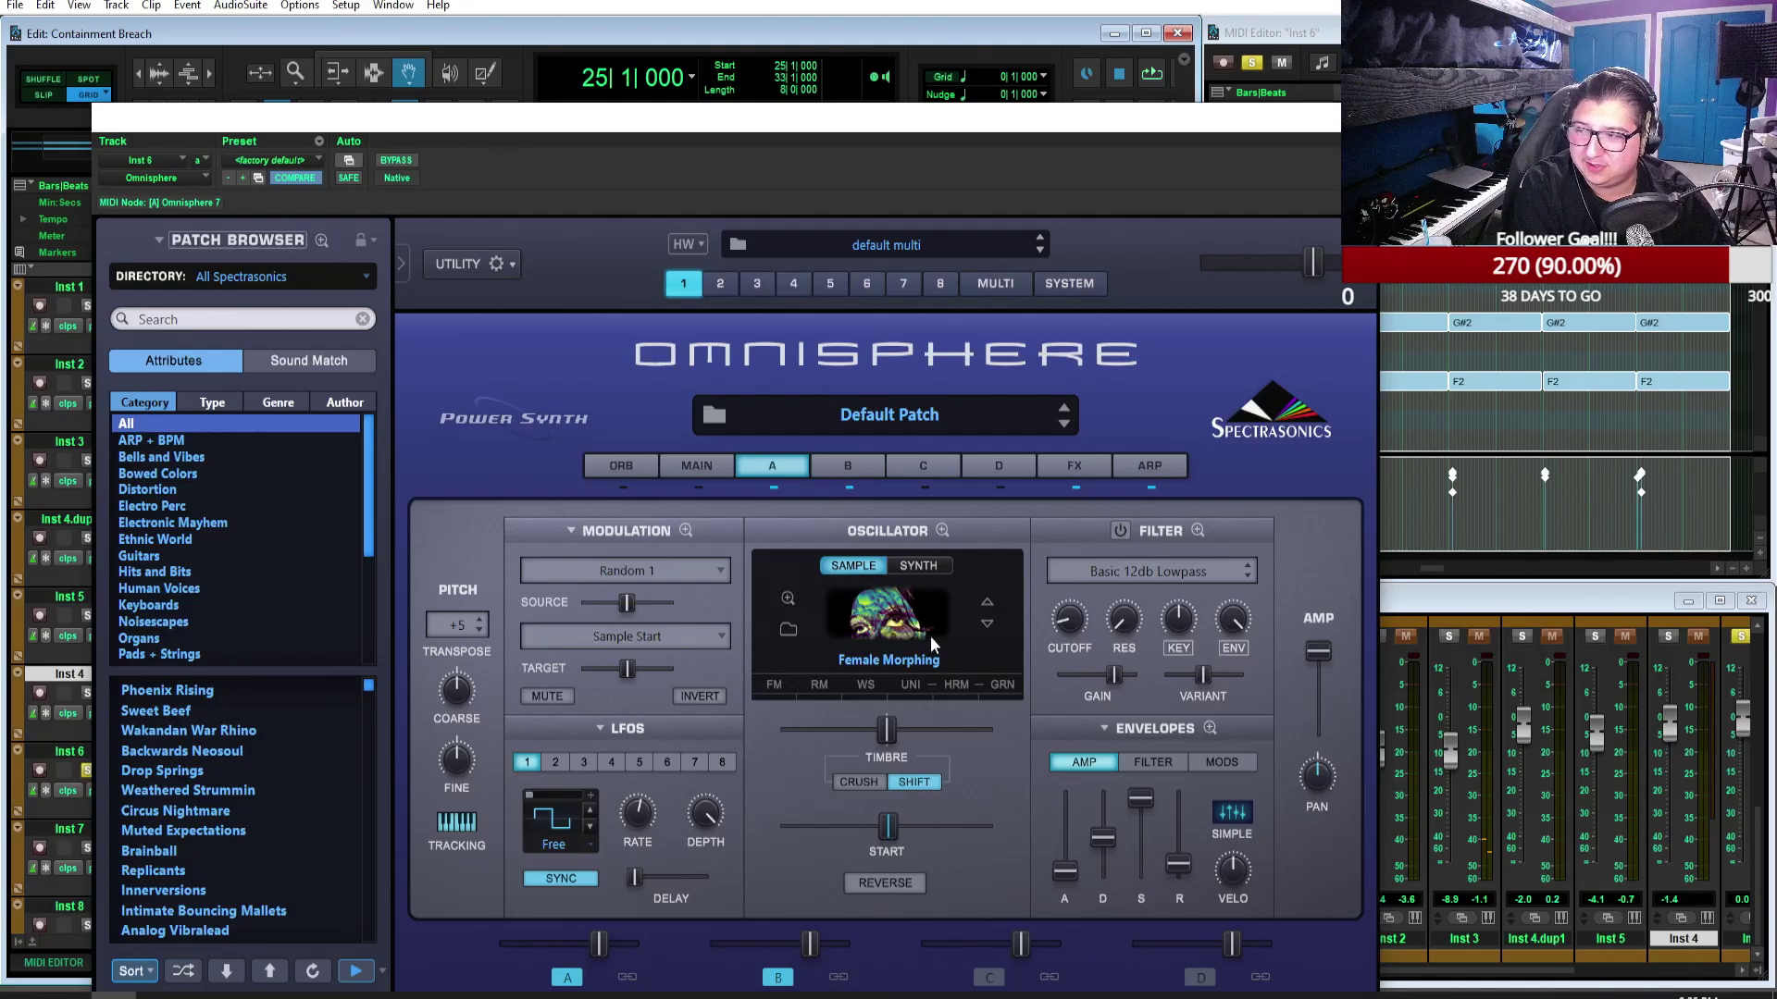
pyautogui.click(859, 469)
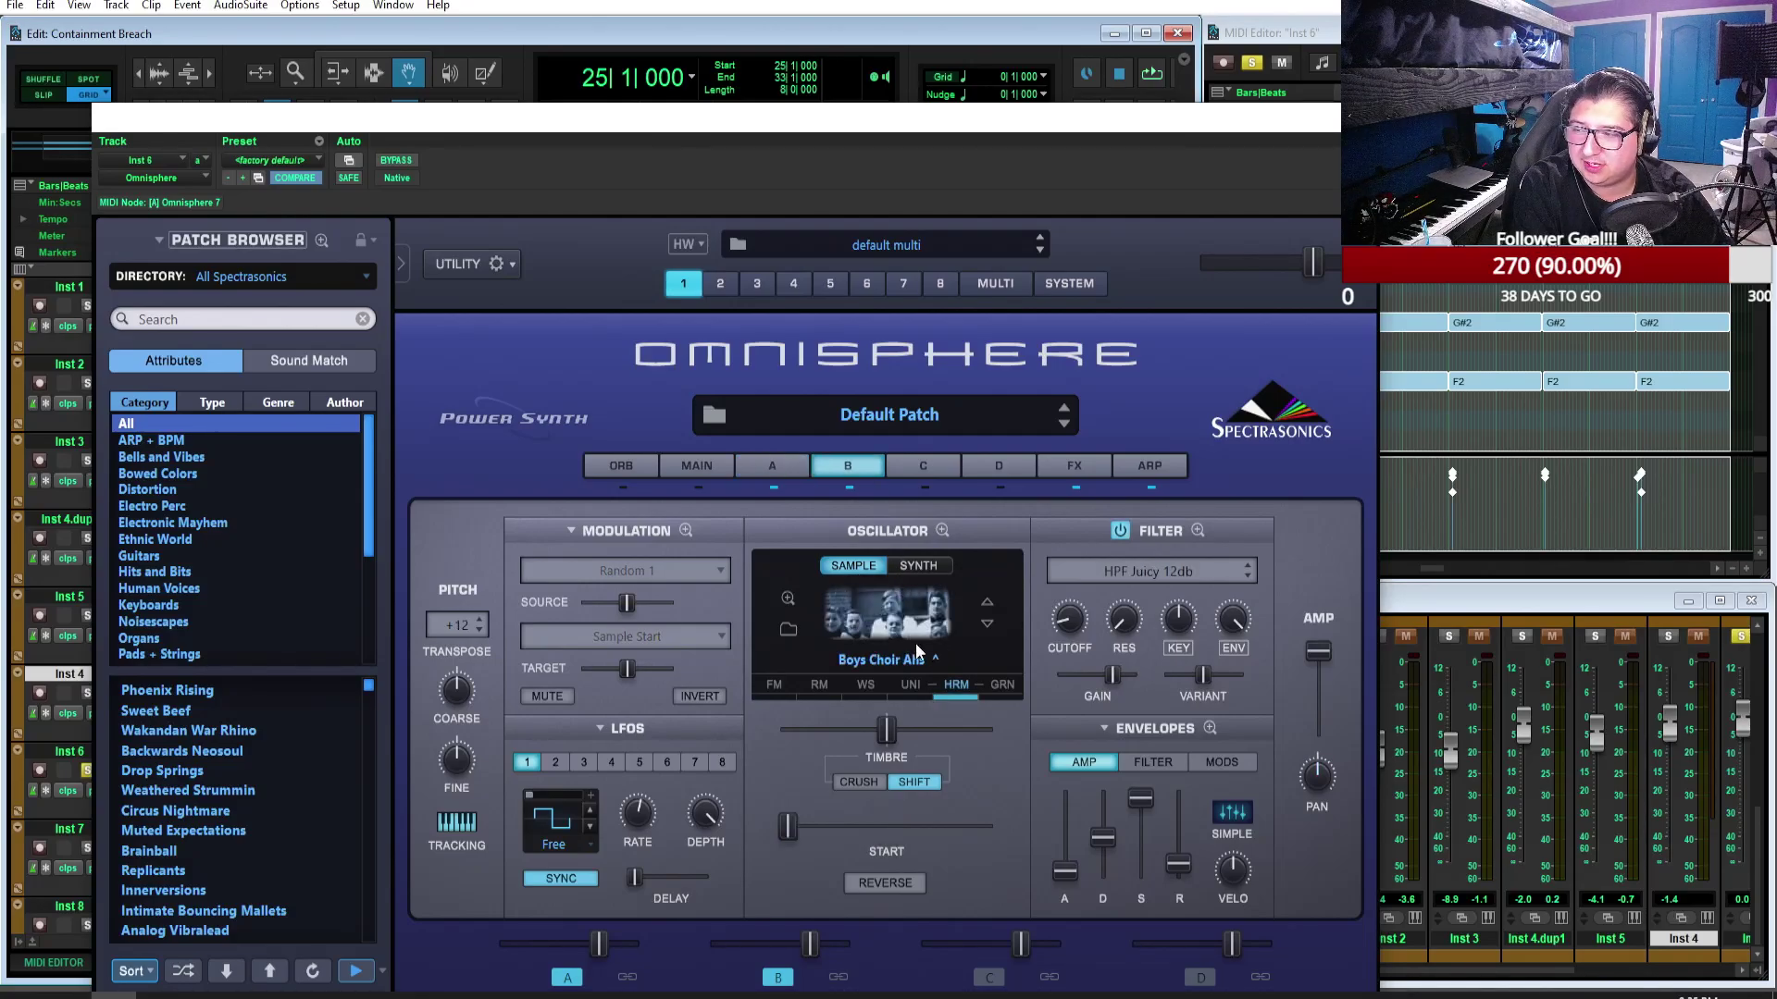
pyautogui.moveTo(1271, 132); pyautogui.dragTo(1299, 59)
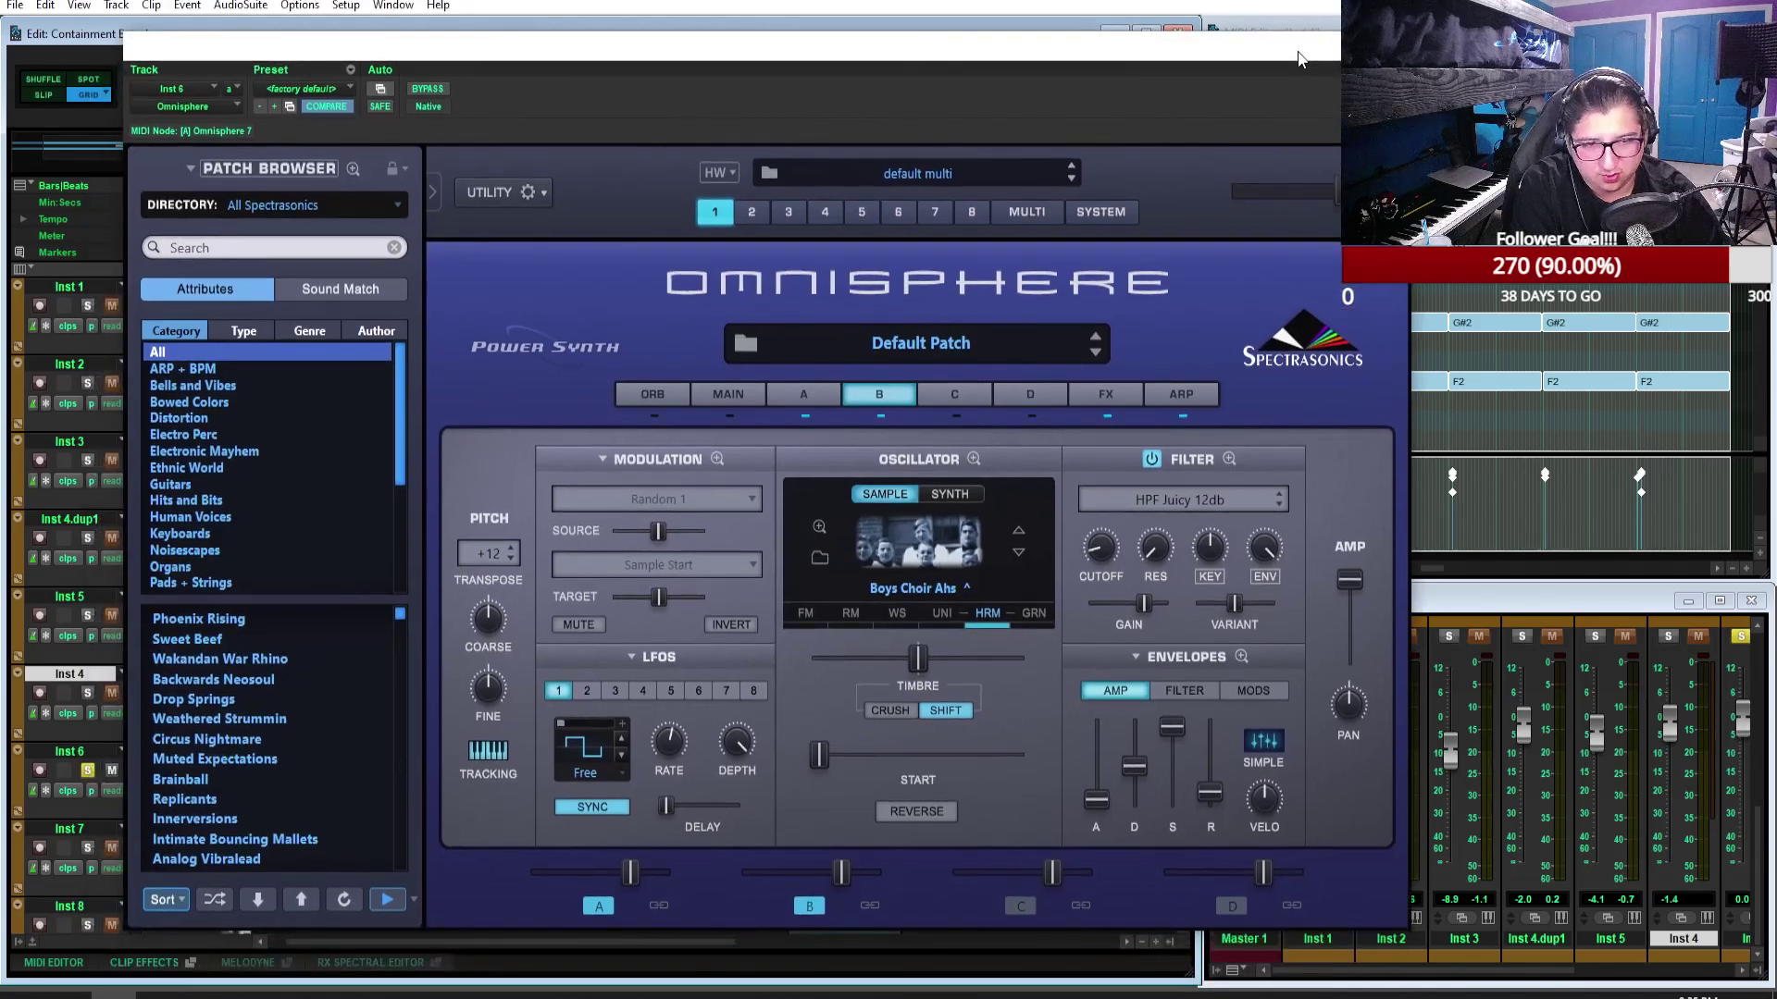
# Step: Inspect the Omnisphere patch's layer B and Common effects racks, including the Tape Slammer effect
pyautogui.click(1115, 396)
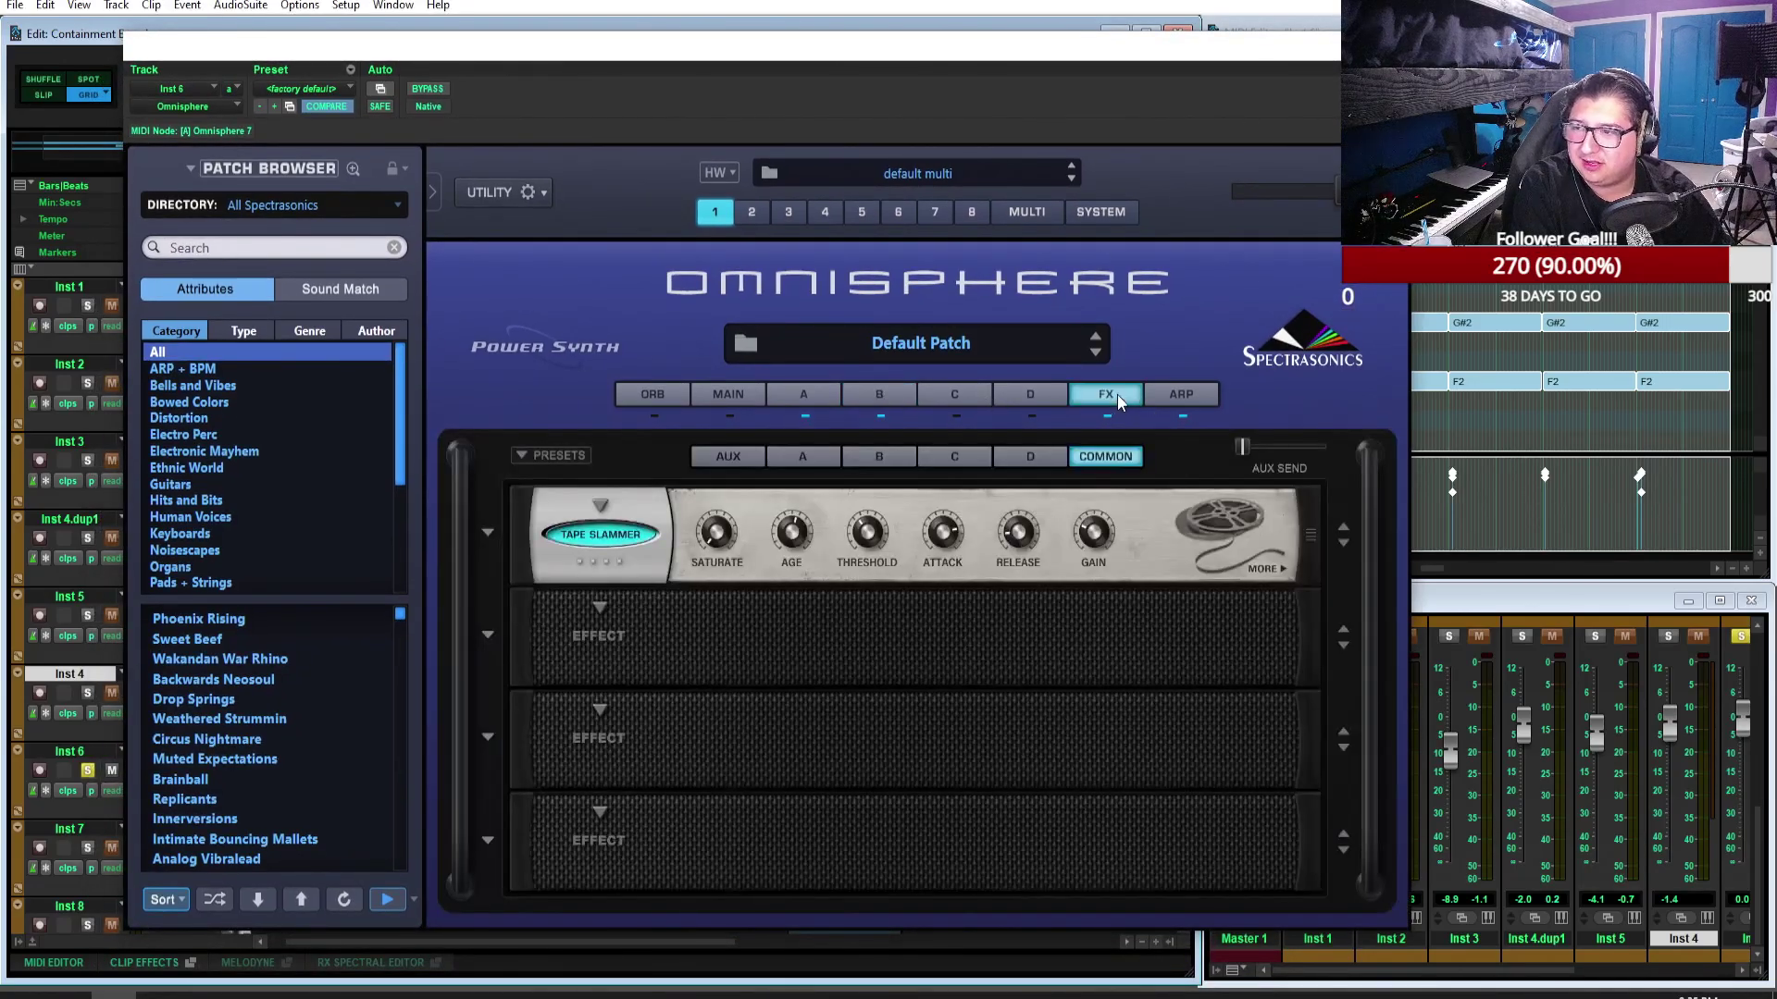
pyautogui.click(862, 461)
pyautogui.click(1099, 463)
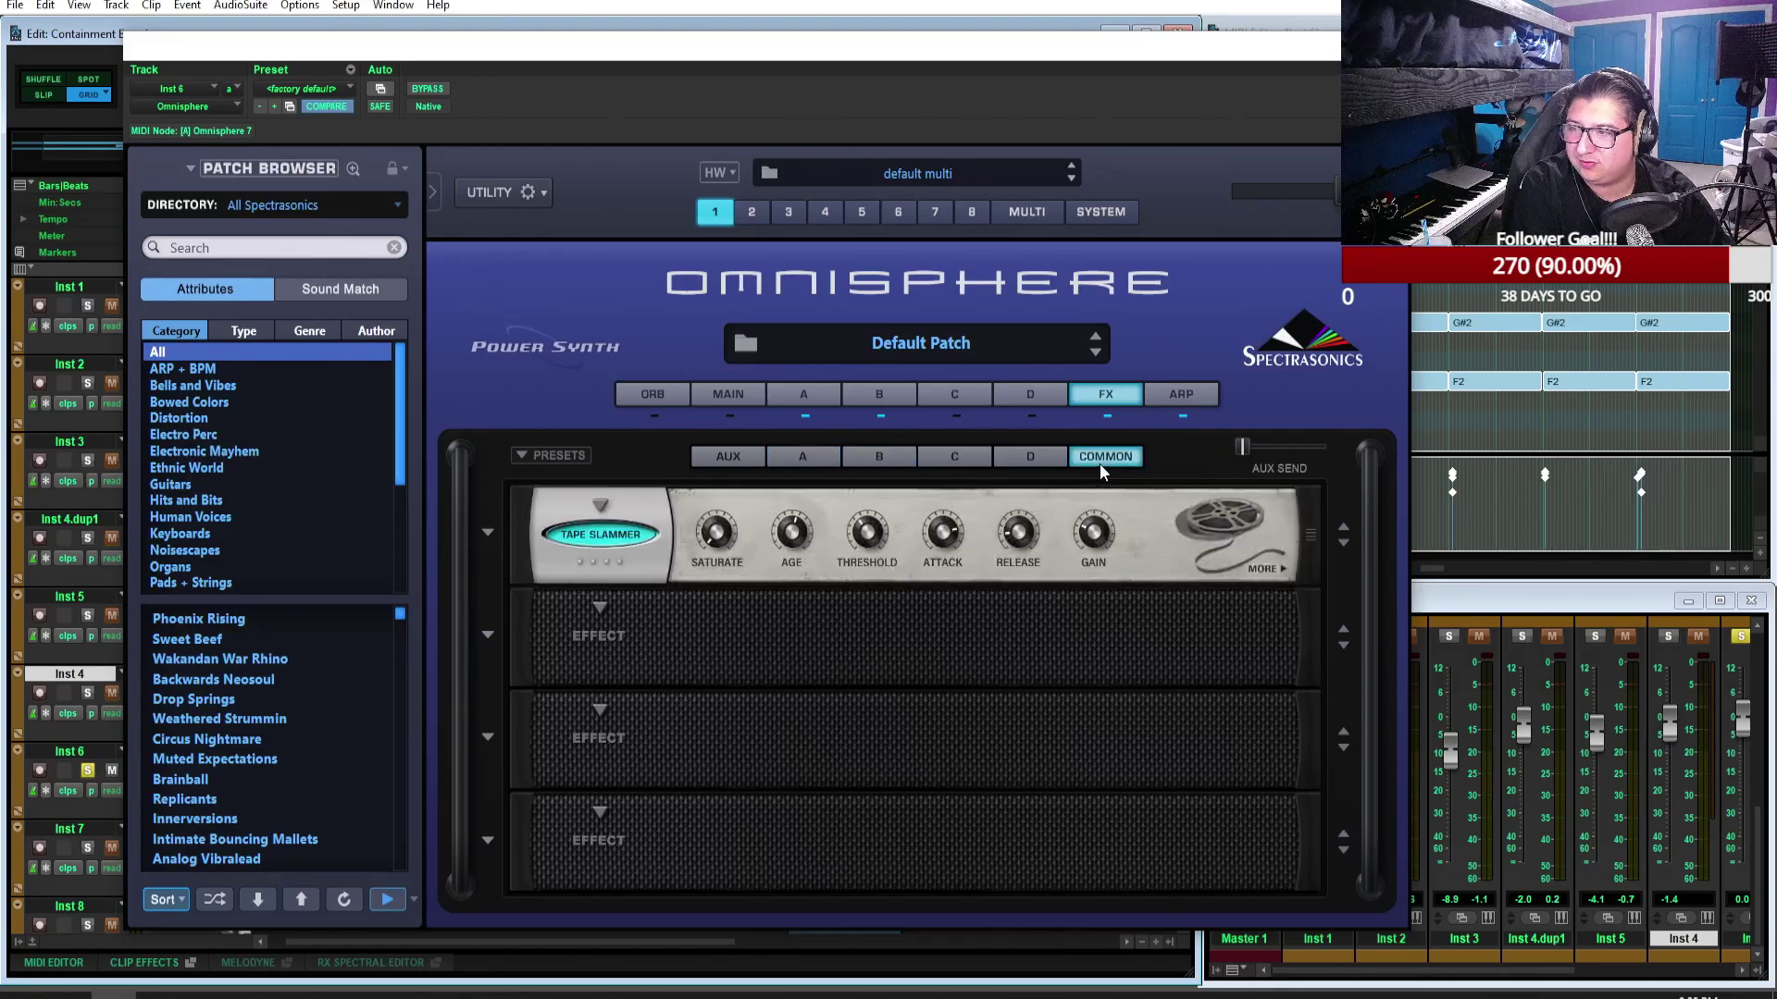
pyautogui.click(609, 538)
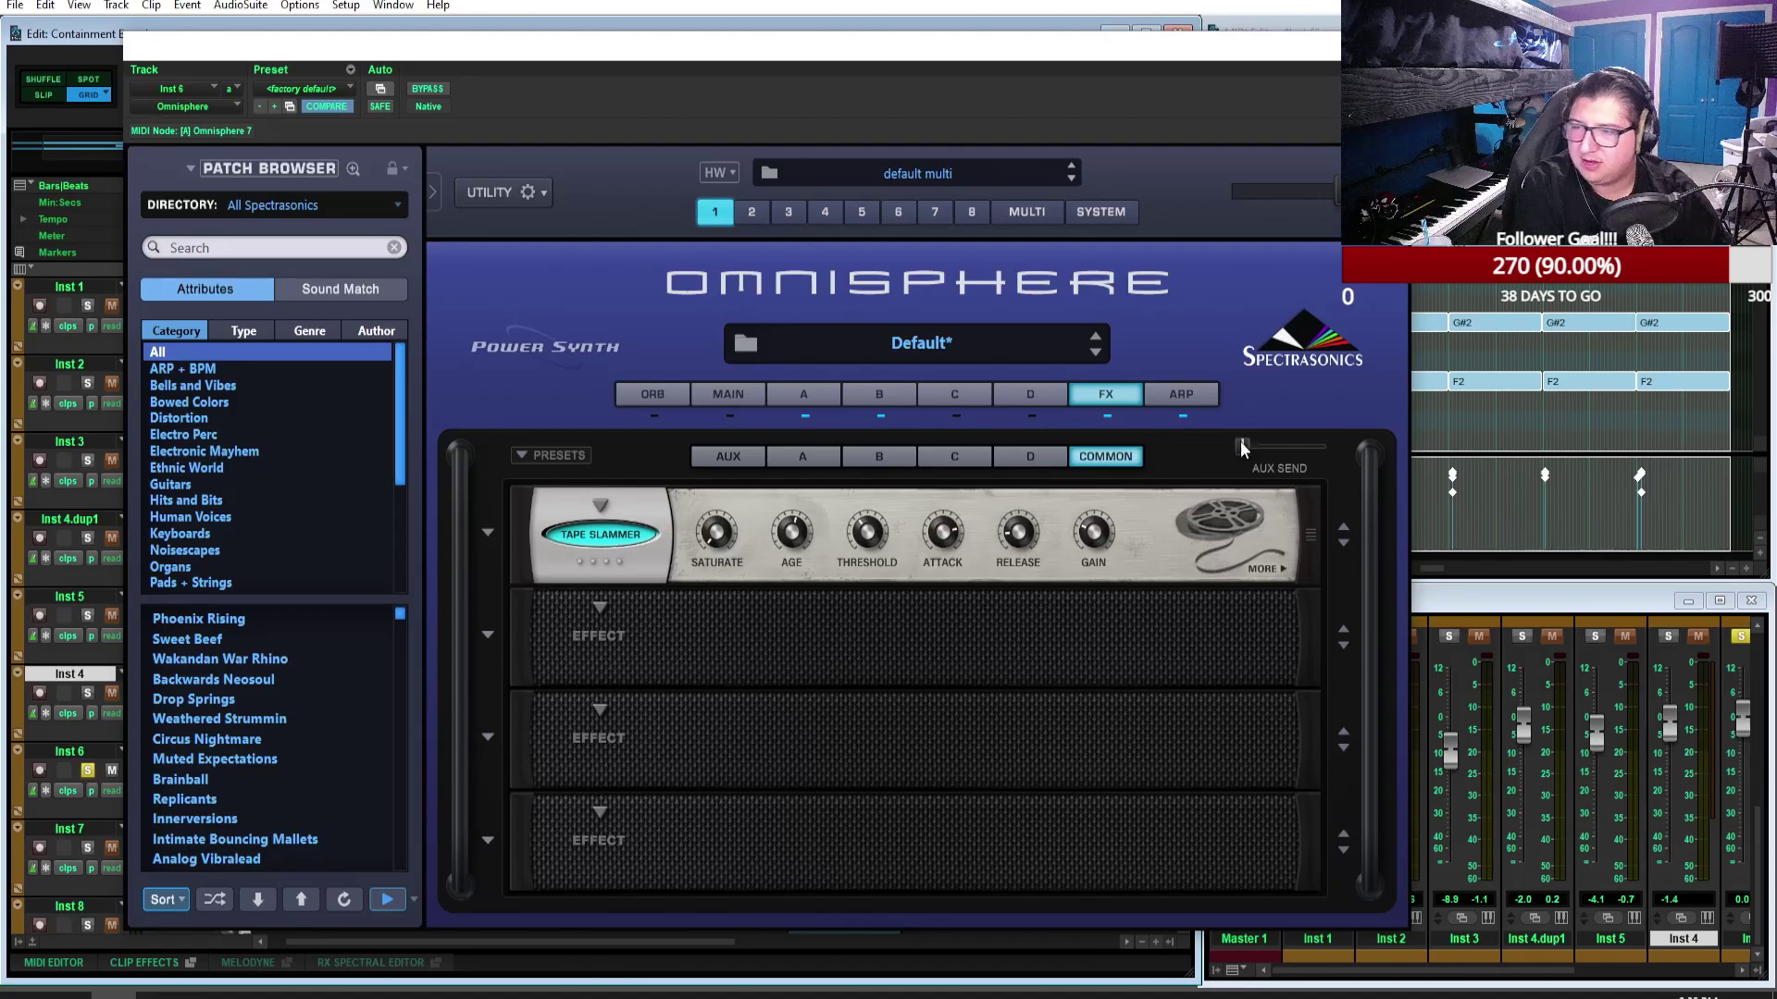
# Step: View the patch's arpeggiator pattern and the effect category of the Tape Slammer slot, and close Omnisphere
pyautogui.click(1188, 397)
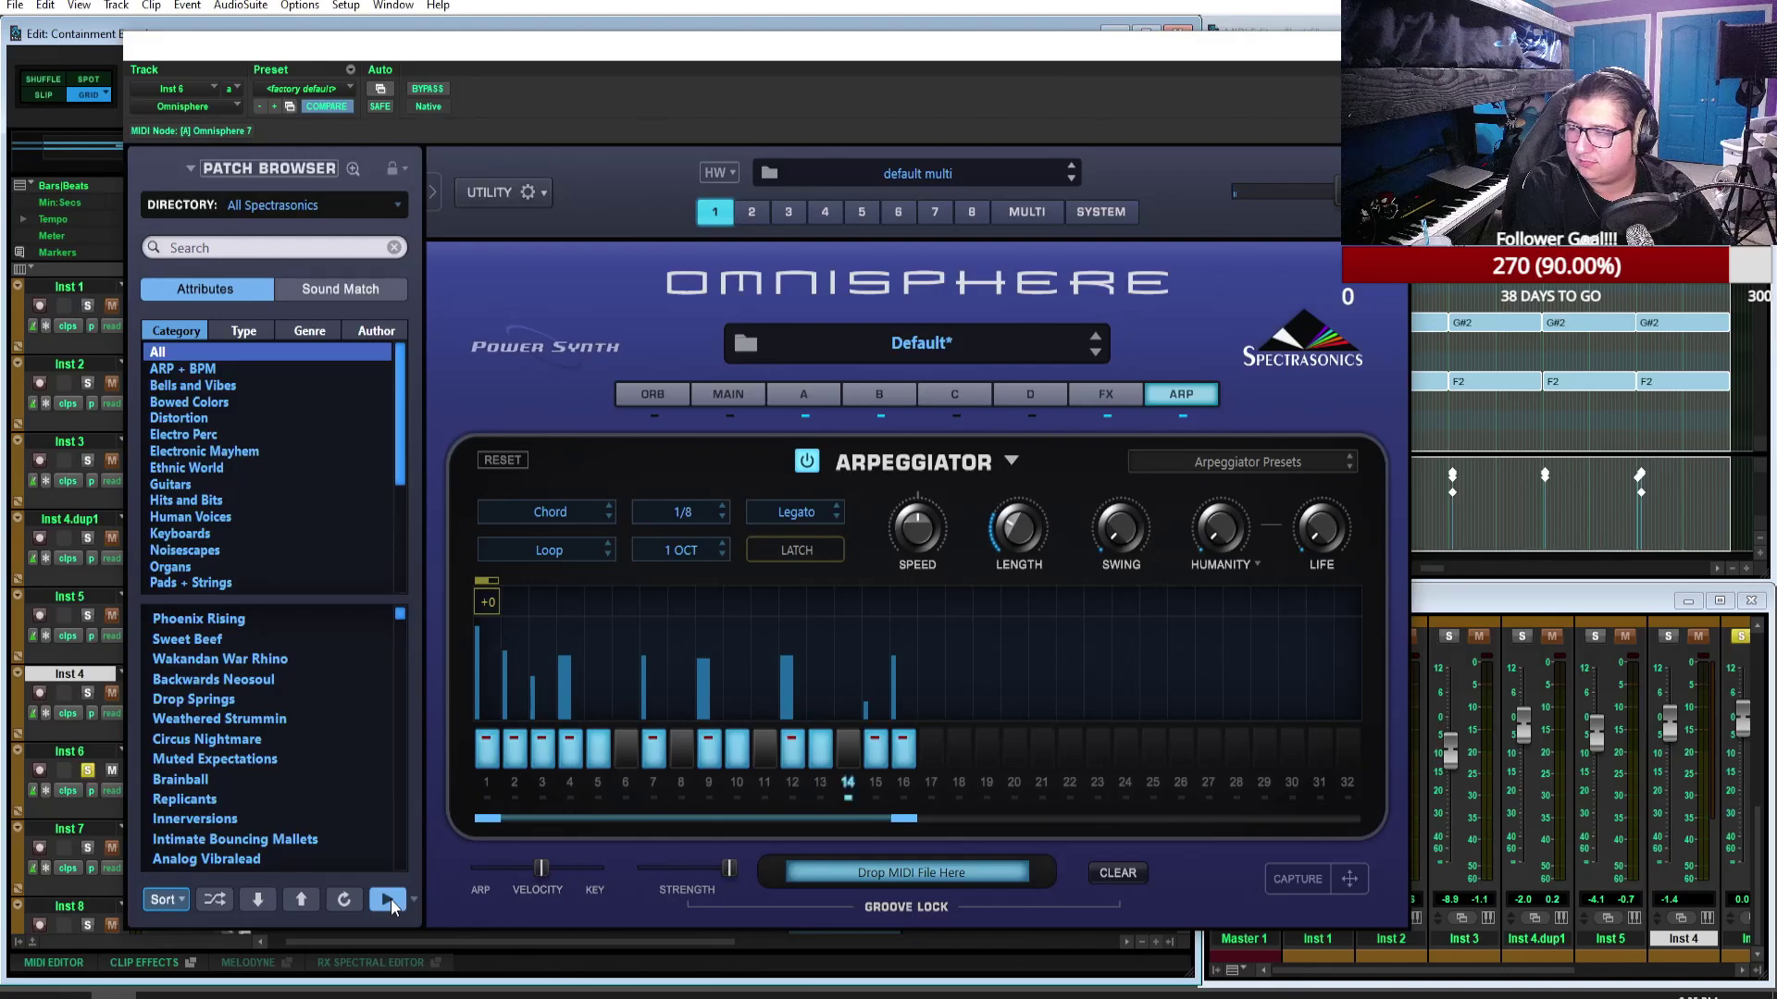
pyautogui.click(1118, 398)
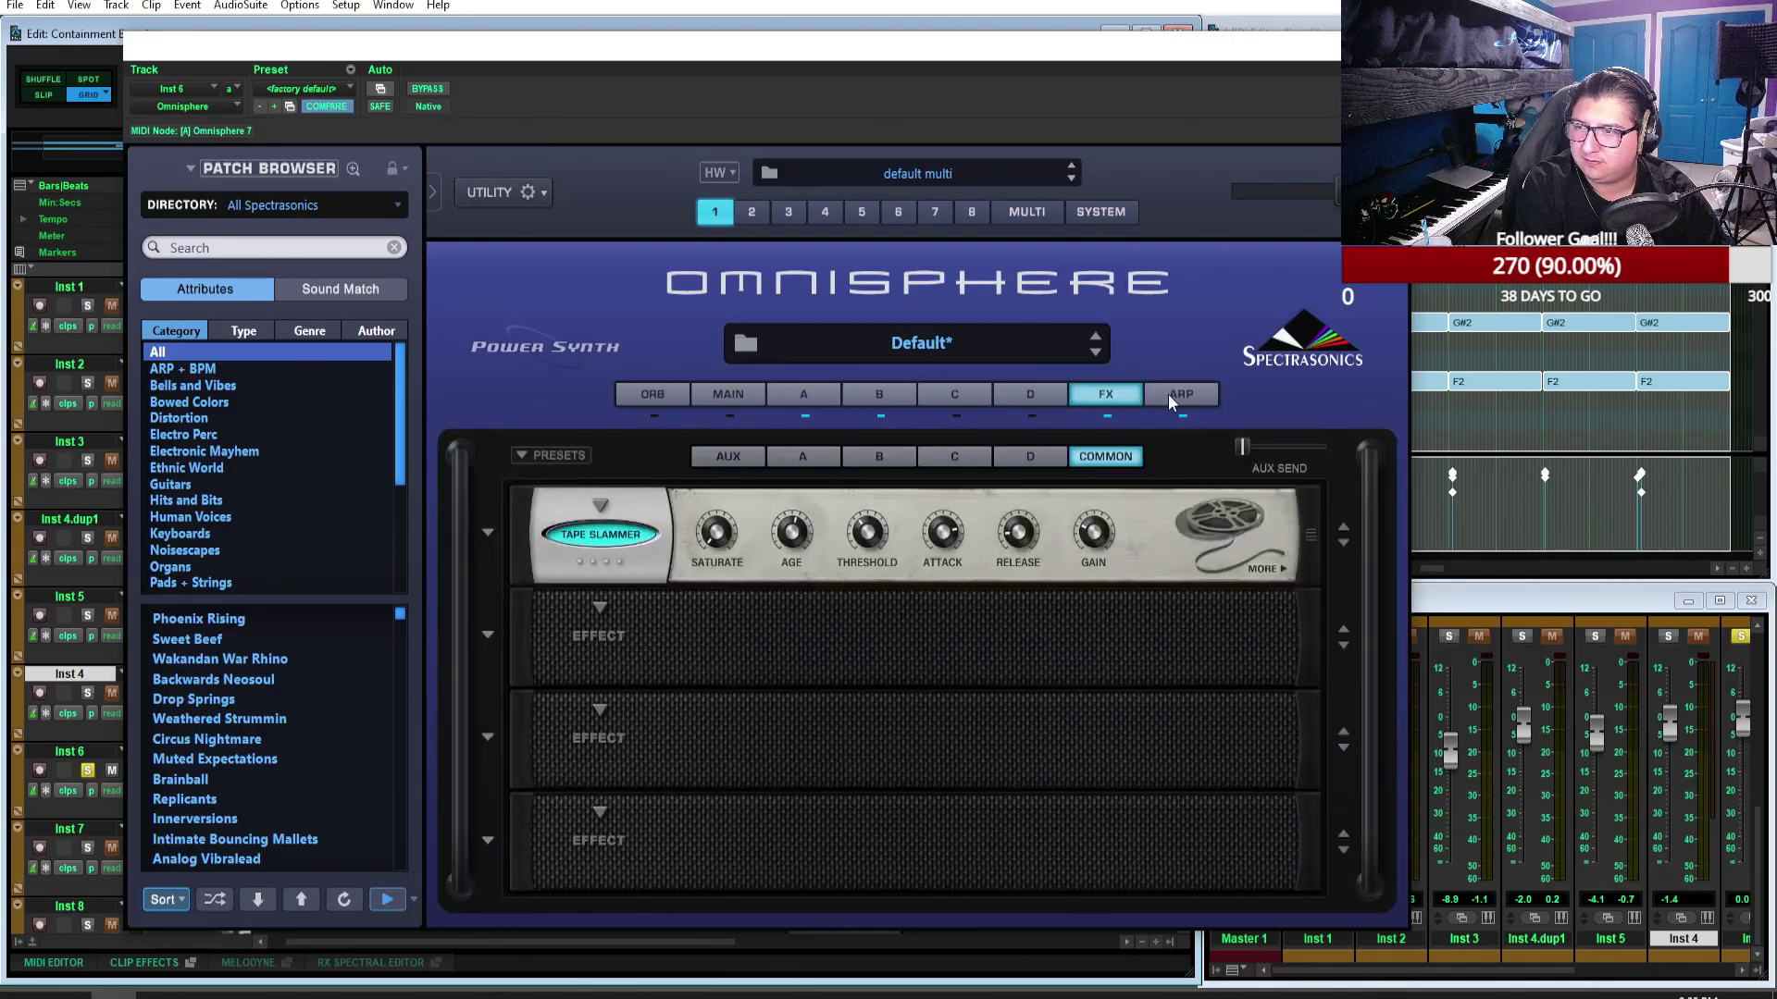
pyautogui.click(601, 506)
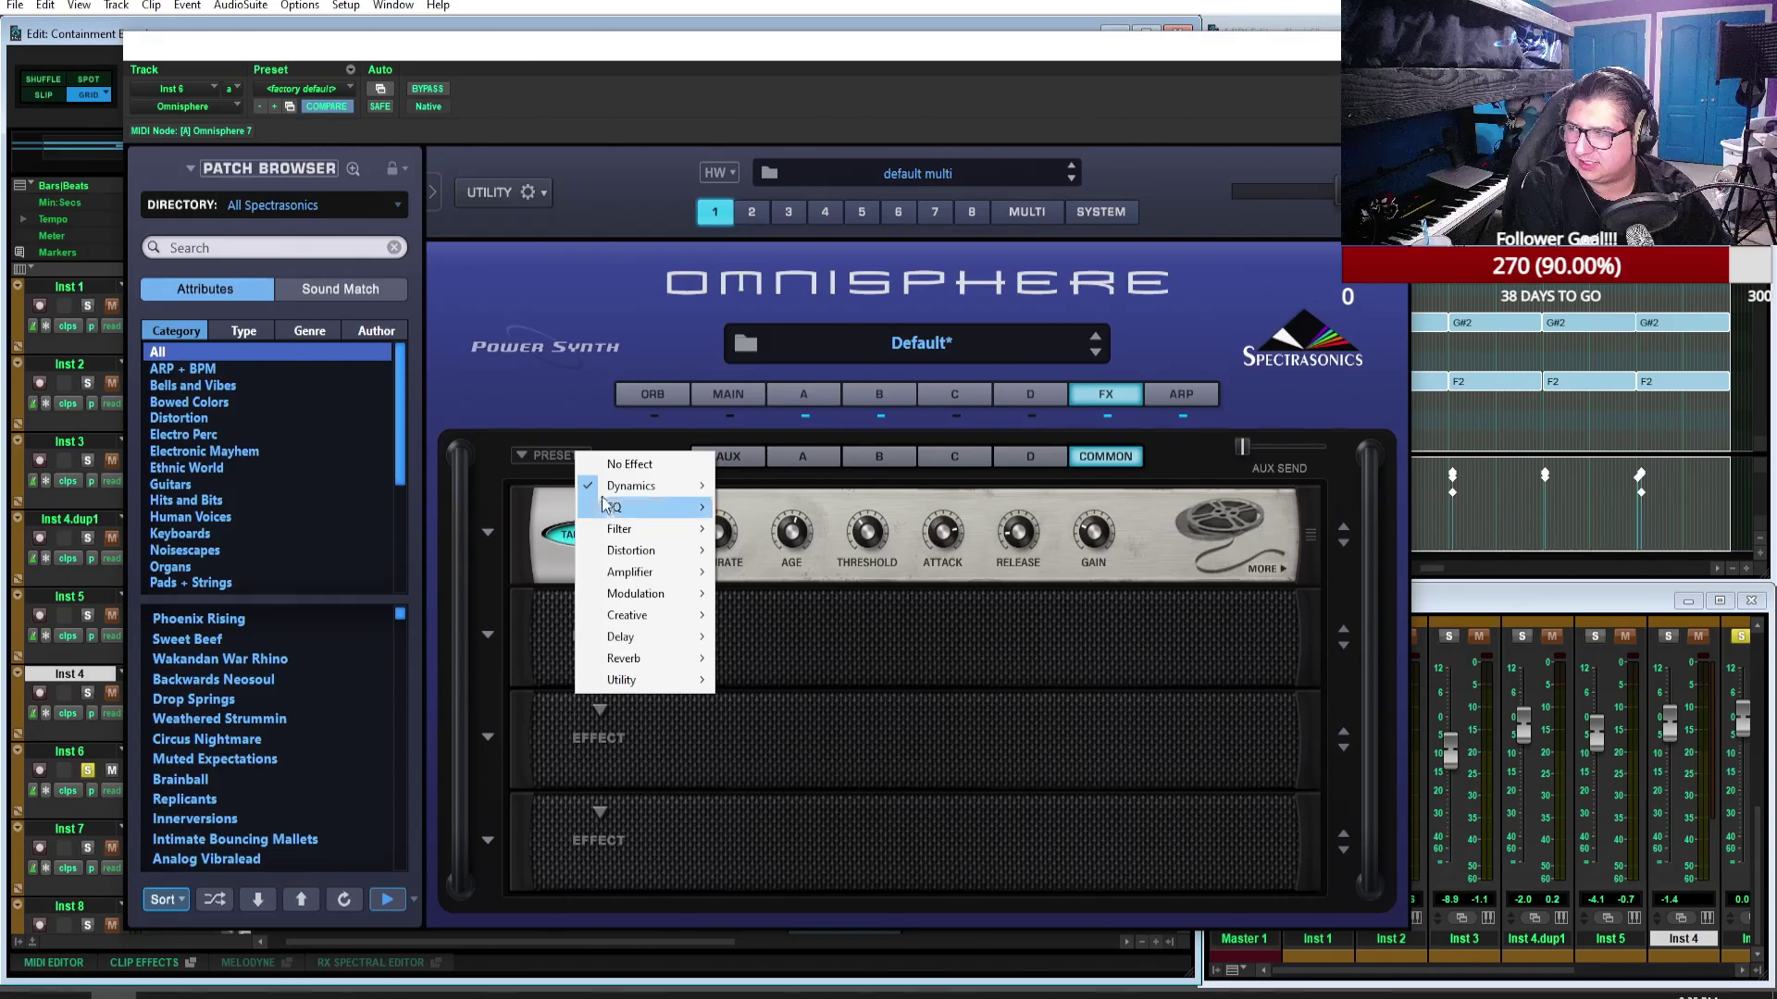
pyautogui.click(629, 486)
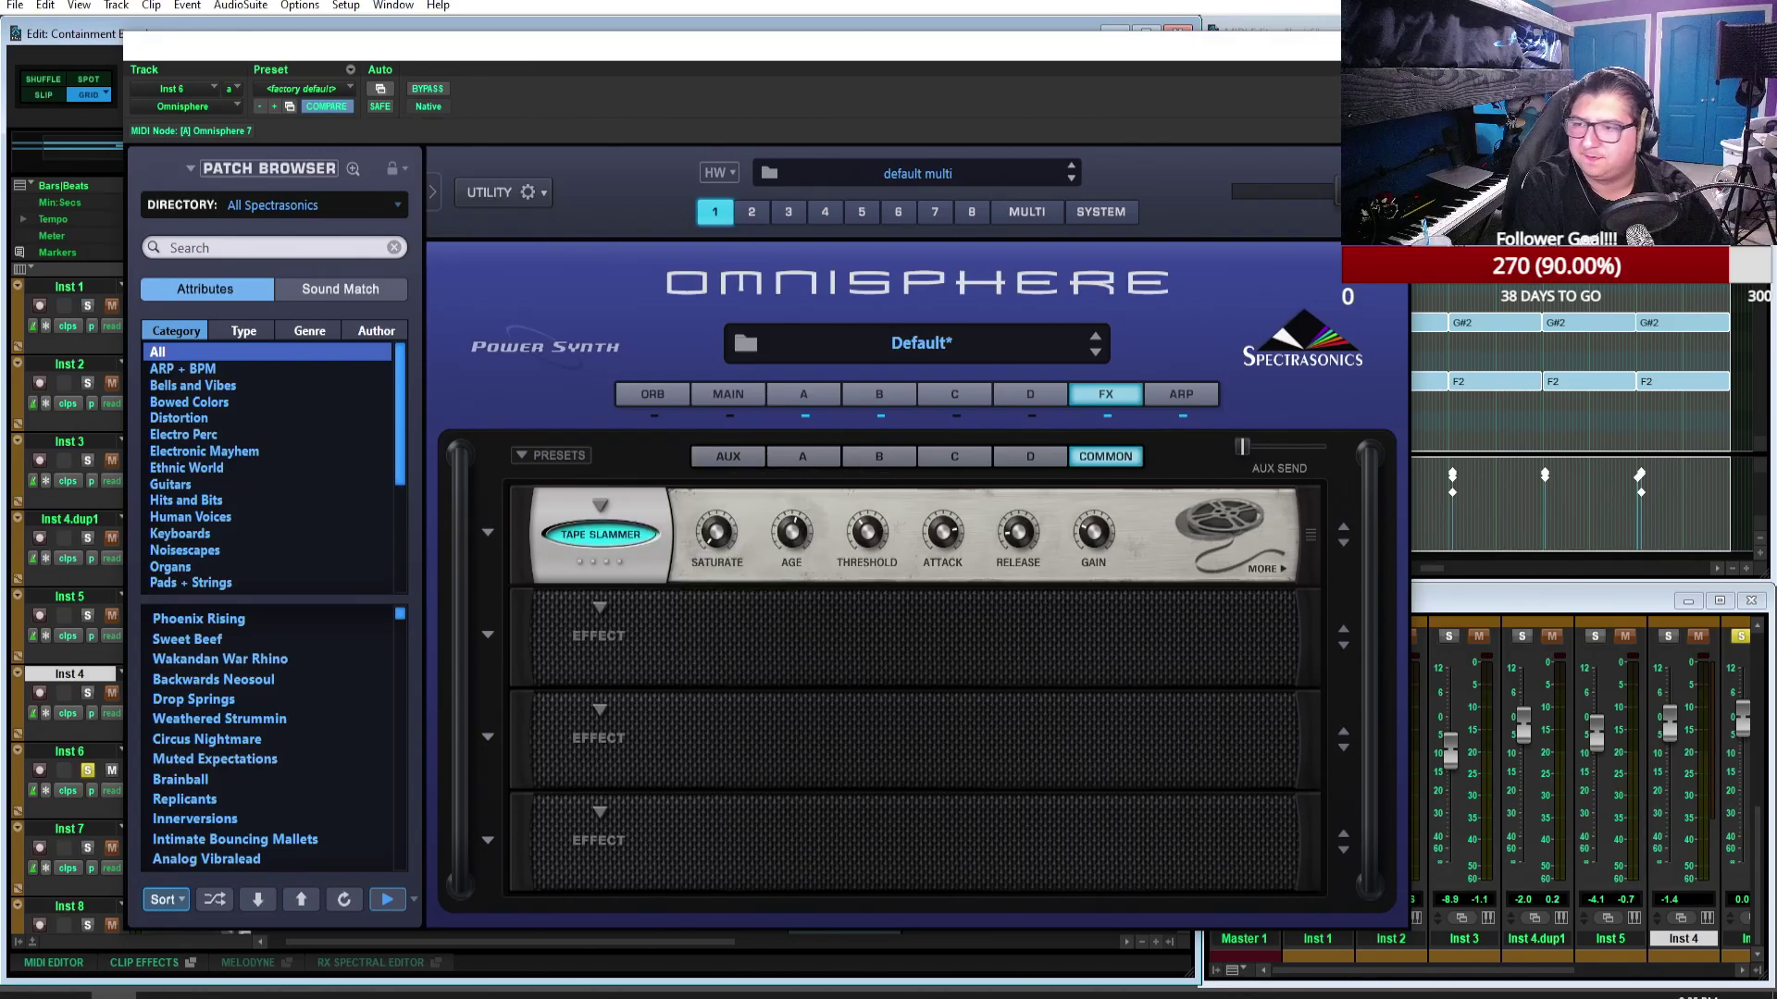
pyautogui.hotkey('ctrl', 'w')
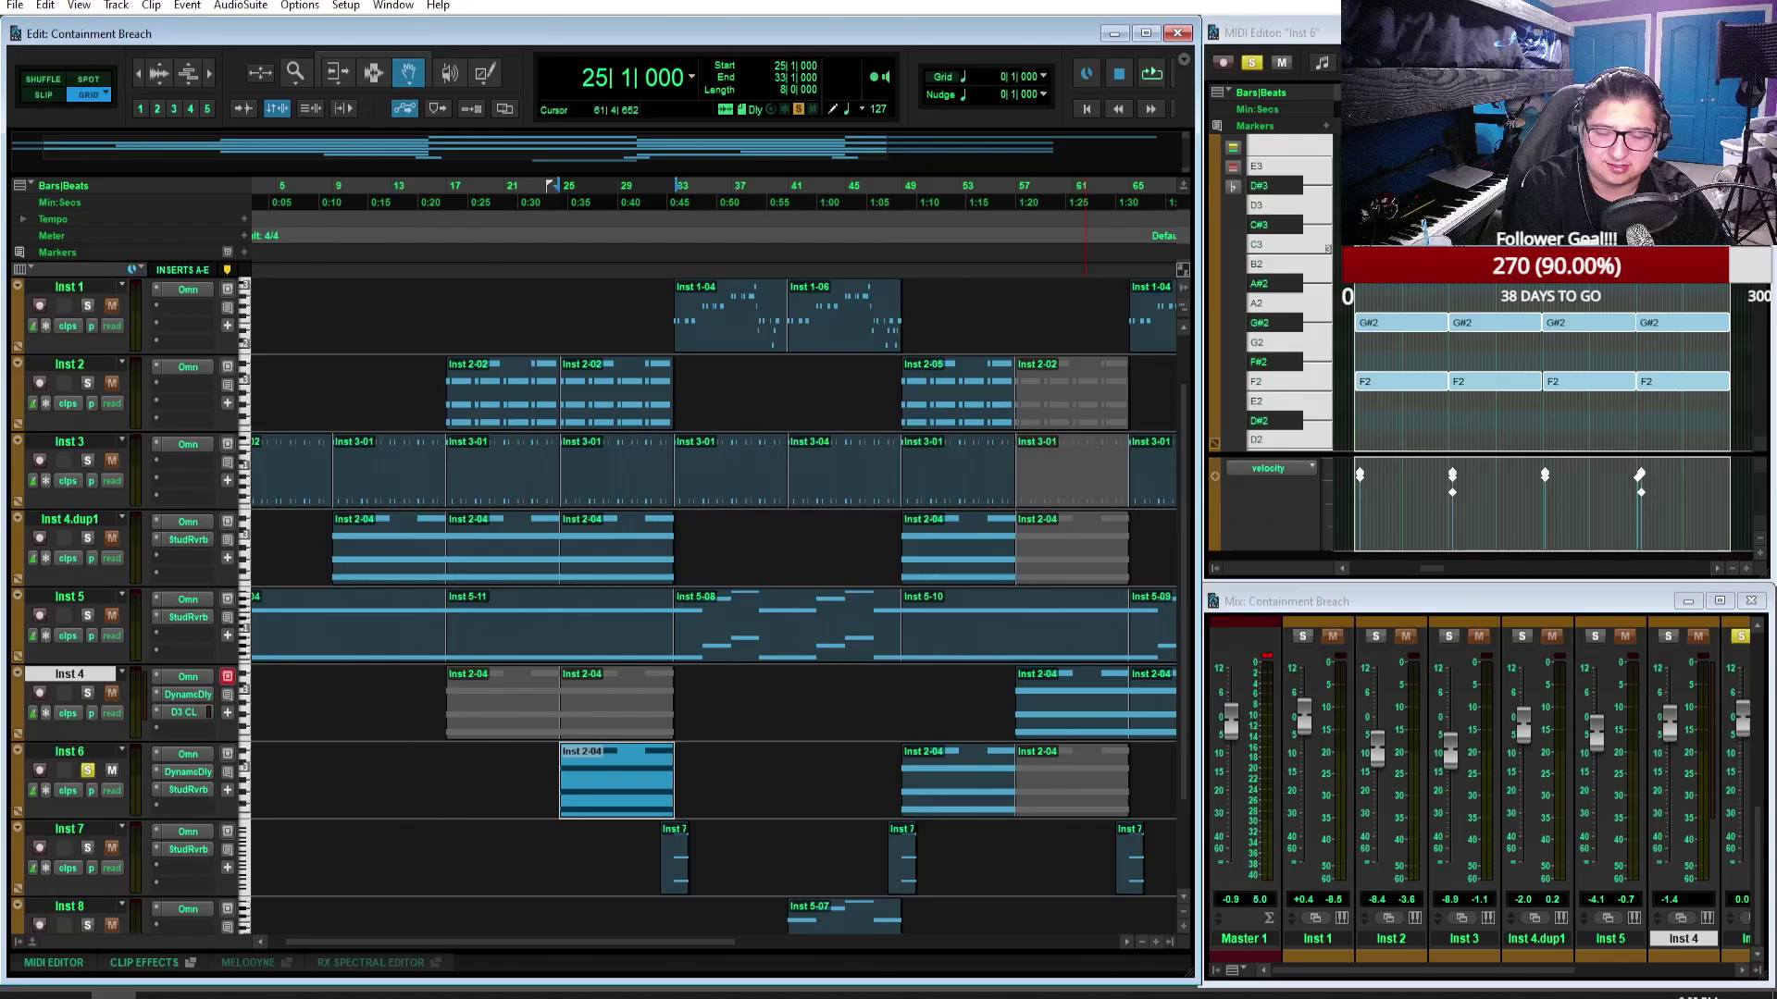
# Step: Replay the soloed Inst 6 clip from bar 25 twice, and close the Containment Breach session without saving
pyautogui.click(1150, 78)
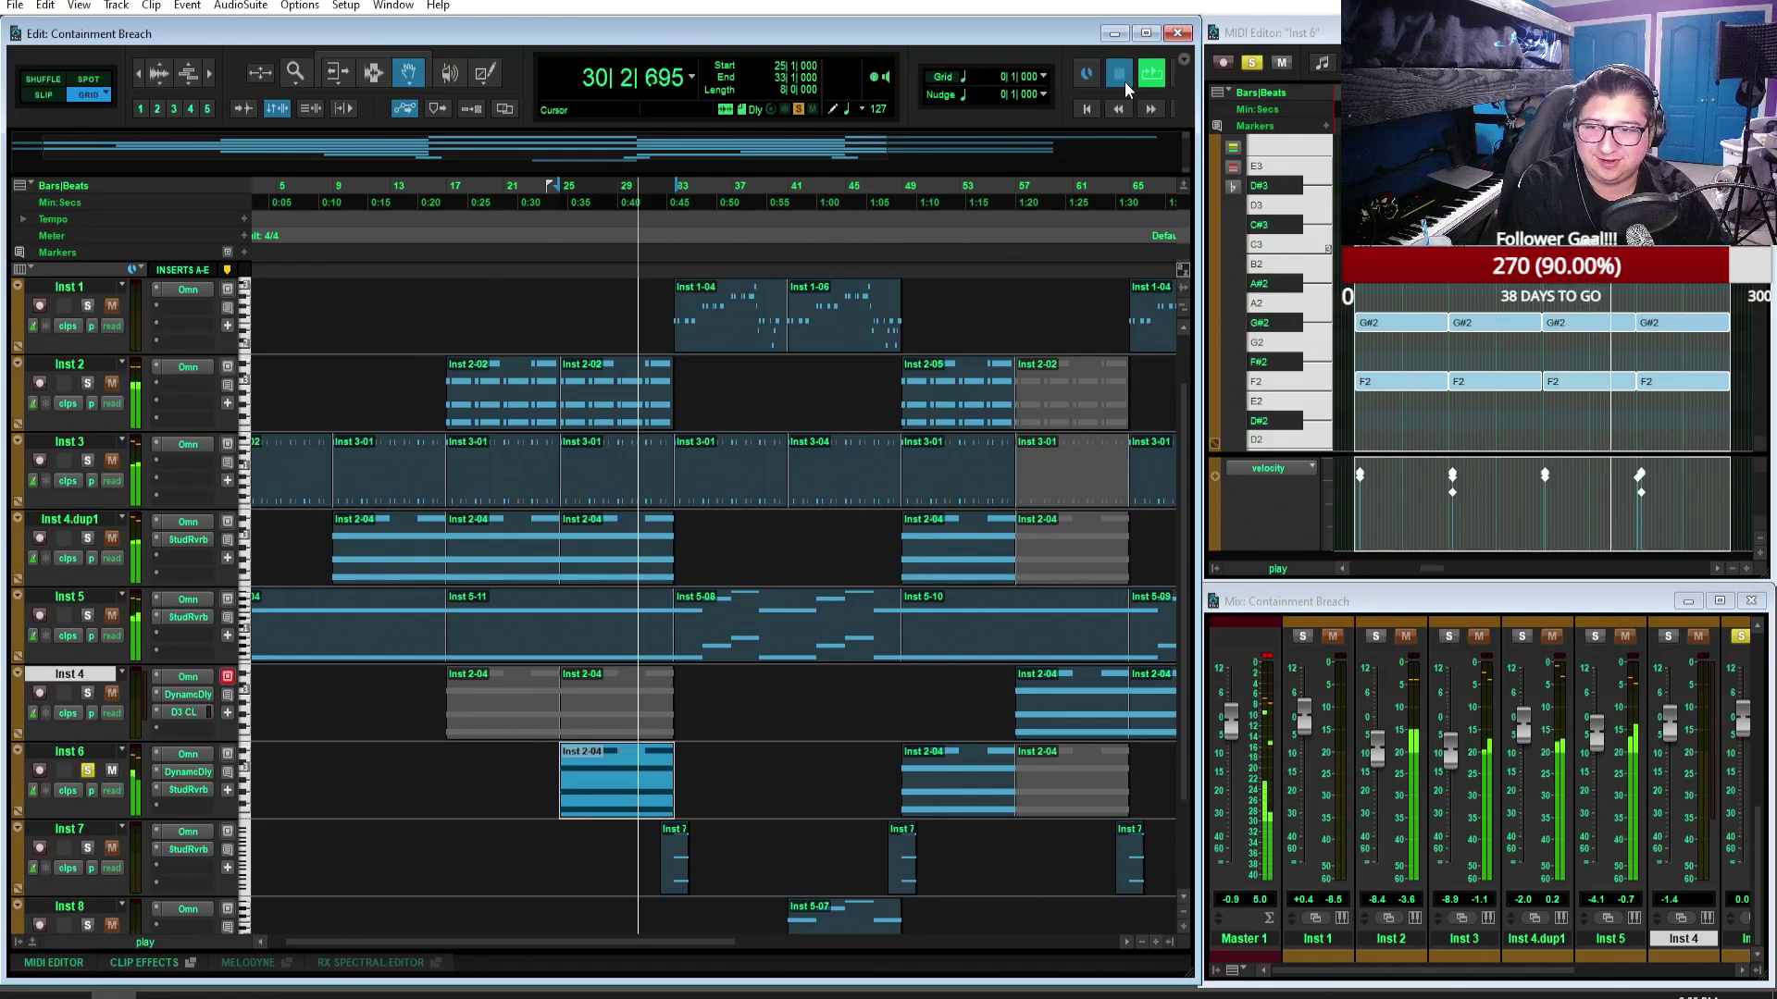
pyautogui.click(1121, 78)
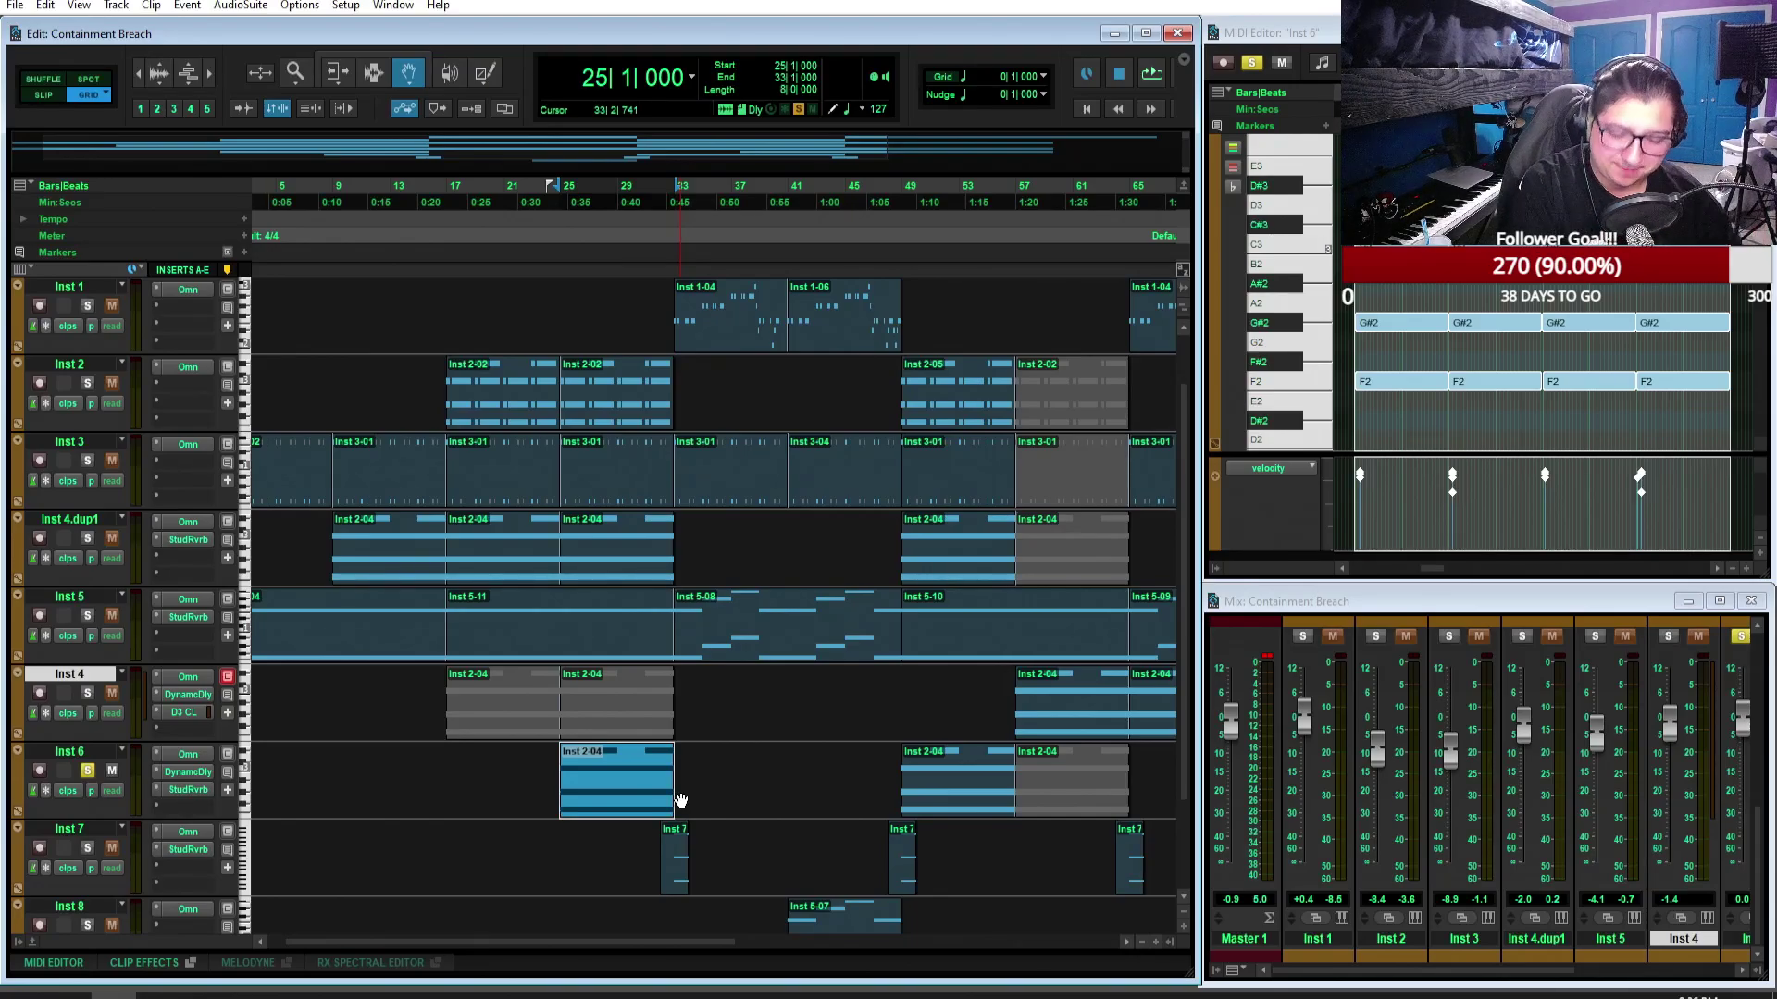
pyautogui.click(1152, 74)
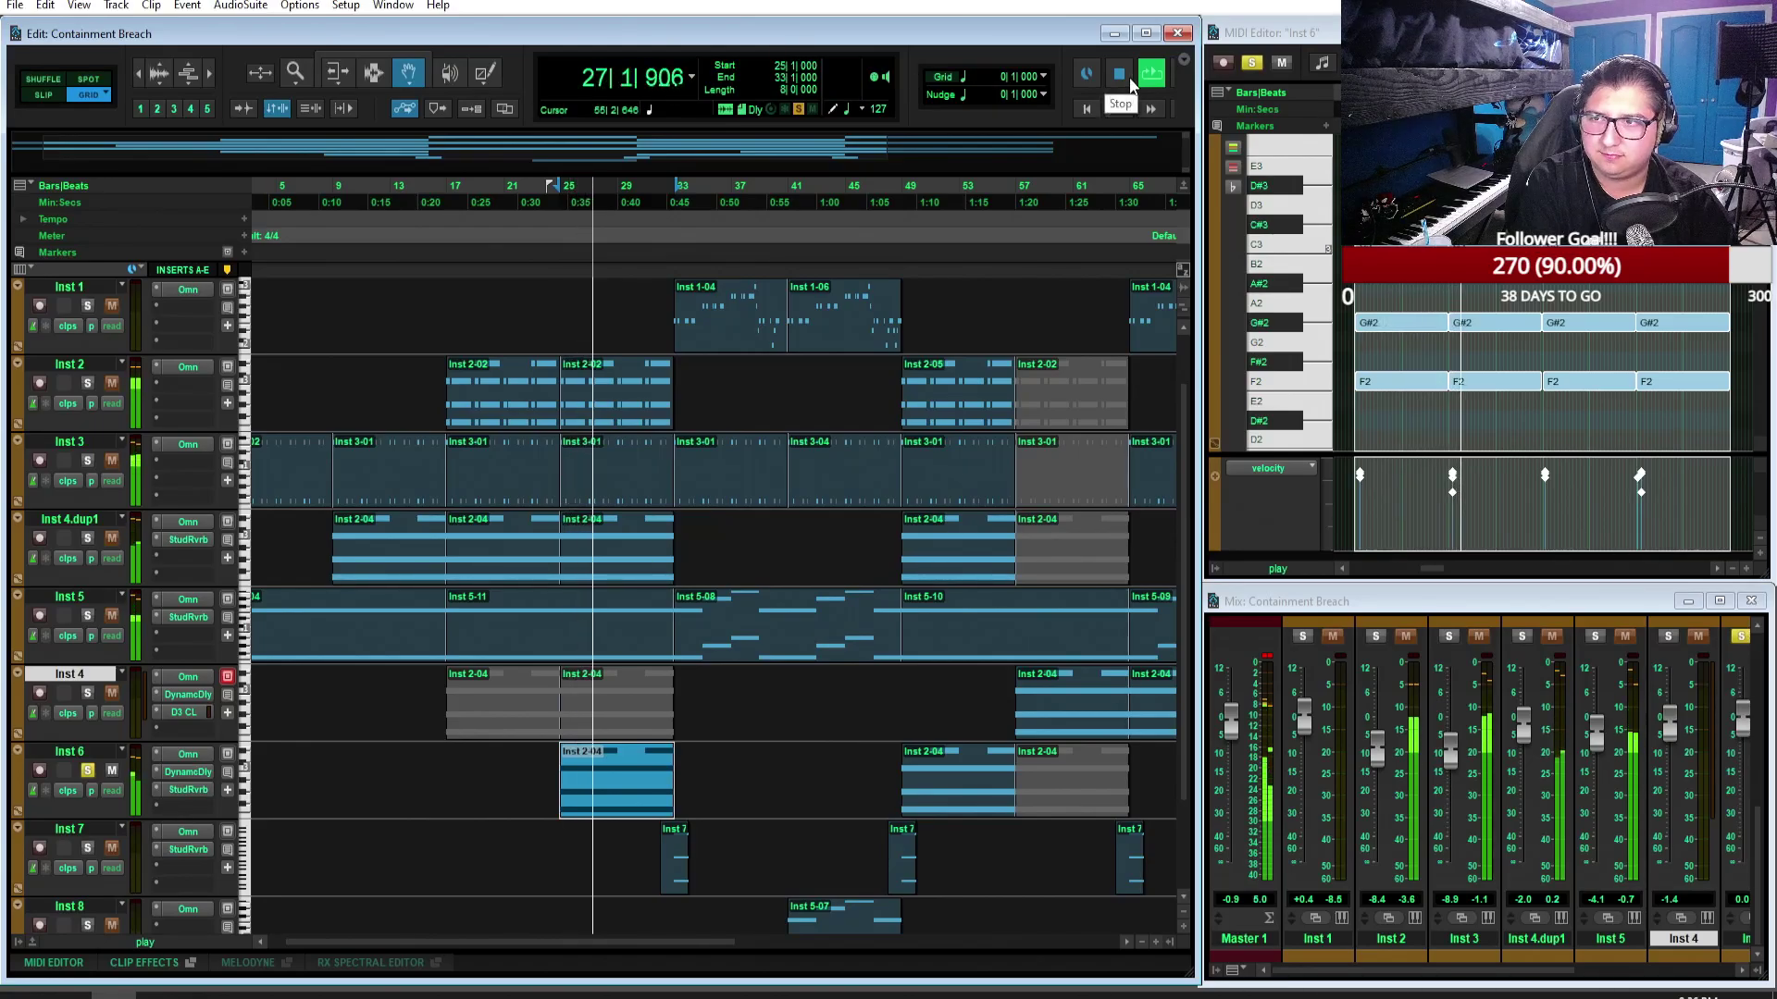
pyautogui.click(1127, 78)
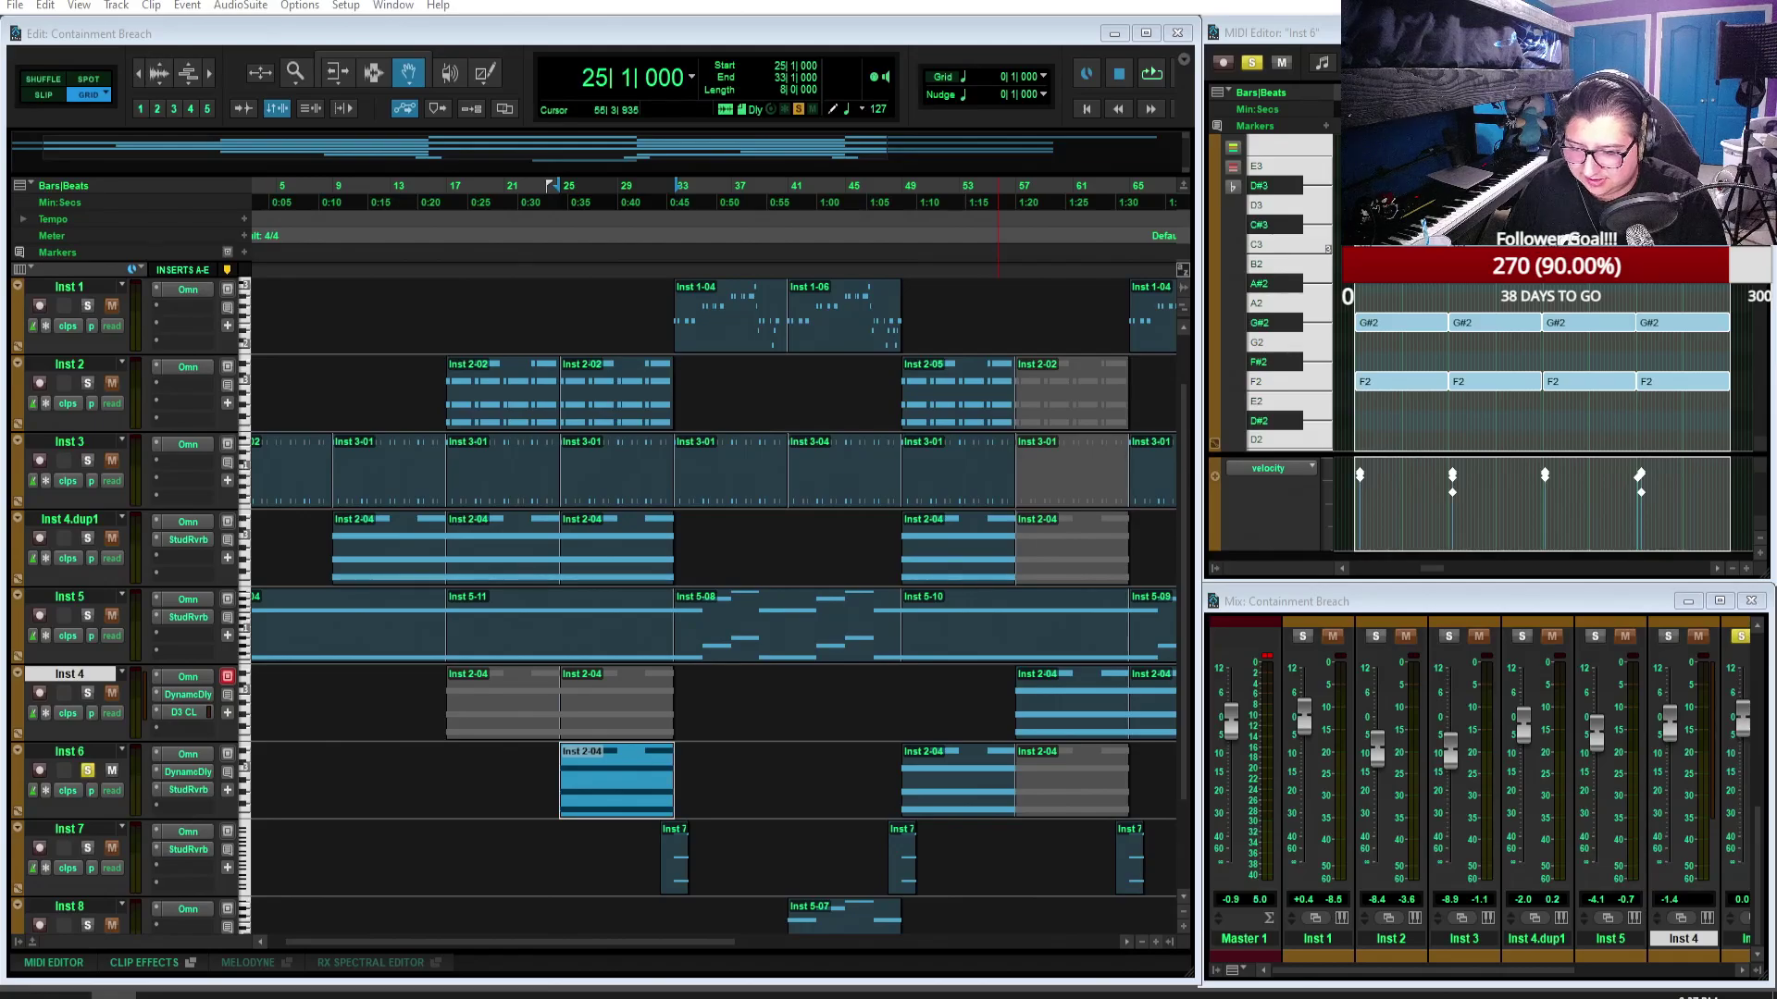
pyautogui.hotkey('ctrl', 'shift', 'w')
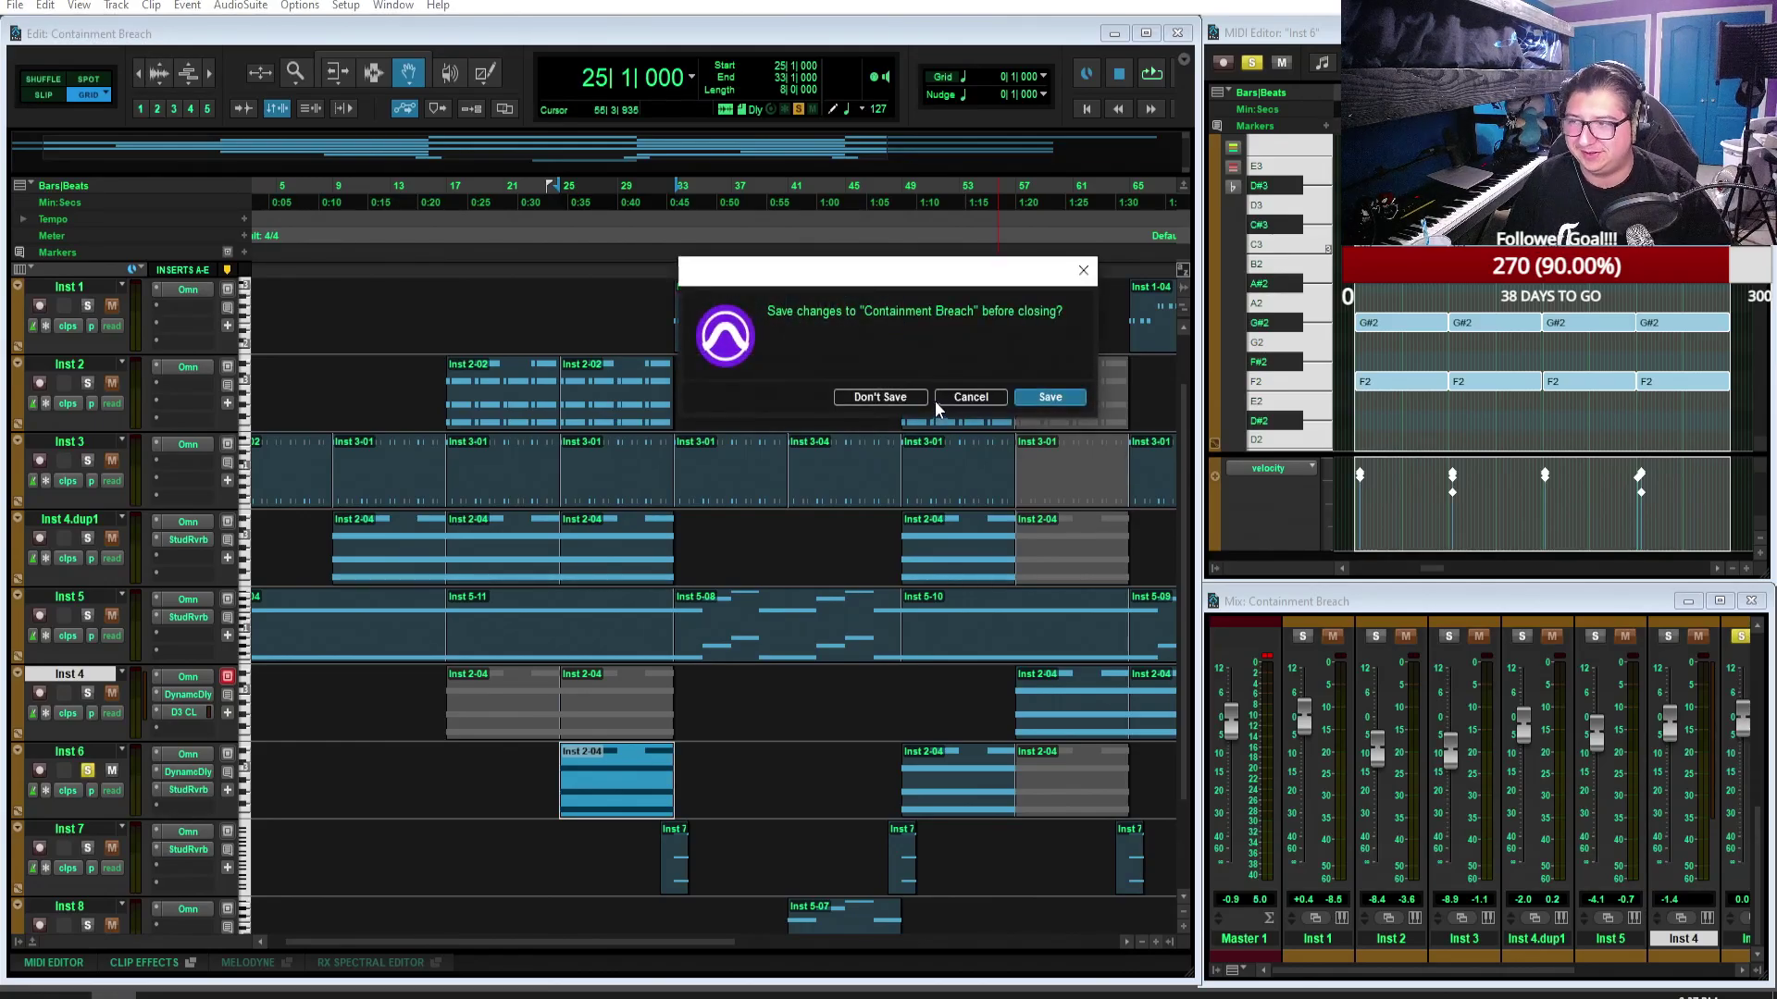
pyautogui.click(888, 397)
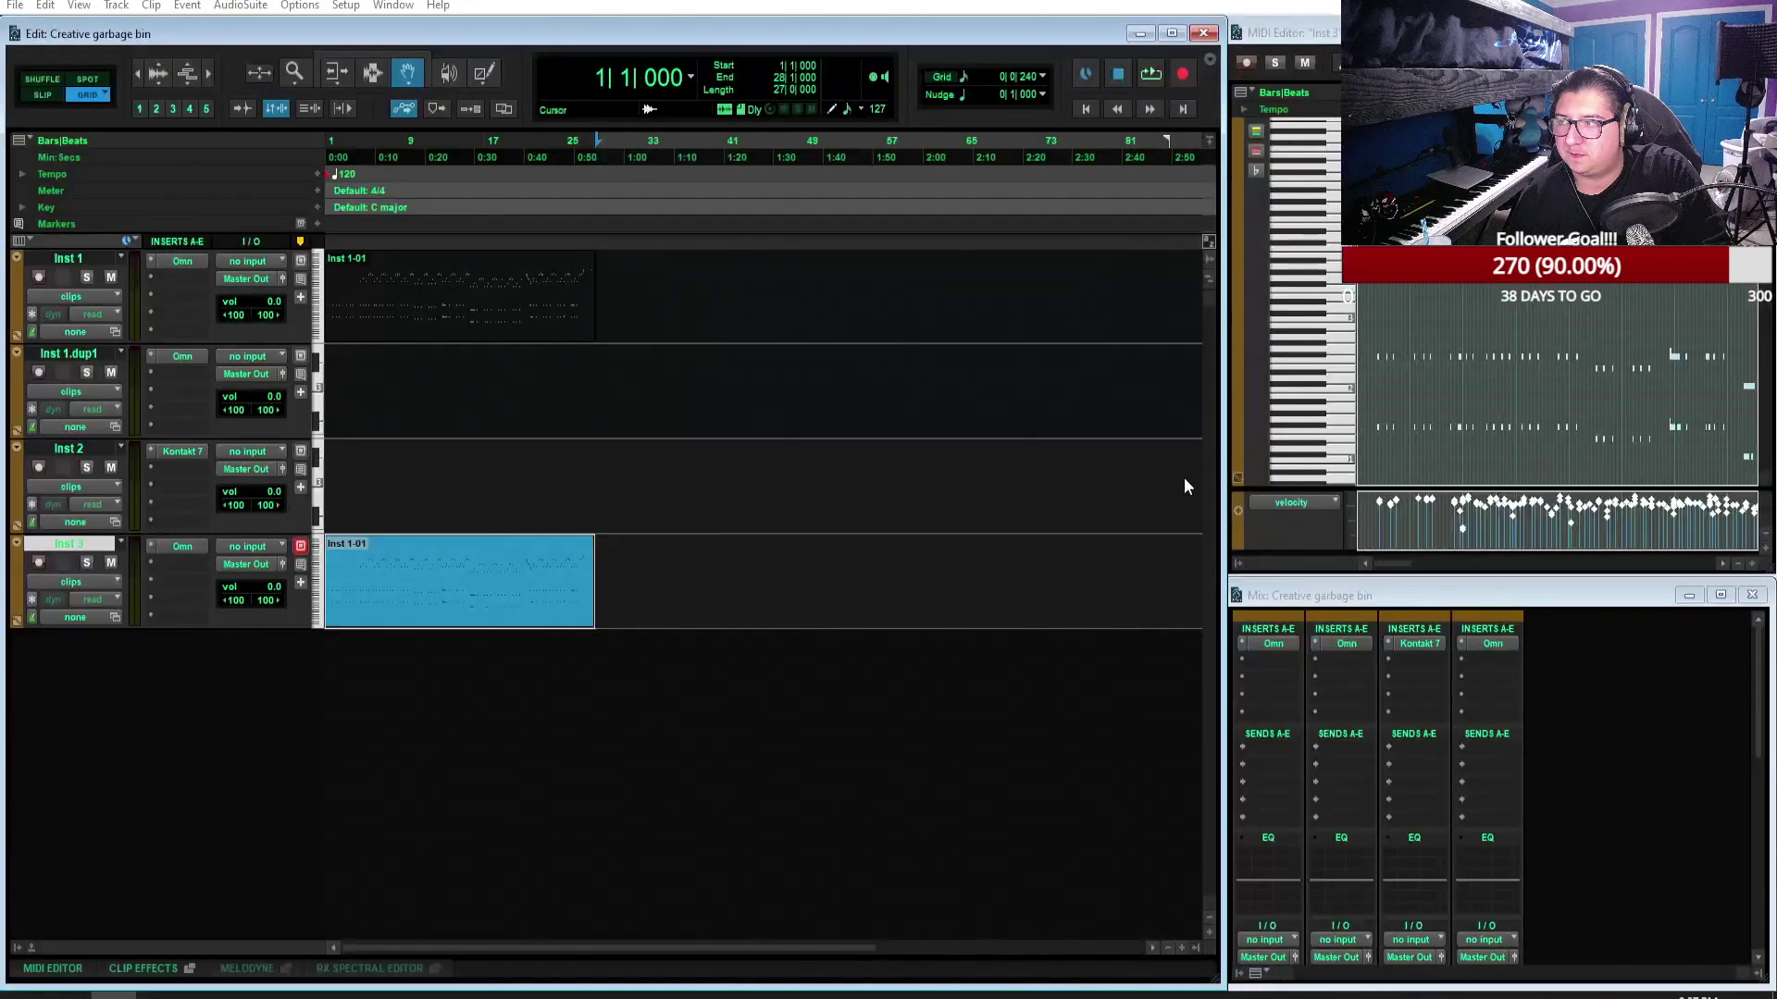
# Step: Play the Inst 3 clip in Creative garbage bin from the start and examine its closing notes in the MIDI editor
pyautogui.click(1151, 78)
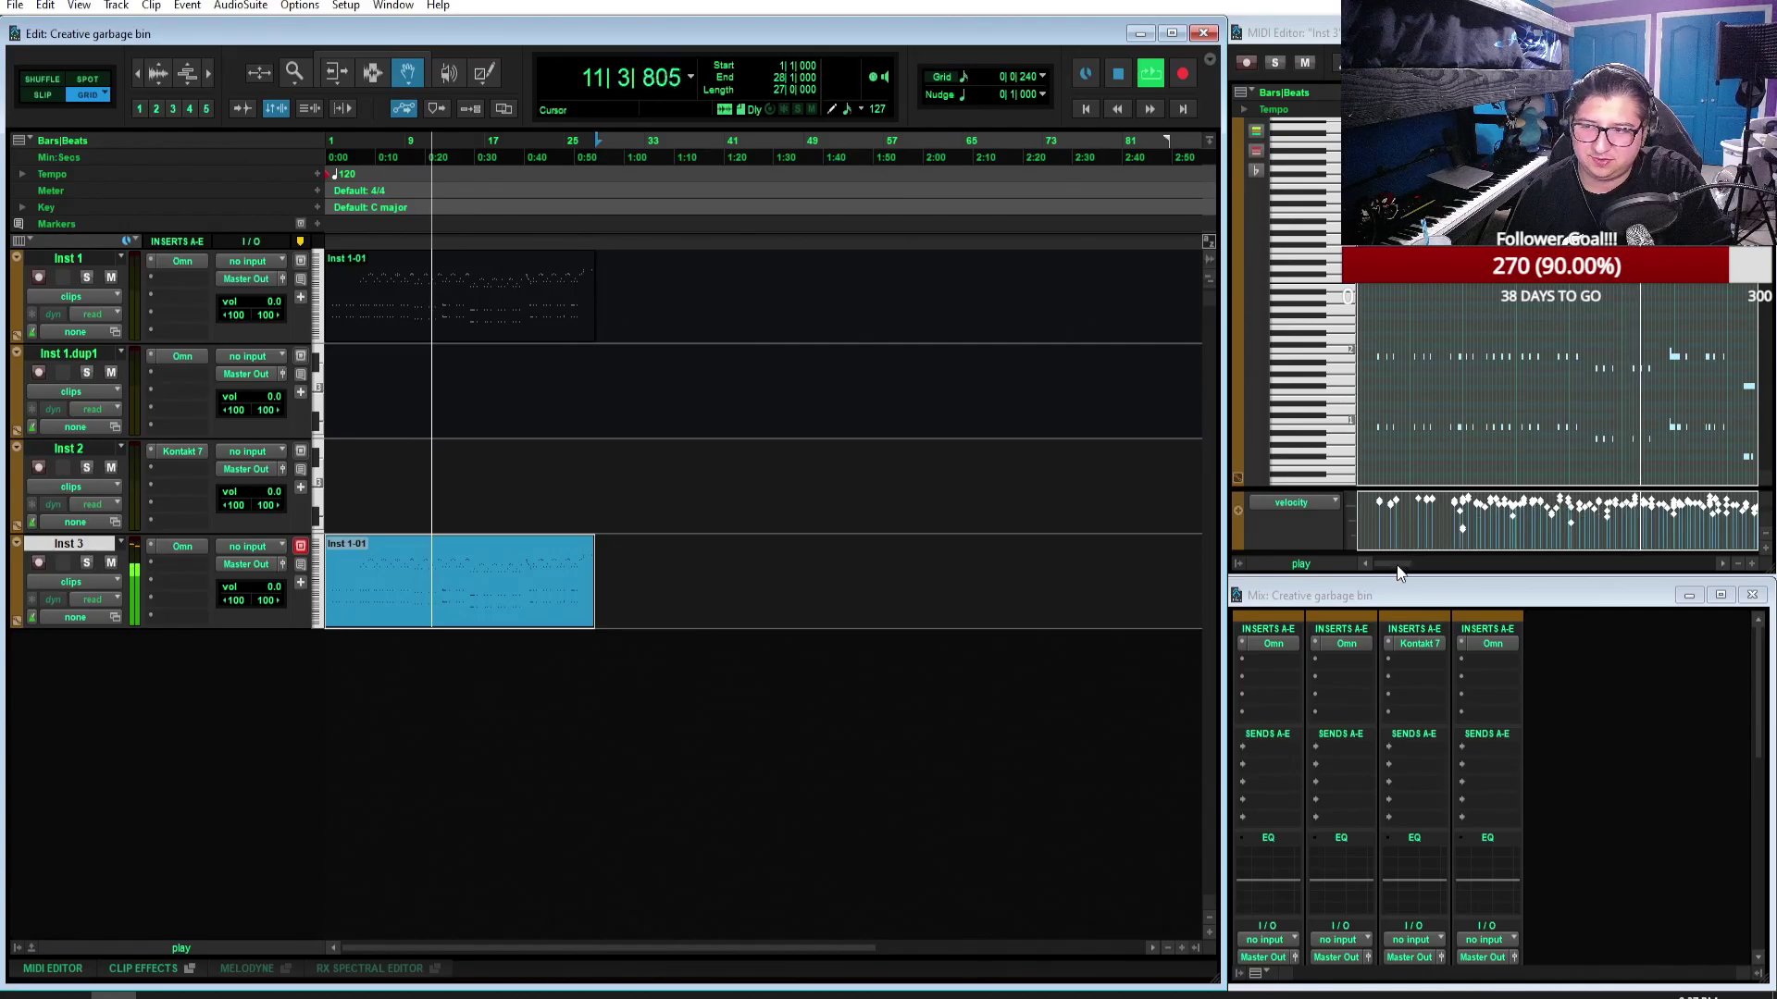
pyautogui.moveTo(1394, 564); pyautogui.dragTo(1411, 565)
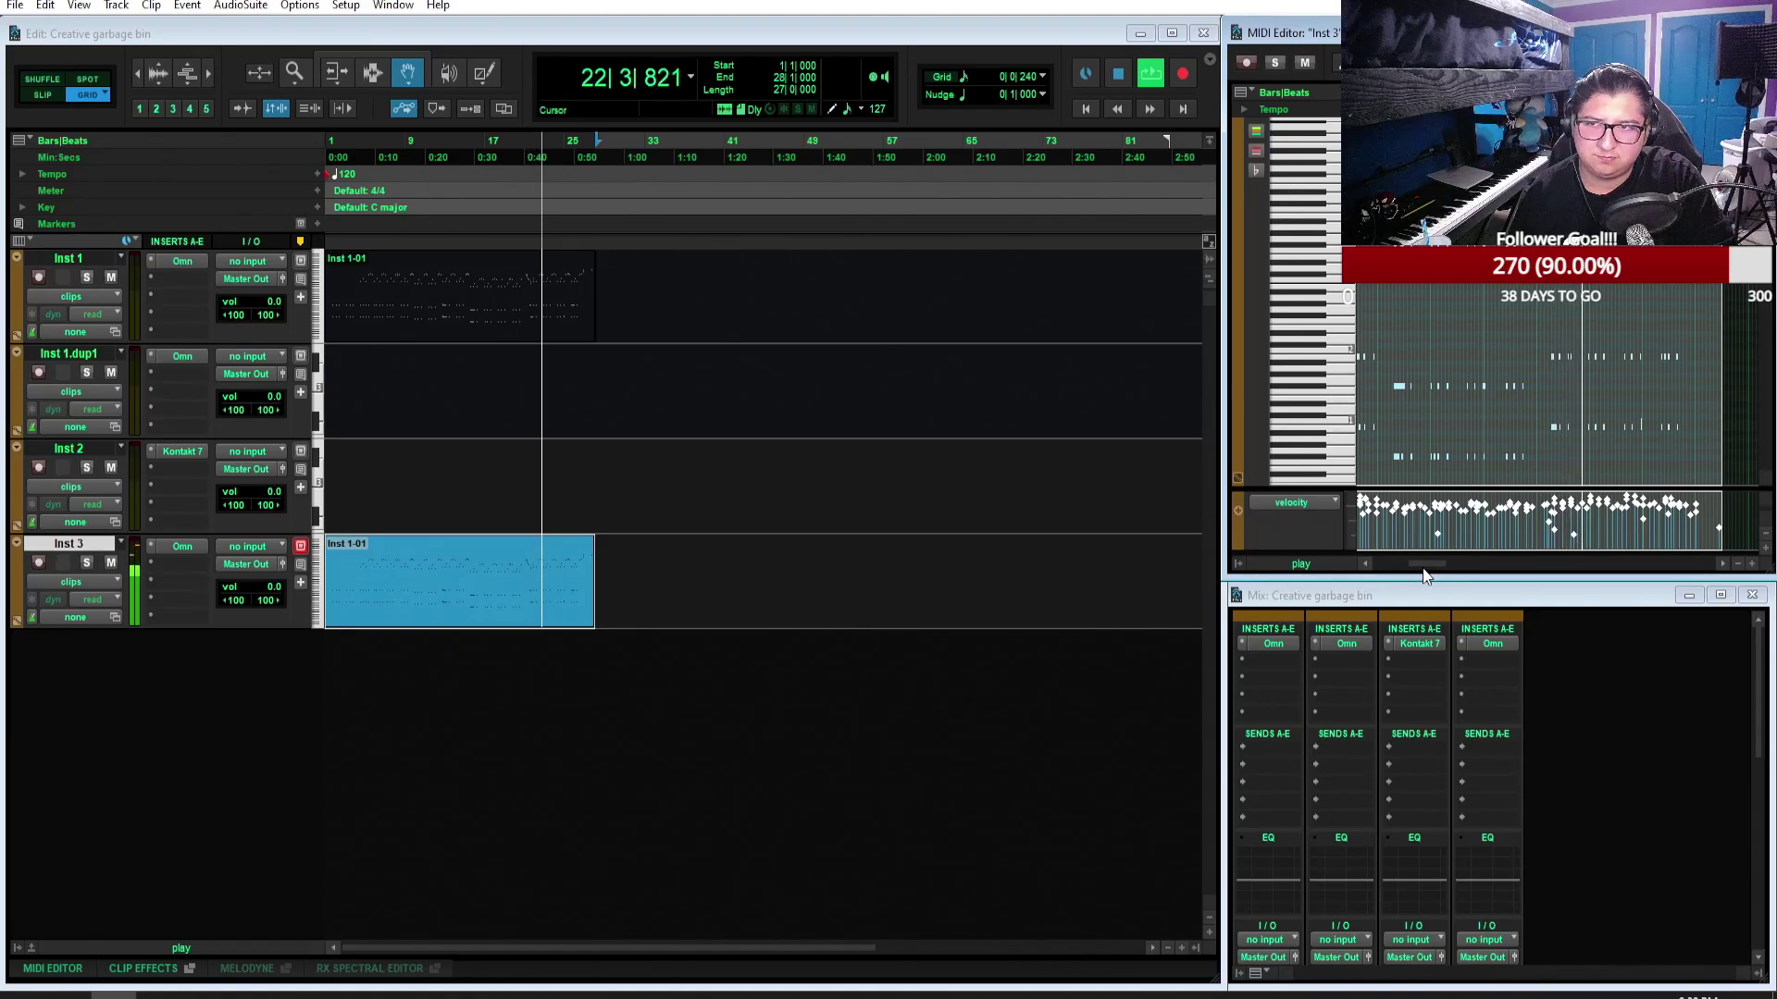
pyautogui.moveTo(1423, 575); pyautogui.dragTo(1435, 574)
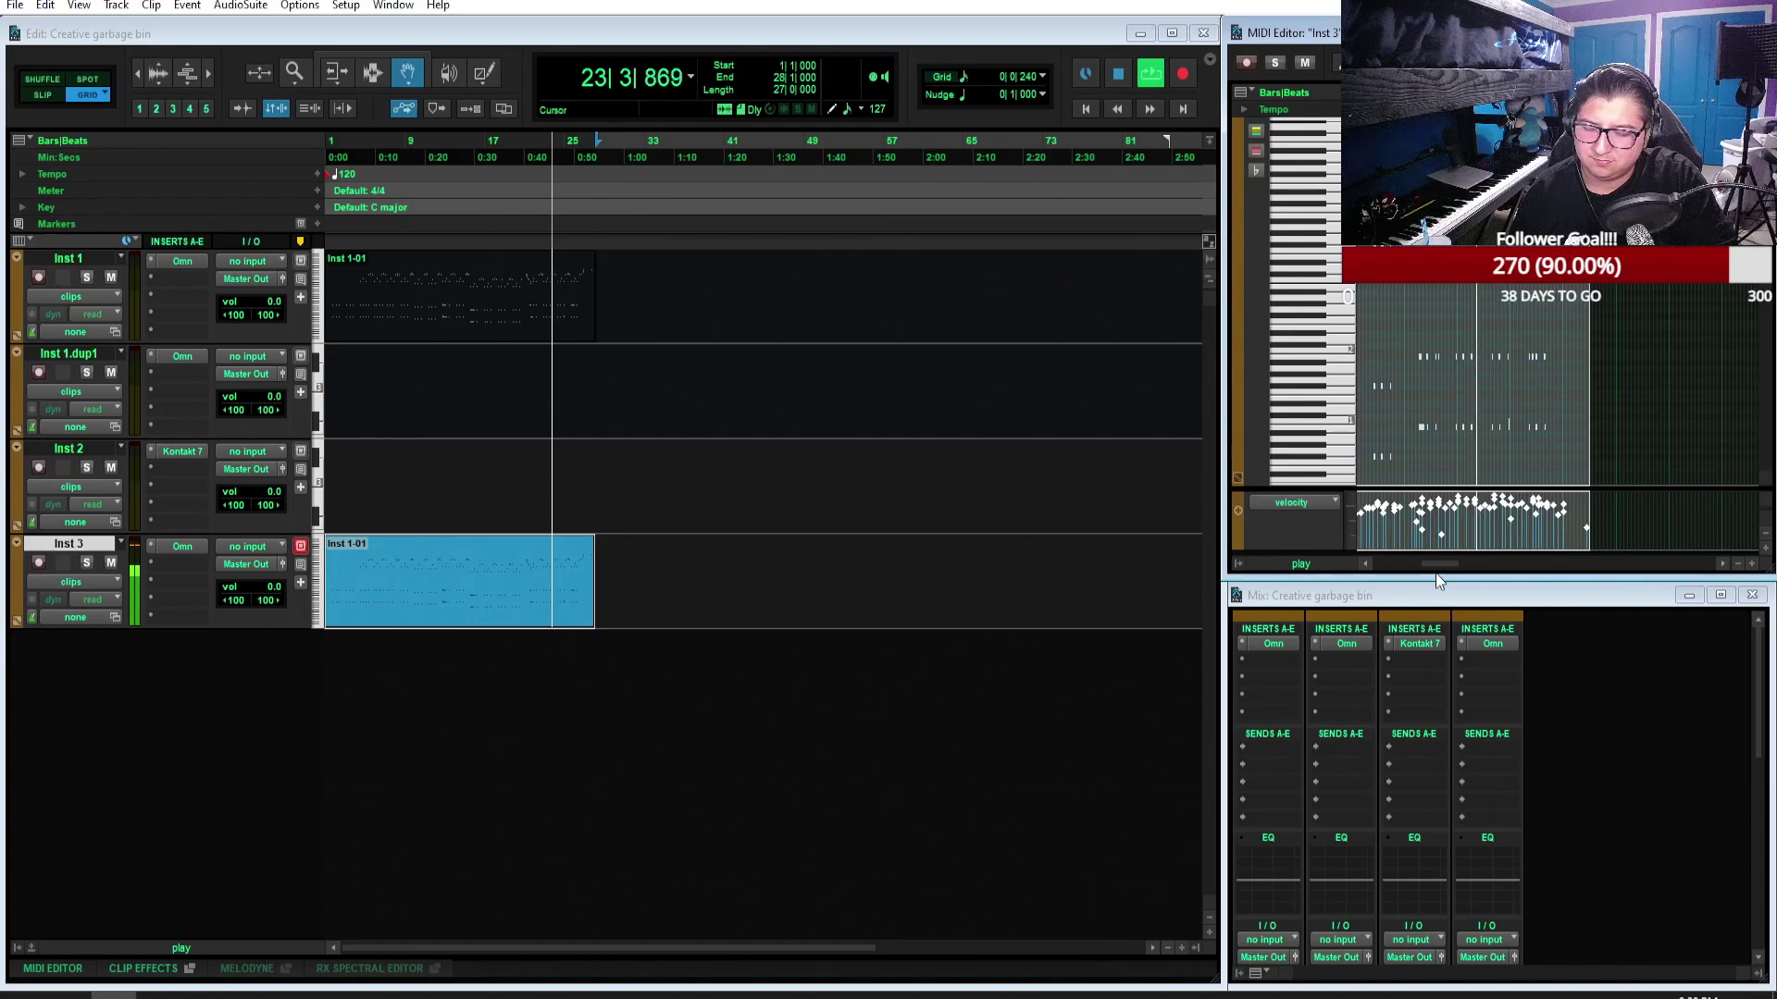
pyautogui.click(1113, 80)
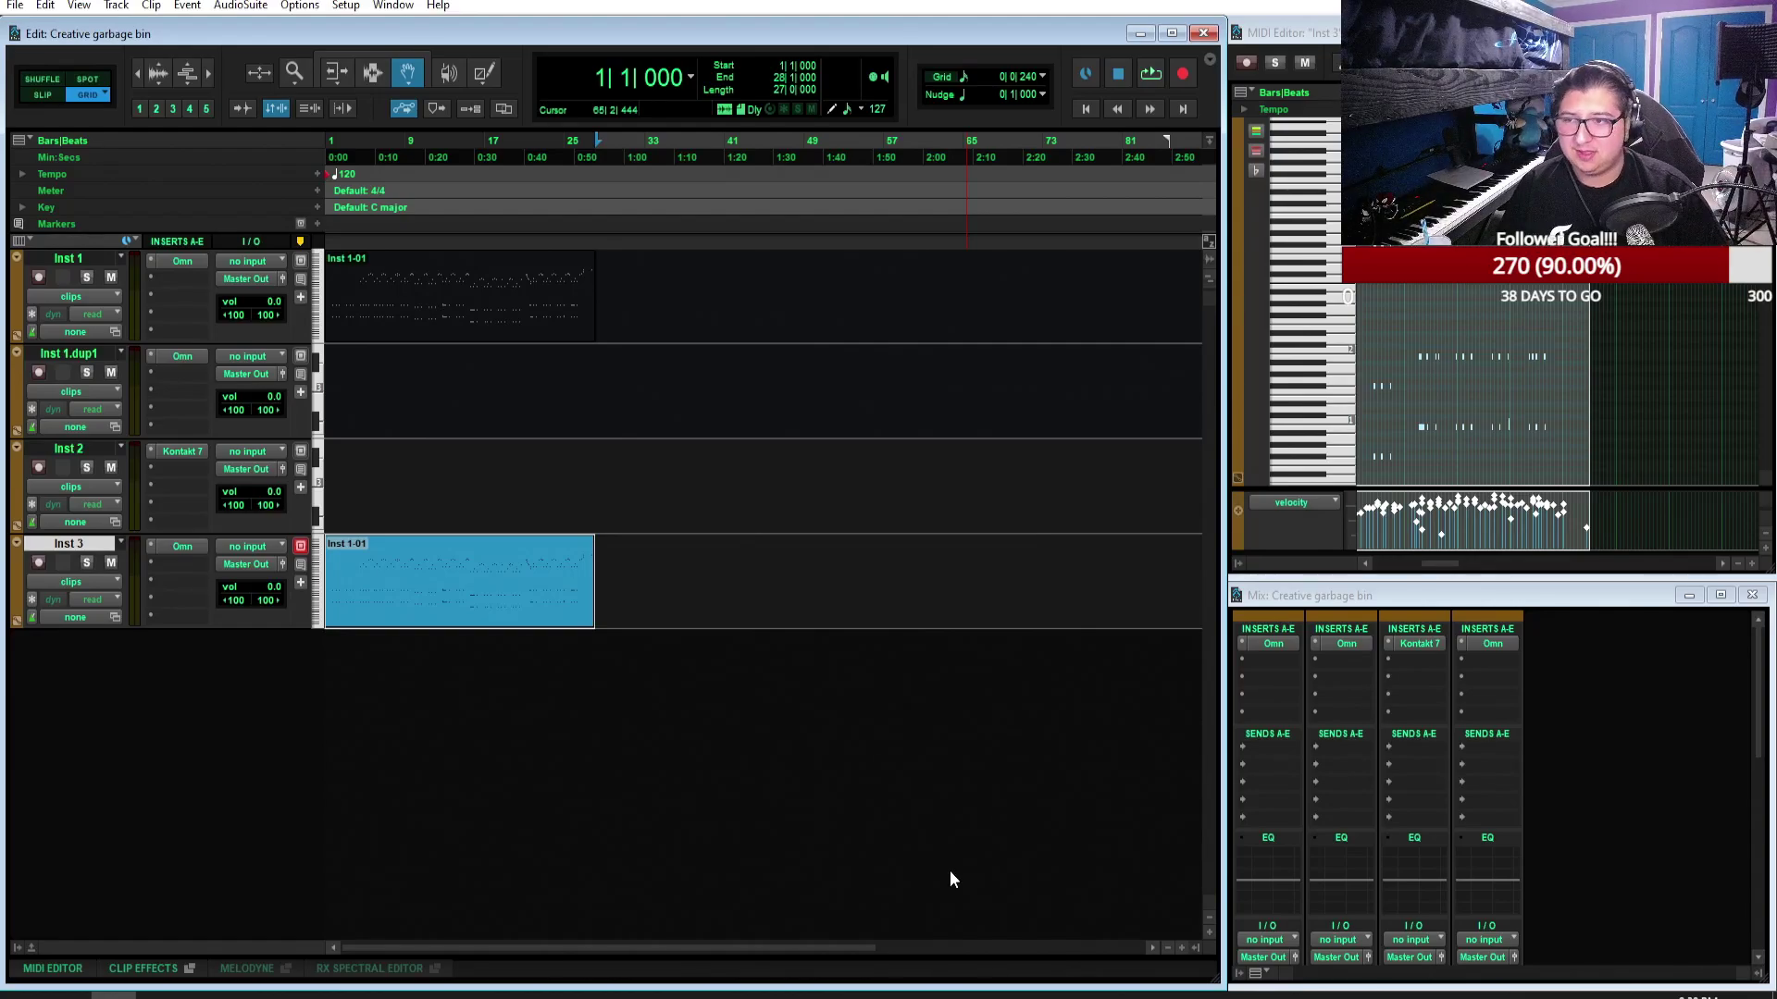
pyautogui.moveTo(1543, 313); pyautogui.dragTo(1416, 429)
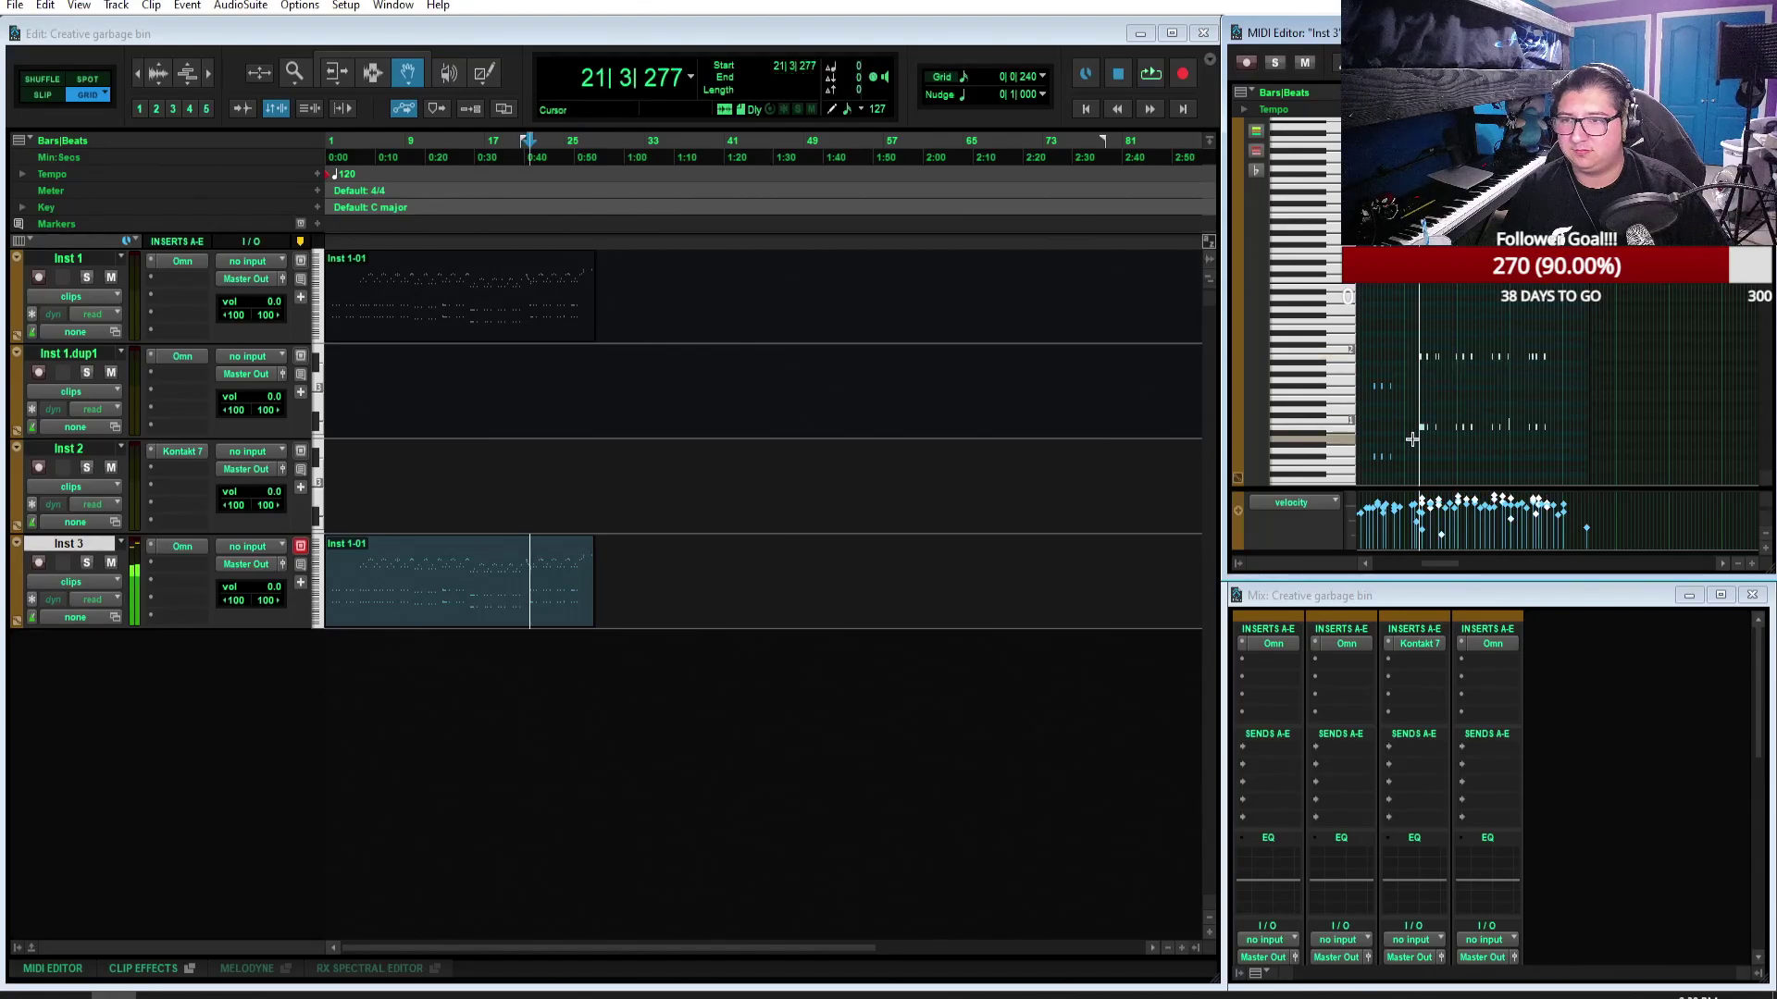
pyautogui.click(1453, 312)
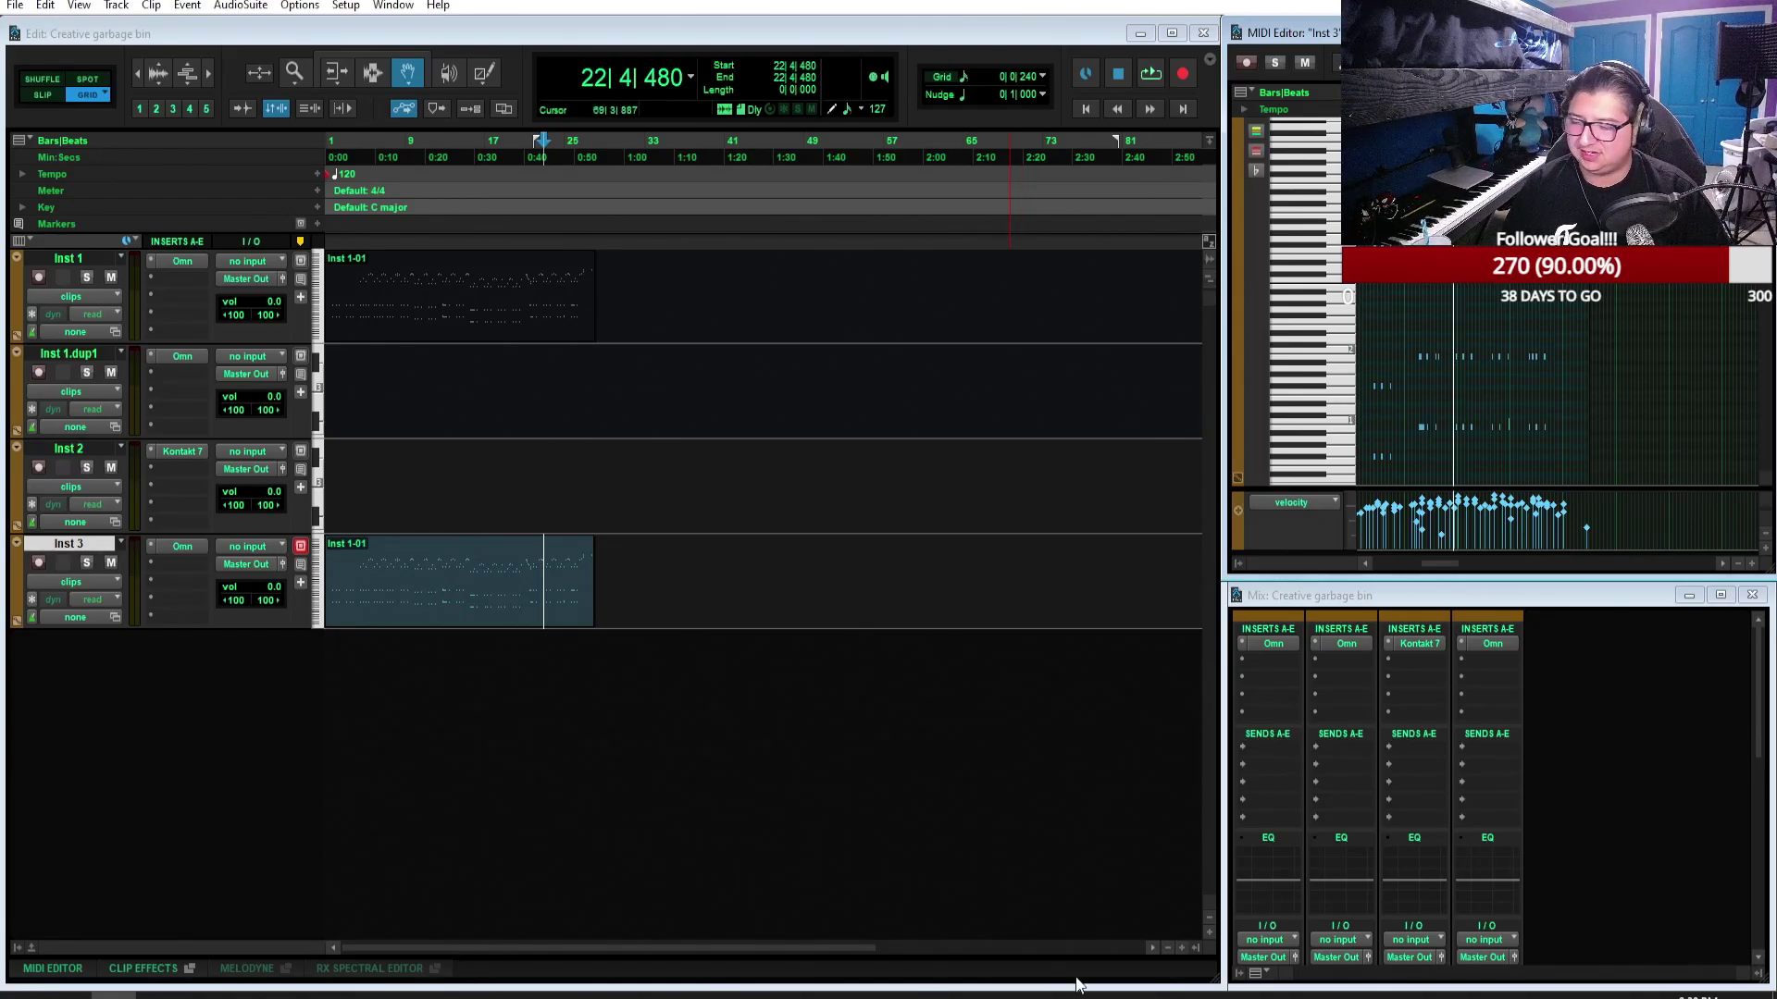
pyautogui.click(1034, 869)
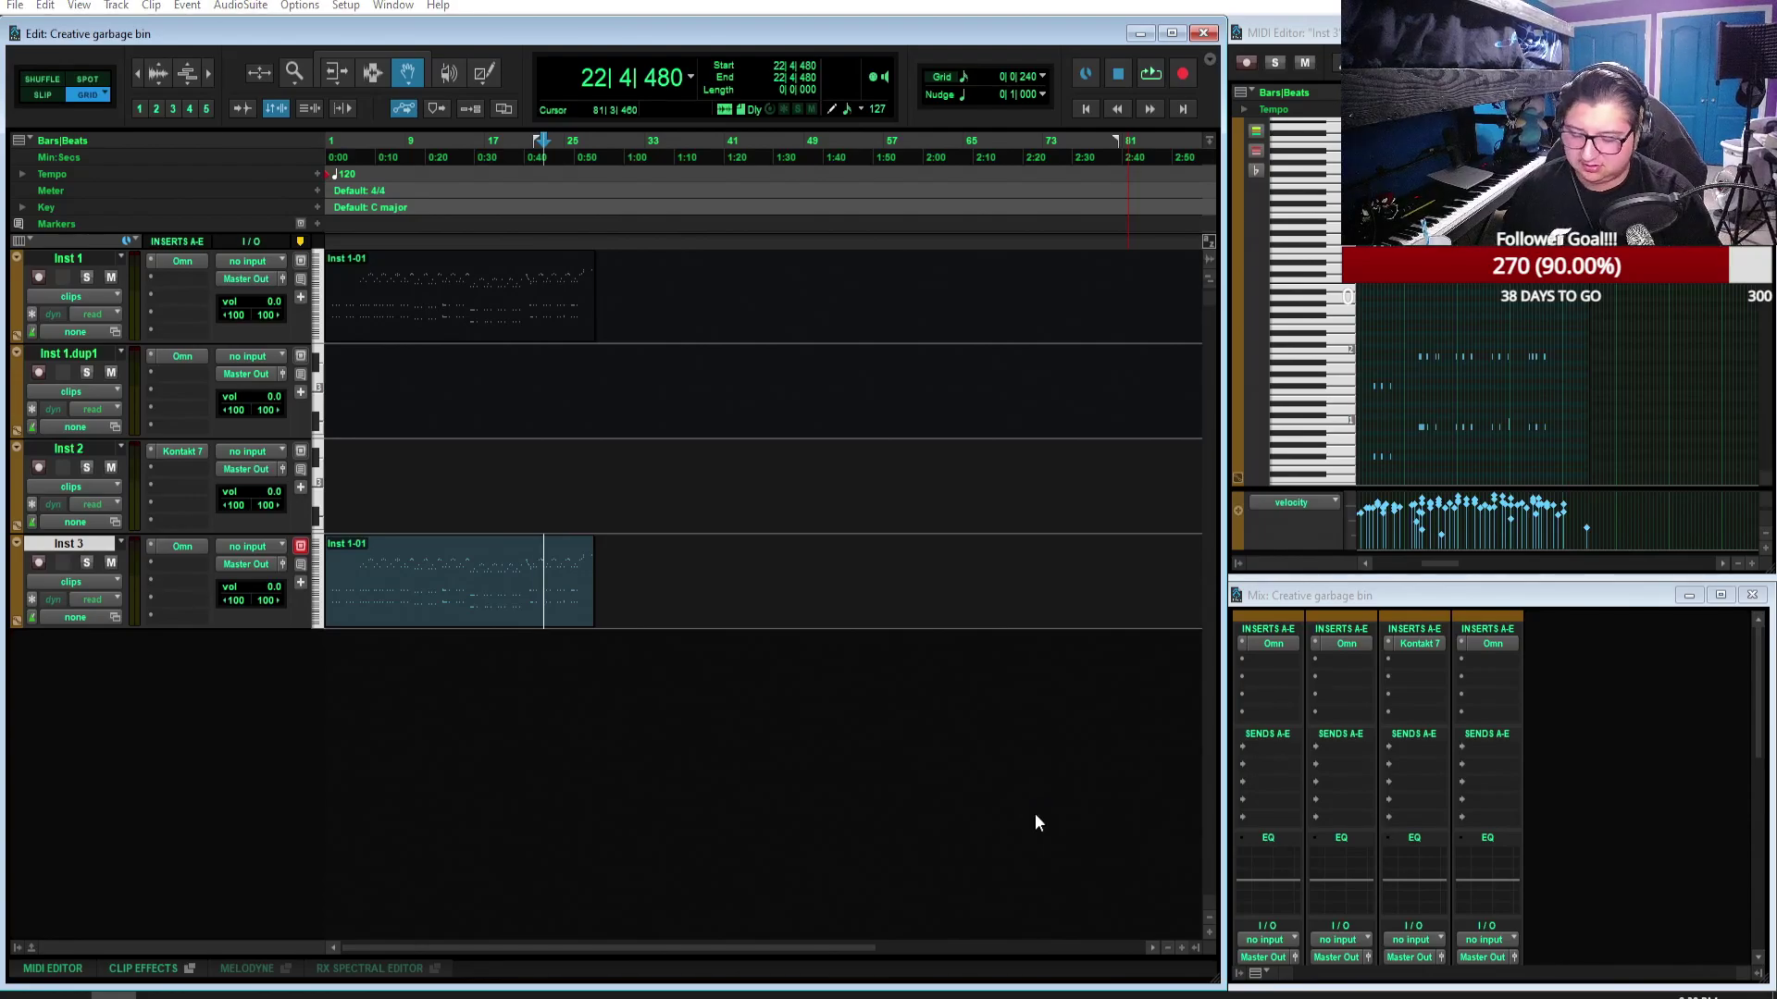
pyautogui.hotkey('alt', 'Tab')
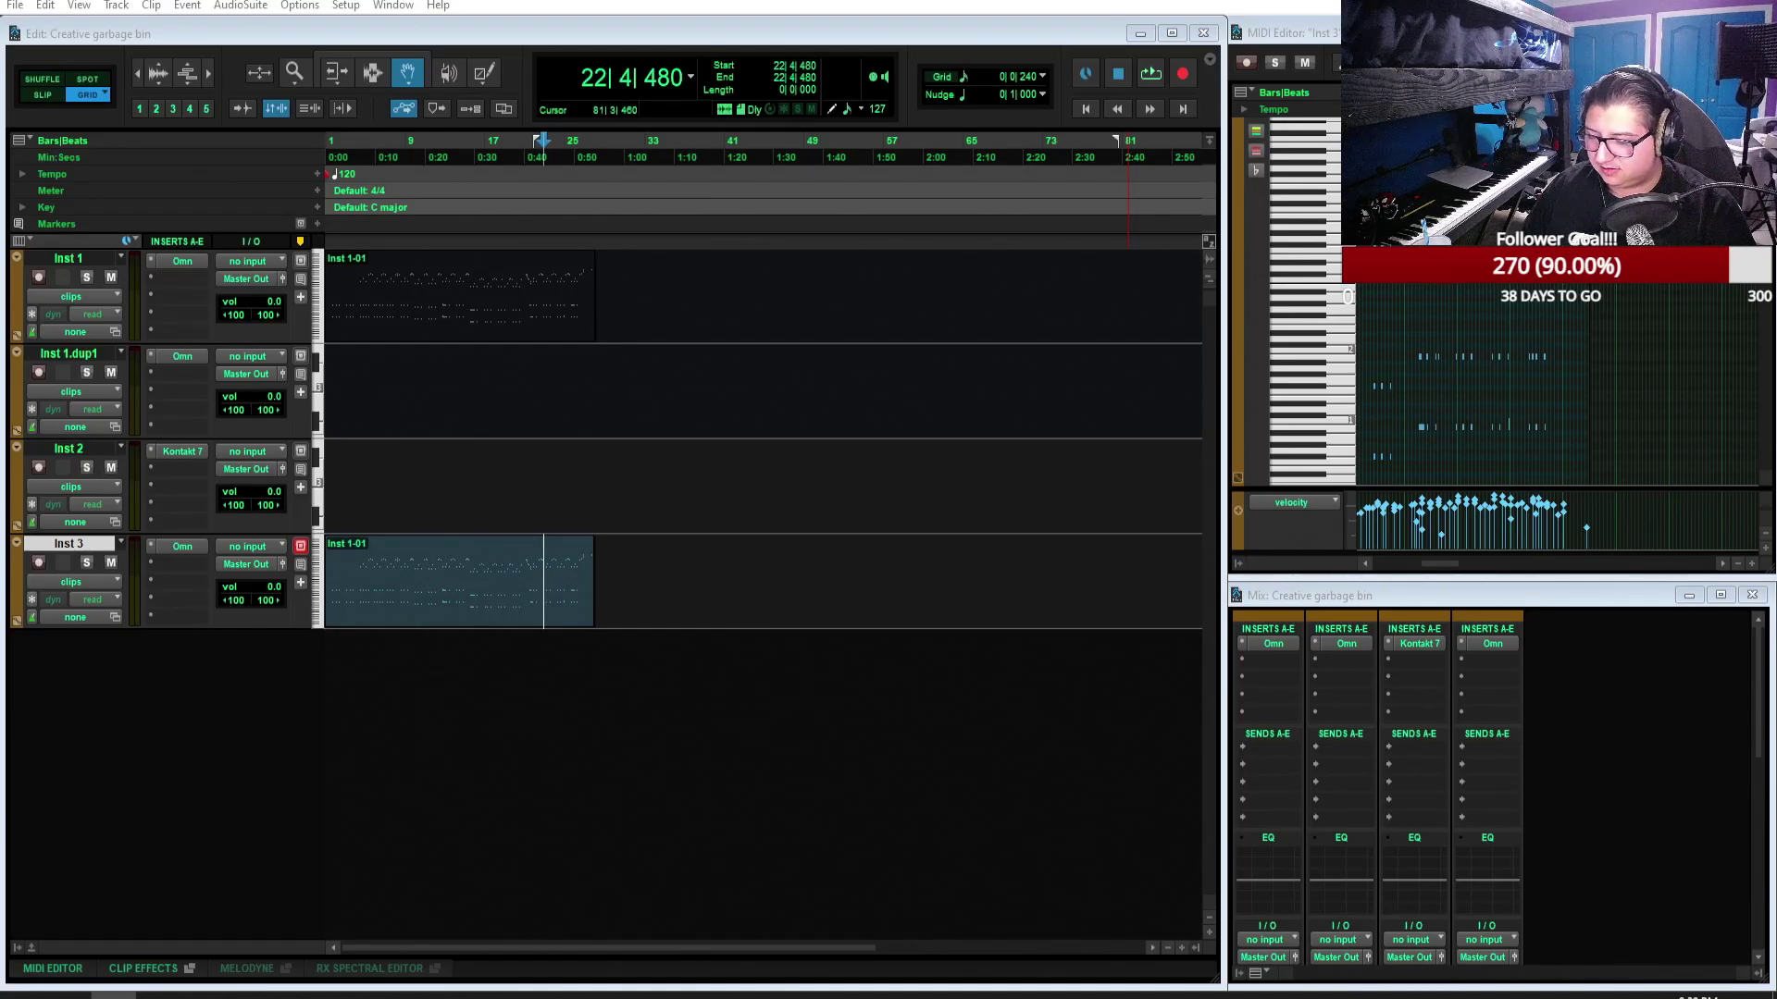
# Step: Close Creative garbage bin without saving and open the Experiment - EDM Beat session, declining the detailed report
pyautogui.hotkey('ctrl', 'shift', 'w')
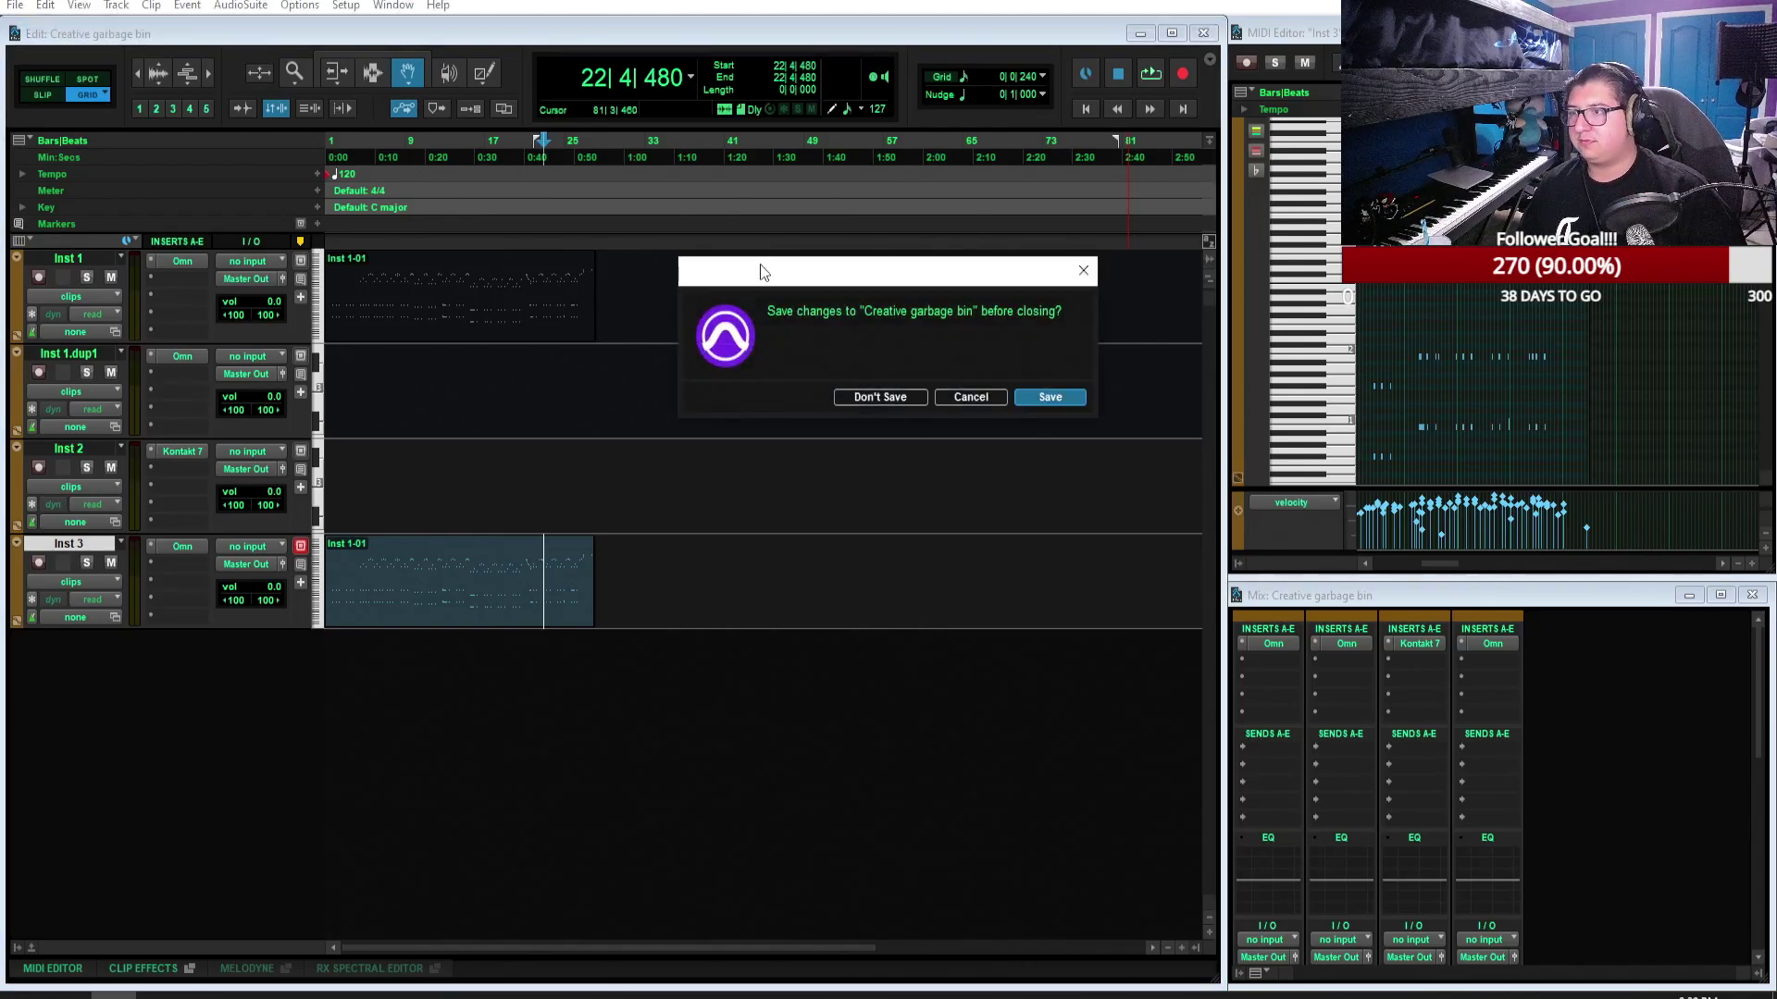
pyautogui.click(875, 398)
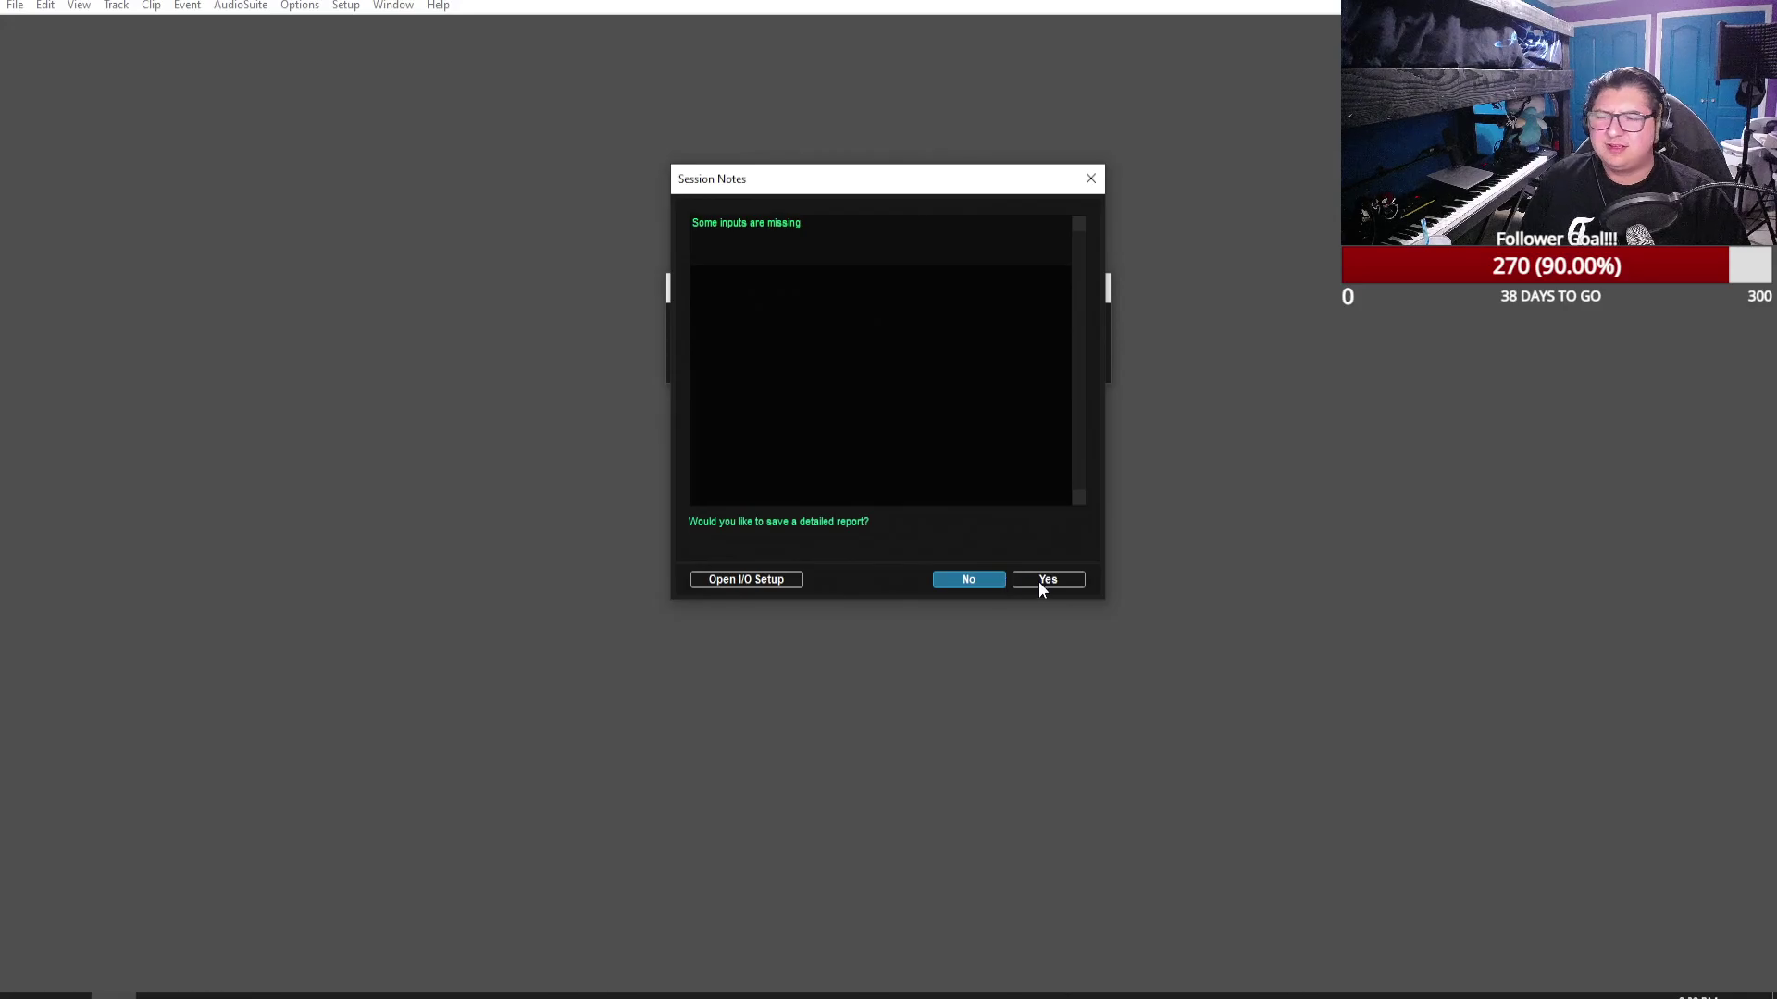
pyautogui.click(999, 578)
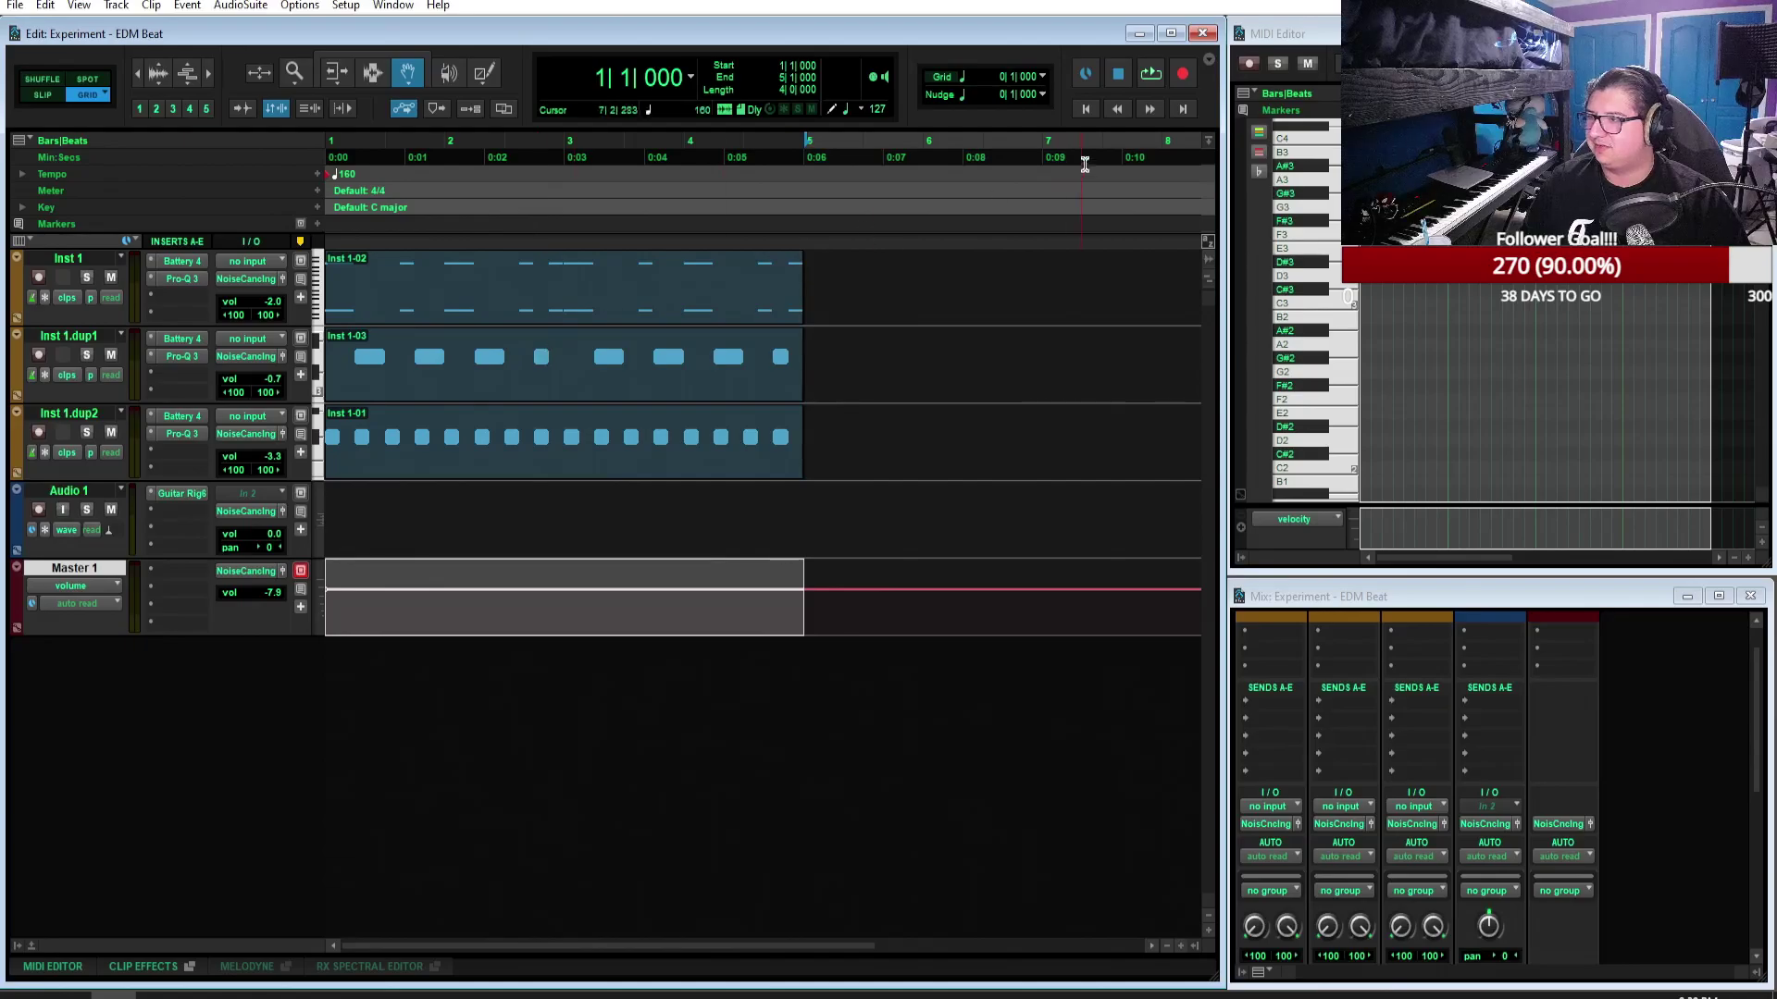
# Step: Play the Experiment - EDM Beat drum tracks twice from the beginning of the session
pyautogui.click(1083, 110)
pyautogui.click(1150, 80)
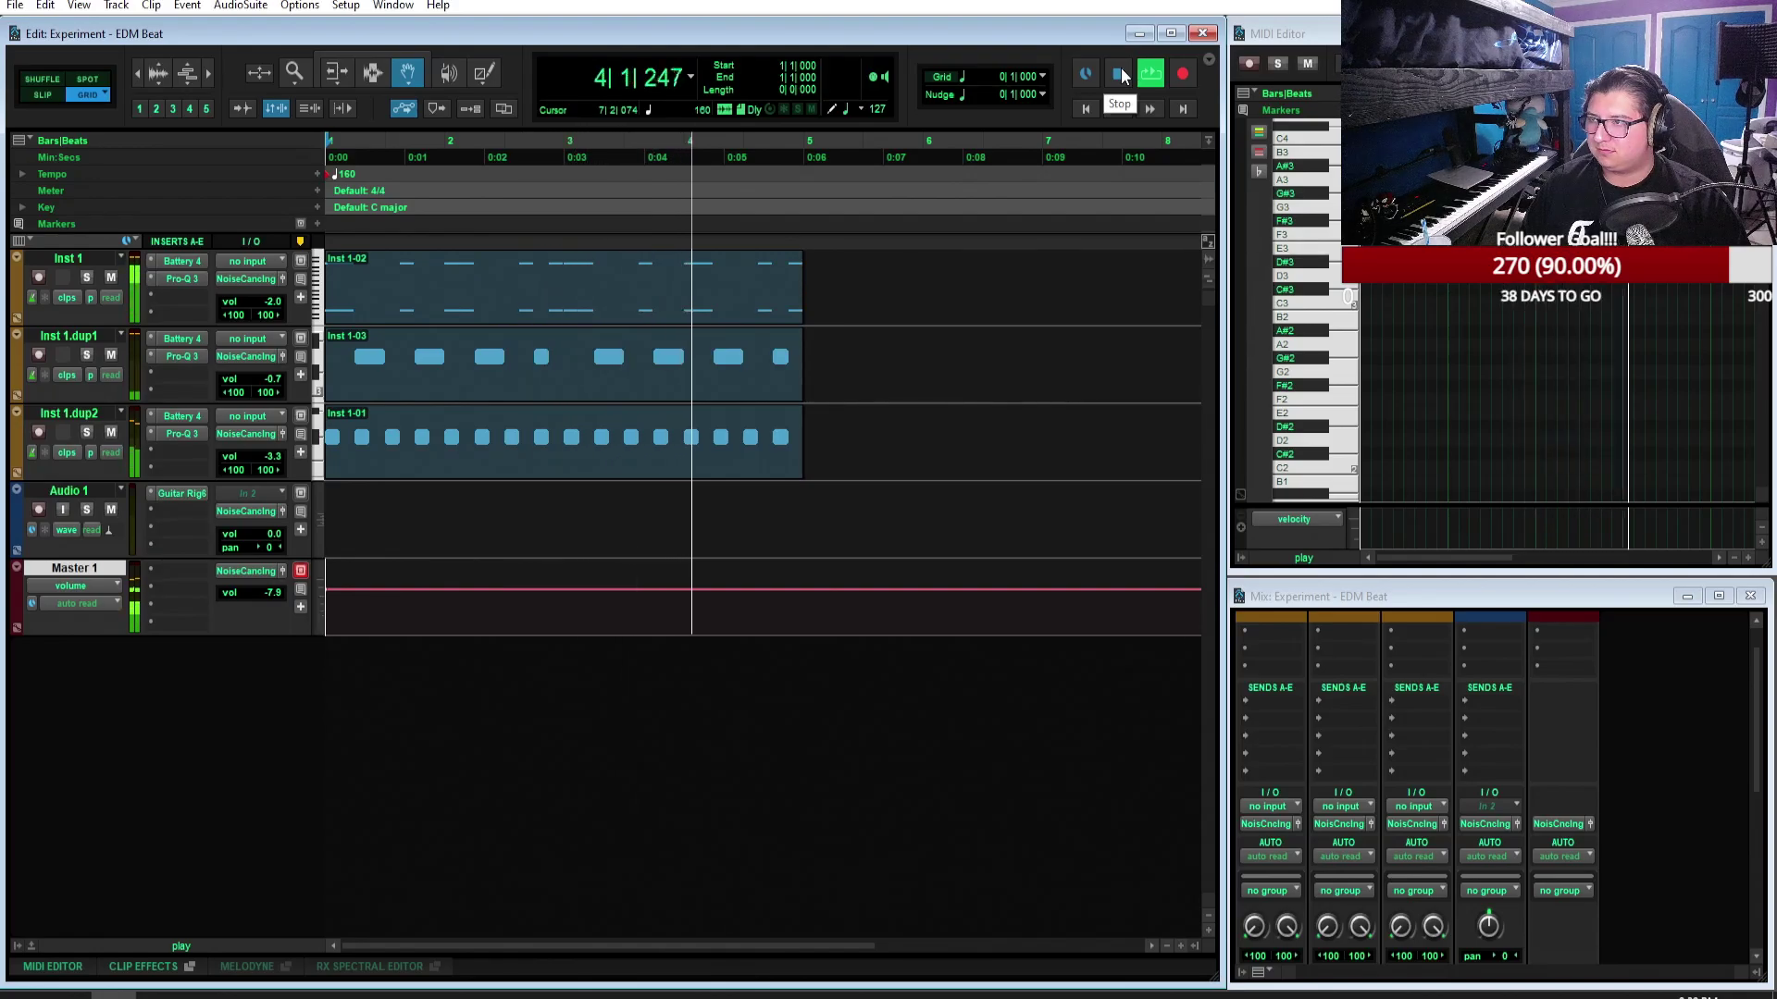
pyautogui.click(1122, 77)
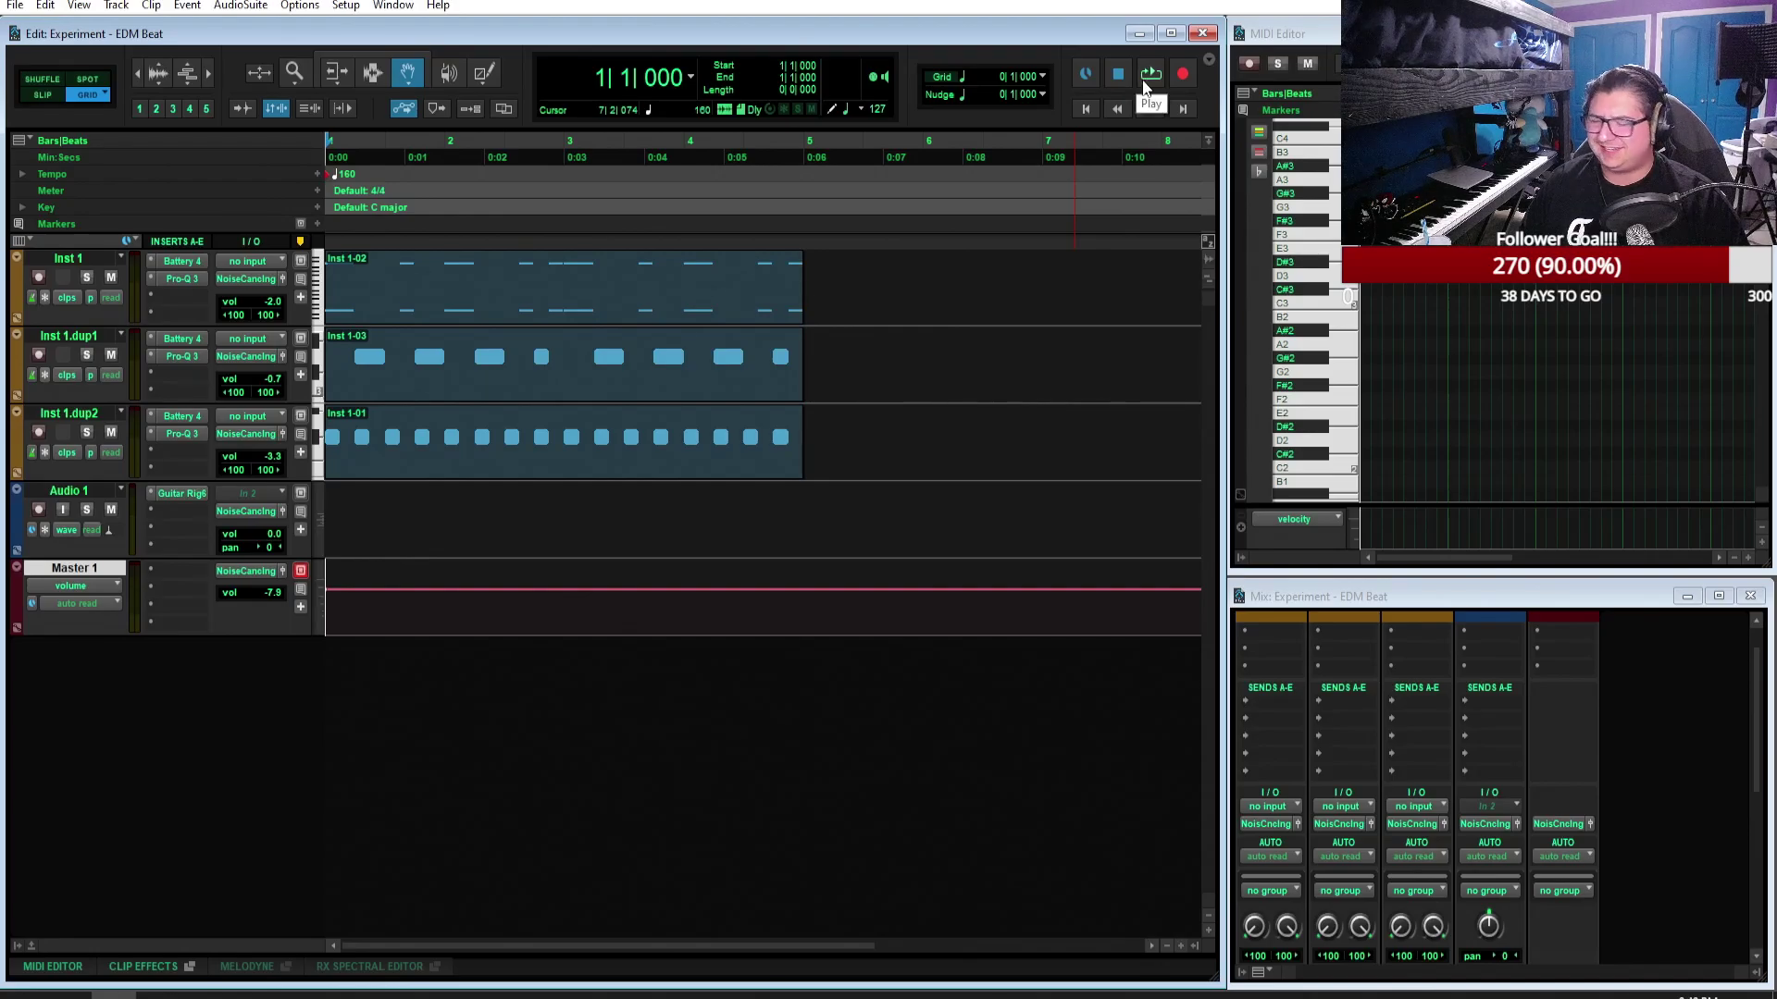
pyautogui.click(1147, 76)
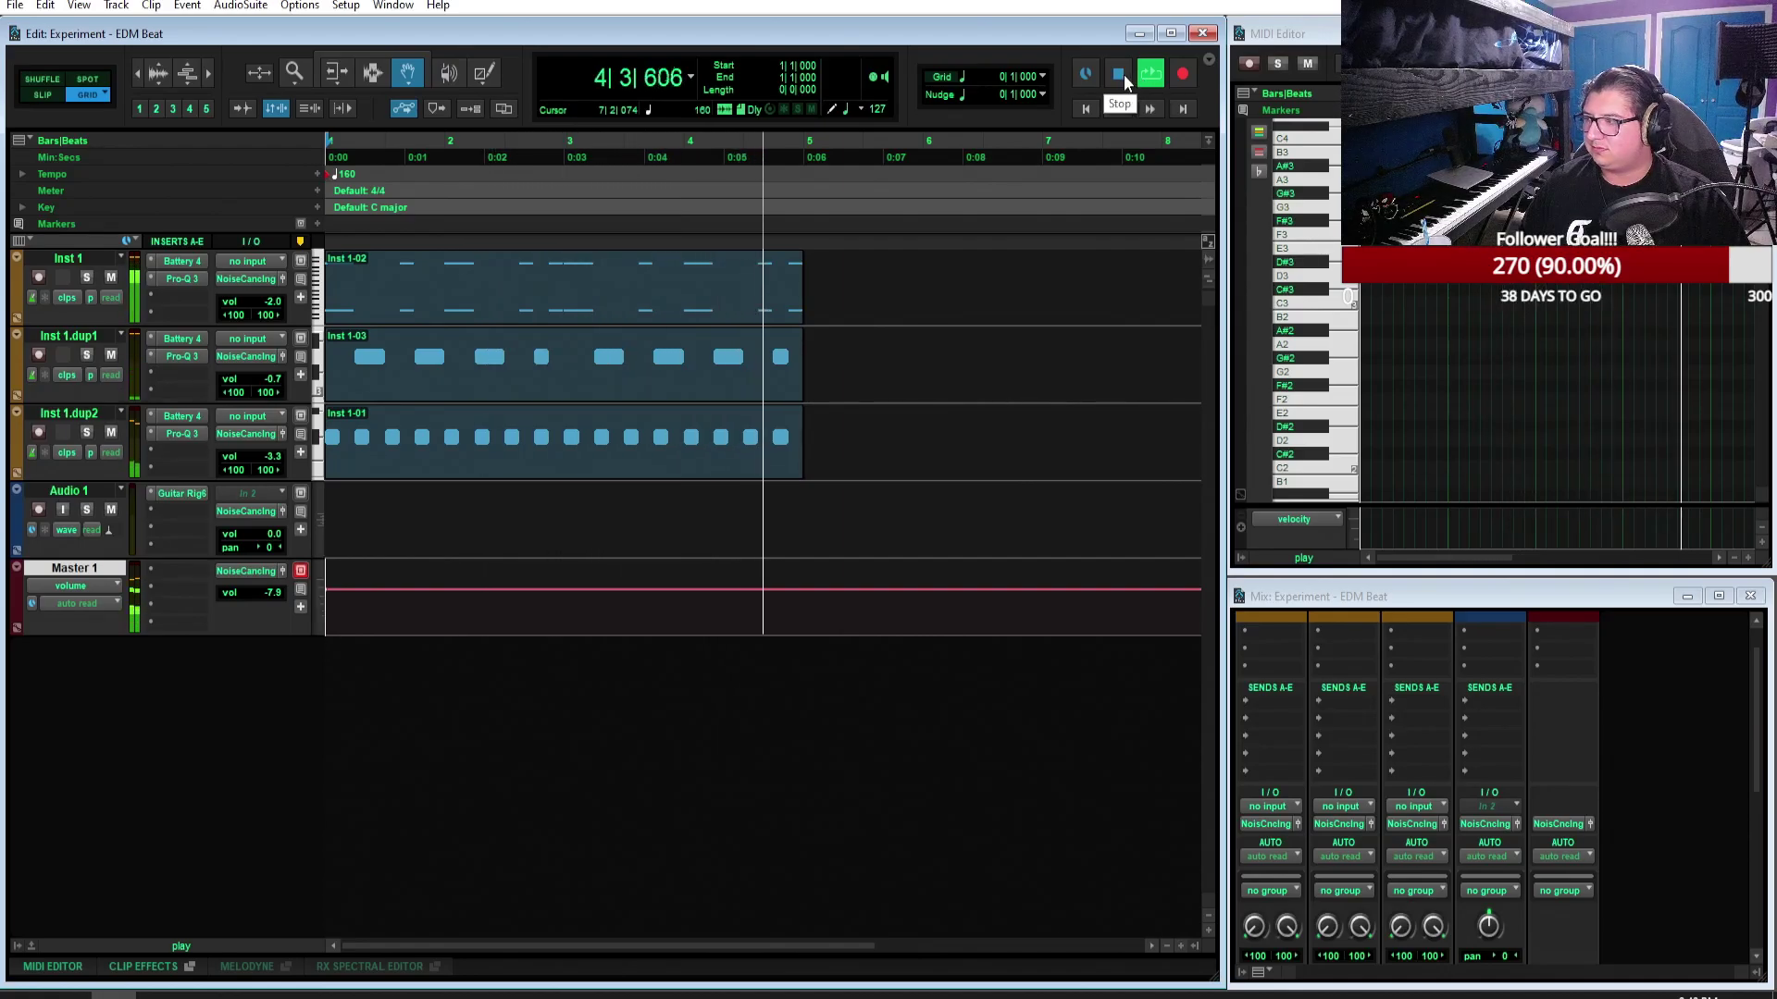
pyautogui.click(1121, 75)
# Step: Set the Audio 1 track's input to the Inst interface input and play the beat again from the start
pyautogui.click(258, 496)
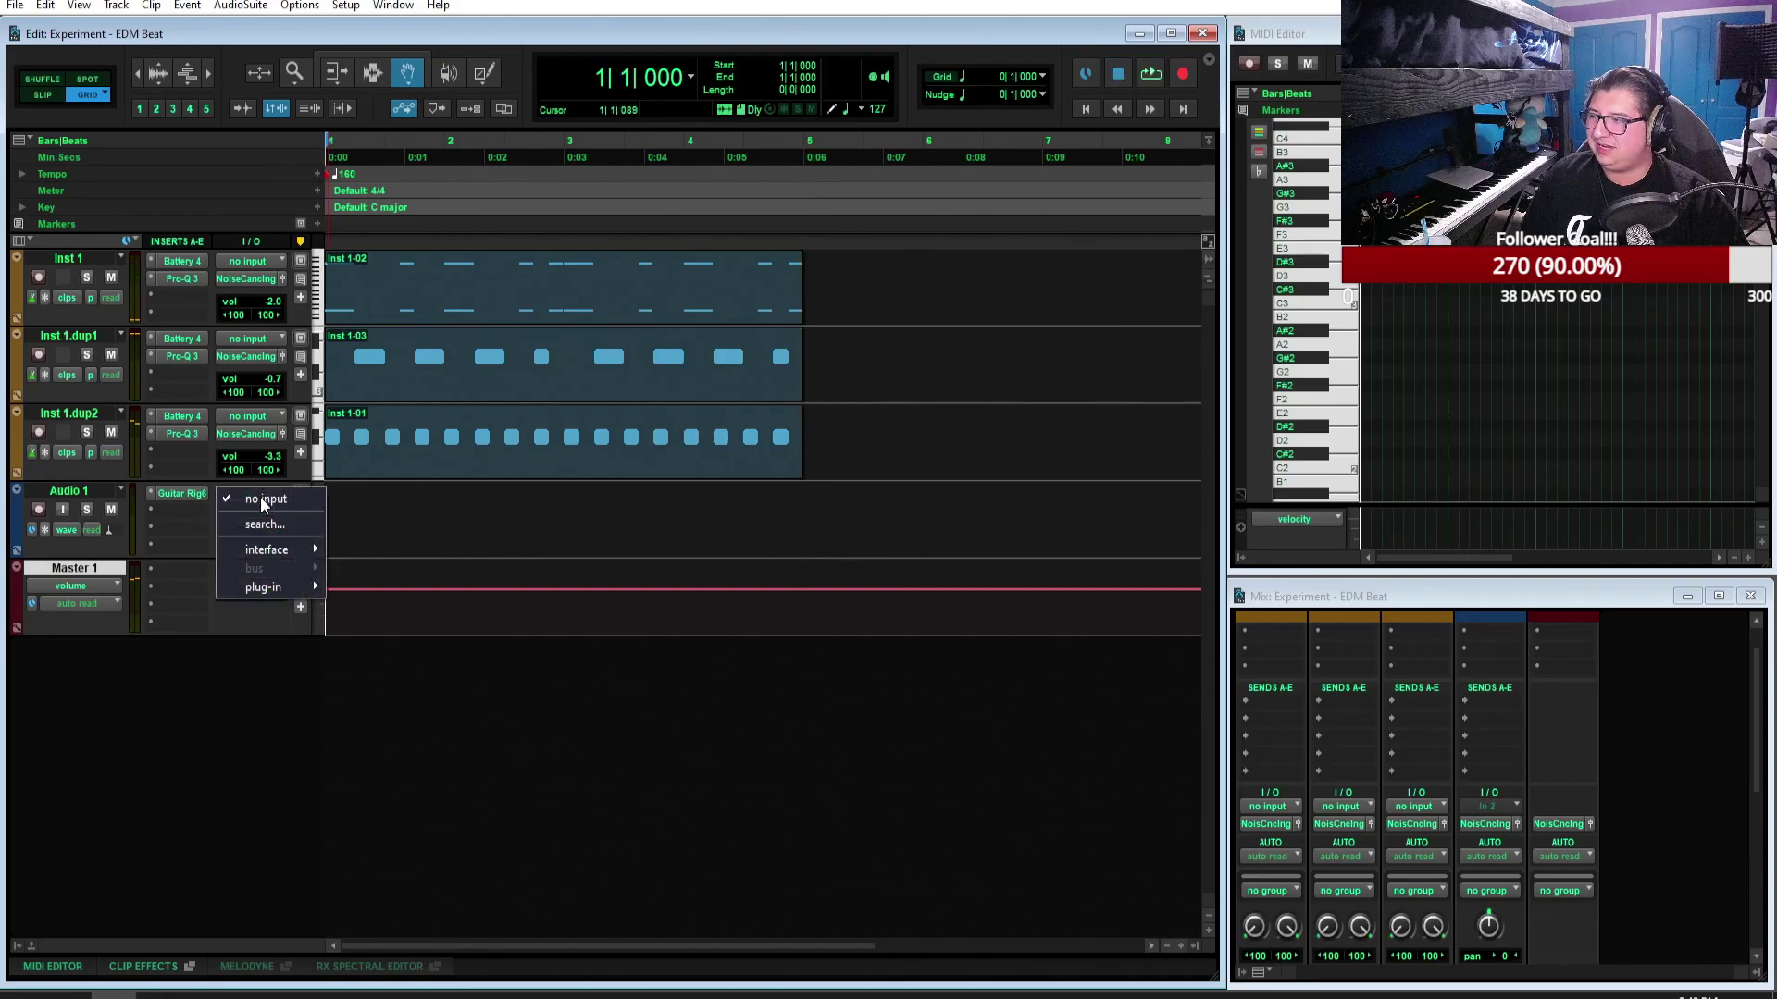
pyautogui.moveTo(278, 550)
pyautogui.click(388, 570)
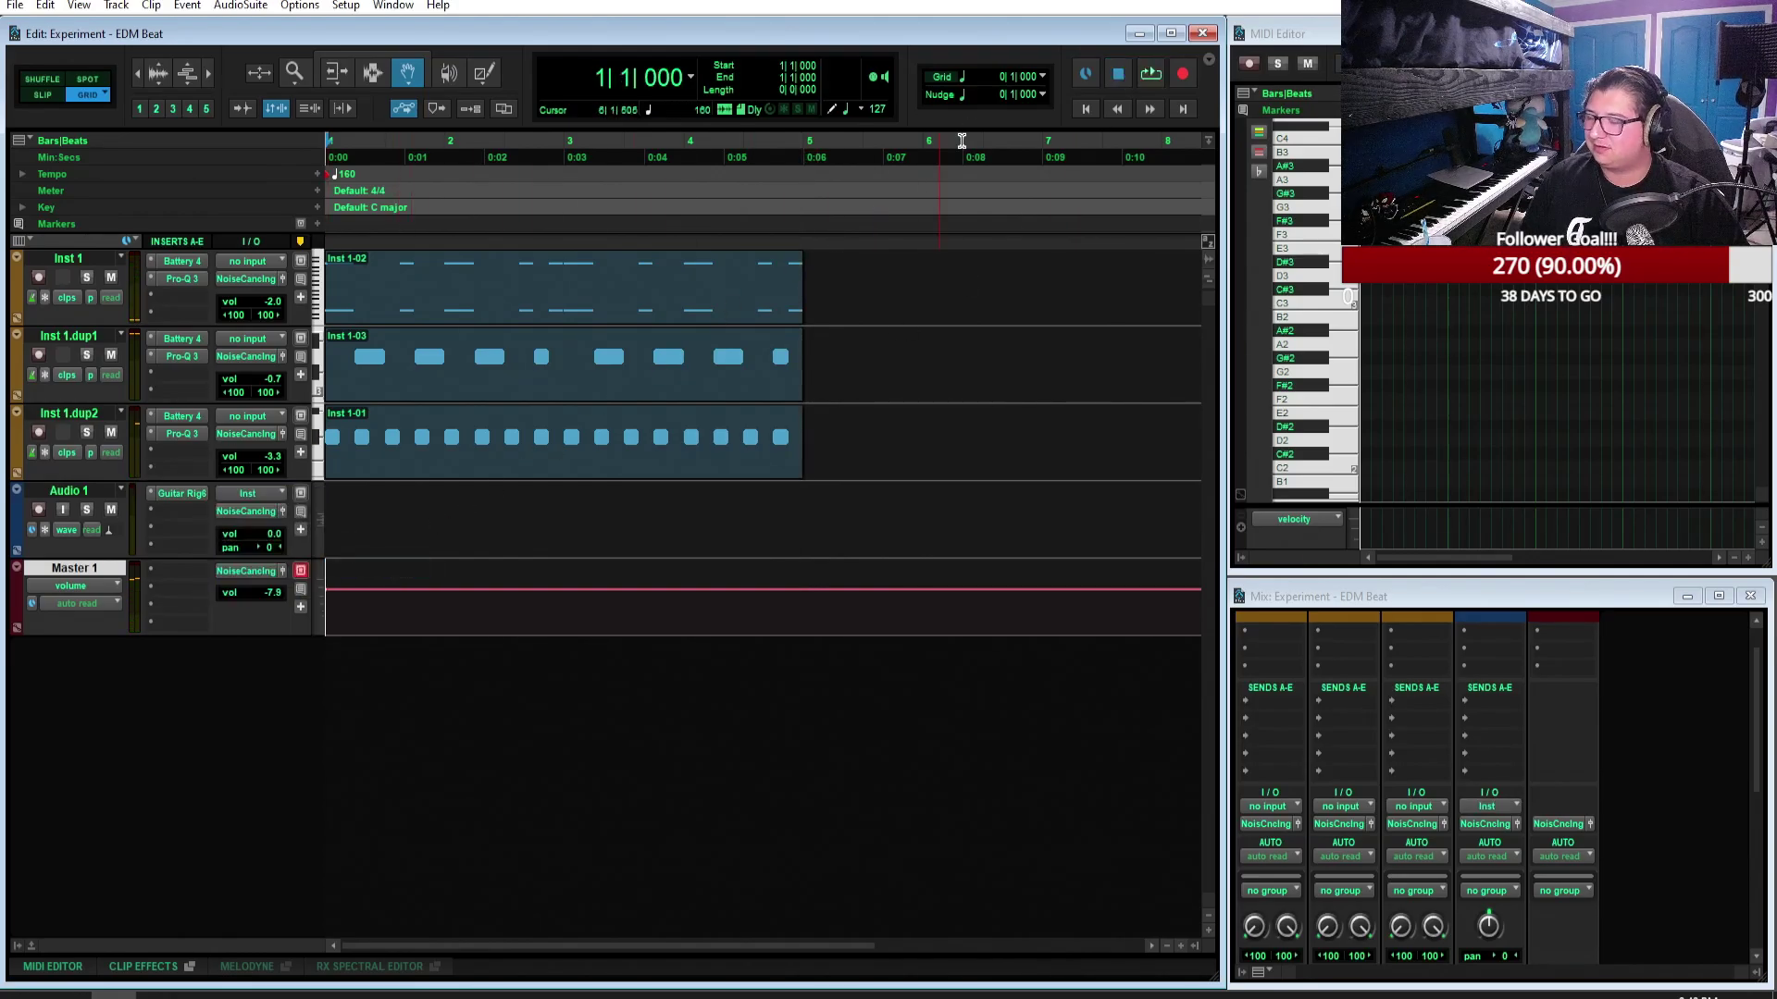
pyautogui.click(1150, 75)
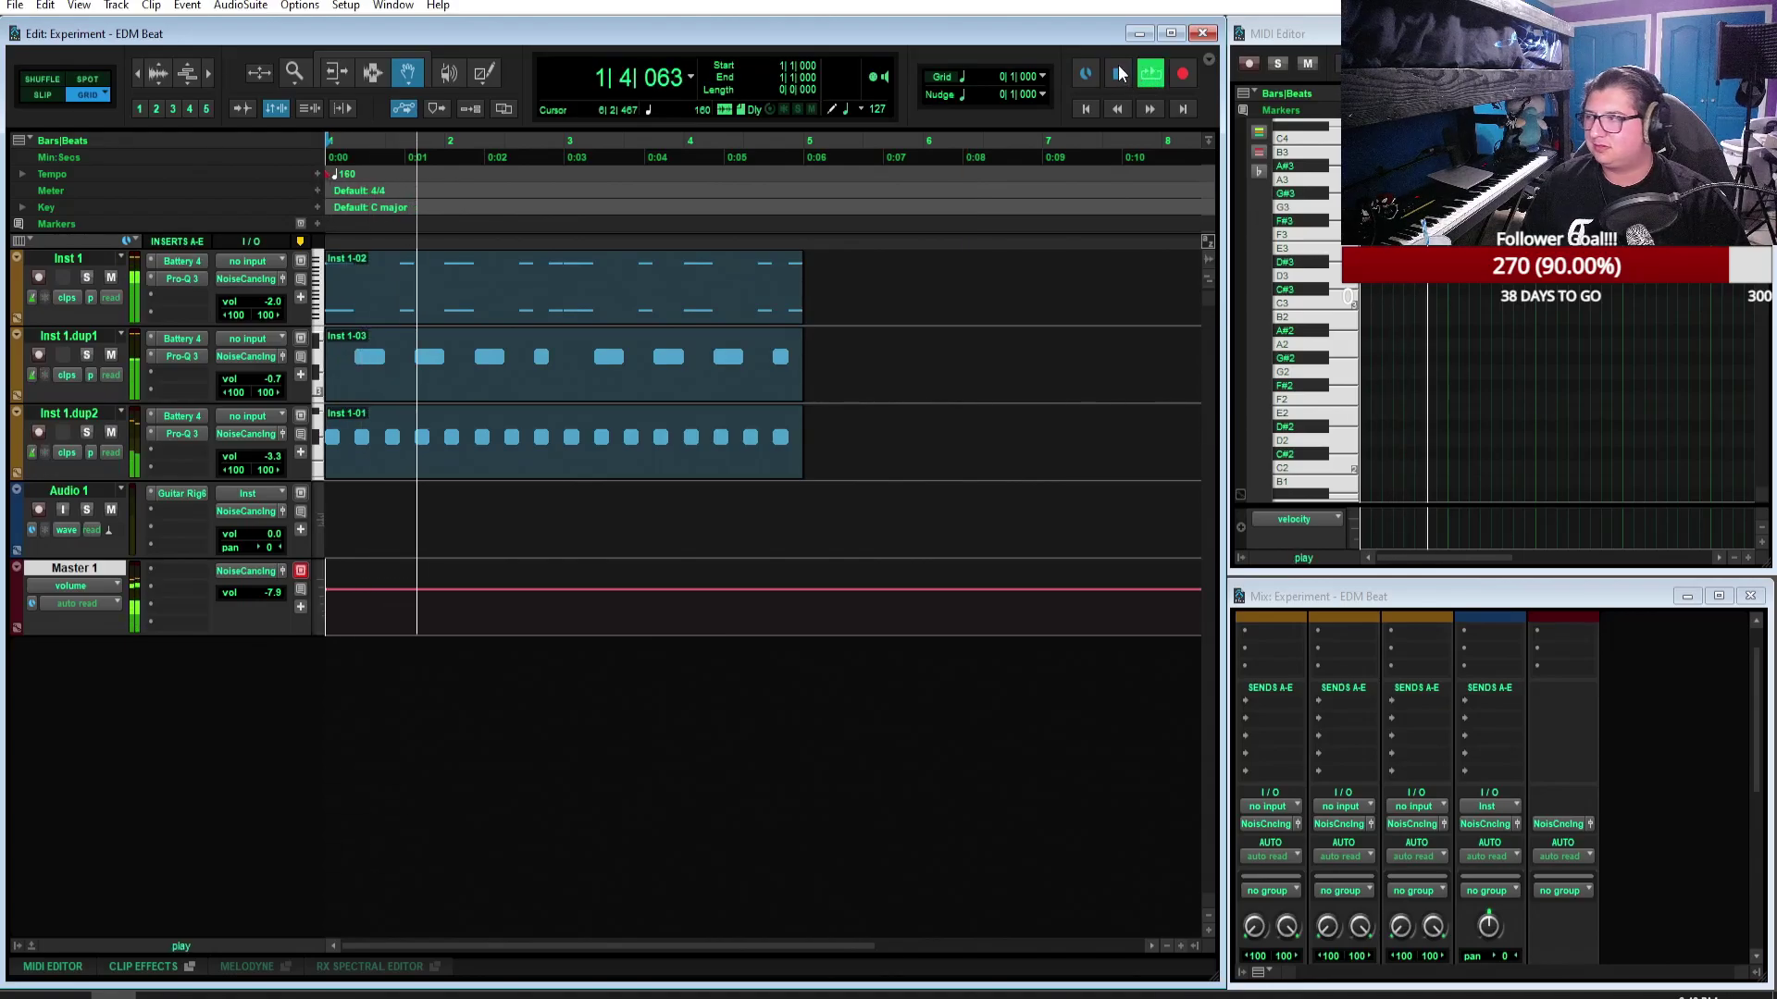
pyautogui.click(1122, 75)
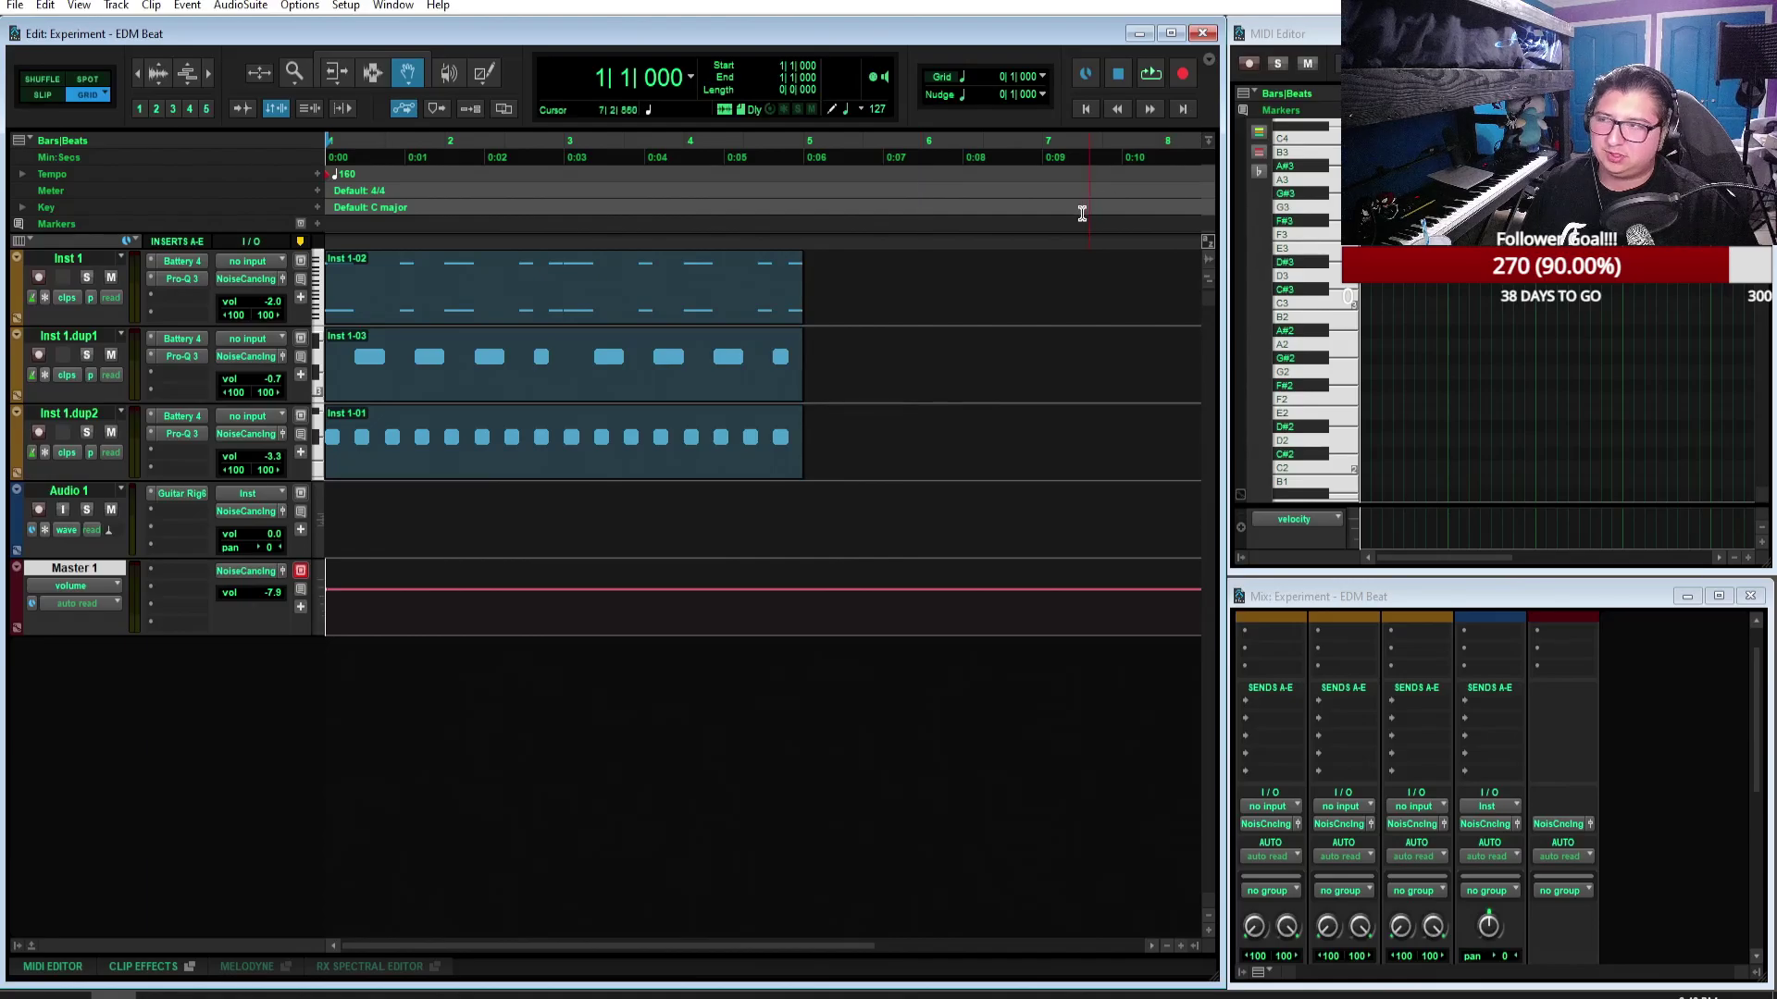
# Step: Close Experiment - EDM Beat without saving and open the EXPERIMENTAL - Elements session
pyautogui.click(28, 8)
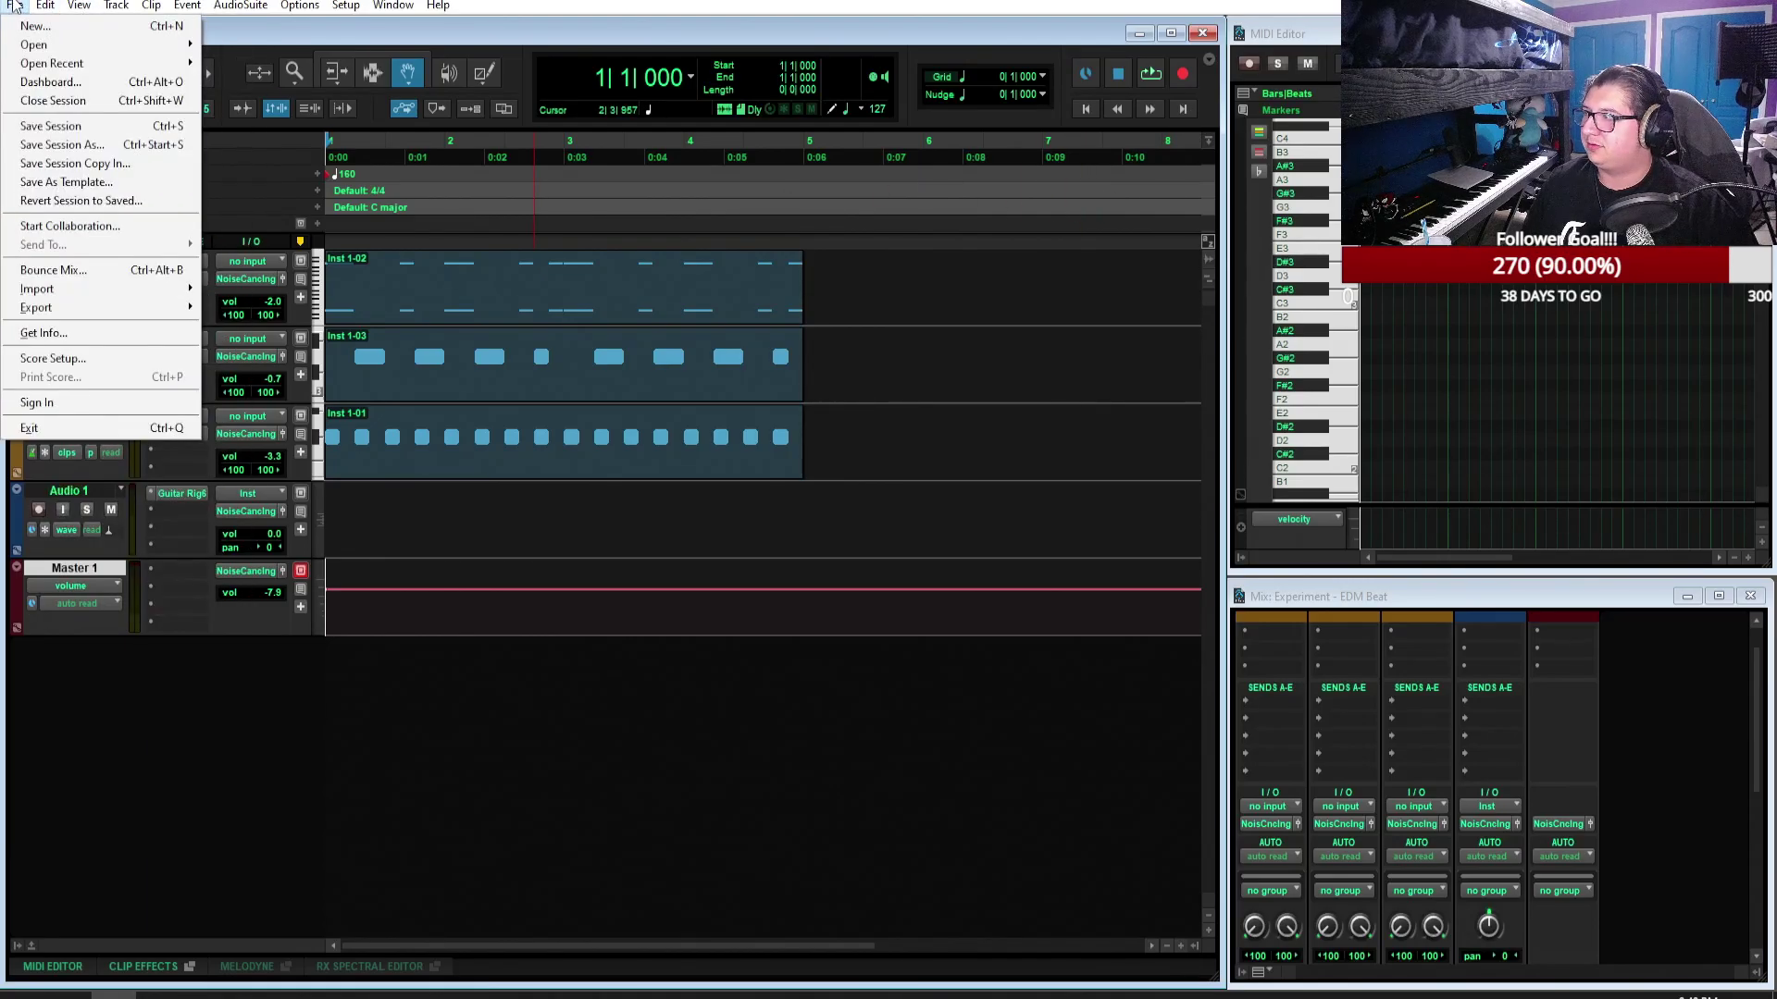
pyautogui.click(44, 6)
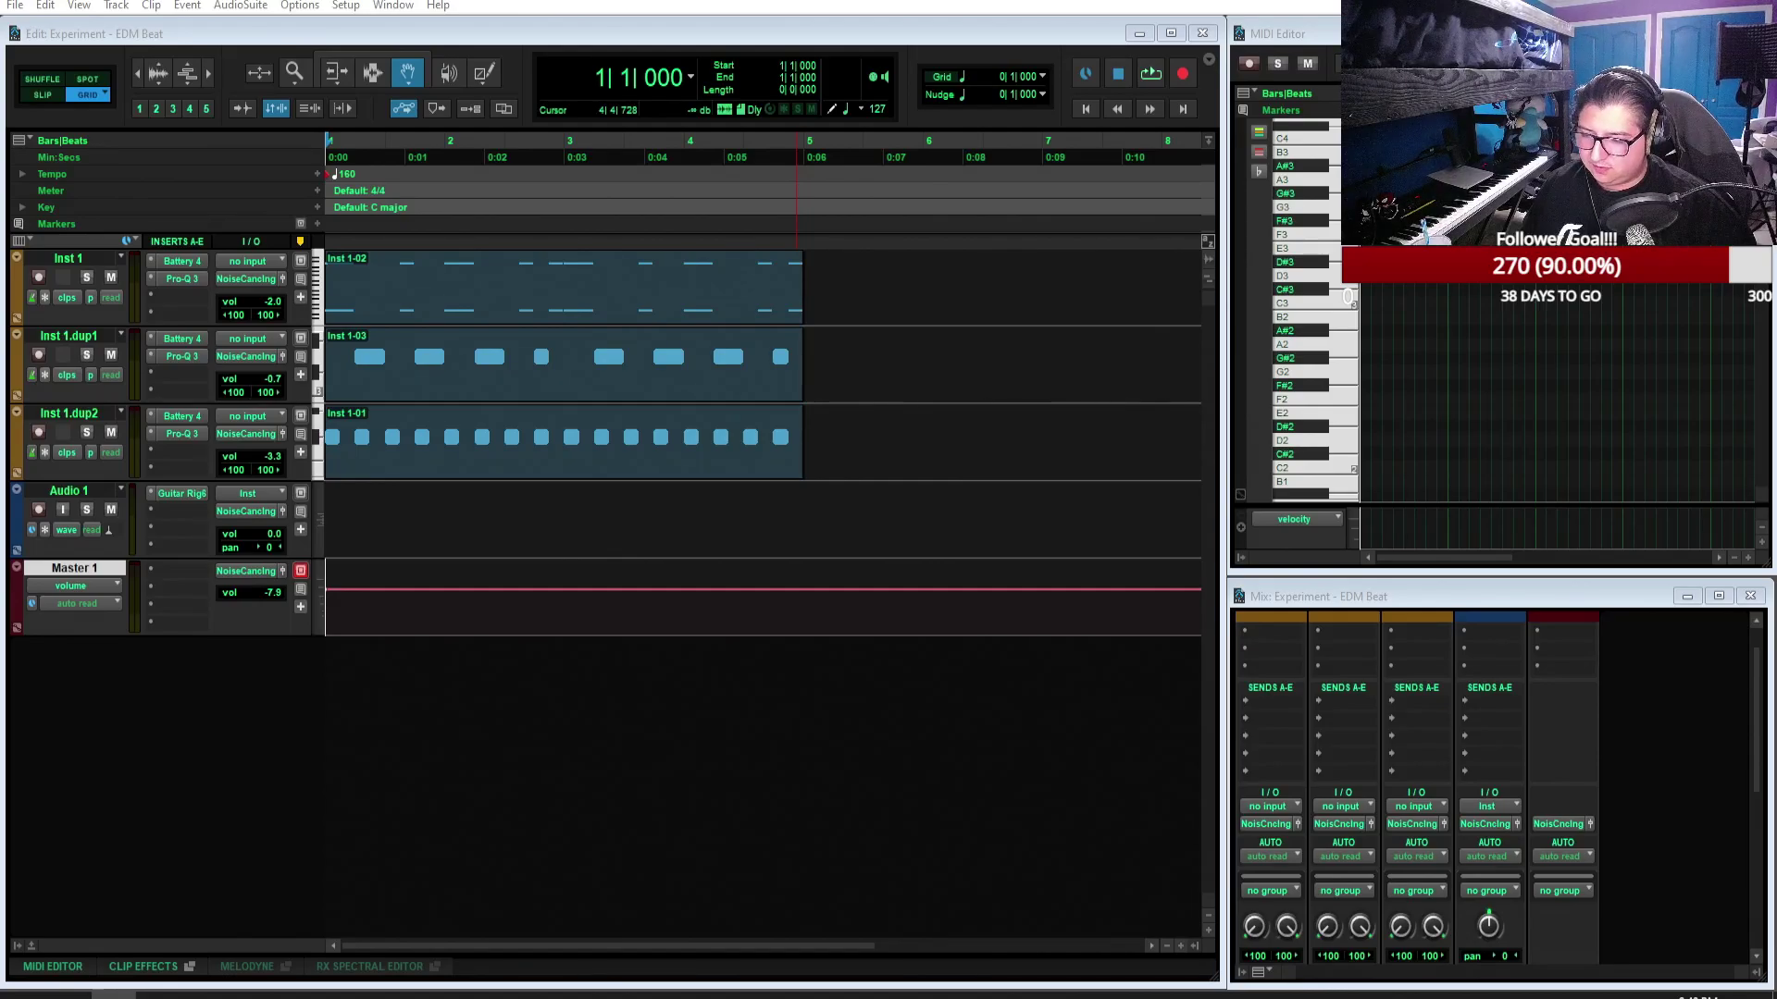
pyautogui.hotkey('ctrl', 'shift', 'w')
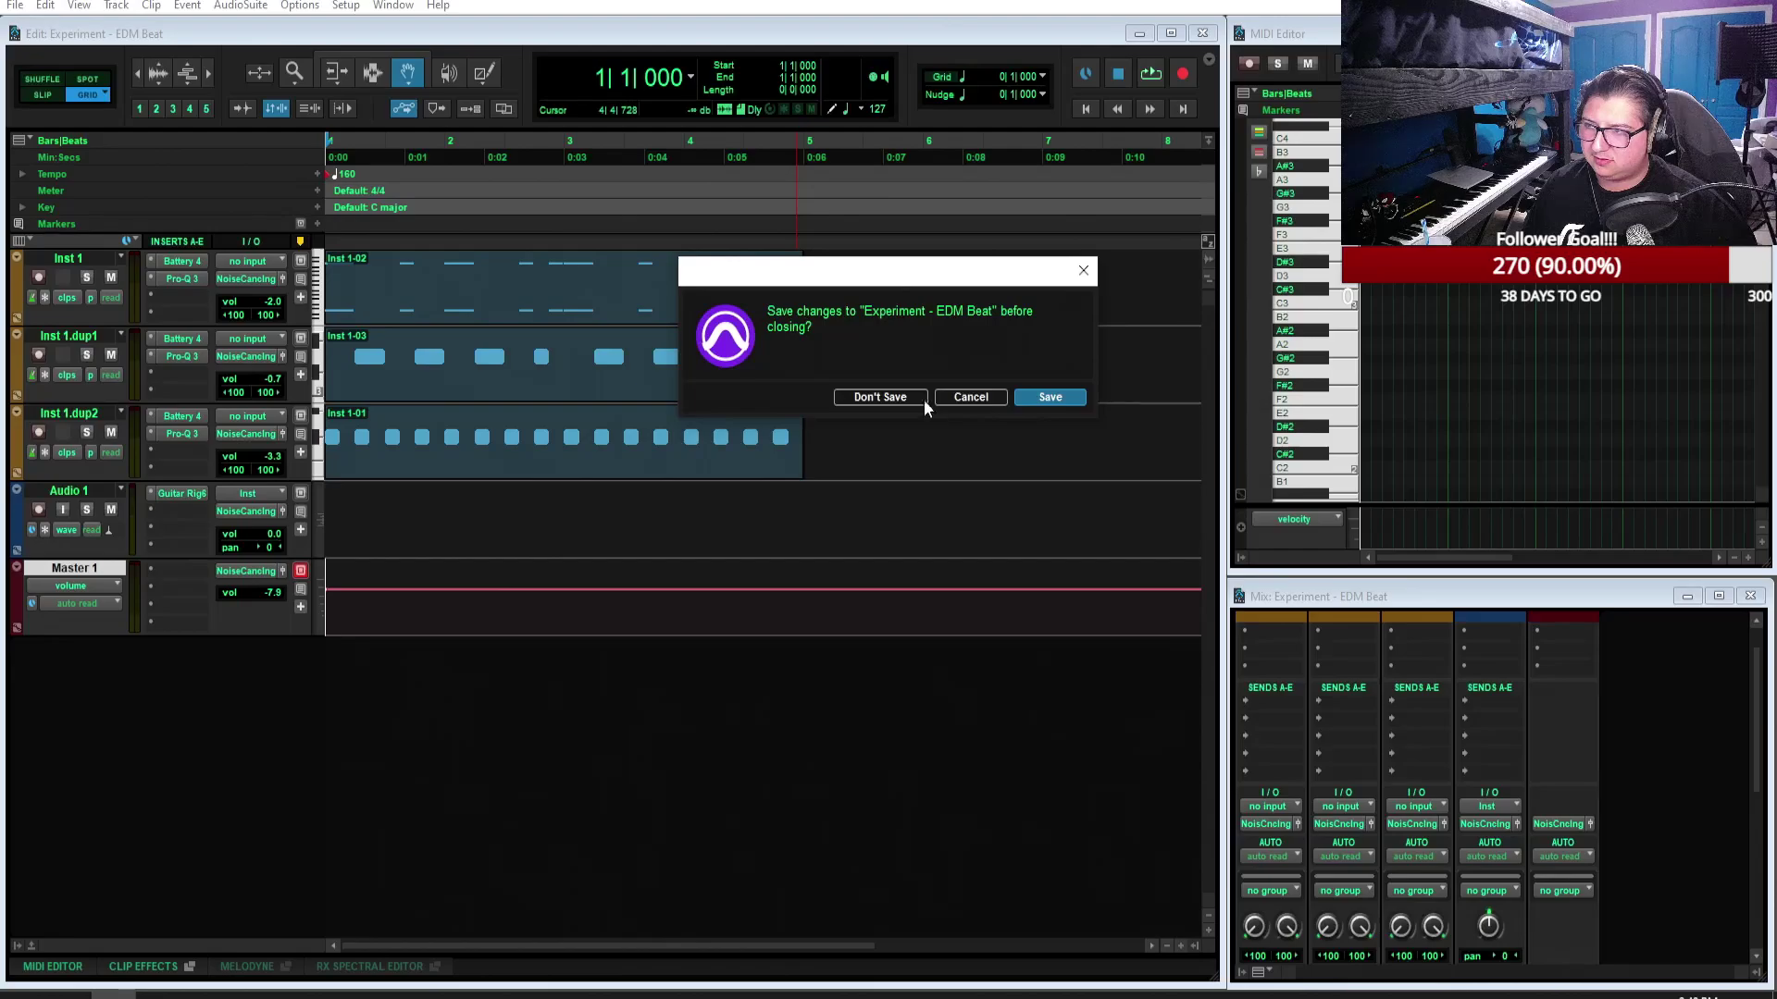
pyautogui.click(879, 397)
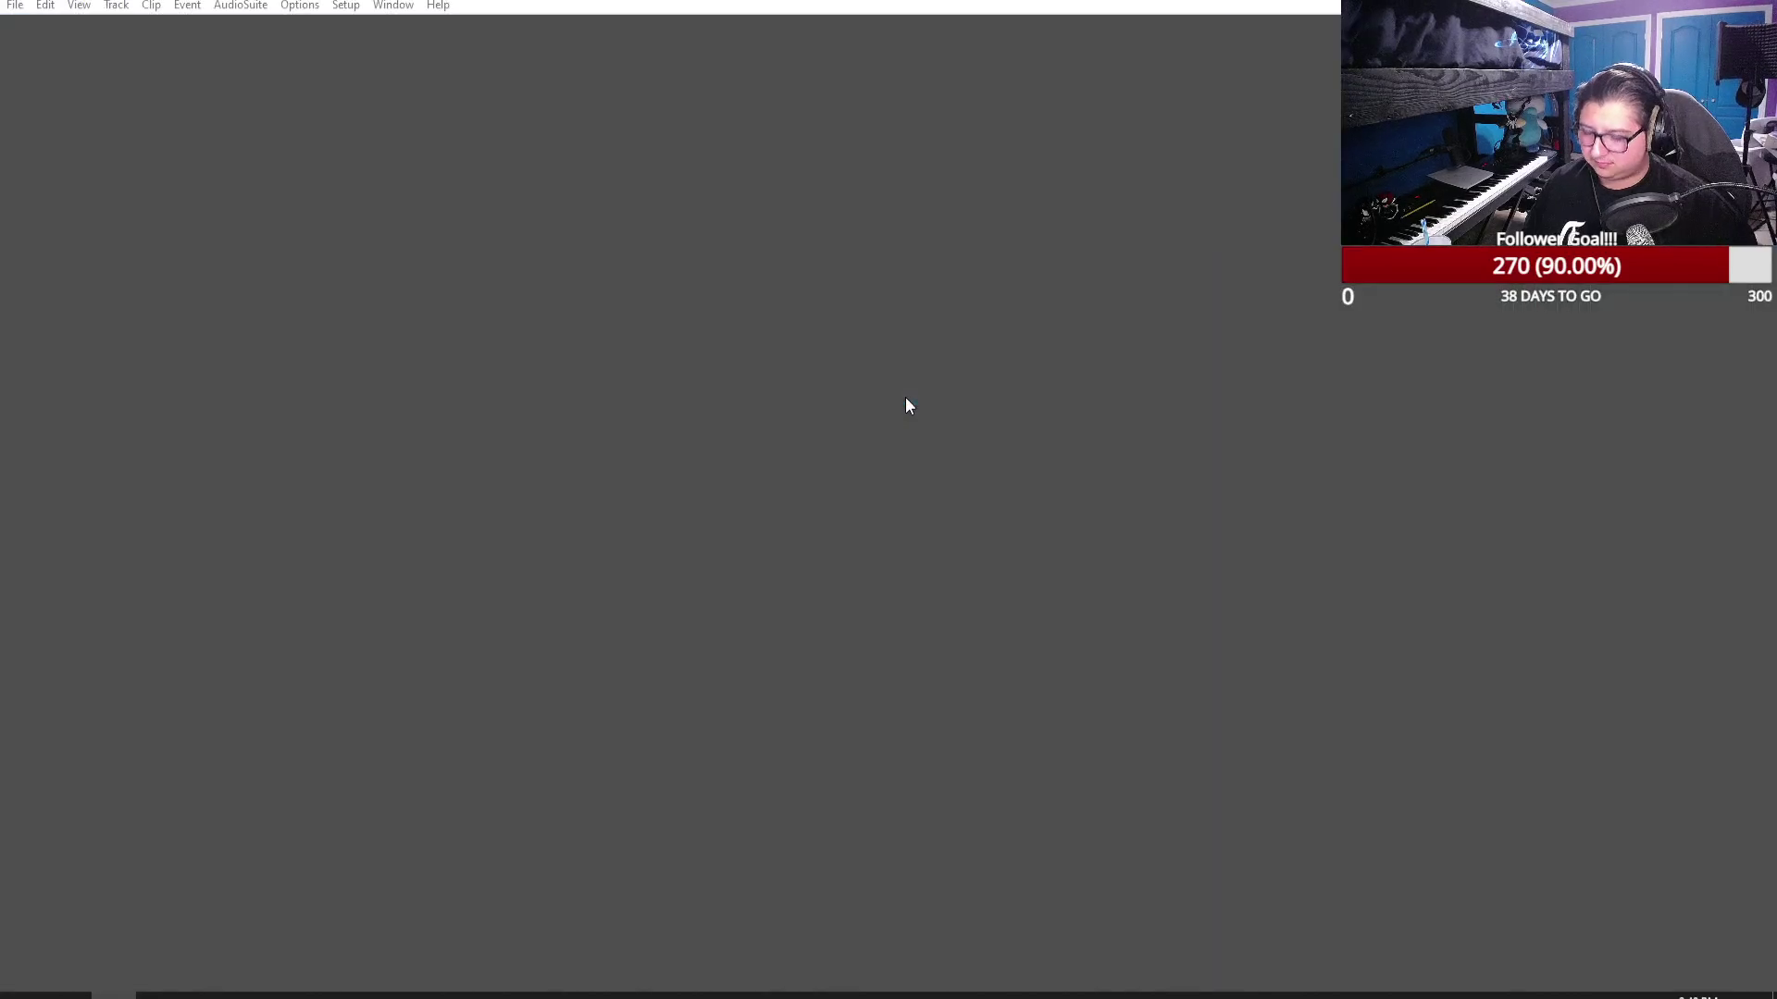
pyautogui.hotkey('ctrl', 'shift', 'o')
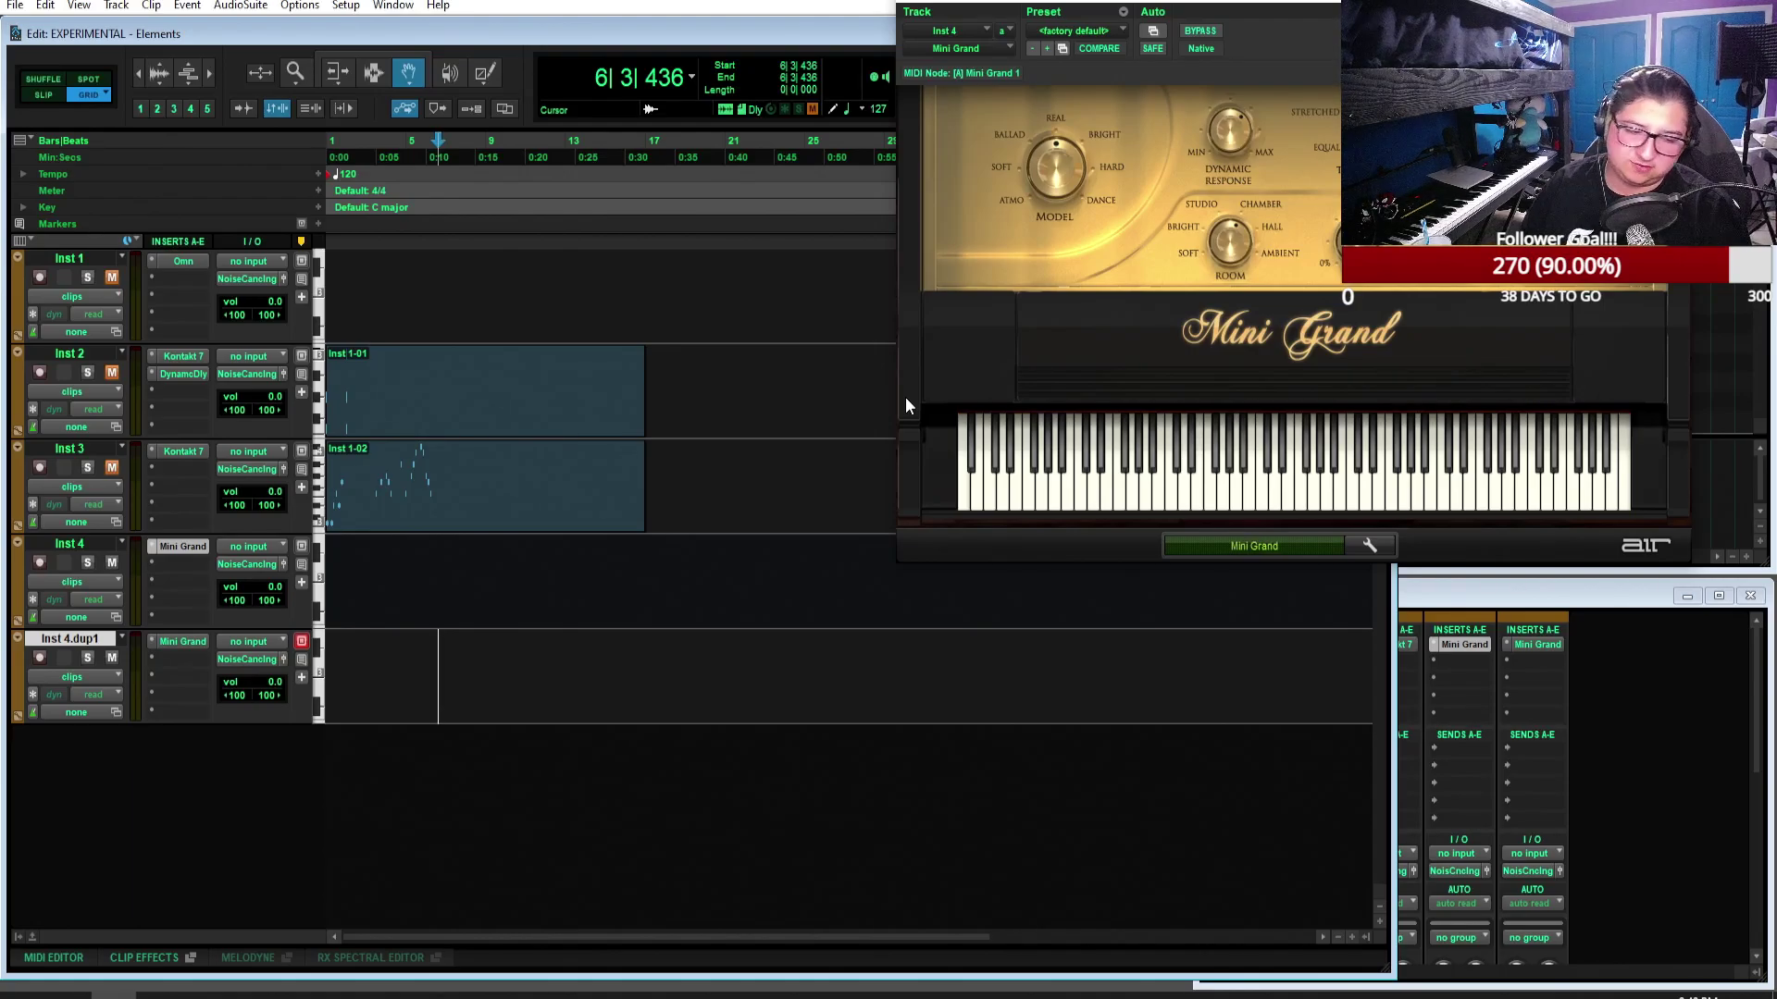
# Step: Close the Mini Grand plug-in window, unmute Inst 2 and Inst 3, and play their clips from the session start
pyautogui.hotkey('ctrl', 'w')
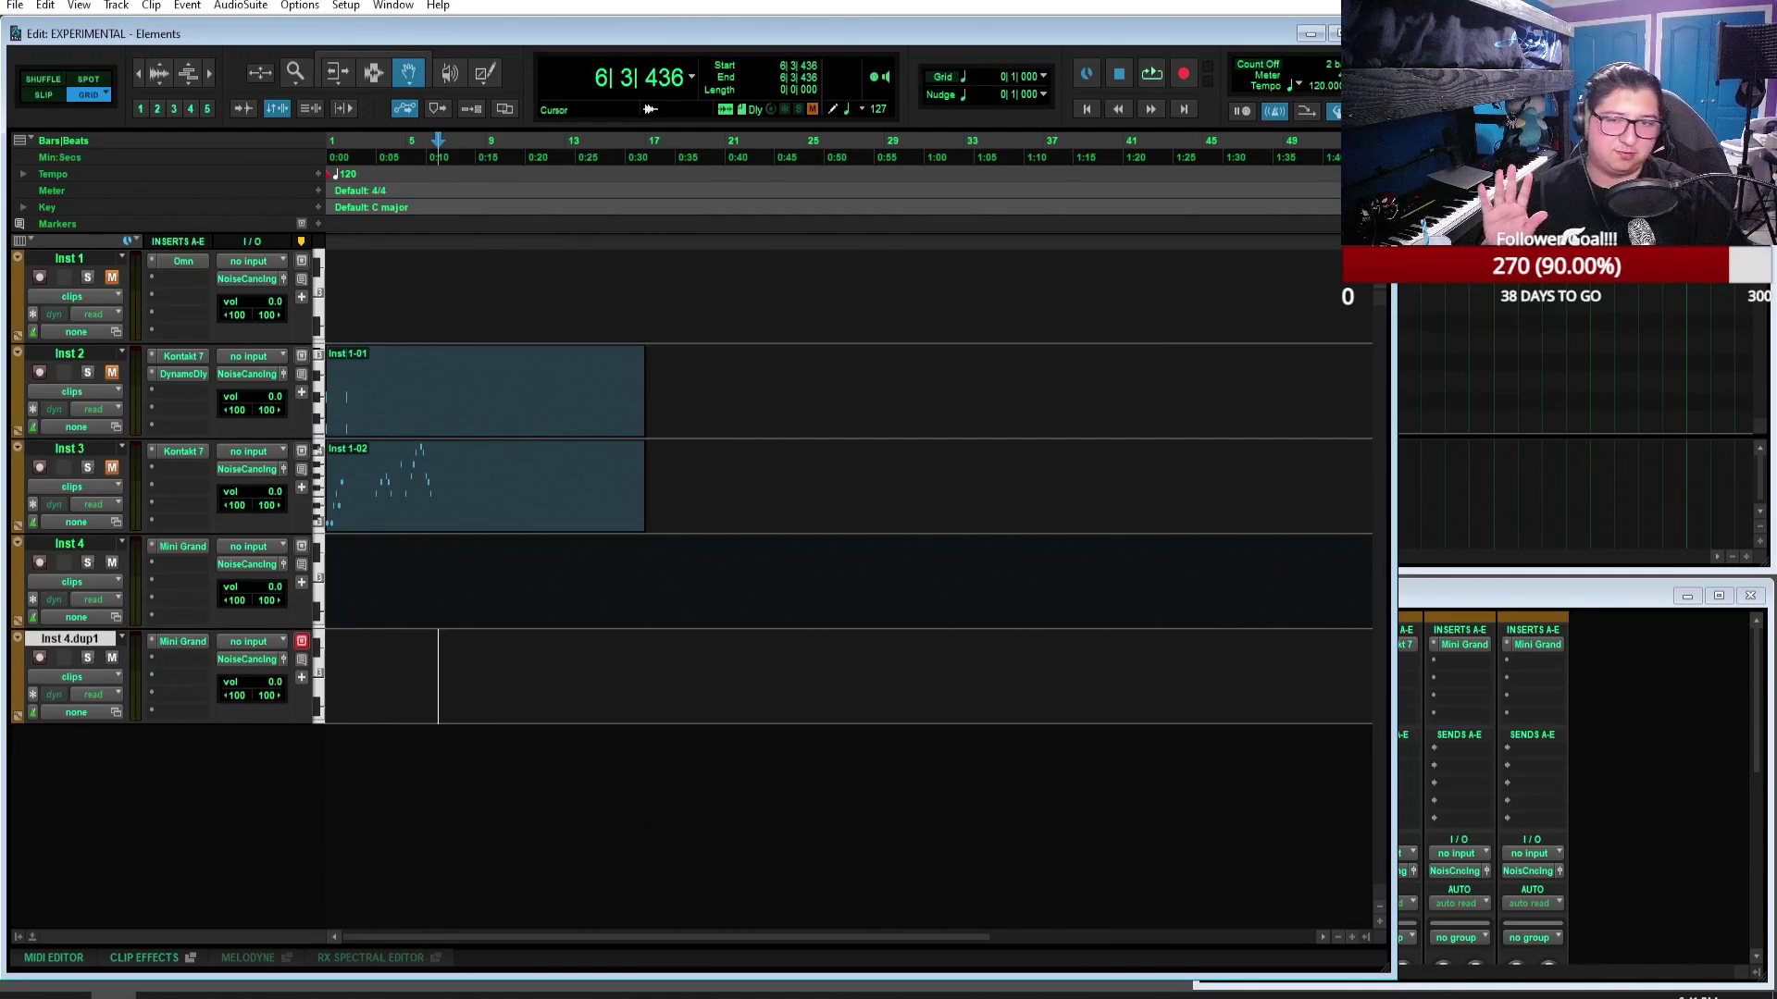
pyautogui.click(1087, 110)
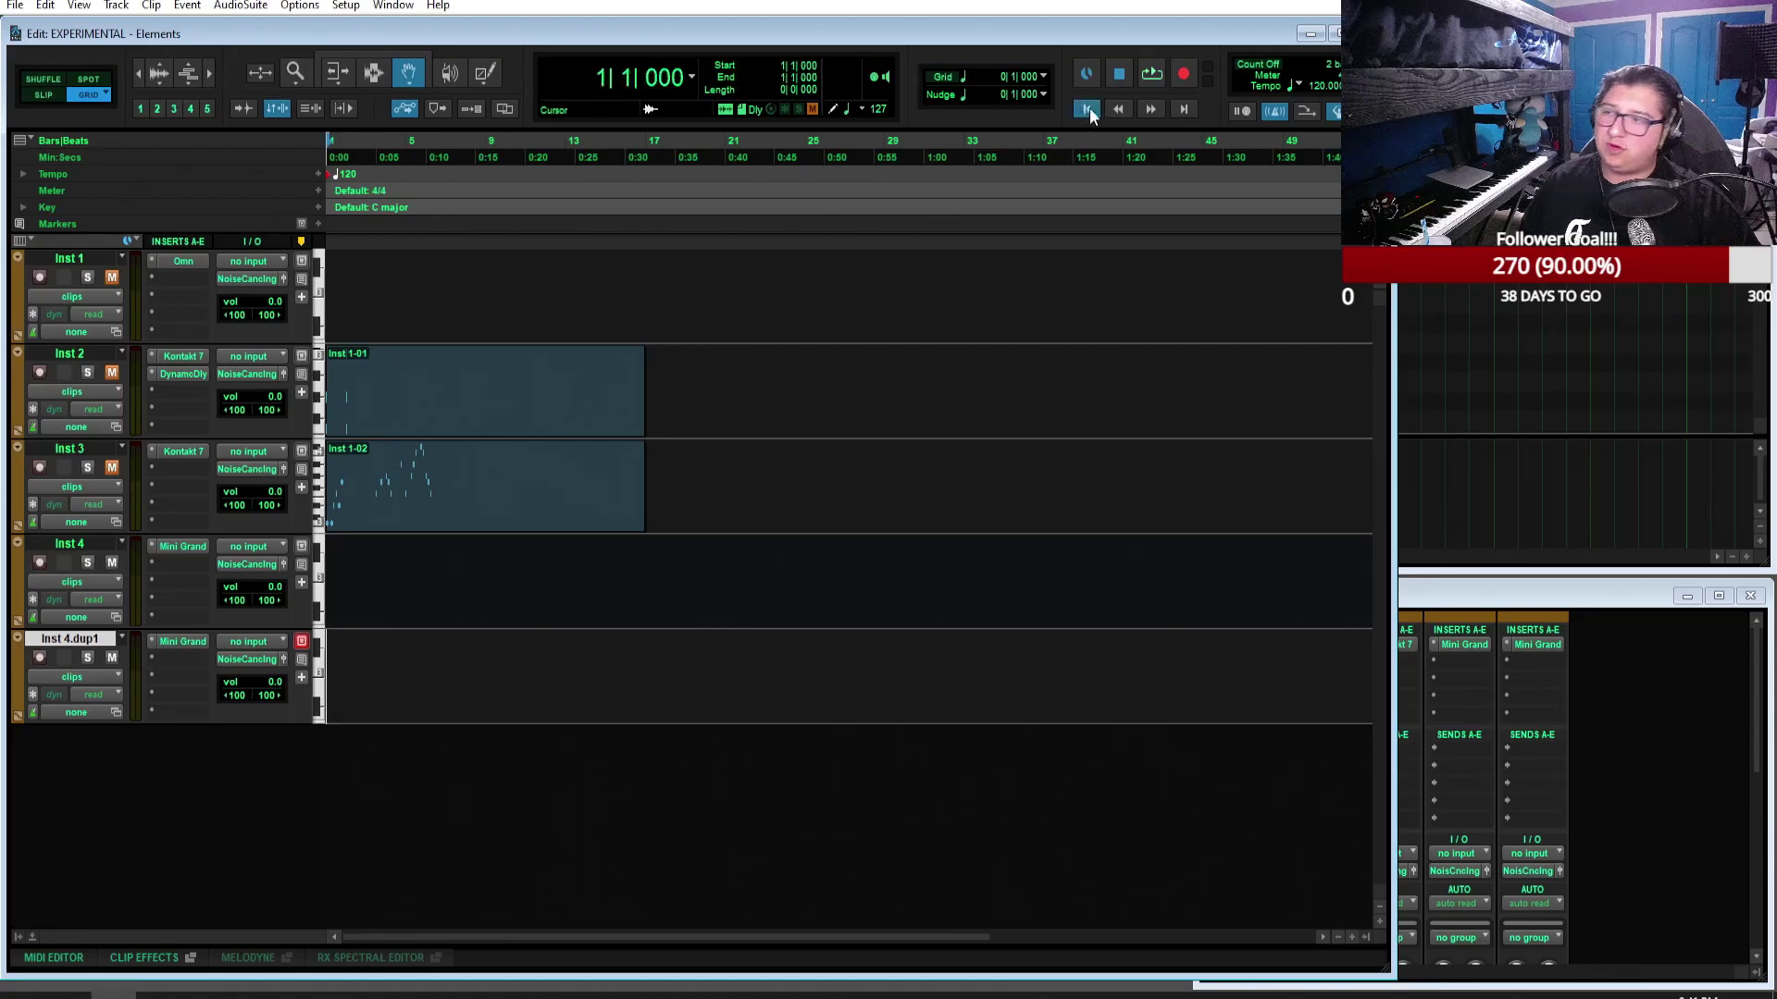
pyautogui.click(1150, 75)
pyautogui.click(111, 468)
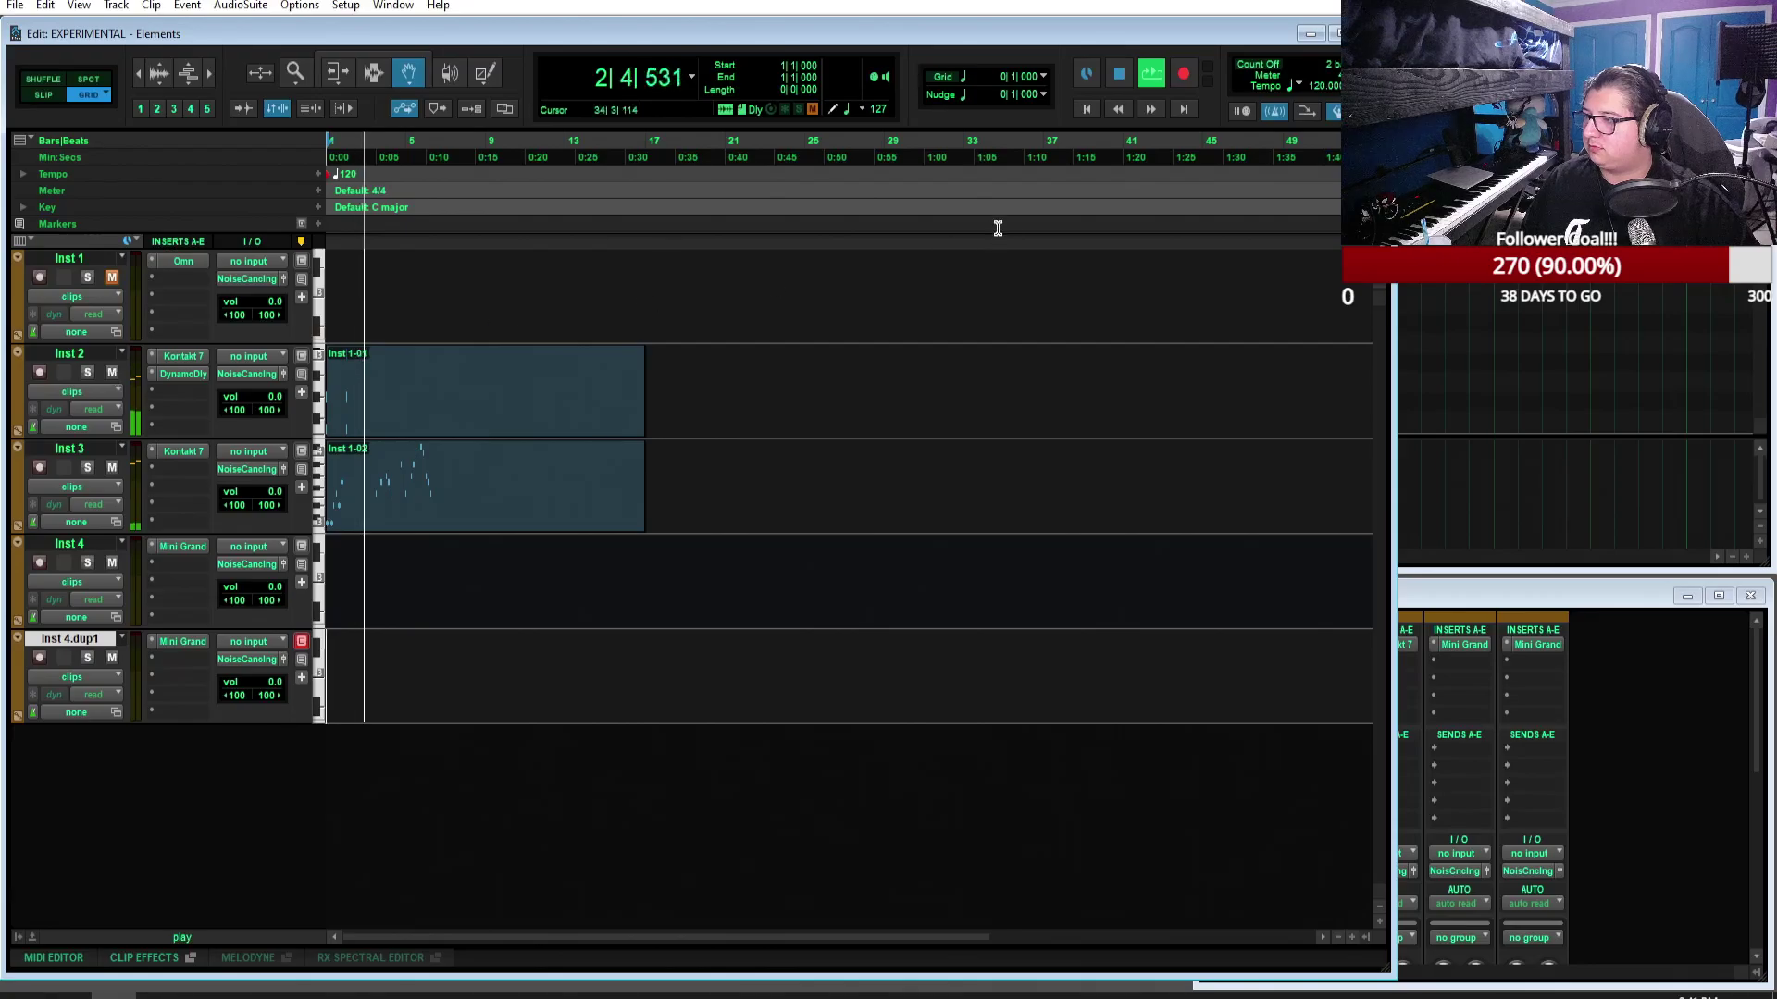
pyautogui.click(1122, 76)
pyautogui.click(1149, 82)
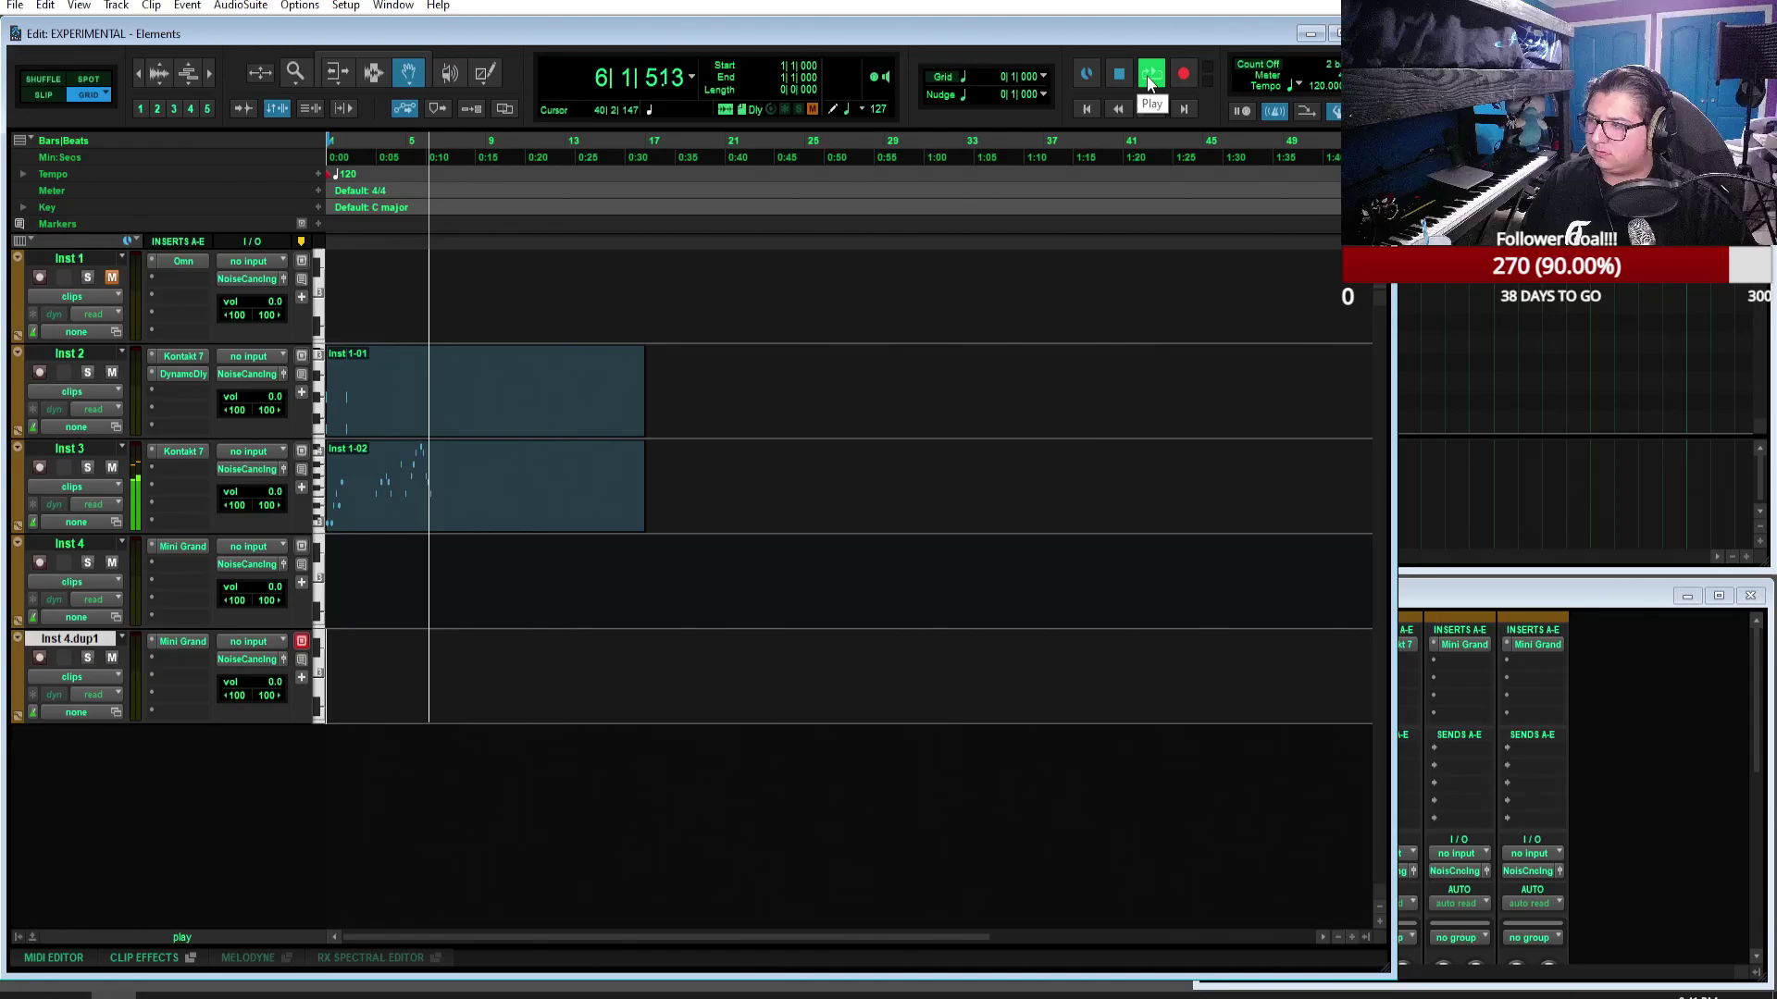
pyautogui.click(1120, 77)
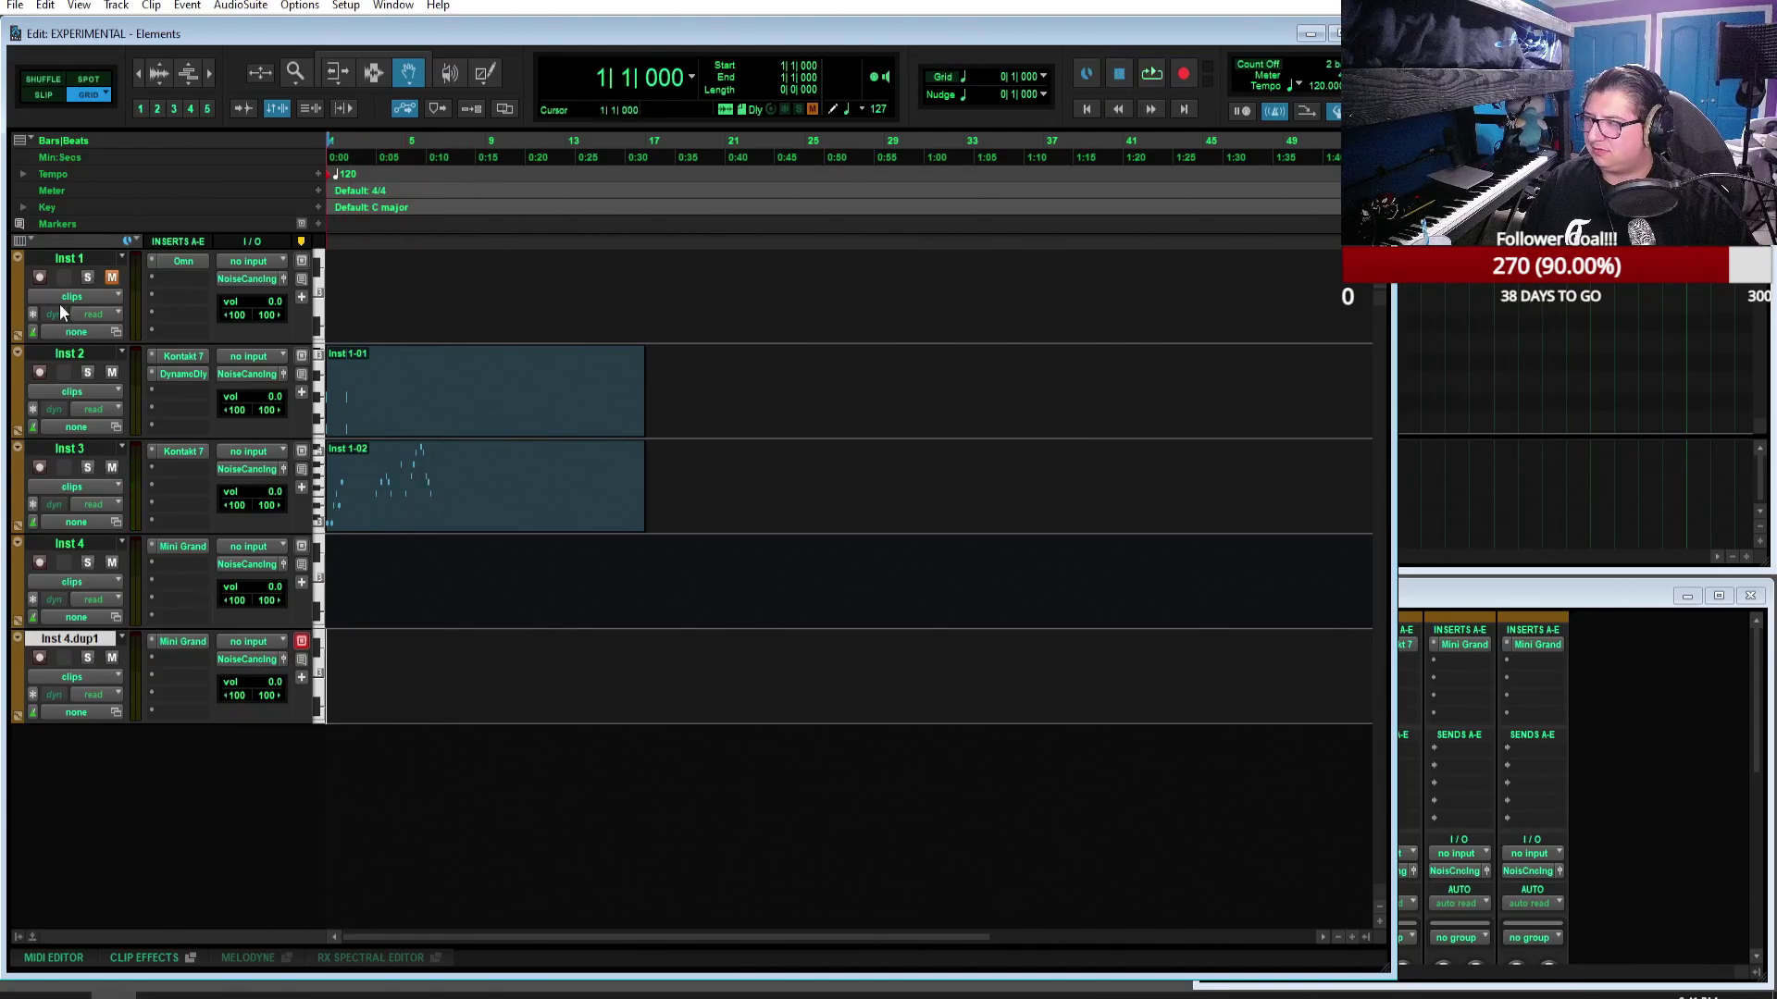
# Step: Unmute the Inst 1 track and record-enable it
pyautogui.click(112, 276)
pyautogui.click(40, 276)
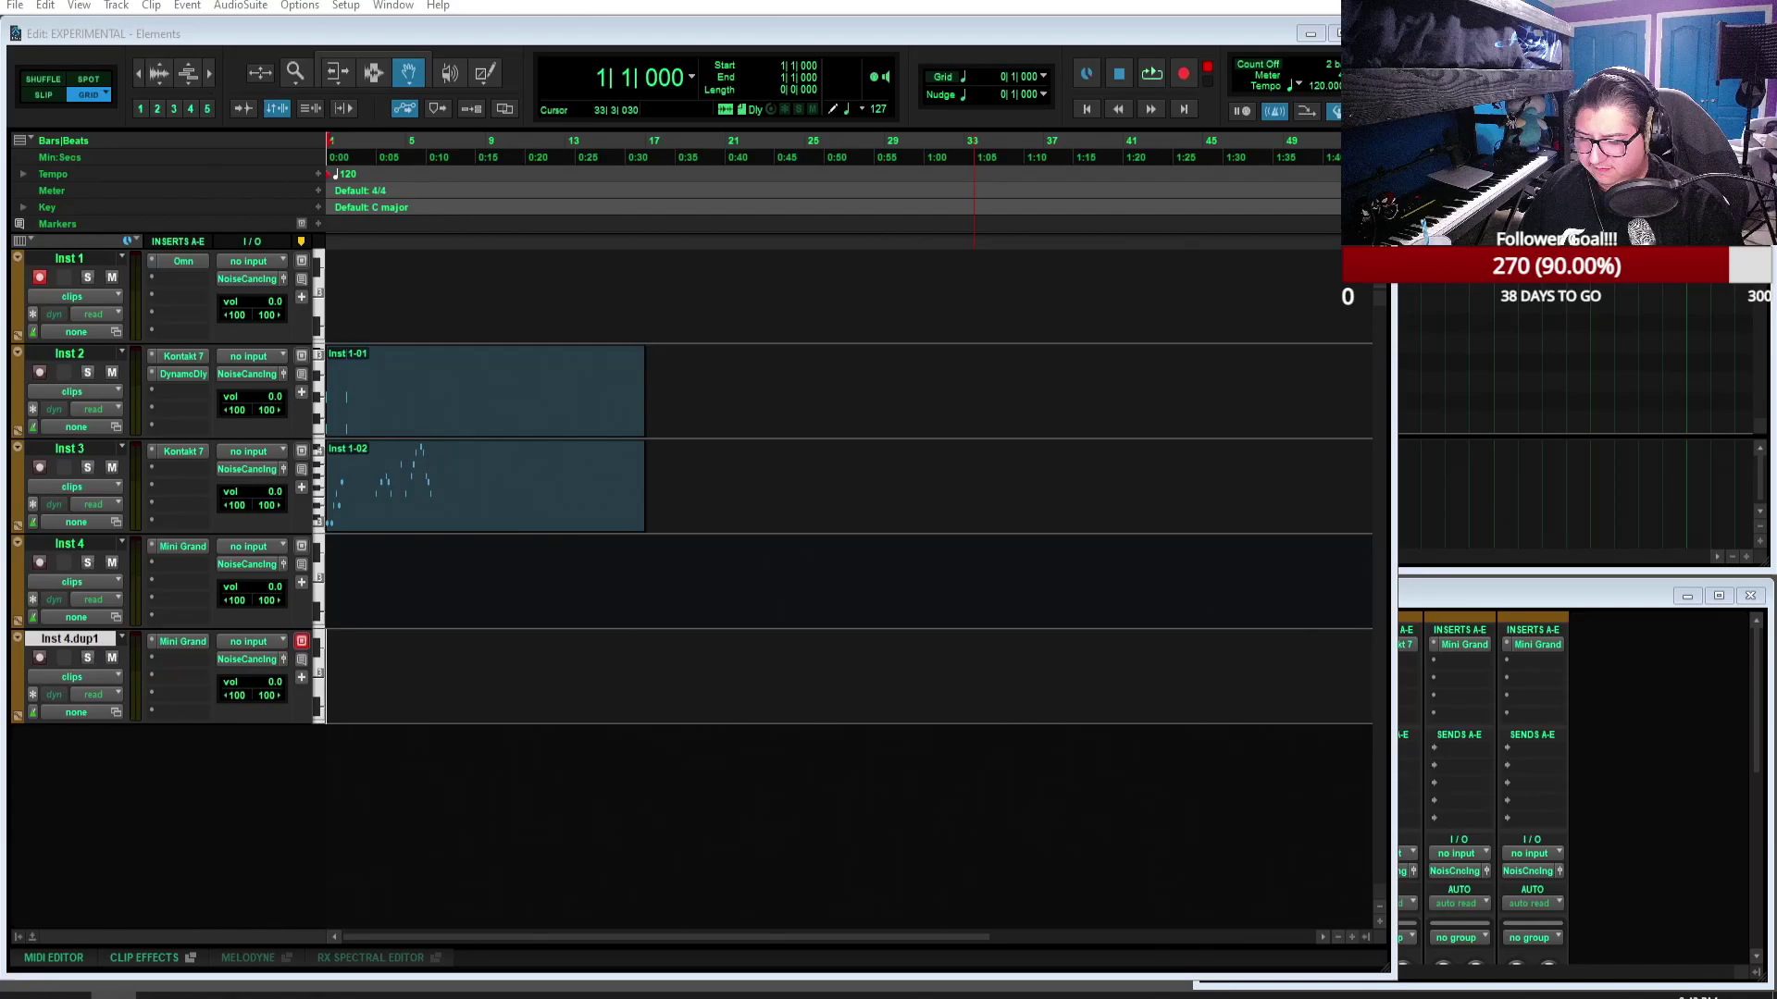
# Step: Close EXPERIMENTAL - Elements without saving, open the Final Confrontation-Uncharted_Bugg session and dismiss the Kontakt 7 warning
pyautogui.hotkey('ctrl', 'shift', 'w')
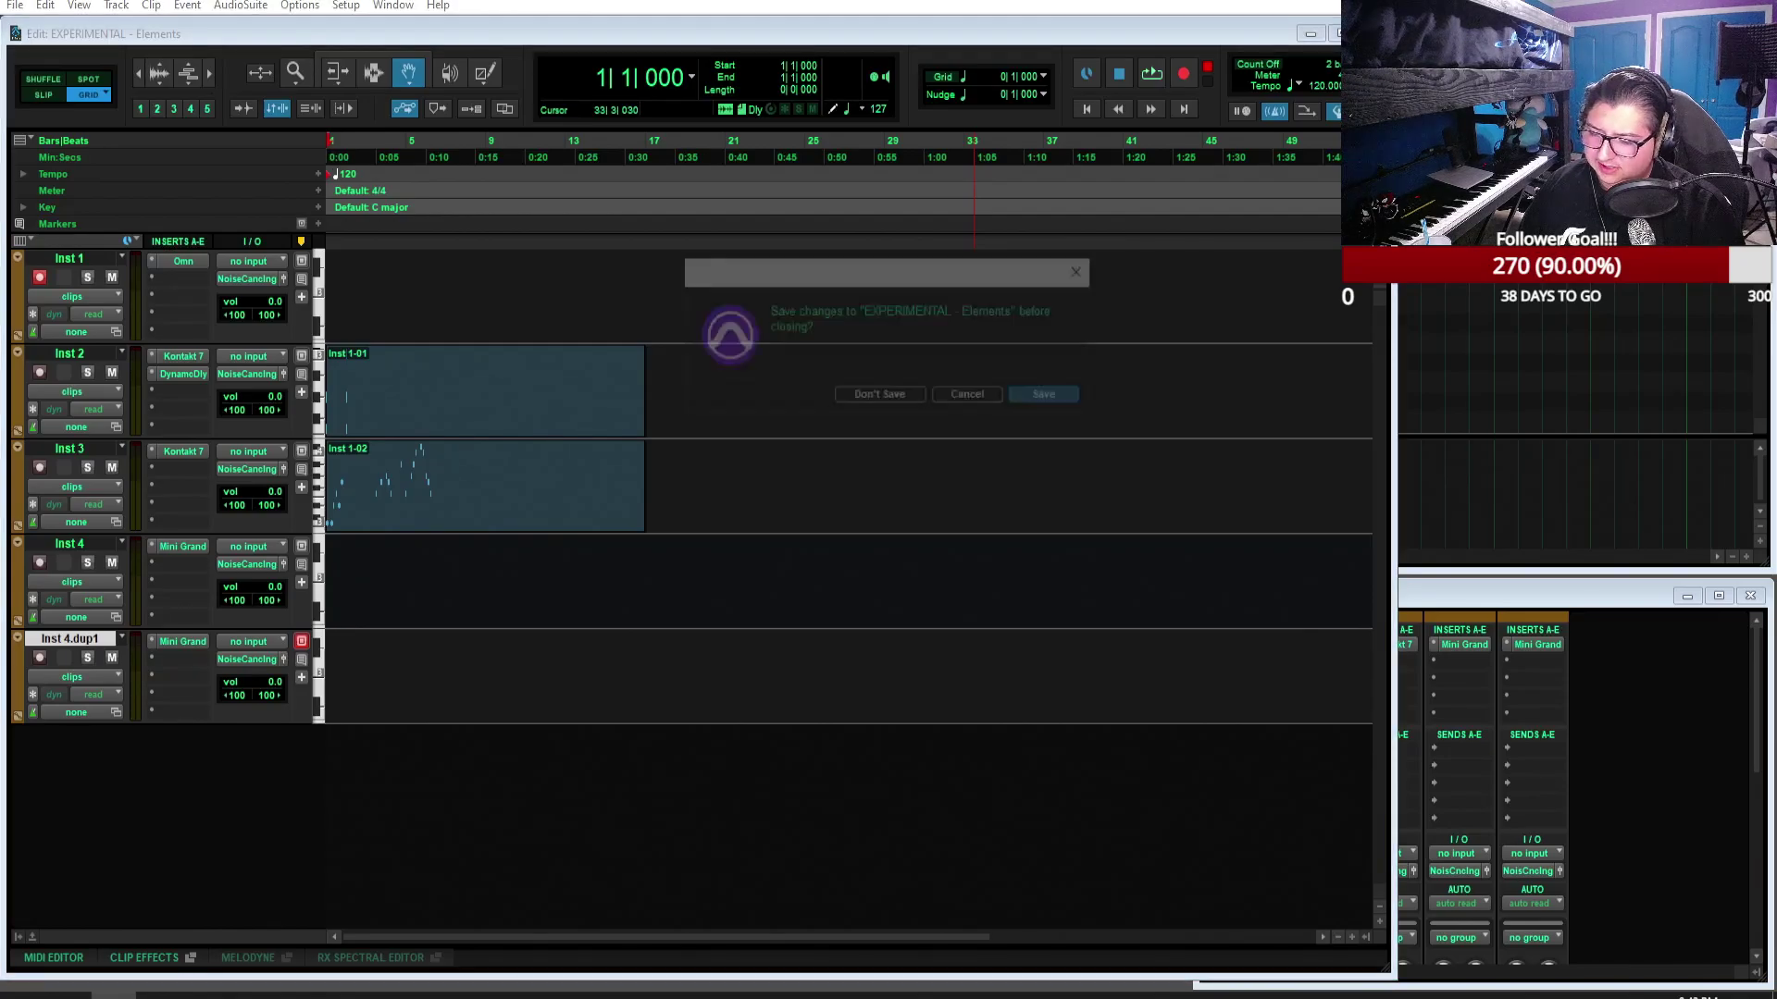
pyautogui.click(901, 397)
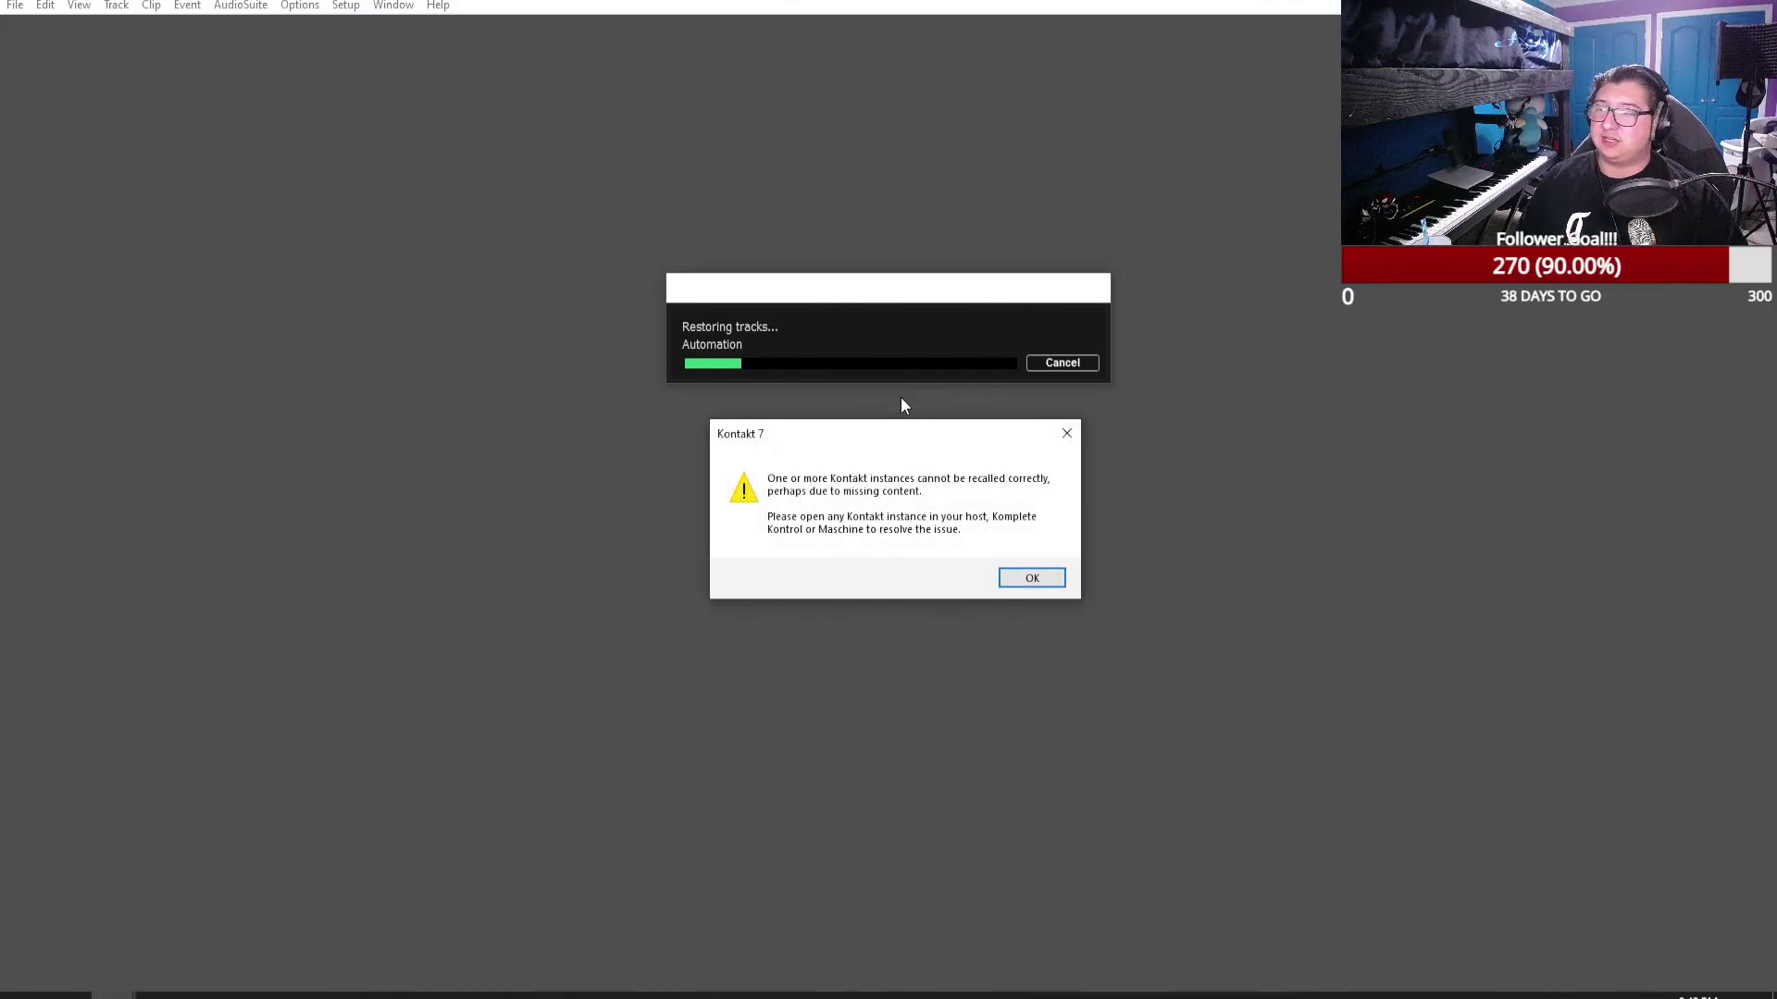
pyautogui.click(1030, 581)
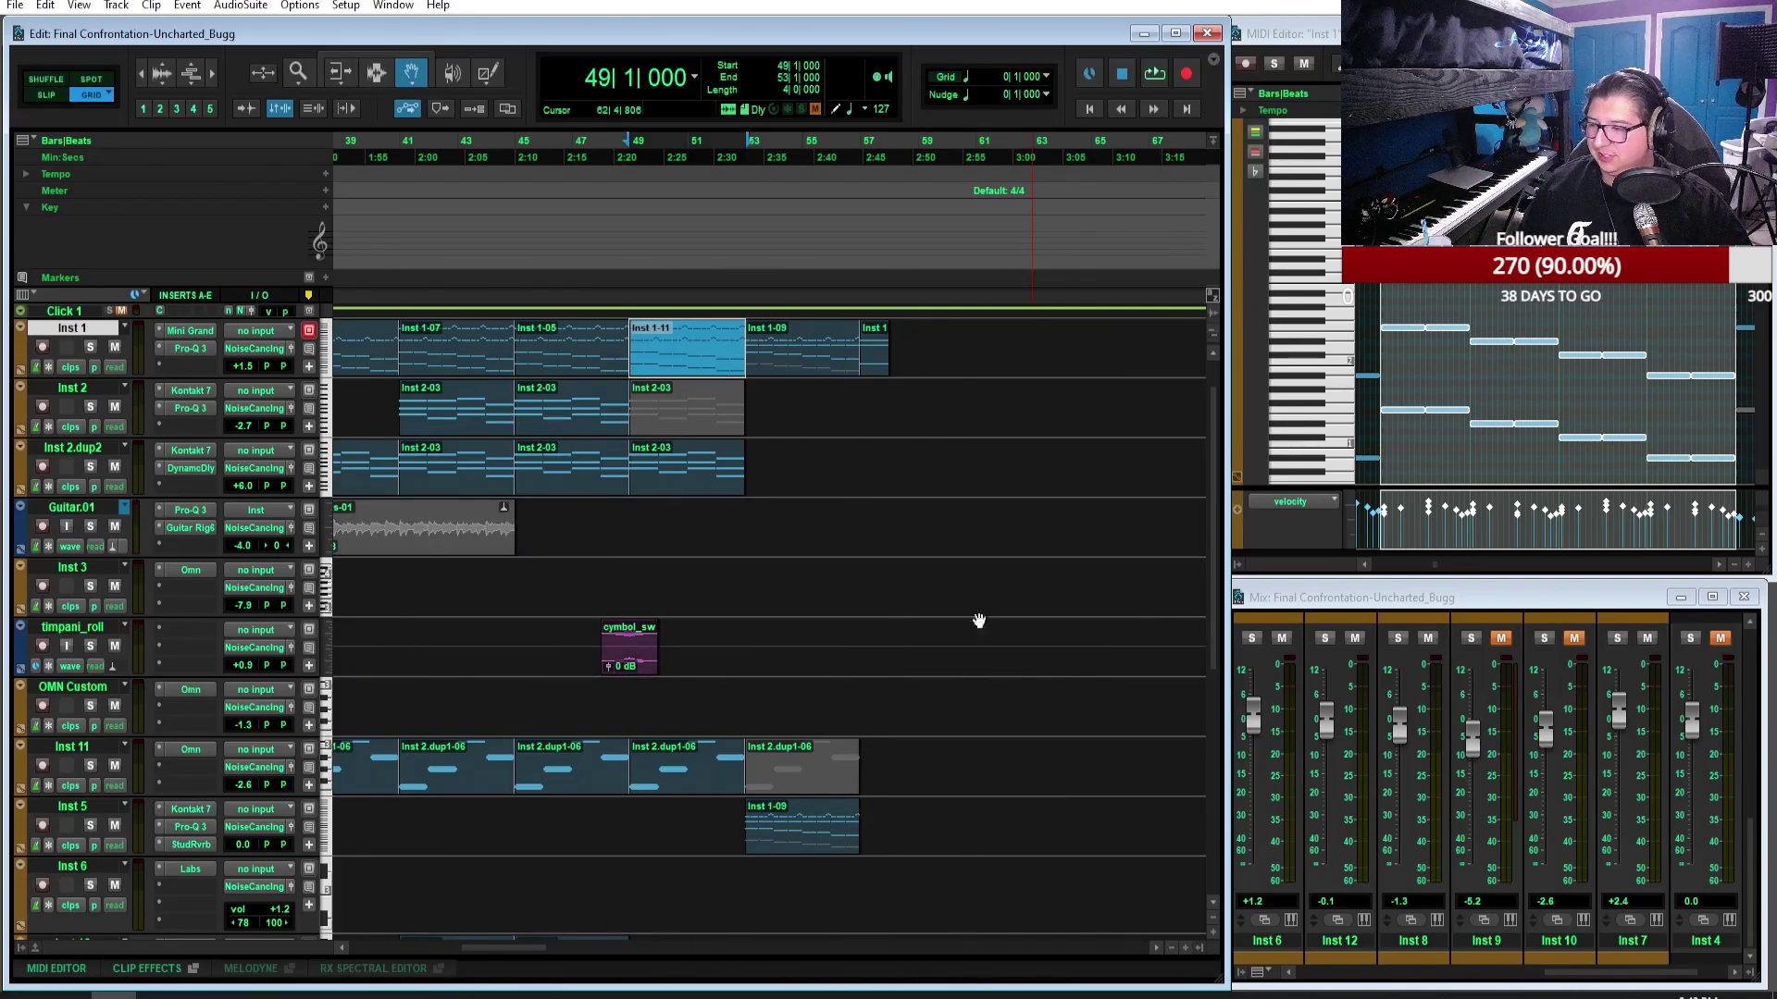
# Step: Collapse the Key ruler's staff and look over the clips and instrument tracks across the arrangement
pyautogui.hscroll(-10, 851, 871)
pyautogui.hscroll(10, 852, 872)
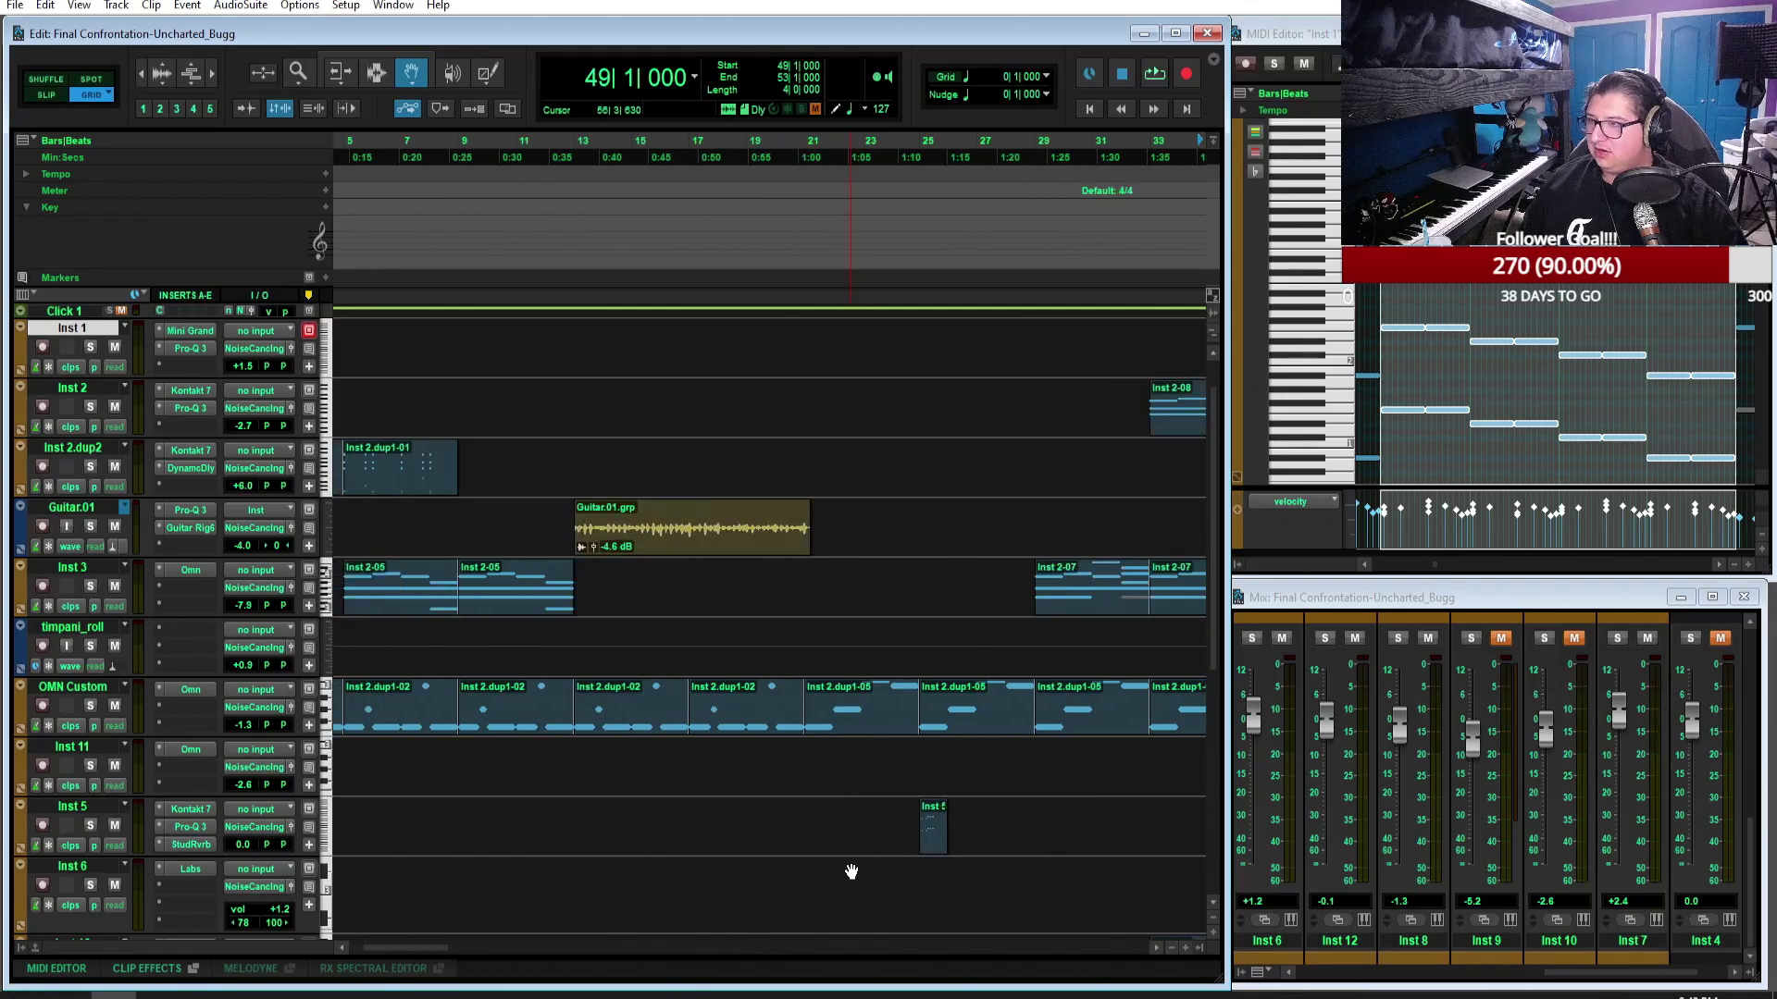
pyautogui.click(36, 207)
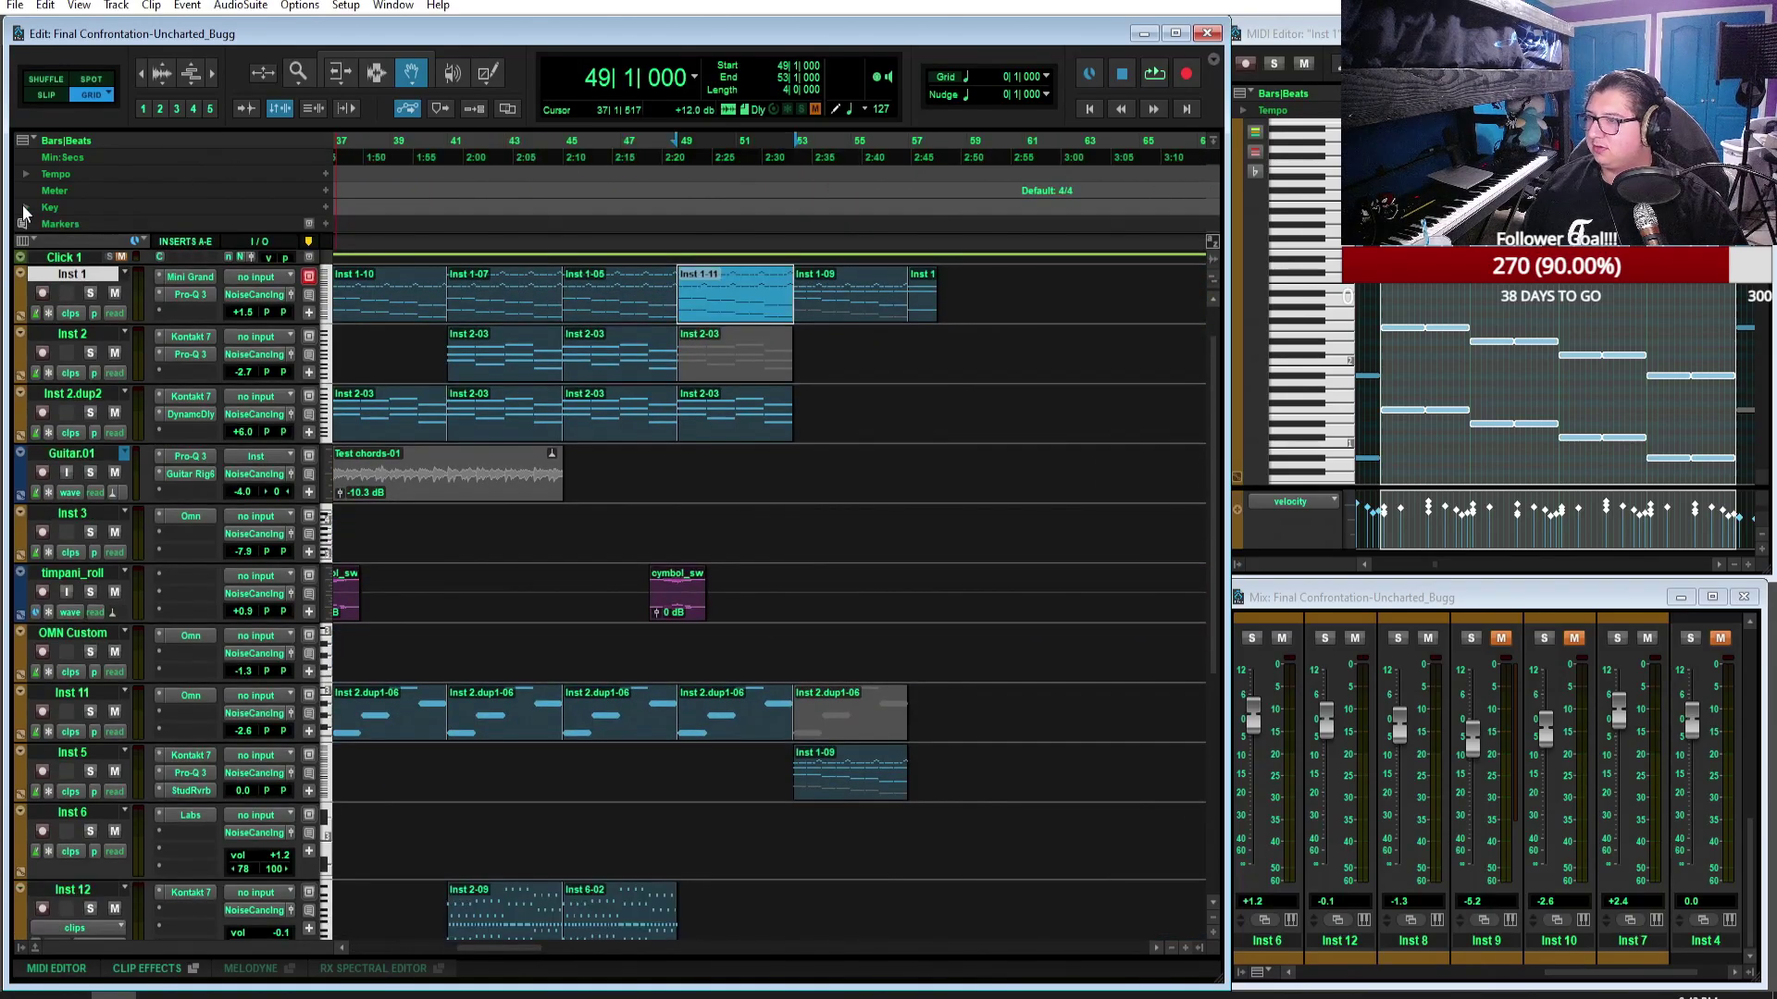
pyautogui.scroll(-4, 852, 552)
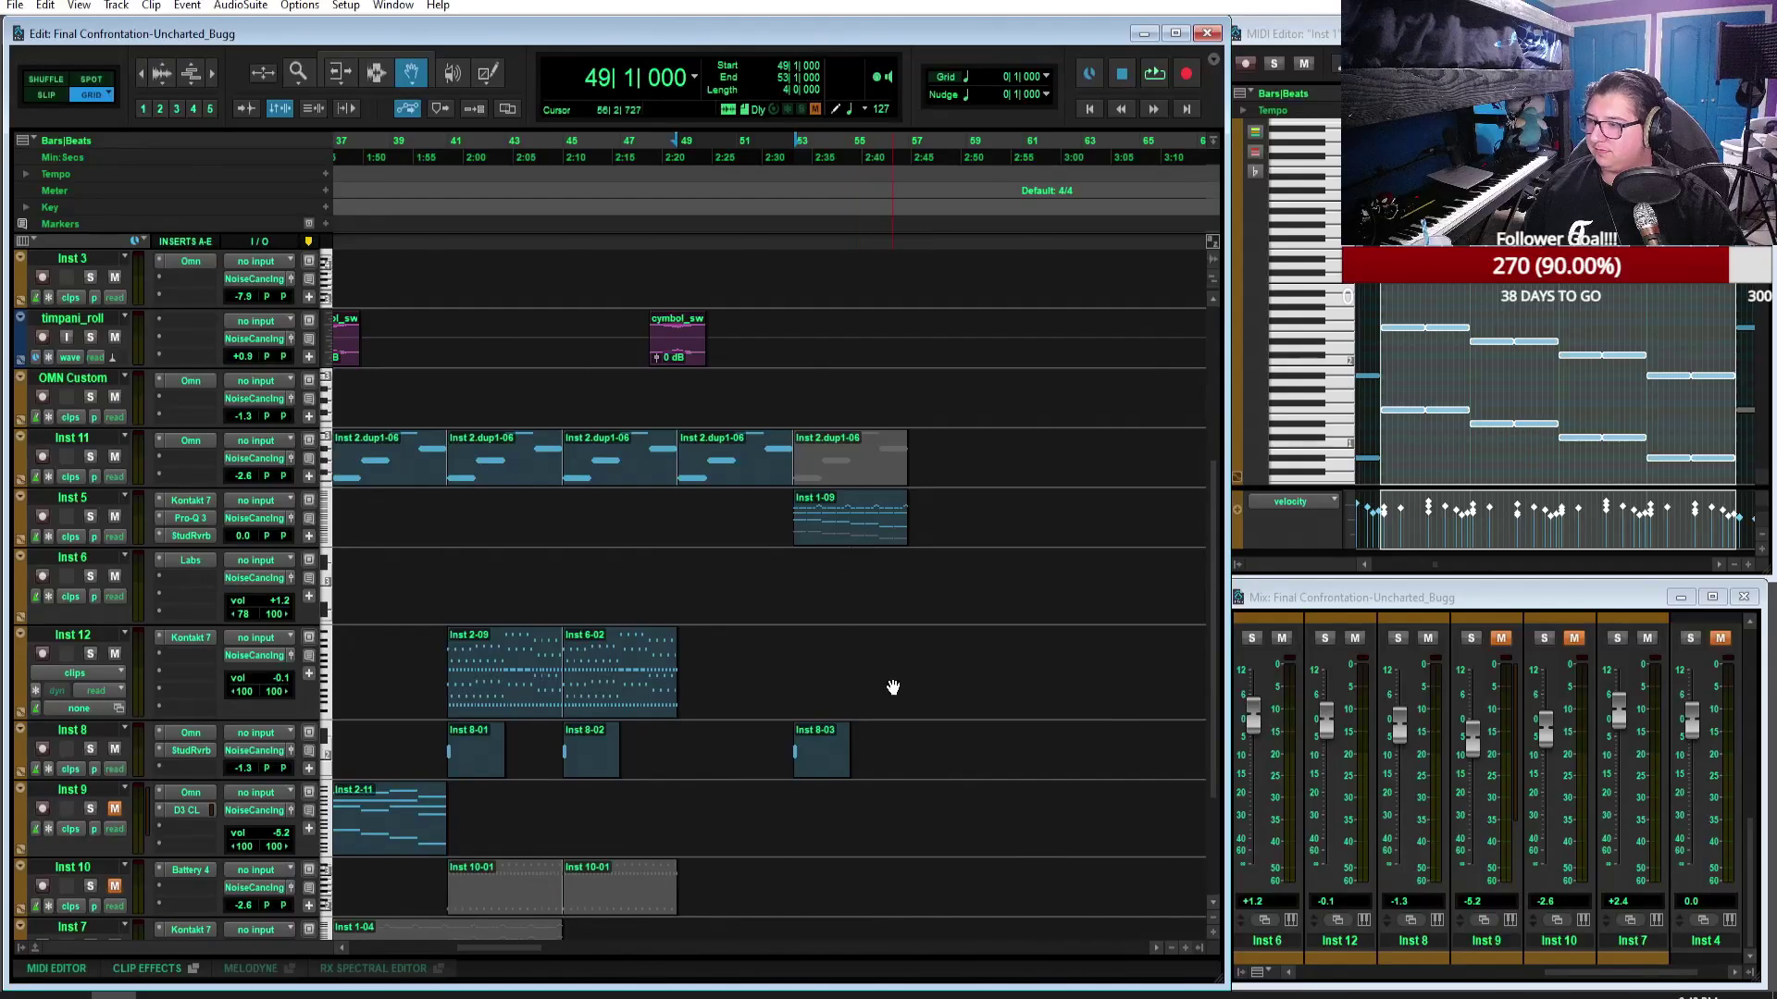
pyautogui.hscroll(-10, 892, 689)
pyautogui.hscroll(5, 893, 688)
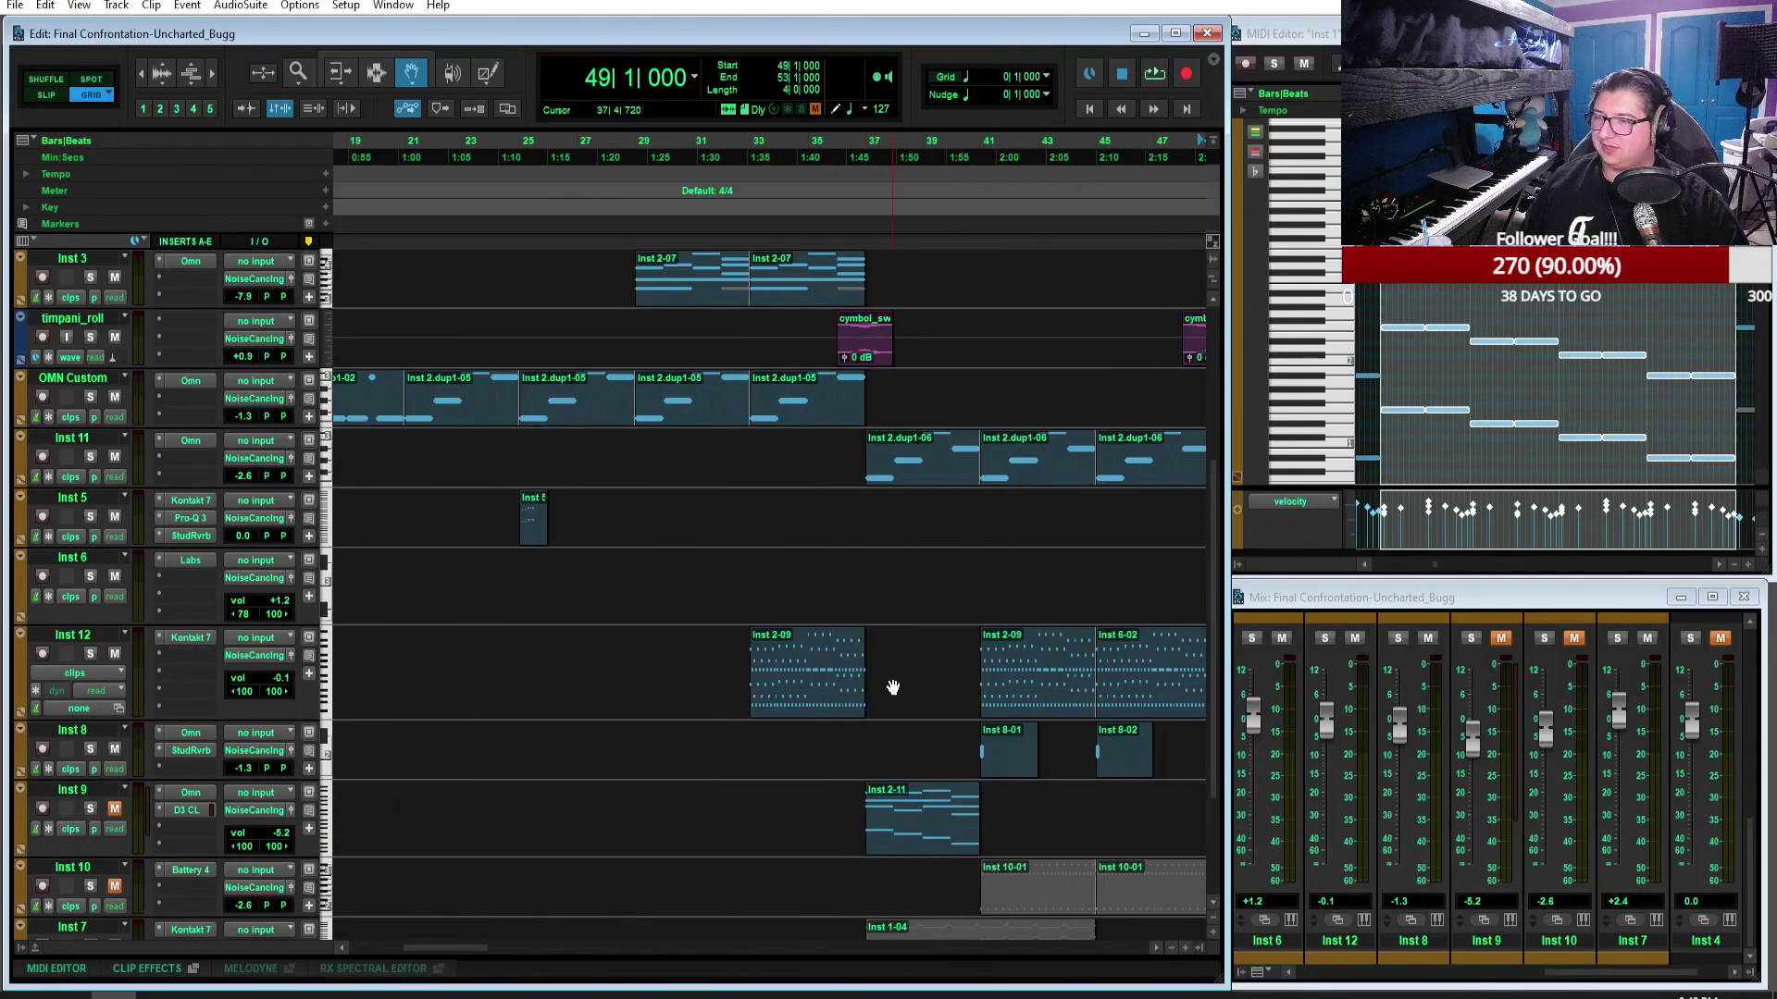
pyautogui.scroll(5, 891, 685)
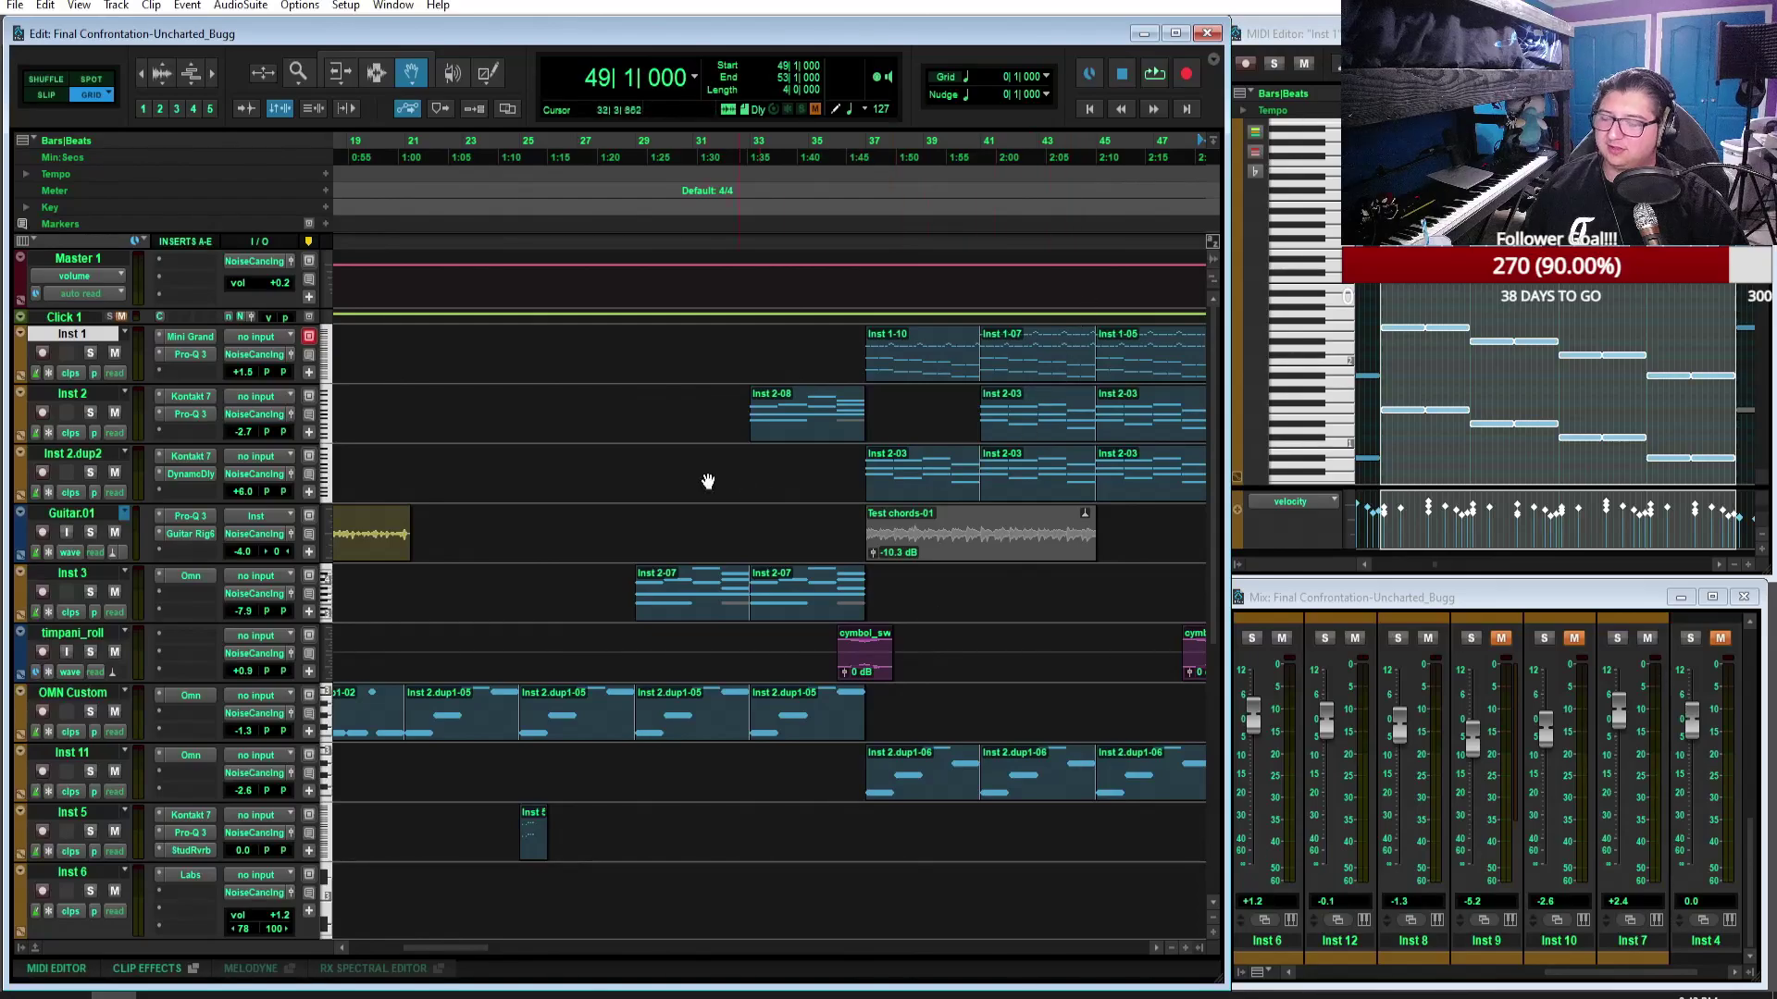
# Step: Play the session from its start, fit the whole arrangement in the timeline and briefly solo the OMN Custom track
pyautogui.click(1091, 108)
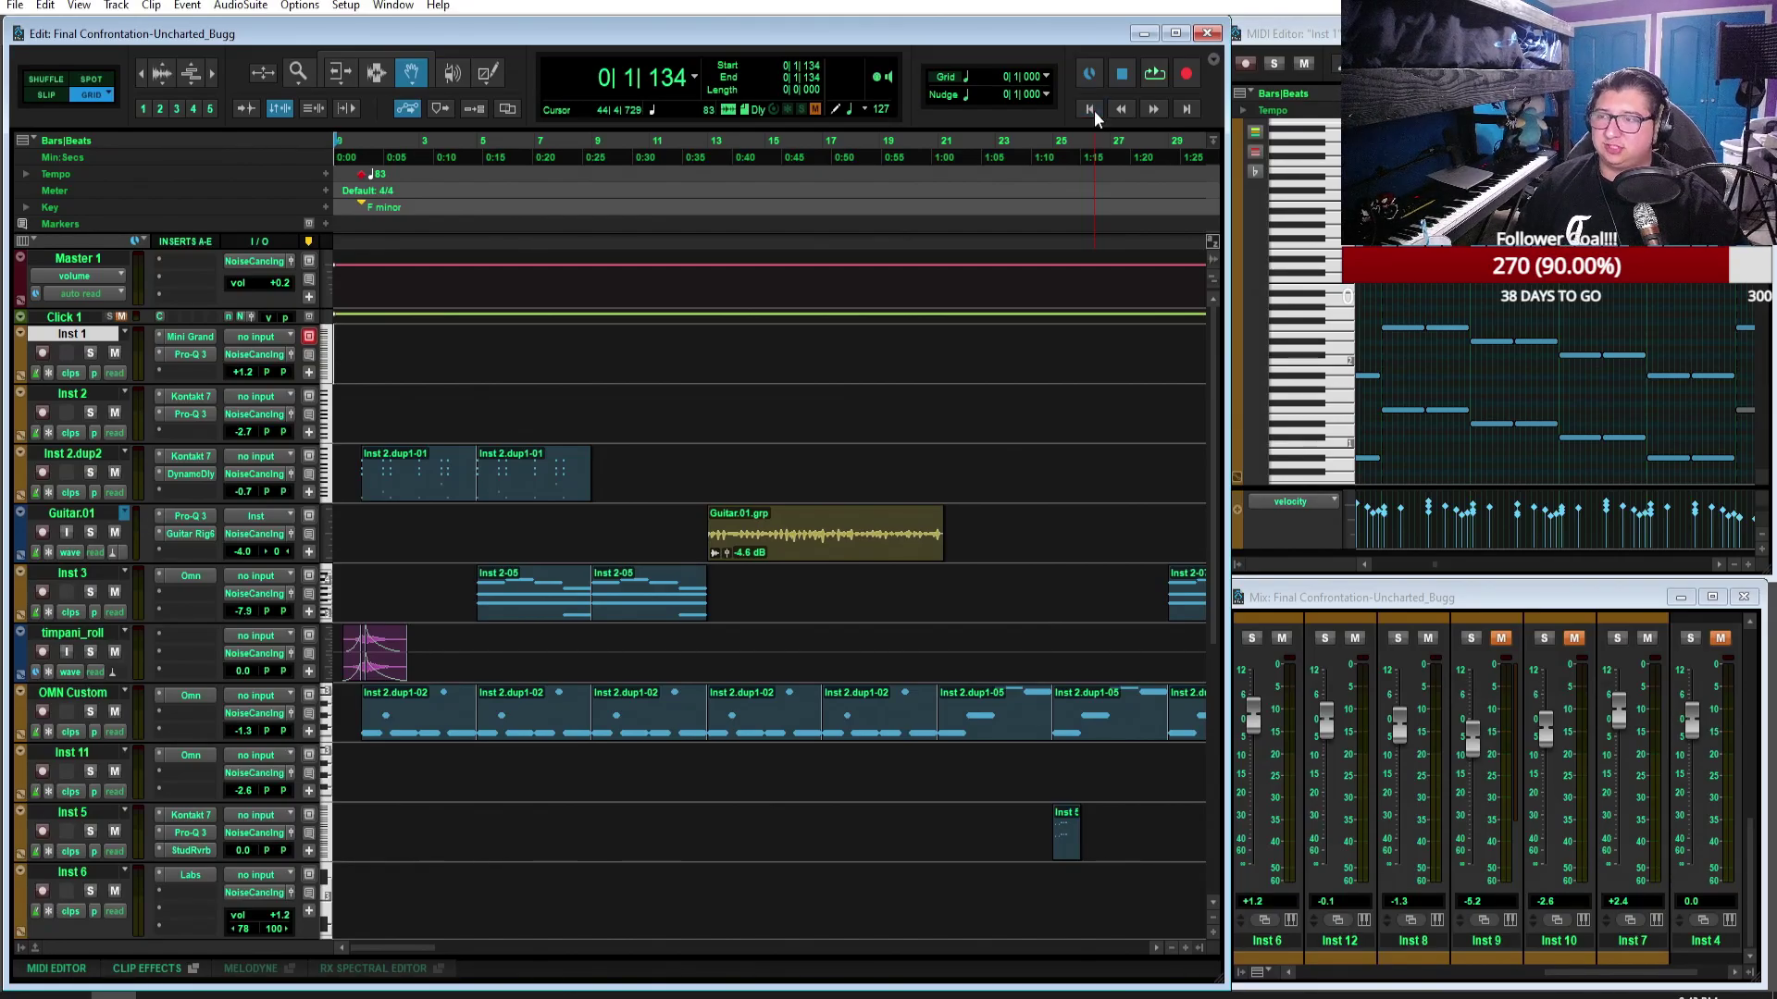
pyautogui.click(1161, 74)
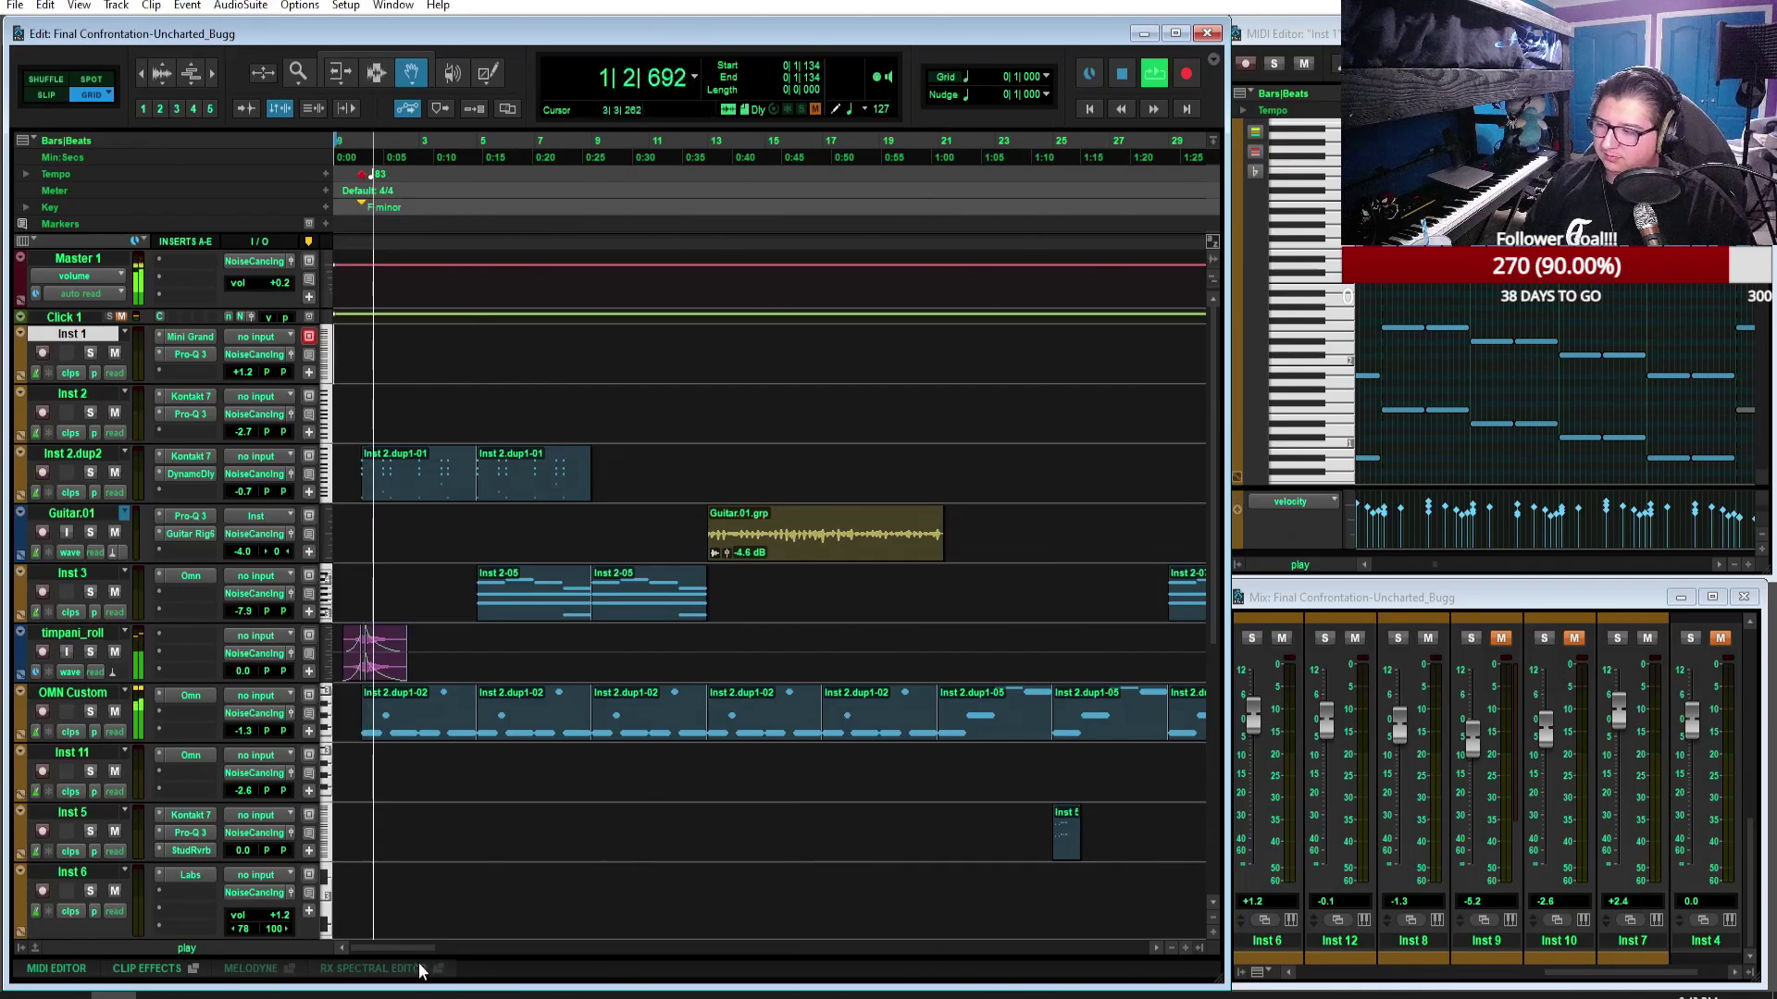
pyautogui.moveTo(416, 945); pyautogui.dragTo(430, 945)
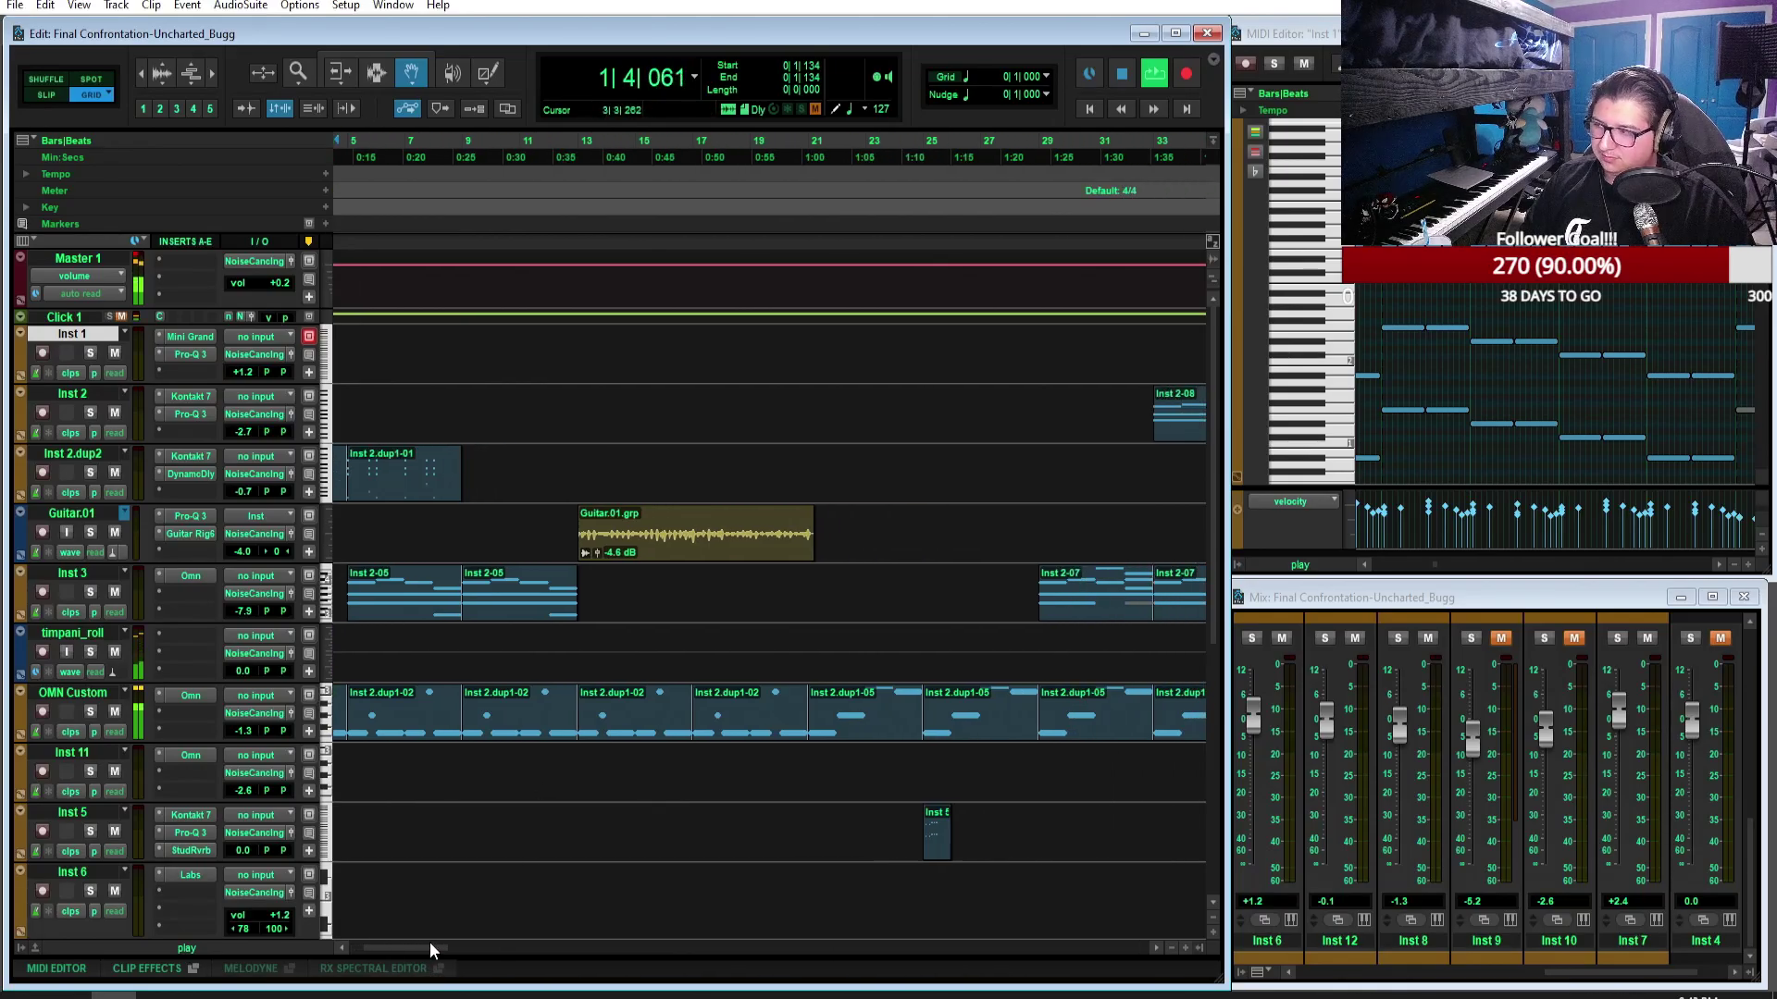
pyautogui.click(1170, 948)
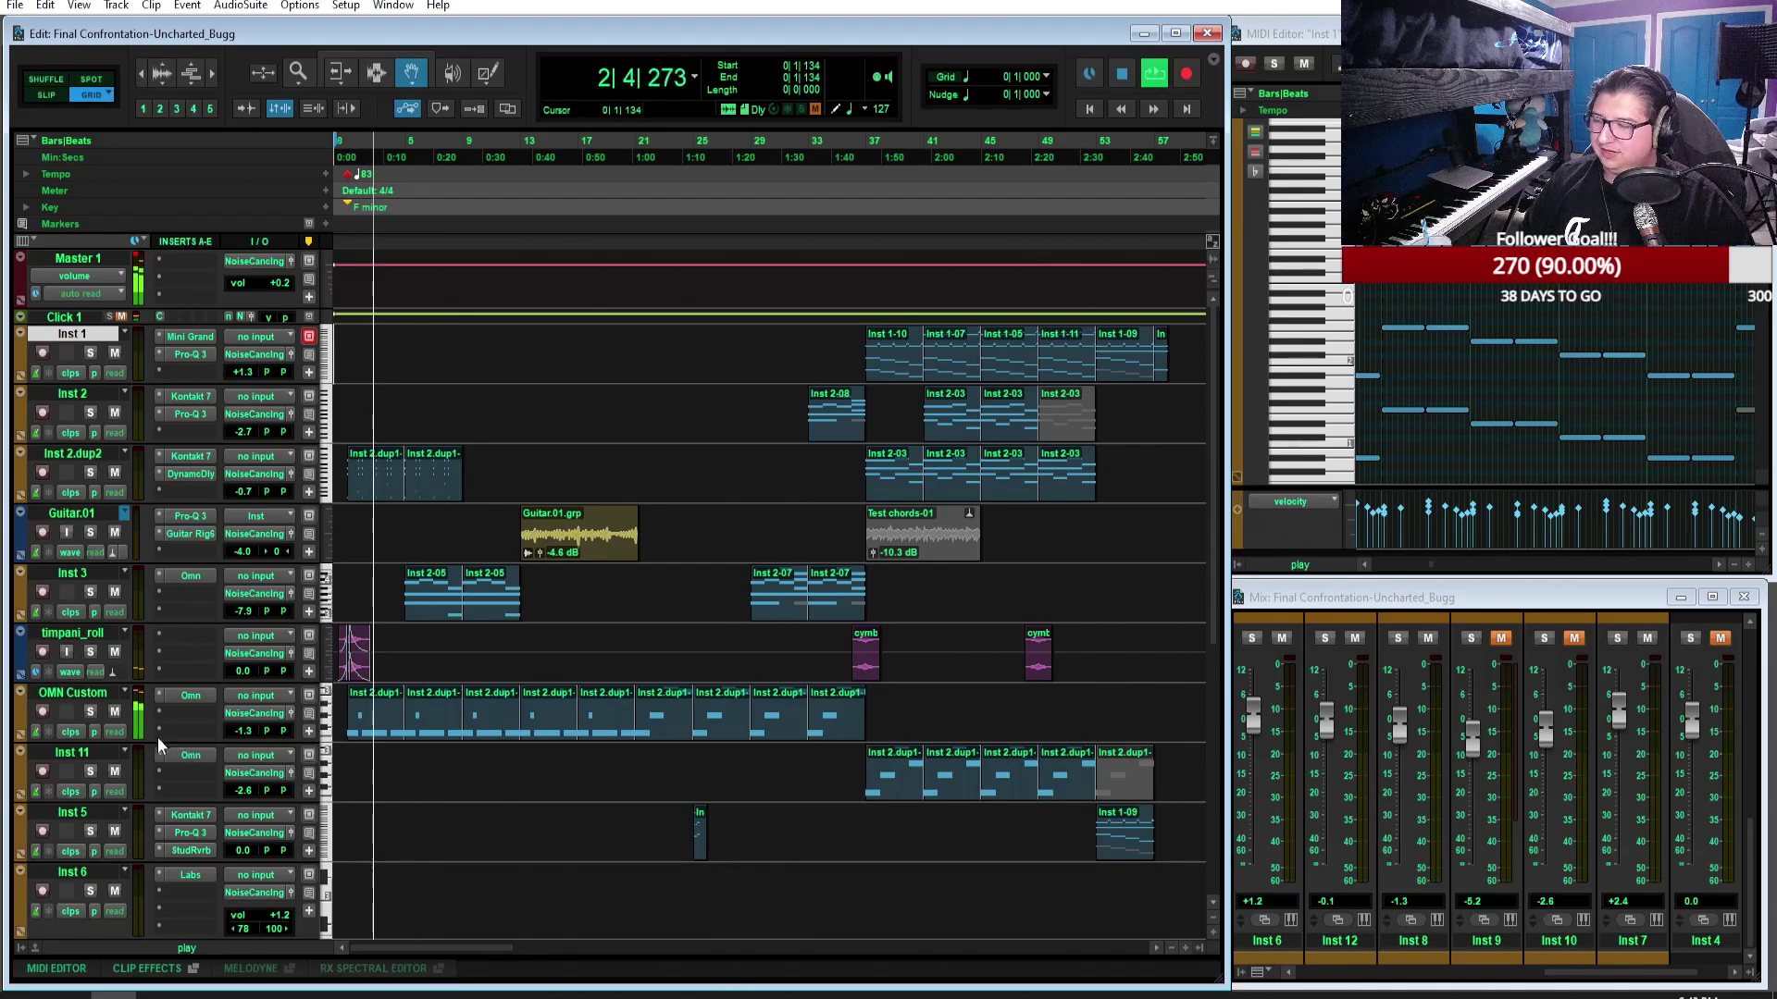
pyautogui.click(89, 711)
pyautogui.click(89, 711)
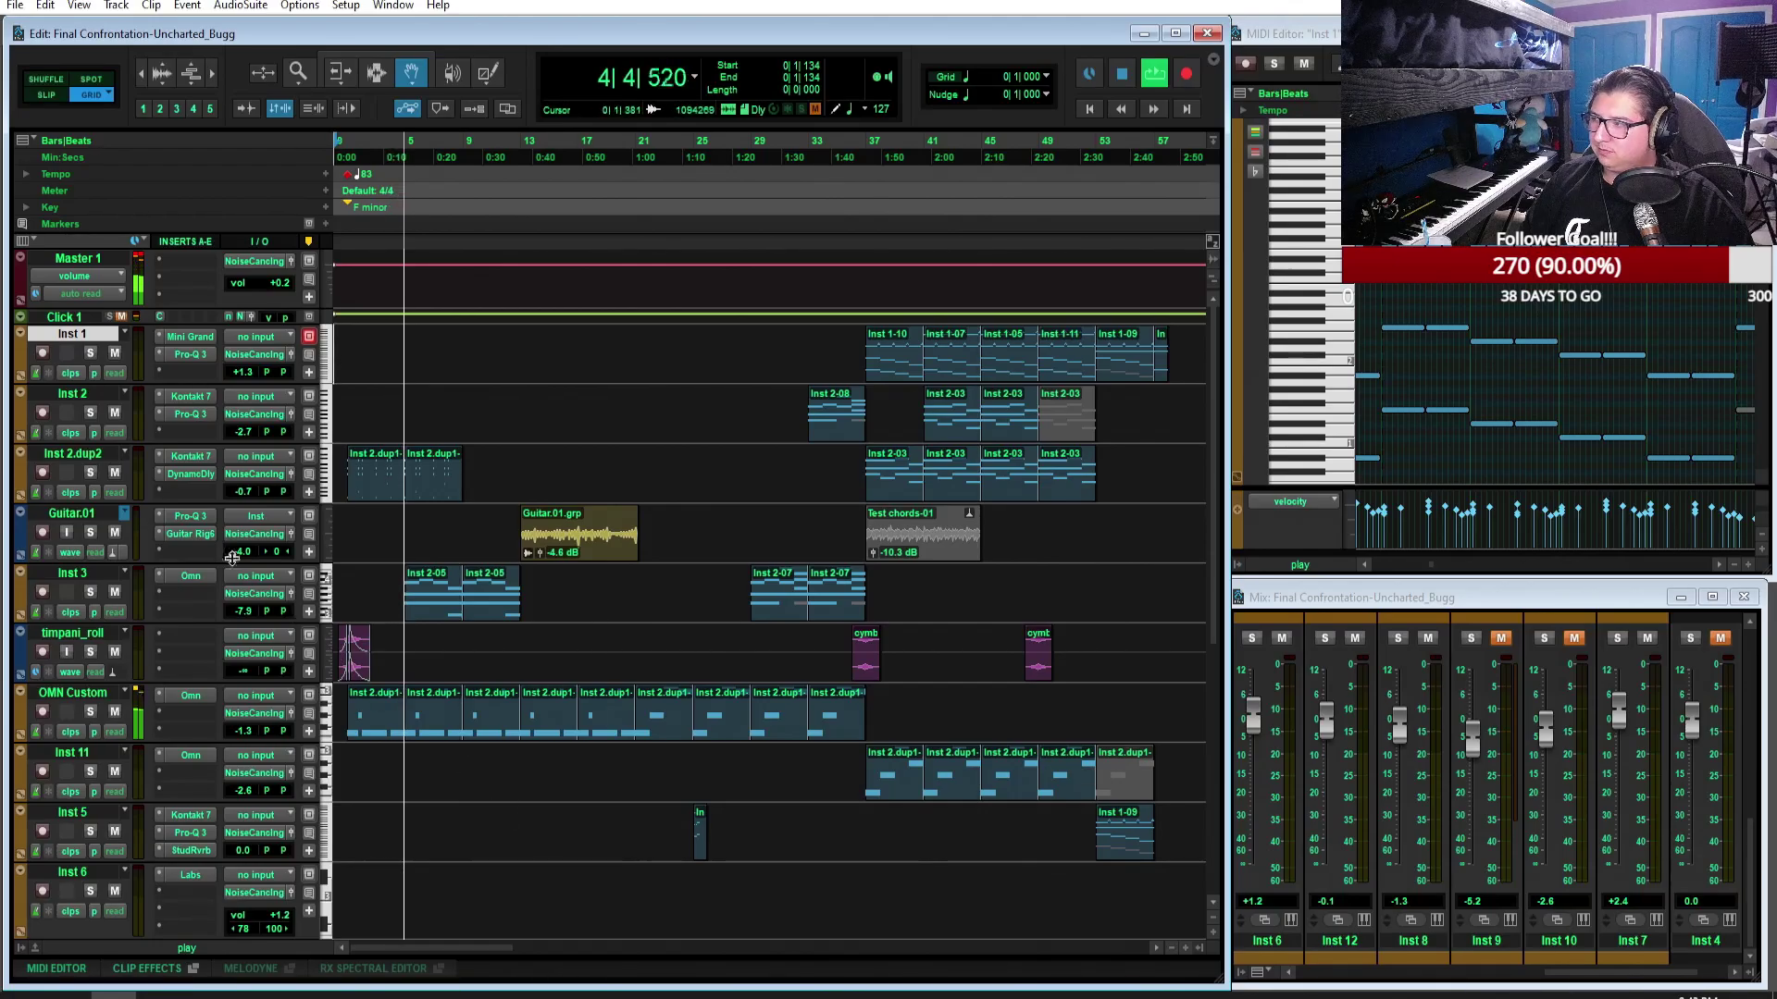
# Step: Open Kontakt 7 on the Inst 2.dup2 track, ignore its missing content this time and dismiss the audio processing error
pyautogui.click(197, 453)
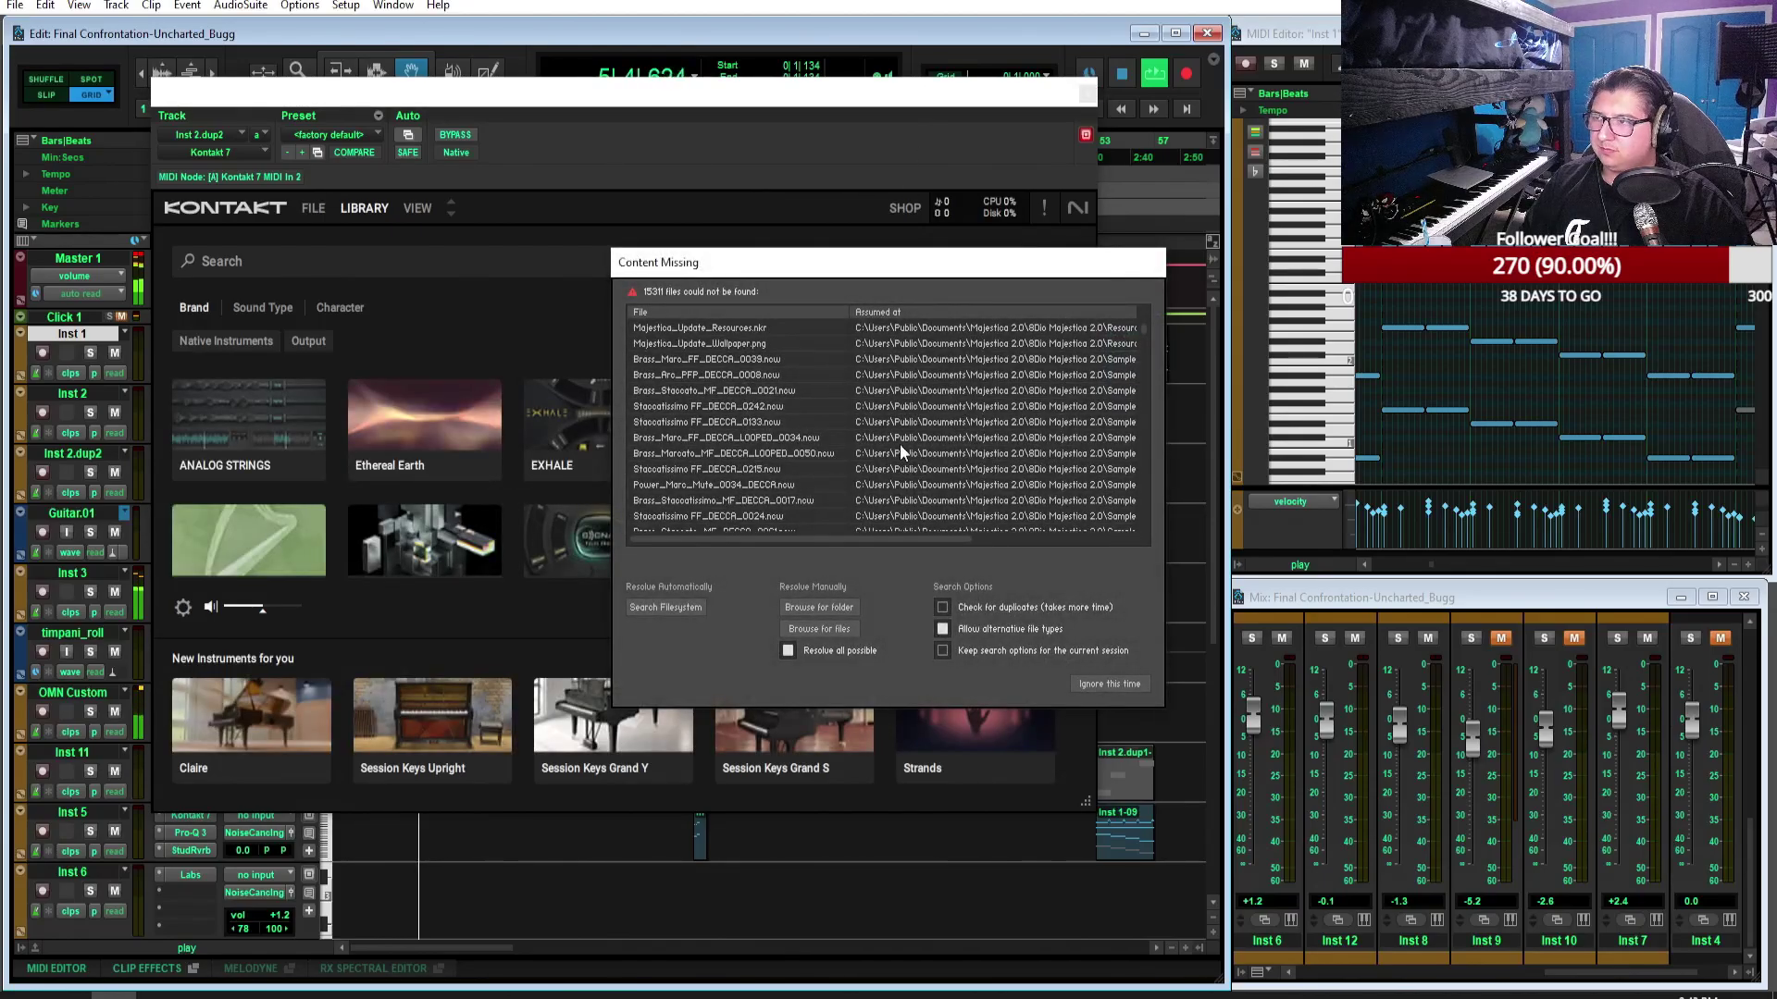
pyautogui.click(1116, 684)
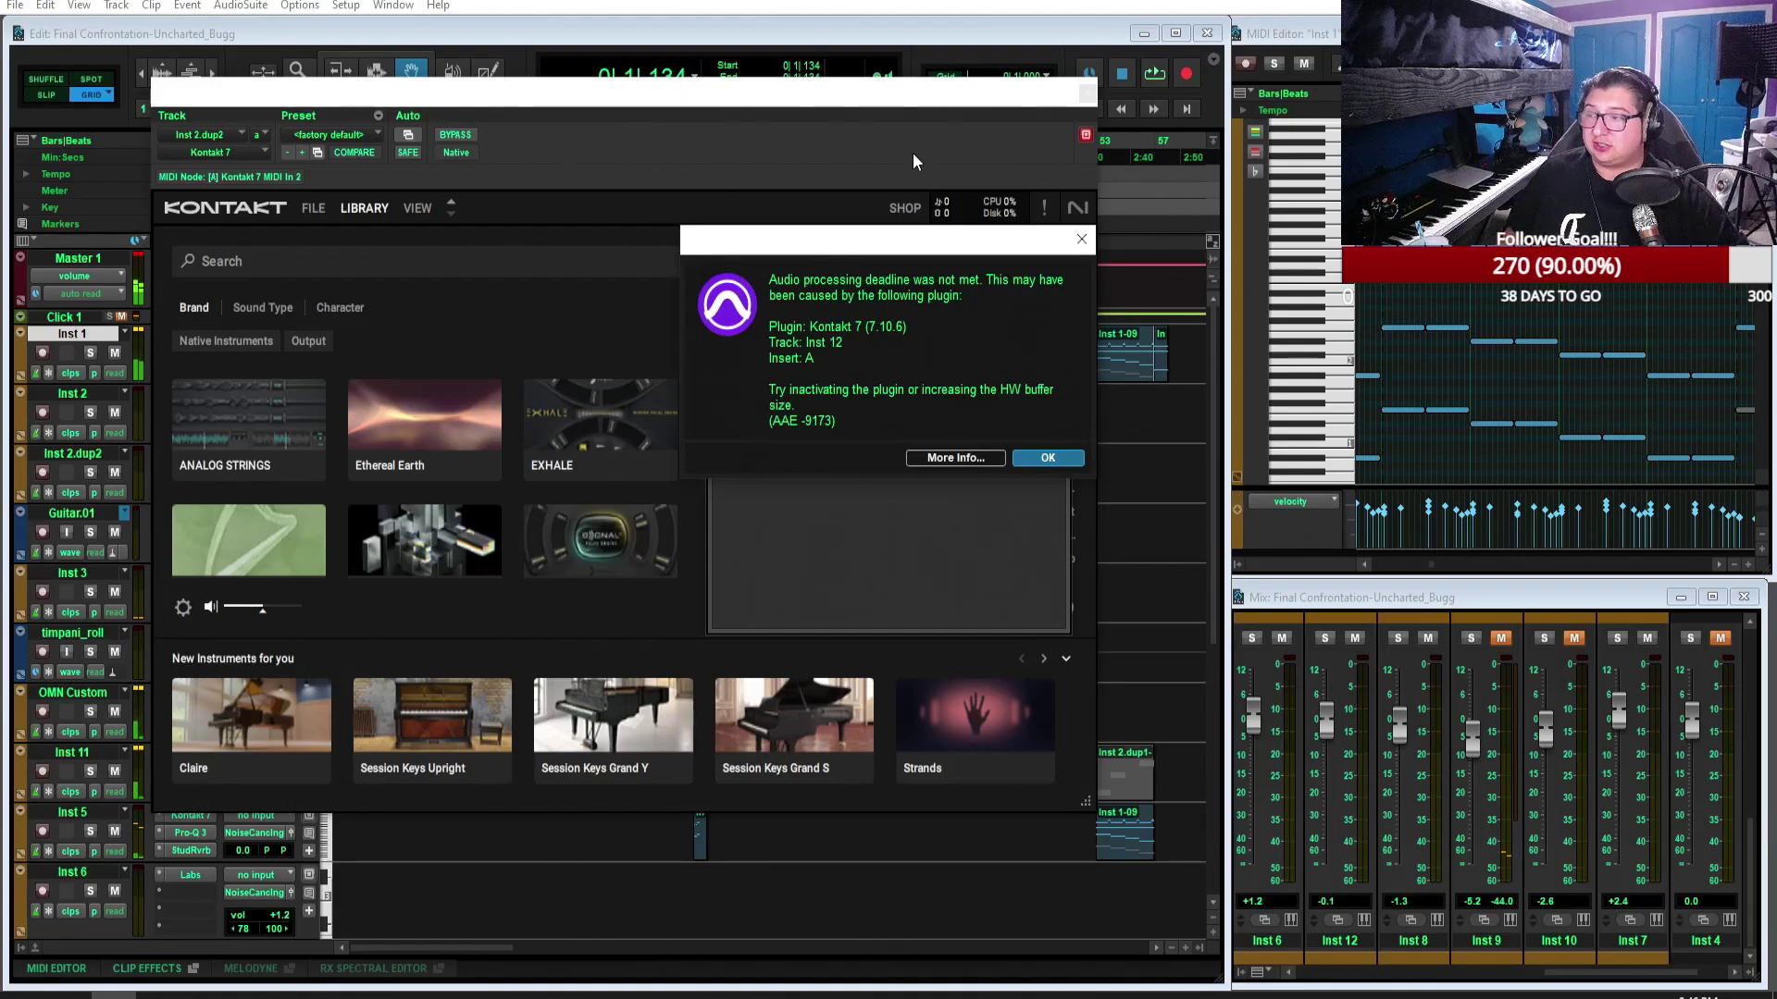
pyautogui.click(1045, 460)
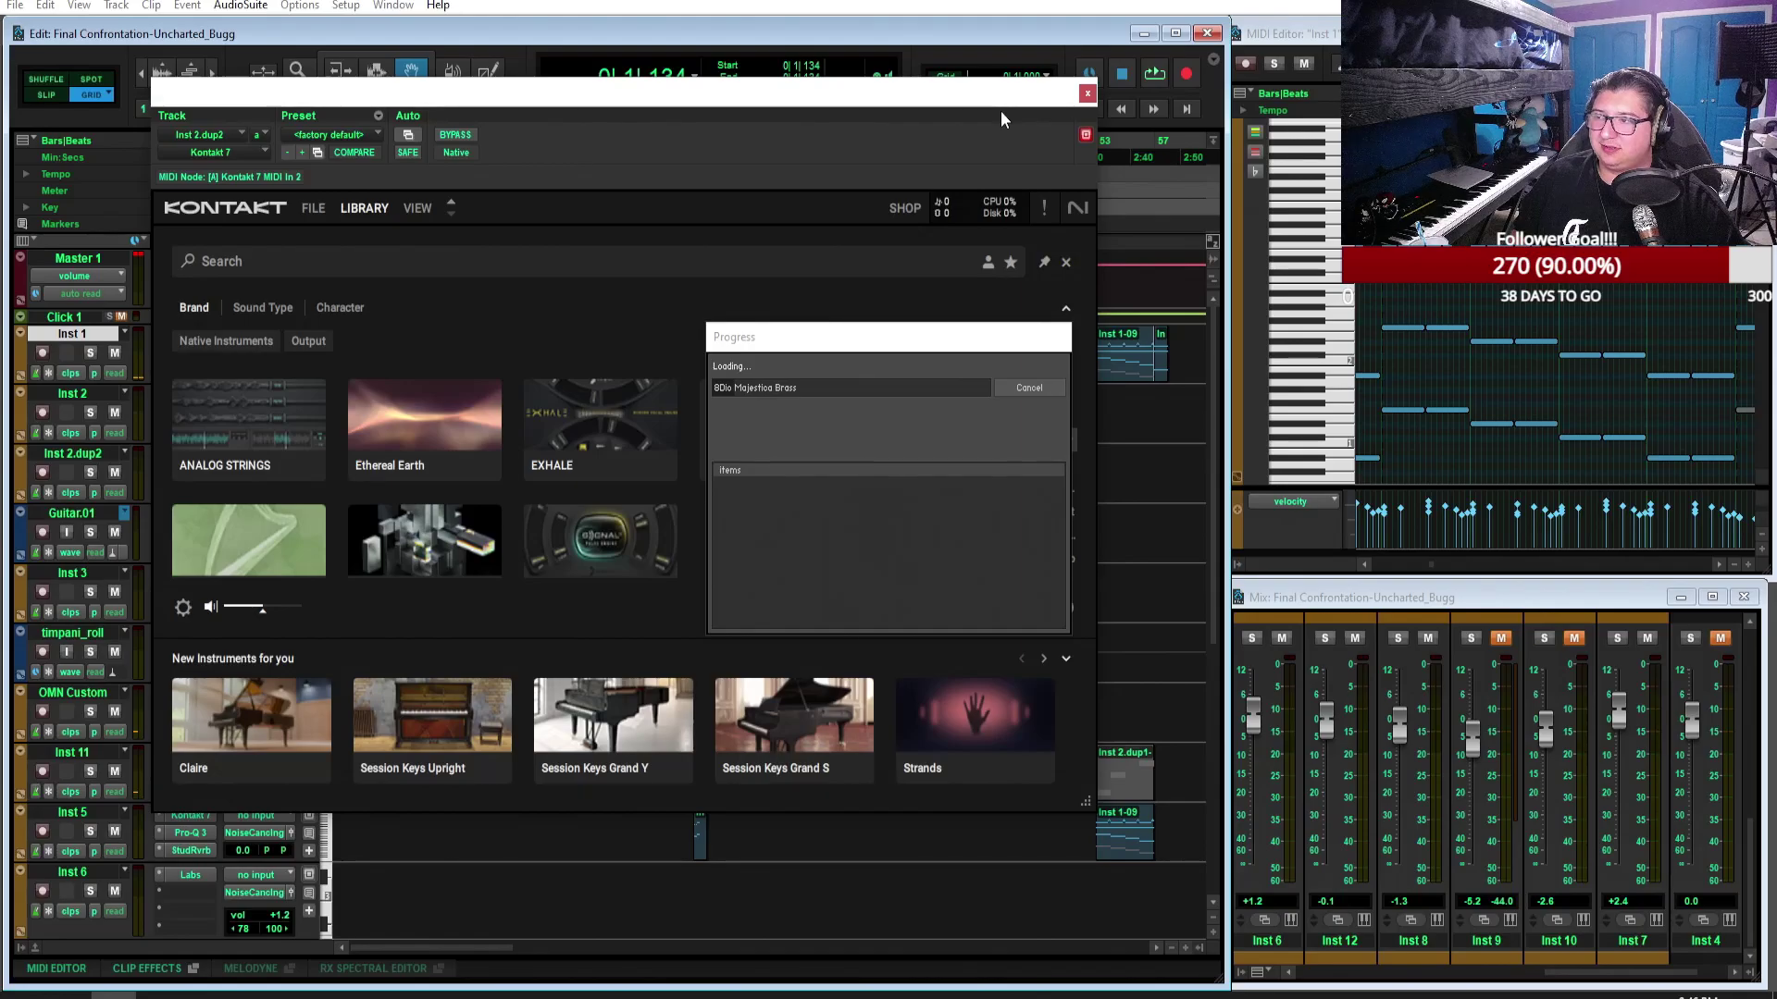
# Step: Move the Kontakt 7 window and its Progress window aside to uncover the early clips in the Edit window
pyautogui.moveTo(887, 346); pyautogui.dragTo(522, 352)
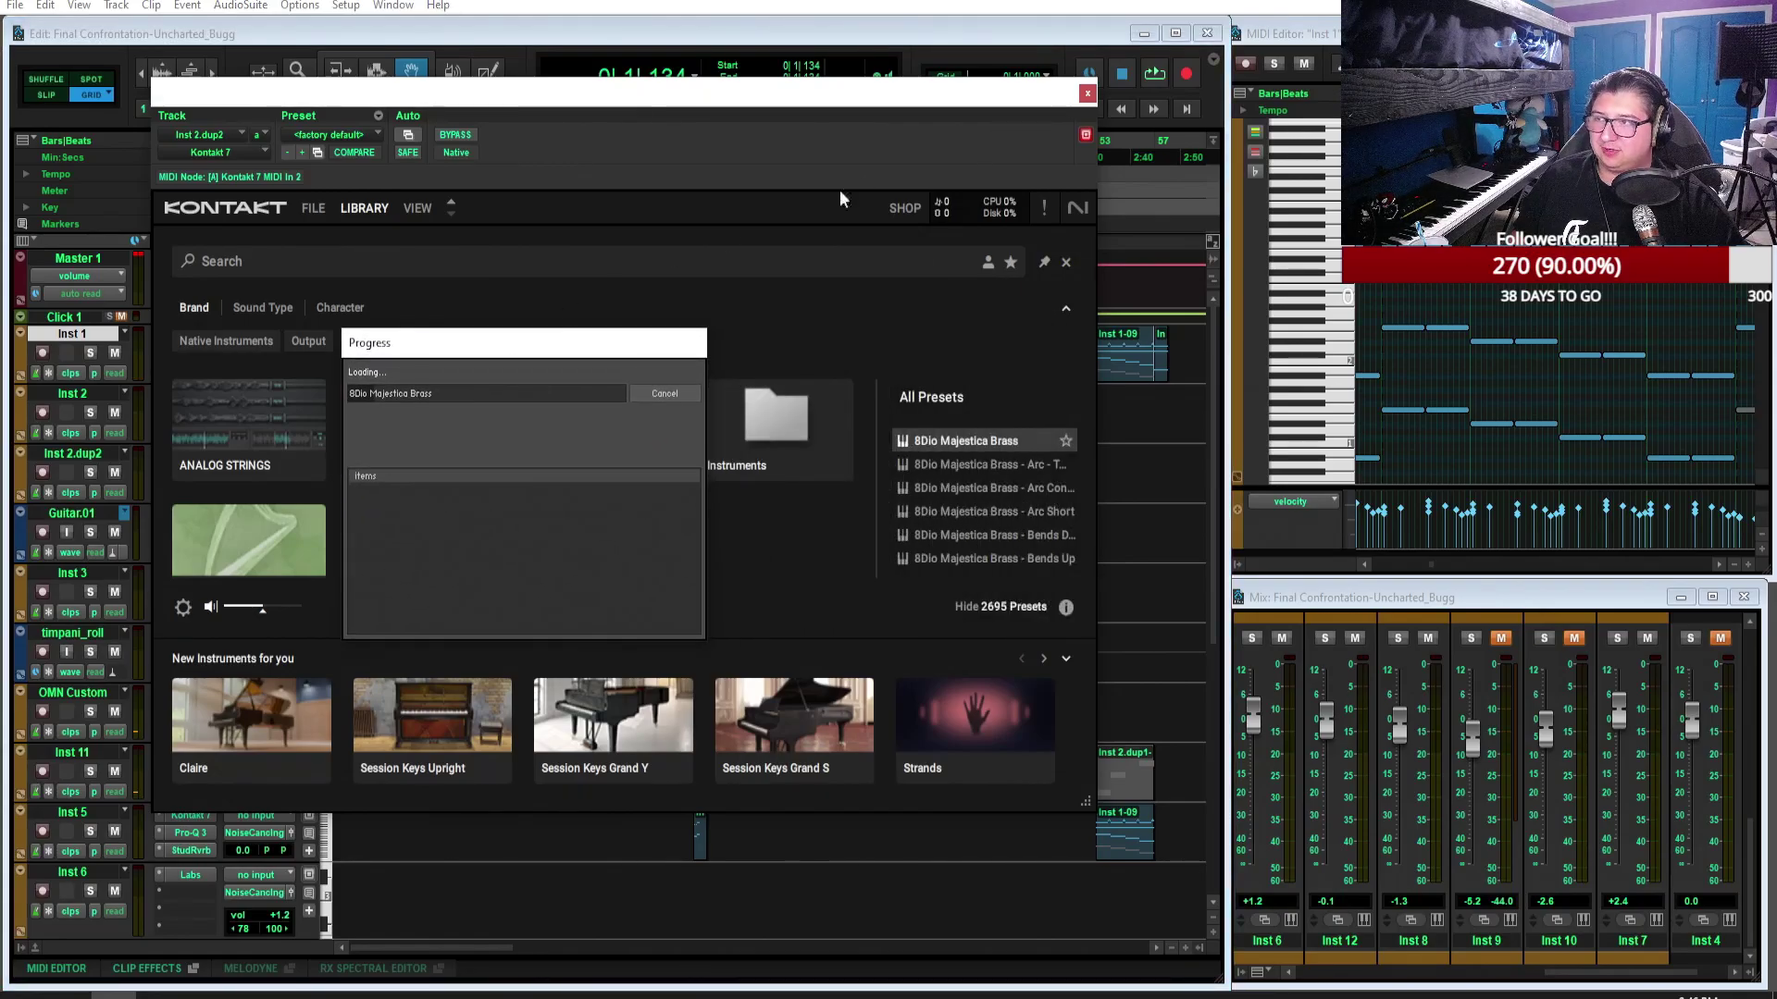
pyautogui.moveTo(870, 103); pyautogui.dragTo(1390, 157)
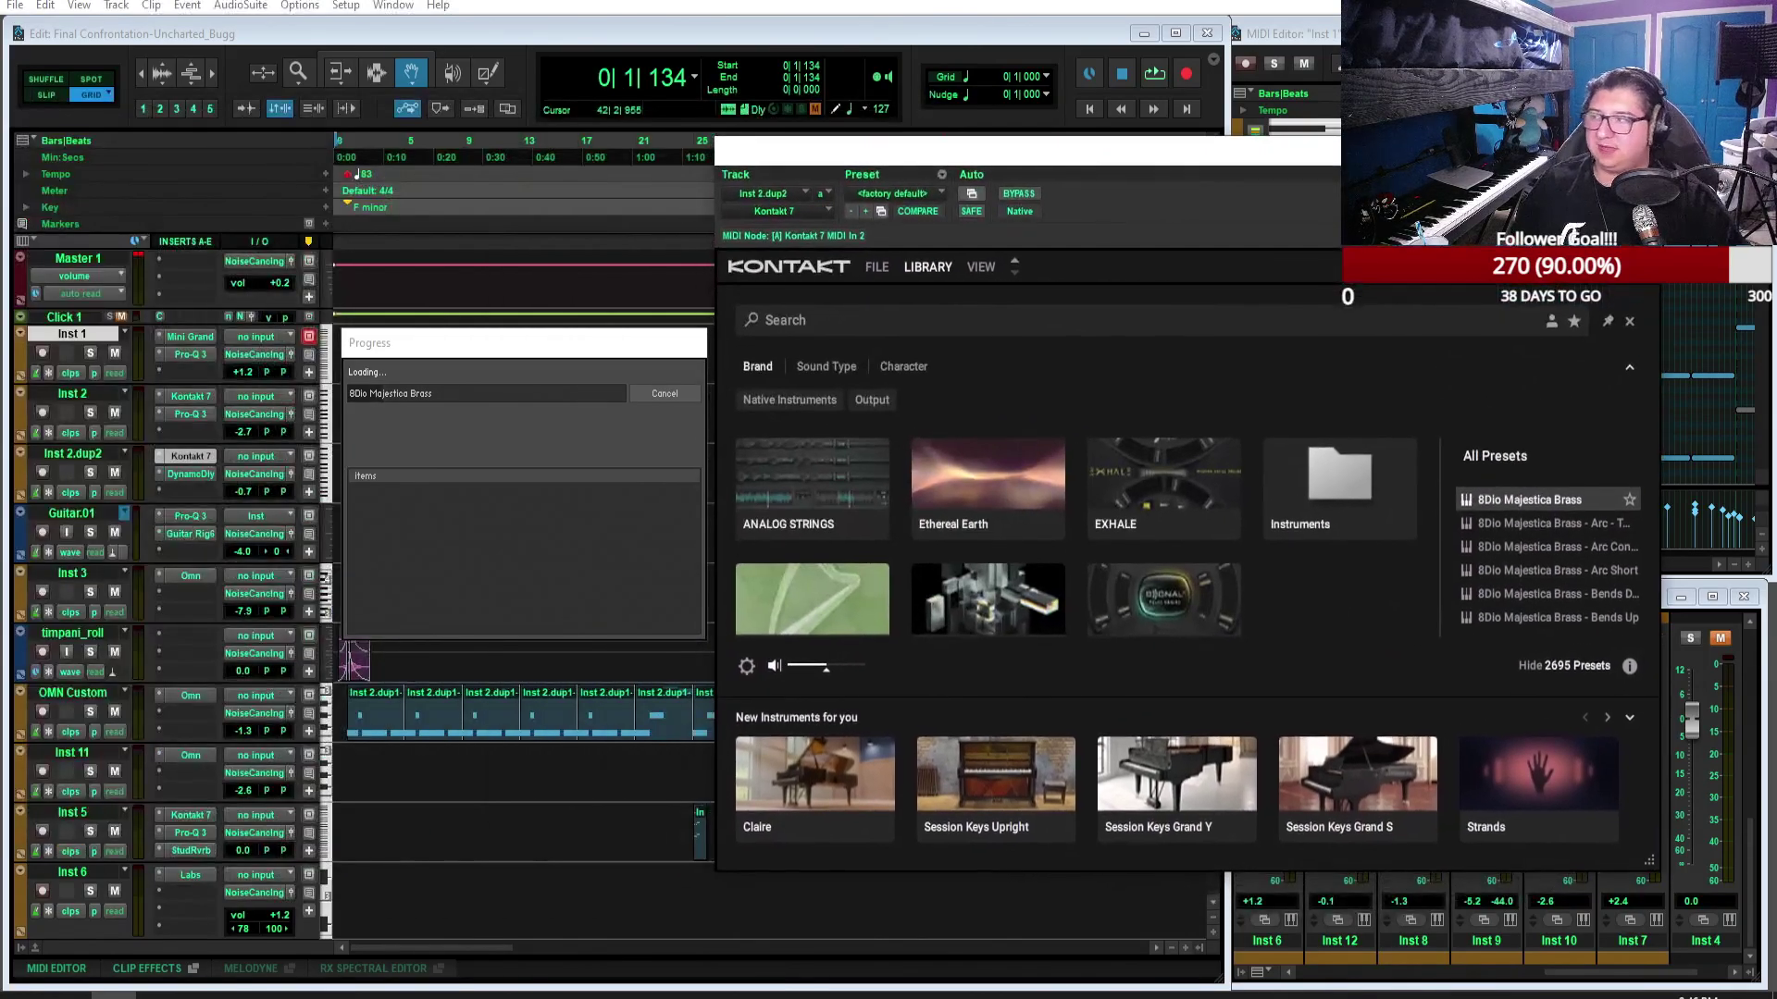
pyautogui.moveTo(609, 348); pyautogui.dragTo(1344, 370)
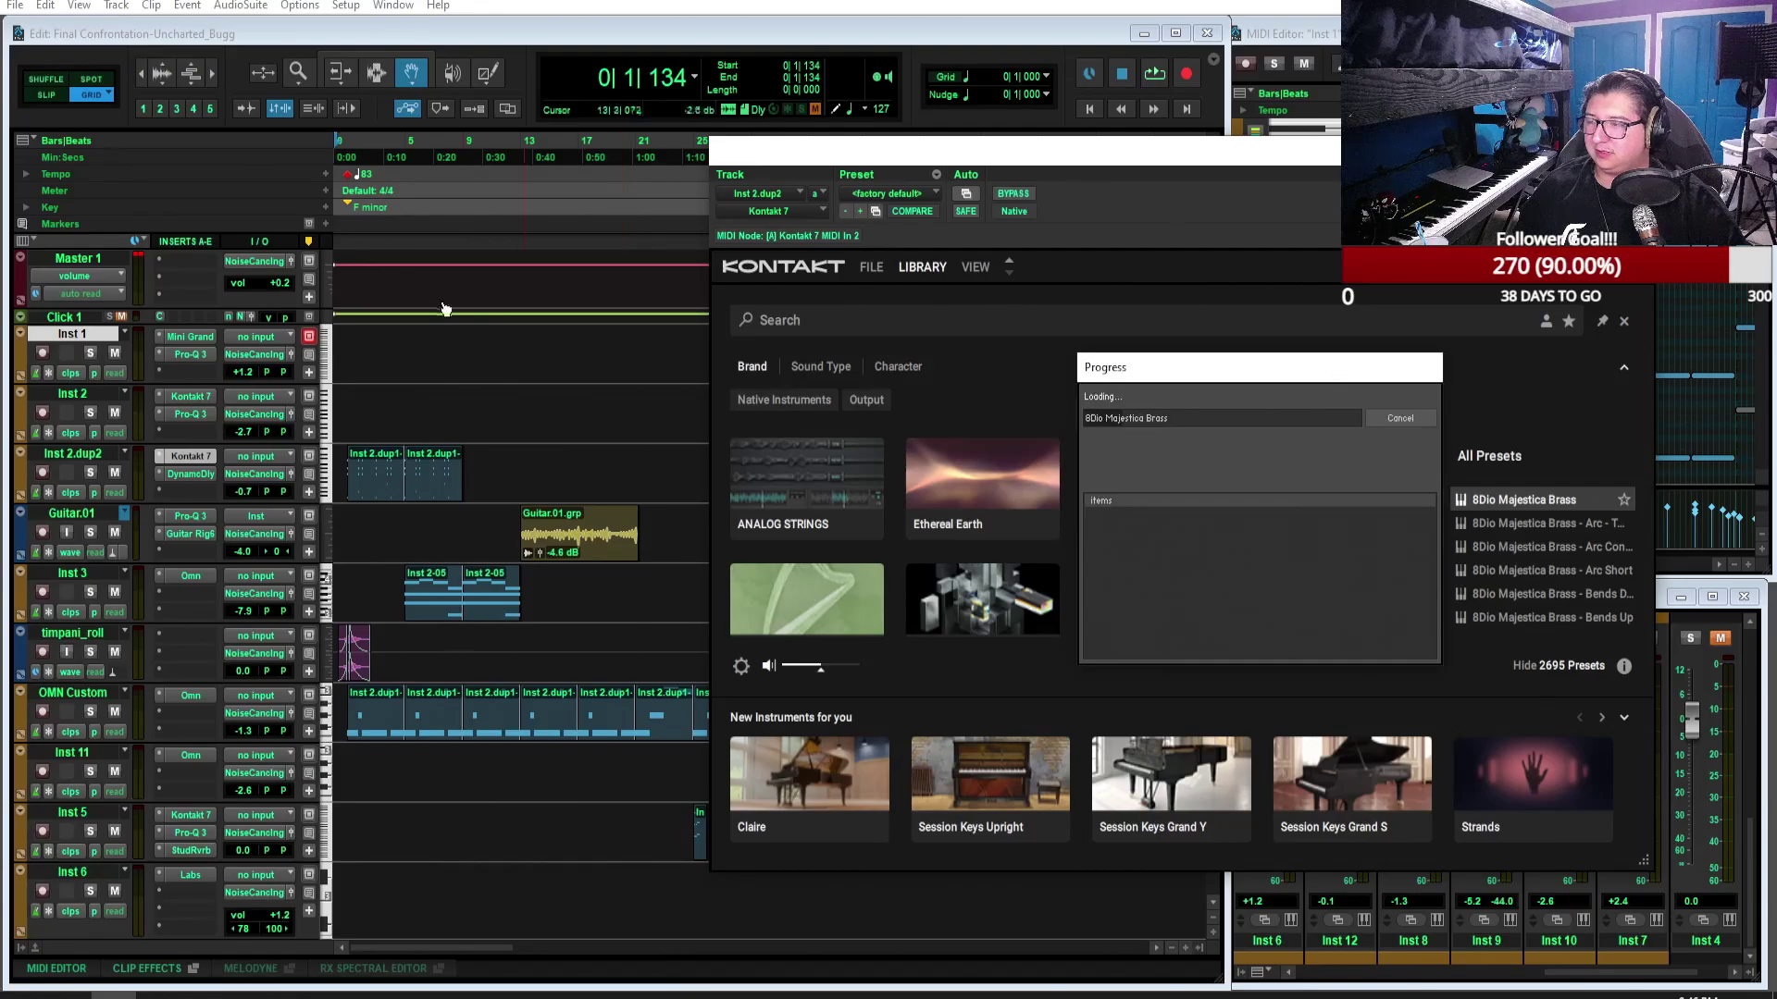
# Step: Play the session from 9|2|000, bring the Edit window forward and move the Progress window clear of its clips
pyautogui.click(473, 146)
pyautogui.click(473, 145)
pyautogui.click(466, 146)
pyautogui.click(1154, 73)
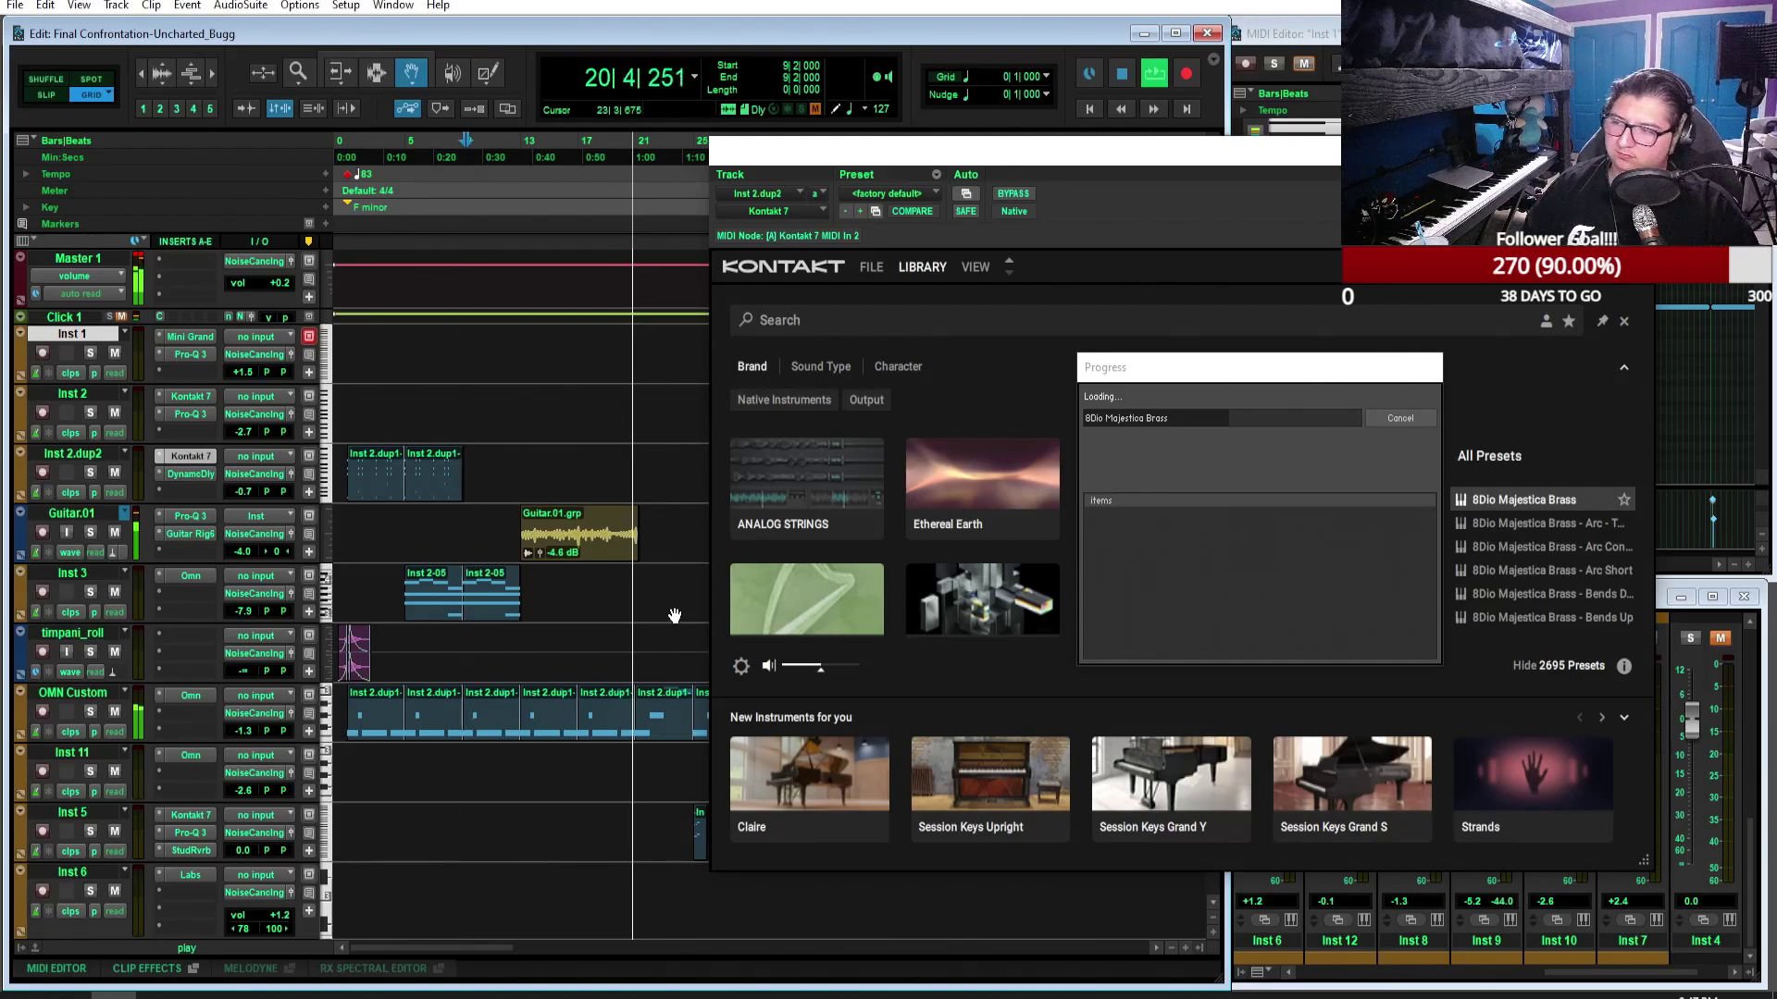
pyautogui.click(1142, 197)
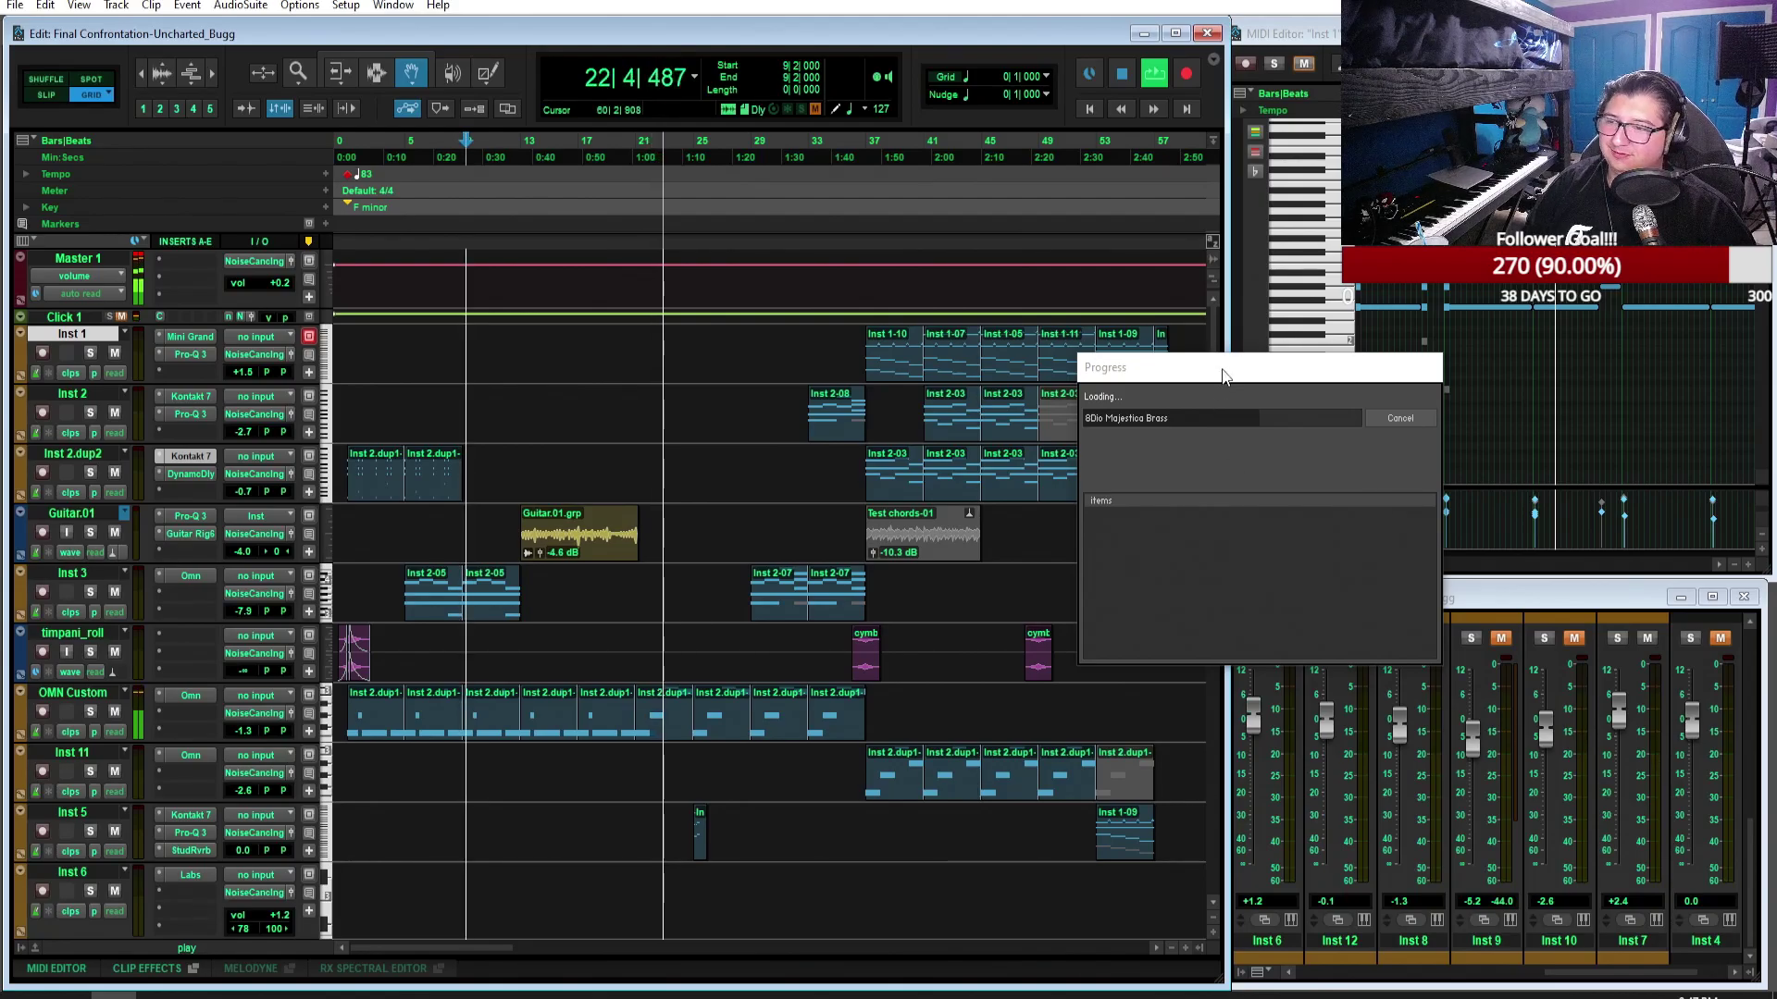
pyautogui.moveTo(1222, 373); pyautogui.dragTo(1475, 348)
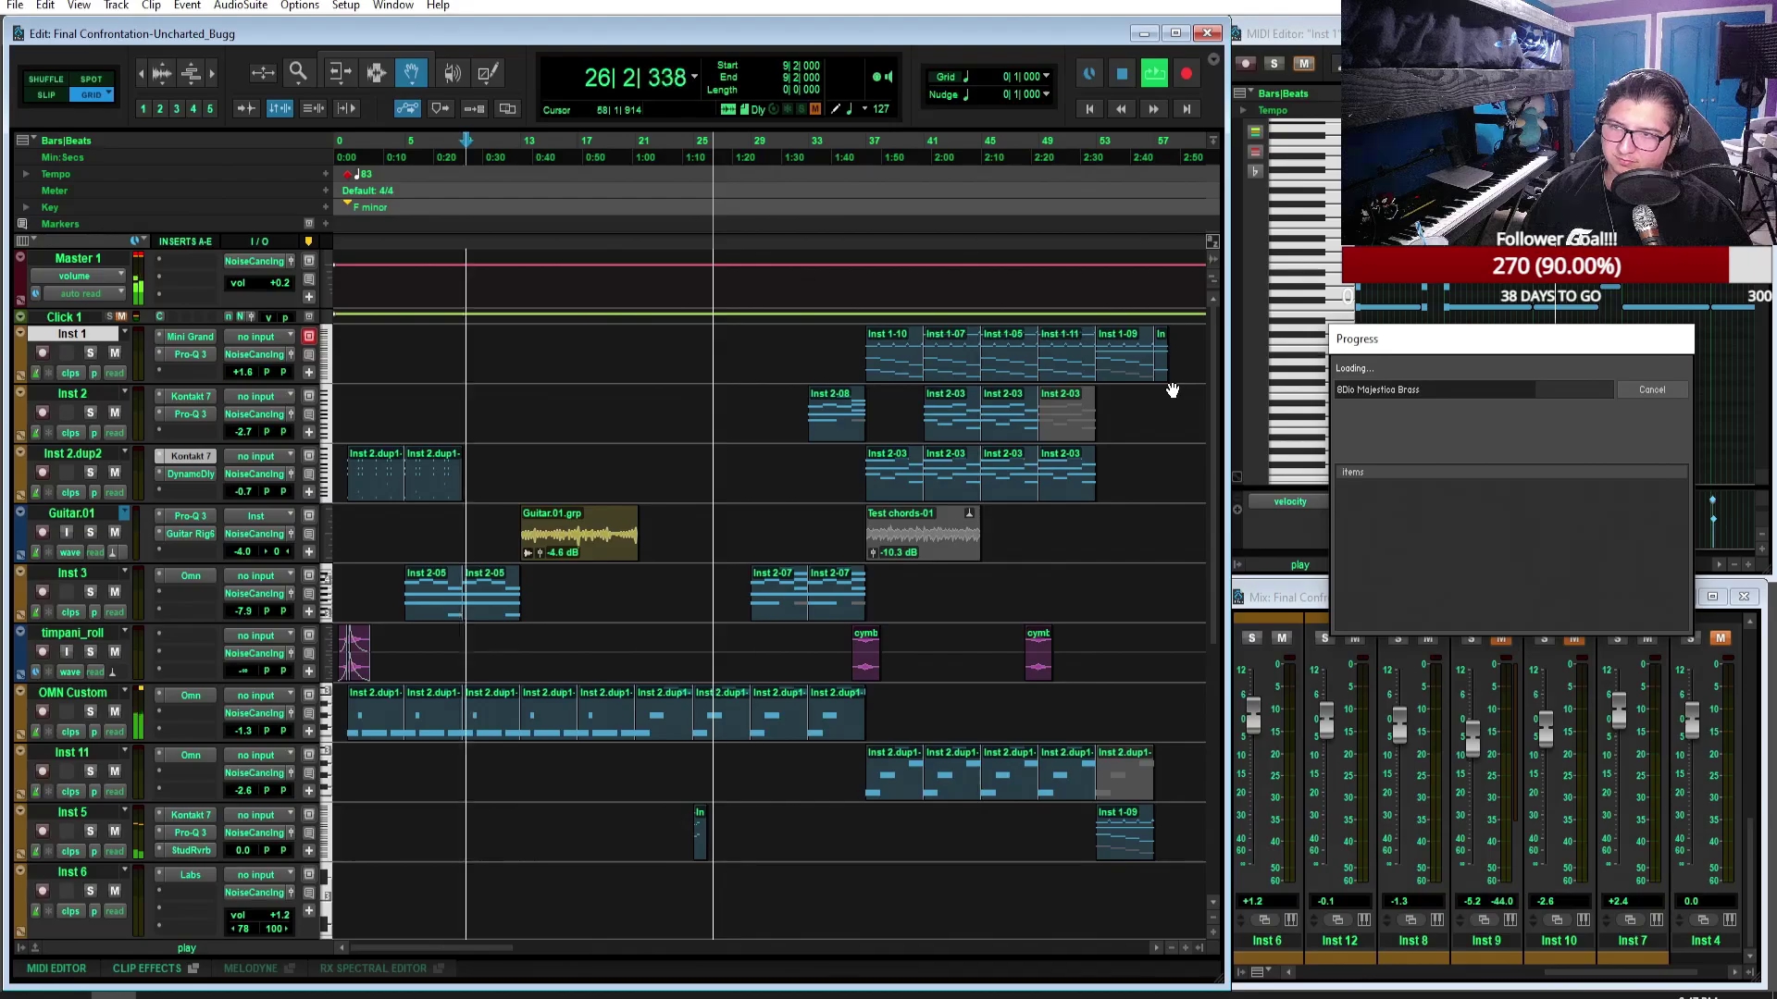
# Step: Look through the instrument tracks from Inst 1 down to Inst 10 while the session plays
pyautogui.scroll(-1, 1171, 390)
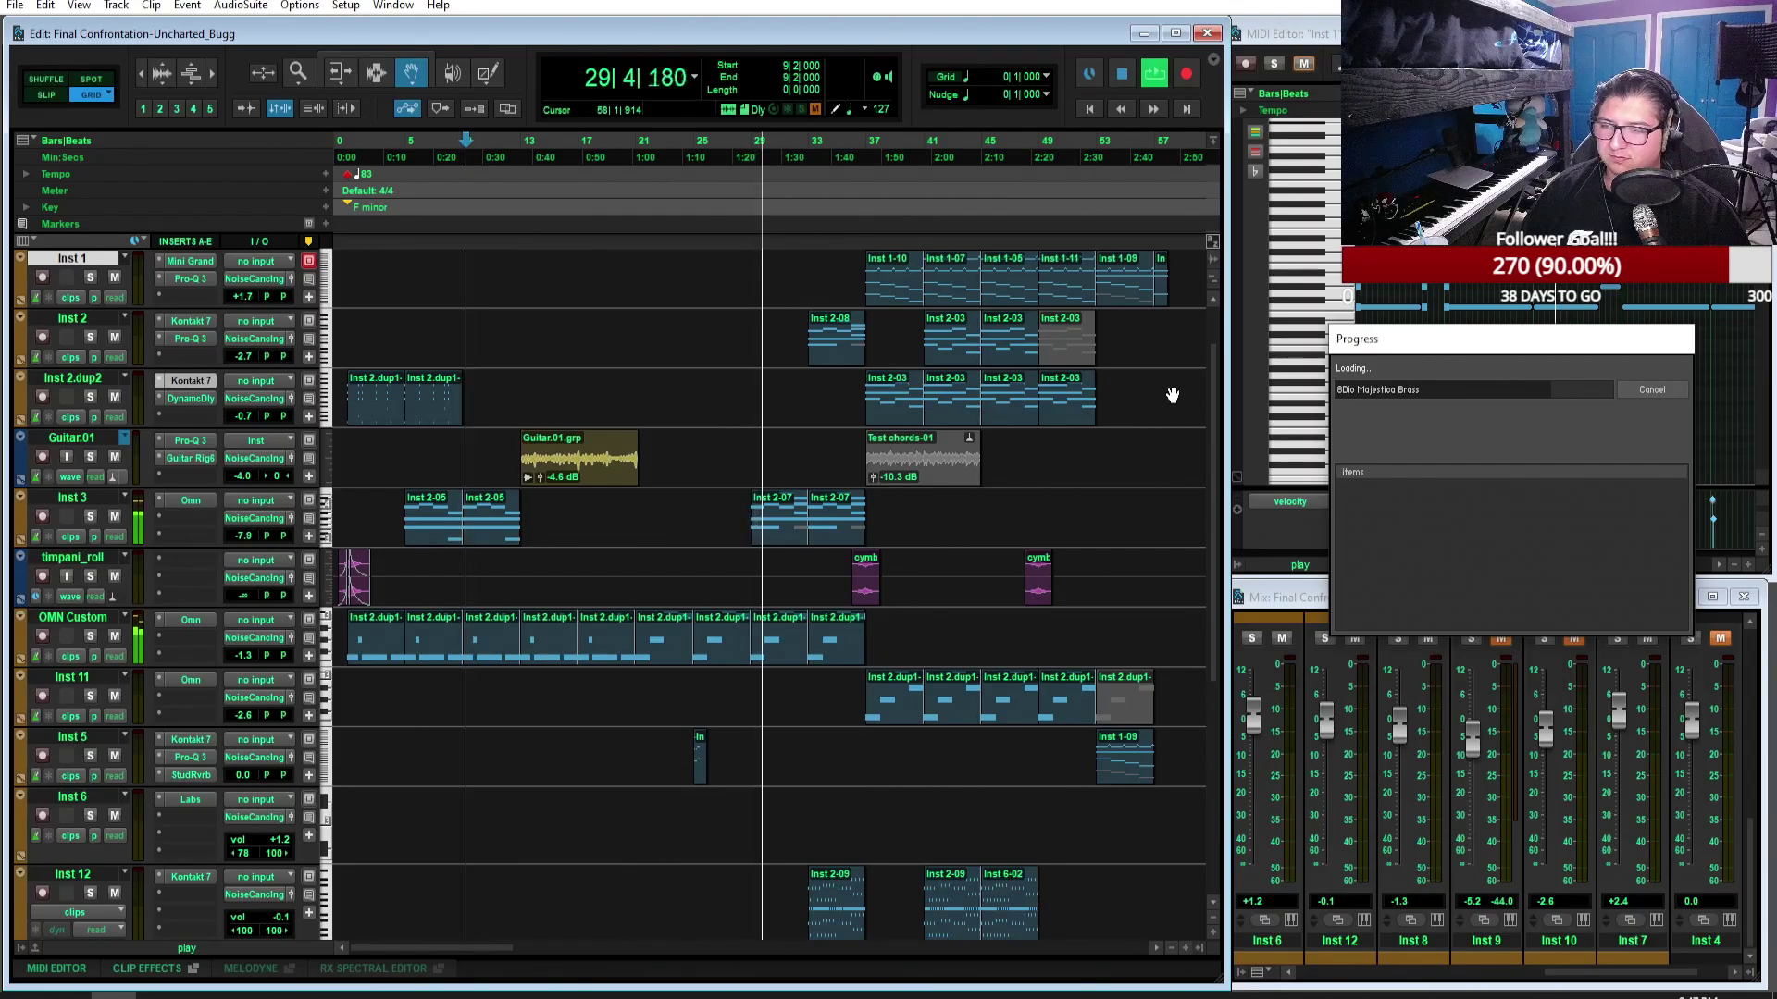
pyautogui.scroll(-2, 1173, 407)
pyautogui.scroll(-2, 1173, 410)
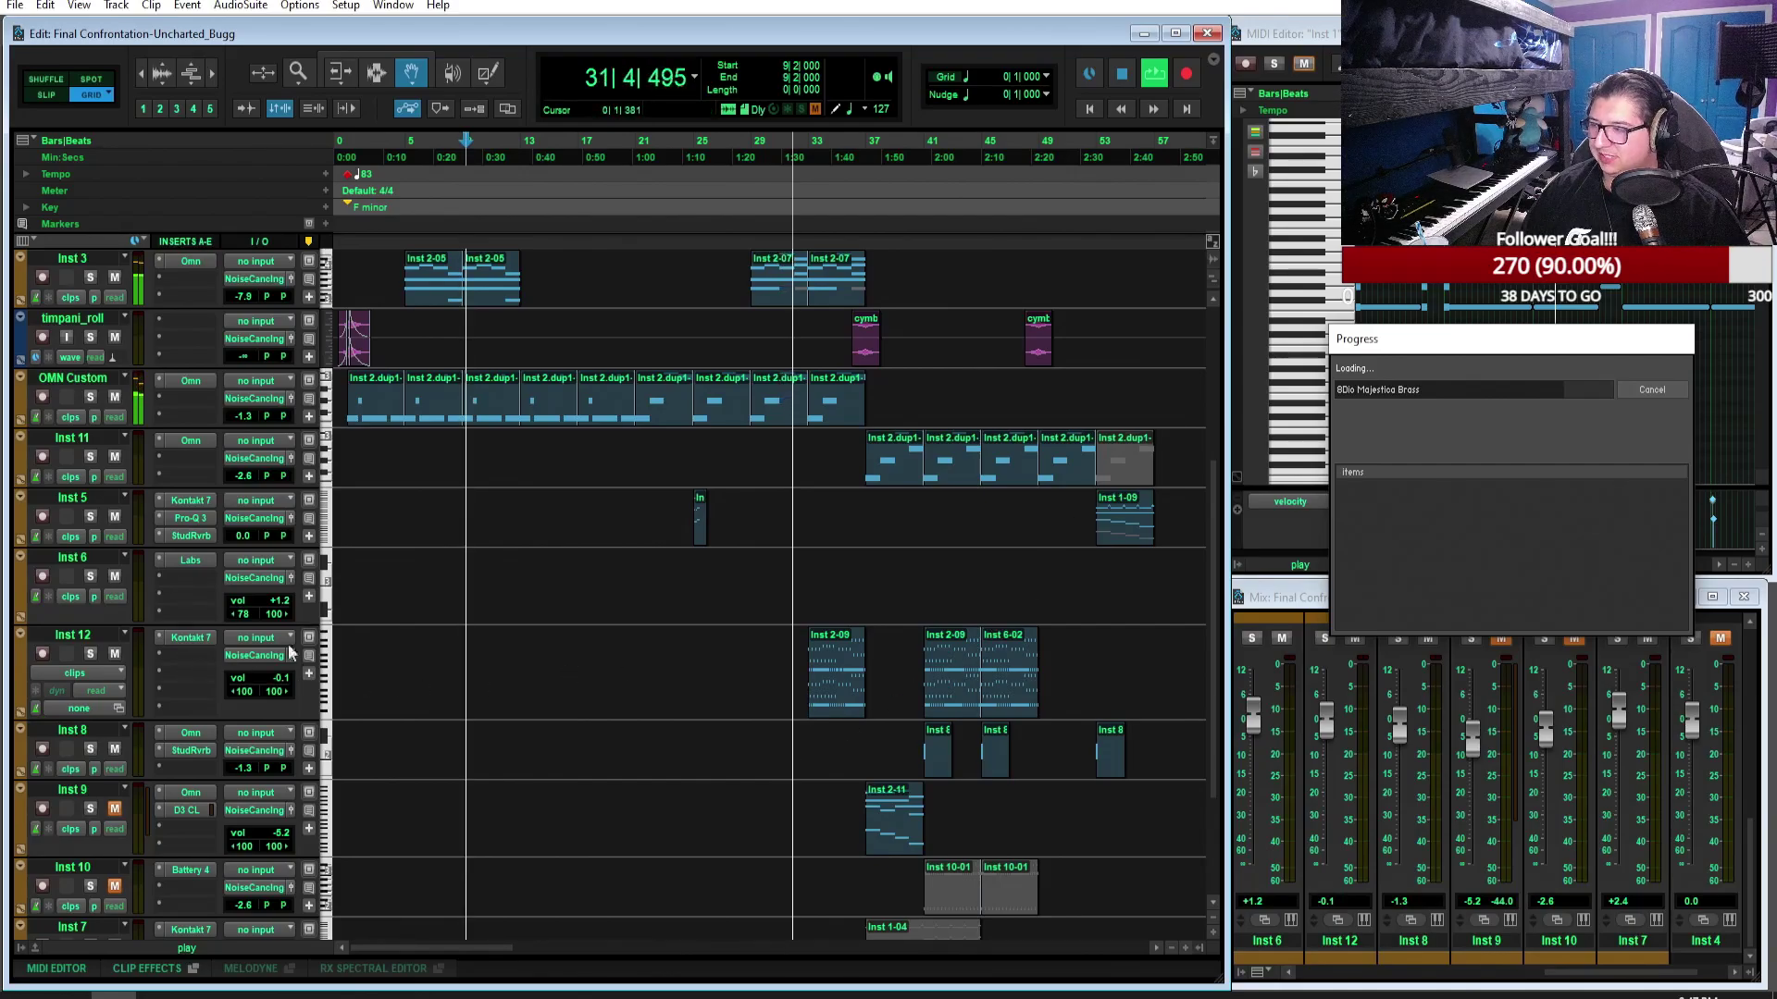
pyautogui.scroll(-2, 934, 635)
pyautogui.scroll(4, 934, 635)
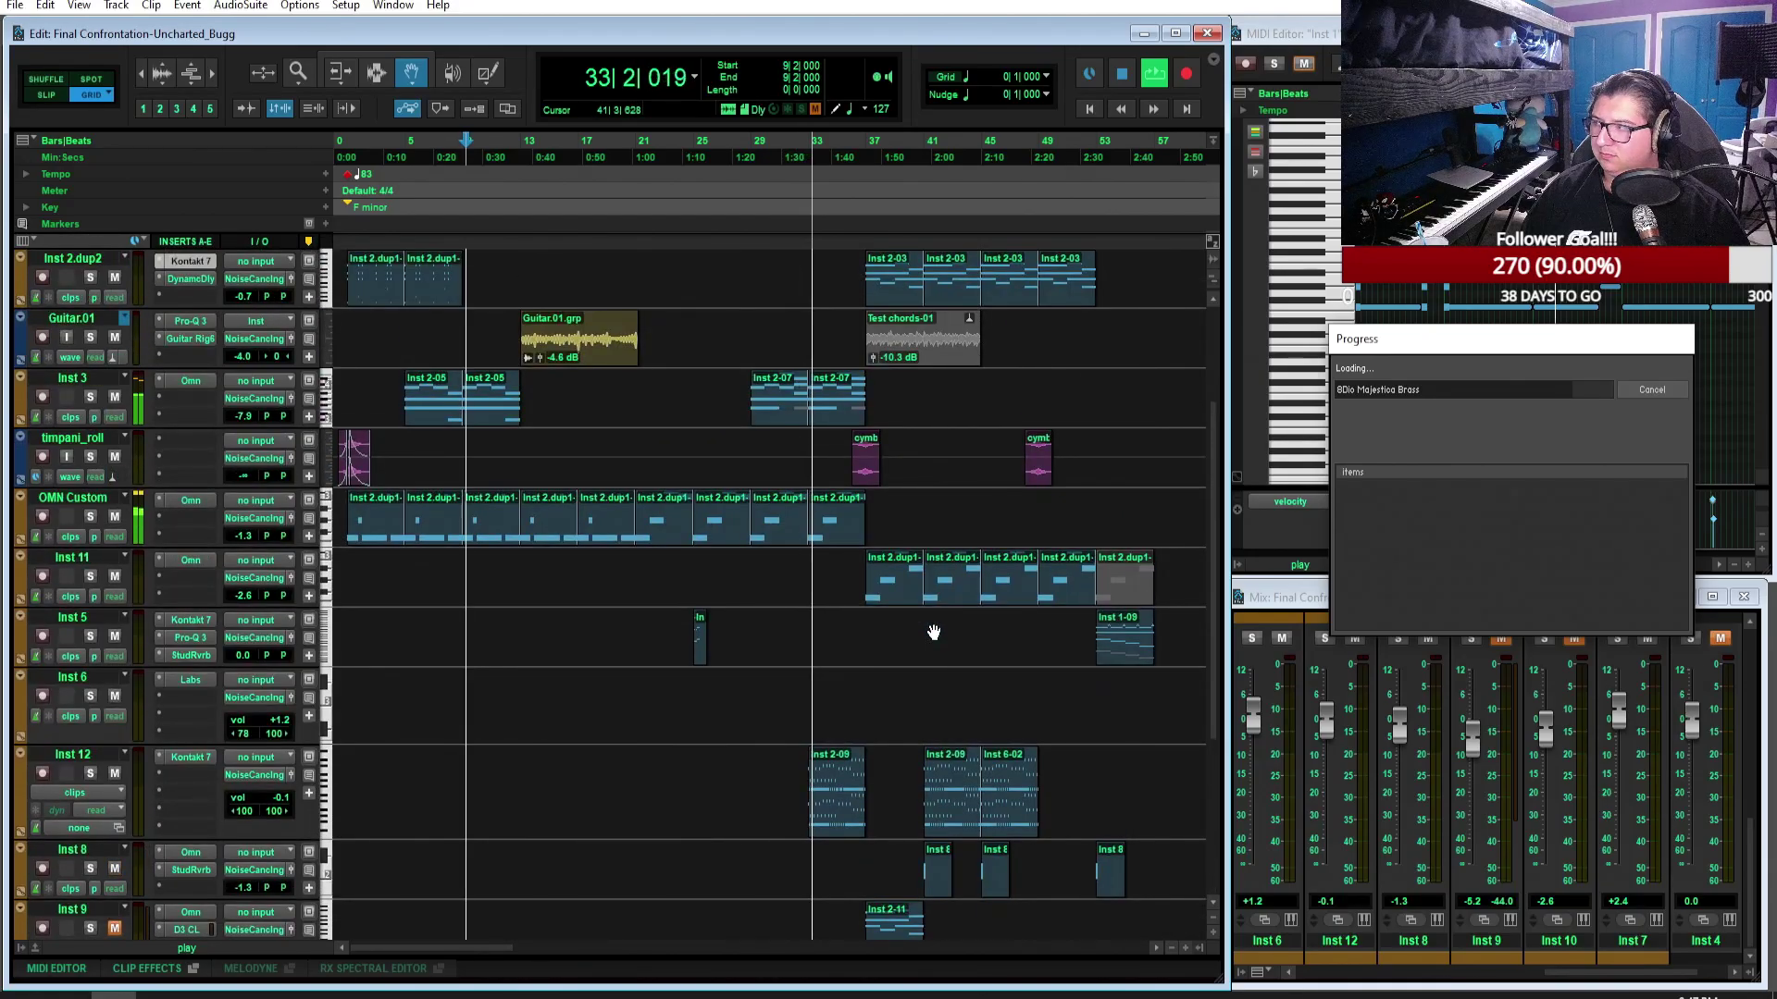
pyautogui.scroll(3, 933, 632)
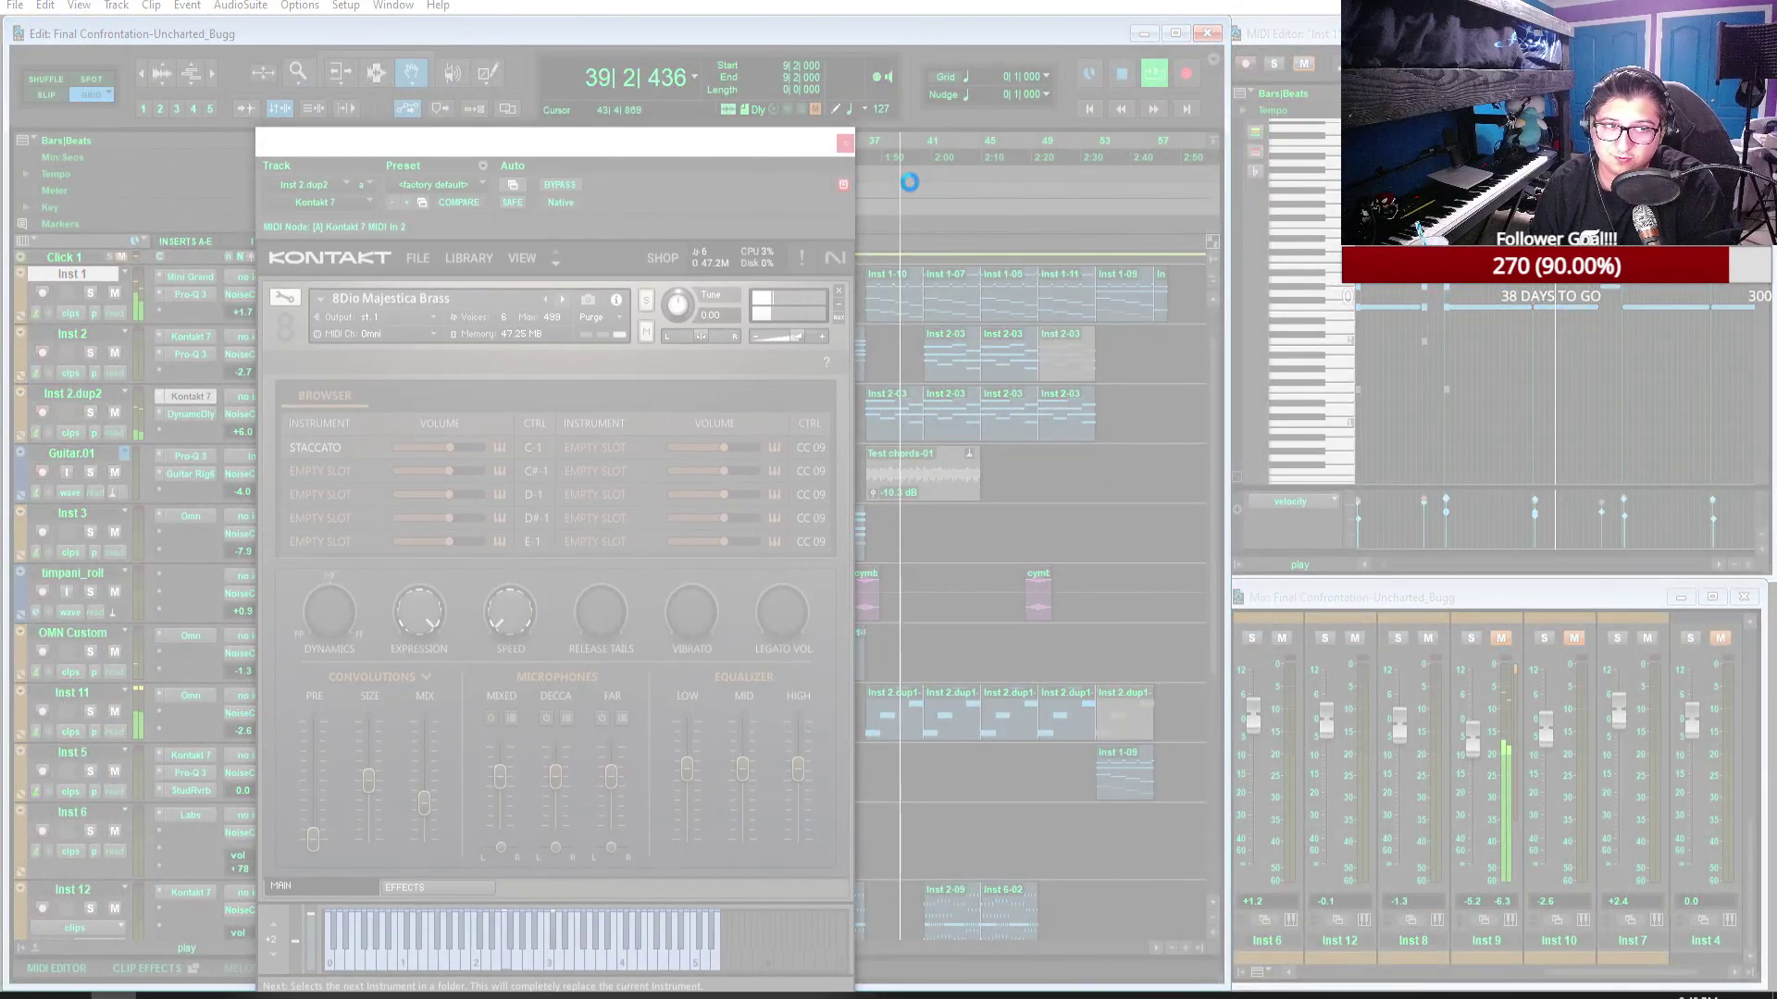
# Step: Try to close the Kontakt 7 window, and restart the unresponsive Pro Tools application
pyautogui.click(844, 143)
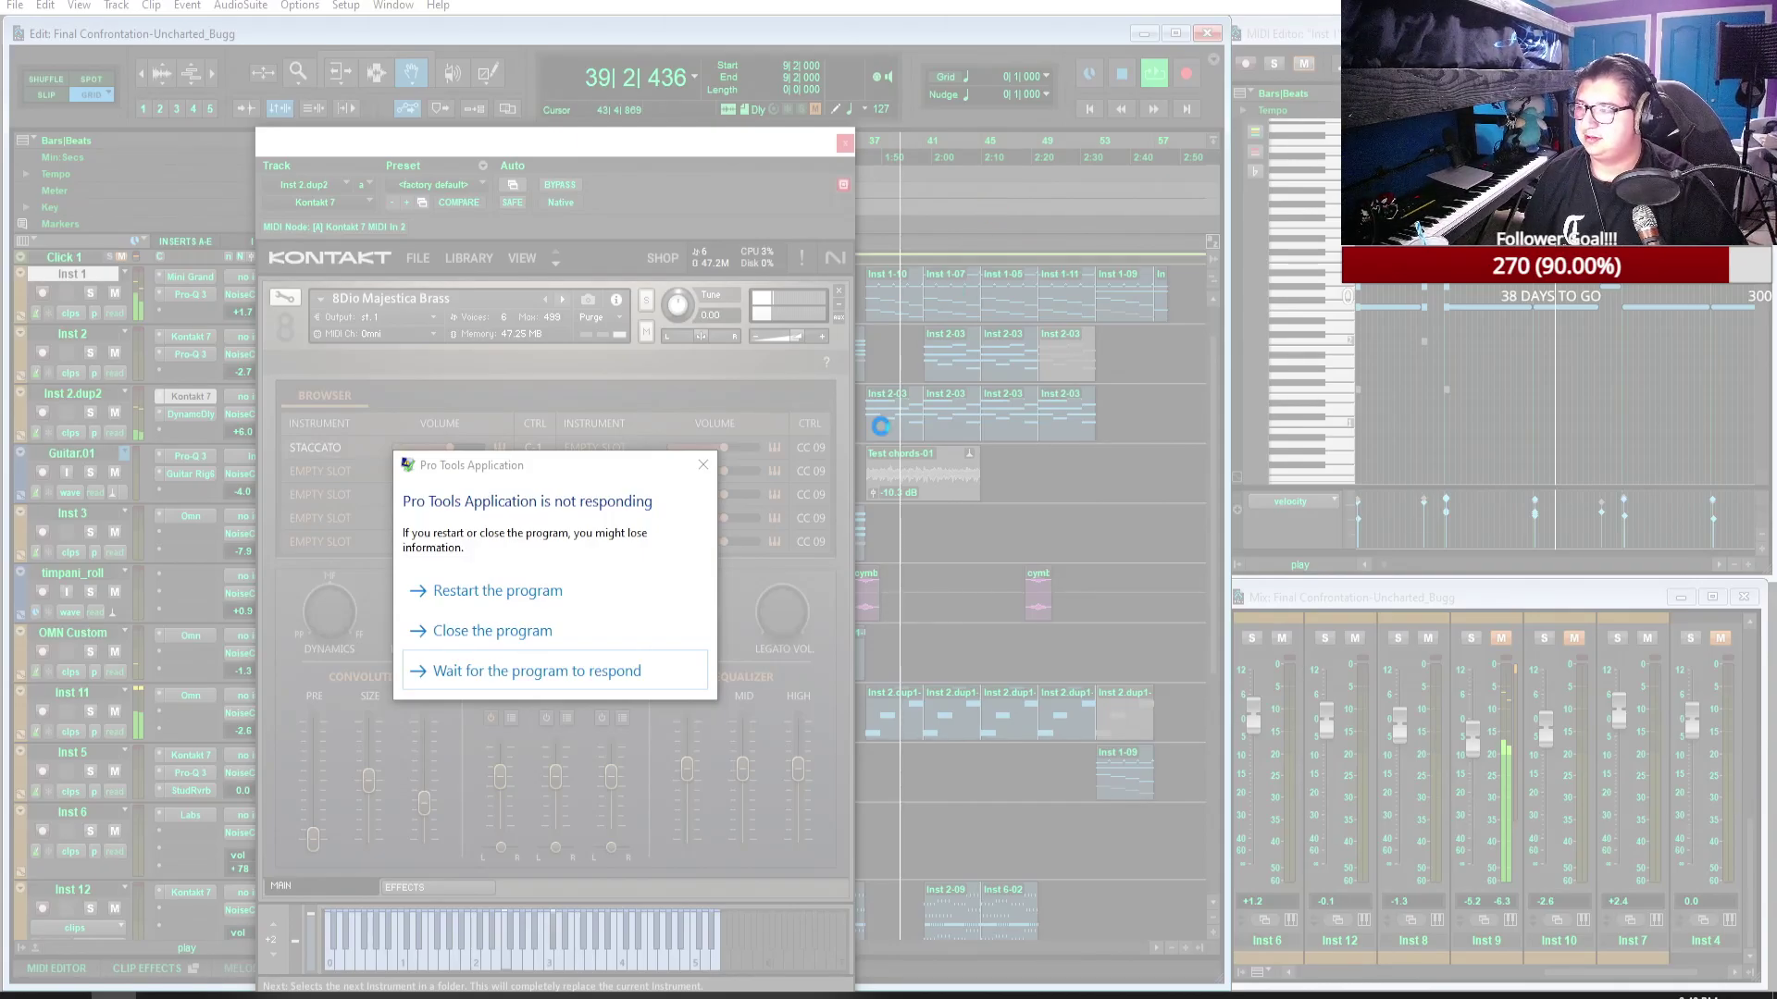
pyautogui.click(566, 592)
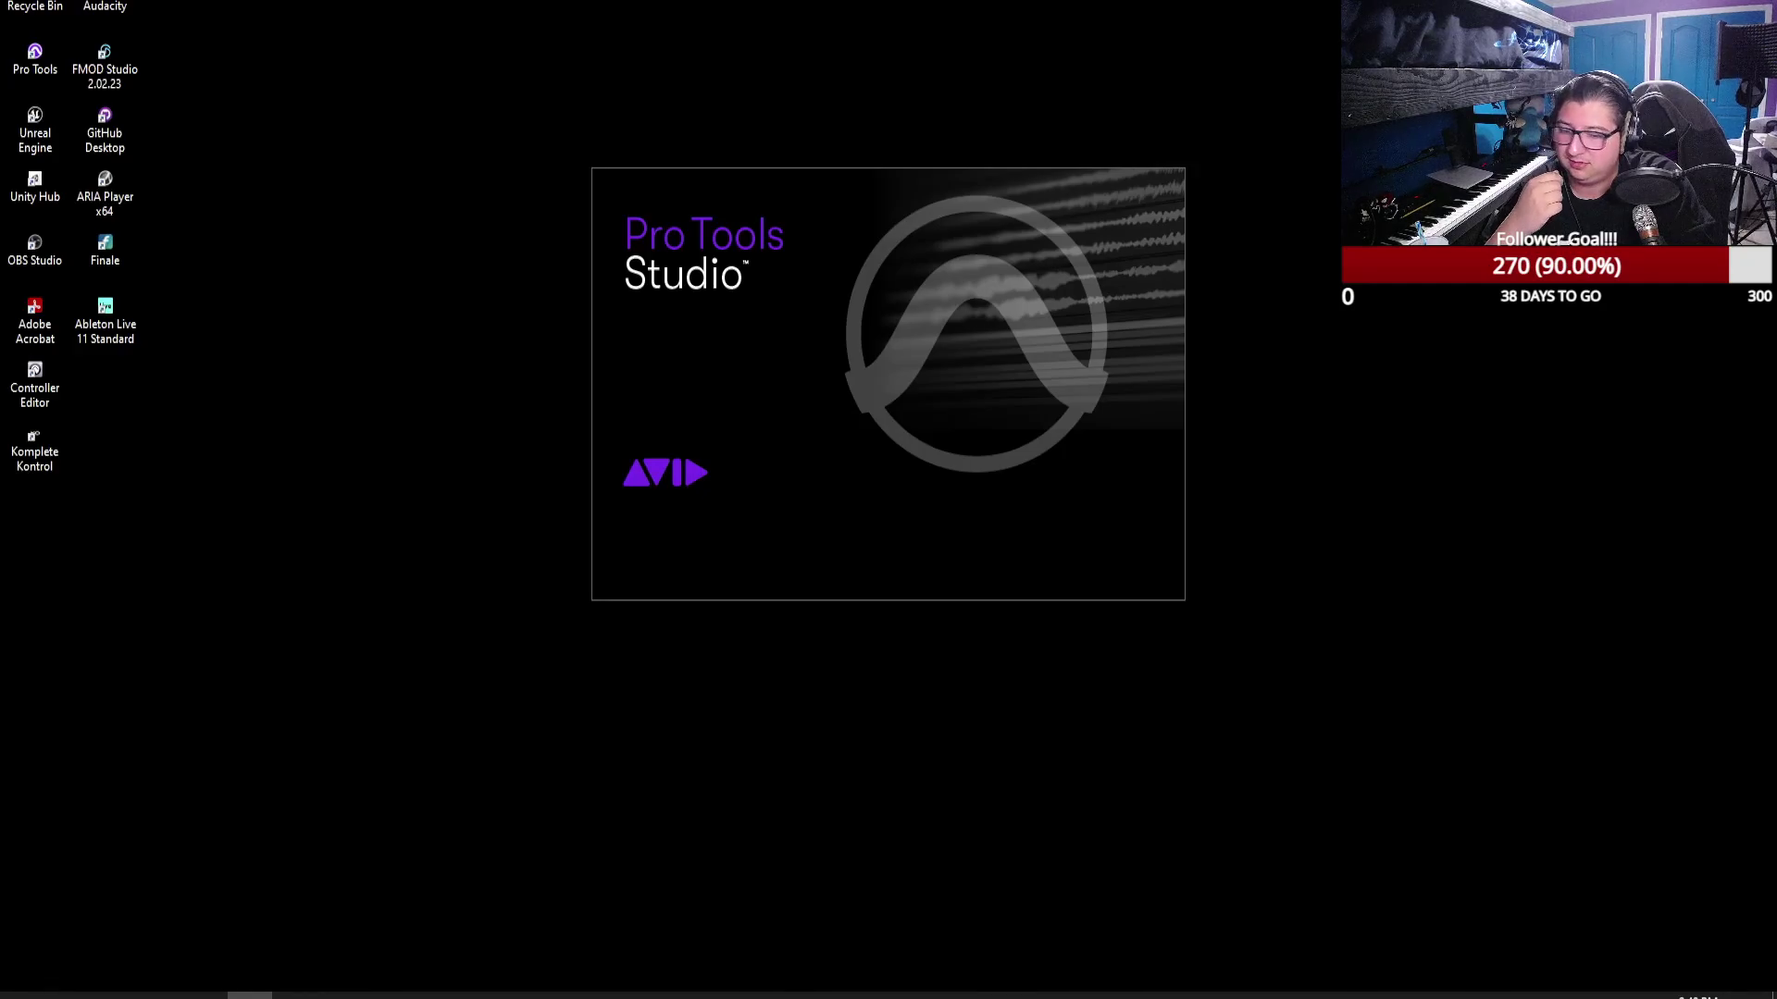
# Step: Delete the Controller Editor and Komplete Kontrol shortcuts from the desktop
pyautogui.moveTo(155, 575); pyautogui.dragTo(39, 369)
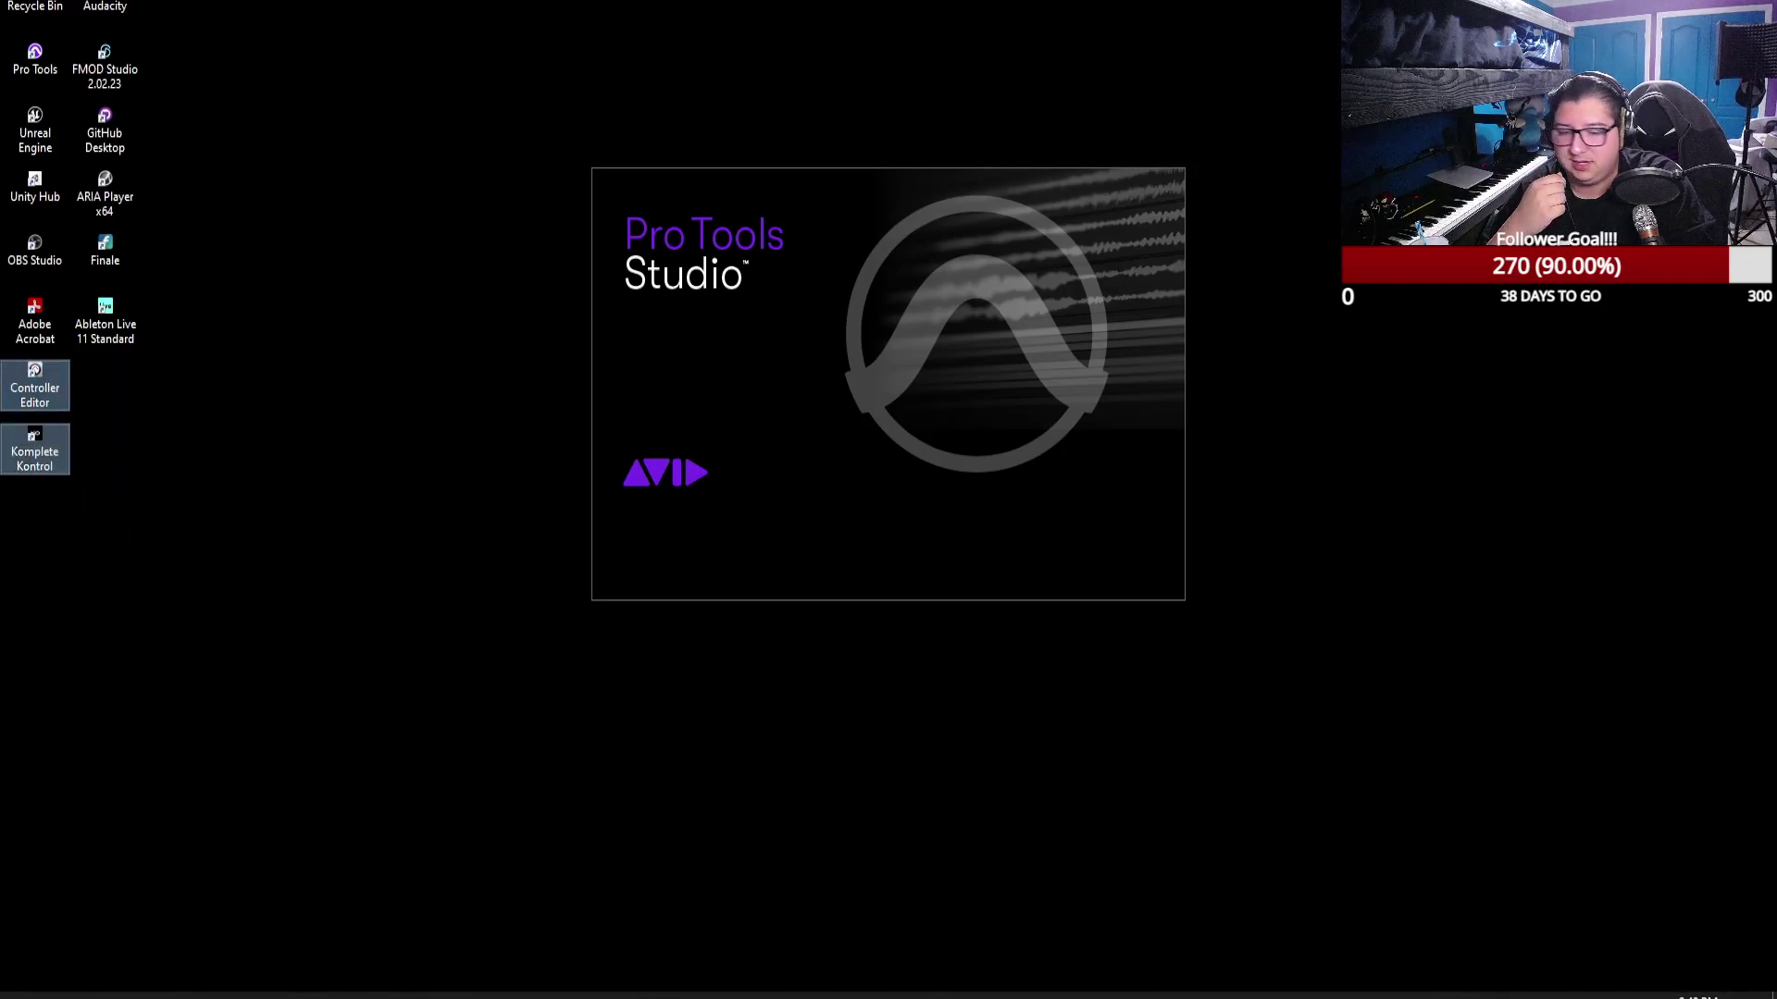
pyautogui.press('Delete')
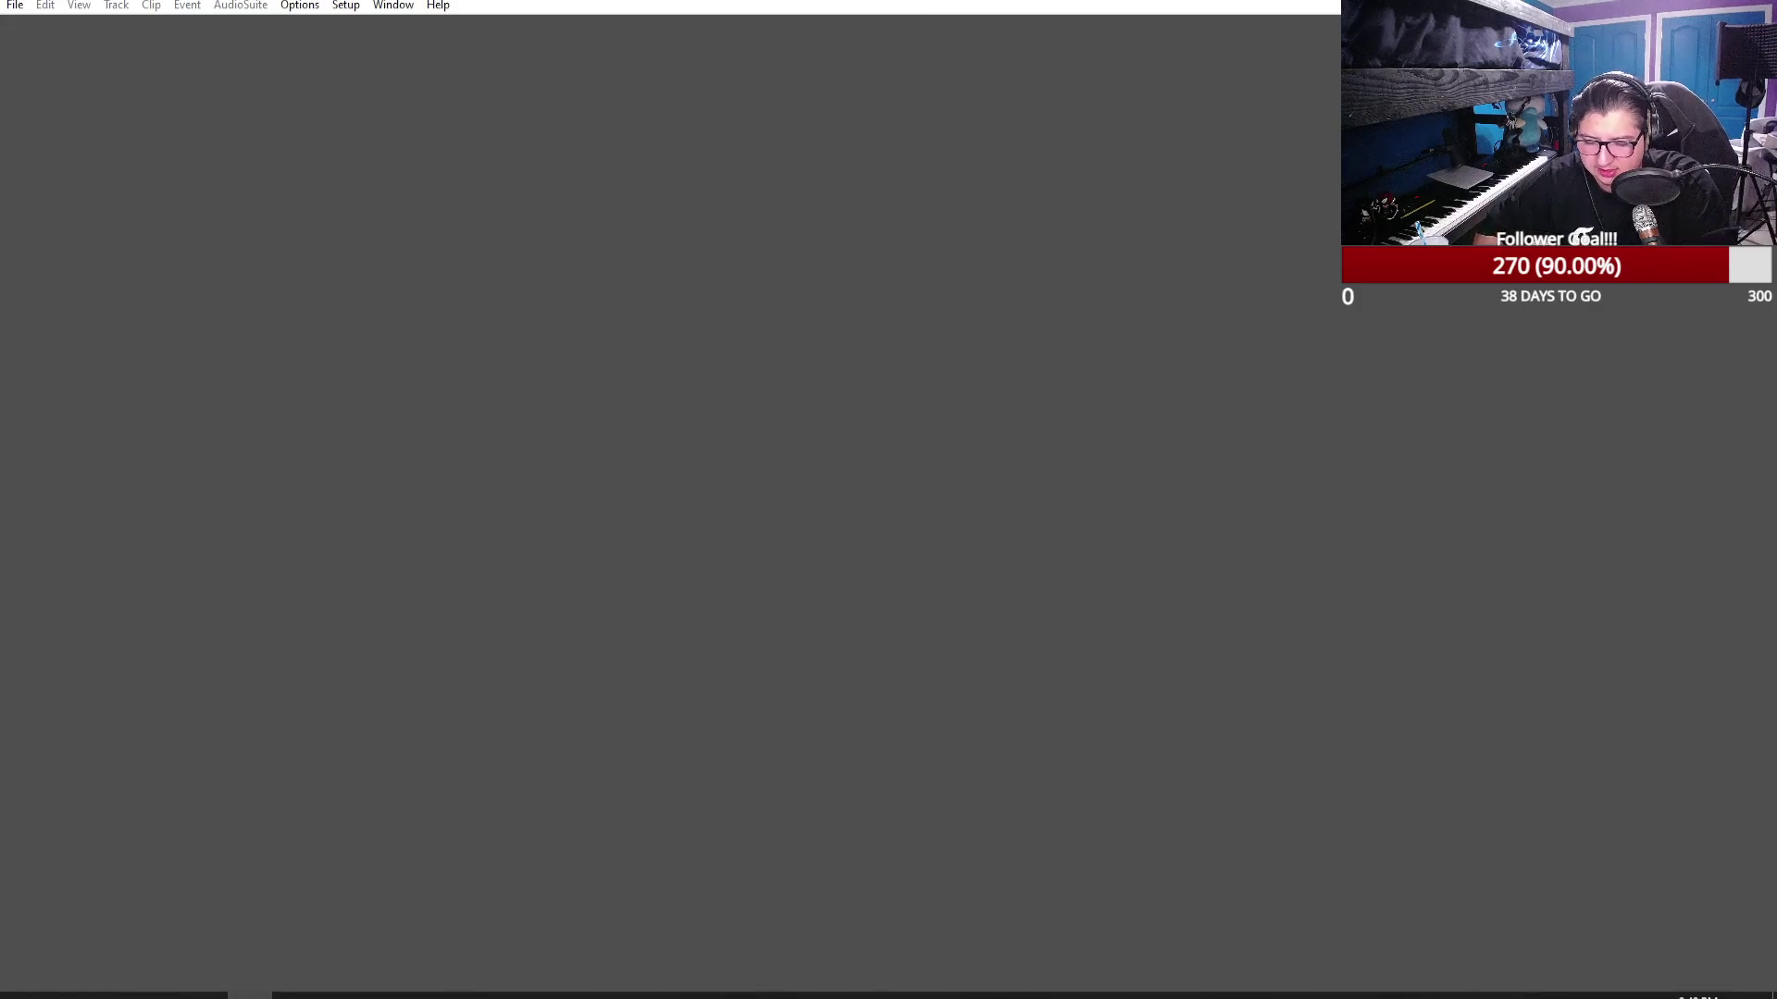
# Step: Switch to Twitch in the maximized browser and open the "Making rainy ambient electronic music - mellow cyberpunk vibes" stream from the Music category
pyautogui.click(250, 996)
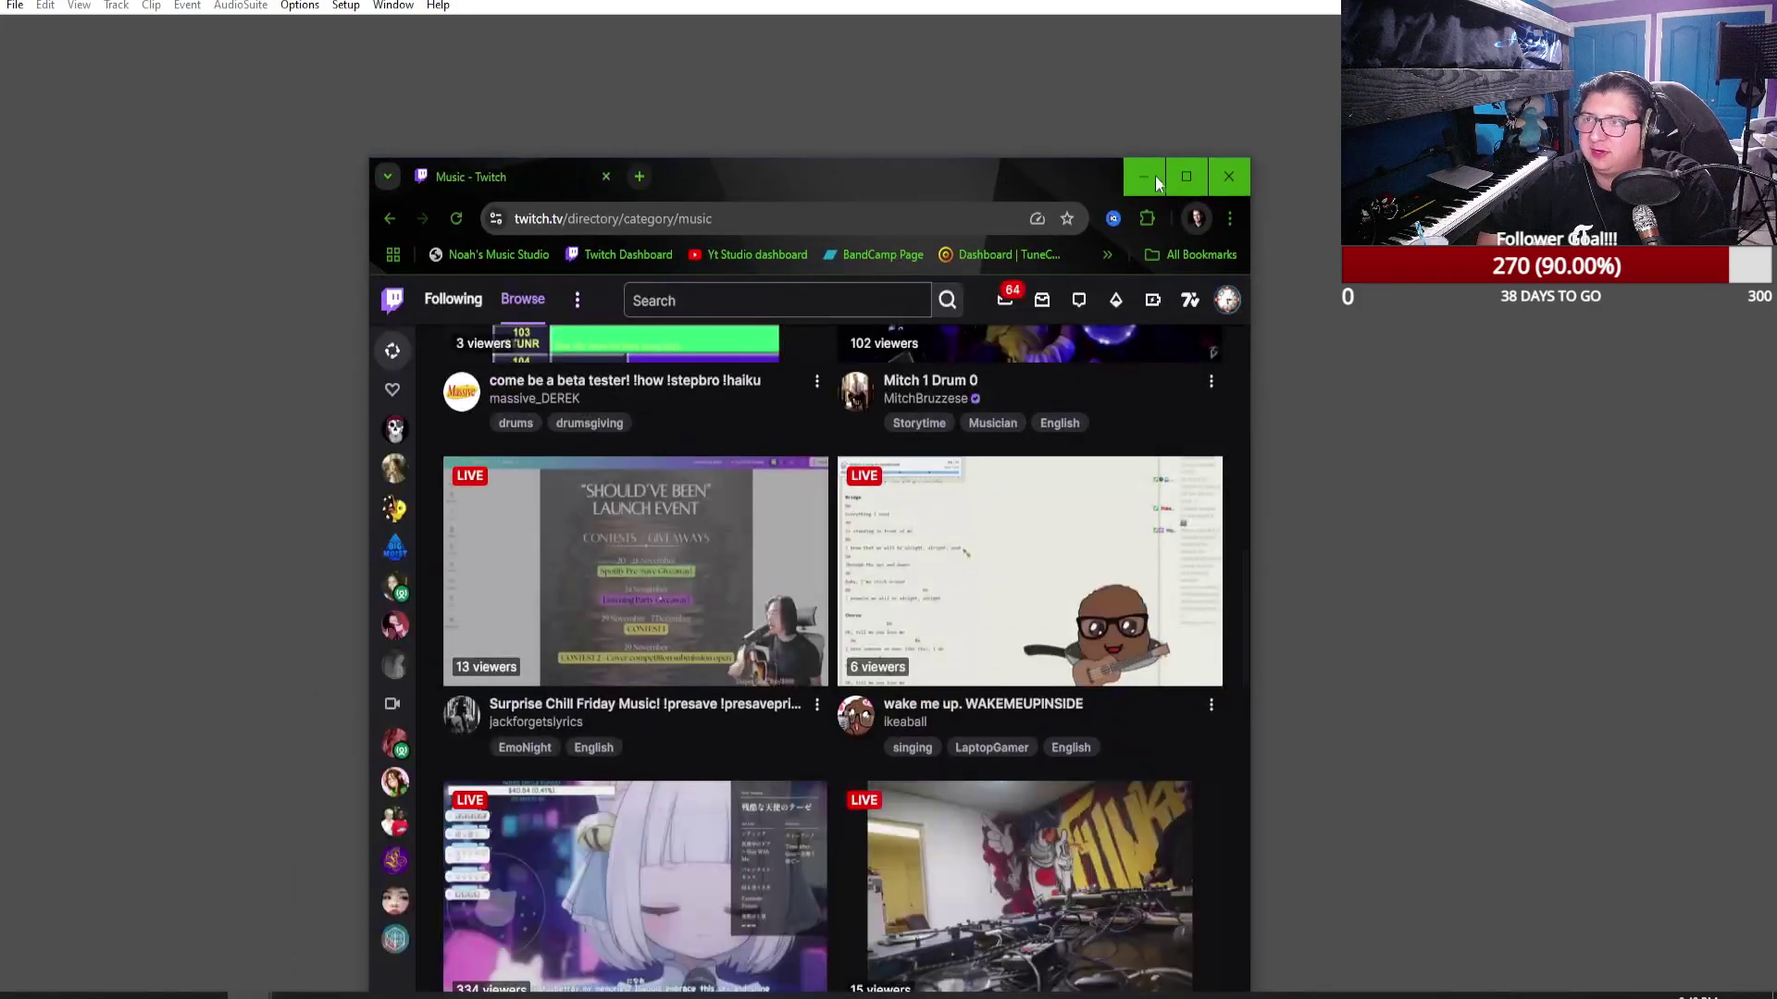
pyautogui.click(1177, 175)
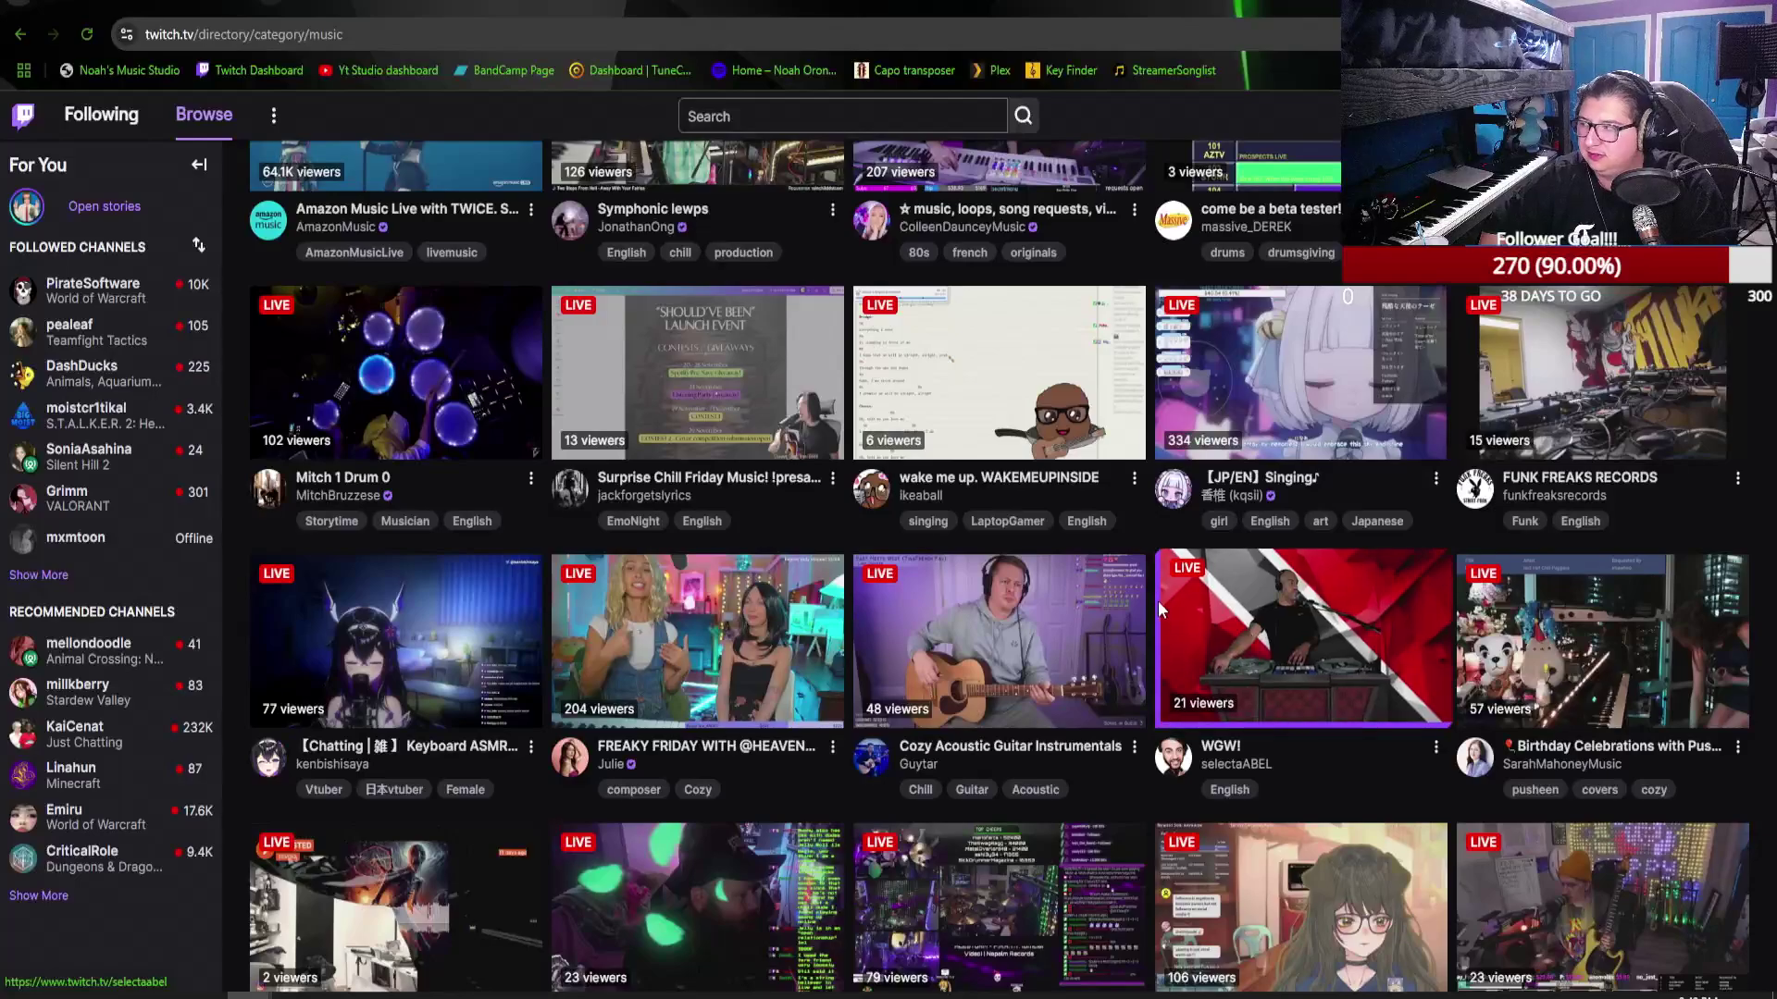
pyautogui.scroll(-1, 1158, 602)
pyautogui.scroll(-1, 1152, 603)
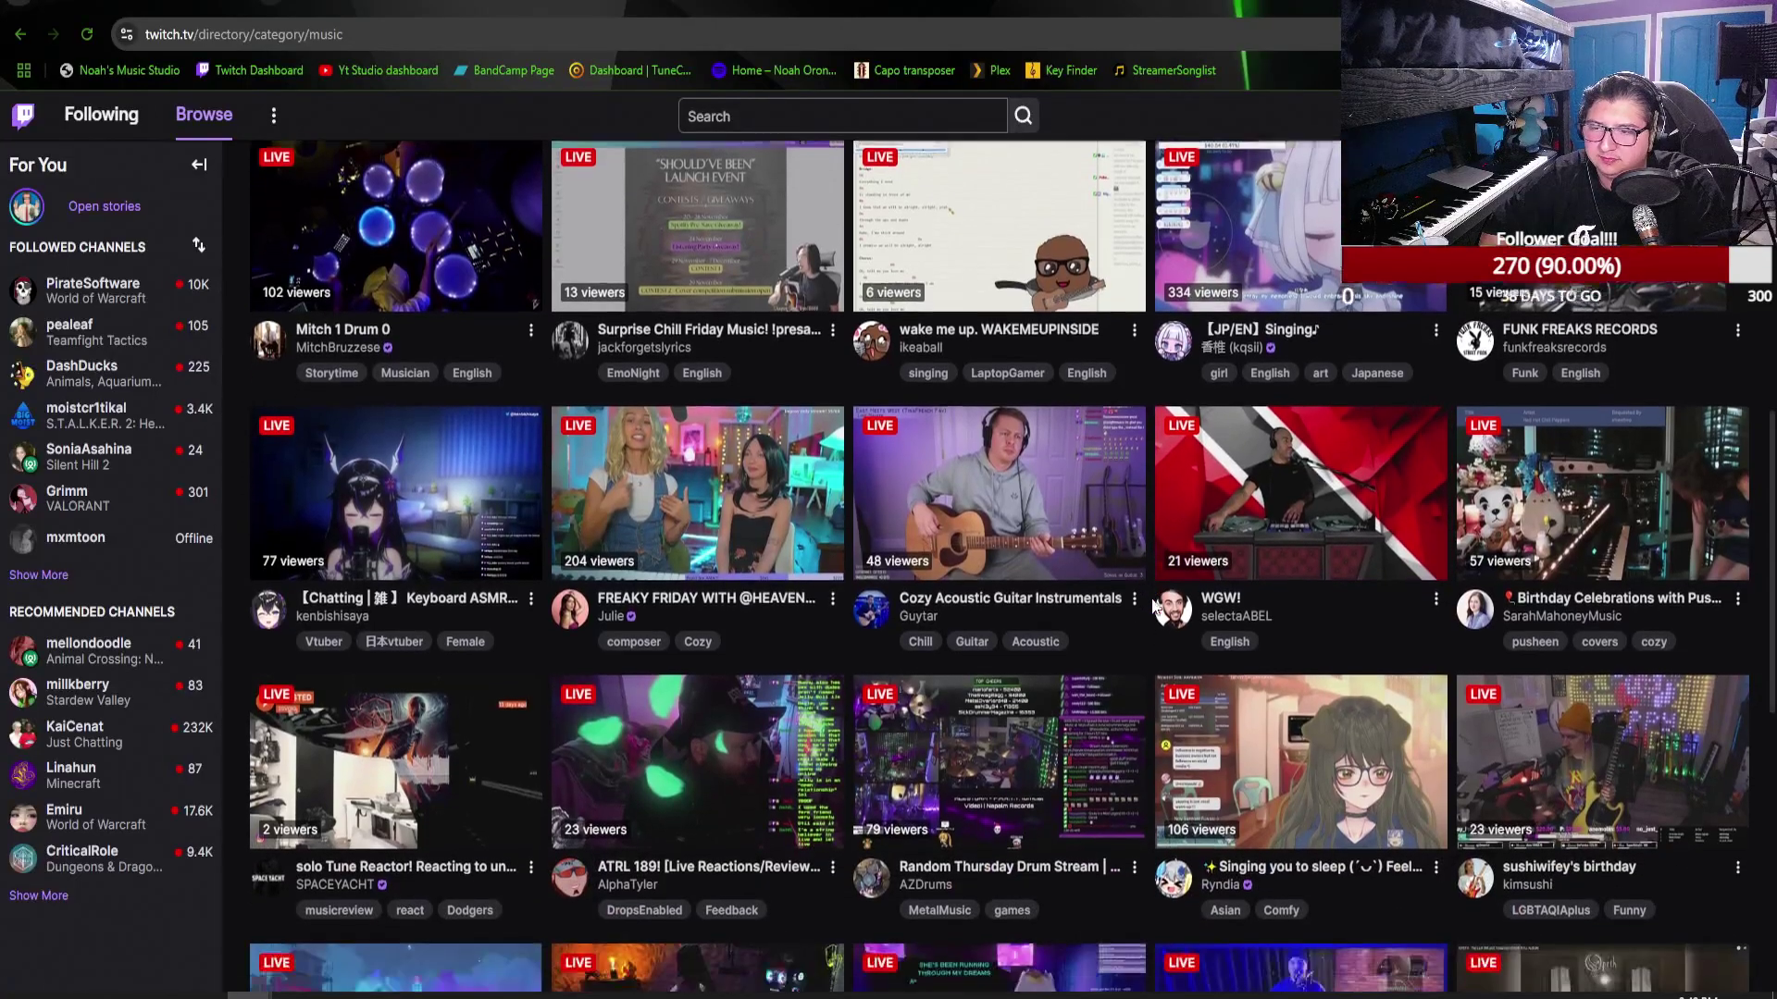
pyautogui.scroll(-3, 1151, 606)
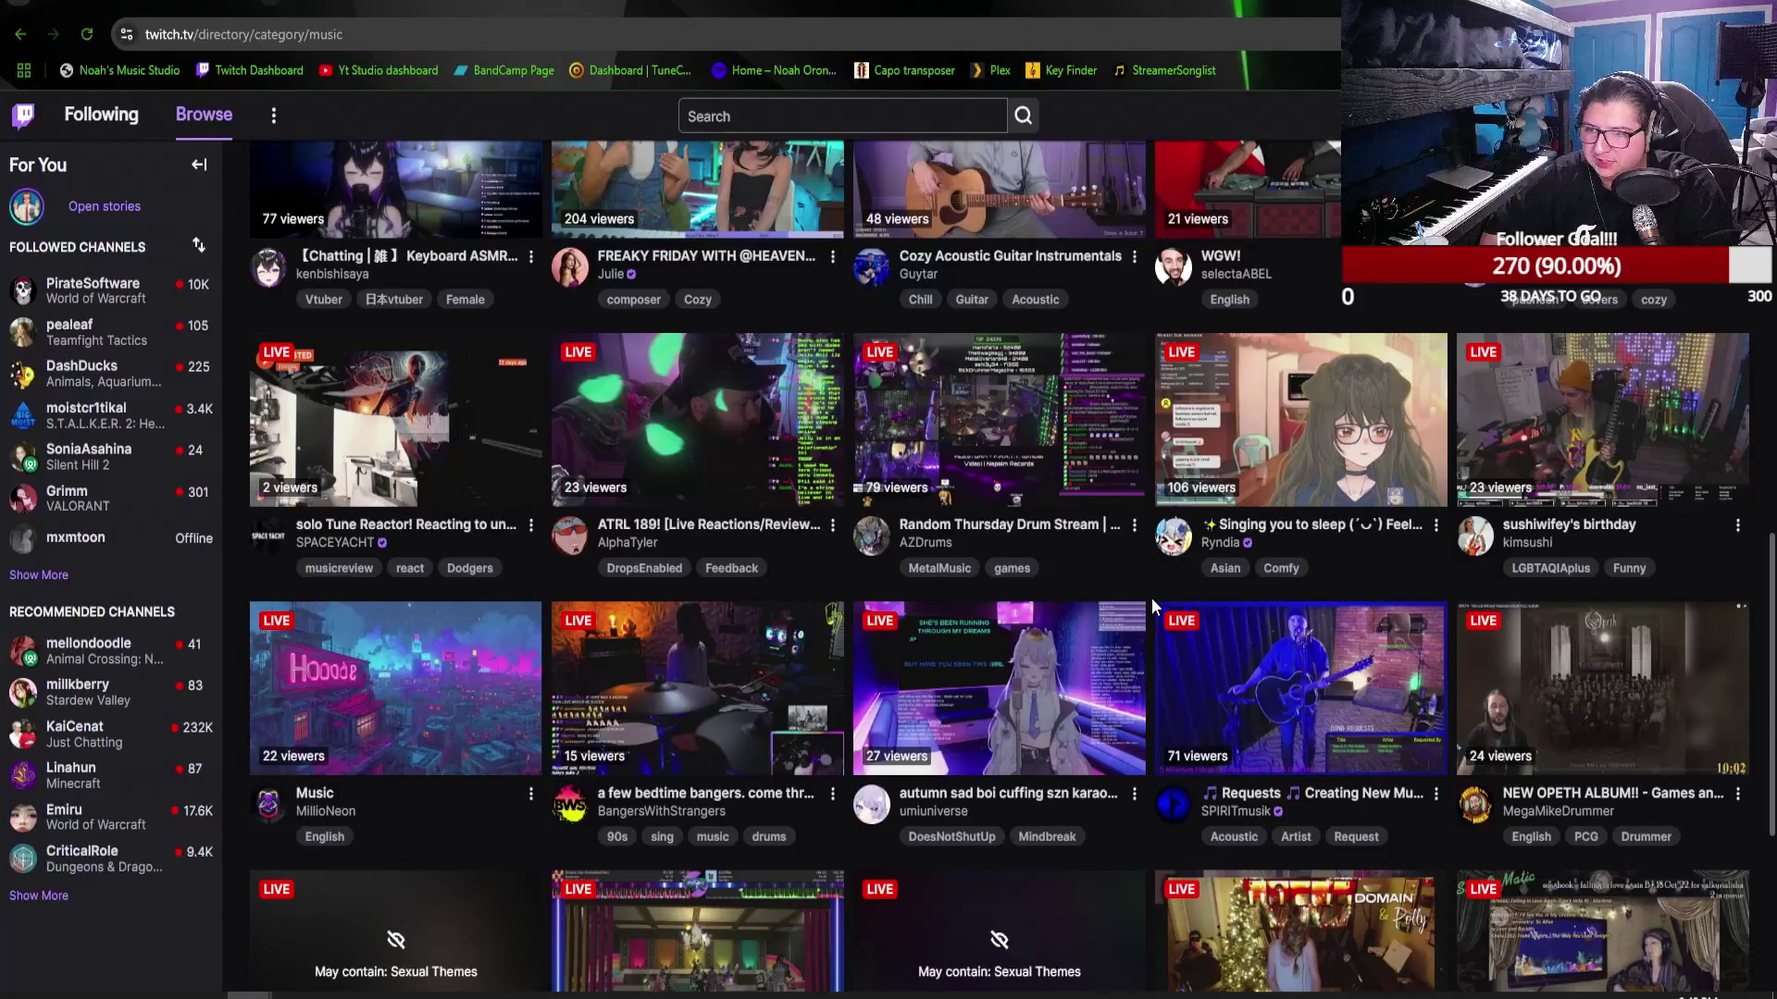
pyautogui.scroll(-1, 1151, 604)
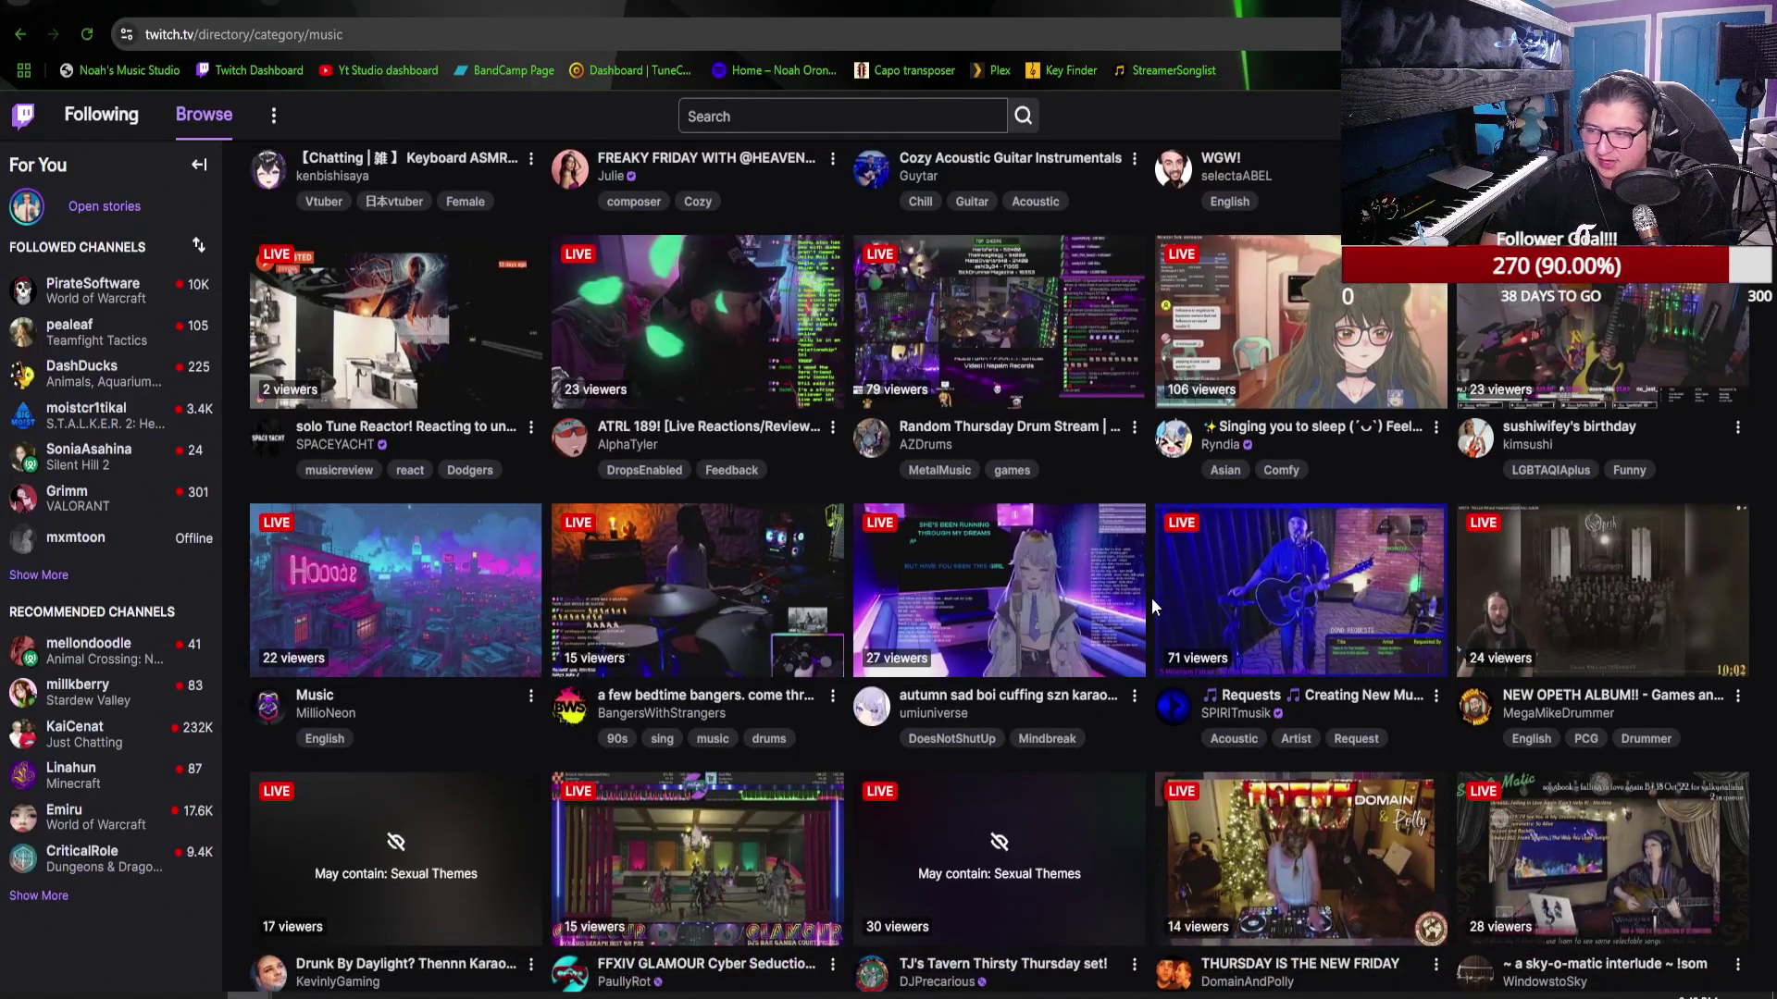
pyautogui.scroll(-1, 1151, 606)
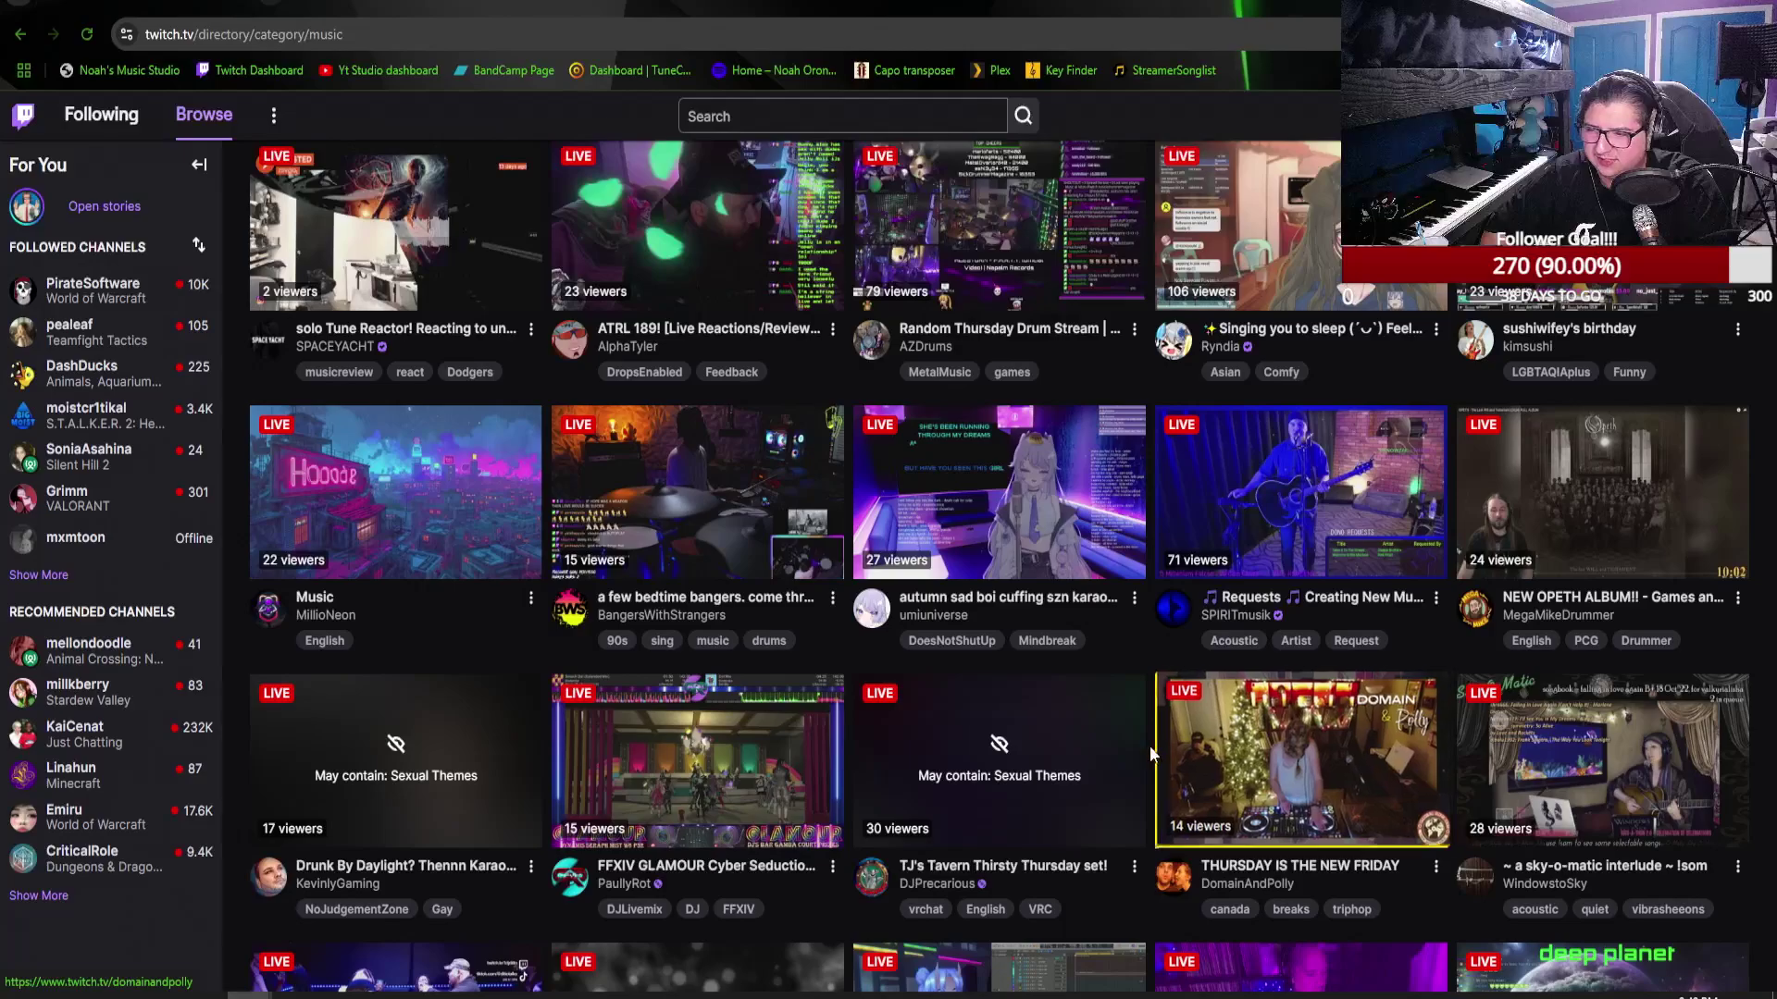
pyautogui.scroll(-1, 1148, 748)
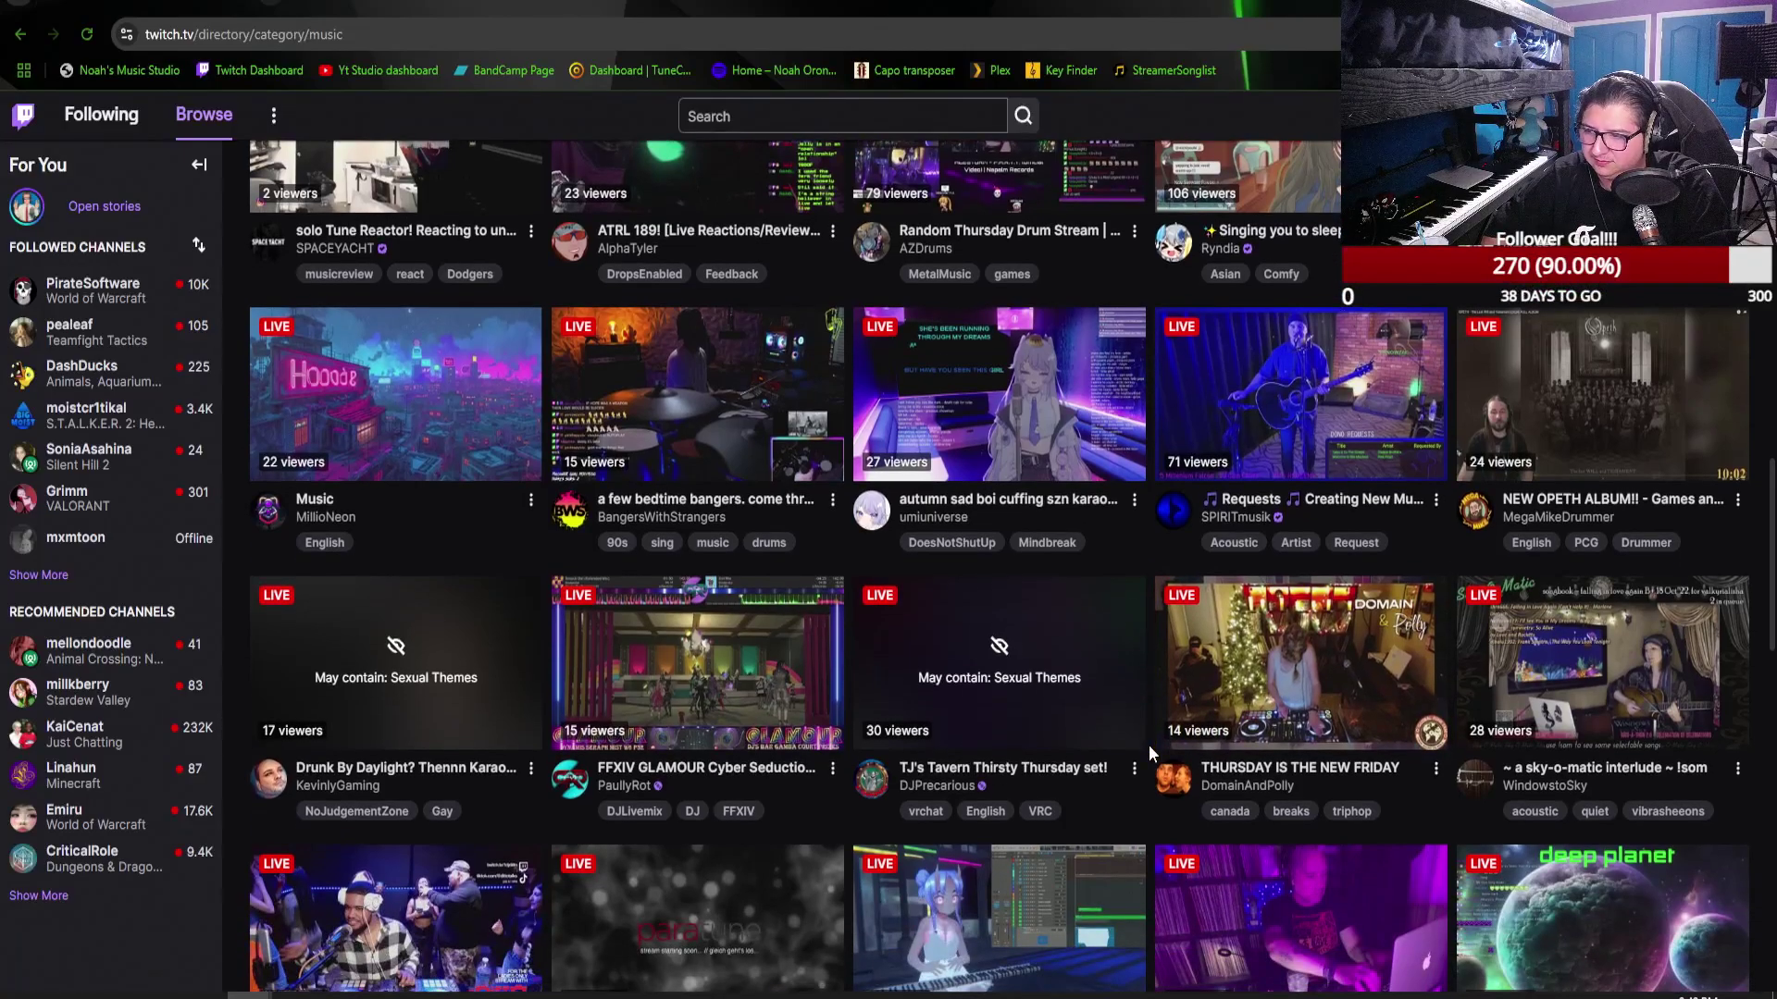
pyautogui.scroll(-1, 1148, 746)
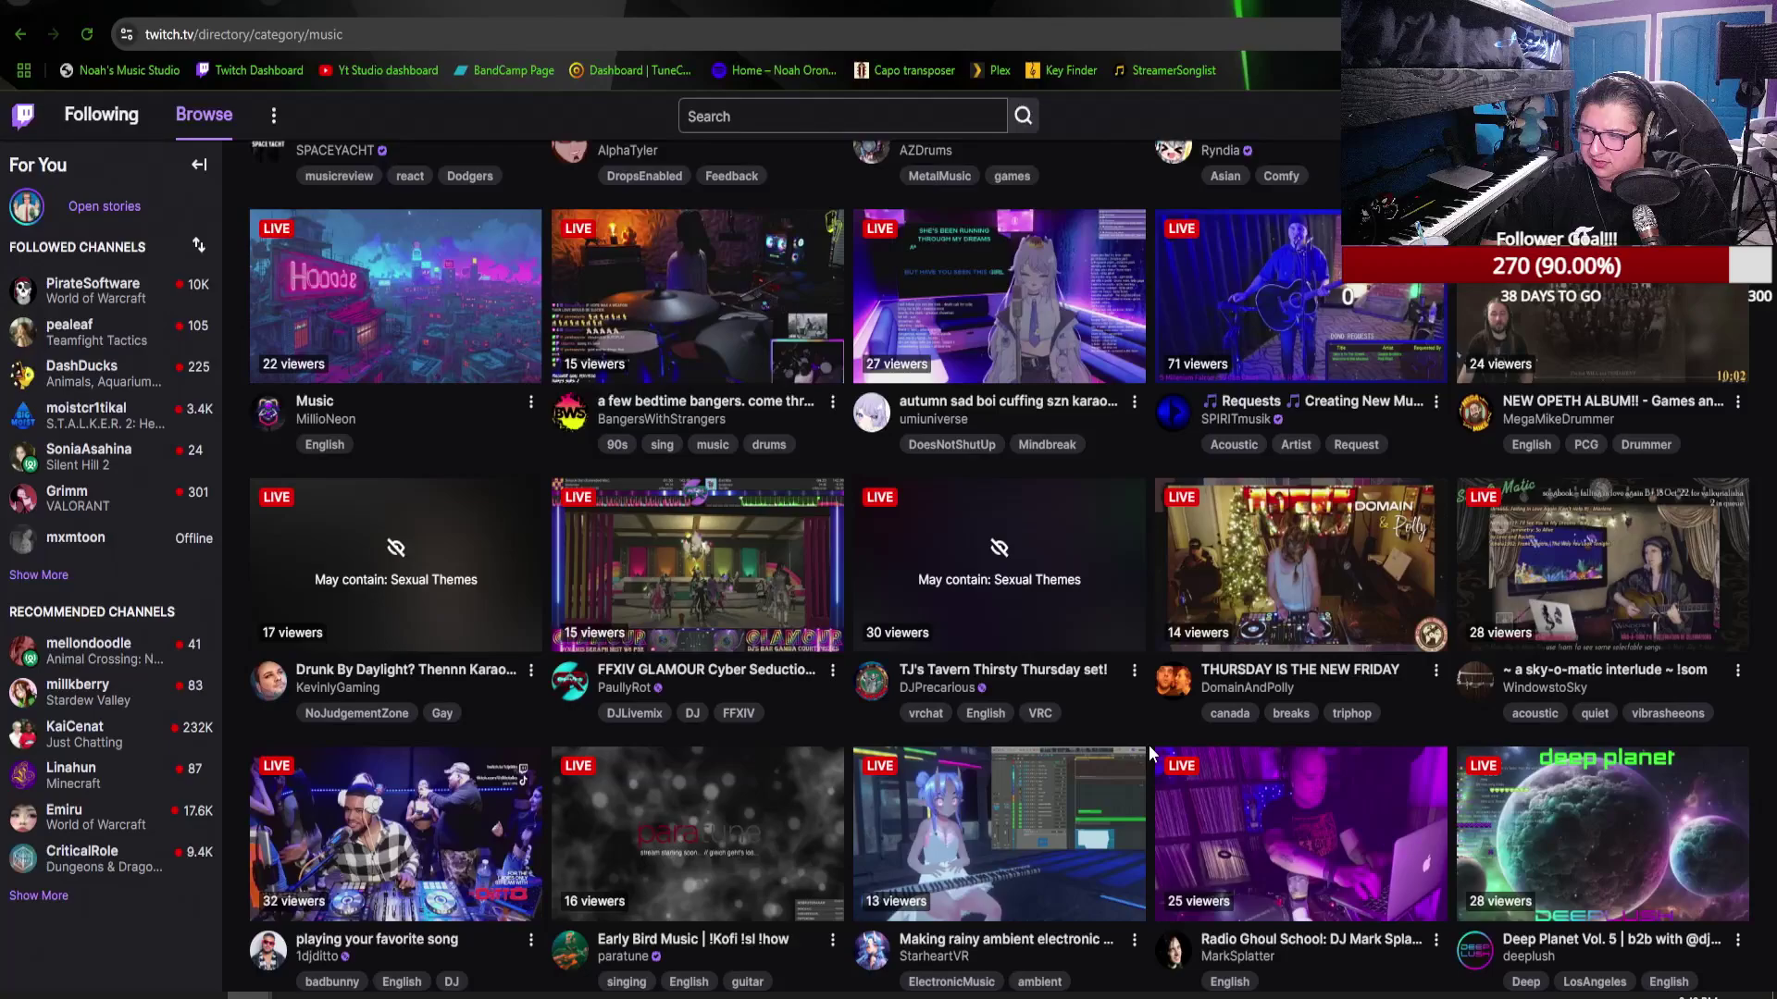
pyautogui.scroll(-1, 1147, 745)
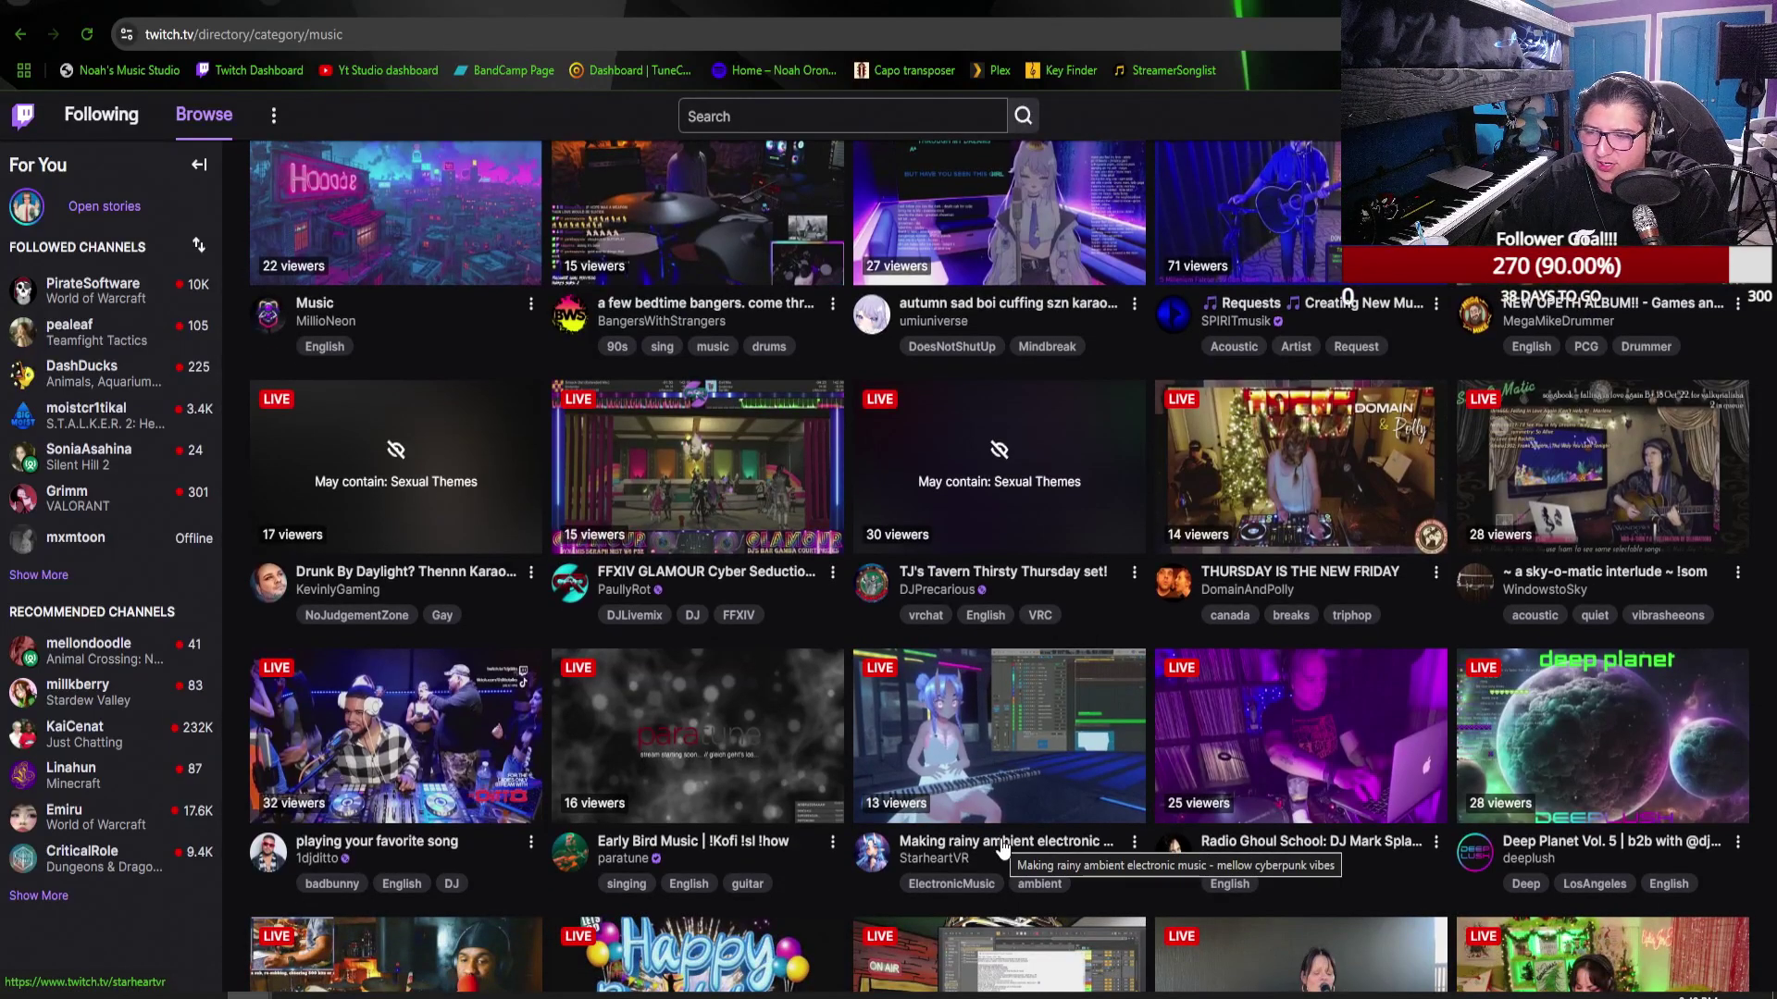
pyautogui.click(996, 807)
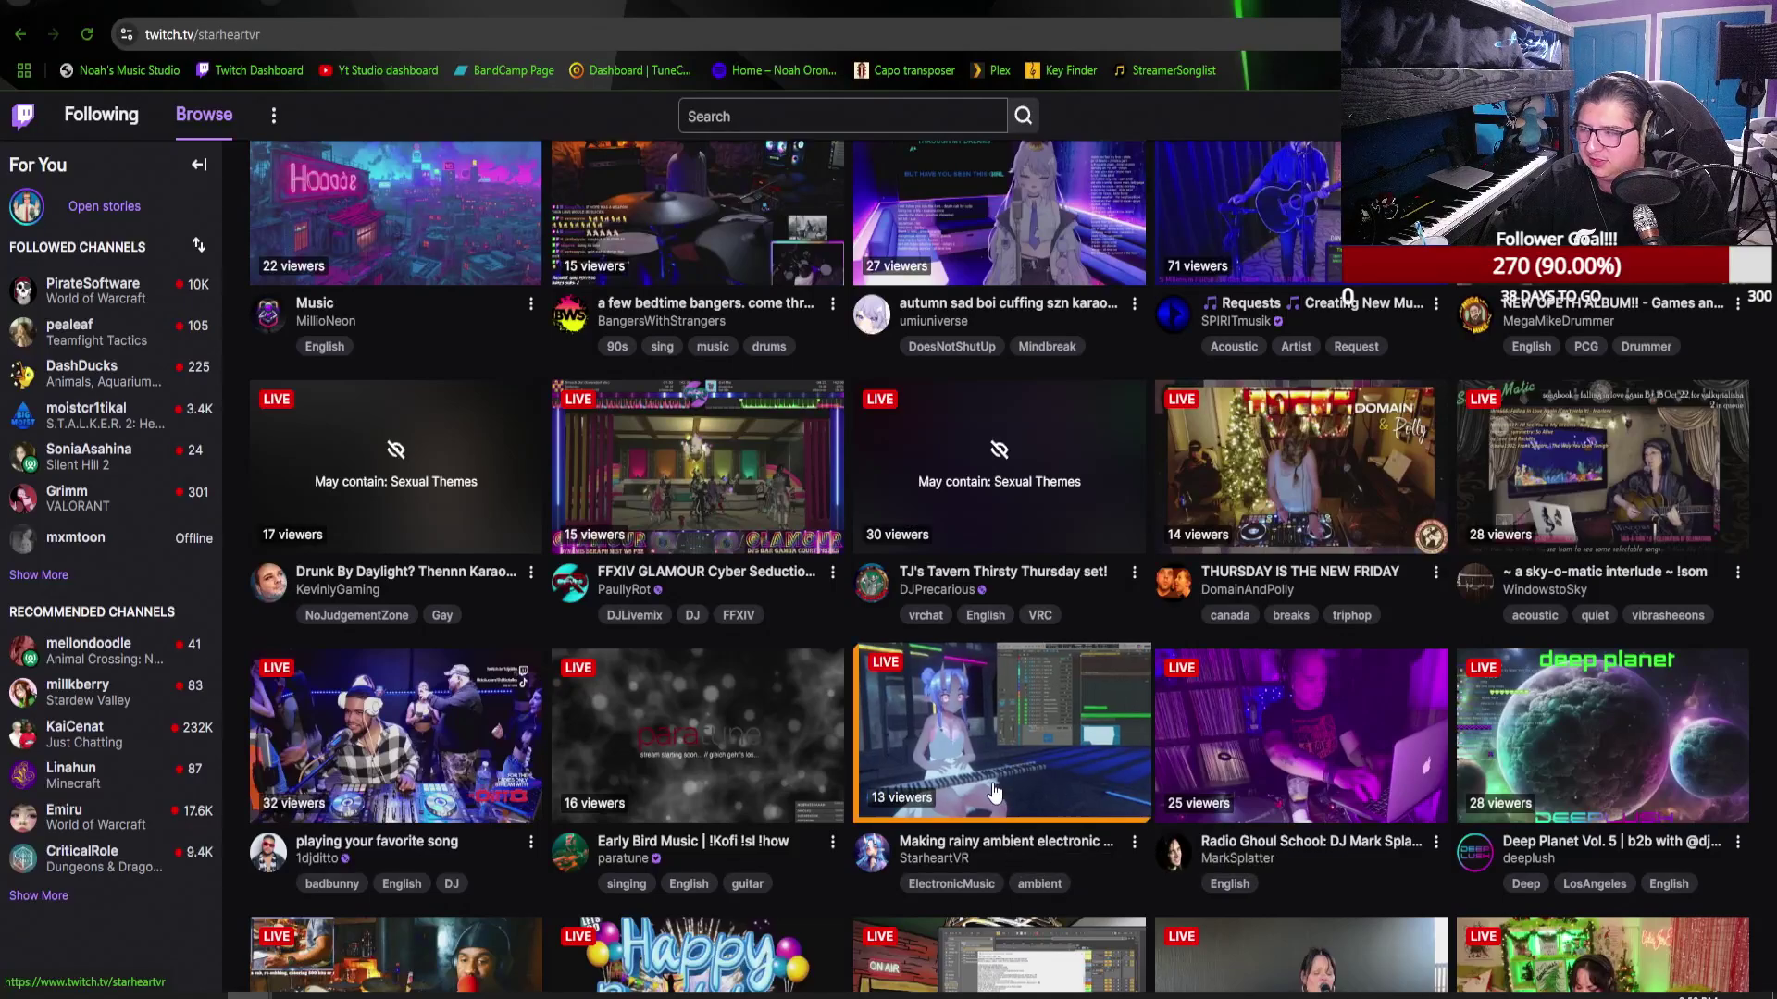